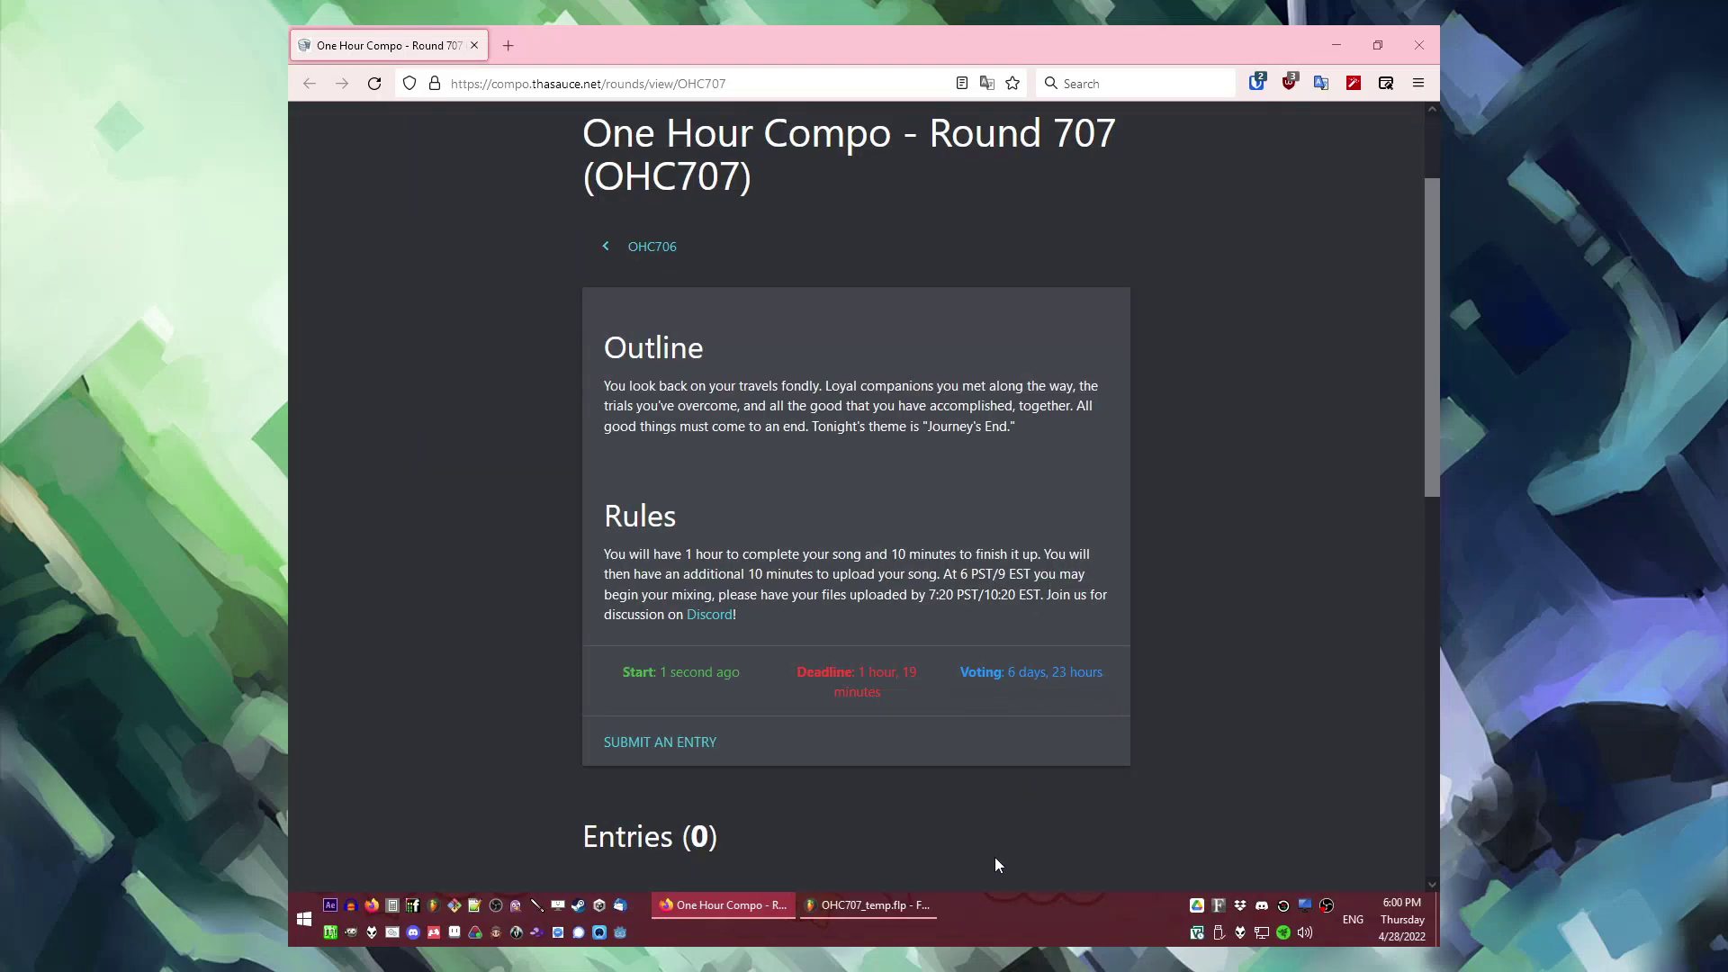
# Step: Switch to the OHC707_temp project in FL Studio and set the tempo to 130 BPM
pyautogui.moveTo(896, 910)
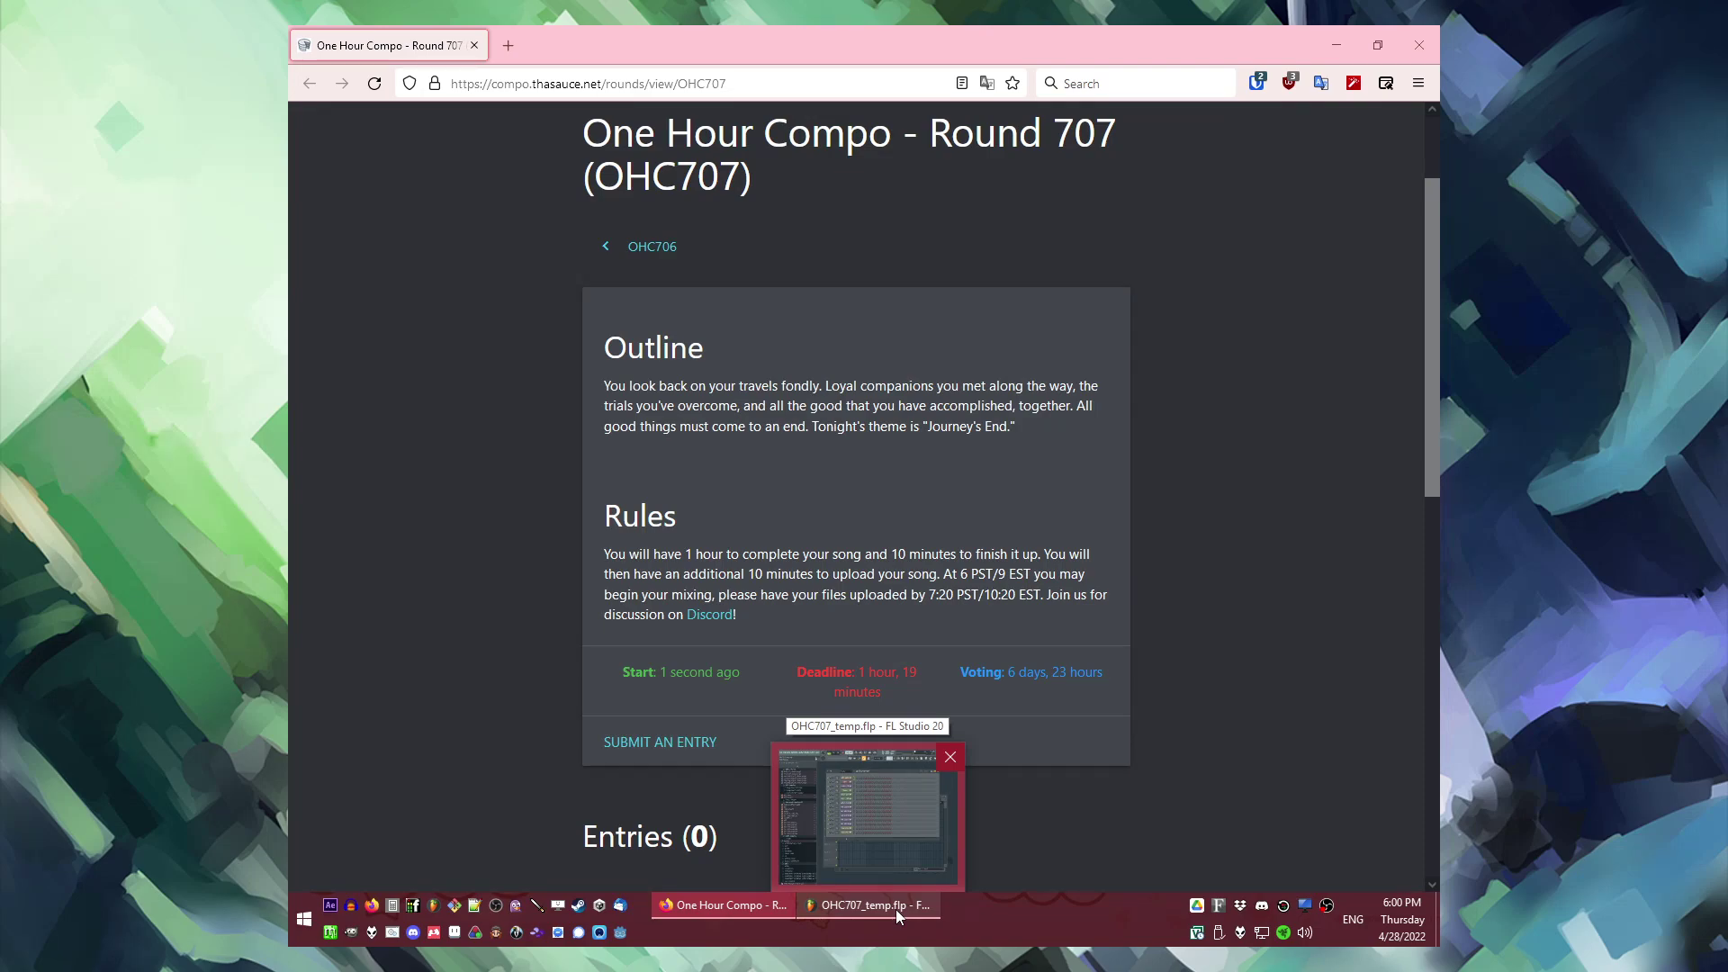
pyautogui.click(894, 909)
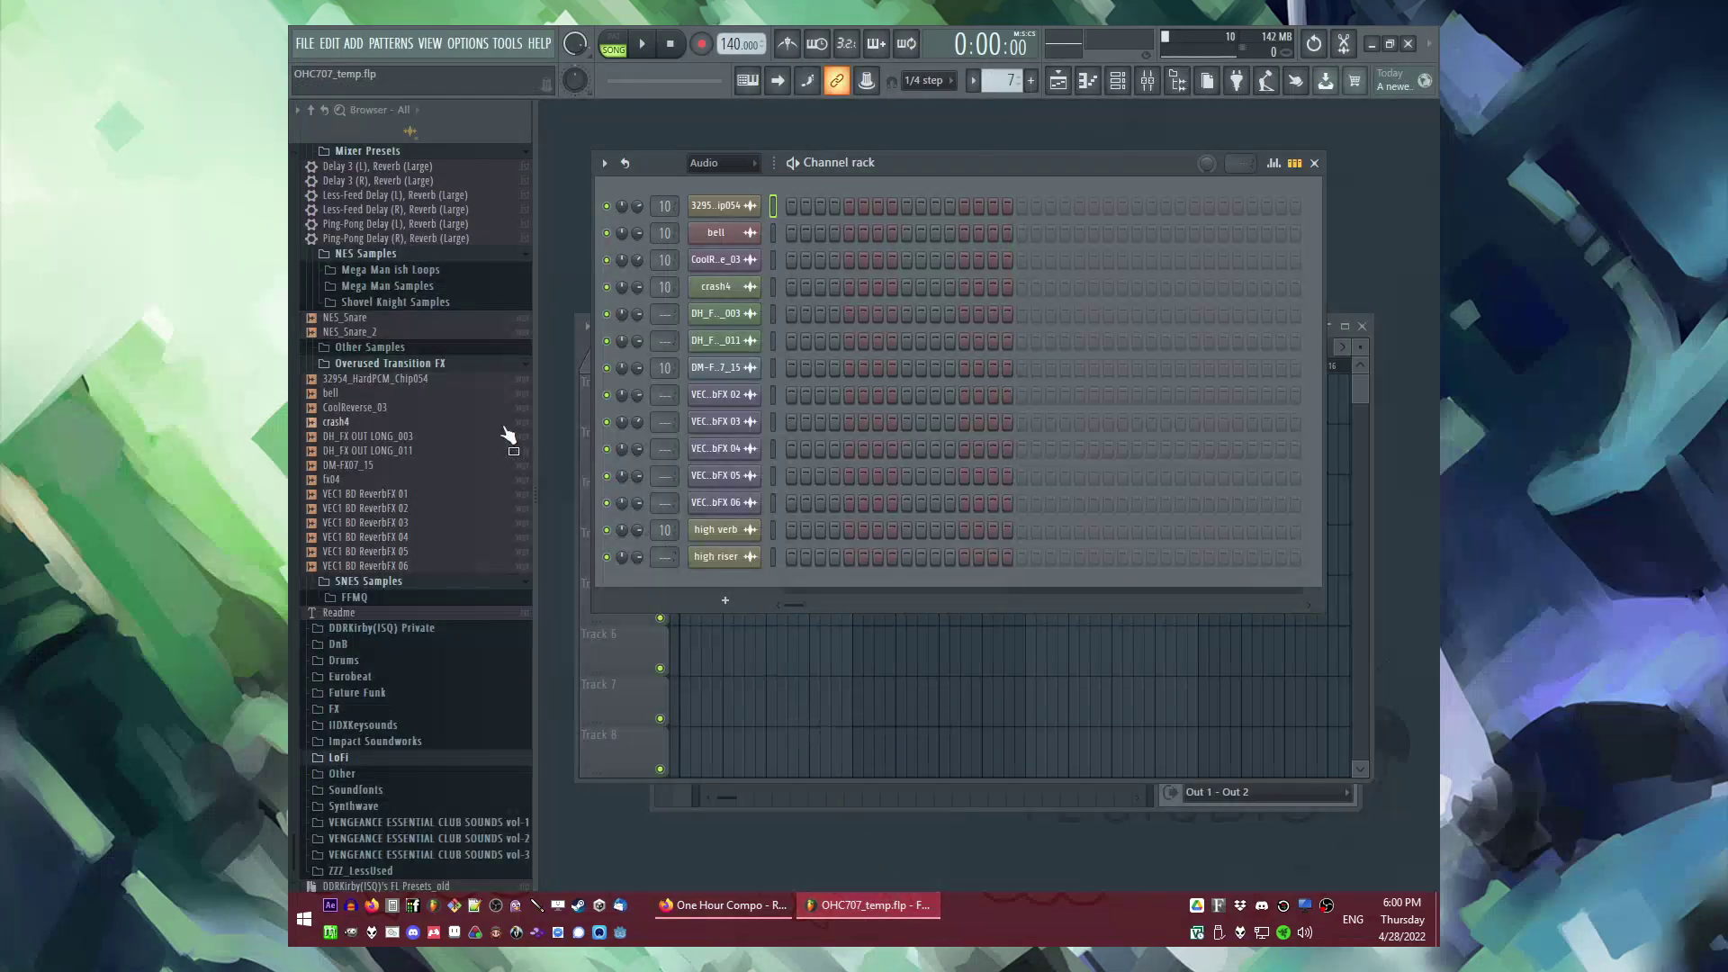
pyautogui.moveTo(924, 159); pyautogui.dragTo(952, 191)
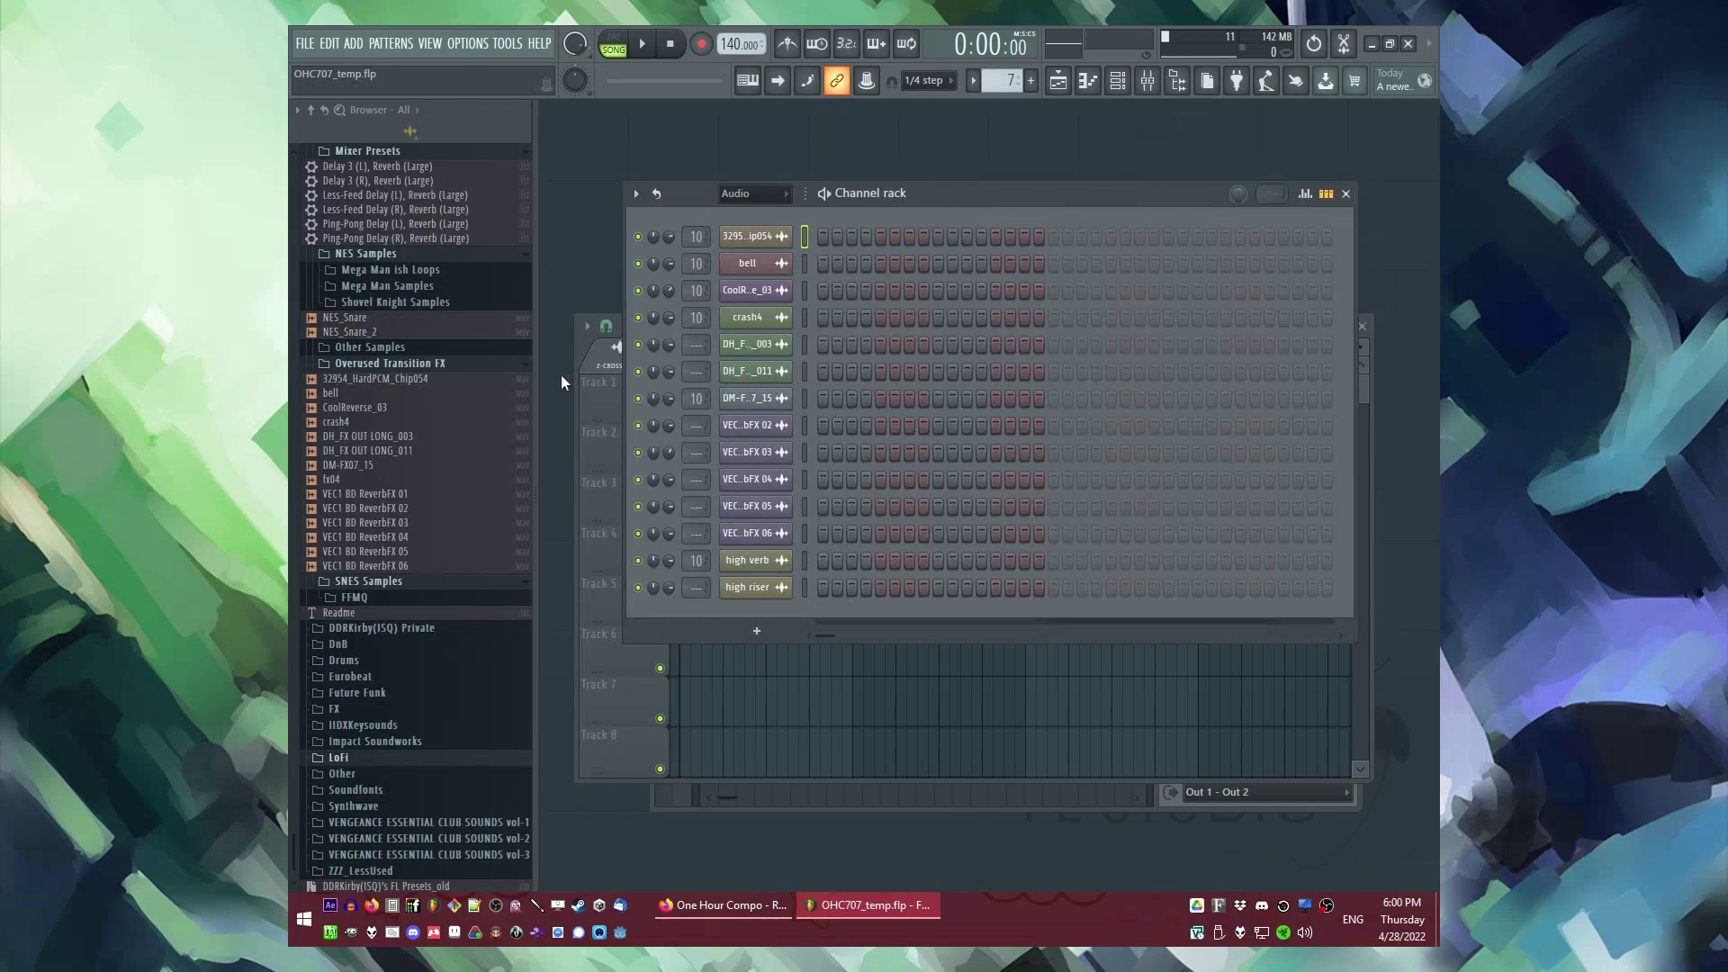
pyautogui.scroll(10, 430, 512)
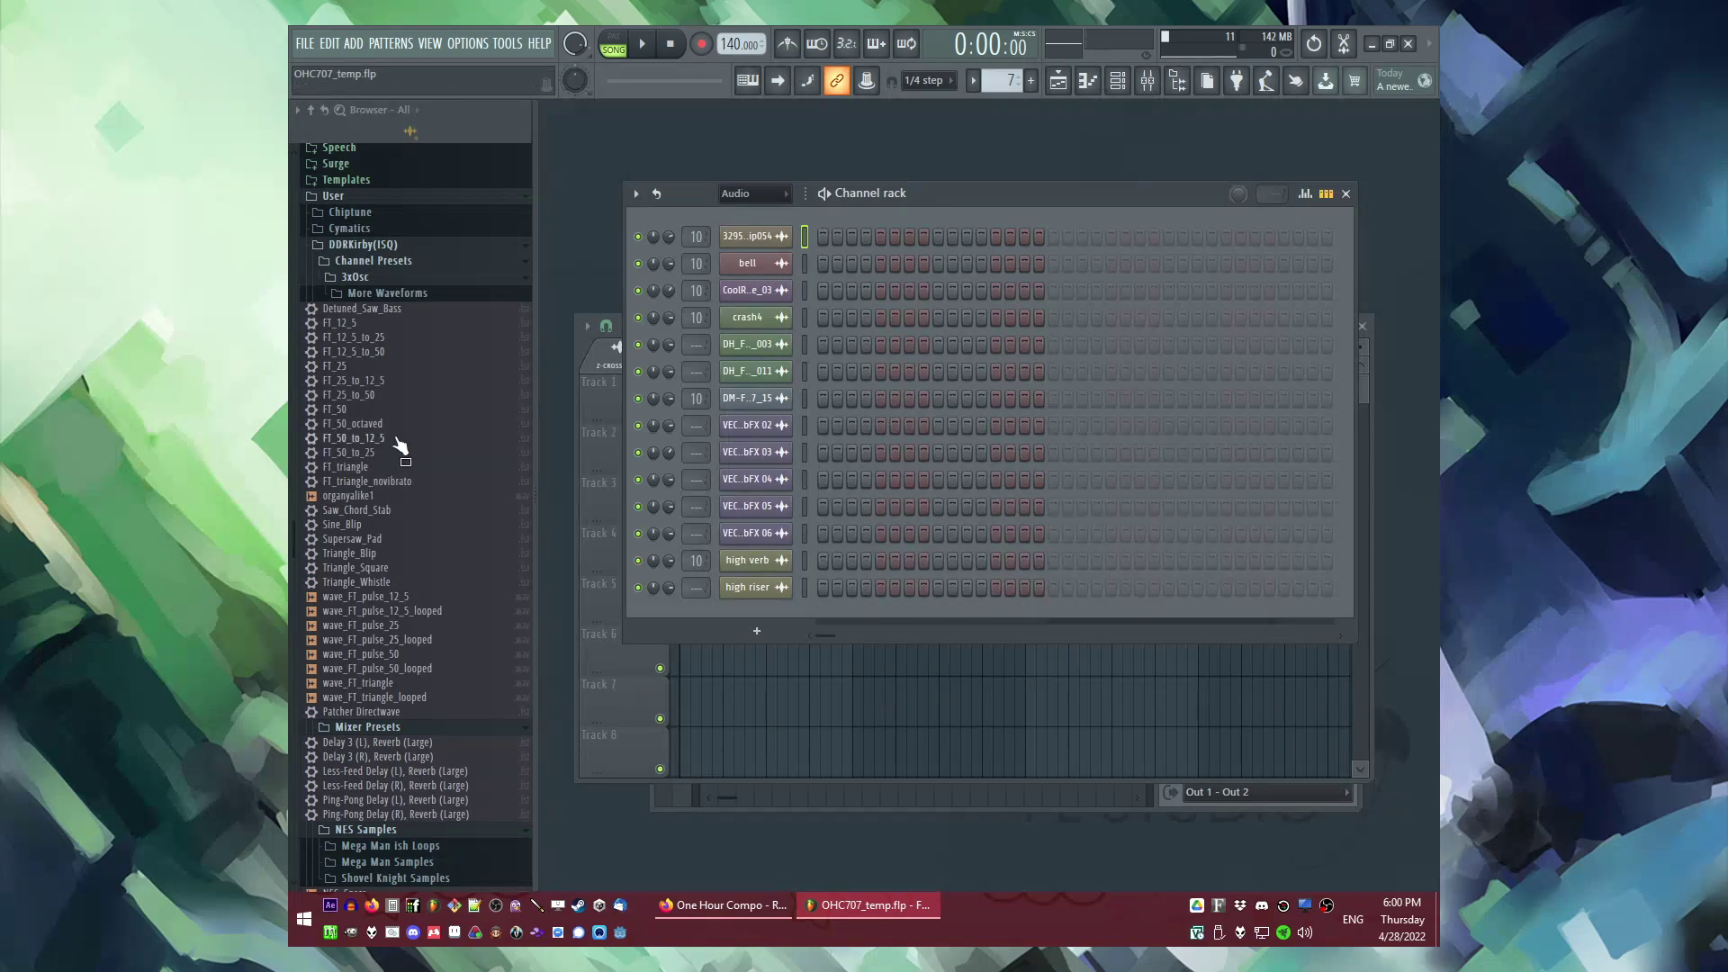
pyautogui.rightClick(733, 51)
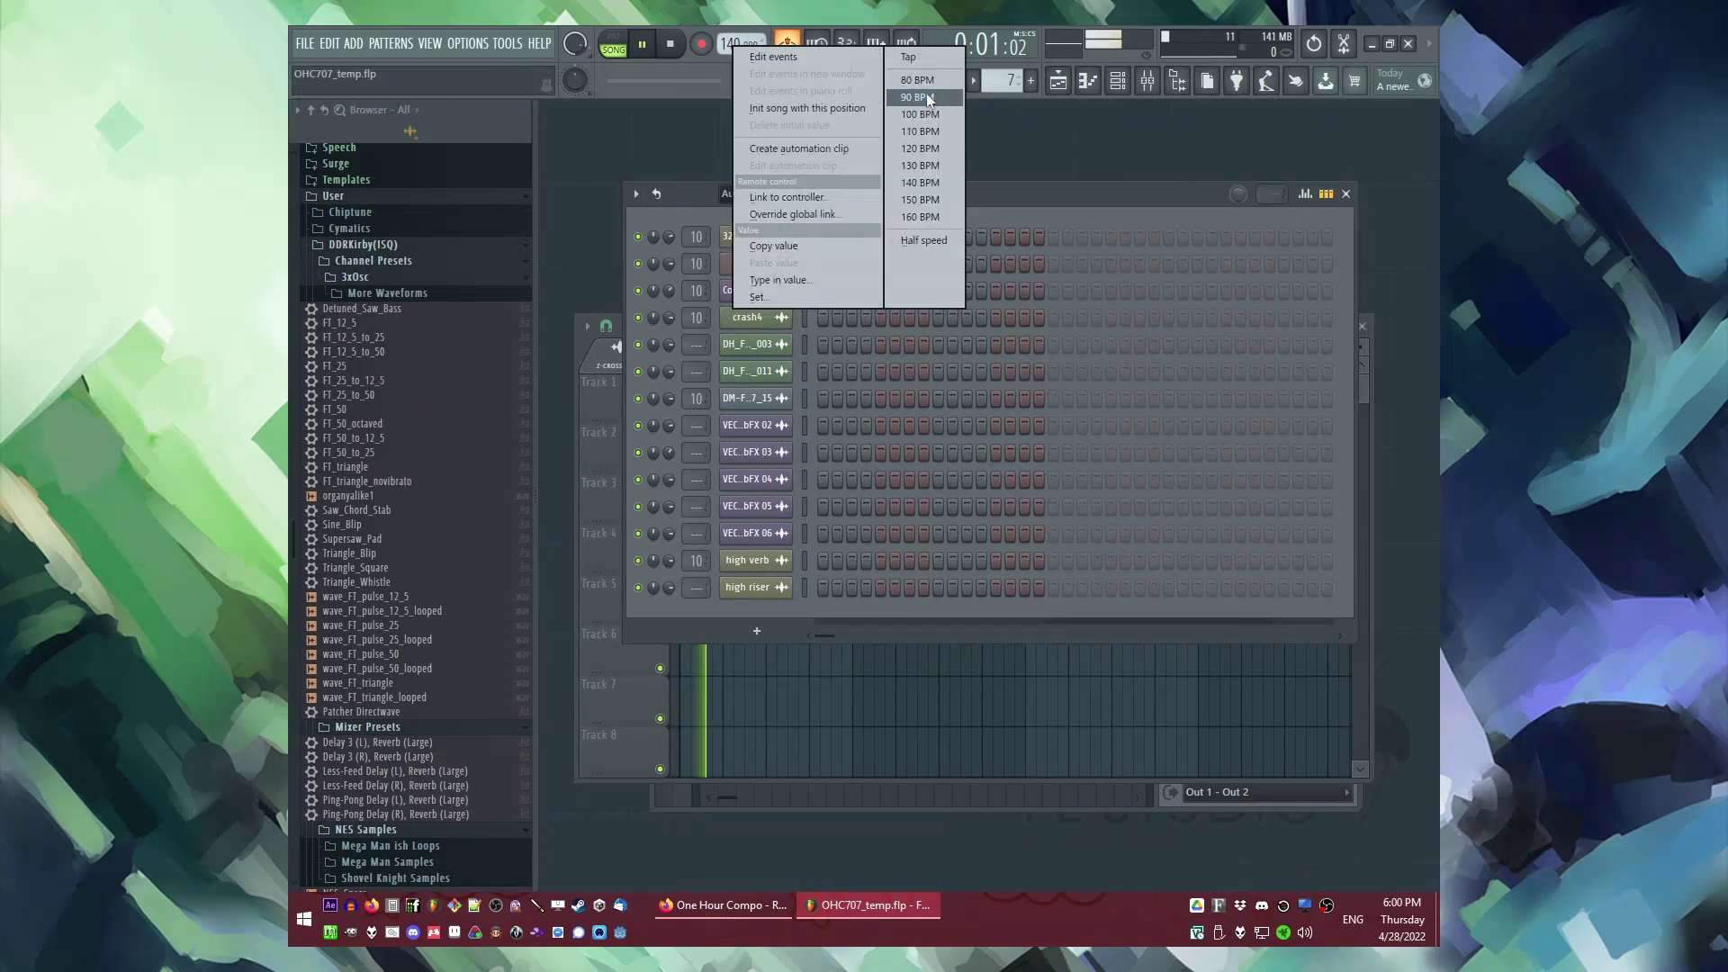
pyautogui.click(919, 165)
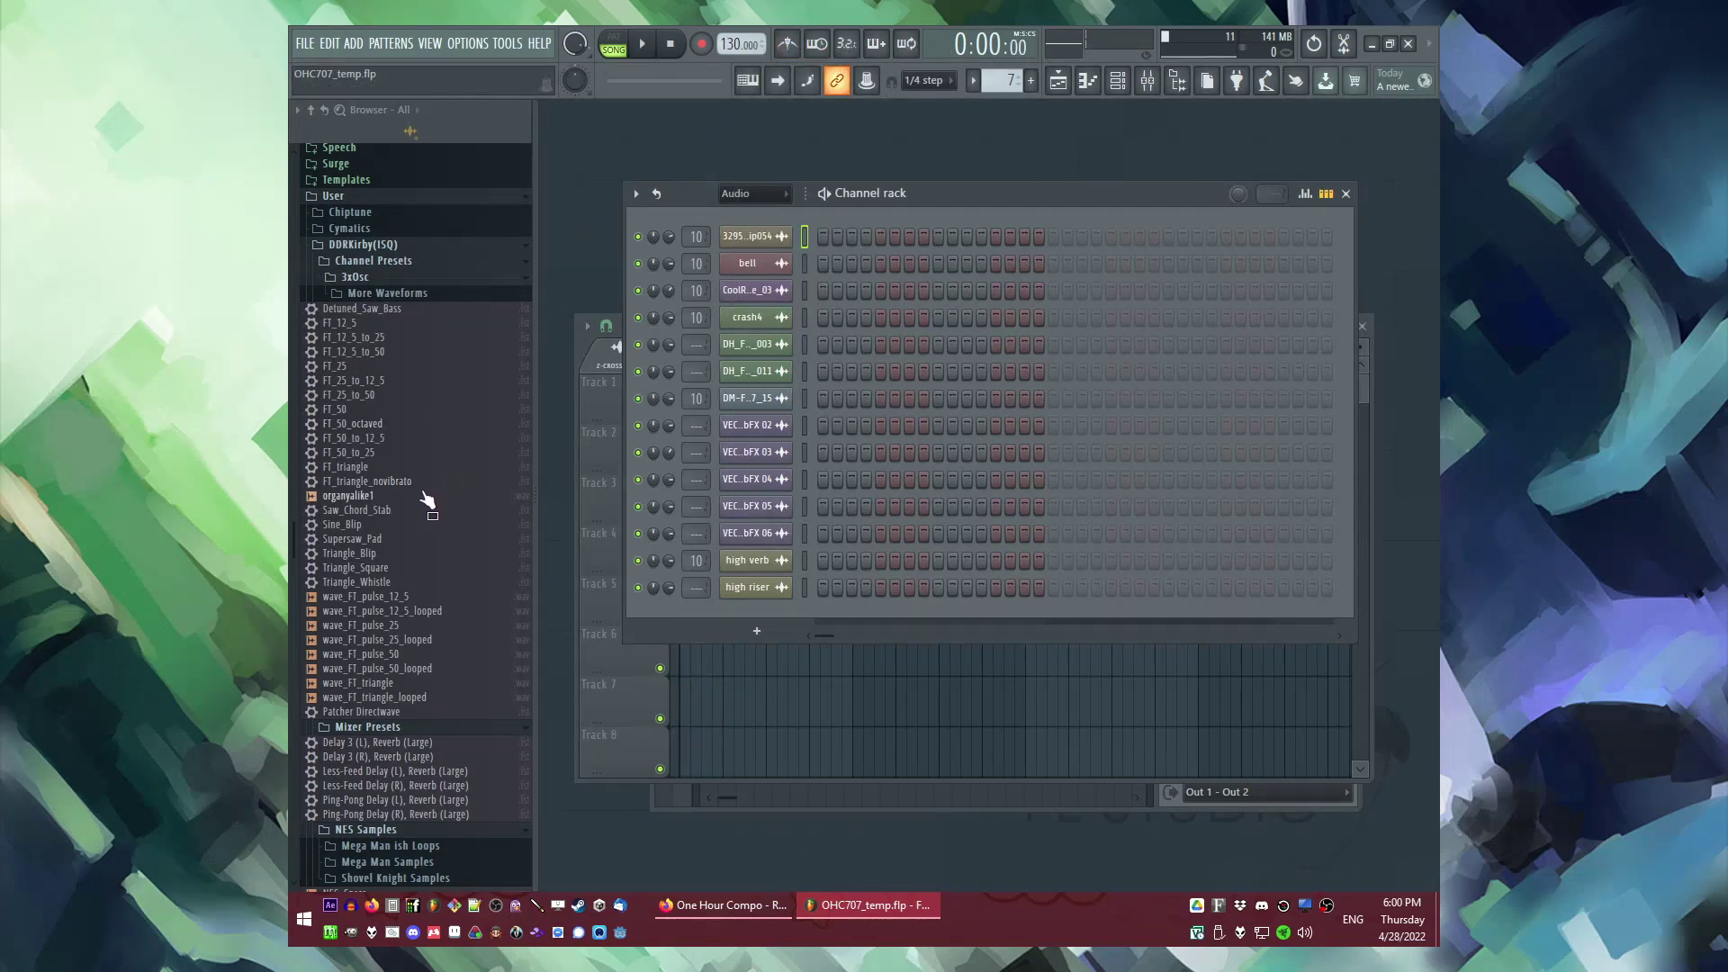
# Step: Add the FT_triangle_novibrato preset as a new channel and open its piano roll
pyautogui.moveTo(993, 206); pyautogui.dragTo(1010, 243)
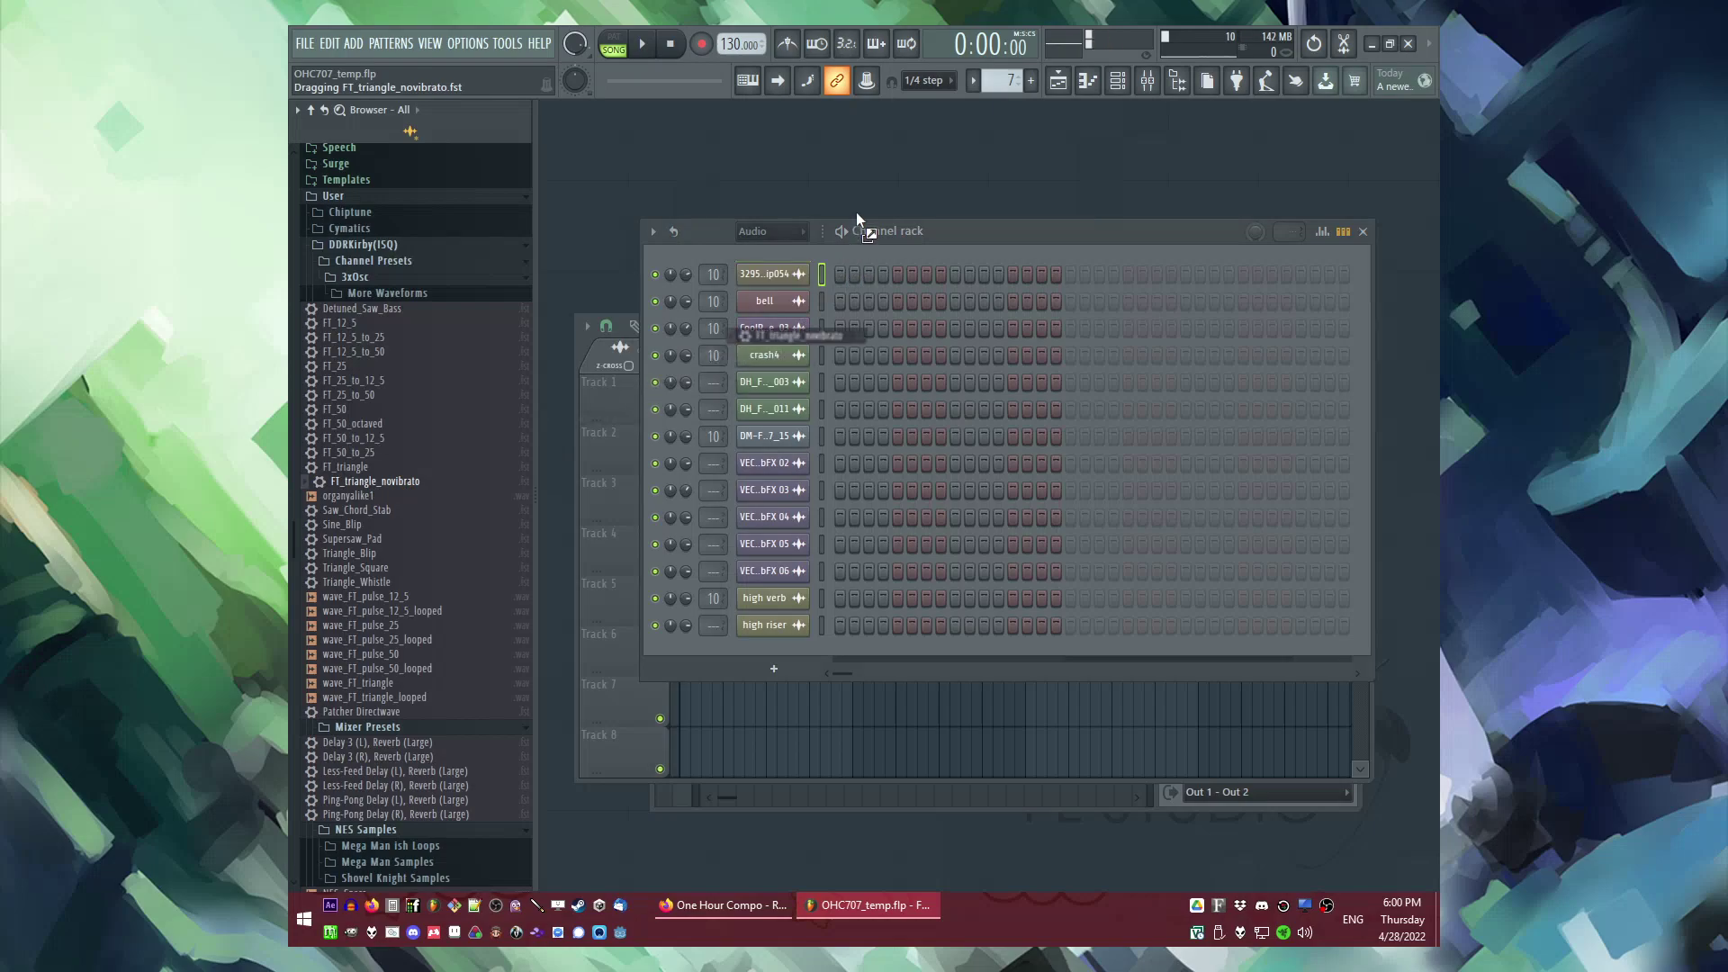
pyautogui.moveTo(799, 241); pyautogui.dragTo(880, 451)
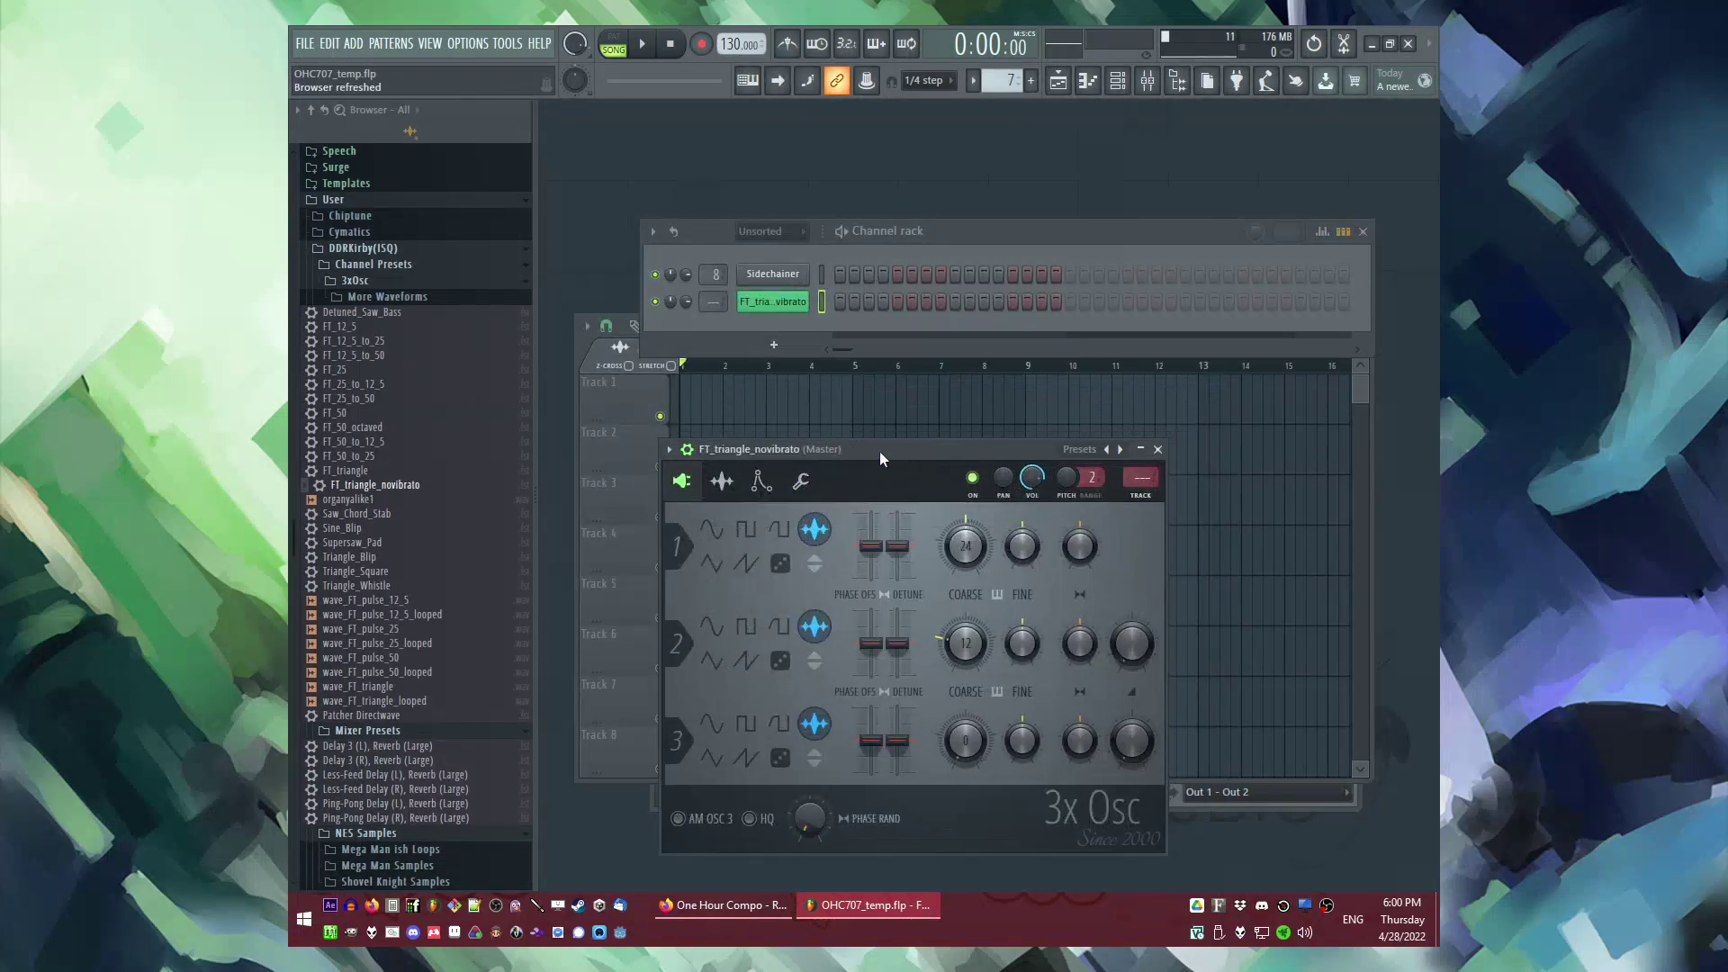
pyautogui.rightClick(802, 289)
pyautogui.click(849, 301)
# Step: Place stacked C5 and C3 notes at the start of bar 1 and audition the pattern
pyautogui.click(679, 451)
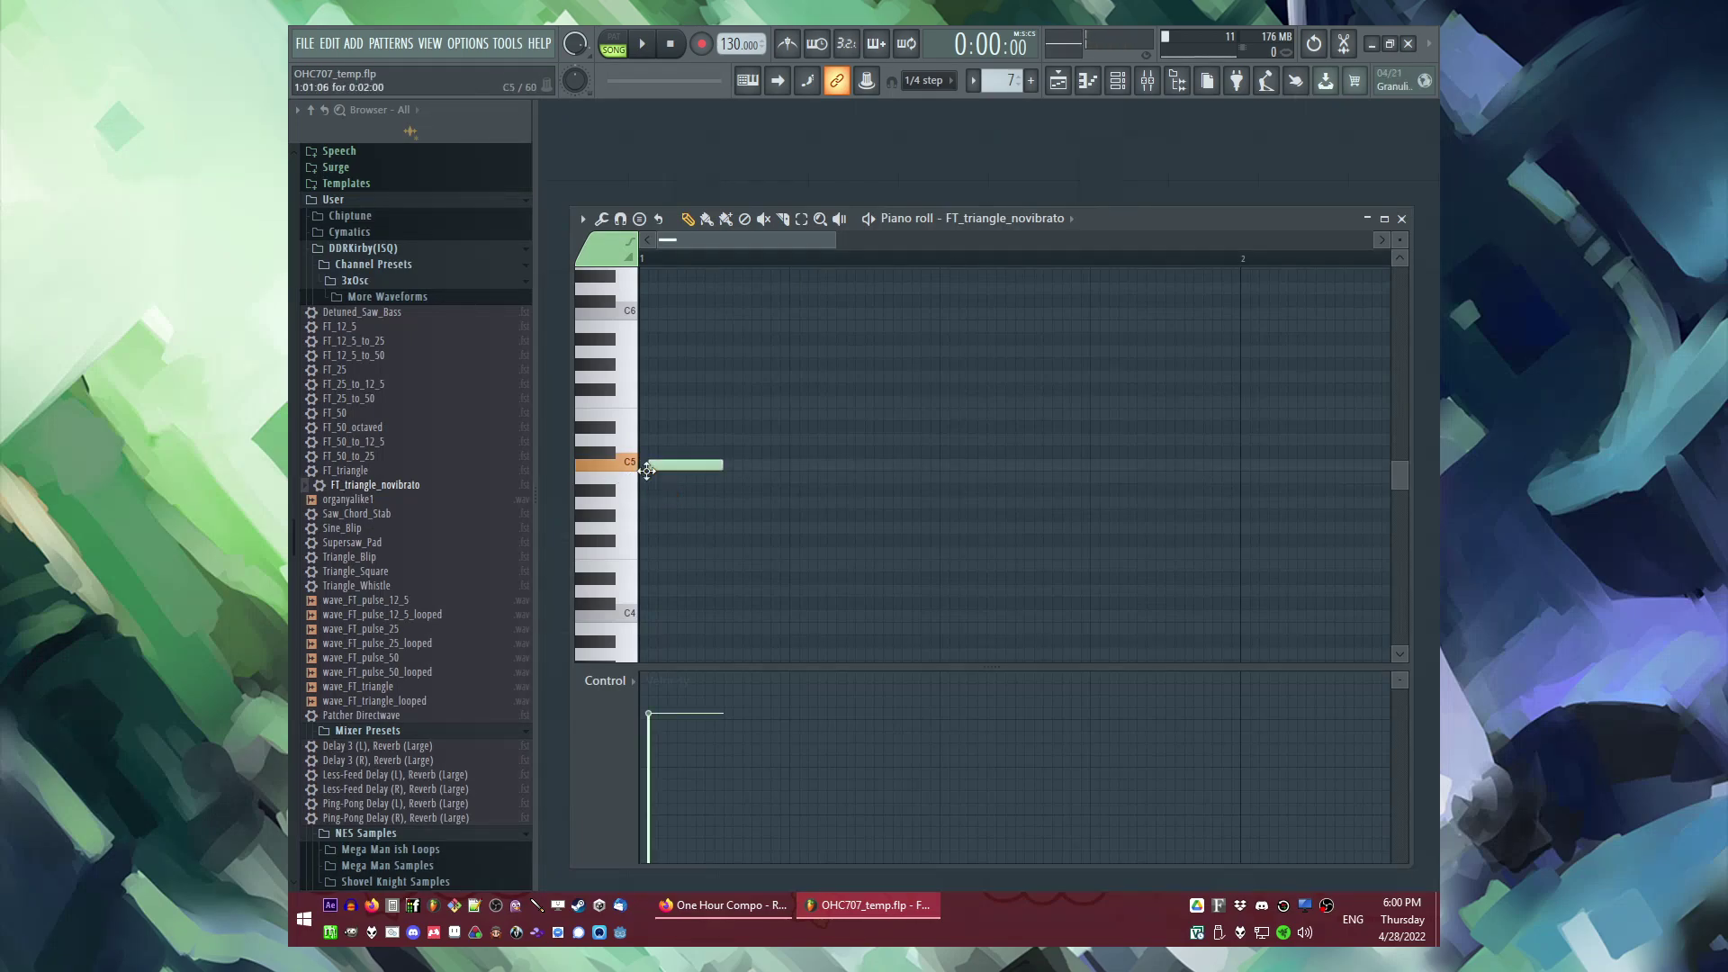
pyautogui.scroll(-3, 657, 551)
pyautogui.click(662, 630)
pyautogui.press('space')
pyautogui.press('l')
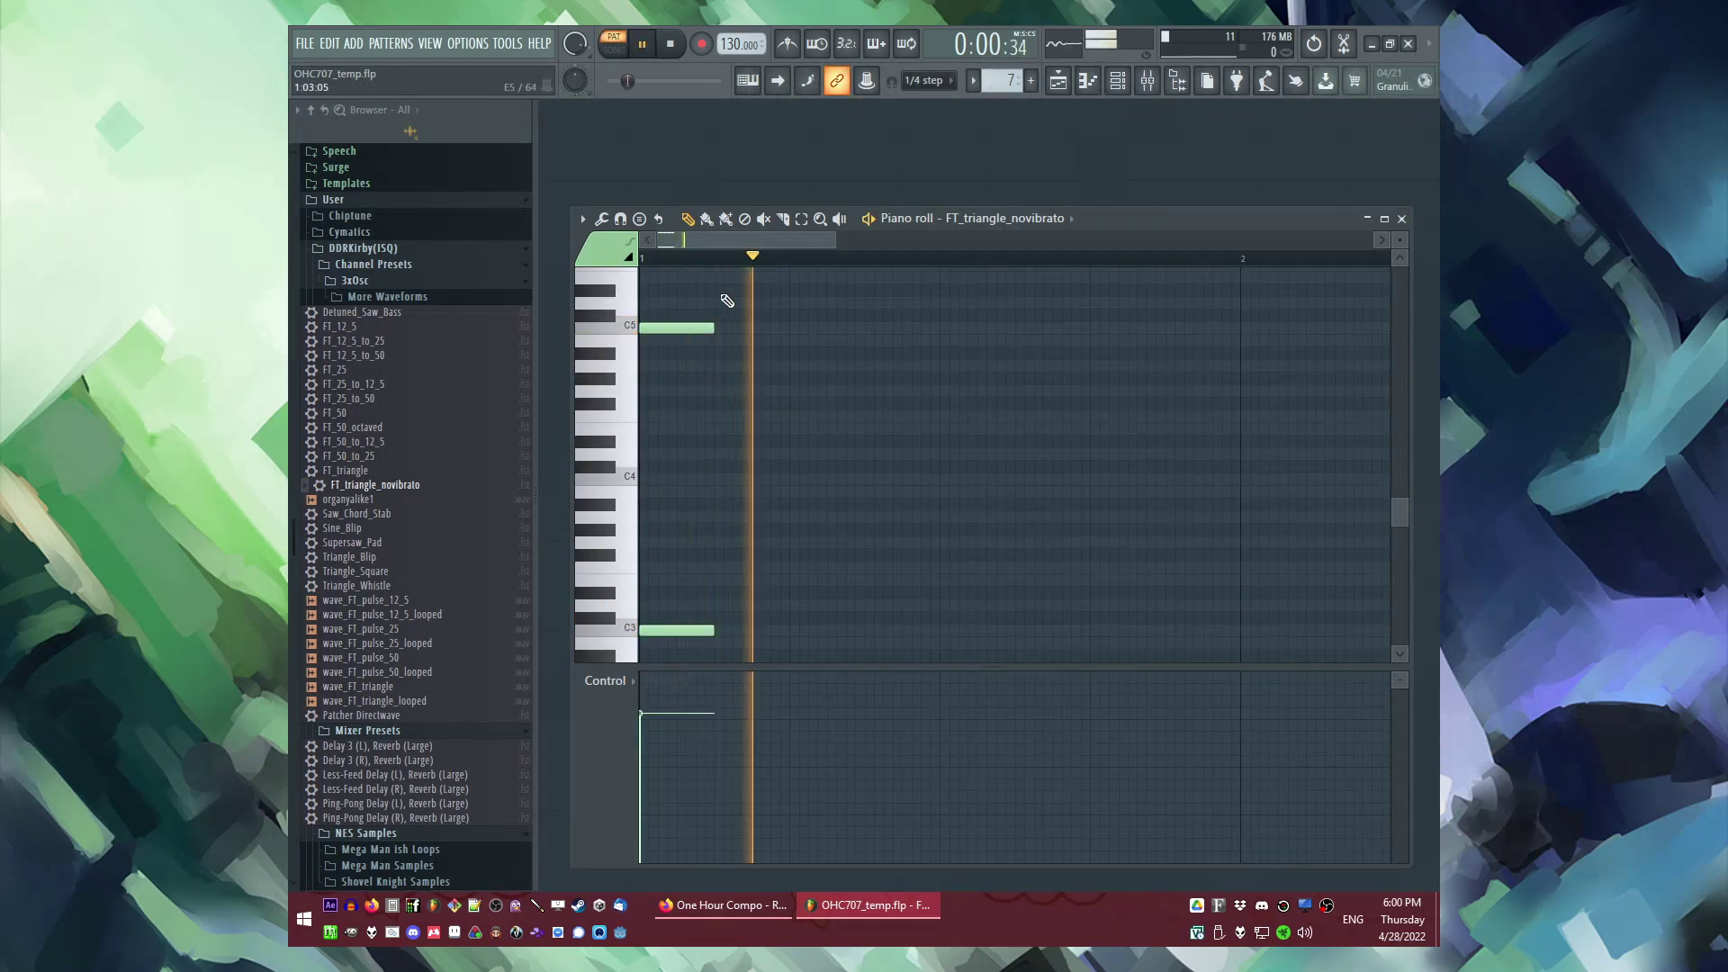
pyautogui.press('space')
# Step: Shorten both the C5 and C3 notes together and audition them
pyautogui.hotkey('ctrl', 'a')
pyautogui.moveTo(706, 333); pyautogui.dragTo(668, 336)
pyautogui.scroll(-1, 673, 340)
pyautogui.press('space')
pyautogui.press('space')
# Step: Duplicate the C5 and C3 pair several times and space the copies into a syncopated rhythm
pyautogui.hotkey('ctrl', 'b')
pyautogui.hotkey('ctrl', 'b')
pyautogui.hotkey('ctrl', 'b')
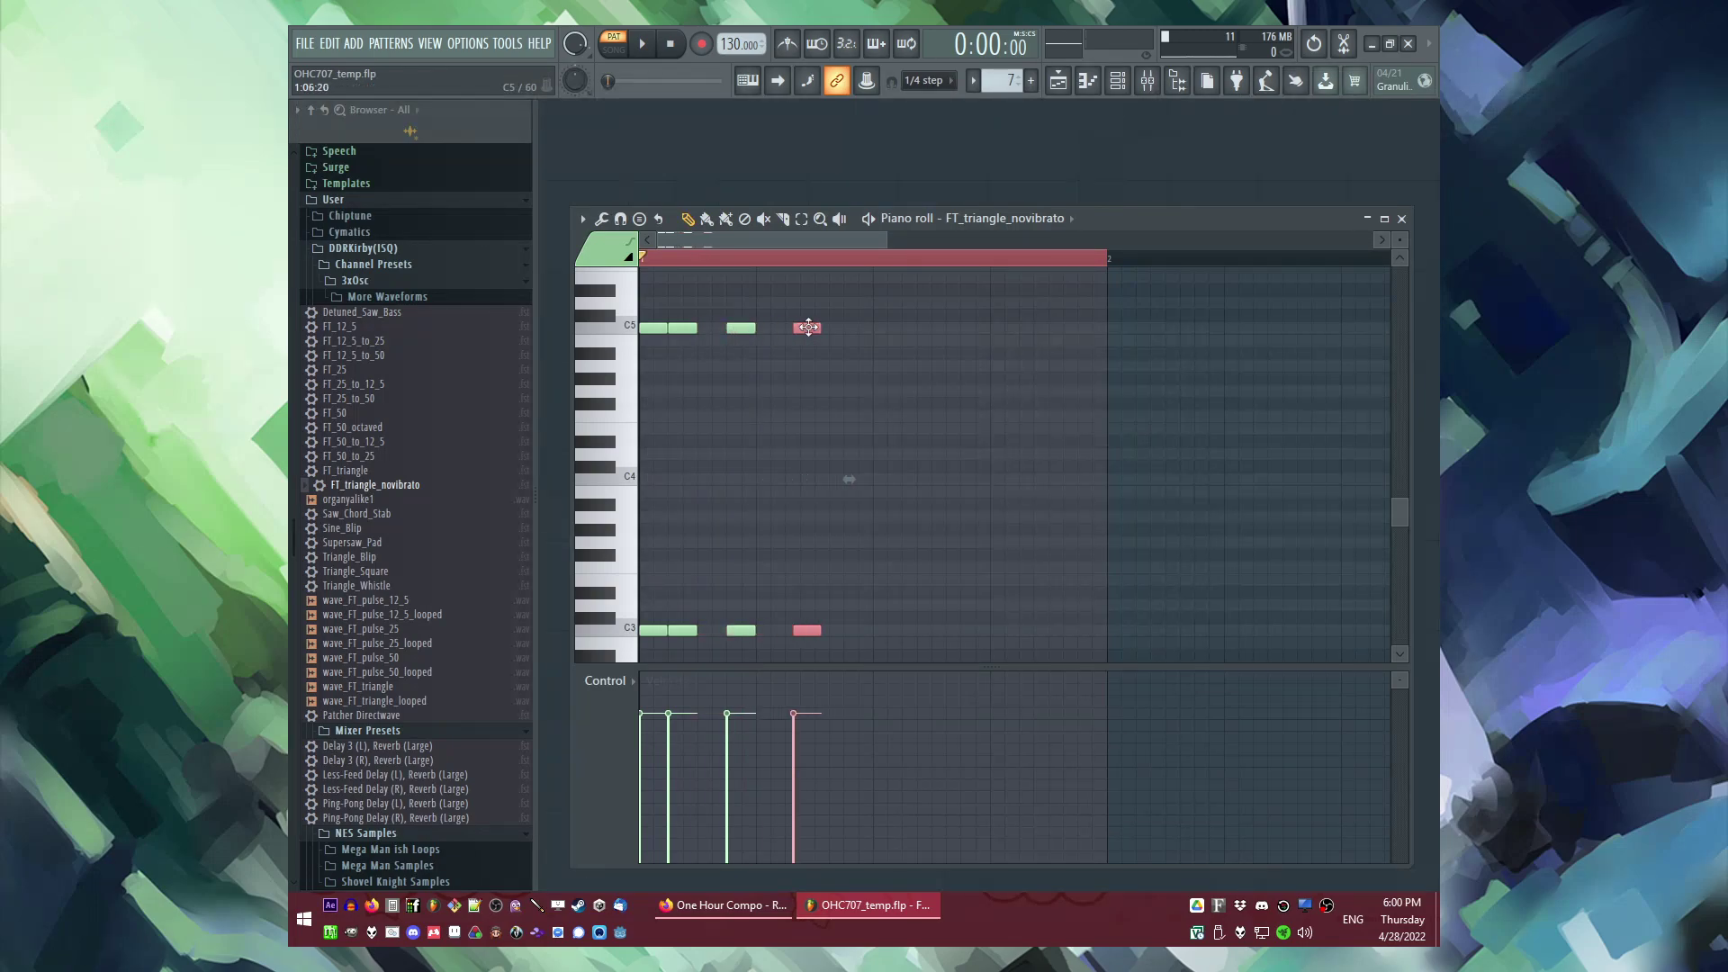
pyautogui.moveTo(709, 328); pyautogui.dragTo(825, 325)
pyautogui.press('space')
pyautogui.press('space')
# Step: Stretch the whole rhythm to double length and finish bar 1 with four shorter repeated note pairs
pyautogui.hotkey('ctrl', 'a')
pyautogui.moveTo(870, 479); pyautogui.dragTo(1068, 483)
pyautogui.press('space')
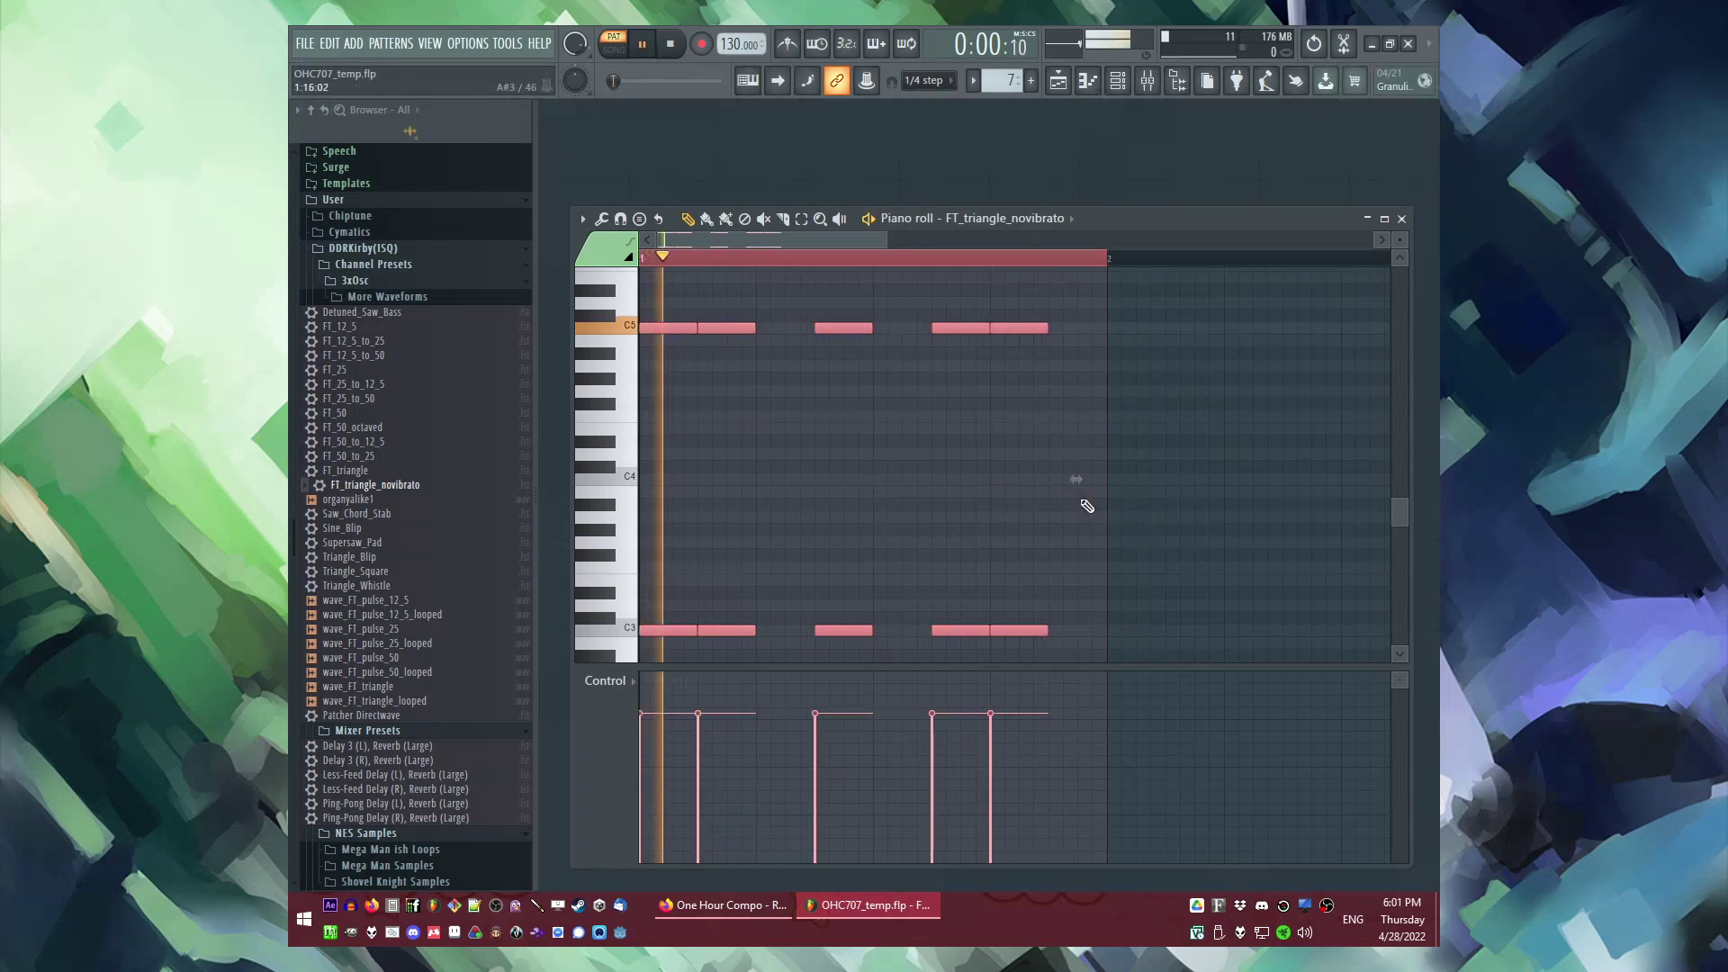
pyautogui.hotkey('ctrl', 'd')
pyautogui.press('space')
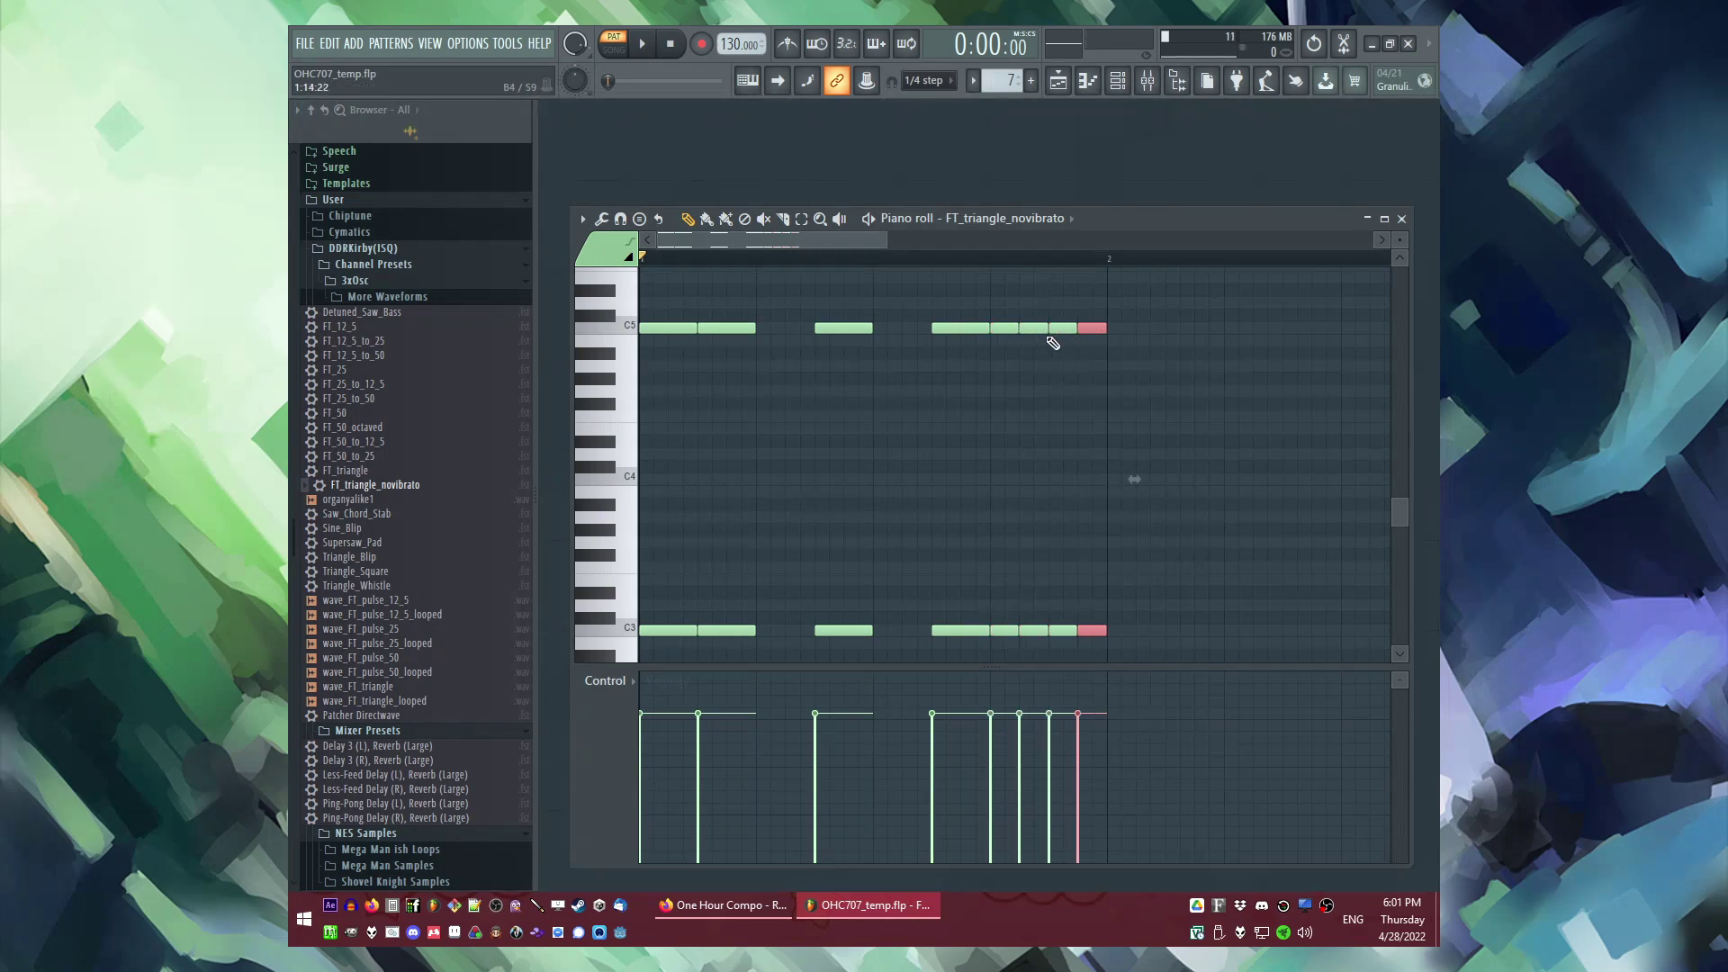
# Step: Transpose the octave riff down to G4 and G3 for the first pair and F4 and F3 for the rest
pyautogui.hotkey('ctrl', 'a')
pyautogui.moveTo(723, 302); pyautogui.dragTo(1397, 670)
pyautogui.moveTo(721, 326); pyautogui.dragTo(721, 347)
pyautogui.press('space')
pyautogui.press('space')
pyautogui.moveTo(673, 545); pyautogui.dragTo(1136, 668)
pyautogui.moveTo(661, 571); pyautogui.dragTo(669, 481)
pyautogui.press('space')
pyautogui.scroll(3, 826, 420)
pyautogui.hotkey('ctrl', 'a')
pyautogui.press('space')
pyautogui.press('space')
pyautogui.scroll(-3, 669, 481)
pyautogui.press('space')
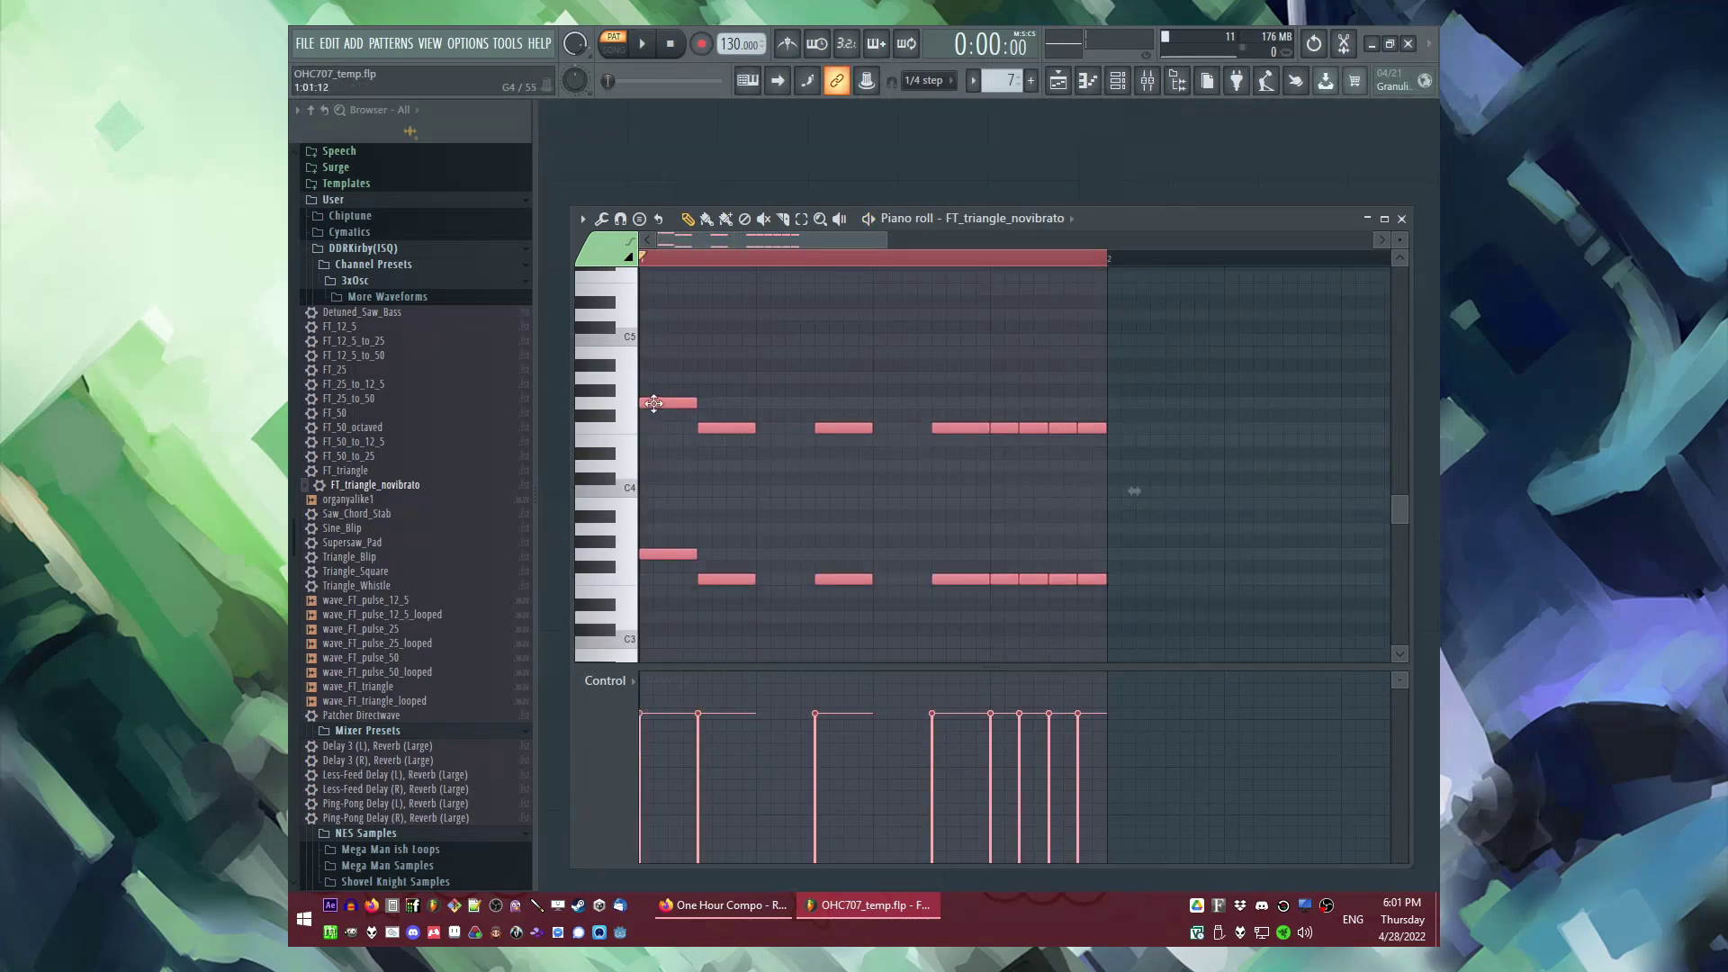
# Step: Set the project tempo to 140 BPM and play the riff
pyautogui.rightClick(740, 44)
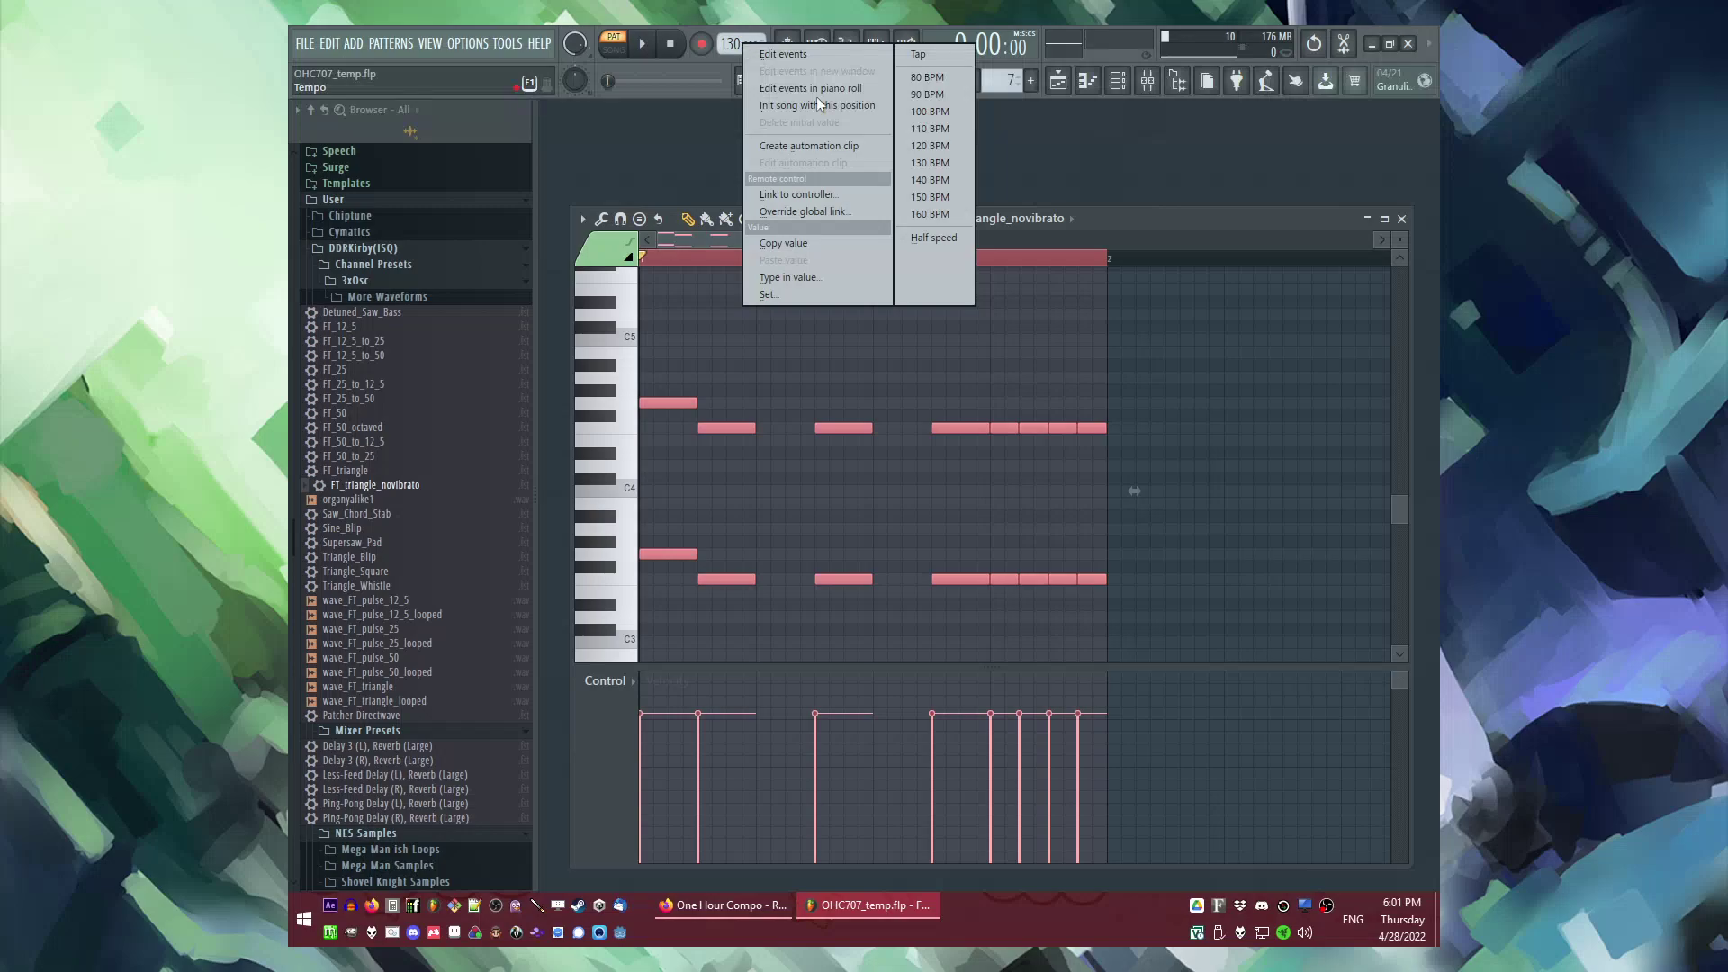
pyautogui.click(913, 180)
pyautogui.press('space')
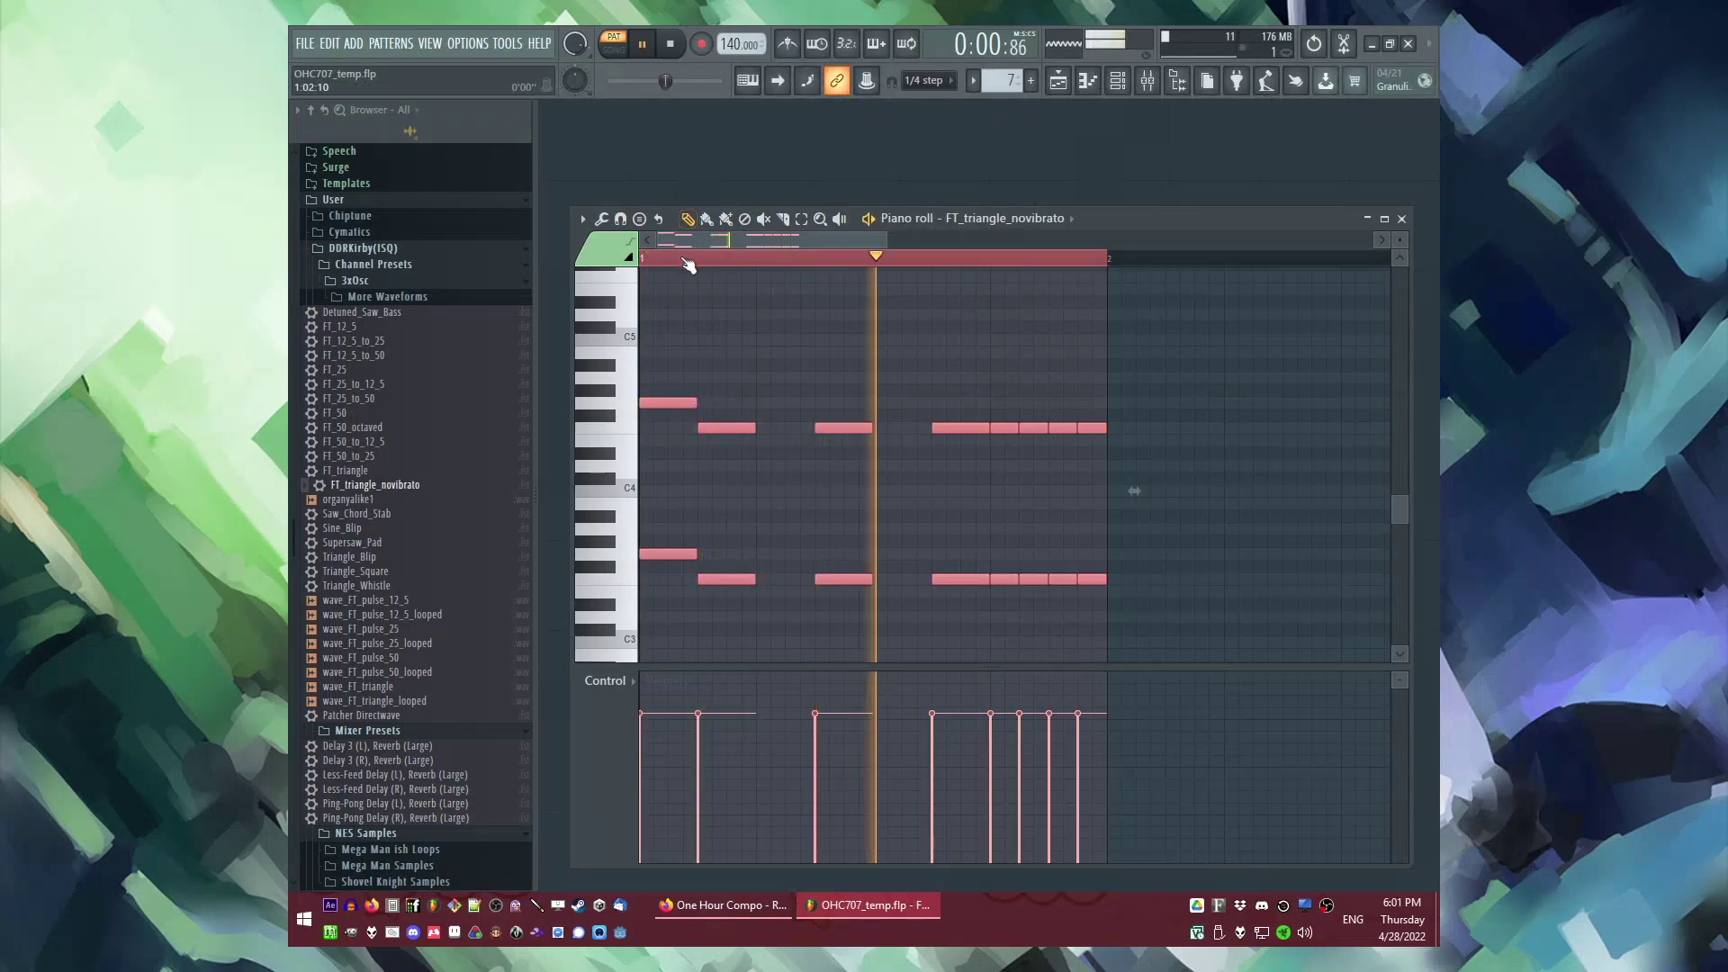
# Step: Lower the octave pairs after the first one in successive steps to form a descending line
pyautogui.scroll(-5, 873, 392)
pyautogui.press('space')
pyautogui.press('space')
pyautogui.moveTo(722, 310); pyautogui.dragTo(1314, 567)
pyautogui.press('space')
pyautogui.moveTo(826, 326); pyautogui.dragTo(823, 364)
pyautogui.press('space')
pyautogui.moveTo(915, 317); pyautogui.dragTo(1226, 581)
pyautogui.press('space')
pyautogui.press('space')
pyautogui.moveTo(965, 370); pyautogui.dragTo(1138, 630)
pyautogui.moveTo(993, 389); pyautogui.dragTo(1273, 652)
pyautogui.press('space')
pyautogui.moveTo(1059, 409); pyautogui.dragTo(1132, 598)
pyautogui.press('space')
# Step: Lower the last short octave pairs one after another so the descent continues to the end of bar 1
pyautogui.keyDown('ctrl'); pyautogui.keyDown('shift'); pyautogui.click(1030, 425); pyautogui.keyUp('shift'); pyautogui.keyUp('ctrl')
pyautogui.moveTo(1030, 425); pyautogui.dragTo(1031, 425)
pyautogui.scroll(-1, 1070, 444)
pyautogui.keyDown('ctrl'); pyautogui.keyDown('shift'); pyautogui.click(1031, 412); pyautogui.keyUp('shift'); pyautogui.keyUp('ctrl')
pyautogui.keyDown('ctrl'); pyautogui.keyDown('shift'); pyautogui.click(1032, 414); pyautogui.keyUp('shift'); pyautogui.keyUp('ctrl')
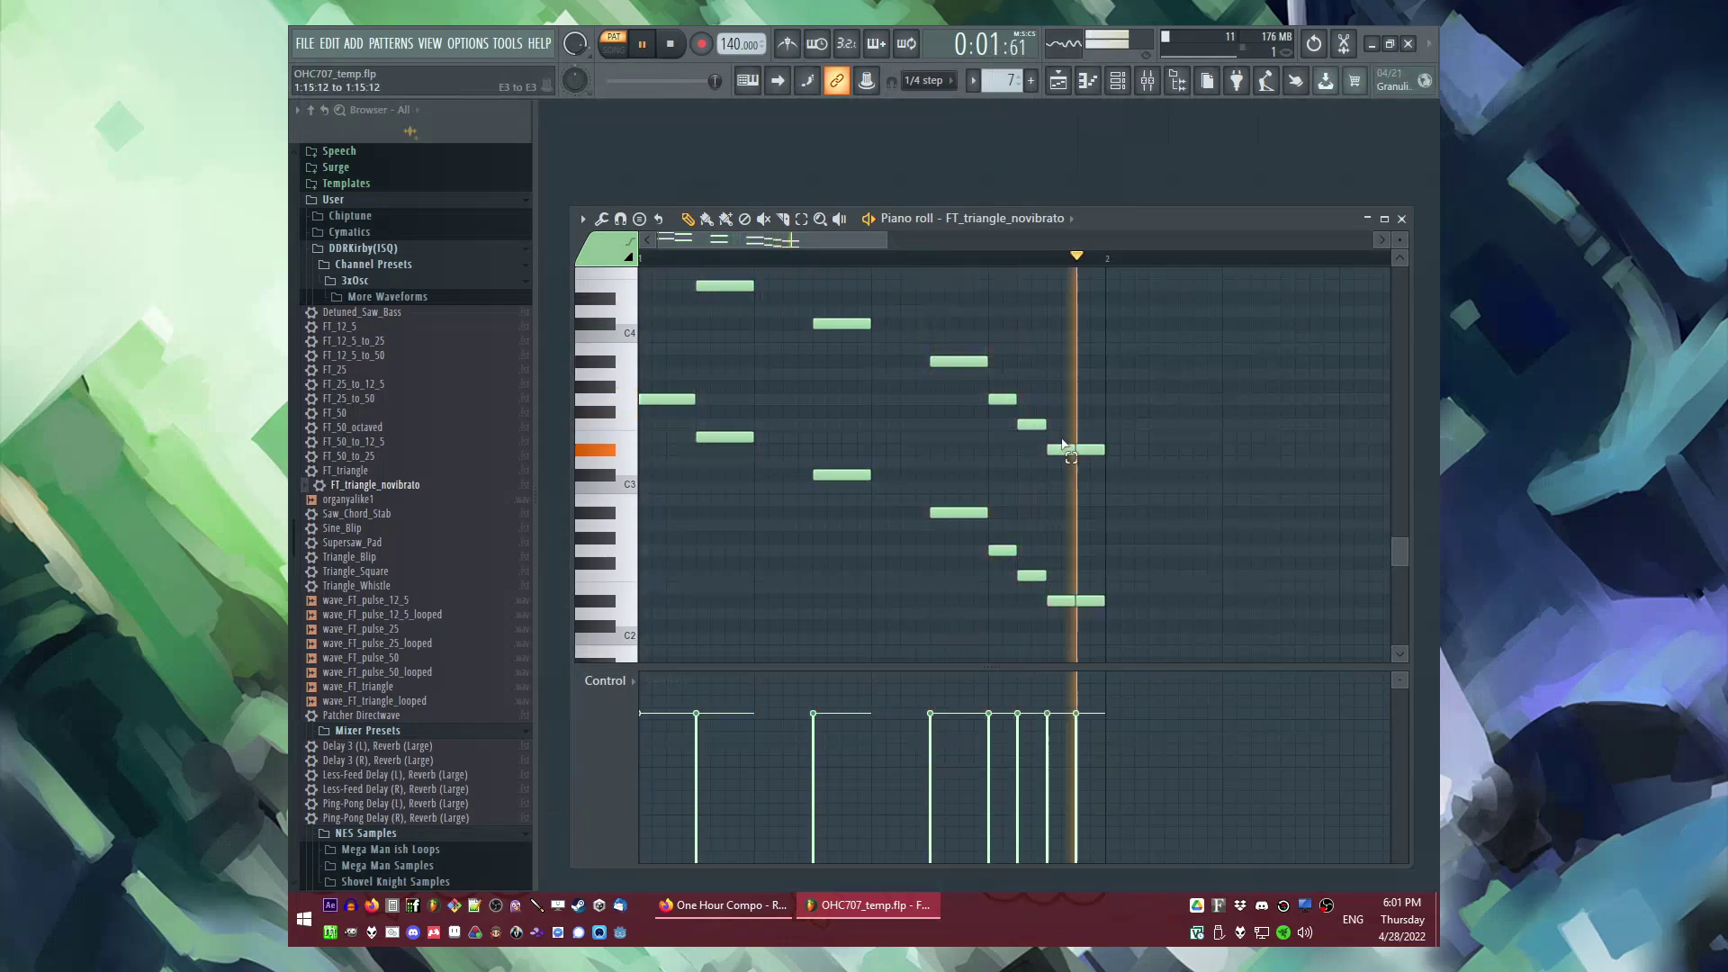
pyautogui.scroll(-1, 1031, 425)
pyautogui.keyDown('ctrl'); pyautogui.keyDown('shift'); pyautogui.click(1032, 413); pyautogui.keyUp('shift'); pyautogui.keyUp('ctrl')
pyautogui.keyDown('ctrl'); pyautogui.keyDown('shift'); pyautogui.click(1062, 438); pyautogui.keyUp('shift'); pyautogui.keyUp('ctrl')
pyautogui.scroll(5, 657, 425)
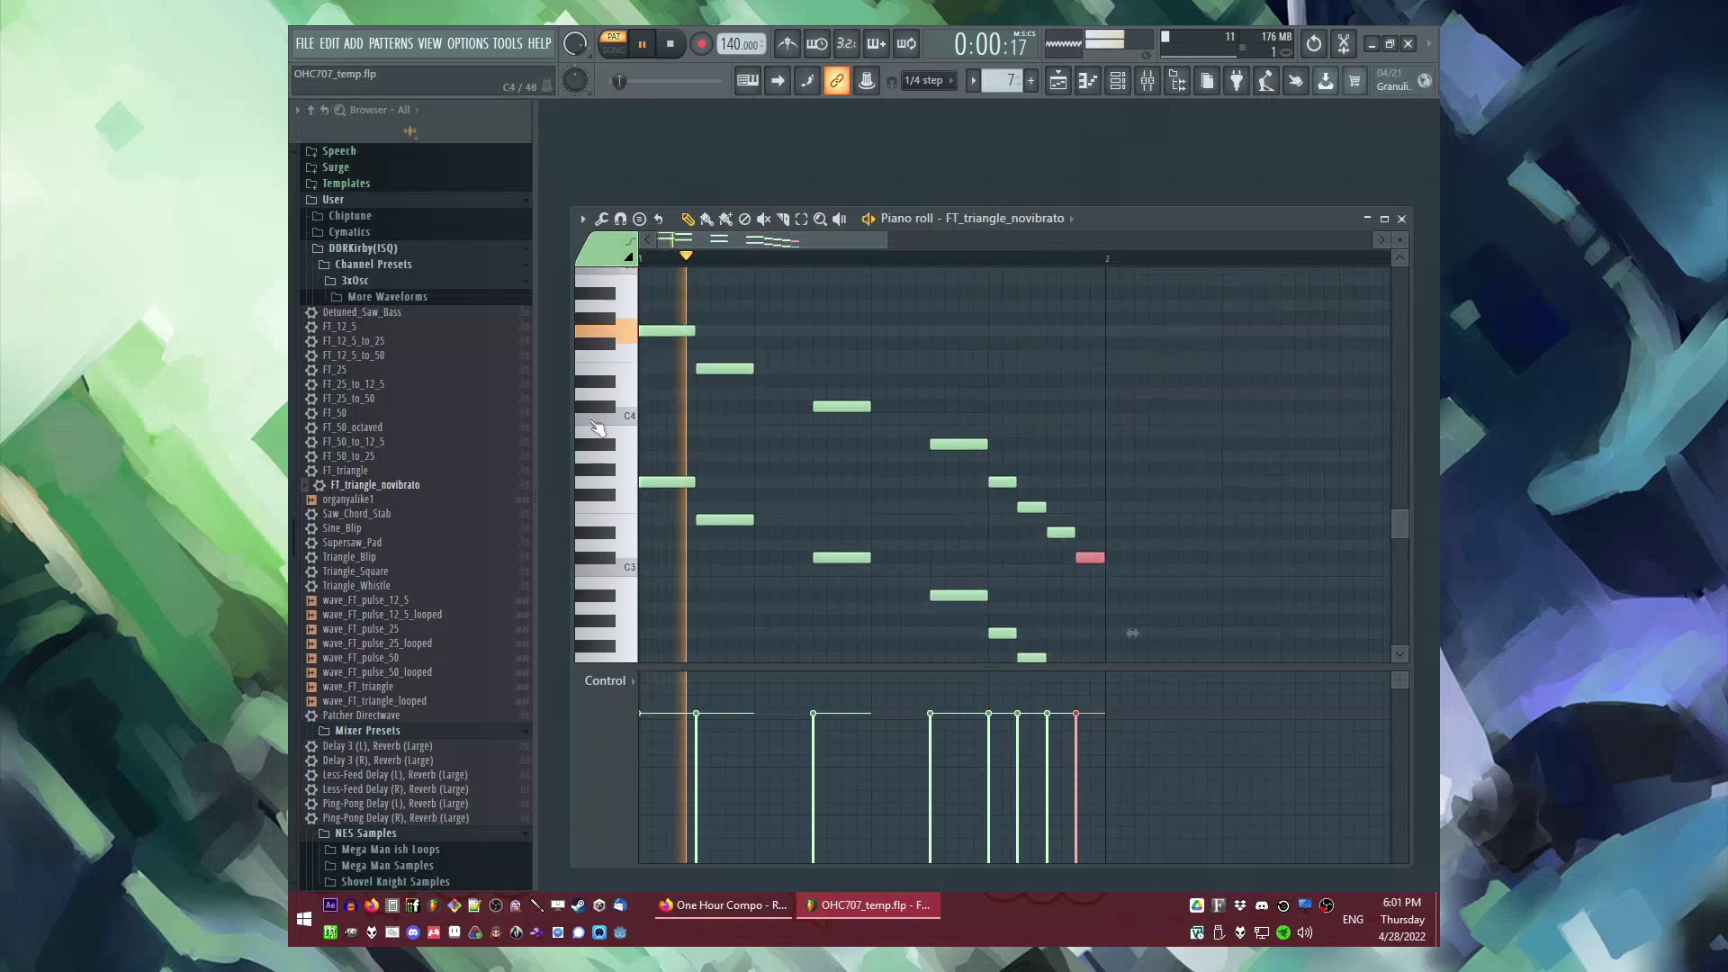
# Step: Move the whole descending riff to bar 2 and transpose it up to start on A#4 and A#3
pyautogui.hotkey('ctrl', 'a')
pyautogui.moveTo(658, 425); pyautogui.dragTo(1156, 553)
pyautogui.hotkey('ctrl', 'c')
pyautogui.hotkey('ctrl', 'v')
# Step: Copy the riff's opening octave pair, scale the copies to 50% length and place them directly before bar 2
pyautogui.moveTo(663, 387); pyautogui.dragTo(1080, 585)
pyautogui.hotkey('ctrl', 'b')
pyautogui.hotkey('ctrl', 'd')
pyautogui.click(1048, 262)
pyautogui.hotkey('ctrl', 'd')
pyautogui.moveTo(1047, 333); pyautogui.dragTo(1087, 580)
pyautogui.moveTo(1128, 458); pyautogui.dragTo(1102, 462)
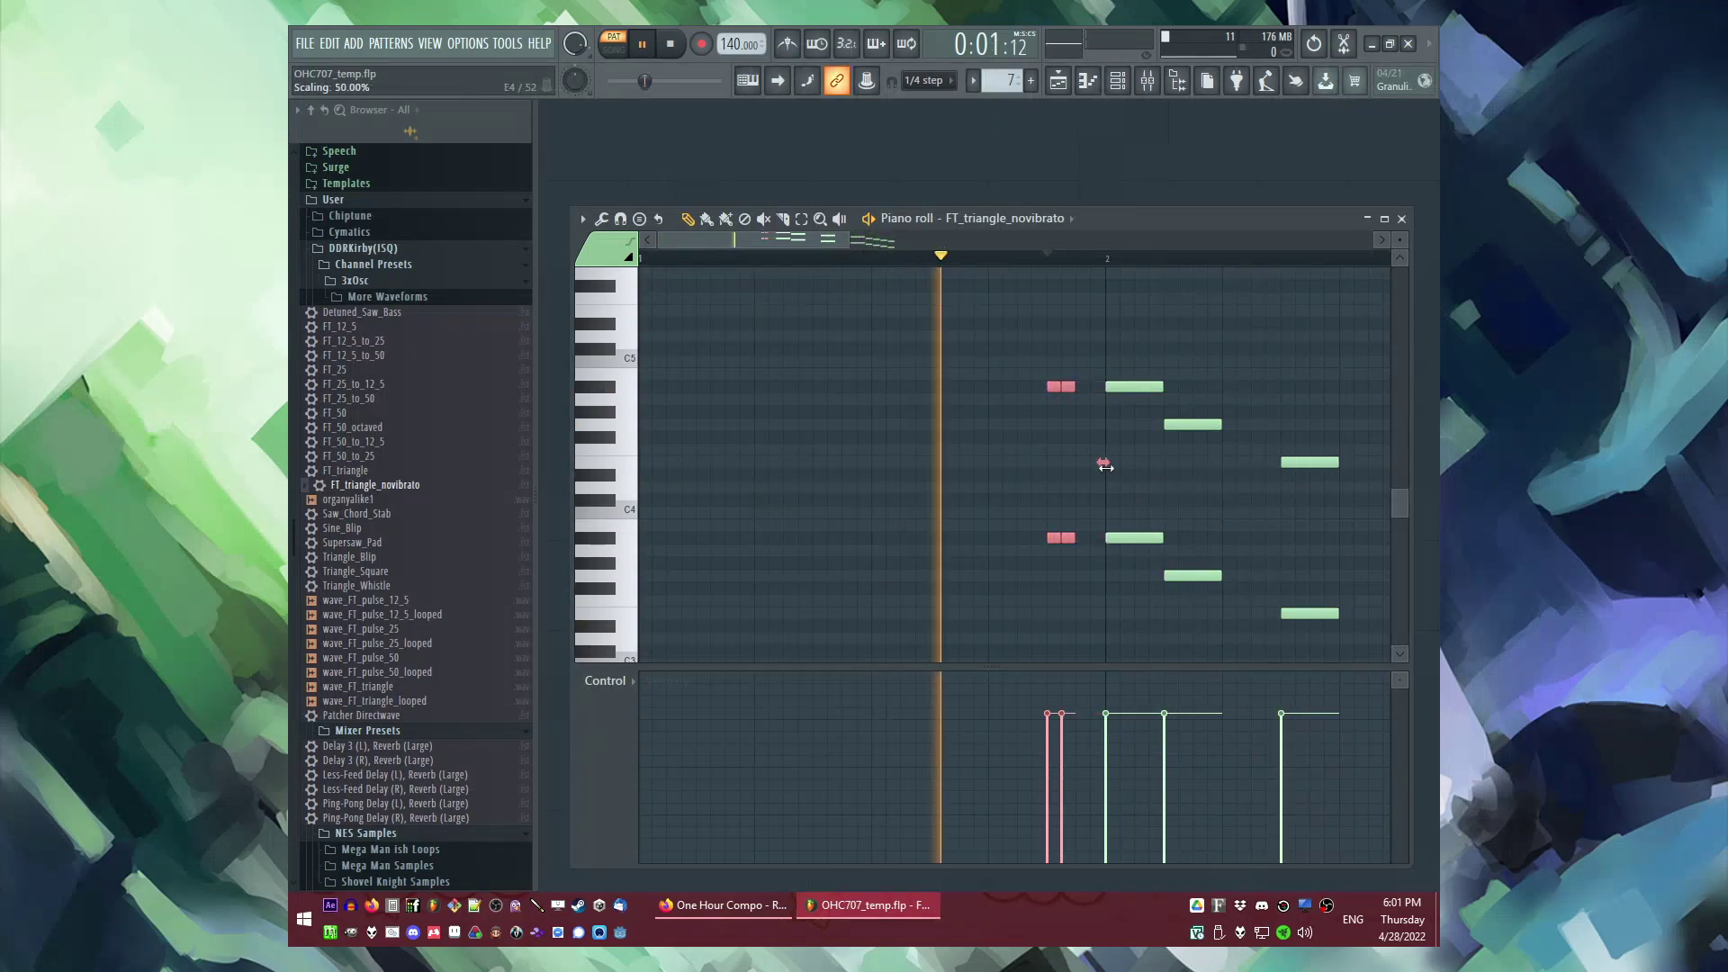
pyautogui.moveTo(1070, 389); pyautogui.dragTo(1098, 389)
pyautogui.press('space')
pyautogui.press('space')
pyautogui.press('space')
pyautogui.press('space')
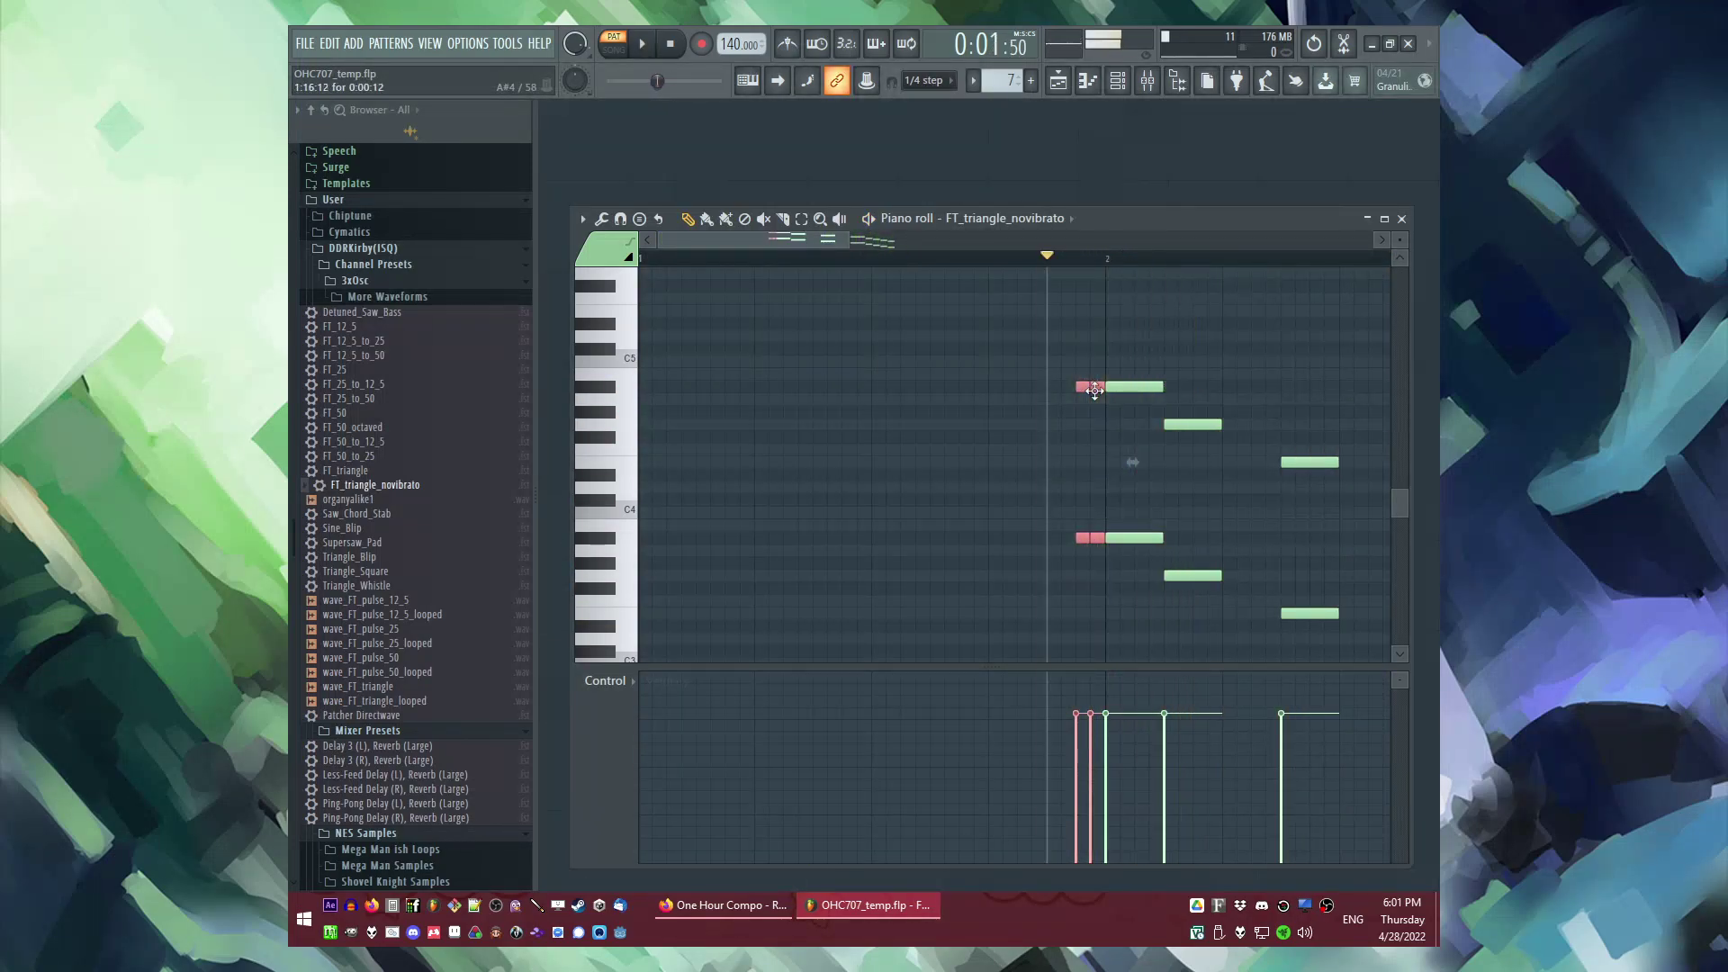
# Step: Duplicate the two short pickup pairs to make four repeated A#4 and A#3 hits leading into bar 2
pyautogui.moveTo(1047, 324); pyautogui.dragTo(1111, 586)
pyautogui.press('space')
pyautogui.press('space')
pyautogui.press('space')
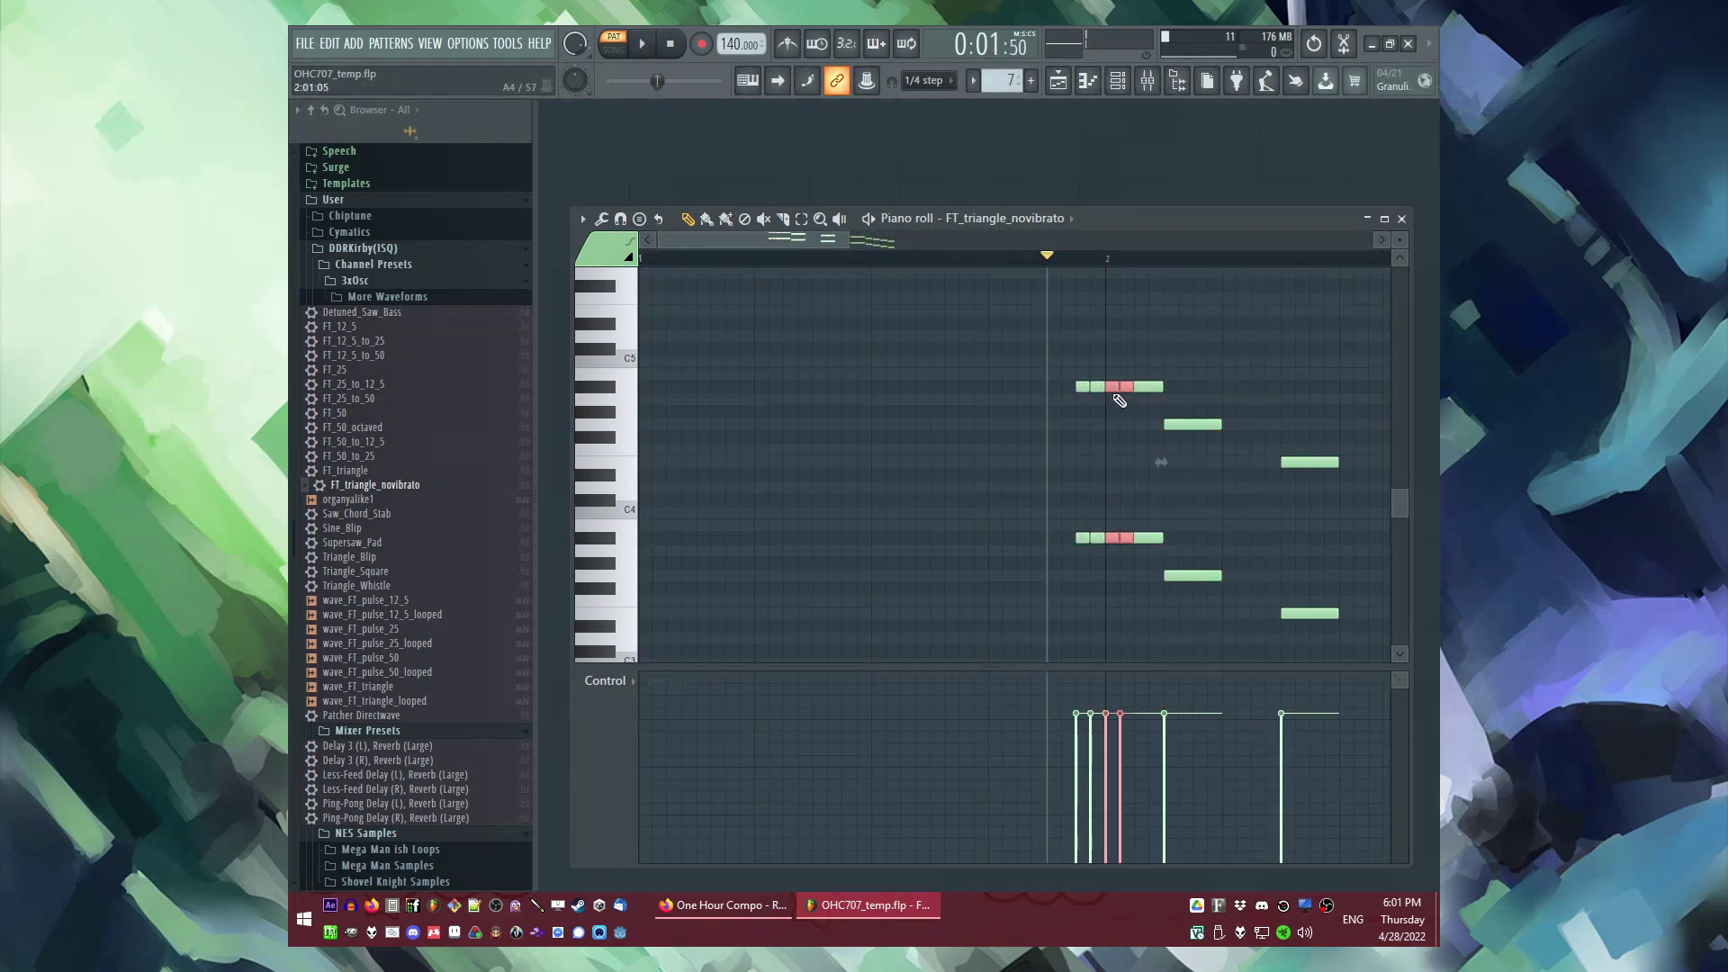
pyautogui.press('space')
pyautogui.press('space')
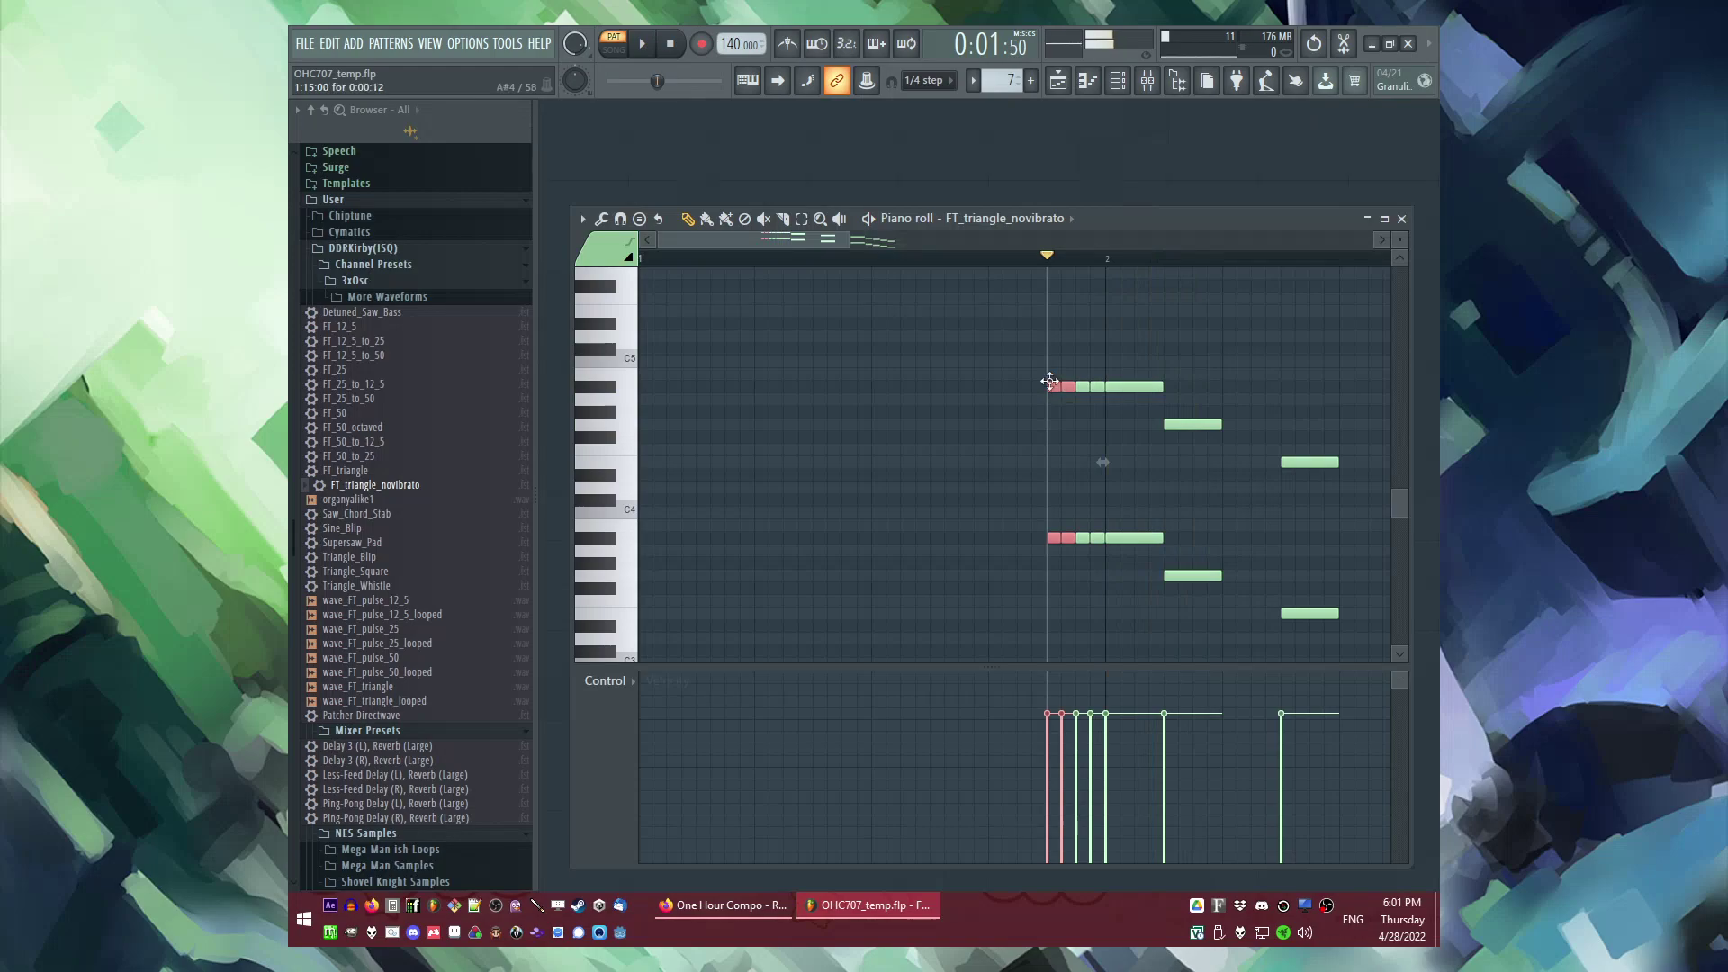
pyautogui.moveTo(1045, 387); pyautogui.dragTo(1053, 388)
pyautogui.press('space')
pyautogui.keyDown('ctrl'); pyautogui.click(952, 354); pyautogui.keyUp('ctrl')
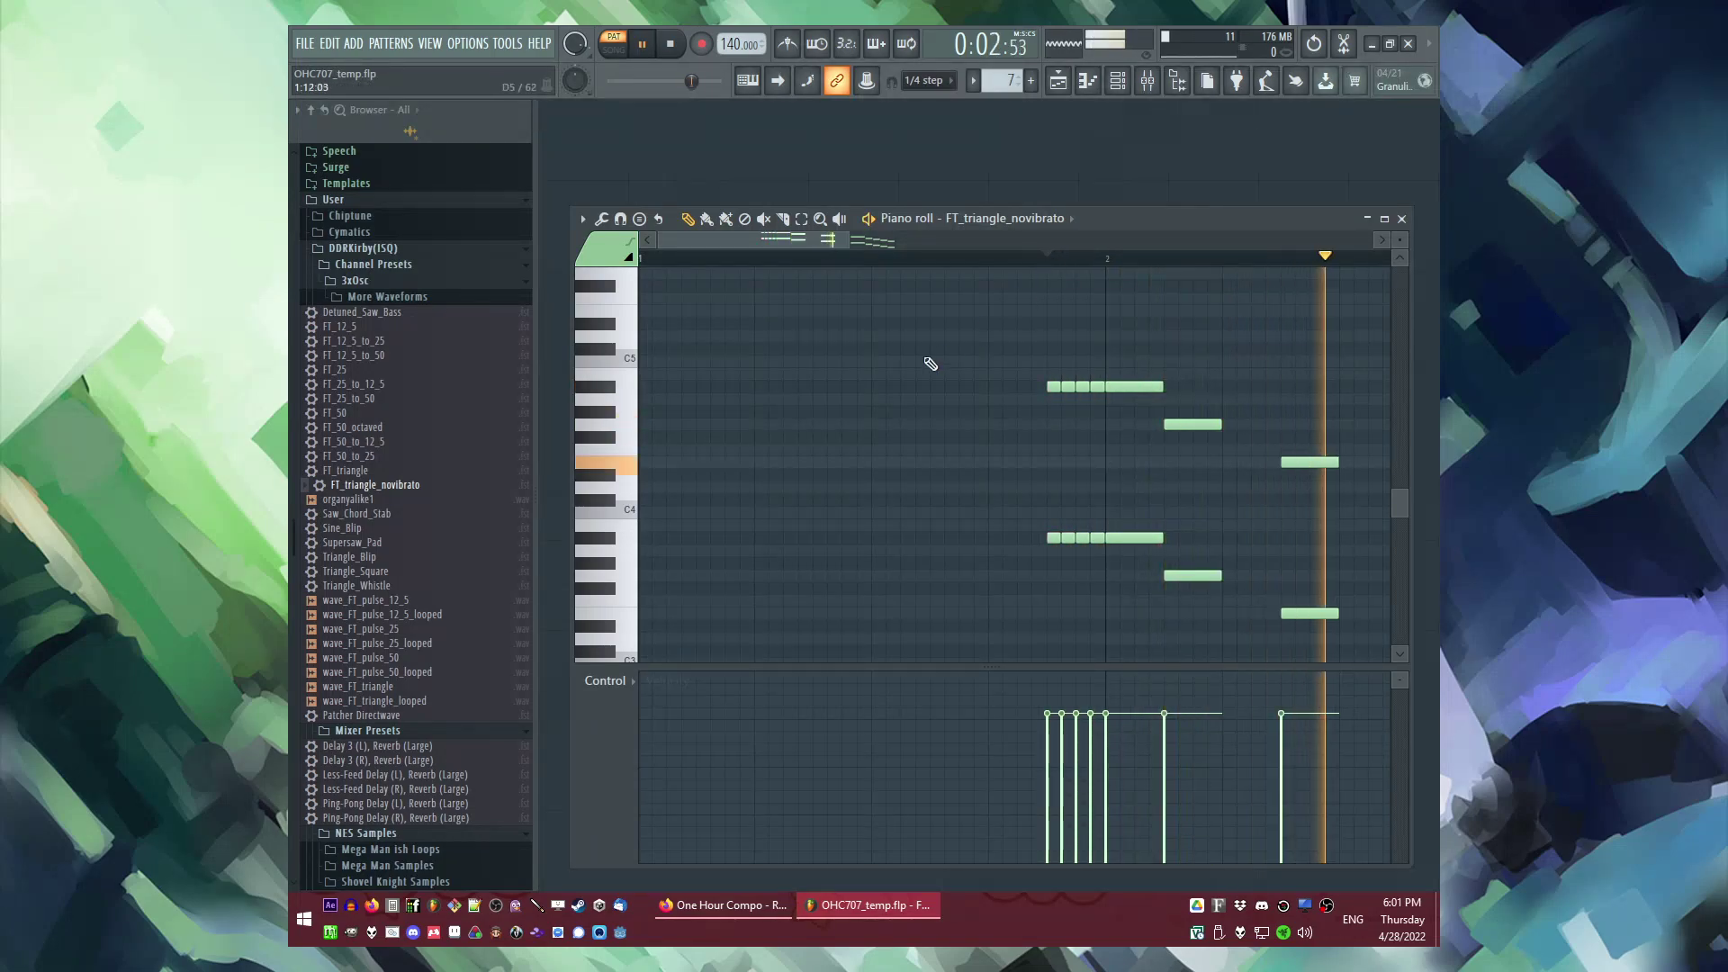
# Step: Place Pattern 7 at bar 1 of Track 2 in the playlist and switch playback to song mode
pyautogui.scroll(-2, 941, 369)
pyautogui.press('F5')
pyautogui.click(905, 484)
pyautogui.moveTo(906, 483); pyautogui.dragTo(689, 433)
pyautogui.press('l')
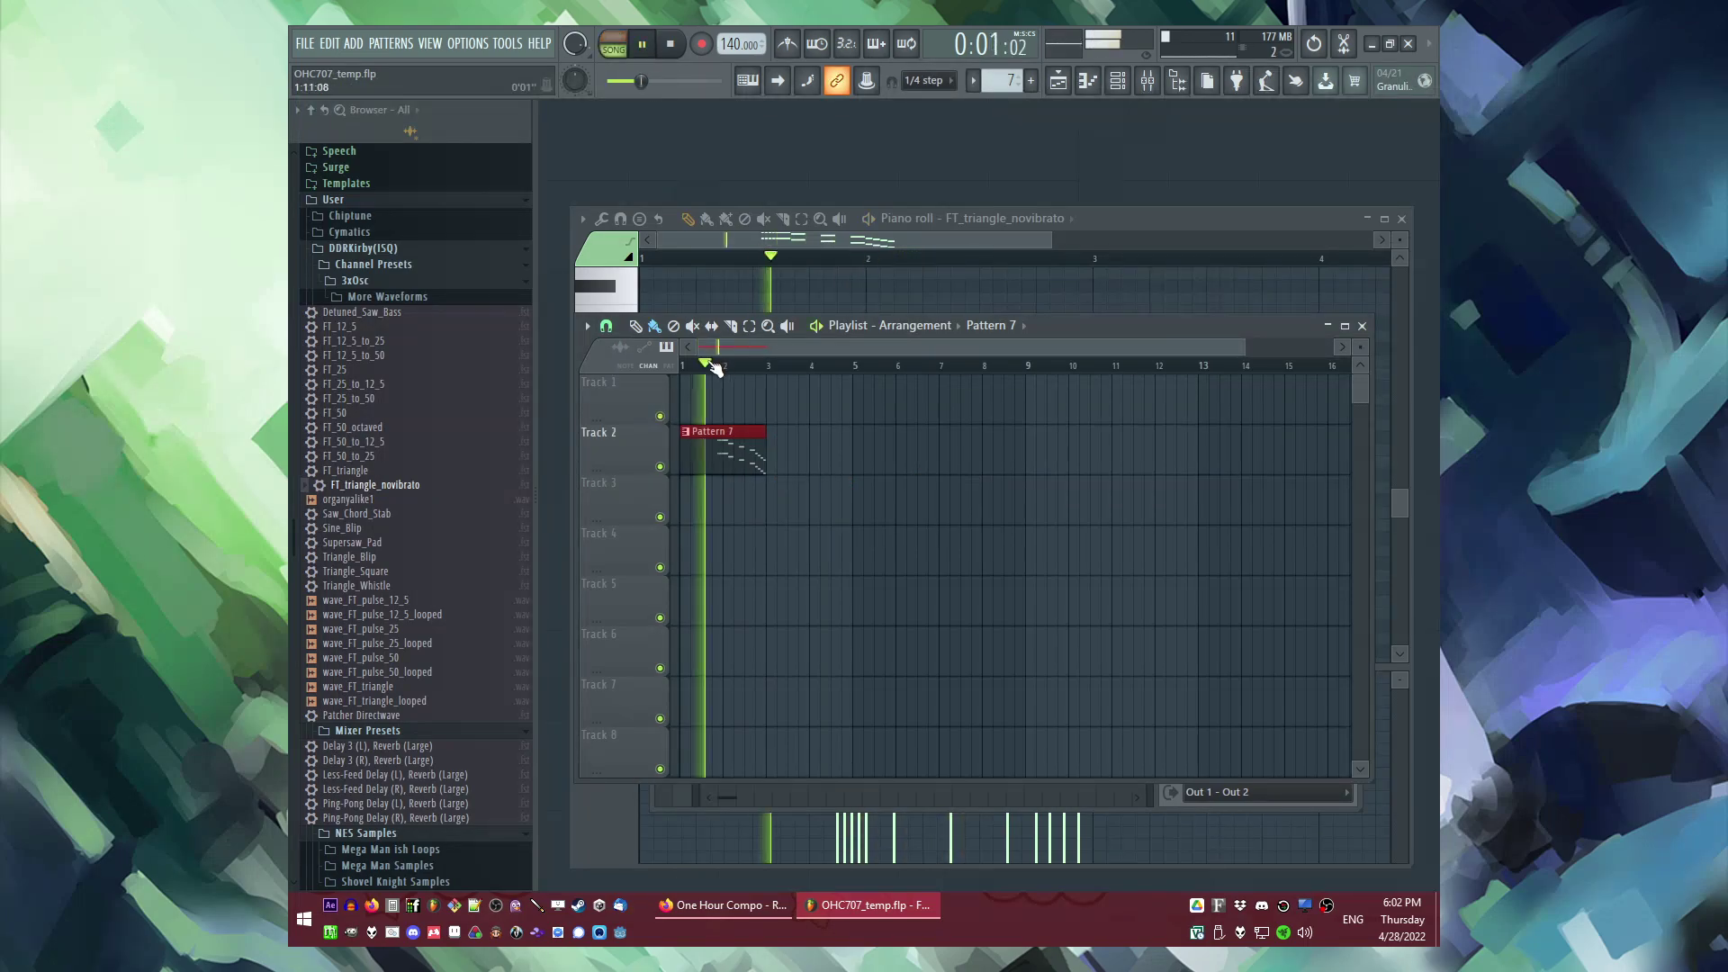
# Step: Create Pattern 8 and place it at bar 2 of Track 3 in the playlist
pyautogui.scroll(3, 725, 540)
pyautogui.press('F4')
pyautogui.click(790, 508)
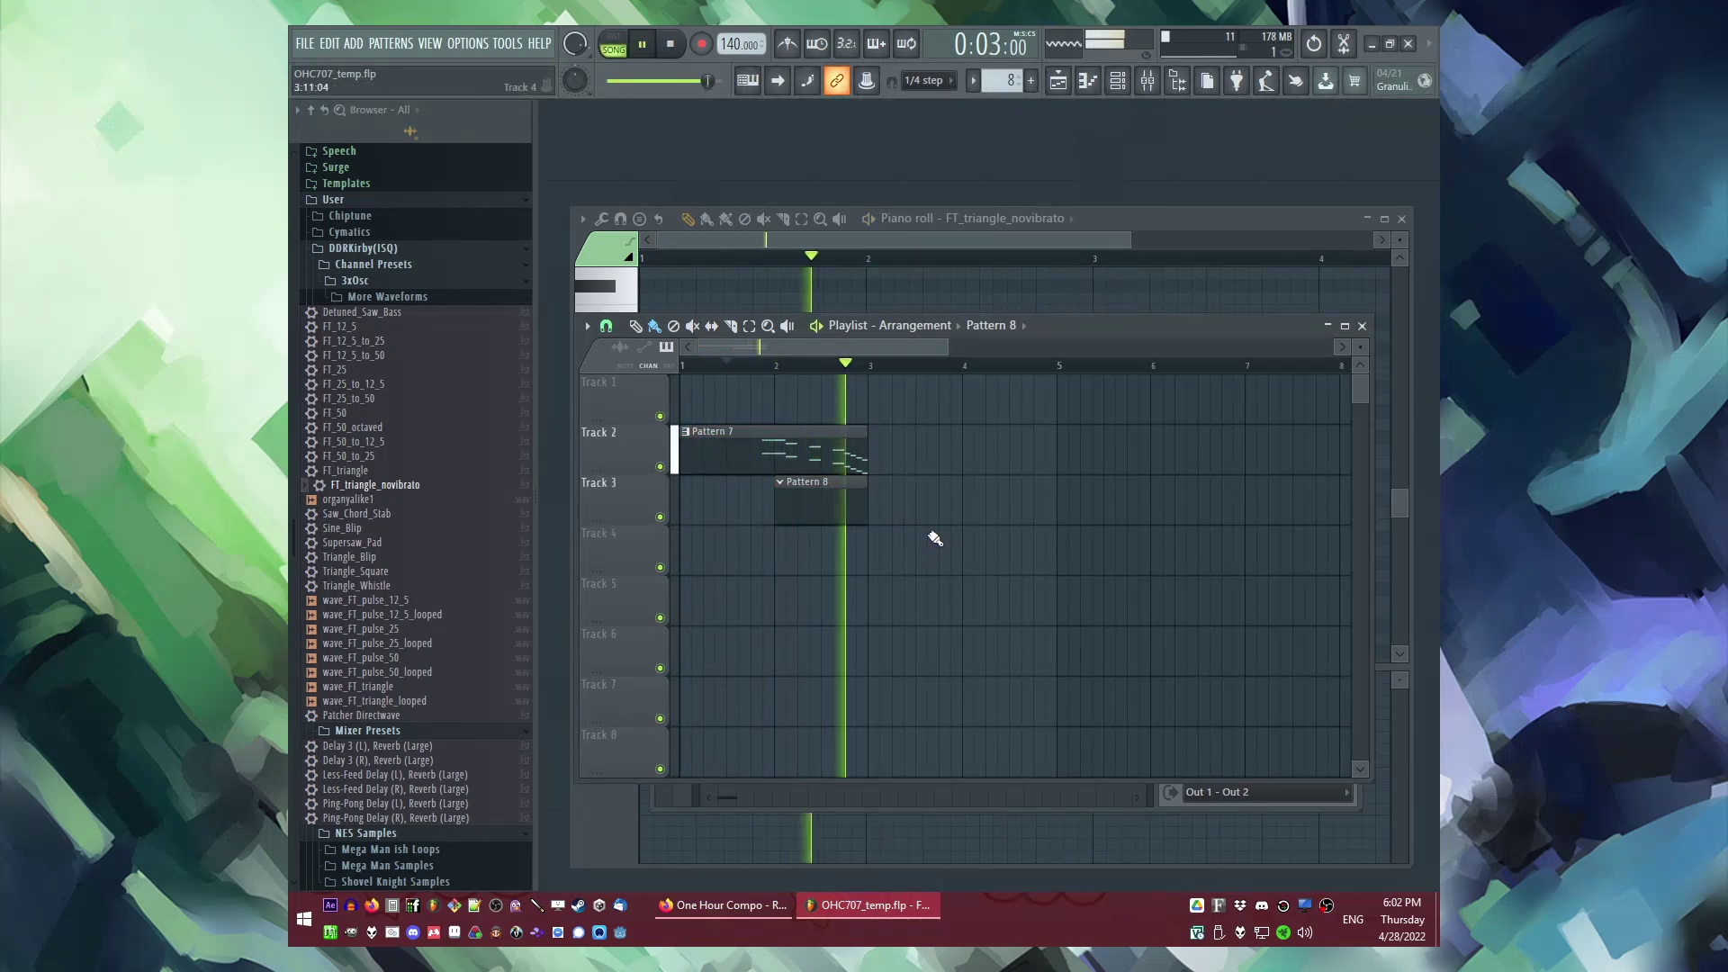
# Step: Browse the NES Samples down to the Mega Man ish Loops folder and add a Slicex channel
pyautogui.scroll(-10, 486, 559)
pyautogui.press('space')
pyautogui.click(379, 302)
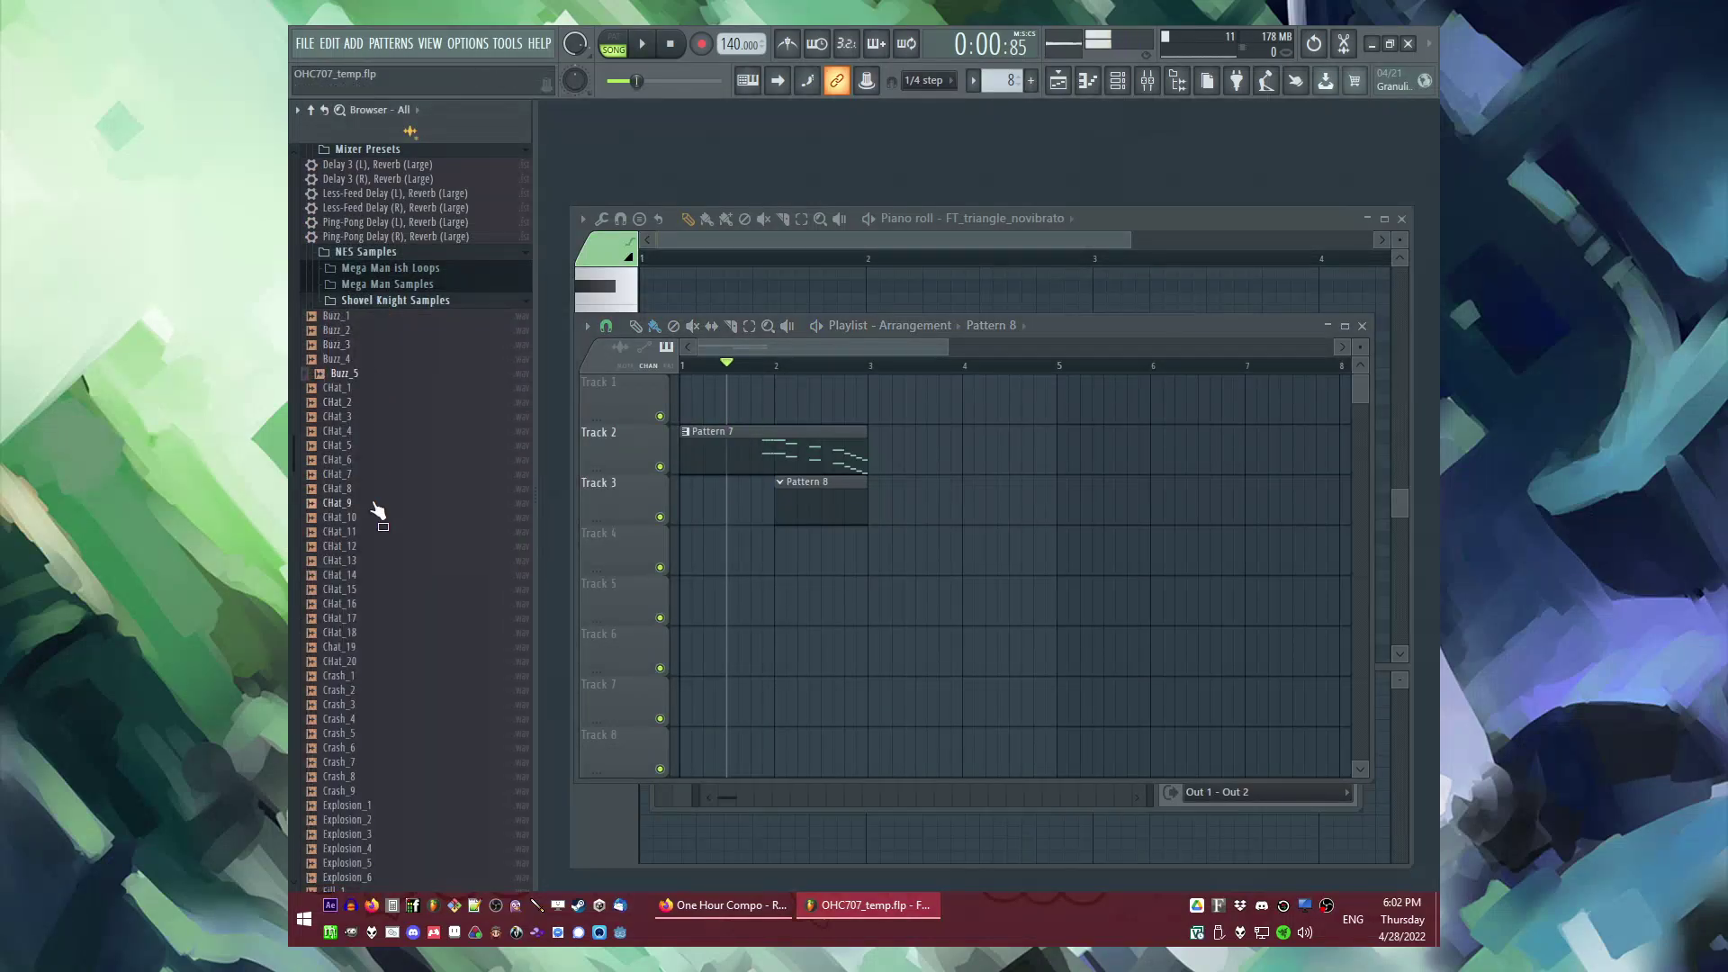
pyautogui.click(386, 268)
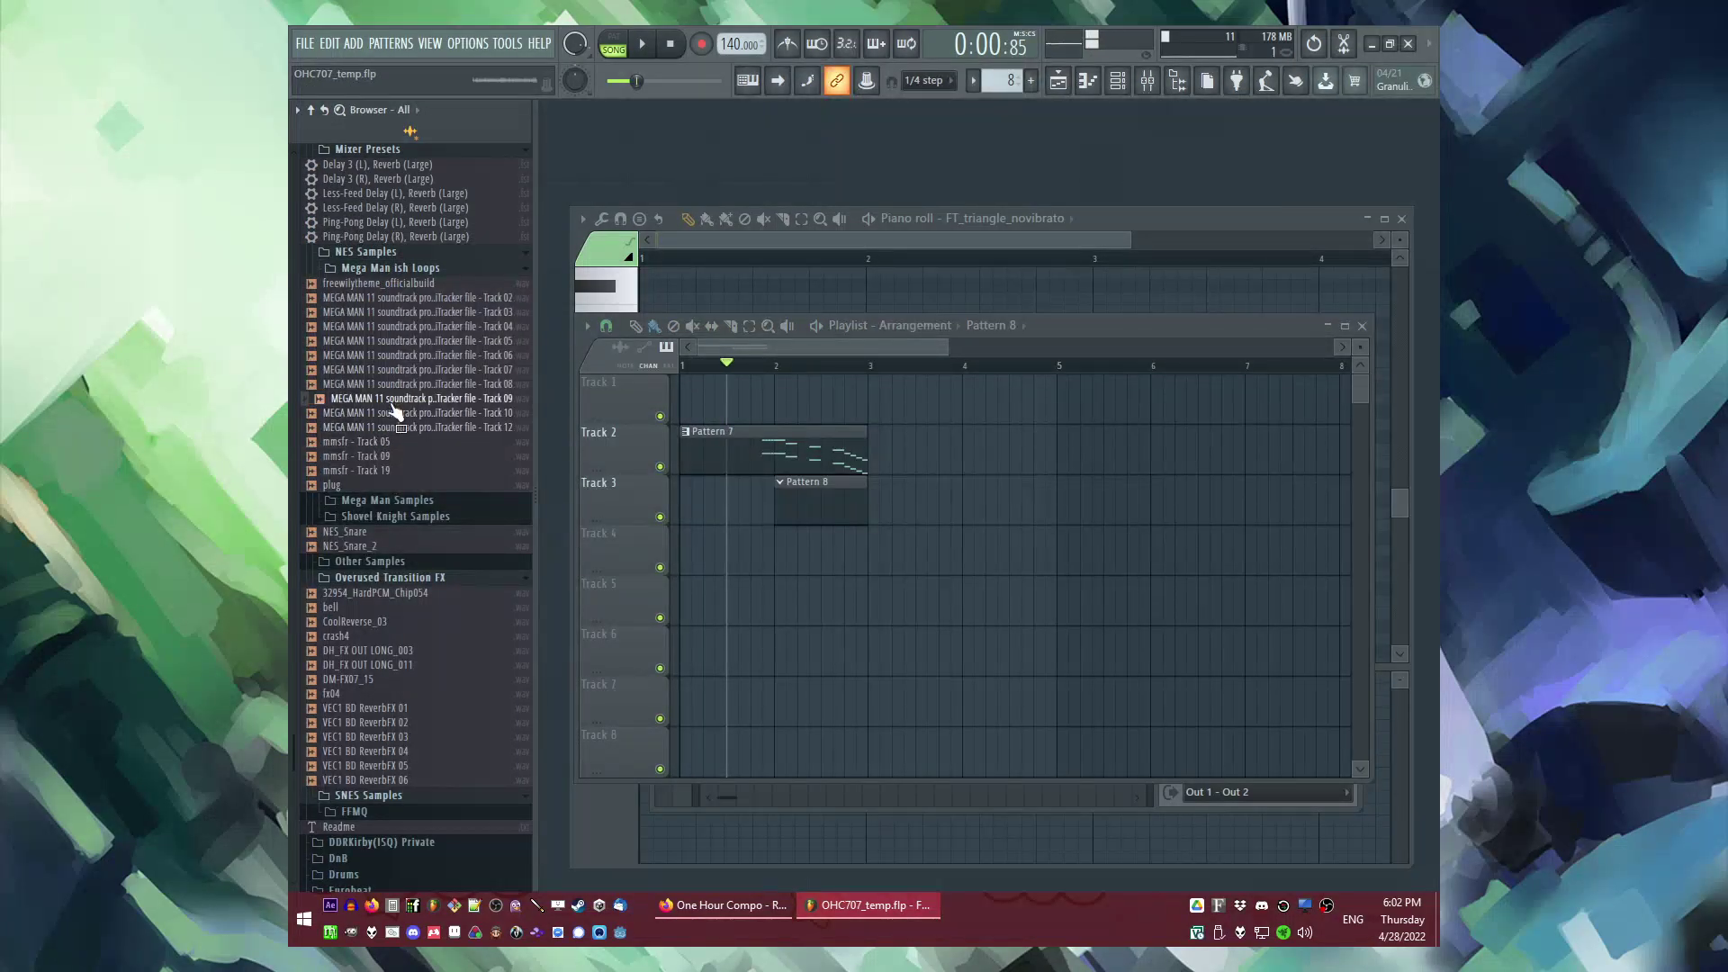
pyautogui.click(353, 42)
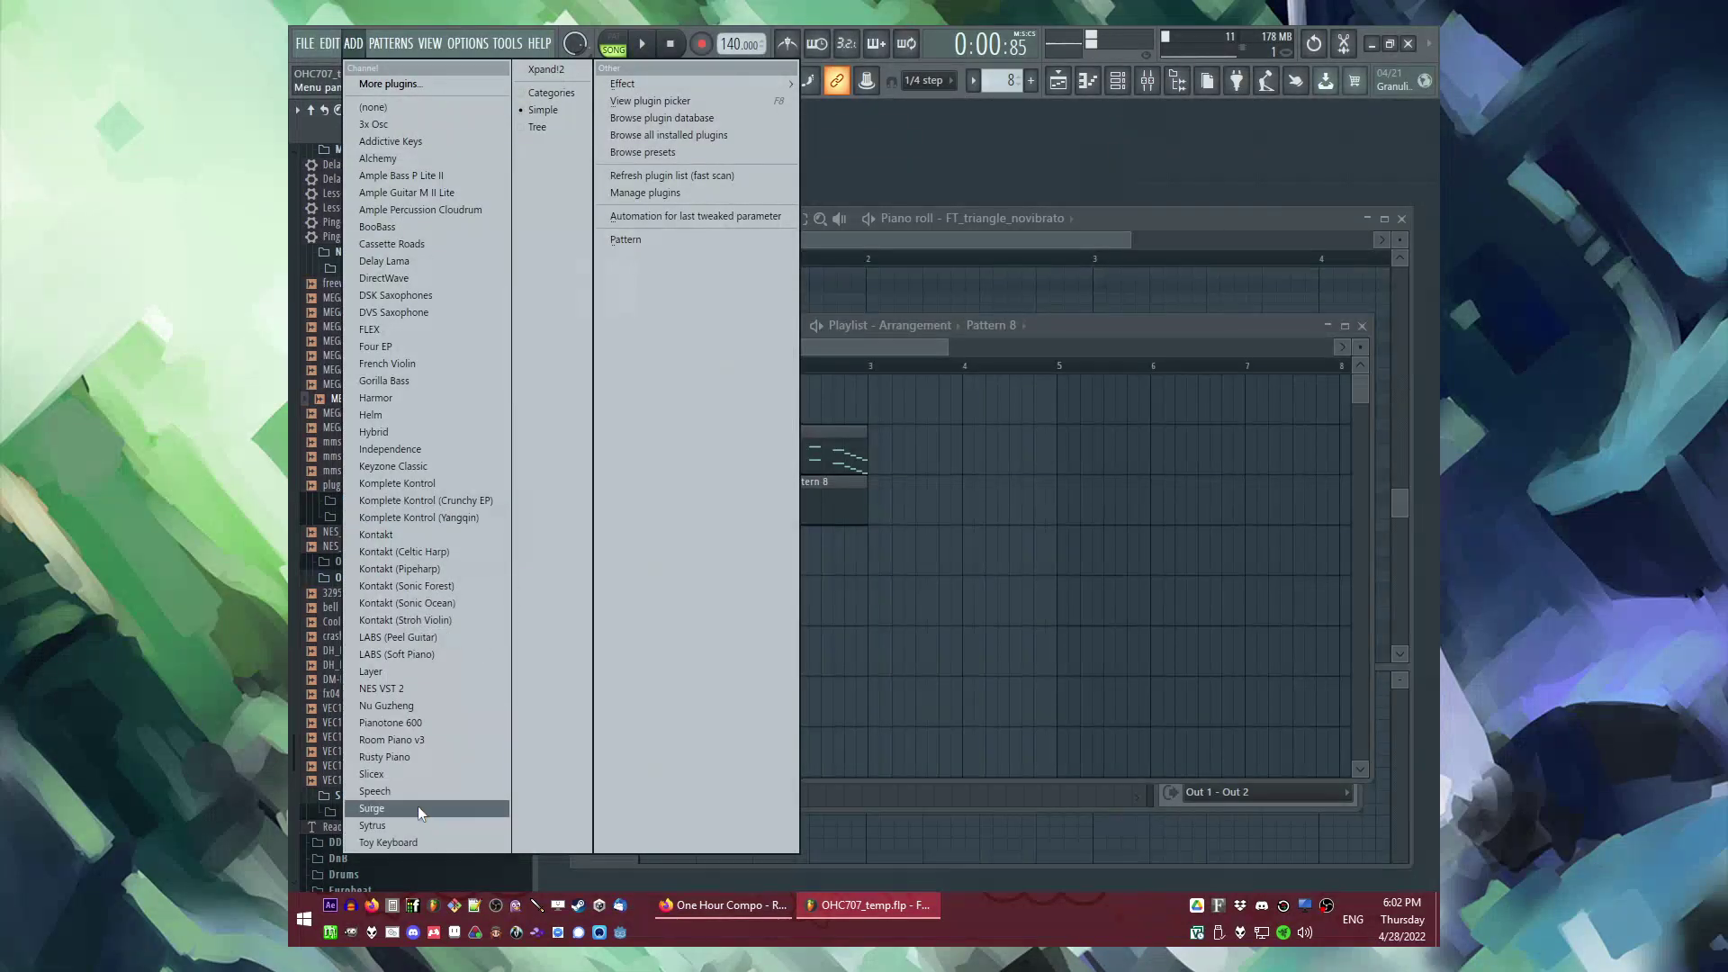
pyautogui.click(407, 776)
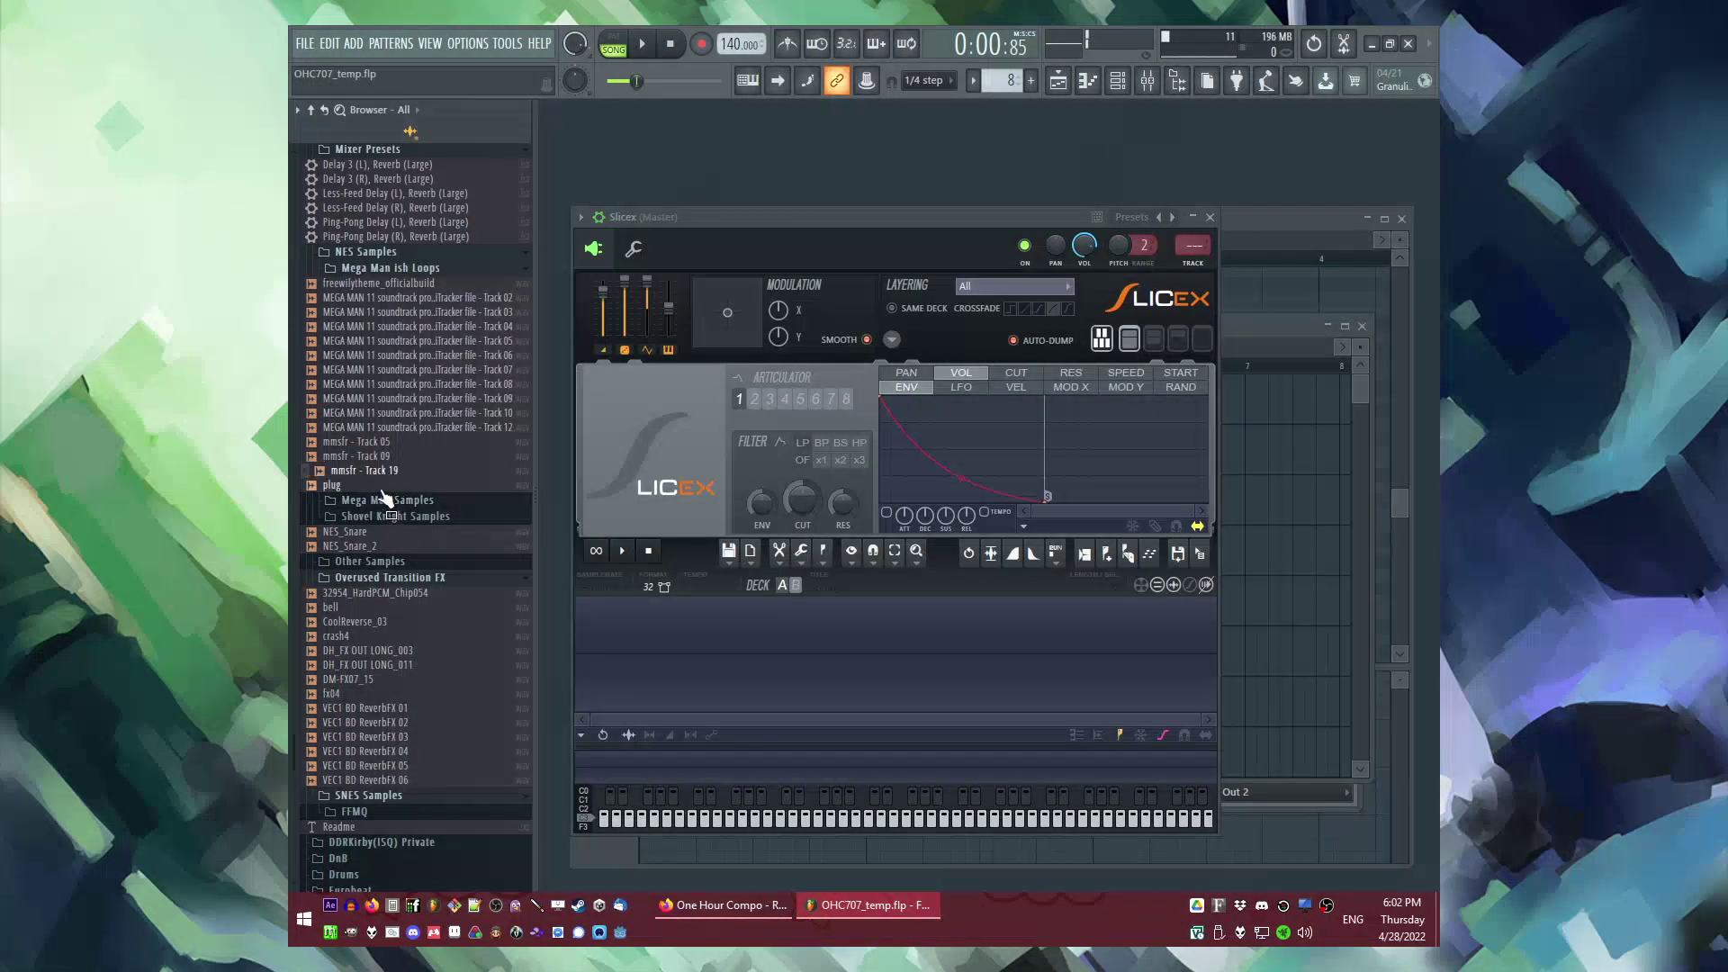
# Step: Load the mmsfr - Track 19 loop into Slicex
pyautogui.click(387, 516)
pyautogui.click(383, 516)
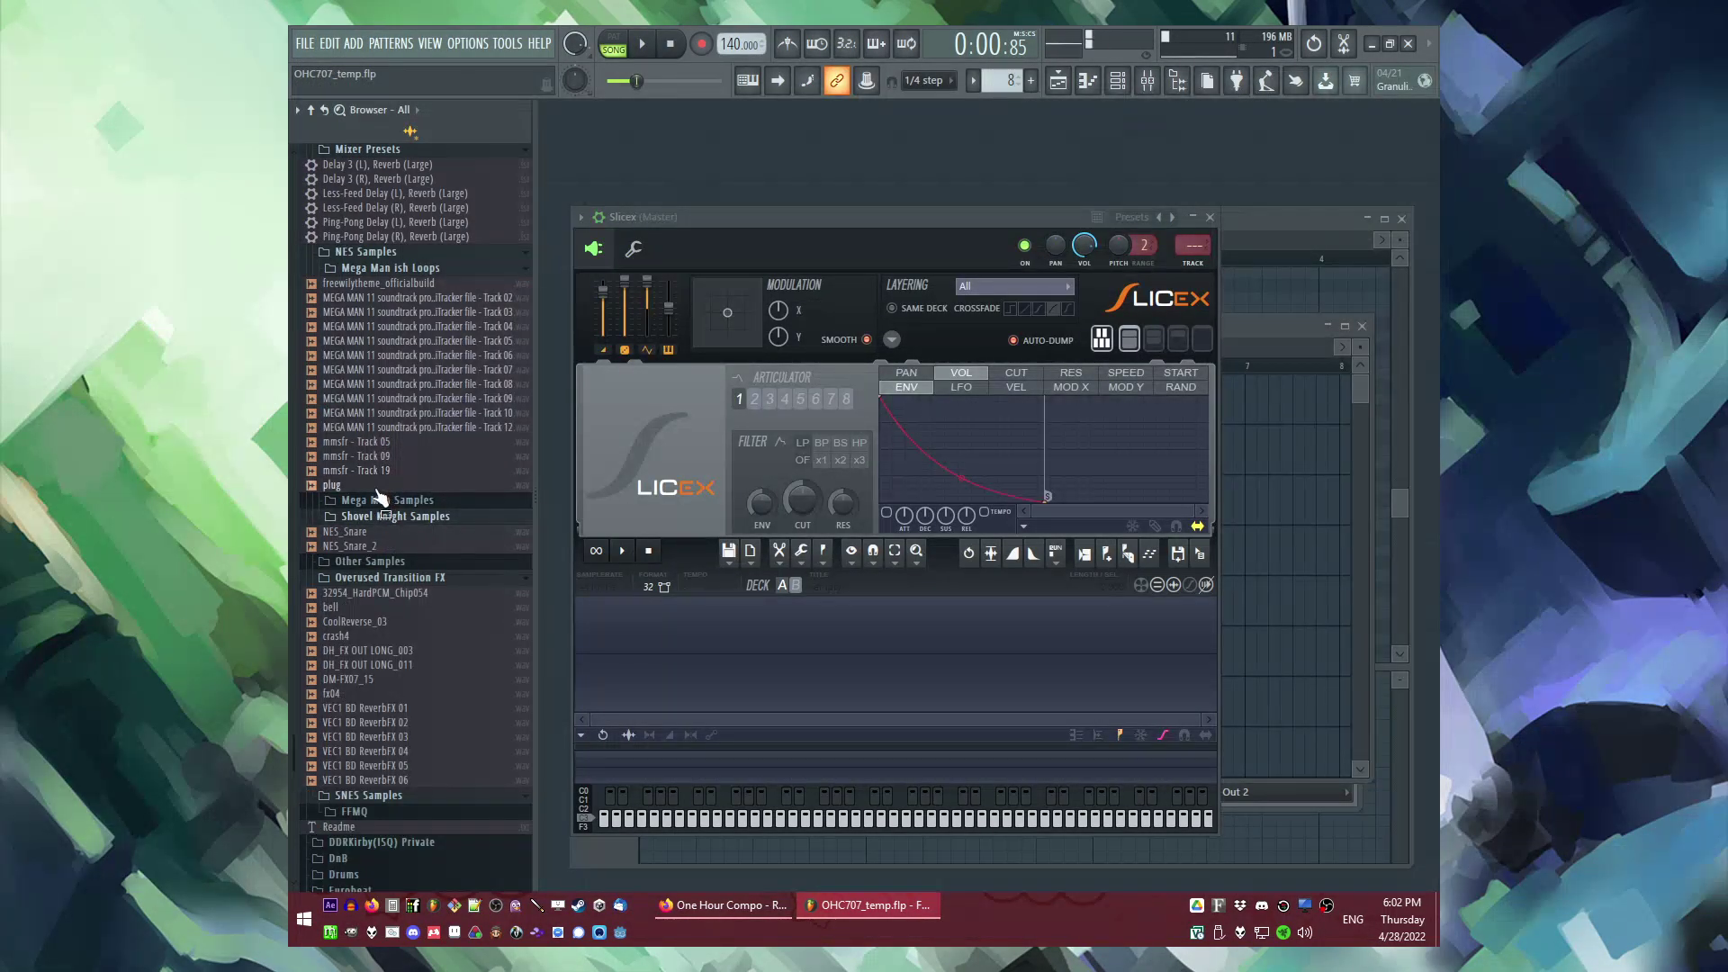
pyautogui.moveTo(378, 484); pyautogui.dragTo(981, 711)
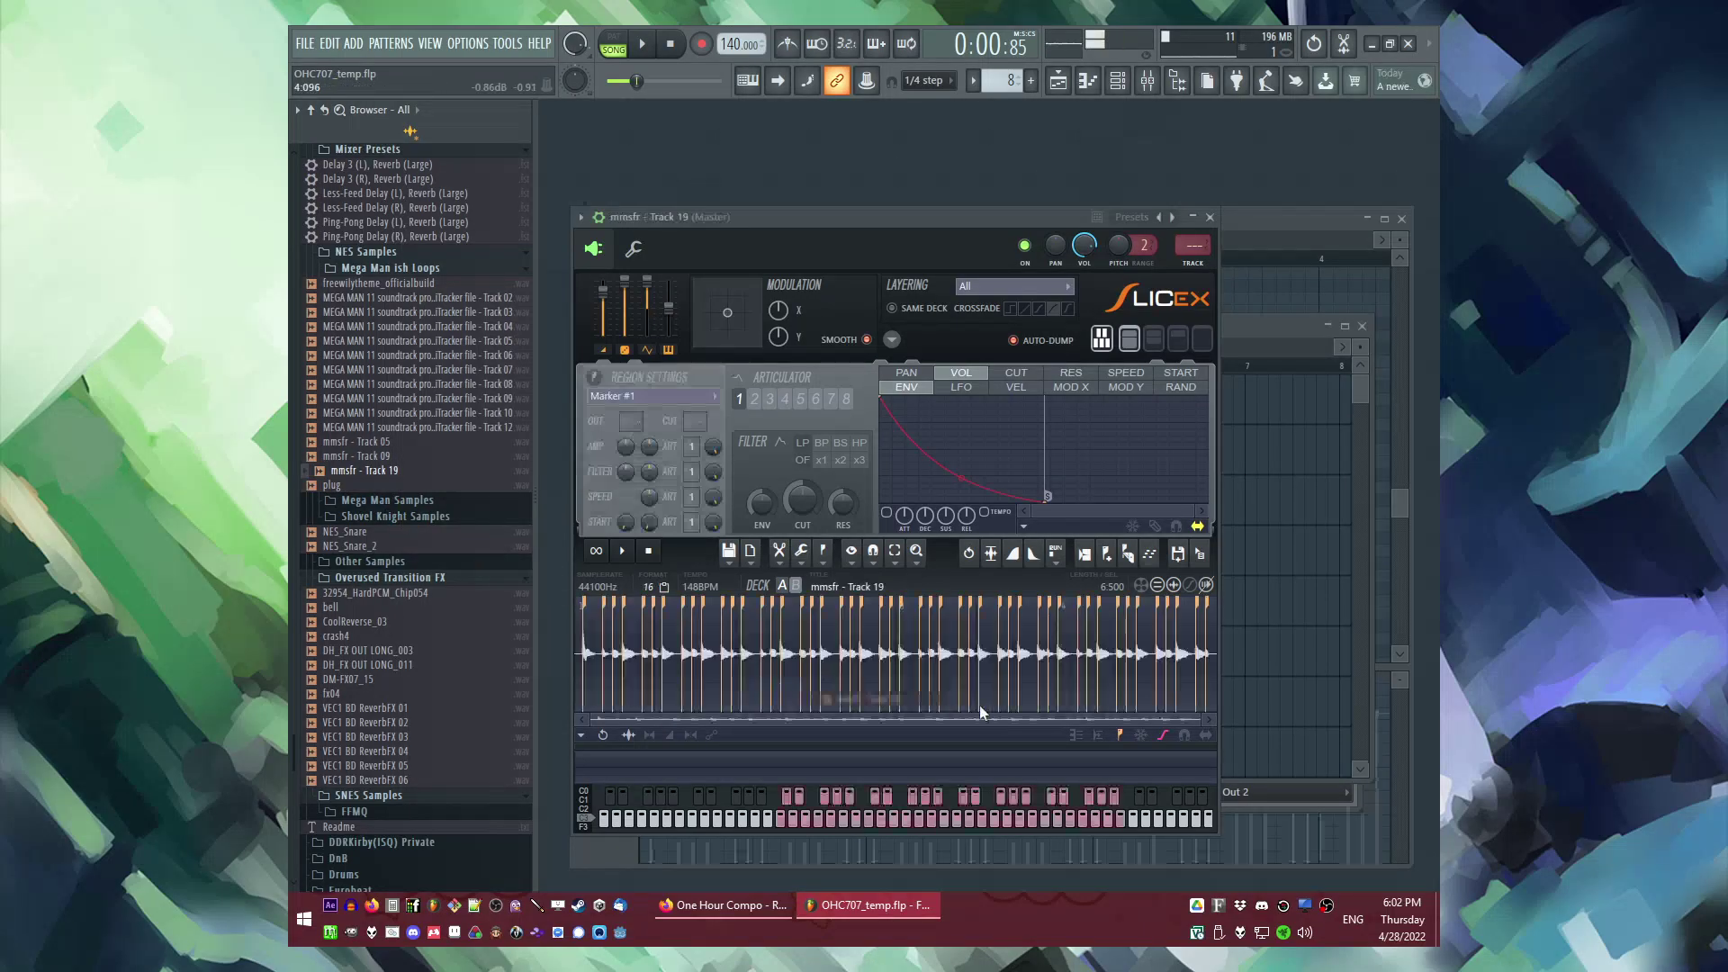
# Step: Open the mmsfr - Track 19 piano roll and delete all of its slice notes
pyautogui.moveTo(1314, 549); pyautogui.dragTo(697, 520)
pyautogui.doubleClick(721, 520)
pyautogui.press('space')
pyautogui.press('space')
pyautogui.hotkey('ctrl', 'a')
pyautogui.press('Delete')
pyautogui.scroll(-6, 699, 512)
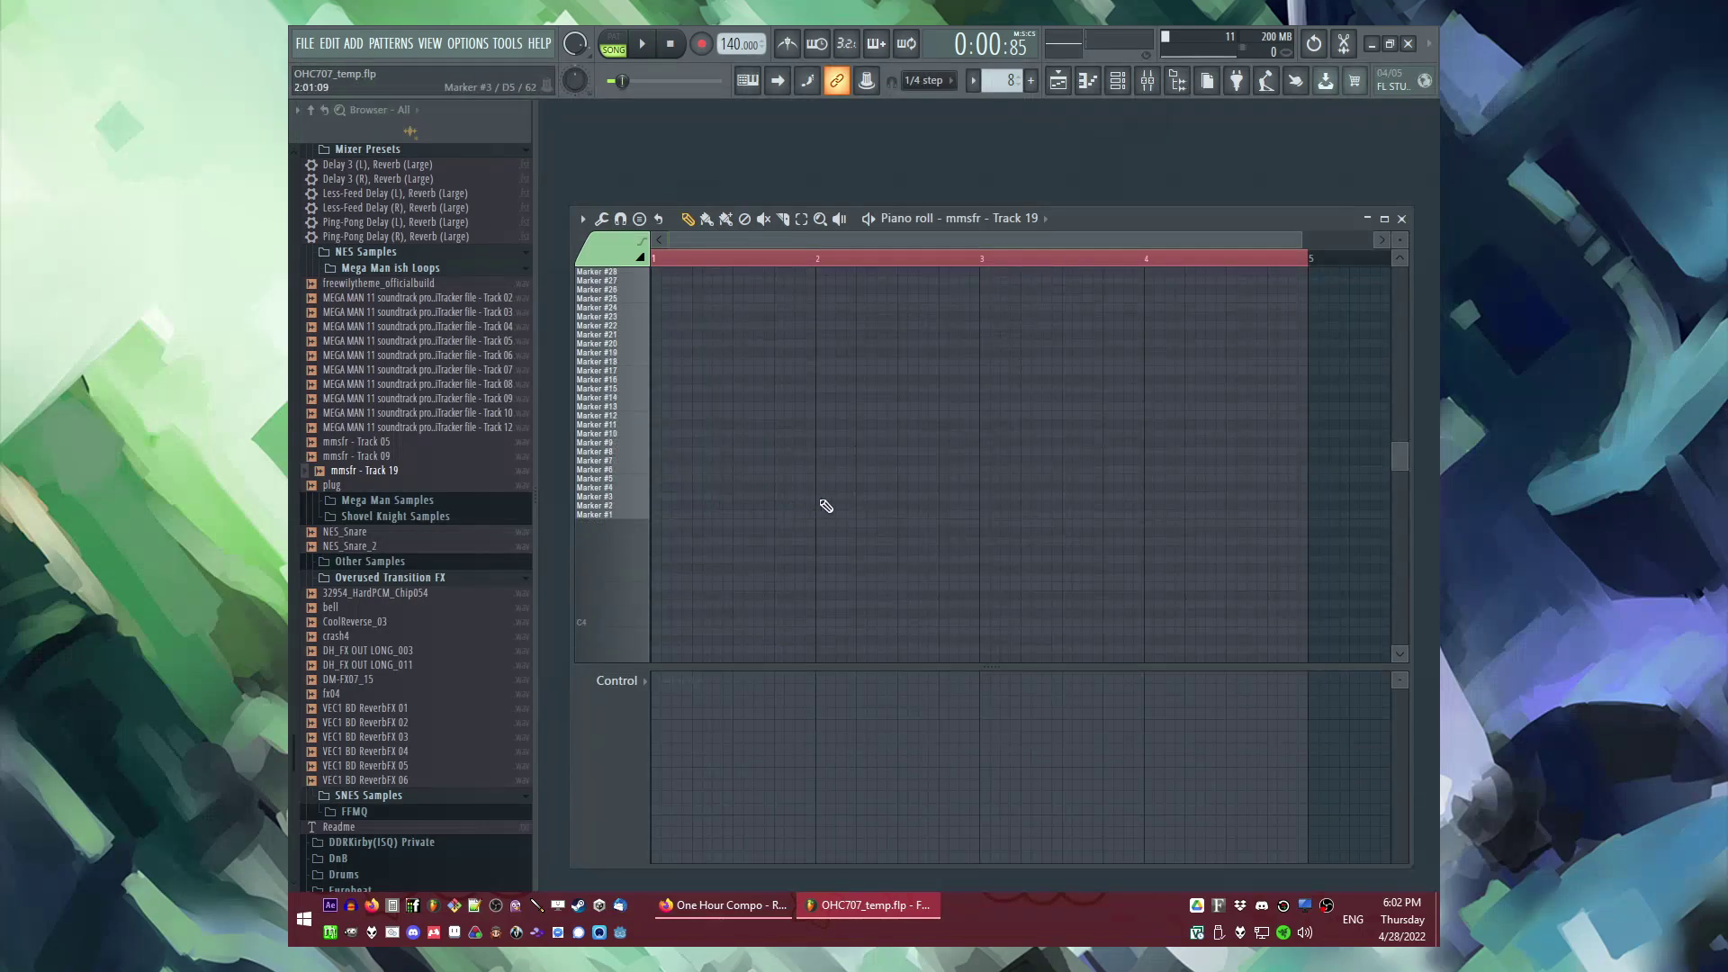
# Step: Replace the loop in the Slicex channel with mmsfr - Track 09
pyautogui.press('F9')
pyautogui.press('F5')
pyautogui.moveTo(756, 507); pyautogui.dragTo(844, 520)
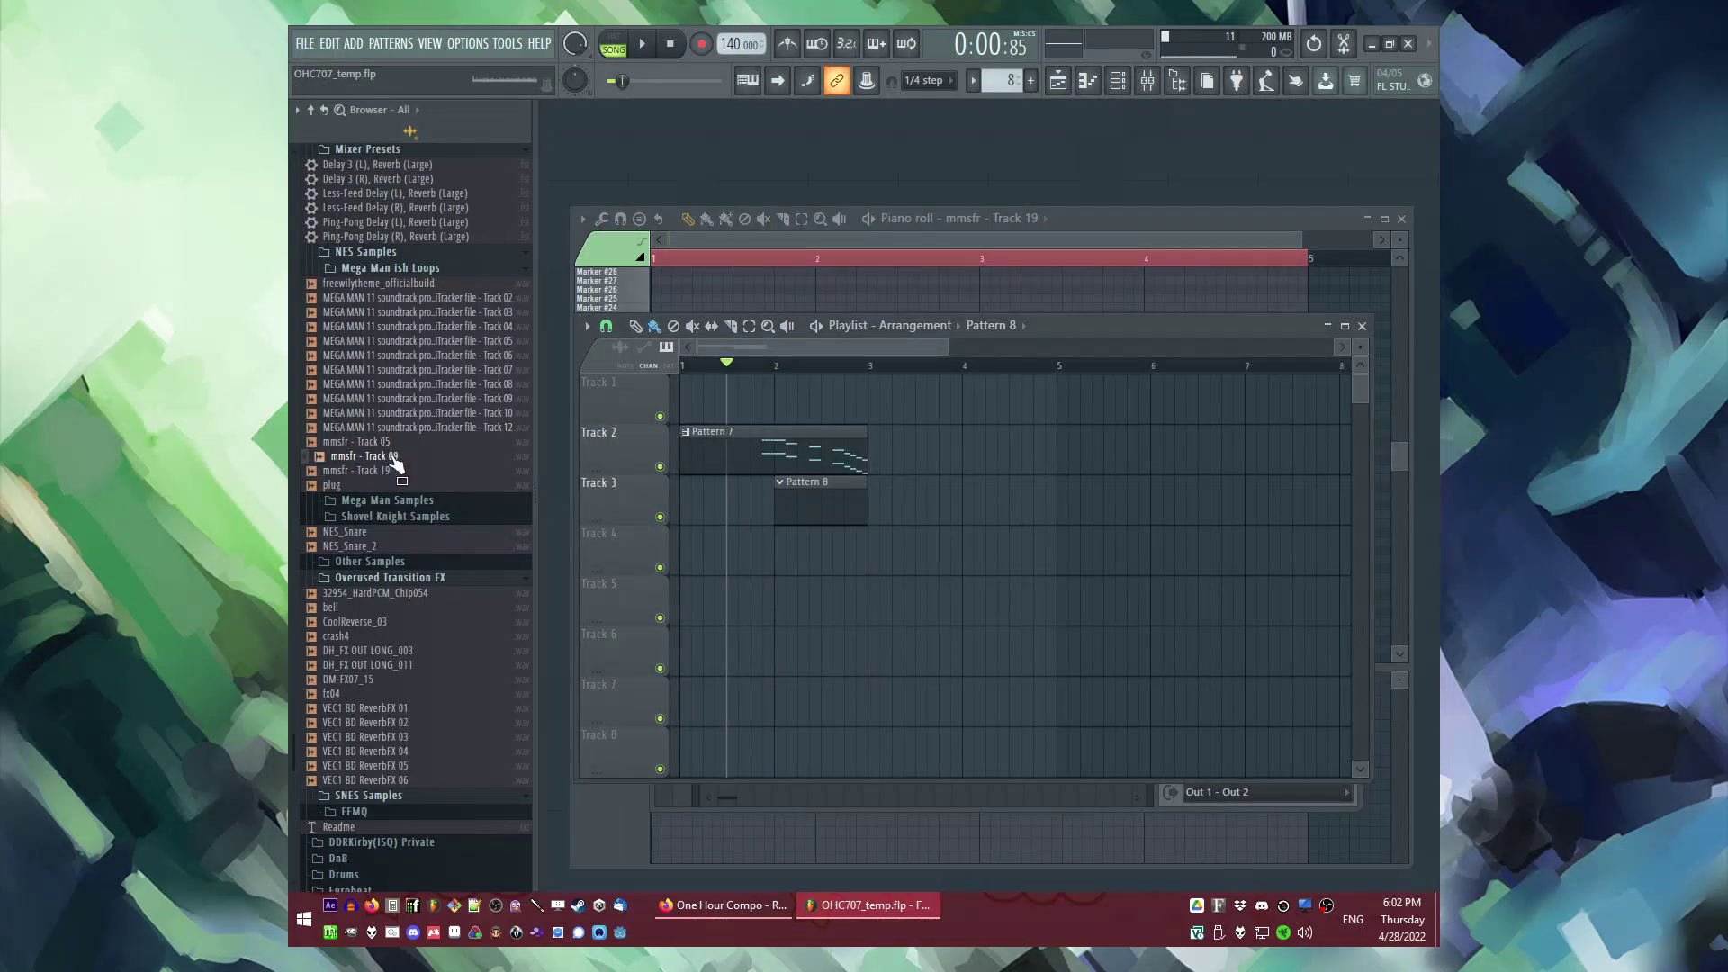
pyautogui.press('F6')
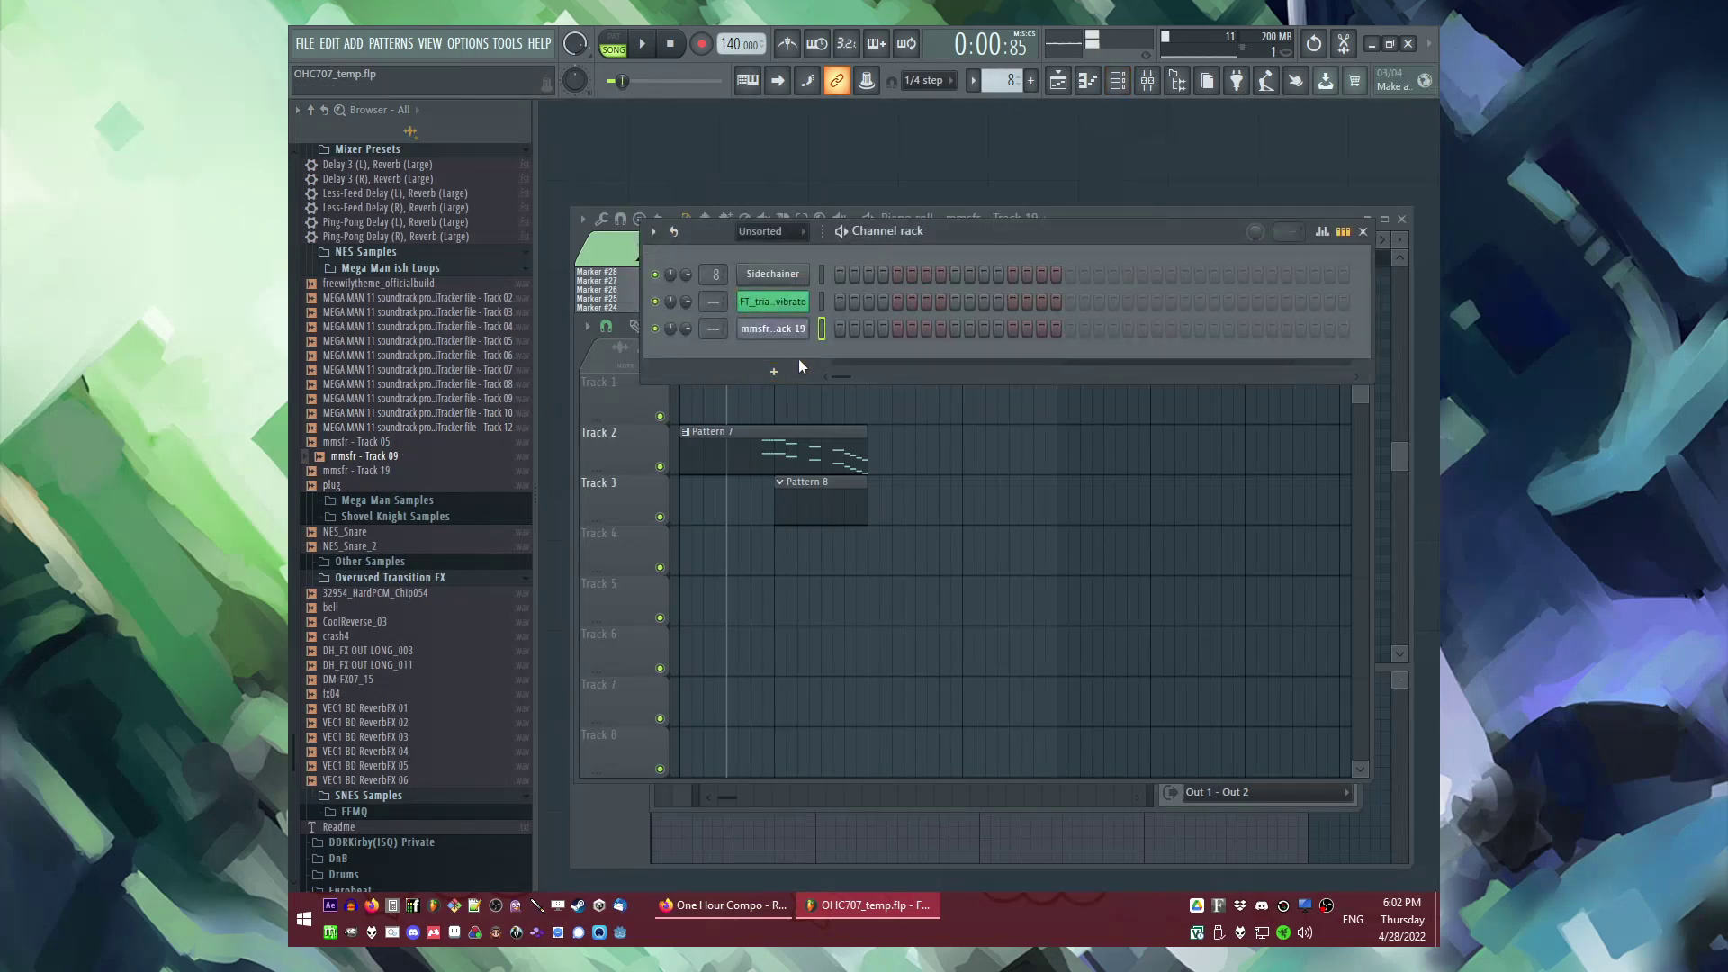
pyautogui.moveTo(798, 317); pyautogui.dragTo(776, 333)
pyautogui.click(774, 330)
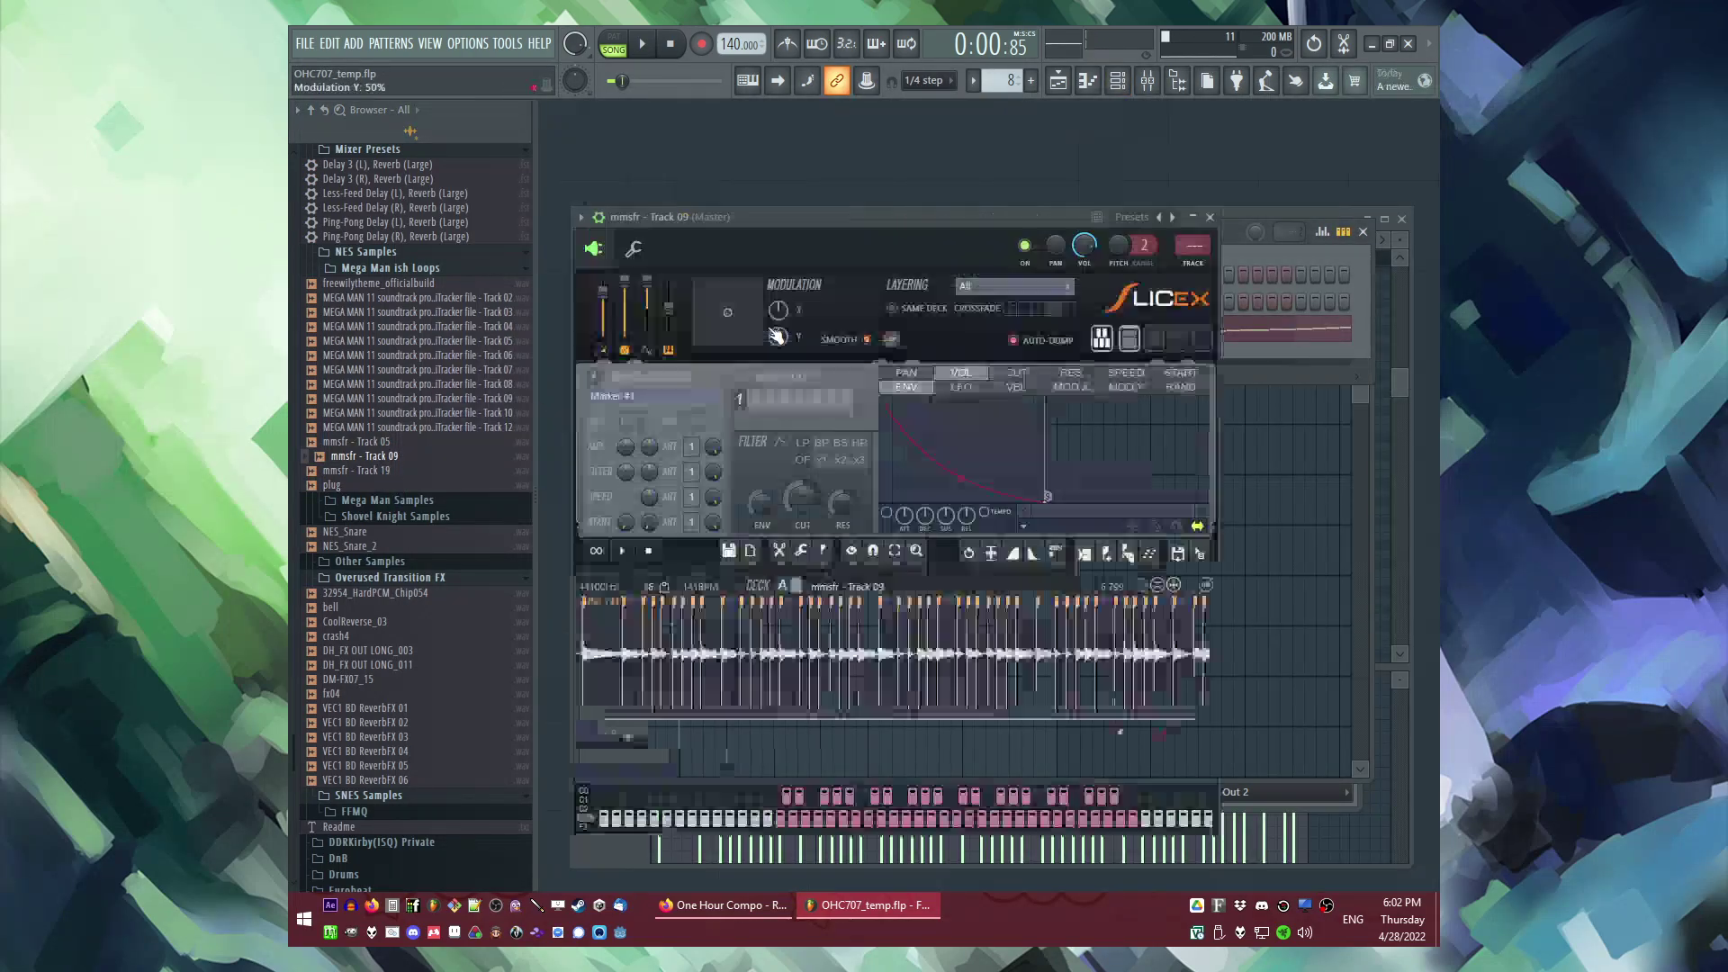
# Step: Route the mmsfr - Track 09 Slicex channel to the Loop 1 mixer track and load Fruity Blood Overdrive in its effect slot 5
pyautogui.press('F9')
pyautogui.moveTo(1193, 245); pyautogui.dragTo(1193, 231)
pyautogui.press('space')
pyautogui.click(1168, 542)
pyautogui.moveTo(1189, 559)
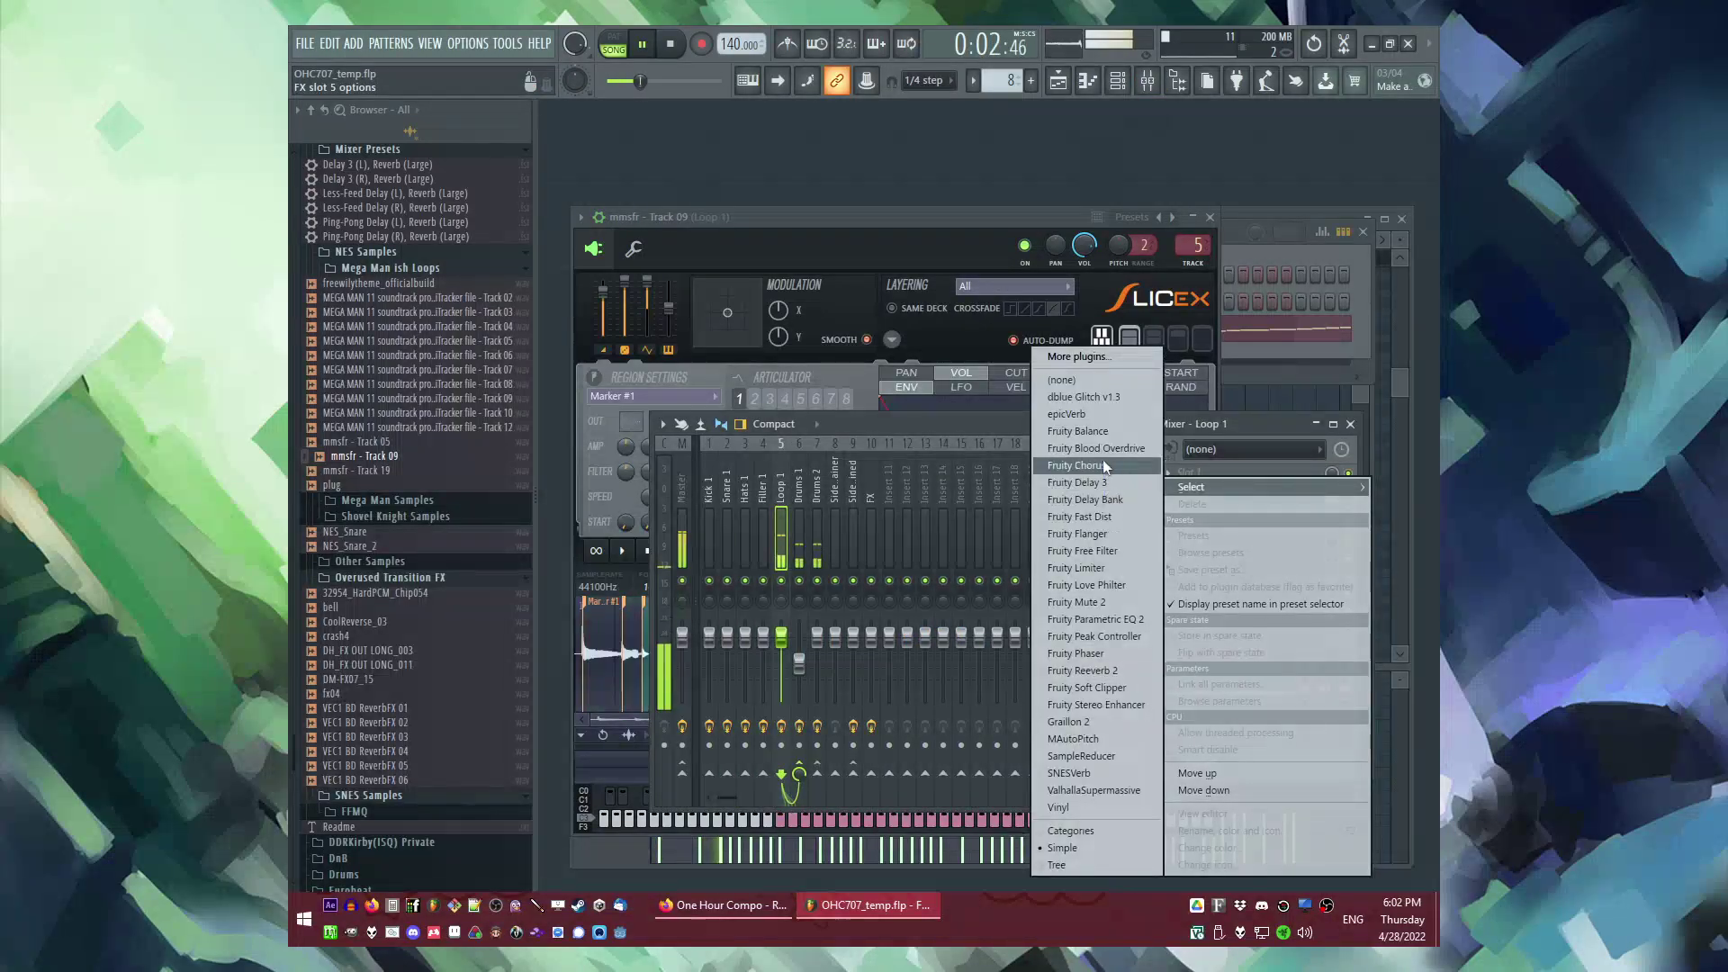
pyautogui.click(1099, 450)
# Step: Open the mmsfr - Track 09 piano roll and delete all of its dumped slice notes
pyautogui.press('F5')
pyautogui.press('F6')
pyautogui.moveTo(880, 510); pyautogui.dragTo(731, 513)
pyautogui.press('F7')
pyautogui.press('space')
pyautogui.hotkey('ctrl', 'a')
pyautogui.press('Delete')
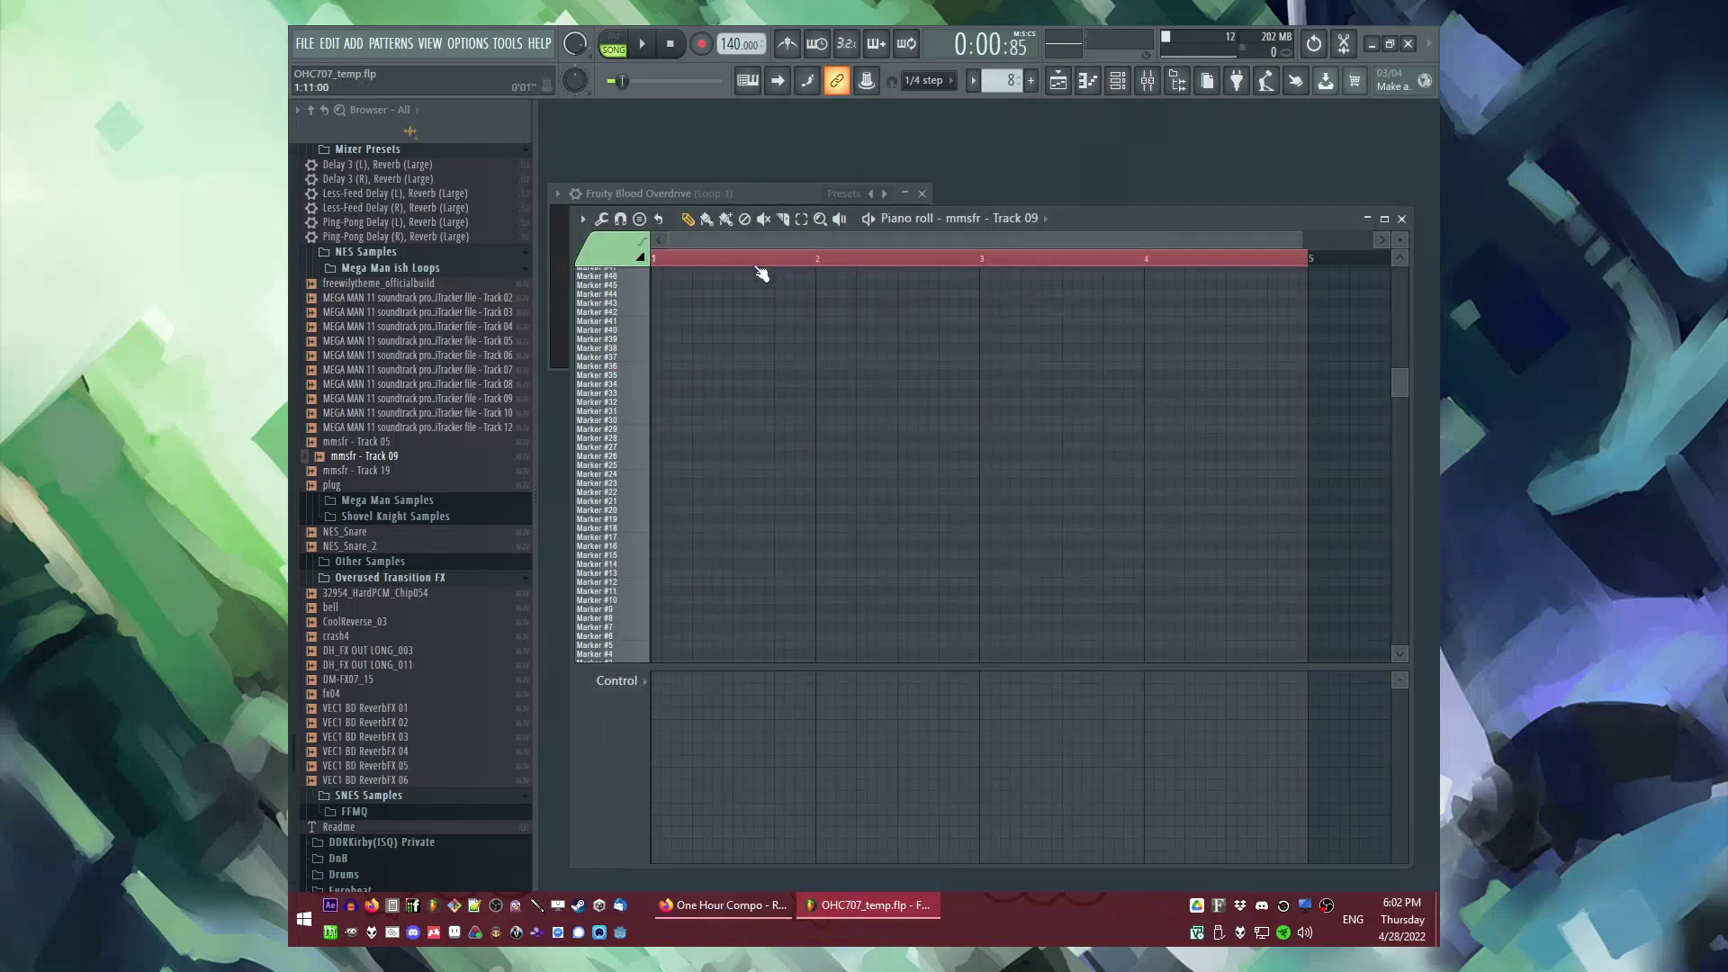
# Step: Sketch a first slice rhythm with three two-step Marker #1 notes and one Marker #3 note, and audition it
pyautogui.scroll(-9, 780, 319)
pyautogui.scroll(1, 802, 353)
pyautogui.scroll(1, 720, 405)
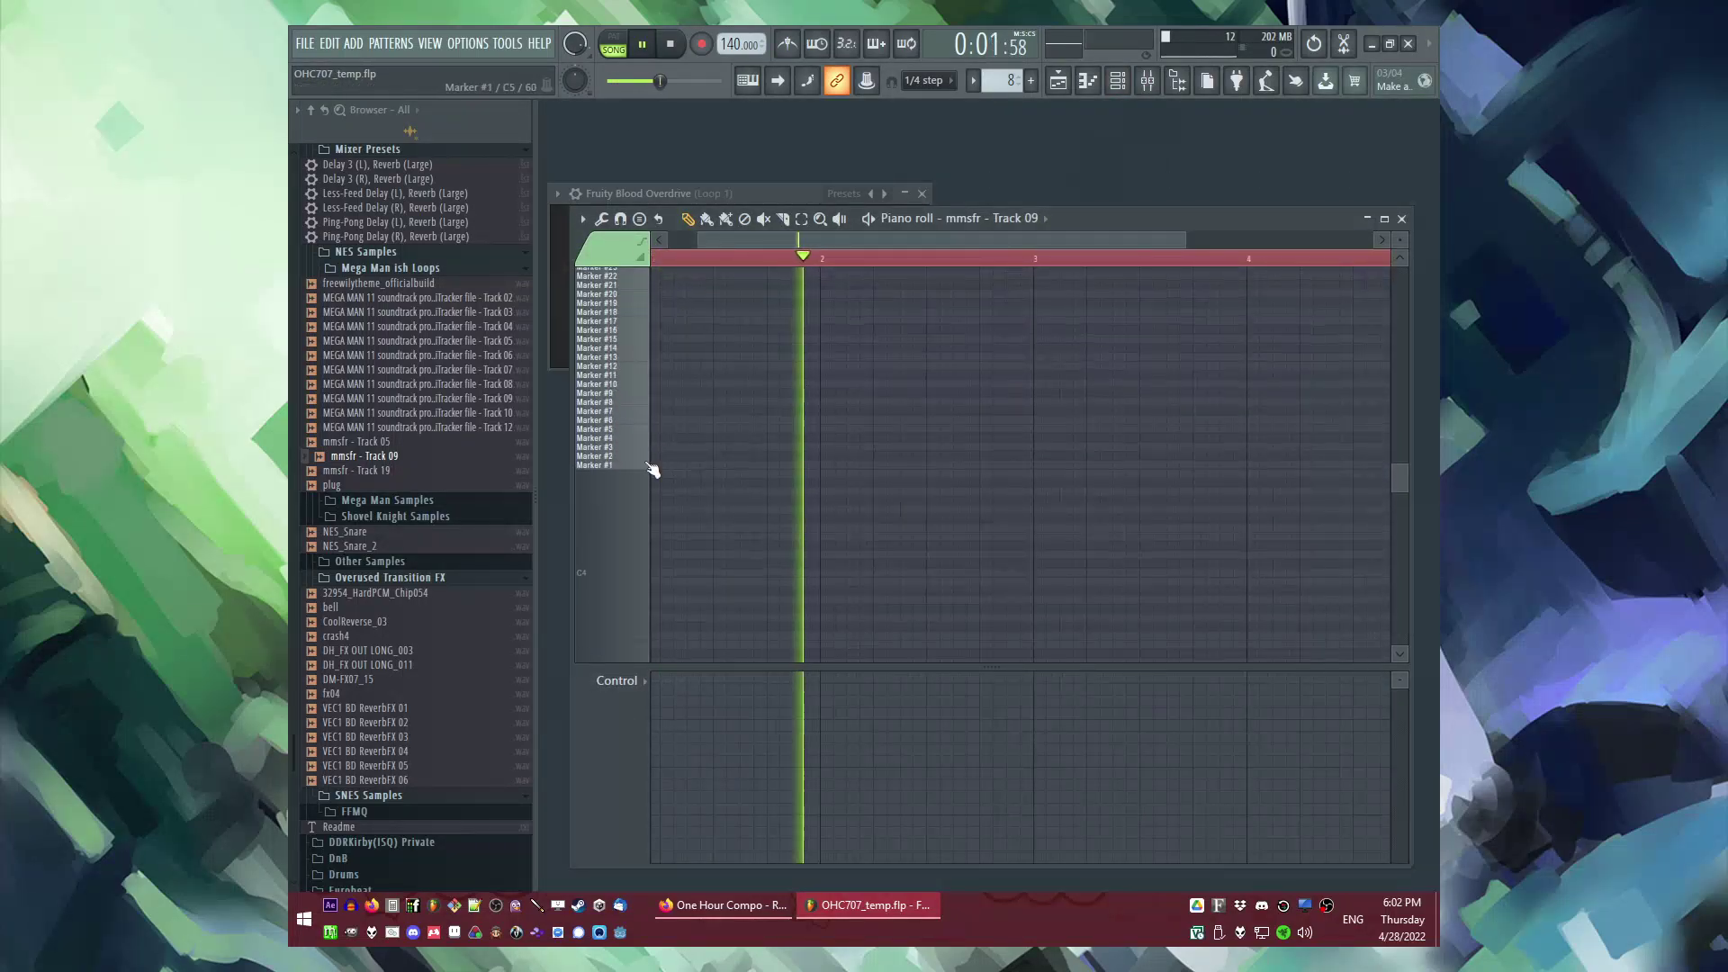
pyautogui.press('space')
pyautogui.scroll(6, 641, 495)
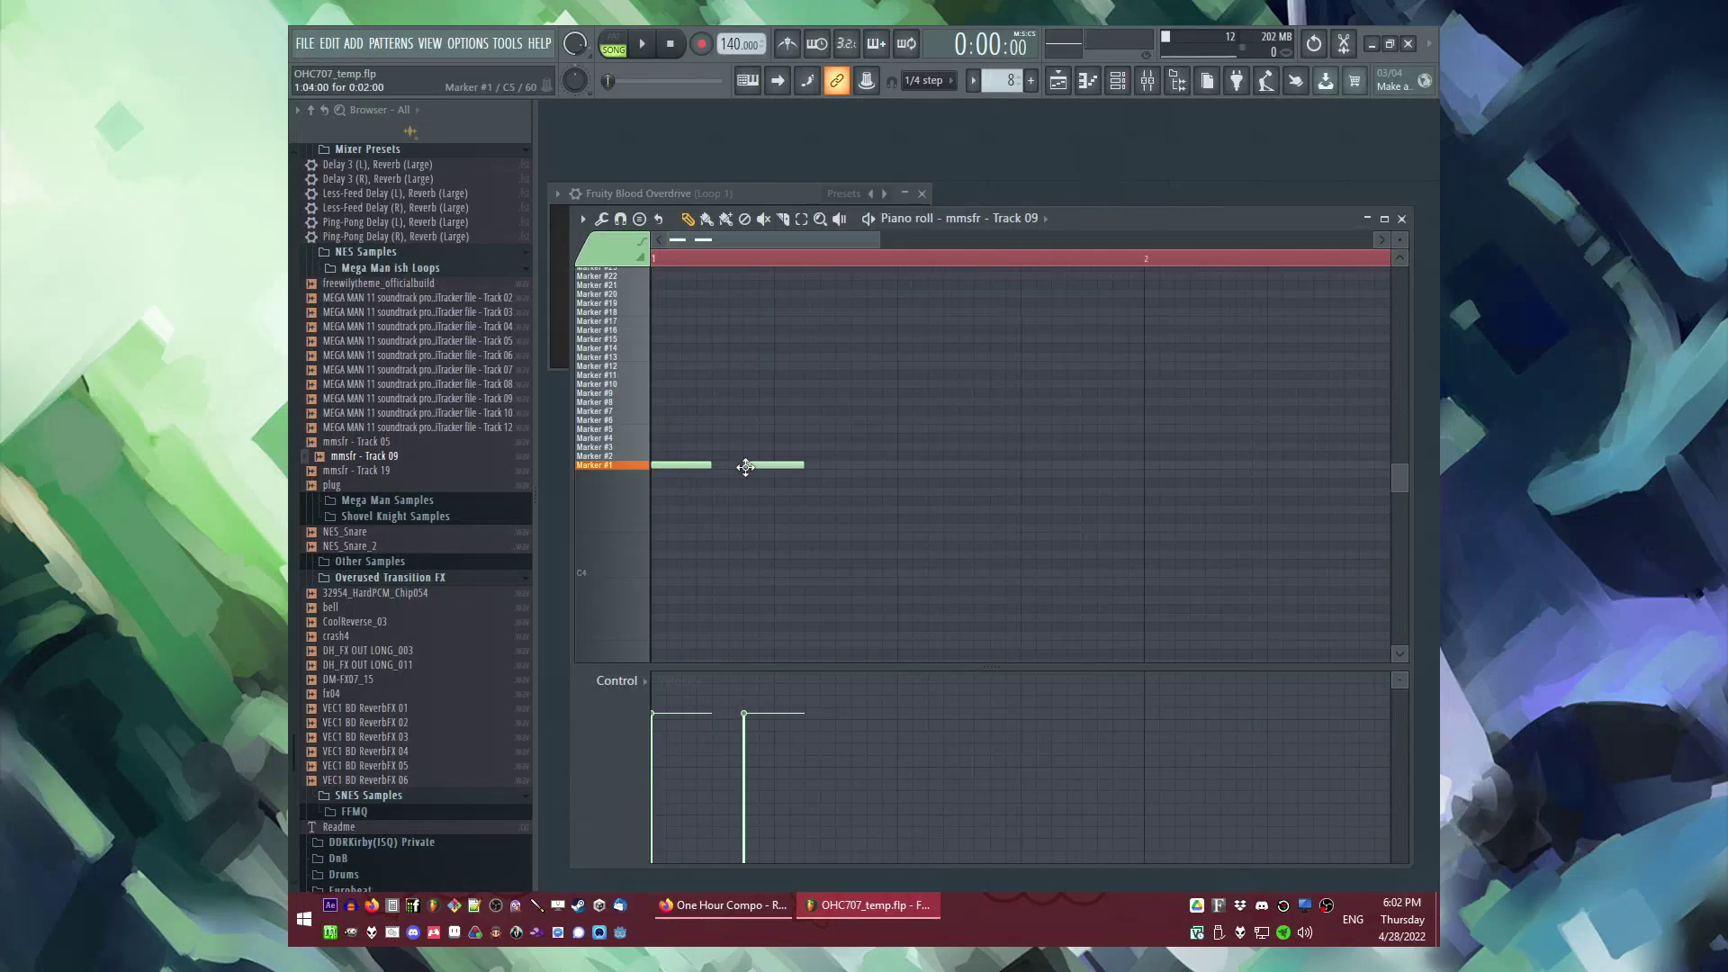
pyautogui.click(839, 465)
pyautogui.press('space')
pyautogui.press('space')
pyautogui.click(716, 446)
pyautogui.click(730, 447)
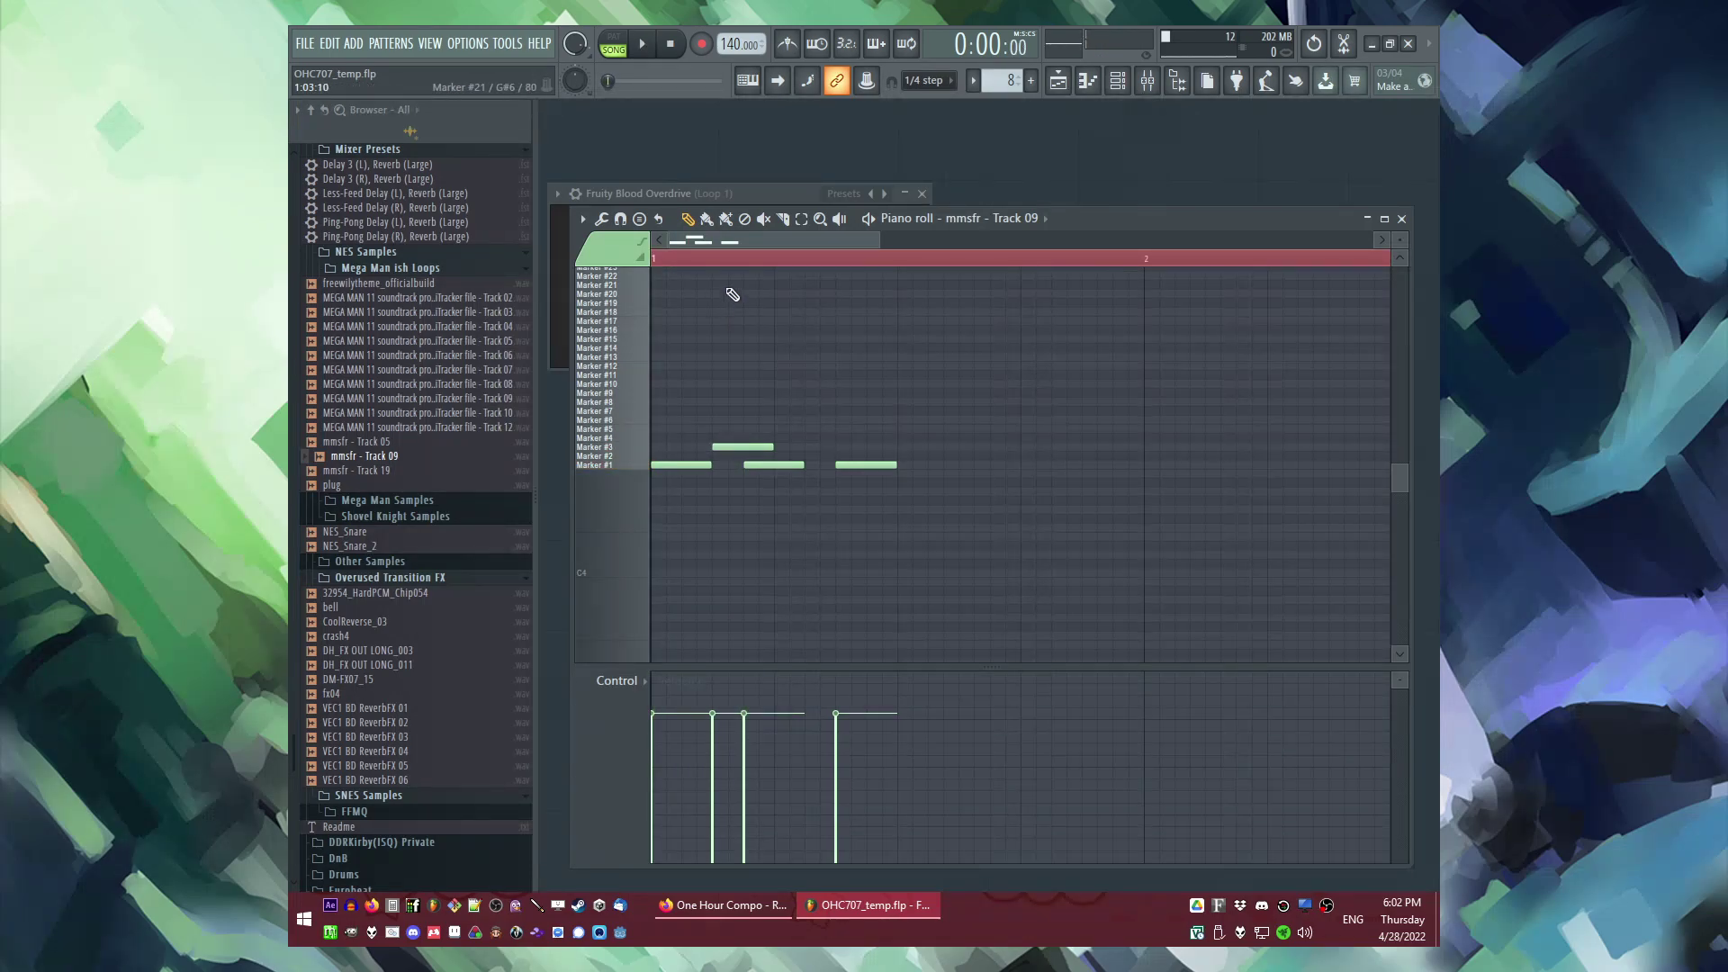
pyautogui.press('F5')
pyautogui.press('space')
pyautogui.press('F5')
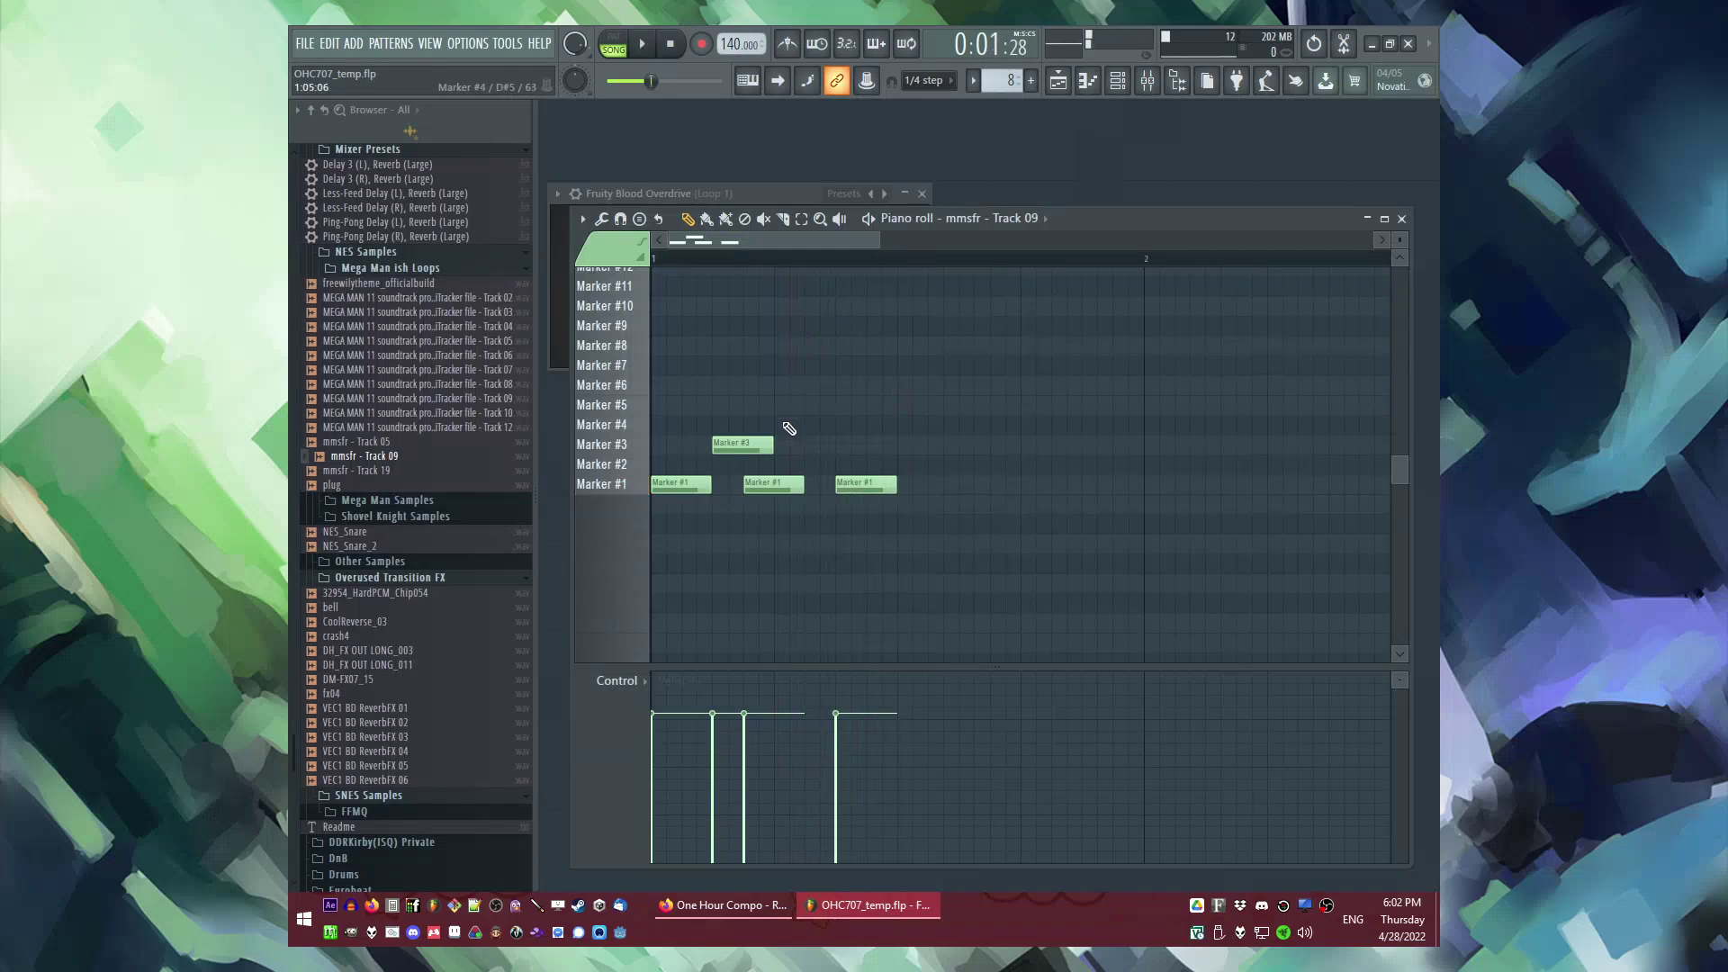
# Step: Rework the trial rhythm into a four-step Marker #1, a two-step Marker #2 on beat two and another four-step Marker #1
pyautogui.rightClick(785, 486)
pyautogui.rightClick(865, 486)
pyautogui.press('space')
pyautogui.moveTo(709, 486)
pyautogui.mouseDown()
pyautogui.moveTo(773, 489)
pyautogui.moveTo(777, 369)
pyautogui.mouseUp()
pyautogui.press('space')
pyautogui.rightClick(756, 451)
pyautogui.click(842, 487)
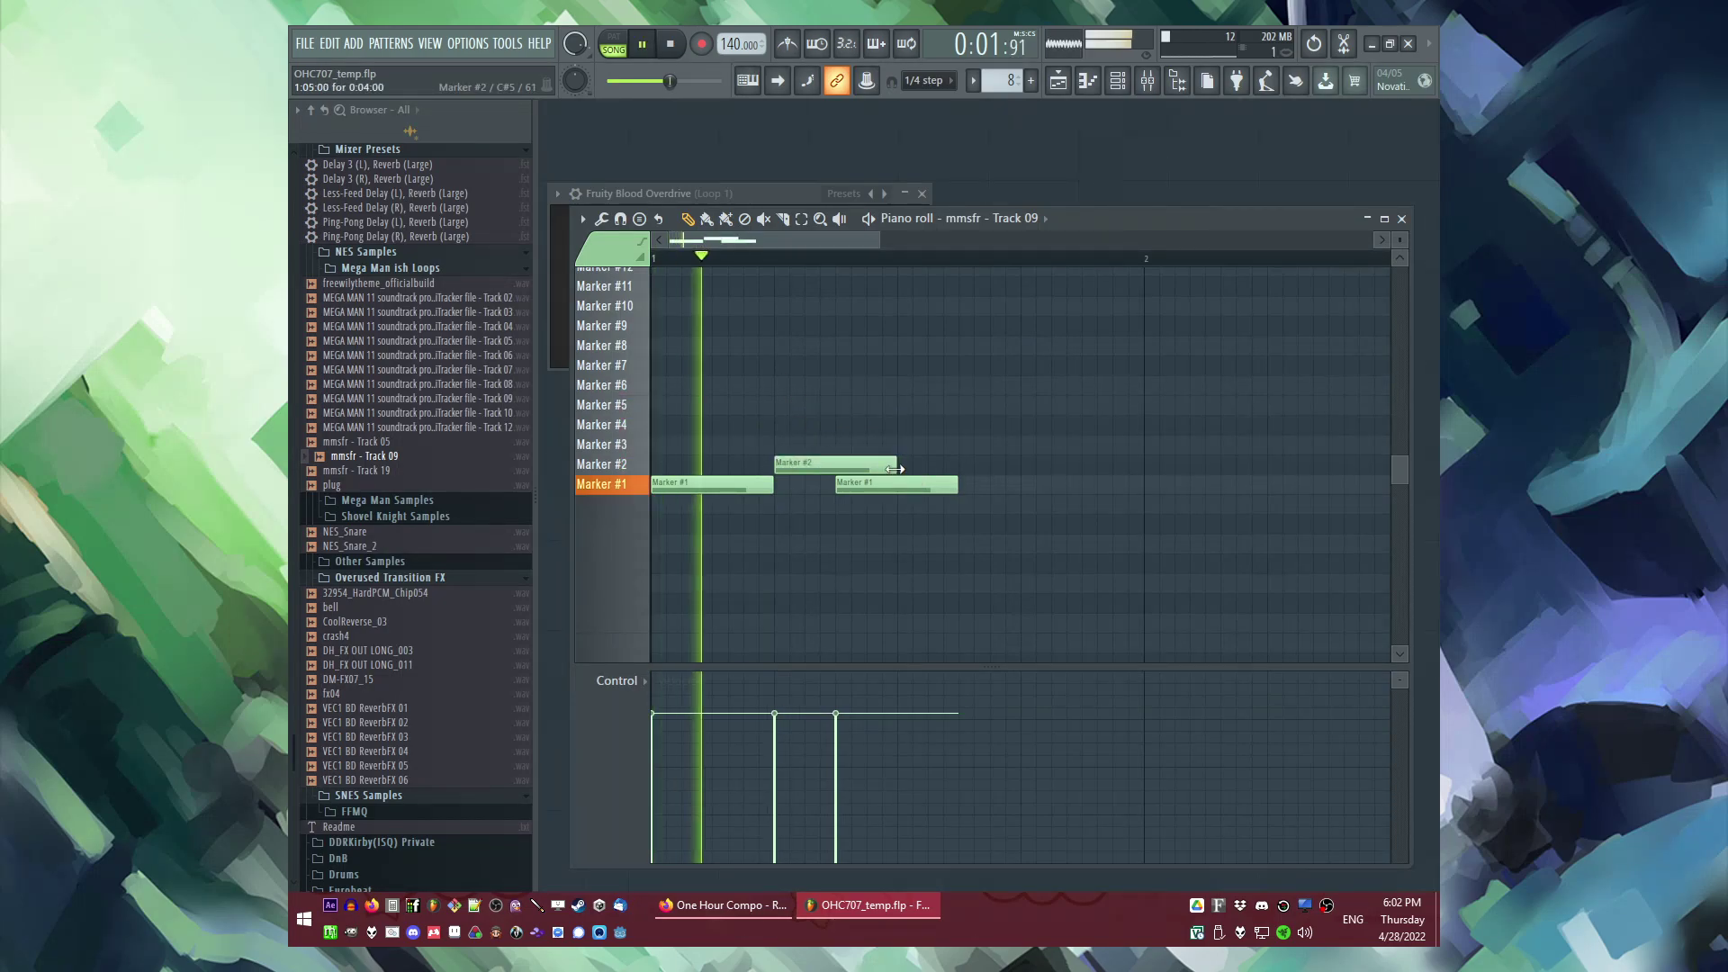
pyautogui.moveTo(895, 470); pyautogui.dragTo(835, 471)
pyautogui.press('space')
# Step: Fill the bar's end with a Marker #2 and two Marker #1 notes, and add a Marker #3 note before beat two, all two steps long
pyautogui.scroll(3, 900, 468)
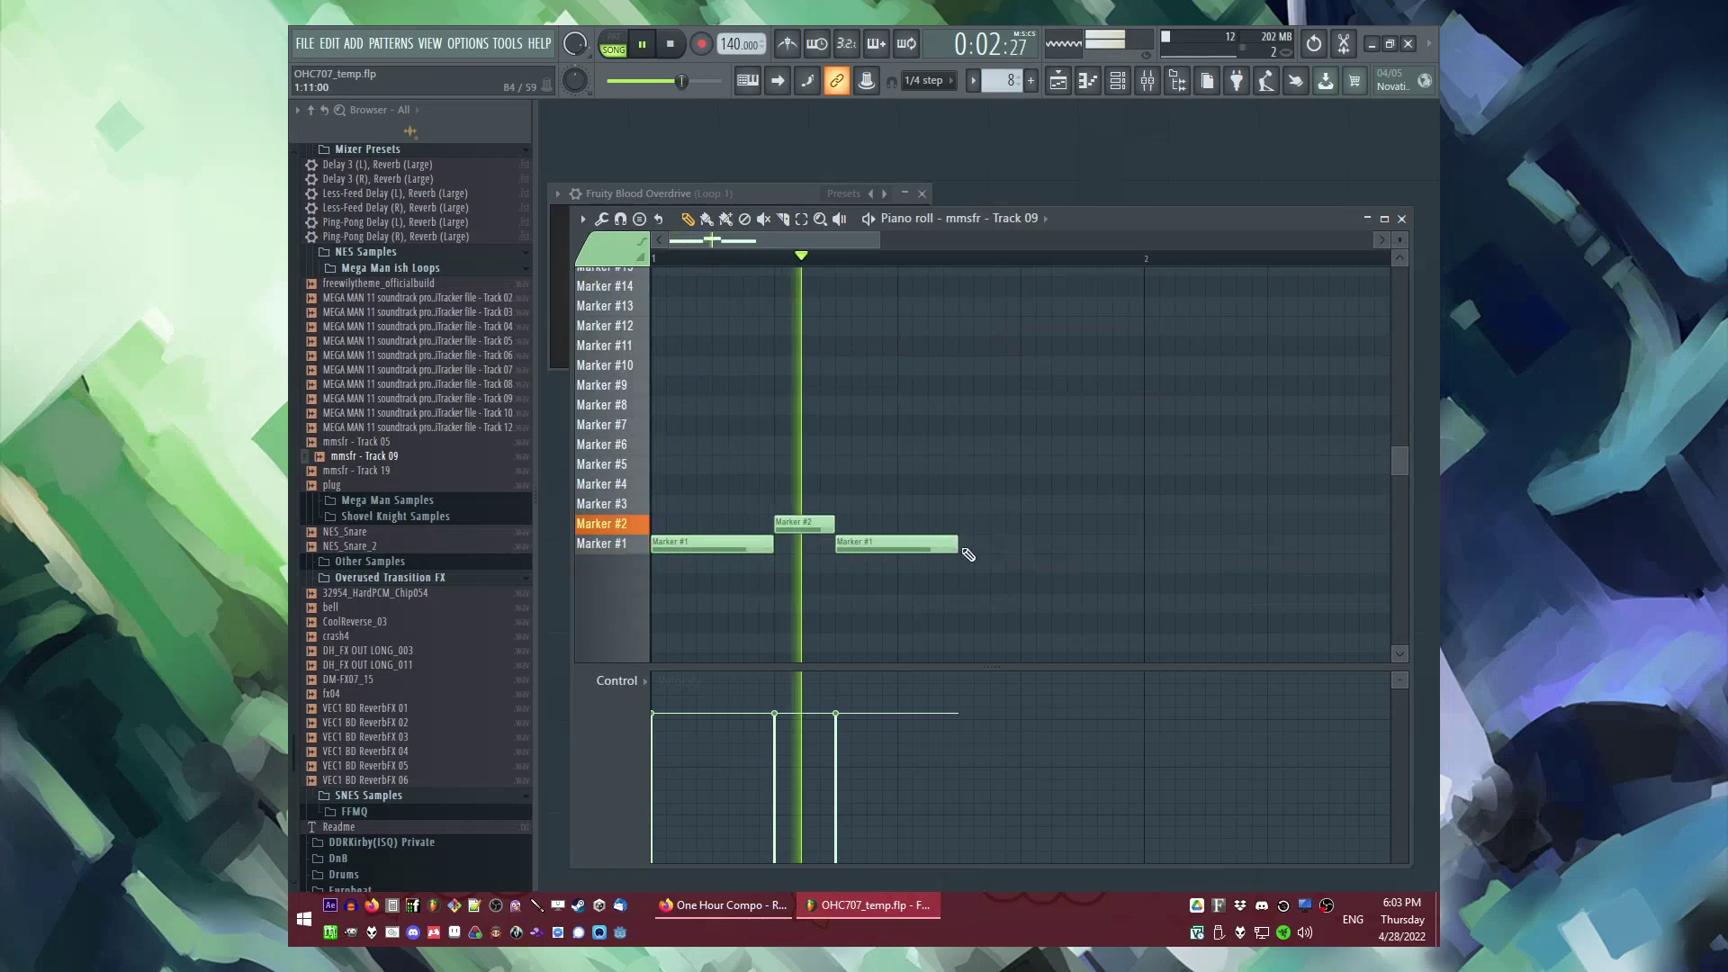
pyautogui.click(960, 524)
pyautogui.press('space')
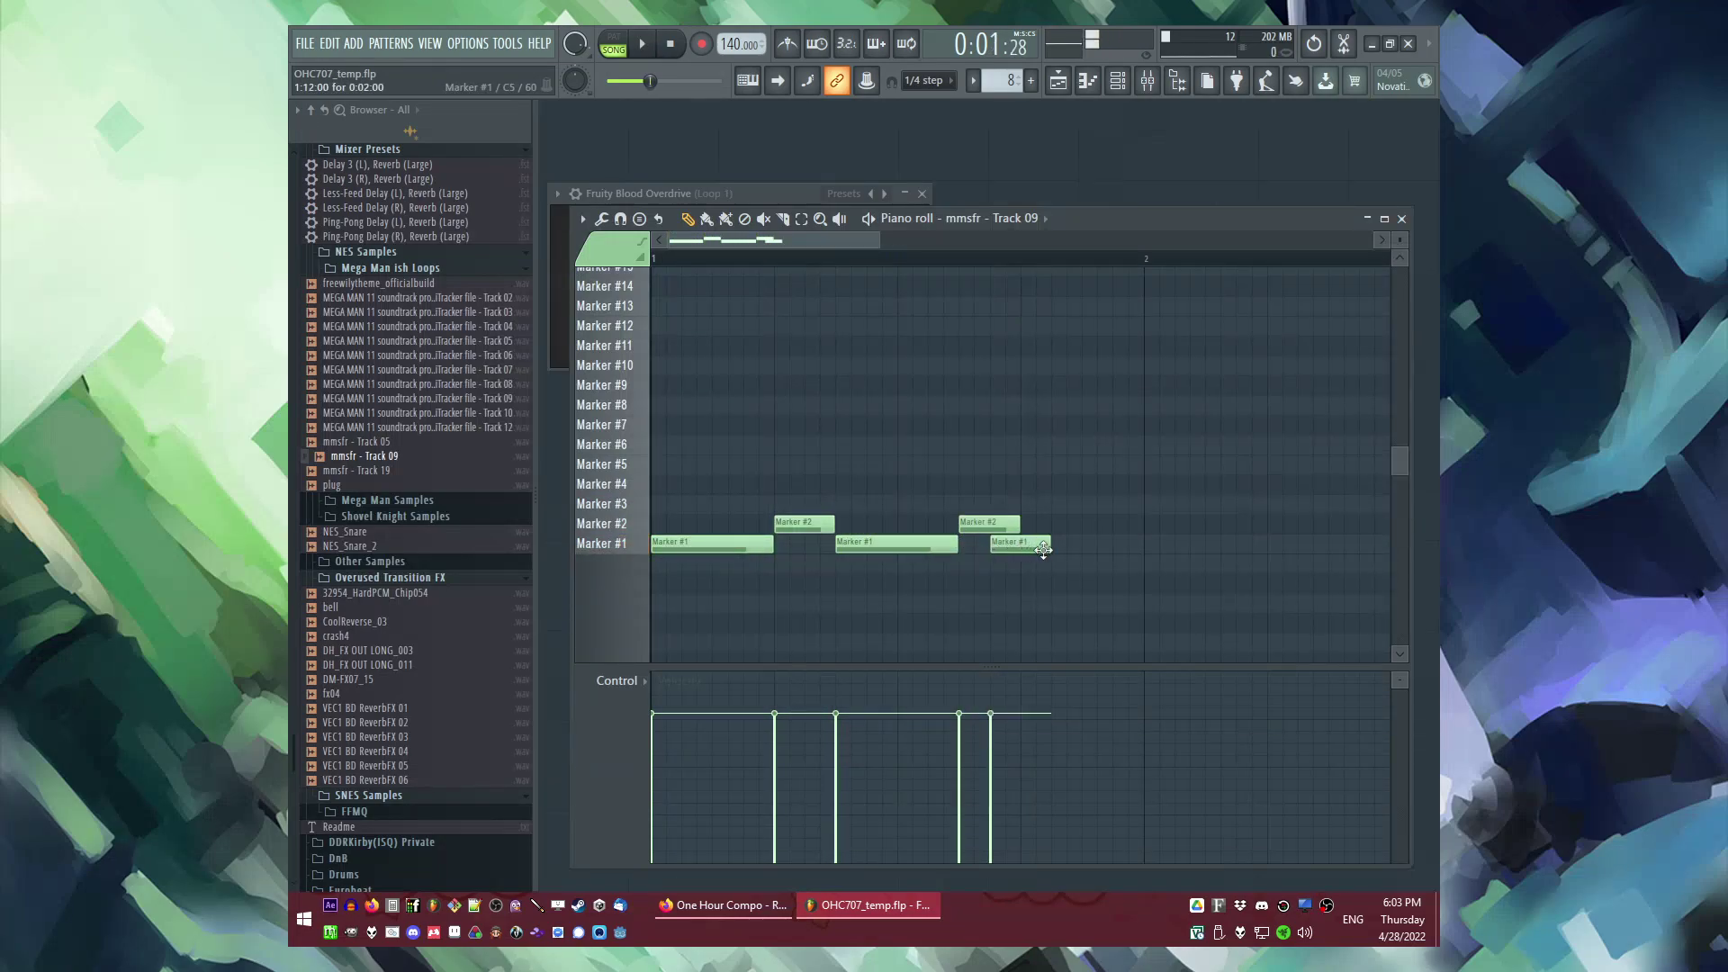
pyautogui.moveTo(1077, 549); pyautogui.dragTo(1048, 549)
pyautogui.press('space')
pyautogui.press('space')
pyautogui.press('space')
pyautogui.click(720, 503)
pyautogui.press('space')
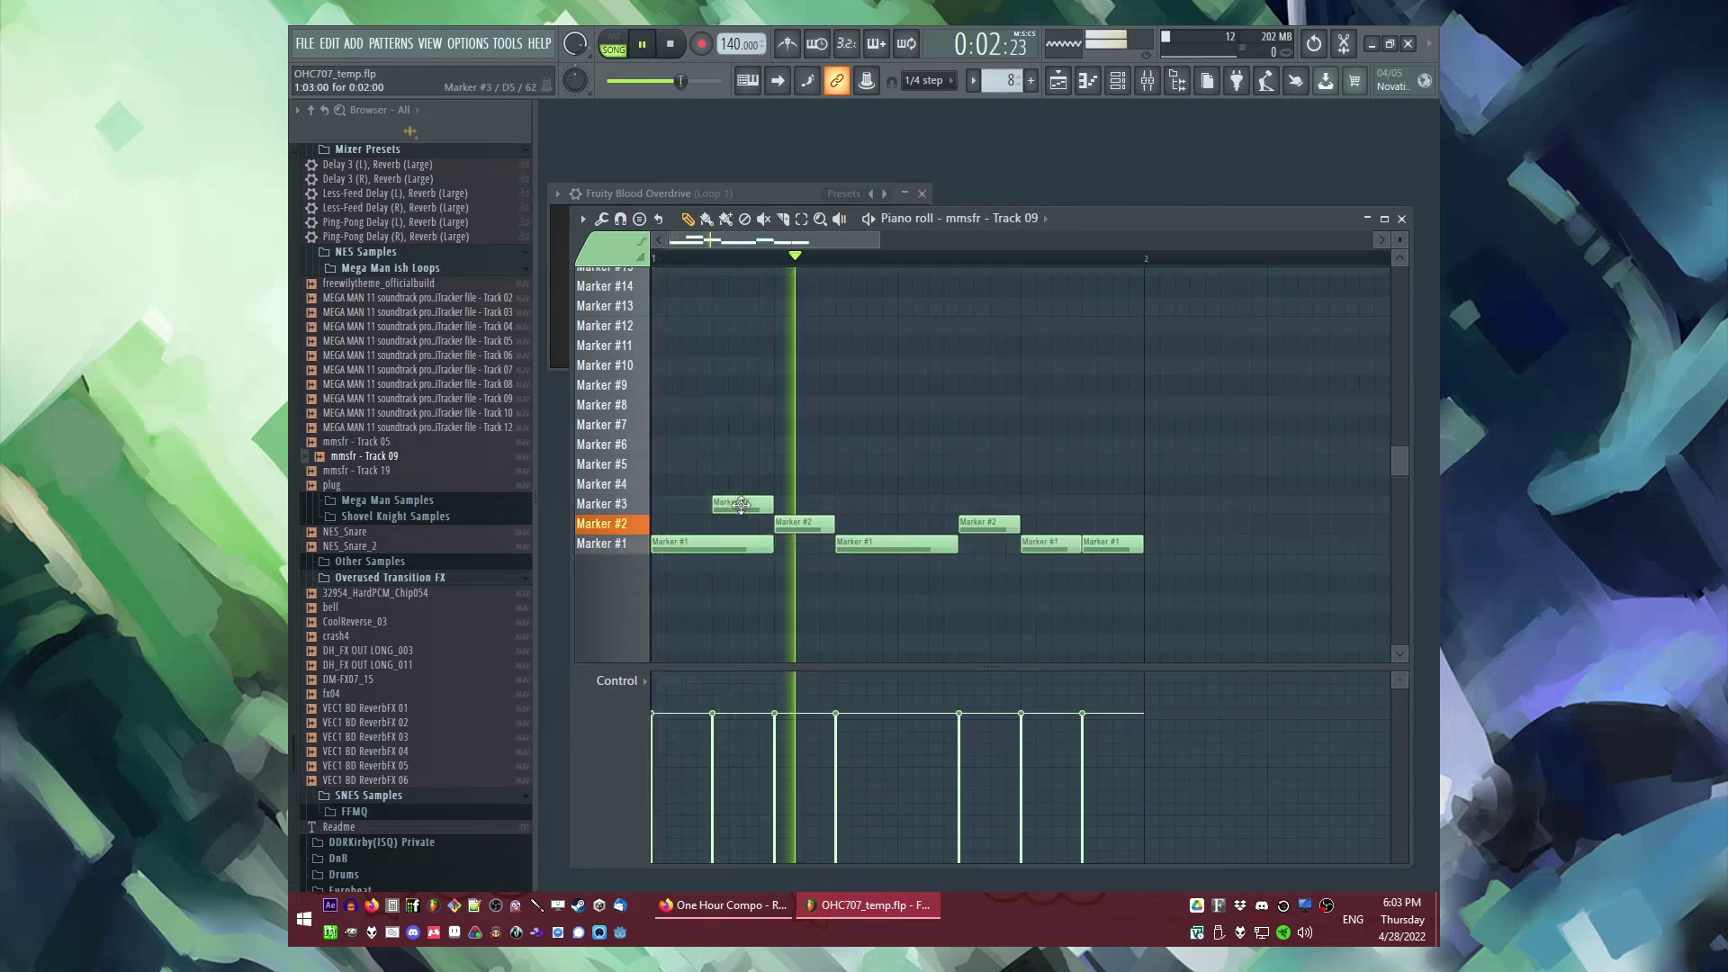
# Step: Switch playback to pattern mode and raise the Loop 1 mixer track's volume to about 108%
pyautogui.press('F9')
pyautogui.press('space')
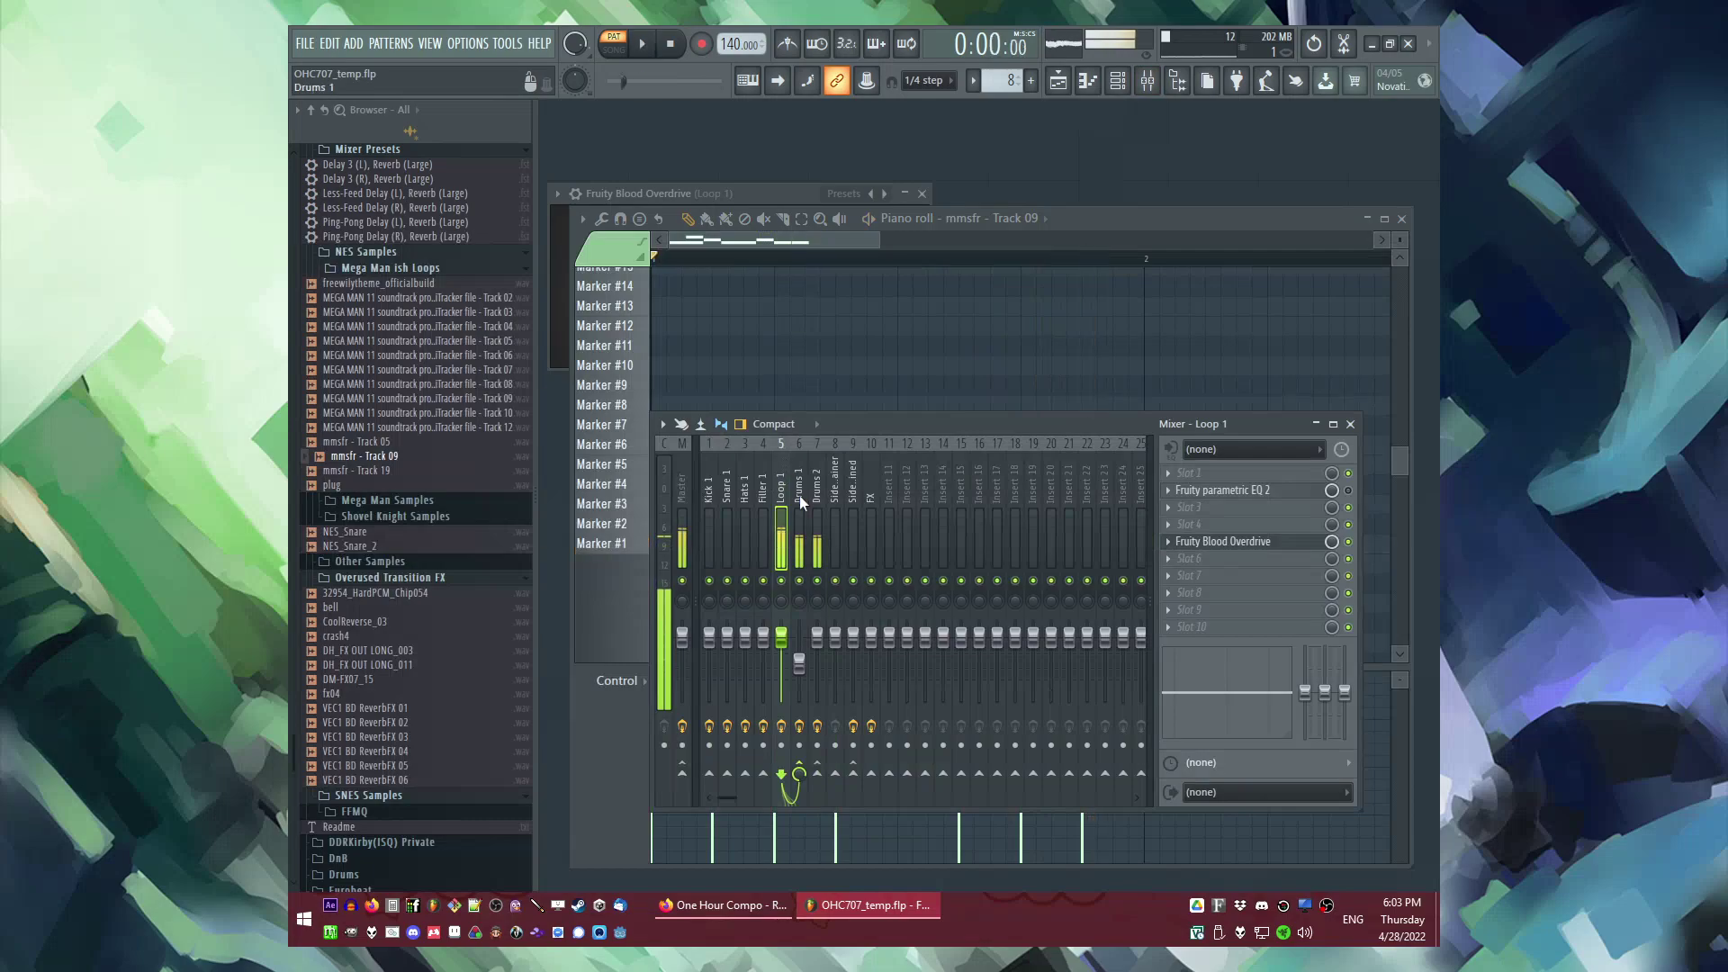
pyautogui.press('space')
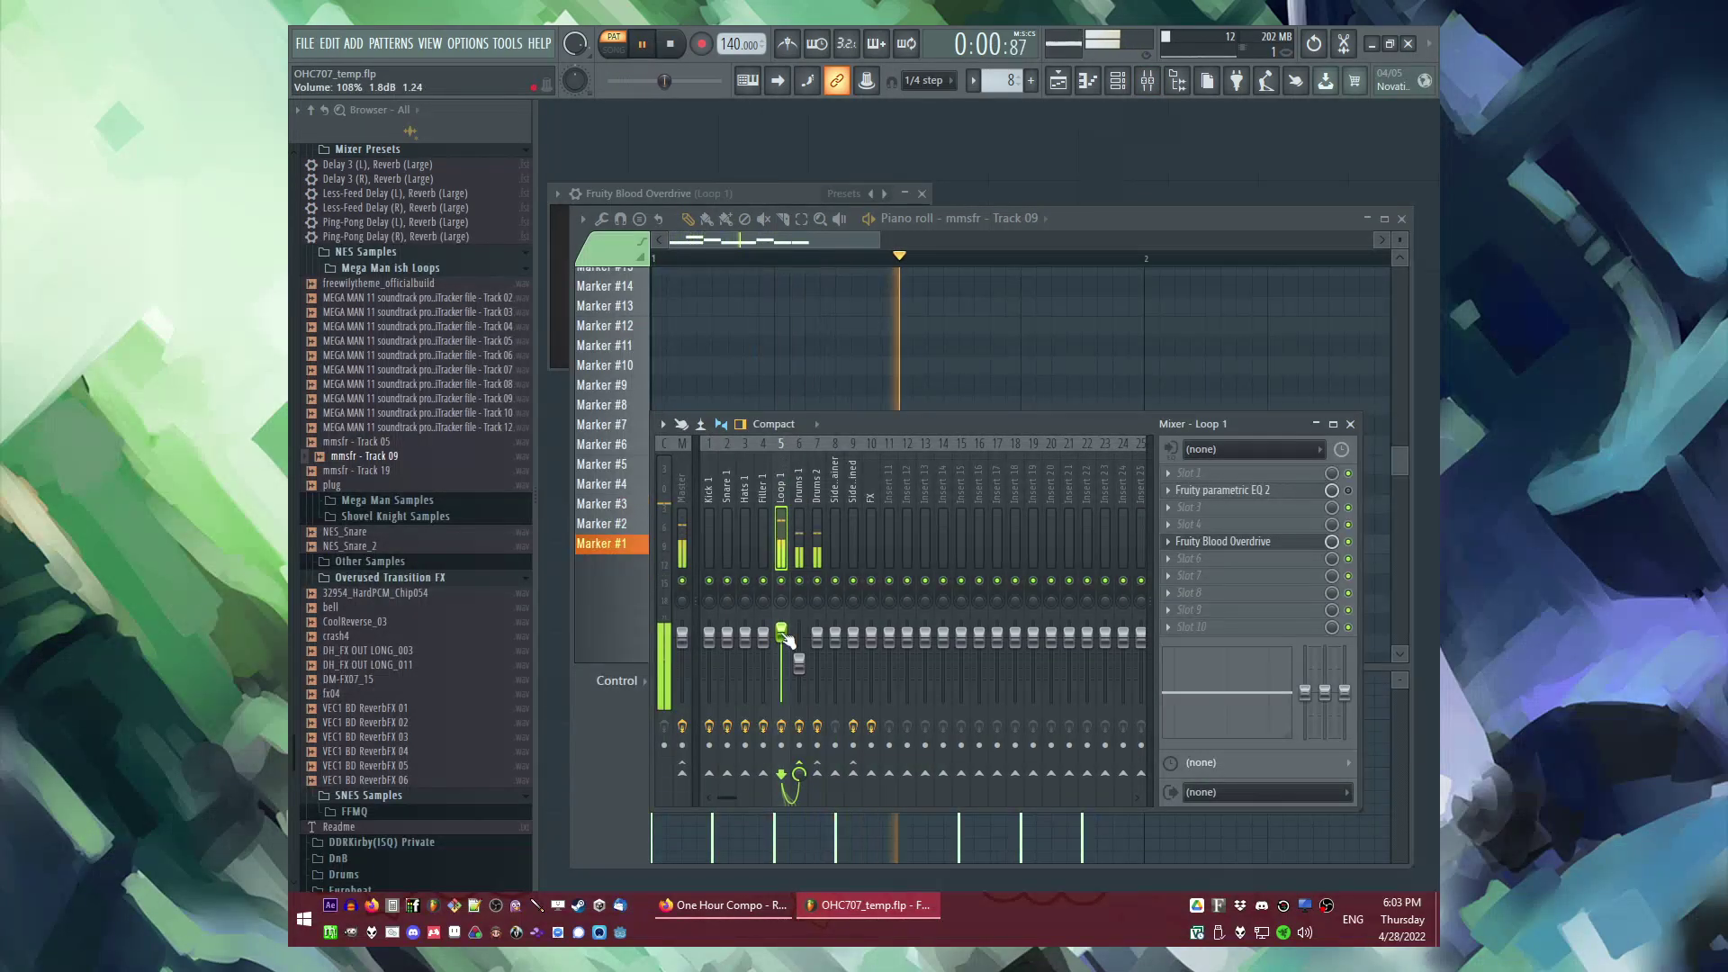
pyautogui.press('F9')
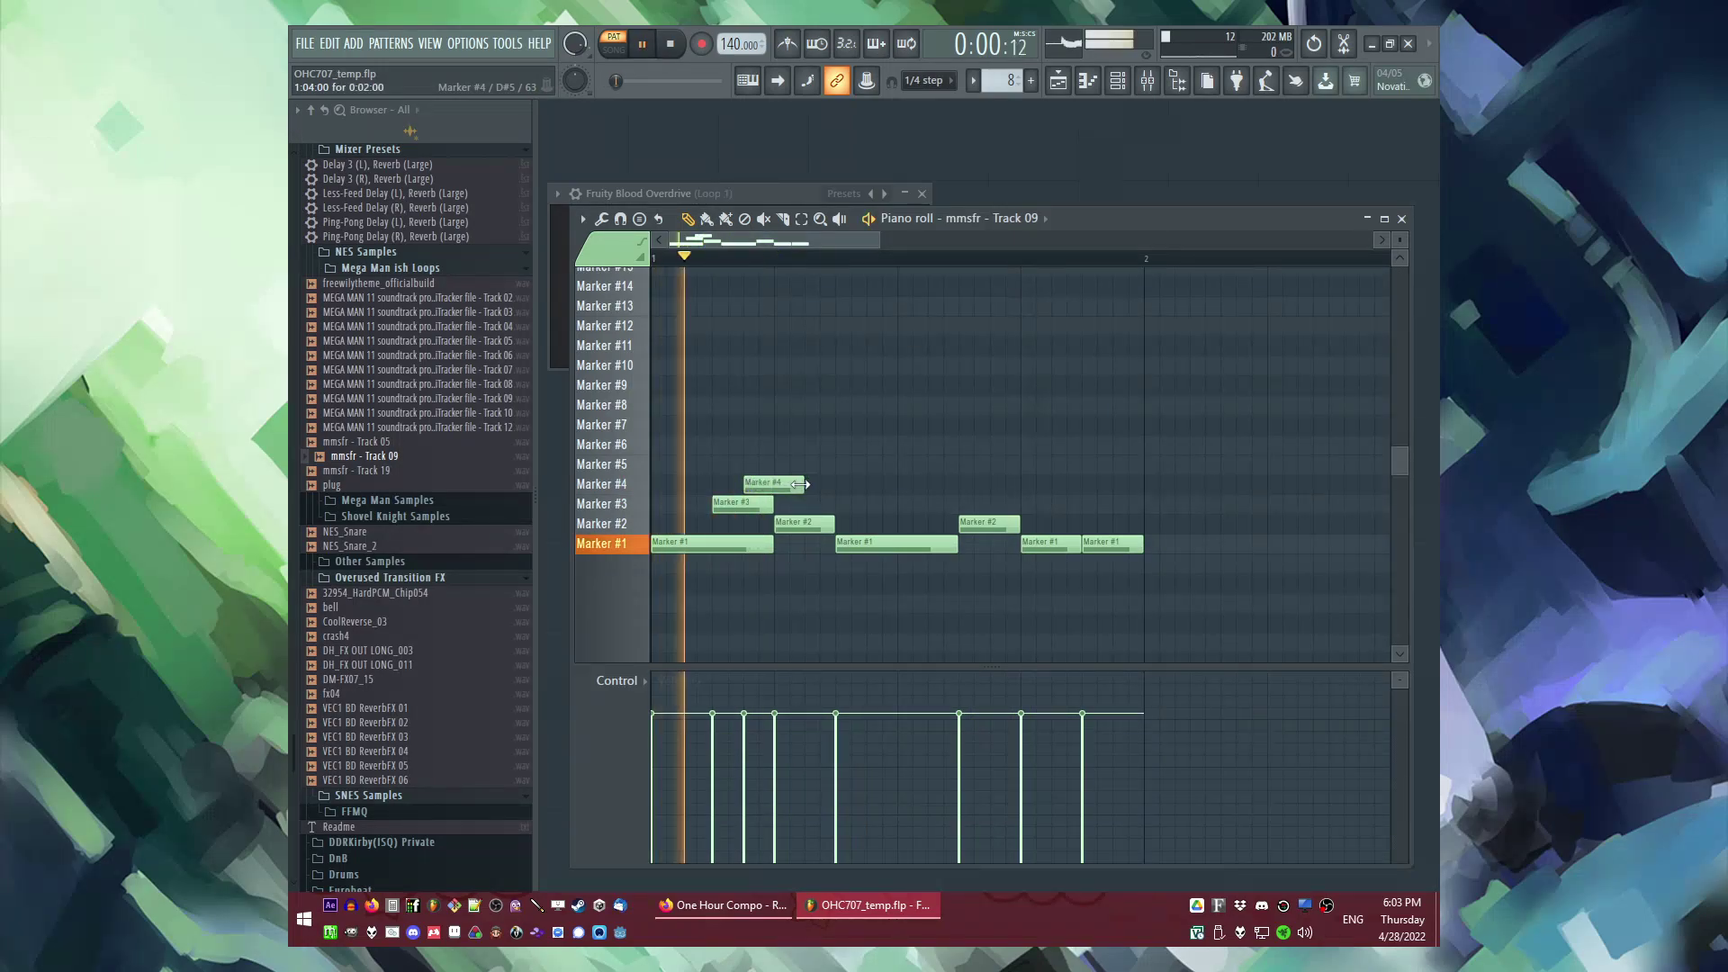
# Step: Layer two-step Marker #4 notes just before beat two and on beat three, plus two short Marker #5 hits after beat three
pyautogui.press('space')
pyautogui.moveTo(908, 485)
pyautogui.mouseDown()
pyautogui.moveTo(951, 448)
pyautogui.moveTo(919, 470)
pyautogui.moveTo(933, 466)
pyautogui.mouseUp()
pyautogui.press('space')
pyautogui.press('space')
pyautogui.press('space')
pyautogui.press('space')
pyautogui.click(945, 465)
pyautogui.press('space')
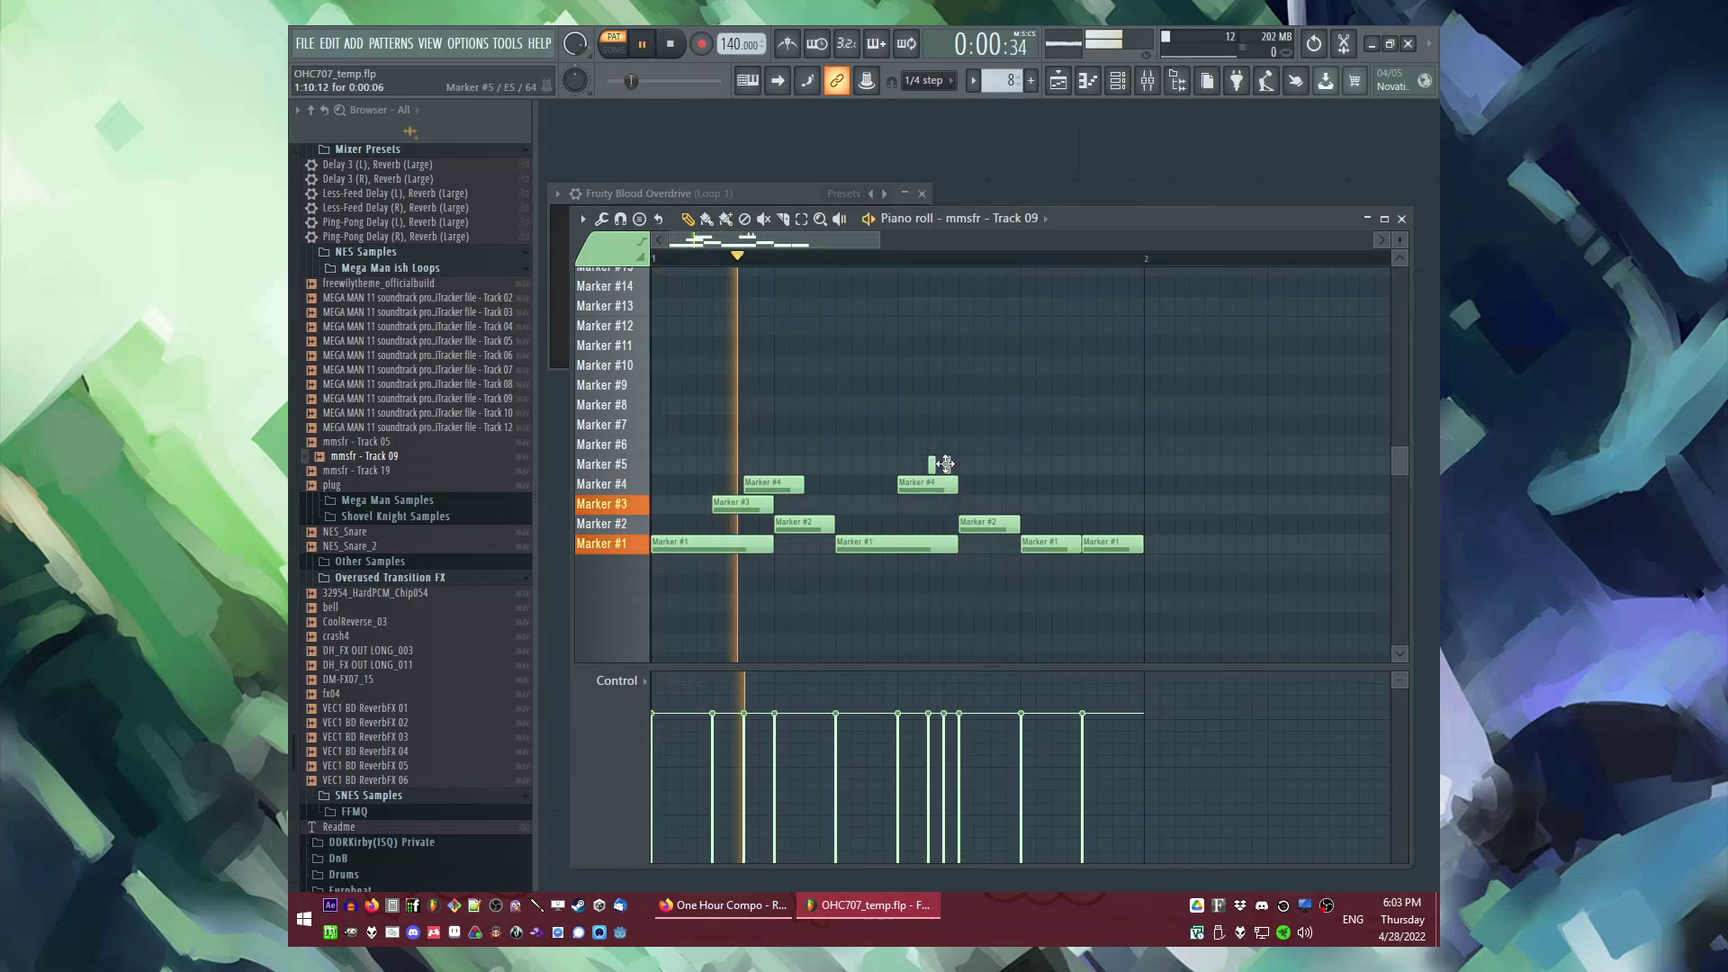
# Step: Add a short Marker #6 hit before beat four and three short Marker #4 hits after it
pyautogui.press('space')
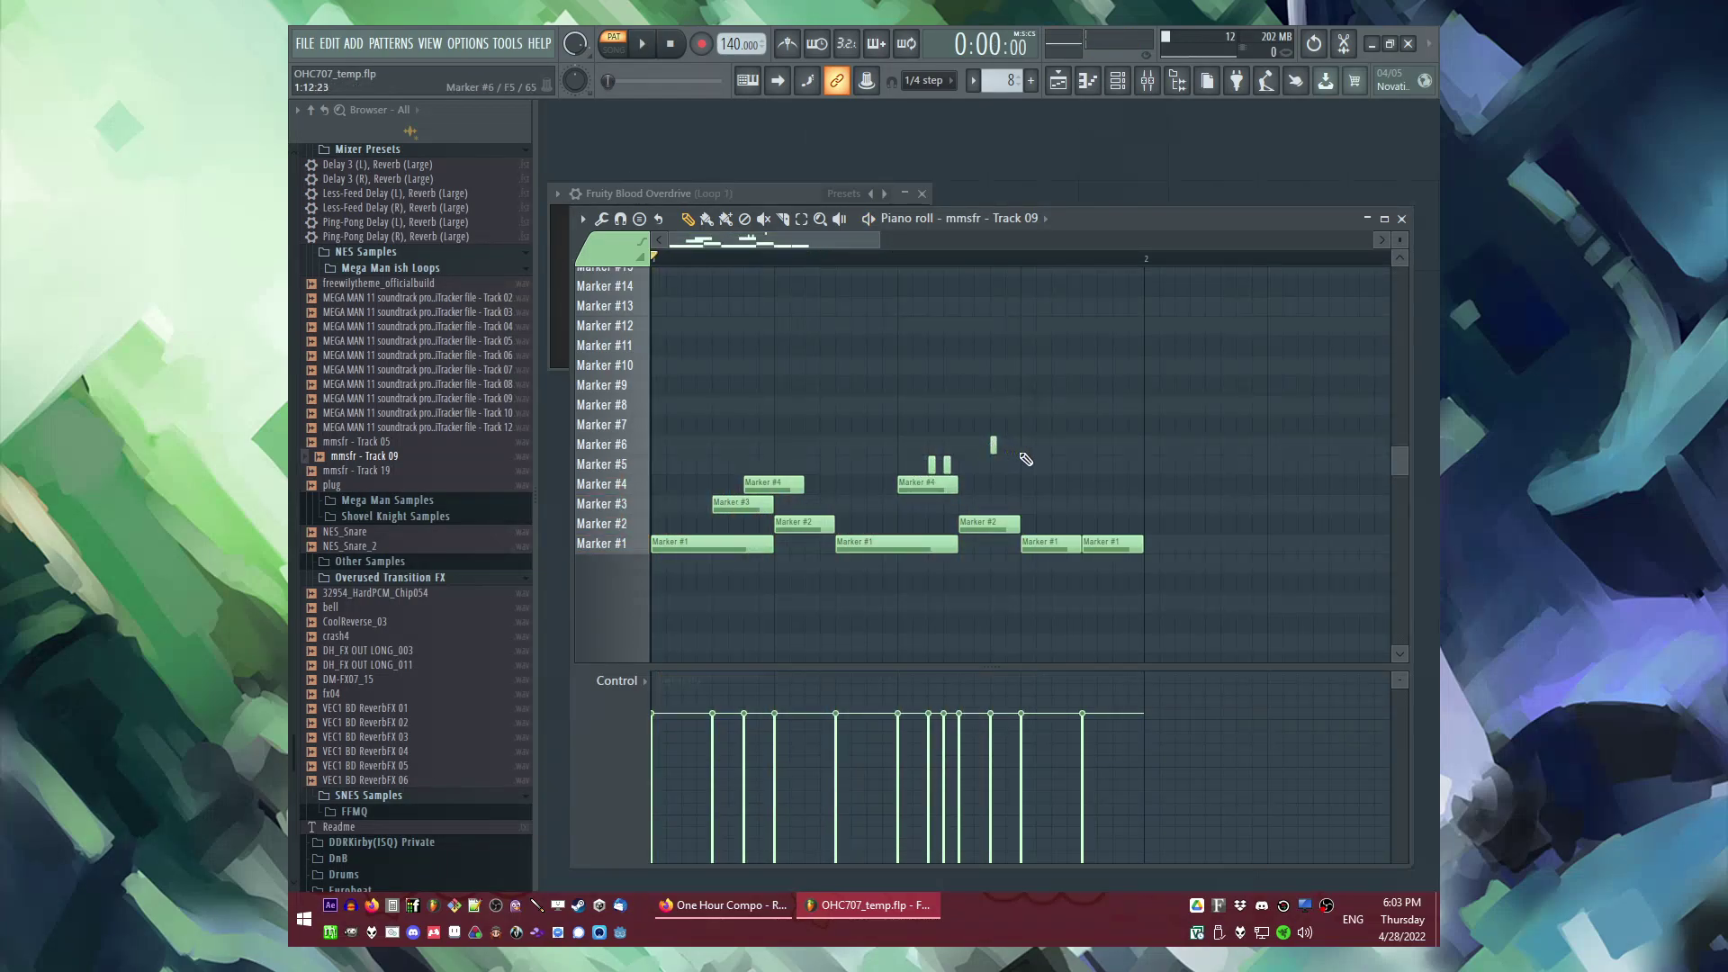
pyautogui.press('space')
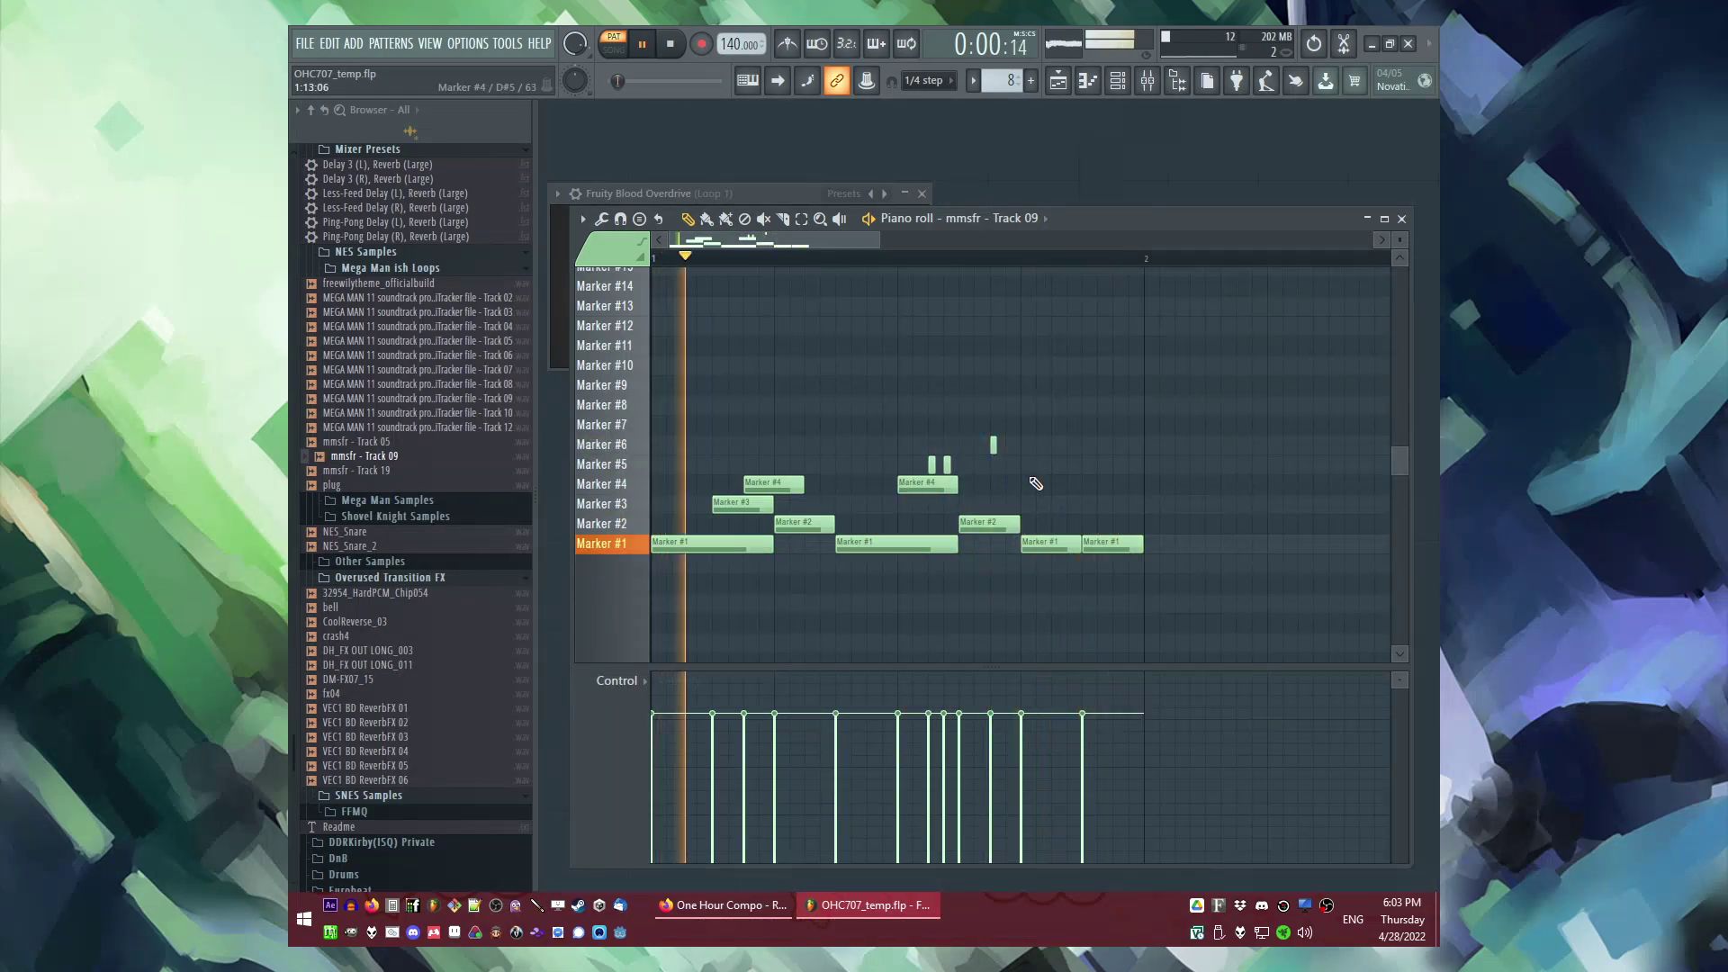
pyautogui.click(1055, 484)
pyautogui.press('space')
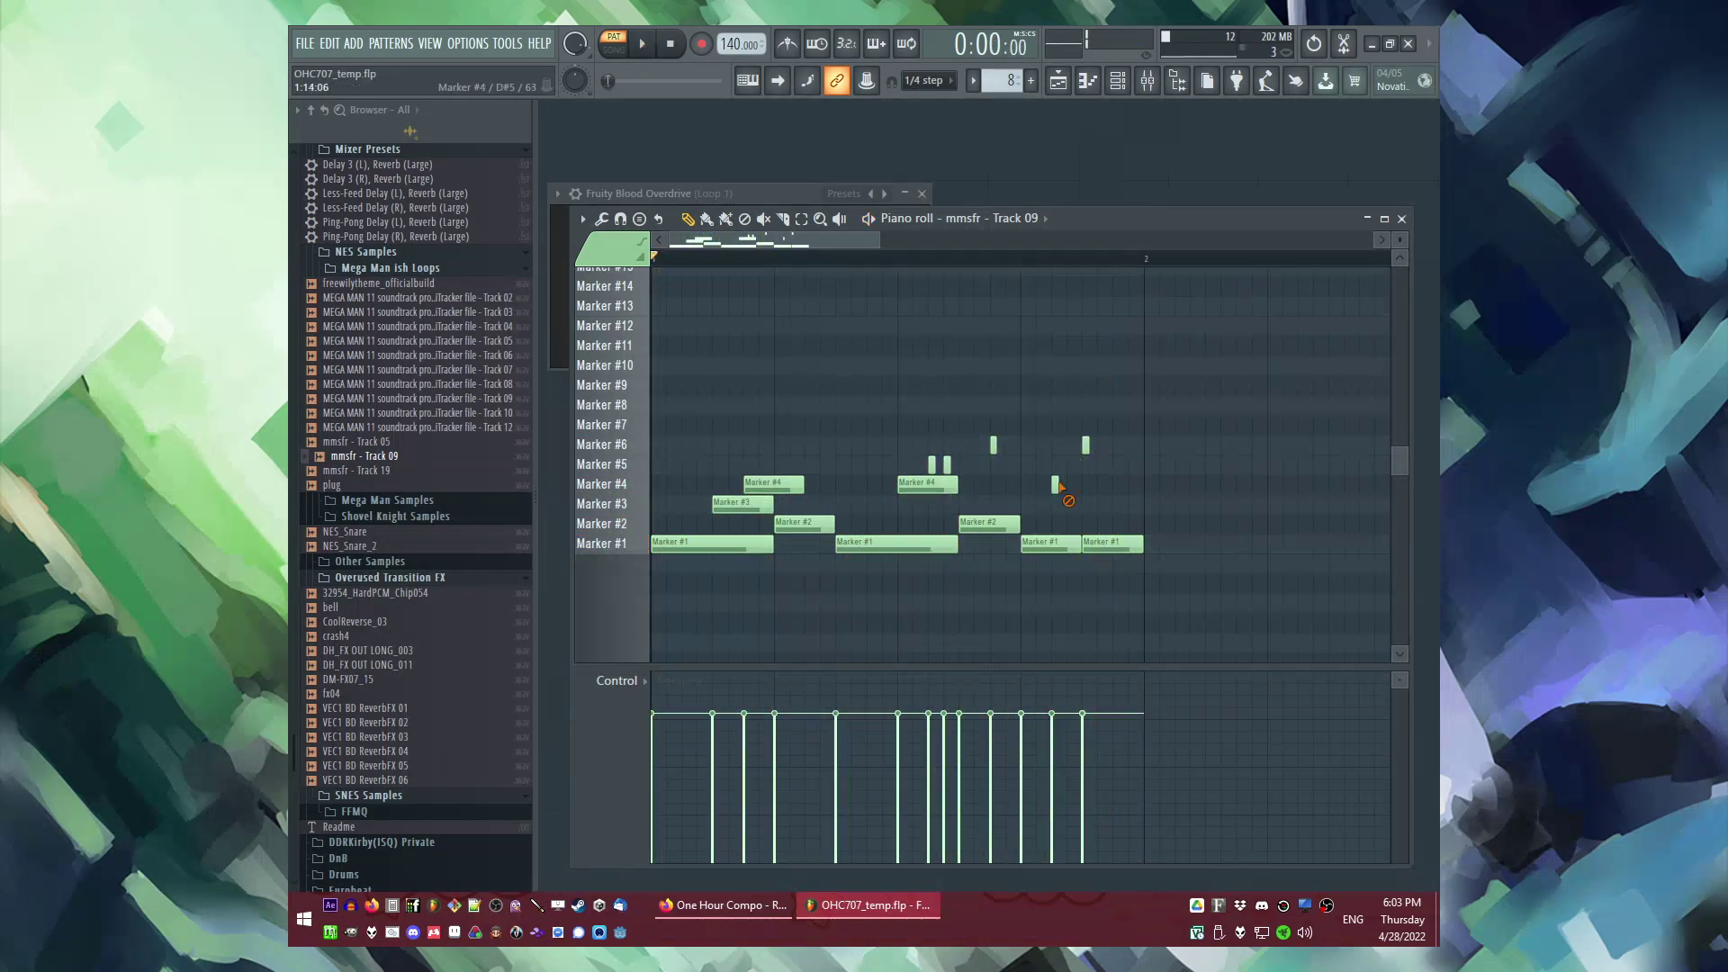
pyautogui.press('space')
# Step: Place a second Pattern 8 clip at bar 3 of Track 3 in the playlist and make it unique
pyautogui.press('F5')
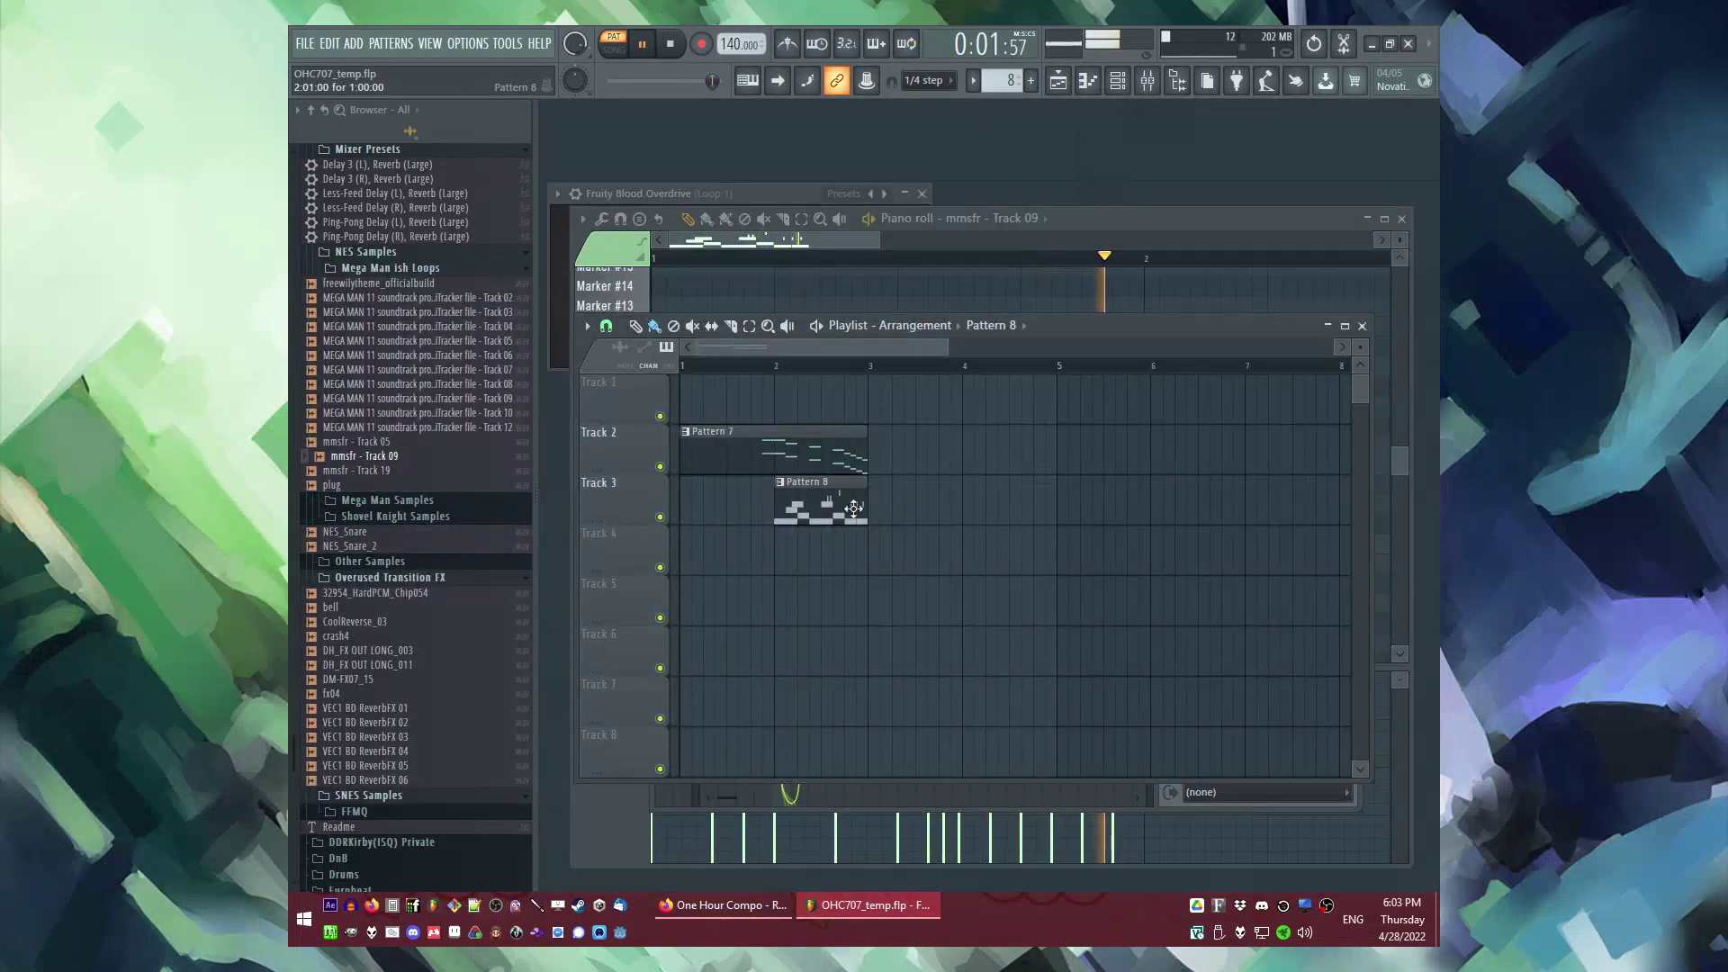
pyautogui.click(875, 482)
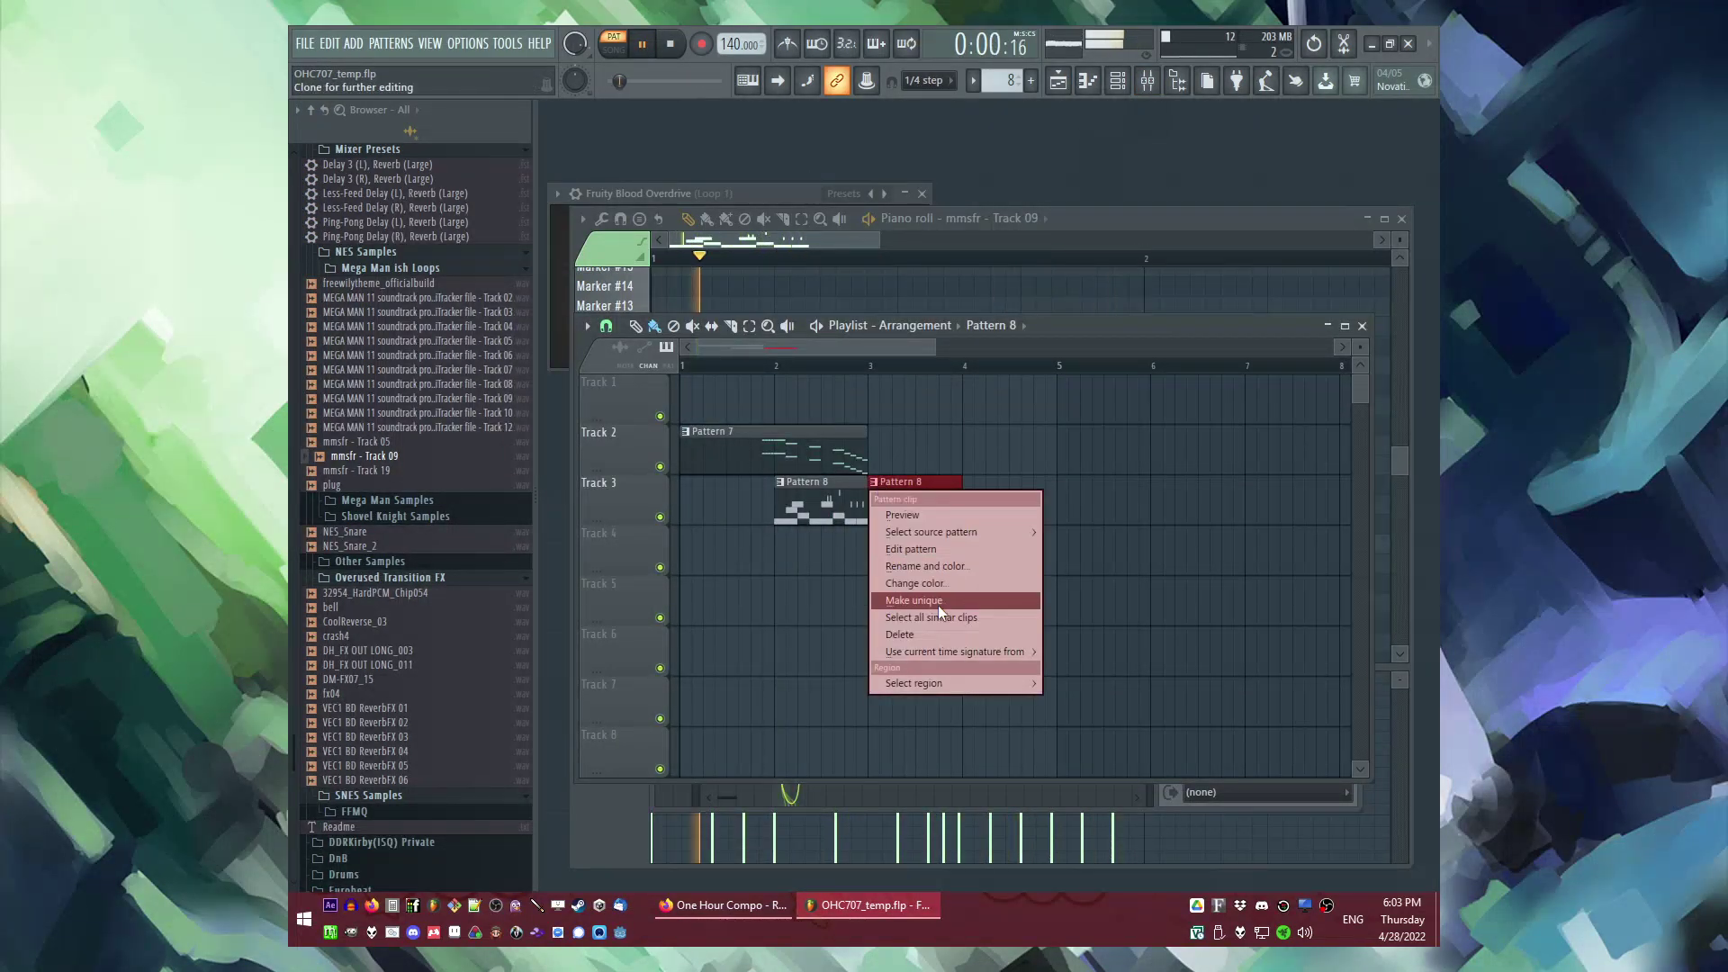
pyautogui.click(938, 604)
# Step: Delete all the copied slice notes from the new pattern's piano roll
pyautogui.moveTo(788, 462); pyautogui.dragTo(810, 496)
pyautogui.press('Delete')
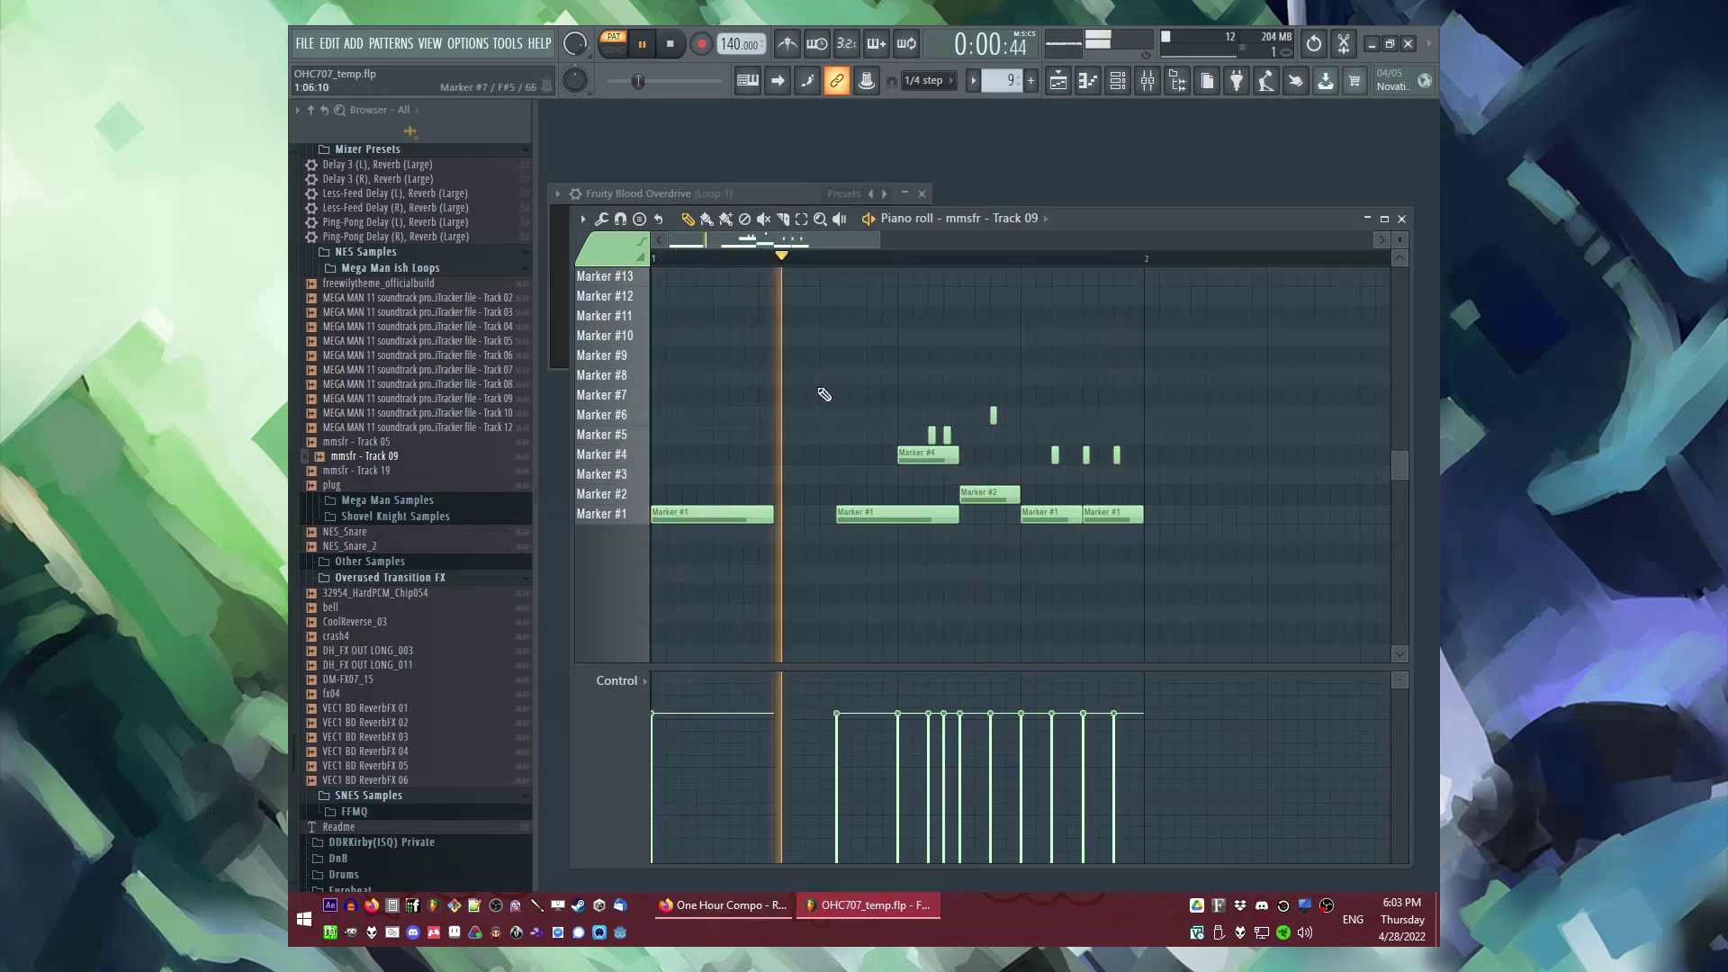
pyautogui.moveTo(820, 396); pyautogui.dragTo(1132, 526)
pyautogui.press('Delete')
pyautogui.press('space')
# Step: Stack four-step Marker #1 and Marker #4 notes at the start of the bar
pyautogui.moveTo(776, 492); pyautogui.dragTo(576, 497)
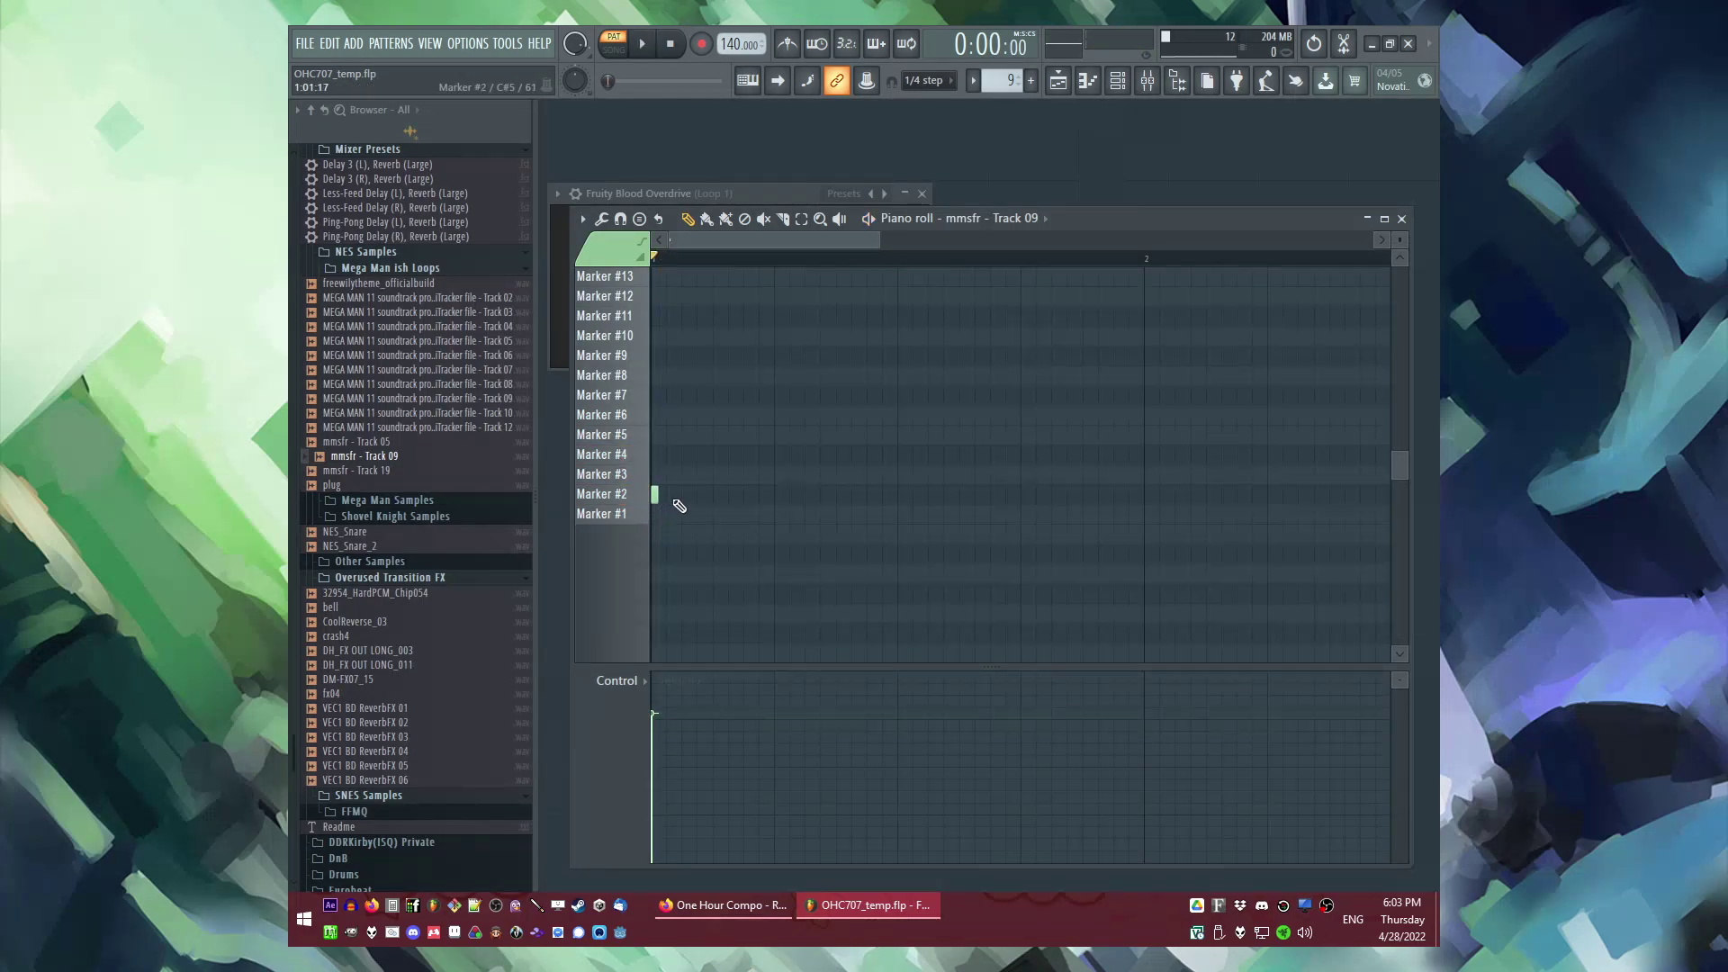
pyautogui.moveTo(640, 466); pyautogui.dragTo(641, 446)
pyautogui.press('space')
pyautogui.moveTo(771, 515)
pyautogui.mouseDown()
pyautogui.moveTo(709, 515)
pyautogui.moveTo(762, 515)
pyautogui.mouseUp()
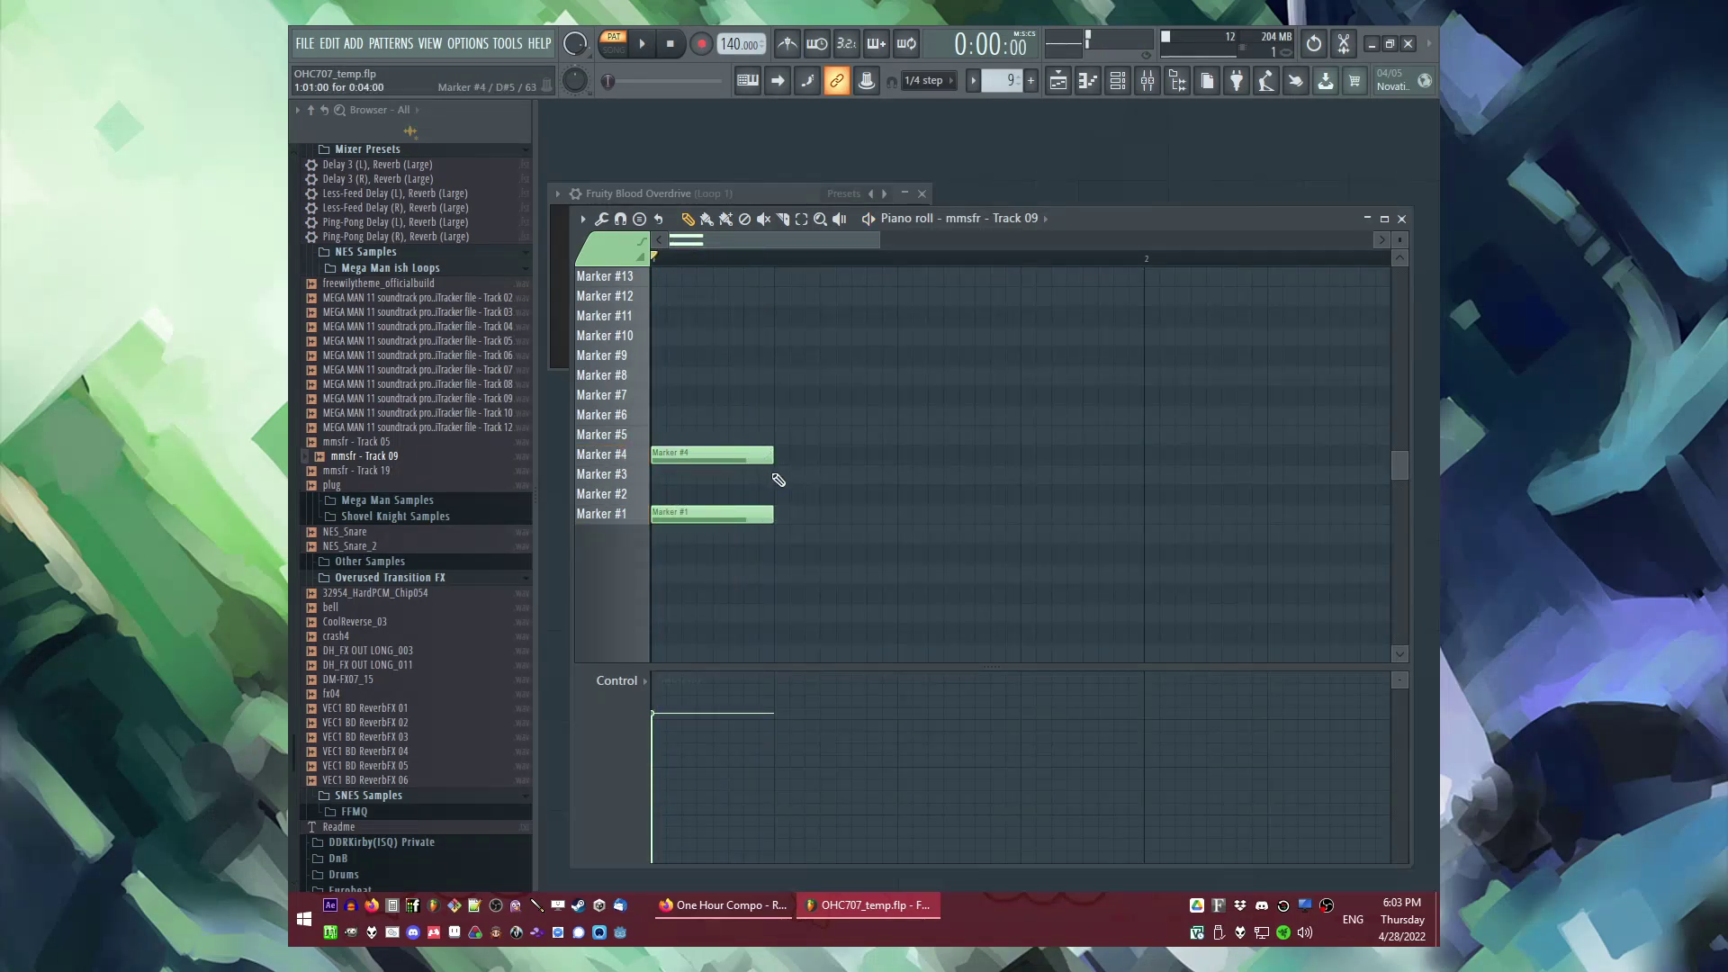
# Step: Add a one-step Marker #9 note on beat two and one-step Marker #4 notes just before and halfway through beat three
pyautogui.moveTo(774, 494); pyautogui.dragTo(779, 344)
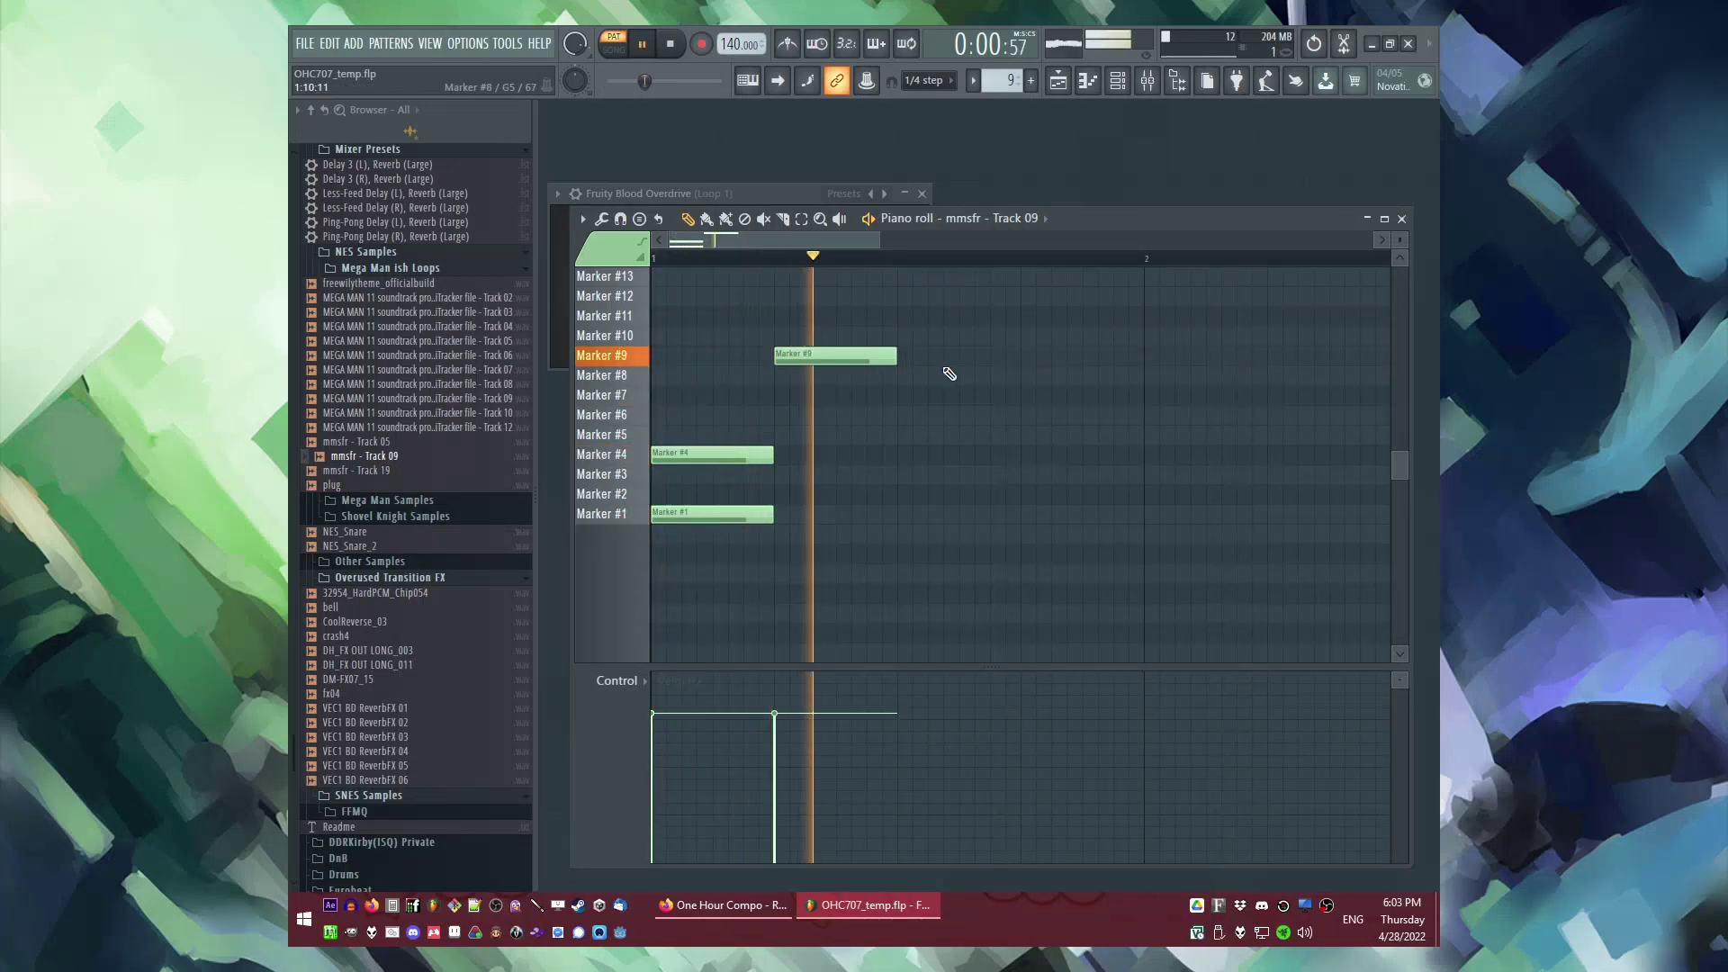
pyautogui.moveTo(894, 359); pyautogui.dragTo(802, 357)
pyautogui.click(844, 455)
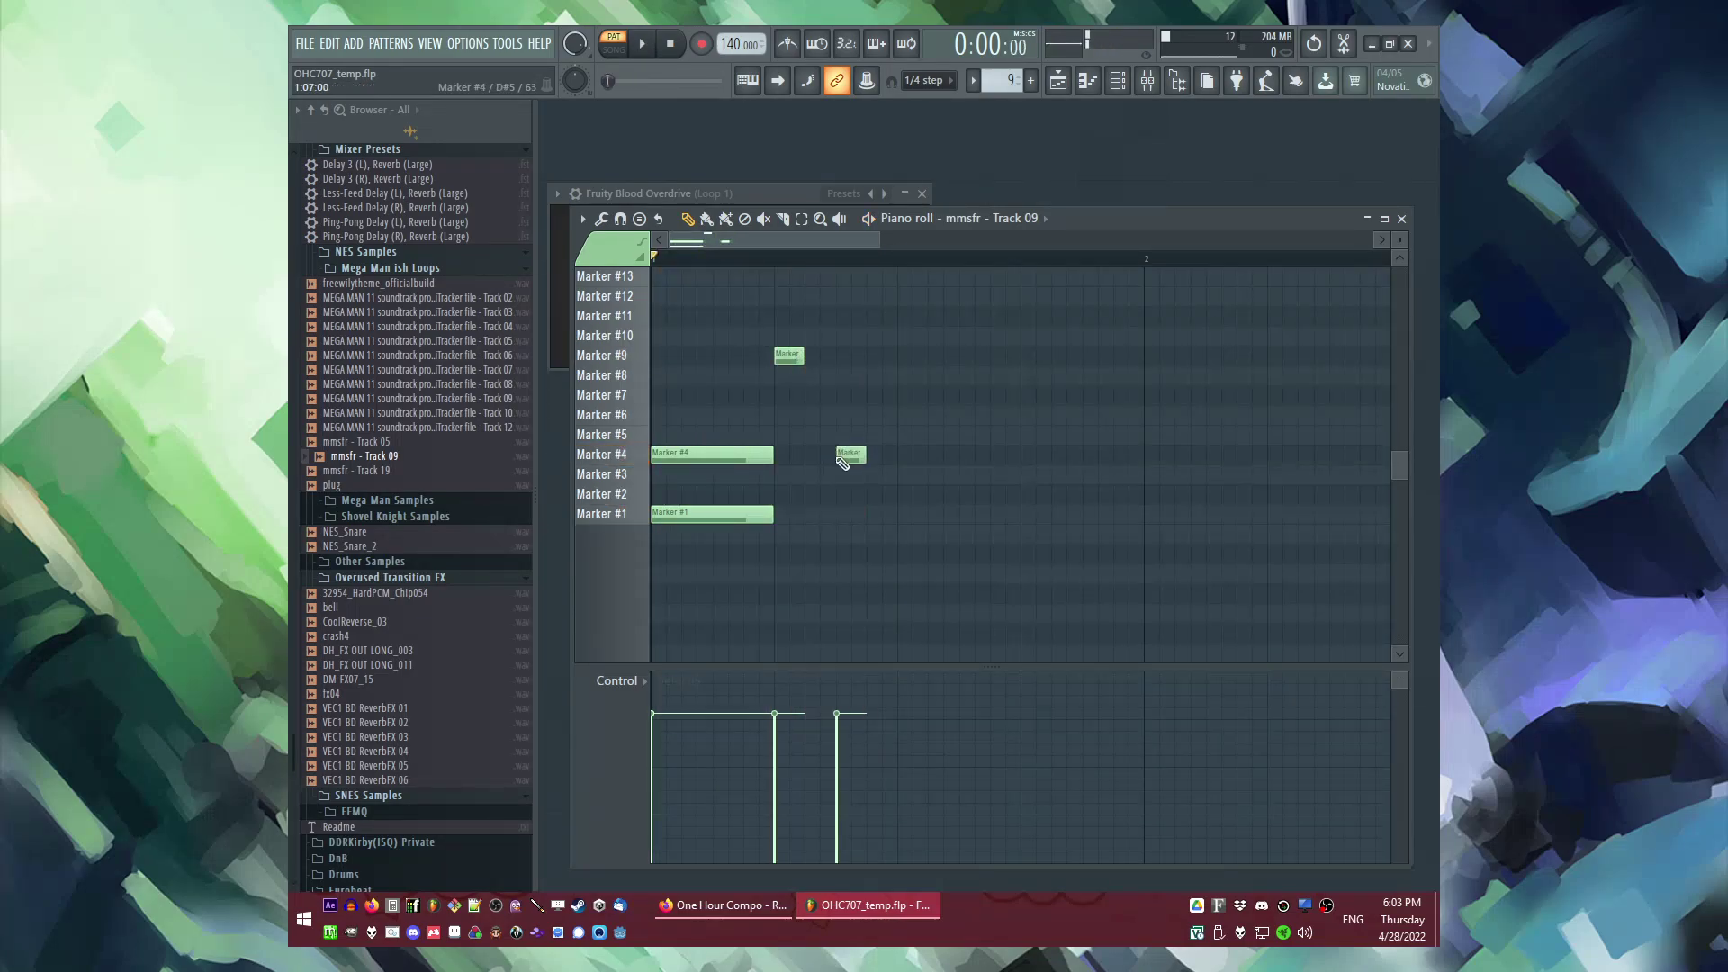
pyautogui.click(961, 461)
pyautogui.press('space')
pyautogui.press('space')
pyautogui.moveTo(852, 456); pyautogui.dragTo(882, 456)
pyautogui.press('space')
# Step: Add one-step Marker #5 and #6 notes leading into beat two, and Marker #5 notes midway through beat two and on beat three
pyautogui.moveTo(786, 418)
pyautogui.mouseDown()
pyautogui.moveTo(698, 417)
pyautogui.moveTo(716, 419)
pyautogui.moveTo(715, 449)
pyautogui.moveTo(751, 403)
pyautogui.moveTo(845, 420)
pyautogui.moveTo(844, 438)
pyautogui.mouseUp()
pyautogui.press('space')
pyautogui.press('space')
pyautogui.press('space')
pyautogui.press('space')
pyautogui.press('space')
pyautogui.click(815, 416)
pyautogui.press('space')
pyautogui.press('space')
pyautogui.press('space')
pyautogui.press('space')
pyautogui.press('space')
pyautogui.click(902, 433)
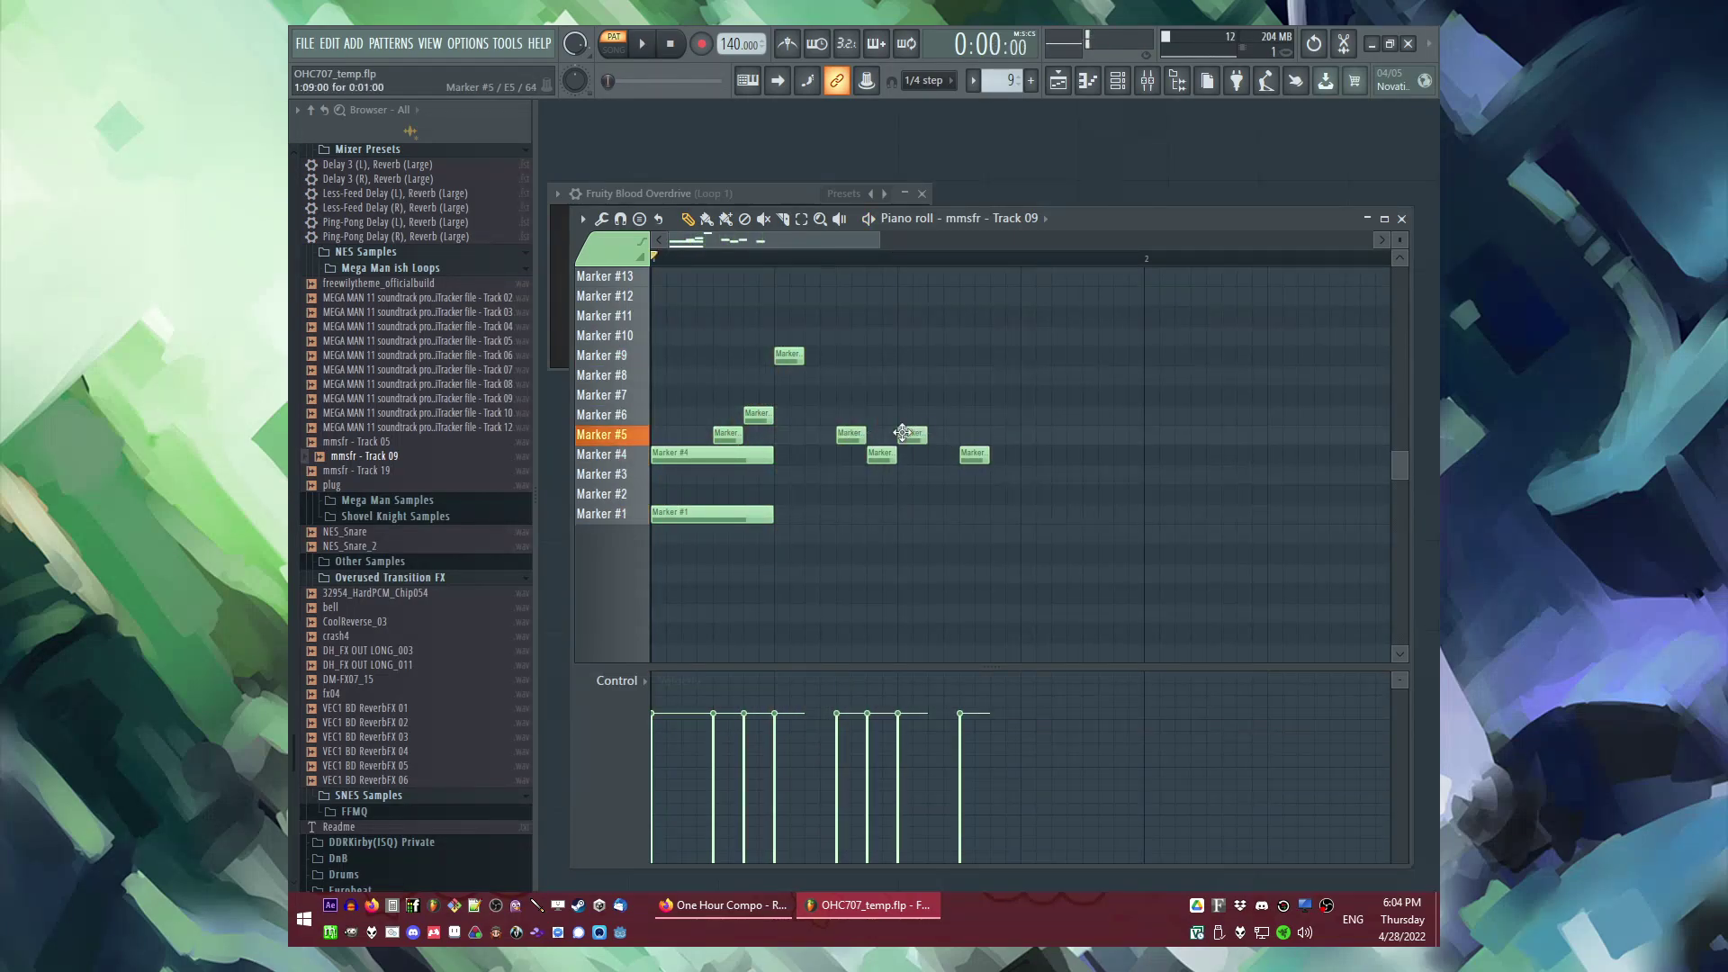
# Step: Add a one-step Marker #2 note on beat four and a one-step Marker #5 note right before it
pyautogui.press('space')
pyautogui.click(1032, 439)
pyautogui.moveTo(989, 378)
pyautogui.mouseDown()
pyautogui.moveTo(988, 350)
pyautogui.moveTo(988, 379)
pyautogui.moveTo(1022, 359)
pyautogui.moveTo(1023, 495)
pyautogui.mouseUp()
pyautogui.press('space')
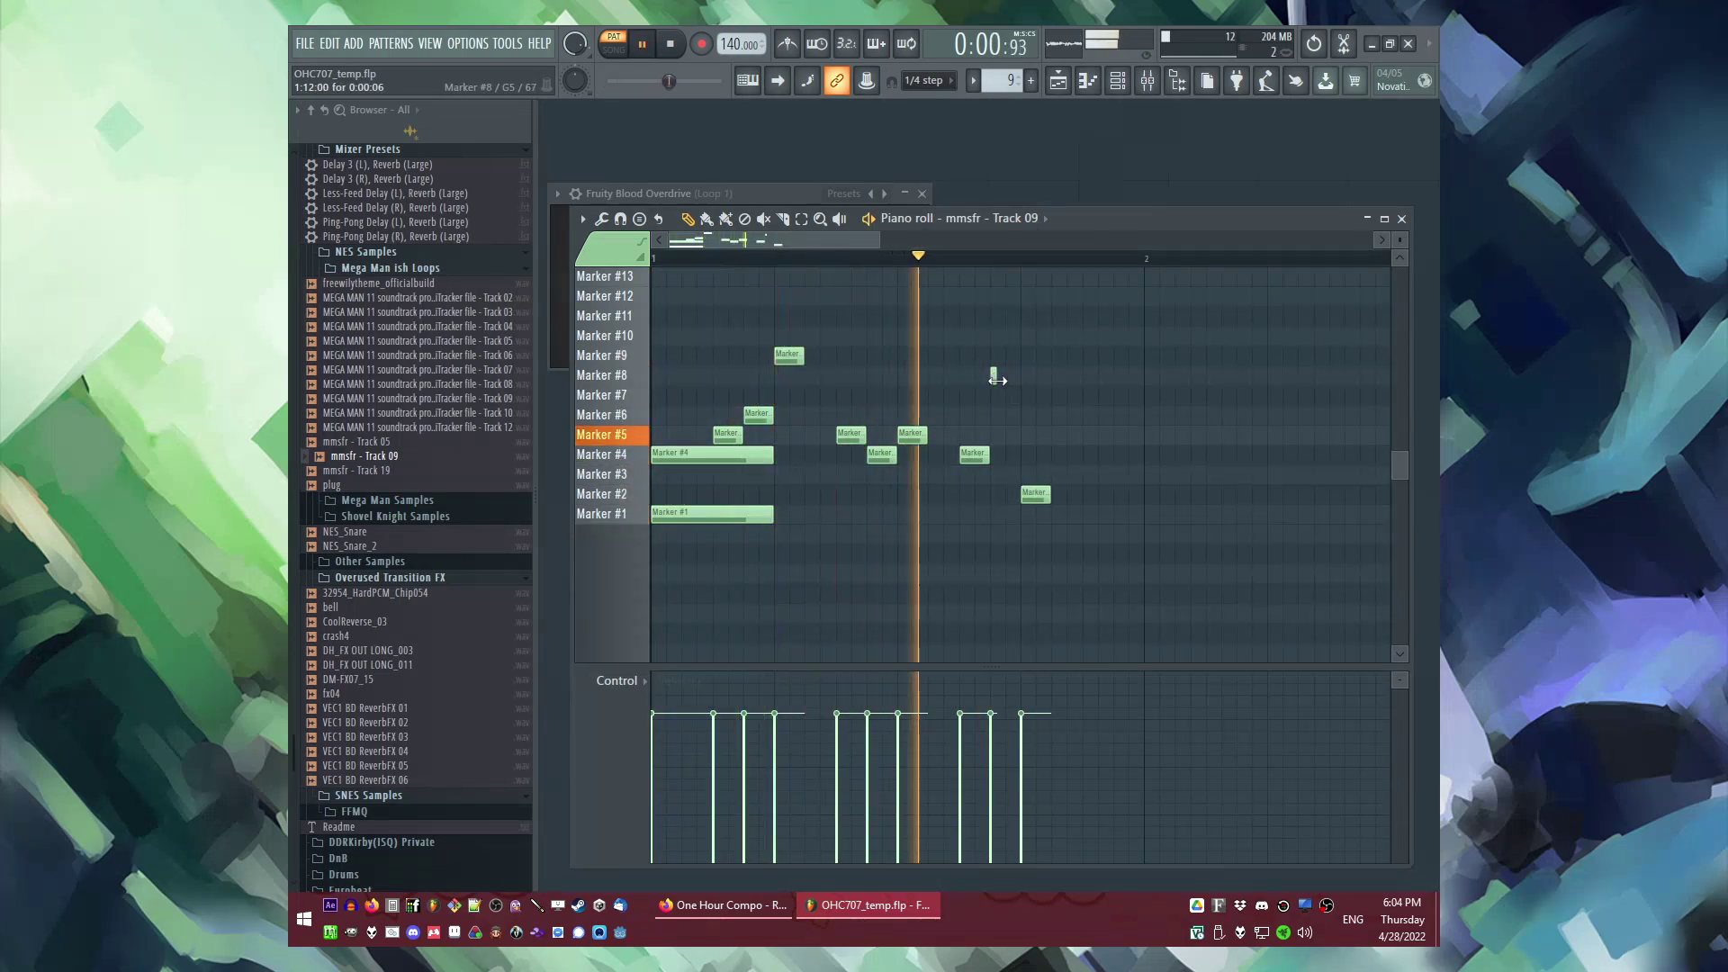
pyautogui.rightClick(993, 377)
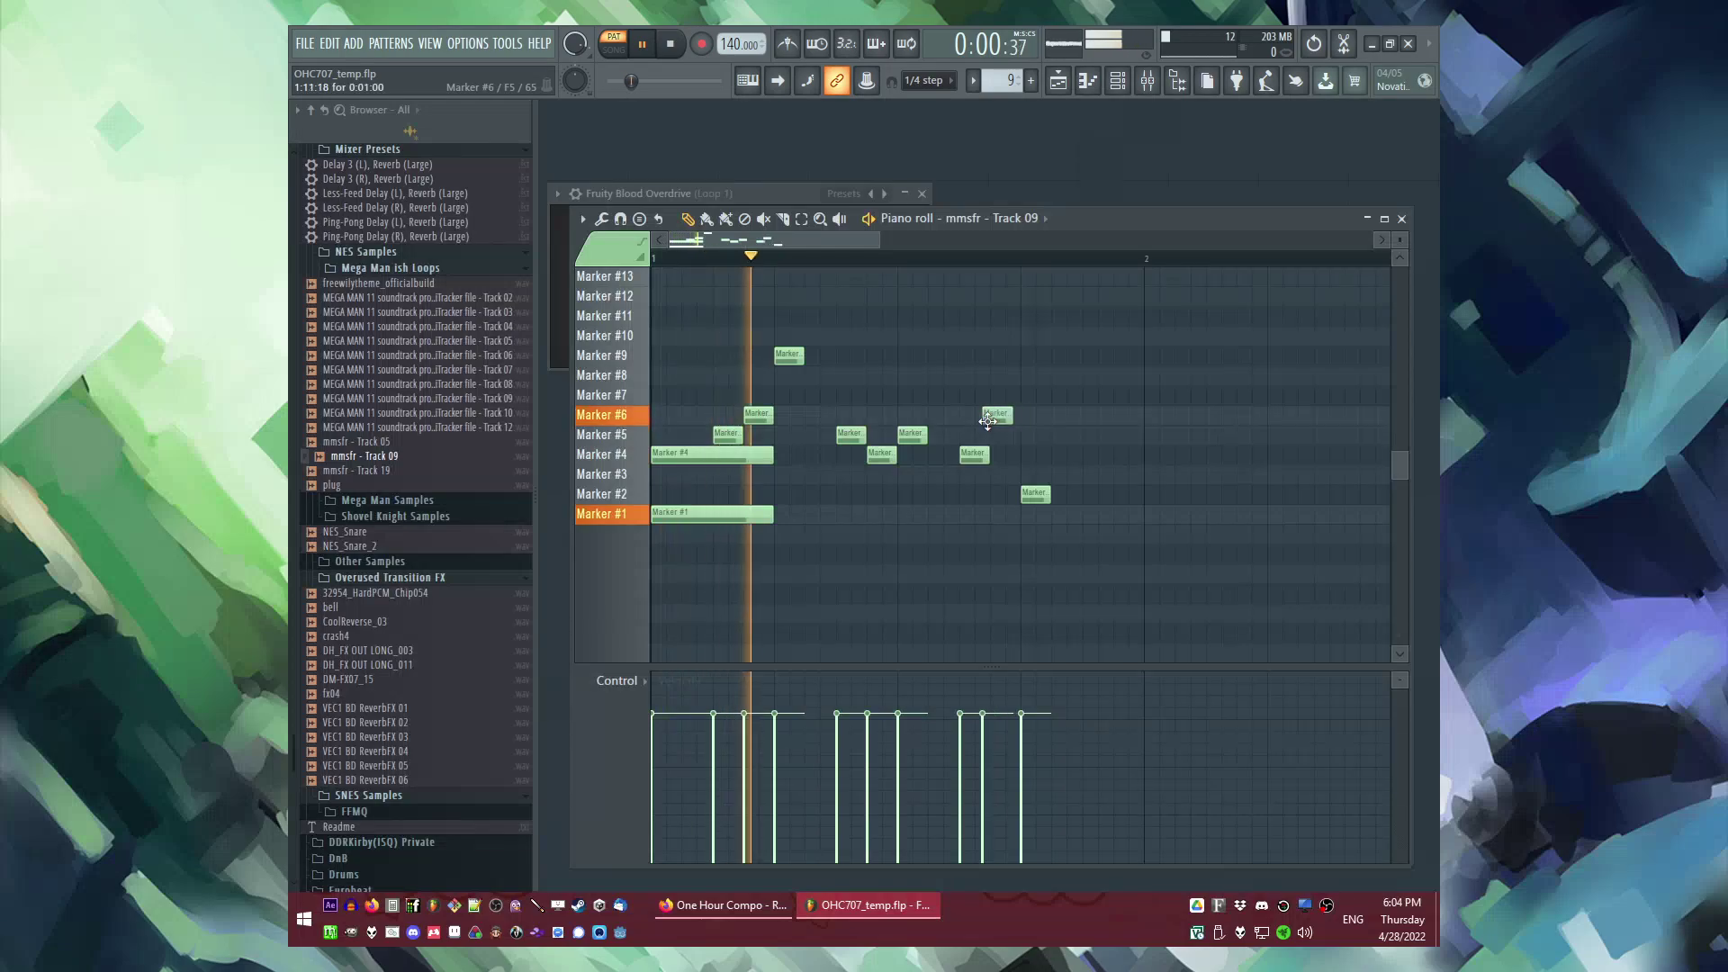
pyautogui.click(1001, 436)
# Step: Add two half-step Marker #5 hits directly after the Marker #5 note on beat three
pyautogui.click(939, 415)
pyautogui.moveTo(957, 435); pyautogui.dragTo(942, 435)
pyautogui.click(950, 436)
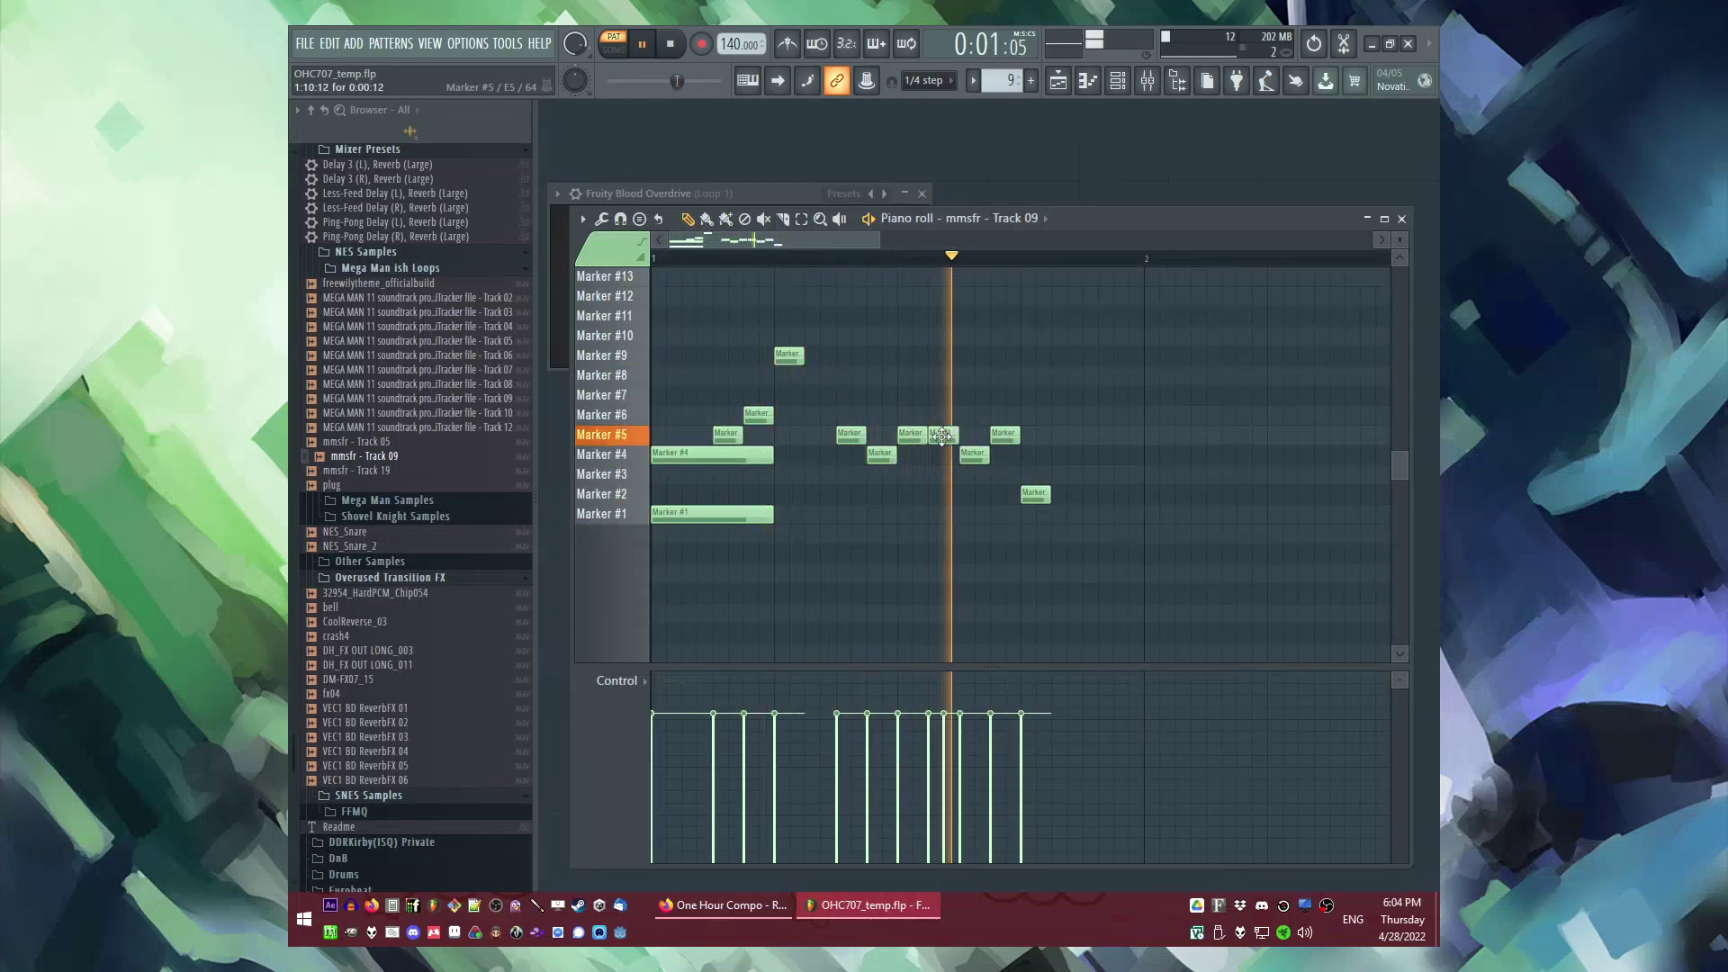
# Step: End the bar with a short Marker #8 hit after beat four and two short Marker #5 hits
pyautogui.press('space')
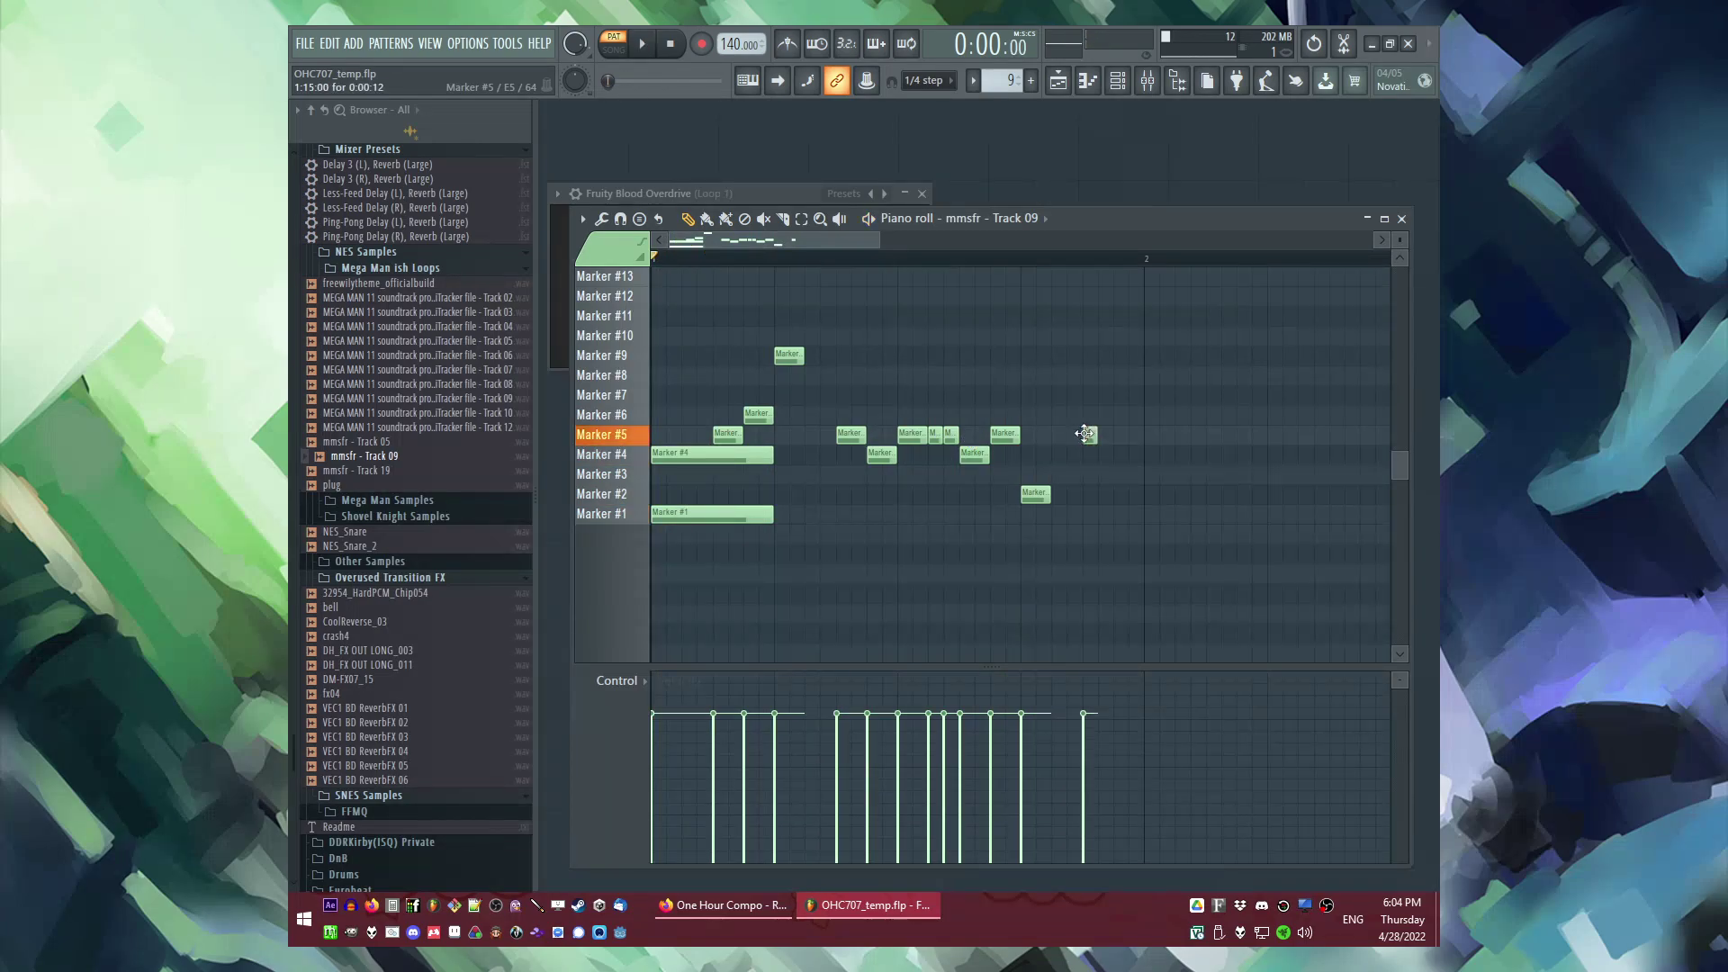
pyautogui.press('space')
pyautogui.click(1119, 435)
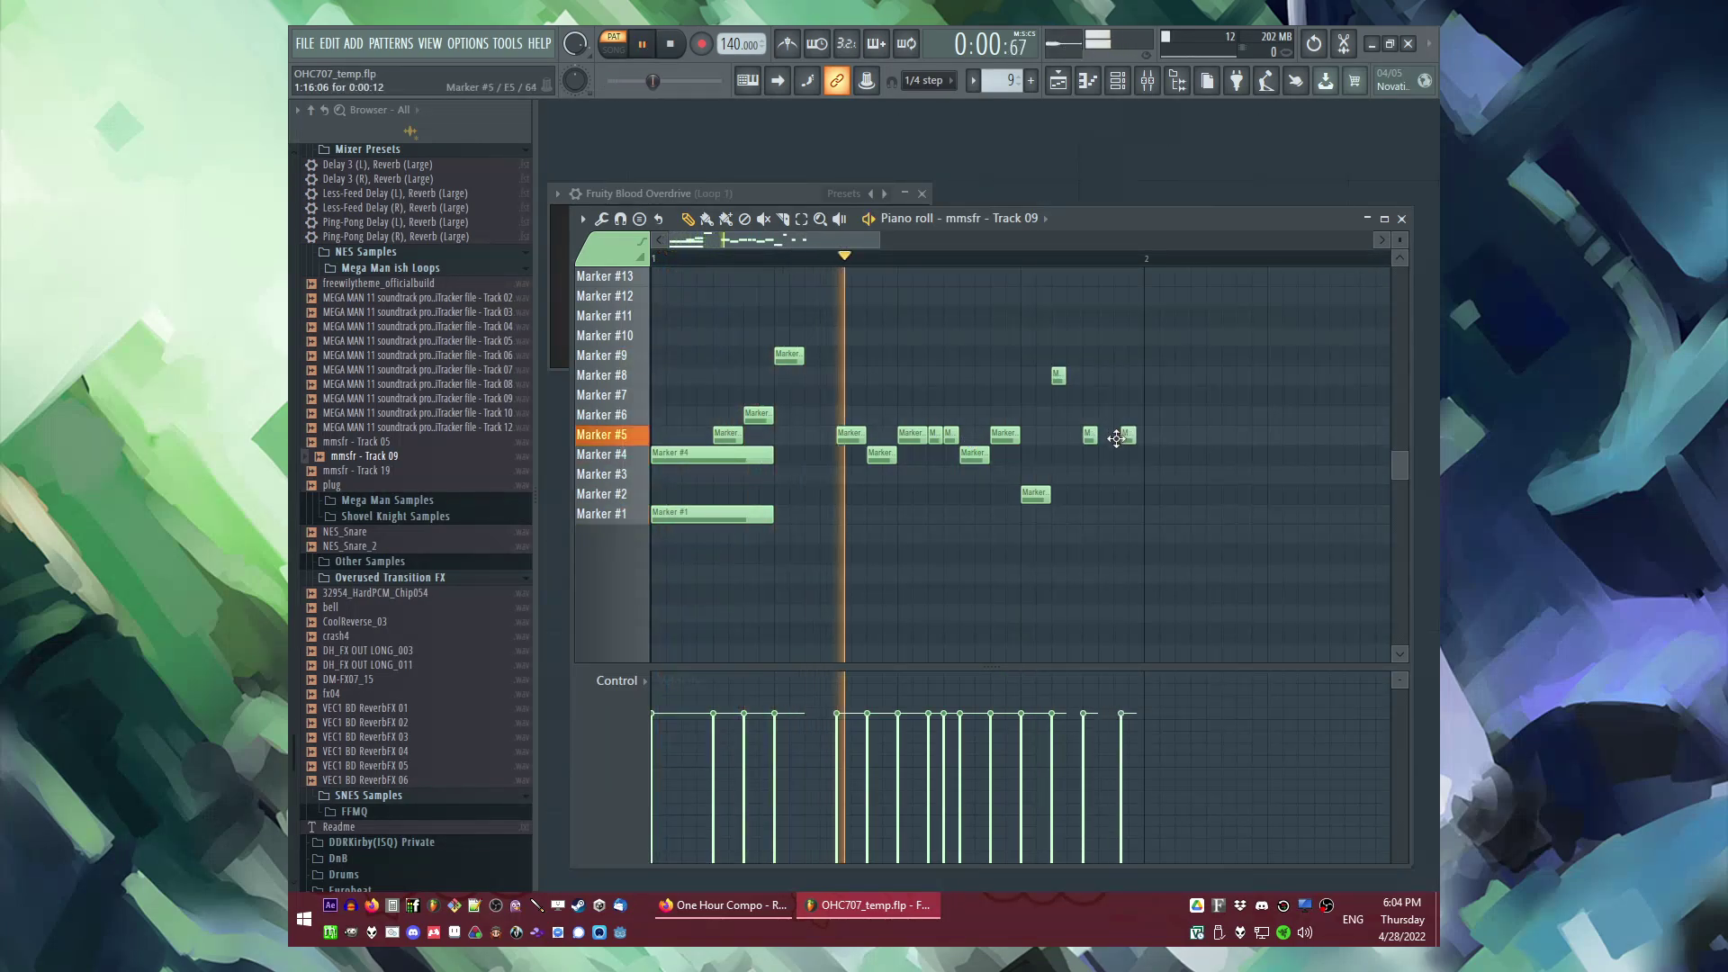
# Step: Check the pattern in the playlist, and delete the Marker #6 note just before beat two
pyautogui.press('F5')
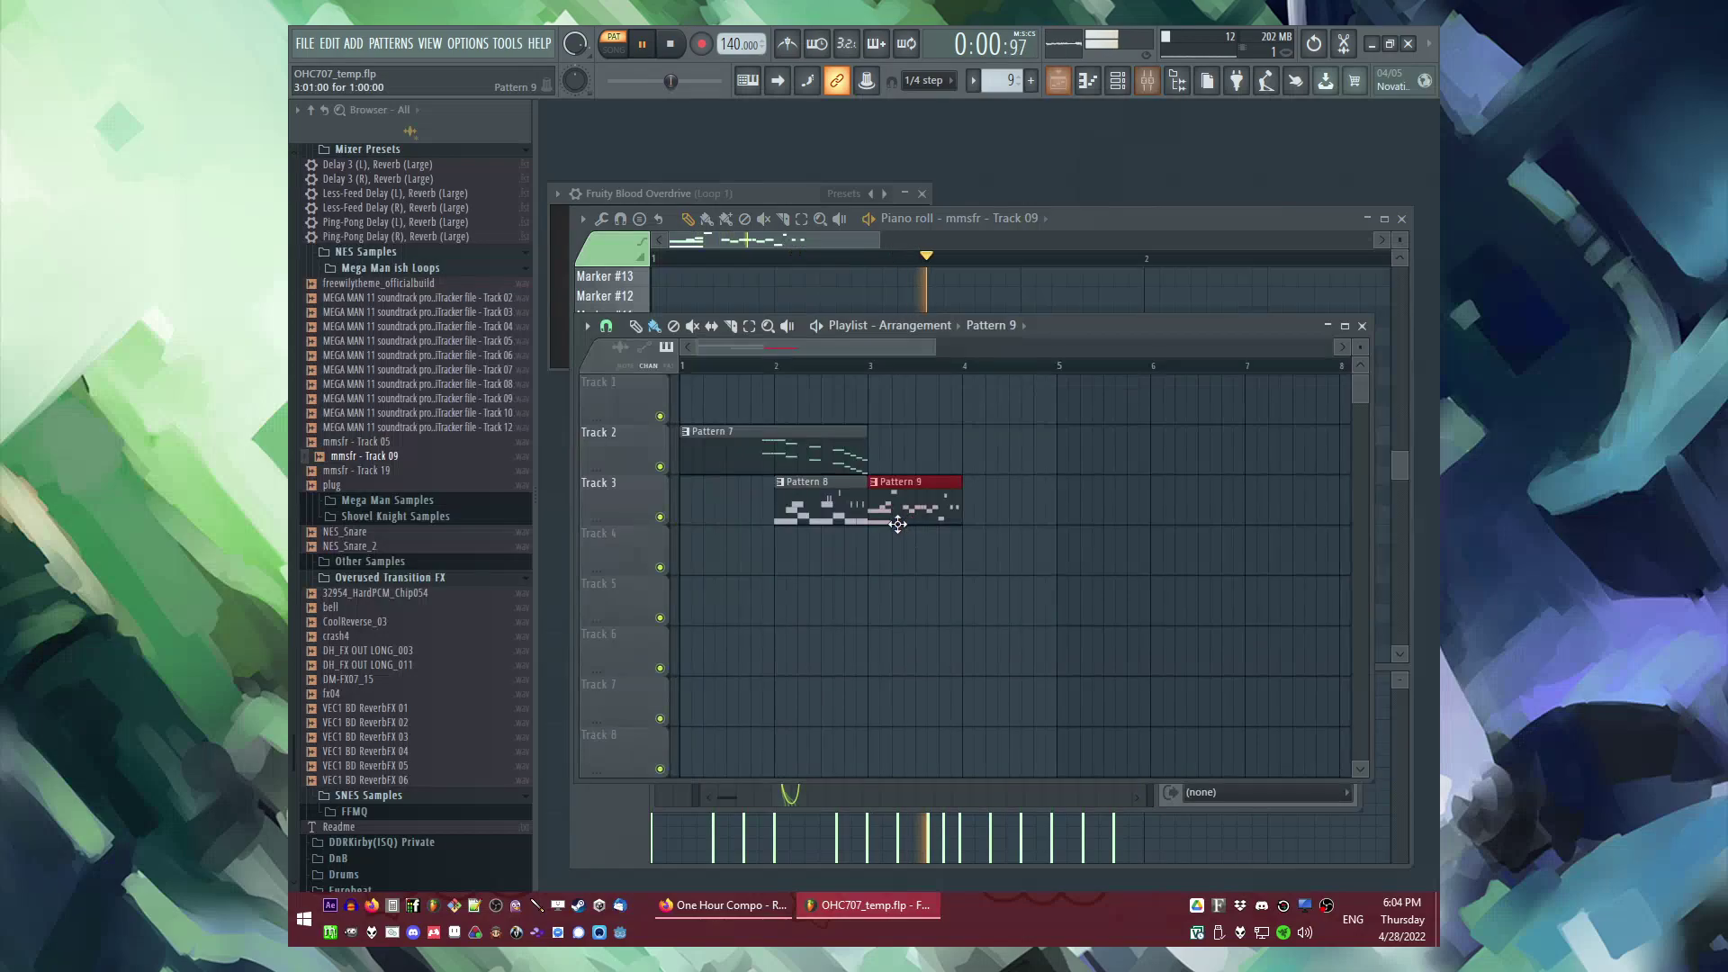
pyautogui.press('F5')
pyautogui.press('space')
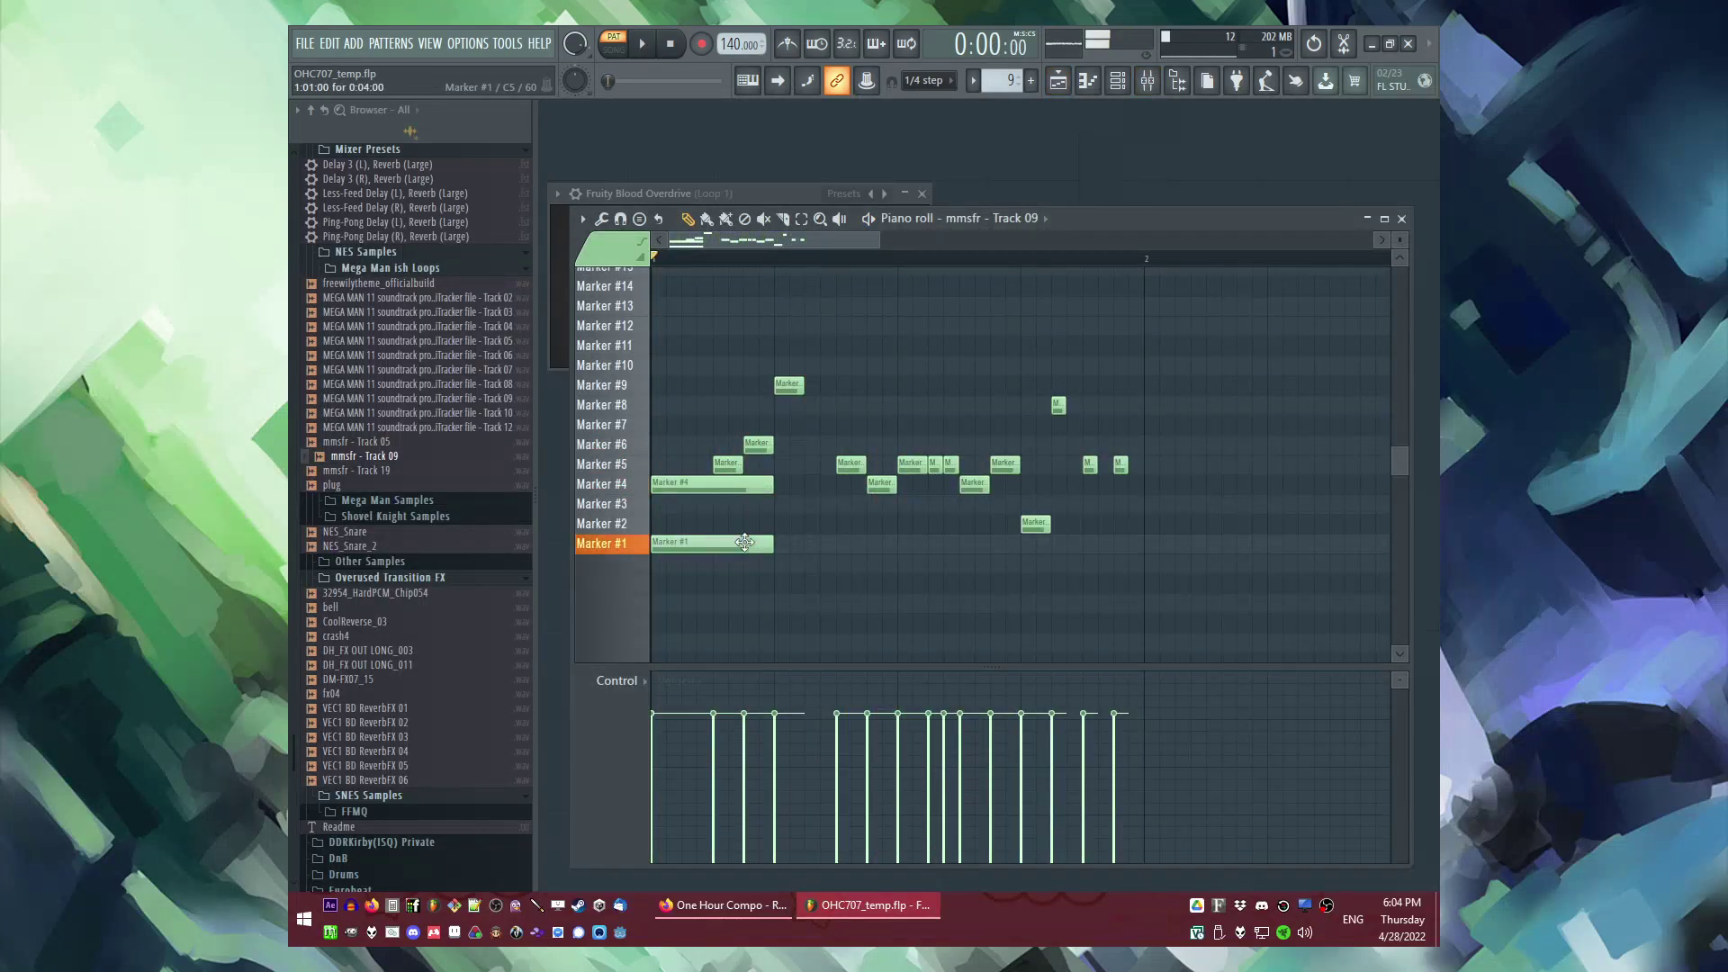
pyautogui.rightClick(759, 449)
pyautogui.press('space')
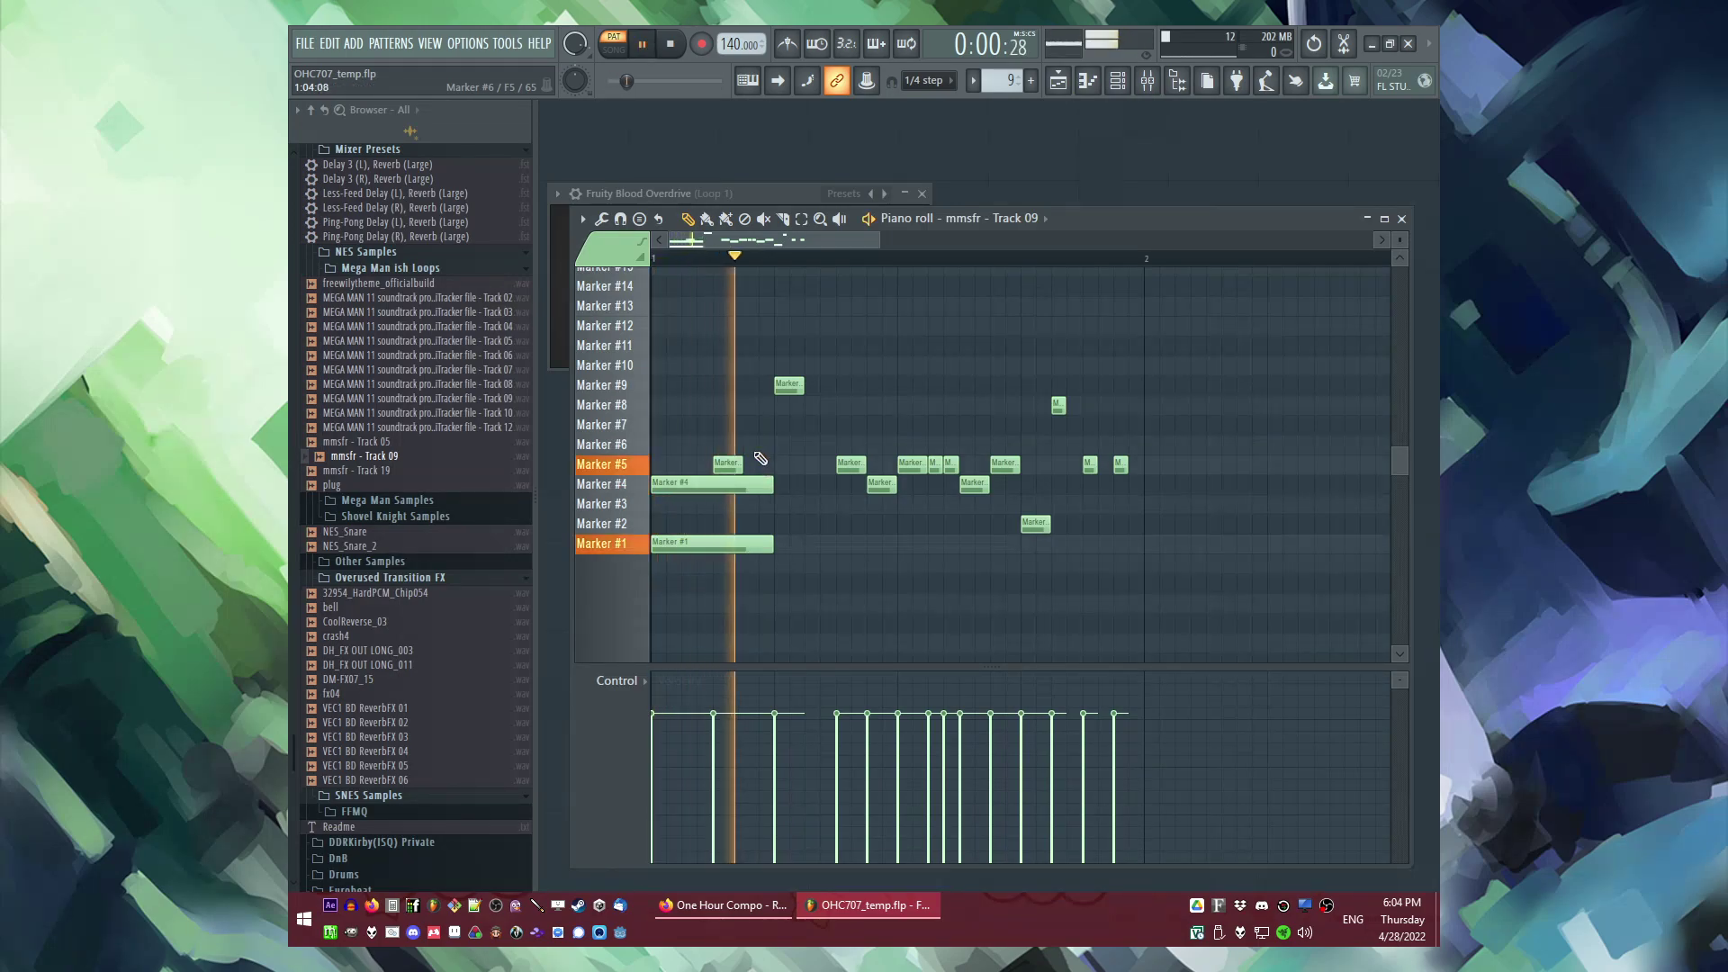
# Step: Duplicate the Pattern 9 clip to bar 4 of the playlist and make the copy unique
pyautogui.press('F5')
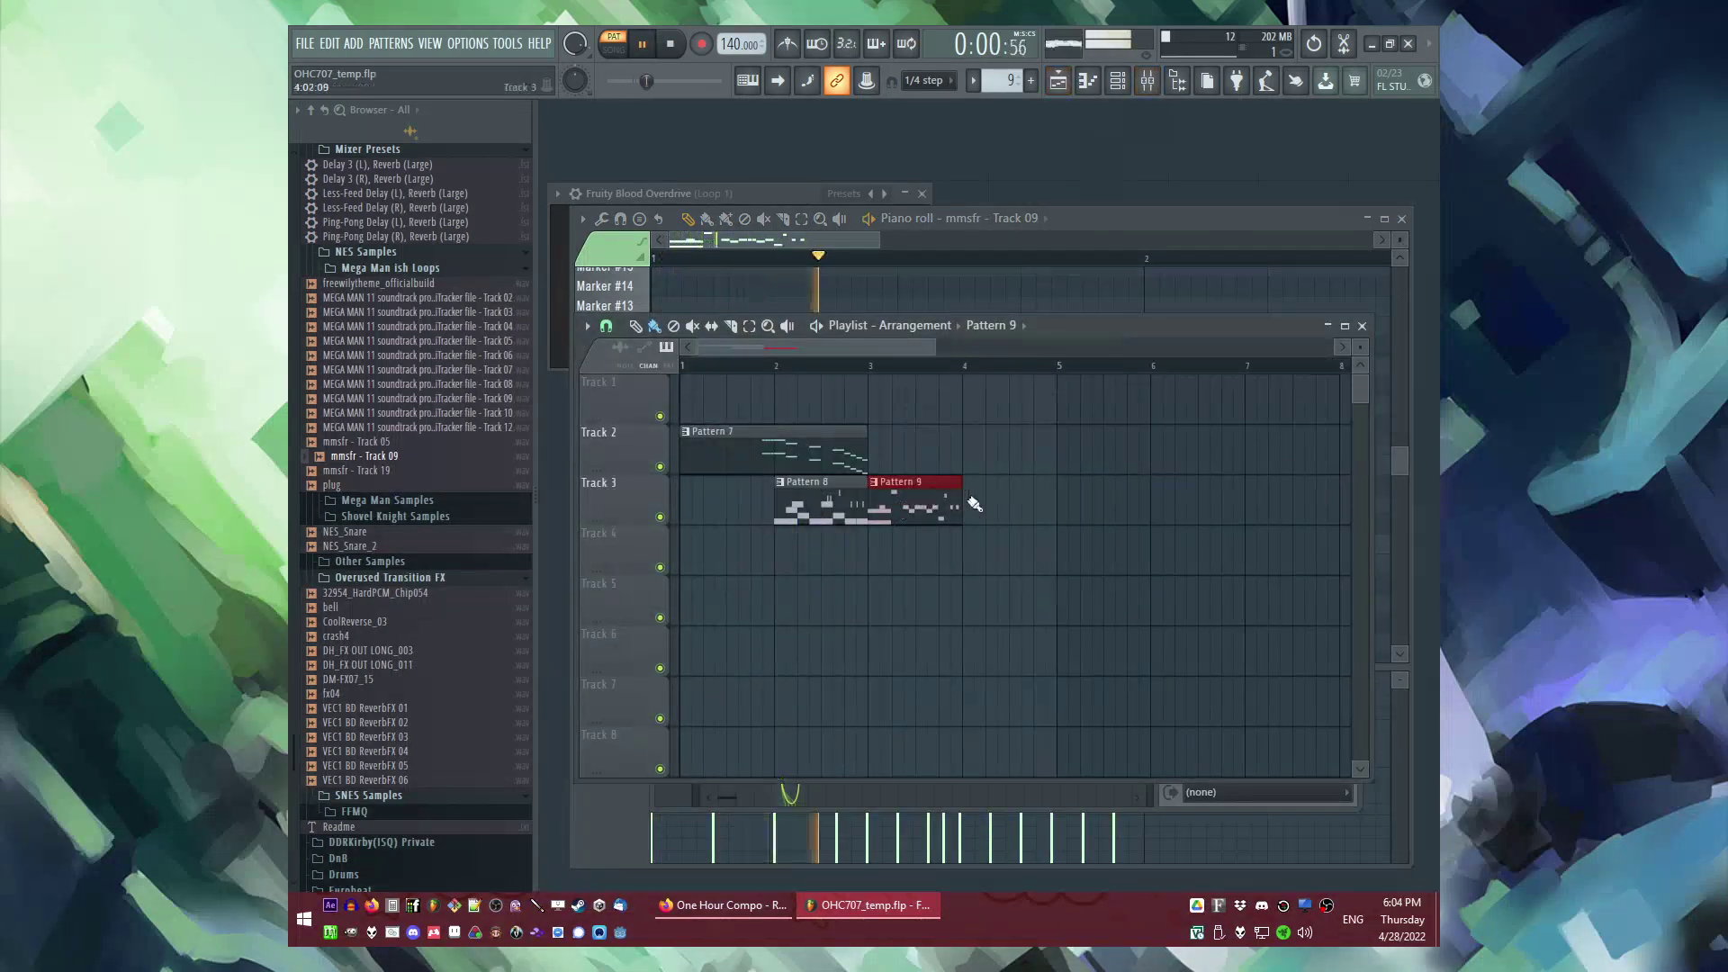
pyautogui.hotkey('ctrl', 'b')
pyautogui.rightClick(973, 488)
pyautogui.click(992, 601)
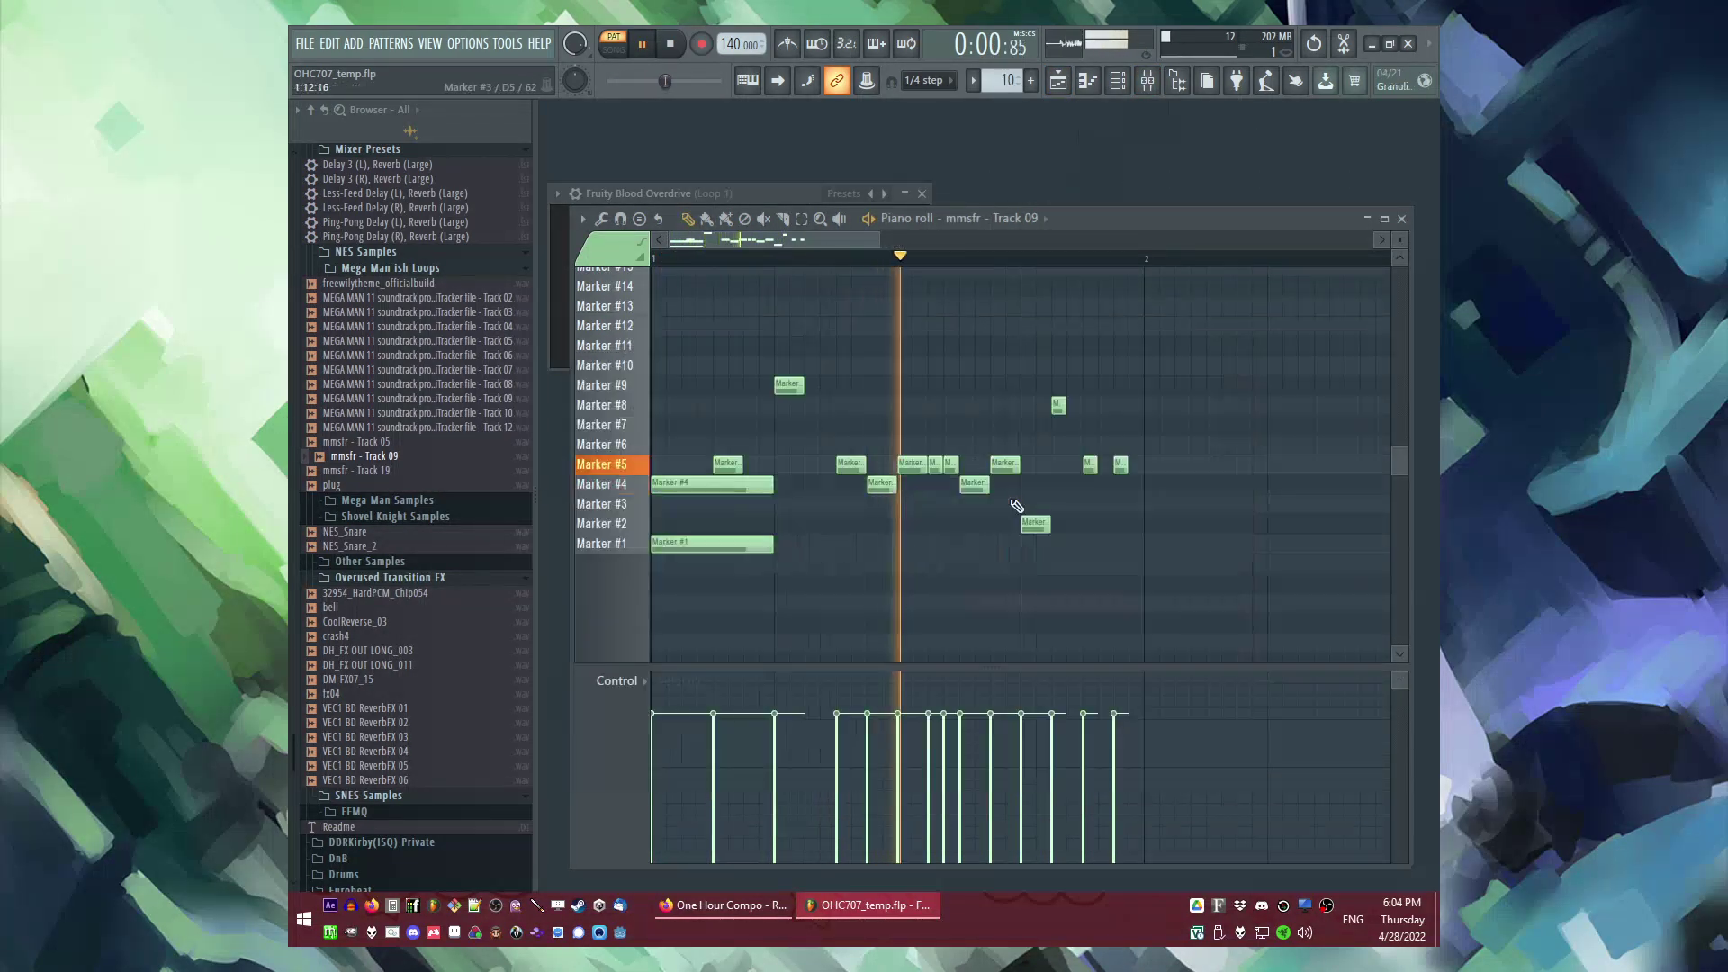
# Step: In the bar 4 pattern, delete the long Marker #1 note and add a one-step Marker #7 note just before beat two
pyautogui.press('F5')
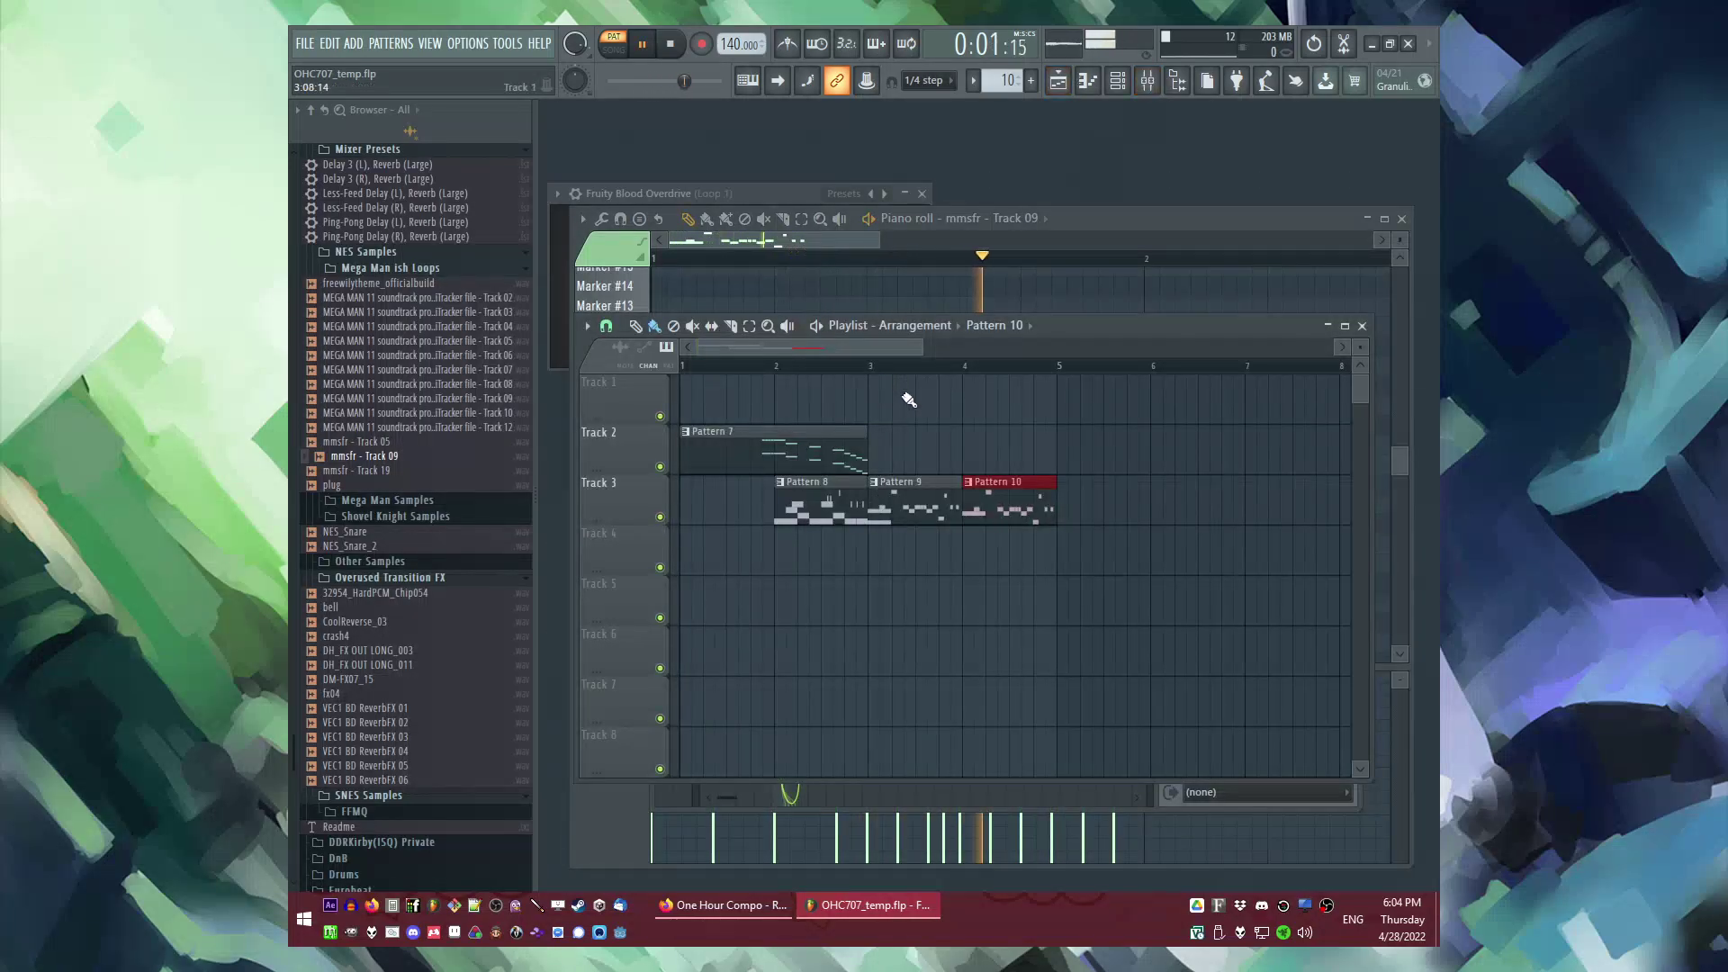
pyautogui.press('F5')
pyautogui.press('space')
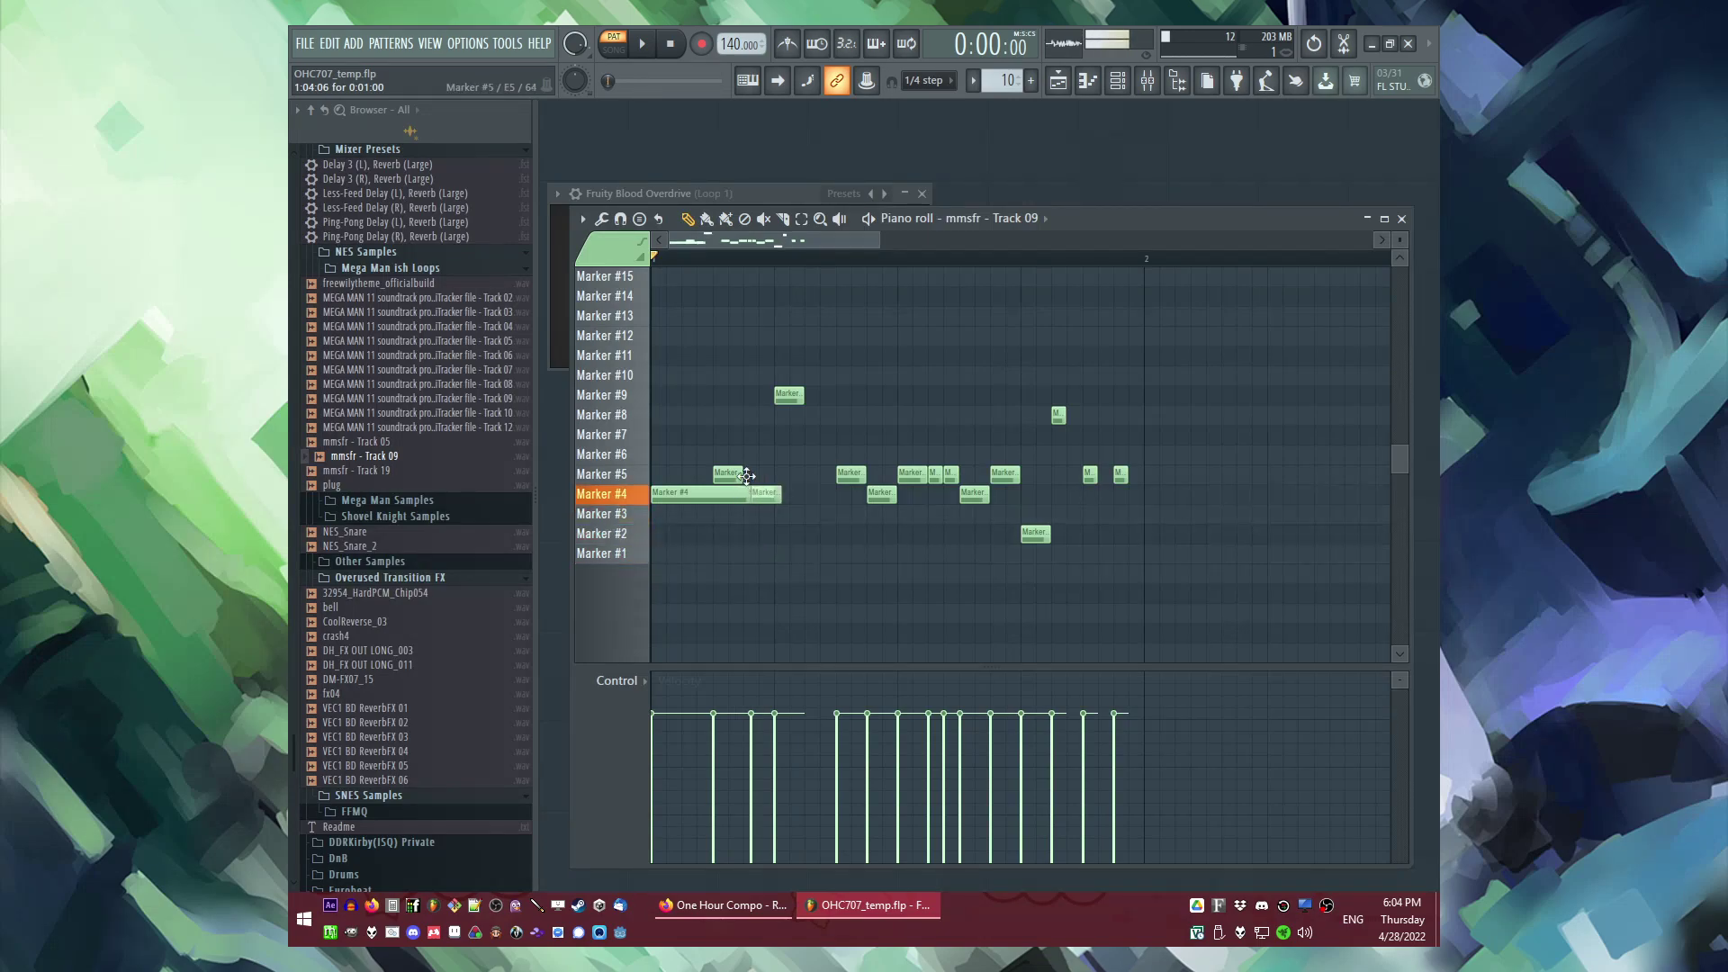
pyautogui.moveTo(742, 462)
pyautogui.mouseDown()
pyautogui.moveTo(742, 483)
pyautogui.moveTo(747, 432)
pyautogui.moveTo(758, 443)
pyautogui.mouseUp()
pyautogui.press('space')
pyautogui.press('space')
# Step: Add two short Marker #5 hits directly before the first Marker #5 note, and play the result in the playlist
pyautogui.click(688, 472)
pyautogui.press('space')
pyautogui.press('space')
pyautogui.press('space')
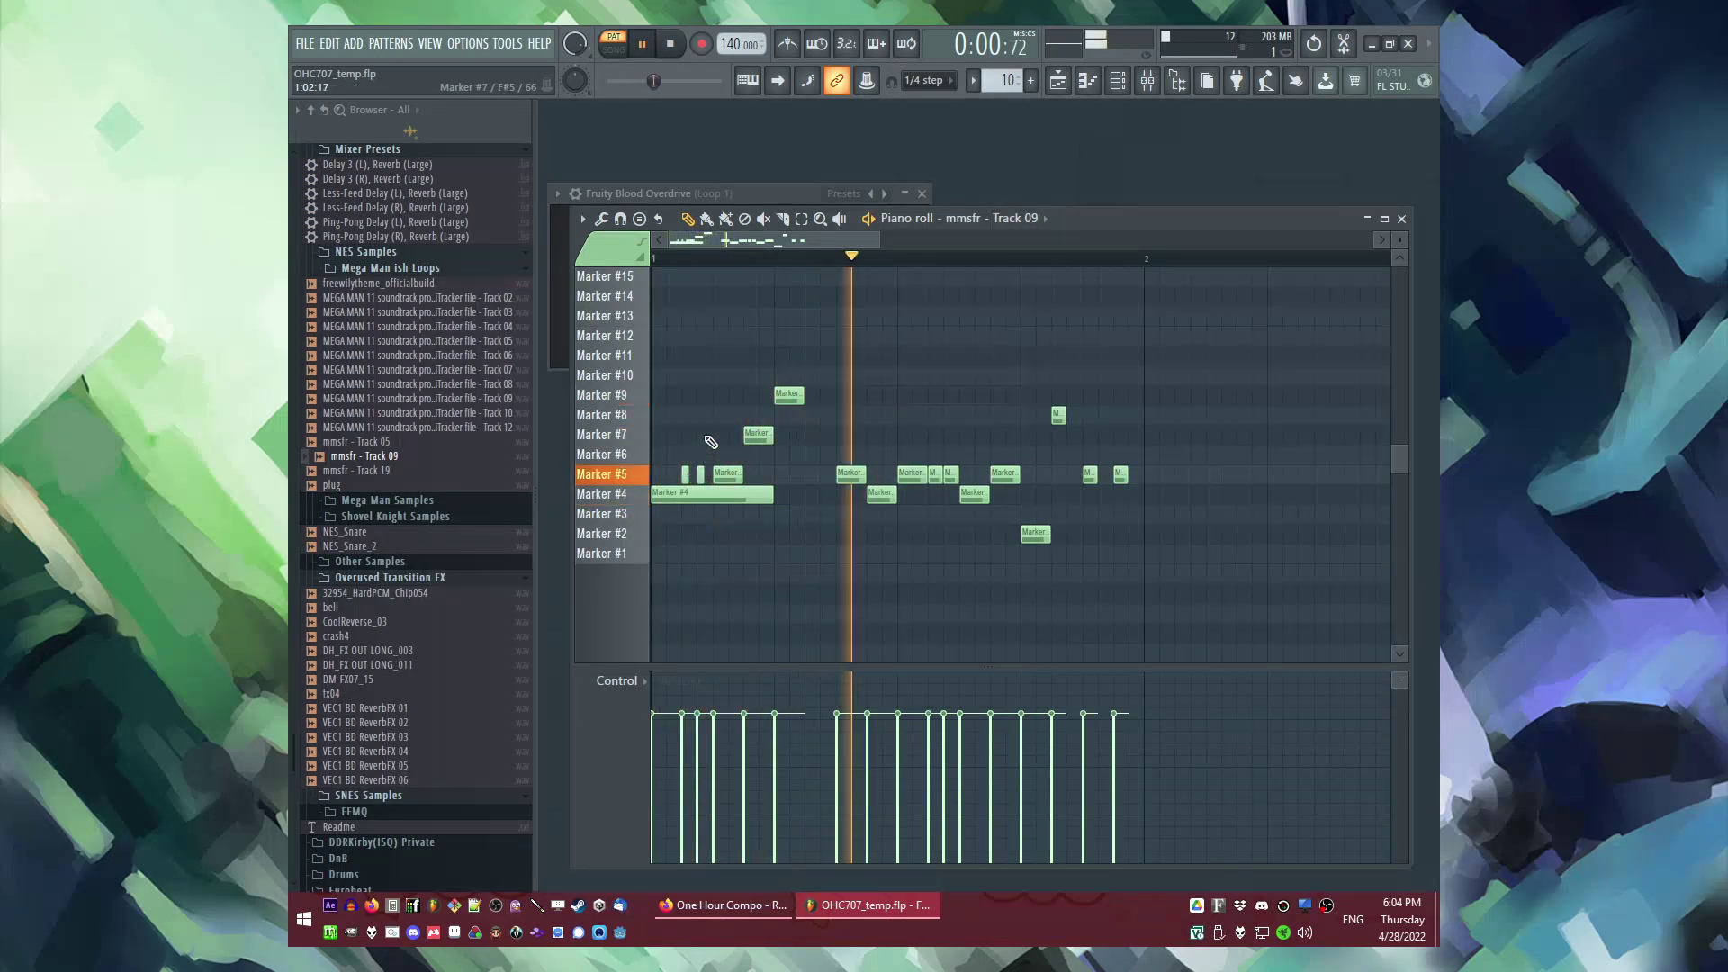
pyautogui.press('F5')
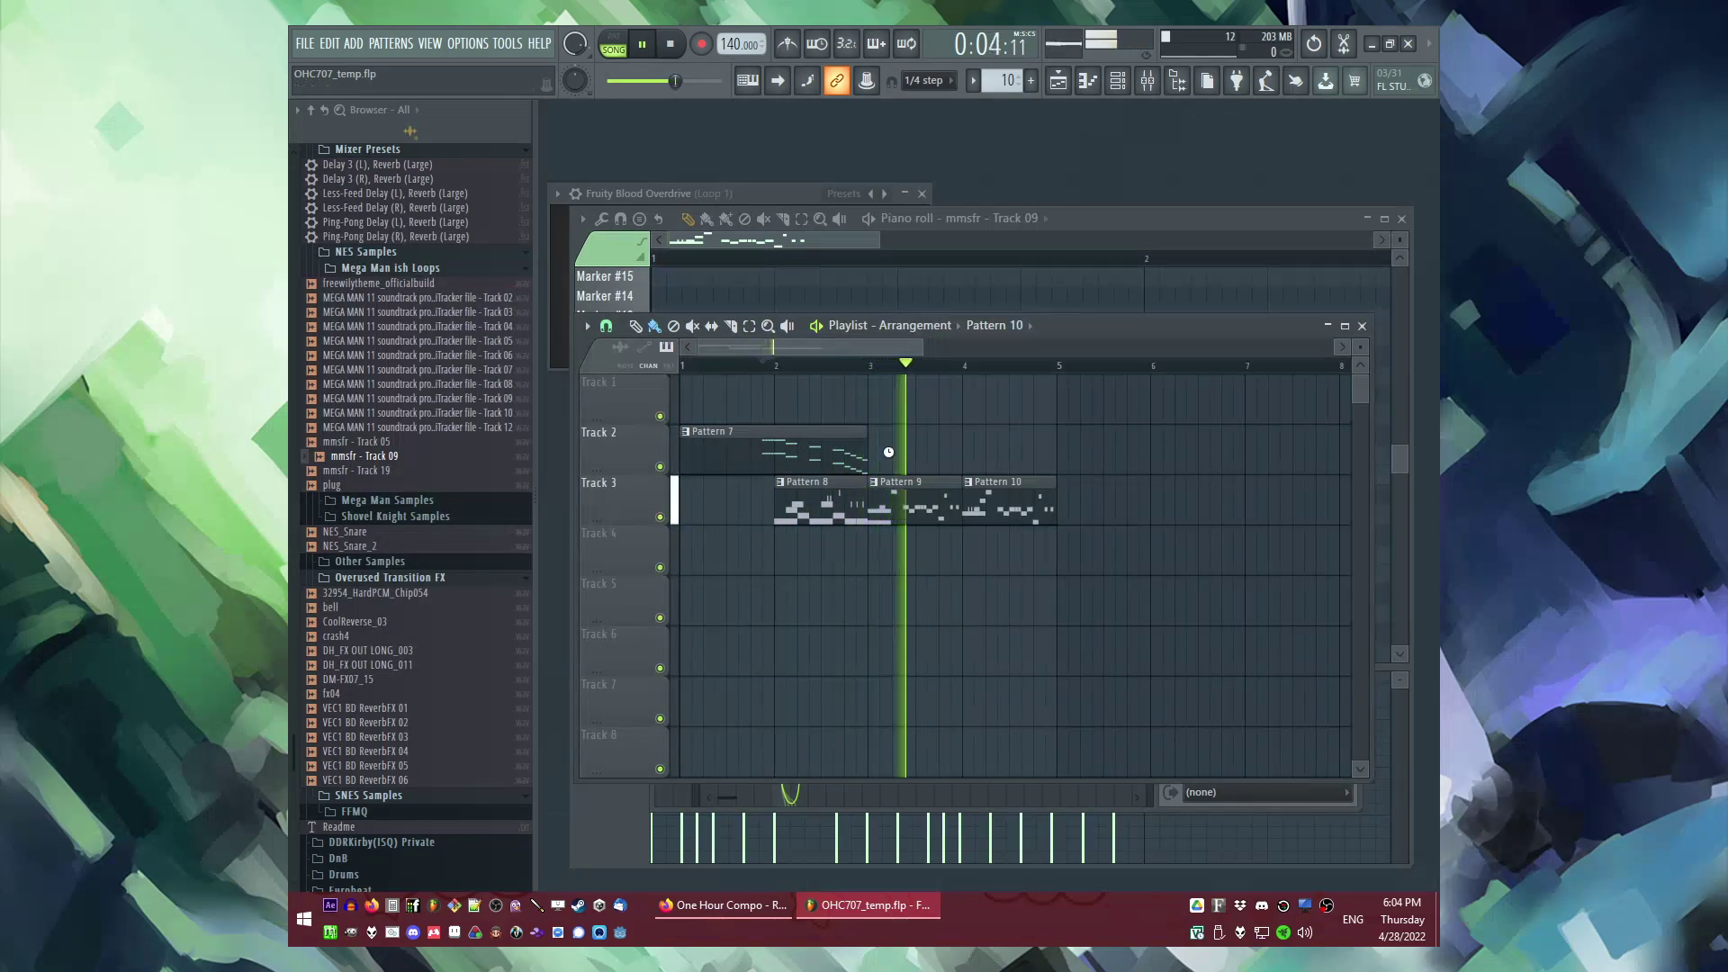
pyautogui.press('space')
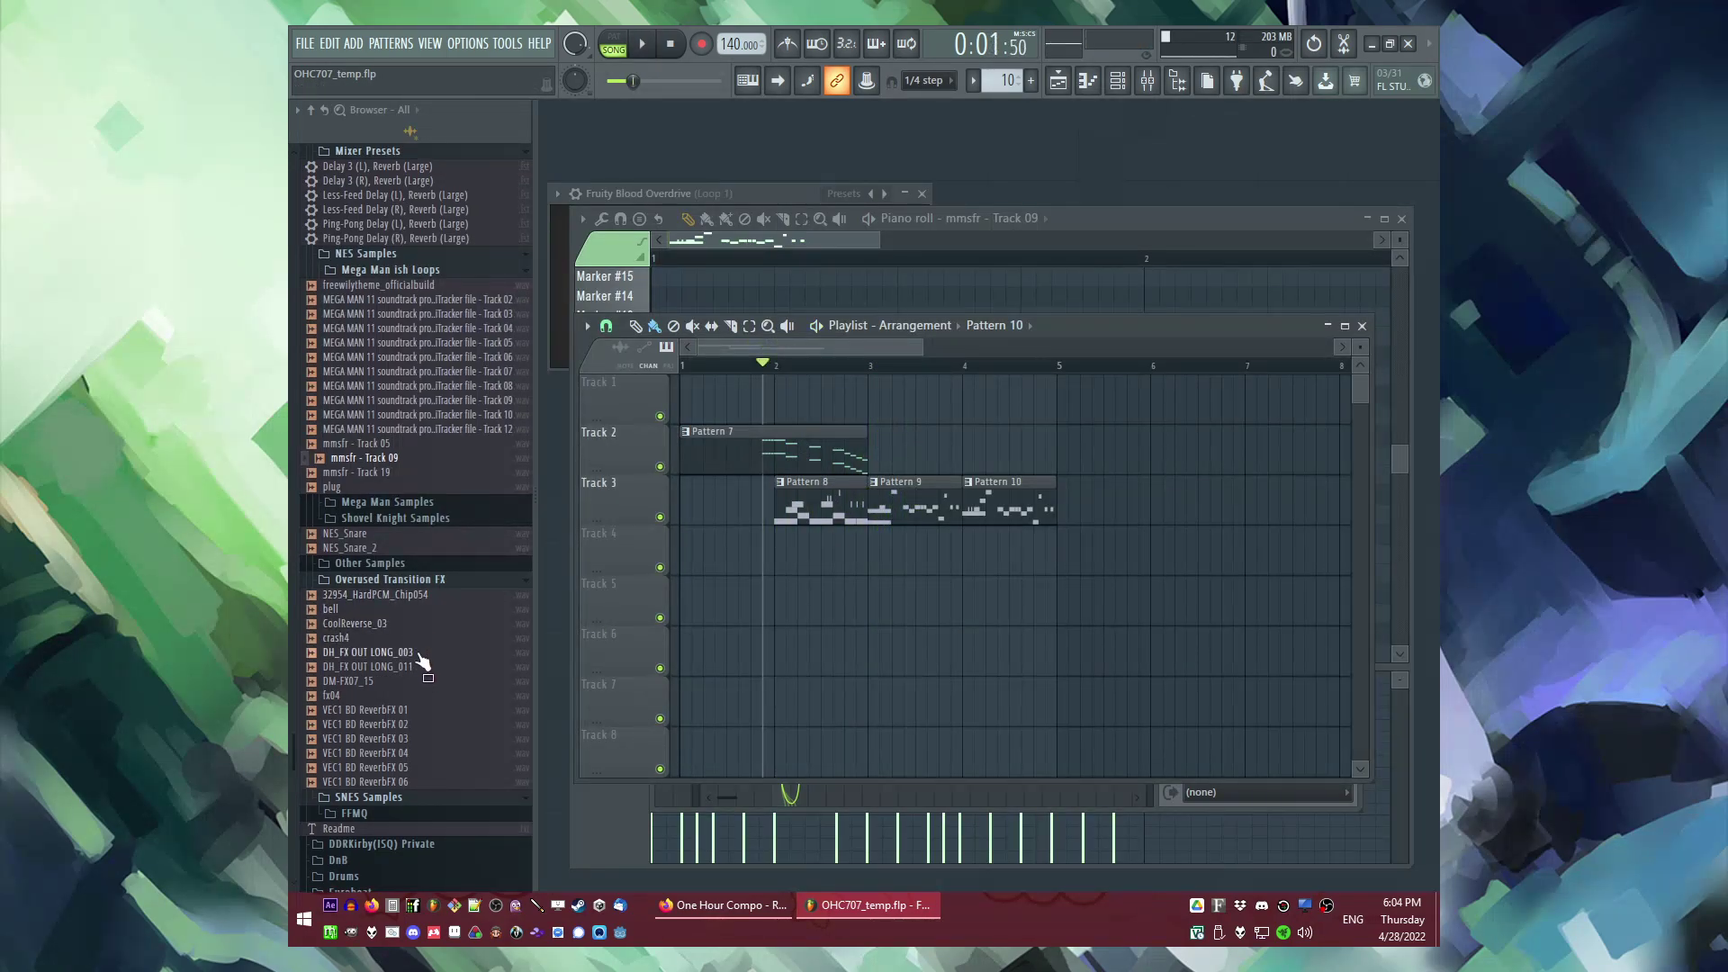
# Step: Place the crash4 sample on Track 4 of the playlist so it ends at bar 3, and check its channel settings
pyautogui.moveTo(937, 576); pyautogui.dragTo(833, 551)
pyautogui.press('space')
pyautogui.scroll(5, 861, 560)
pyautogui.doubleClick(828, 560)
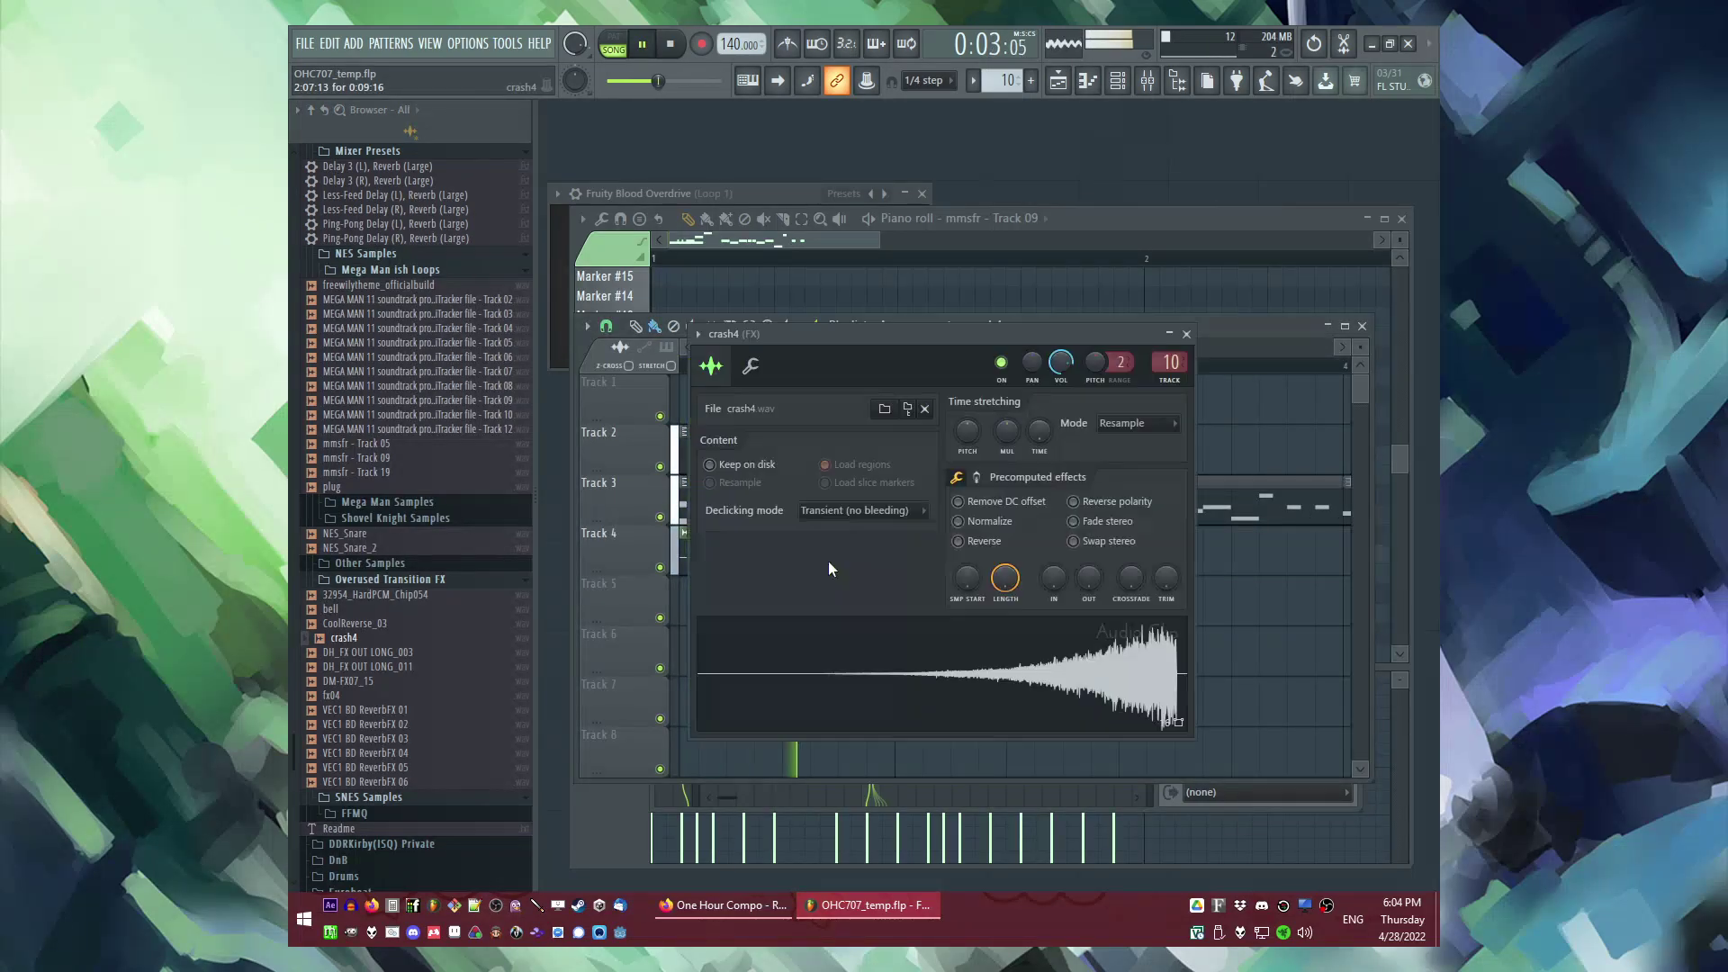
pyautogui.rightClick(1233, 574)
pyautogui.scroll(-5, 1079, 605)
# Step: Create a new empty pattern and place its clip on Track 5 at bar 3
pyautogui.press('F4')
pyautogui.press('Return')
pyautogui.click(955, 618)
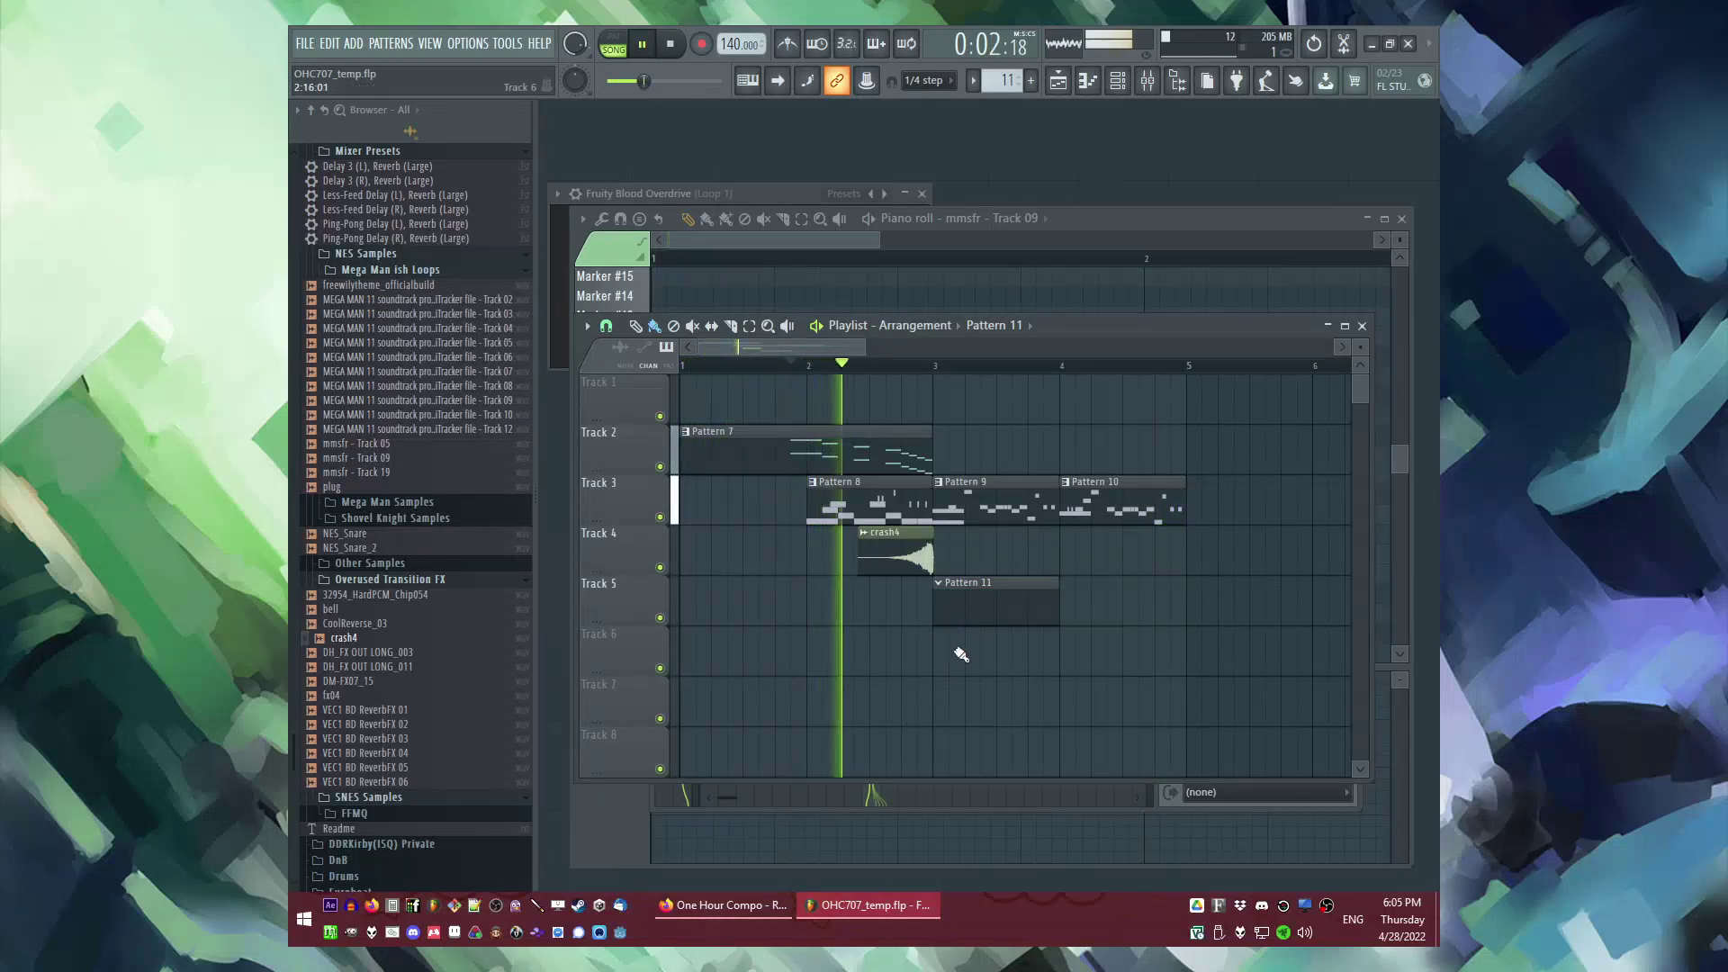
pyautogui.press('space')
pyautogui.scroll(-5, 435, 454)
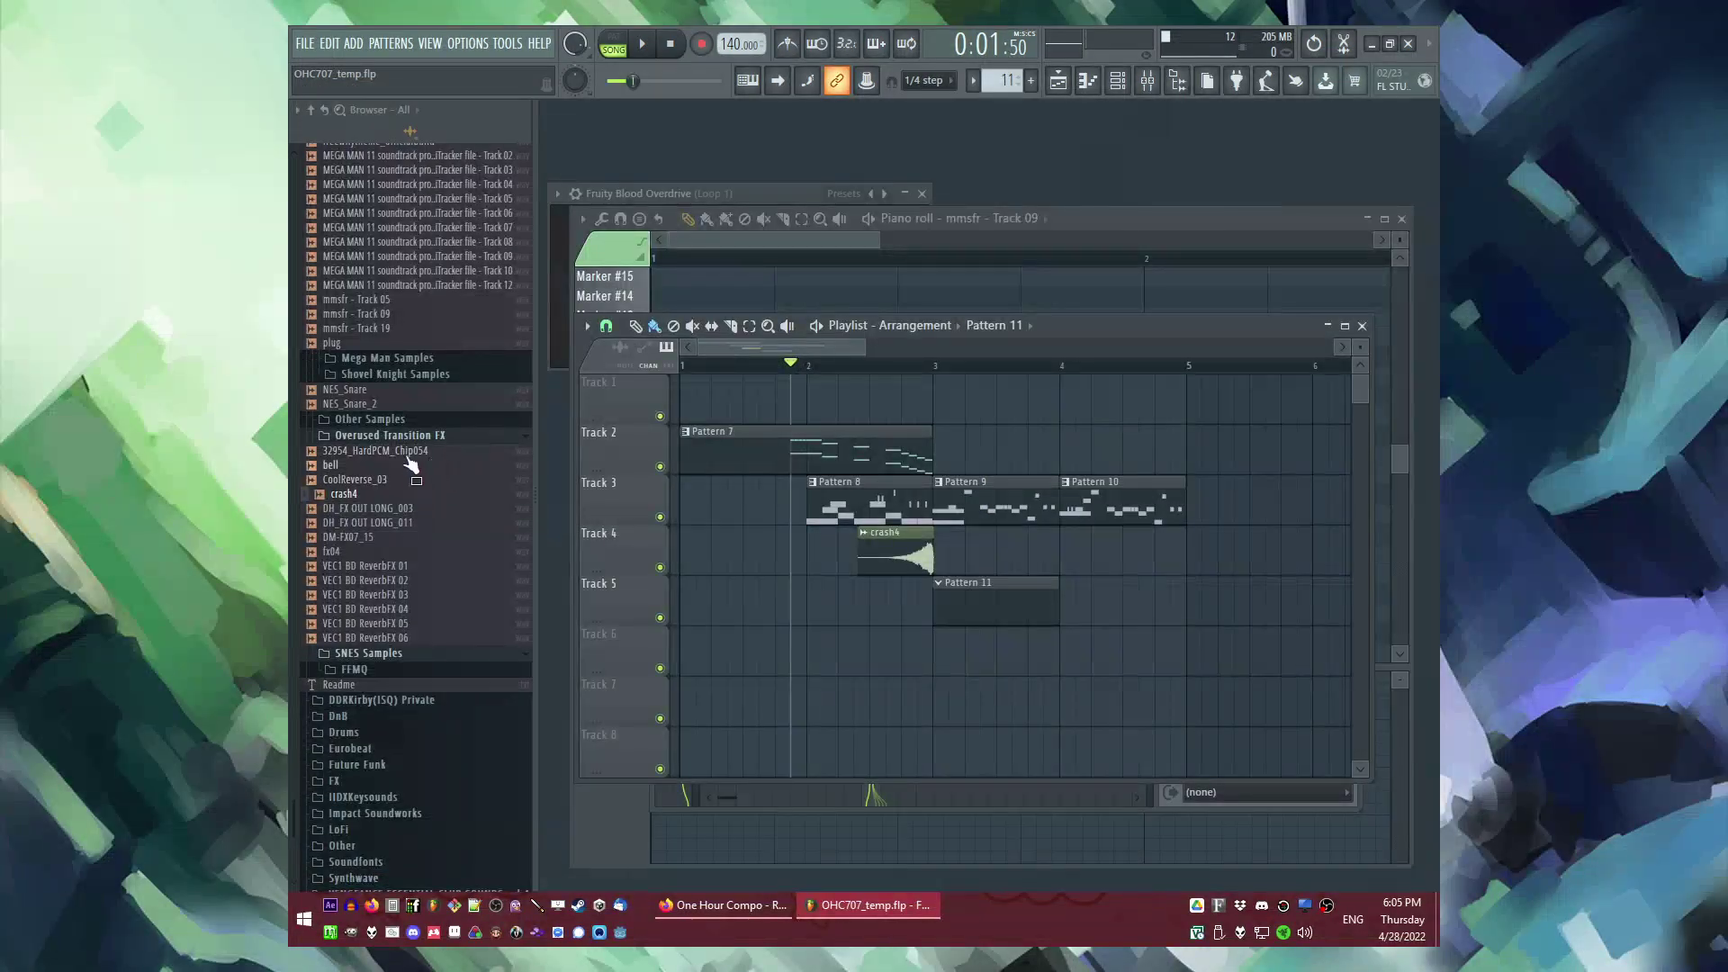
# Step: Open Pattern 7 and route the FT_triangle_novibrato channel to mixer track 11
pyautogui.doubleClick(911, 448)
pyautogui.press('F9')
pyautogui.press('F6')
pyautogui.click(773, 301)
pyautogui.click(773, 302)
pyautogui.click(773, 301)
pyautogui.hotkey('ctrl', 'l')
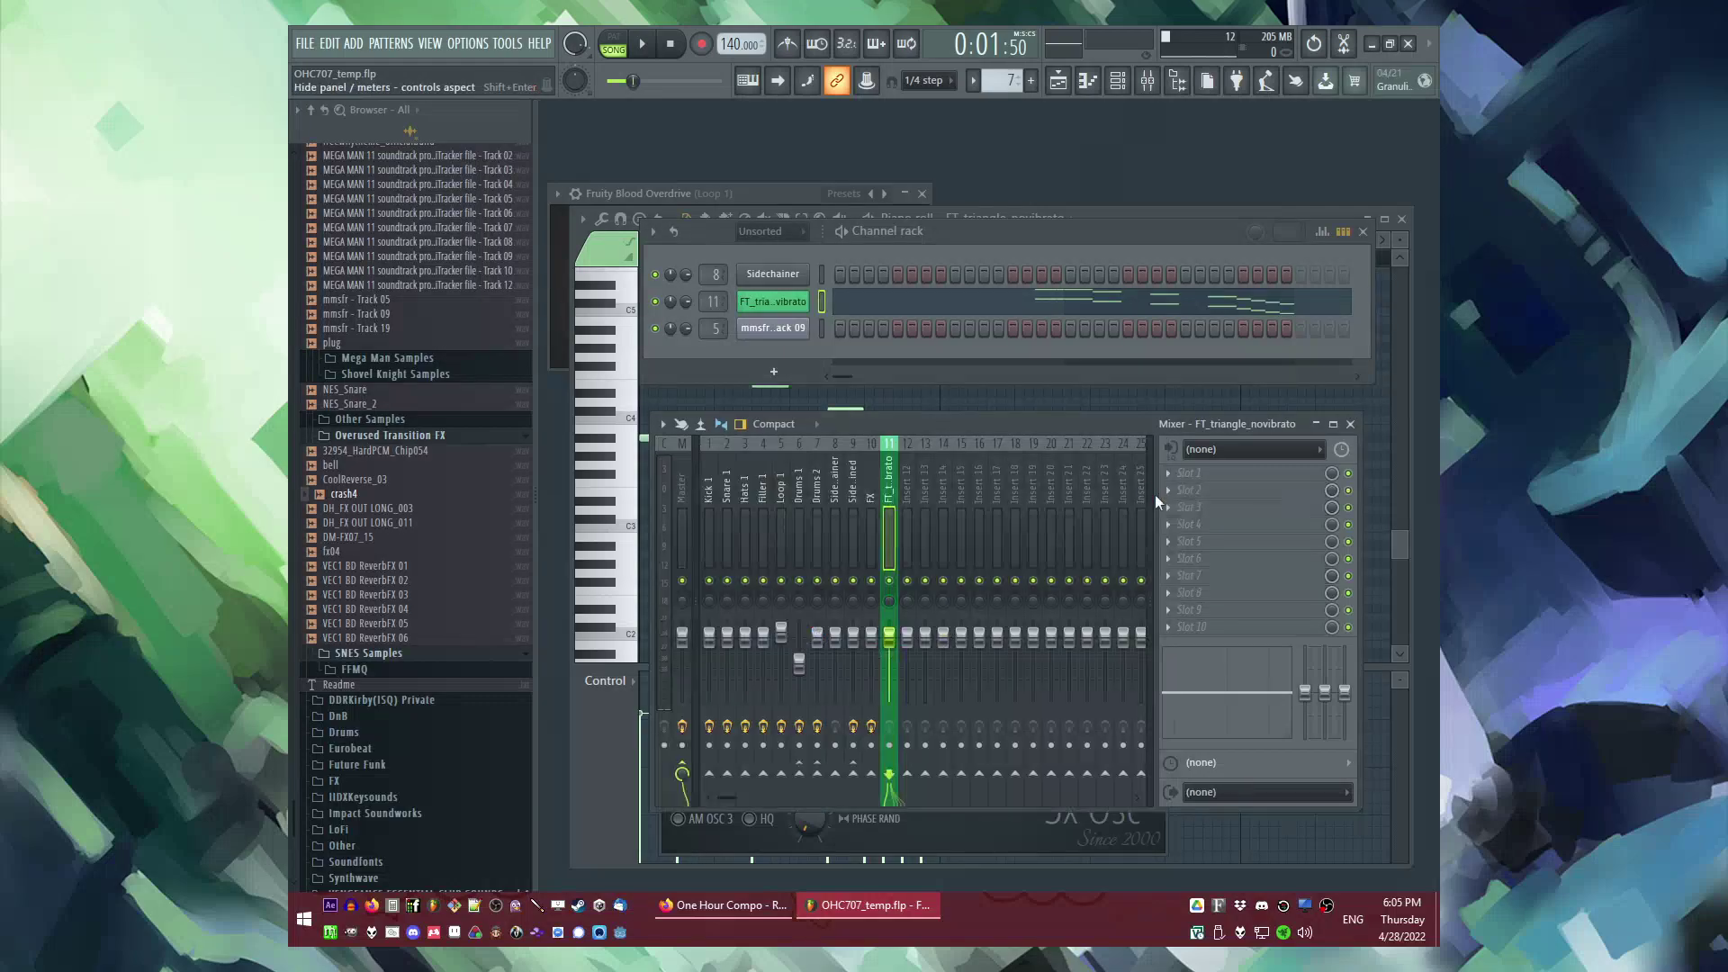
# Step: Load Fruity Blood Overdrive in slot 3 of the FT_triangle_novibrato mixer track
pyautogui.click(1188, 507)
pyautogui.moveTo(1199, 487)
pyautogui.click(1113, 450)
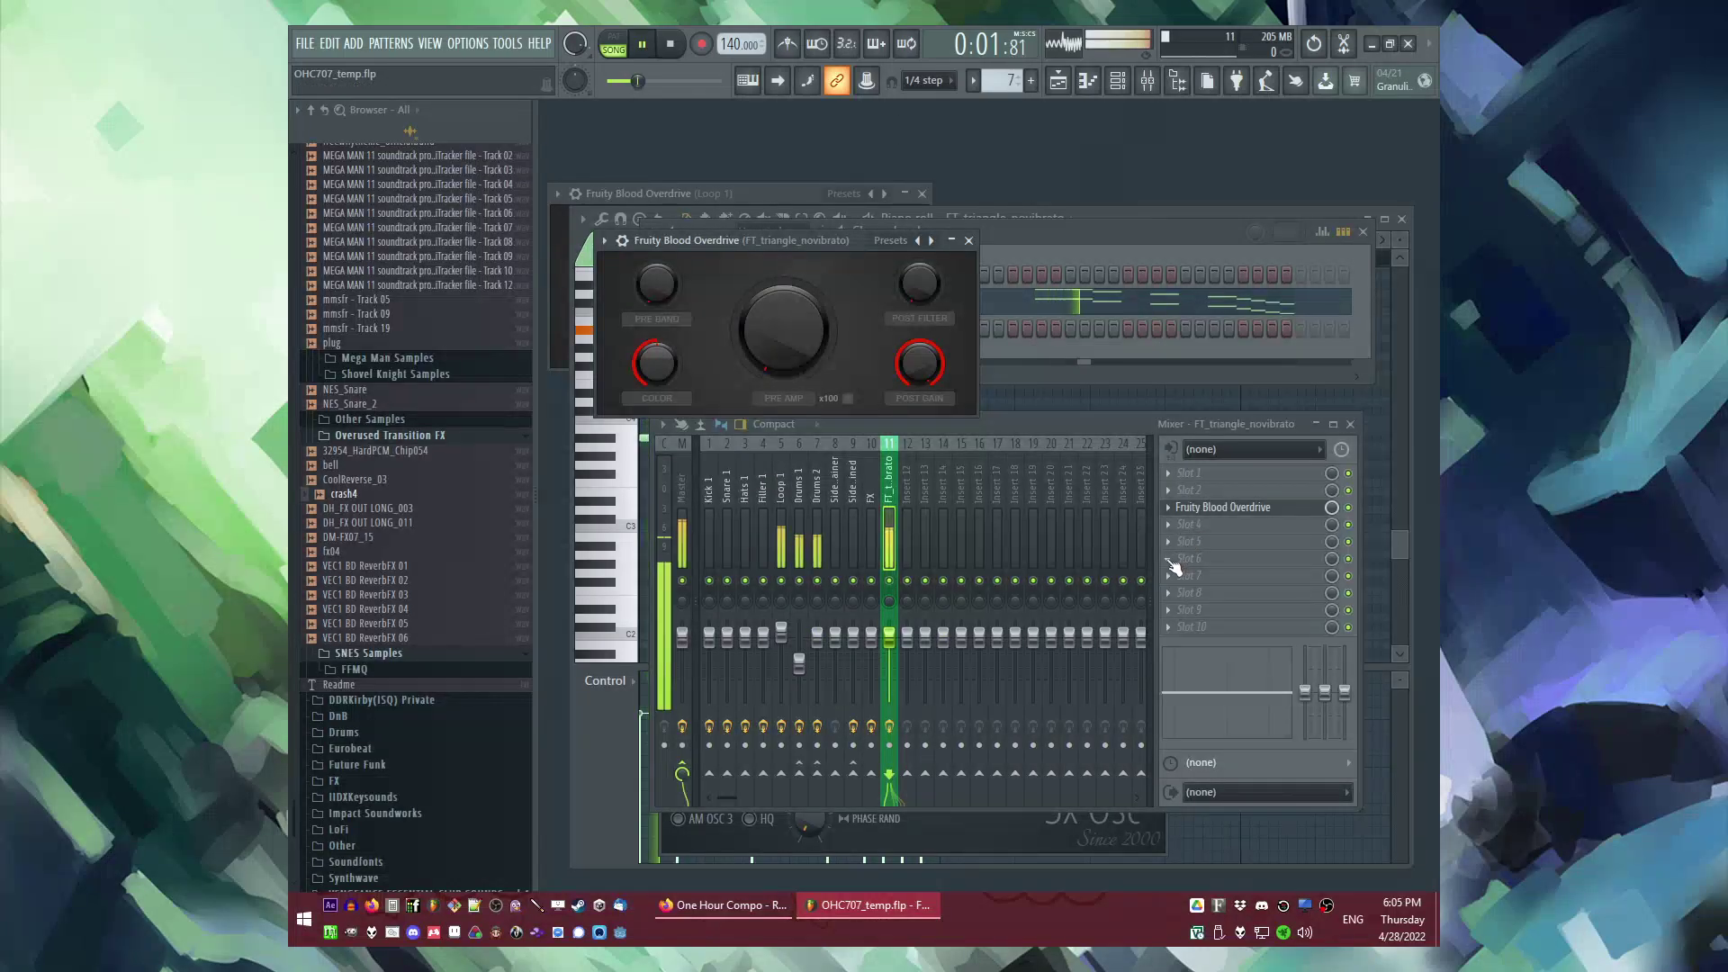
# Step: Sidechain the Sidechainer mixer track to the FT_triangle_novibrato track
pyautogui.click(835, 542)
pyautogui.rightClick(889, 774)
pyautogui.click(912, 830)
# Step: Load Fruity Limiter in slot 7 of the triangle track and set its compressor to sidechain 1, a lowered threshold and a 3.1:1 ratio
pyautogui.click(895, 531)
pyautogui.click(1175, 573)
pyautogui.click(1091, 569)
pyautogui.moveTo(821, 532); pyautogui.dragTo(821, 599)
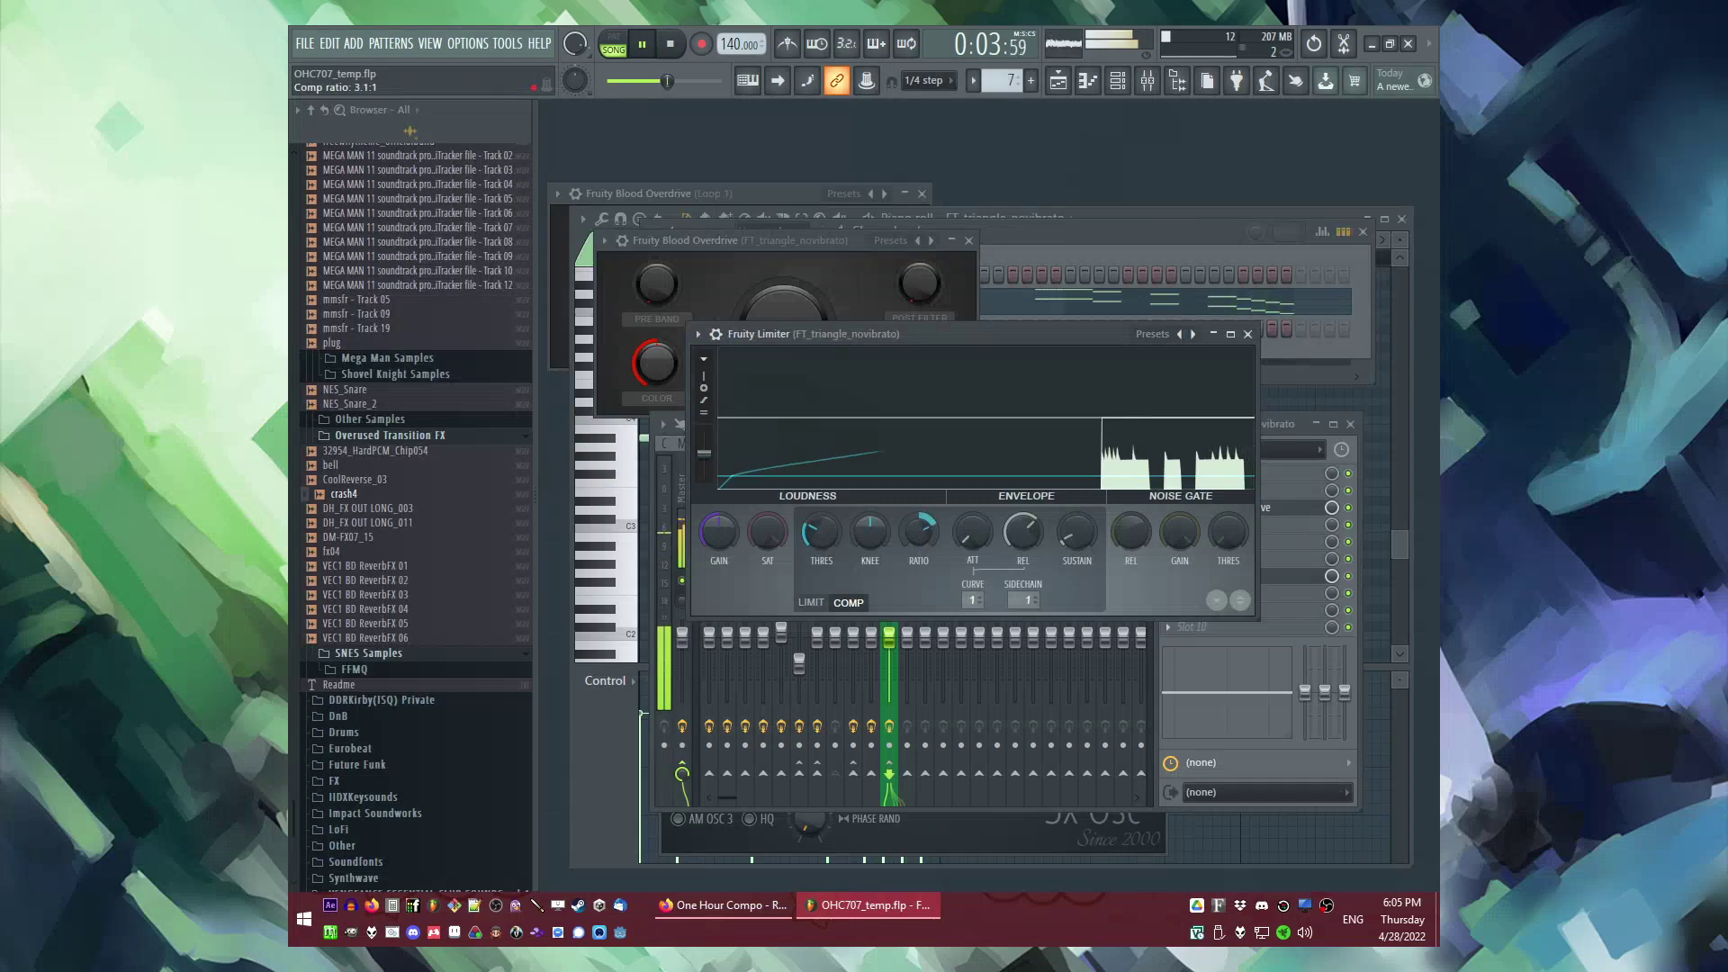
# Step: Delete the empty Pattern 11 clip and place a copy of the Pattern 7 clip at bar 3 on Track 2
pyautogui.press('F5')
pyautogui.click(957, 606)
pyautogui.press('F6')
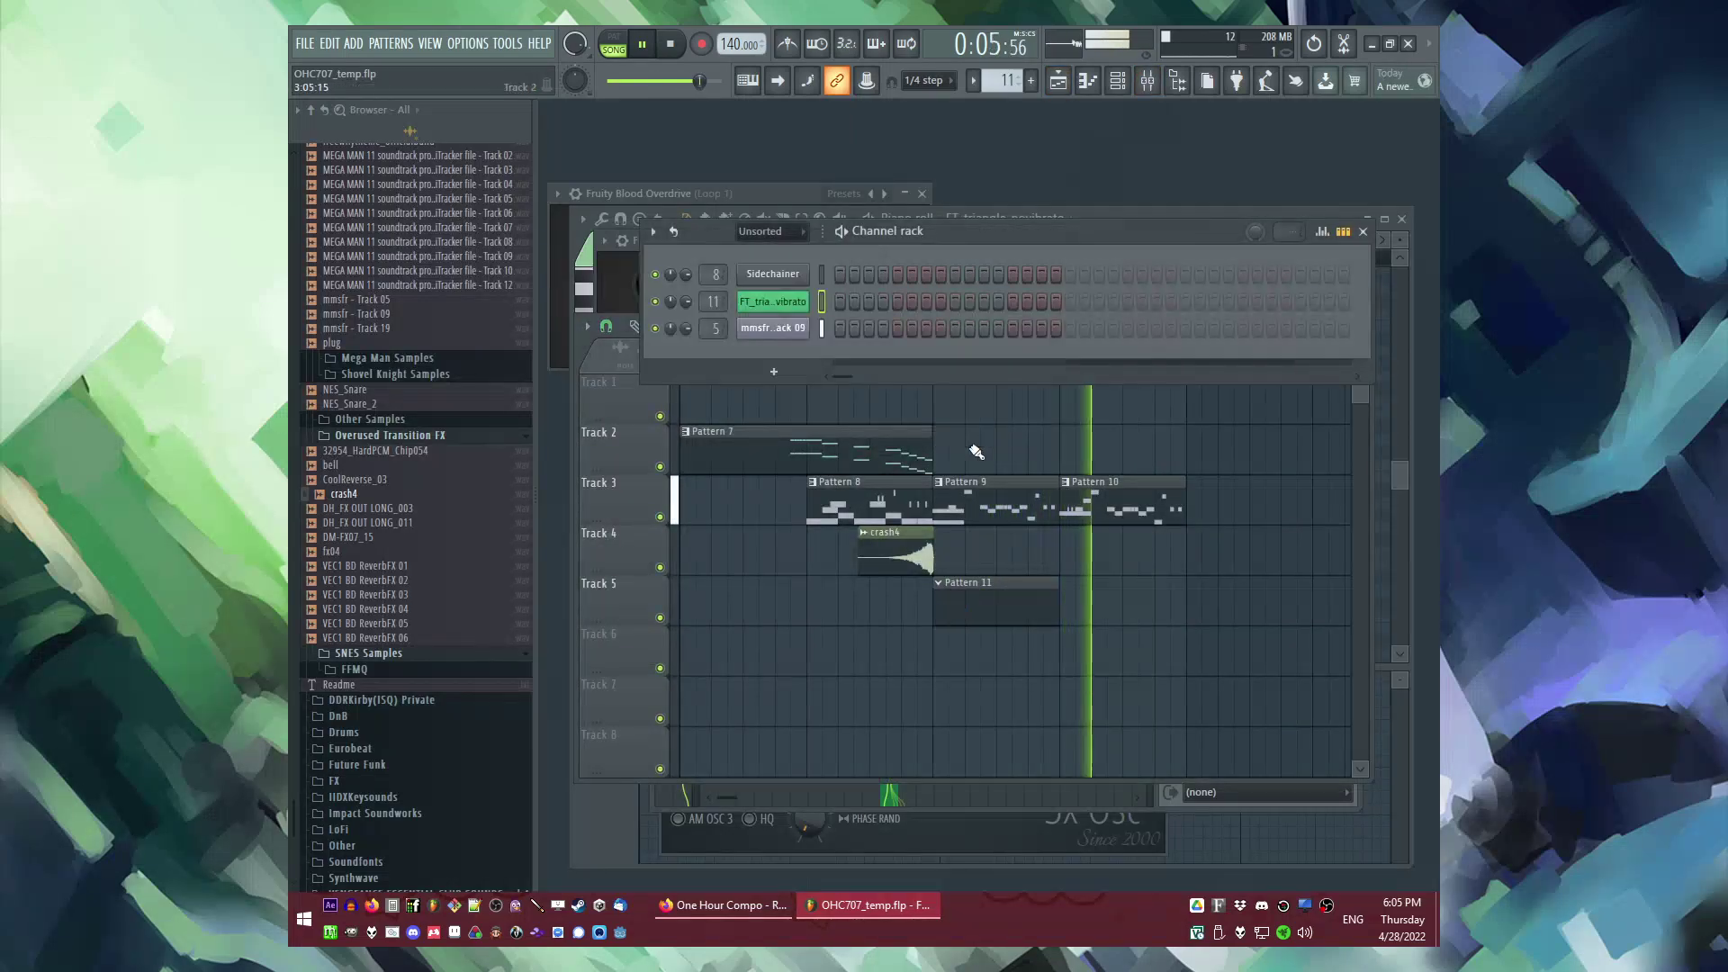
pyautogui.rightClick(999, 601)
pyautogui.click(925, 450)
pyautogui.click(950, 453)
# Step: Make the Pattern 7 clip at bar 3 unique and delete all its triangle notes
pyautogui.click(940, 433)
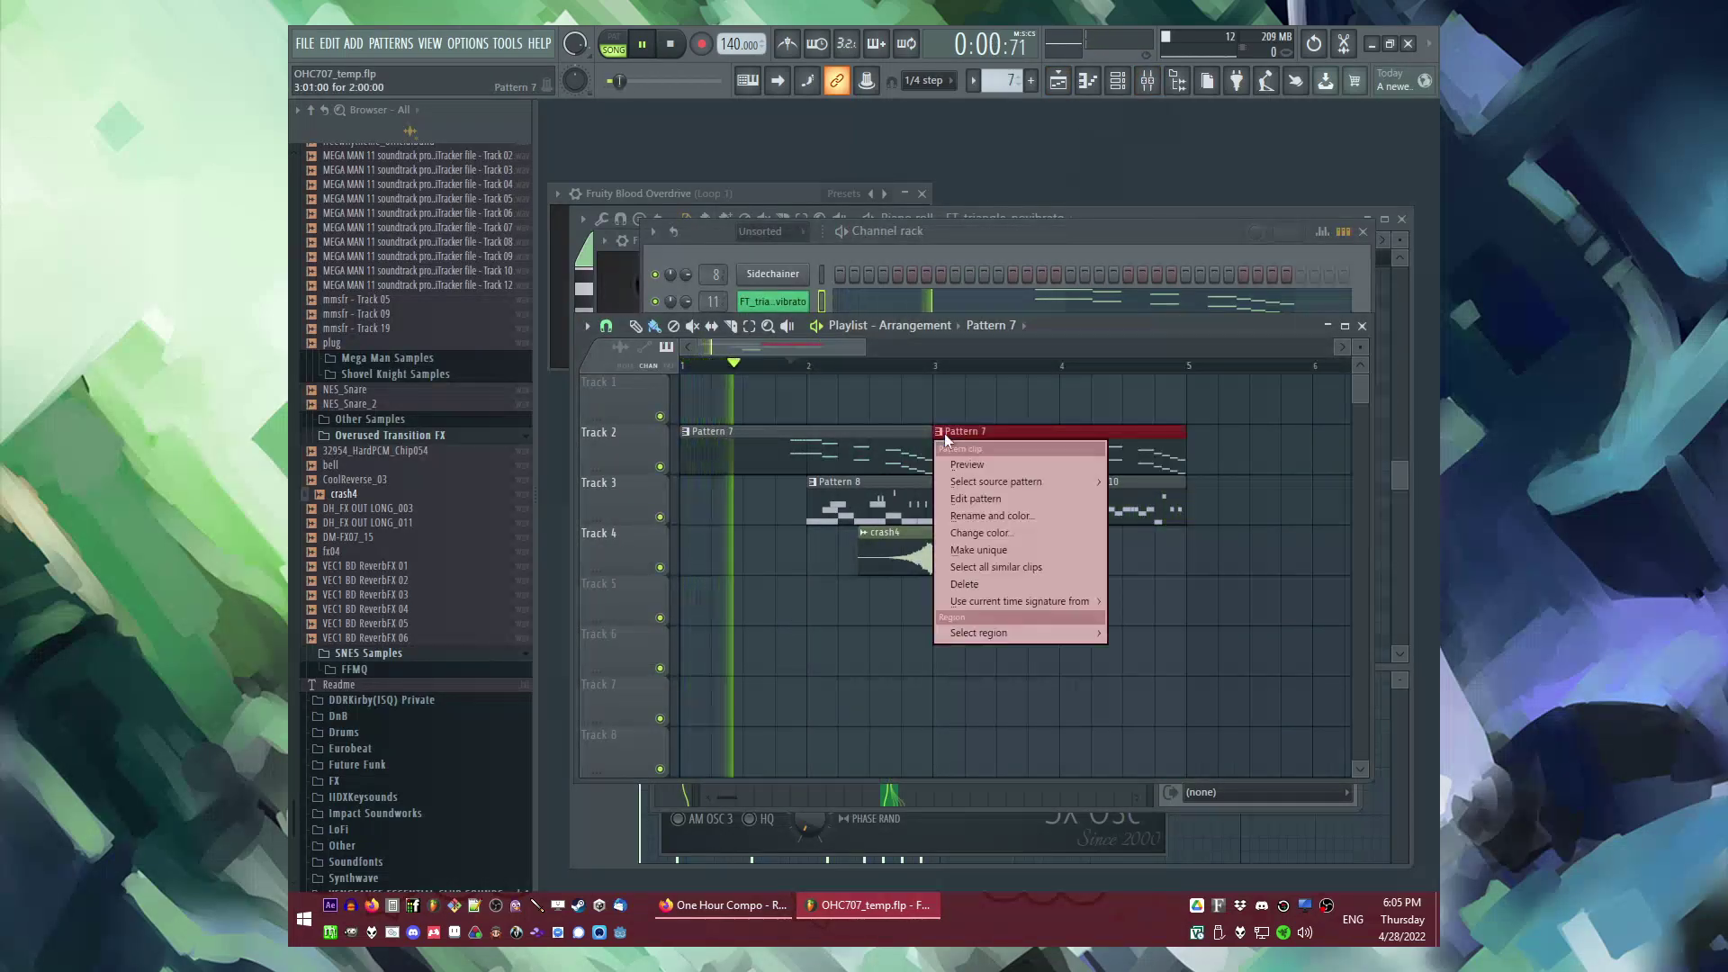
pyautogui.click(975, 499)
pyautogui.hotkey('ctrl', 'a')
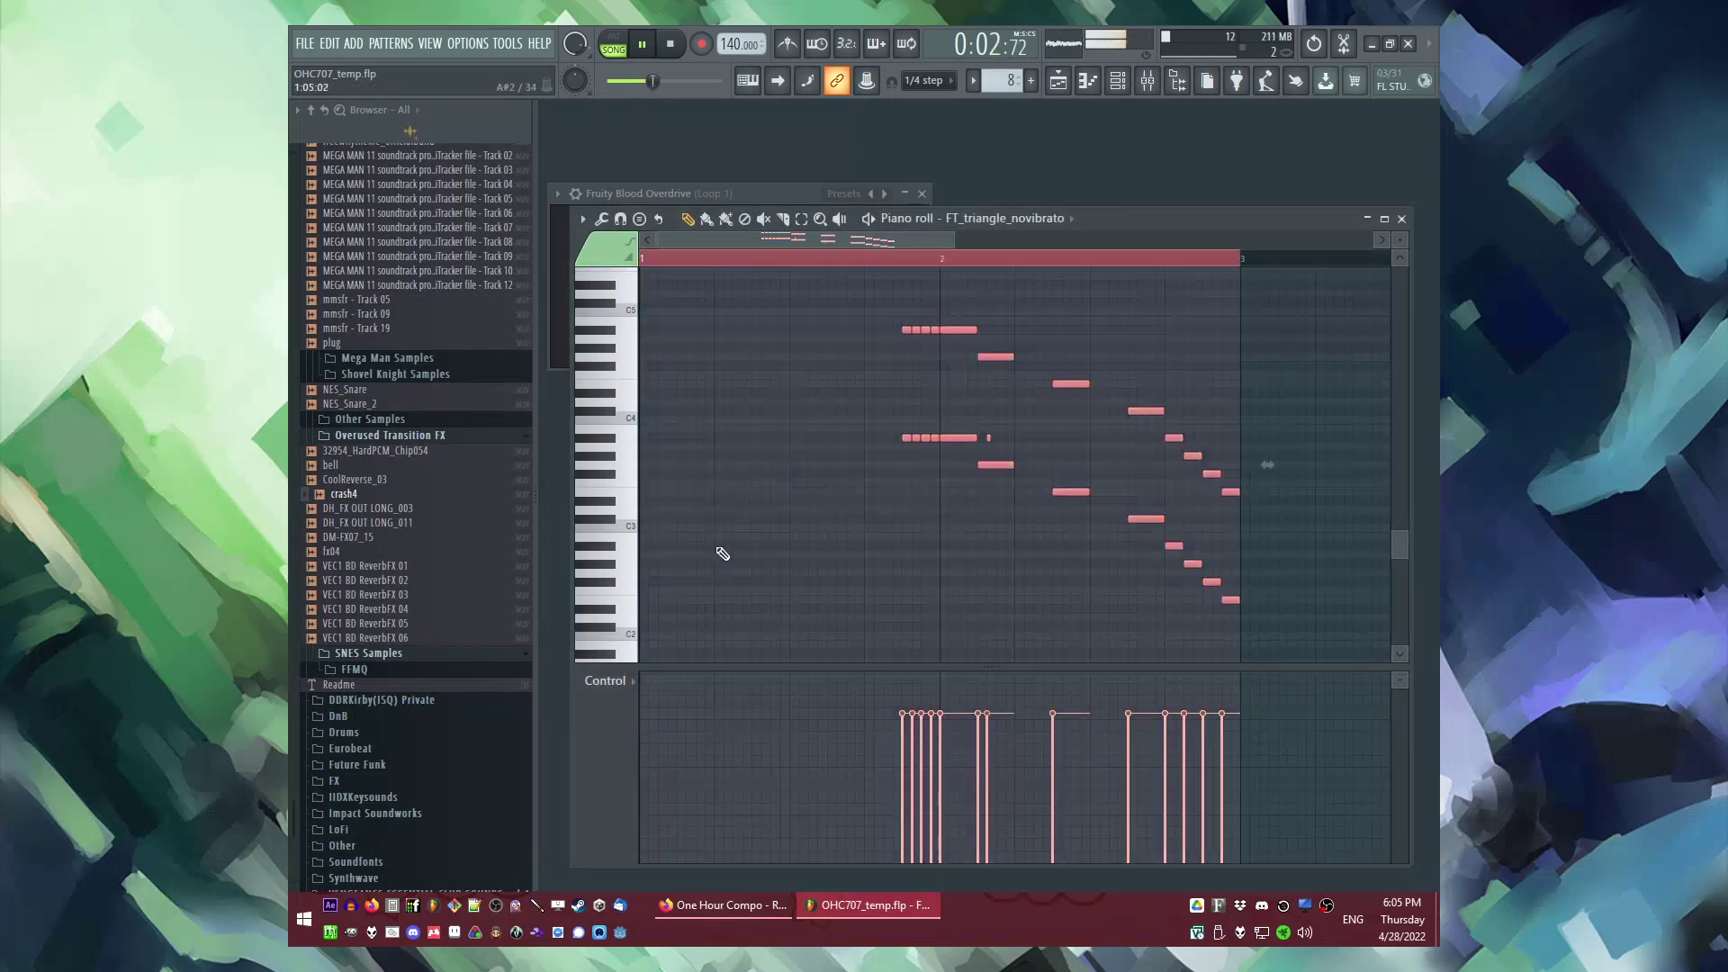
pyautogui.press('Delete')
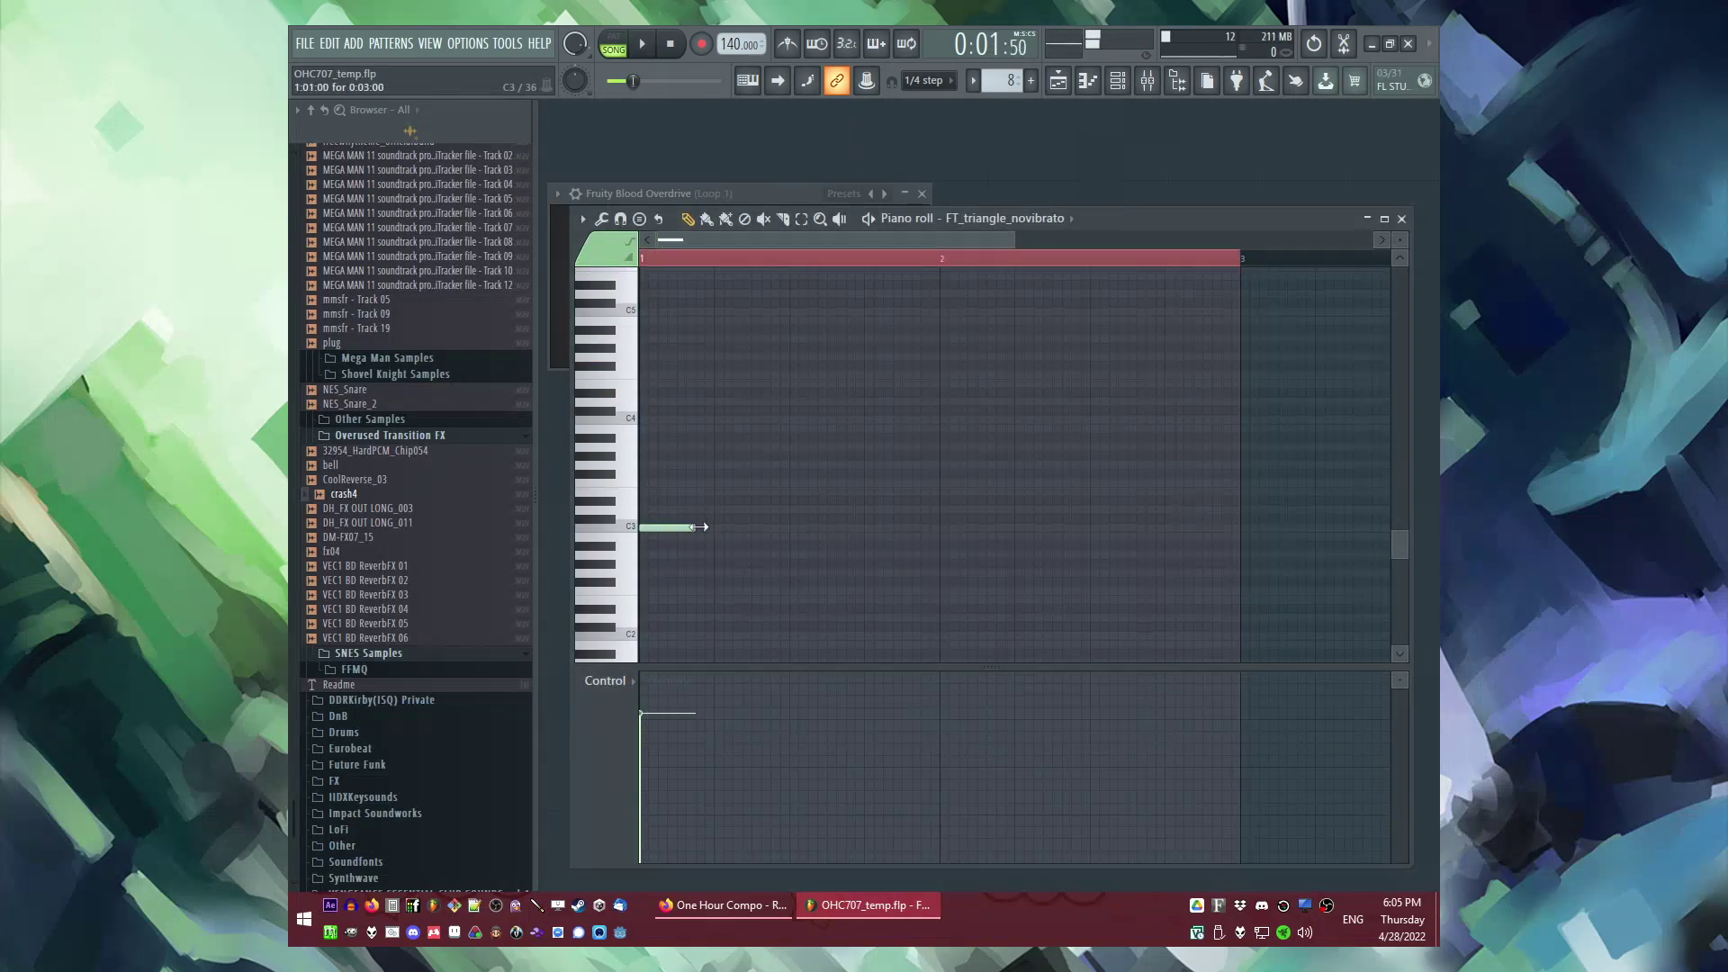
# Step: Draw a C2 and a C4 note, each three steps long, at the start of the bar and loop the pattern
pyautogui.scroll(-3, 679, 562)
pyautogui.hotkey('ctrl', 'a')
pyautogui.moveTo(663, 612); pyautogui.dragTo(658, 497)
pyautogui.press('space')
pyautogui.scroll(2, 680, 349)
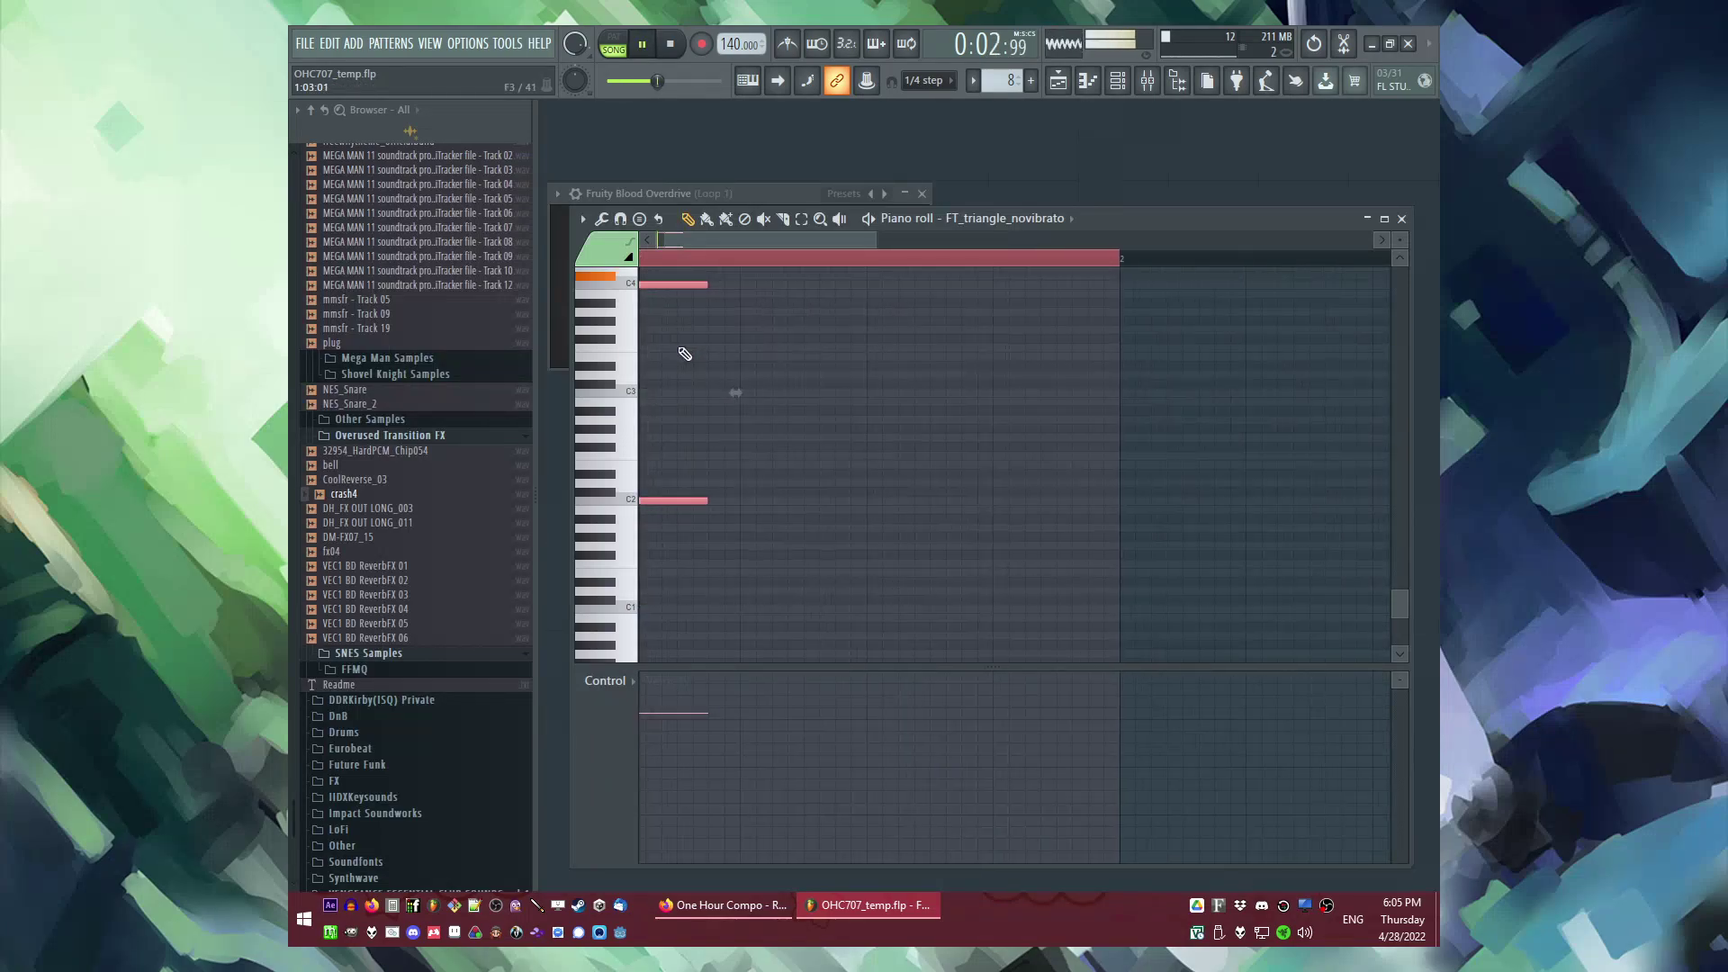
pyautogui.scroll(1, 685, 354)
pyautogui.hotkey('ctrl', 'd')
pyautogui.press('space')
pyautogui.moveTo(766, 242); pyautogui.dragTo(733, 243)
pyautogui.press('l')
pyautogui.press('space')
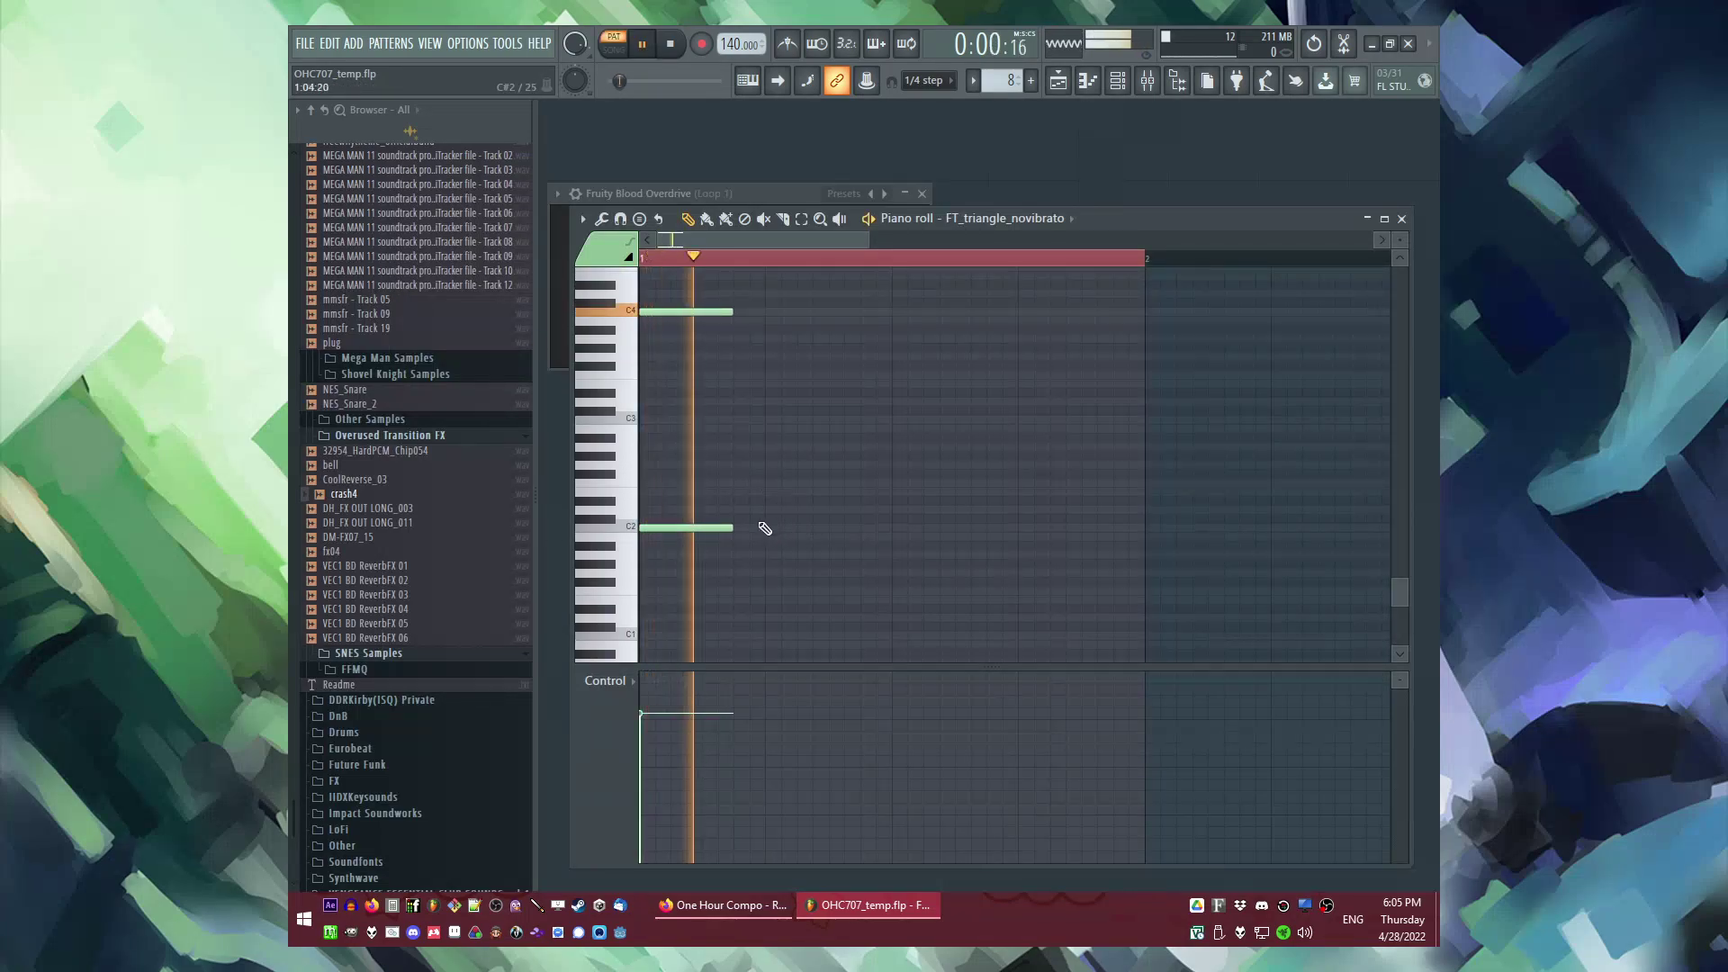
# Step: Set the low note to two steps and the high note to four steps, and transpose them to G2 and G4
pyautogui.moveTo(733, 529)
pyautogui.mouseDown()
pyautogui.moveTo(677, 529)
pyautogui.moveTo(701, 528)
pyautogui.mouseUp()
pyautogui.moveTo(731, 312); pyautogui.dragTo(764, 306)
pyautogui.hotkey('ctrl', 'a')
pyautogui.scroll(1, 720, 450)
pyautogui.press('space')
pyautogui.moveTo(672, 554); pyautogui.dragTo(671, 491)
pyautogui.scroll(1, 797, 493)
pyautogui.hotkey('ctrl', 'd')
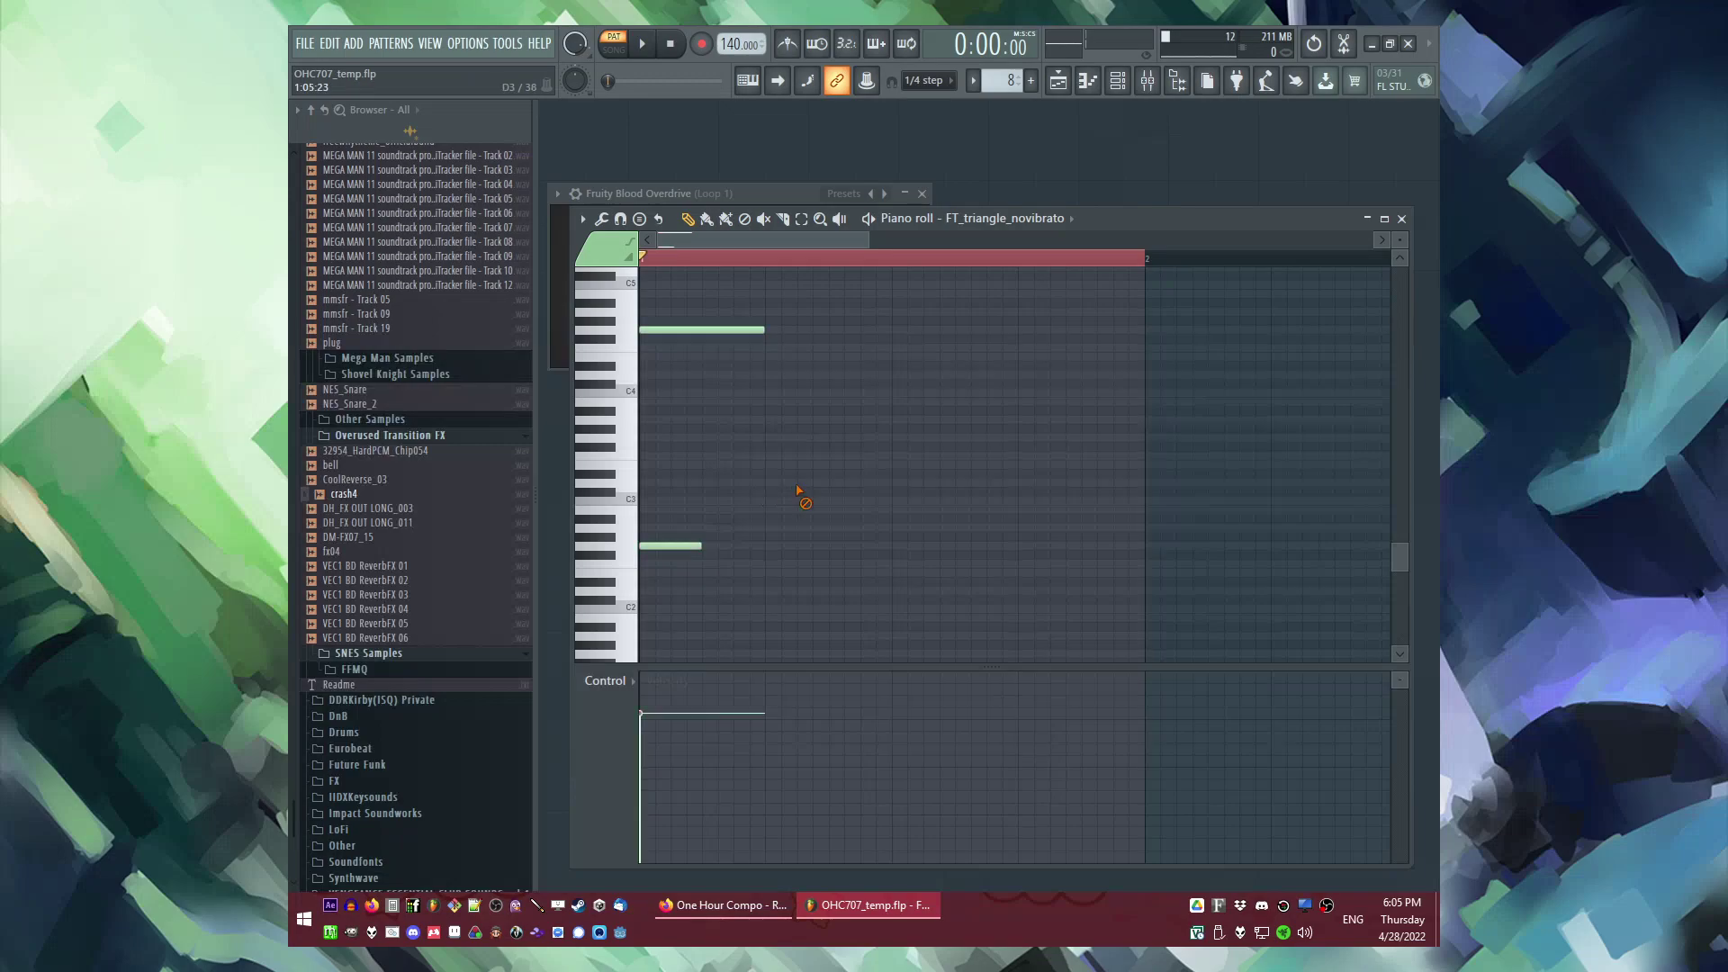
# Step: Add a one-step G4 note on beat two and a one-step G3 note right after it
pyautogui.click(774, 330)
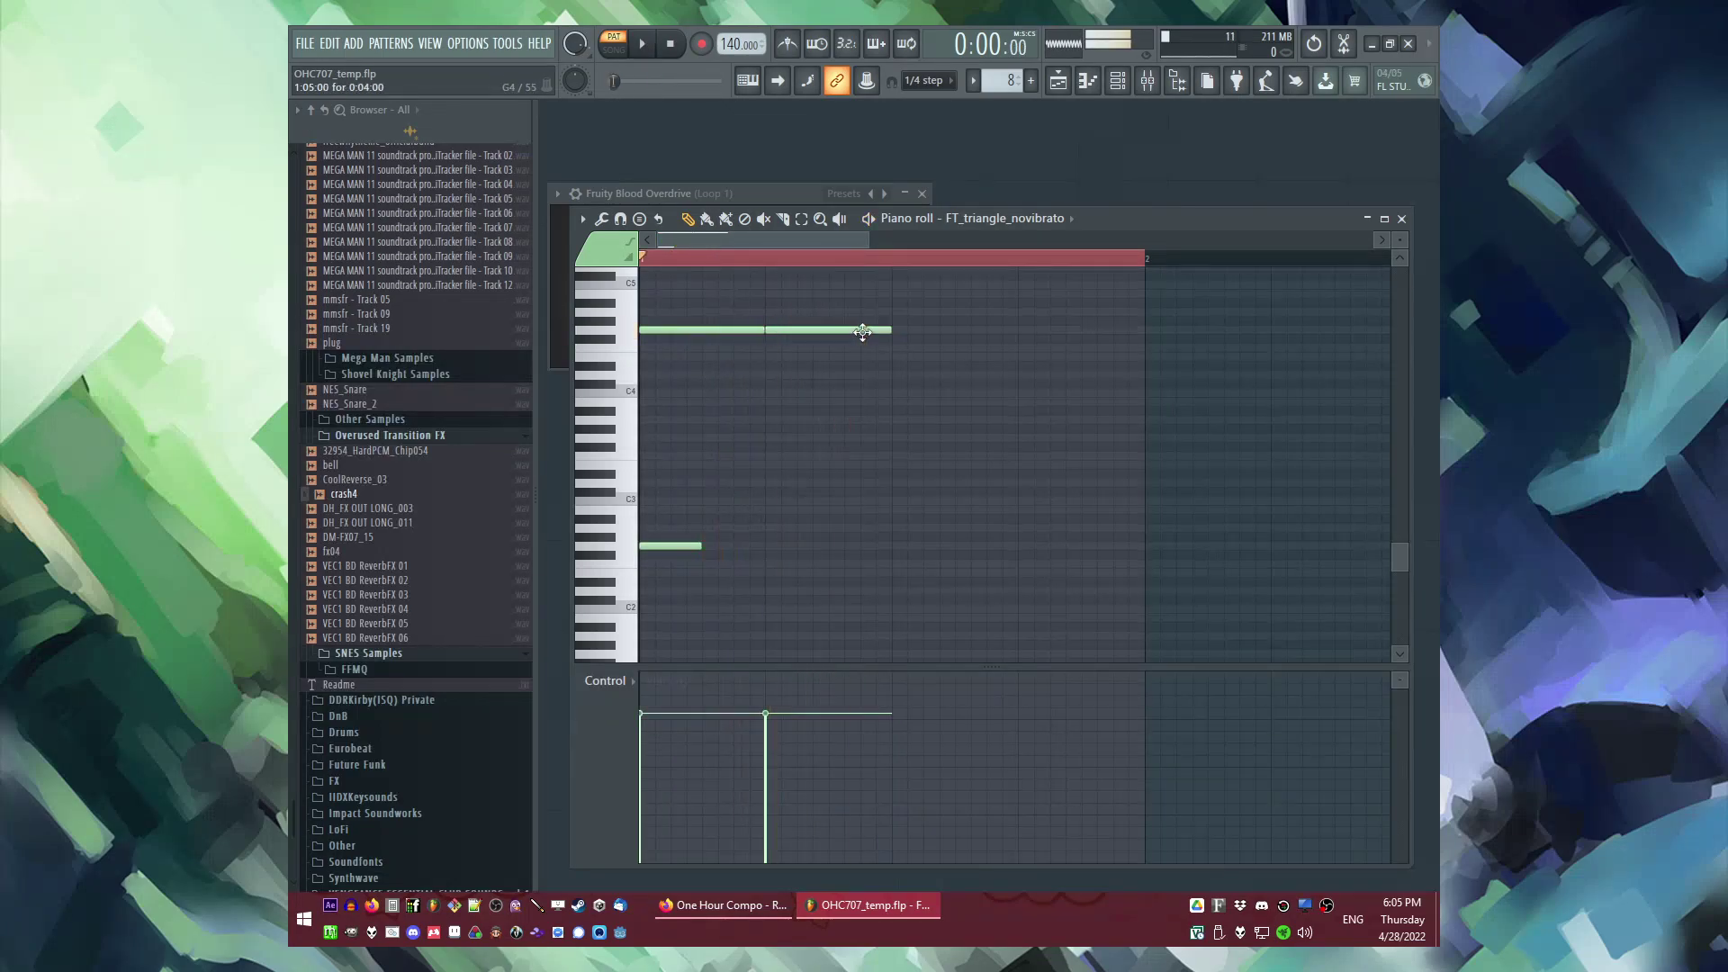
pyautogui.moveTo(882, 331); pyautogui.dragTo(797, 332)
pyautogui.click(804, 431)
pyautogui.moveTo(804, 432)
pyautogui.mouseDown()
pyautogui.moveTo(795, 457)
pyautogui.moveTo(798, 436)
pyautogui.mouseUp()
pyautogui.press('space')
# Step: Add a four-step G4 note on step seven with a half-step G2 note beneath it
pyautogui.click(832, 547)
pyautogui.rightClick(831, 547)
pyautogui.moveTo(686, 313); pyautogui.dragTo(888, 332)
pyautogui.press('space')
pyautogui.keyDown('ctrl'); pyautogui.click(892, 348); pyautogui.keyUp('ctrl')
pyautogui.press('space')
pyautogui.moveTo(889, 547); pyautogui.dragTo(838, 563)
# Step: Shorten the first G2 note to one step, trim the first G4 slightly, and cut the beat-two G4 and following G3 to half a step
pyautogui.moveTo(702, 547); pyautogui.dragTo(671, 547)
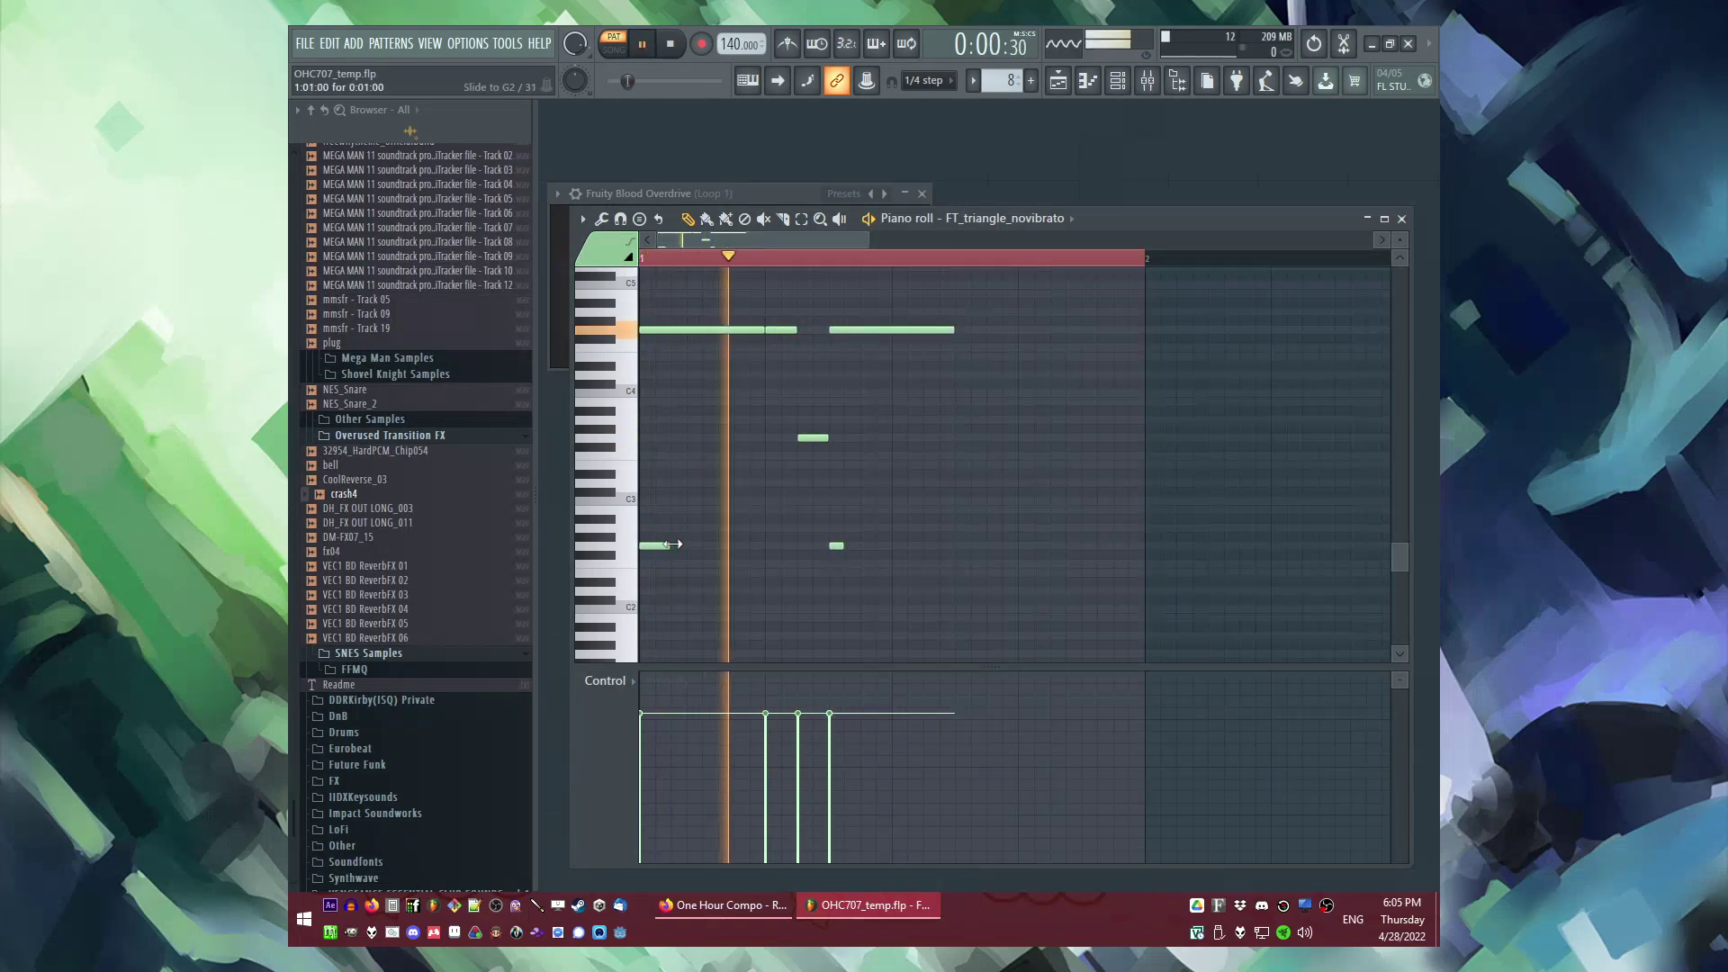
pyautogui.moveTo(763, 330); pyautogui.dragTo(756, 330)
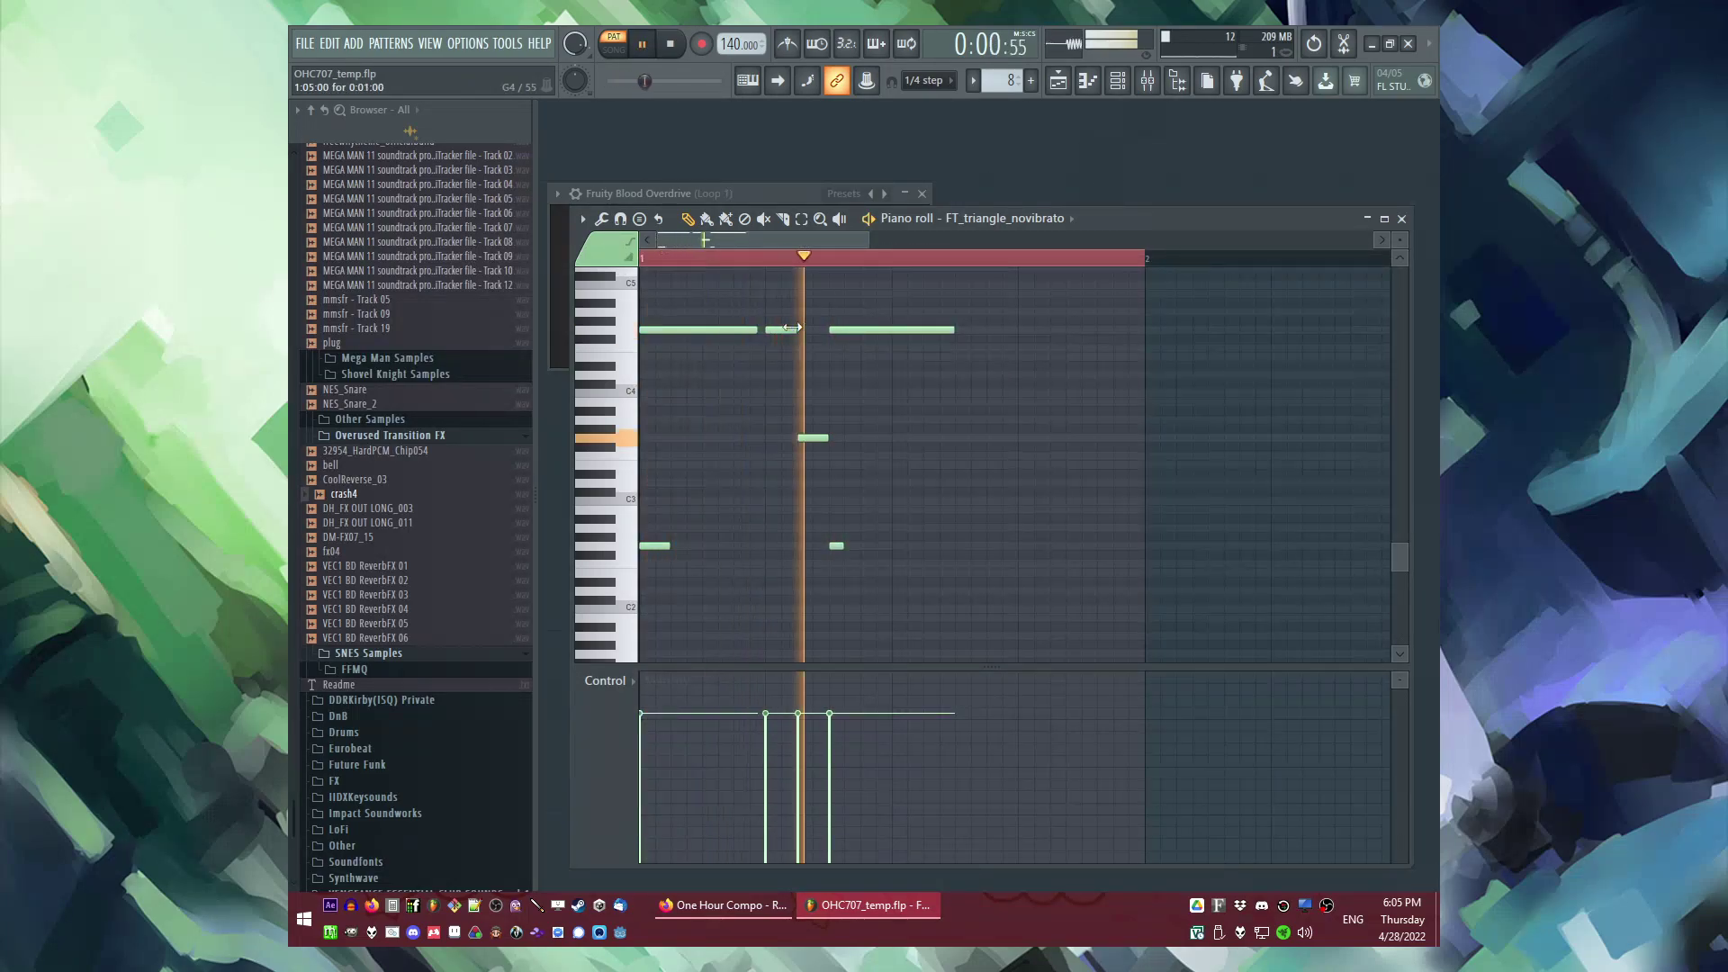
pyautogui.moveTo(826, 437); pyautogui.dragTo(813, 437)
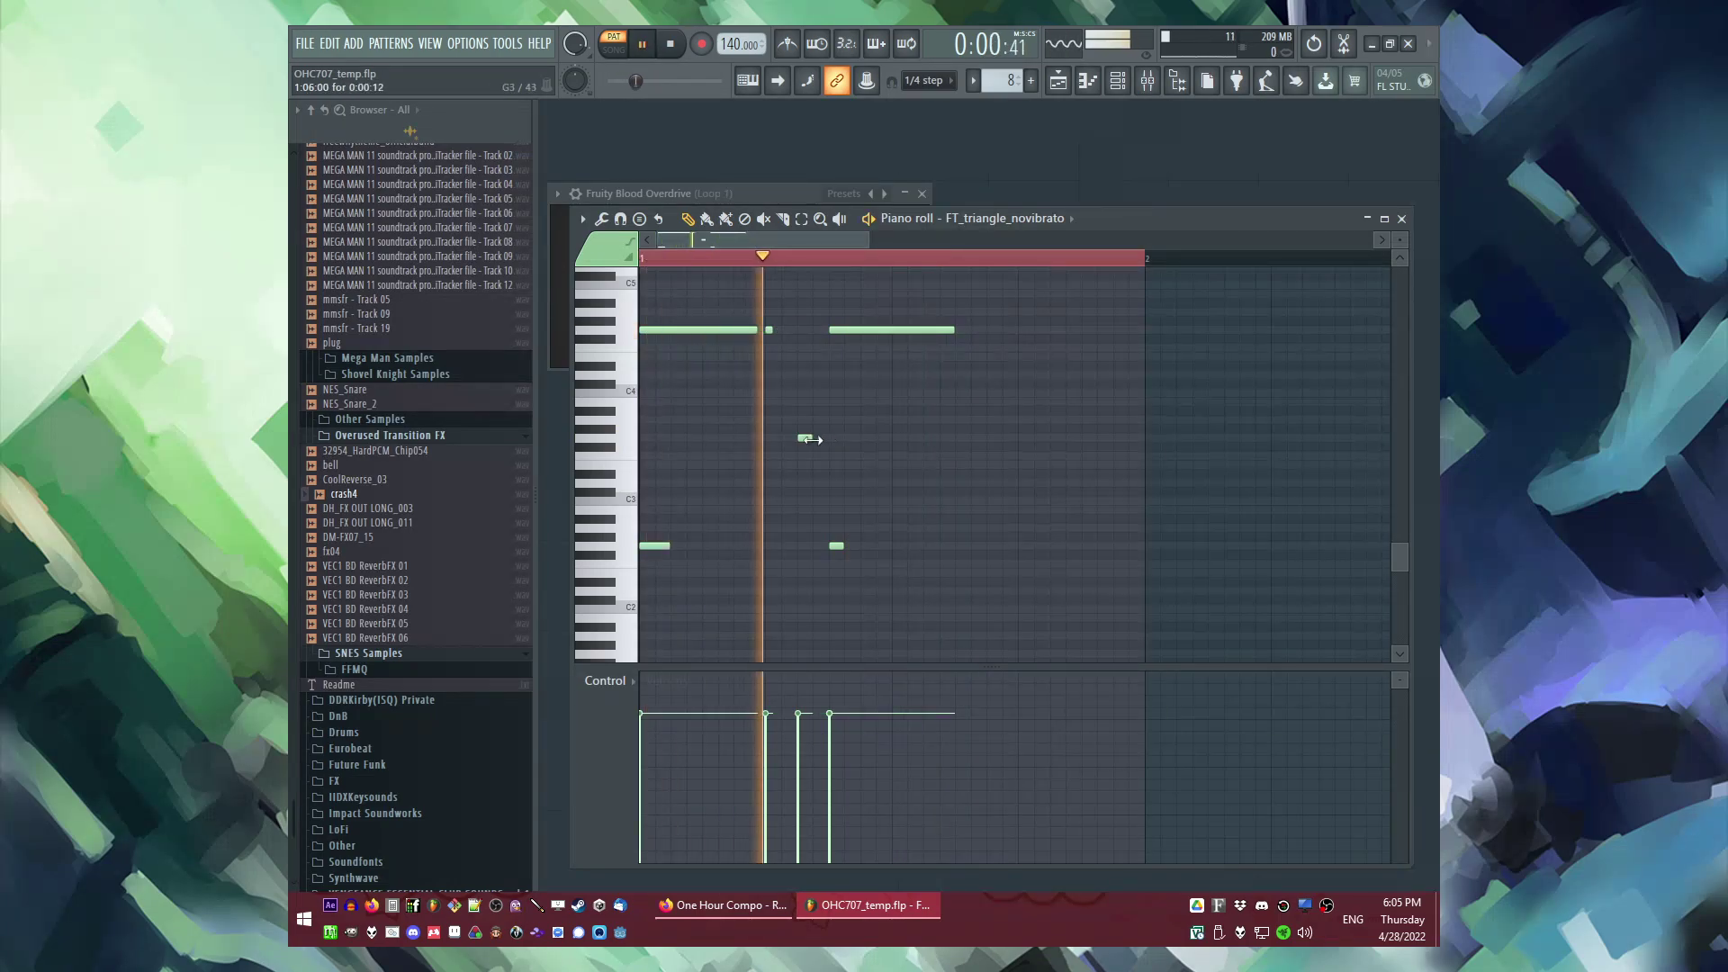
pyautogui.press('space')
pyautogui.moveTo(772, 329); pyautogui.dragTo(780, 330)
pyautogui.press('space')
# Step: Shorten the step-seven G4 note to two steps and add a one-step G3 note on beat three, checking them in song mode
pyautogui.press('l')
pyautogui.click(741, 259)
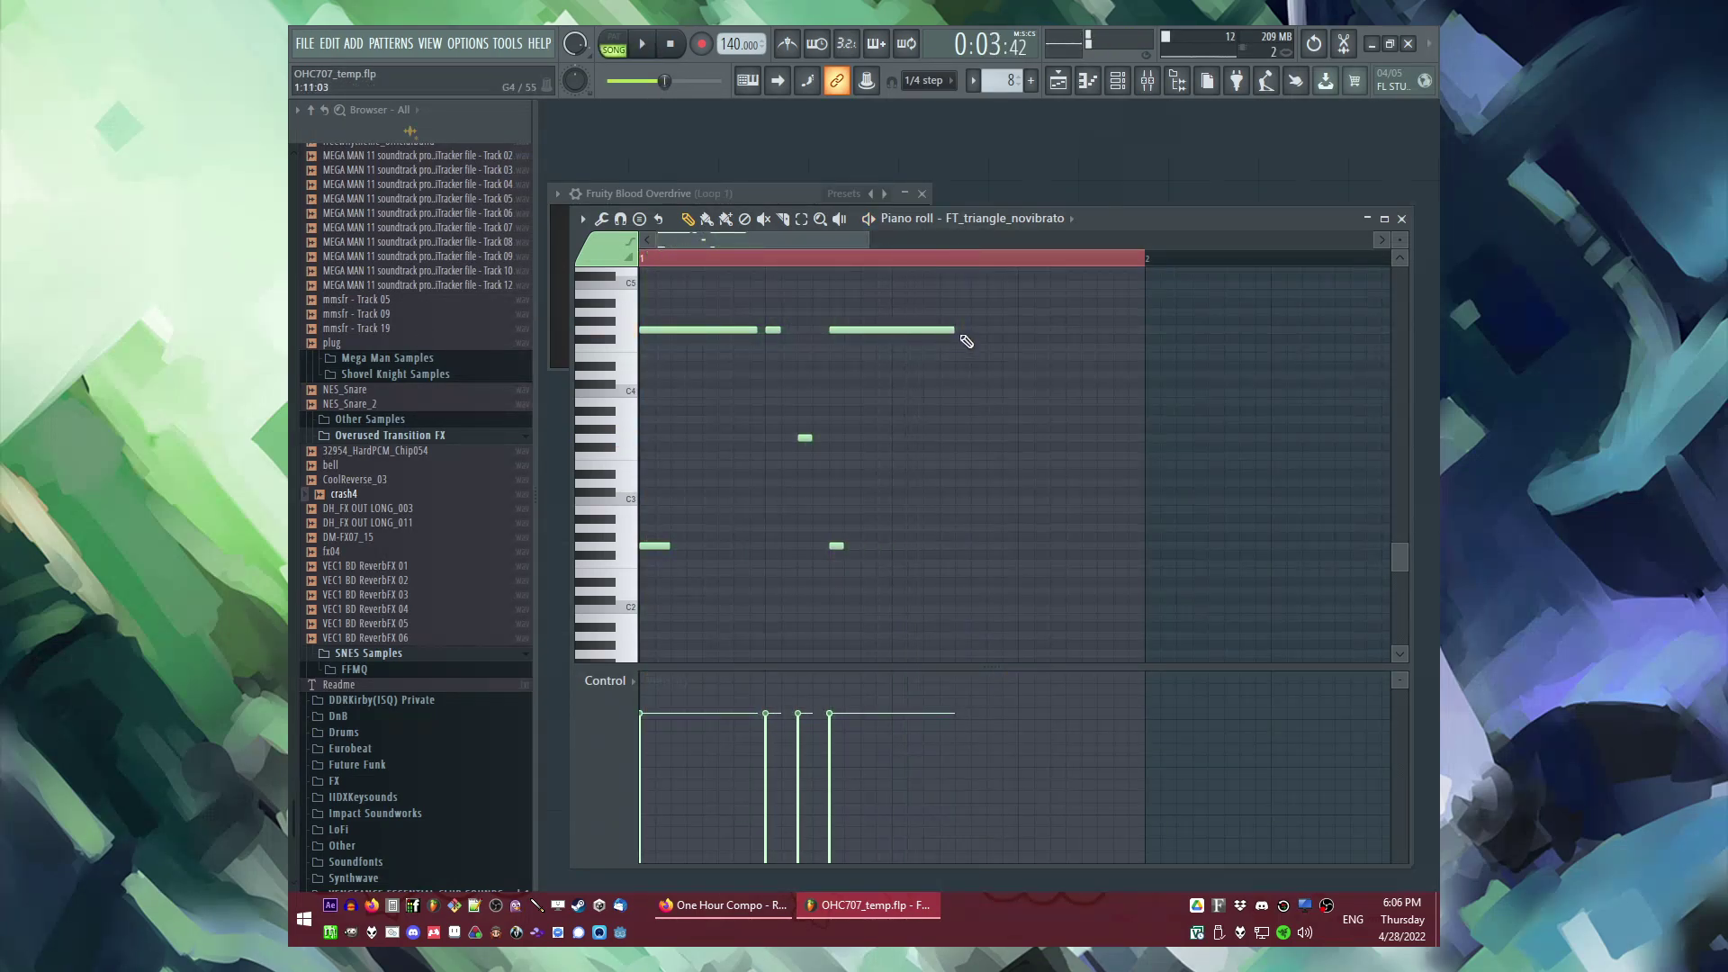
pyautogui.moveTo(963, 338); pyautogui.dragTo(900, 338)
pyautogui.click(888, 443)
pyautogui.moveTo(887, 439); pyautogui.dragTo(915, 439)
pyautogui.press('space')
pyautogui.press('space')
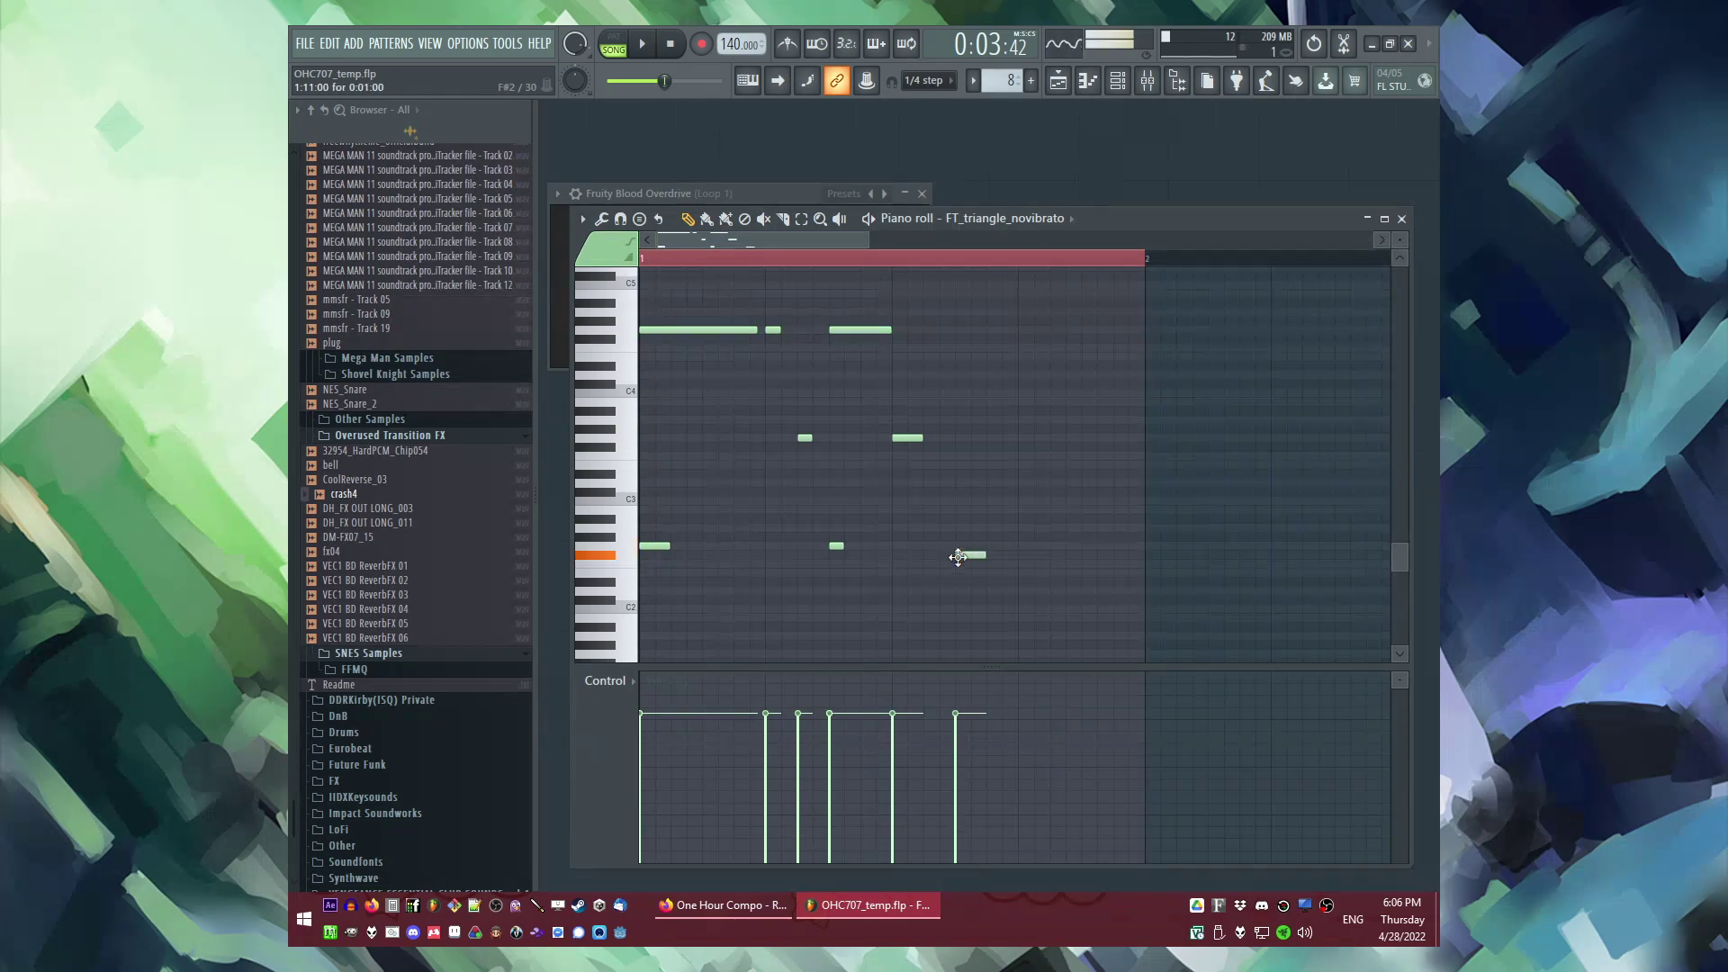
# Step: Add a half-step G4 note on step ten, a one-step G2 on step eleven and a one-step G3 on step twelve
pyautogui.moveTo(958, 545); pyautogui.dragTo(959, 537)
pyautogui.click(990, 438)
pyautogui.press('space')
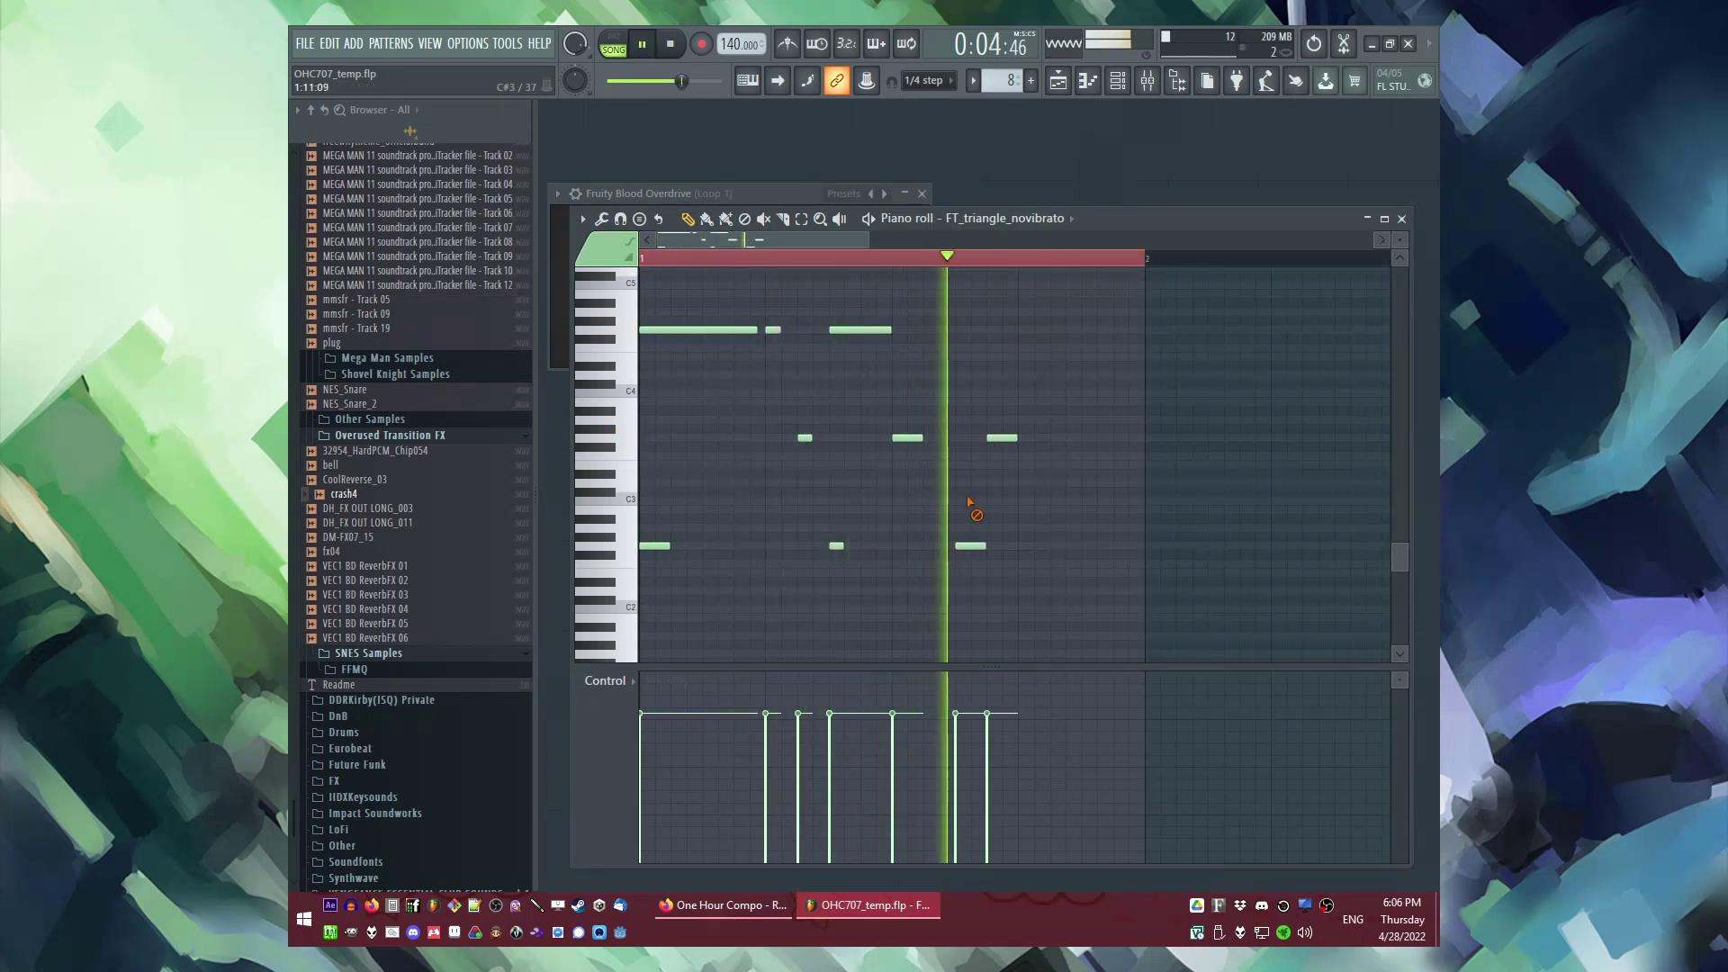
pyautogui.click(930, 329)
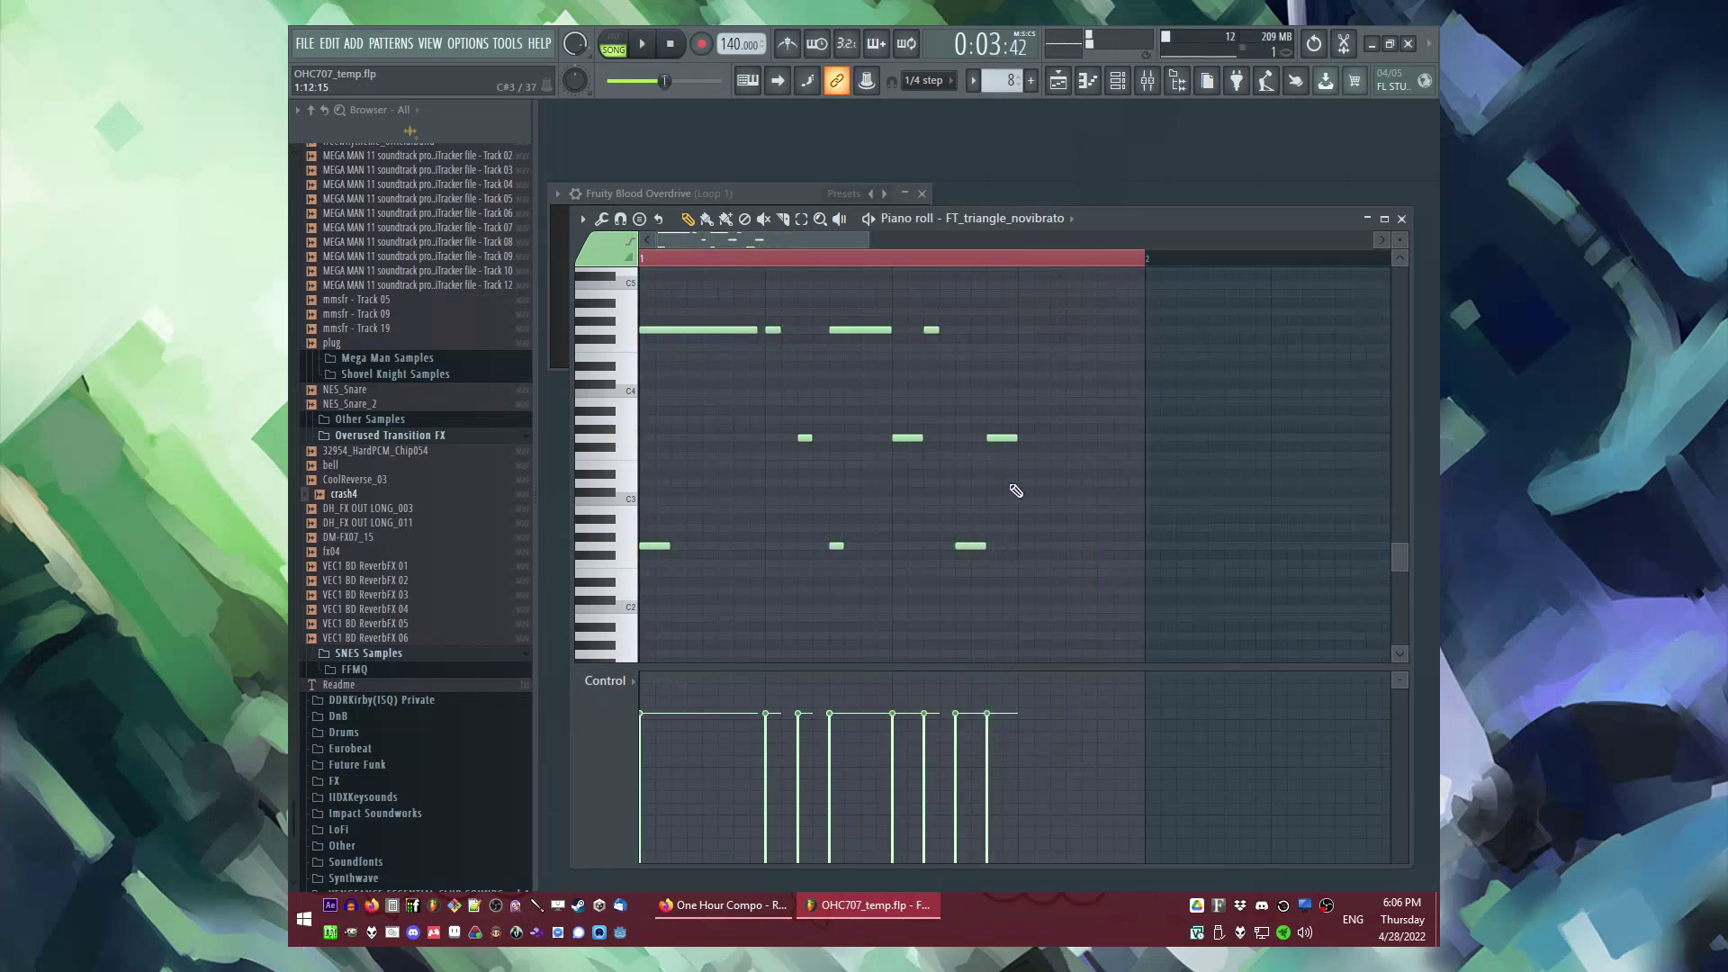
# Step: Swap the G2 and G3 notes on steps eleven and twelve, and cut that G3 note to a quarter step
pyautogui.moveTo(976, 546); pyautogui.dragTo(1007, 546)
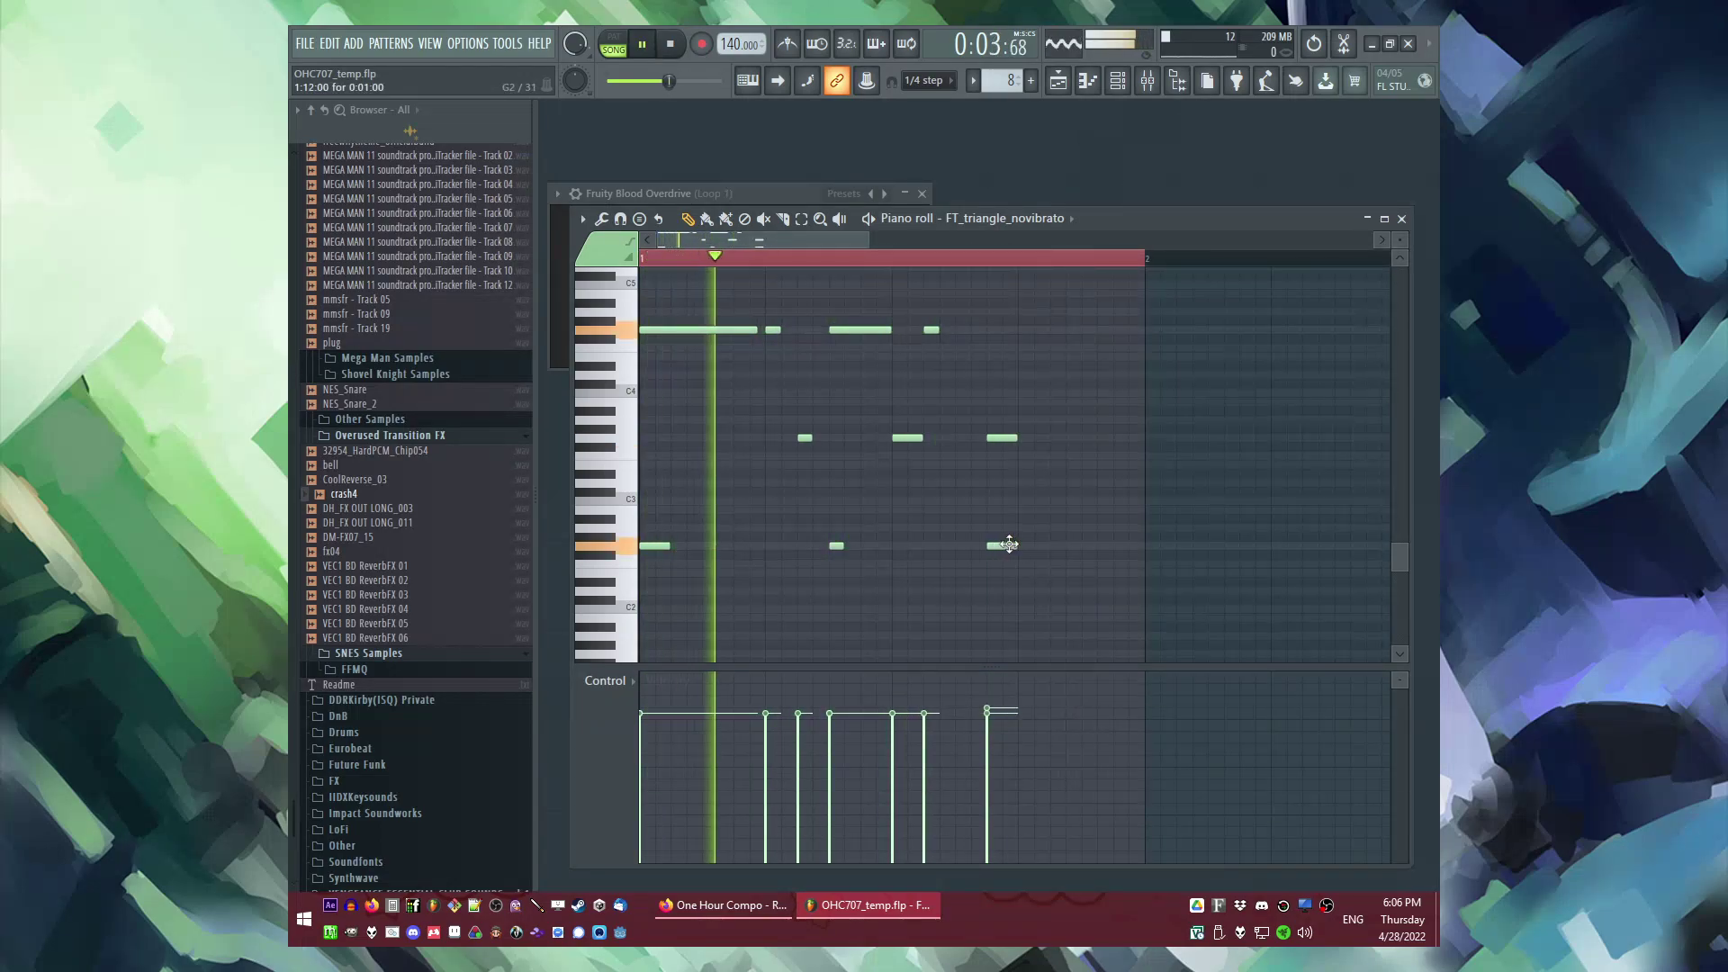
pyautogui.press('space')
pyautogui.click(957, 439)
pyautogui.press('space')
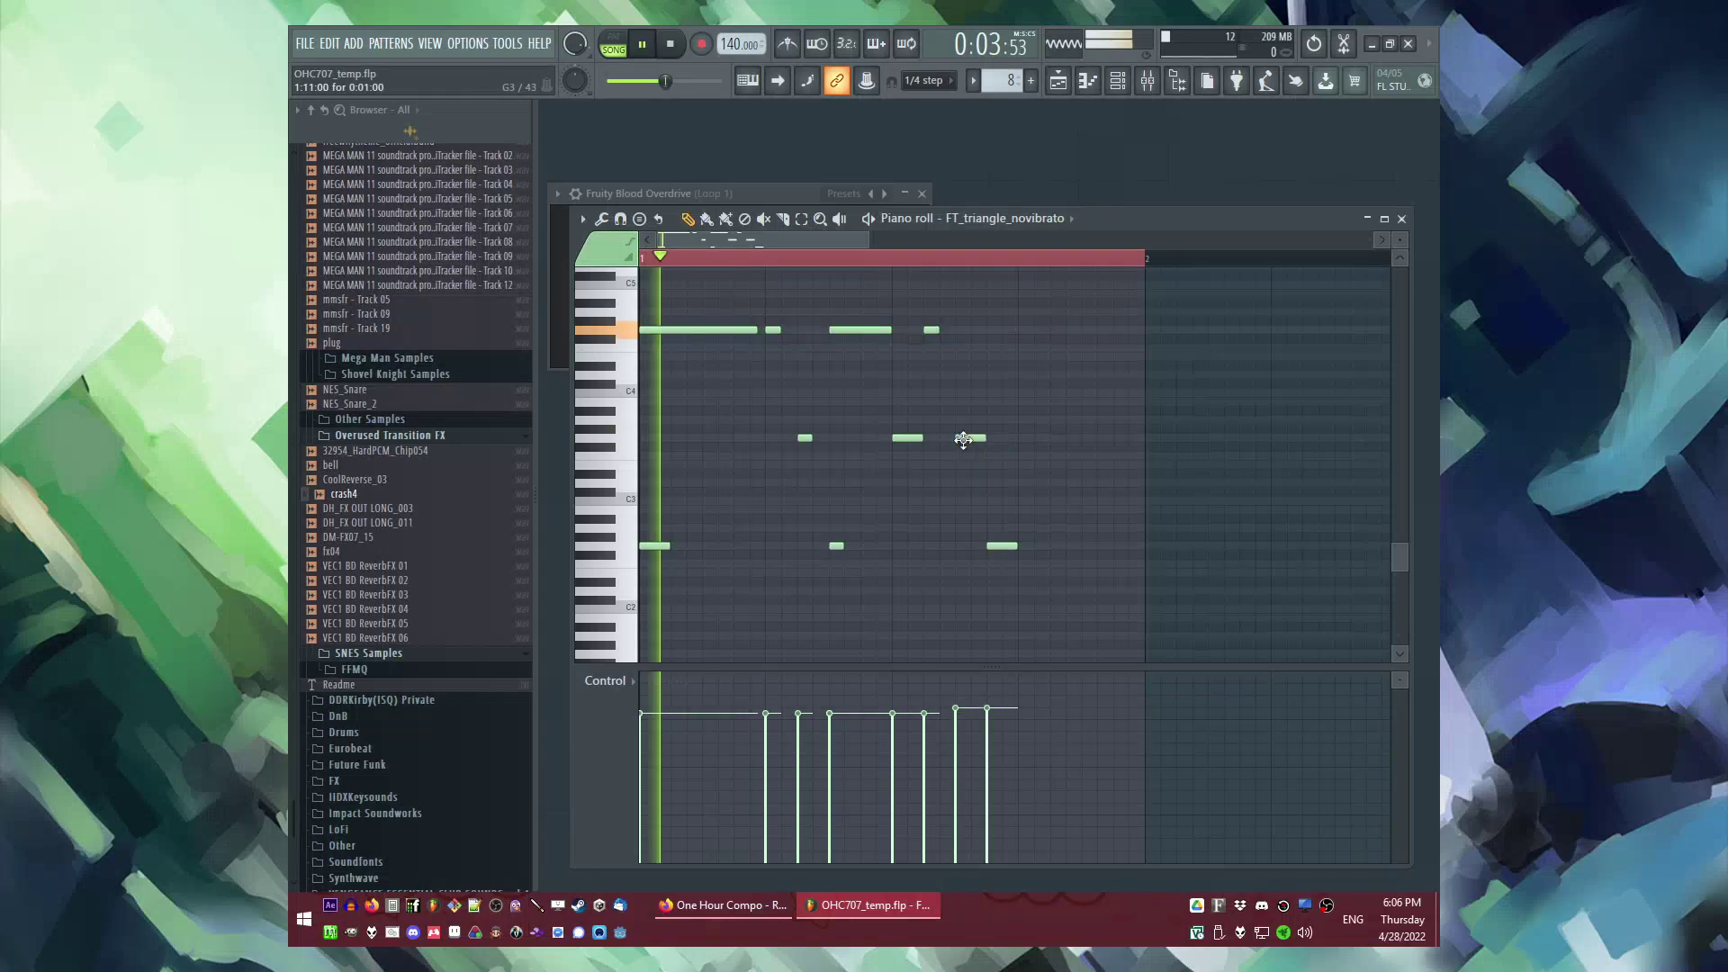
pyautogui.press('space')
# Step: End the bar with a one-step G3 note on beat four and a two-step G2 note on step fifteen, and save the project
pyautogui.click(1022, 439)
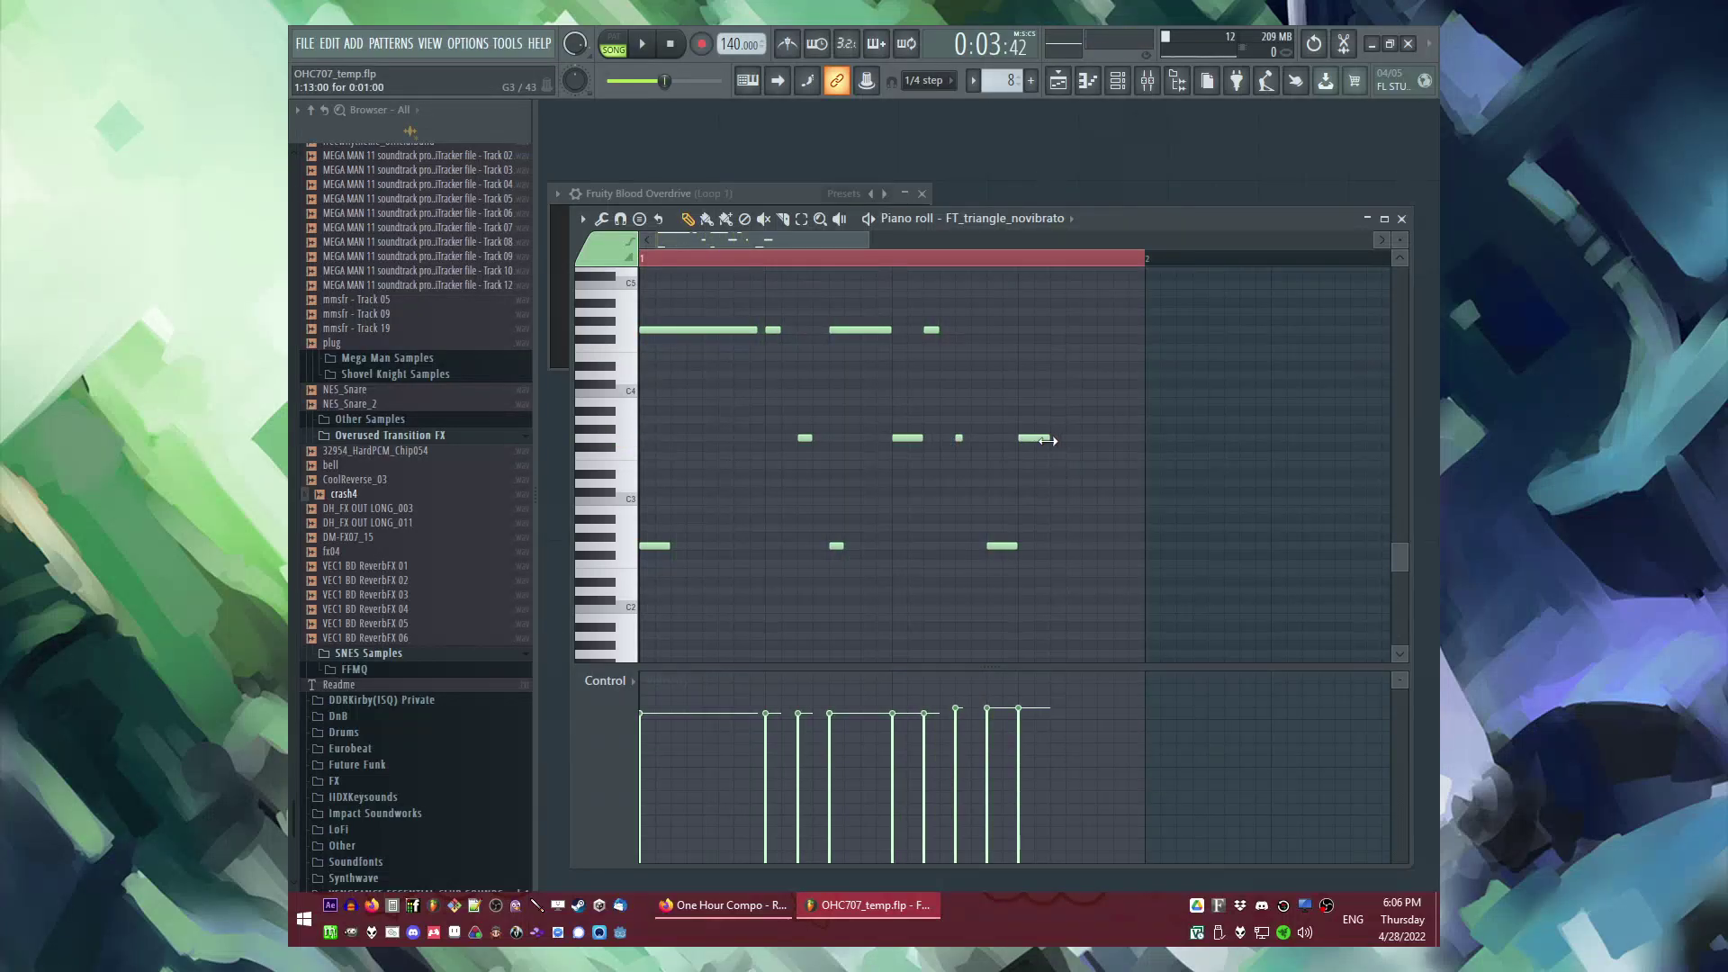
pyautogui.press('space')
pyautogui.moveTo(1080, 548); pyautogui.dragTo(1136, 548)
pyautogui.press('space')
pyautogui.hotkey('ctrl', 's')
# Step: Duplicate all the bar's notes into bar two and transpose the copy up three semitones to A#
pyautogui.hotkey('ctrl', 'a')
pyautogui.moveTo(754, 241); pyautogui.dragTo(899, 283)
pyautogui.hotkey('ctrl', 'b')
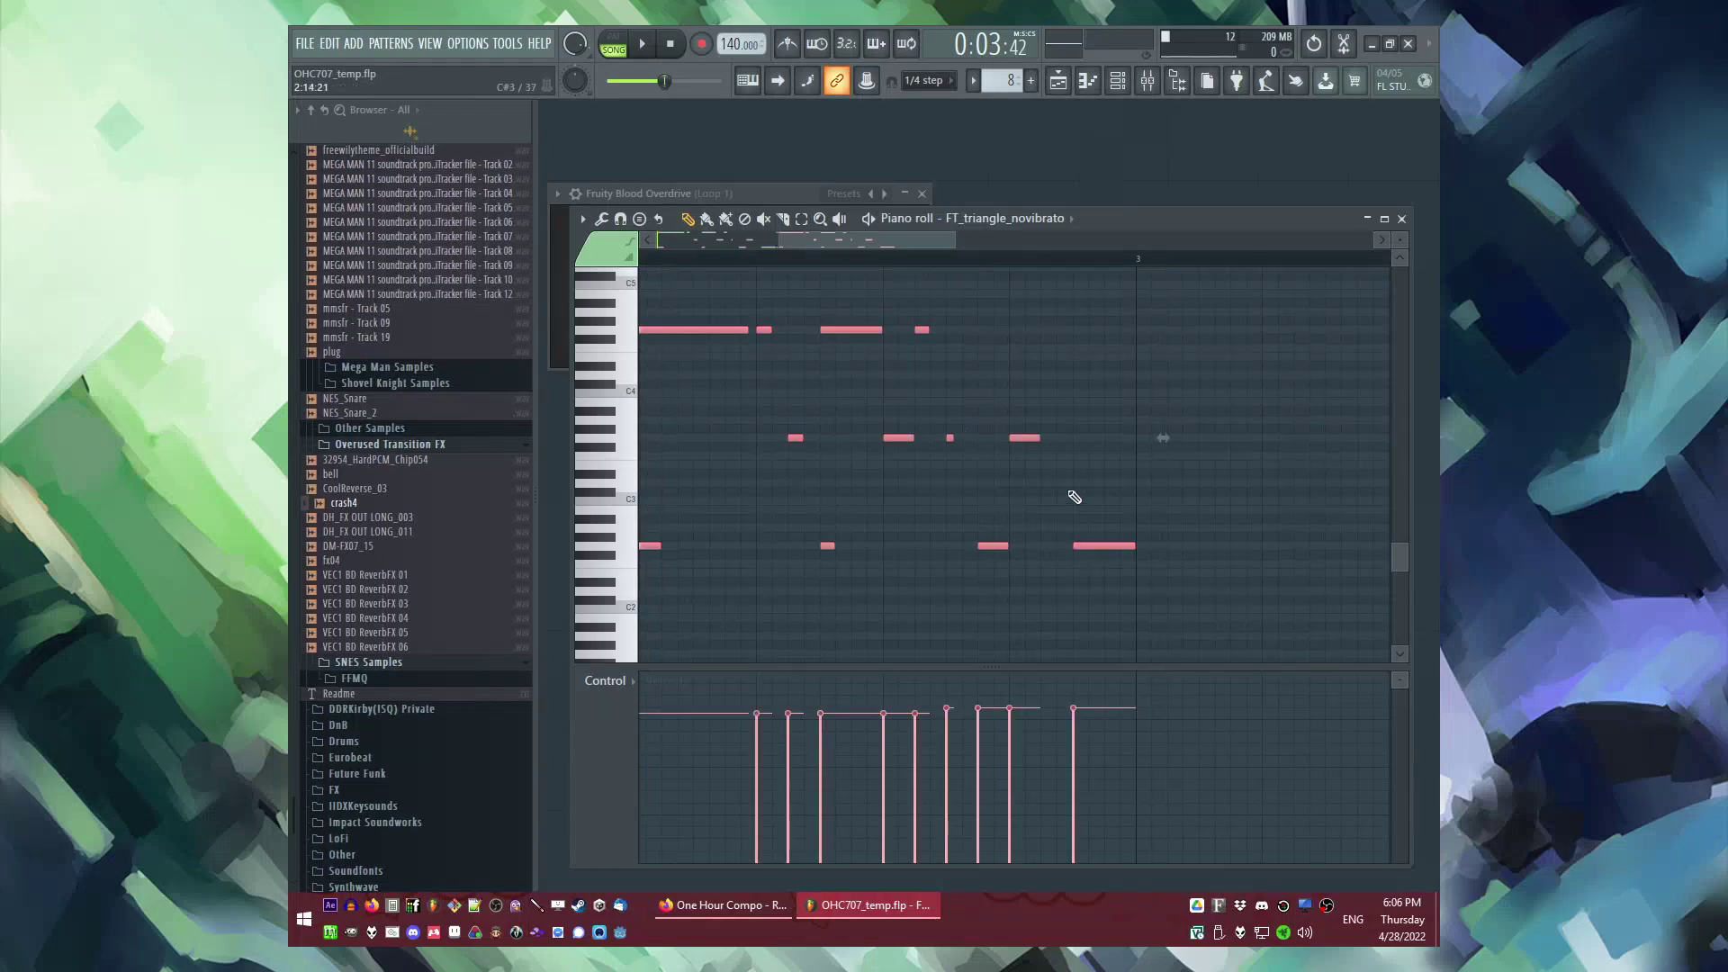
pyautogui.scroll(-2, 1076, 498)
pyautogui.scroll(2, 809, 383)
pyautogui.press('space')
pyautogui.moveTo(820, 548); pyautogui.dragTo(819, 520)
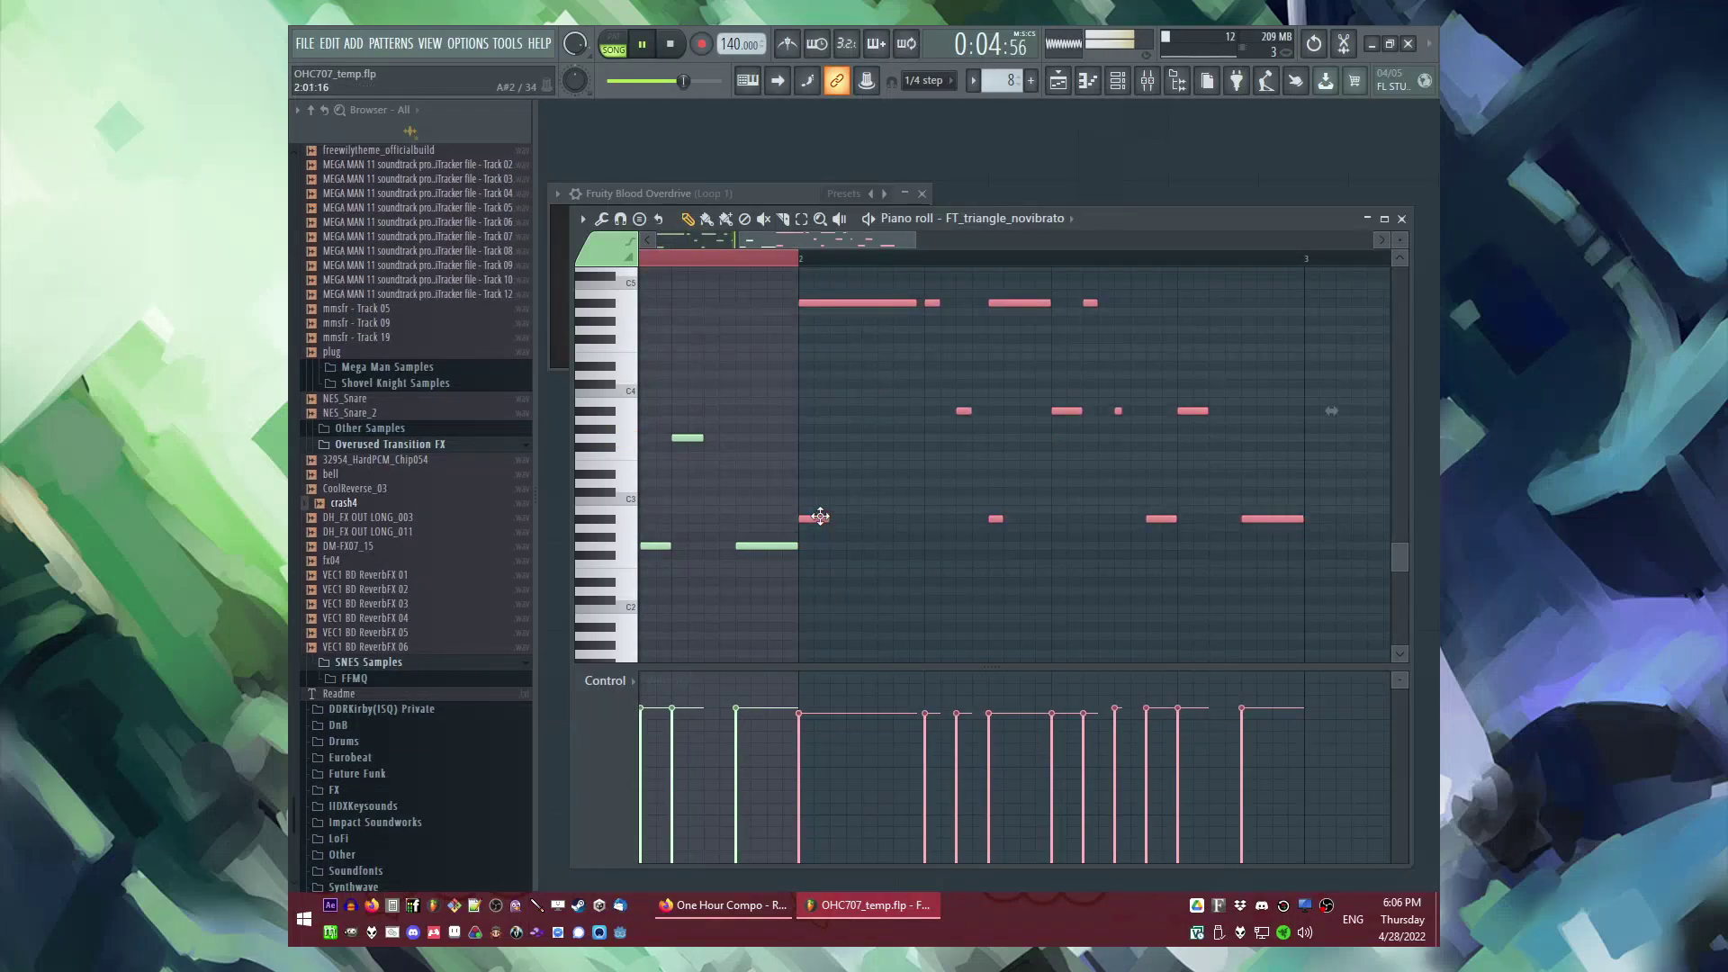
pyautogui.hotkey('ctrl', 'd')
pyautogui.press('space')
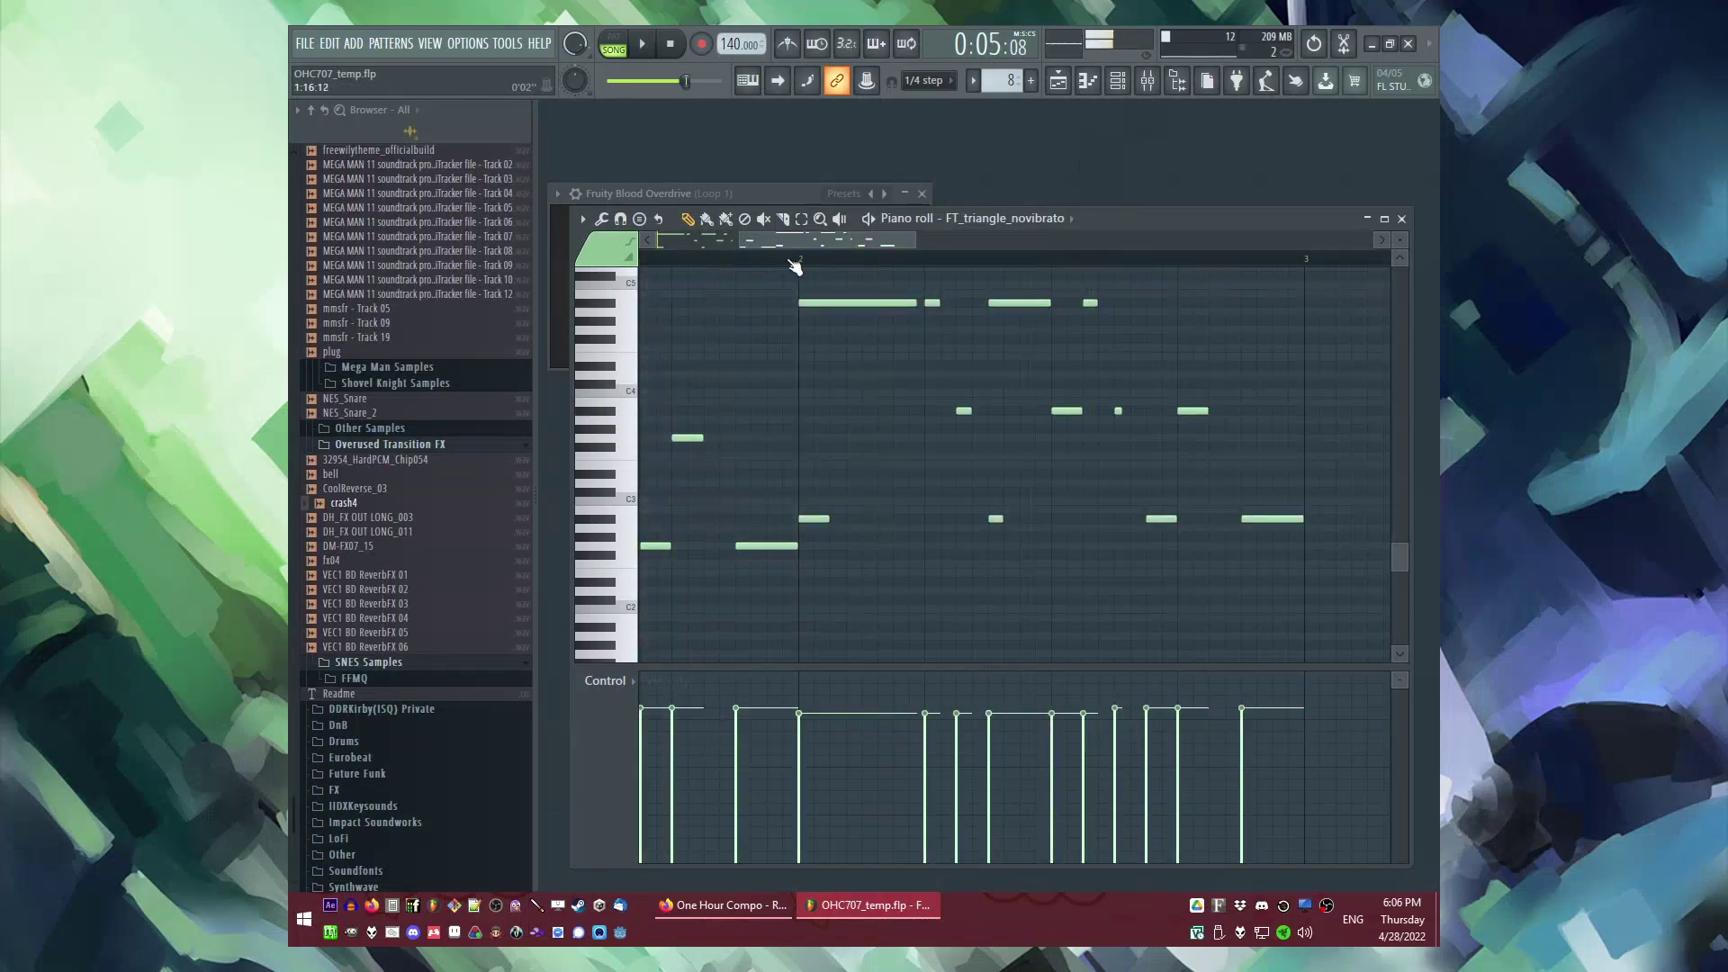
# Step: Shorten bar two's first A#4 note to two steps, and add a two-step A#4 and a one-step A#2 directly behind the opening notes
pyautogui.click(788, 260)
pyautogui.press('space')
pyautogui.scroll(1, 1013, 361)
pyautogui.press('space')
pyautogui.moveTo(916, 330); pyautogui.dragTo(863, 339)
pyautogui.press('space')
pyautogui.hotkey('ctrl', 'd')
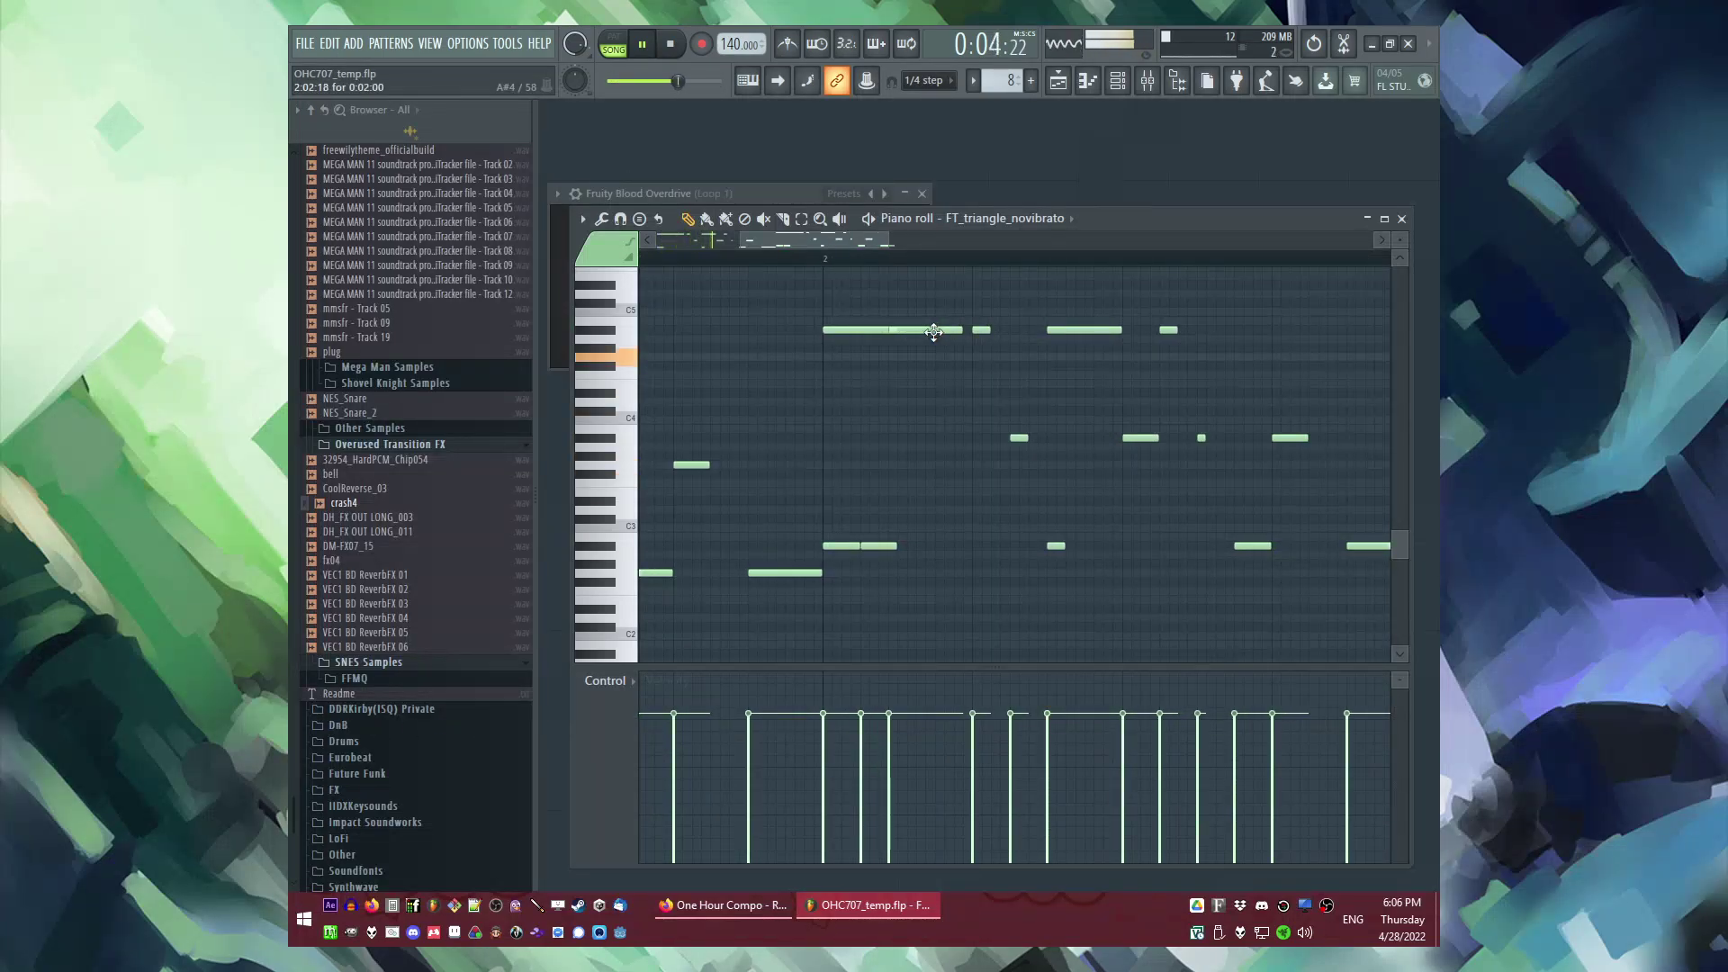
pyautogui.press('space')
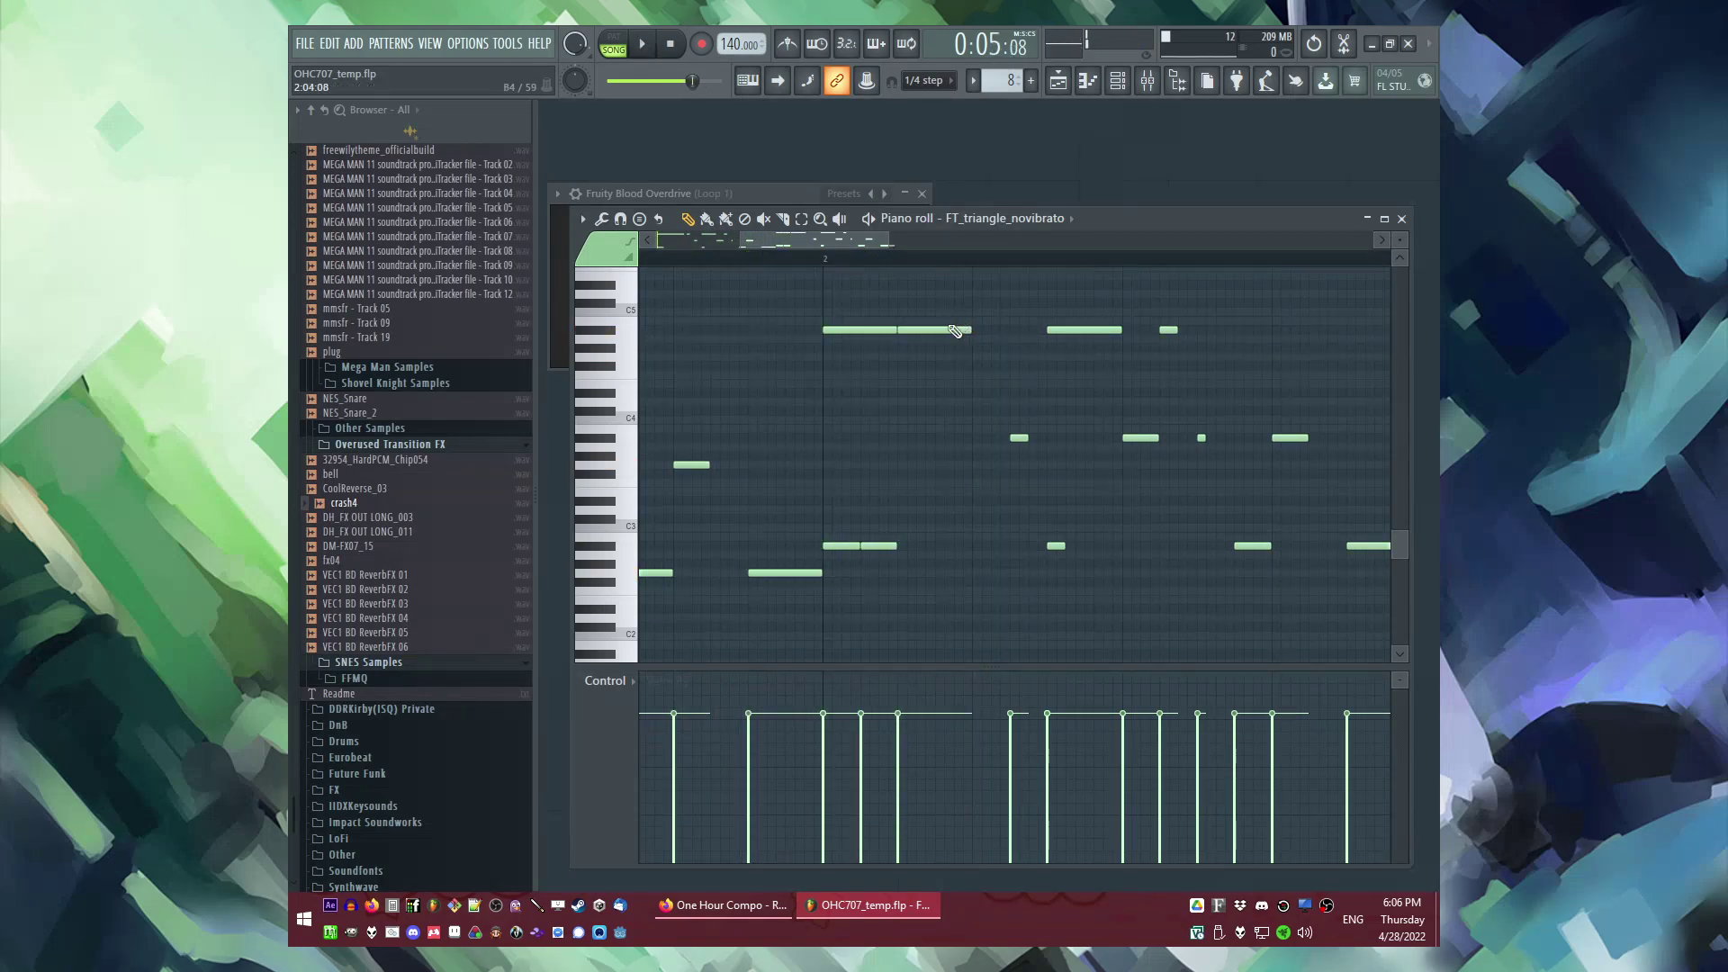
# Step: Replace the two added notes with one-step A#4 and A#2 notes on step four of bar two
pyautogui.press('space')
pyautogui.moveTo(852, 289); pyautogui.dragTo(889, 633)
pyautogui.hotkey('ctrl', 'b')
pyautogui.press('space')
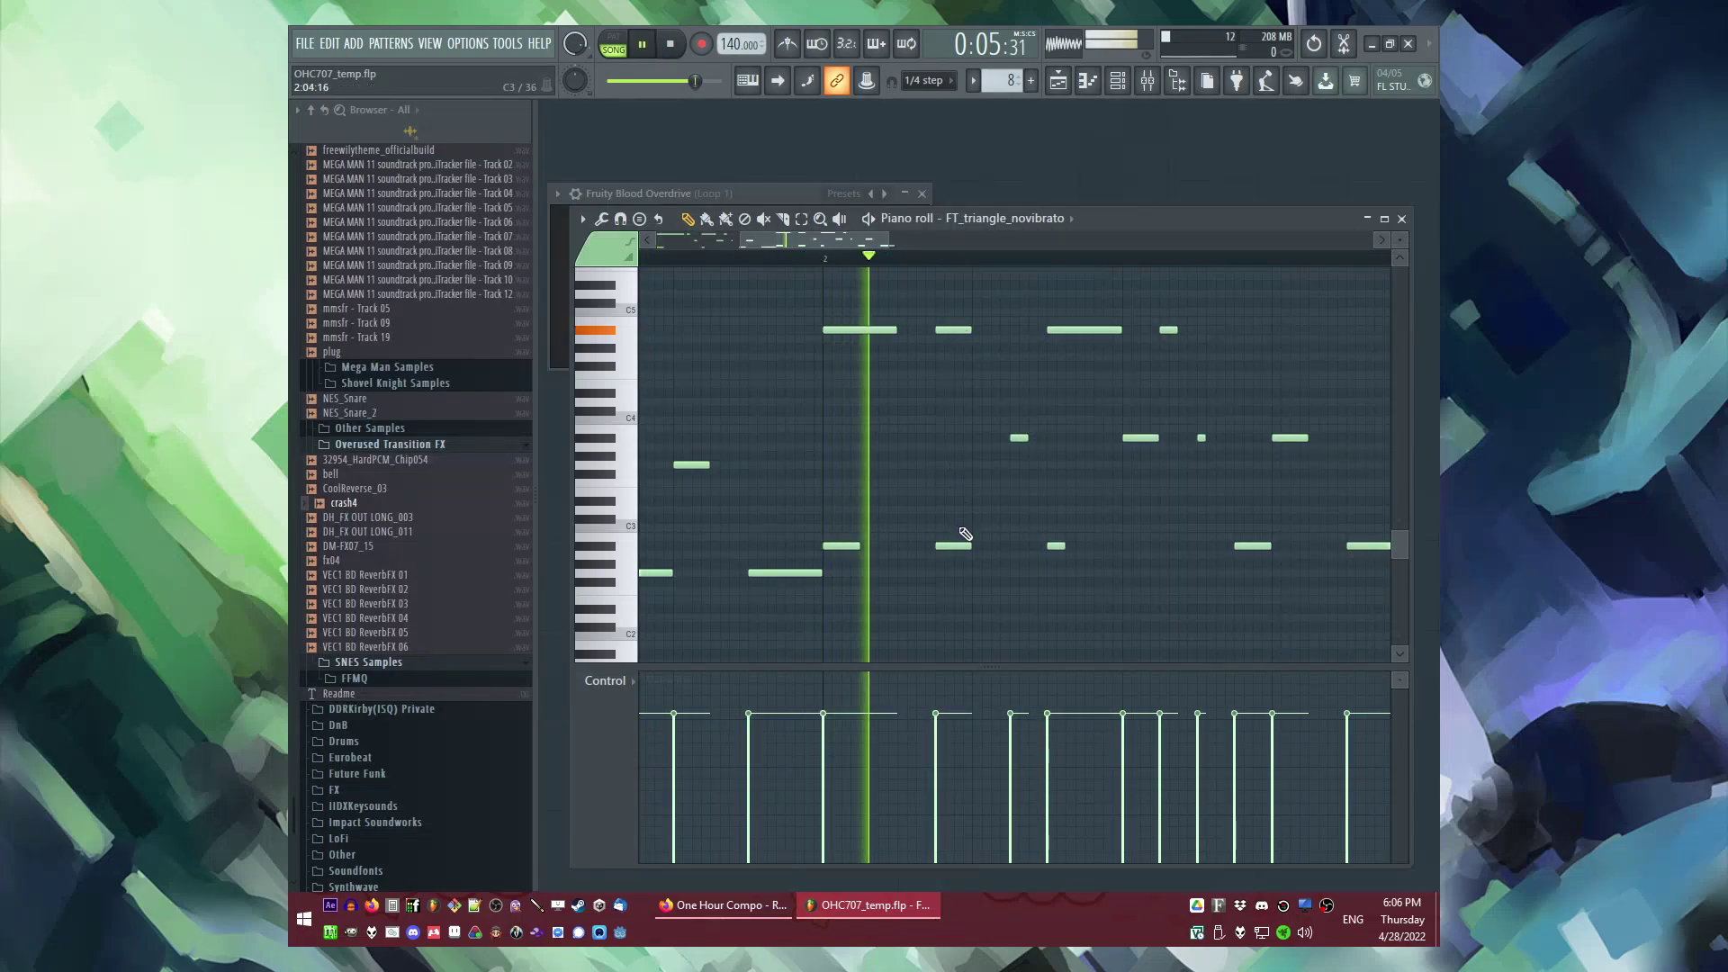
# Step: Shorten bar two's first two A#2 notes to half a step each and add a one-step A#3 note on step three
pyautogui.scroll(-3, 990, 545)
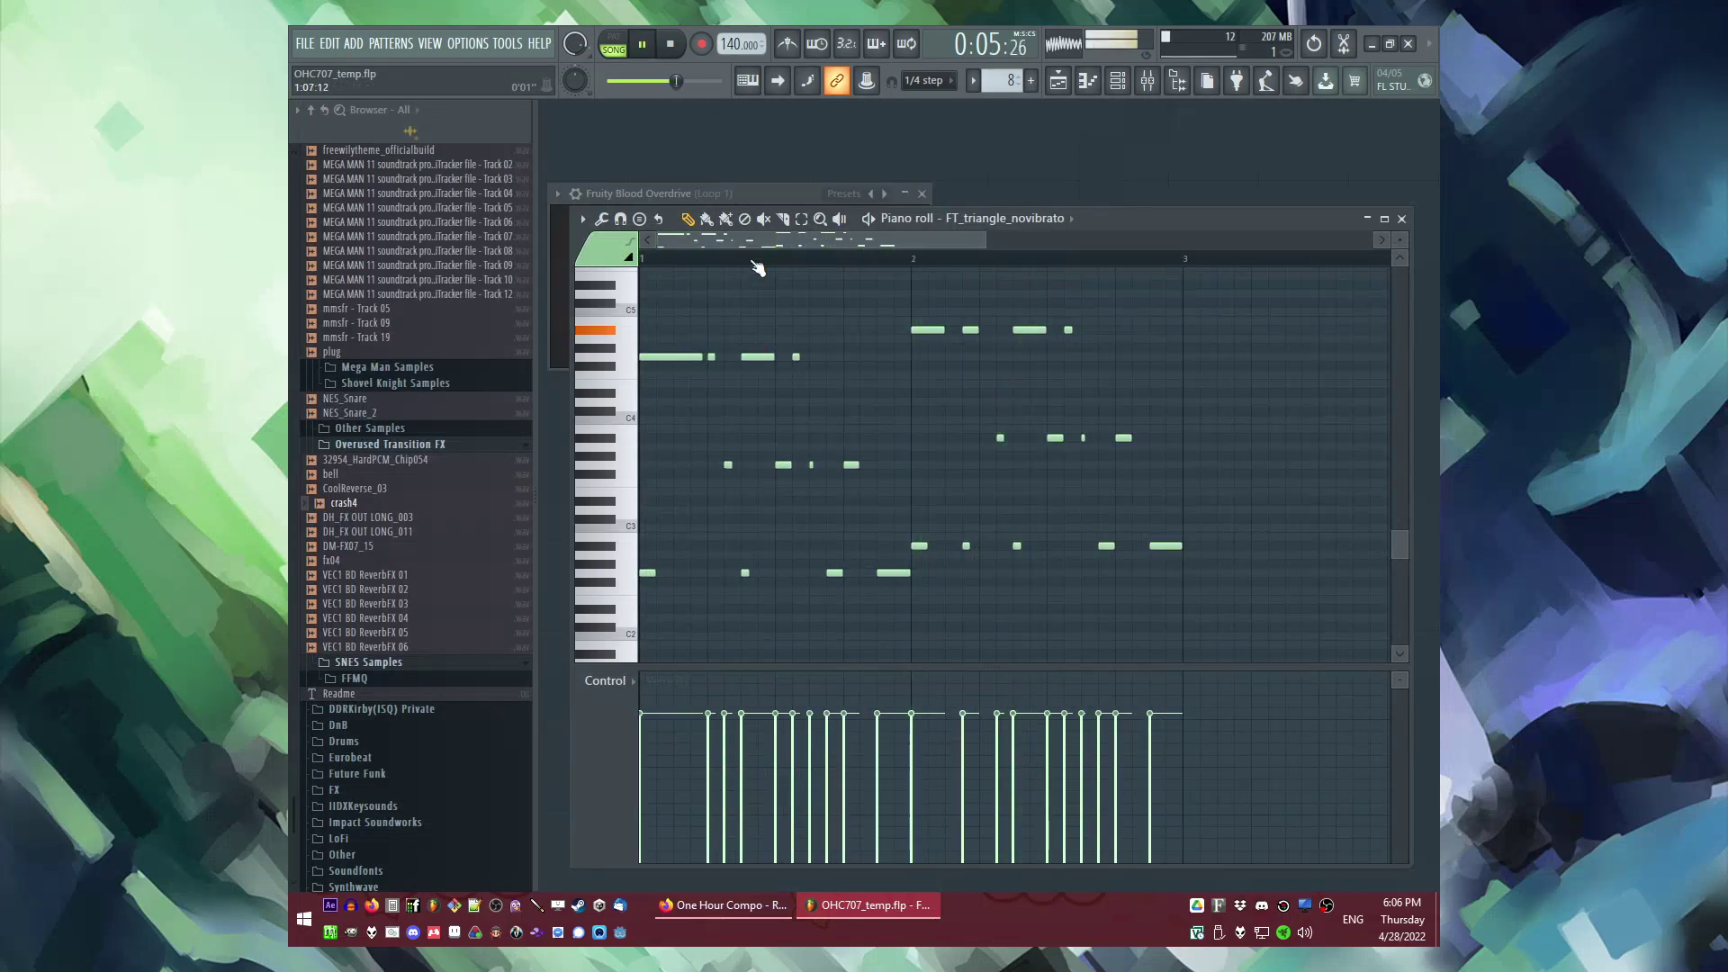
pyautogui.scroll(3, 645, 576)
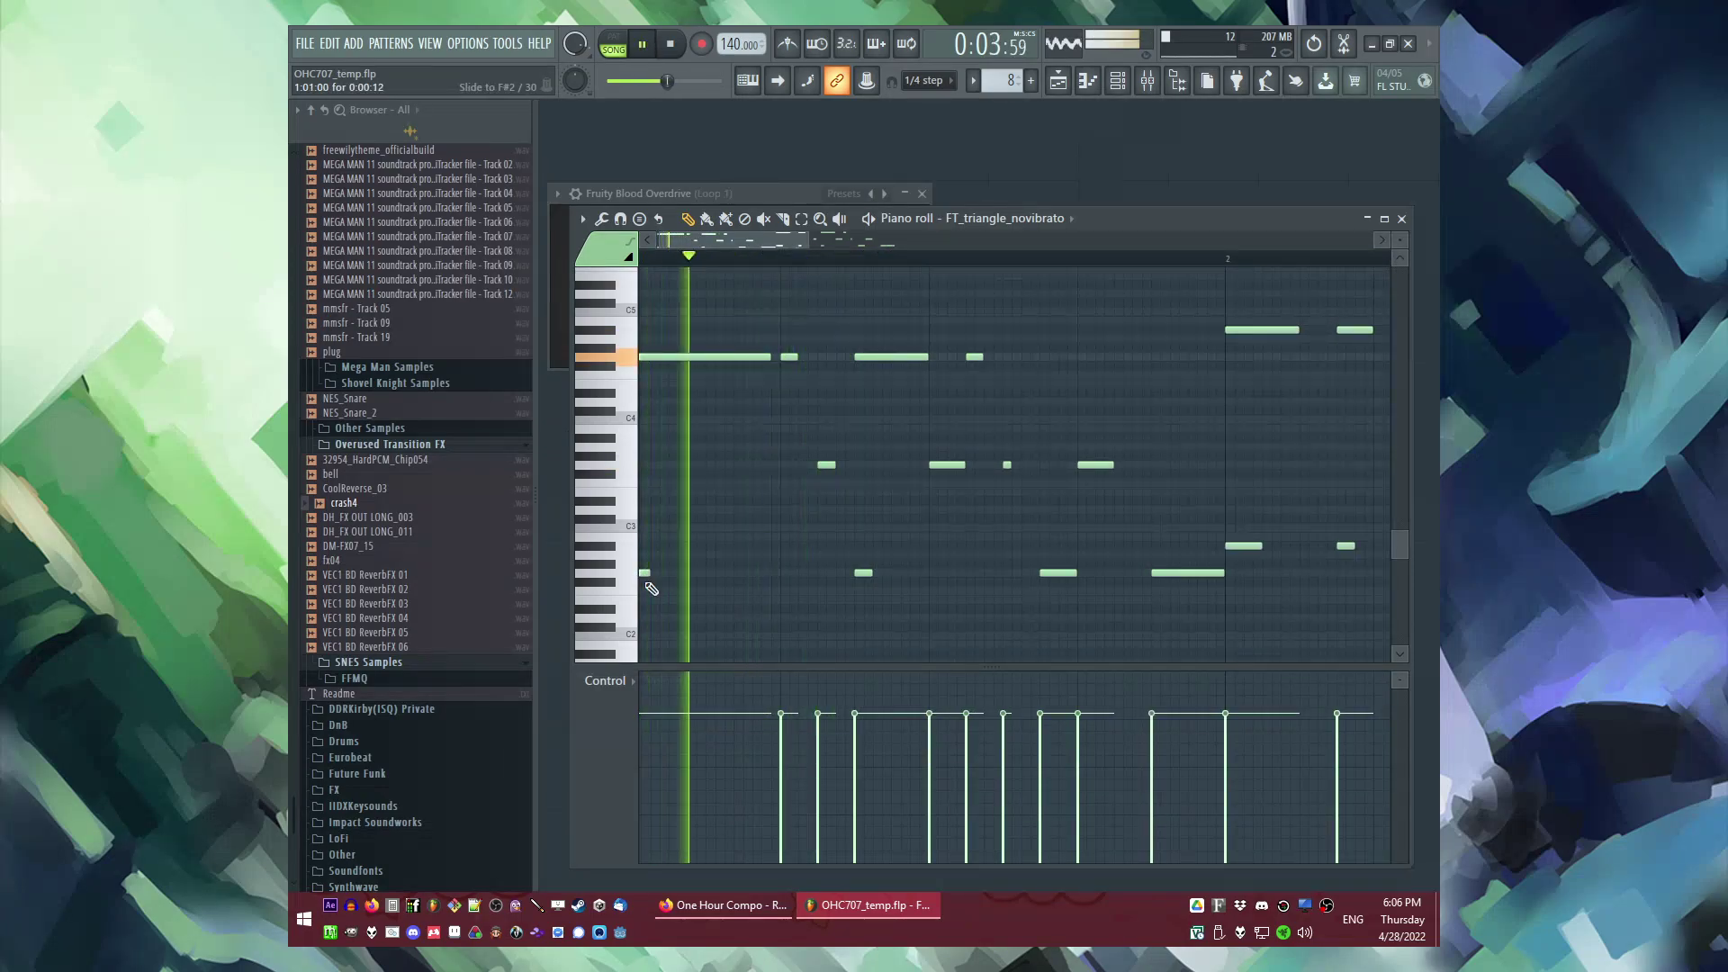
pyautogui.moveTo(738, 243); pyautogui.dragTo(801, 244)
pyautogui.moveTo(963, 547); pyautogui.dragTo(943, 544)
pyautogui.click(1007, 438)
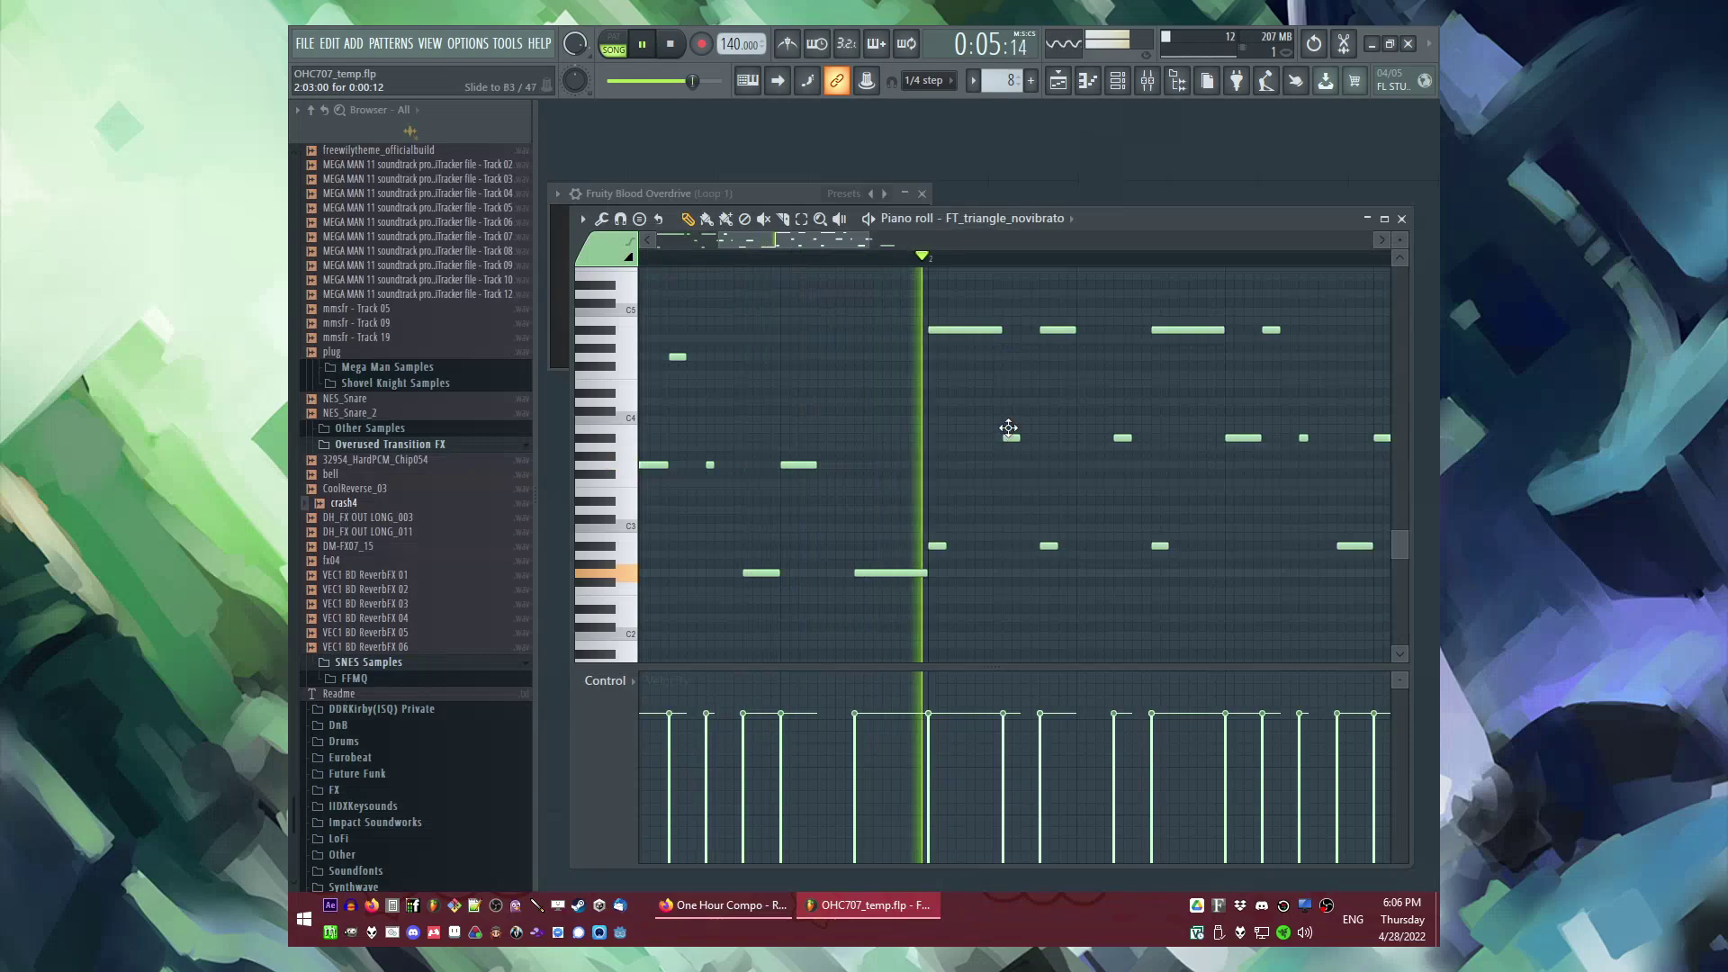
pyautogui.press('space')
pyautogui.moveTo(1019, 439); pyautogui.dragTo(1033, 439)
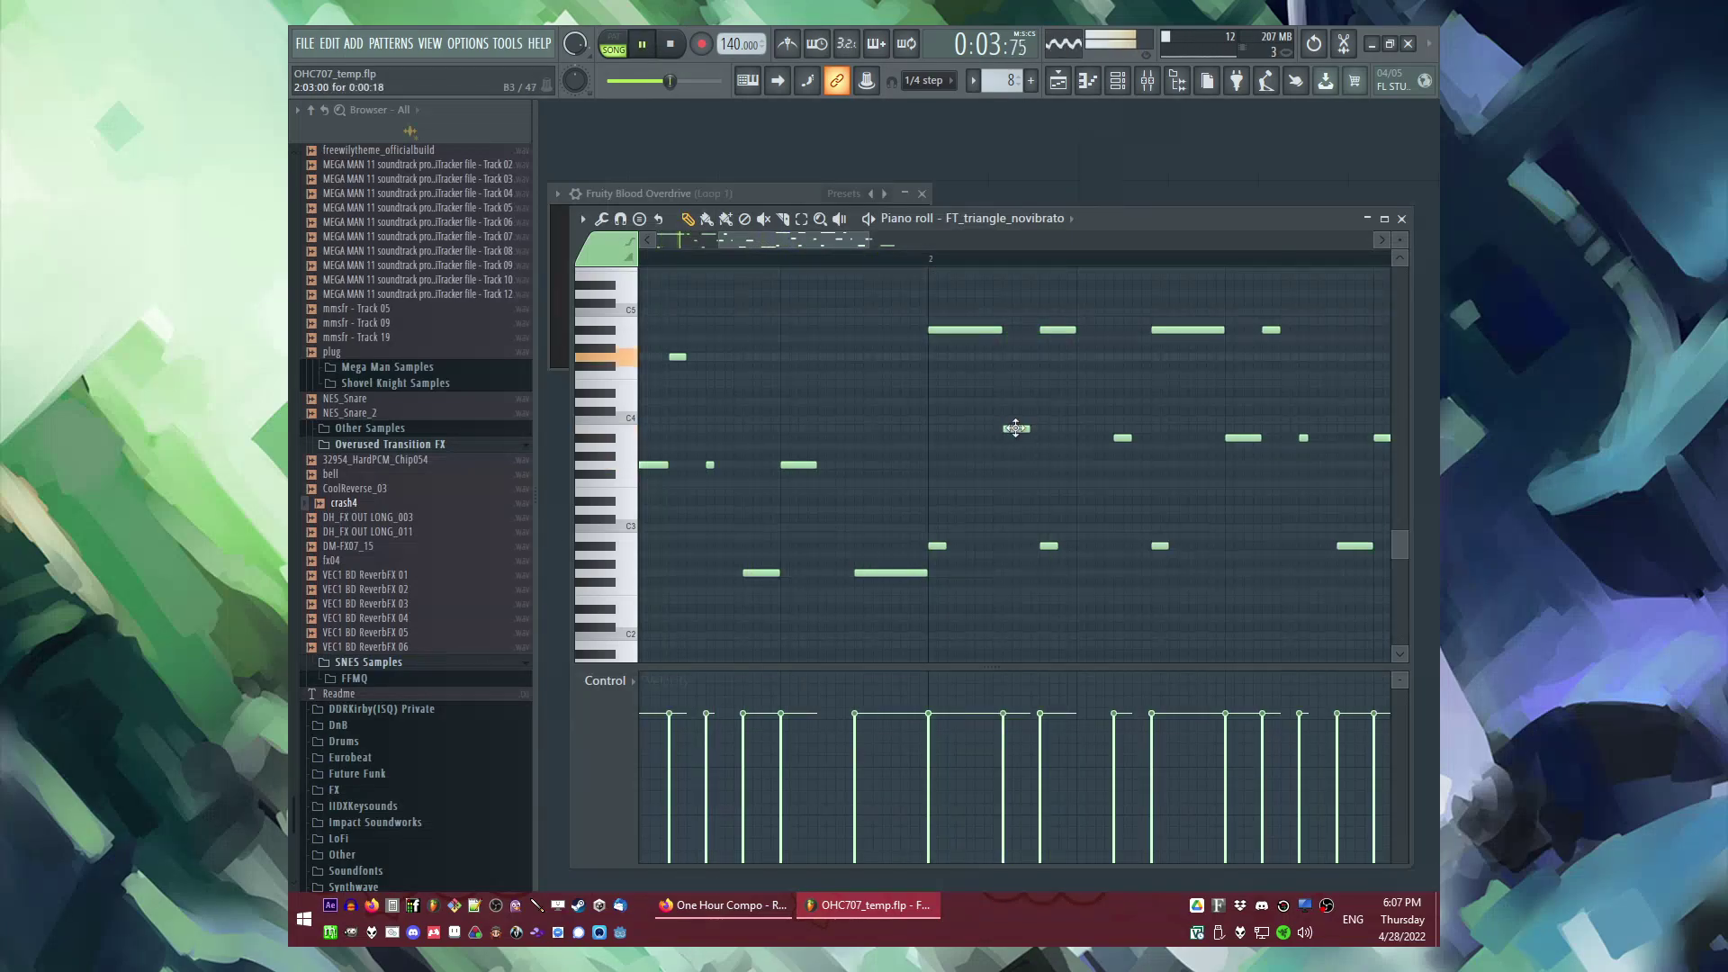
pyautogui.press('space')
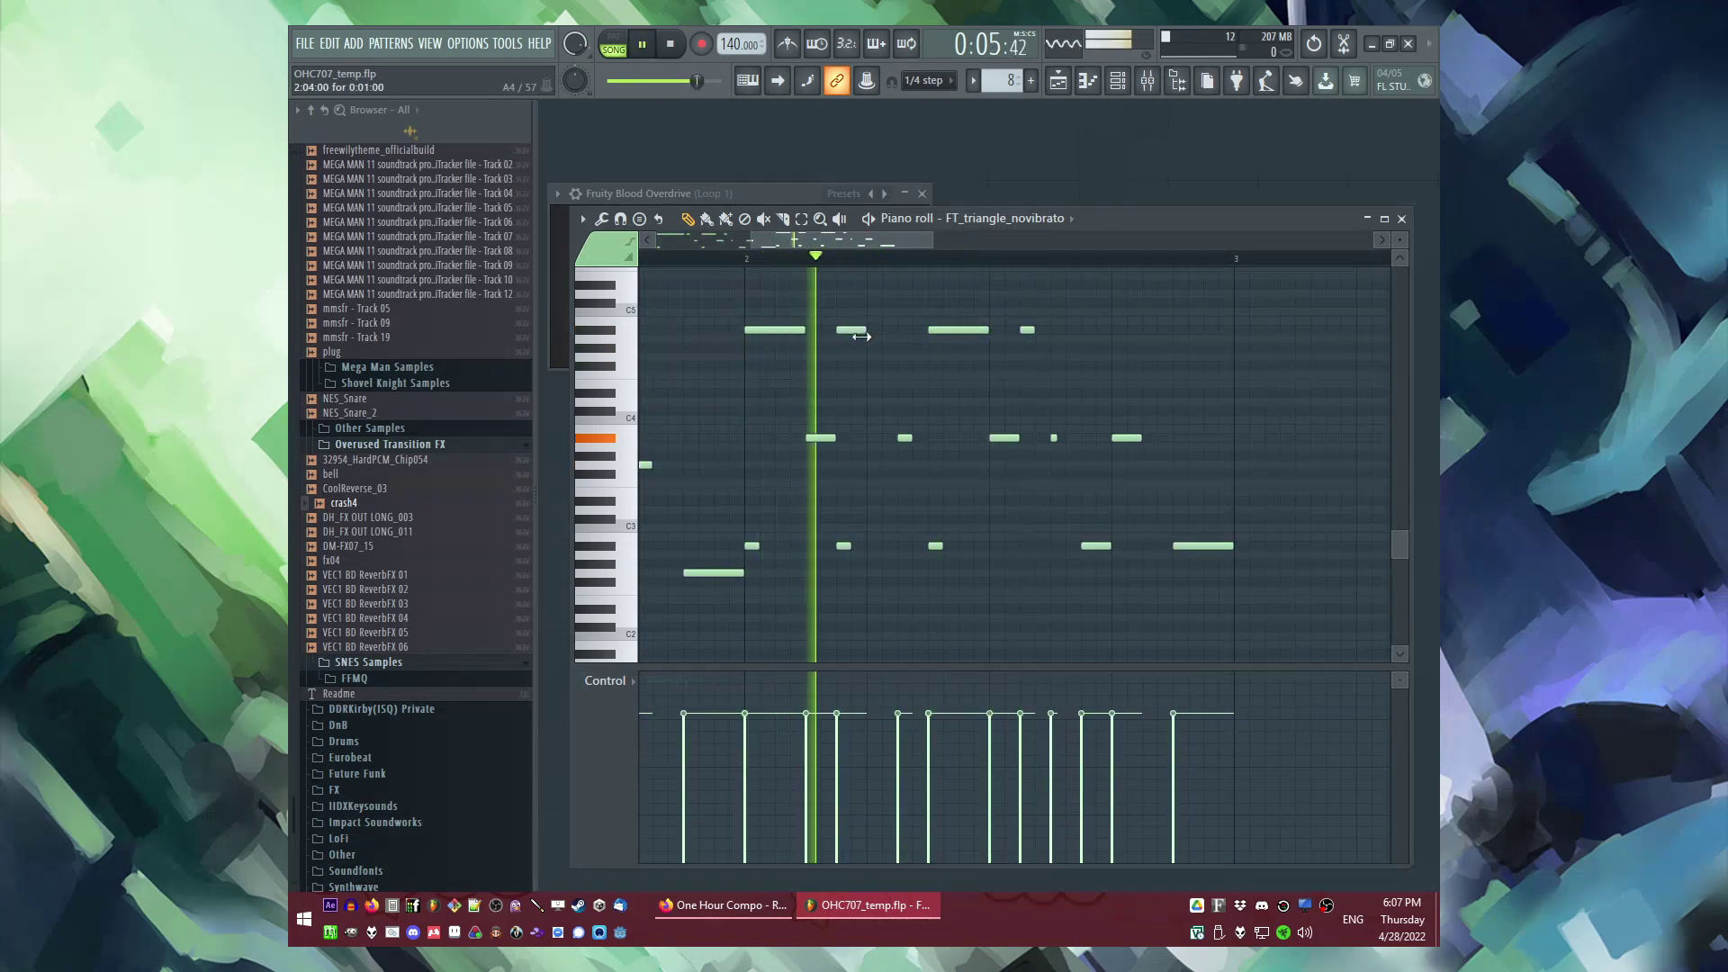
# Step: Replace the second half of bar two with a copy of its first half transposed up two semitones to C
pyautogui.press('space')
pyautogui.press('space')
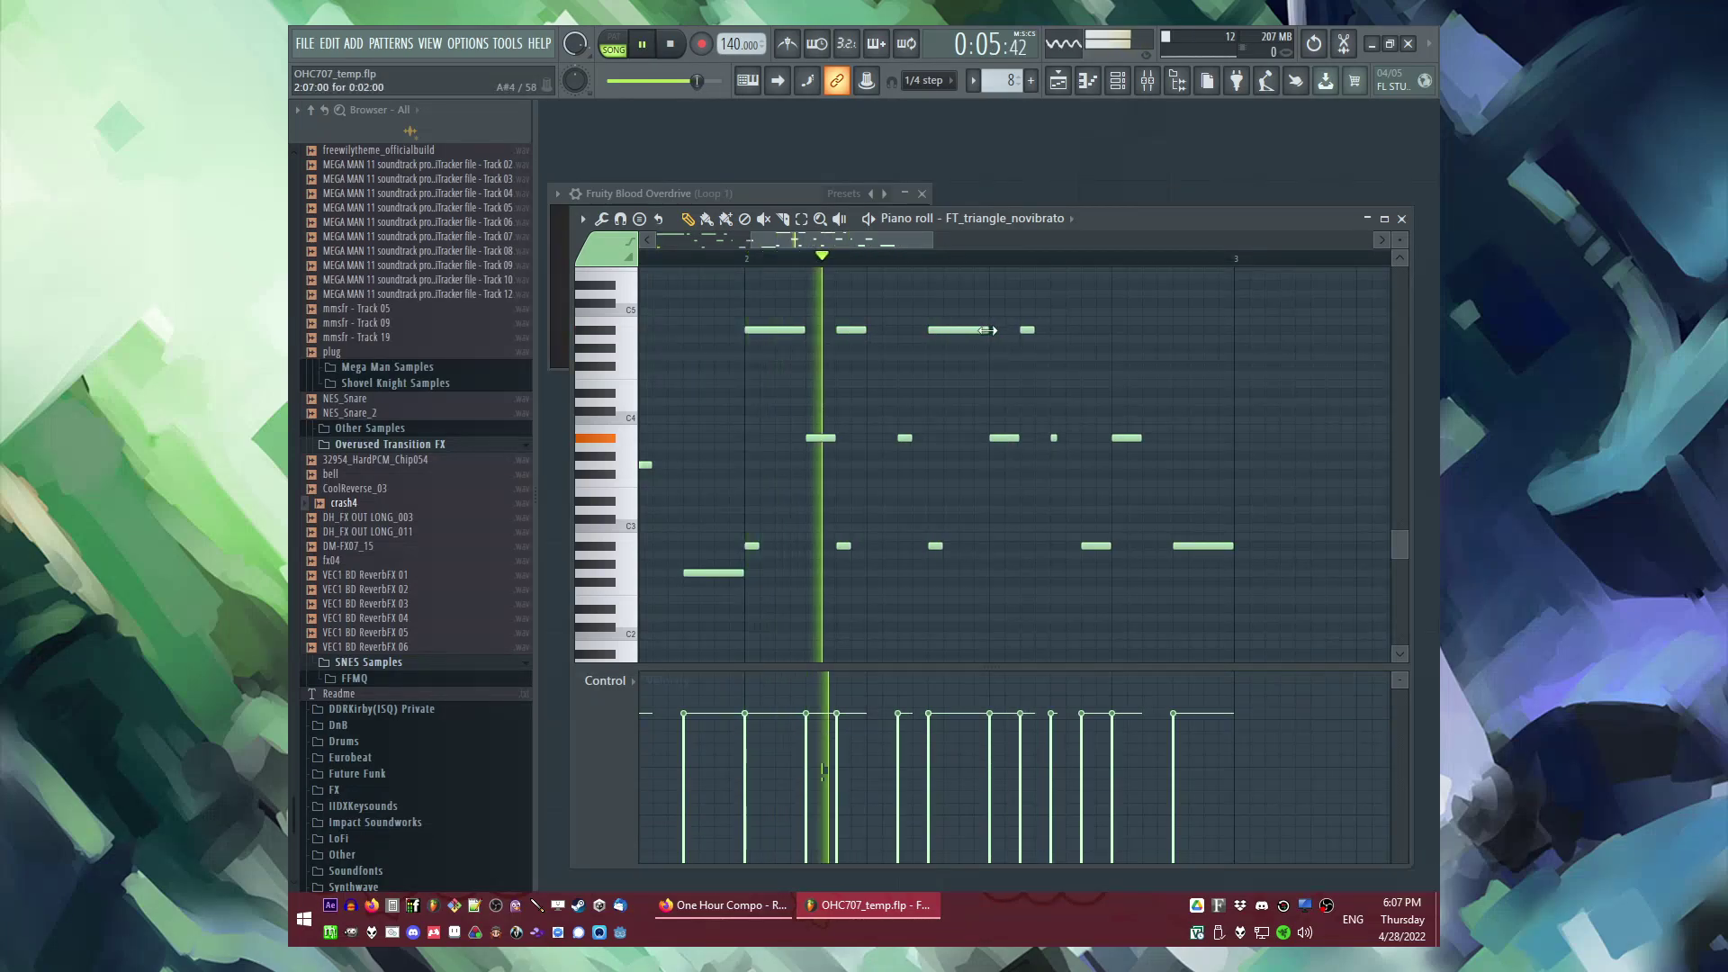
pyautogui.press('space')
pyautogui.moveTo(993, 312); pyautogui.dragTo(1260, 664)
pyautogui.press('space')
pyautogui.moveTo(748, 306); pyautogui.dragTo(1064, 540)
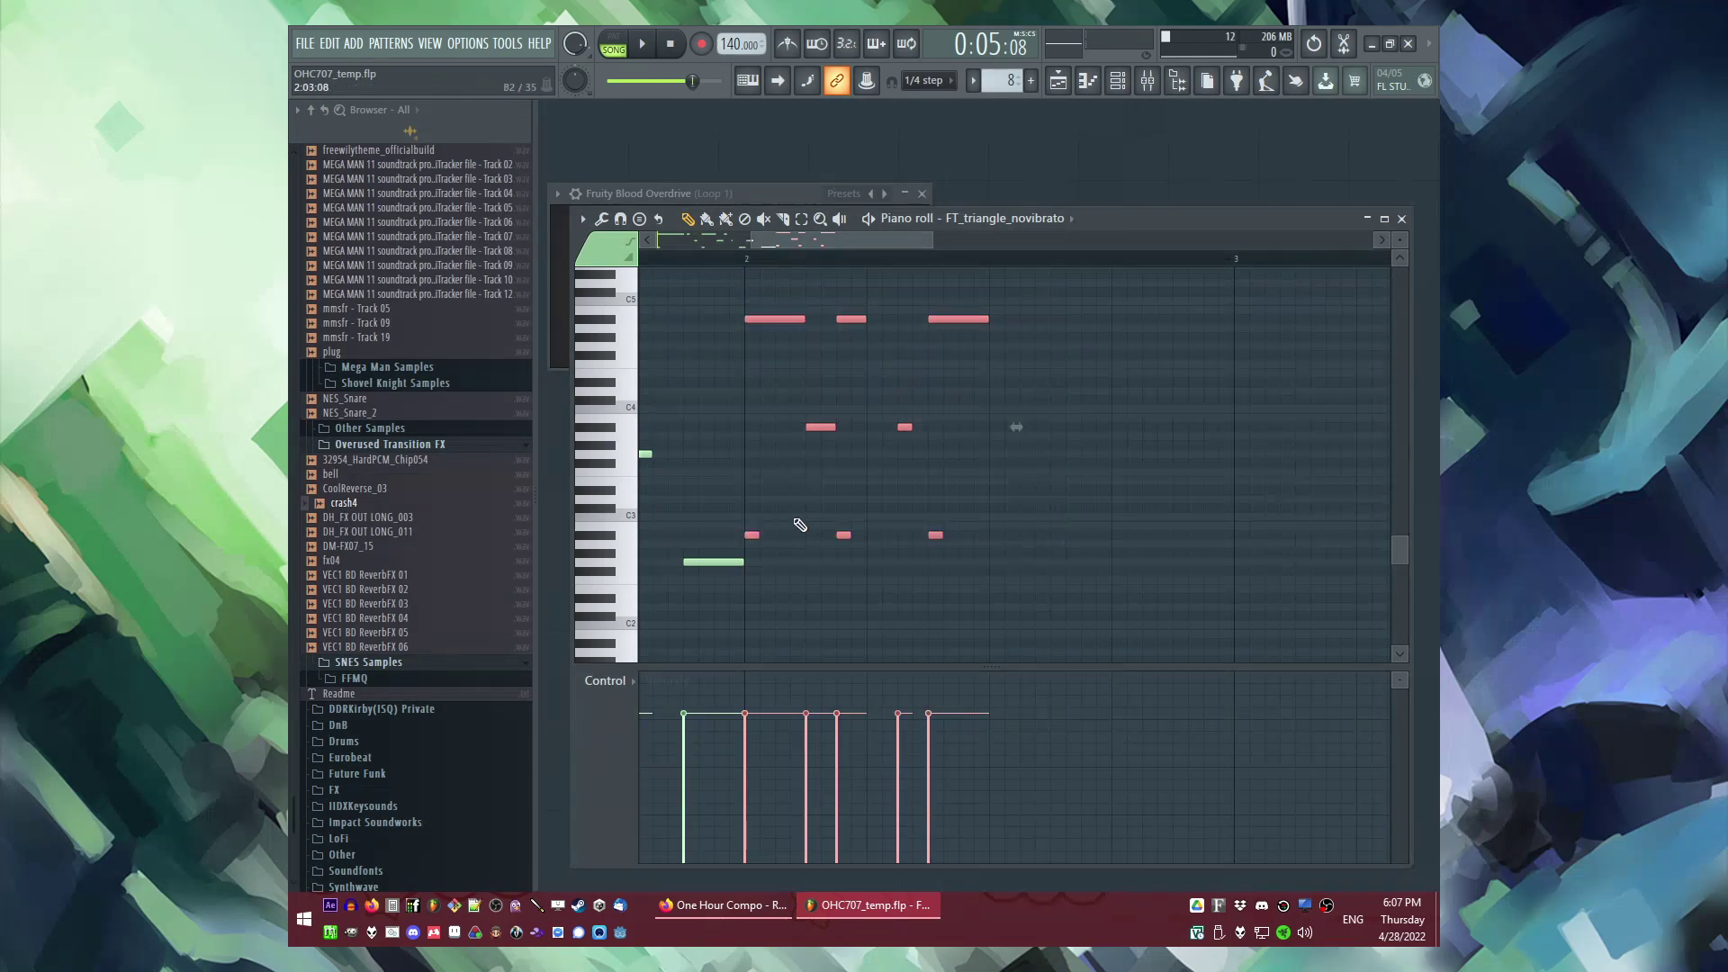
pyautogui.press('space')
pyautogui.moveTo(788, 537); pyautogui.dragTo(991, 514)
pyautogui.press('space')
pyautogui.keyDown('ctrl'); pyautogui.click(1024, 394); pyautogui.keyUp('ctrl')
# Step: Raise the final C5 and C3 notes on step fifteen of bar two to D5 and D3
pyautogui.moveTo(880, 245); pyautogui.dragTo(944, 245)
pyautogui.press('space')
pyautogui.keyDown('ctrl'); pyautogui.keyDown('shift'); pyautogui.click(949, 300); pyautogui.keyUp('shift'); pyautogui.keyUp('ctrl')
pyautogui.keyDown('ctrl'); pyautogui.keyDown('shift'); pyautogui.click(919, 521); pyautogui.keyUp('shift'); pyautogui.keyUp('ctrl')
pyautogui.press('space')
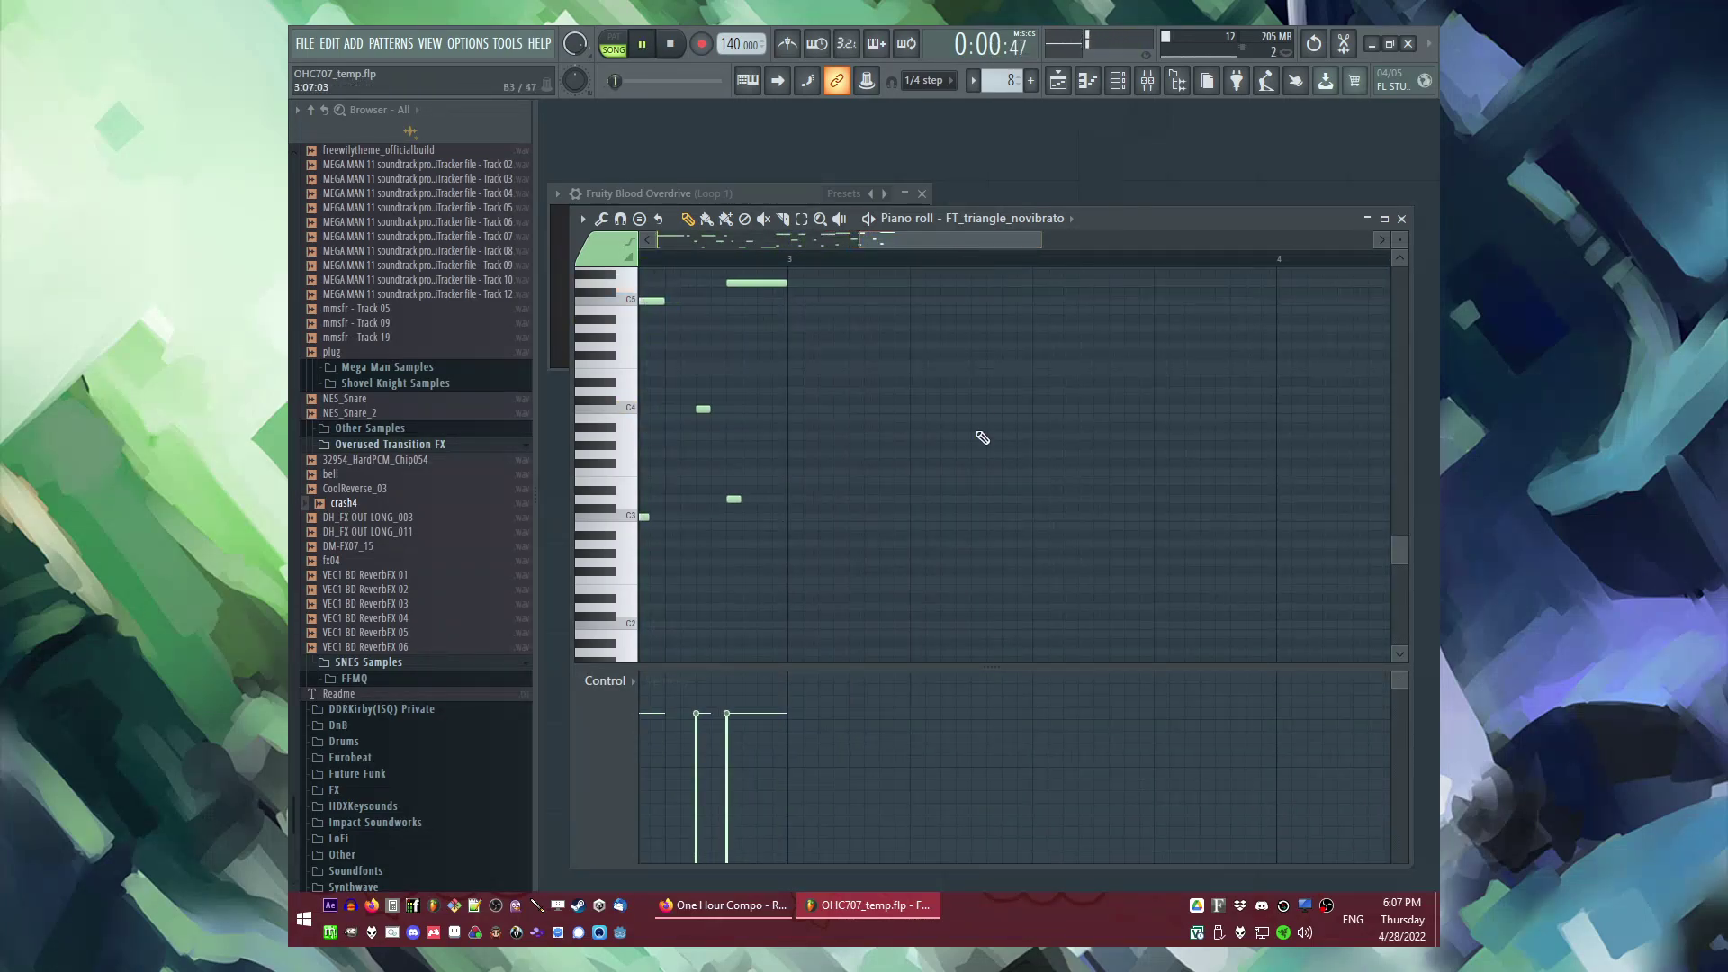
# Step: Duplicate Pattern 8 to bar 5 on Track 2 and repeat Patterns 10 and 11 beneath it on Track 3
pyautogui.press('F5')
pyautogui.press('space')
pyautogui.press('space')
pyautogui.hotkey('ctrl', 'b')
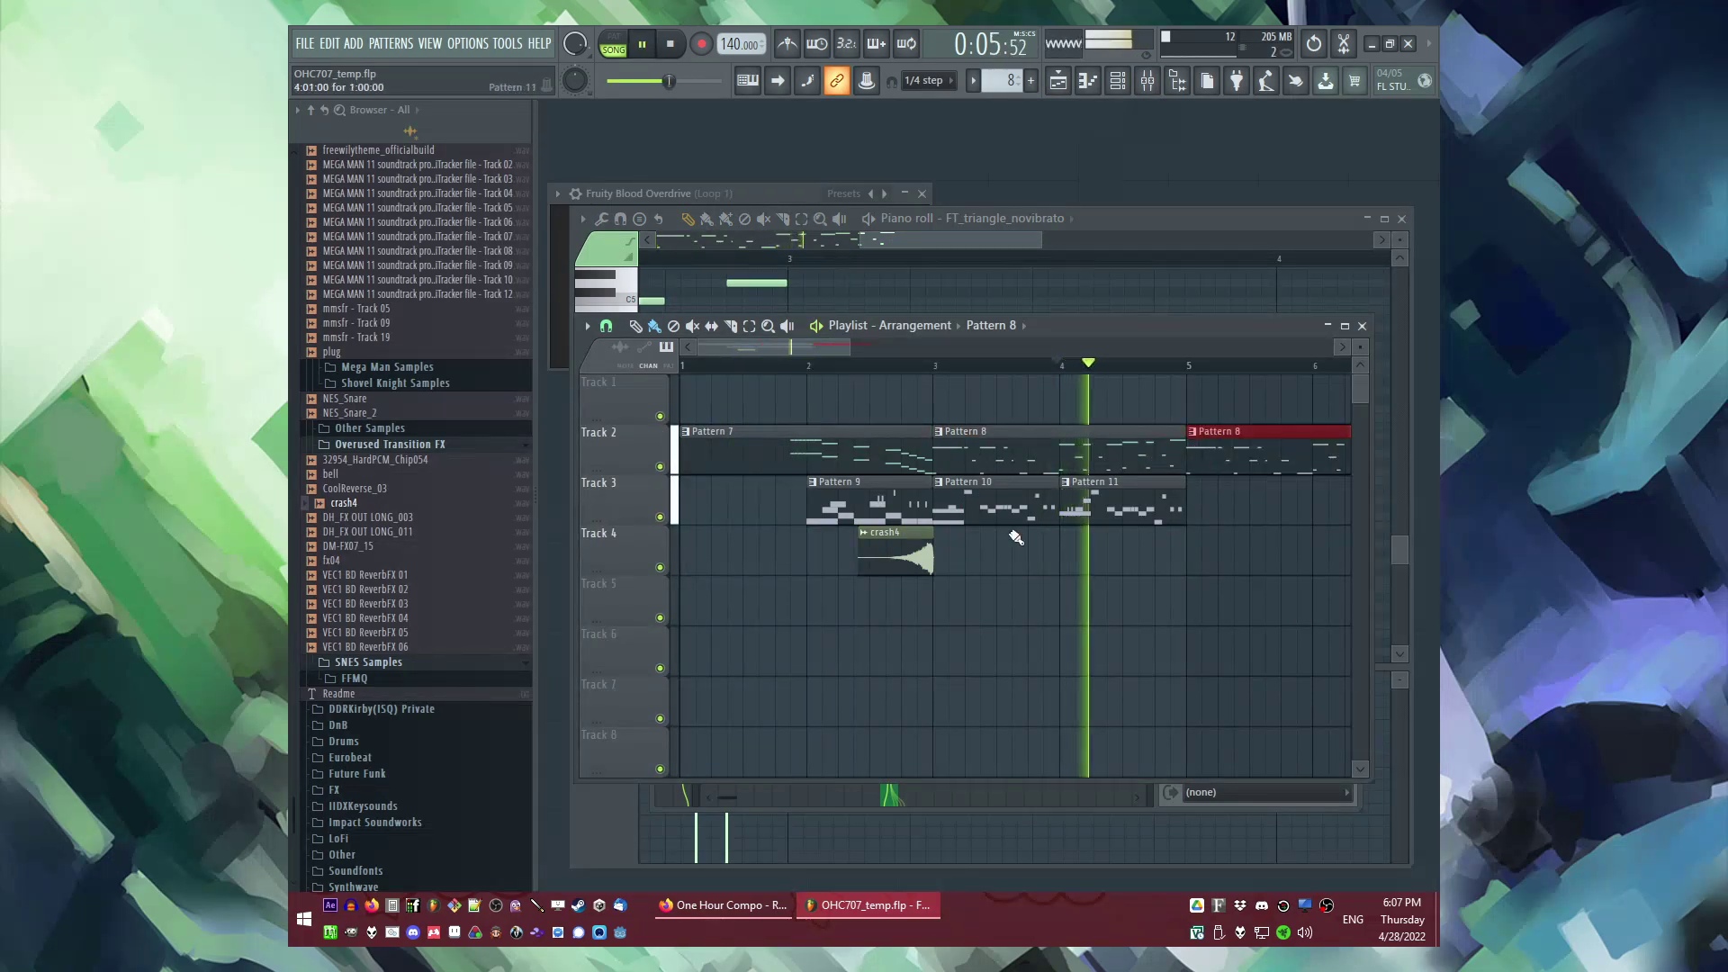
pyautogui.scroll(-2, 1080, 508)
pyautogui.keyDown('ctrl'); pyautogui.click(1081, 510); pyautogui.keyUp('ctrl')
pyautogui.moveTo(1029, 531); pyautogui.dragTo(842, 504)
pyautogui.hotkey('ctrl', 'b')
# Step: Create an empty Pattern 12 and place it at bar 3 of Track 5
pyautogui.click(736, 367)
pyautogui.press('F4')
pyautogui.click(837, 598)
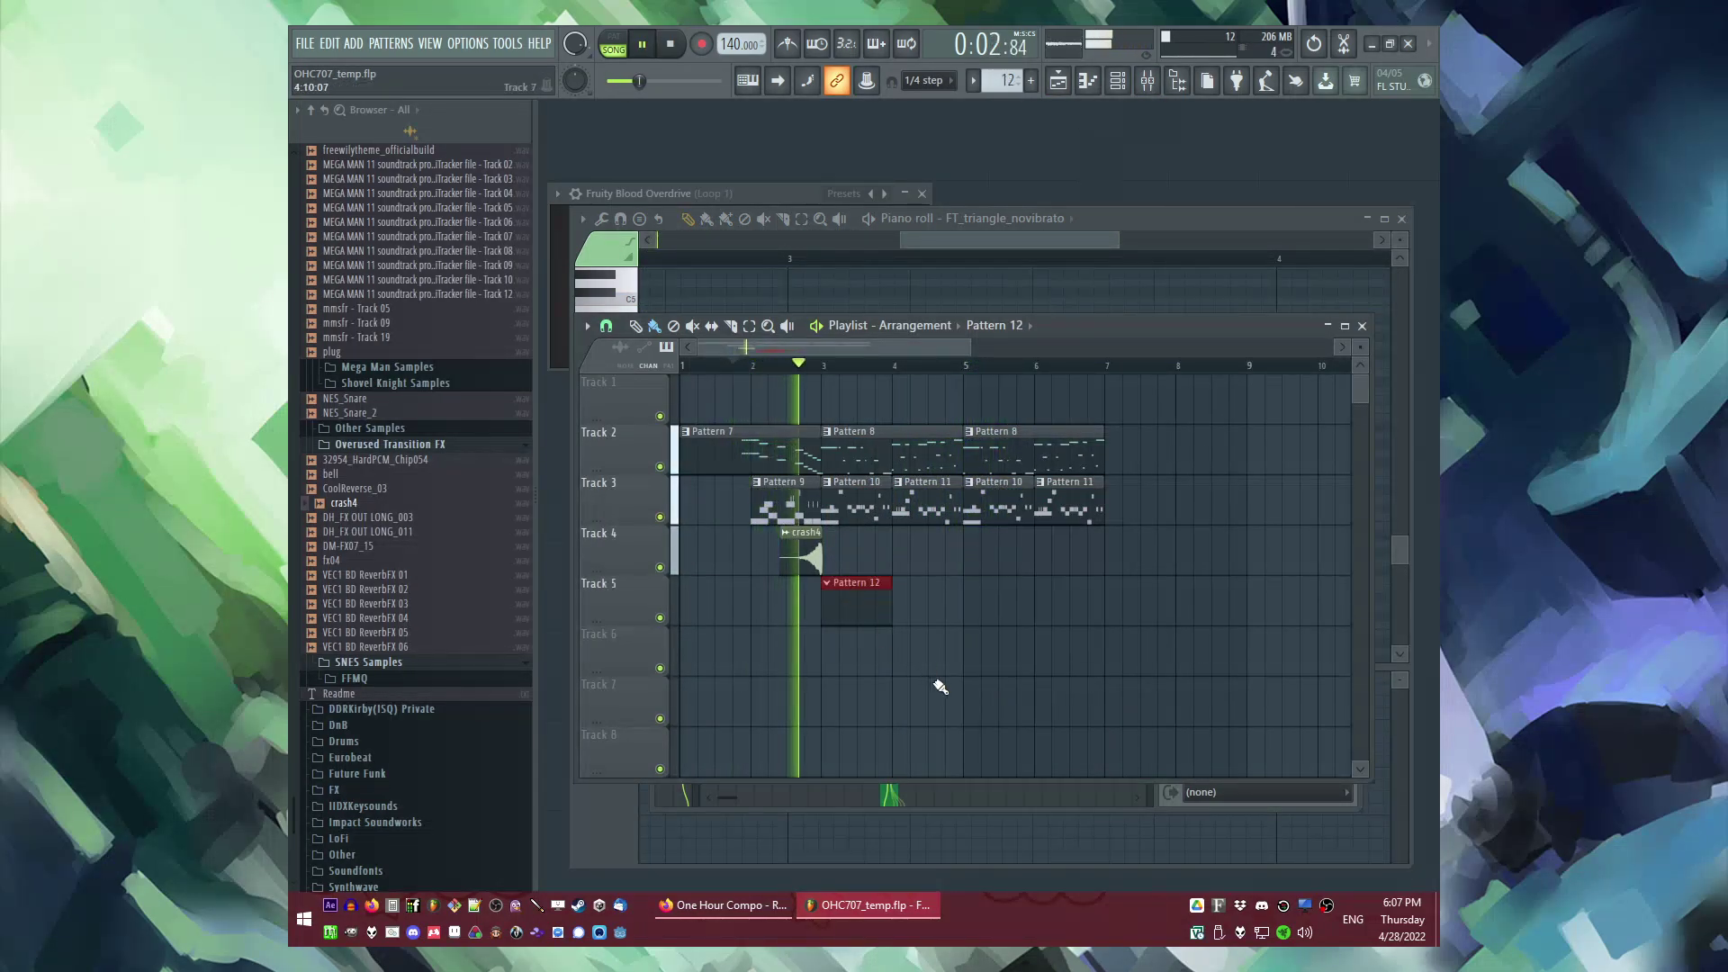
pyautogui.scroll(-15, 478, 558)
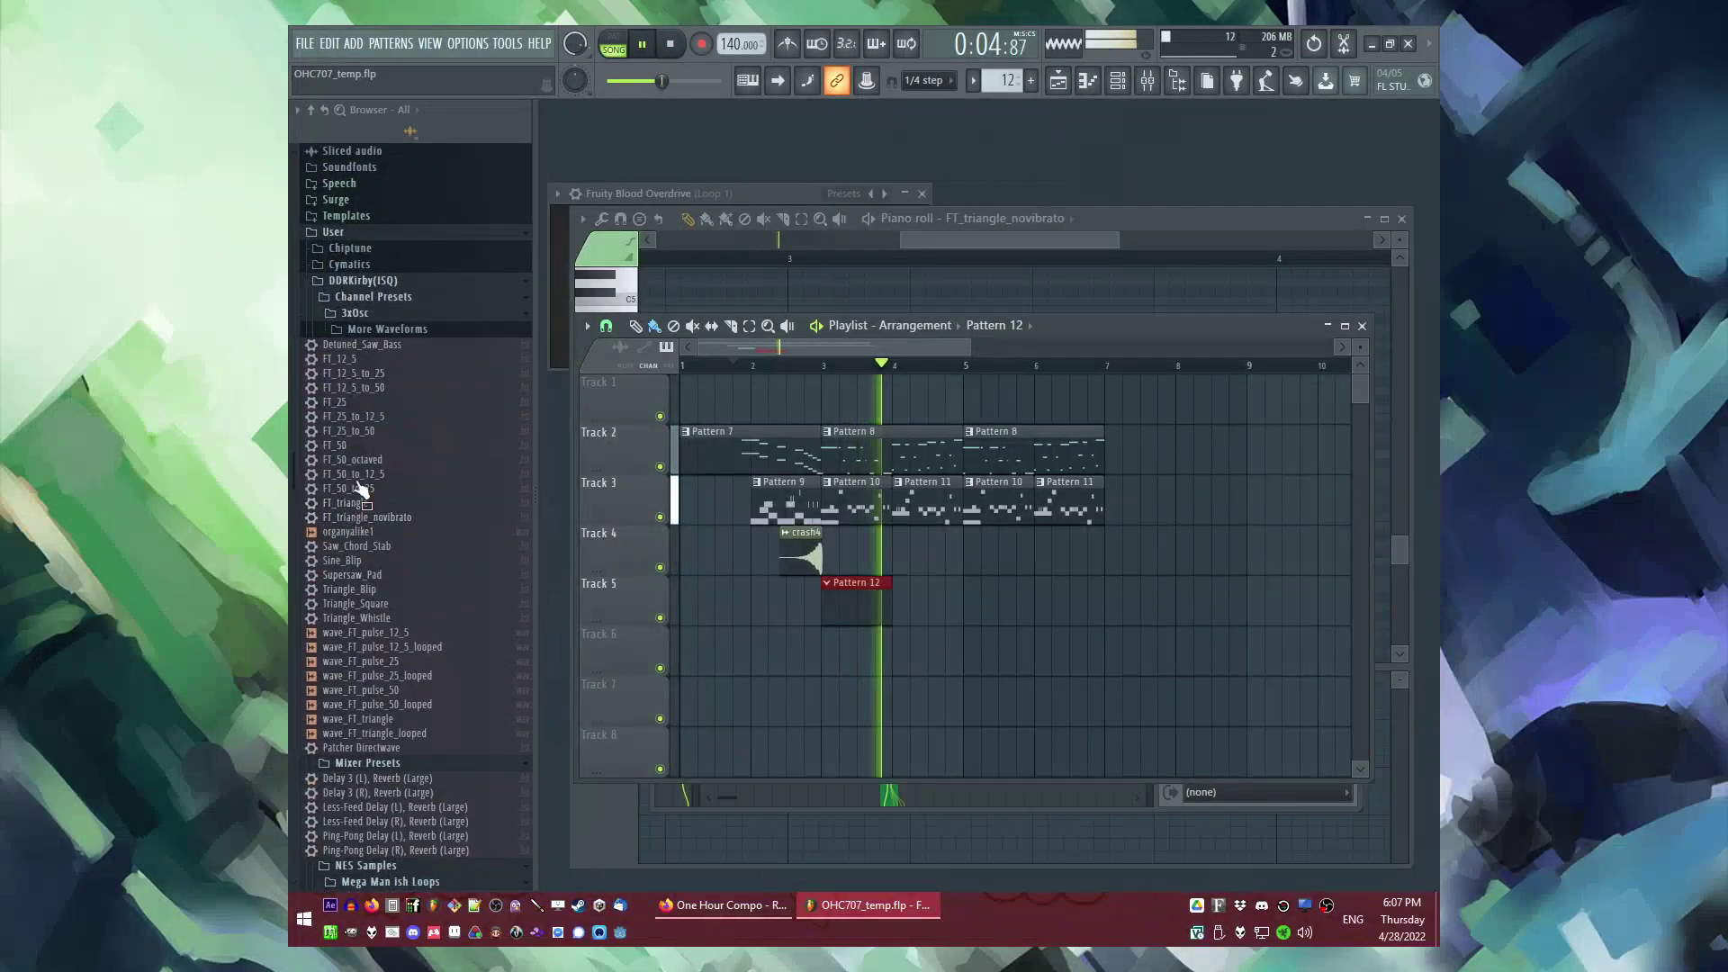
pyautogui.keyDown('ctrl'); pyautogui.click(904, 626); pyautogui.keyUp('ctrl')
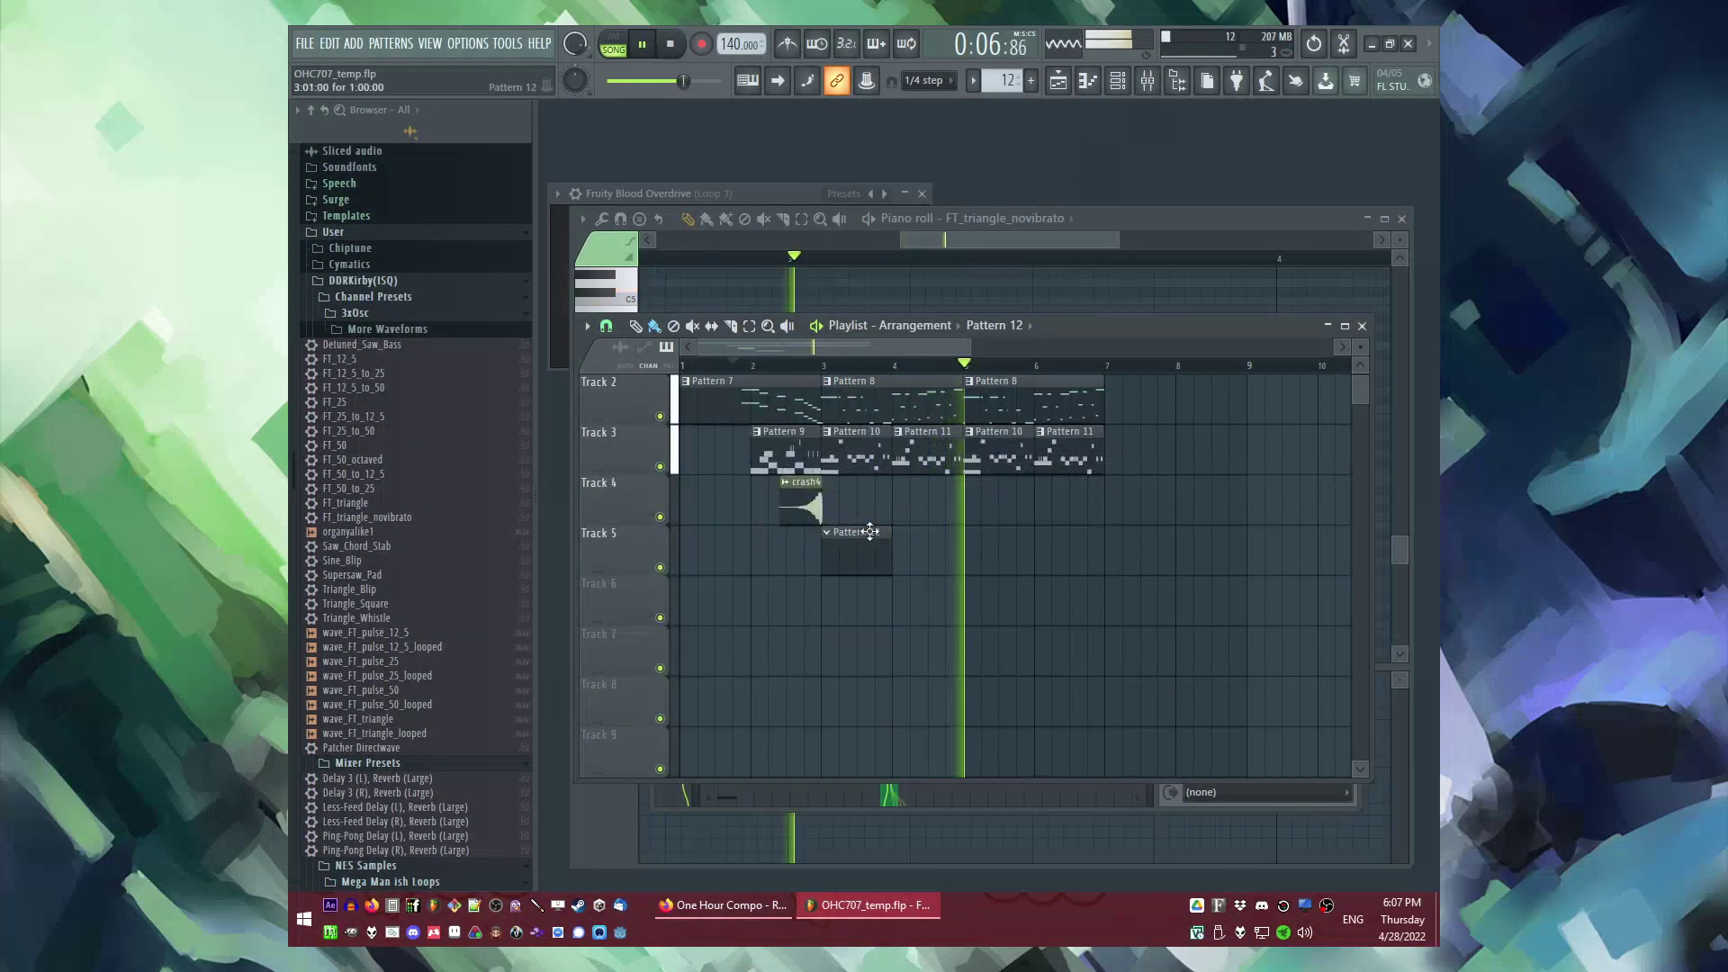
pyautogui.press('space')
pyautogui.click(780, 909)
pyautogui.click(861, 903)
pyautogui.press('space')
pyautogui.scroll(2, 779, 589)
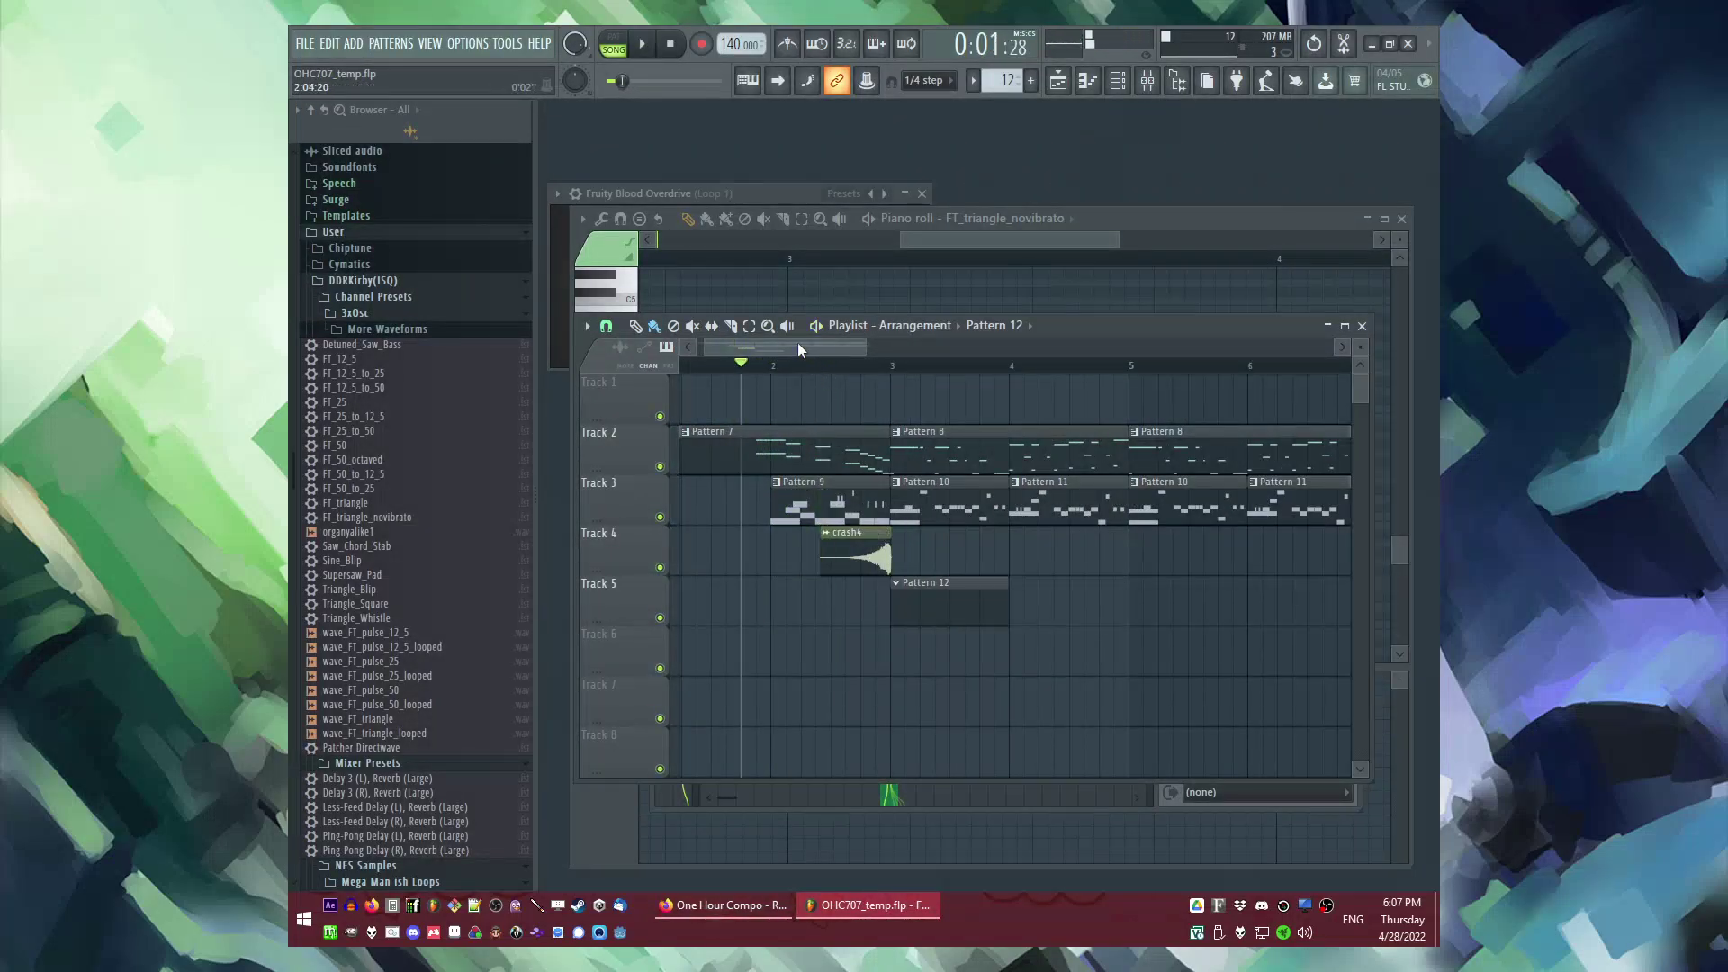
pyautogui.moveTo(799, 346); pyautogui.dragTo(785, 347)
pyautogui.hotkey('ctrl', 'a')
pyautogui.moveTo(798, 455)
pyautogui.mouseDown()
pyautogui.moveTo(980, 467)
pyautogui.moveTo(797, 468)
pyautogui.mouseUp()
pyautogui.keyDown('ctrl'); pyautogui.click(727, 576); pyautogui.keyUp('ctrl')
pyautogui.click(930, 325)
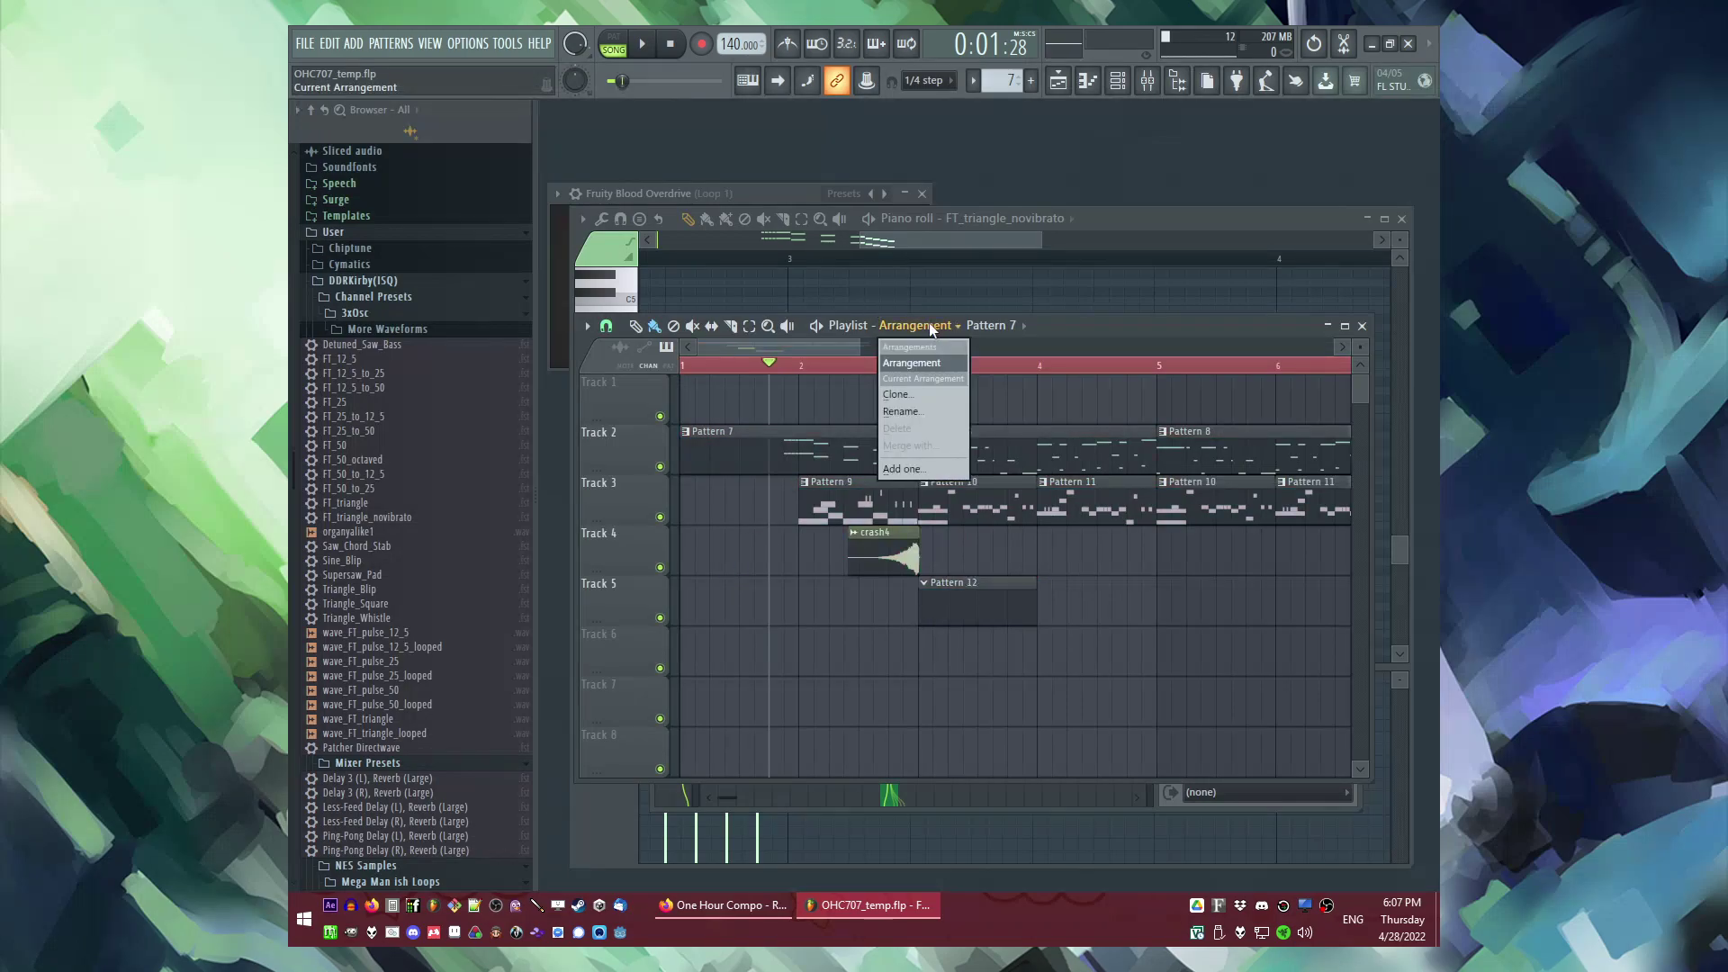
pyautogui.click(358, 618)
# Step: Find the Explosion_1 sample in the Shovel Knight Samples folder and place it at bar 1 of Track 6
pyautogui.scroll(-10, 404, 553)
pyautogui.click(405, 301)
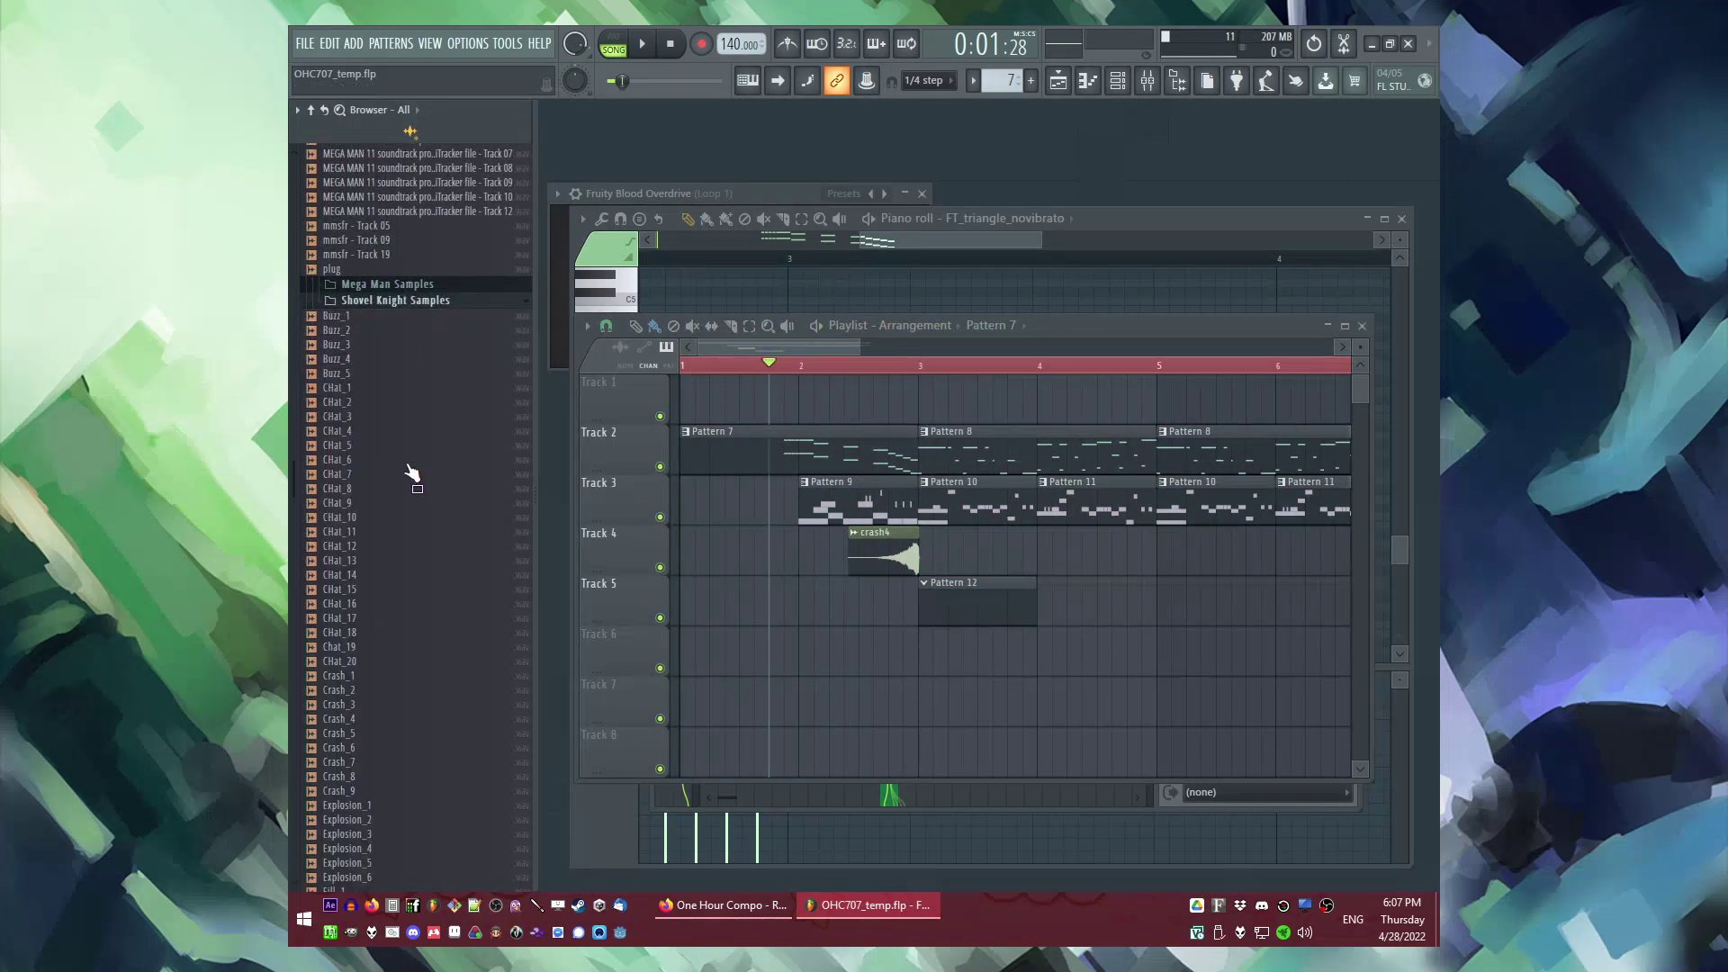
pyautogui.scroll(-3, 402, 468)
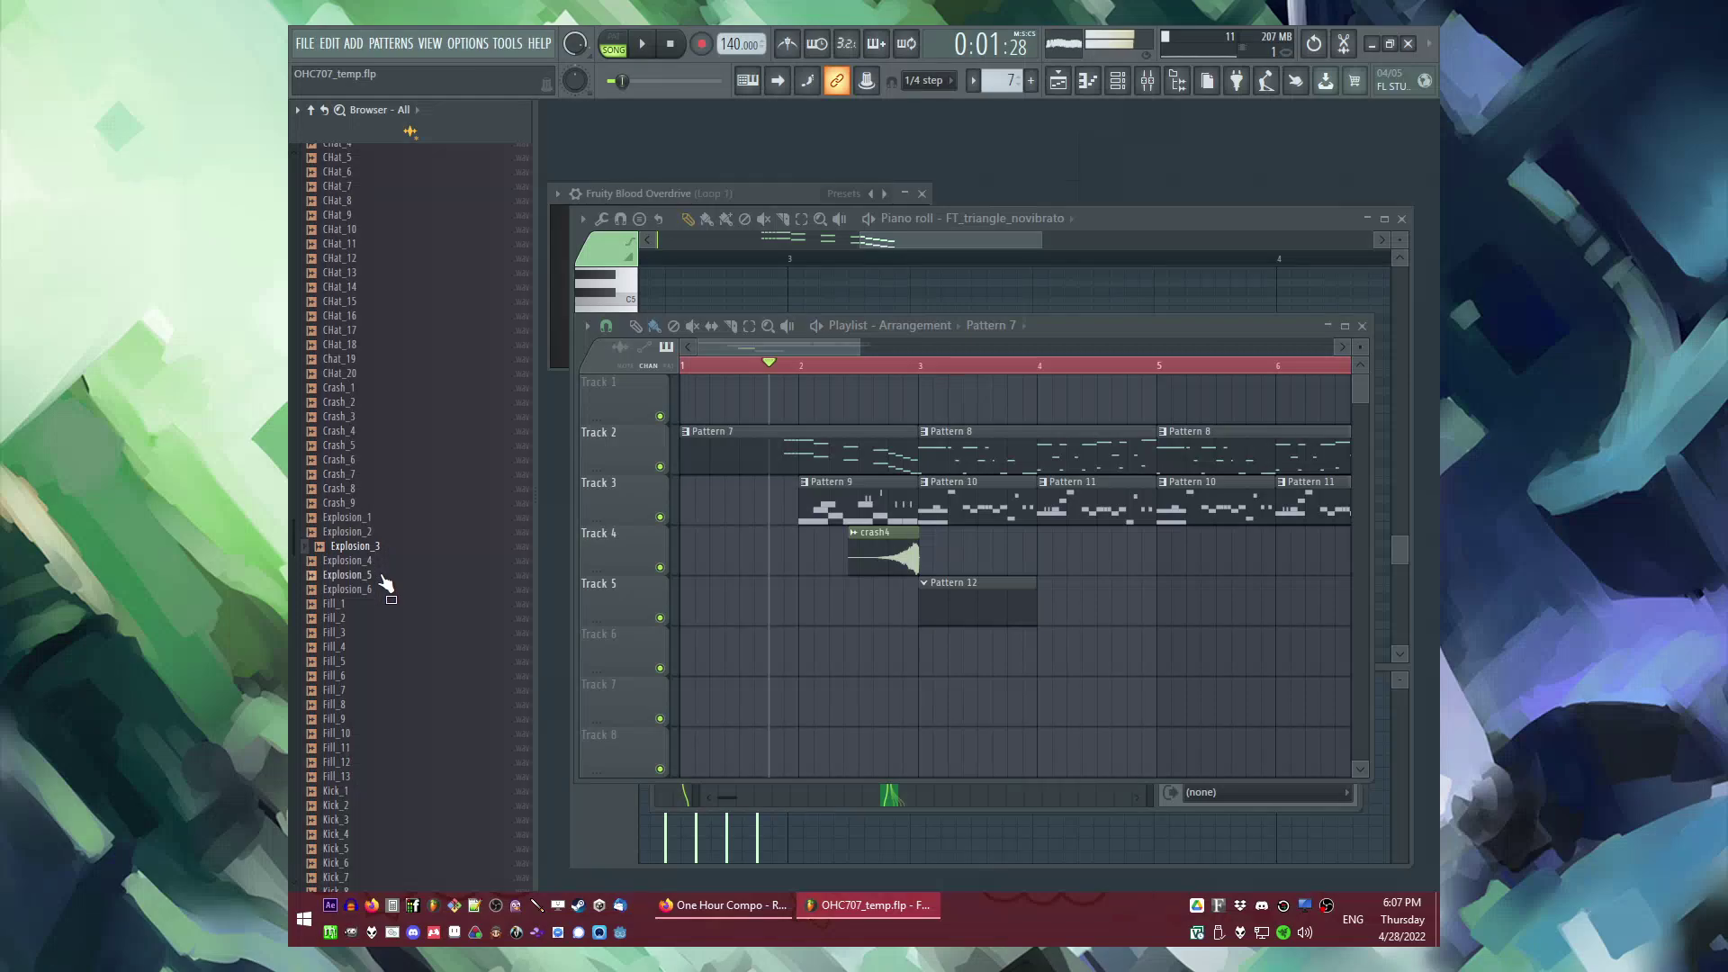
pyautogui.scroll(-3, 385, 583)
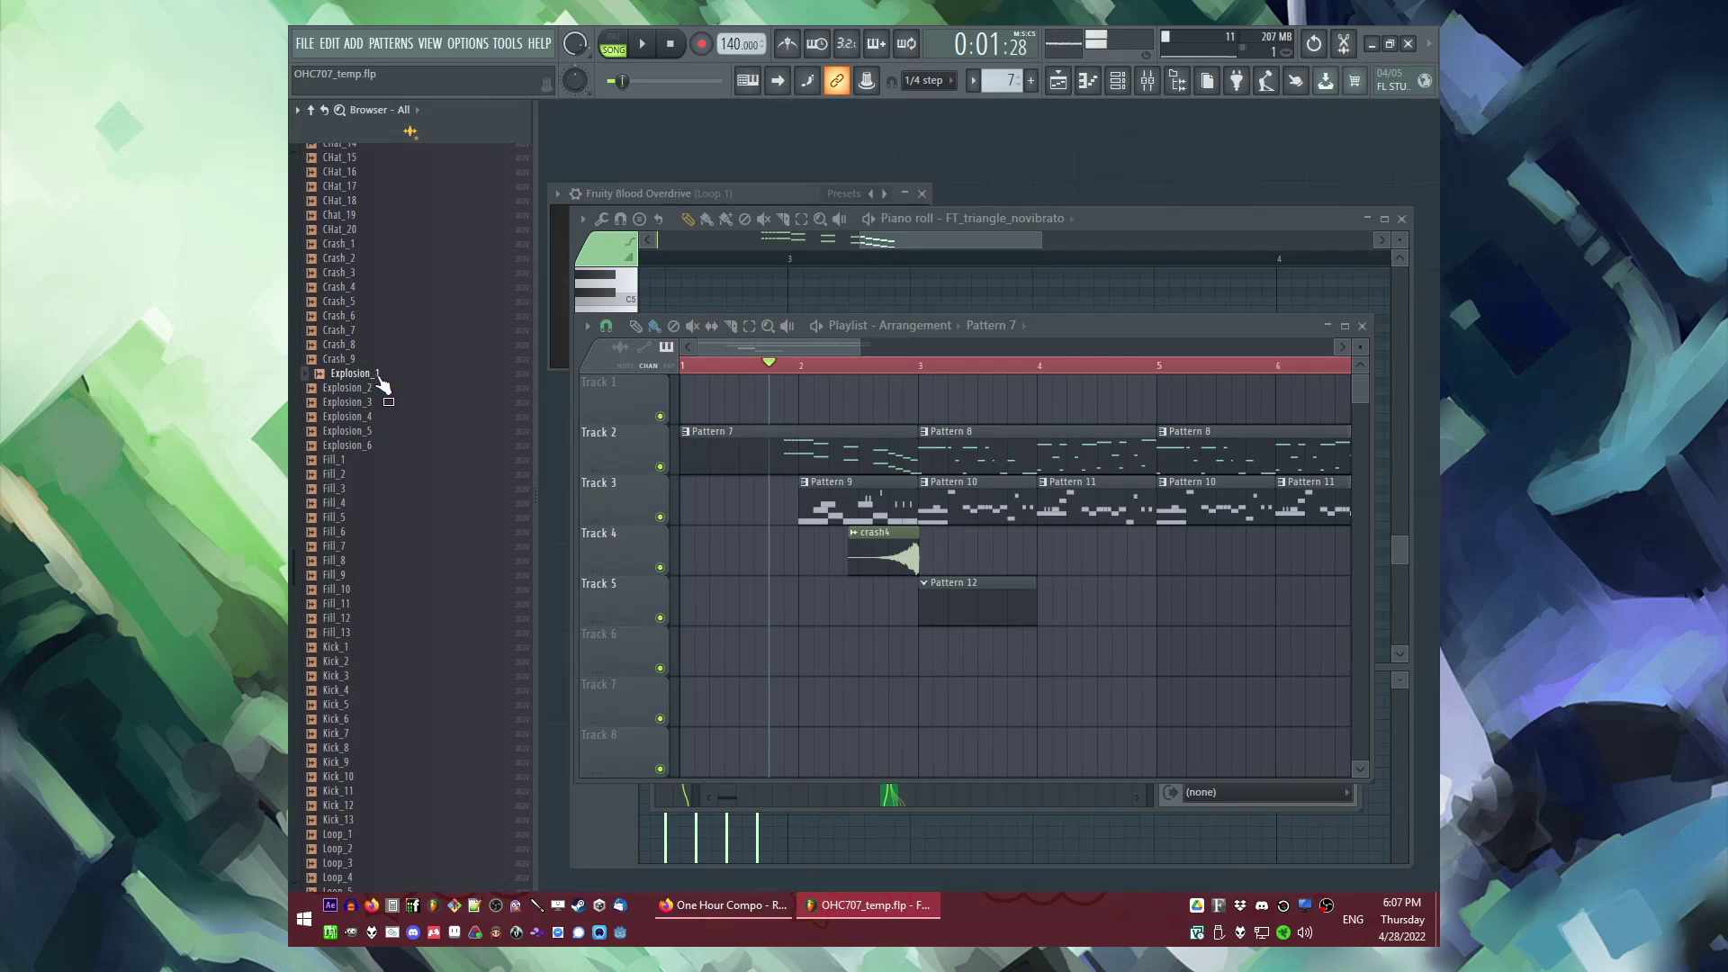
pyautogui.moveTo(663, 535); pyautogui.dragTo(688, 650)
# Step: Shift all the clips on Tracks 2 to 5 two bars later so that Pattern 7 starts at bar 3
pyautogui.scroll(-3, 816, 624)
pyautogui.moveTo(720, 436); pyautogui.dragTo(904, 625)
pyautogui.moveTo(699, 448); pyautogui.dragTo(758, 478)
pyautogui.press('space')
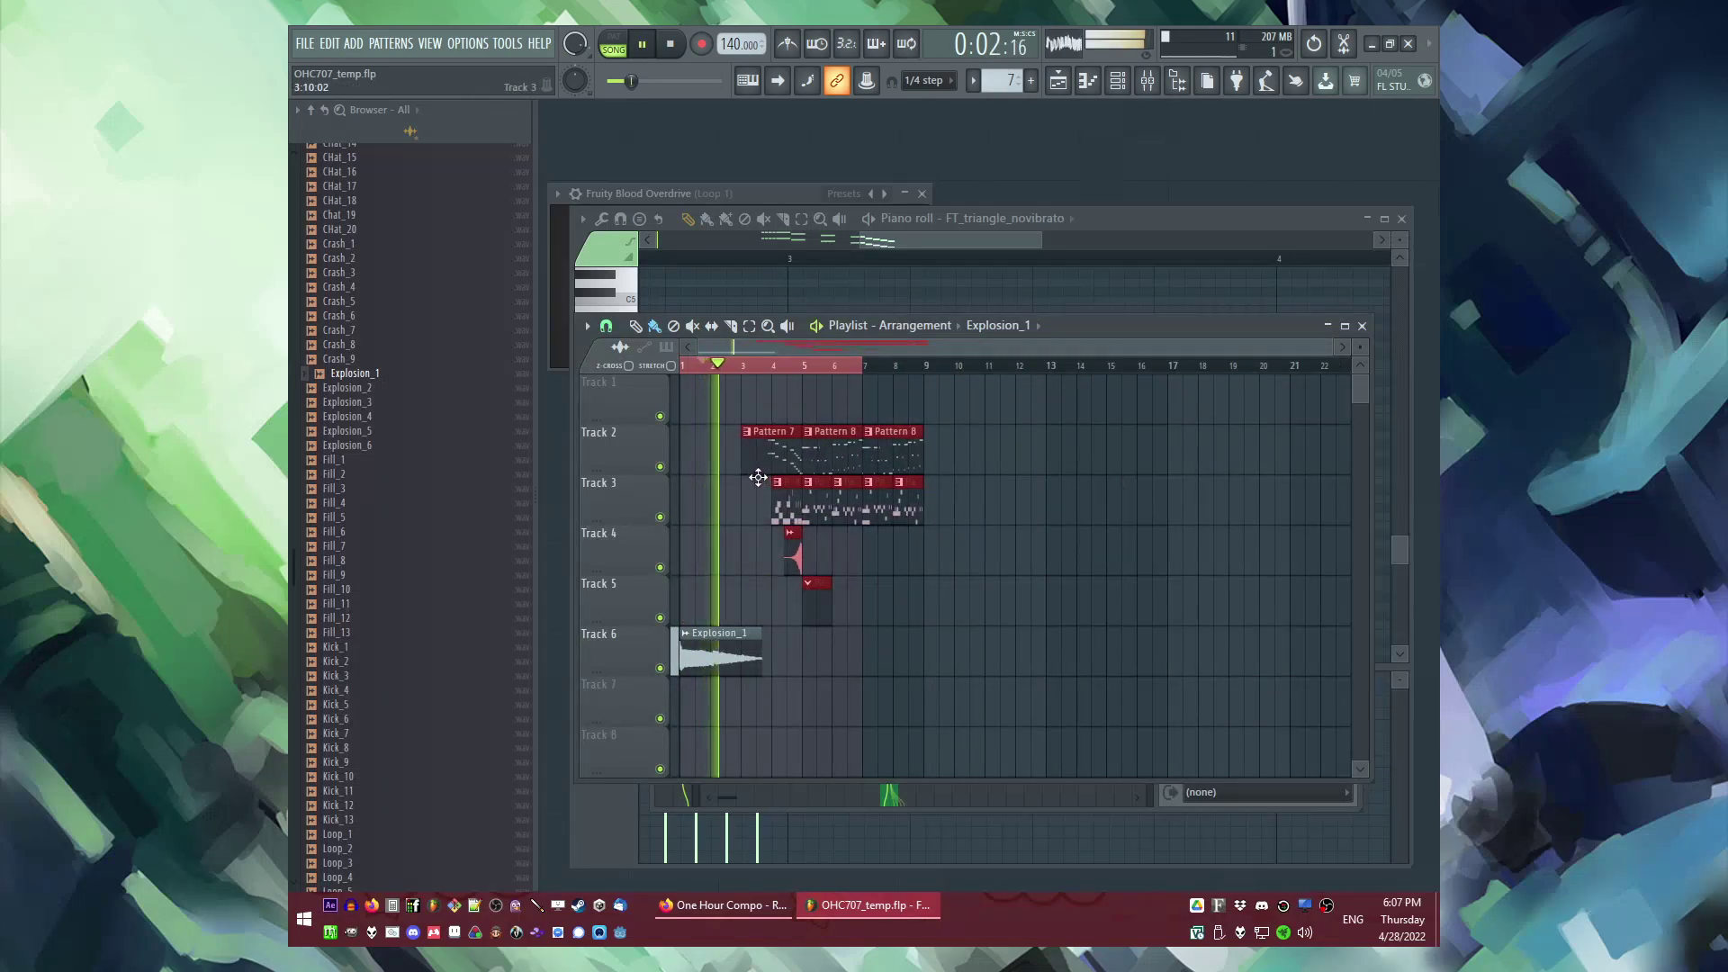
pyautogui.click(730, 380)
# Step: Route Explosion_1 to mixer track 12, add Fruity Reeverb 2 in effect slot 6, and set its room size to about 79
pyautogui.doubleClick(737, 657)
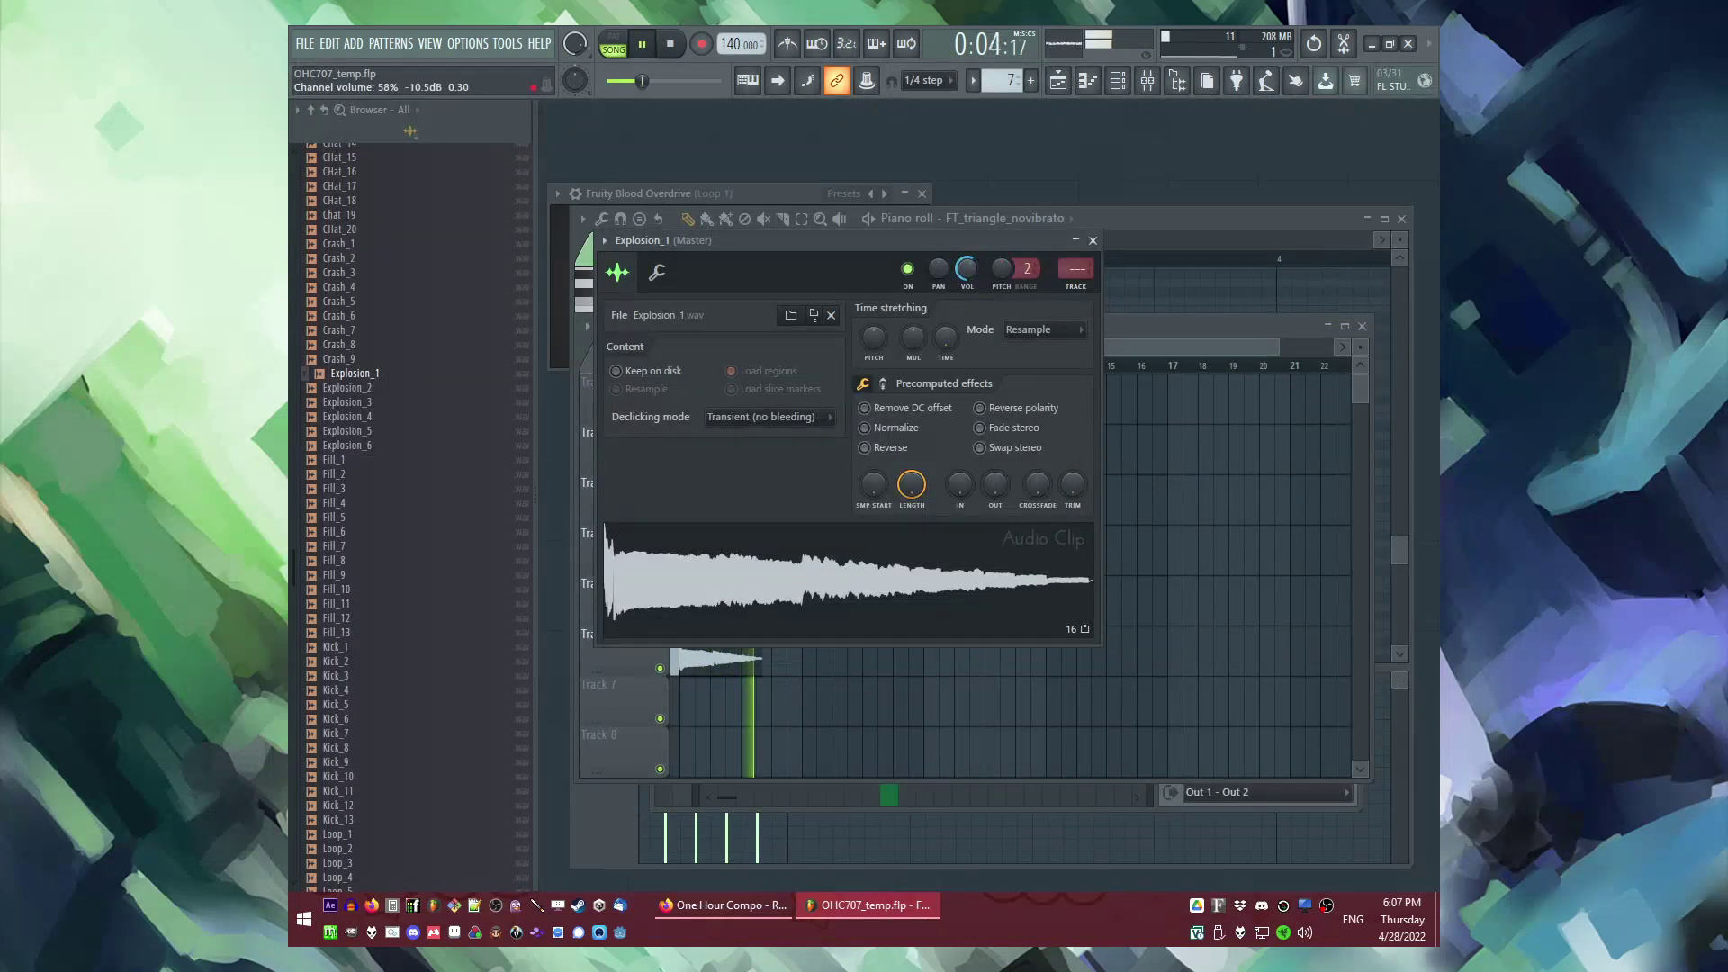
pyautogui.click(1083, 290)
pyautogui.click(1161, 562)
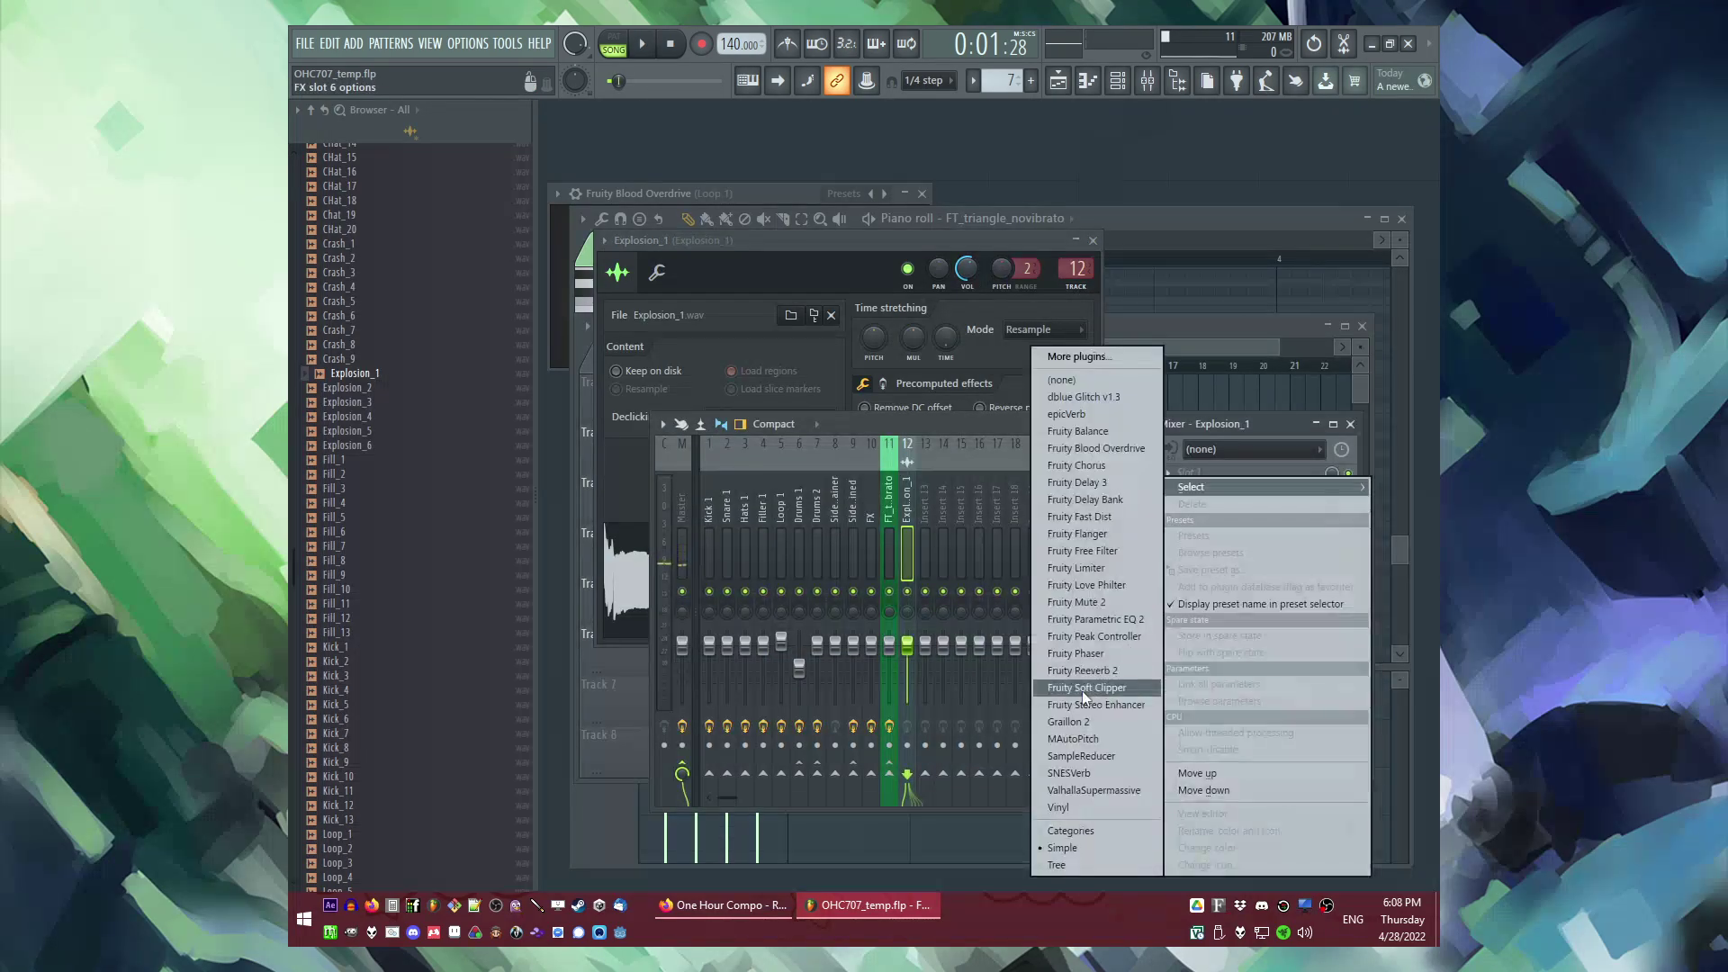
pyautogui.click(1073, 687)
pyautogui.press('space')
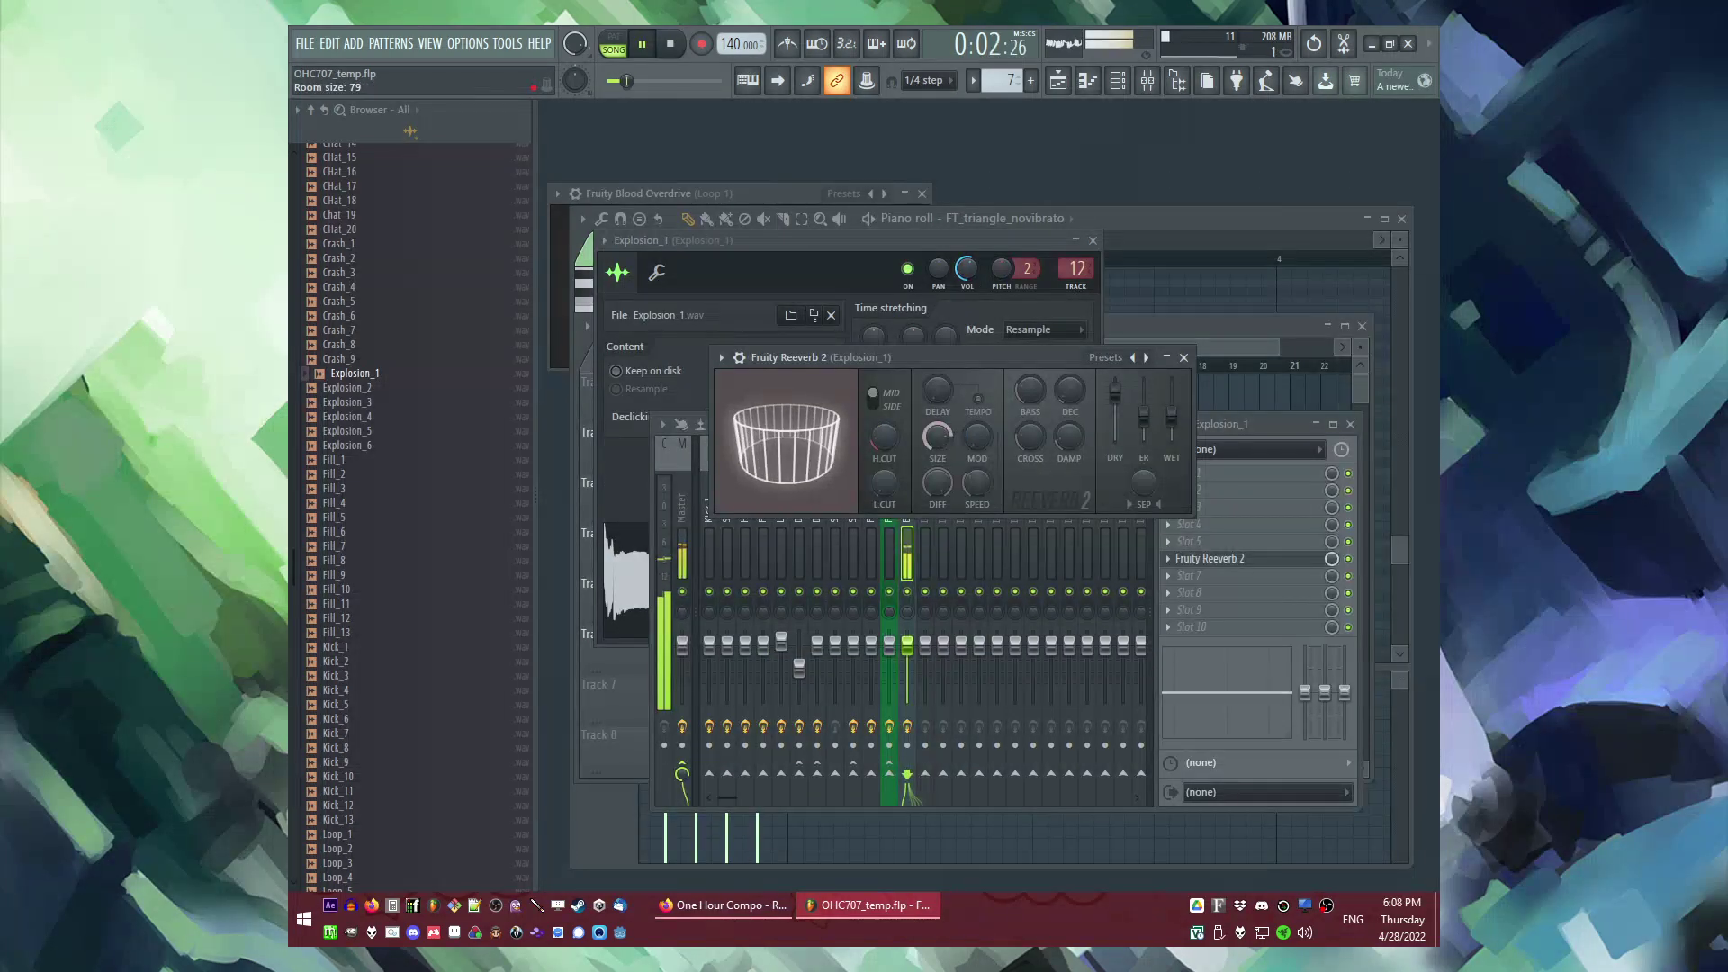
pyautogui.moveTo(938, 436); pyautogui.dragTo(938, 431)
# Step: Lower the Explosion_1 clip's channel volume to about 55%
pyautogui.press('F5')
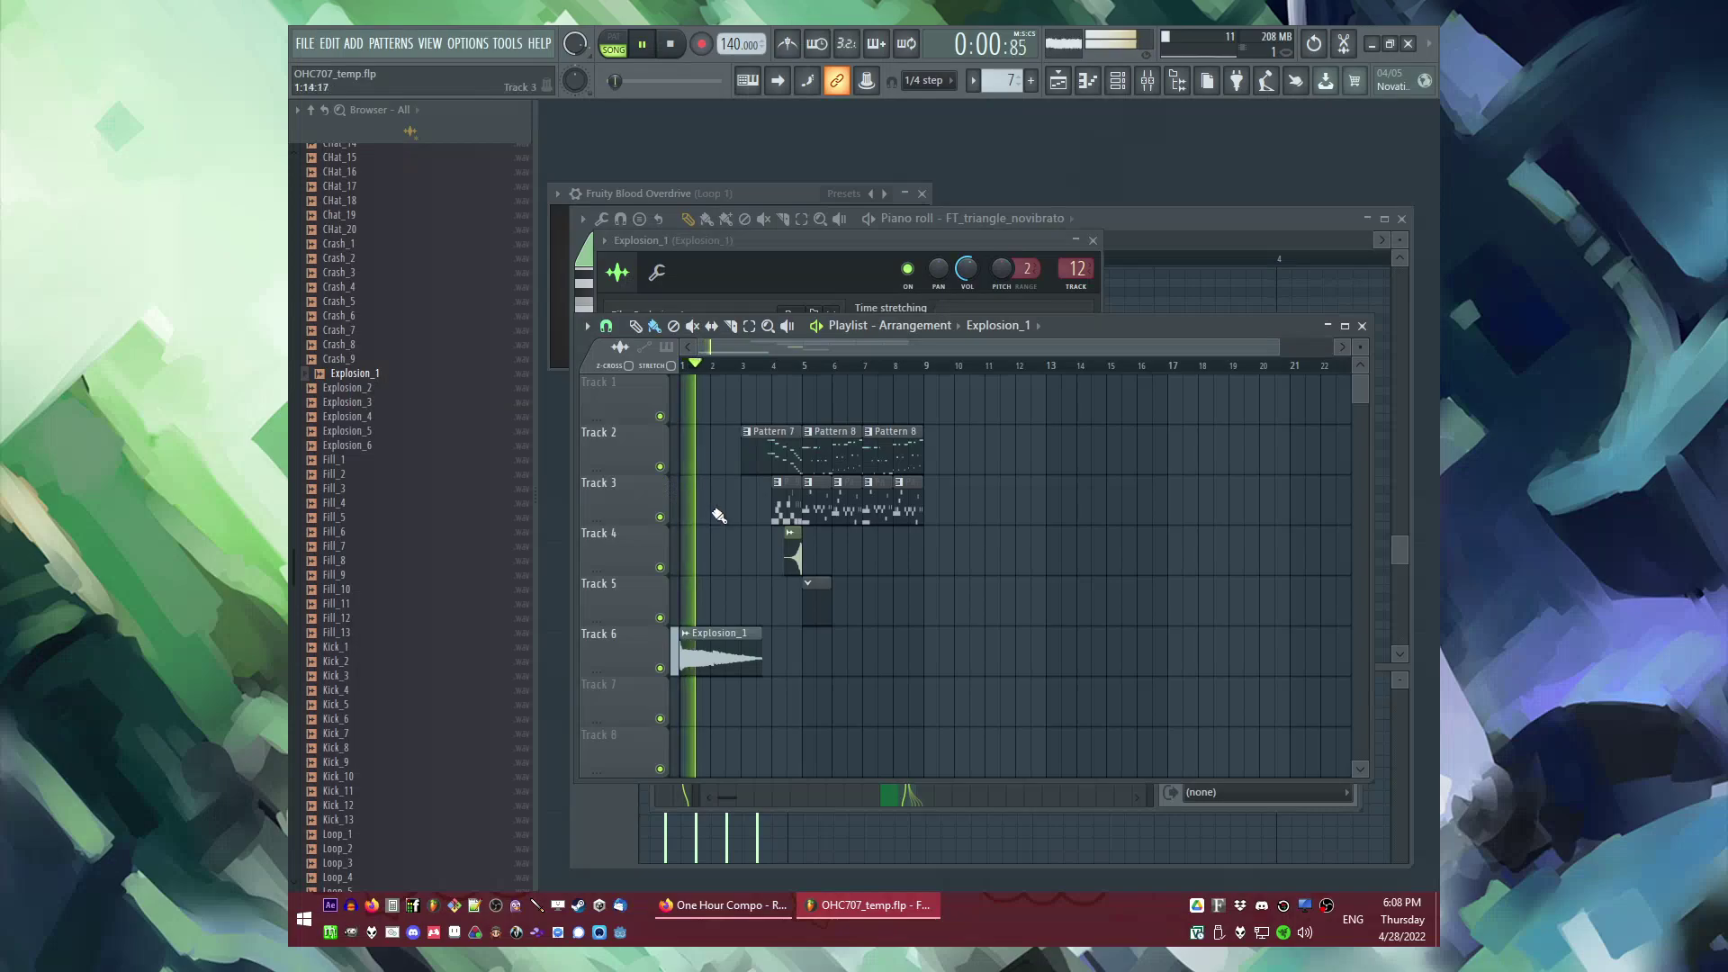
pyautogui.doubleClick(708, 672)
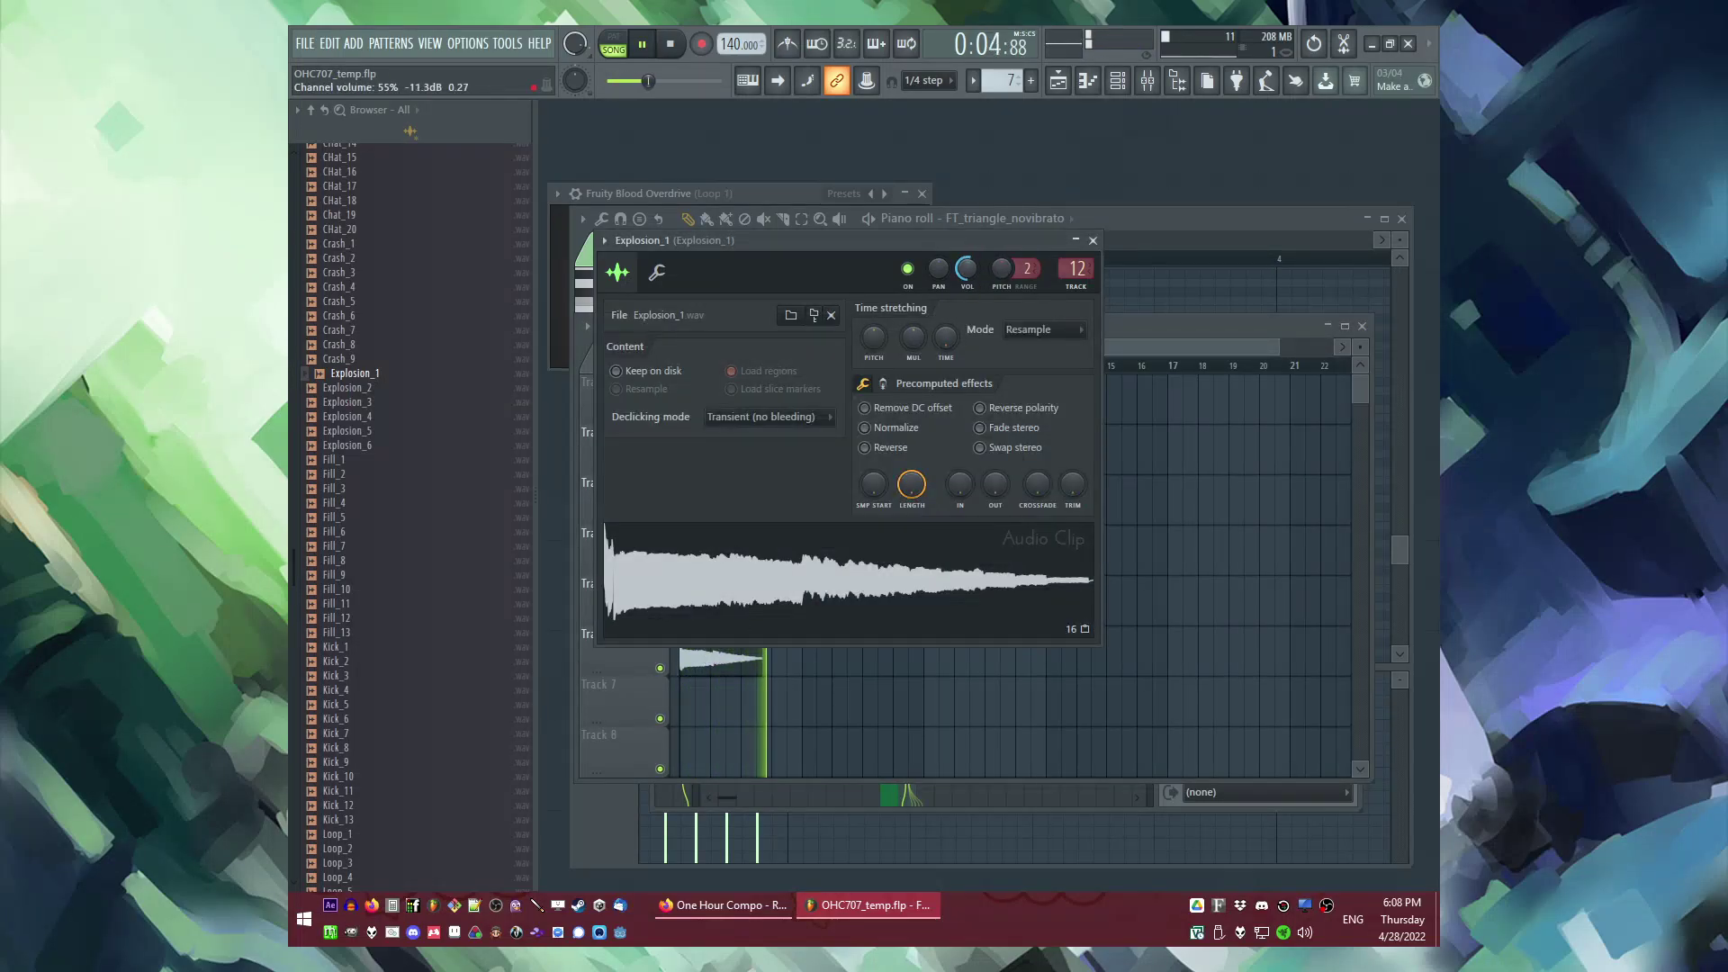
pyautogui.click(1246, 503)
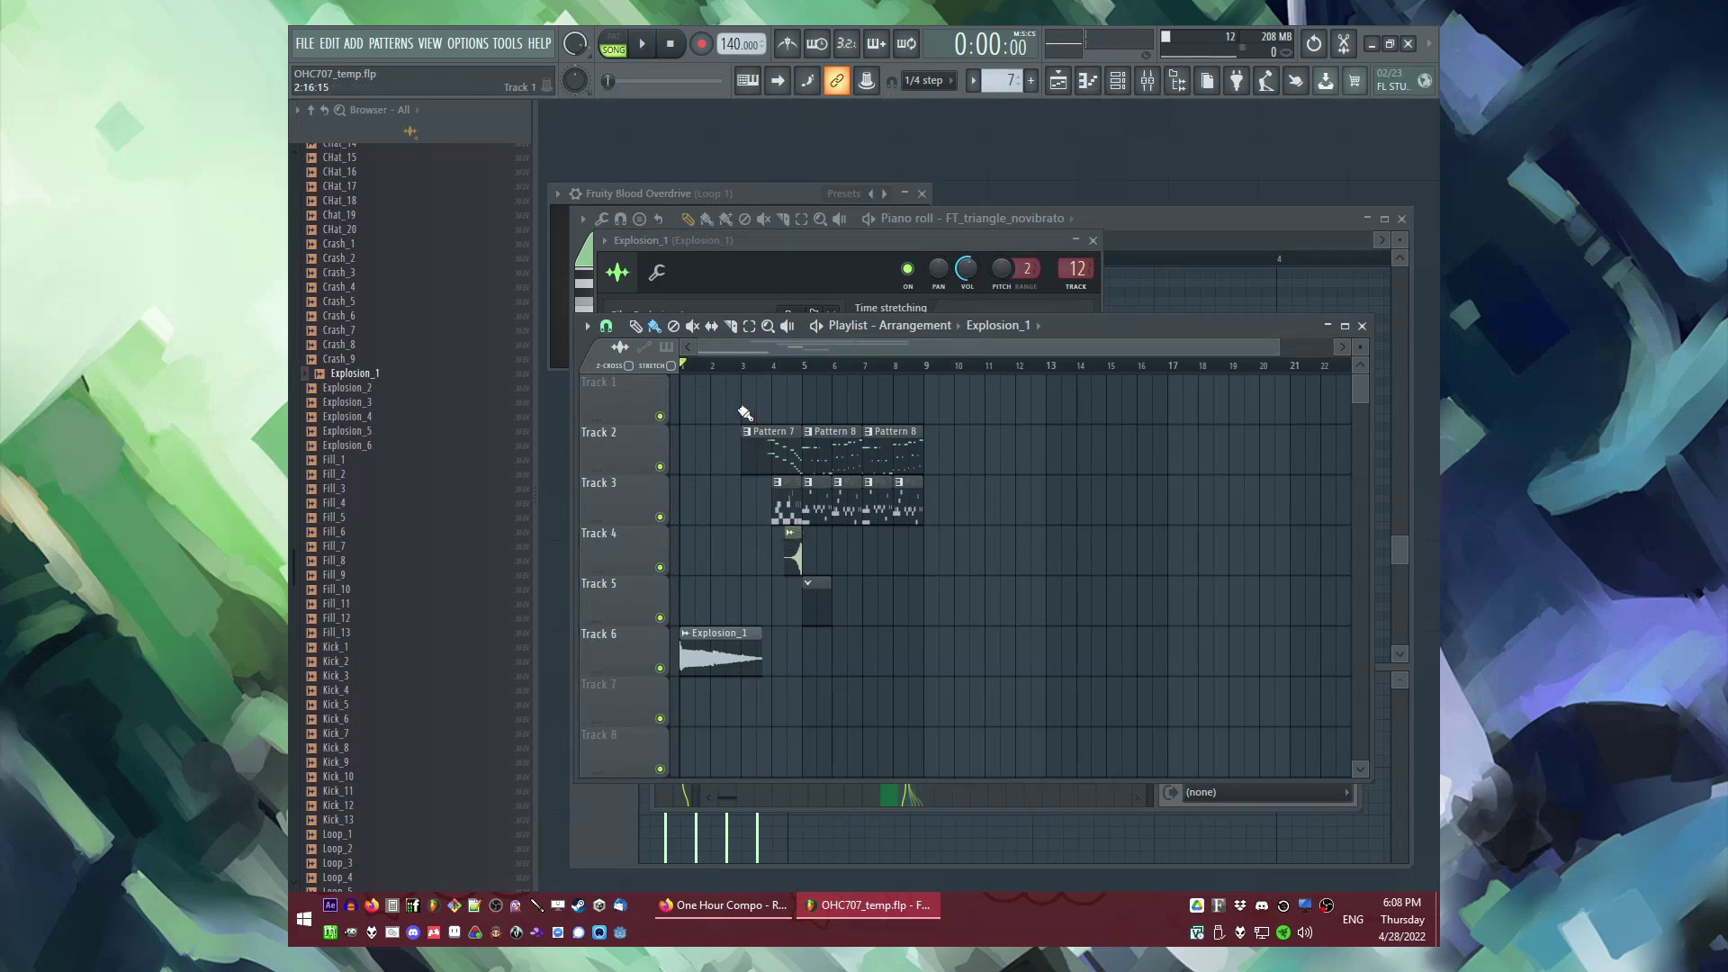
# Step: Place the 32954_HardPCM_Chip054 audio clip on Track 5 so that it ends exactly at the start of bar 4
pyautogui.keyDown('ctrl'); pyautogui.scroll(2, 710, 520); pyautogui.keyUp('ctrl')
pyautogui.scroll(10, 413, 504)
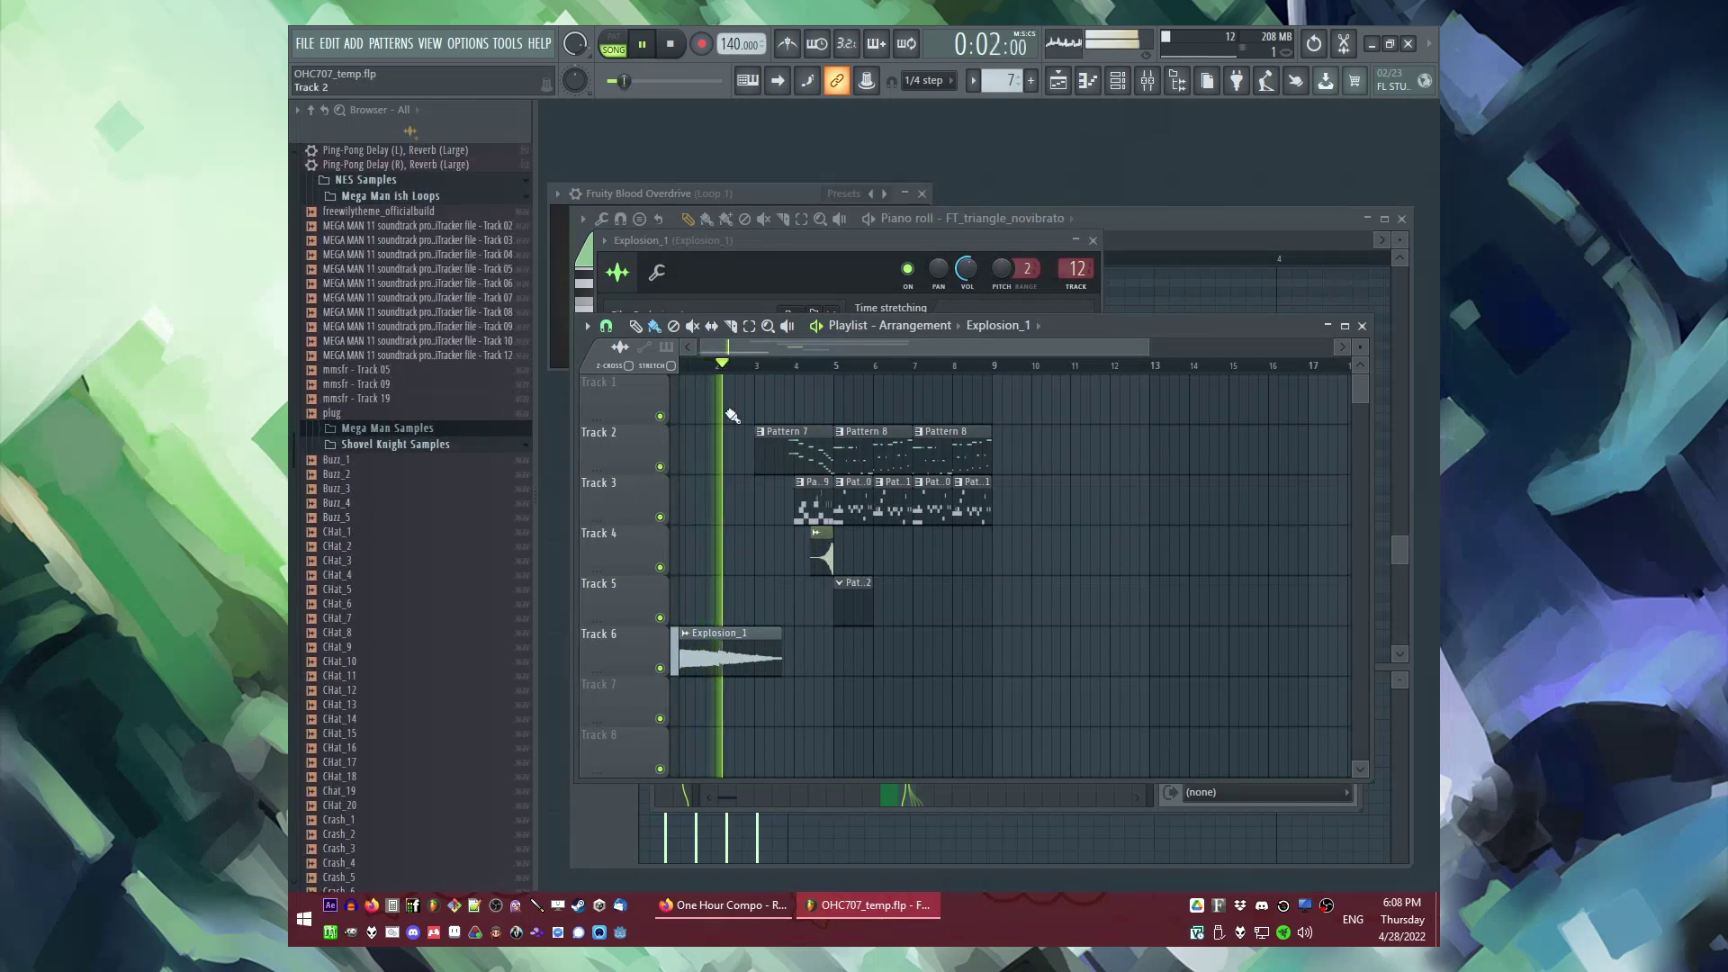
pyautogui.press('space')
pyautogui.click(999, 325)
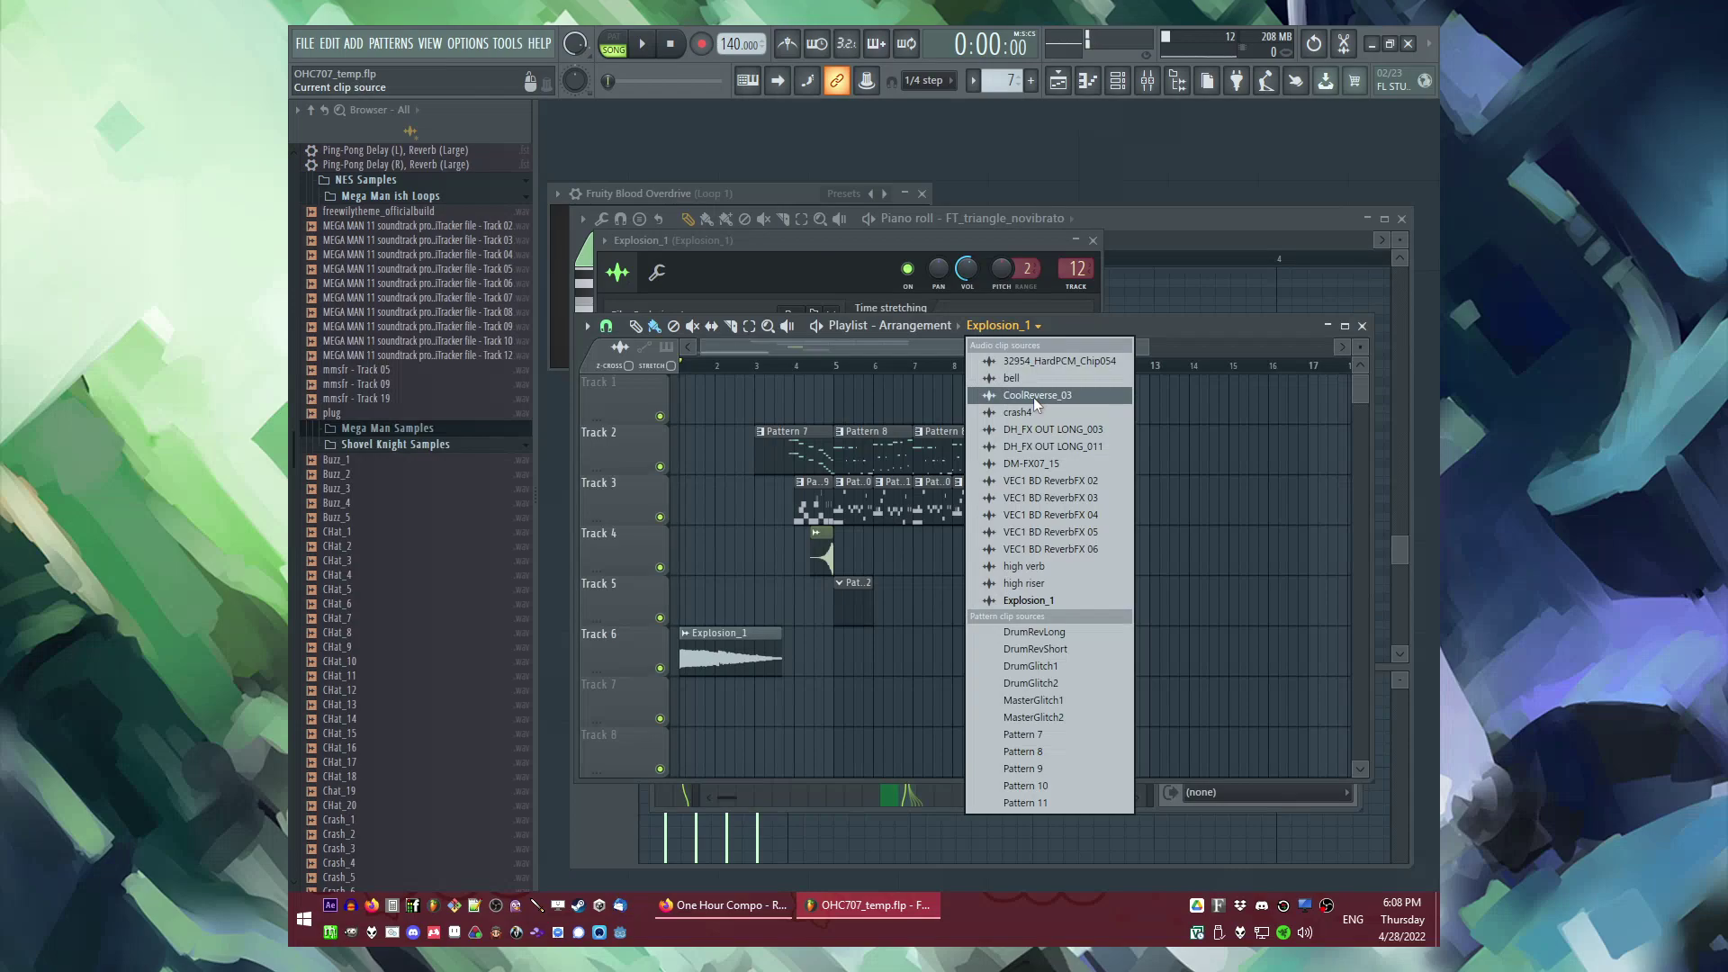
pyautogui.click(1050, 360)
pyautogui.click(733, 594)
pyautogui.press('space')
pyautogui.keyDown('ctrl'); pyautogui.scroll(4, 729, 599); pyautogui.keyUp('ctrl')
pyautogui.moveTo(729, 599); pyautogui.dragTo(904, 599)
pyautogui.keyDown('ctrl'); pyautogui.scroll(4, 914, 599); pyautogui.keyUp('ctrl')
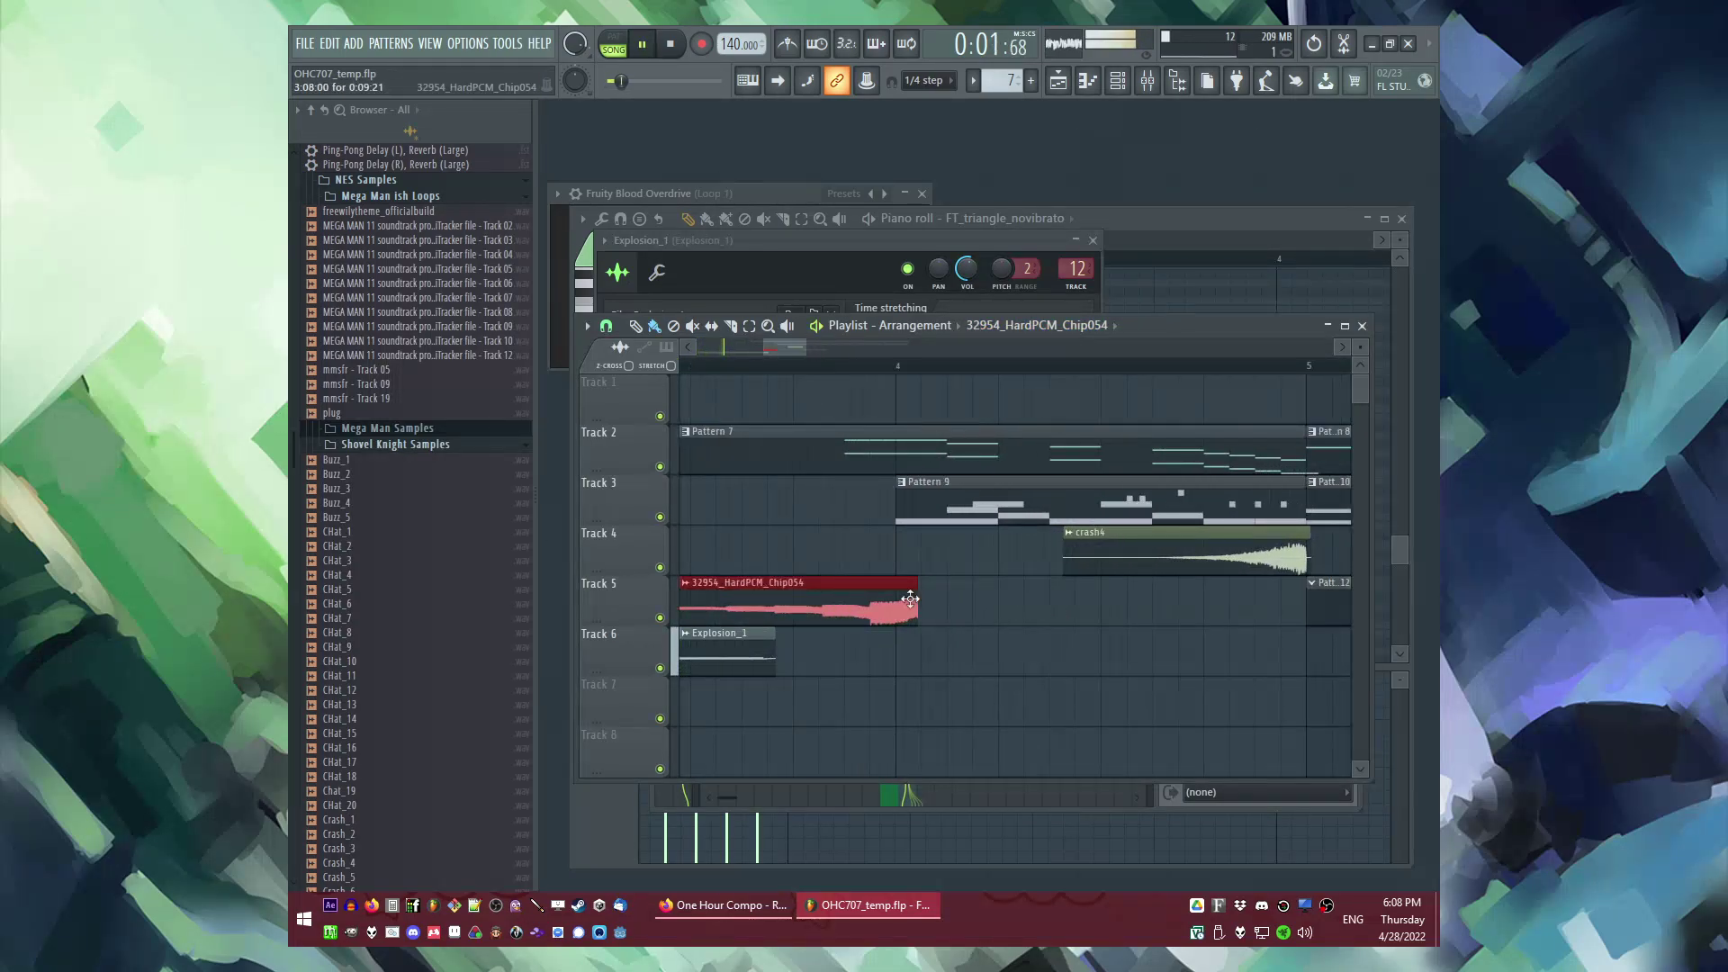
pyautogui.keyDown('ctrl'); pyautogui.scroll(1, 874, 613); pyautogui.keyUp('ctrl')
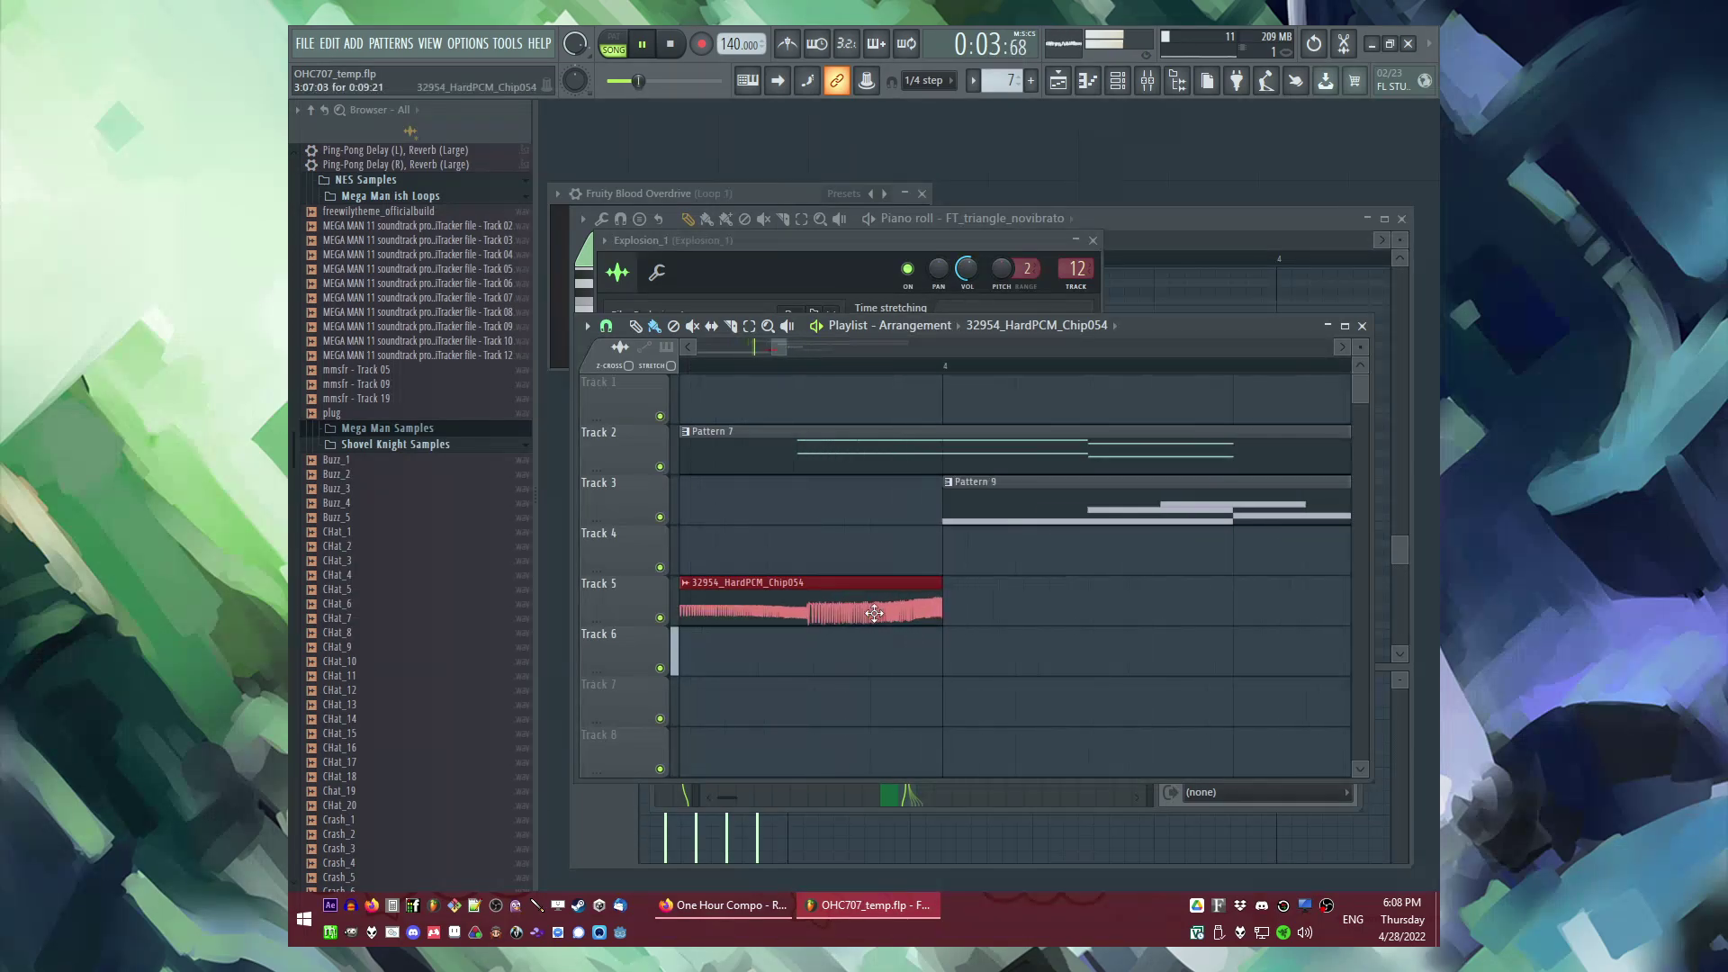
pyautogui.keyDown('ctrl'); pyautogui.scroll(-5, 875, 613); pyautogui.keyUp('ctrl')
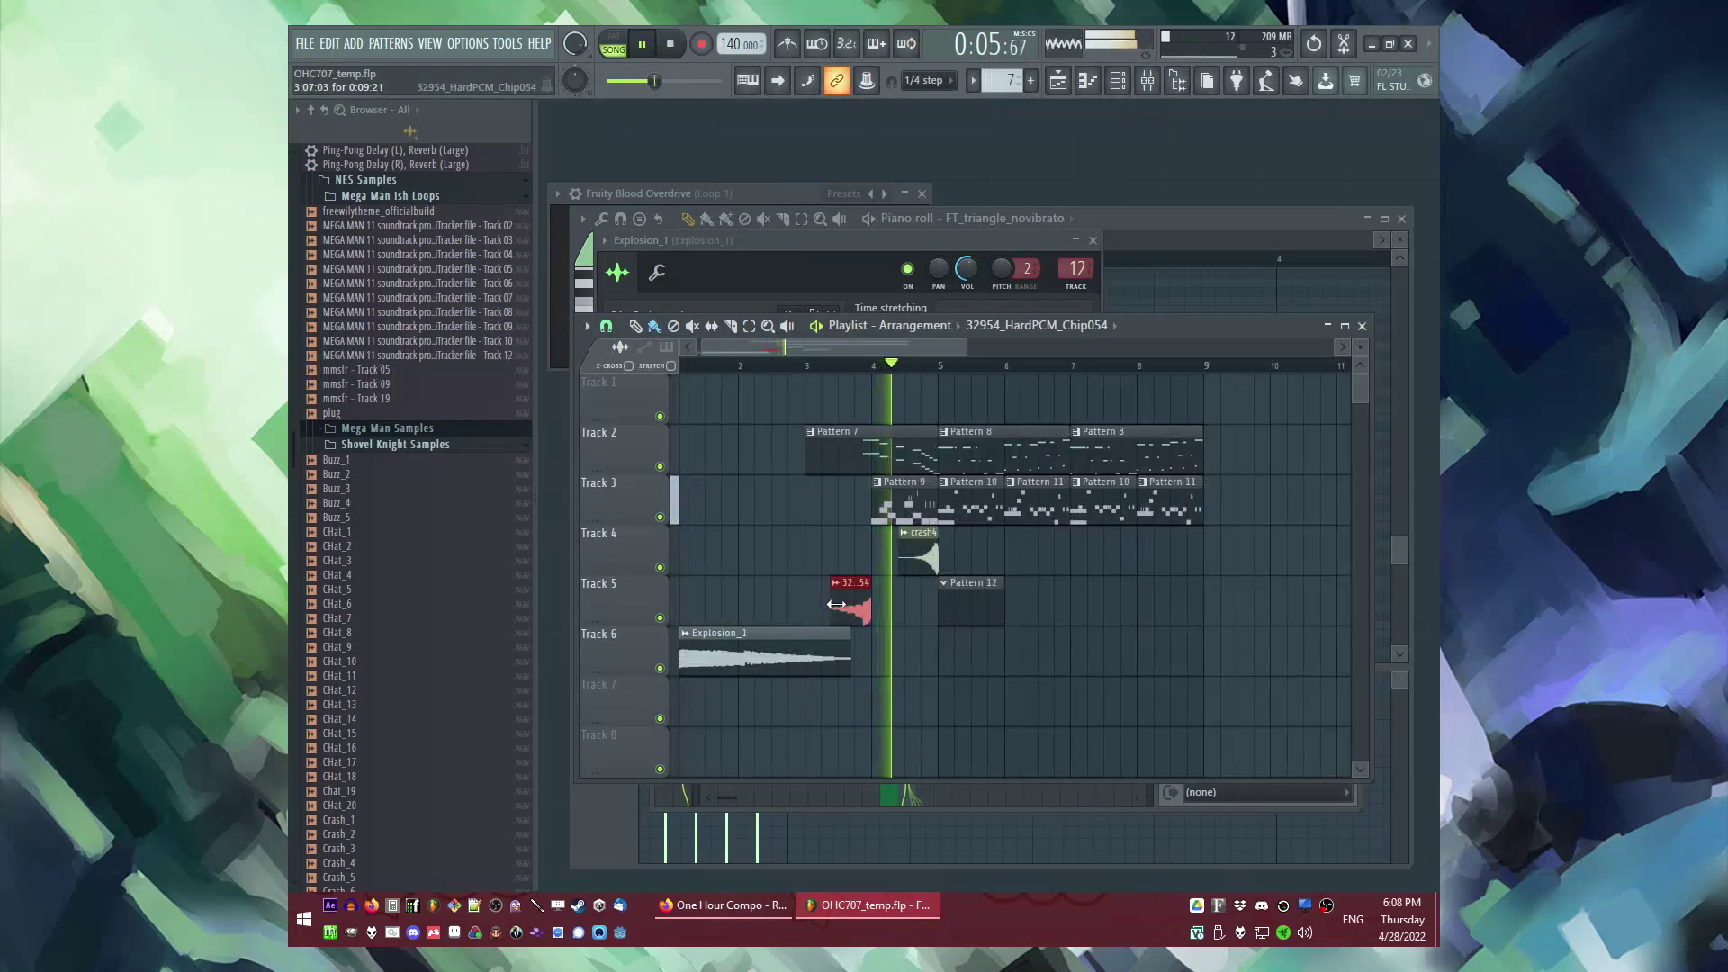
# Step: Open the channel settings of the 32954_HardPCM_Chip054 clip and play the arrangement from around bar 3 to check the transition
pyautogui.doubleClick(865, 615)
pyautogui.rightClick(1279, 568)
pyautogui.press('space')
pyautogui.press('space')
pyautogui.click(820, 366)
pyautogui.keyDown('ctrl'); pyautogui.scroll(-1, 967, 488); pyautogui.keyUp('ctrl')
pyautogui.scroll(-1, 966, 489)
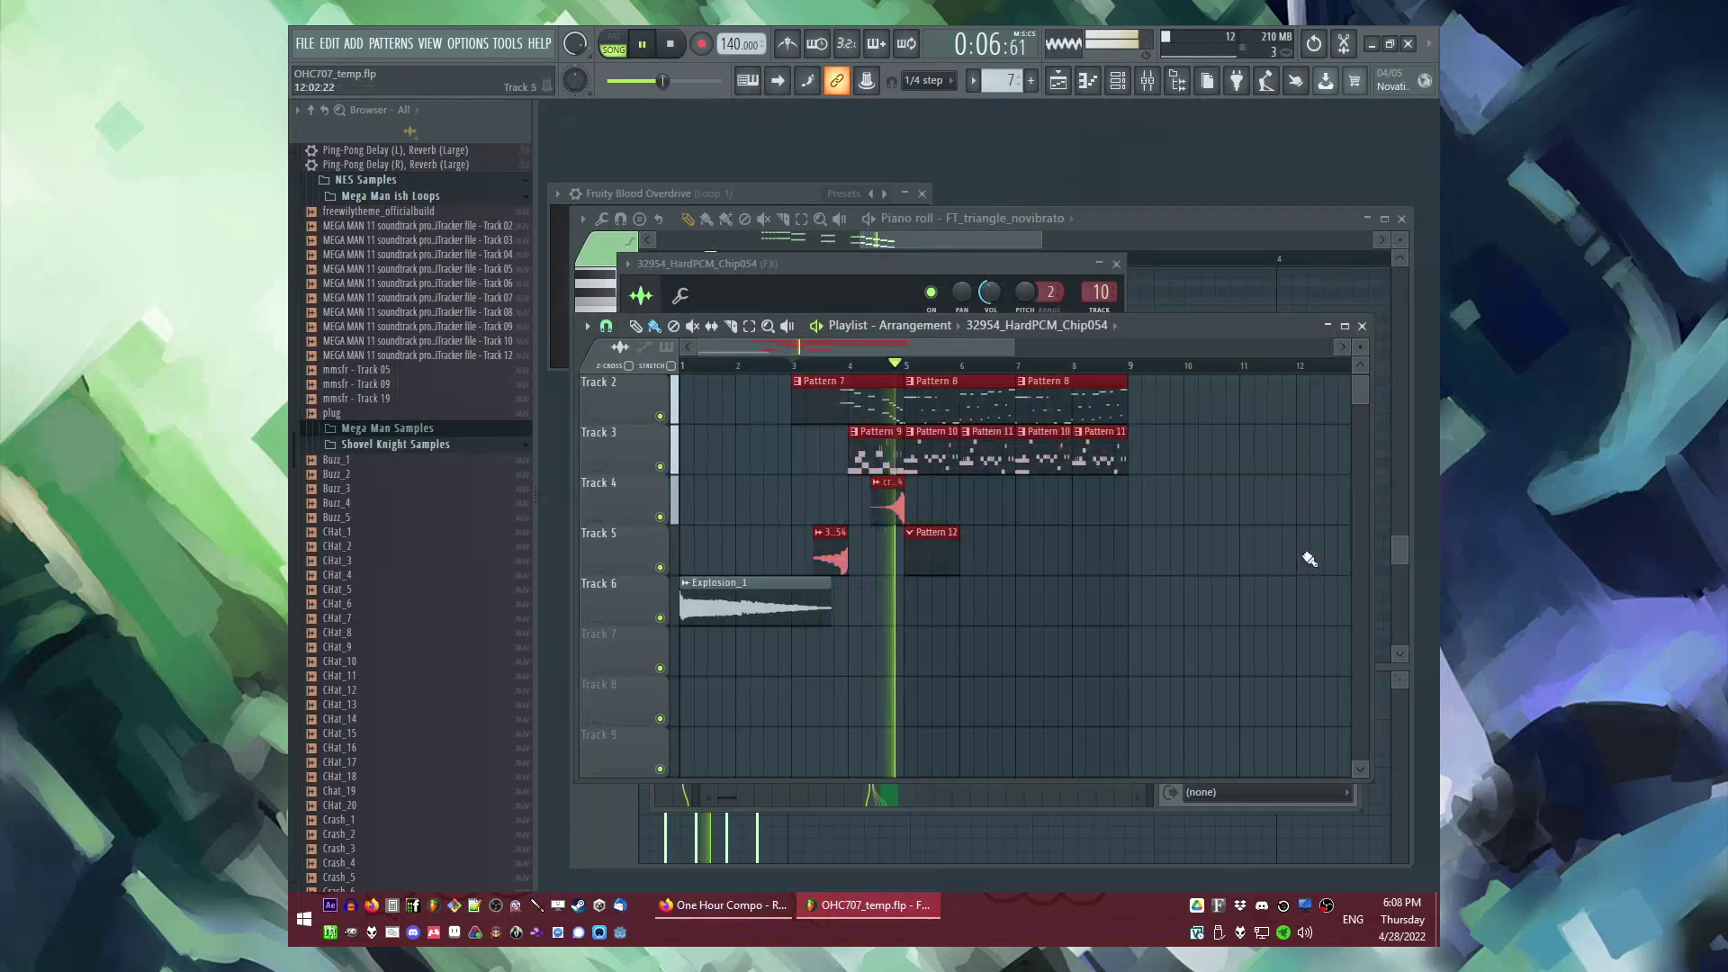
pyautogui.press('space')
pyautogui.press('space')
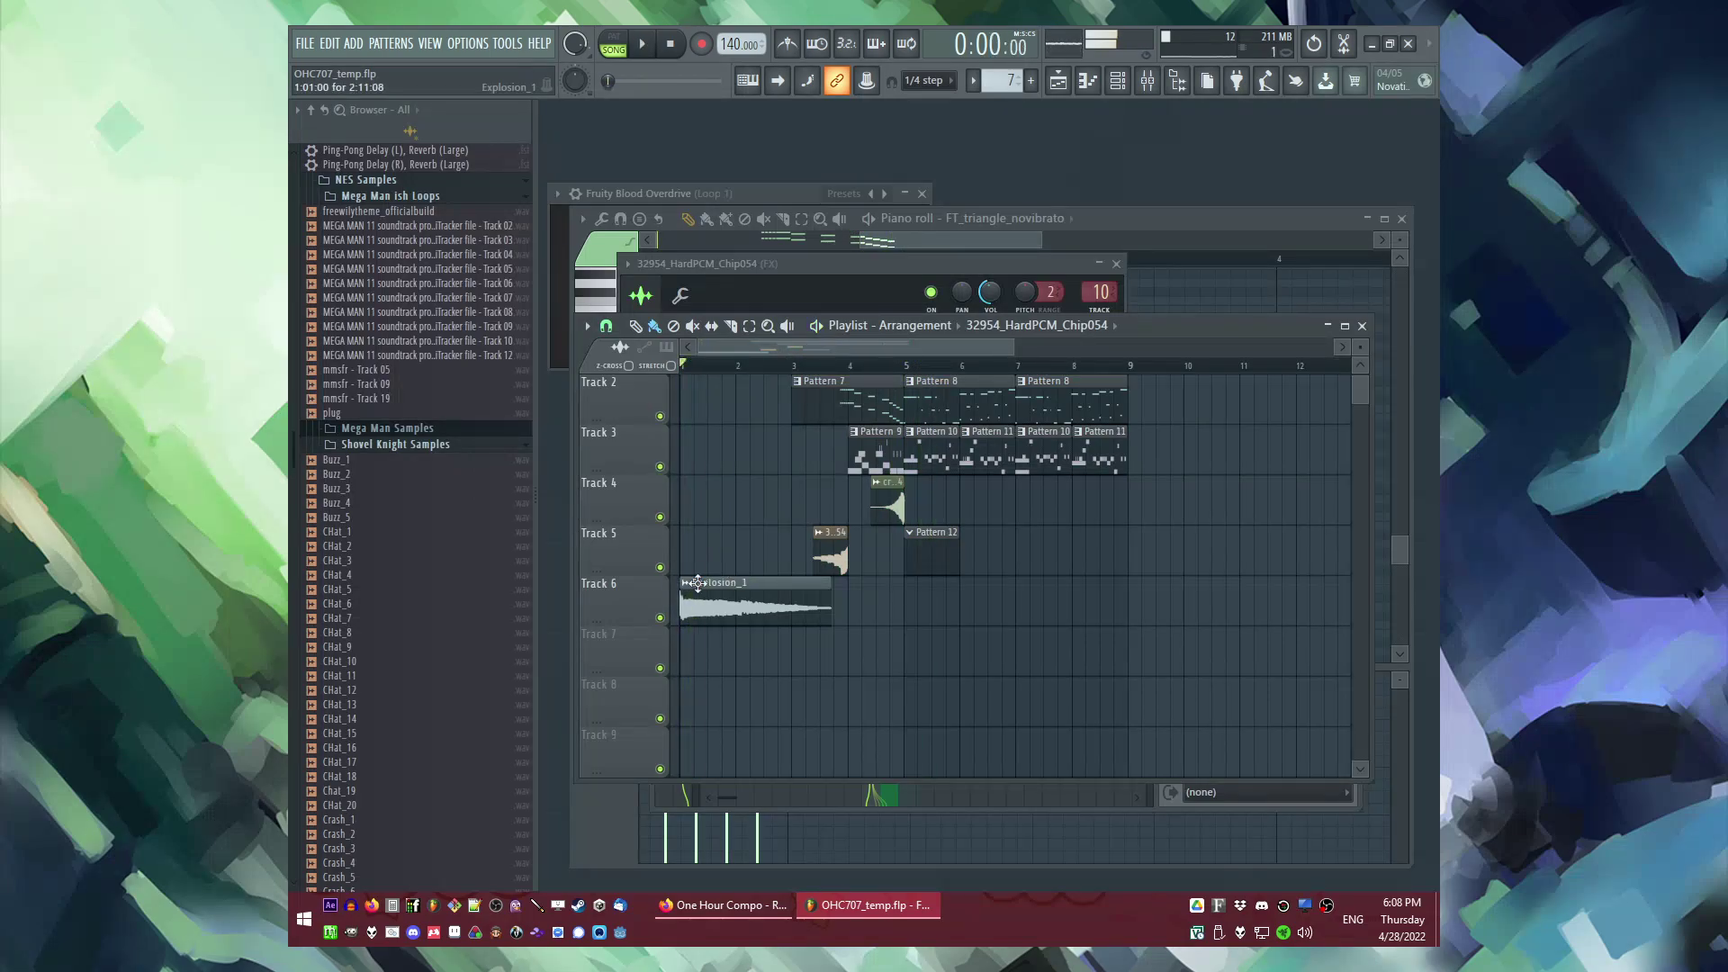
# Step: Browse the 1992-123_HardPCM_Chip samples in the Chiptune collection and preview several of them for a suitable sound
pyautogui.scroll(5, 412, 562)
pyautogui.scroll(10, 405, 538)
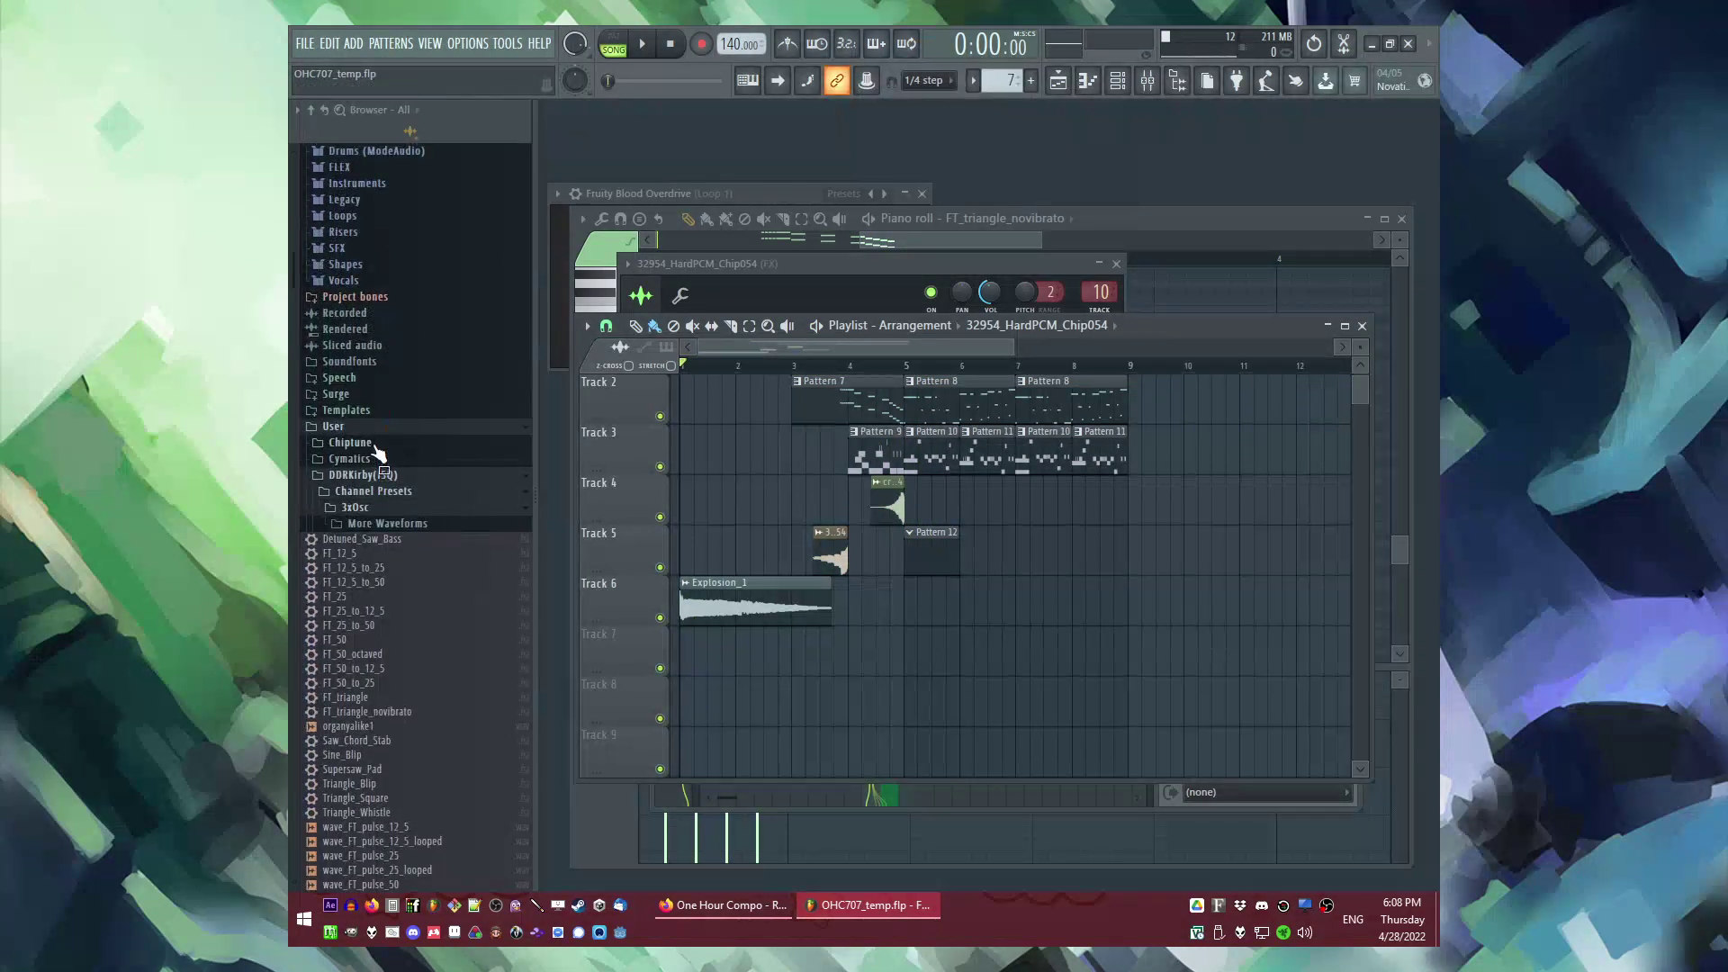
pyautogui.click(383, 443)
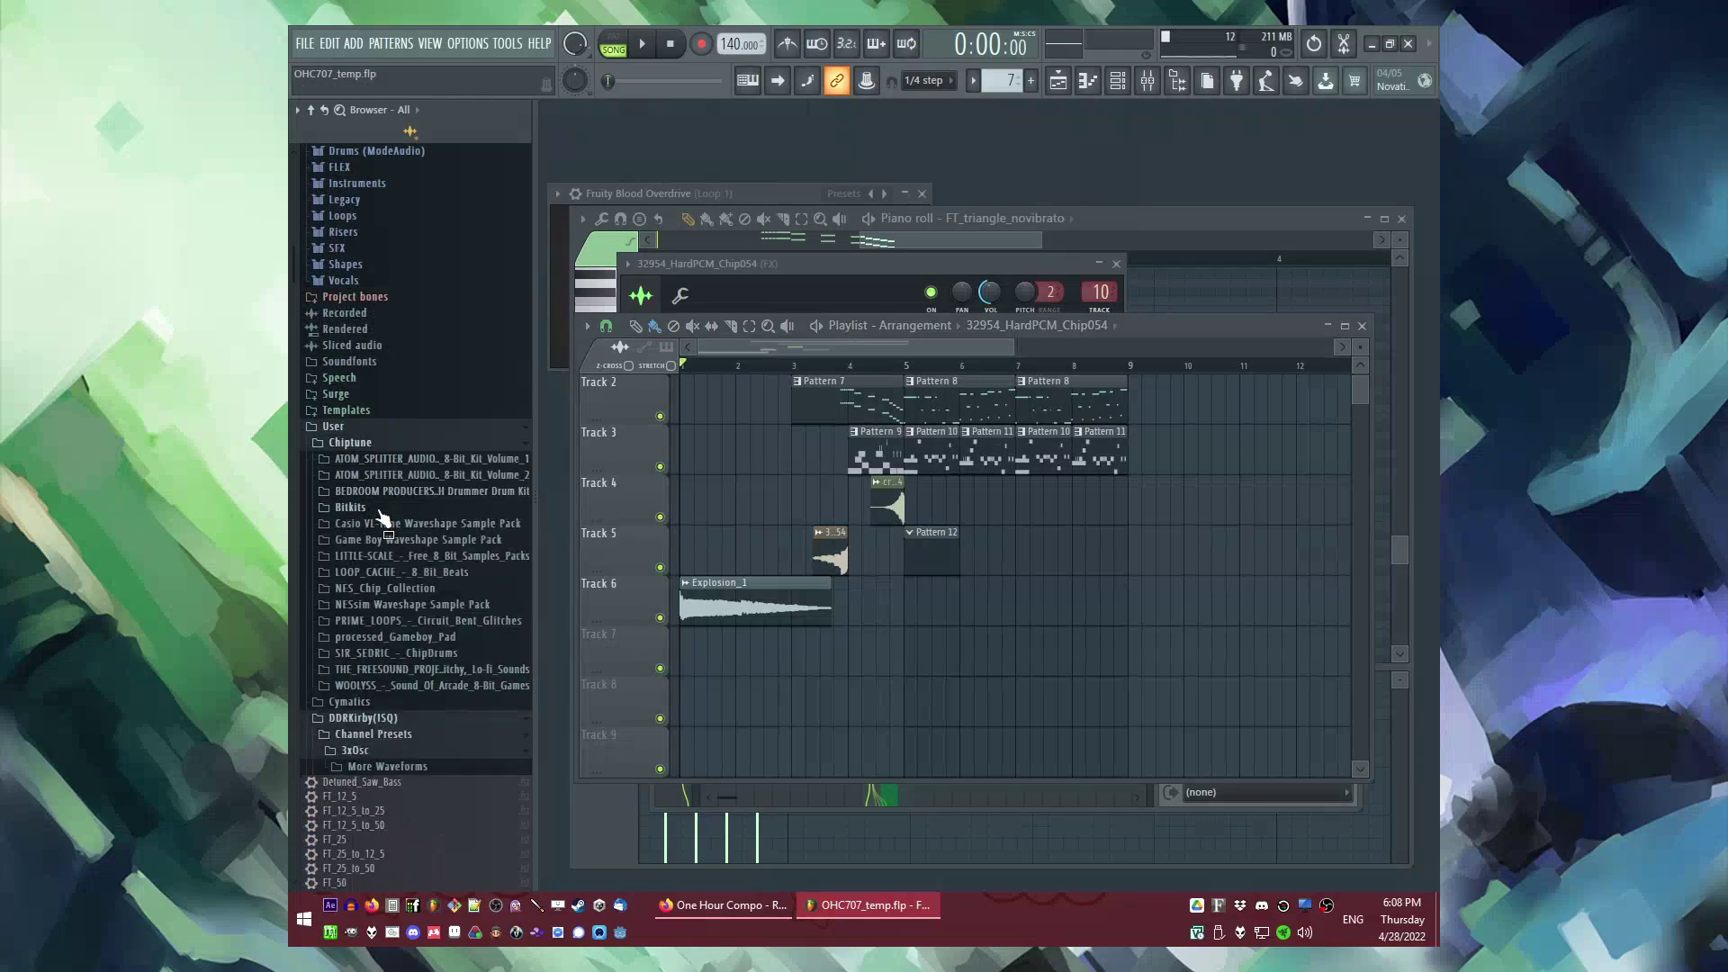
pyautogui.click(390, 673)
pyautogui.click(399, 734)
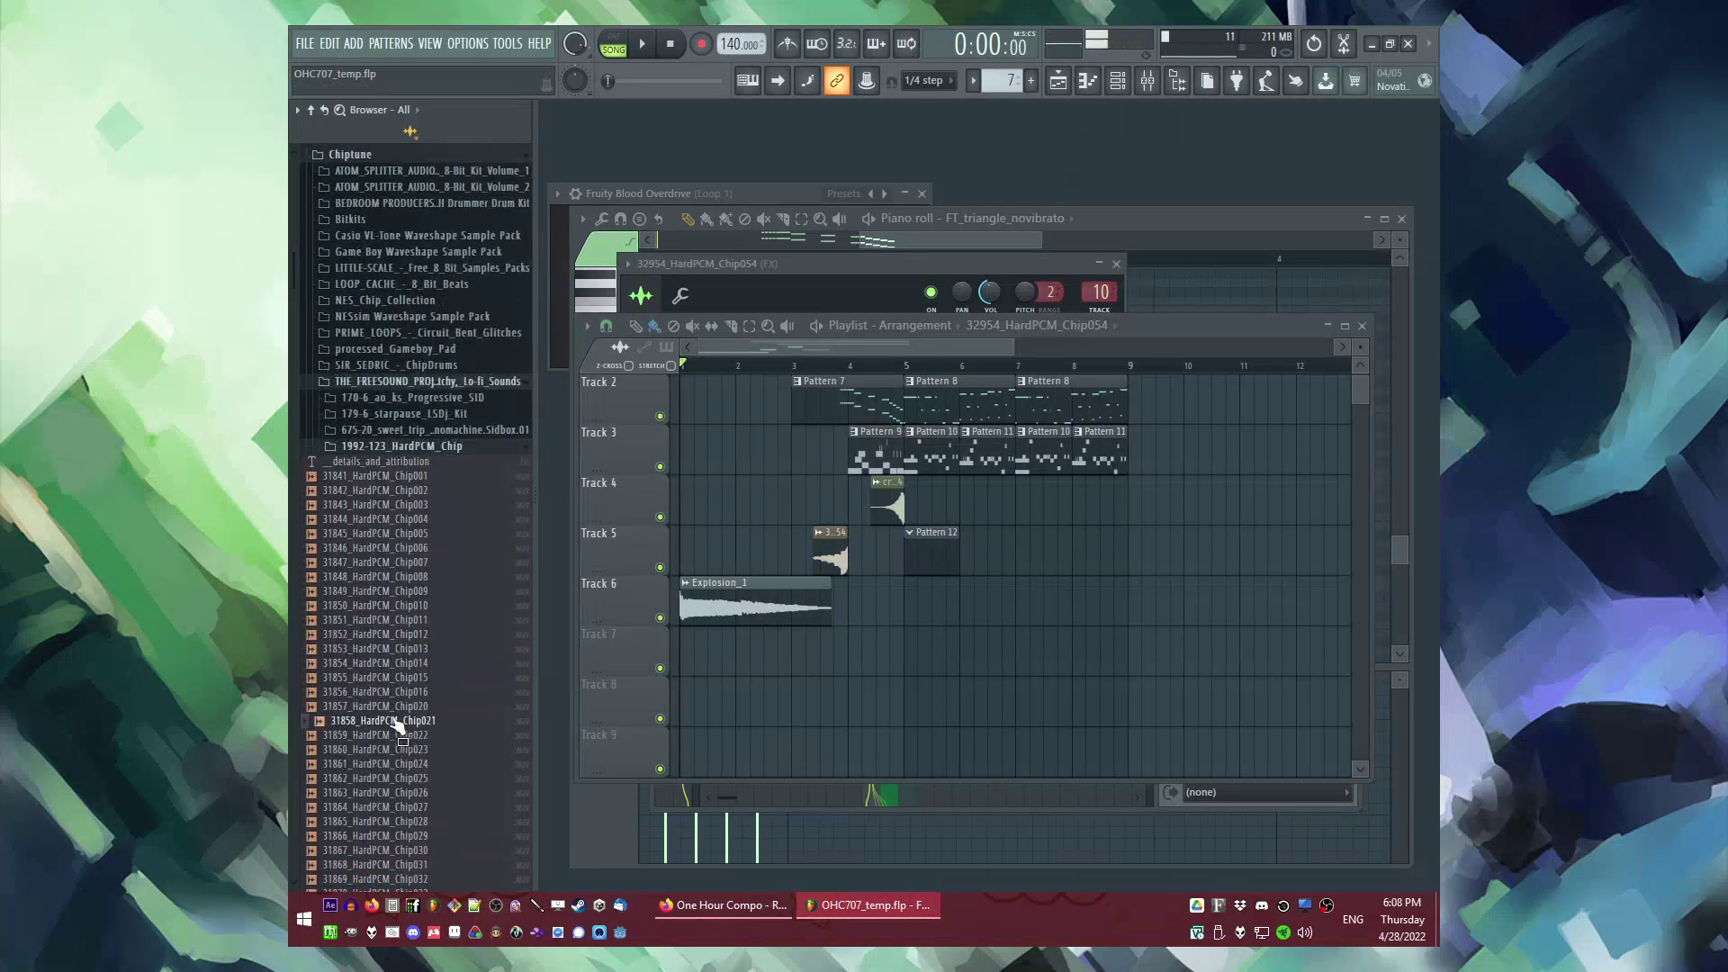
pyautogui.scroll(-5, 389, 711)
pyautogui.scroll(-20, 414, 702)
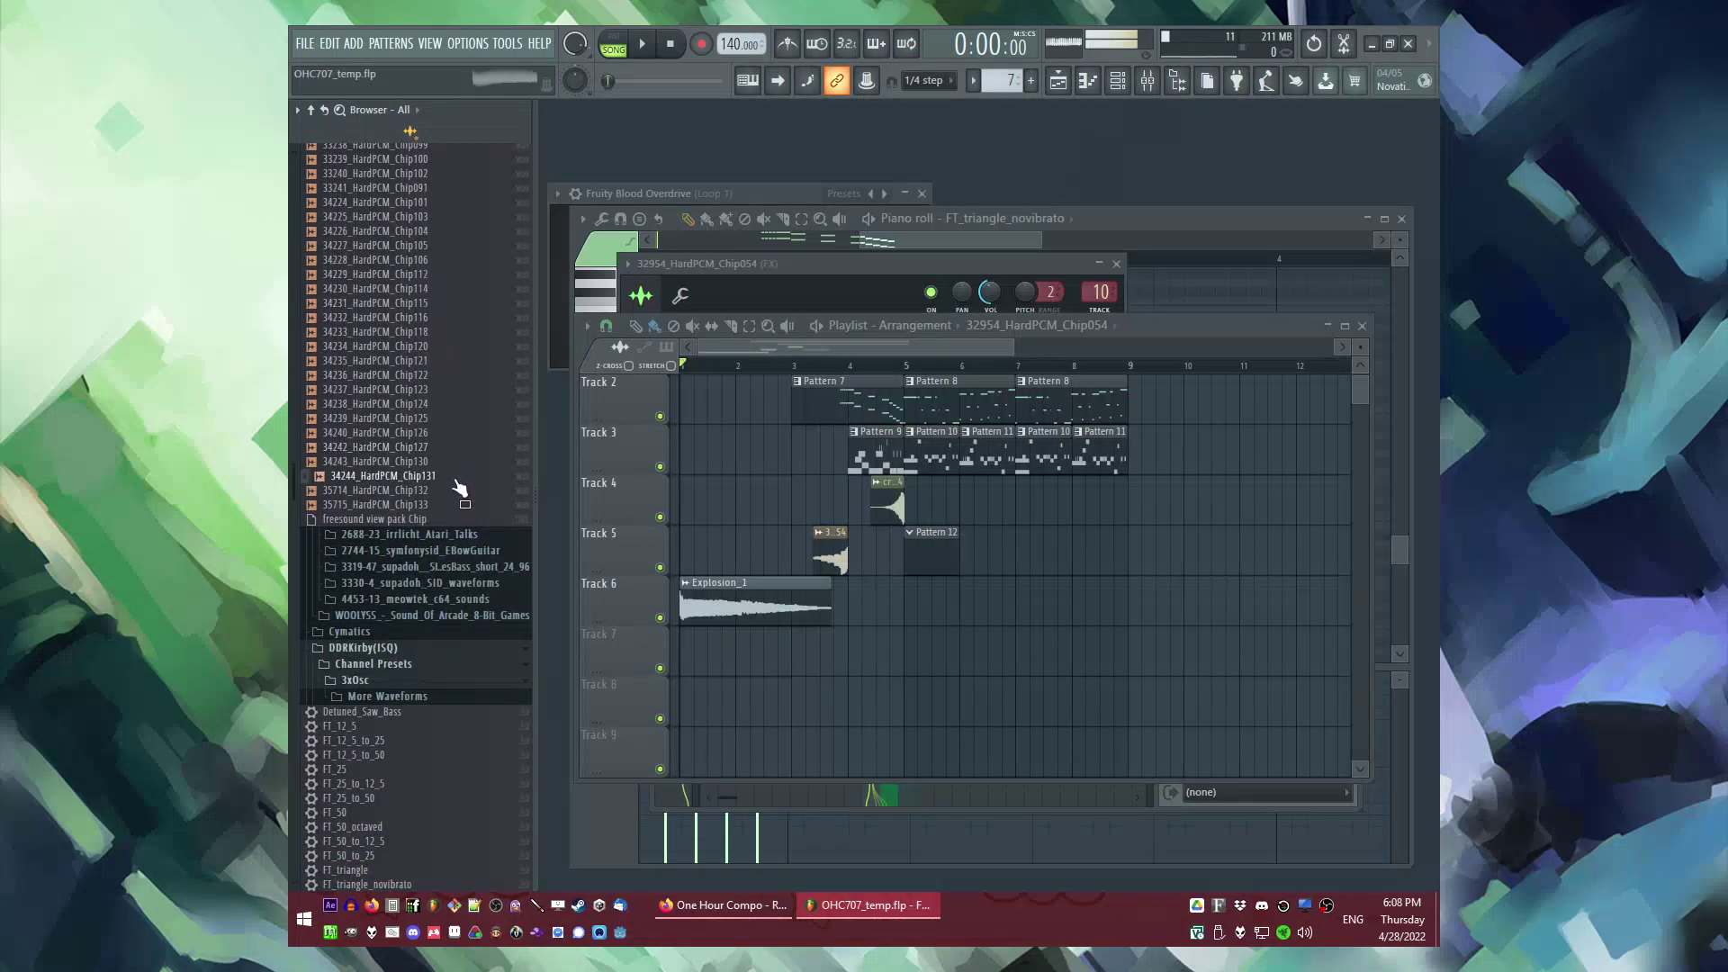
pyautogui.scroll(10, 445, 516)
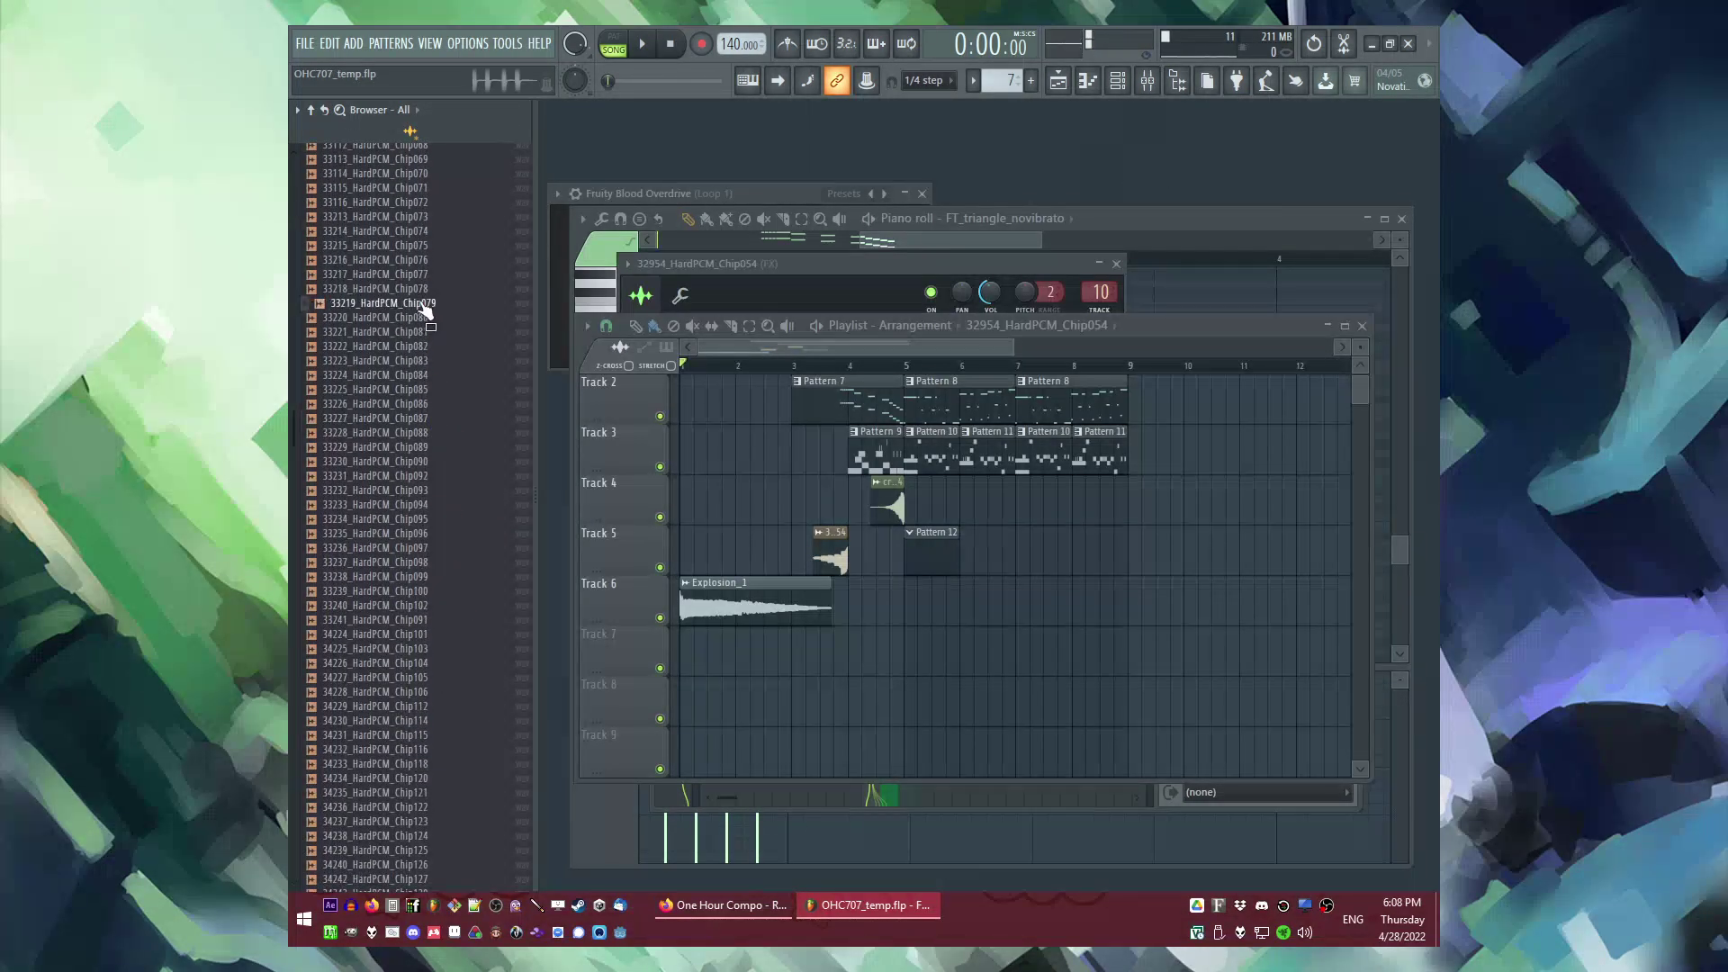
pyautogui.scroll(13, 436, 432)
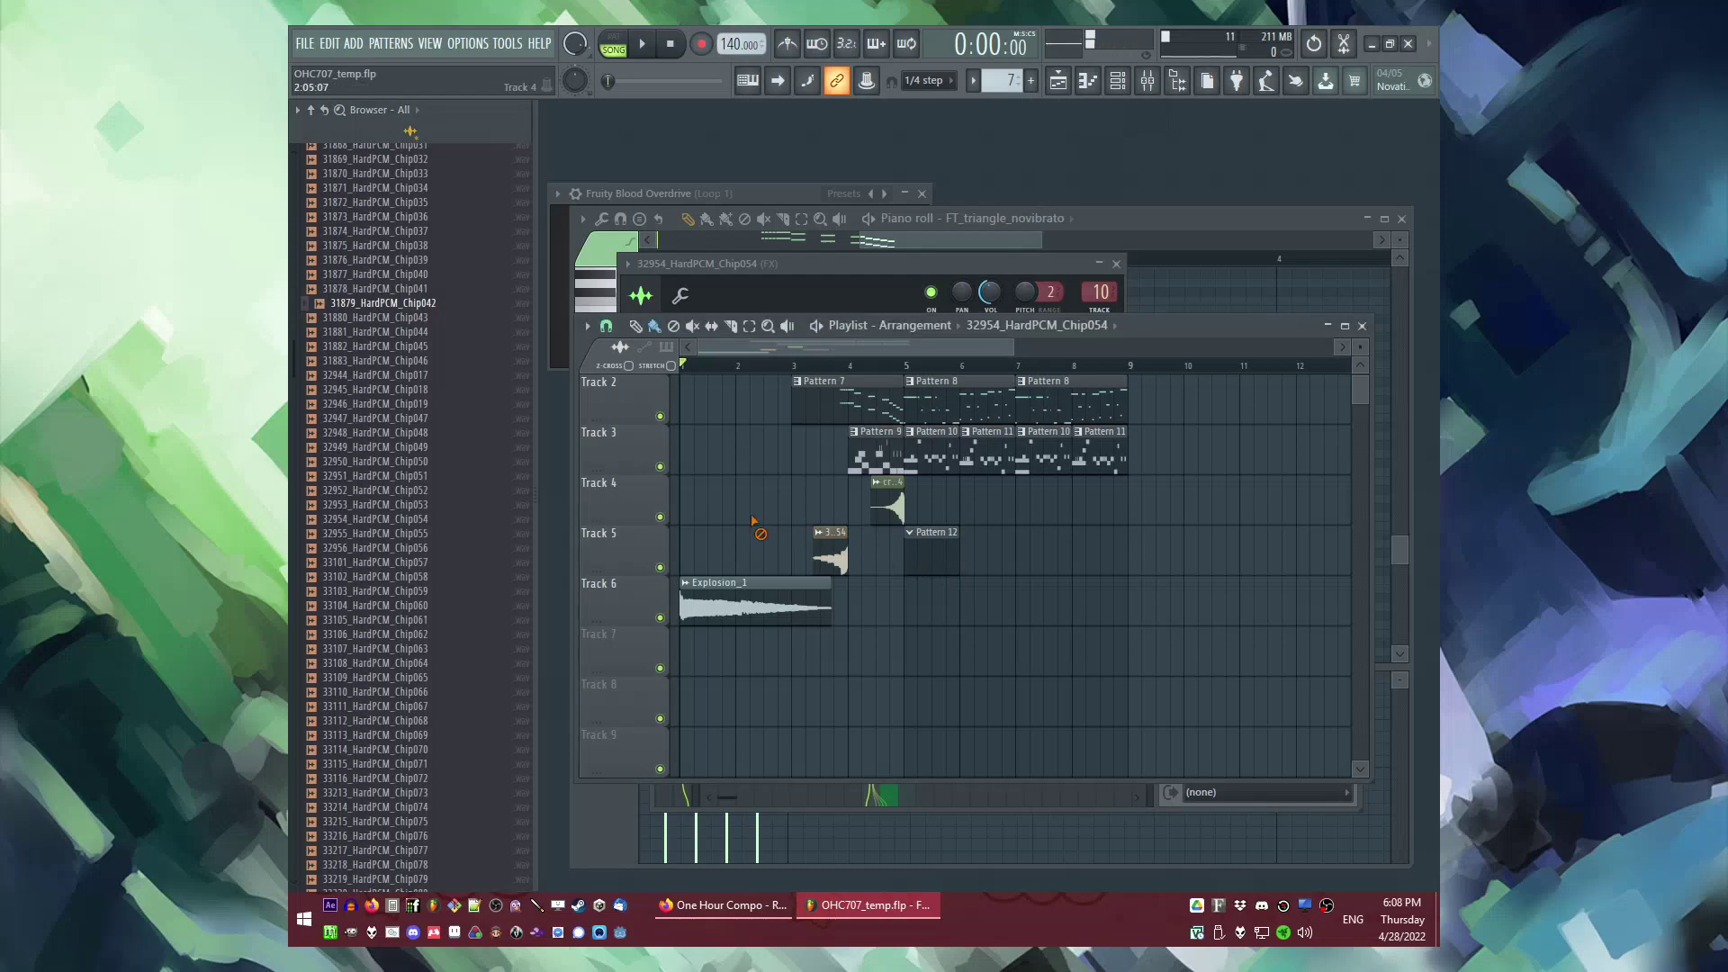
# Step: Inspect the Explosion_1 channel settings, and place the VEC1 BD ReverbFX 02 clip on Track 6 at bar 5
pyautogui.doubleClick(798, 587)
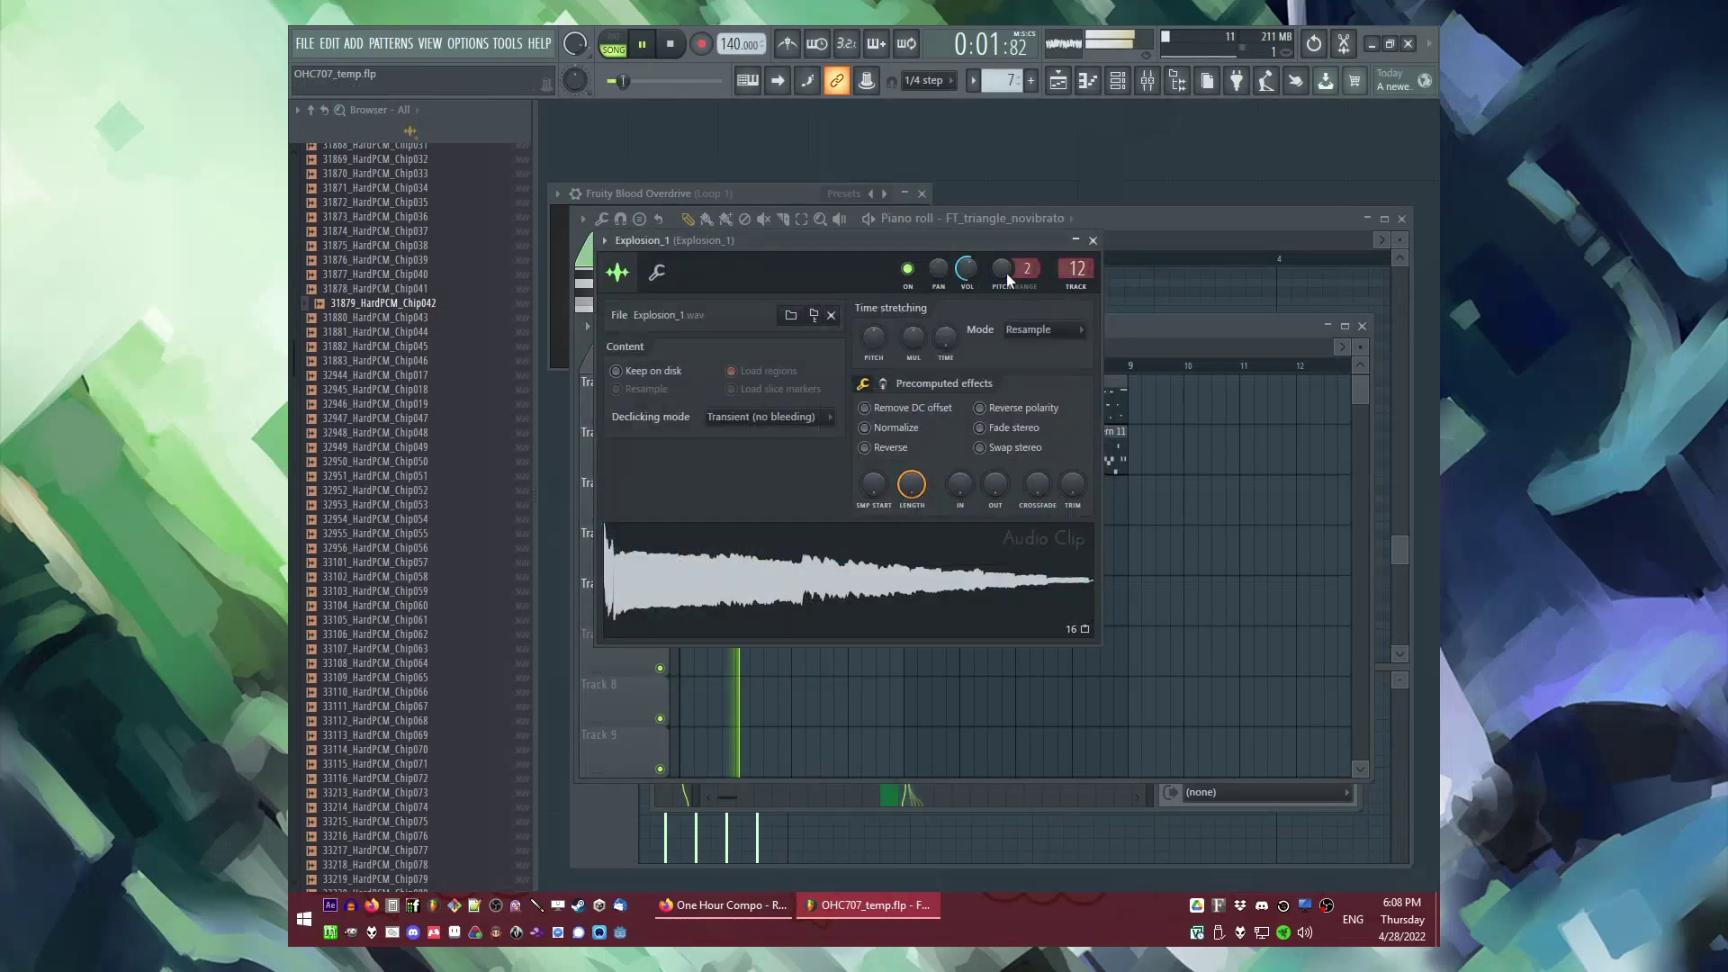
pyautogui.rightClick(1195, 468)
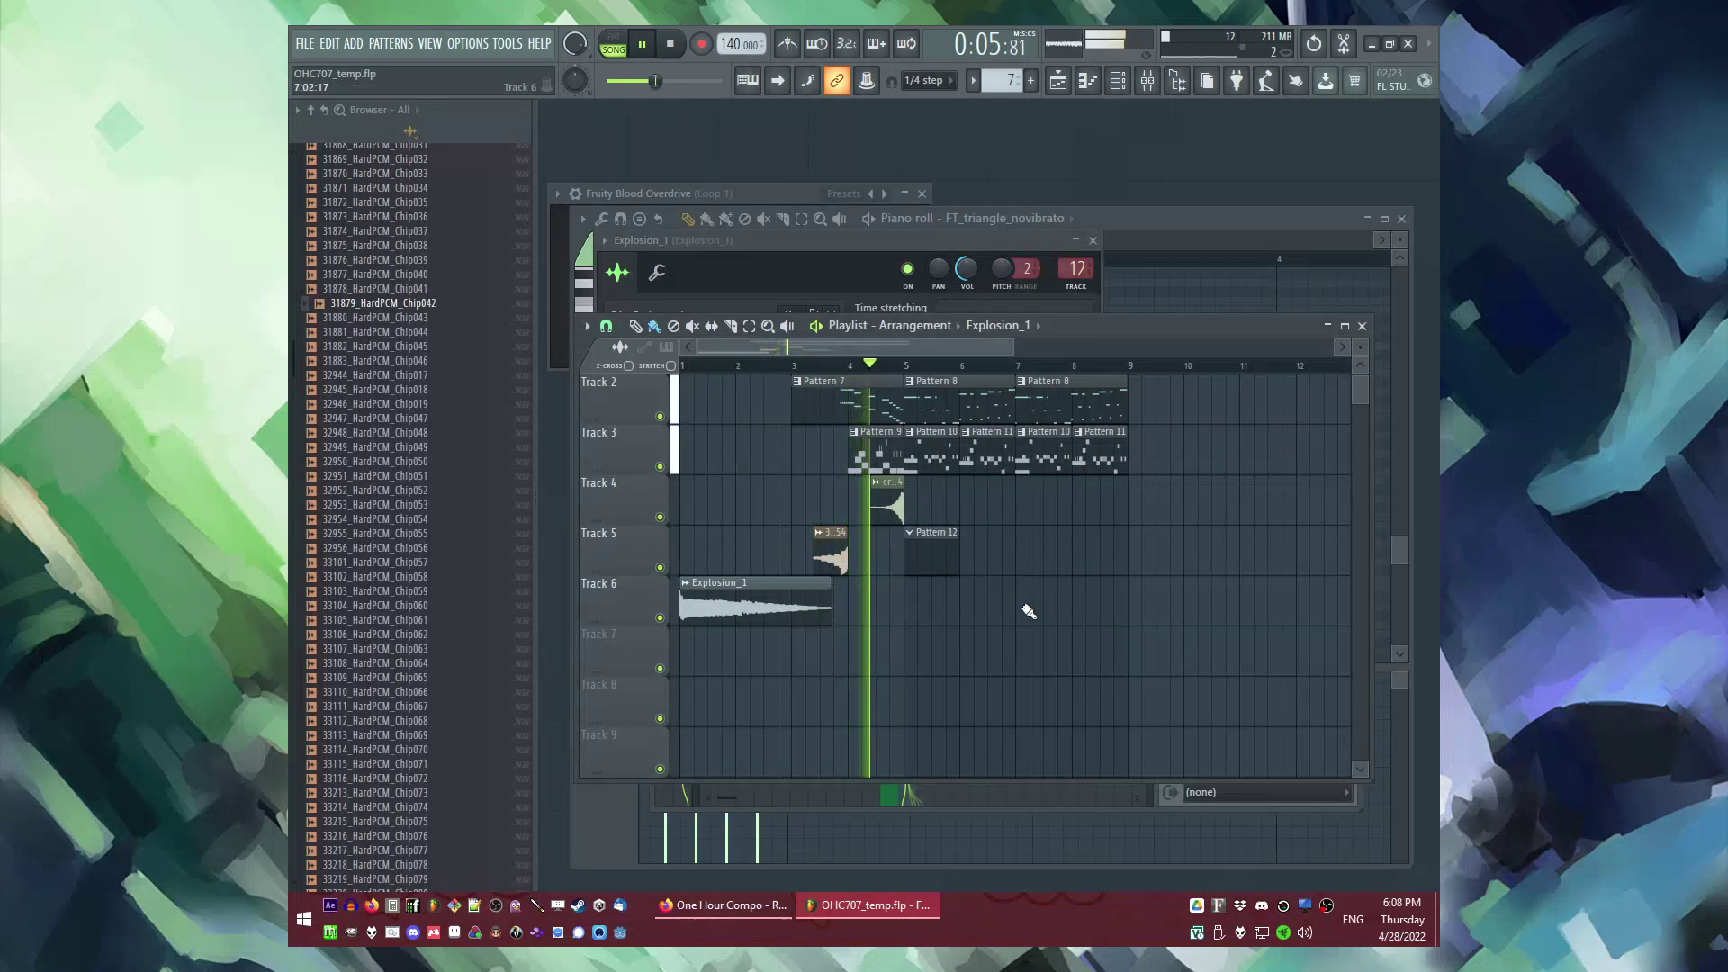
pyautogui.scroll(1, 990, 621)
pyautogui.click(999, 325)
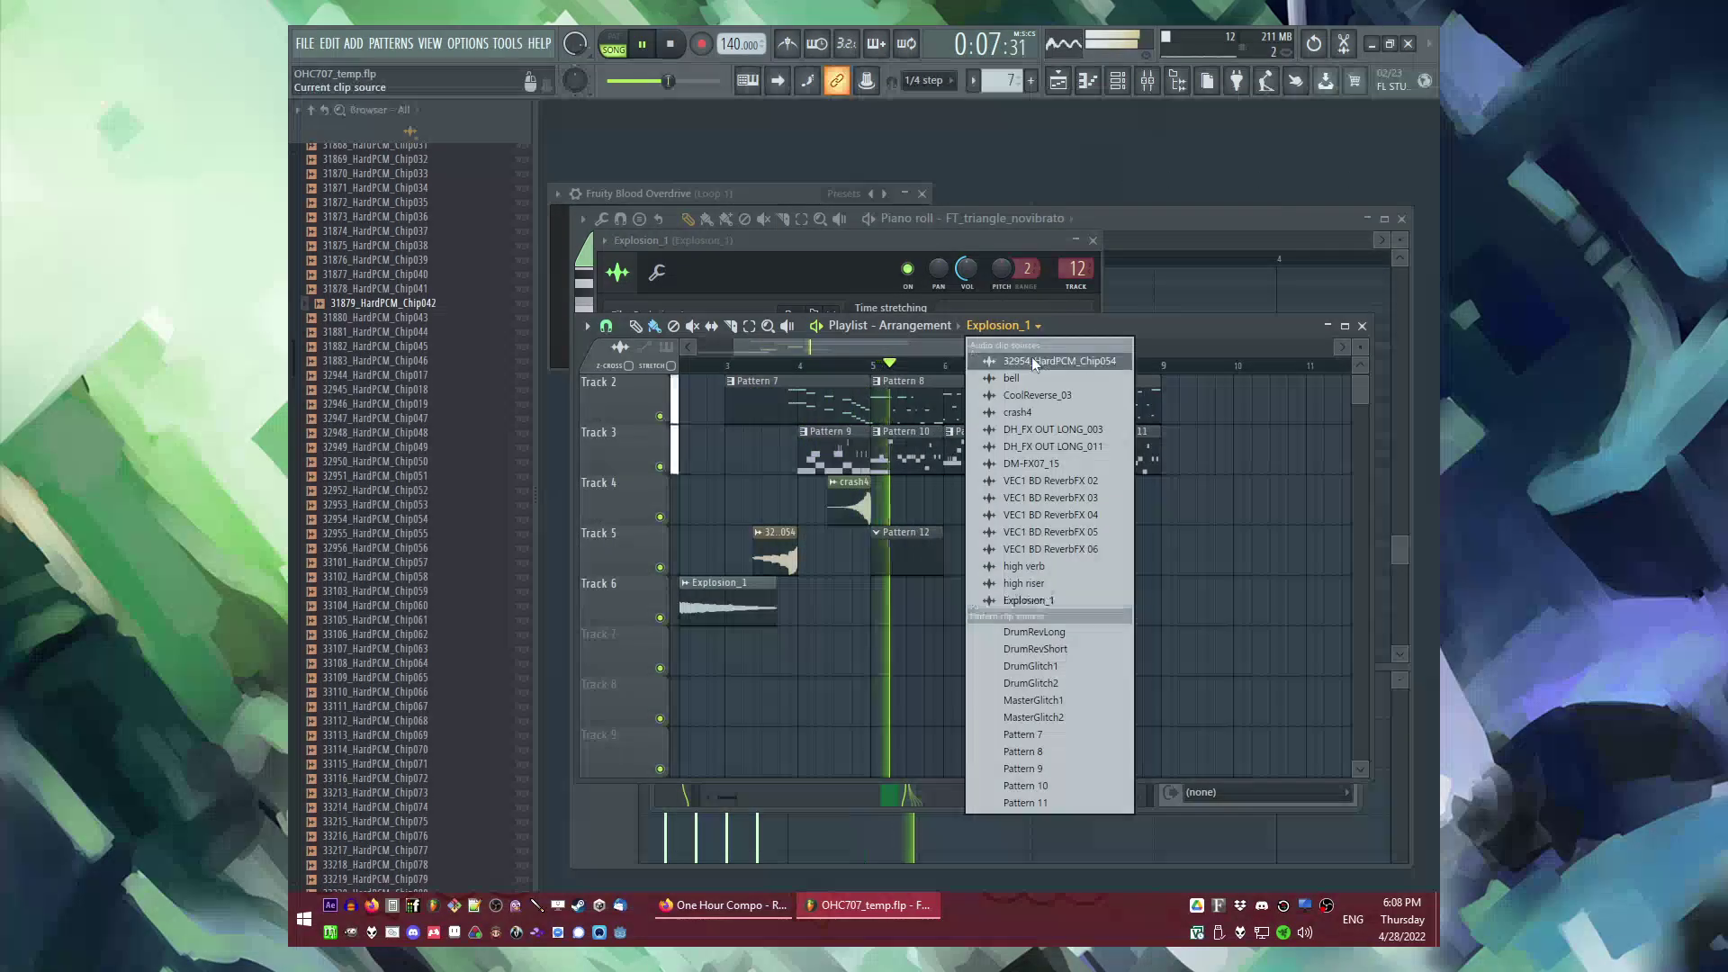
pyautogui.click(1051, 481)
pyautogui.click(881, 601)
# Step: Find Grv Kick 13 in the Drums pack's Kicks folder and add it to Pattern 12 as a new channel
pyautogui.press('F6')
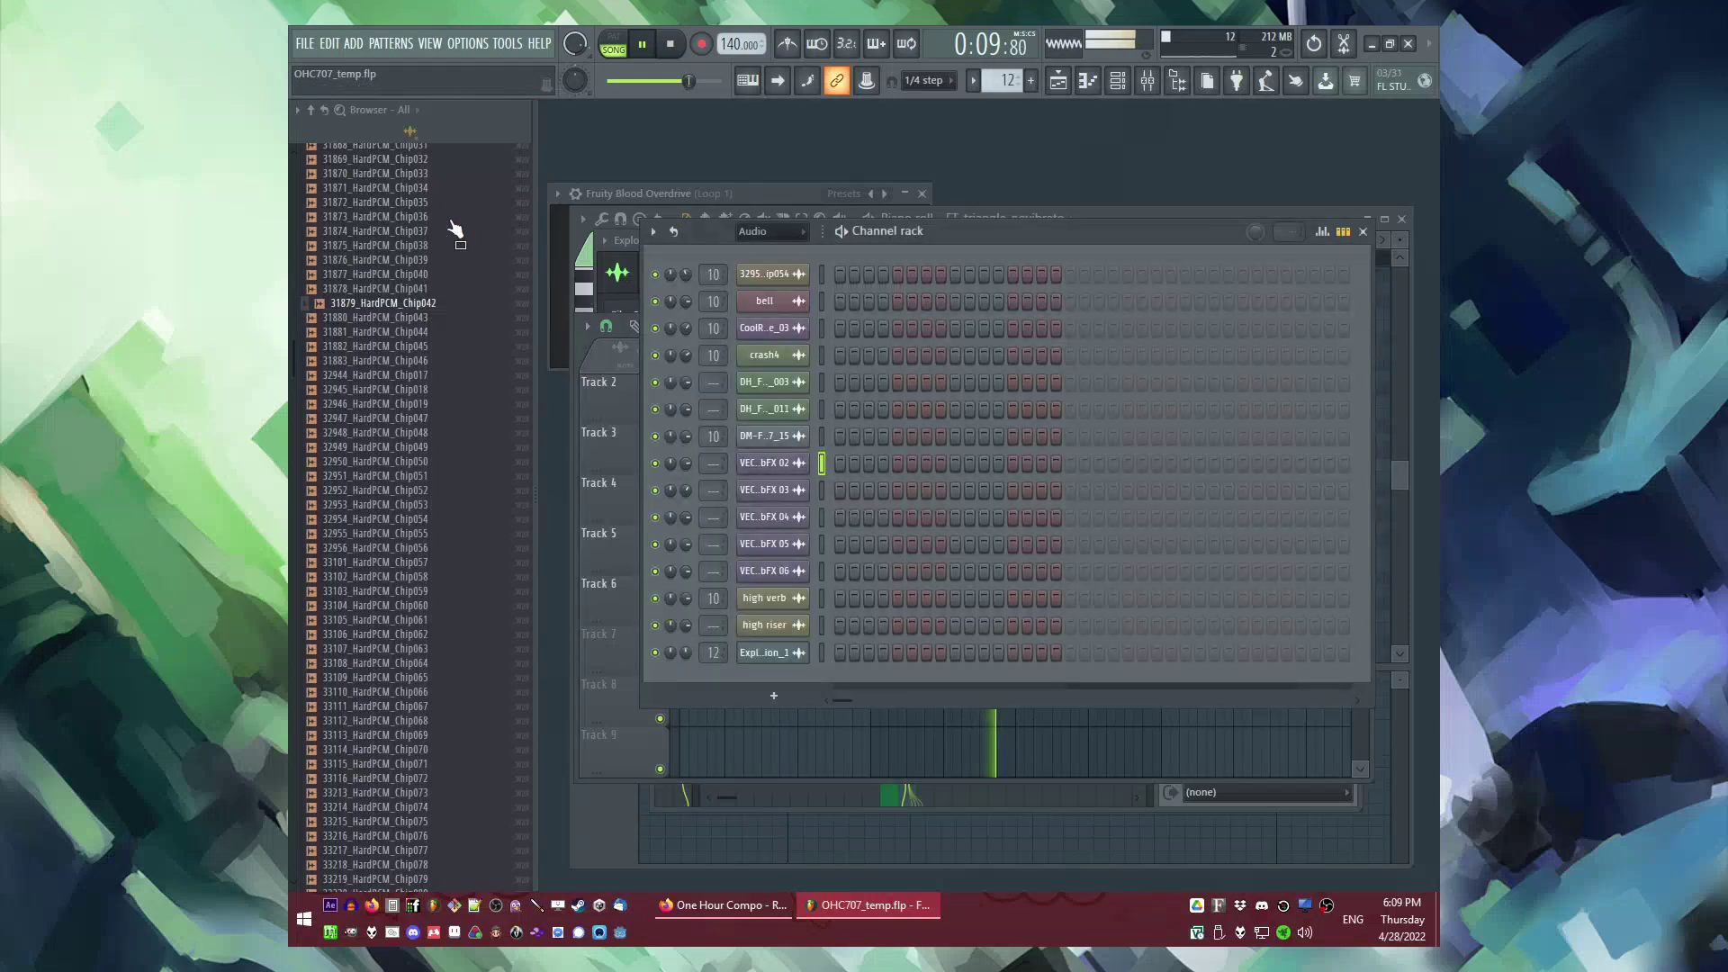
pyautogui.scroll(15, 430, 401)
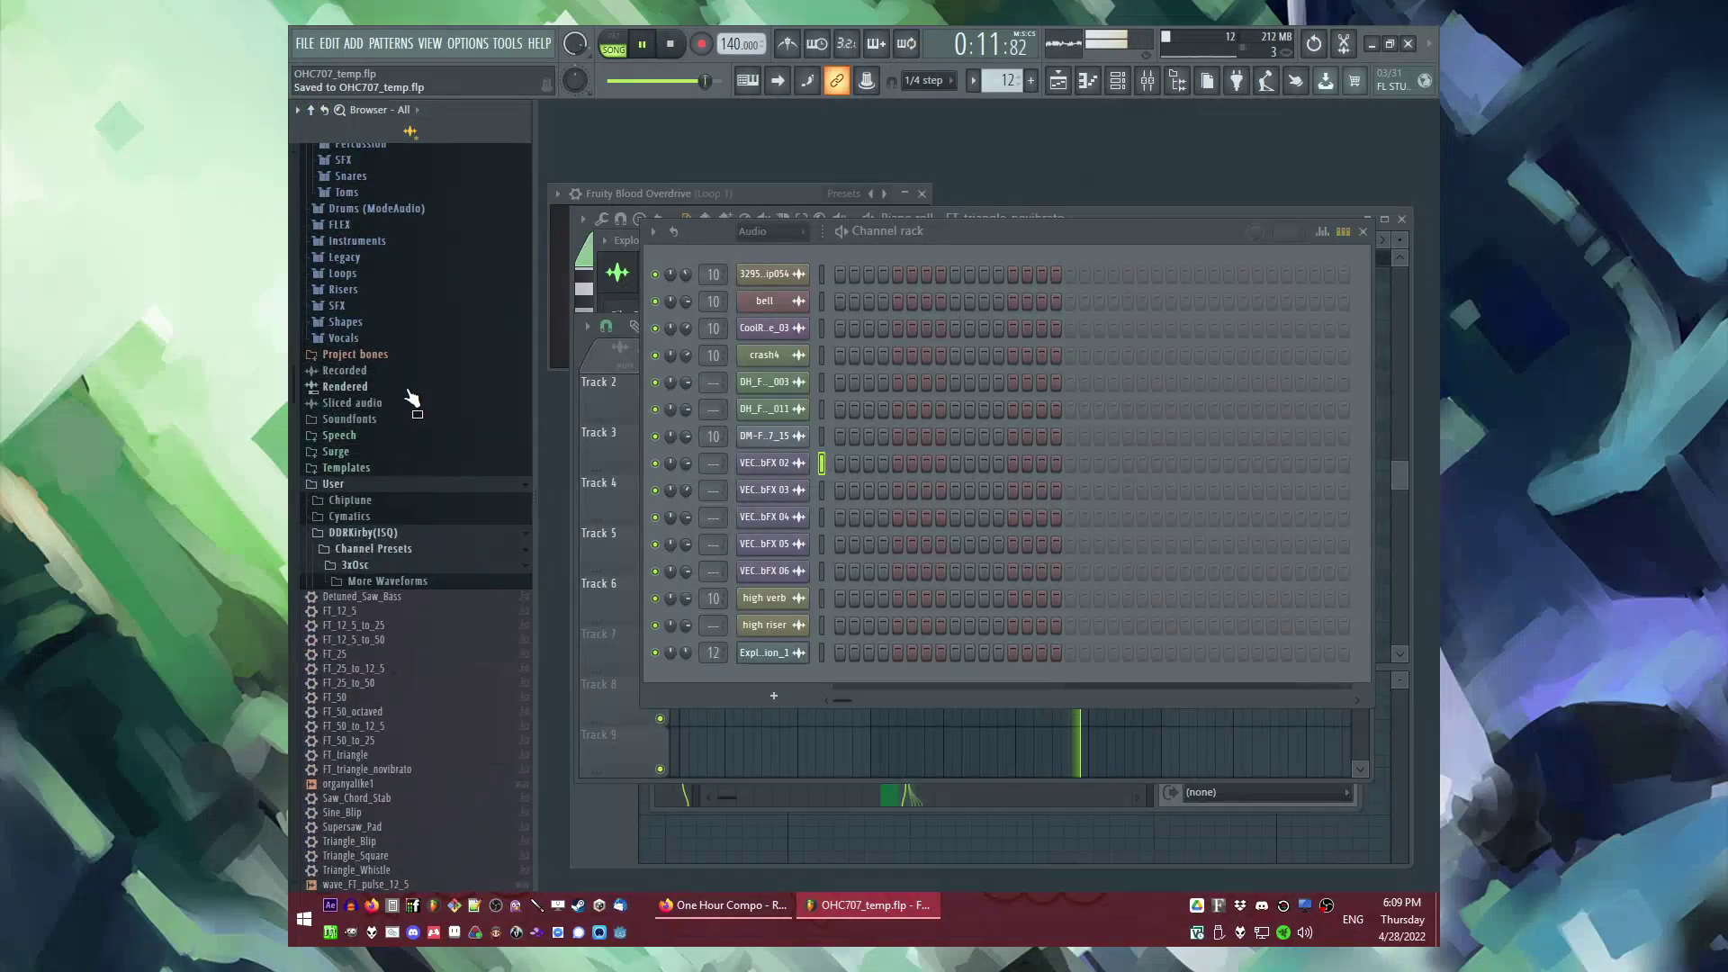
pyautogui.press('F5')
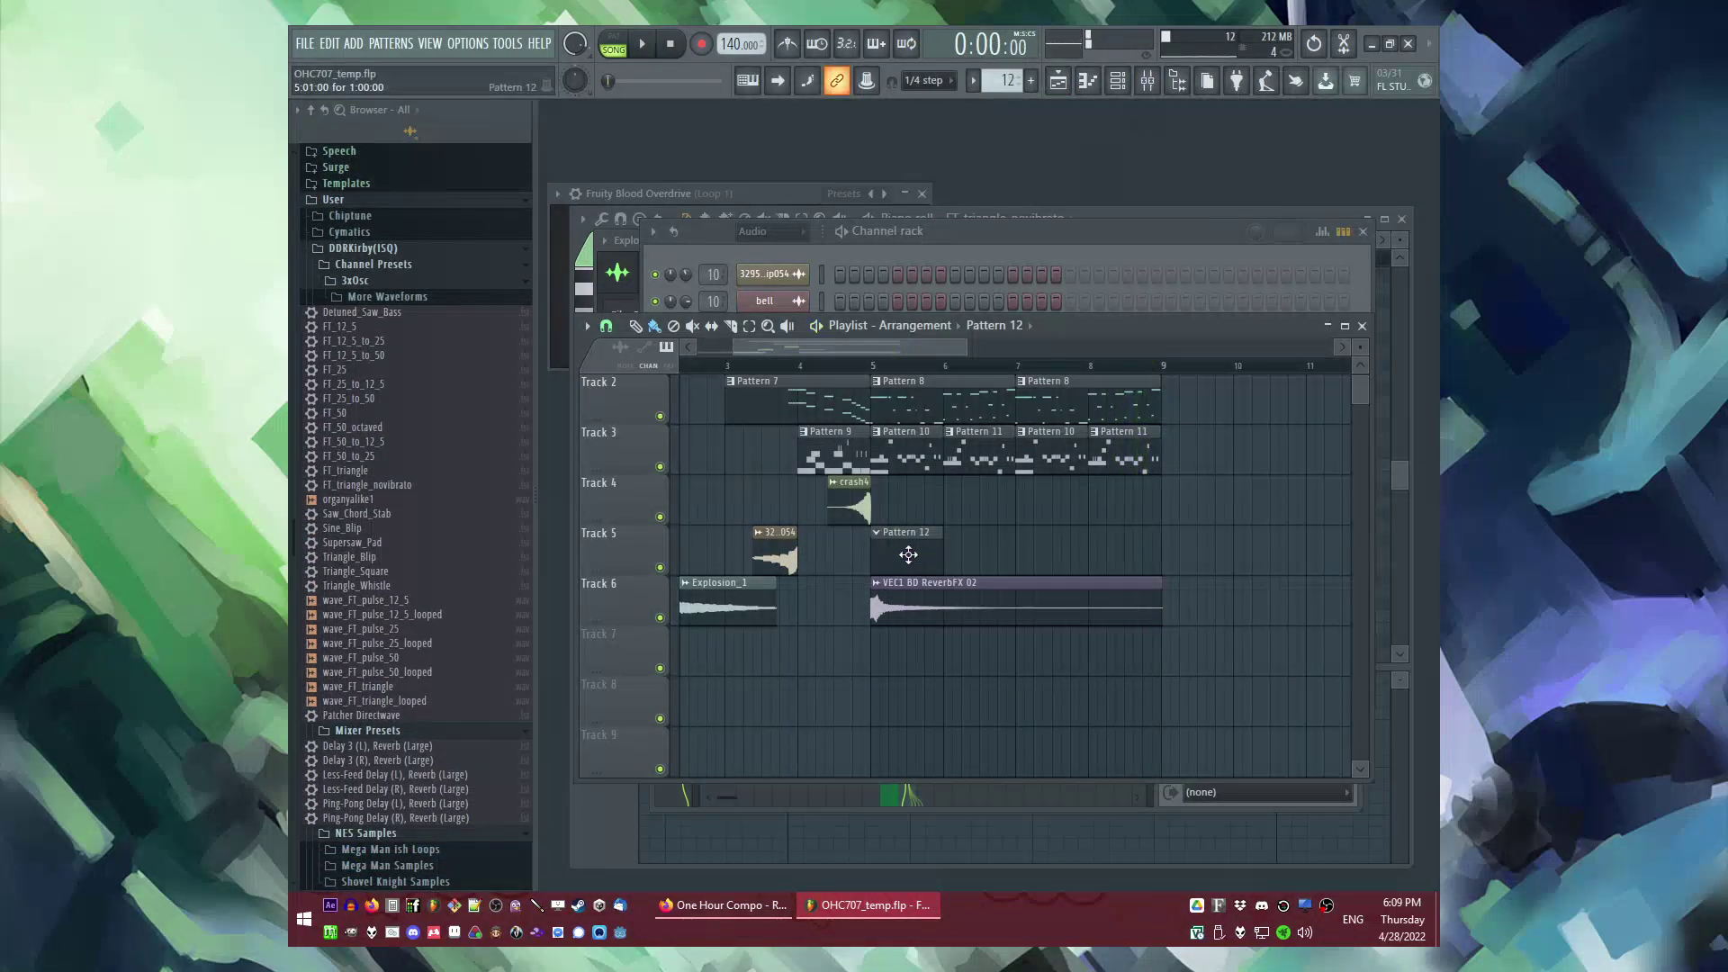
pyautogui.scroll(12, 430, 513)
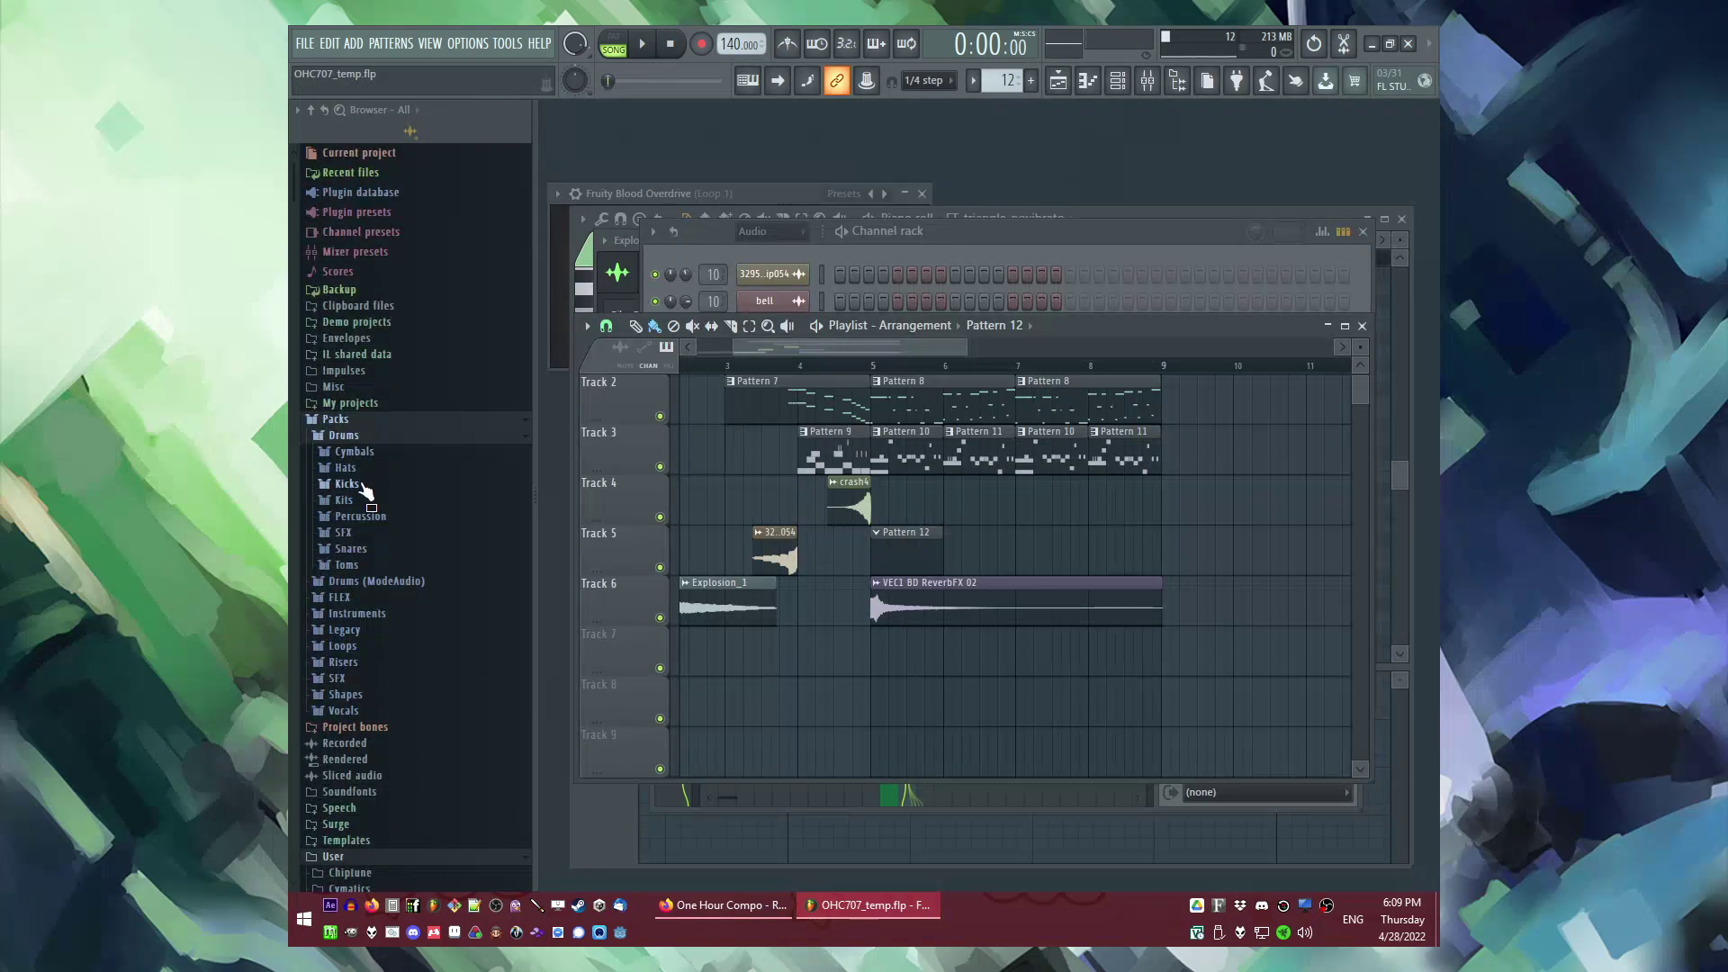
pyautogui.click(347, 484)
pyautogui.scroll(-6, 360, 504)
pyautogui.press('F6')
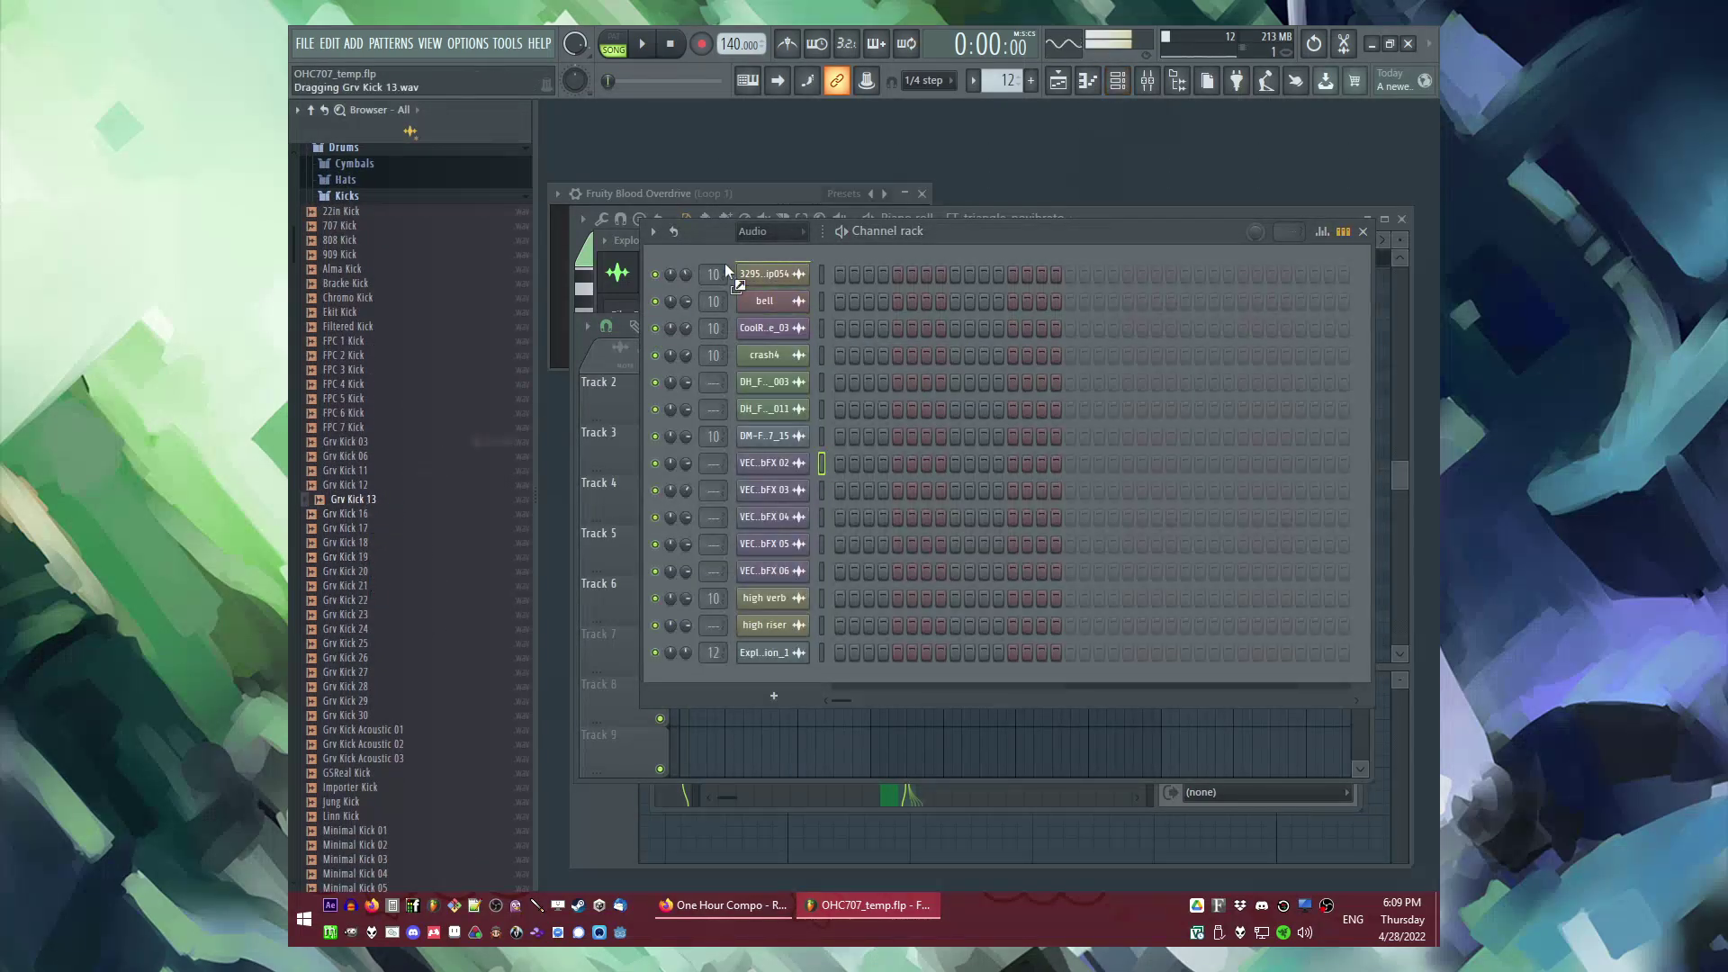
pyautogui.moveTo(726, 263); pyautogui.dragTo(770, 272)
pyautogui.press('space')
# Step: Program Sidechainer and Grv Kick 13 hits on steps 1 and 7, and route the kick to mixer track 1
pyautogui.click(840, 327)
pyautogui.rightClick(1061, 516)
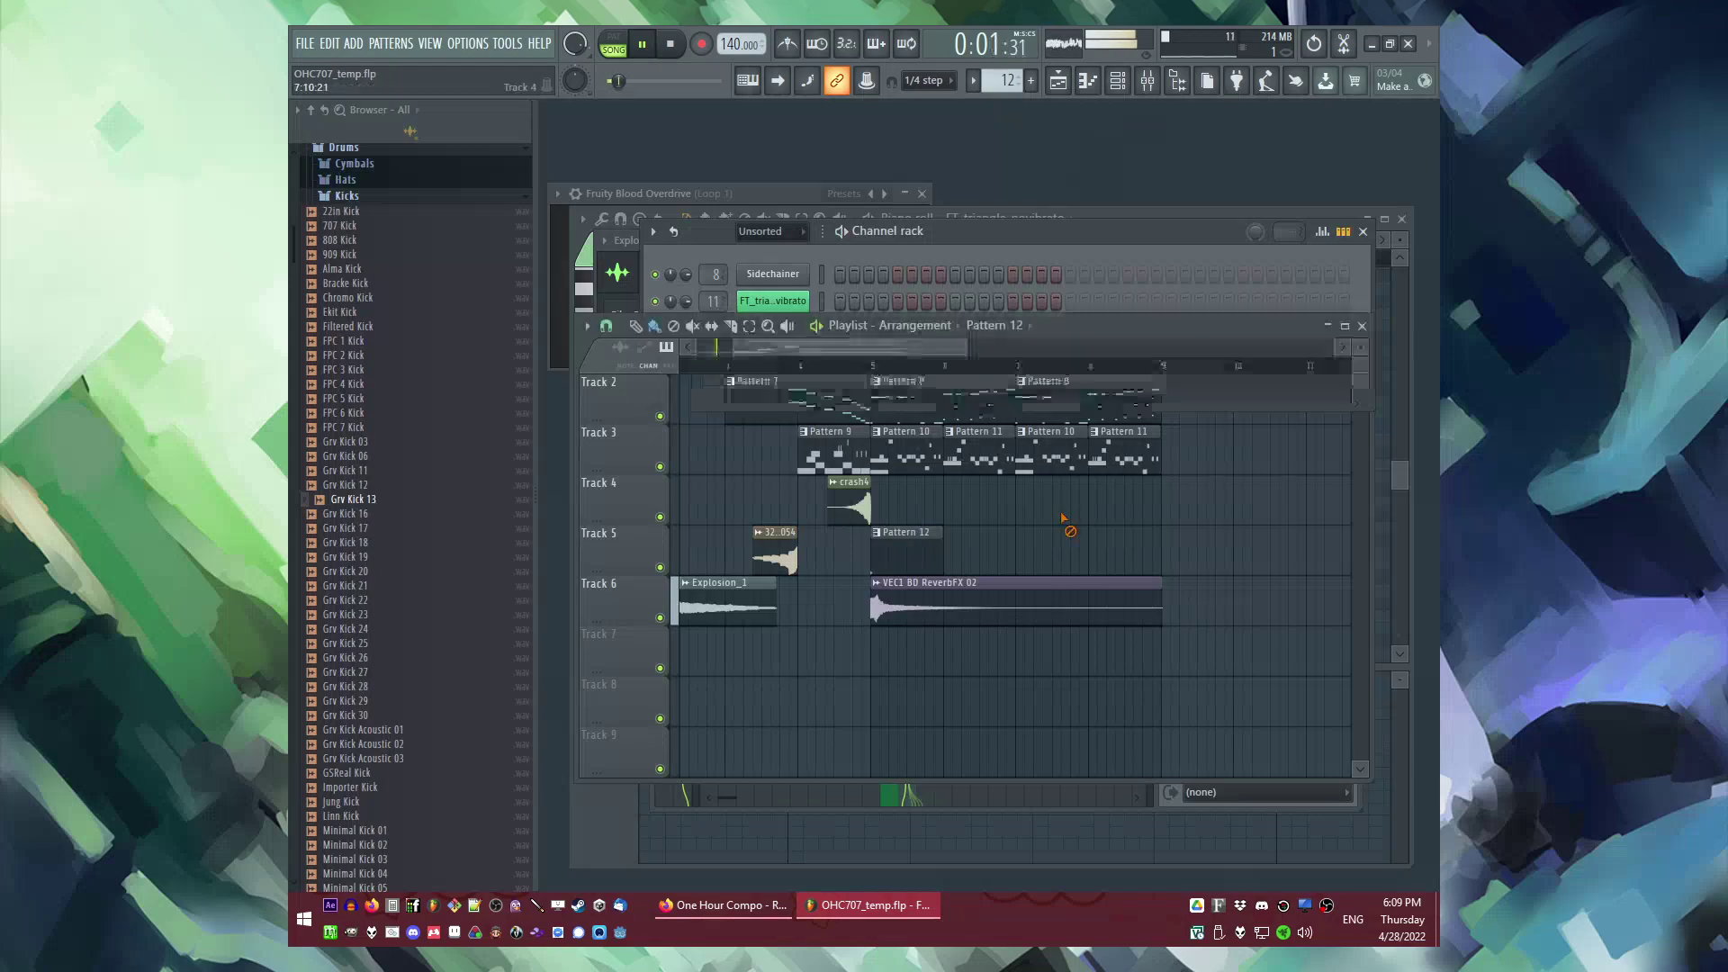
pyautogui.click(841, 246)
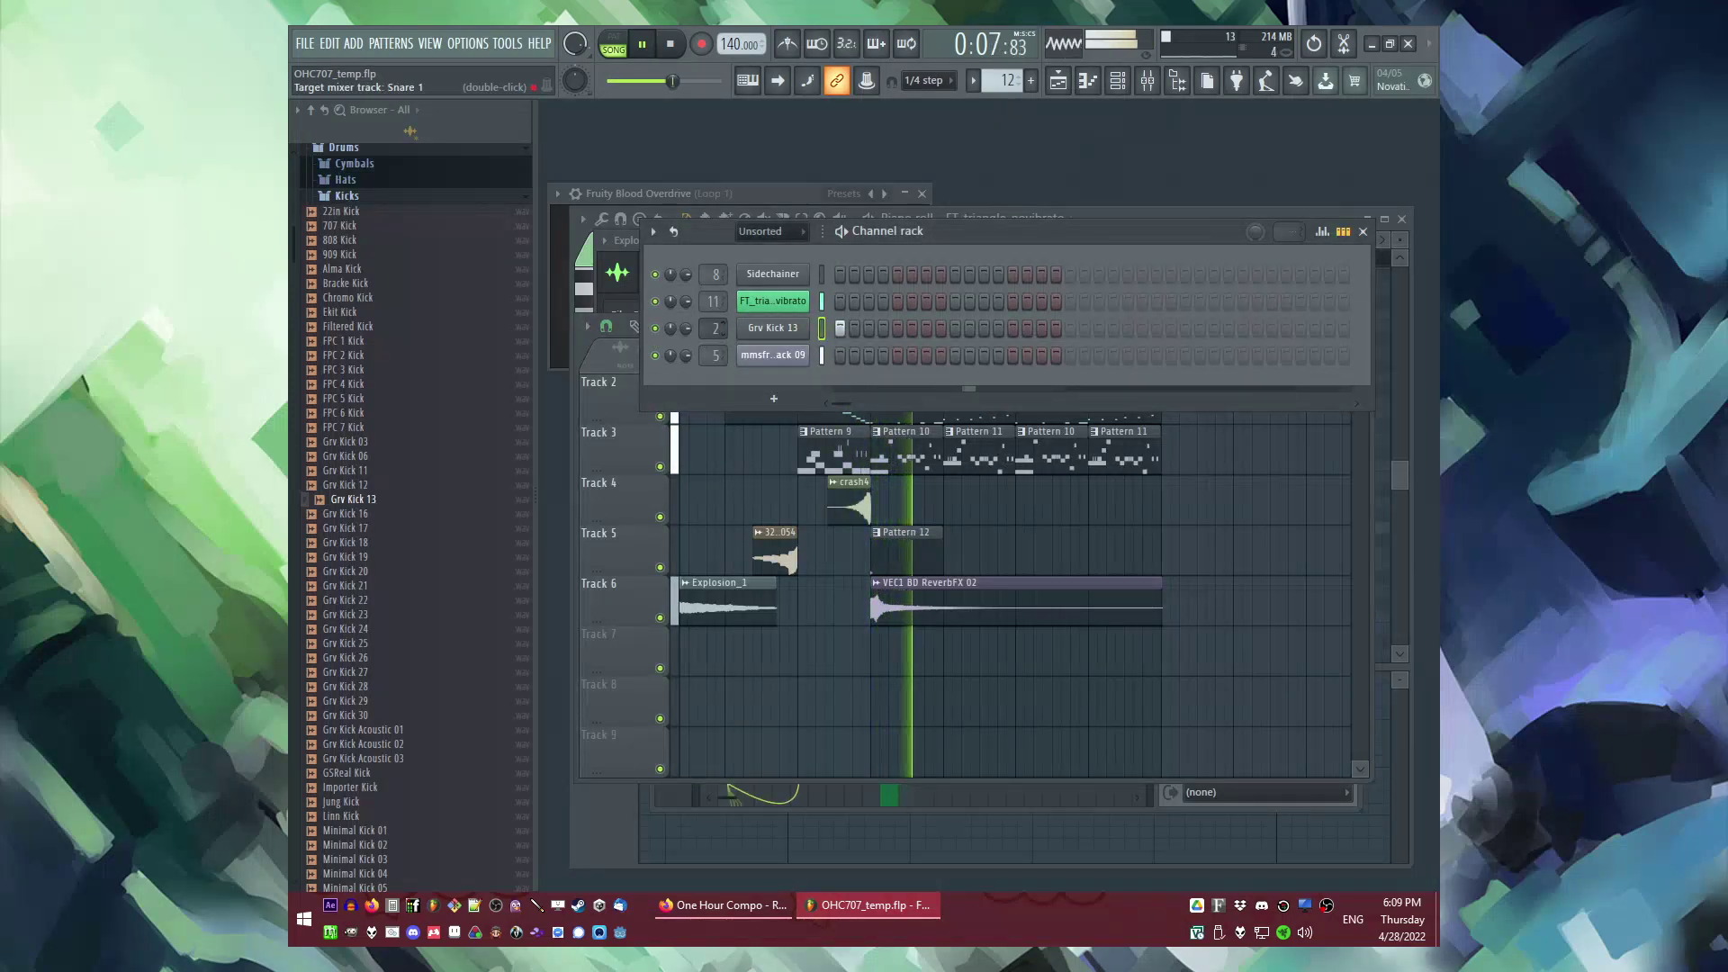
pyautogui.click(839, 274)
pyautogui.click(928, 328)
pyautogui.click(930, 274)
pyautogui.press('space')
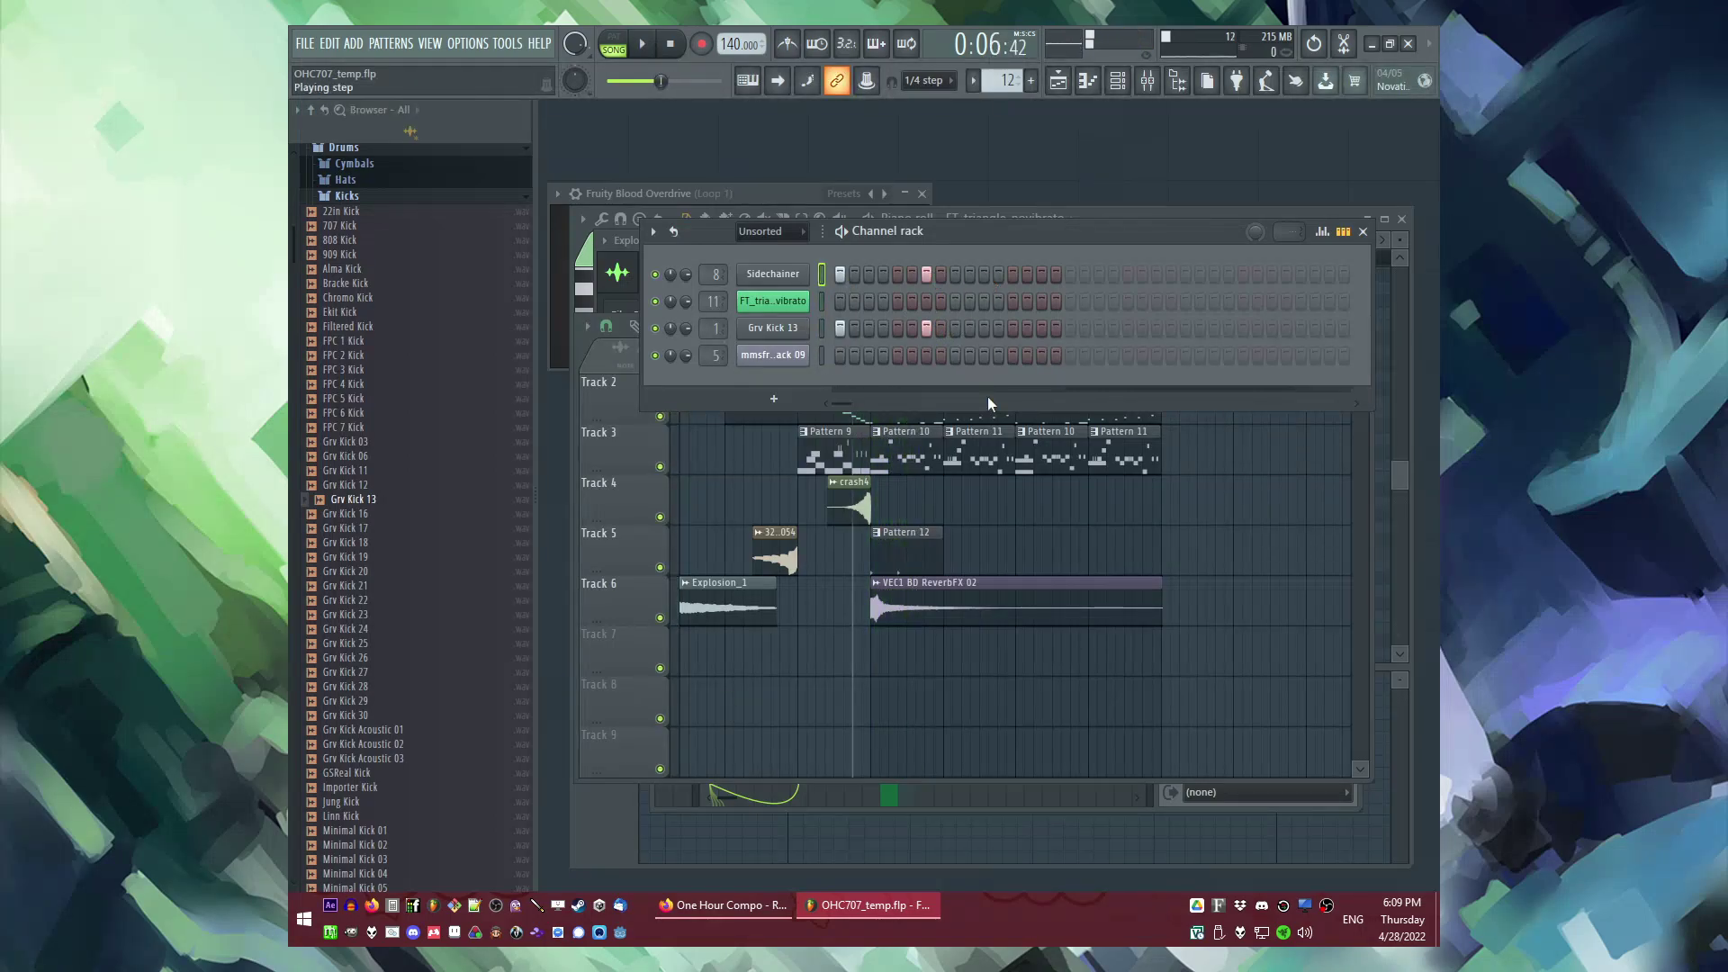
# Step: Open Pattern 10's mmsfr Track 09 notes and play the pattern on its own to check where the drum hits fall
pyautogui.click(927, 445)
pyautogui.press('space')
pyautogui.doubleClick(912, 453)
pyautogui.press('l')
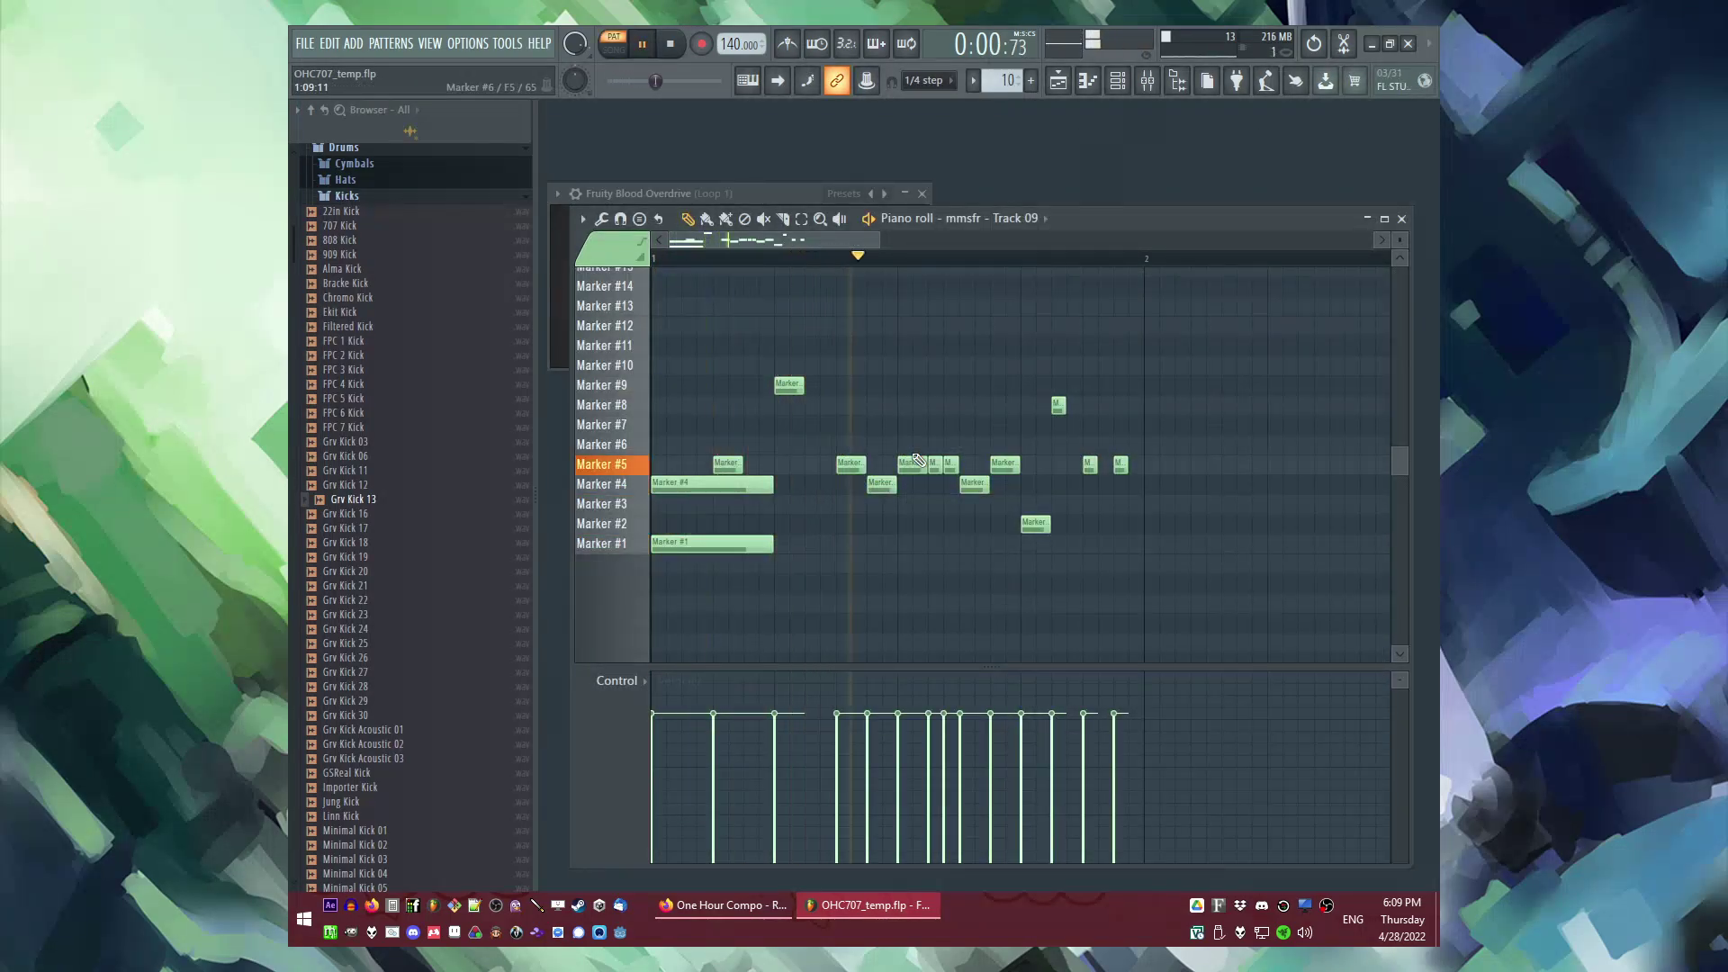
pyautogui.press('F6')
pyautogui.press('F5')
# Step: In Pattern 12, move the second Sidechainer and Grv Kick 13 hits to step 8 and add hits on steps 11 and 14
pyautogui.doubleClick(923, 537)
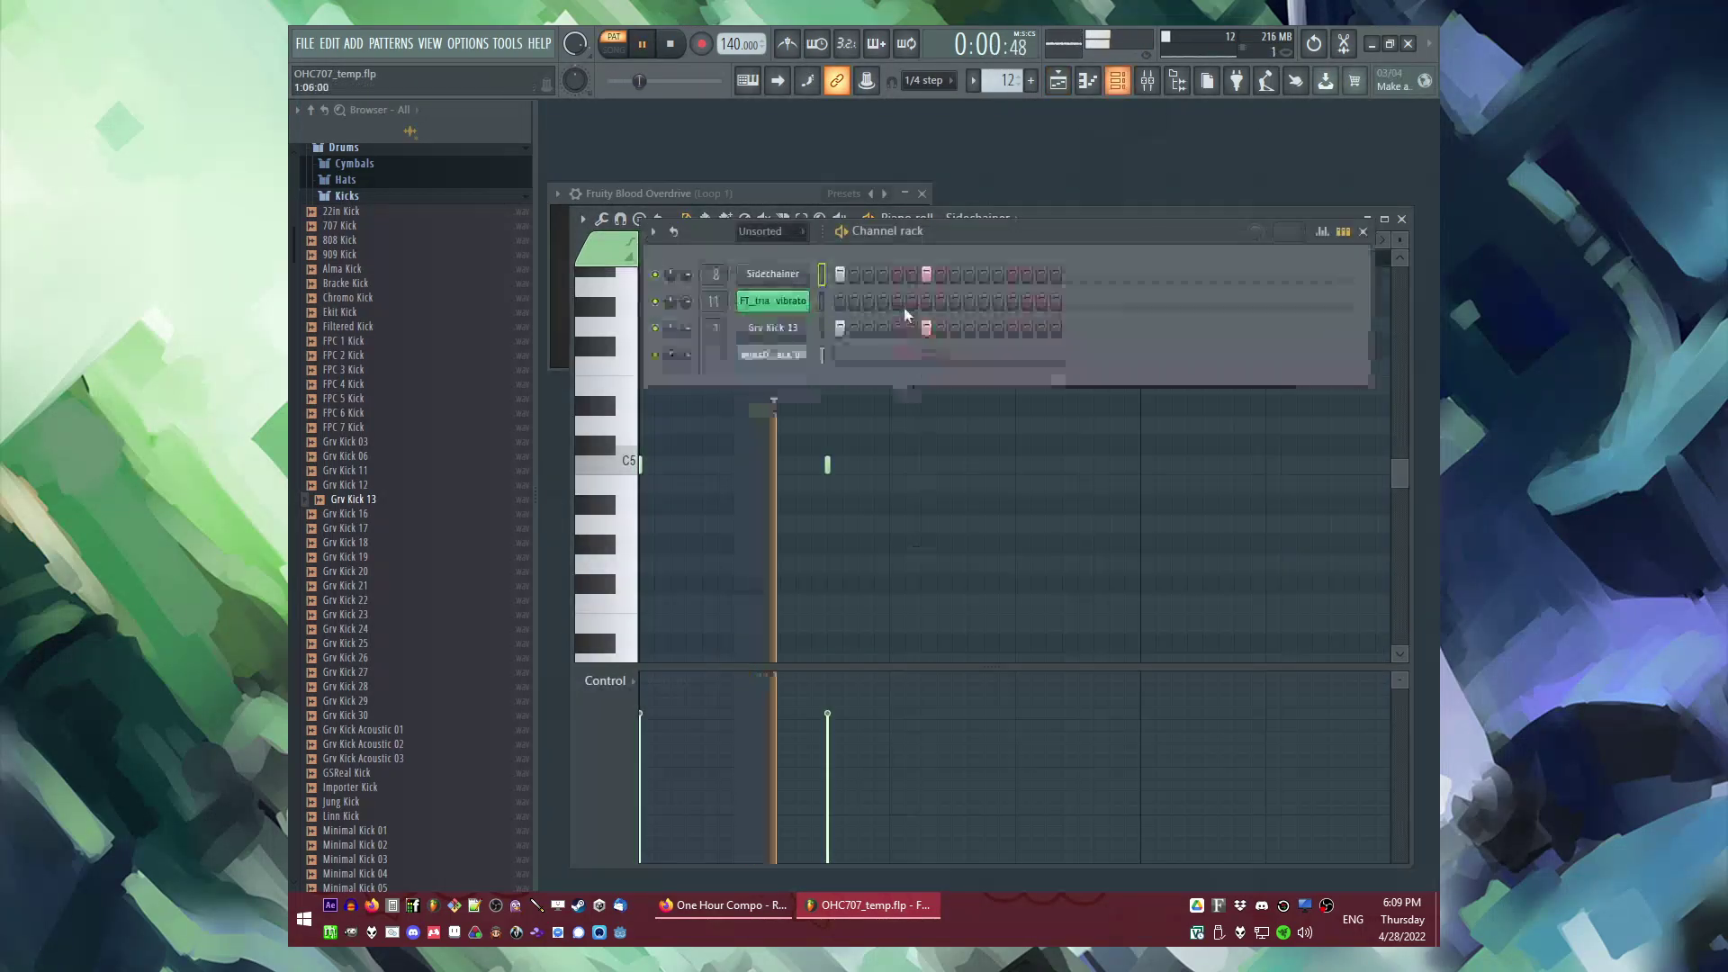
pyautogui.click(941, 274)
pyautogui.click(984, 274)
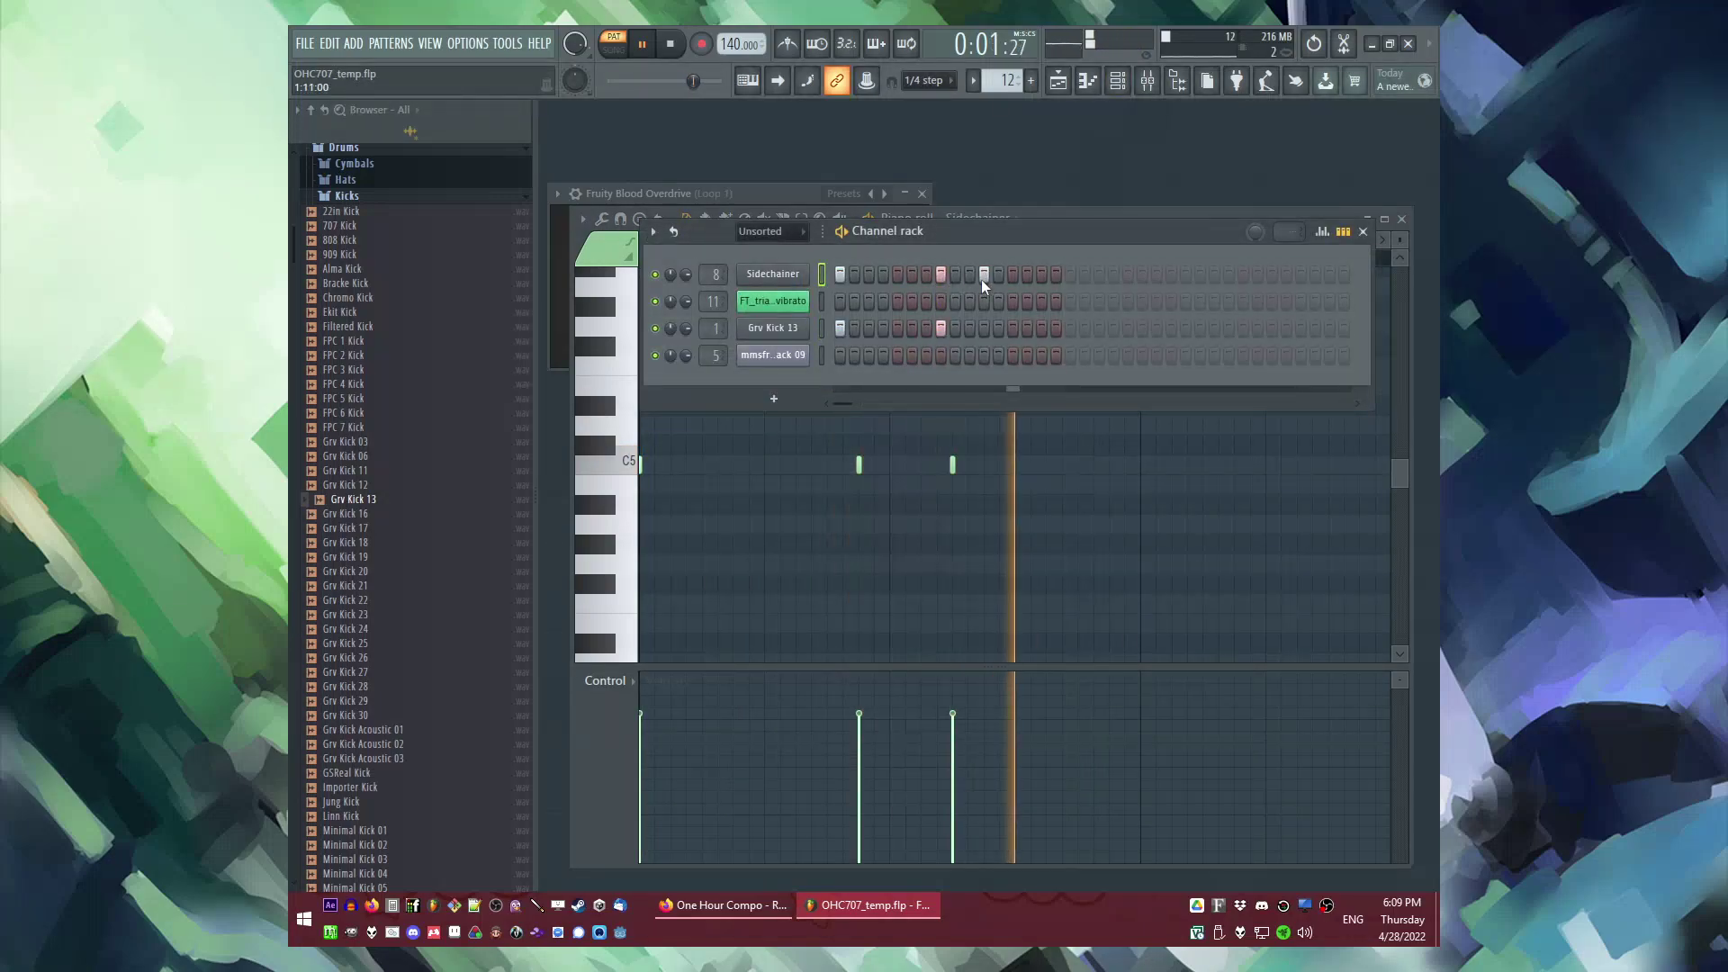
pyautogui.click(984, 327)
pyautogui.click(1027, 273)
pyautogui.click(1027, 327)
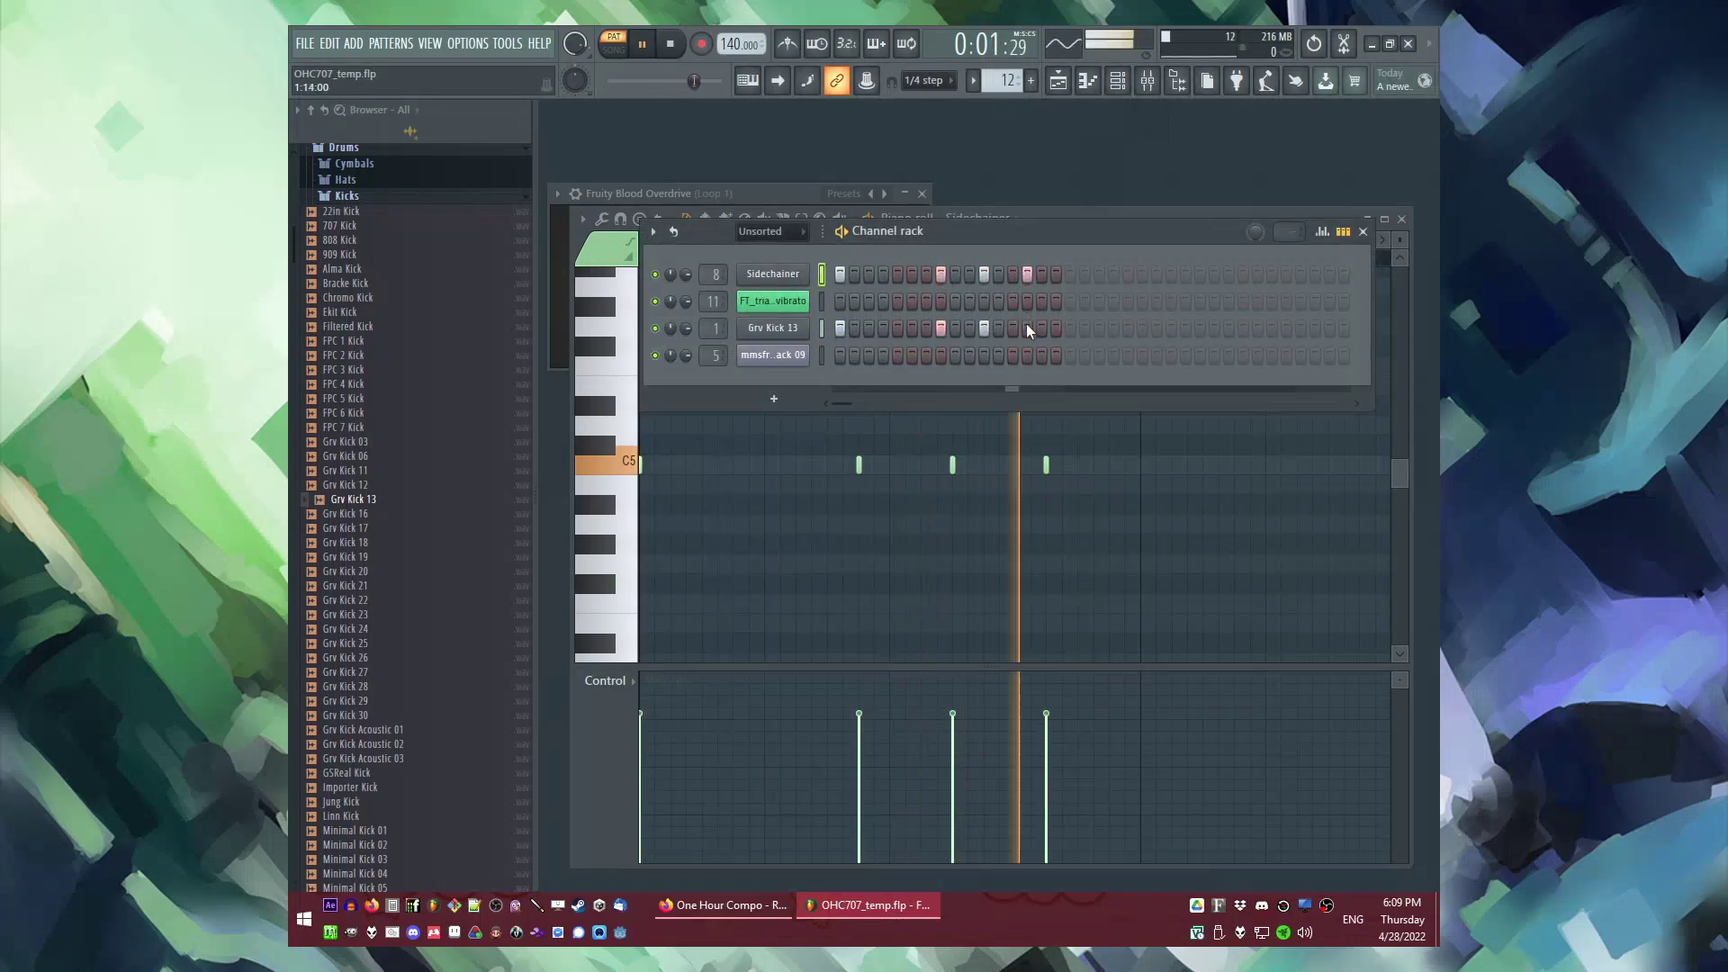
# Step: Repeat Pattern 12 on Track 5 so that four copies fill bars 5 to 8, and play the song from bar 5
pyautogui.press('F9')
pyautogui.press('F5')
pyautogui.press('l')
pyautogui.click(873, 366)
pyautogui.moveTo(952, 548); pyautogui.dragTo(1158, 540)
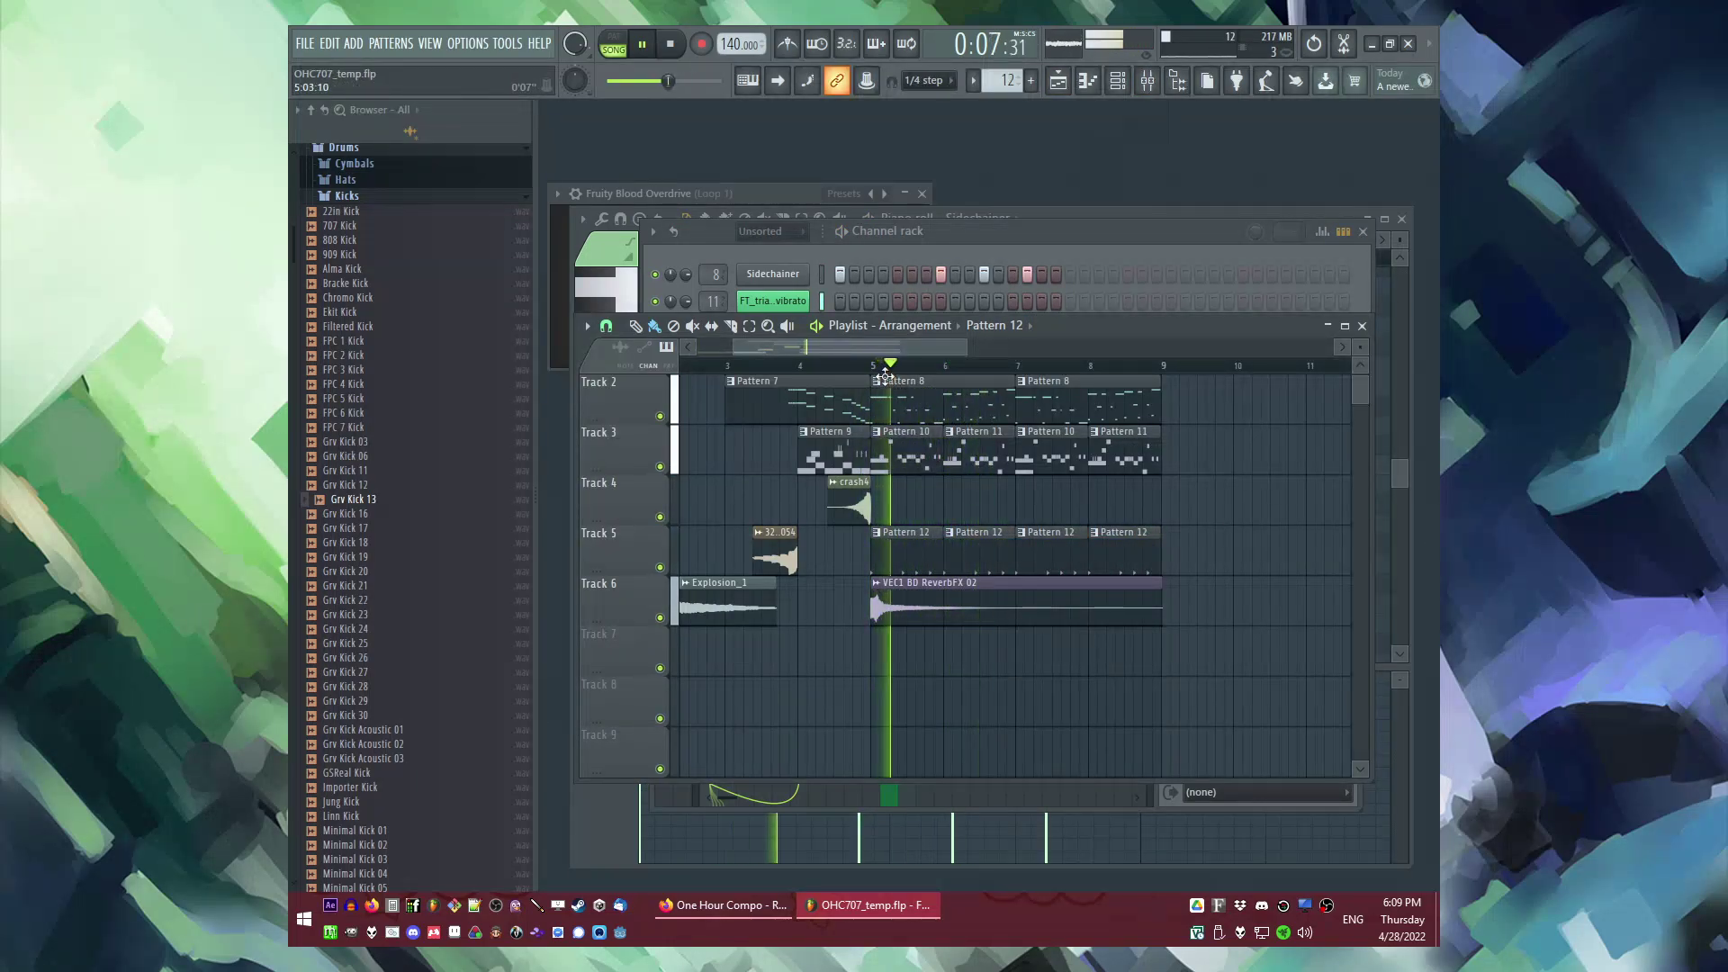
# Step: In Pattern 10's mmsfr Track 09 notes, move the step 8 hit up to Marker #5 and play the song to check it
pyautogui.scroll(2, 921, 487)
pyautogui.press('space')
pyautogui.doubleClick(897, 463)
pyautogui.press('space')
pyautogui.press('space')
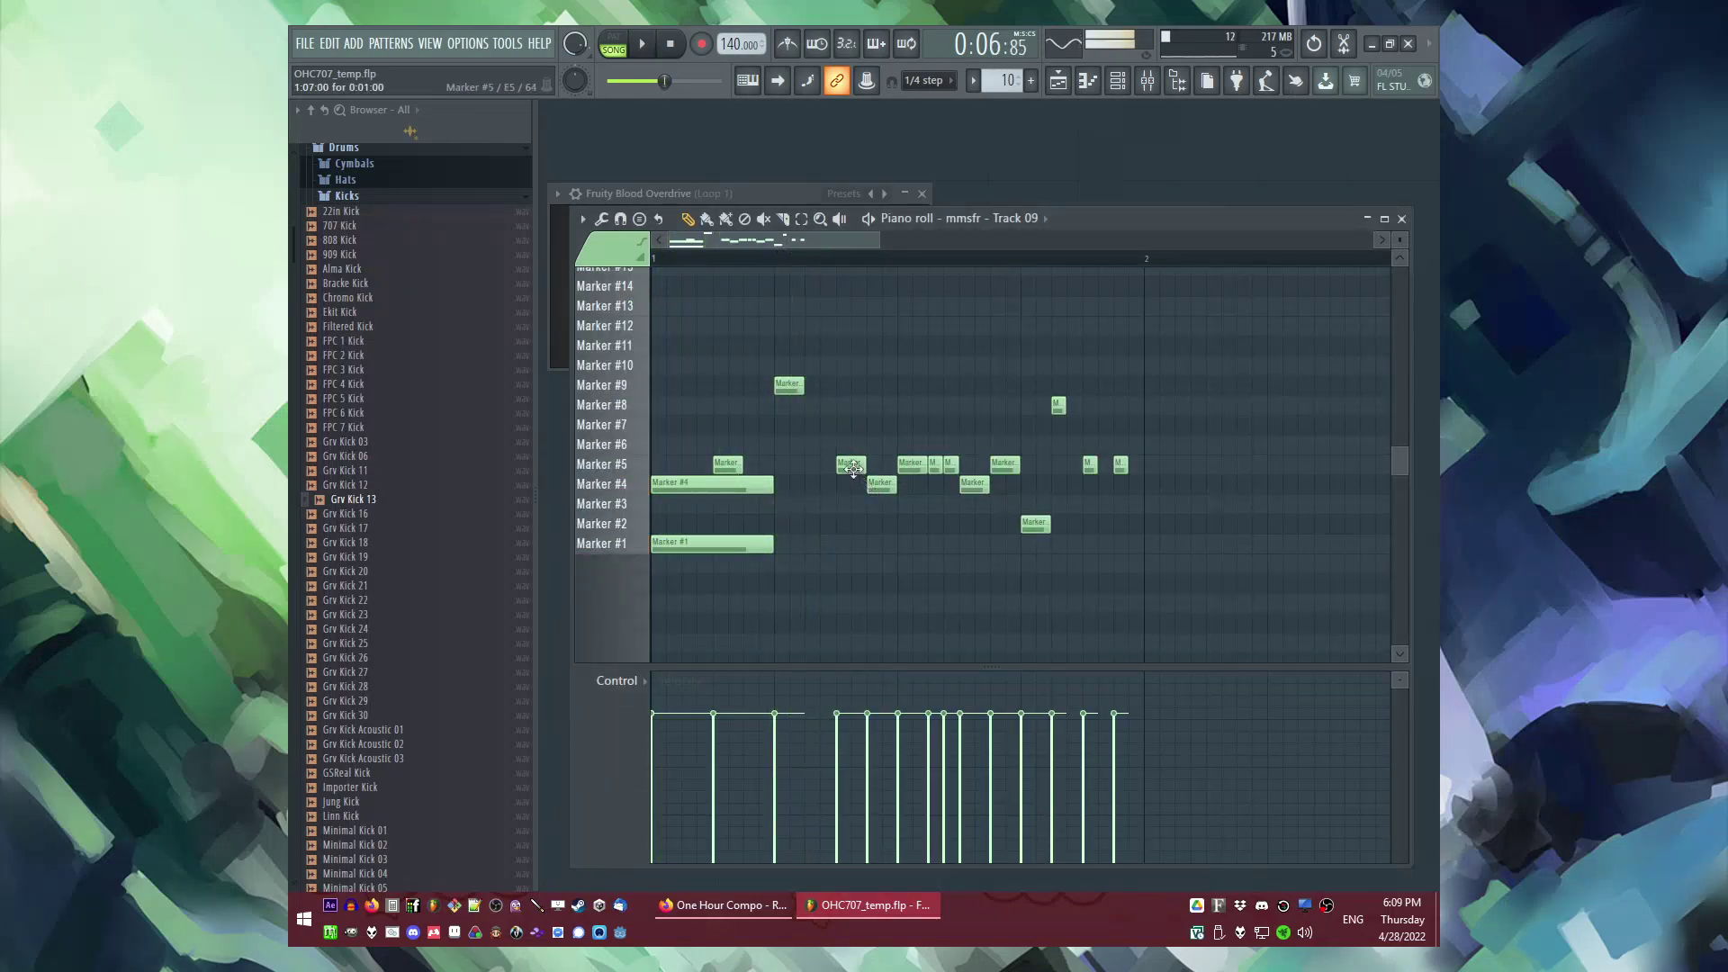
pyautogui.press('space')
pyautogui.moveTo(874, 484)
pyautogui.mouseDown()
pyautogui.moveTo(844, 484)
pyautogui.moveTo(878, 466)
pyautogui.mouseUp()
pyautogui.press('space')
pyautogui.press('space')
pyautogui.press('F9')
pyautogui.press('F5')
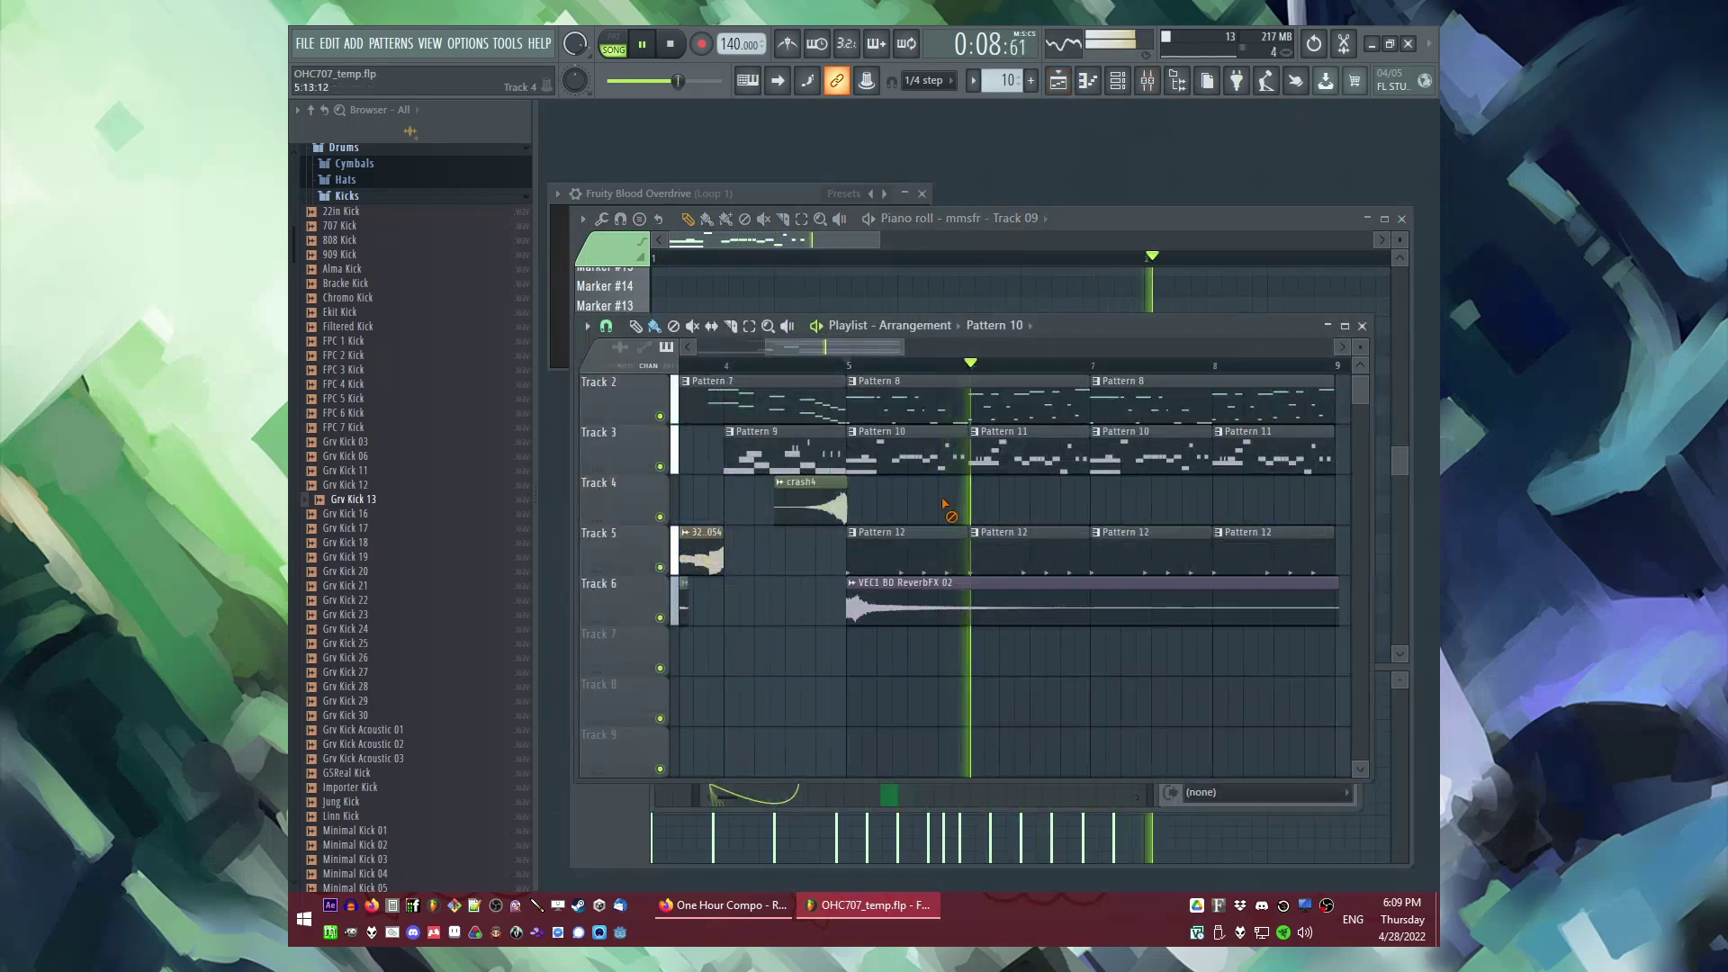
# Step: In Pattern 12, shift the Sidechainer and Grv Kick 13 hits from step 8 to step 7 and clear step 14
pyautogui.doubleClick(923, 543)
pyautogui.moveTo(804, 365); pyautogui.dragTo(905, 498)
pyautogui.press('F6')
pyautogui.click(926, 278)
pyautogui.click(942, 276)
pyautogui.click(1027, 273)
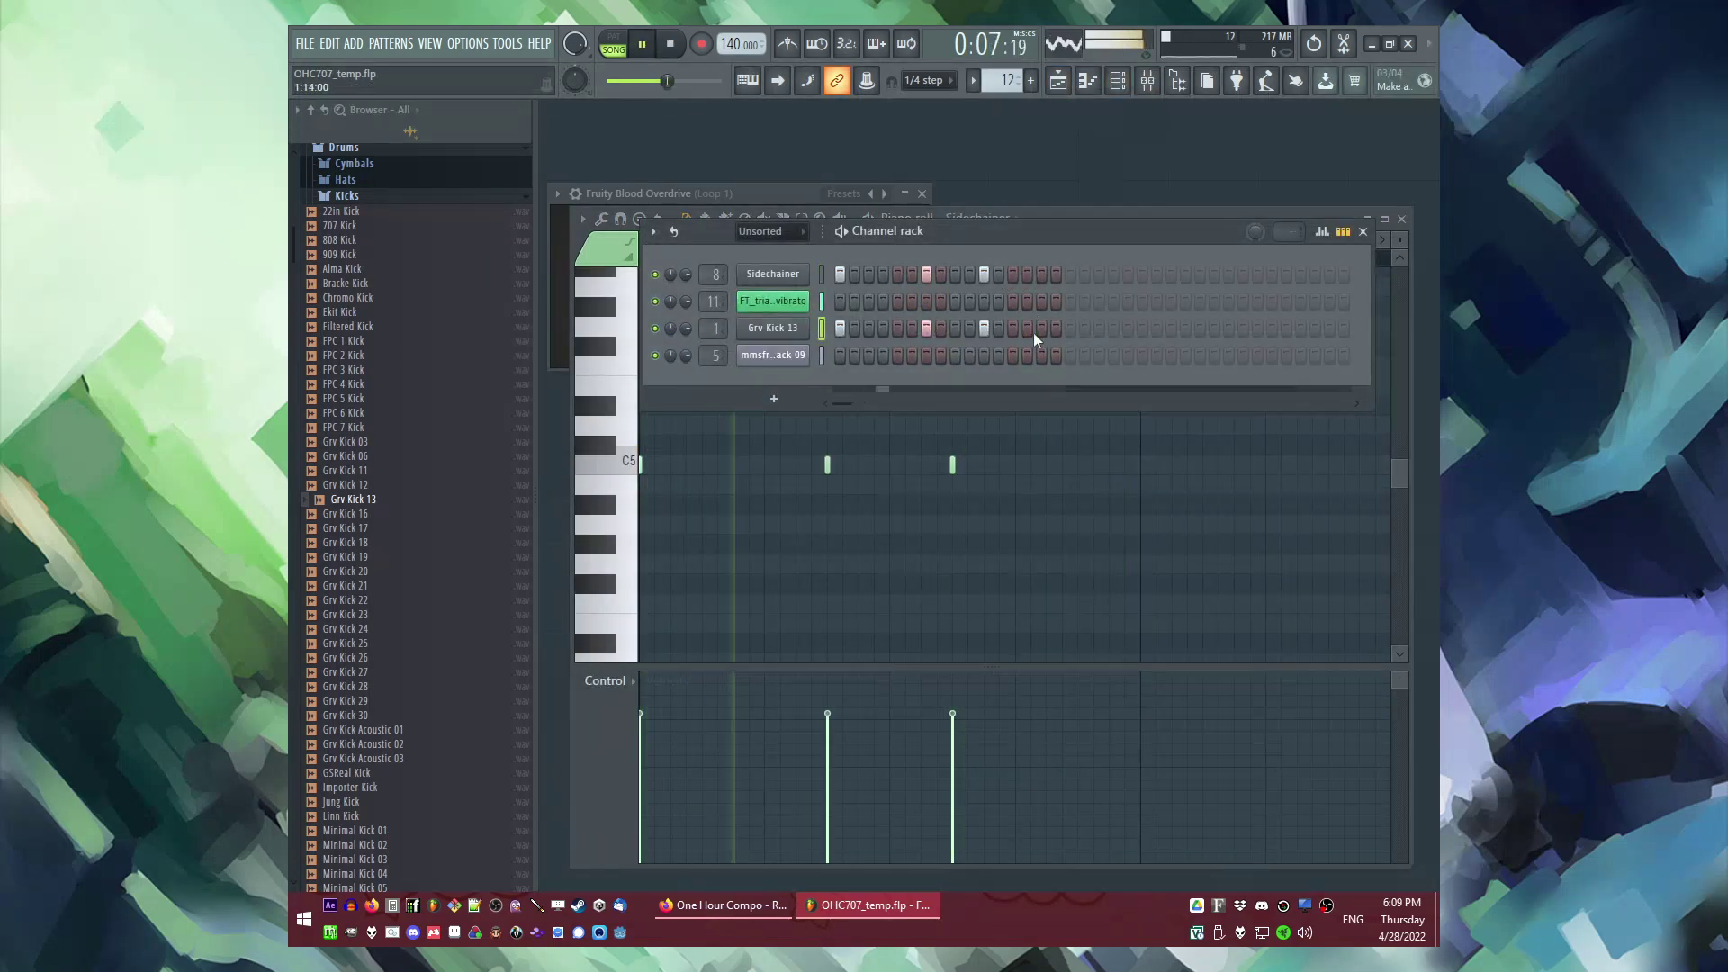
# Step: In Pattern 11's mmsfr Track 09 notes, put the step 7 hit on Marker #4 and the step 8 hit on Marker #5
pyautogui.press('F5')
pyautogui.scroll(1, 937, 598)
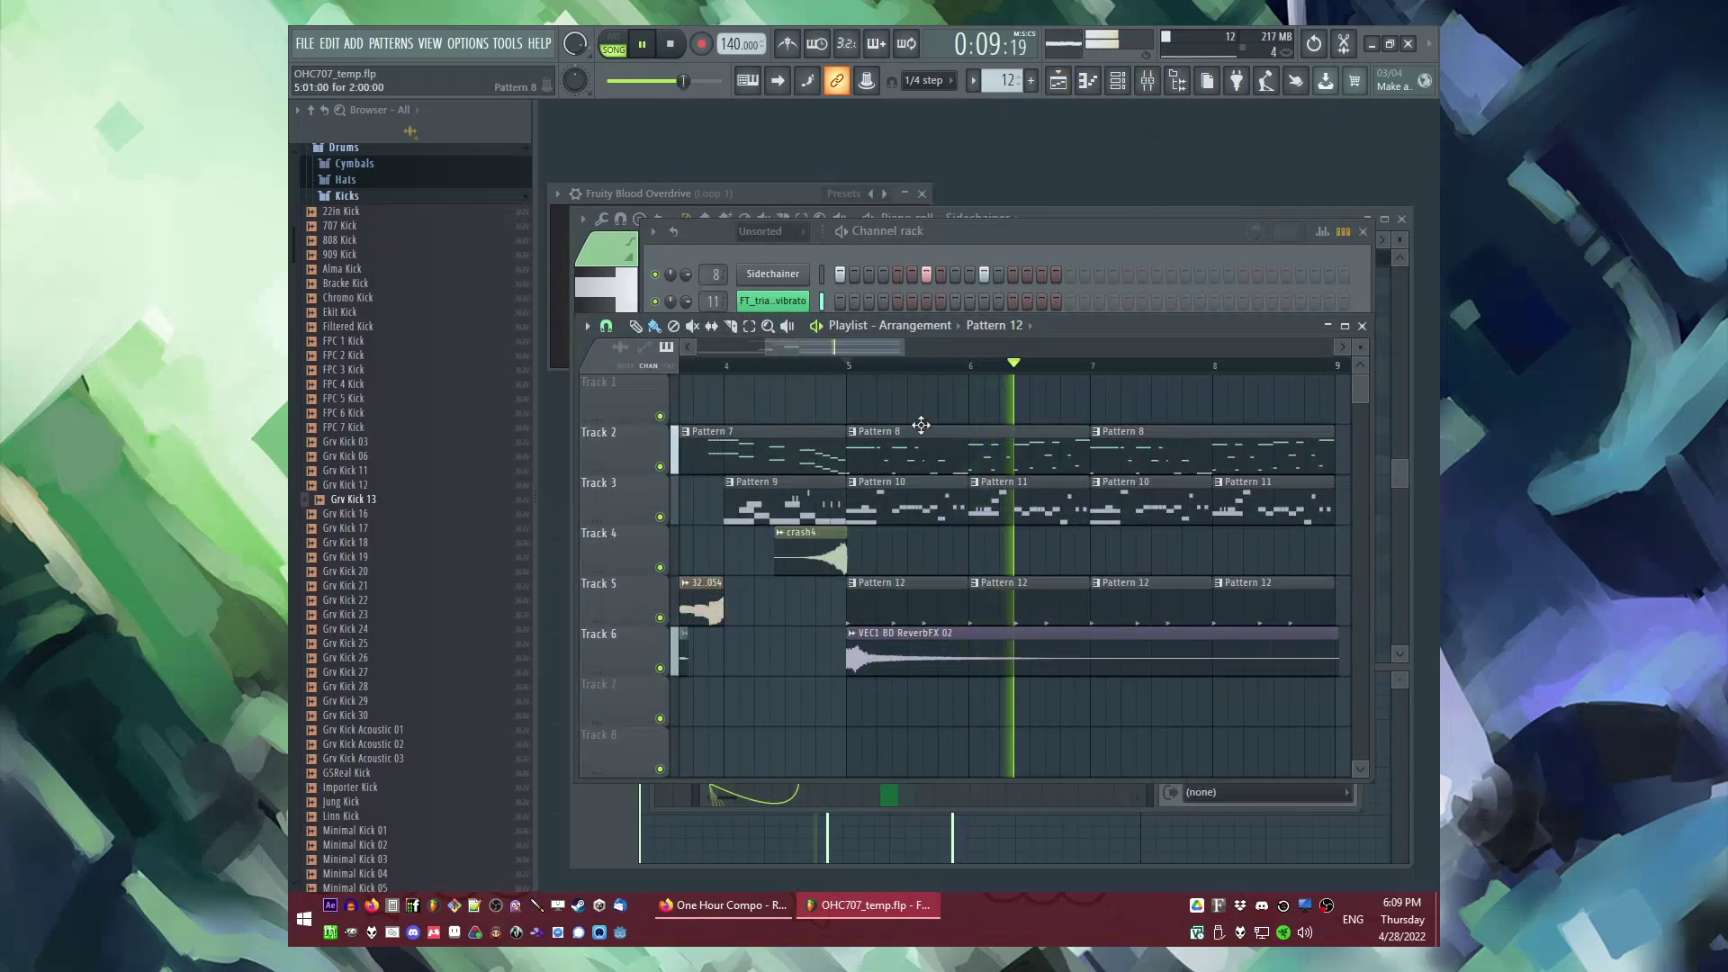
pyautogui.click(858, 367)
pyautogui.scroll(-2, 862, 396)
pyautogui.doubleClick(925, 523)
pyautogui.press('l')
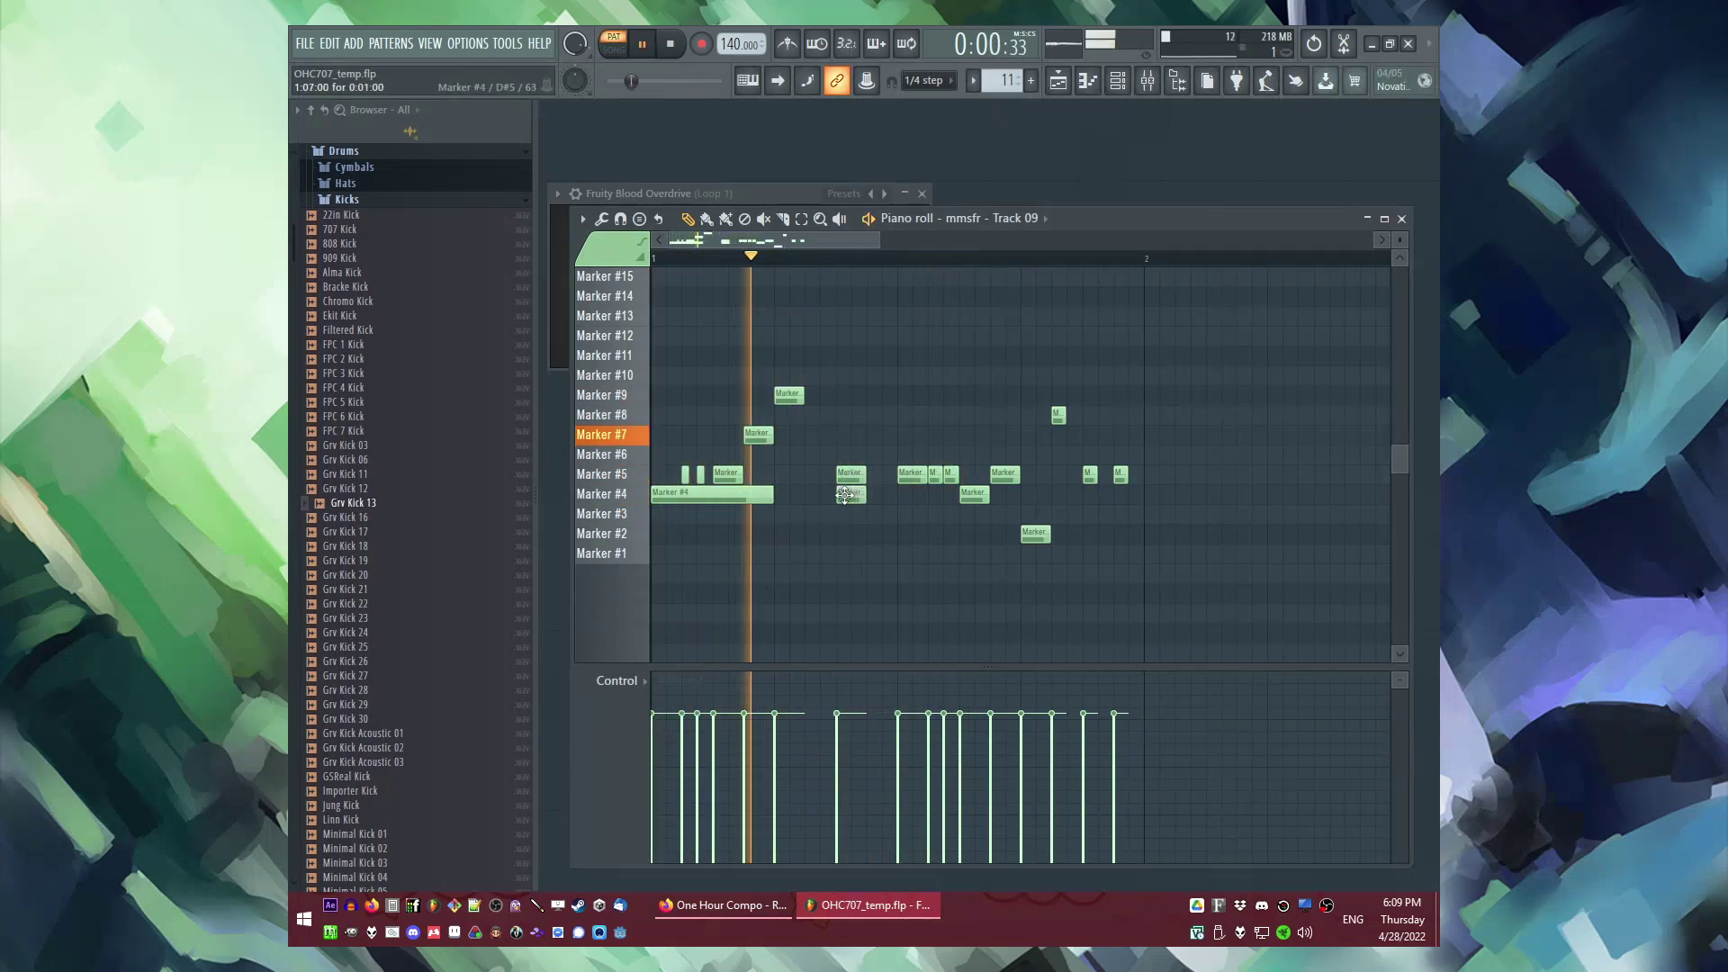
pyautogui.click(881, 475)
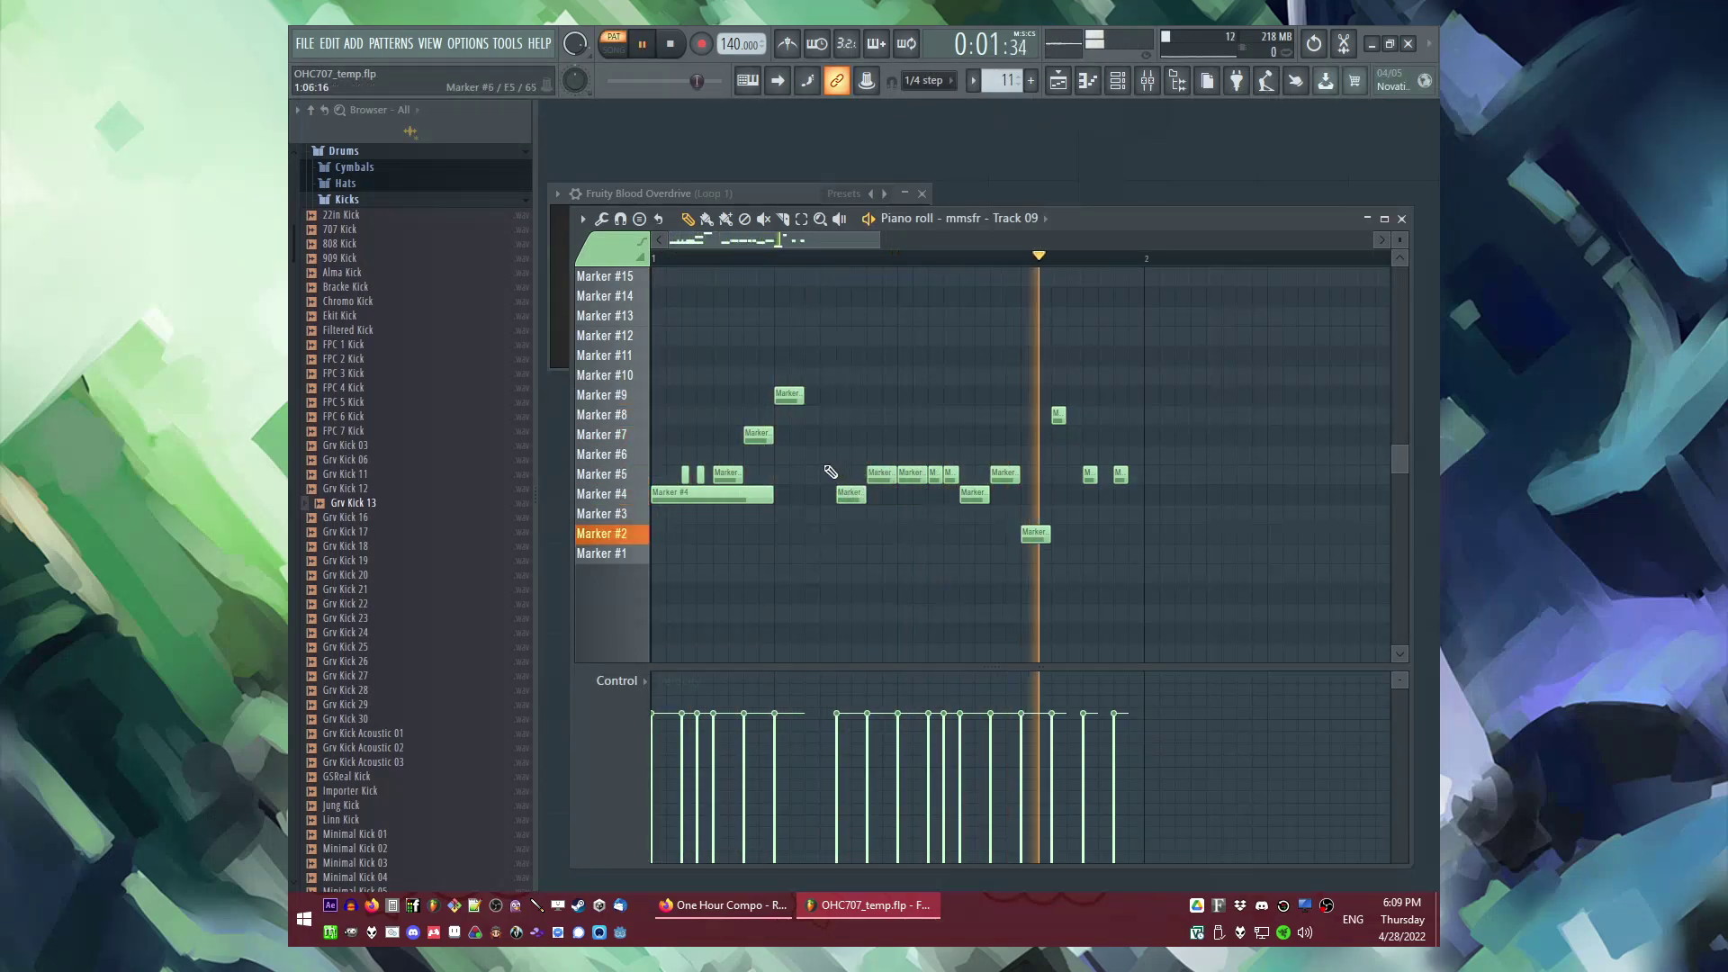
# Step: Create a new empty Pattern 13 and place it on Track 7 at bar 5
pyautogui.press('F5')
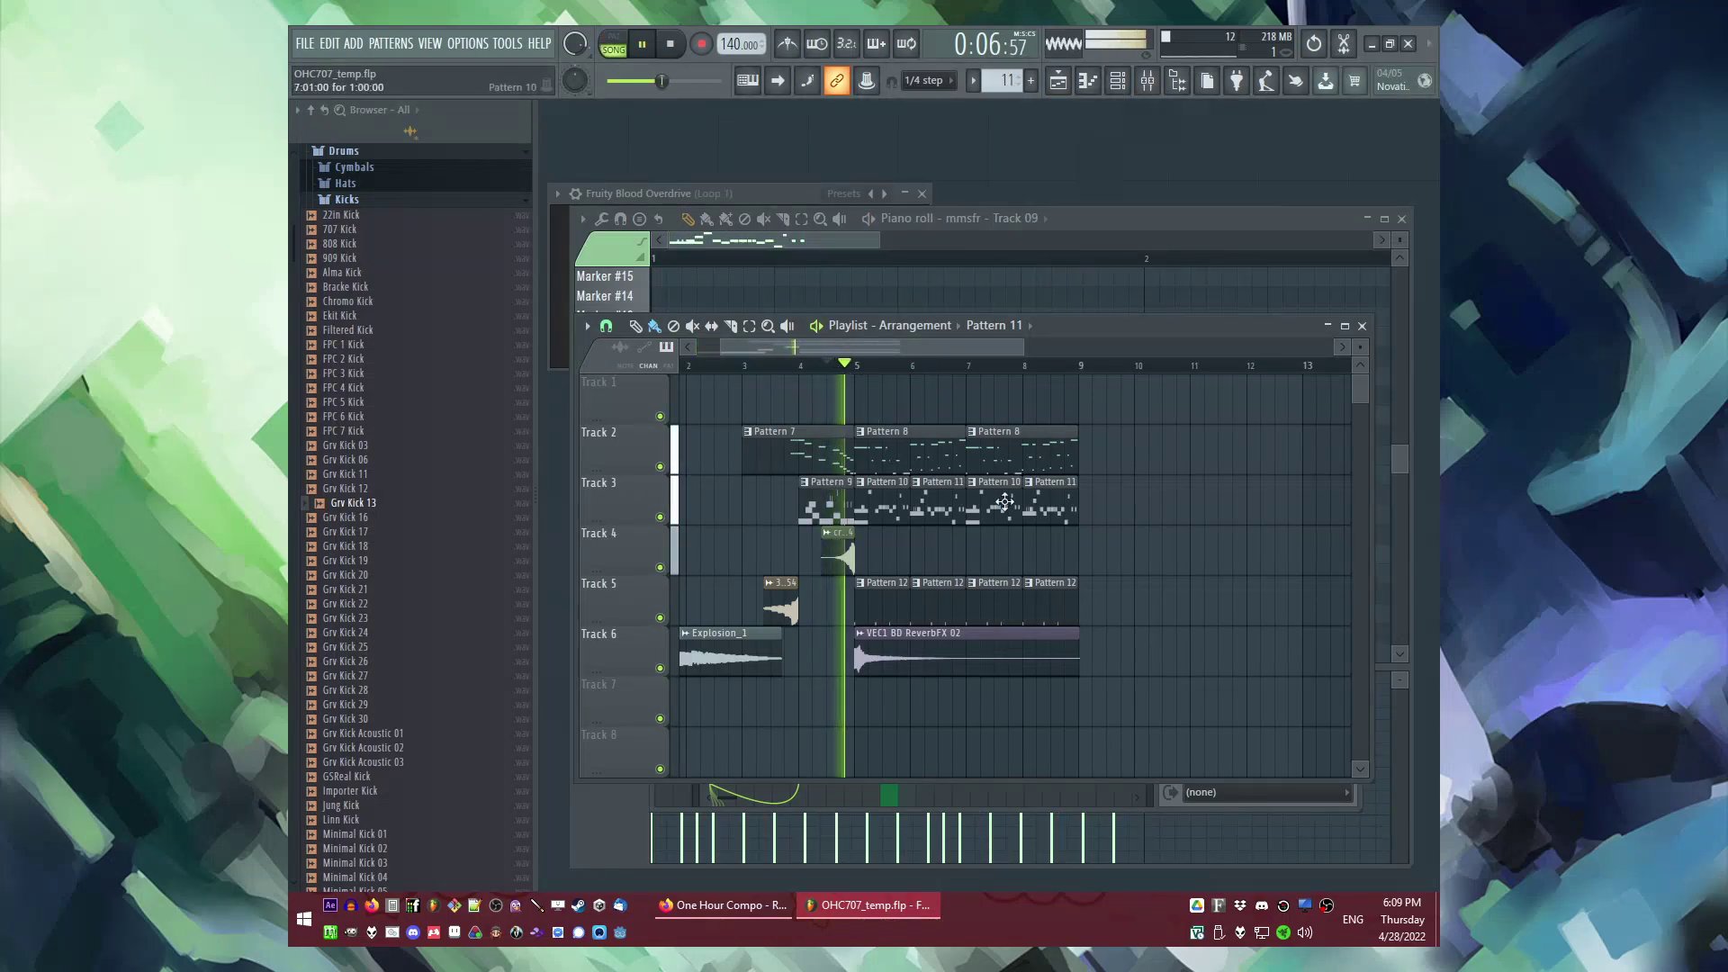
pyautogui.scroll(-2, 909, 621)
pyautogui.press('F4')
pyautogui.press('Return')
pyautogui.click(866, 603)
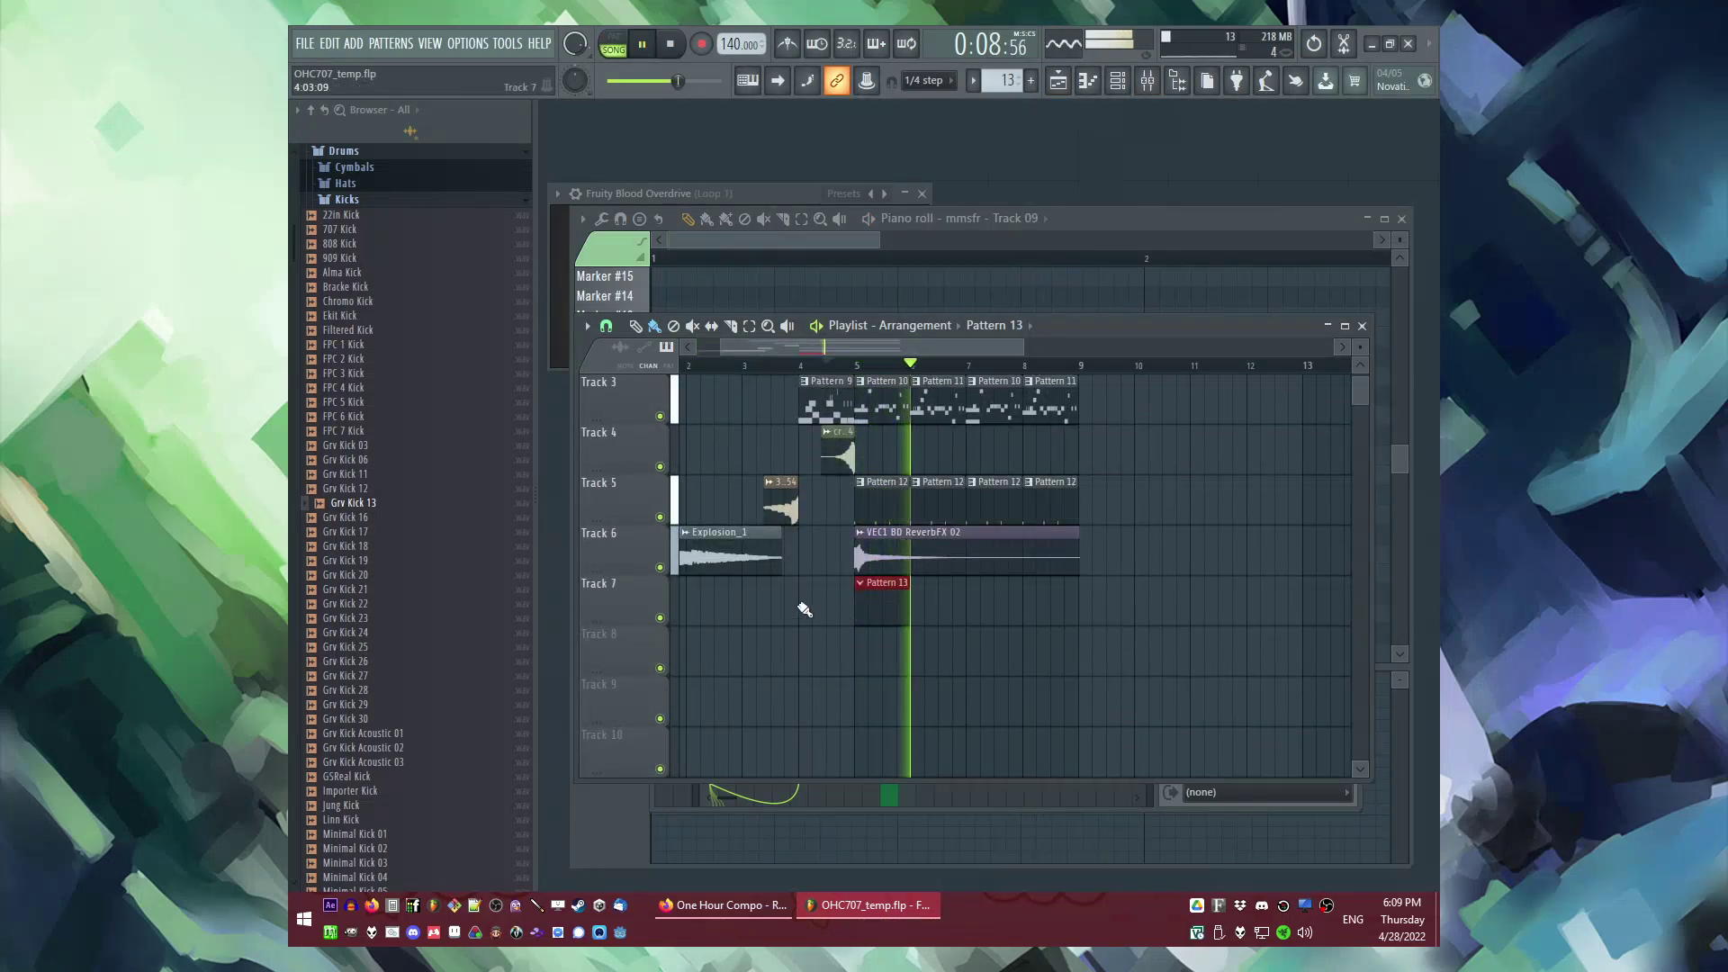
# Step: Duplicate the pattern clips on Tracks 2 to 5 that start from bar 5, directly after the originals
pyautogui.scroll(-10, 378, 450)
pyautogui.scroll(-12, 360, 371)
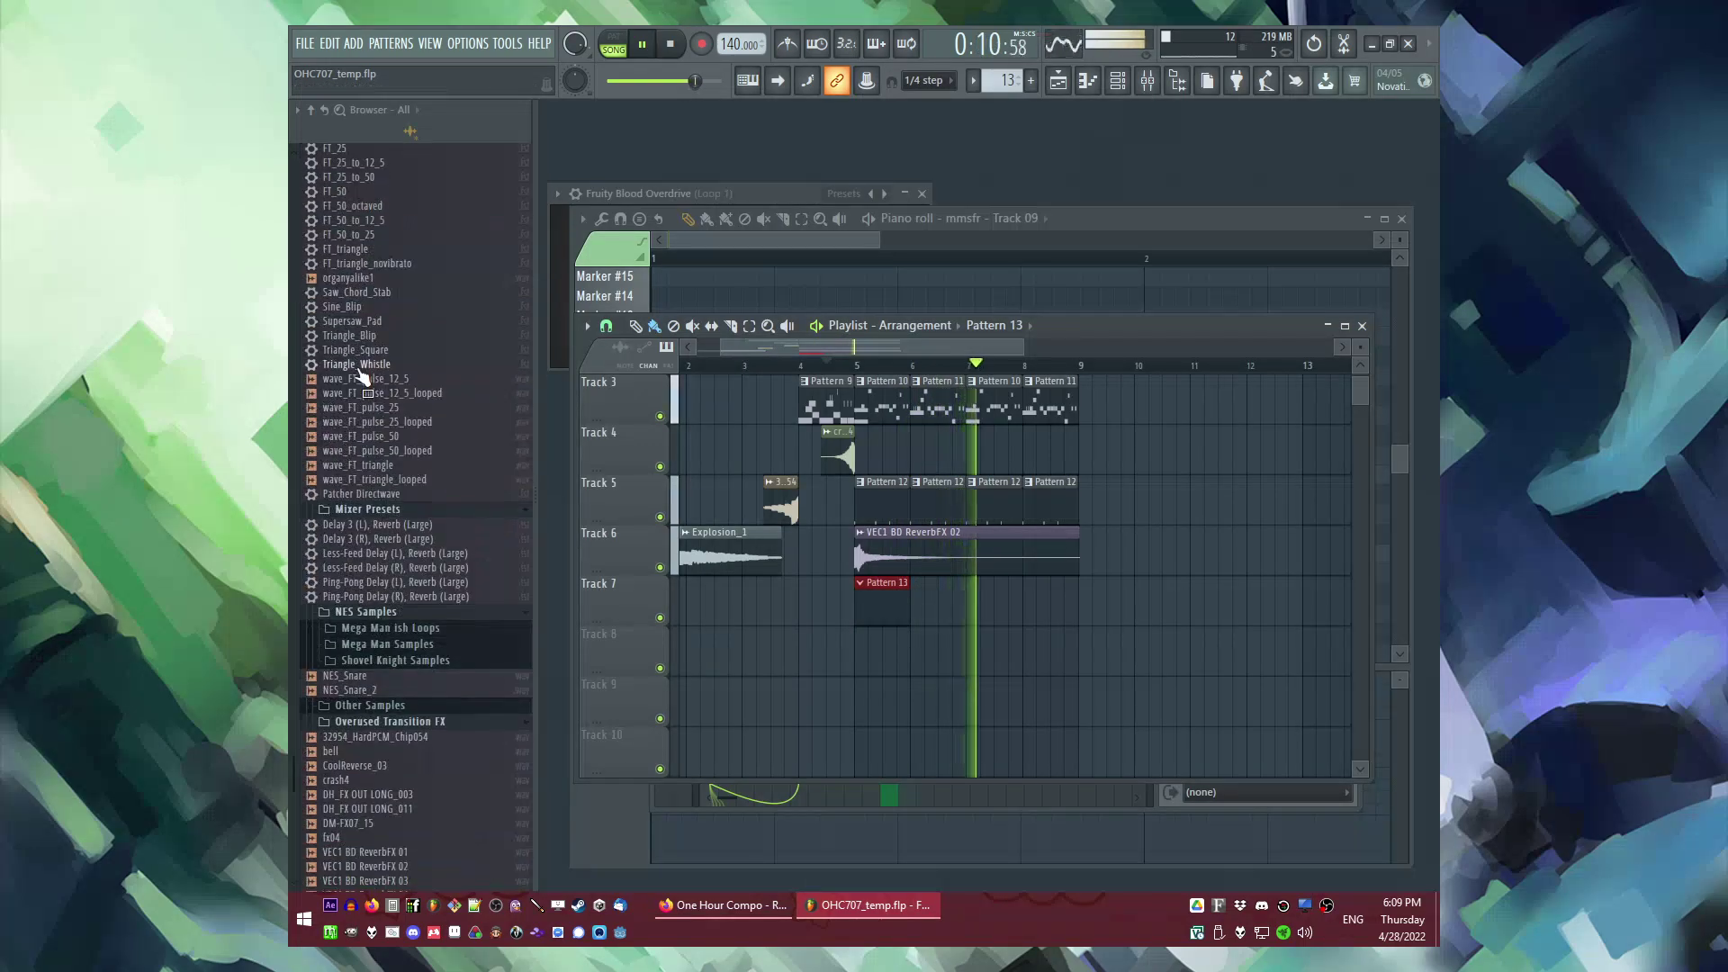
pyautogui.scroll(2, 364, 376)
pyautogui.scroll(2, 1127, 547)
pyautogui.moveTo(1149, 450); pyautogui.dragTo(879, 601)
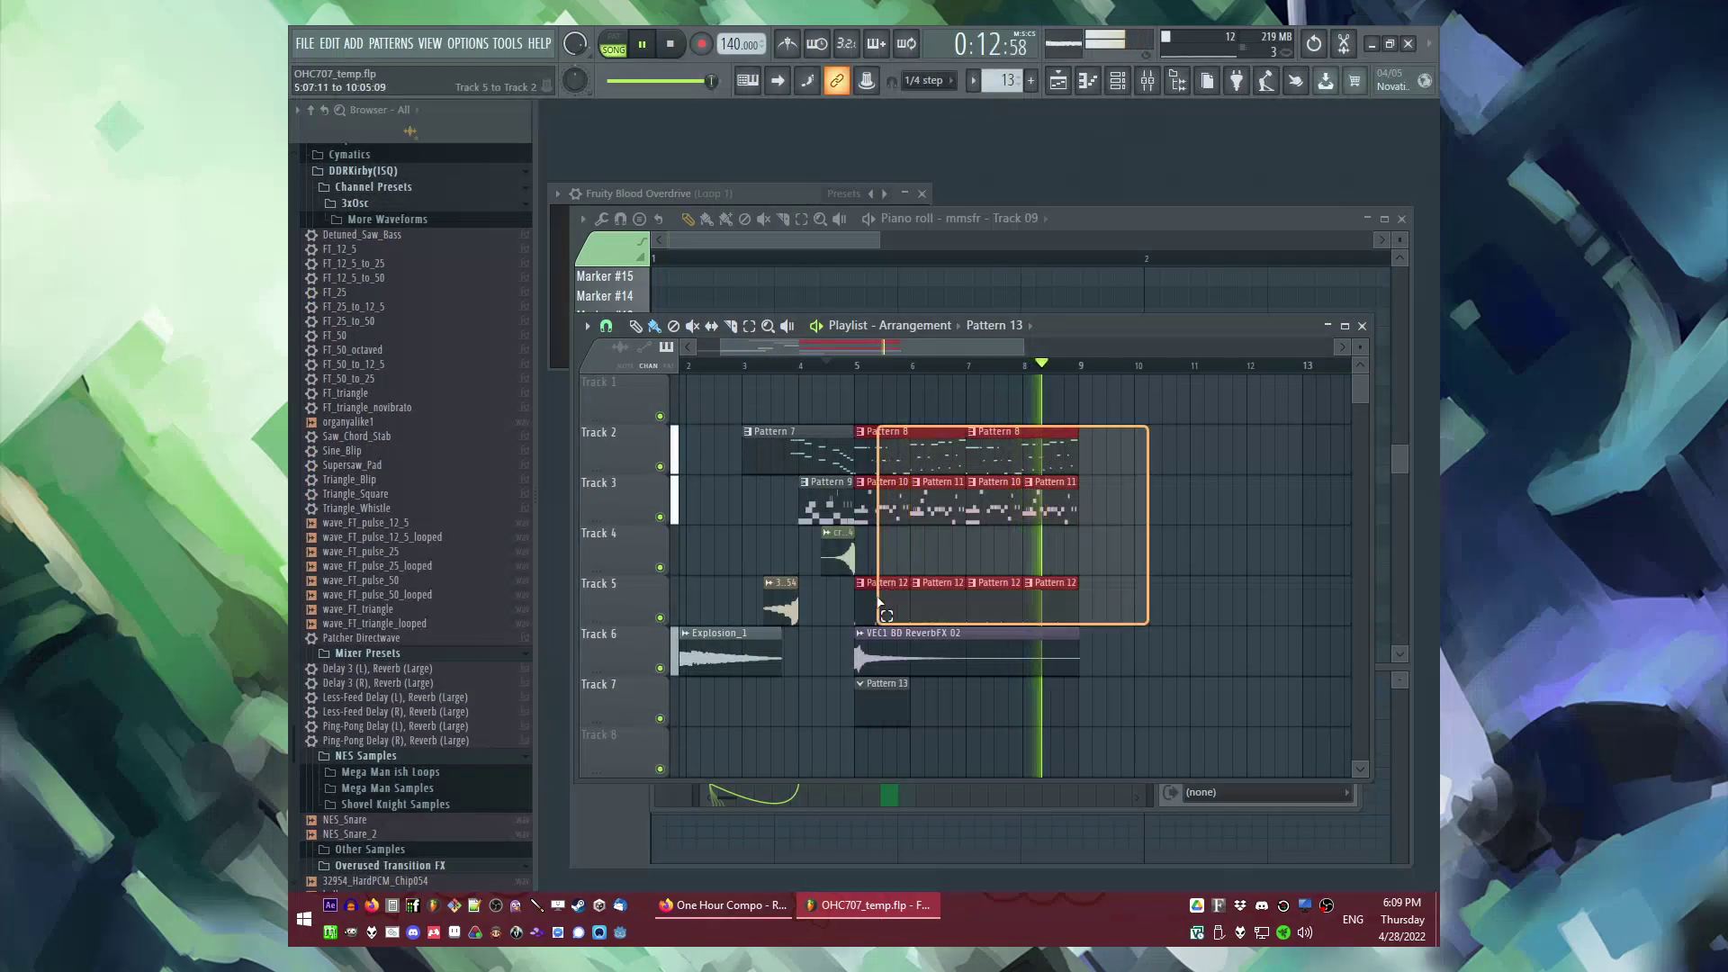
pyautogui.hotkey('ctrl', 'b')
pyautogui.rightClick(1174, 706)
# Step: Add NES_Snare_2 to Pattern 12 as a new channel on mixer track 2, with hits on steps 5 and 13
pyautogui.doubleClick(893, 612)
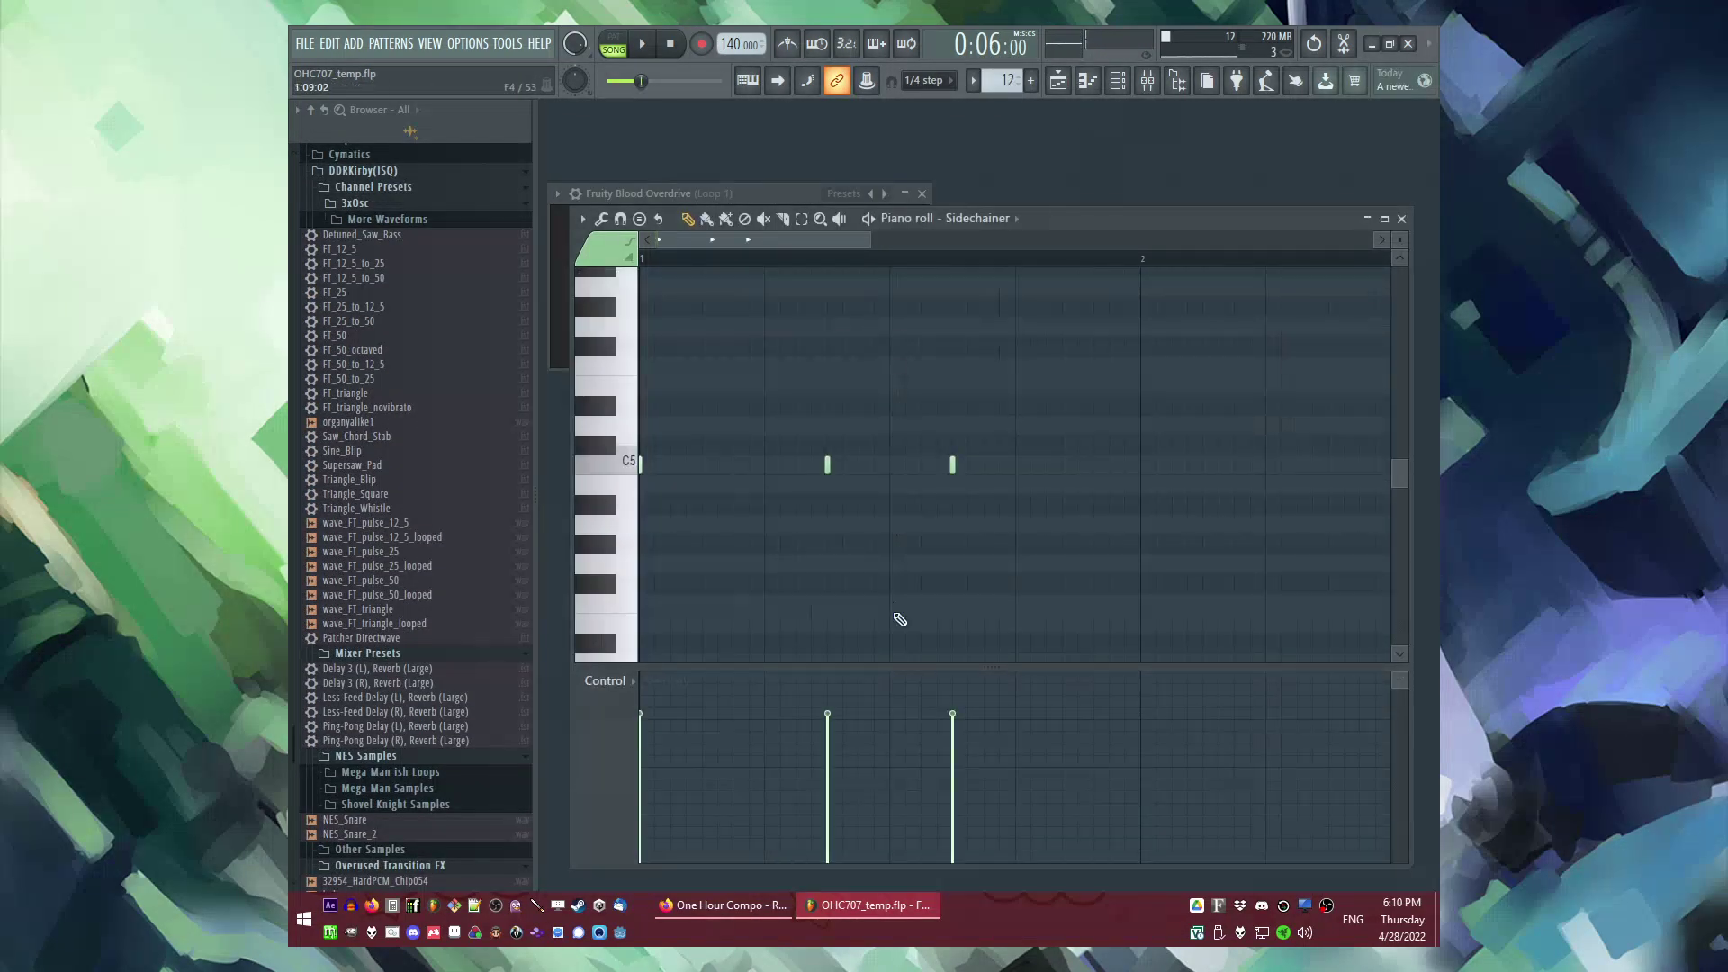
pyautogui.press('F6')
pyautogui.press('space')
pyautogui.scroll(-12, 387, 504)
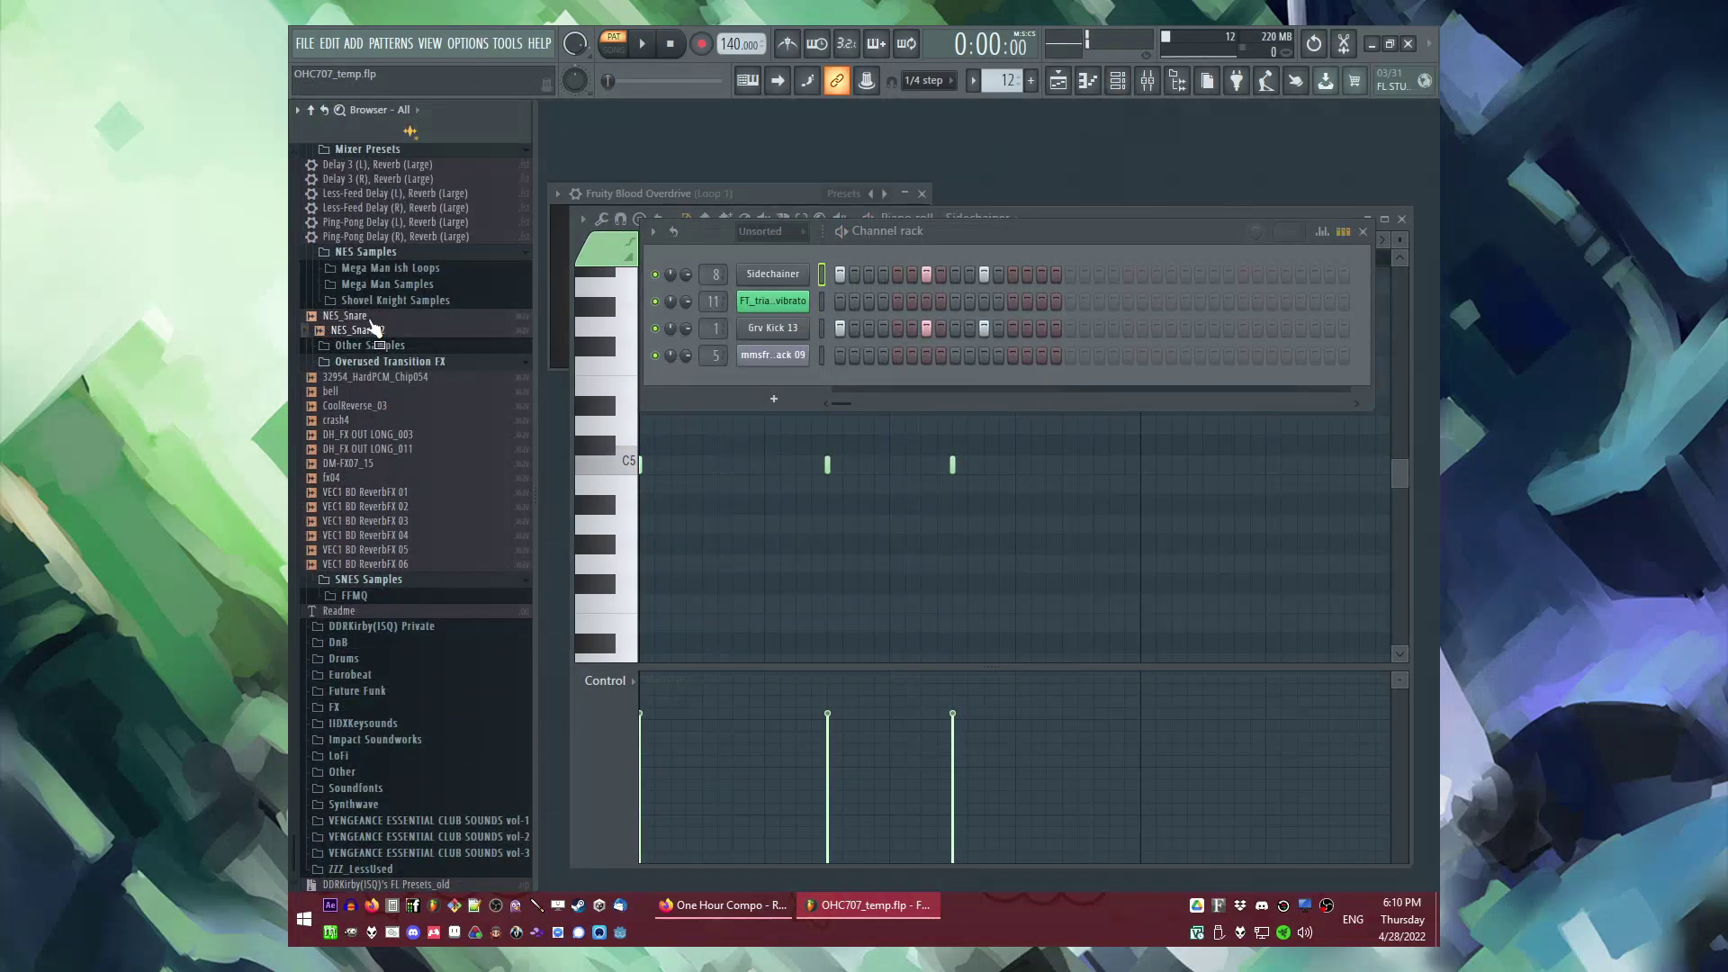
pyautogui.moveTo(889, 387); pyautogui.dragTo(895, 385)
pyautogui.press('space')
pyautogui.click(898, 382)
pyautogui.click(1013, 382)
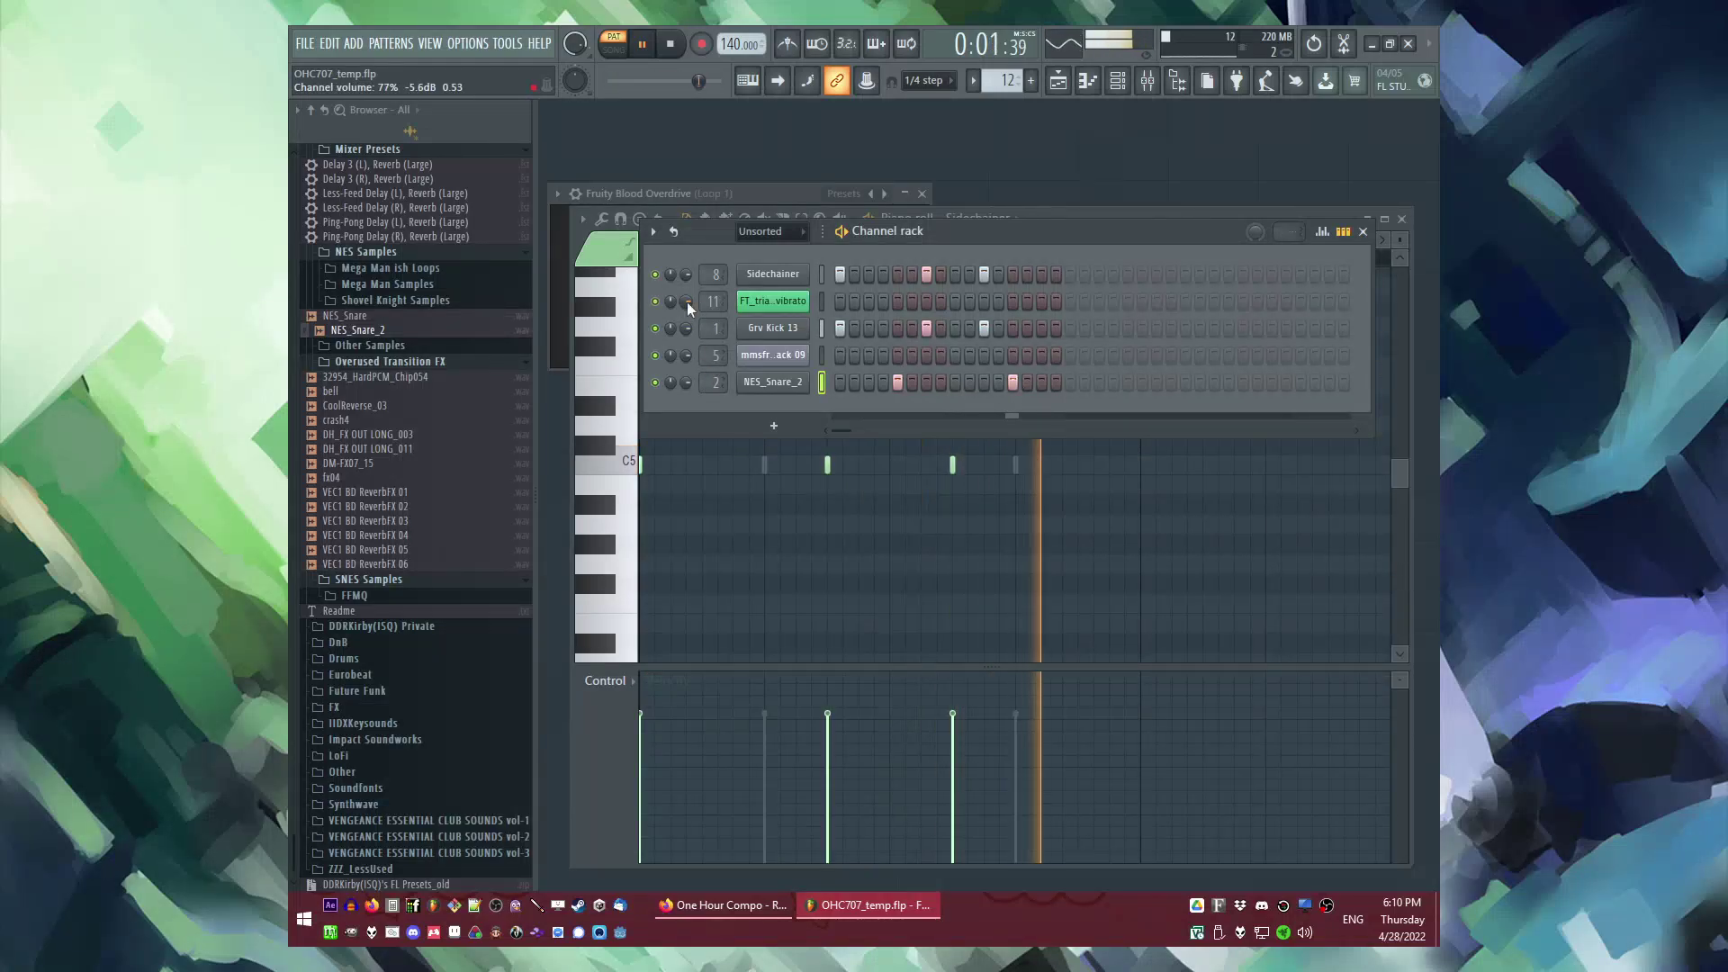
# Step: Open Fruity Reeverb 2 on the Snare 1 mixer track and set its decay time to 1.0 sec
pyautogui.press('F9')
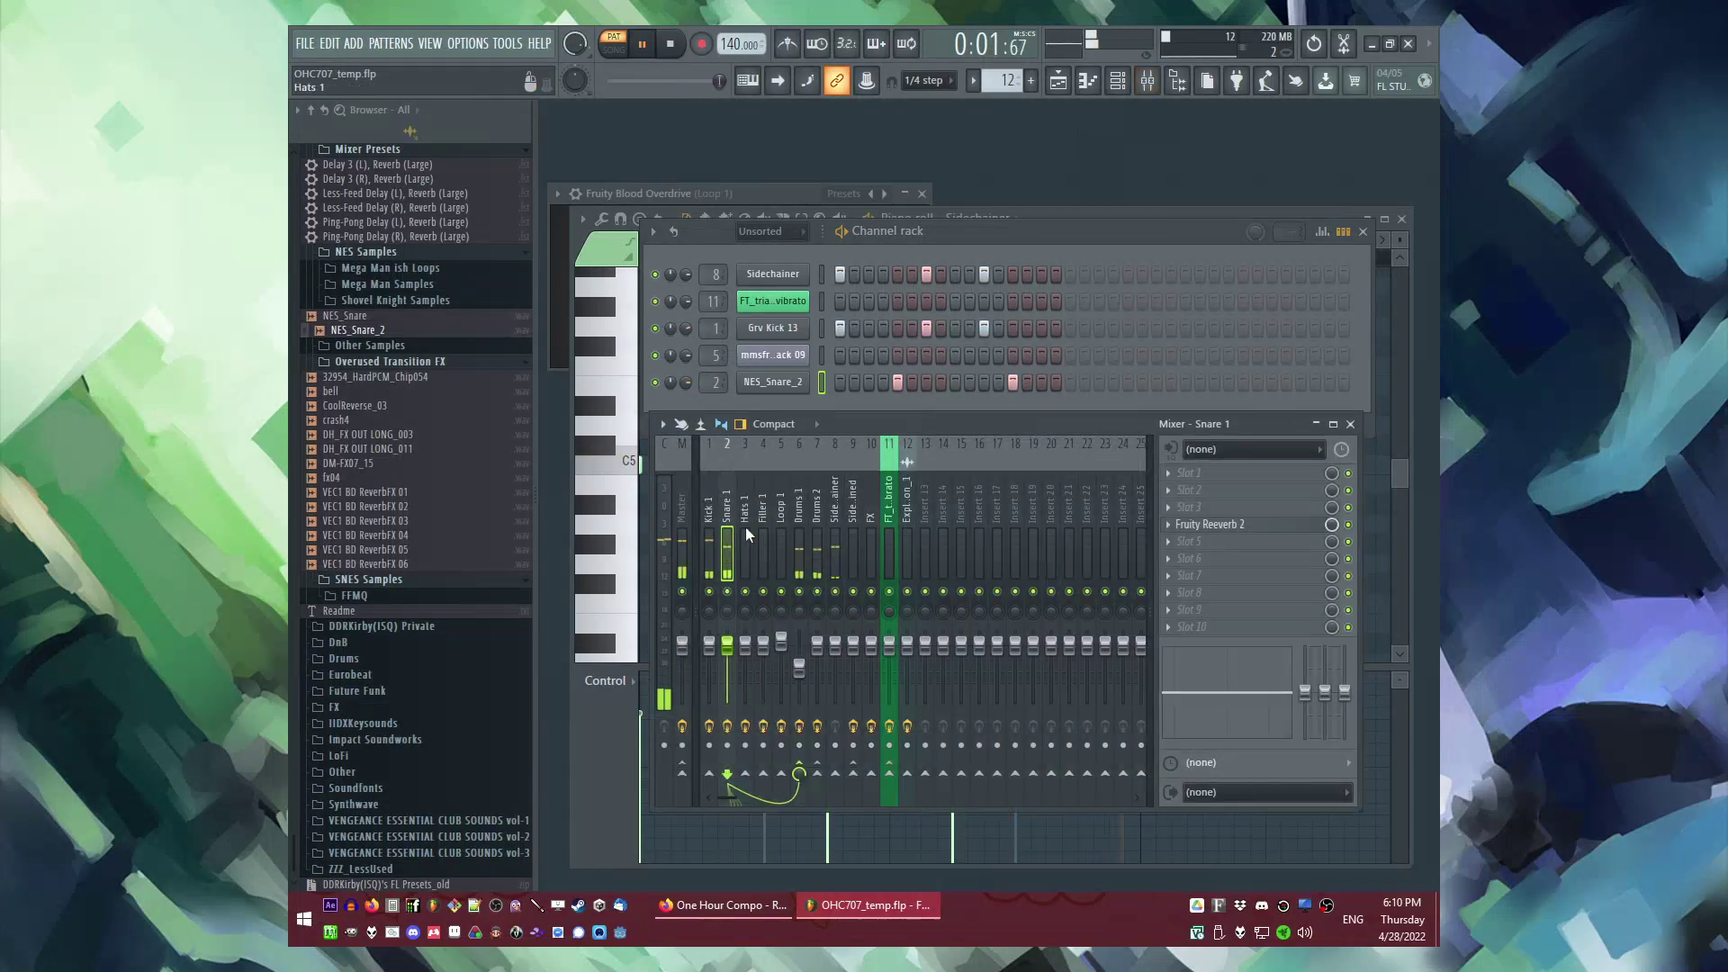
pyautogui.click(1269, 536)
pyautogui.click(1314, 525)
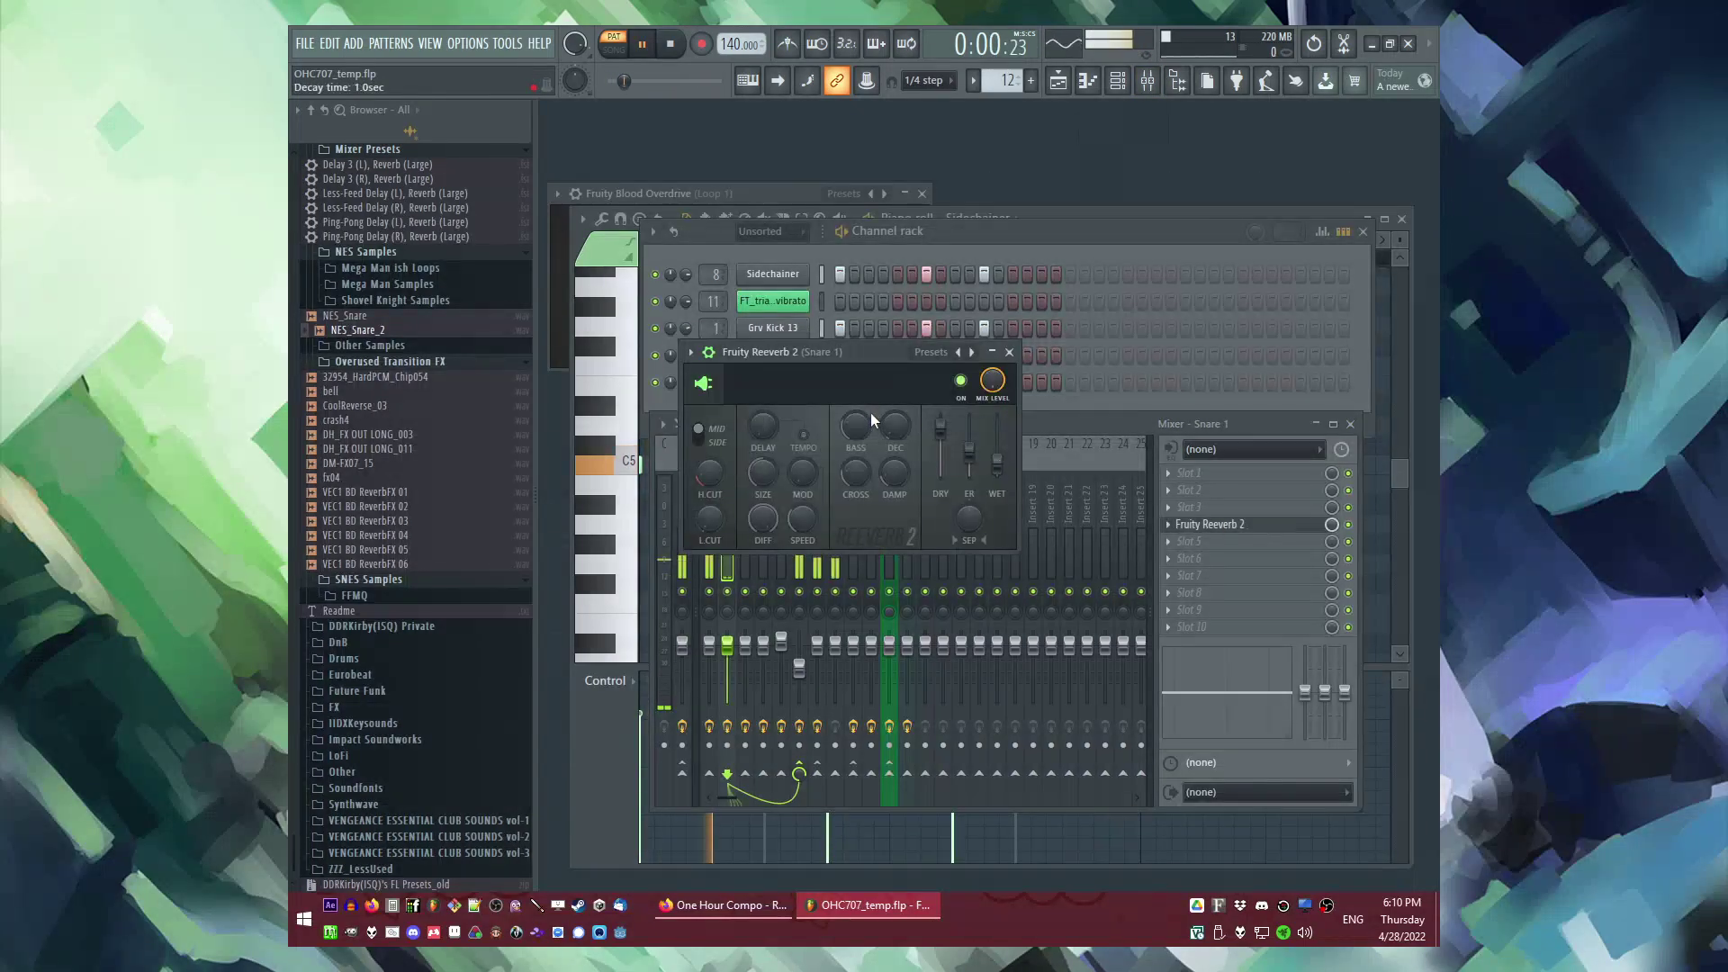
# Step: Set the NES_Snare_2 channel volume to 67% while playing the song, then replay it from bar 4
pyautogui.press('F5')
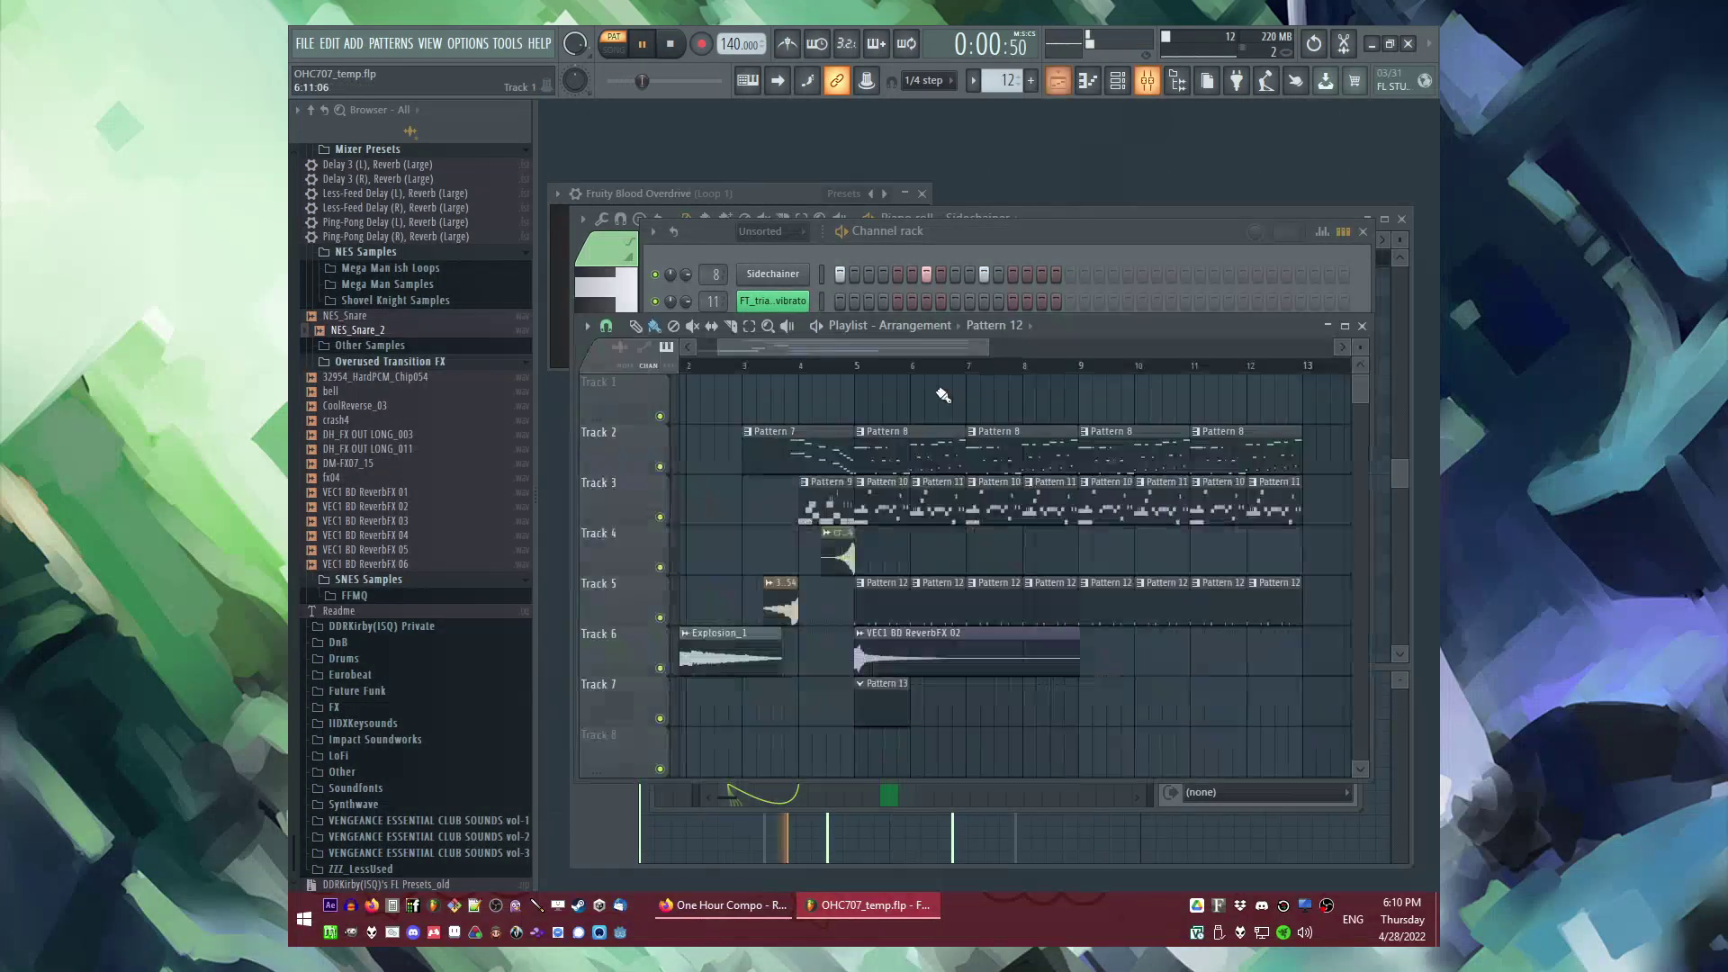
pyautogui.click(849, 370)
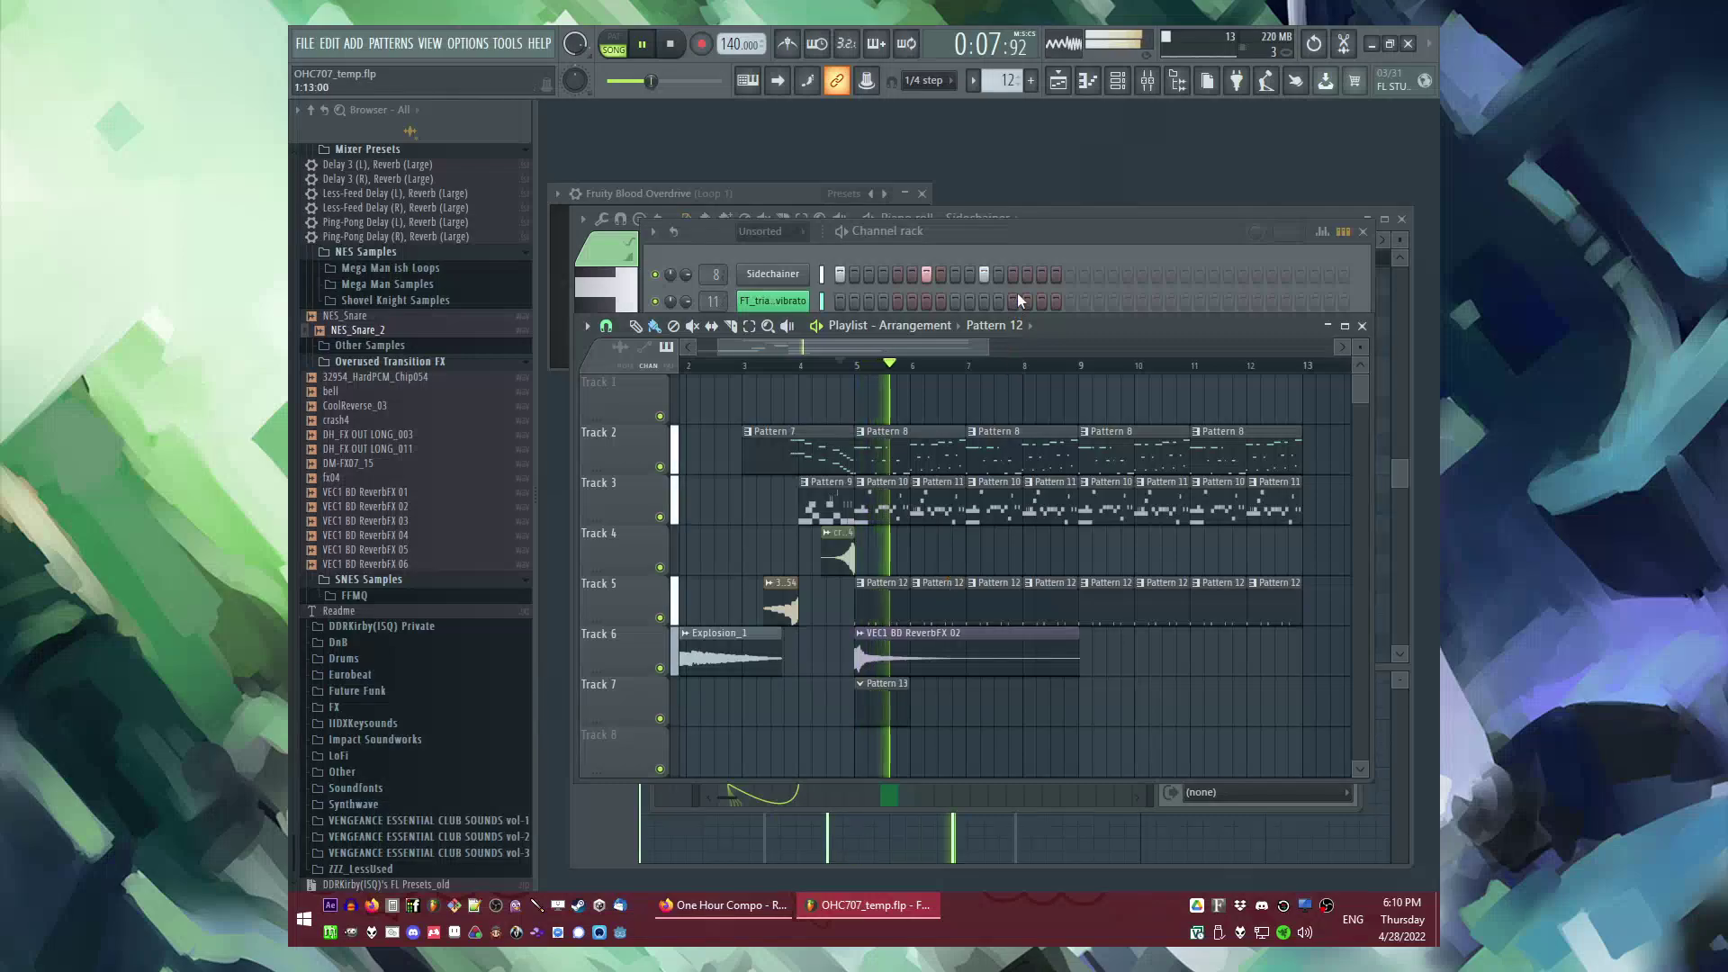
pyautogui.press('F6')
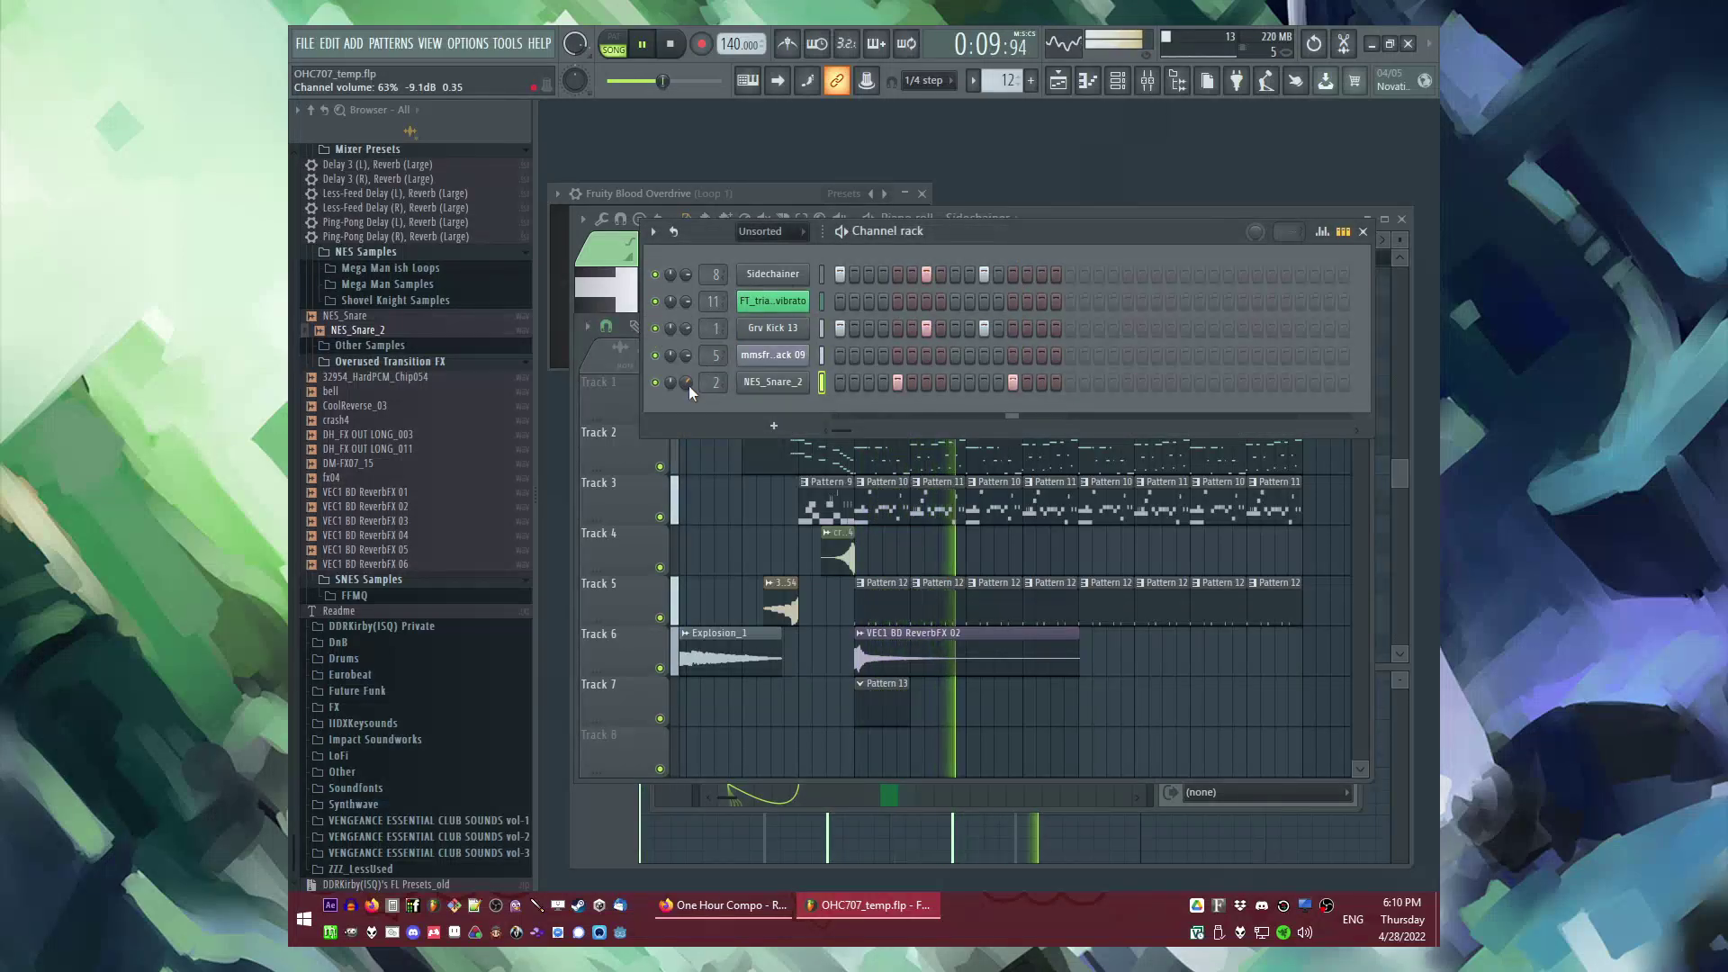
pyautogui.scroll(2, 686, 382)
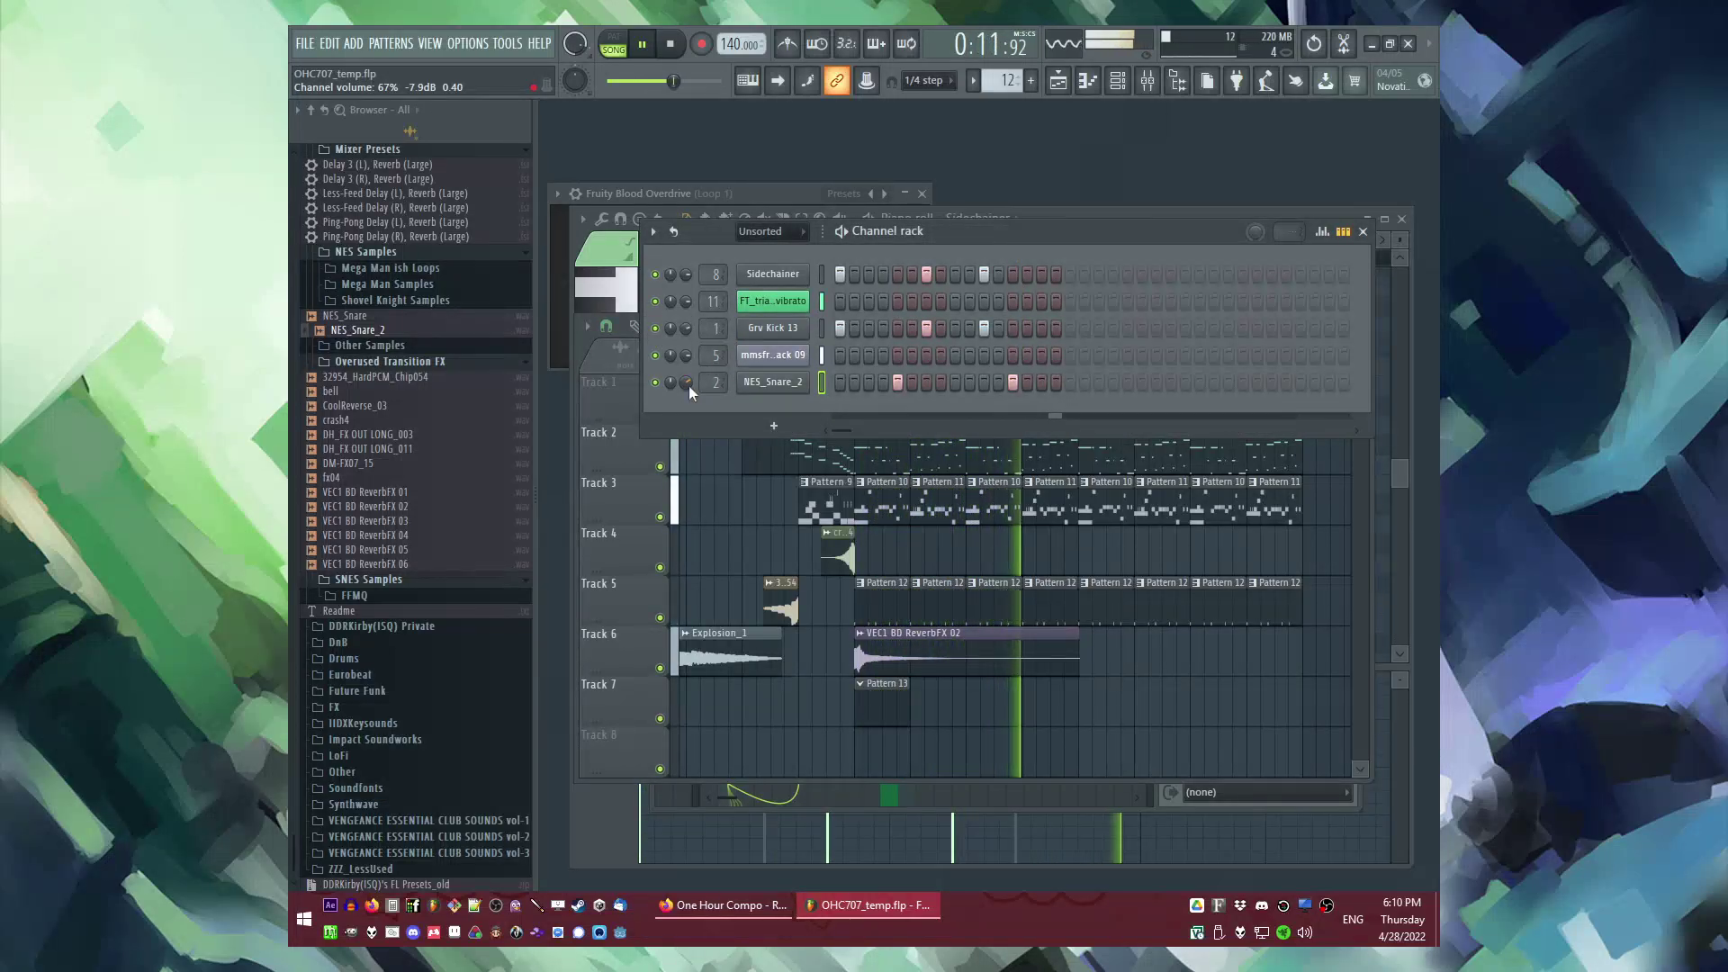
pyautogui.press('F5')
pyautogui.scroll(-3, 995, 571)
pyautogui.click(806, 370)
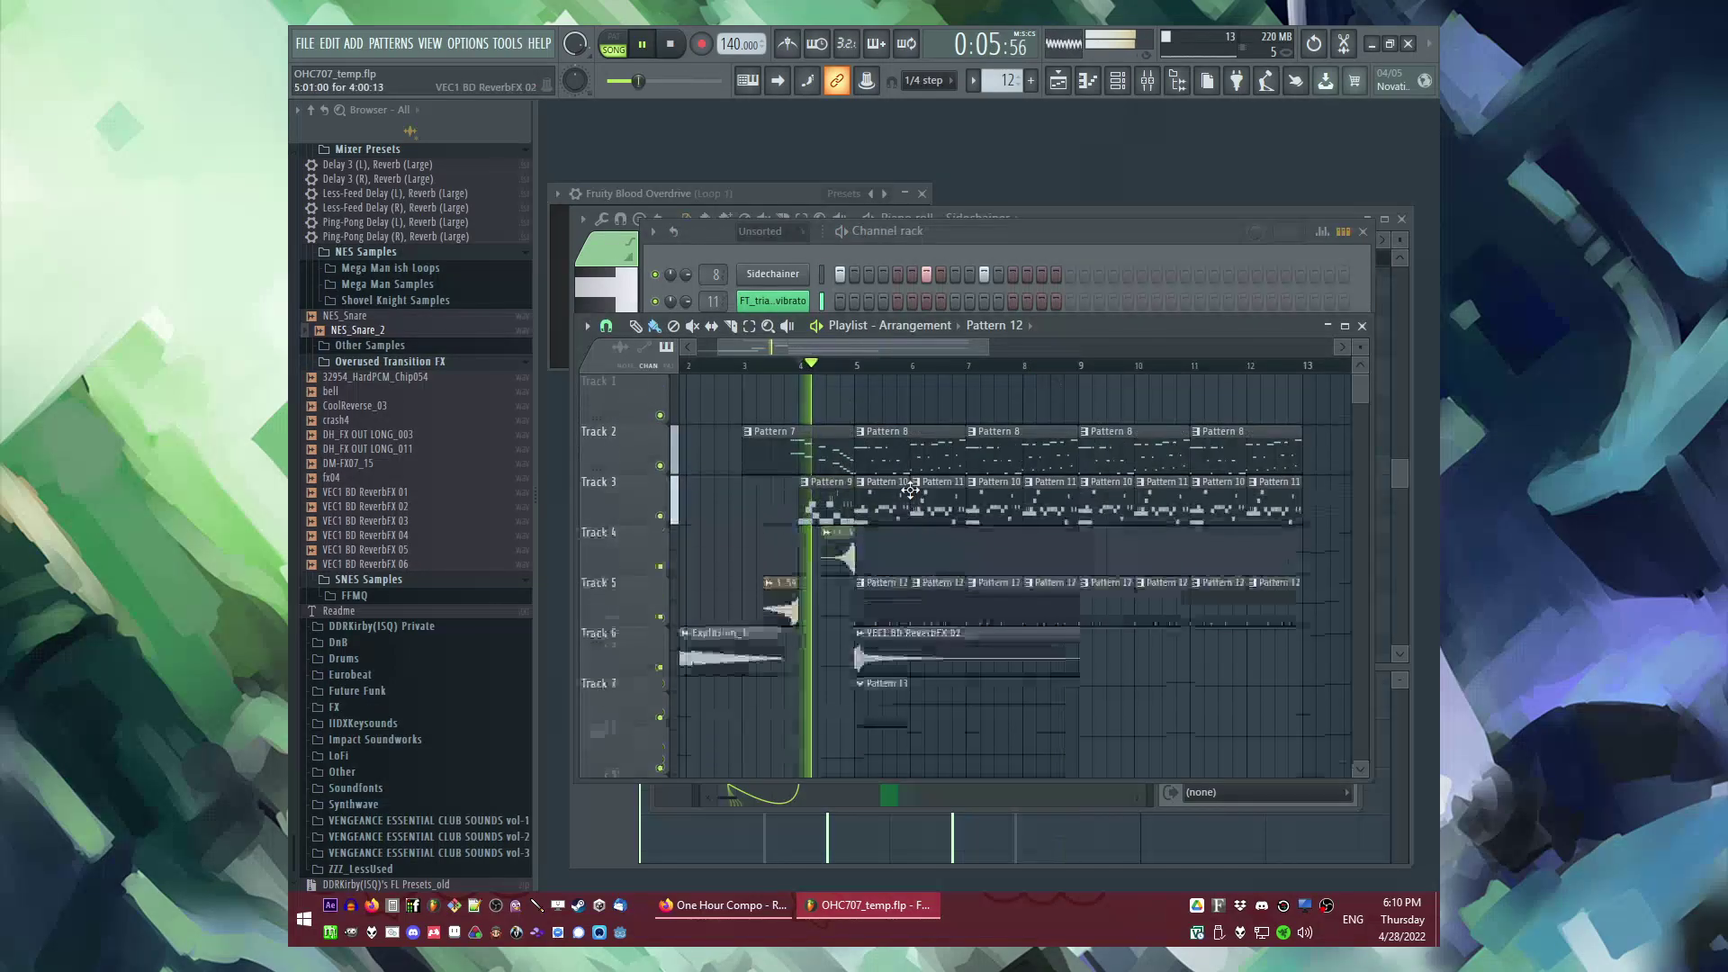
# Step: Add the FT_50 preset to Pattern 13 as a new channel and open its piano roll
pyautogui.scroll(1, 900, 630)
pyautogui.press('F6')
pyautogui.press('F5')
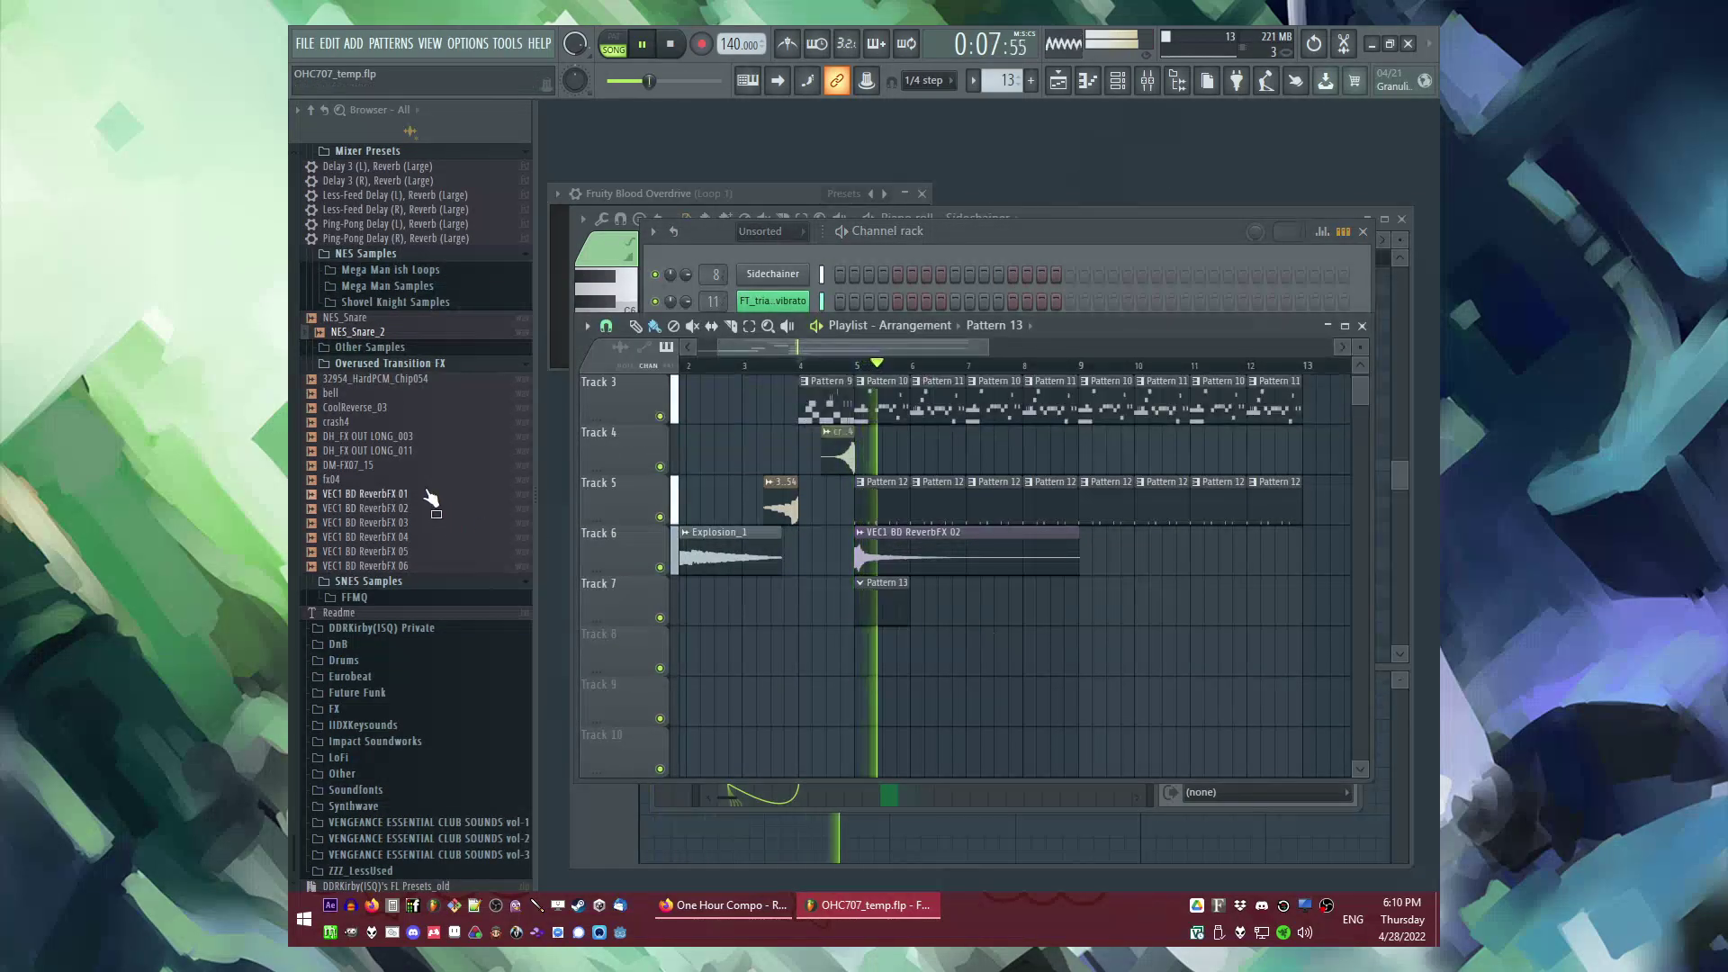
pyautogui.scroll(10, 417, 472)
pyautogui.press('space')
pyautogui.press('F6')
pyautogui.moveTo(352, 554); pyautogui.dragTo(762, 252)
pyautogui.rightClick(786, 276)
pyautogui.click(906, 291)
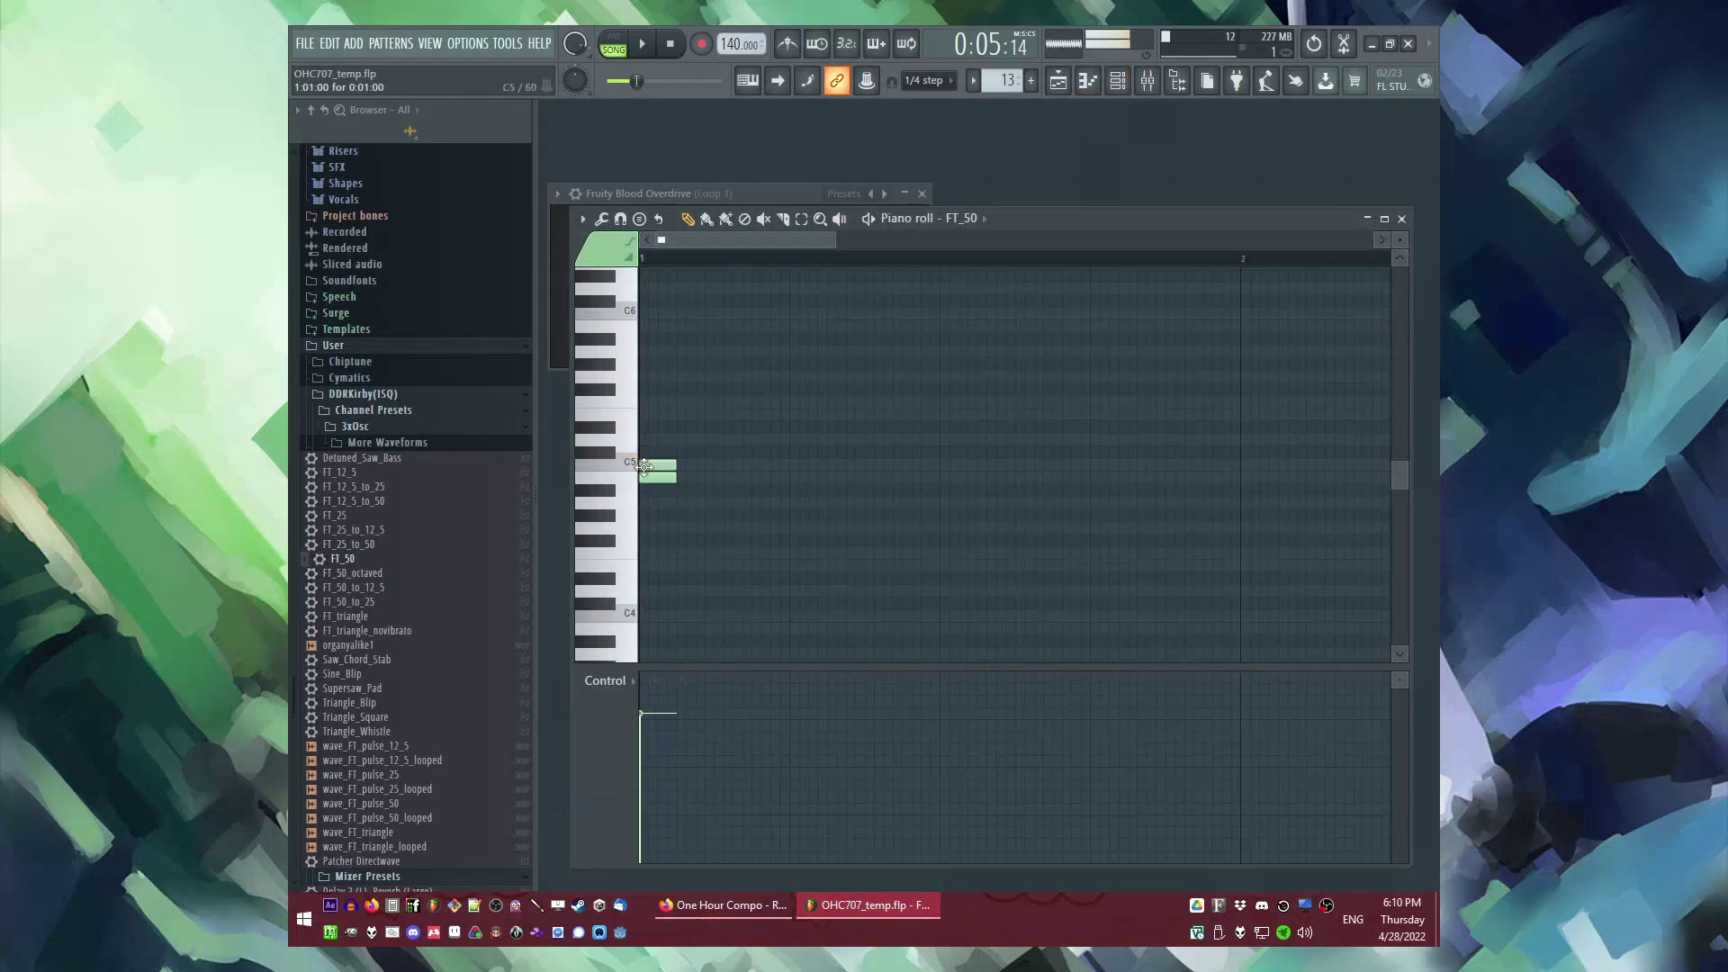
# Step: Draw a G5 note at the start of Pattern 13's FT_50 part and an F5 note after it
pyautogui.click(655, 377)
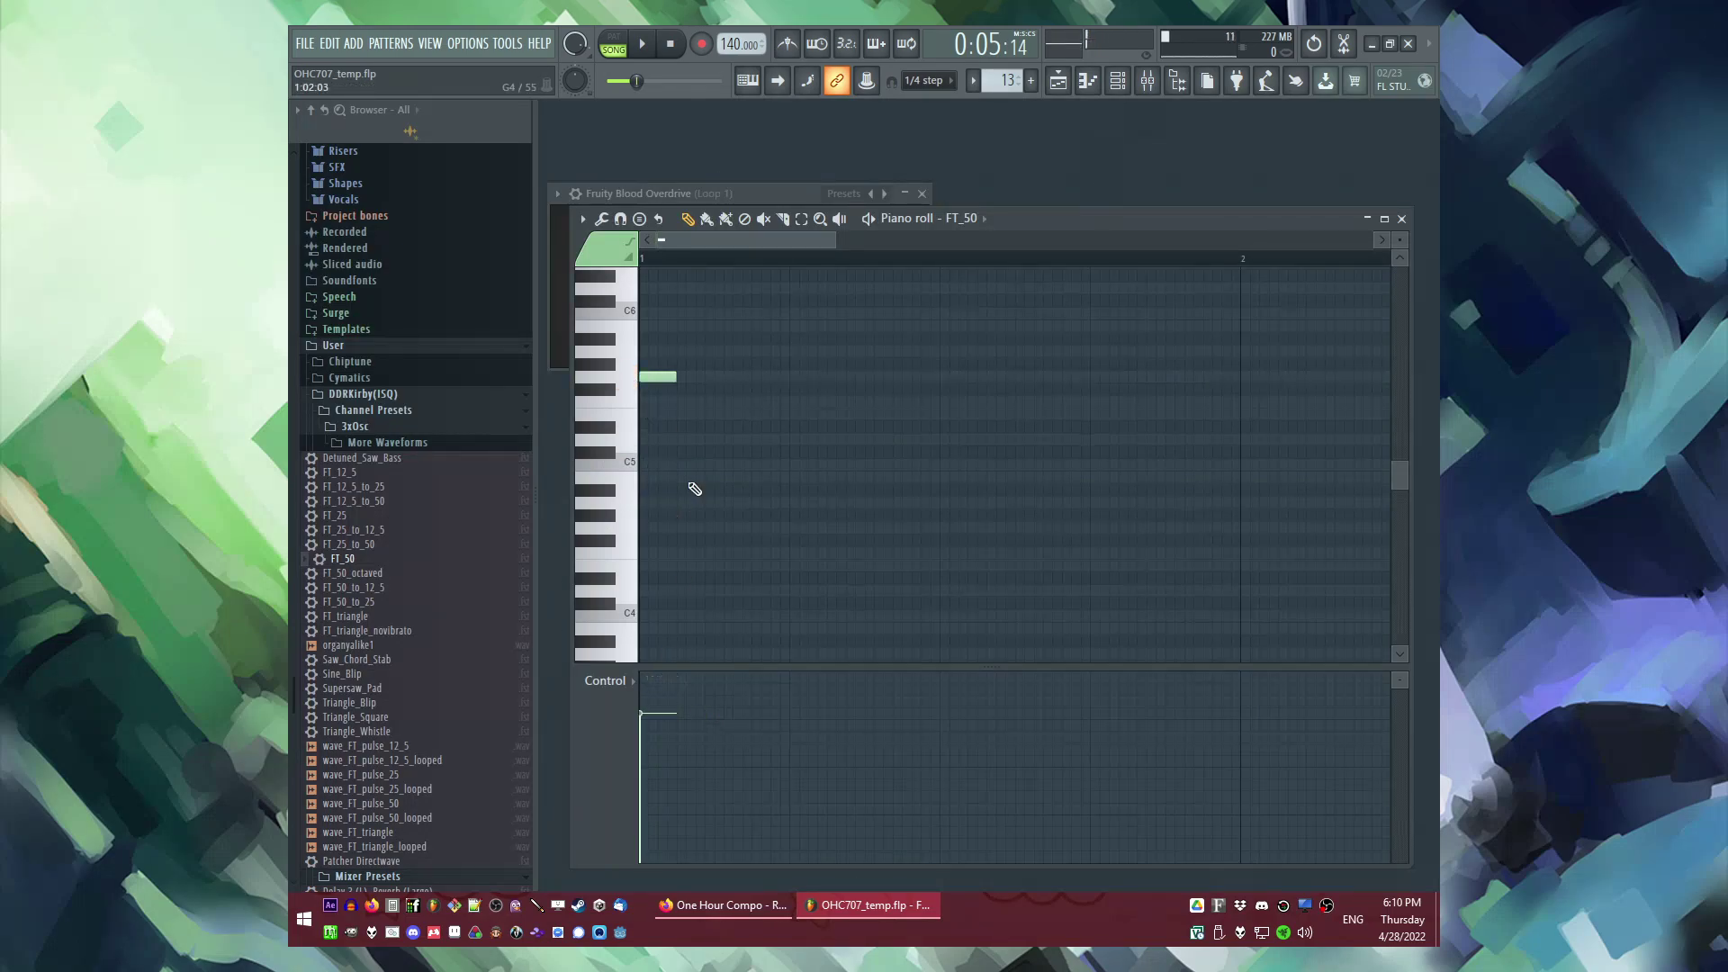
pyautogui.rightClick(661, 376)
pyautogui.click(664, 378)
pyautogui.click(680, 402)
pyautogui.press('space')
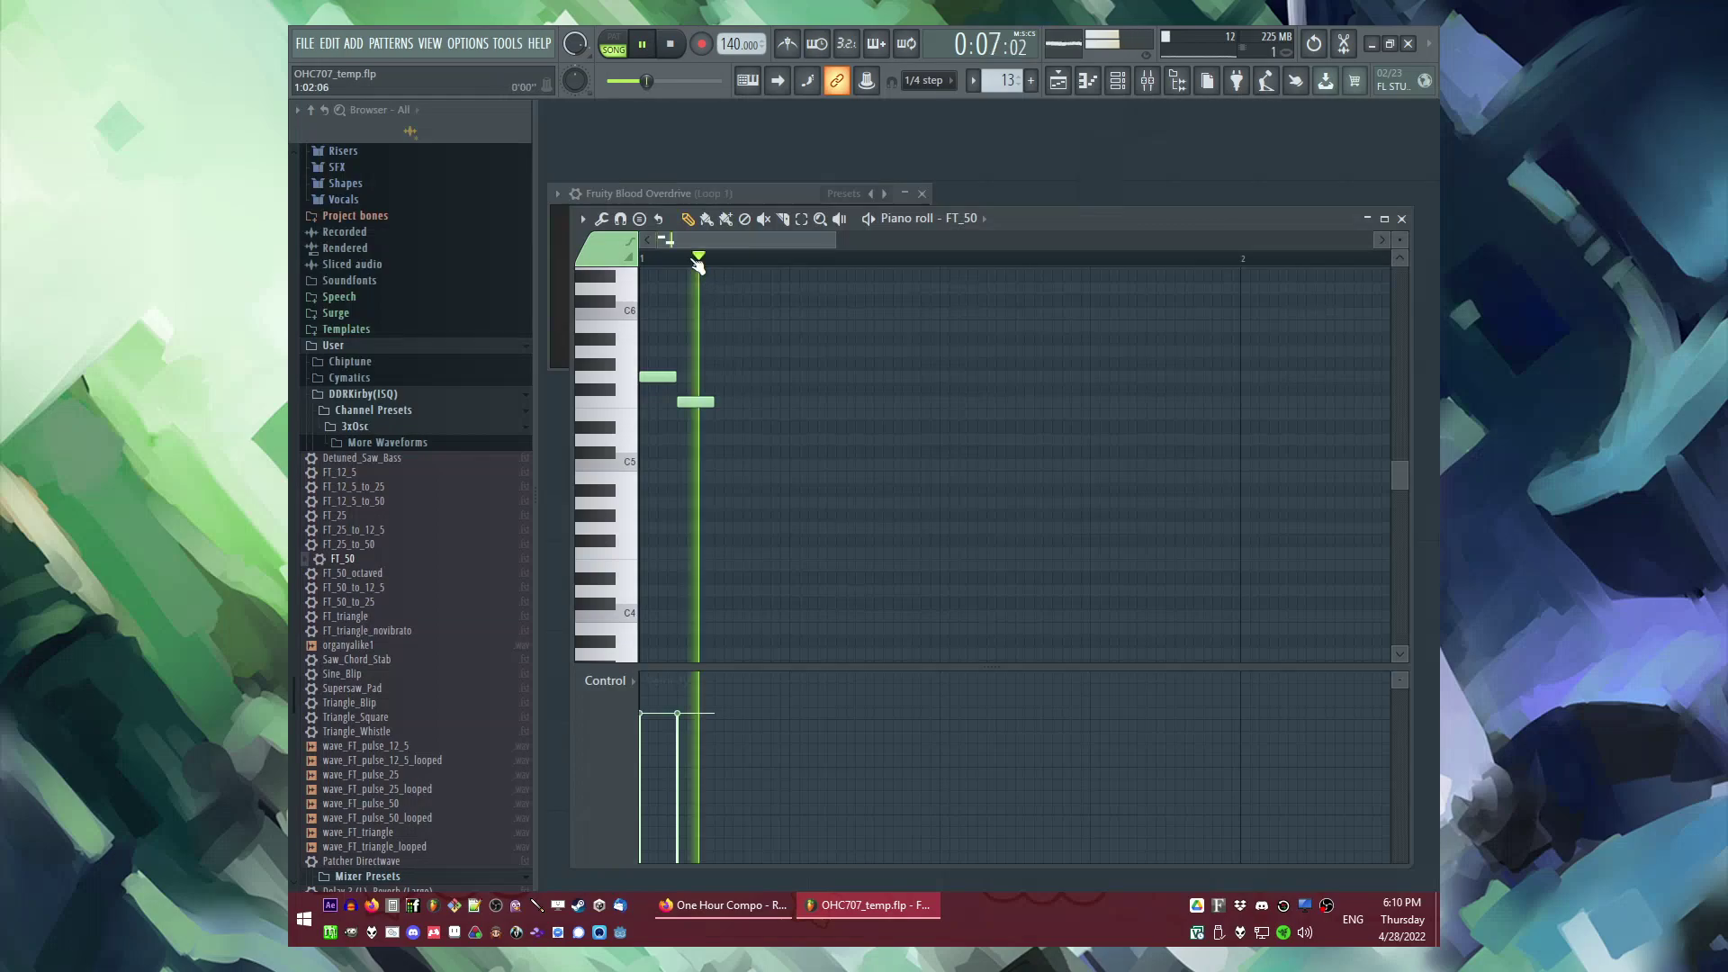
pyautogui.moveTo(726, 402); pyautogui.dragTo(716, 404)
# Step: Move the Pattern 13 clip on Track 7 from bar 5 back to bar 4
pyautogui.press('F5')
pyautogui.click(789, 365)
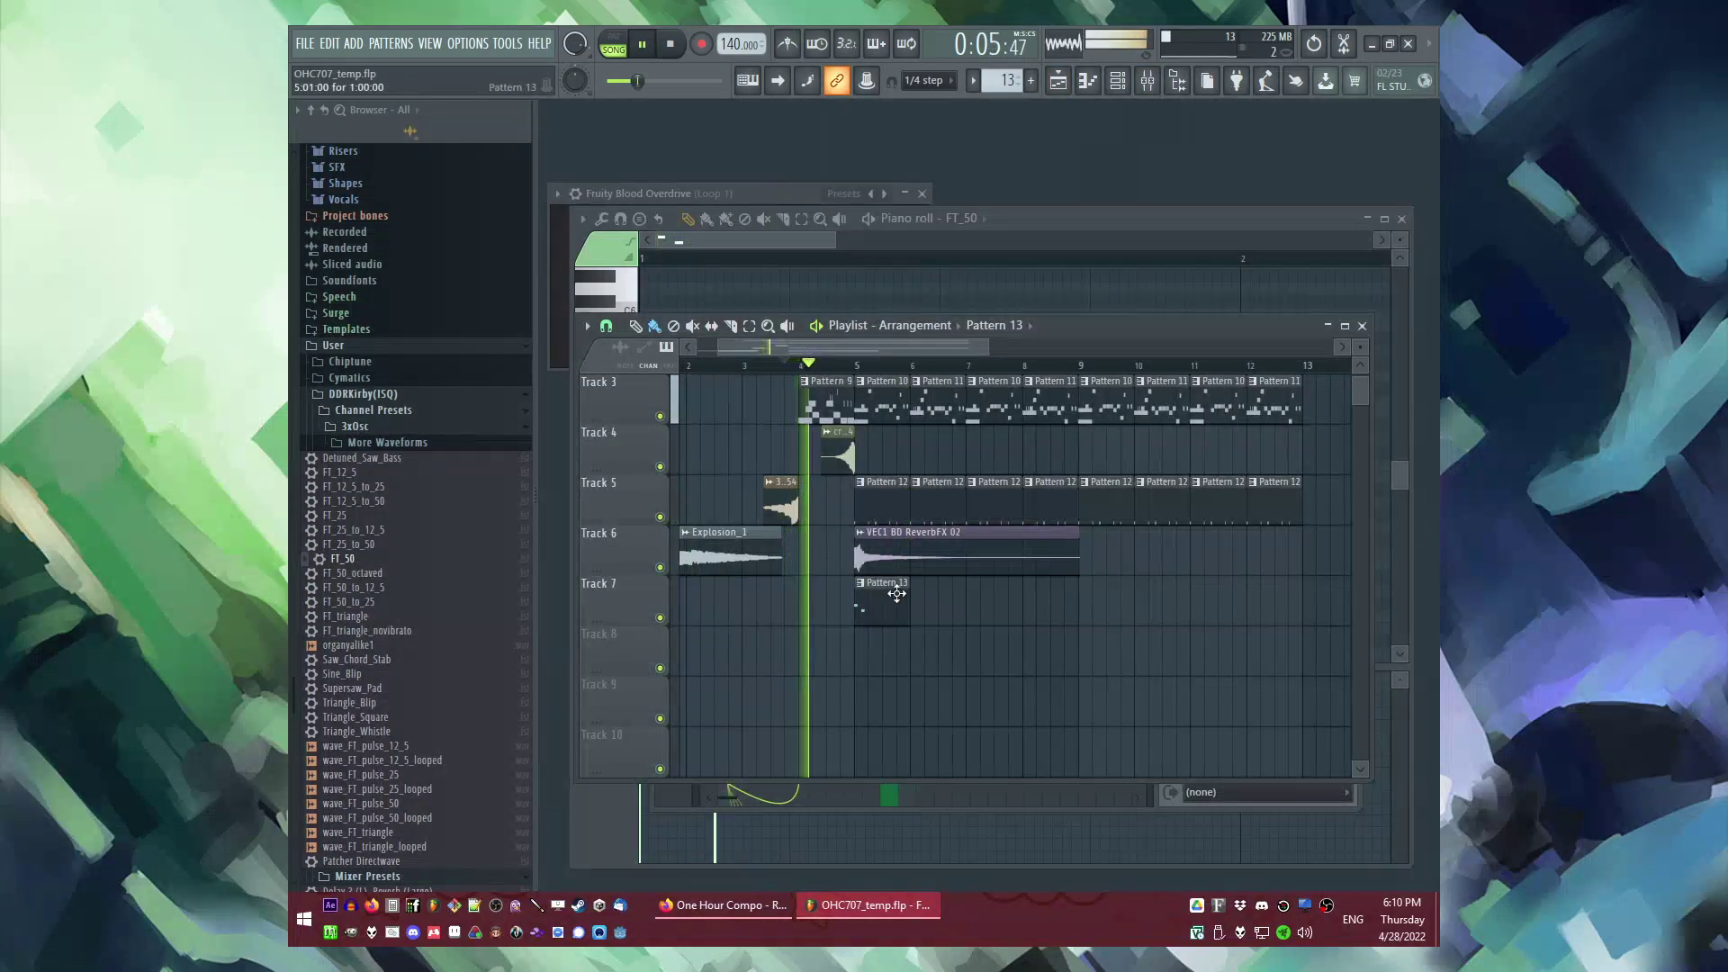
pyautogui.scroll(2, 895, 724)
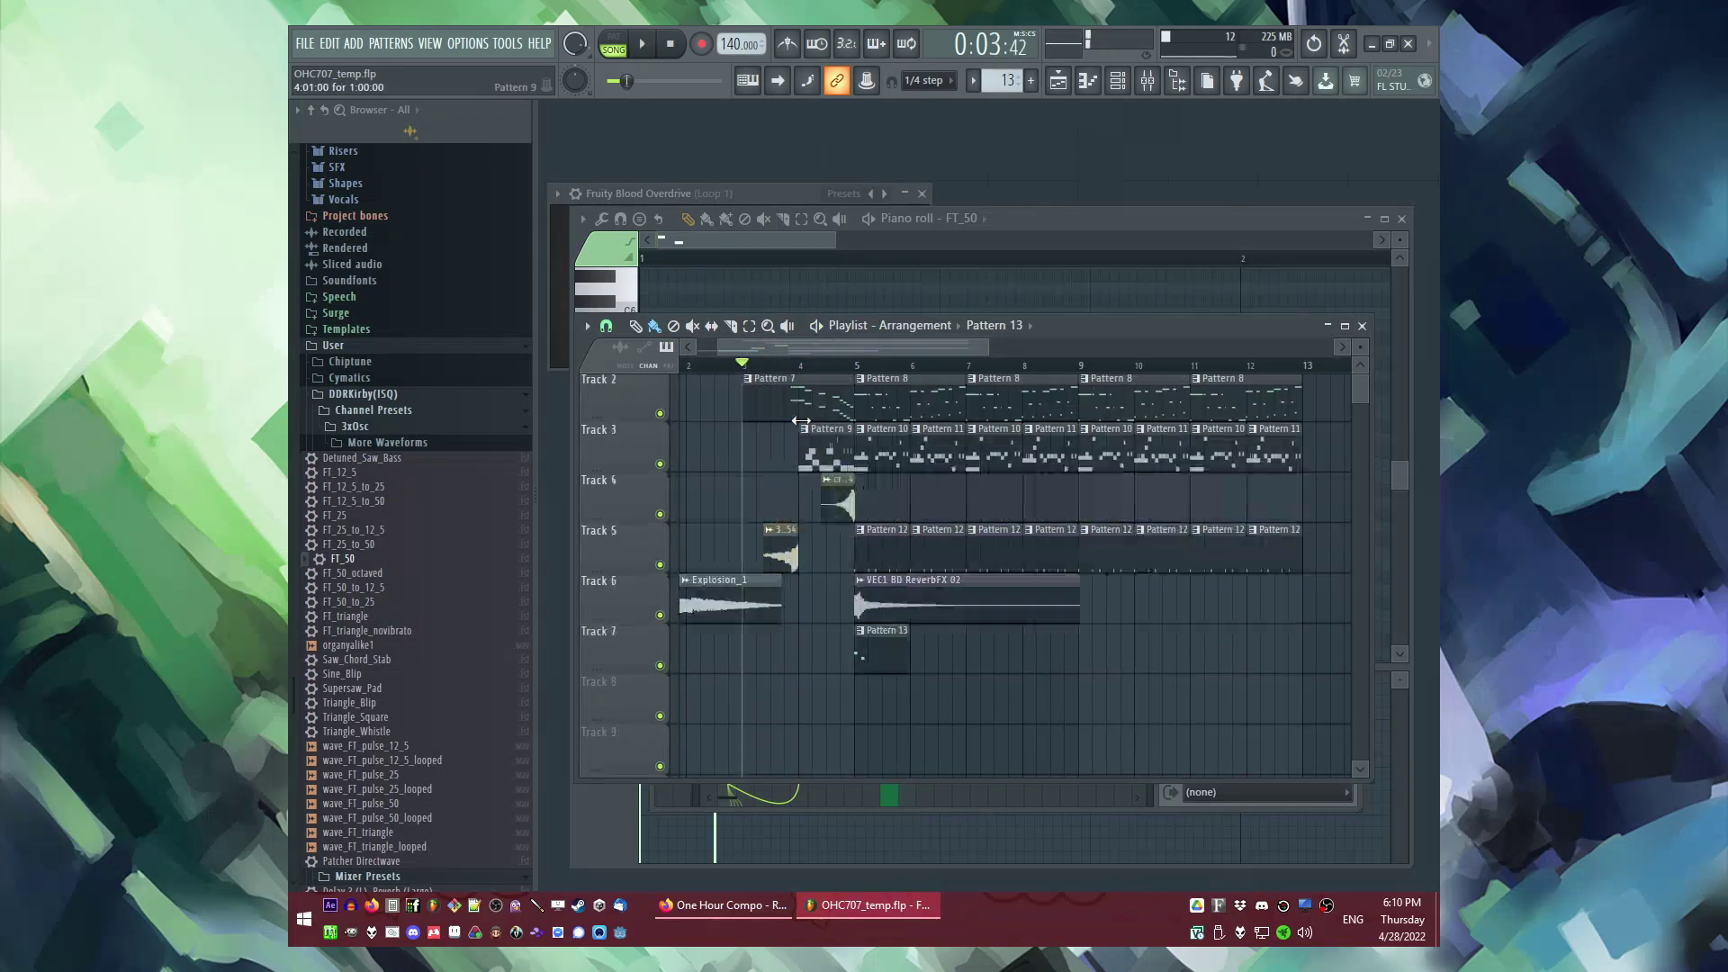
pyautogui.scroll(-1, 903, 706)
pyautogui.moveTo(891, 660); pyautogui.dragTo(829, 670)
pyautogui.press('space')
# Step: Place F5 directly after the opening G5, add G5, A#5 and A5 to the FT_50 melody, and play it
pyautogui.press('F7')
pyautogui.click(686, 486)
pyautogui.click(761, 445)
pyautogui.click(839, 387)
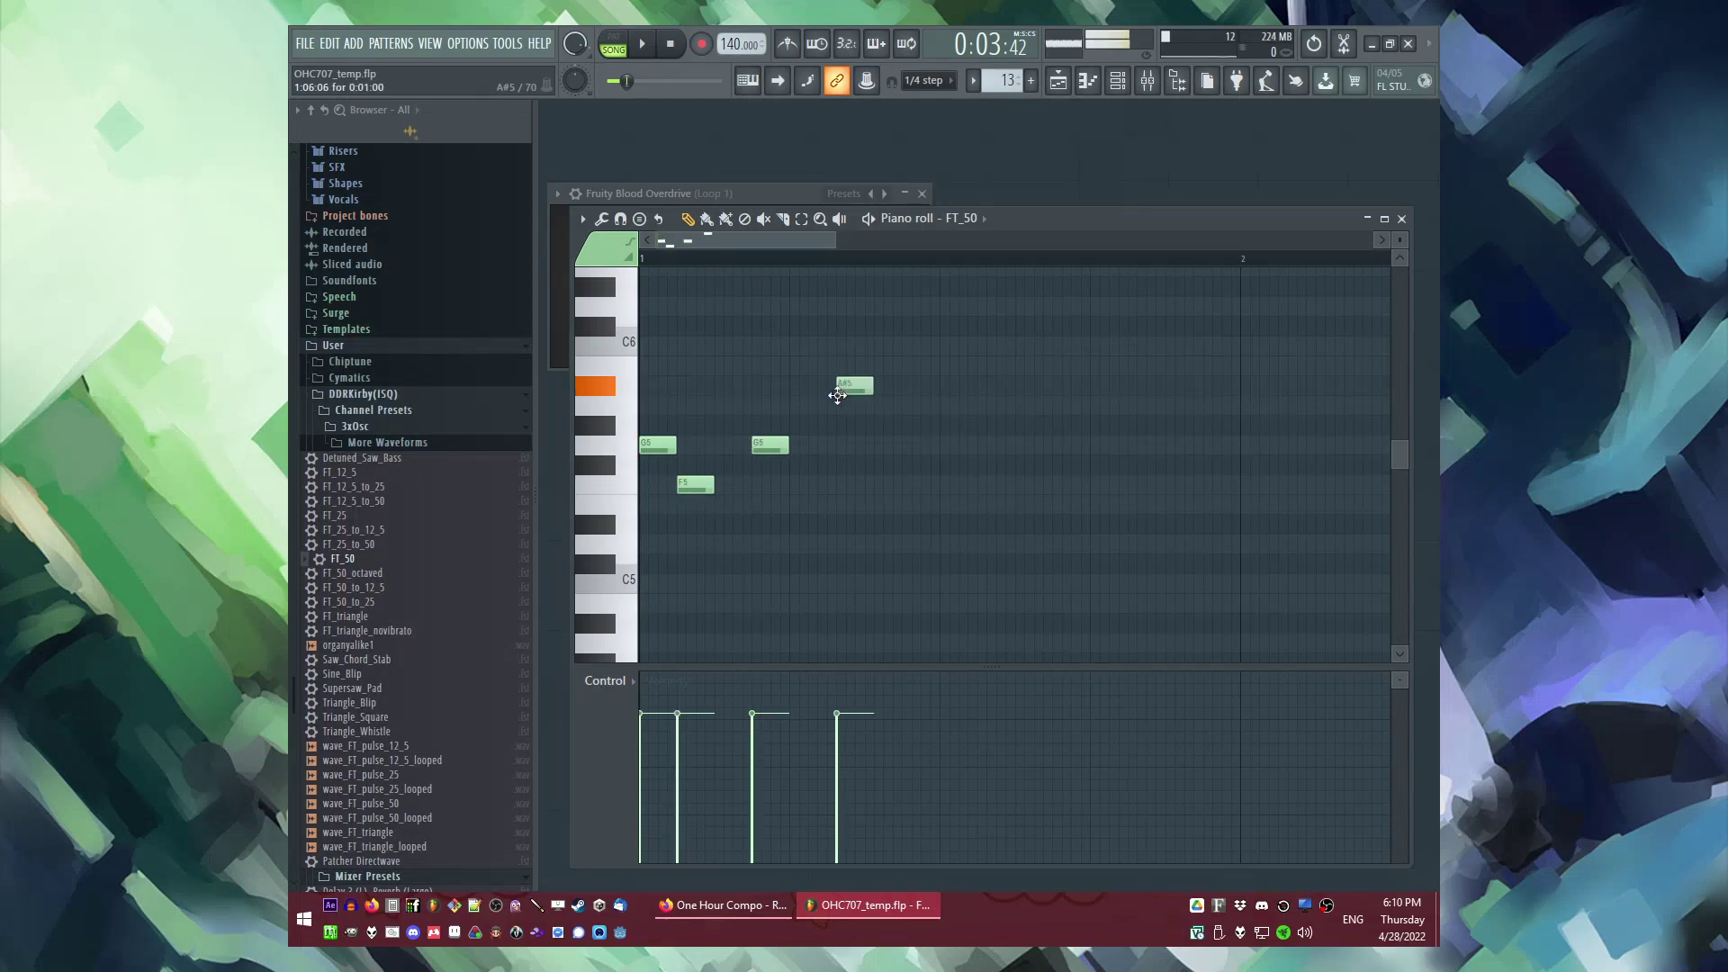
pyautogui.scroll(-1, 839, 396)
pyautogui.rightClick(826, 394)
pyautogui.click(798, 394)
pyautogui.moveTo(832, 412); pyautogui.dragTo(821, 412)
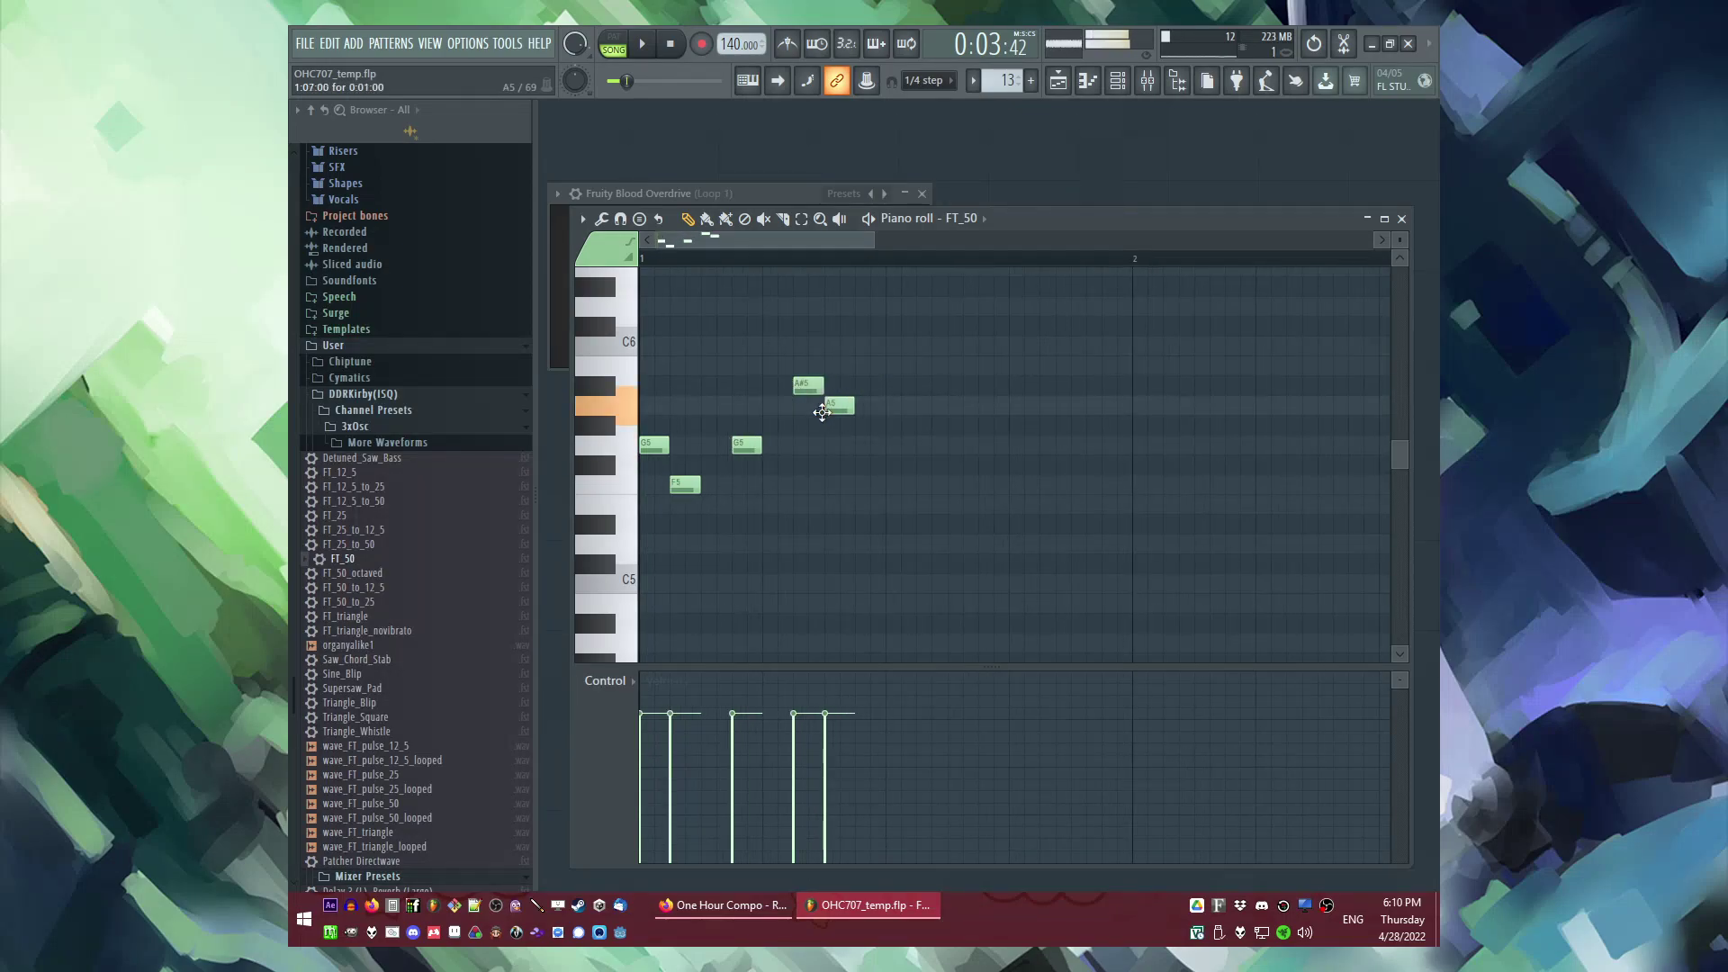
pyautogui.press('space')
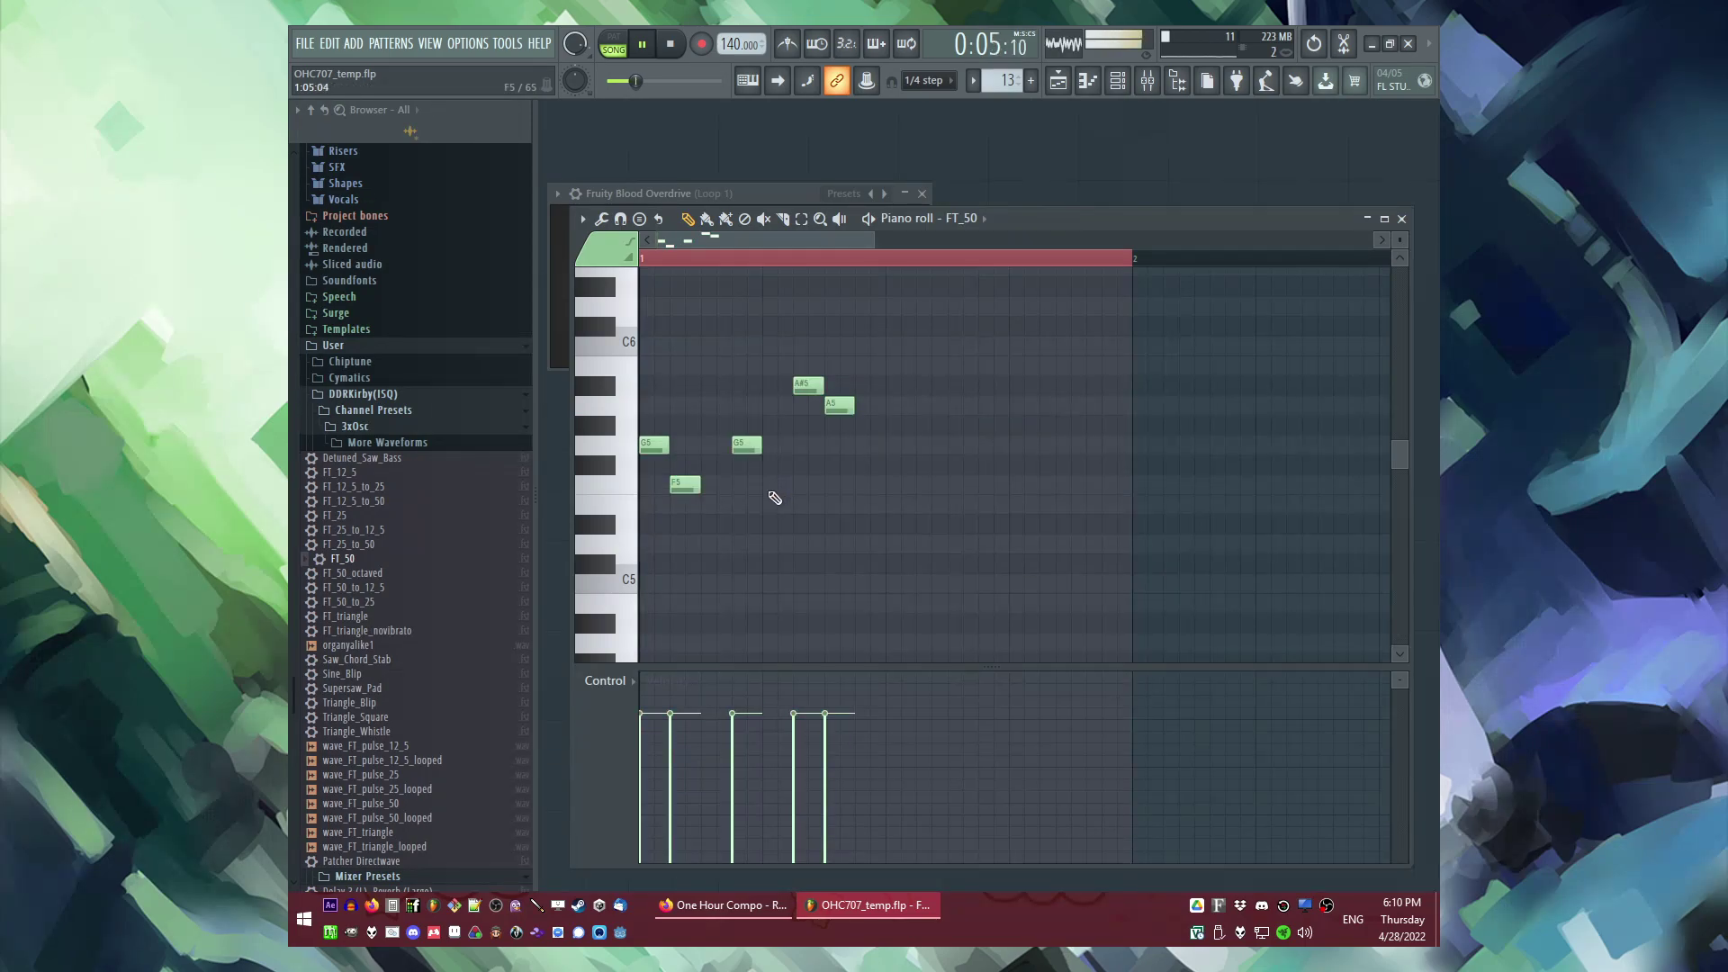
# Step: Route FT_50 to mixer track 13, and load Fruity Delay Bank in slot 4 and Fruity Reeverb 2 in slot 7
pyautogui.press('F6')
pyautogui.press('space')
pyautogui.click(772, 274)
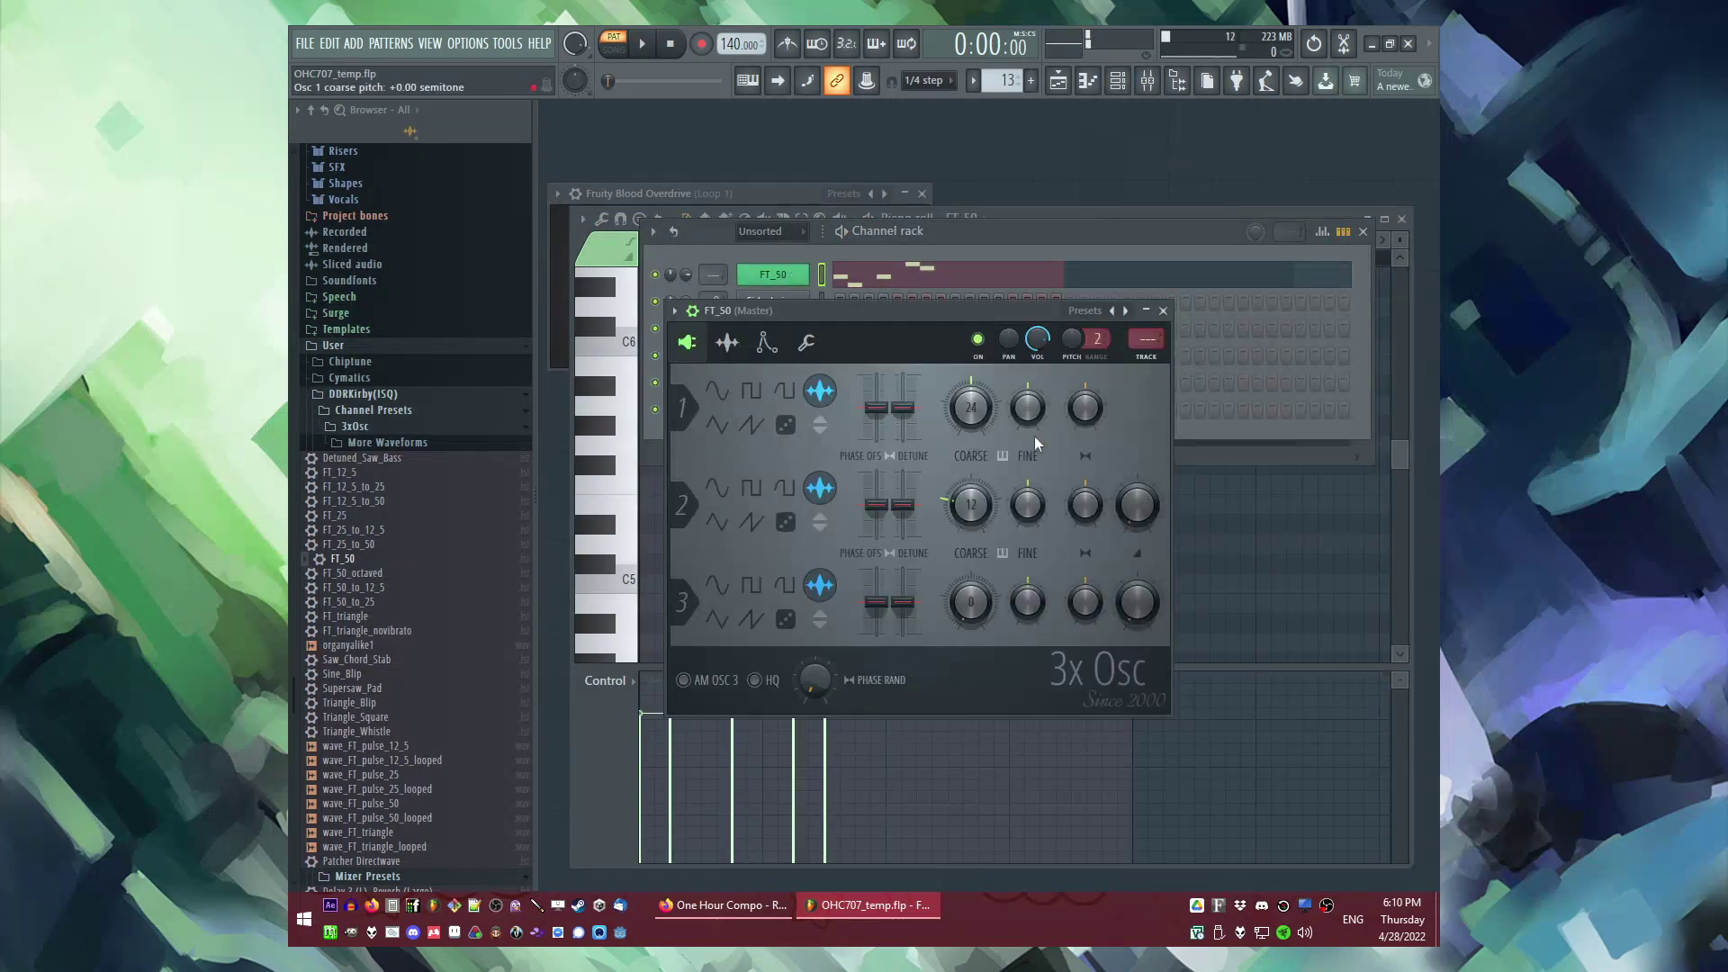
pyautogui.hotkey('ctrl', 'l')
pyautogui.click(1168, 523)
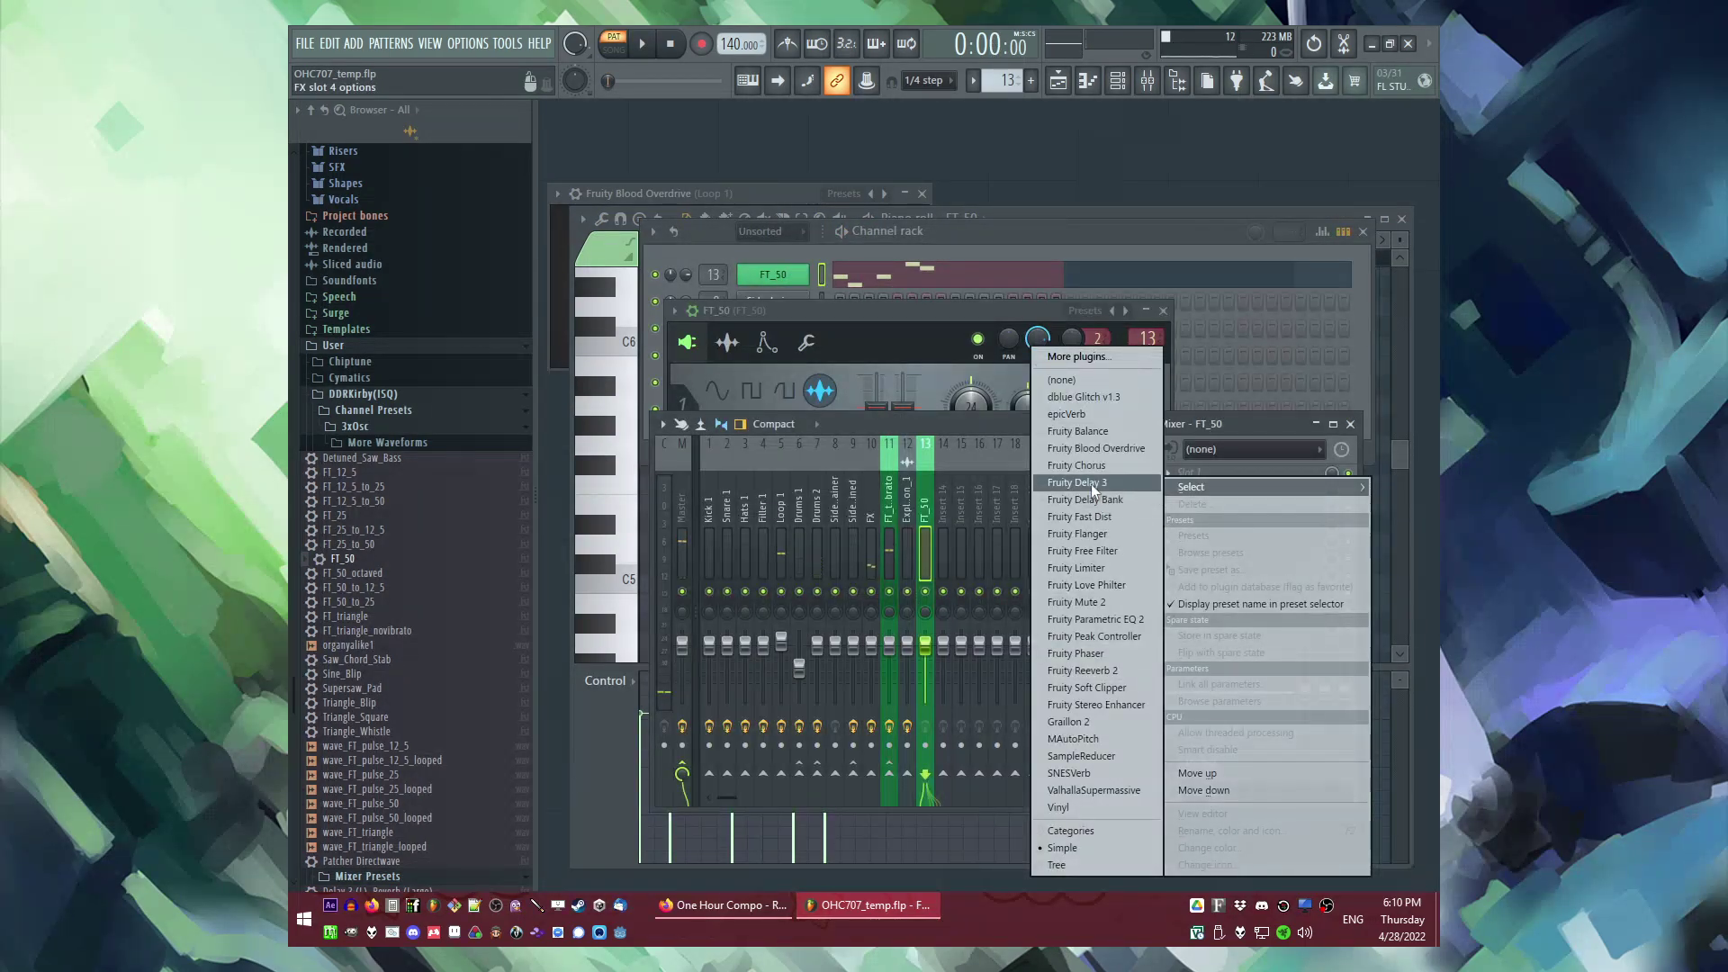
pyautogui.click(1096, 499)
pyautogui.click(1169, 575)
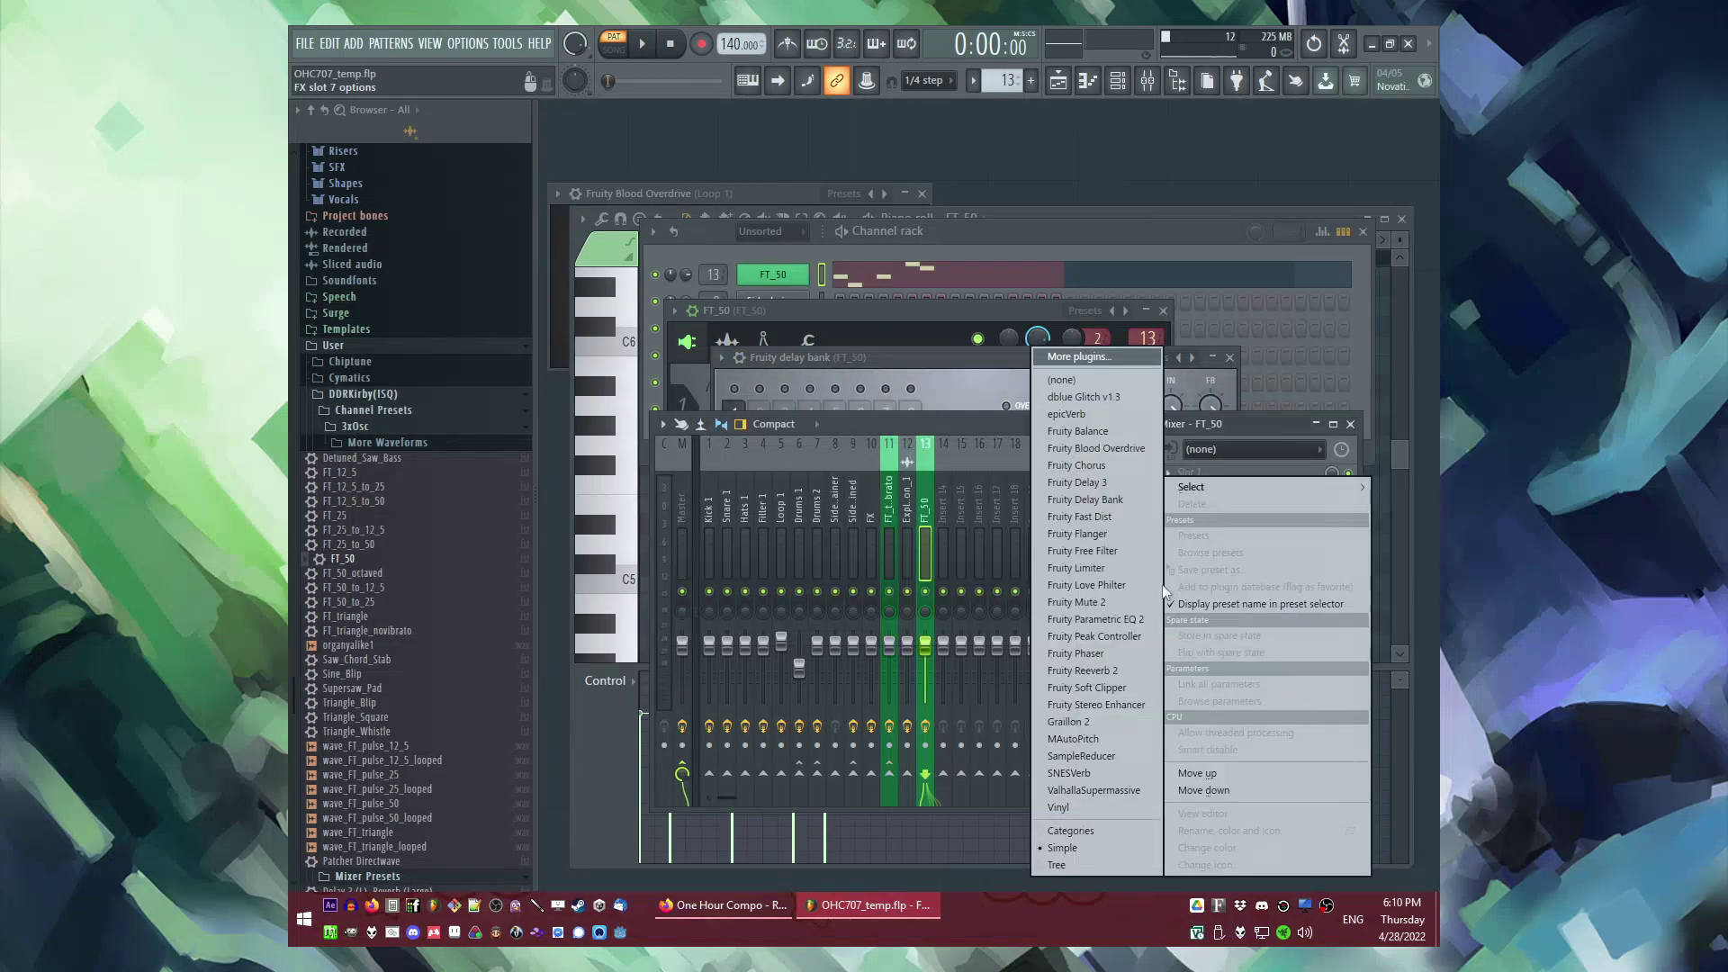
pyautogui.click(1115, 671)
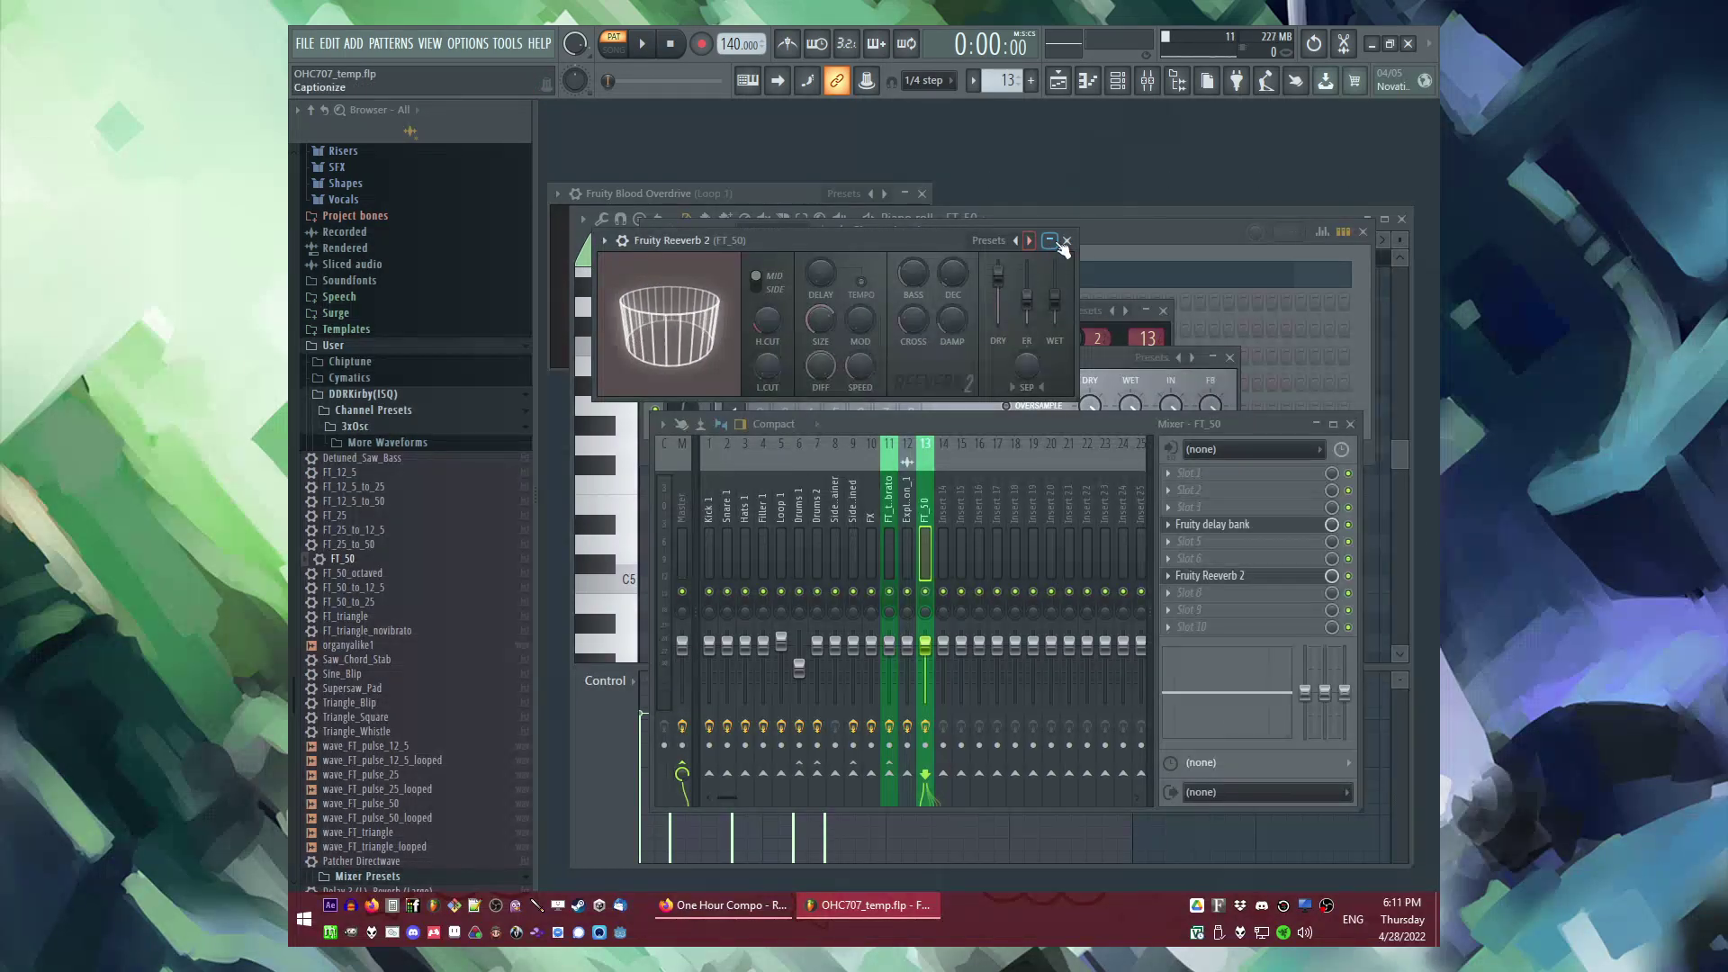
pyautogui.click(1066, 242)
# Step: Lower the sustain of the channel's volume envelope and swap its preset to FT_25
pyautogui.click(867, 348)
pyautogui.click(785, 347)
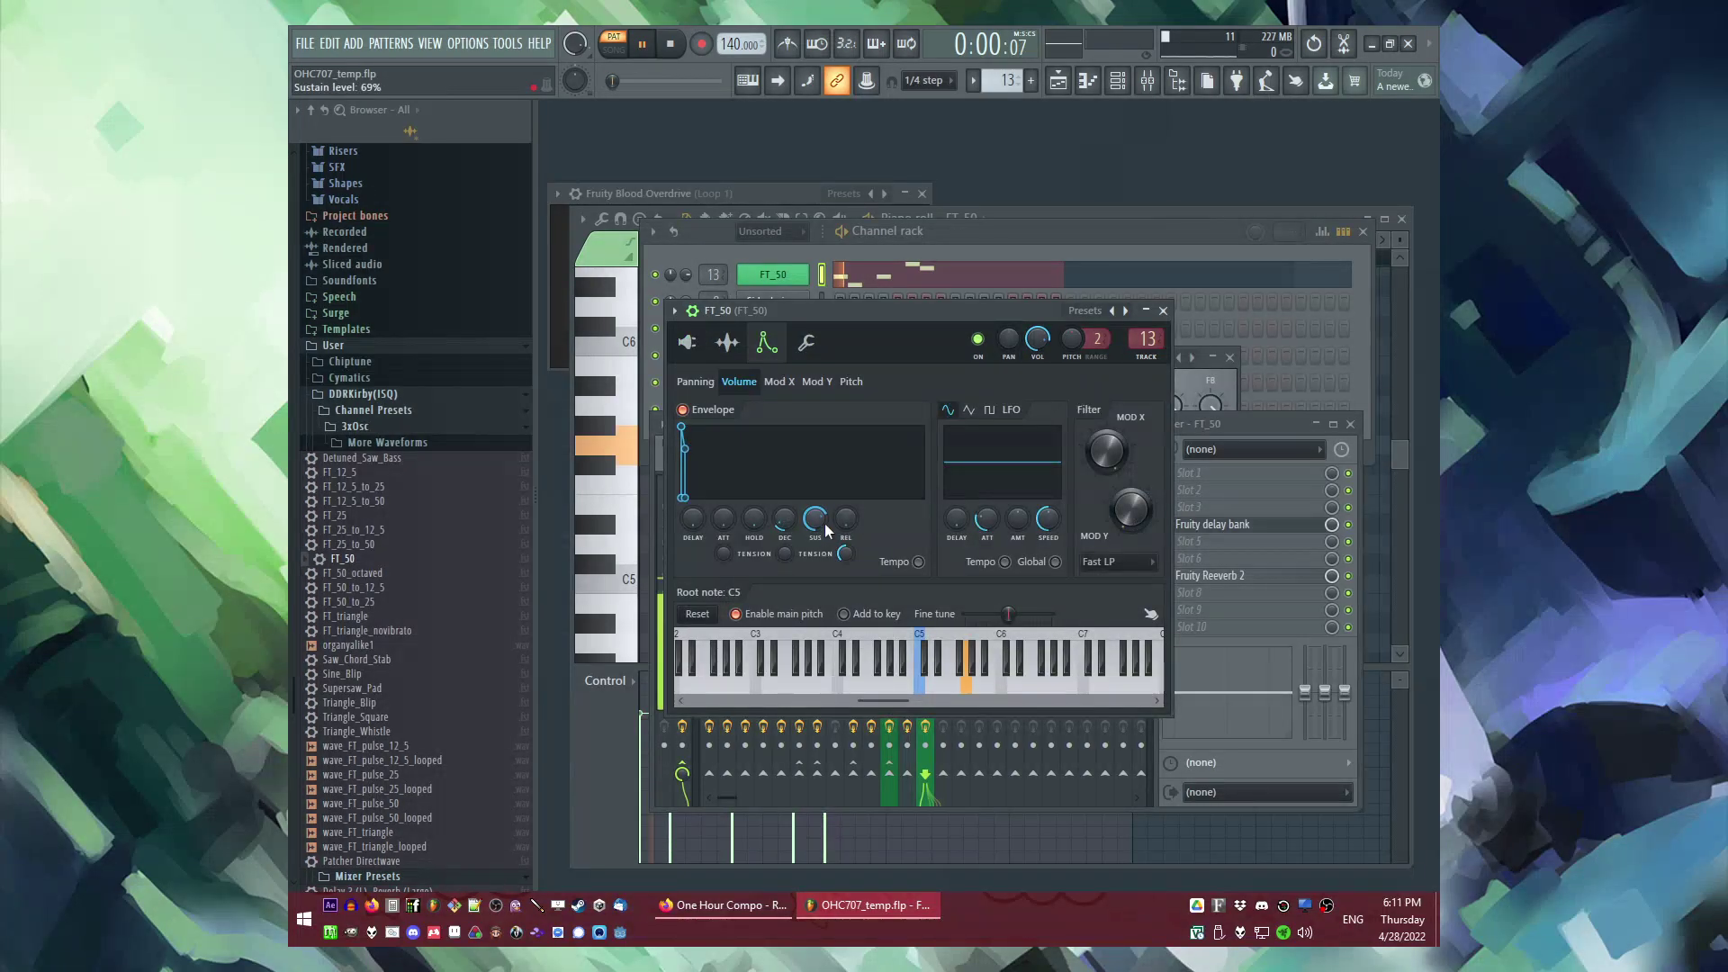
pyautogui.moveTo(815, 518); pyautogui.dragTo(816, 500)
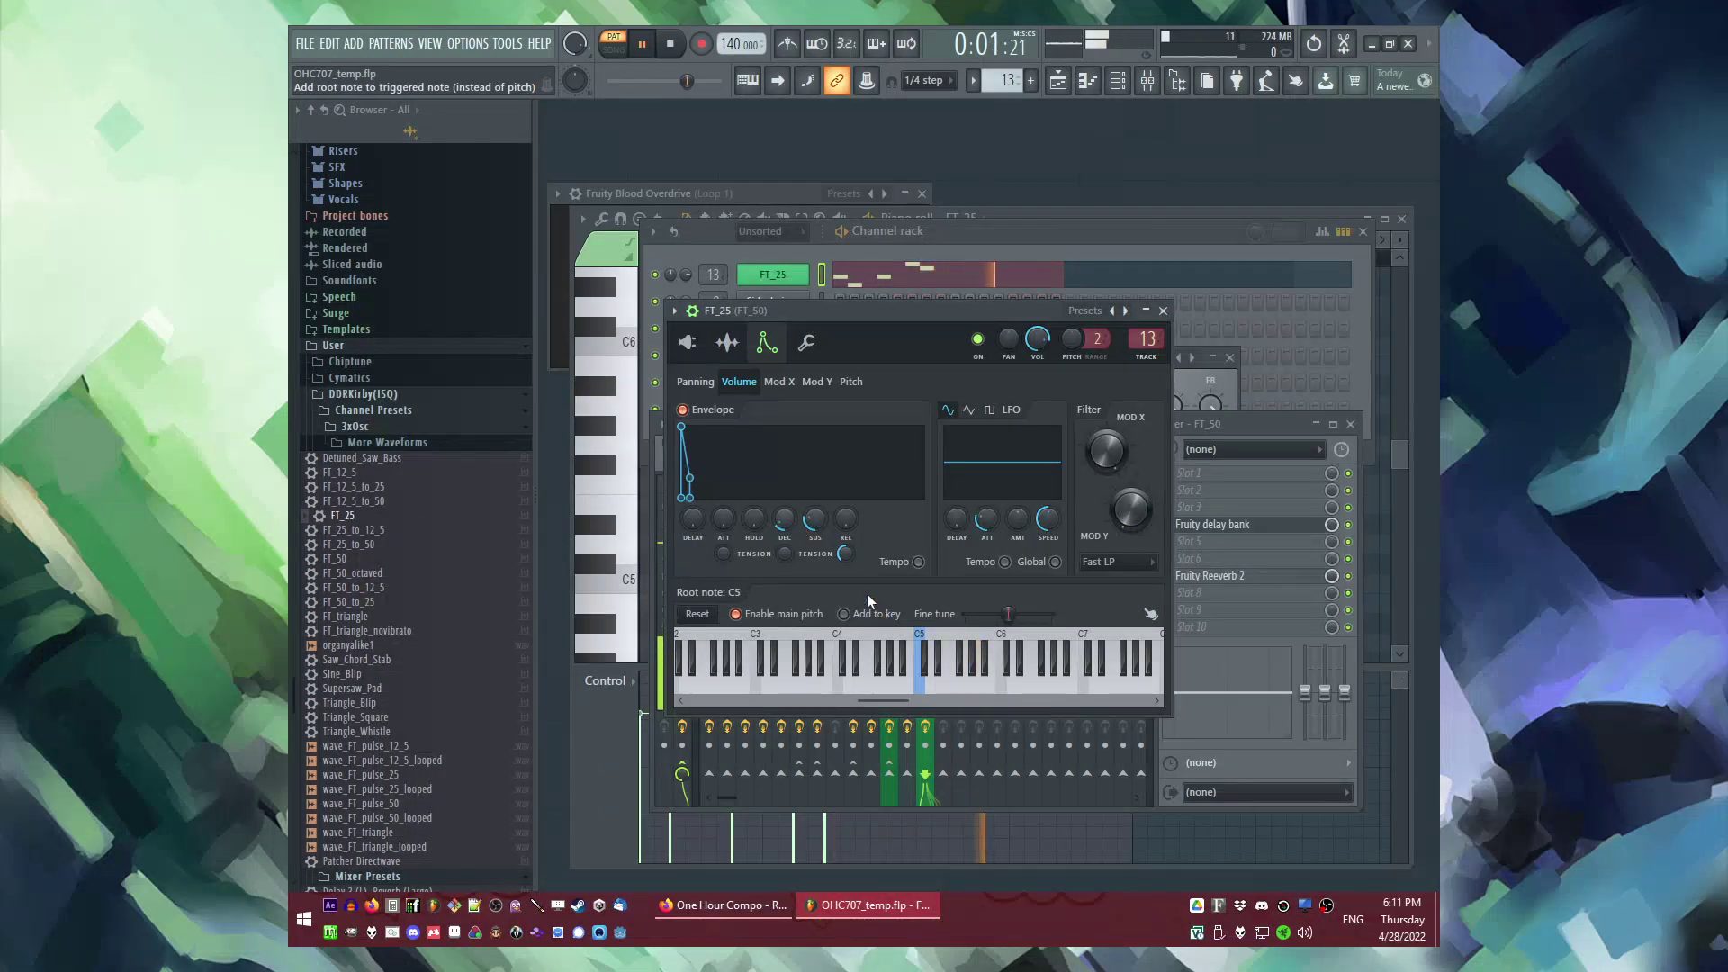
# Step: Transpose the FT_25 melody down an octave and layer a copy of it a fourth above
pyautogui.click(875, 284)
pyautogui.hotkey('ctrl', 'a')
pyautogui.scroll(-5, 672, 482)
pyautogui.moveTo(648, 305)
pyautogui.mouseDown()
pyautogui.moveTo(623, 536)
pyautogui.moveTo(684, 533)
pyautogui.moveTo(652, 414)
pyautogui.moveTo(652, 434)
pyautogui.mouseUp()
pyautogui.keyDown('ctrl'); pyautogui.click(711, 399); pyautogui.keyUp('ctrl')
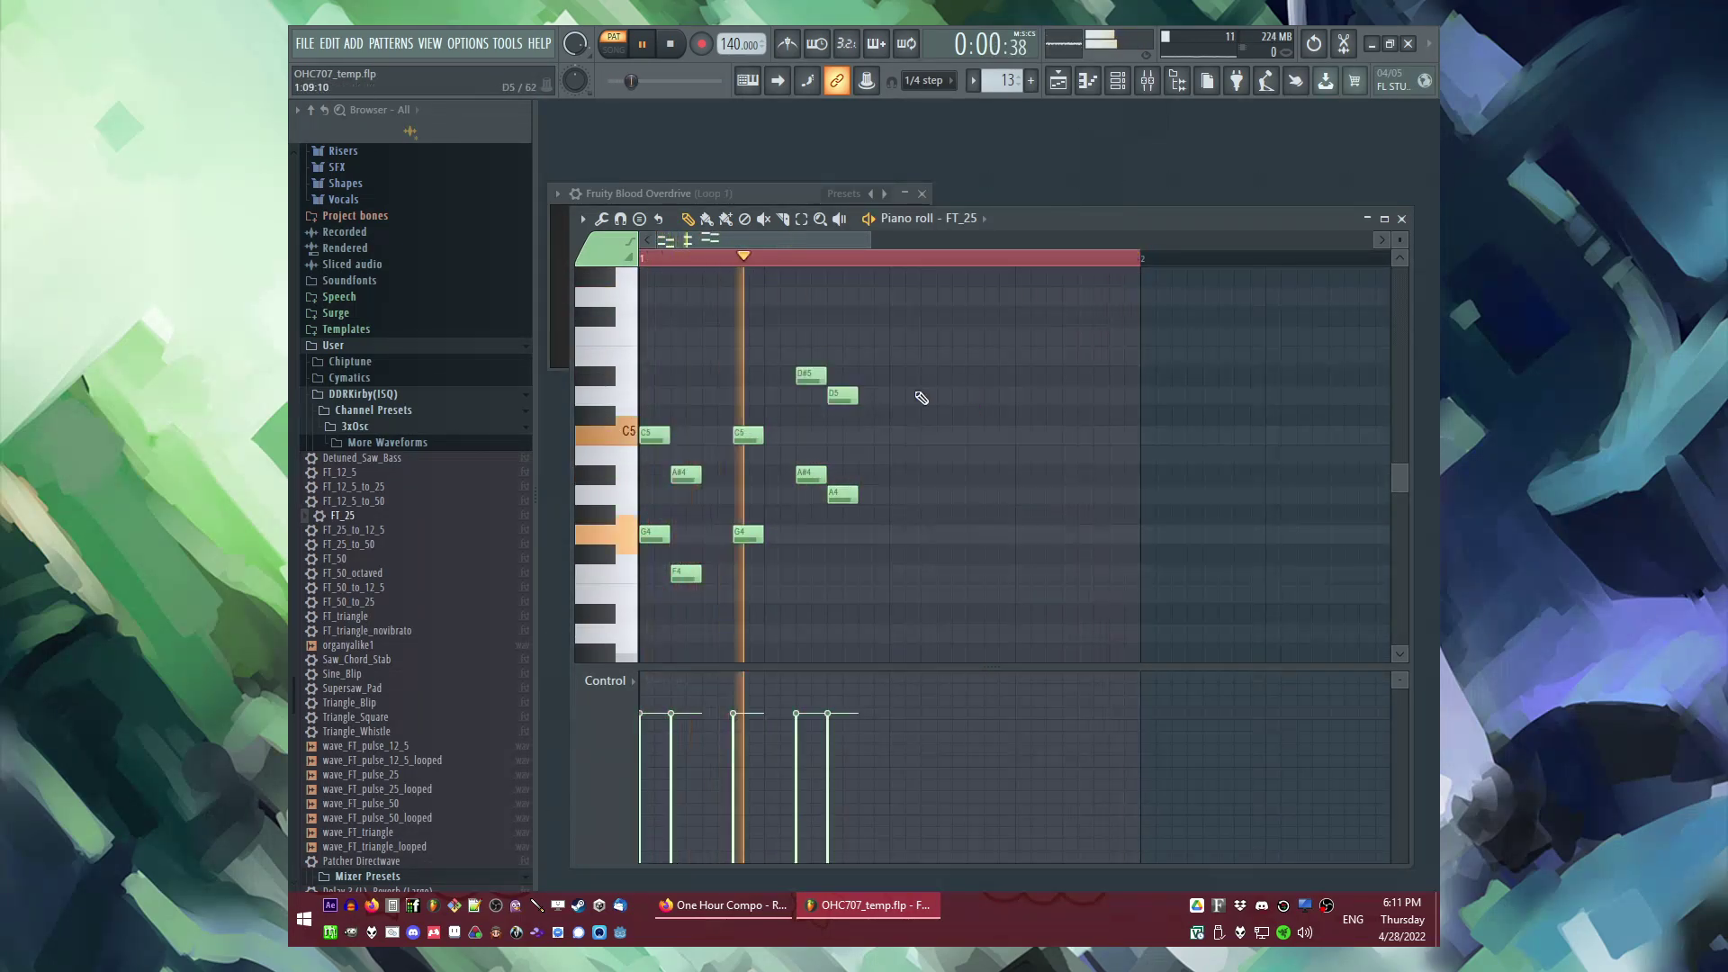
# Step: Try raising the upper harmony notes two semitones, to D5, C5, D5, F5 and E5
pyautogui.moveTo(857, 323); pyautogui.dragTo(650, 516)
pyautogui.moveTo(666, 391)
pyautogui.mouseDown()
pyautogui.moveTo(755, 510)
pyautogui.moveTo(655, 394)
pyautogui.mouseUp()
pyautogui.moveTo(901, 441); pyautogui.dragTo(765, 315)
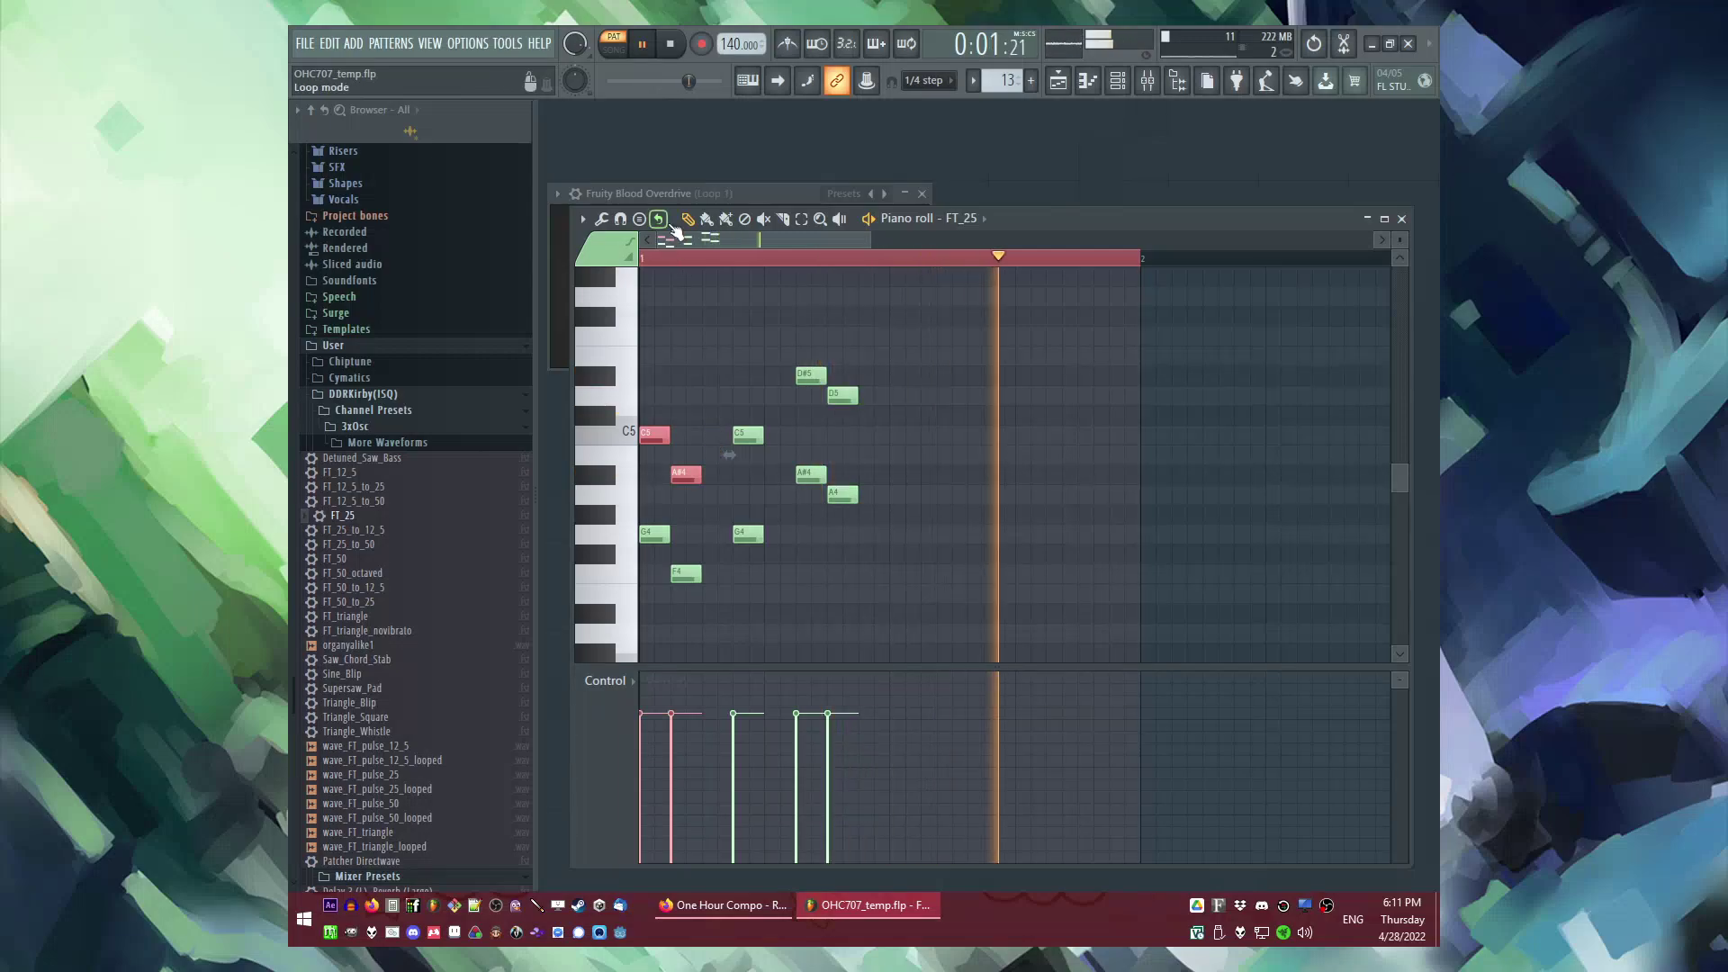
pyautogui.moveTo(938, 309); pyautogui.dragTo(650, 465)
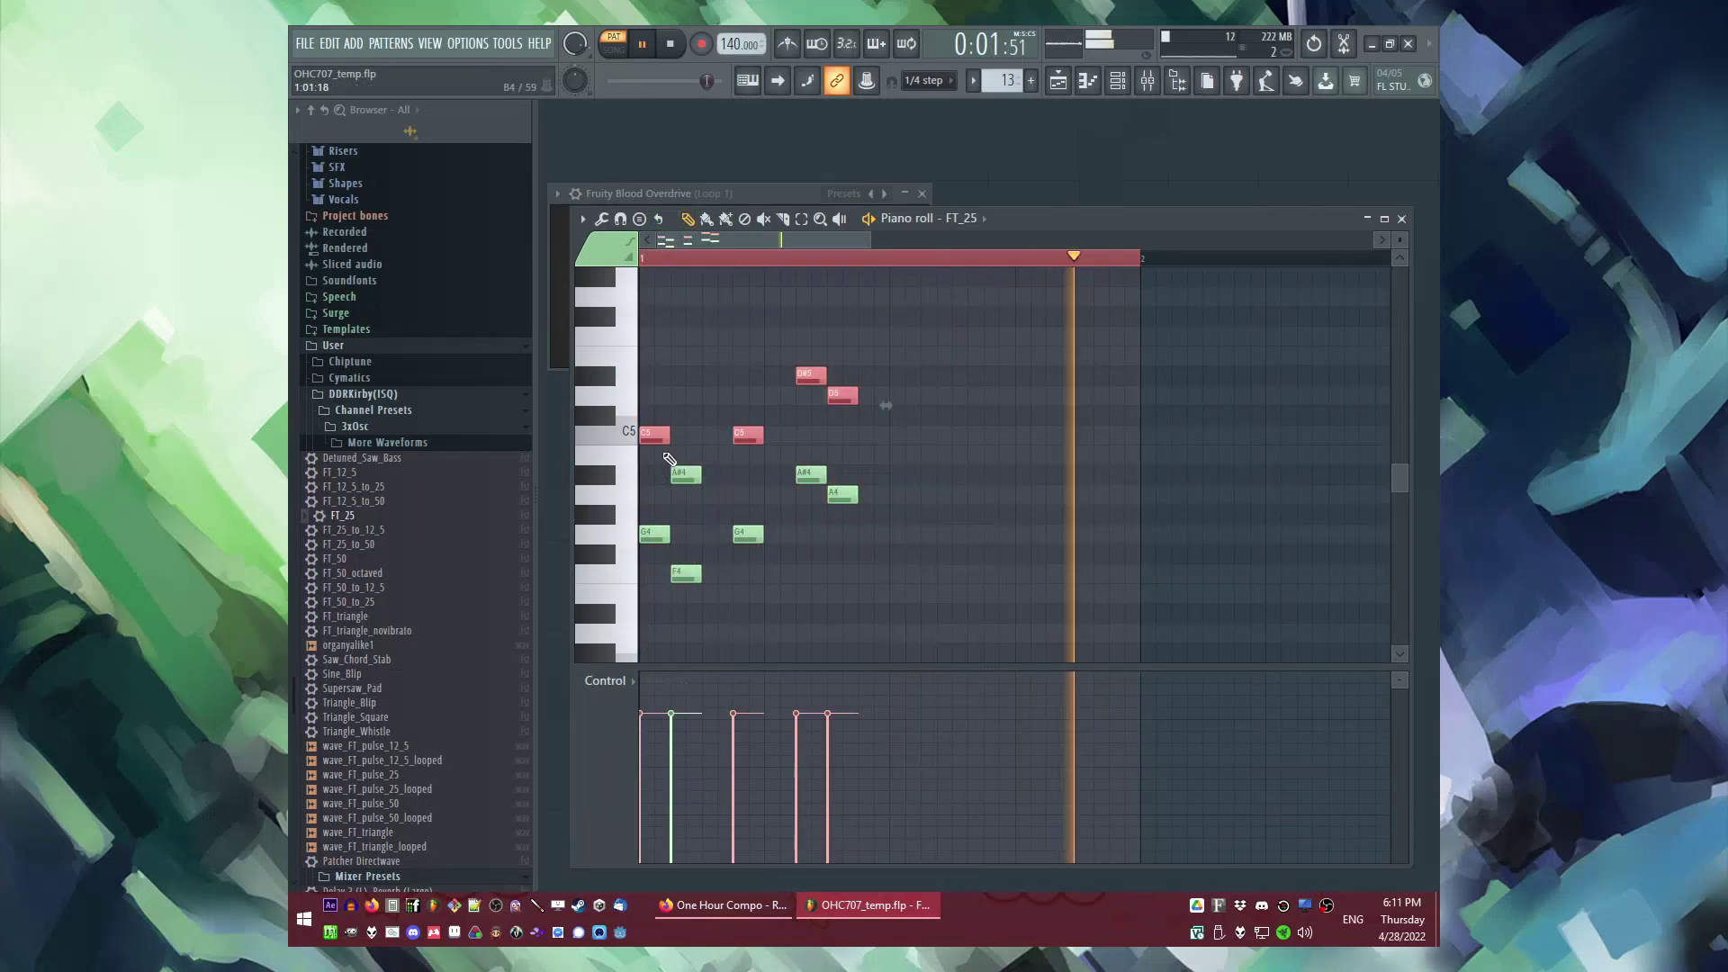
pyautogui.keyDown('ctrl'); pyautogui.keyDown('shift'); pyautogui.click(682, 472); pyautogui.keyUp('shift'); pyautogui.keyUp('ctrl')
pyautogui.press('space')
pyautogui.press('space')
pyautogui.press('space')
pyautogui.press('space')
pyautogui.scroll(1, 695, 283)
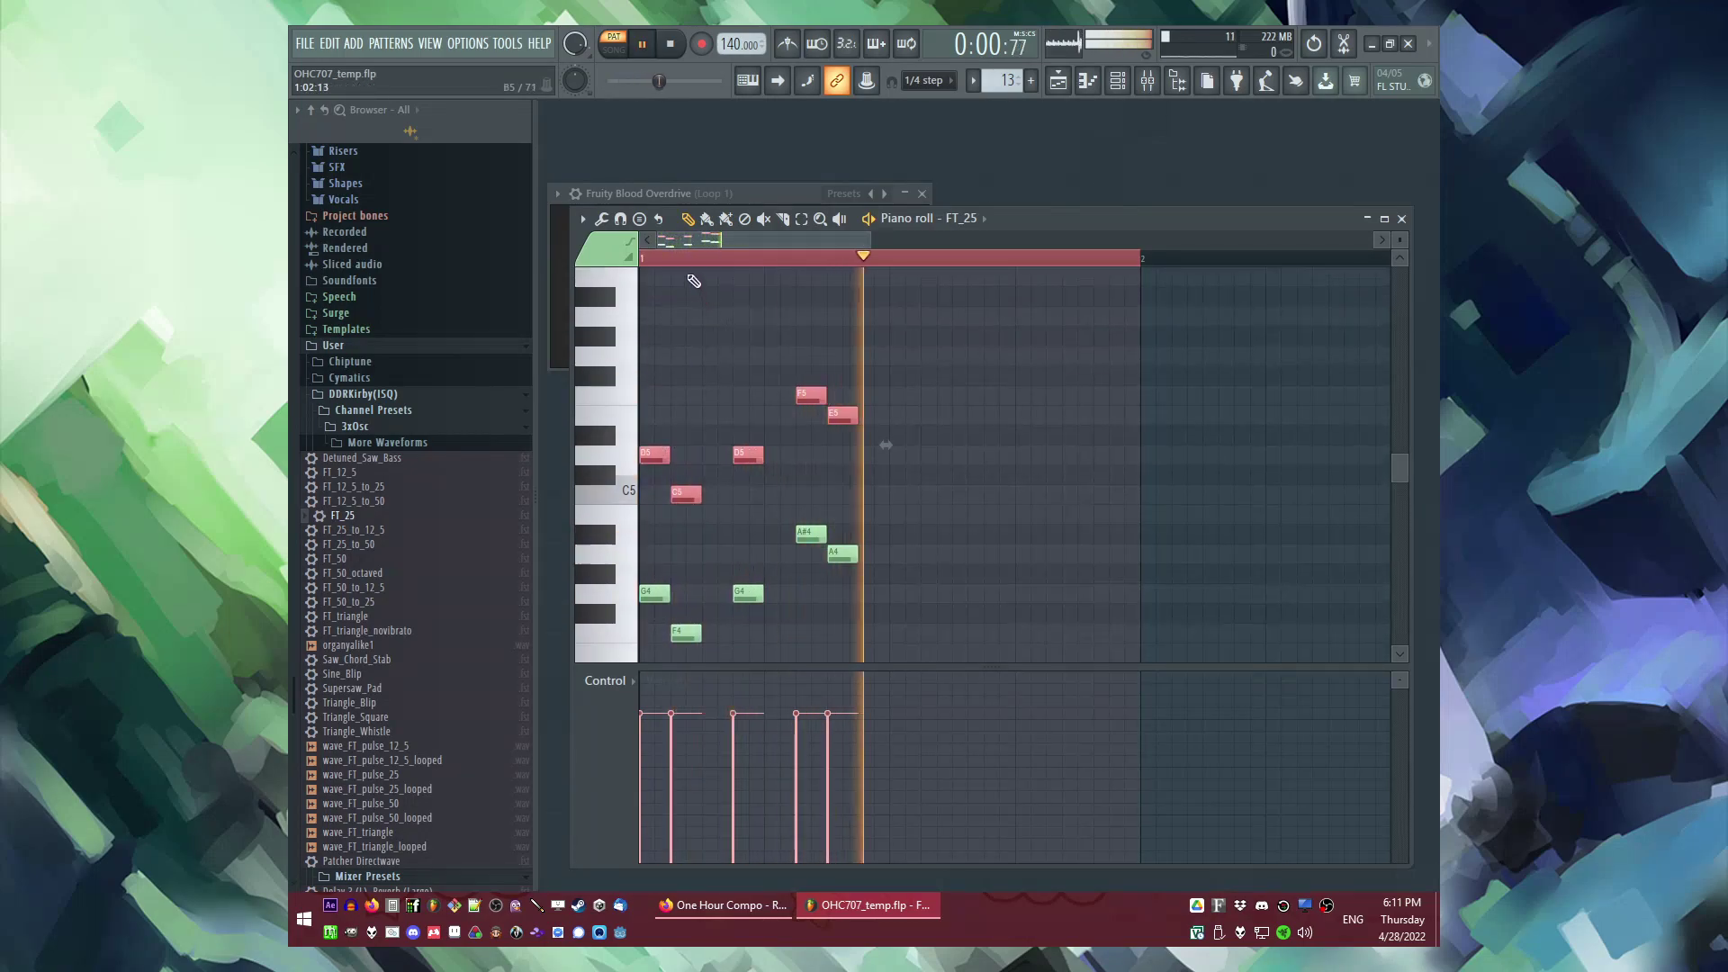
# Step: Try the harmony one octave lower, beneath the melody, on D4, C4, D4, F4 and E4
pyautogui.hotkey('ctrl', 'd')
pyautogui.press('space')
pyautogui.press('l')
pyautogui.press('space')
pyautogui.hotkey('ctrl', 'a')
pyautogui.press('space')
pyautogui.hotkey('ctrl', 'd')
pyautogui.scroll(-1, 927, 397)
pyautogui.moveTo(915, 446); pyautogui.dragTo(592, 612)
pyautogui.moveTo(928, 309); pyautogui.dragTo(655, 447)
pyautogui.scroll(-1, 650, 653)
# Step: Extend the melody to the end of the bar with G4, F4, D4, F4, G4 and A#3
pyautogui.press('space')
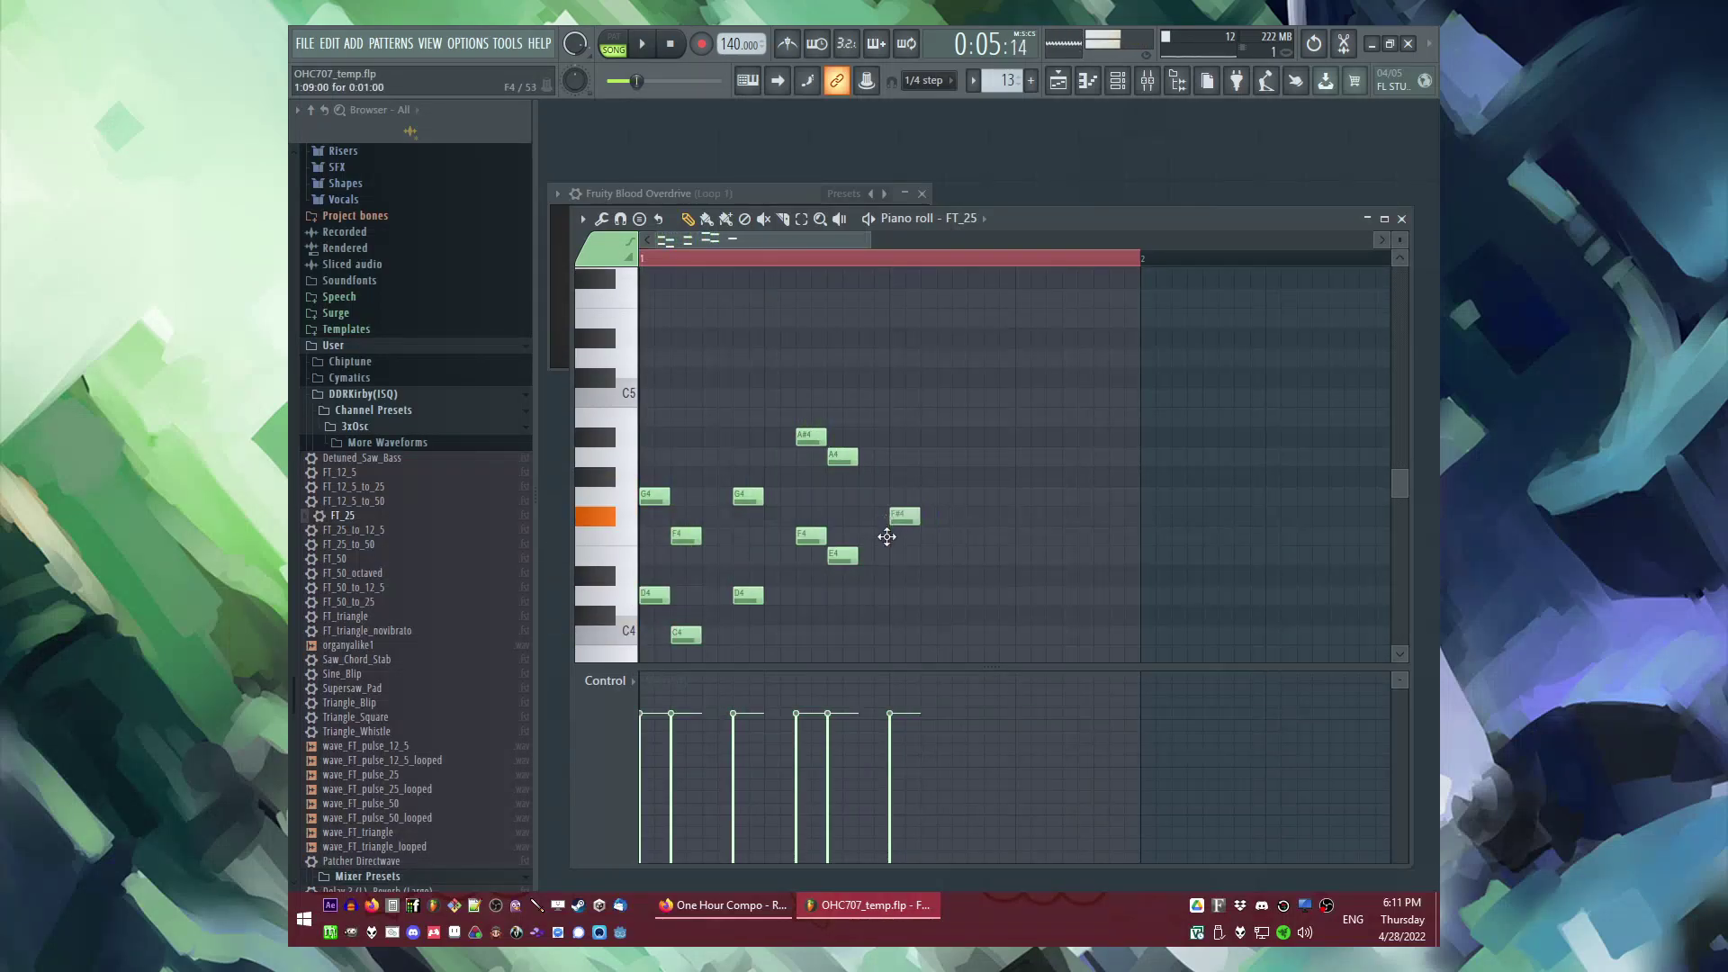
pyautogui.rightClick(894, 557)
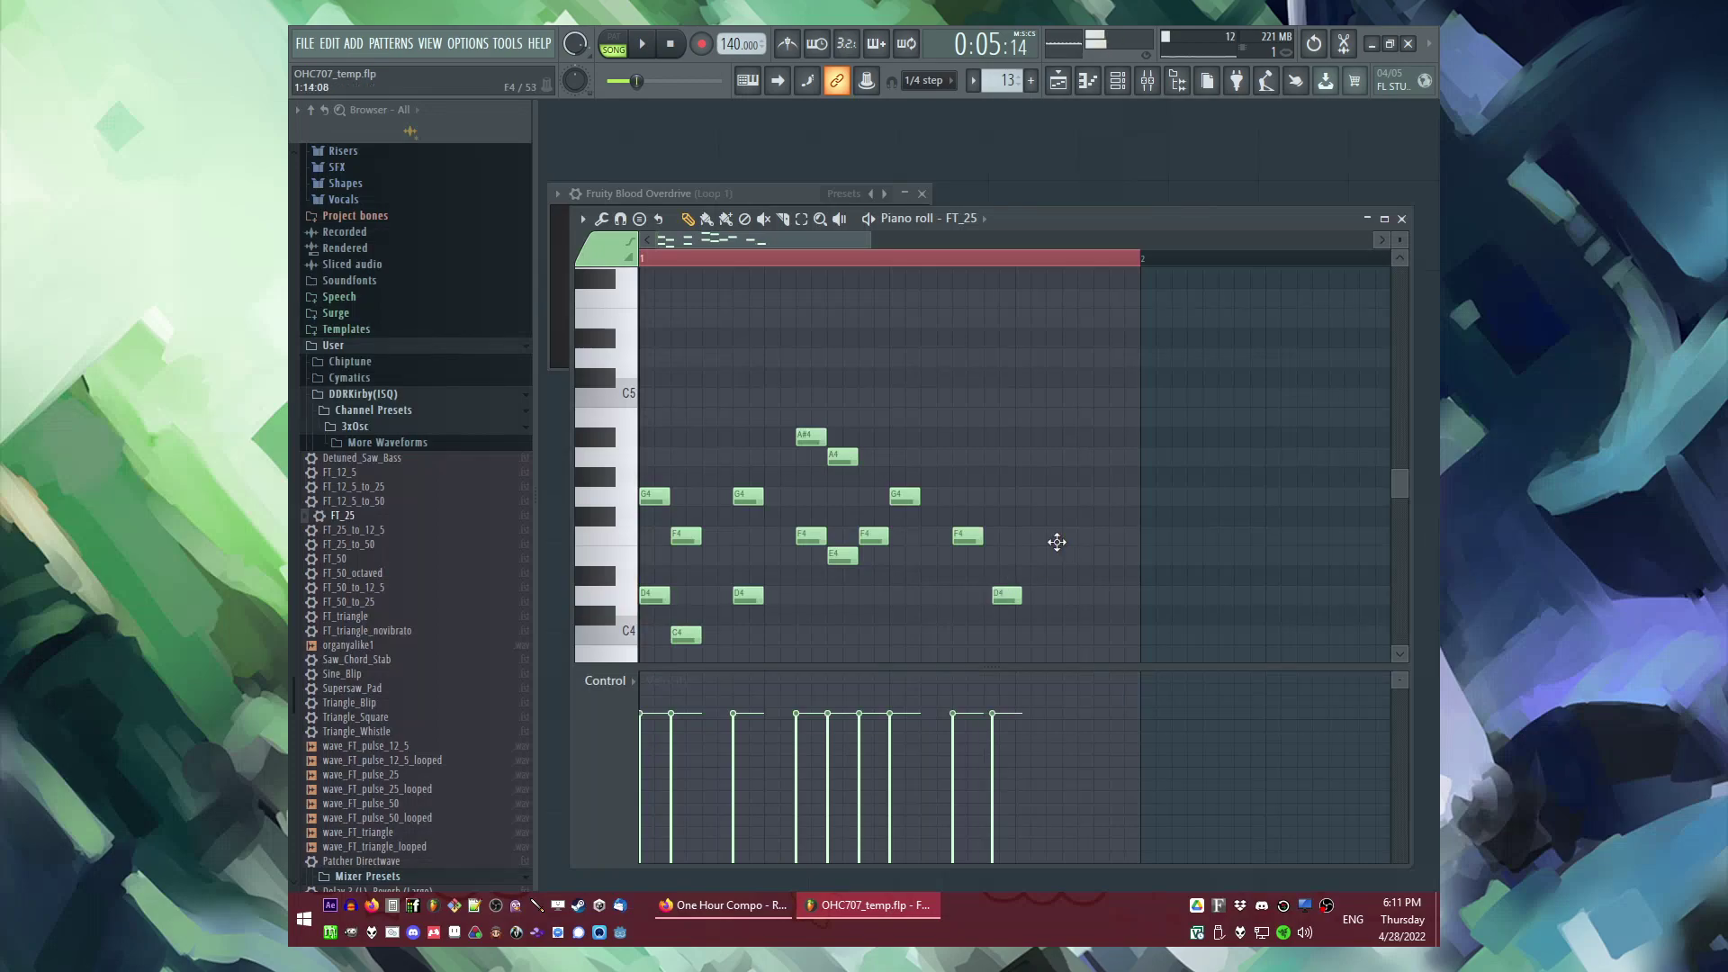
pyautogui.scroll(-3, 1098, 531)
pyautogui.click(1114, 557)
pyautogui.press('space')
# Step: Delete the lower harmony notes under the first half of the melody and the extra F4 beside them
pyautogui.rightClick(874, 416)
pyautogui.rightClick(842, 436)
pyautogui.rightClick(811, 416)
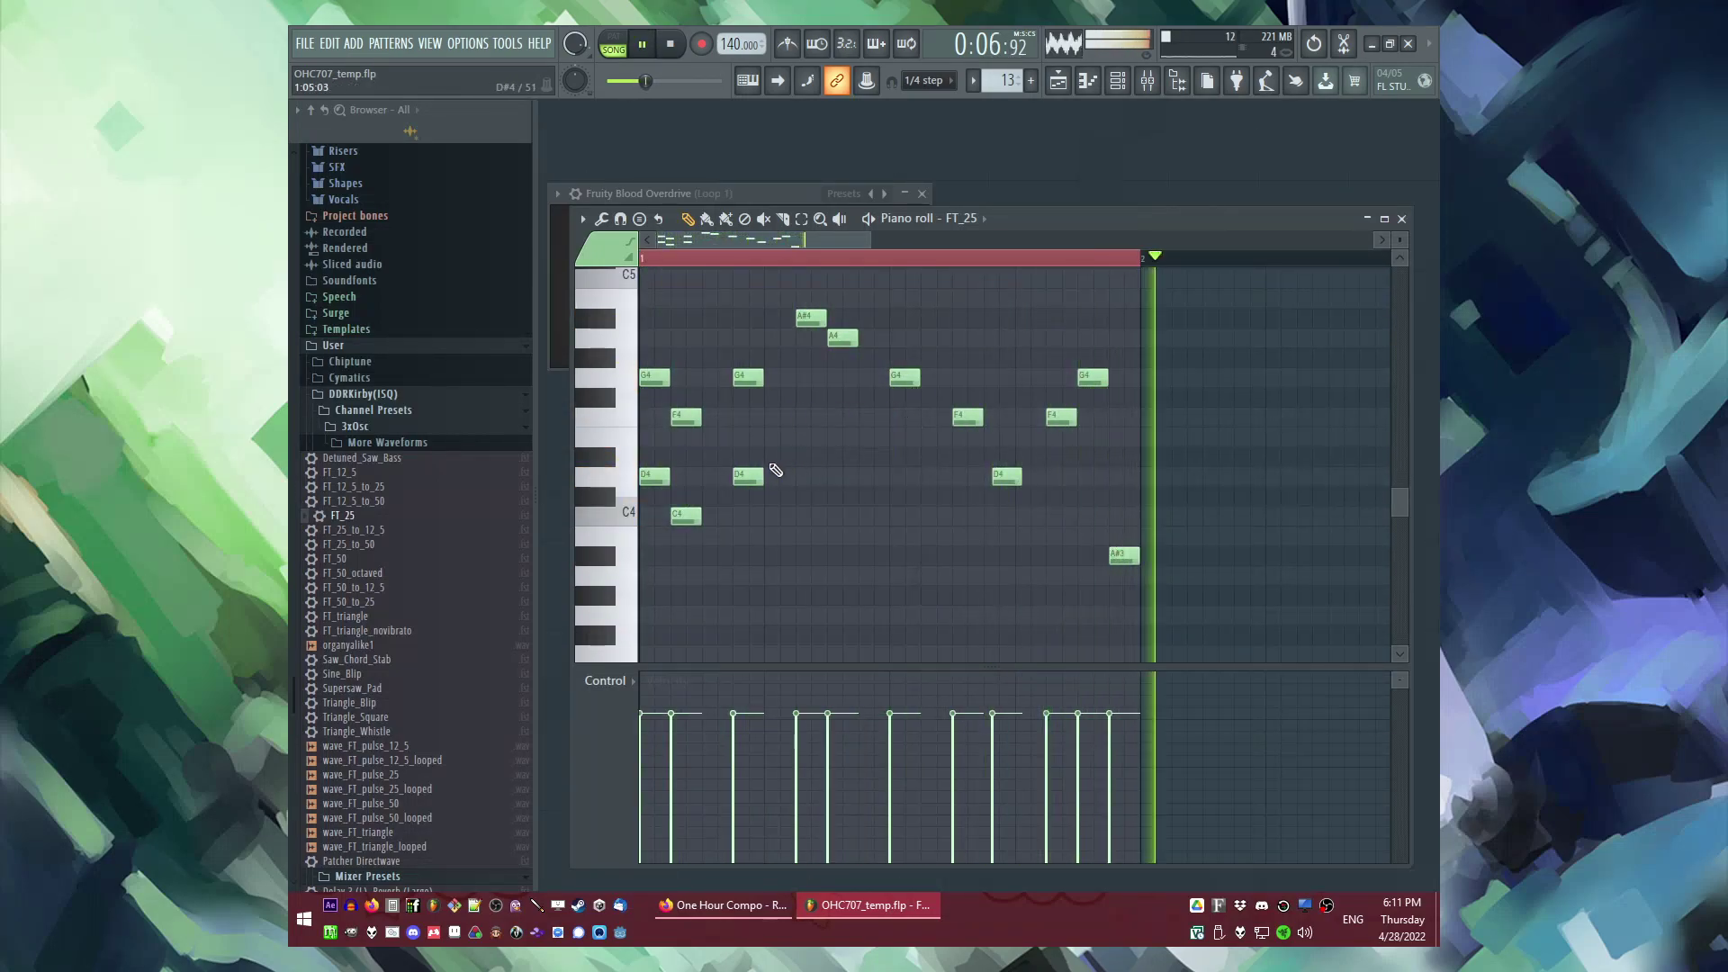
pyautogui.rightClick(748, 476)
pyautogui.rightClick(686, 515)
pyautogui.rightClick(654, 476)
# Step: Duplicate the whole FT_25 melody and place the copy a fourth below, aligned with the original notes
pyautogui.hotkey('ctrl', 'a')
pyautogui.hotkey('ctrl', 'c')
pyautogui.hotkey('ctrl', 'v')
pyautogui.press('space')
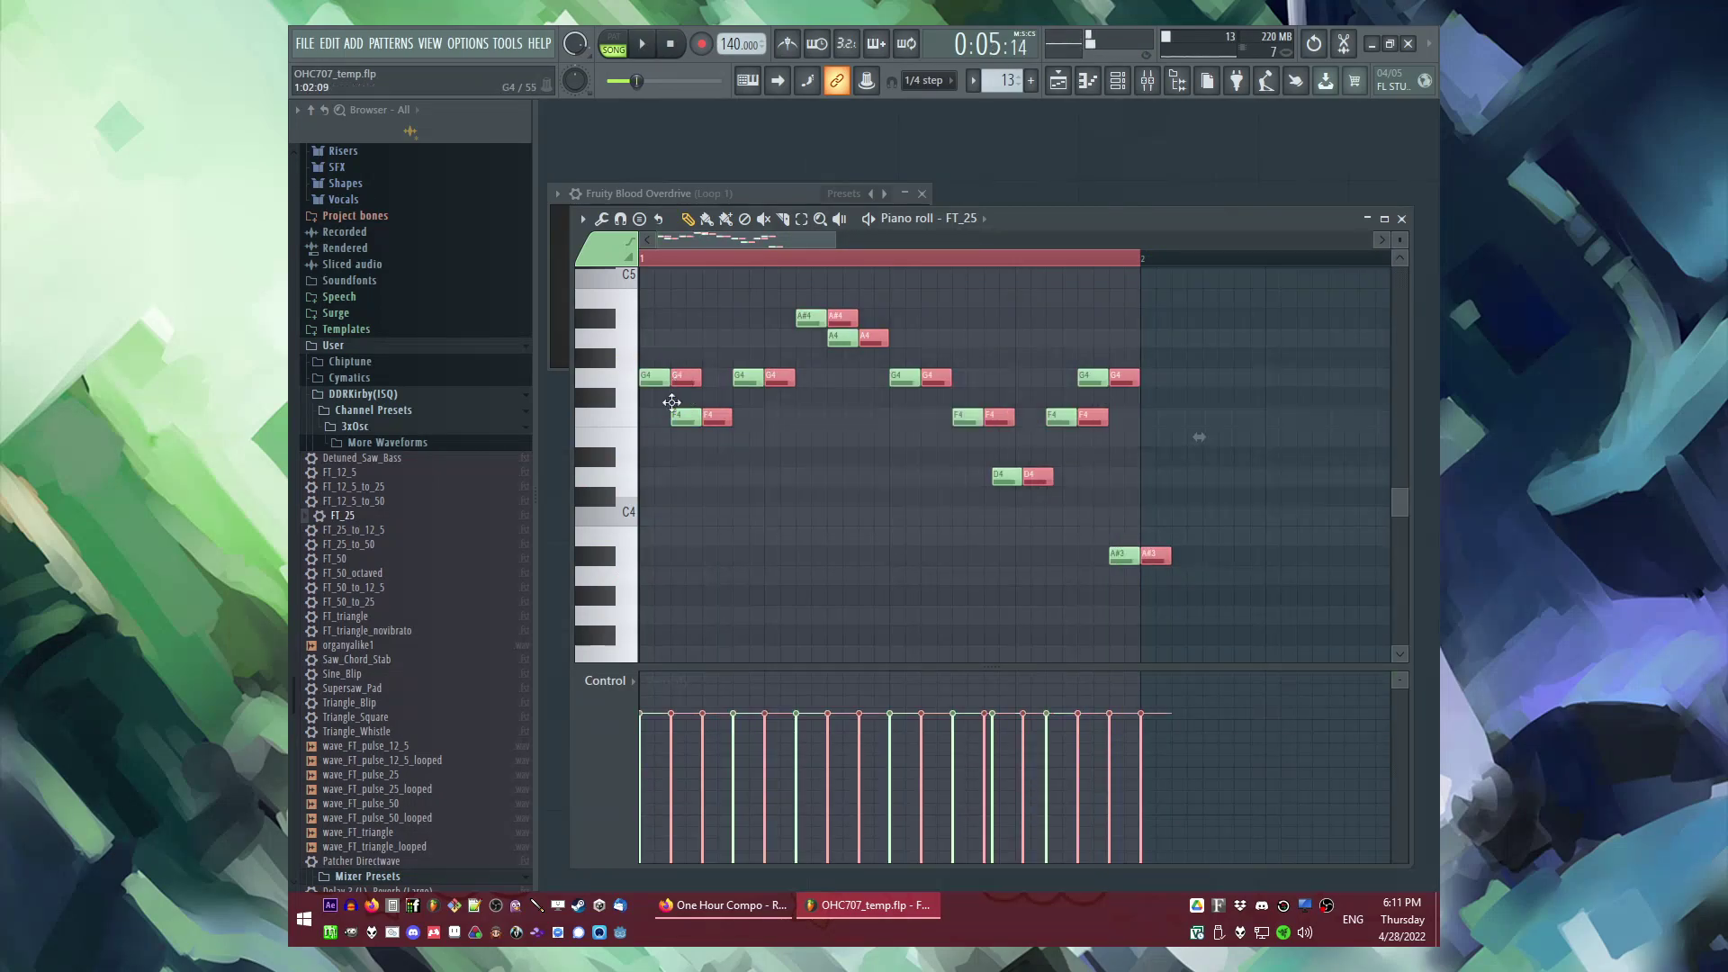
pyautogui.moveTo(680, 380); pyautogui.dragTo(648, 479)
pyautogui.press('space')
# Step: Move the G4 and D4 pair in the middle of the bar earlier, directly after the A4 and E4 pair
pyautogui.keyDown('ctrl'); pyautogui.click(924, 263); pyautogui.keyUp('ctrl')
pyautogui.scroll(-1, 902, 403)
pyautogui.hotkey('ctrl', 'a')
pyautogui.press('space')
pyautogui.press('space')
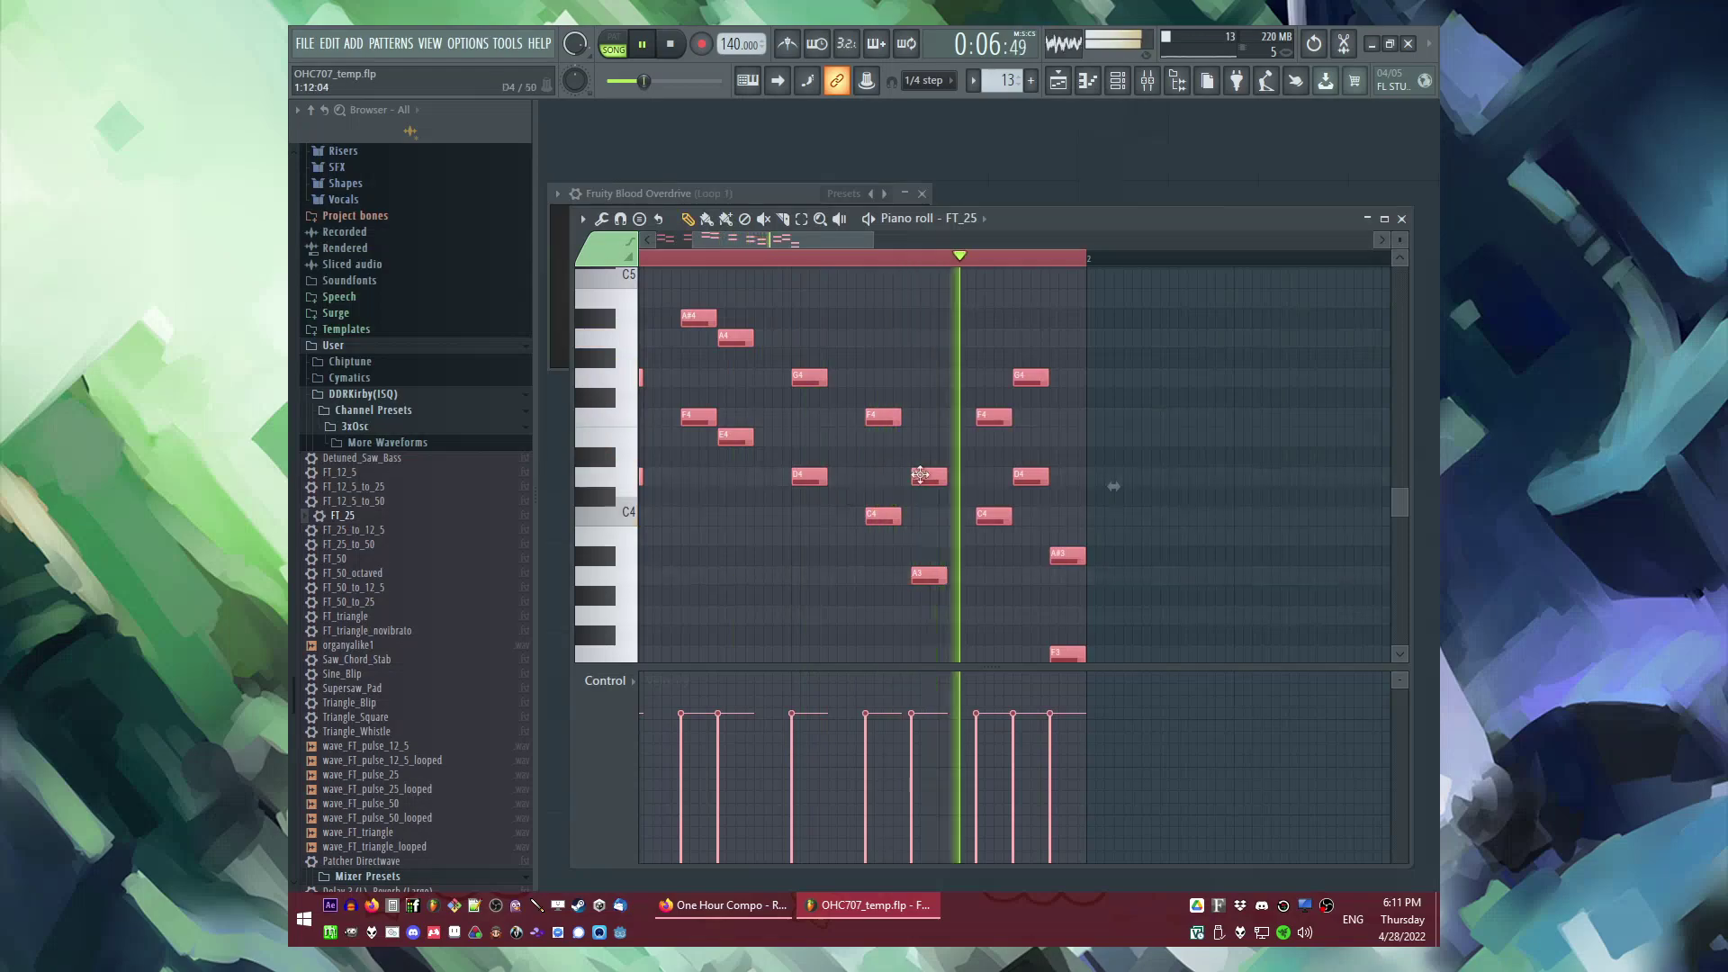
pyautogui.scroll(1, 885, 414)
pyautogui.hotkey('ctrl', 'd')
pyautogui.press('space')
pyautogui.press('space')
pyautogui.moveTo(824, 378); pyautogui.dragTo(795, 378)
pyautogui.click(884, 375)
# Step: Shift the D4 and A3 pair earlier so that it directly follows the F4 and C4 pair
pyautogui.press('space')
pyautogui.moveTo(880, 419); pyautogui.dragTo(927, 578)
pyautogui.moveTo(917, 483); pyautogui.dragTo(881, 487)
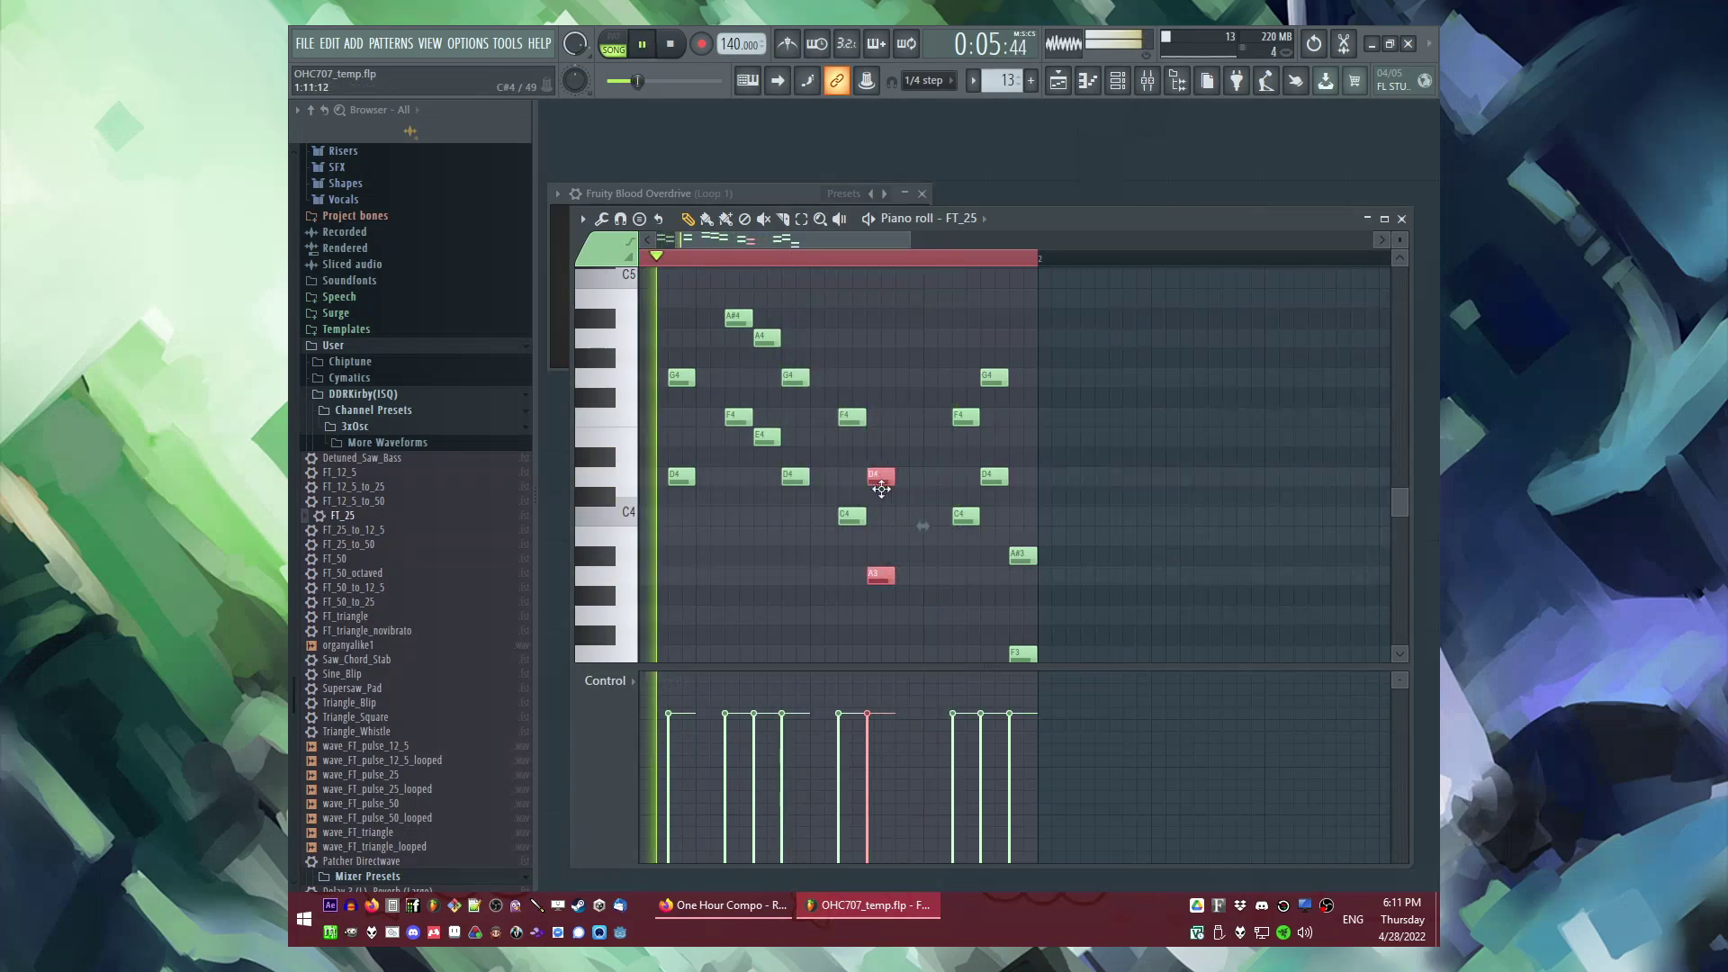
# Step: Move the last F4/C4 pair and the G4/D4 pair after it one note length earlier
pyautogui.keyDown('ctrl'); pyautogui.moveTo(946, 278); pyautogui.dragTo(1119, 683); pyautogui.keyUp('ctrl')
pyautogui.press('space')
pyautogui.moveTo(955, 428)
pyautogui.keyDown('ctrl'); pyautogui.mouseDown()
pyautogui.moveTo(972, 518)
pyautogui.moveTo(936, 407)
pyautogui.mouseUp(); pyautogui.keyUp('ctrl')
pyautogui.press('space')
pyautogui.keyDown('ctrl'); pyautogui.moveTo(971, 317); pyautogui.dragTo(1009, 477); pyautogui.keyUp('ctrl')
pyautogui.moveTo(992, 368); pyautogui.dragTo(963, 369)
pyautogui.keyDown('ctrl'); pyautogui.click(1042, 414); pyautogui.keyUp('ctrl')
pyautogui.press('space')
# Step: Move the closing A#3 and F3 pair earlier, behind the last G4/D4 pair, and bring up the channel rack
pyautogui.keyDown('ctrl'); pyautogui.moveTo(1029, 513); pyautogui.dragTo(1001, 656); pyautogui.keyUp('ctrl')
pyautogui.moveTo(992, 527); pyautogui.dragTo(999, 526)
pyautogui.press('space')
pyautogui.scroll(-1, 1011, 521)
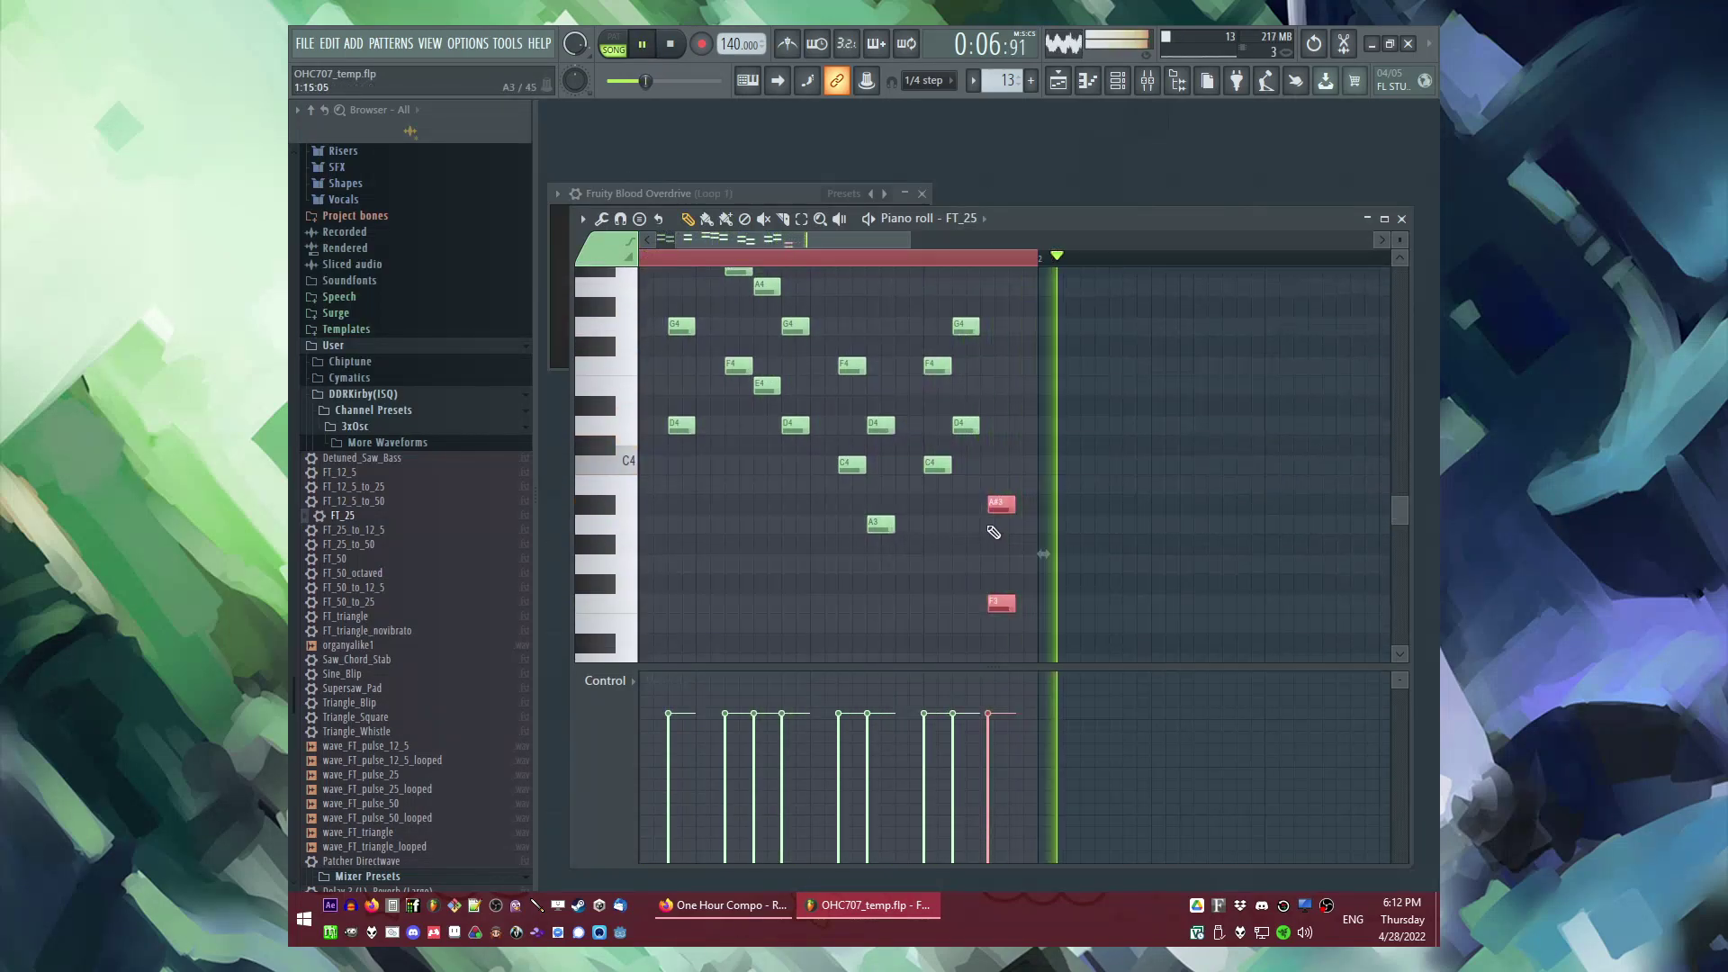
pyautogui.press('F5')
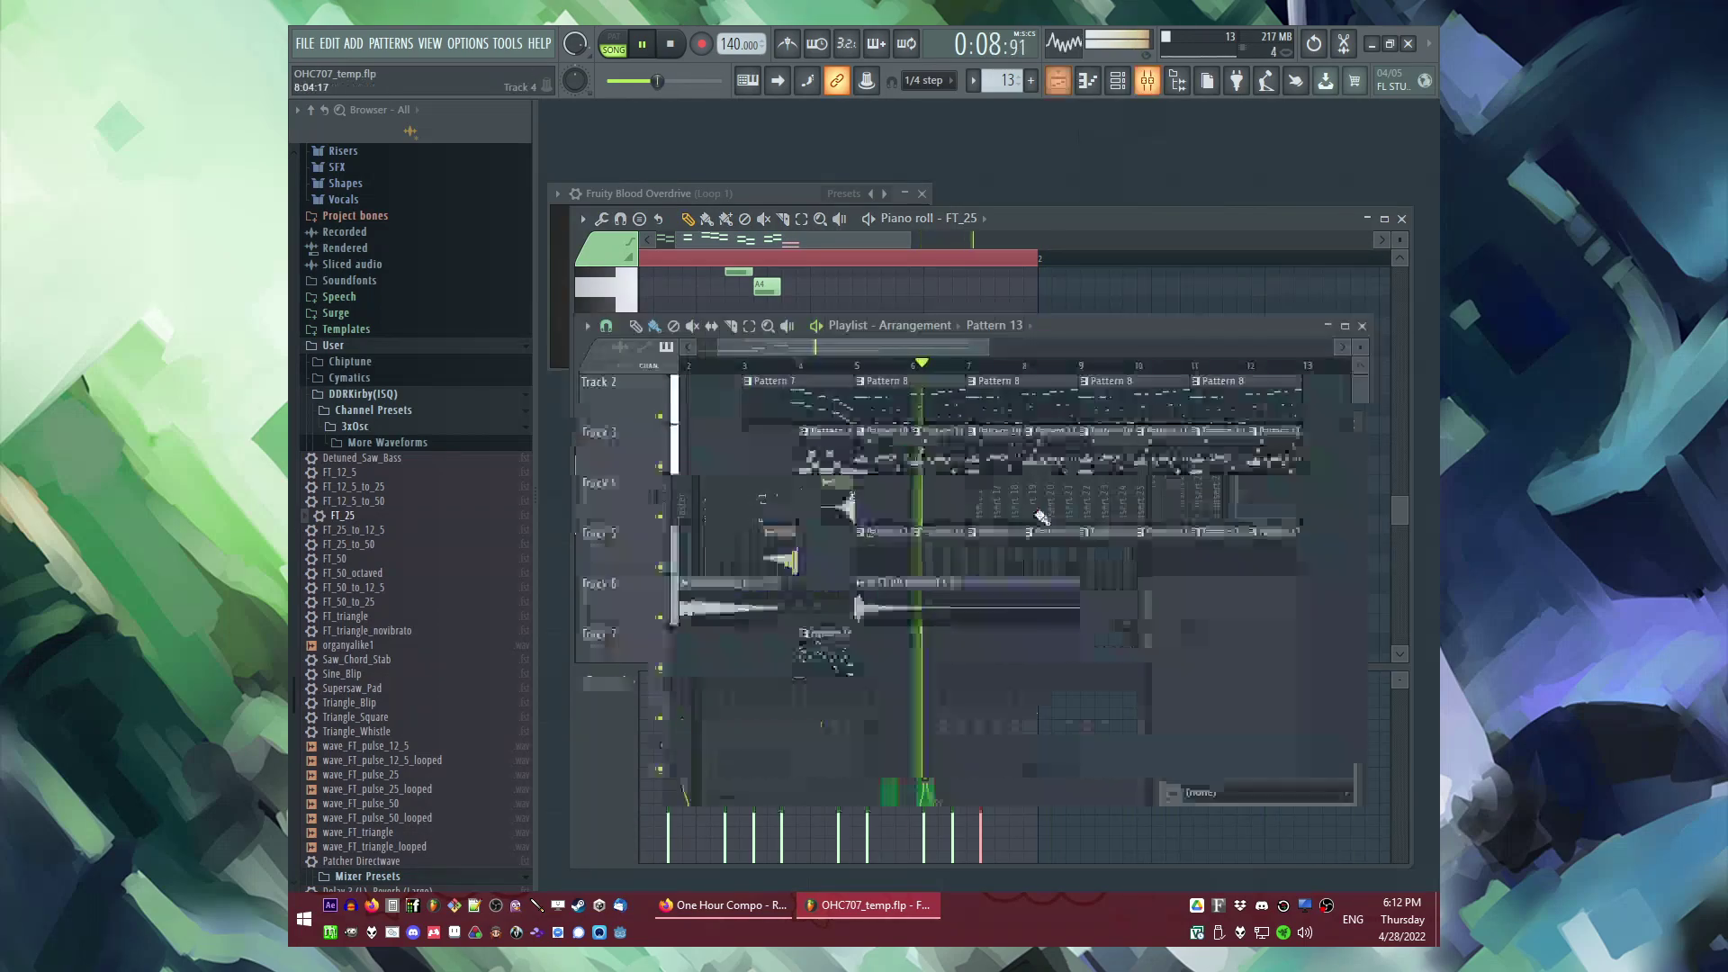
pyautogui.press('F6')
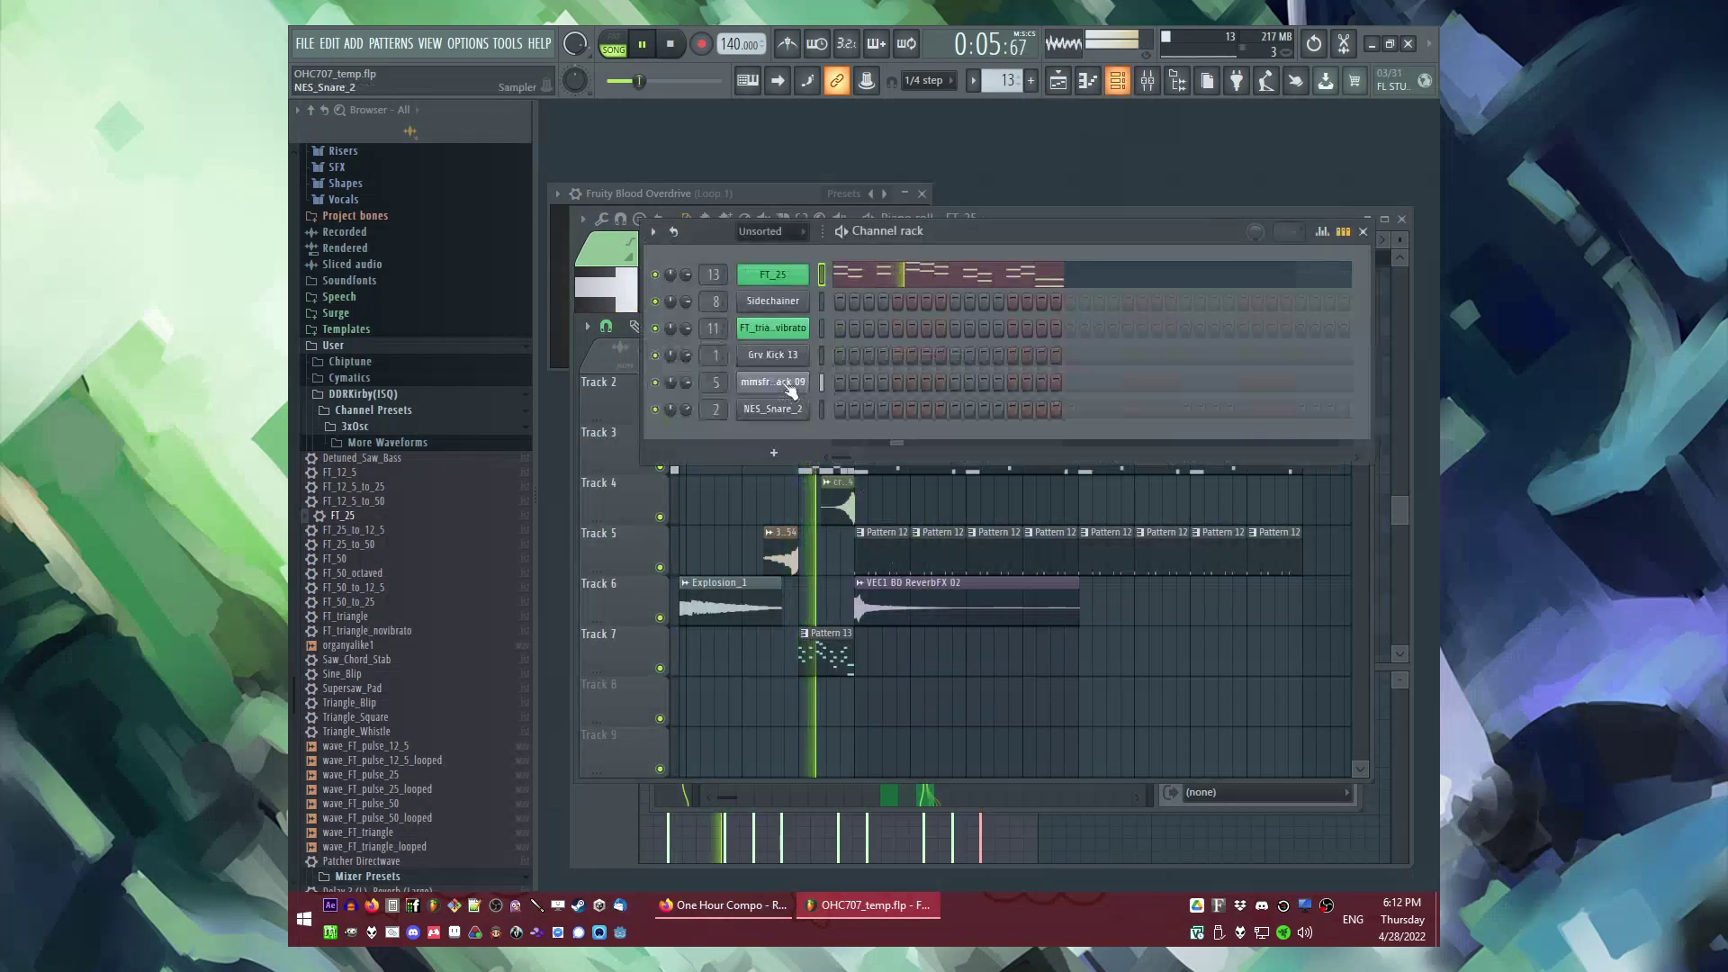
# Step: Set the decay time of FT_25's volume envelope to 15% and play the song from just before bar 4
pyautogui.click(774, 276)
pyautogui.click(687, 342)
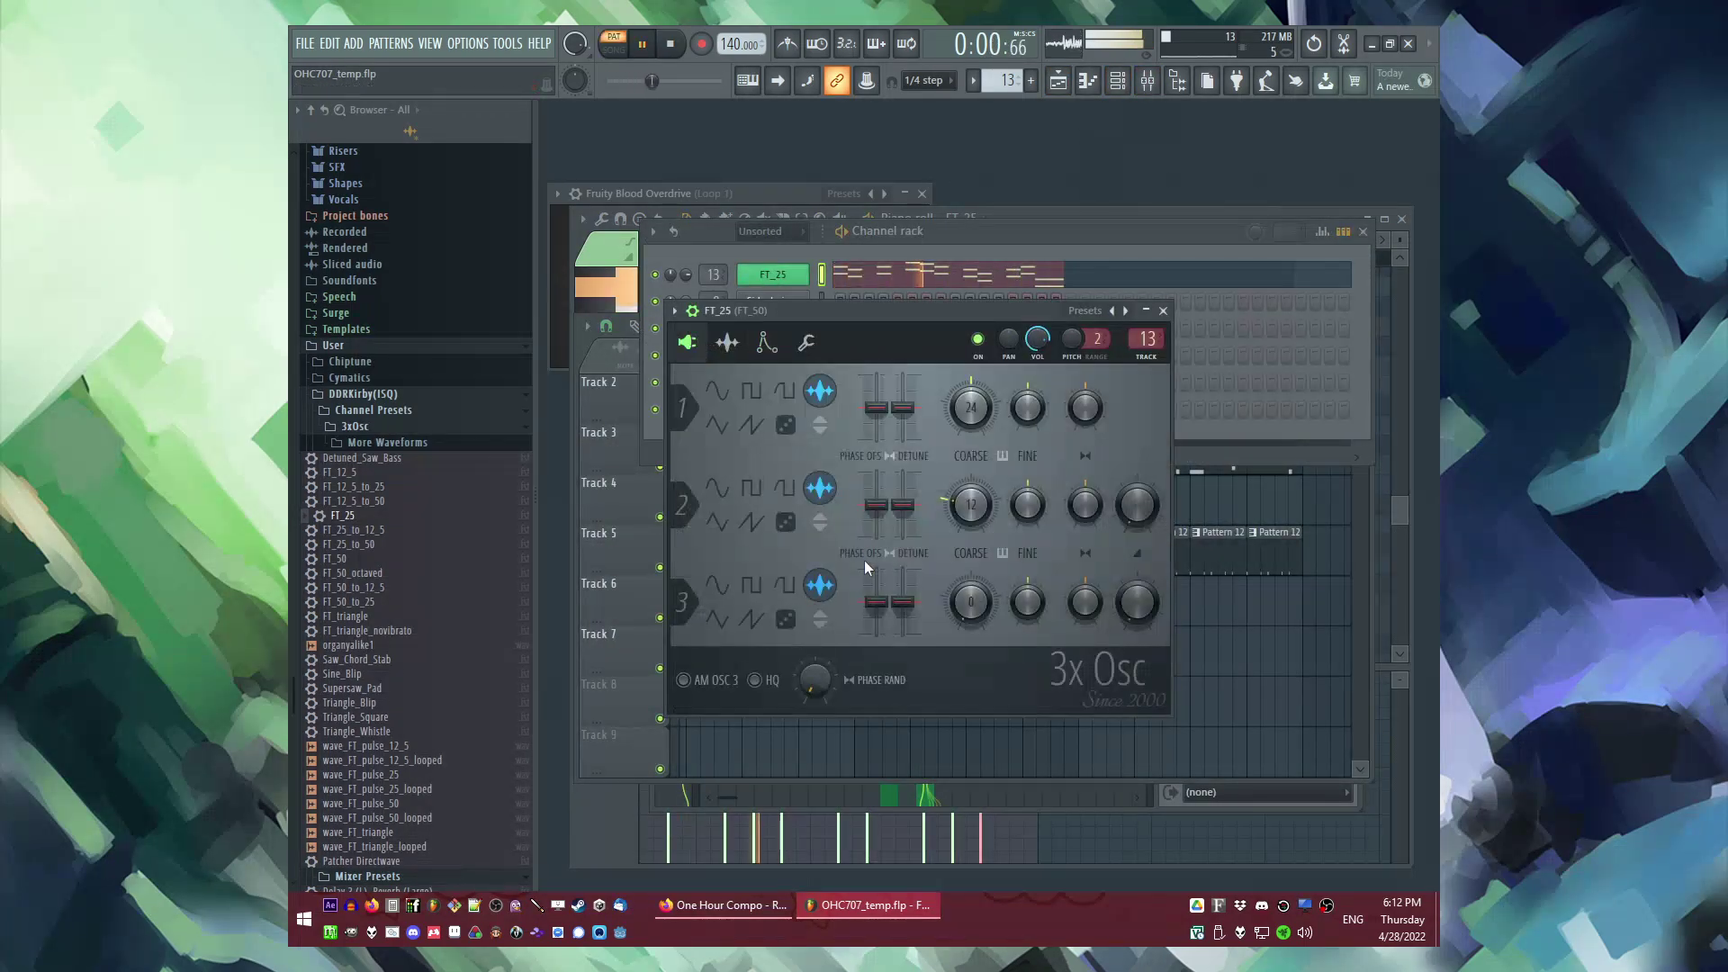
pyautogui.click(766, 343)
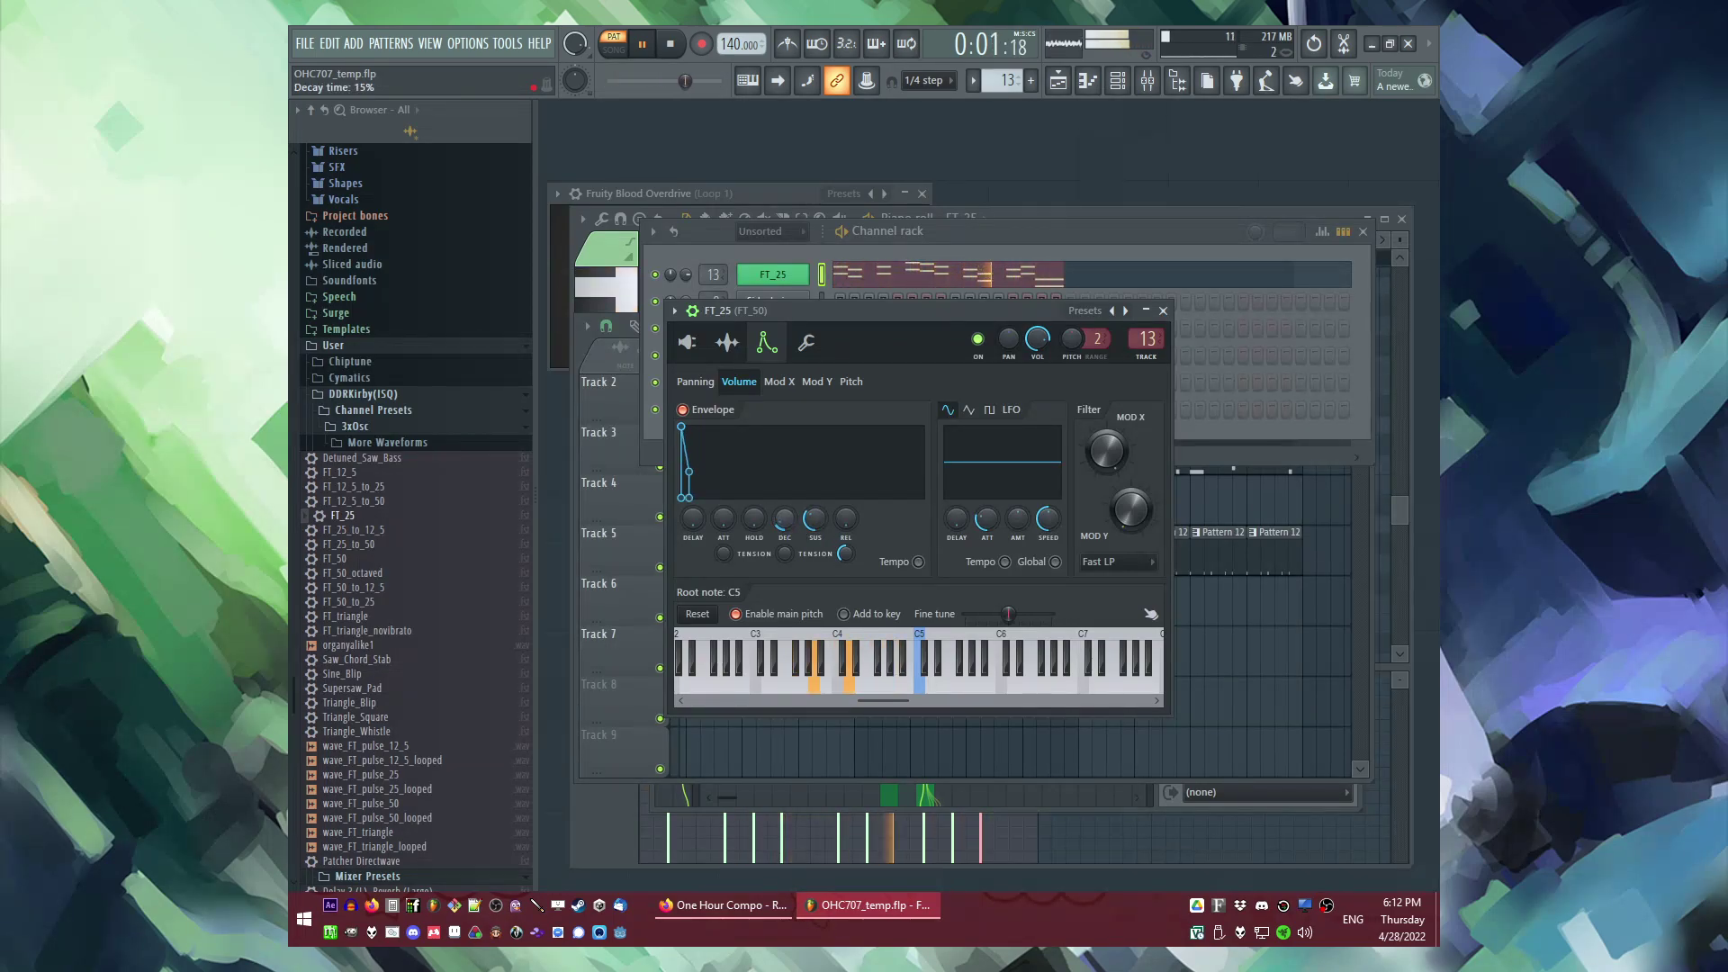
pyautogui.press('F5')
pyautogui.click(783, 364)
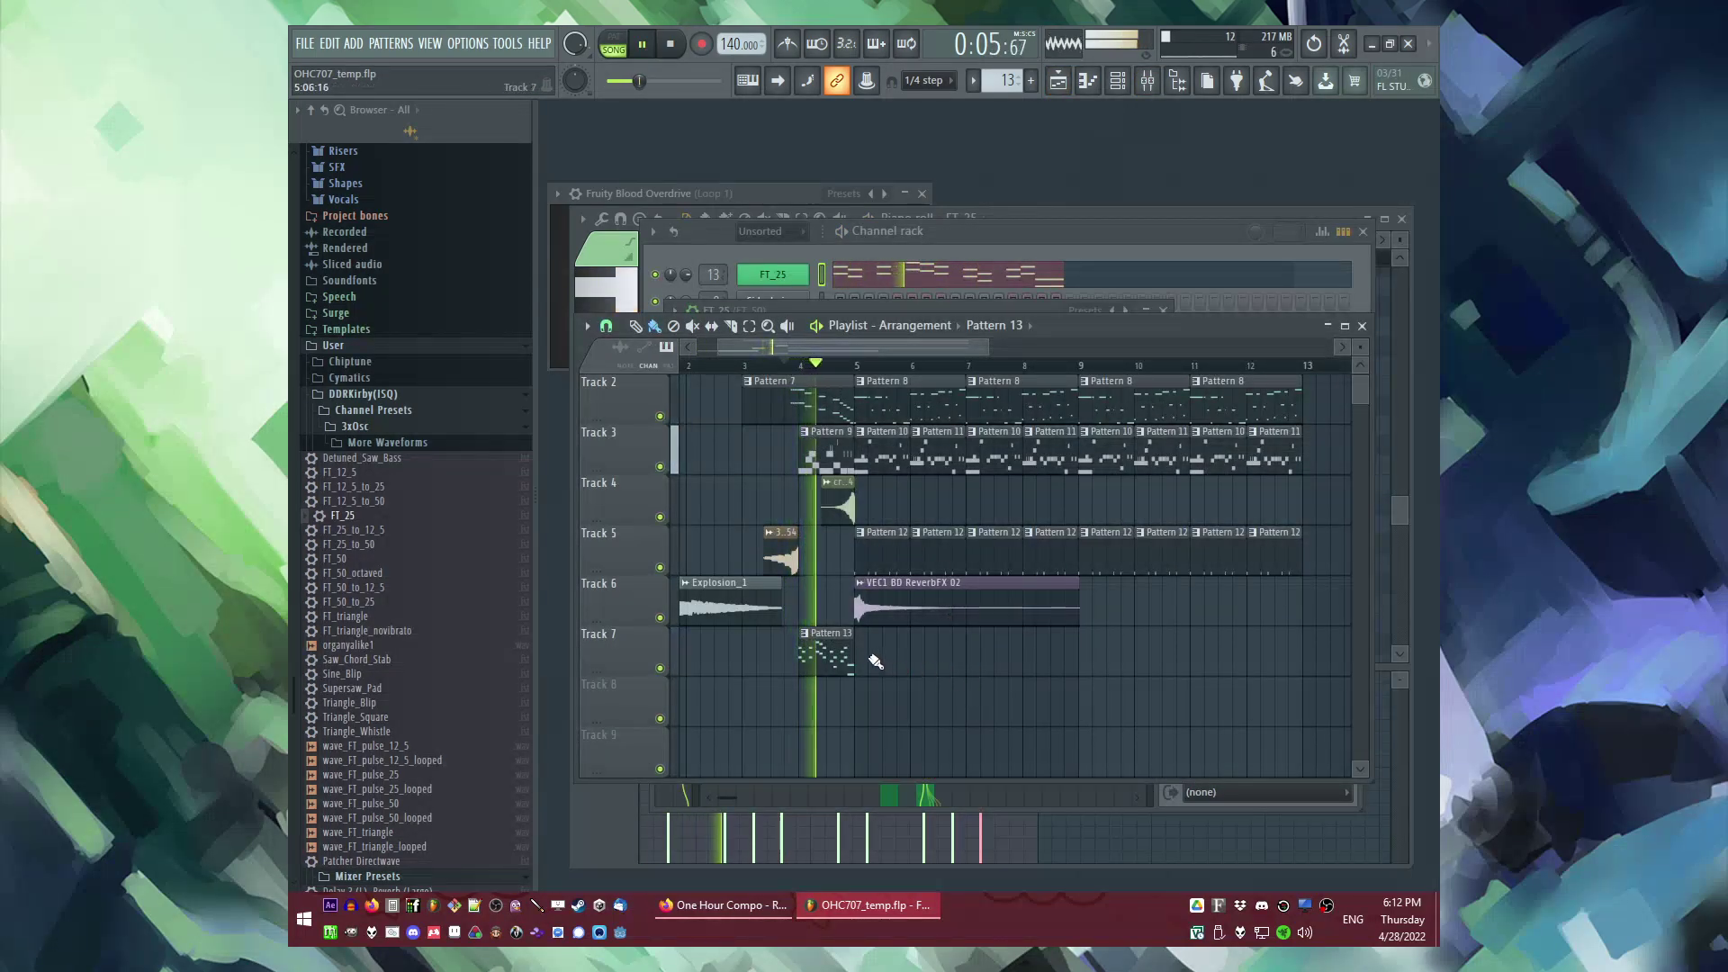
# Step: Place another Pattern 13 clip at bar 5 on Track 7, make it unique and open its notes
pyautogui.doubleClick(837, 665)
pyautogui.press('F9')
pyautogui.press('F5')
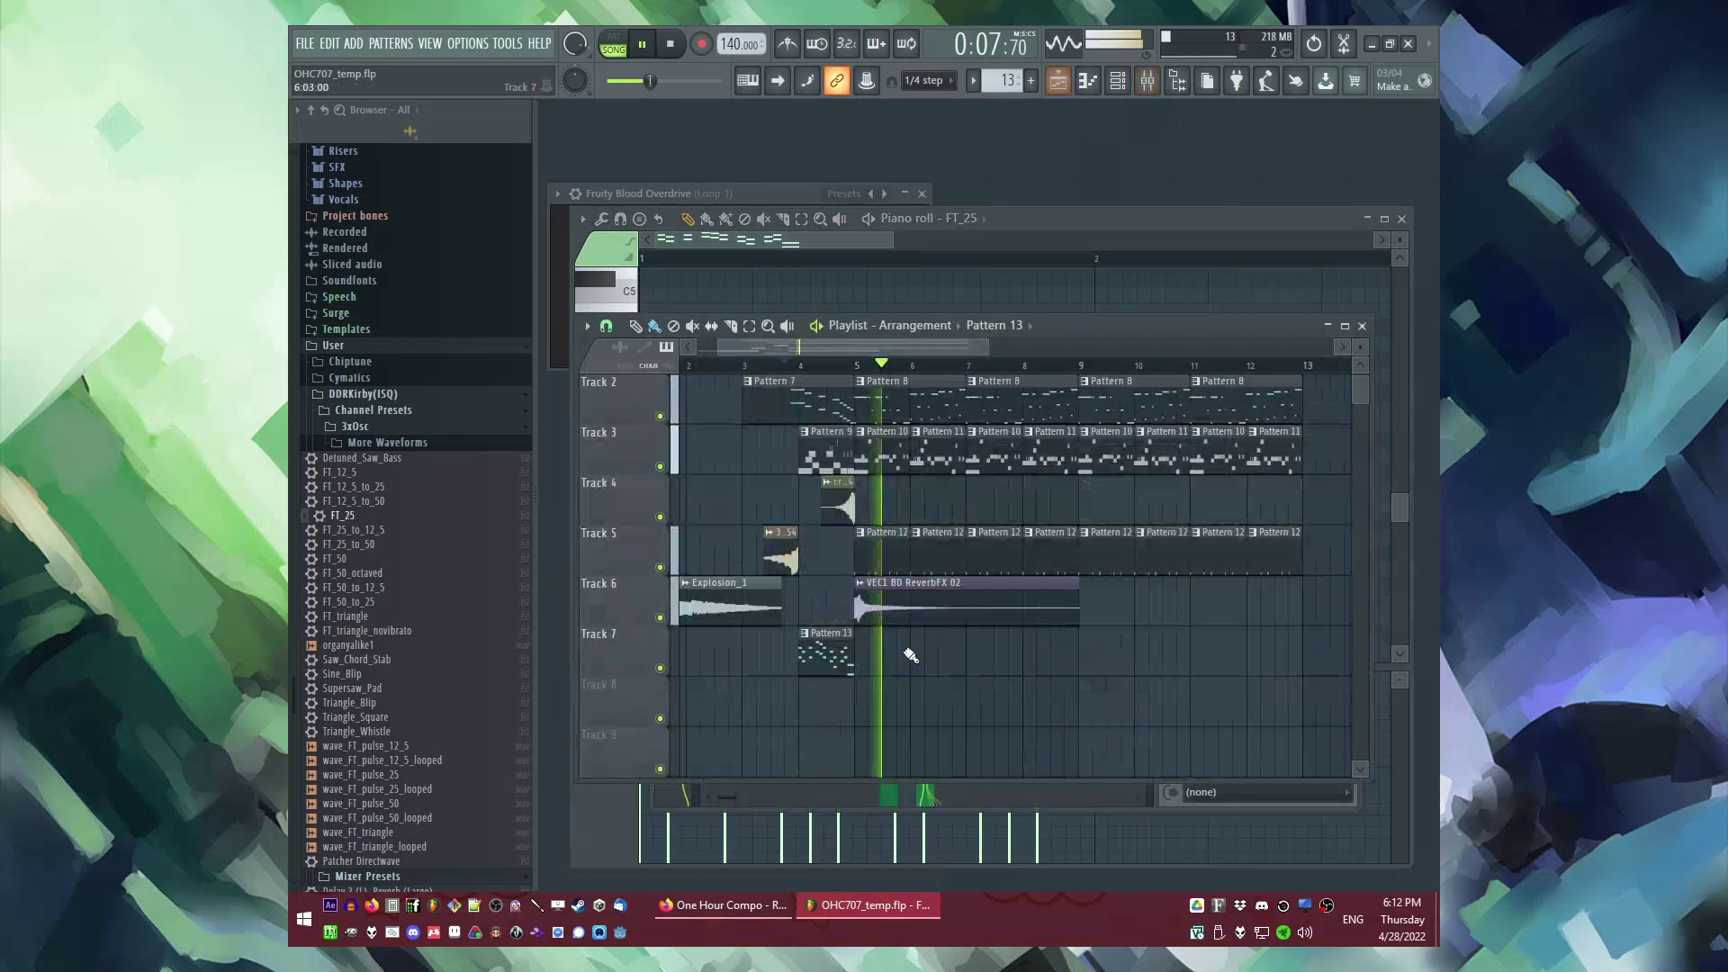
pyautogui.click(861, 655)
pyautogui.click(861, 635)
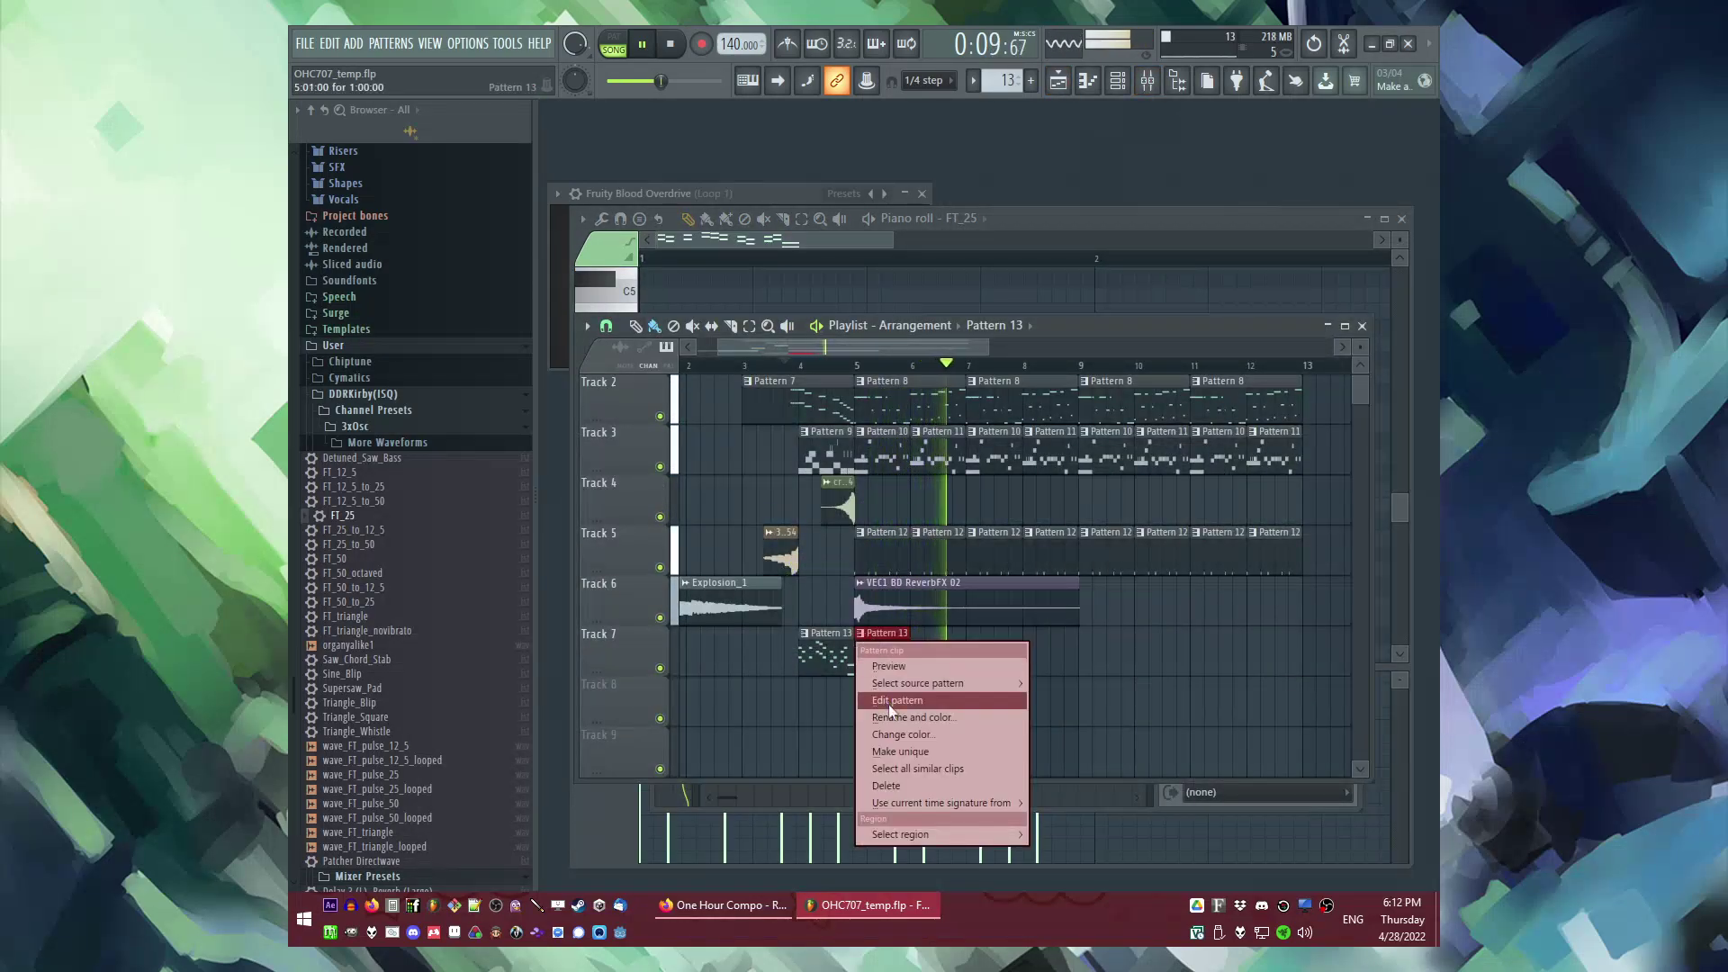
pyautogui.click(888, 700)
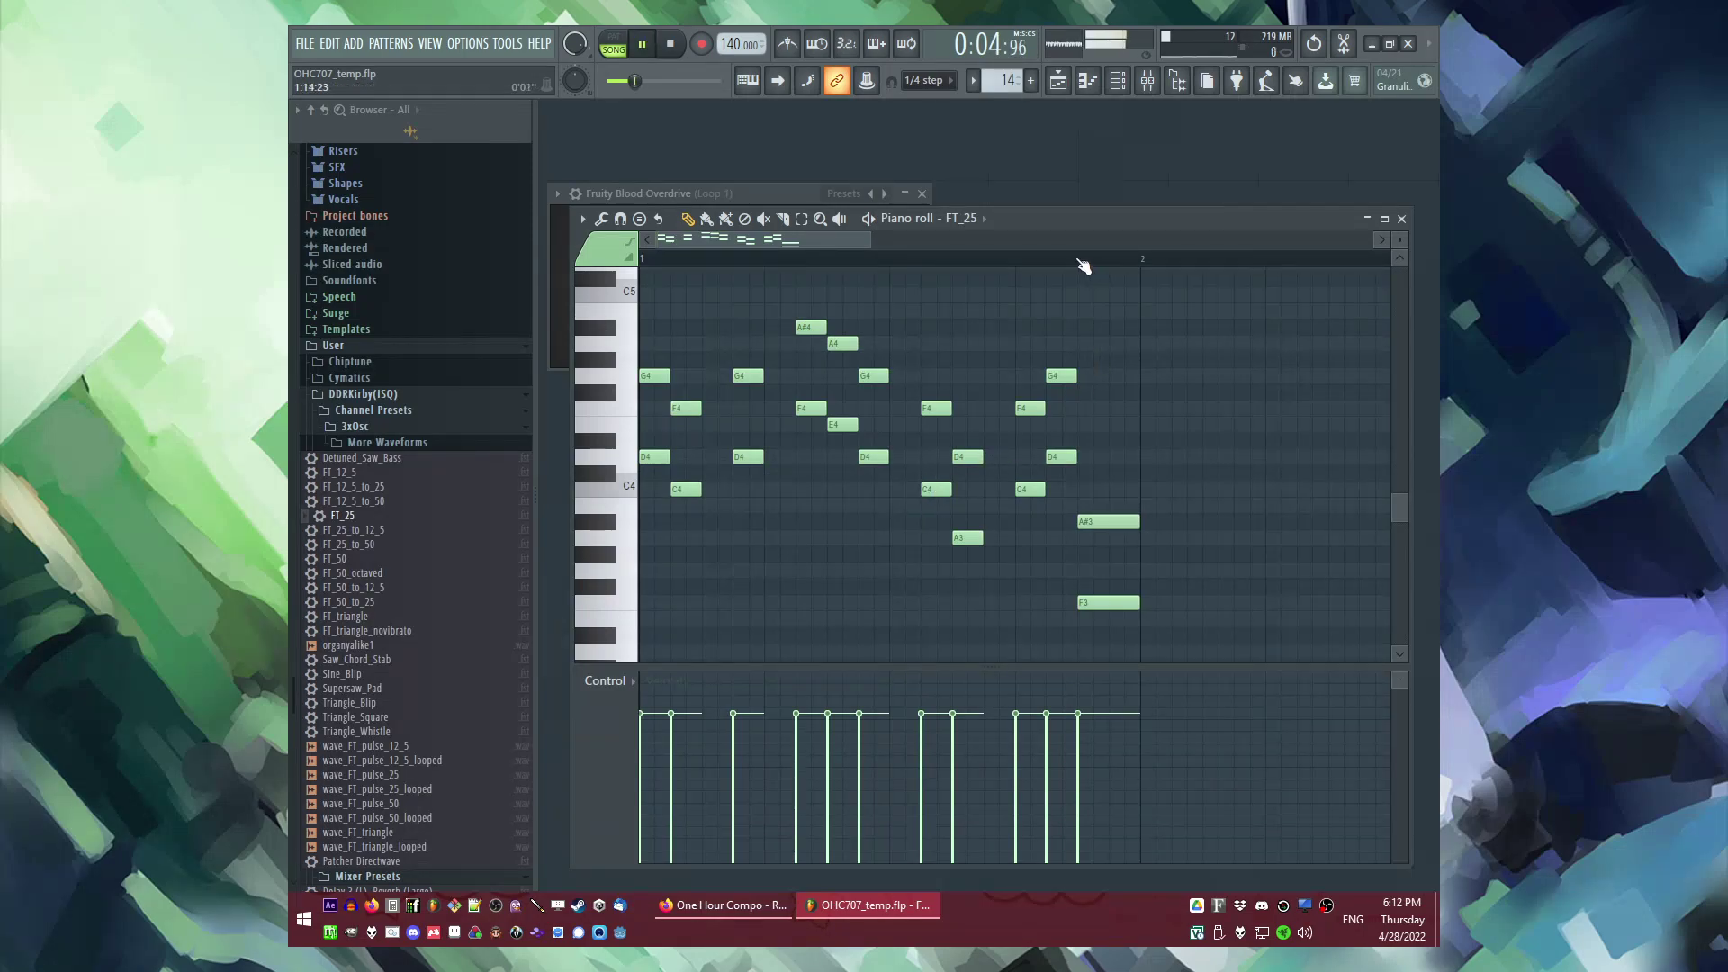
# Step: Clear the copied notes from the new pattern and start a new FT_25 melody with G3 and D4
pyautogui.hotkey('ctrl', 'a')
pyautogui.press('Delete')
pyautogui.click(639, 554)
pyautogui.scroll(-1, 675, 563)
pyautogui.click(705, 409)
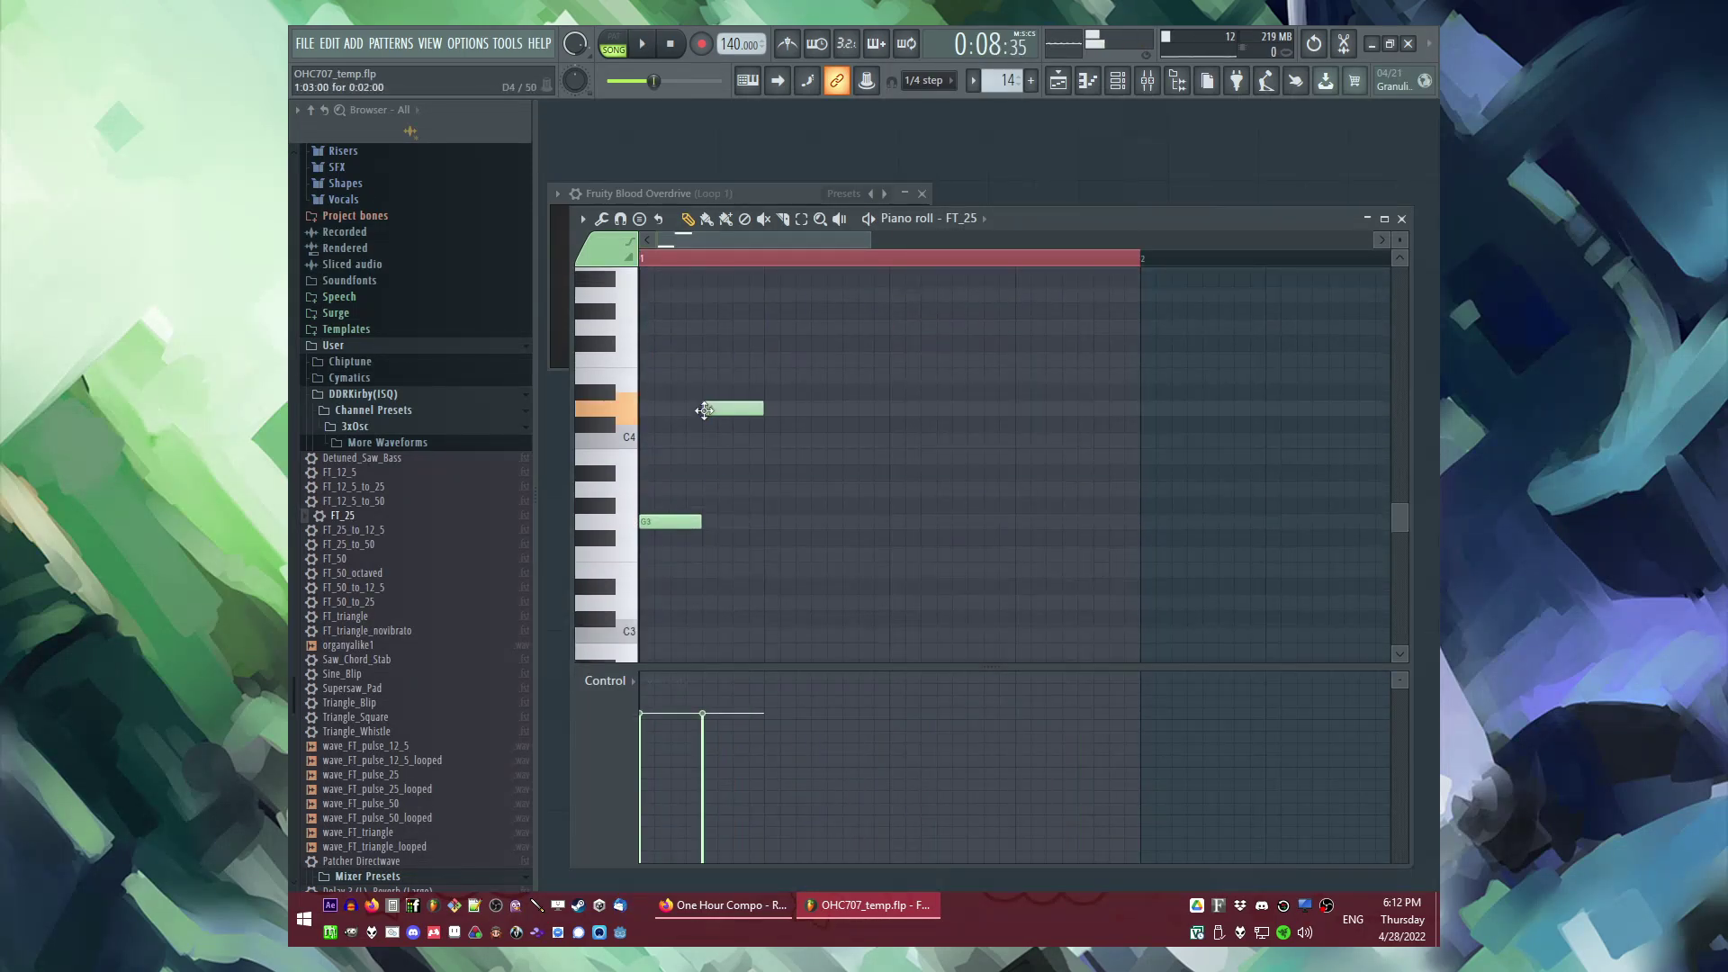
# Step: Shorten the D4 and continue the bar with G3, A#3, G3, F3, G3, A#3, G3, C4 and F3
pyautogui.press('space')
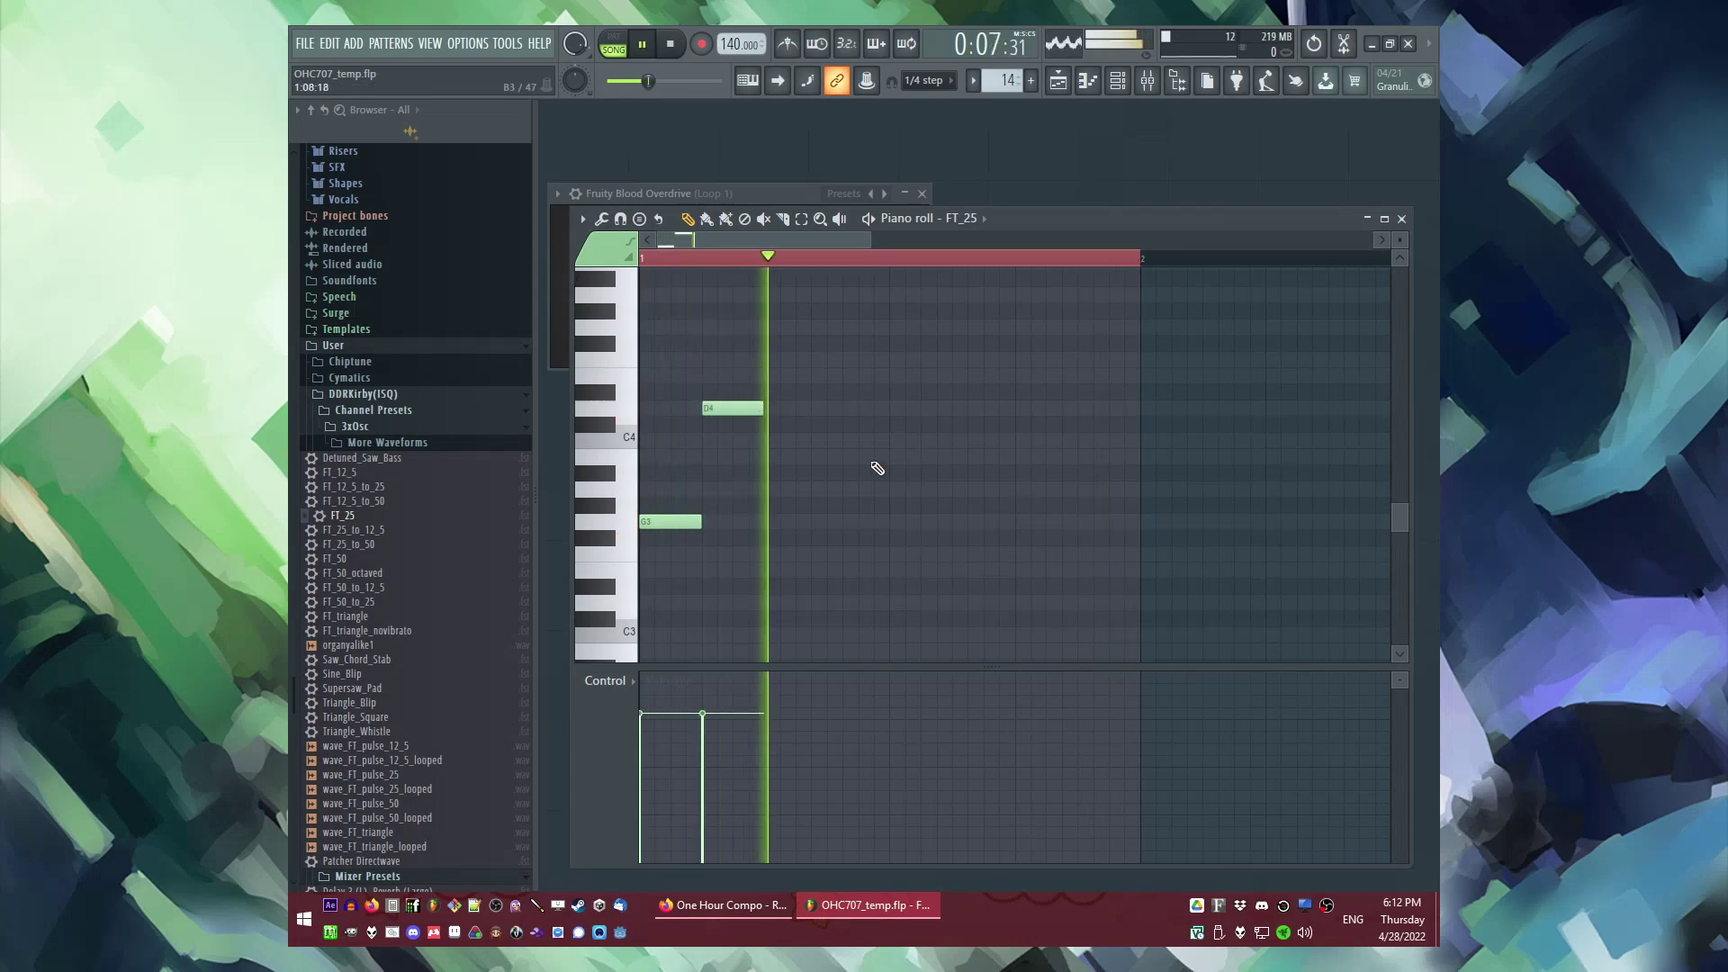
pyautogui.click(738, 521)
pyautogui.click(799, 472)
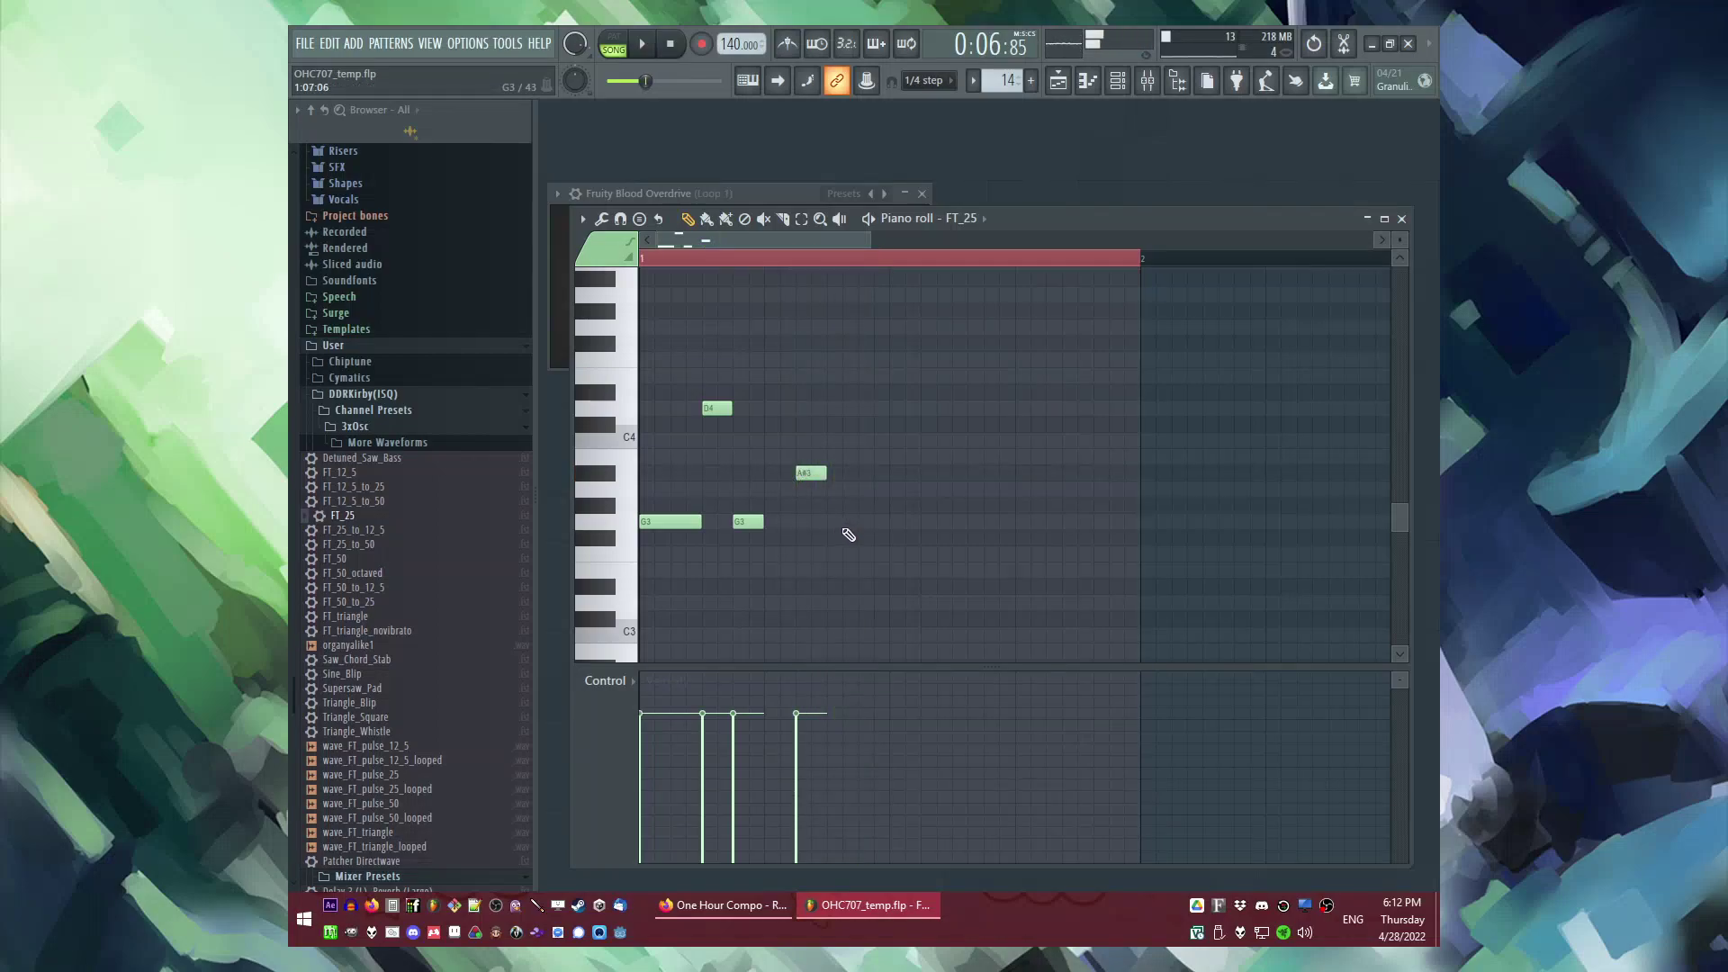
pyautogui.moveTo(882, 557); pyautogui.dragTo(890, 554)
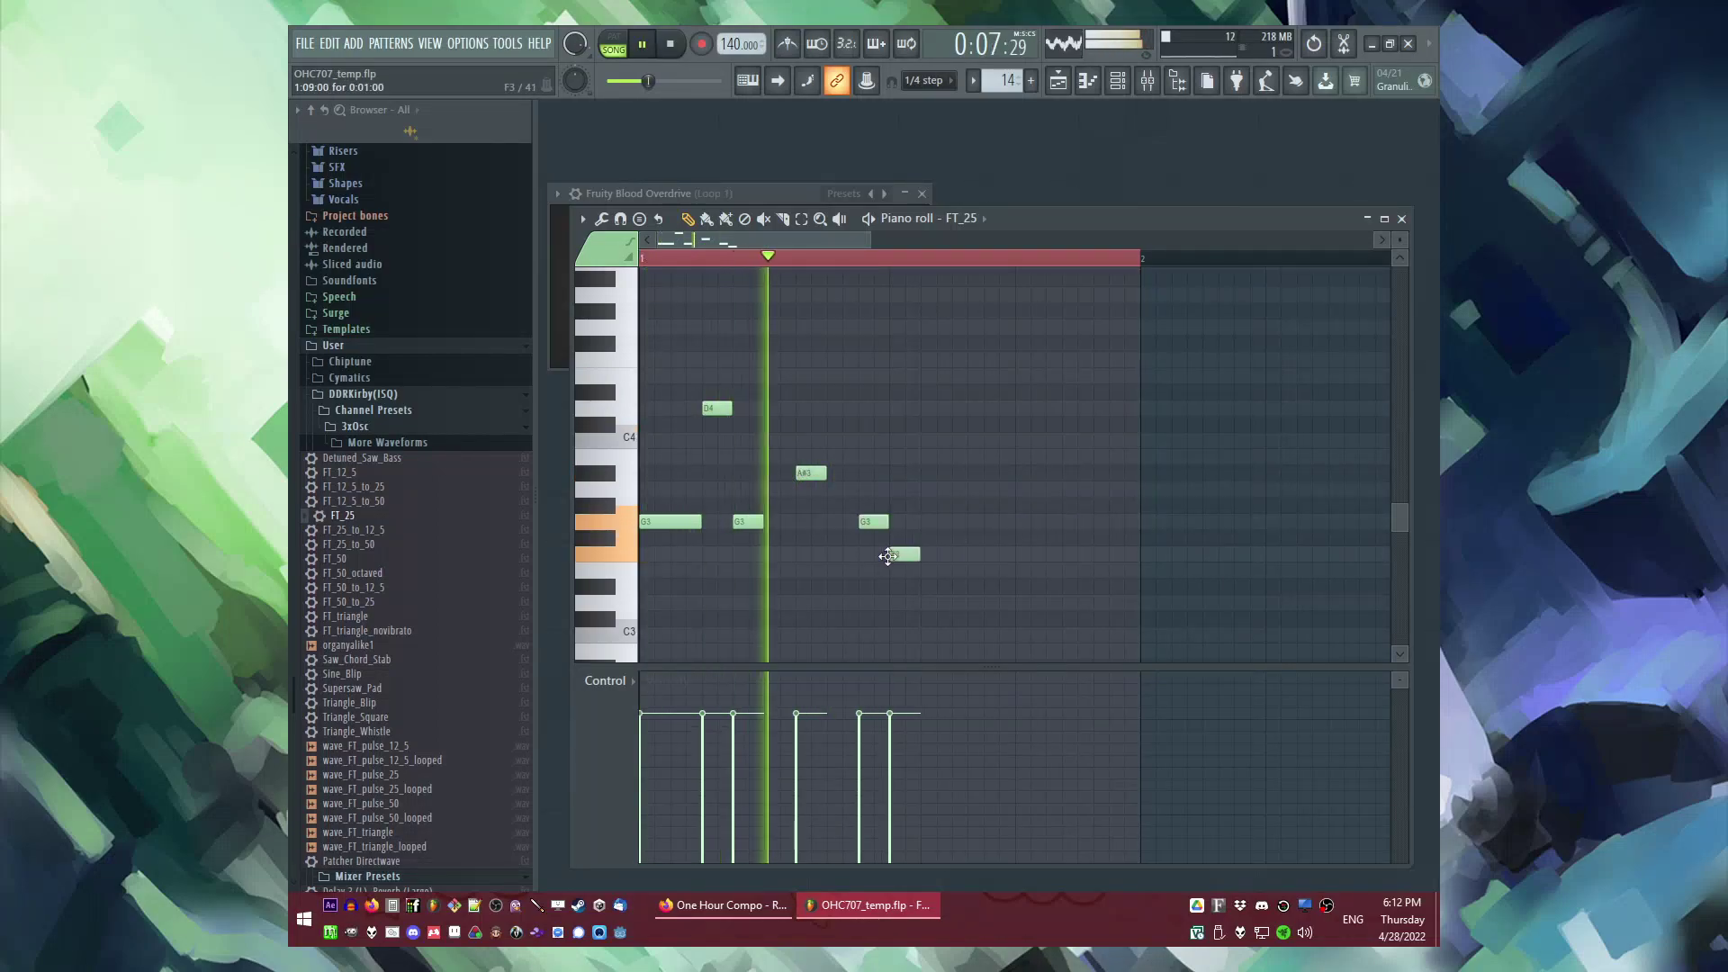
pyautogui.click(956, 522)
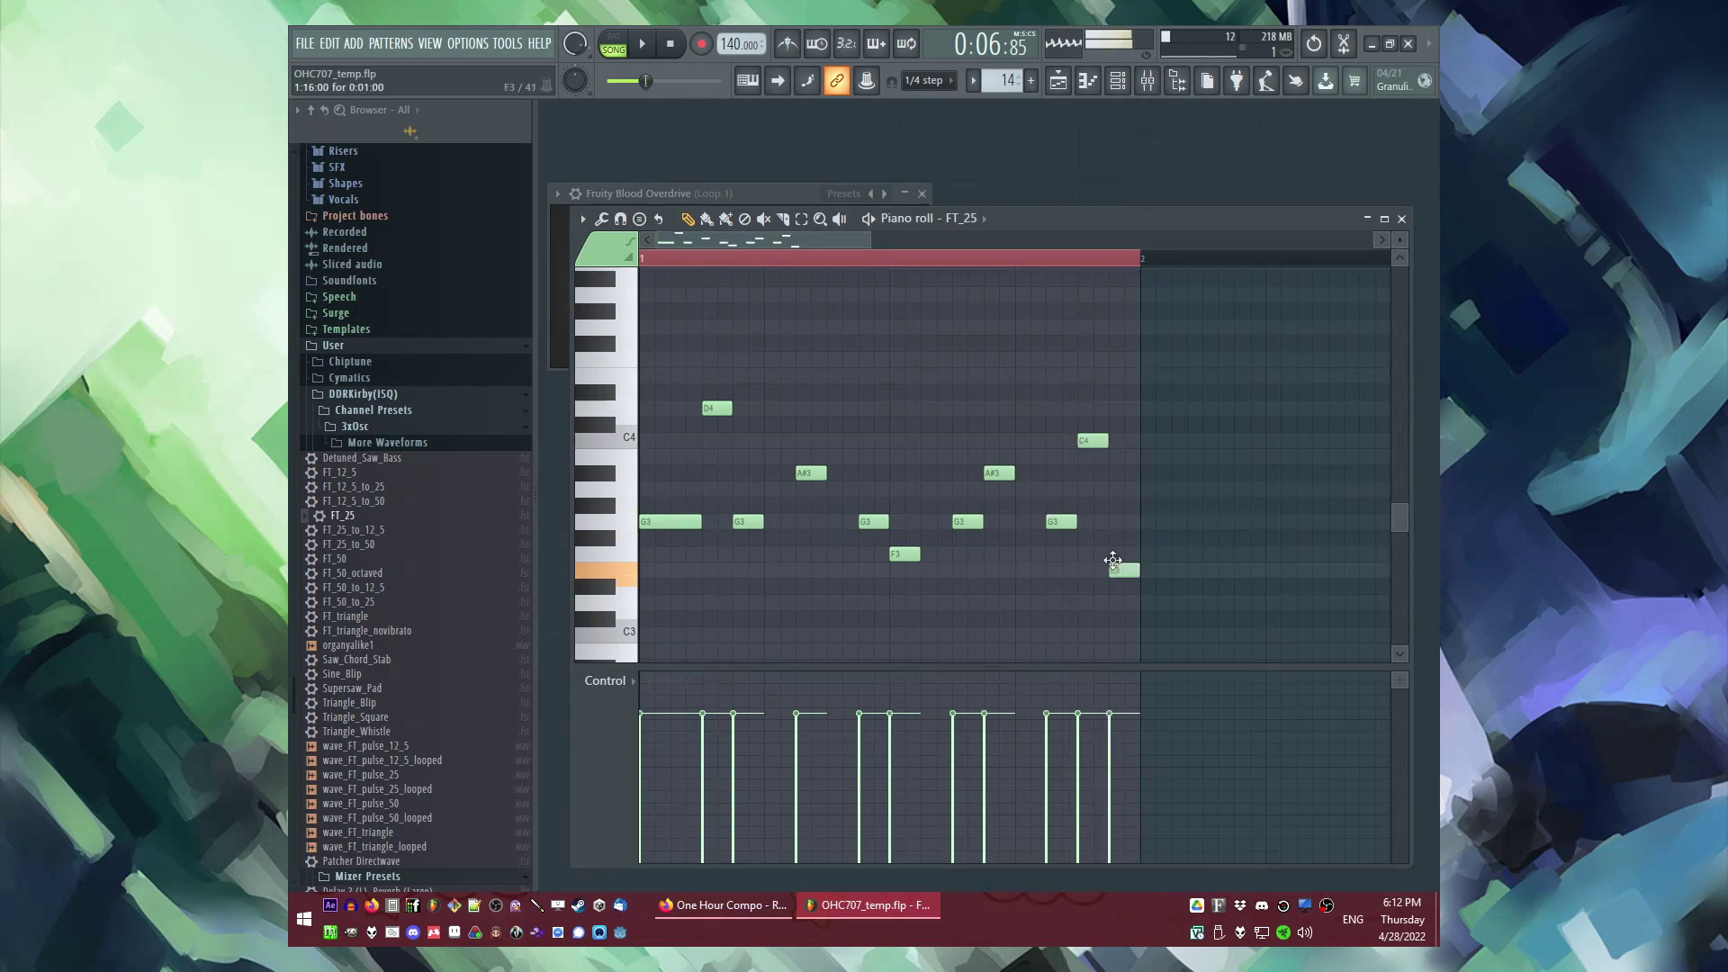
# Step: Add Fruity Parametric EQ 2 to effect slot 2 of the FT_50 mixer track
pyautogui.press('F9')
pyautogui.press('F5')
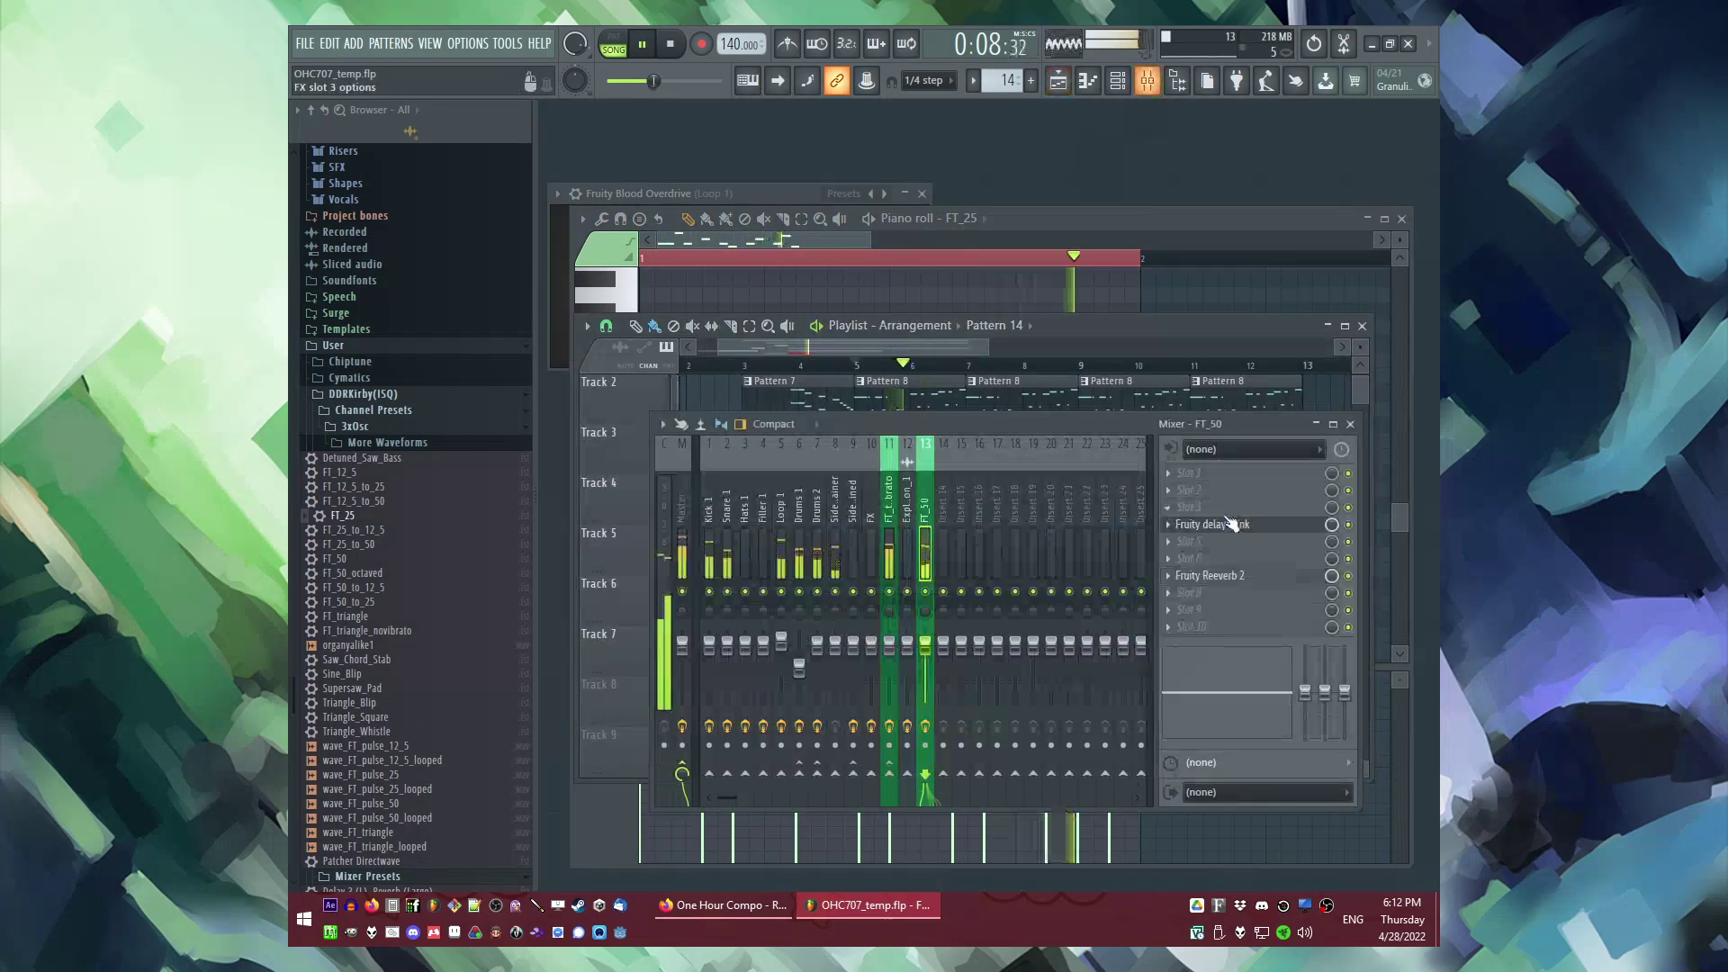
pyautogui.press('F6')
pyautogui.click(1169, 491)
pyautogui.moveTo(1172, 489)
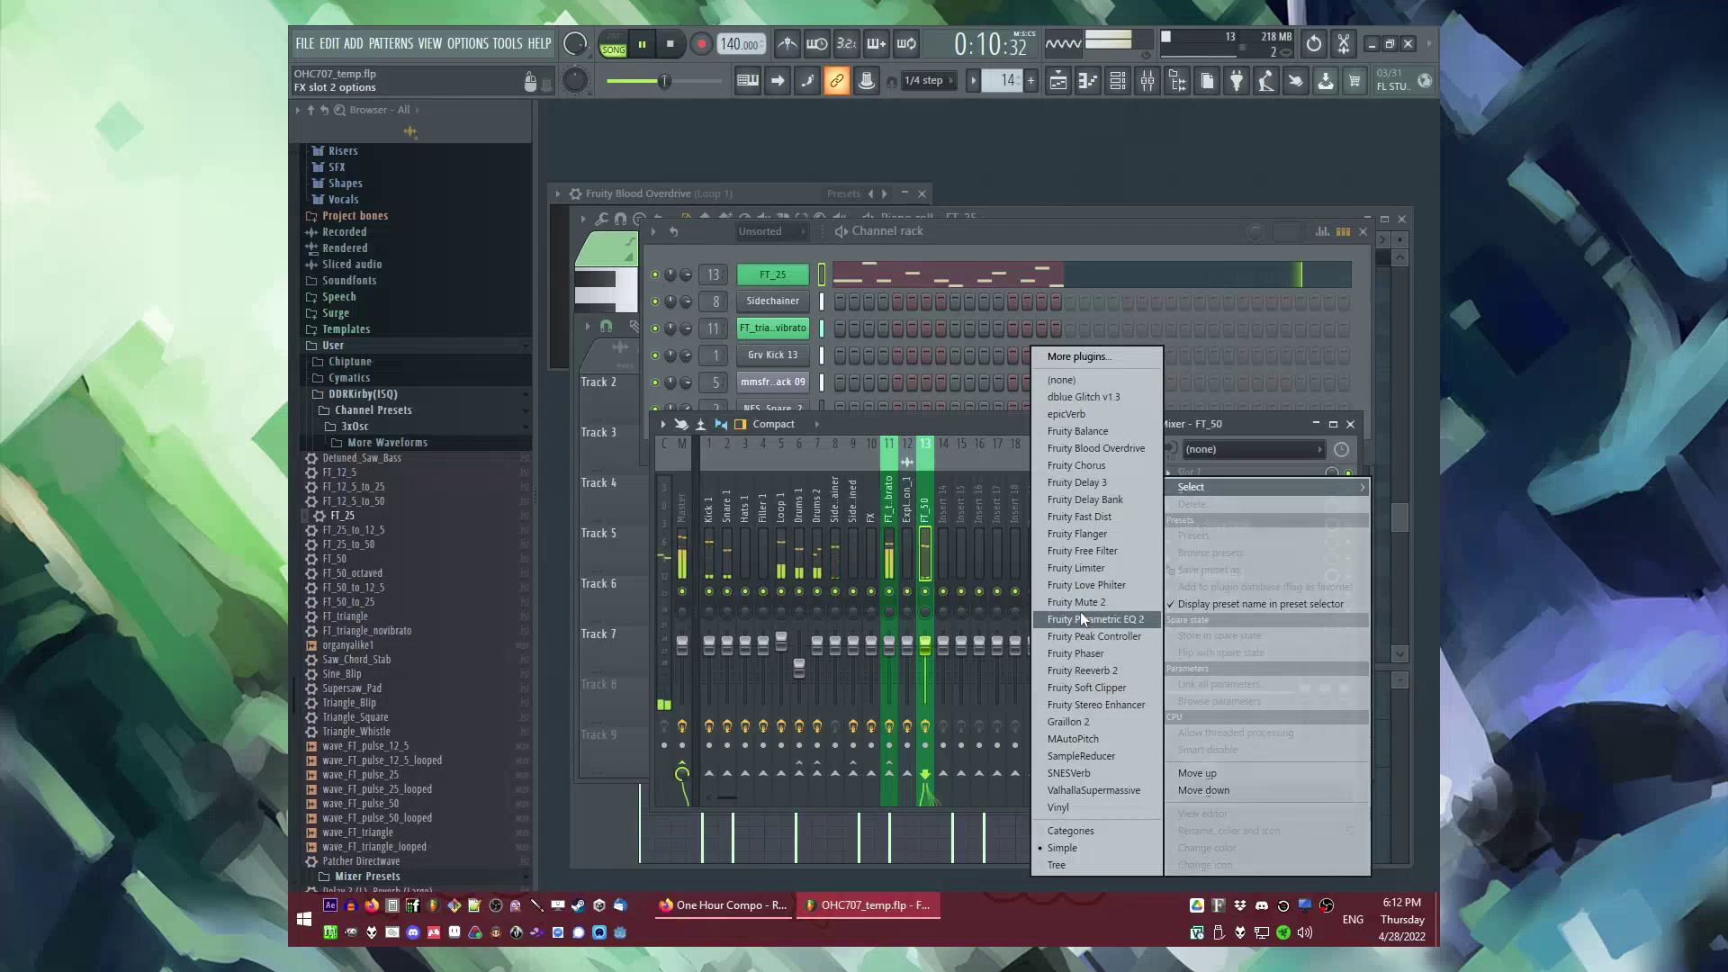
pyautogui.click(1080, 619)
# Step: Duplicate all of Pattern 14's FT_25 notes five semitones lower as a harmony line, and audition it in the song
pyautogui.press('F5')
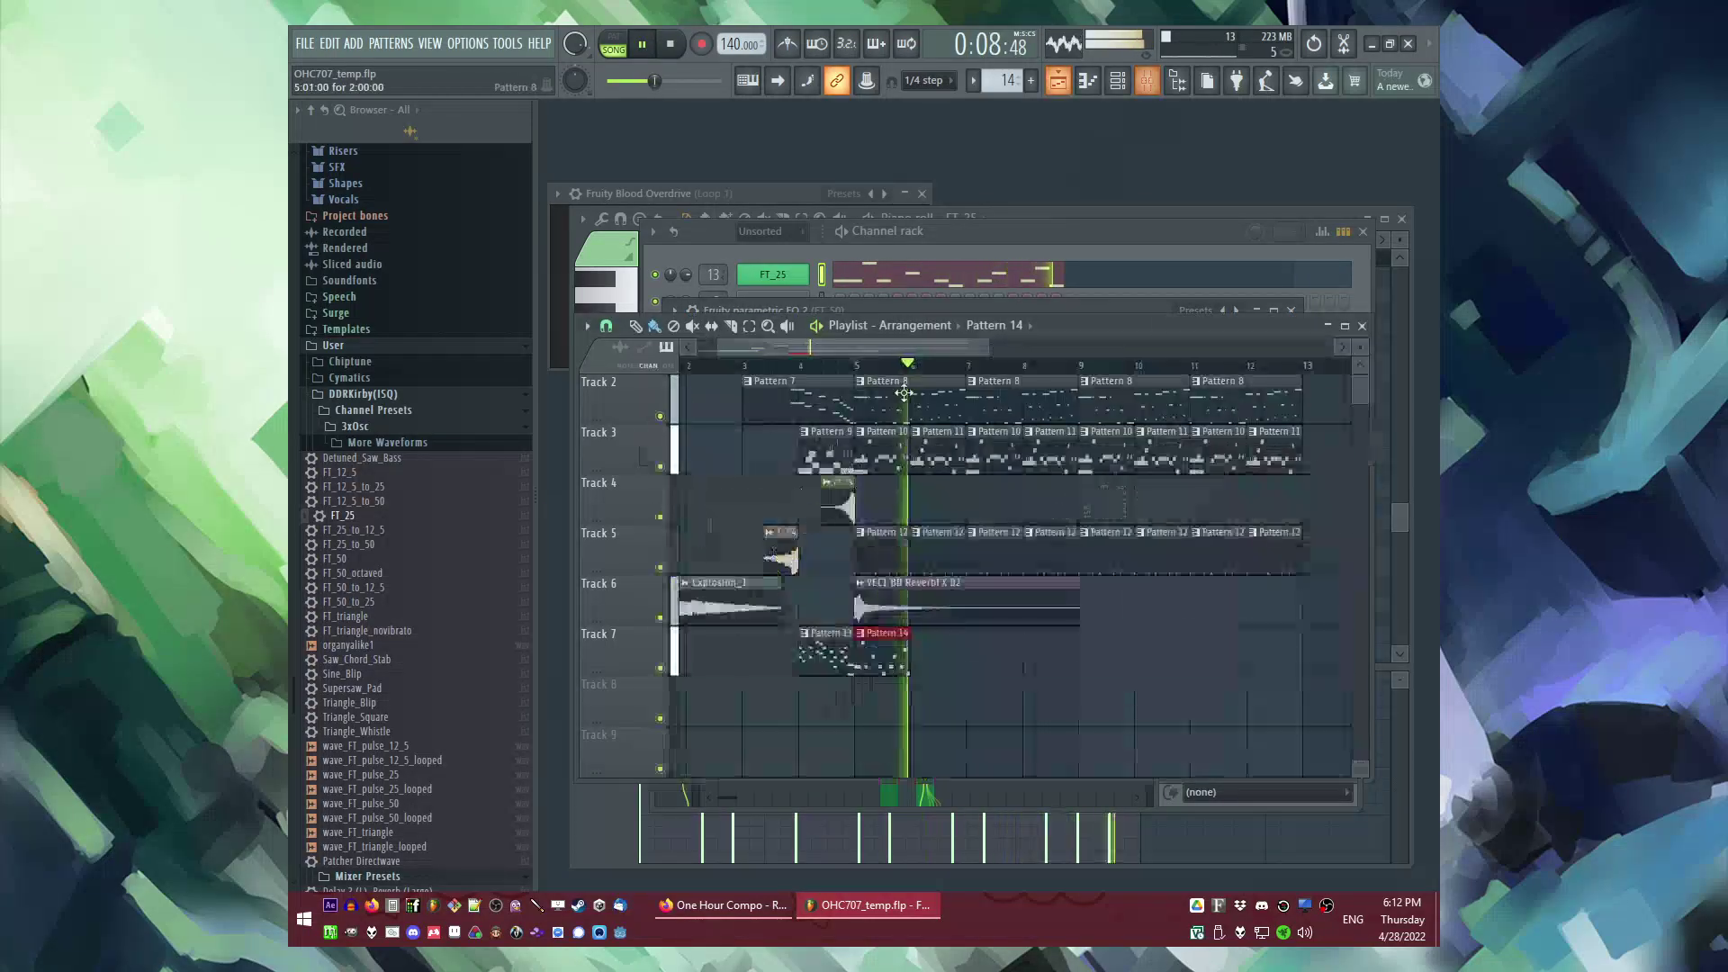
pyautogui.click(805, 366)
pyautogui.doubleClick(890, 648)
pyautogui.press('l')
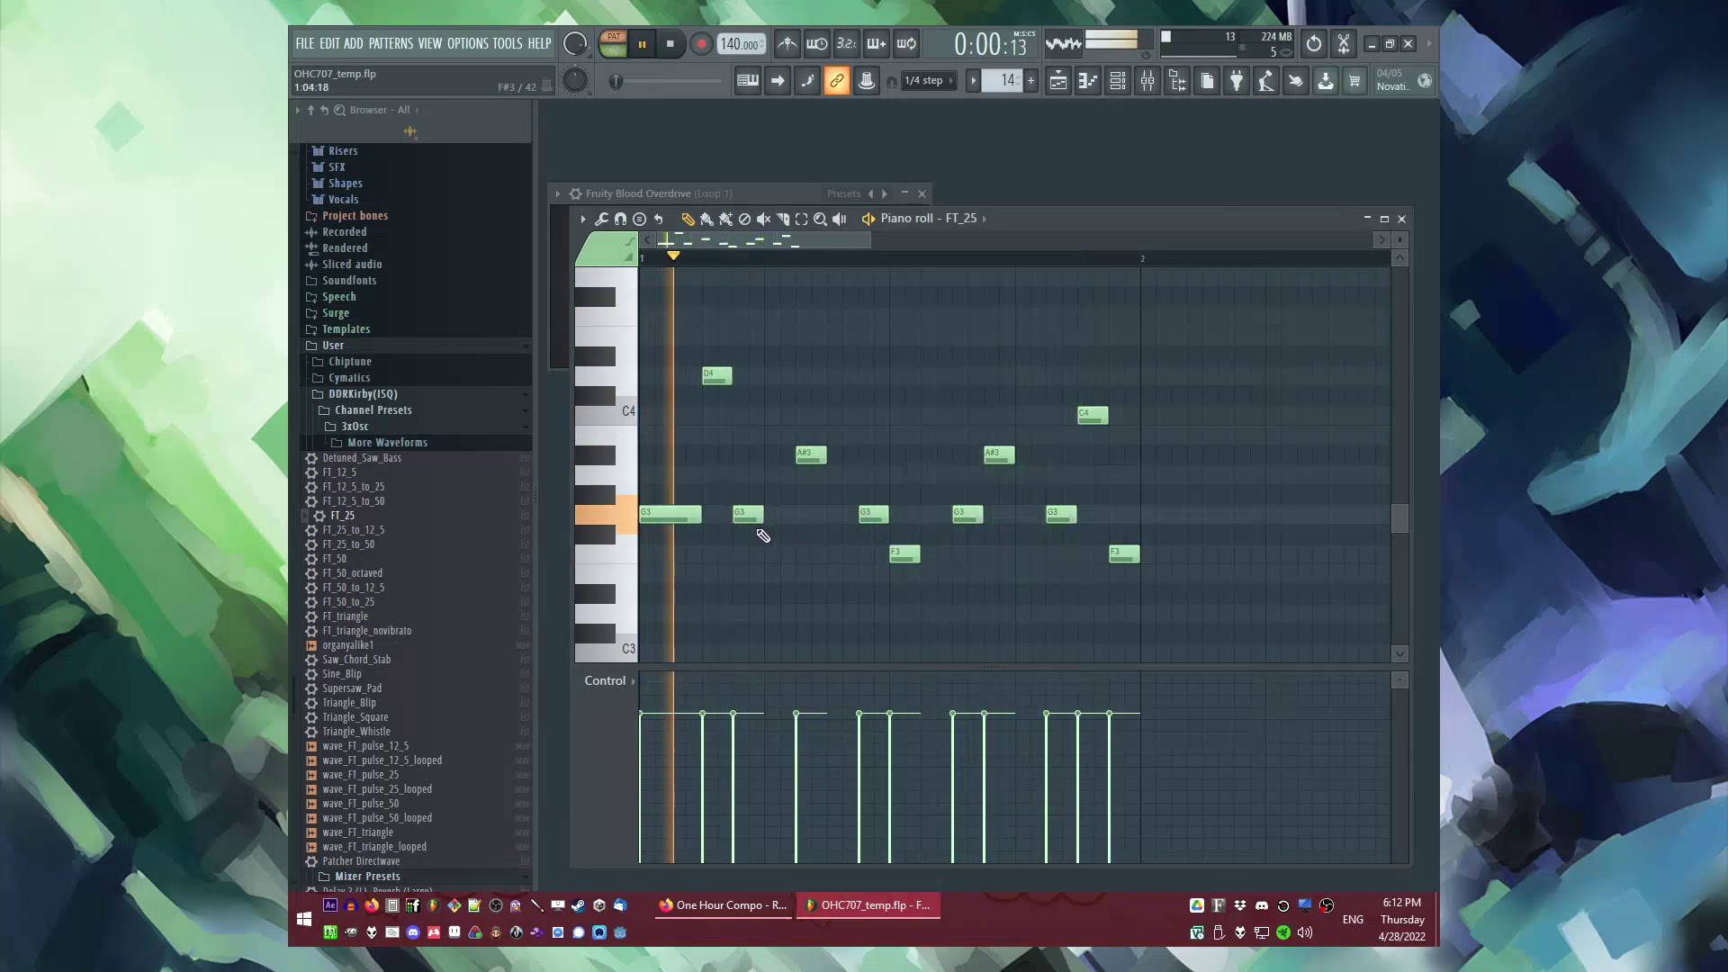
pyautogui.scroll(-2, 700, 464)
pyautogui.hotkey('ctrl', 'a')
pyautogui.moveTo(677, 396)
pyautogui.mouseDown()
pyautogui.moveTo(708, 398)
pyautogui.moveTo(624, 487)
pyautogui.mouseUp()
pyautogui.press('l')
pyautogui.click(655, 260)
pyautogui.scroll(1, 867, 459)
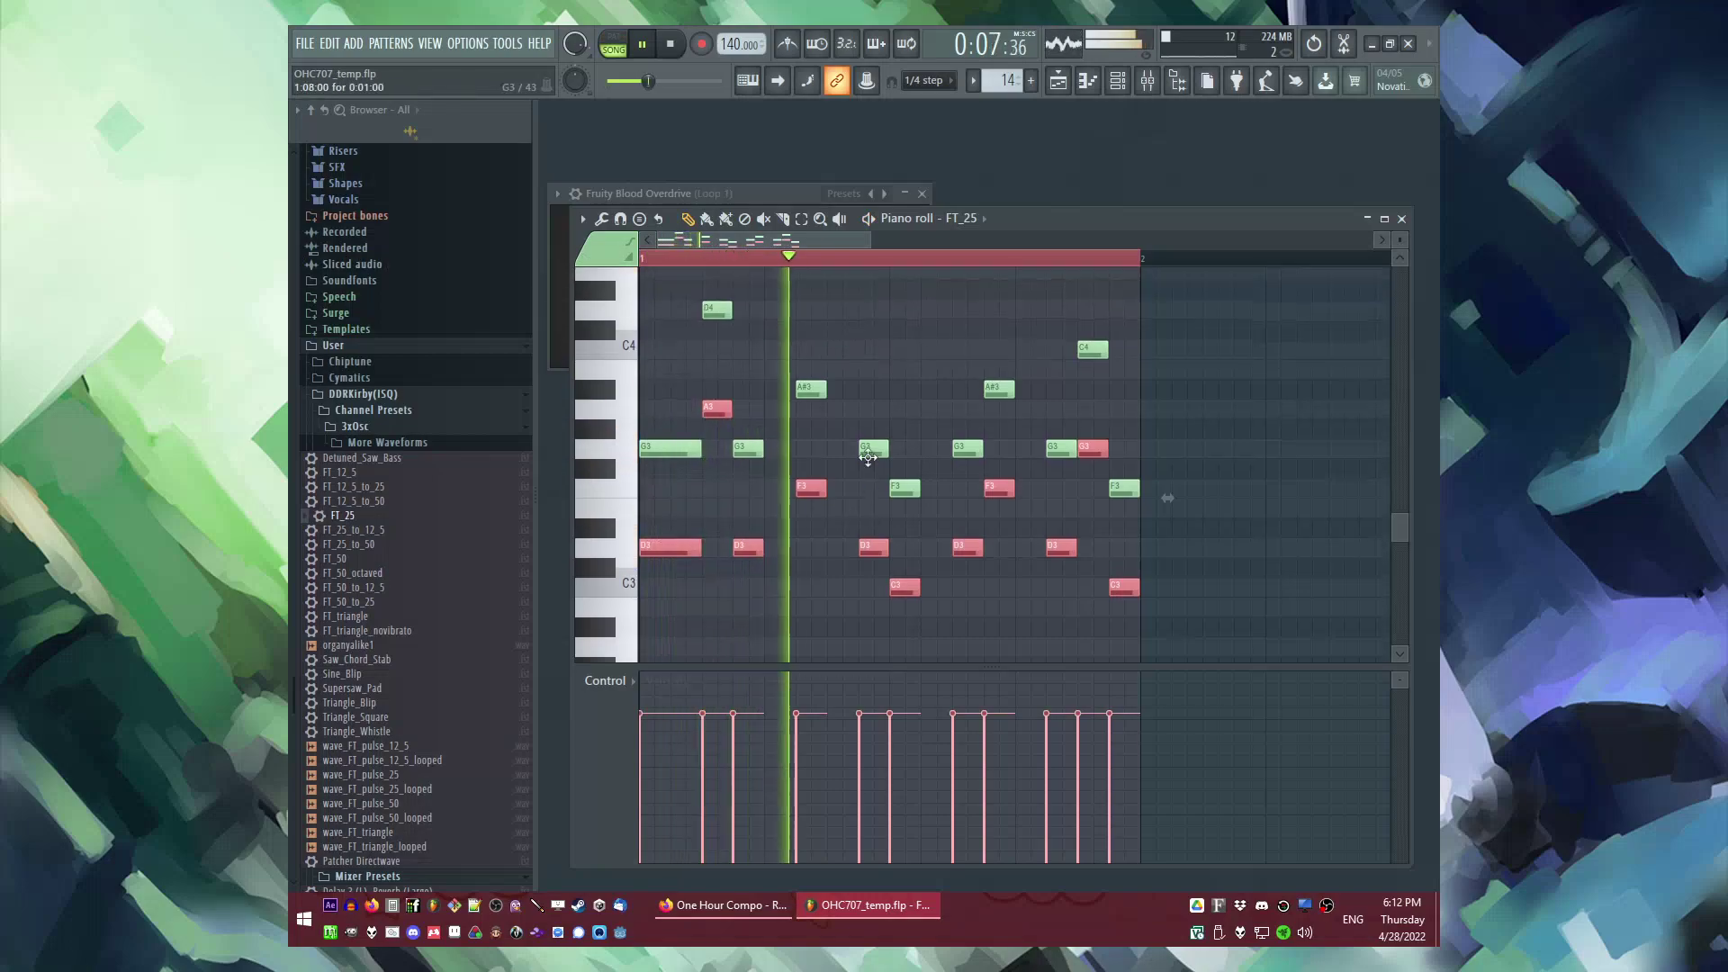
pyautogui.scroll(1, 872, 464)
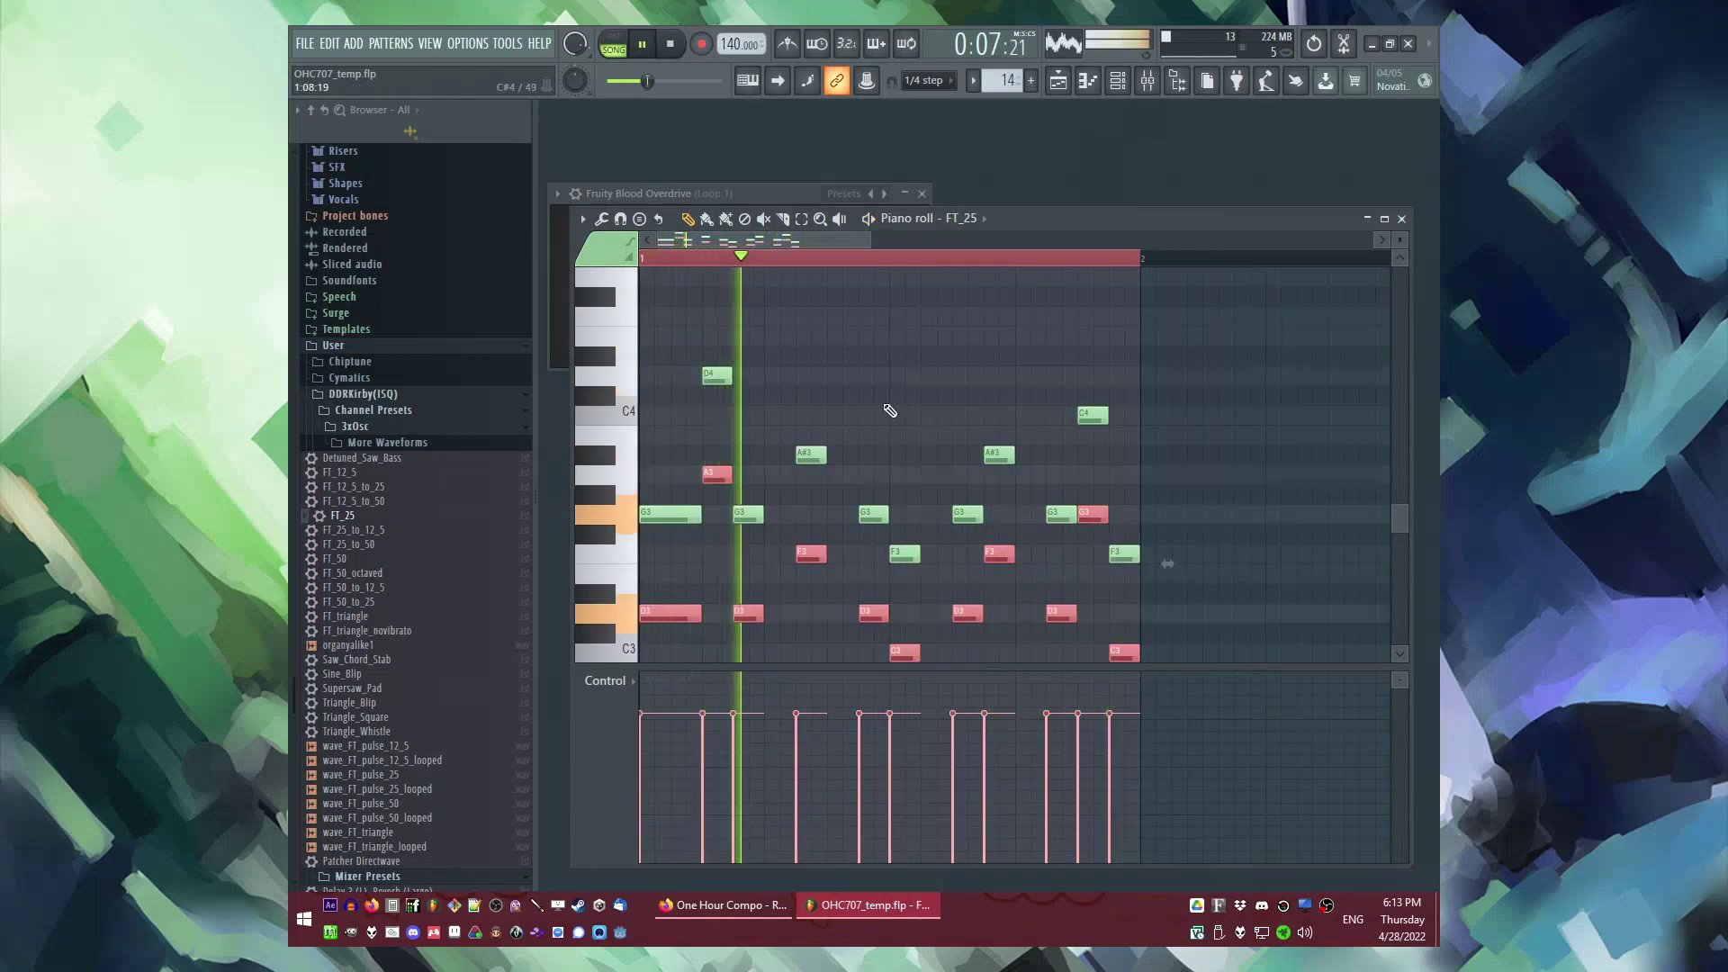
# Step: Clone the FT_25 channel and move Pattern 14's lower harmony notes into the clone
pyautogui.press('F5')
pyautogui.press('F6')
pyautogui.hotkey('alt', 'c')
pyautogui.click(775, 303)
pyautogui.click(775, 303)
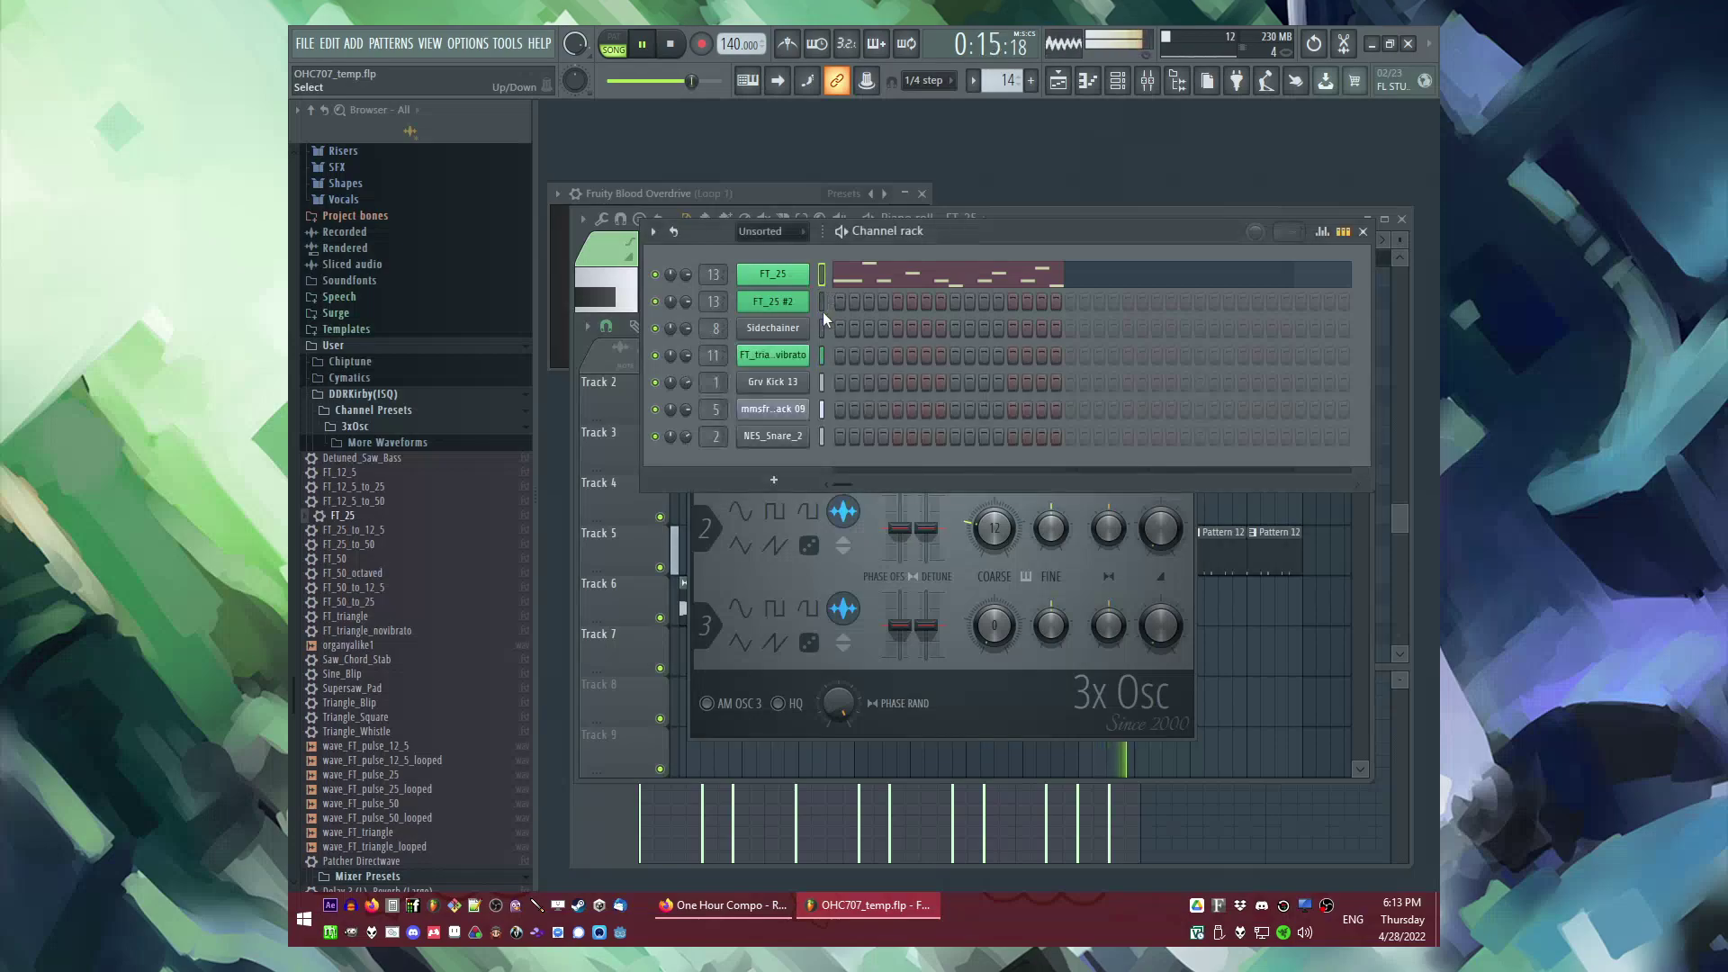
pyautogui.press('F7')
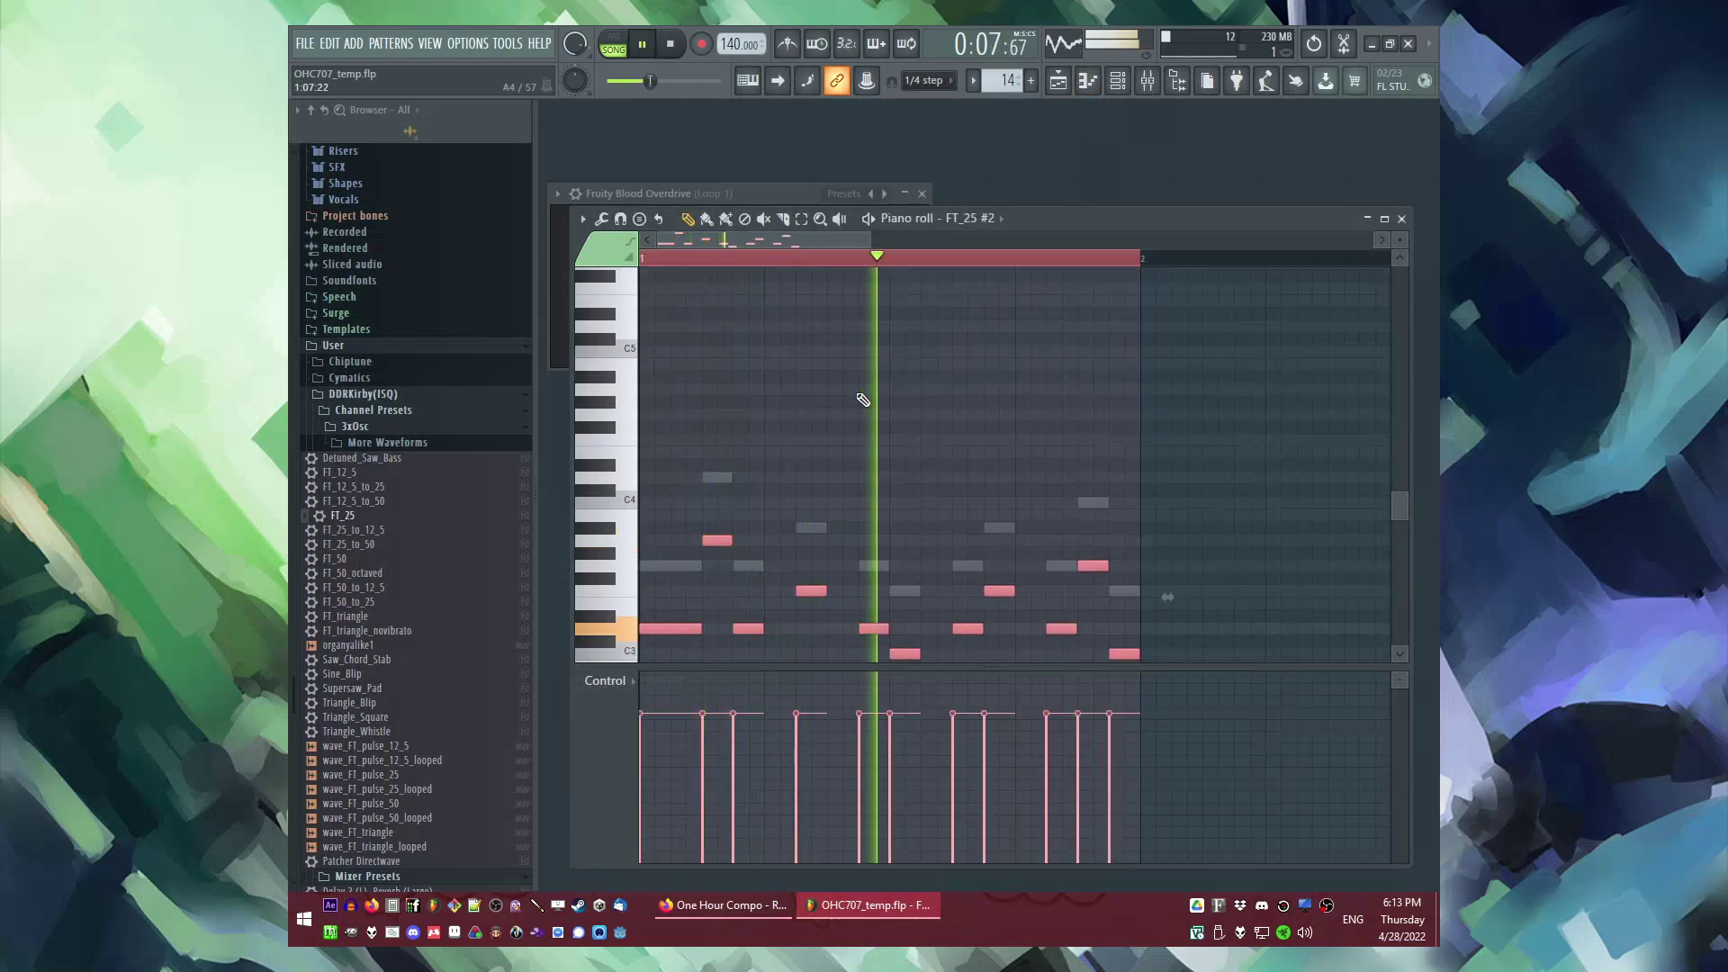
# Step: Move the lower harmony notes of Pattern 13 from FT_25 into the FT_25 #2 channel
pyautogui.press('F5')
pyautogui.doubleClick(824, 641)
pyautogui.press('l')
pyautogui.moveTo(656, 436); pyautogui.dragTo(763, 574)
pyautogui.moveTo(805, 409); pyautogui.dragTo(972, 543)
pyautogui.moveTo(1007, 456); pyautogui.dragTo(1048, 513)
pyautogui.moveTo(1085, 569); pyautogui.dragTo(1119, 630)
pyautogui.hotkey('ctrl', 'x')
pyautogui.press('F6')
pyautogui.rightClick(805, 297)
pyautogui.click(856, 304)
pyautogui.hotkey('ctrl', 'v')
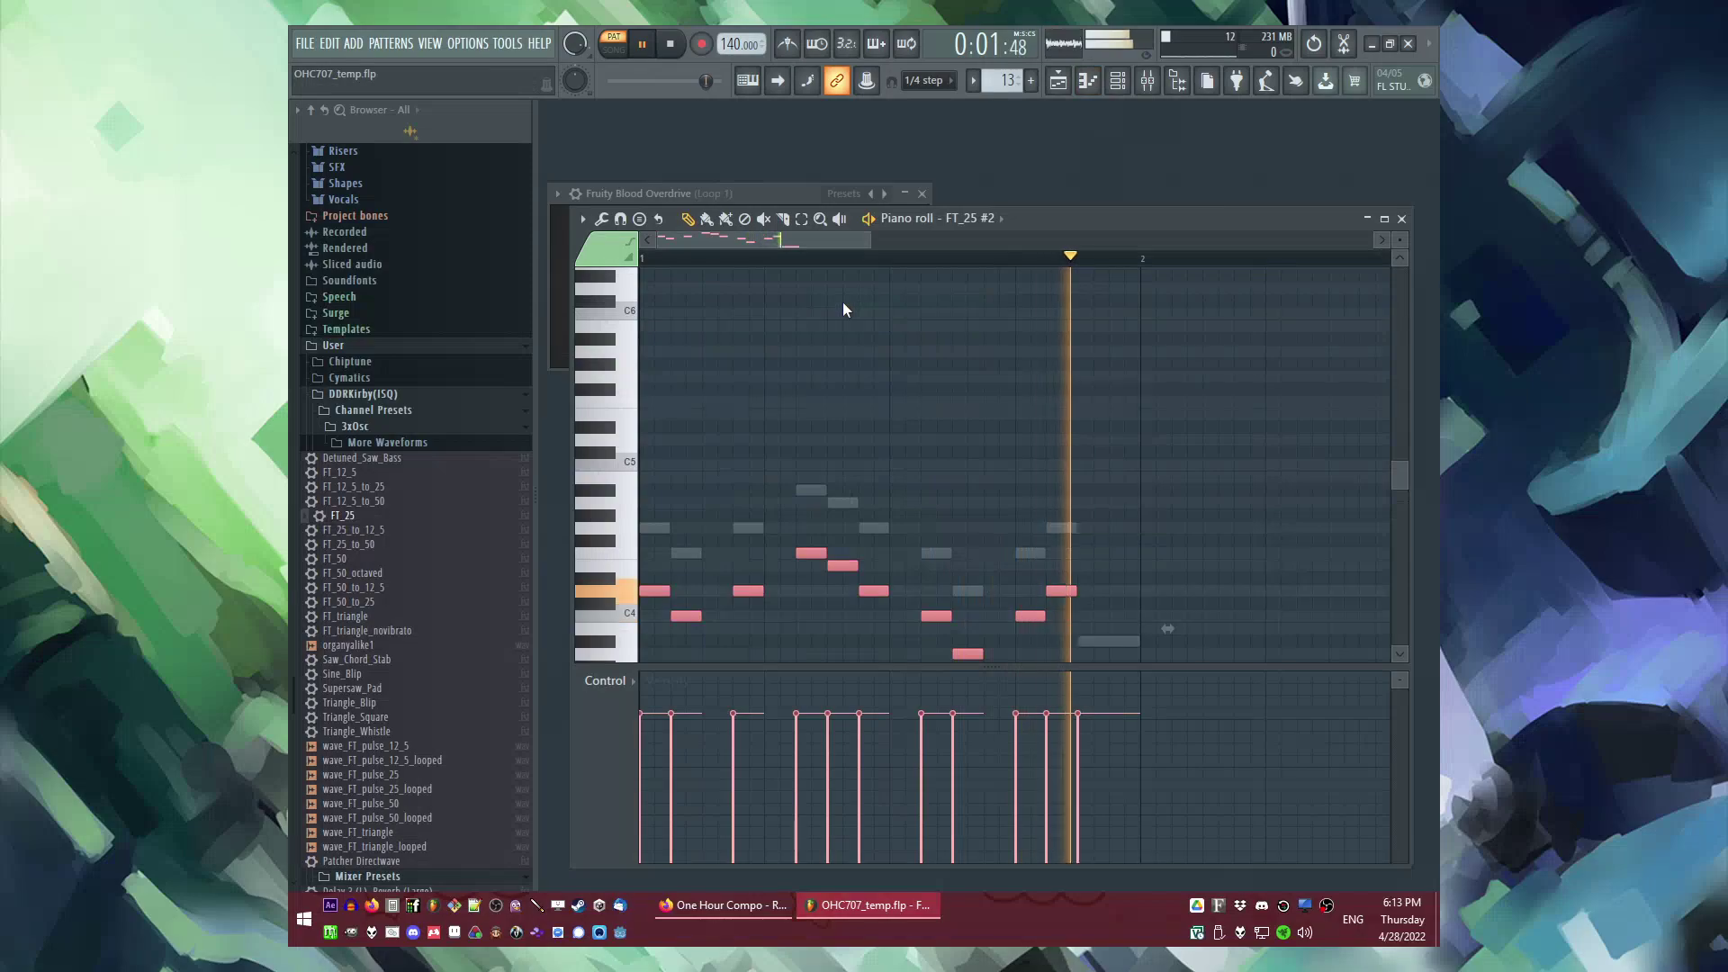
# Step: Bring up the FT_25 #2 channel, play the song from within bar 4, and reopen Pattern 14's FT_25 notes
pyautogui.press('F6')
pyautogui.click(774, 303)
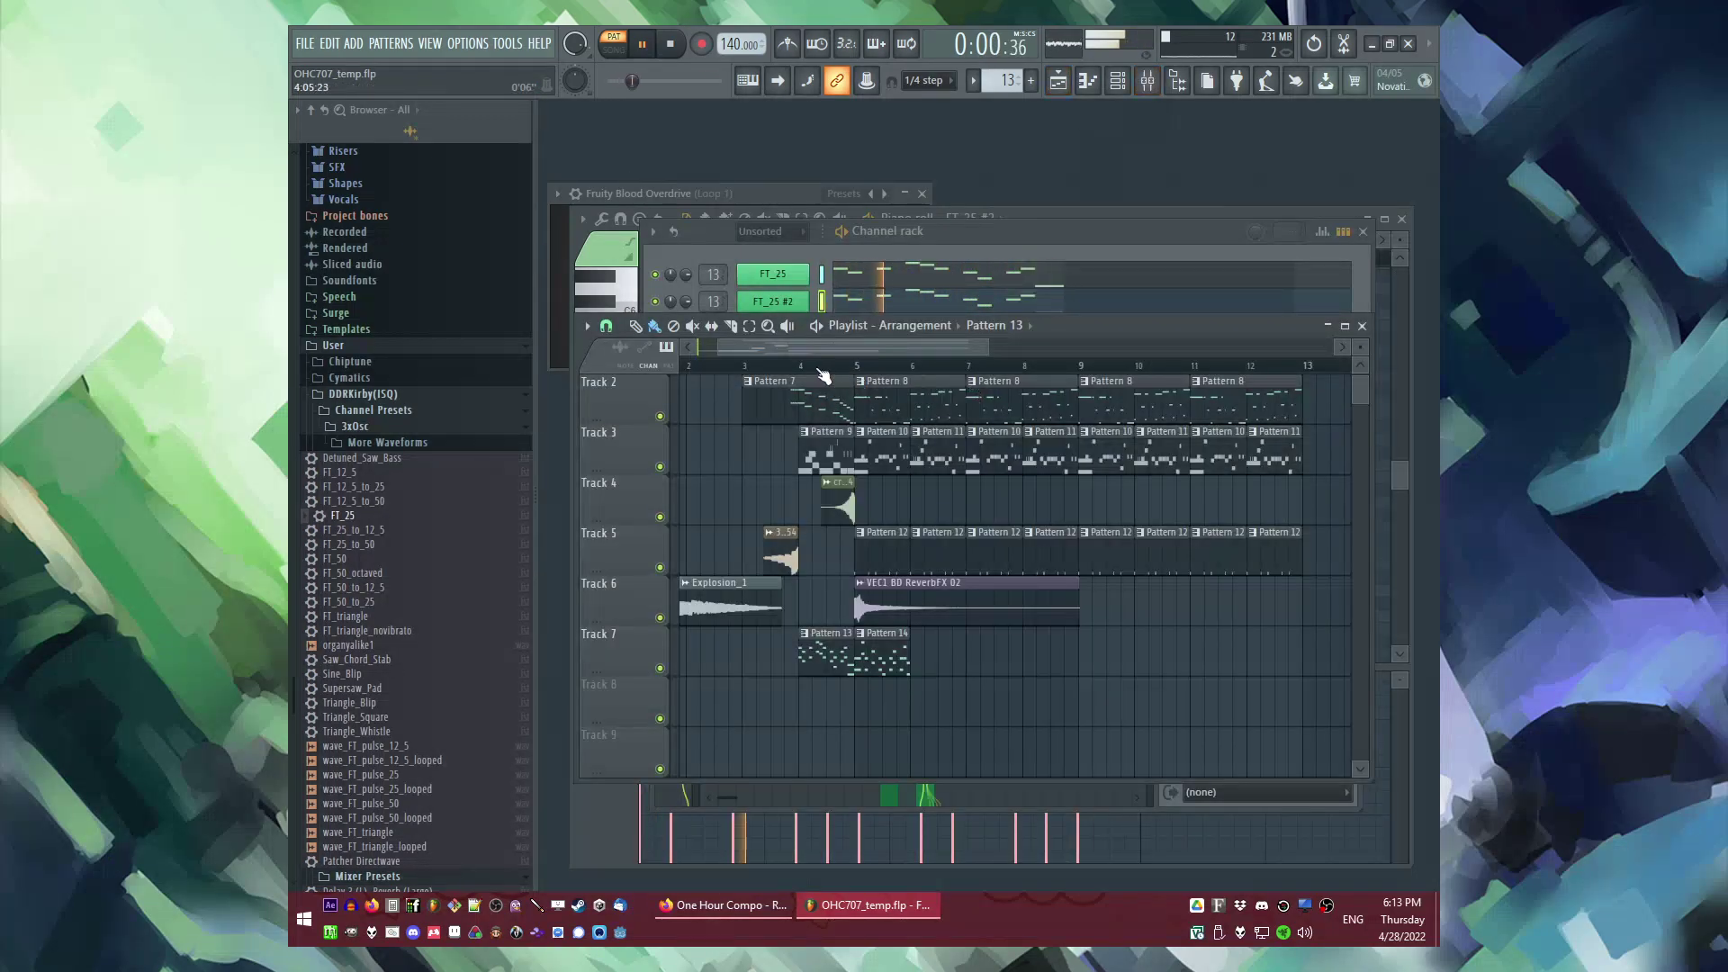
pyautogui.click(824, 369)
pyautogui.doubleClick(897, 656)
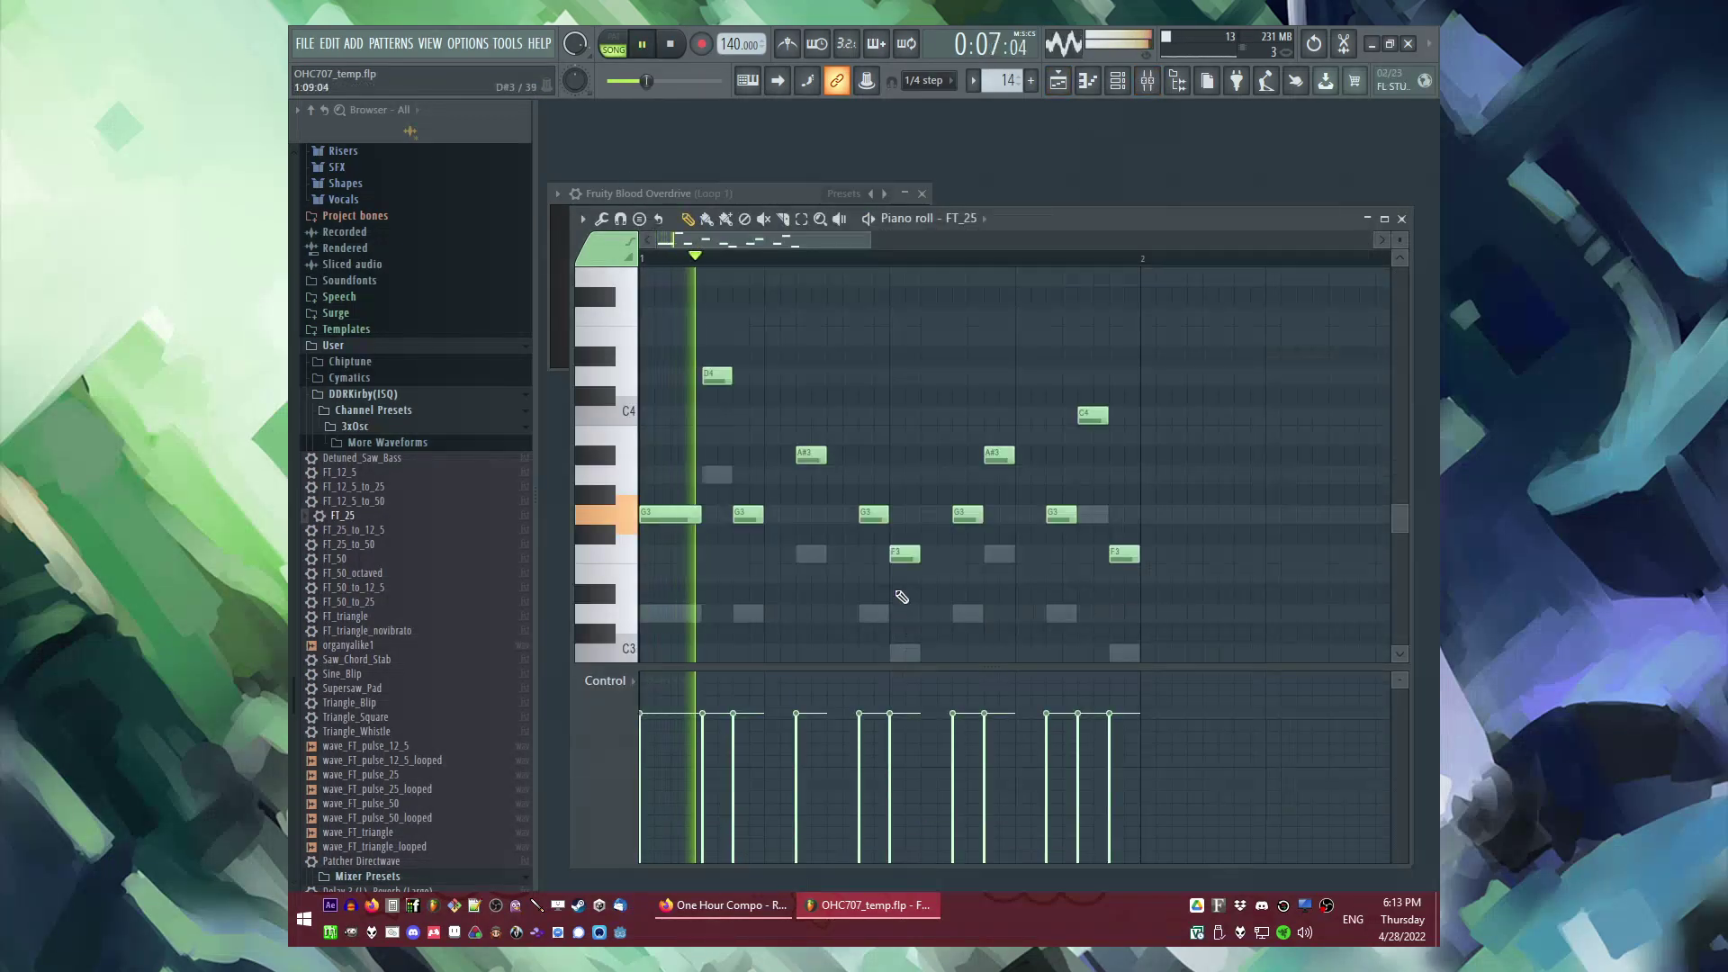
pyautogui.press('space')
pyautogui.scroll(-5, 887, 399)
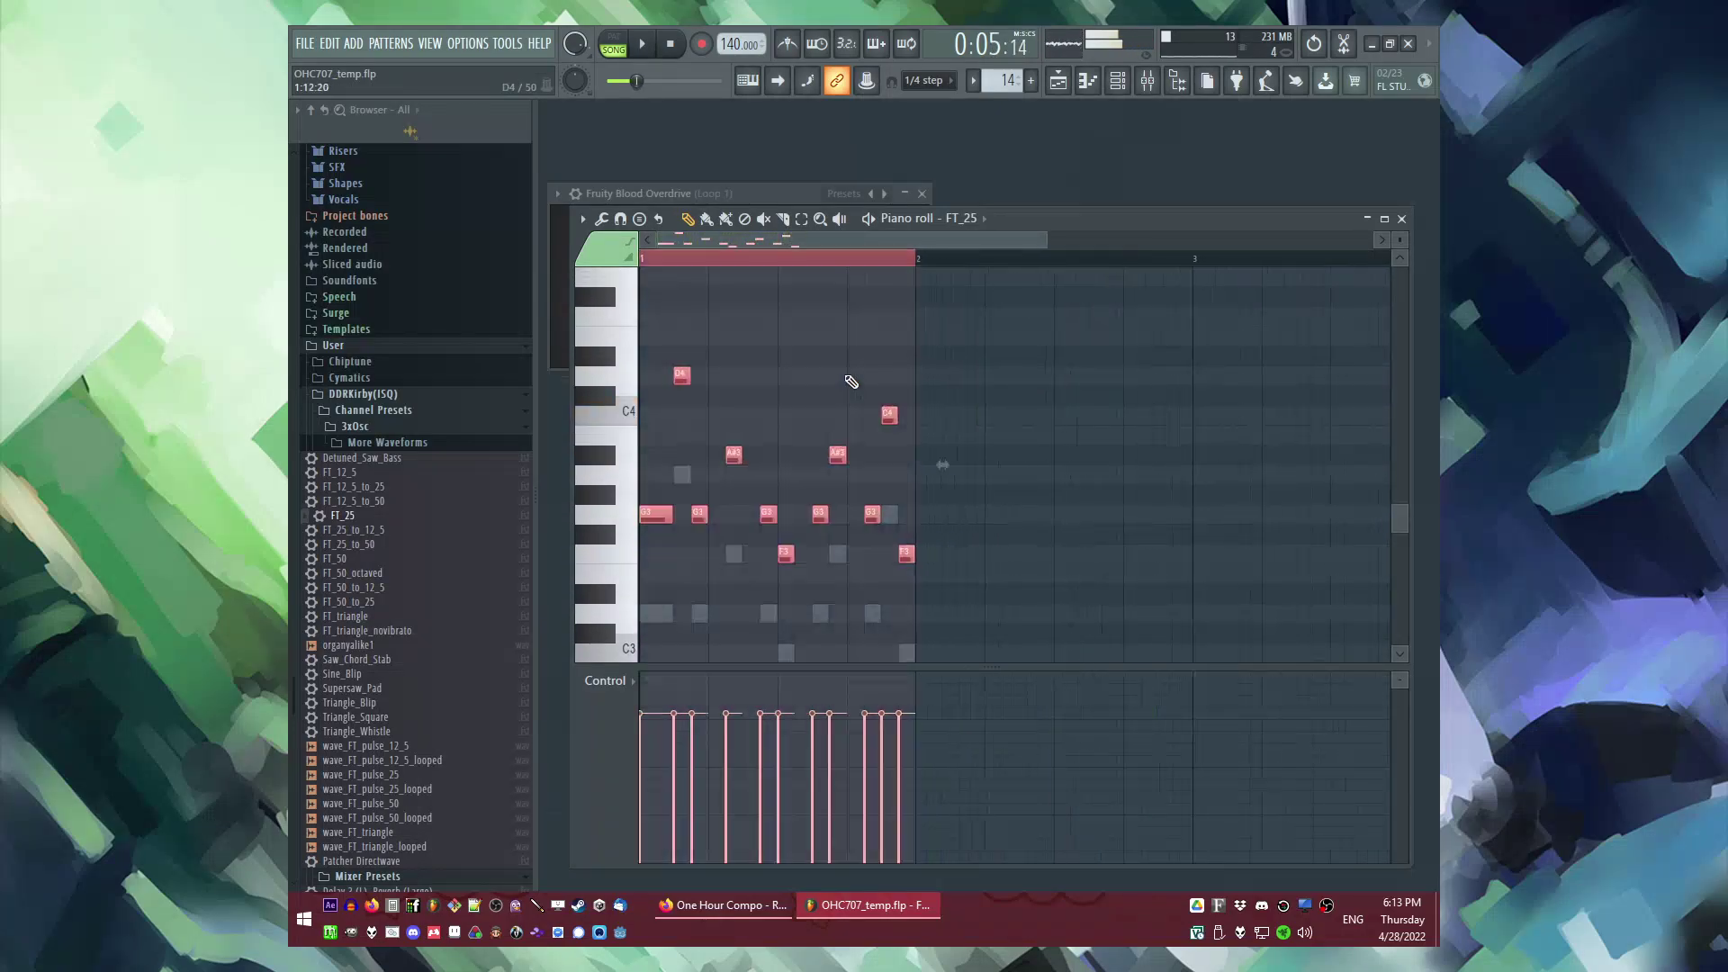
# Step: Try repeating the first bar's FT_25 notes in bar 2 of Pattern 14, and undo it
pyautogui.hotkey('ctrl', 'a')
pyautogui.scroll(-1, 938, 418)
pyautogui.hotkey('ctrl', 'v')
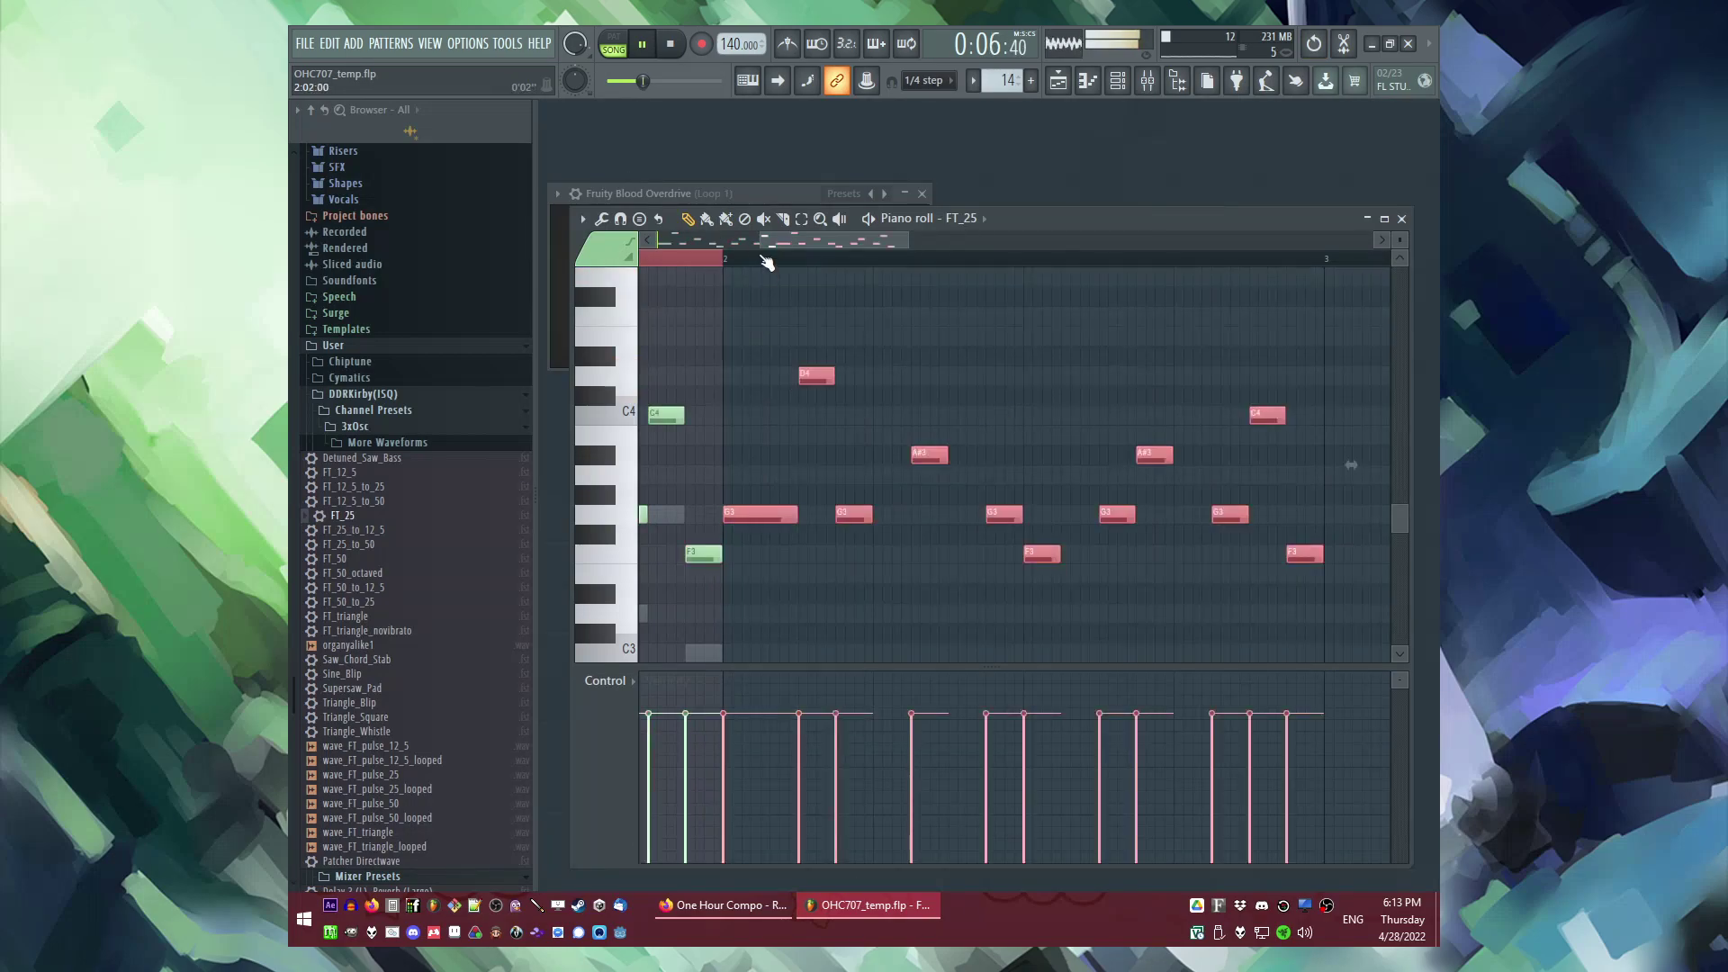
pyautogui.scroll(1, 764, 263)
pyautogui.click(786, 520)
pyautogui.press('space')
pyautogui.hotkey('ctrl', 'z')
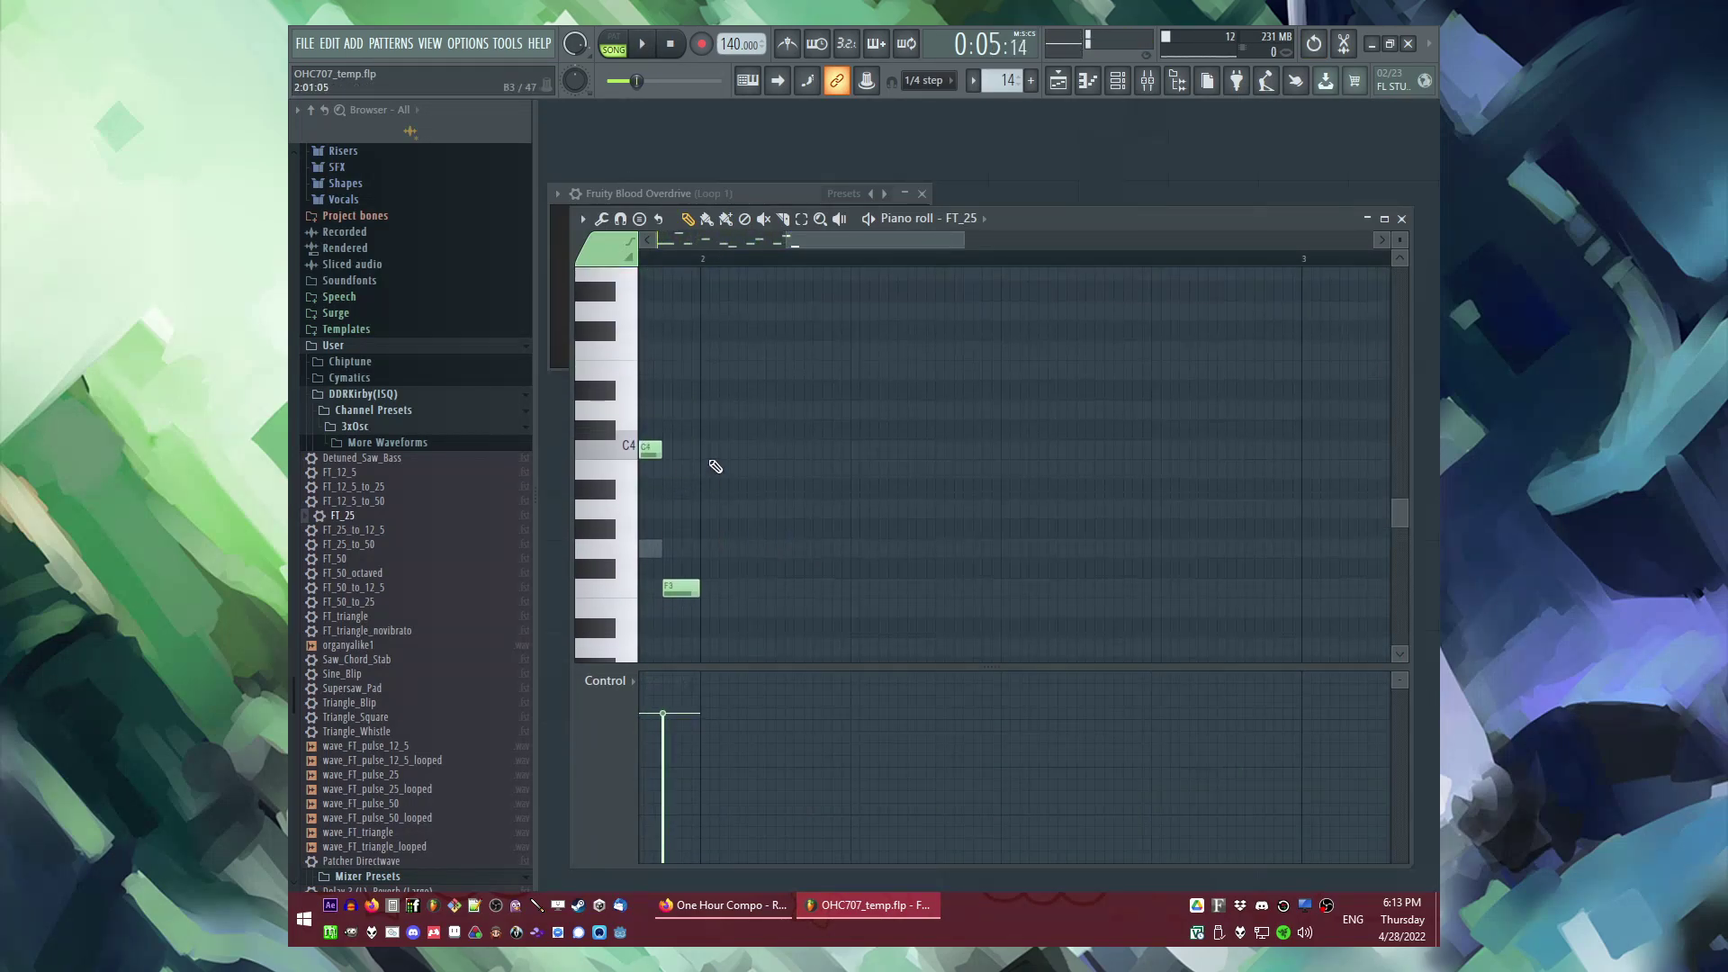
# Step: Start bar 2 of the FT_25 melody with a long C#4, a short A#3 and a long C4
pyautogui.press('space')
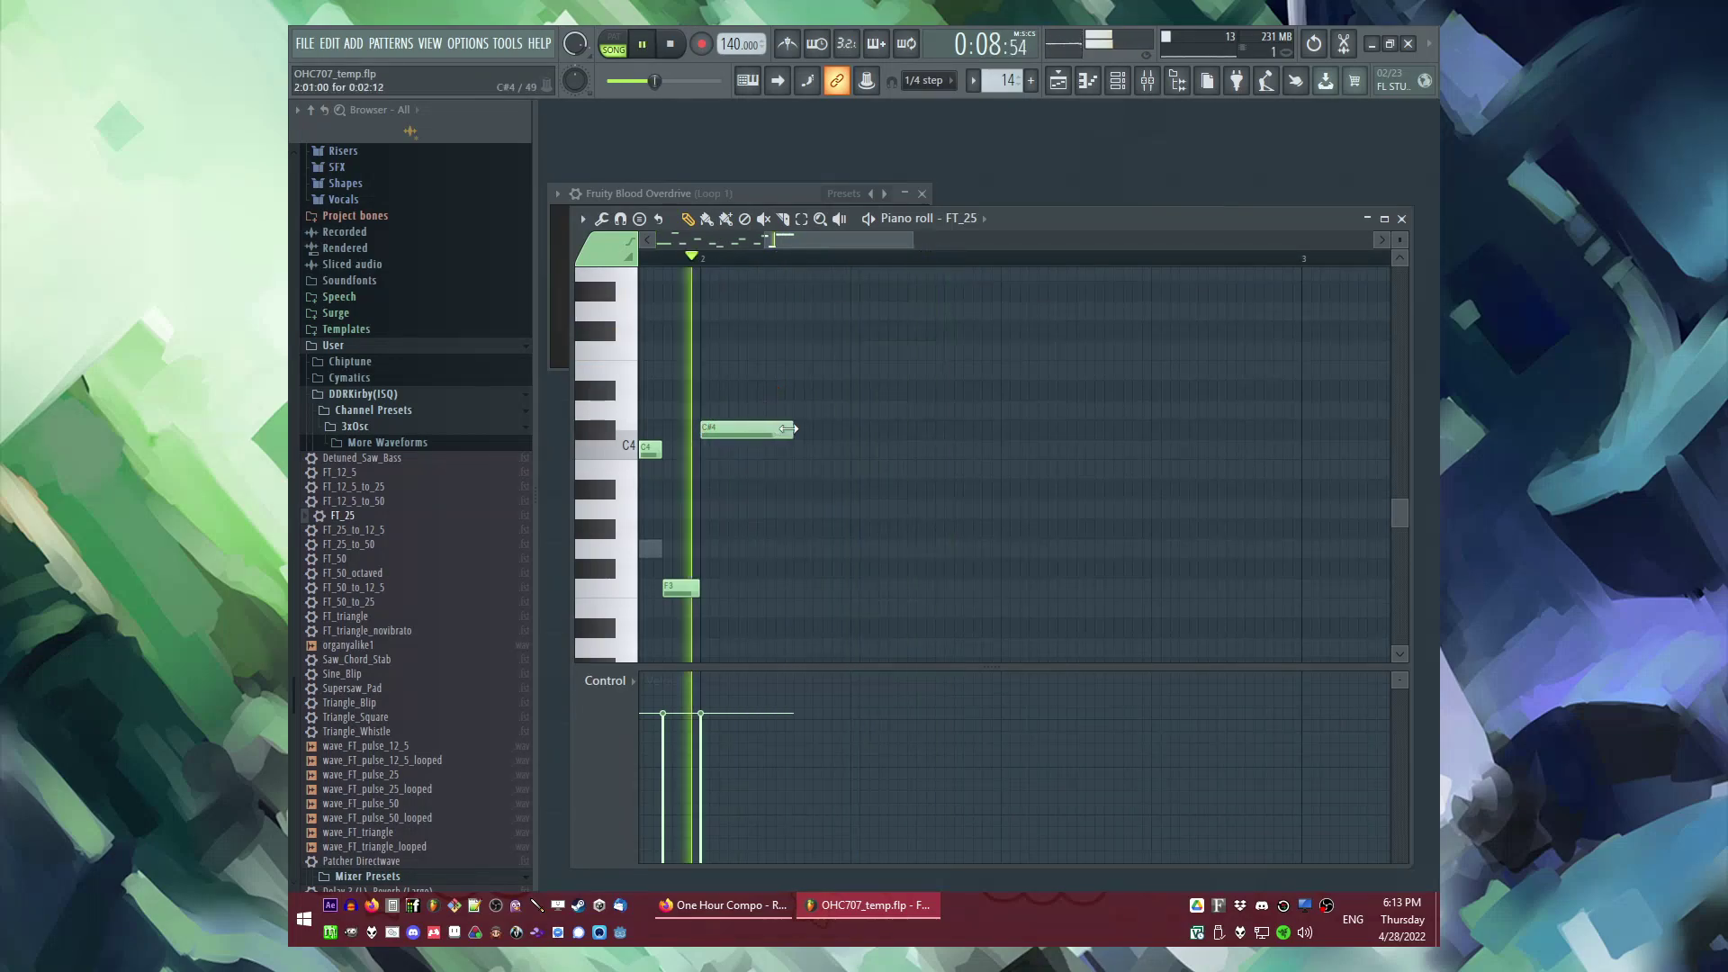
pyautogui.scroll(-2, 880, 453)
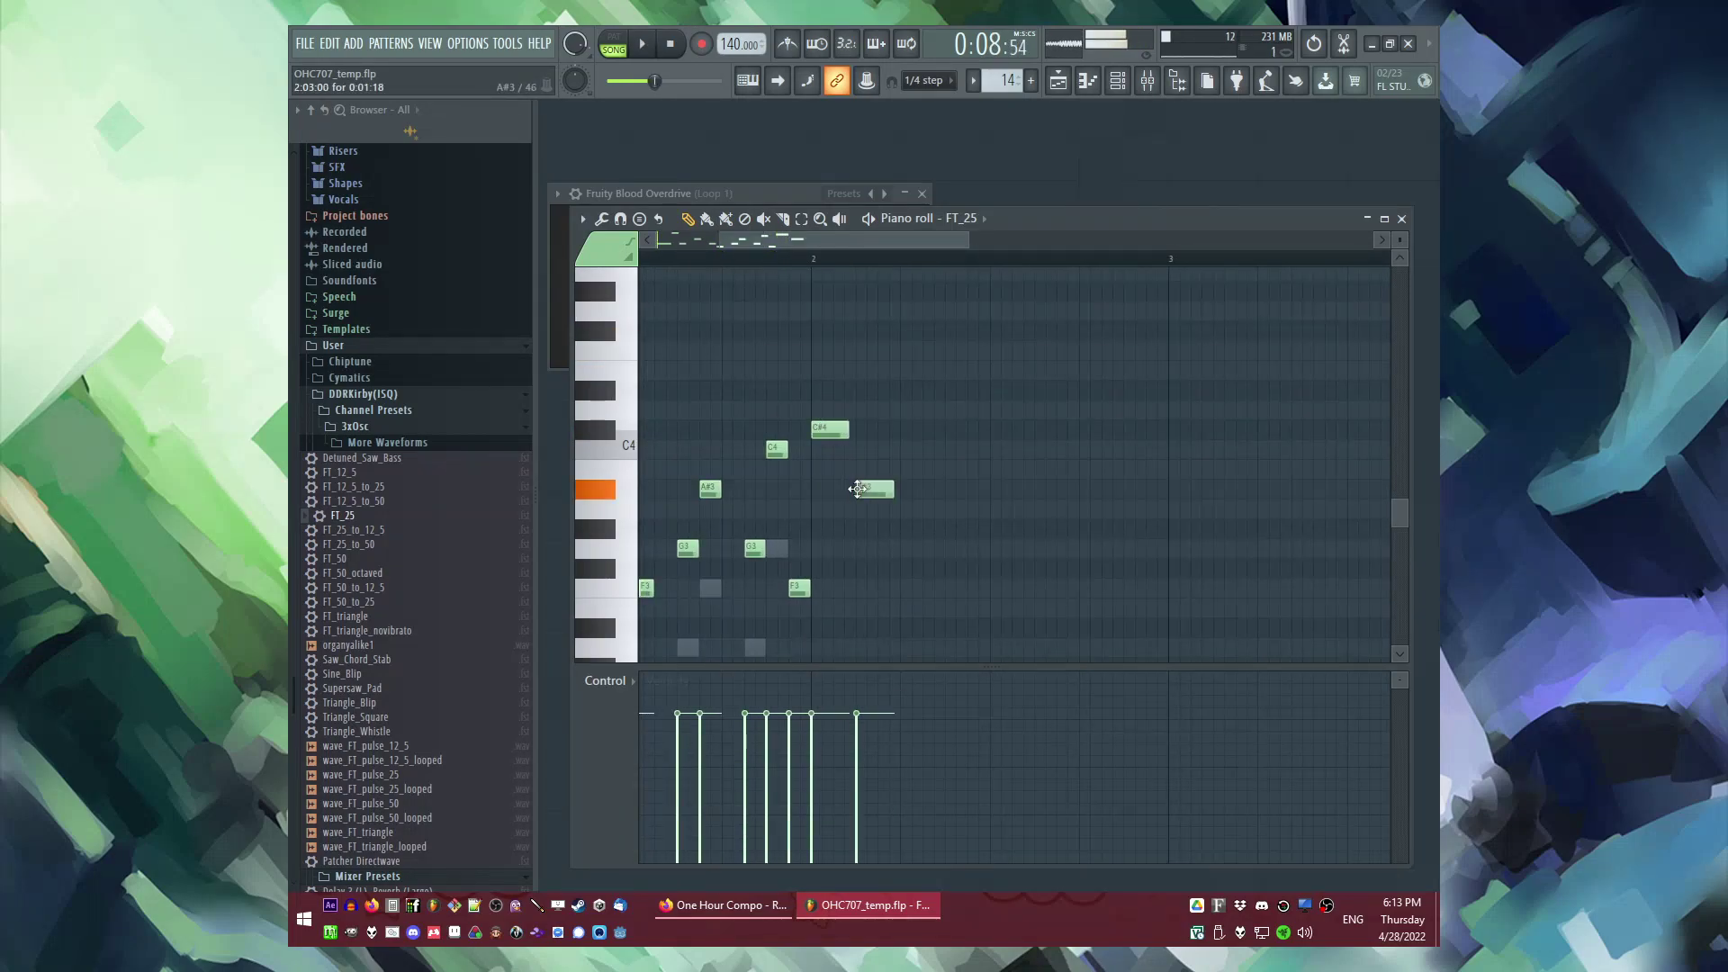
pyautogui.scroll(1, 857, 489)
pyautogui.moveTo(844, 432); pyautogui.dragTo(850, 432)
pyautogui.click(945, 450)
pyautogui.press('space')
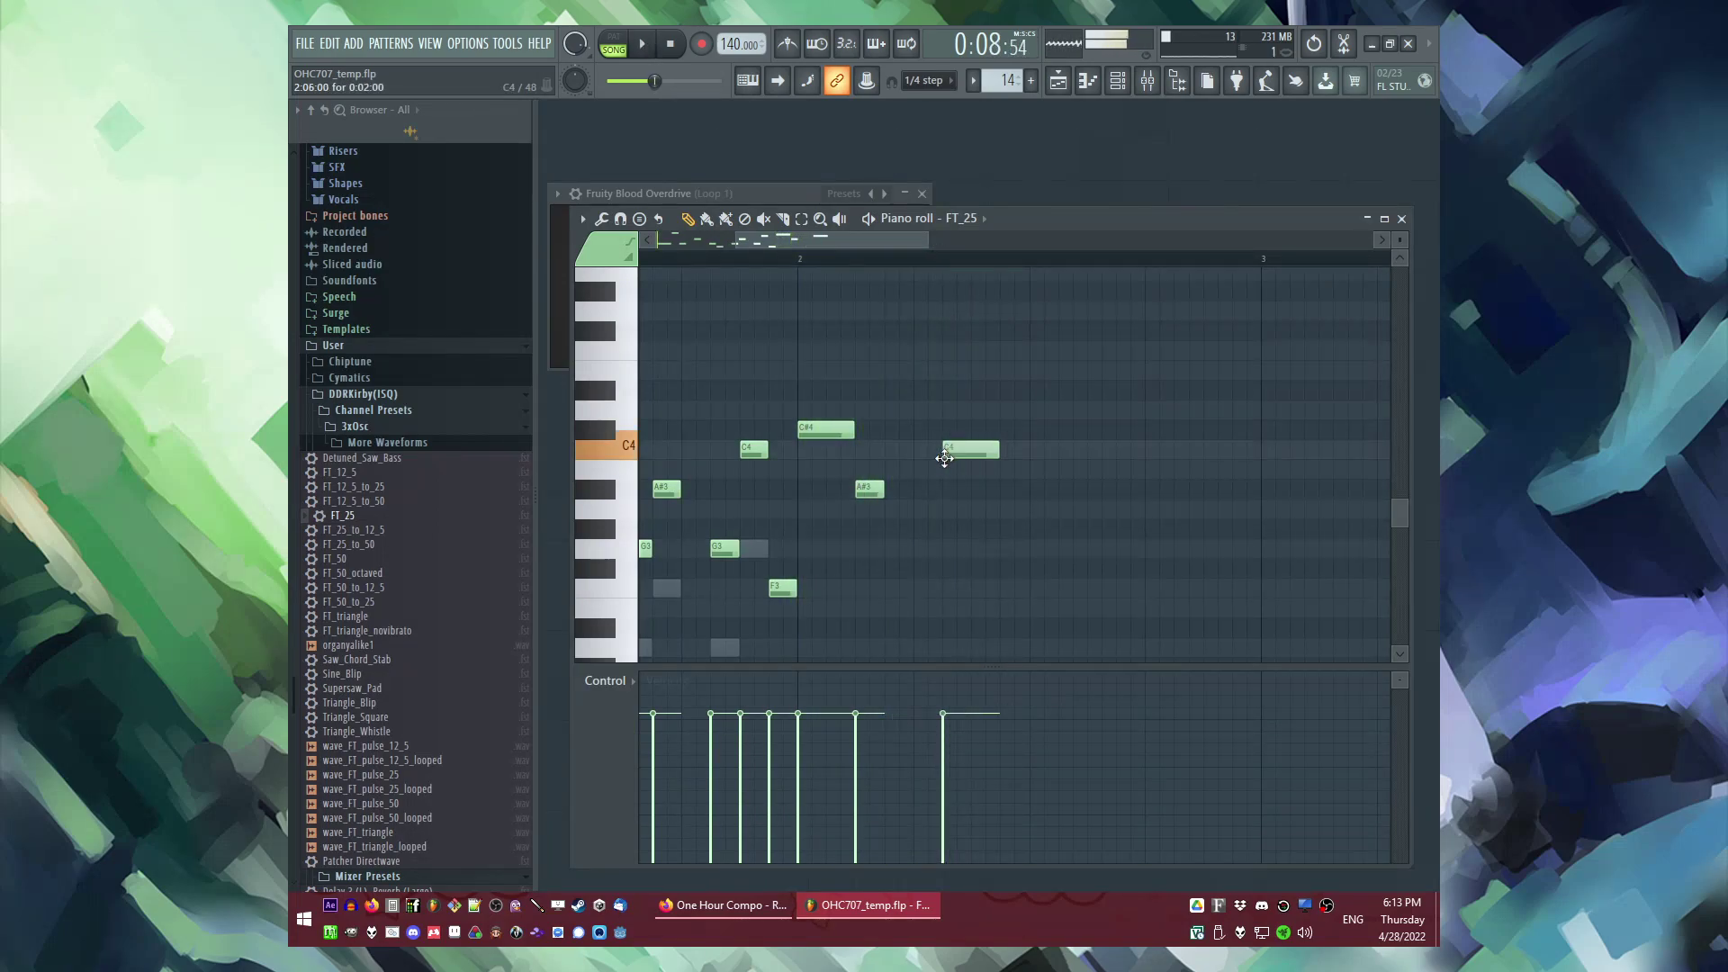
# Step: Complete bar 2 of the FT_25 melody with A#3, G3, A#3, G3, A#3, C4 and a closing F3
pyautogui.click(1003, 493)
pyautogui.press('space')
pyautogui.press('space')
pyautogui.moveTo(1056, 491); pyautogui.dragTo(1033, 540)
pyautogui.press('space')
pyautogui.press('space')
pyautogui.click(1087, 498)
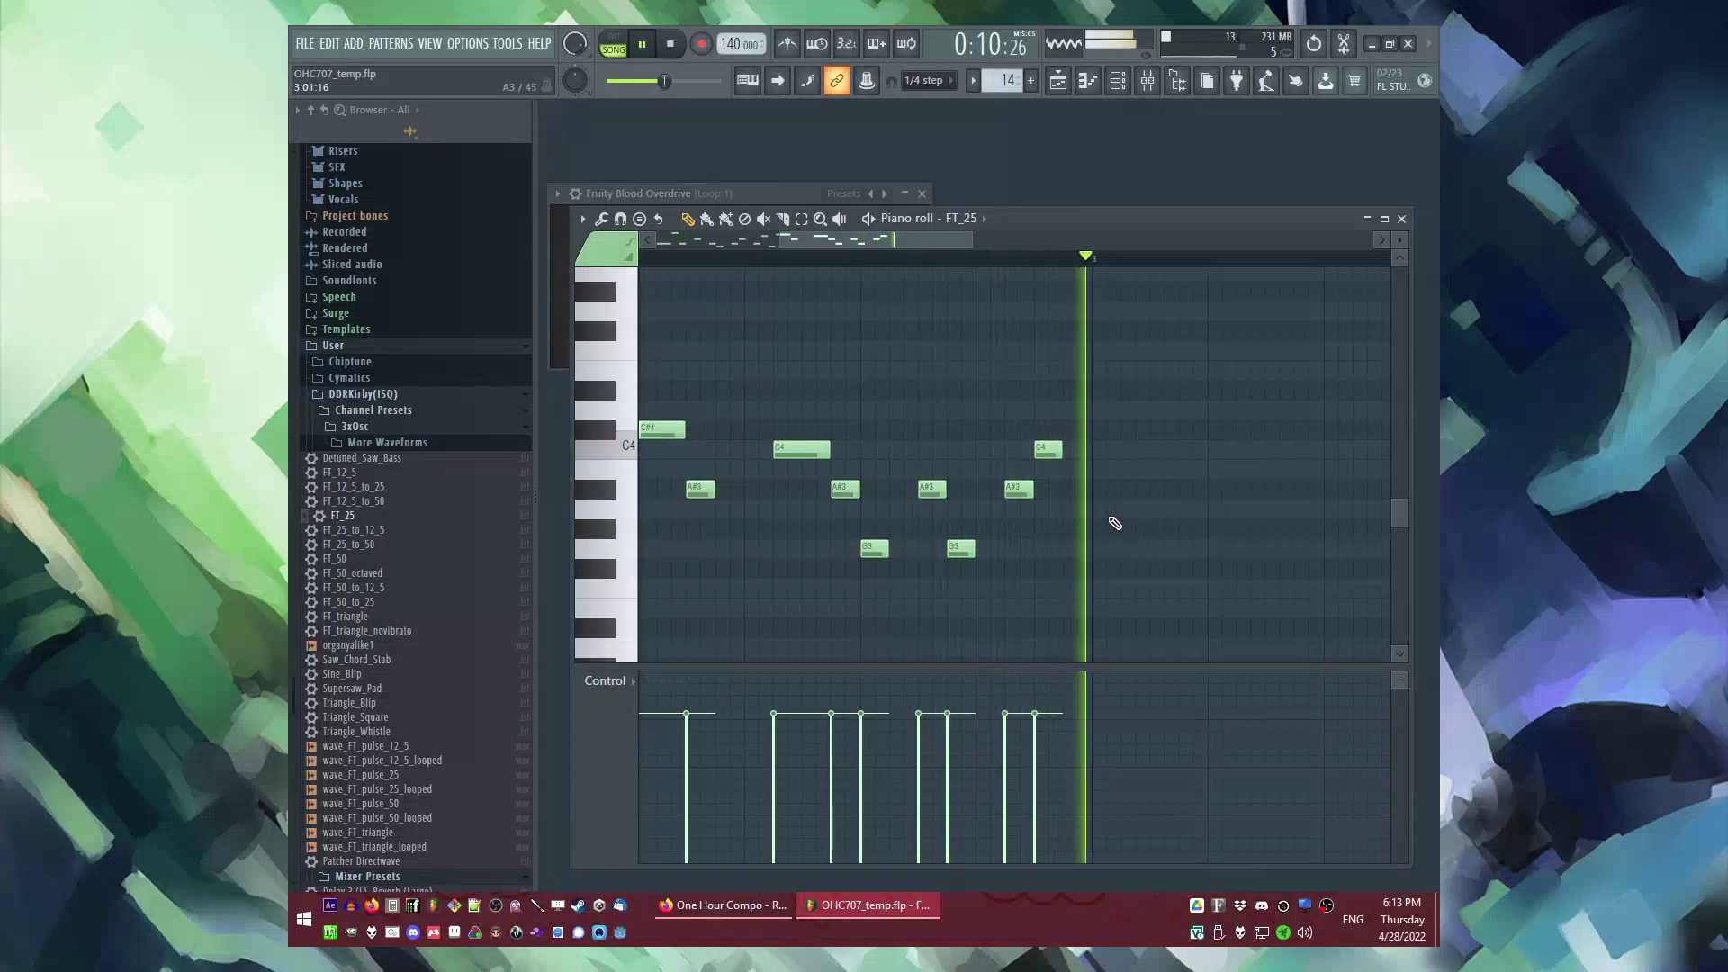
# Step: Copy the bar 2 melody notes into bar 2 of the FT_25 #2 channel
pyautogui.scroll(-1, 1180, 550)
pyautogui.moveTo(1209, 360); pyautogui.dragTo(752, 626)
pyautogui.rightClick(724, 549)
pyautogui.rightClick(724, 548)
pyautogui.hotkey('ctrl', 'v')
pyautogui.press('space')
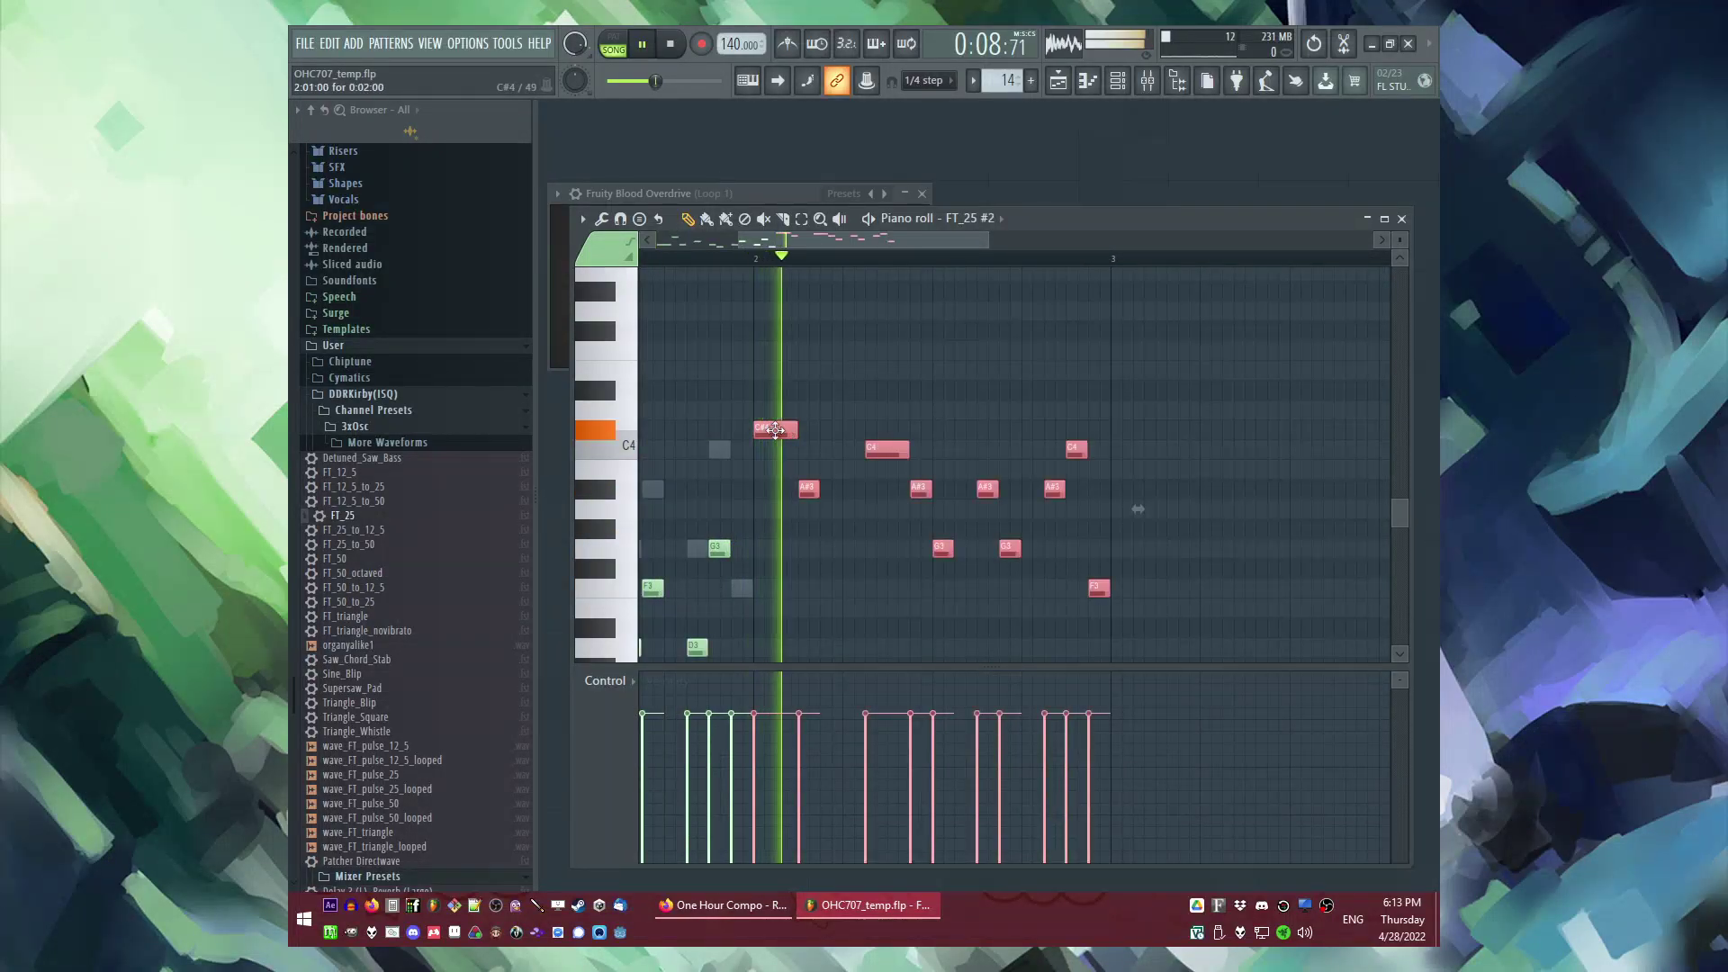
# Step: Transpose the copied bar 2 notes in FT_25 #2 down five semitones, so the first note is G#3
pyautogui.press('space')
pyautogui.moveTo(775, 430); pyautogui.dragTo(775, 529)
pyautogui.press('space')
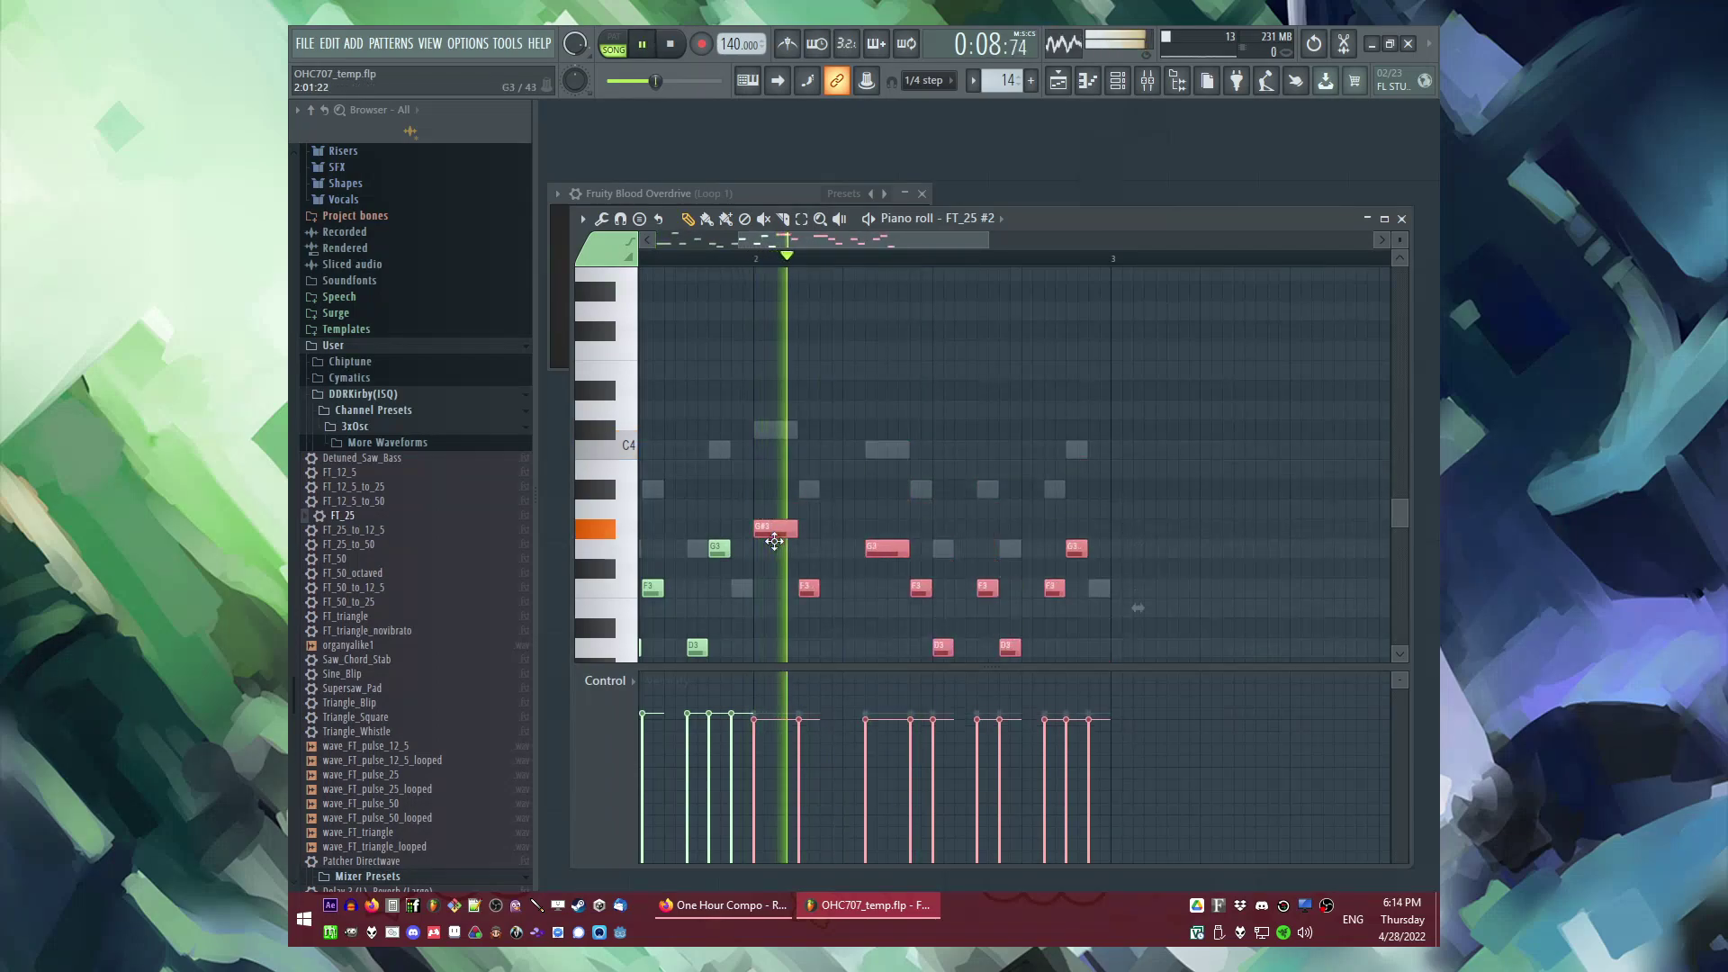
pyautogui.scroll(-2, 1017, 482)
pyautogui.scroll(-2, 1017, 481)
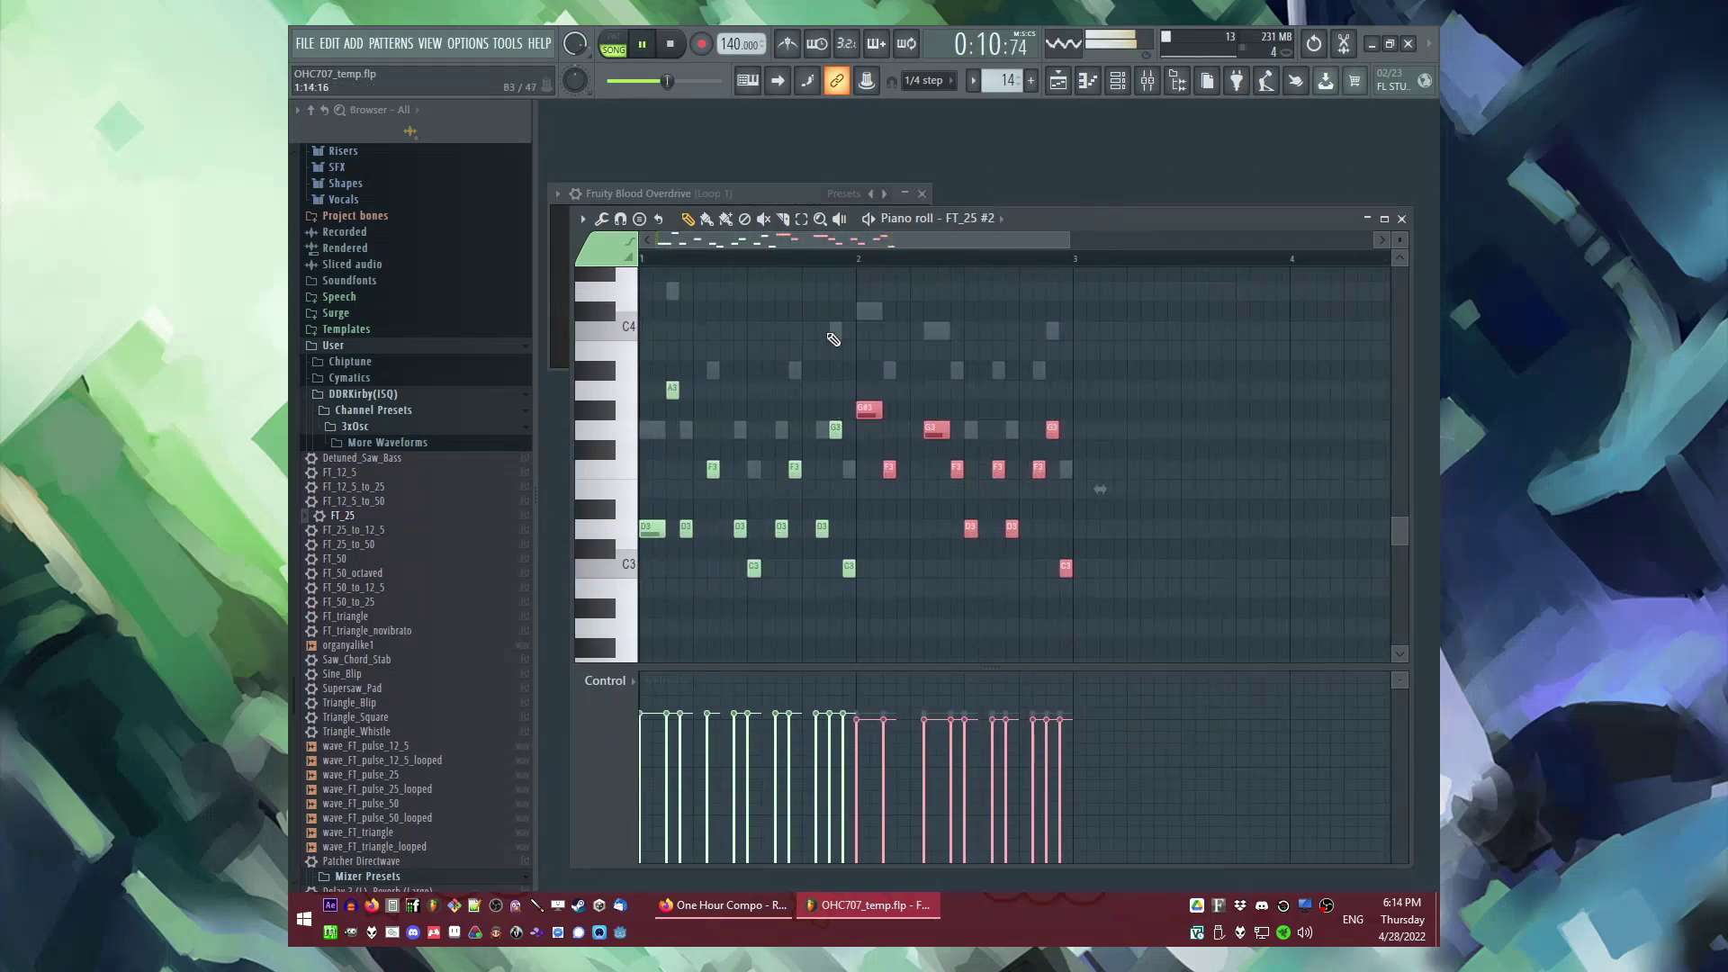
# Step: Repeat the two-bar Pattern 14 clip on Track 7 at bars 7, 9 and 11, and play the arrangement
pyautogui.press('F5')
pyautogui.moveTo(983, 662); pyautogui.dragTo(1248, 648)
pyautogui.scroll(1, 1210, 599)
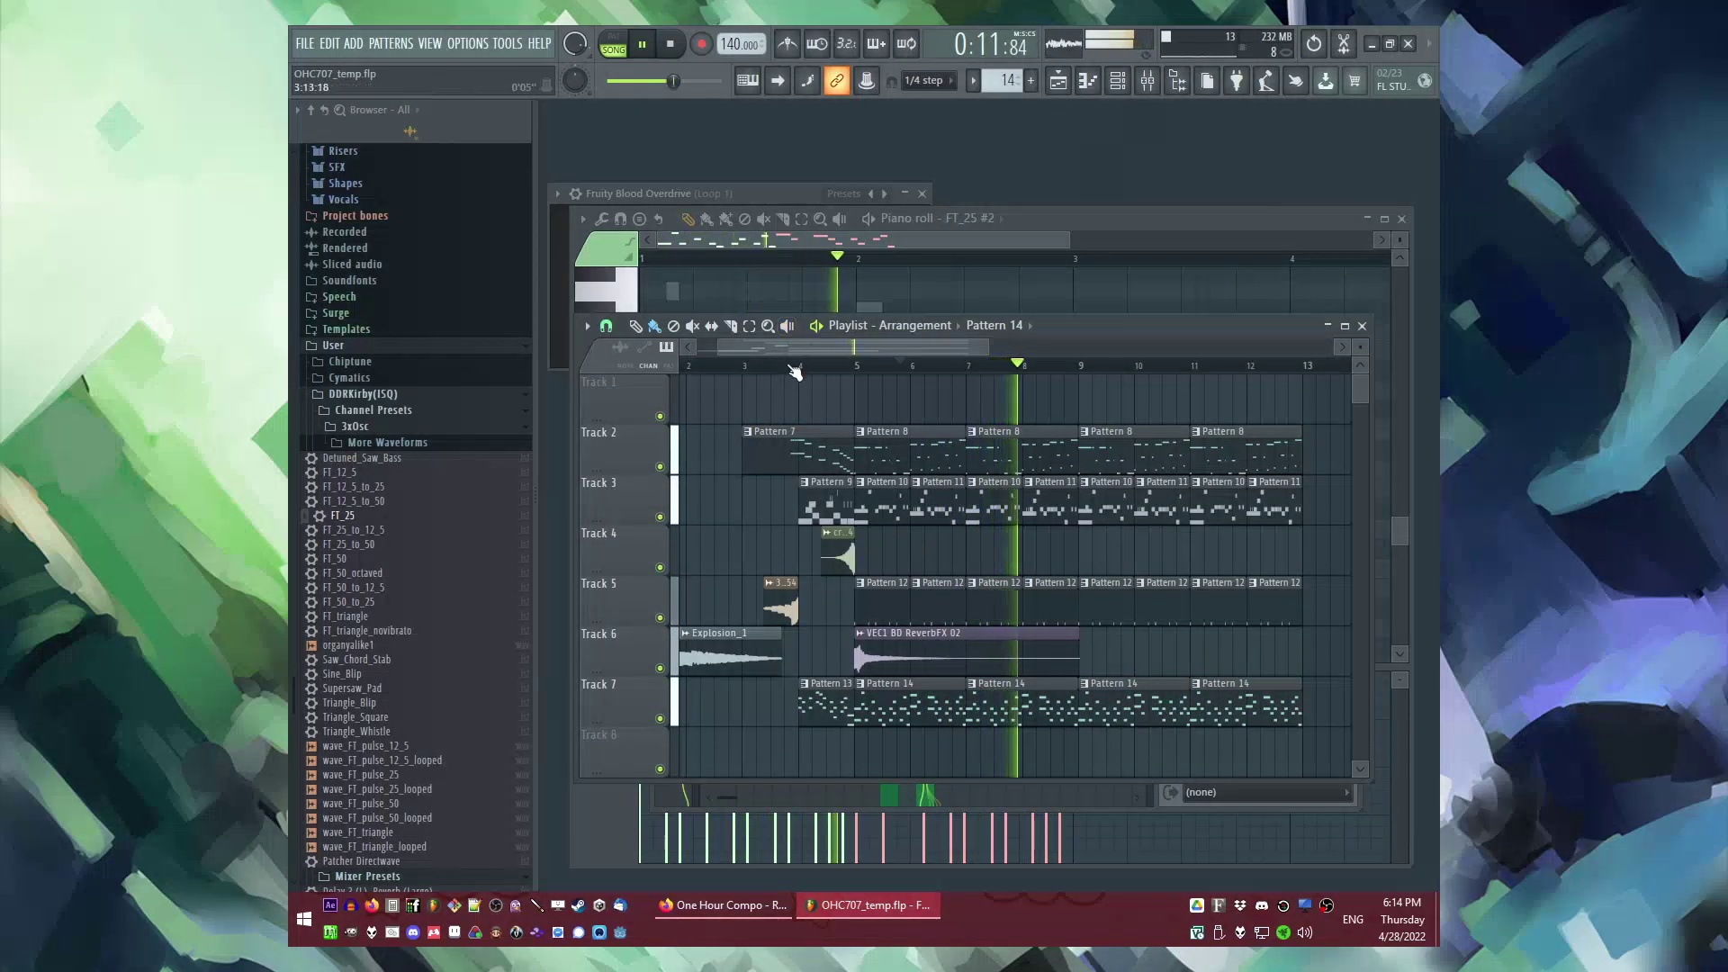
pyautogui.press('space')
pyautogui.press('space')
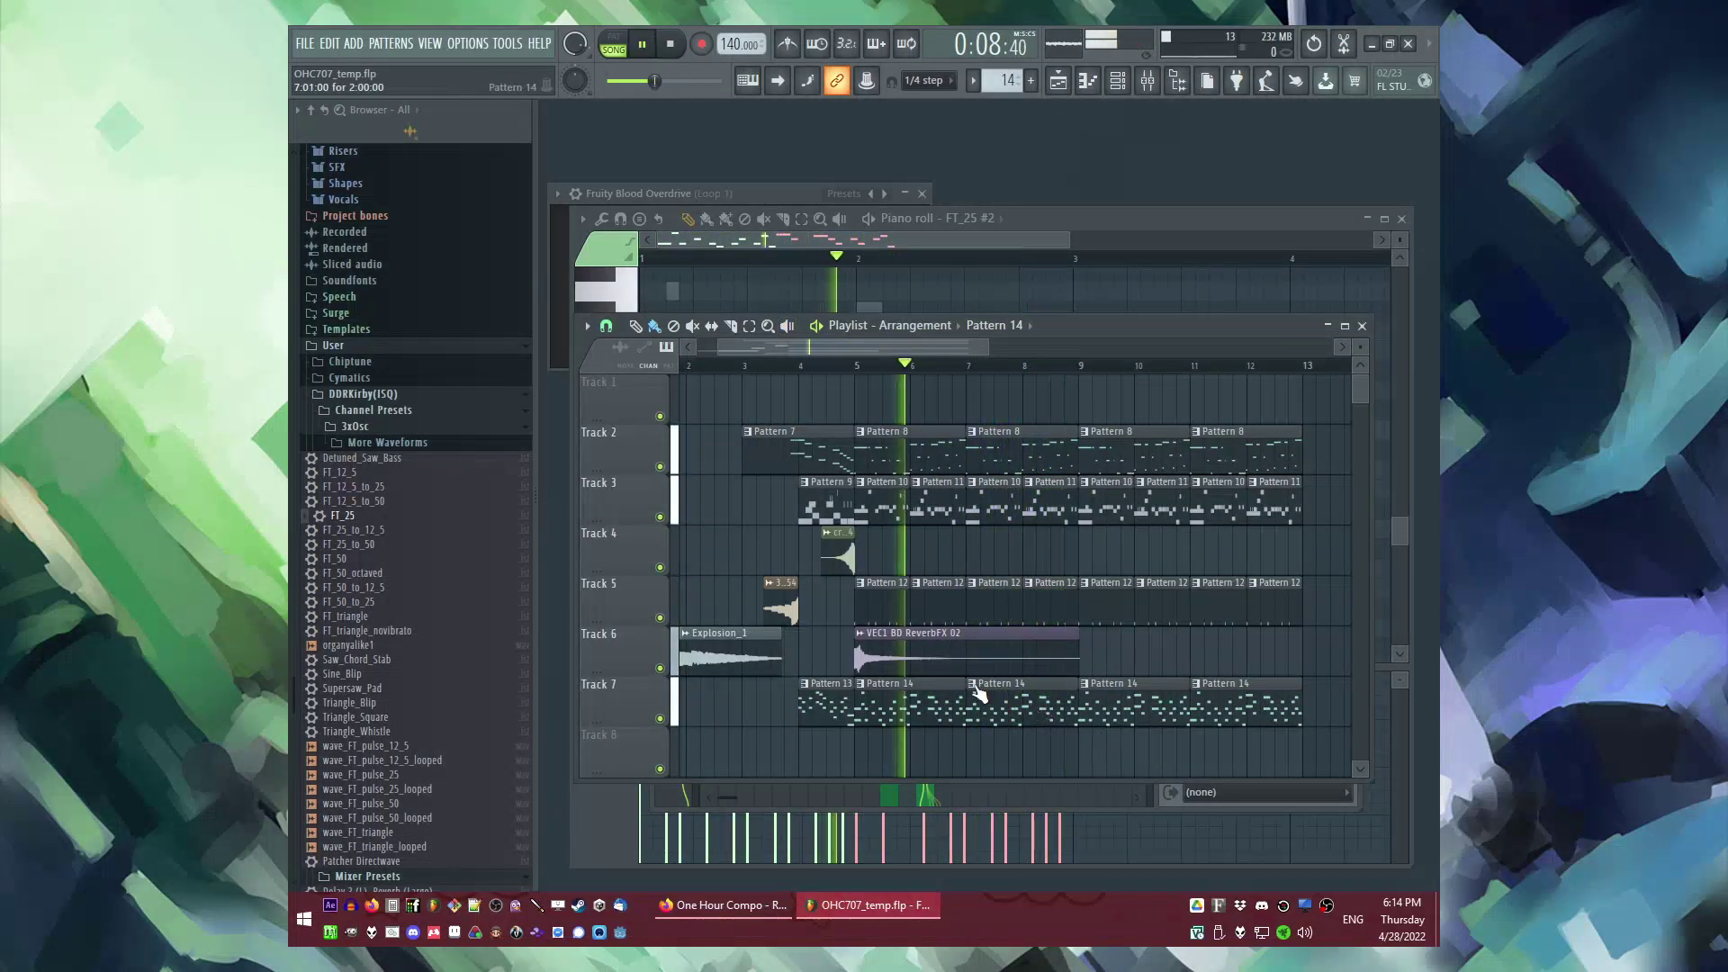
# Step: Make the Pattern 14 clip at bar 7 unique and open its FT_25 notes
pyautogui.click(972, 683)
pyautogui.click(1001, 782)
pyautogui.doubleClick(1014, 709)
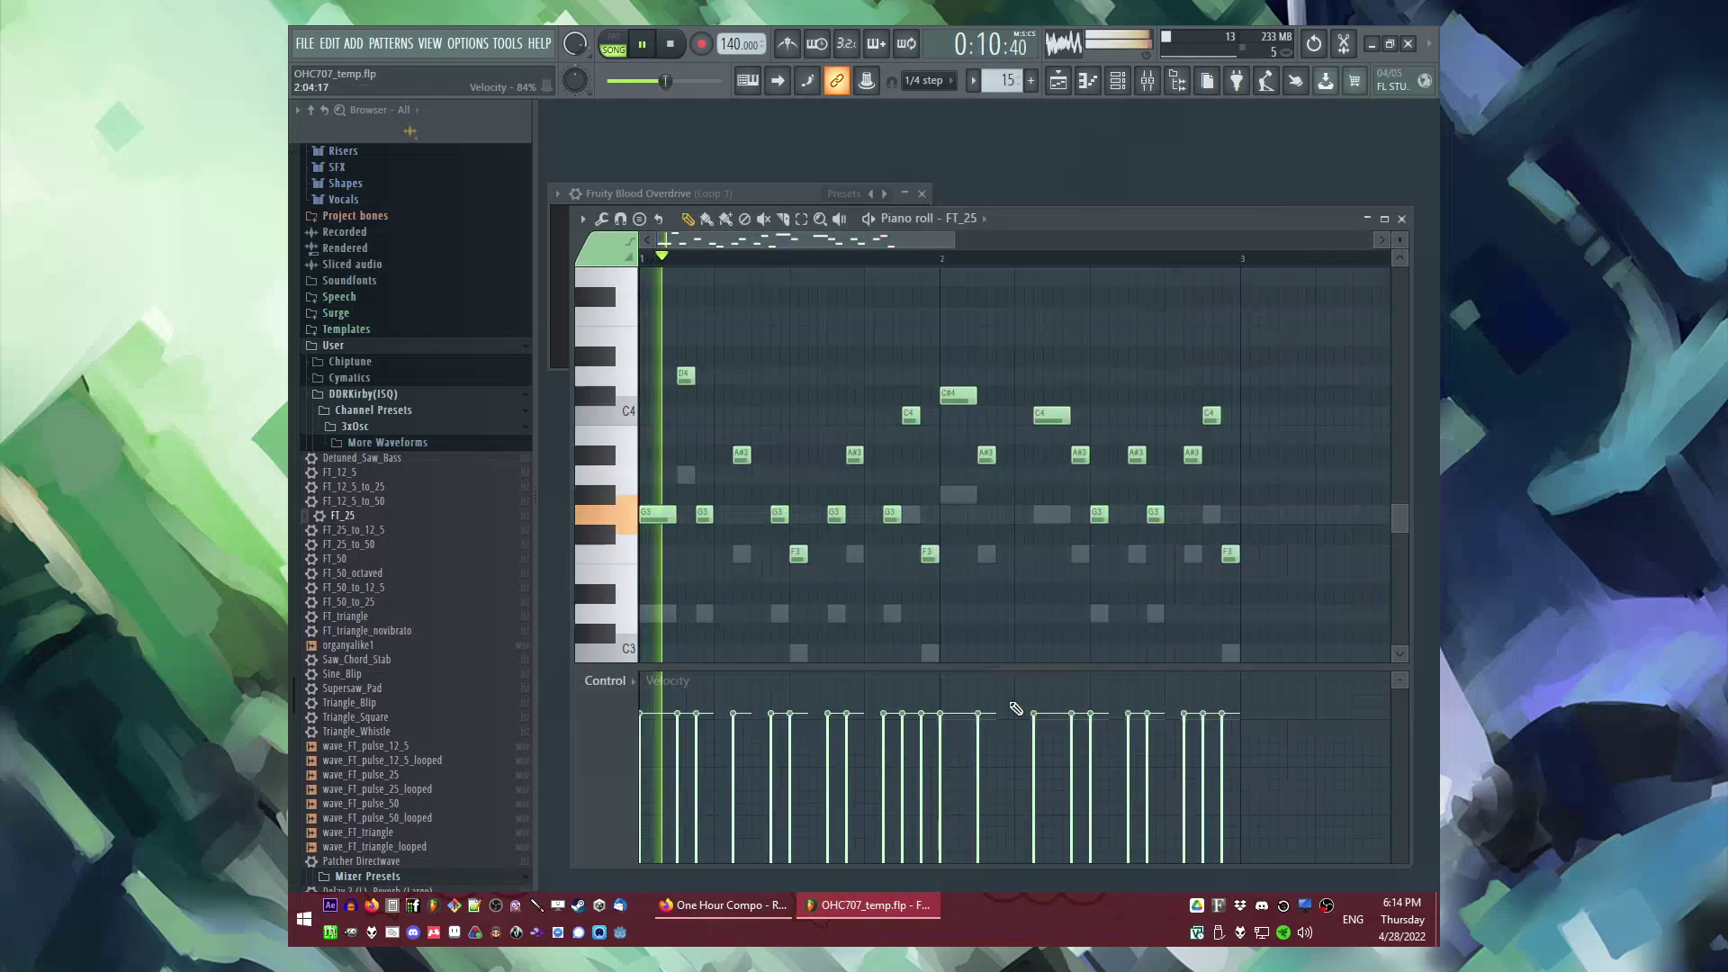
# Step: Try an earlier C#4 or C4 in place of the long C4 in bar 2, and play it back
pyautogui.hscroll(2, 1172, 444)
pyautogui.scroll(4, 1172, 443)
pyautogui.scroll(-3, 909, 370)
pyautogui.press('space')
pyautogui.click(862, 422)
pyautogui.scroll(2, 862, 436)
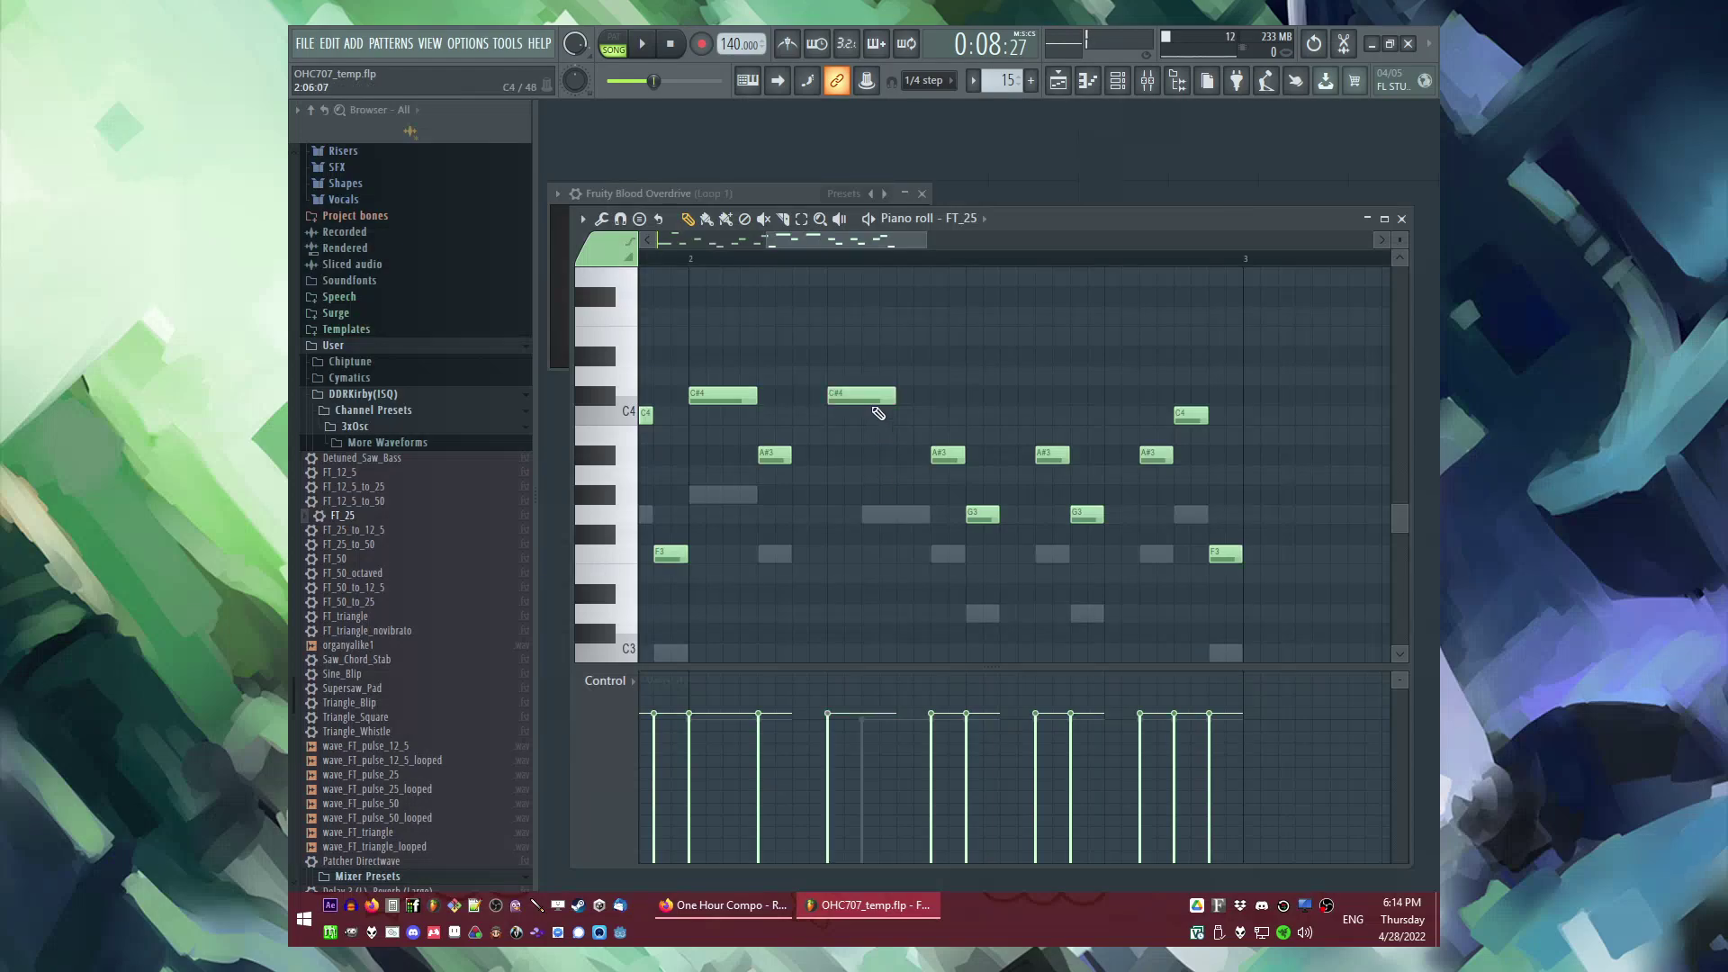
pyautogui.scroll(2, 910, 413)
pyautogui.press('space')
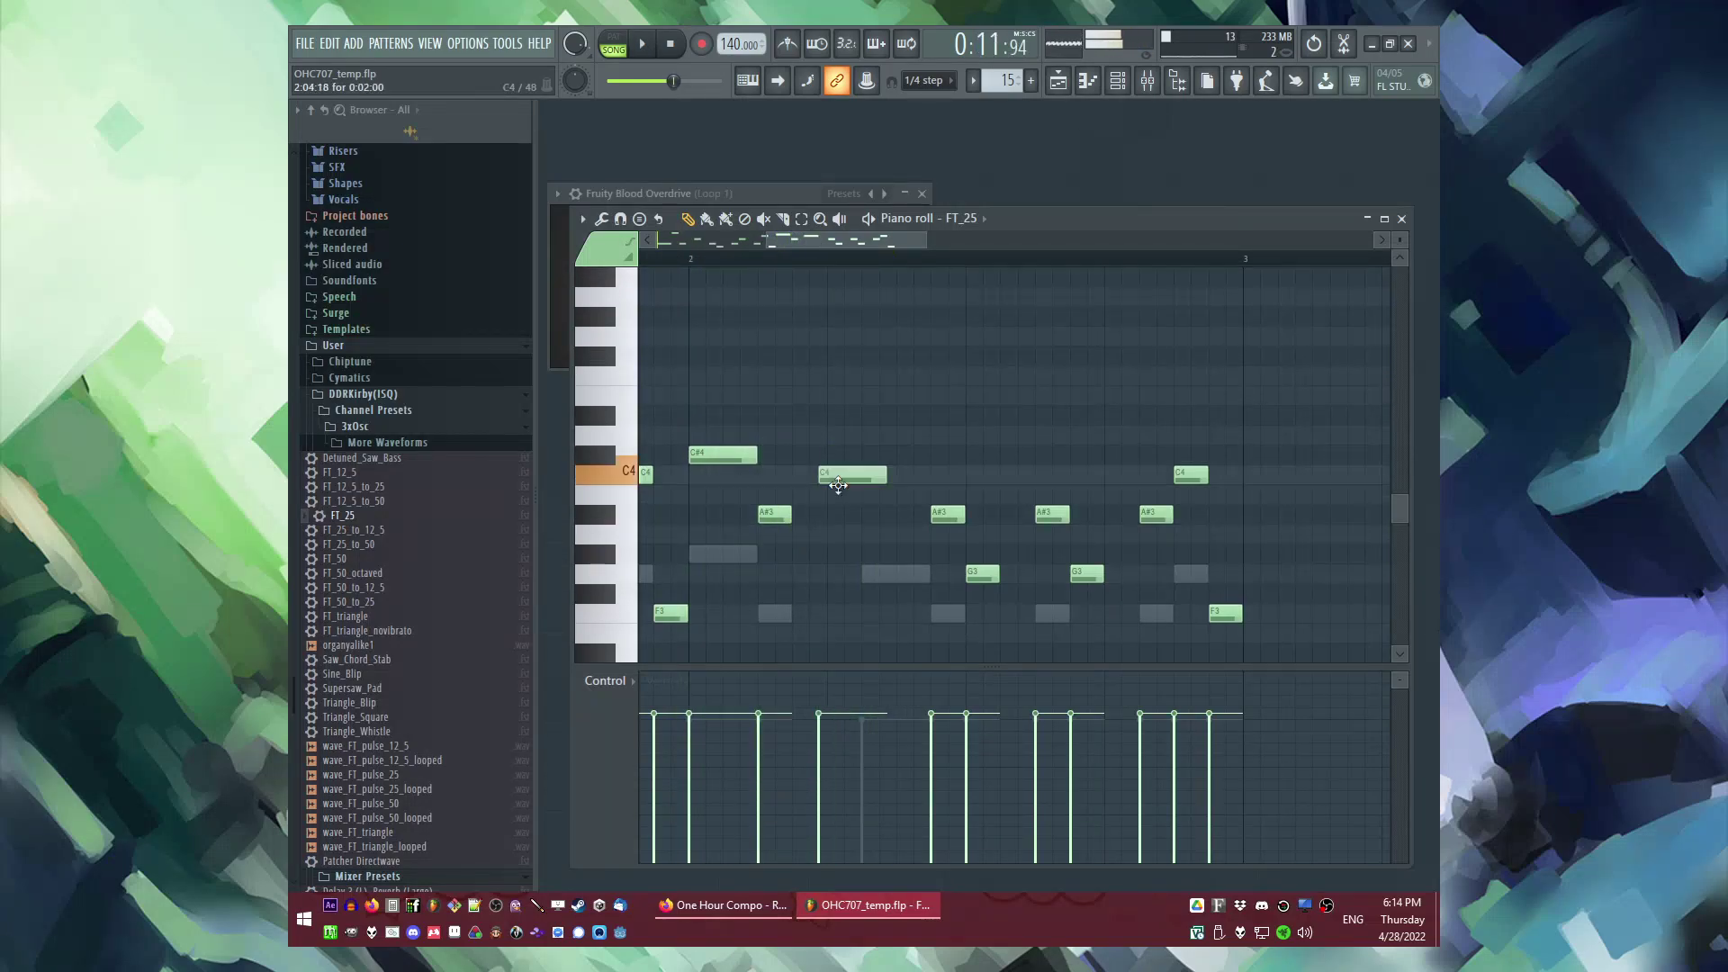
pyautogui.moveTo(894, 474); pyautogui.dragTo(887, 469)
pyautogui.press('space')
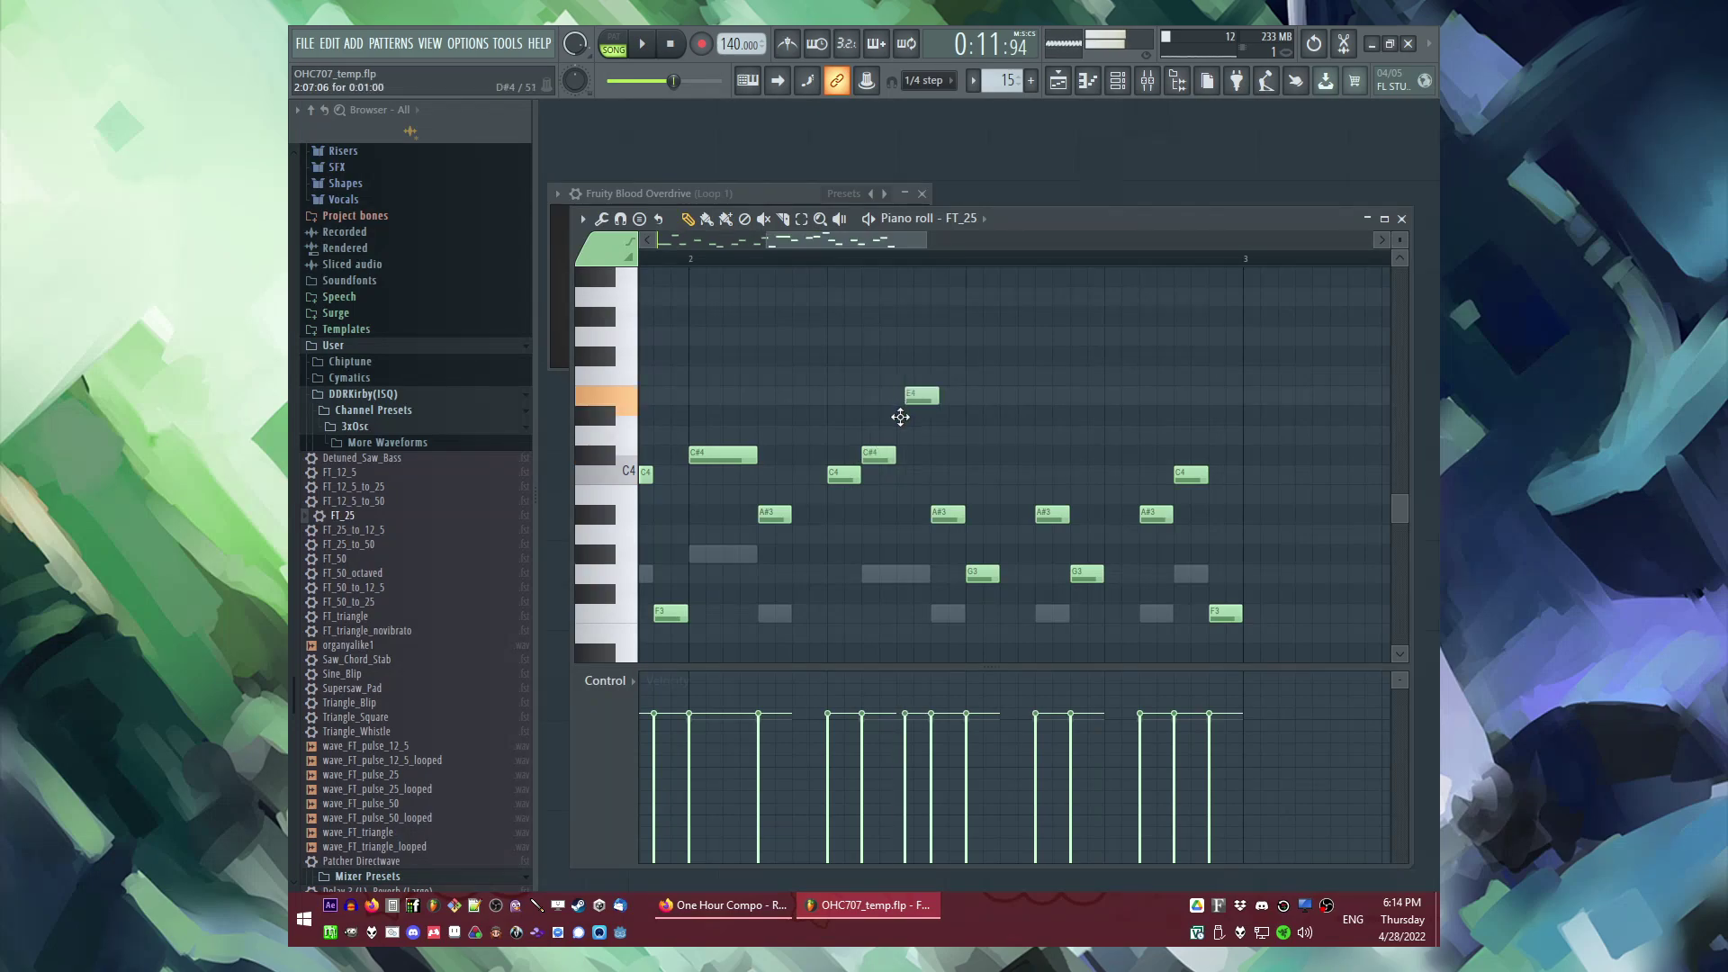
# Step: Try short C4, C#4, E4 and A#3 notes around the second beat of bar 2, auditioning each variation
pyautogui.press('space')
pyautogui.rightClick(946, 514)
pyautogui.press('space')
pyautogui.press('space')
pyautogui.rightClick(948, 414)
pyautogui.rightClick(886, 457)
pyautogui.press('space')
pyautogui.rightClick(844, 474)
pyautogui.press('space')
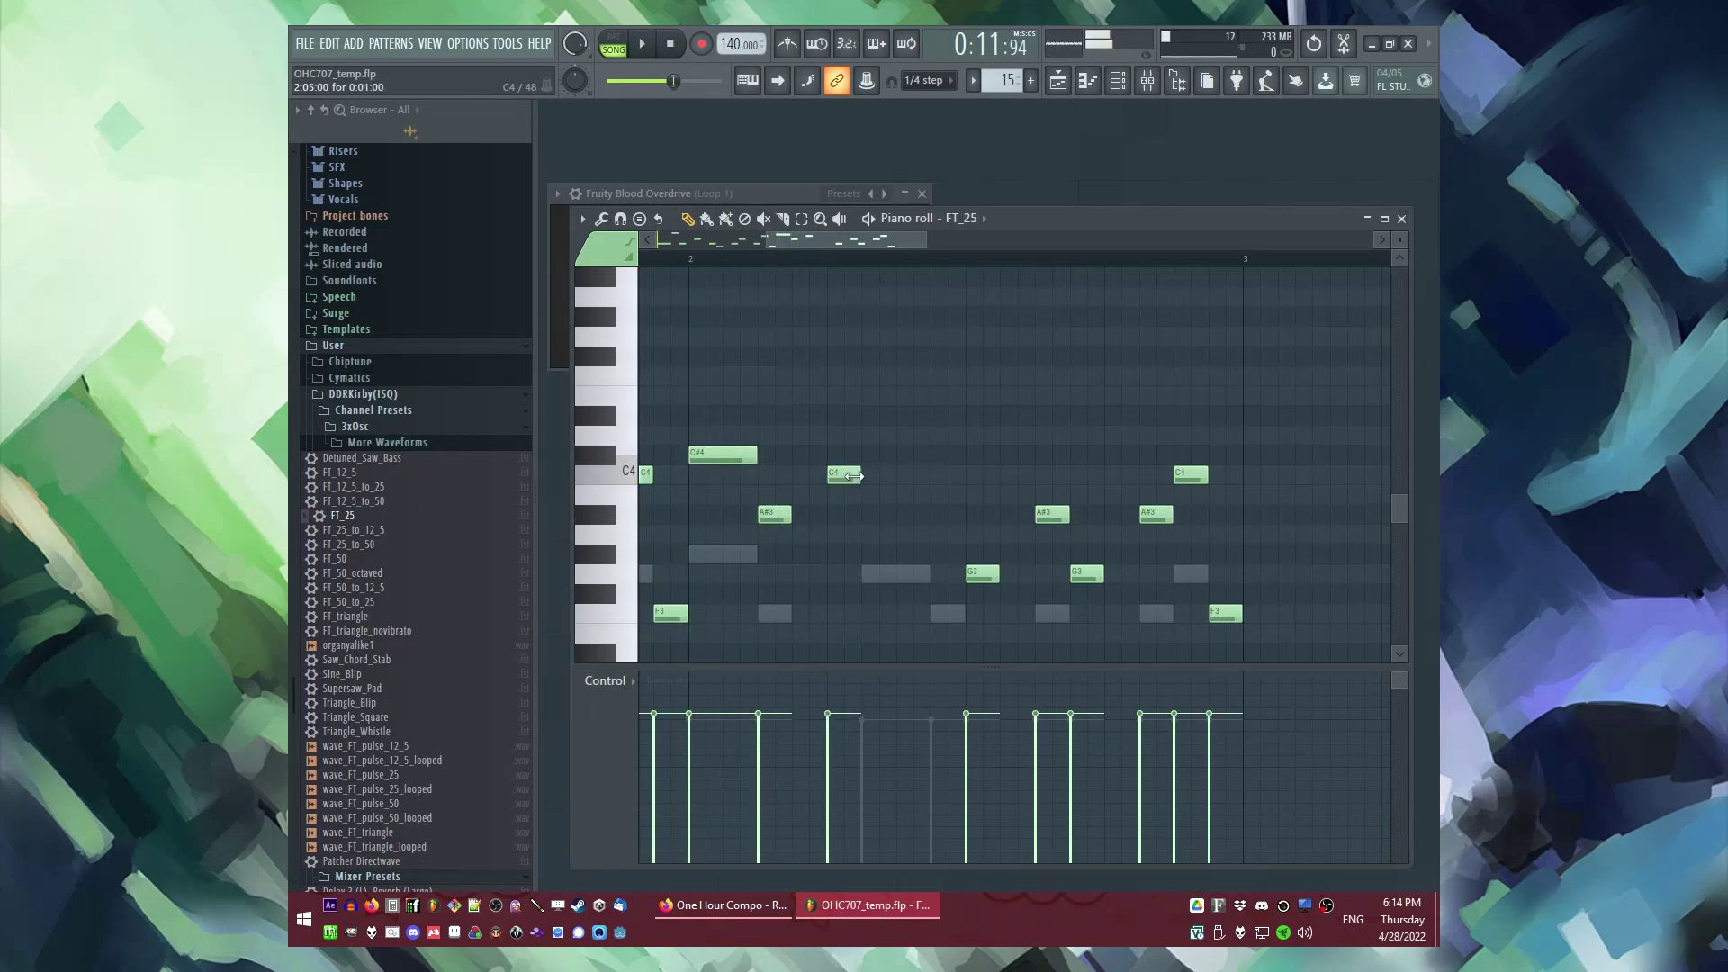
pyautogui.rightClick(870, 460)
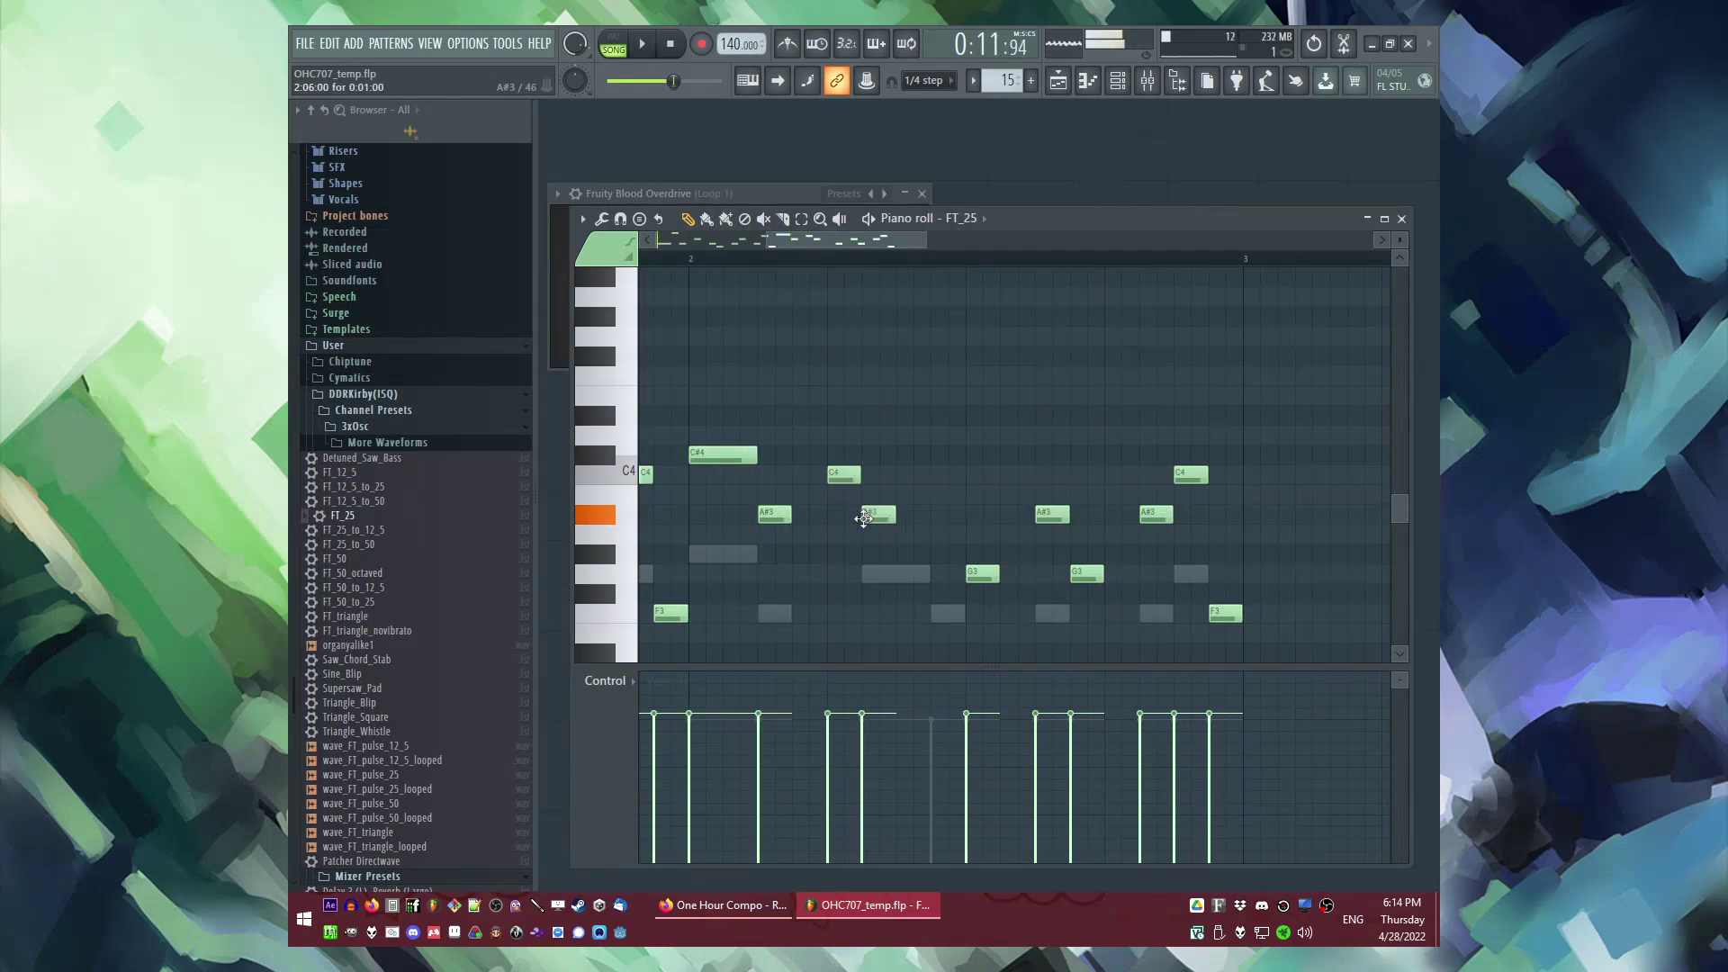
pyautogui.press('space')
pyautogui.press('space')
pyautogui.scroll(-2, 907, 466)
pyautogui.rightClick(903, 462)
# Step: Delete the notes from the second beat of bar 2
pyautogui.moveTo(859, 405); pyautogui.dragTo(1393, 664)
pyautogui.press('Delete')
pyautogui.press('space')
pyautogui.rightClick(851, 364)
pyautogui.press('space')
pyautogui.scroll(2, 846, 360)
pyautogui.moveTo(817, 358); pyautogui.dragTo(941, 574)
pyautogui.press('Delete')
pyautogui.scroll(-5, 1009, 518)
pyautogui.press('space')
# Step: Place a two-step C#4 and a one-step A#3 in beat 2 of bar 2, and delete the notes in the bar's second half
pyautogui.click(760, 260)
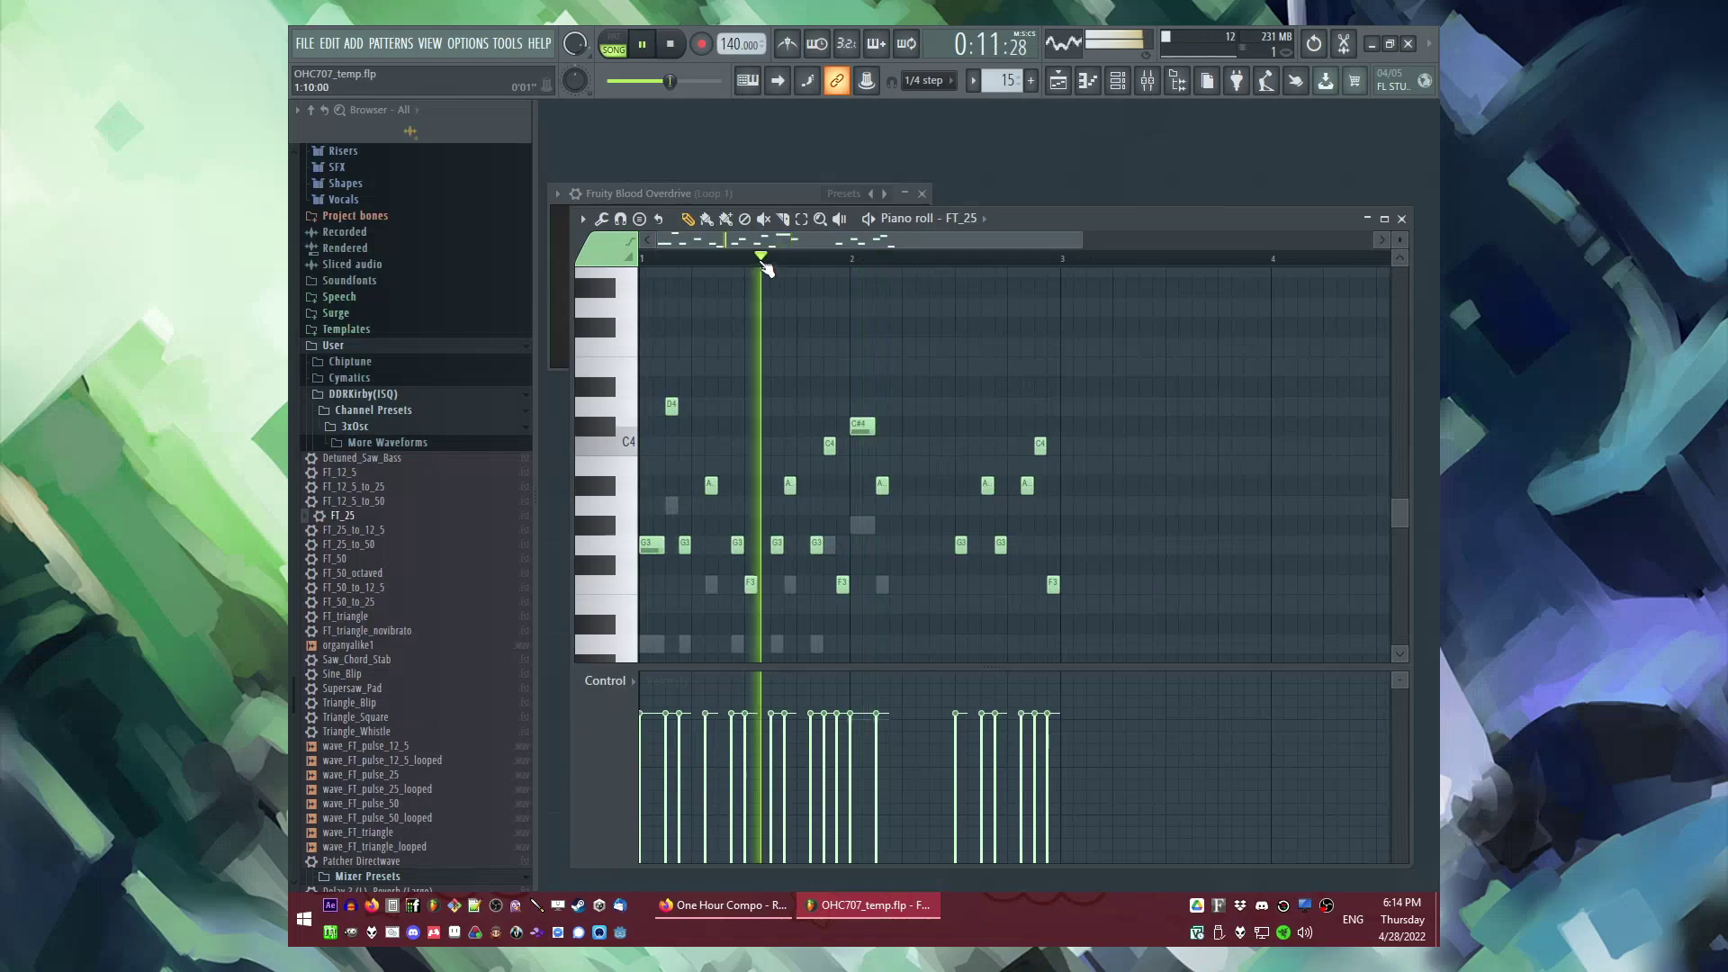
pyautogui.scroll(5, 923, 396)
pyautogui.scroll(1, 855, 464)
pyautogui.press('space')
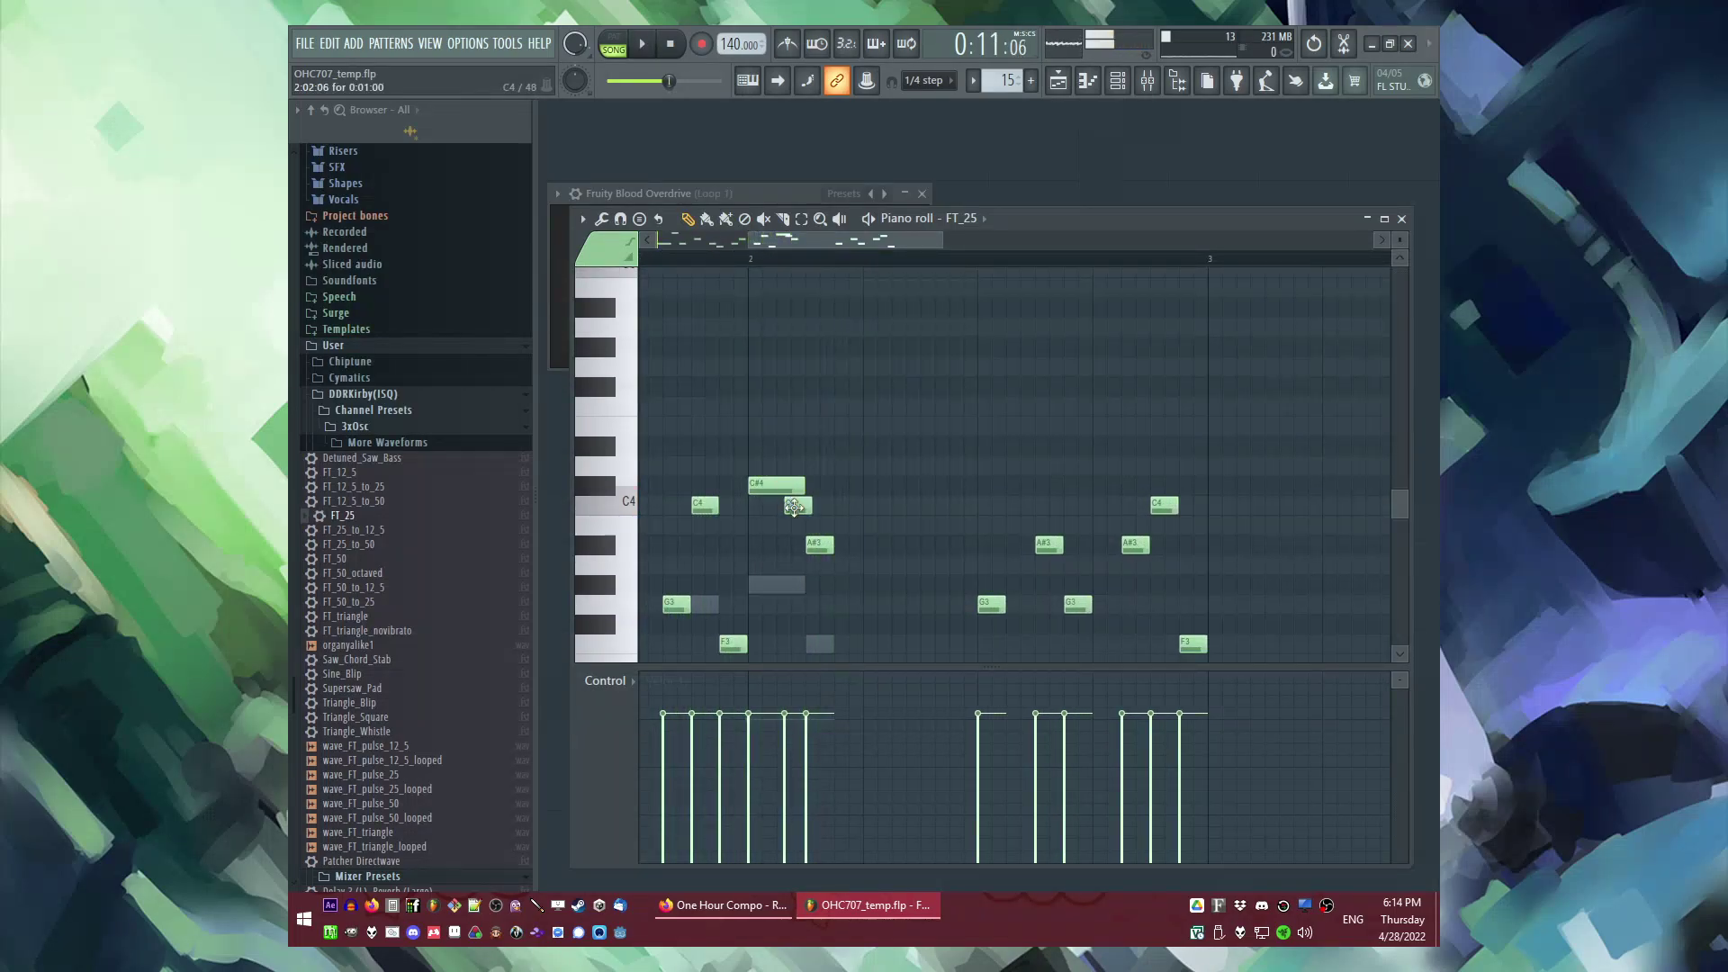
pyautogui.moveTo(918, 522); pyautogui.dragTo(945, 548)
pyautogui.rightClick(986, 477)
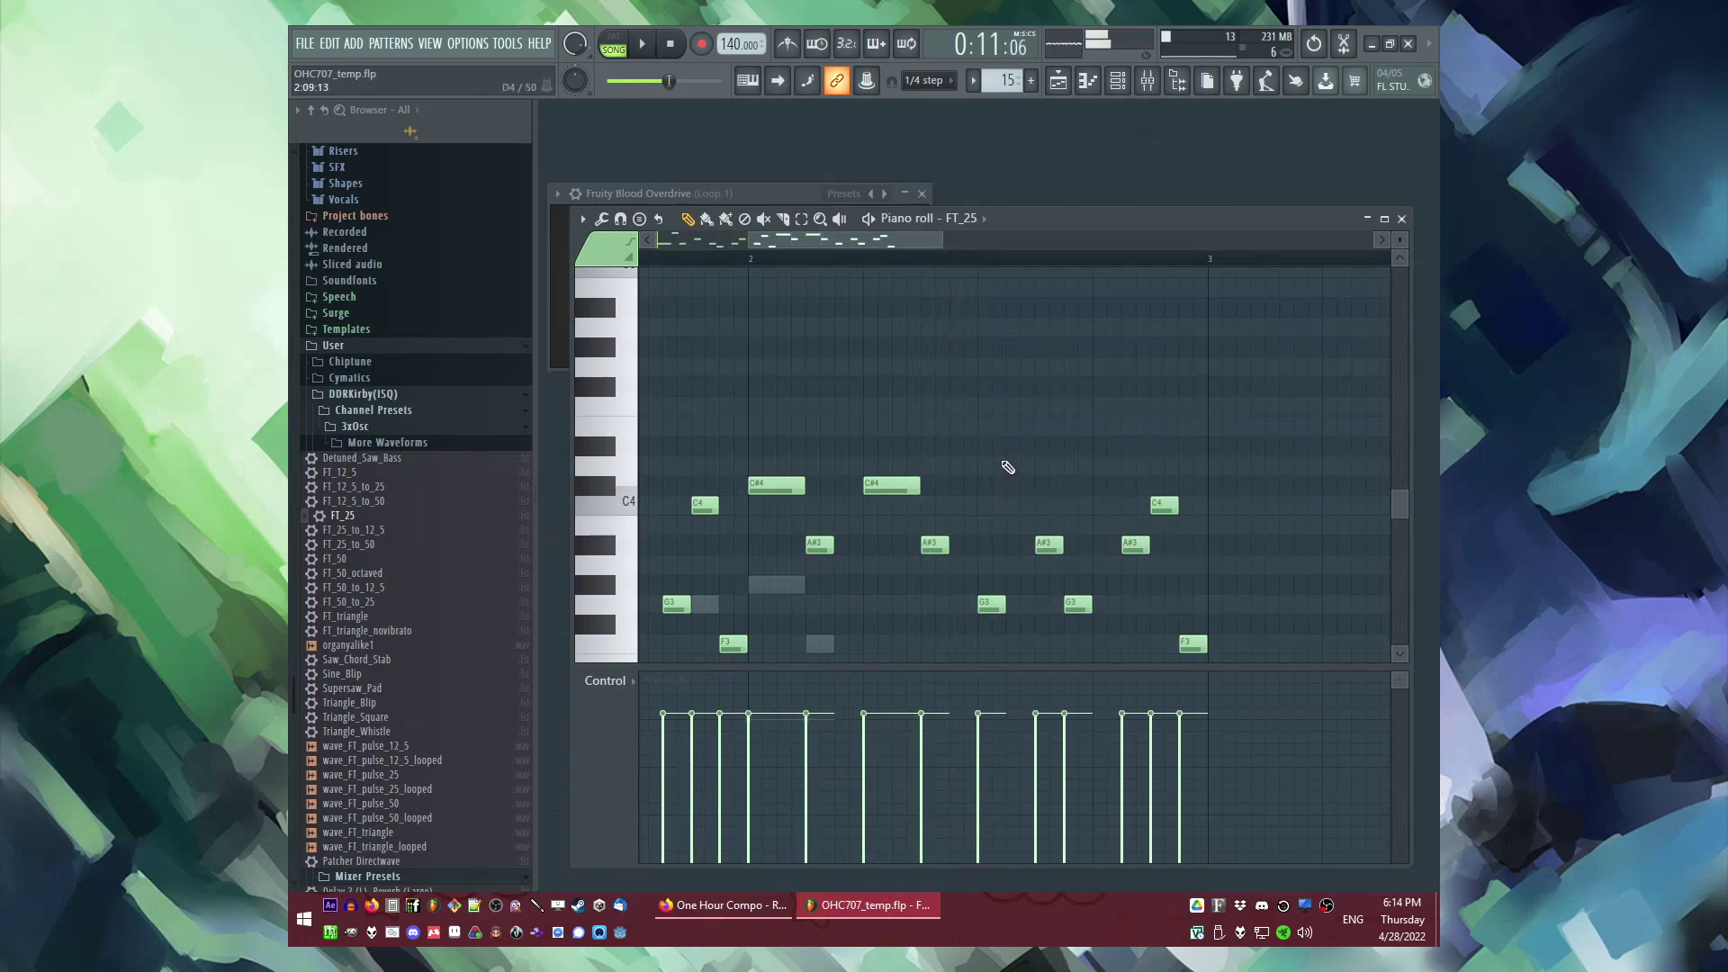
pyautogui.moveTo(993, 464); pyautogui.dragTo(1210, 665)
pyautogui.press('Delete')
# Step: Try a rising D#4, F4 and G4 run in the second half of bar 2, and remove it
pyautogui.scroll(2, 1006, 419)
pyautogui.click(985, 457)
pyautogui.click(1012, 422)
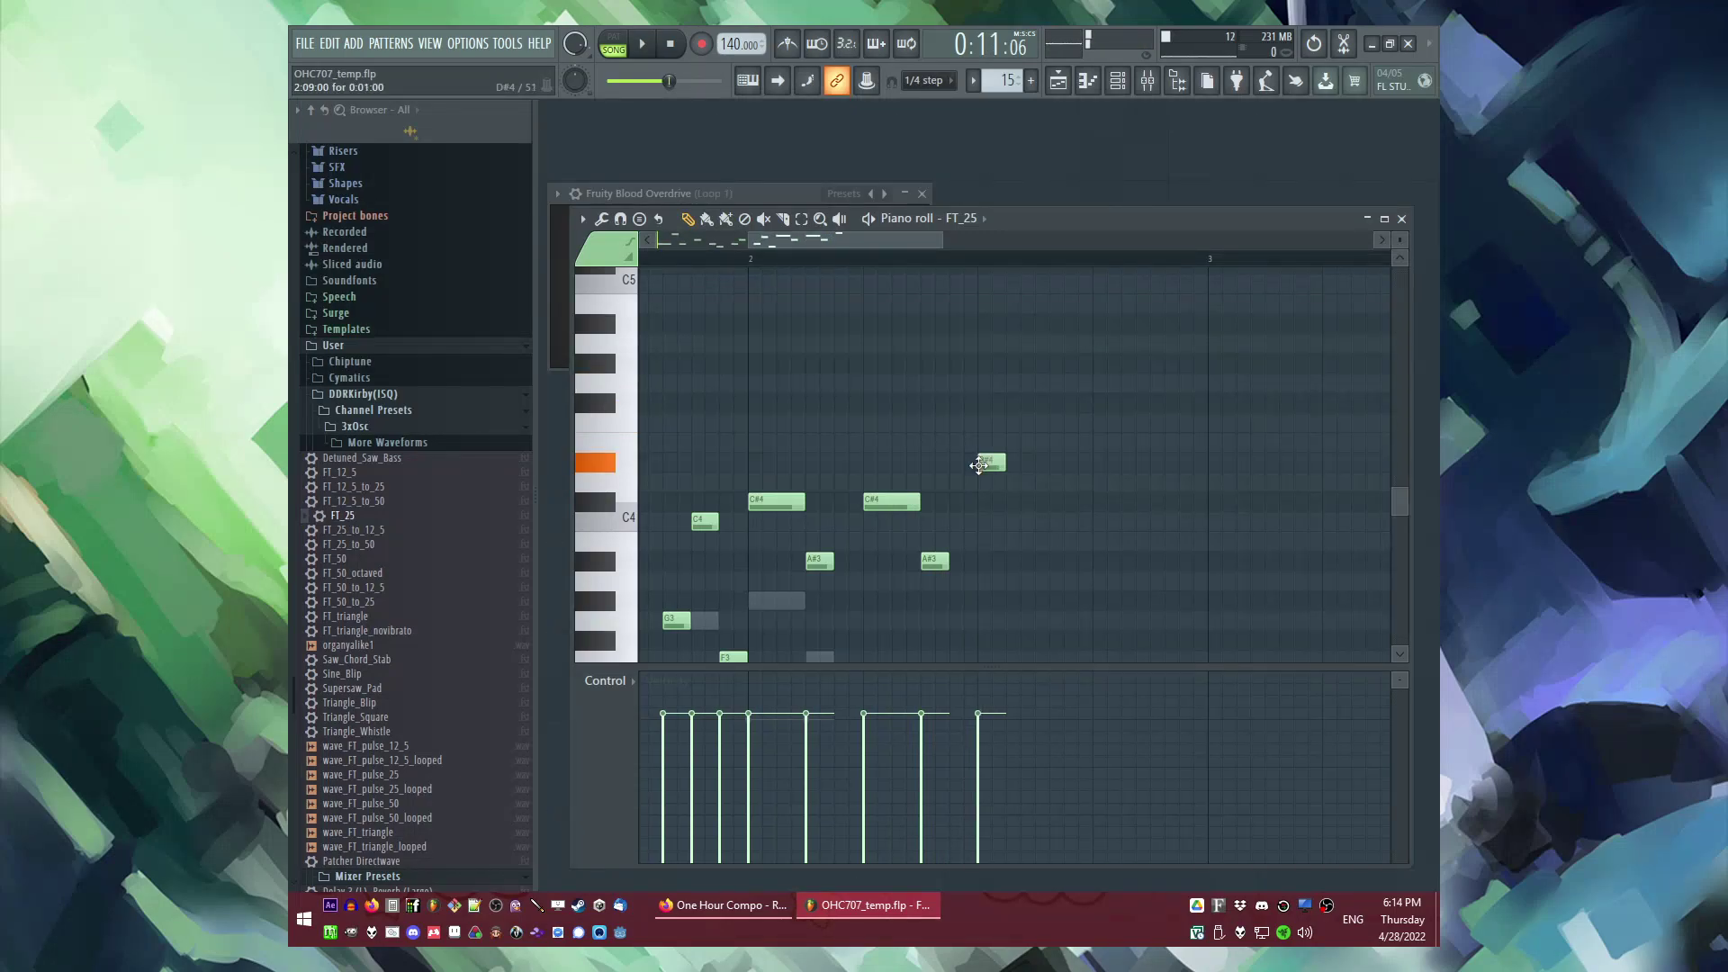
pyautogui.moveTo(1034, 381); pyautogui.dragTo(1038, 363)
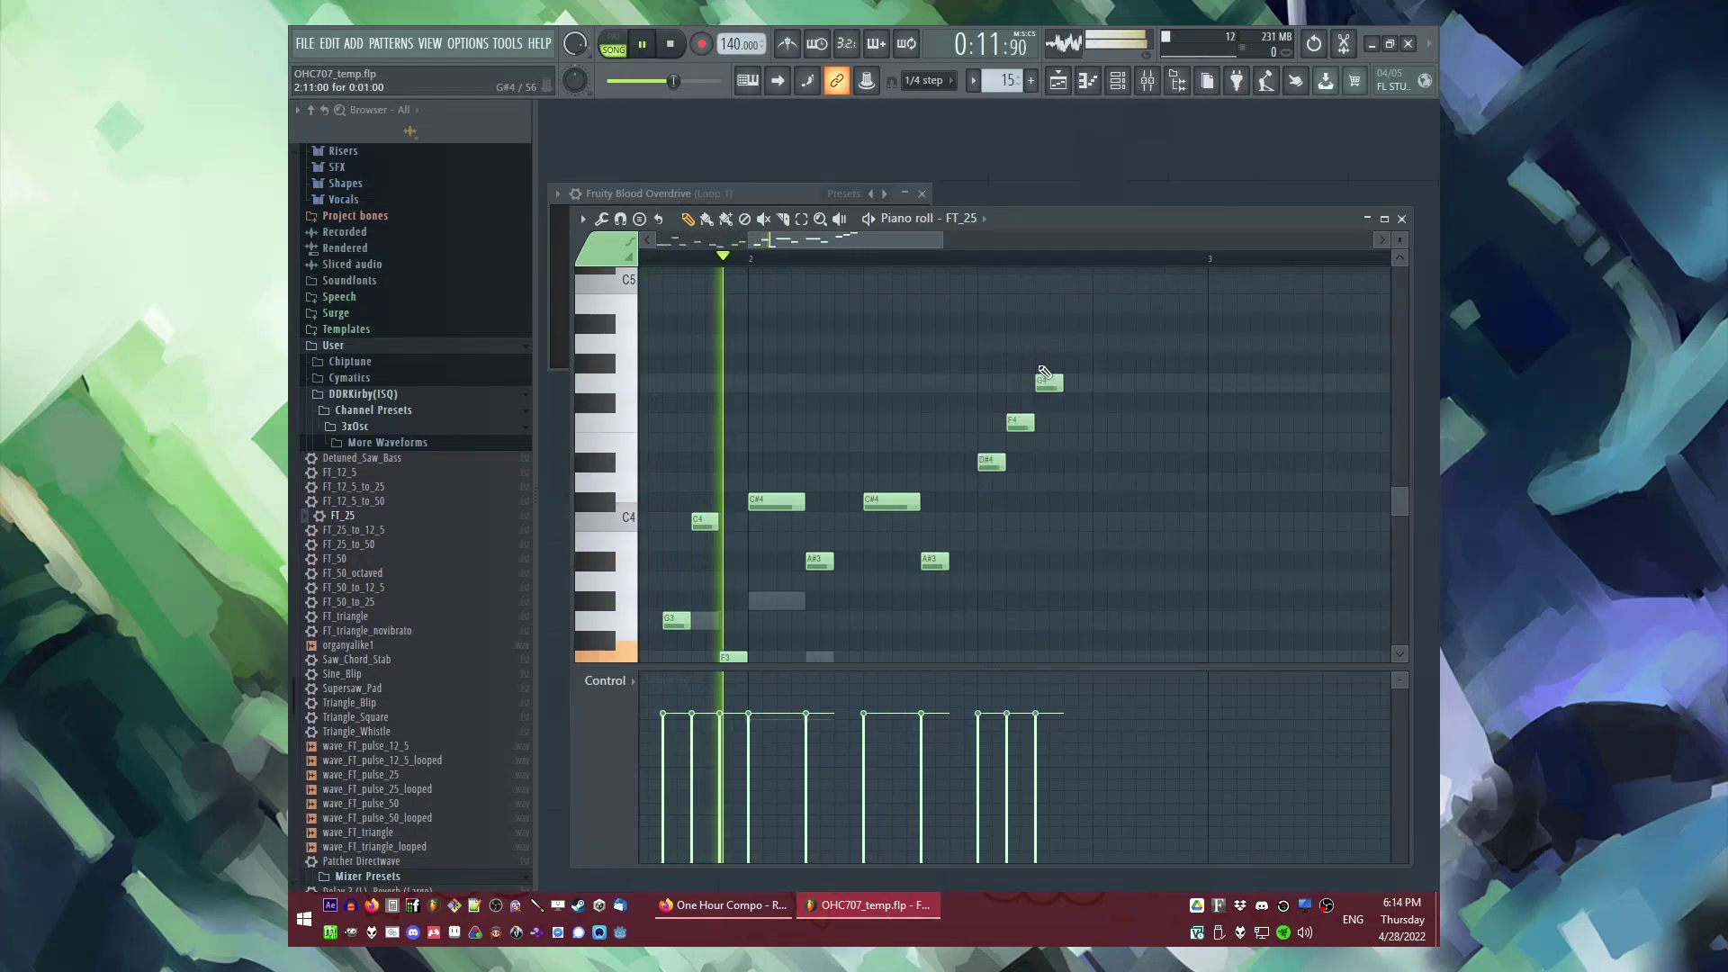
pyautogui.rightClick(1040, 383)
pyautogui.press('space')
pyautogui.scroll(-1, 639, 543)
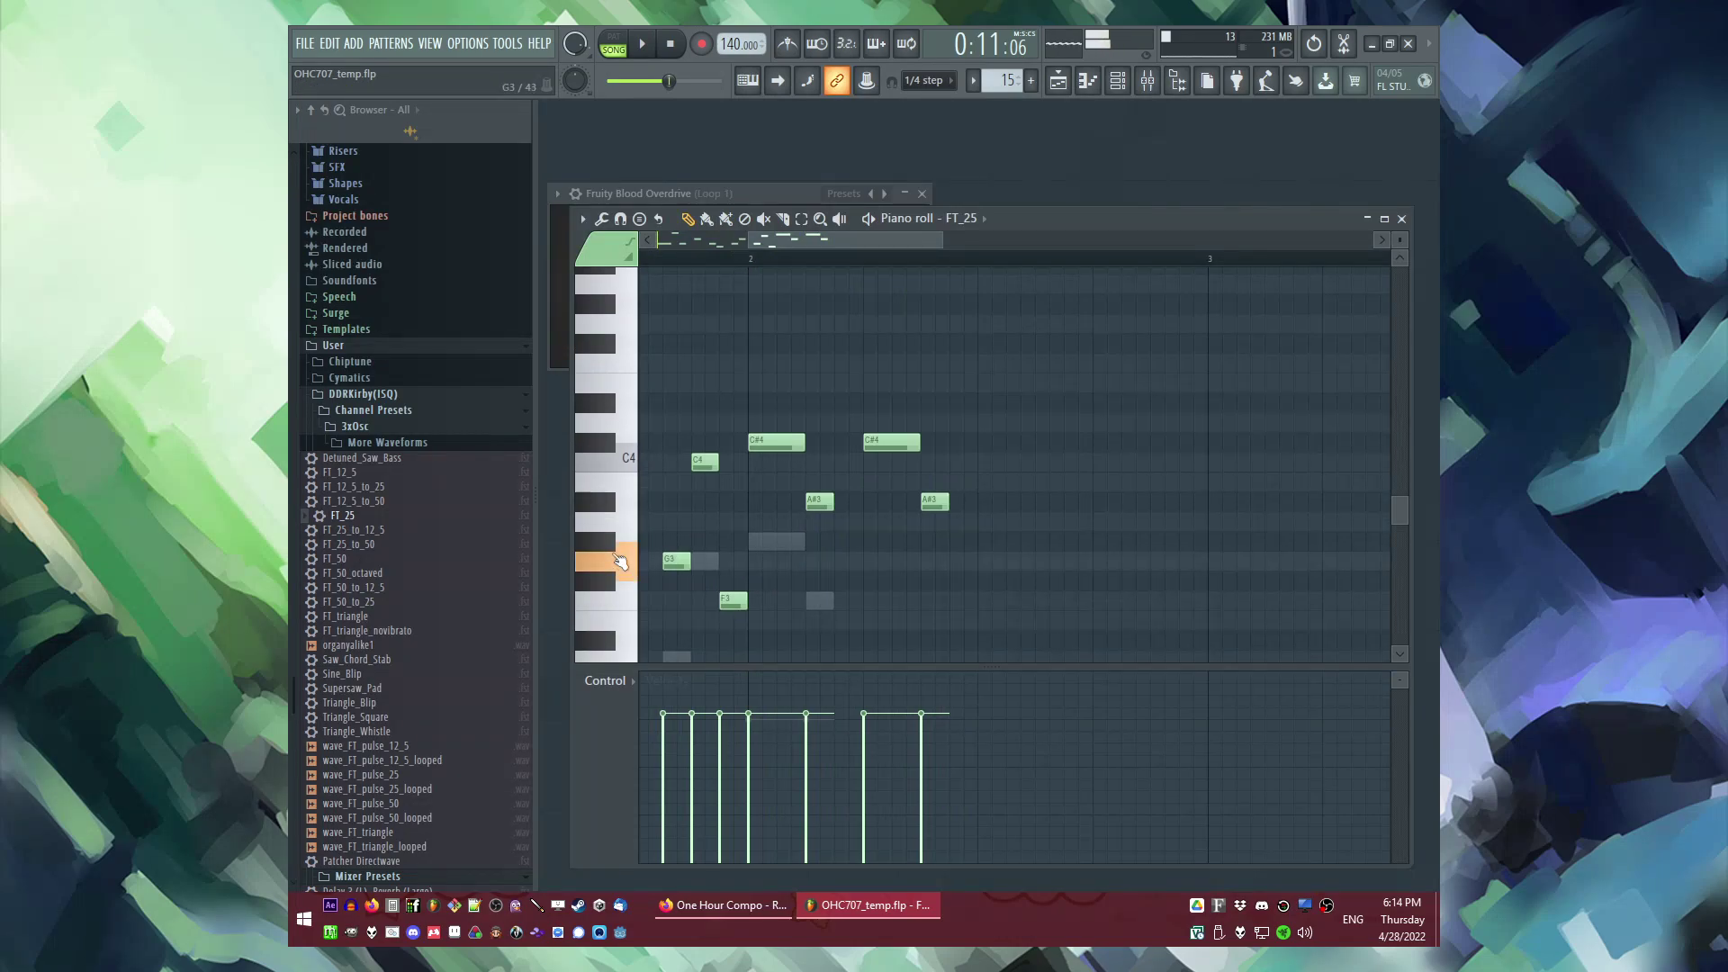
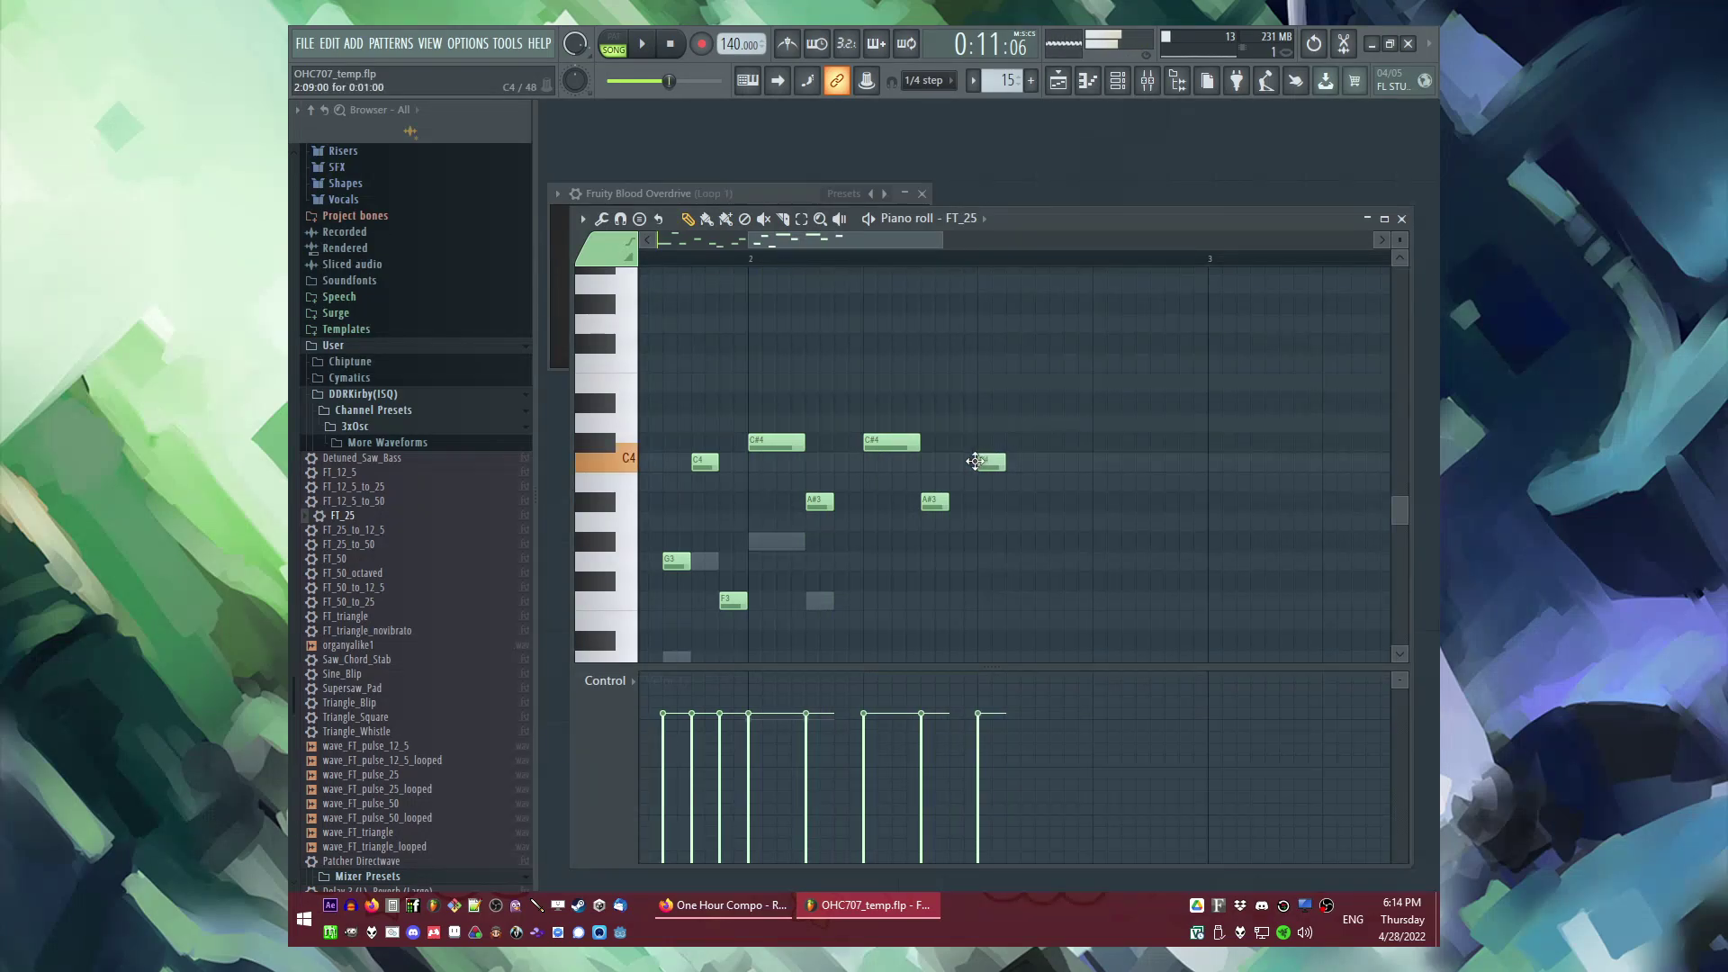
# Step: Place a rising C4, D4, F4, G4 run in the second half of bar 2, followed by a two-step A#4 and a closing G4
pyautogui.click(1026, 422)
pyautogui.scroll(1, 1080, 441)
pyautogui.press('space')
pyautogui.scroll(1, 1121, 460)
pyautogui.press('space')
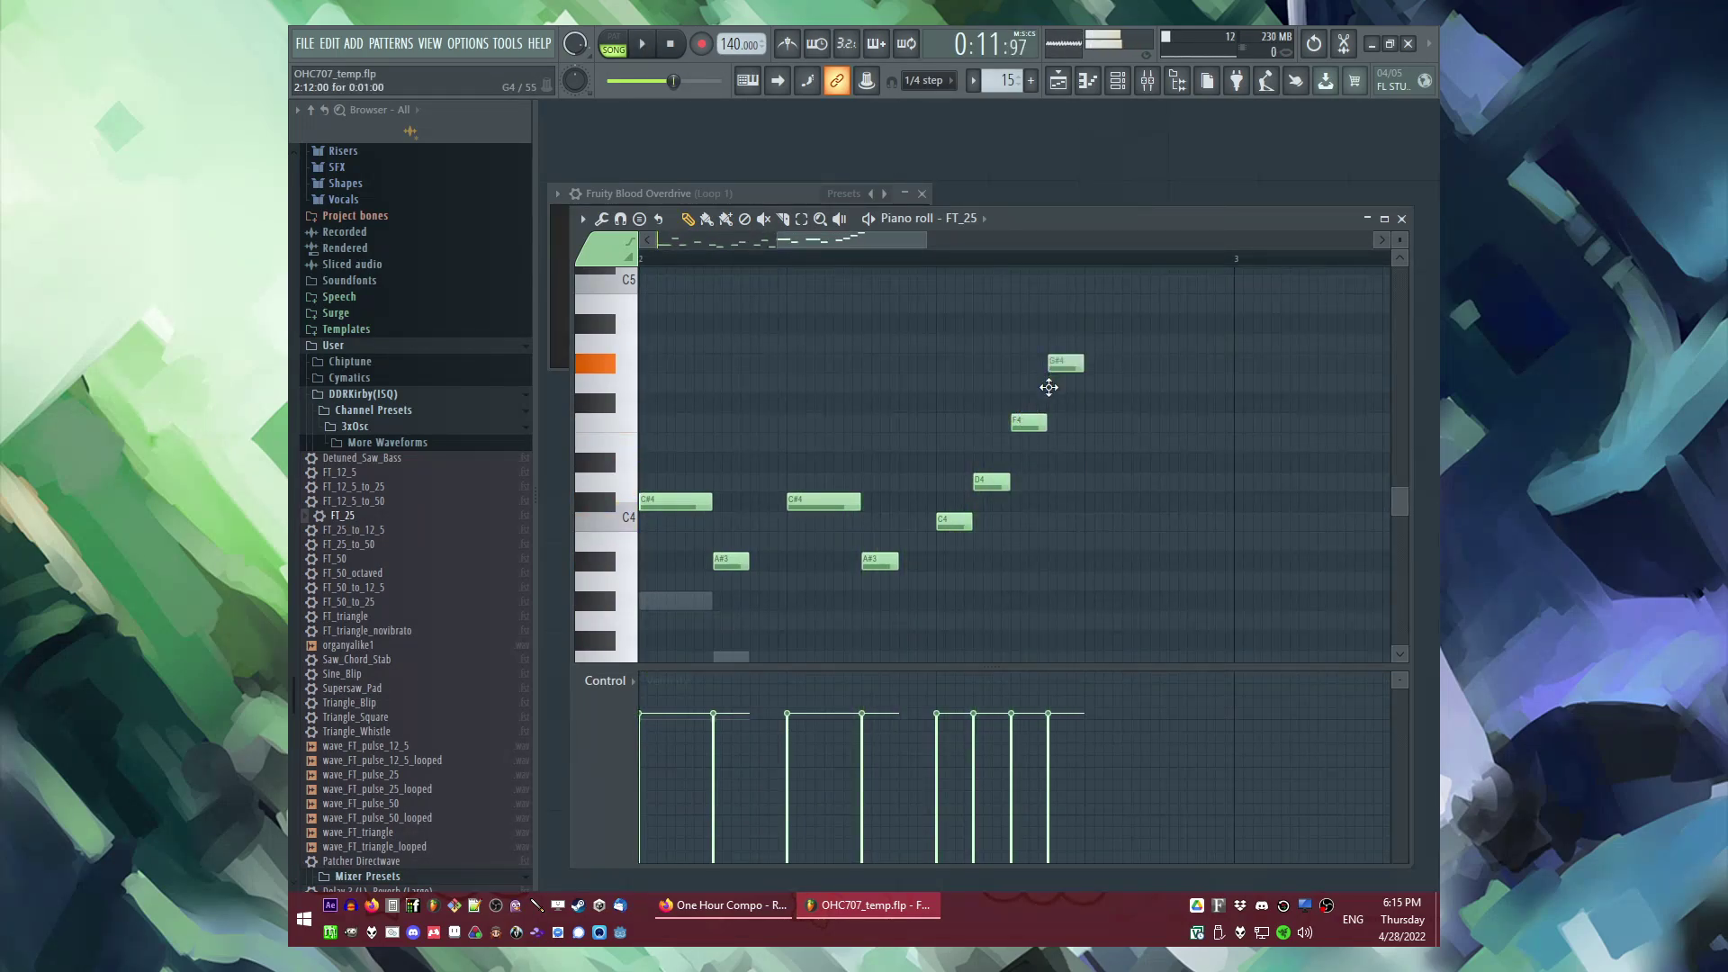
pyautogui.click(1089, 323)
pyautogui.press('space')
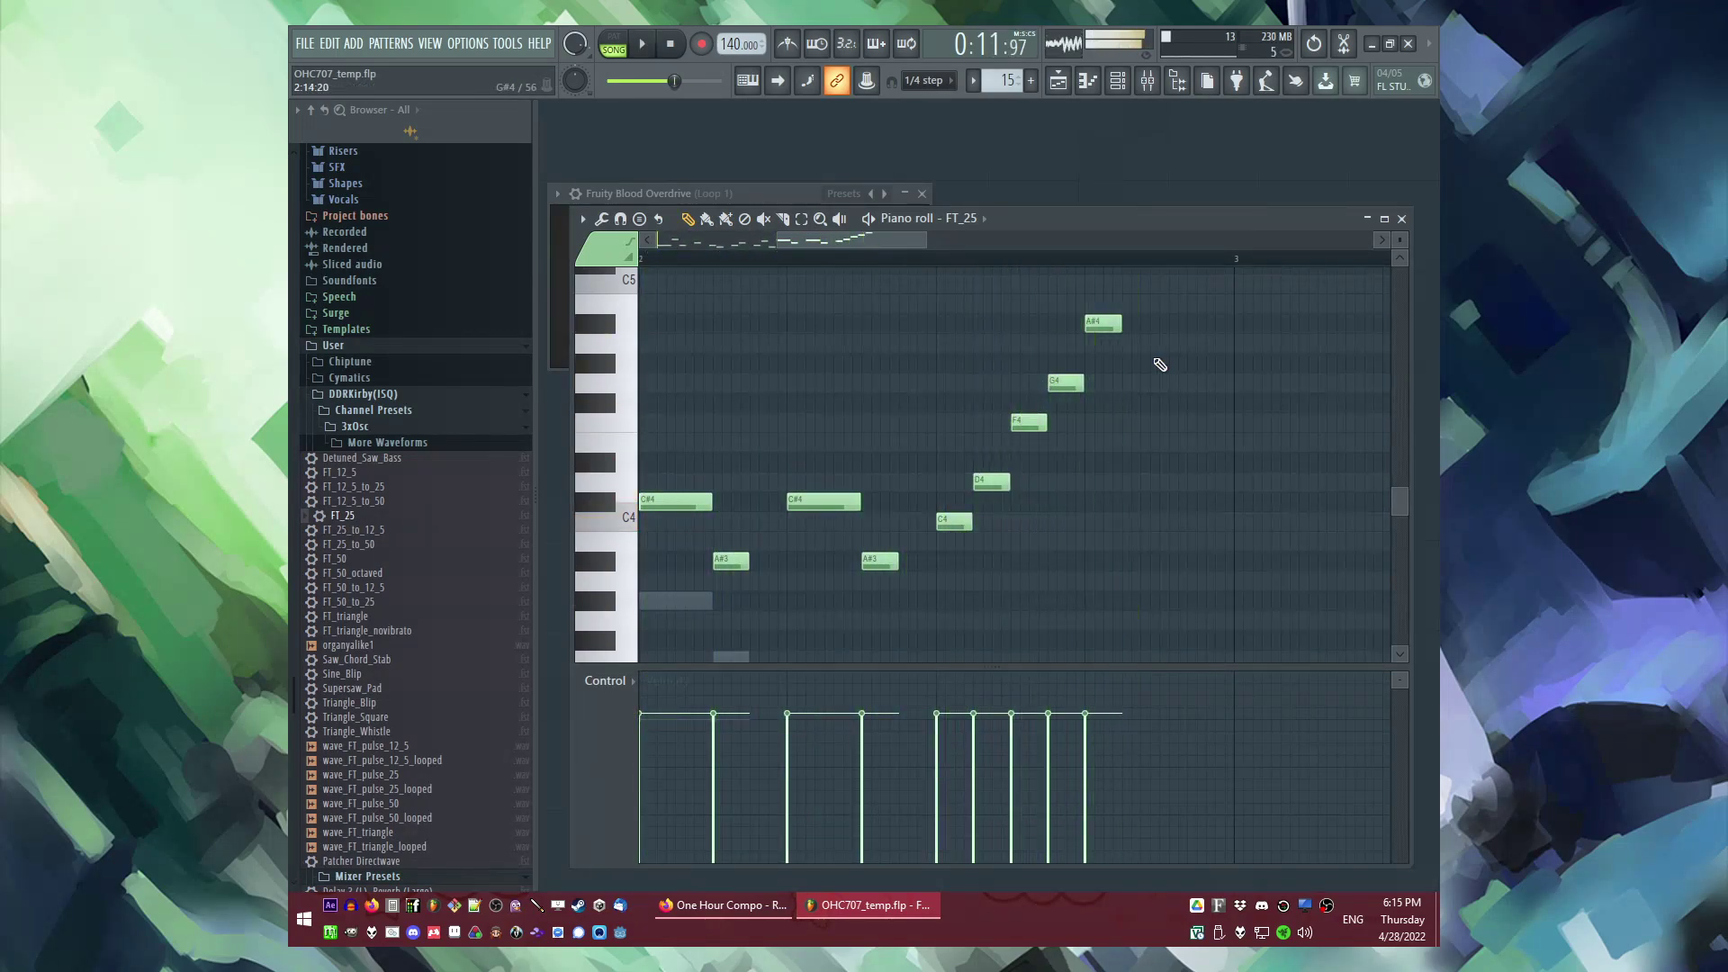
pyautogui.press('space')
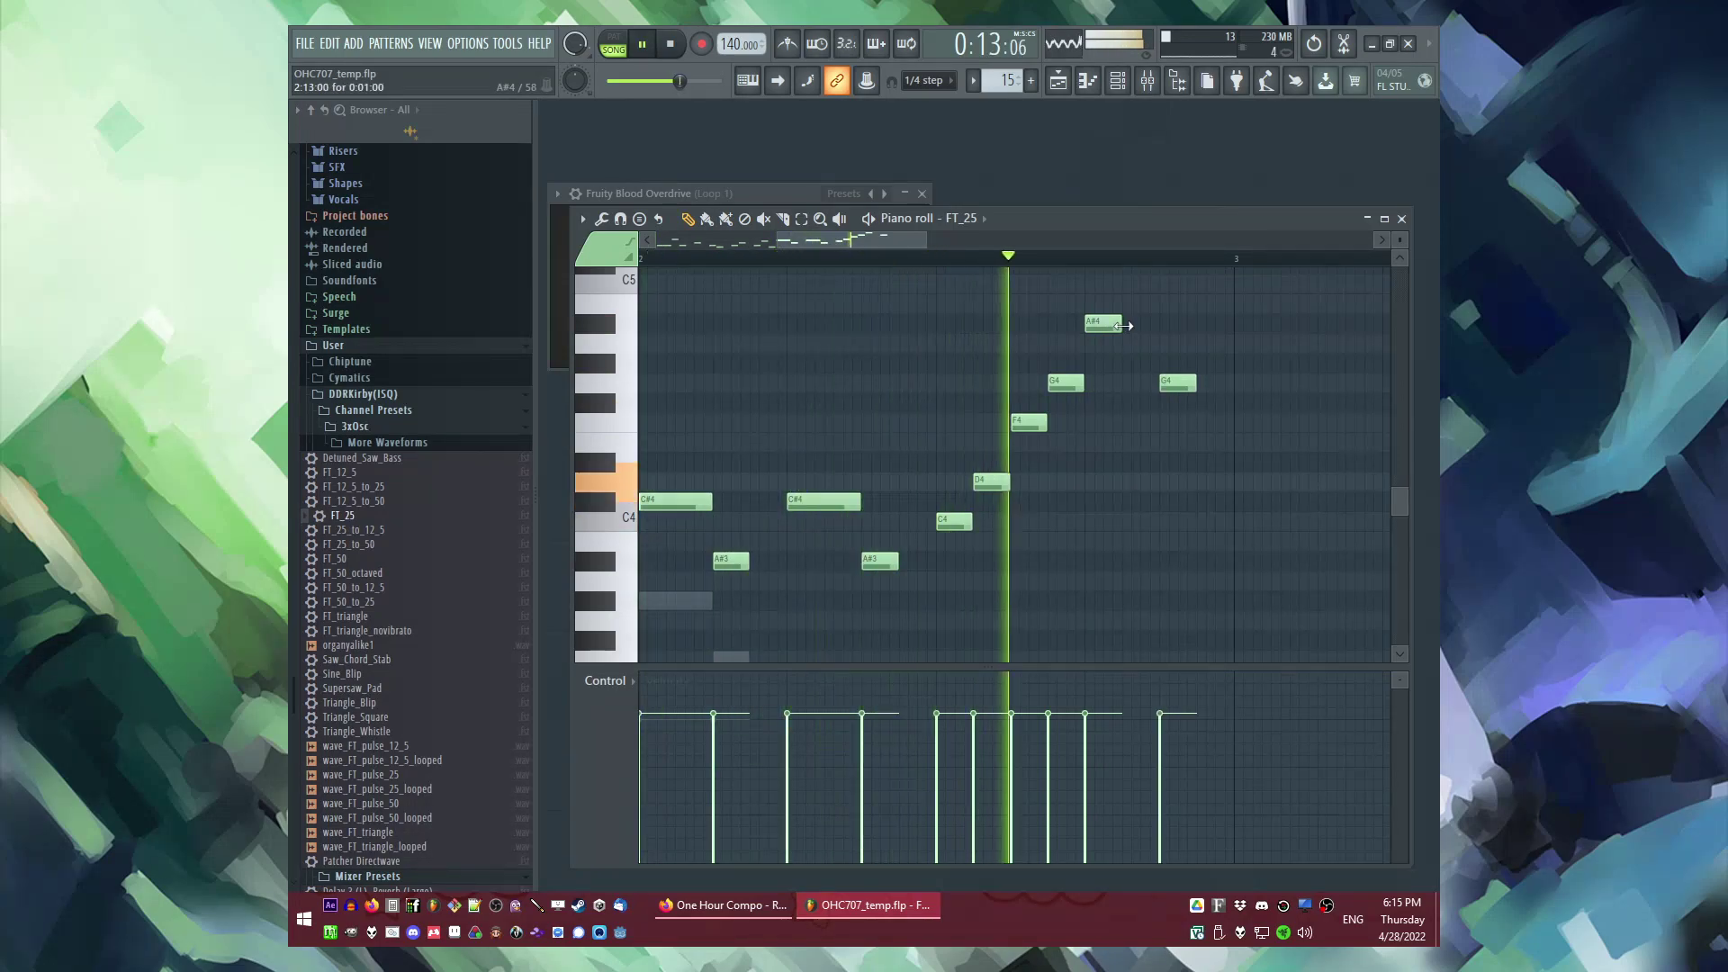
pyautogui.scroll(-1, 895, 324)
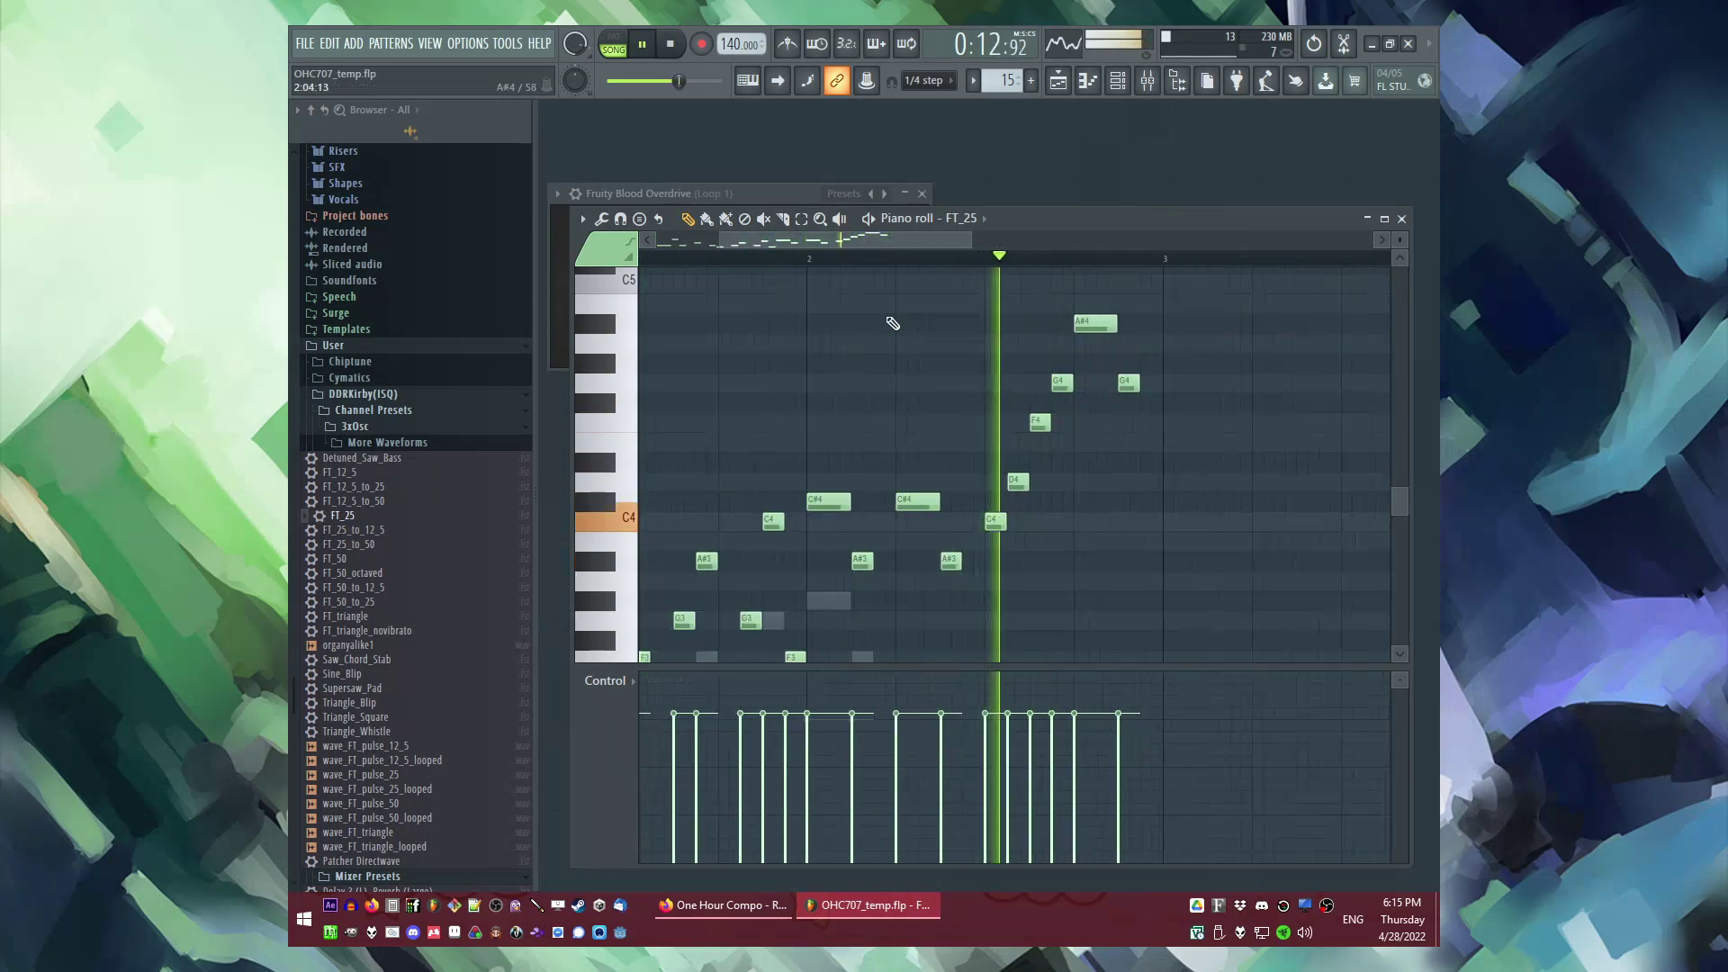
# Step: Replace bar 2 of the FT_25 #2 channel with a copy of the new melody, transposed down five semitones to start on G#3
pyautogui.moveTo(819, 277); pyautogui.dragTo(1261, 598)
pyautogui.rightClick(829, 604)
pyautogui.rightClick(829, 604)
pyautogui.scroll(-2, 829, 604)
pyautogui.rightClick(832, 483)
pyautogui.rightClick(861, 540)
pyautogui.hotkey('ctrl', 'v')
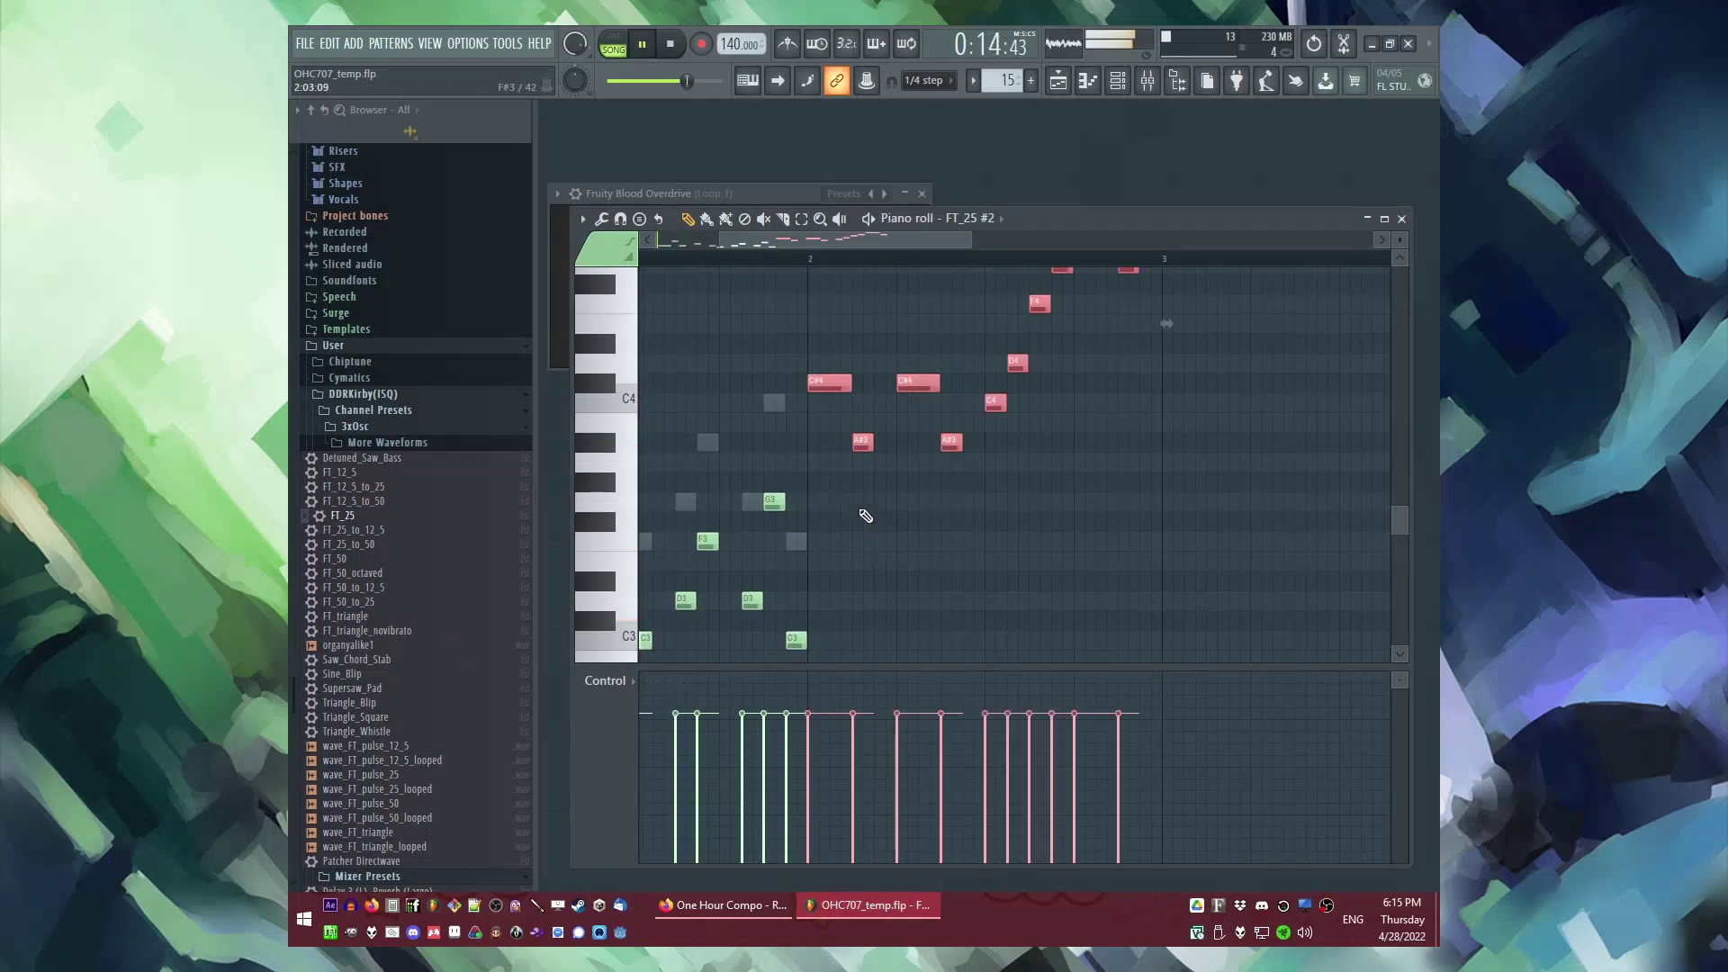
pyautogui.moveTo(820, 381); pyautogui.dragTo(832, 483)
pyautogui.scroll(4, 1015, 289)
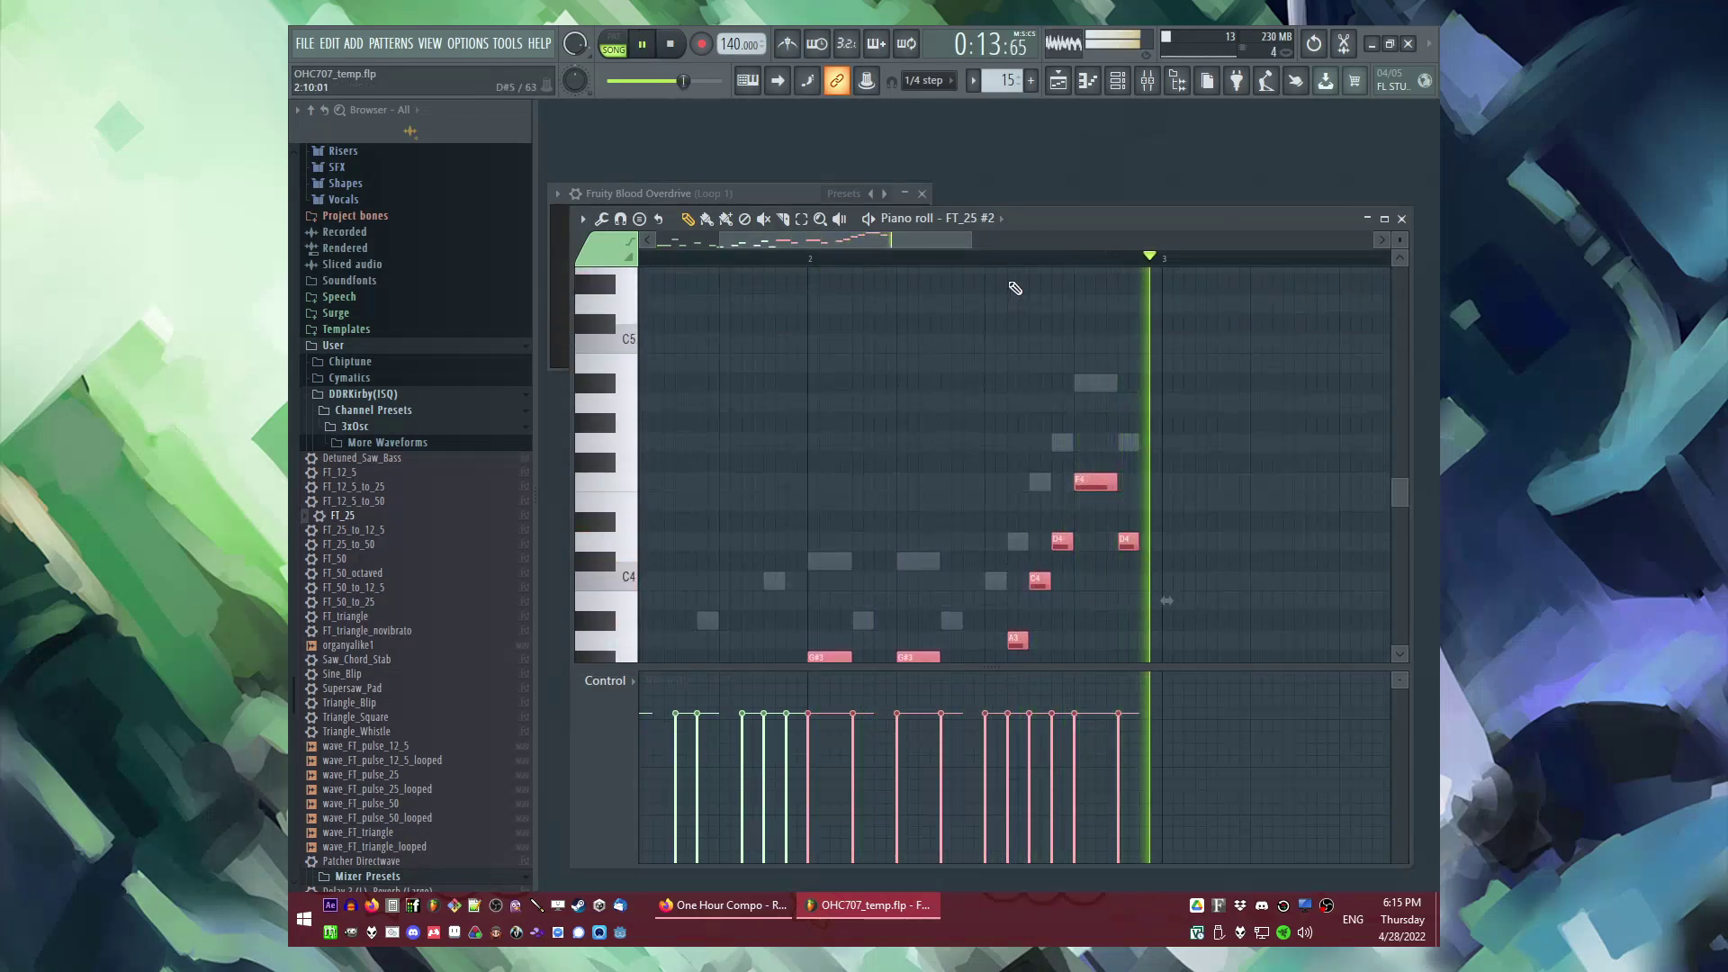
# Step: Place the DrumGlitch2 clip on Track 4 at bar 12 of the arrangement and save the project
pyautogui.press('F9')
pyautogui.press('F5')
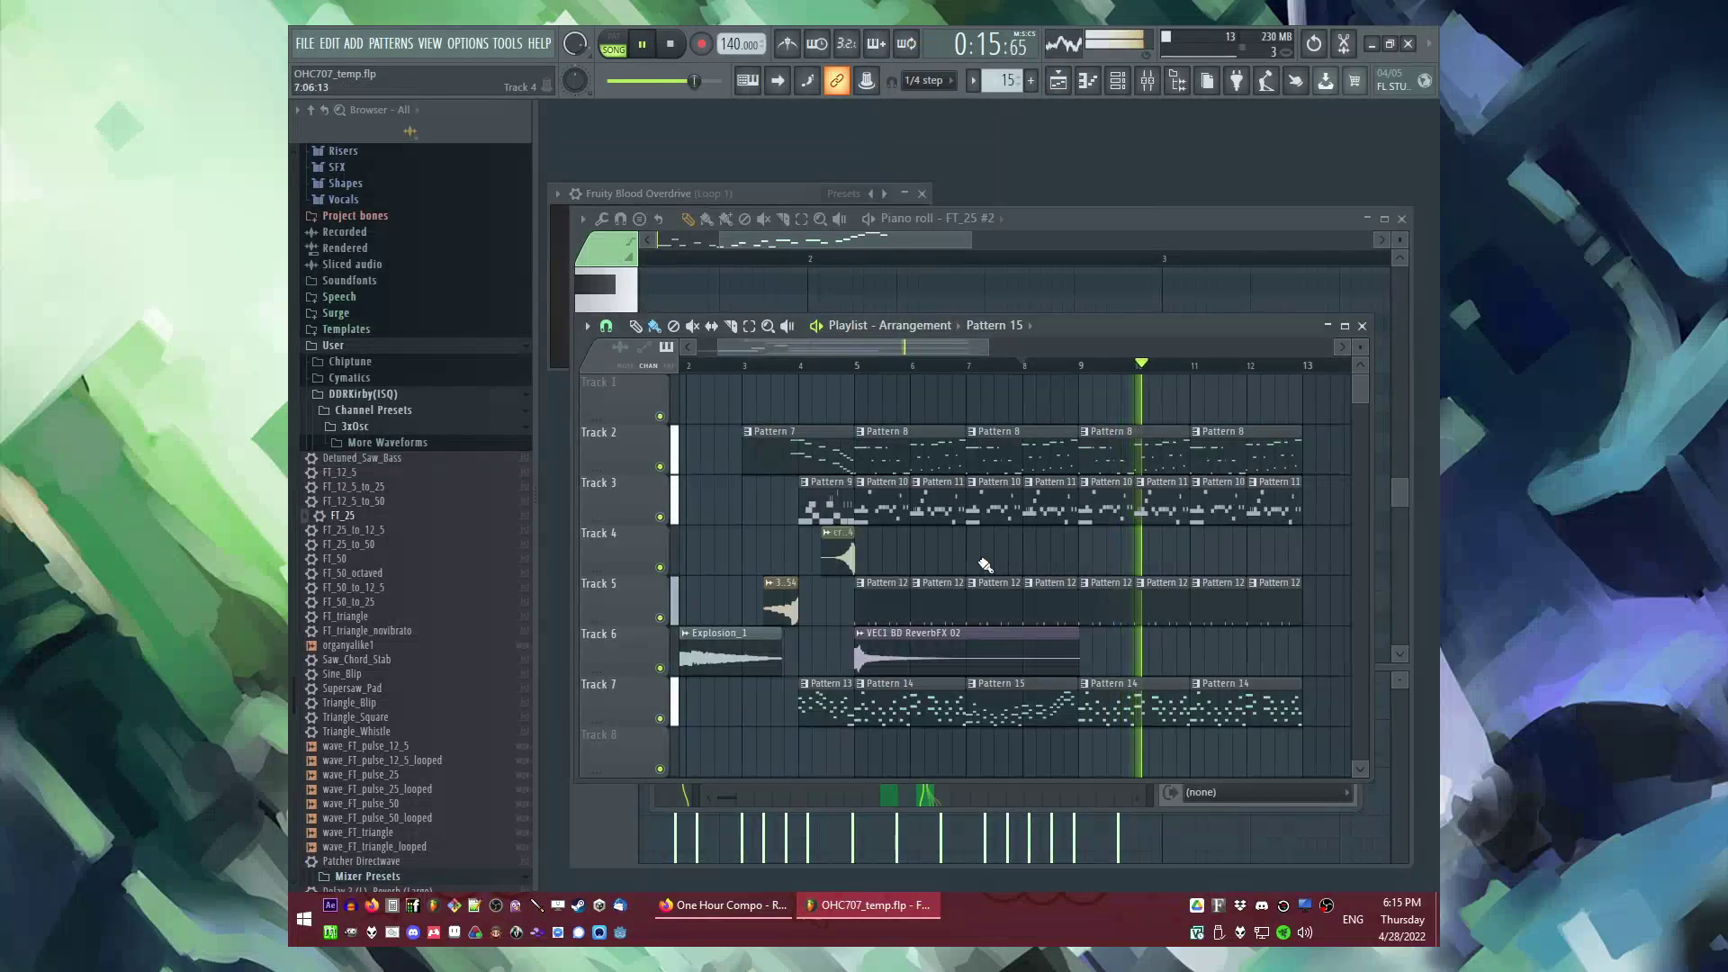
pyautogui.scroll(-1, 1134, 618)
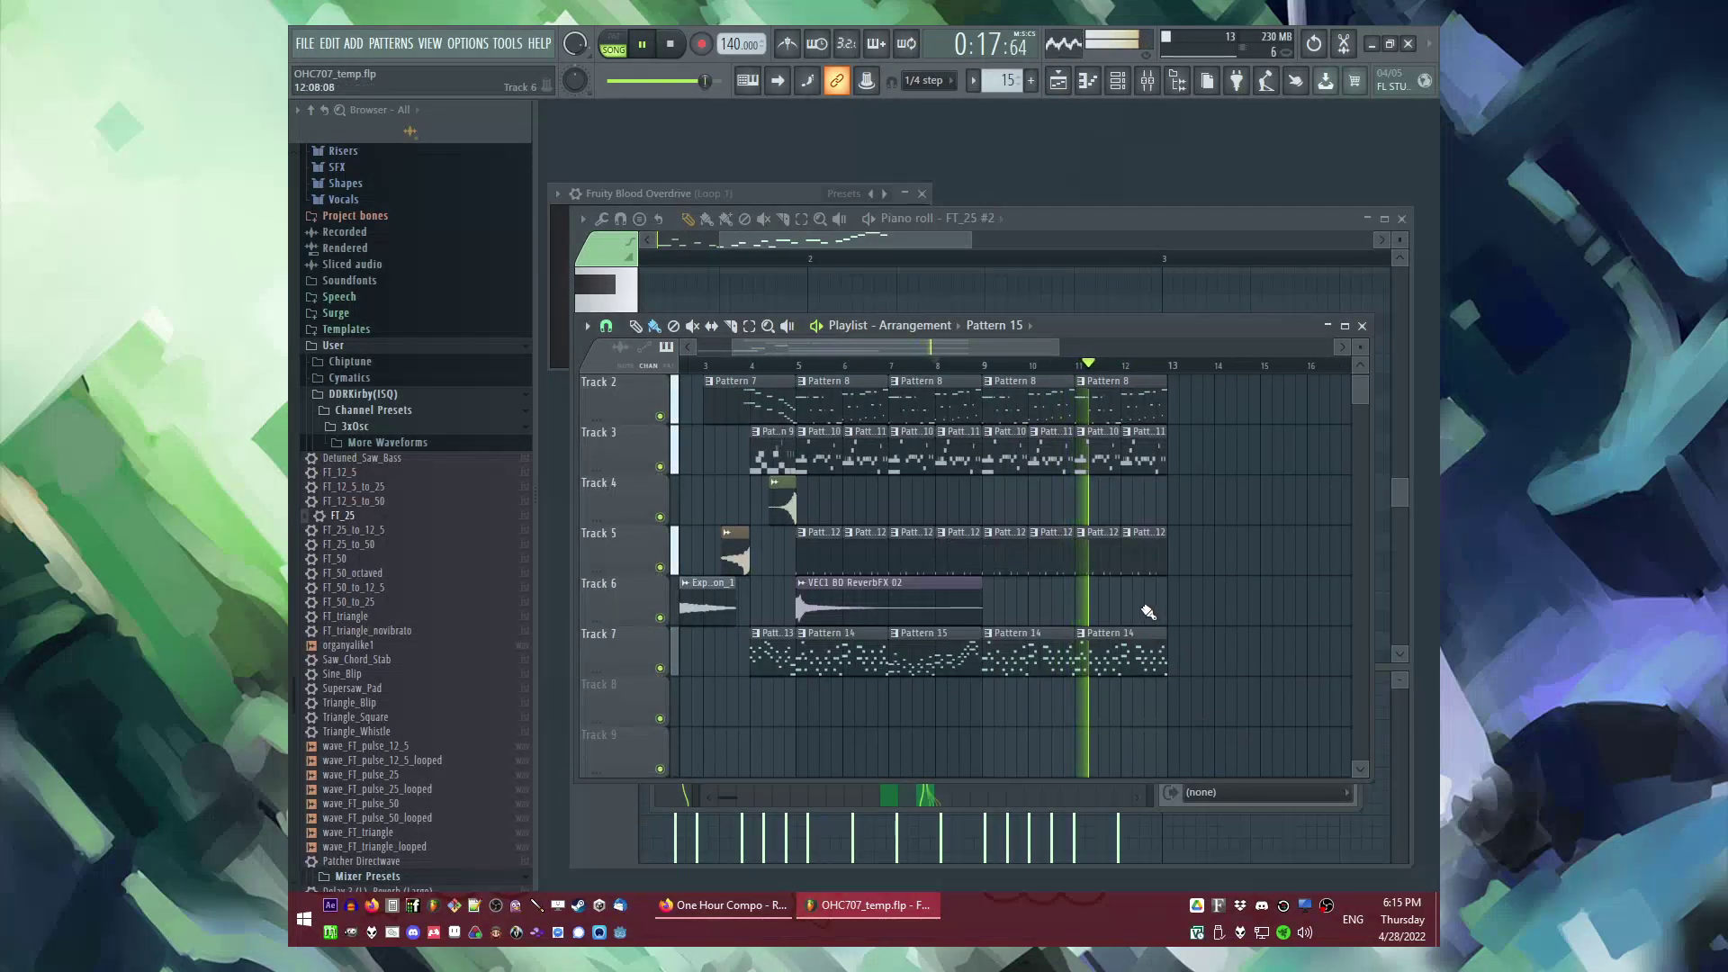
pyautogui.click(993, 325)
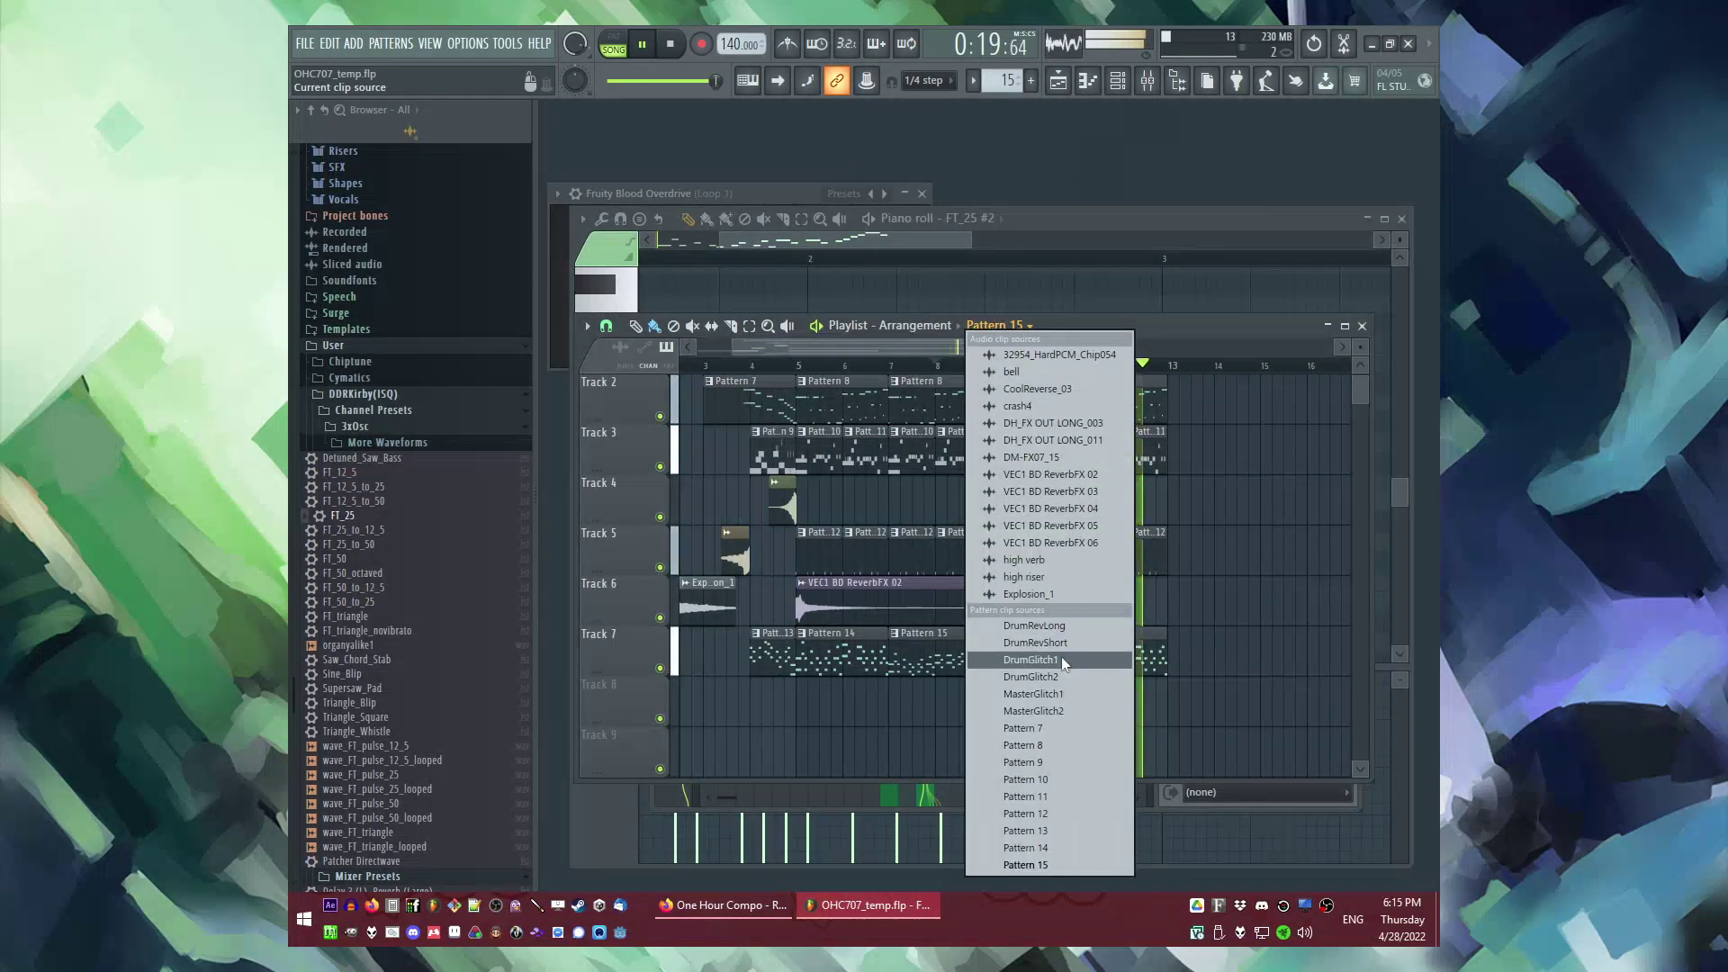
pyautogui.click(1032, 677)
pyautogui.click(1132, 500)
pyautogui.keyDown('ctrl'); pyautogui.click(1261, 586); pyautogui.keyUp('ctrl')
pyautogui.hotkey('ctrl', 's')
# Step: Duplicate the pattern clips on Tracks 2, 3 and 5 past bar 17 and replay the arrangement from an earlier bar
pyautogui.scroll(-1, 1204, 552)
pyautogui.moveTo(1206, 552); pyautogui.dragTo(872, 569)
pyautogui.hotkey('ctrl', 'b')
pyautogui.scroll(-1, 1152, 501)
pyautogui.moveTo(1101, 419); pyautogui.dragTo(1134, 466)
pyautogui.hotkey('ctrl', 'b')
pyautogui.scroll(2, 827, 433)
pyautogui.hotkey('ctrl', 'b')
pyautogui.scroll(-1, 880, 405)
pyautogui.click(743, 366)
pyautogui.rightClick(1132, 655)
pyautogui.hscroll(-1, 1080, 655)
pyautogui.scroll(3, 903, 663)
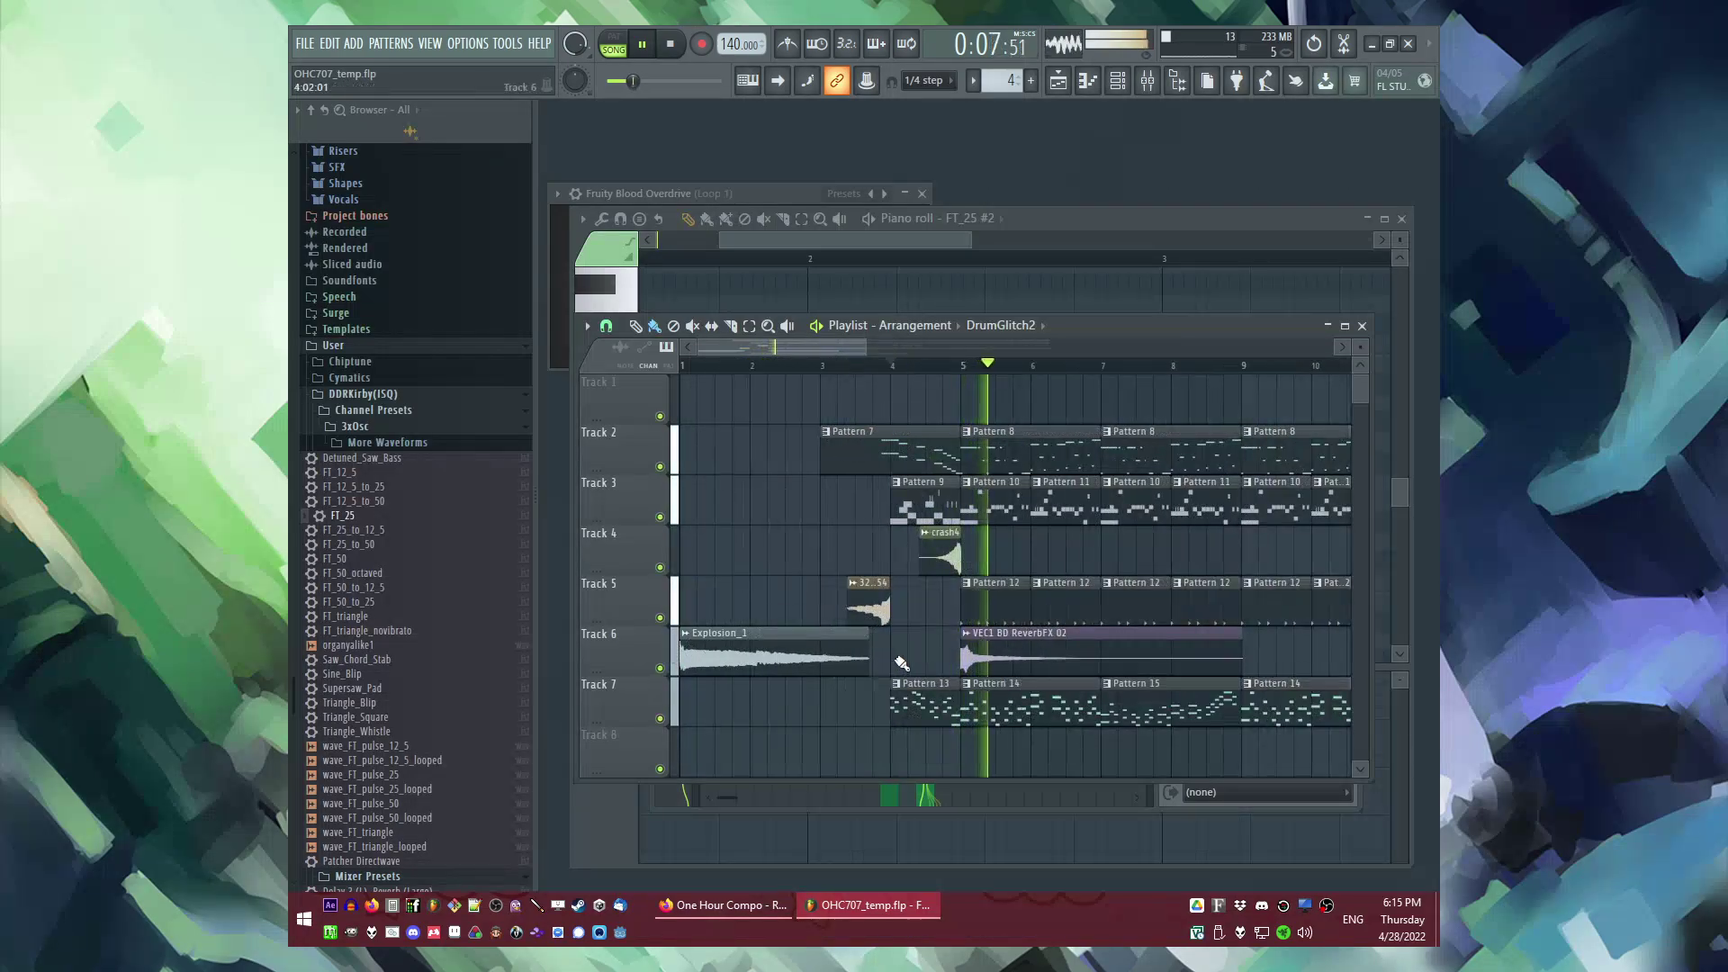
# Step: Create a new pattern, place it on Track 8 at bar 5, replay the intro leading into it, and save the project
pyautogui.scroll(-1, 903, 663)
pyautogui.press('F4')
pyautogui.press('Return')
pyautogui.moveTo(894, 710); pyautogui.dragTo(995, 710)
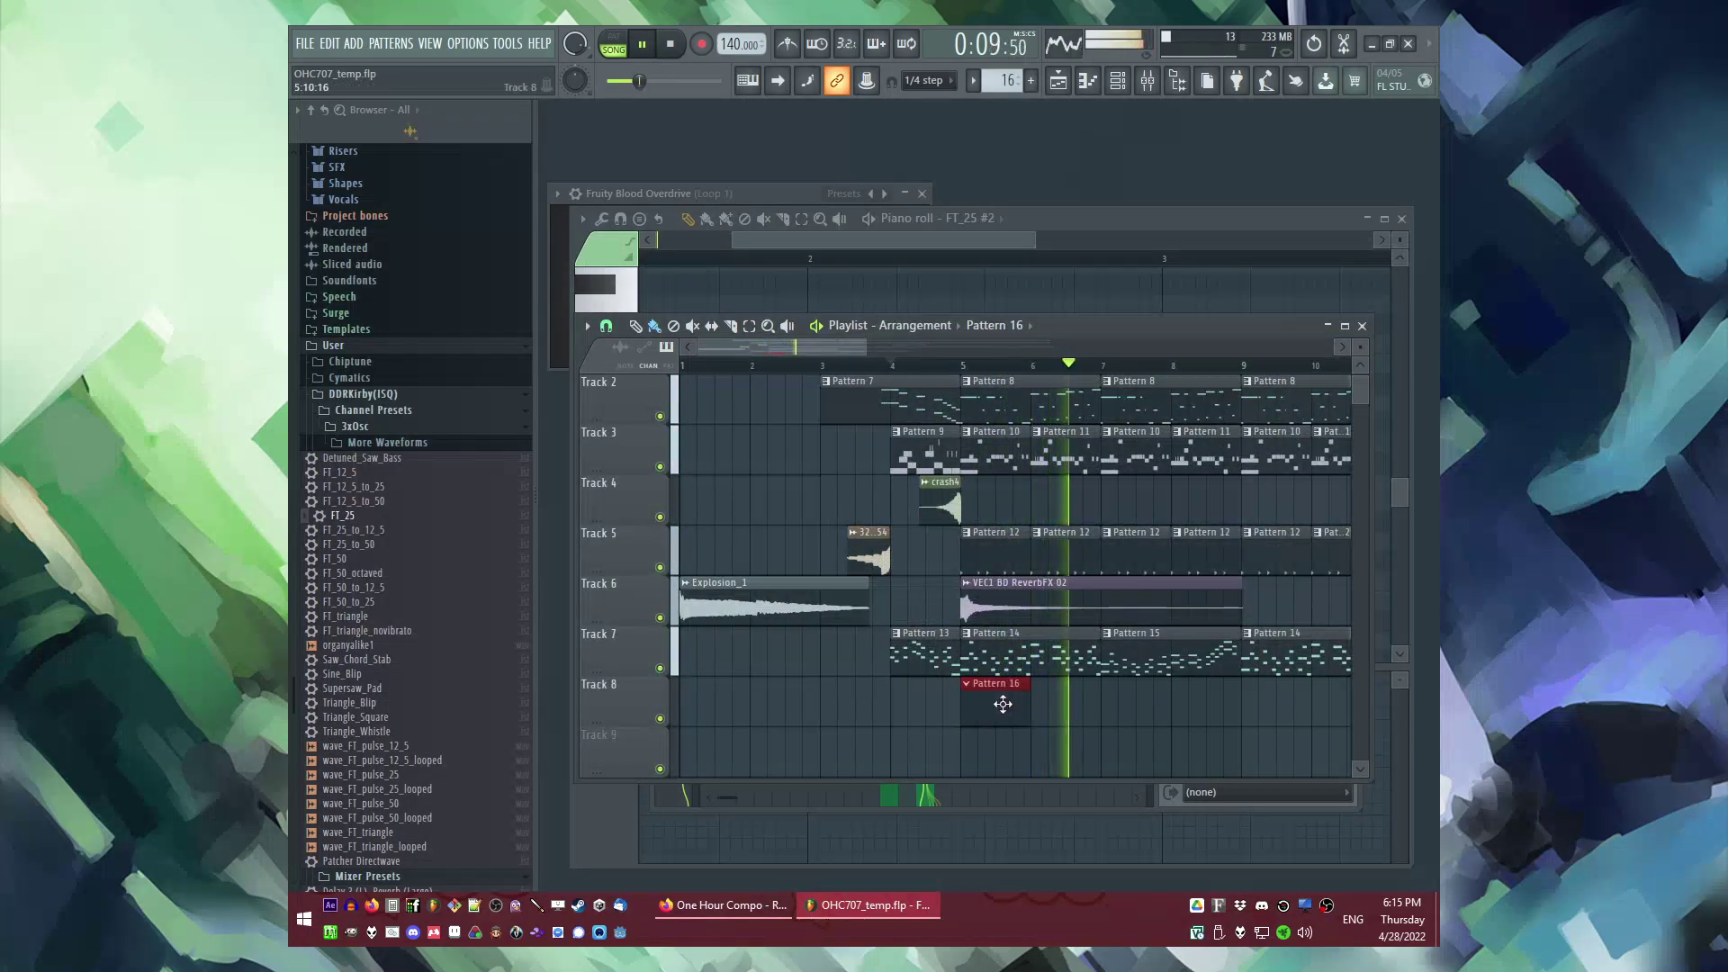
pyautogui.click(833, 365)
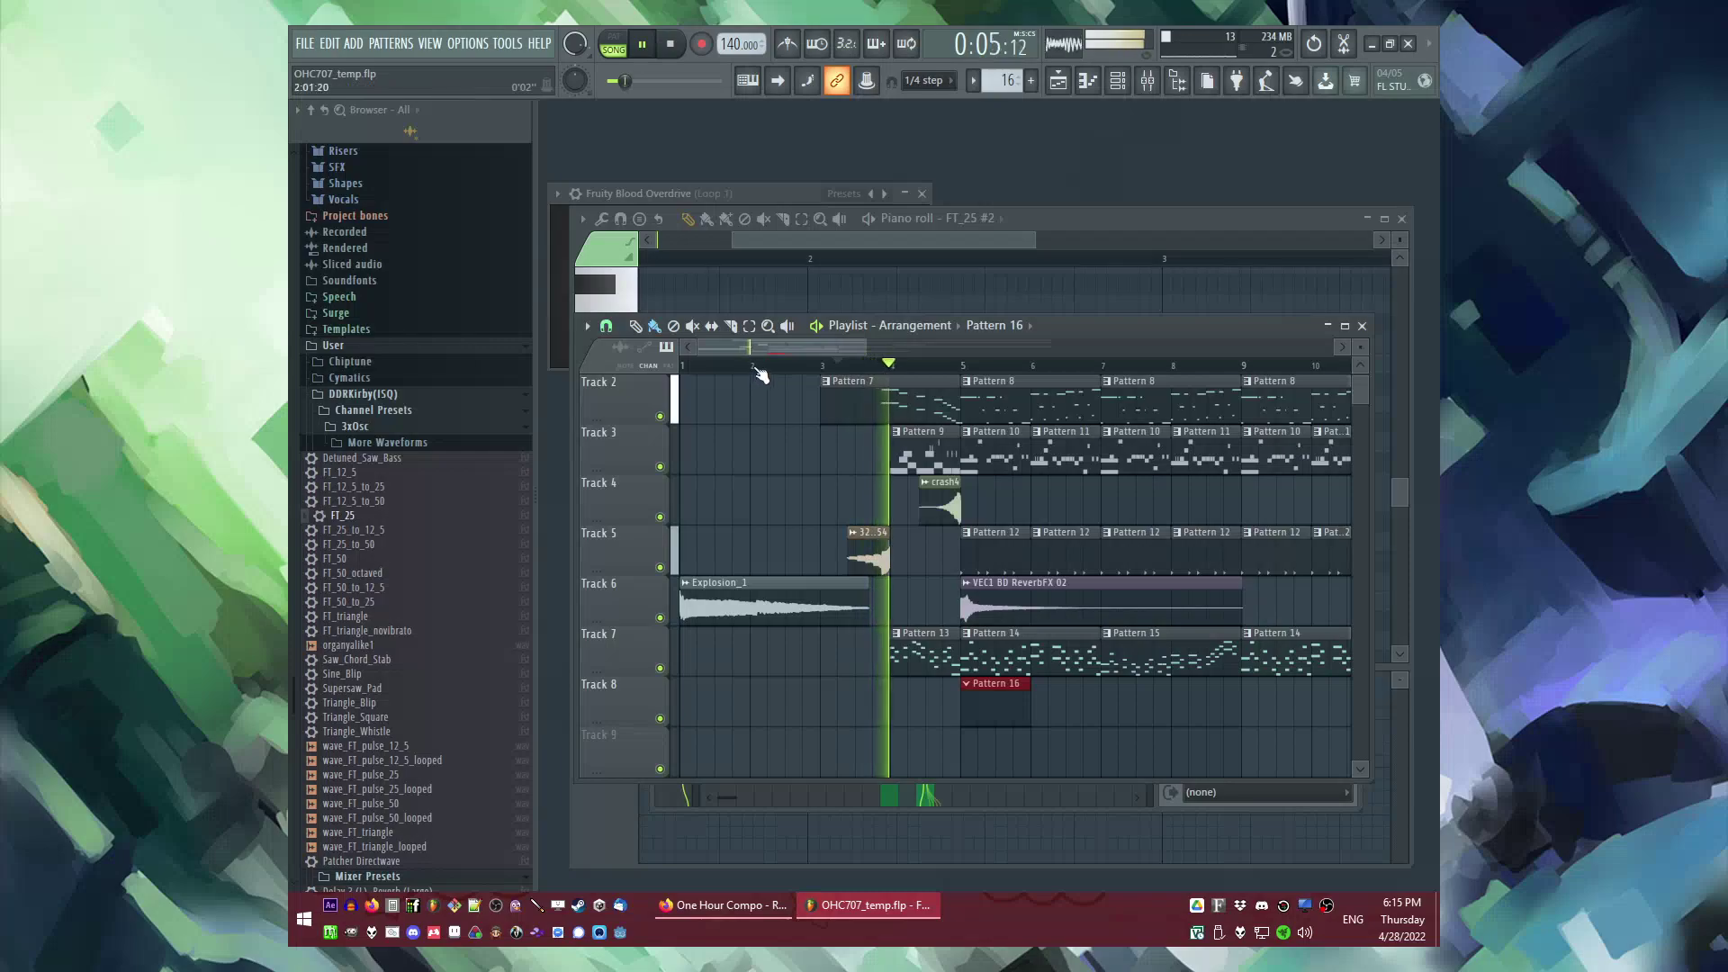
pyautogui.scroll(-2, 731, 360)
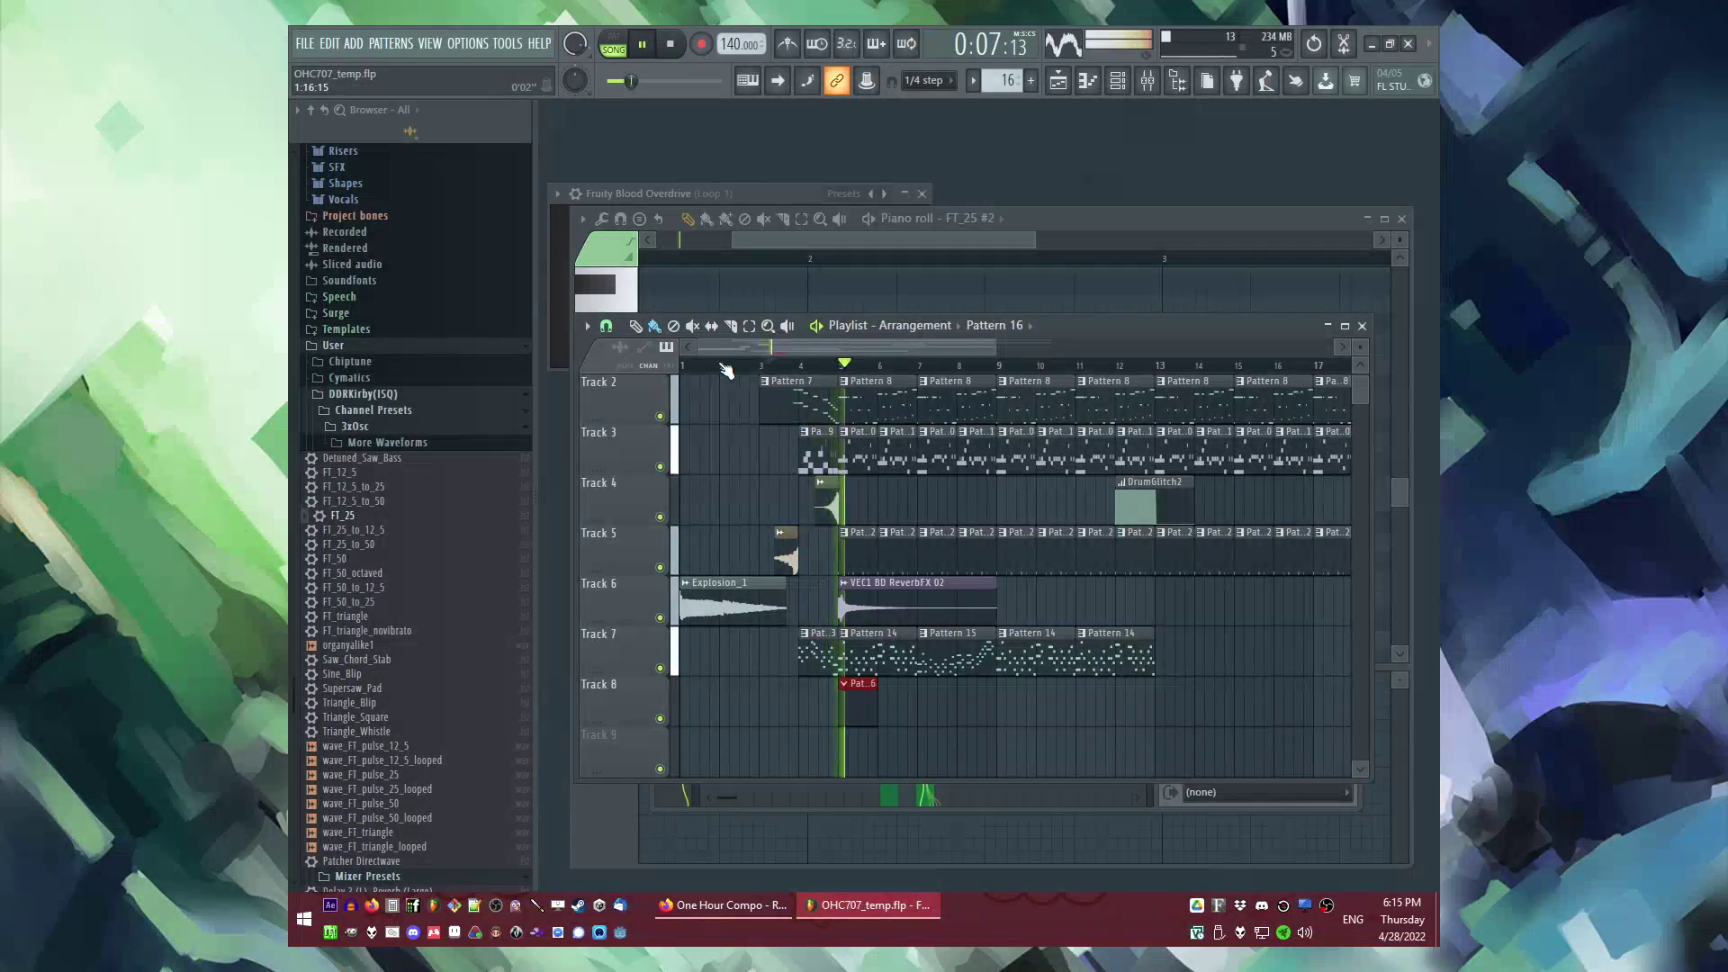
pyautogui.click(803, 365)
pyautogui.hotkey('ctrl', 's')
# Step: Add the FT_50 preset as a new channel and open its piano roll
pyautogui.press('F6')
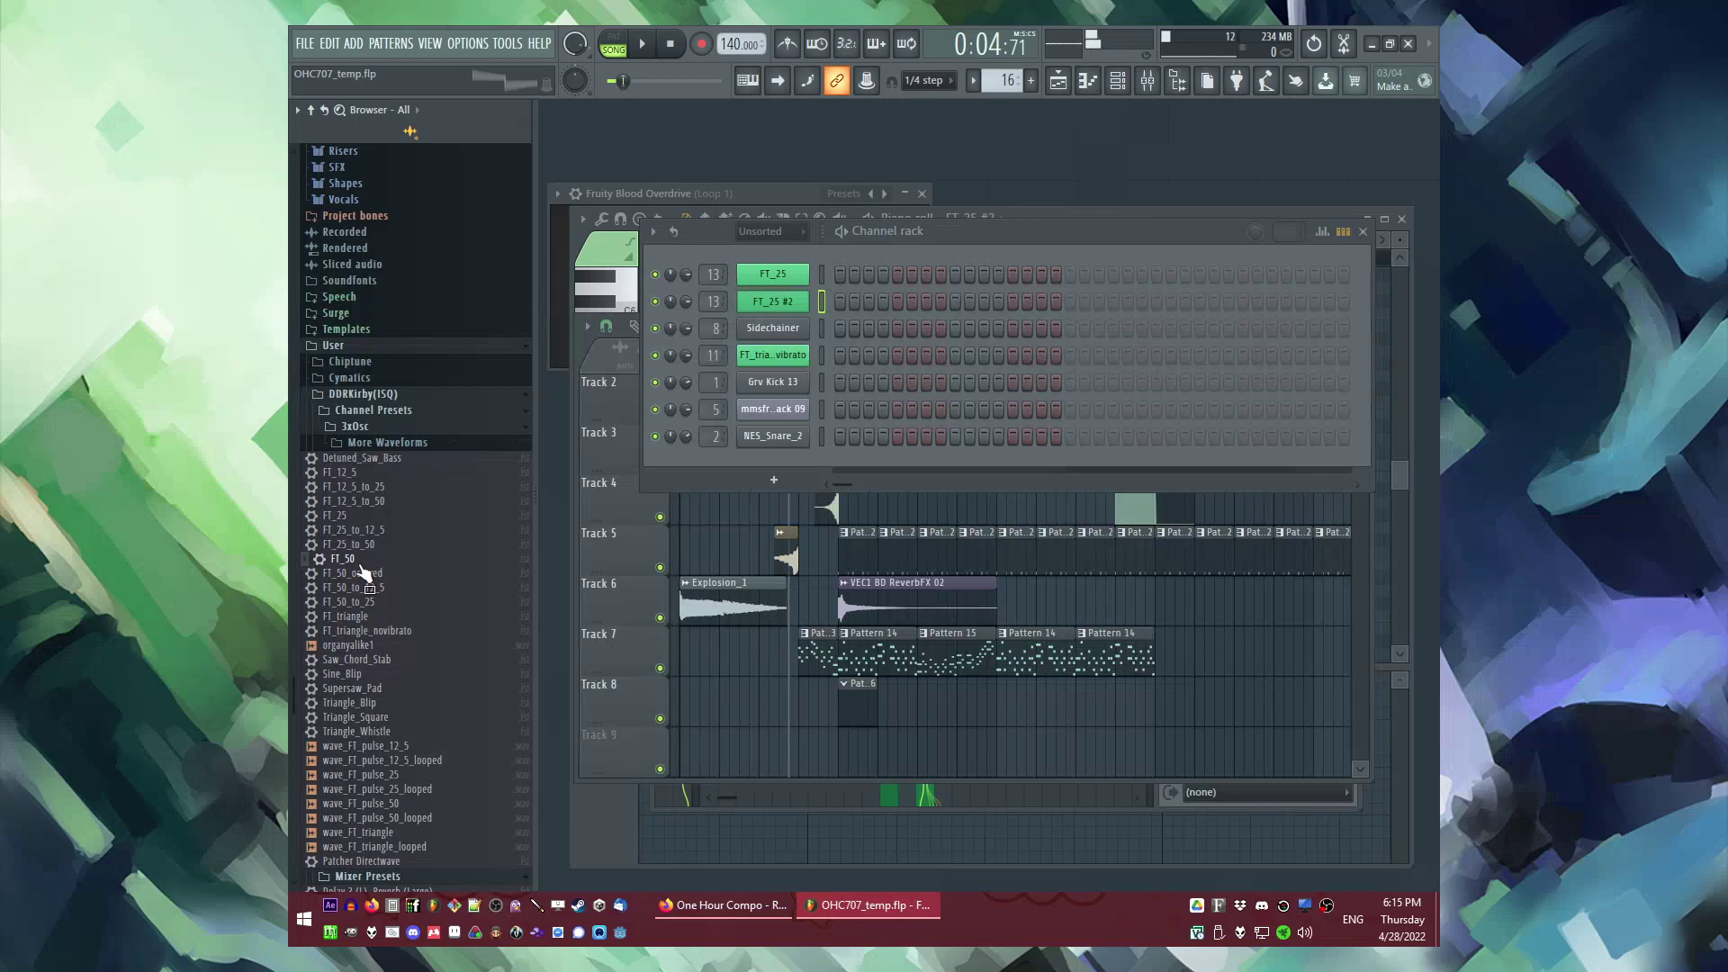
pyautogui.moveTo(781, 250); pyautogui.dragTo(781, 250)
pyautogui.rightClick(785, 278)
pyautogui.click(844, 277)
# Step: Place a long F5 note at the start of bar 1 with a short G5 slide note just after its start
pyautogui.moveTo(662, 378)
pyautogui.mouseDown()
pyautogui.moveTo(645, 378)
pyautogui.moveTo(642, 403)
pyautogui.moveTo(662, 390)
pyautogui.mouseUp()
pyautogui.press('s')
pyautogui.click(664, 378)
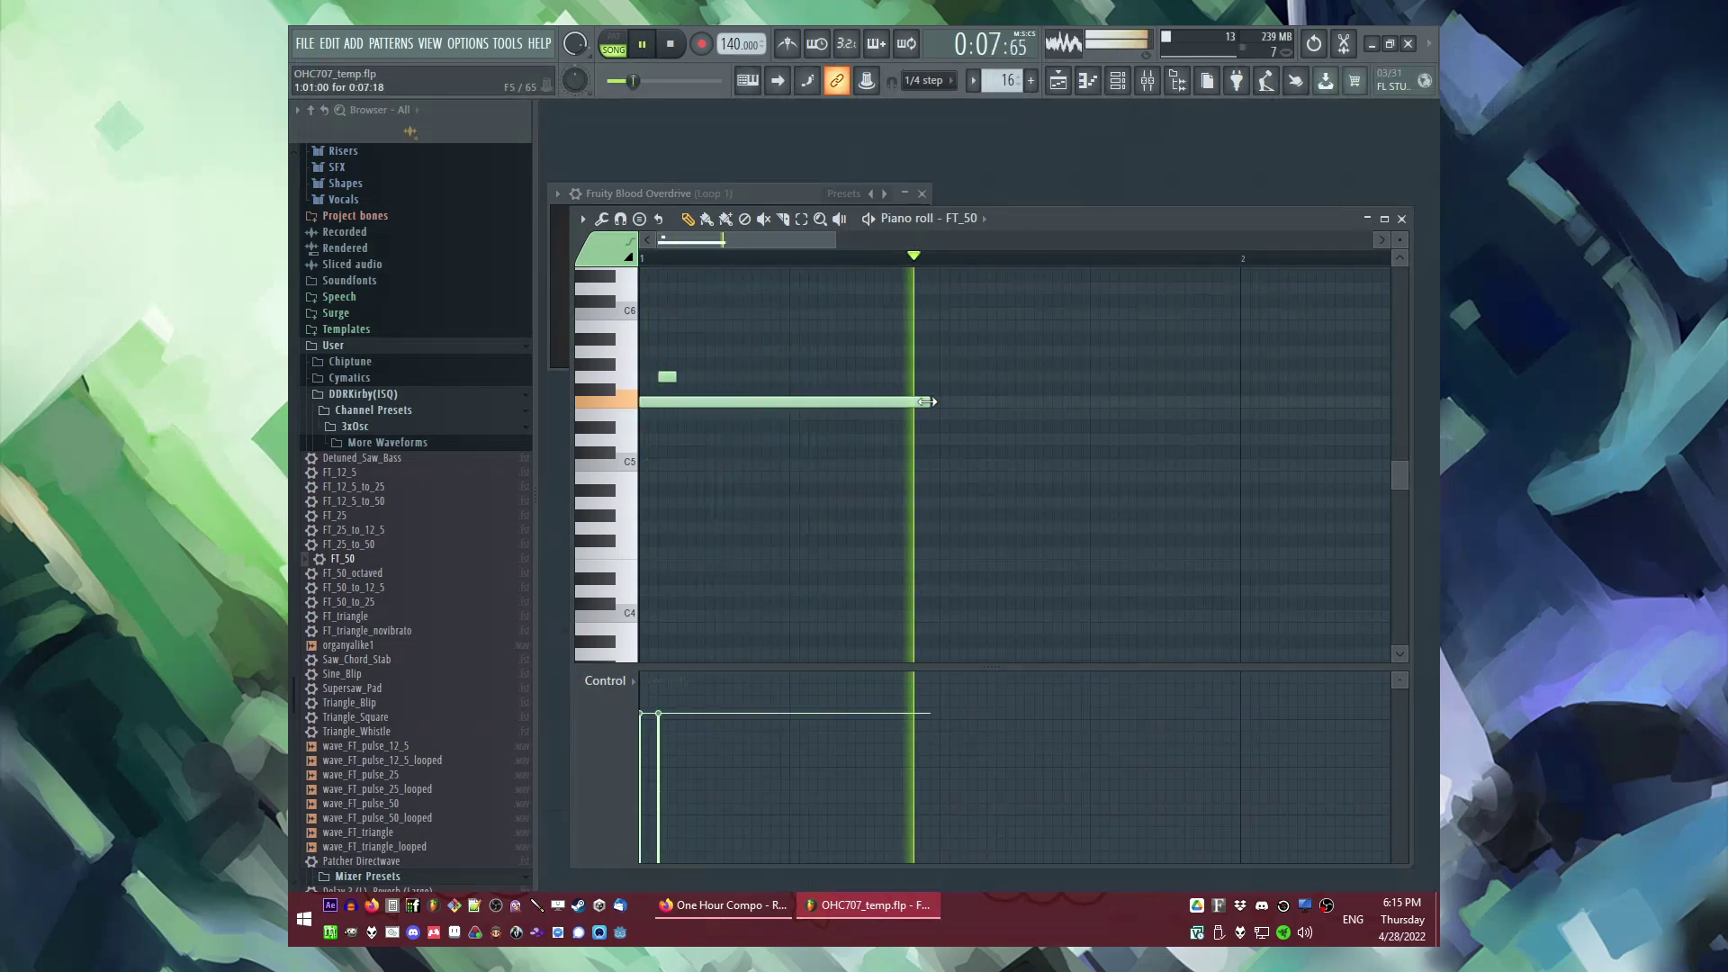
pyautogui.press('space')
pyautogui.moveTo(927, 401); pyautogui.dragTo(859, 405)
pyautogui.scroll(-1, 855, 418)
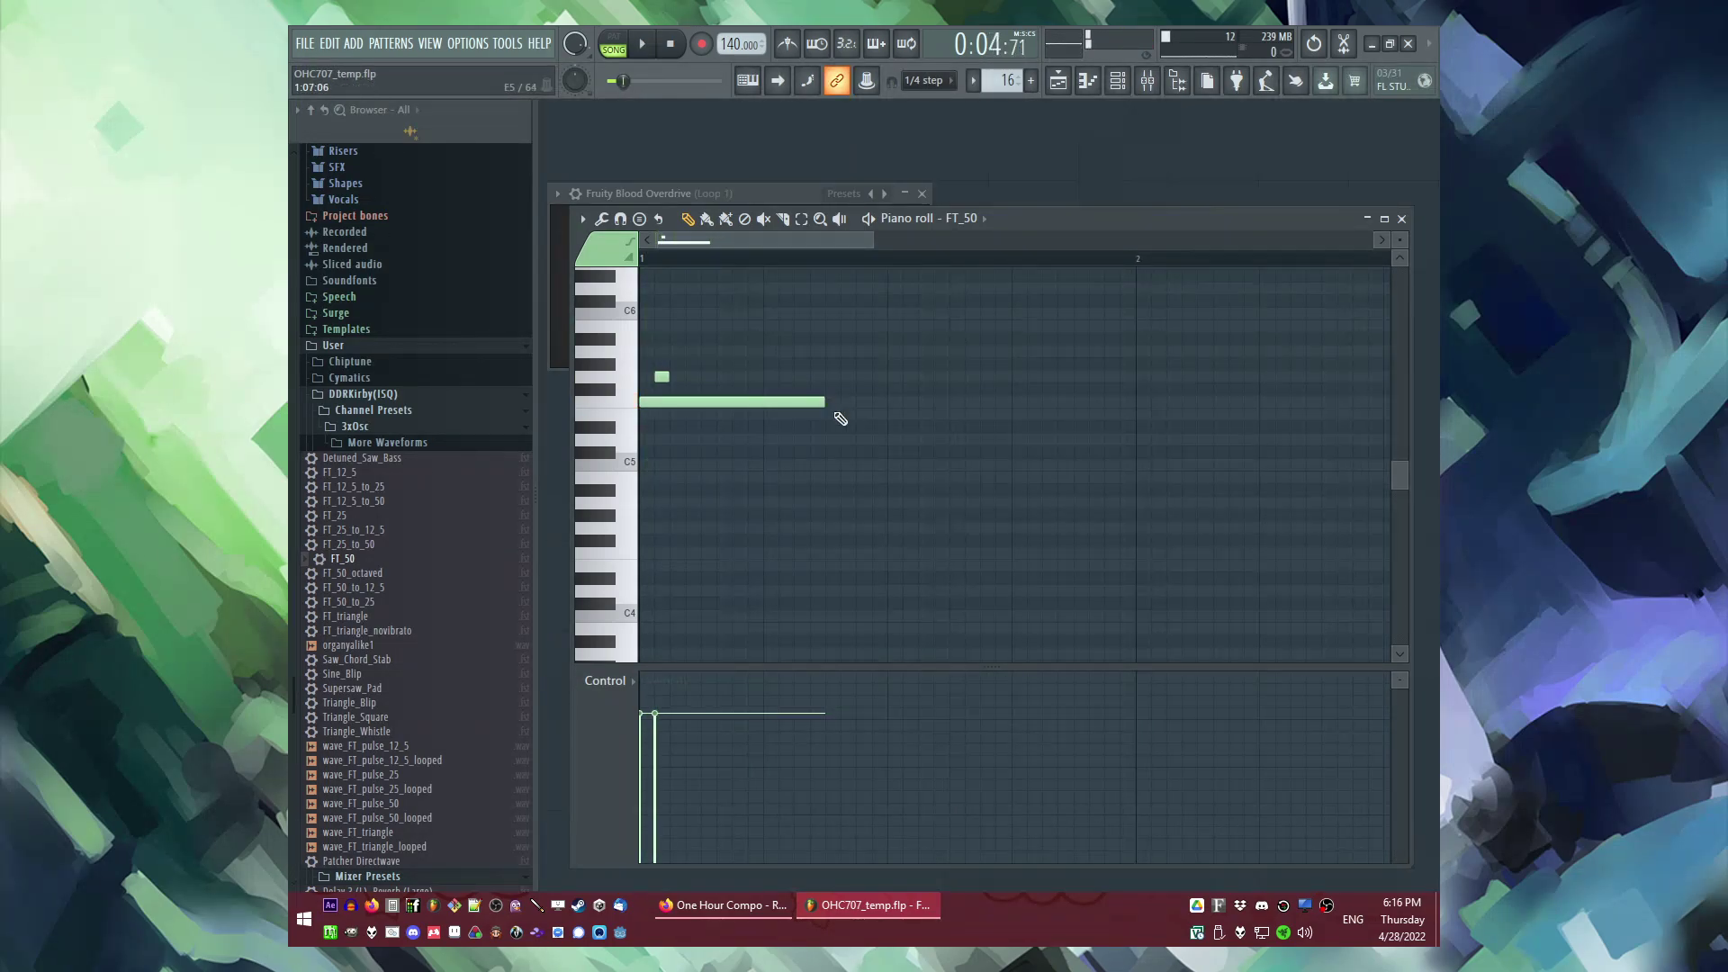
# Step: Shorten the first F5 slightly, add a second long F5 ending just before bar 2 and a short E5 at bar 2, looping the pattern
pyautogui.click(826, 403)
pyautogui.press('space')
pyautogui.moveTo(824, 402); pyautogui.dragTo(816, 401)
pyautogui.press('l')
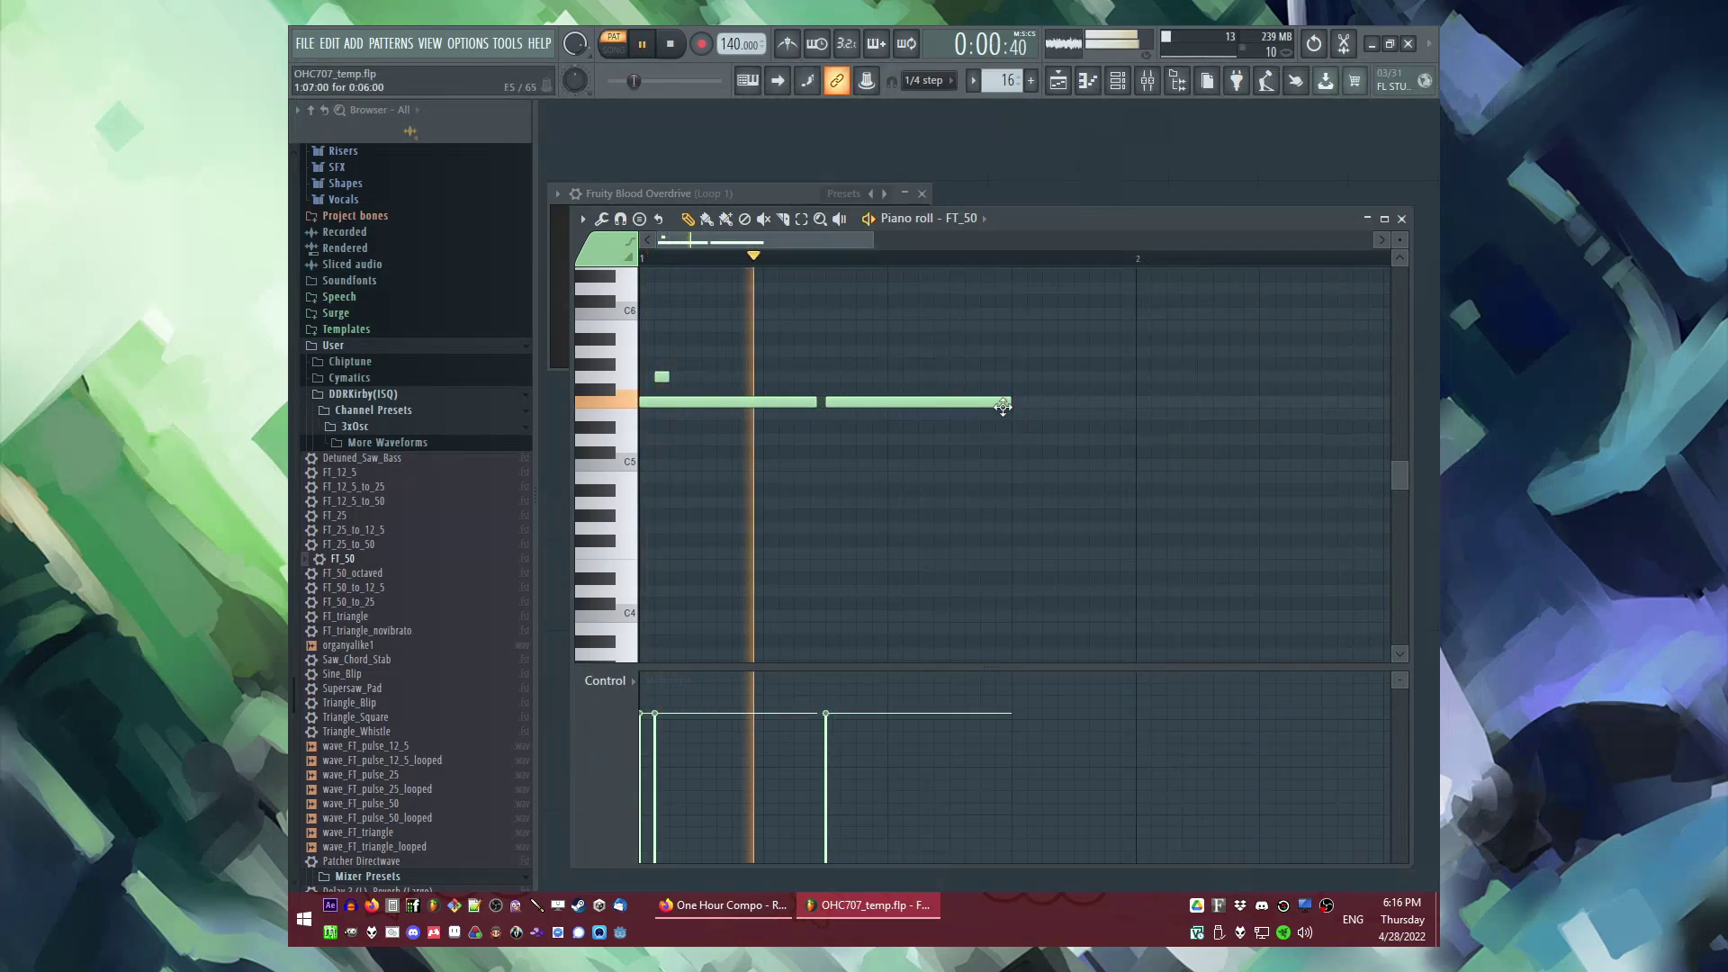
pyautogui.moveTo(1010, 403); pyautogui.dragTo(918, 416)
pyautogui.press('space')
pyautogui.scroll(-2, 1120, 421)
pyautogui.press('space')
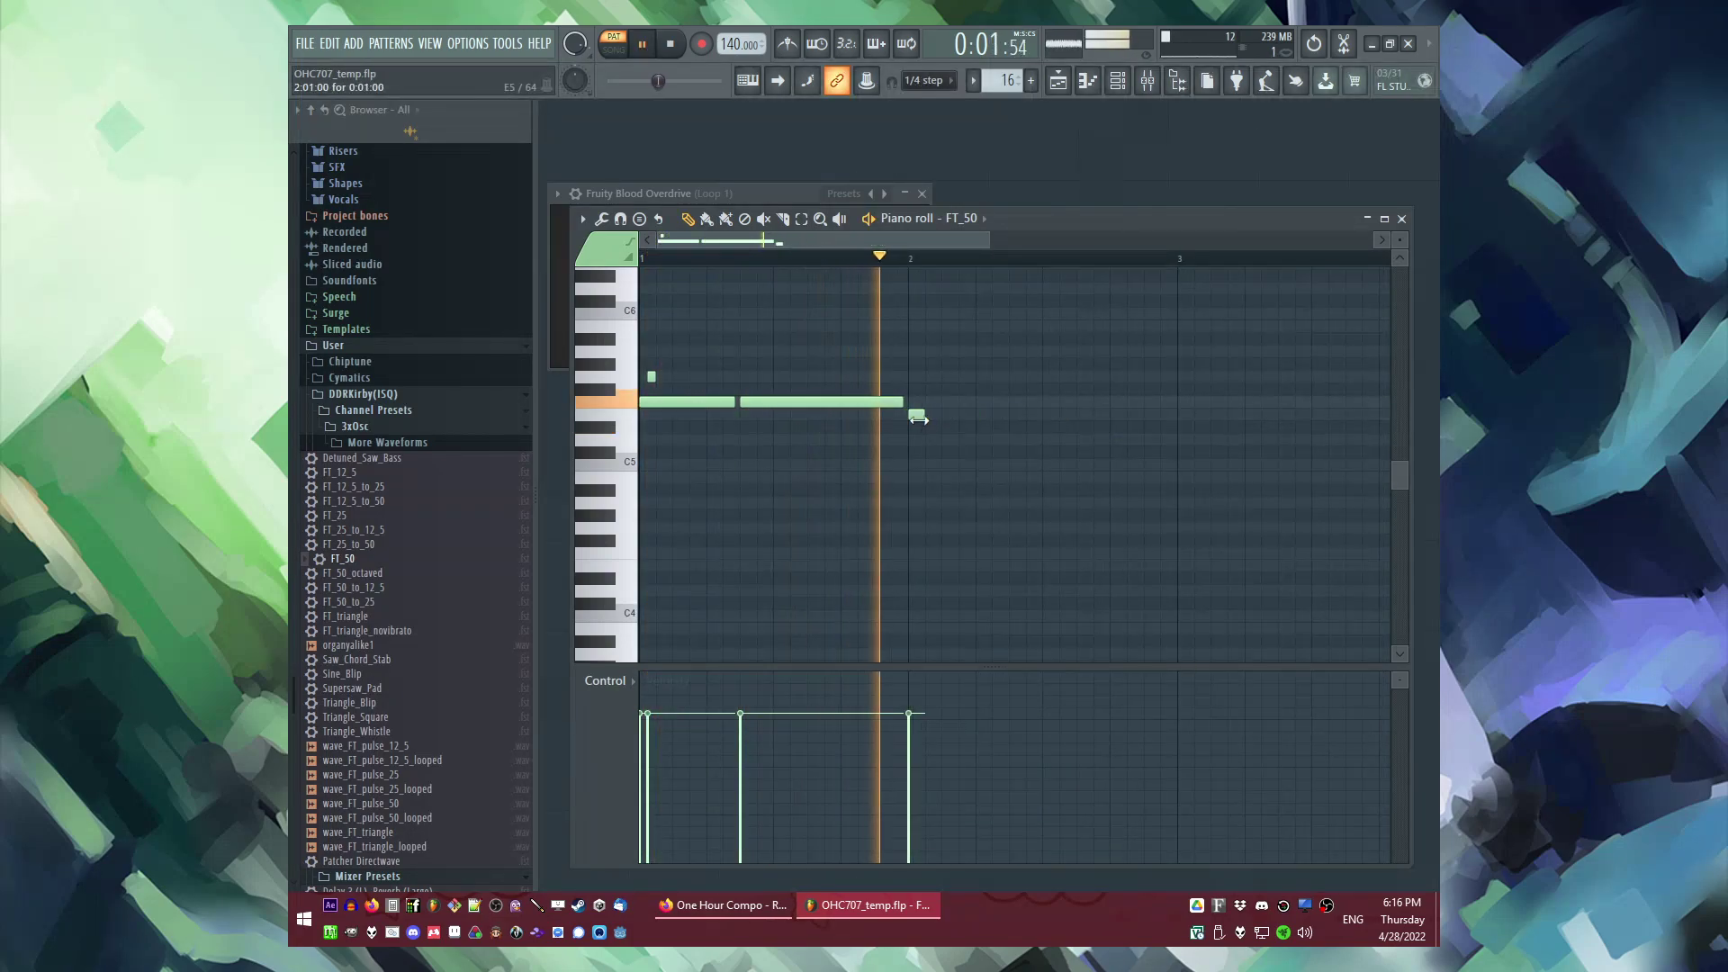
# Step: Follow the E5 in bar 2 with a short F5 and a long E5 lasting about nine steps
pyautogui.scroll(2, 915, 416)
pyautogui.click(927, 403)
pyautogui.click(942, 415)
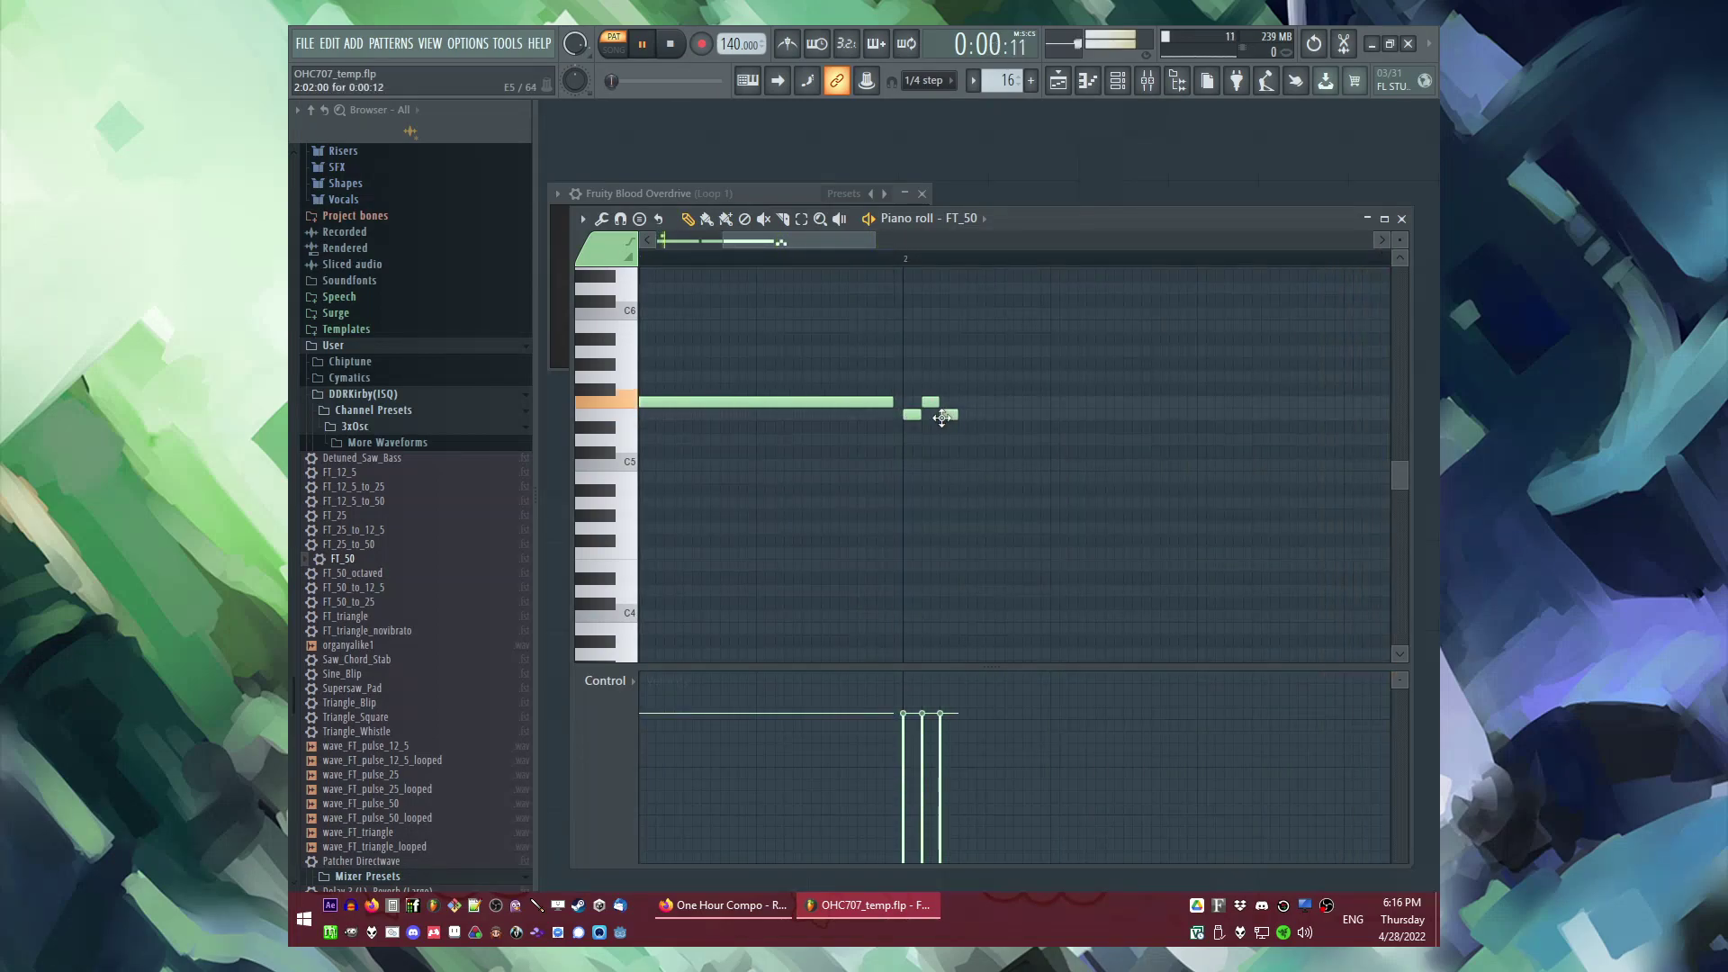
pyautogui.moveTo(950, 414); pyautogui.dragTo(1287, 415)
pyautogui.scroll(-2, 783, 339)
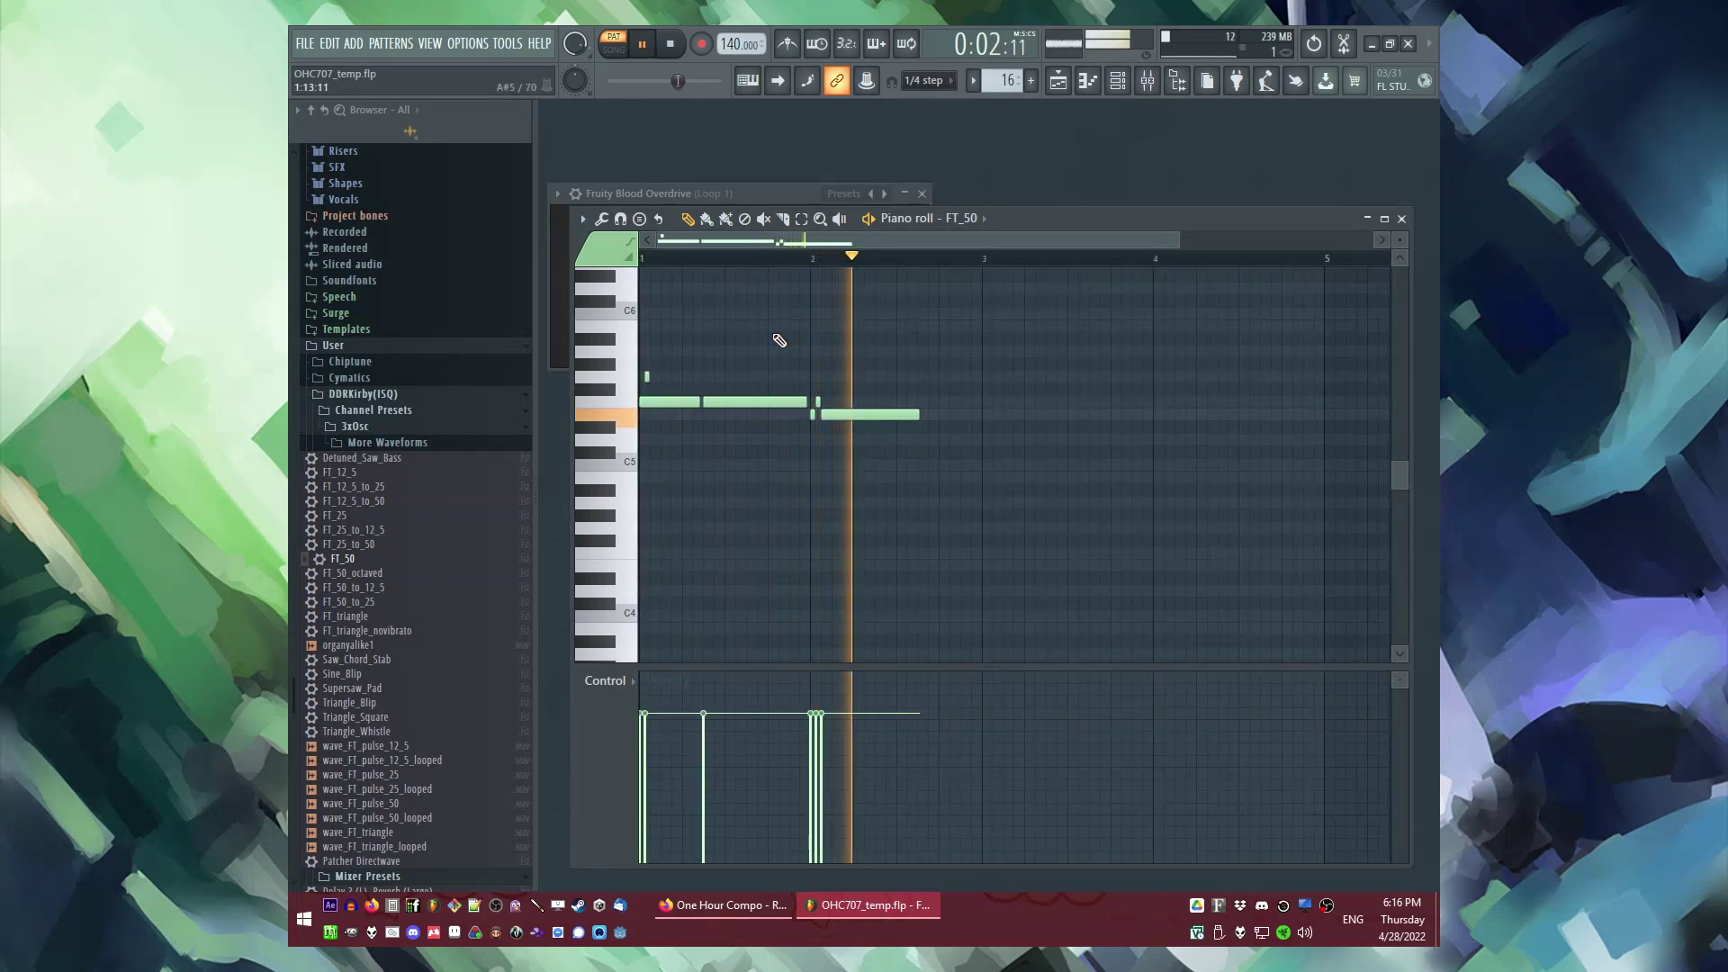
# Step: Route the FT_50 channel to mixer track 14, and load Fruity delay bank and Fruity Reeverb 2 on that track
pyautogui.press('F6')
pyautogui.click(776, 274)
pyautogui.click(1201, 405)
pyautogui.click(1171, 522)
pyautogui.click(1086, 500)
pyautogui.click(1207, 576)
pyautogui.click(1089, 671)
pyautogui.moveTo(842, 340); pyautogui.dragTo(838, 293)
pyautogui.click(844, 232)
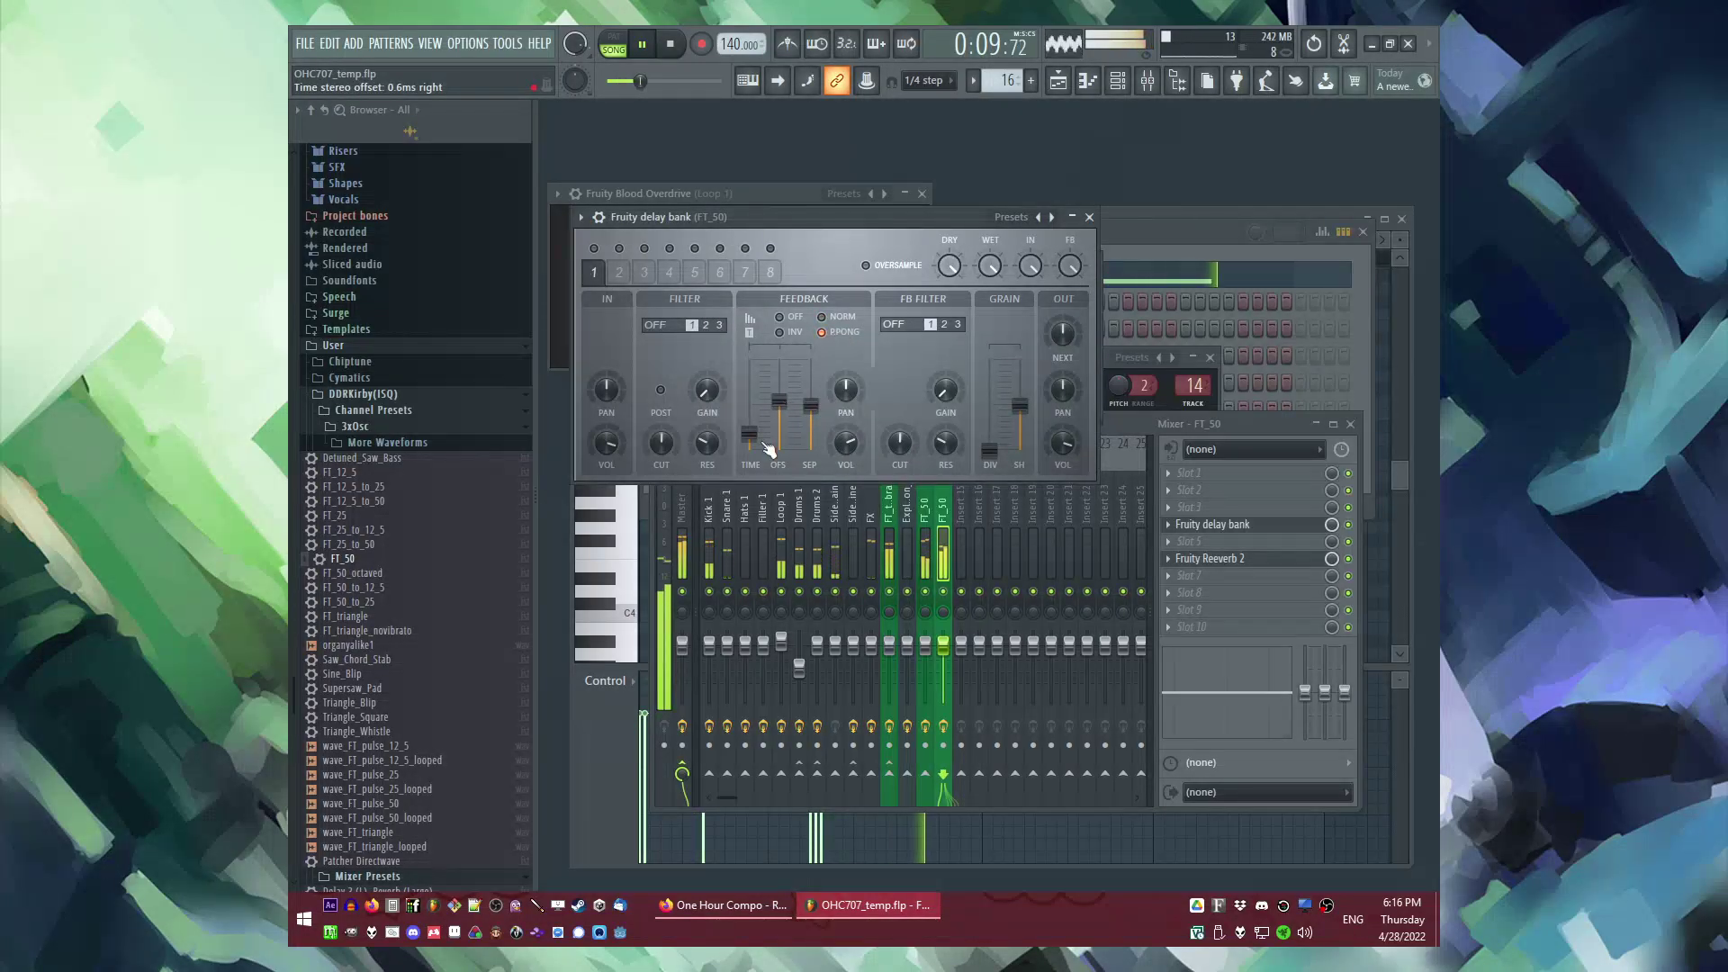
# Step: Play the arrangement from bar 5 and reopen the FT_50 notes of the pattern on Track 8
pyautogui.press('F5')
pyautogui.click(839, 365)
pyautogui.press('space')
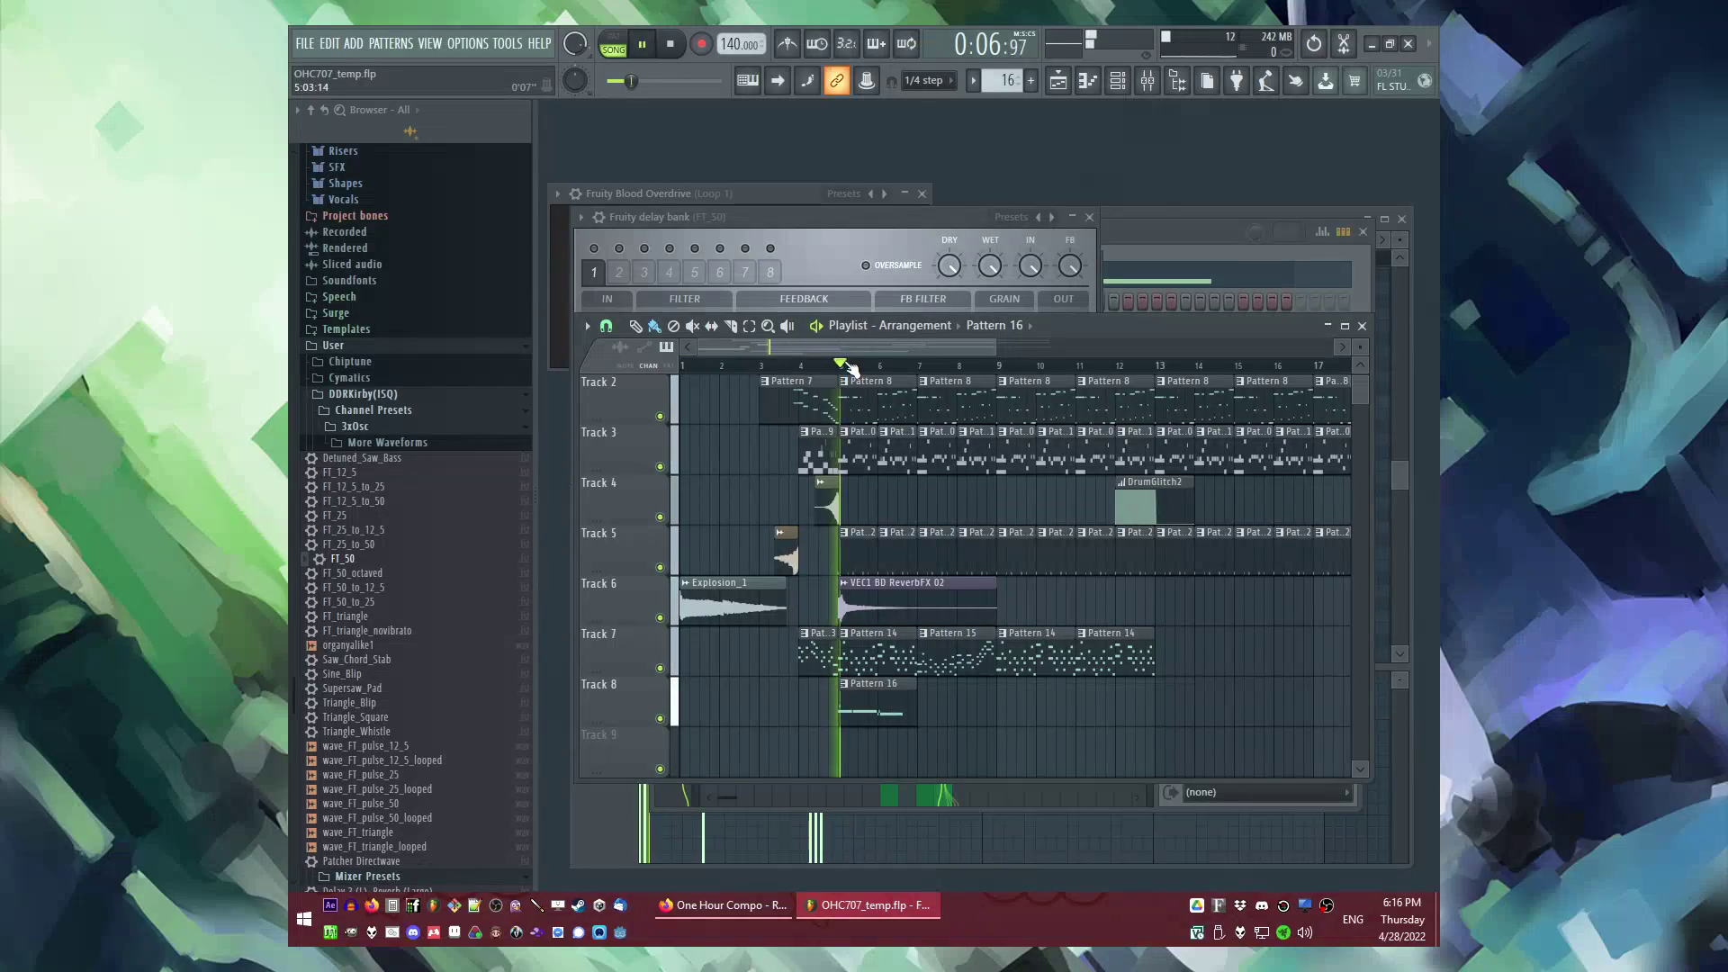
pyautogui.doubleClick(859, 706)
pyautogui.scroll(2, 891, 527)
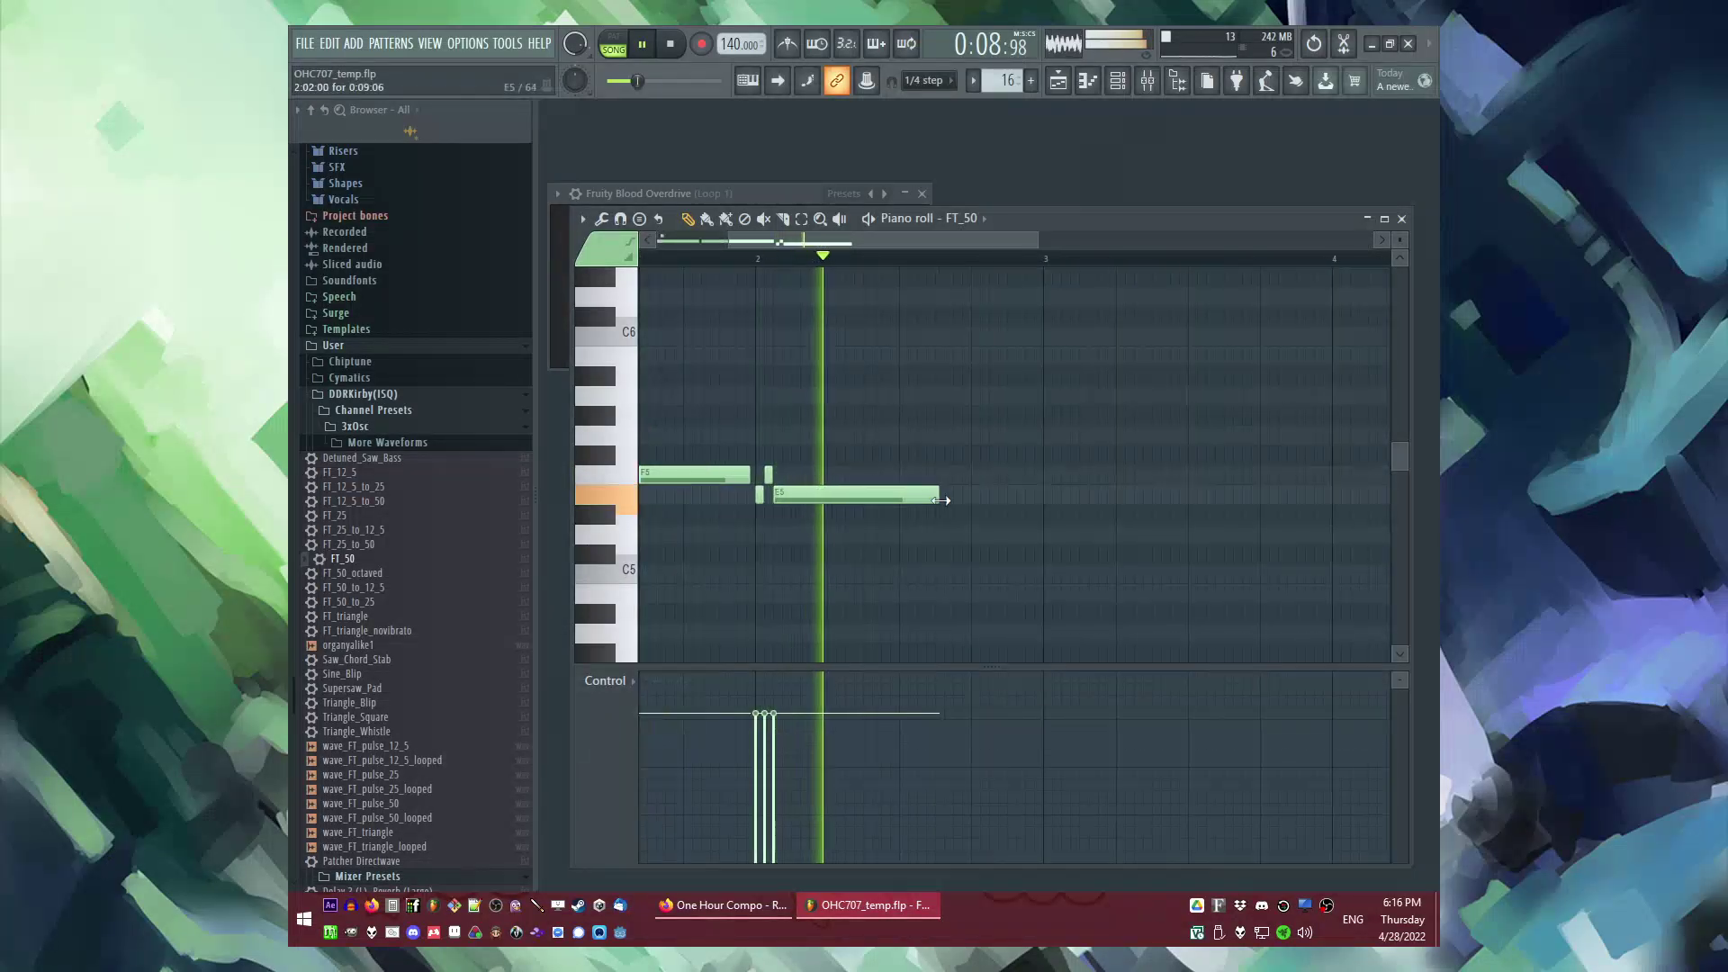
# Step: Try moving the E5 and F5 notes in bar 2 down one semitone, and play the result
pyautogui.scroll(2, 737, 502)
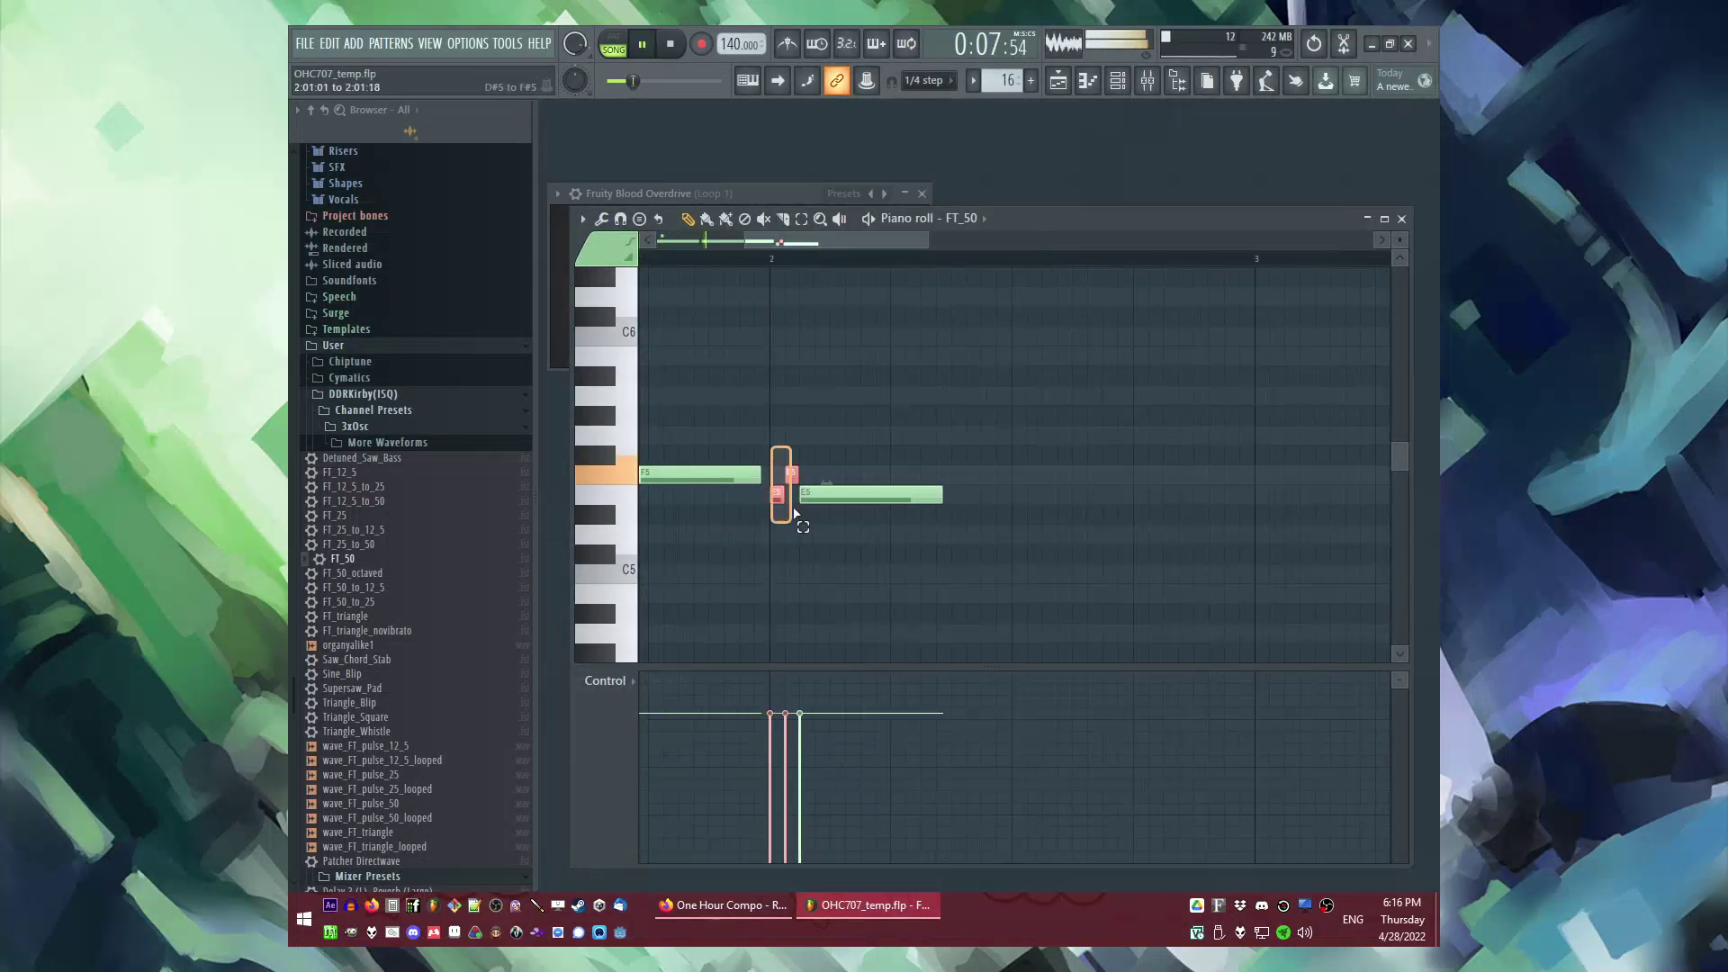
pyautogui.moveTo(835, 496); pyautogui.dragTo(772, 502)
pyautogui.press('space')
pyautogui.press('space')
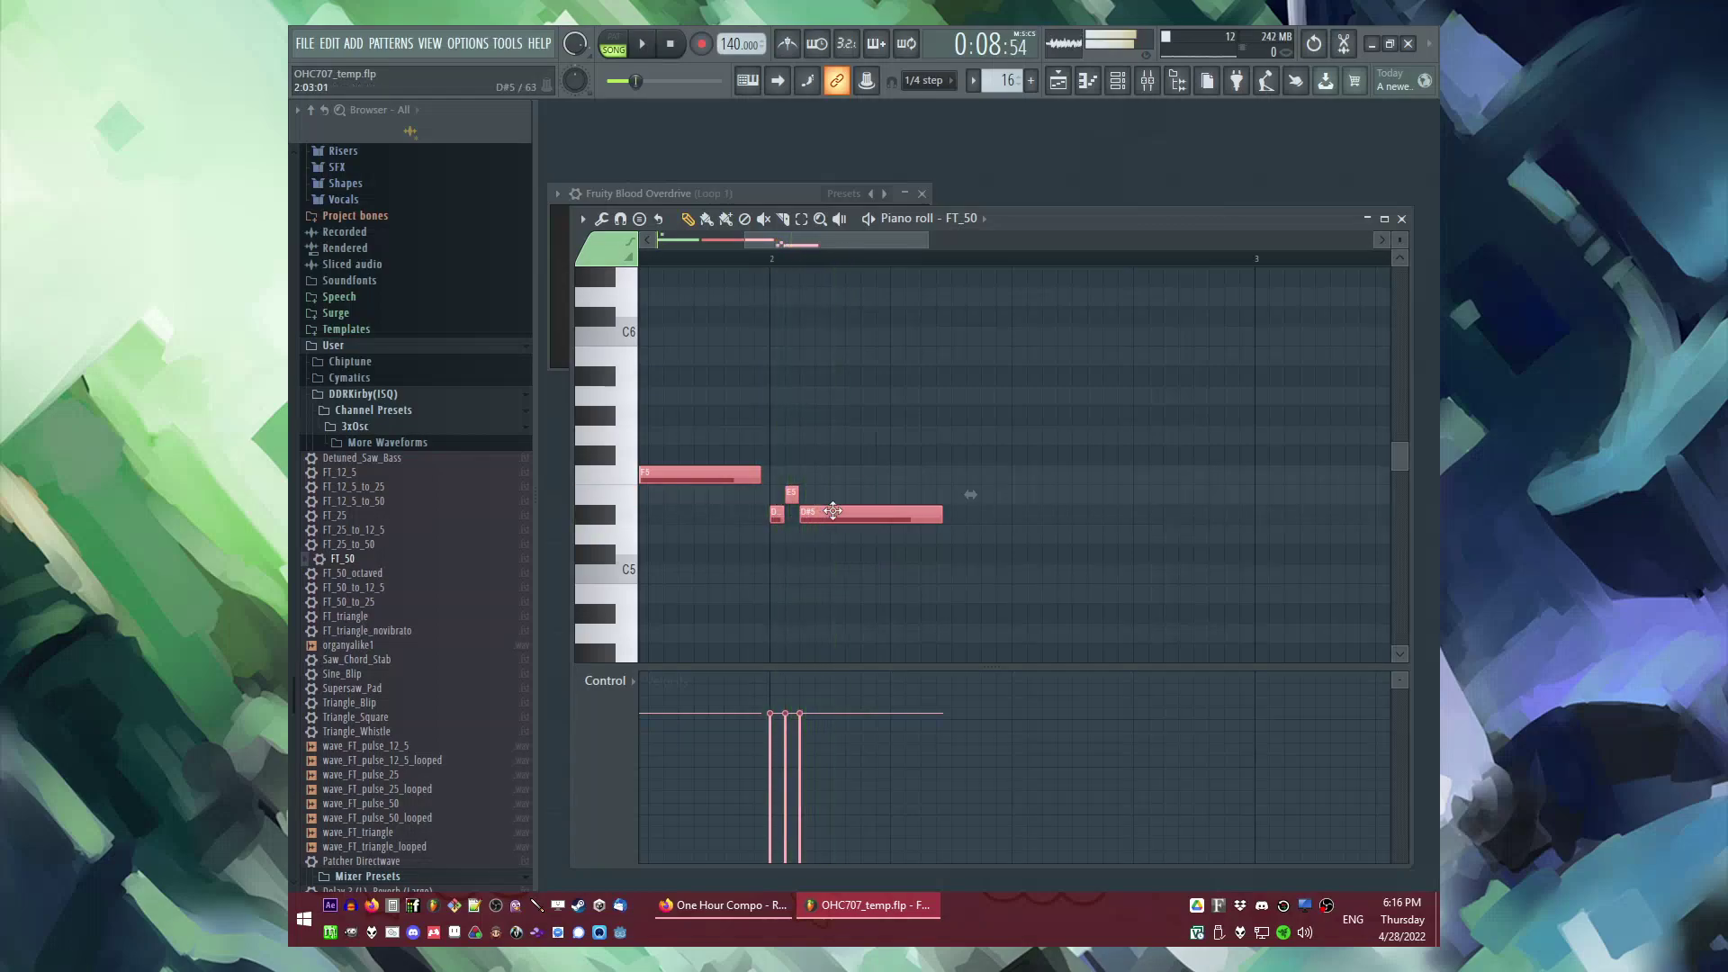
pyautogui.moveTo(858, 467); pyautogui.dragTo(859, 477)
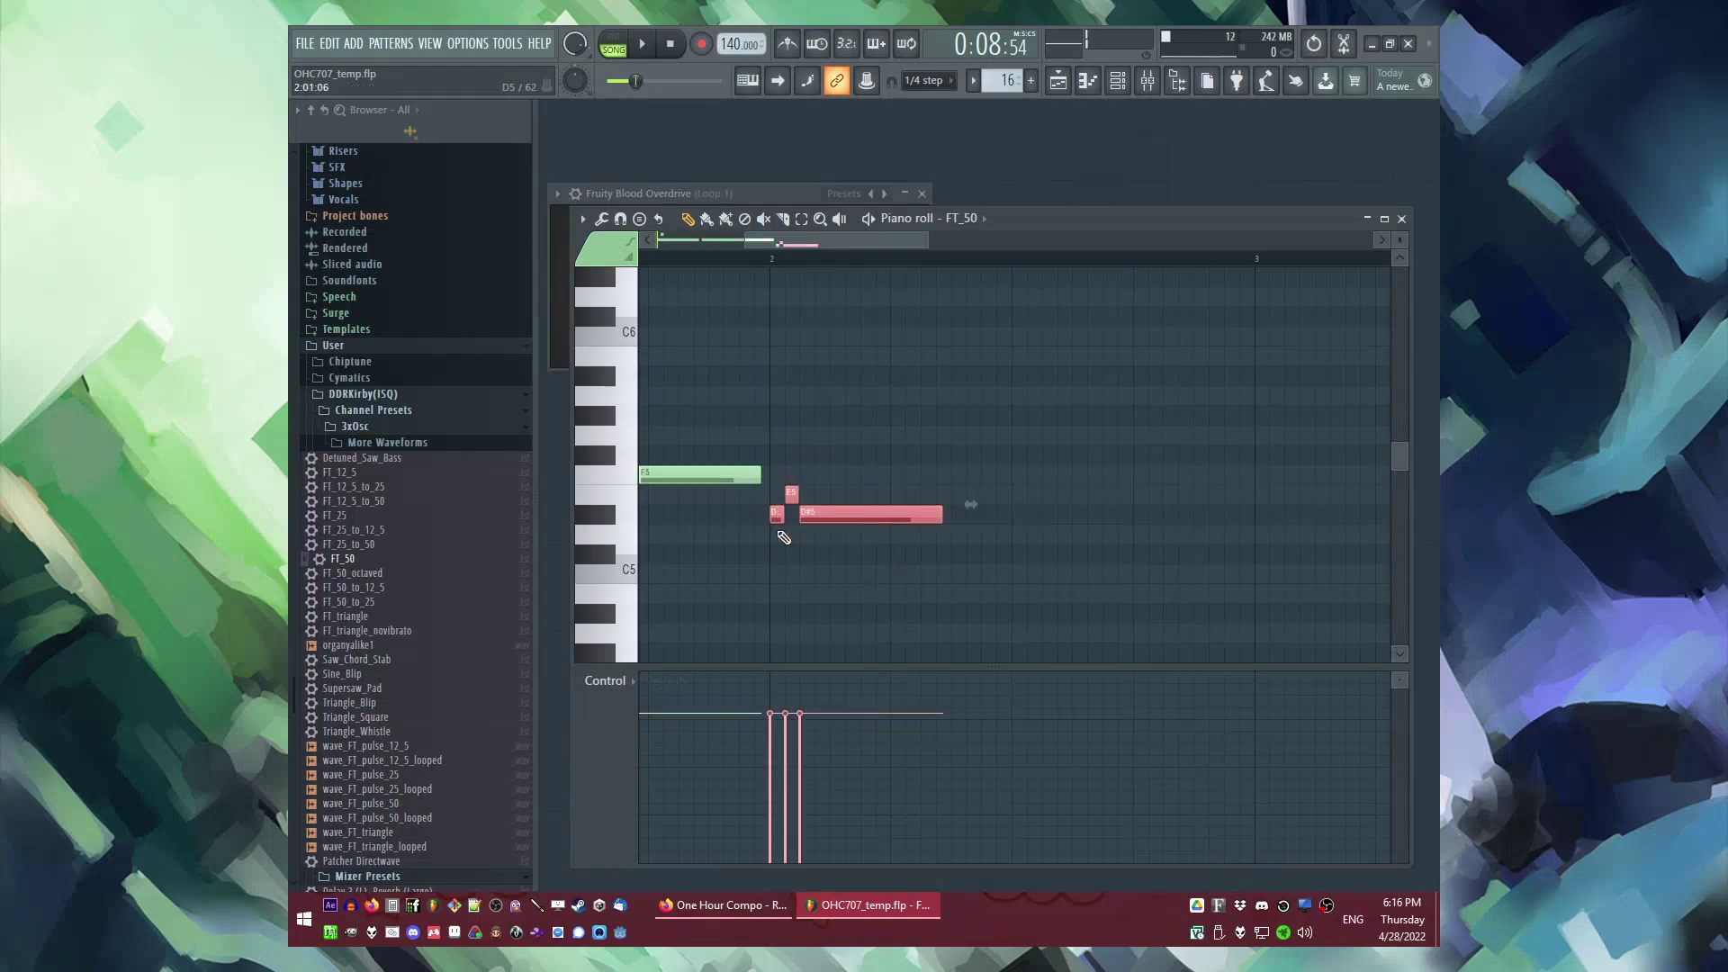
pyautogui.press('space')
pyautogui.press('space')
pyautogui.press('space')
pyautogui.keyDown('ctrl'); pyautogui.click(851, 460); pyautogui.keyUp('ctrl')
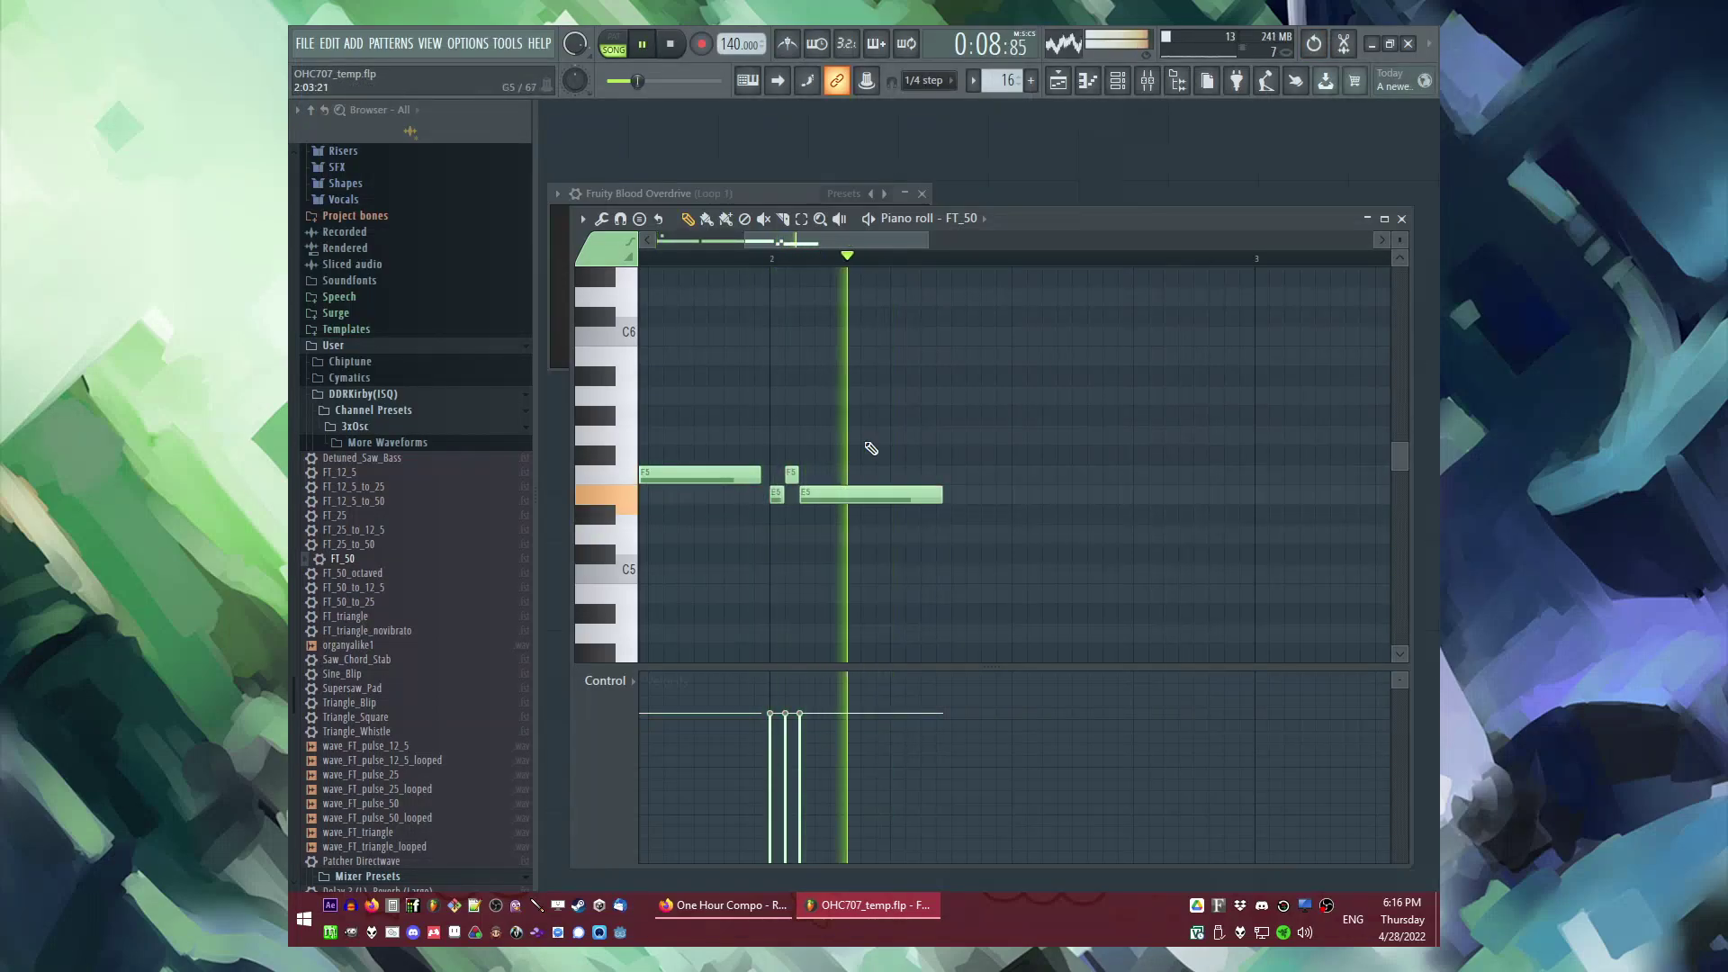
# Step: Add a D5 lasting about six steps after the long E5 in bar 2, followed by a C5 leading into bar 3
pyautogui.scroll(-3, 846, 446)
pyautogui.press('space')
pyautogui.press('space')
pyautogui.scroll(2, 859, 397)
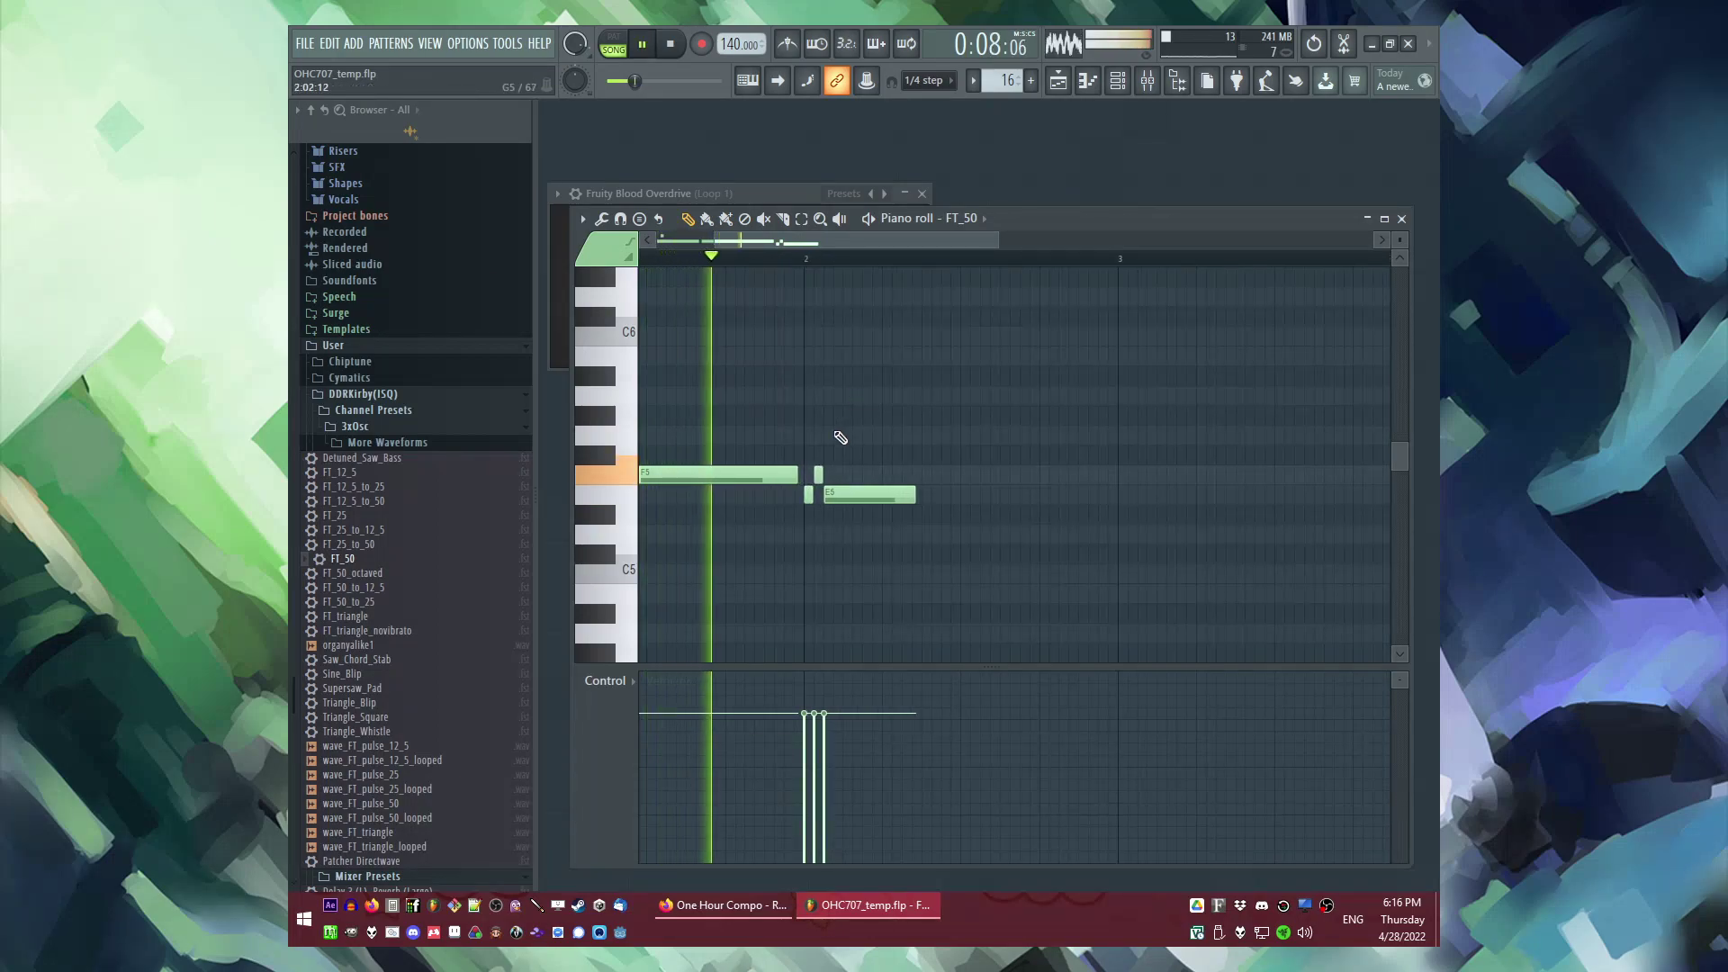
pyautogui.click(918, 532)
pyautogui.press('space')
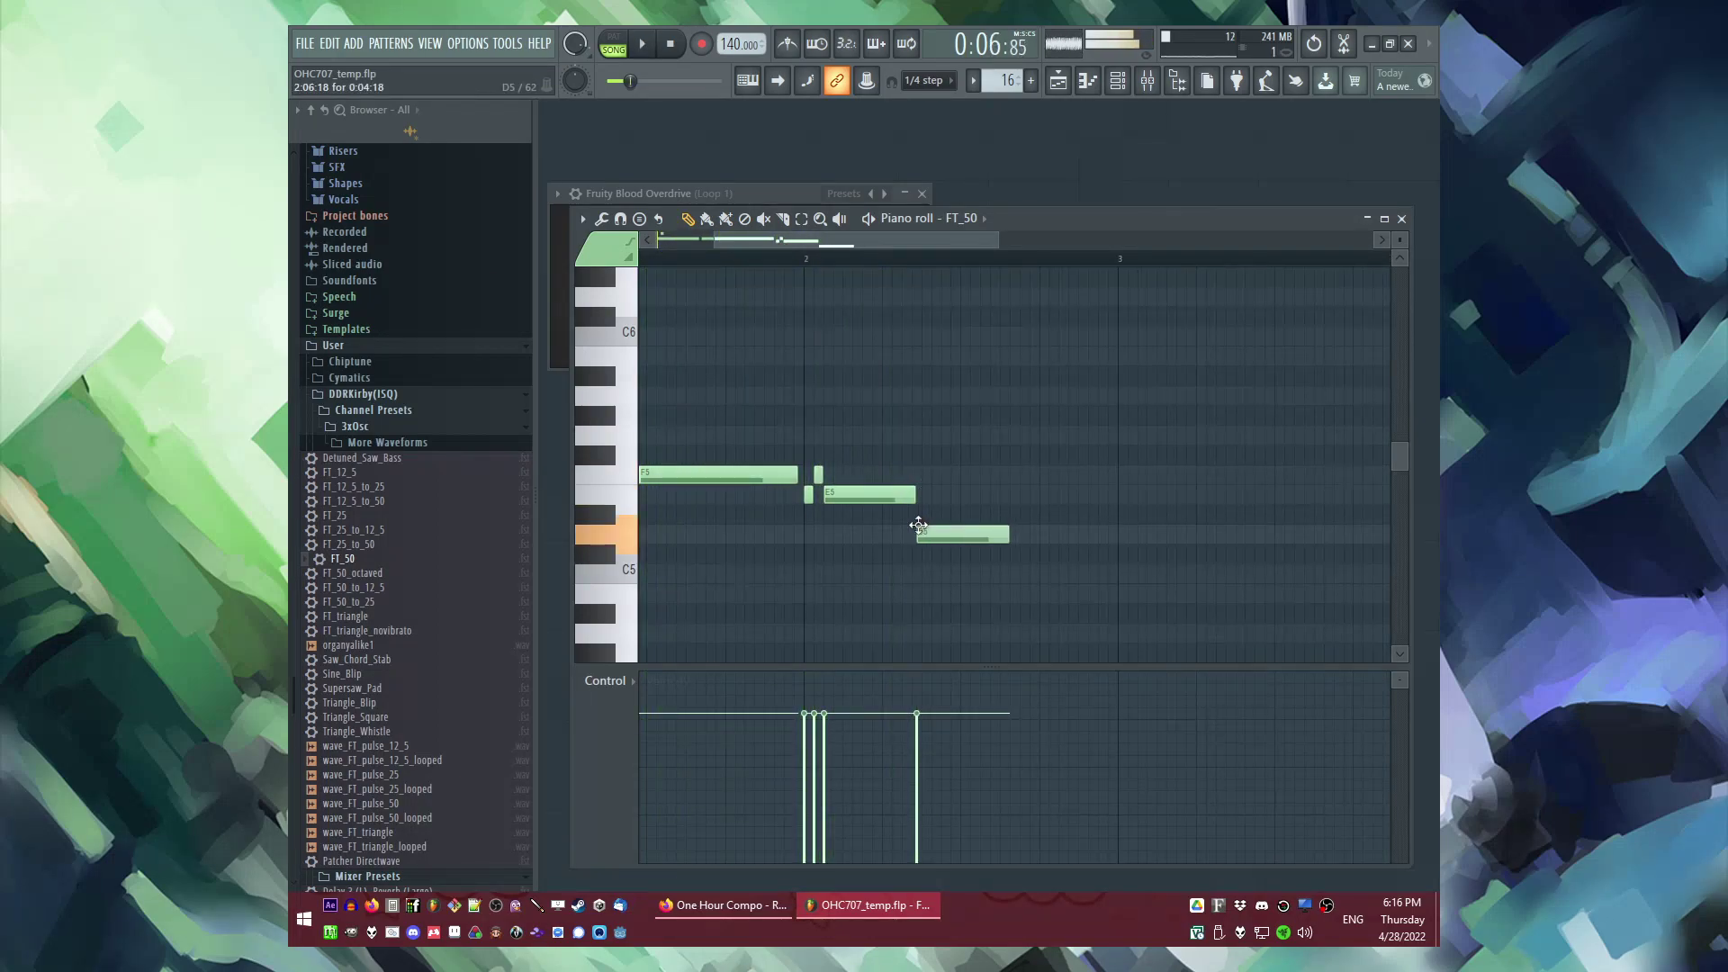
pyautogui.press('space')
pyautogui.moveTo(1009, 533); pyautogui.dragTo(1033, 533)
pyautogui.press('space')
pyautogui.scroll(1, 928, 535)
pyautogui.moveTo(929, 536); pyautogui.dragTo(937, 537)
# Step: Delete the E5 and F5 notes at the start of bar 2 and try a C5 in their place
pyautogui.moveTo(830, 446); pyautogui.dragTo(772, 522)
pyautogui.press('Delete')
pyautogui.click(772, 573)
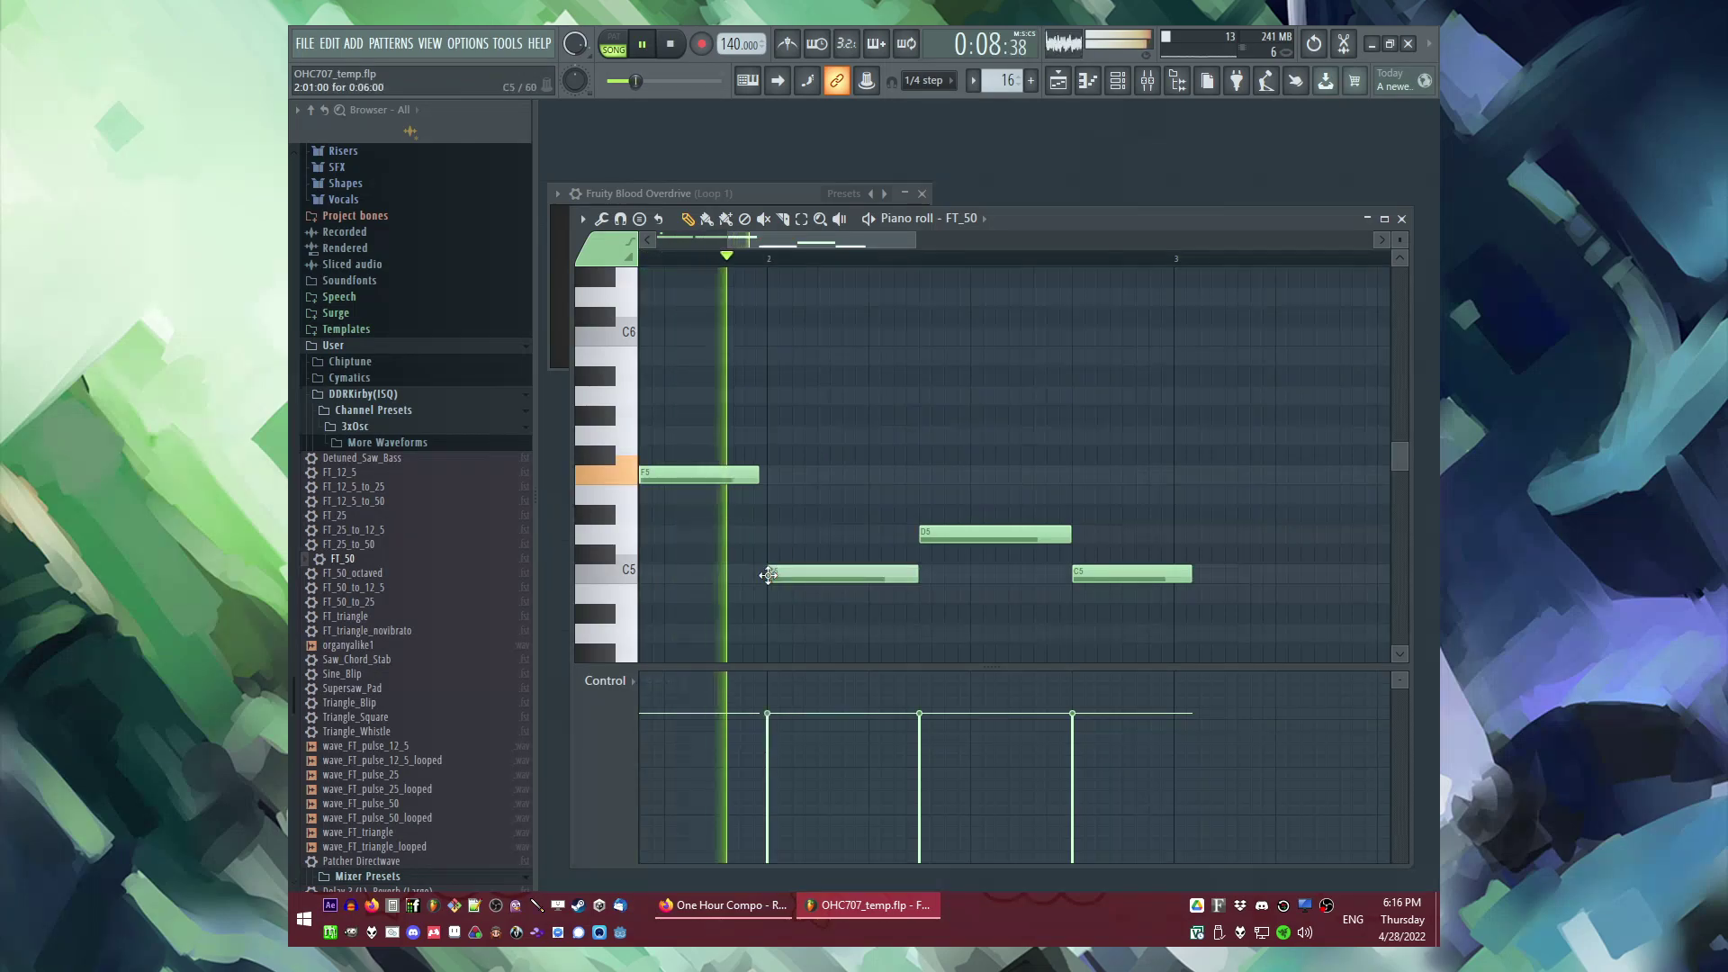
pyautogui.rightClick(881, 576)
pyautogui.press('space')
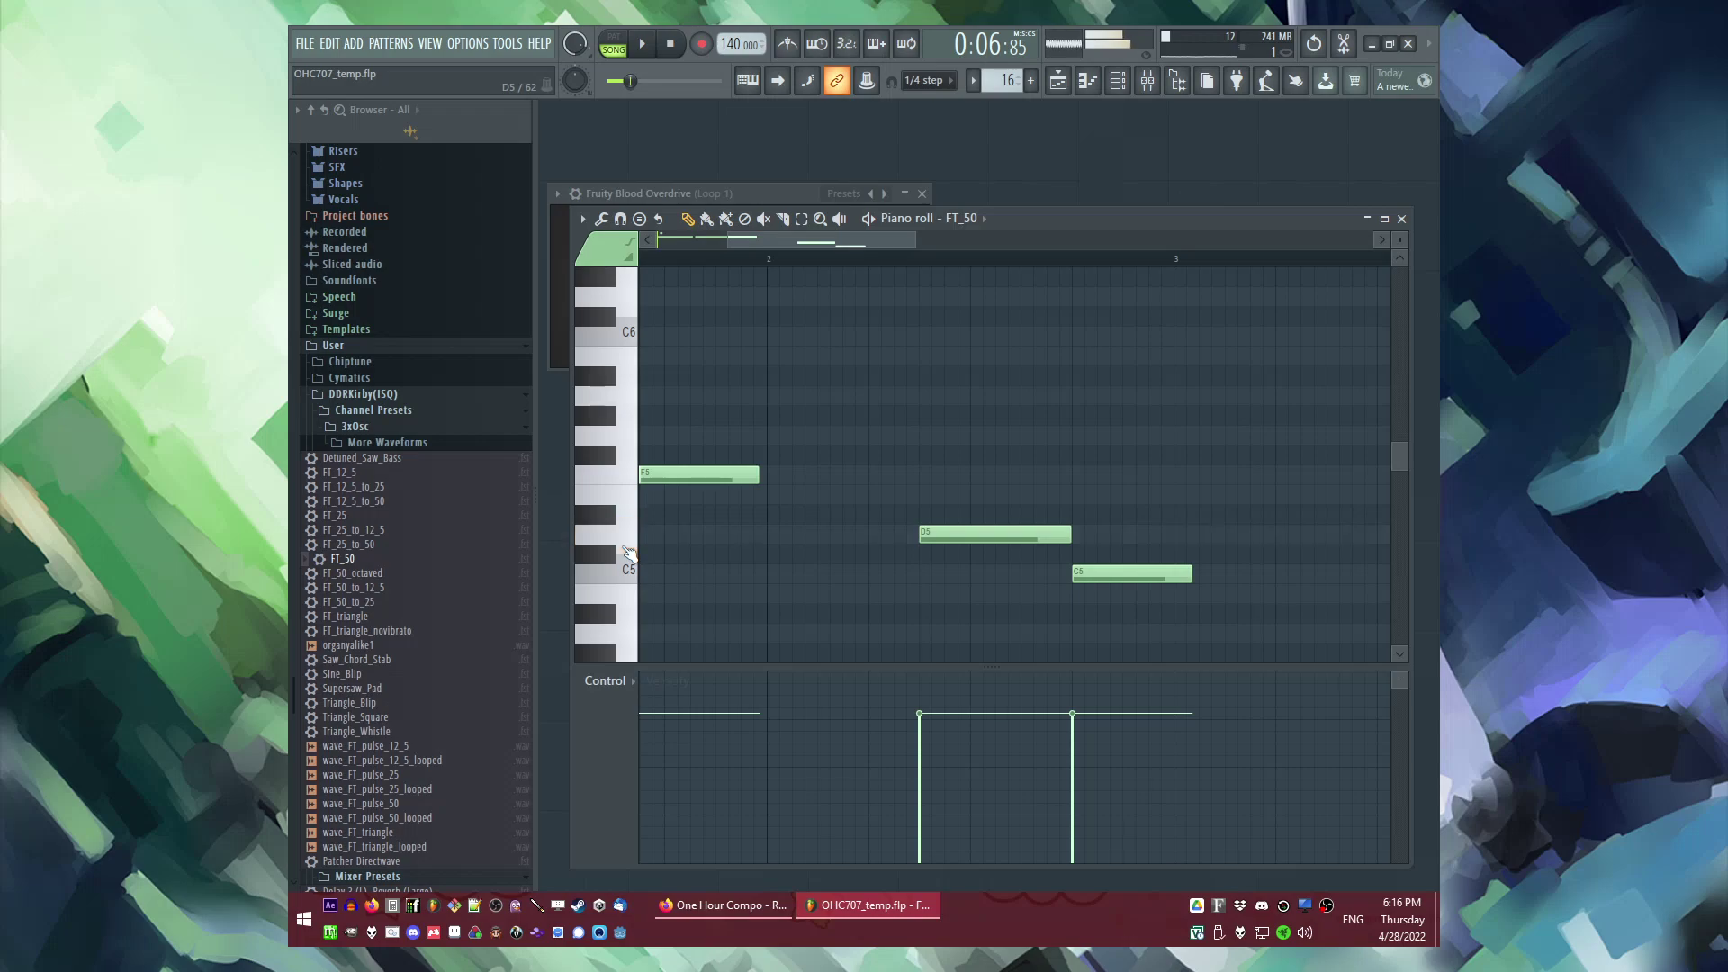
pyautogui.press('space')
# Step: Shorten the second F5 to about six steps and add a G#4 slide, a G4 up to bar 2 and a short A#4
pyautogui.scroll(-2, 1026, 486)
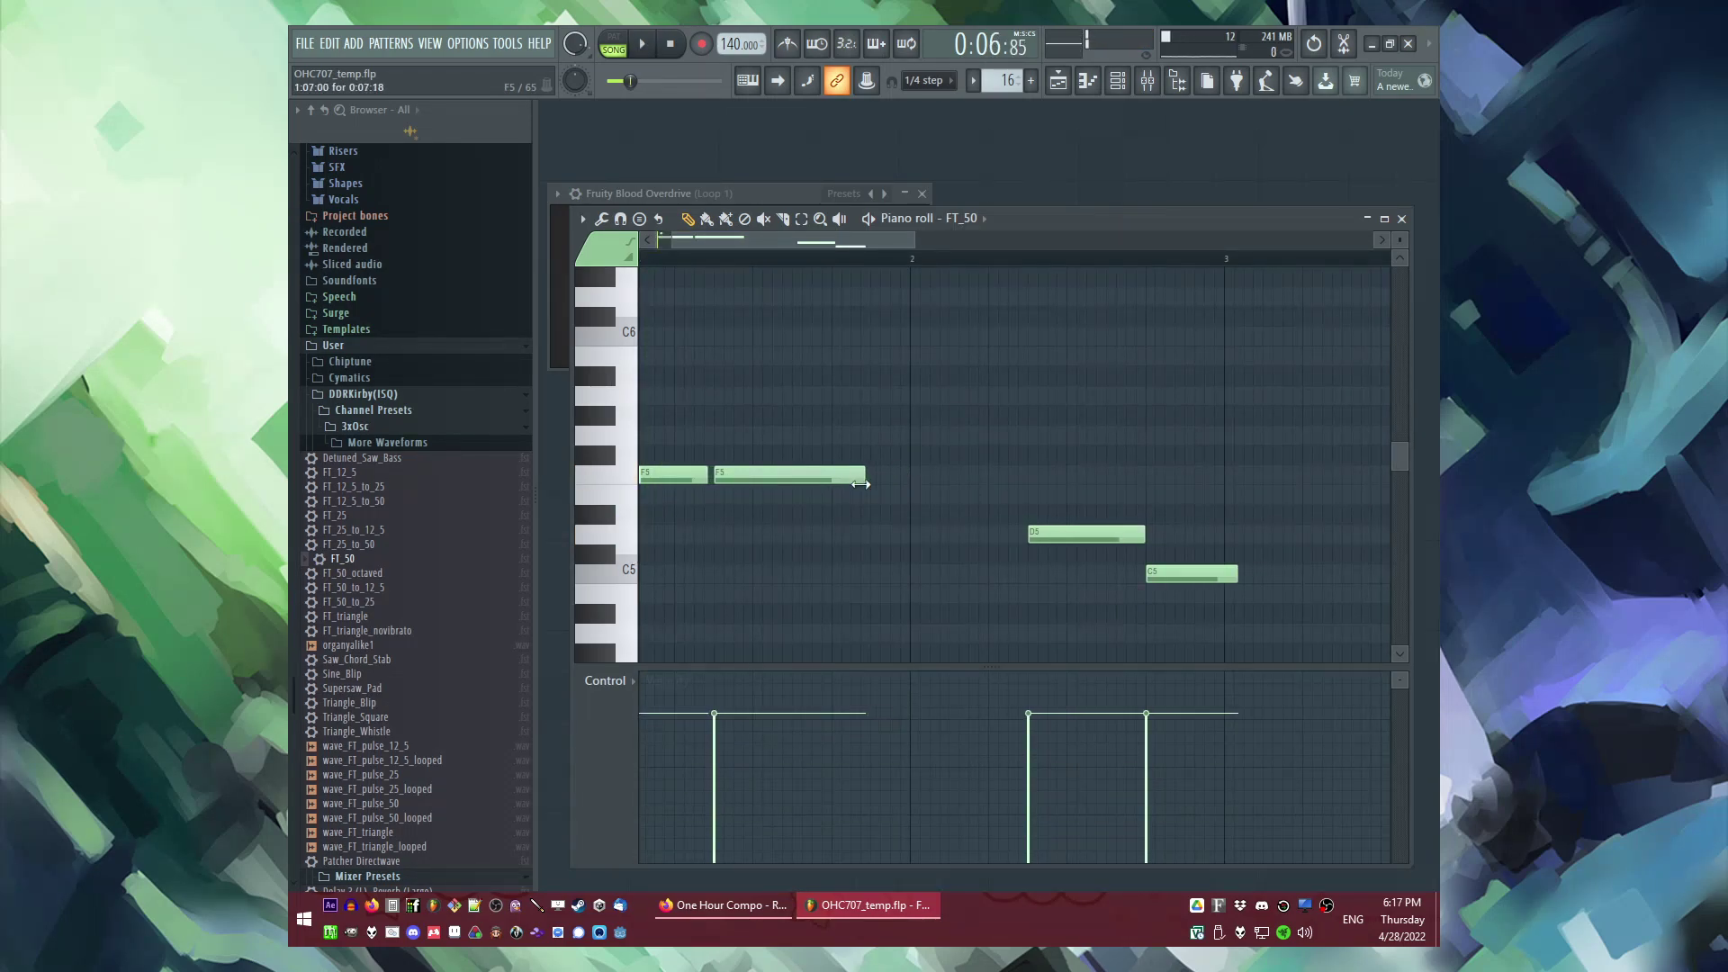
pyautogui.scroll(-3, 837, 495)
pyautogui.click(830, 553)
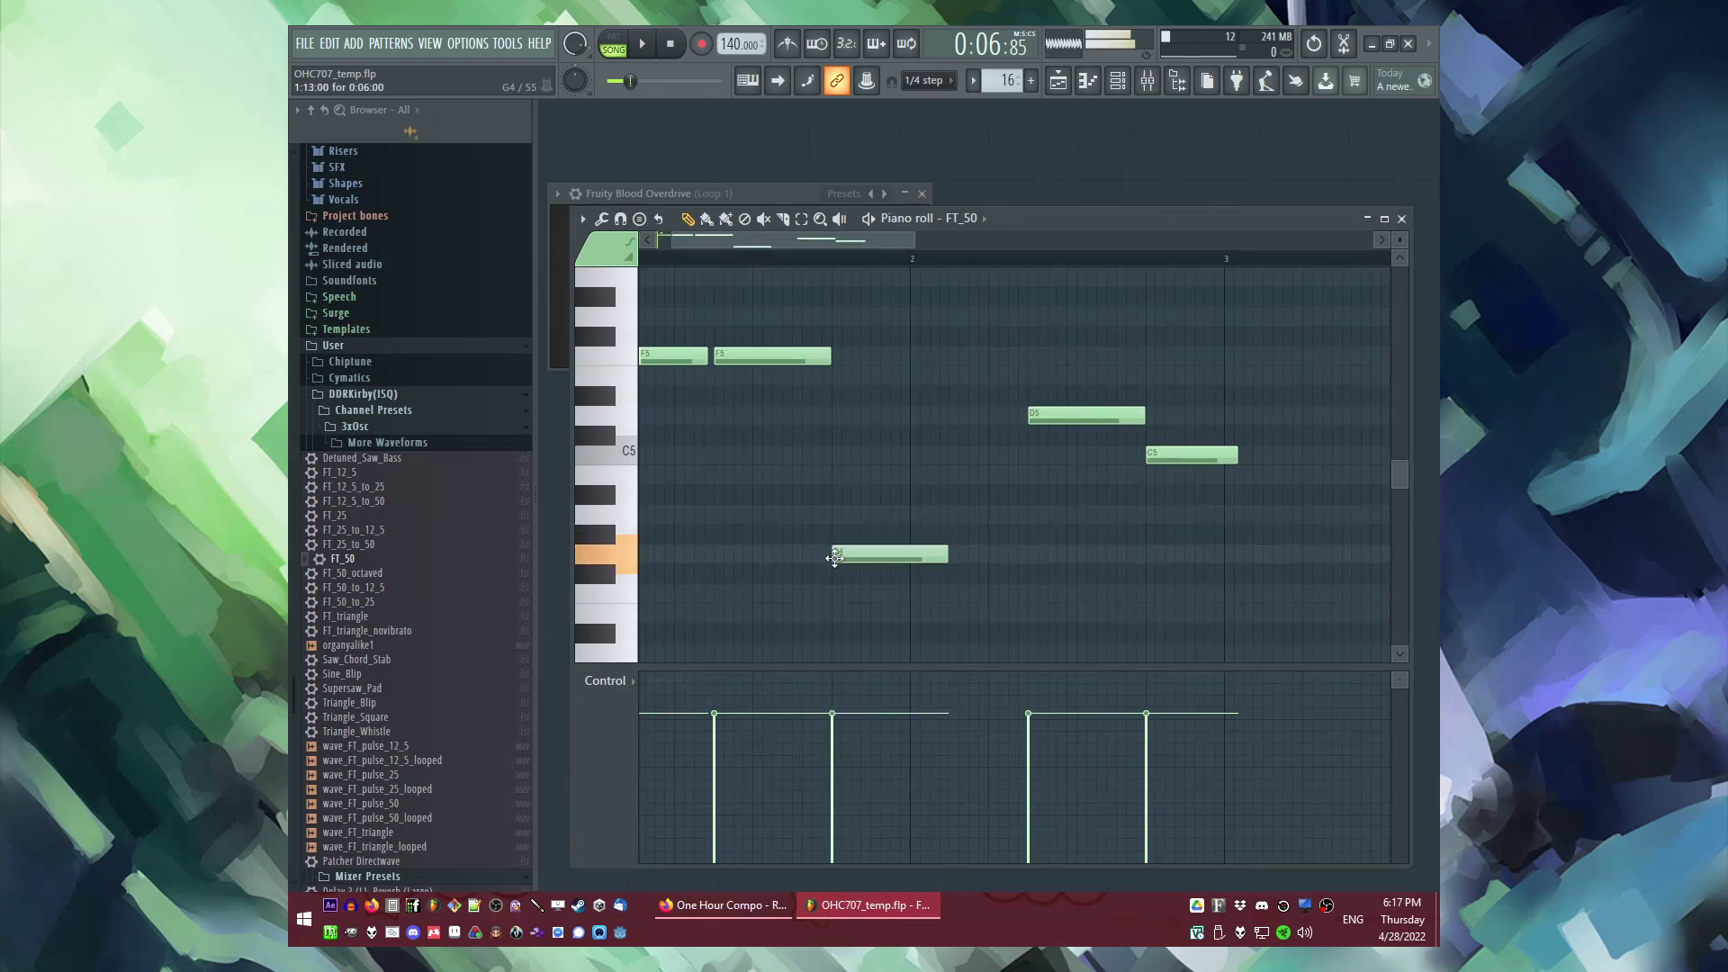
pyautogui.click(801, 533)
pyautogui.press('space')
pyautogui.moveTo(839, 550); pyautogui.dragTo(832, 551)
pyautogui.press('space')
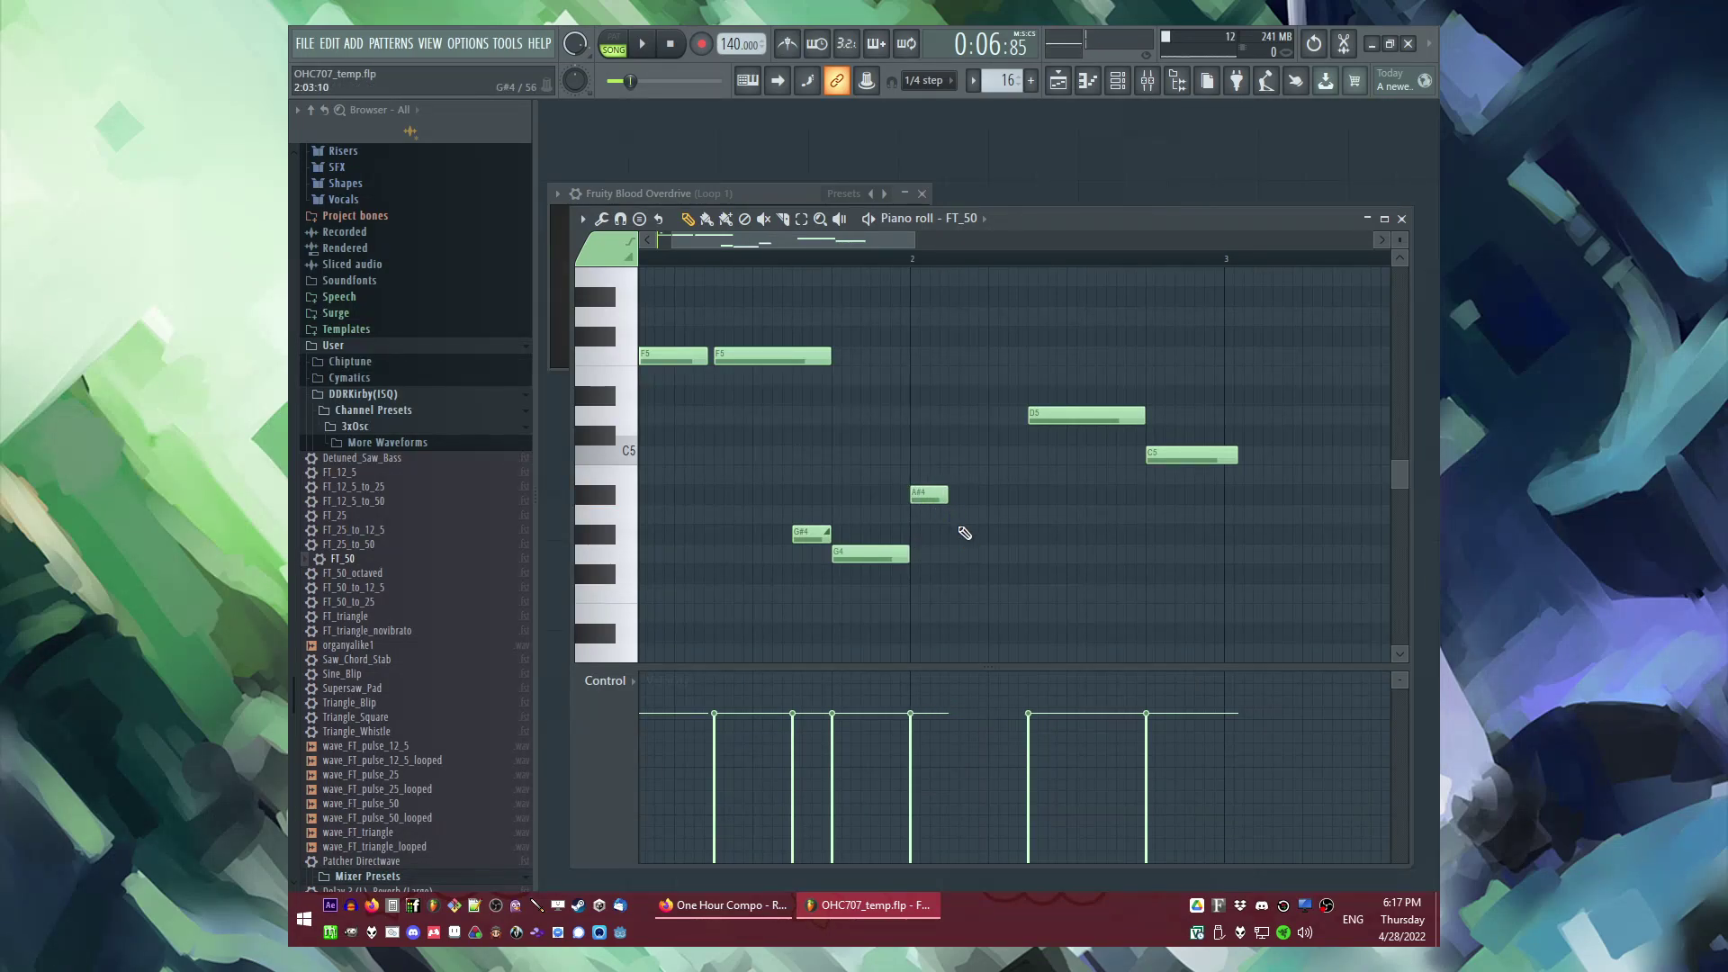
# Step: Load Fruity Parametric EQ 2 in the first effect slot of the FT_50 mixer track and cut its low shelf band
pyautogui.press('F6')
pyautogui.press('space')
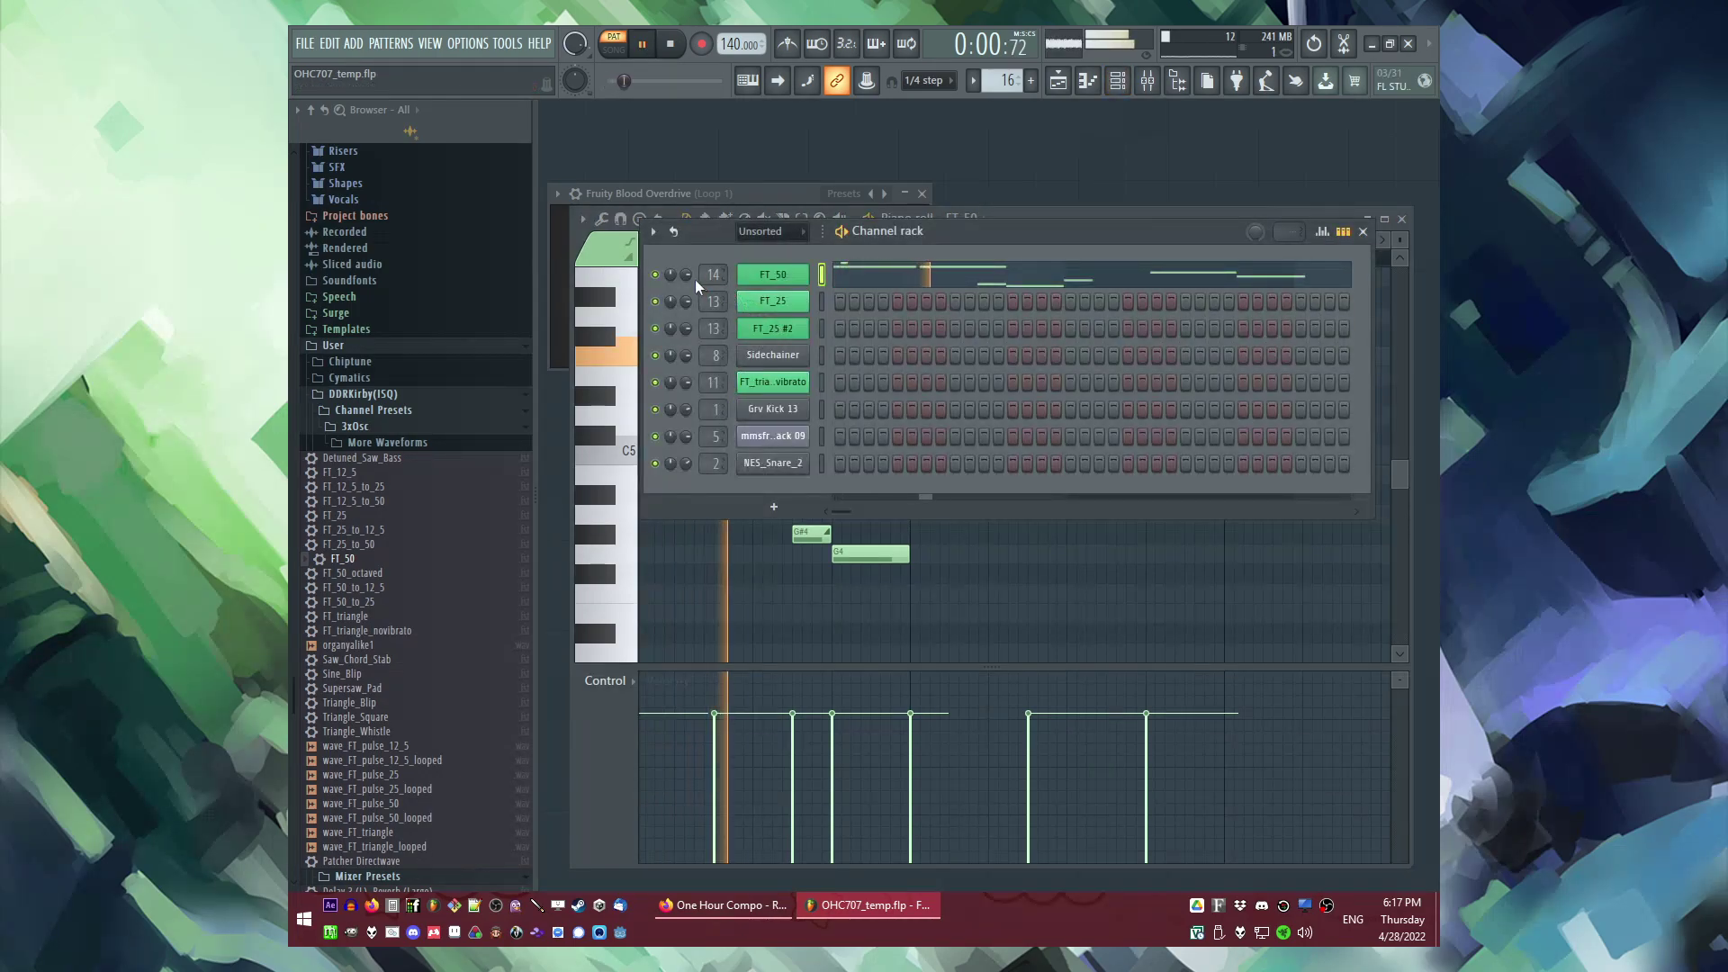
pyautogui.press('space')
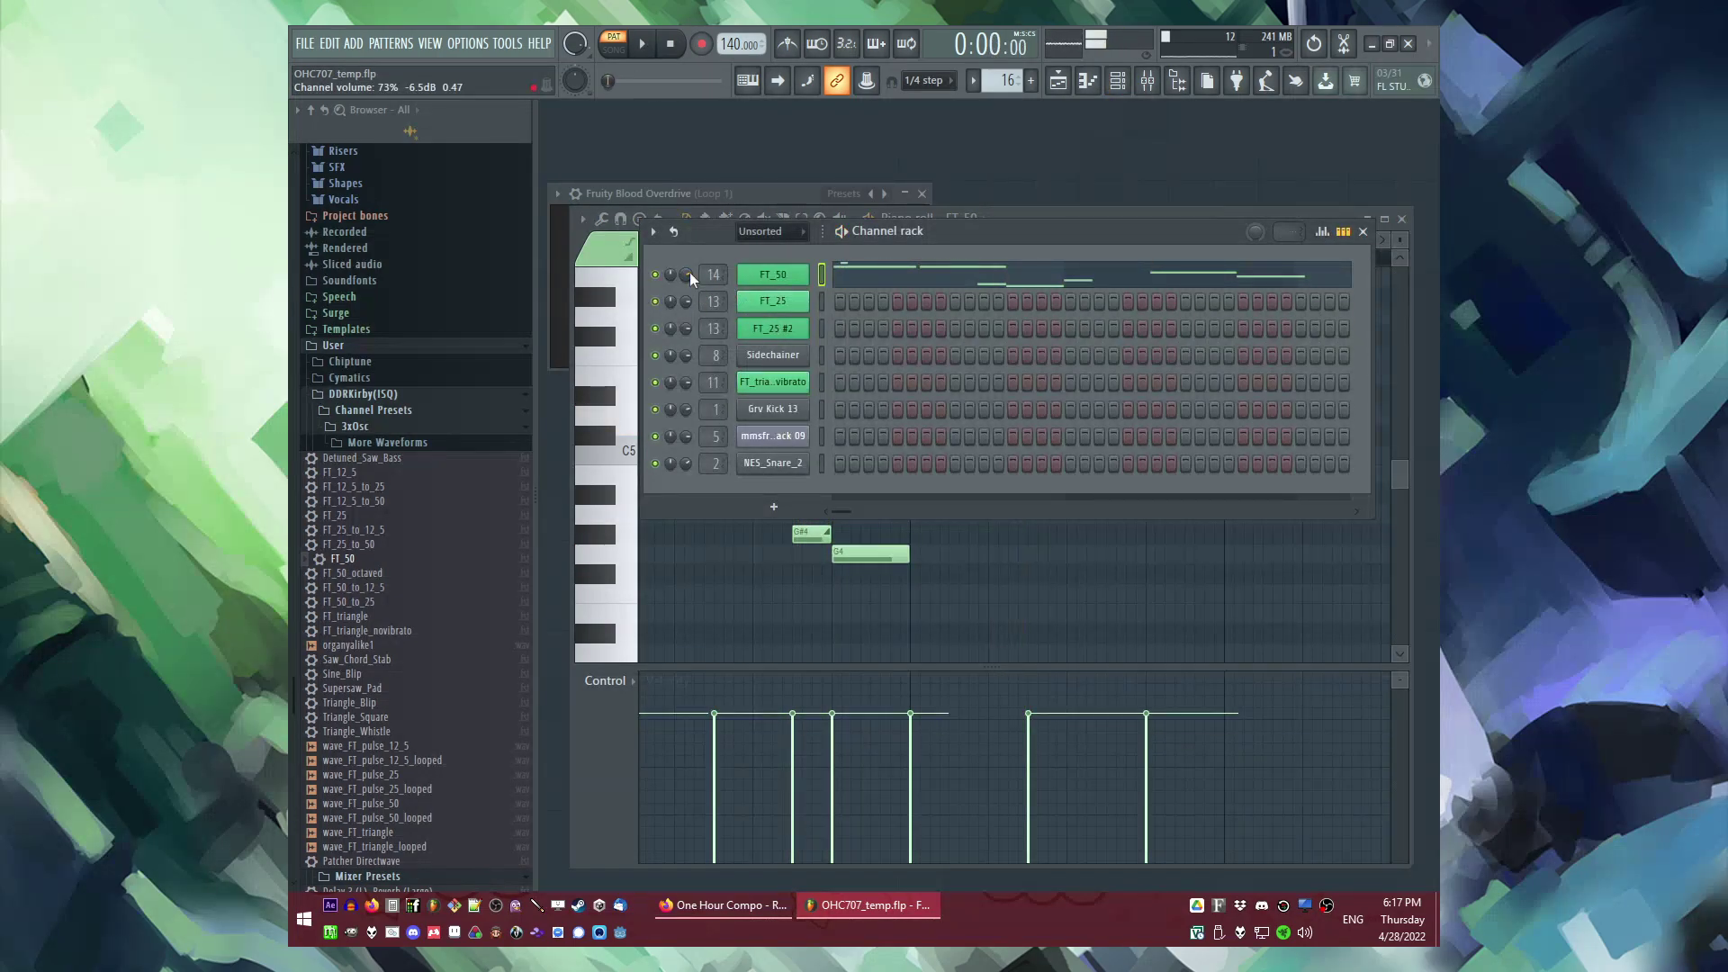
pyautogui.press('F9')
pyautogui.click(1206, 510)
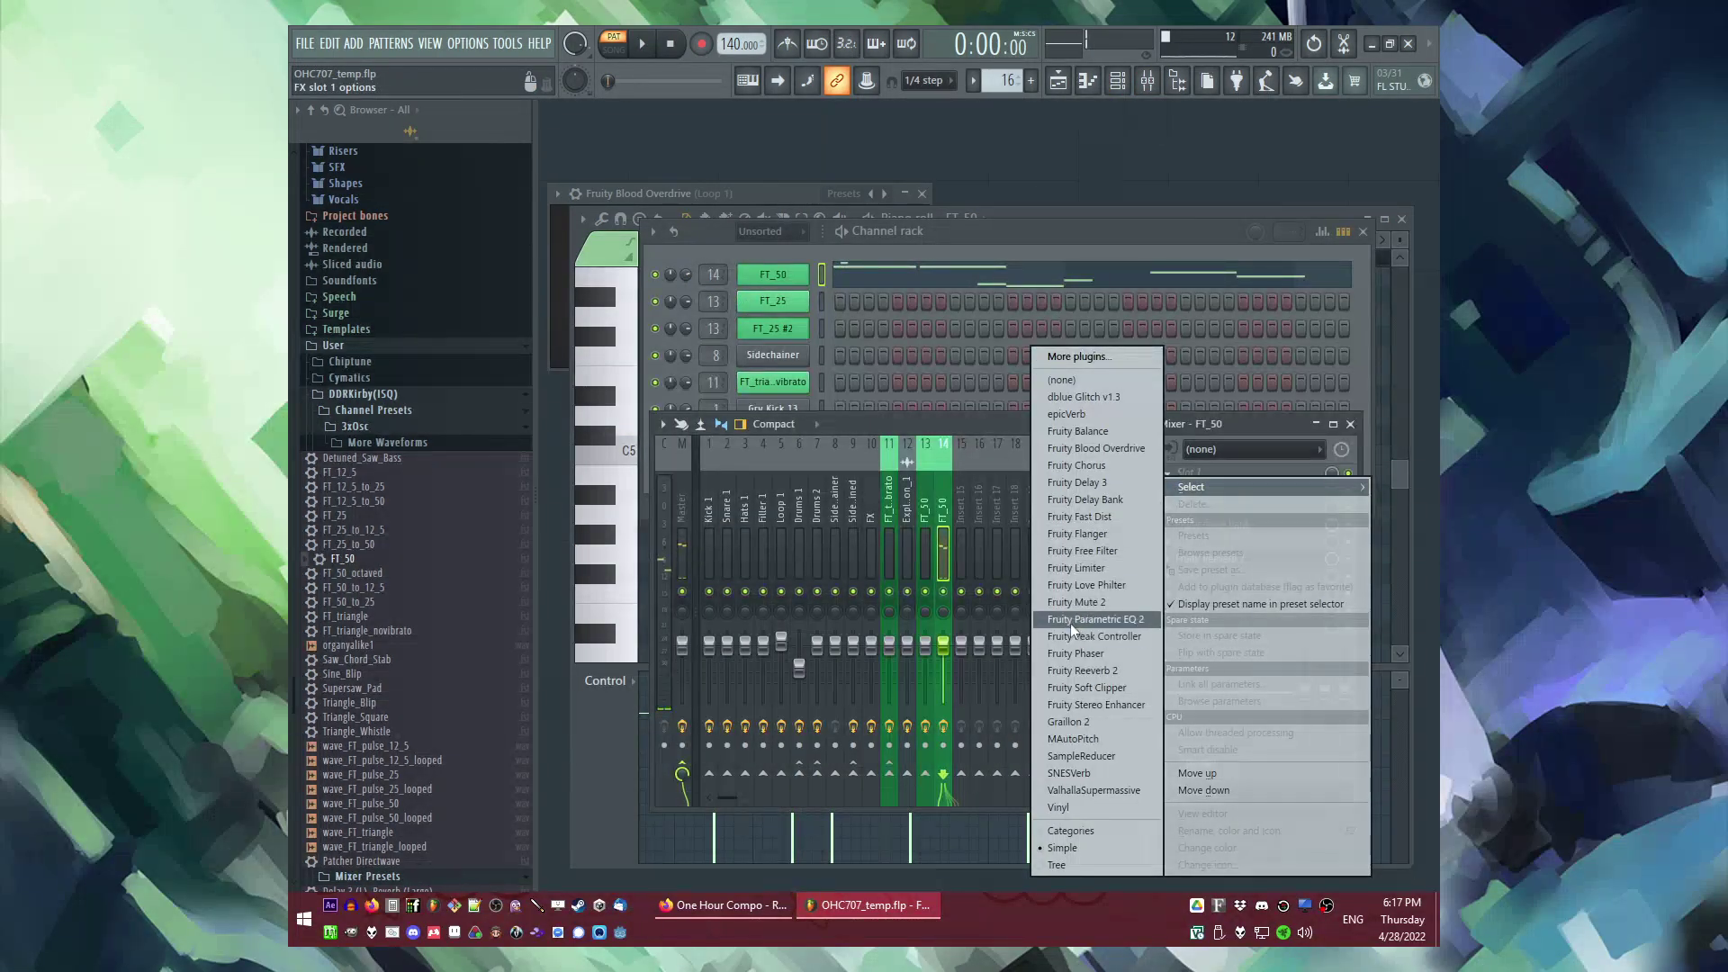
pyautogui.click(1098, 613)
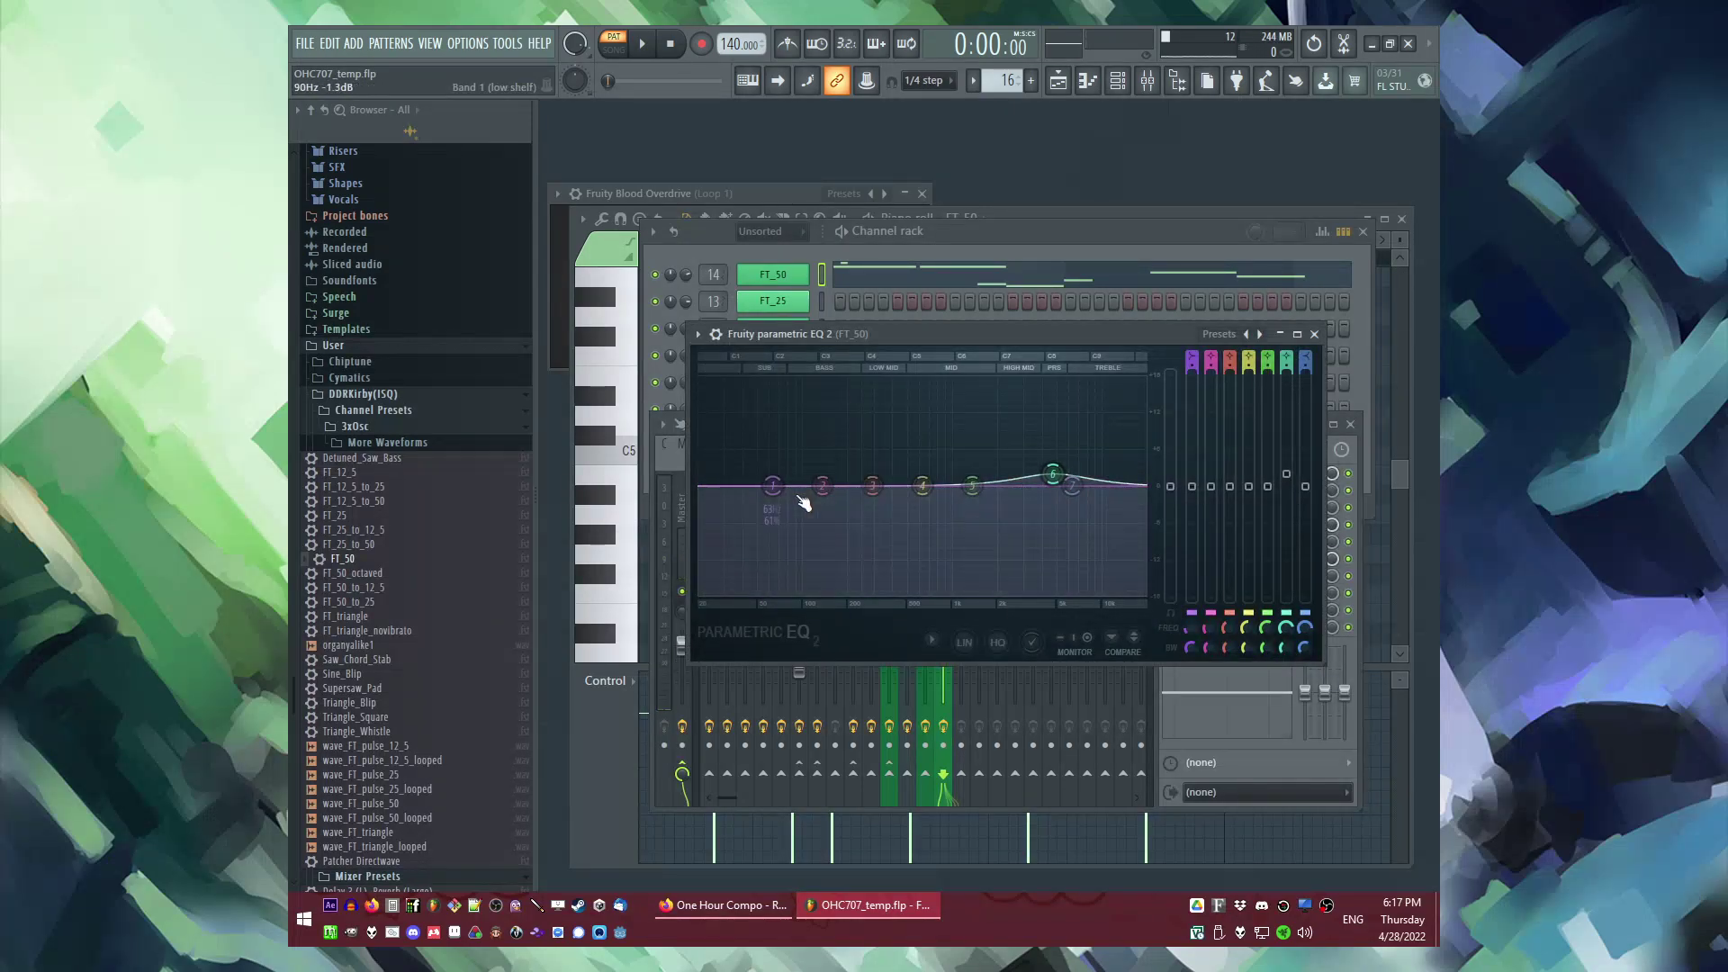
pyautogui.moveTo(772, 486); pyautogui.dragTo(799, 593)
pyautogui.press('space')
# Step: Play the arrangement from bar 4 and set mixer track 13's volume to about 103% and track 11's to about 105%
pyautogui.press('F5')
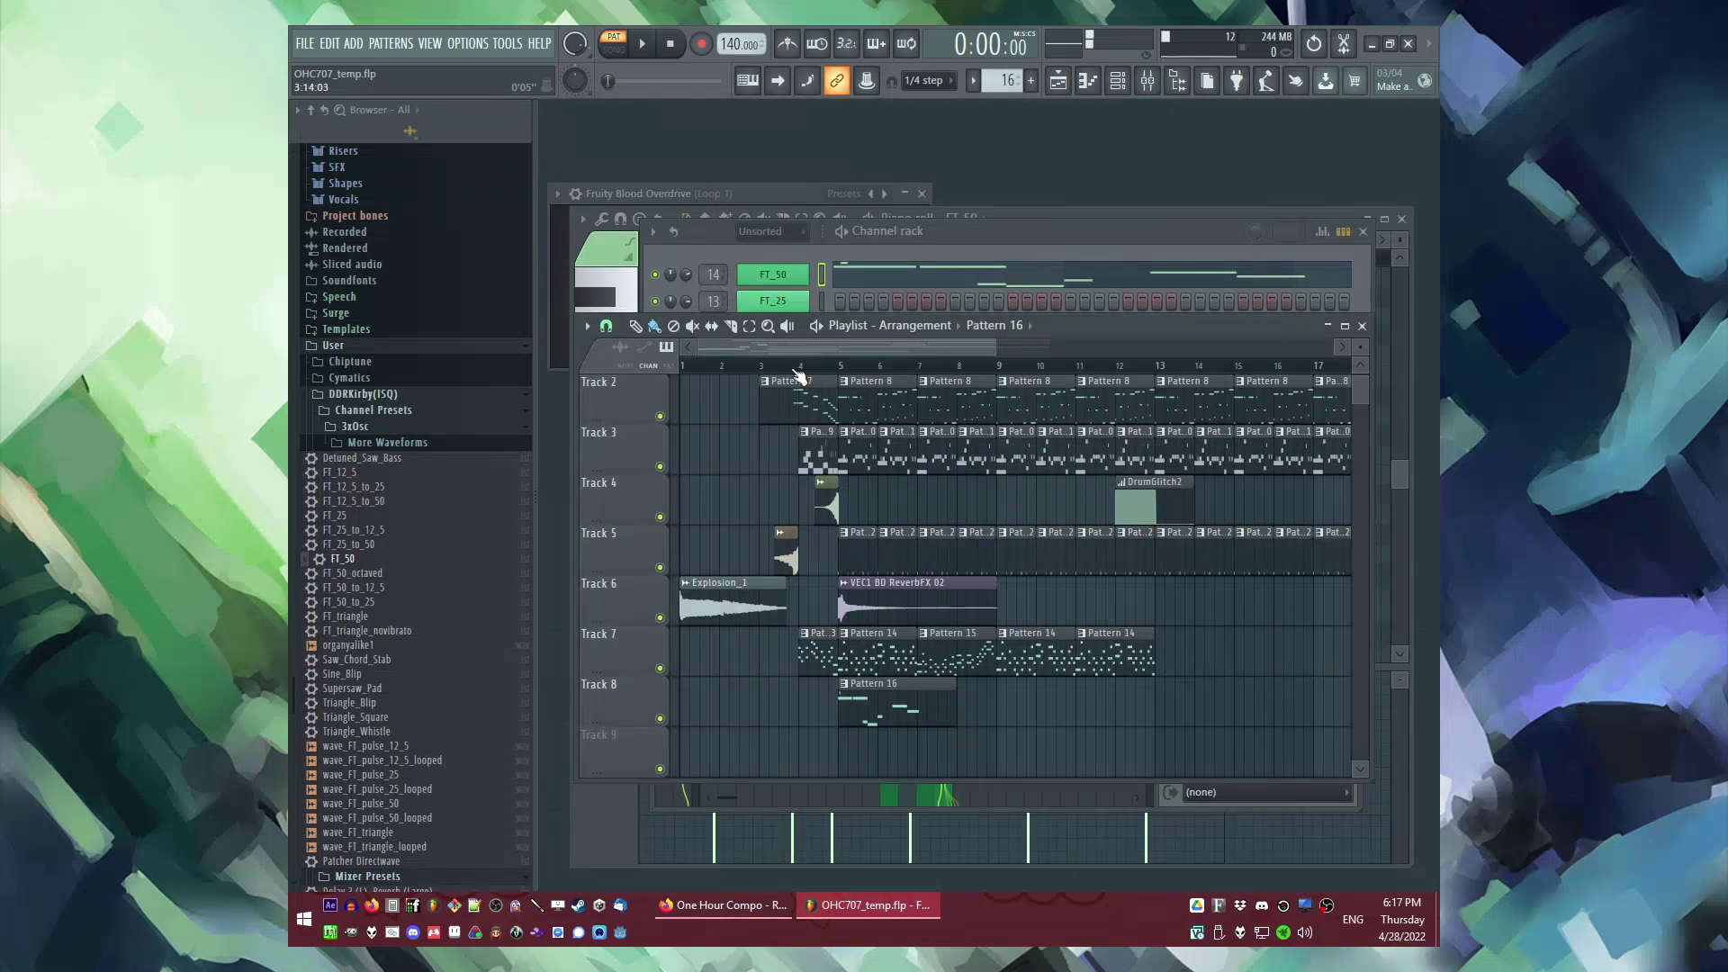
pyautogui.click(793, 369)
pyautogui.press('space')
pyautogui.scroll(1, 815, 450)
pyautogui.press('F9')
pyautogui.click(927, 581)
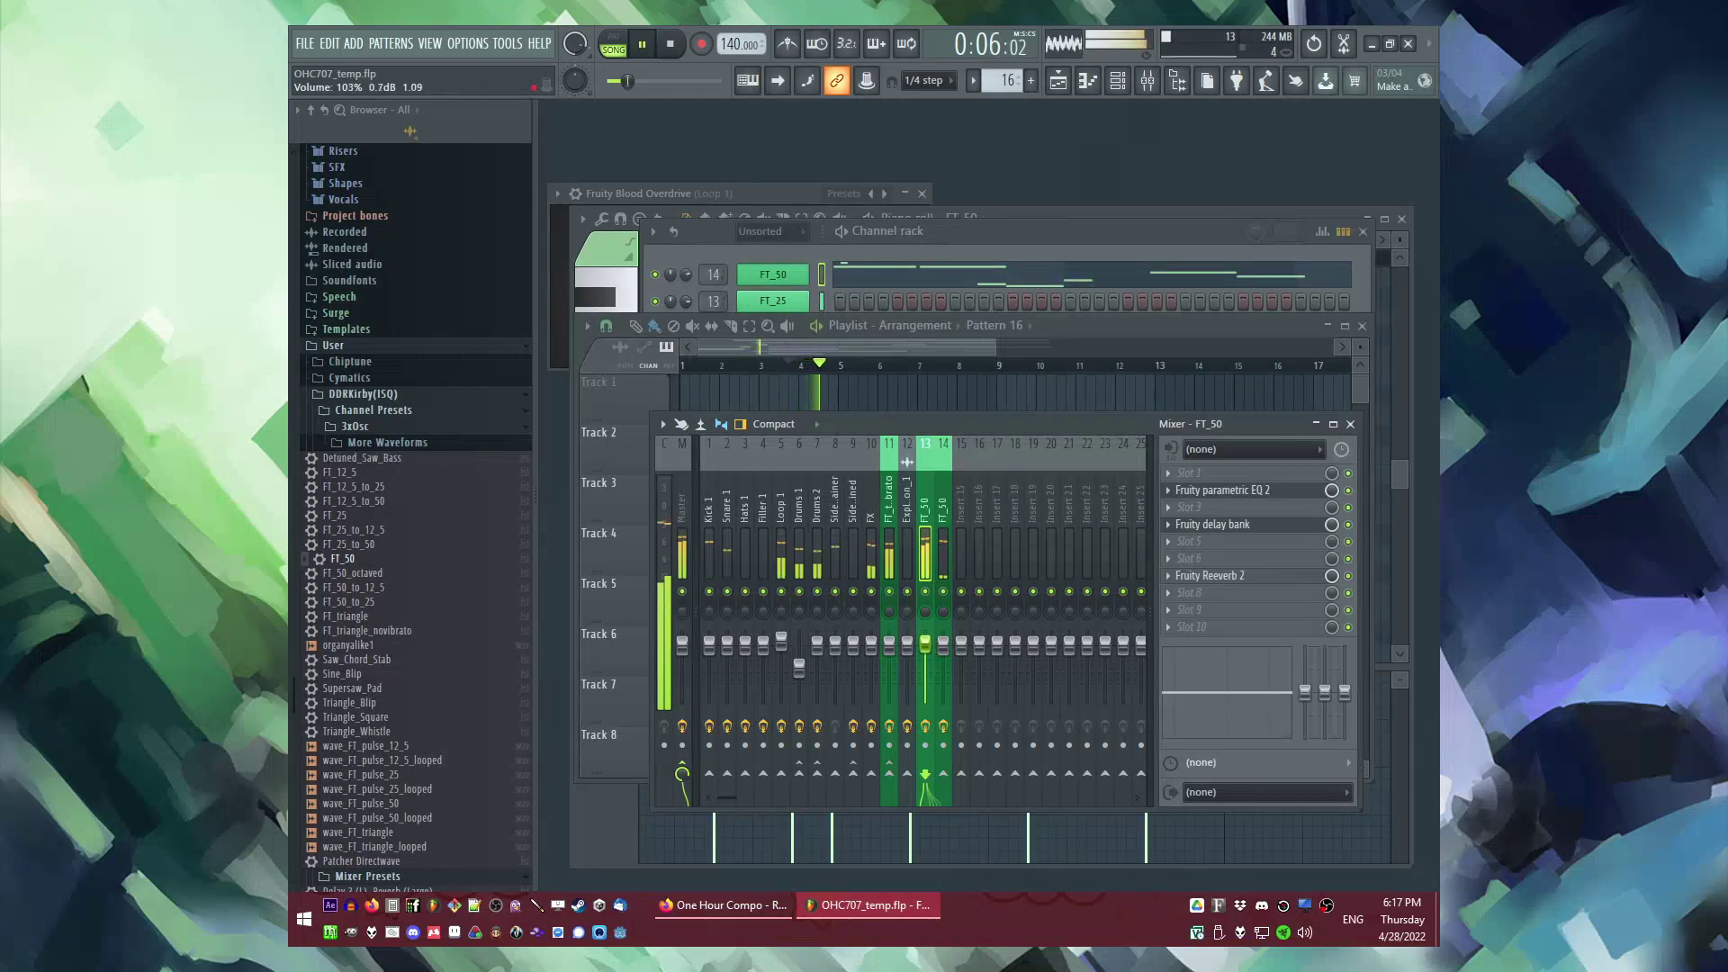
pyautogui.click(886, 562)
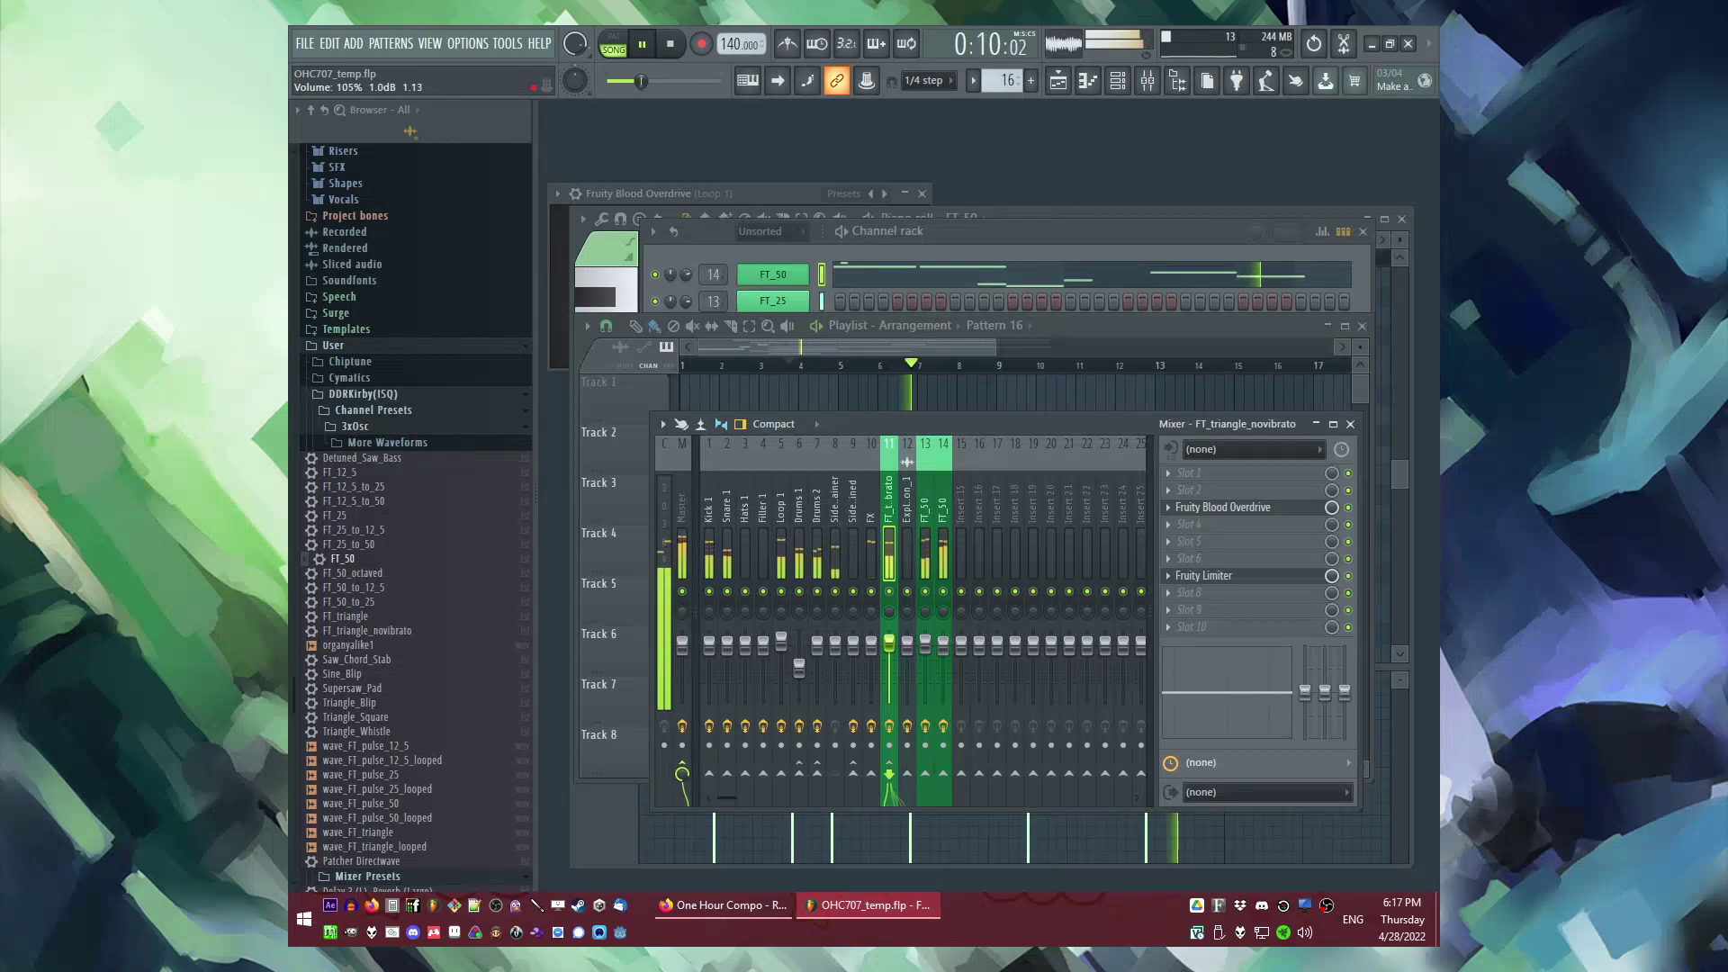
pyautogui.click(946, 538)
pyautogui.press('space')
pyautogui.press('space')
# Step: Open the Fruity delay bank on mixer track 14 during playback to examine its feedback volume
pyautogui.click(1088, 325)
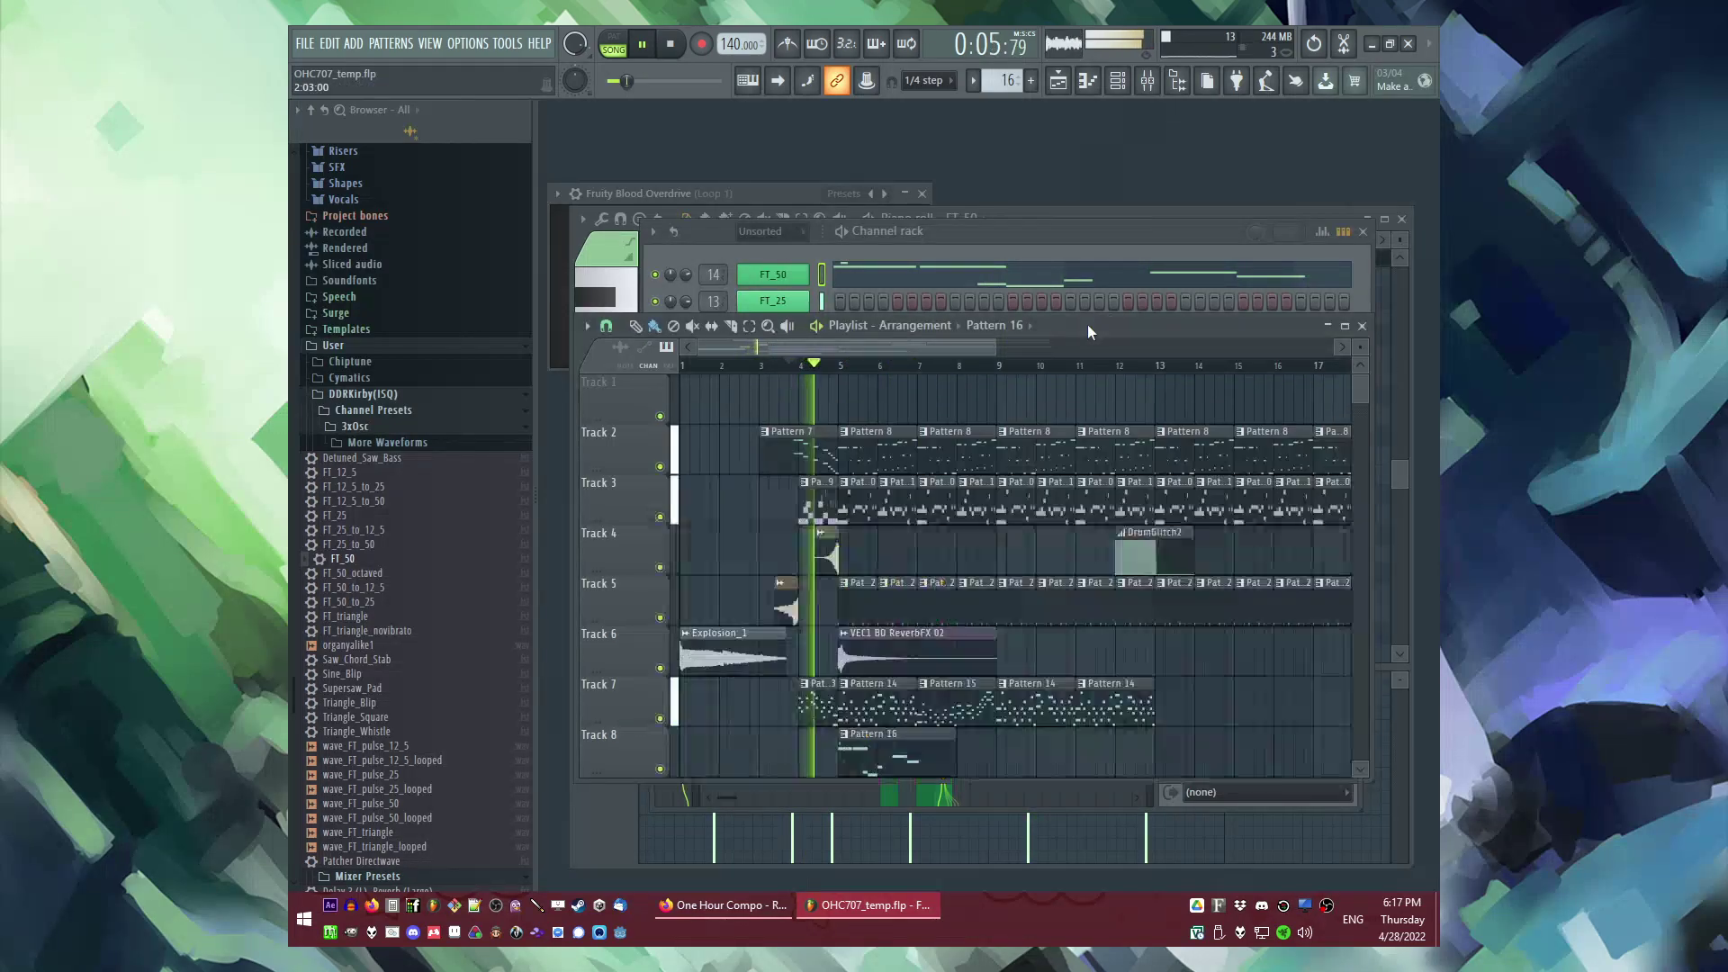
pyautogui.click(1080, 234)
pyautogui.rightClick(899, 544)
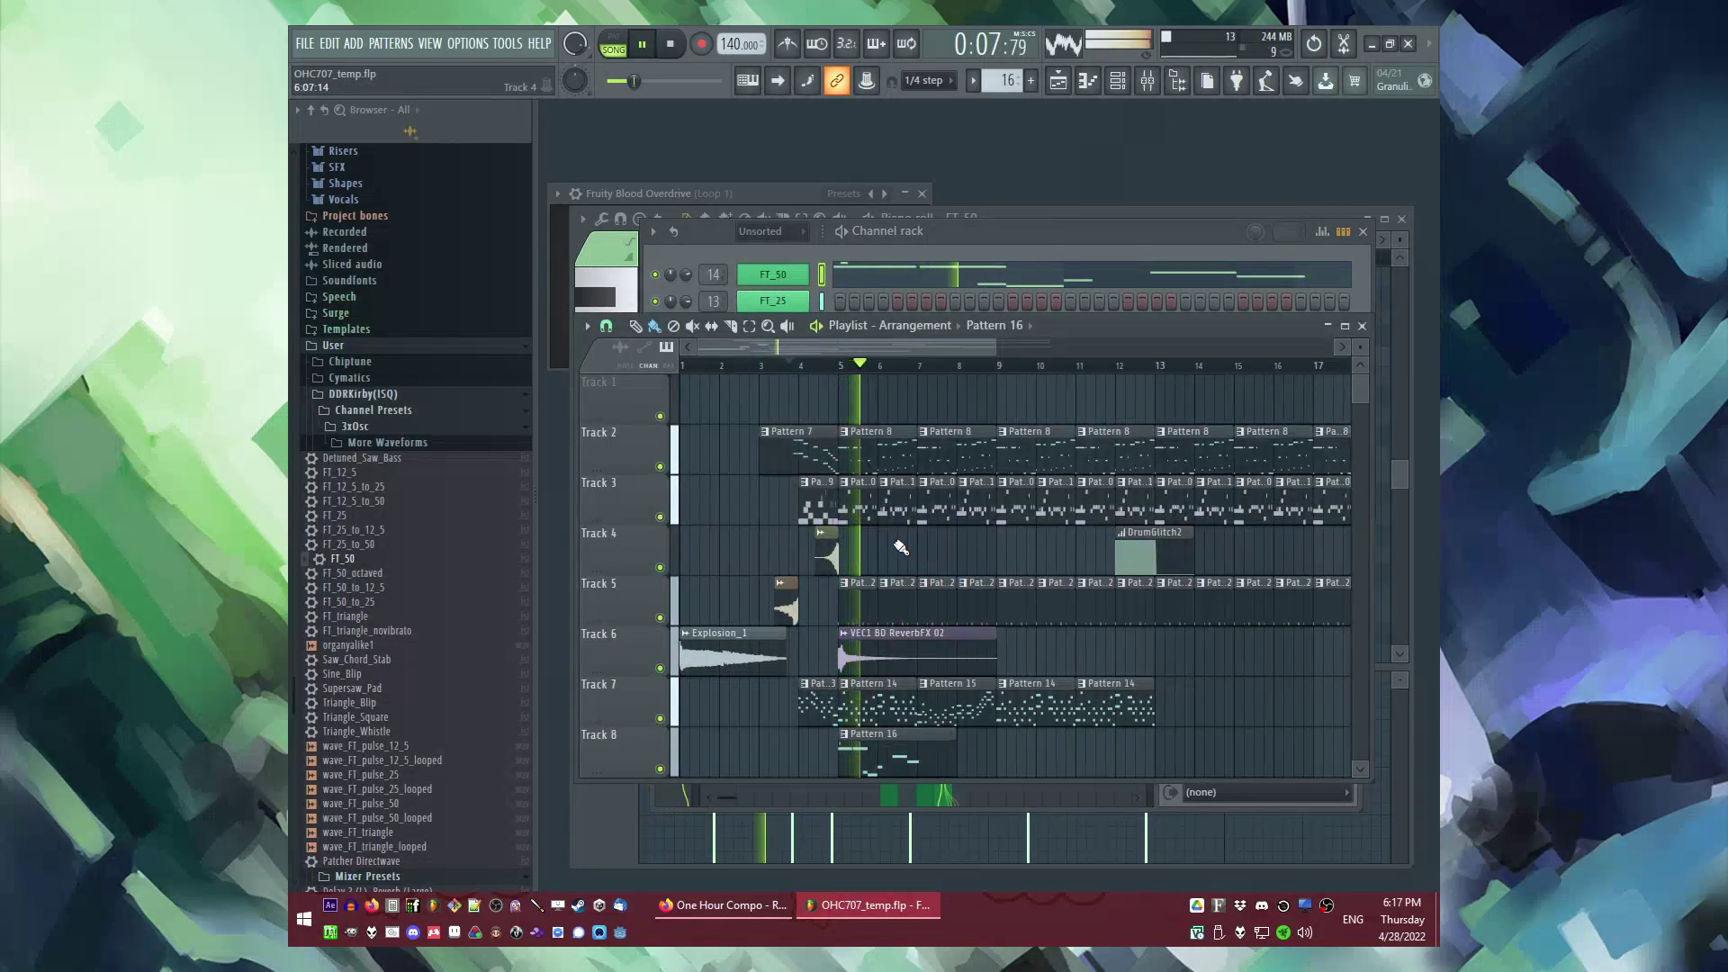
pyautogui.scroll(-5, 886, 560)
pyautogui.scroll(3, 821, 606)
pyautogui.doubleClick(824, 607)
pyautogui.press('F9')
pyautogui.press('space')
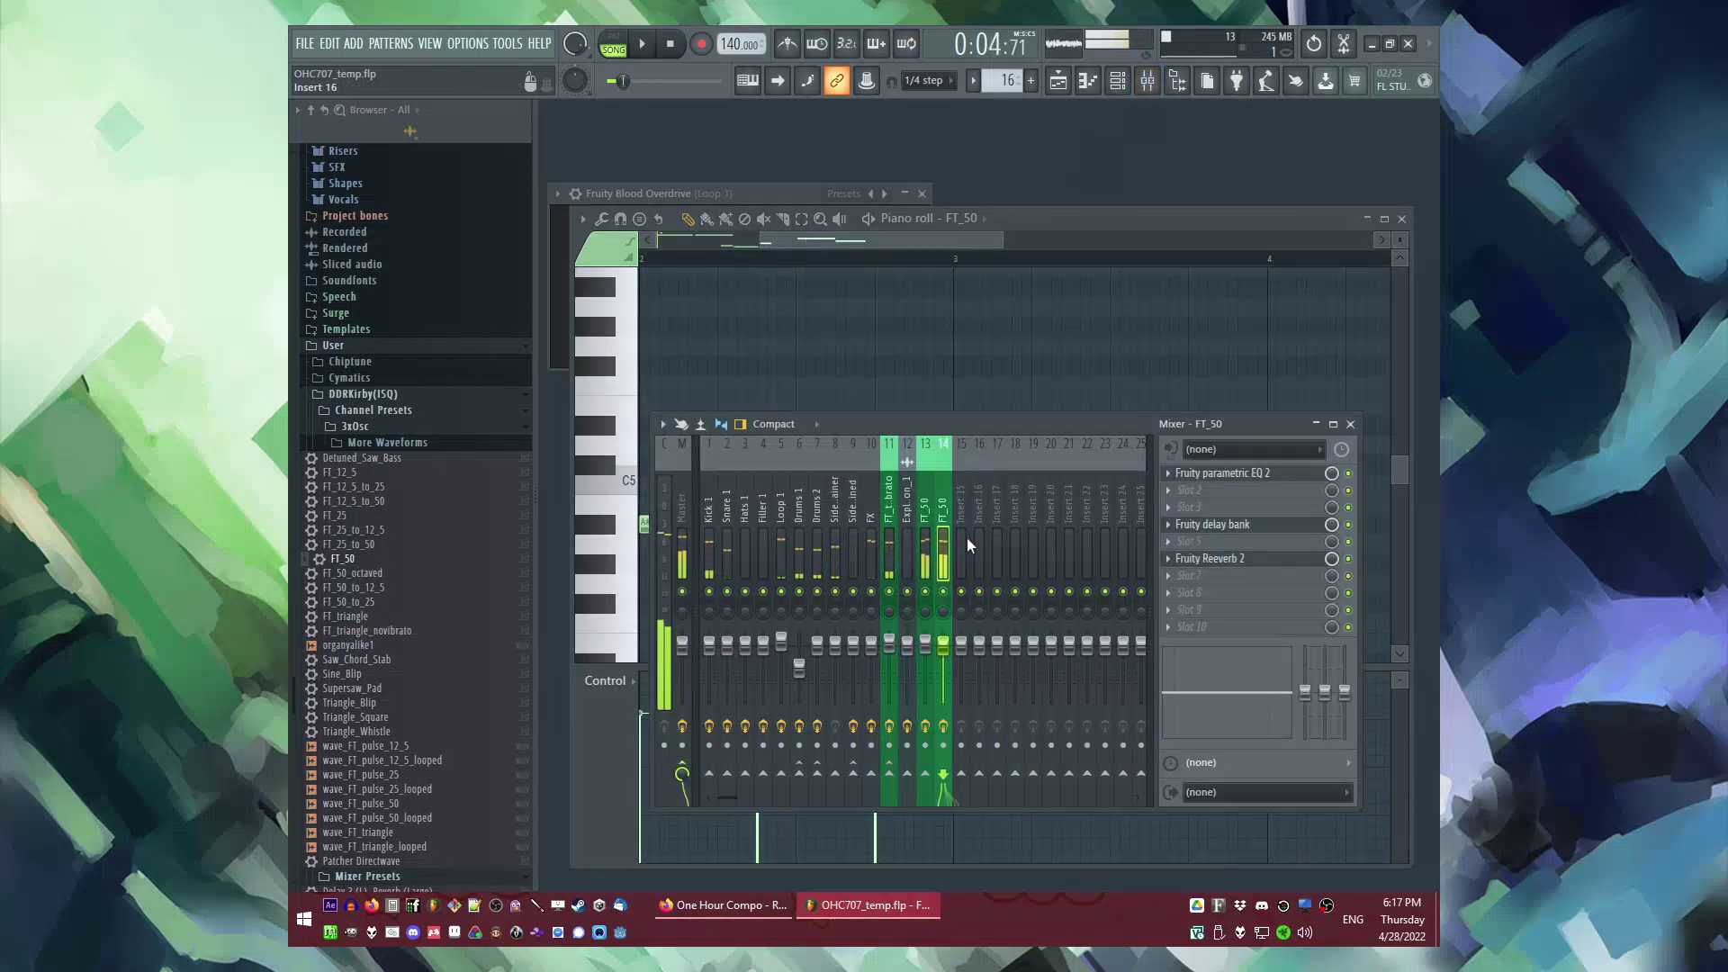
pyautogui.click(1225, 527)
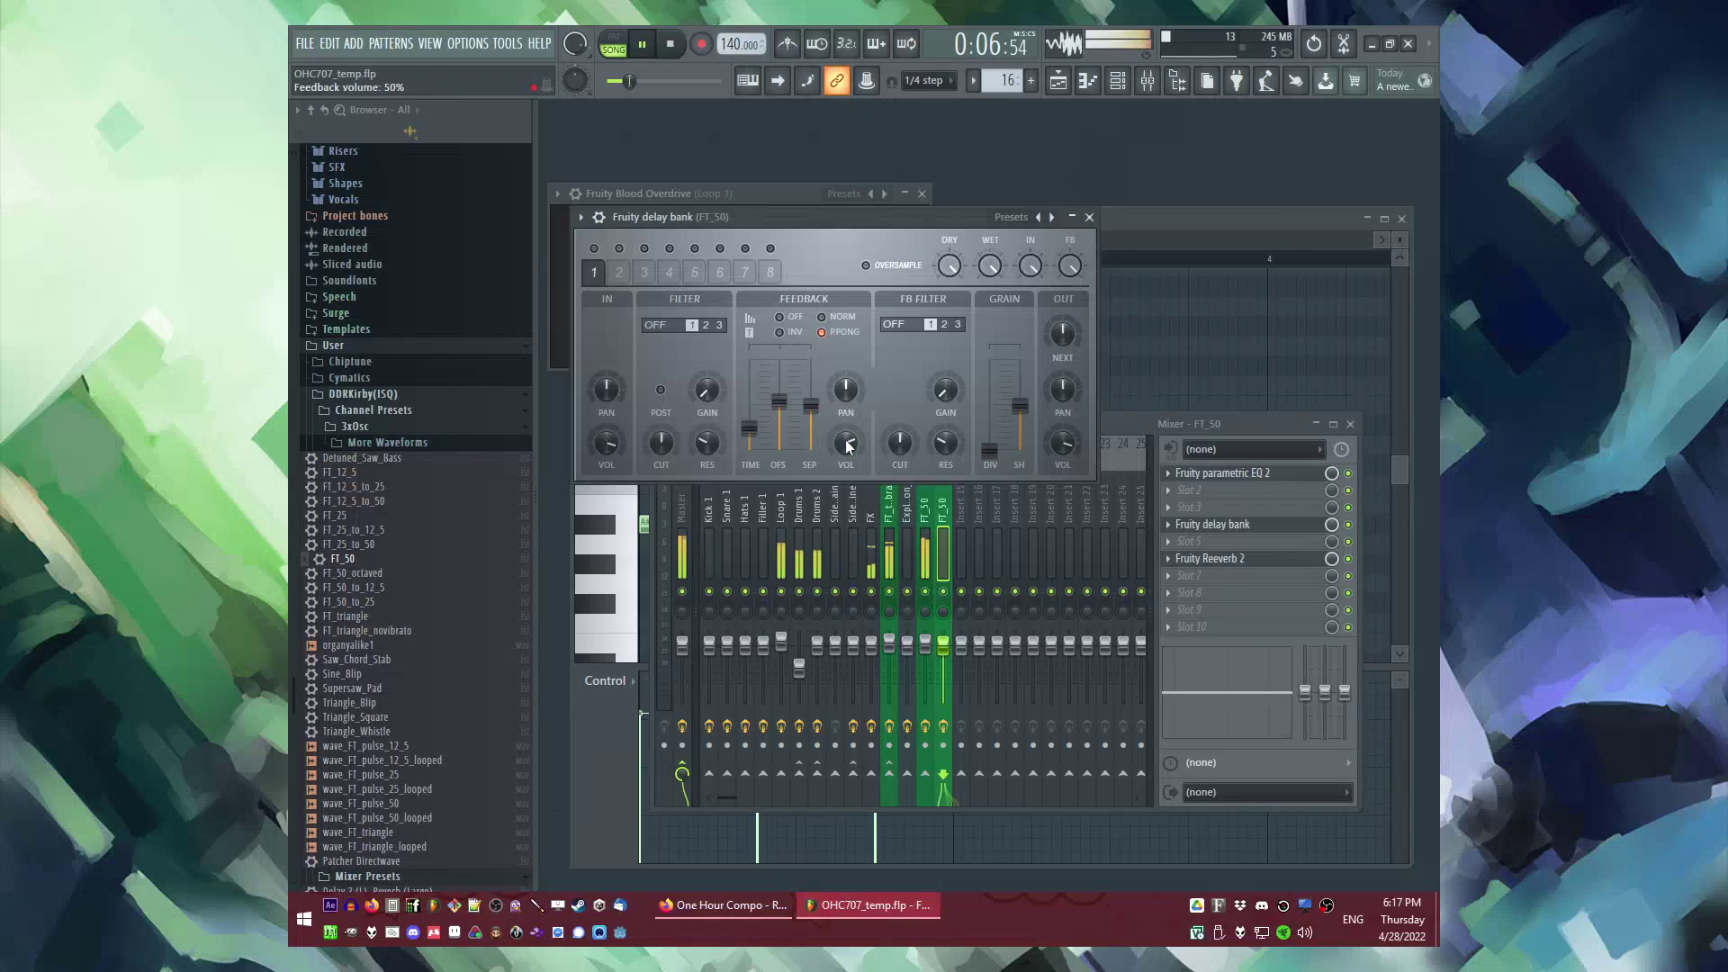
# Step: Reopen the Track 8 pattern's notes, add a brief G5 slide near the start and extend the G4 to about 7.5 steps
pyautogui.press('F5')
pyautogui.doubleClick(810, 613)
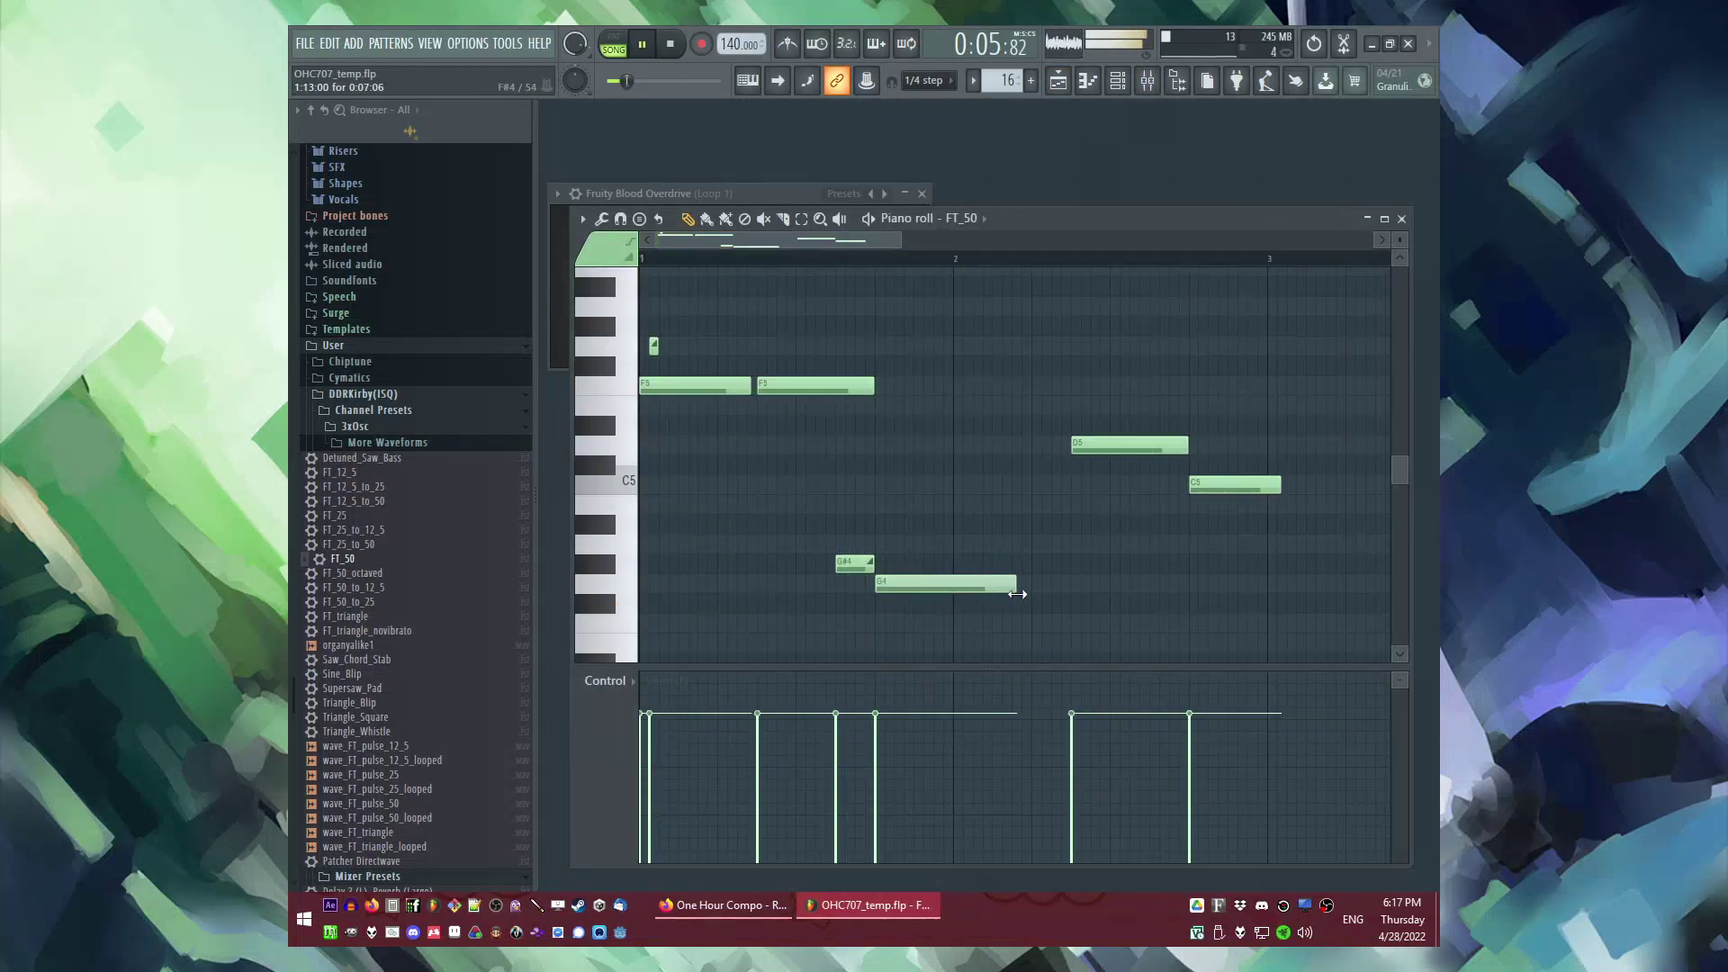
pyautogui.click(765, 260)
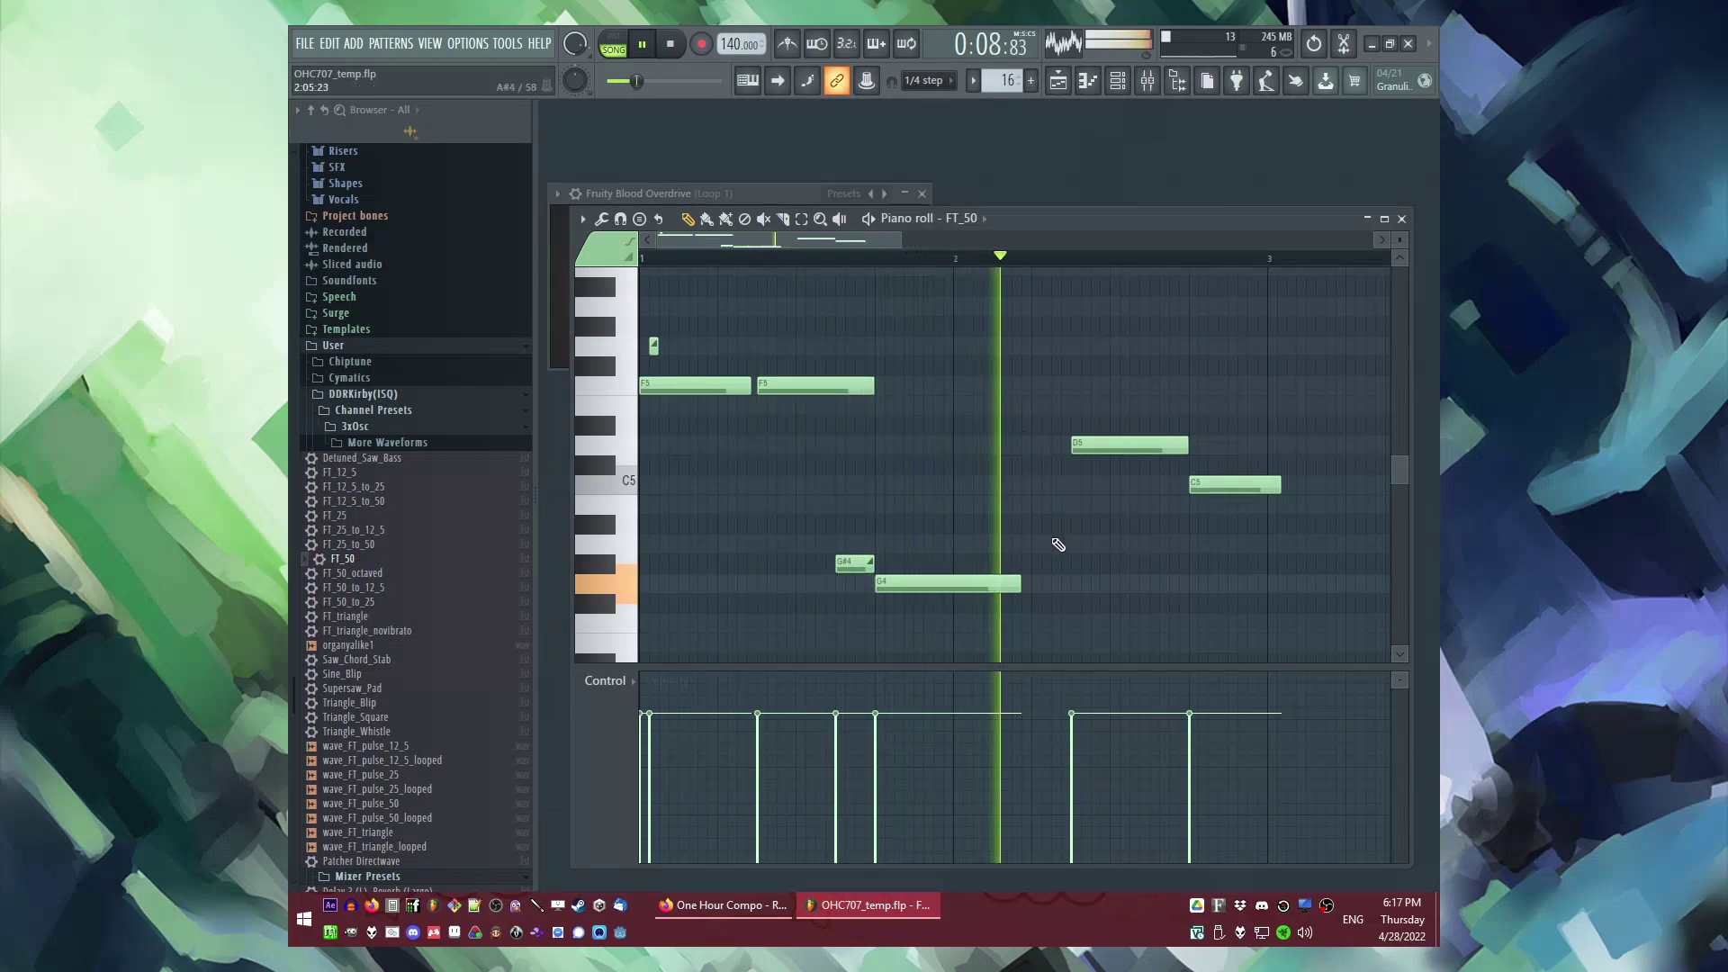
pyautogui.press('space')
# Step: Add an A#4 of just under four steps at the fifth step of bar 2 and delete the D5
pyautogui.moveTo(1031, 481); pyautogui.dragTo(1032, 522)
pyautogui.press('space')
pyautogui.moveTo(1183, 523); pyautogui.dragTo(1104, 525)
pyautogui.press('space')
pyautogui.press('space')
pyautogui.rightClick(1114, 447)
pyautogui.scroll(-1, 1026, 427)
pyautogui.scroll(2, 1008, 418)
pyautogui.press('space')
pyautogui.moveTo(983, 412); pyautogui.dragTo(977, 441)
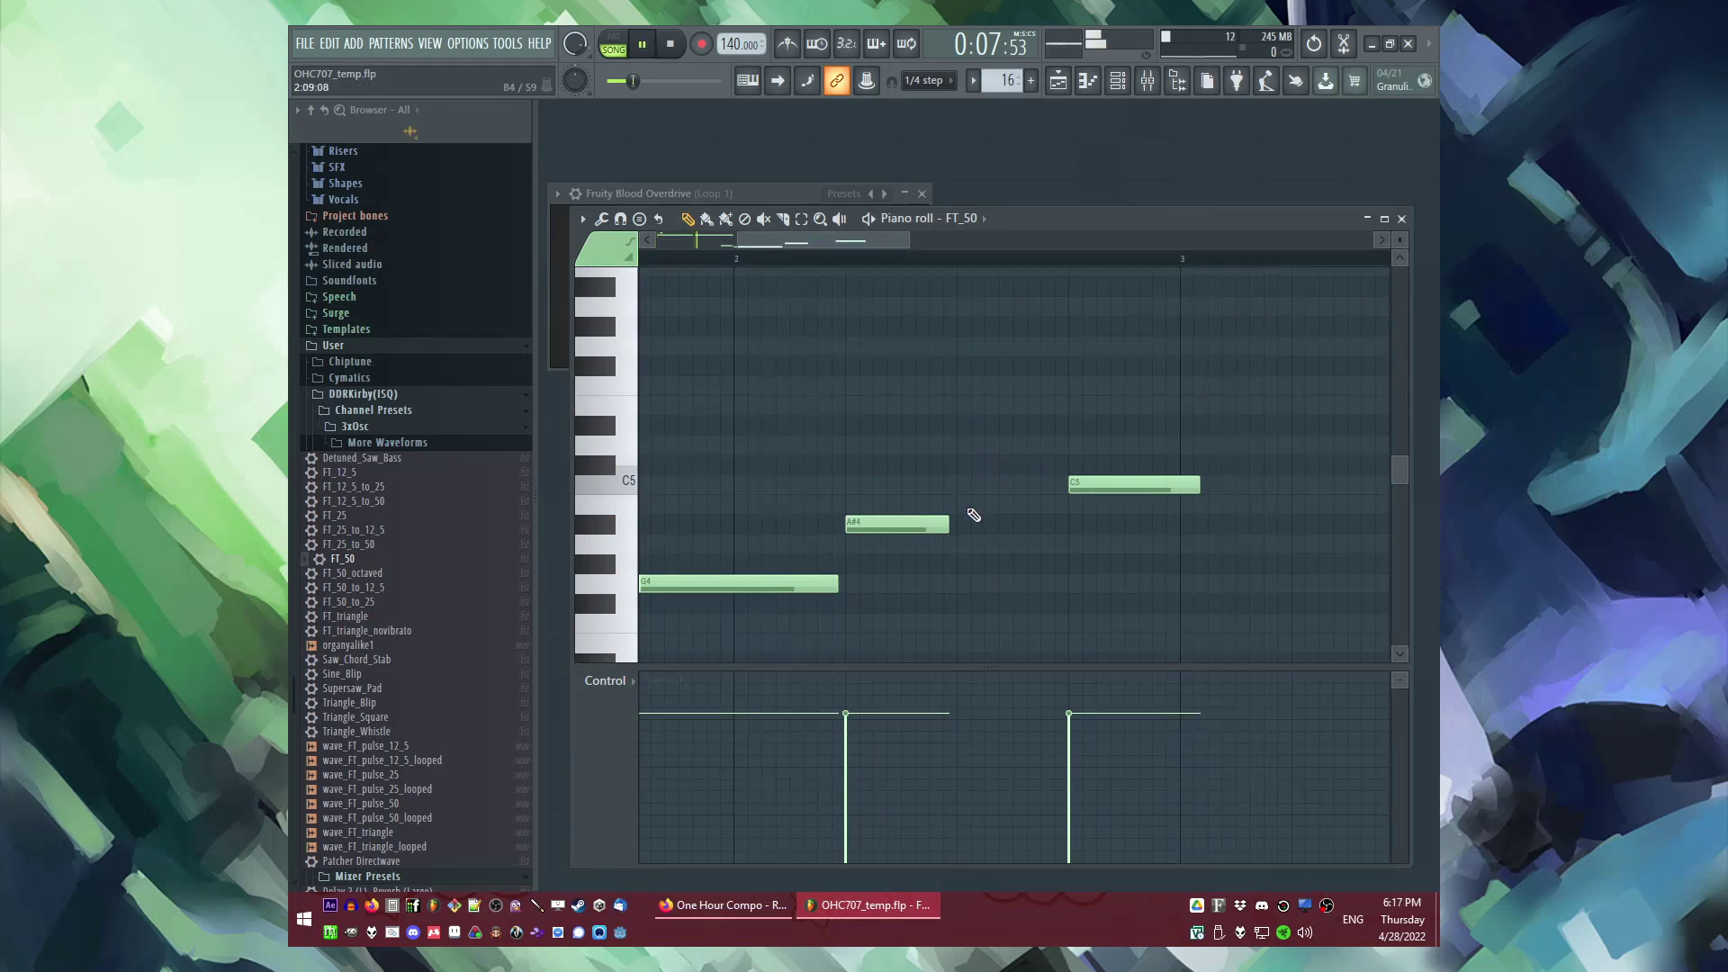
# Step: Replace the last C5 with a tiny A#4 and two-step C5, A#4 and G4 notes in the second half of bar 2
pyautogui.click(967, 491)
pyautogui.moveTo(1059, 526); pyautogui.dragTo(962, 526)
pyautogui.rightClick(1091, 491)
pyautogui.moveTo(1065, 489); pyautogui.dragTo(1011, 501)
pyautogui.press('space')
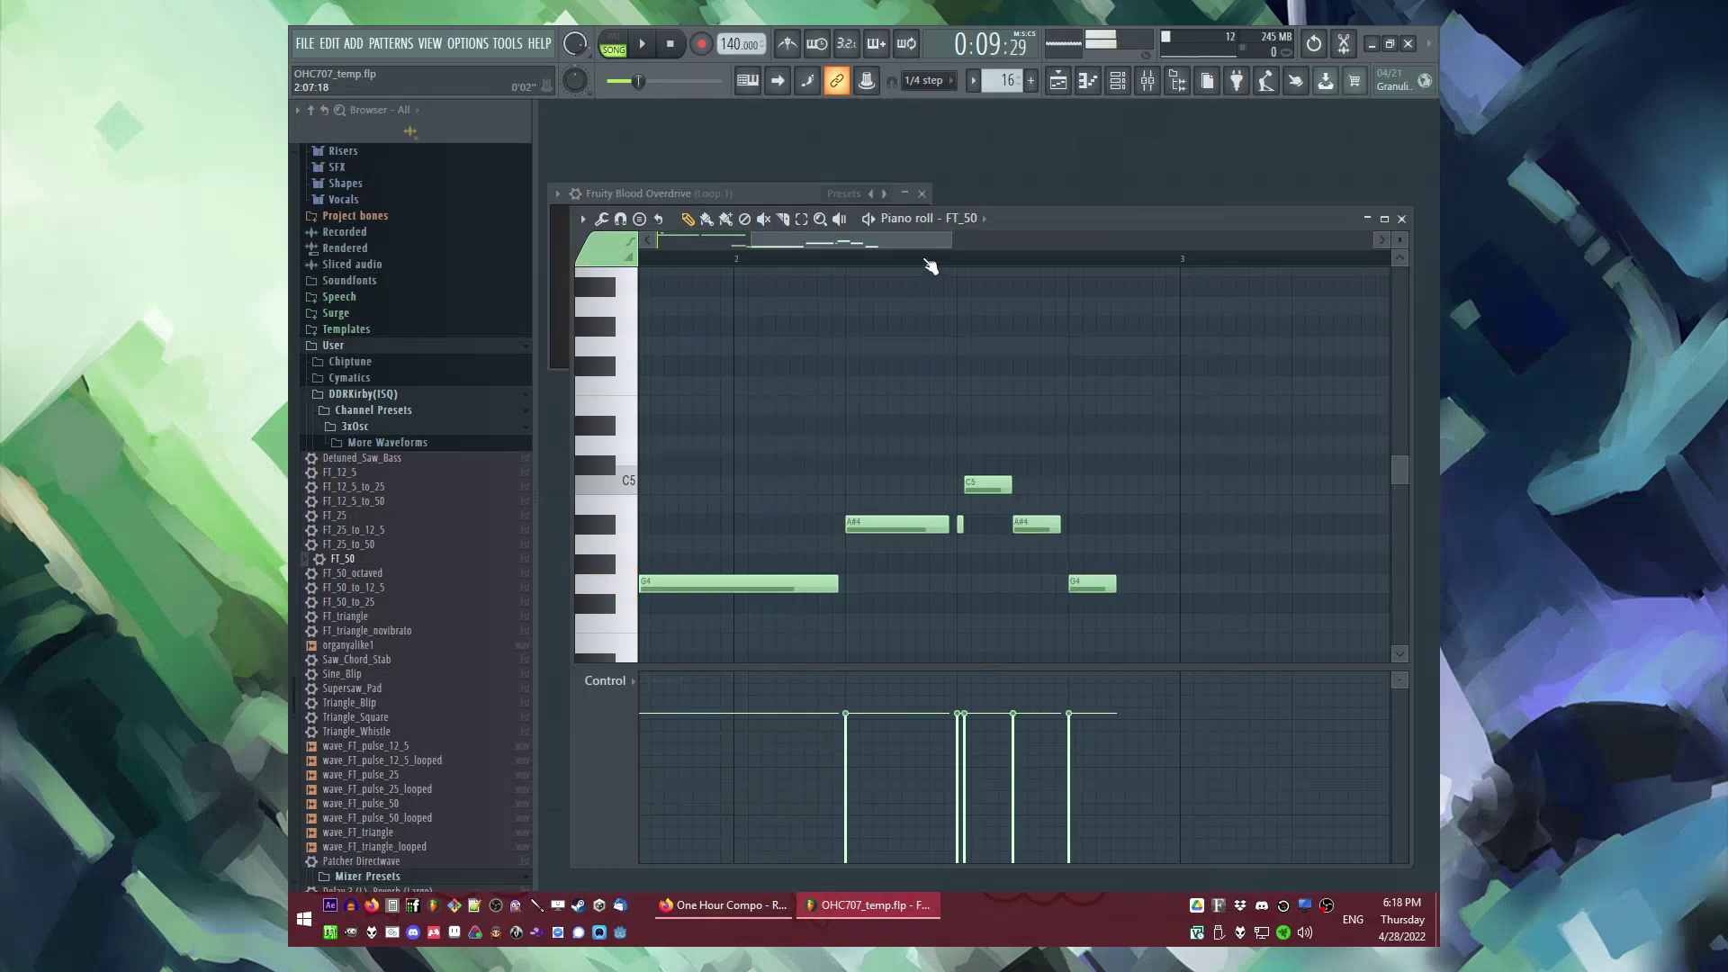
# Step: Shorten the A#4 after the C5 to about one step and replay the melody from its start
pyautogui.press('space')
pyautogui.hscroll(1, 957, 366)
pyautogui.press('space')
pyautogui.press('space')
pyautogui.moveTo(992, 525); pyautogui.dragTo(971, 527)
pyautogui.press('space')
pyautogui.press('space')
pyautogui.press('space')
pyautogui.scroll(-1, 959, 482)
pyautogui.scroll(-2, 962, 477)
pyautogui.moveTo(685, 262); pyautogui.dragTo(547, 270)
pyautogui.press('space')
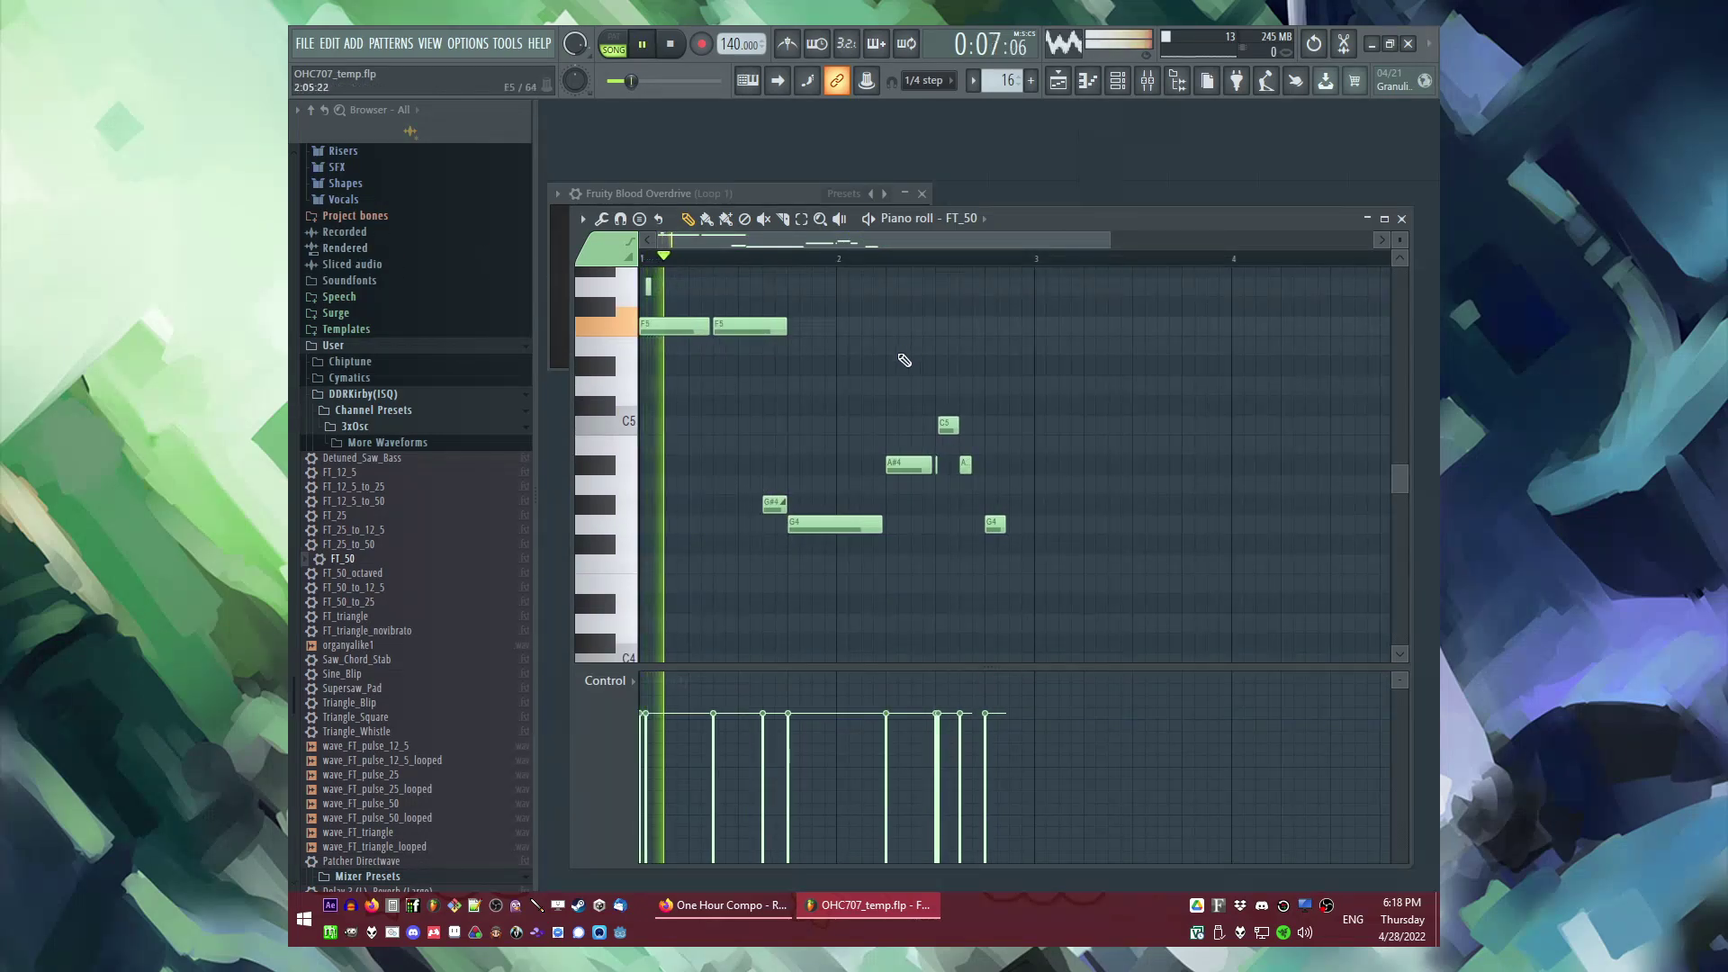
# Step: Break the long A#4 in bar 2 into a short note, a very short repeat and a 1.5-step note
pyautogui.scroll(2, 1035, 400)
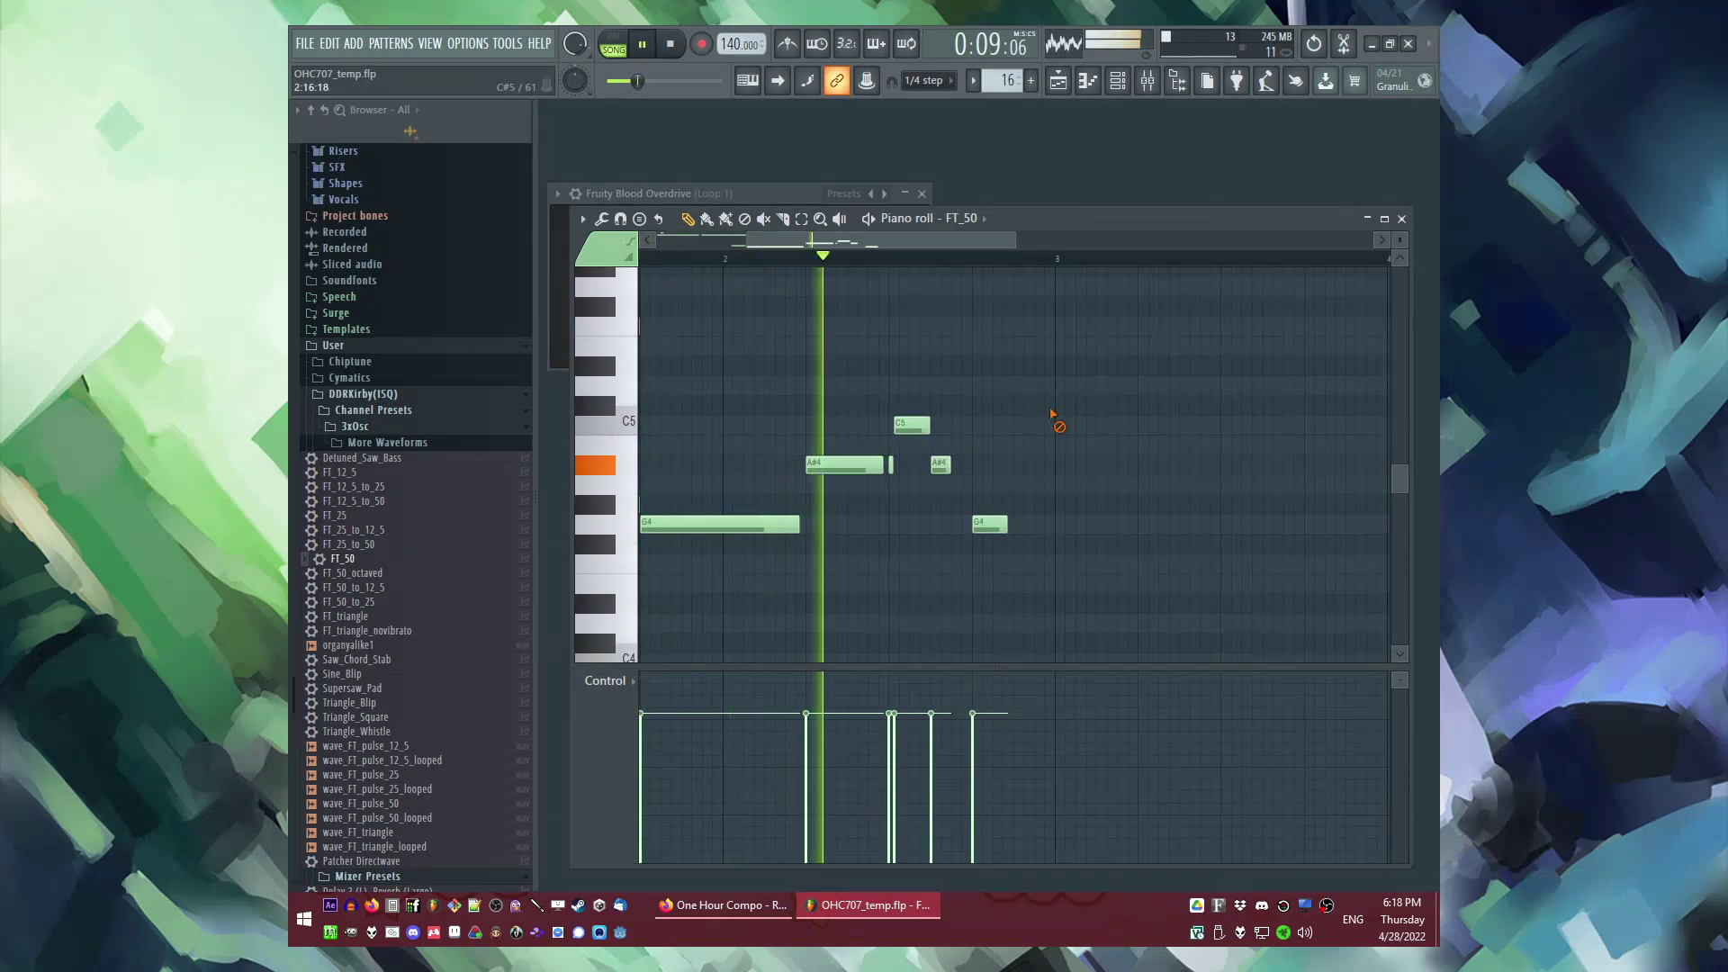
pyautogui.press('space')
pyautogui.press('space')
pyautogui.press('space')
pyautogui.press('space')
pyautogui.moveTo(881, 472)
pyautogui.mouseDown()
pyautogui.moveTo(822, 475)
pyautogui.moveTo(877, 468)
pyautogui.mouseUp()
pyautogui.press('space')
pyautogui.press('space')
pyautogui.press('space')
pyautogui.click(850, 467)
pyautogui.press('space')
pyautogui.press('space')
pyautogui.press('space')
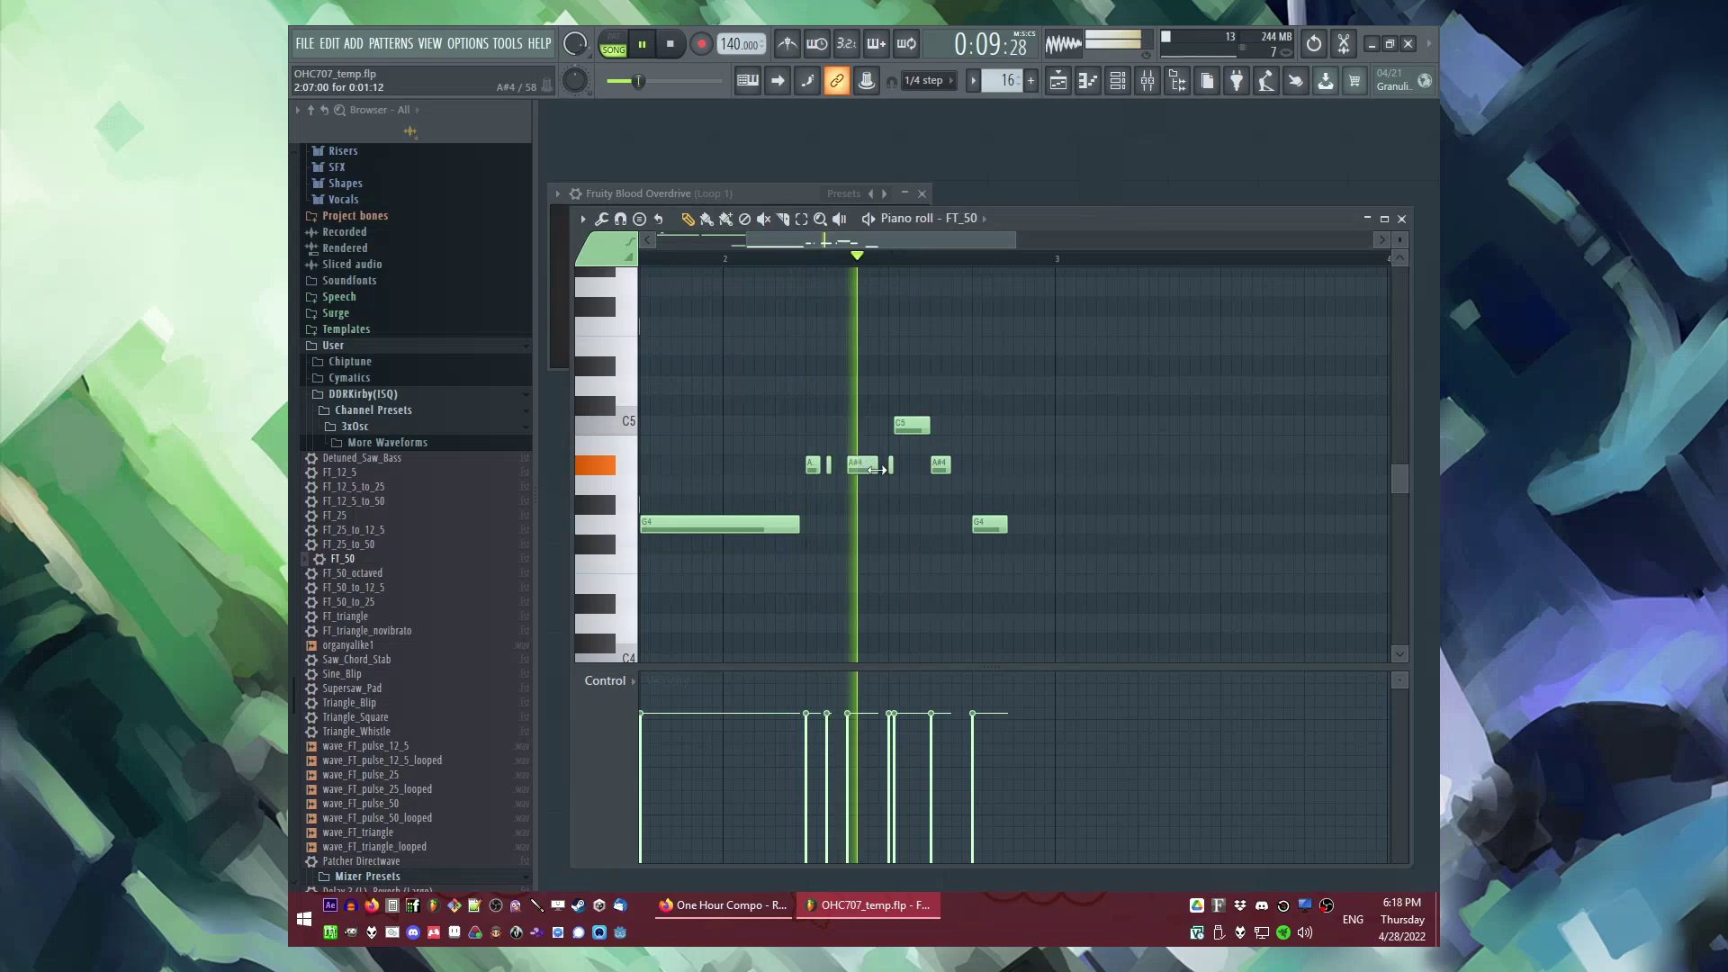
pyautogui.press('space')
pyautogui.press('space')
# Step: Add a one-step F4 after the last G4 and an F4 of about four steps with a G4 slide at bar 3
pyautogui.click(1020, 565)
pyautogui.press('space')
pyautogui.press('space')
pyautogui.moveTo(1006, 532); pyautogui.dragTo(1136, 545)
pyautogui.press('space')
pyautogui.press('space')
# Step: Add an A3 slide near the end of the F4 in bar 3 and trim that F4 to about four steps
pyautogui.scroll(-4, 1116, 567)
pyautogui.click(1113, 543)
pyautogui.press('space')
pyautogui.press('space')
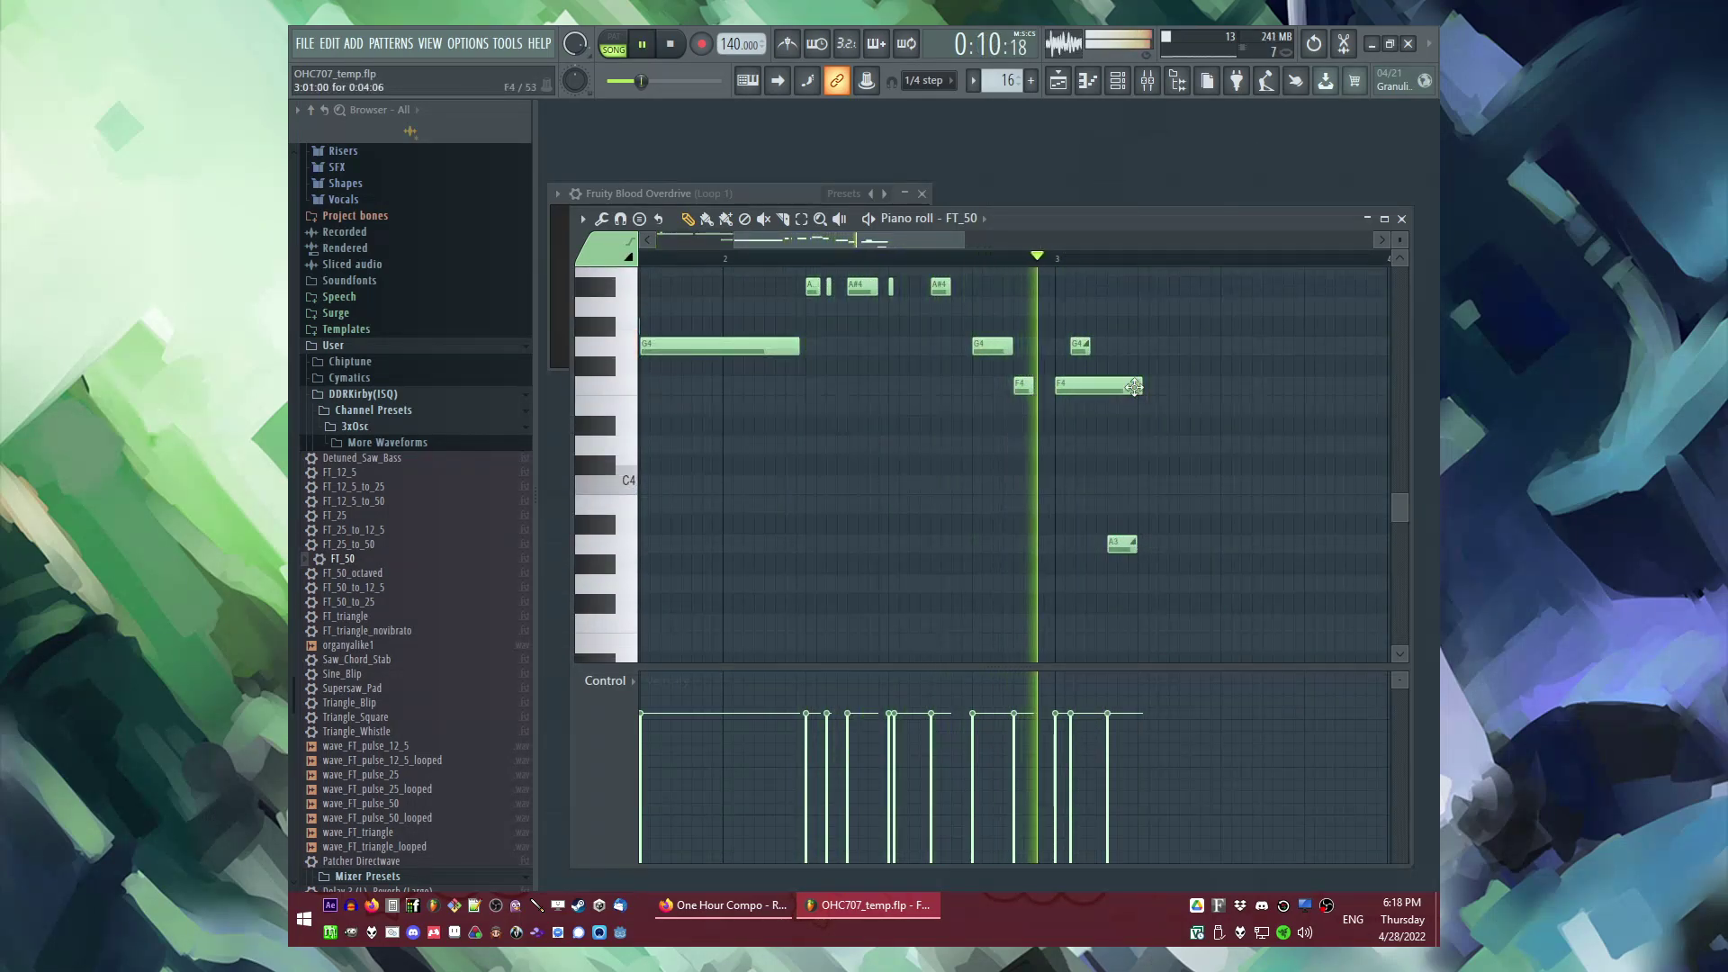
pyautogui.moveTo(1141, 386); pyautogui.dragTo(1136, 386)
# Step: Move the G4 slide in bar 3 slightly earlier so it starts at 3:01:12, and play the phrase
pyautogui.scroll(1, 1015, 306)
pyautogui.click(1008, 260)
pyautogui.scroll(1, 1161, 401)
pyautogui.scroll(1, 1170, 405)
pyautogui.moveTo(1051, 462); pyautogui.dragTo(985, 463)
pyautogui.press('space')
pyautogui.press('space')
pyautogui.scroll(-2, 980, 436)
pyautogui.scroll(2, 1030, 459)
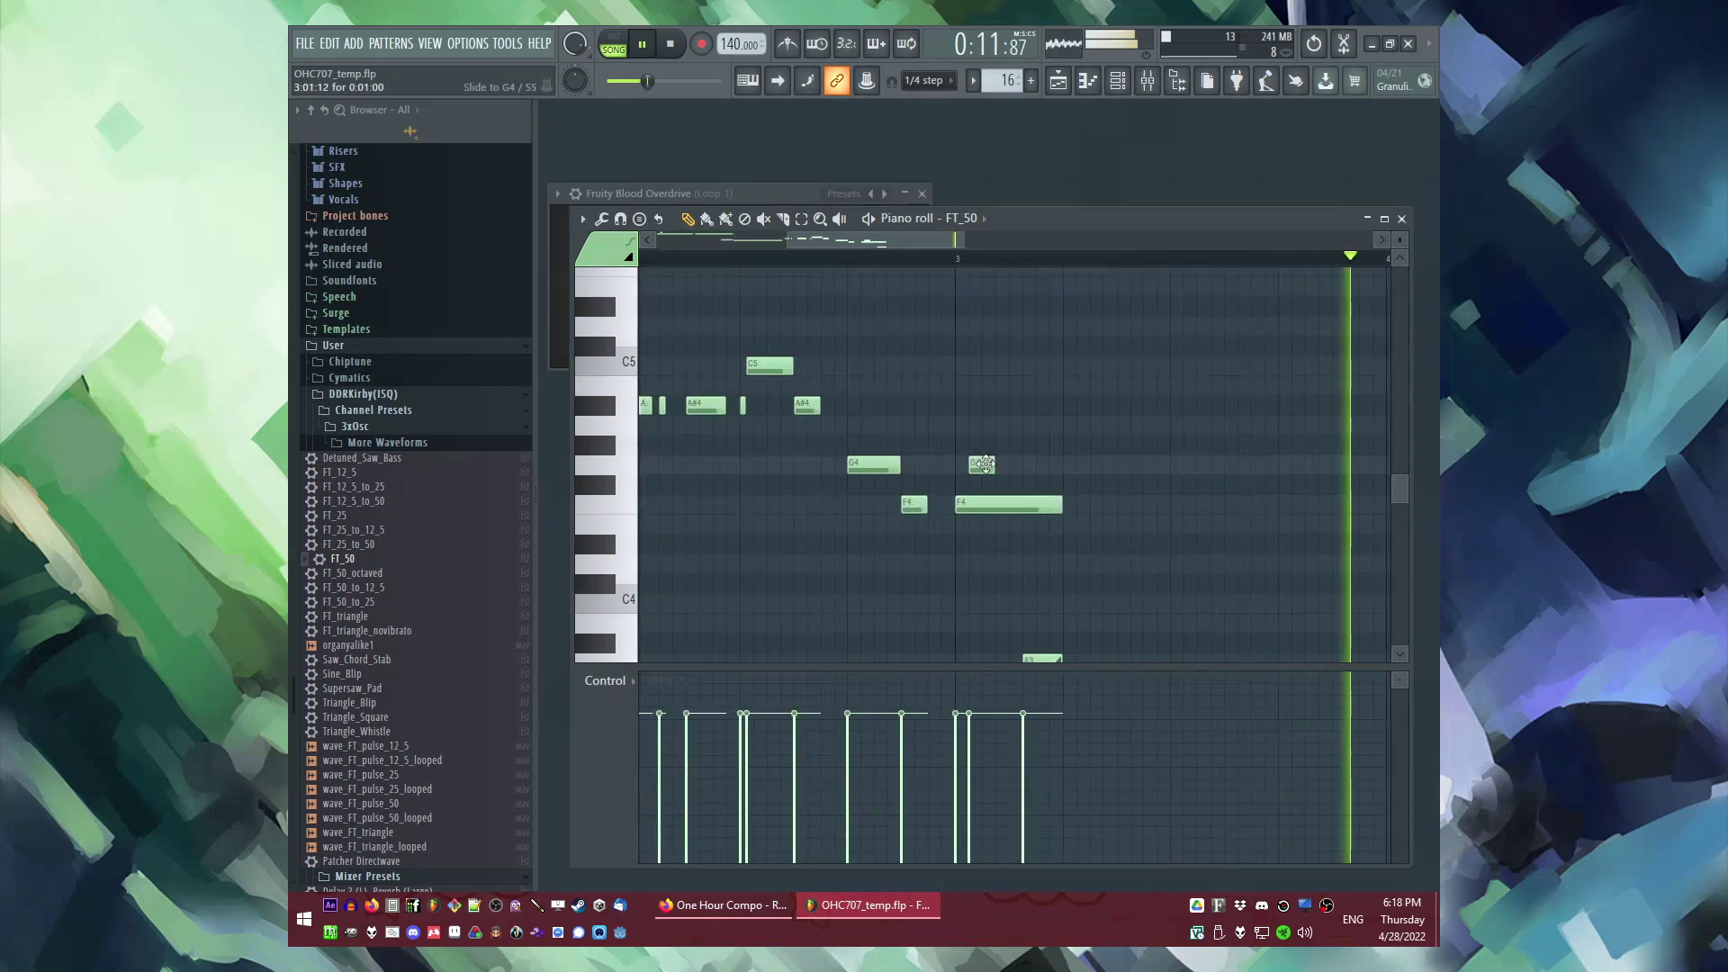
pyautogui.scroll(-2, 981, 428)
# Step: Duplicate the Pattern 16 clip on Track 8 to bar 9 and play the arrangement from bar 5
pyautogui.press('F5')
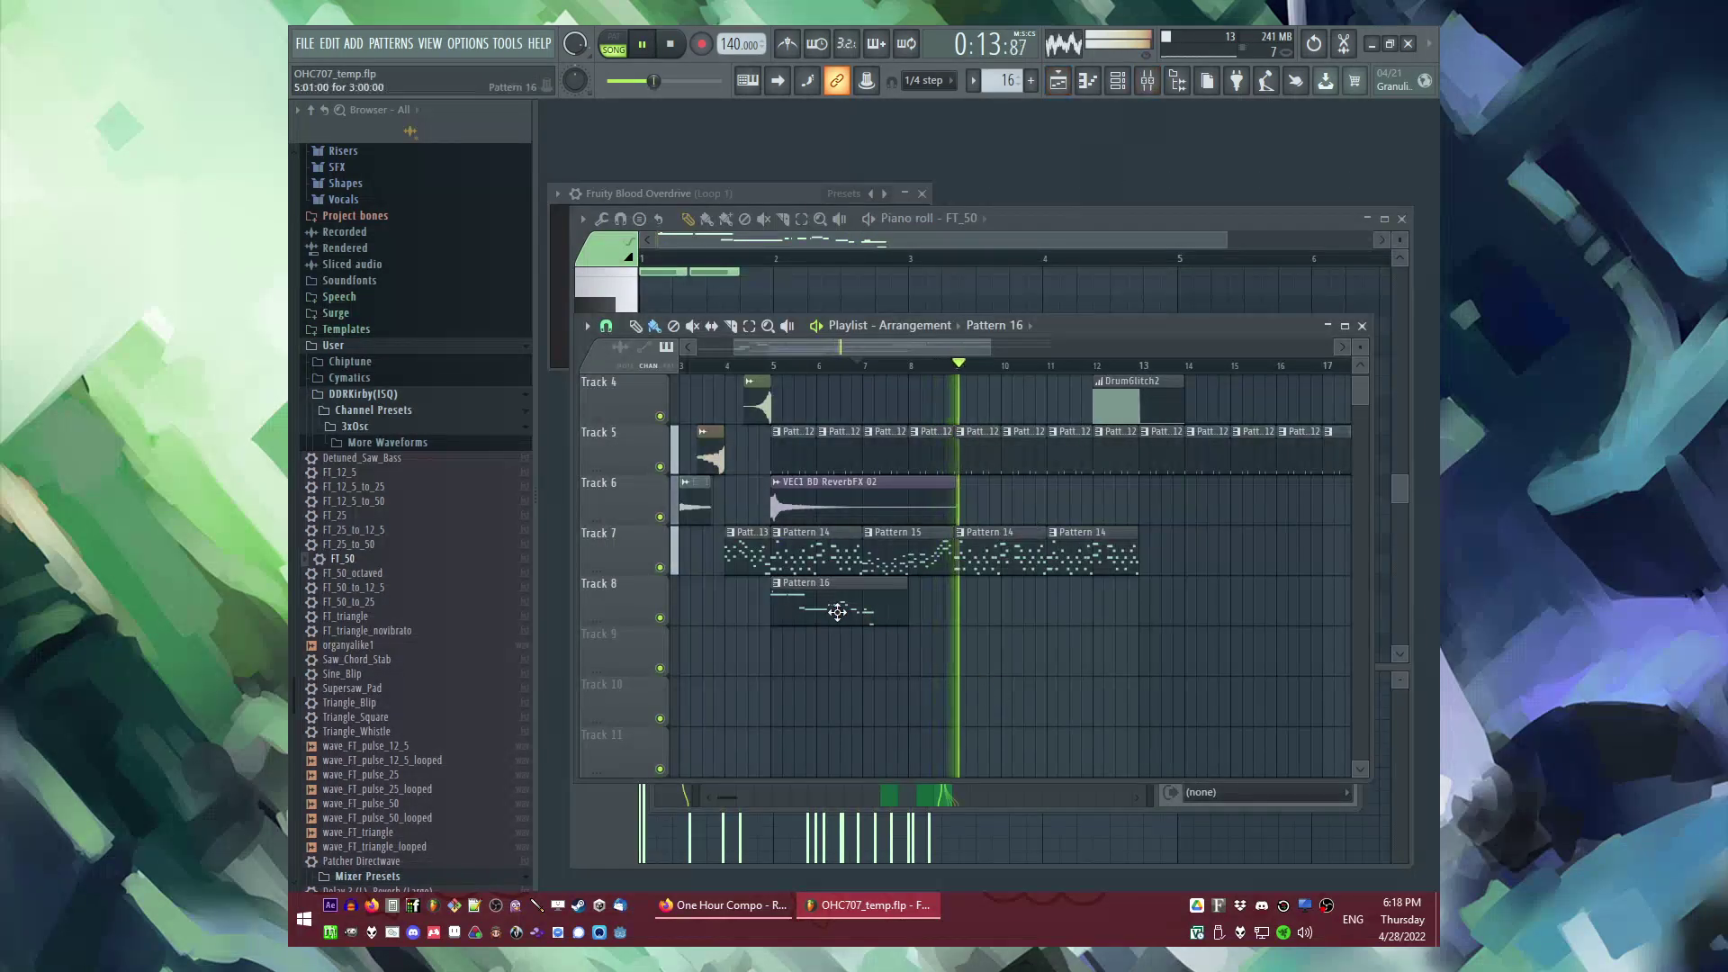
pyautogui.moveTo(837, 611); pyautogui.dragTo(1019, 611)
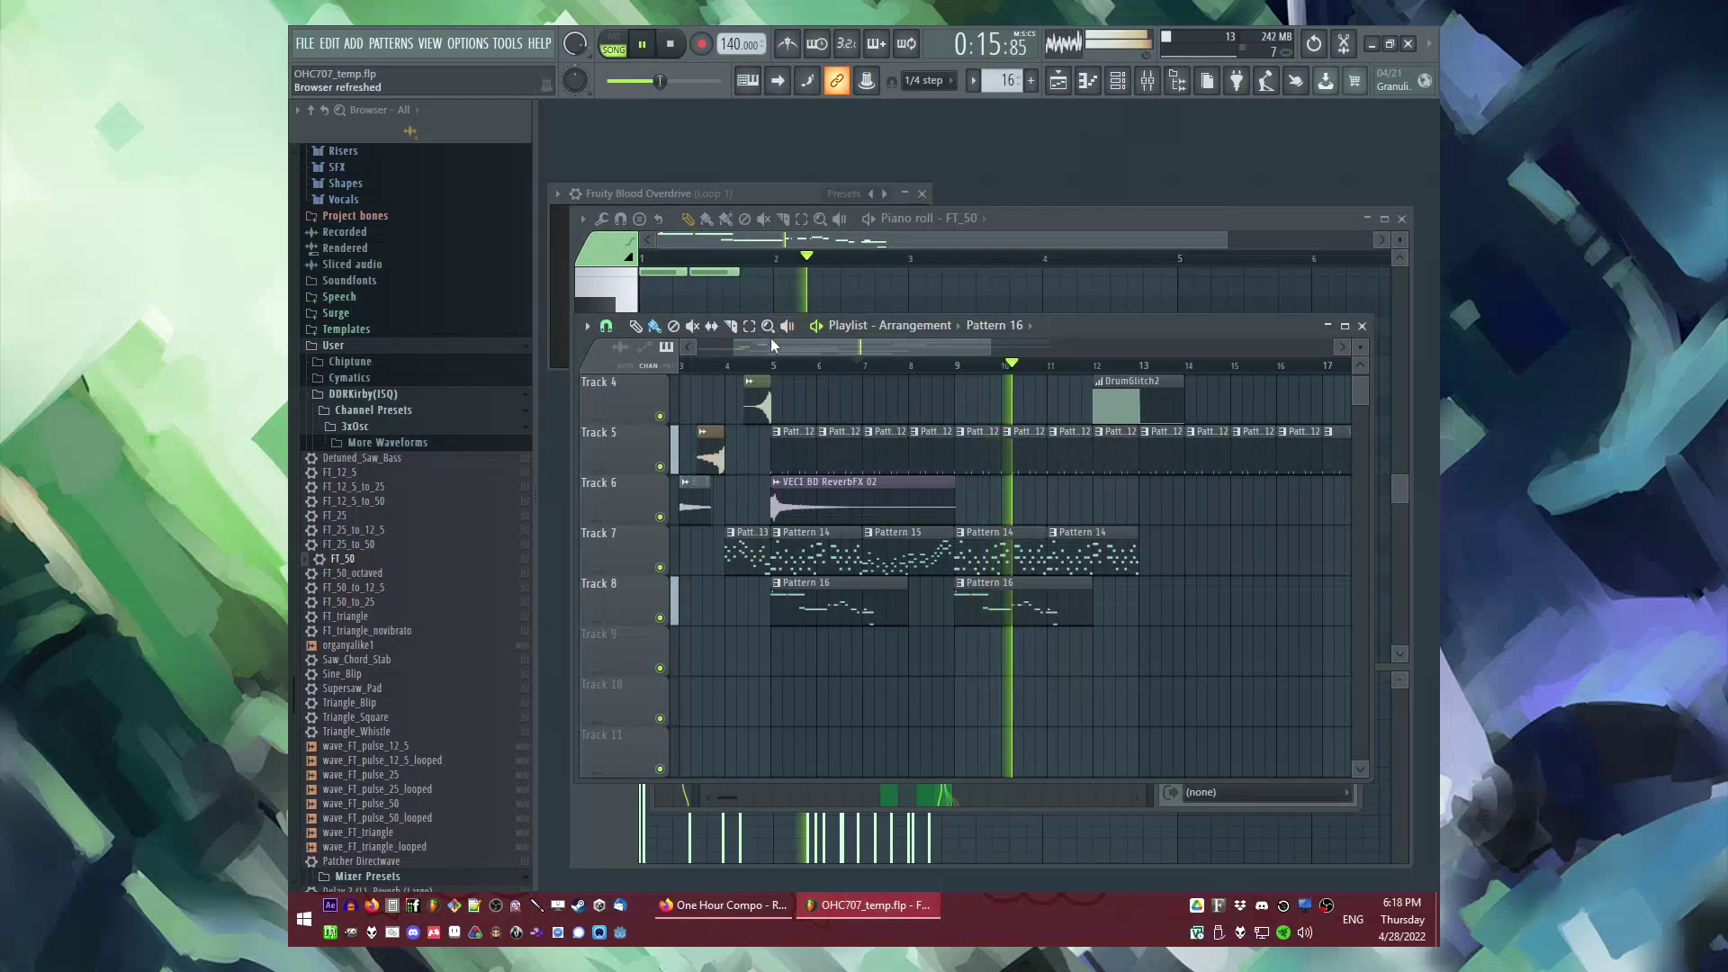
pyautogui.click(764, 365)
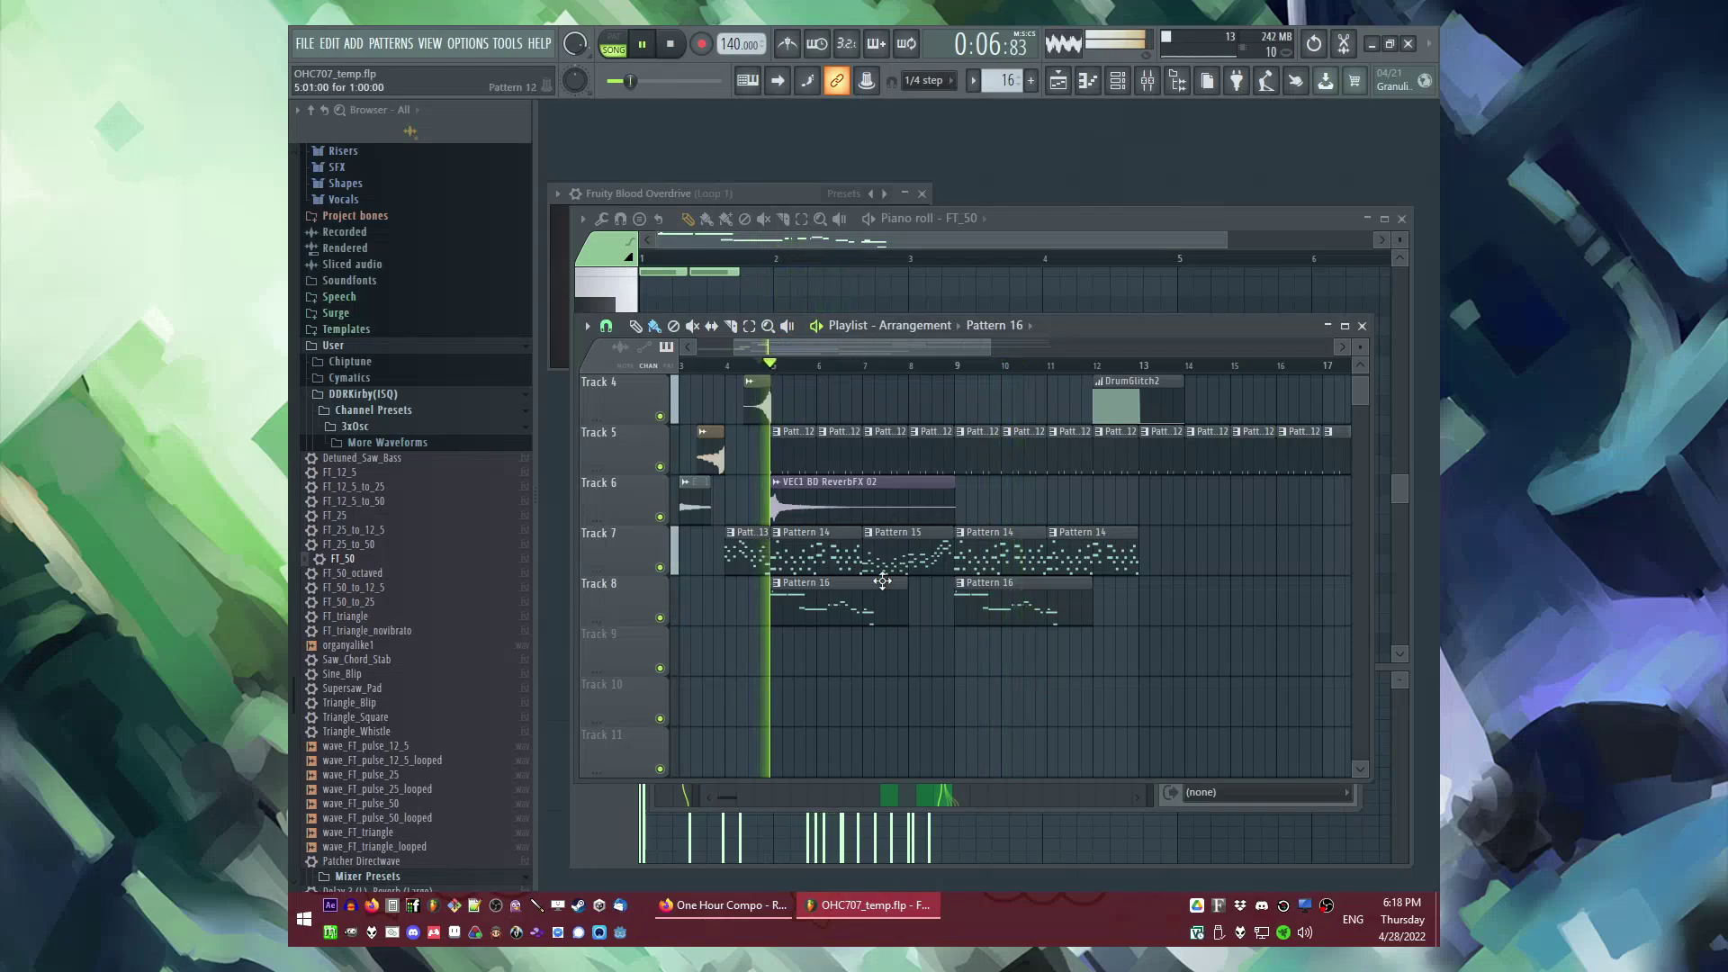
# Step: Create pattern 17, place a clip of it on Track 9 at bar 7 and show the channel rack
pyautogui.press('F4')
pyautogui.press('Return')
pyautogui.click(877, 663)
pyautogui.press('F6')
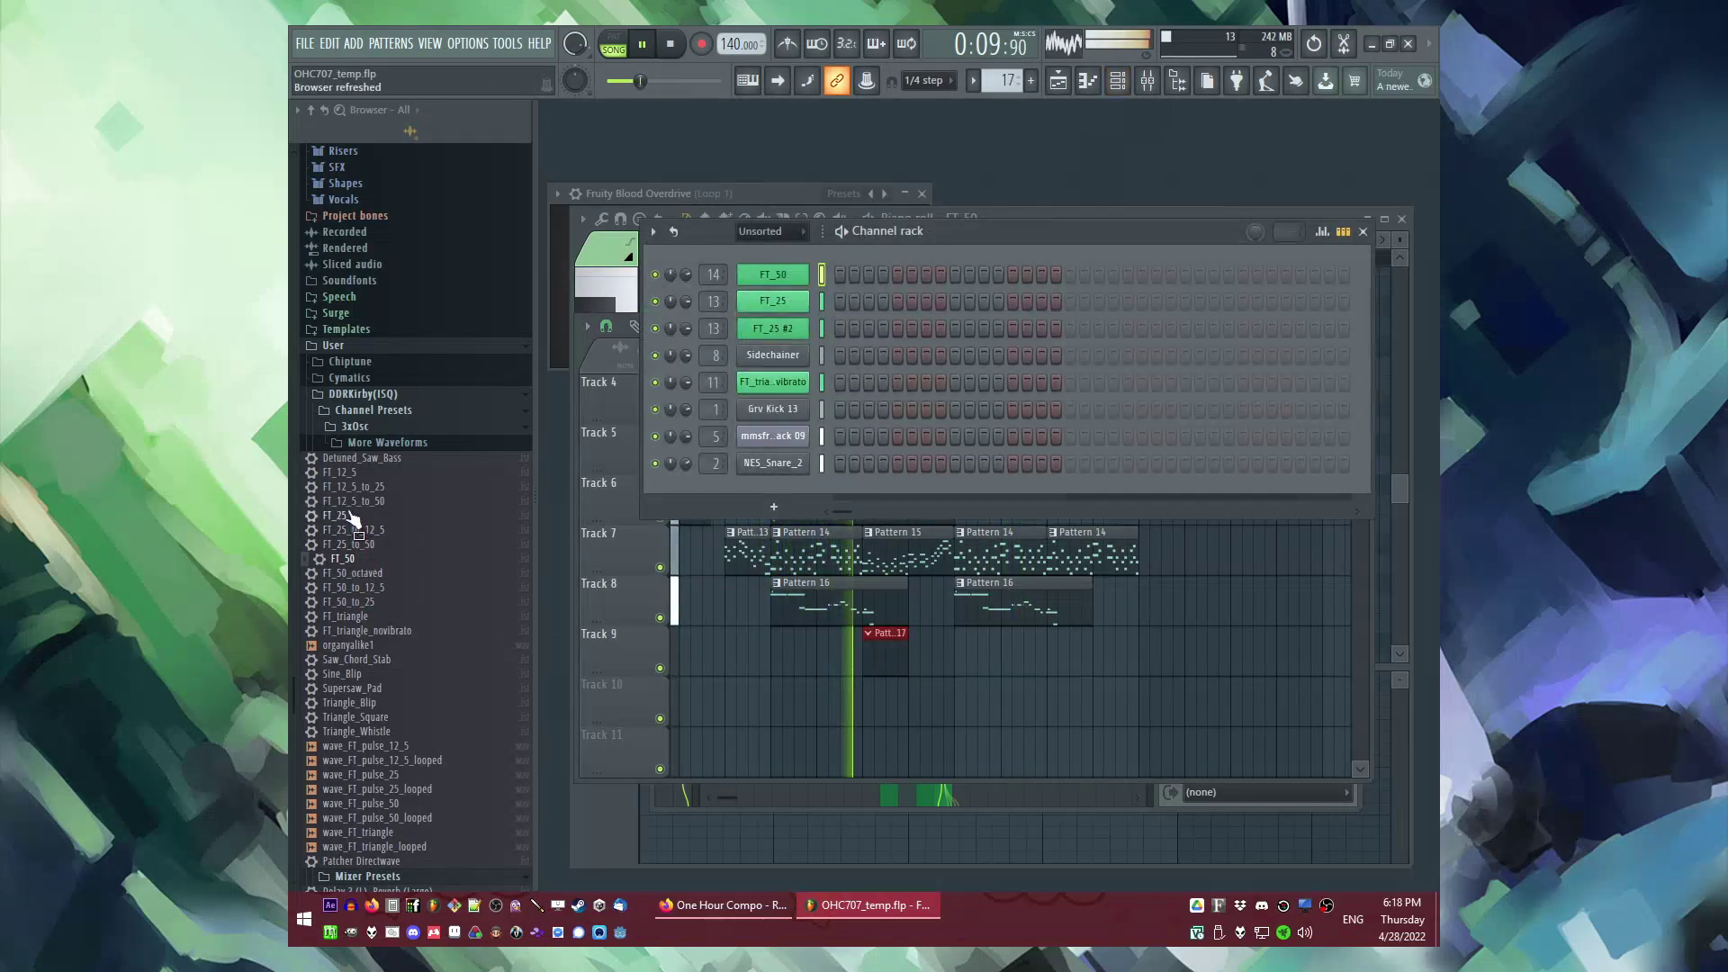
# Step: Add a second FT_50 preset channel to the rack and open its empty piano roll for pattern 17
pyautogui.moveTo(343, 559); pyautogui.dragTo(783, 257)
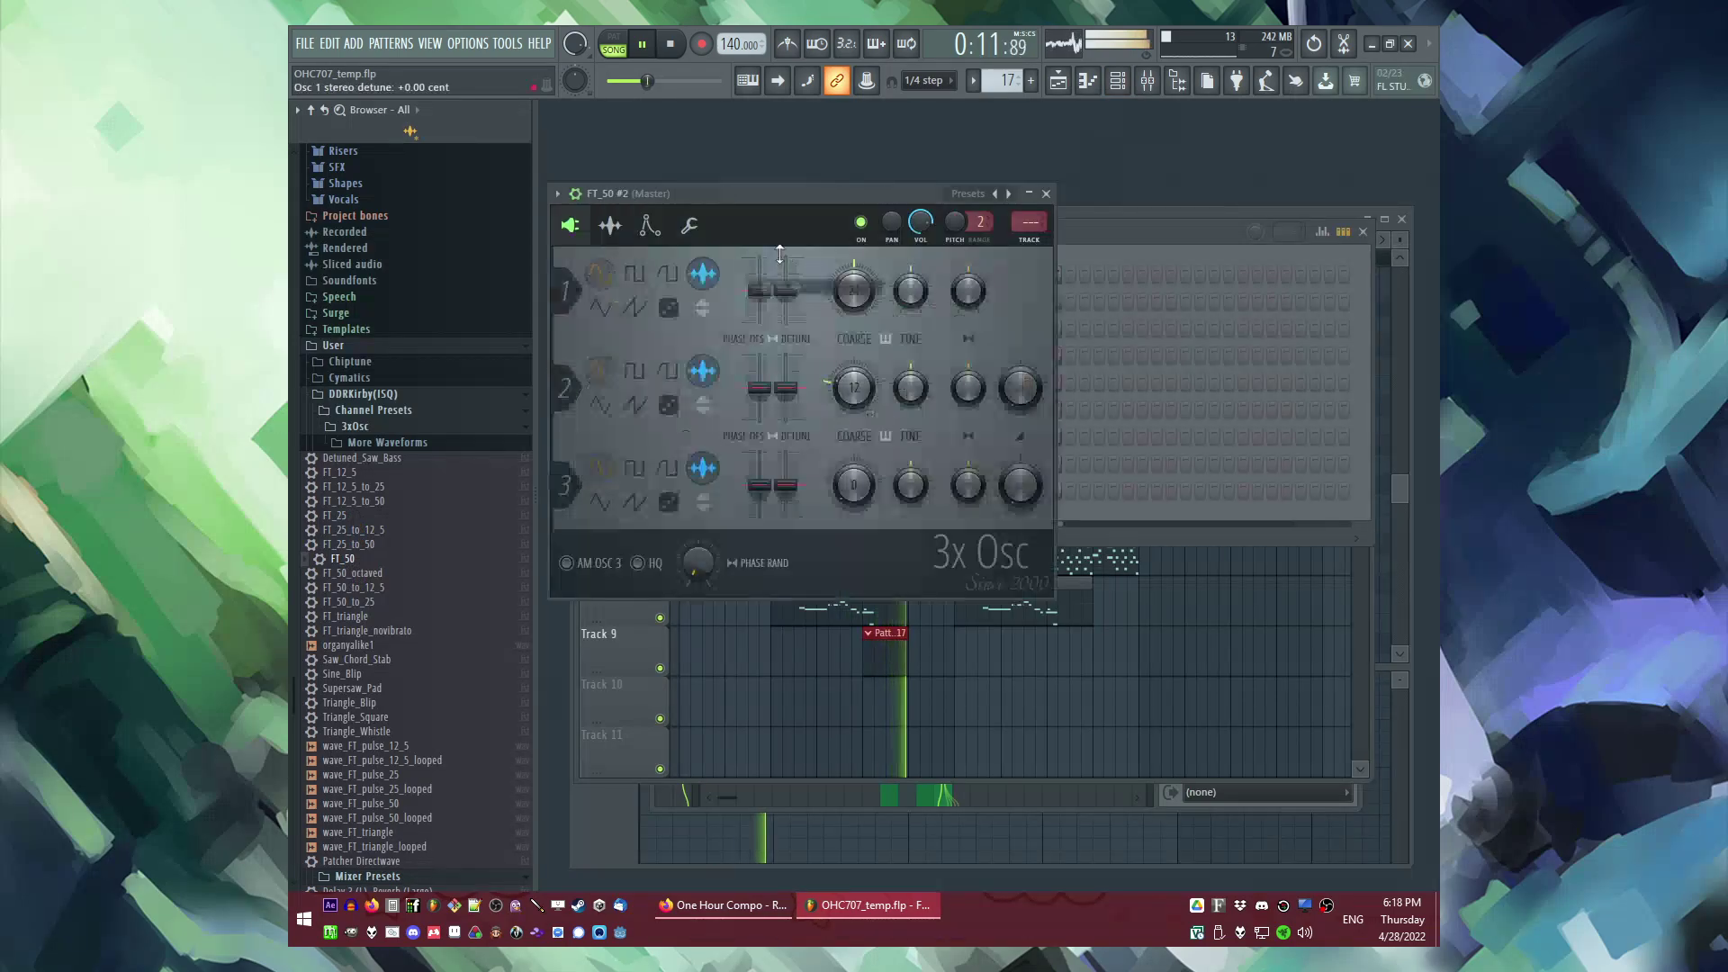
pyautogui.moveTo(802, 196); pyautogui.dragTo(987, 372)
pyautogui.rightClick(781, 275)
pyautogui.click(842, 275)
pyautogui.press('space')
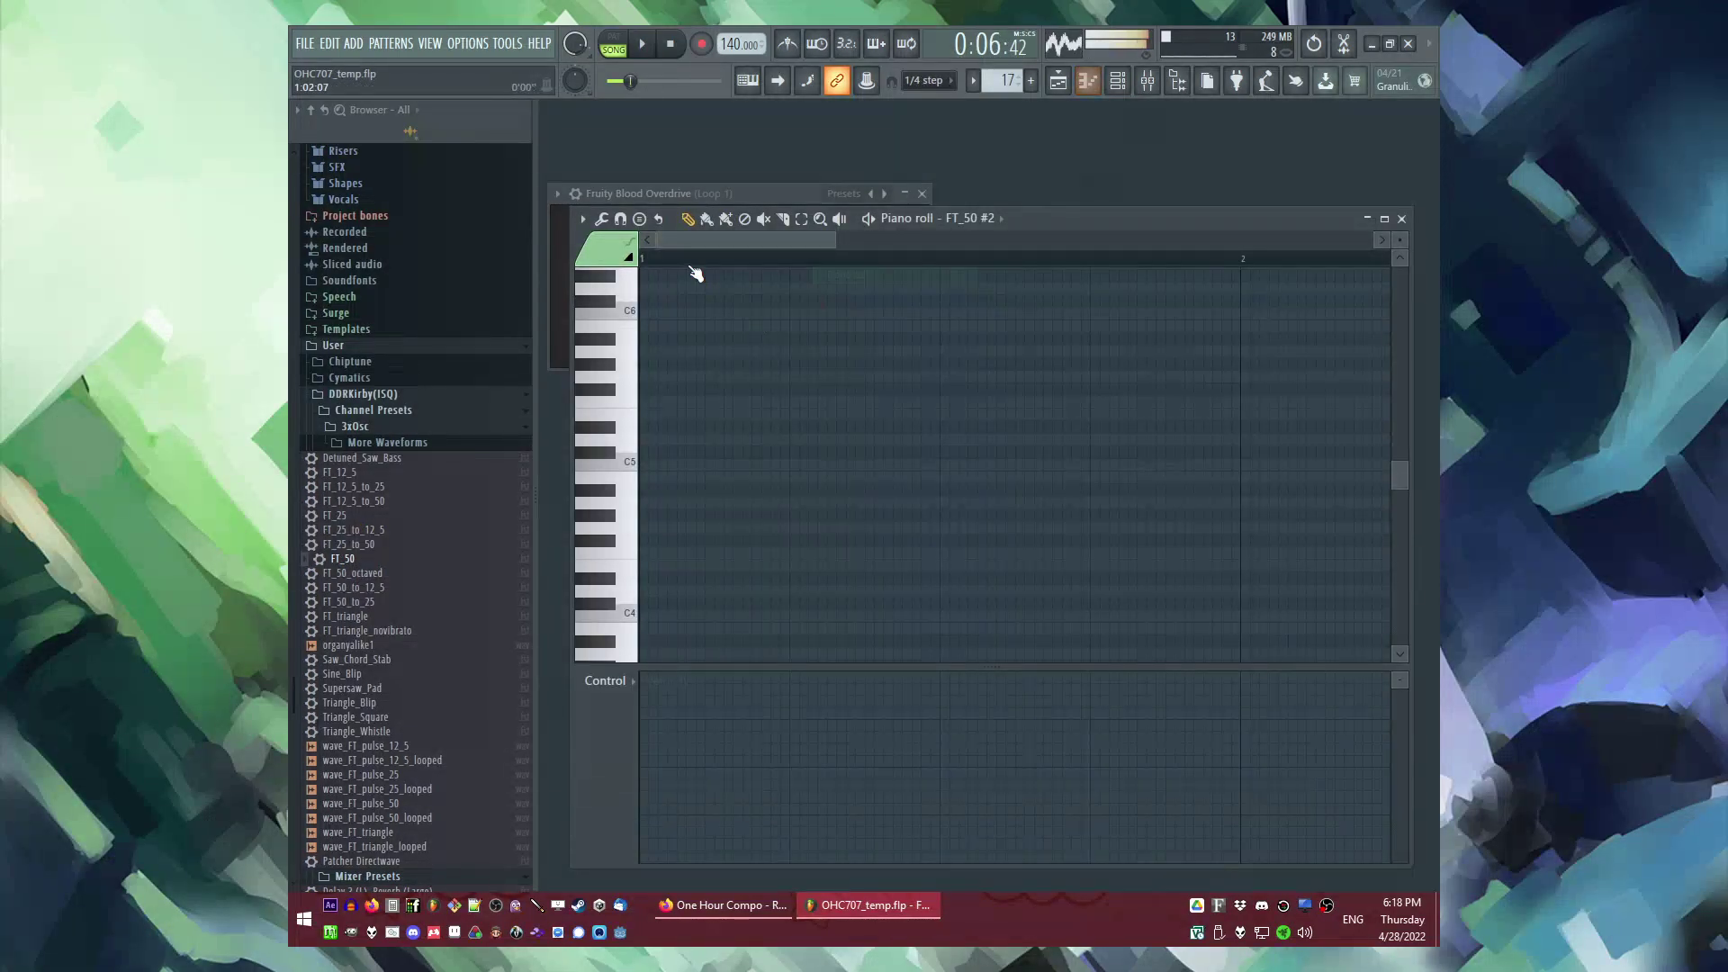
# Step: Place a short one-step A#5 note on beat 2 of bar 1, removing the trial notes at other pitches
pyautogui.click(761, 465)
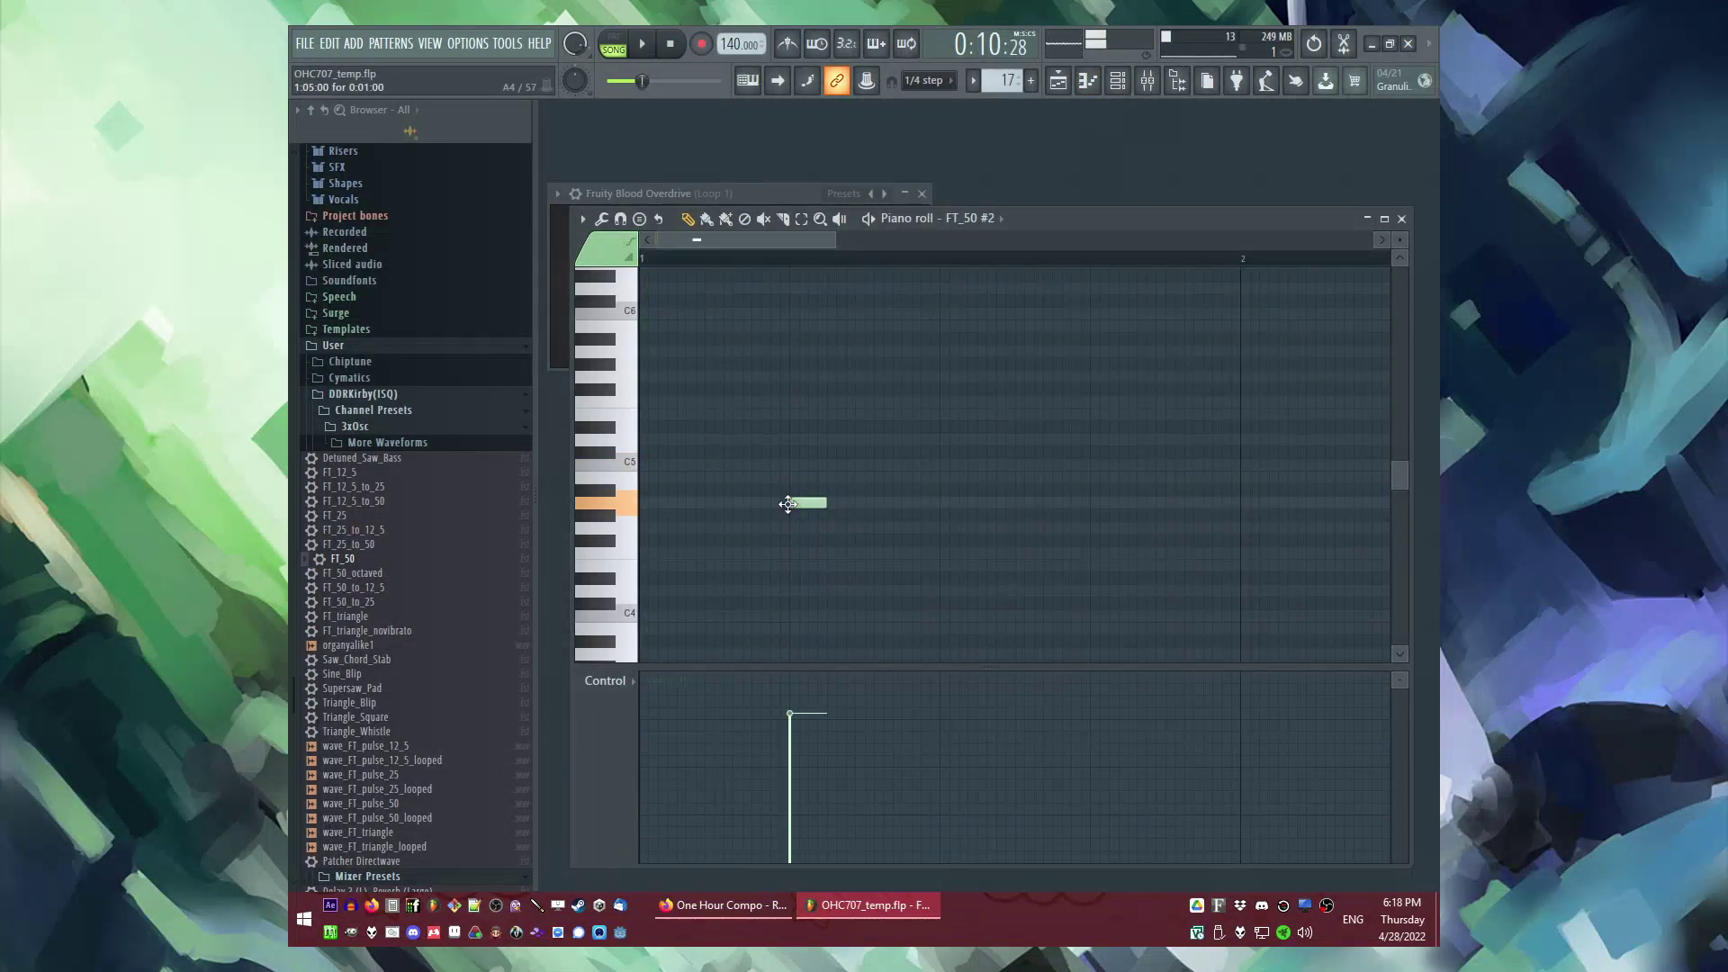
pyautogui.click(792, 491)
pyautogui.rightClick(799, 491)
pyautogui.rightClick(806, 503)
pyautogui.scroll(1, 803, 455)
pyautogui.click(792, 388)
pyautogui.rightClick(798, 389)
pyautogui.click(790, 373)
pyautogui.scroll(1, 856, 416)
pyautogui.scroll(-2, 883, 447)
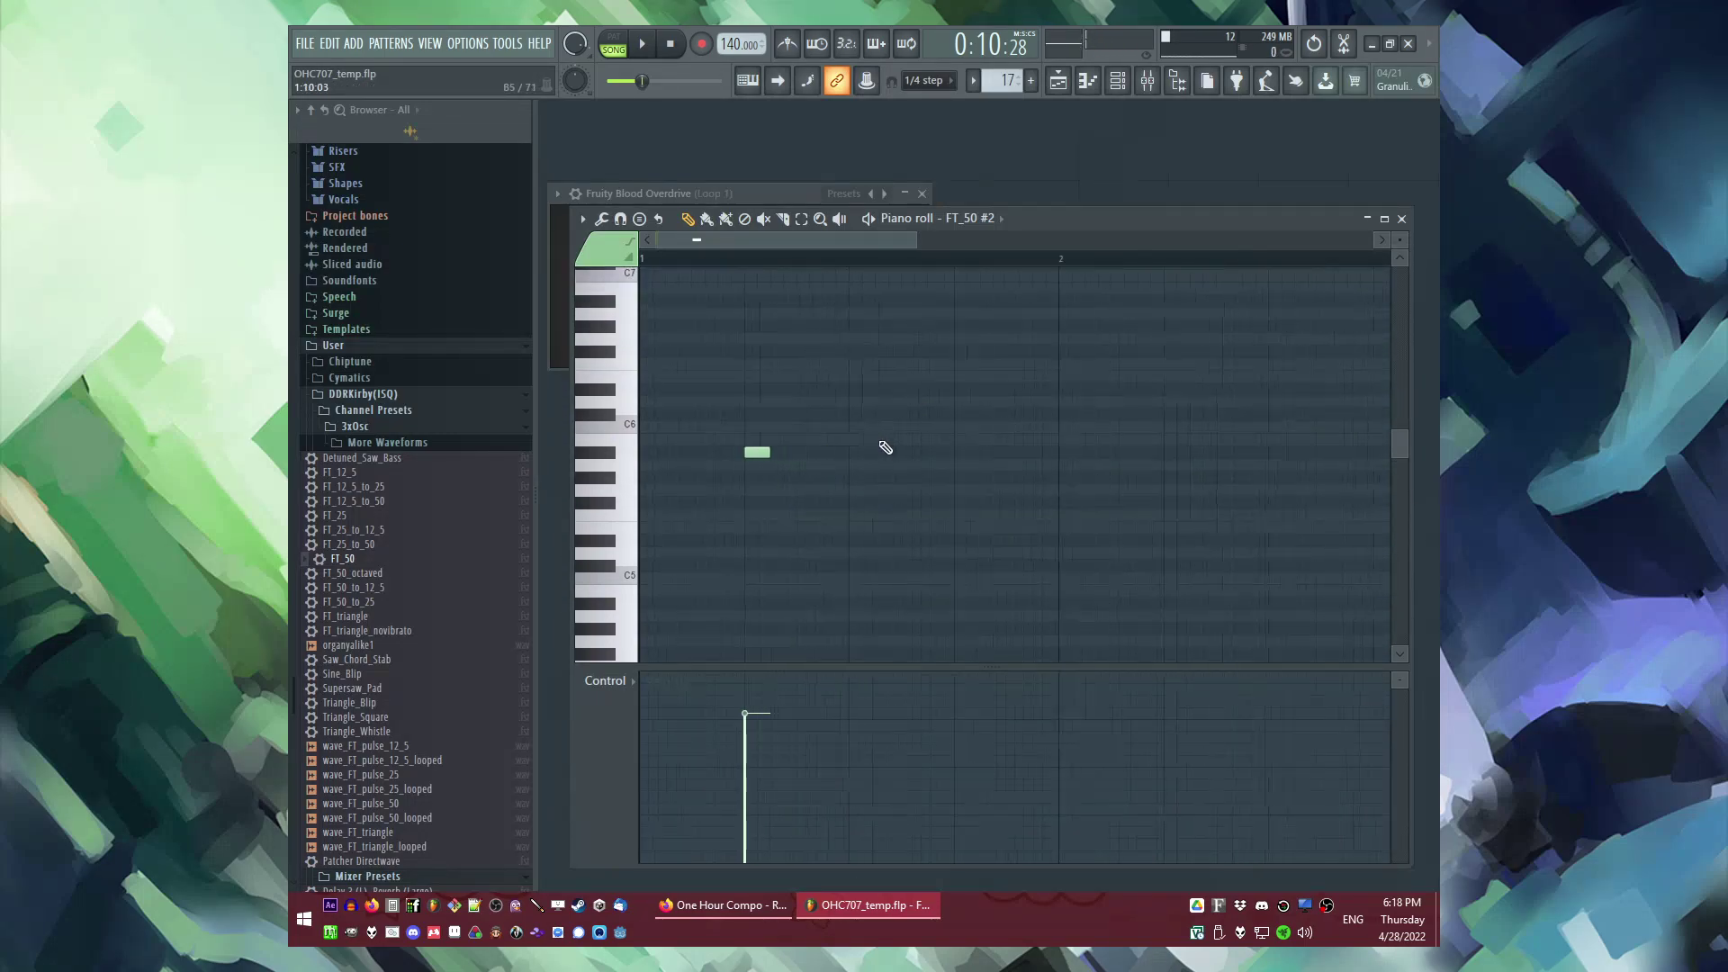
# Step: Continue with one short note per beat: C6 and D6 in bar 1, G5, C#6, A#5 and C6 in bar 2, G5 at bar 3
pyautogui.click(853, 426)
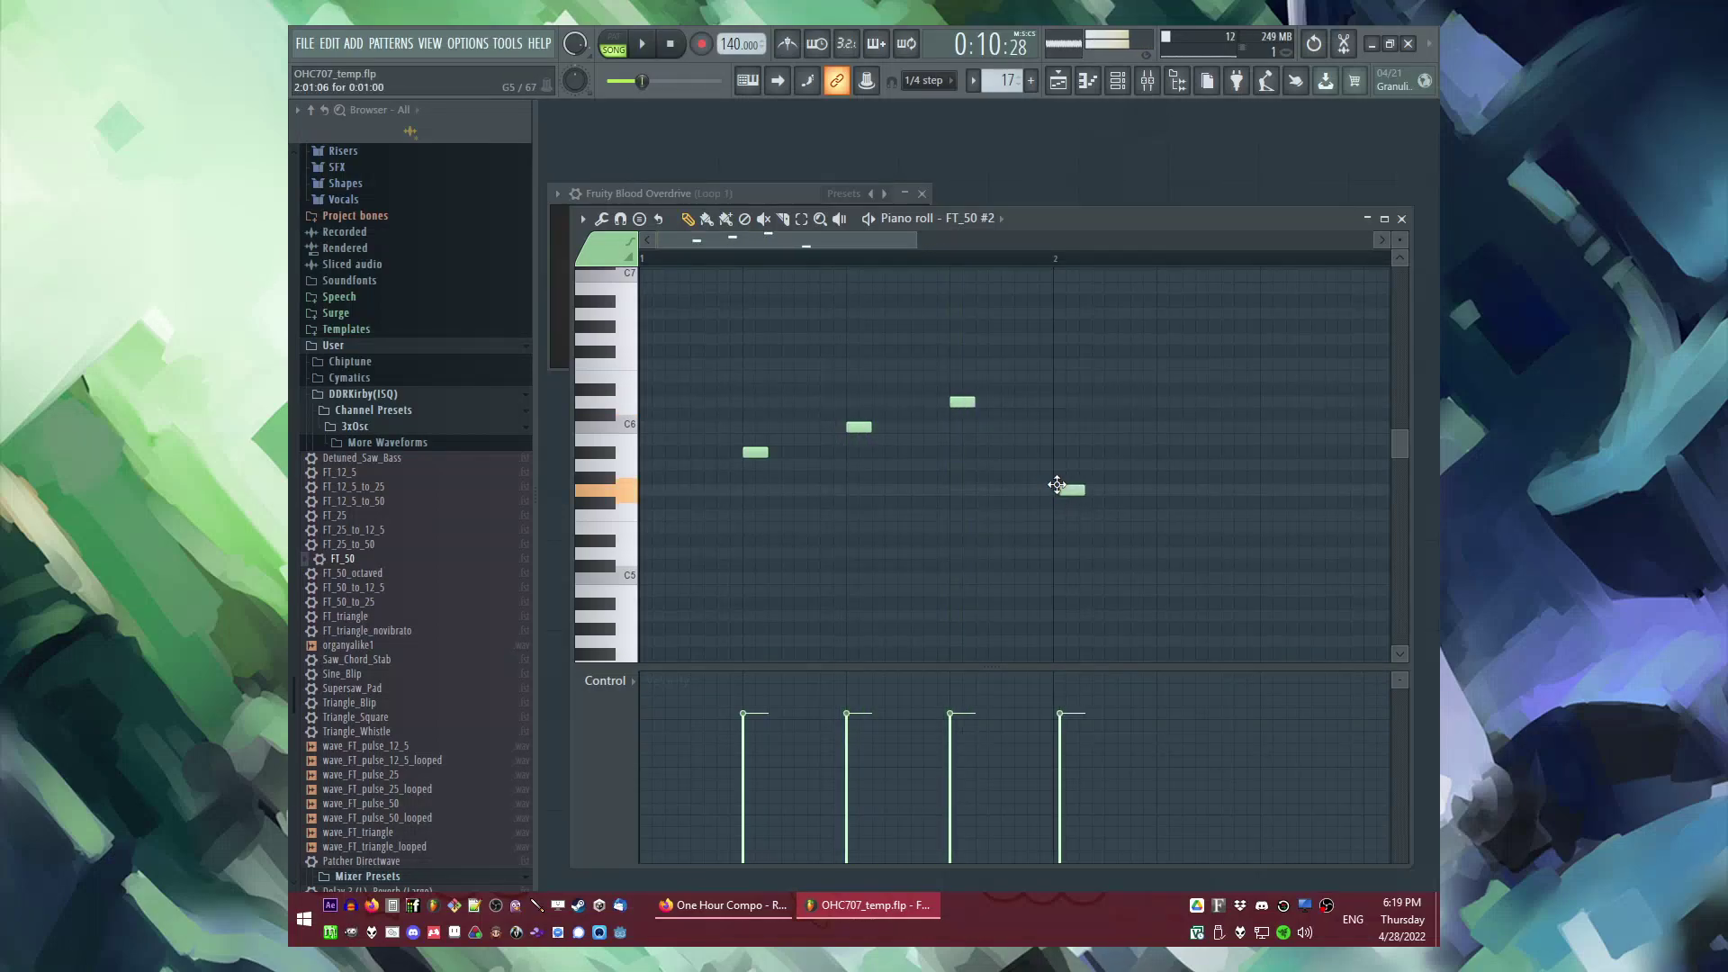
pyautogui.hscroll(3, 1014, 466)
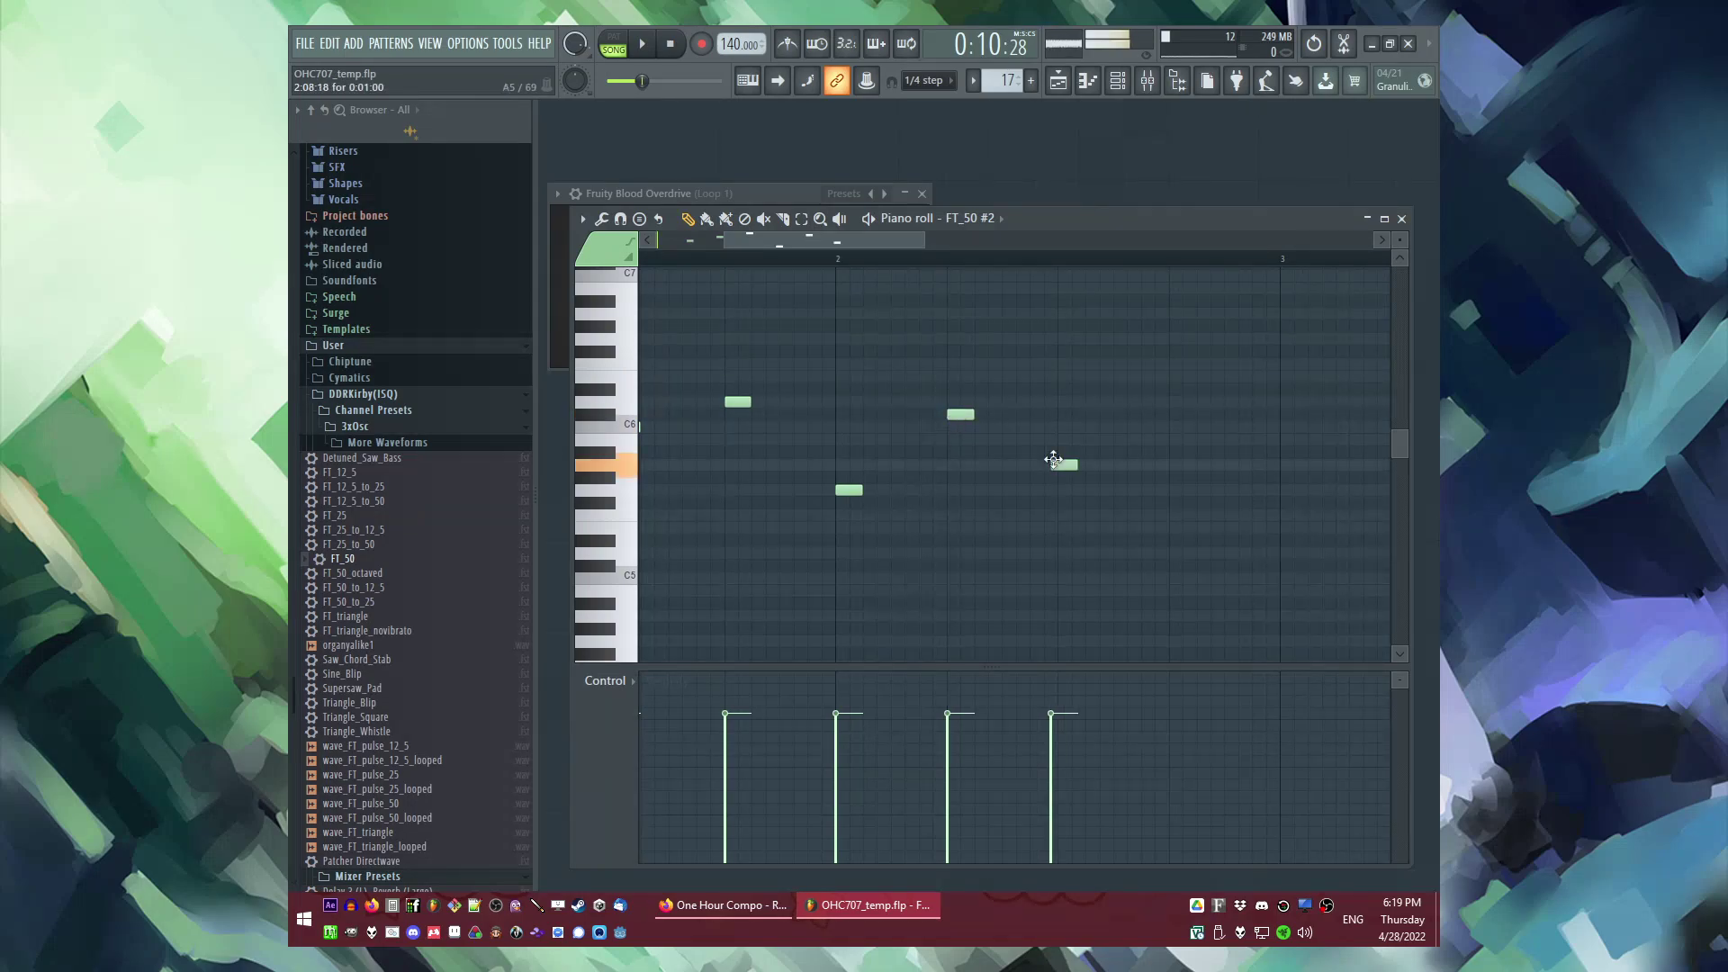
pyautogui.scroll(-3, 947, 450)
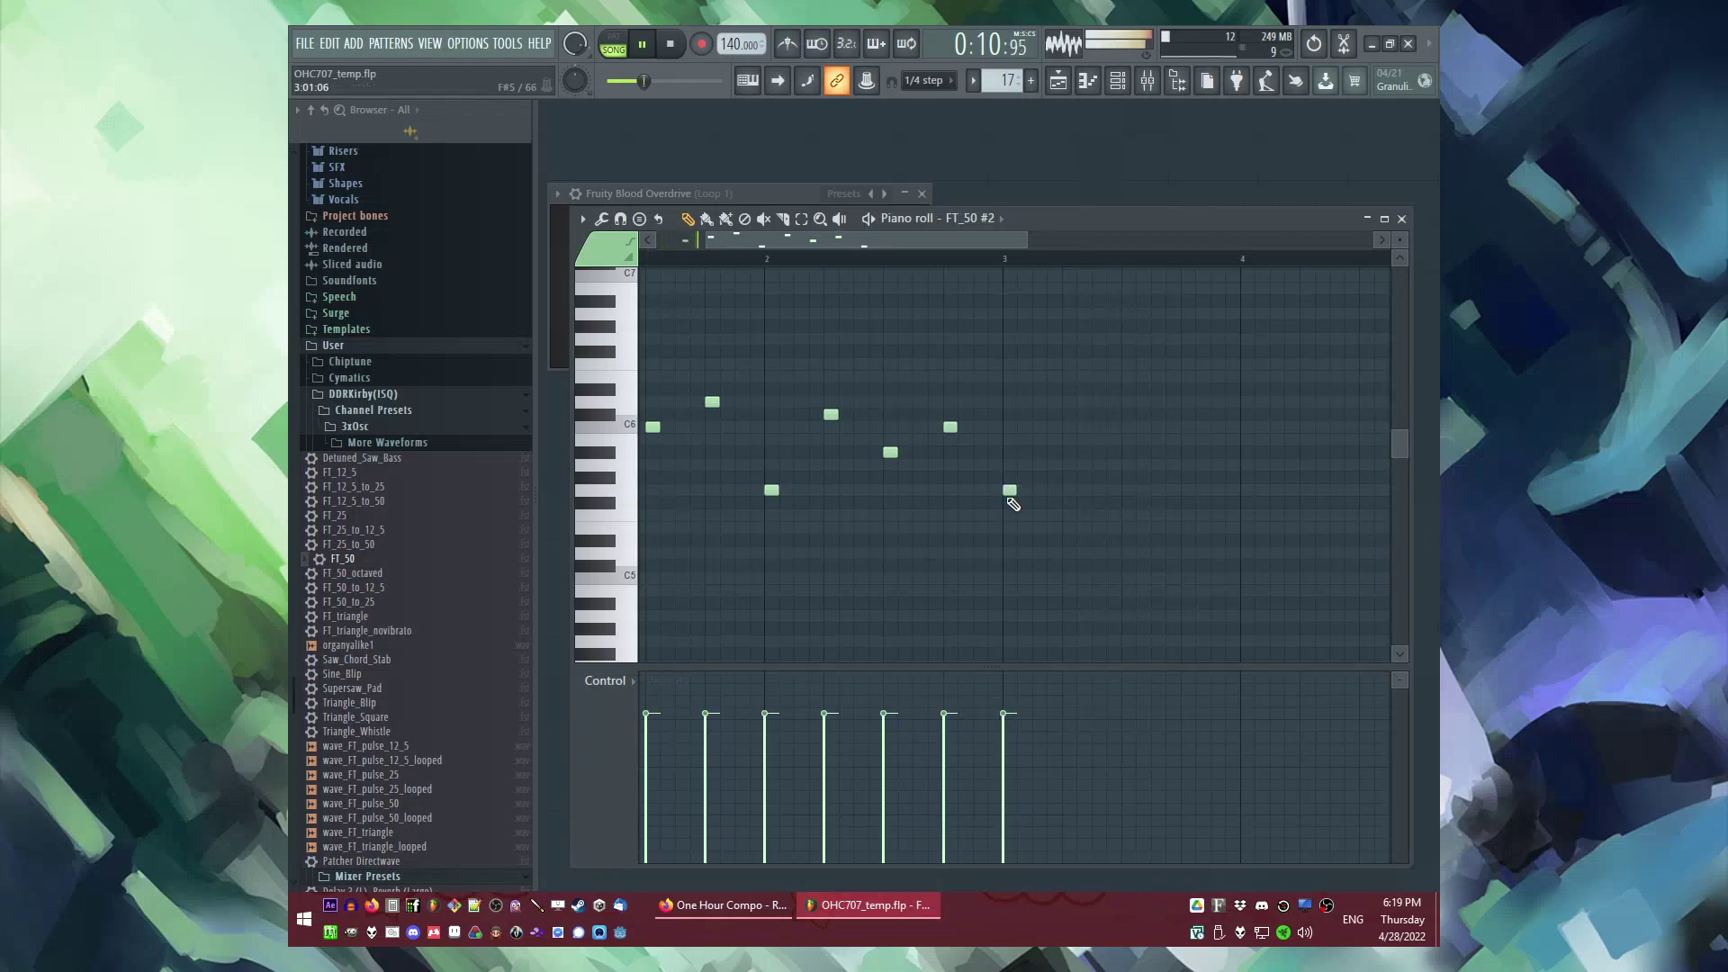
pyautogui.scroll(-3, 1044, 498)
# Step: Play pattern 17 alone and give the FT_50 #2 channel a plucky volume envelope with a 16% decay time
pyautogui.press('l')
pyautogui.press('F6')
pyautogui.click(772, 275)
pyautogui.click(833, 399)
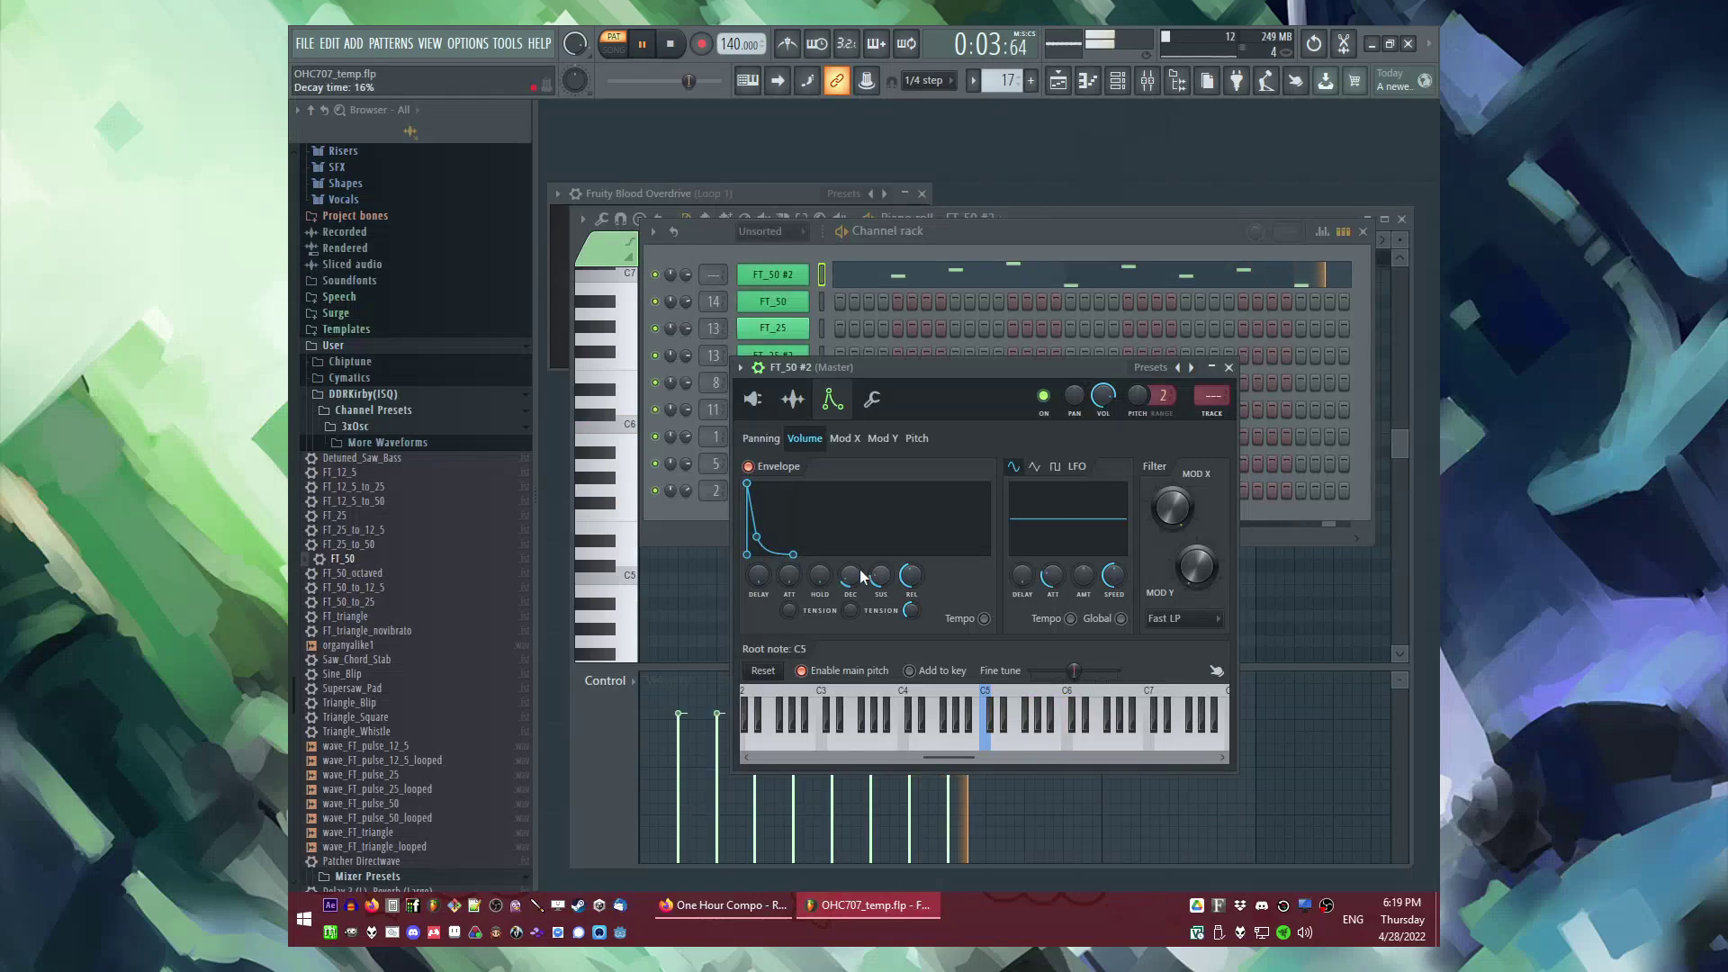
# Step: Route FT_50 #2 to mixer track 15 and load Fruity Delay Bank in slot 4 with its feedback time at 2:00
pyautogui.click(1213, 415)
pyautogui.click(1169, 525)
pyautogui.moveTo(1186, 490)
pyautogui.click(1115, 498)
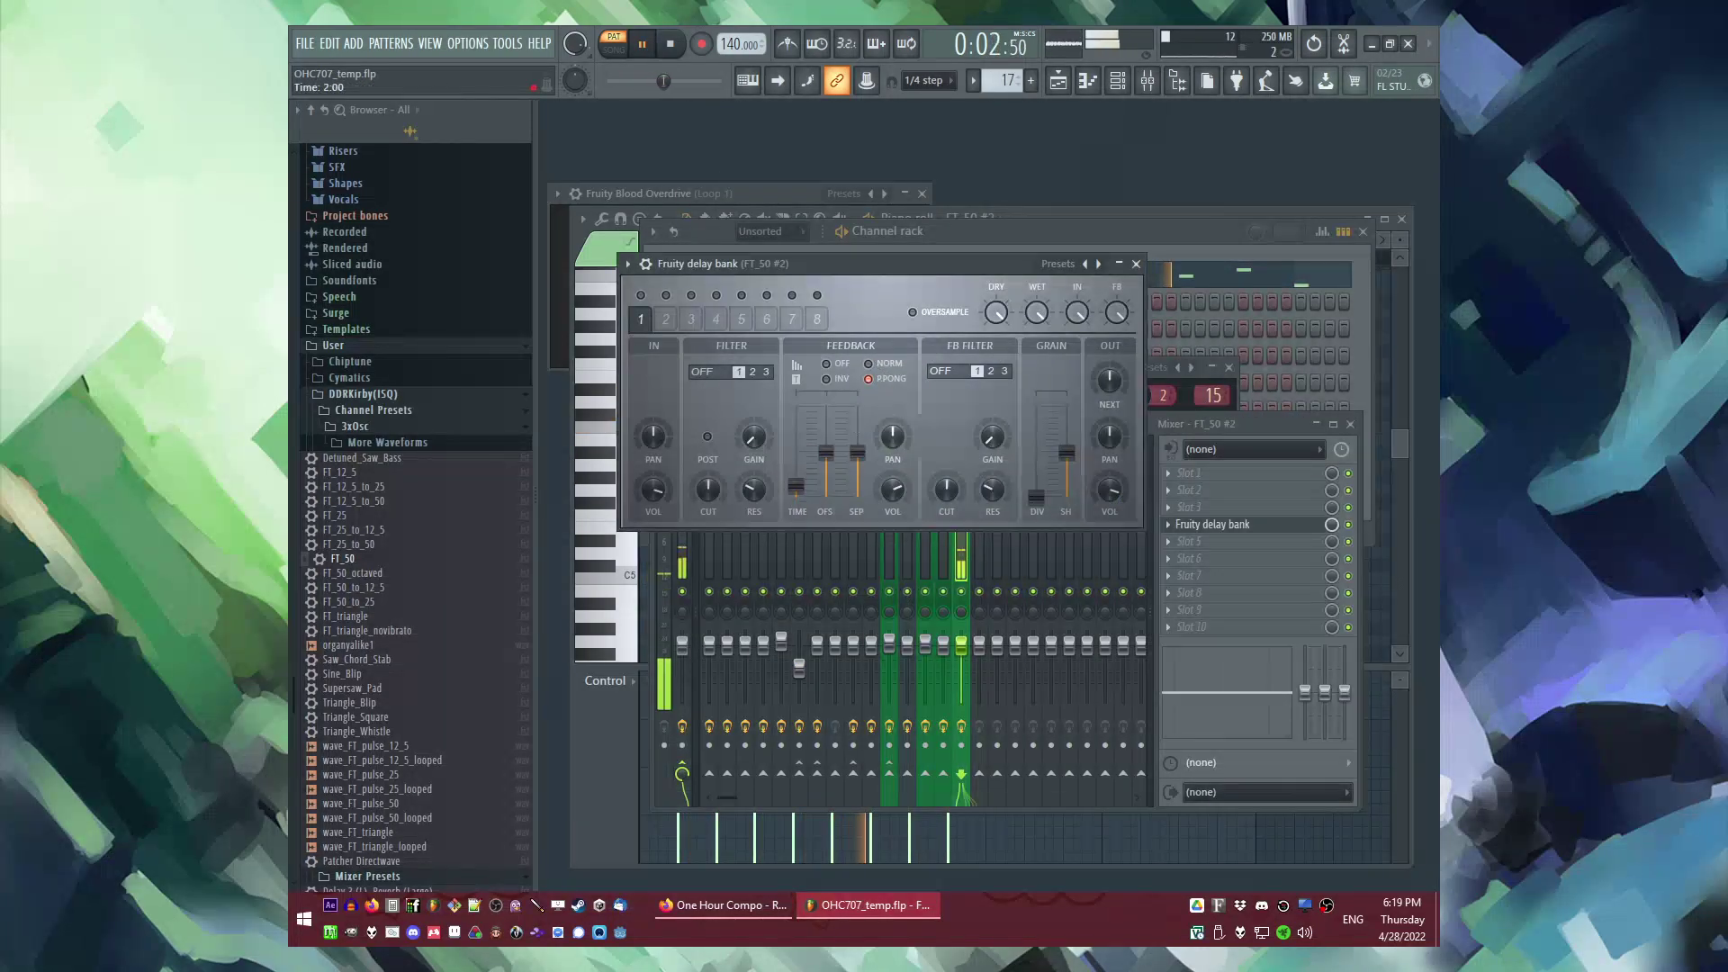
# Step: Load Fruity Reeverb 2 in slot 6 of the FT_50 #2 mixer track
pyautogui.click(1169, 558)
pyautogui.moveTo(1169, 560)
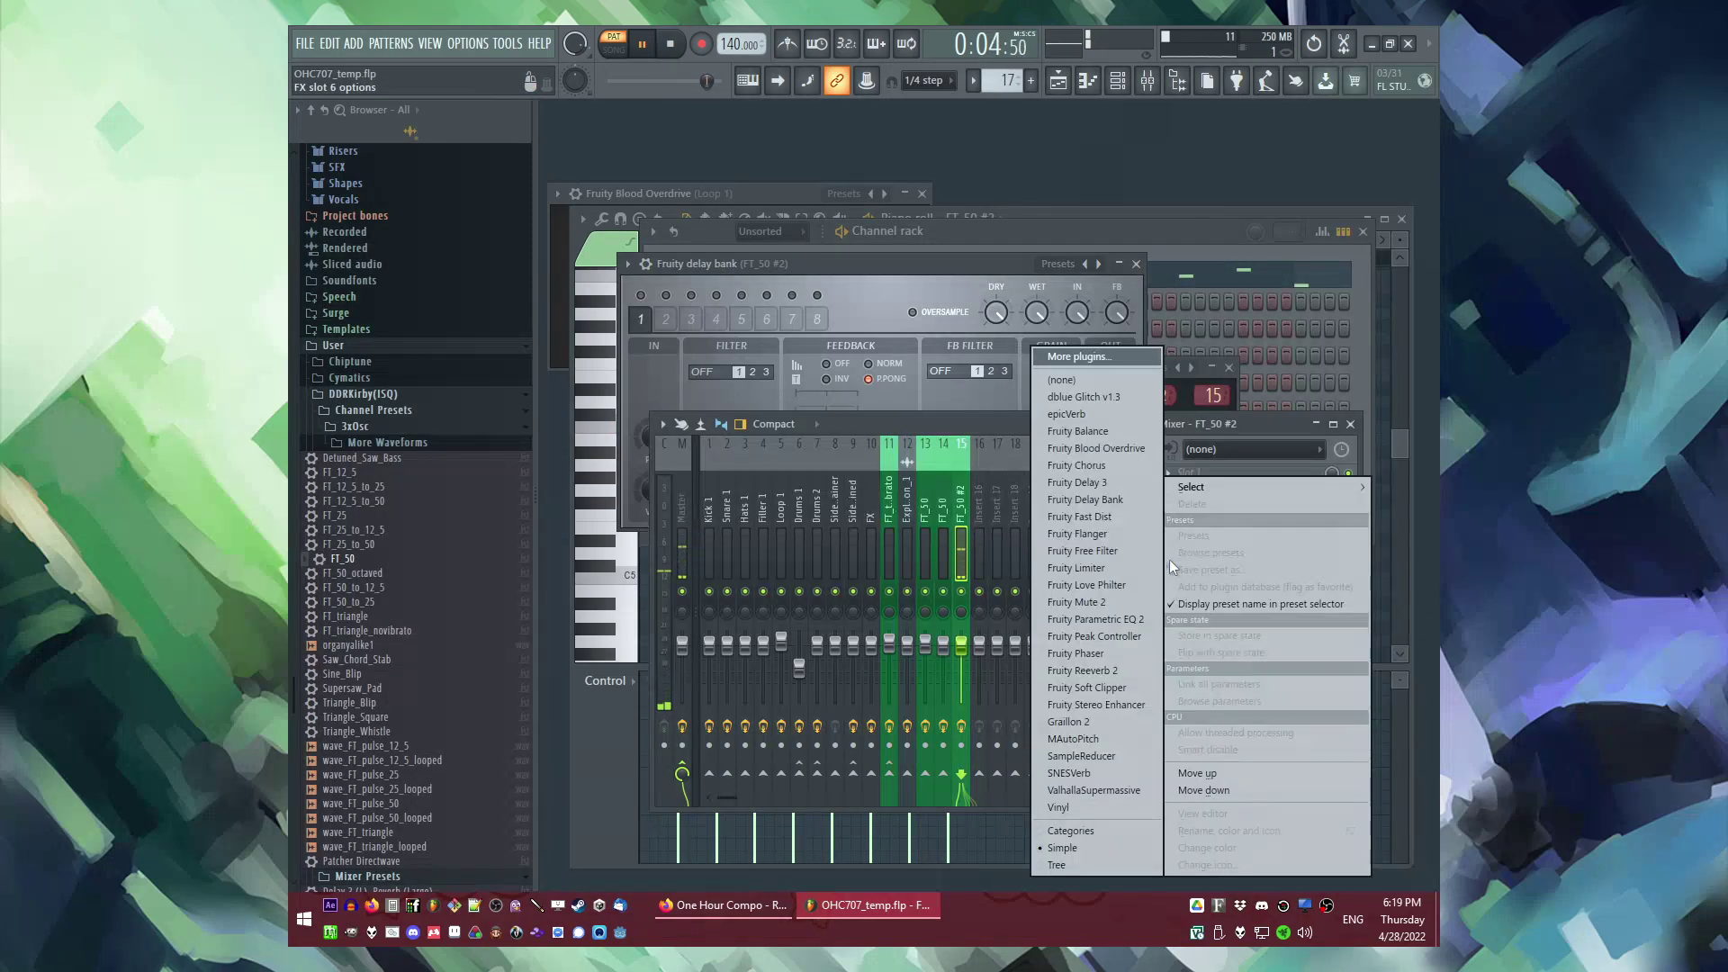
pyautogui.click(1109, 668)
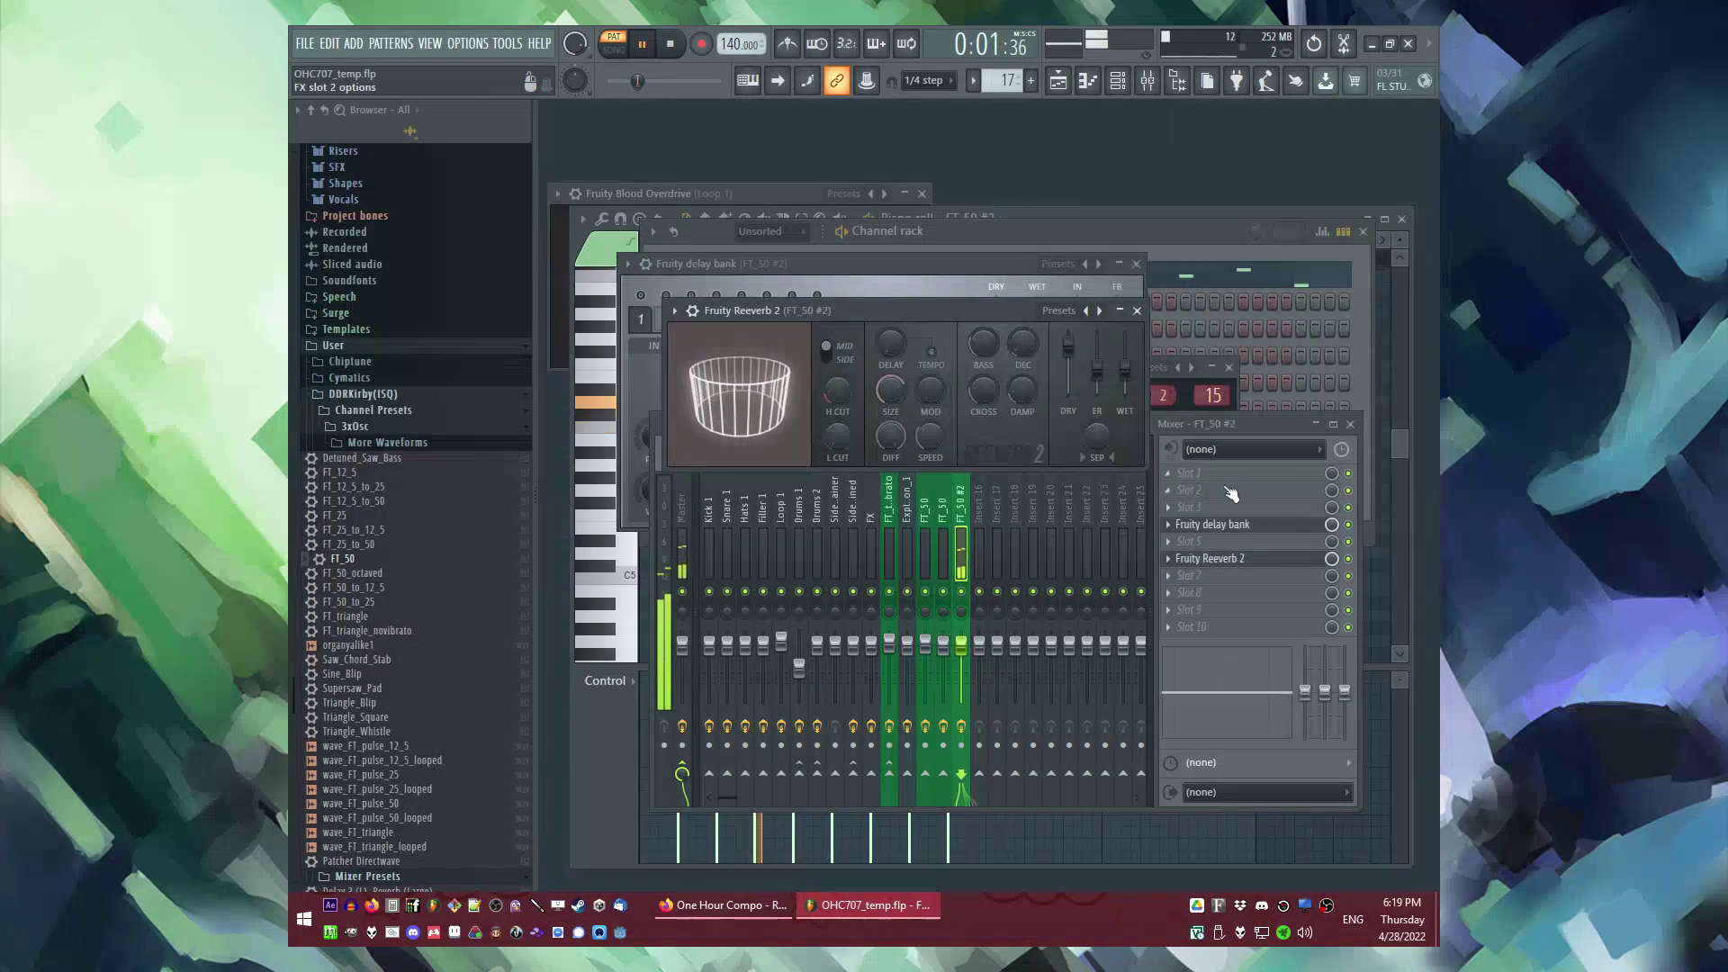
# Step: Set the pitch LFO amount of the FT_50 #2 channel to 1%
pyautogui.press('Tab')
pyautogui.press('Tab')
pyautogui.click(782, 275)
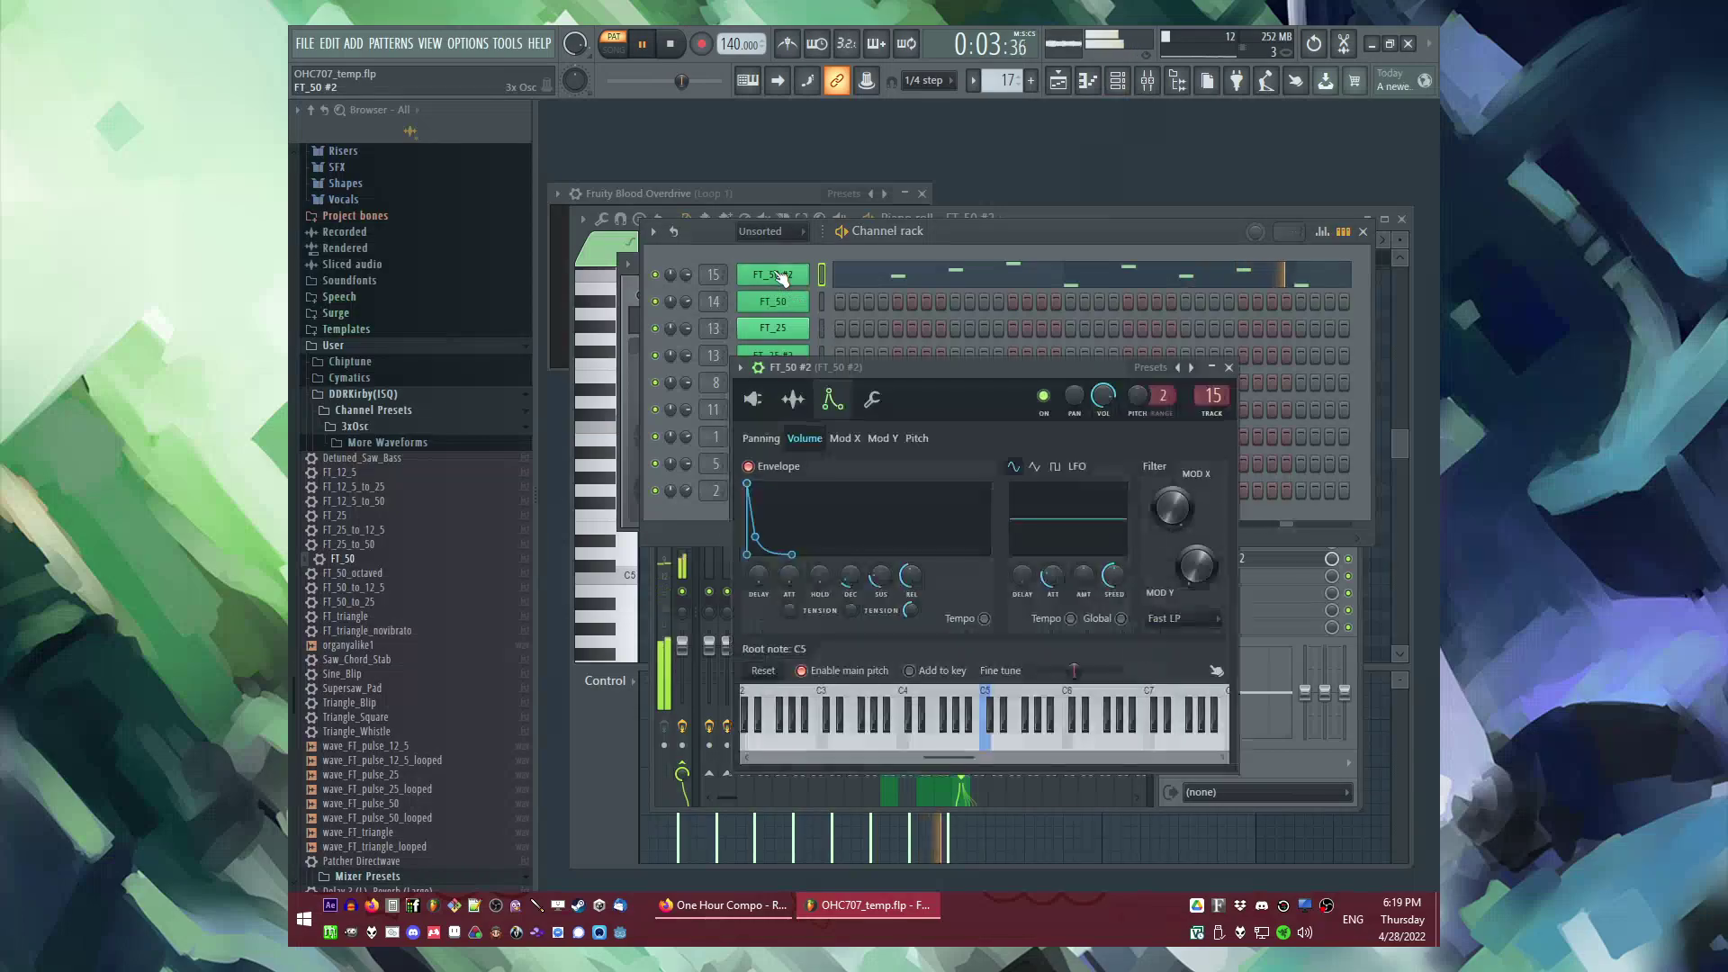
pyautogui.click(916, 438)
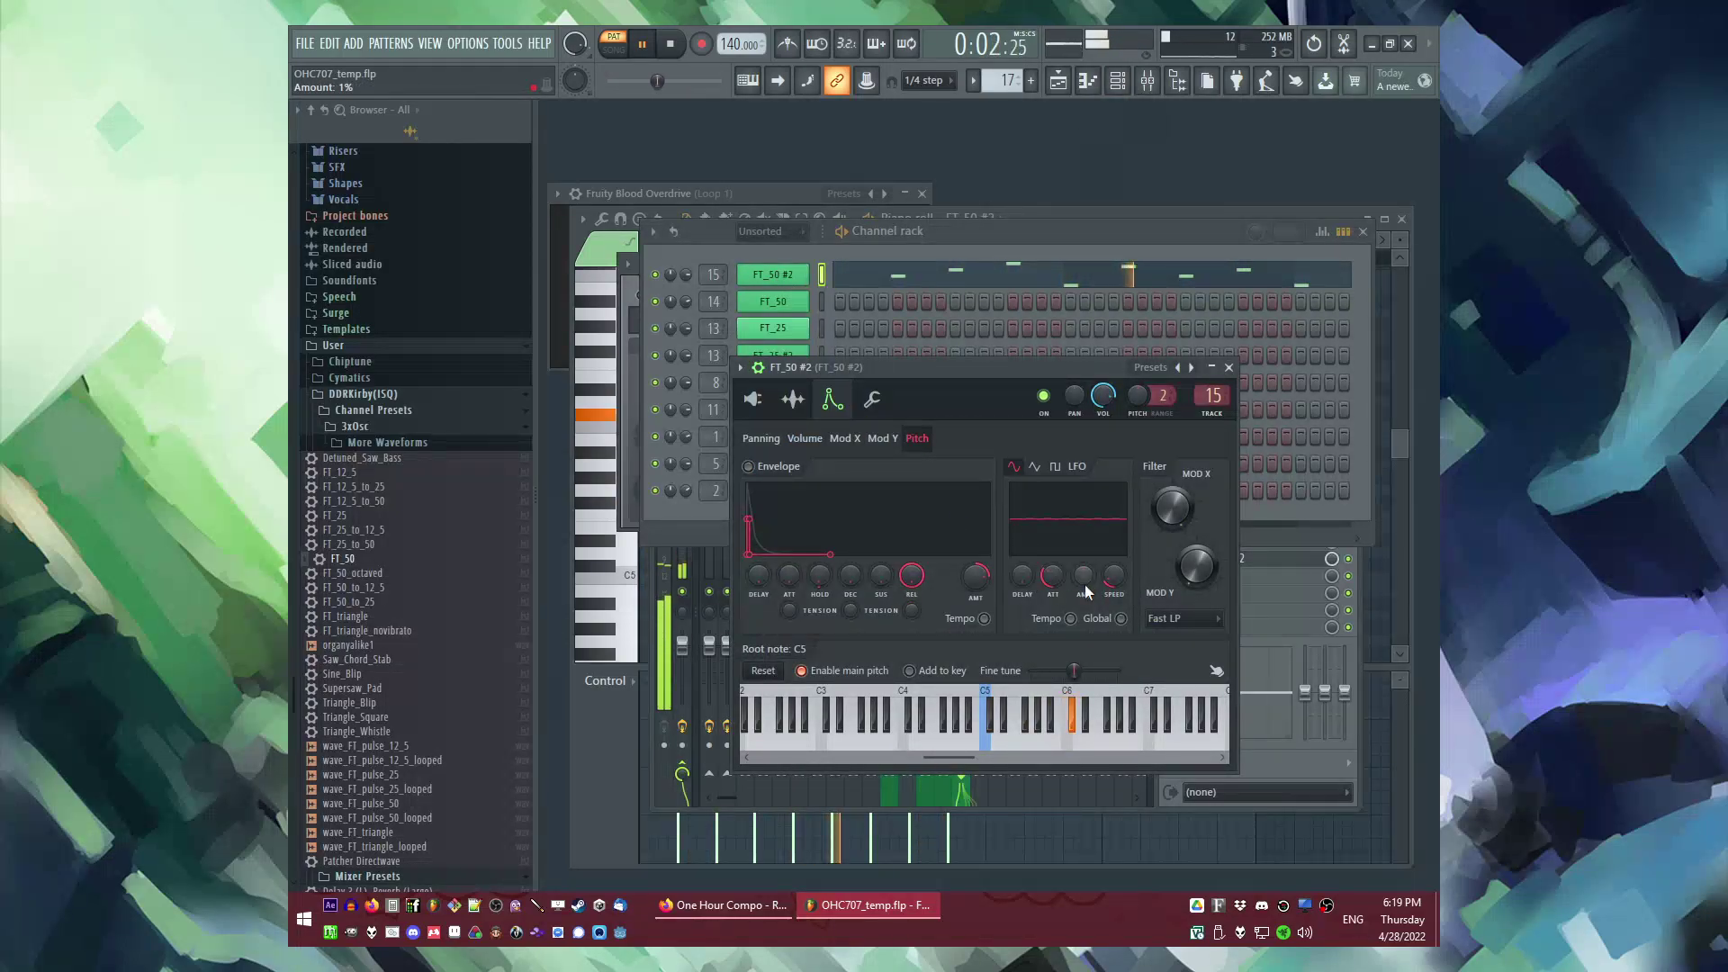
# Step: Play the arrangement from bar 7 to hear pattern 17 in context and show the mixer
pyautogui.press('F5')
pyautogui.click(855, 366)
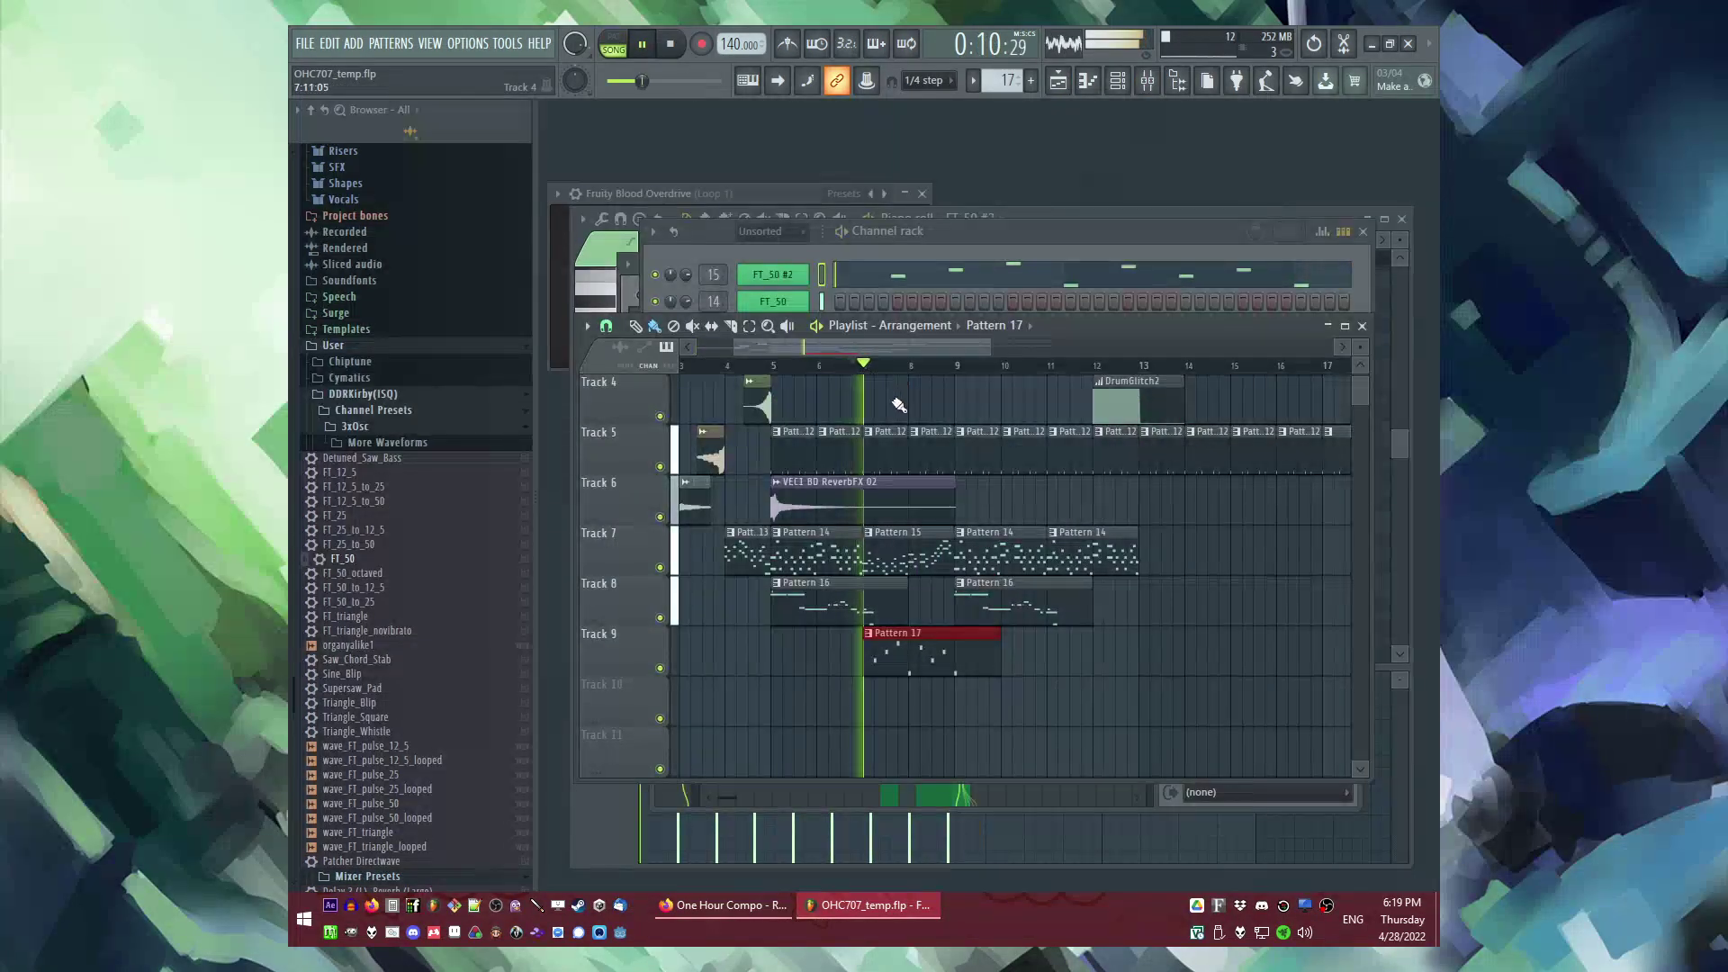
pyautogui.press('F9')
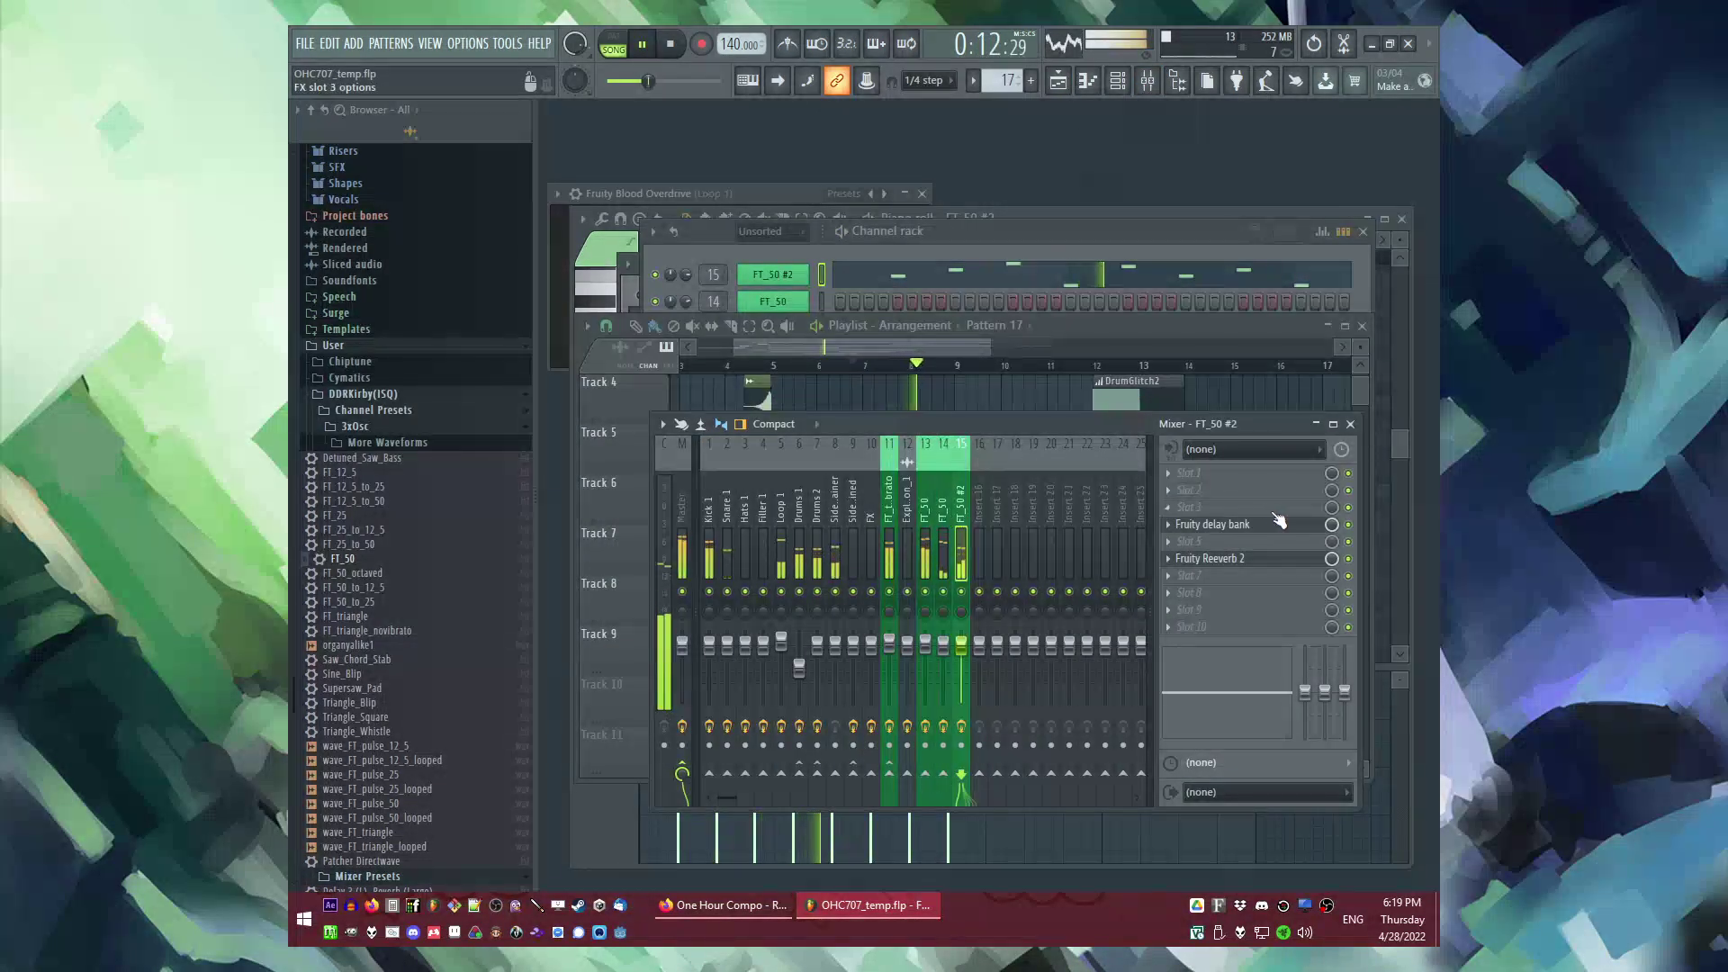
# Step: Add Fruity parametric EQ 2 to slot 2 of the FT_50 #2 mixer track, cutting the lows and slightly boosting band 6
pyautogui.click(1170, 495)
pyautogui.click(1105, 619)
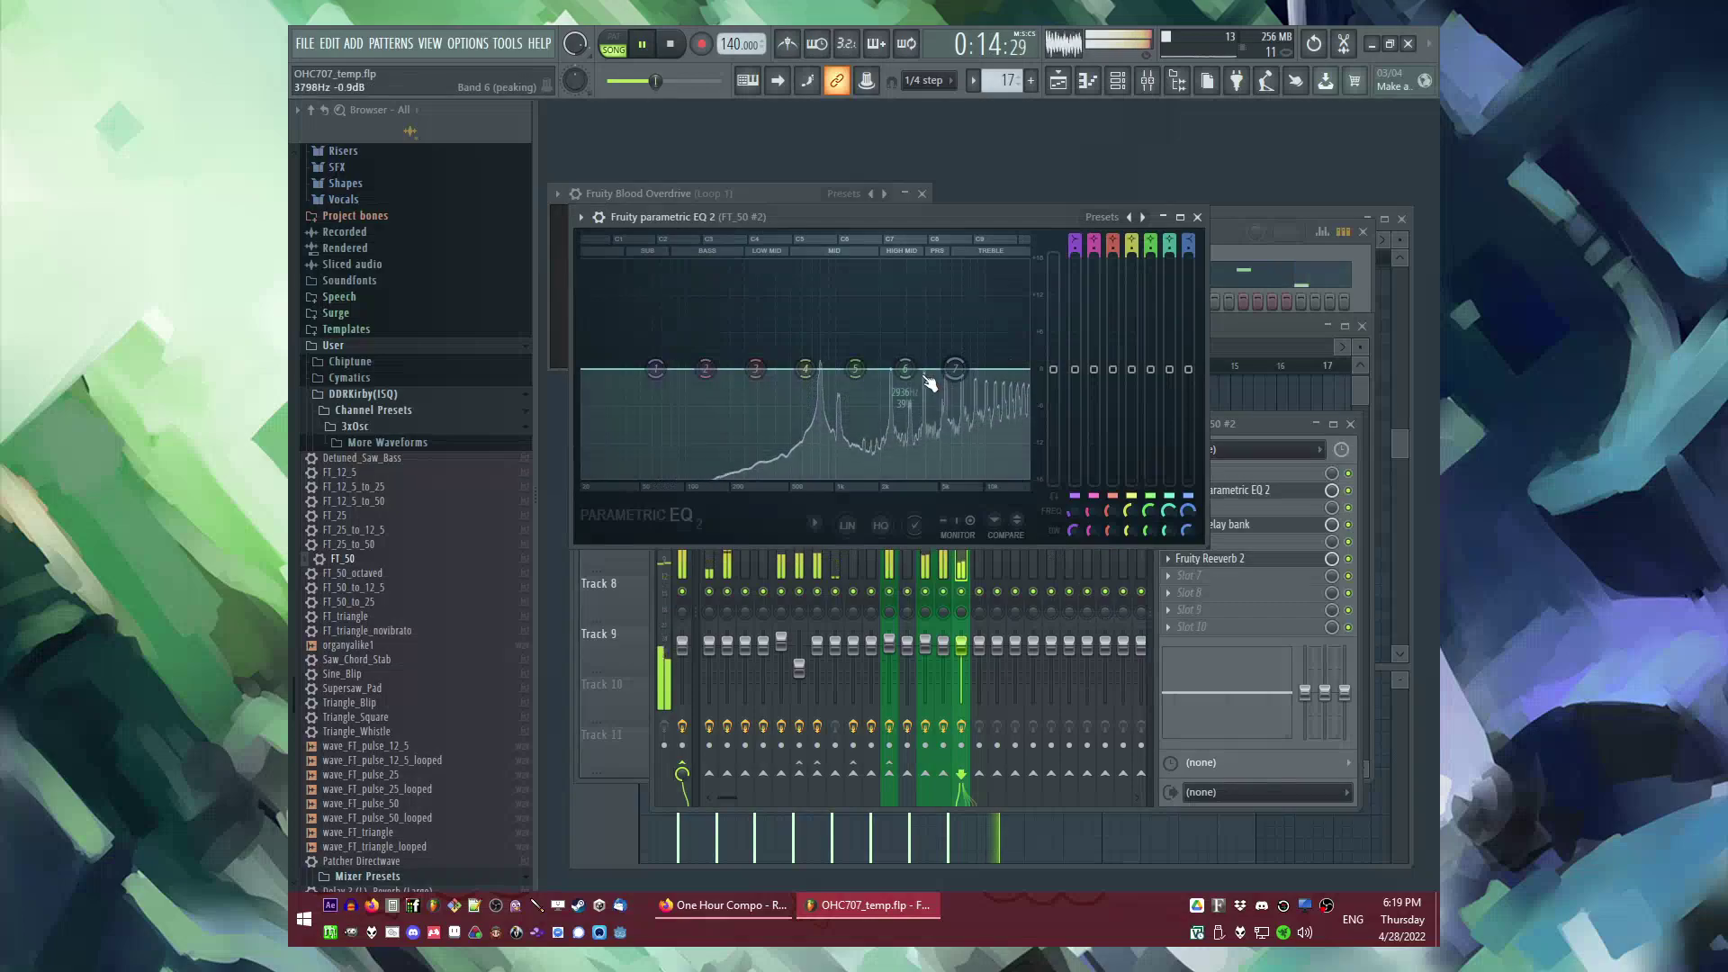
pyautogui.moveTo(656, 369); pyautogui.dragTo(666, 486)
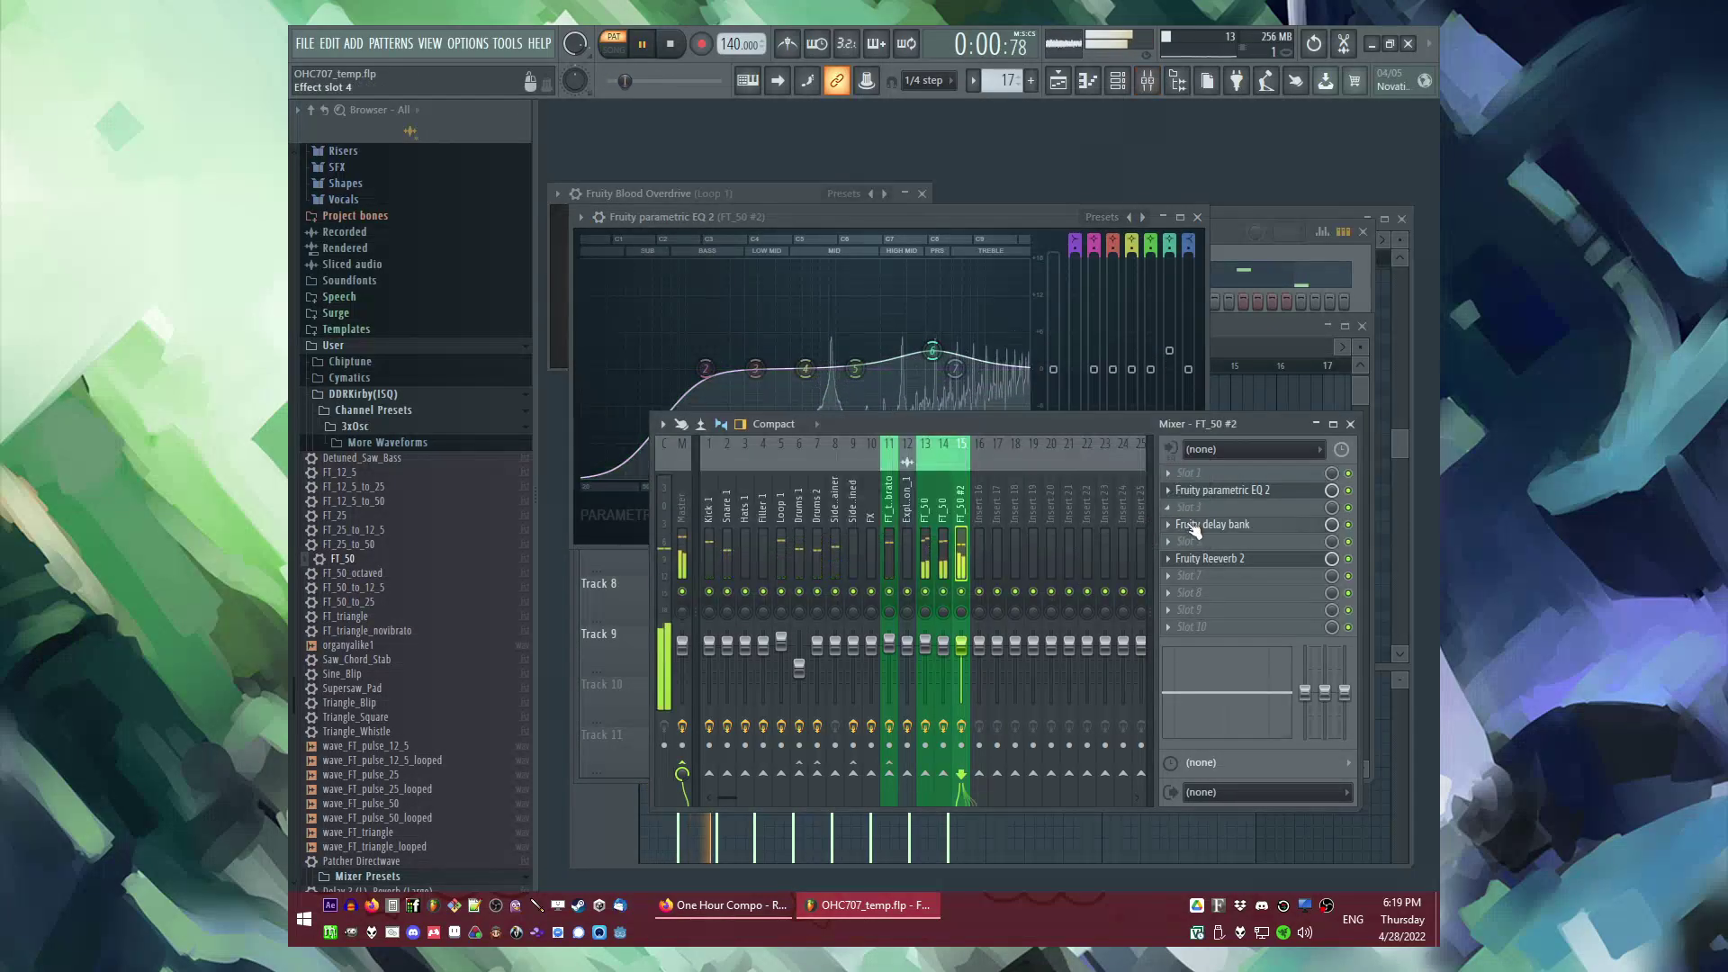
# Step: Set the first delay's time to 2:00 in the FT_50 #2 track's Fruity delay bank, and return to the playlist
pyautogui.click(1215, 524)
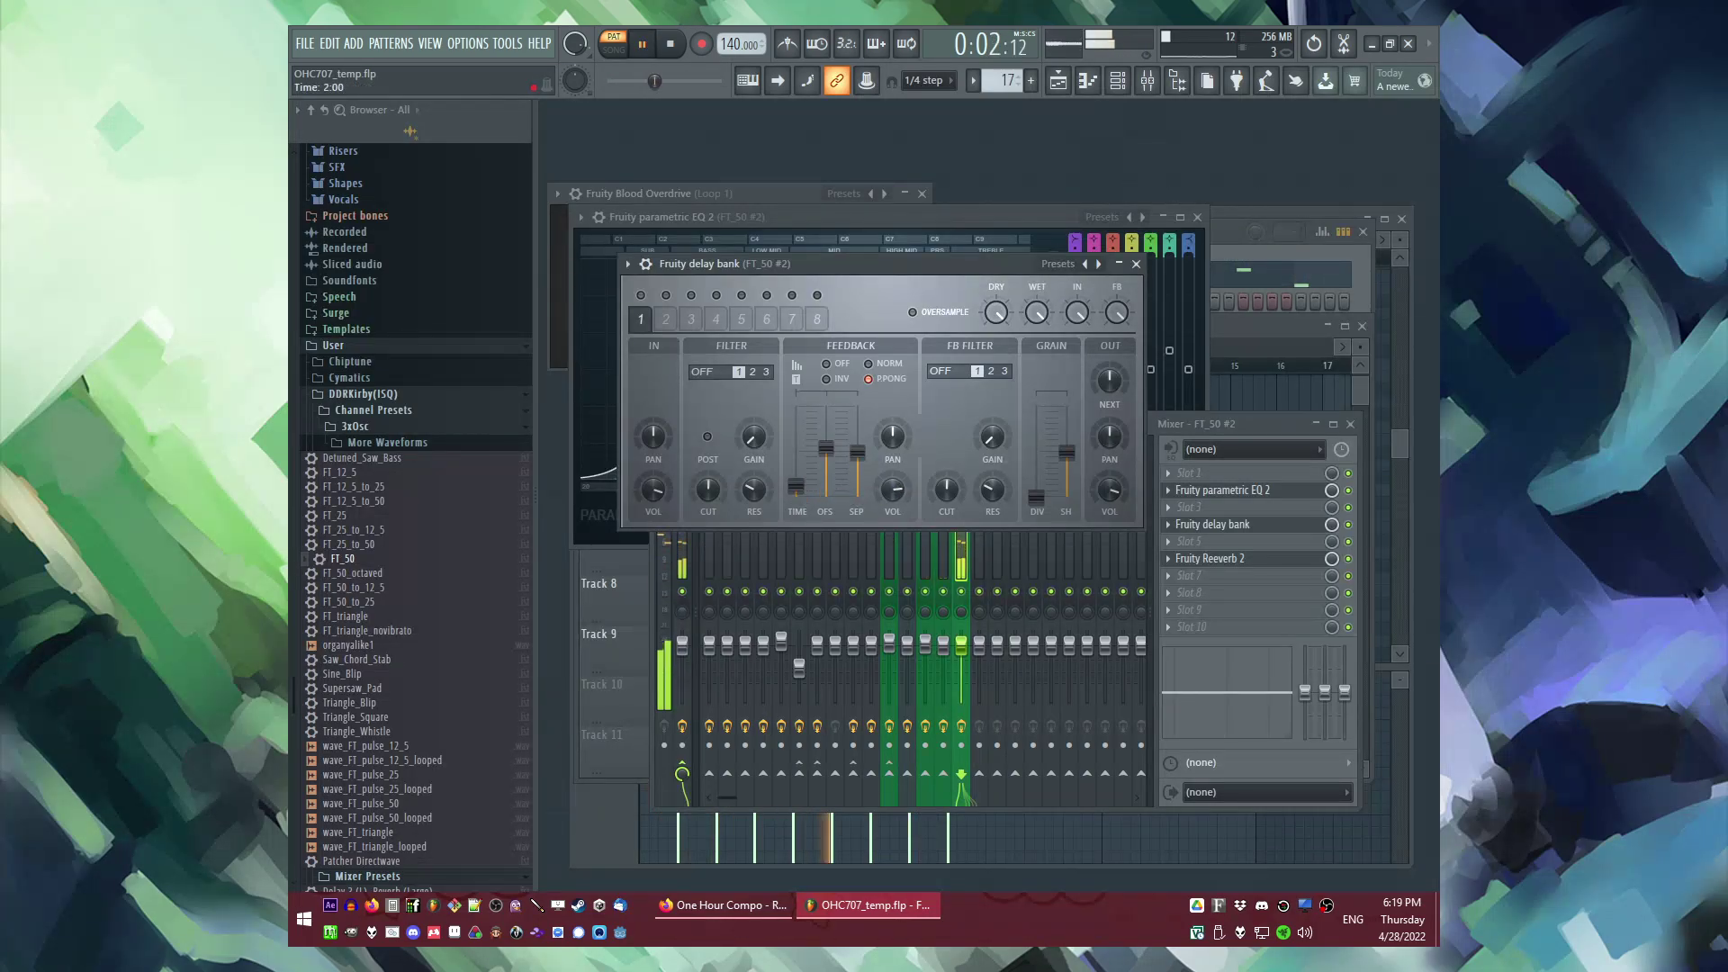
pyautogui.press('F5')
pyautogui.press('l')
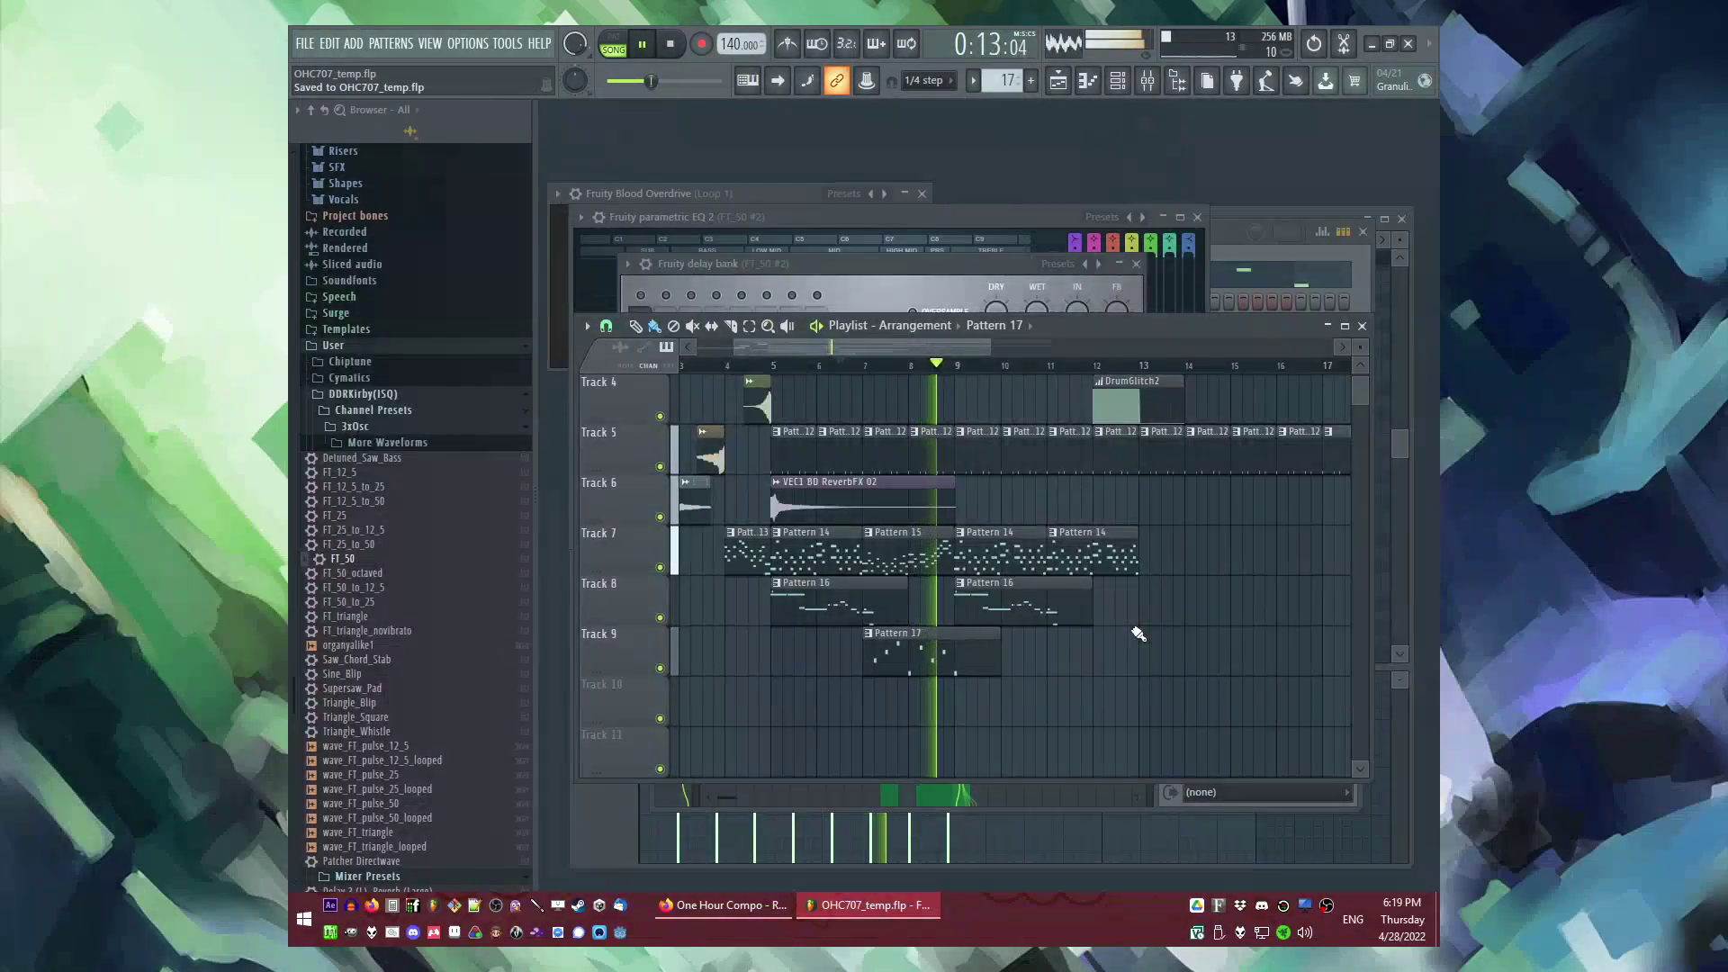
# Step: Make the second Pattern 16 clip on Track 8, at bar 9, a unique pattern
pyautogui.scroll(2, 1017, 607)
pyautogui.scroll(-5, 888, 581)
pyautogui.scroll(4, 931, 639)
pyautogui.scroll(-3, 958, 661)
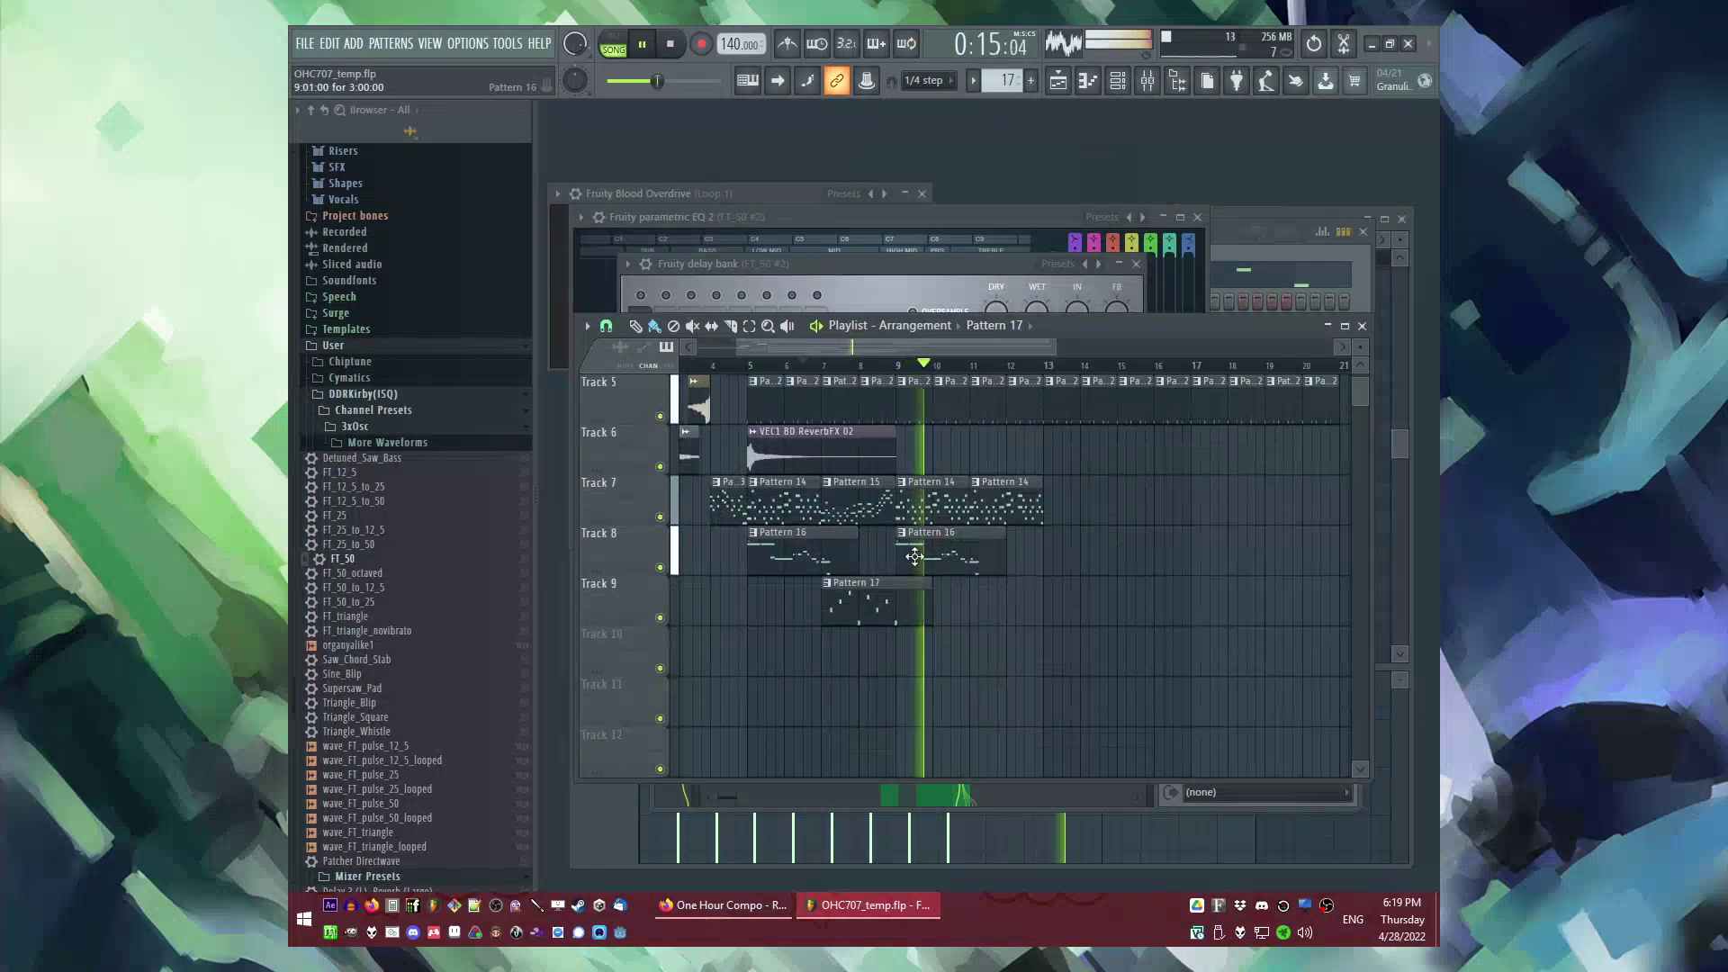
pyautogui.click(901, 532)
pyautogui.click(941, 649)
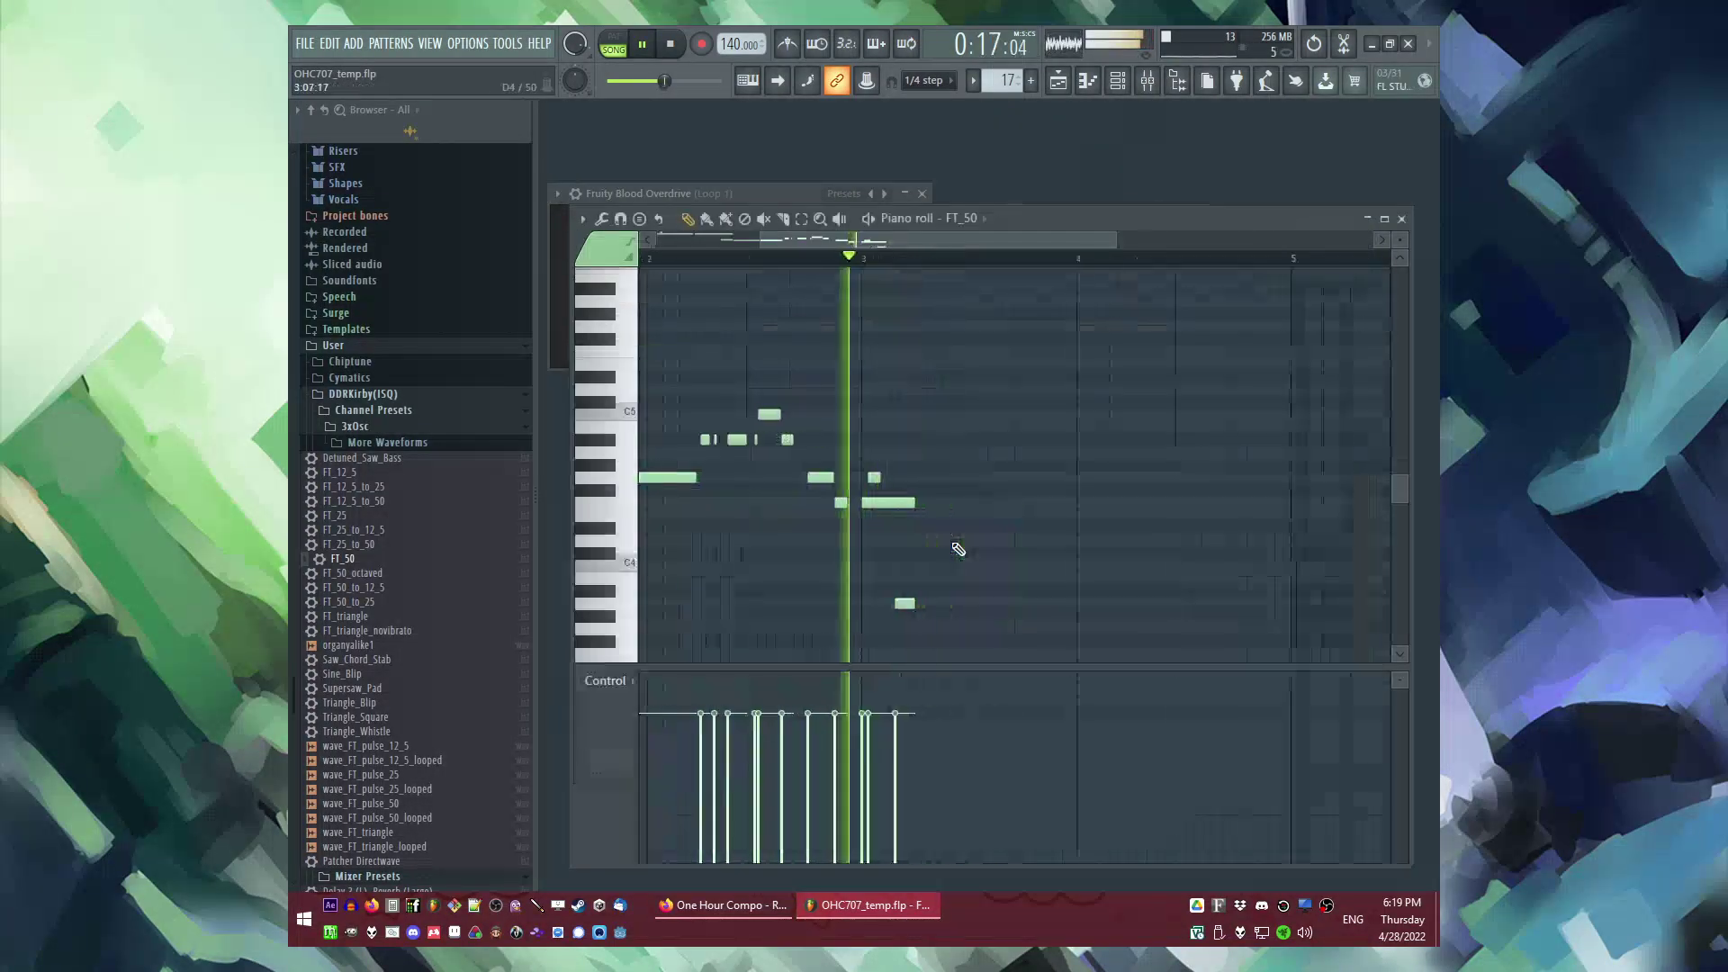
# Step: Try moving the short note near the end of bar 1 to a higher pitch, and undo the move
pyautogui.moveTo(826, 236); pyautogui.dragTo(701, 247)
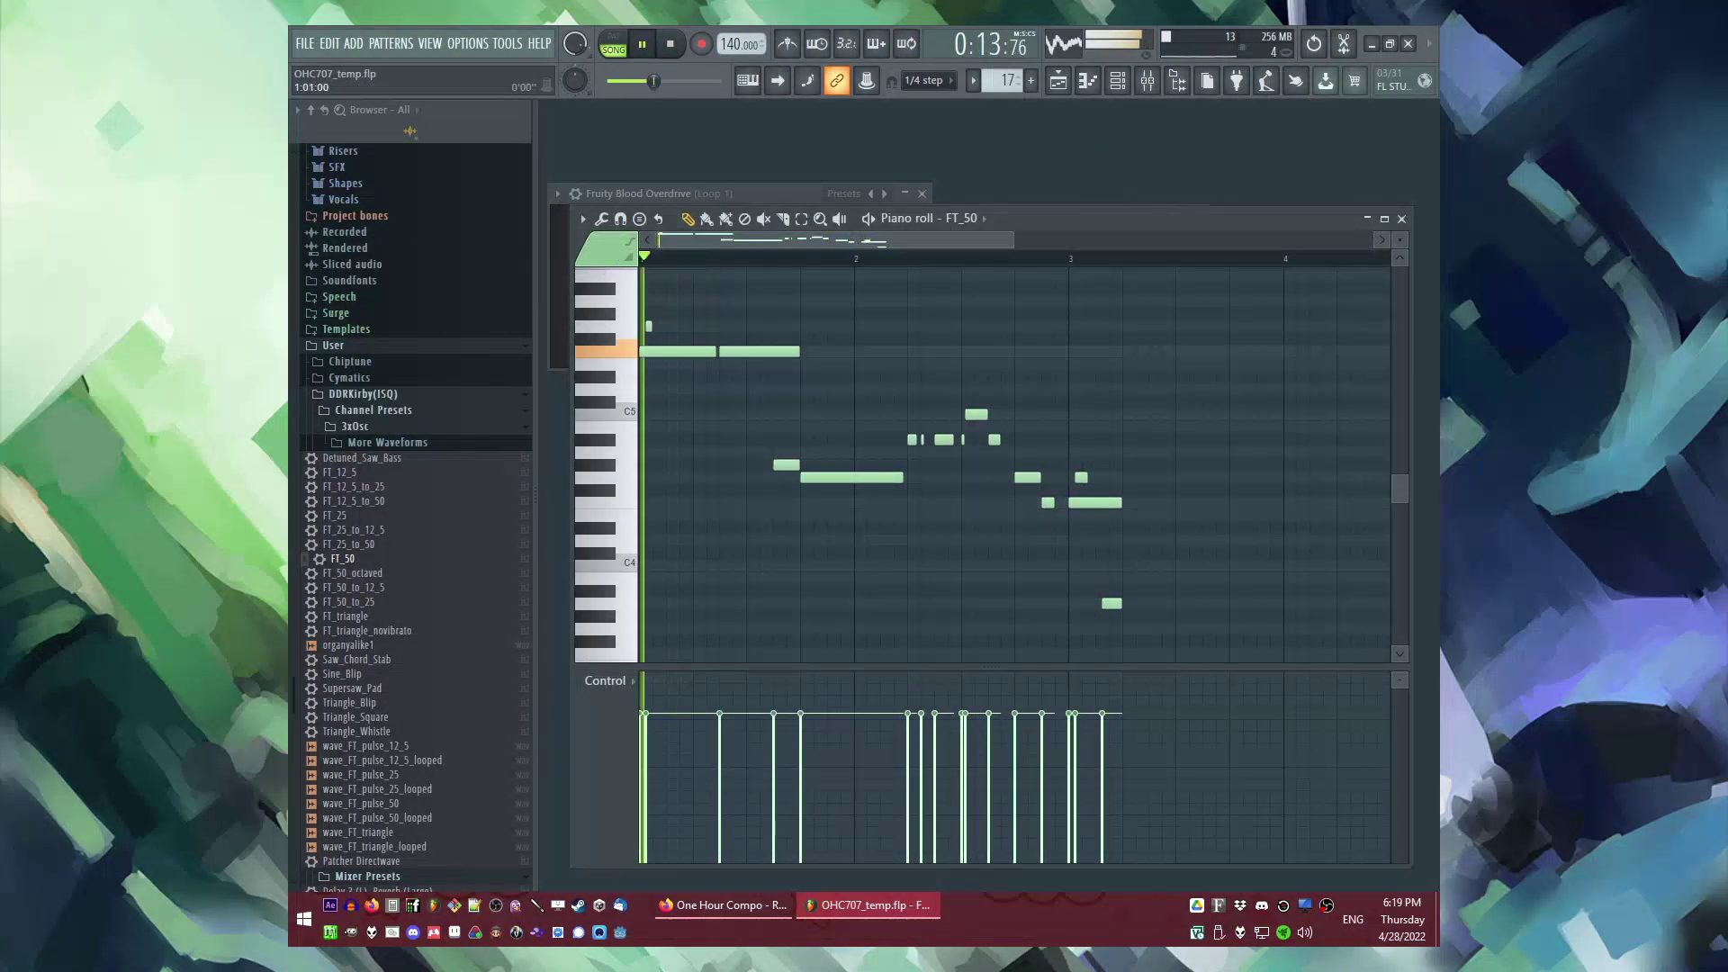
pyautogui.scroll(1, 843, 338)
pyautogui.press('space')
pyautogui.scroll(2, 798, 390)
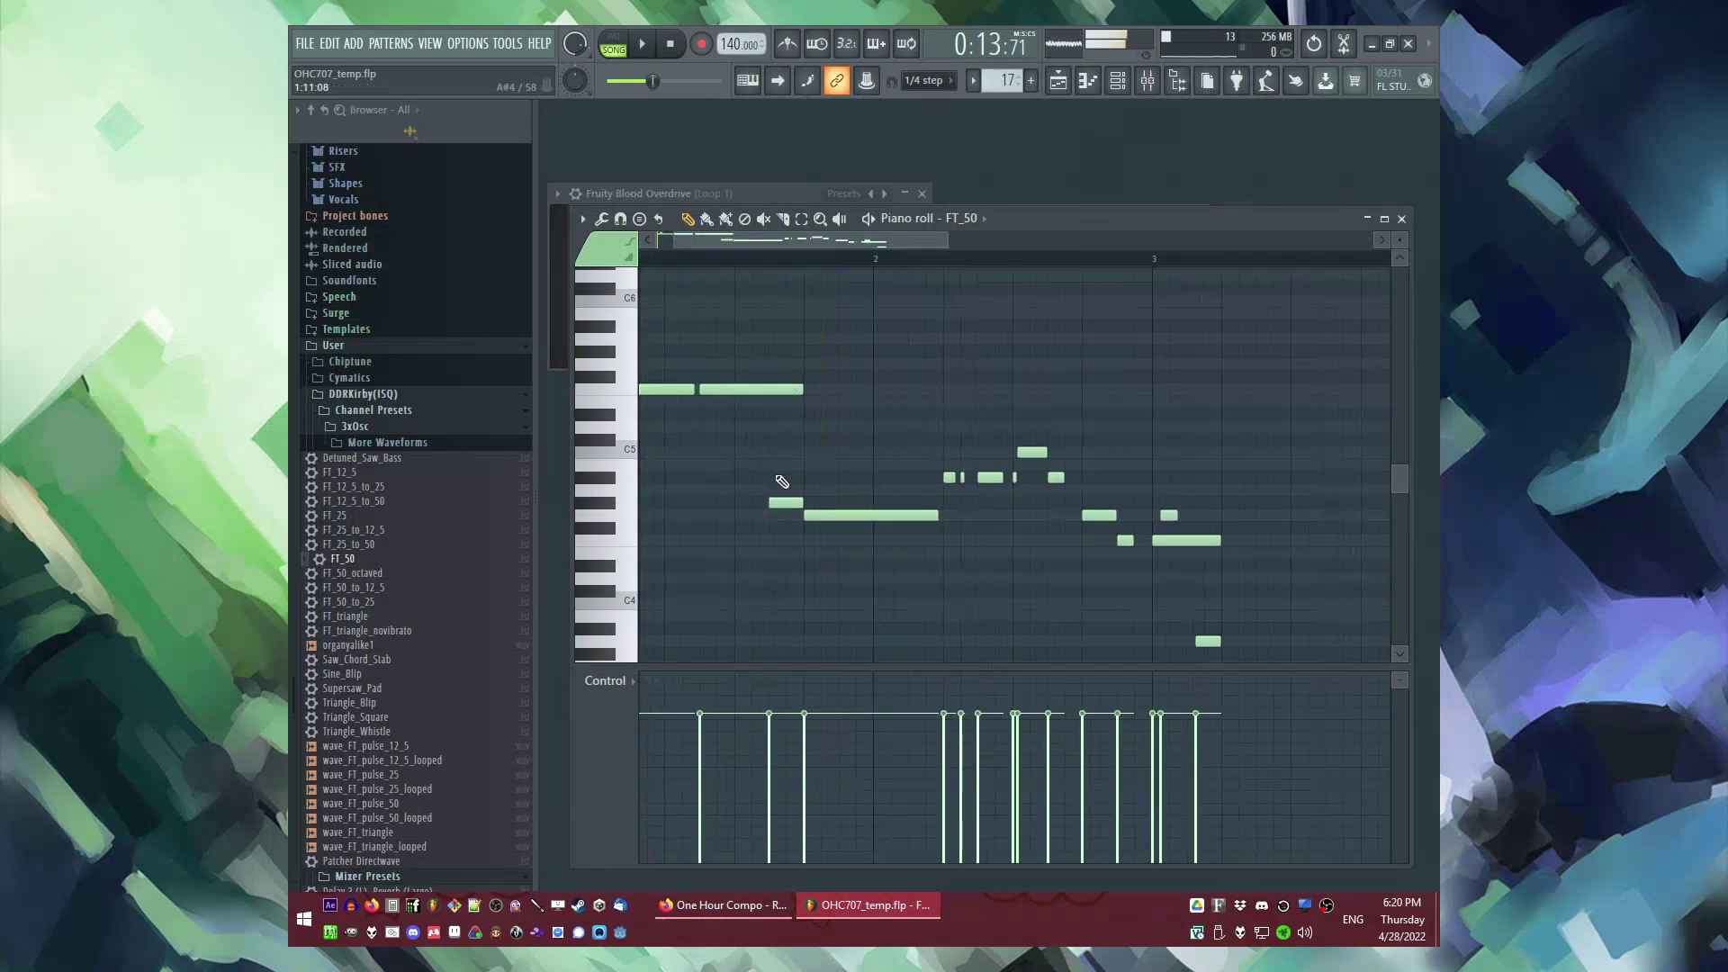
pyautogui.moveTo(769, 473); pyautogui.dragTo(773, 347)
pyautogui.press('space')
pyautogui.press('space')
pyautogui.hotkey('ctrl', 'z')
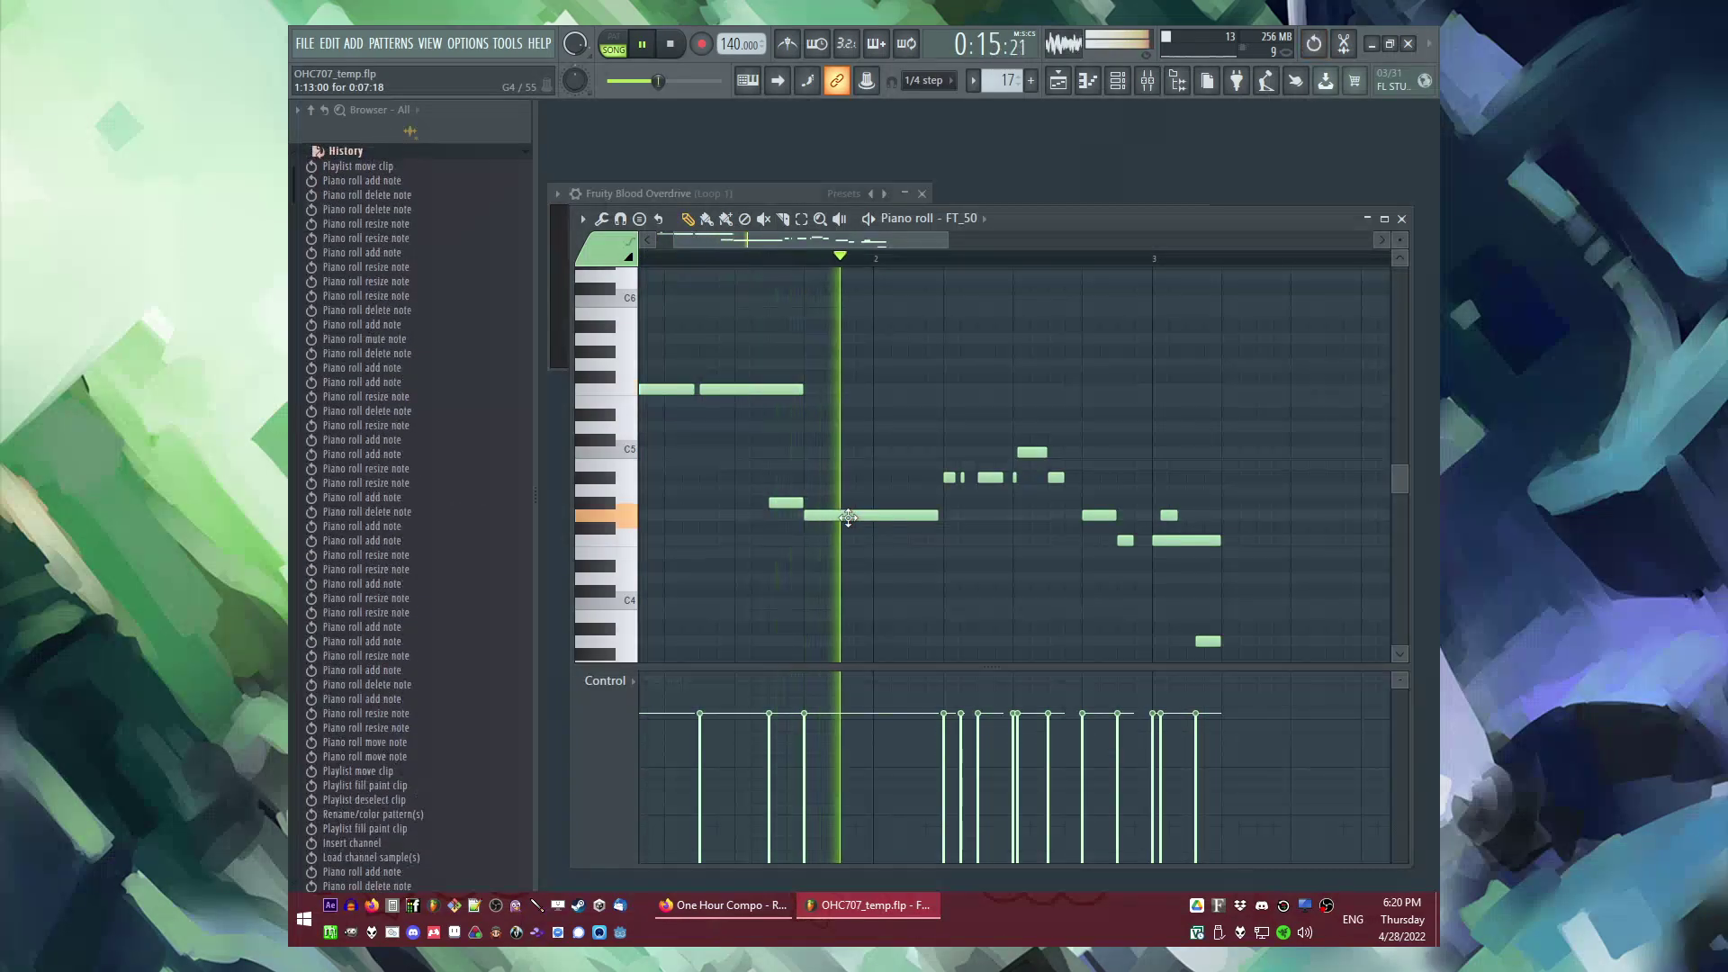
# Step: Check the latest entries in the project's undo history
pyautogui.scroll(-15, 463, 612)
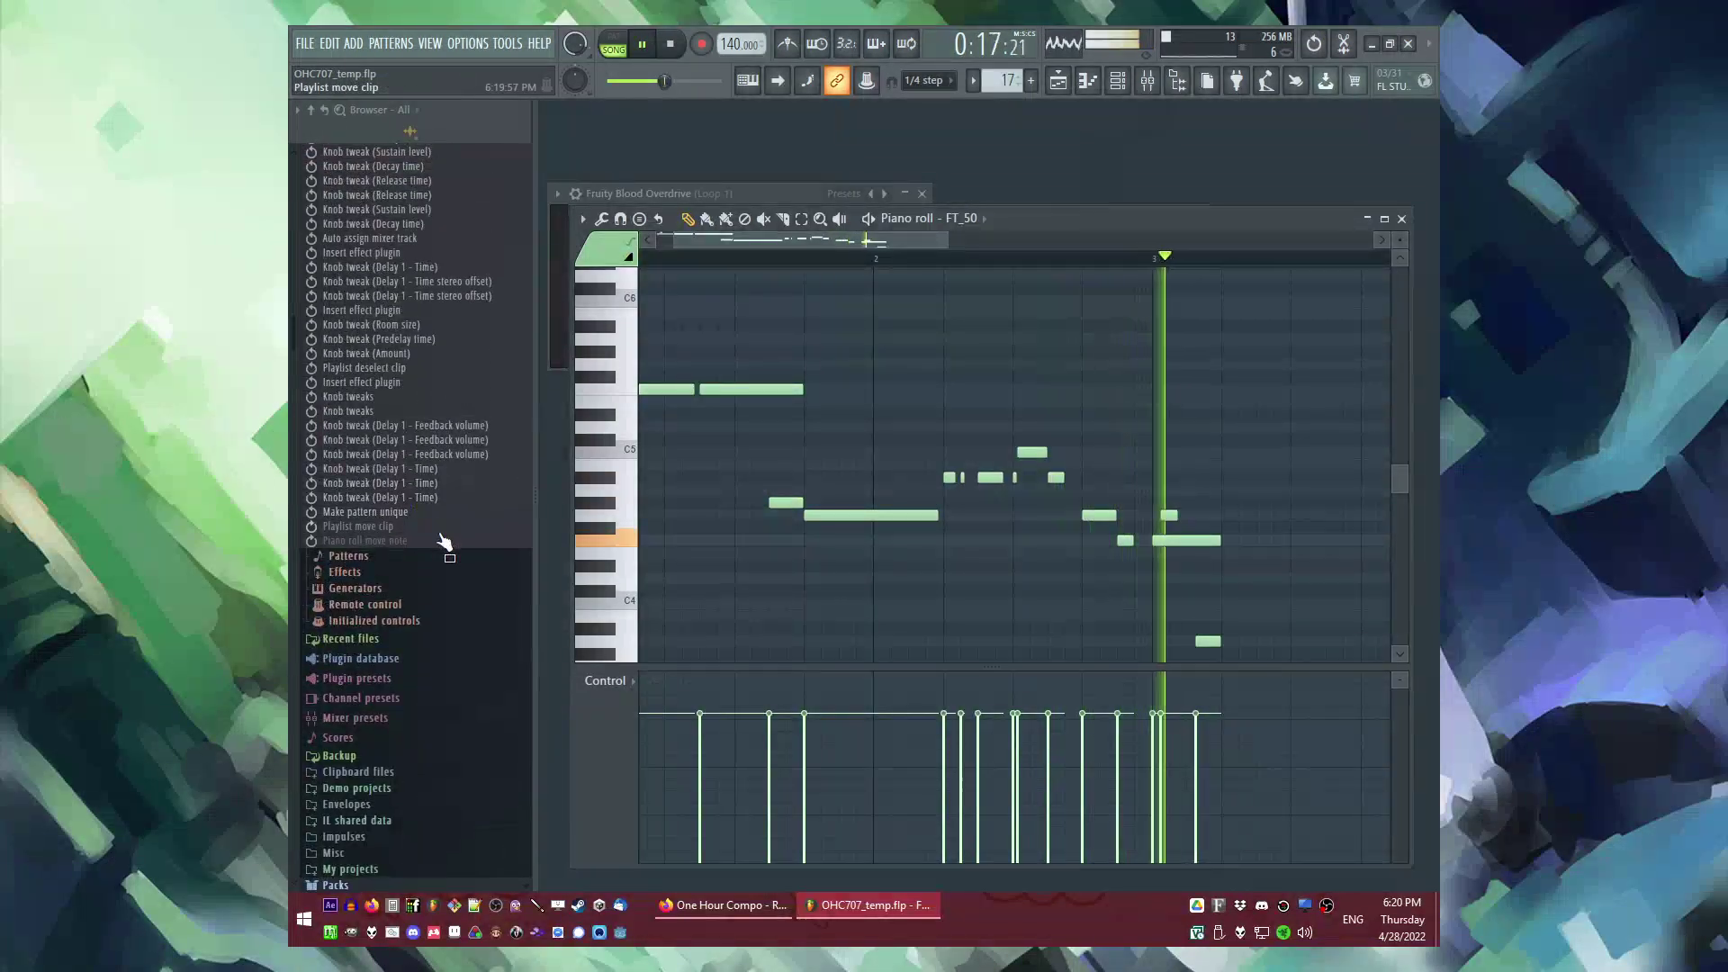
pyautogui.press('space')
pyautogui.scroll(15, 405, 450)
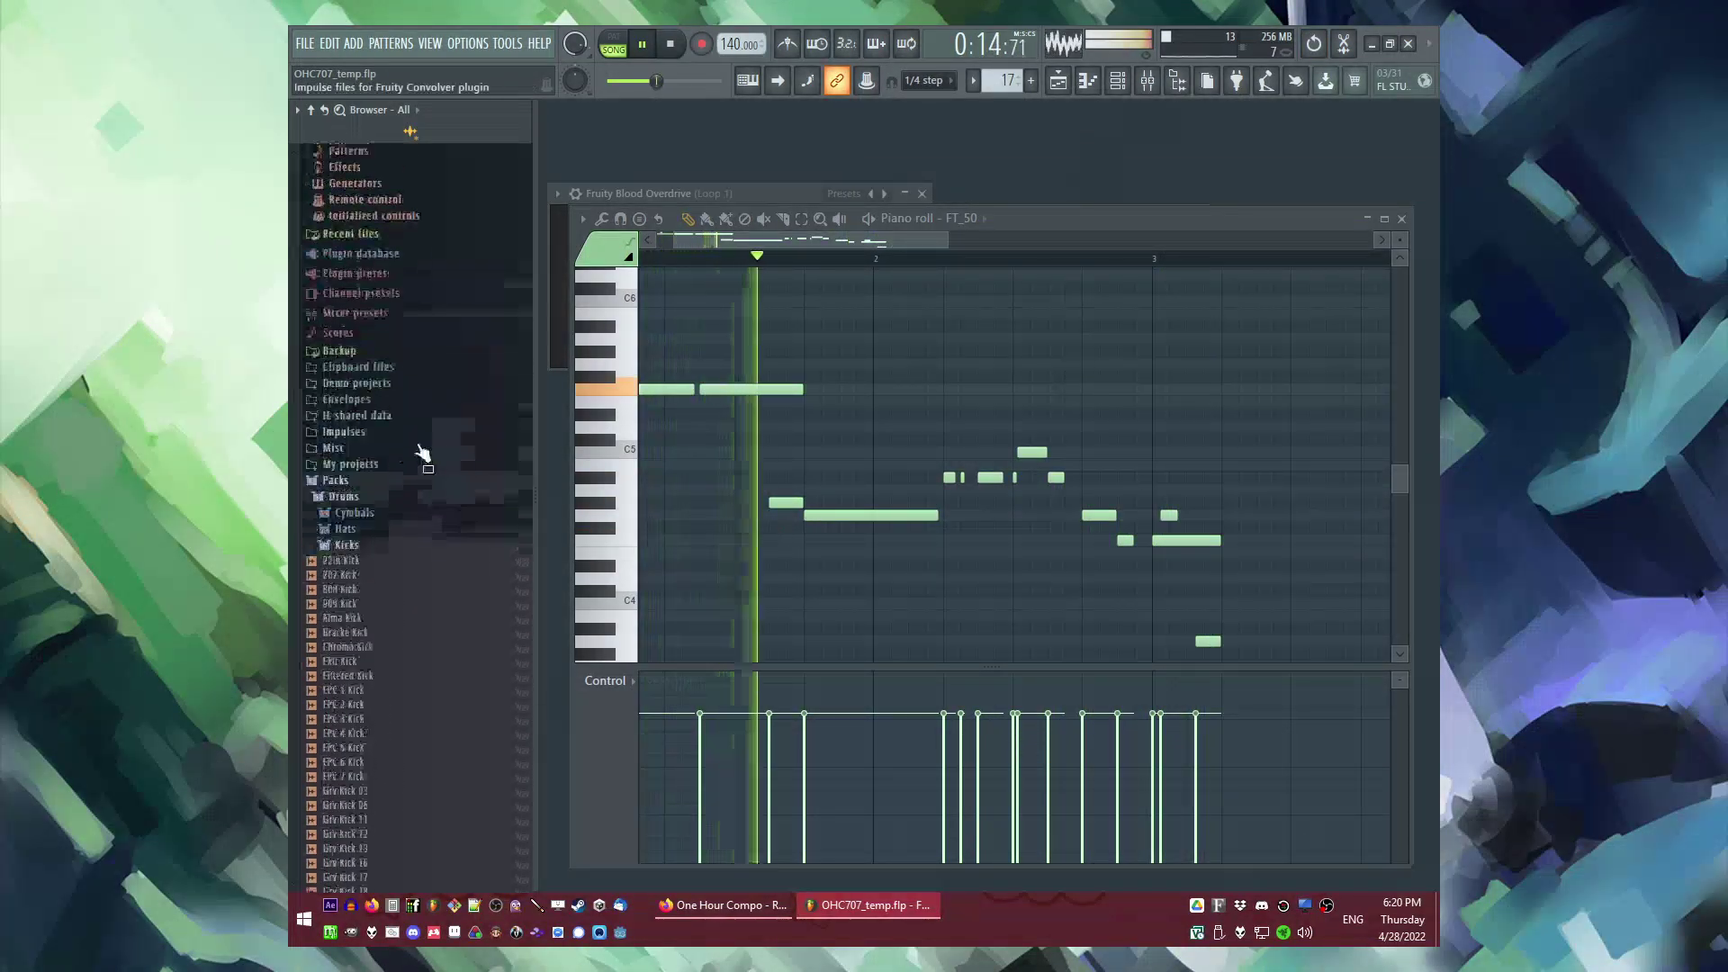
# Step: Open the Pattern 17 clip's notes and write a very short F5 leading into a held G5 near the end of bar 1
pyautogui.press('F5')
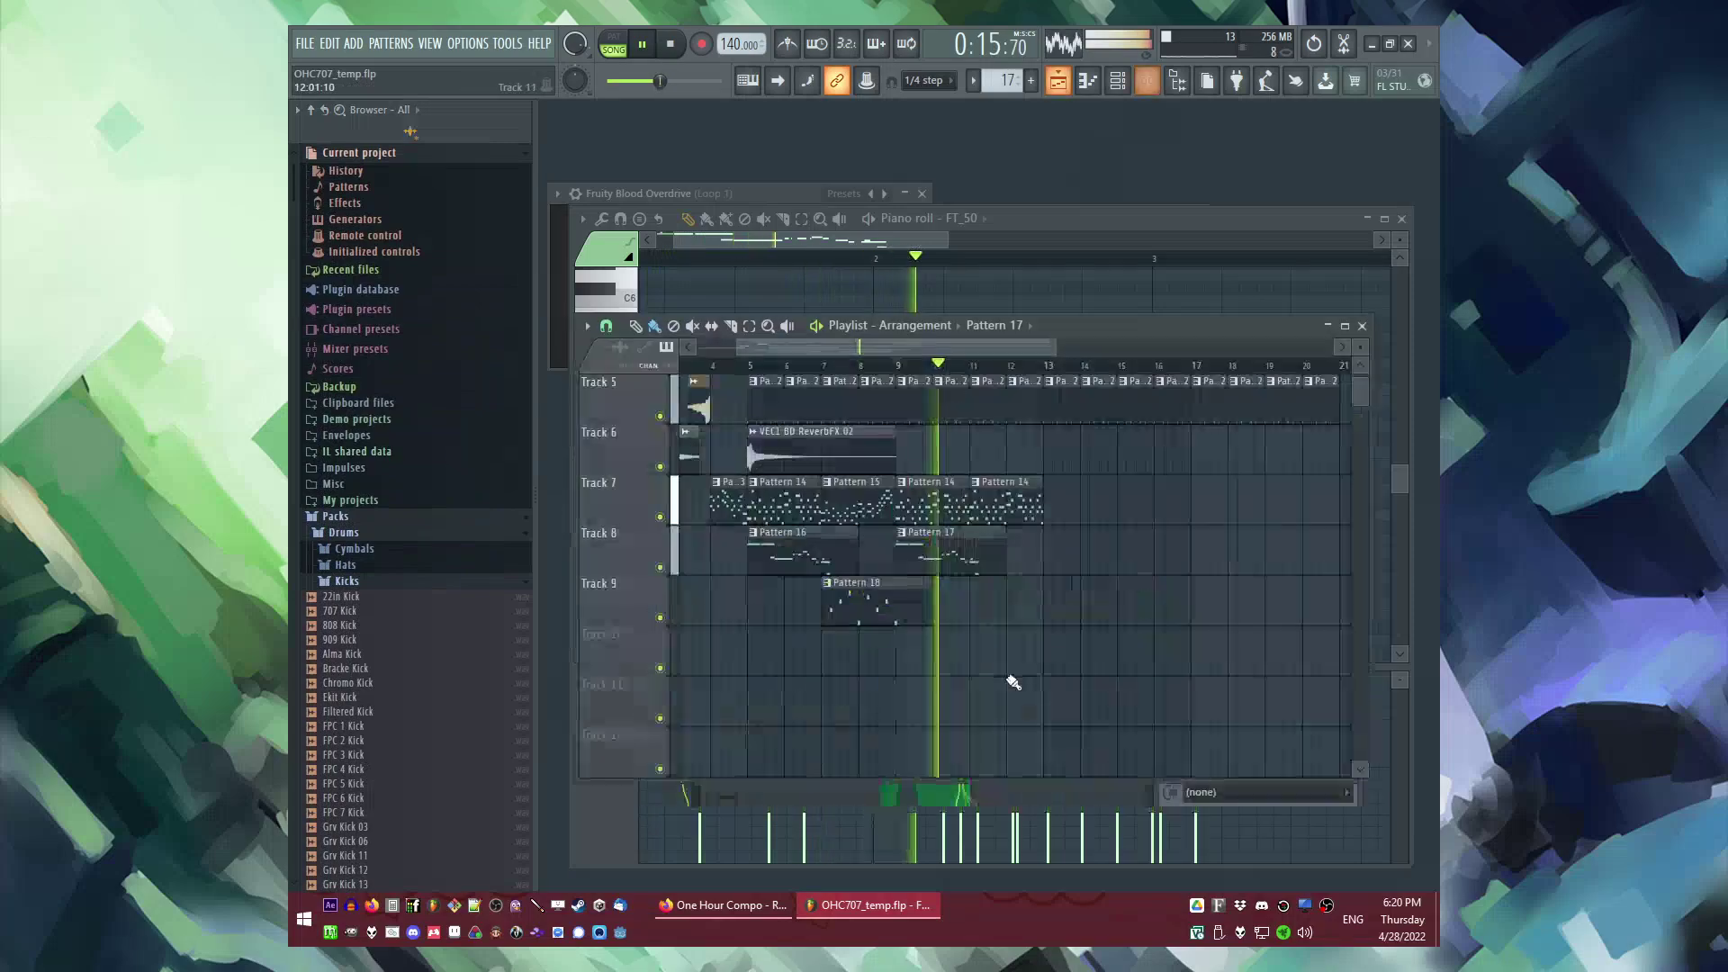
pyautogui.doubleClick(904, 562)
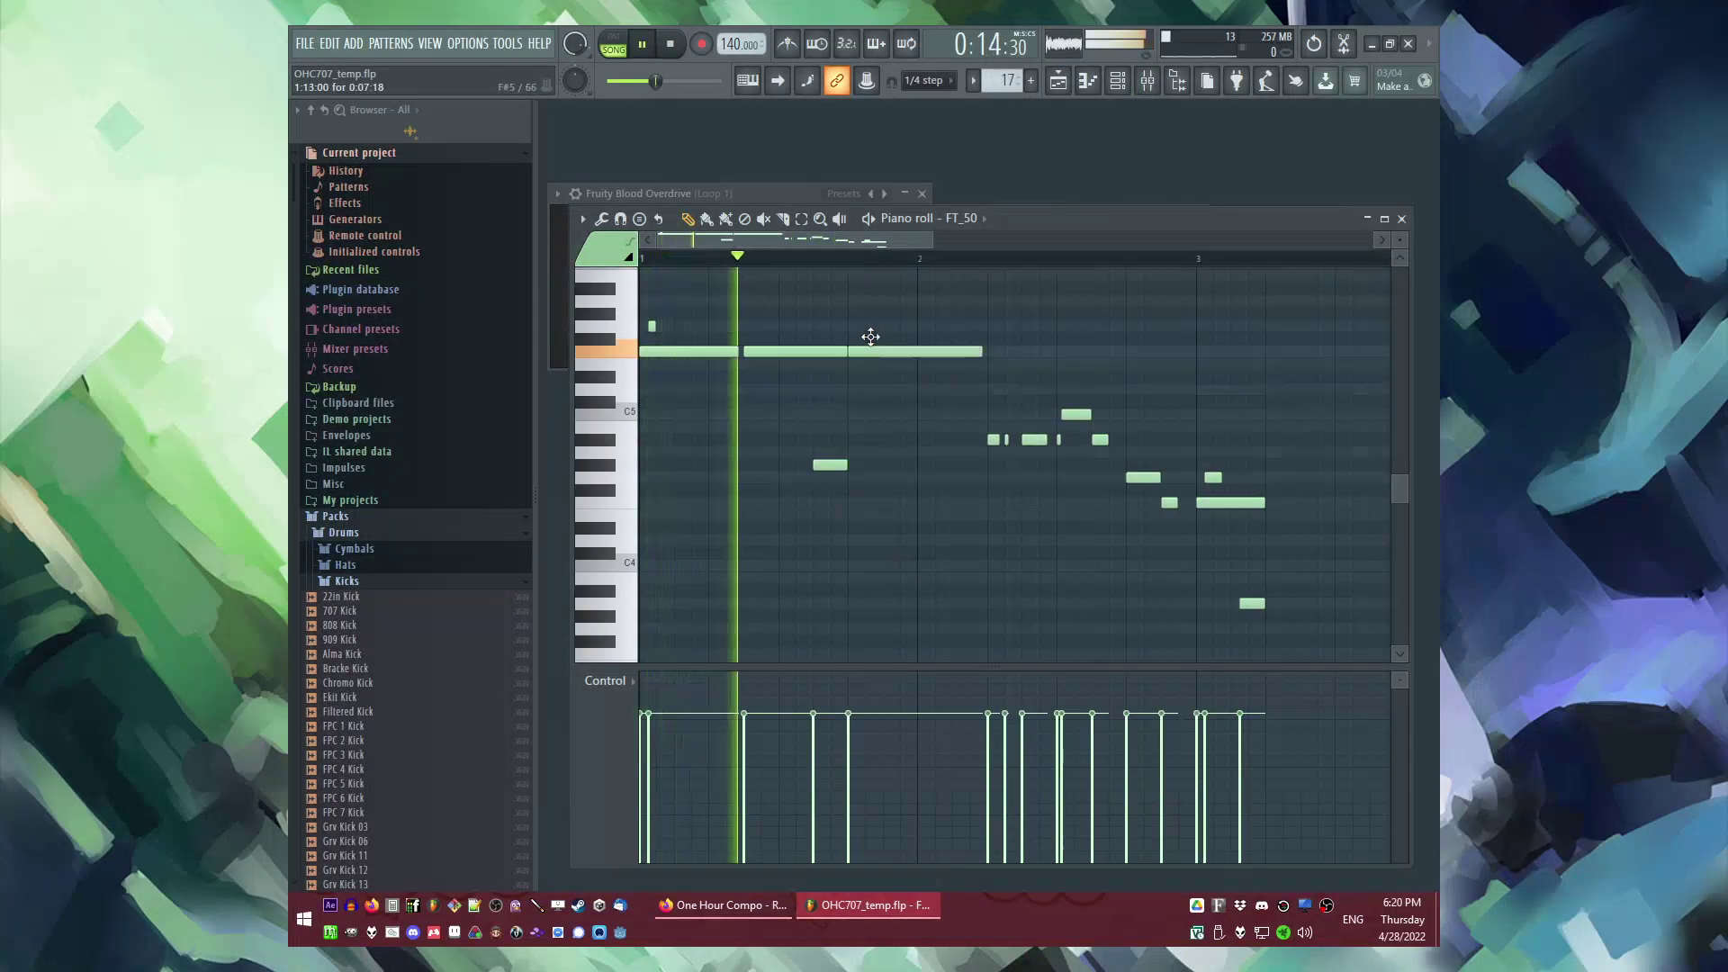
pyautogui.click(824, 325)
pyautogui.rightClick(825, 326)
pyautogui.press('space')
pyautogui.press('space')
pyautogui.moveTo(833, 355); pyautogui.dragTo(872, 323)
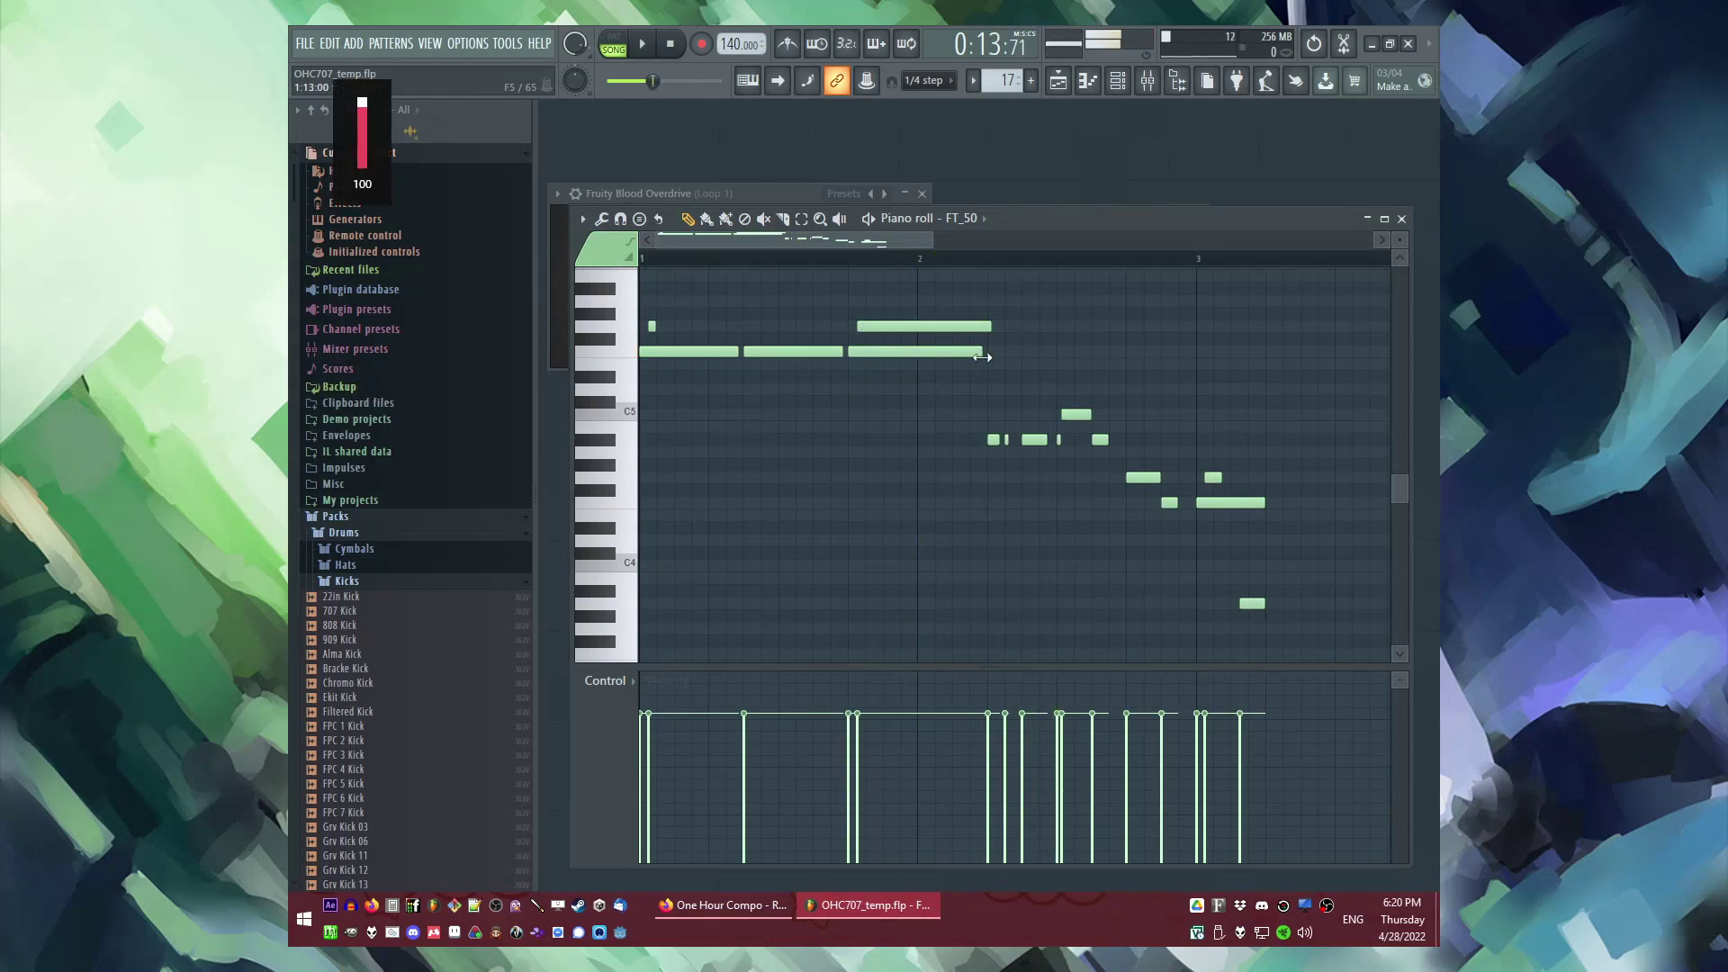
pyautogui.moveTo(976, 358); pyautogui.dragTo(856, 352)
pyautogui.press('space')
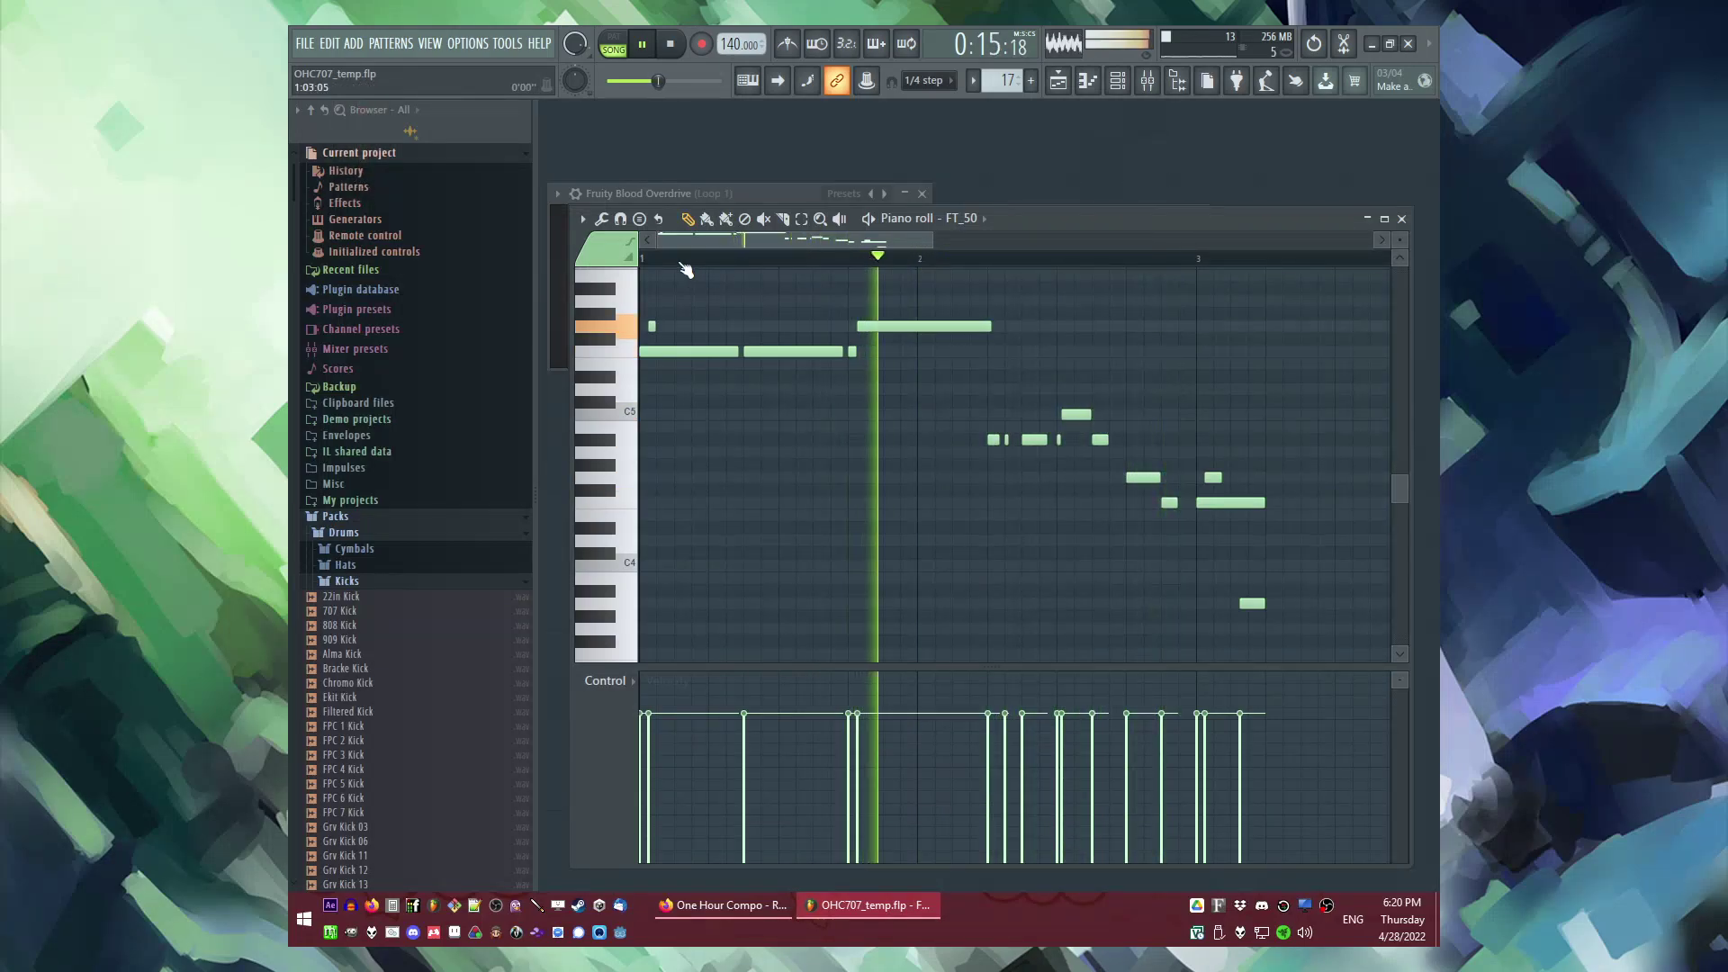
# Step: Shorten the second F5 note in bar 1 and place a short G4 note in the gap before the very short F5
pyautogui.scroll(2, 837, 432)
pyautogui.press('space')
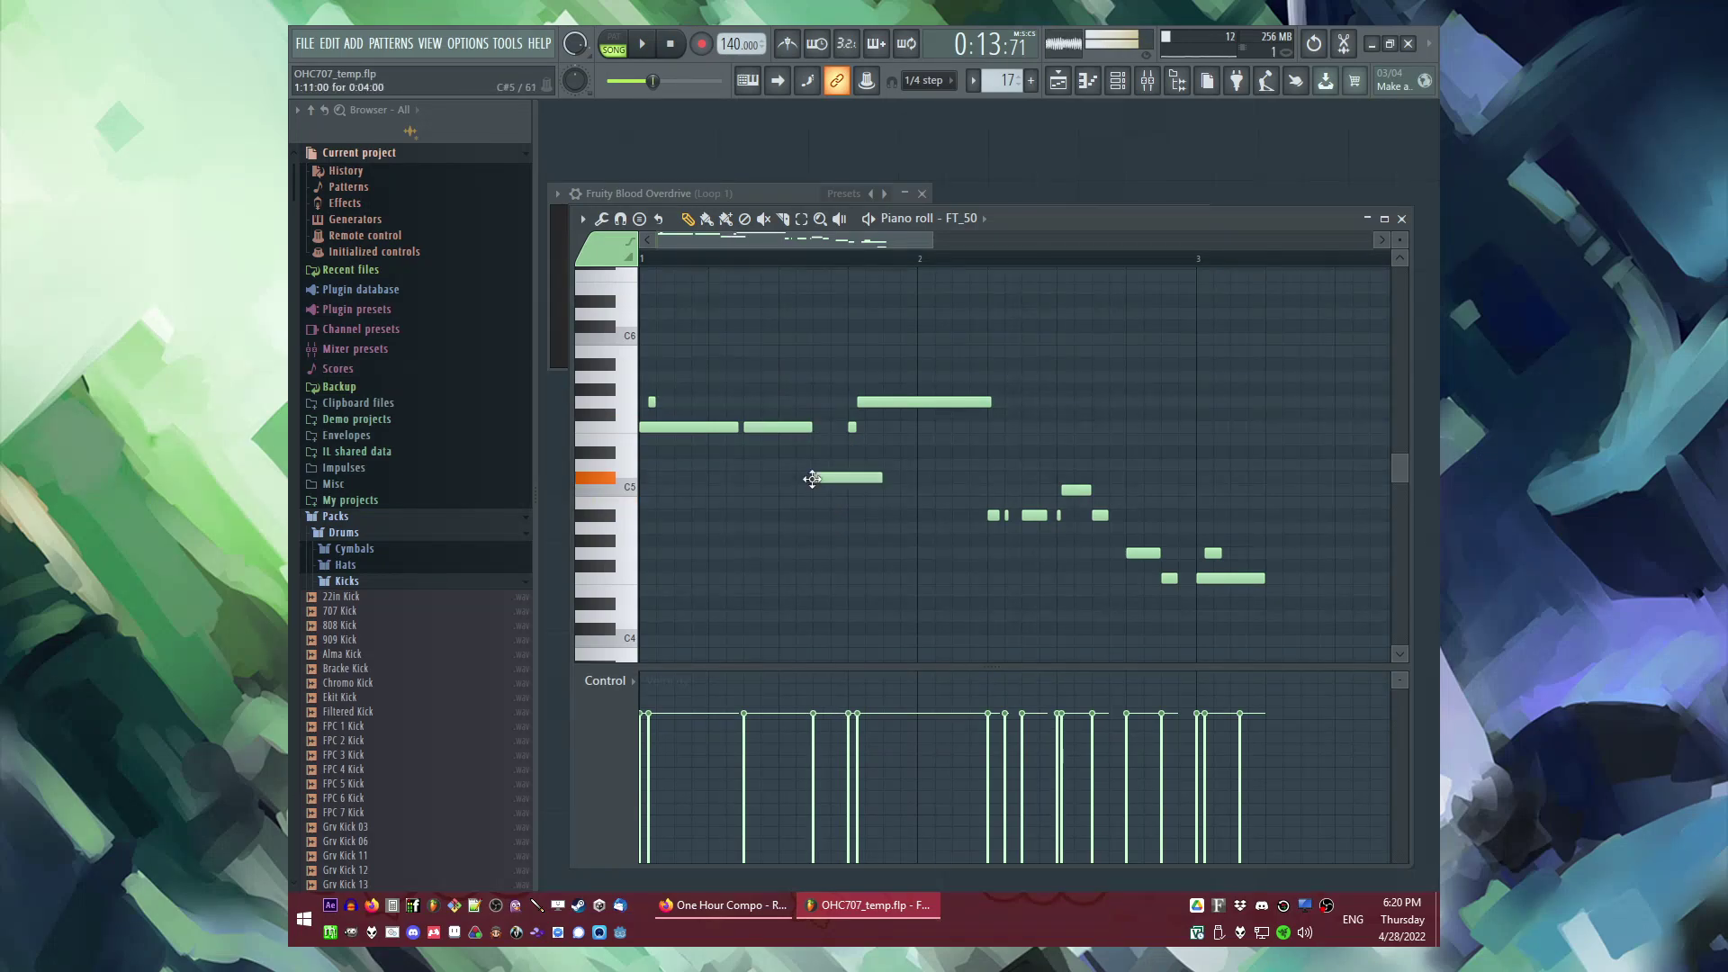
pyautogui.press('space')
pyautogui.moveTo(881, 491); pyautogui.dragTo(843, 491)
pyautogui.press('space')
pyautogui.moveTo(824, 567); pyautogui.dragTo(836, 556)
pyautogui.press('space')
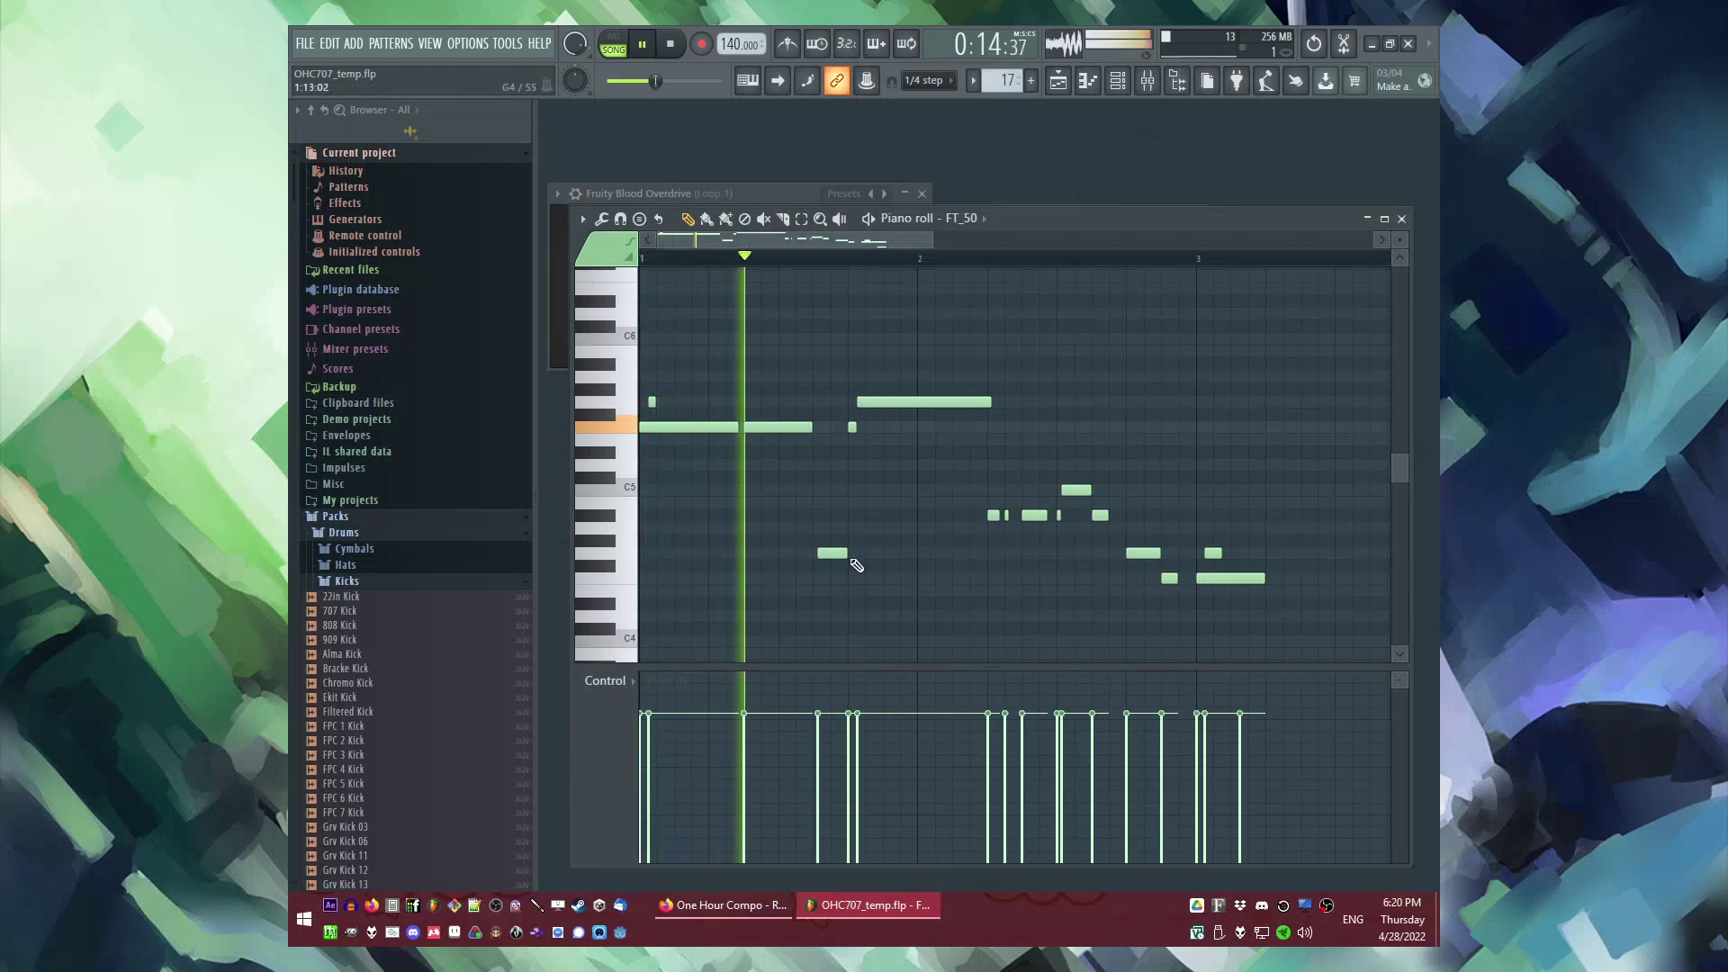
pyautogui.press('space')
pyautogui.press('space')
pyautogui.press('space')
# Step: Shorten the held G5 to end at bar 2 and follow it with descending A#5, G5 and F5 notes
pyautogui.moveTo(990, 403); pyautogui.dragTo(939, 416)
pyautogui.press('space')
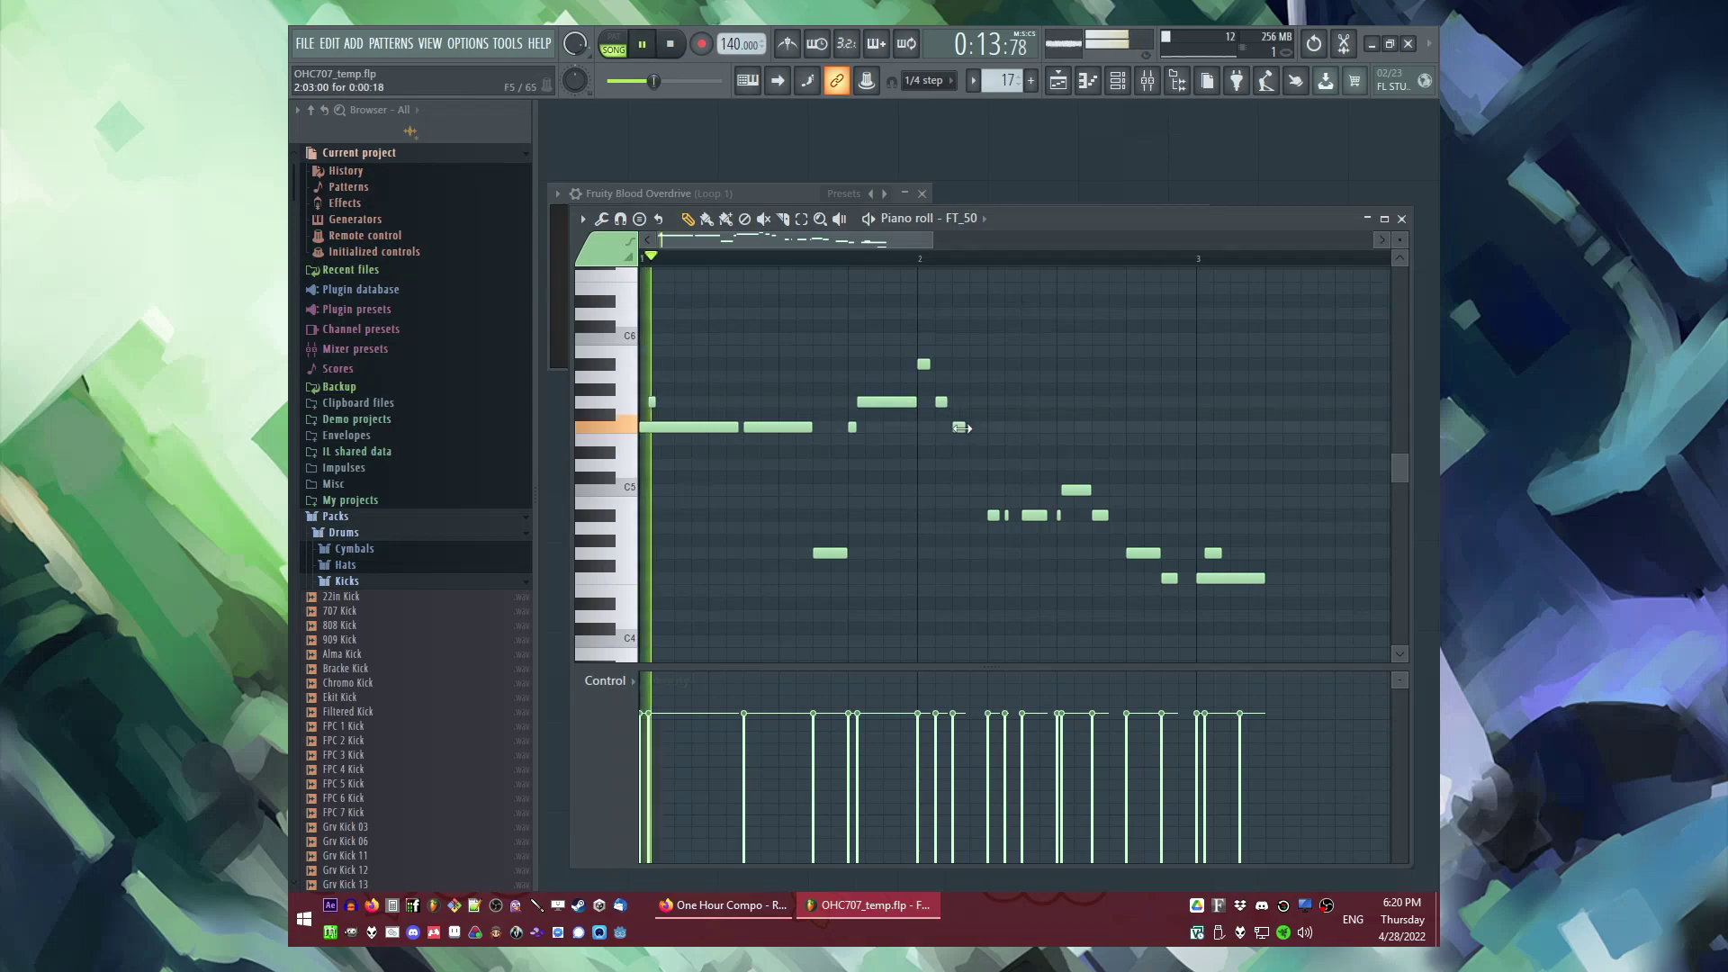
pyautogui.scroll(1, 1044, 453)
pyautogui.press('space')
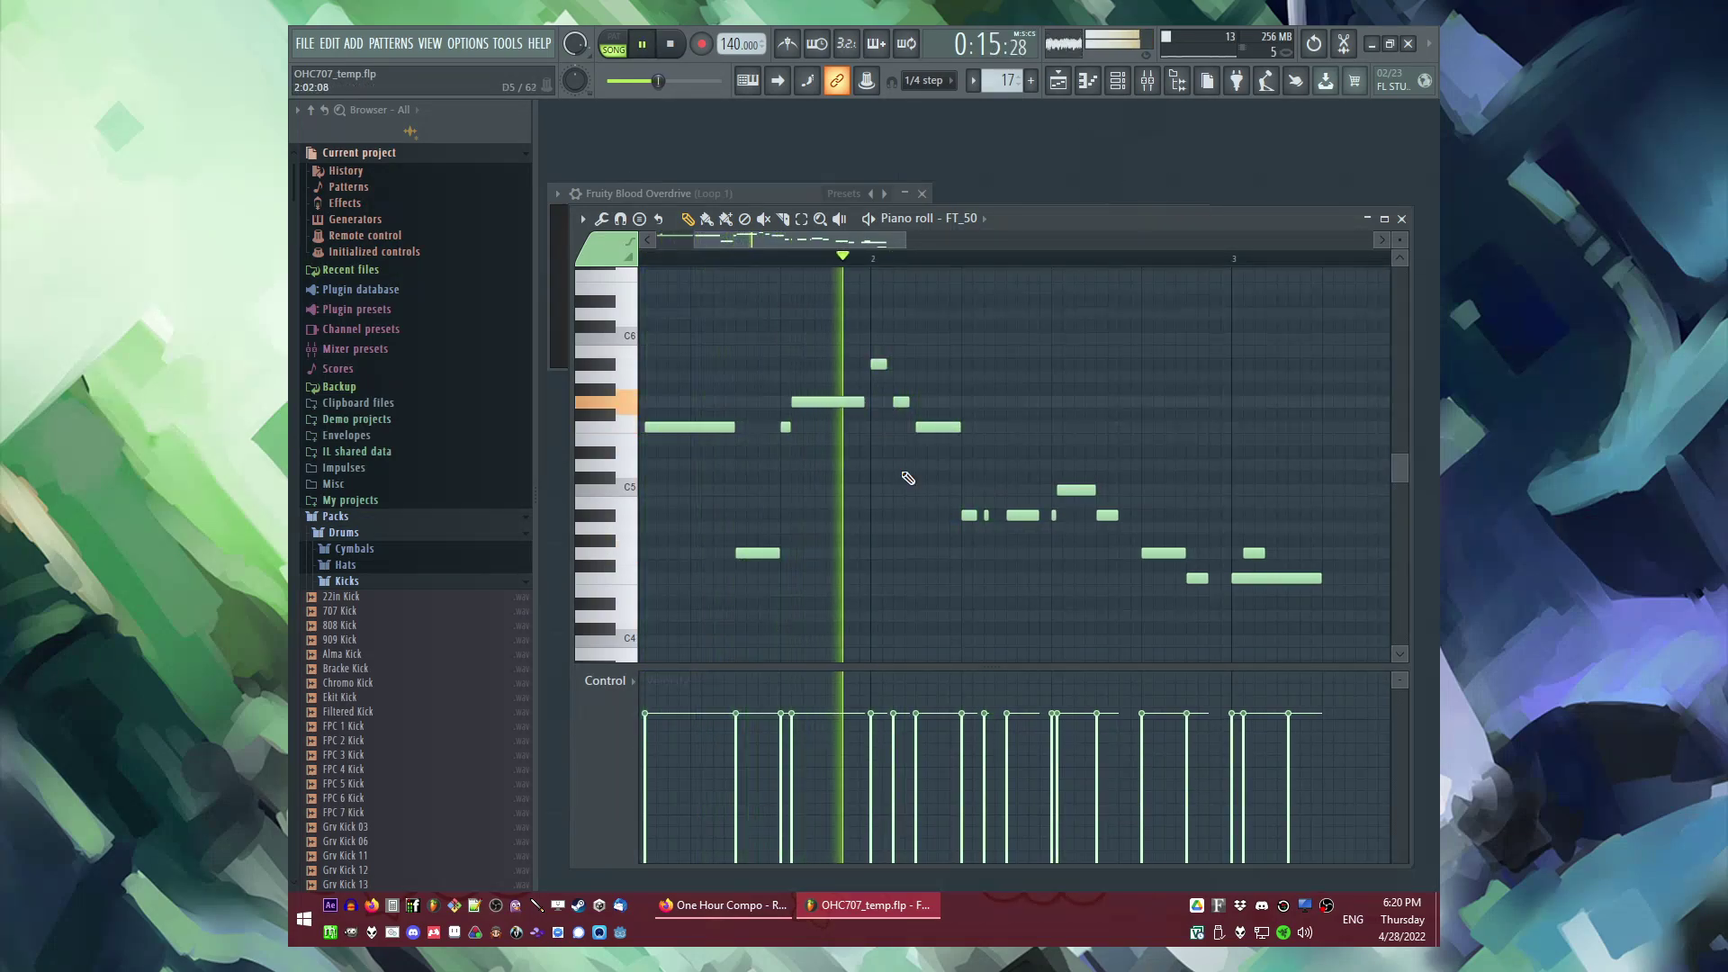
pyautogui.press('space')
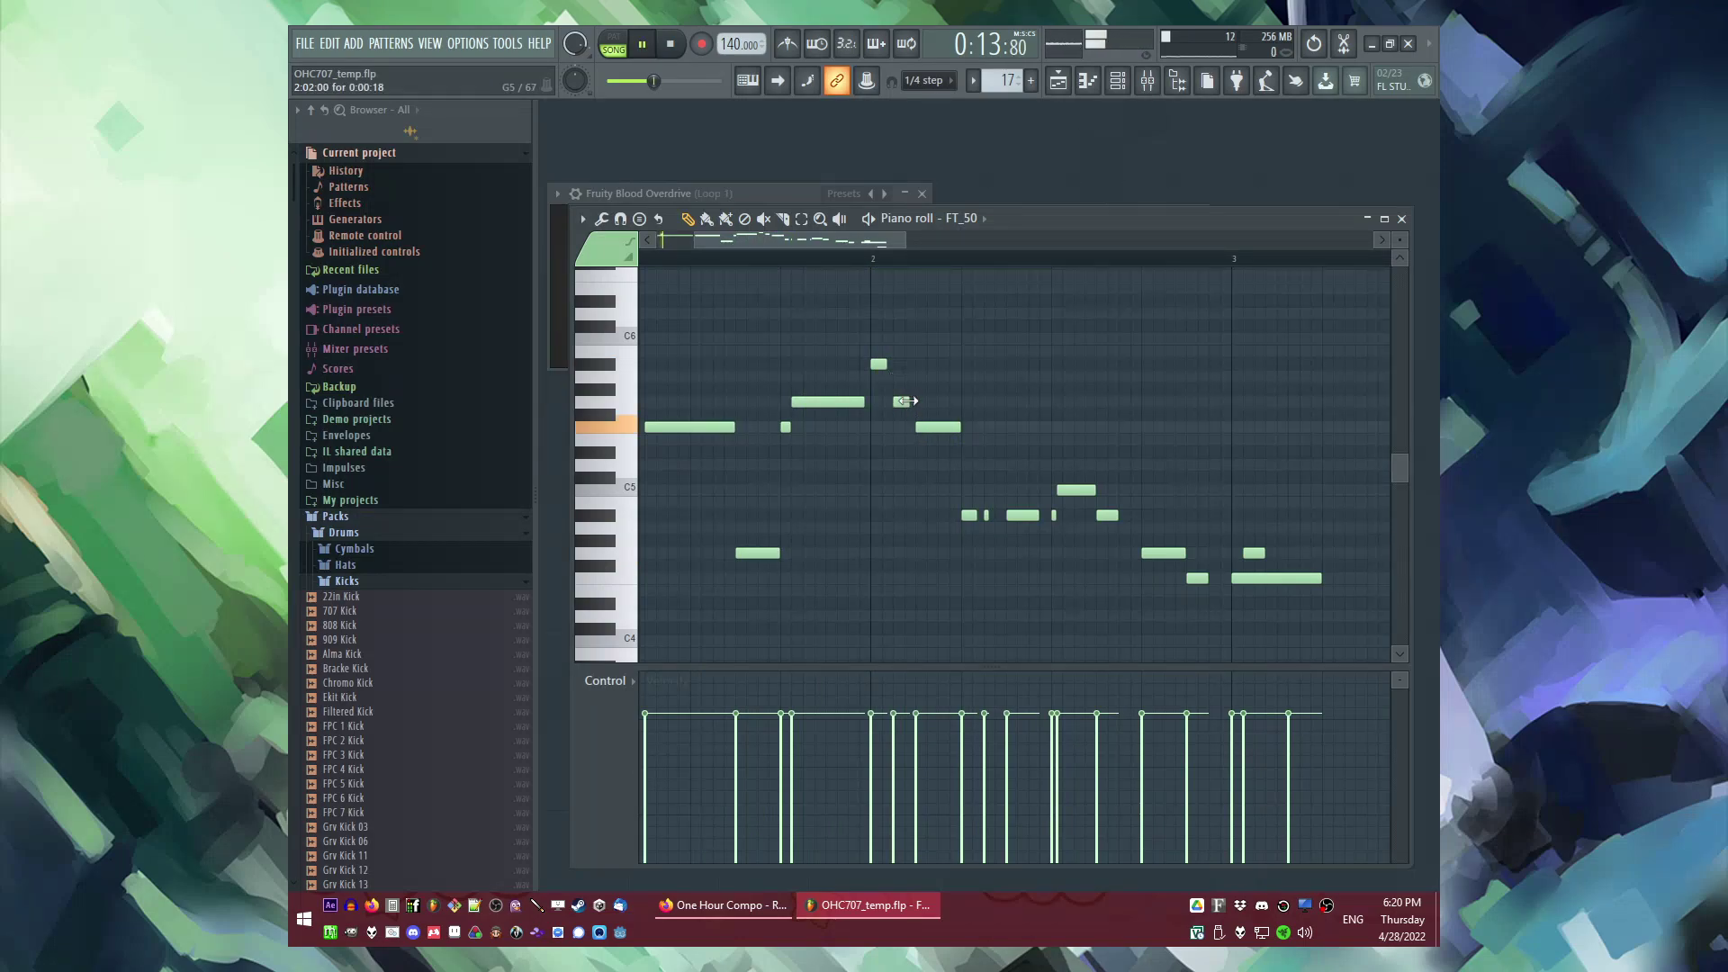
# Step: Shorten the G5 note in bar 2 and delete the old A#4 notes right after the F5
pyautogui.click(902, 402)
pyautogui.press('space')
pyautogui.press('space')
pyautogui.rightClick(967, 514)
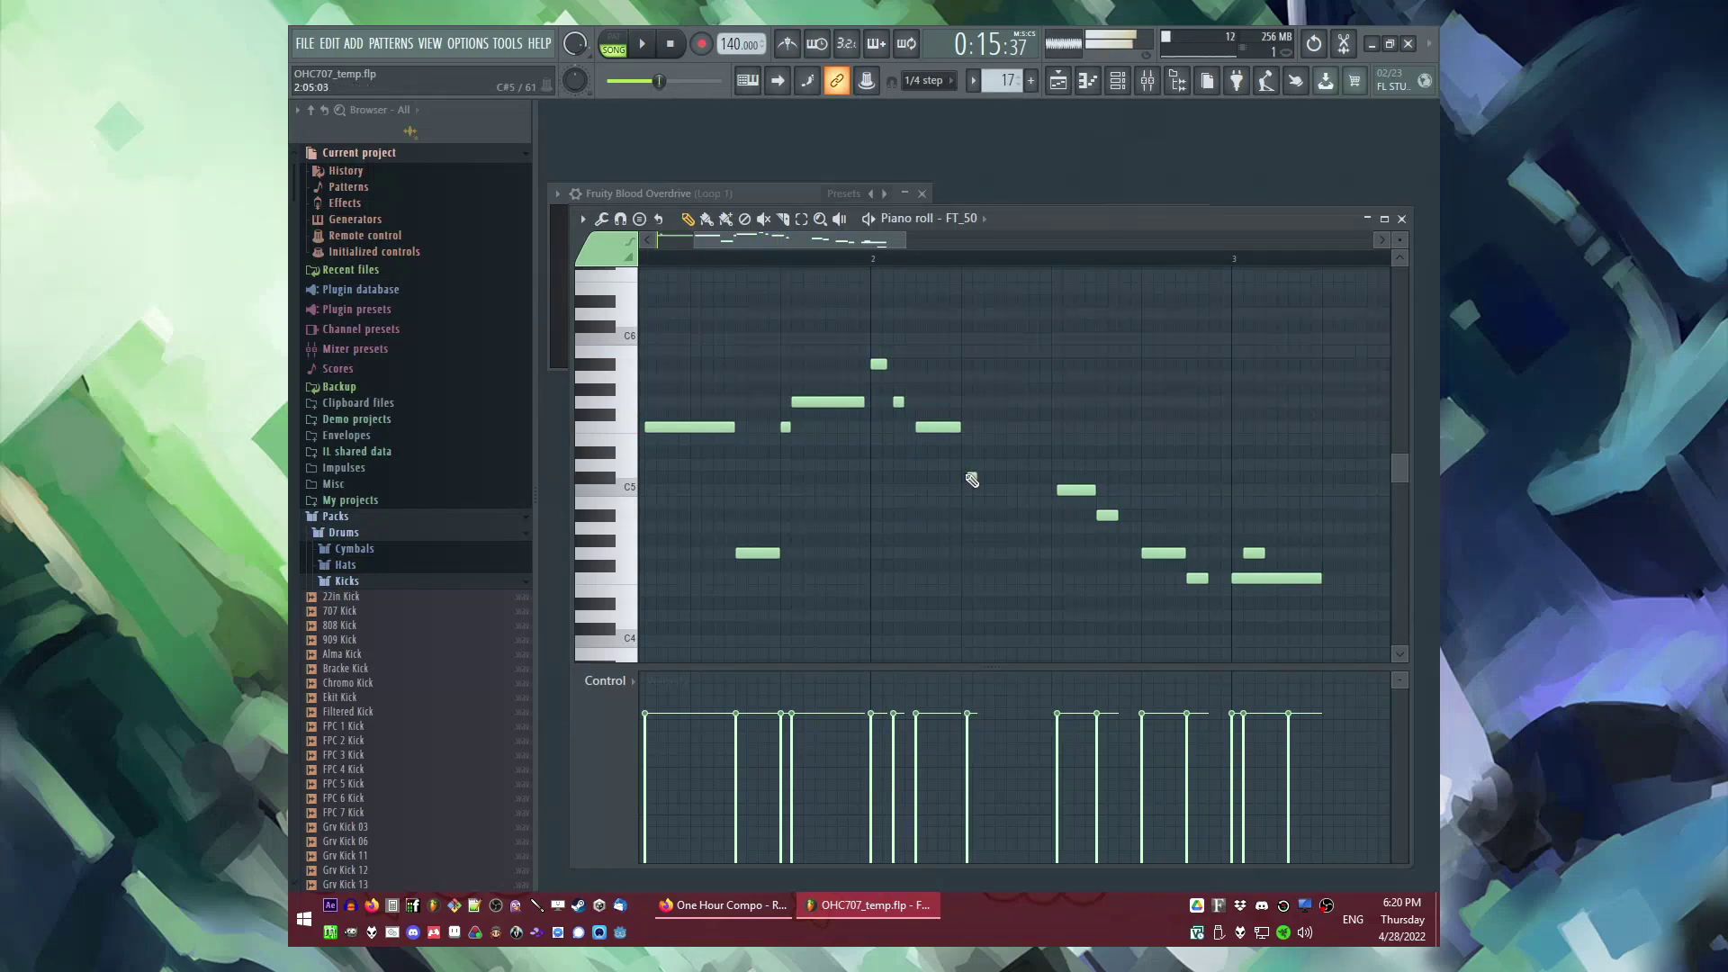
# Step: Continue the bar 2 melody with new C5, D5, F5 and D5 notes in place of the old C5 note
pyautogui.press('space')
pyautogui.moveTo(971, 492); pyautogui.dragTo(1070, 470)
pyautogui.scroll(-2, 1006, 477)
pyautogui.click(1009, 464)
pyautogui.scroll(2, 1006, 462)
pyautogui.press('space')
pyautogui.press('space')
pyautogui.press('space')
pyautogui.press('space')
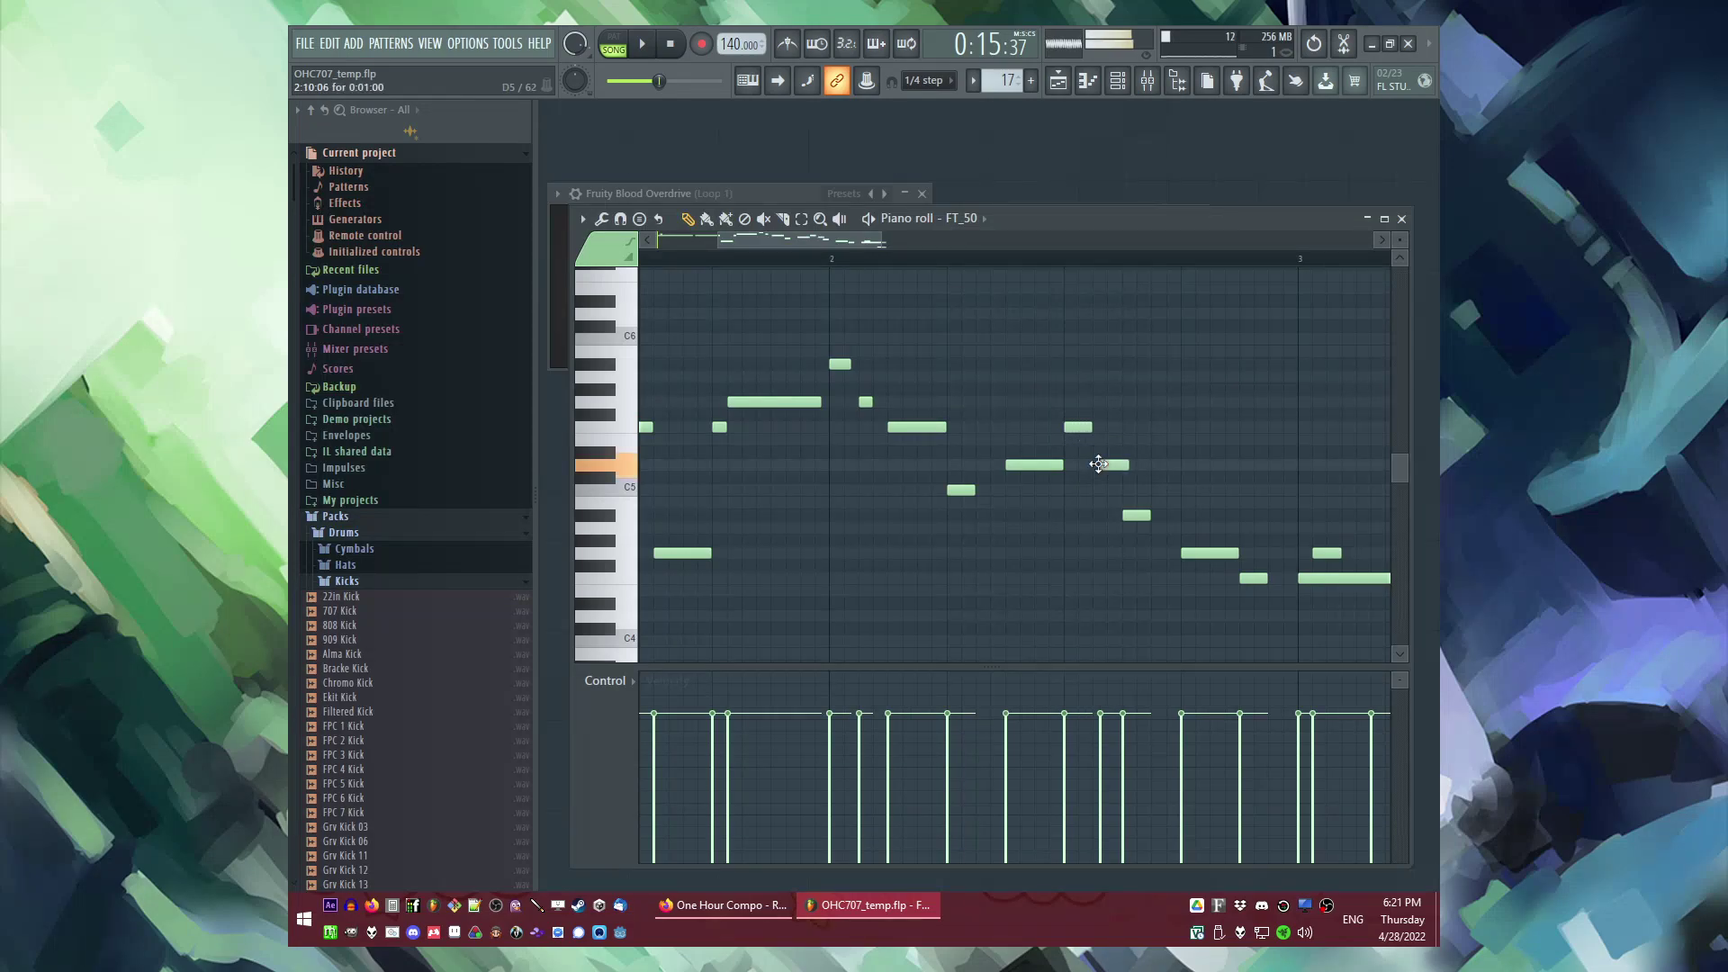
# Step: Extend the descending run in bar 2 with short C5 and A#4 notes
pyautogui.moveTo(1077, 399); pyautogui.dragTo(1172, 517)
pyautogui.press('space')
pyautogui.keyDown('ctrl'); pyautogui.click(1155, 558); pyautogui.keyUp('ctrl')
pyautogui.scroll(-2, 1060, 510)
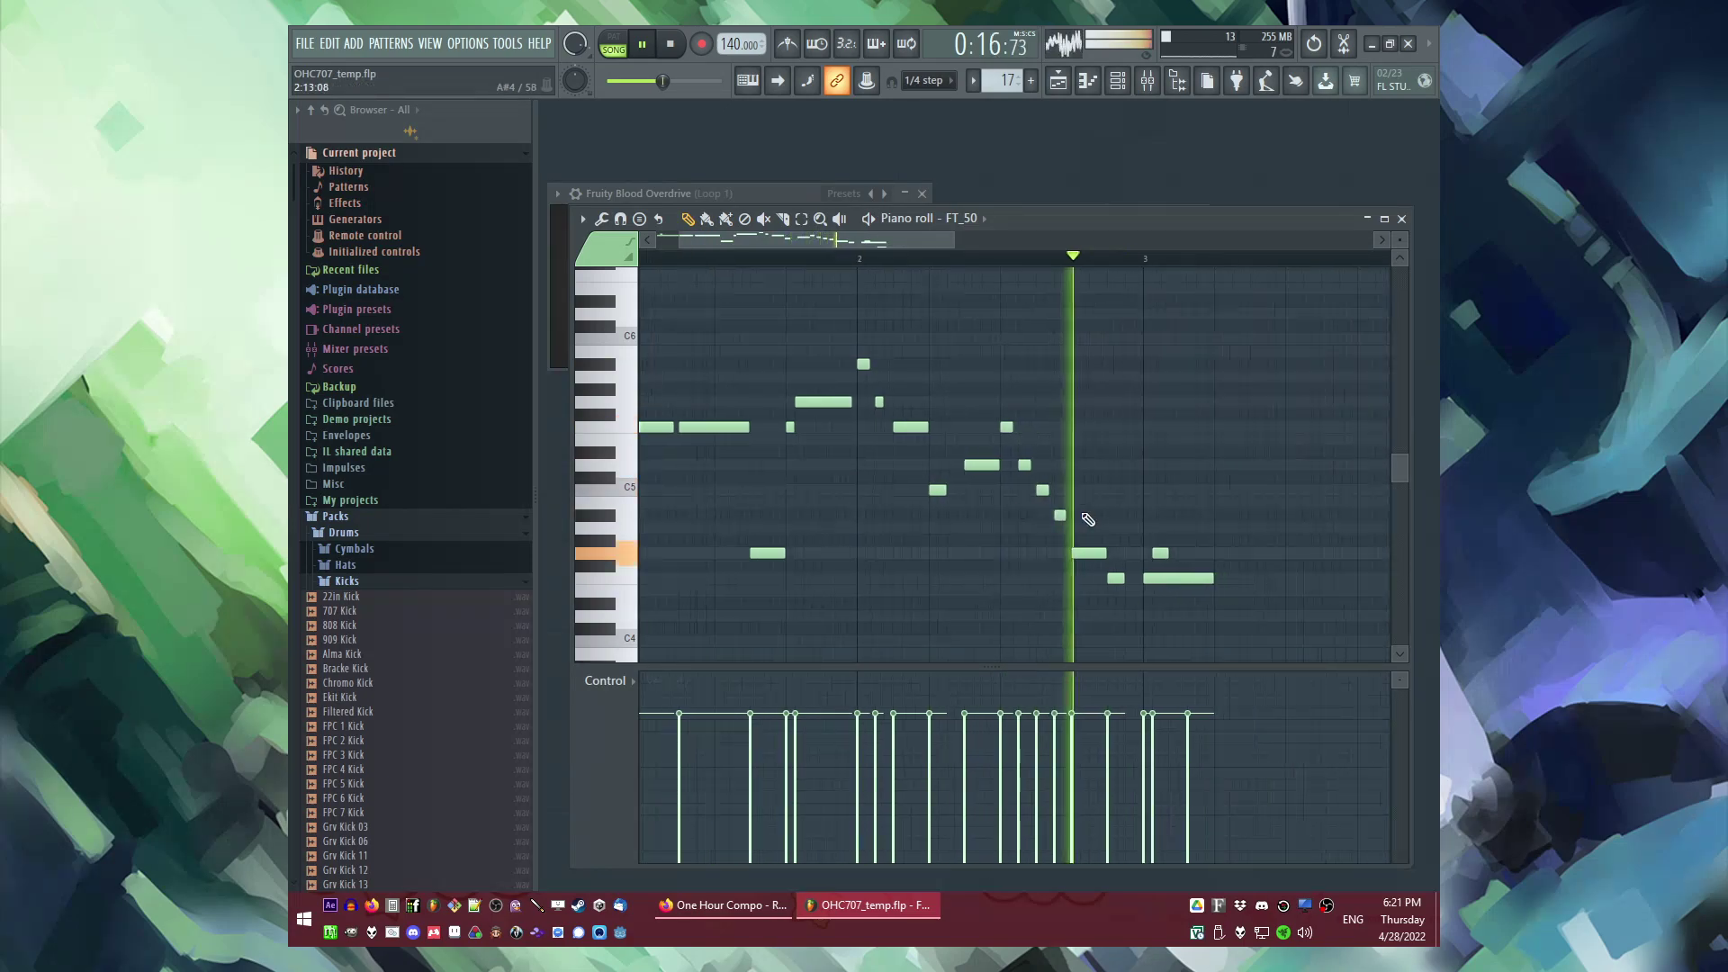
# Step: Delete the old notes following the A#4 in bars 2 and 3, and play the phrase back
pyautogui.scroll(2, 1072, 517)
pyautogui.press('space')
pyautogui.scroll(-1, 1035, 514)
pyautogui.rightClick(1010, 552)
pyautogui.press('space')
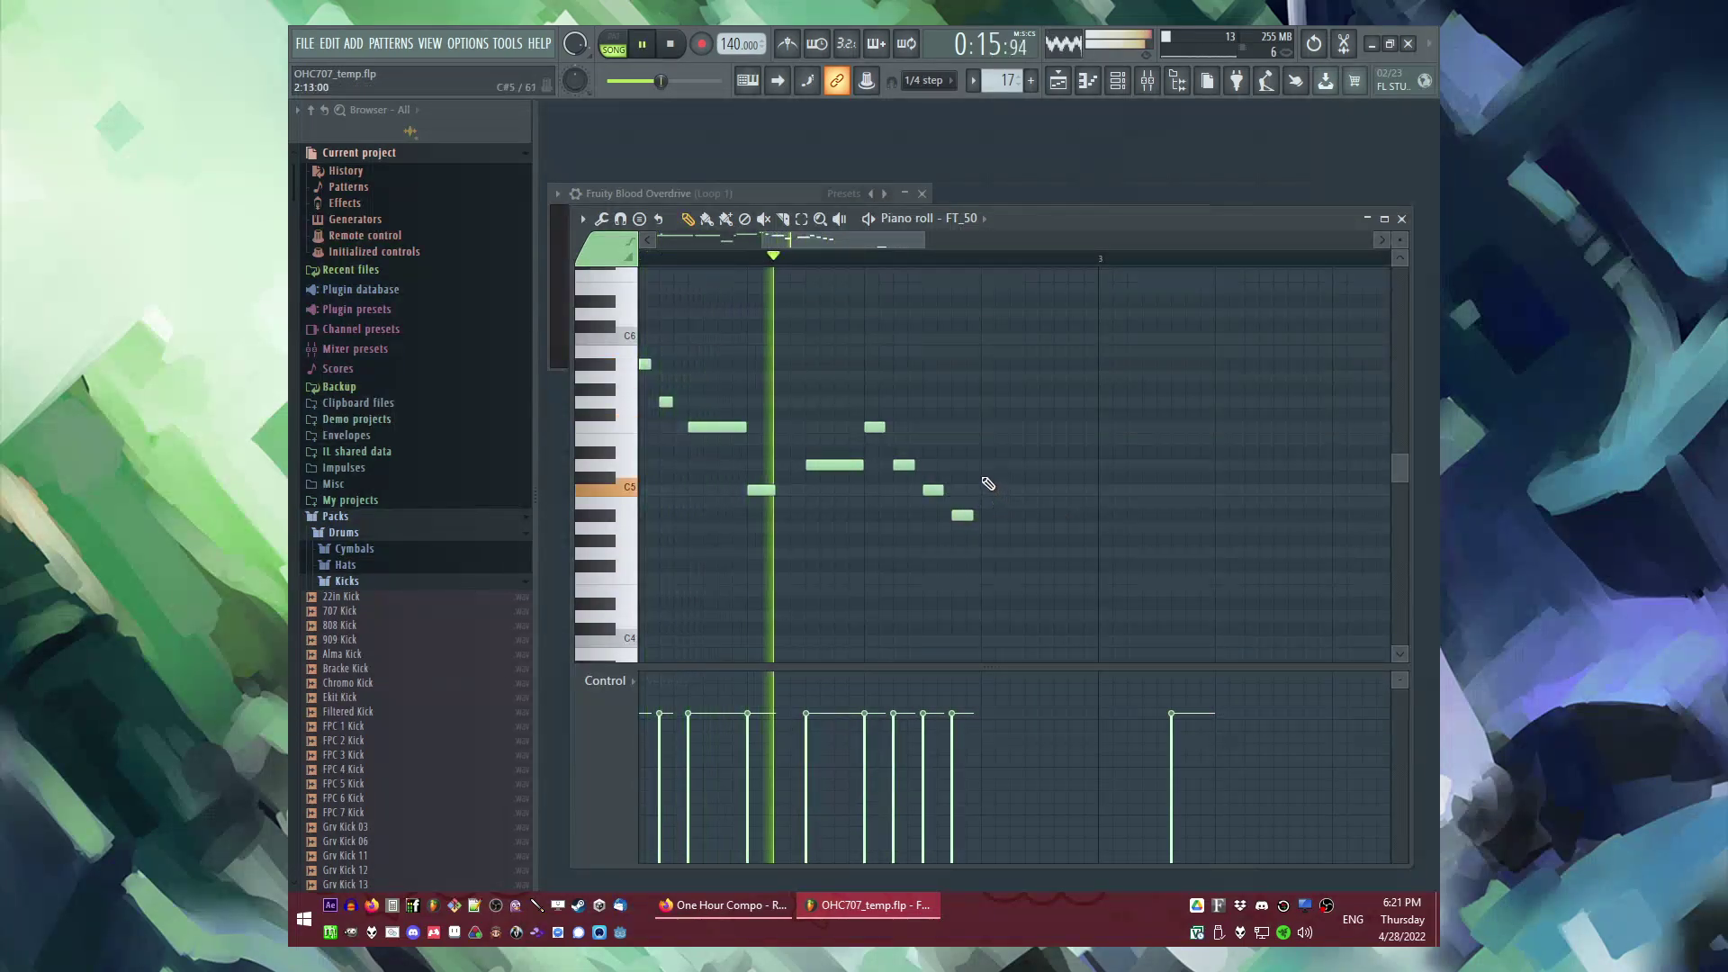
pyautogui.press('space')
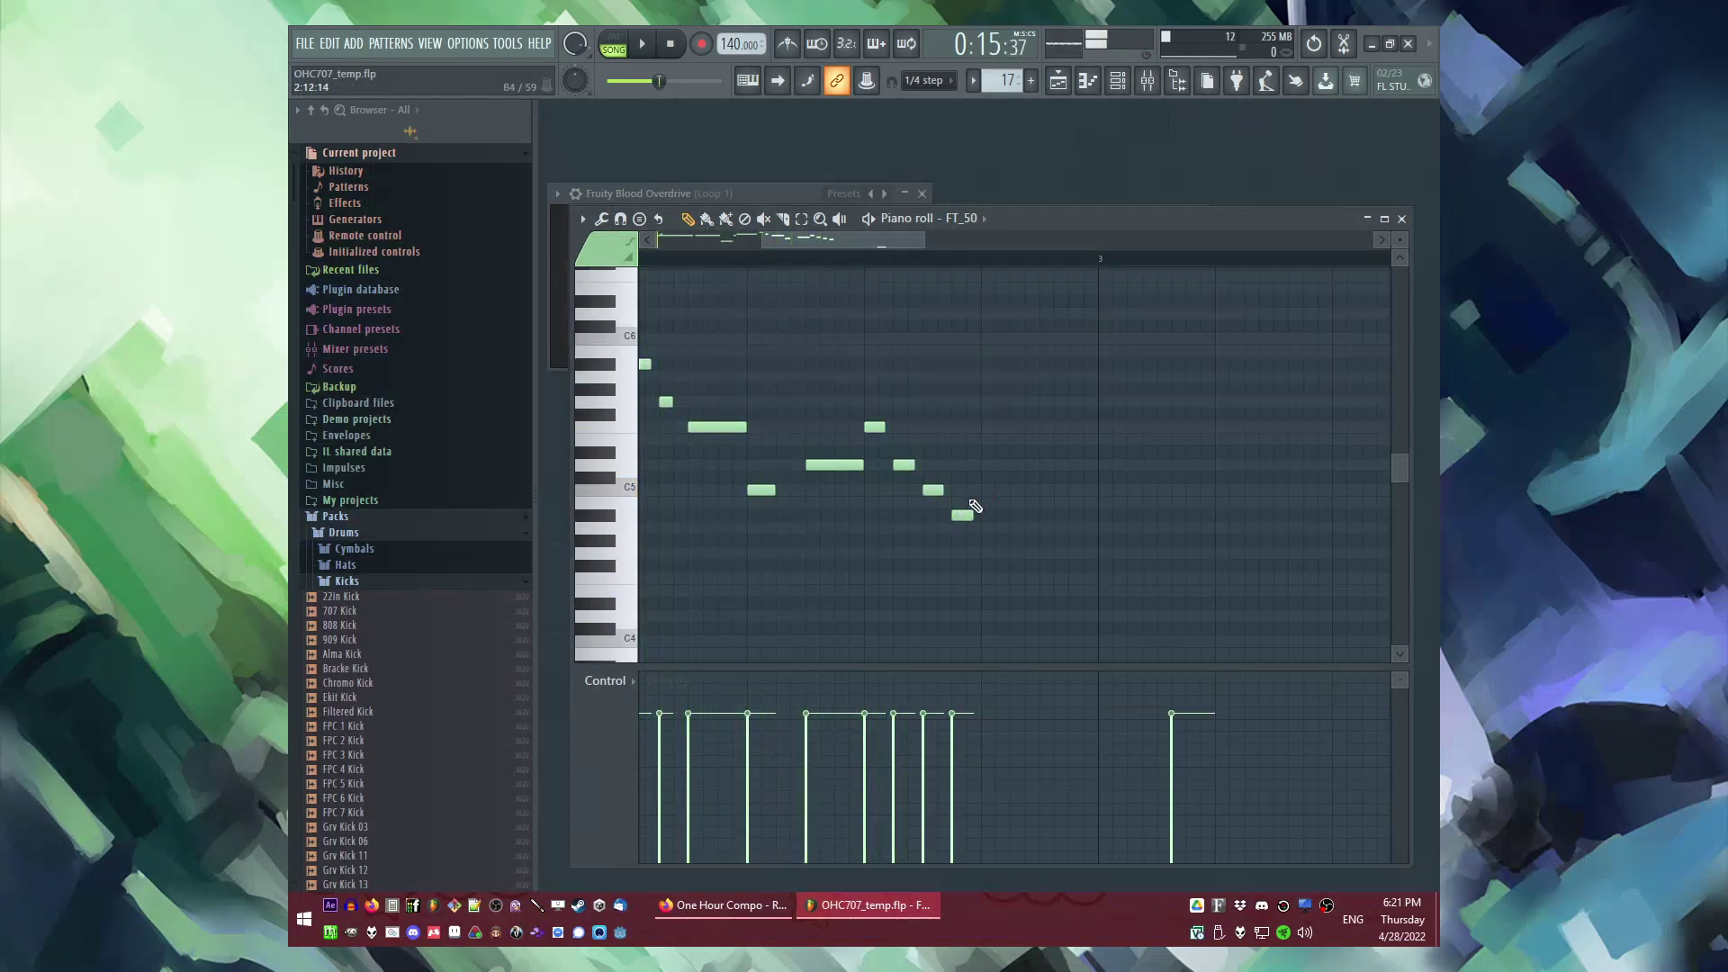
# Step: Replace the run's final A#4 with D5 and add rising F5 and G5 notes at the end of bar 2
pyautogui.press('space')
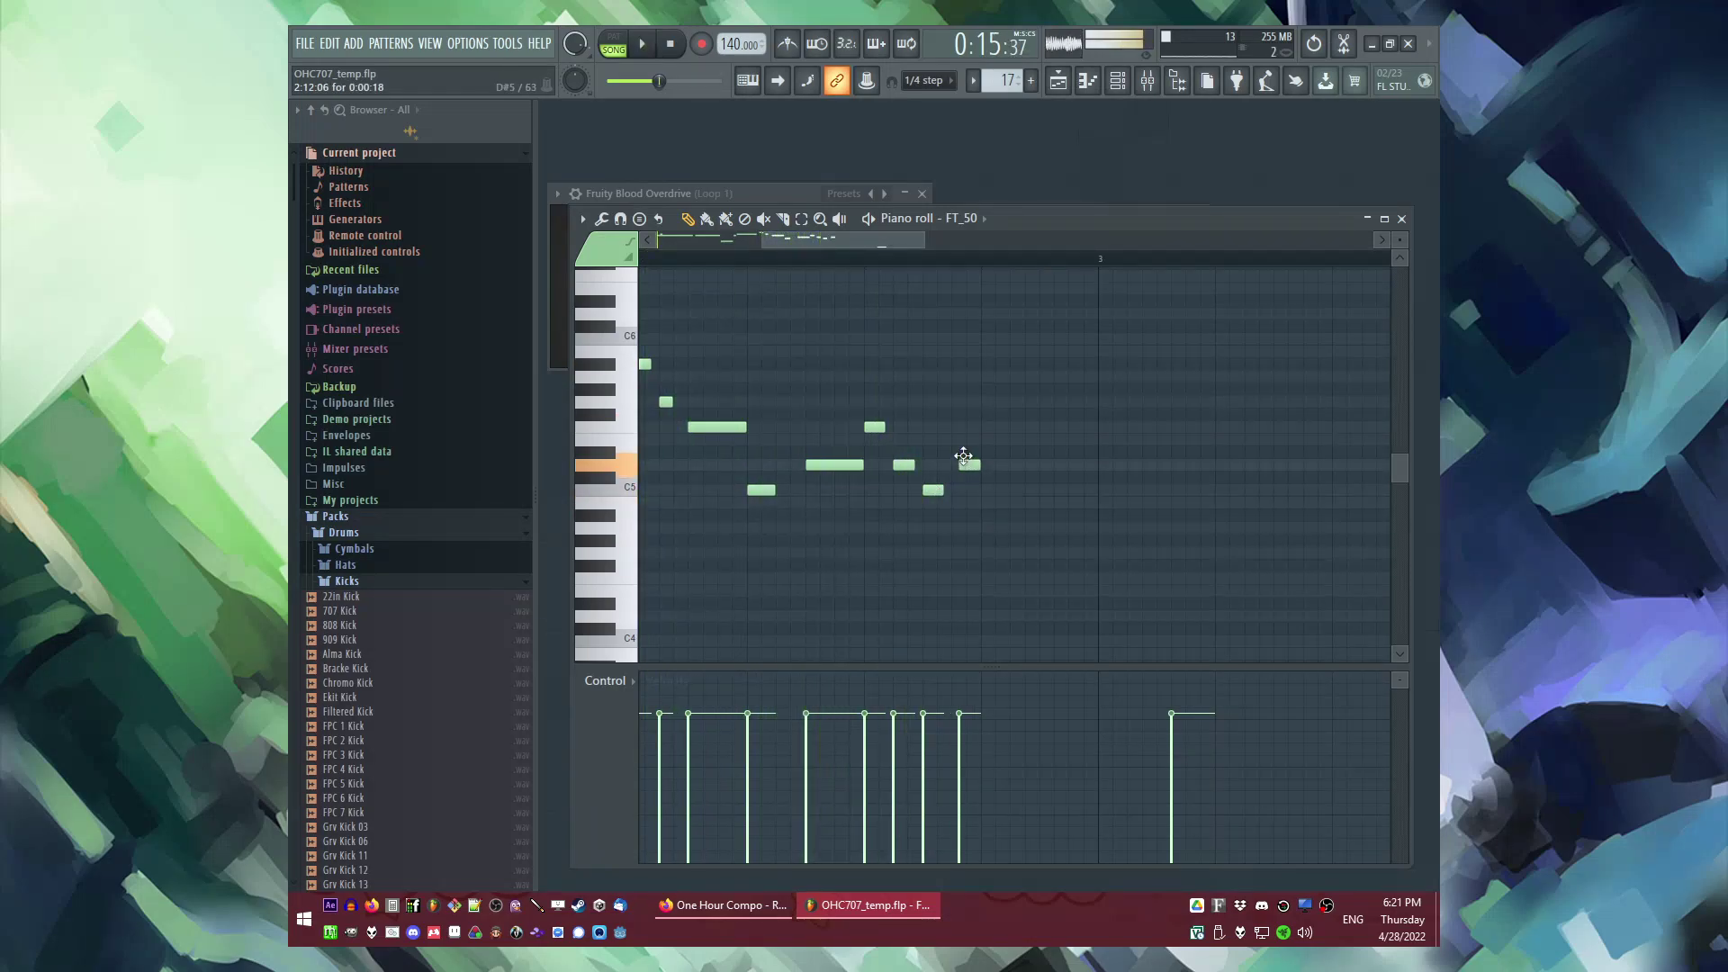
pyautogui.press('space')
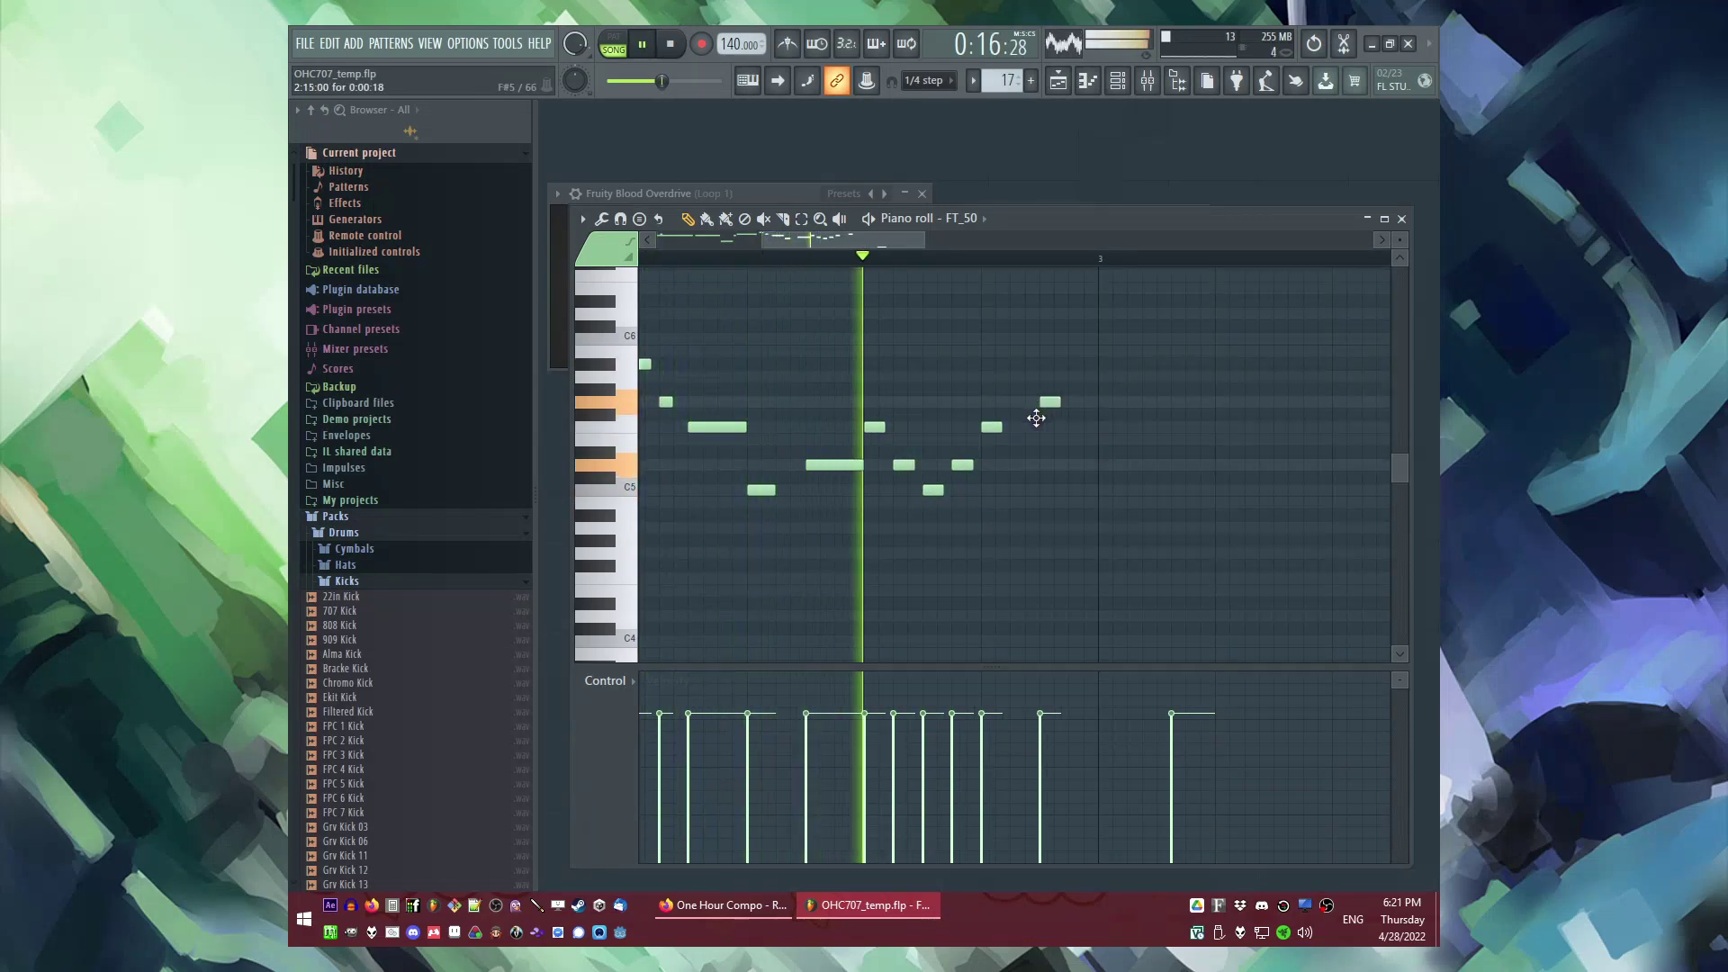
pyautogui.click(1041, 415)
pyautogui.press('space')
pyautogui.press('space')
pyautogui.moveTo(1059, 405); pyautogui.dragTo(1019, 420)
pyautogui.press('space')
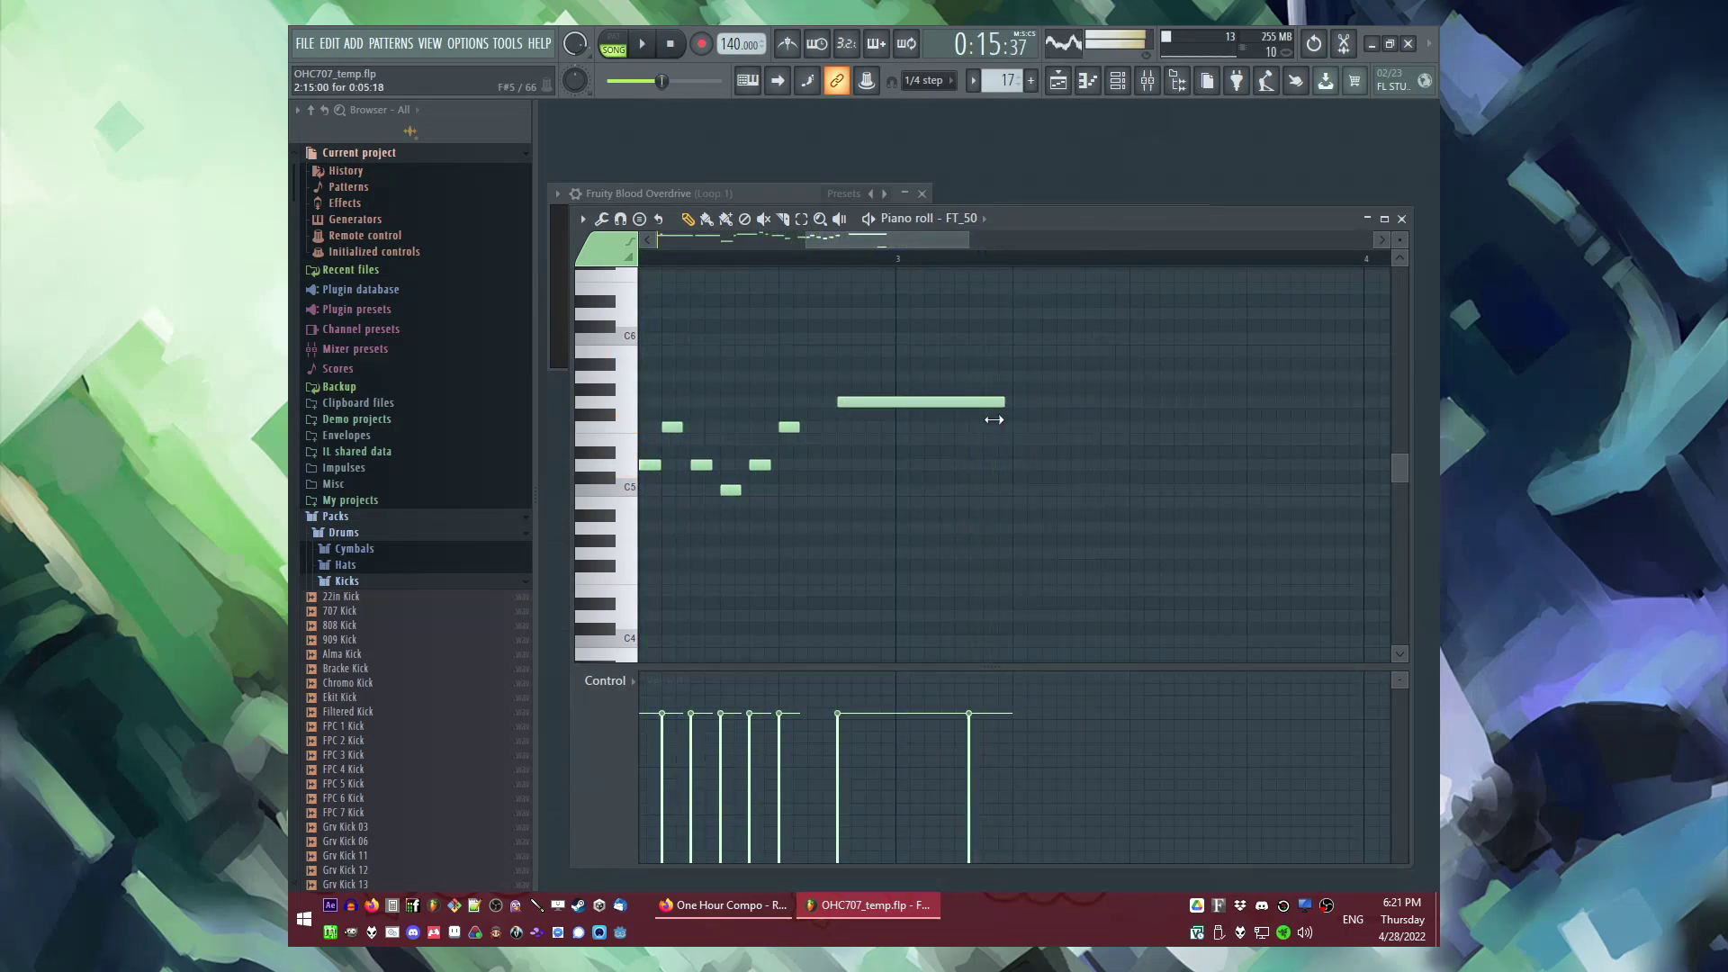
# Step: Delete the leftover low note in bar 3 and replace the final G5 with a held F5 and a short slide note above it
pyautogui.scroll(-2, 990, 513)
pyautogui.click(975, 610)
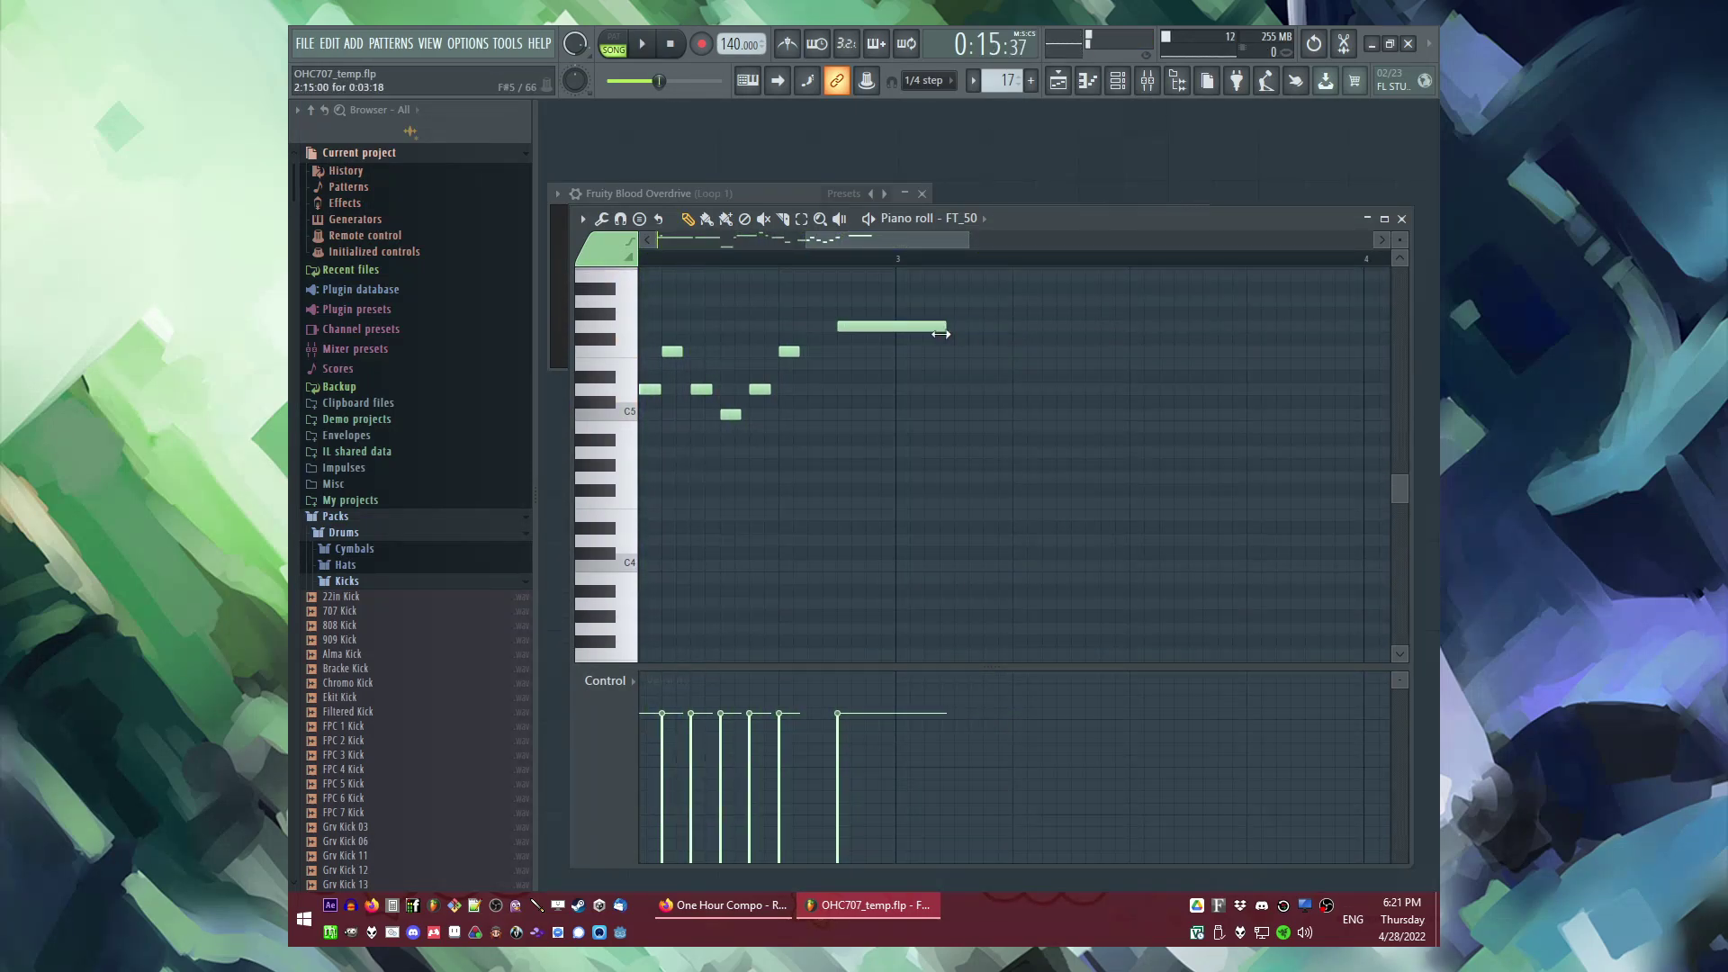
pyautogui.moveTo(929, 338); pyautogui.dragTo(869, 334)
pyautogui.press('space')
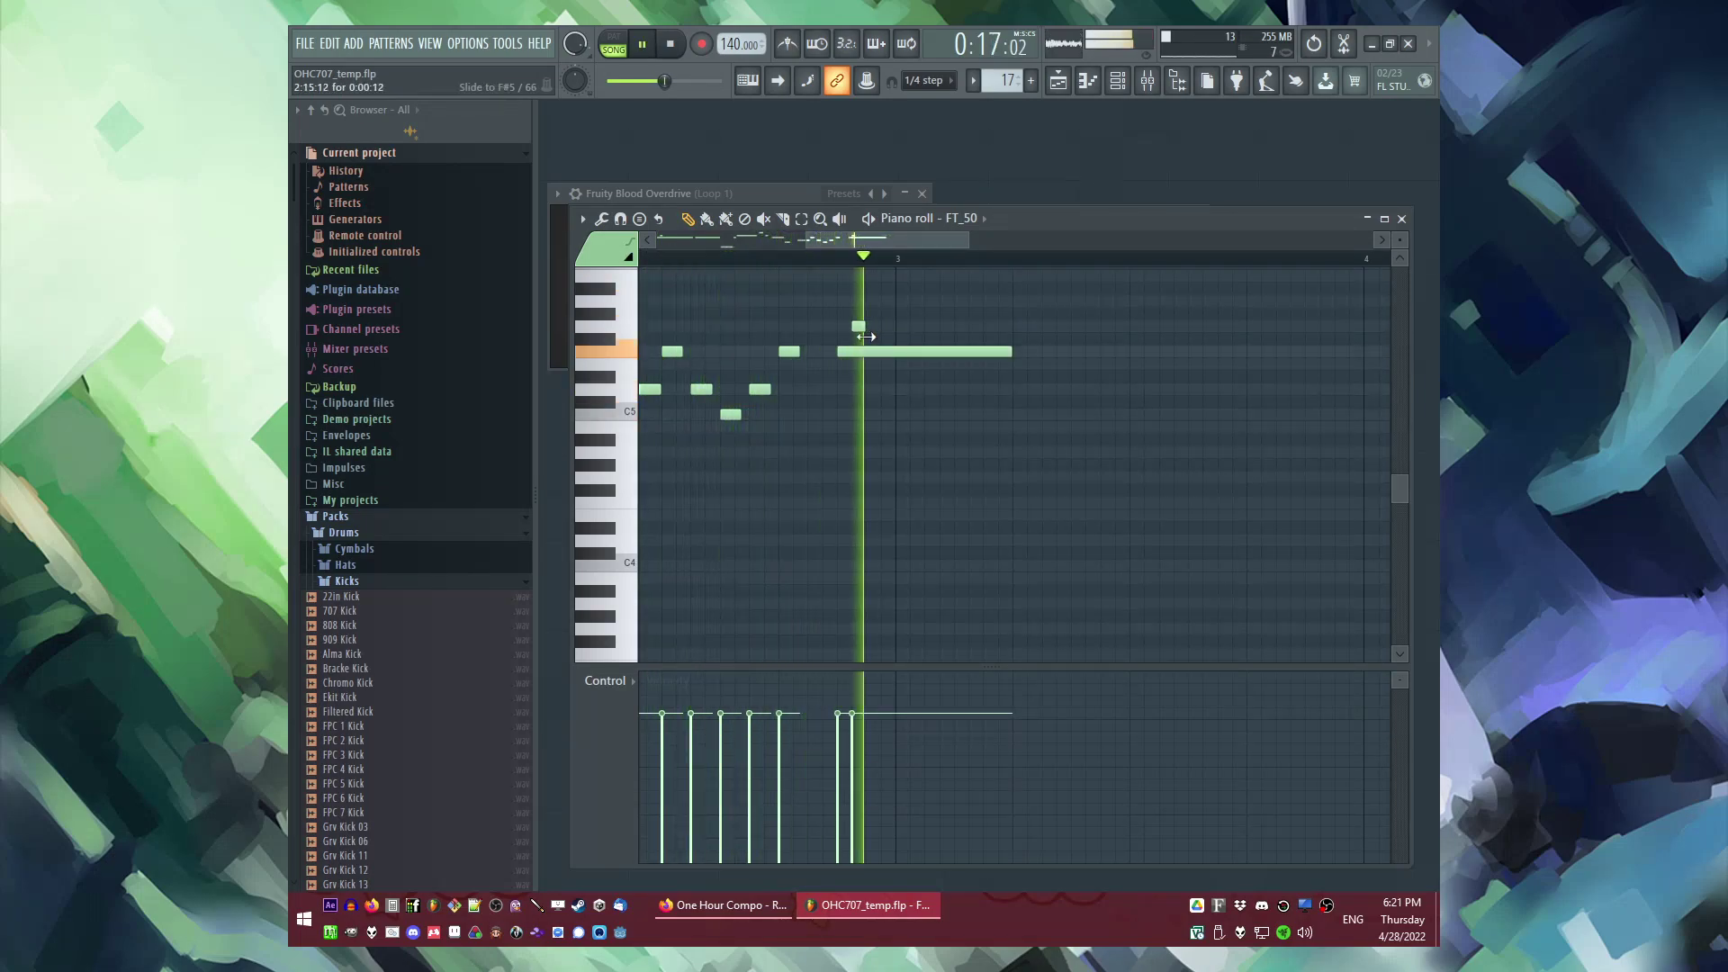
# Step: Extend the held F5 to the start of bar 4 and draw a long minimum-velocity slide note above it
pyautogui.moveTo(1004, 352); pyautogui.dragTo(1258, 348)
pyautogui.press('space')
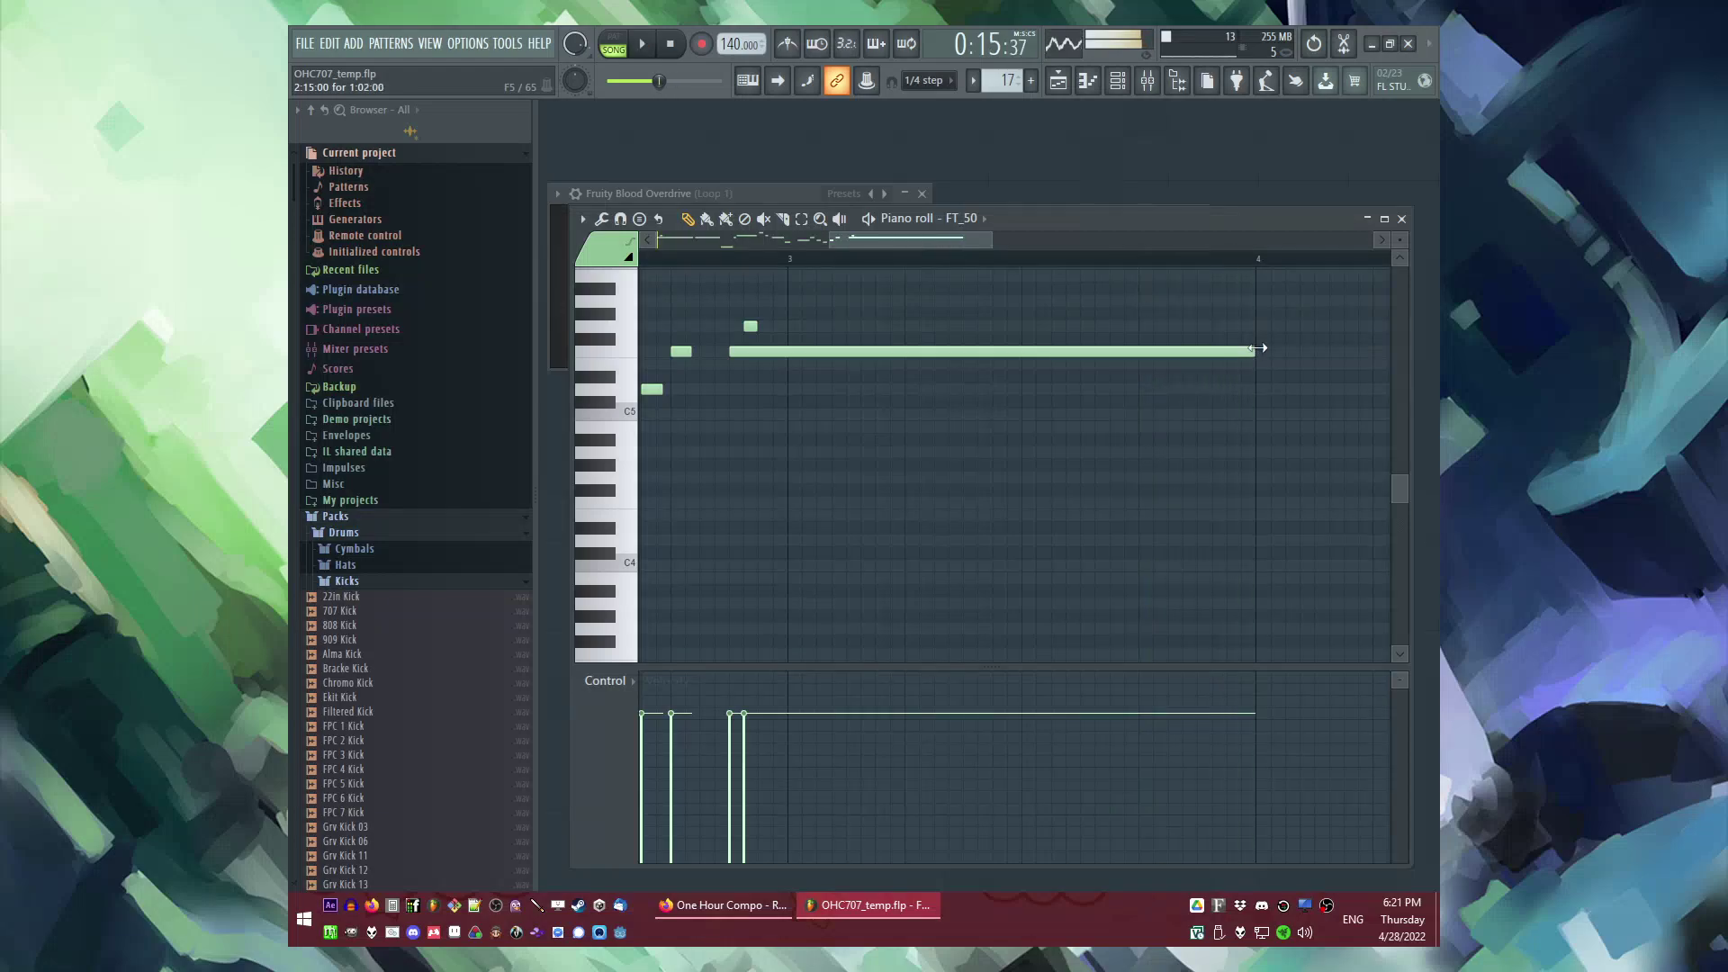
pyautogui.moveTo(809, 328); pyautogui.dragTo(1337, 330)
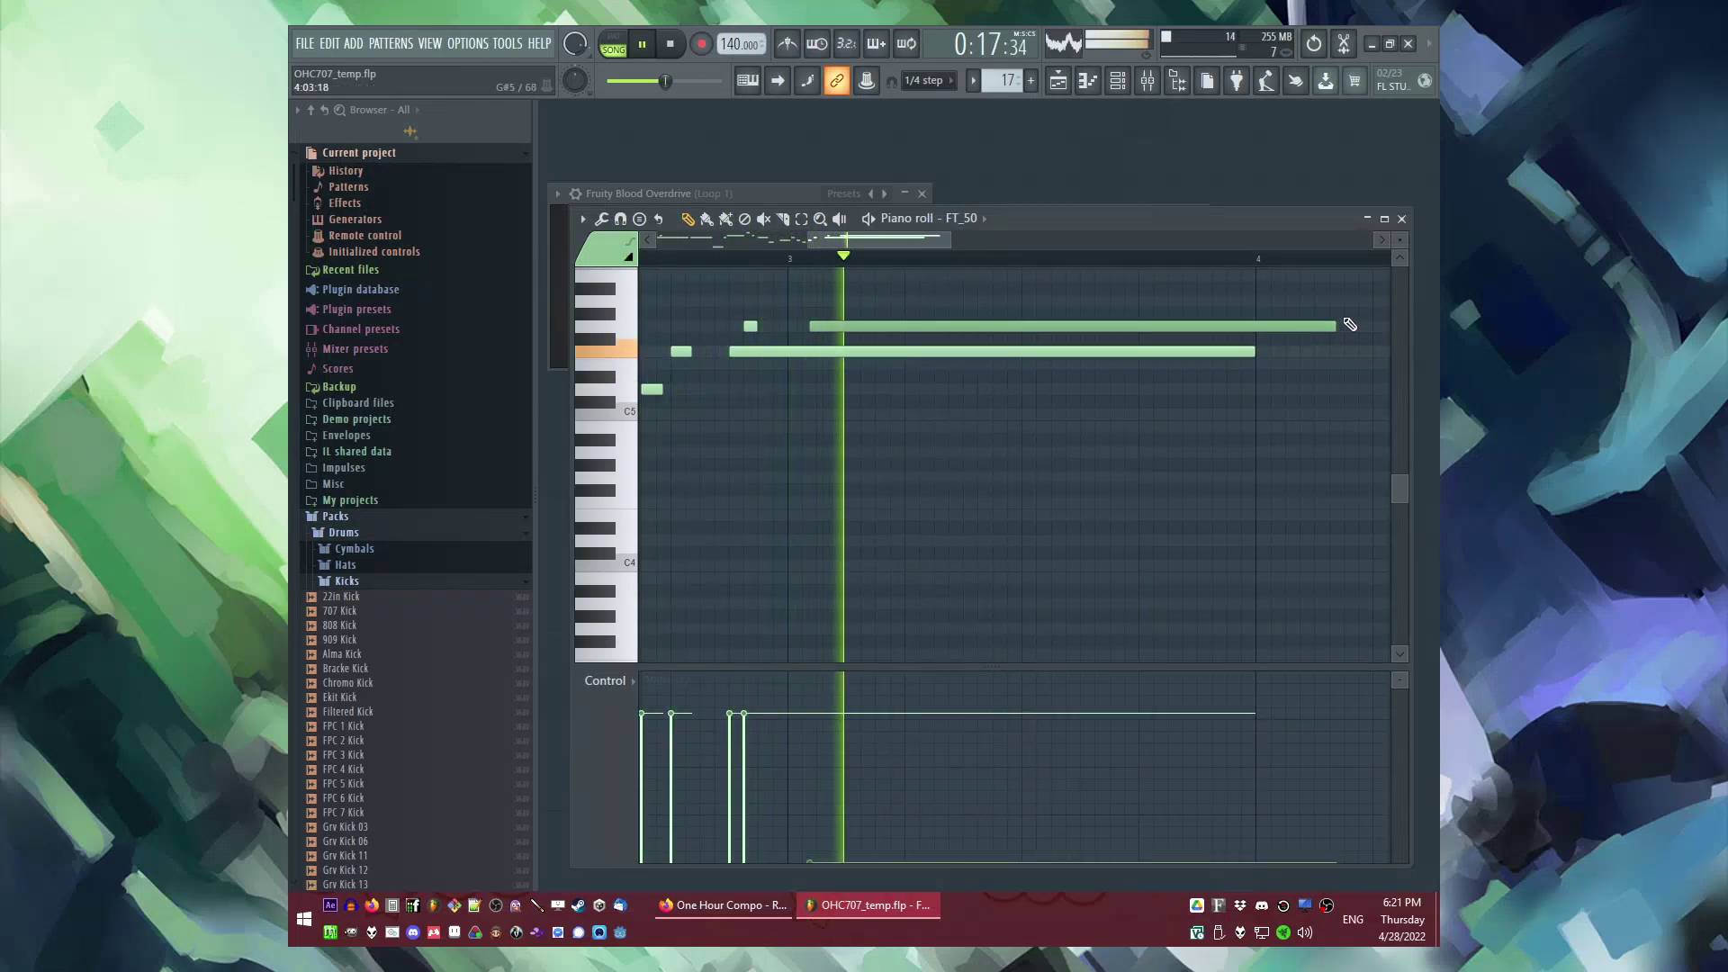
# Step: Place another Pattern 18 clip at bar 11 on Track 9 of the playlist
pyautogui.press('F5')
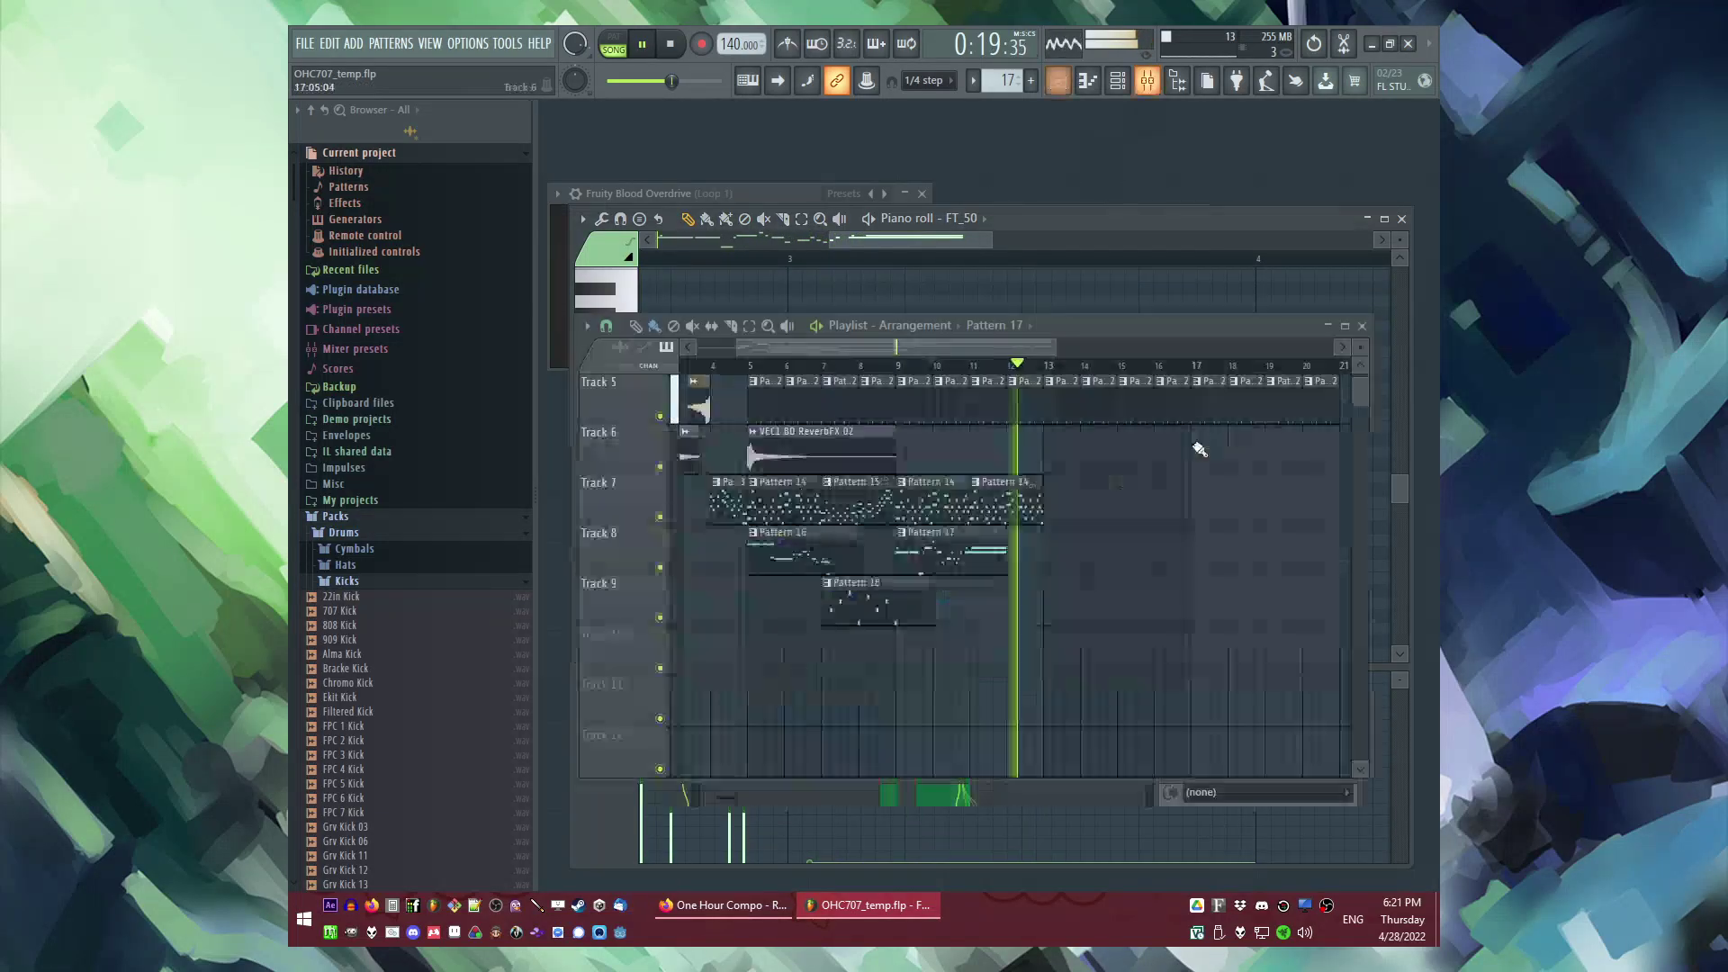
pyautogui.click(907, 606)
pyautogui.press('space')
pyautogui.press('space')
pyautogui.click(982, 594)
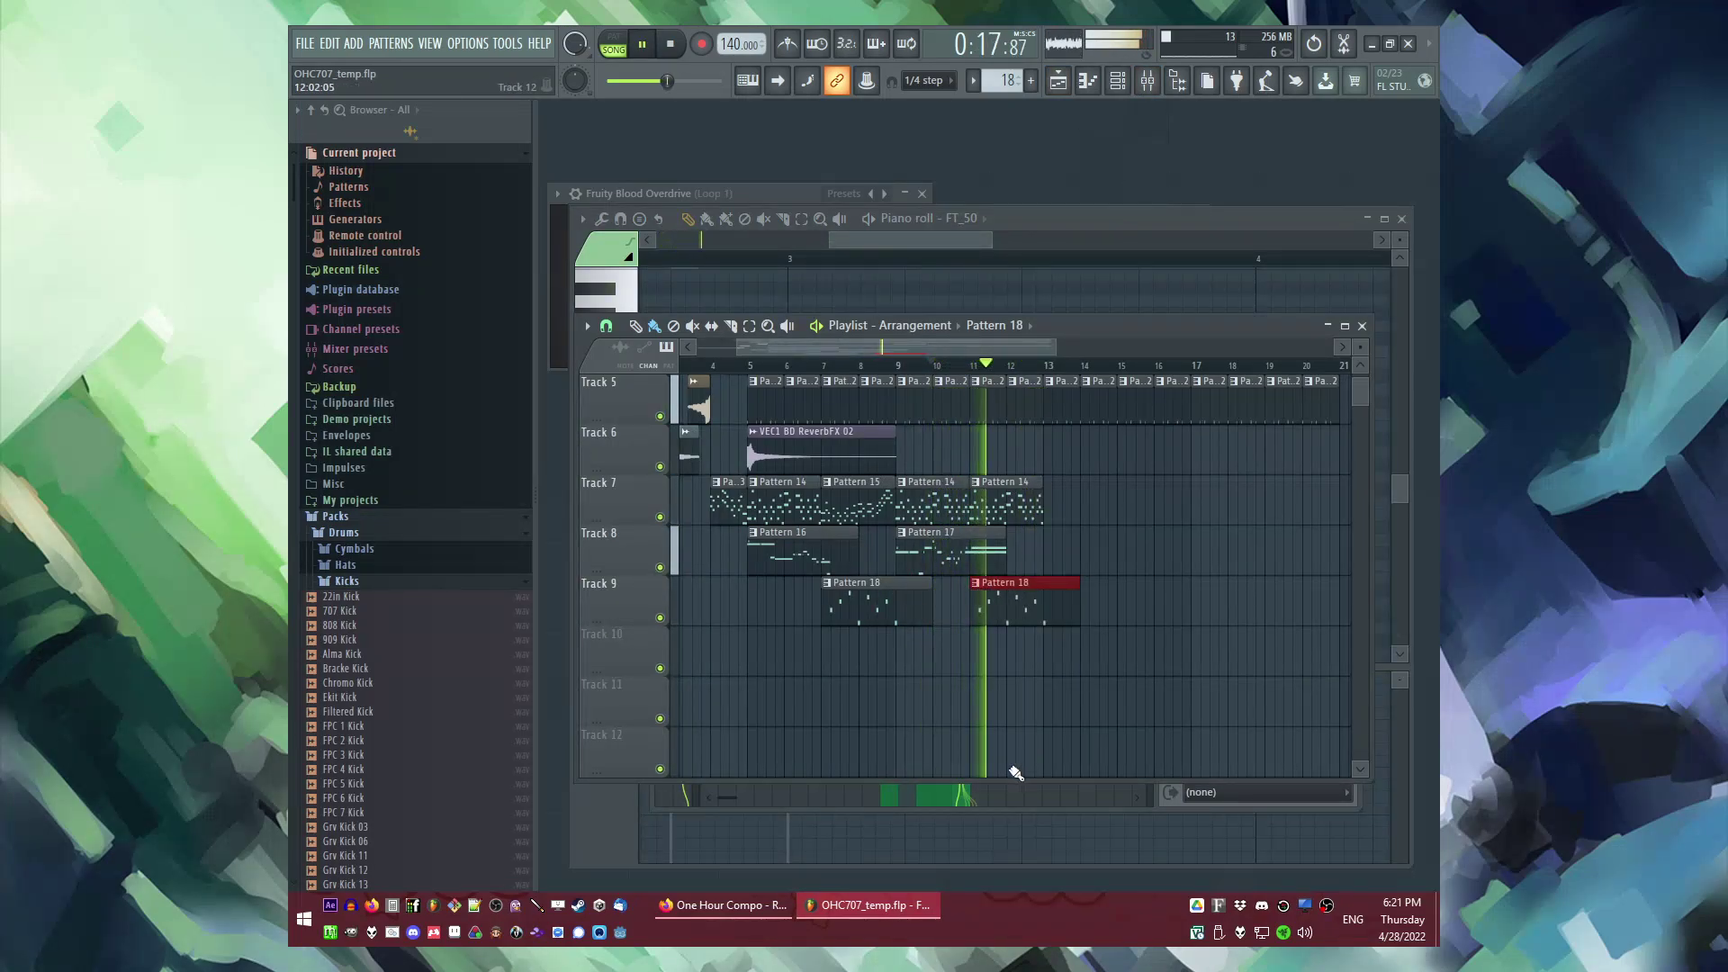
# Step: Duplicate the Track 7 clips of bars 5 to 12 so they repeat from bar 13, and clear the selection
pyautogui.scroll(2, 1035, 630)
pyautogui.moveTo(1091, 576); pyautogui.dragTo(762, 619)
pyautogui.hotkey('ctrl', 'b')
pyautogui.keyDown('ctrl'); pyautogui.click(1155, 677); pyautogui.keyUp('ctrl')
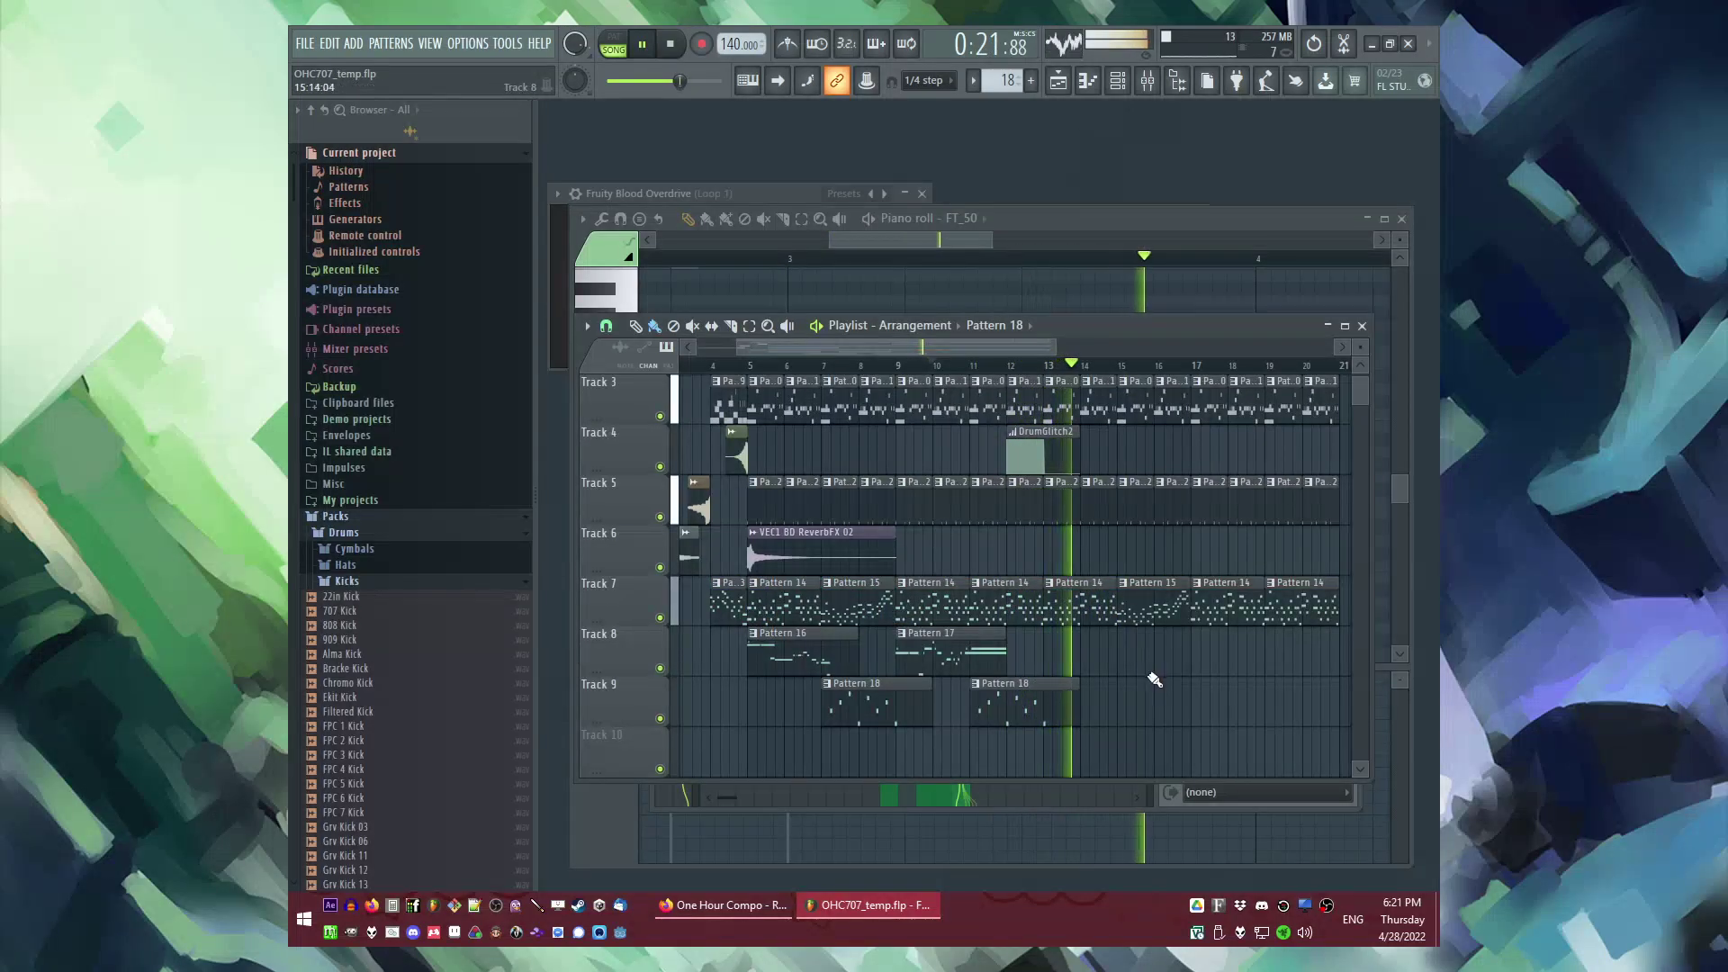
# Step: Delete the repeated Track 7 clips from bar 13 onward and restart playback from around bar 5
pyautogui.scroll(2, 1153, 678)
pyautogui.rightClick(1102, 705)
pyautogui.scroll(-2, 1010, 670)
pyautogui.scroll(2, 1018, 664)
pyautogui.scroll(-2, 1018, 664)
pyautogui.click(764, 372)
pyautogui.click(825, 900)
pyautogui.click(824, 900)
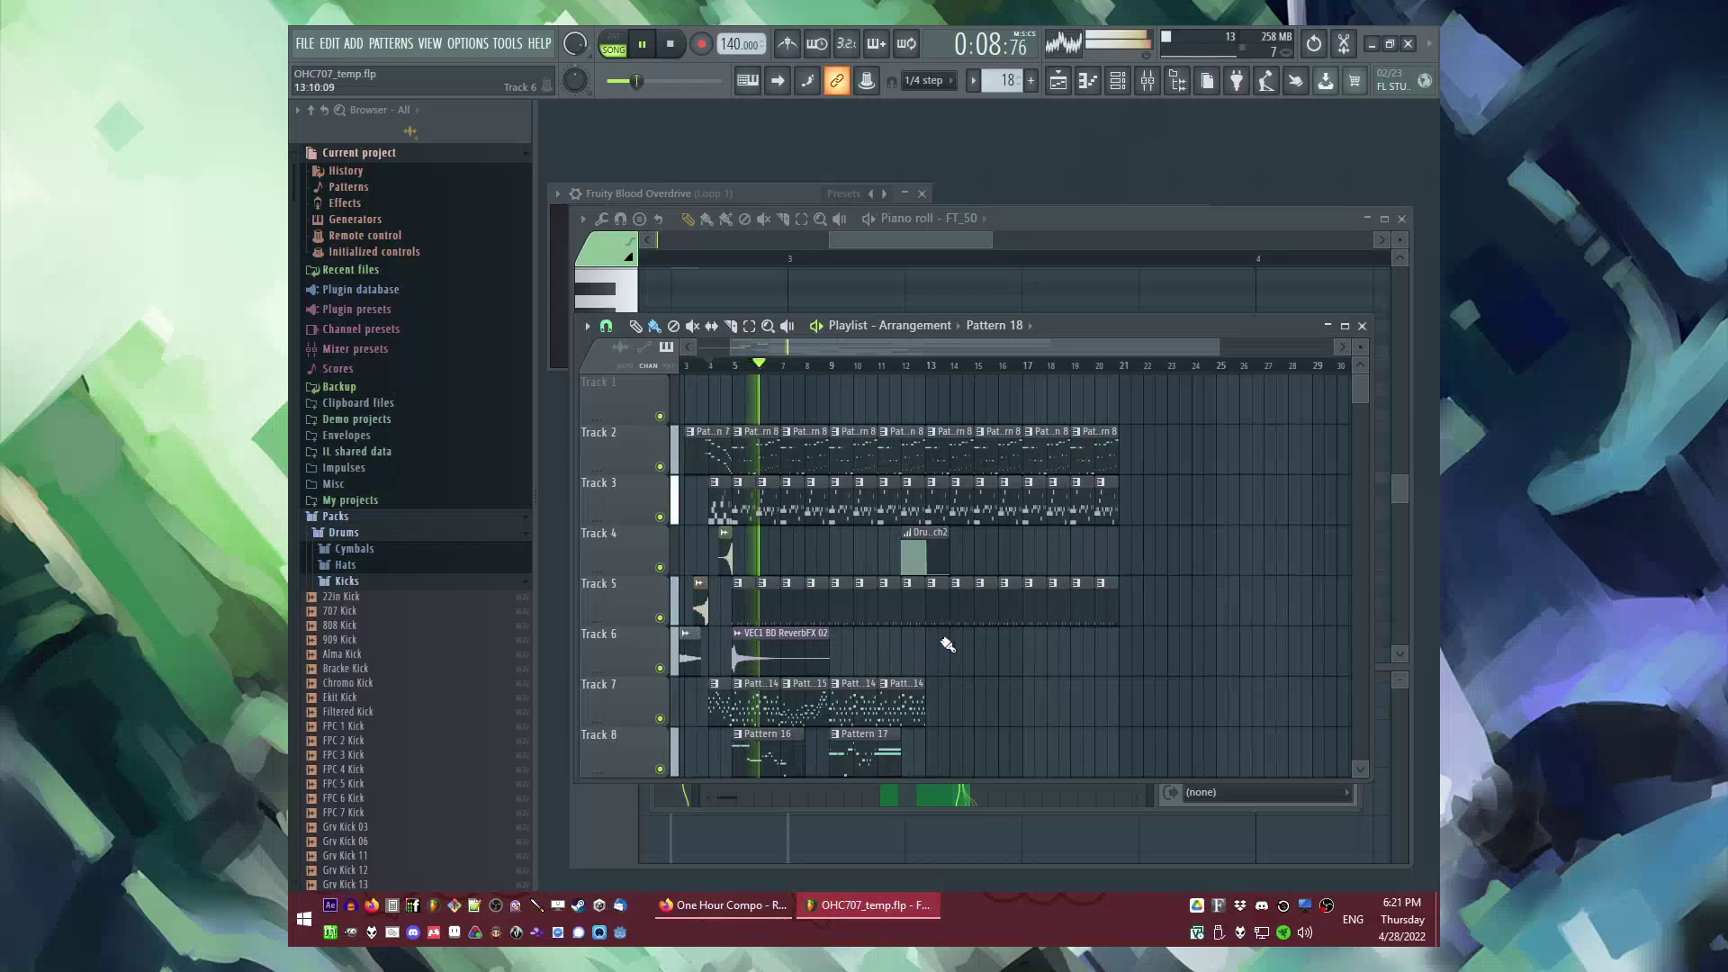
# Step: Place a new empty pattern clip, Pattern 19, at bar 5 on Track 11 of the playlist
pyautogui.scroll(3, 966, 645)
pyautogui.scroll(-5, 810, 630)
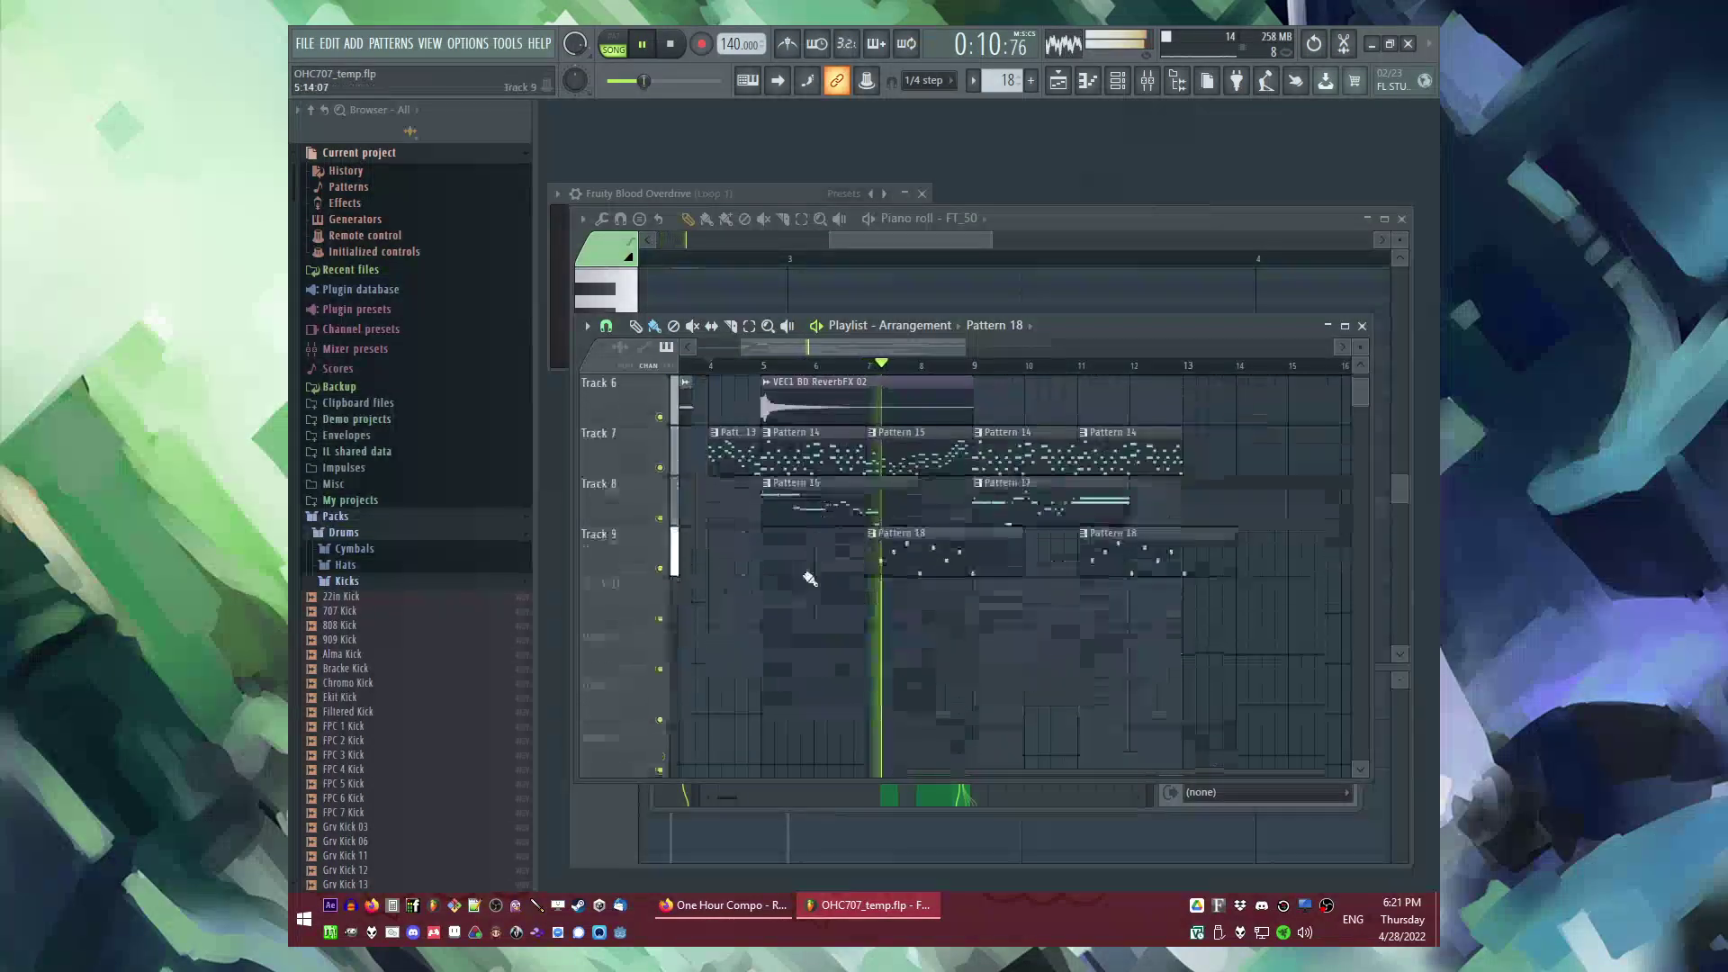
pyautogui.click(773, 635)
# Step: Browse the drum samples to the Closed Hihat folder in Braille.Audio - Futuredrum's Future Bass Drum One Shots and stop playback
pyautogui.scroll(-15, 378, 576)
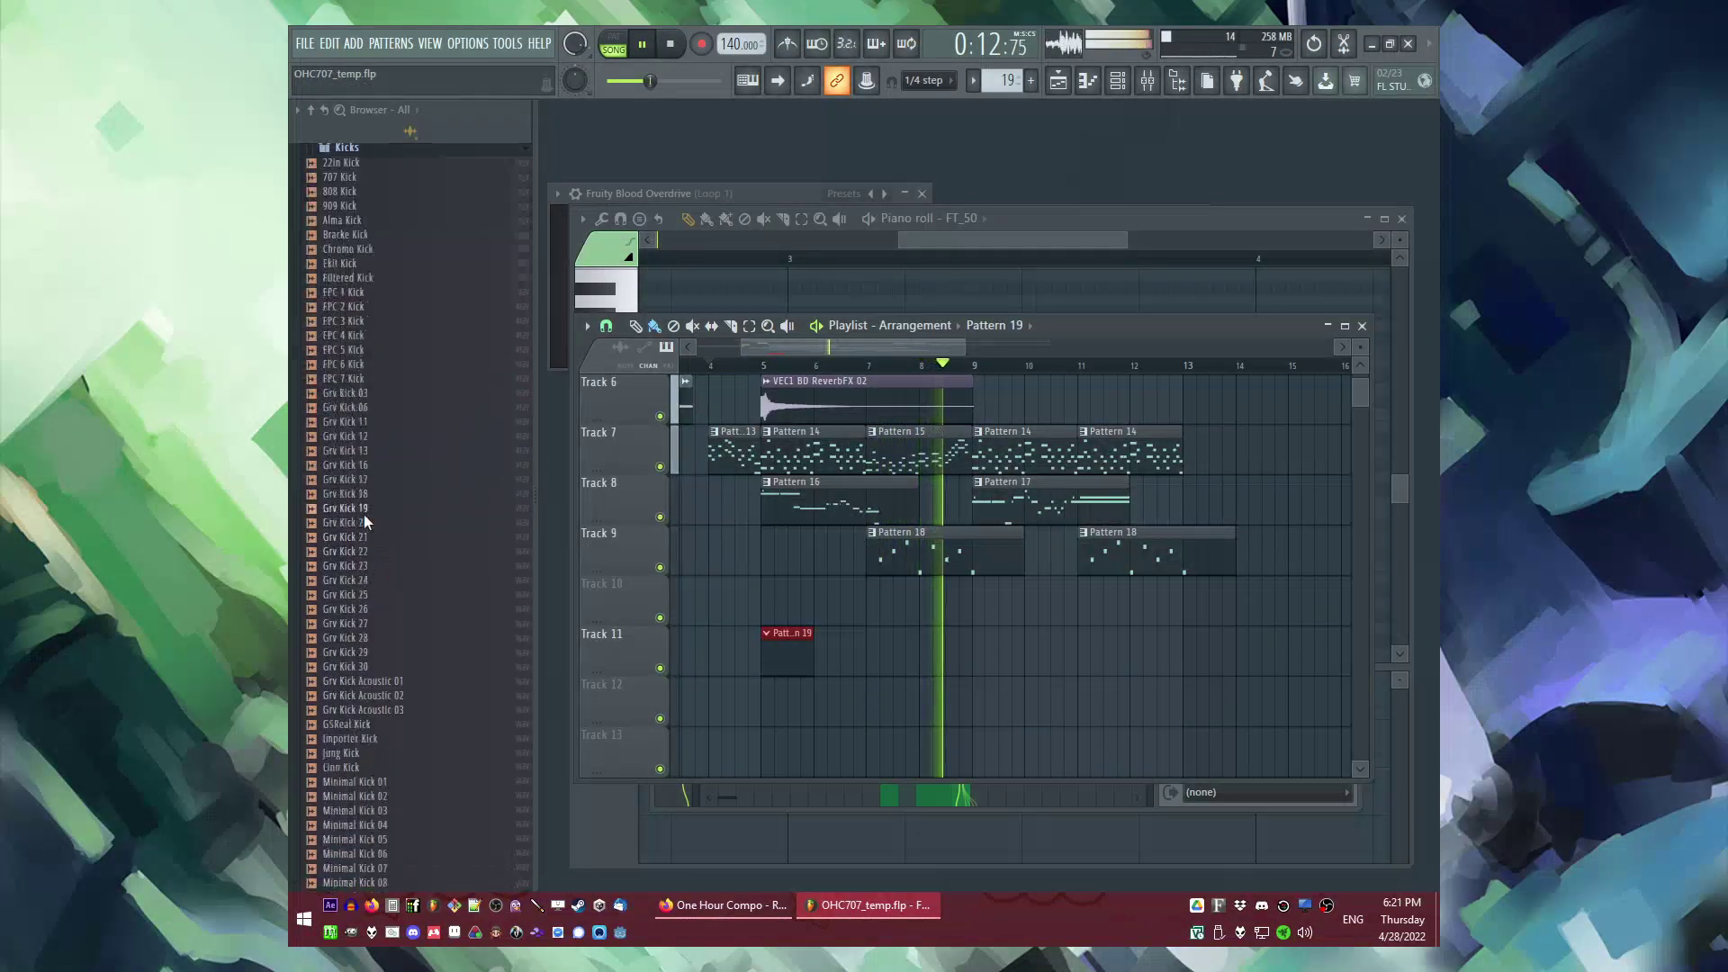
pyautogui.scroll(-10, 366, 501)
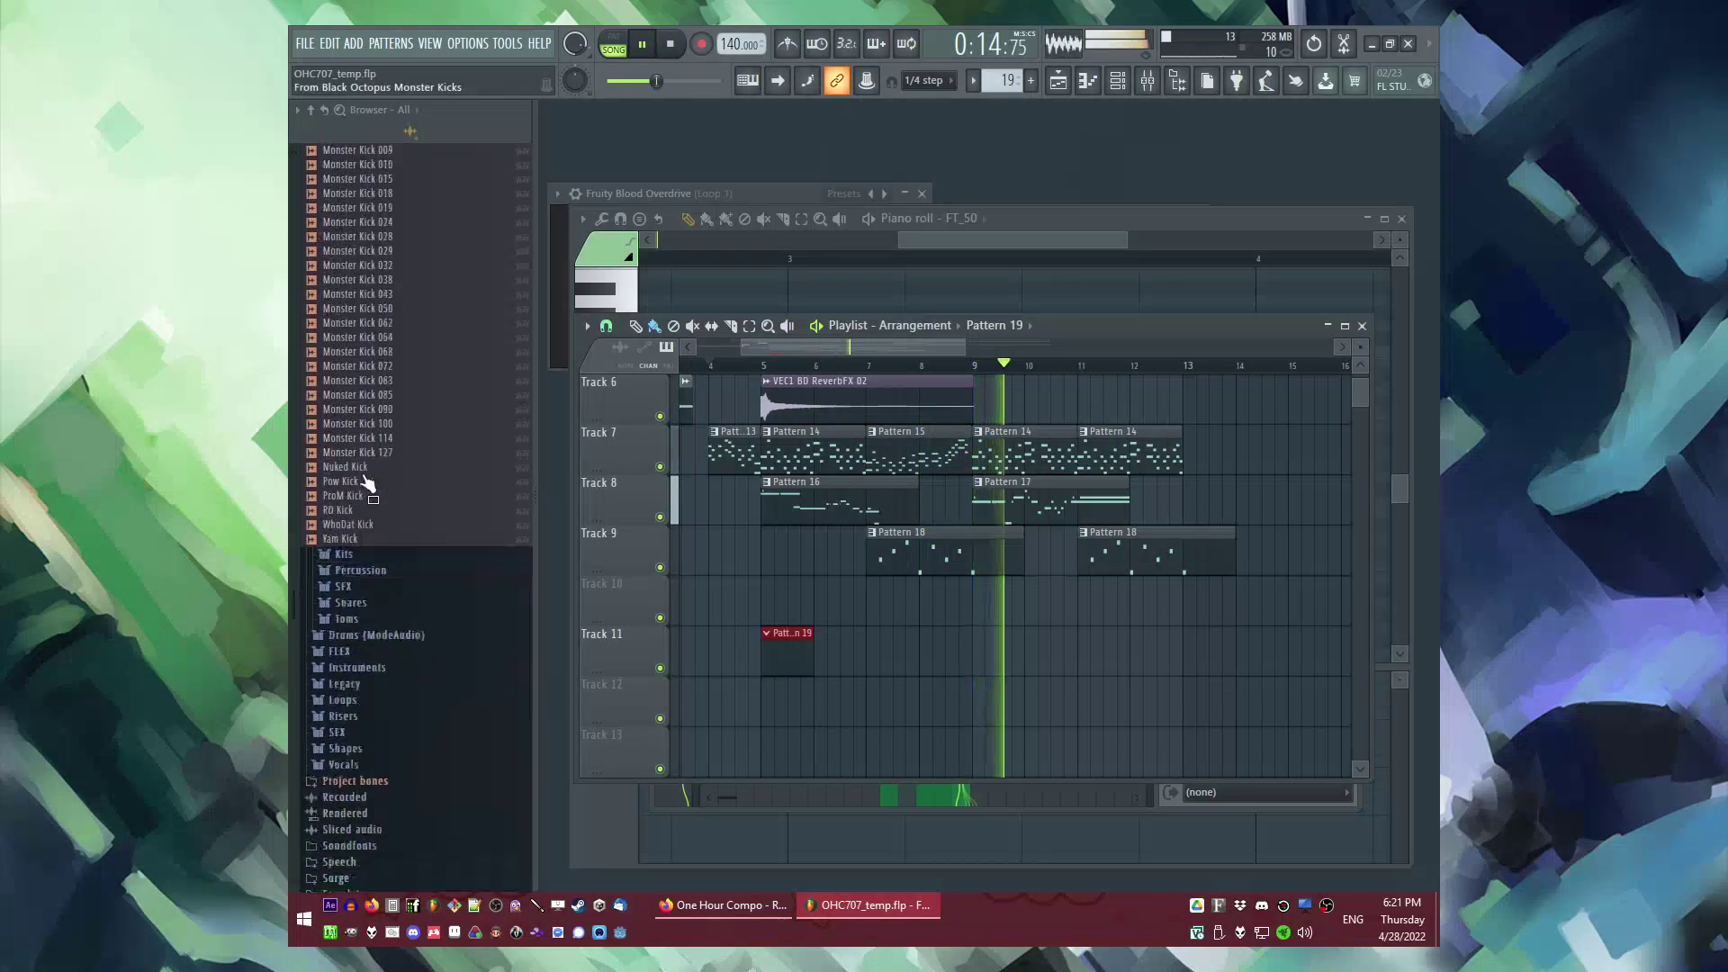
pyautogui.scroll(-4, 366, 493)
pyautogui.click(371, 629)
pyautogui.click(369, 629)
pyautogui.click(344, 657)
pyautogui.click(369, 675)
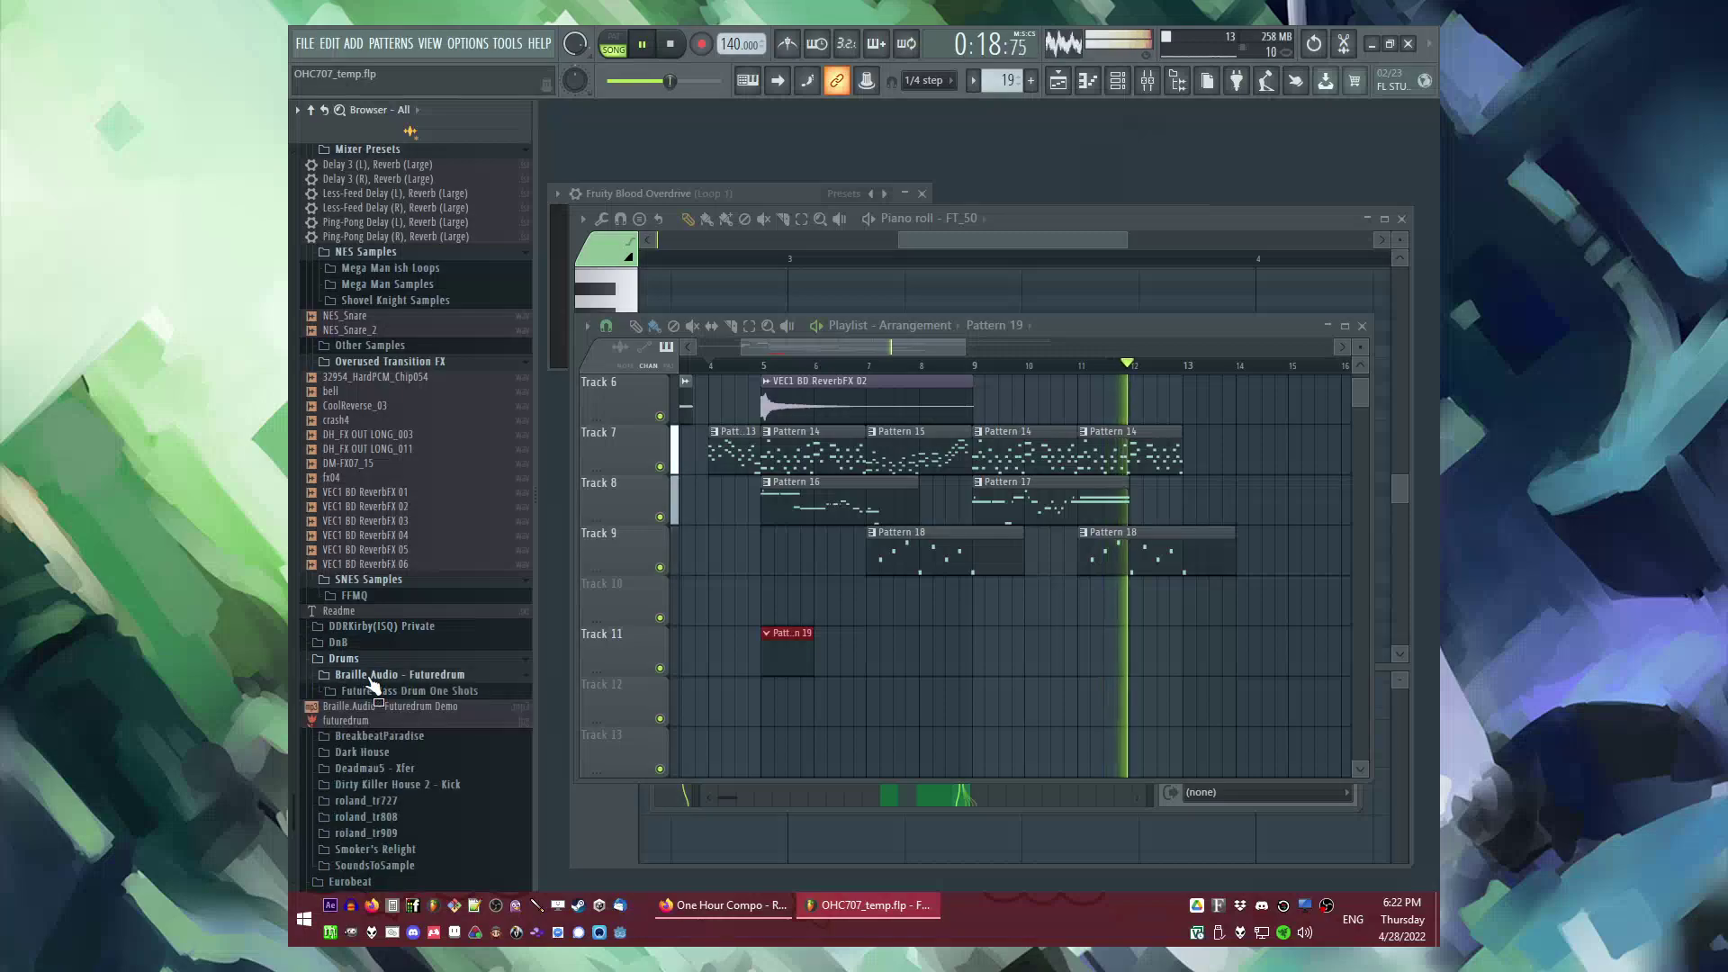
pyautogui.click(372, 689)
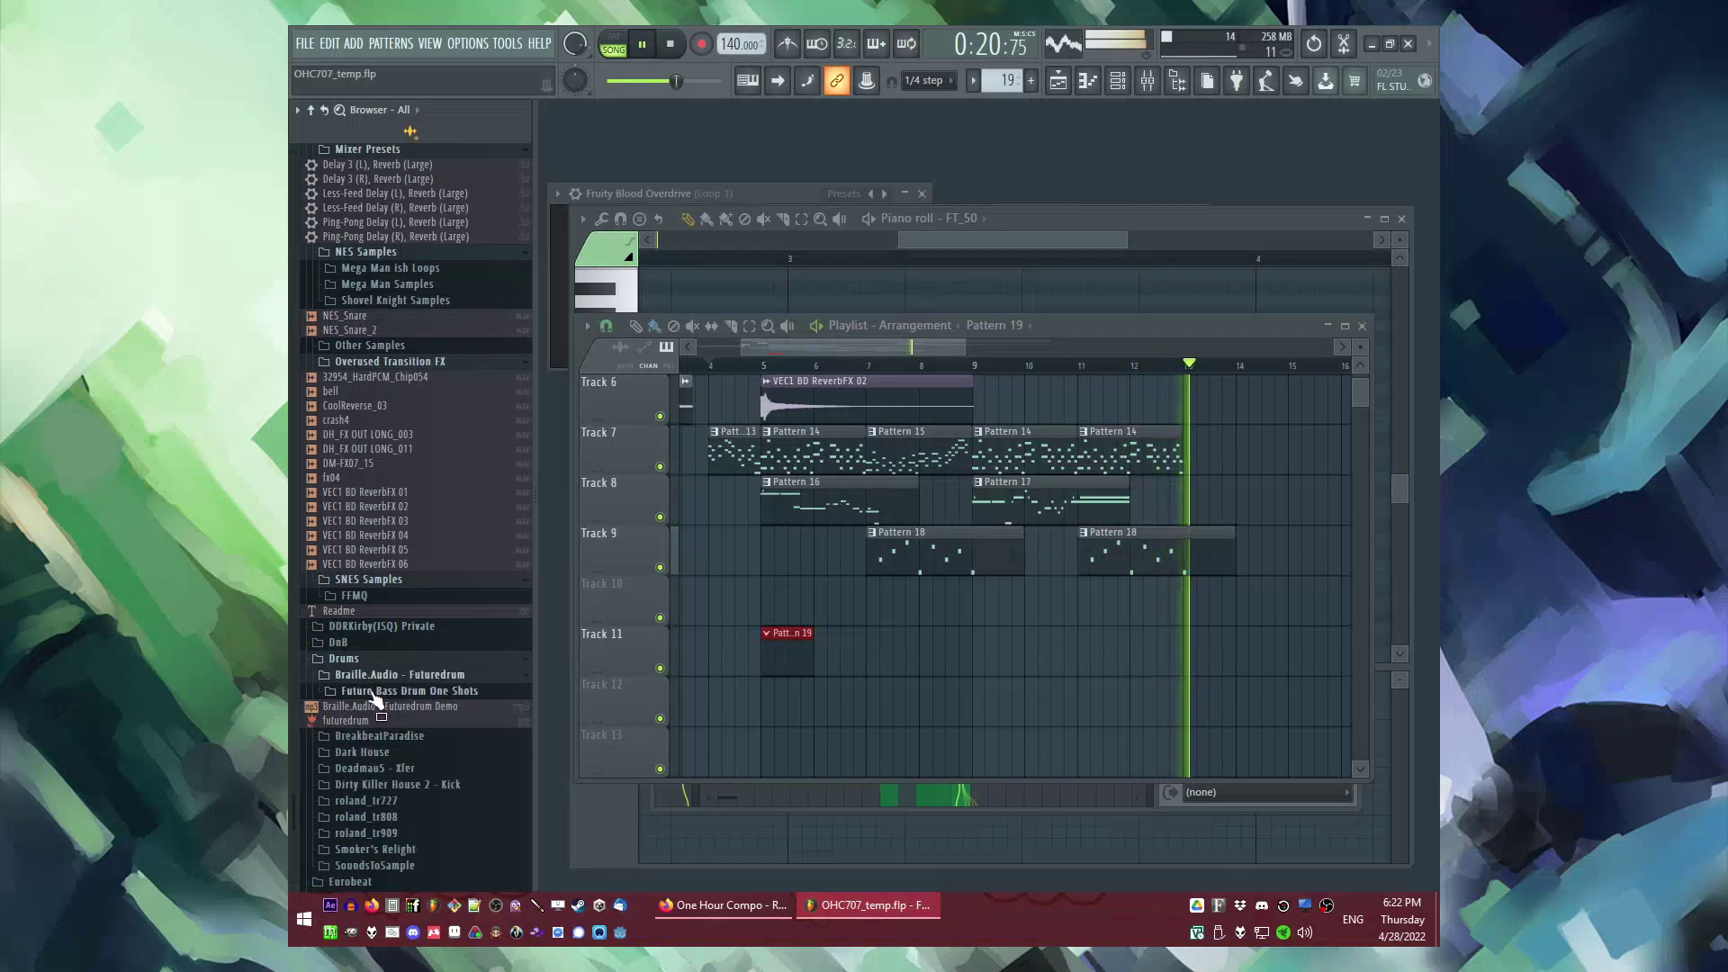
pyautogui.scroll(-5, 371, 695)
pyautogui.click(369, 436)
pyautogui.rightClick(930, 646)
pyautogui.press('space')
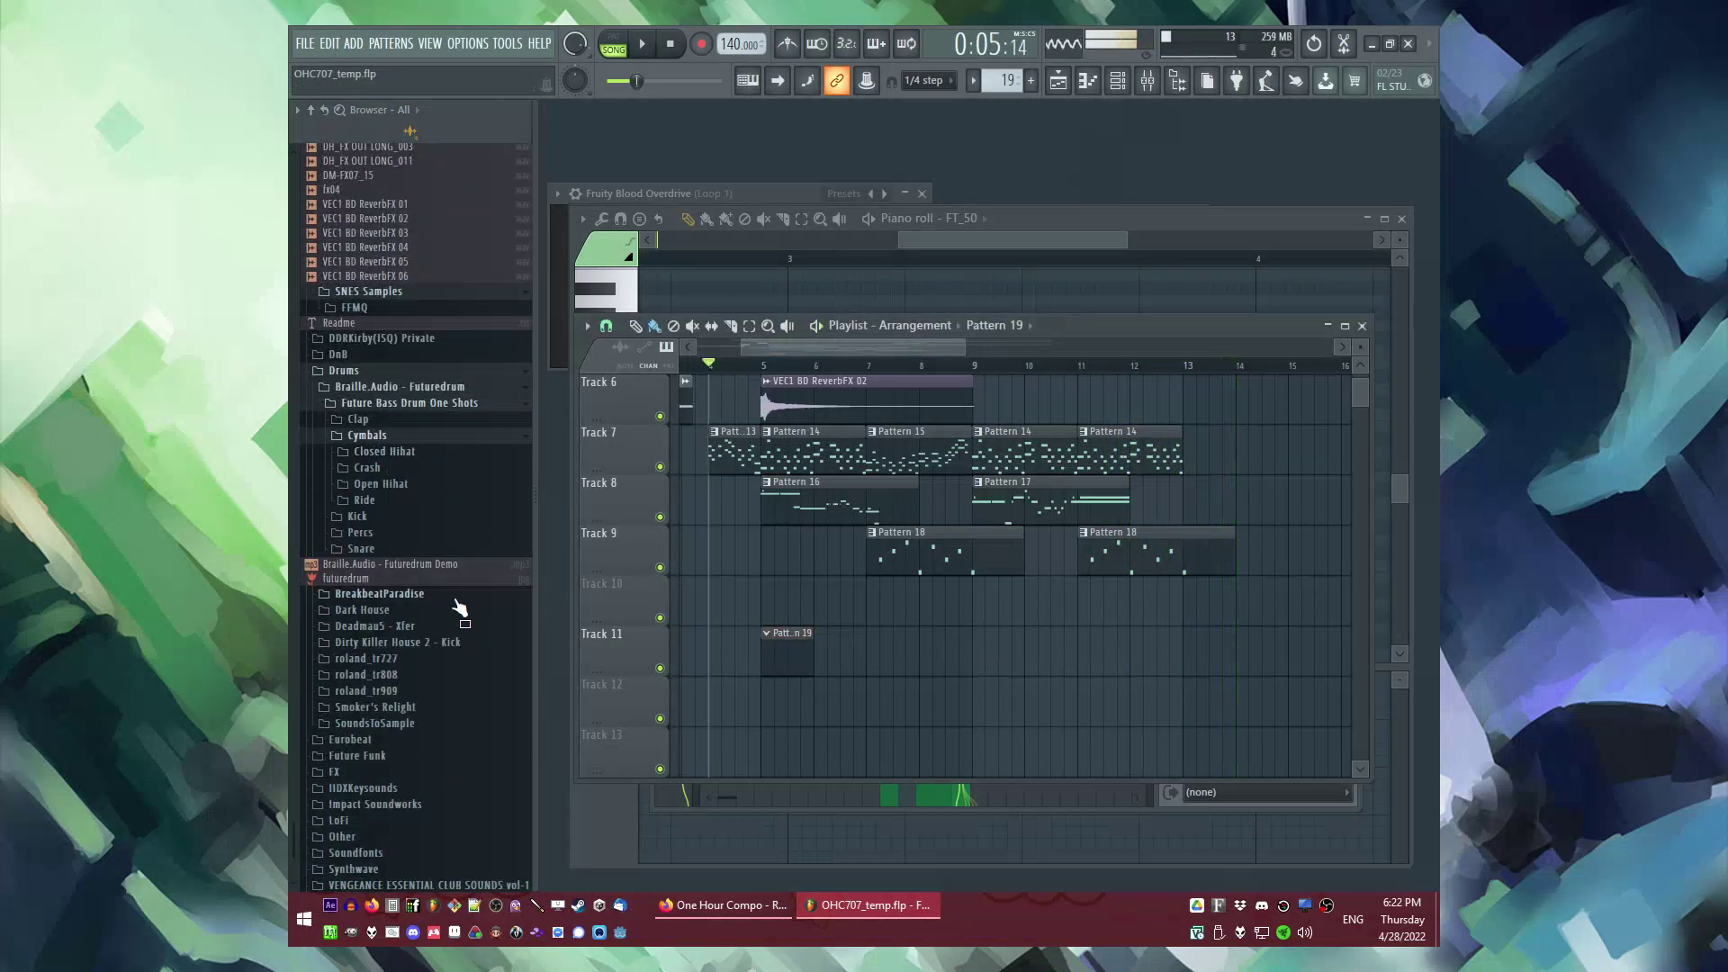
pyautogui.click(378, 452)
# Step: Add the B.A_FD_Future_Bass_Closed_Hihat_8 sample as a channel on mixer track 3 (Hats 1), fill every second step, and start playback
pyautogui.press('F6')
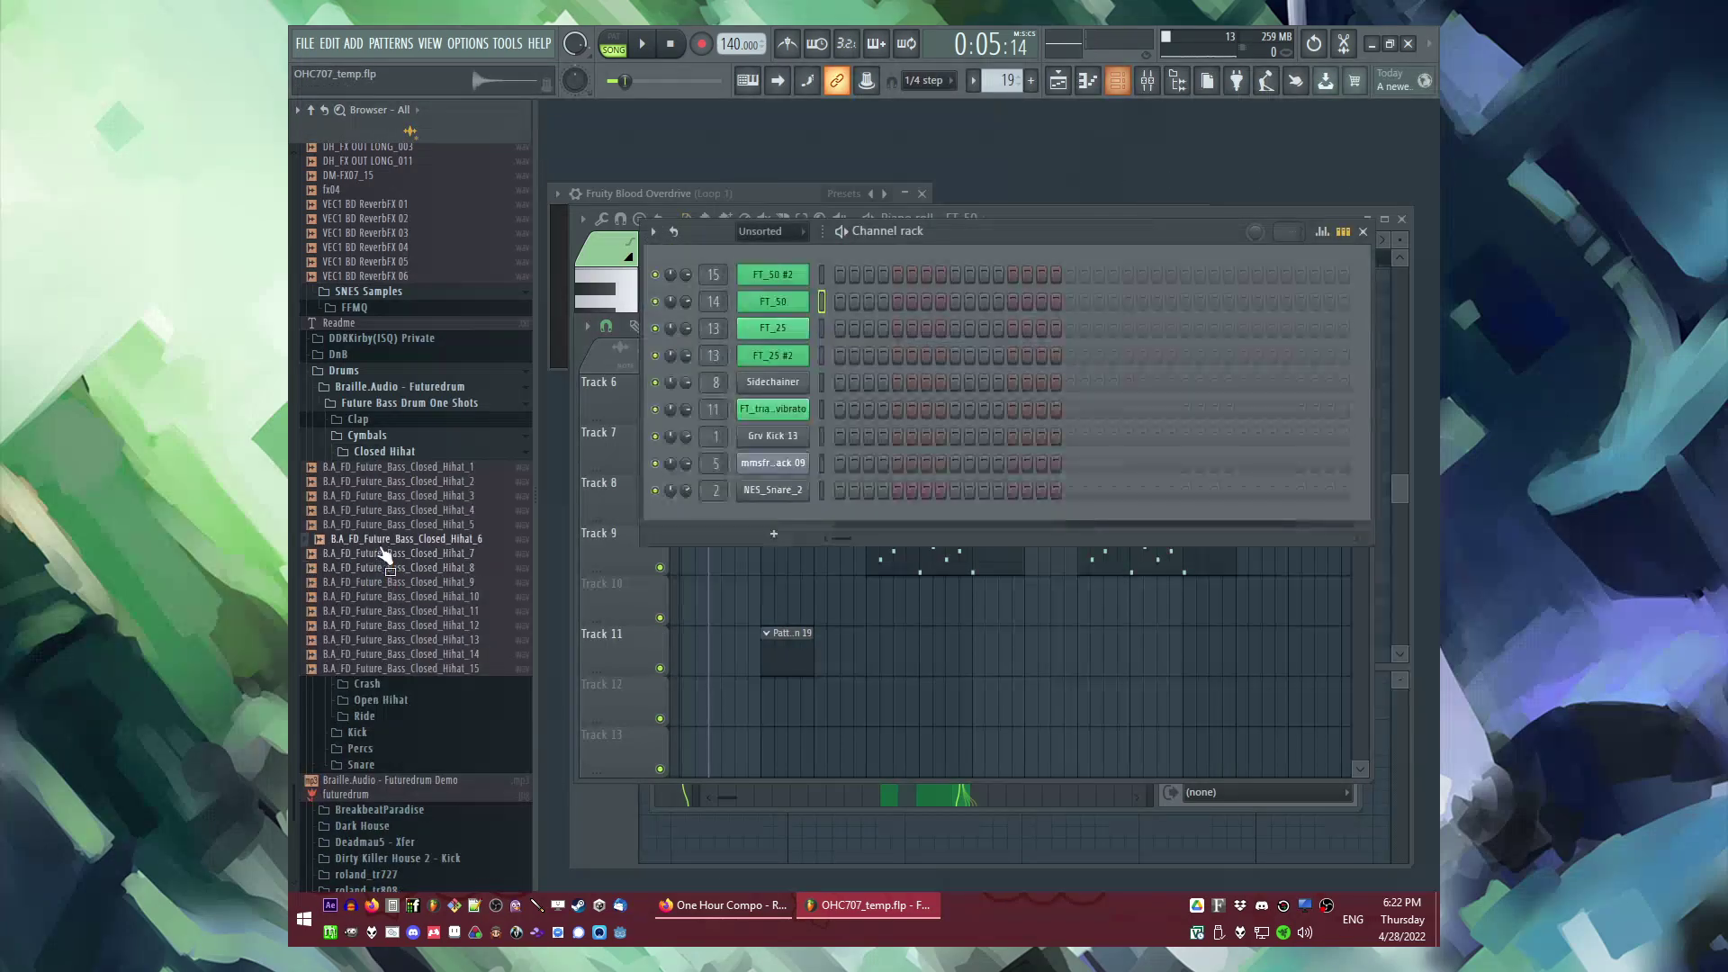
pyautogui.click(387, 581)
pyautogui.moveTo(385, 569); pyautogui.dragTo(757, 512)
pyautogui.rightClick(781, 525)
pyautogui.click(1068, 583)
pyautogui.press('space')
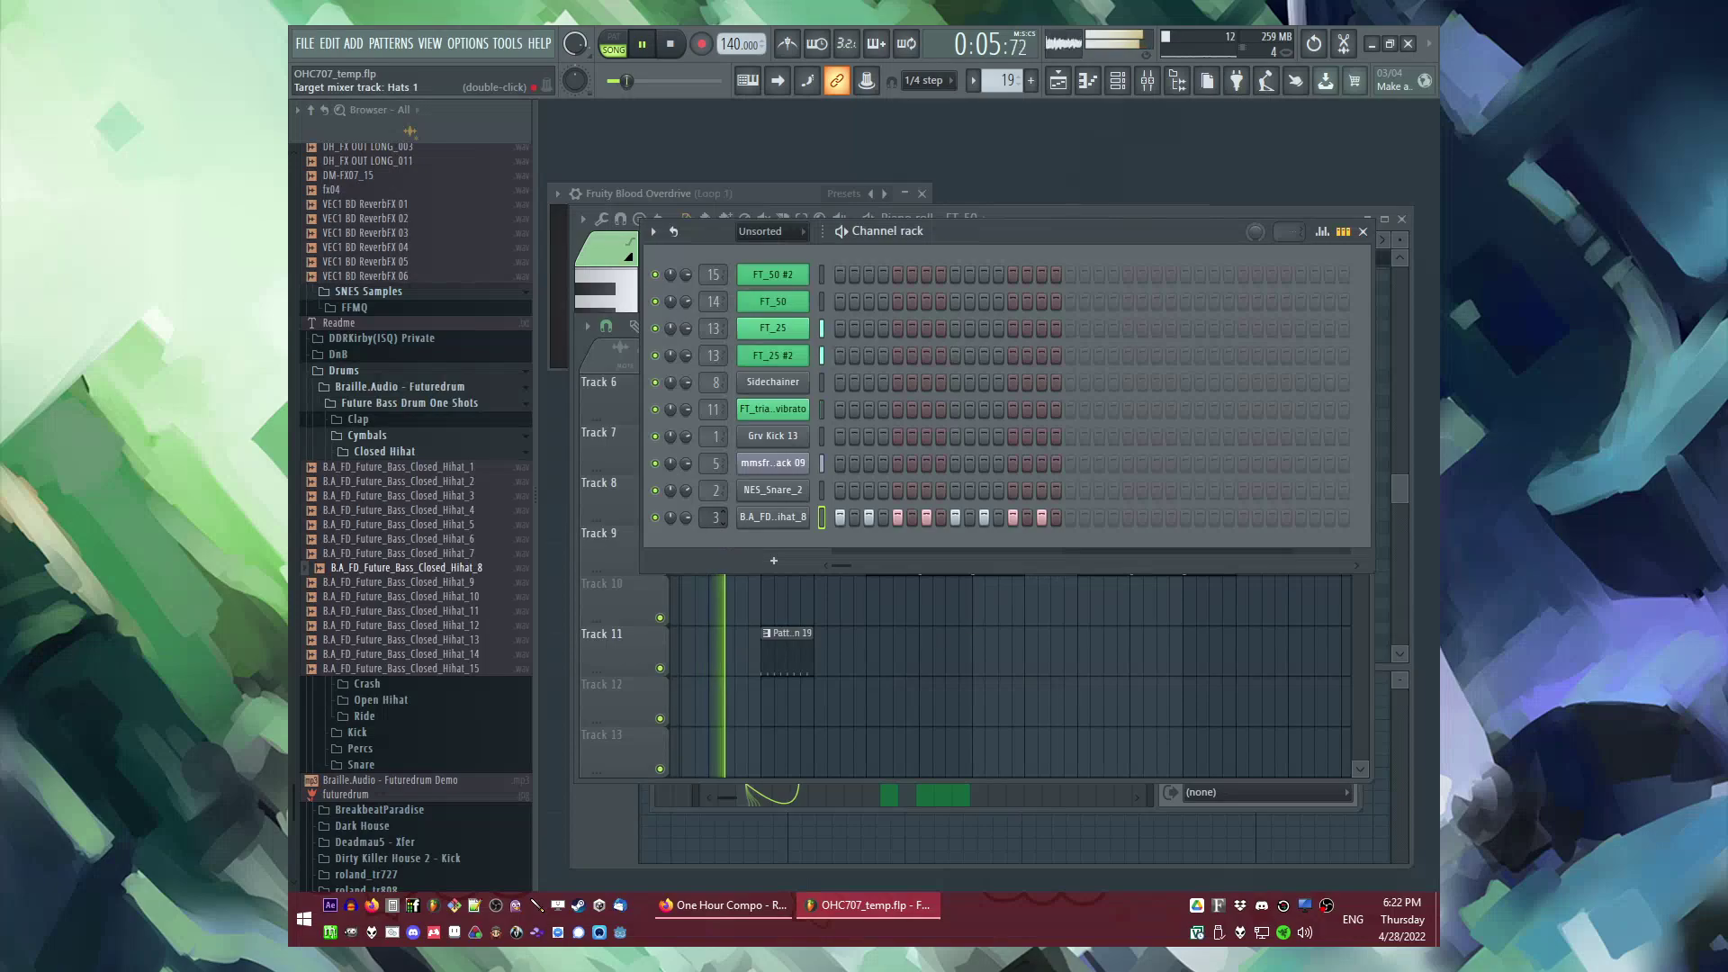
# Step: Repeat the Pattern 19 clip along Track 11 from bar 6 through bar 12
pyautogui.press('F5')
pyautogui.moveTo(827, 667); pyautogui.dragTo(1170, 667)
# Step: Lower the velocity of every second Closed Hihat 8 note to about 66% in its piano roll
pyautogui.press('F6')
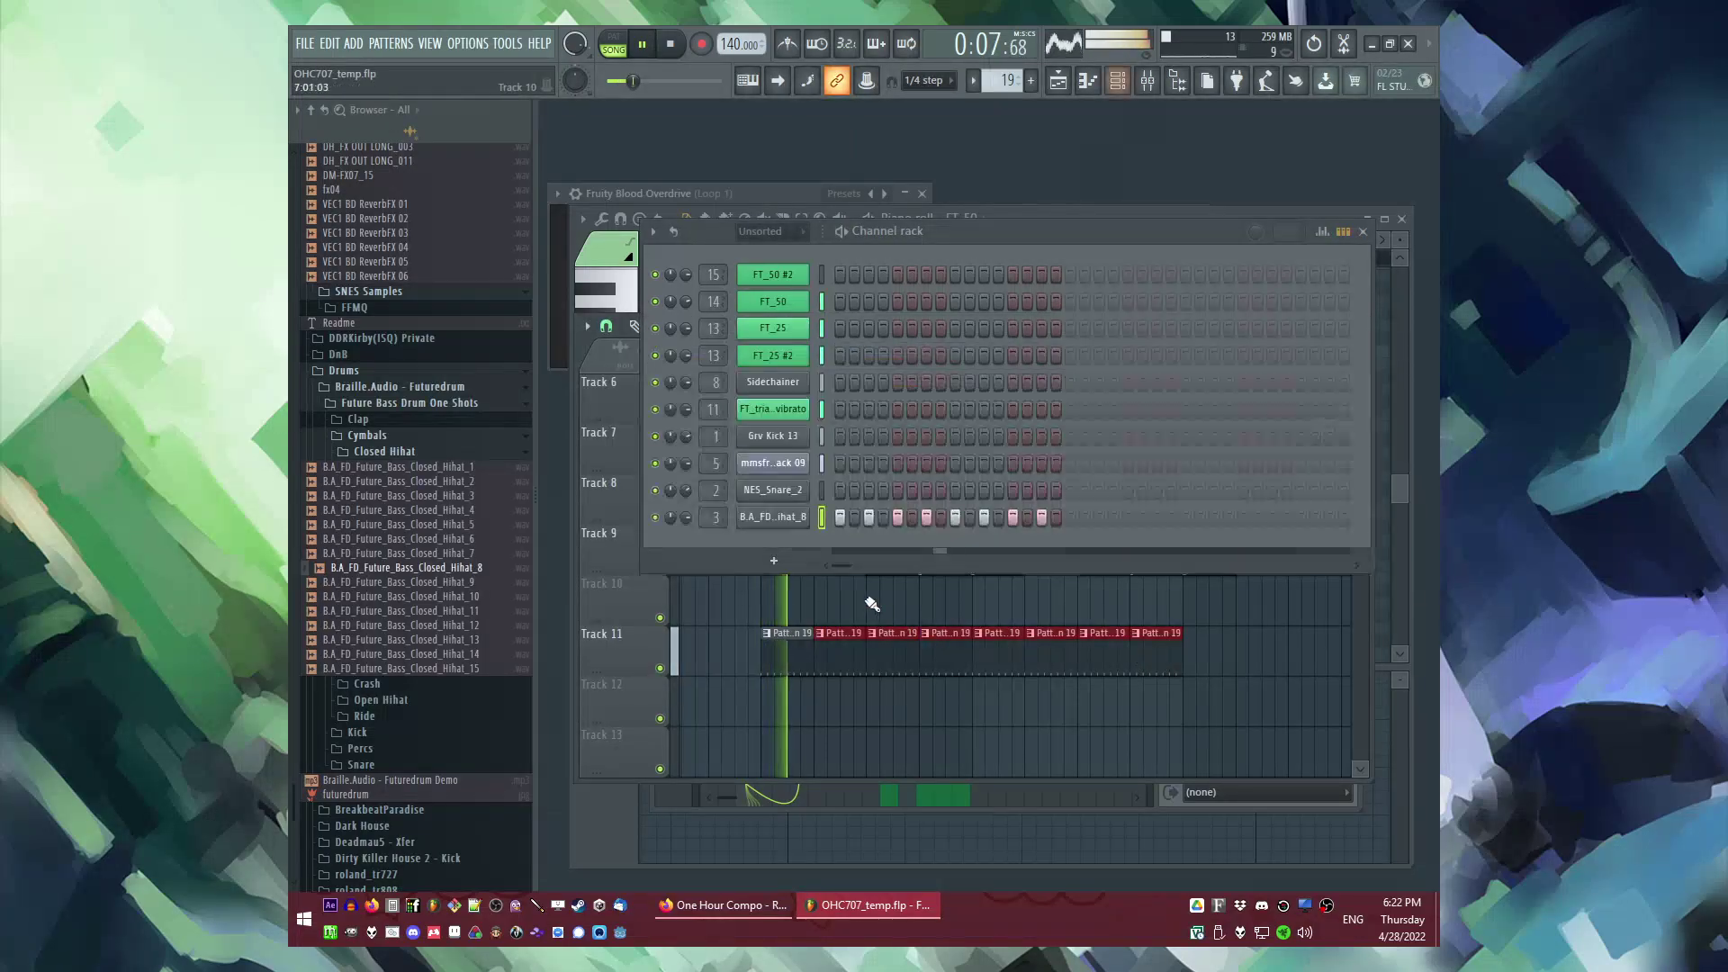
pyautogui.rightClick(772, 516)
pyautogui.click(837, 511)
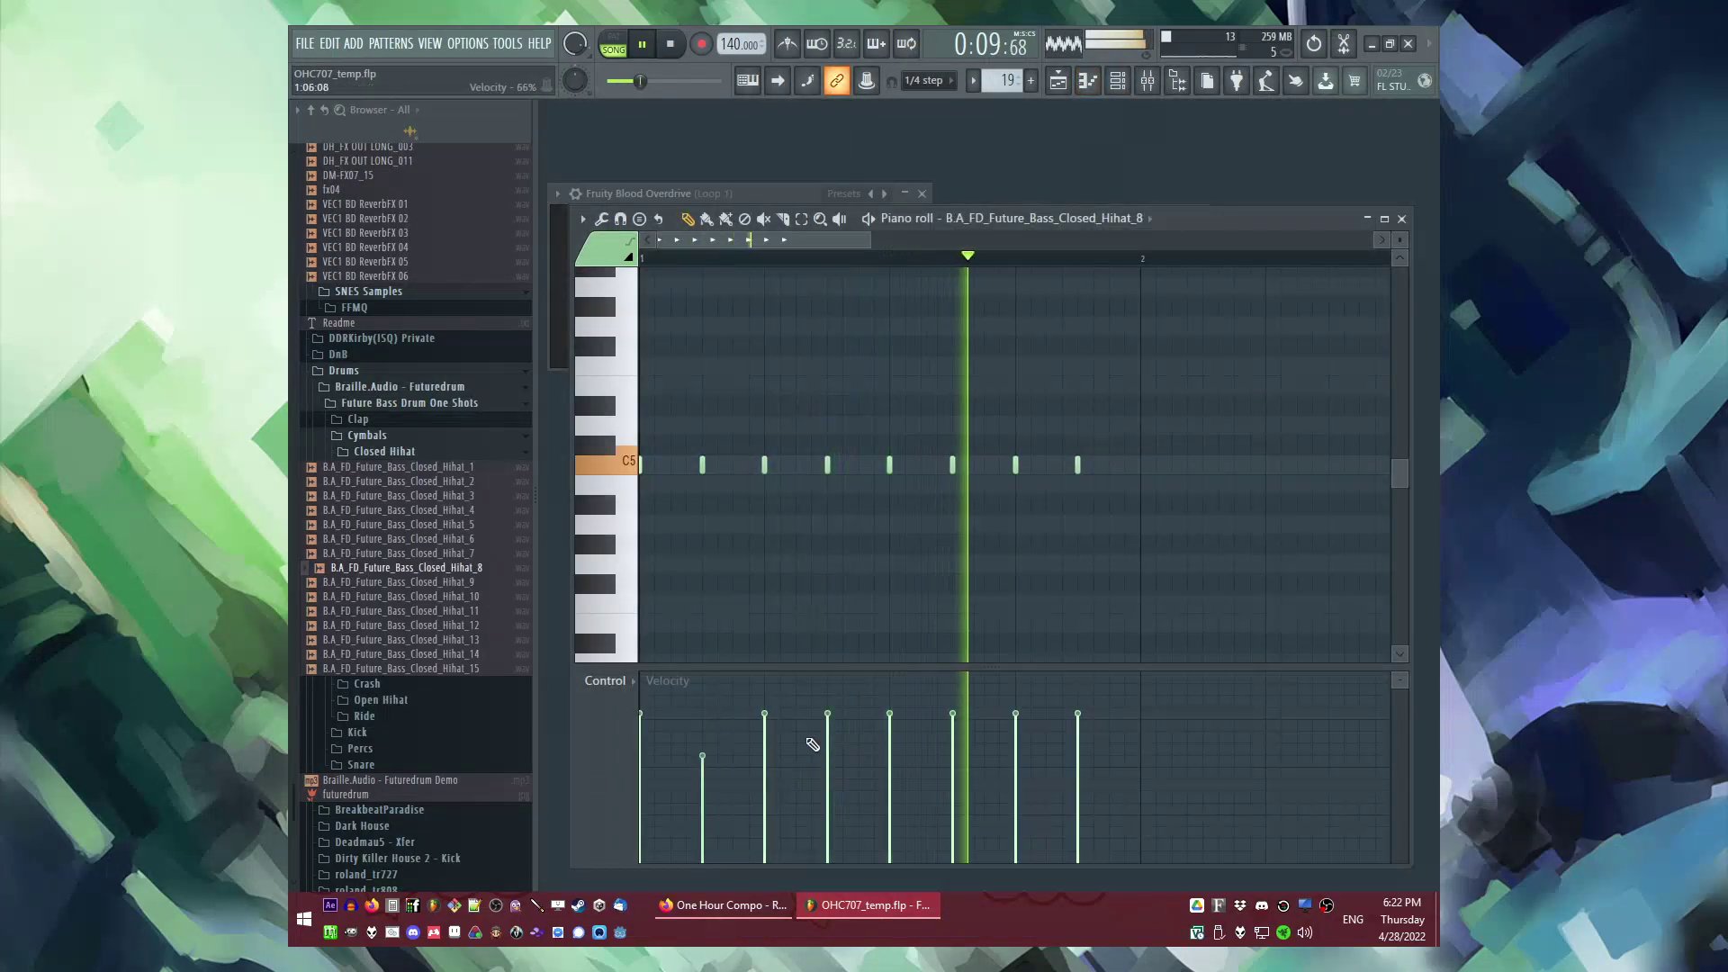
pyautogui.click(965, 759)
pyautogui.click(1092, 752)
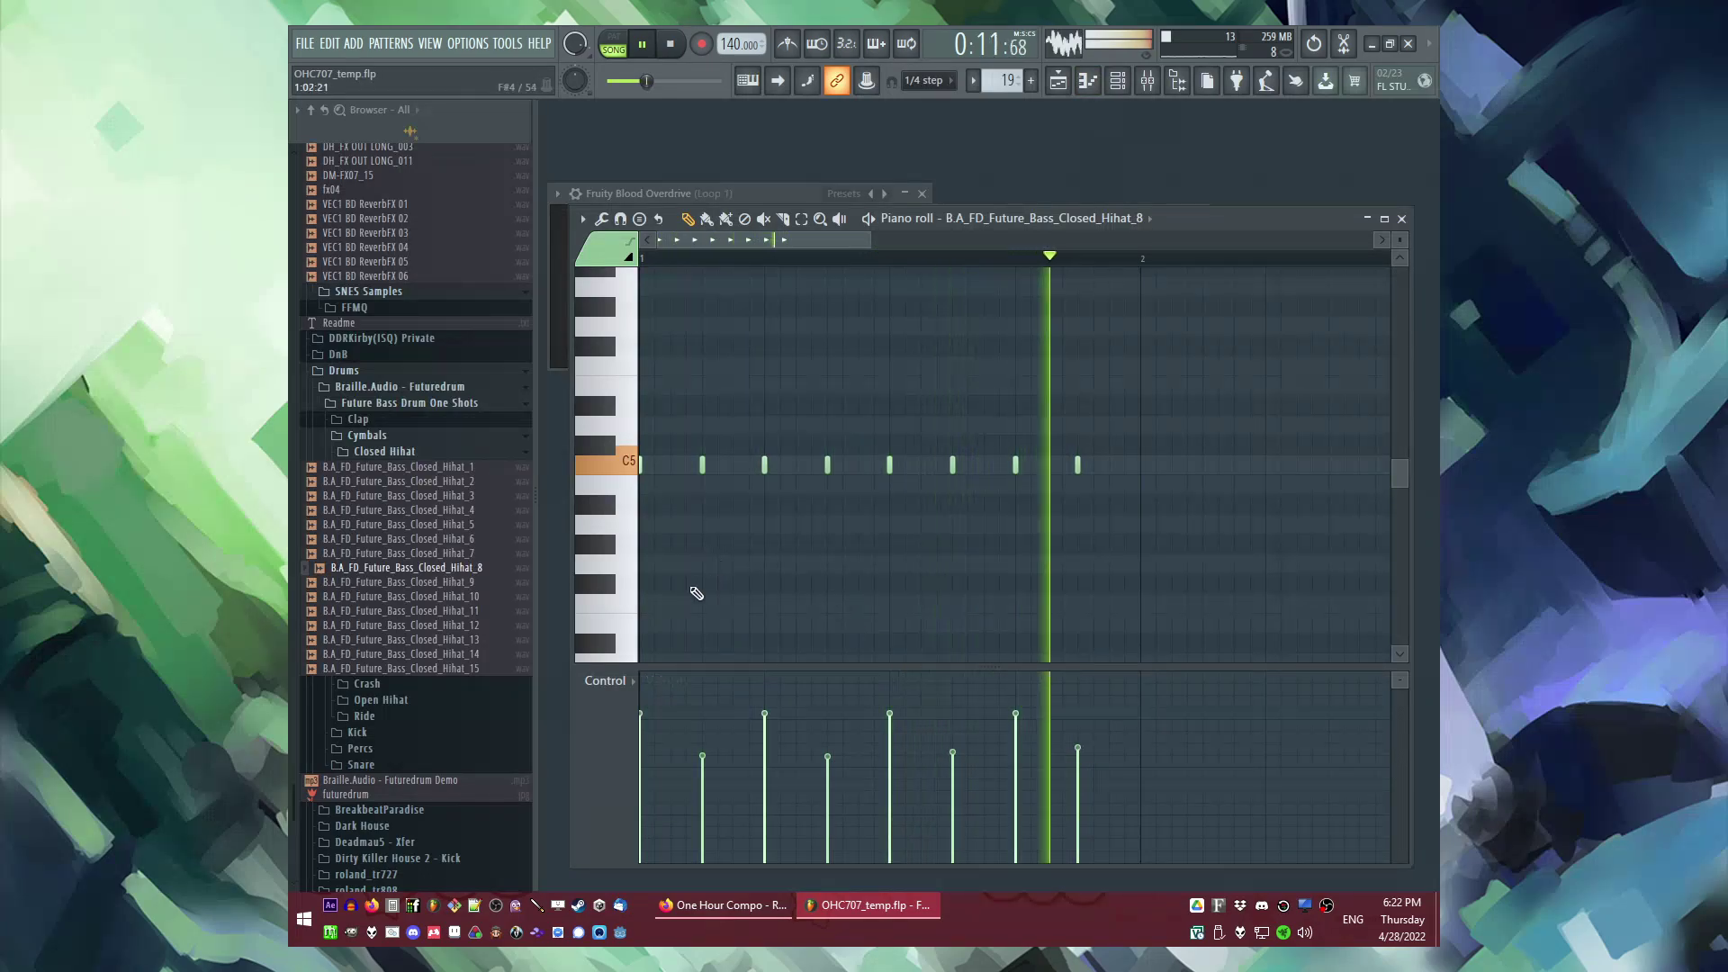
# Step: Add the B.A_FD_Future_Bass_Closed_Hihat_1 sample as another channel, fill every step of the bar, and resume playback
pyautogui.press('F6')
pyautogui.press('space')
pyautogui.click(448, 597)
pyautogui.click(441, 496)
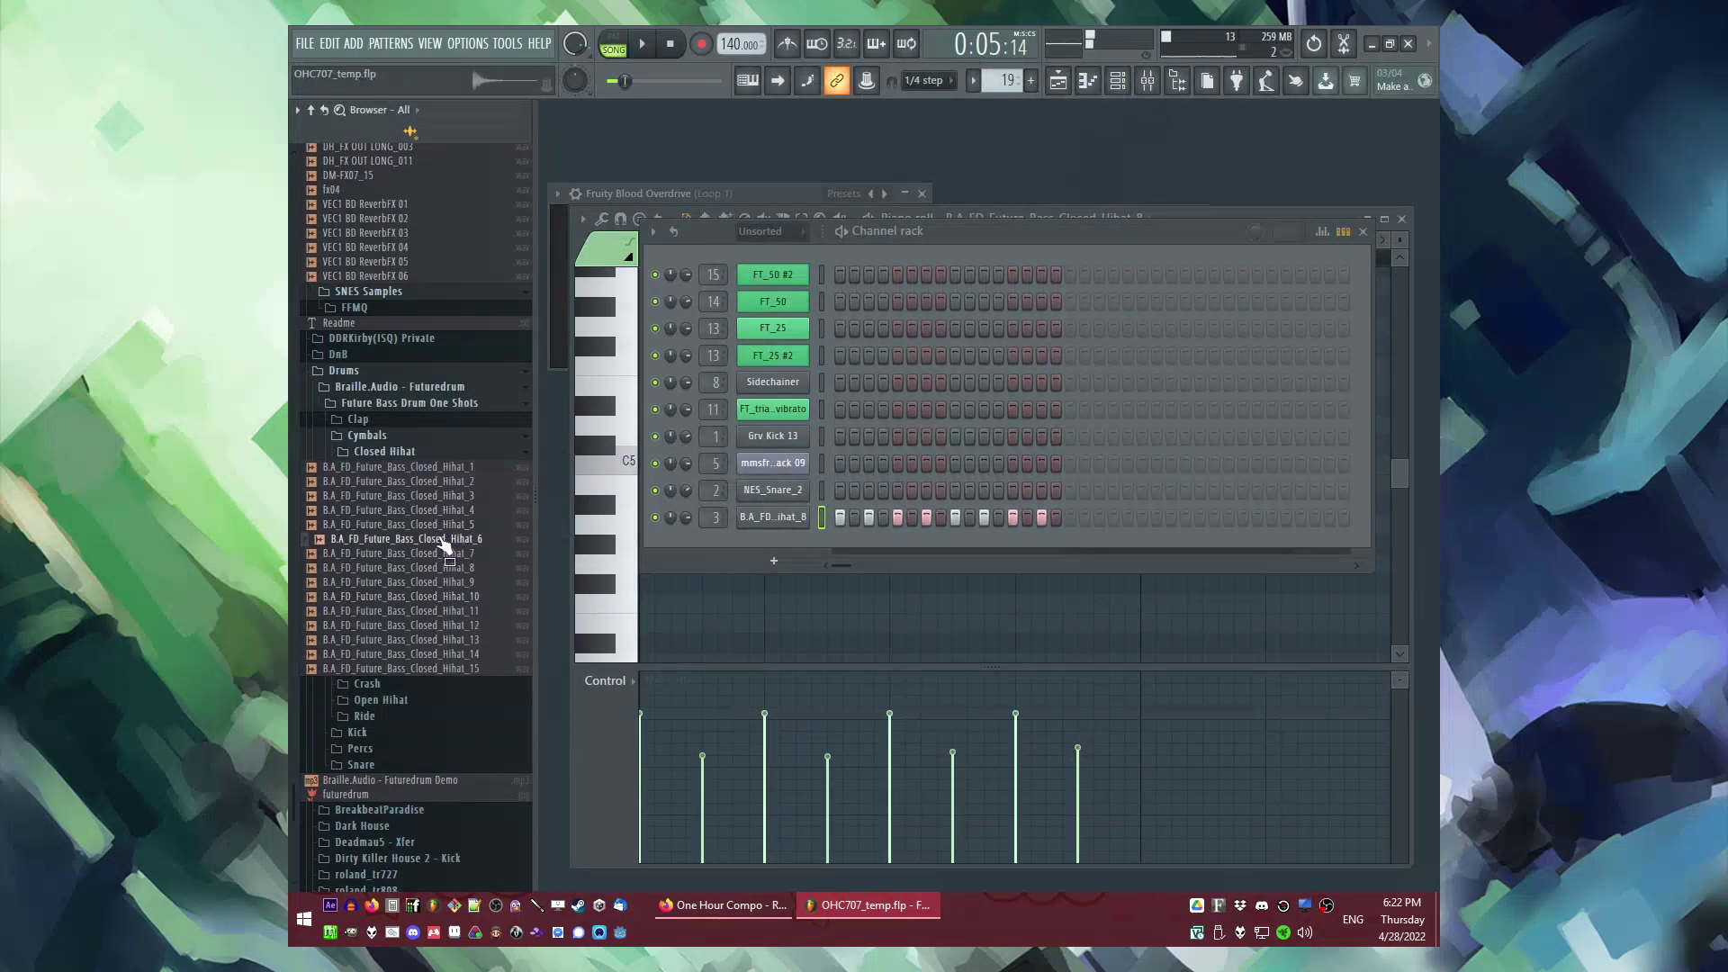
pyautogui.moveTo(795, 548); pyautogui.dragTo(1067, 546)
pyautogui.press('space')
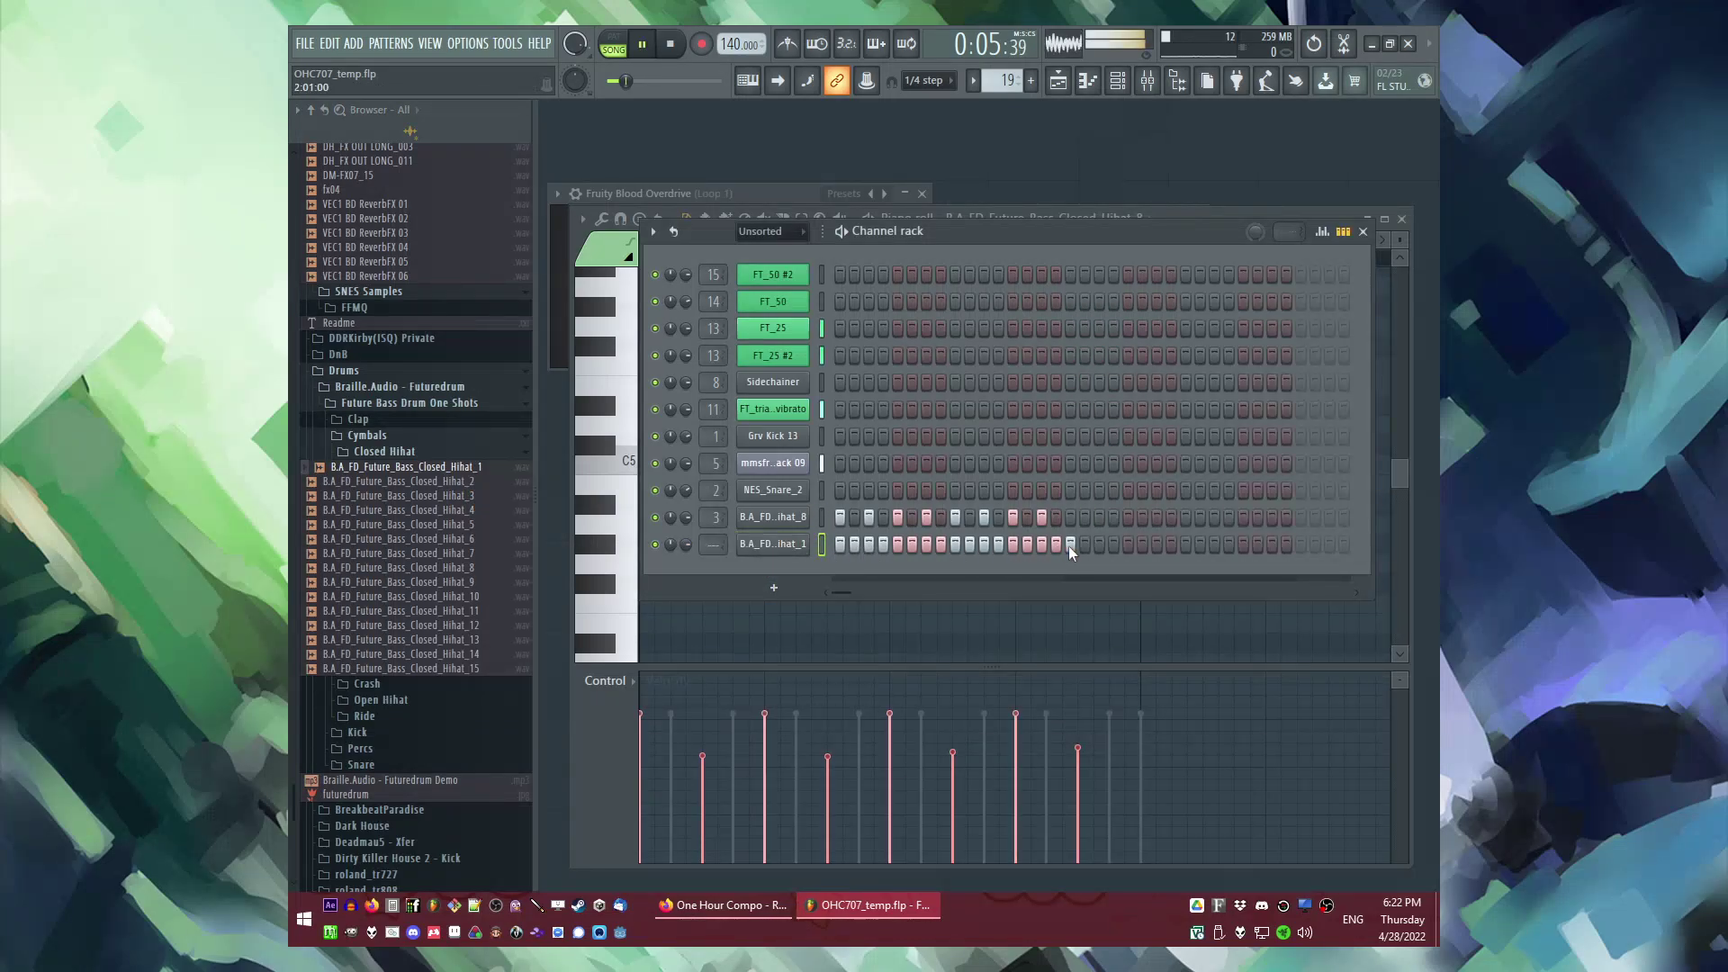
# Step: Lower the velocity of all off-beat sixteenth notes of Closed Hihat 1 to about 30%
pyautogui.rightClick(779, 543)
pyautogui.click(846, 545)
pyautogui.click(674, 805)
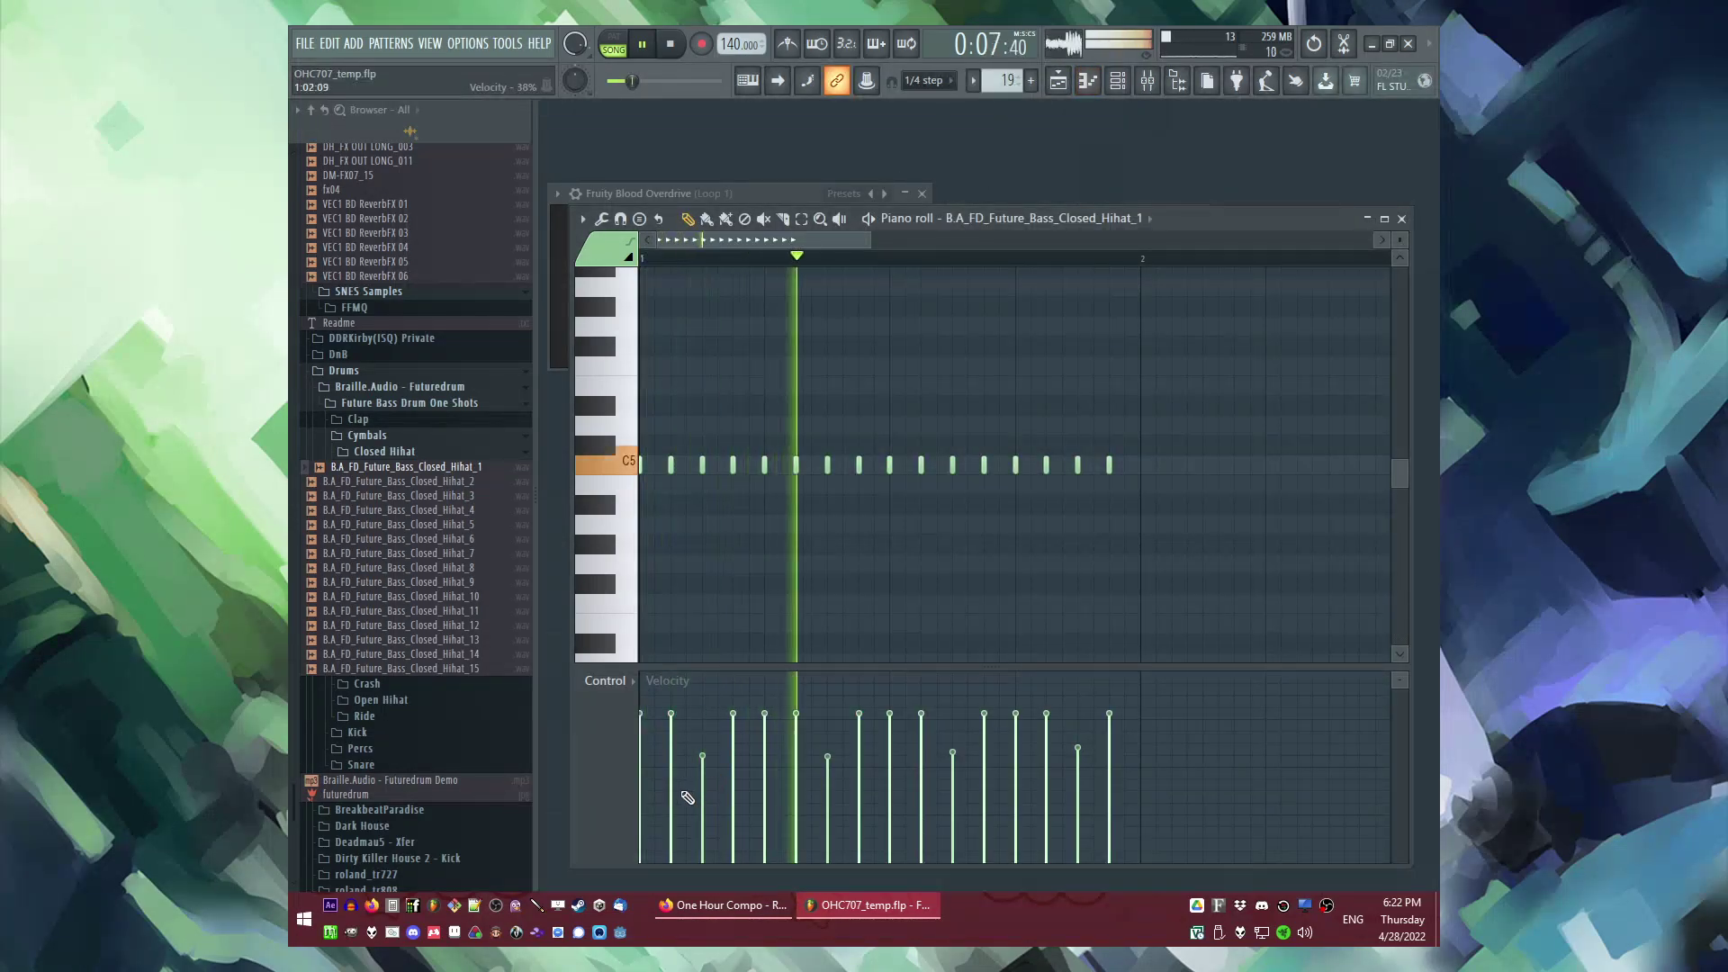
pyautogui.click(734, 802)
pyautogui.click(796, 813)
pyautogui.click(860, 808)
pyautogui.click(921, 812)
pyautogui.click(985, 810)
pyautogui.click(1047, 808)
pyautogui.click(1109, 812)
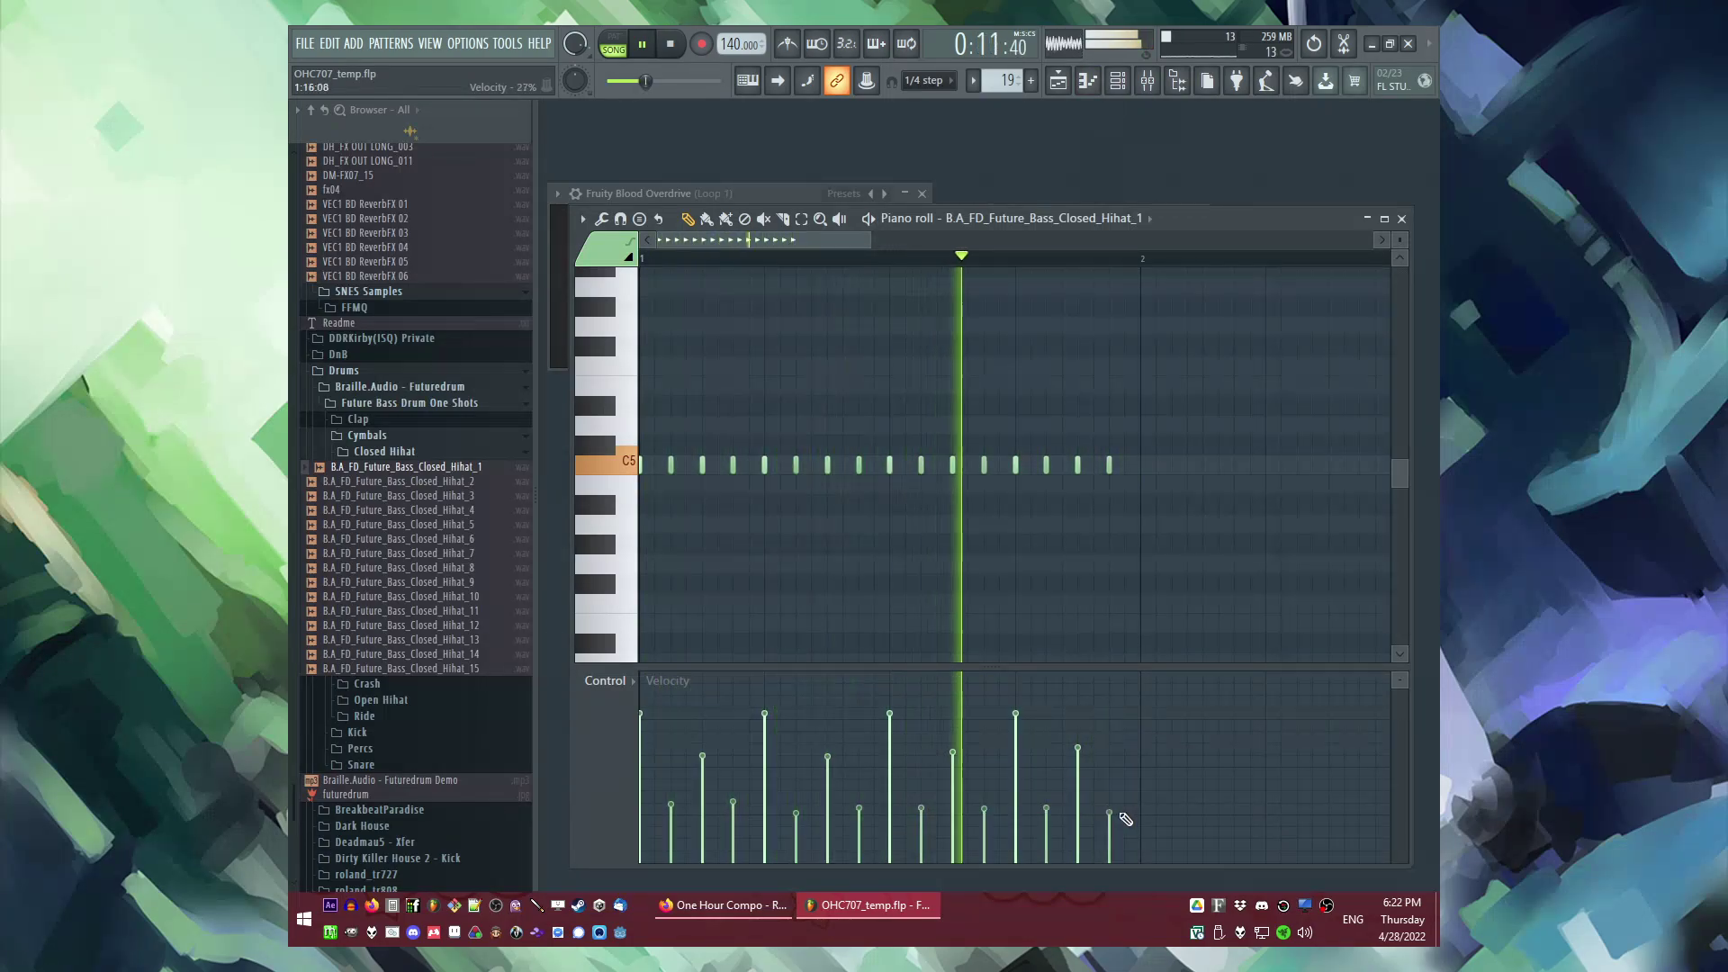
# Step: Route the Closed Hihat 1 channel to mixer track 3 and adjust its volume to about 70% while looping the pattern
pyautogui.press('F6')
pyautogui.scroll(3, 714, 545)
pyautogui.scroll(-3, 686, 544)
pyautogui.scroll(3, 687, 543)
pyautogui.press('l')
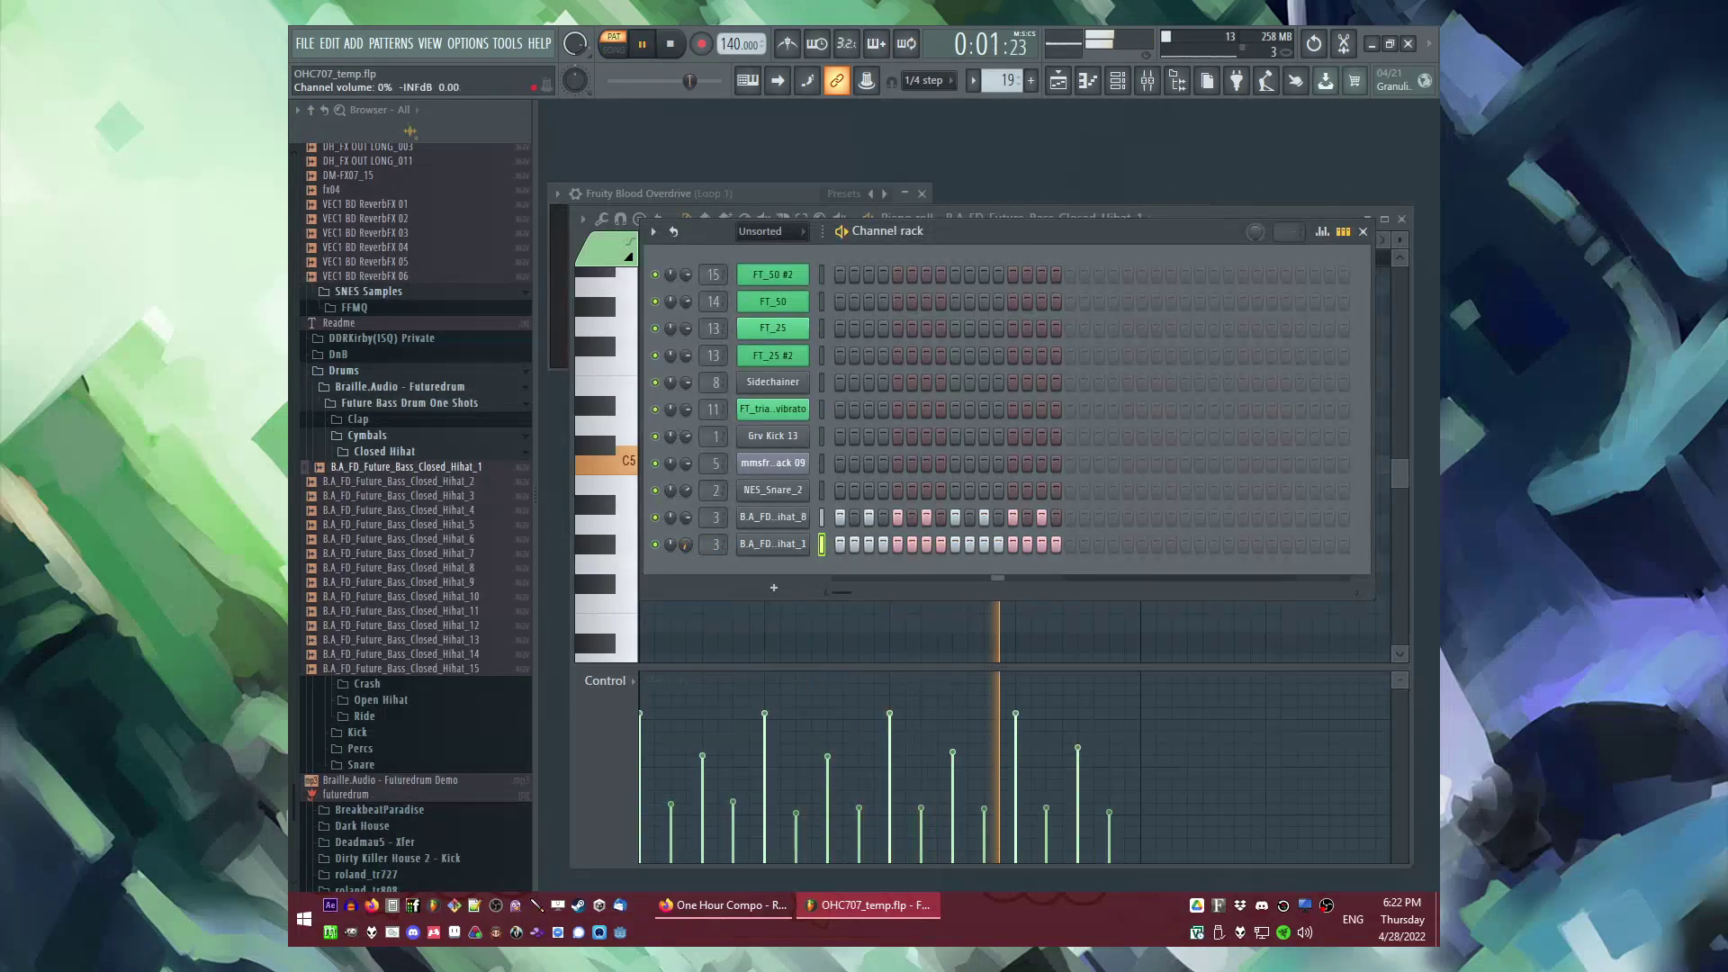
pyautogui.scroll(-3, 686, 544)
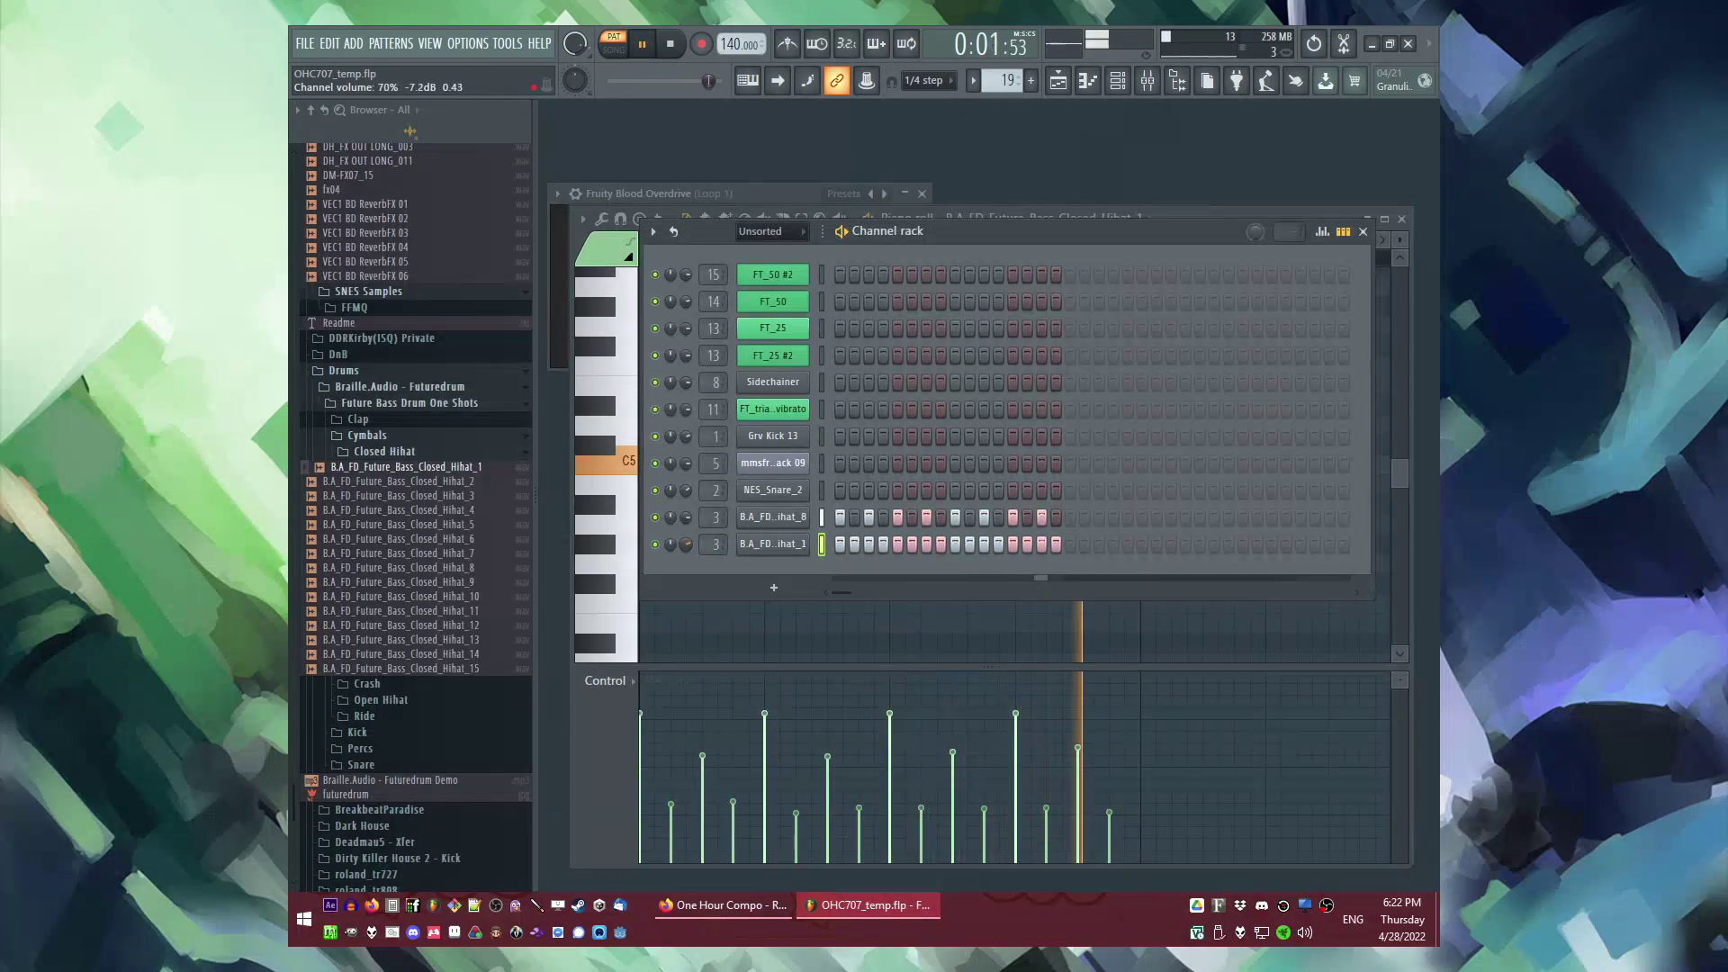
# Step: Play the arrangement from bar 5 in song mode and set the hi-hat channel volume to about 88%
pyautogui.press('F5')
pyautogui.click(765, 366)
pyautogui.press('l')
pyautogui.keyDown('ctrl'); pyautogui.click(1059, 598); pyautogui.keyUp('ctrl')
pyautogui.scroll(5, 869, 408)
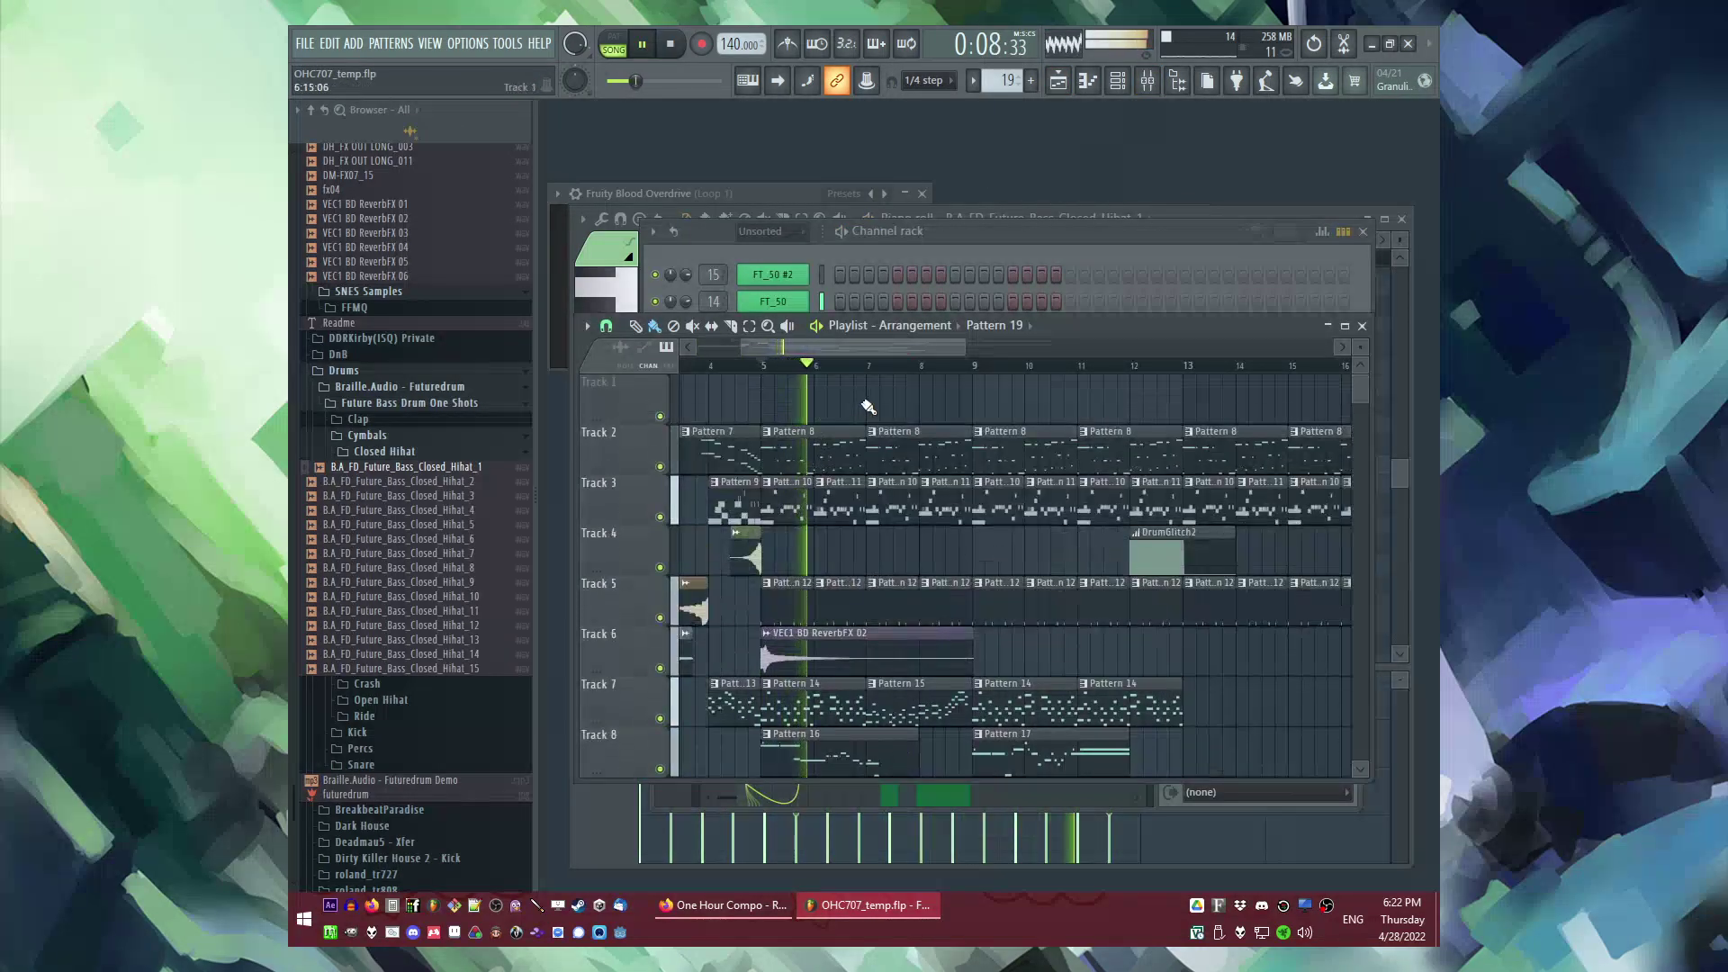
pyautogui.click(977, 234)
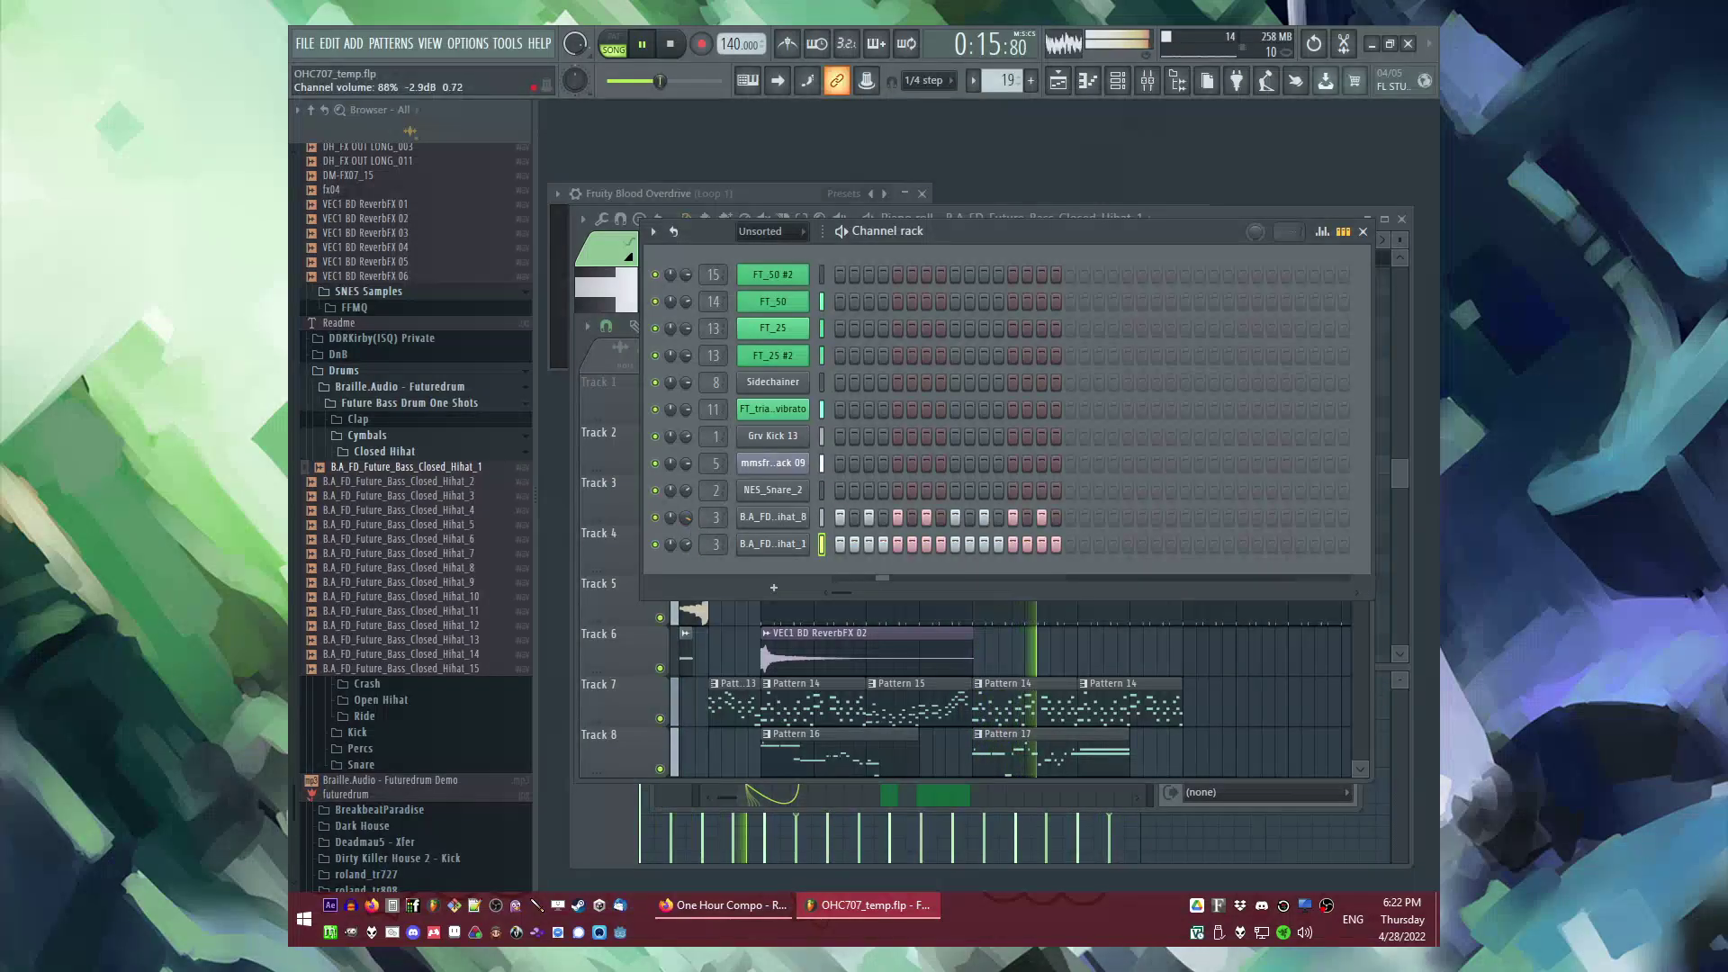
pyautogui.press('F5')
pyautogui.scroll(-3, 938, 613)
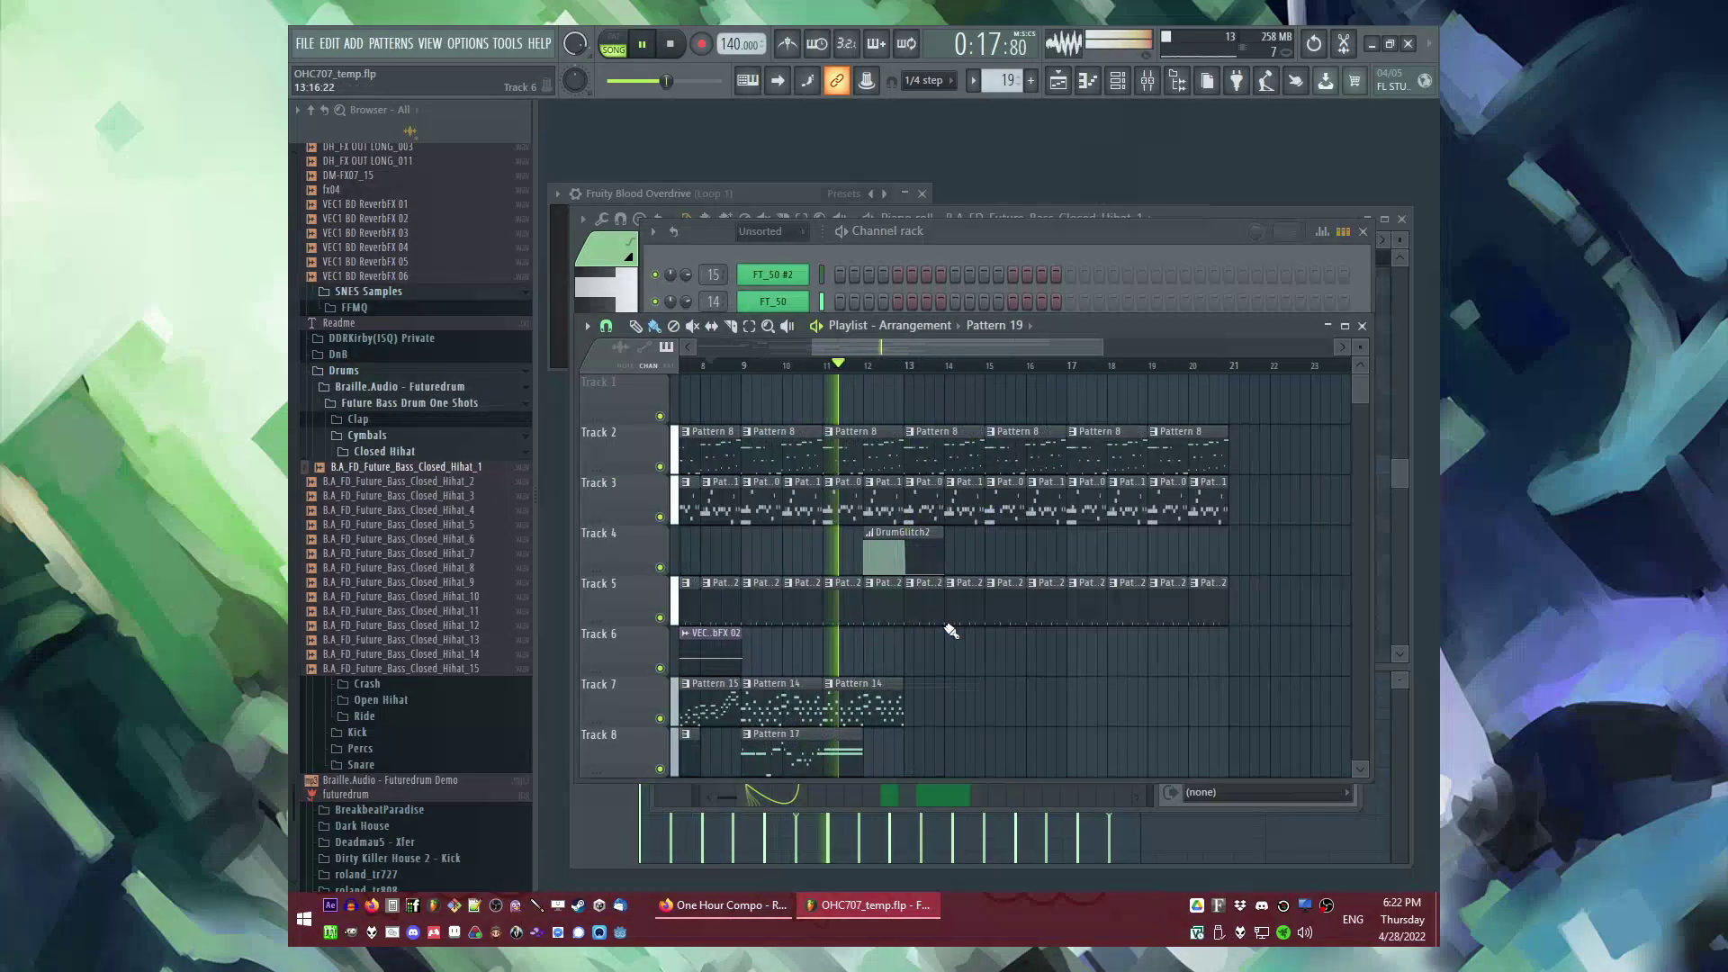
pyautogui.scroll(-5, 964, 687)
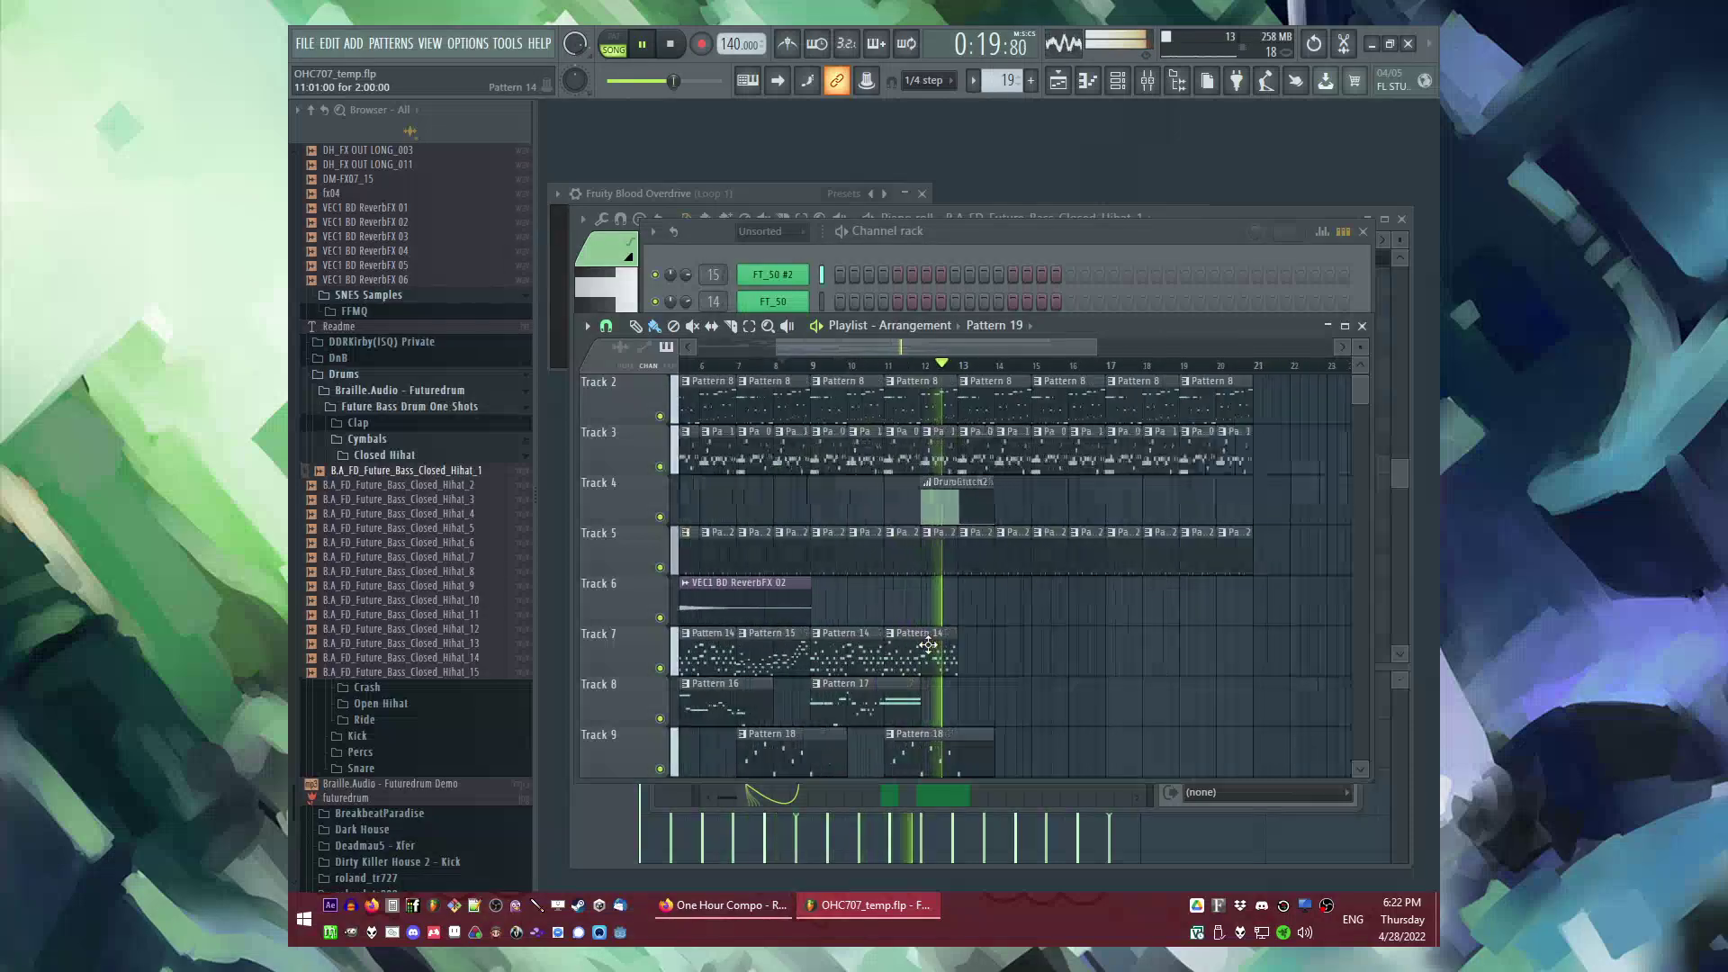
pyautogui.press('space')
pyautogui.scroll(-1, 732, 360)
pyautogui.scroll(1, 756, 379)
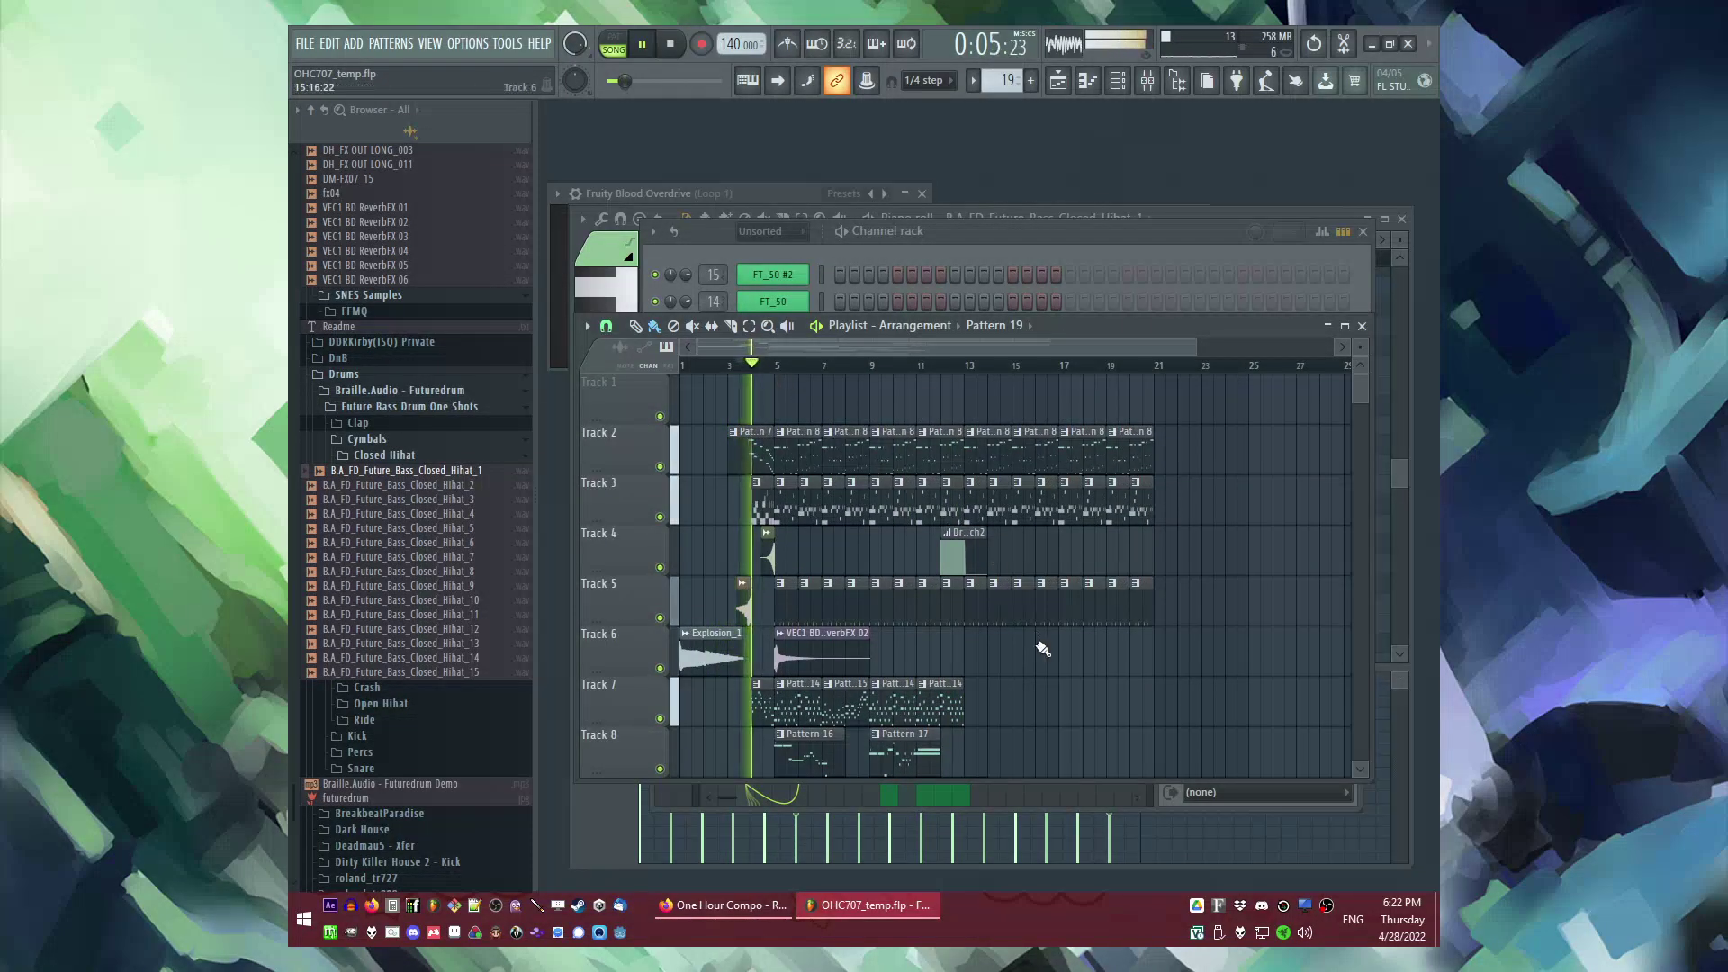
# Step: Open the Fruity Limiter on the FT_triangle_novibrato mixer track and examine its compressor ratio
pyautogui.press('F9')
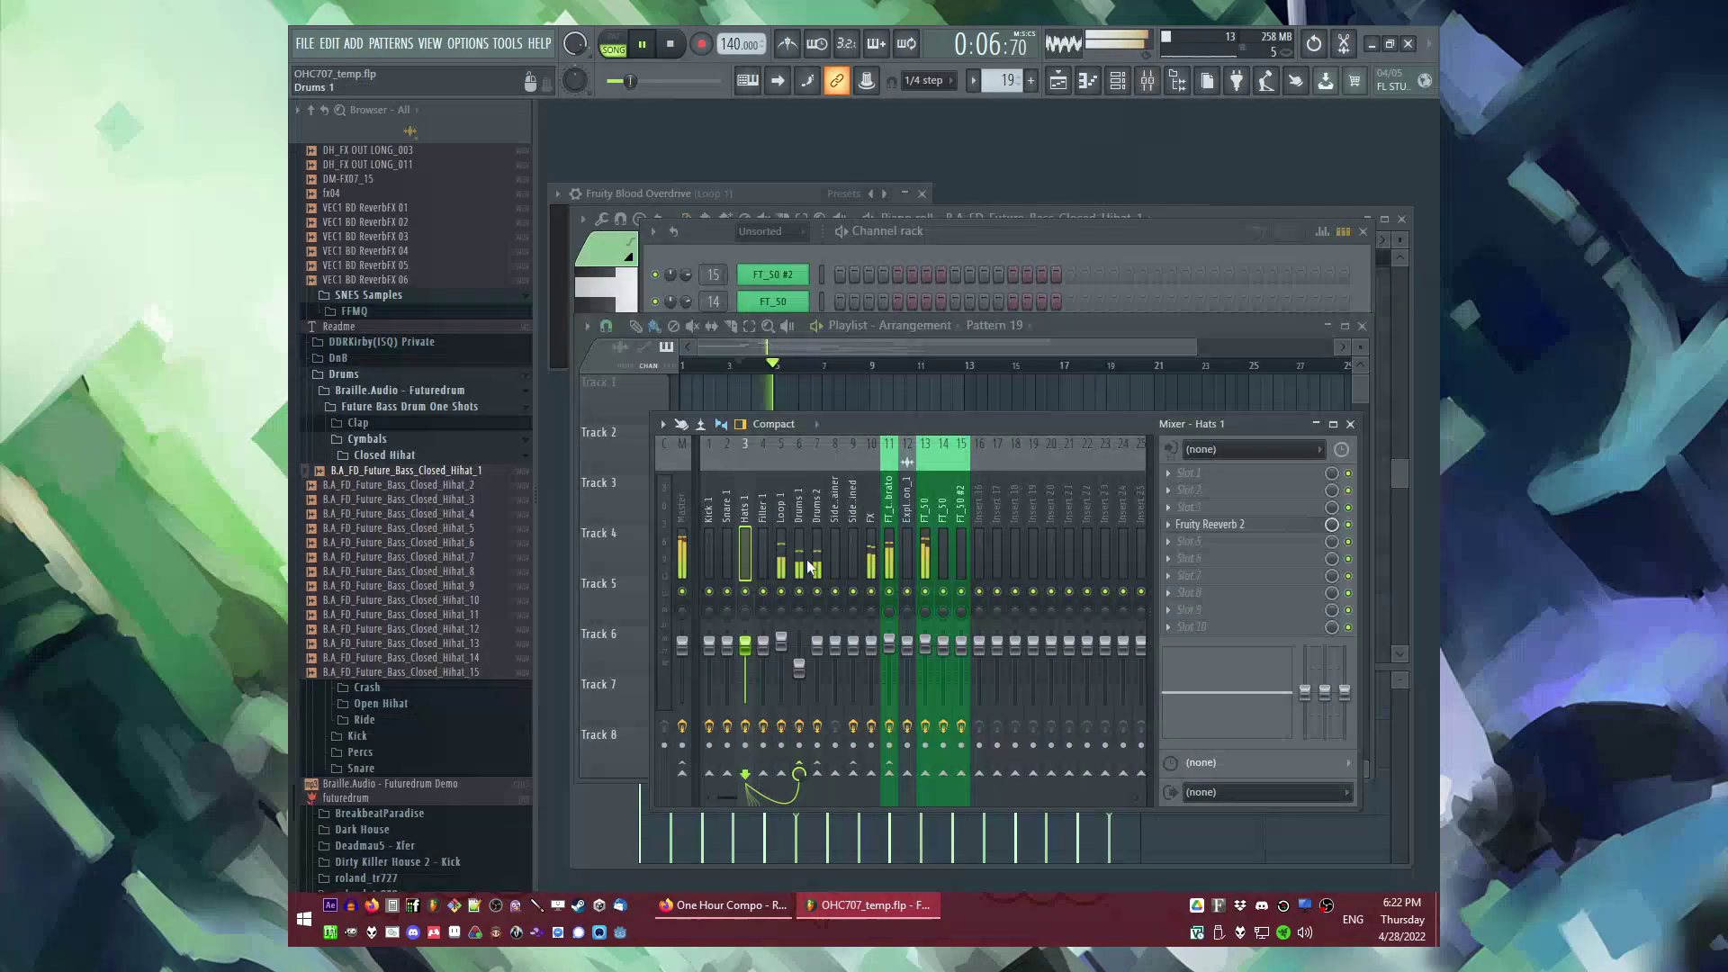
pyautogui.click(888, 552)
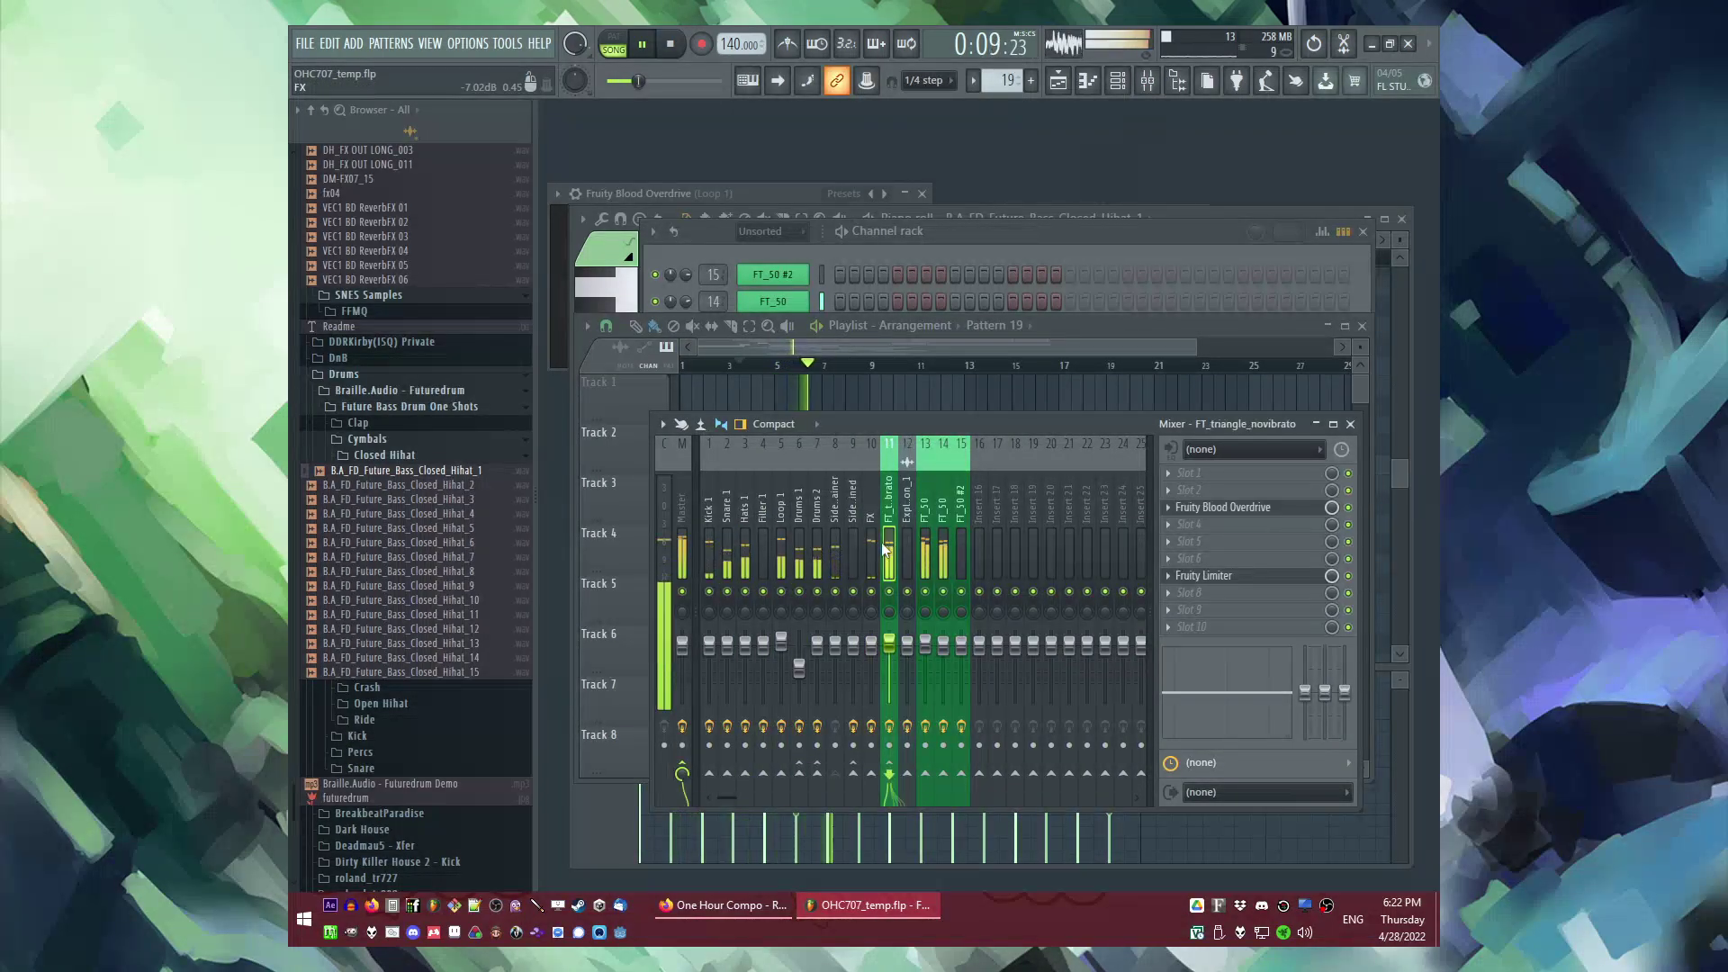
pyautogui.click(1281, 577)
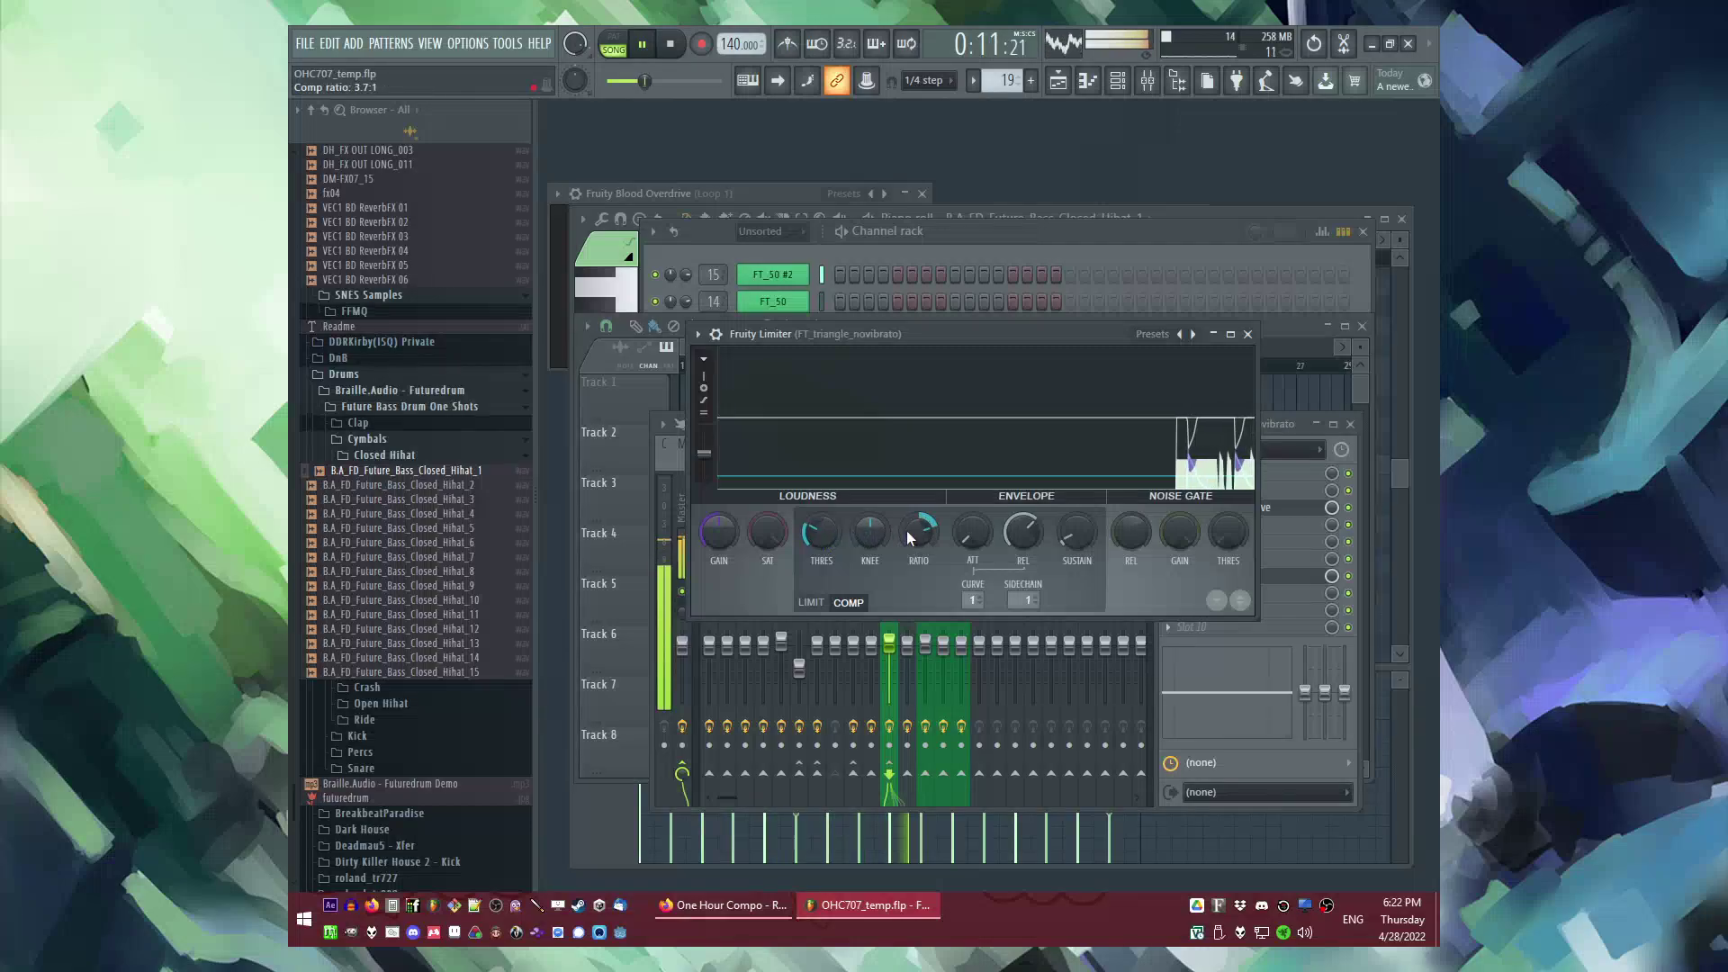
# Step: Make the Pattern 12 drum clip at bar 8 on Track 5 unique
pyautogui.press('F5')
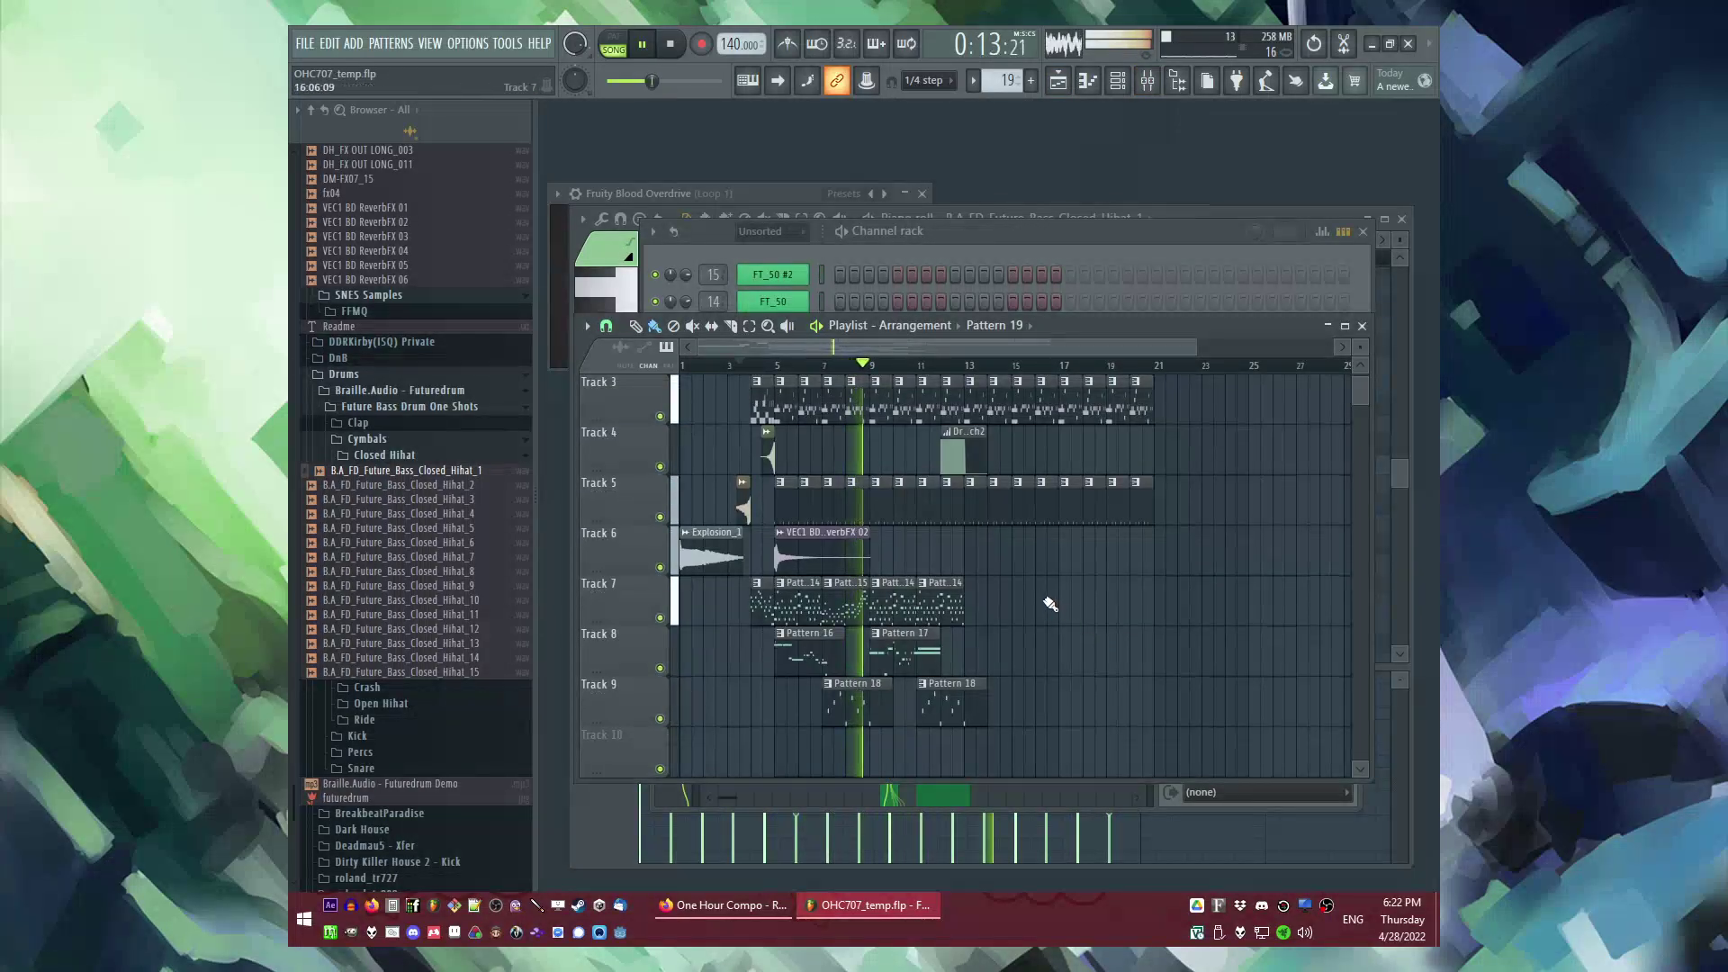
pyautogui.scroll(-1, 1089, 670)
pyautogui.scroll(1, 1089, 670)
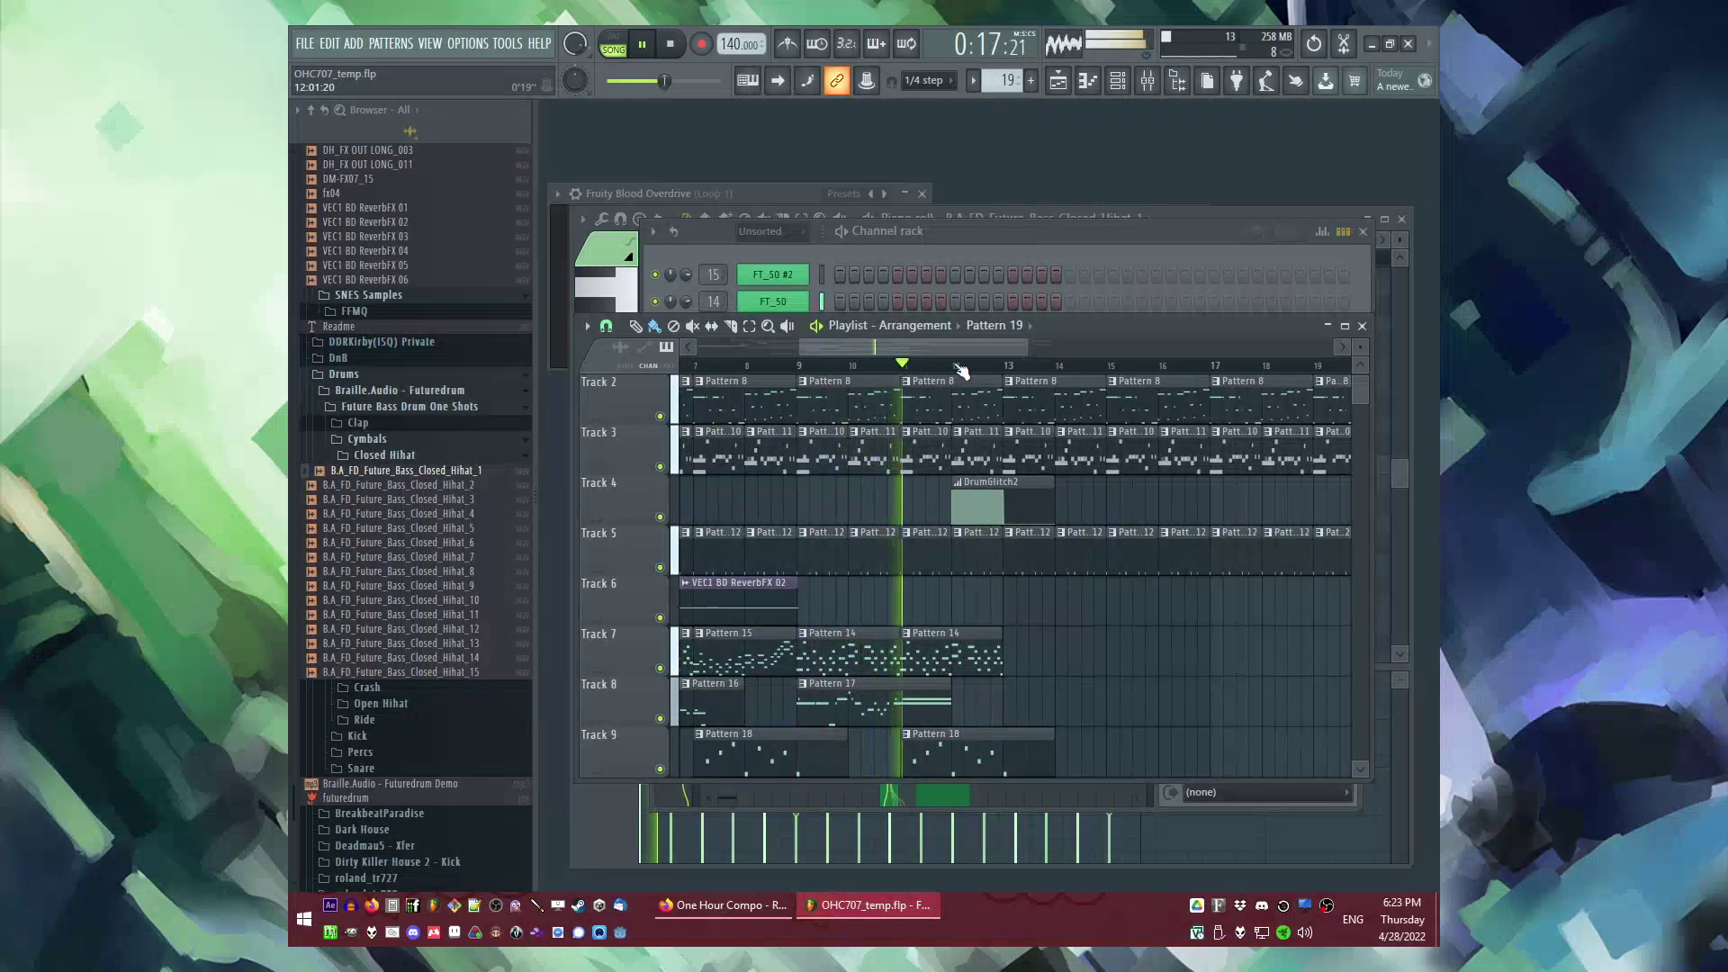
pyautogui.click(750, 533)
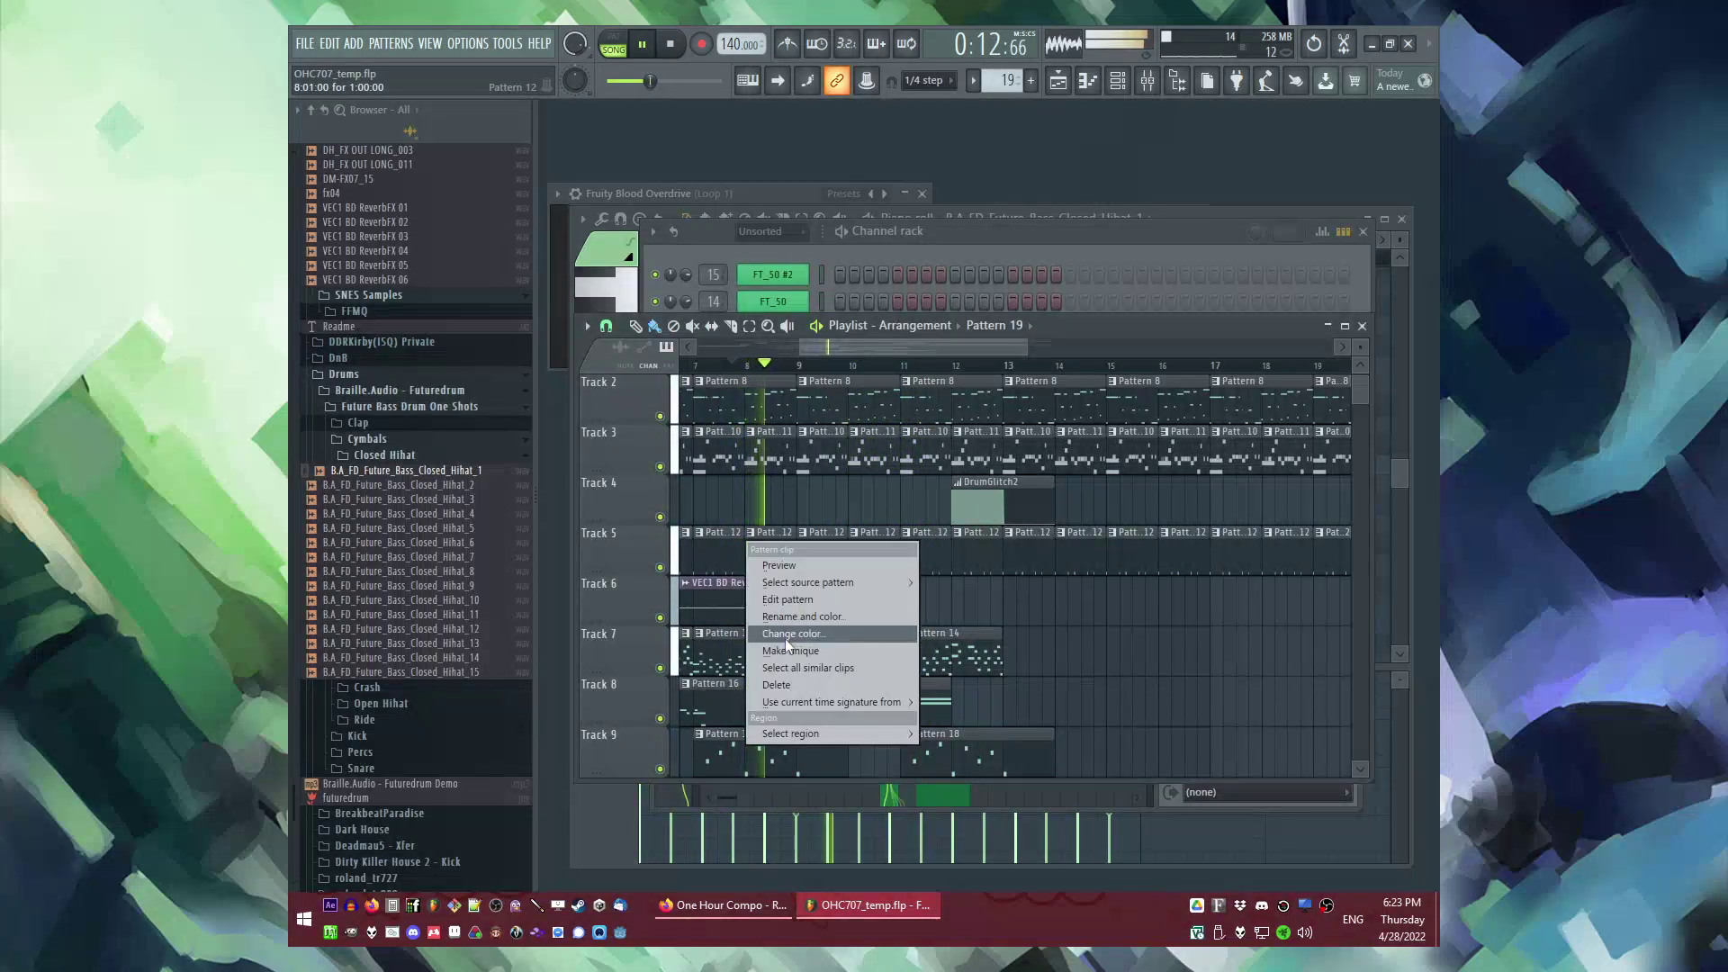
pyautogui.click(785, 645)
# Step: Add Sidechainer and Grv Kick 13 hits on step 14 and NES_Snare_2 hits on steps 15 and 16 of the unique drum pattern
pyautogui.doubleClick(779, 550)
pyautogui.press('l')
pyautogui.press('F6')
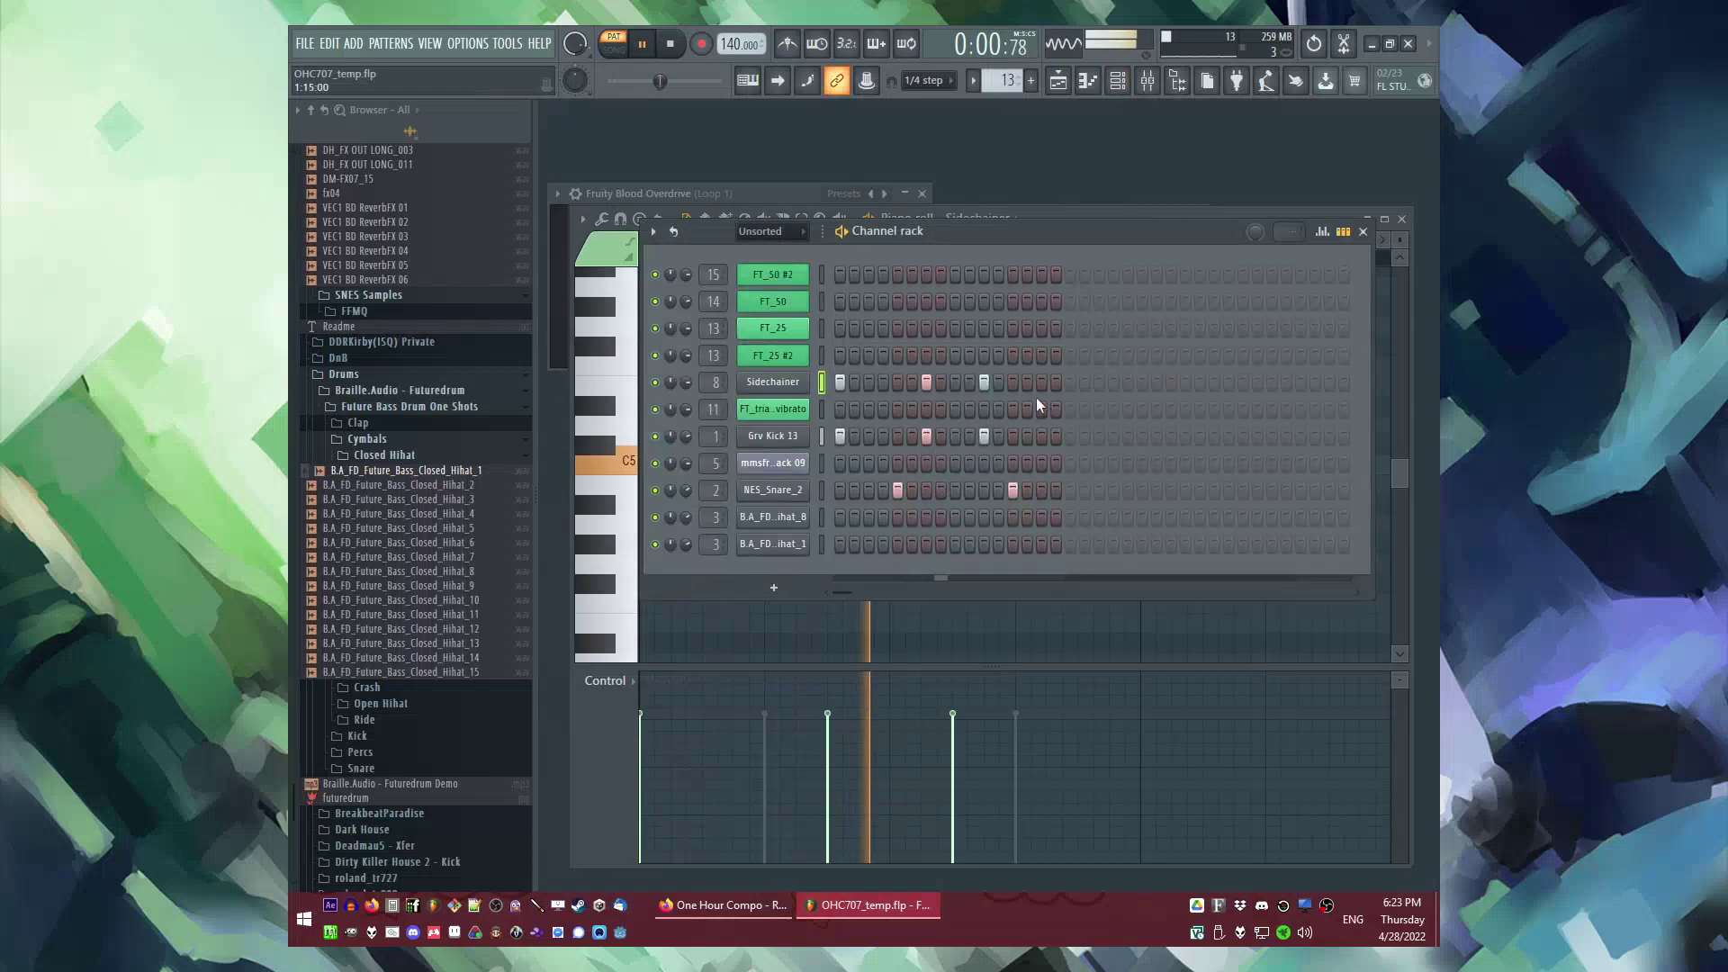
pyautogui.click(1029, 435)
pyautogui.press('space')
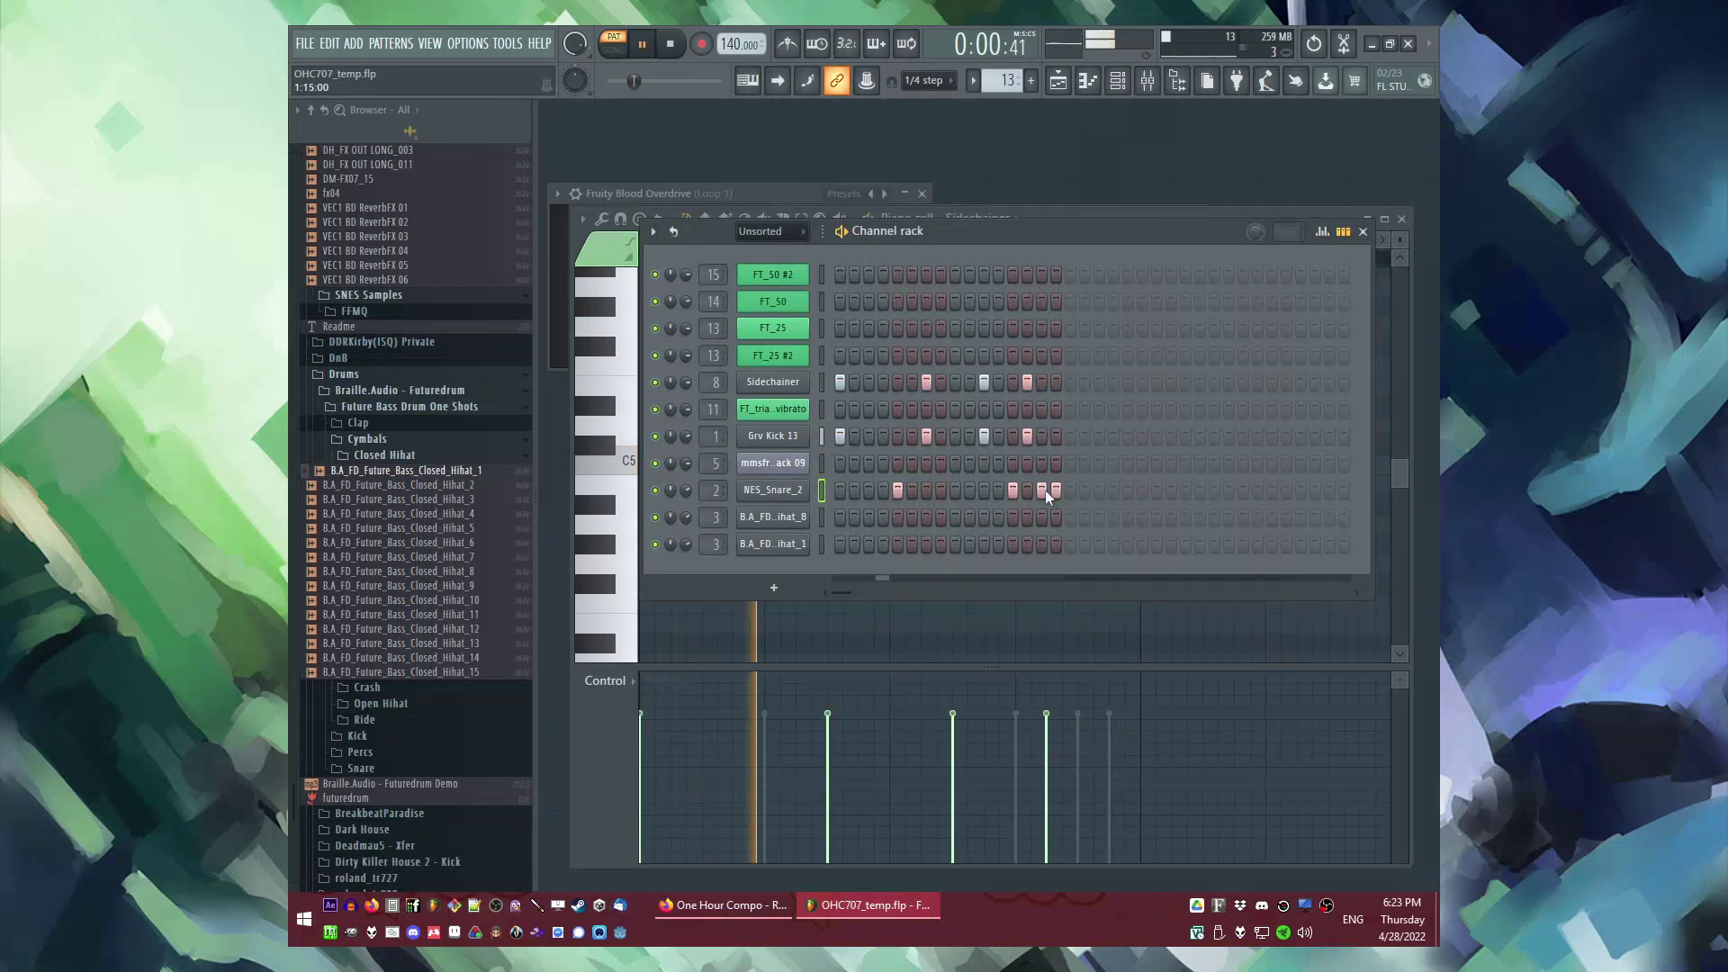
# Step: Return to song mode and replace the Track 5 drum clips at bars 12 and 16 with the Pattern 13 fill
pyautogui.press('F5')
pyautogui.press('l')
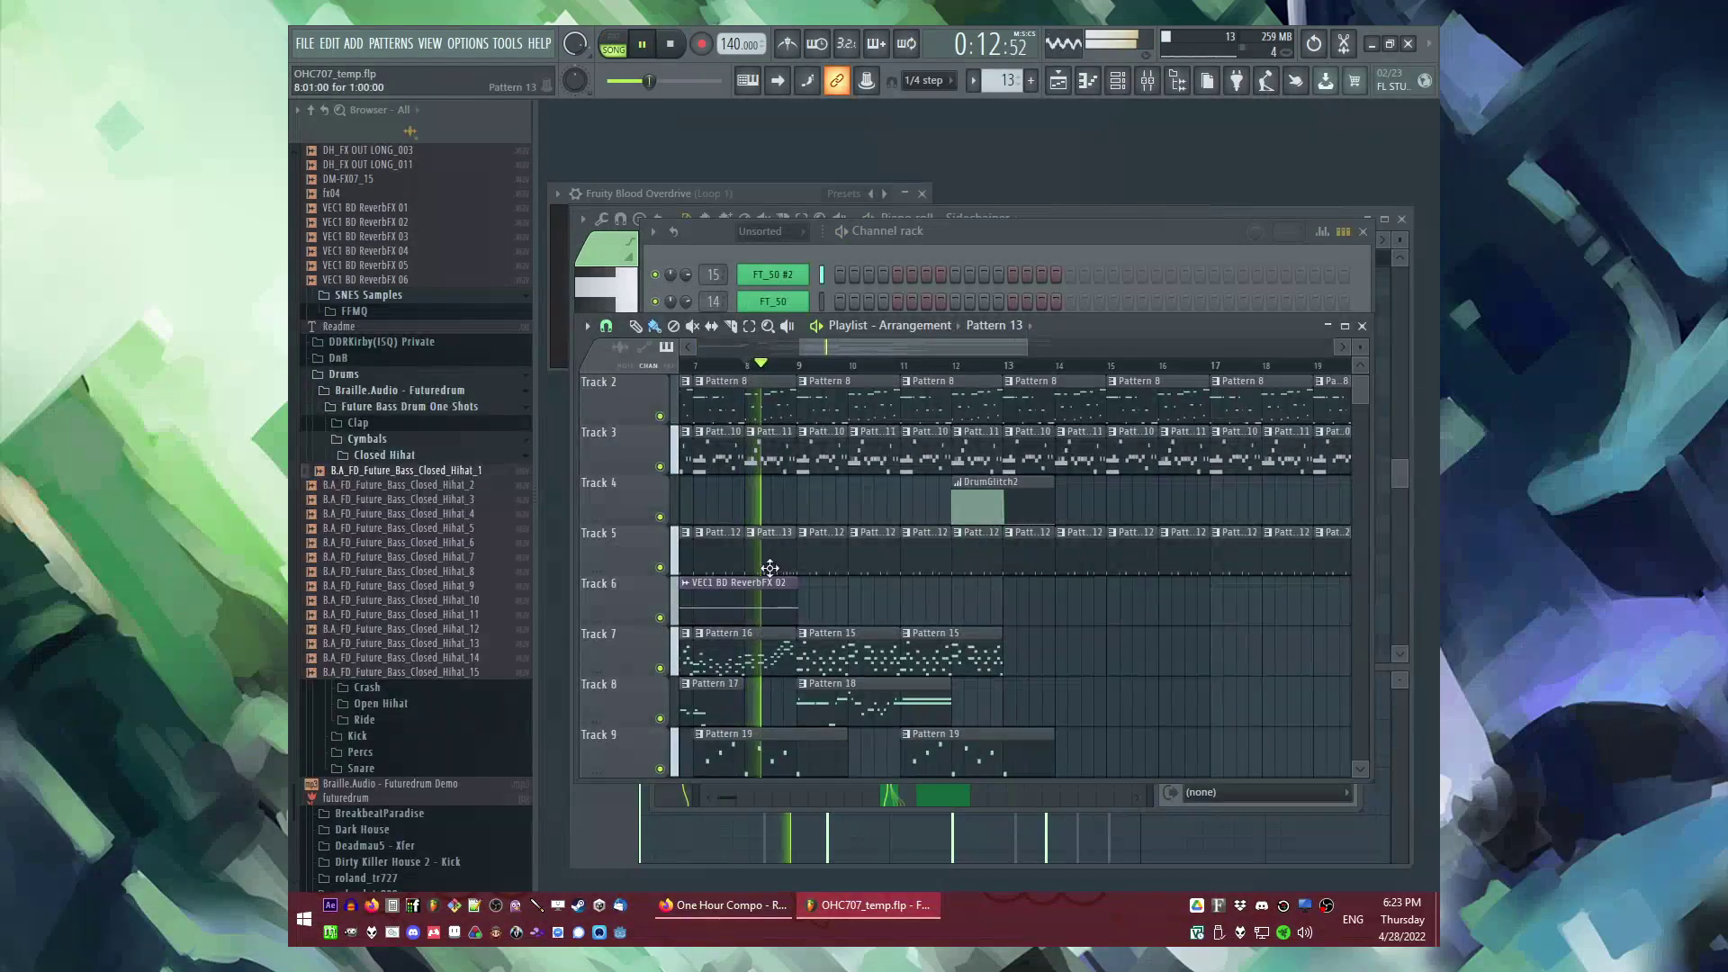
pyautogui.click(958, 565)
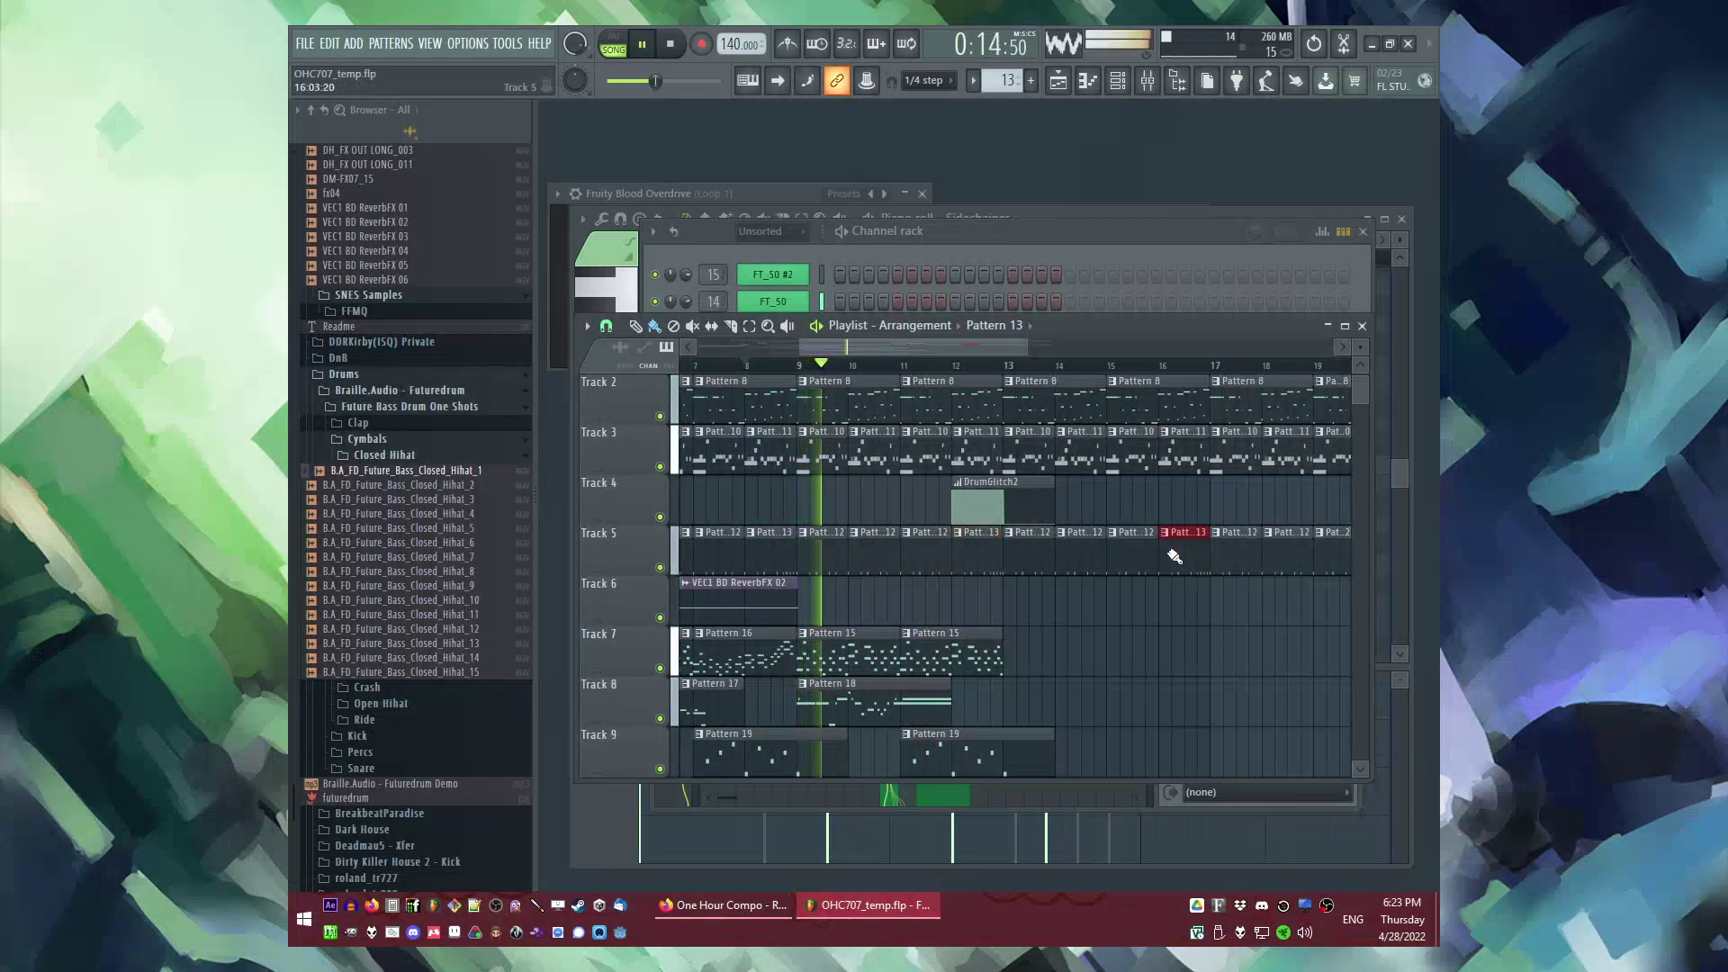
# Step: Save the project as the new version OHC707_temp_2.flp
pyautogui.scroll(-2, 1152, 558)
pyautogui.scroll(-1, 1035, 599)
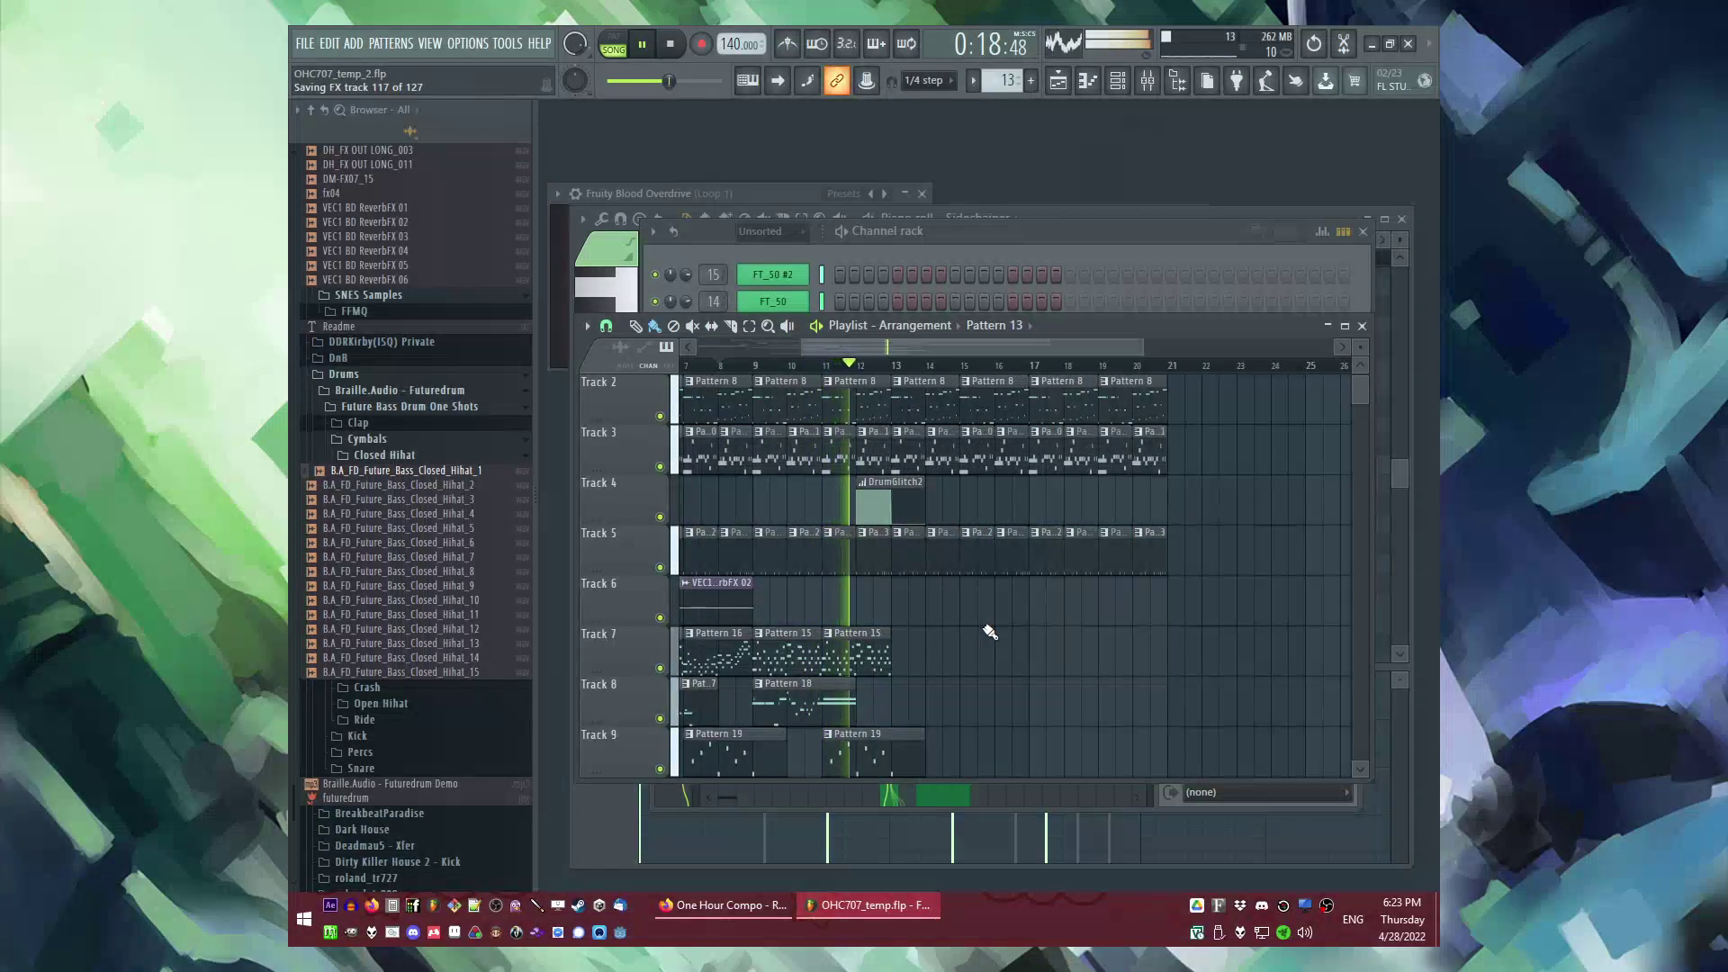
pyautogui.scroll(-1, 972, 630)
pyautogui.scroll(1, 960, 628)
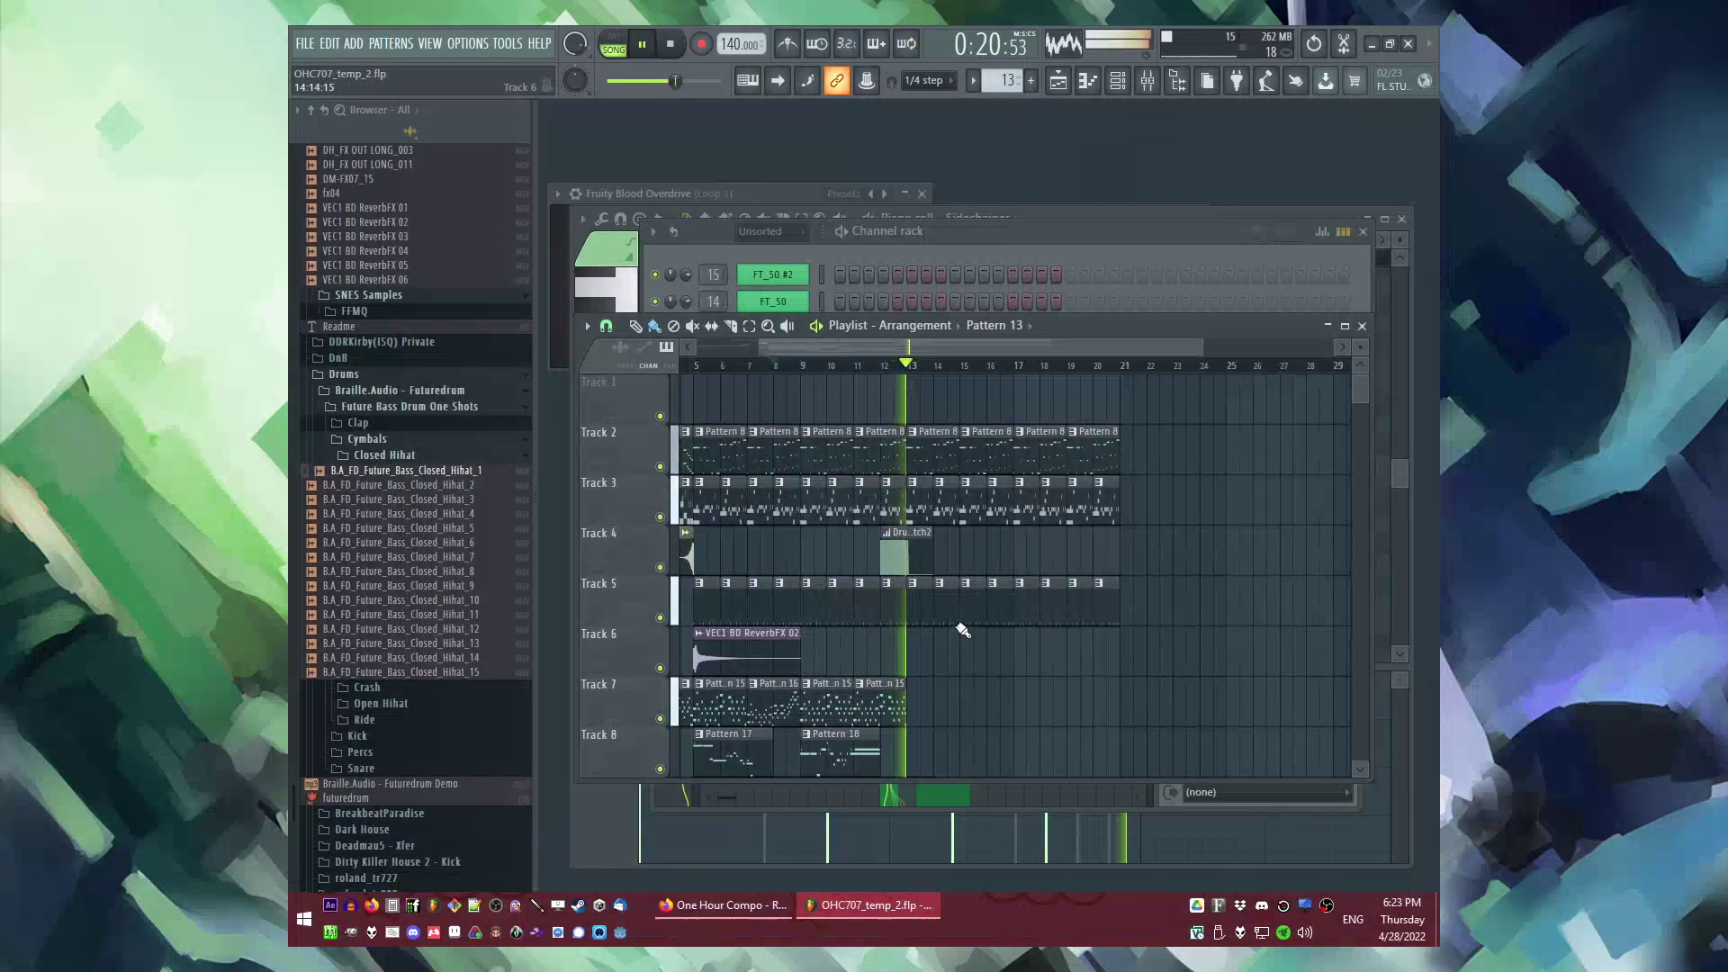
# Step: Place the bell audio clip on Track 6 at bar 12, leading into bar 13
pyautogui.scroll(-2, 985, 569)
pyautogui.scroll(-2, 954, 572)
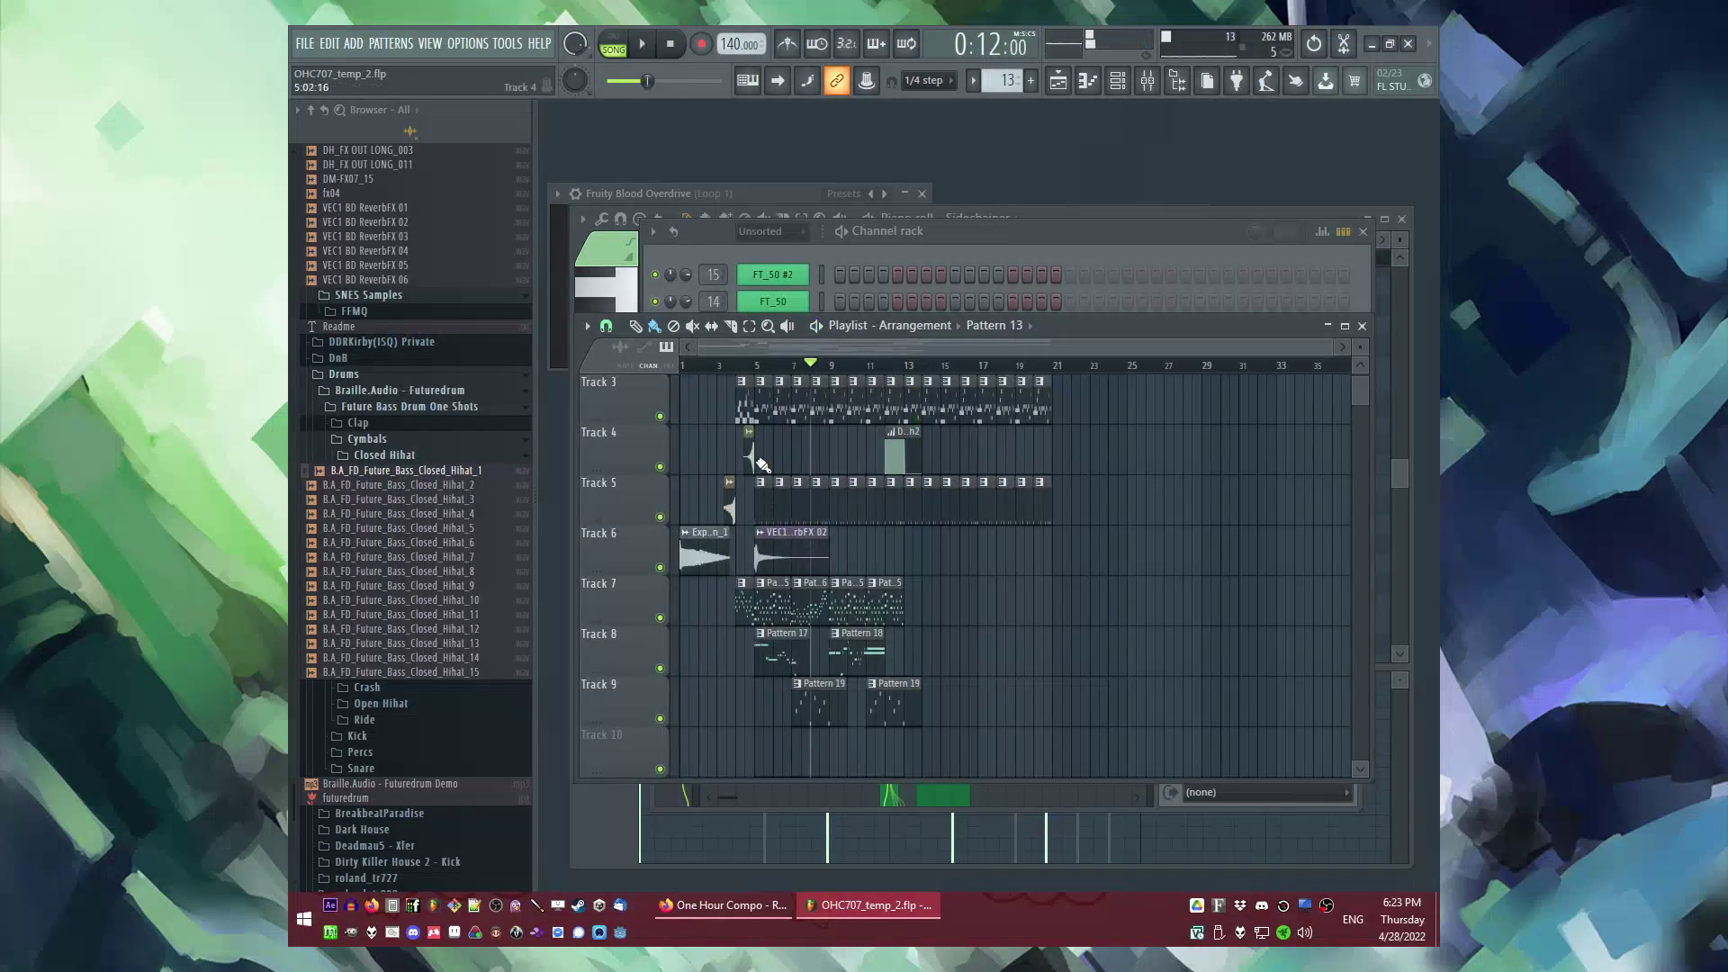
pyautogui.click(1006, 327)
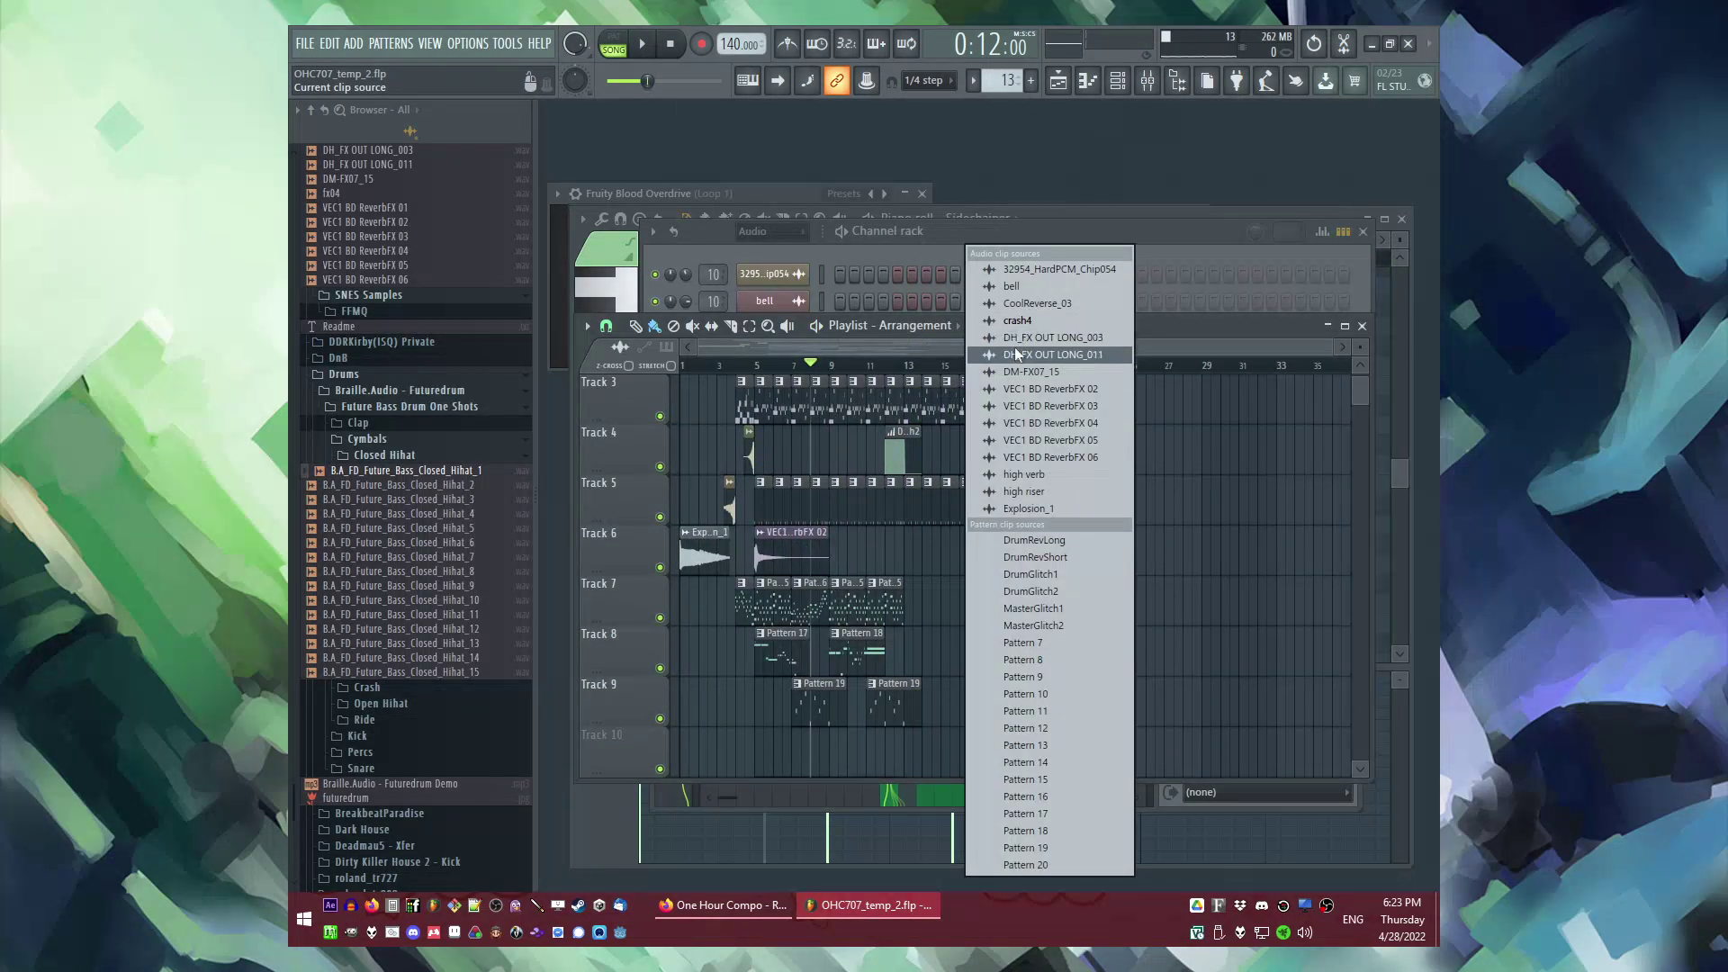
pyautogui.click(1037, 285)
pyautogui.scroll(8, 899, 560)
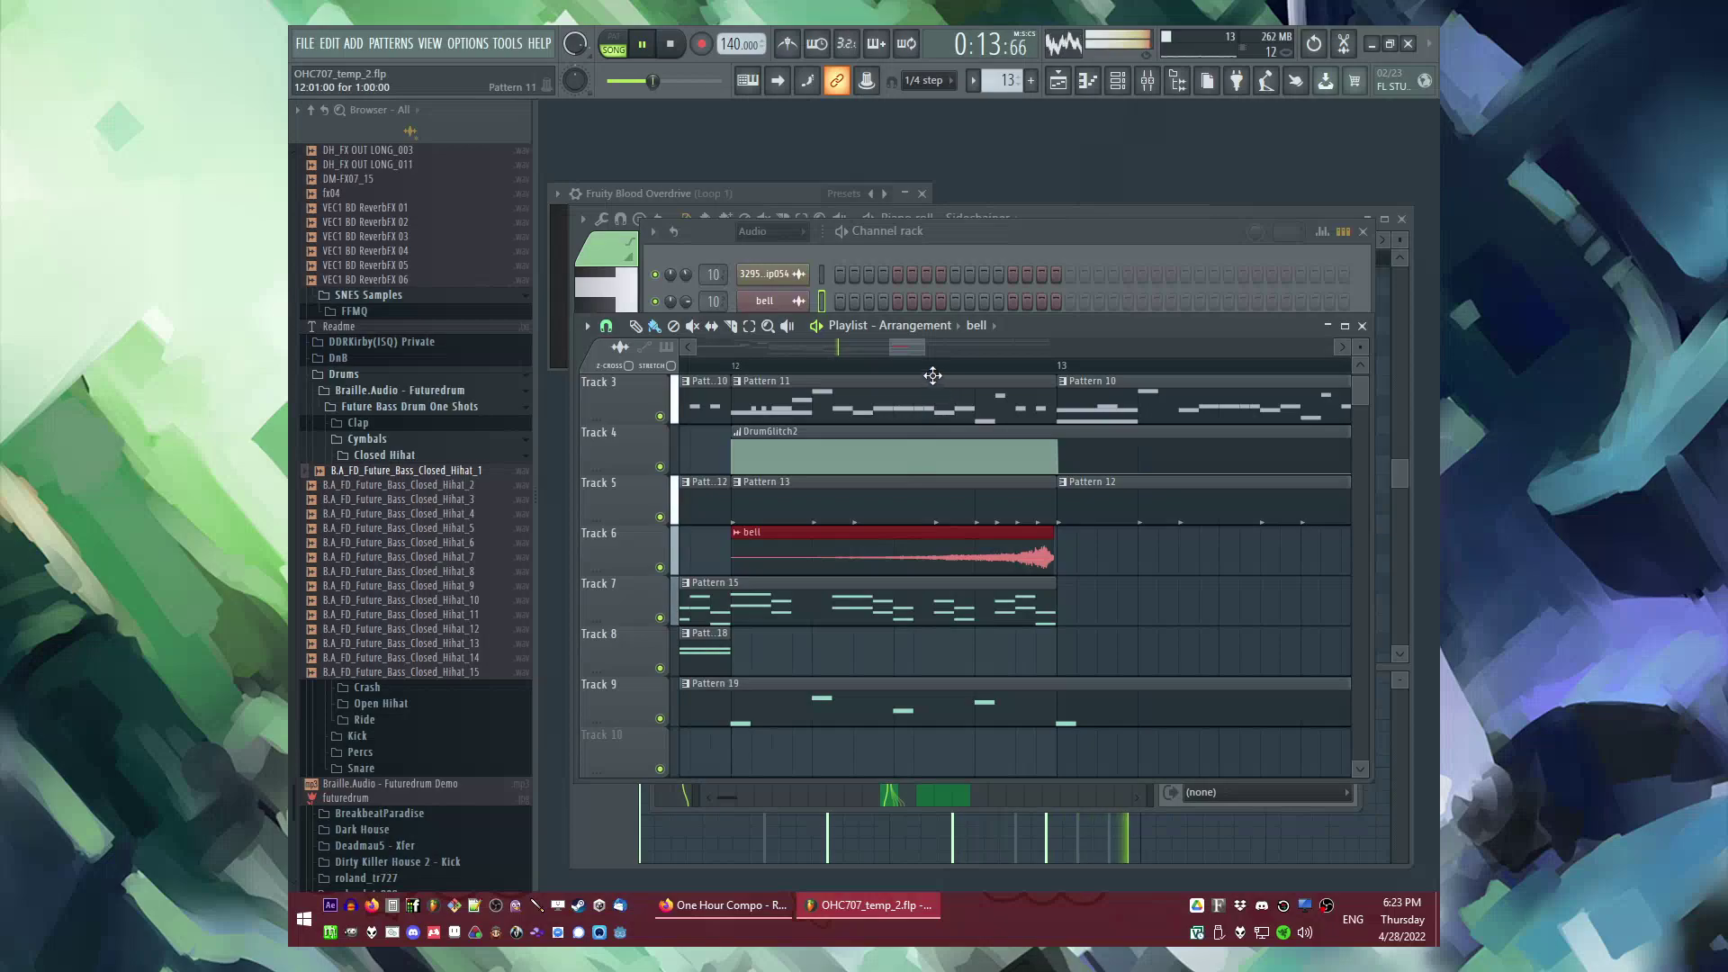
pyautogui.moveTo(1004, 541); pyautogui.dragTo(1009, 553)
pyautogui.scroll(-6, 983, 550)
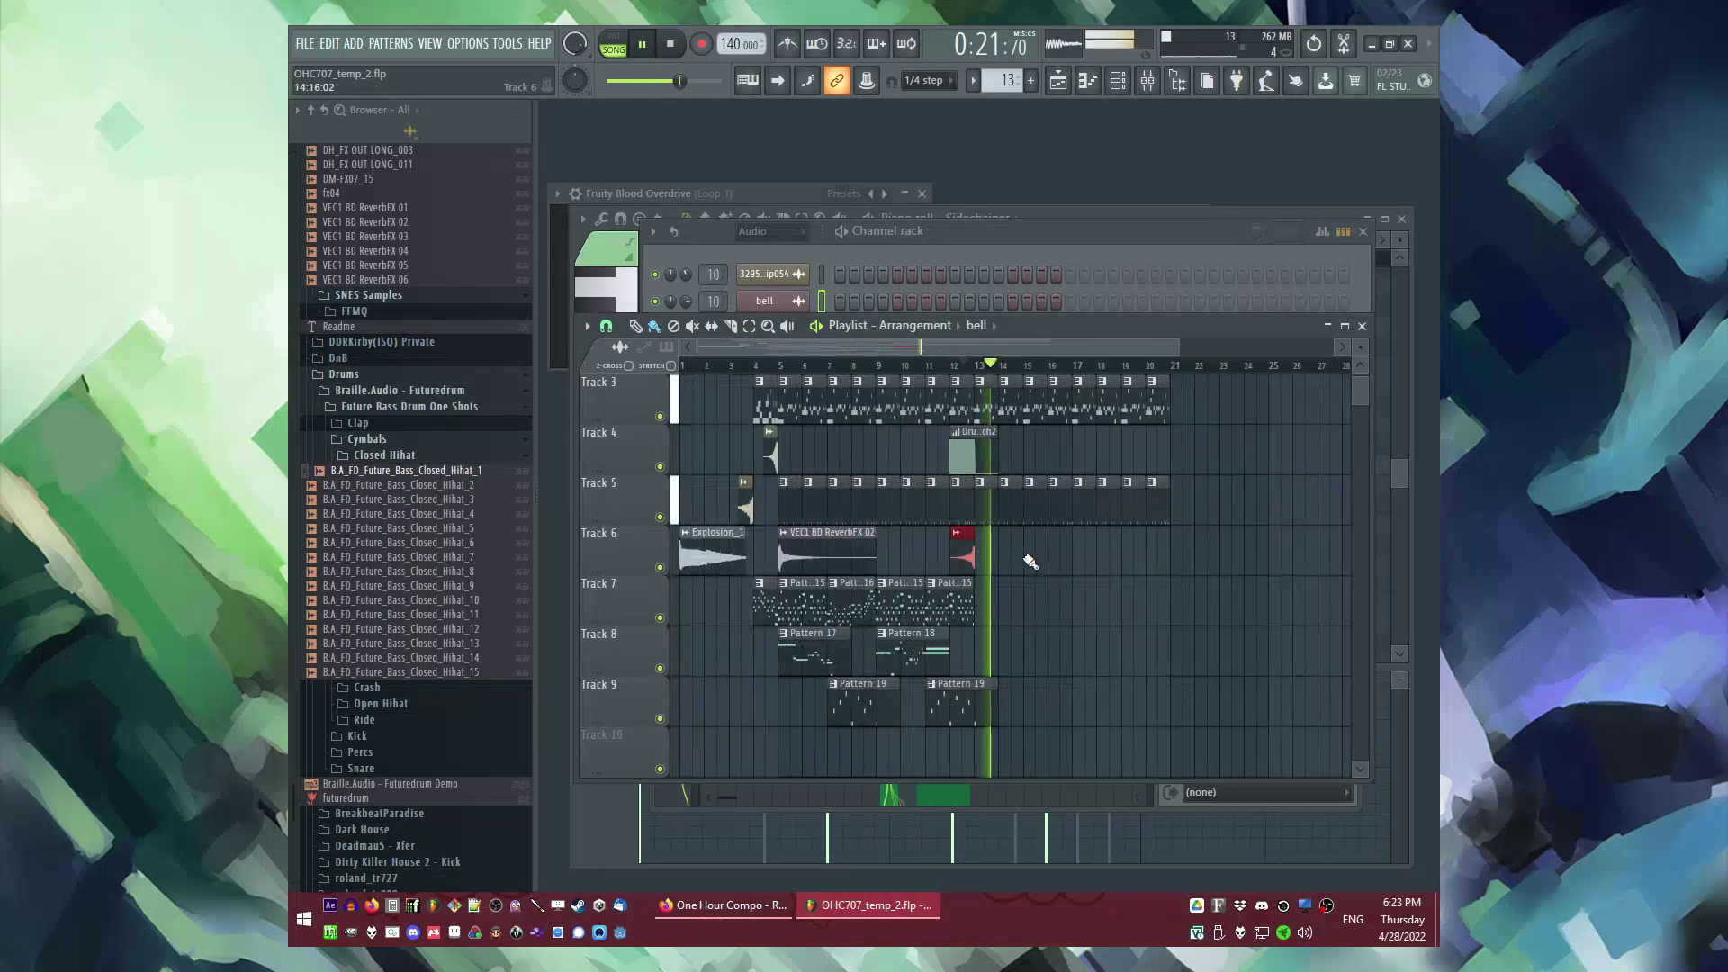
# Step: Create a new empty pattern and place a one-bar clip of it at bar 13 on Track 8
pyautogui.scroll(3, 1049, 585)
pyautogui.click(936, 365)
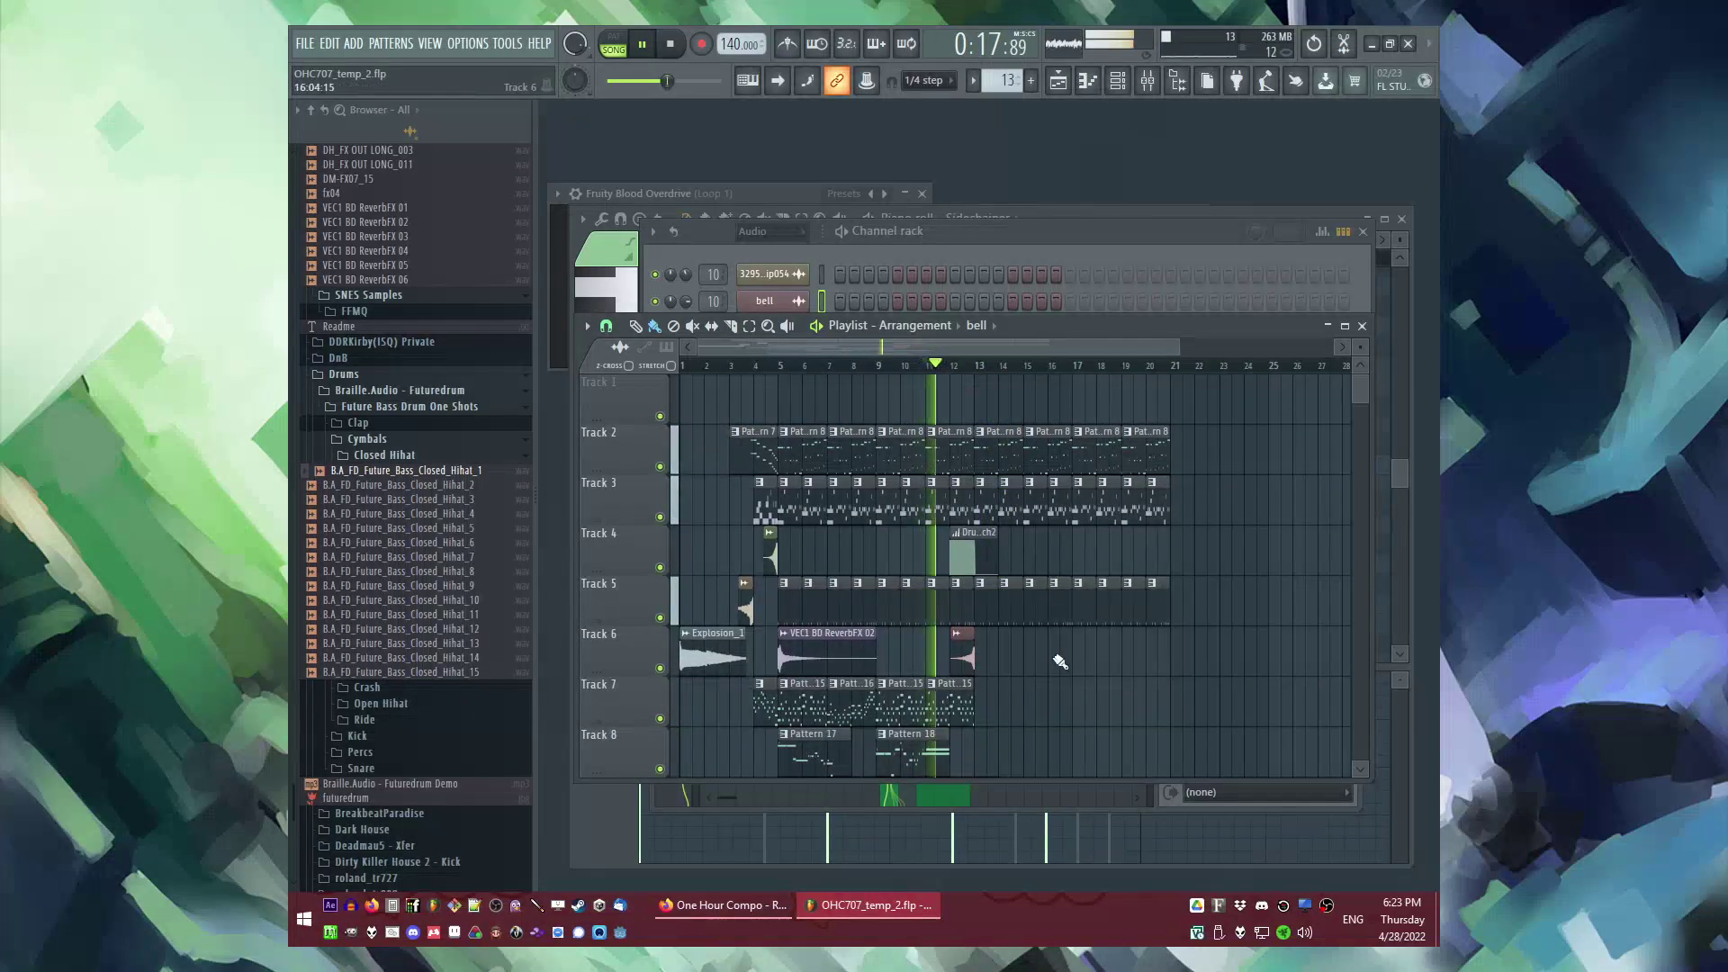
pyautogui.scroll(3, 1060, 662)
pyautogui.scroll(-2, 1008, 664)
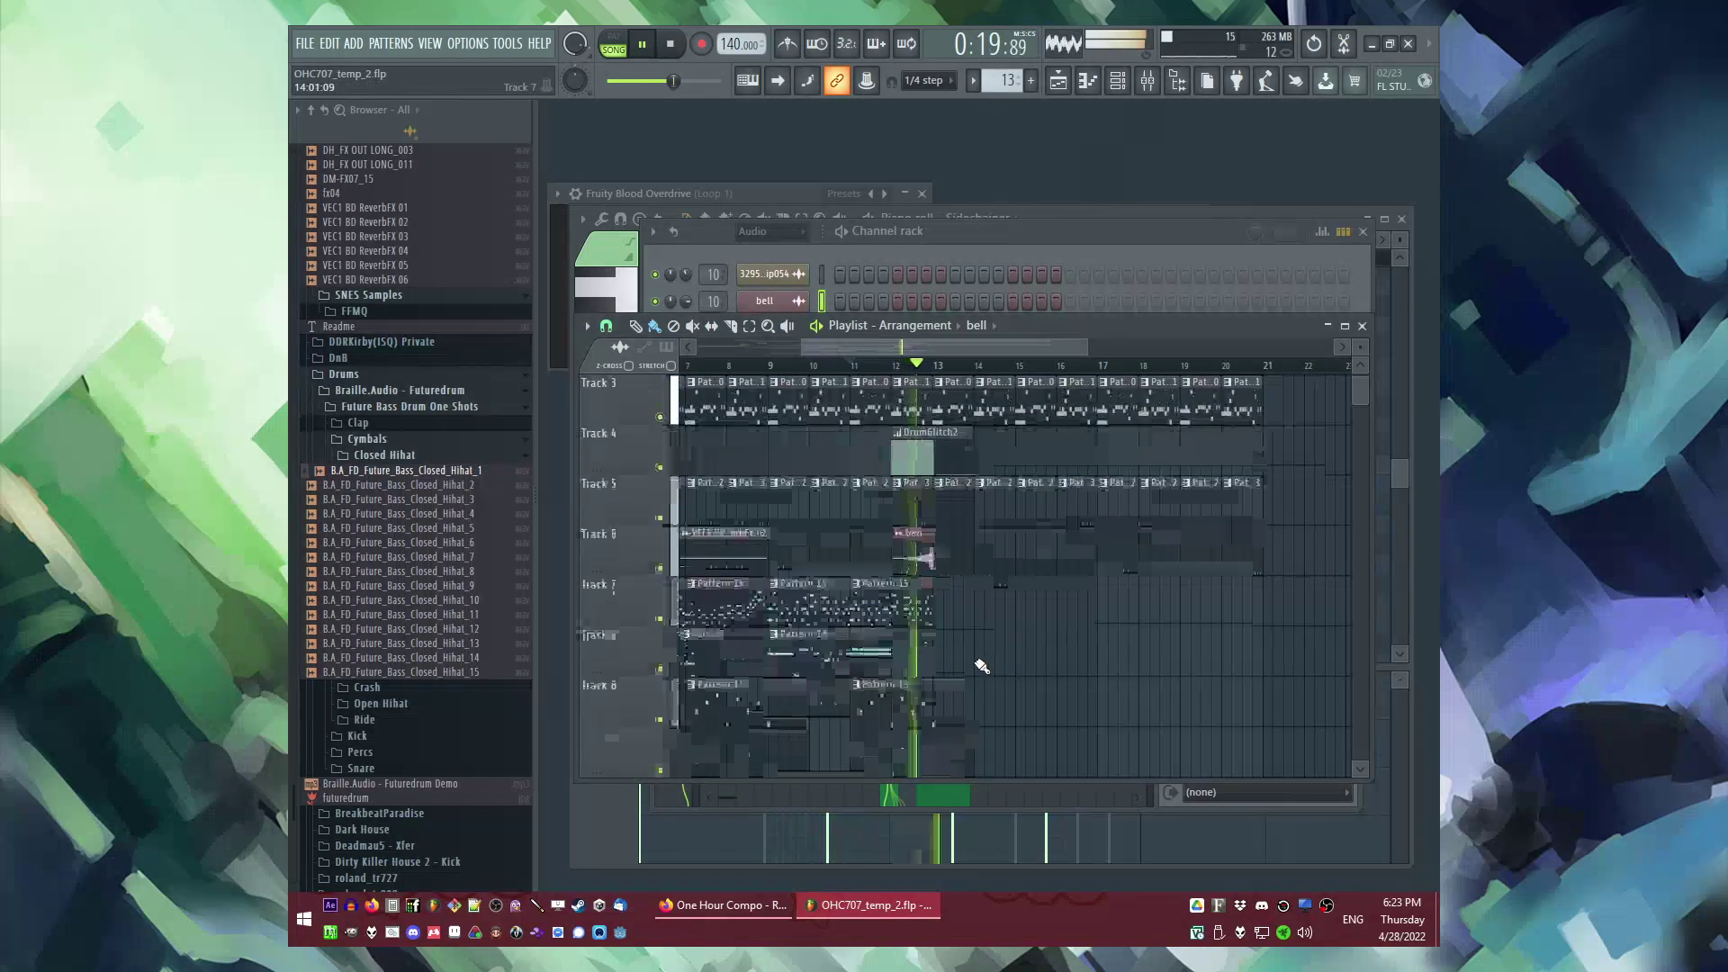
pyautogui.scroll(2, 1001, 644)
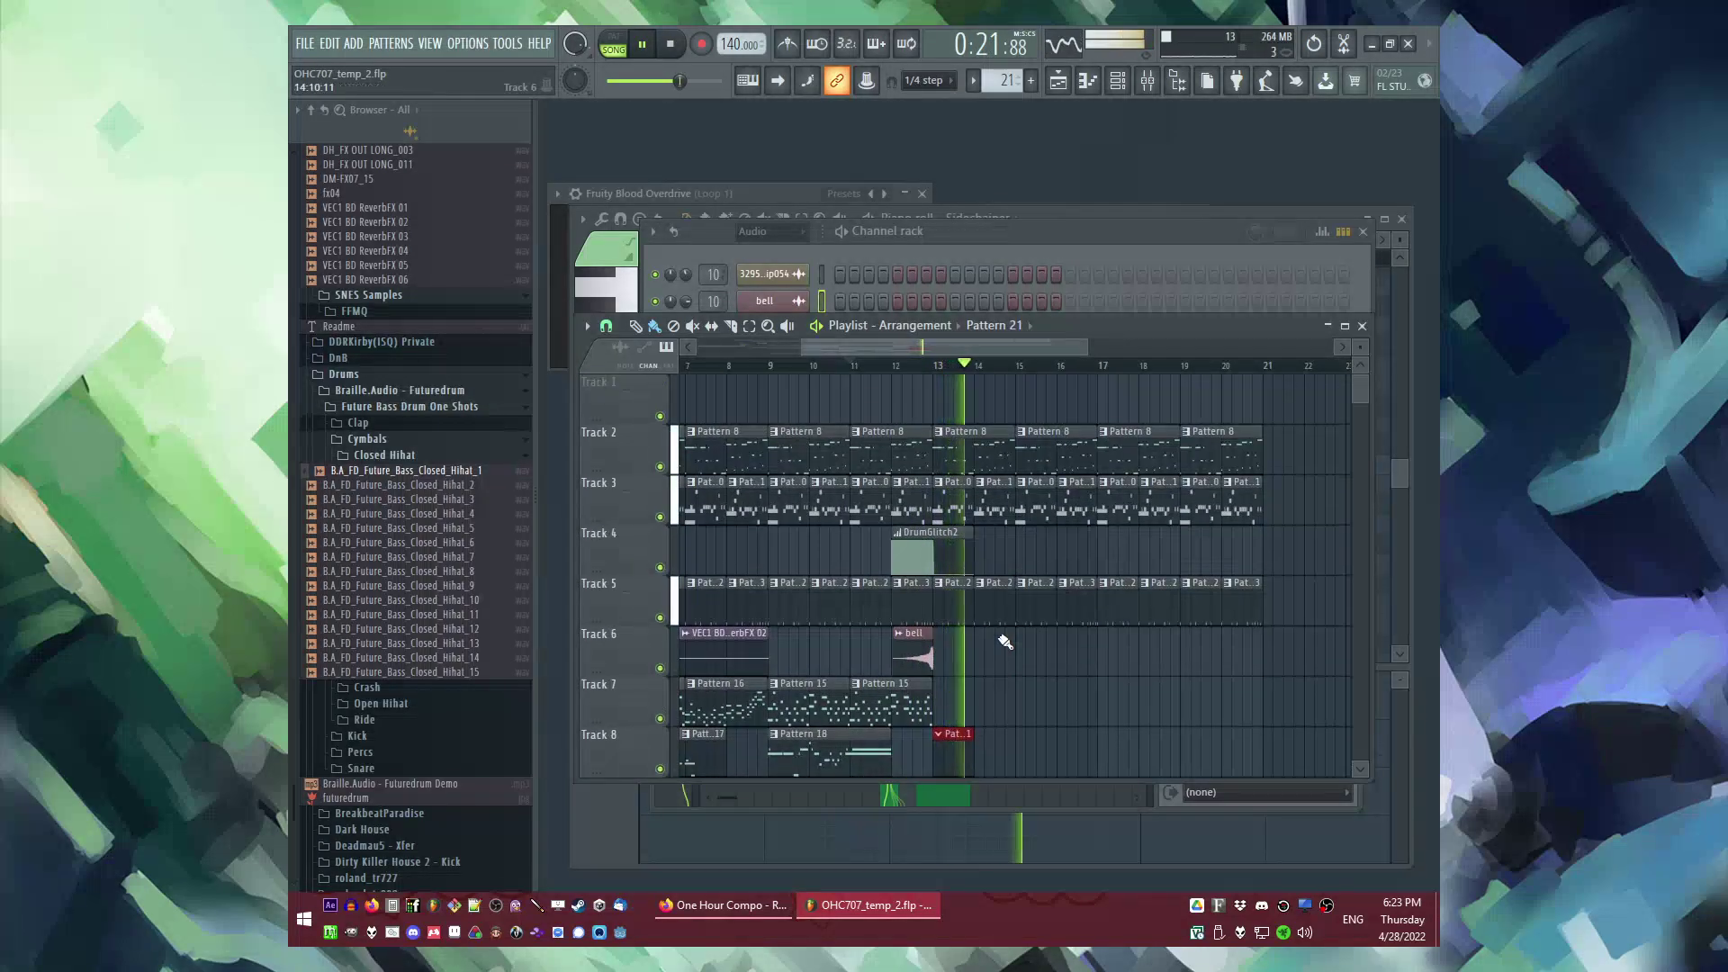
# Step: Play the arrangement from bar 11 into the new Track 8 clip and open that clip's pattern
pyautogui.scroll(-1, 990, 657)
pyautogui.scroll(10, 477, 589)
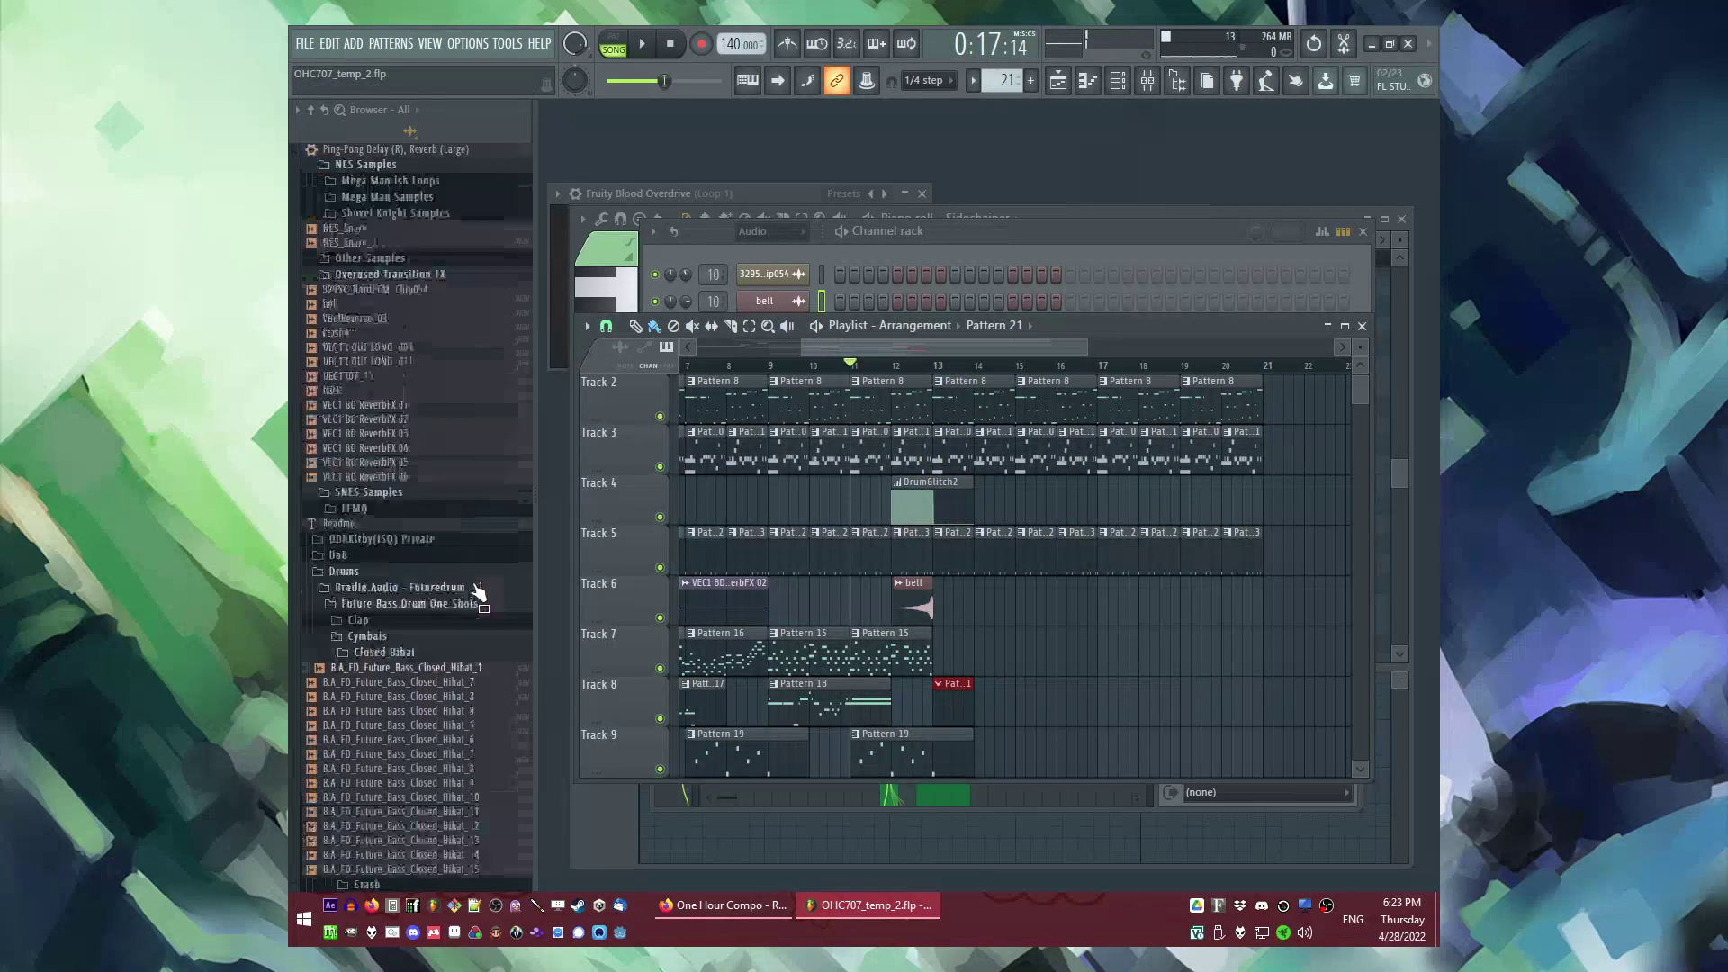
pyautogui.press('space')
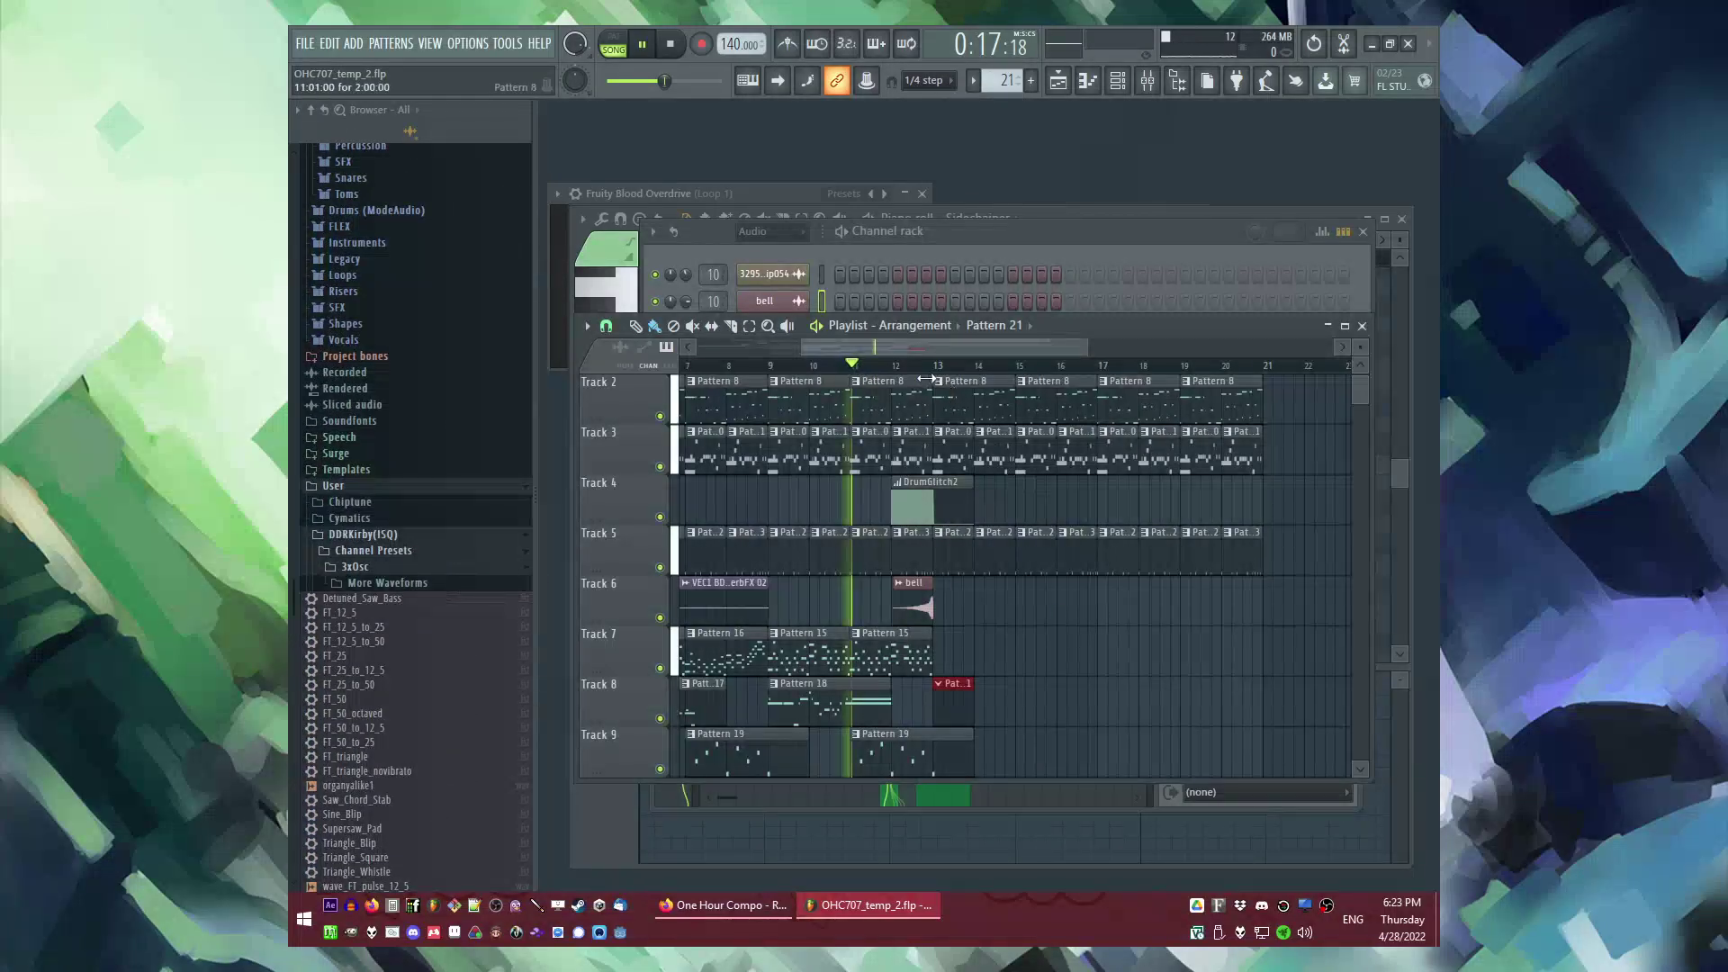
pyautogui.scroll(-3, 1050, 626)
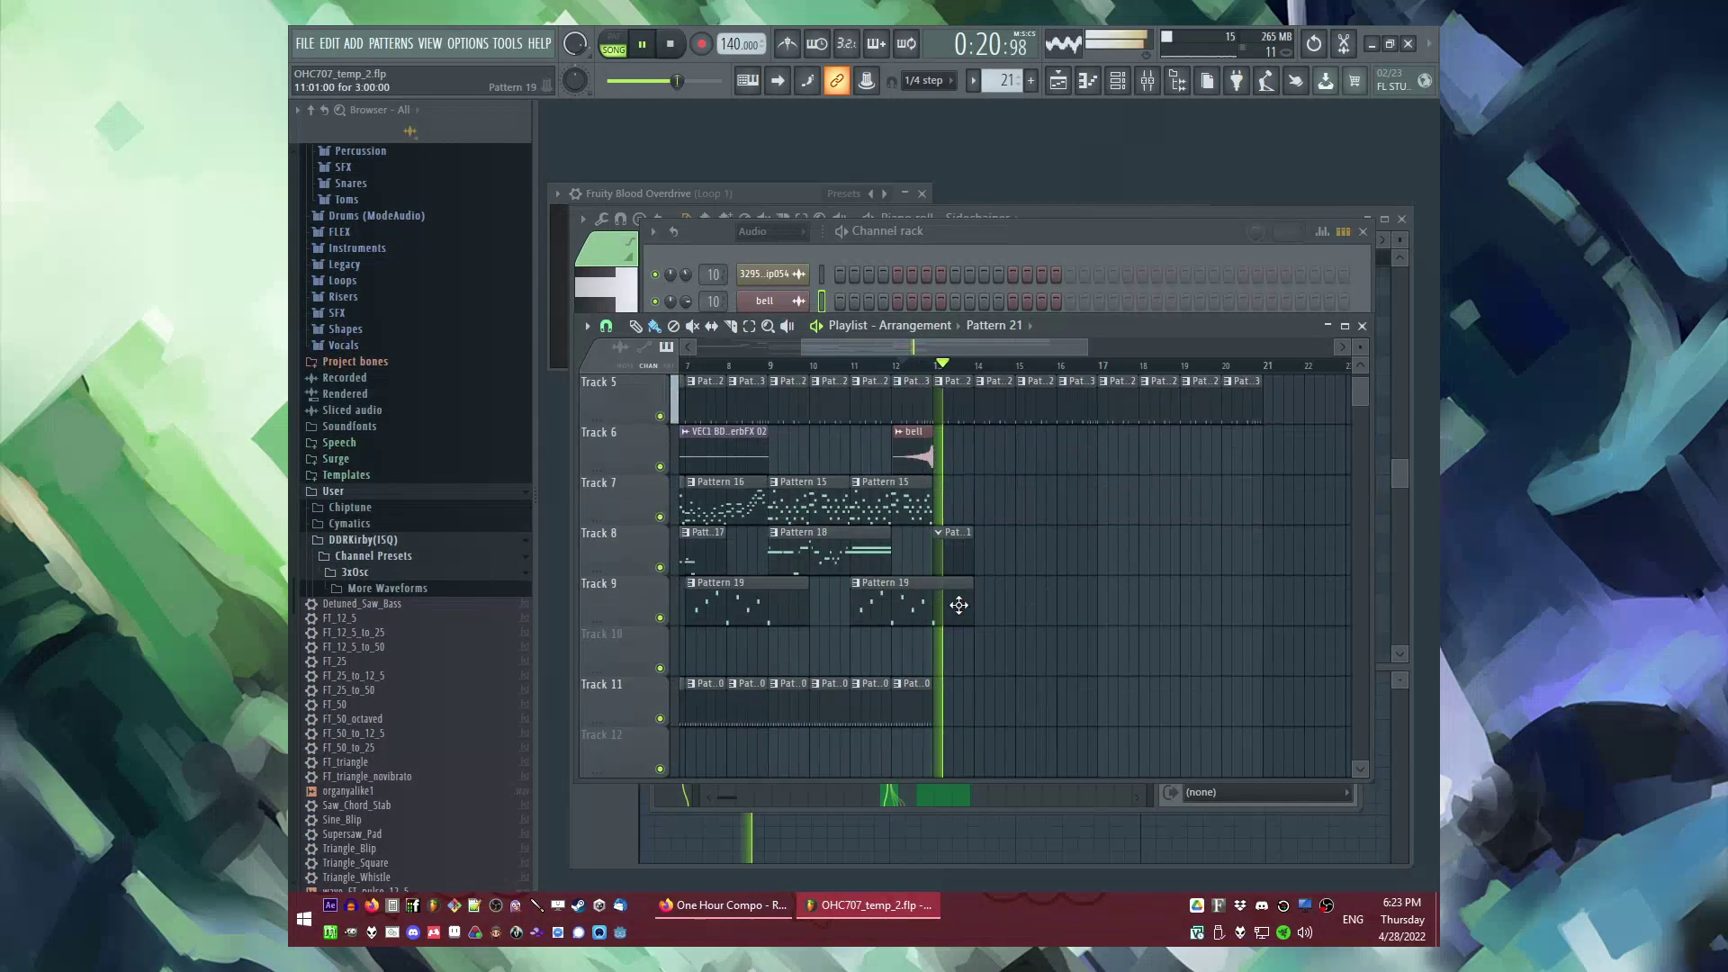
pyautogui.doubleClick(962, 546)
pyautogui.press('space')
# Step: Show all channels, add the FT_25 preset as a new channel and open its piano roll
pyautogui.scroll(-3, 367, 574)
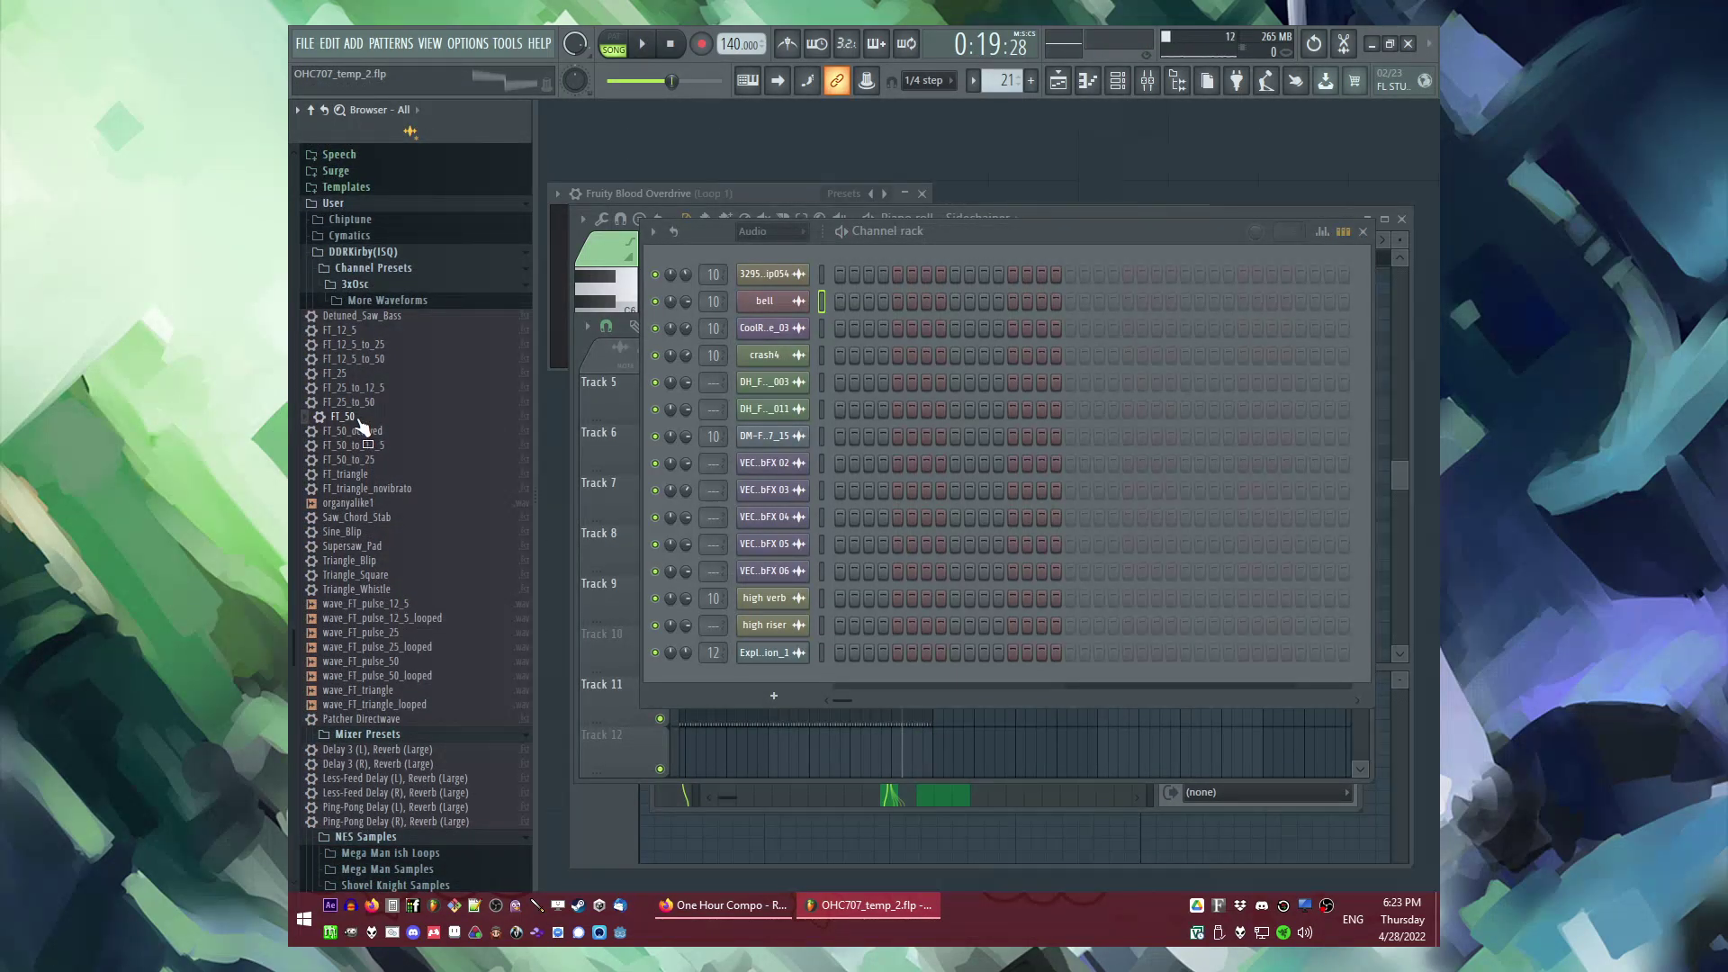
pyautogui.scroll(10, 361, 423)
pyautogui.click(749, 909)
pyautogui.click(883, 908)
pyautogui.scroll(-6, 364, 498)
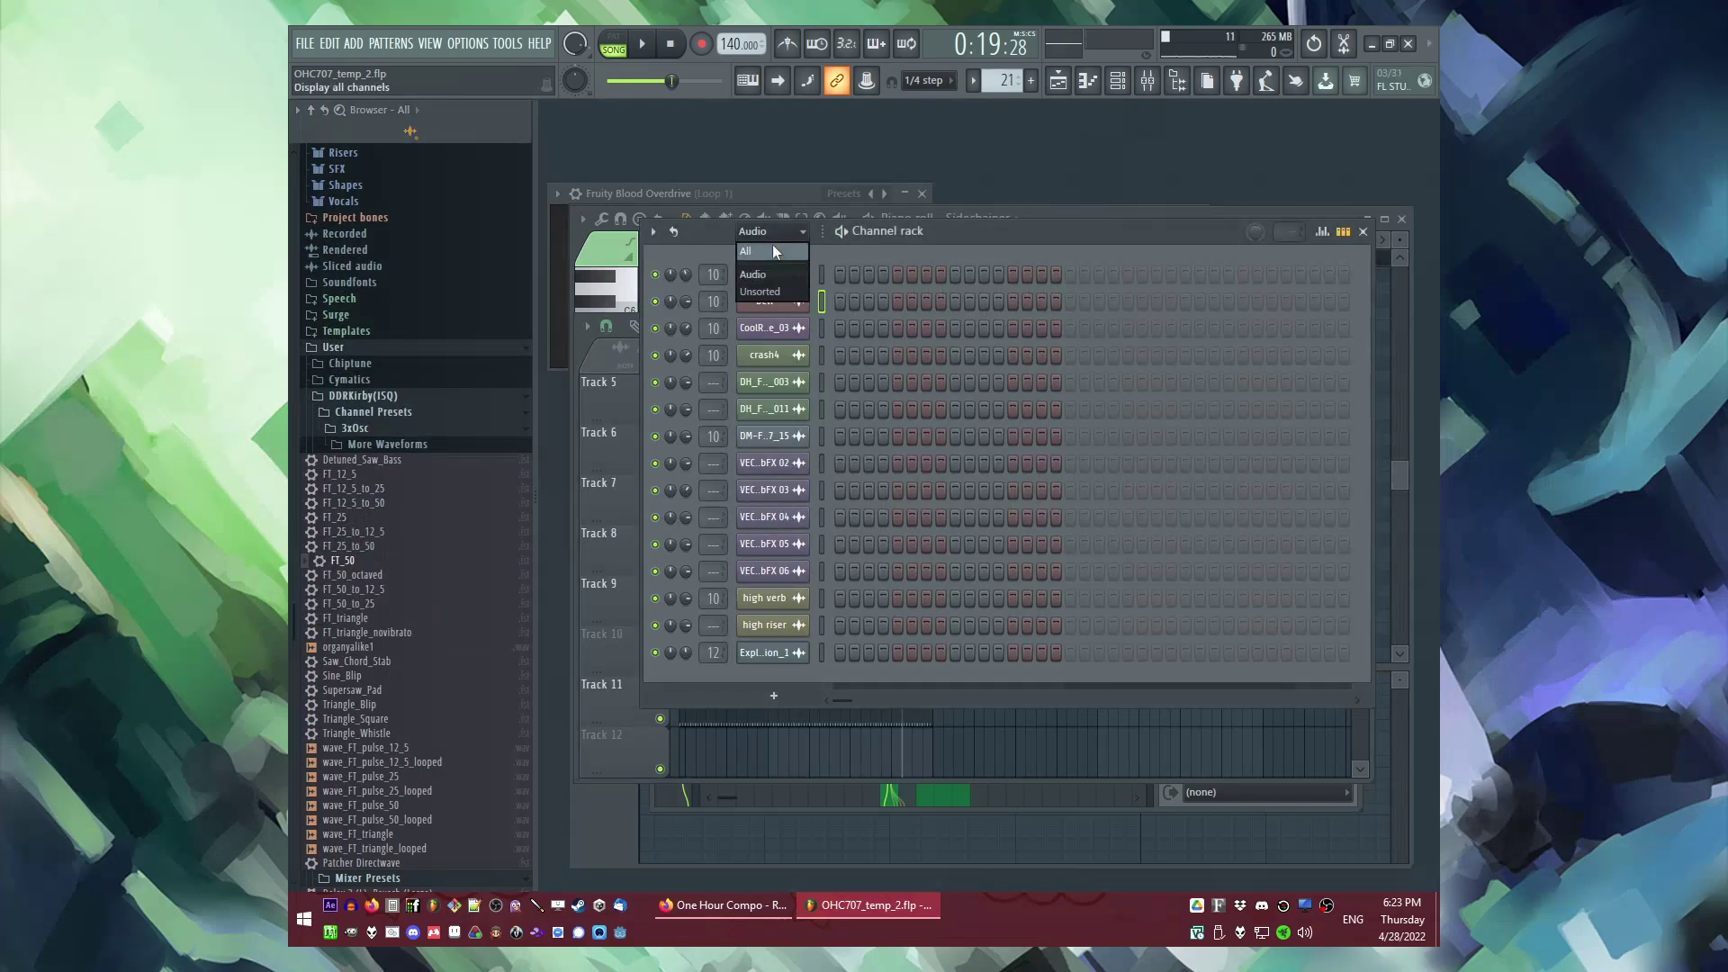
pyautogui.click(773, 250)
pyautogui.moveTo(762, 265); pyautogui.dragTo(914, 393)
pyautogui.rightClick(775, 277)
pyautogui.click(832, 275)
# Step: Draw a one-beat G2 note at the start of the new FT_25 pattern
pyautogui.click(695, 570)
pyautogui.rightClick(695, 570)
pyautogui.click(718, 578)
pyautogui.rightClick(656, 584)
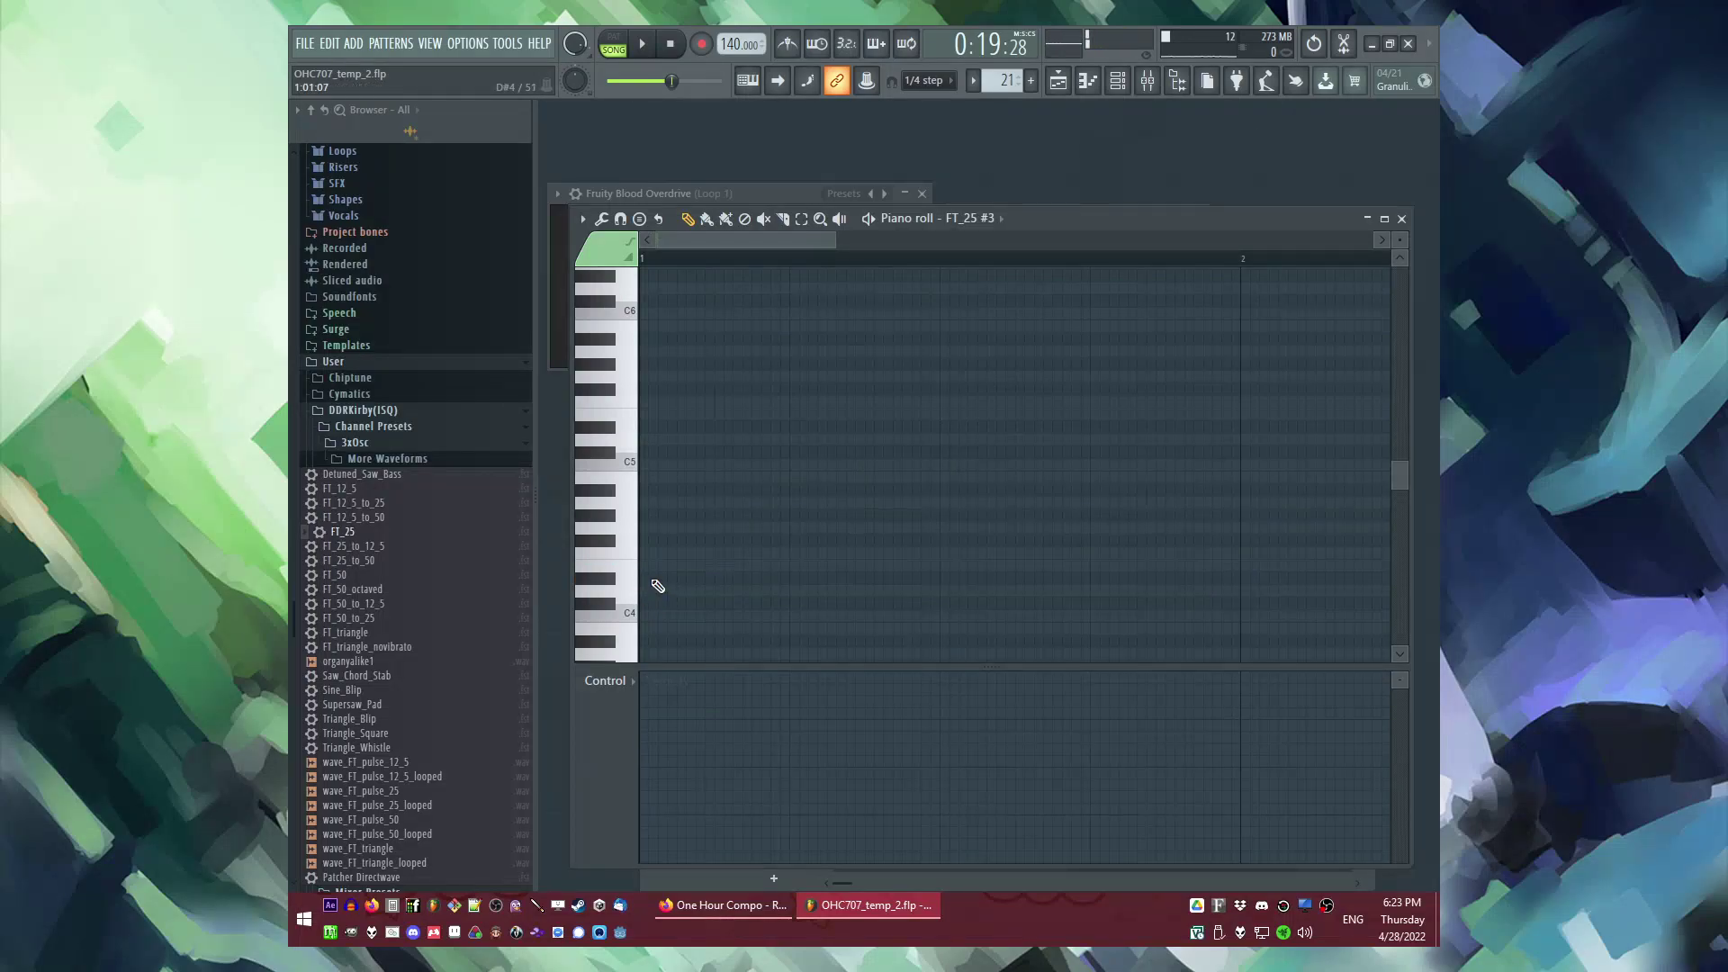
pyautogui.click(663, 564)
pyautogui.rightClick(666, 568)
pyautogui.moveTo(662, 529); pyautogui.dragTo(622, 532)
pyautogui.scroll(-1, 900, 515)
pyautogui.press('space')
pyautogui.rightClick(682, 376)
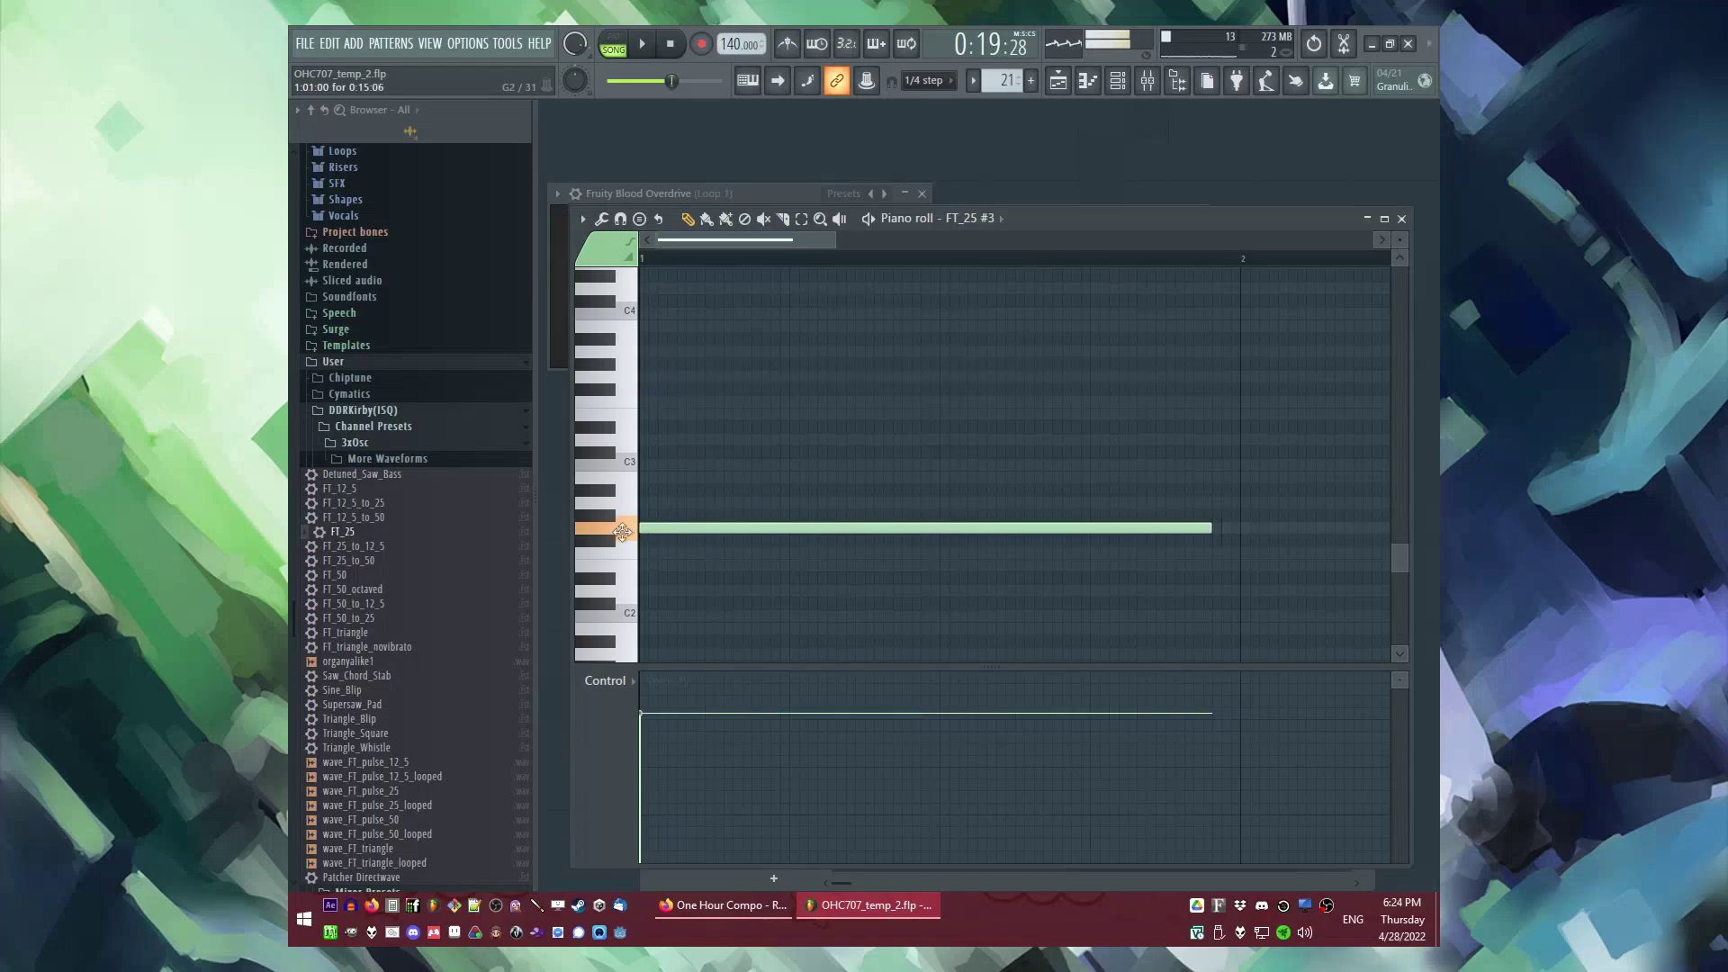
pyautogui.press('l')
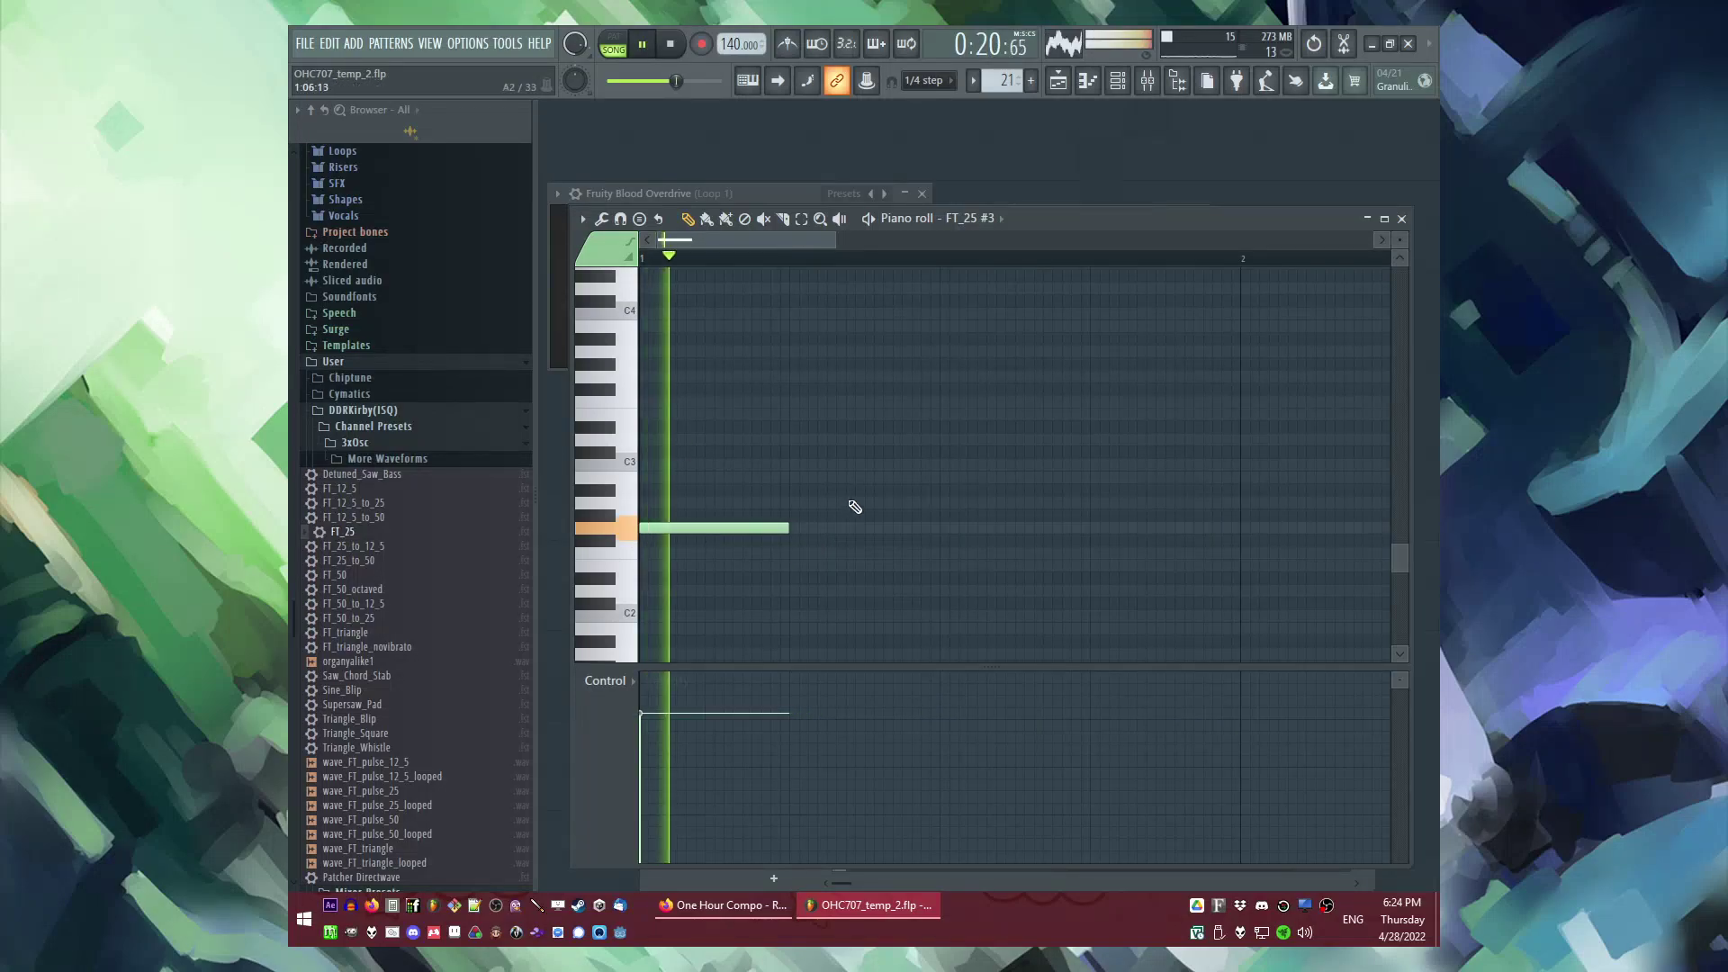
# Step: Return to song mode and set the playback position to bar 13 of the arrangement
pyautogui.press('F6')
pyautogui.press('F5')
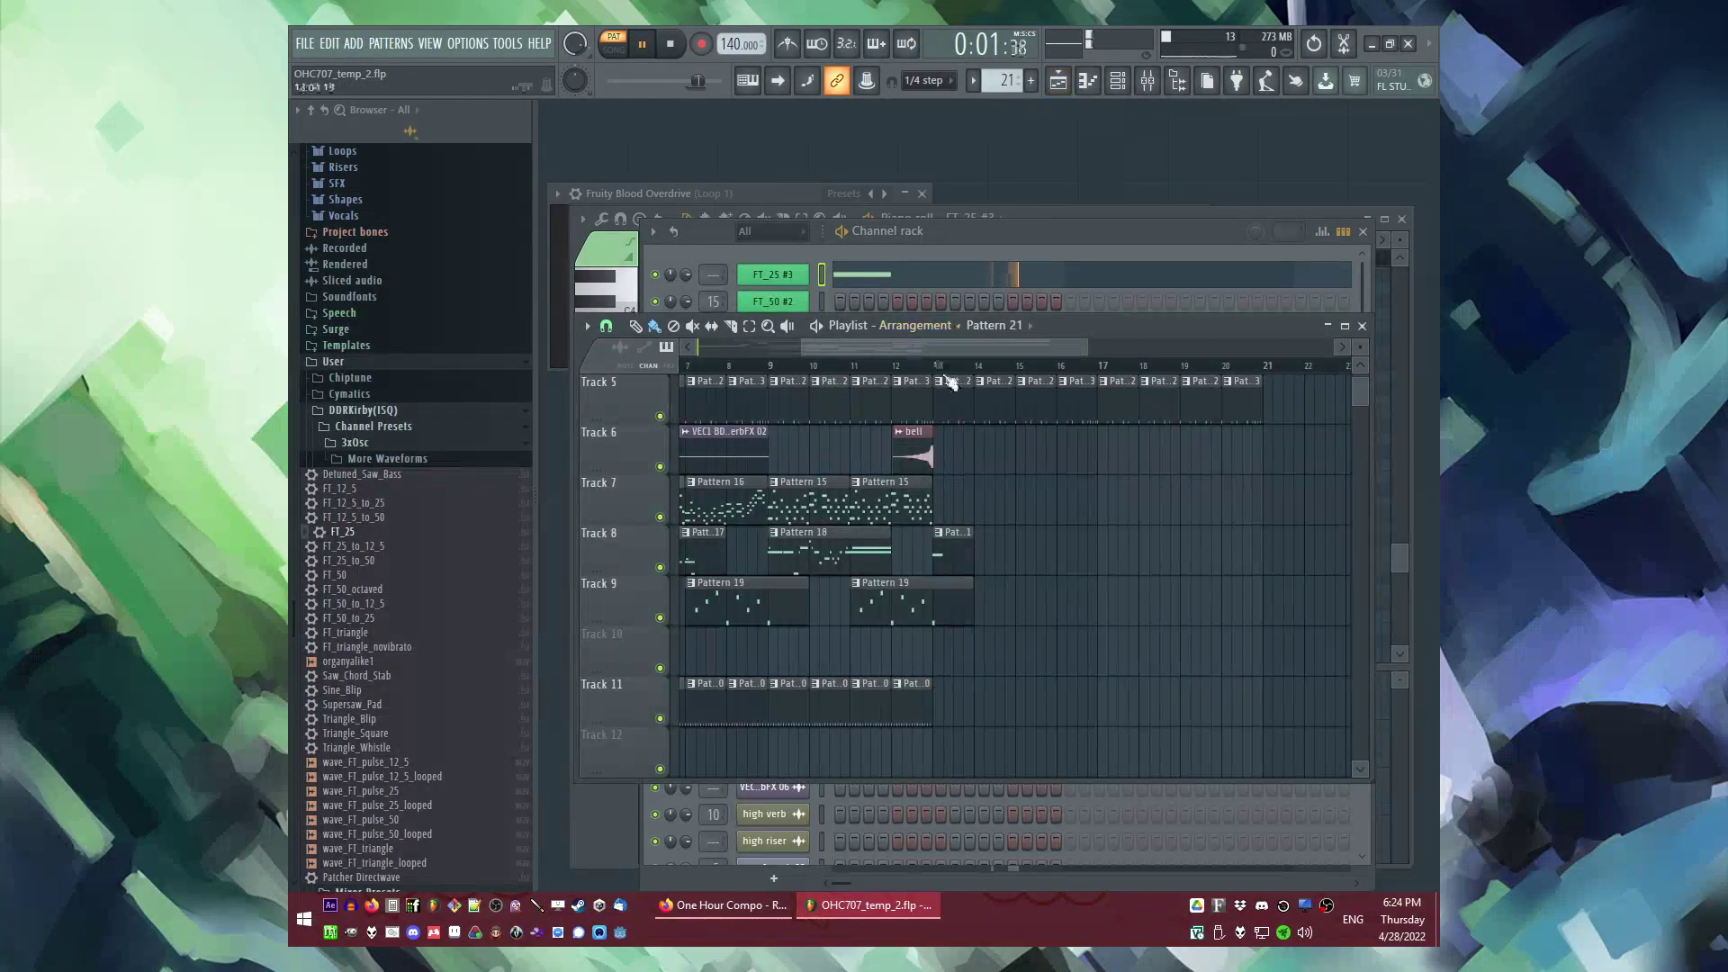
pyautogui.press('l')
# Step: Route the new FT_25 channel to mixer track 16 and load Fruity Blood Overdrive in effect slot 4
pyautogui.click(768, 283)
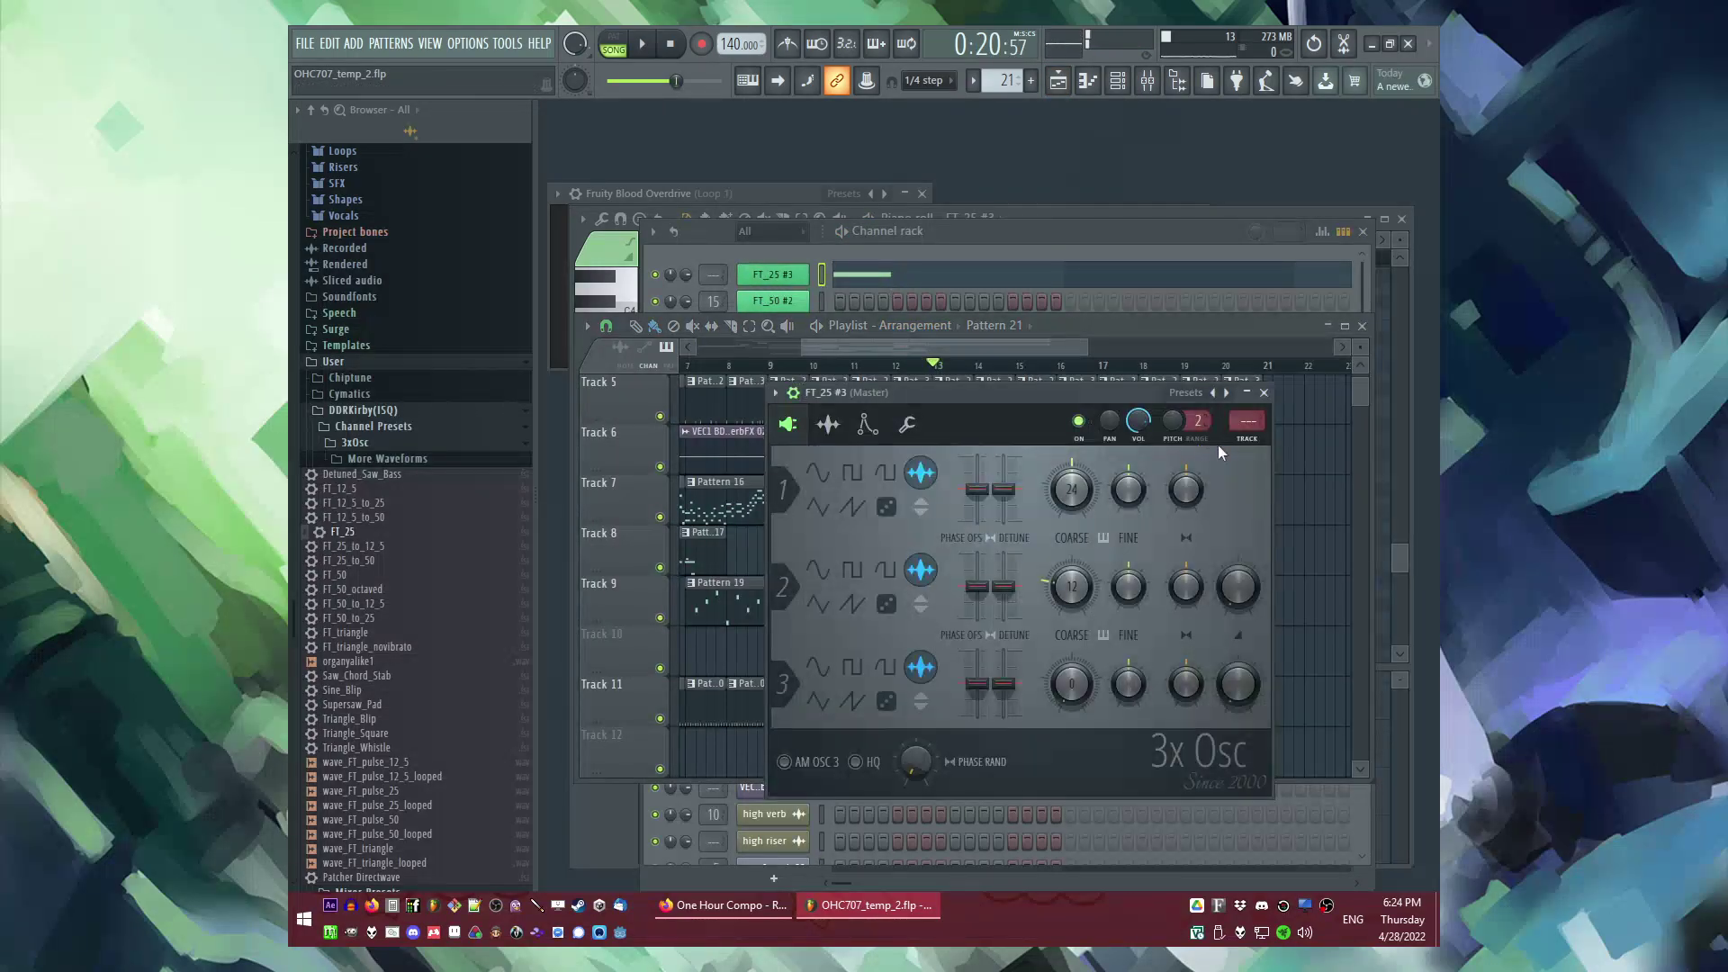
pyautogui.hotkey('ctrl', 'l')
pyautogui.click(1171, 520)
pyautogui.click(1091, 448)
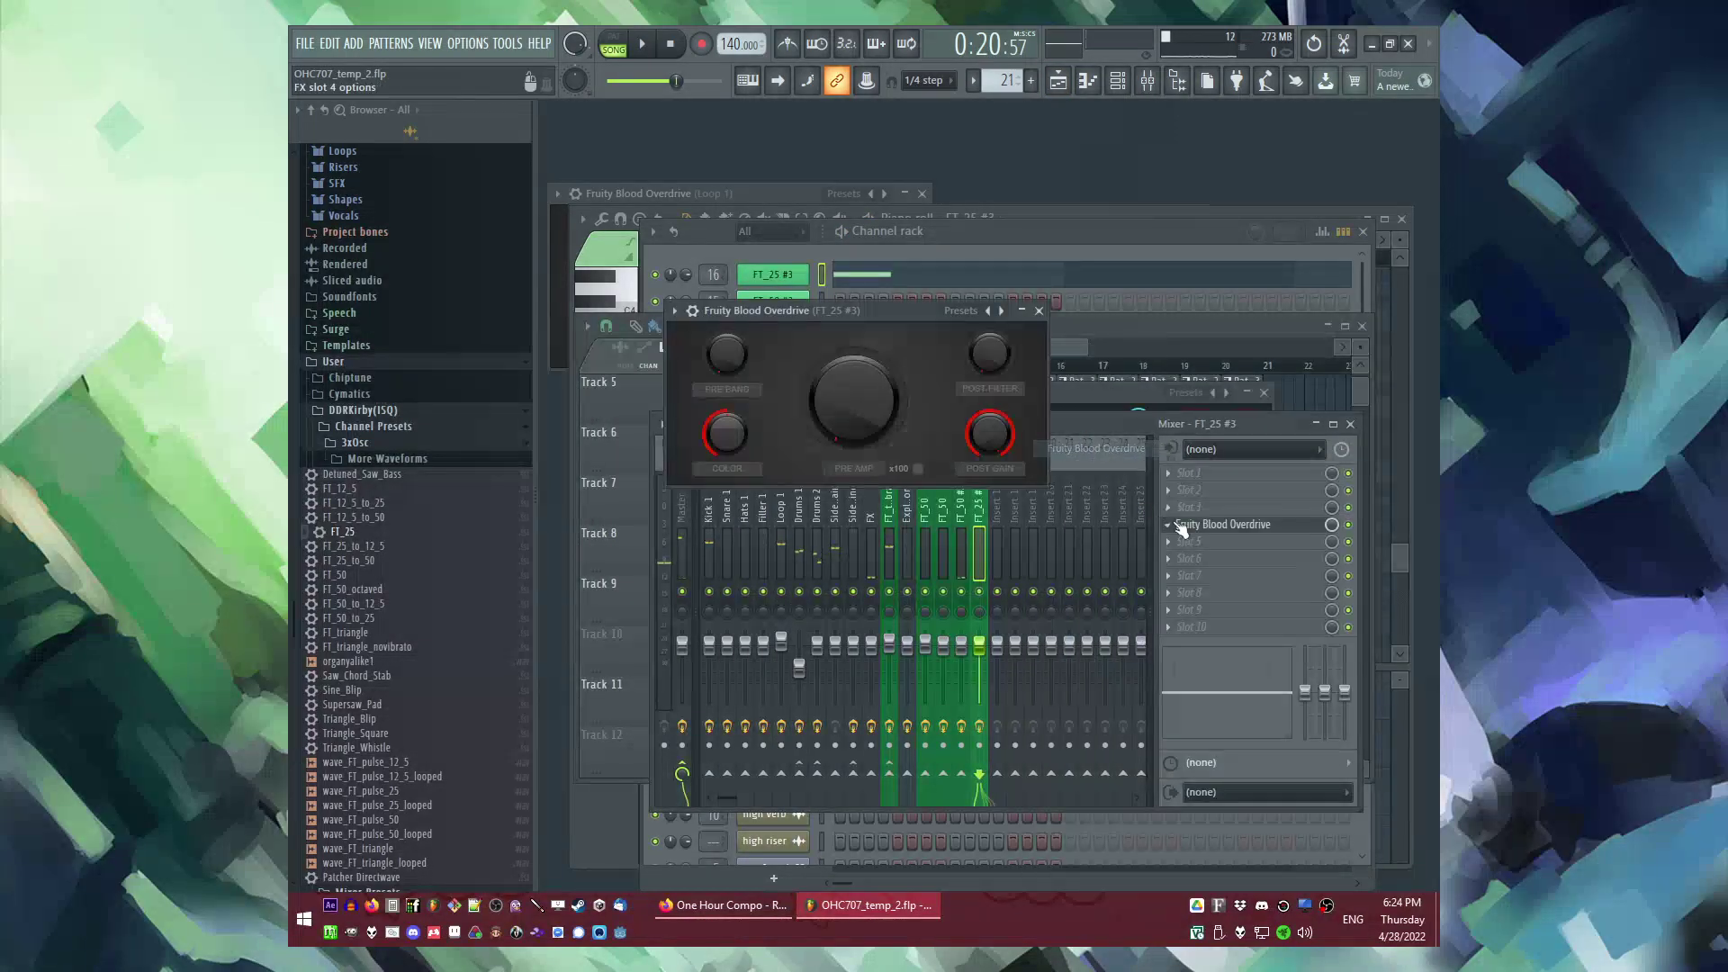
# Step: Load another effect in slot 1 of mixer track 16 and pull down two of its controls
pyautogui.click(1169, 480)
pyautogui.click(1136, 619)
pyautogui.moveTo(979, 393); pyautogui.dragTo(981, 508)
pyautogui.moveTo(664, 400); pyautogui.dragTo(636, 486)
# Step: Reopen the FT_25 piano roll in pattern mode and shorten the opening G2 note to two steps
pyautogui.press('F6')
pyautogui.click(909, 276)
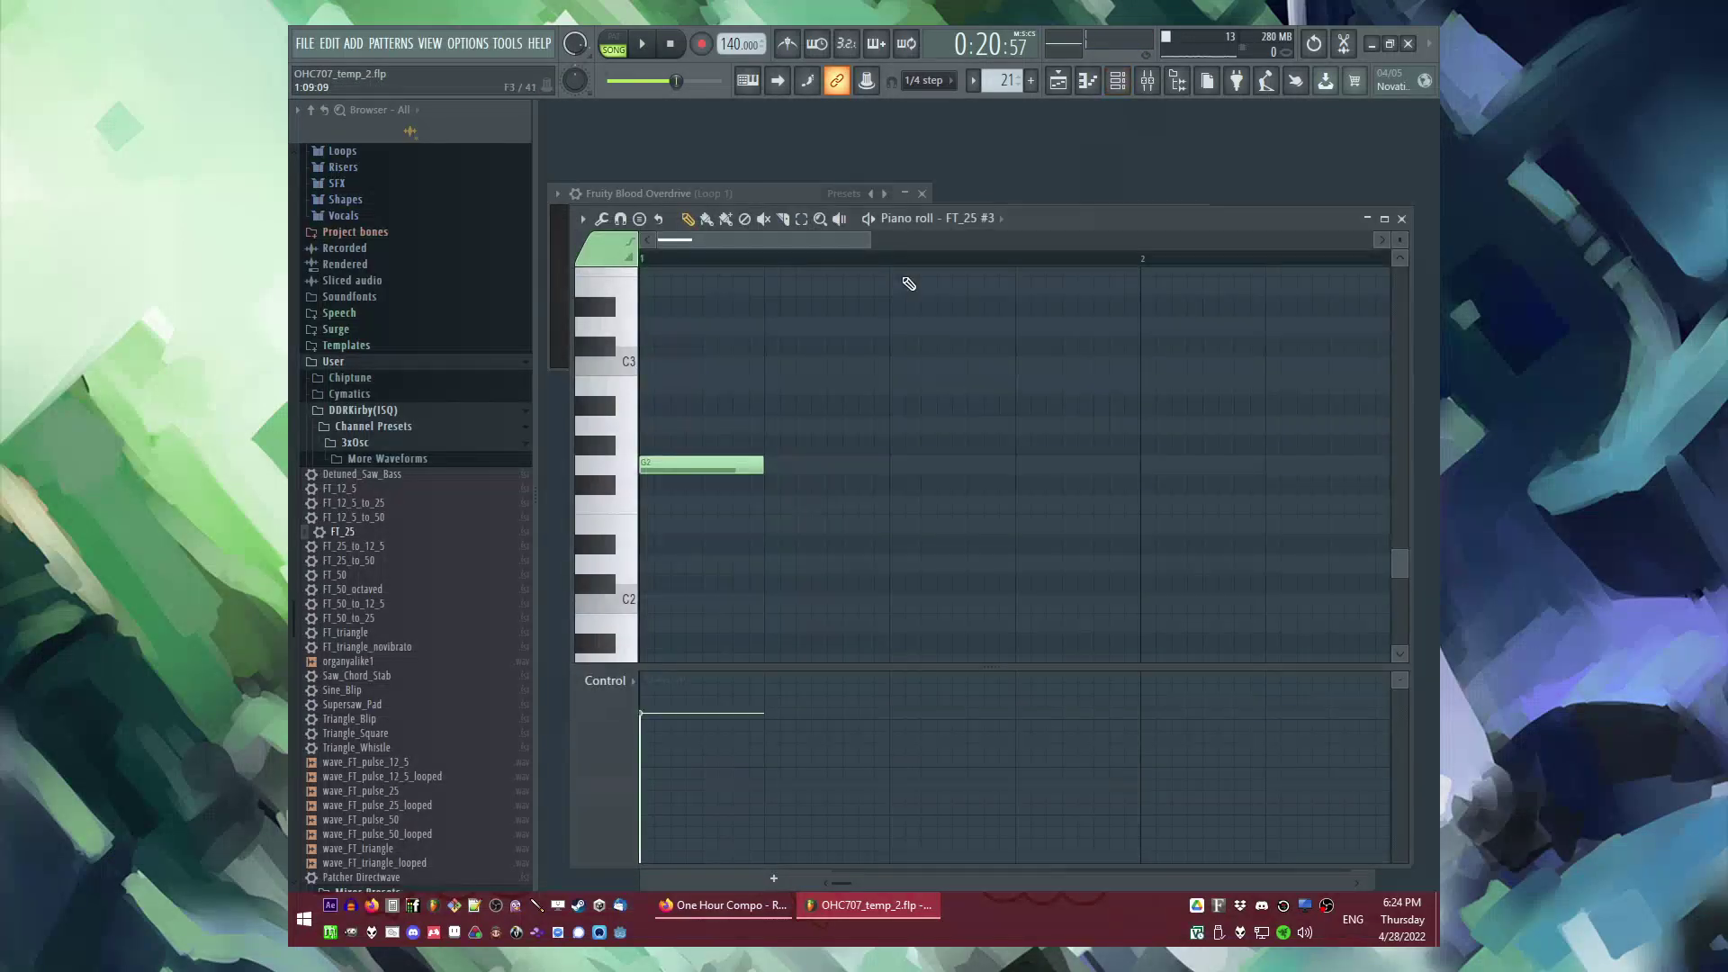
pyautogui.press('l')
pyautogui.press('space')
pyautogui.press('space')
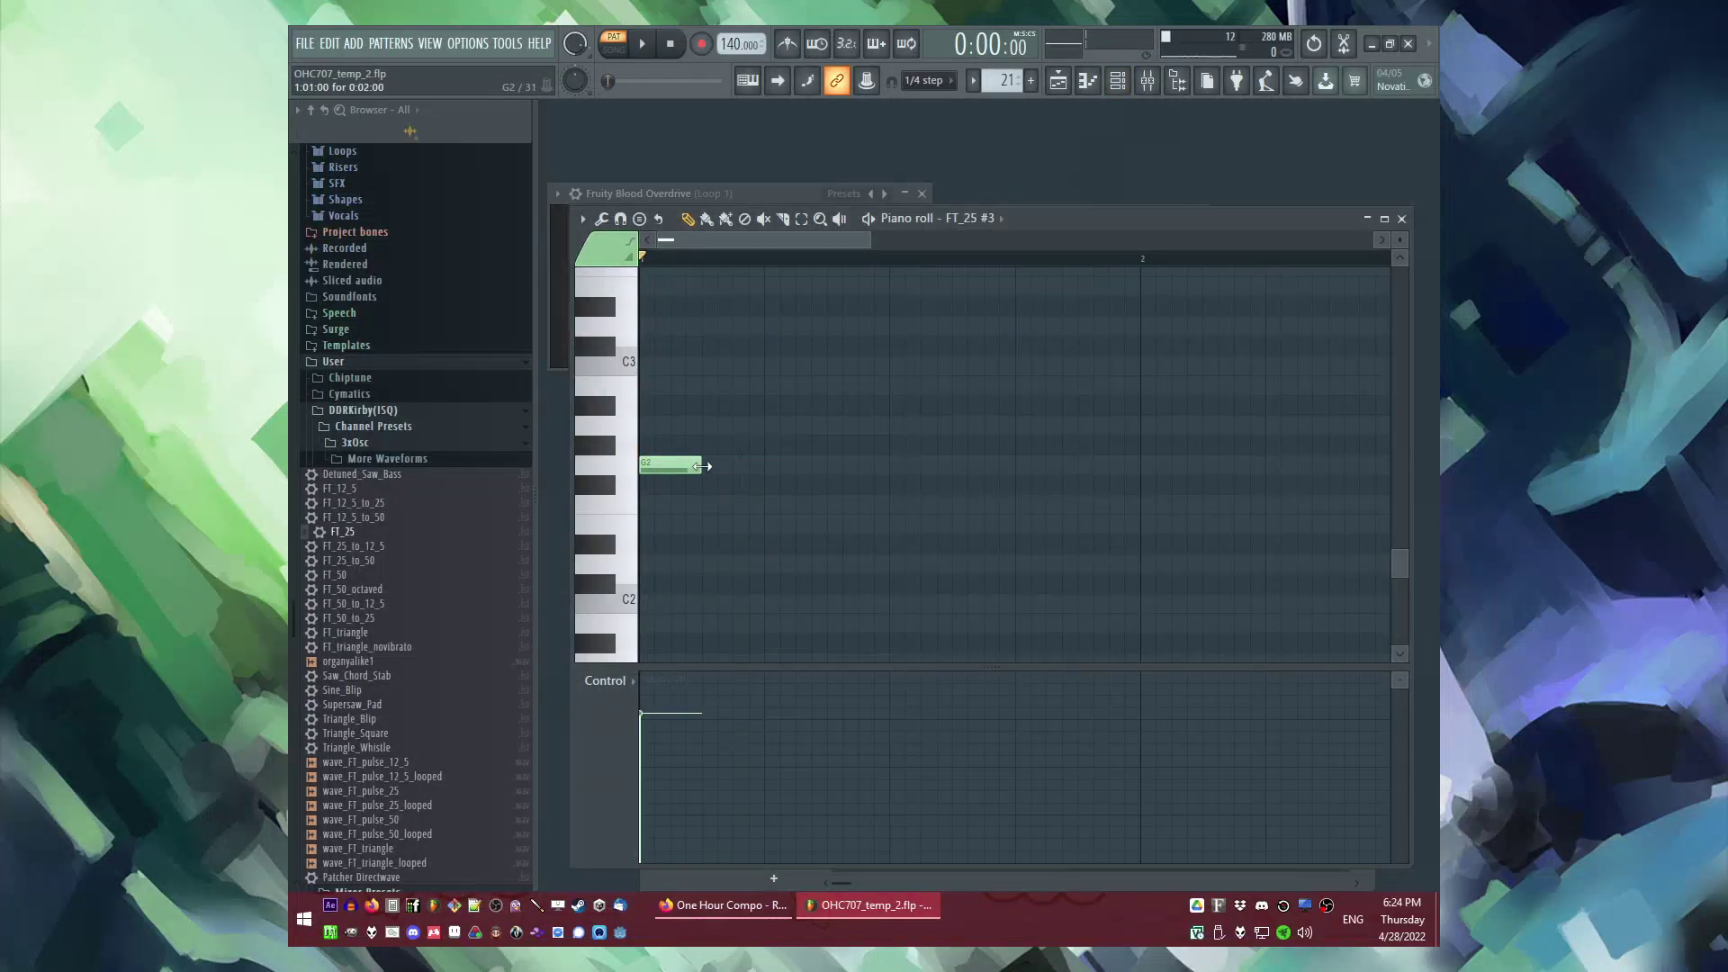
# Step: Build a one-step octave figure with G2 on steps 1 and 4 and G3 on steps 2 and 5
pyautogui.scroll(3, 714, 388)
pyautogui.click(705, 347)
pyautogui.press('space')
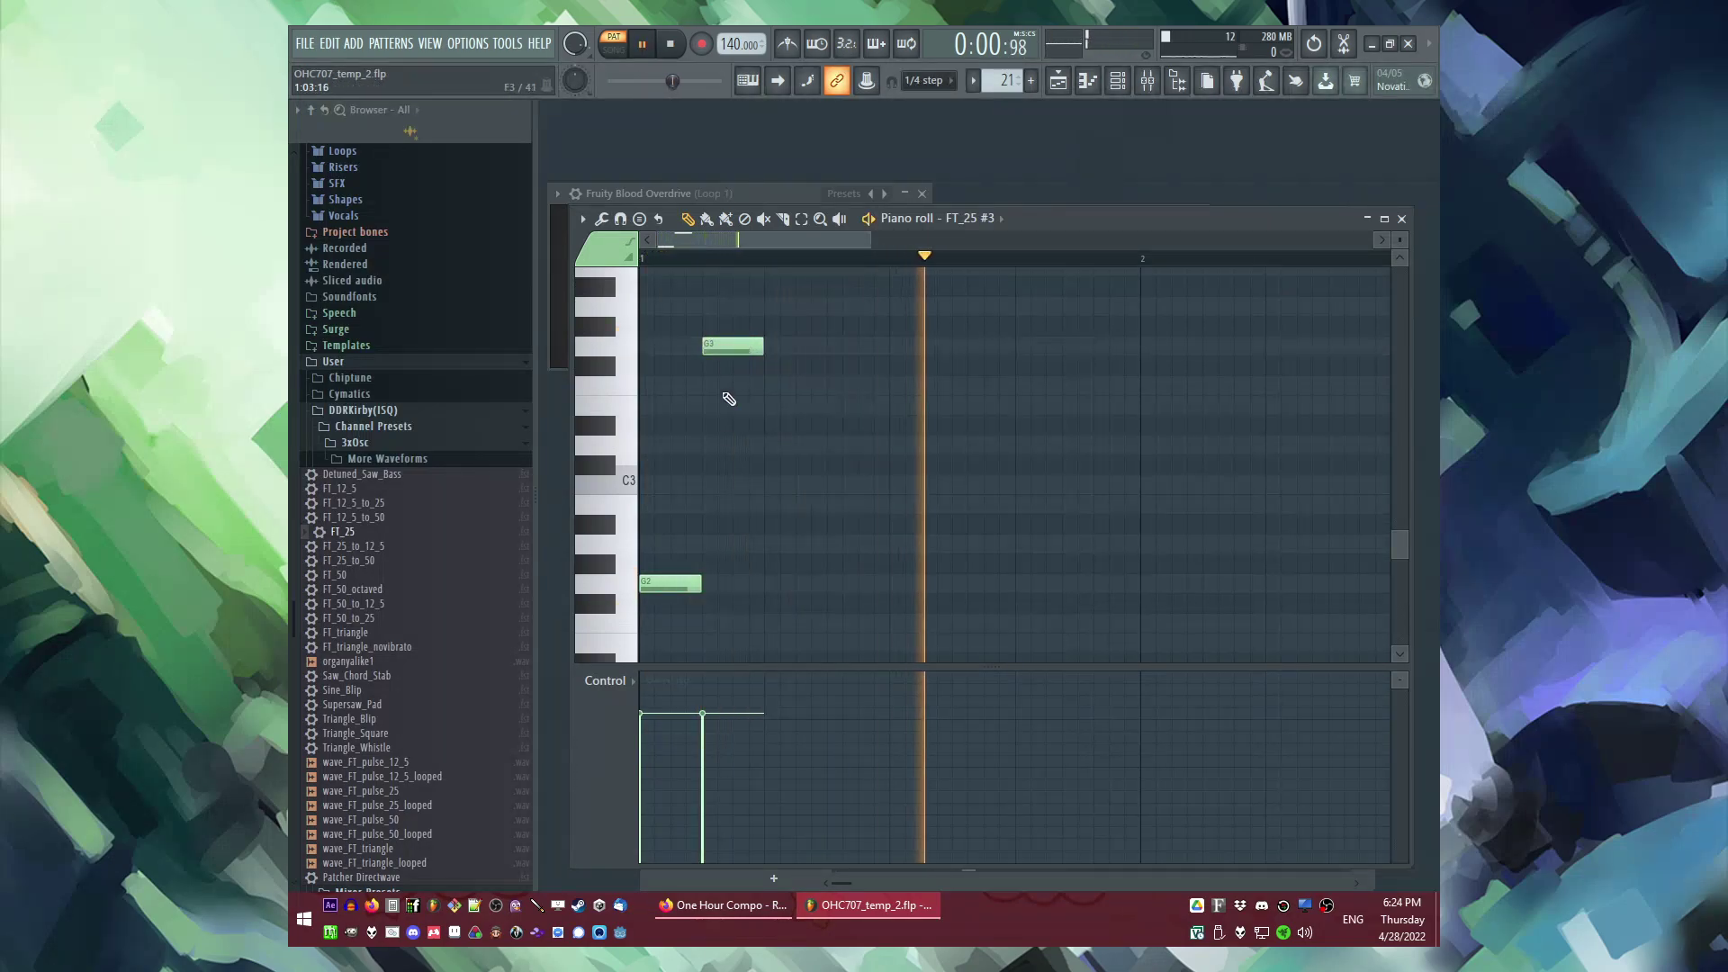
pyautogui.rightClick(706, 346)
pyautogui.press('space')
pyautogui.press('space')
pyautogui.click(779, 349)
pyautogui.press('space')
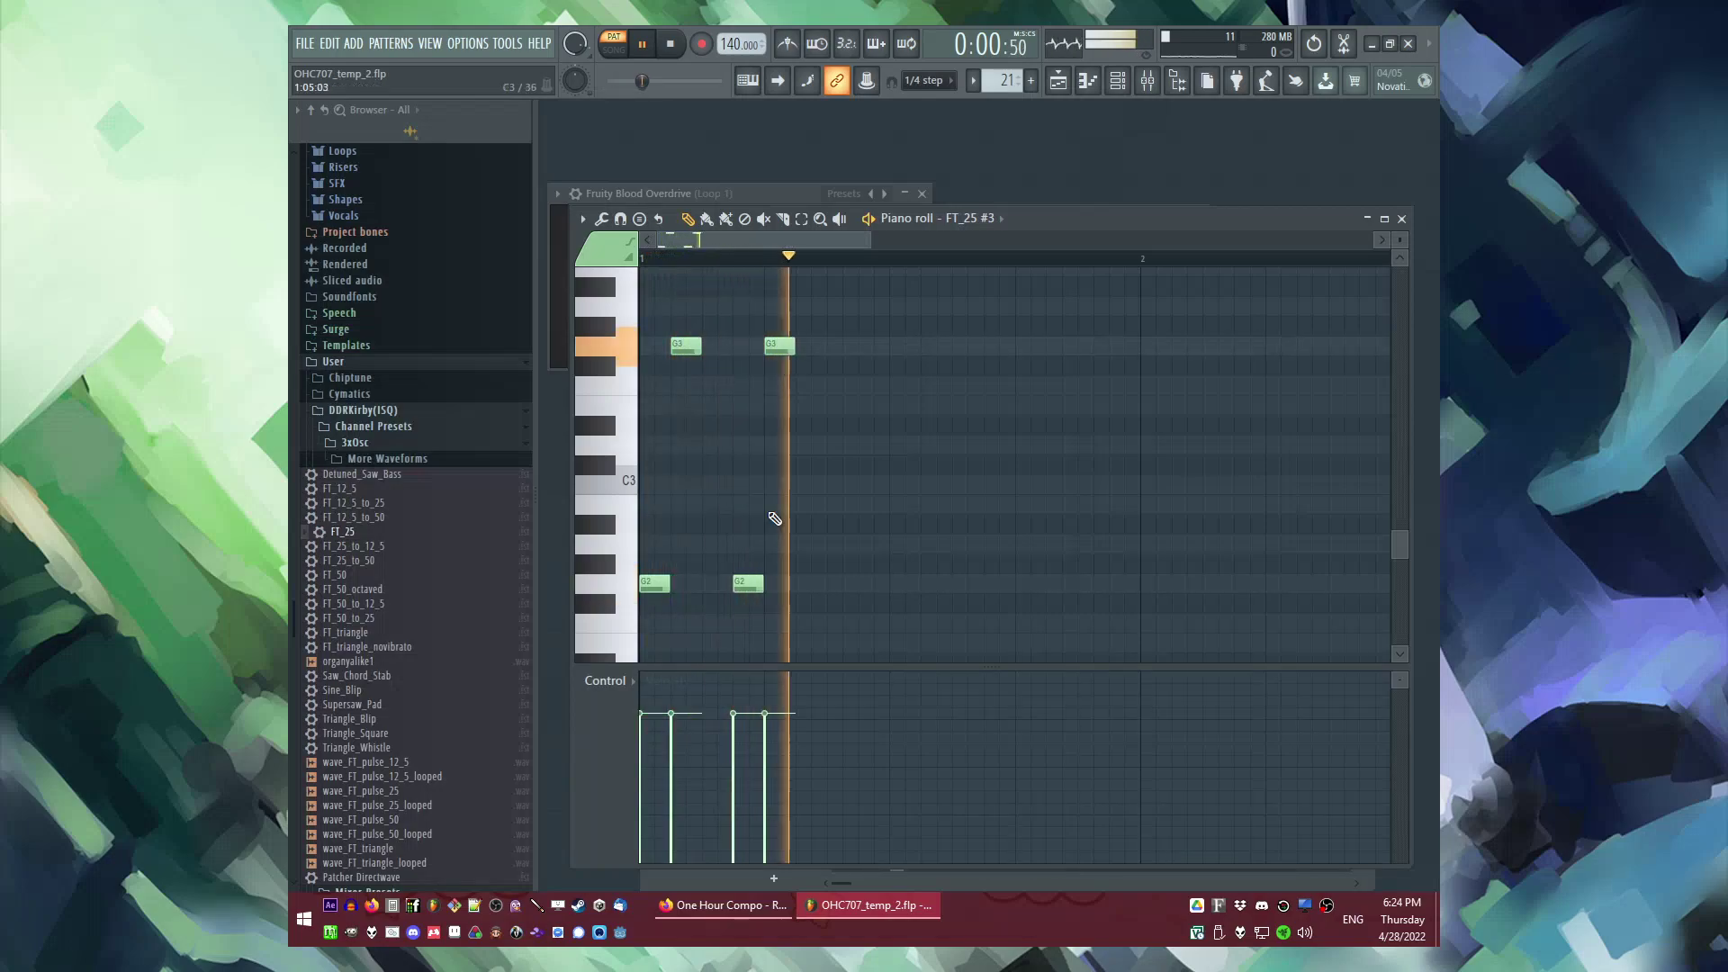
# Step: Shorten the step 4 G2 to half a step, extend the step 5 G3 to two steps and add a two-step G2 on step 7
pyautogui.moveTo(761, 584); pyautogui.dragTo(747, 585)
pyautogui.press('space')
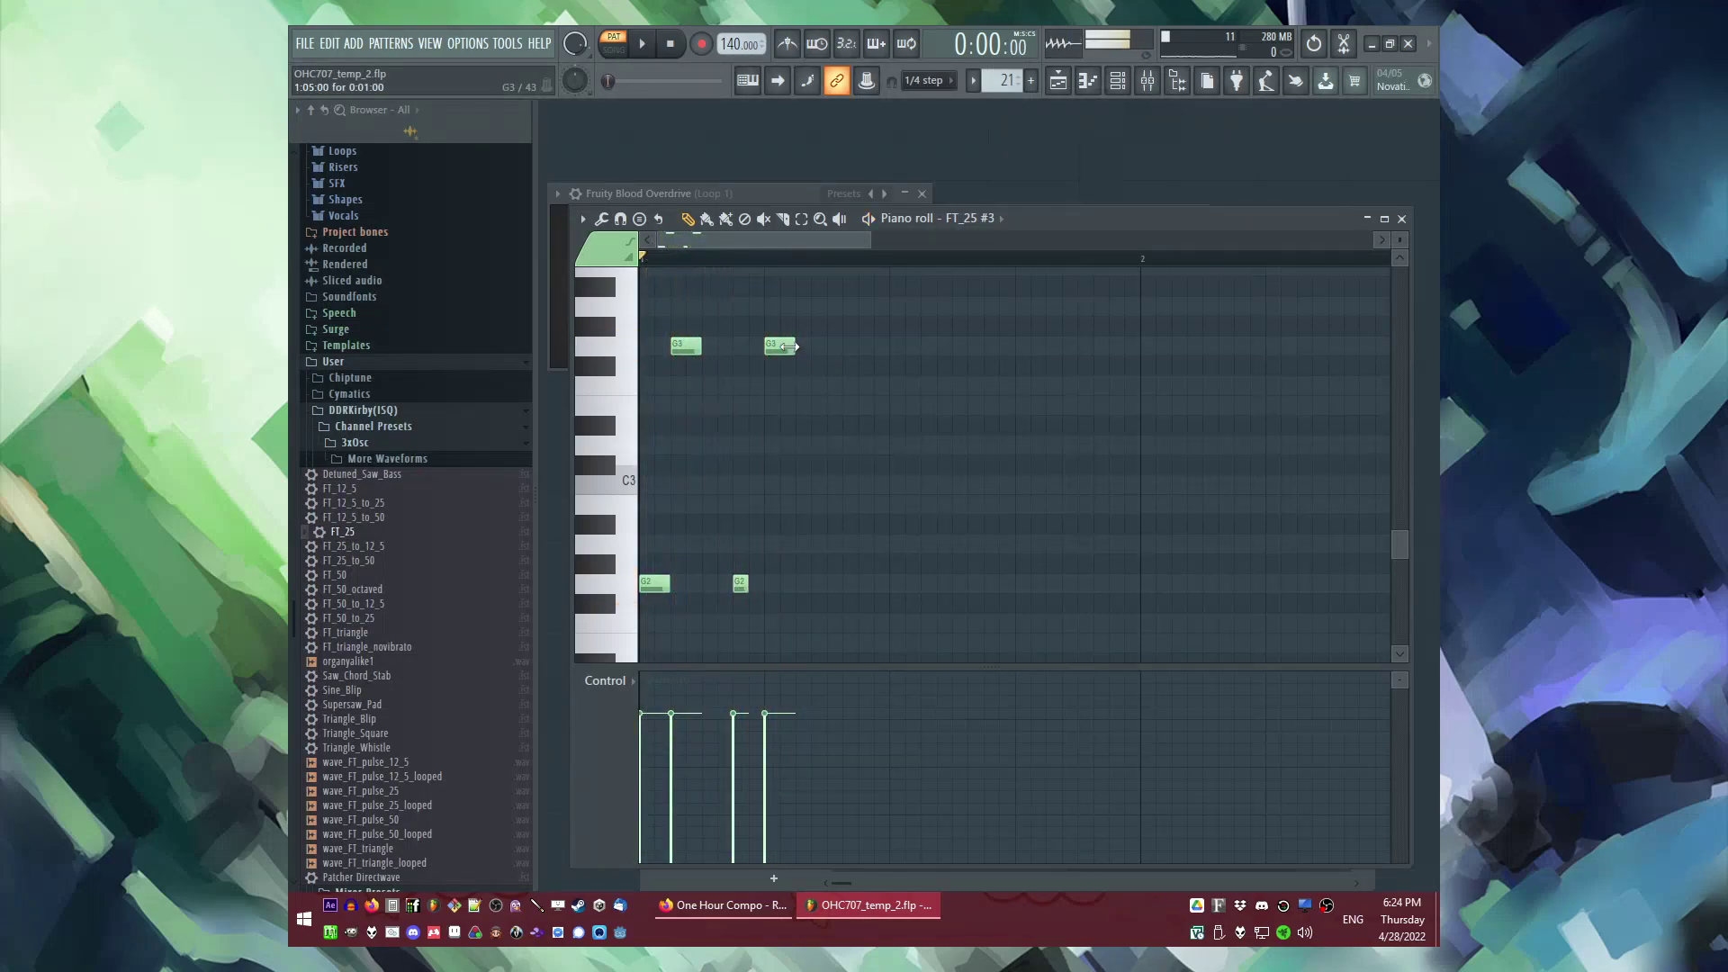
pyautogui.press('space')
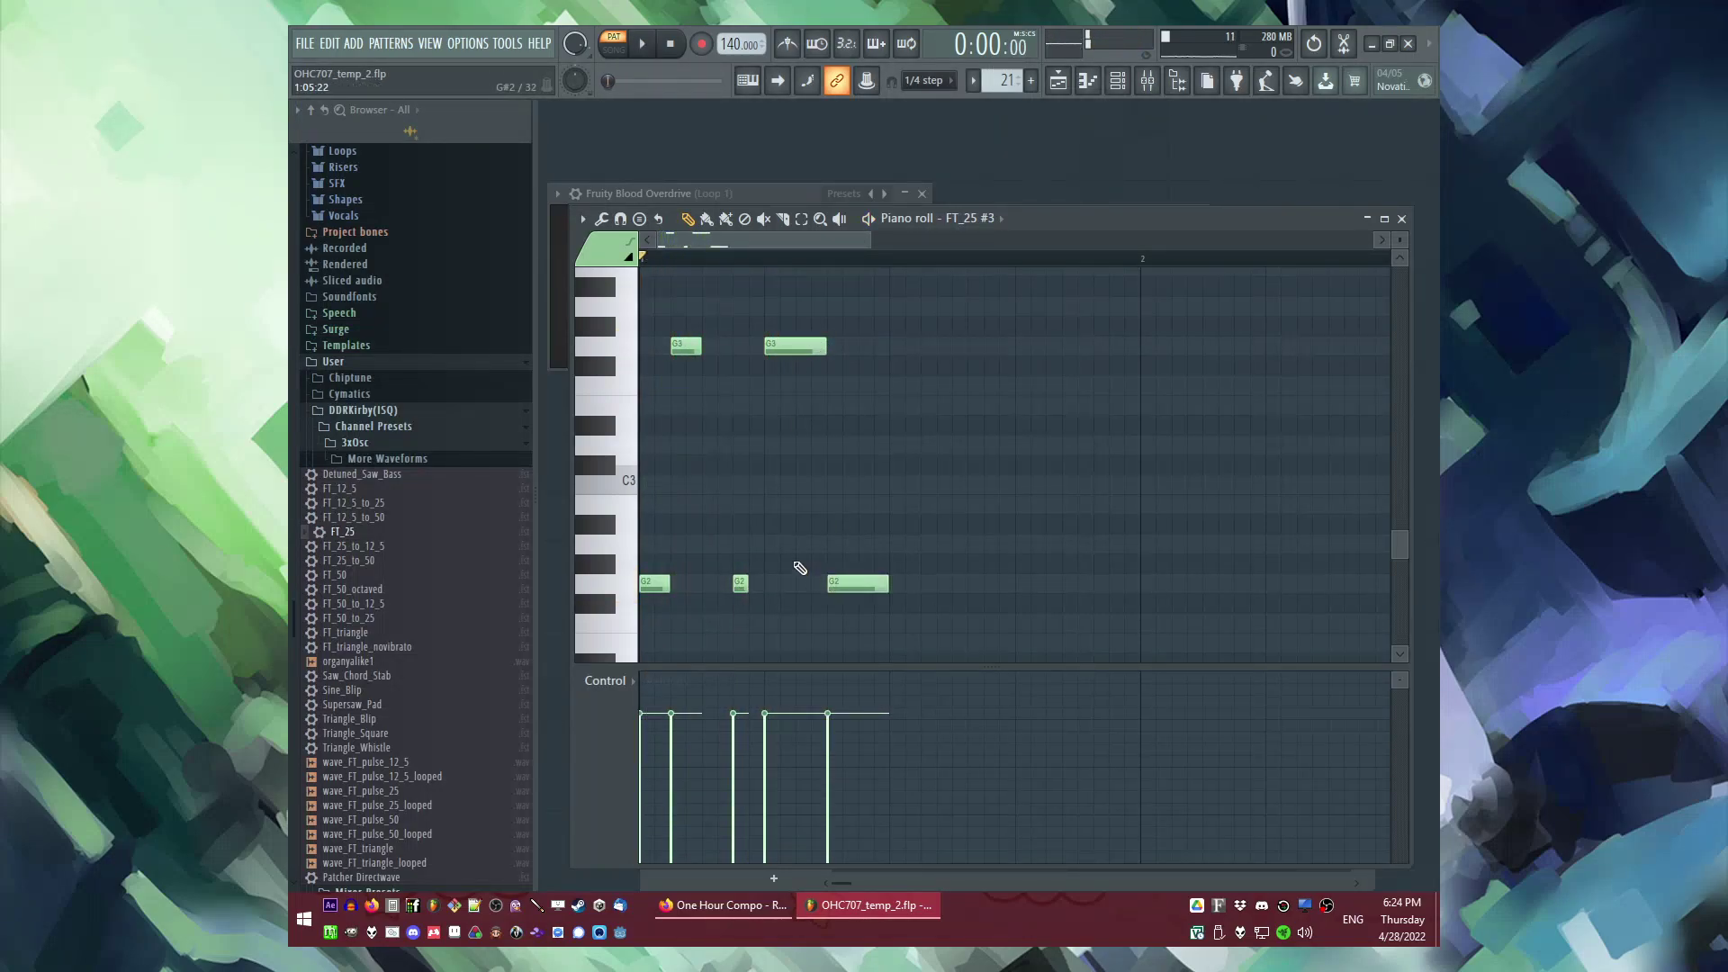
# Step: Add a one-step G#2 slide note on step 6 and return to song mode
pyautogui.press('space')
pyautogui.click(799, 563)
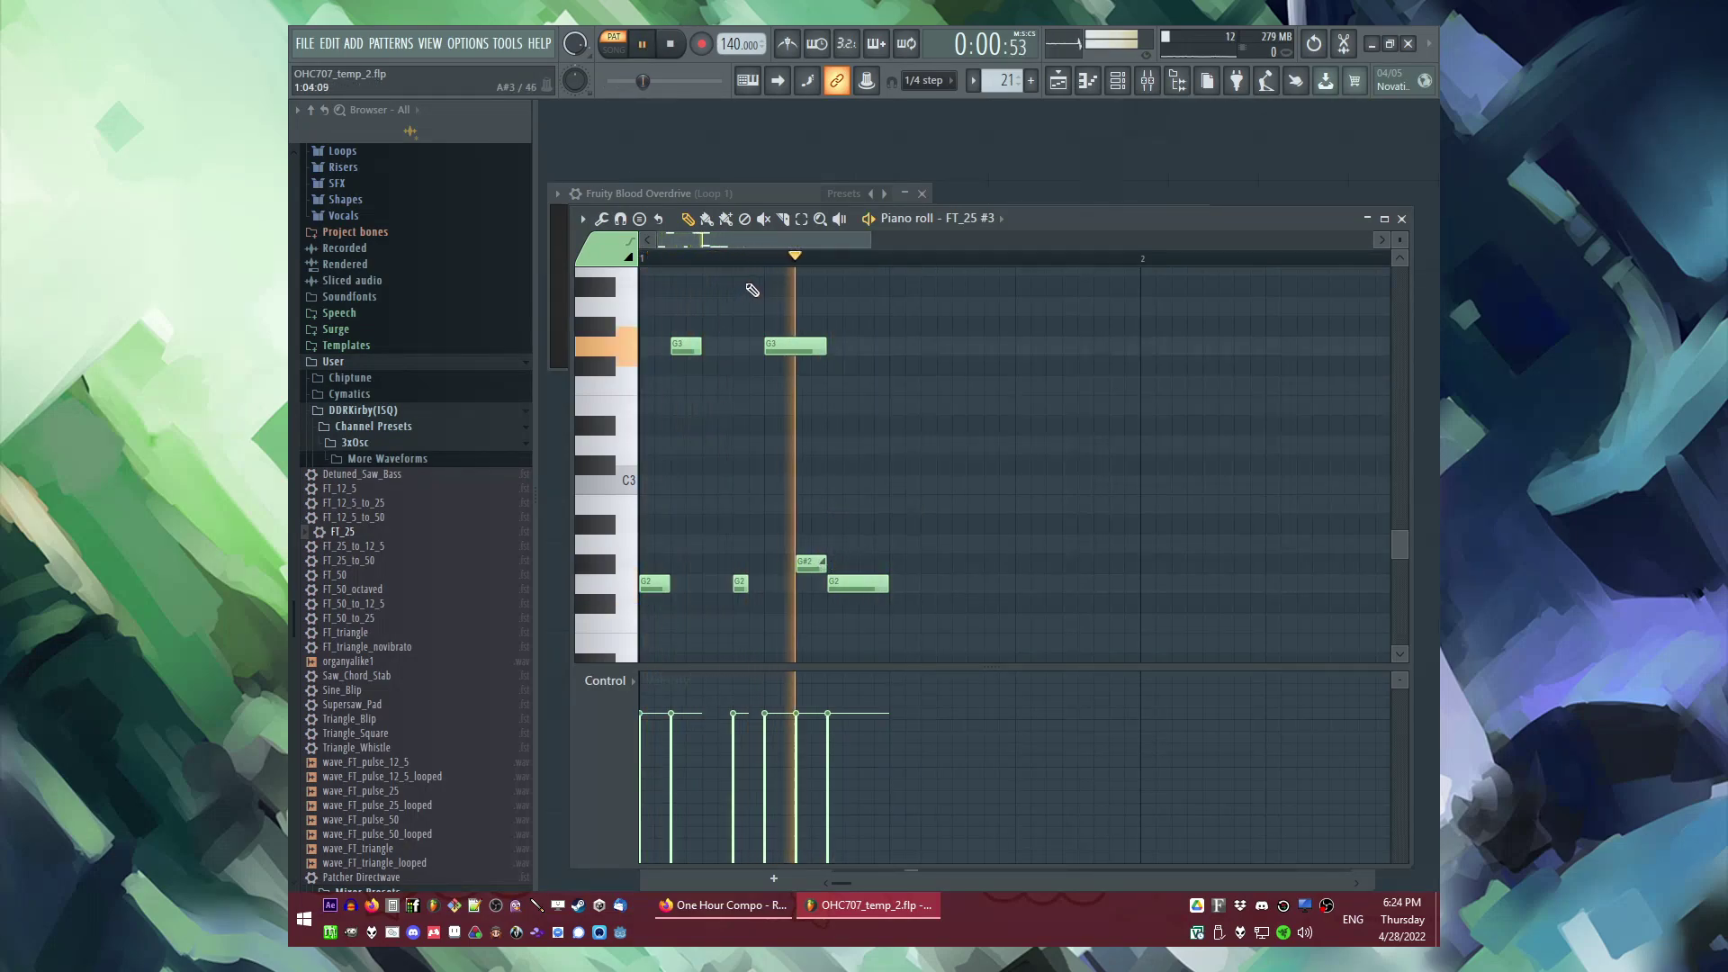
pyautogui.press('l')
pyautogui.press('space')
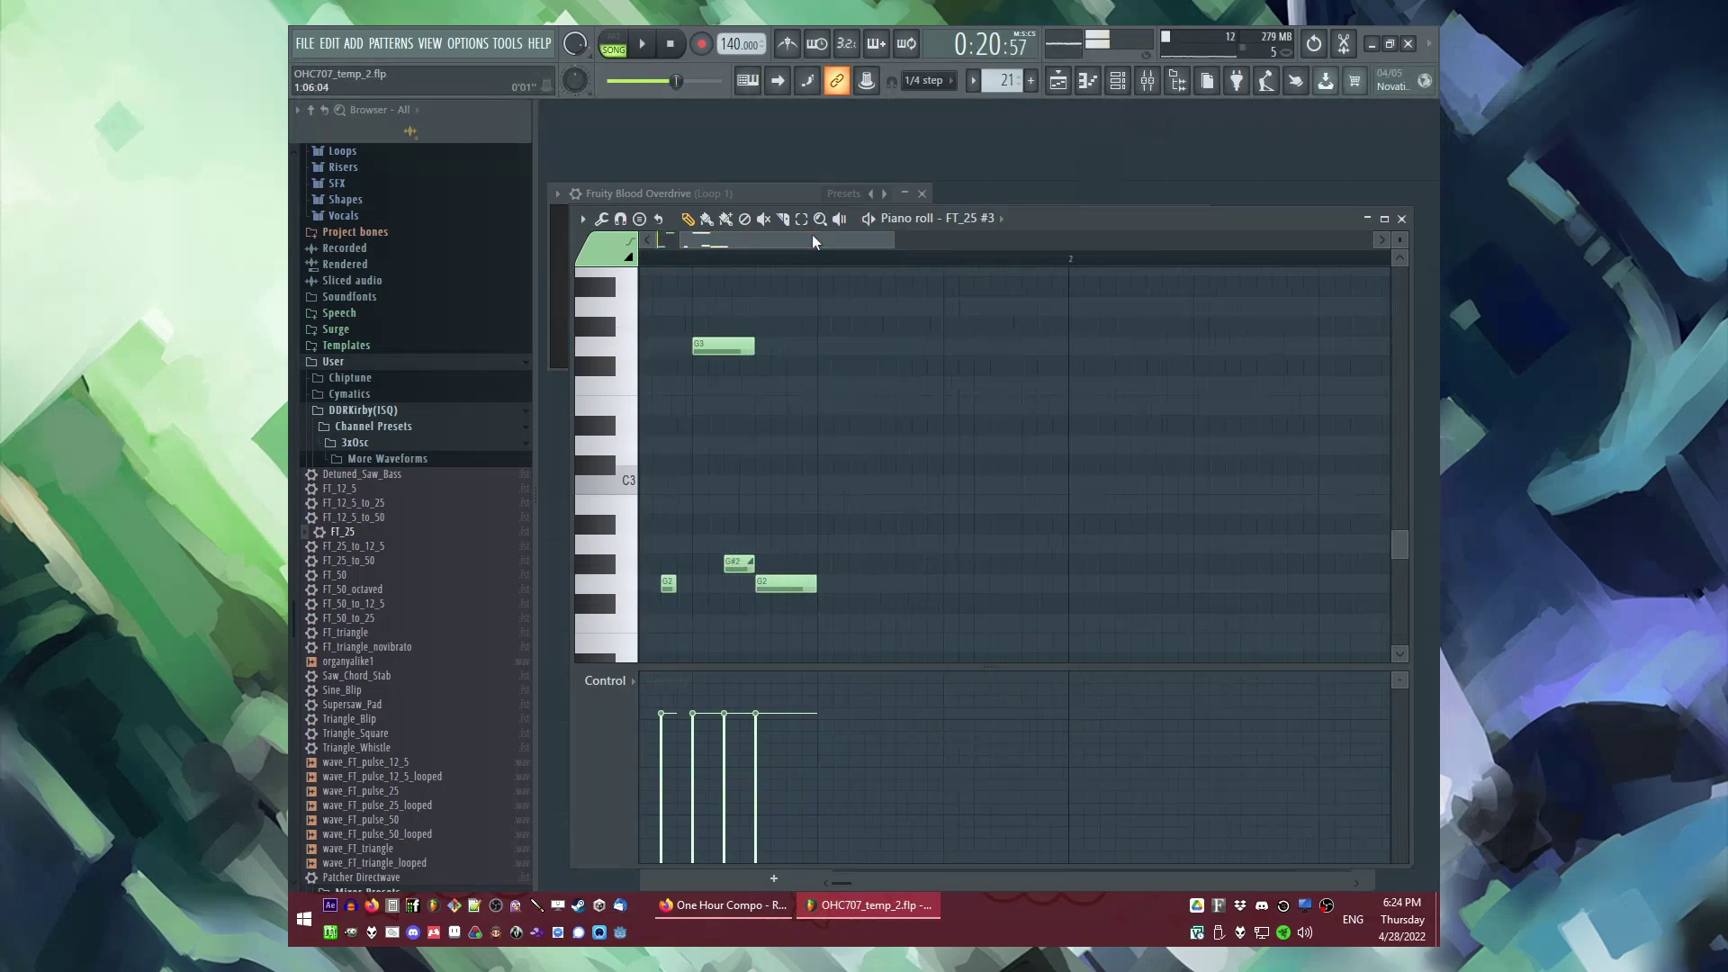
# Step: Continue bar 1 with short A#2 notes on steps 9, 10 and 11 and C3 notes on steps 13 and 15
pyautogui.click(813, 526)
pyautogui.press('space')
pyautogui.click(878, 526)
pyautogui.press('space')
pyautogui.press('space')
pyautogui.moveTo(838, 531)
pyautogui.mouseDown()
pyautogui.moveTo(823, 531)
pyautogui.moveTo(848, 529)
pyautogui.mouseUp()
pyautogui.click(845, 529)
pyautogui.press('space')
pyautogui.press('space')
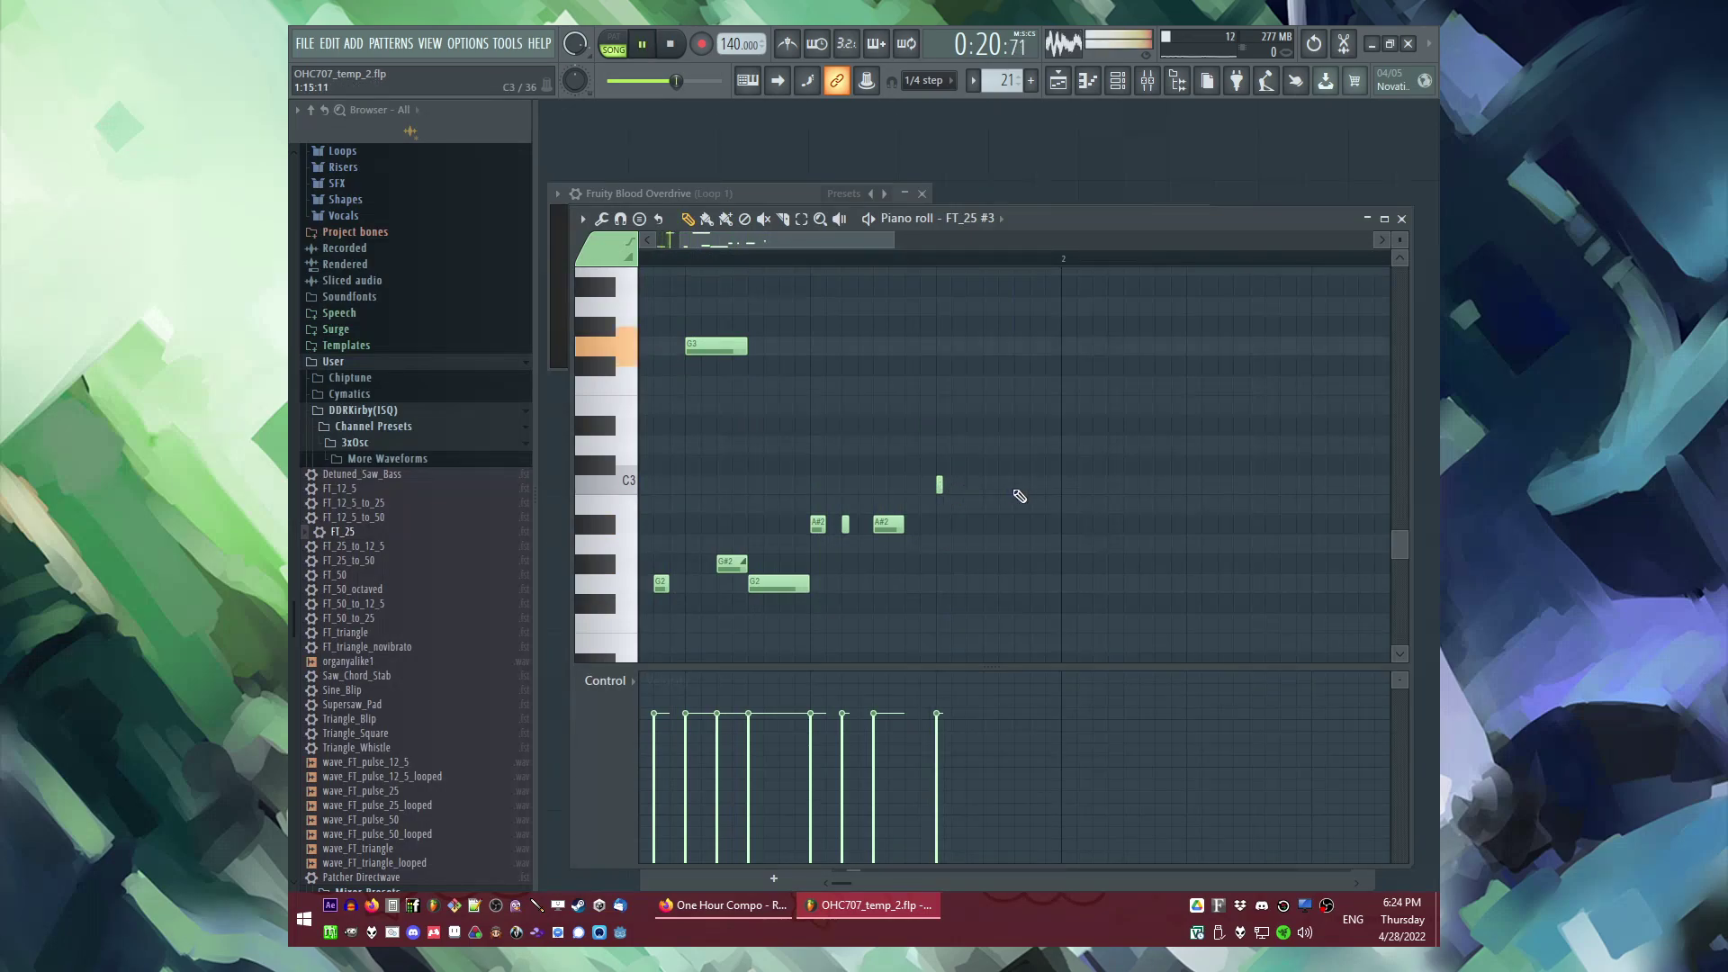
pyautogui.click(1001, 486)
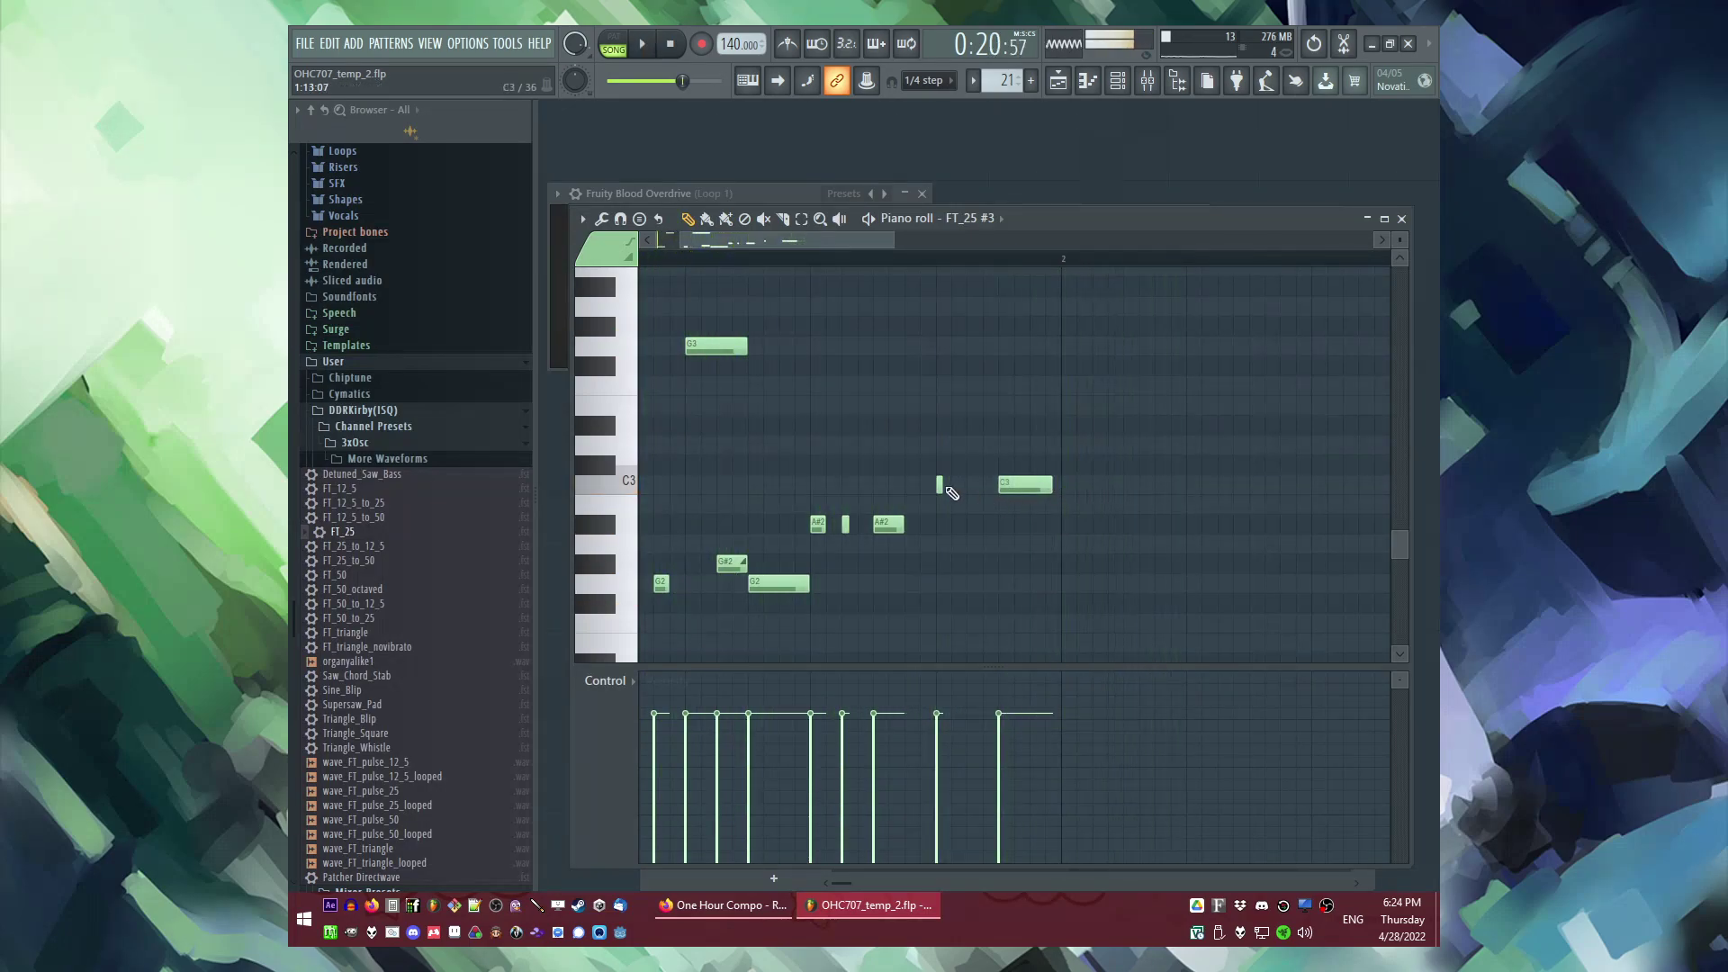
pyautogui.moveTo(942, 486); pyautogui.dragTo(949, 487)
# Step: Duplicate all the bar 1 notes into bar 2 and play the result
pyautogui.scroll(-3, 1017, 551)
pyautogui.hotkey('ctrl', 'a')
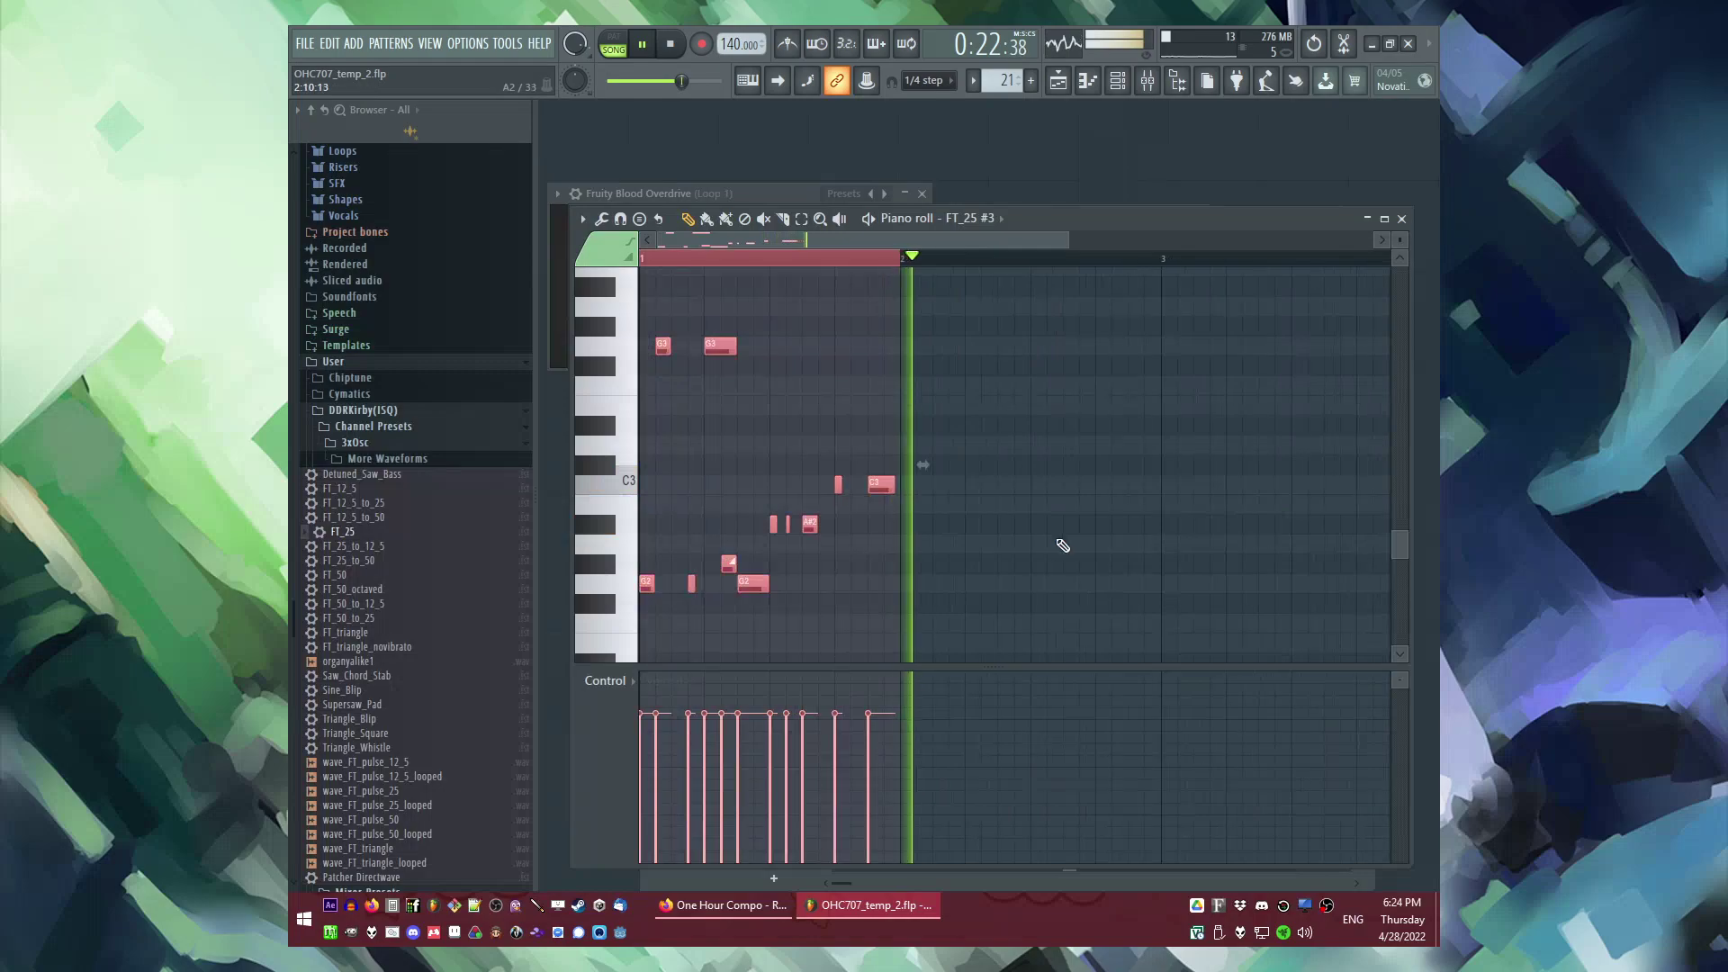
pyautogui.hotkey('ctrl', 'b')
pyautogui.scroll(2, 1058, 538)
pyautogui.press('space')
pyautogui.press('space')
pyautogui.hotkey('ctrl', 'd')
# Step: Raise the G2 notes on steps 1 and 4 of bar 2 to C#3
pyautogui.moveTo(809, 581); pyautogui.dragTo(809, 442)
pyautogui.press('space')
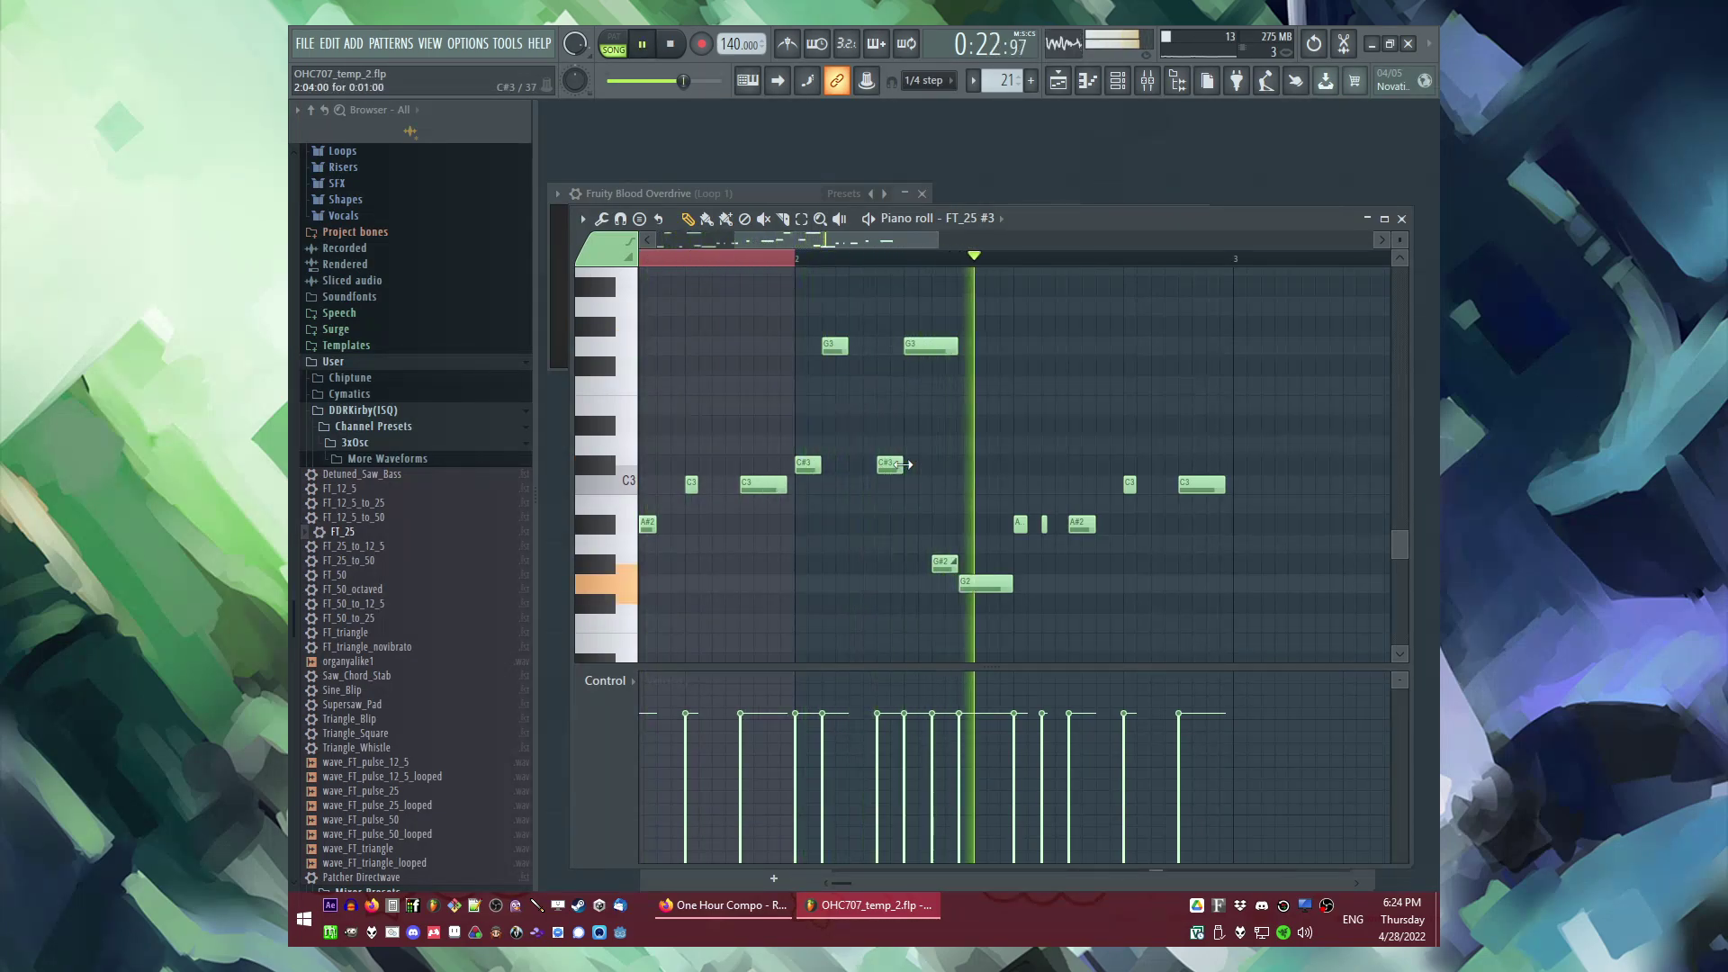
pyautogui.press('space')
# Step: In bar 2, replace the G#2 slide, long G2 and two-step G3 with a one-step C#3 and a G3 on step 8
pyautogui.rightClick(943, 561)
pyautogui.click(964, 467)
pyautogui.press('space')
pyautogui.click(985, 347)
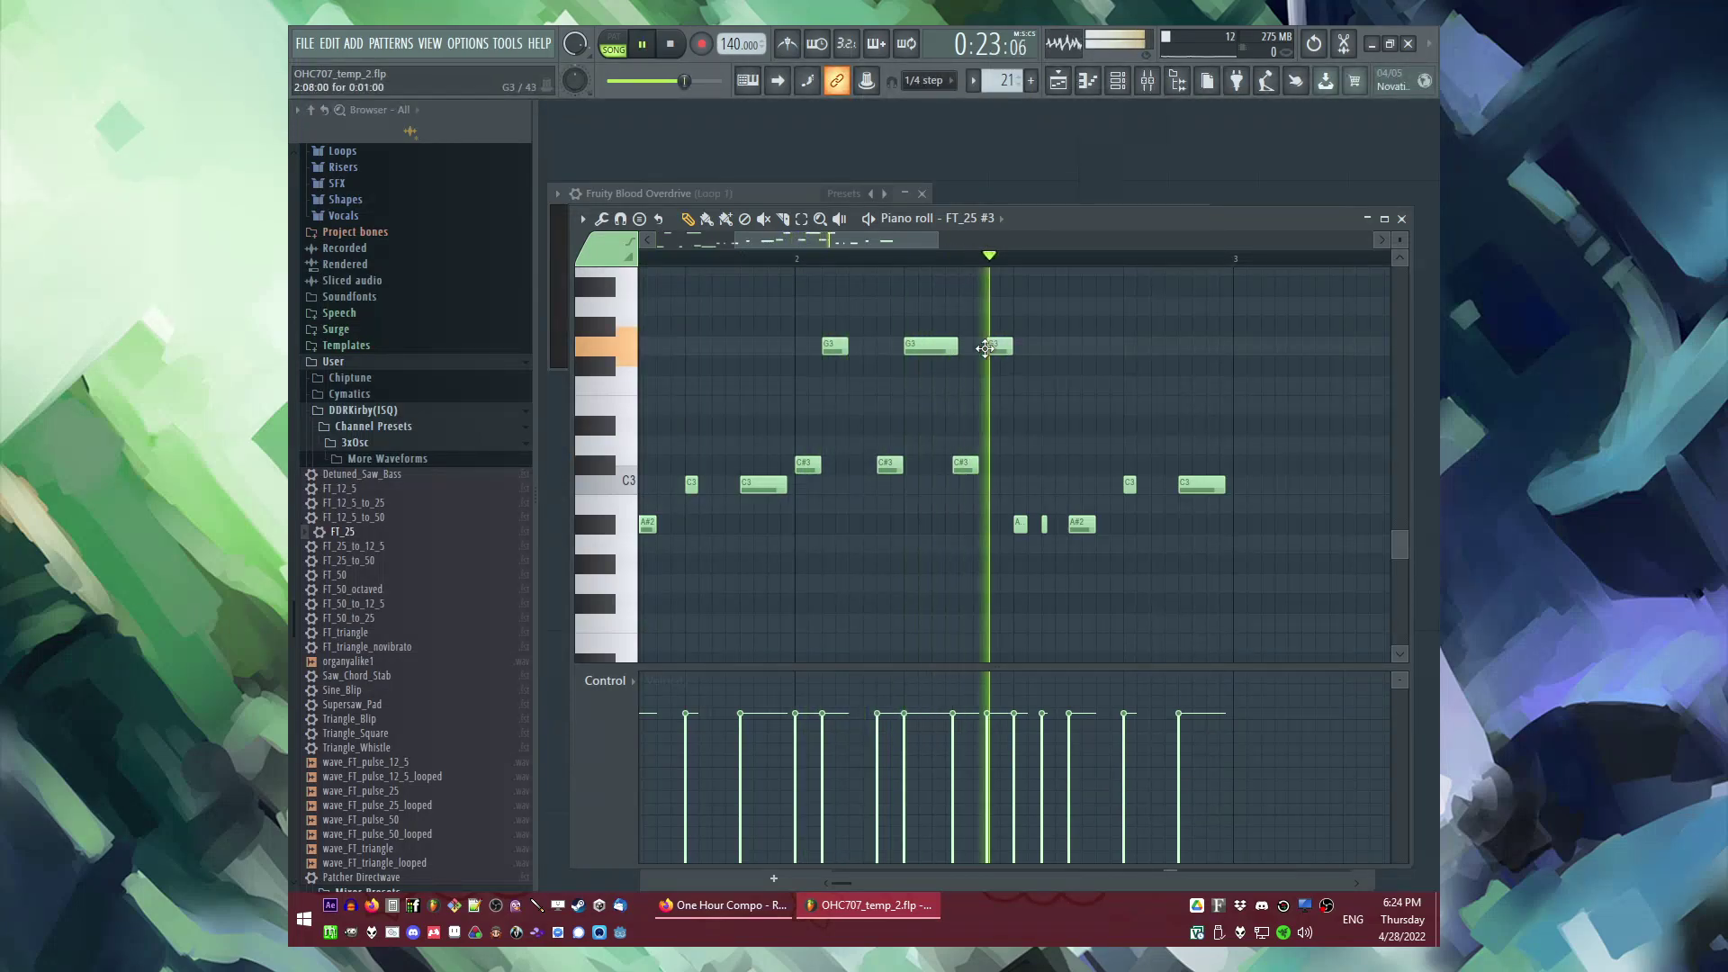
pyautogui.moveTo(952, 352); pyautogui.dragTo(937, 352)
pyautogui.press('space')
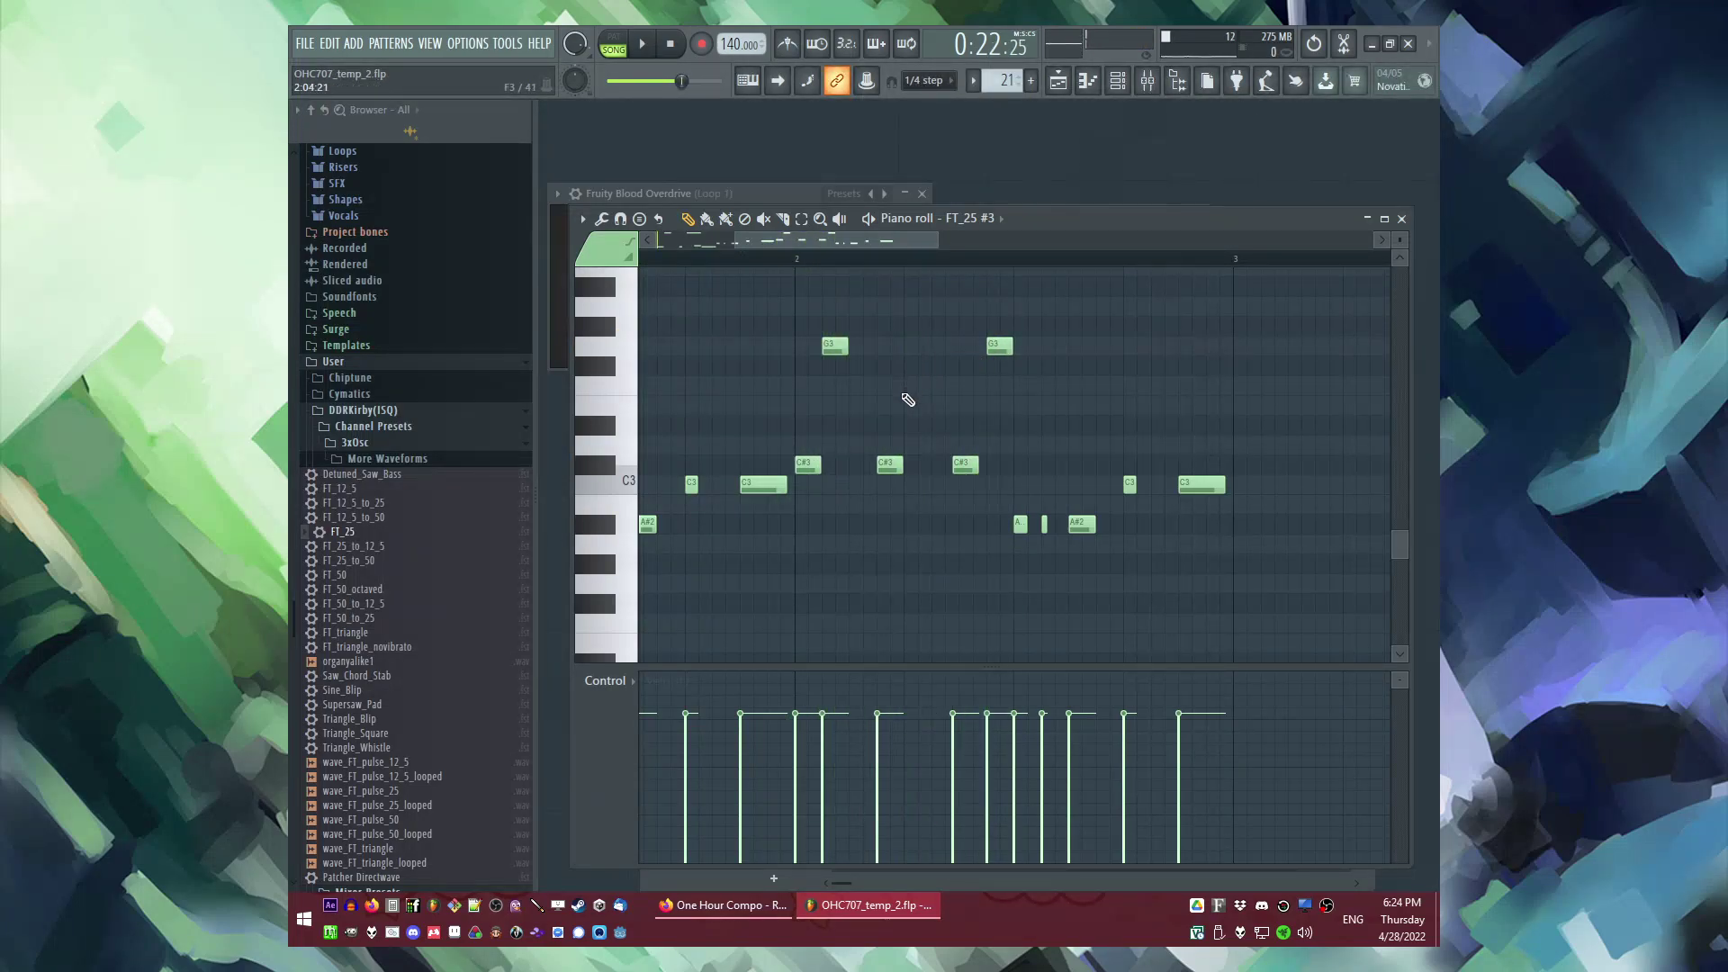
# Step: Lower the step 2 G3 of bar 2 to F3 and add an F3 about one and a half steps long on step 5
pyautogui.click(831, 349)
pyautogui.click(909, 389)
pyautogui.press('space')
pyautogui.moveTo(929, 388); pyautogui.dragTo(944, 388)
pyautogui.press('space')
pyautogui.press('space')
pyautogui.scroll(2, 939, 403)
pyautogui.scroll(-3, 936, 404)
pyautogui.press('space')
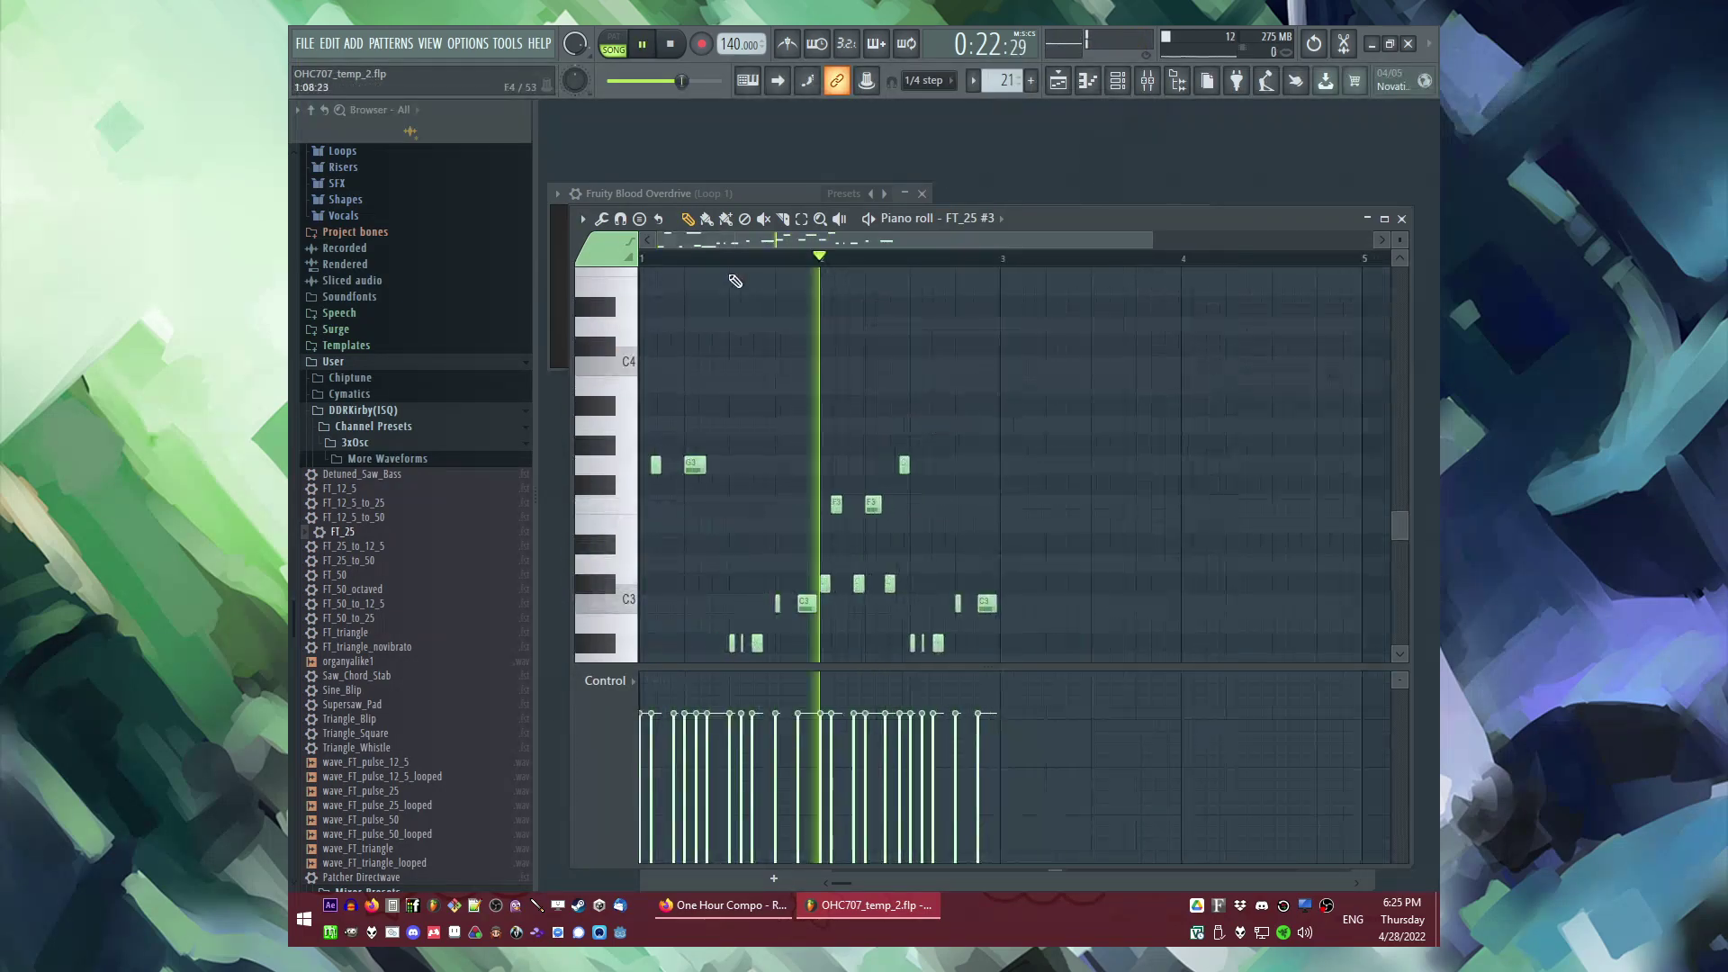
# Step: Lower the three C#3 notes in bar 2 to A#2 and play the line
pyautogui.click(643, 260)
pyautogui.scroll(3, 900, 502)
pyautogui.moveTo(924, 489); pyautogui.dragTo(811, 527)
pyautogui.press('space')
pyautogui.scroll(-3, 621, 599)
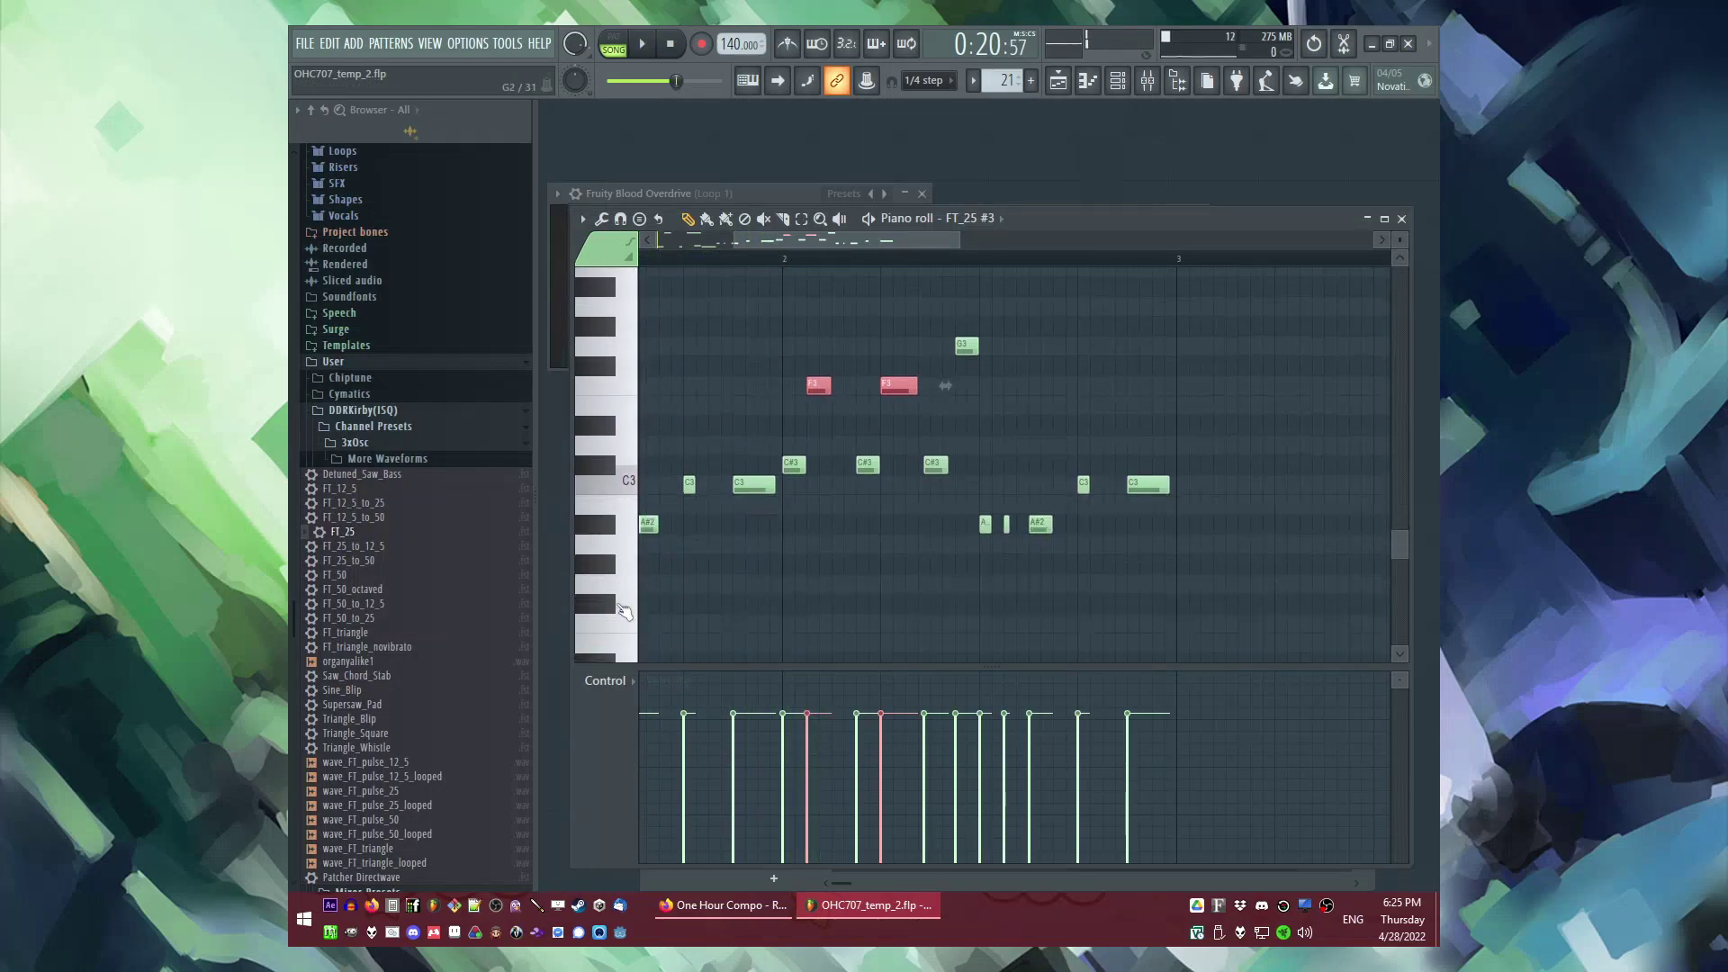
pyautogui.moveTo(790, 456); pyautogui.dragTo(933, 526)
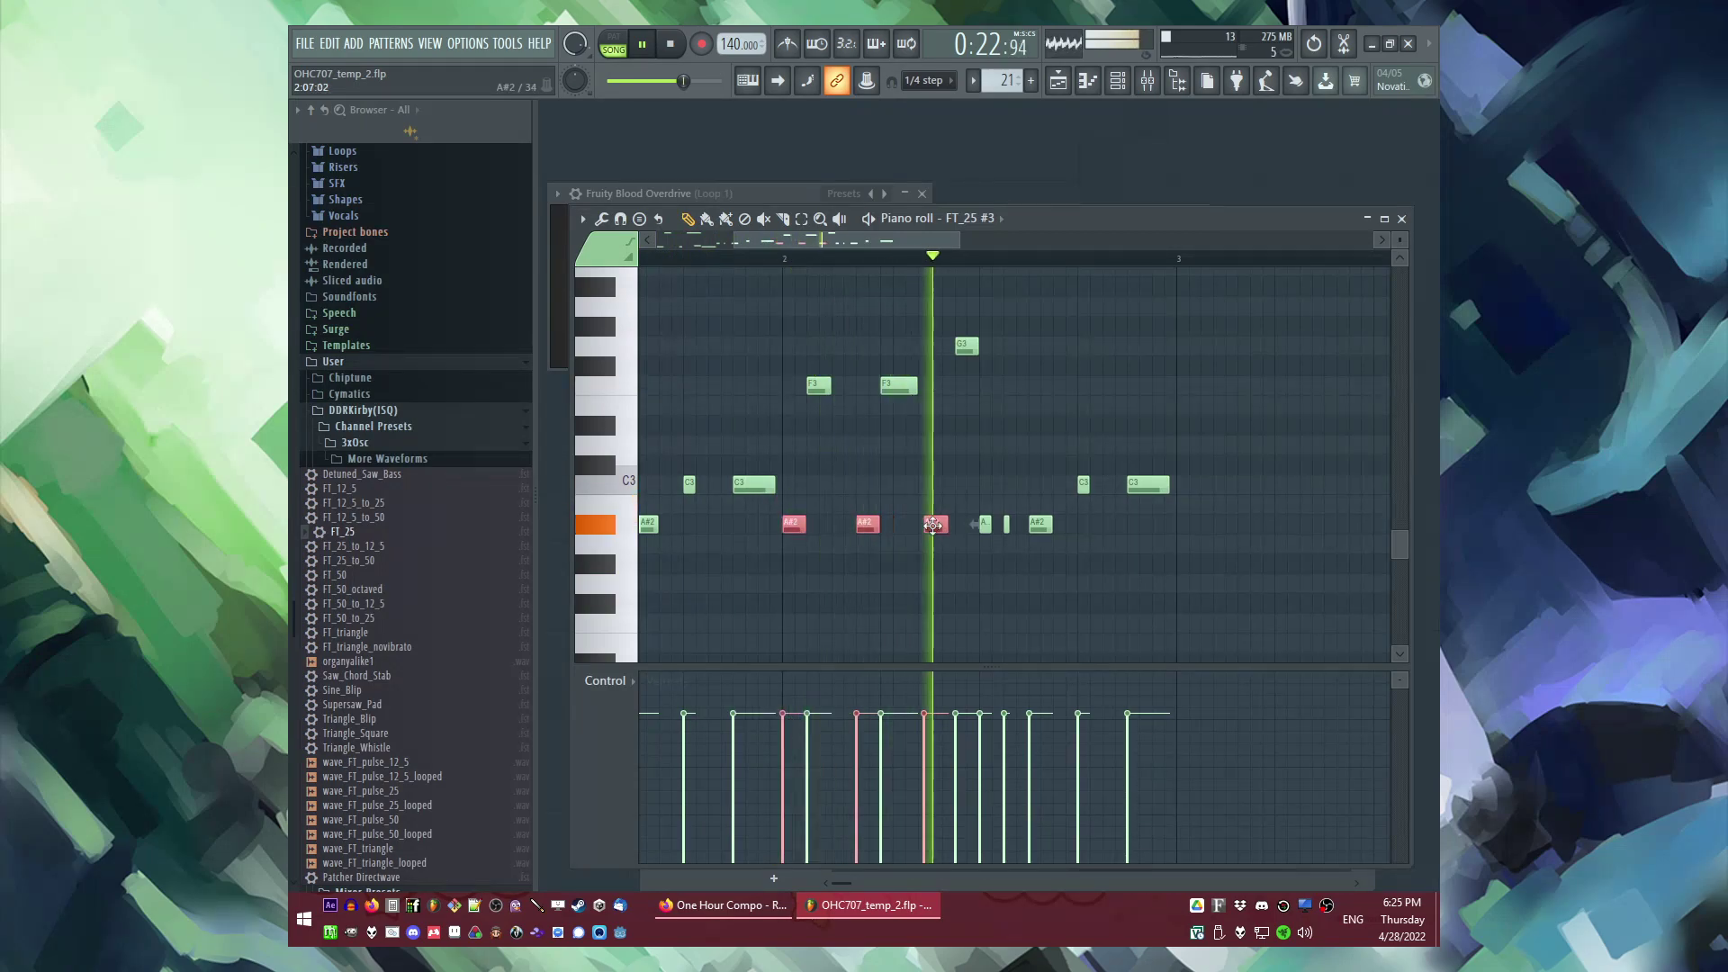
# Step: Shorten the step 4 A#2 of bar 2 to half a step and move the third A#2 to start on step 7
pyautogui.keyDown('ctrl'); pyautogui.click(943, 486); pyautogui.keyUp('ctrl')
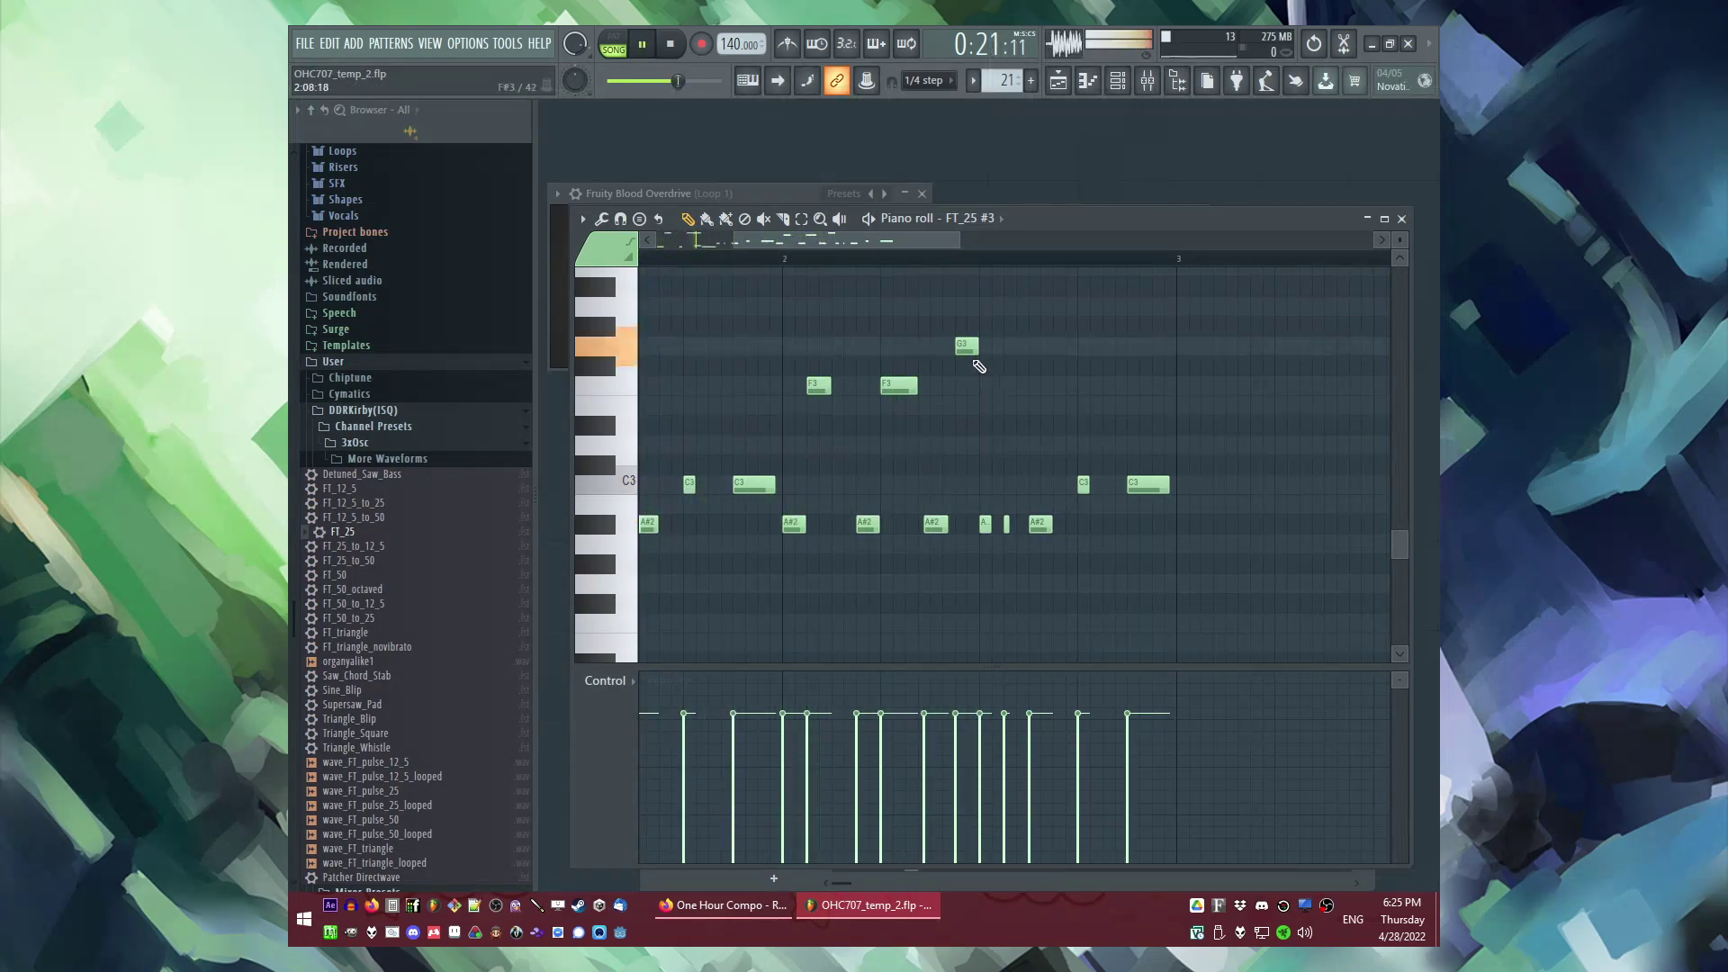
pyautogui.moveTo(936, 520); pyautogui.dragTo(943, 519)
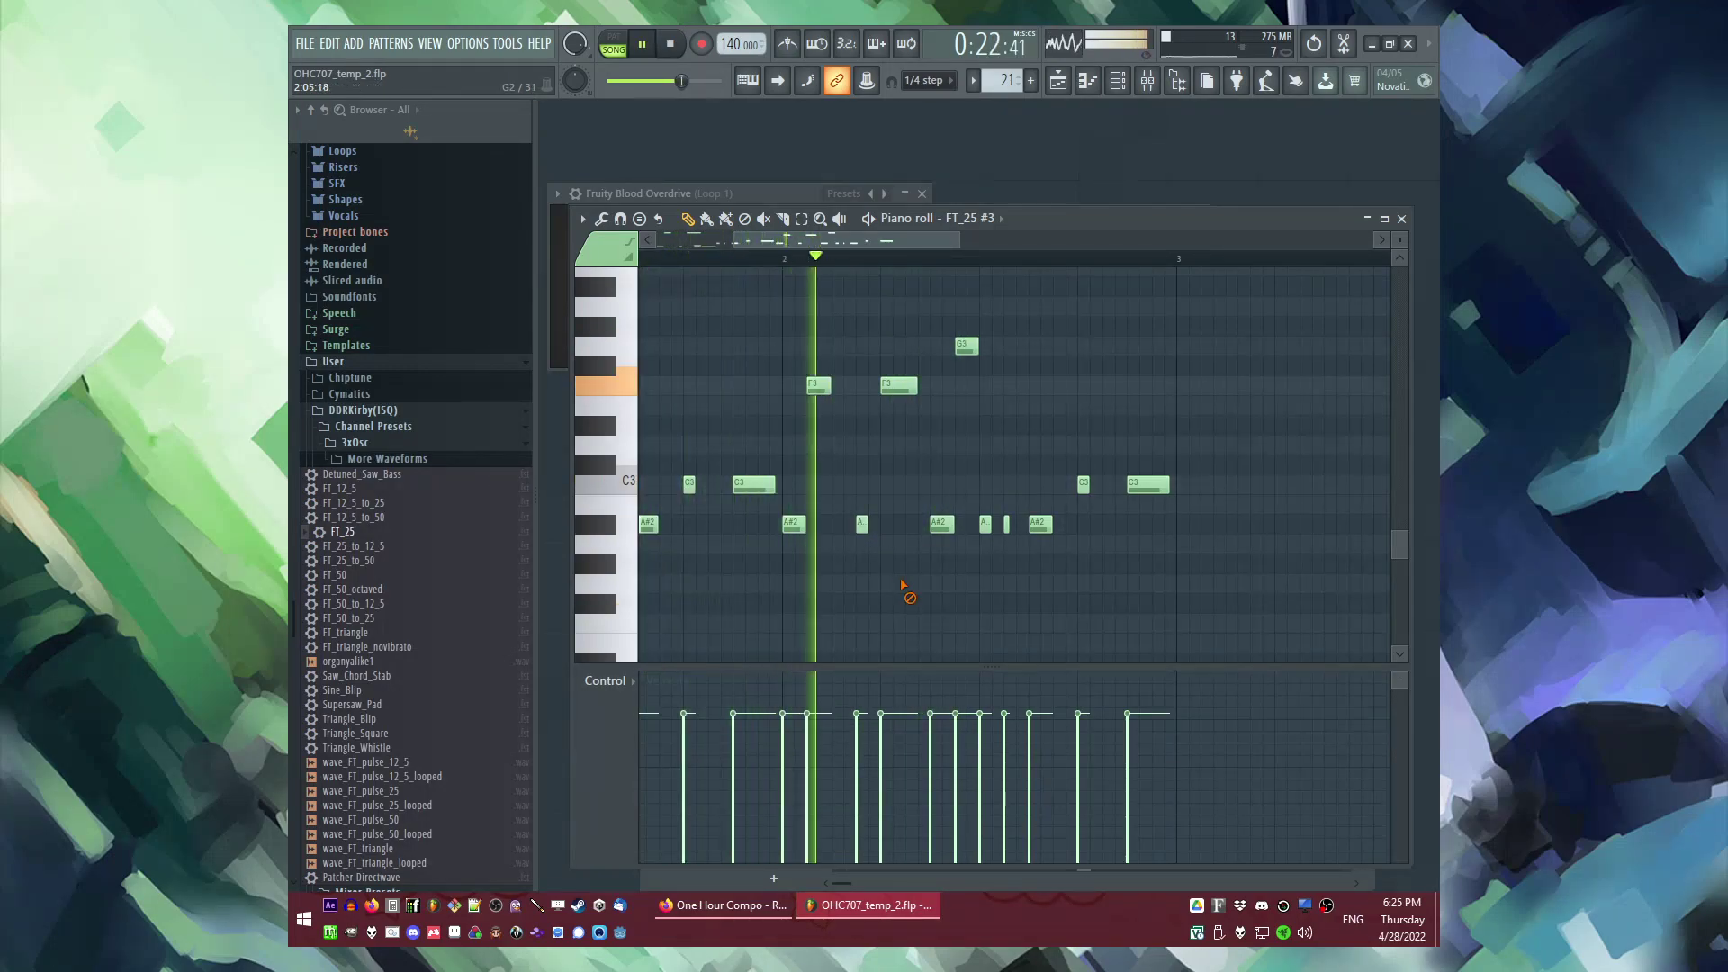
pyautogui.press('space')
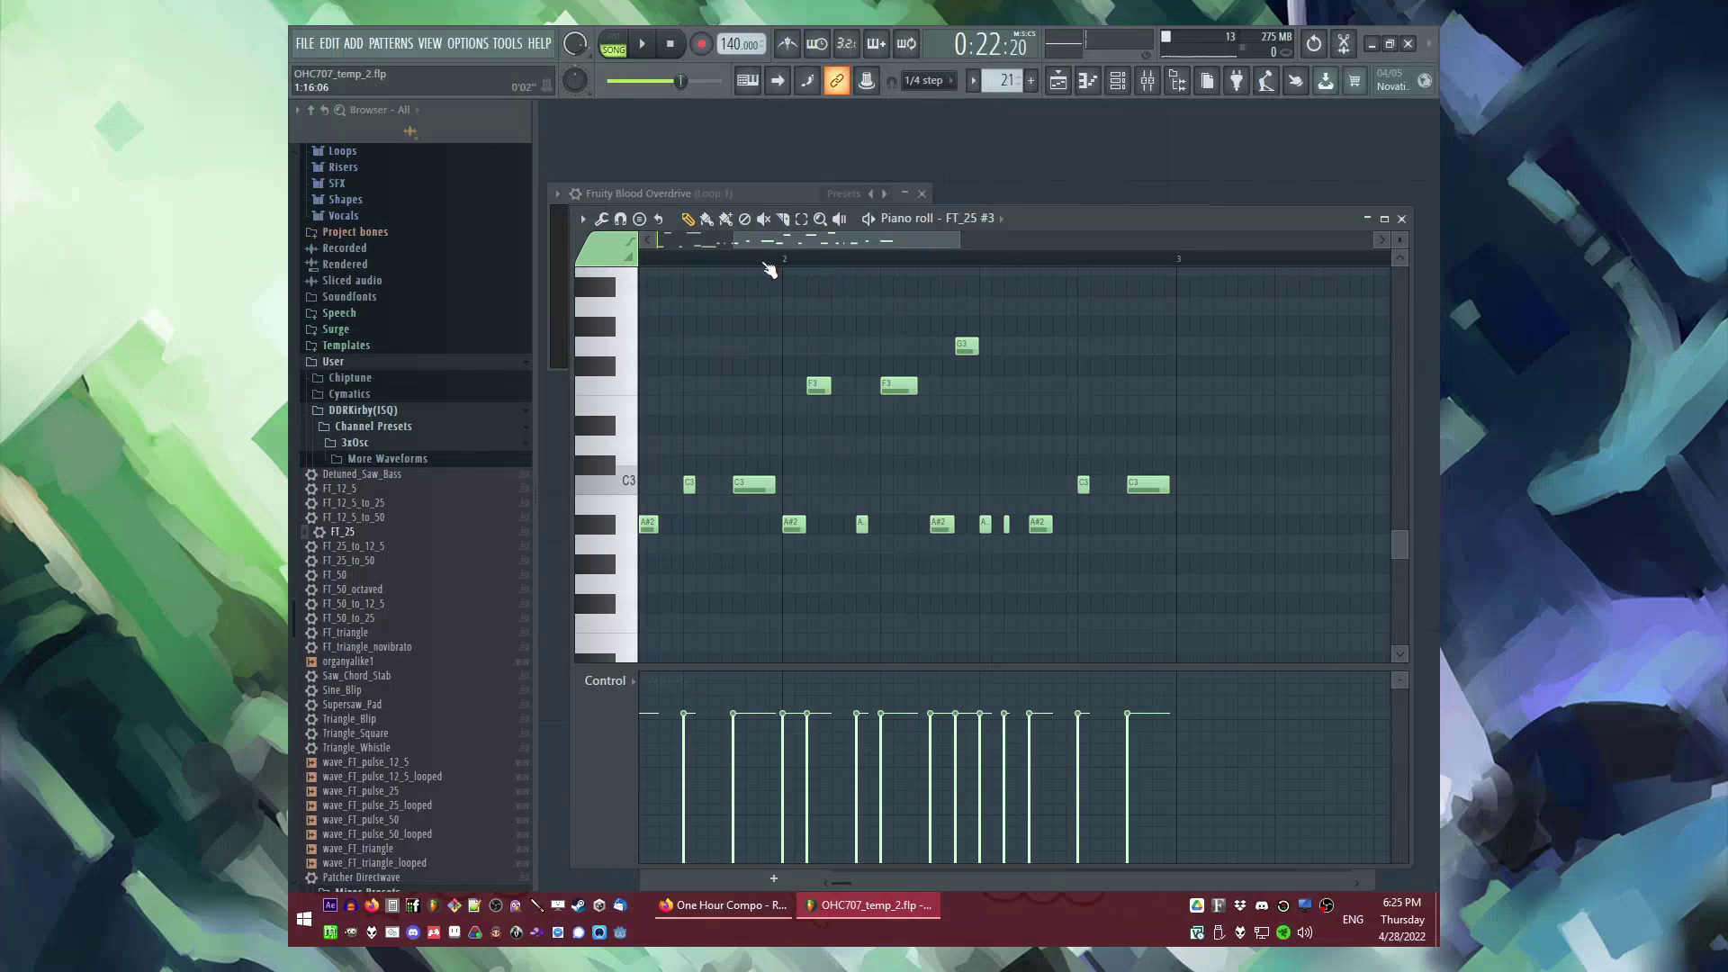
# Step: Lengthen the step 5 F3 of bar 2 to two steps and shorten the step 7 A#2 to half a step
pyautogui.press('space')
pyautogui.scroll(1, 895, 387)
pyautogui.moveTo(922, 388); pyautogui.dragTo(942, 389)
pyautogui.press('space')
pyautogui.press('space')
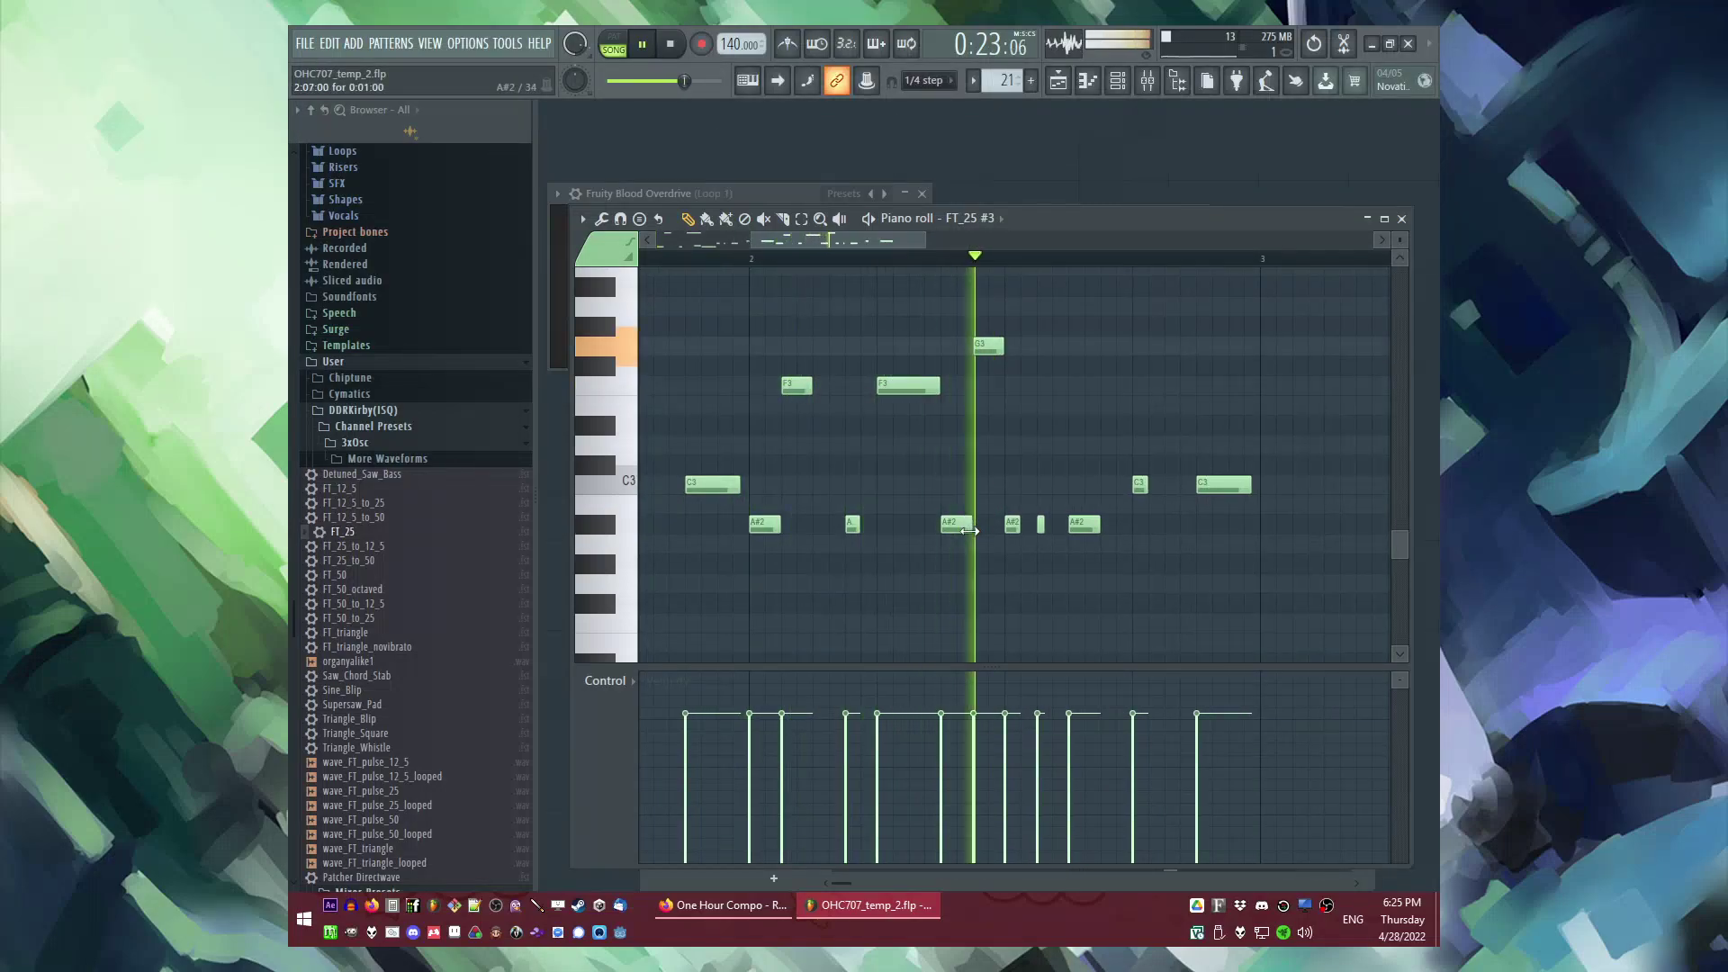
pyautogui.press('space')
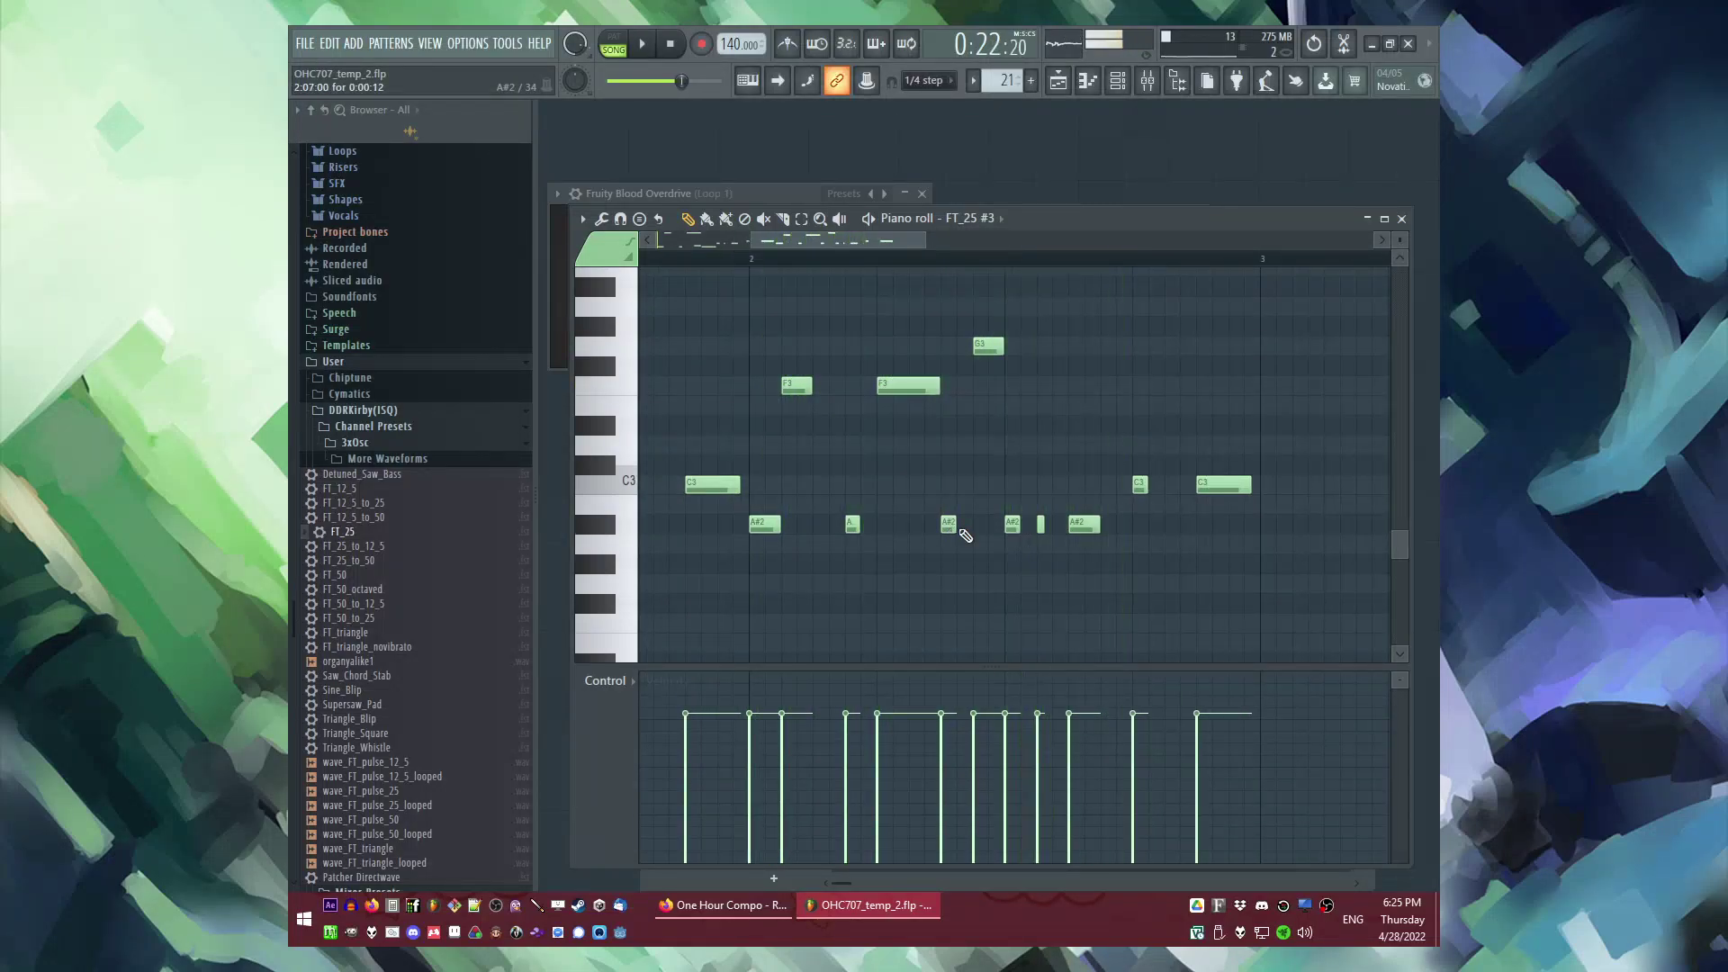
# Step: Lower the step 8 G3 of bar 2 to F3 and raise the three A#2 notes on steps 9 to 11 to C3
pyautogui.press('space')
pyautogui.moveTo(988, 352); pyautogui.dragTo(988, 393)
pyautogui.press('space')
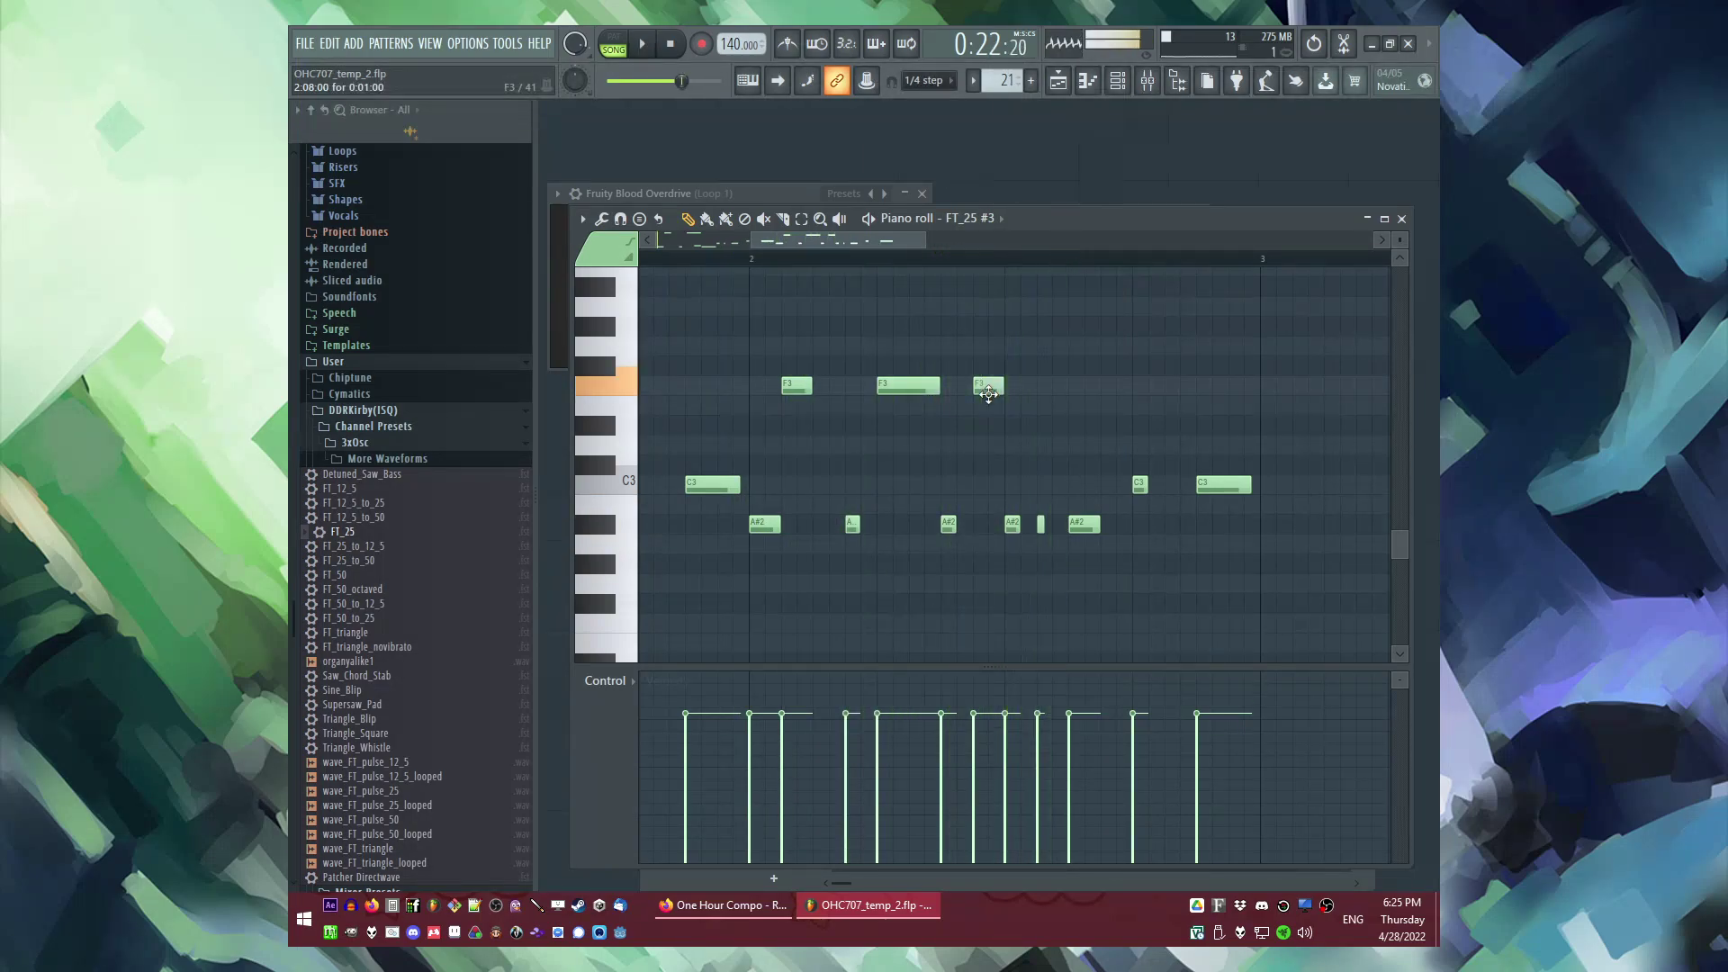
pyautogui.press('space')
pyautogui.moveTo(1061, 539); pyautogui.dragTo(1085, 485)
pyautogui.keyDown('ctrl'); pyautogui.click(1068, 561); pyautogui.keyUp('ctrl')
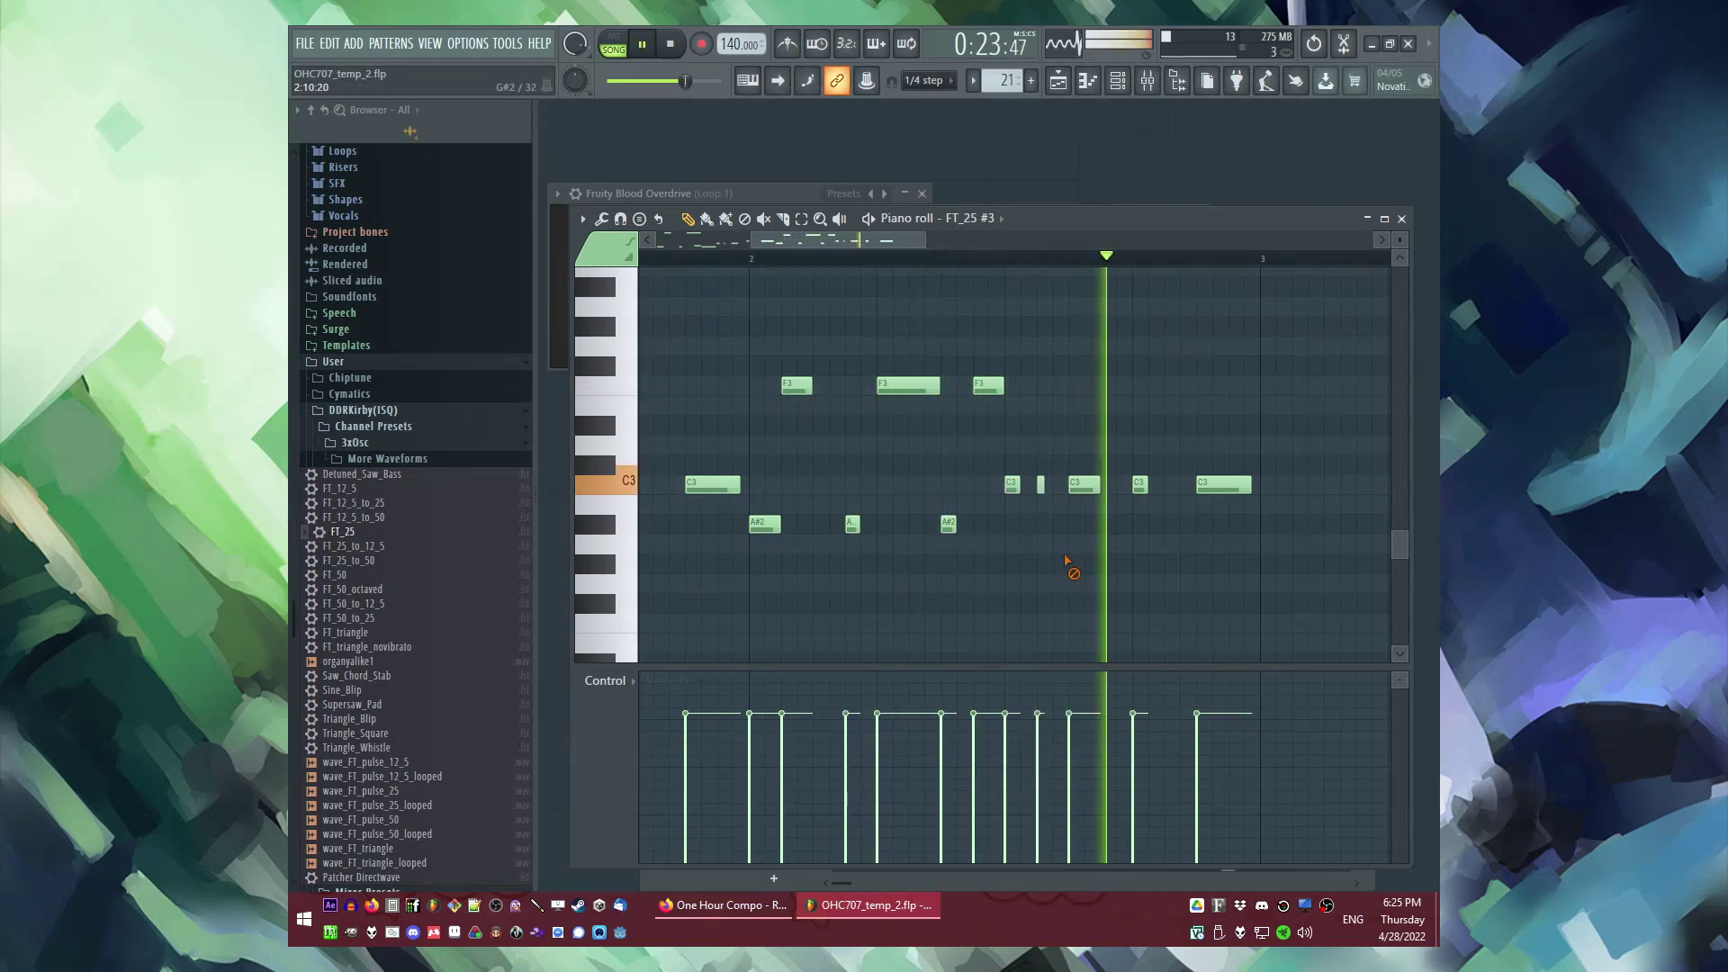
# Step: End bar 2 with one-step D3, F3 and G3 notes on steps 12 to 14 and a D3 on step 15
pyautogui.press('space')
pyautogui.scroll(-1, 861, 486)
pyautogui.hscroll(2, 923, 475)
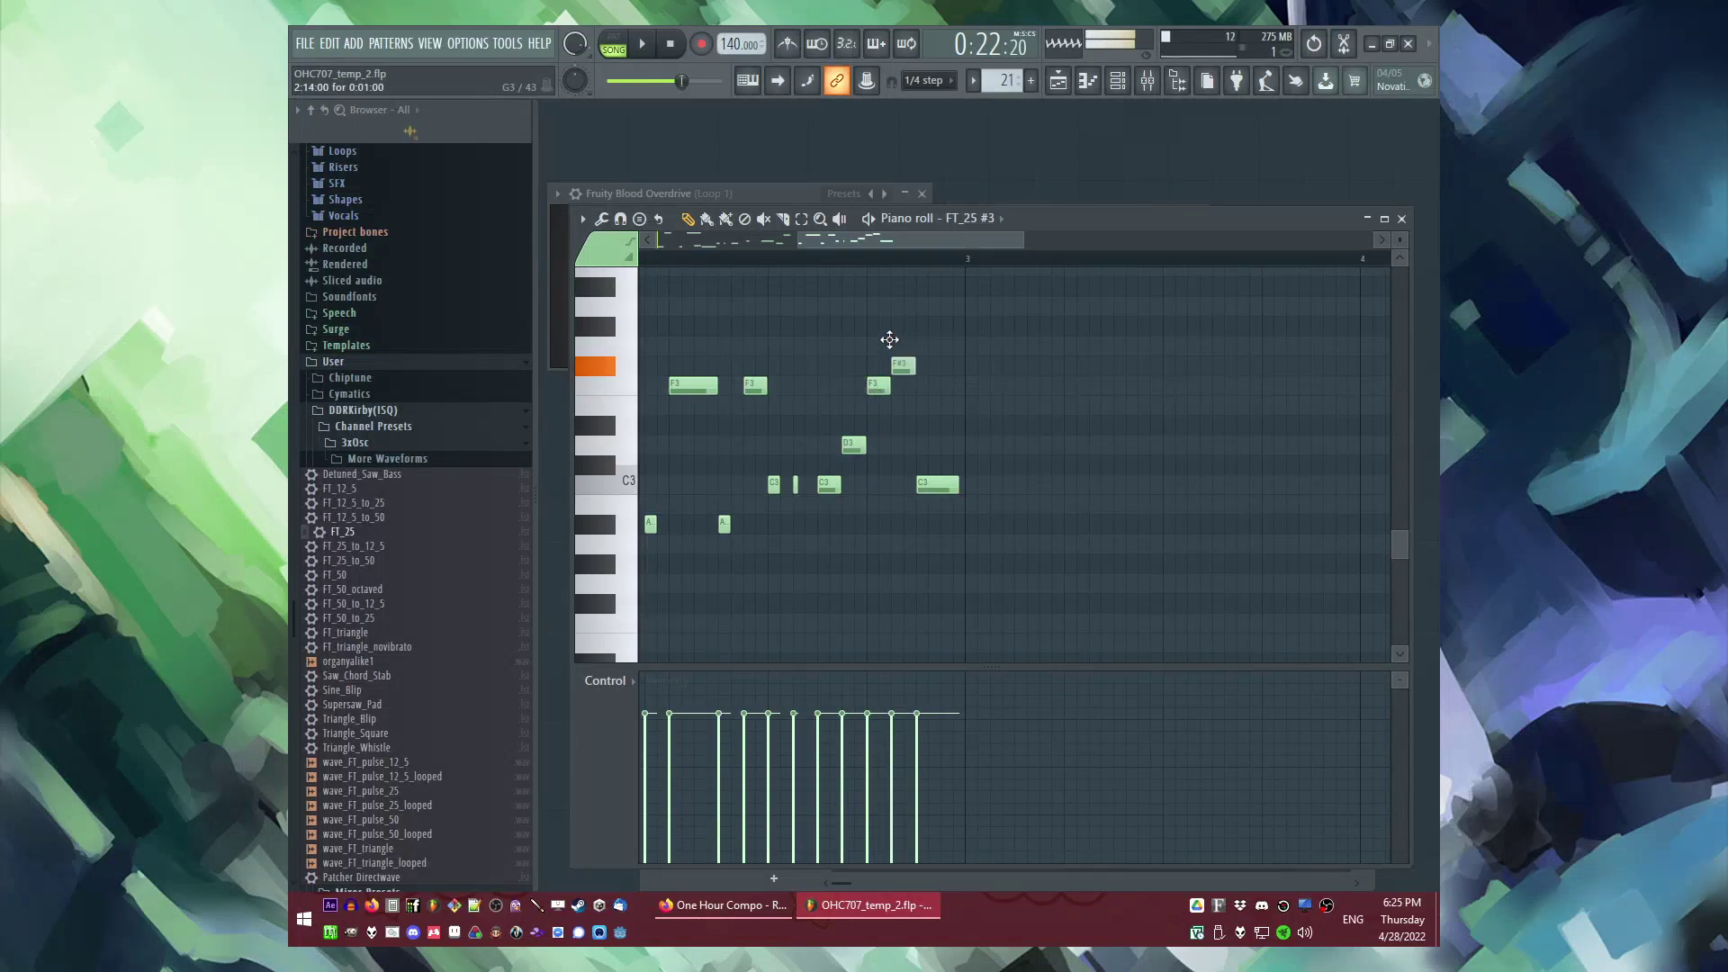
pyautogui.moveTo(930, 484); pyautogui.dragTo(927, 430)
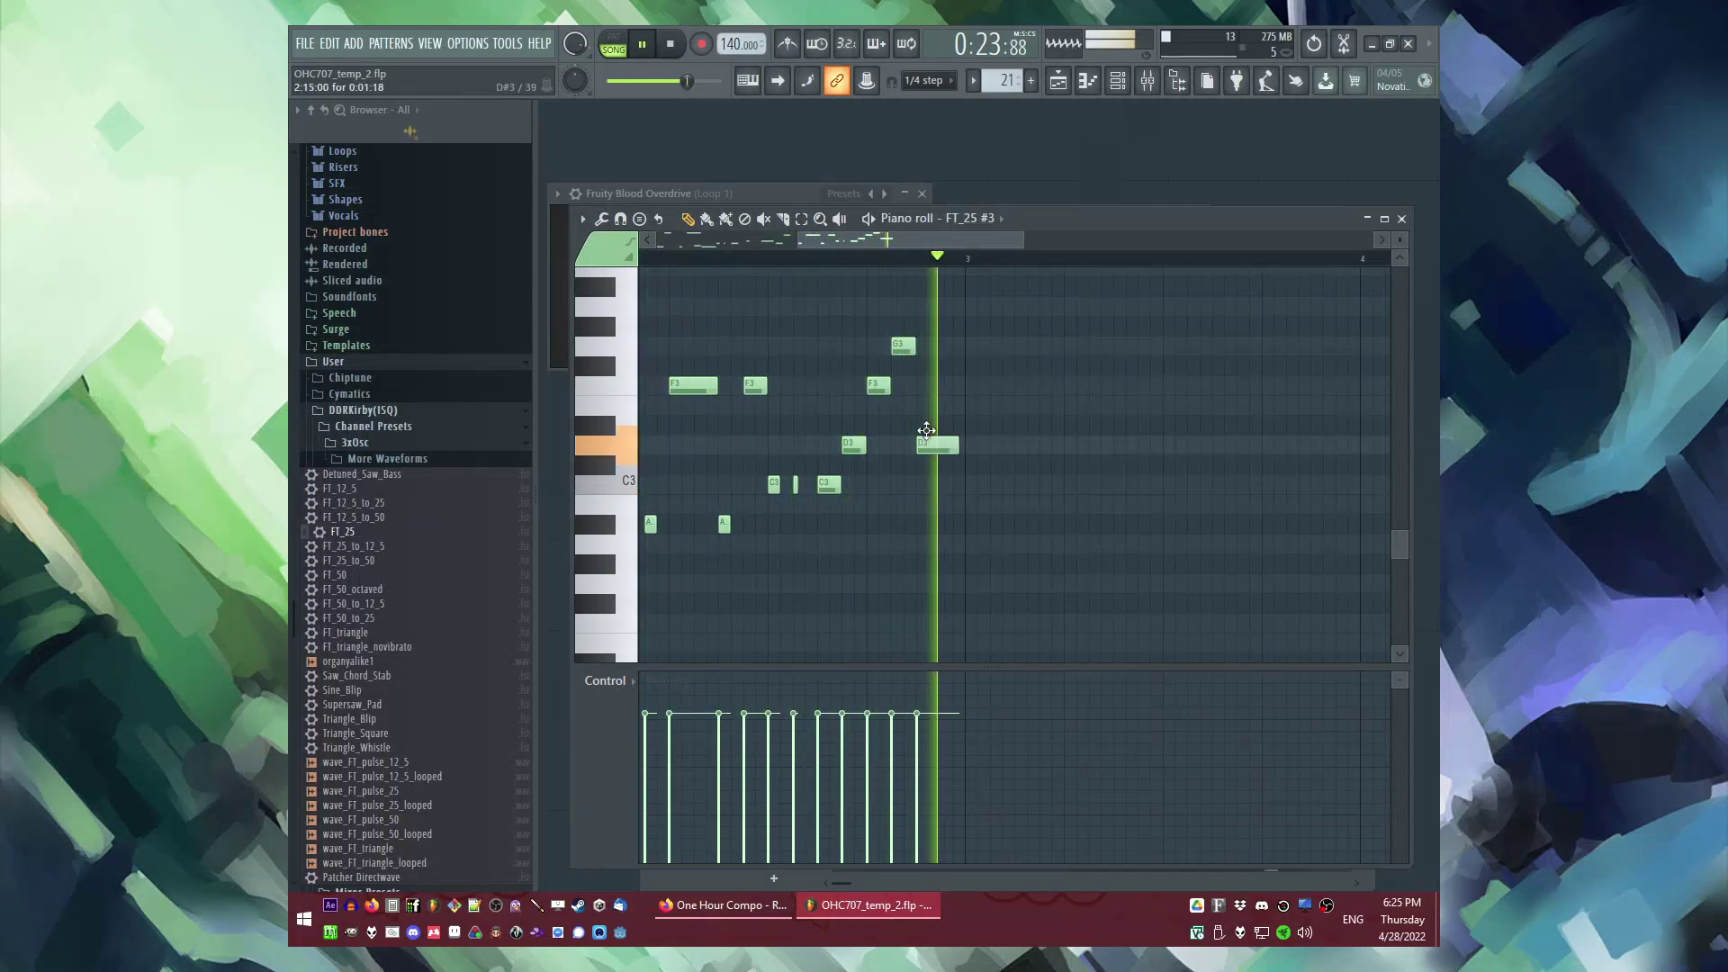
pyautogui.press('space')
# Step: Copy all notes of the FT_25 #3 line, clone its channel and paste the notes into the clone
pyautogui.hotkey('ctrl', 'a')
pyautogui.hscroll(1, 929, 244)
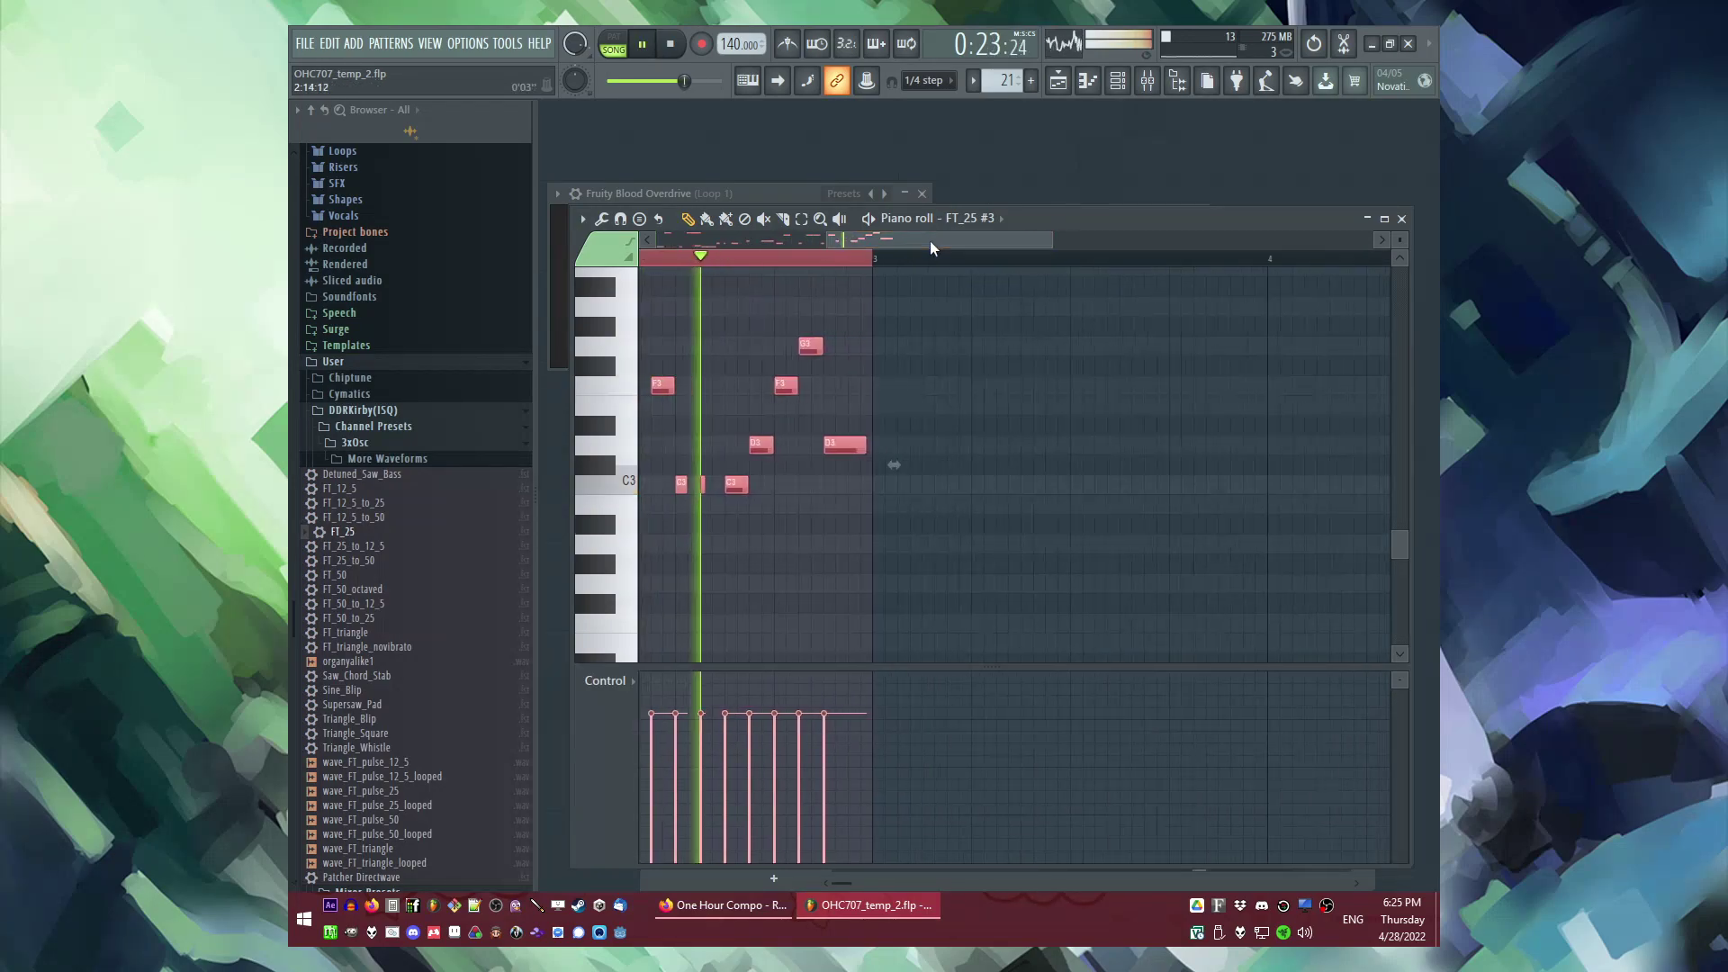
pyautogui.press('F9')
pyautogui.press('F6')
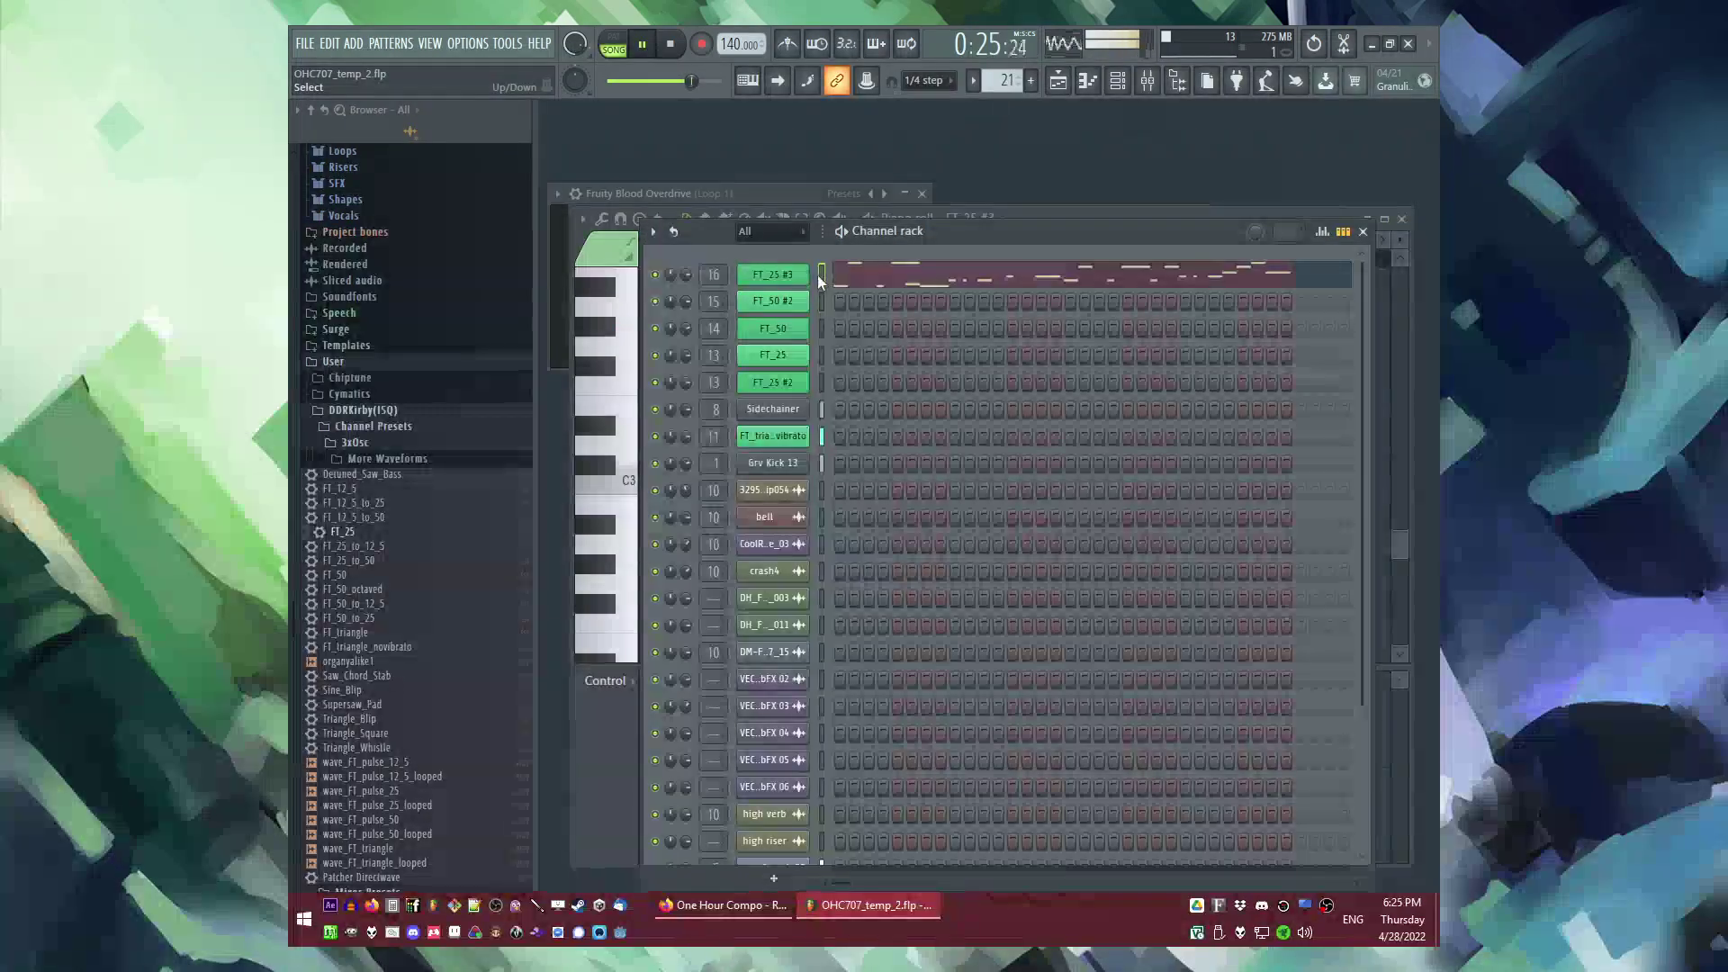
pyautogui.hotkey('alt', 'c')
pyautogui.press('Escape')
pyautogui.hotkey('ctrl', 'v')
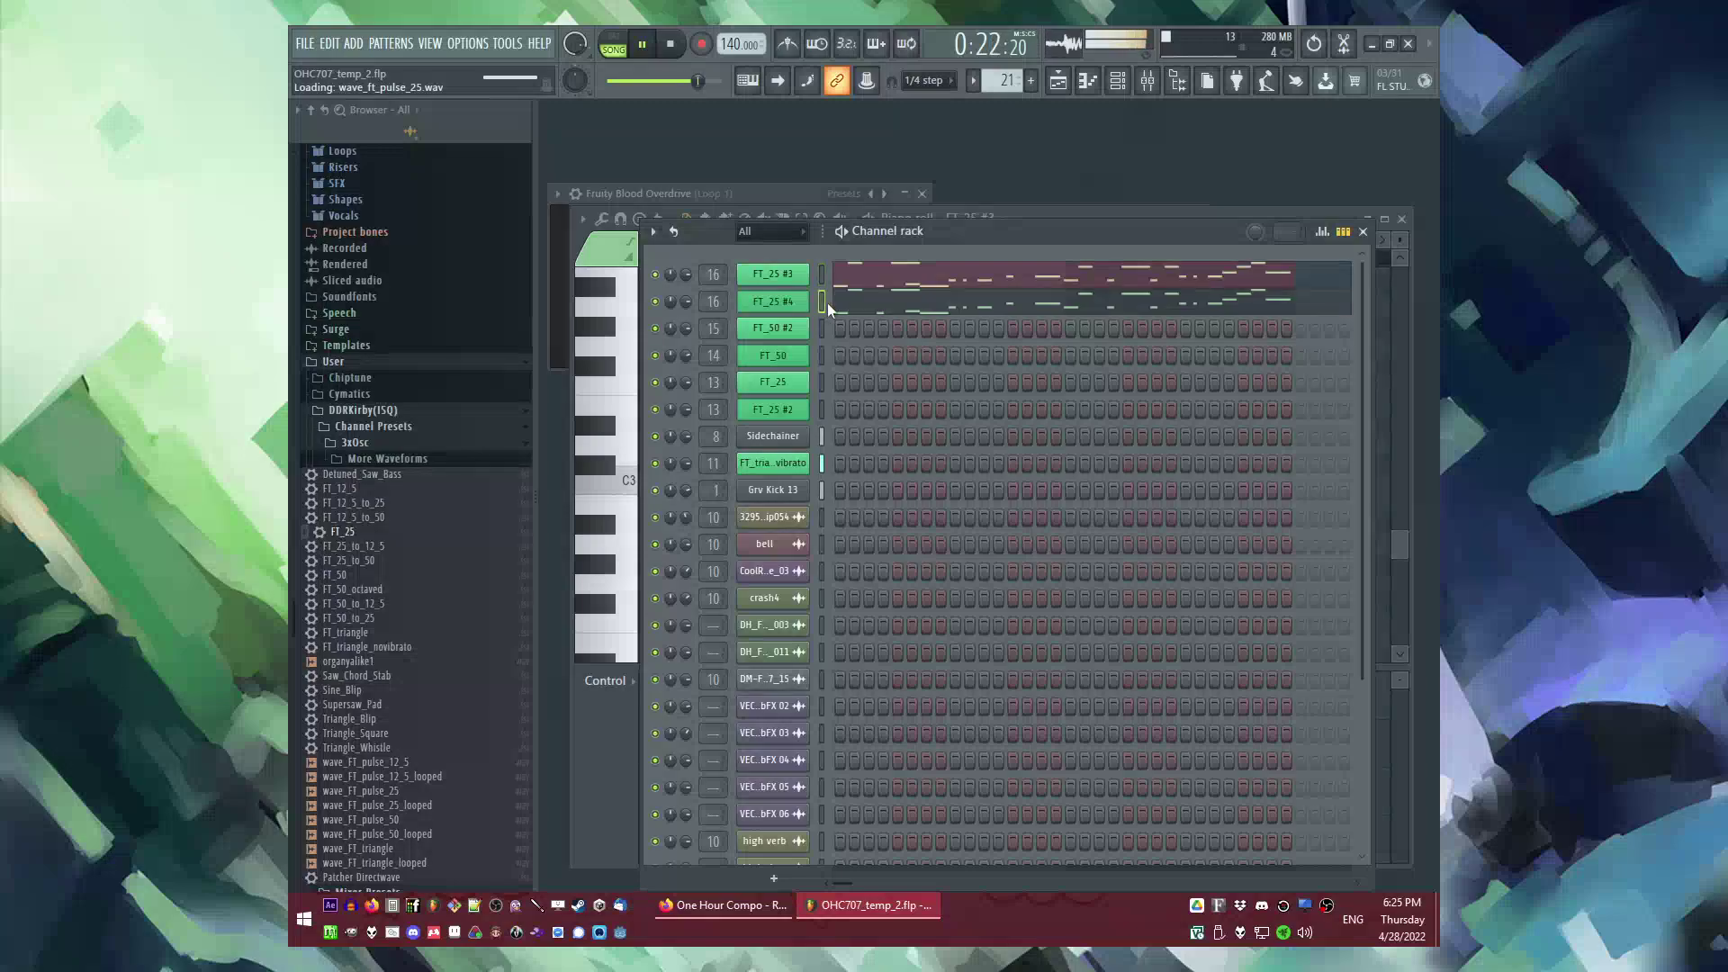
# Step: Shift all notes of the FT_25 #4 channel about a quarter step behind the original line
pyautogui.click(851, 309)
pyautogui.press('space')
pyautogui.scroll(3, 653, 594)
pyautogui.press('space')
pyautogui.moveTo(669, 582); pyautogui.dragTo(680, 582)
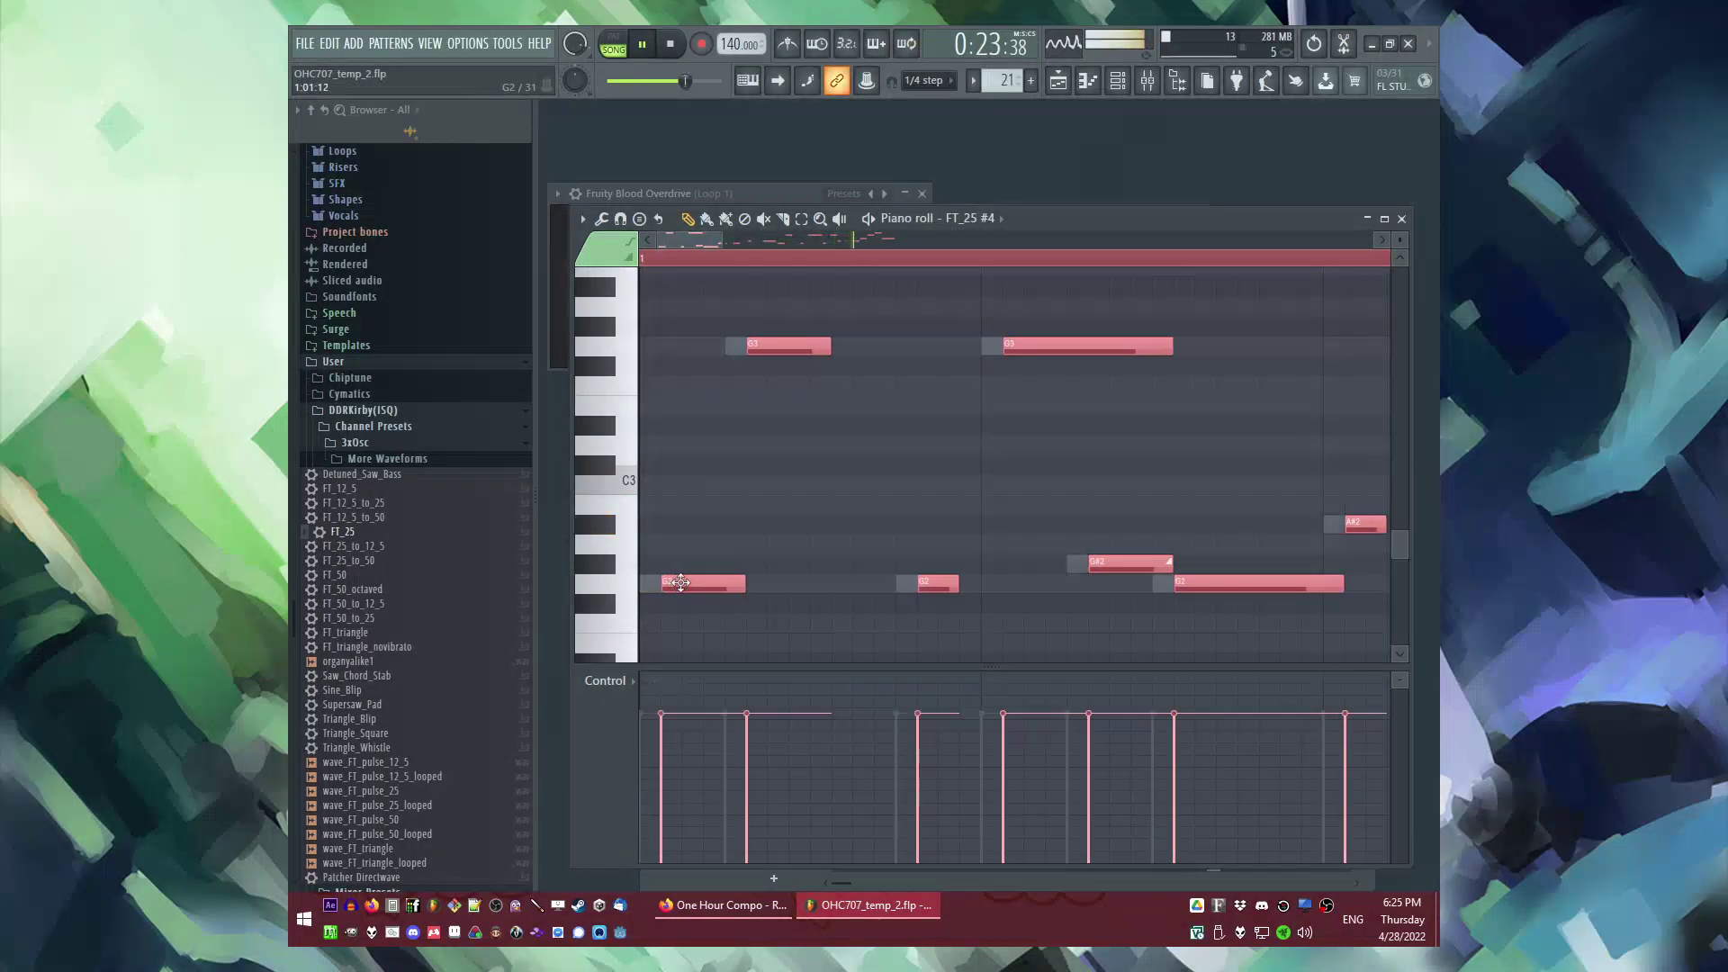
# Step: Switch playback to pattern mode and set the fine pitch of oscillator 1 in FT_25 #4 to +6 cents
pyautogui.press('l')
pyautogui.press('F6')
pyautogui.click(779, 302)
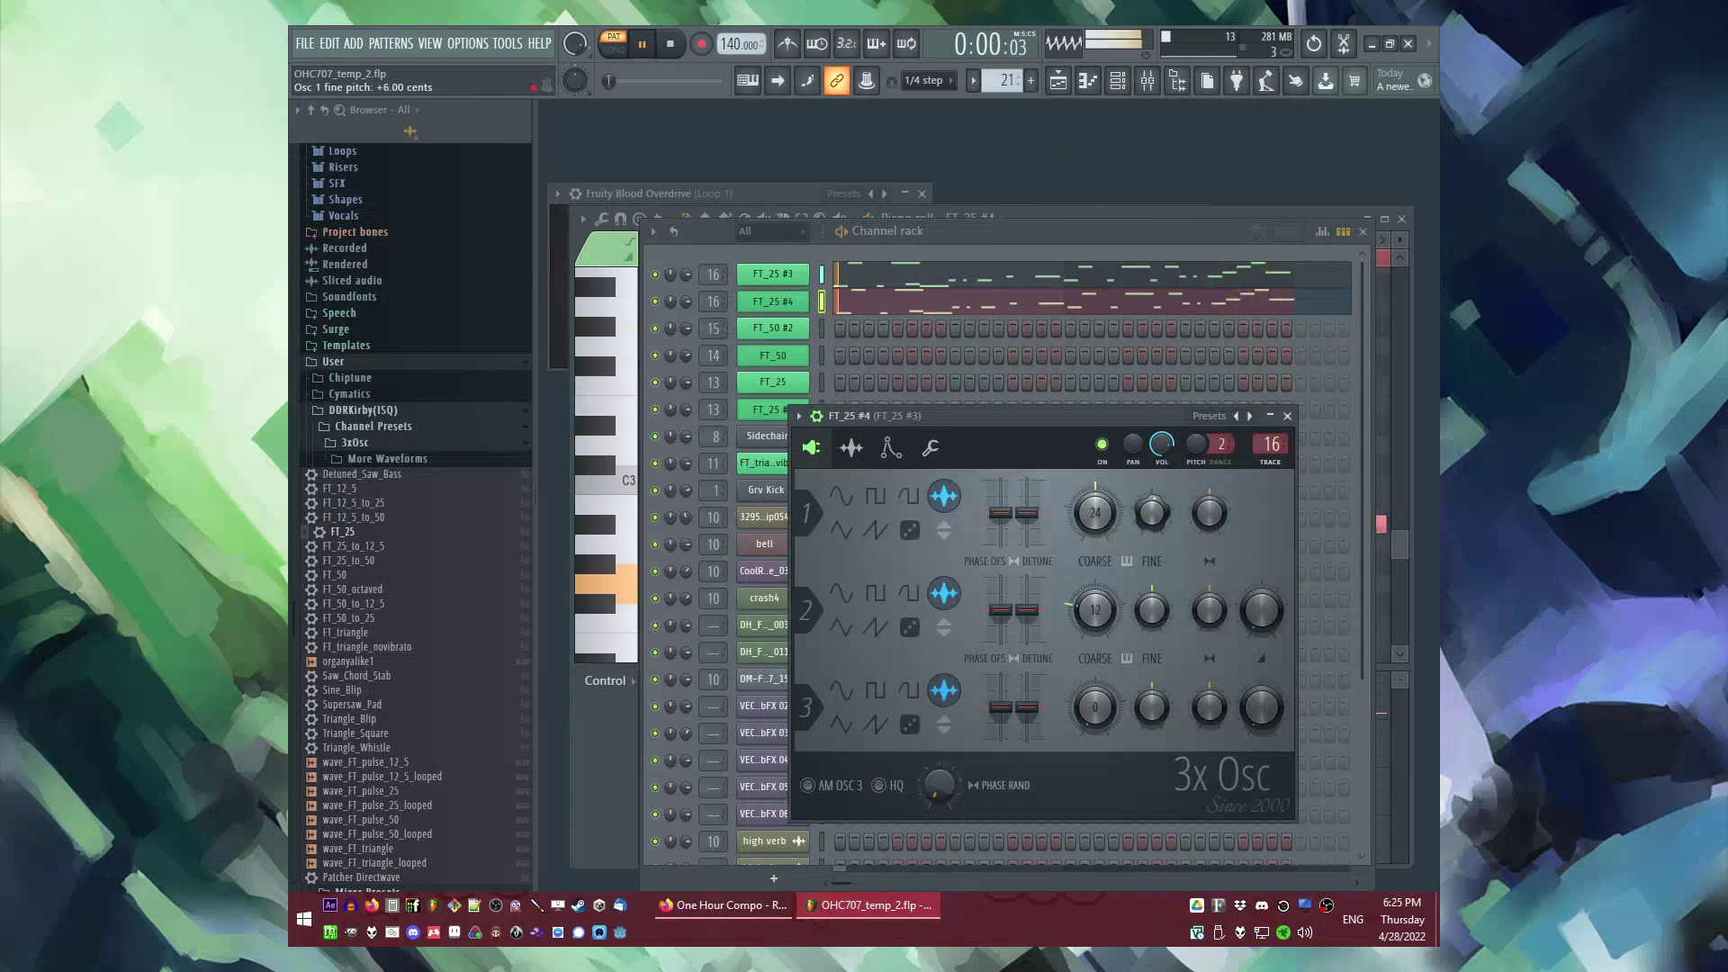
# Step: Try delaying the FT_25 #4 notes by one step, then by half a step, against the original line
pyautogui.click(869, 307)
pyautogui.click(872, 305)
pyautogui.scroll(3, 649, 590)
pyautogui.moveTo(683, 587); pyautogui.dragTo(700, 588)
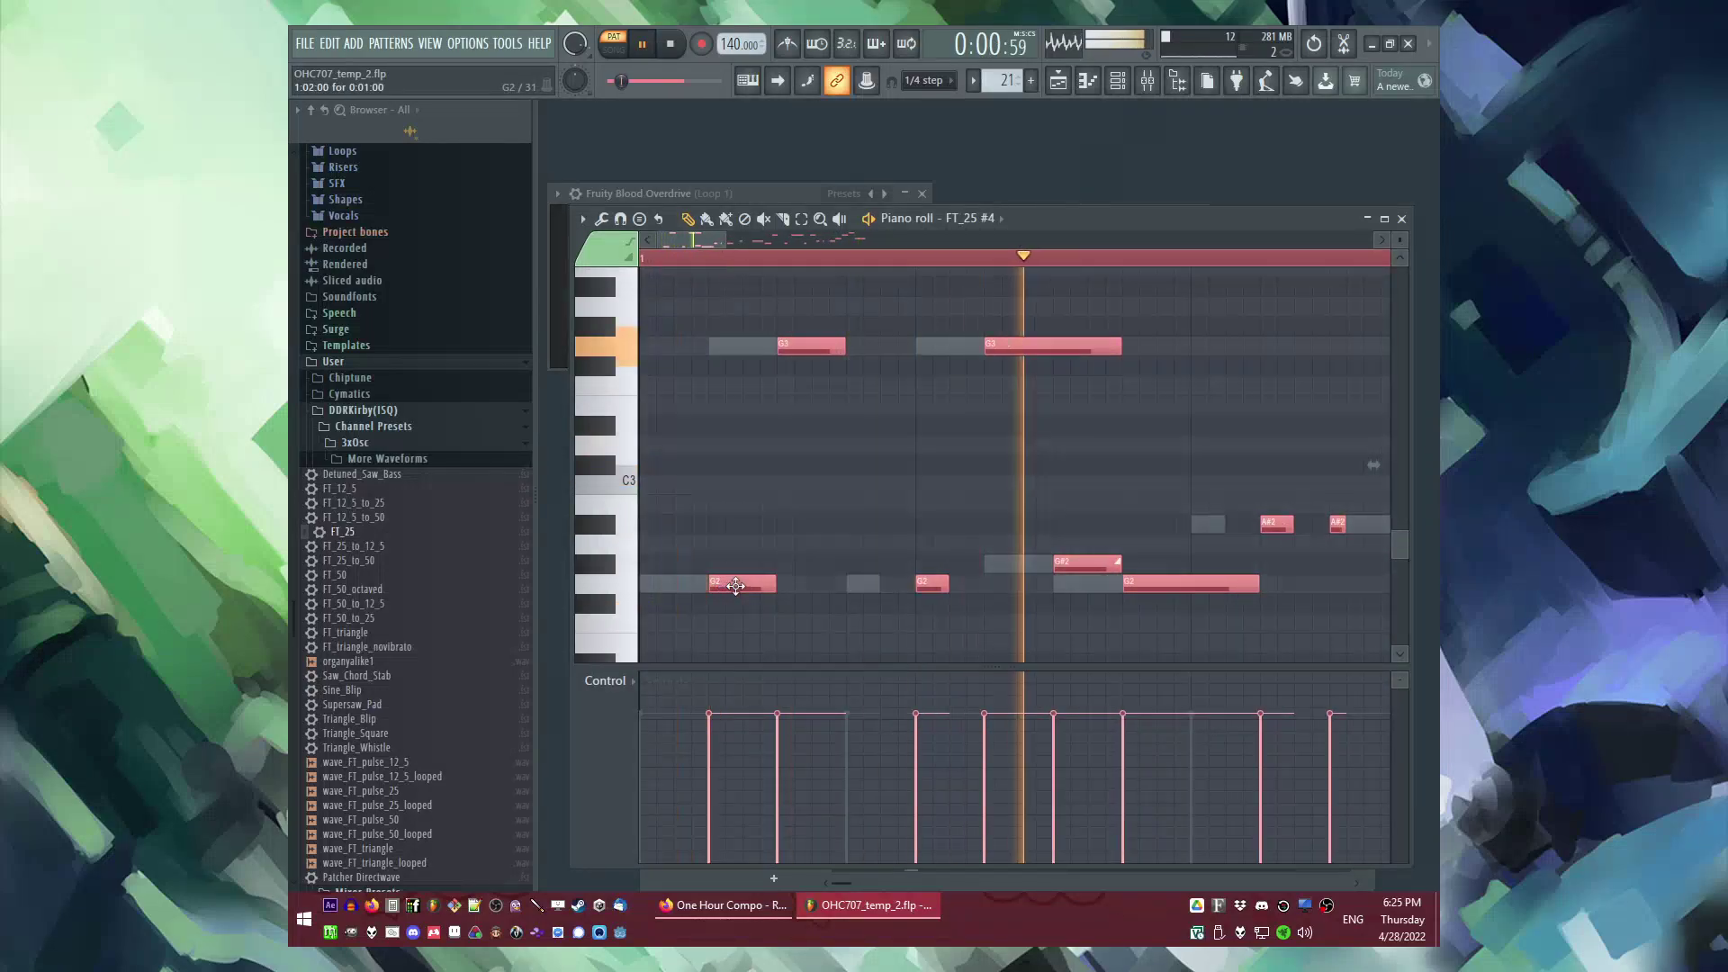
pyautogui.scroll(-3, 819, 513)
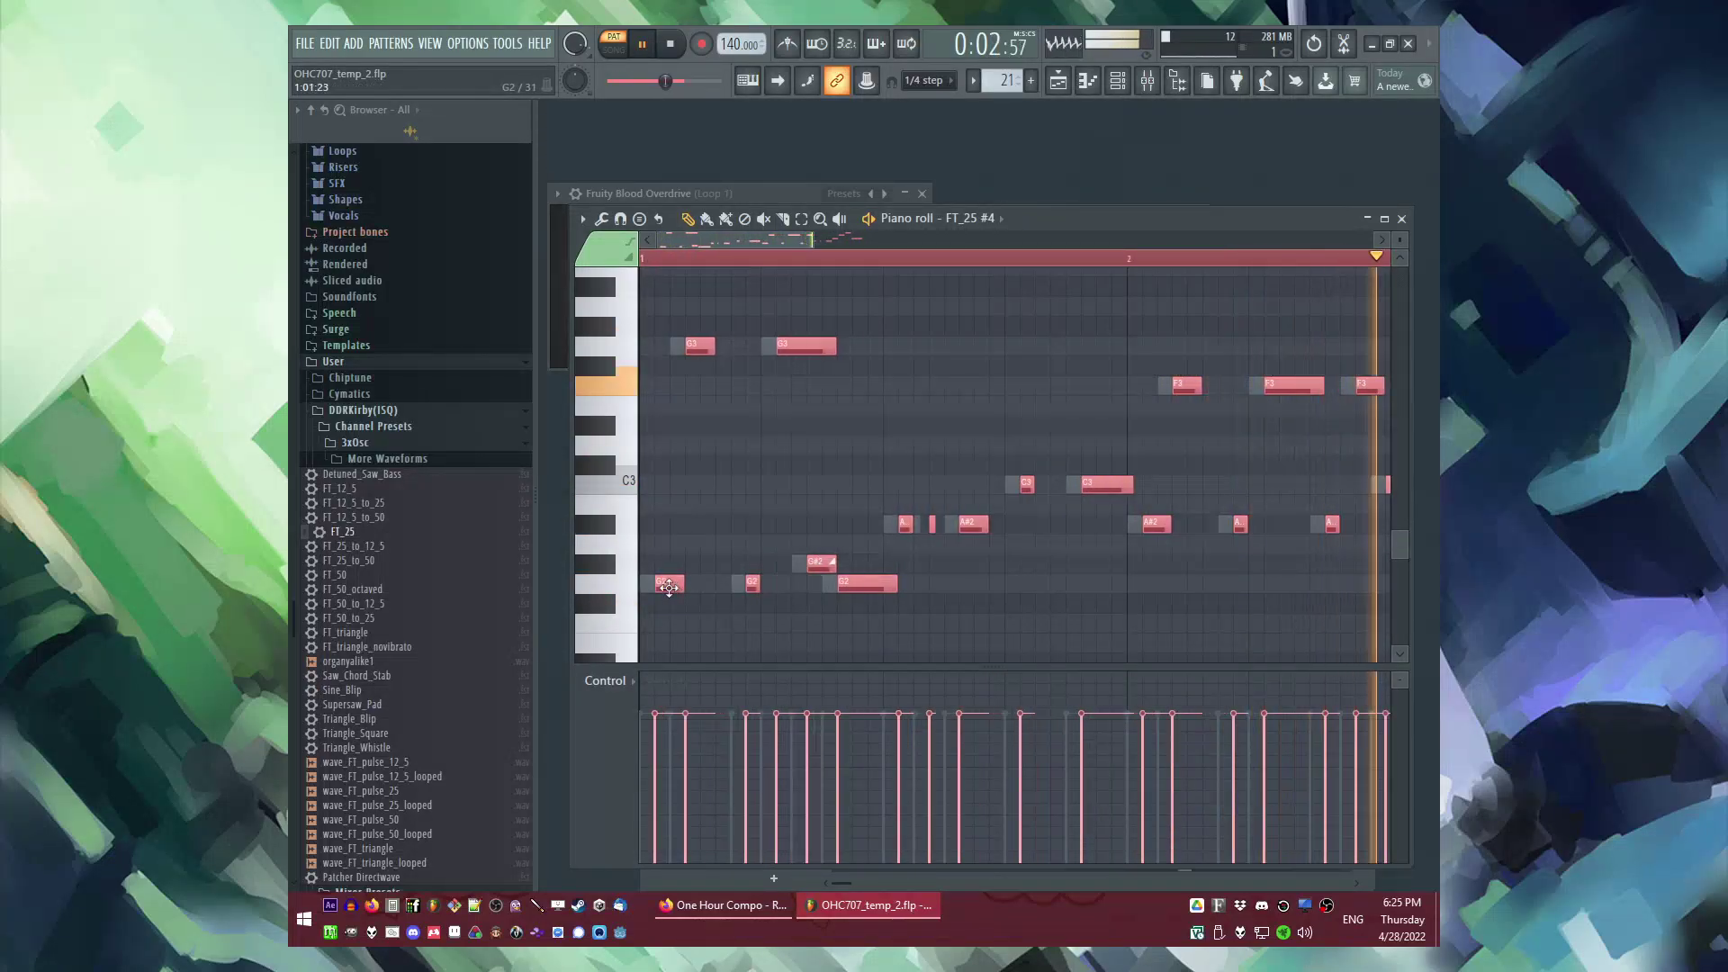
# Step: Lower the FT_25 #4 channel volume to 48% and switch playback to song mode
pyautogui.press('F6')
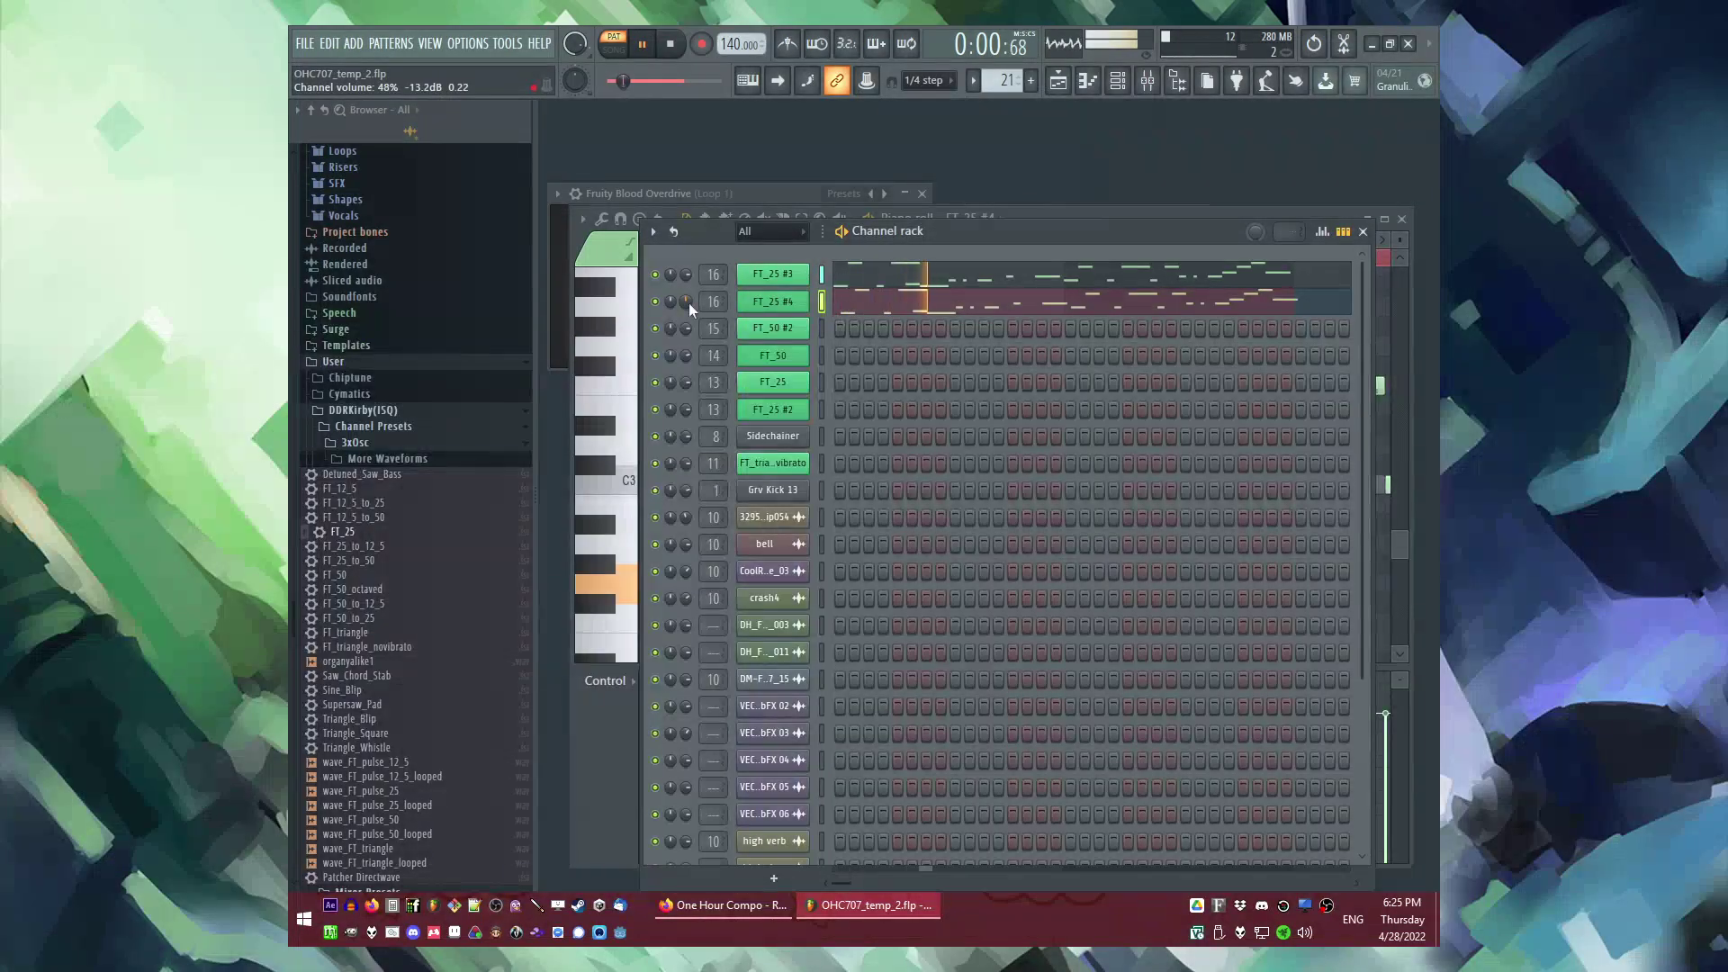
pyautogui.press('F5')
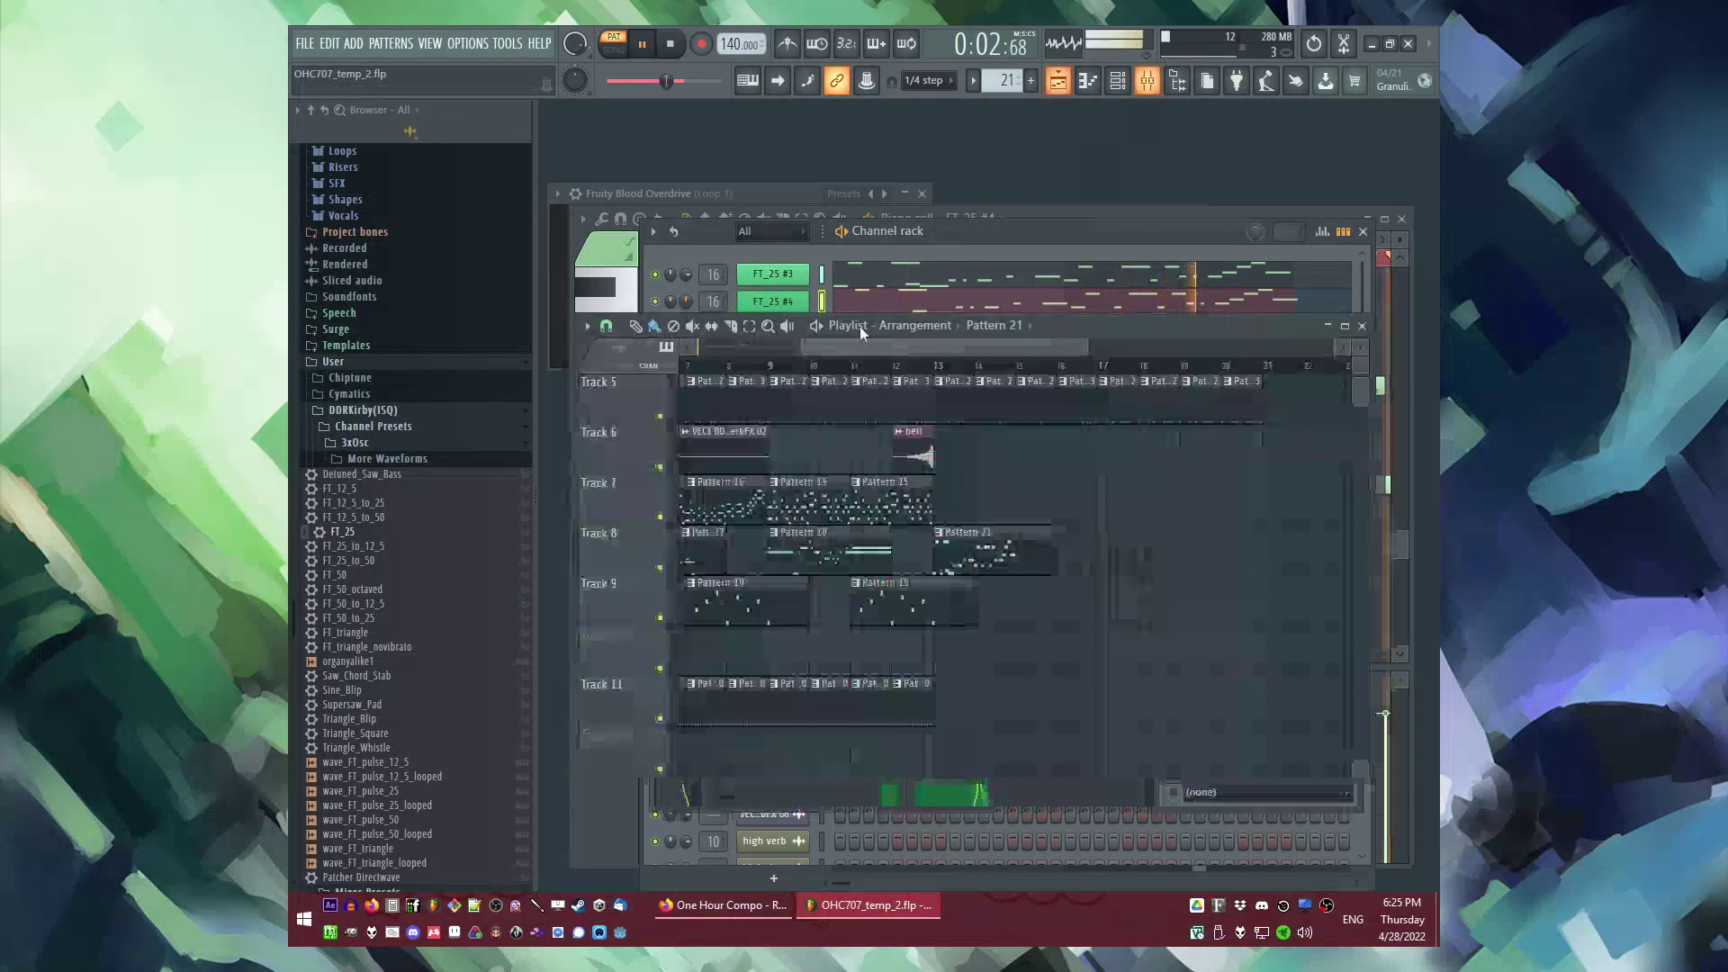
pyautogui.click(925, 304)
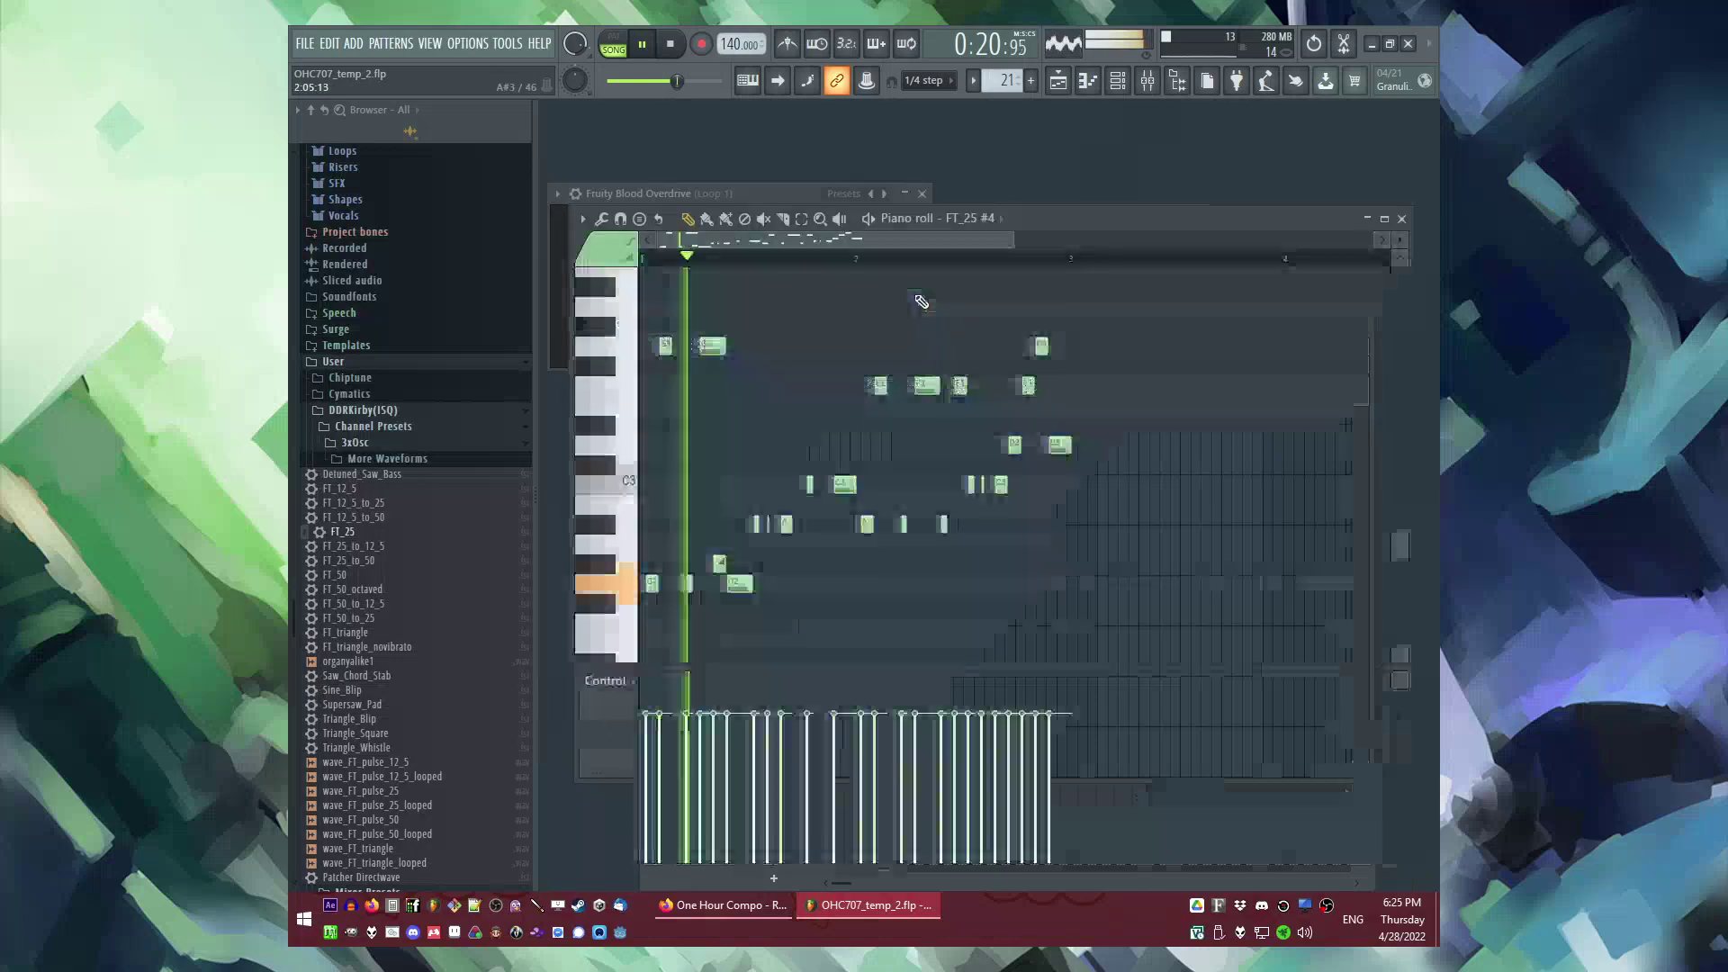
# Step: Shift all FT_25 #4 notes so they start one step after the original line, and deselect them
pyautogui.scroll(4, 683, 584)
pyautogui.hotkey('ctrl', 'a')
pyautogui.moveTo(678, 583); pyautogui.dragTo(687, 583)
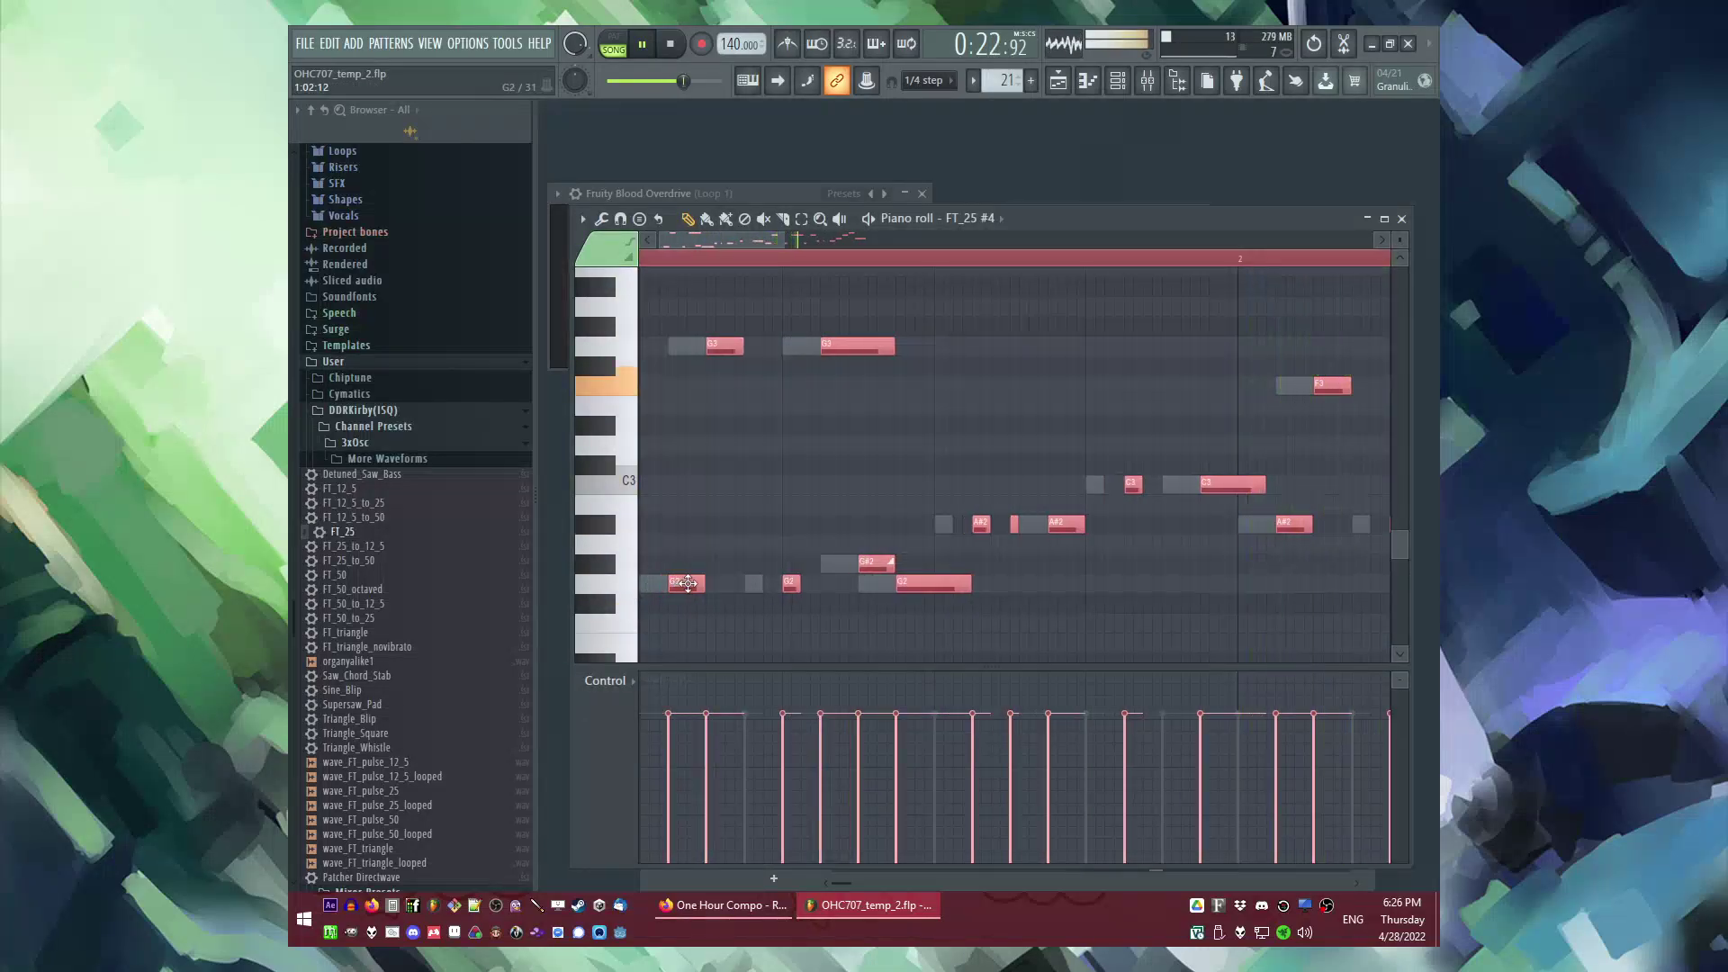
pyautogui.moveTo(720, 241); pyautogui.dragTo(450, 245)
pyautogui.press('l')
pyautogui.moveTo(697, 585)
pyautogui.mouseDown()
pyautogui.moveTo(725, 587)
pyautogui.moveTo(665, 584)
pyautogui.moveTo(696, 585)
pyautogui.mouseUp()
pyautogui.hotkey('ctrl', 'd')
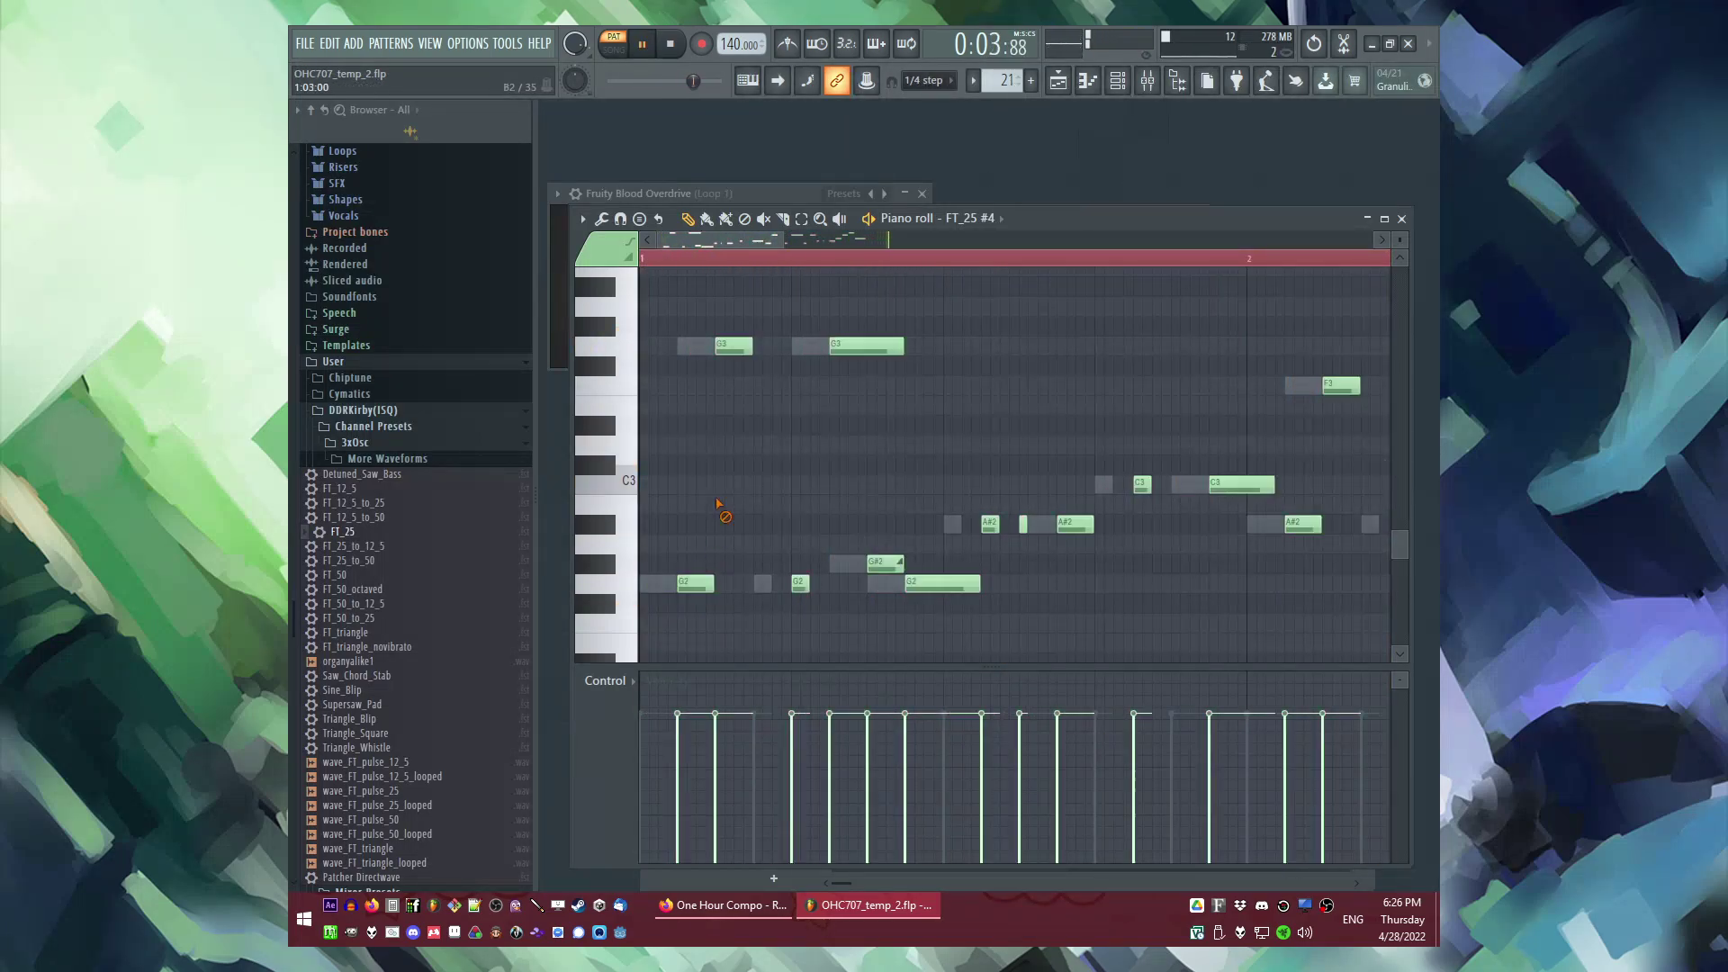
# Step: Play the arrangement from the middle of bar 12 and check the FT_25 #3 track in the mixer
pyautogui.press('F9')
pyautogui.press('F5')
pyautogui.click(916, 366)
pyautogui.scroll(2, 1126, 607)
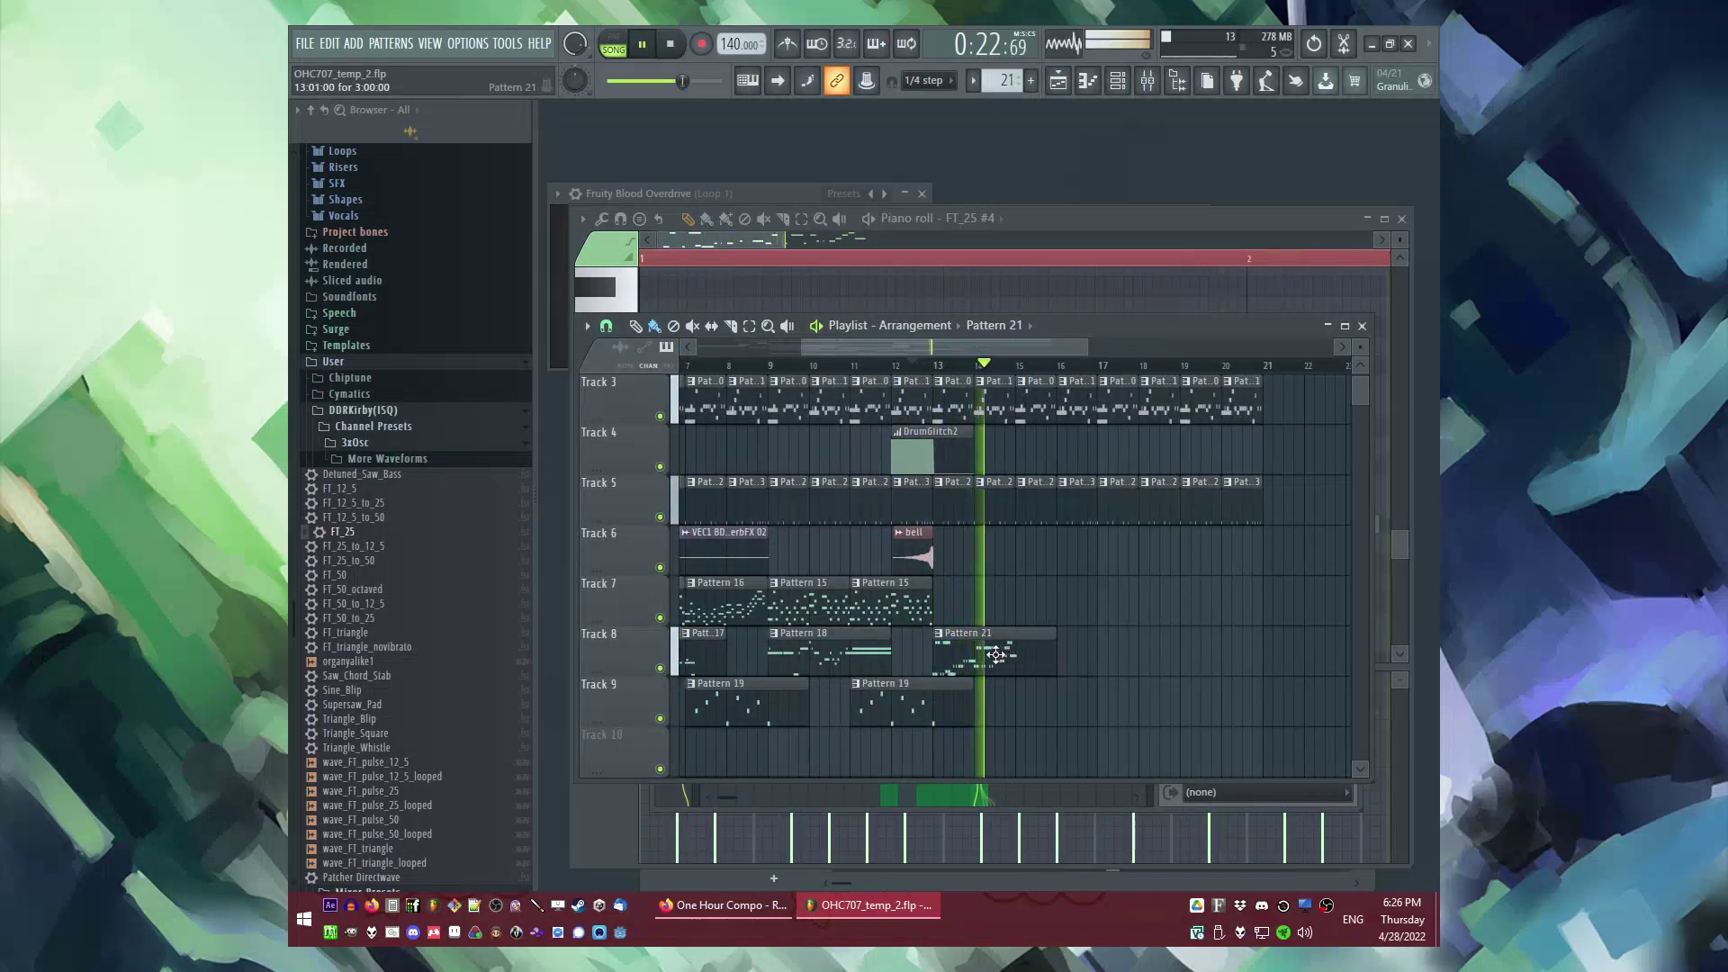
pyautogui.doubleClick(995, 656)
pyautogui.press('F9')
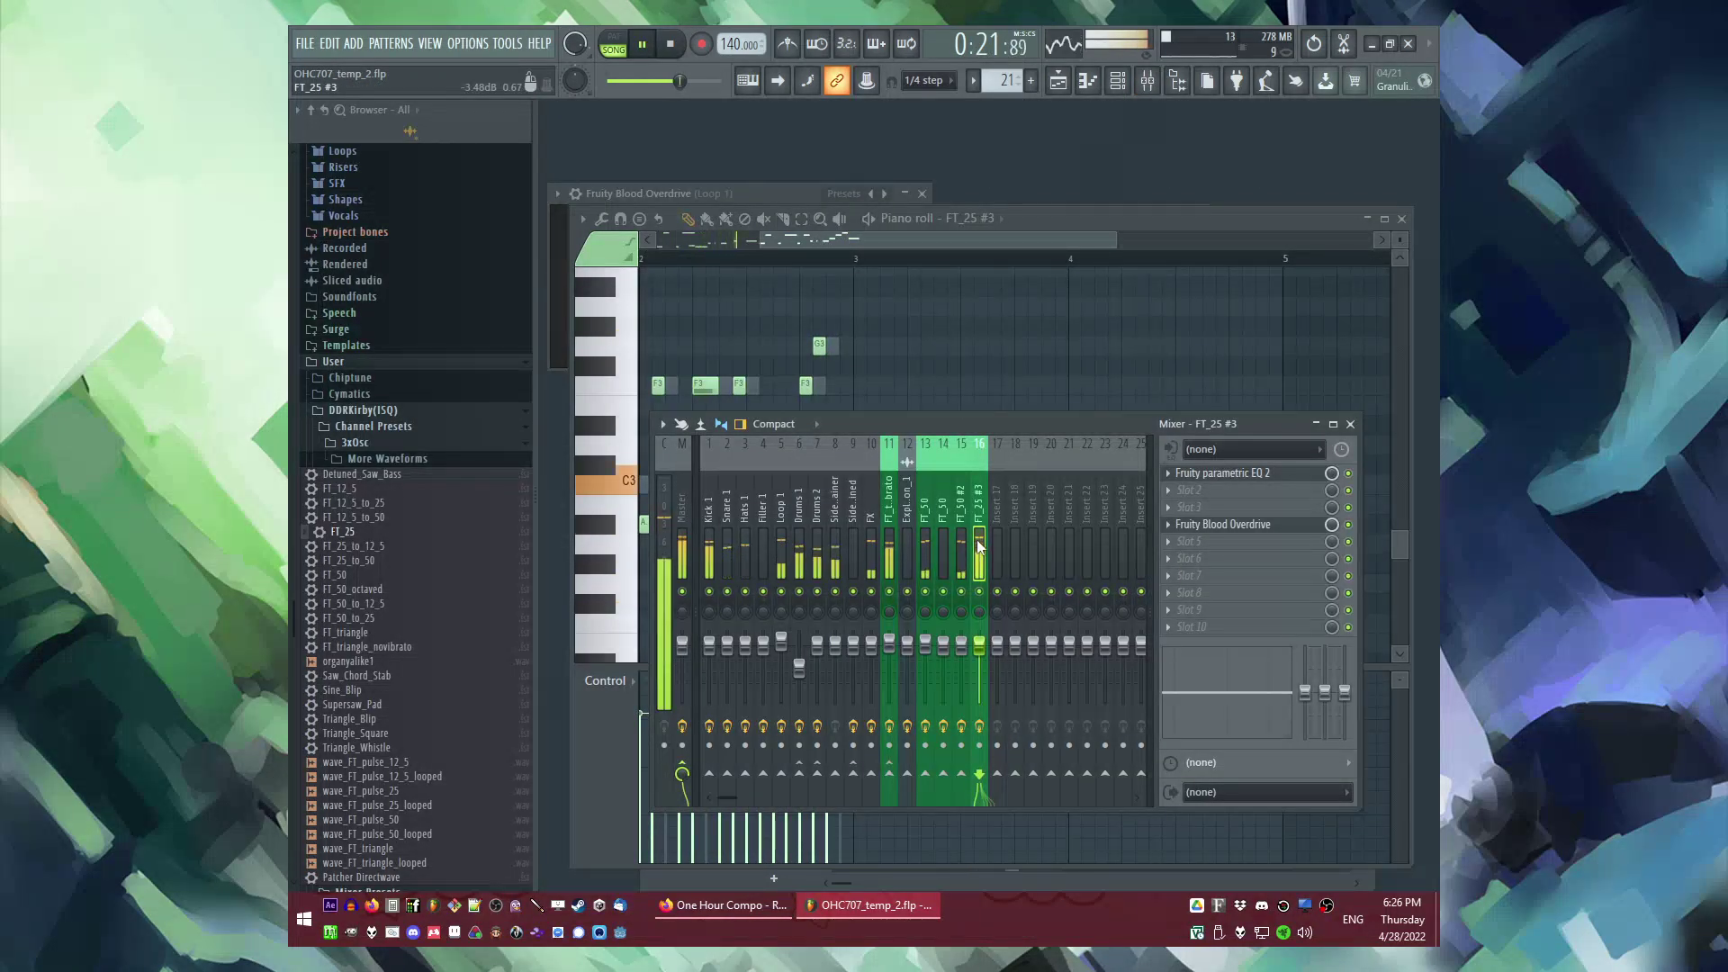
pyautogui.press('F9')
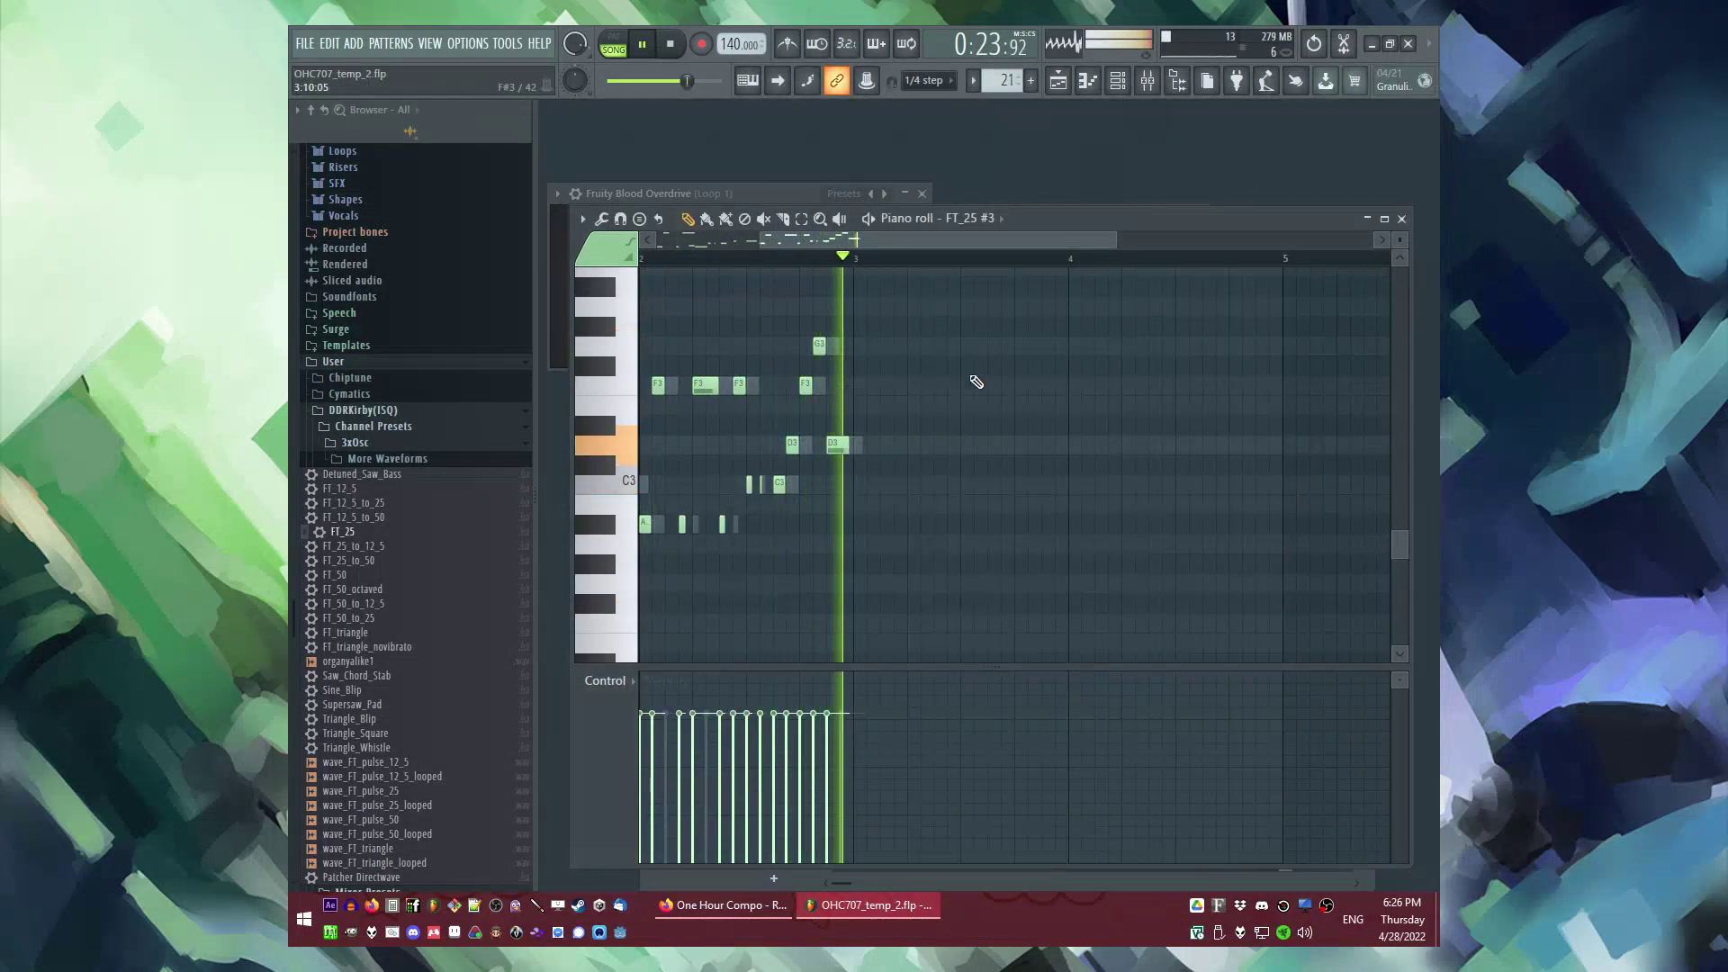
# Step: Duplicate the two-bar FT_25 #3 line into bars 3 and 4 of the pattern and play the copy
pyautogui.press('space')
pyautogui.hotkey('ctrl', 'a')
pyautogui.scroll(2, 1024, 438)
pyautogui.hotkey('ctrl', 'b')
pyautogui.scroll(-2, 945, 387)
pyautogui.click(814, 261)
pyautogui.press('space')
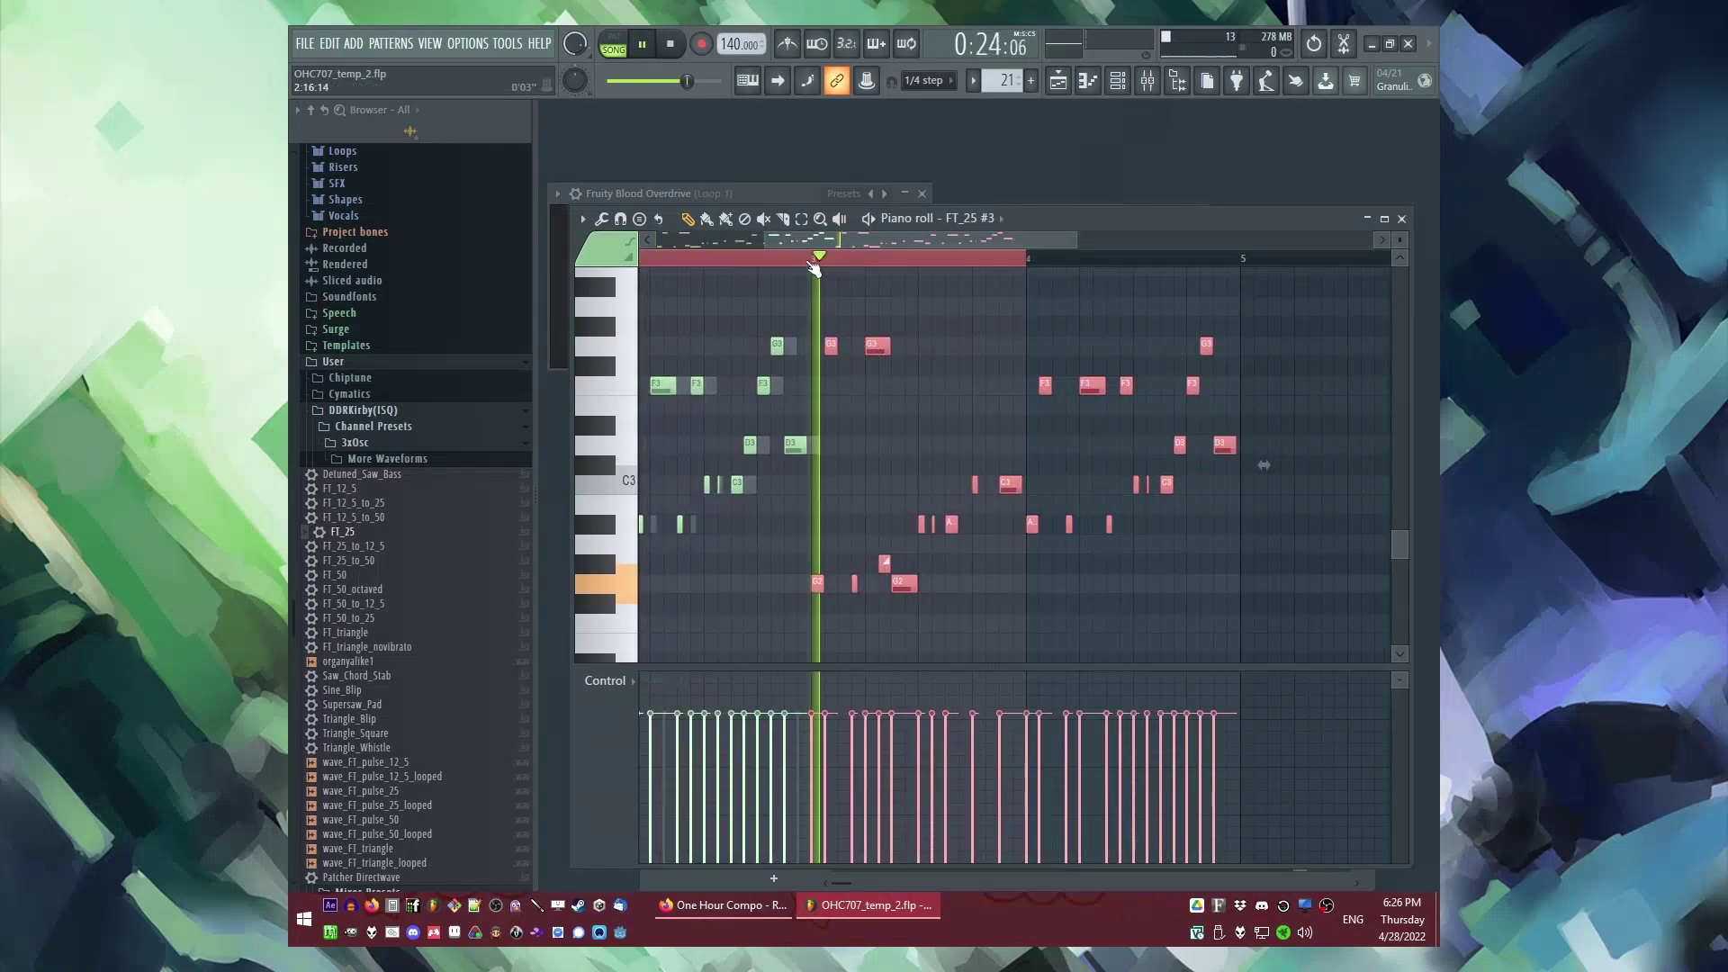
pyautogui.hotkey('ctrl', 'd')
pyautogui.scroll(2, 1224, 423)
pyautogui.press('space')
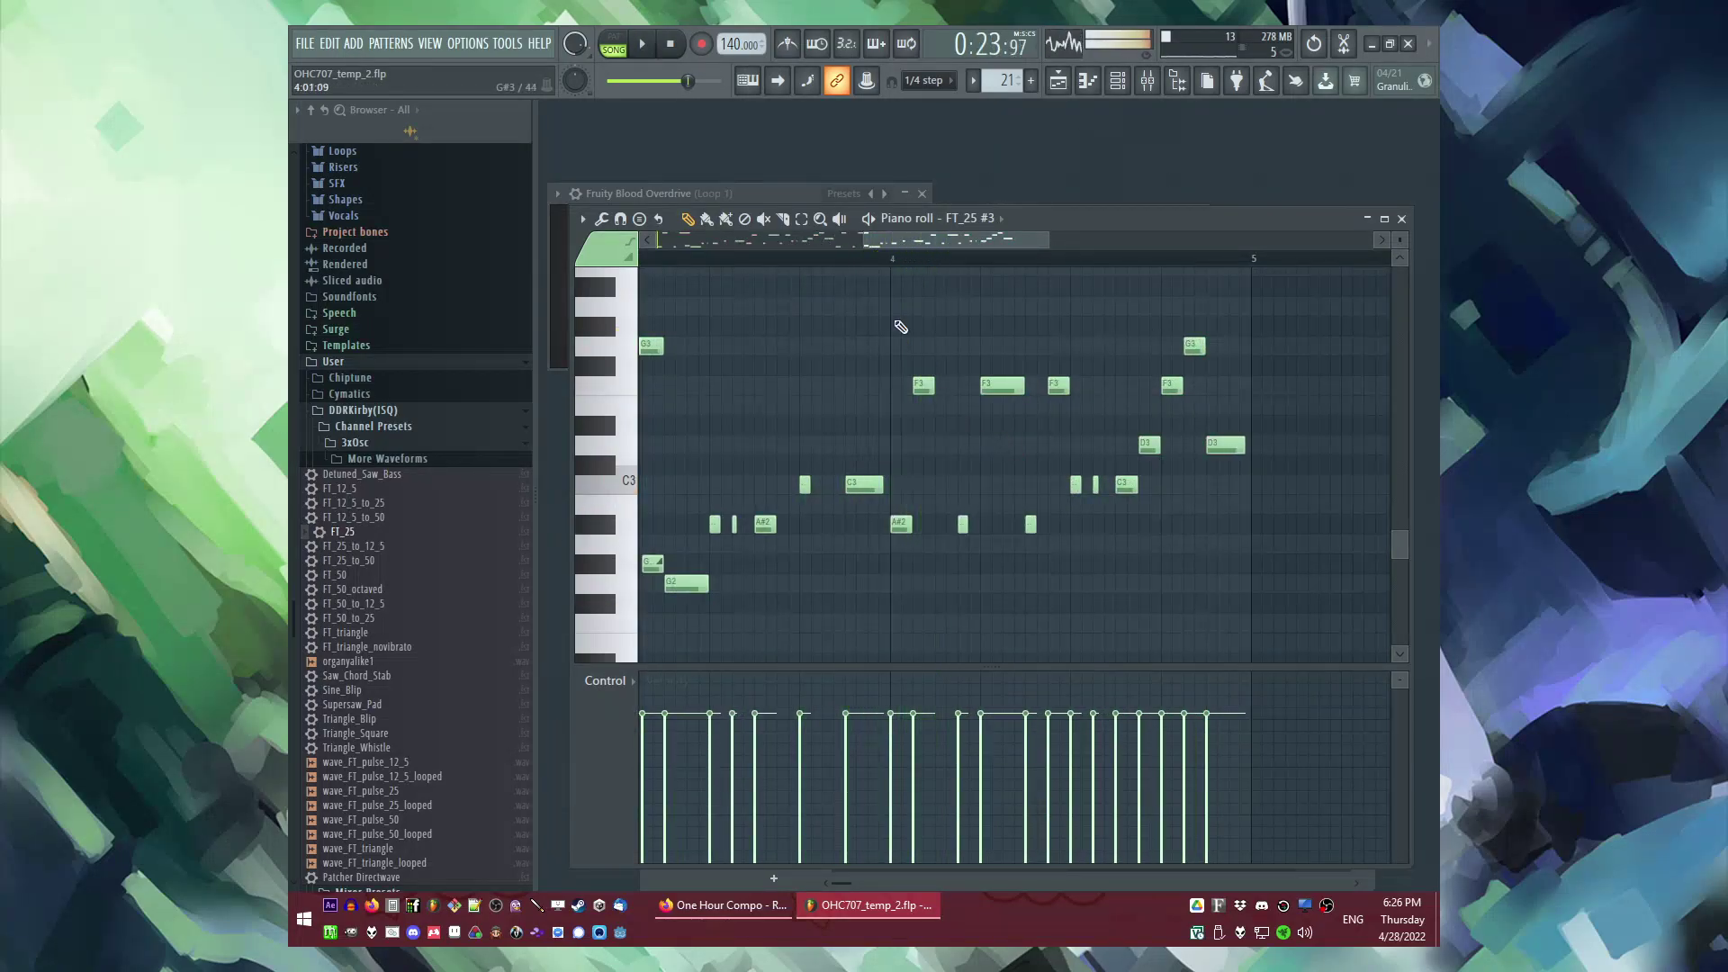
# Step: In bar 4, replace the step 7 A#2 with a G3 and the step 8 F3 with an A#3
pyautogui.scroll(3, 900, 342)
pyautogui.press('space')
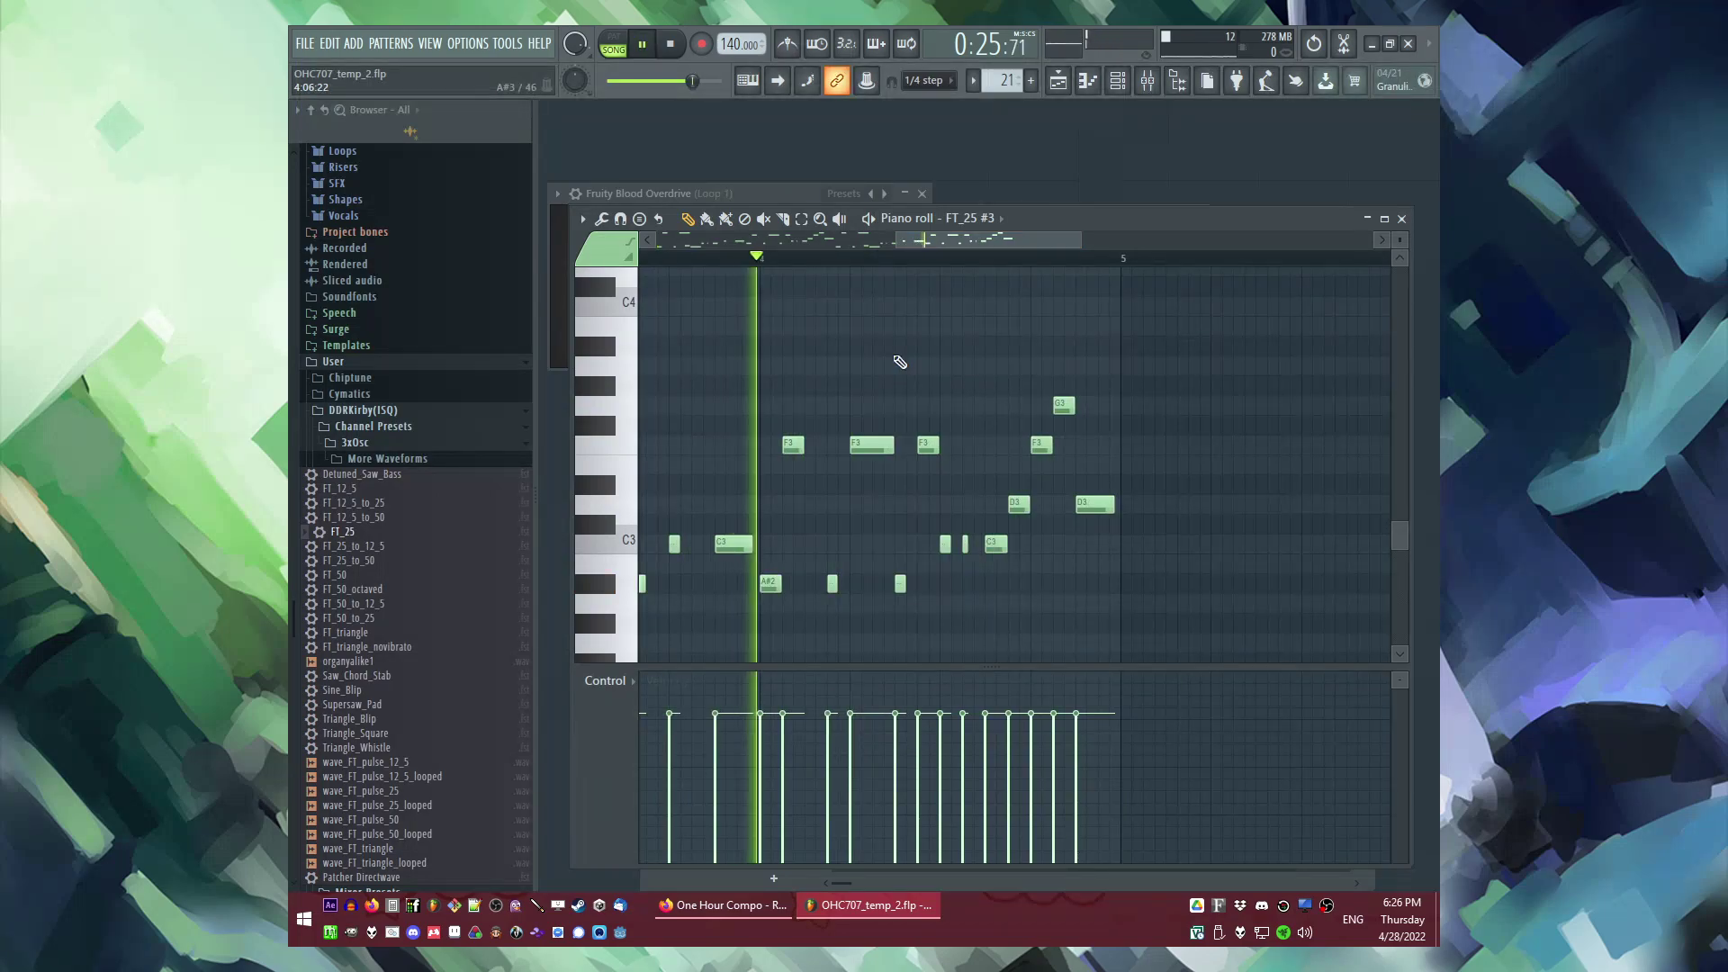
pyautogui.press('space')
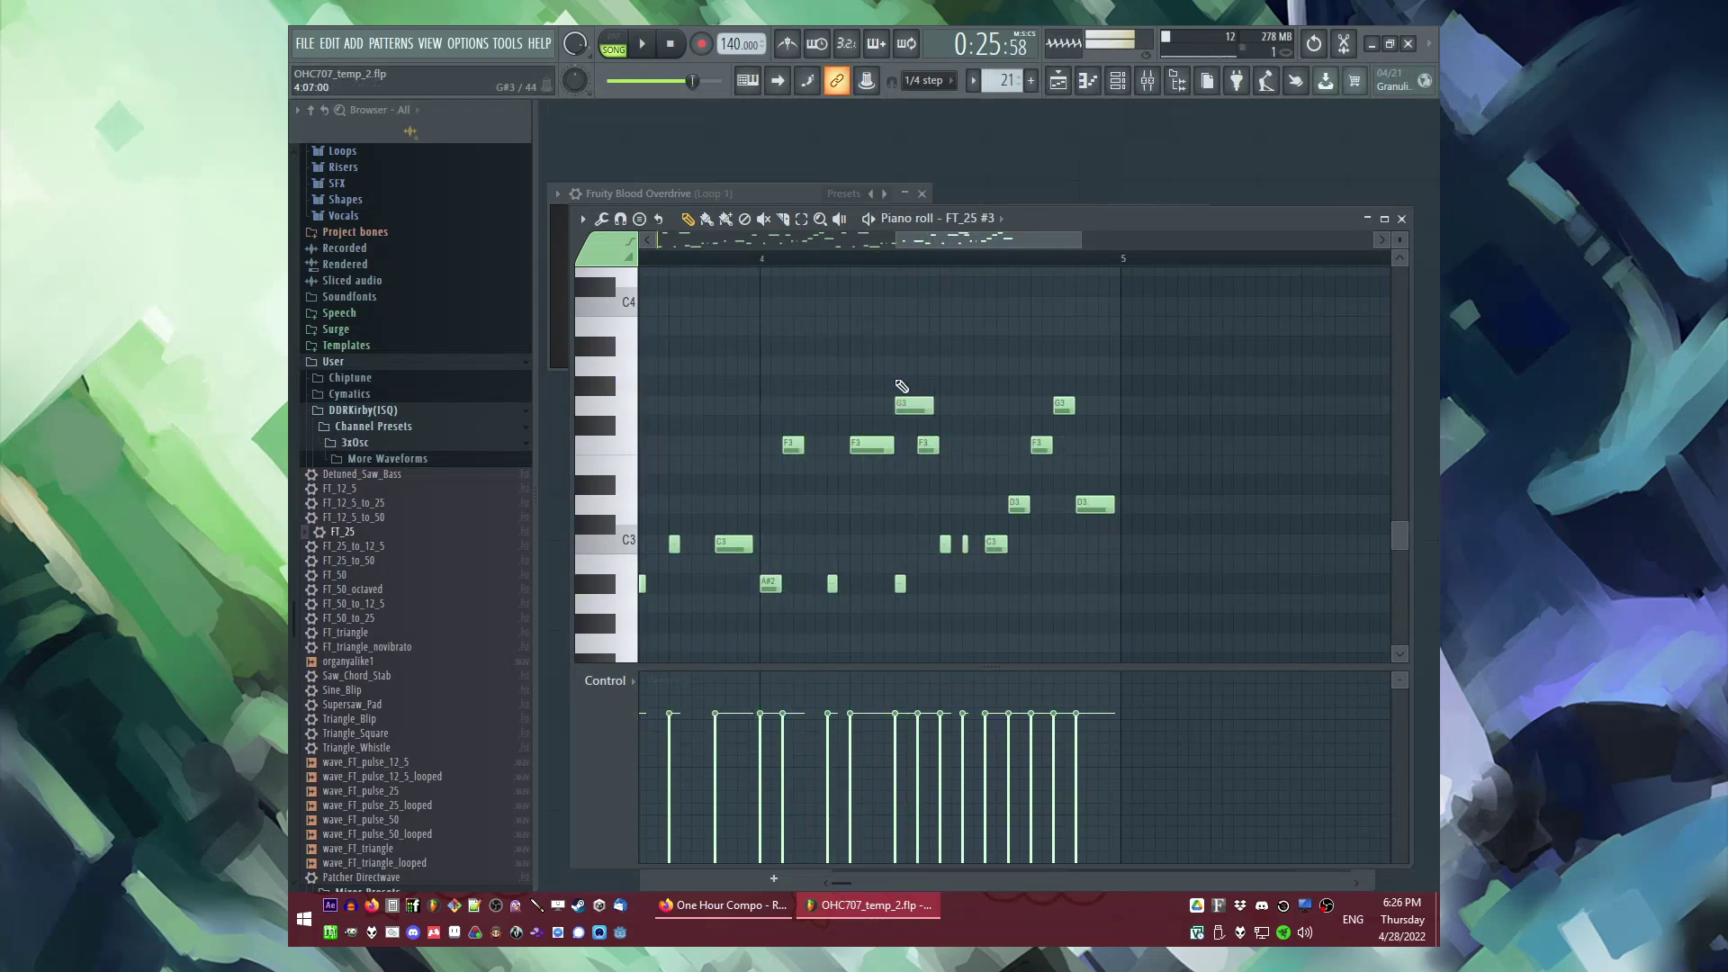
pyautogui.press('space')
pyautogui.rightClick(900, 583)
pyautogui.rightClick(927, 444)
pyautogui.press('space')
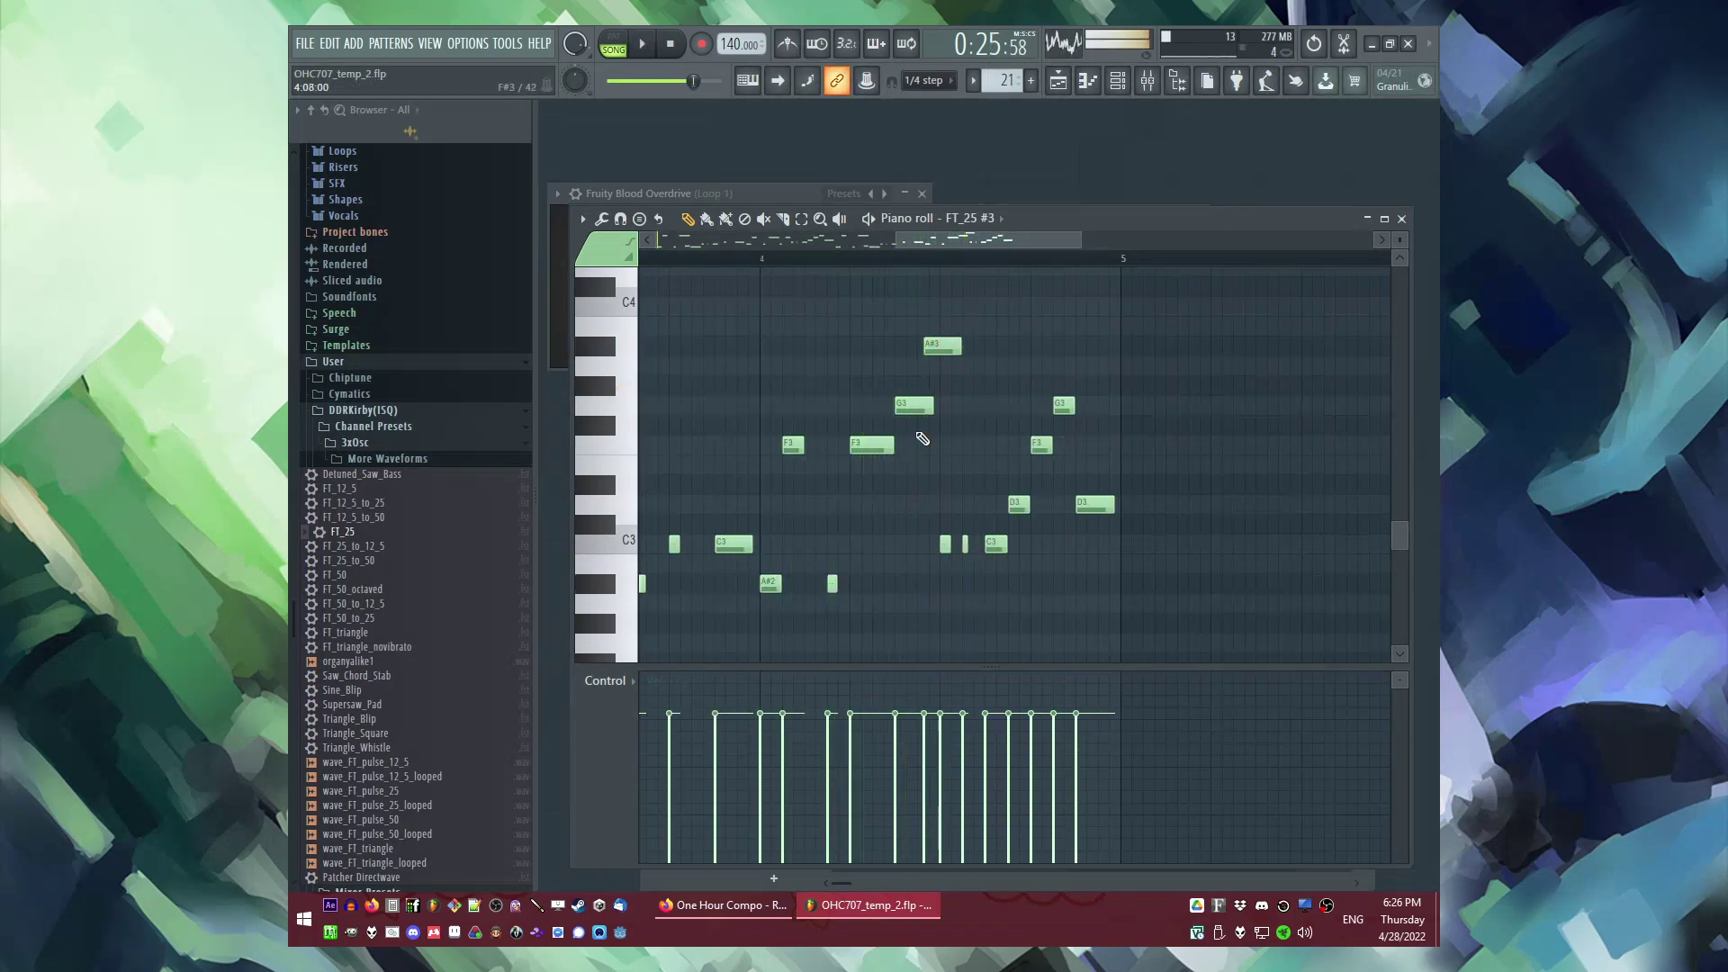
# Step: In bar 4, replace the C3 and D3 notes on steps 9 to 12 with a C4 on step 9 and a D4 on step 10
pyautogui.scroll(2, 917, 345)
pyautogui.click(945, 425)
pyautogui.rightClick(945, 658)
pyautogui.rightClick(964, 657)
pyautogui.rightClick(997, 658)
pyautogui.rightClick(1017, 623)
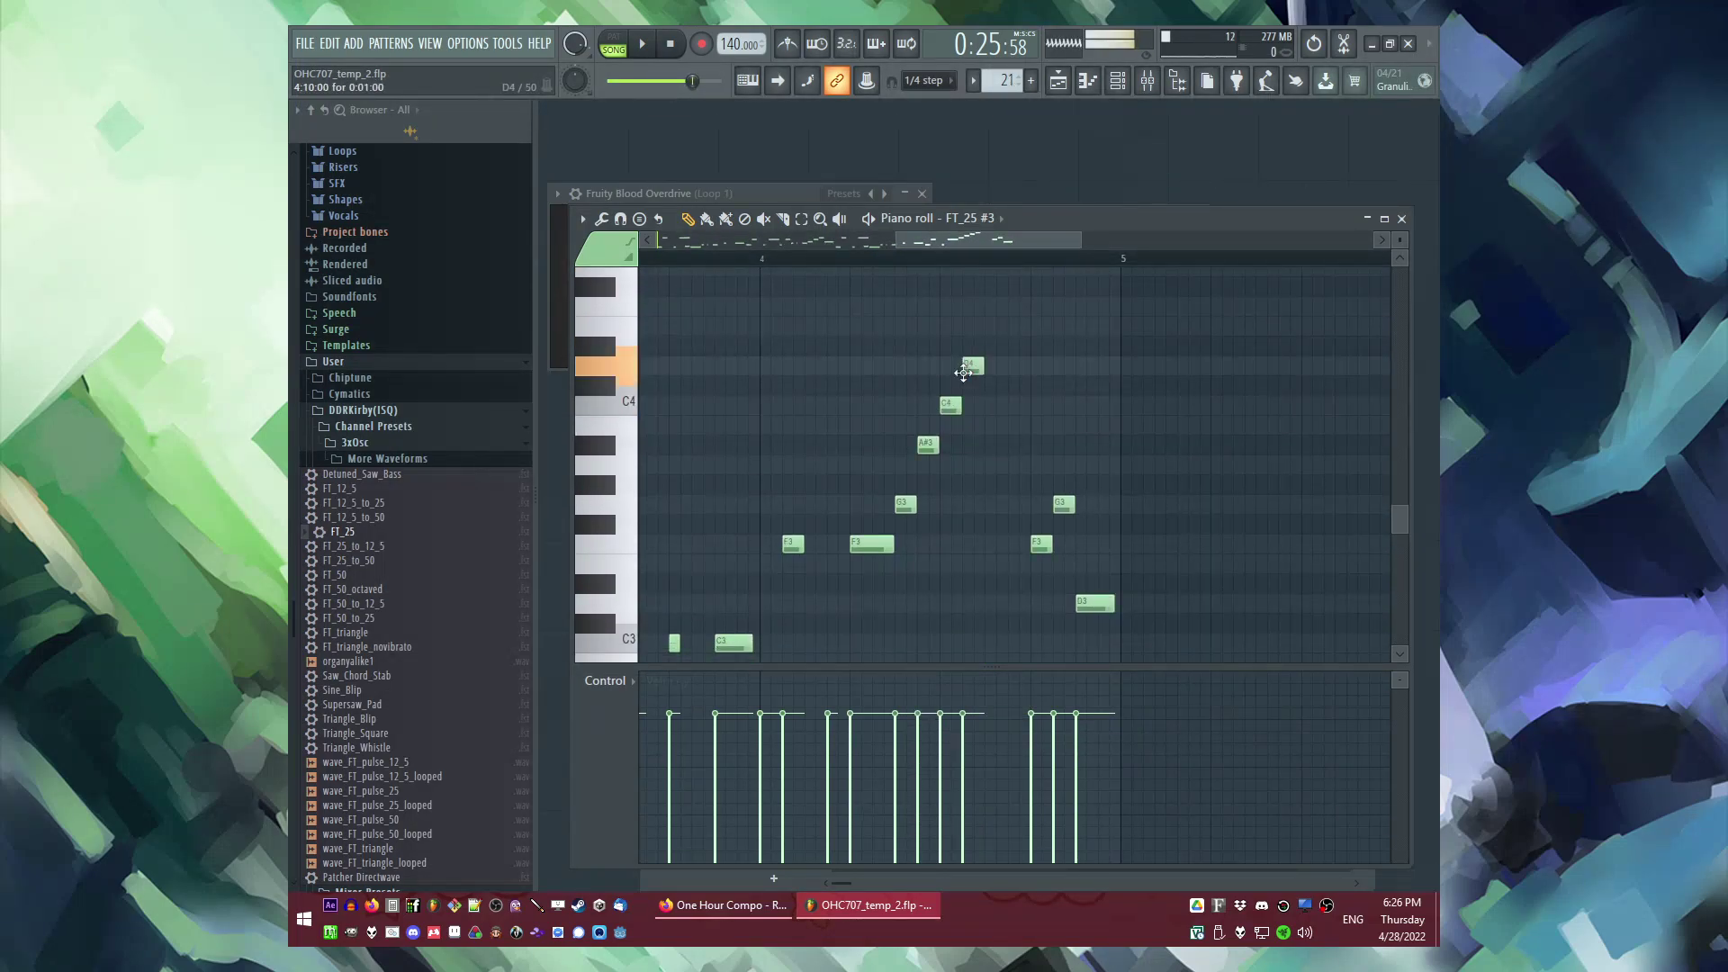
# Step: Add an A#3 about 1.75 steps long on step 11 of bar 4 and shorten the step 8 A#3 to half a step
pyautogui.press('space')
pyautogui.moveTo(987, 425); pyautogui.dragTo(929, 447)
pyautogui.press('space')
pyautogui.press('space')
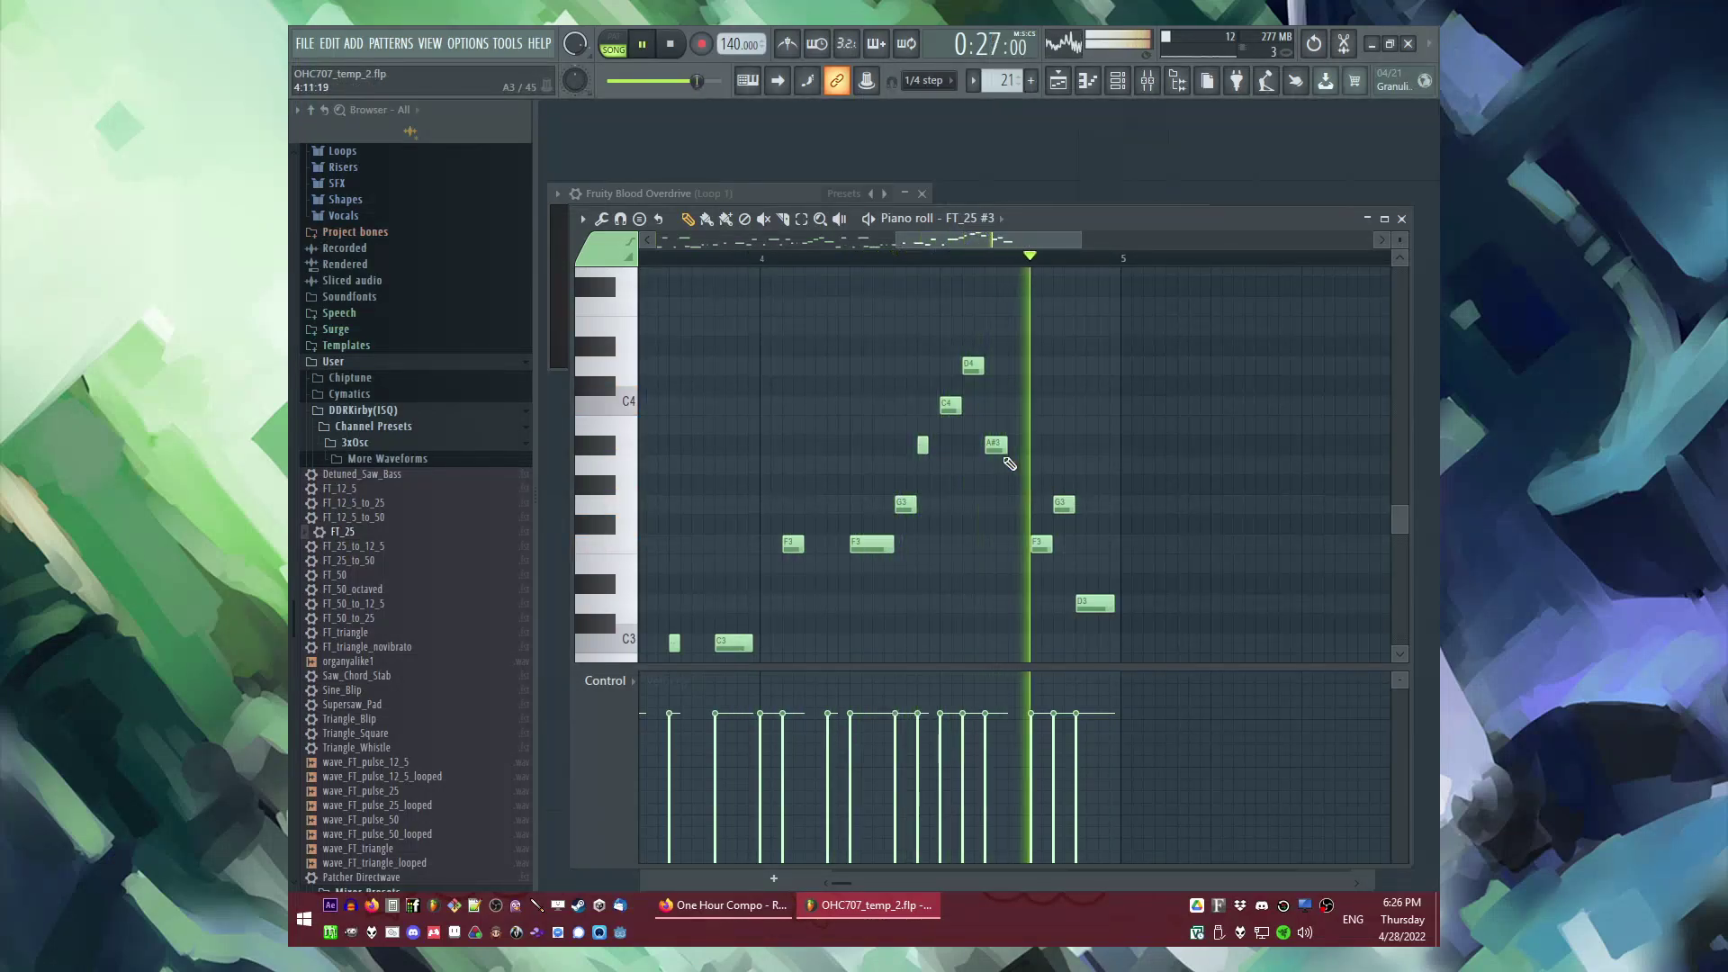
pyautogui.scroll(2, 925, 447)
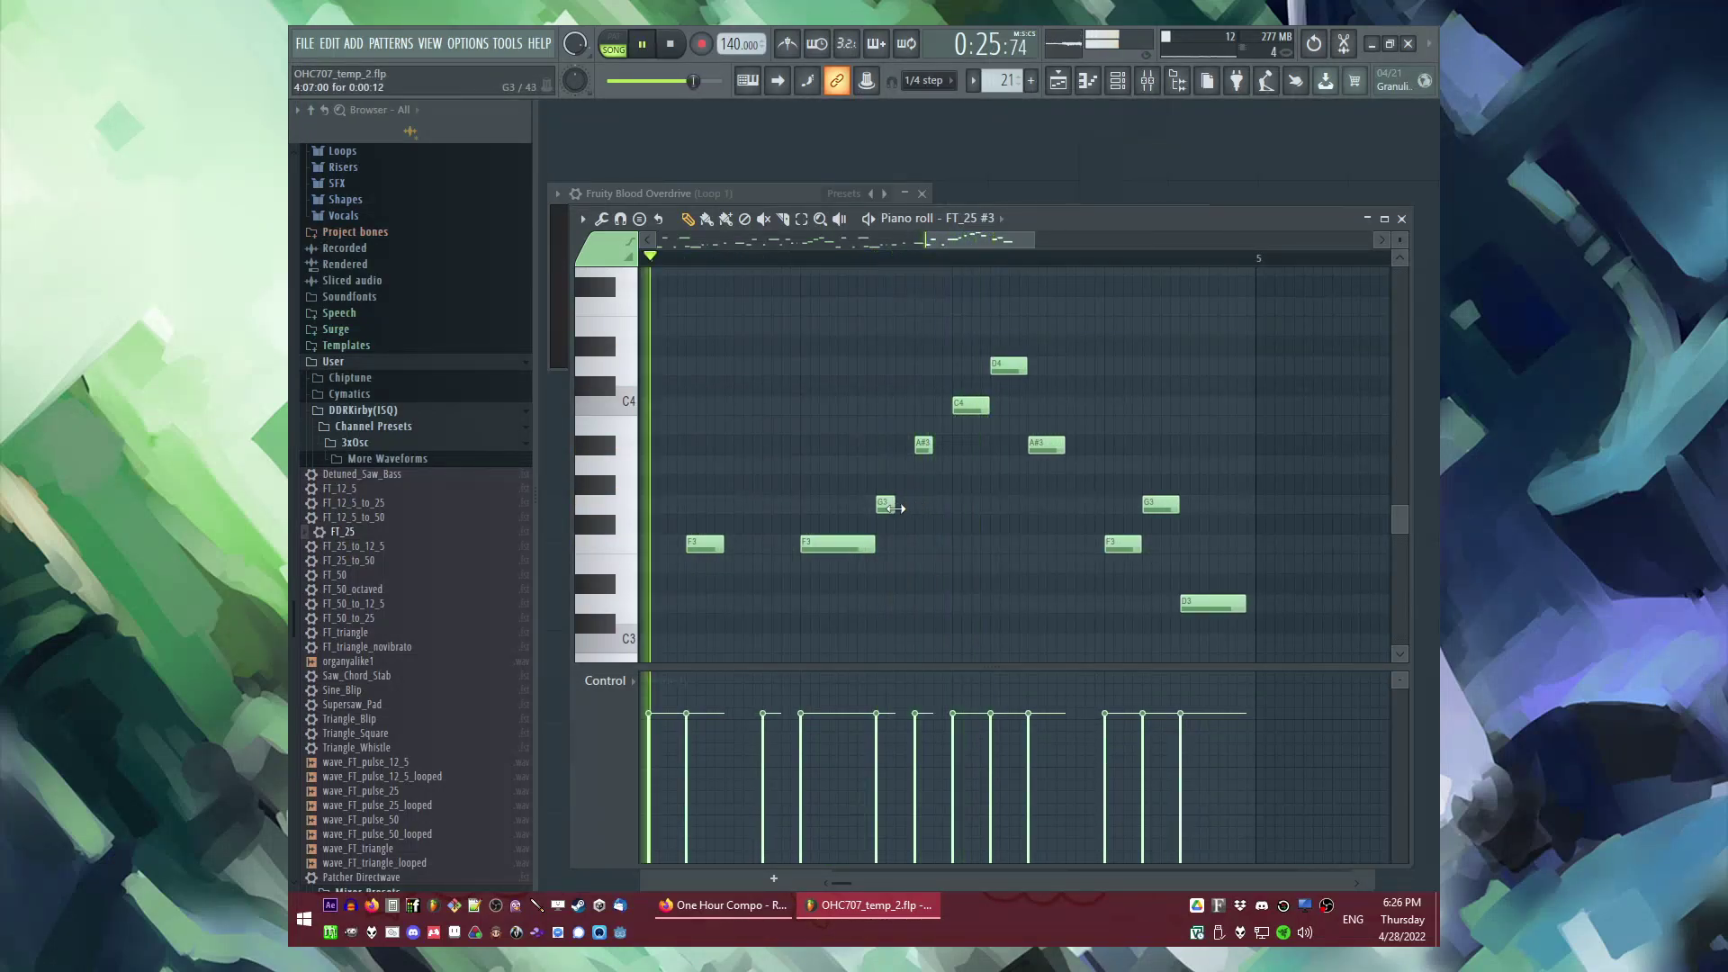
pyautogui.moveTo(894, 508); pyautogui.dragTo(914, 508)
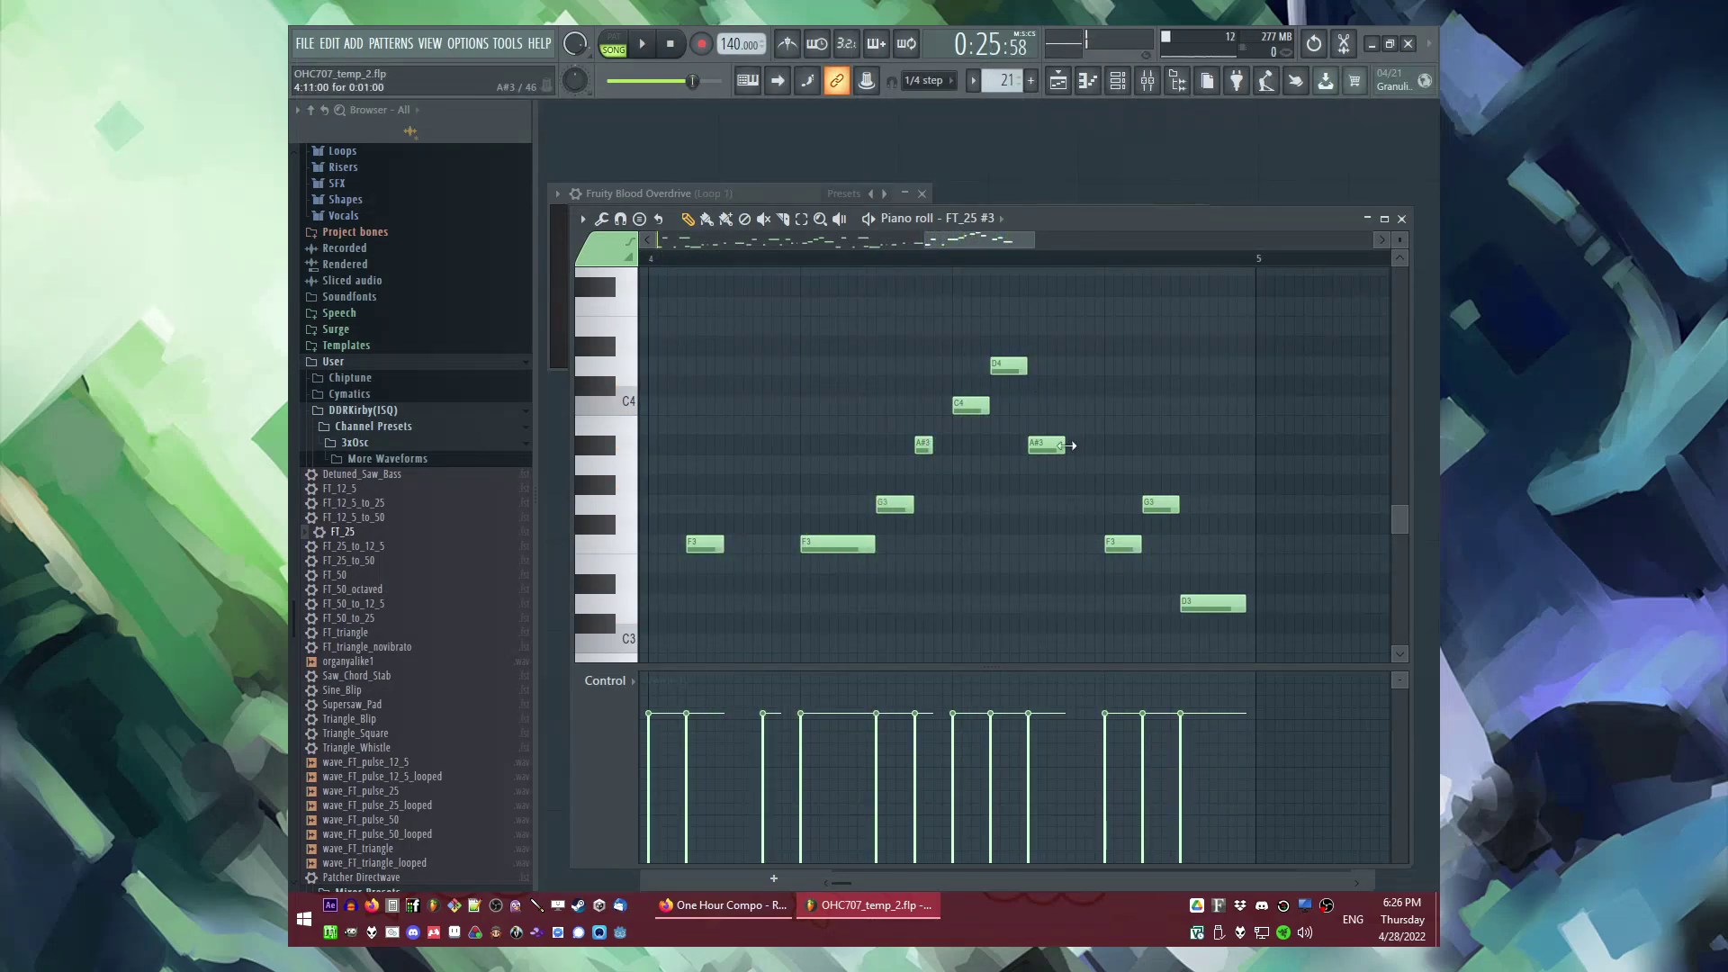
pyautogui.press('space')
# Step: In bar 4, replace the notes on steps 13 and 14 with a quarter-step E3 on step 13 leading into a one-step F3
pyautogui.click(1116, 539)
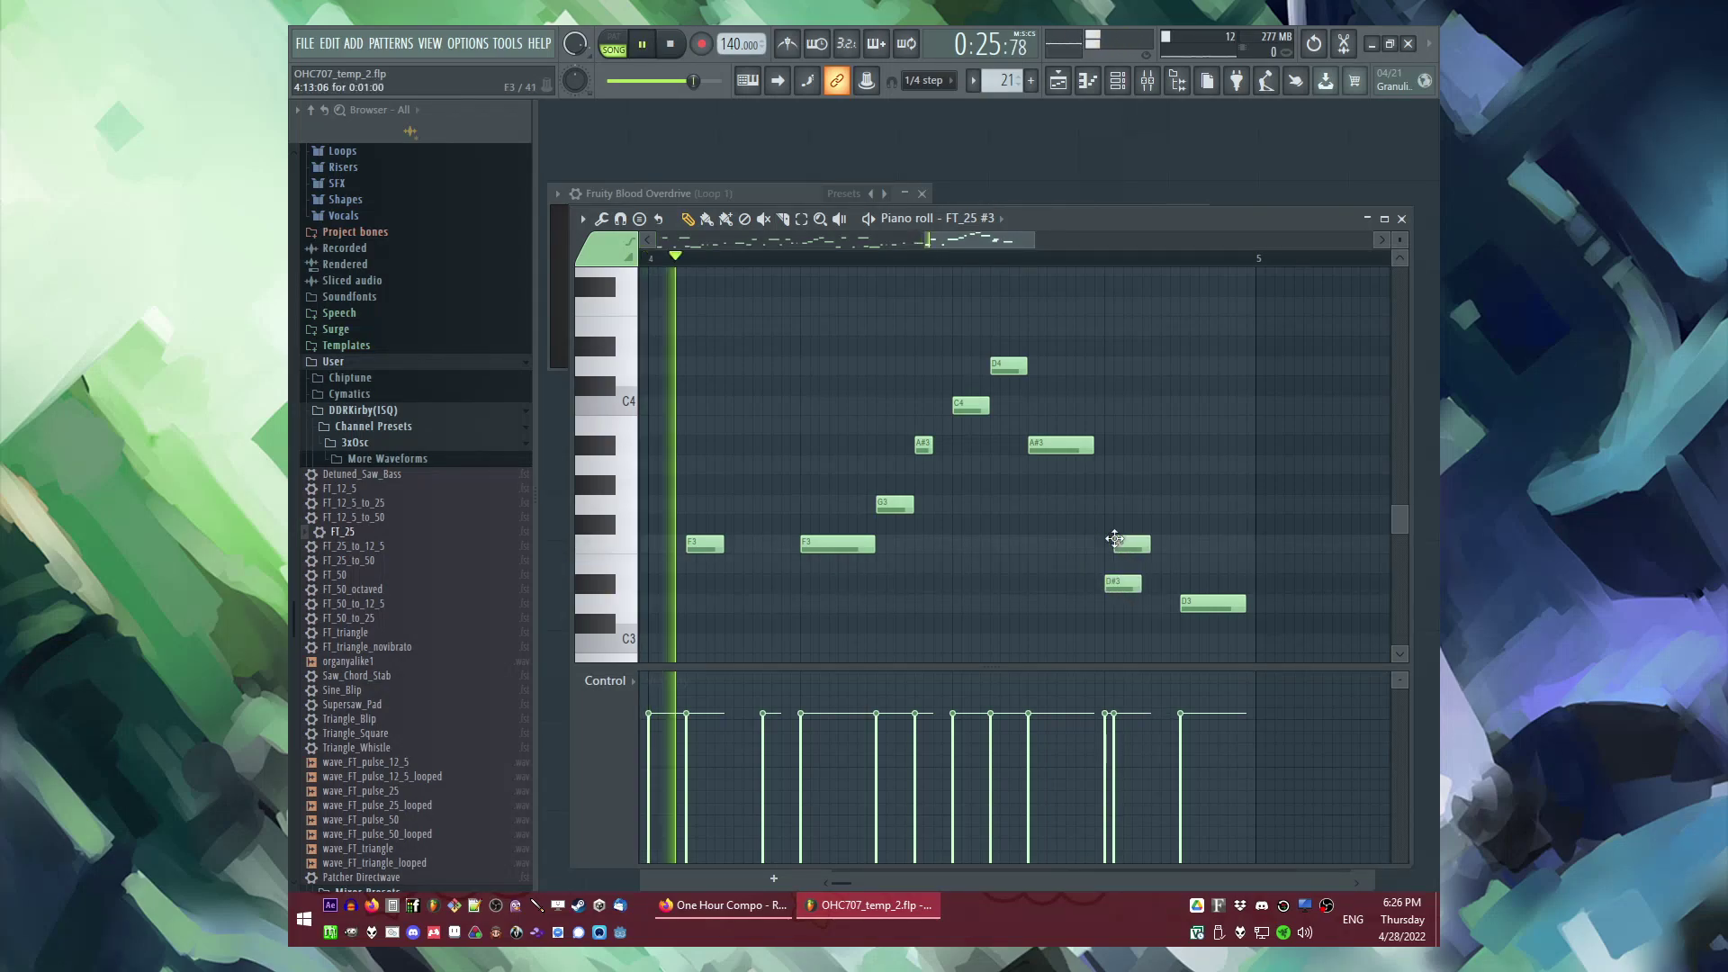
pyautogui.moveTo(1119, 581); pyautogui.dragTo(1118, 559)
pyautogui.press('space')
pyautogui.click(1010, 259)
pyautogui.moveTo(990, 238); pyautogui.dragTo(1006, 239)
pyautogui.press('space')
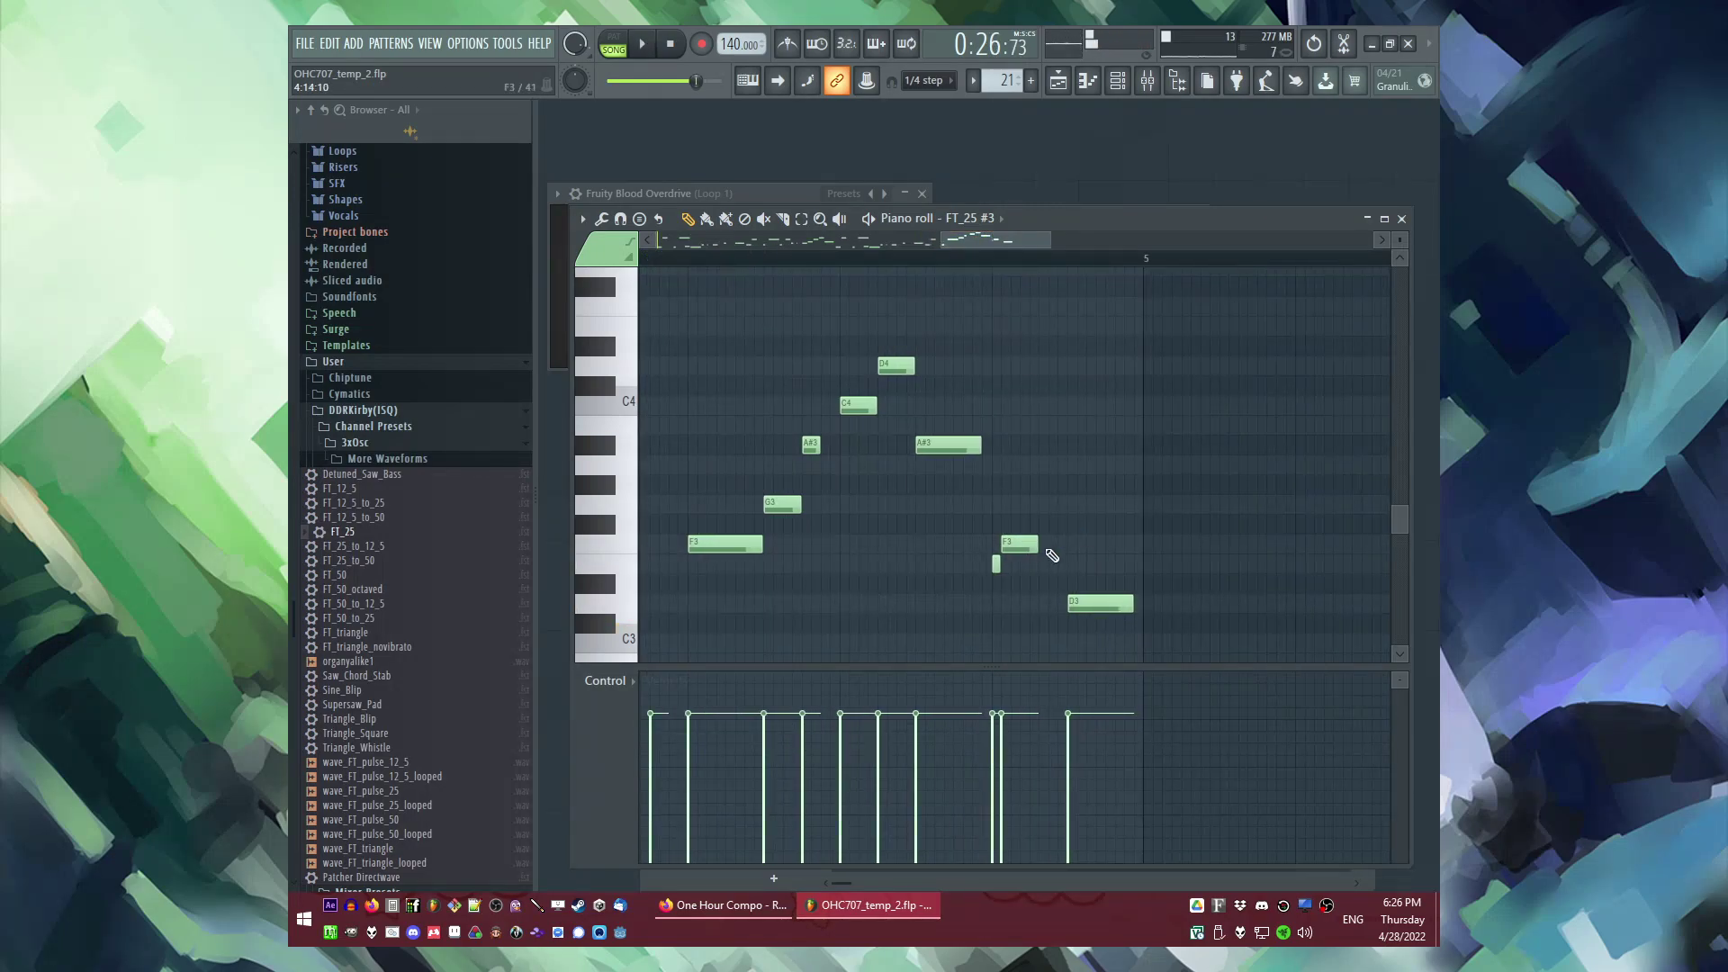
# Step: Lengthen the F3 near the end of bar 4 up to the start of the D3 and play the song
pyautogui.moveTo(1035, 547); pyautogui.dragTo(1067, 545)
pyautogui.press('space')
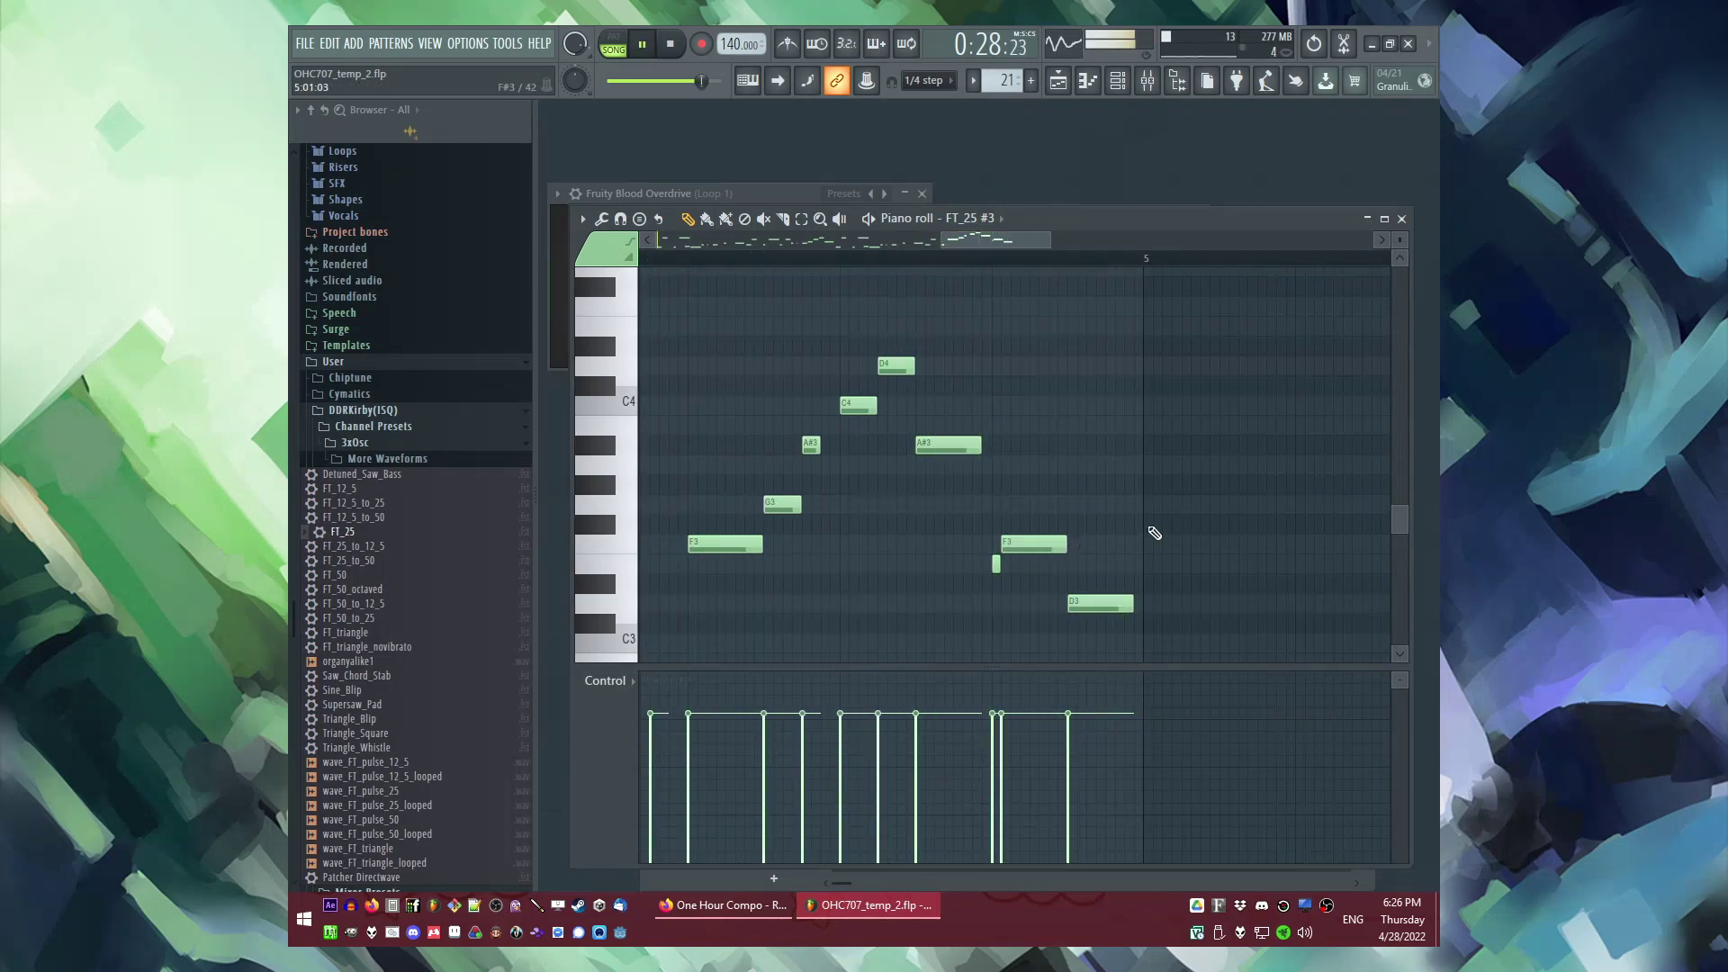
pyautogui.press('F5')
pyautogui.doubleClick(1076, 664)
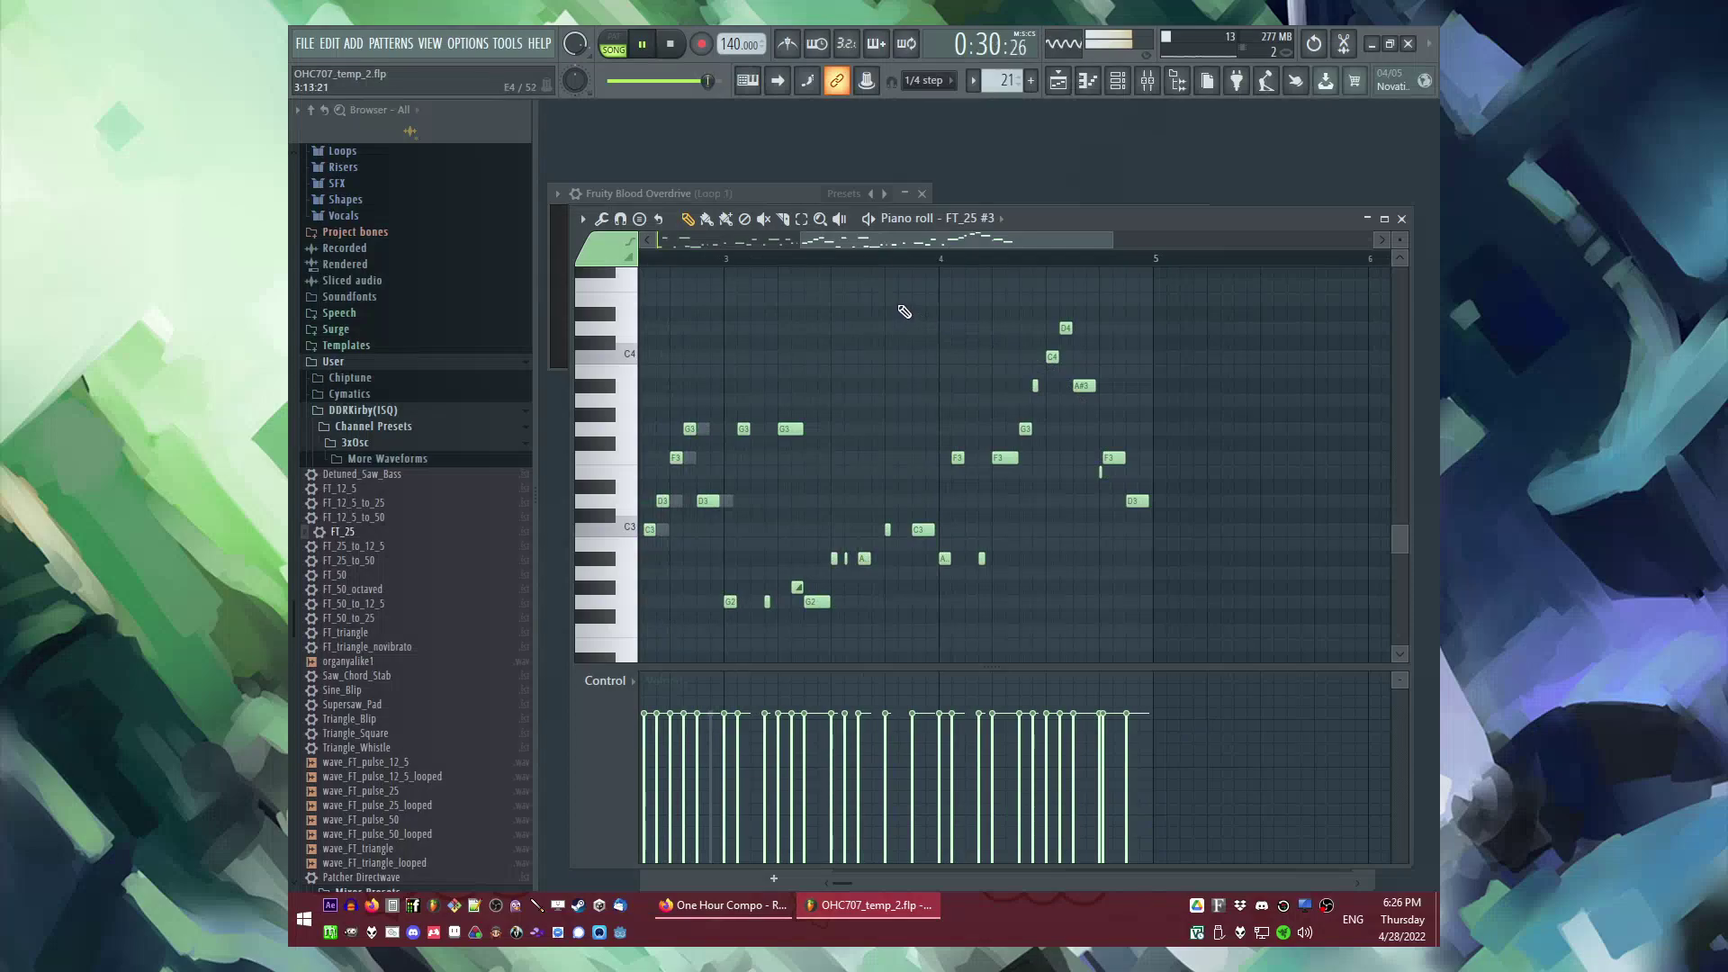
# Step: Copy the lead notes from bars 3 and 4 of FT_25 #3 into the FT_25 #4 echo channel, delayed by one step
pyautogui.moveTo(727, 294); pyautogui.dragTo(1393, 670)
pyautogui.hotkey('ctrl', 'c')
pyautogui.hotkey('ctrl', 'd')
pyautogui.press('Down')
pyautogui.hotkey('ctrl', 'v')
pyautogui.scroll(3, 771, 506)
pyautogui.scroll(-3, 776, 513)
pyautogui.scroll(4, 725, 547)
pyautogui.moveTo(771, 543); pyautogui.dragTo(865, 533)
pyautogui.scroll(-4, 856, 504)
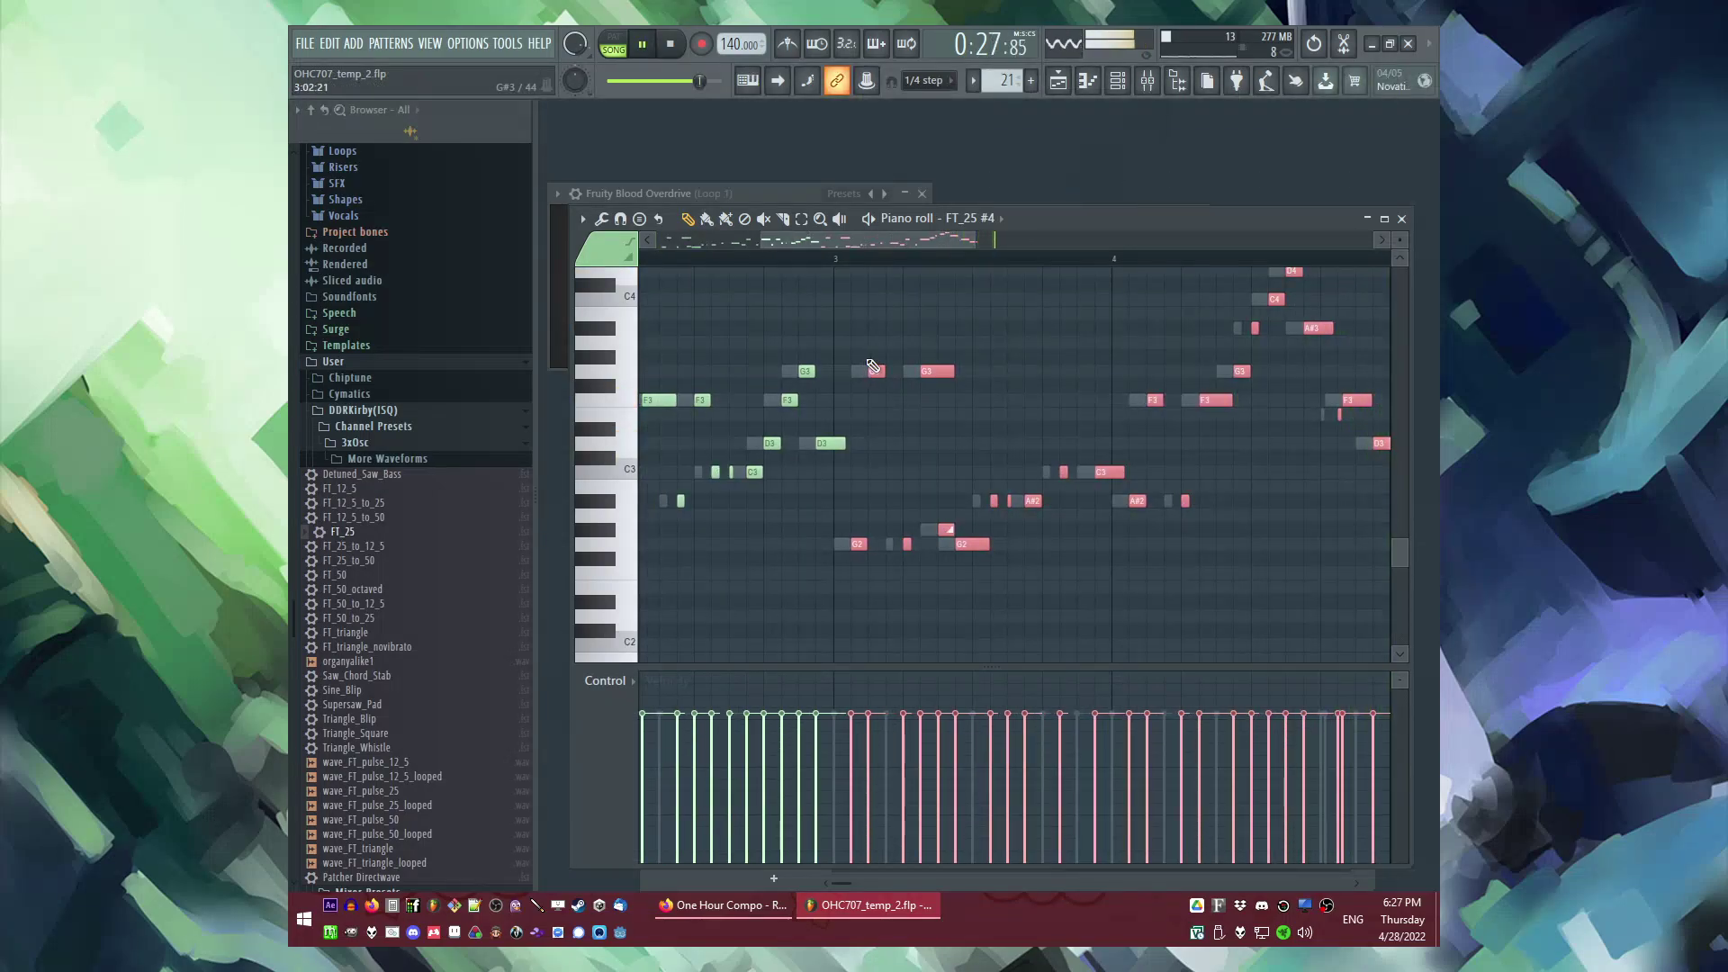
# Step: Bring up the playlist and look over the arrangement around the Pattern 21 lead clips while the song plays
pyautogui.press('F5')
pyautogui.click(1128, 613)
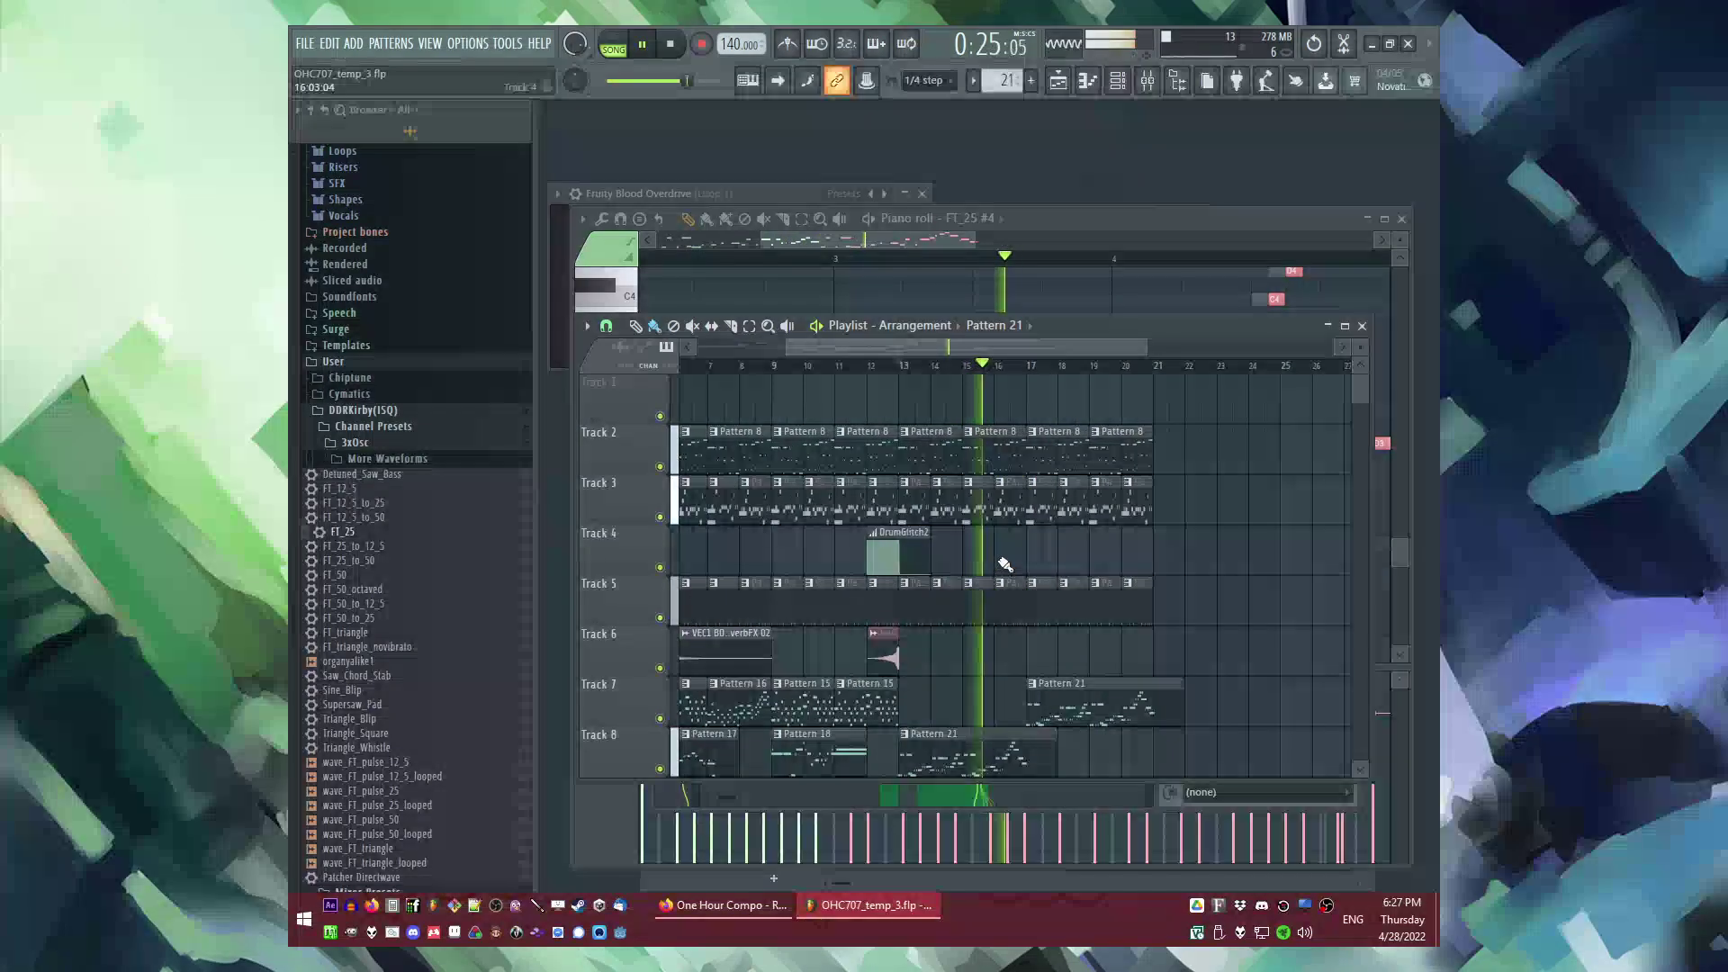
pyautogui.scroll(-1, 1035, 570)
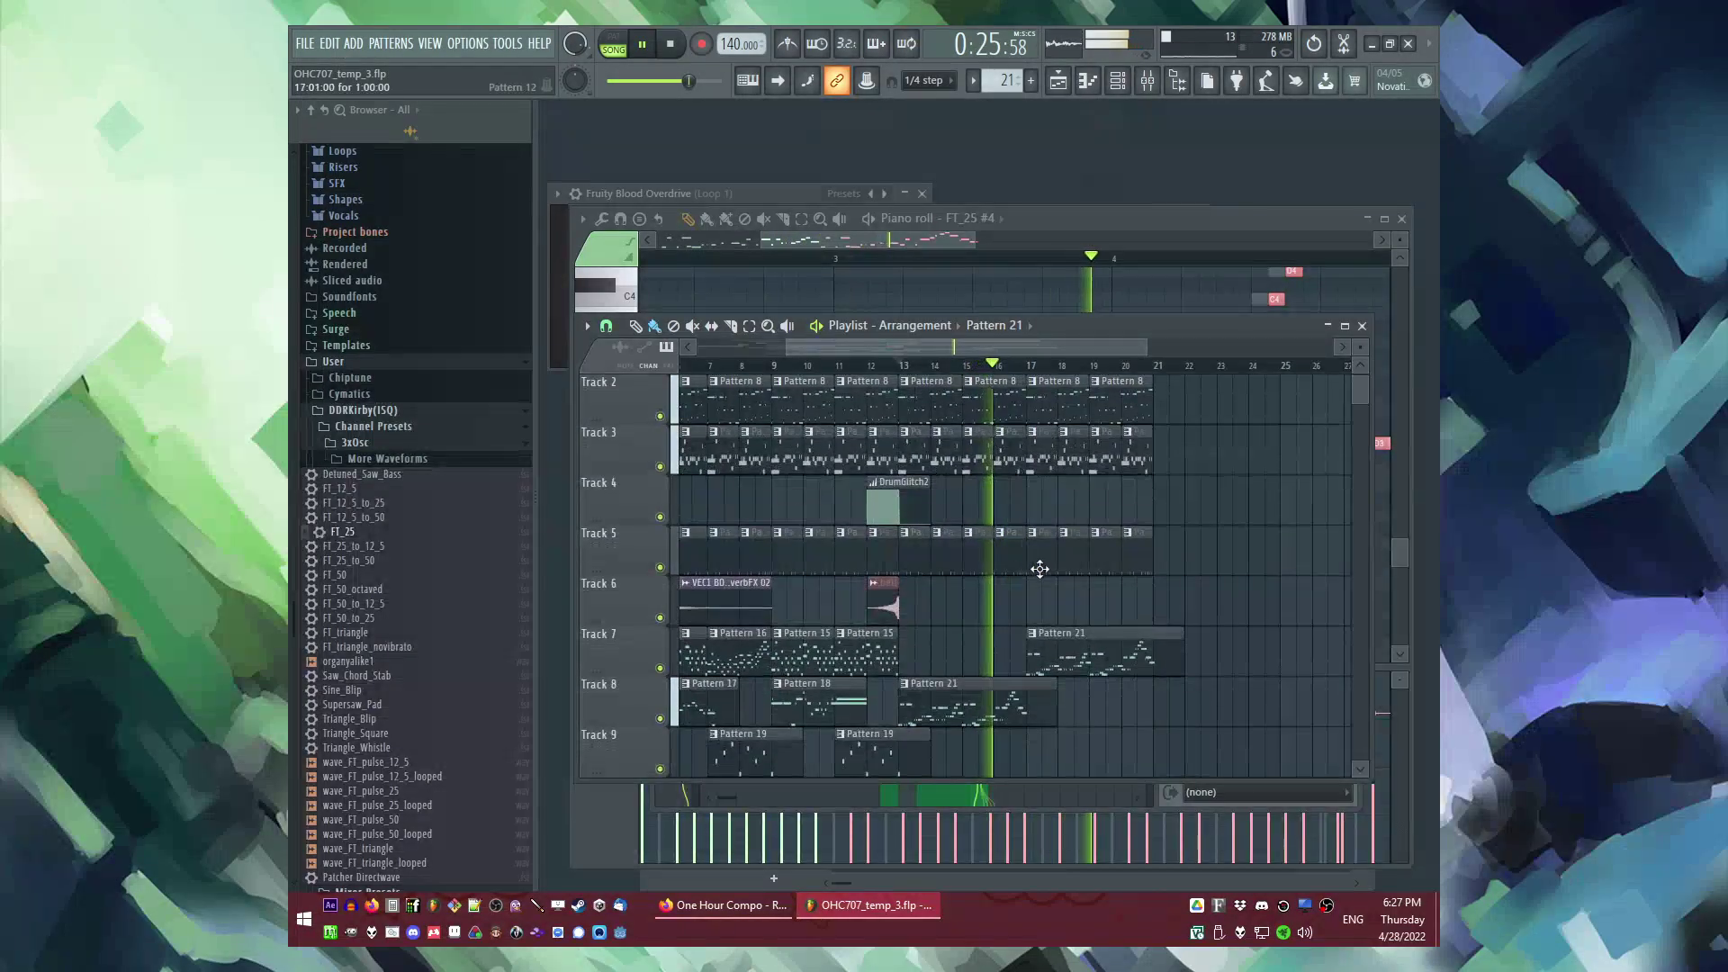
pyautogui.scroll(2, 1028, 580)
pyautogui.scroll(-1, 992, 607)
pyautogui.scroll(2, 995, 607)
pyautogui.scroll(-5, 997, 590)
pyautogui.scroll(-2, 999, 580)
# Step: Select a group of playlist clips and duplicate it twice further along the arrangement
pyautogui.moveTo(990, 666); pyautogui.dragTo(766, 686)
pyautogui.hotkey('ctrl', 'b')
pyautogui.hotkey('ctrl', 'b')
pyautogui.keyDown('ctrl'); pyautogui.click(1171, 636); pyautogui.keyUp('ctrl')
pyautogui.scroll(4, 1161, 587)
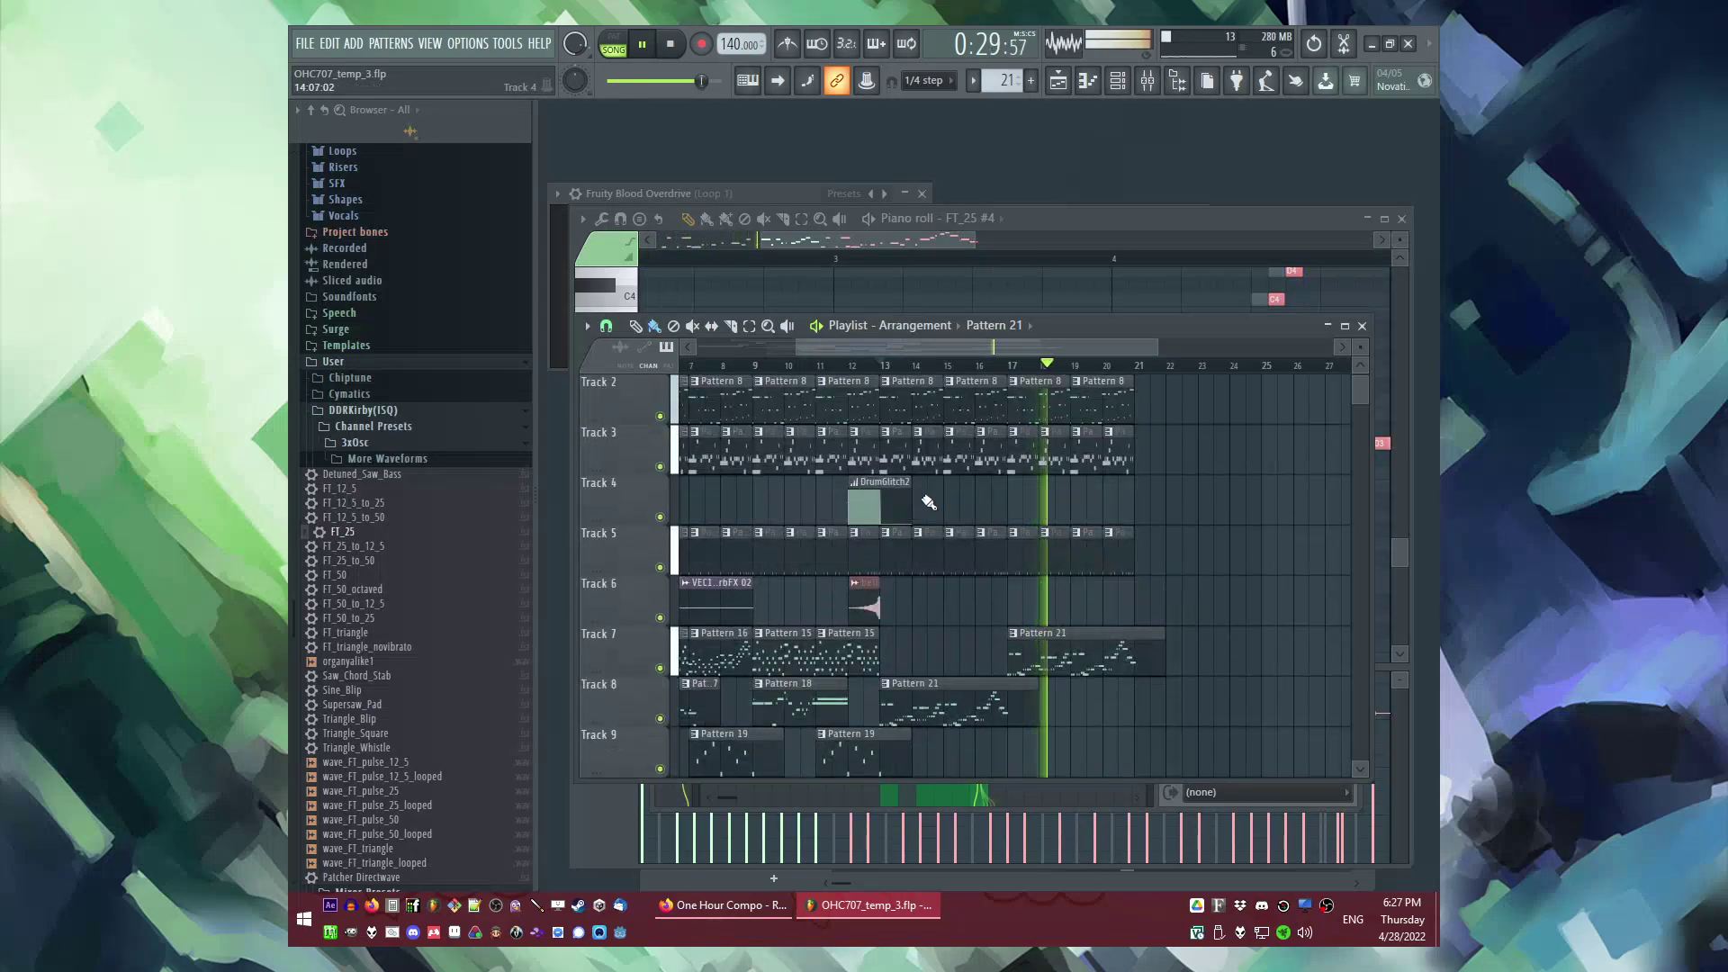
pyautogui.scroll(1, 945, 504)
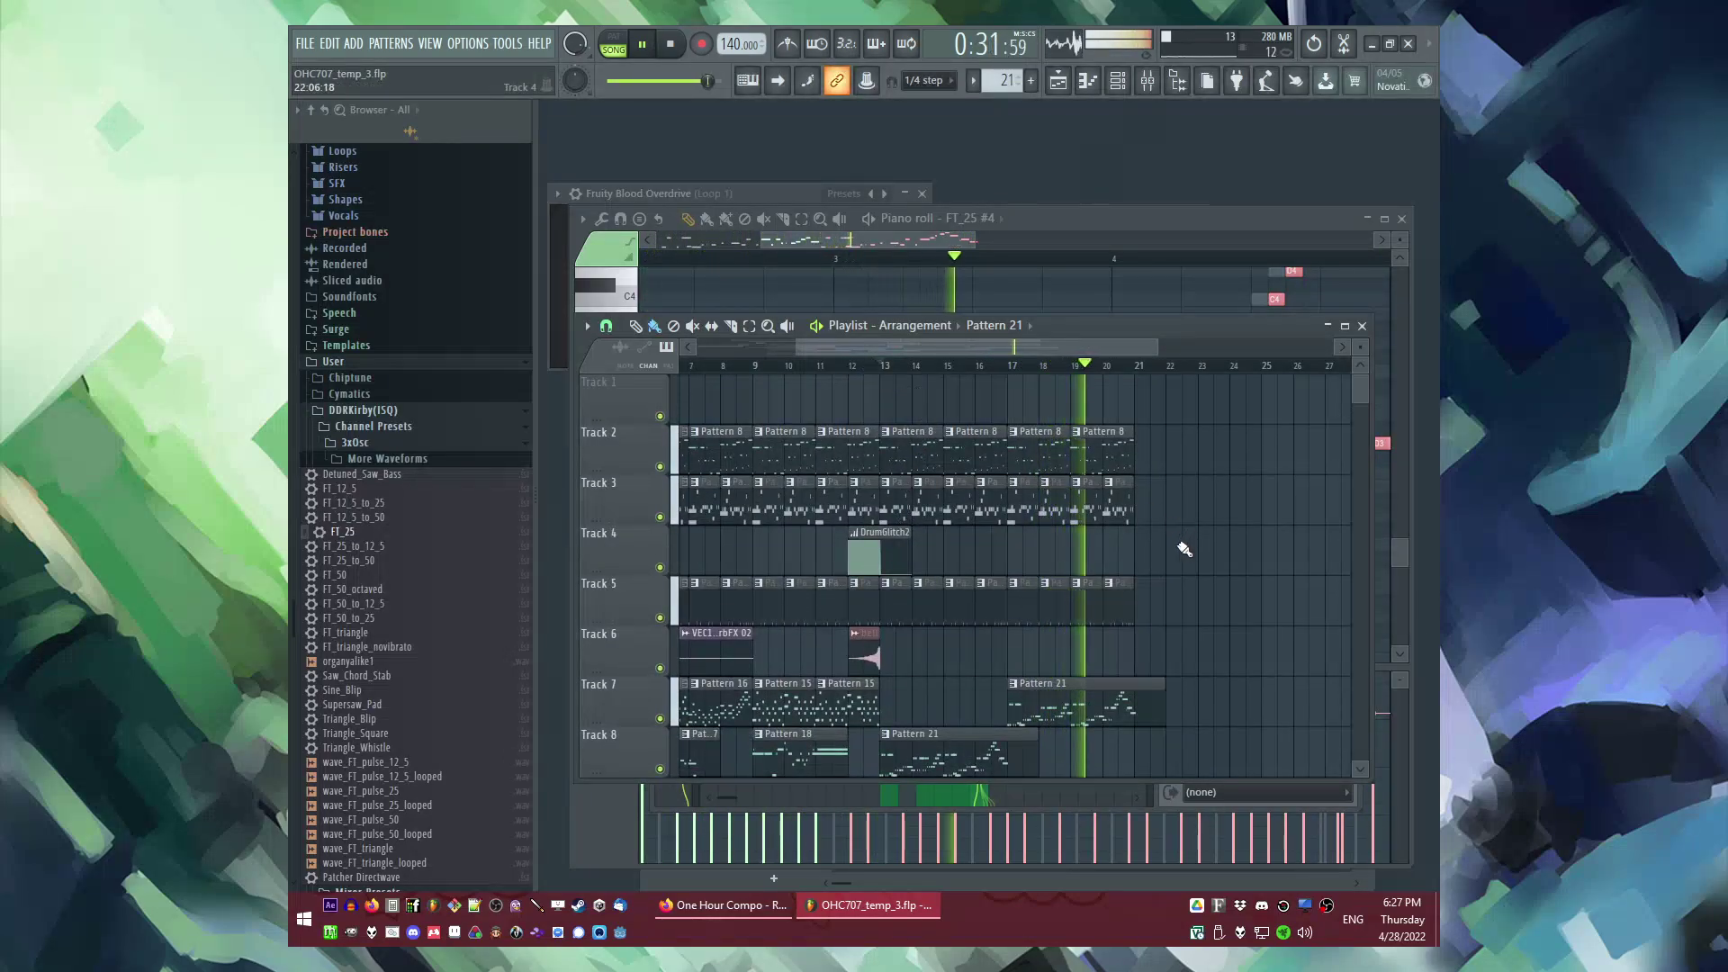
# Step: Make the Track 2 clip at bar 13 unique and replace the Pattern 8 clips at bars 15, 17 and 19 with copies of it
pyautogui.click(835, 367)
pyautogui.scroll(2, 943, 405)
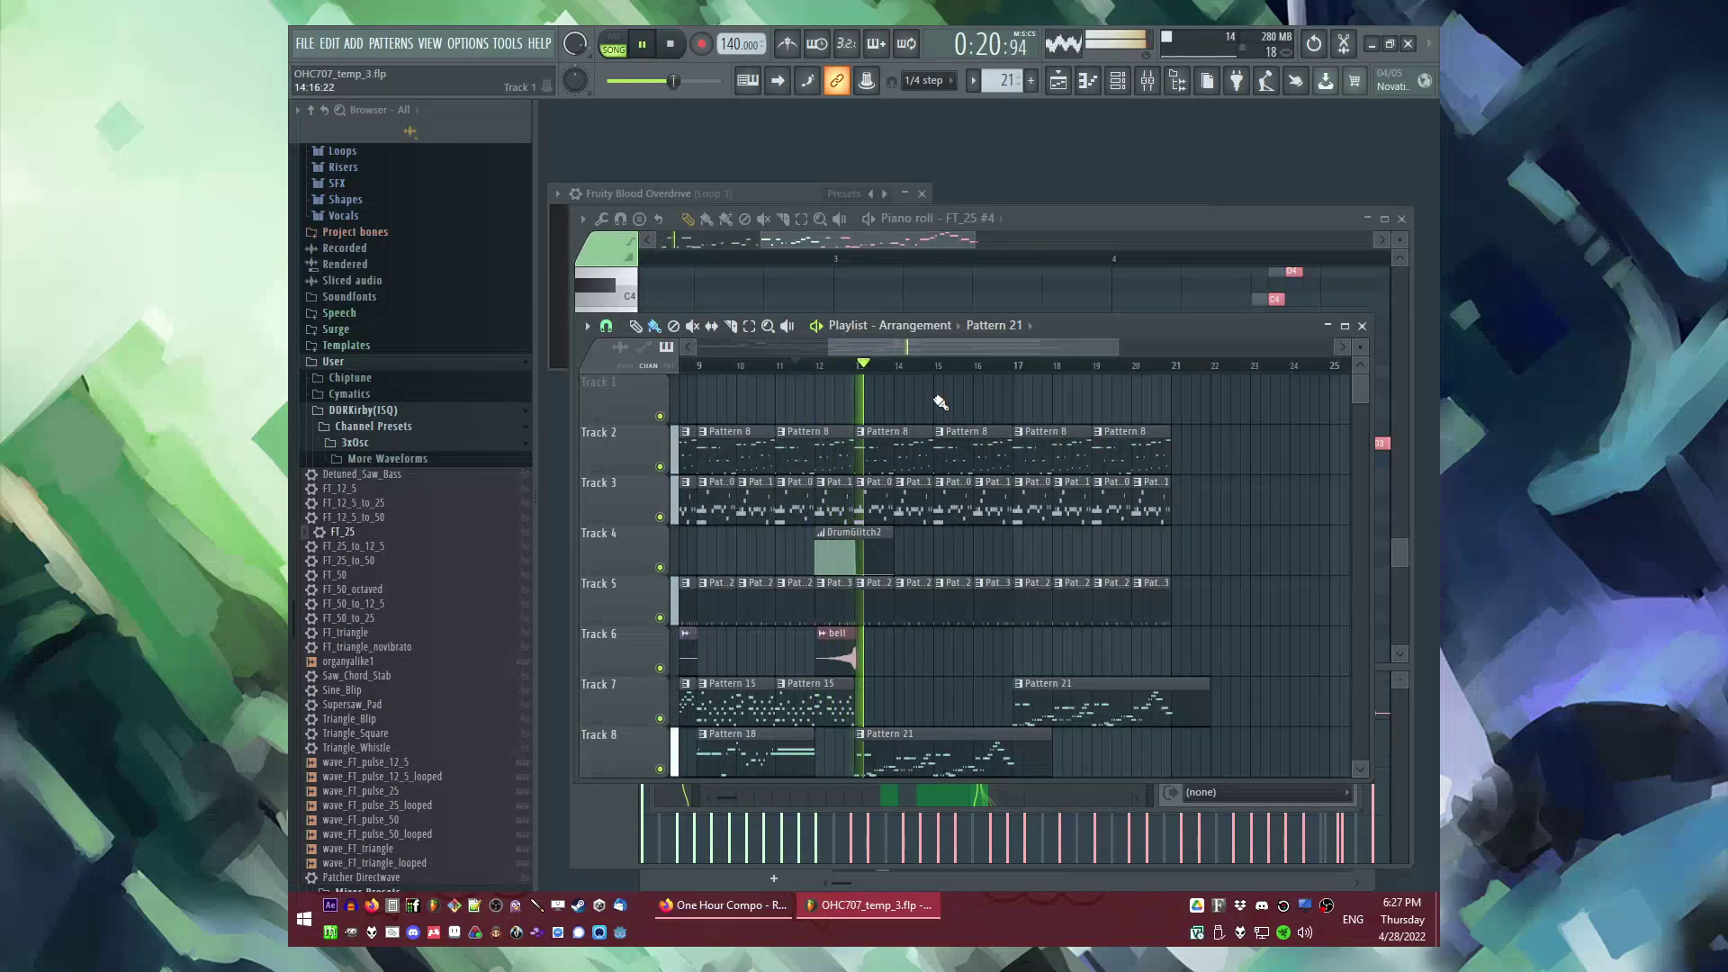
pyautogui.click(861, 432)
pyautogui.click(902, 551)
pyautogui.rightClick(965, 453)
pyautogui.rightClick(1052, 452)
pyautogui.rightClick(1125, 452)
pyautogui.moveTo(940, 452); pyautogui.dragTo(1177, 458)
pyautogui.rightClick(1177, 457)
# Step: Open the FT_triangle_novibrato notes of the unique Track 2 pattern and switch to pattern playback
pyautogui.doubleClick(906, 441)
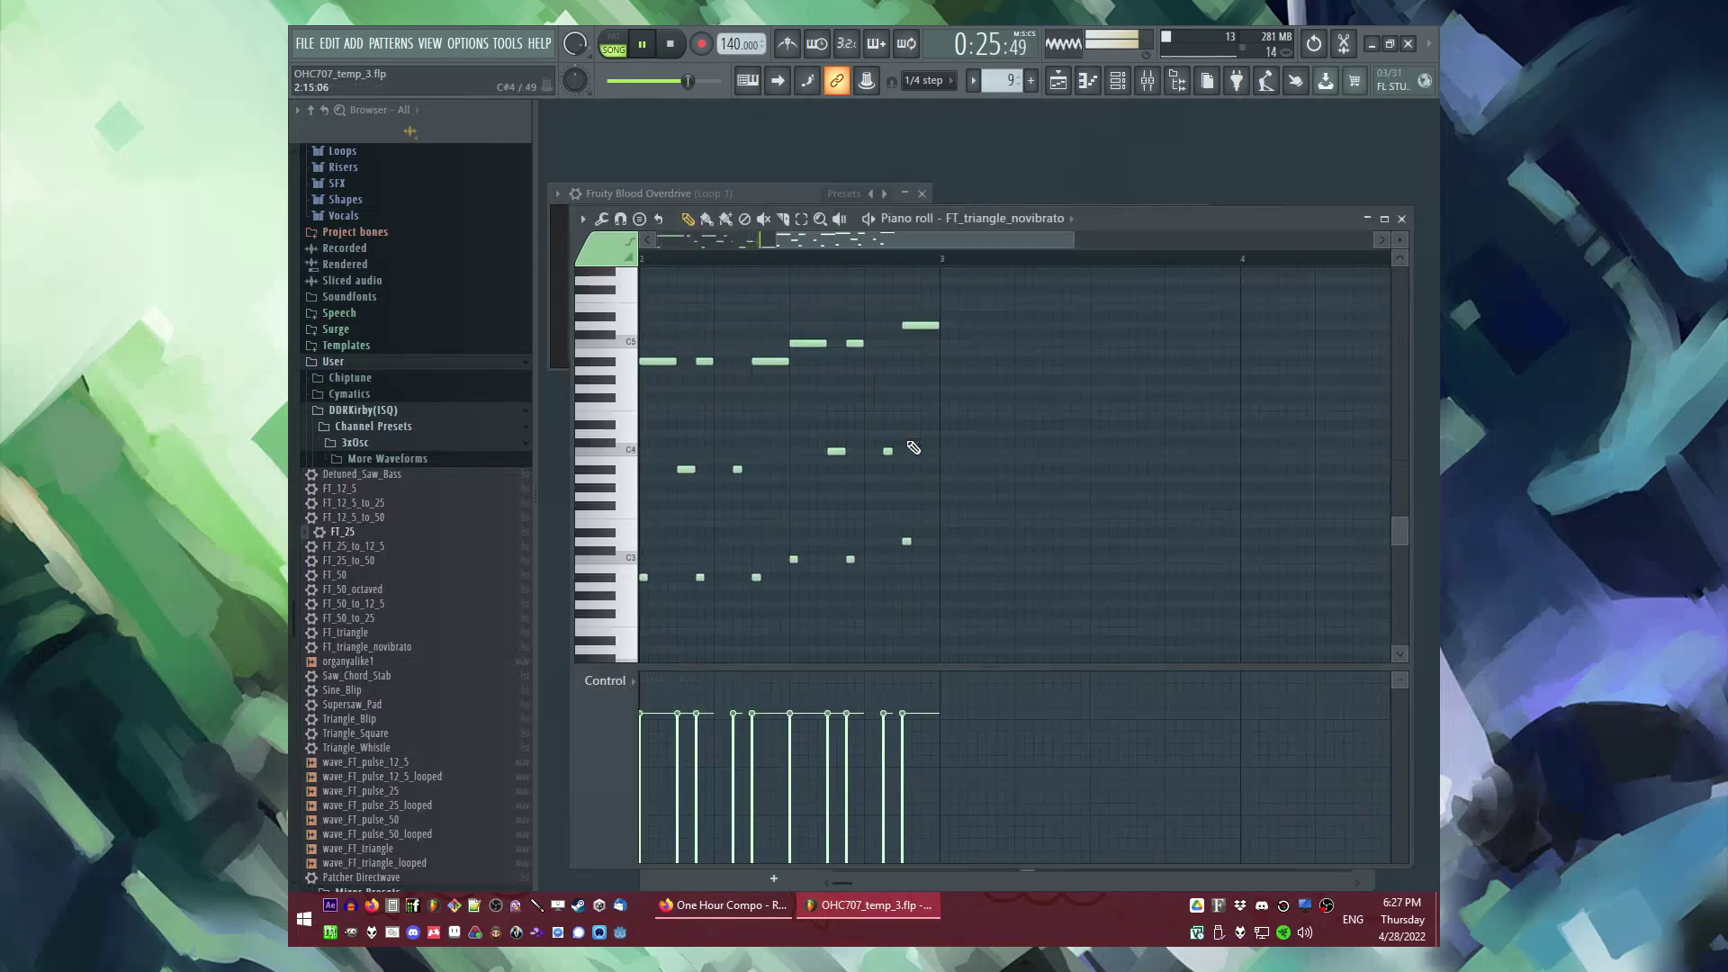
pyautogui.press('l')
pyautogui.press('F6')
pyautogui.click(929, 477)
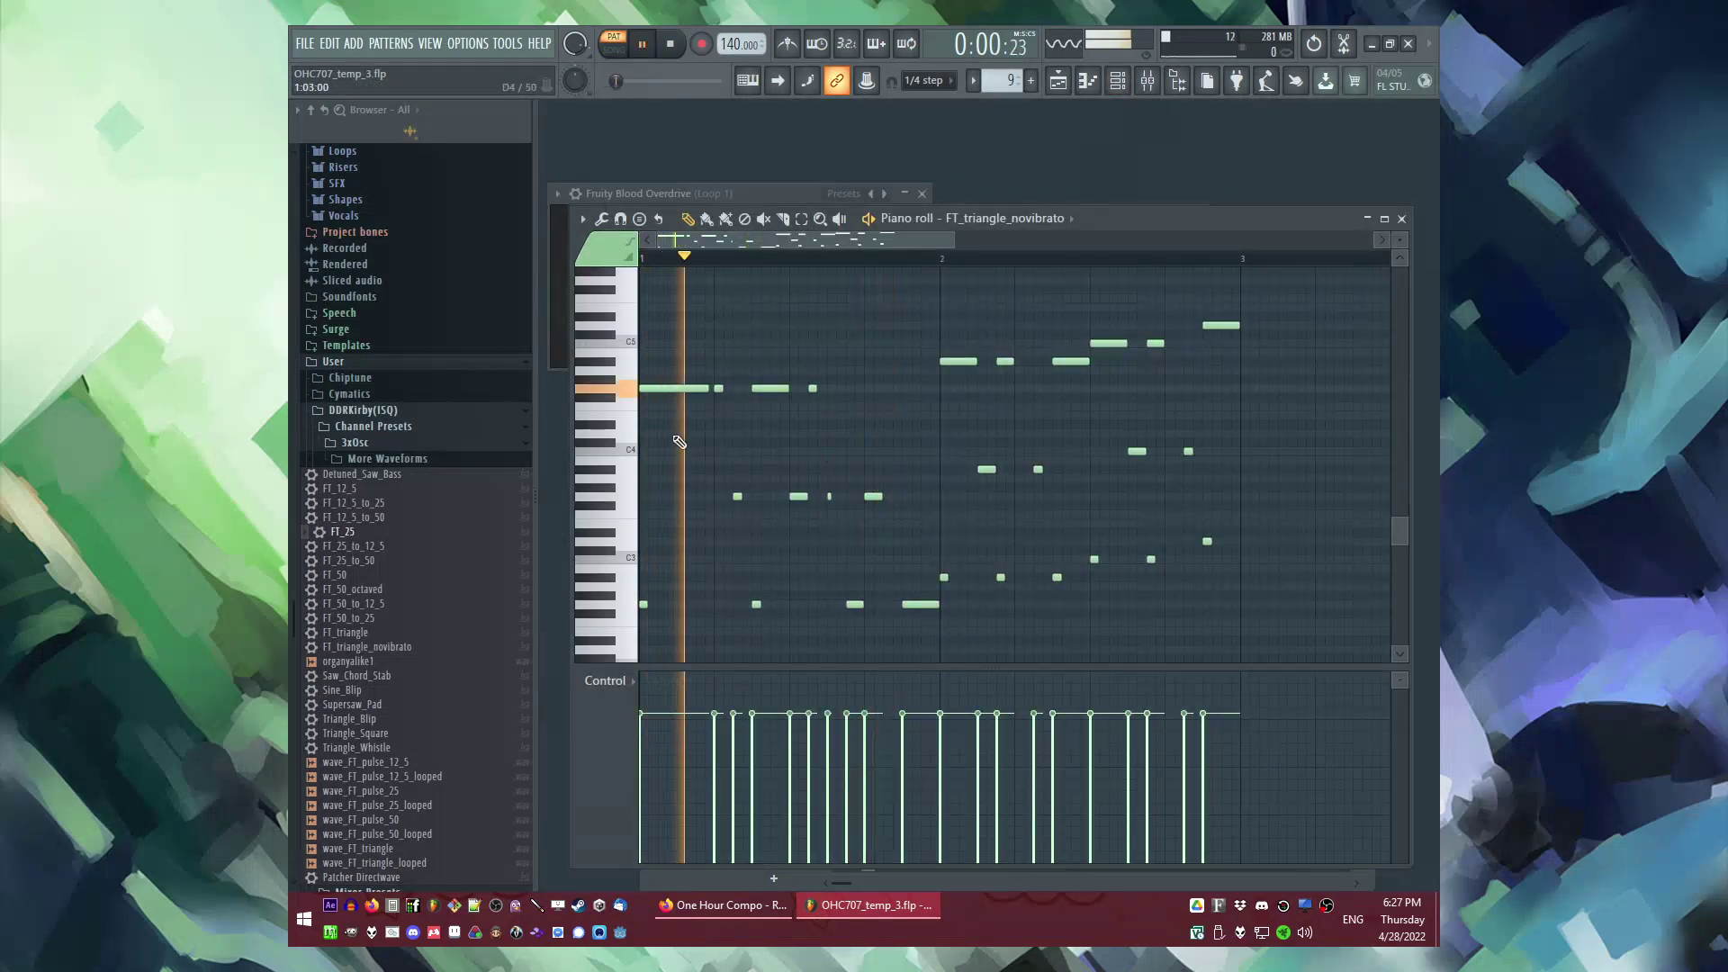
pyautogui.press('space')
# Step: In bar 1, put G4 and G3 notes of 1.75 steps on step 5 in place of the short G4 and the step 6 G3
pyautogui.scroll(2, 732, 490)
pyautogui.click(726, 417)
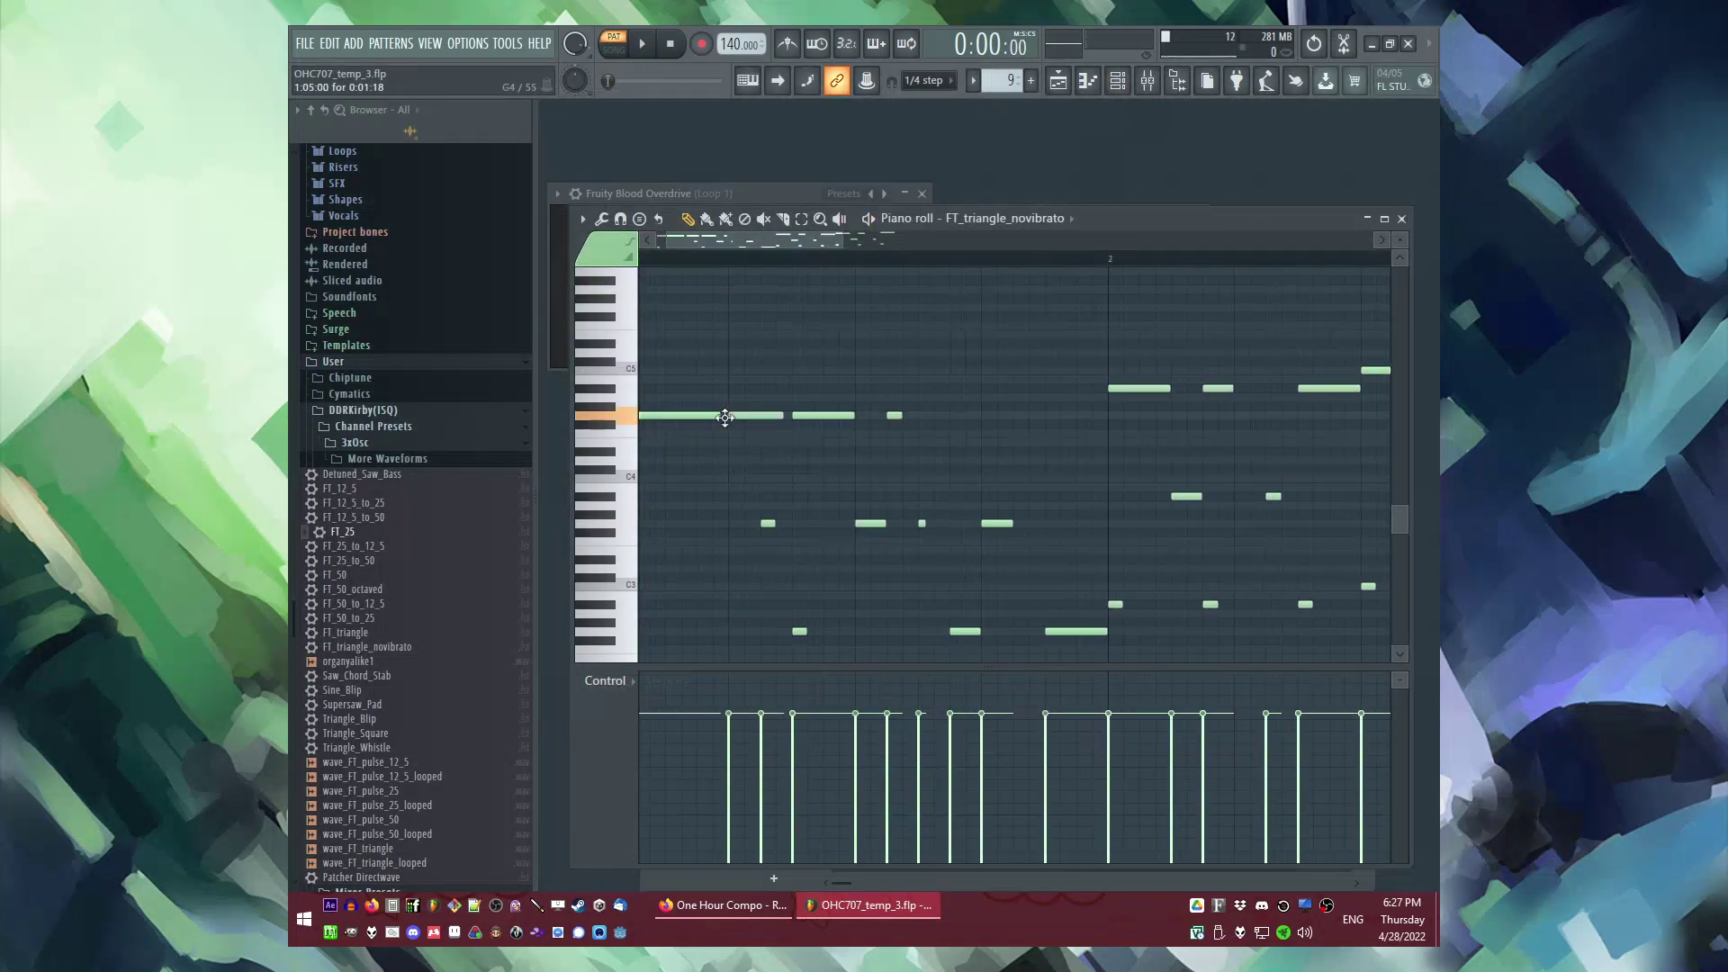
pyautogui.press('space')
pyautogui.moveTo(766, 377); pyautogui.dragTo(768, 527)
pyautogui.press('space')
pyautogui.press('space')
pyautogui.press('space')
pyautogui.press('space')
pyautogui.press('space')
pyautogui.click(779, 444)
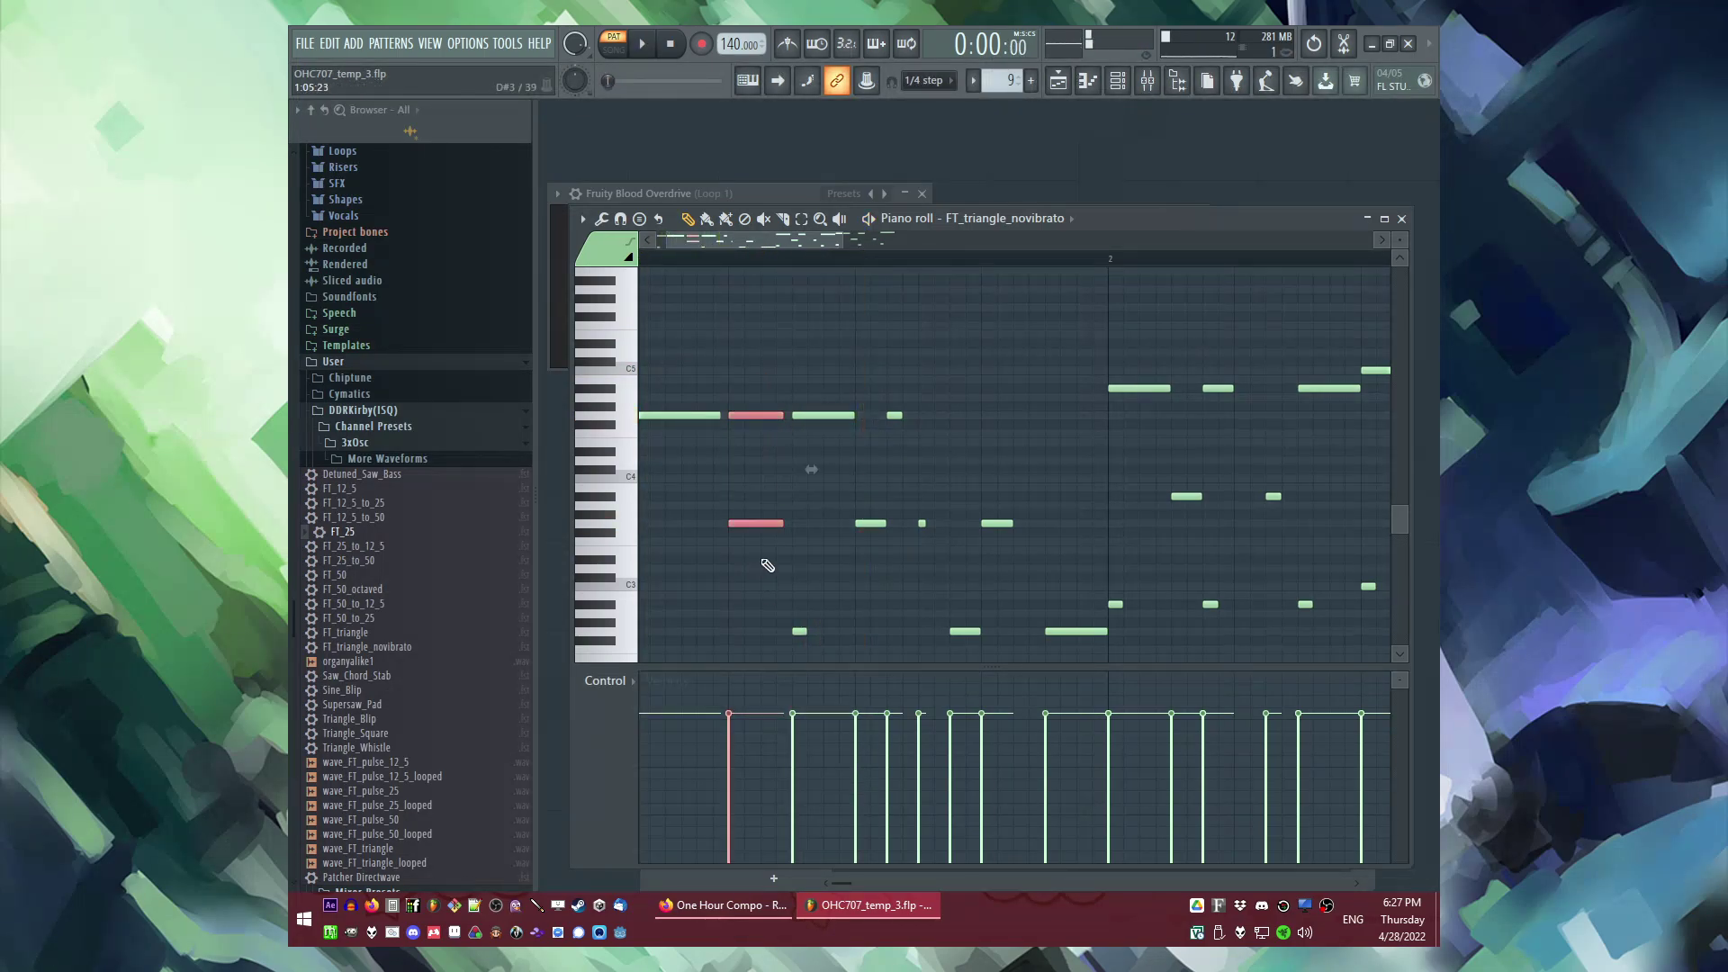
# Step: Copy the 1.75-step G4 and G3 pair to step 13 of bar 1, replacing the G3 there
pyautogui.press('space')
pyautogui.moveTo(782, 422)
pyautogui.mouseDown()
pyautogui.moveTo(1036, 417)
pyautogui.moveTo(1053, 576)
pyautogui.mouseUp()
pyautogui.rightClick(997, 523)
pyautogui.keyDown('ctrl'); pyautogui.click(1029, 438); pyautogui.keyUp('ctrl')
pyautogui.moveTo(1035, 416); pyautogui.dragTo(1002, 416)
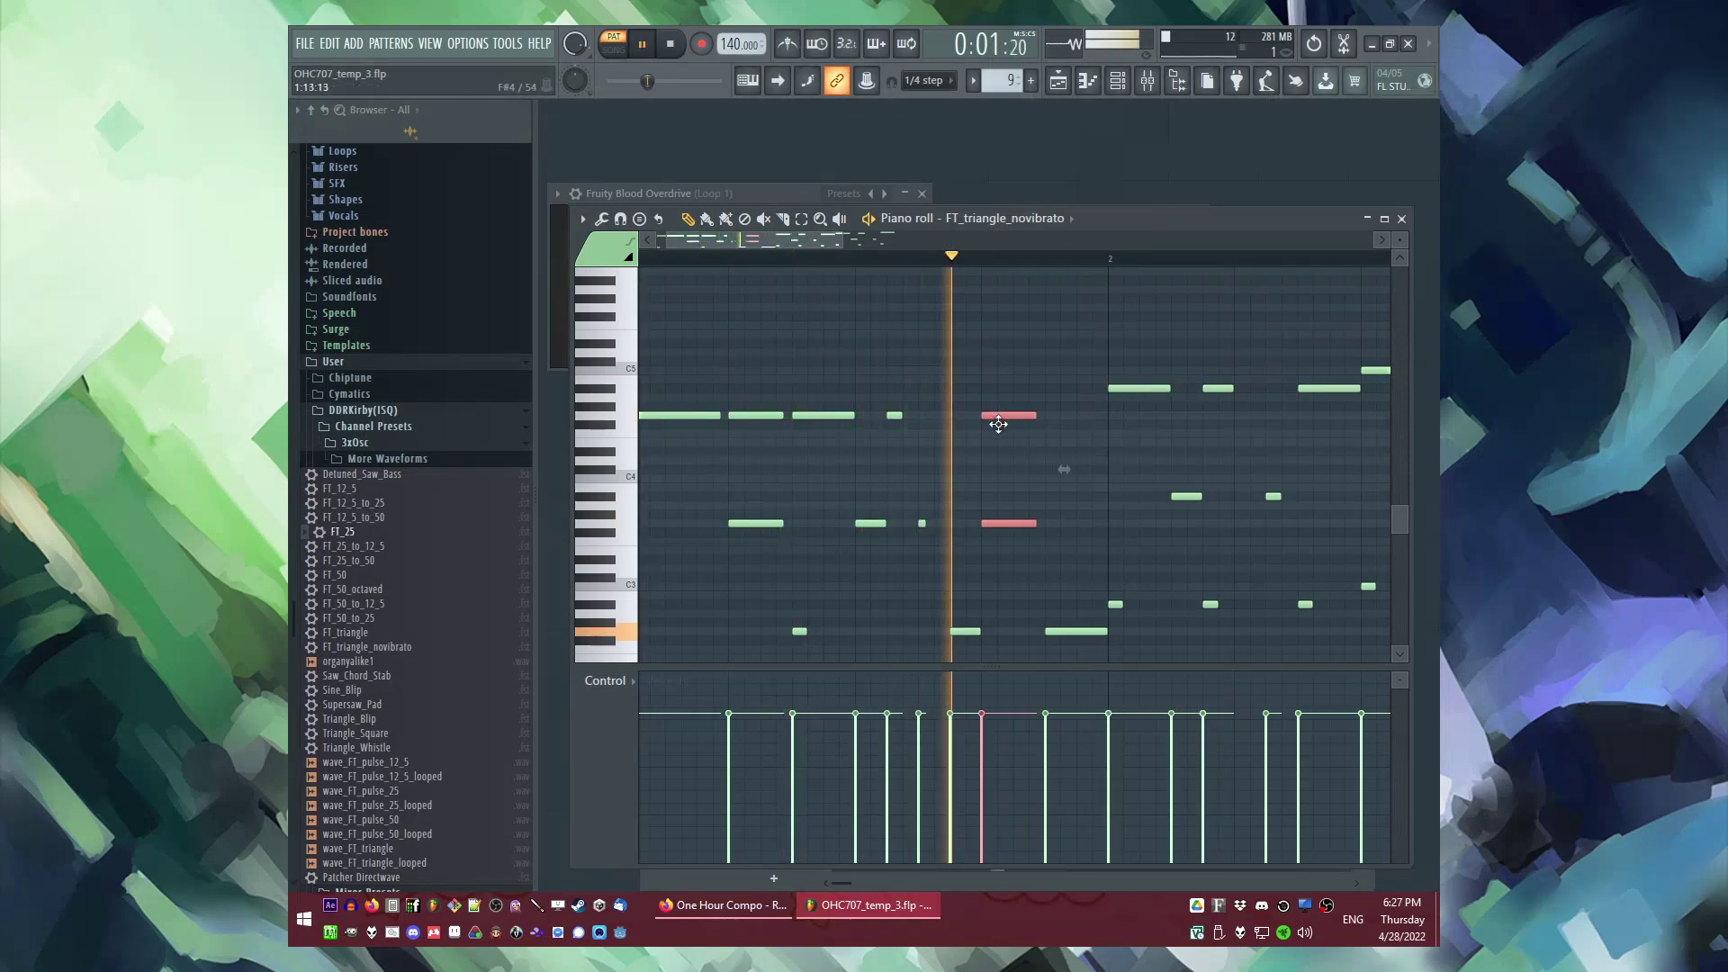
# Step: Copy the G4 and G3 pair to step 13 of bar 2 and delete the C4 on step 14
pyautogui.scroll(-3, 884, 436)
pyautogui.moveTo(896, 390); pyautogui.dragTo(867, 544)
pyautogui.scroll(4, 1049, 490)
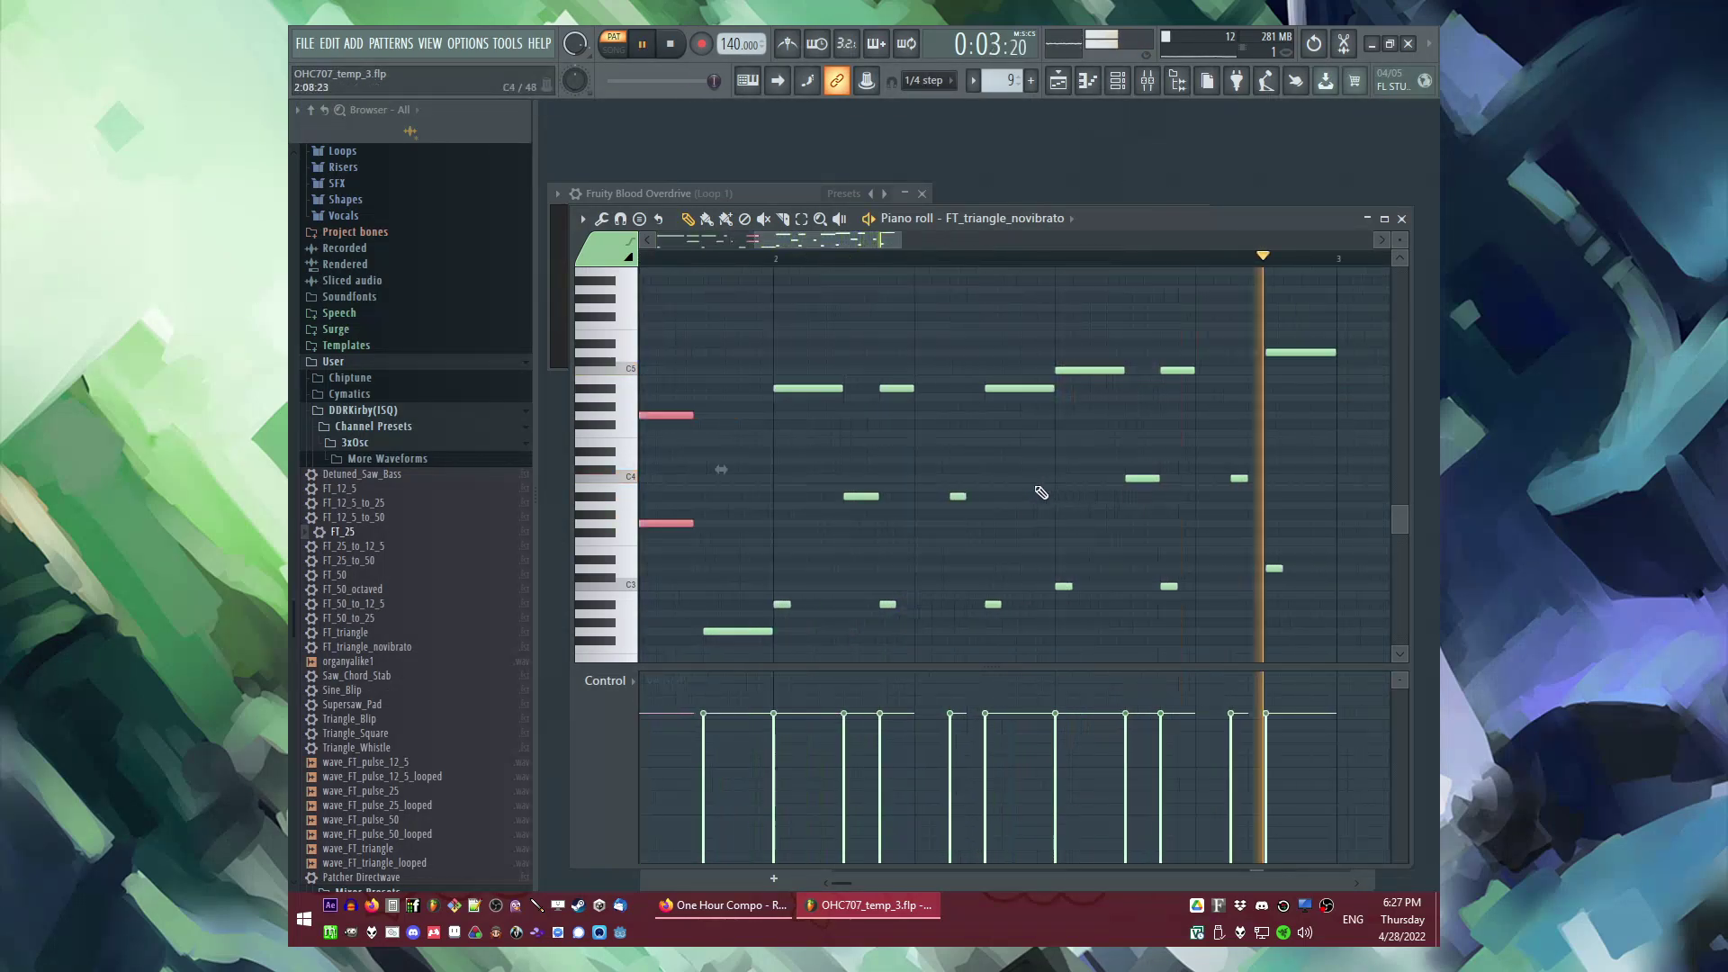
pyautogui.scroll(3, 961, 494)
pyautogui.hotkey('ctrl', 'v')
pyautogui.scroll(-5, 962, 494)
pyautogui.rightClick(1183, 479)
pyautogui.keyDown('ctrl'); pyautogui.click(1181, 459); pyautogui.keyUp('ctrl')
pyautogui.moveTo(1175, 396); pyautogui.dragTo(1185, 555)
# Step: Duplicate the G4 and G3 pair onto step 5 of bar 2 and delete the A#3 on step 6
pyautogui.hotkey('ctrl', 'b')
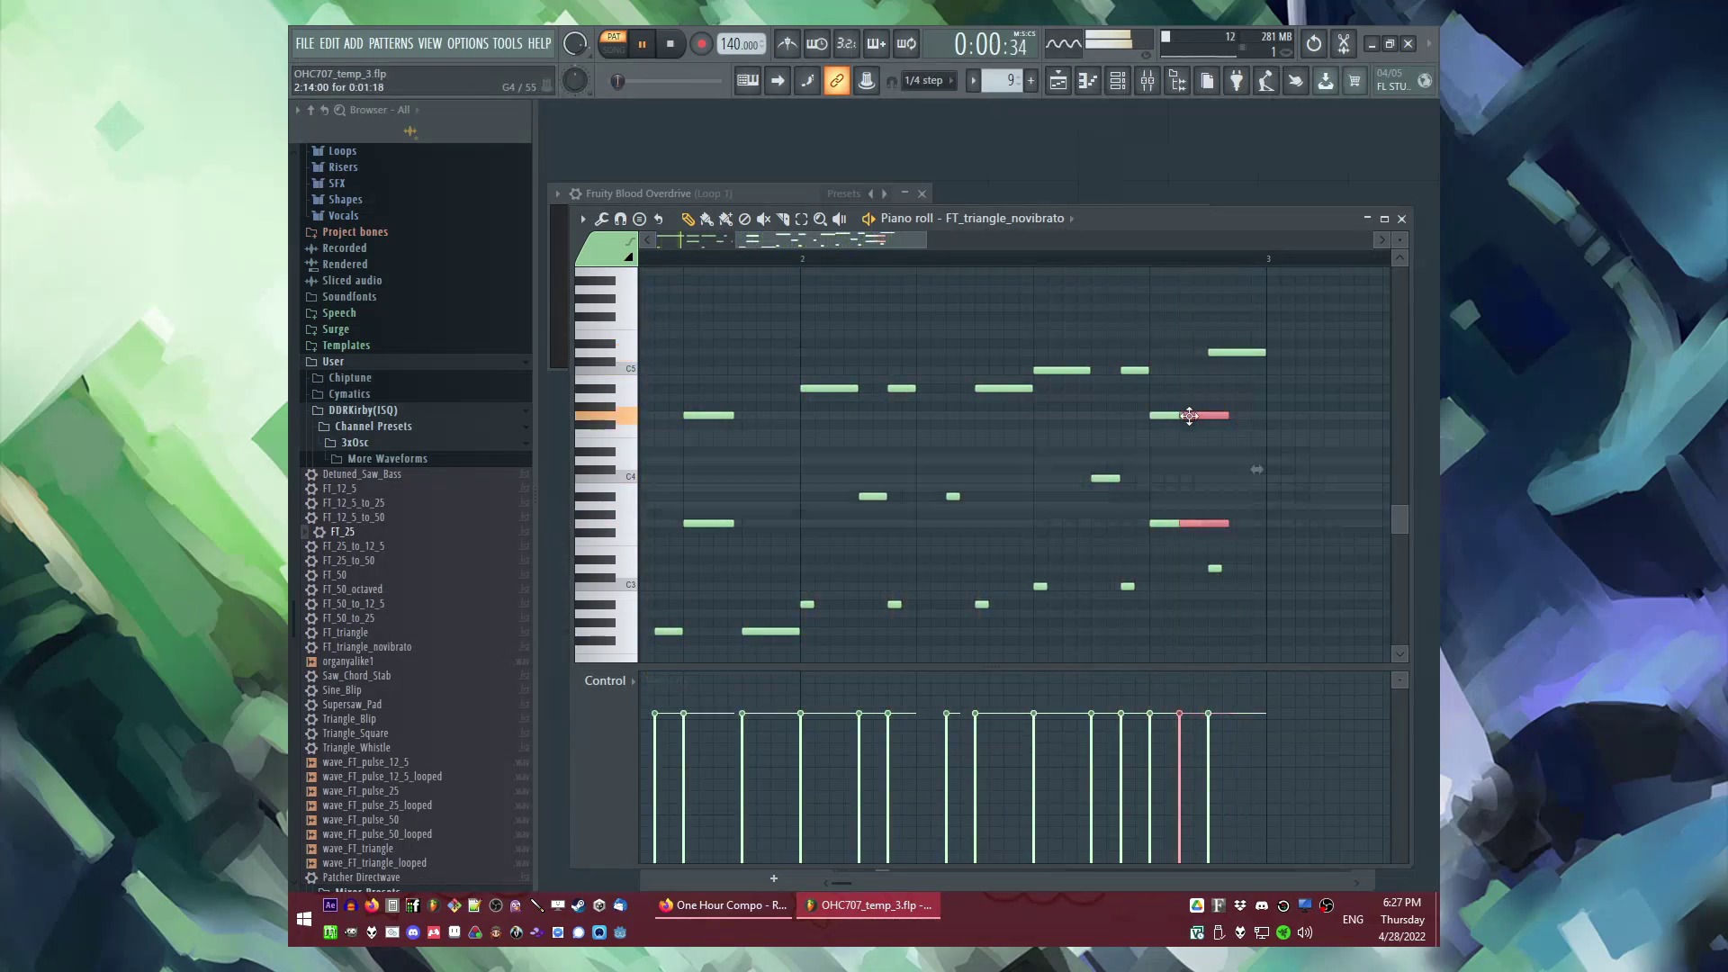
pyautogui.moveTo(922, 416); pyautogui.dragTo(928, 416)
pyautogui.rightClick(955, 495)
pyautogui.keyDown('ctrl'); pyautogui.click(967, 497); pyautogui.keyUp('ctrl')
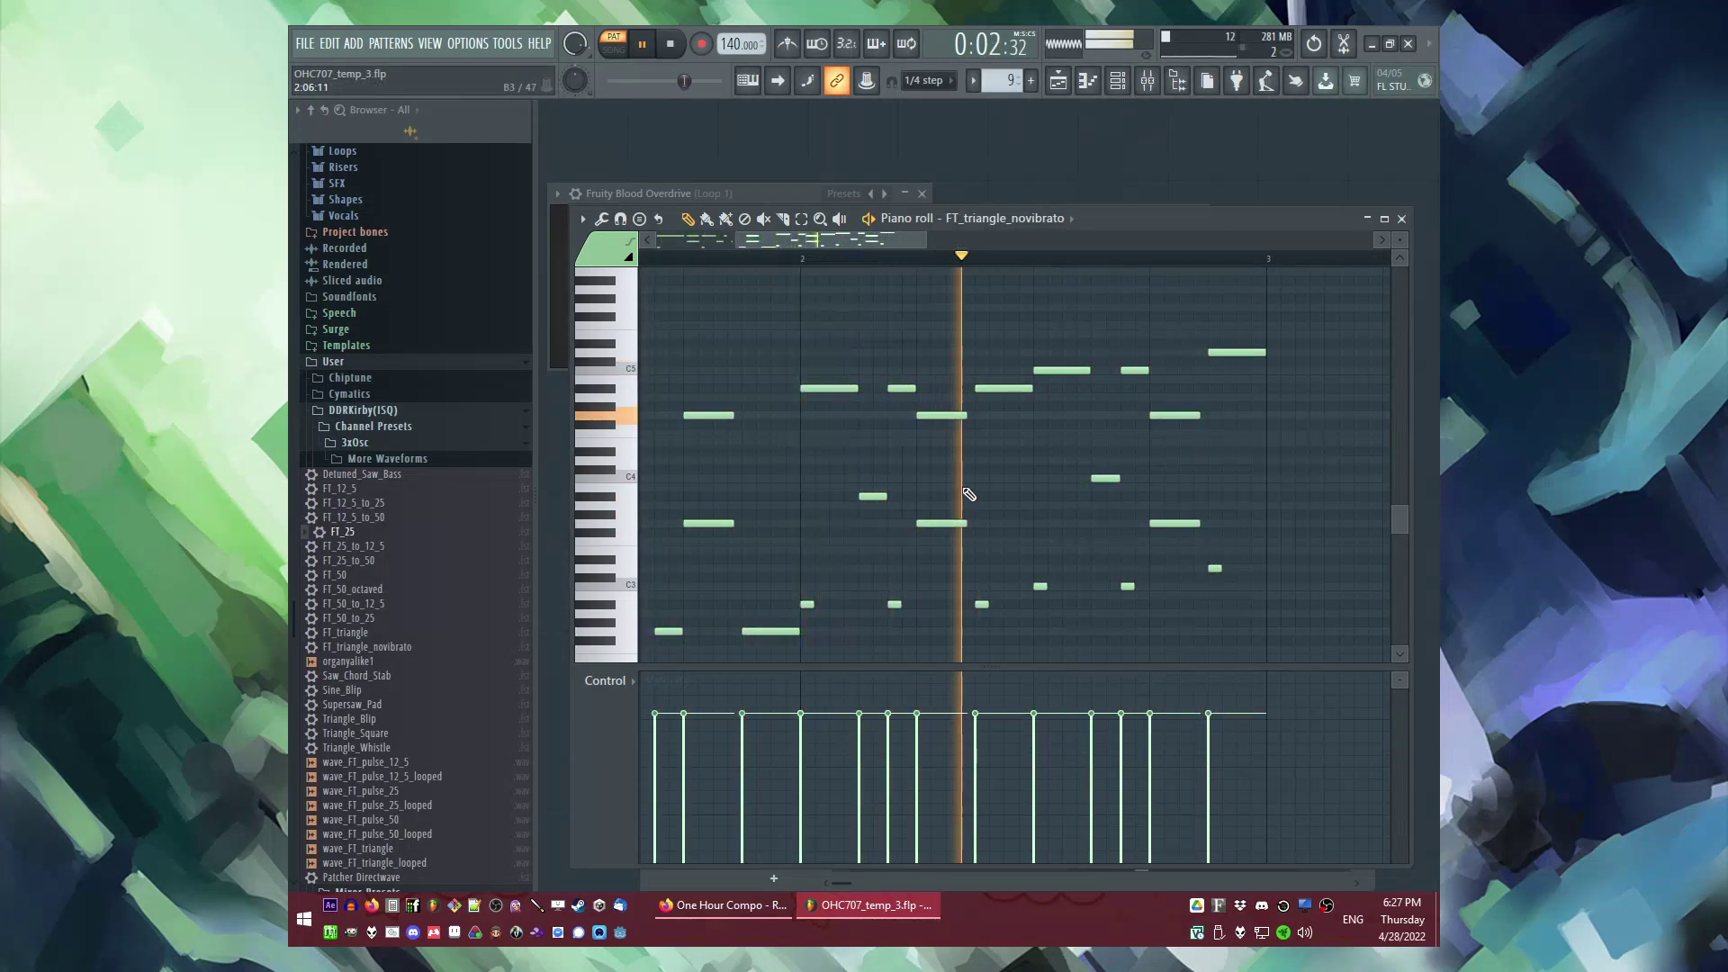
# Step: Return to the playlist in song mode and play the arrangement from just before bar 13
pyautogui.press('F9')
pyautogui.press('F5')
pyautogui.press('l')
pyautogui.click(846, 365)
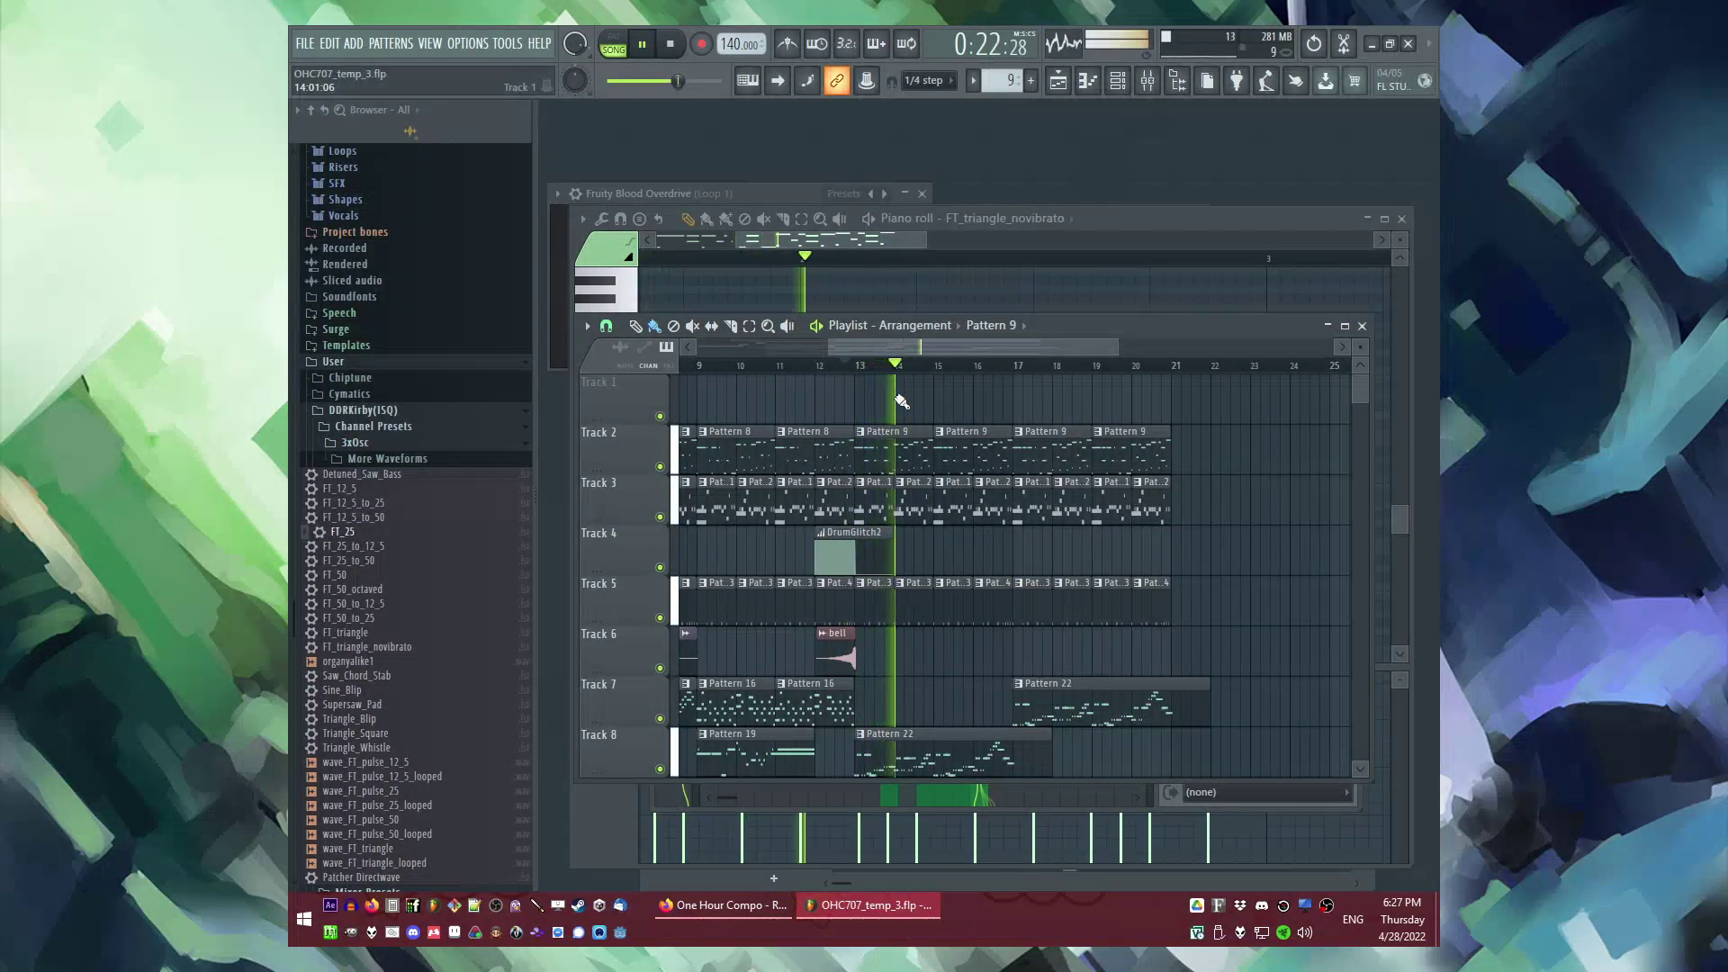
pyautogui.scroll(-3, 889, 410)
pyautogui.scroll(2, 916, 432)
pyautogui.scroll(-2, 1159, 529)
pyautogui.scroll(-1, 1053, 516)
pyautogui.scroll(4, 1008, 495)
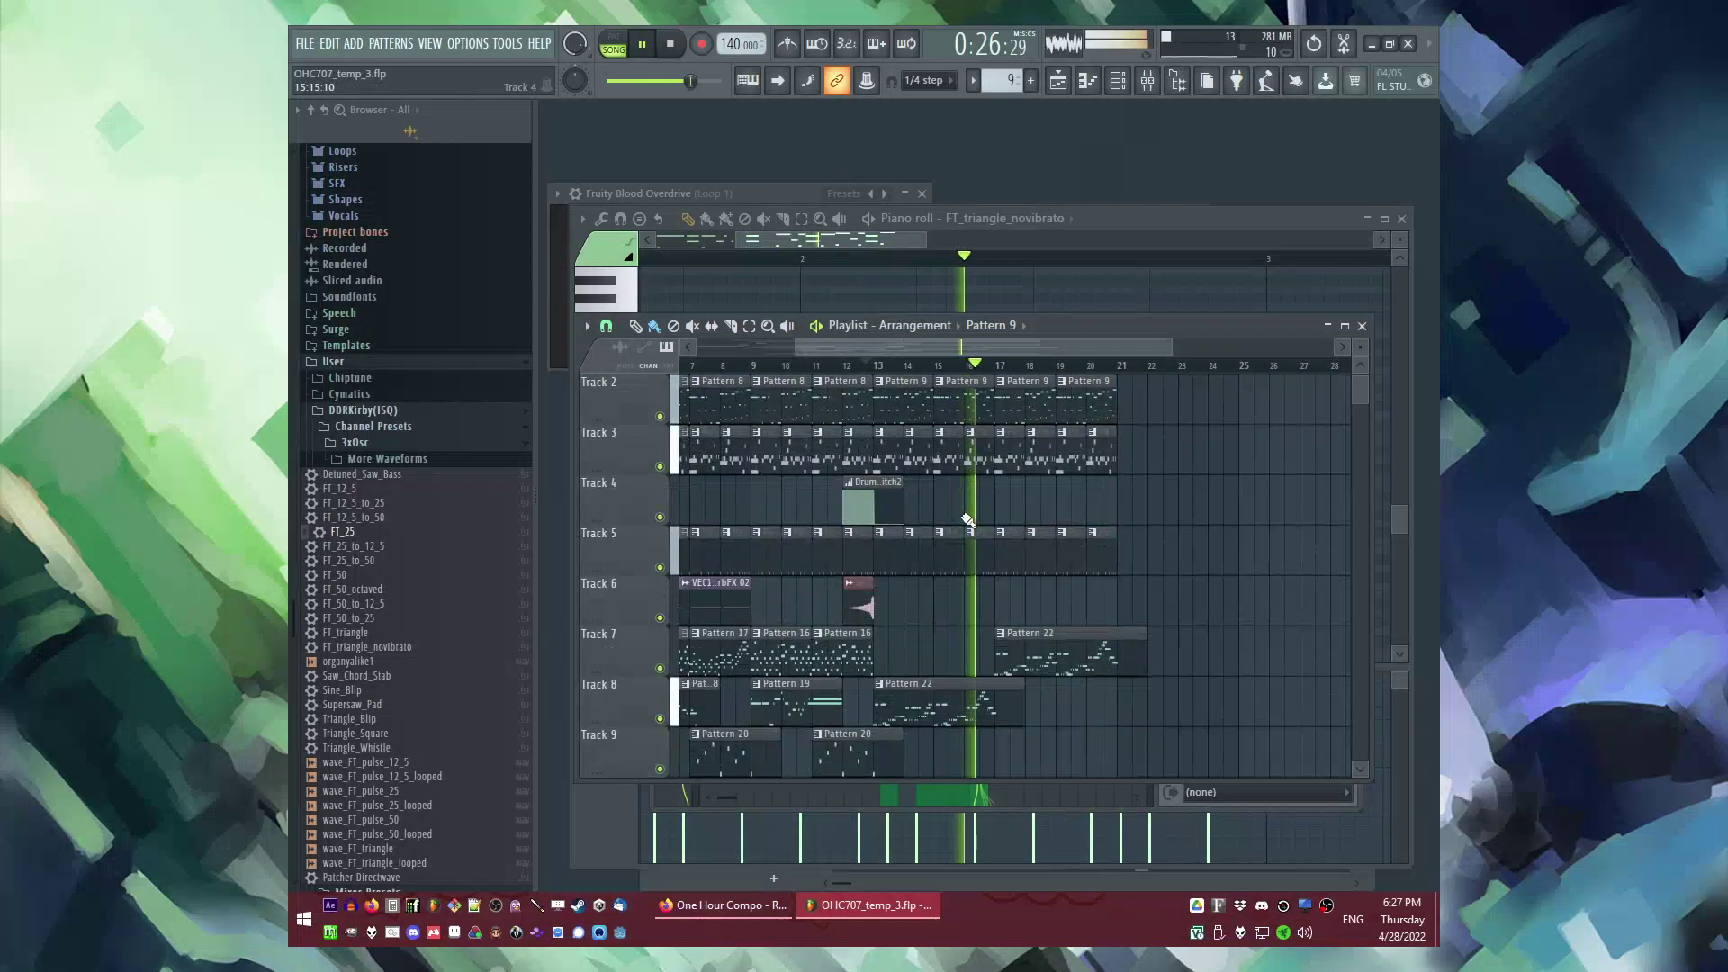
# Step: Make the Track 2 clip at bar 15 unique and open its FT_triangle_novibrato notes in the piano roll
pyautogui.rightClick(939, 433)
pyautogui.click(968, 551)
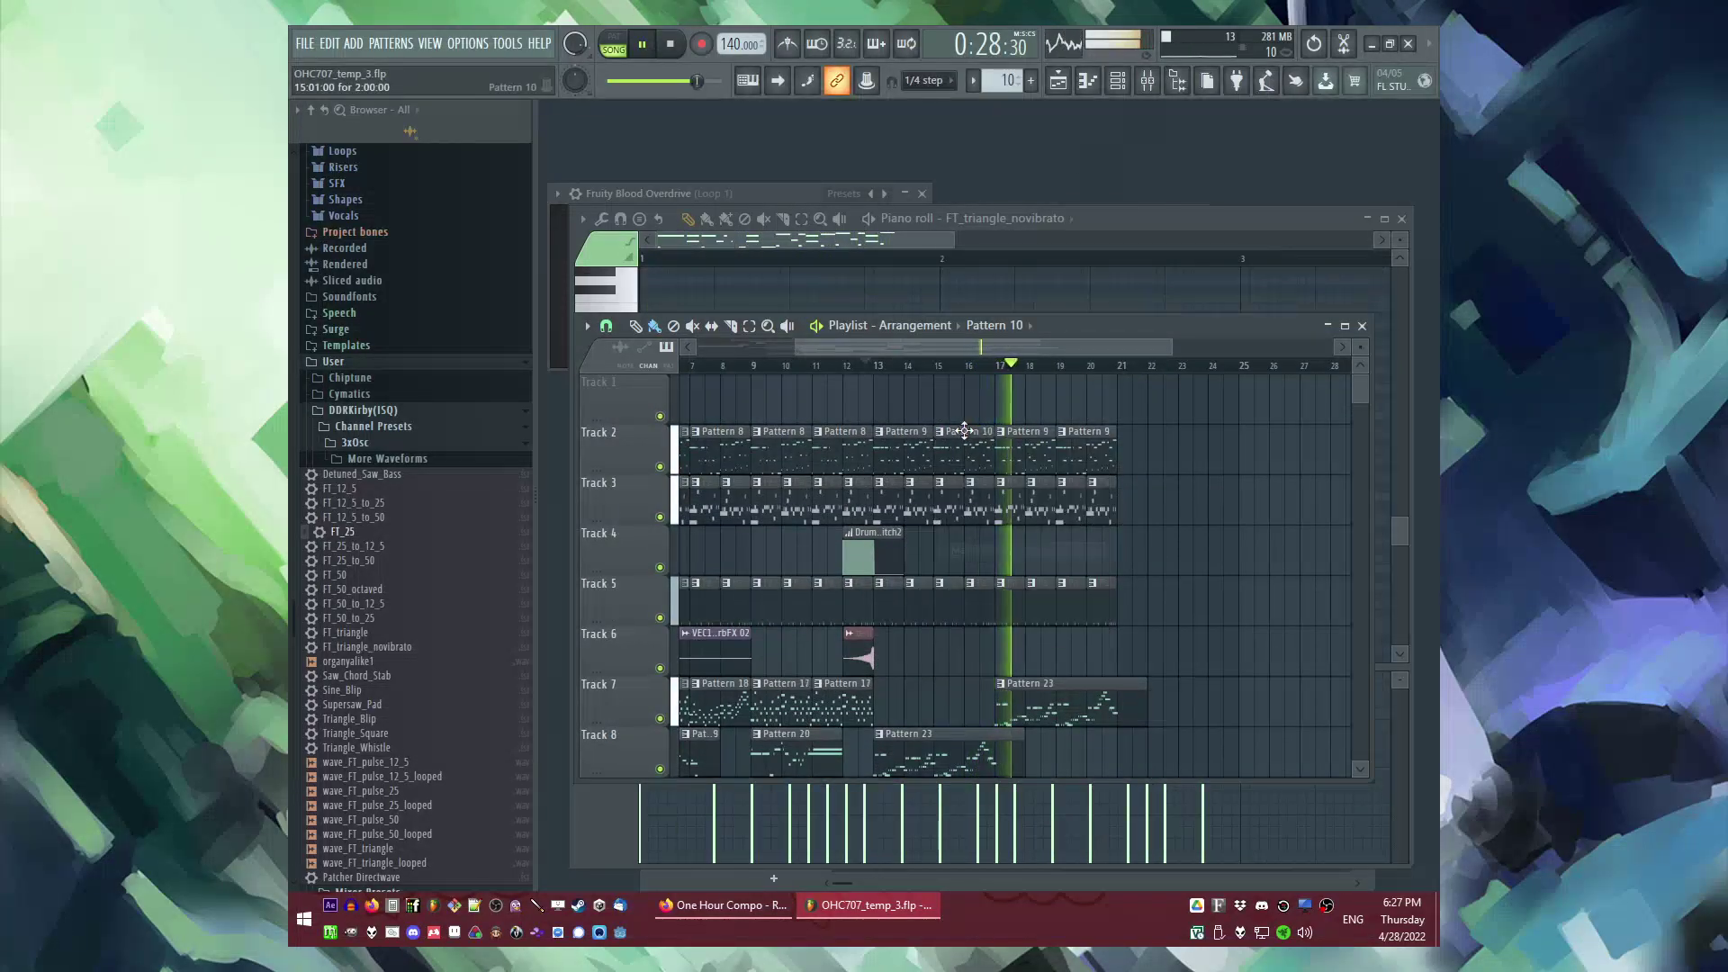
pyautogui.press('space')
pyautogui.doubleClick(967, 441)
pyautogui.press('space')
pyautogui.scroll(-2, 856, 300)
pyautogui.click(735, 259)
pyautogui.scroll(1, 851, 337)
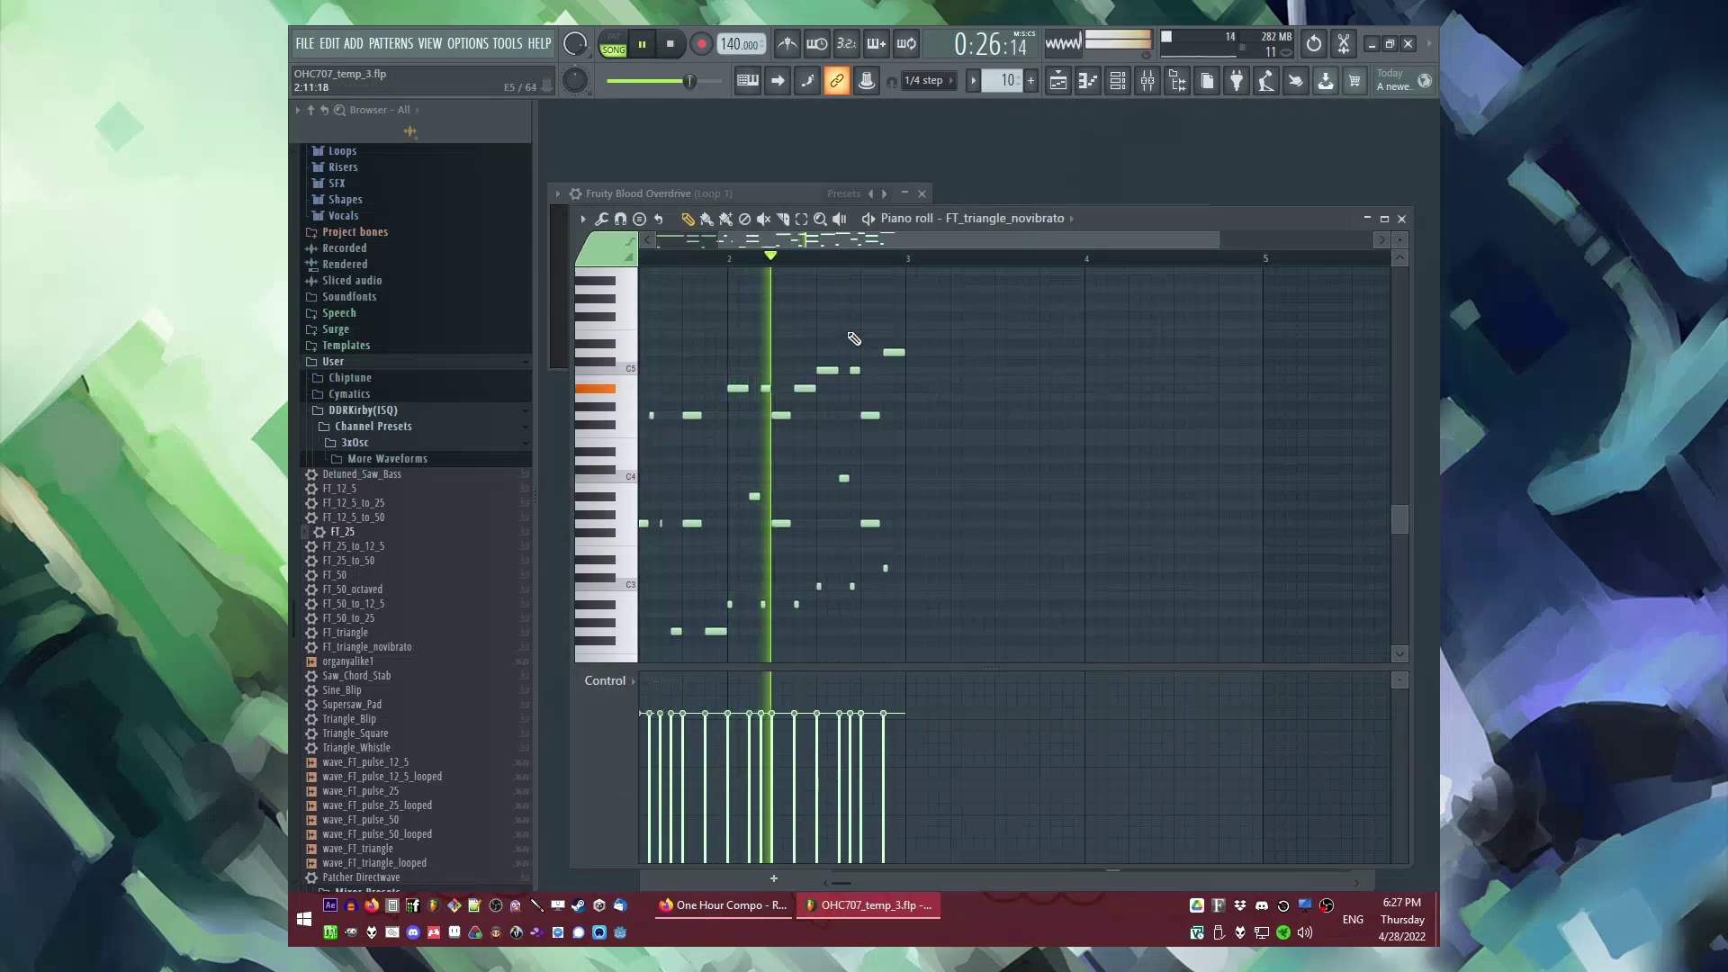
# Step: In bar 2, replace the C notes on steps 11 and 12 with one-step G4 and G3 pairs
pyautogui.scroll(3, 847, 334)
pyautogui.press('space')
pyautogui.scroll(2, 837, 337)
pyautogui.moveTo(873, 352); pyautogui.dragTo(827, 626)
pyautogui.press('Delete')
pyautogui.moveTo(933, 359); pyautogui.dragTo(924, 570)
pyautogui.rightClick(855, 408)
pyautogui.moveTo(868, 398); pyautogui.dragTo(861, 578)
pyautogui.scroll(-2, 886, 477)
pyautogui.moveTo(871, 412); pyautogui.dragTo(922, 558)
pyautogui.press('space')
pyautogui.press('space')
pyautogui.press('space')
pyautogui.scroll(2, 937, 416)
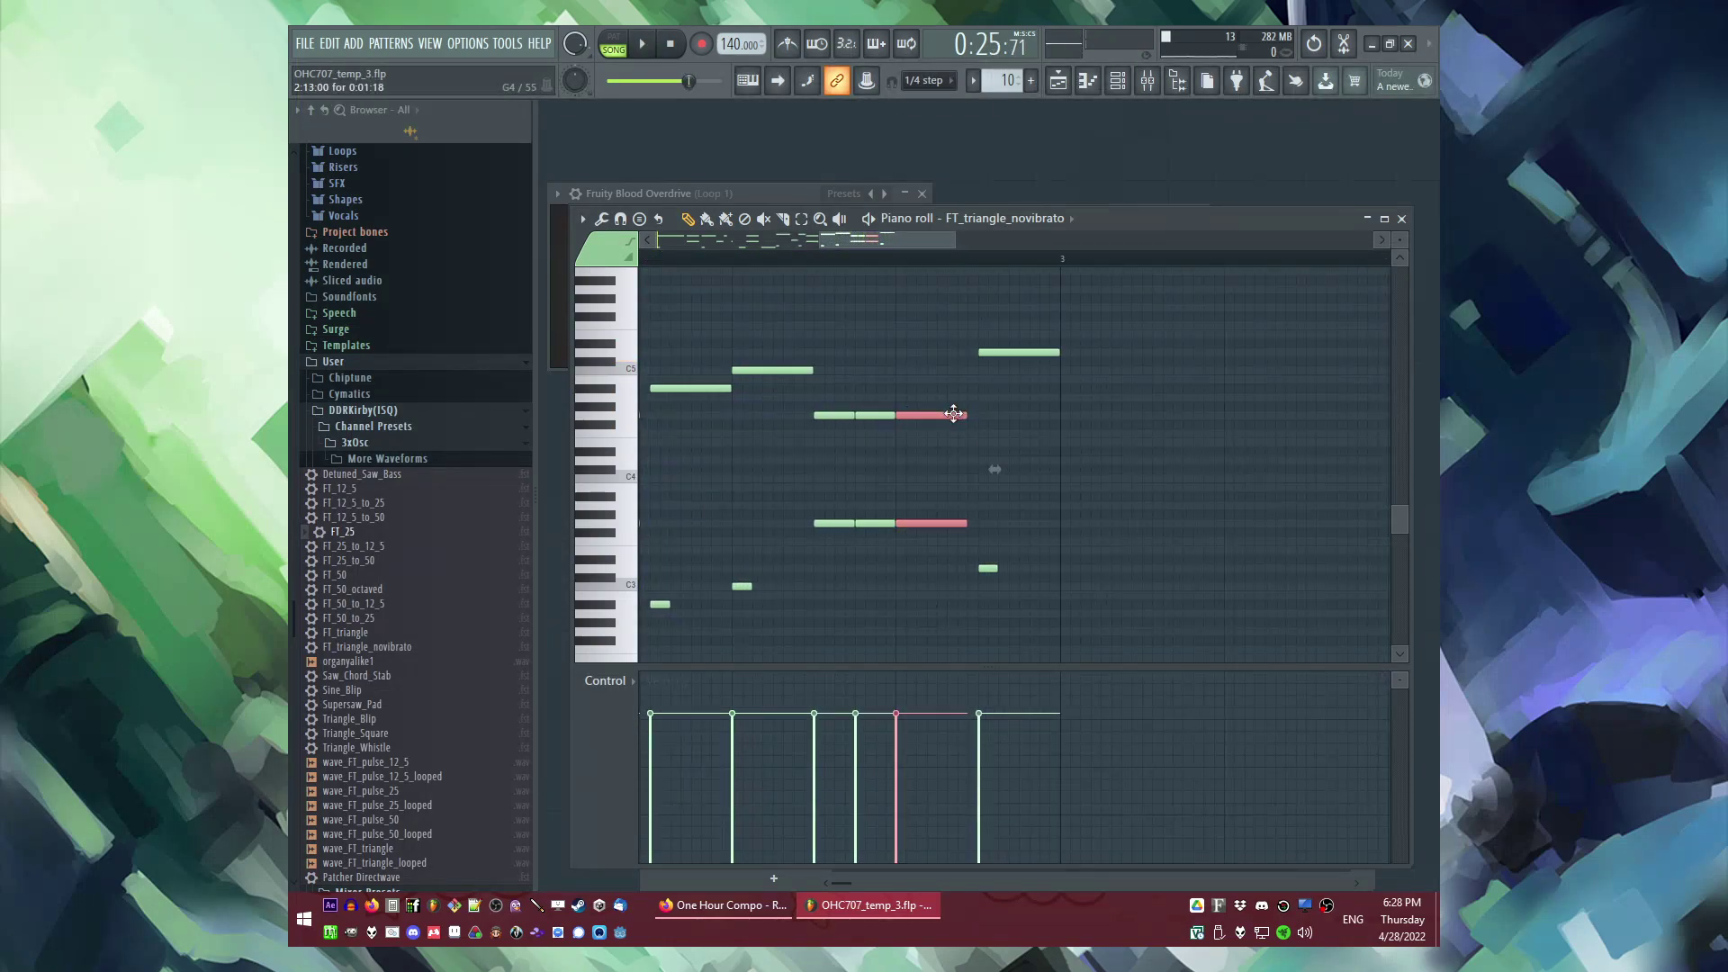
# Step: Replace the D5 and D3 on step 15 of bar 2 with one-step G4 and G3 pairs on steps 15 and 16
pyautogui.moveTo(977, 321); pyautogui.dragTo(1033, 679)
pyautogui.press('Delete')
pyautogui.moveTo(941, 354); pyautogui.dragTo(966, 589)
pyautogui.hotkey('ctrl', 'b')
pyautogui.moveTo(1047, 399); pyautogui.dragTo(1012, 408)
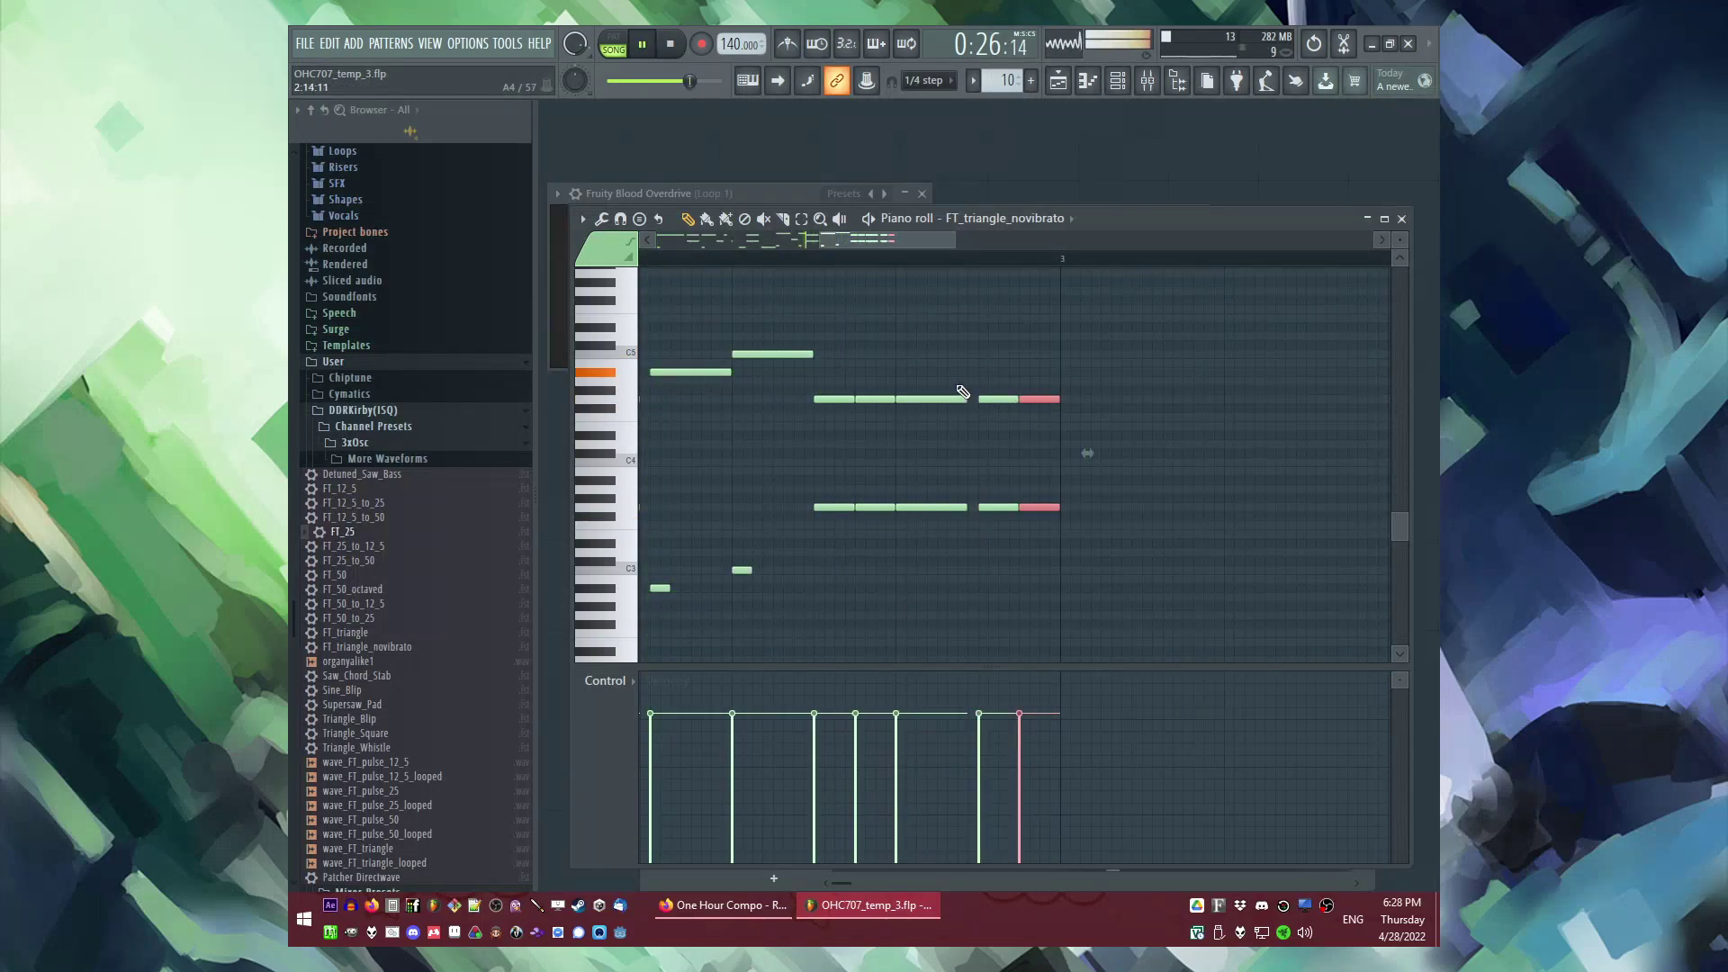
# Step: Transpose the bar 2 octave pairs to C#5 and C#4 on step 11 and A#4 and A#3 on step 12
pyautogui.moveTo(821, 385); pyautogui.dragTo(875, 525)
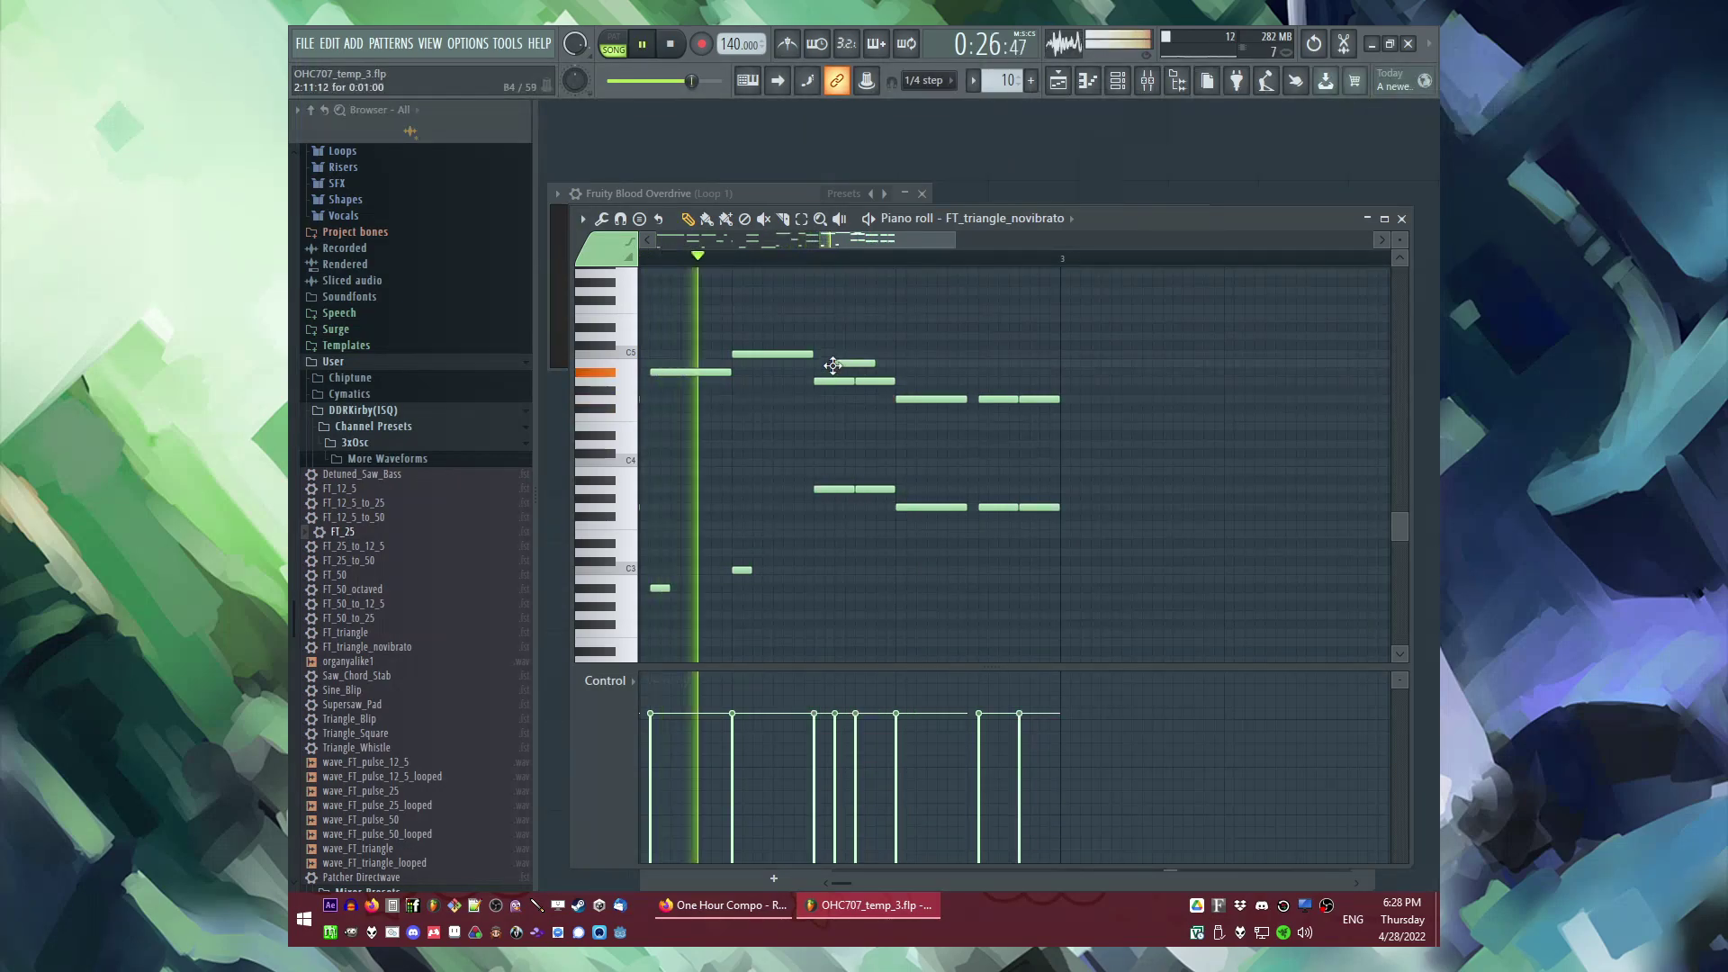
pyautogui.moveTo(838, 359); pyautogui.dragTo(885, 499)
pyautogui.moveTo(823, 325); pyautogui.dragTo(868, 500)
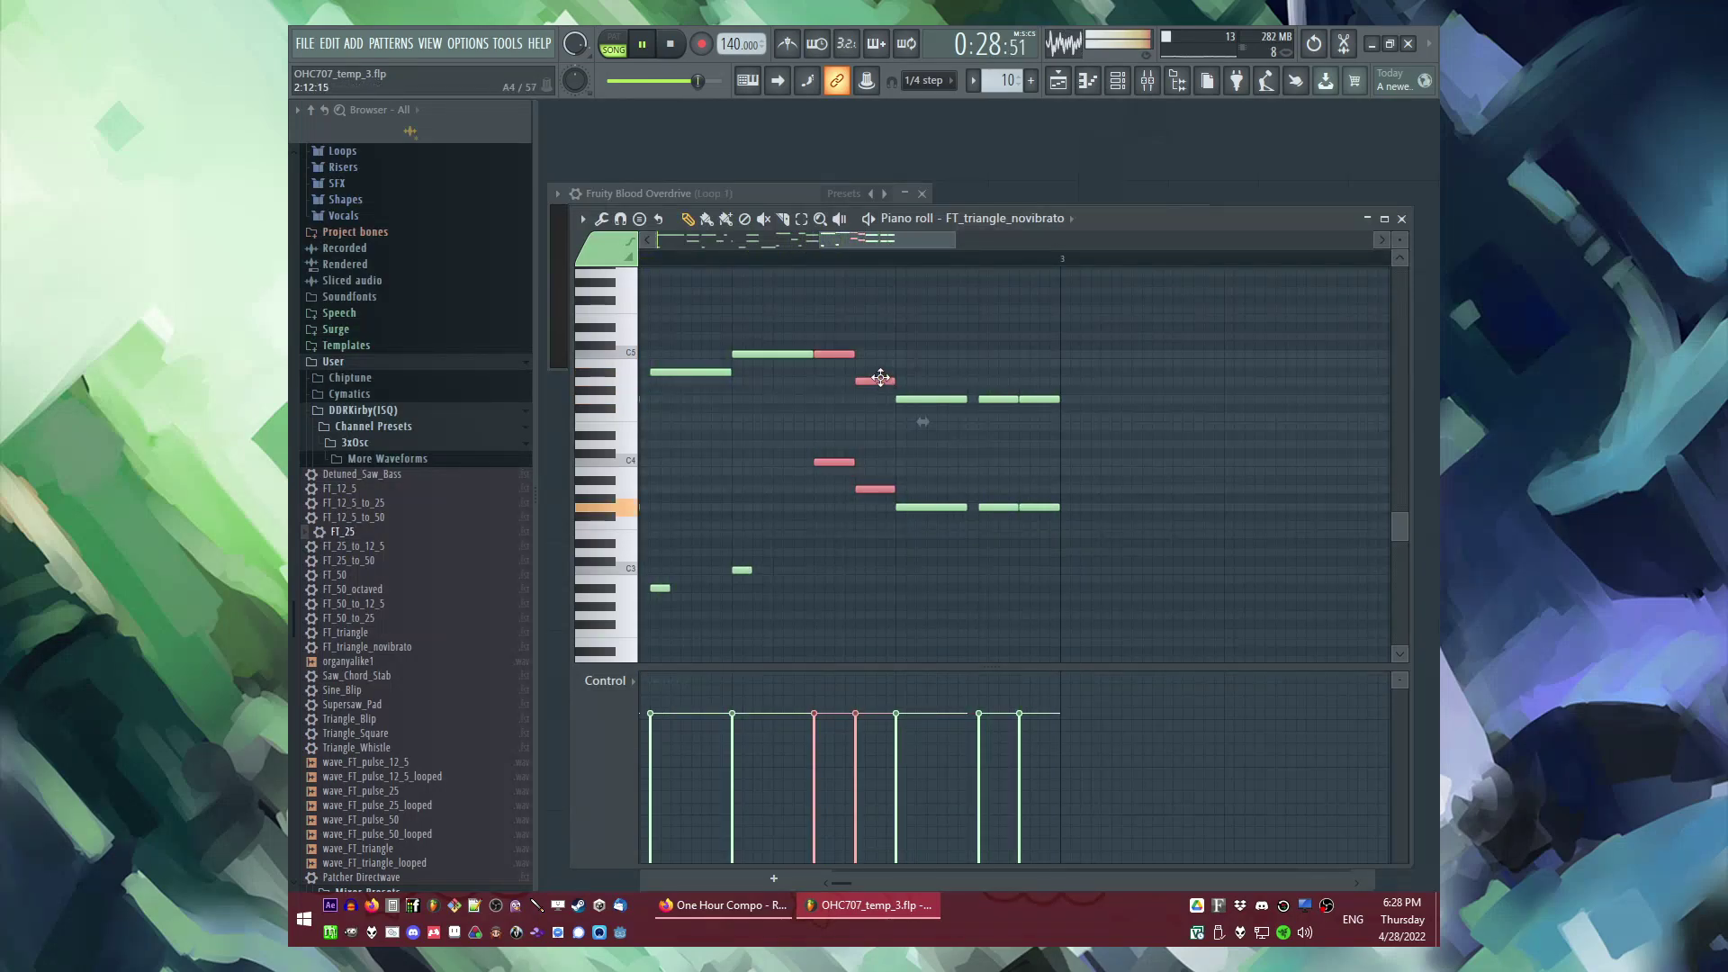
pyautogui.press('space')
# Step: Lower the step 15 pair to E4 and E3 and the step 16 pair to C#4 and C#3, and play the result
pyautogui.moveTo(986, 364); pyautogui.dragTo(1122, 590)
pyautogui.moveTo(989, 396); pyautogui.dragTo(1041, 456)
pyautogui.press('space')
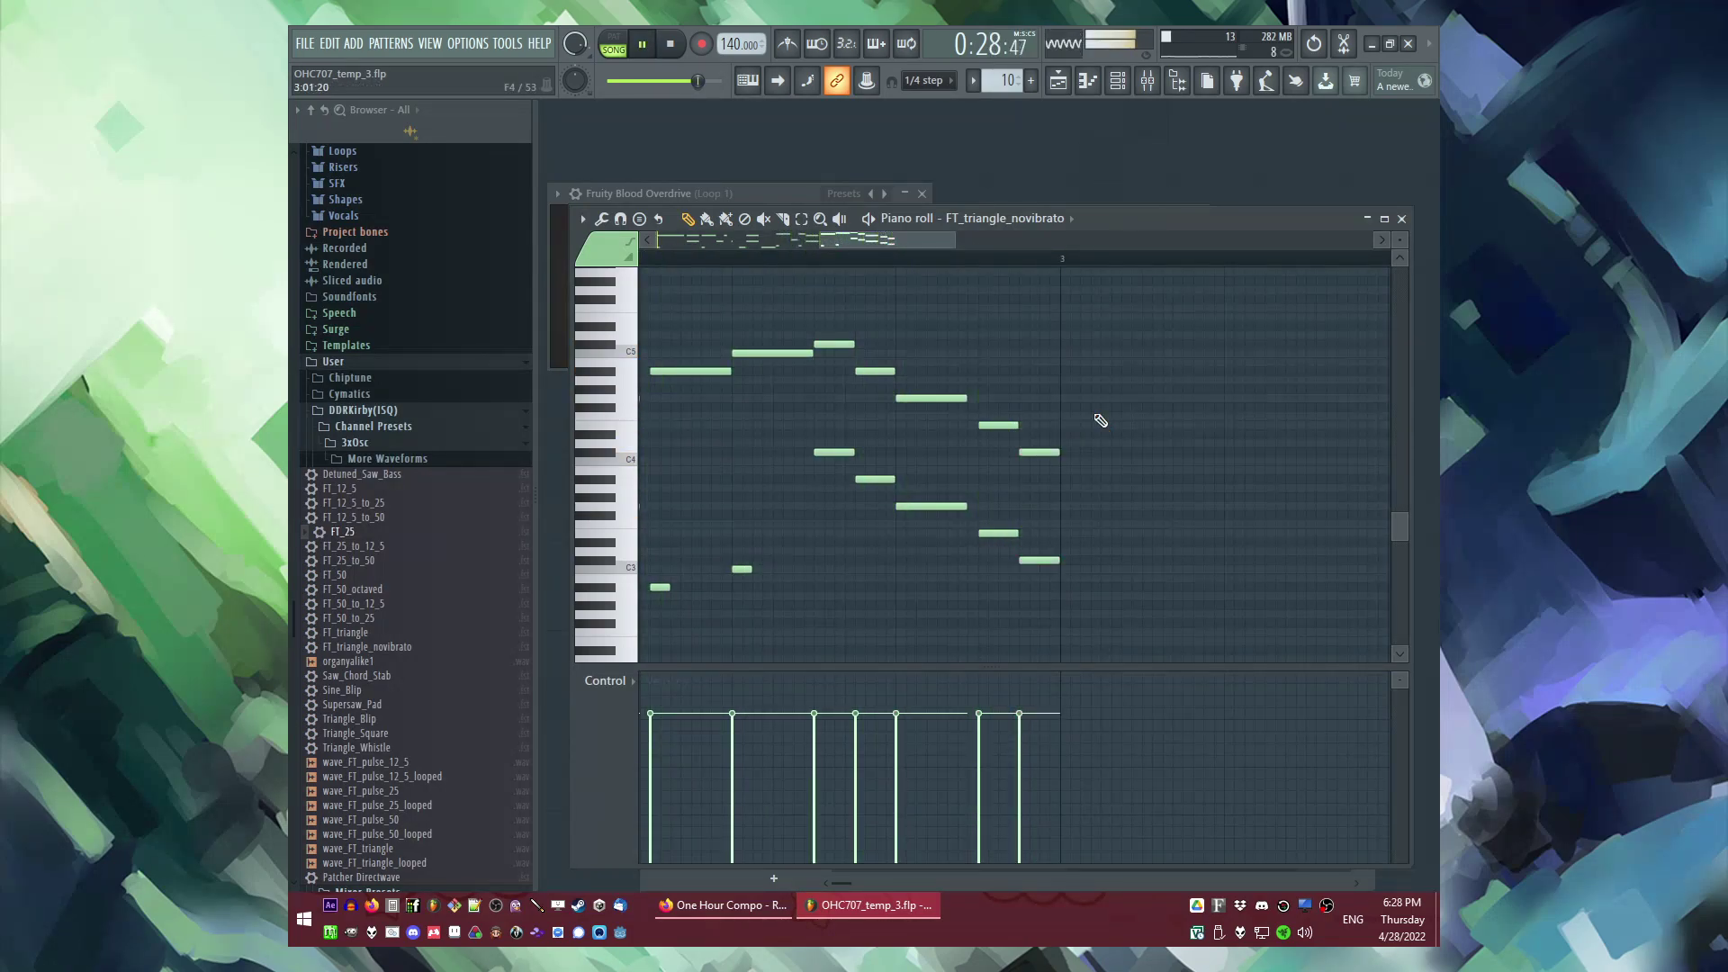
# Step: Go back to the playlist and try to make the Track 2 Pattern 8 clip at bar 11 unique
pyautogui.press('F5')
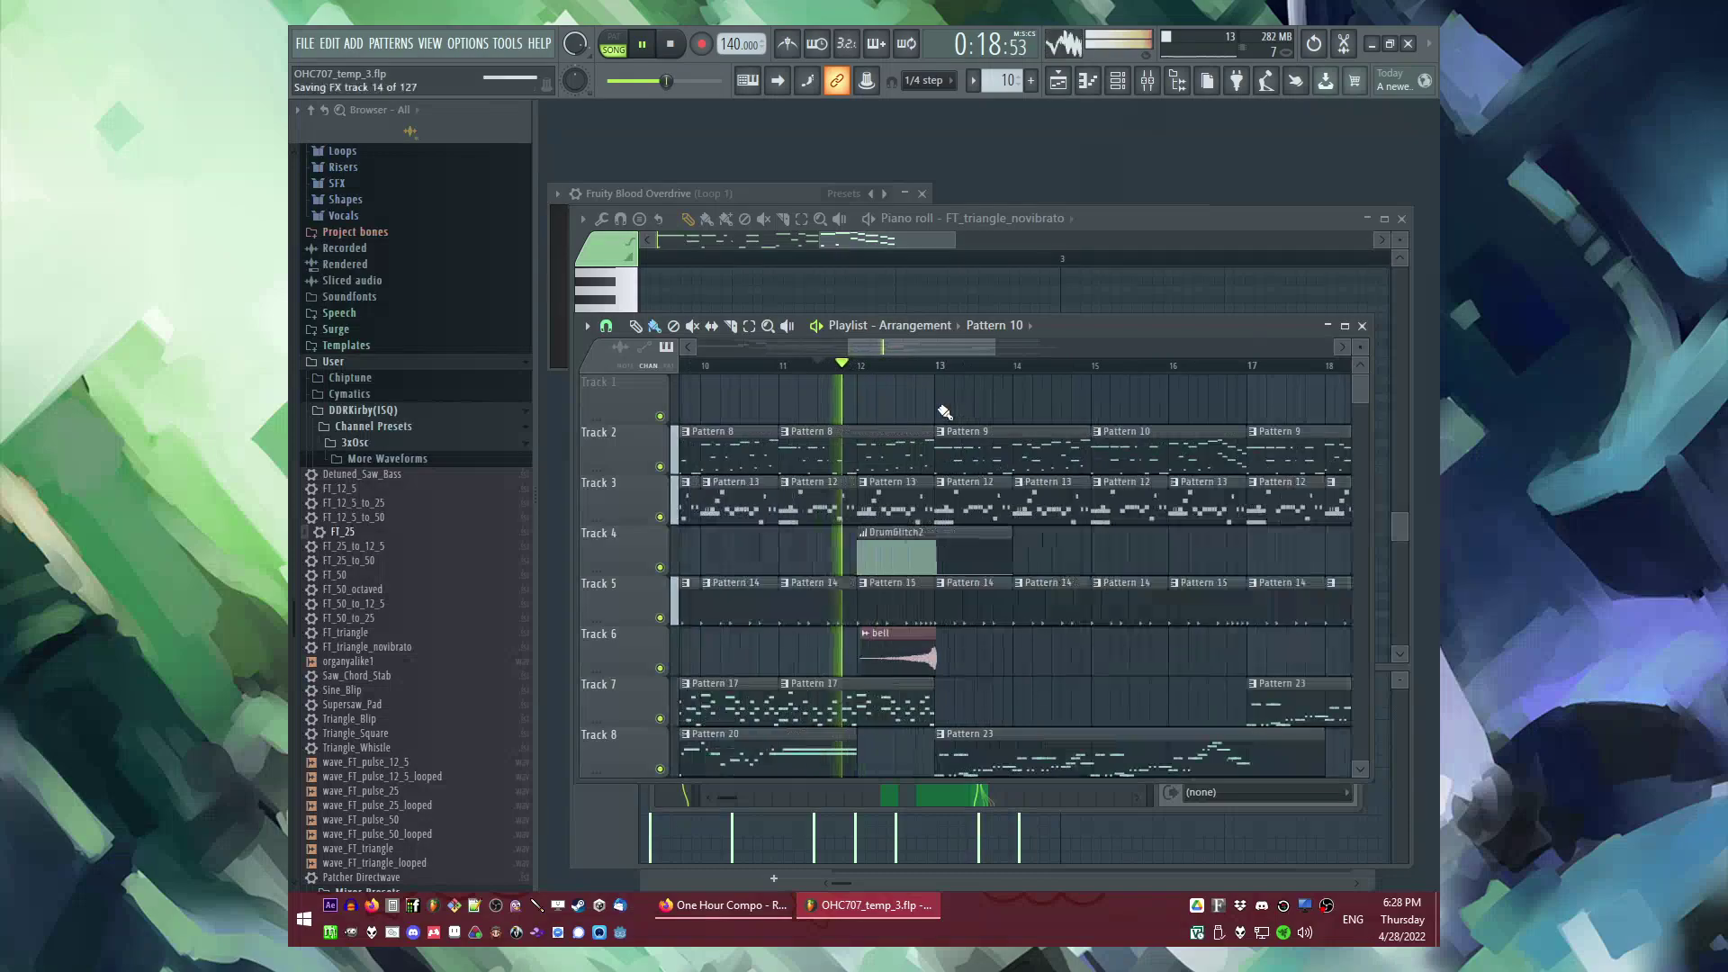
pyautogui.scroll(-3, 944, 411)
pyautogui.click(869, 436)
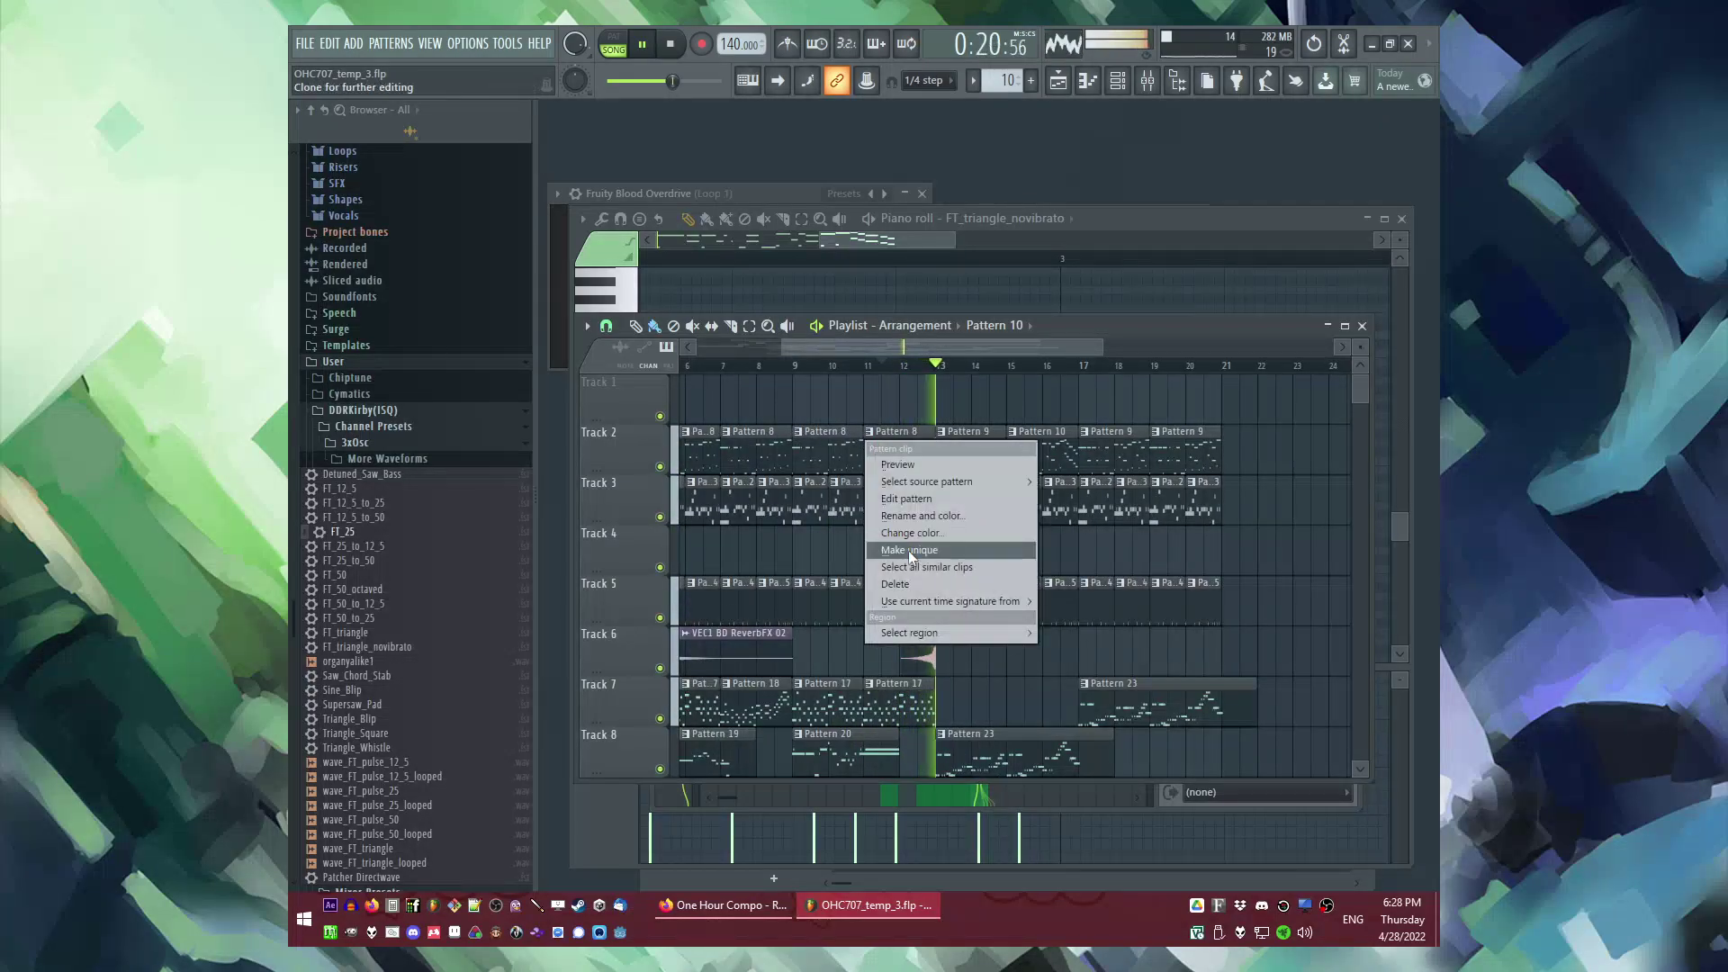
pyautogui.click(909, 549)
pyautogui.scroll(-2, 907, 396)
pyautogui.scroll(3, 912, 399)
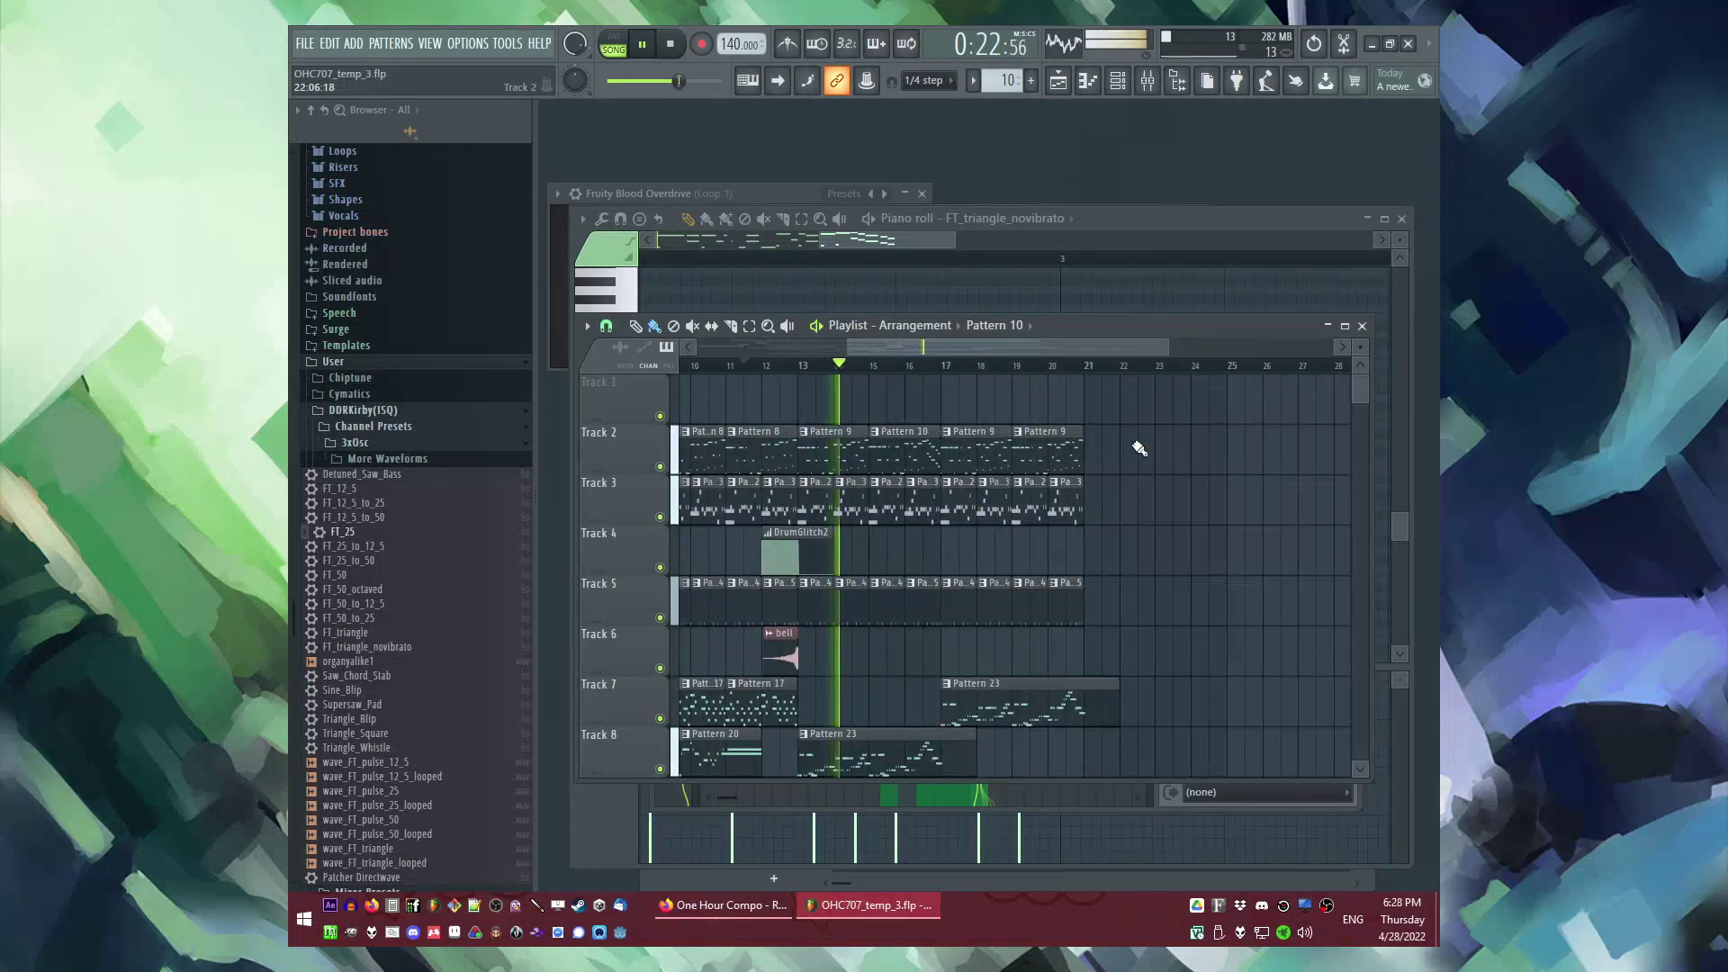
# Step: Replace the Track 2 Pattern 9 clip at bar 19 with a Pattern 10 clip
pyautogui.rightClick(1020, 439)
pyautogui.click(1021, 439)
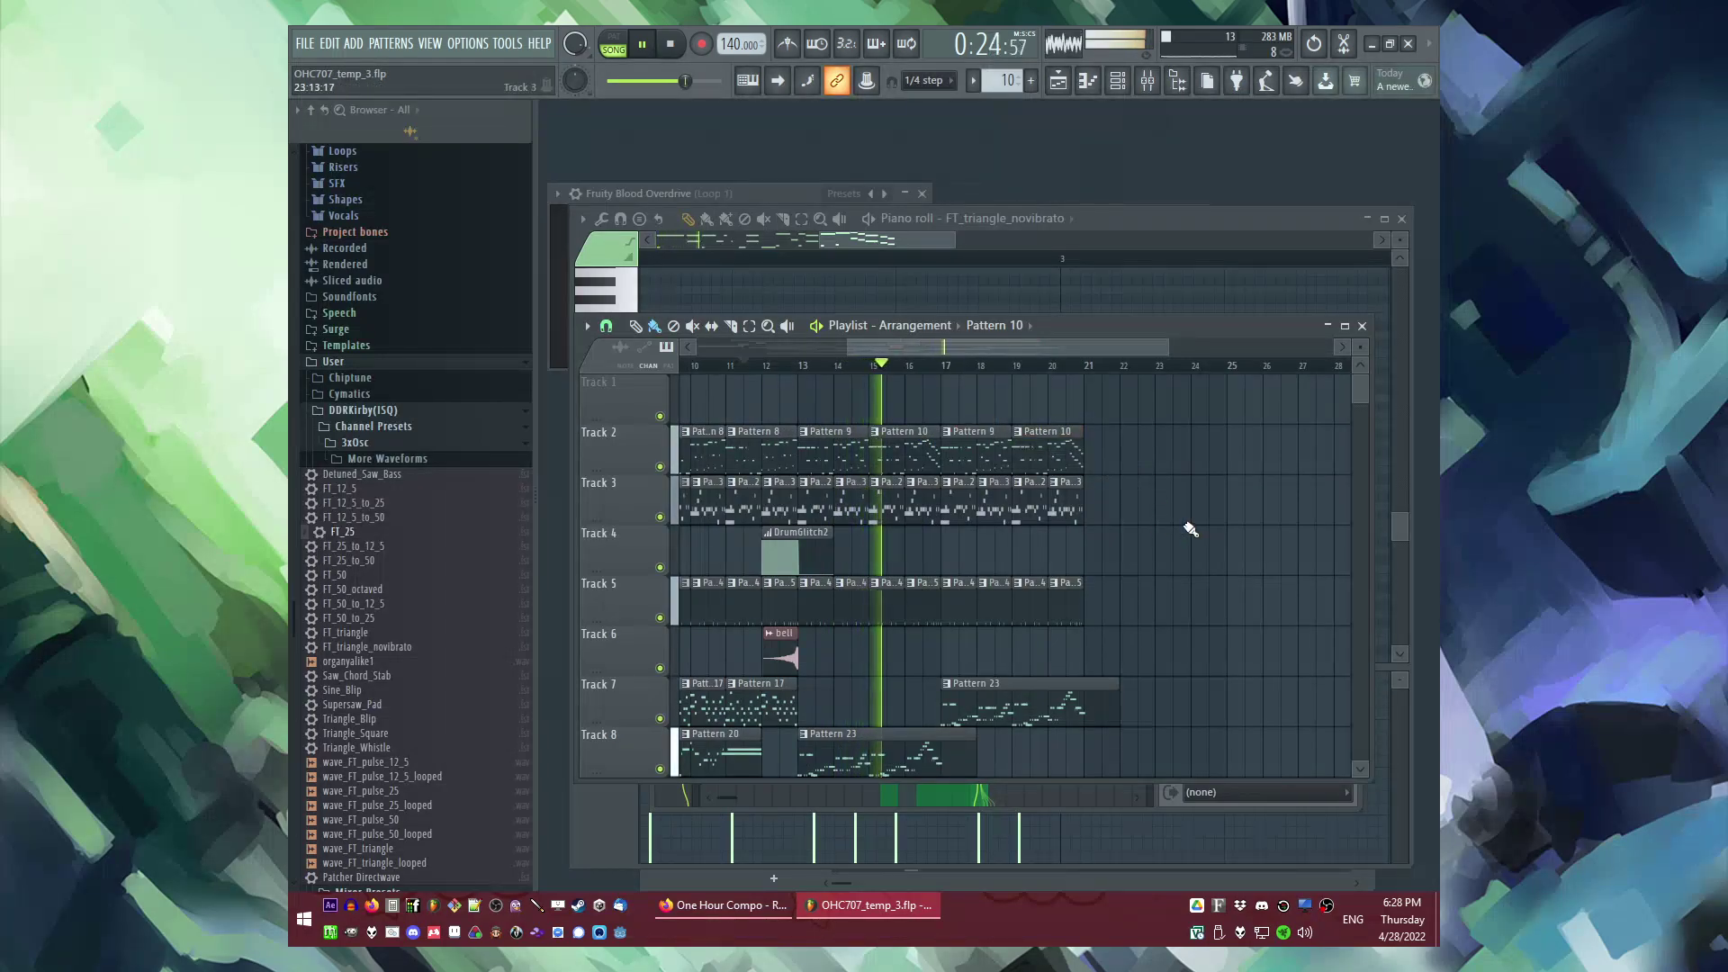
pyautogui.scroll(-2, 1179, 540)
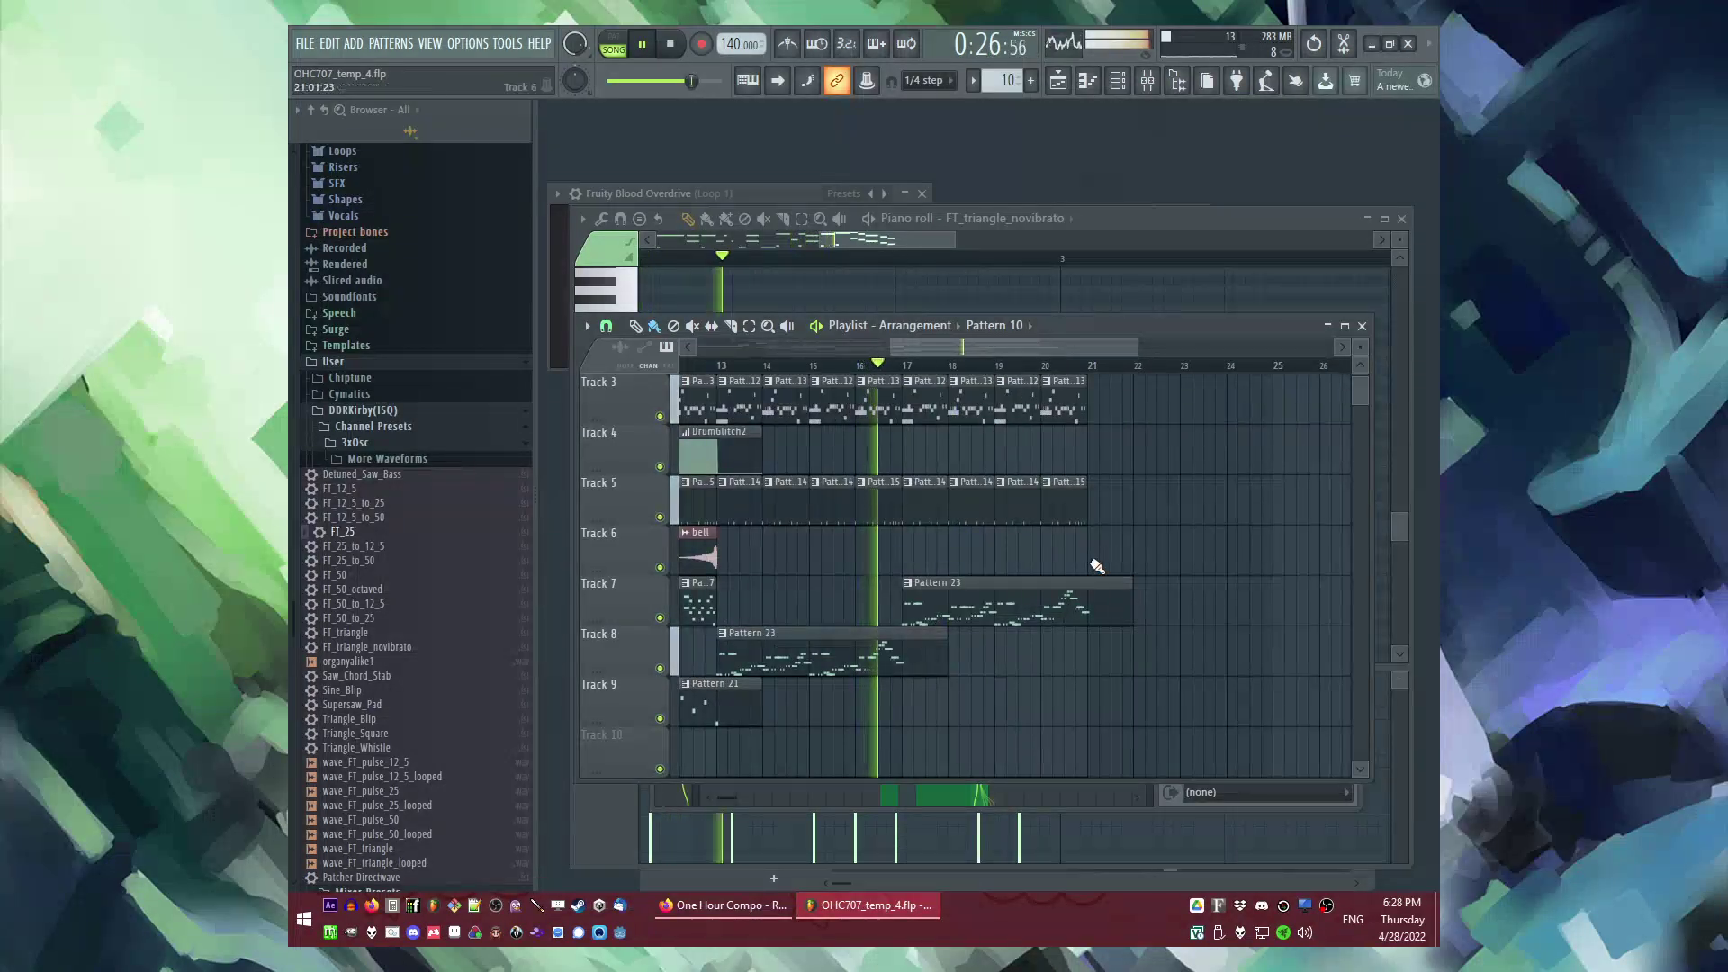
pyautogui.scroll(2, 1131, 553)
pyautogui.scroll(-1, 1035, 583)
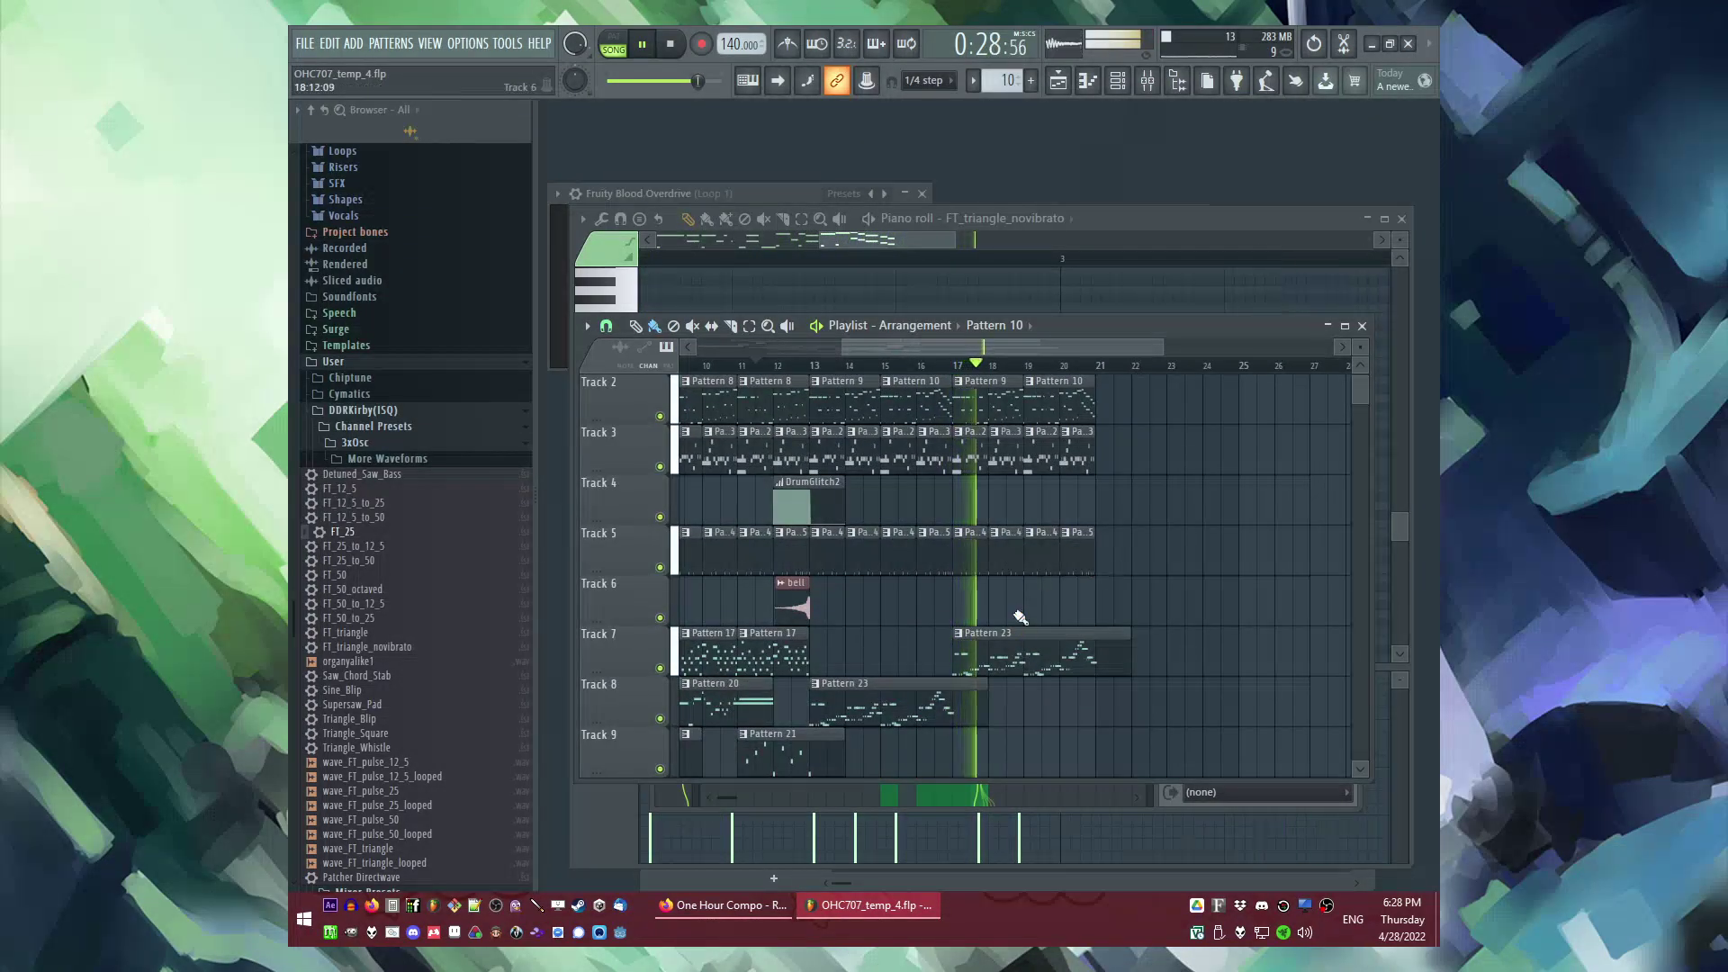
# Step: Delete the clips at bar 20 on Tracks 3 and 5
pyautogui.scroll(1, 1107, 560)
pyautogui.scroll(1, 1143, 572)
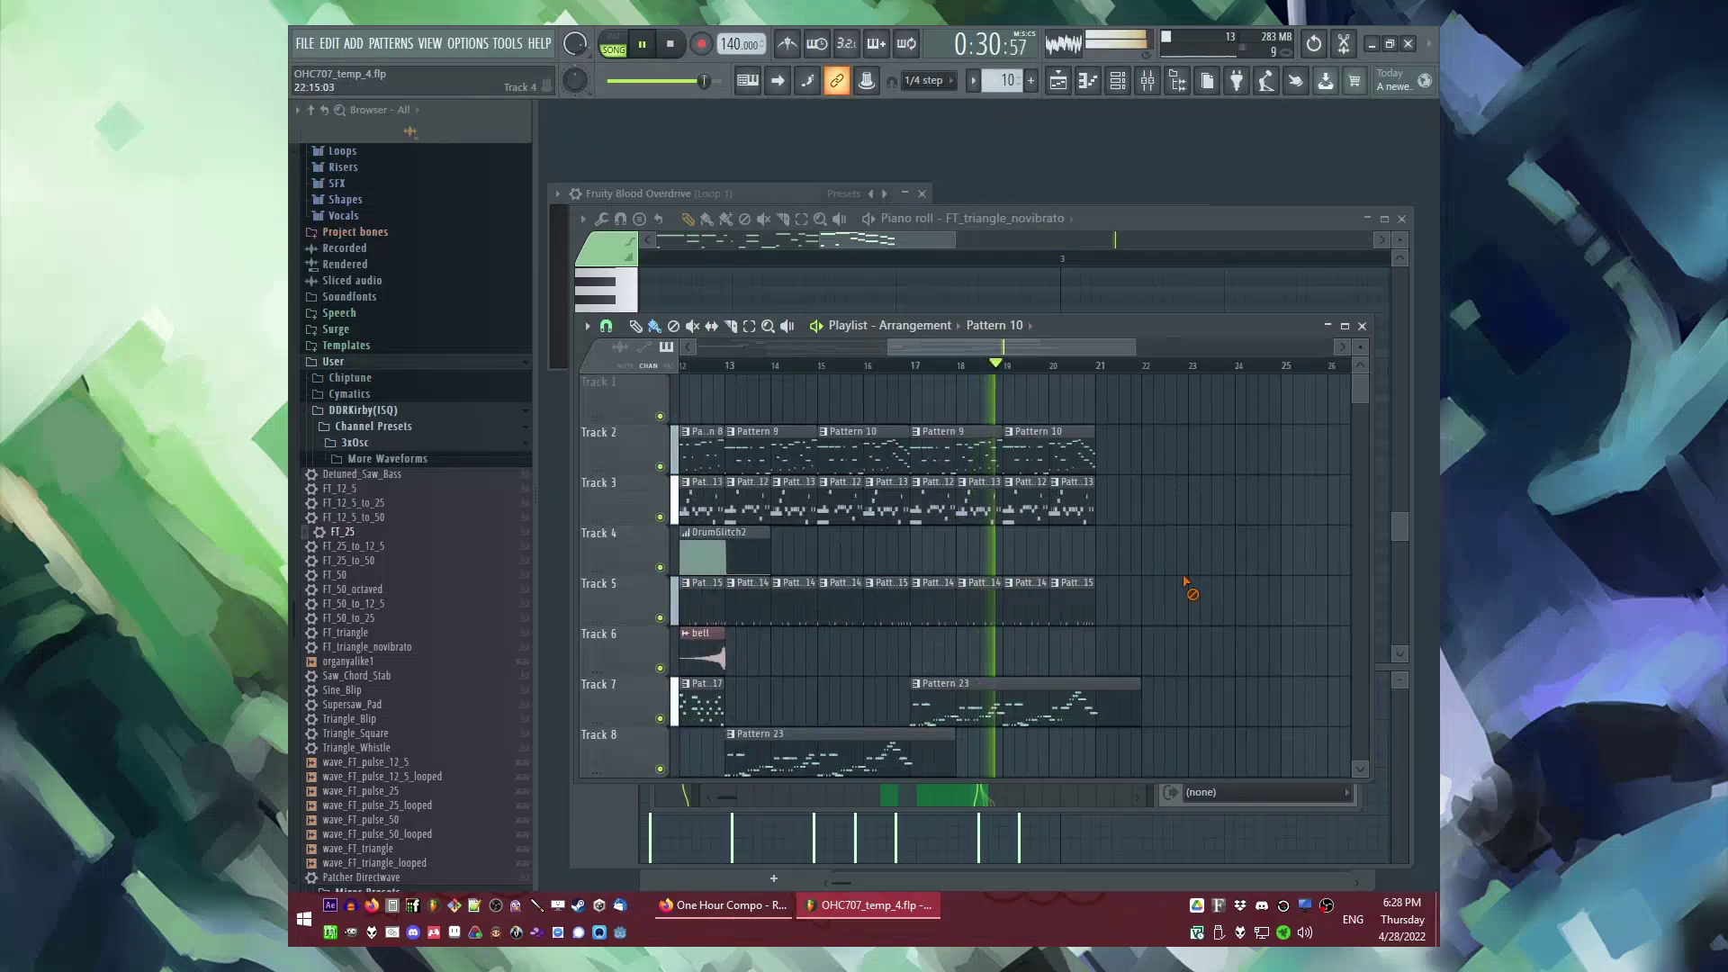
pyautogui.scroll(-1, 1167, 565)
pyautogui.scroll(2, 1157, 561)
pyautogui.rightClick(1051, 503)
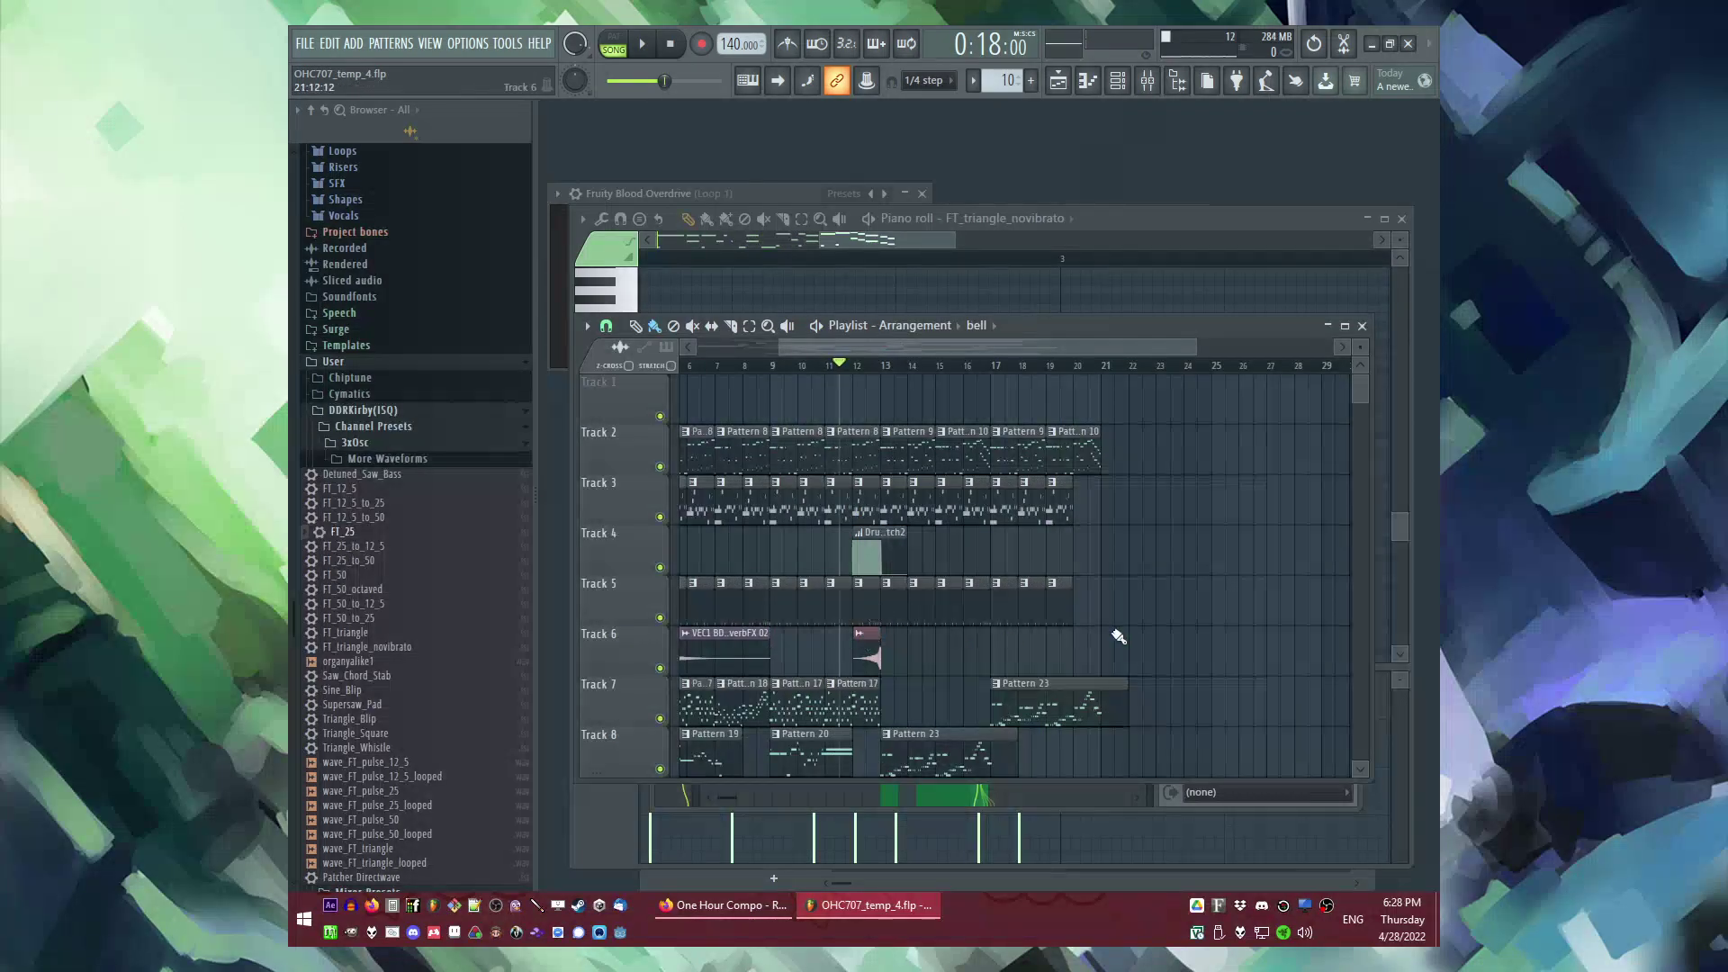
# Step: Place the crash4 sample on Track 6 ending at bar 20 and 32954_HardPCM_Chip054 on Track 4 ending at bar 21
pyautogui.scroll(-1, 933, 629)
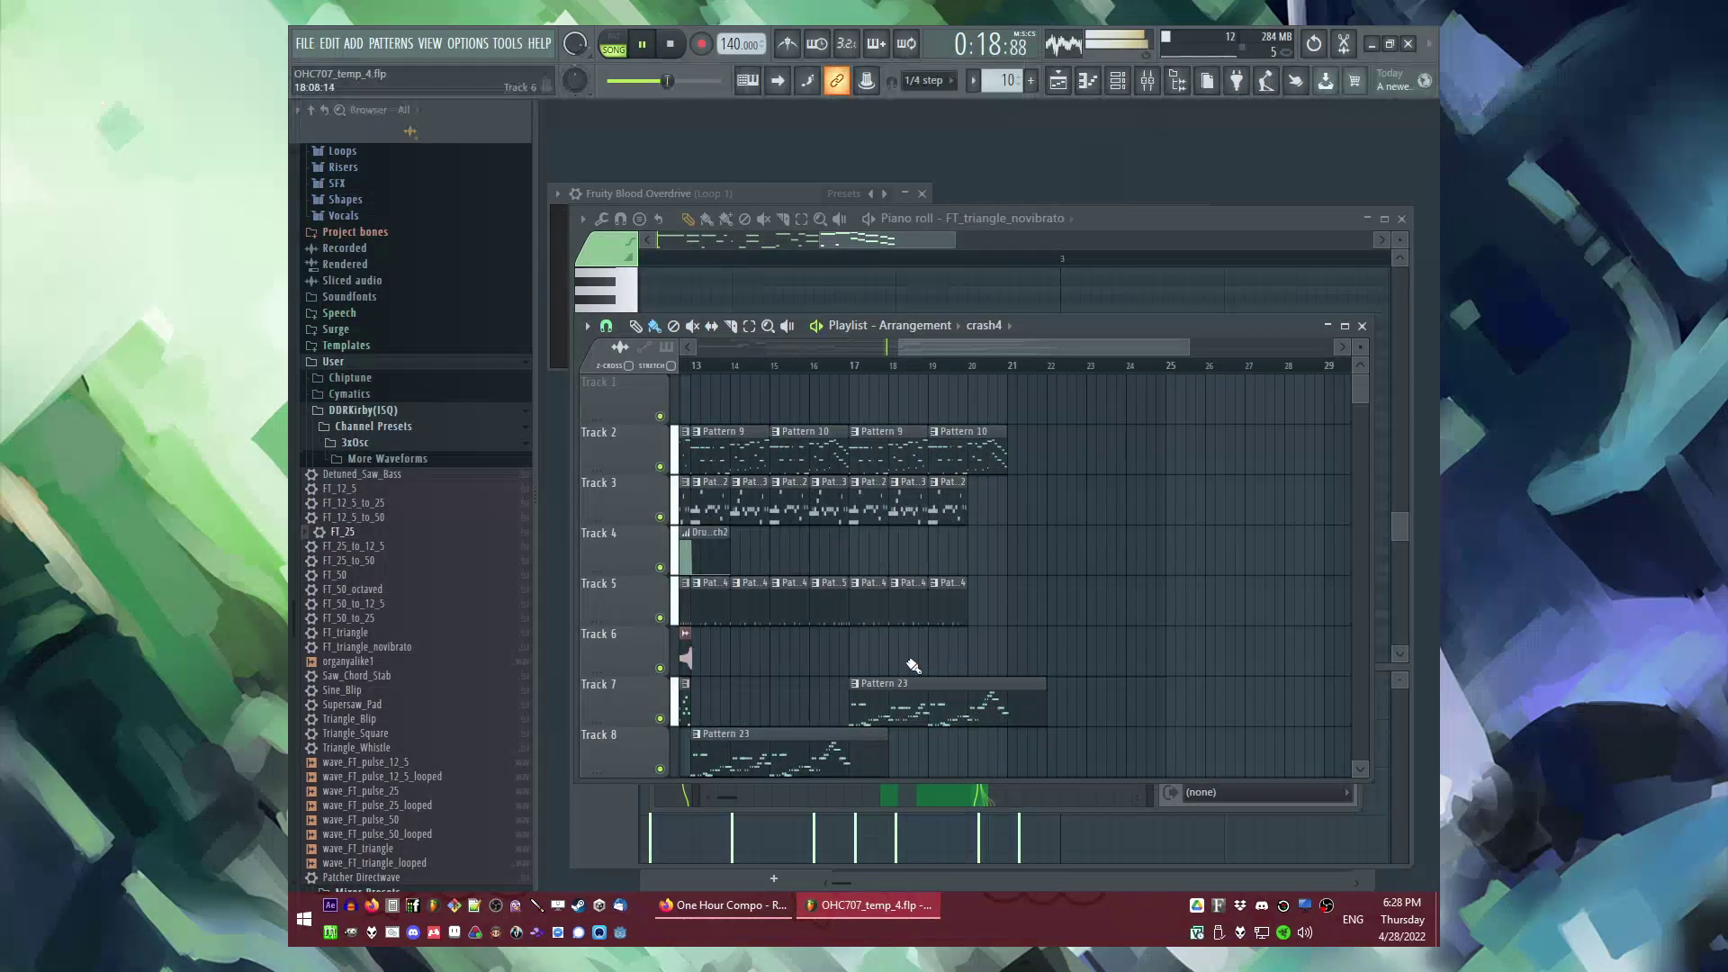
pyautogui.moveTo(910, 663); pyautogui.dragTo(899, 675)
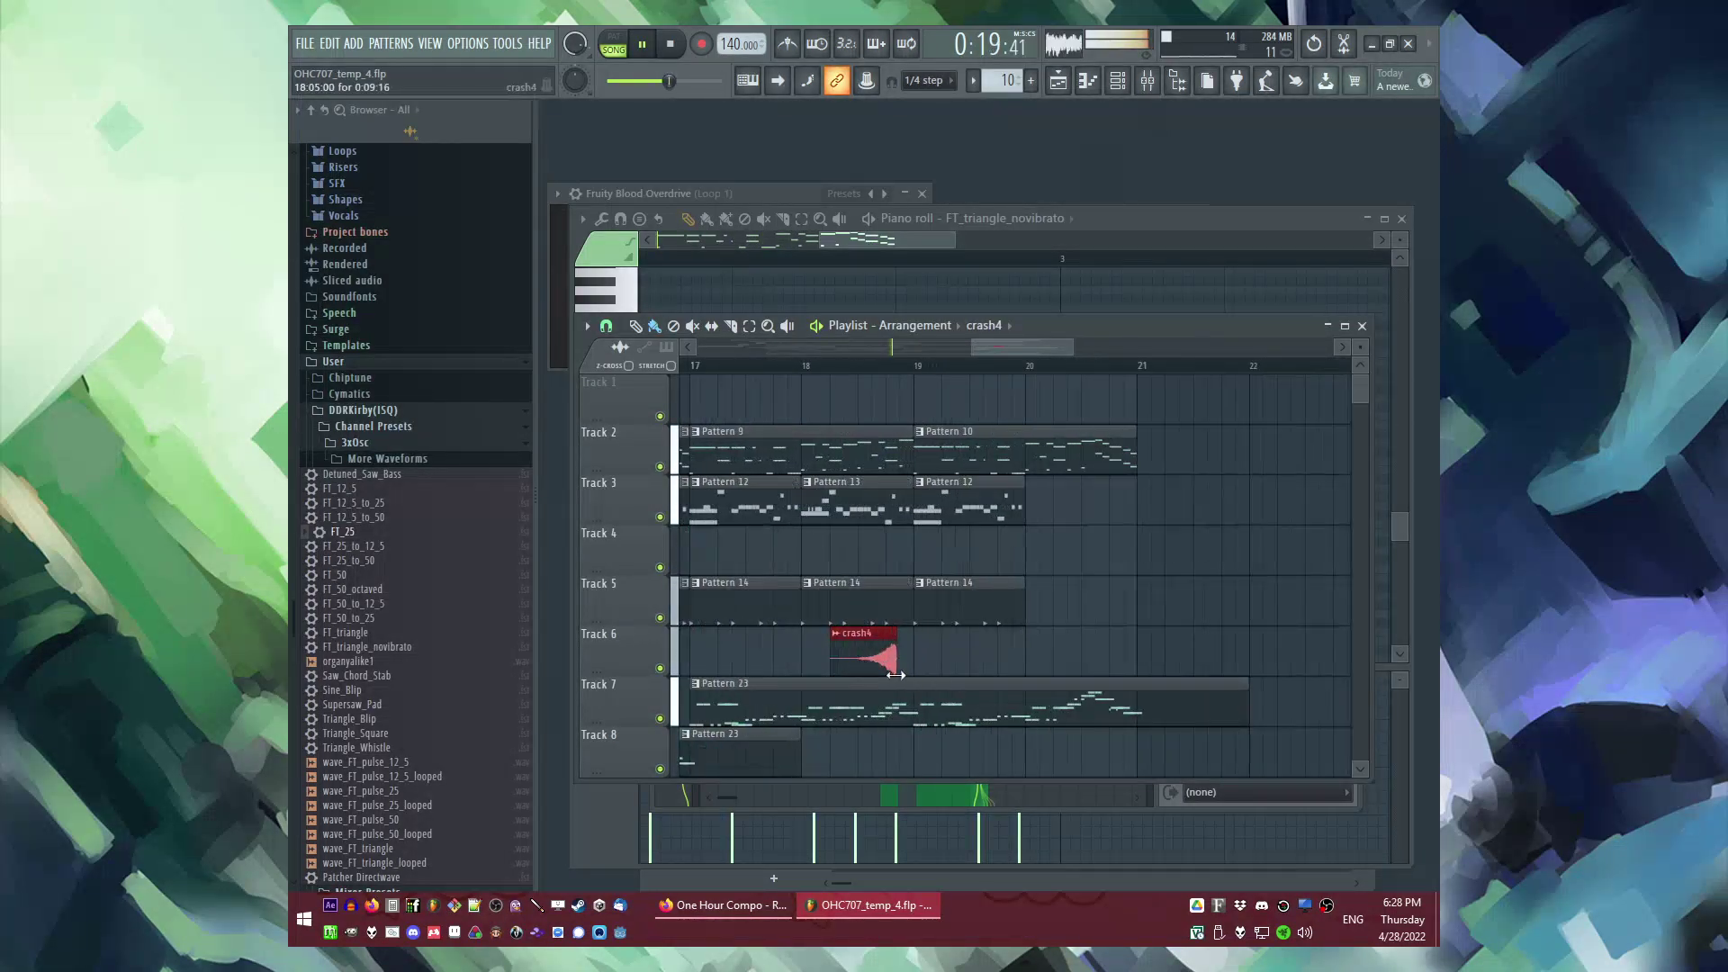
pyautogui.scroll(3, 1023, 659)
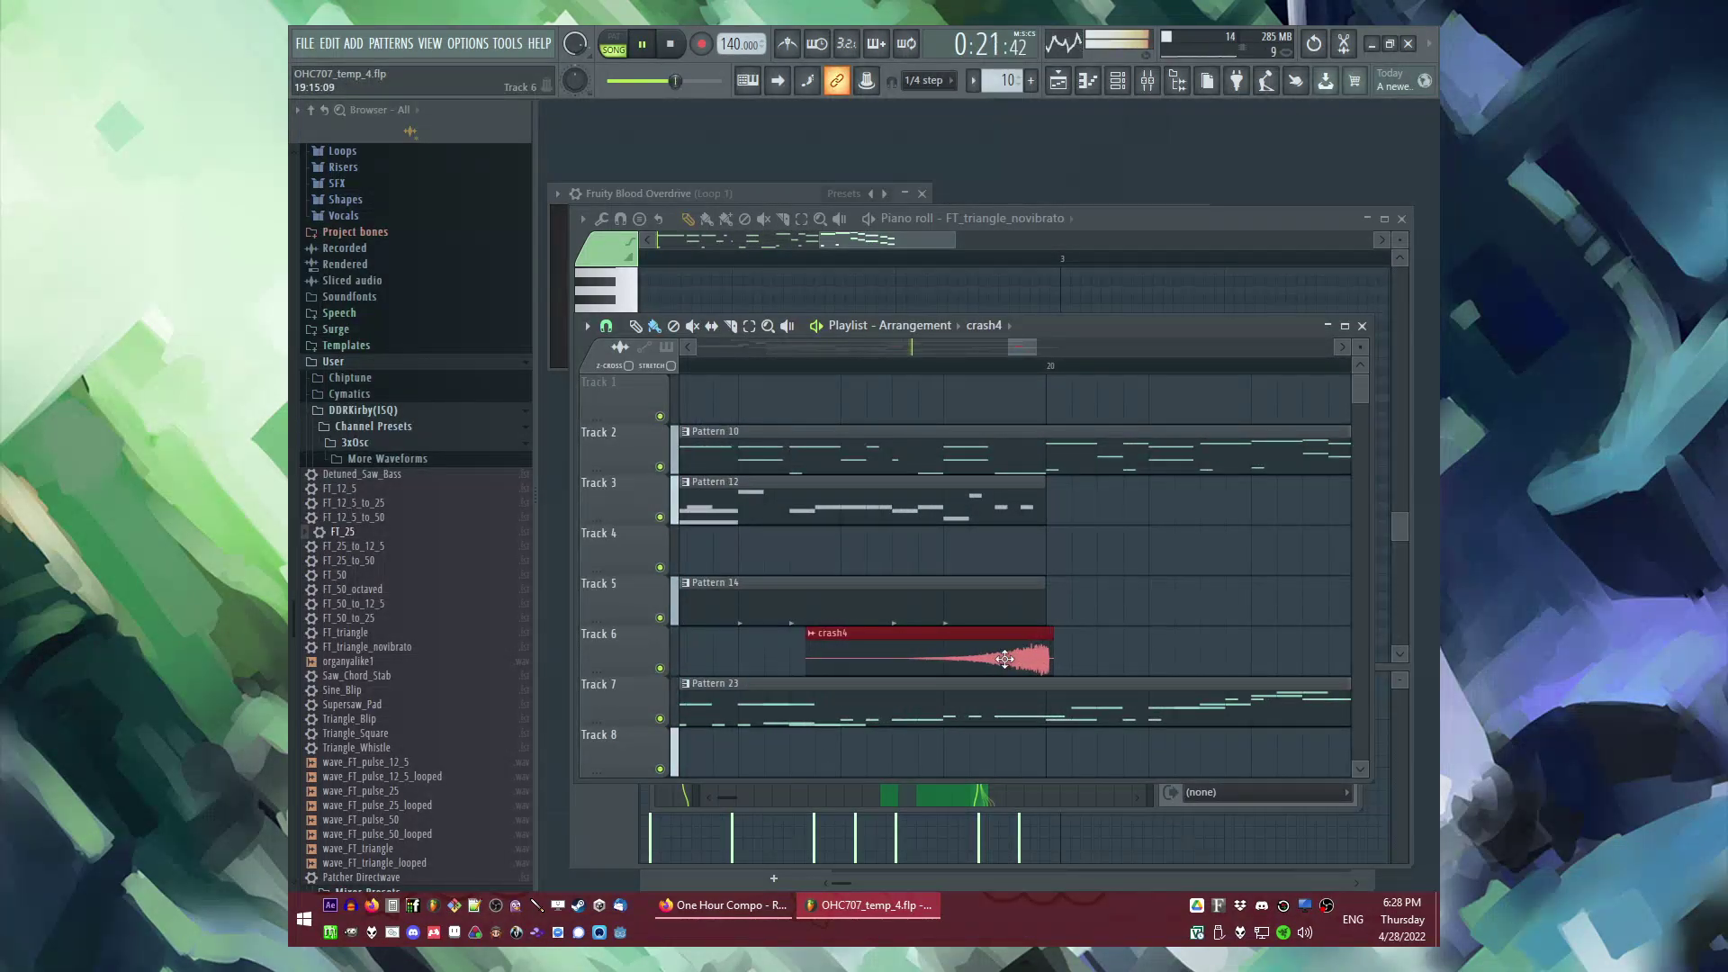
pyautogui.scroll(-5, 1004, 659)
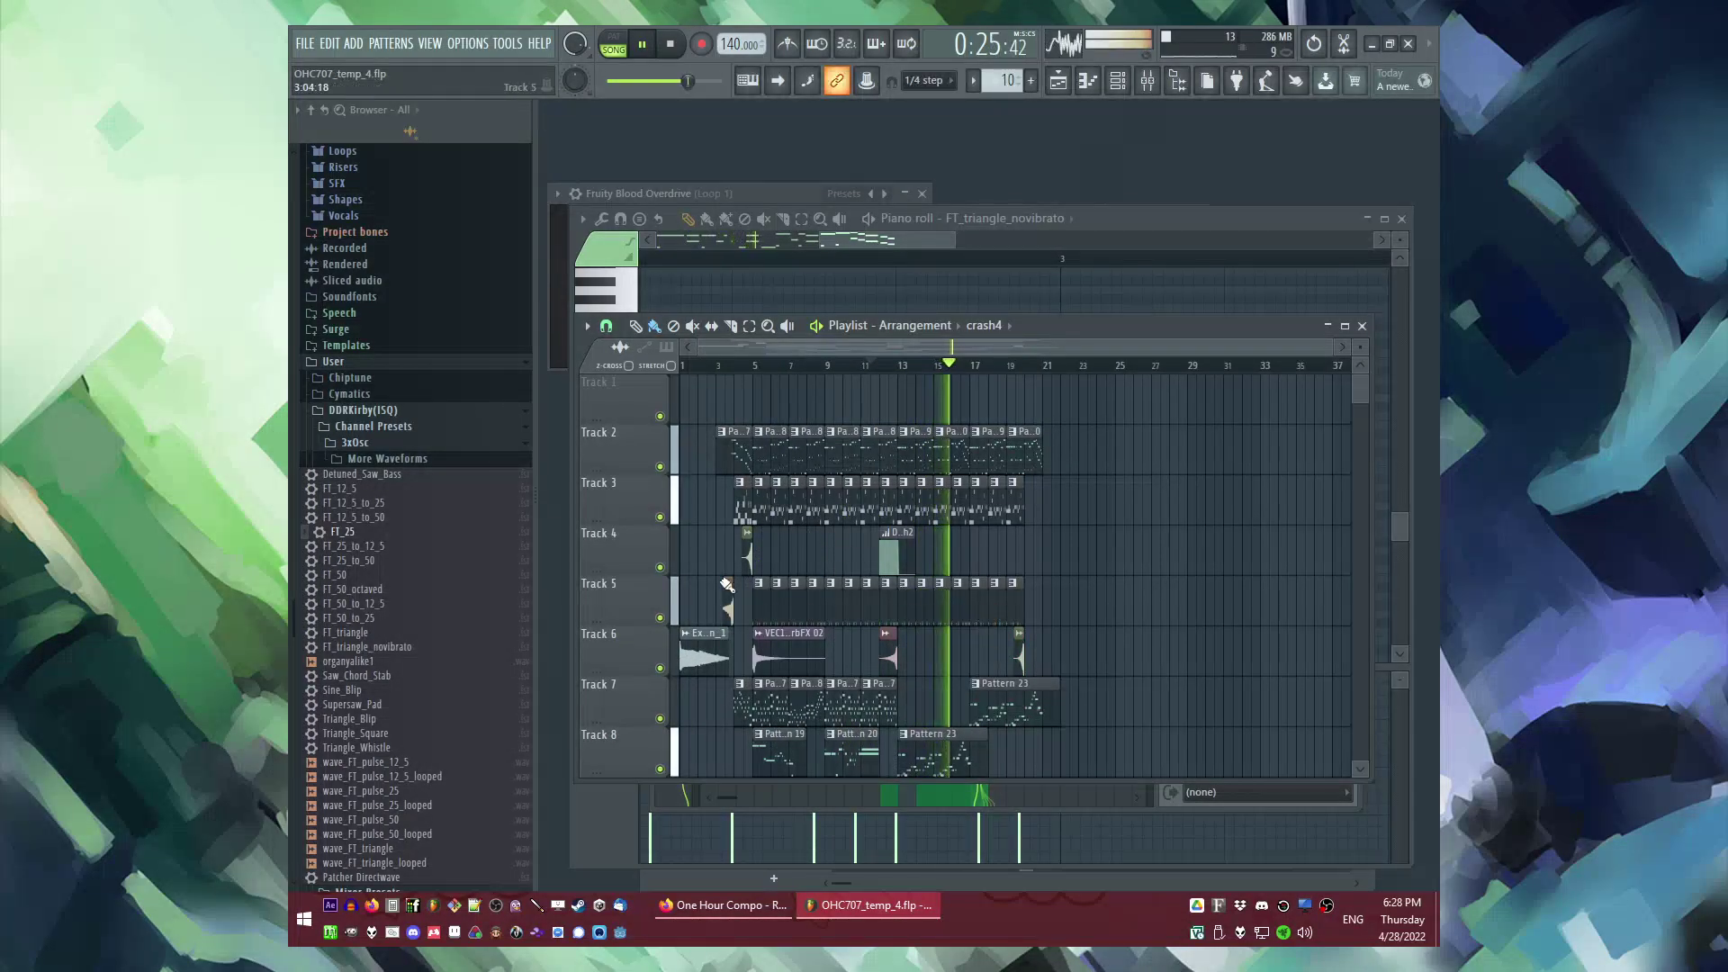
pyautogui.scroll(8, 1081, 580)
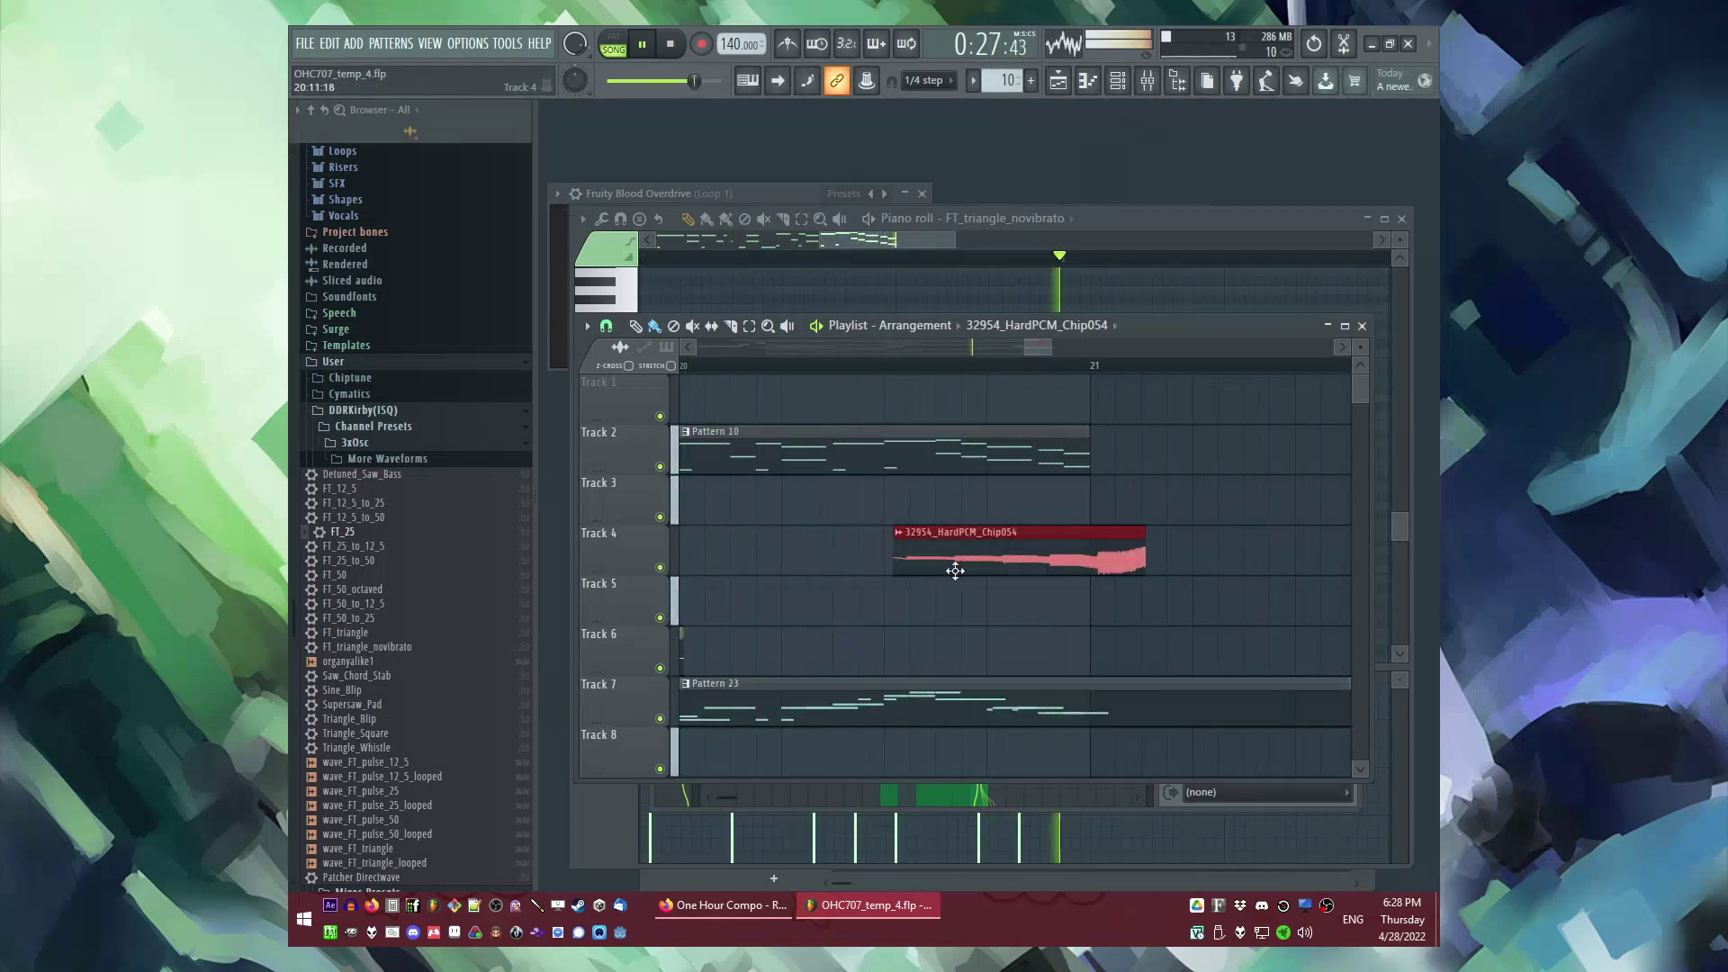
pyautogui.scroll(-5, 905, 588)
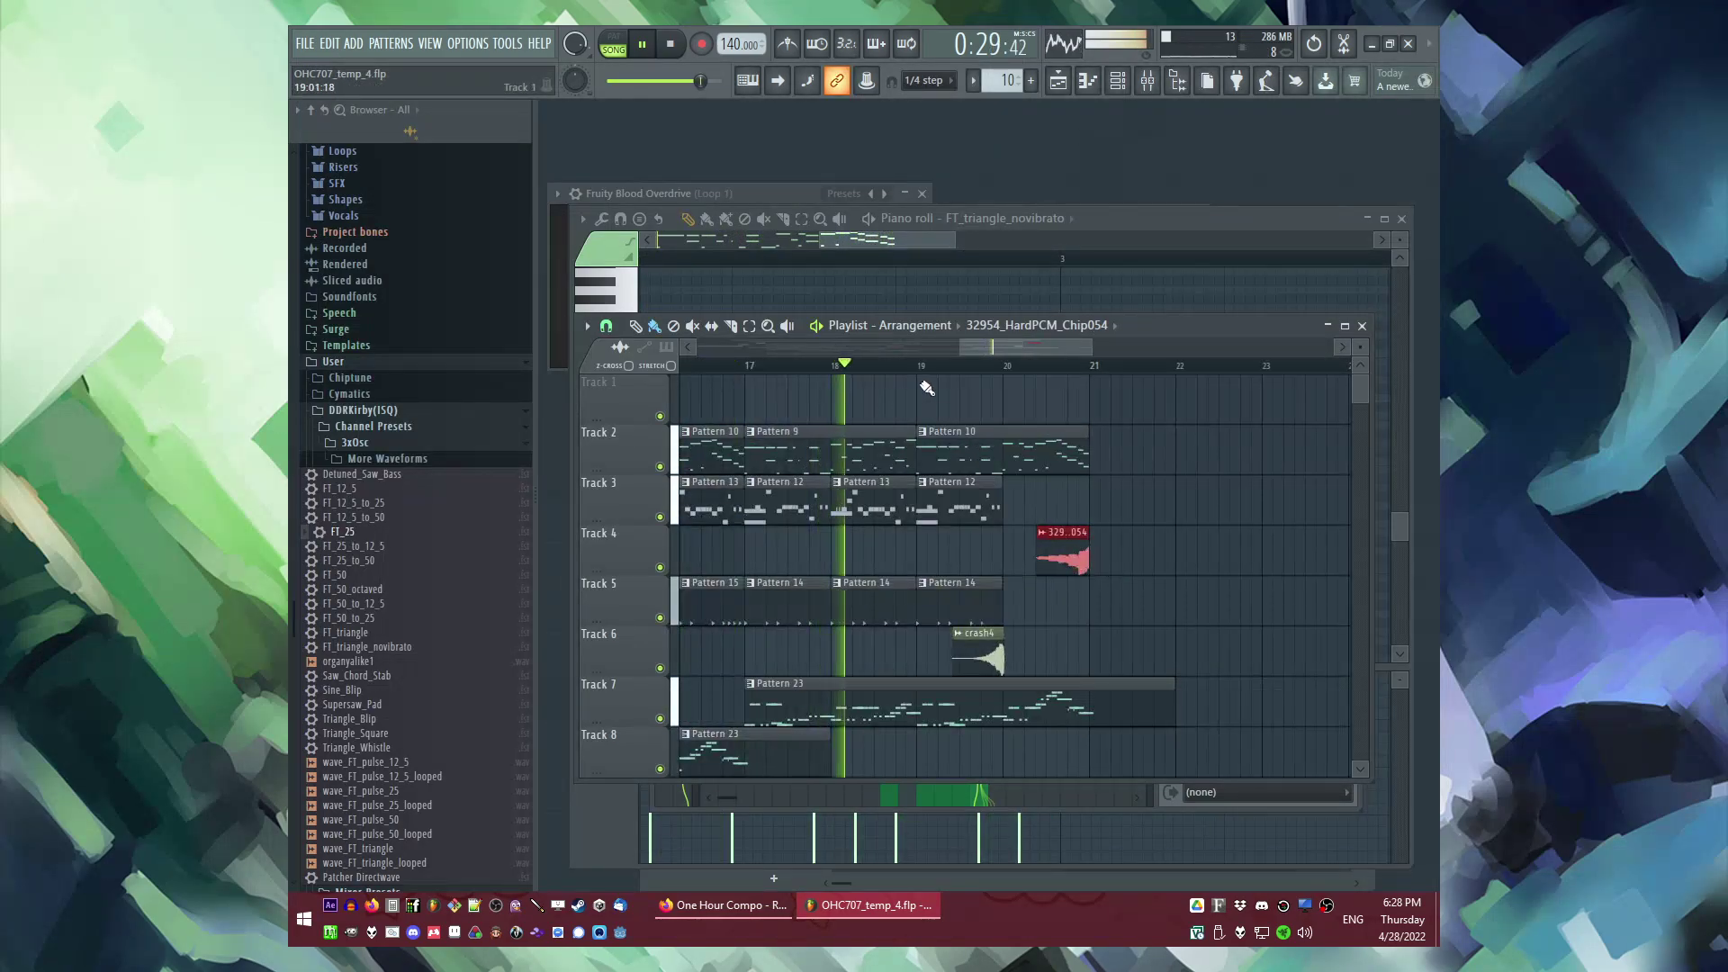
# Step: Place the VEC1 BD ReverbFX 04 sample on Track 5 at bar 20 and play the transition
pyautogui.click(1071, 325)
pyautogui.click(1096, 371)
pyautogui.click(1018, 612)
pyautogui.press('space')
pyautogui.moveTo(1049, 616); pyautogui.dragTo(1038, 612)
pyautogui.press('space')
pyautogui.scroll(-5, 1038, 610)
pyautogui.rightClick(1024, 643)
pyautogui.scroll(3, 1054, 635)
pyautogui.scroll(2, 1044, 630)
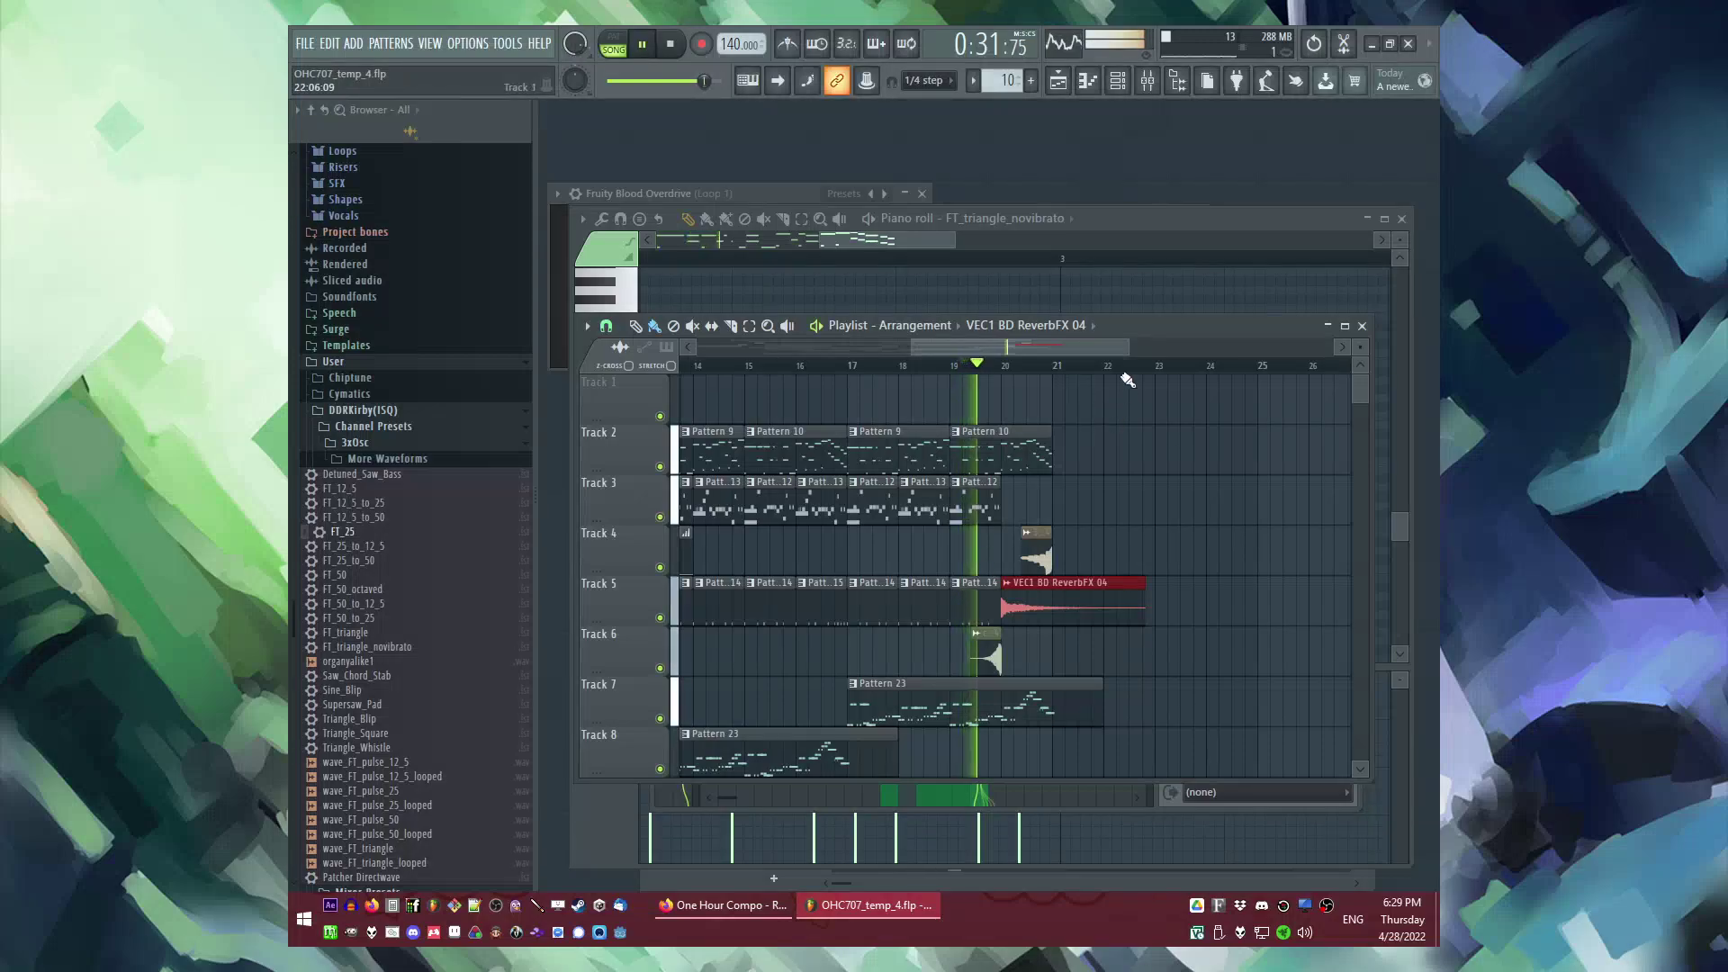
# Step: Trim the last Pattern 10 clip on Track 2 to bar 20 and fill bar 20 with the second half of Pattern 7
pyautogui.scroll(-4, 1030, 464)
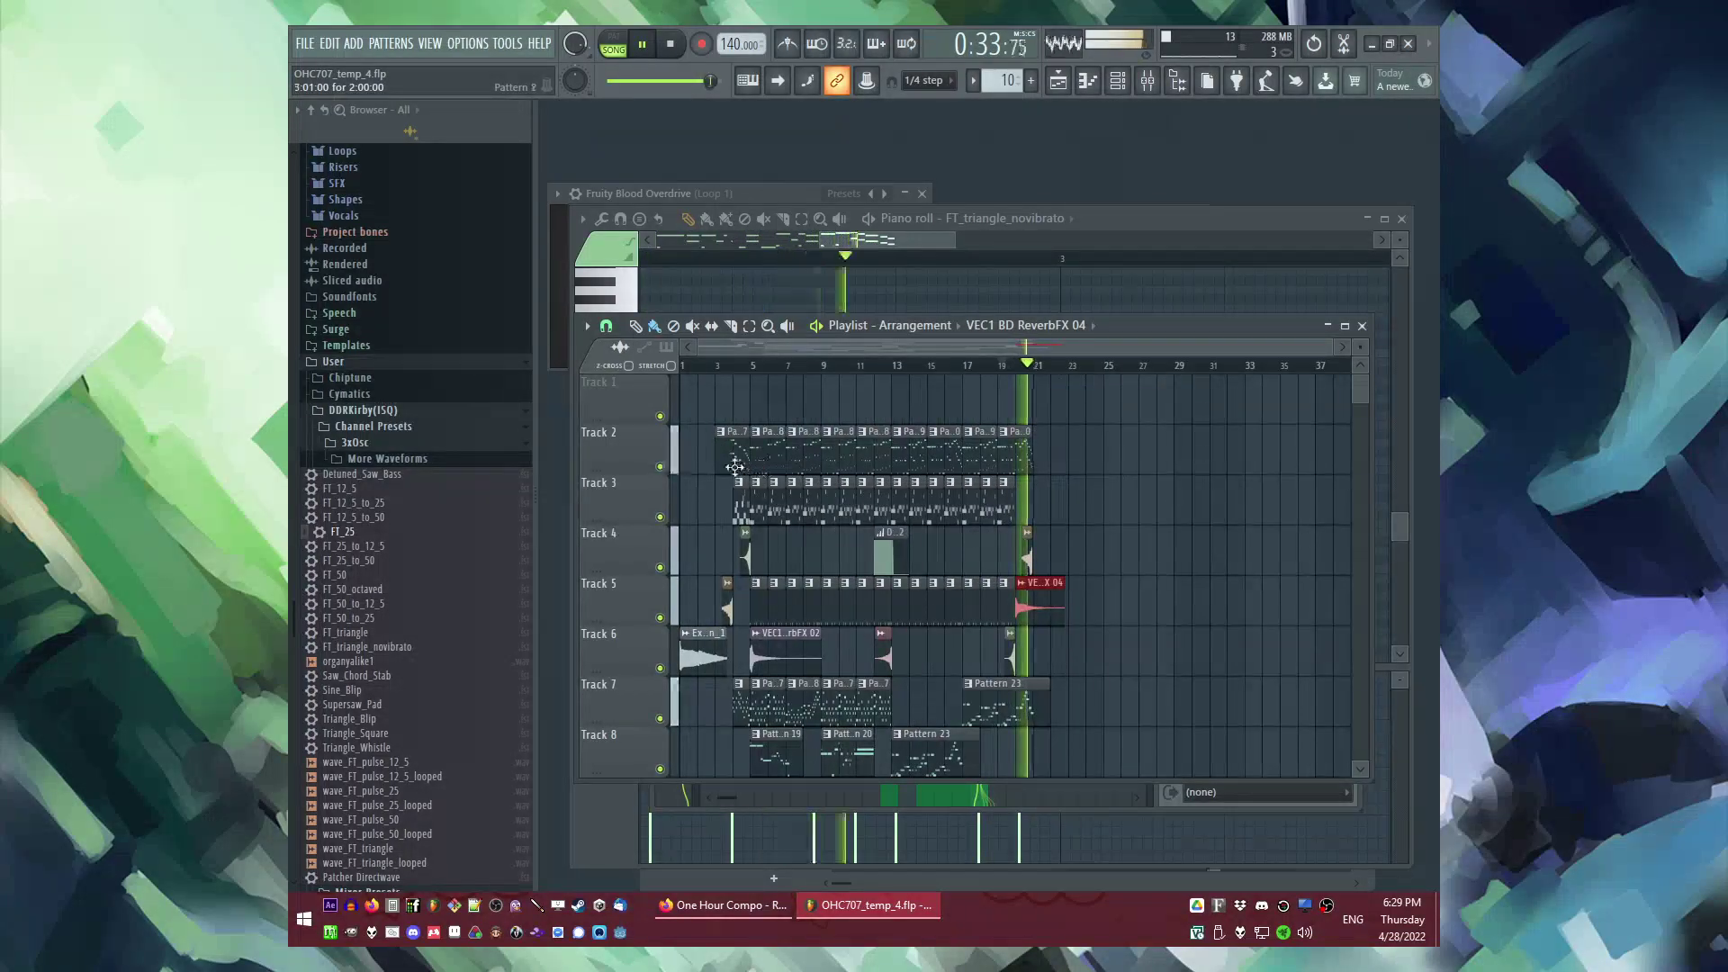
pyautogui.click(740, 469)
pyautogui.scroll(3, 1080, 498)
pyautogui.moveTo(1067, 502); pyautogui.dragTo(904, 574)
pyautogui.press('space')
pyautogui.scroll(4, 888, 523)
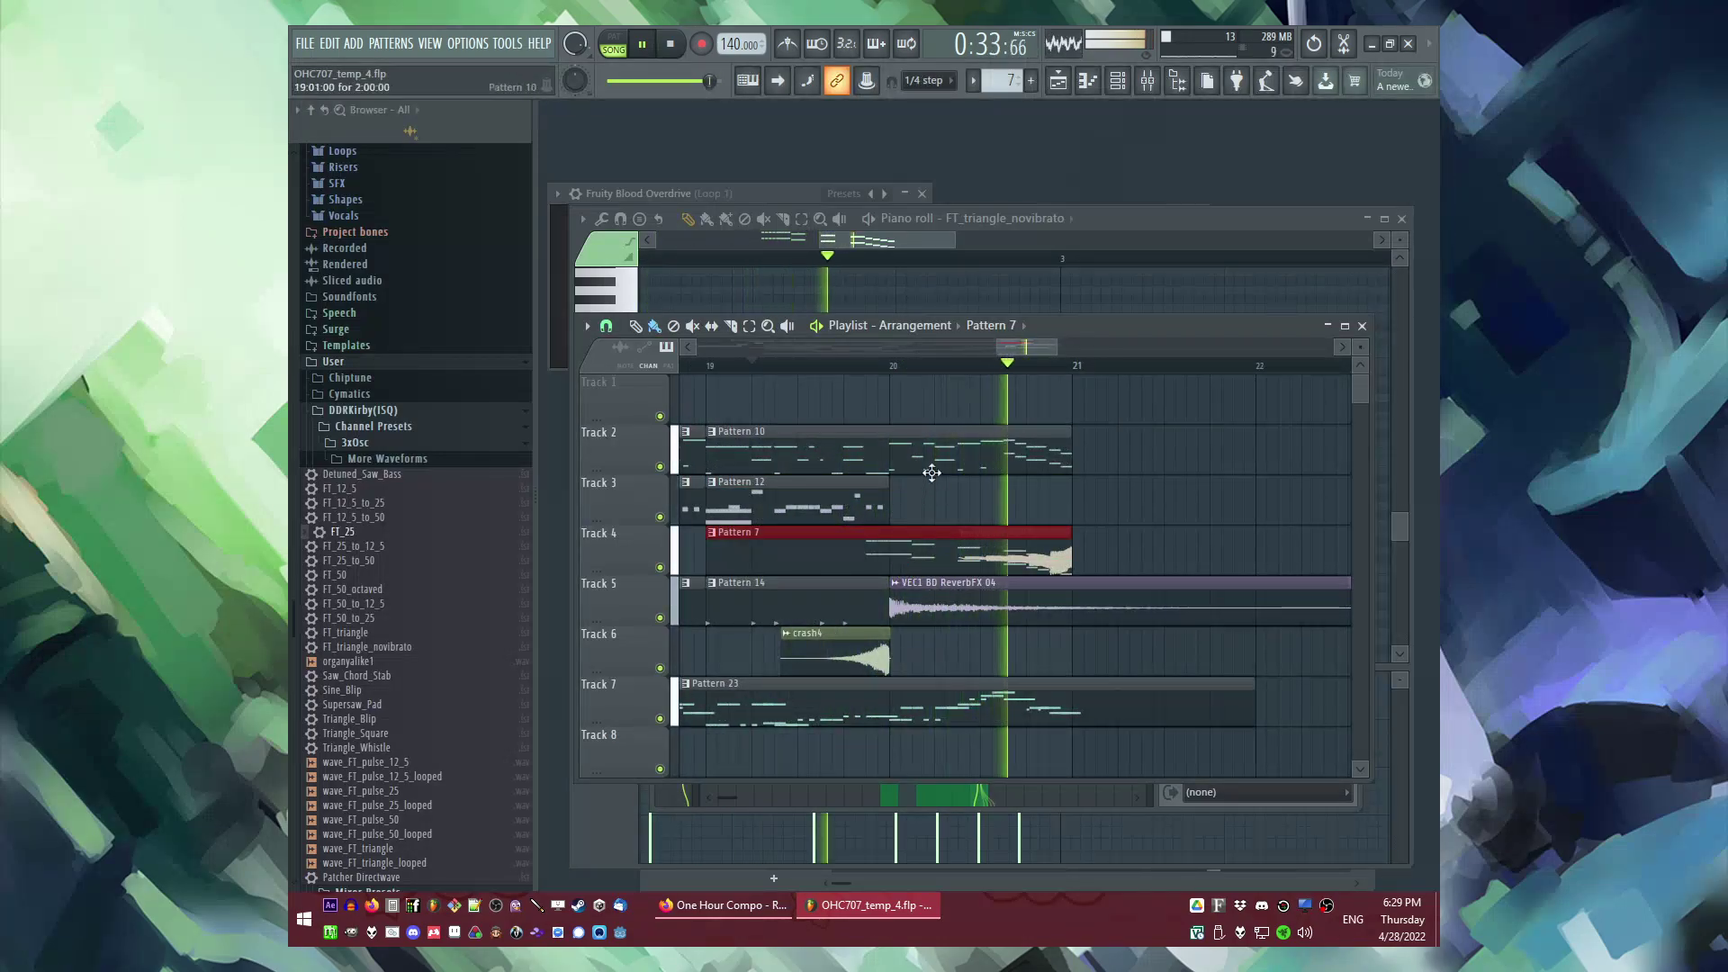
pyautogui.press('space')
pyautogui.moveTo(1068, 441); pyautogui.dragTo(861, 455)
pyautogui.moveTo(916, 537); pyautogui.dragTo(904, 470)
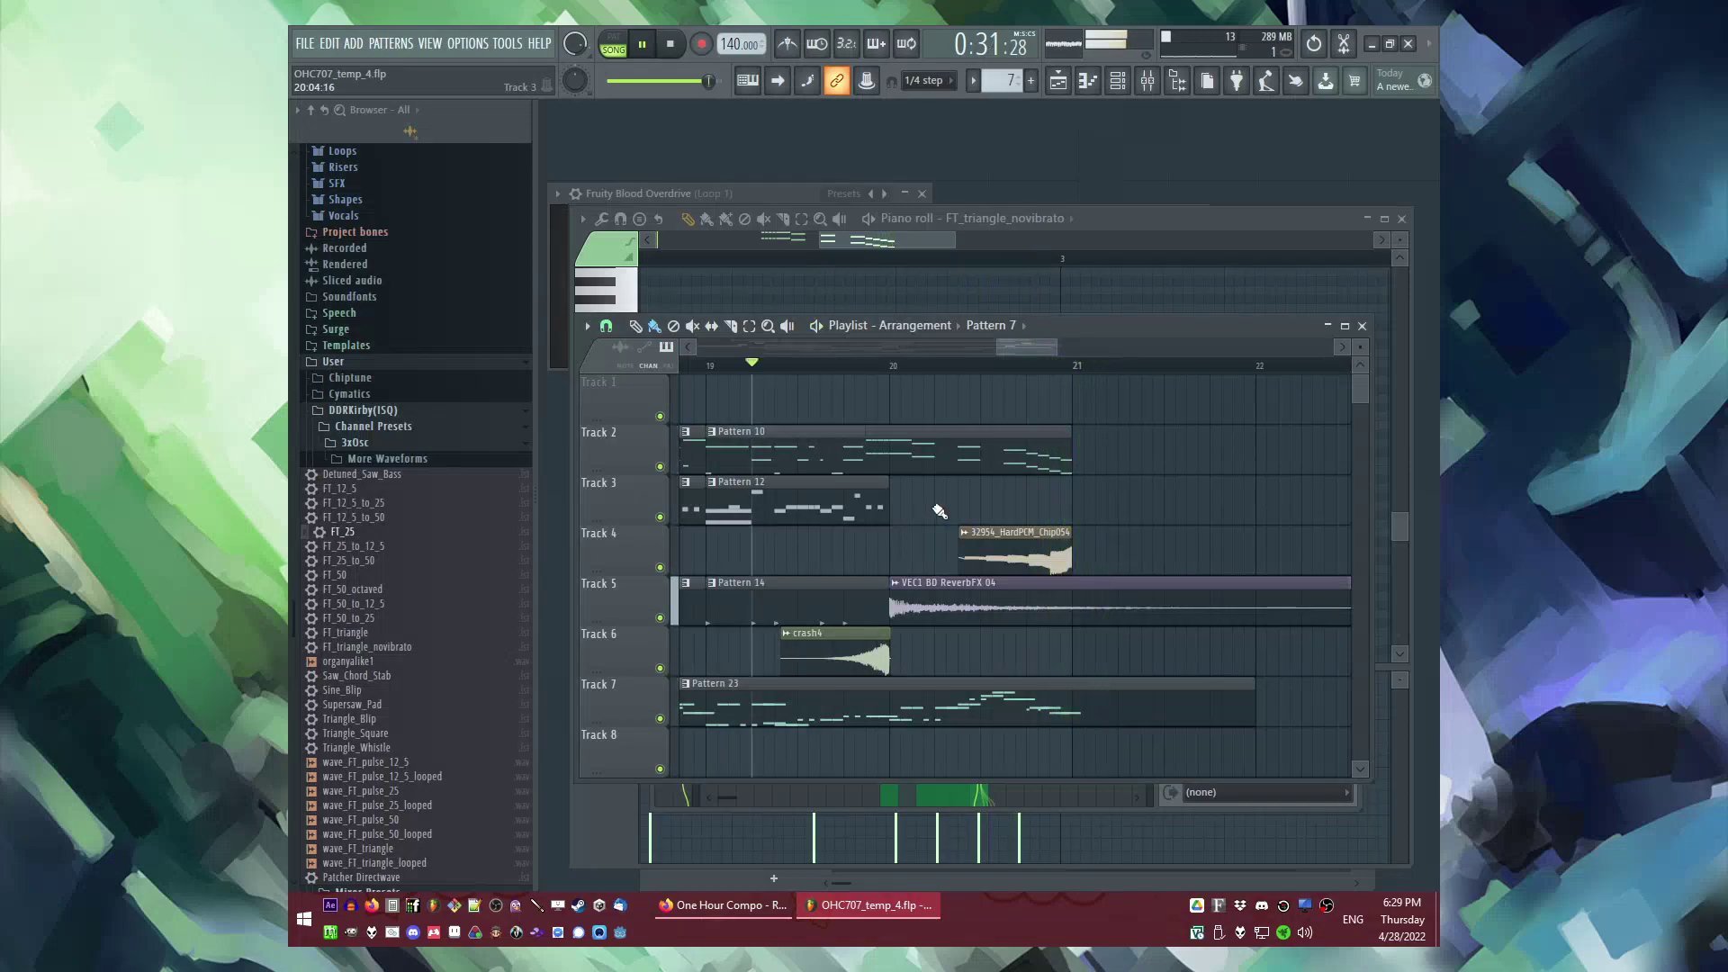
# Step: Copy four bars of Pattern 8 and the Track 3 clips to bar 21 and duplicate them to fill bars 21 to 28
pyautogui.scroll(-6, 936, 512)
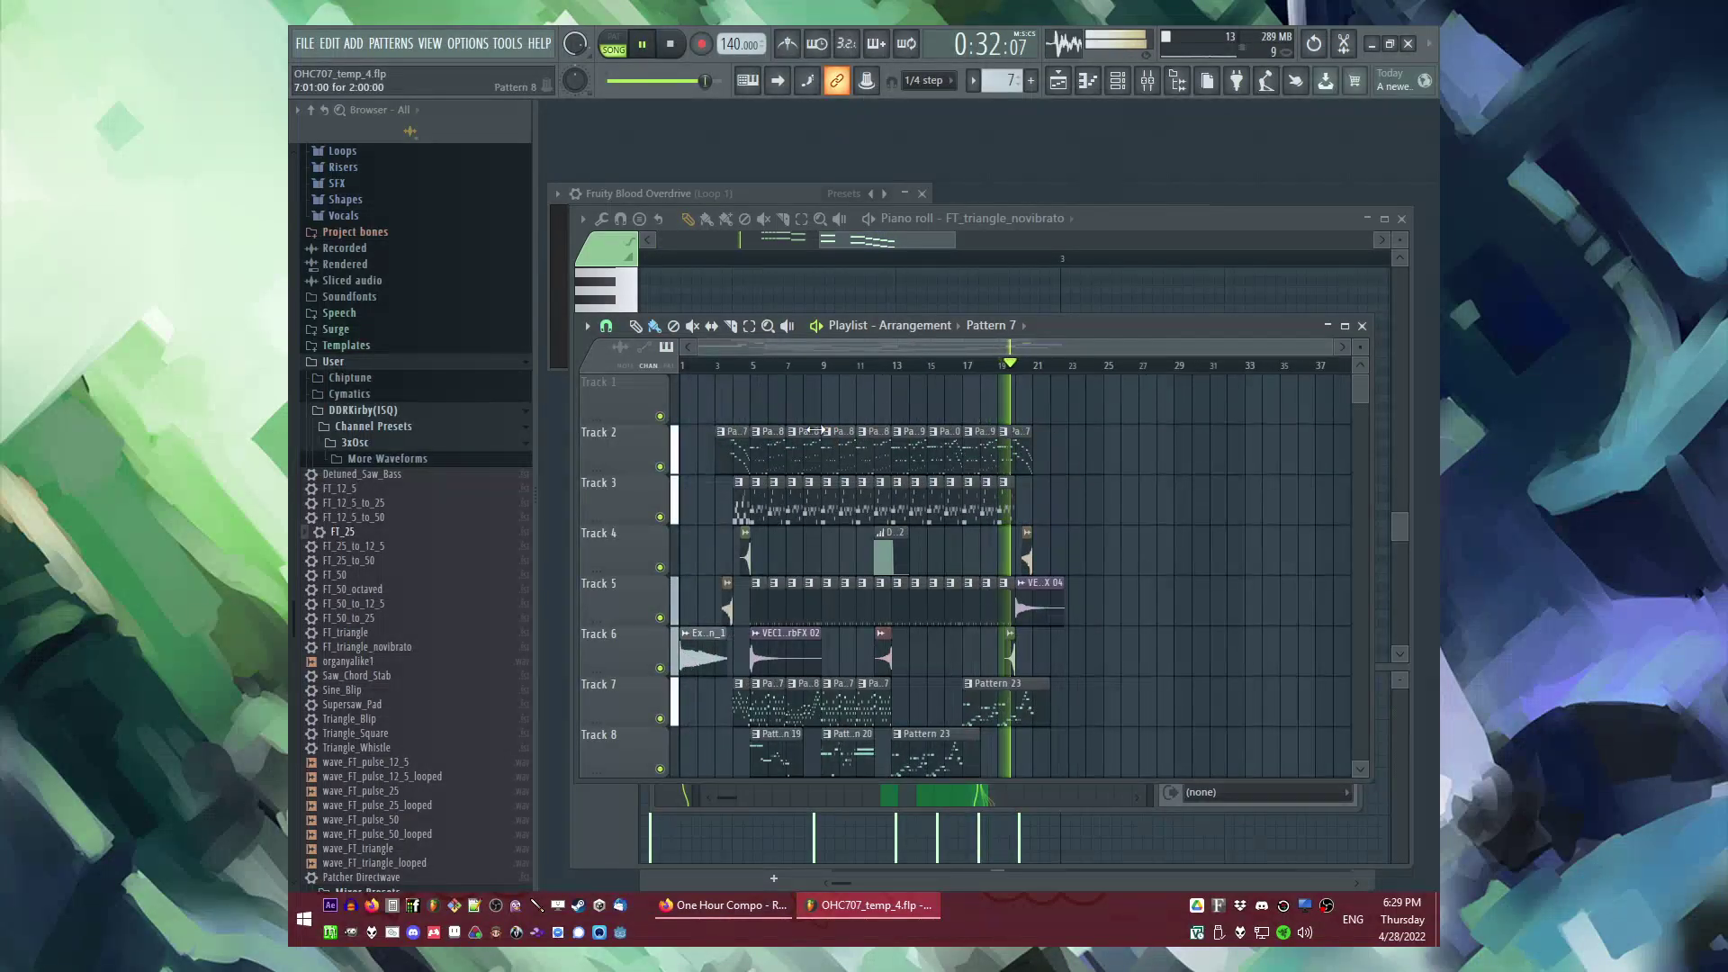
pyautogui.hotkey('ctrl', 'c')
pyautogui.scroll(4, 1055, 463)
pyautogui.hotkey('ctrl', 'v')
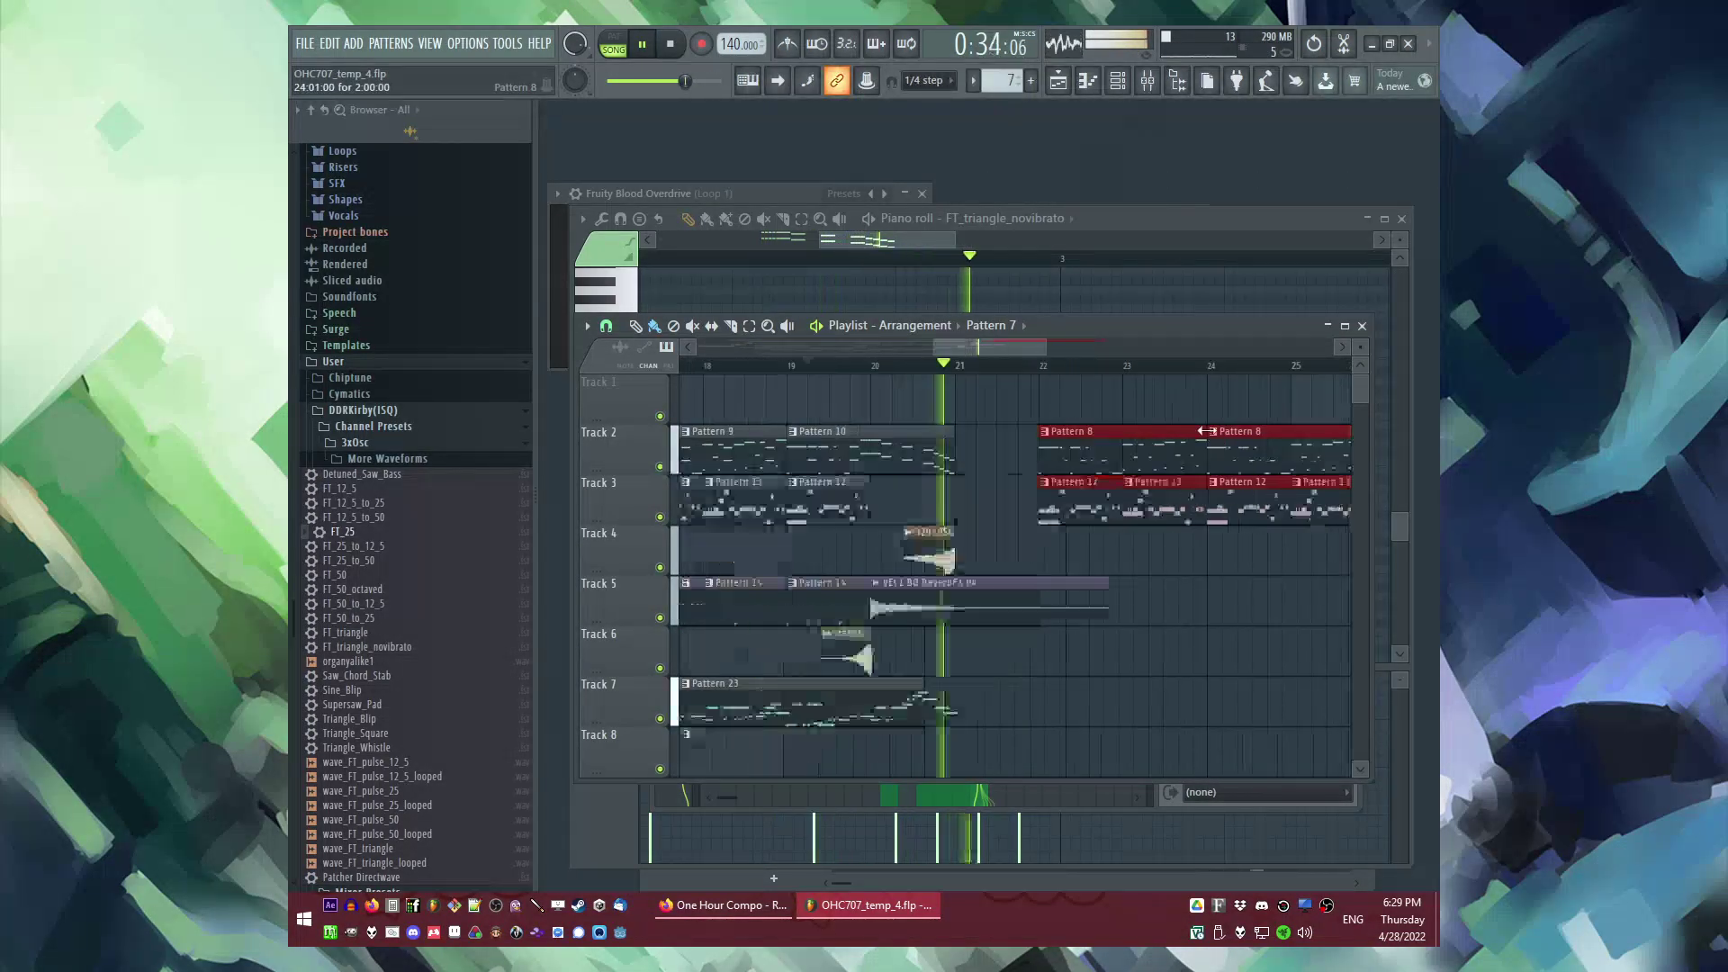
pyautogui.scroll(-1, 1219, 433)
pyautogui.hotkey('ctrl', 'd')
pyautogui.scroll(-3, 1052, 467)
pyautogui.press('space')
pyautogui.press('space')
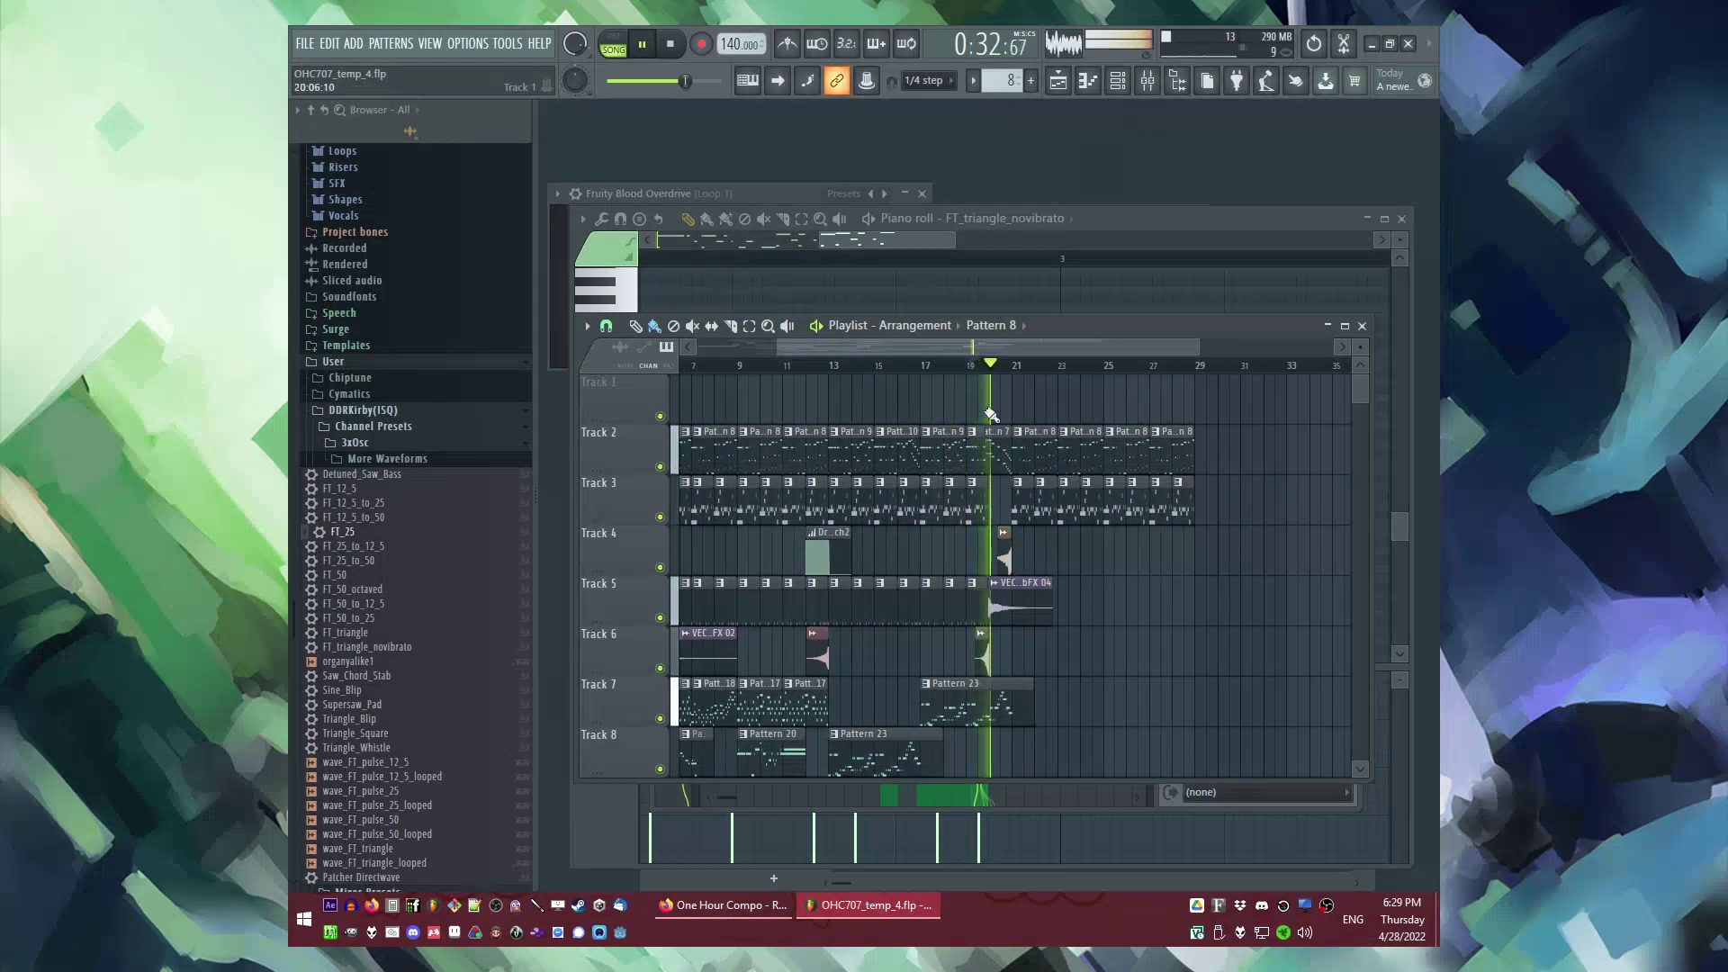
# Step: Create the new empty Pattern 24 and place it on Track 8 at bar 21
pyautogui.scroll(3, 1084, 560)
pyautogui.scroll(-3, 1085, 555)
pyautogui.scroll(-4, 1071, 675)
pyautogui.scroll(-2, 1057, 697)
pyautogui.moveTo(1056, 636); pyautogui.dragTo(902, 675)
pyautogui.scroll(4, 1080, 594)
pyautogui.scroll(3, 1044, 641)
pyautogui.press('space')
pyautogui.scroll(-2, 1031, 576)
pyautogui.scroll(2, 1044, 630)
pyautogui.scroll(-2, 1044, 689)
pyautogui.press('F4')
pyautogui.press('Return')
pyautogui.click(952, 667)
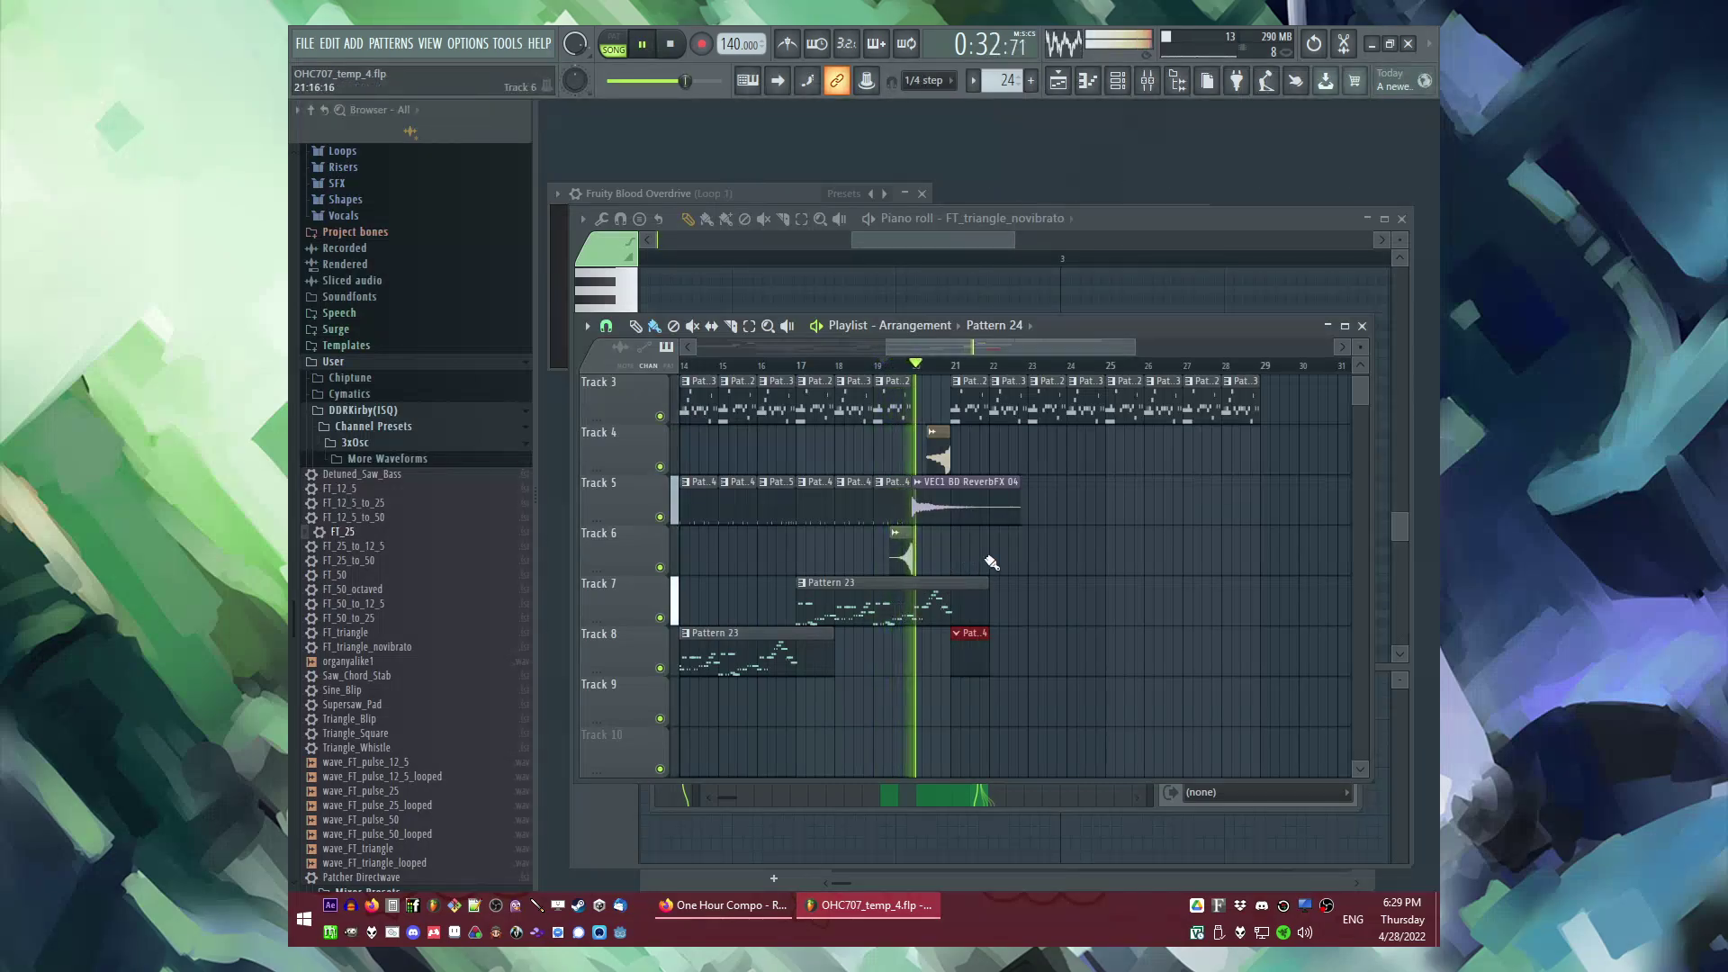
# Step: Add another FT_25 preset as a new channel and open its piano roll for Pattern 24
pyautogui.scroll(3, 378, 558)
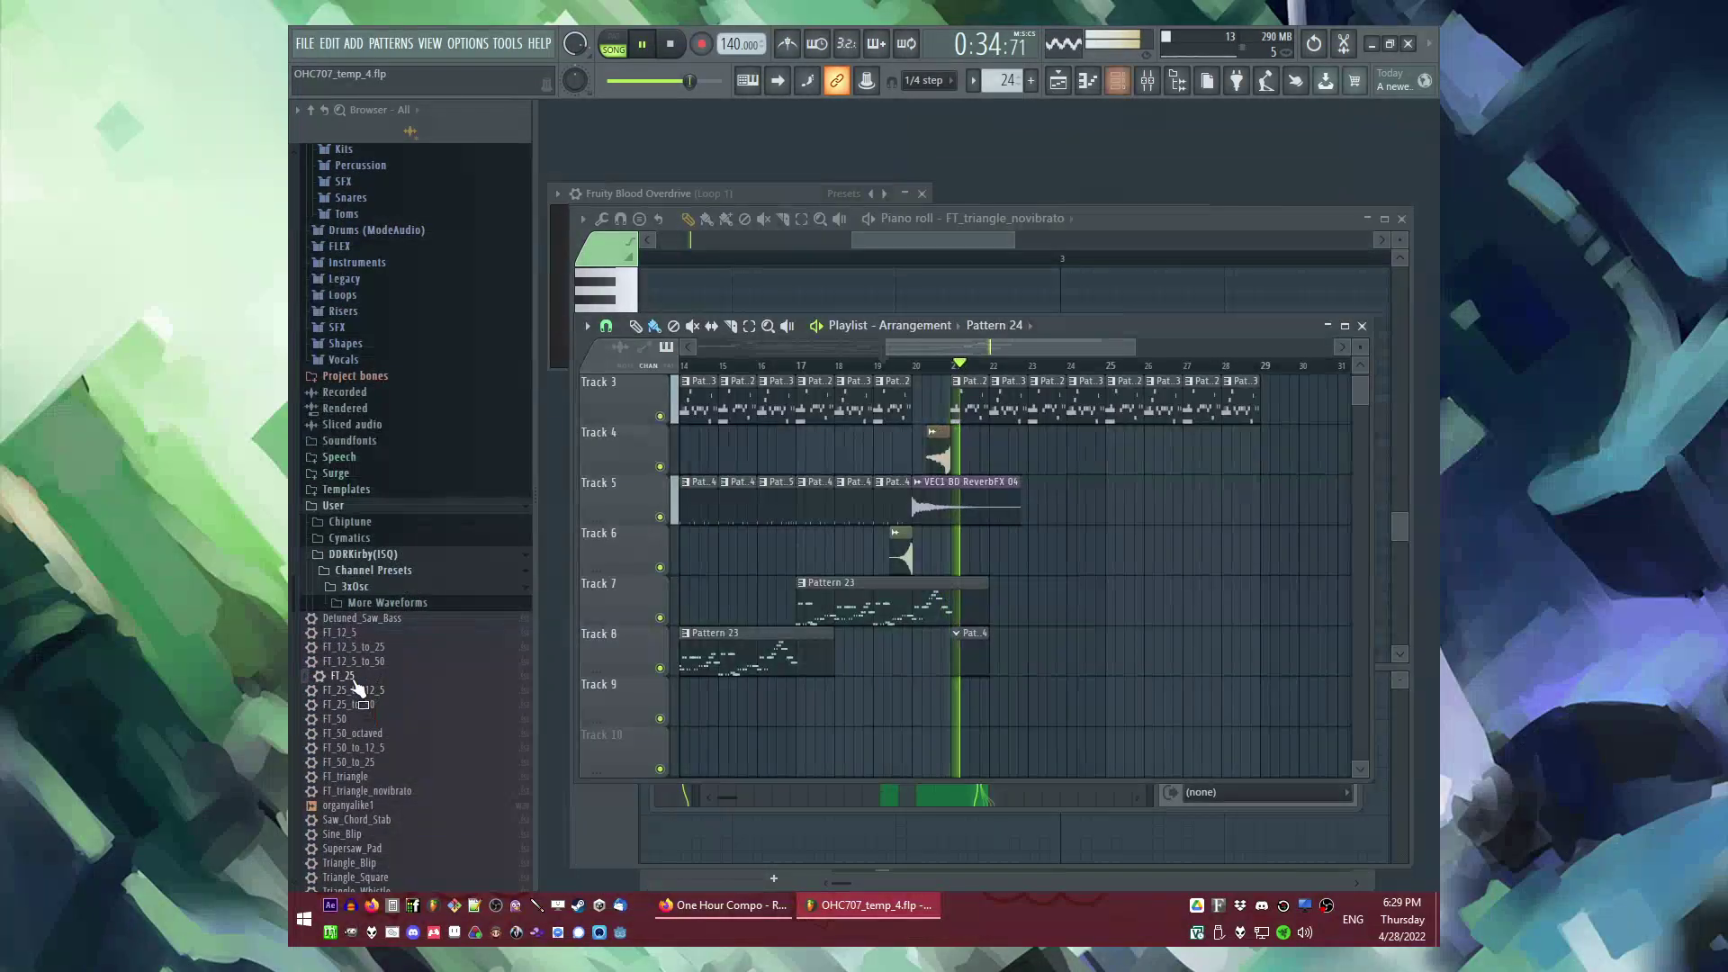
pyautogui.press('space')
pyautogui.press('F6')
pyautogui.moveTo(763, 257); pyautogui.dragTo(766, 259)
pyautogui.click(786, 278)
pyautogui.rightClick(786, 278)
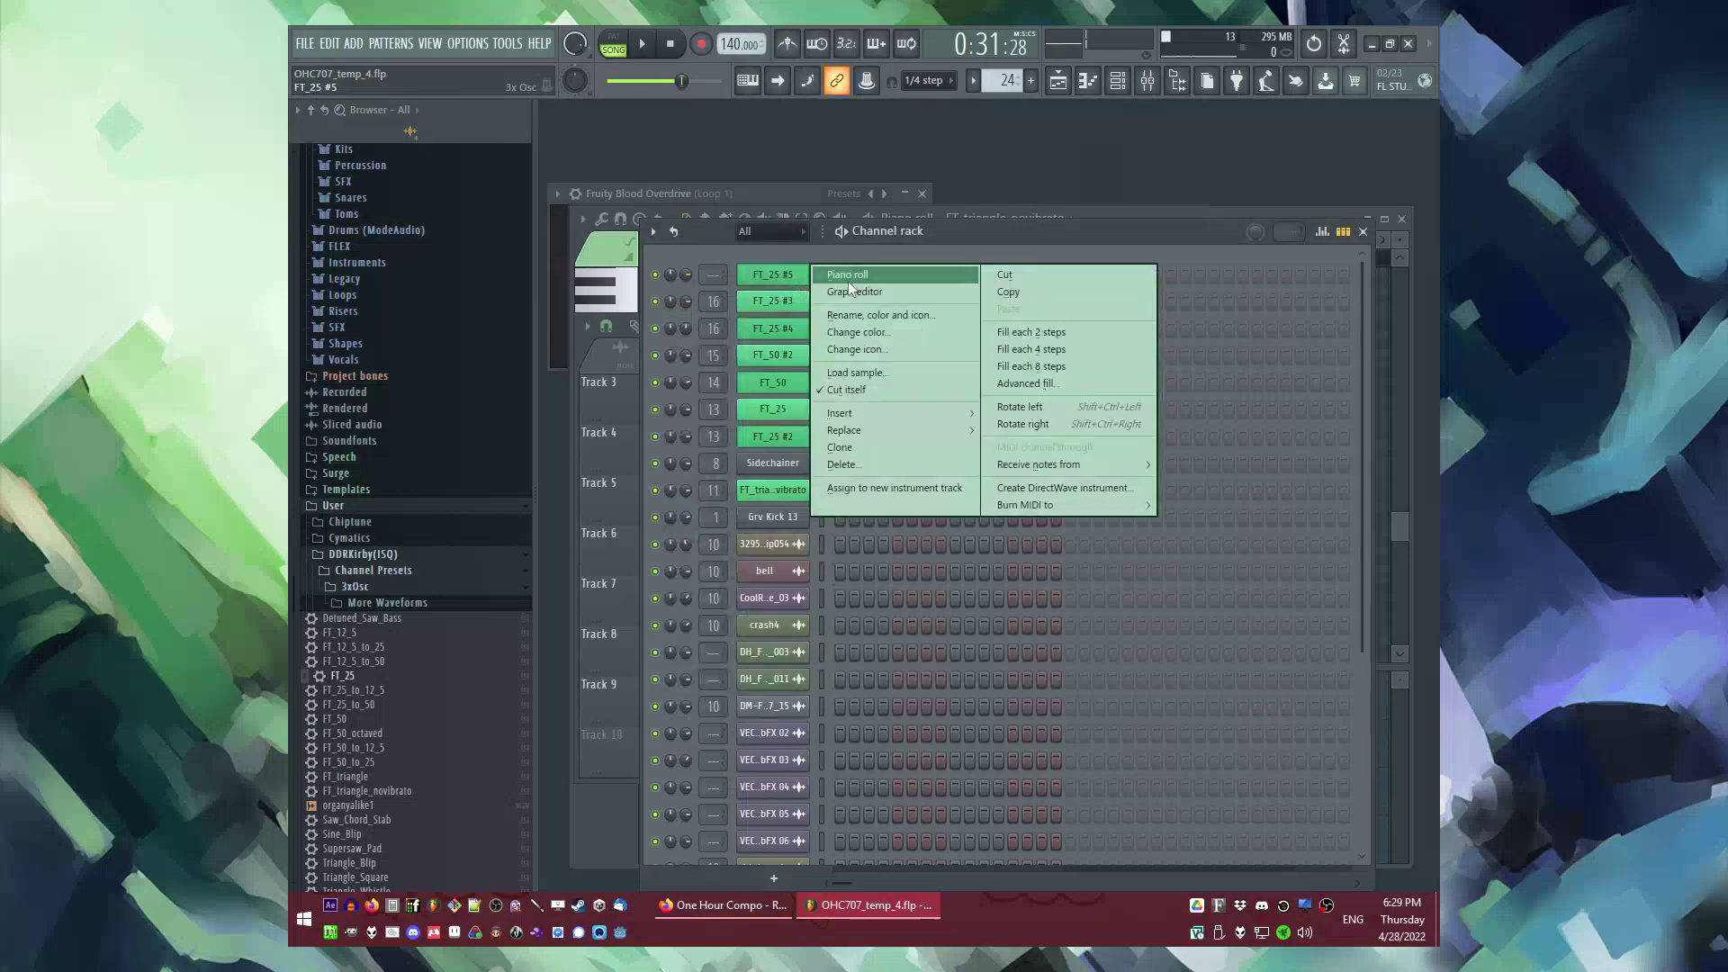
pyautogui.click(846, 278)
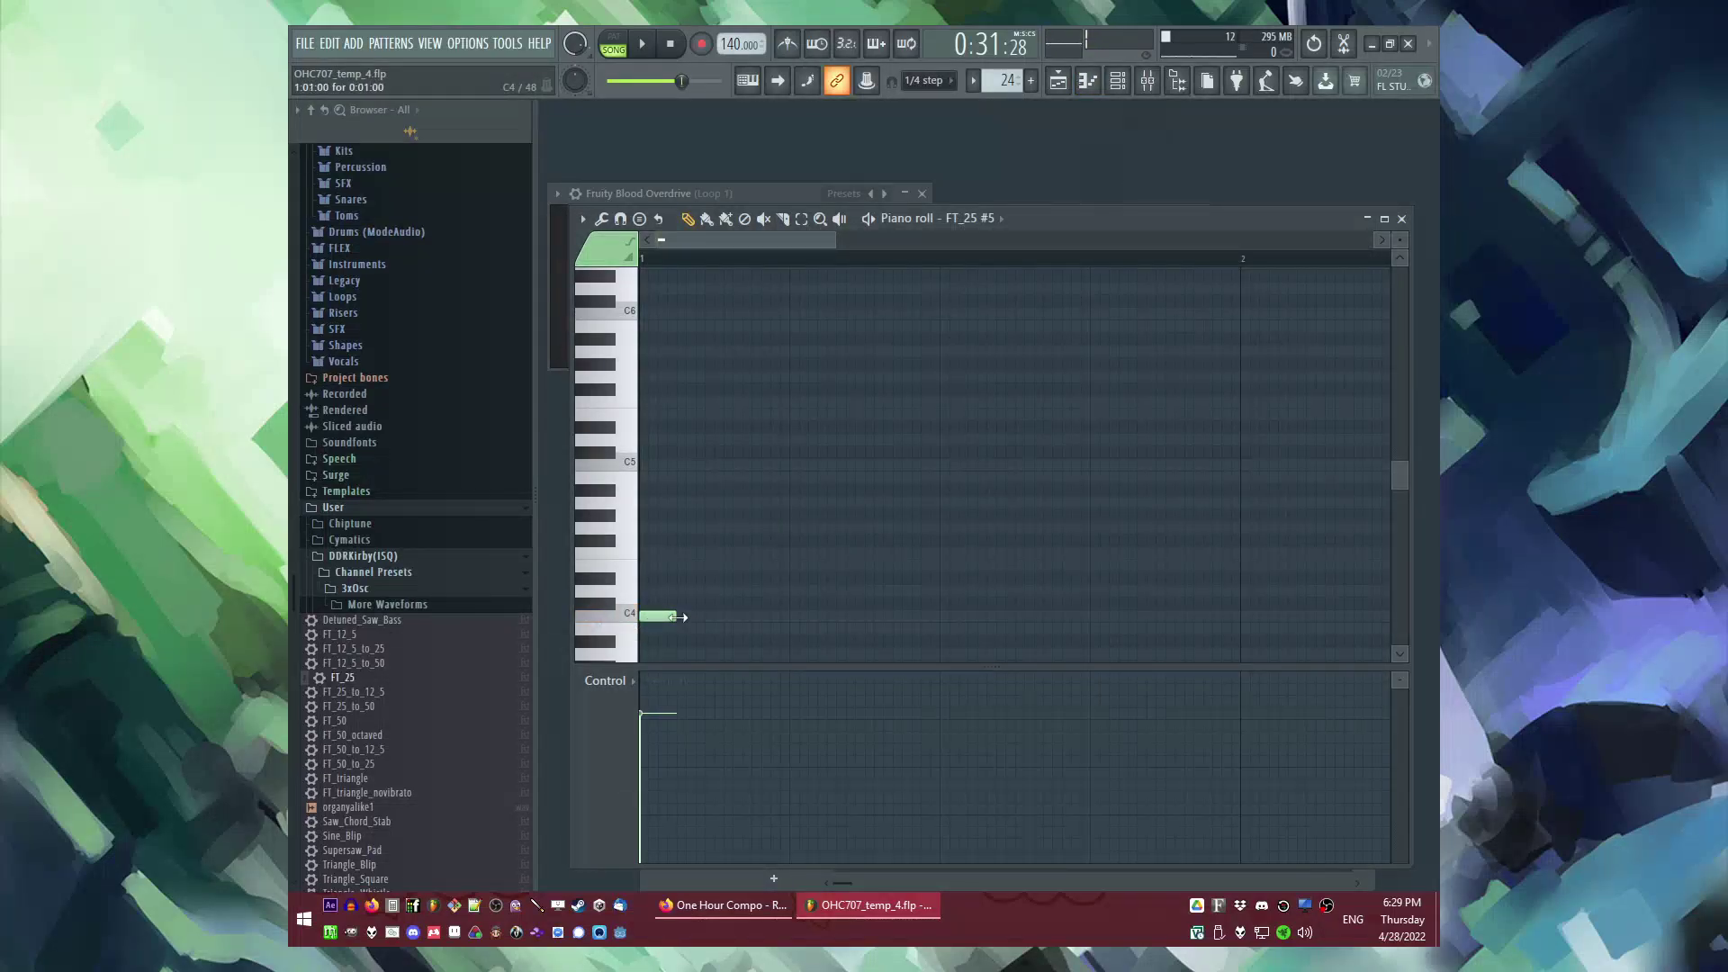
# Step: Add a one-bar D4 note in bar 1, removing the trial C4, G4 and D5 notes
pyautogui.click(673, 526)
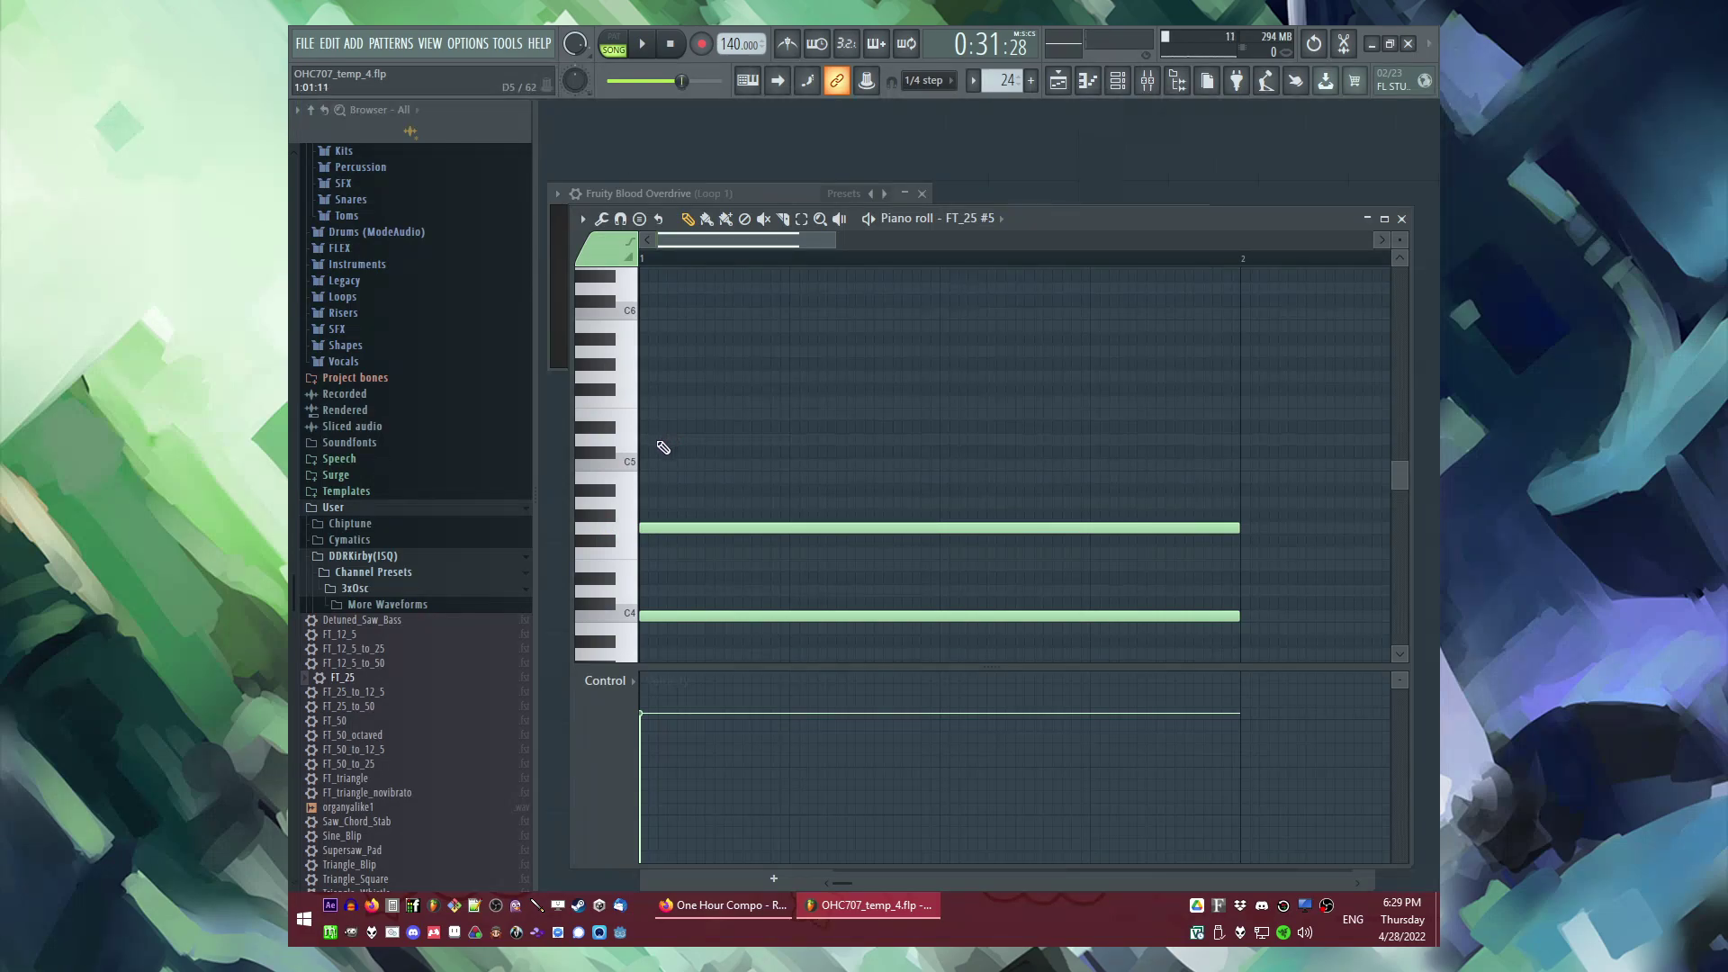
pyautogui.rightClick(663, 617)
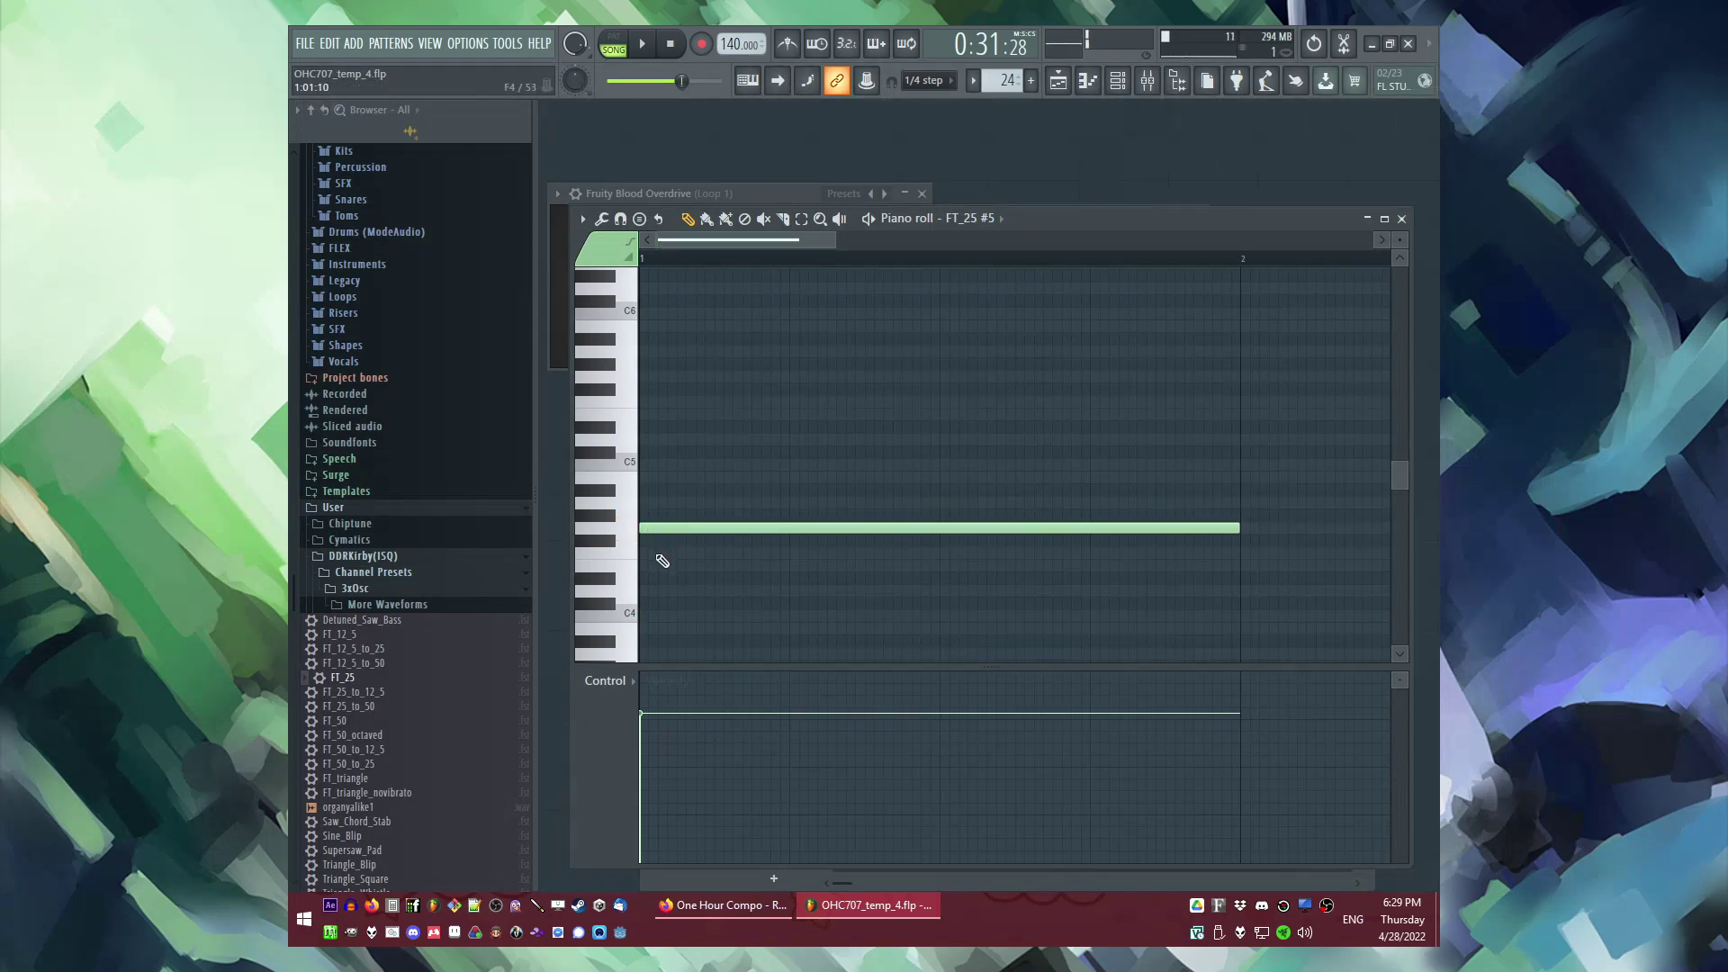
pyautogui.click(650, 440)
pyautogui.click(674, 594)
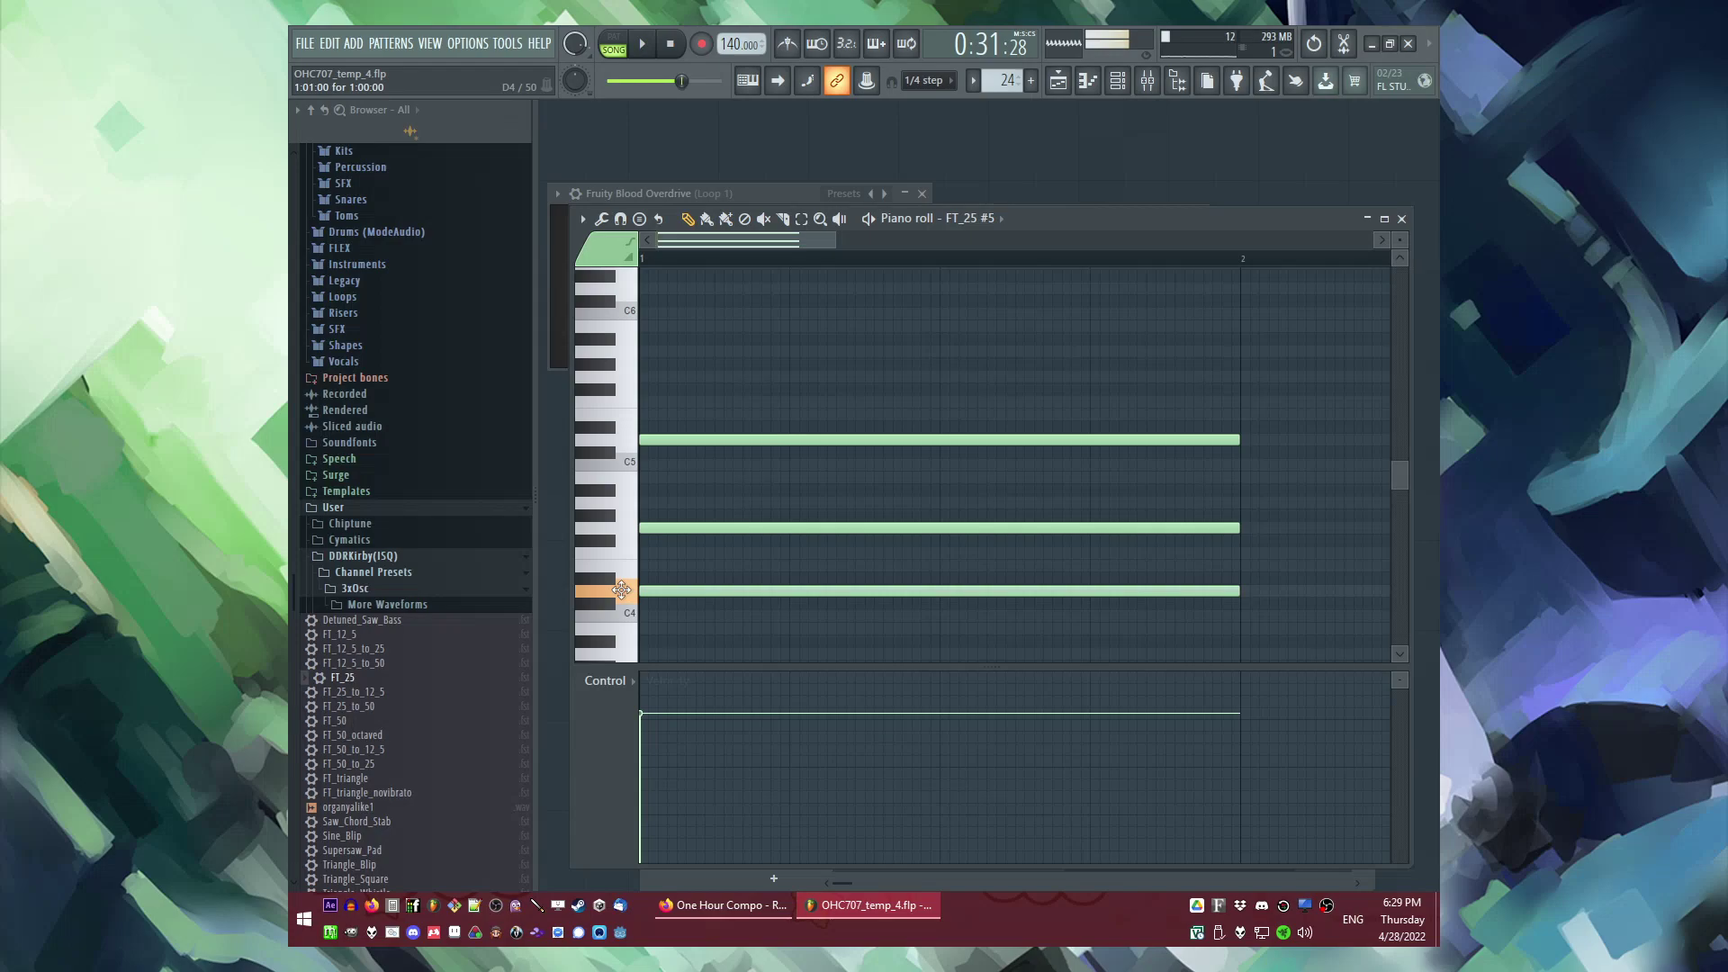
pyautogui.rightClick(667, 529)
pyautogui.rightClick(702, 438)
# Step: Complete the bar 1 chord with one-bar A#4 and G5 notes and play it with the song
pyautogui.click(662, 540)
pyautogui.rightClick(650, 543)
pyautogui.moveTo(648, 540); pyautogui.dragTo(624, 488)
pyautogui.moveTo(646, 379); pyautogui.dragTo(620, 383)
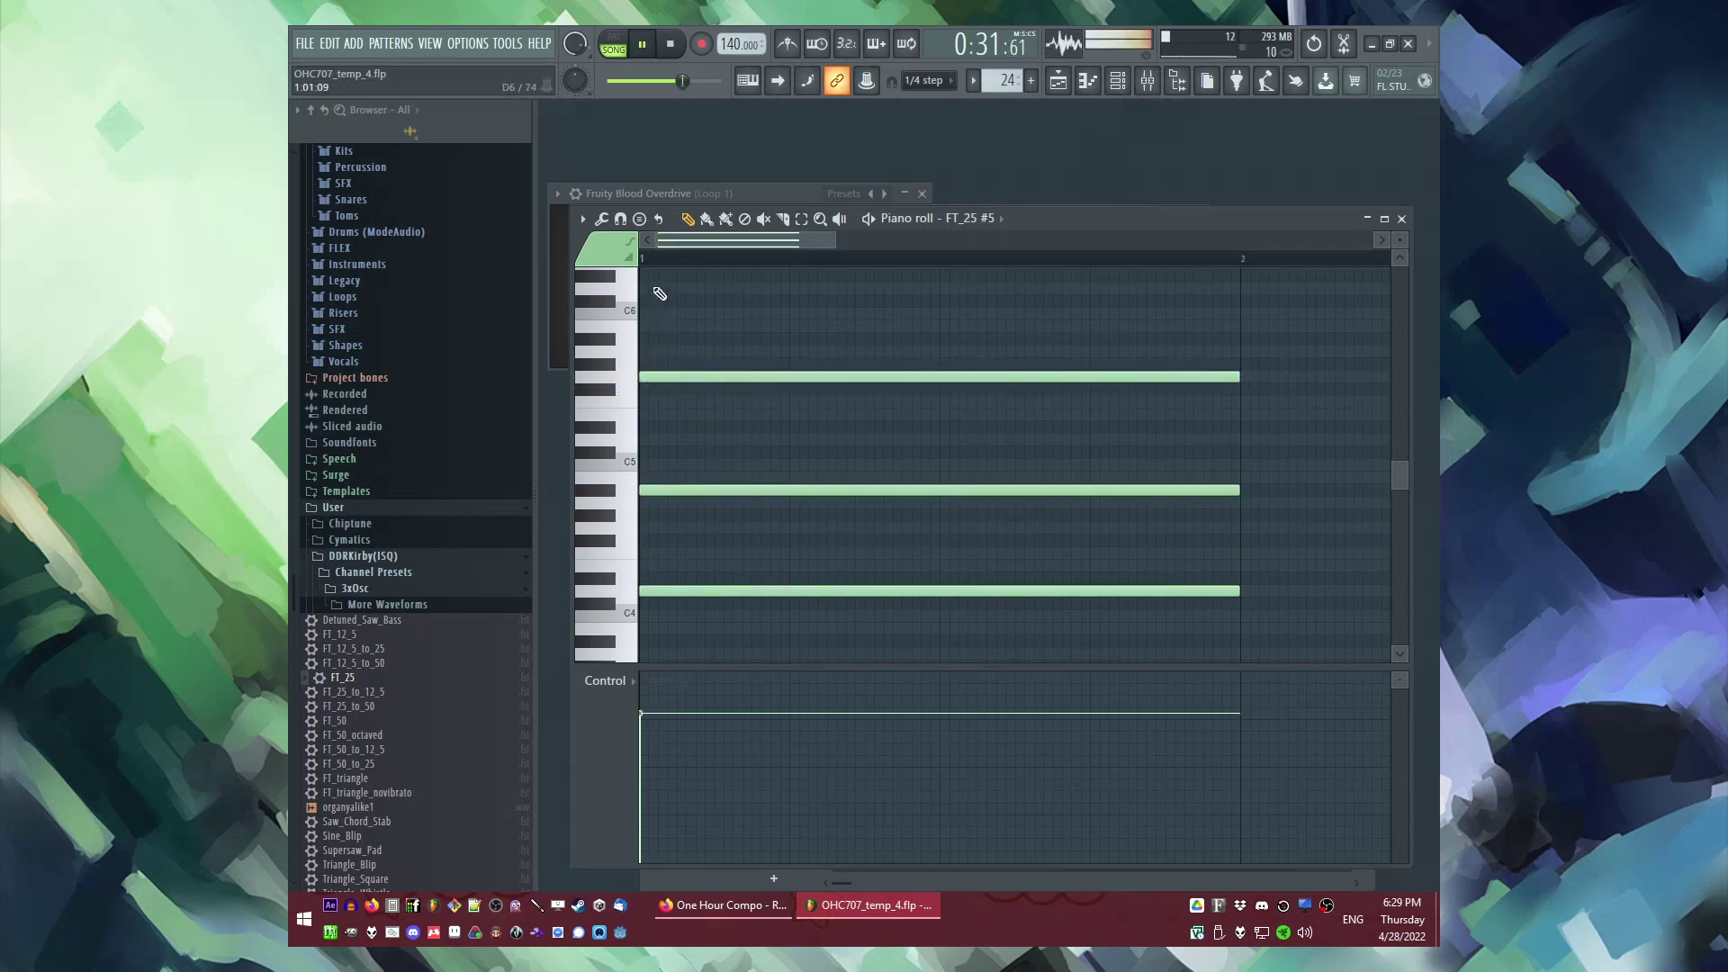
pyautogui.press('space')
pyautogui.keyDown('ctrl'); pyautogui.scroll(-3, 840, 360); pyautogui.keyUp('ctrl')
pyautogui.press('space')
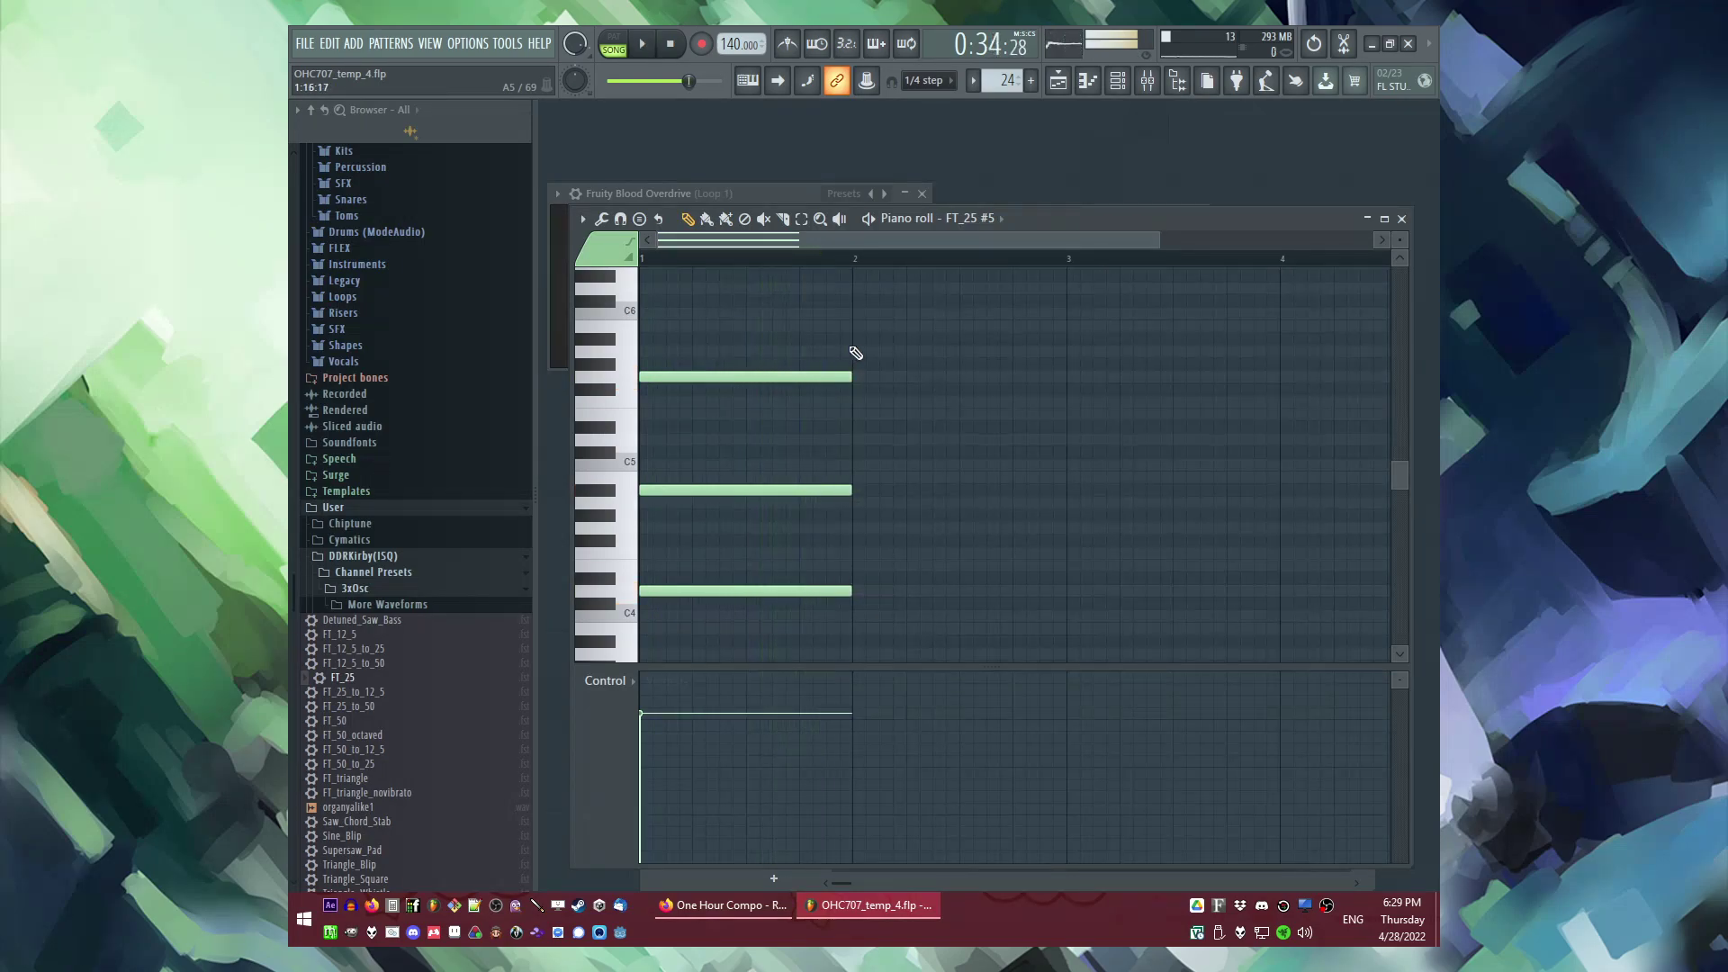
# Step: Duplicate the chord into bar 2, lower its top note to F5 and play the result
pyautogui.hotkey('ctrl', 'a')
pyautogui.keyDown('ctrl'); pyautogui.scroll(3, 1107, 393); pyautogui.keyUp('ctrl')
pyautogui.hotkey('ctrl', 'b')
pyautogui.hotkey('ctrl', 'd')
pyautogui.moveTo(730, 376); pyautogui.dragTo(720, 401)
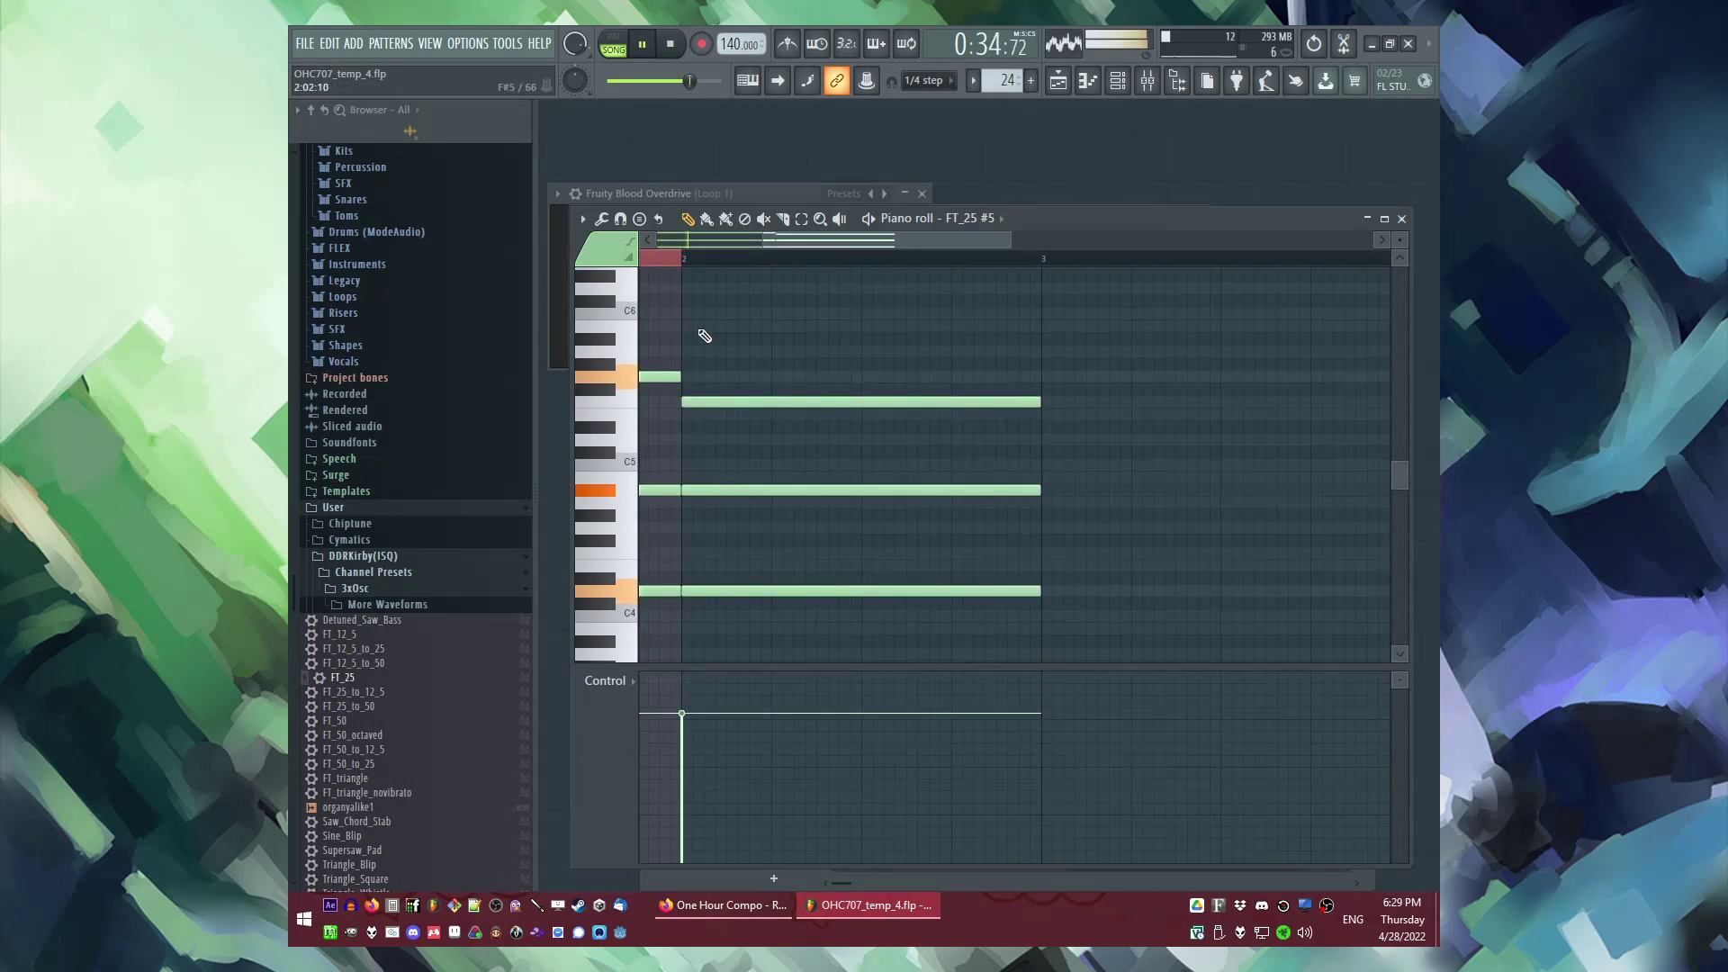
pyautogui.press('space')
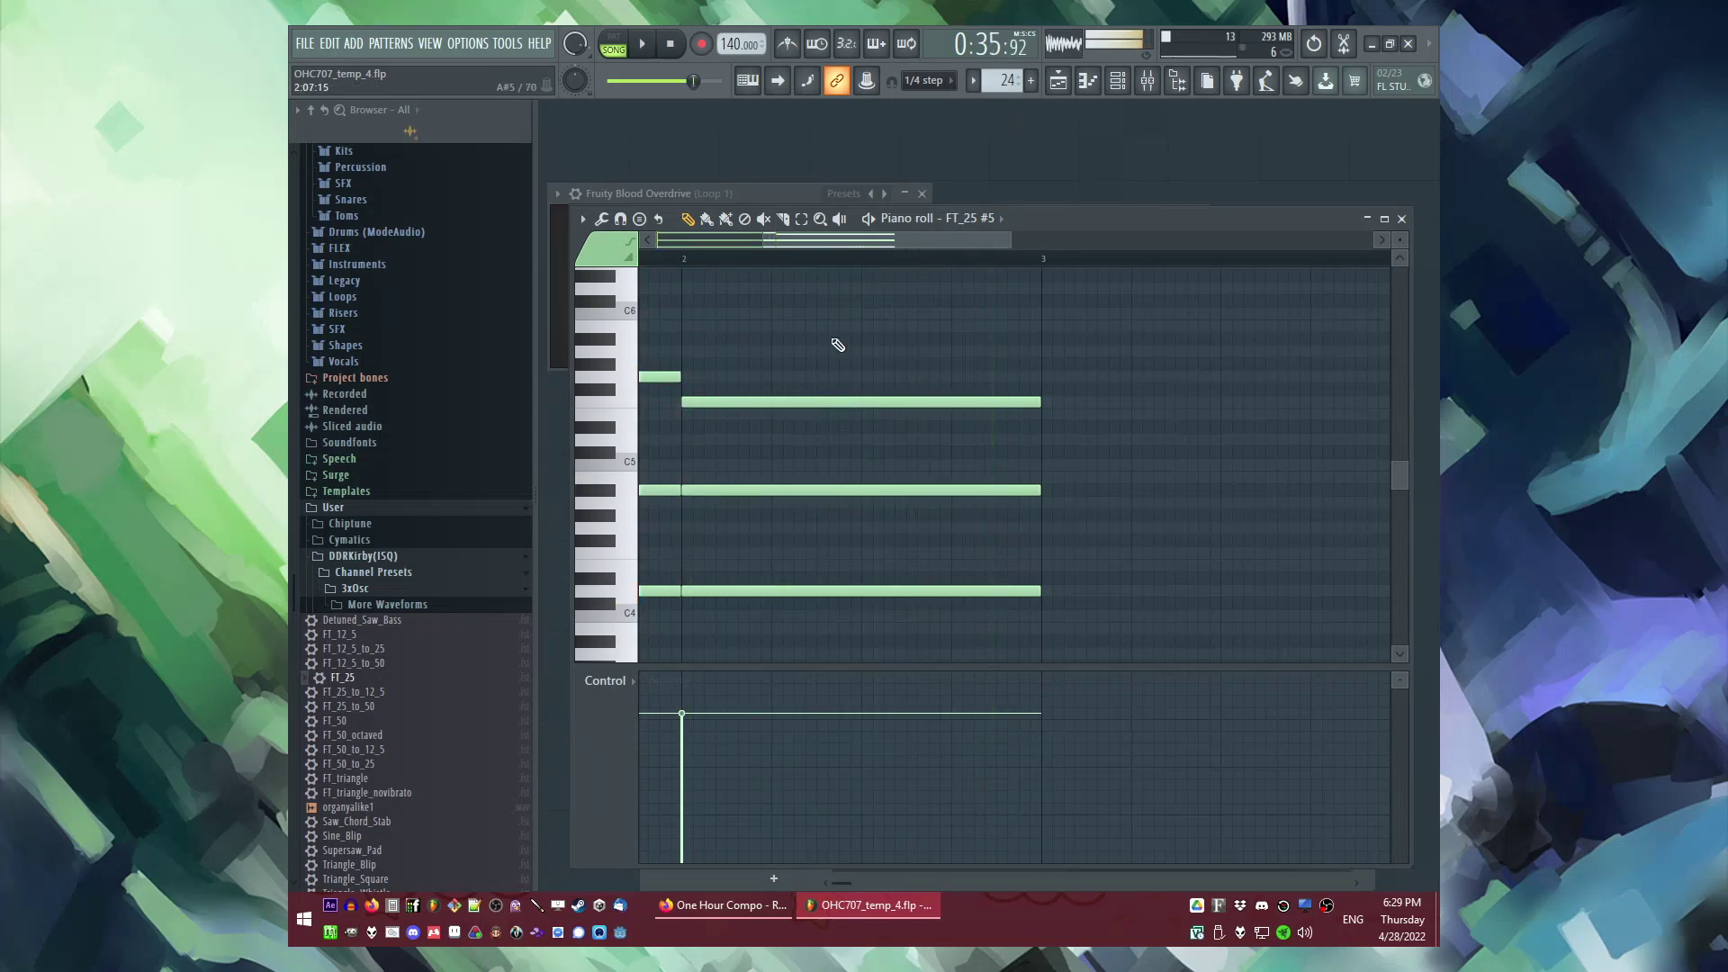
# Step: Delete the Pattern 8 clips from bar 21 onward on Track 2 and play from bar 20
pyautogui.press('F9')
pyautogui.press('F5')
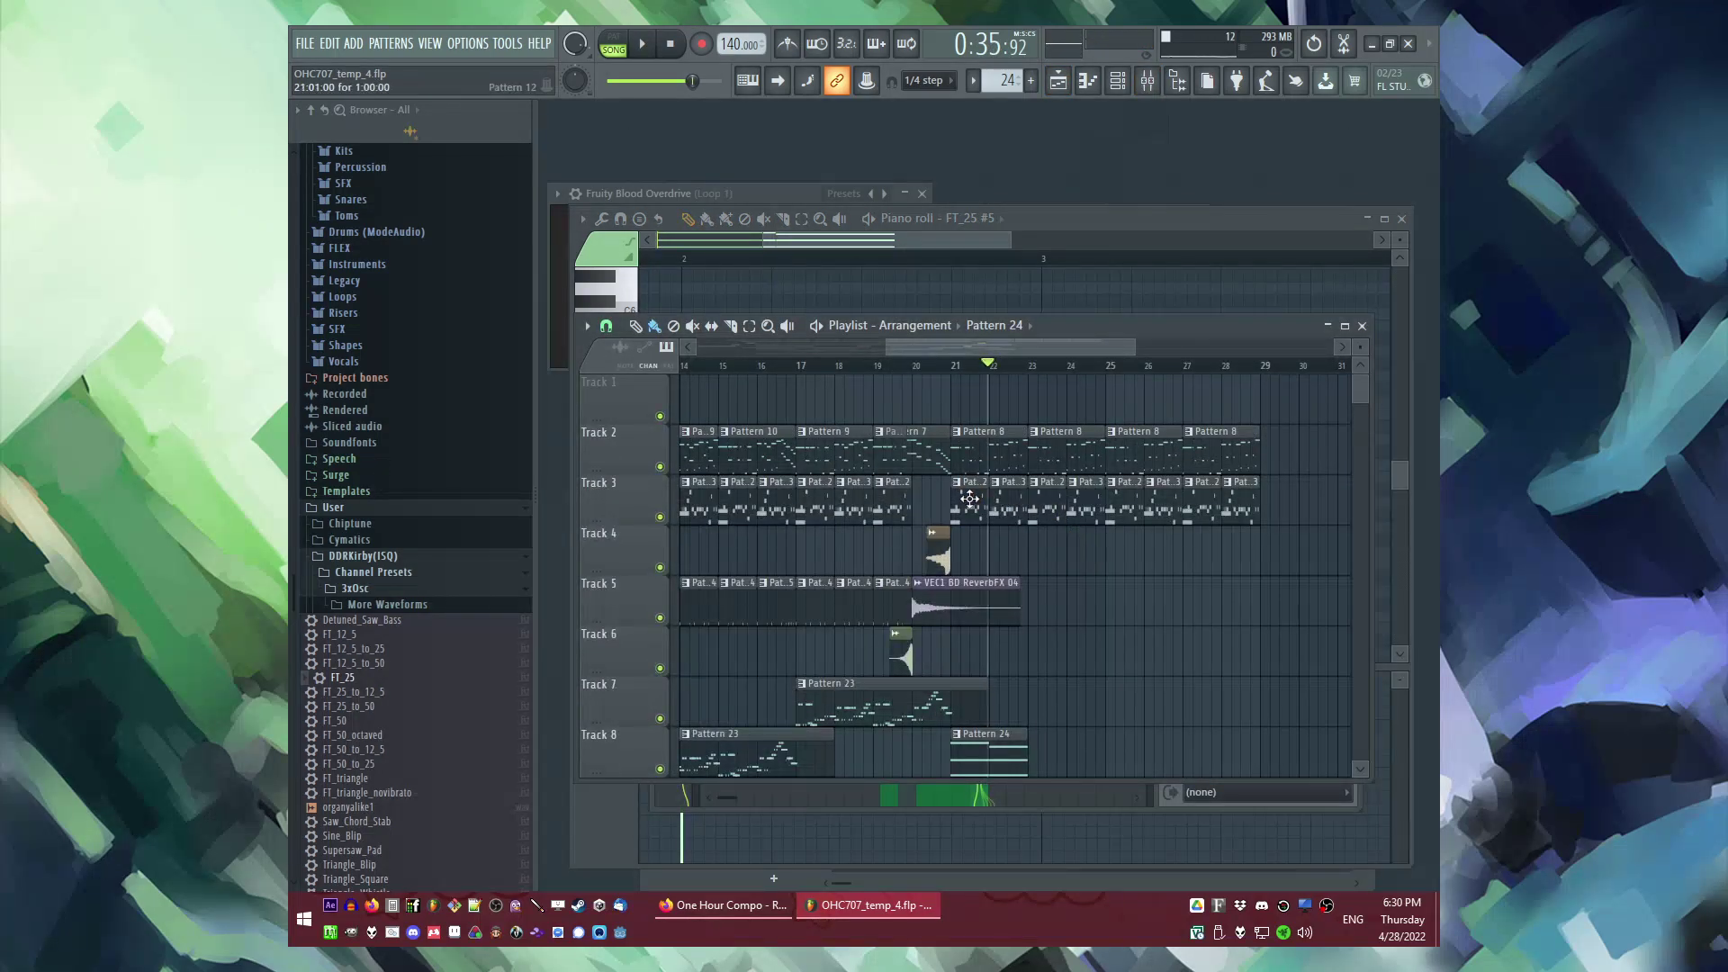
pyautogui.rightClick(983, 458)
pyautogui.press('space')
pyautogui.click(909, 365)
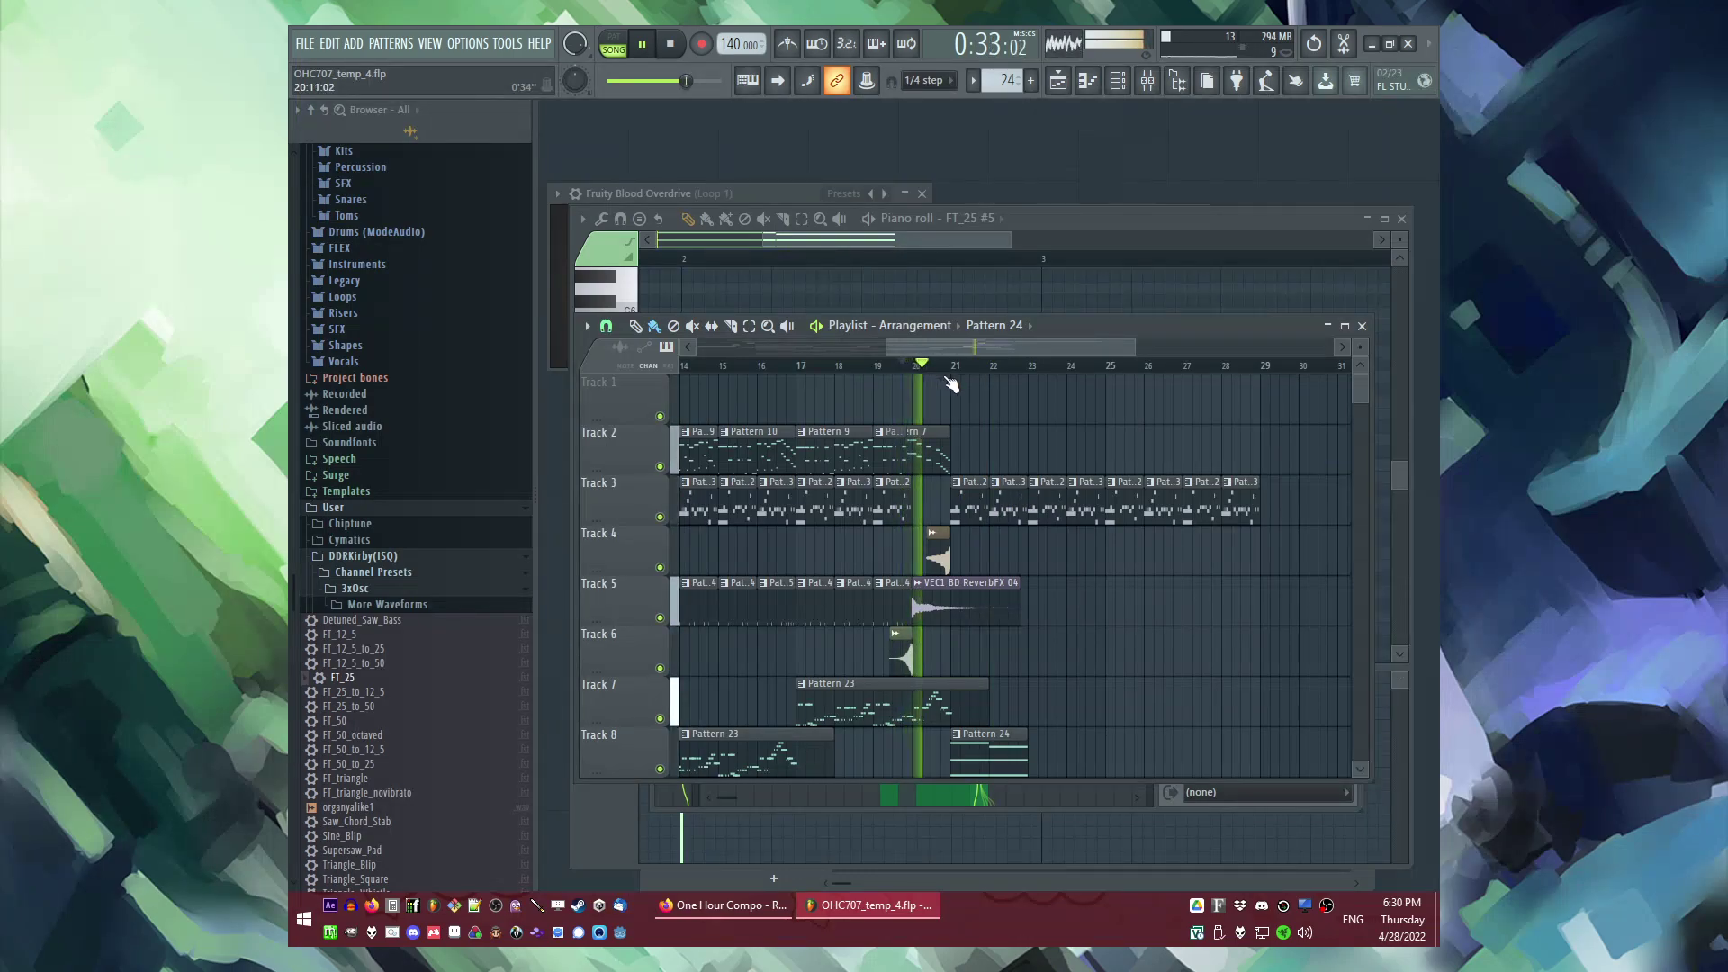
# Step: In the Pattern 24 piano roll, replace the D4 notes in both bars with G3 notes and play the song
pyautogui.scroll(-3, 944, 450)
pyautogui.press('F6')
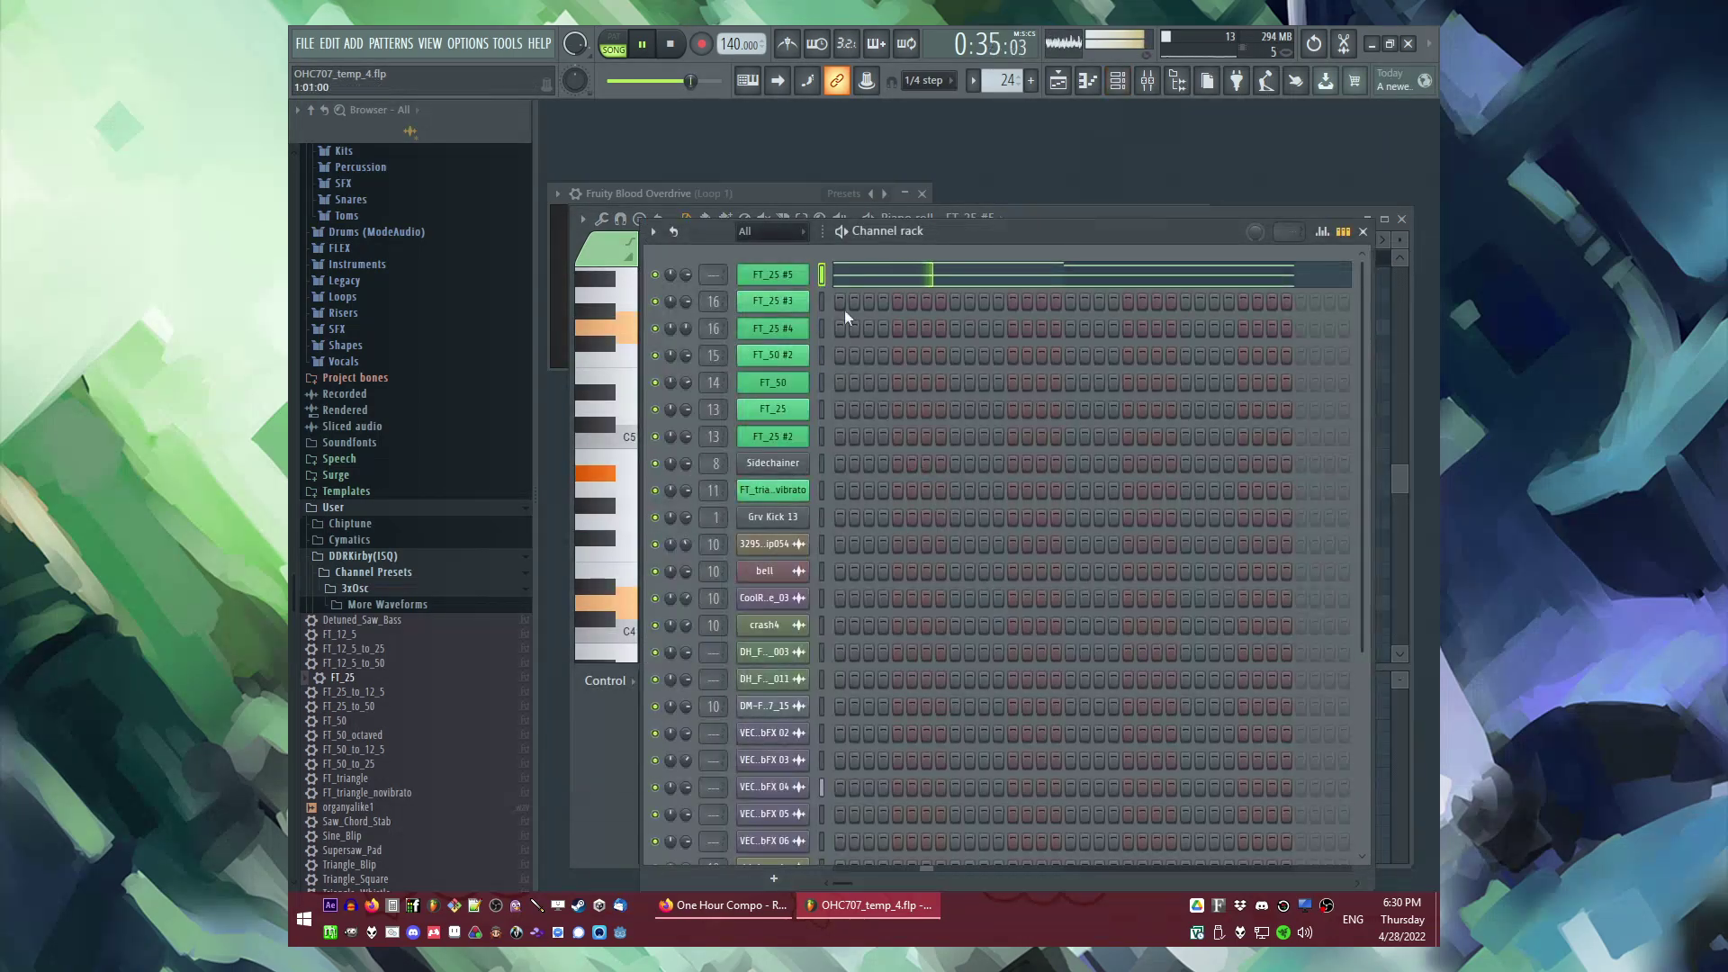
pyautogui.click(870, 274)
pyautogui.scroll(-3, 725, 558)
pyautogui.moveTo(670, 505); pyautogui.dragTo(645, 625)
pyautogui.moveTo(683, 343); pyautogui.dragTo(1196, 460)
pyautogui.scroll(3, 810, 457)
pyautogui.scroll(-2, 790, 466)
pyautogui.scroll(1, 786, 434)
pyautogui.press('space')
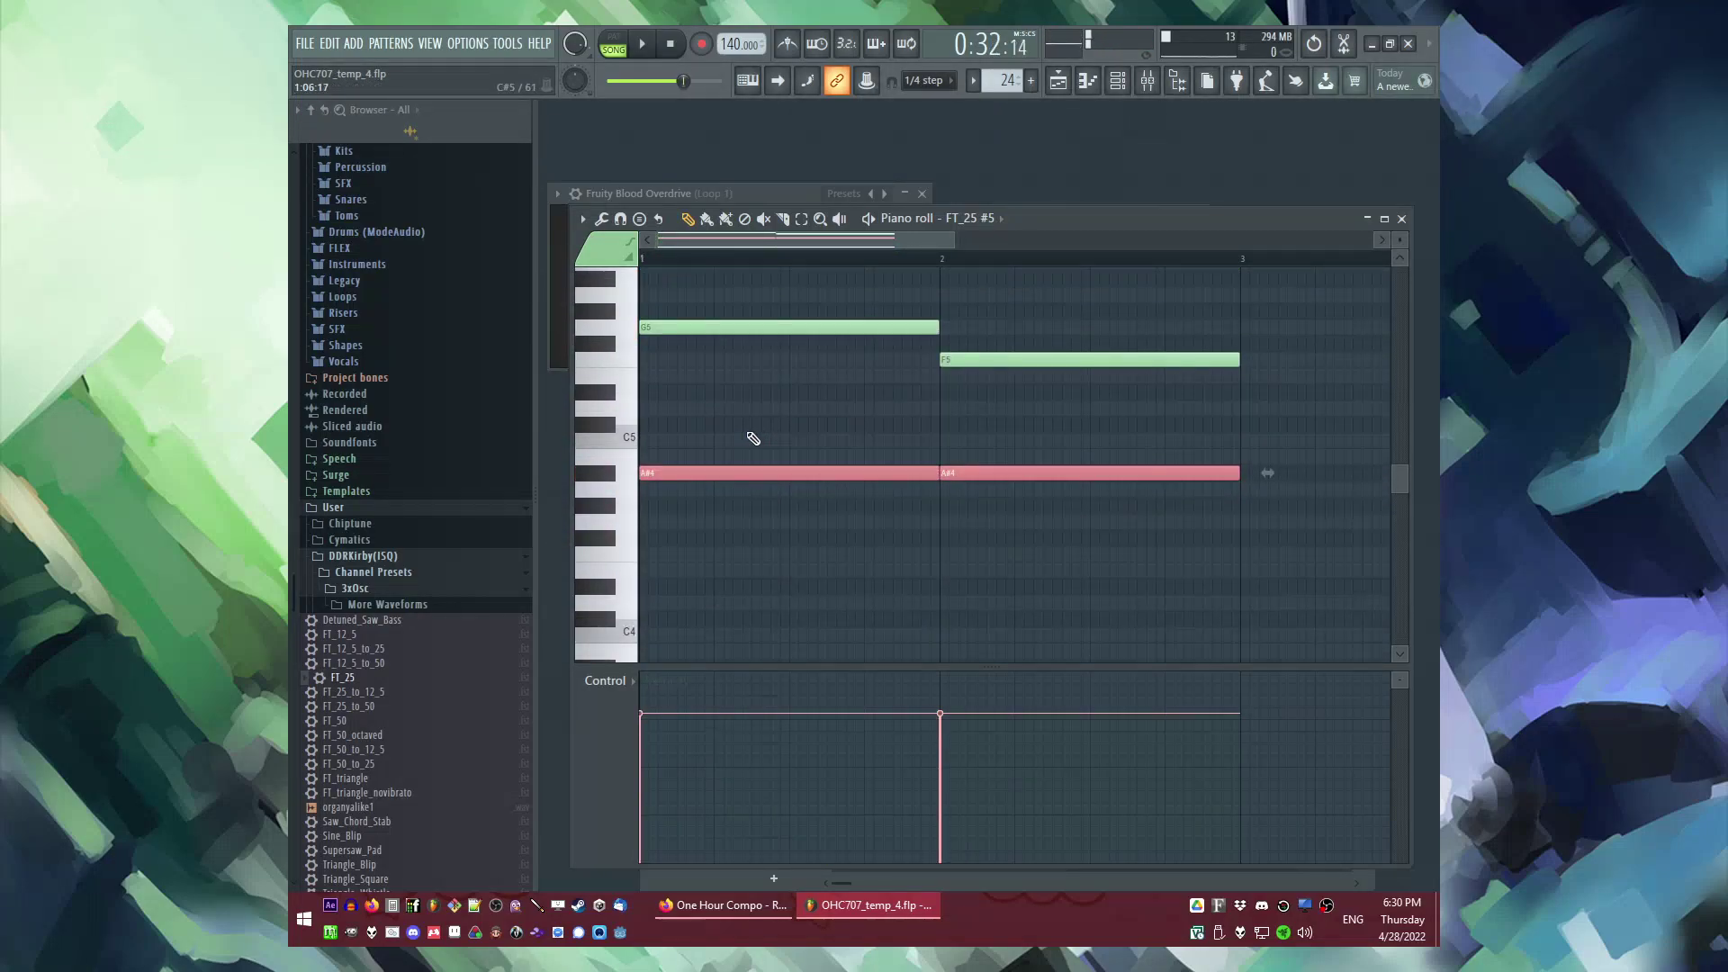
# Step: Add one-bar D4 notes to the chords in bars 1 and 2 and play Pattern 24 on its own
pyautogui.click(670, 602)
pyautogui.rightClick(942, 601)
pyautogui.scroll(-1, 944, 576)
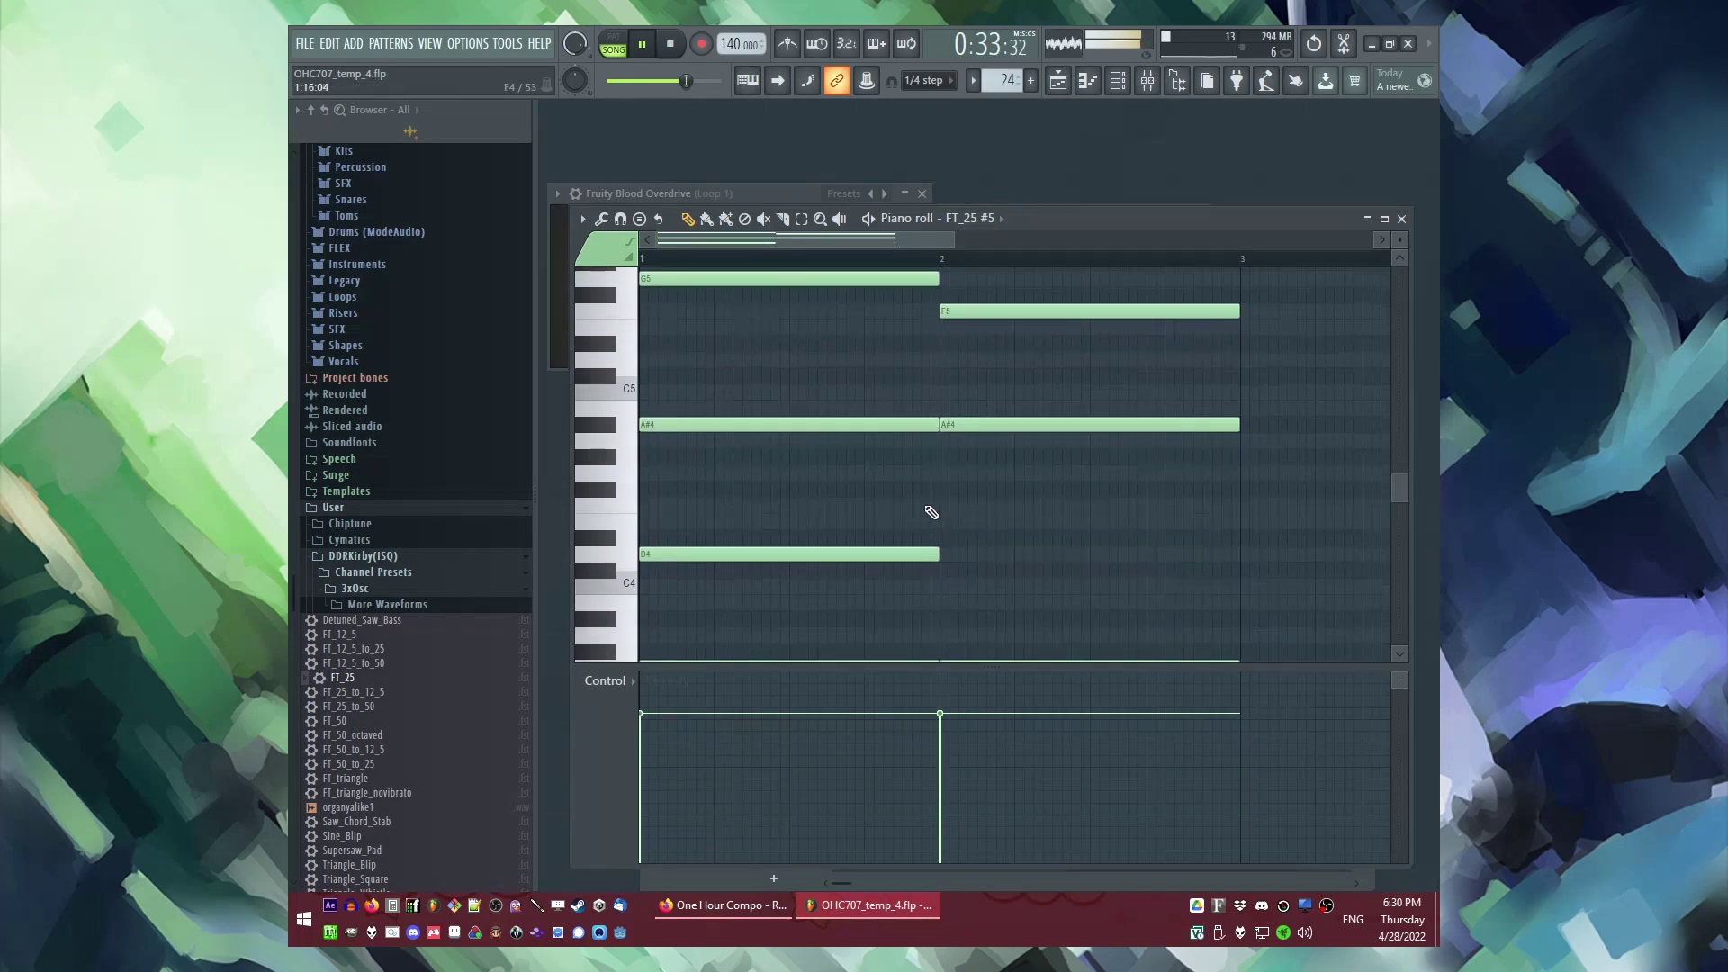
pyautogui.press('l')
pyautogui.click(945, 555)
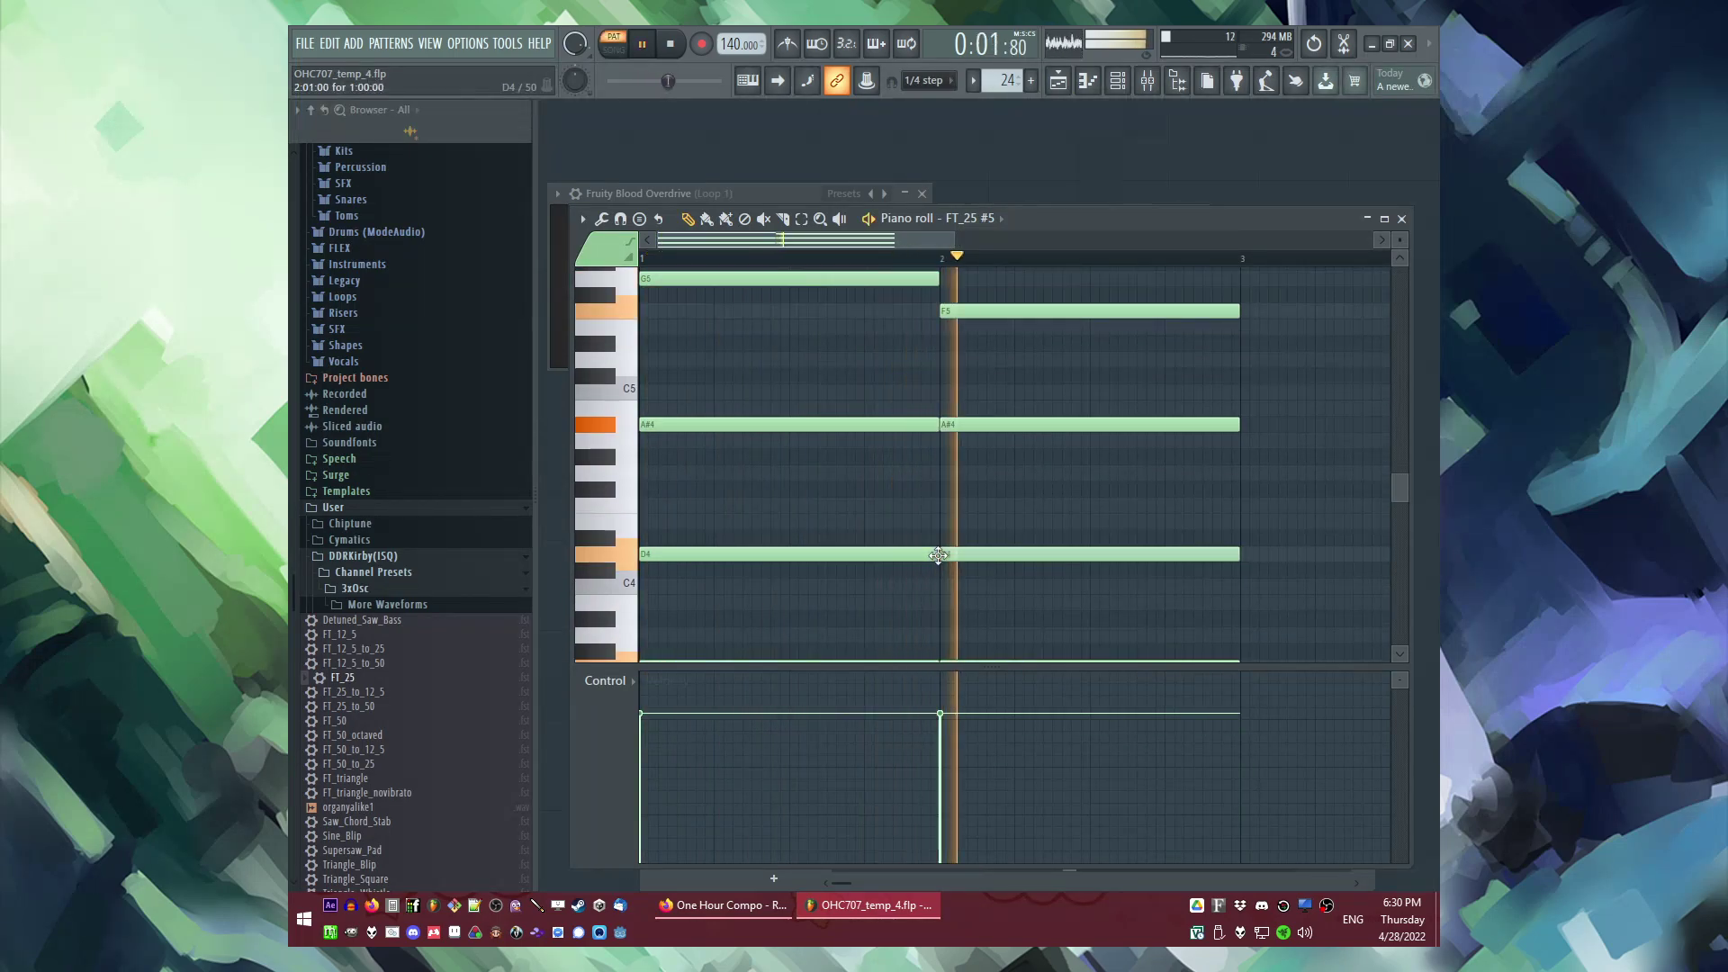
pyautogui.press('space')
pyautogui.scroll(-2, 776, 457)
pyautogui.scroll(1, 684, 401)
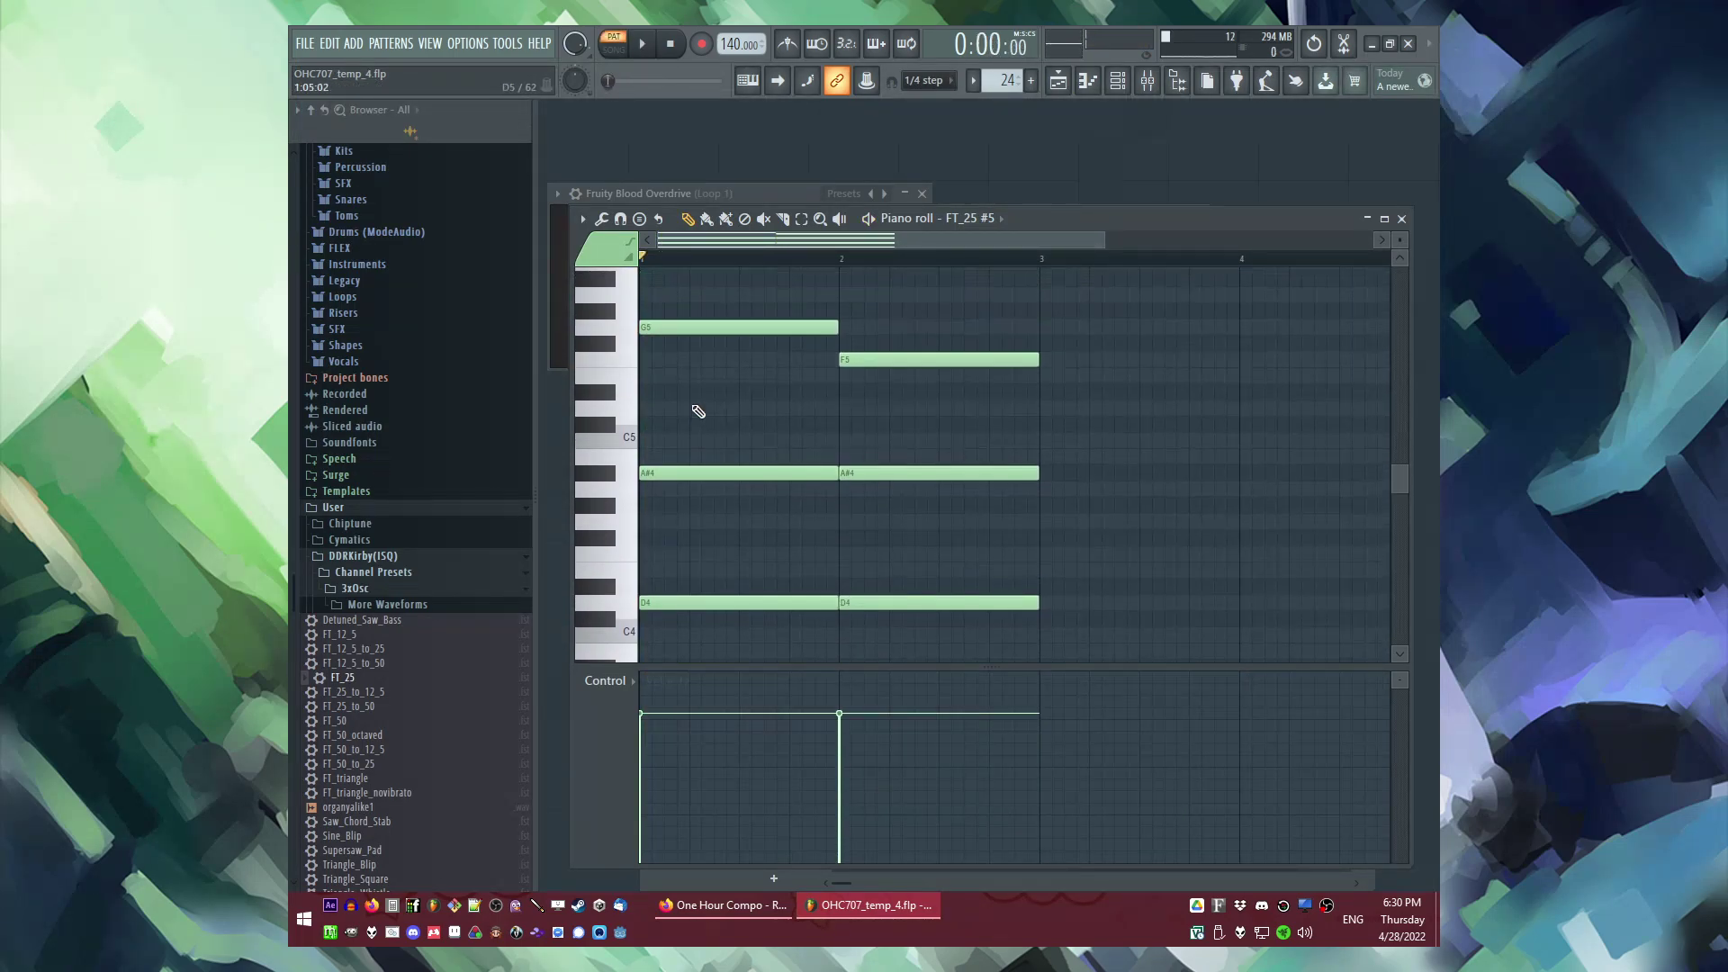
# Step: Adjust the attack times in the FT_25 #5 volume and pitch modulation settings during playback, and return to its piano roll
pyautogui.press('F6')
pyautogui.click(795, 283)
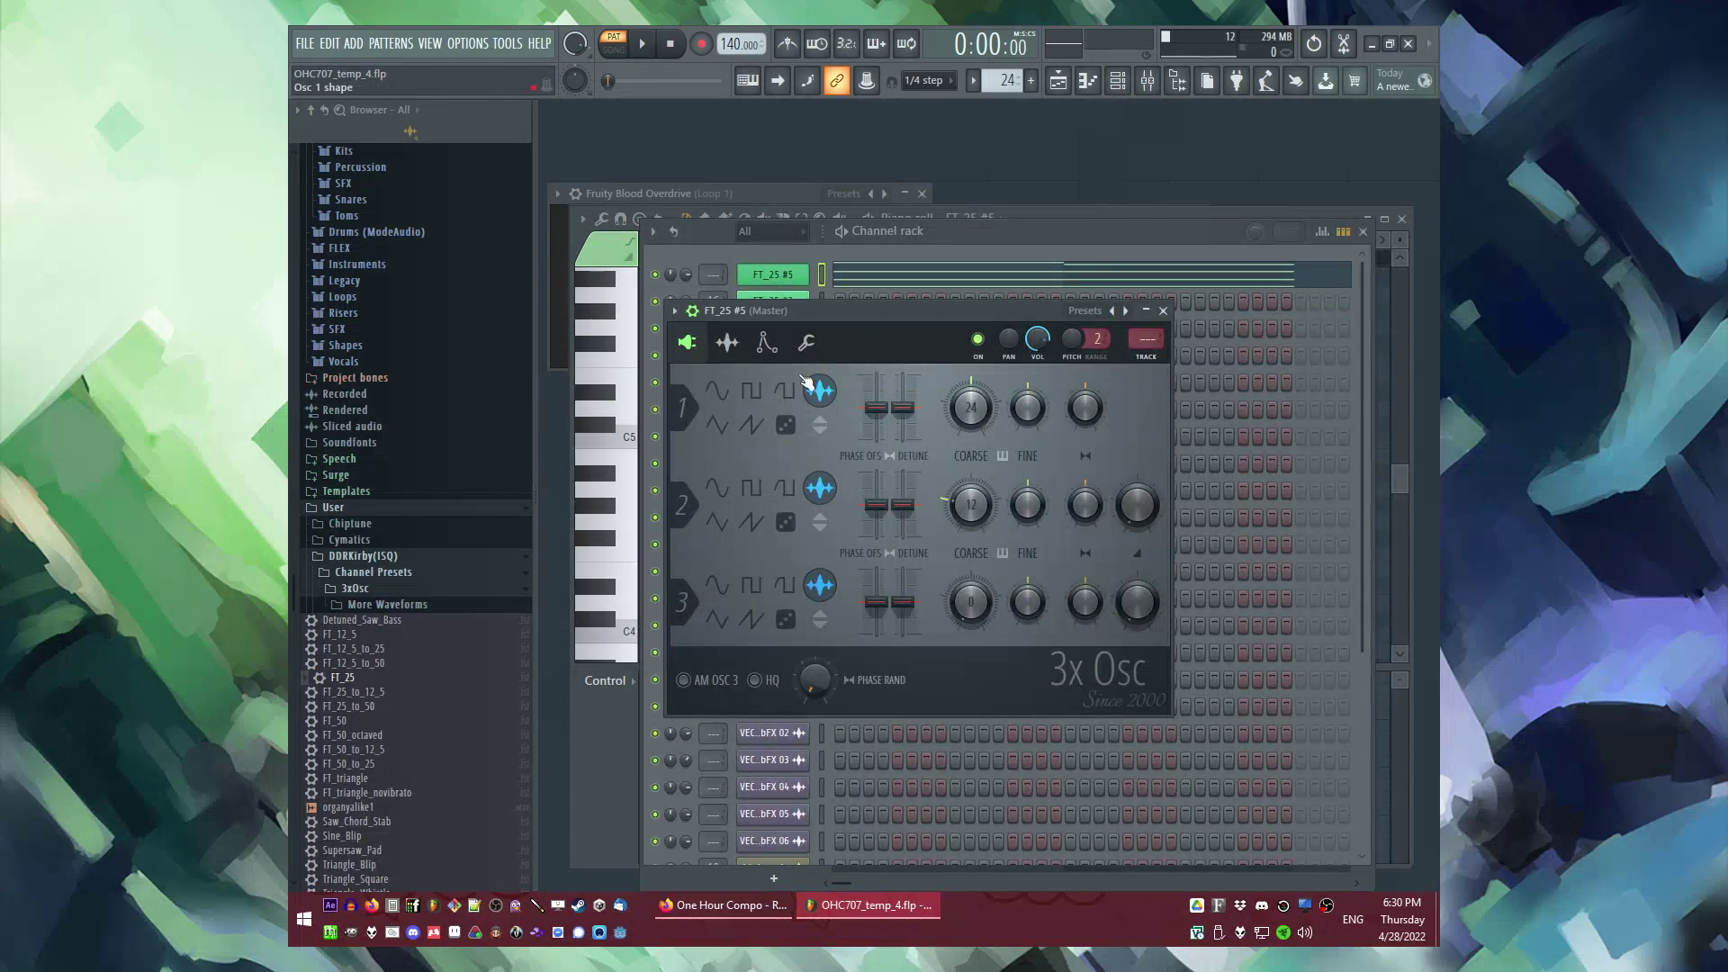
pyautogui.click(766, 342)
pyautogui.press('space')
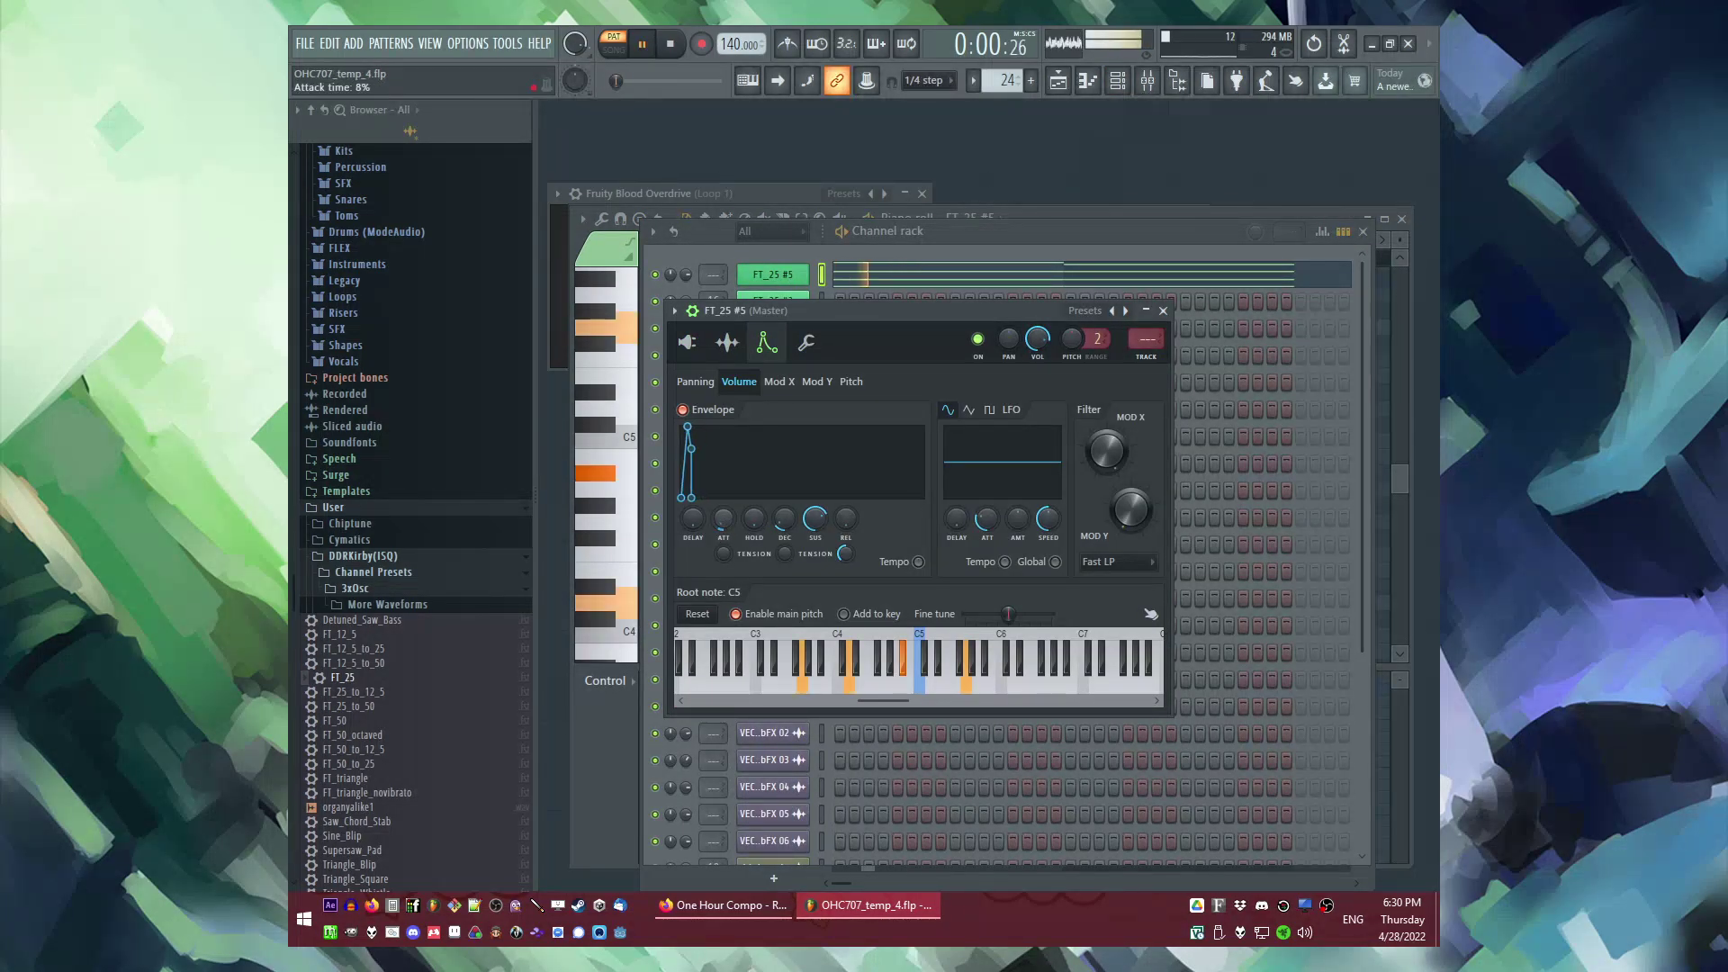
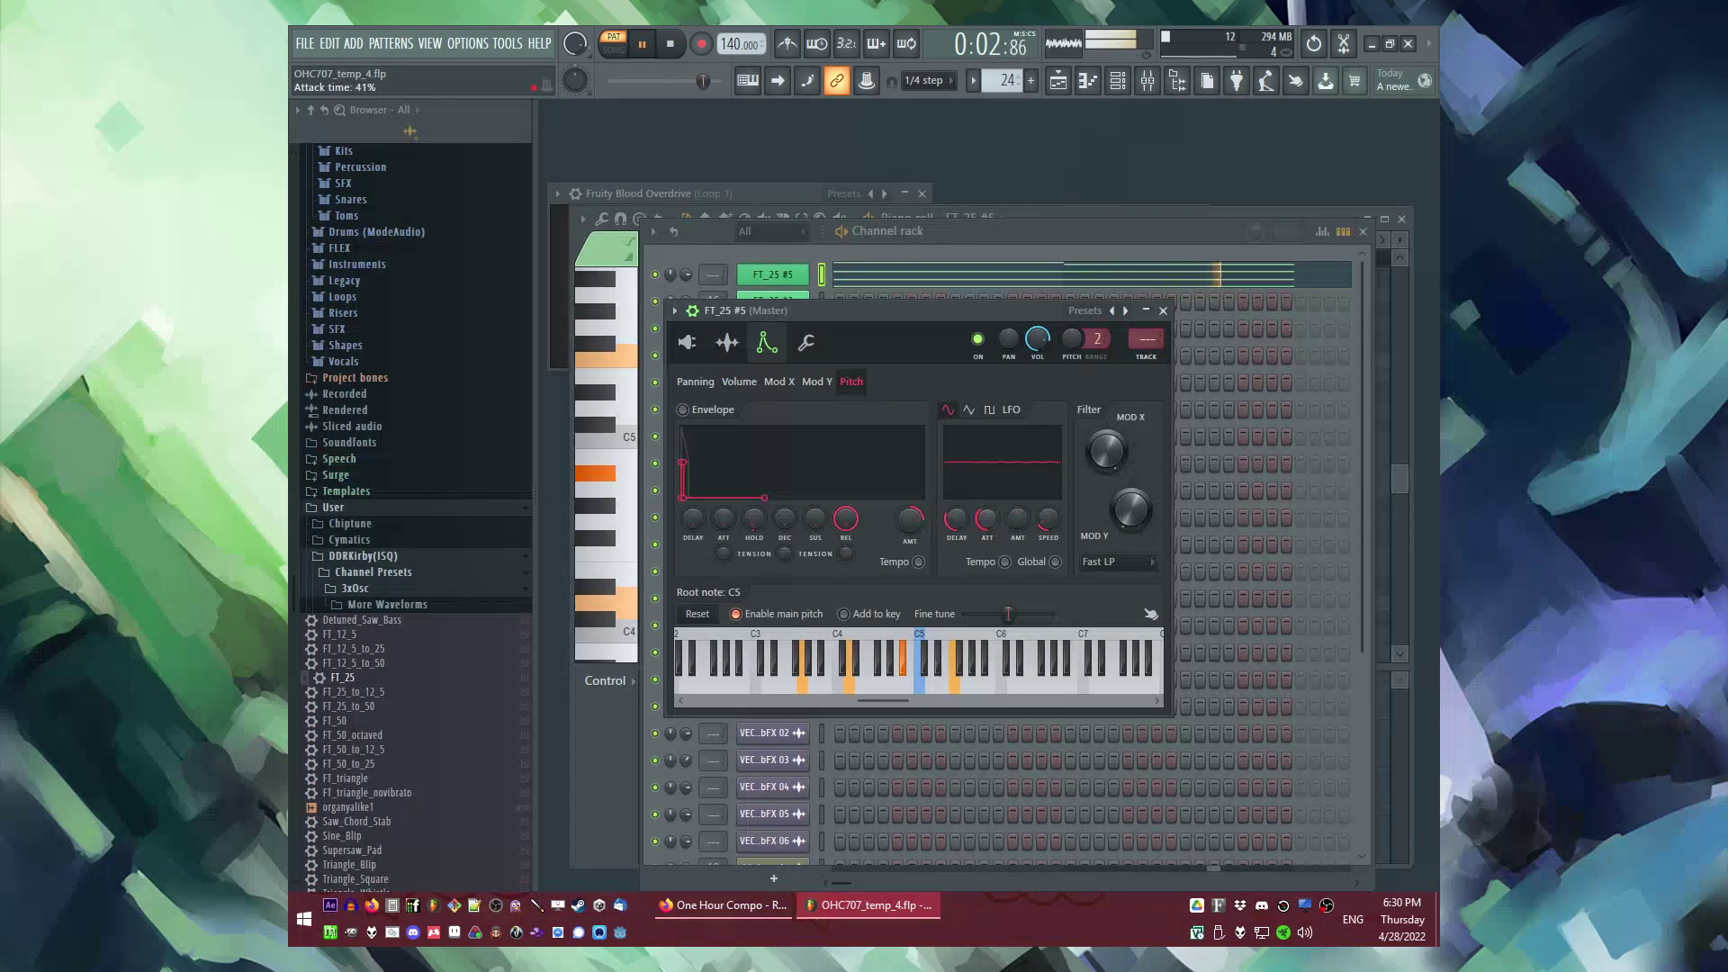
pyautogui.click(916, 277)
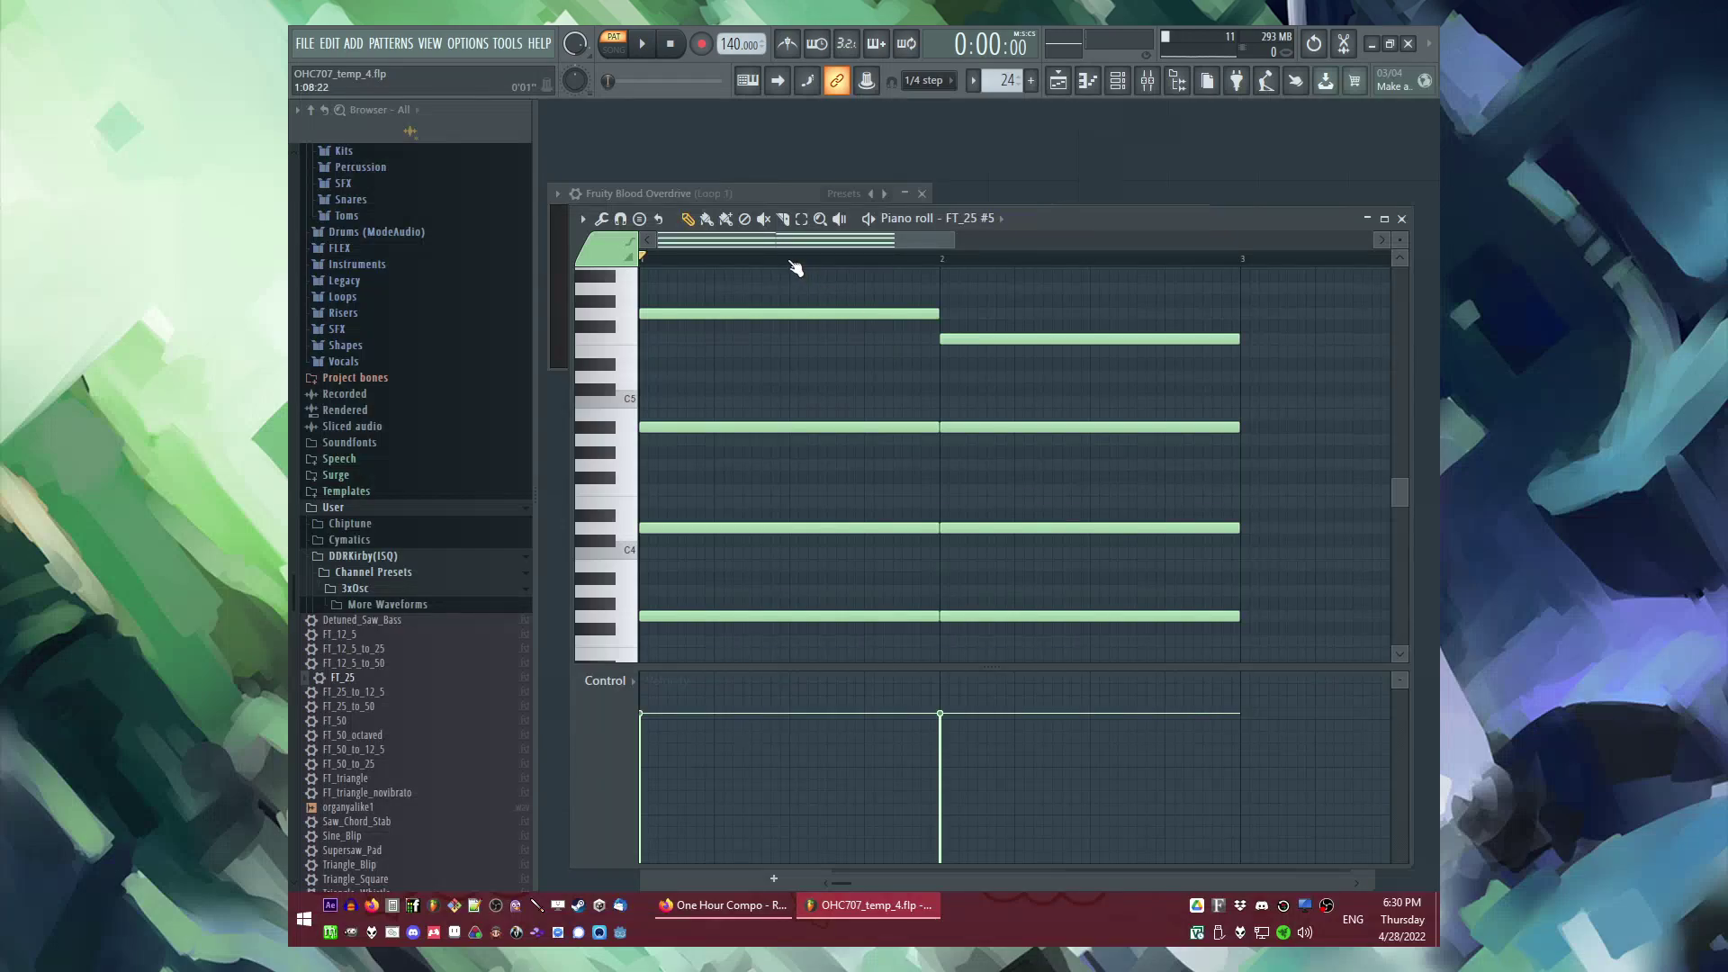
# Step: Switch to song playback and, in bar 2, raise the A#4 note to C5 and replace D4 and G3 with a C4
pyautogui.press('l')
pyautogui.press('space')
pyautogui.moveTo(1257, 297); pyautogui.dragTo(1131, 690)
pyautogui.hotkey('ctrl', 'd')
pyautogui.press('space')
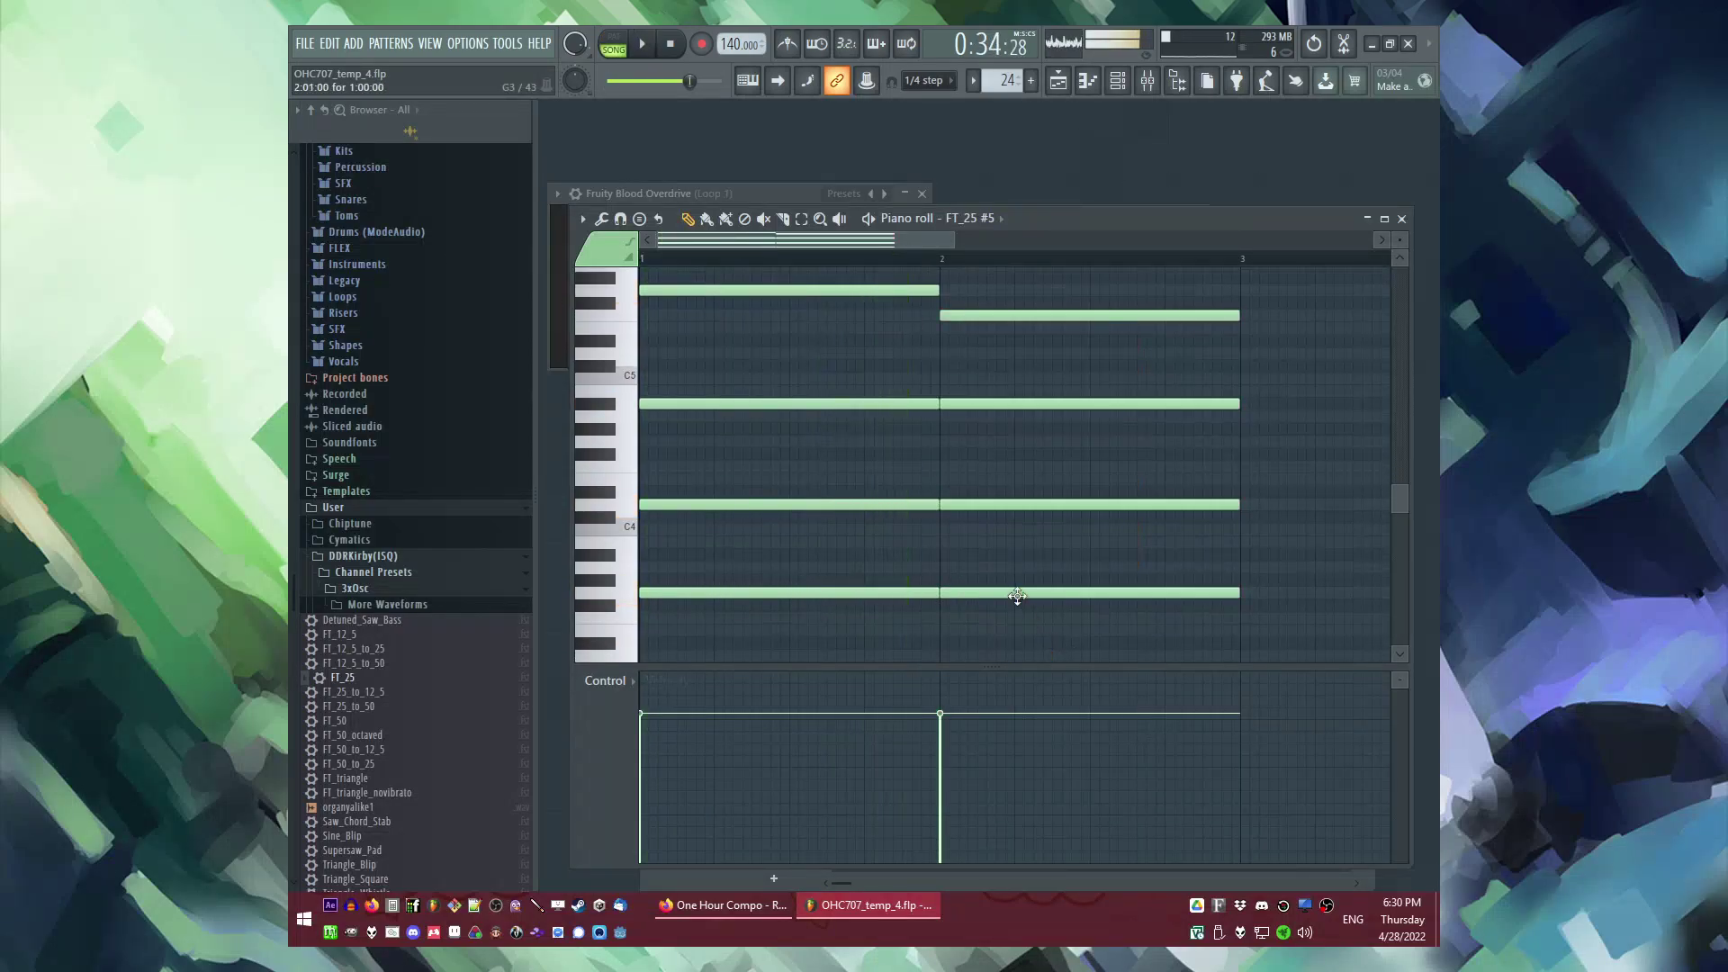
pyautogui.moveTo(1027, 302); pyautogui.dragTo(978, 605)
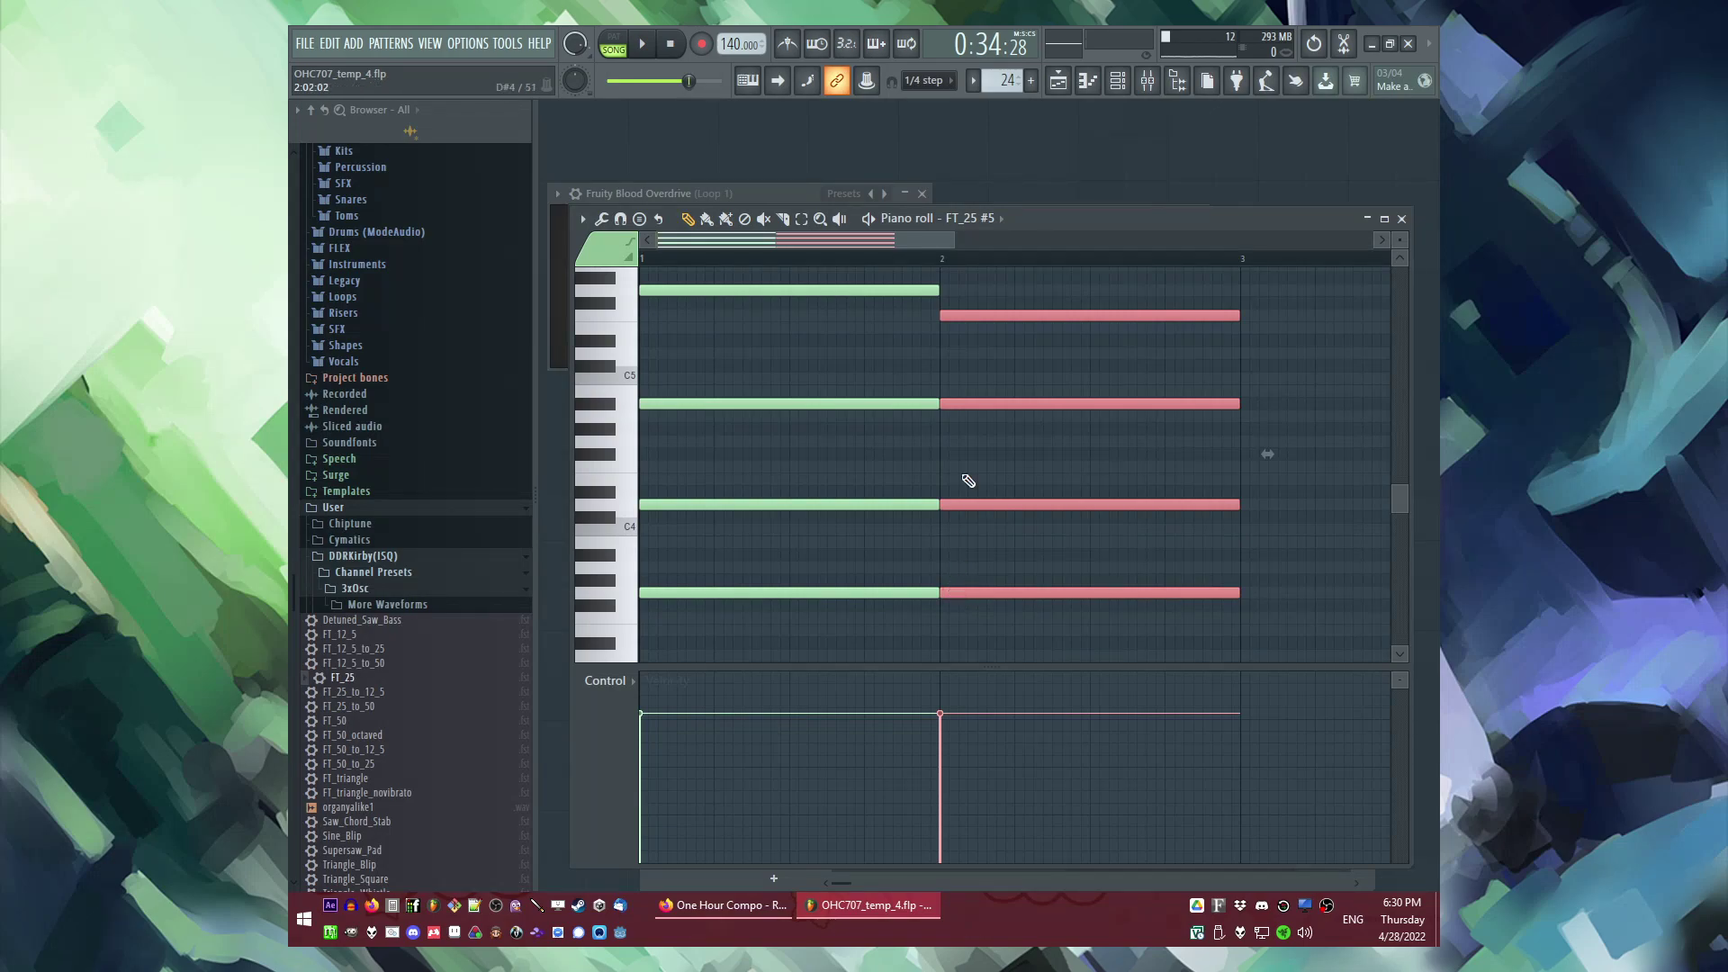
pyautogui.hotkey('ctrl', 'd')
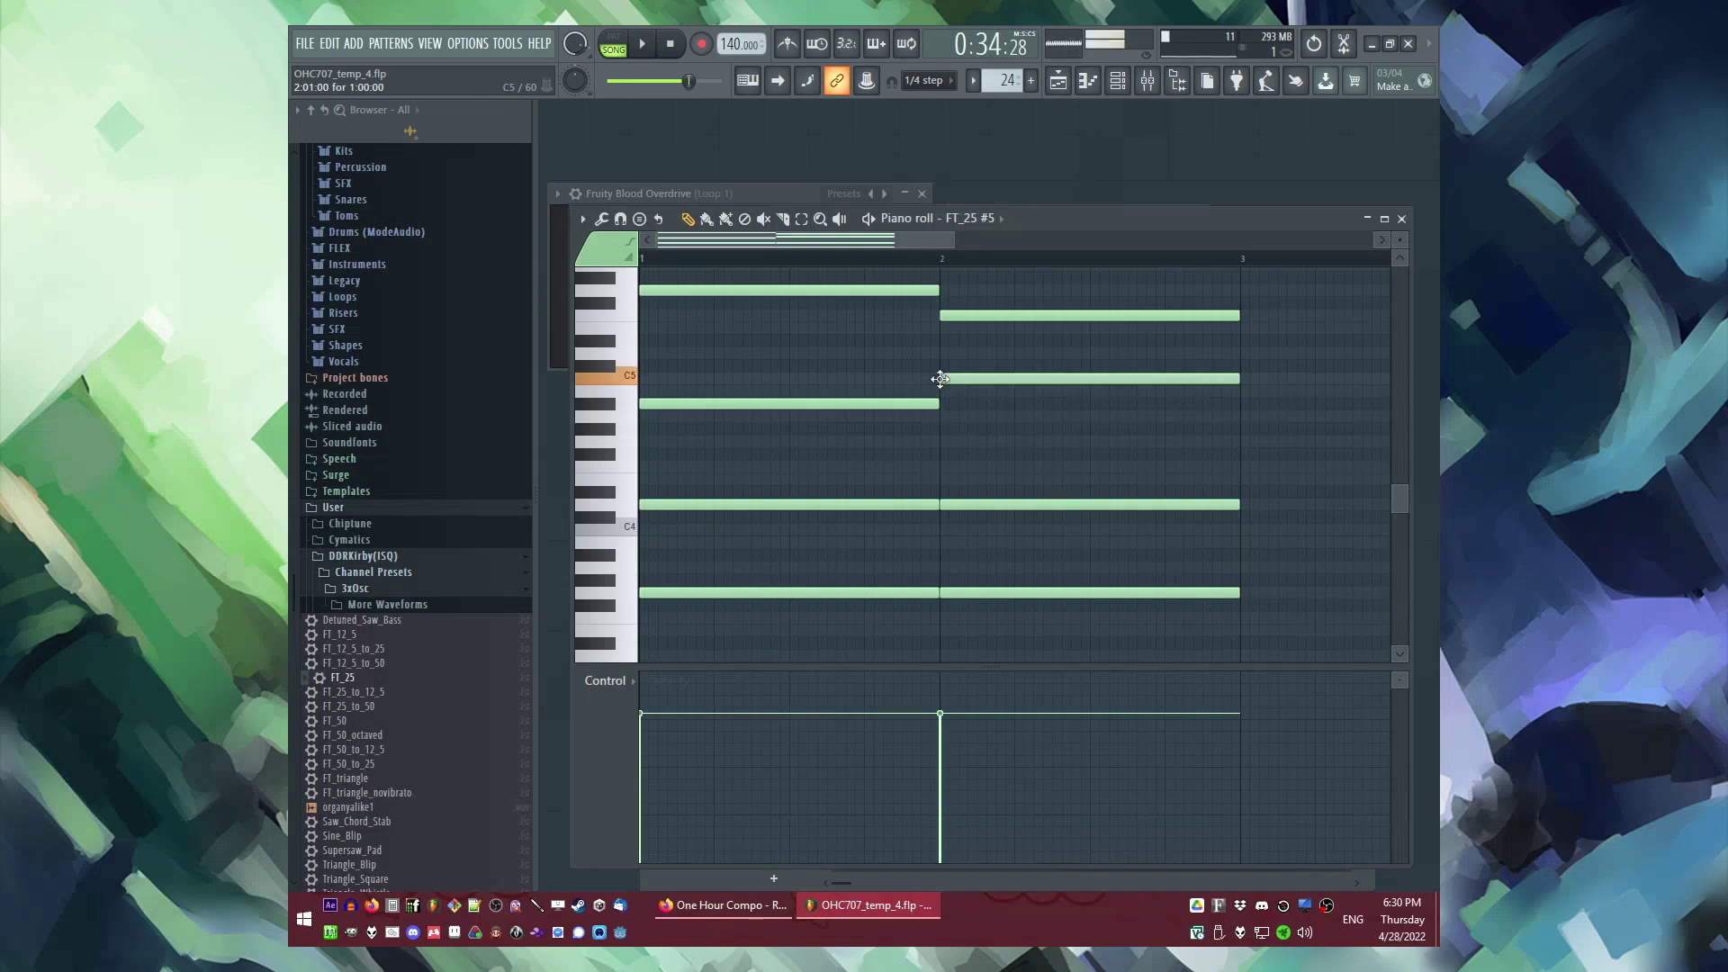
pyautogui.press('space')
pyautogui.rightClick(957, 593)
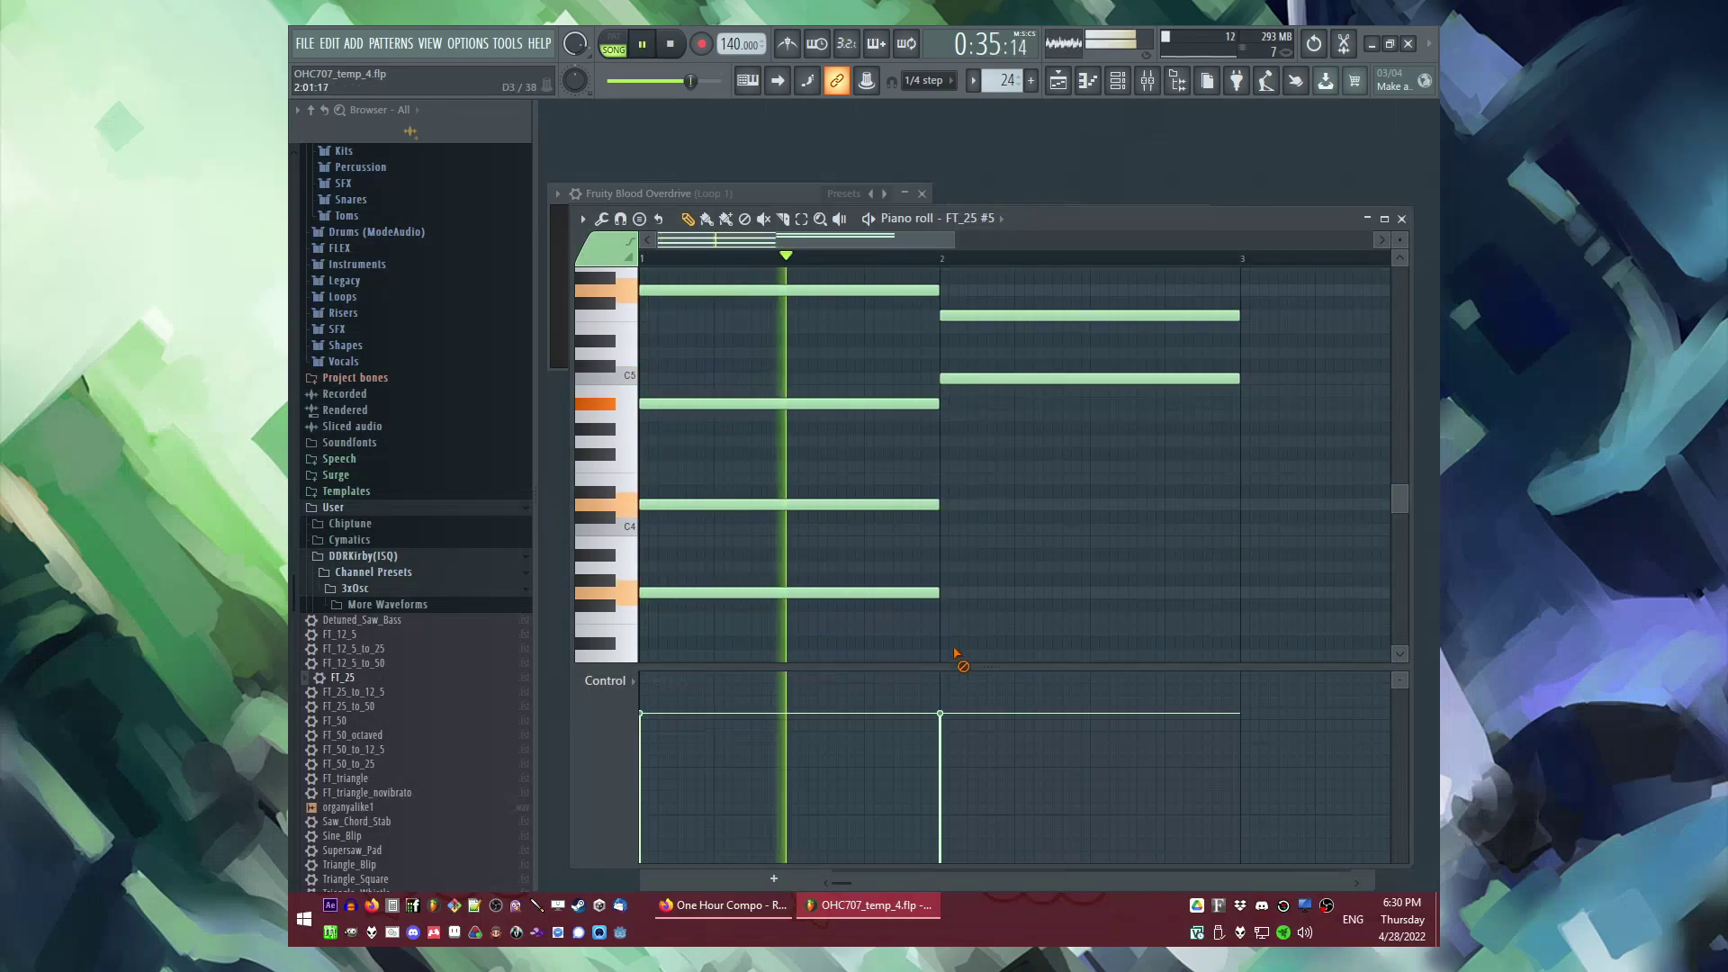
pyautogui.click(967, 528)
# Step: Shorten the bar 2 chord to six steps and copy it into the second half of the bar with E5 on top
pyautogui.press('space')
pyautogui.scroll(-2, 895, 397)
pyautogui.moveTo(1004, 305); pyautogui.dragTo(1062, 549)
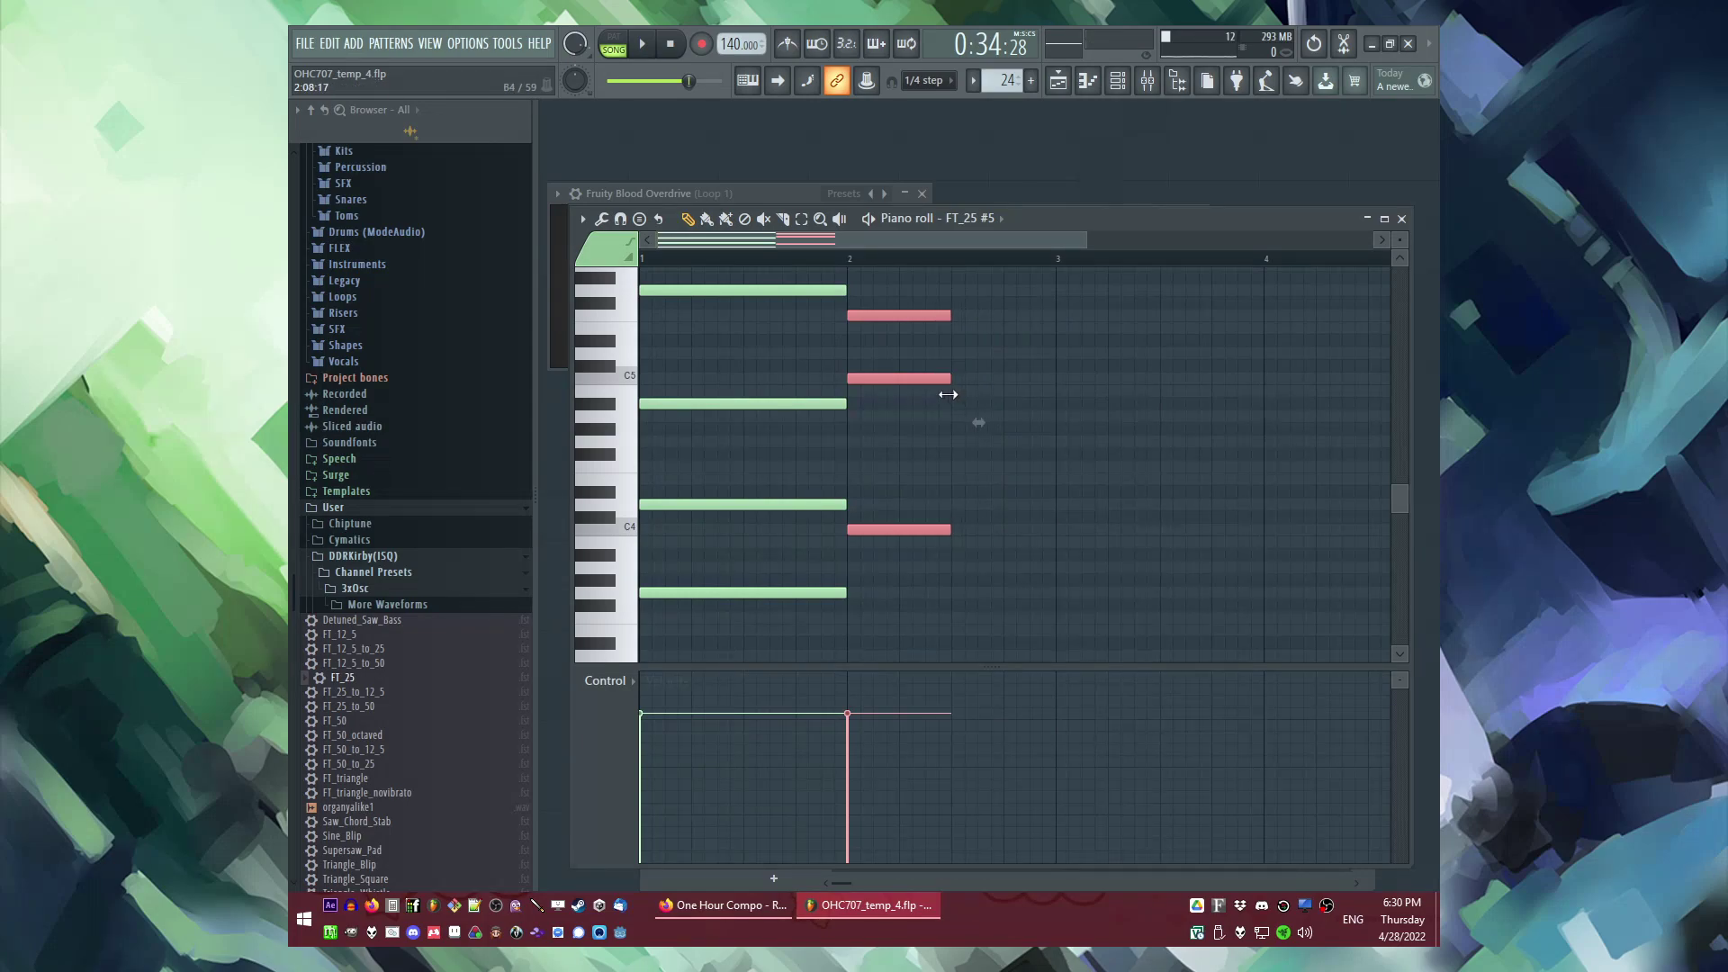
pyautogui.hotkey('ctrl', 'c')
pyautogui.hotkey('ctrl', 'v')
pyautogui.press('space')
pyautogui.moveTo(732, 318); pyautogui.dragTo(904, 583)
pyautogui.rightClick(1049, 336)
pyautogui.moveTo(949, 530); pyautogui.dragTo(926, 534)
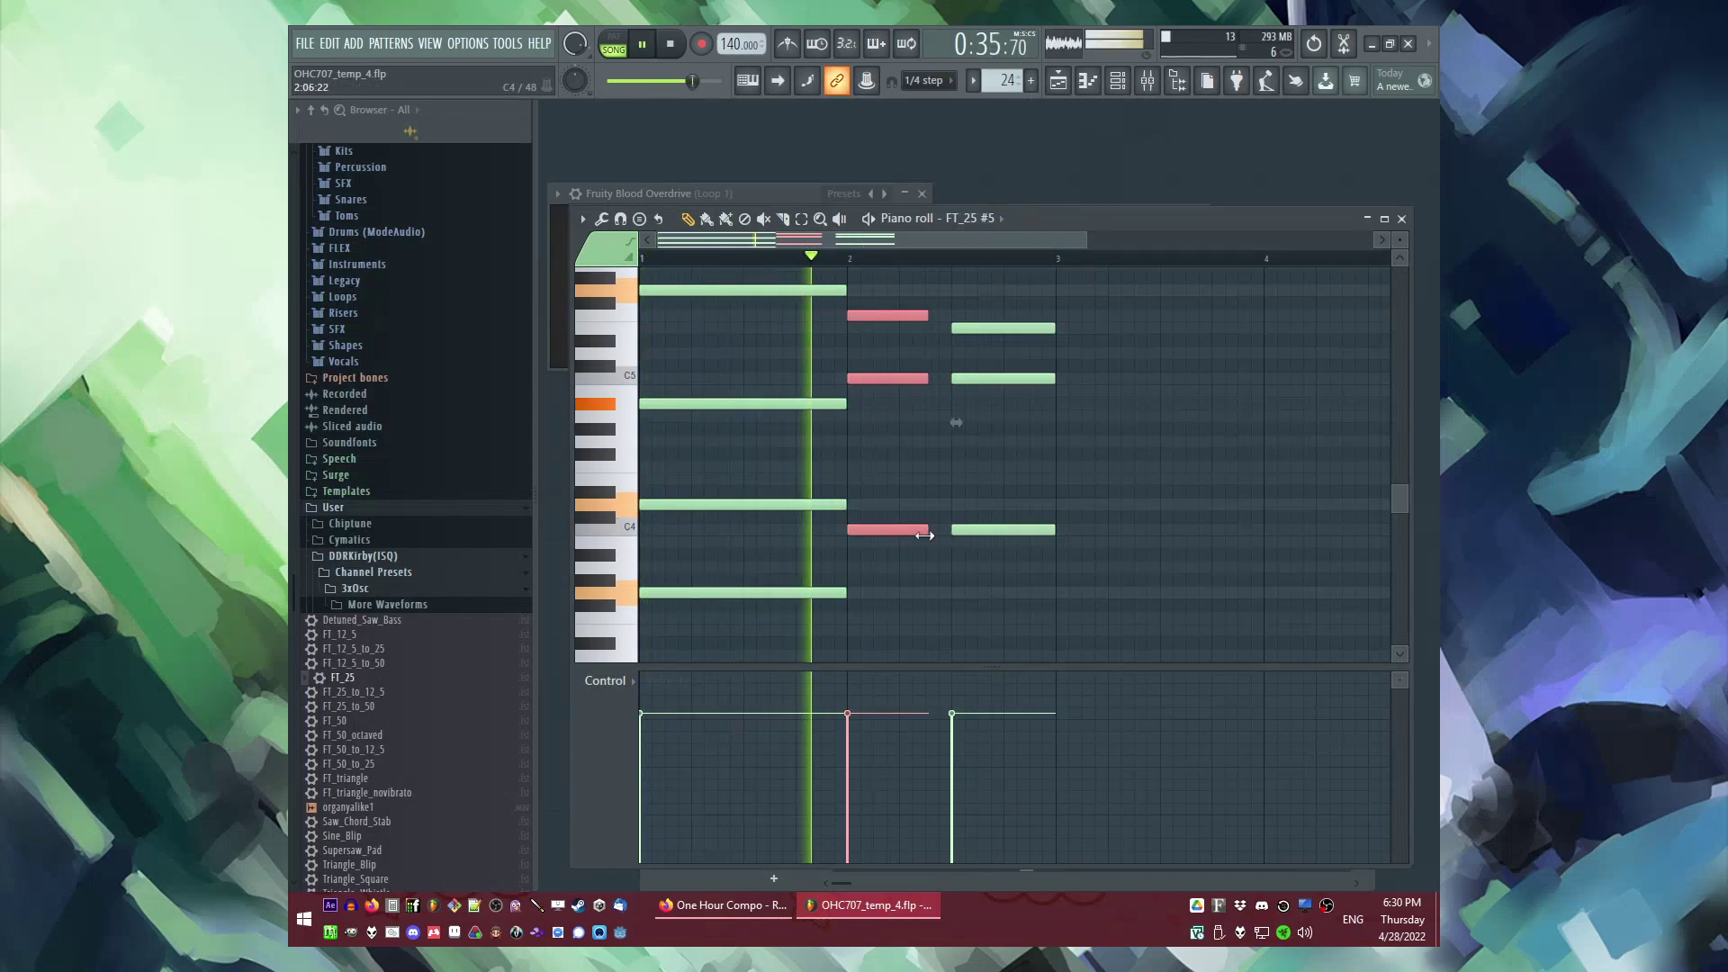
# Step: Move the second bar 2 chord to step 7, directly after the first chord, and extend it to the end of the bar
pyautogui.scroll(1, 981, 360)
pyautogui.moveTo(956, 277); pyautogui.dragTo(1017, 576)
pyautogui.scroll(3, 936, 339)
pyautogui.press('space')
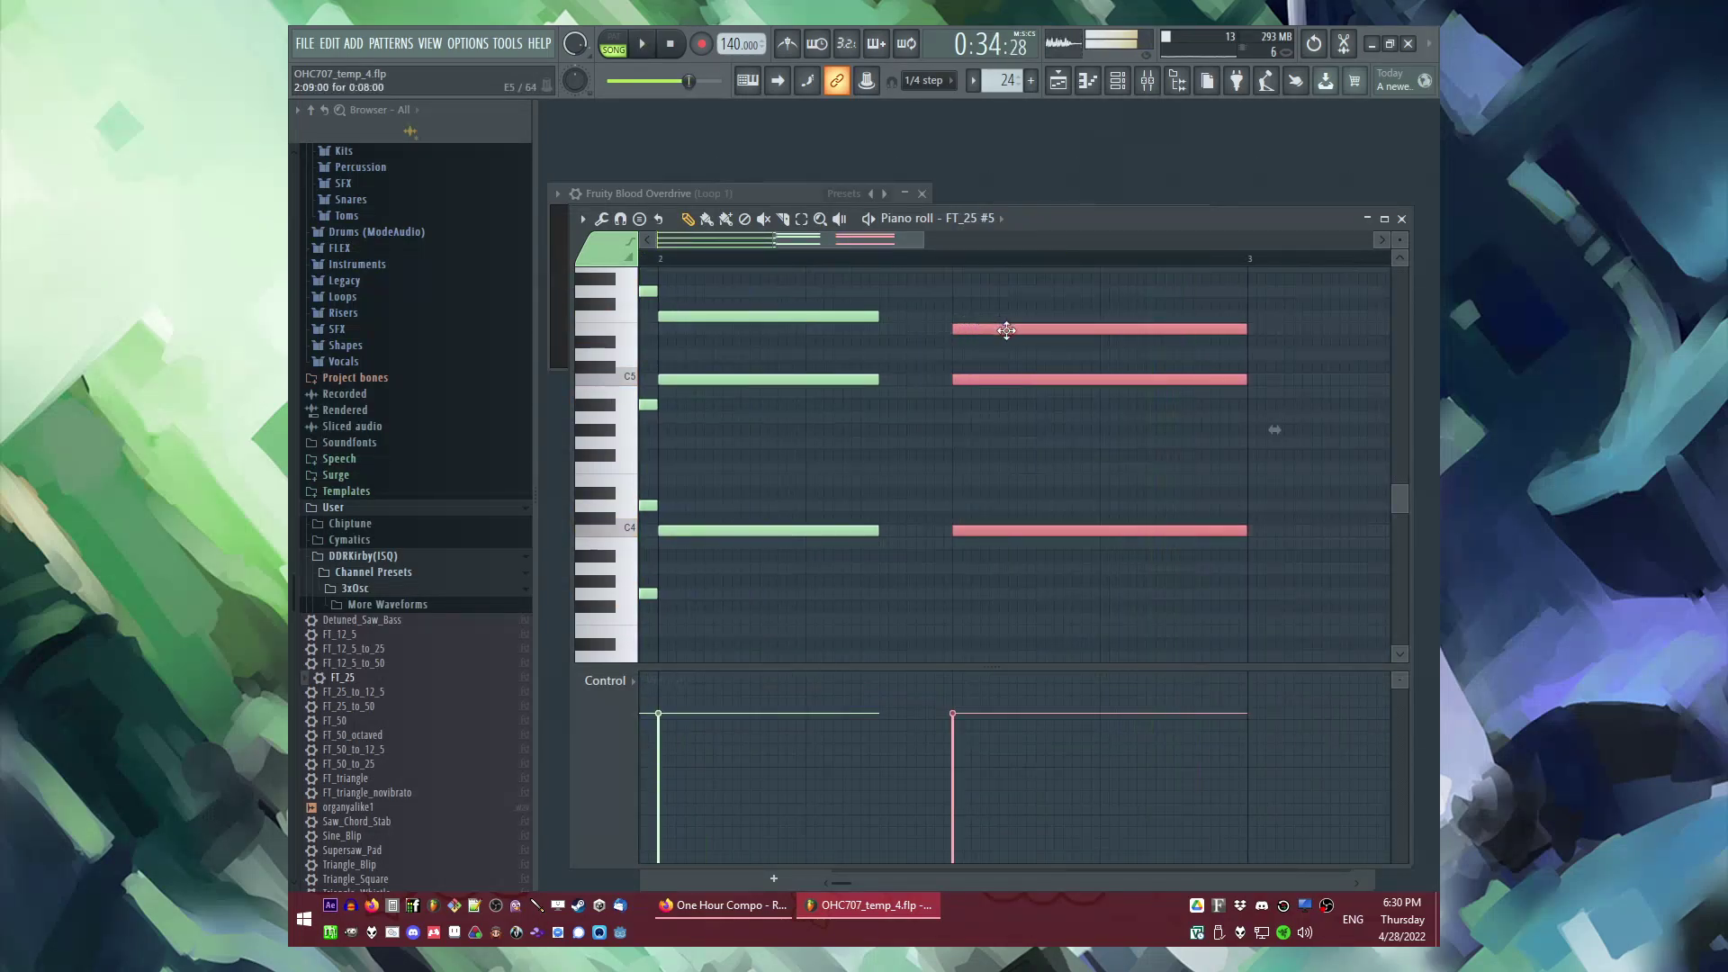
pyautogui.press('space')
pyautogui.moveTo(1006, 330); pyautogui.dragTo(932, 337)
pyautogui.scroll(-3, 932, 338)
pyautogui.keyDown('ctrl'); pyautogui.click(974, 312); pyautogui.keyUp('ctrl')
pyautogui.moveTo(1027, 296); pyautogui.dragTo(1079, 628)
pyautogui.keyDown('ctrl'); pyautogui.click(1130, 563); pyautogui.keyUp('ctrl')
pyautogui.press('space')
pyautogui.moveTo(992, 315); pyautogui.dragTo(1068, 554)
pyautogui.press('space')
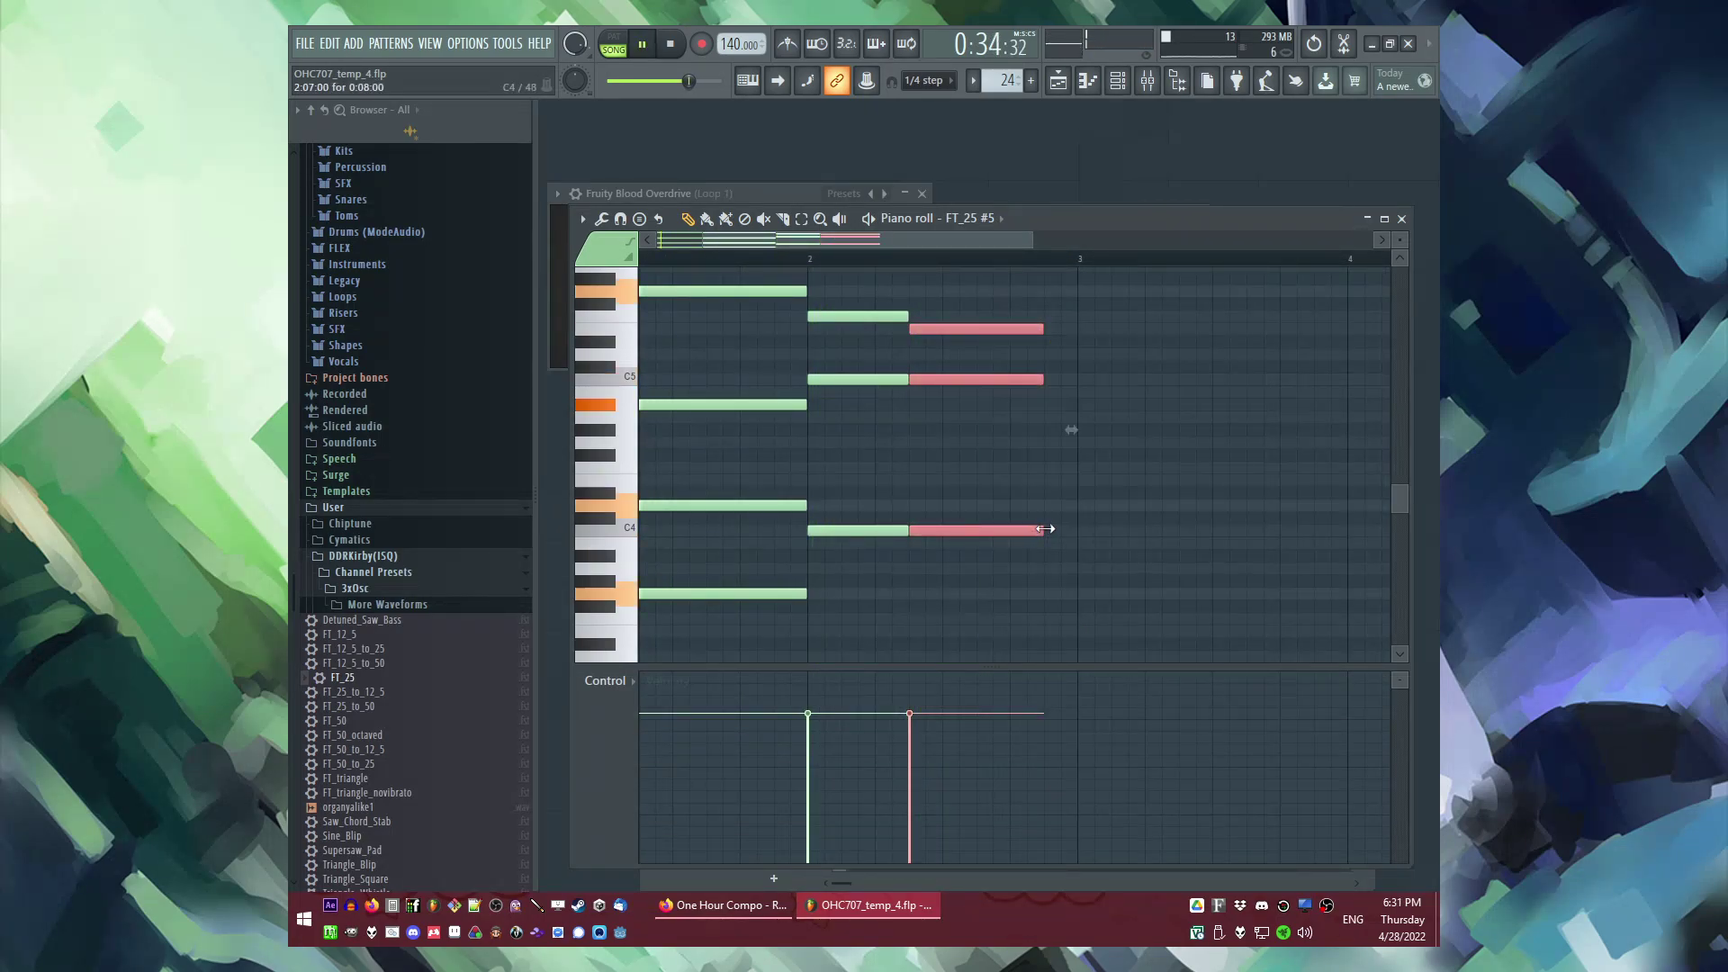
pyautogui.keyDown('ctrl'); pyautogui.click(848, 453); pyautogui.keyUp('ctrl')
# Step: Add a G4 note to both bar 2 chords during playback
pyautogui.click(842, 443)
pyautogui.rightClick(862, 441)
pyautogui.press('space')
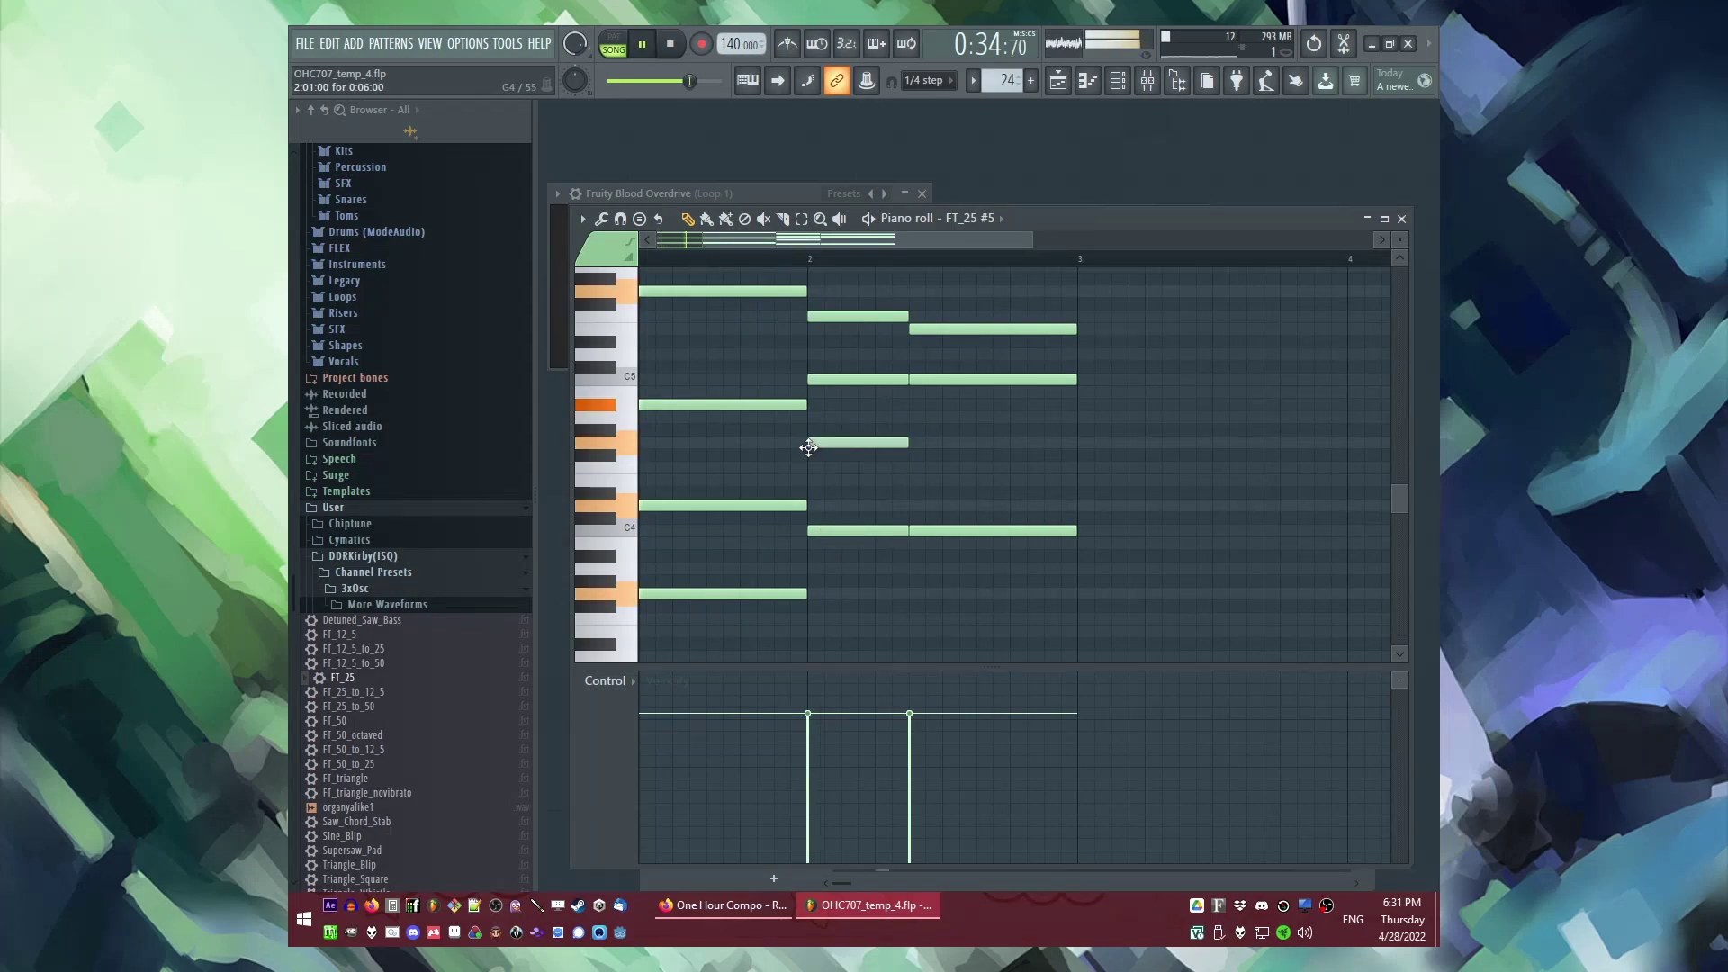
pyautogui.click(918, 442)
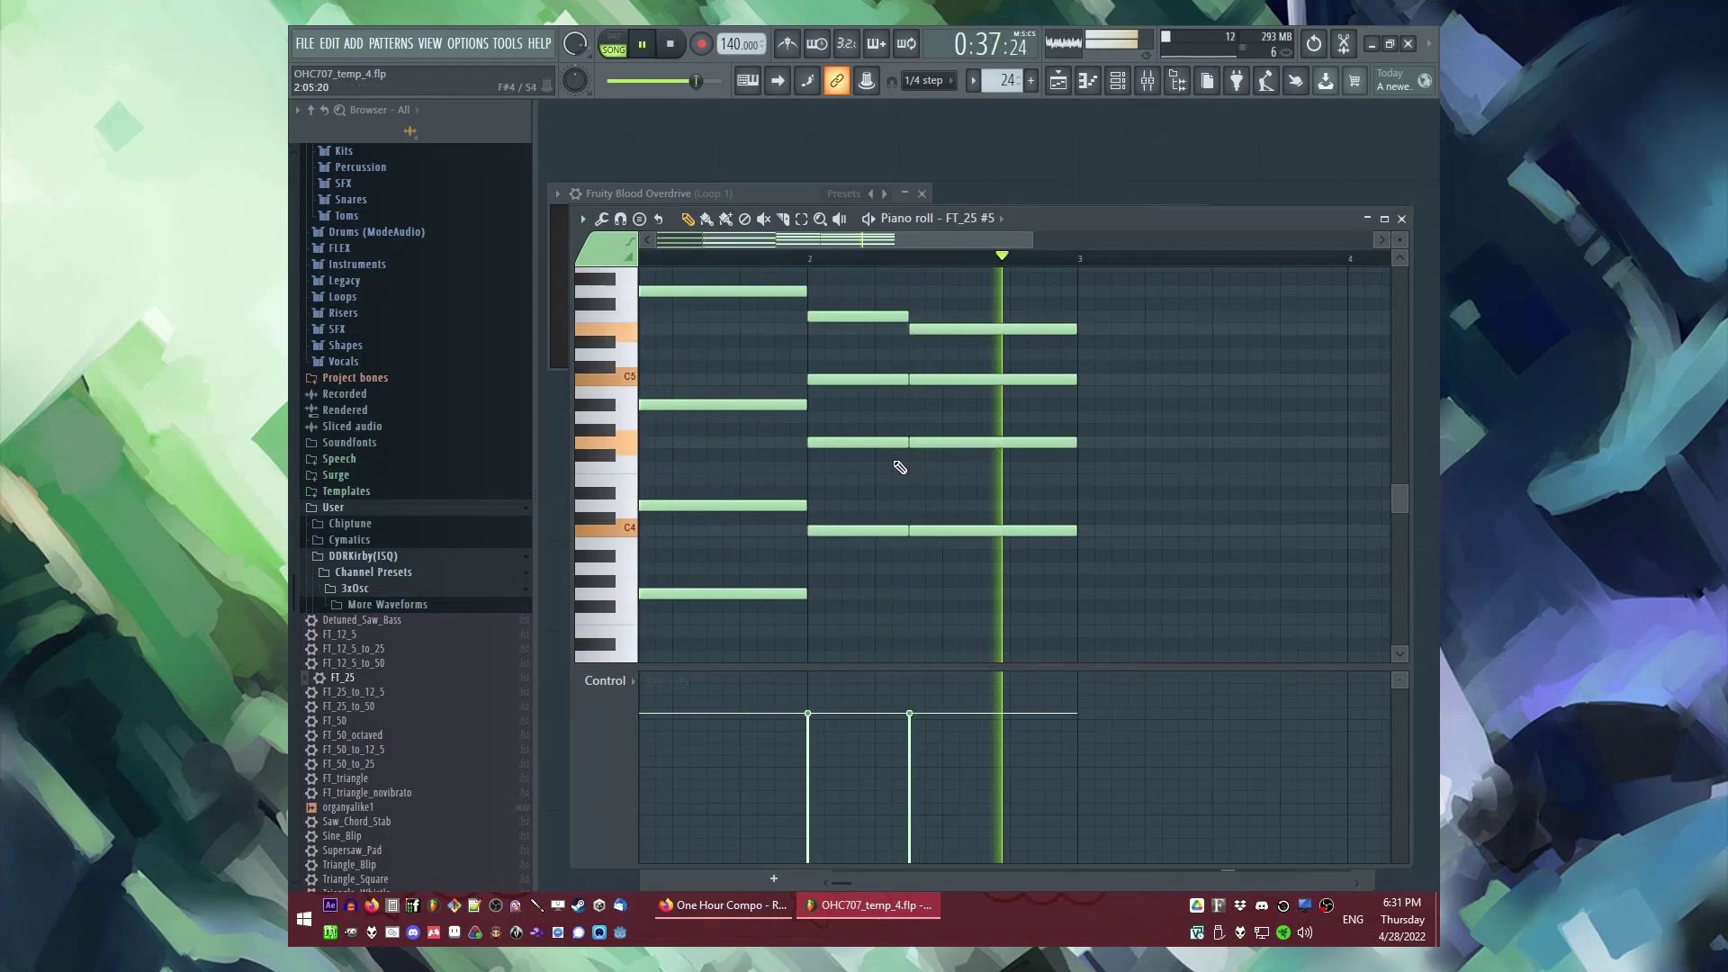
pyautogui.scroll(-3, 954, 452)
pyautogui.press('space')
# Step: Duplicate the second bar 2 chord to the start of bar 3 and lower its top note to D#5
pyautogui.hotkey('ctrl', 'a')
pyautogui.scroll(3, 1110, 372)
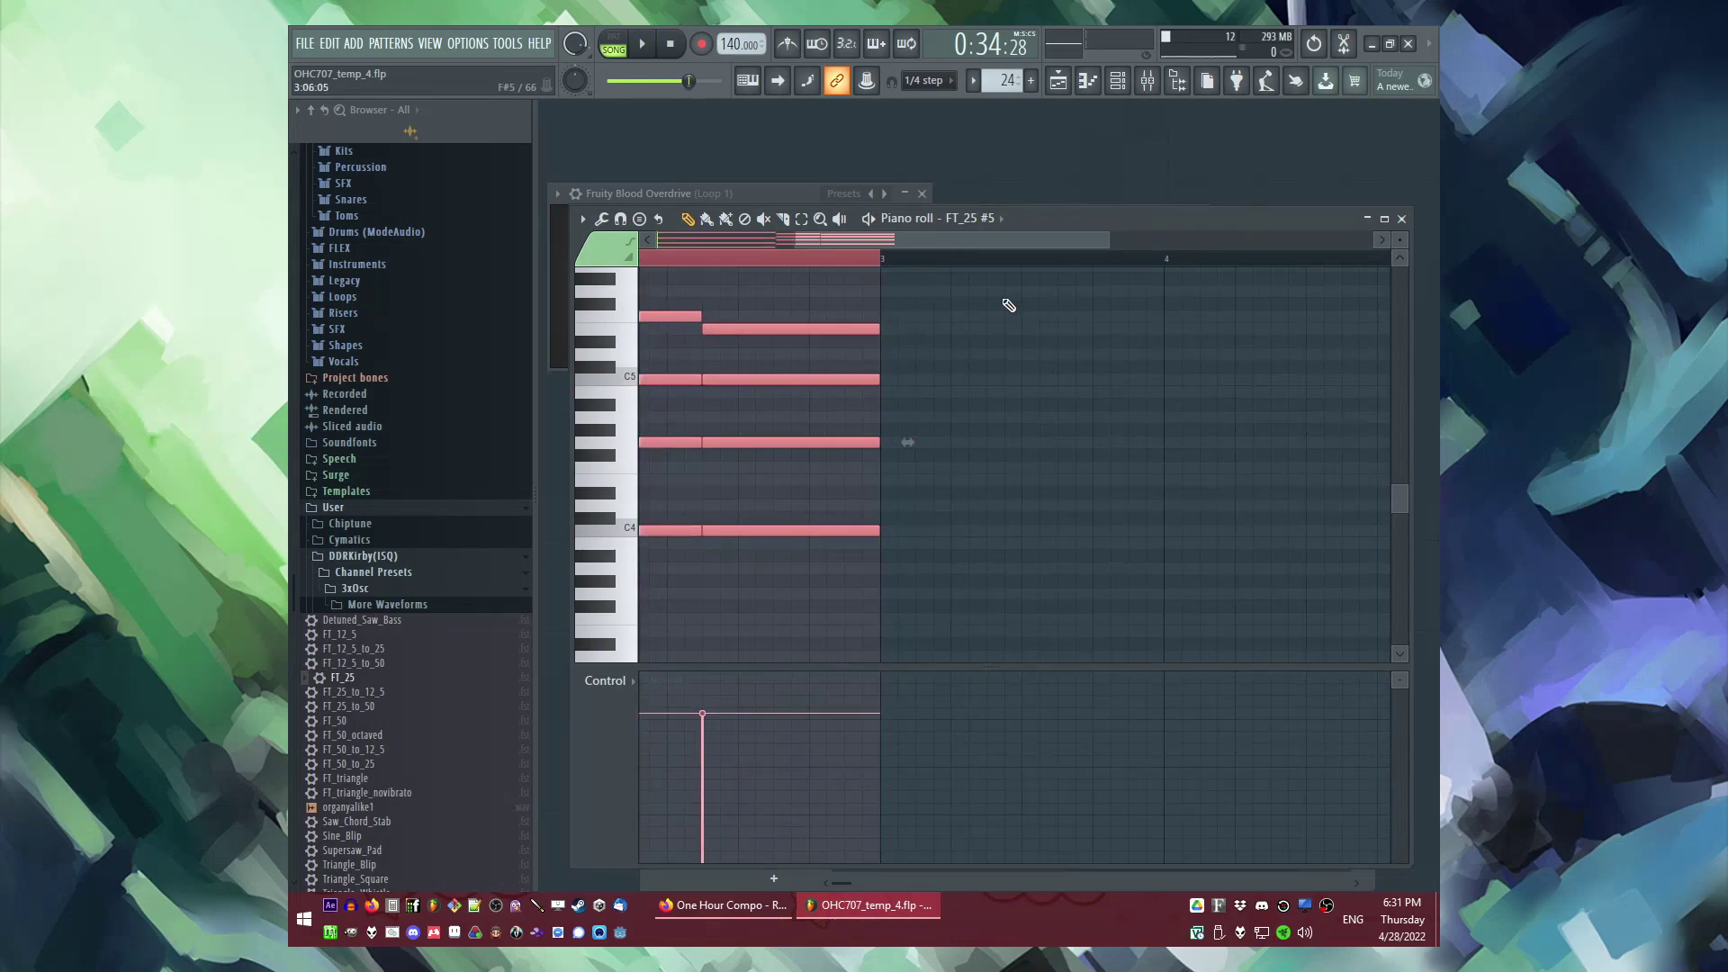
pyautogui.scroll(2, 958, 308)
pyautogui.moveTo(798, 312); pyautogui.dragTo(755, 621)
pyautogui.scroll(1, 1115, 440)
pyautogui.hotkey('ctrl', 'b')
pyautogui.scroll(-3, 1022, 360)
pyautogui.press('space')
pyautogui.moveTo(1012, 330); pyautogui.dragTo(921, 335)
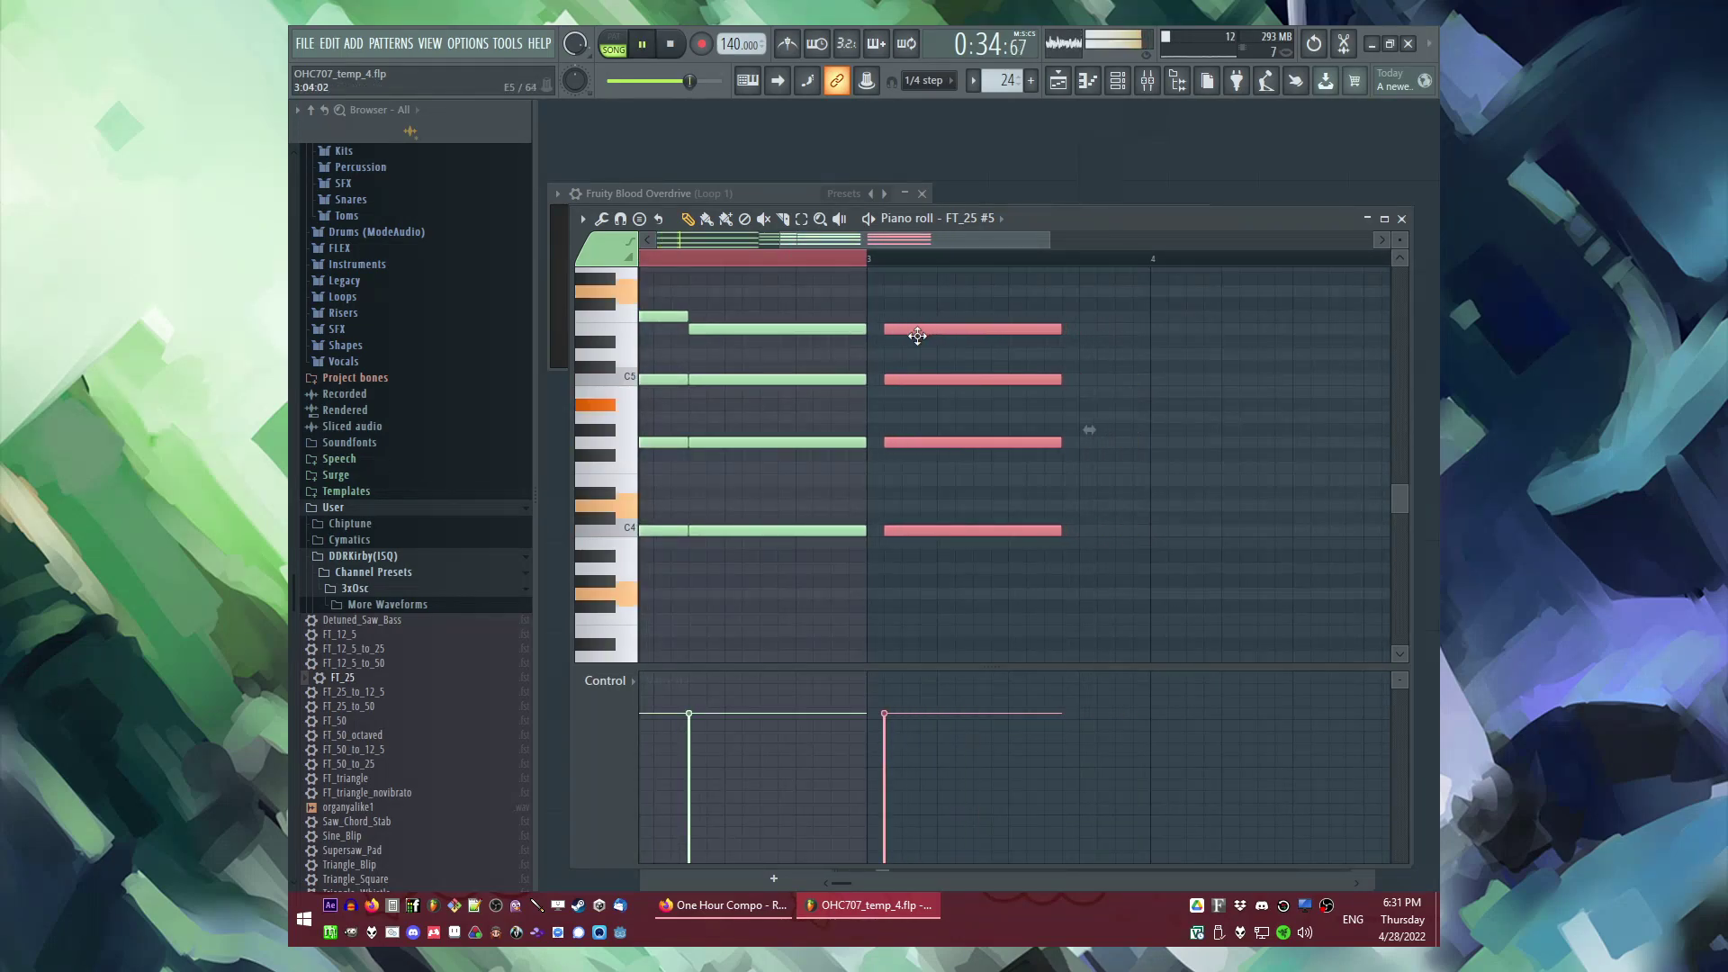
pyautogui.scroll(1, 887, 328)
pyautogui.click(875, 329)
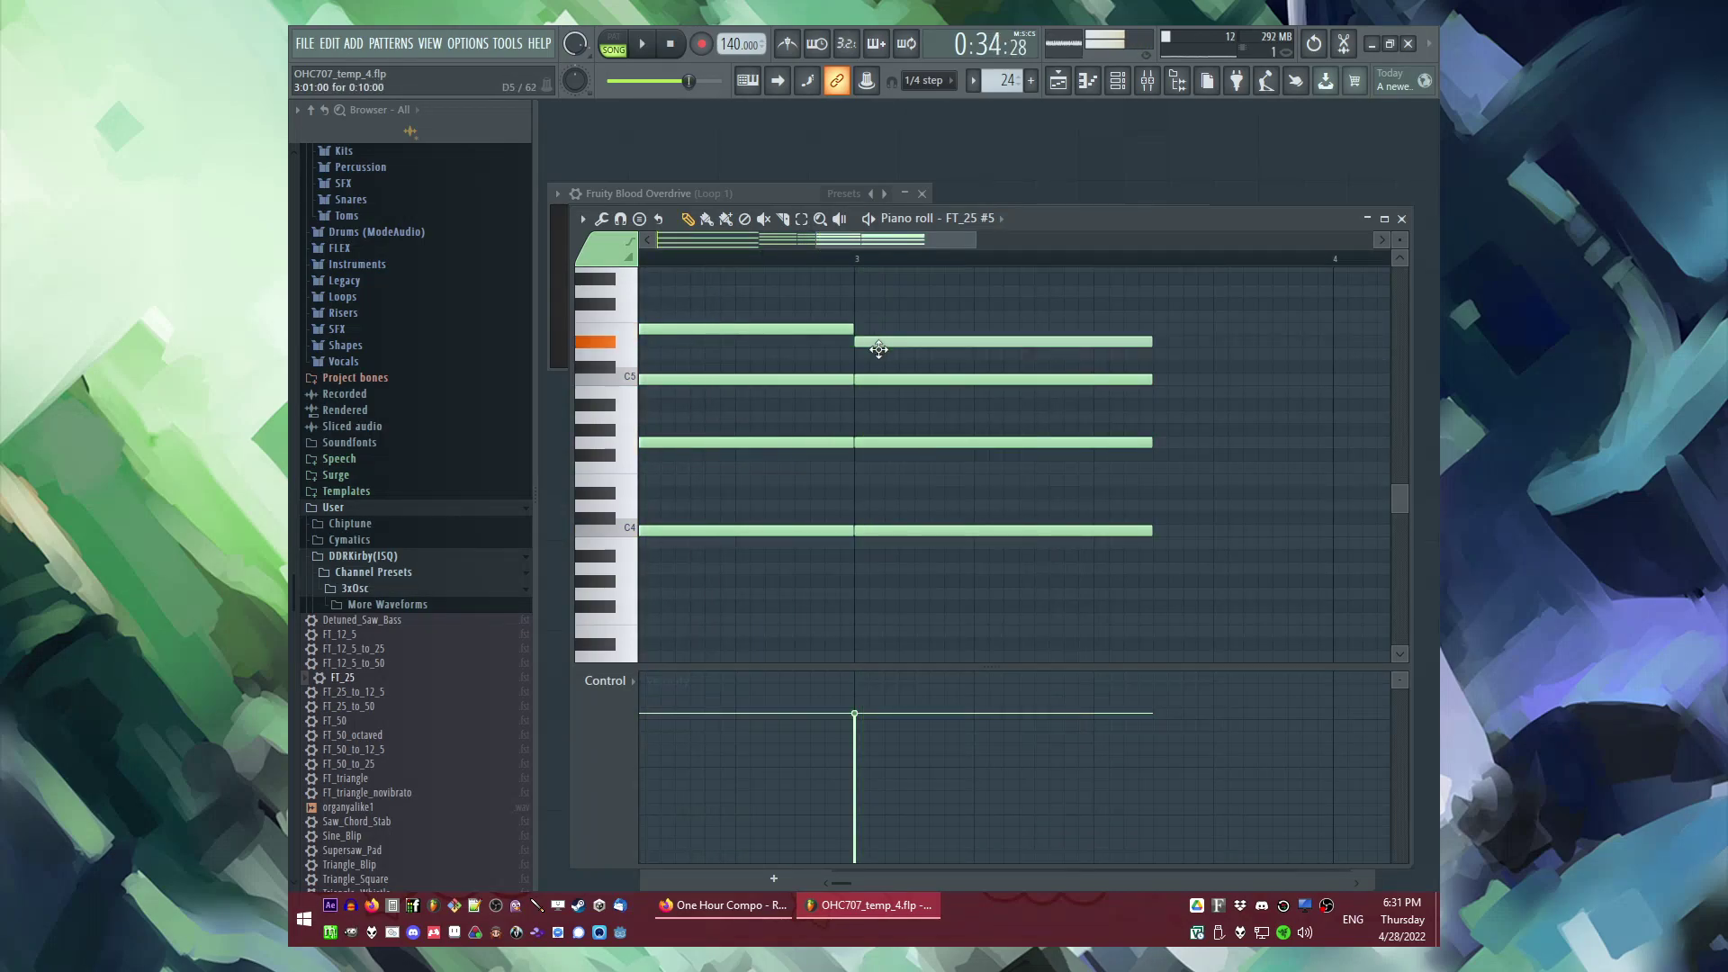
# Step: Delete the C4 and G4 notes from the bar 3 chord and save the project as new version OHC707_temp_5.flp
pyautogui.rightClick(880, 533)
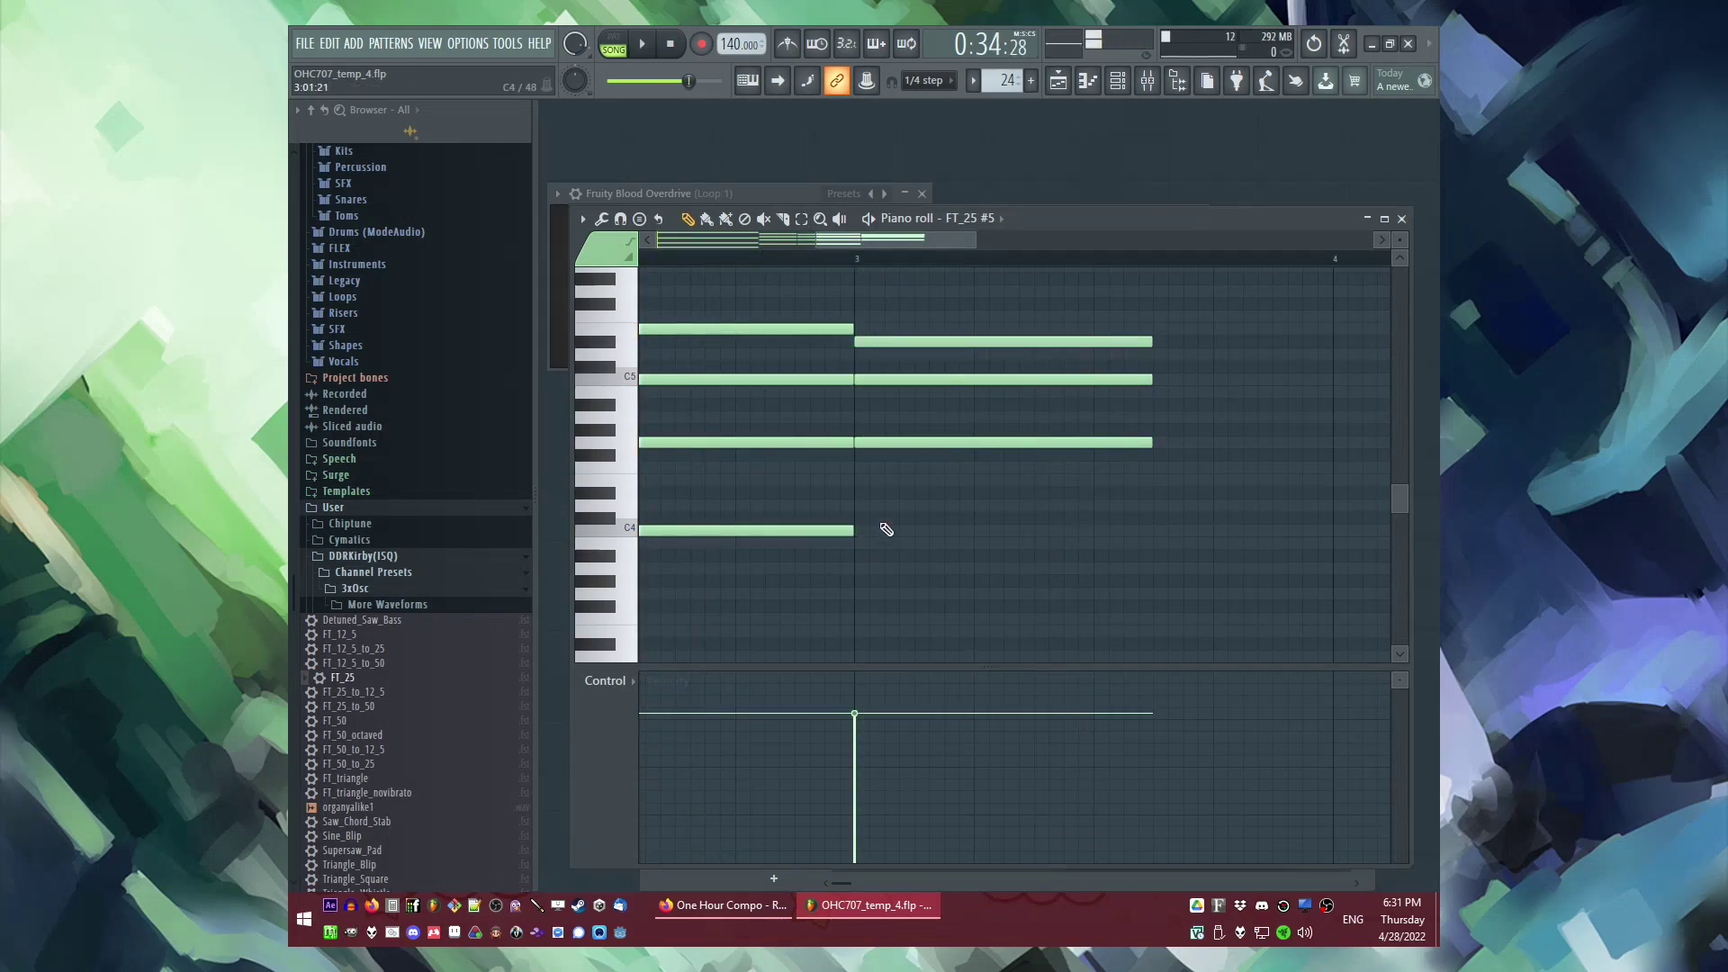
pyautogui.rightClick(878, 441)
pyautogui.rightClick(873, 381)
pyautogui.click(861, 381)
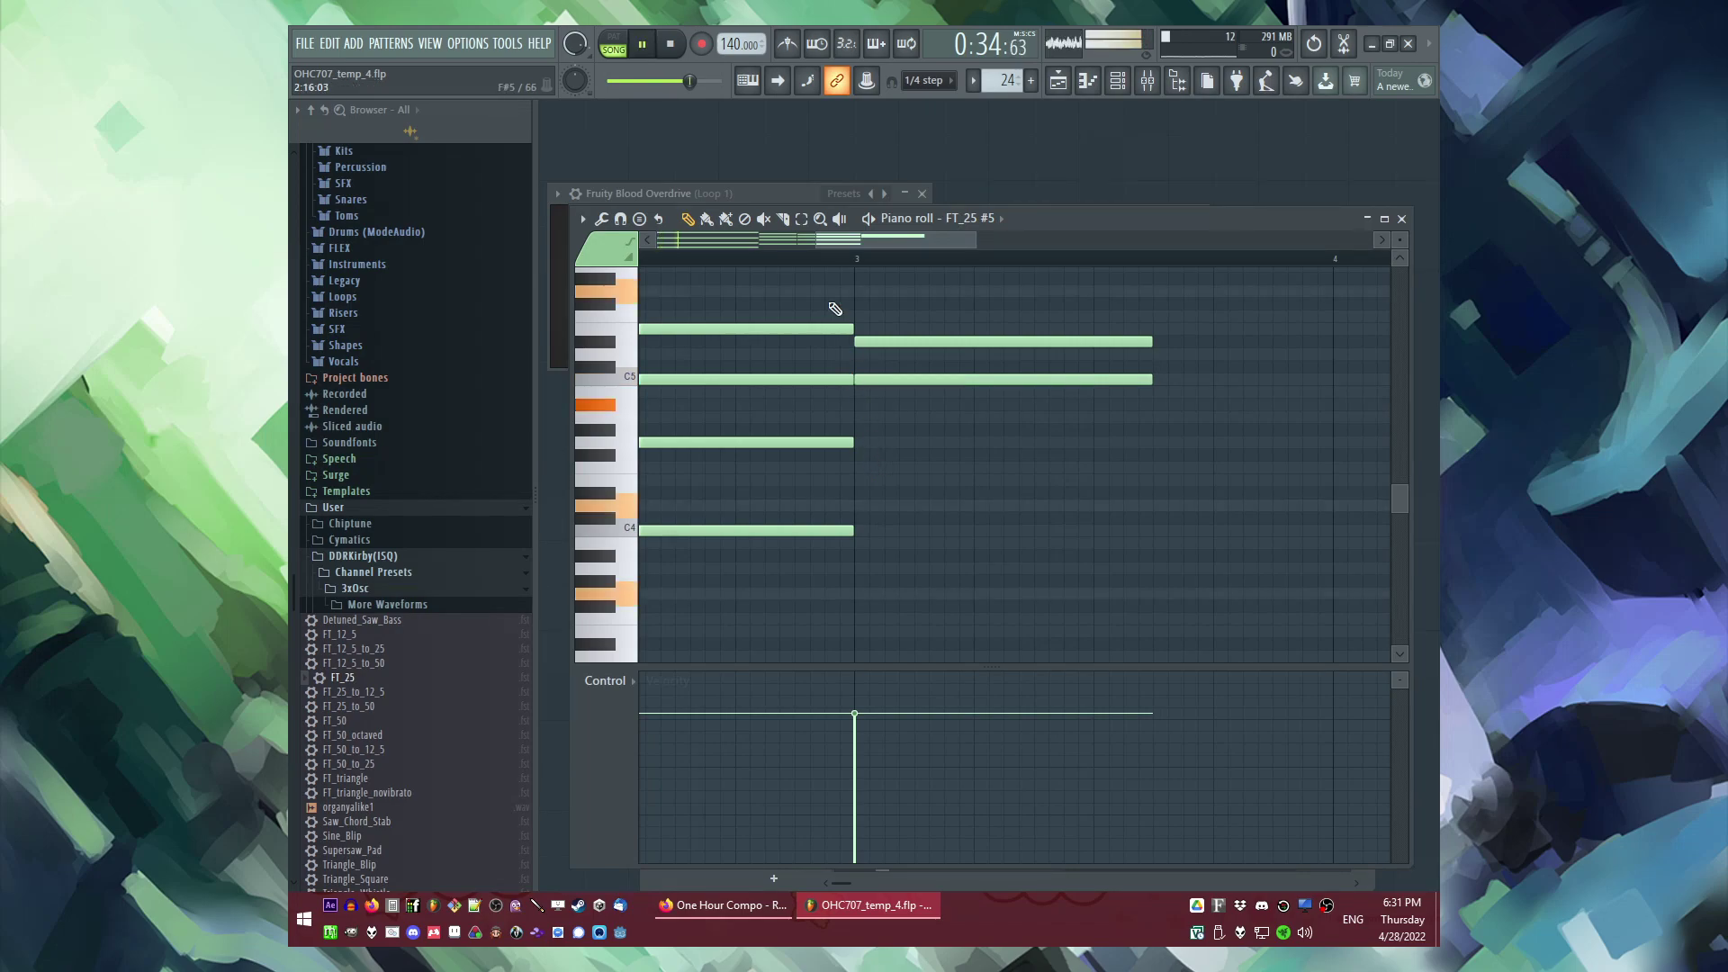
pyautogui.scroll(-1, 714, 261)
pyautogui.scroll(-1, 1010, 321)
pyautogui.hotkey('ctrl', 'n')
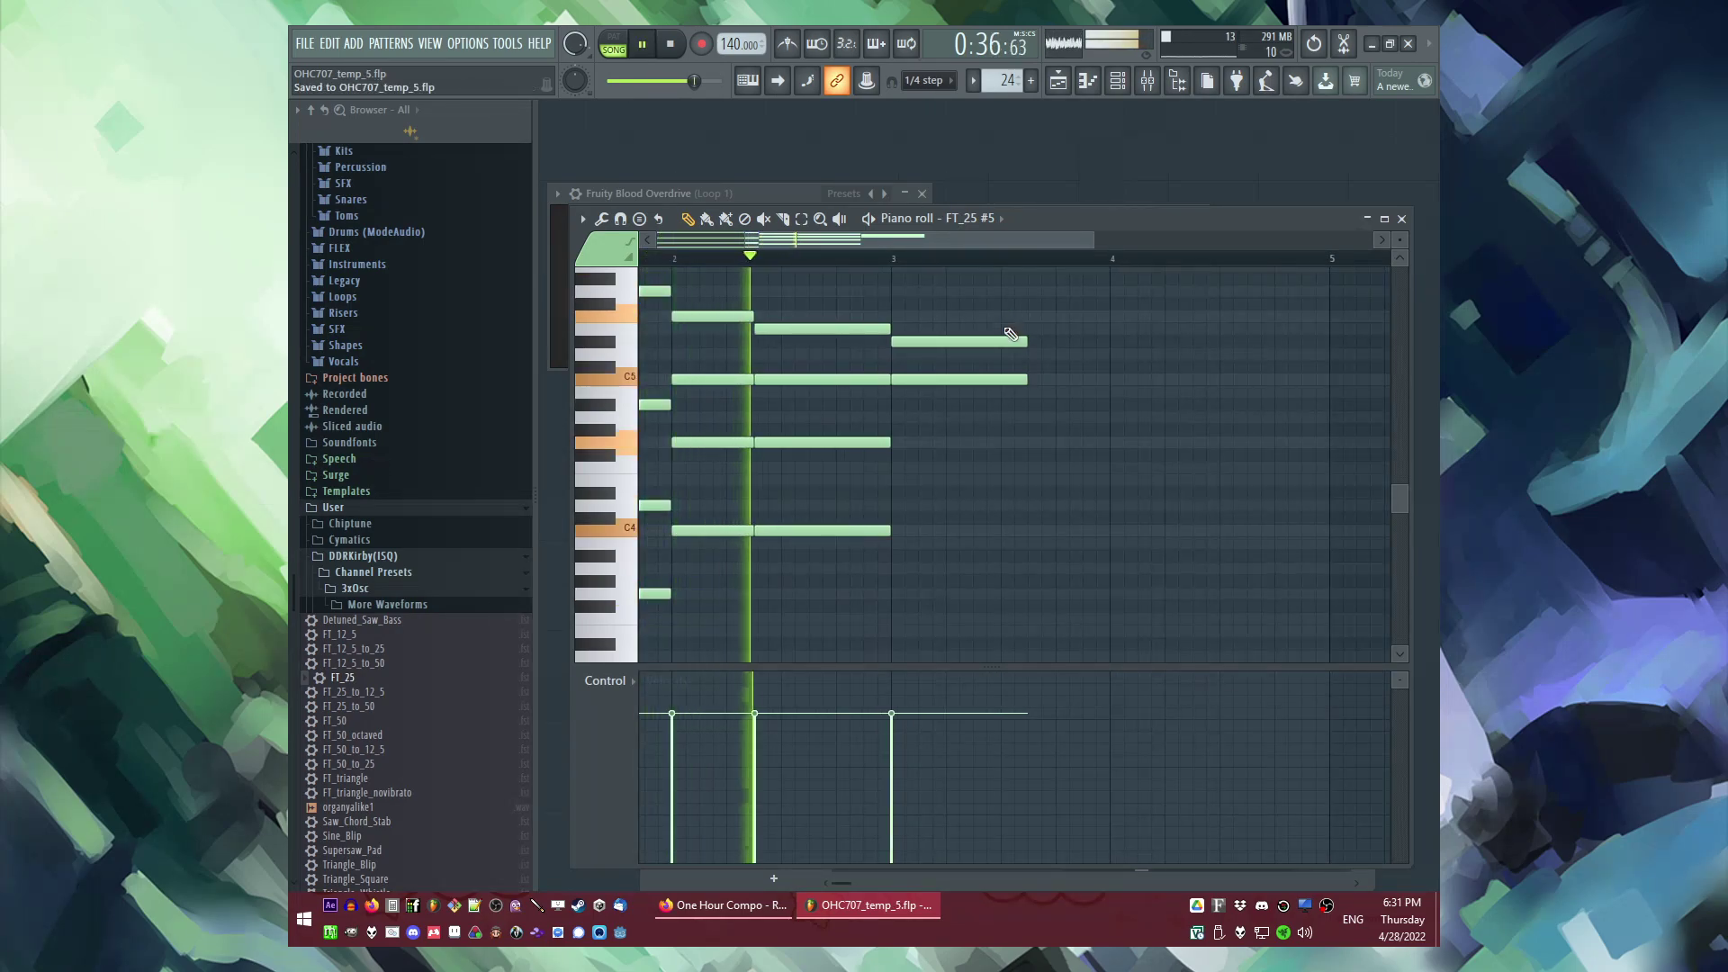
pyautogui.scroll(1, 950, 494)
# Step: Add G#3, D#4 and G4 notes, each ten steps long, to the bar 3 chord
pyautogui.press('space')
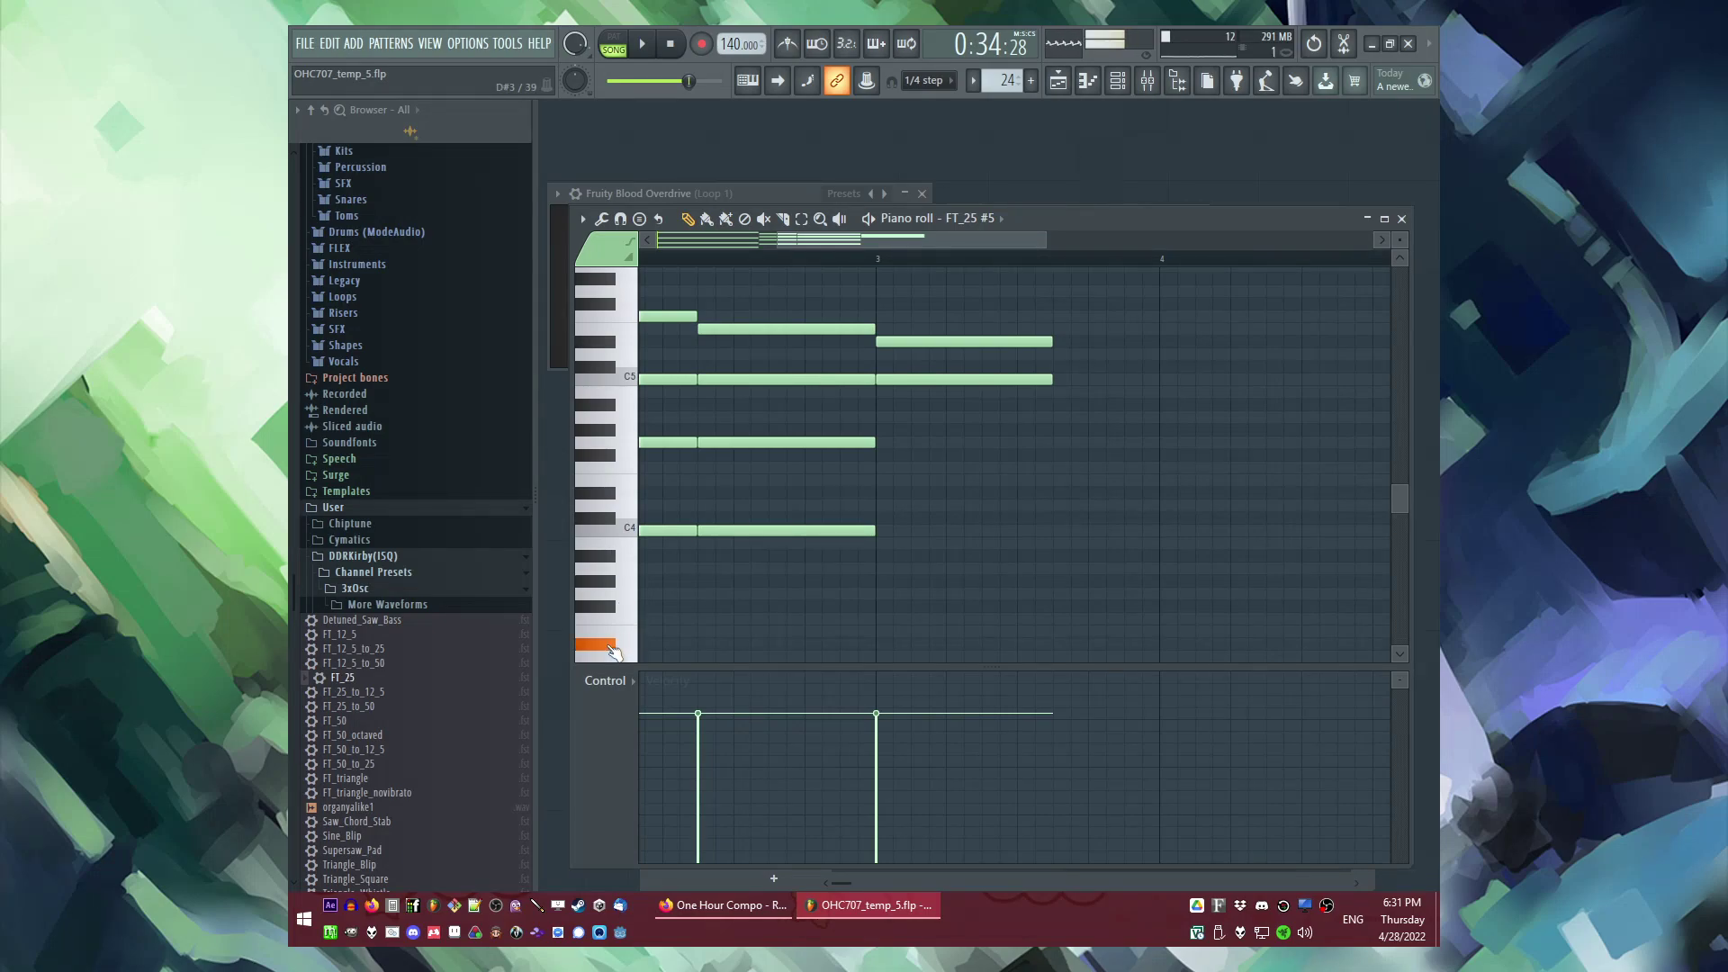
pyautogui.scroll(-1, 612, 649)
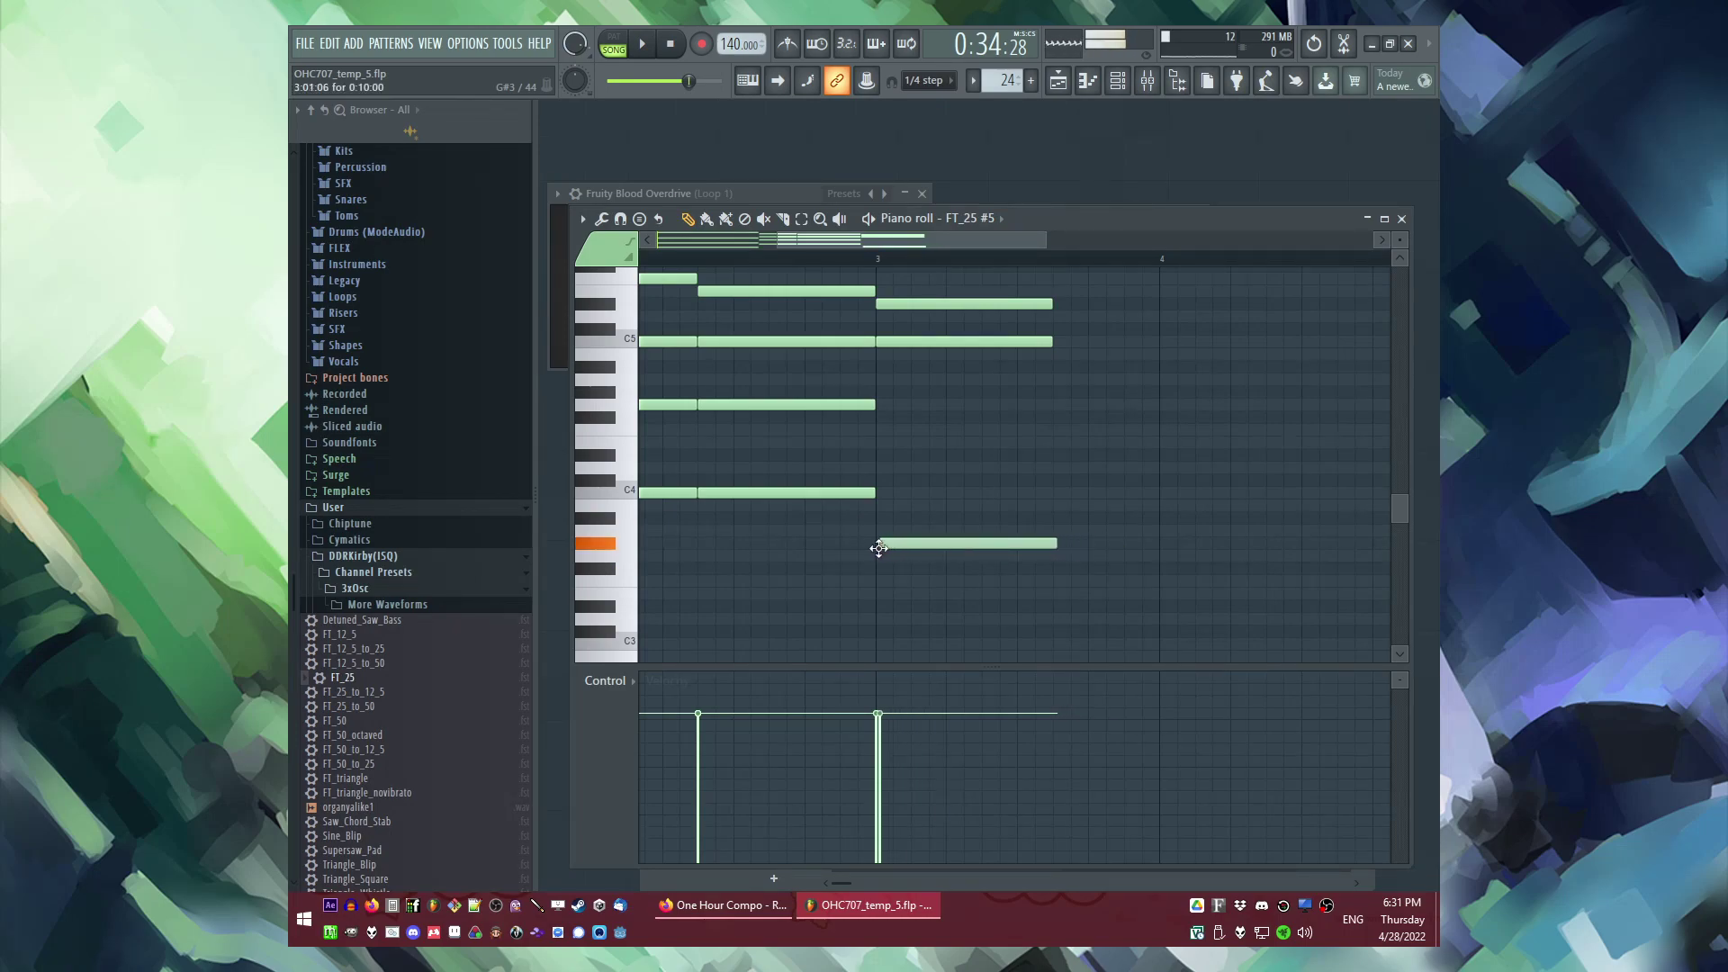
pyautogui.click(873, 450)
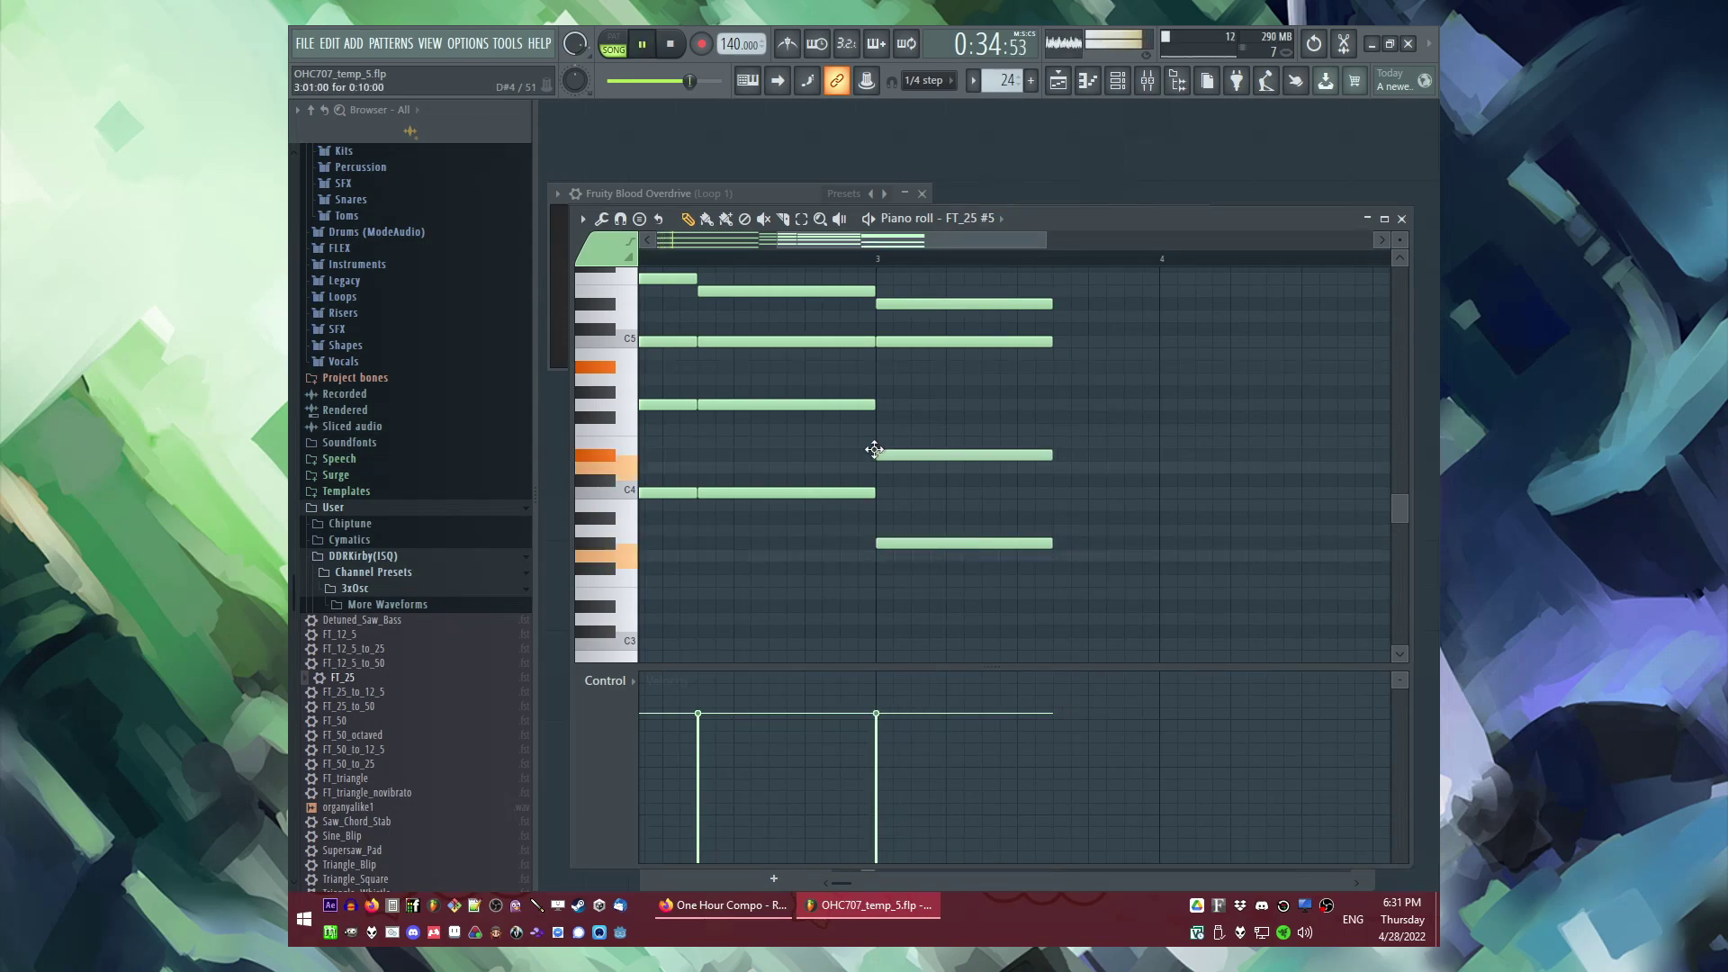
pyautogui.scroll(1, 926, 439)
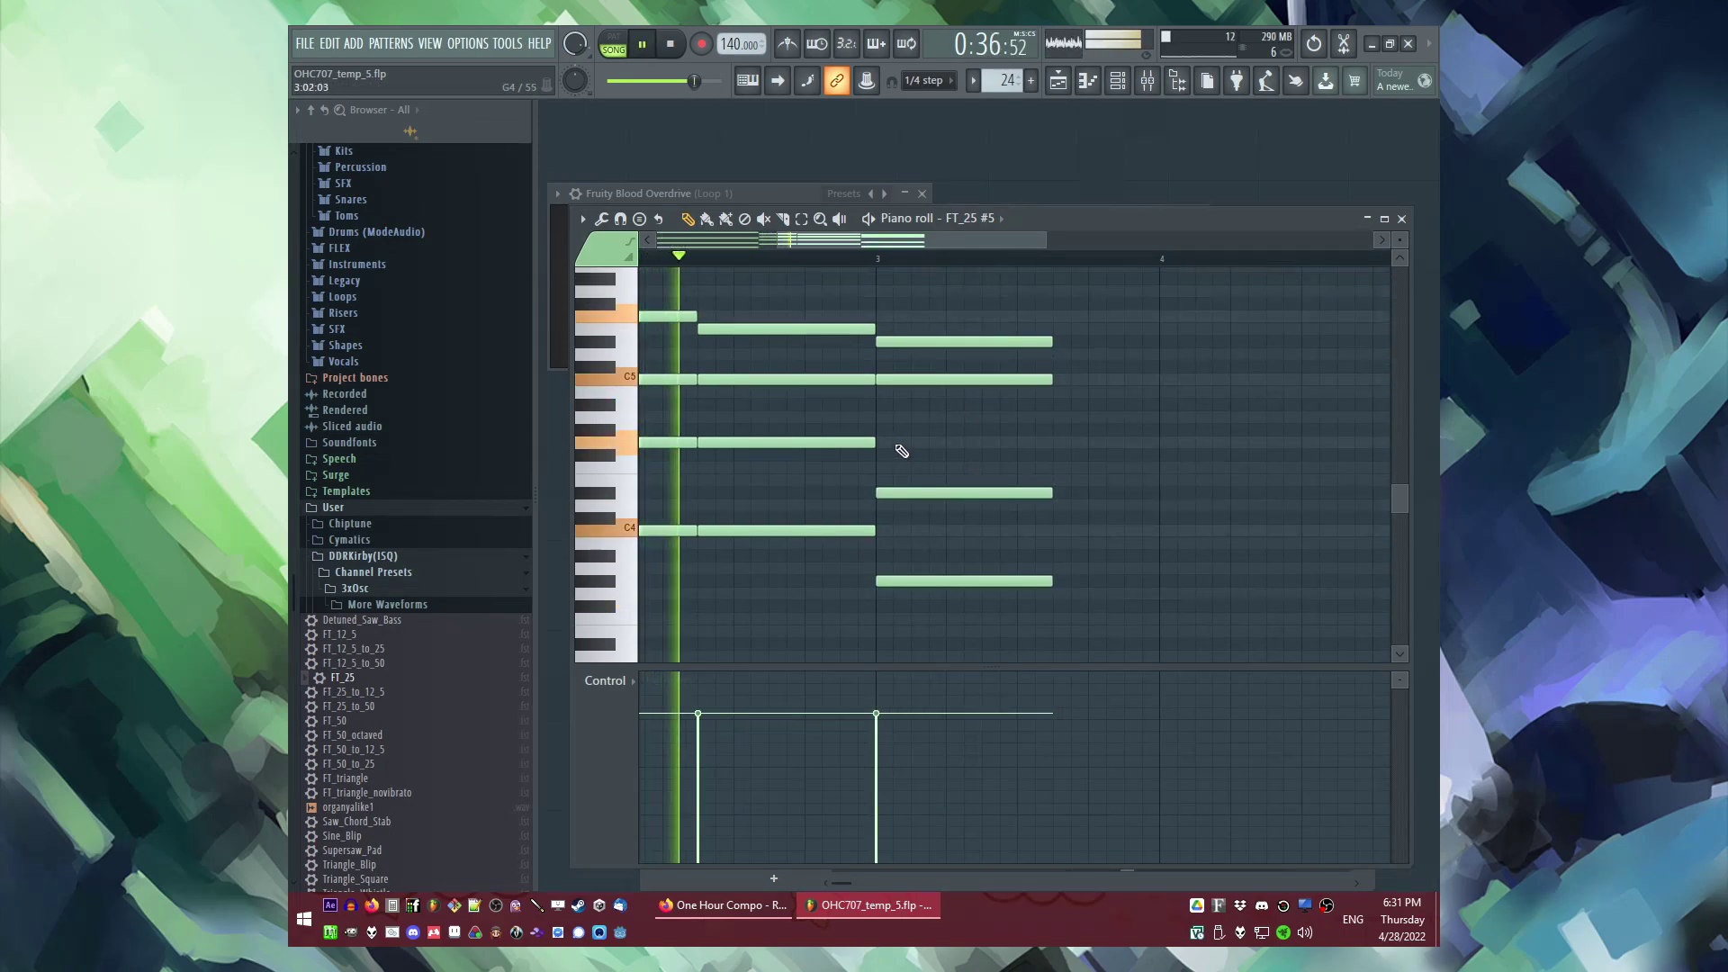
pyautogui.click(900, 447)
pyautogui.press('space')
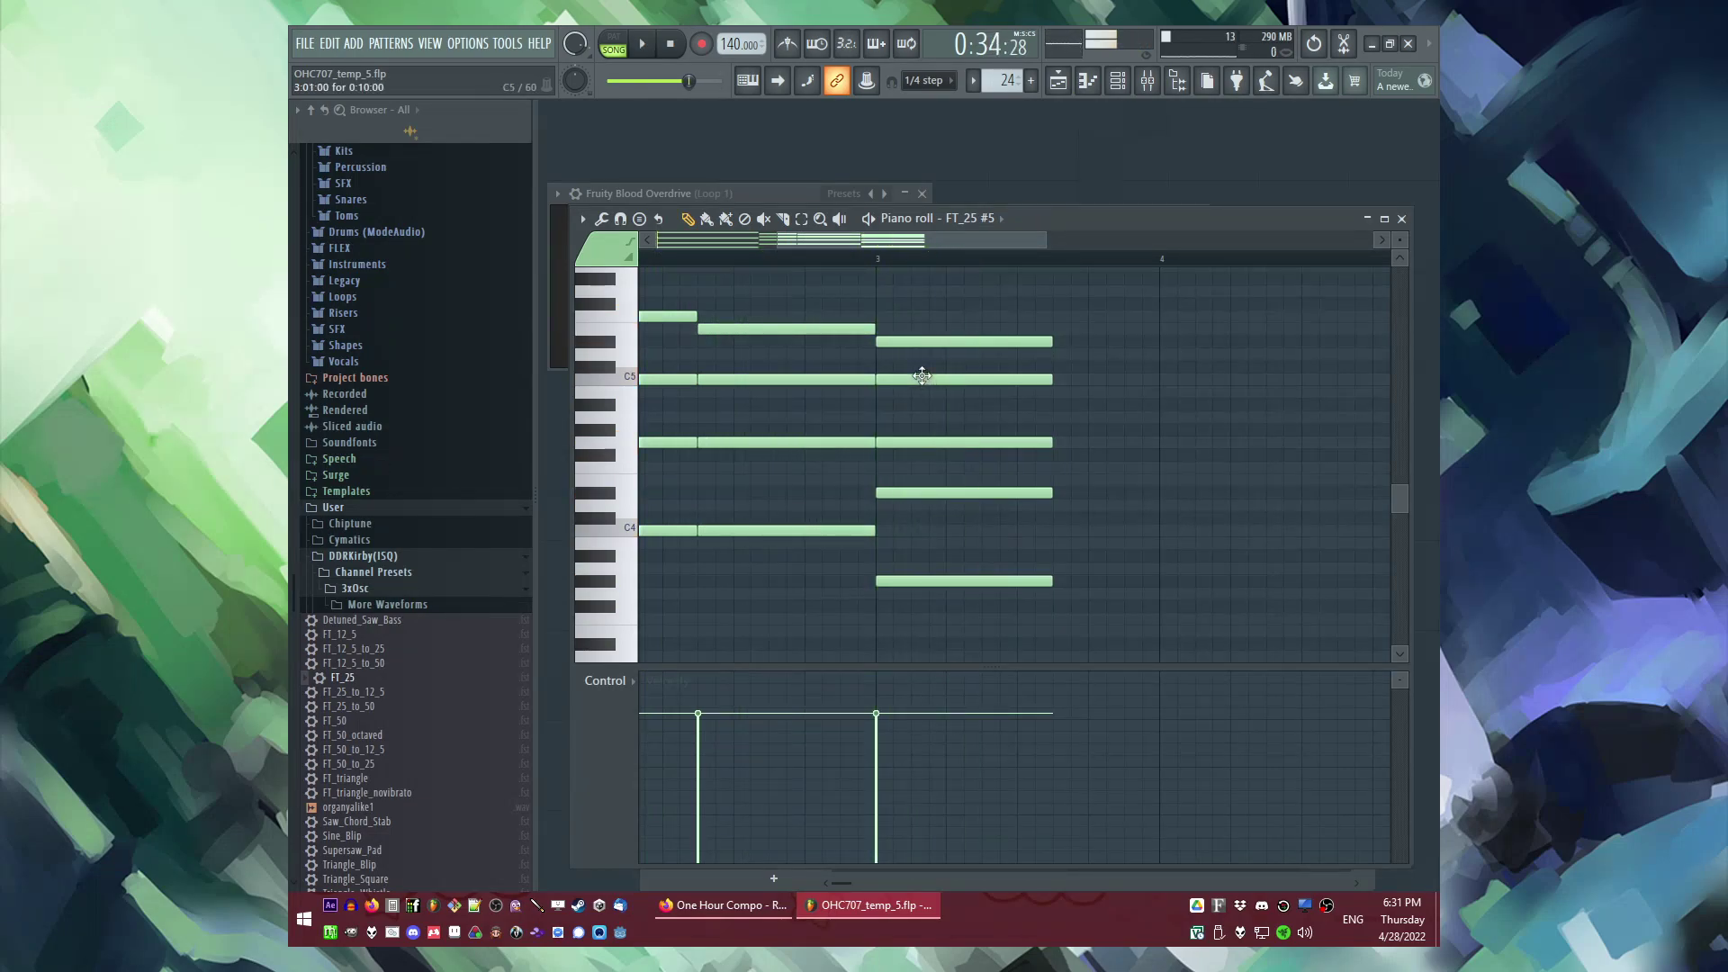
# Step: Remove the C5 note from the bar 3 chord and play the song from bar 3
pyautogui.press('space')
pyautogui.click(875, 258)
pyautogui.scroll(-3, 972, 332)
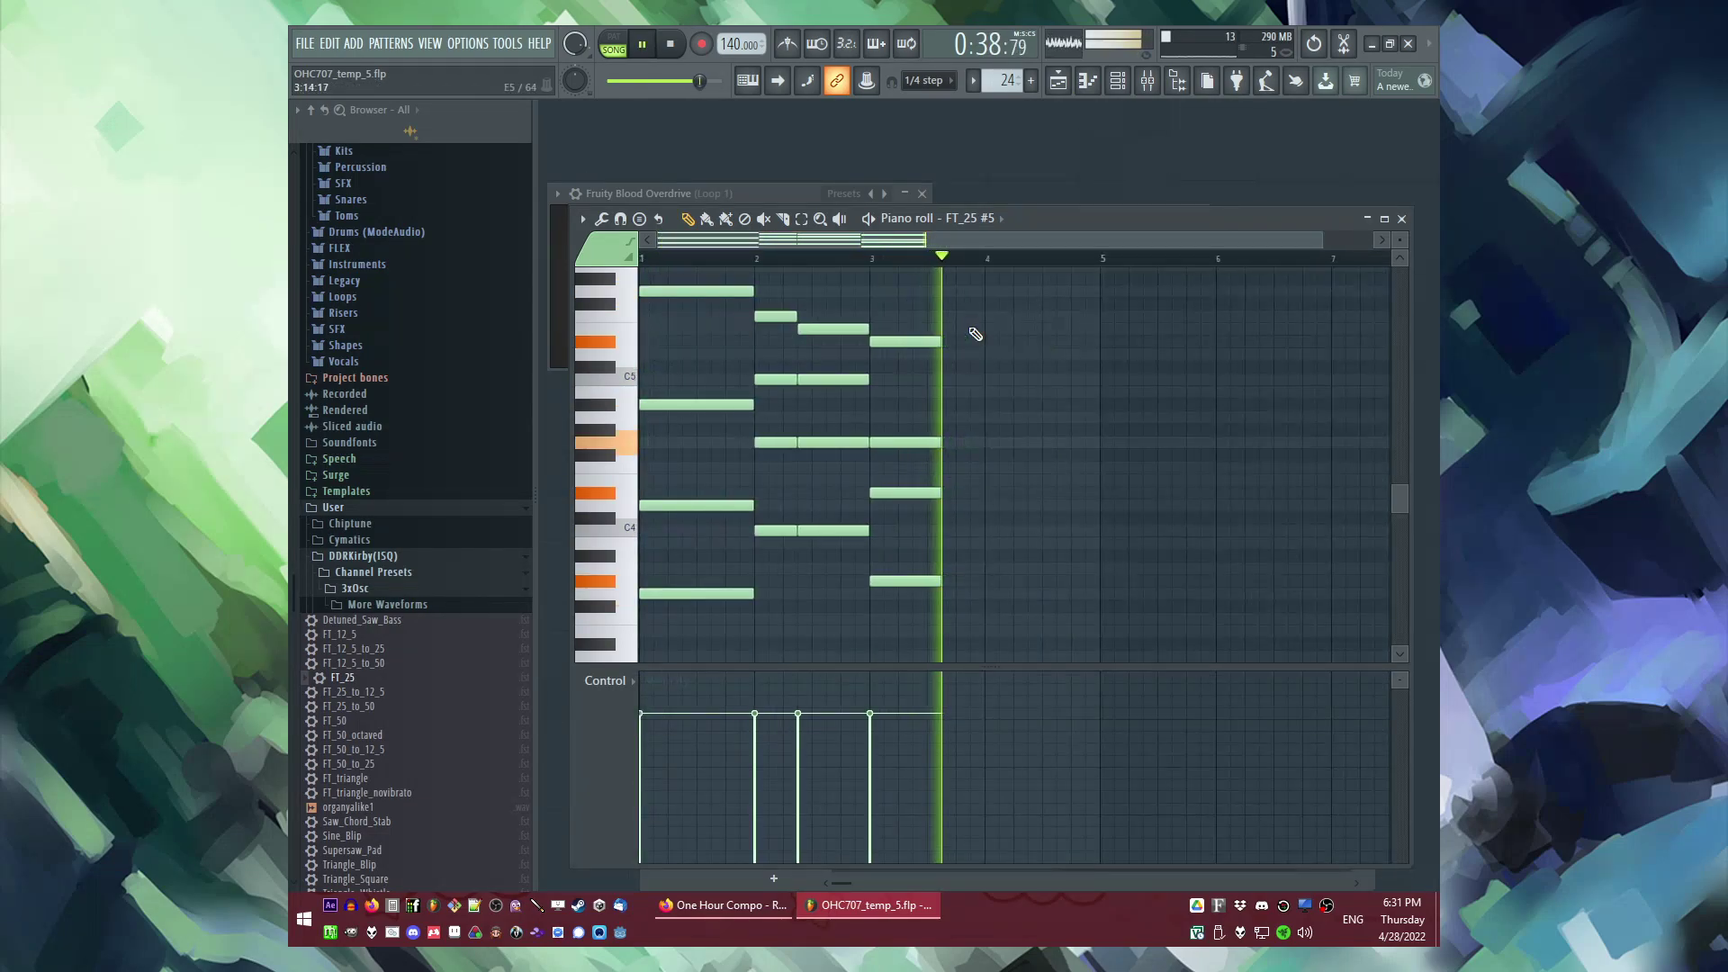
pyautogui.press('space')
# Step: Extend the bar 3 chord to a full bar and duplicate it into bar 4
pyautogui.moveTo(931, 313); pyautogui.dragTo(1002, 662)
pyautogui.scroll(2, 961, 617)
pyautogui.press('space')
pyautogui.moveTo(932, 582); pyautogui.dragTo(985, 604)
pyautogui.press('space')
pyautogui.scroll(2, 1022, 597)
pyautogui.scroll(-3, 842, 516)
pyautogui.hotkey('ctrl', 'b')
pyautogui.scroll(2, 1076, 455)
pyautogui.scroll(-2, 1035, 477)
pyautogui.scroll(2, 829, 555)
pyautogui.hotkey('ctrl', 'd')
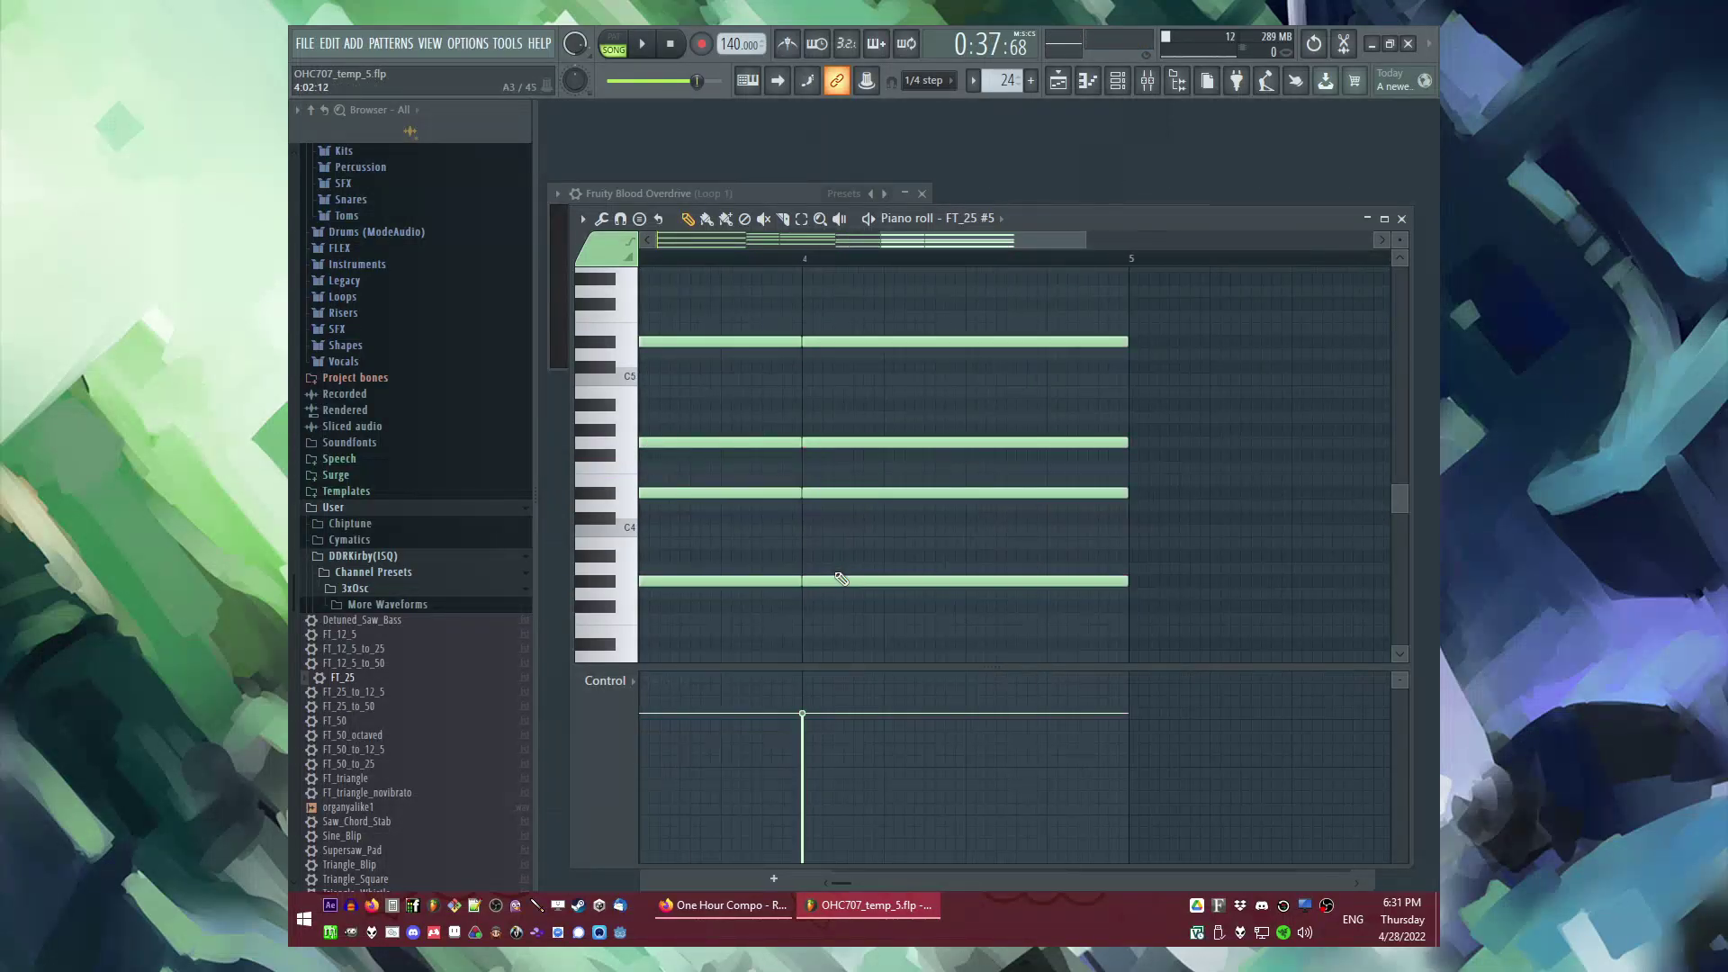
# Step: In the bar 4 chord, raise the G#3 note to A#3 and replace G4 with F4
pyautogui.moveTo(834, 574); pyautogui.dragTo(832, 552)
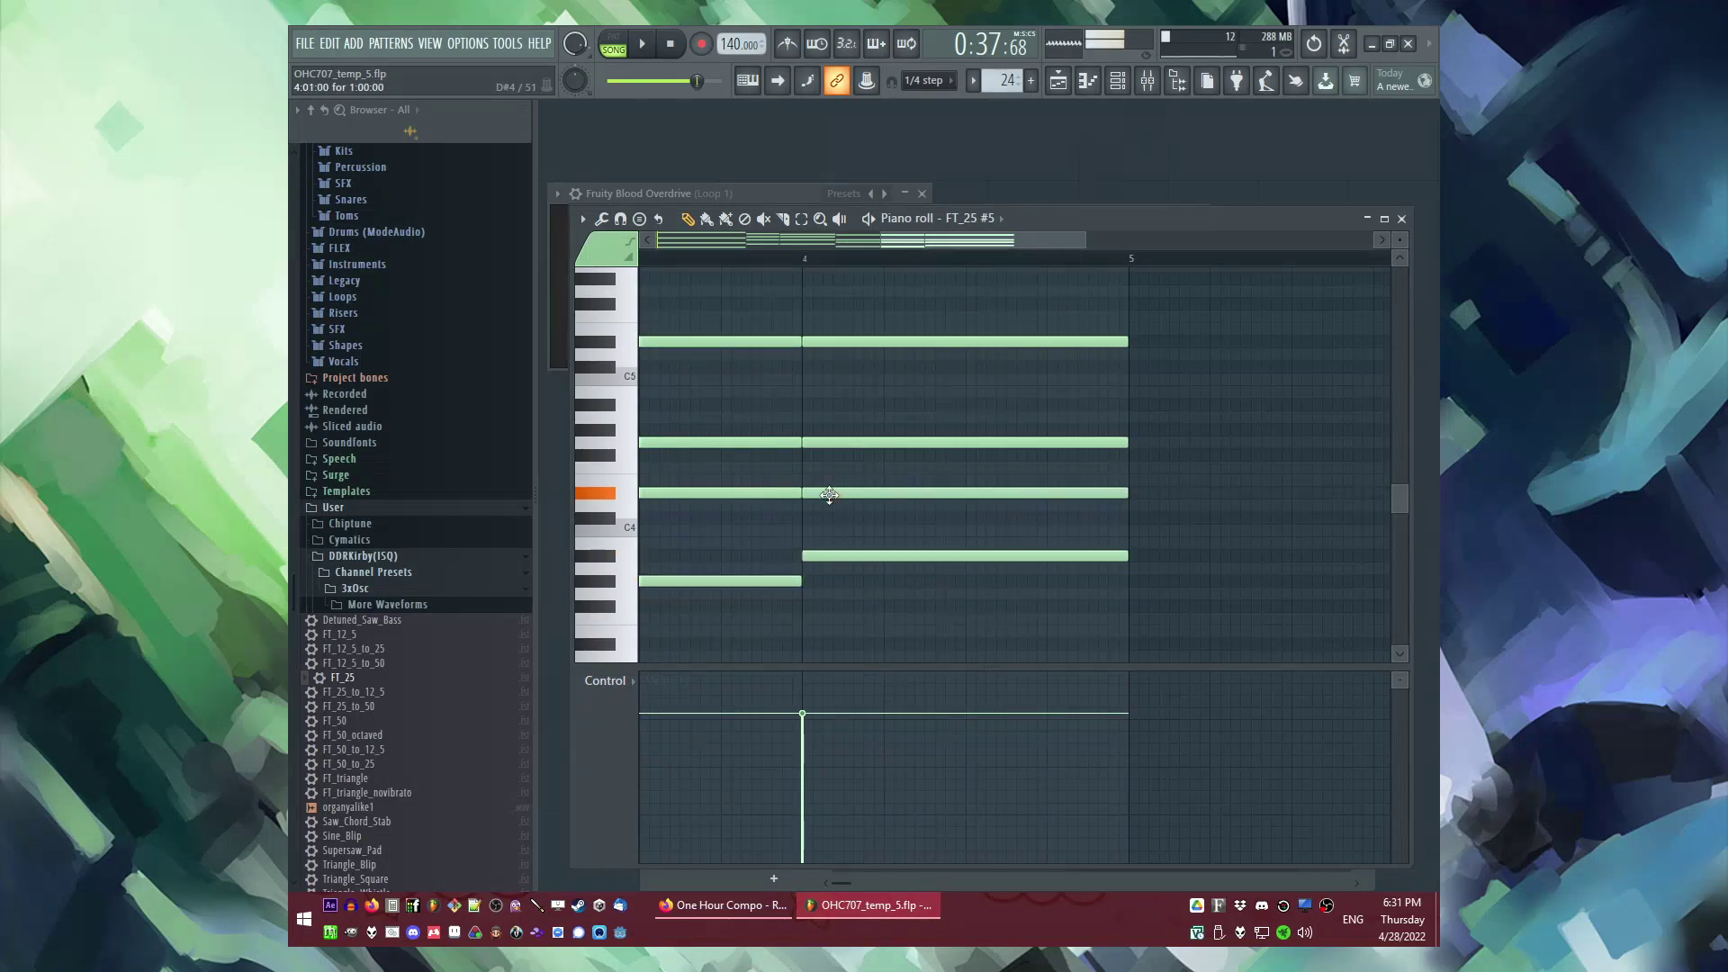
pyautogui.rightClick(814, 443)
pyautogui.moveTo(803, 371); pyautogui.dragTo(802, 357)
pyautogui.press('space')
pyautogui.rightClick(810, 466)
pyautogui.moveTo(809, 467); pyautogui.dragTo(800, 467)
pyautogui.press('space')
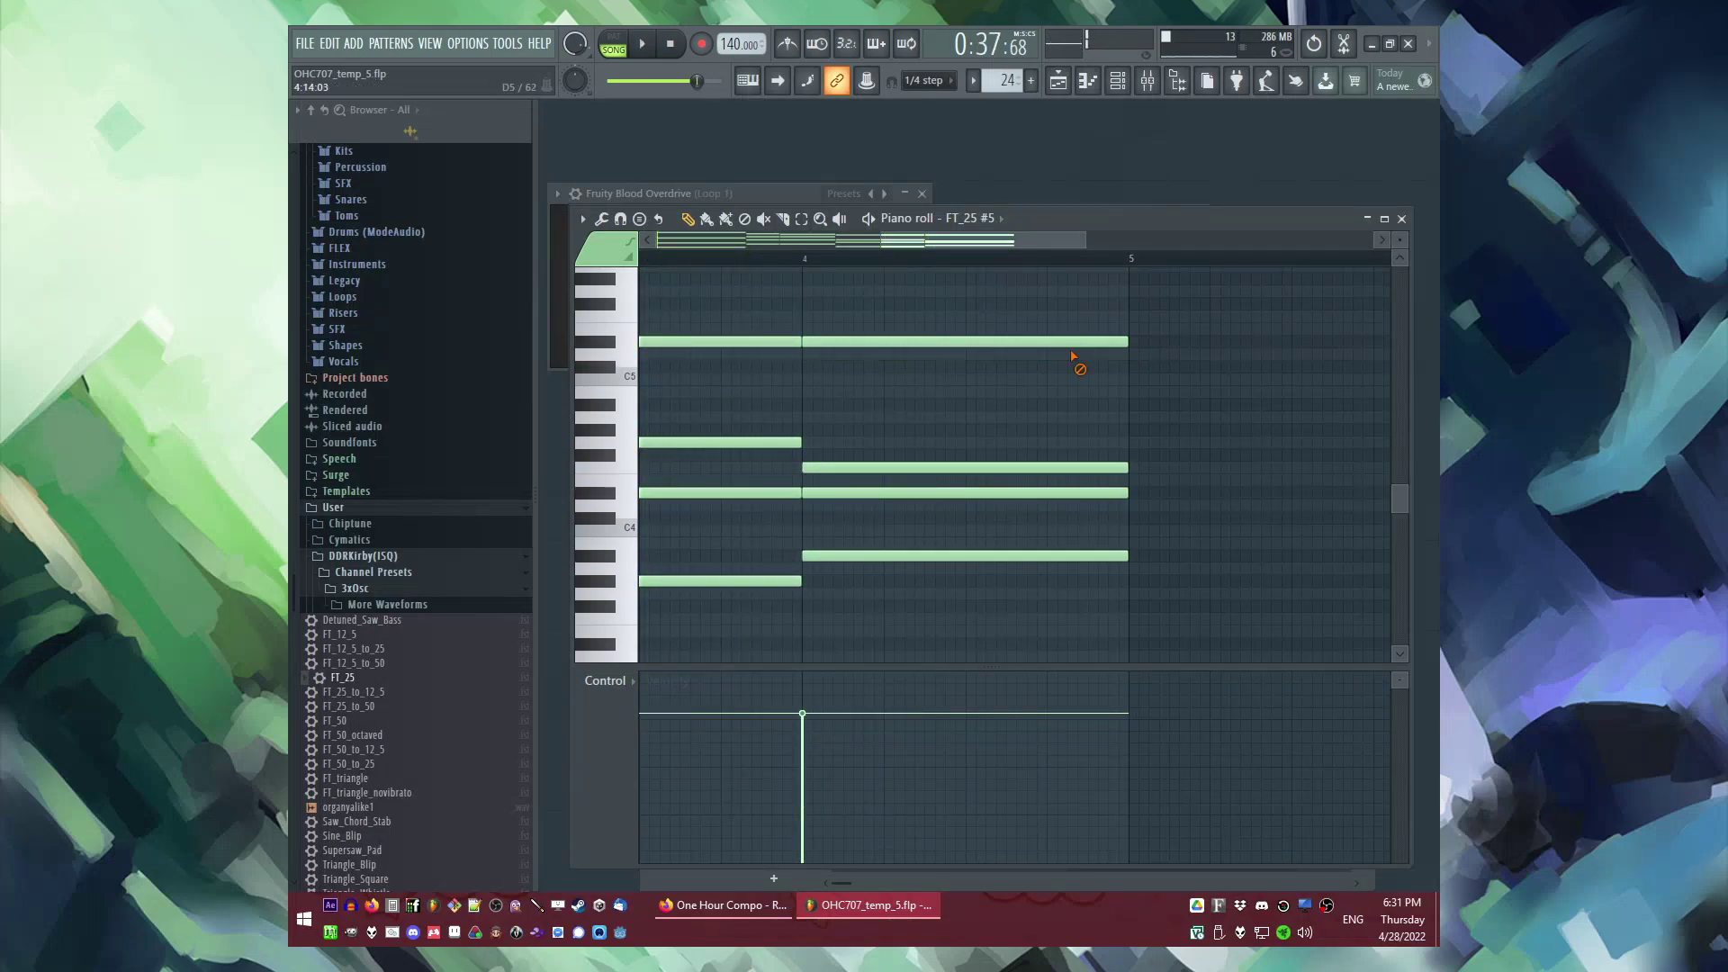
# Step: Shorten the bar 4 D#5 note to six steps, continue with D5 to the bar's end, and play from just before bar 4
pyautogui.click(926, 353)
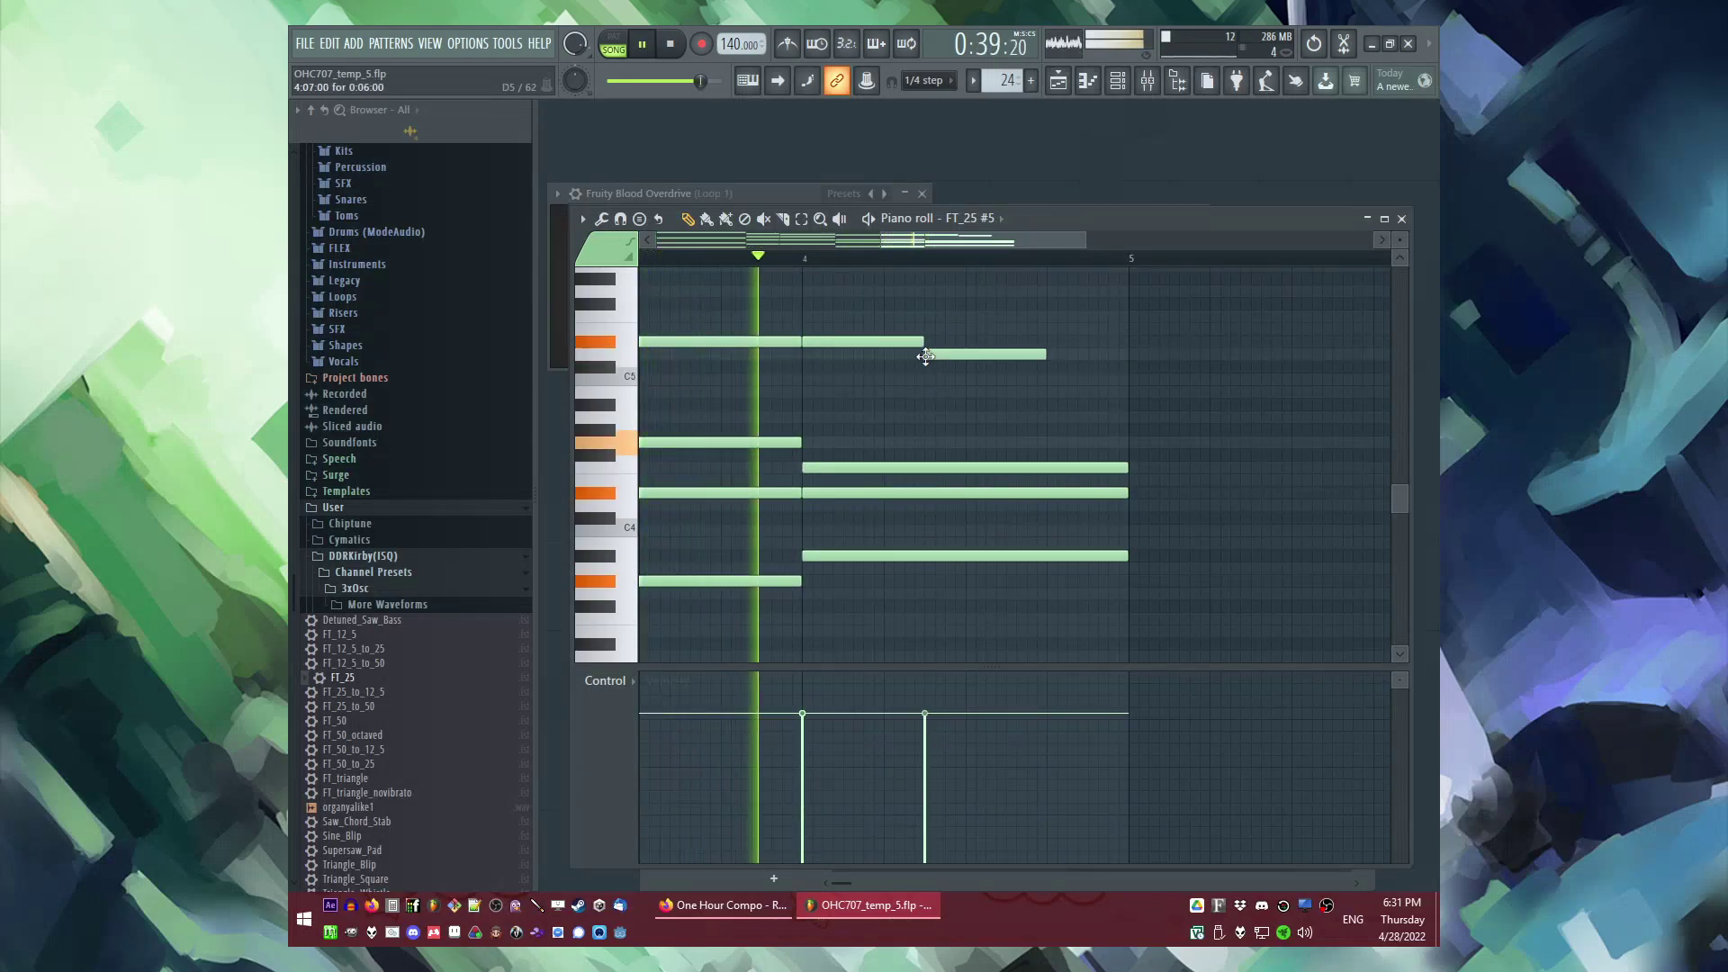
pyautogui.moveTo(1039, 354); pyautogui.dragTo(1122, 360)
pyautogui.press('space')
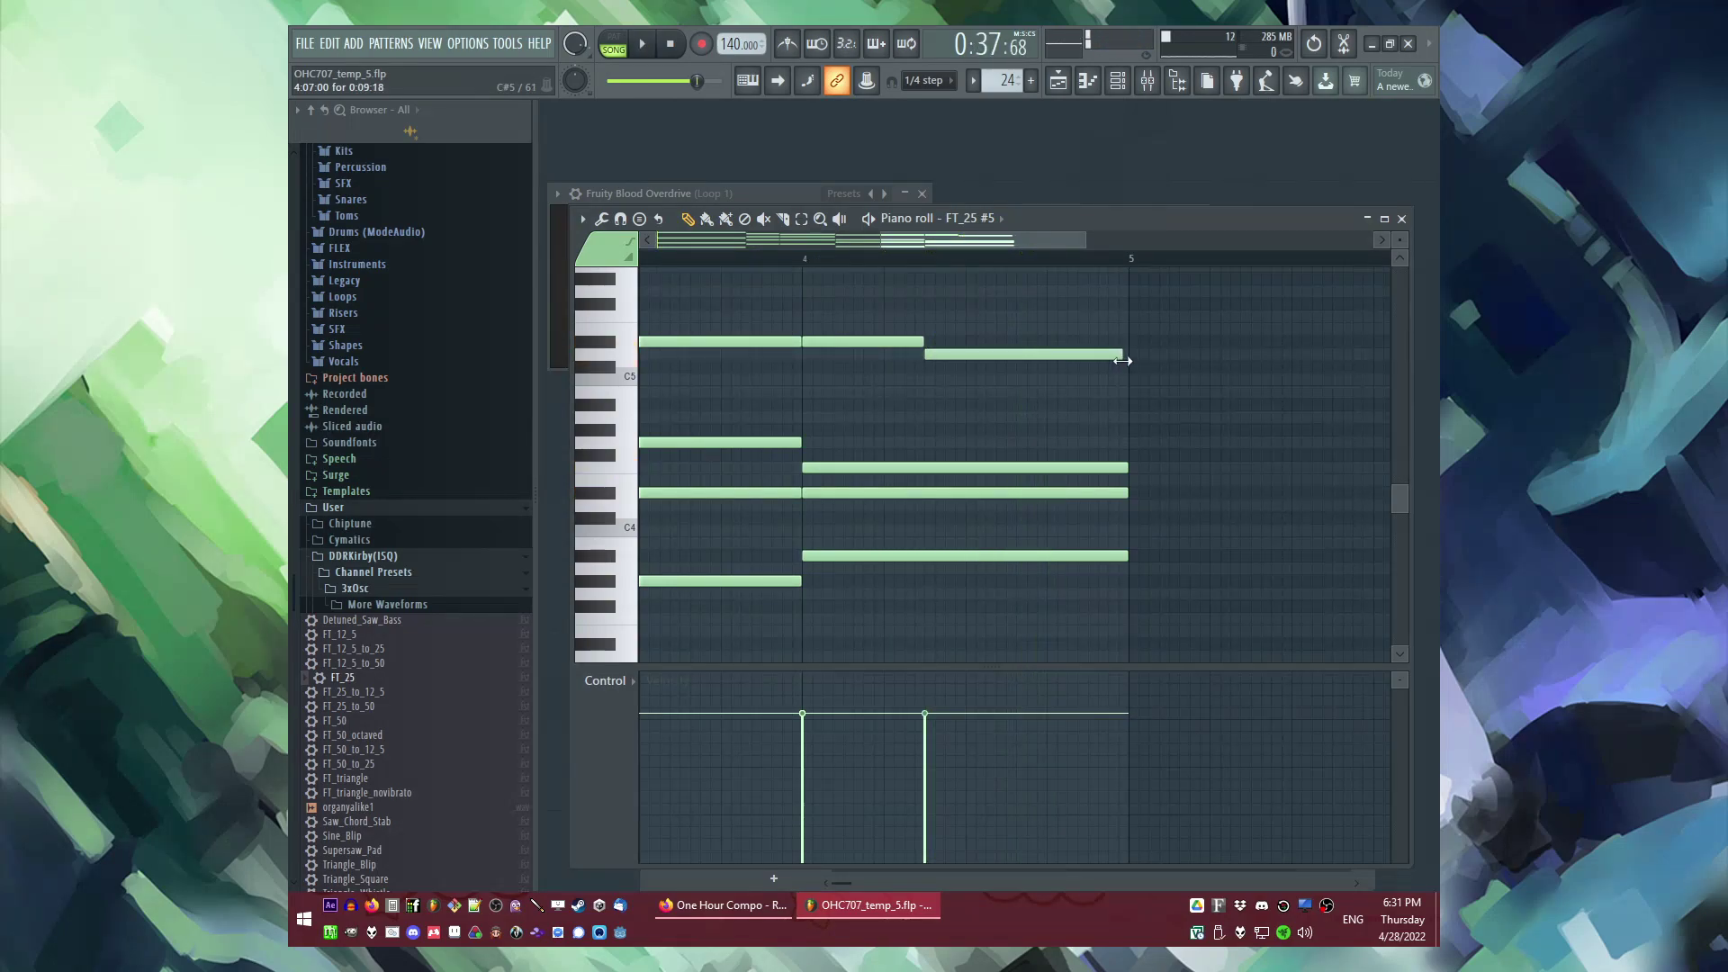
pyautogui.moveTo(825, 490)
pyautogui.mouseDown()
pyautogui.moveTo(830, 393)
pyautogui.moveTo(816, 517)
pyautogui.moveTo(815, 493)
pyautogui.mouseUp()
pyautogui.press('space')
pyautogui.click(781, 259)
pyautogui.press('space')
pyautogui.press('space')
pyautogui.press('space')
pyautogui.press('space')
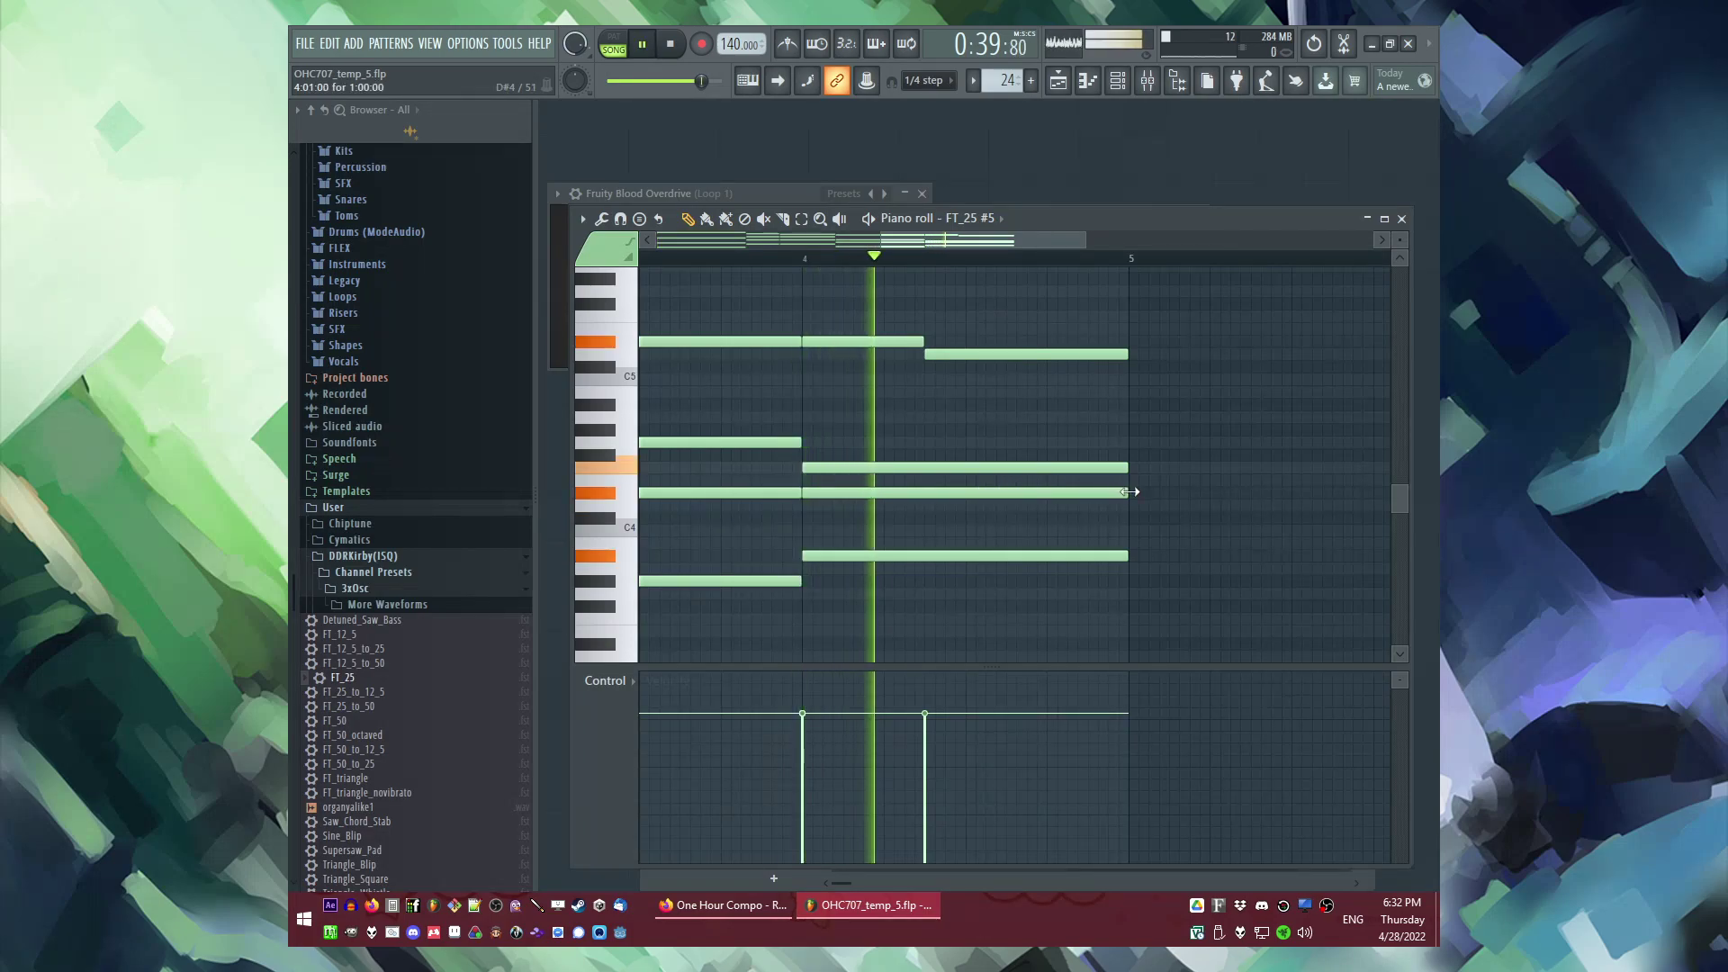
# Step: Shorten the bar 4 D#4 note to six steps and add a D4 note from step 7 to the bar's end
pyautogui.moveTo(1125, 491); pyautogui.dragTo(918, 514)
pyautogui.press('space')
pyautogui.press('space')
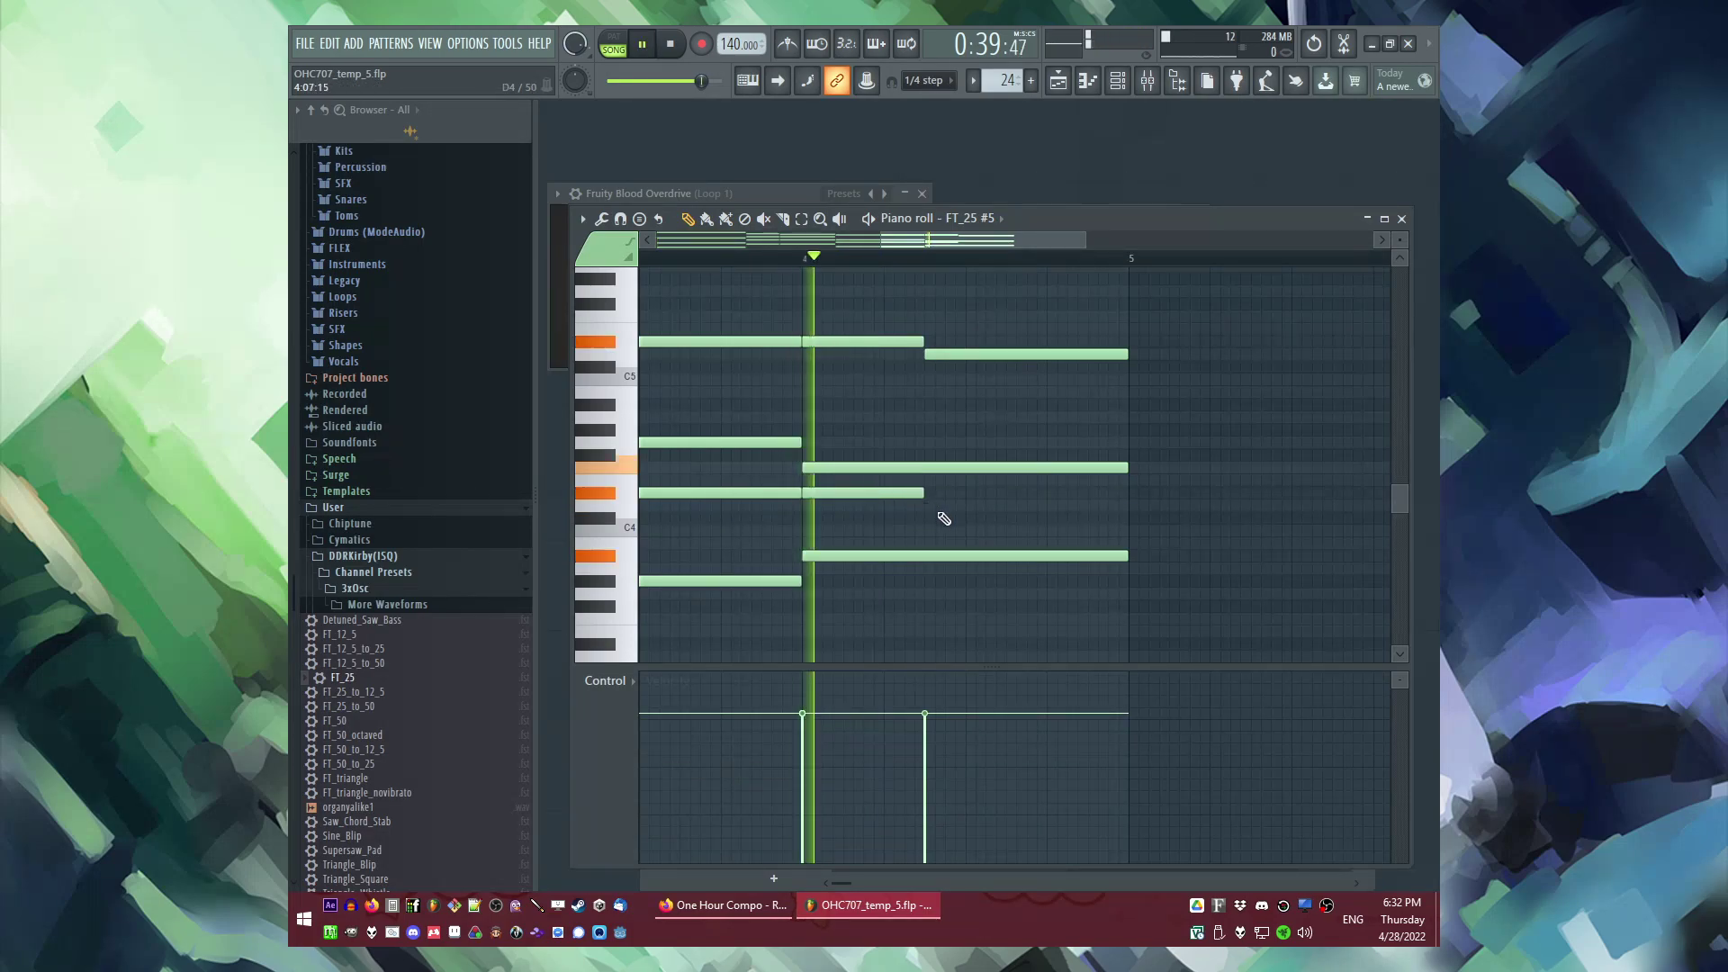
pyautogui.click(945, 505)
pyautogui.moveTo(1051, 510); pyautogui.dragTo(1133, 506)
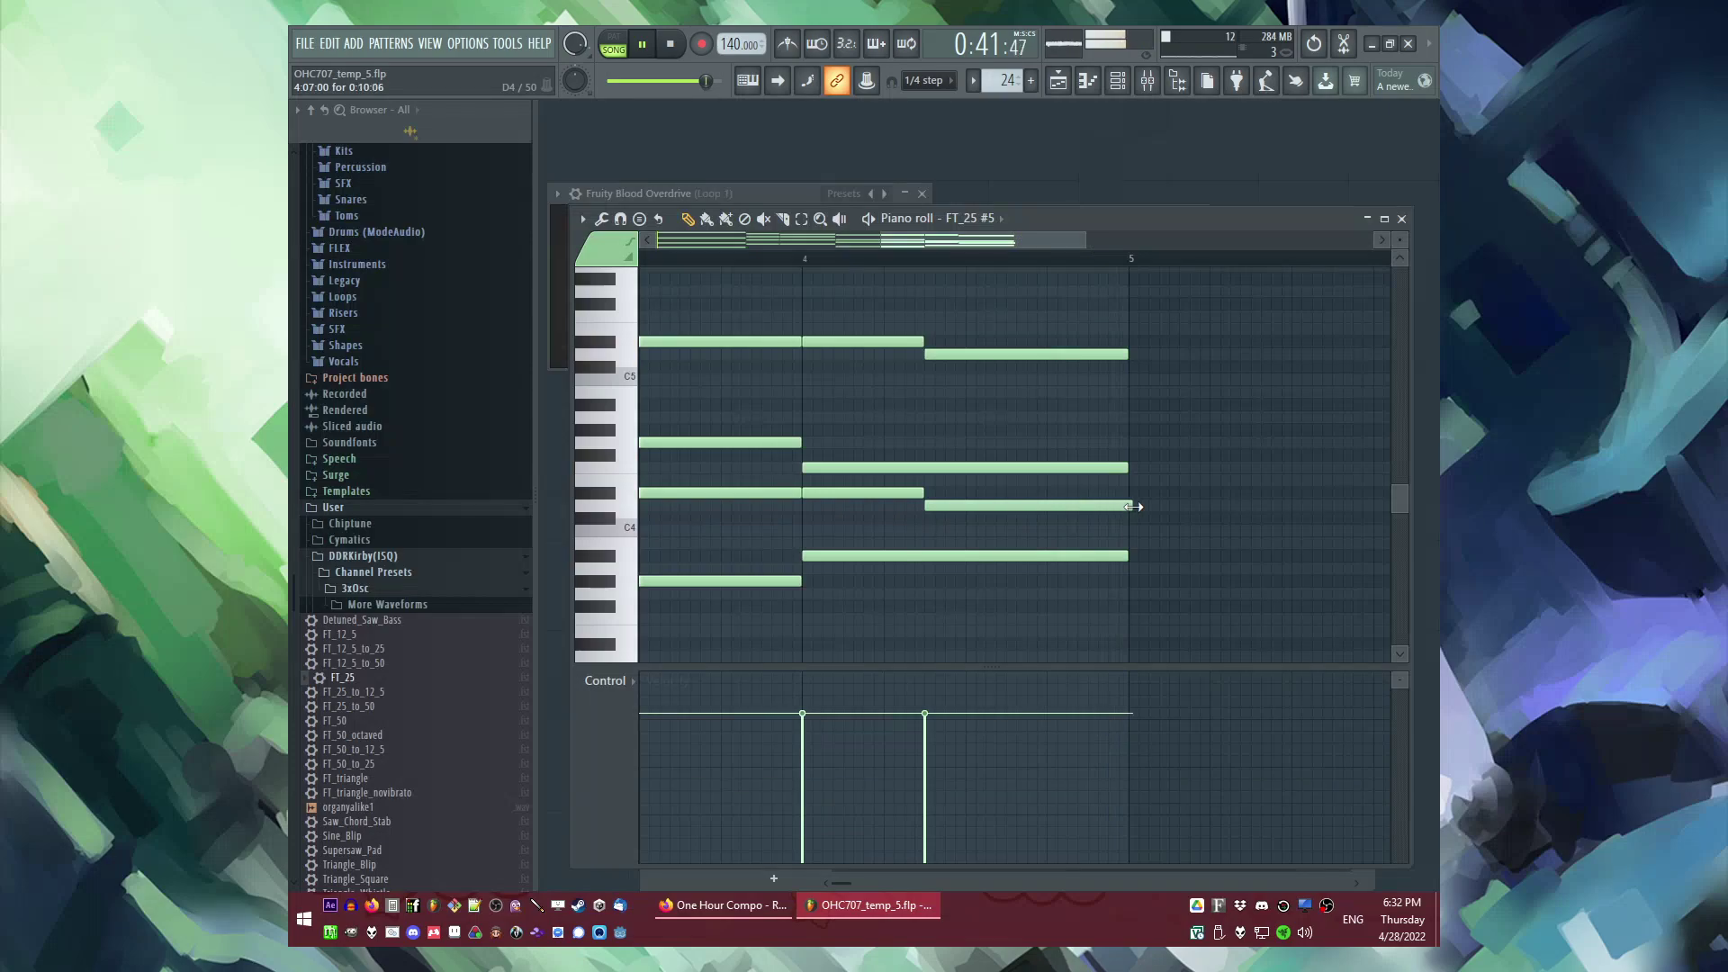
pyautogui.press('space')
# Step: Split the bar 4 F4 and A#3 notes at step 7 so both retrigger with the second chord, and play the section
pyautogui.keyDown('ctrl'); pyautogui.click(1108, 467); pyautogui.keyUp('ctrl')
pyautogui.keyDown('ctrl'); pyautogui.click(1121, 555); pyautogui.keyUp('ctrl')
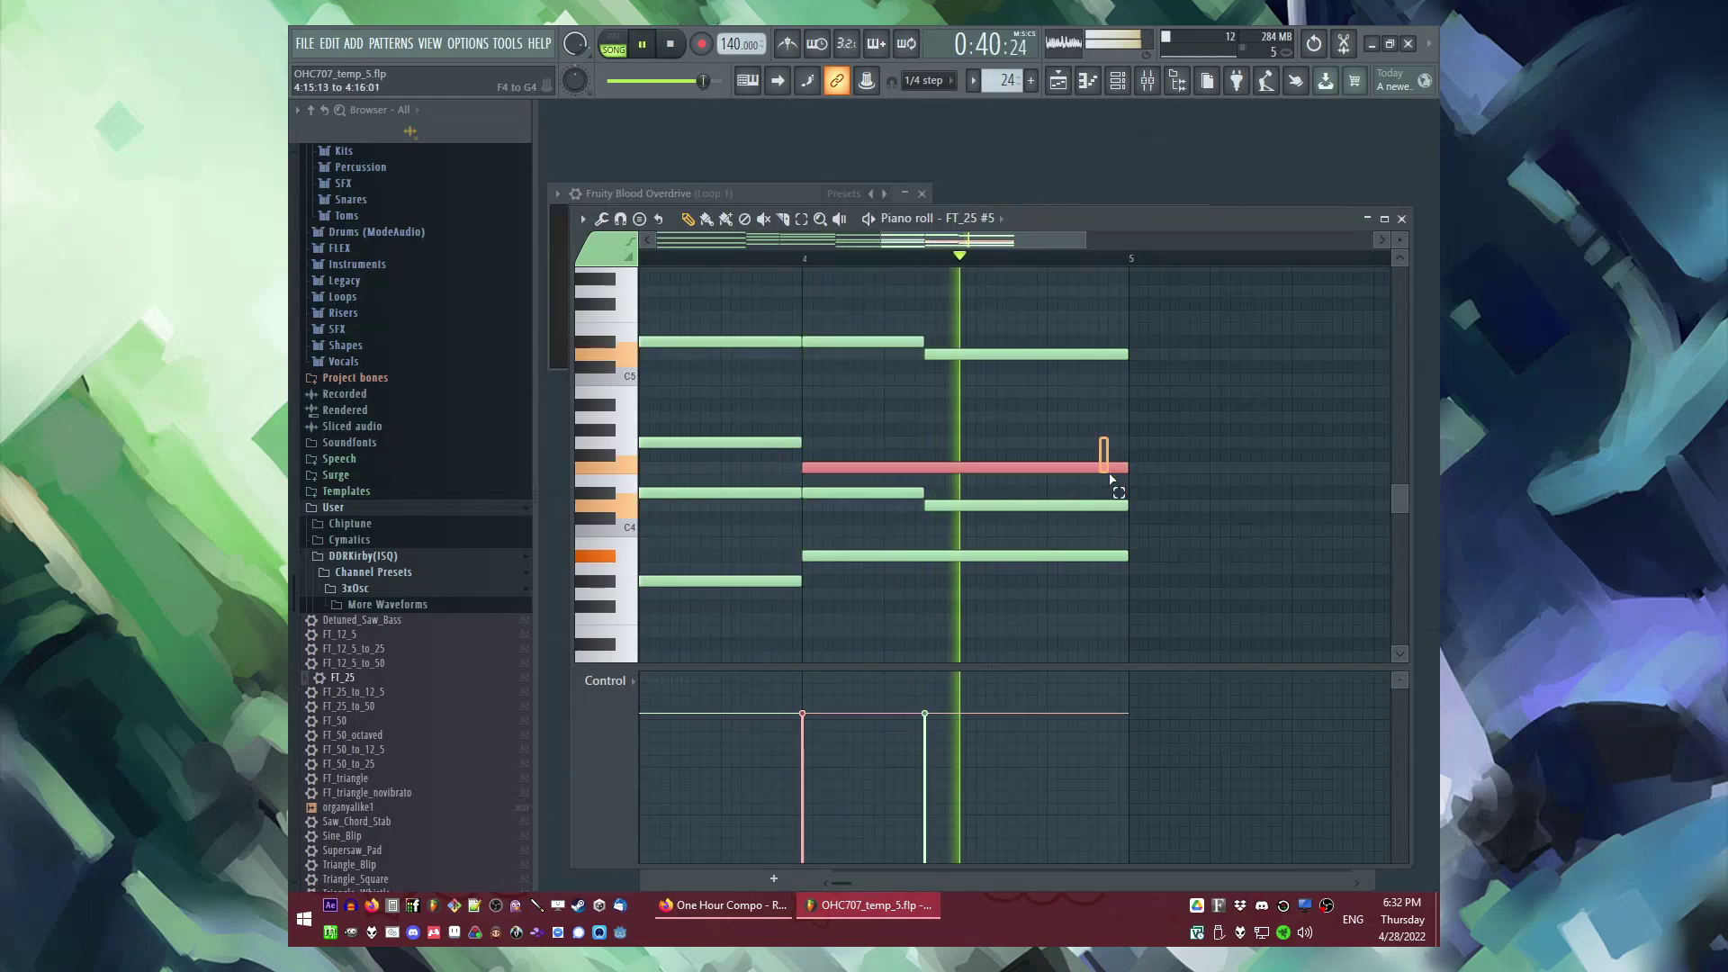
pyautogui.moveTo(1125, 561); pyautogui.dragTo(923, 576)
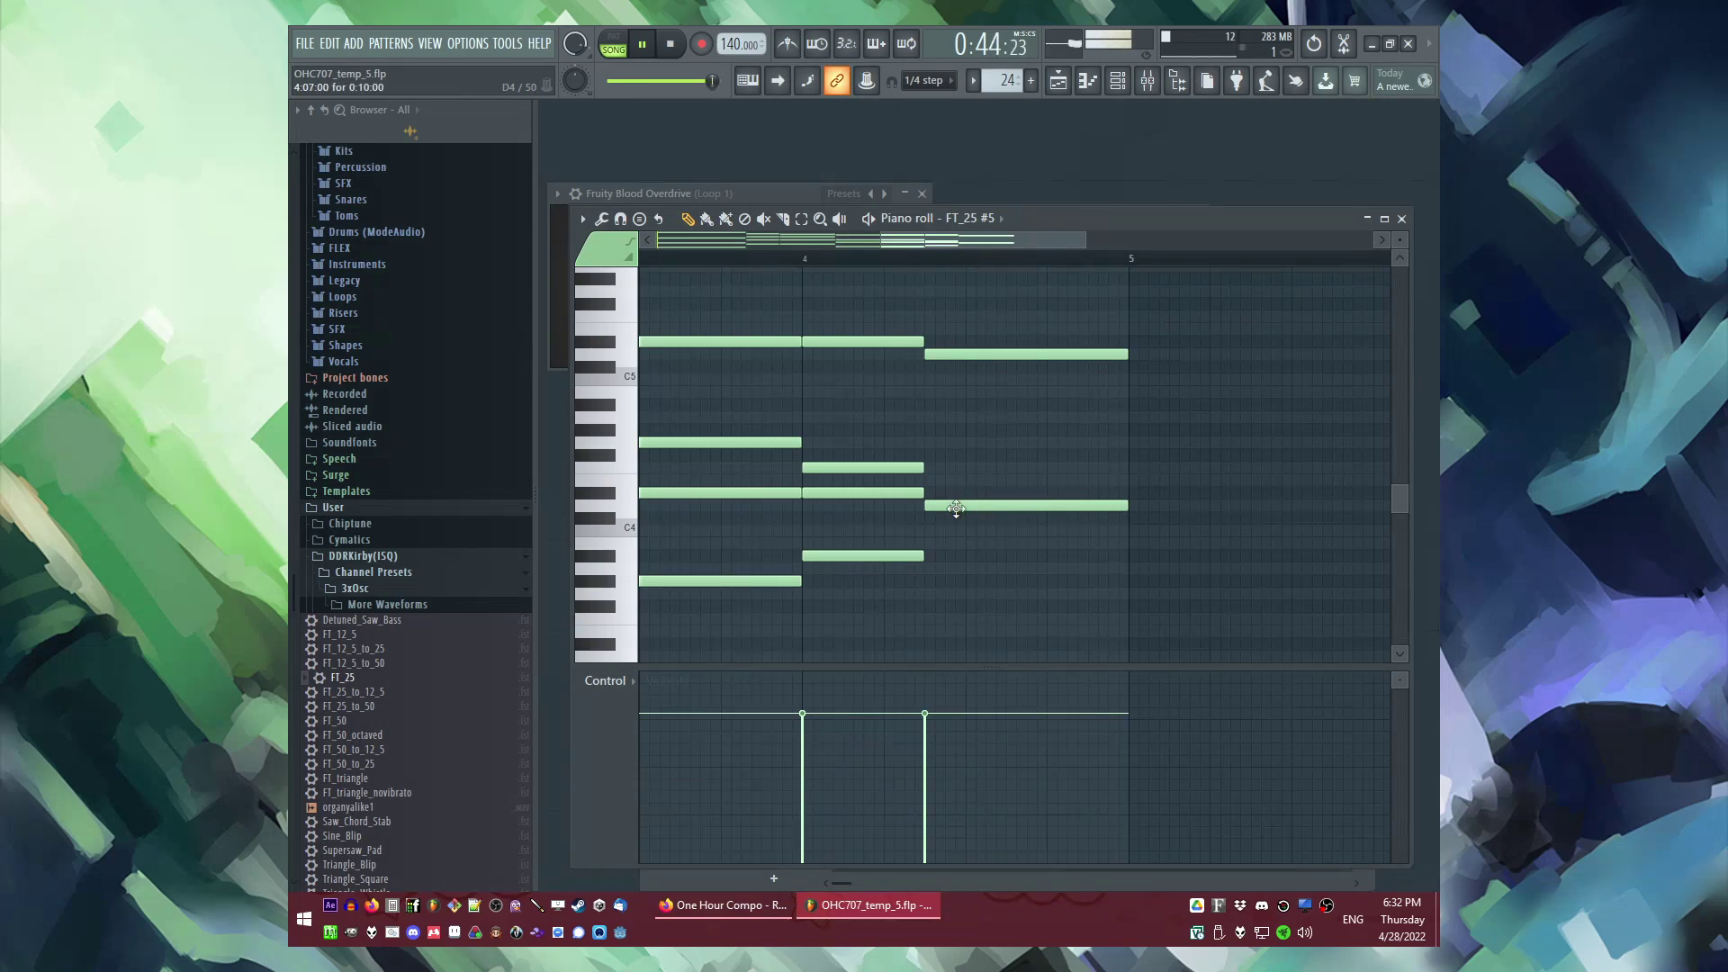
pyautogui.moveTo(920, 472); pyautogui.dragTo(926, 472)
pyautogui.press('space')
pyautogui.moveTo(921, 558); pyautogui.dragTo(926, 565)
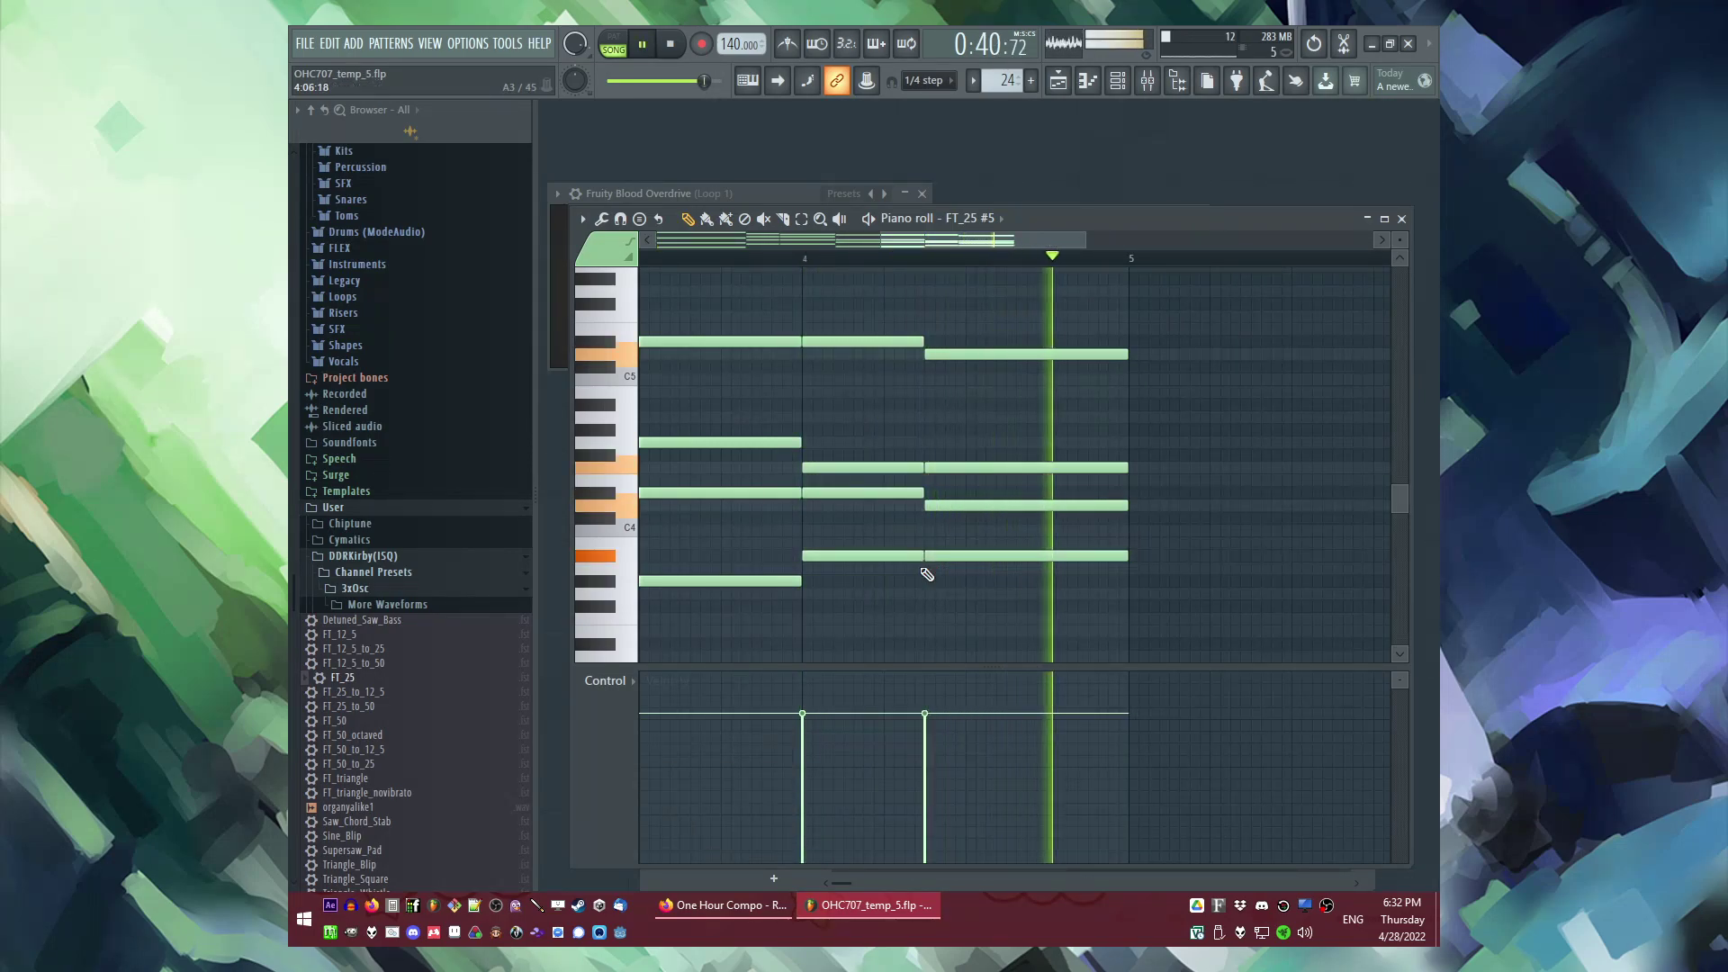
pyautogui.scroll(-5, 925, 572)
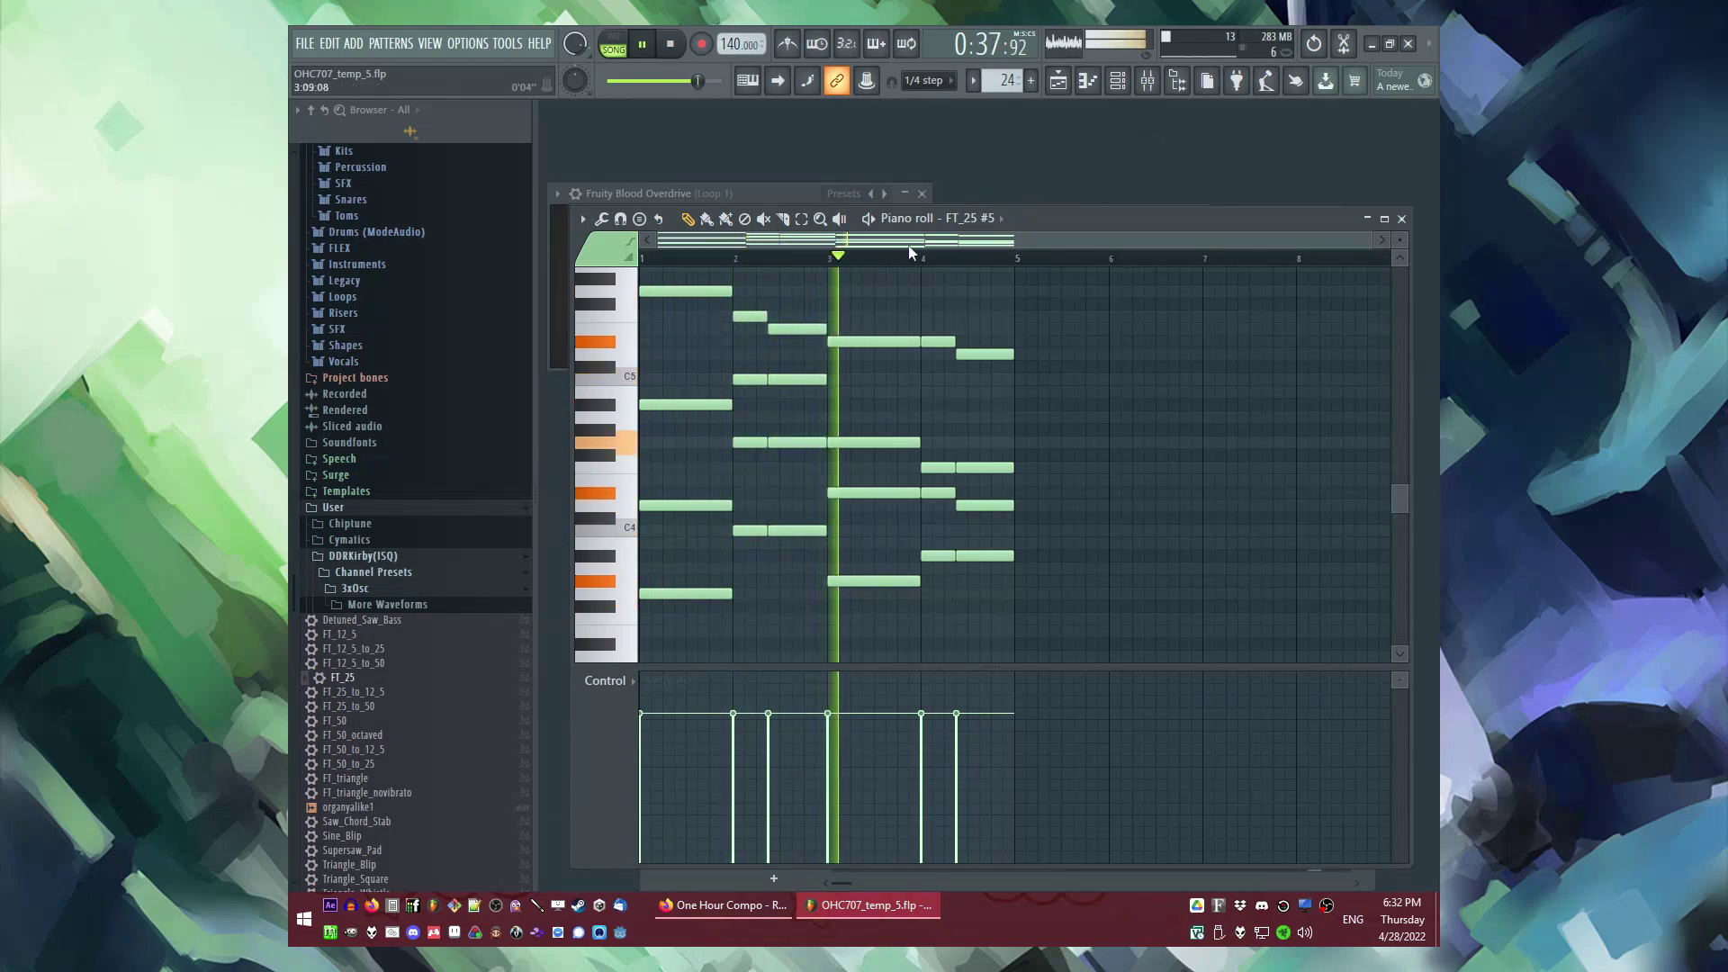
pyautogui.scroll(3, 954, 297)
pyautogui.scroll(2, 952, 306)
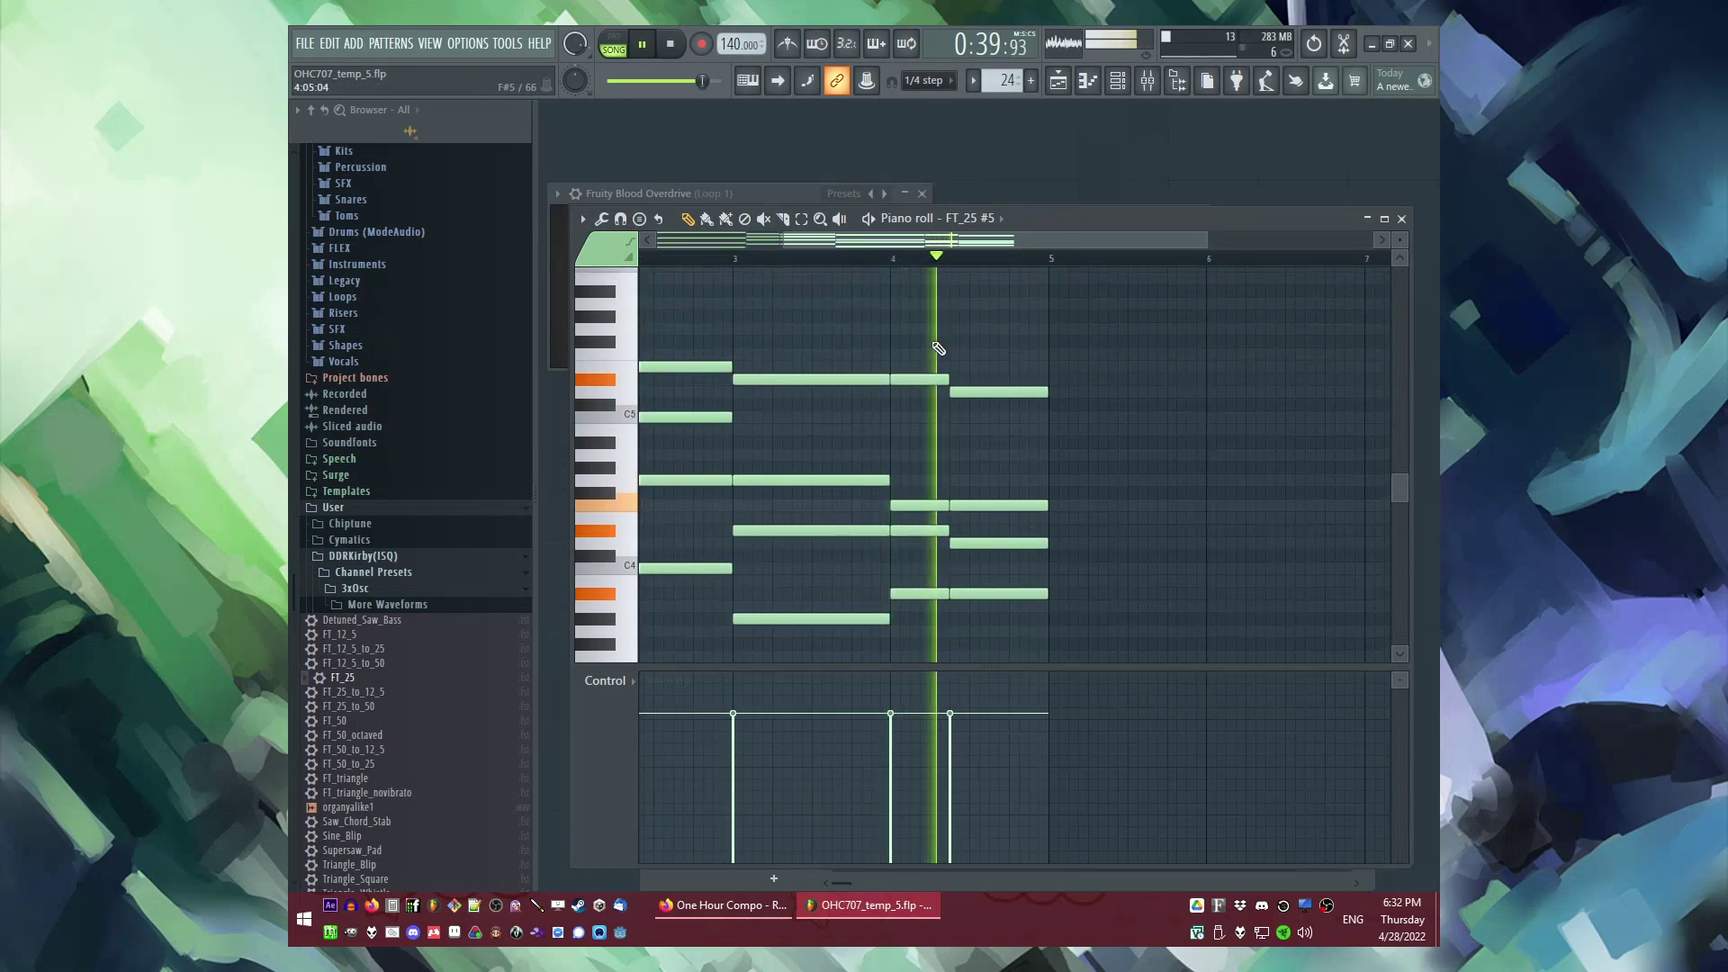
# Step: Play the progression from the start, then raise the first top note in bar 4 from D#5 to F5
pyautogui.press('space')
pyautogui.scroll(-3, 738, 270)
pyautogui.press('space')
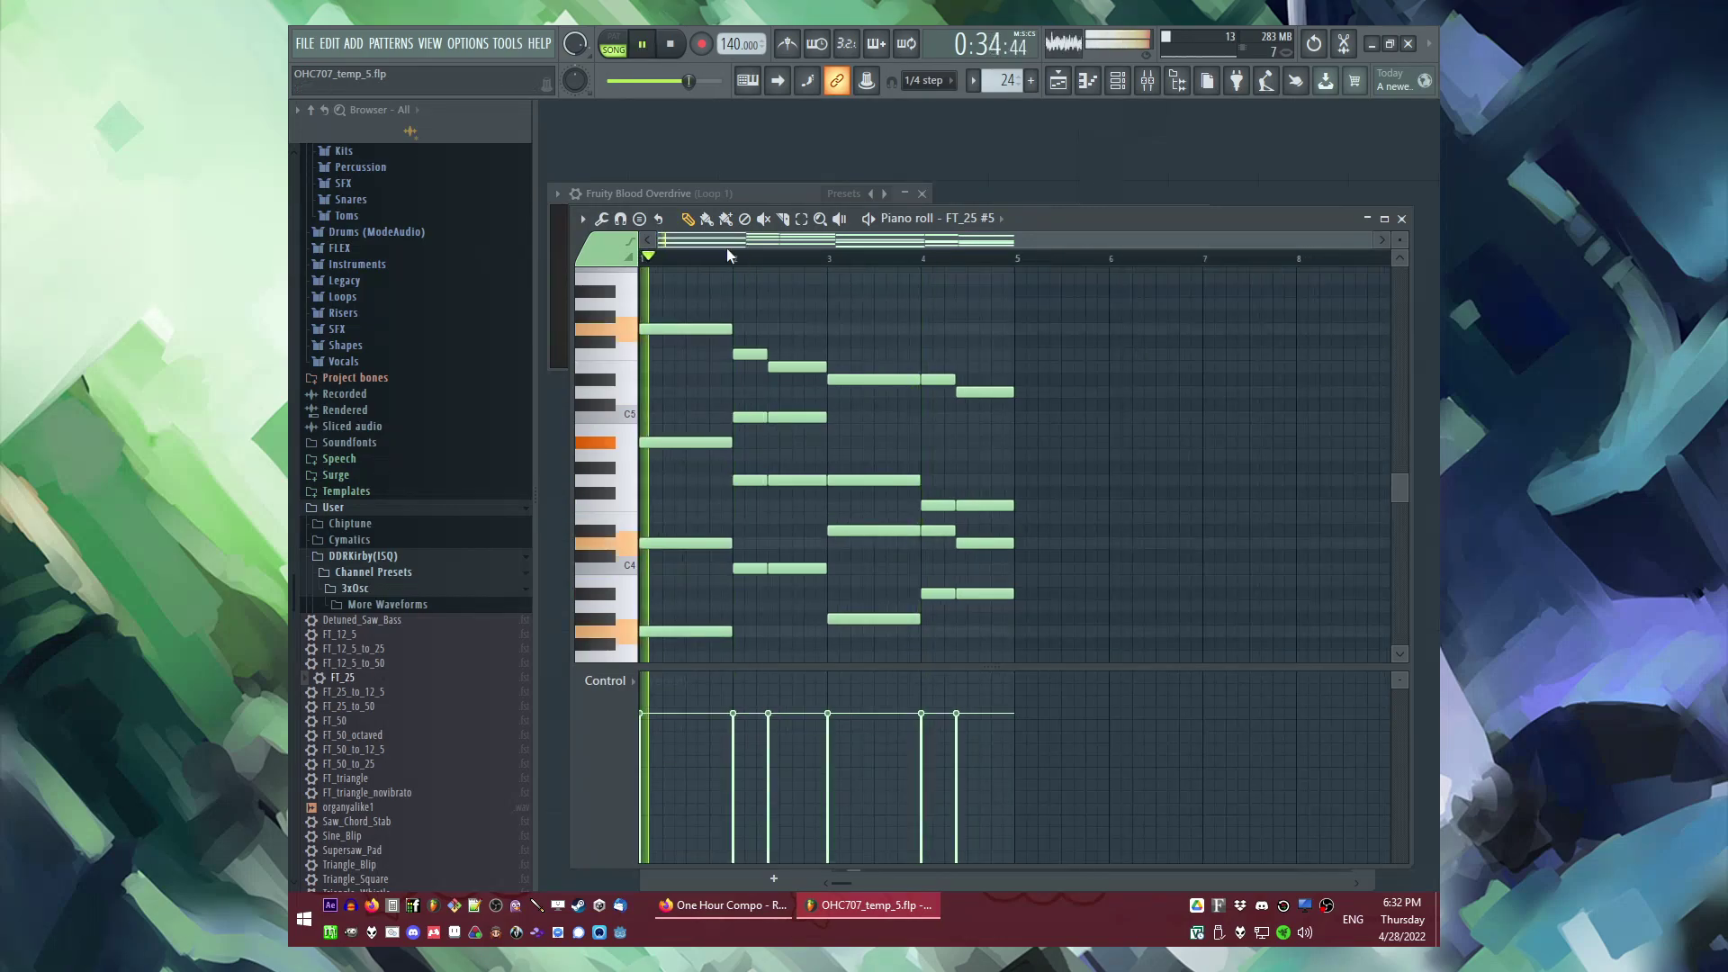
pyautogui.press('space')
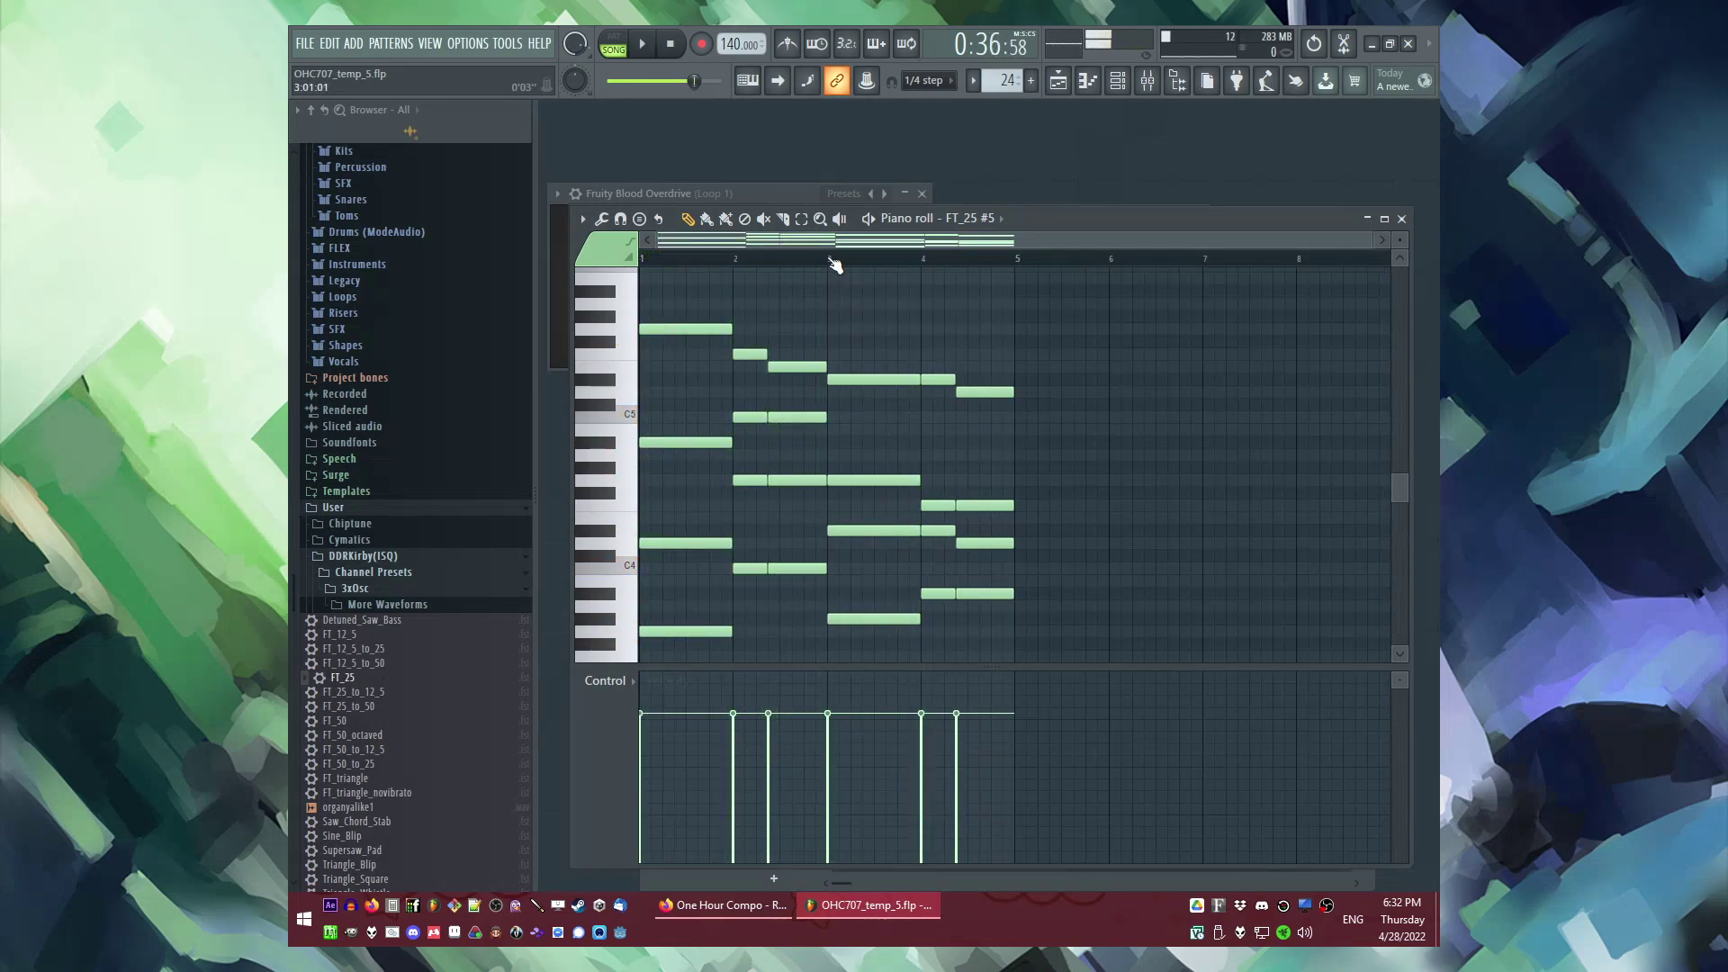
pyautogui.press('space')
pyautogui.scroll(3, 959, 335)
pyautogui.moveTo(920, 376)
pyautogui.mouseDown()
pyautogui.moveTo(916, 336)
pyautogui.moveTo(919, 356)
pyautogui.mouseUp()
pyautogui.press('space')
# Step: Raise the second top note in bar 4, from step 7, to F5 and play from just before bar 4
pyautogui.click(898, 258)
pyautogui.press('space')
pyautogui.scroll(3, 999, 394)
pyautogui.moveTo(999, 394); pyautogui.dragTo(984, 358)
pyautogui.press('space')
pyautogui.press('space')
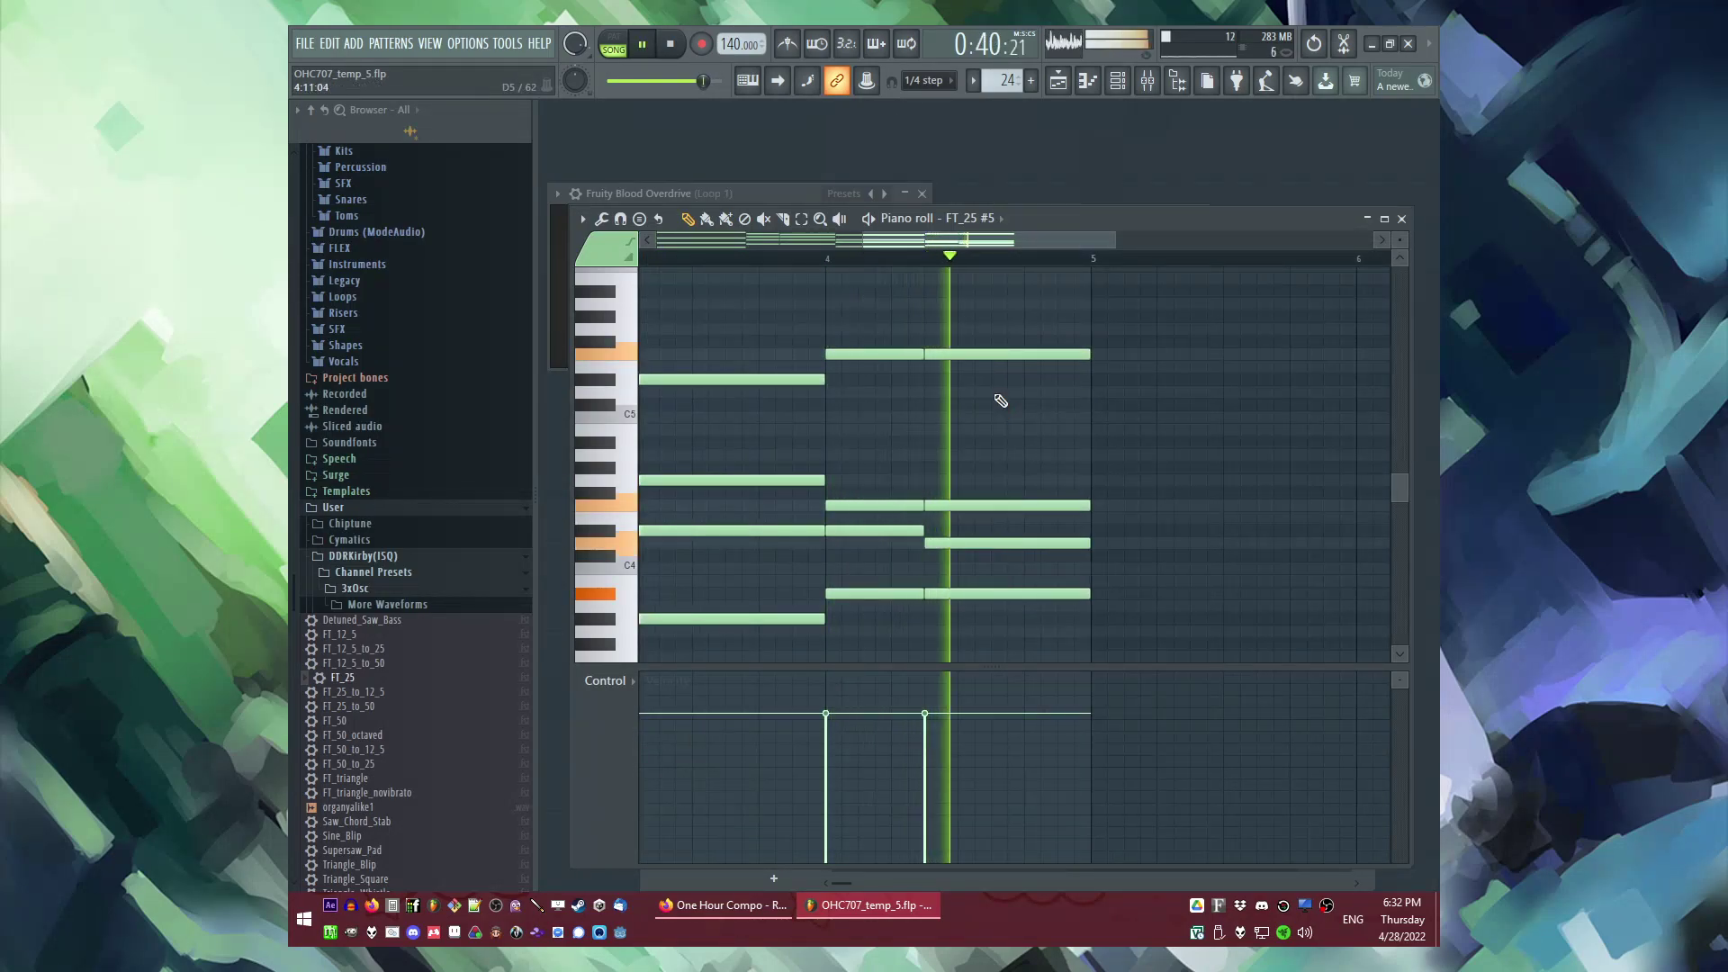
pyautogui.scroll(-3, 999, 392)
pyautogui.press('space')
# Step: In the playlist, make the second Pattern 24 clip on Track 8 at bar 25 unique and open its notes
pyautogui.press('F5')
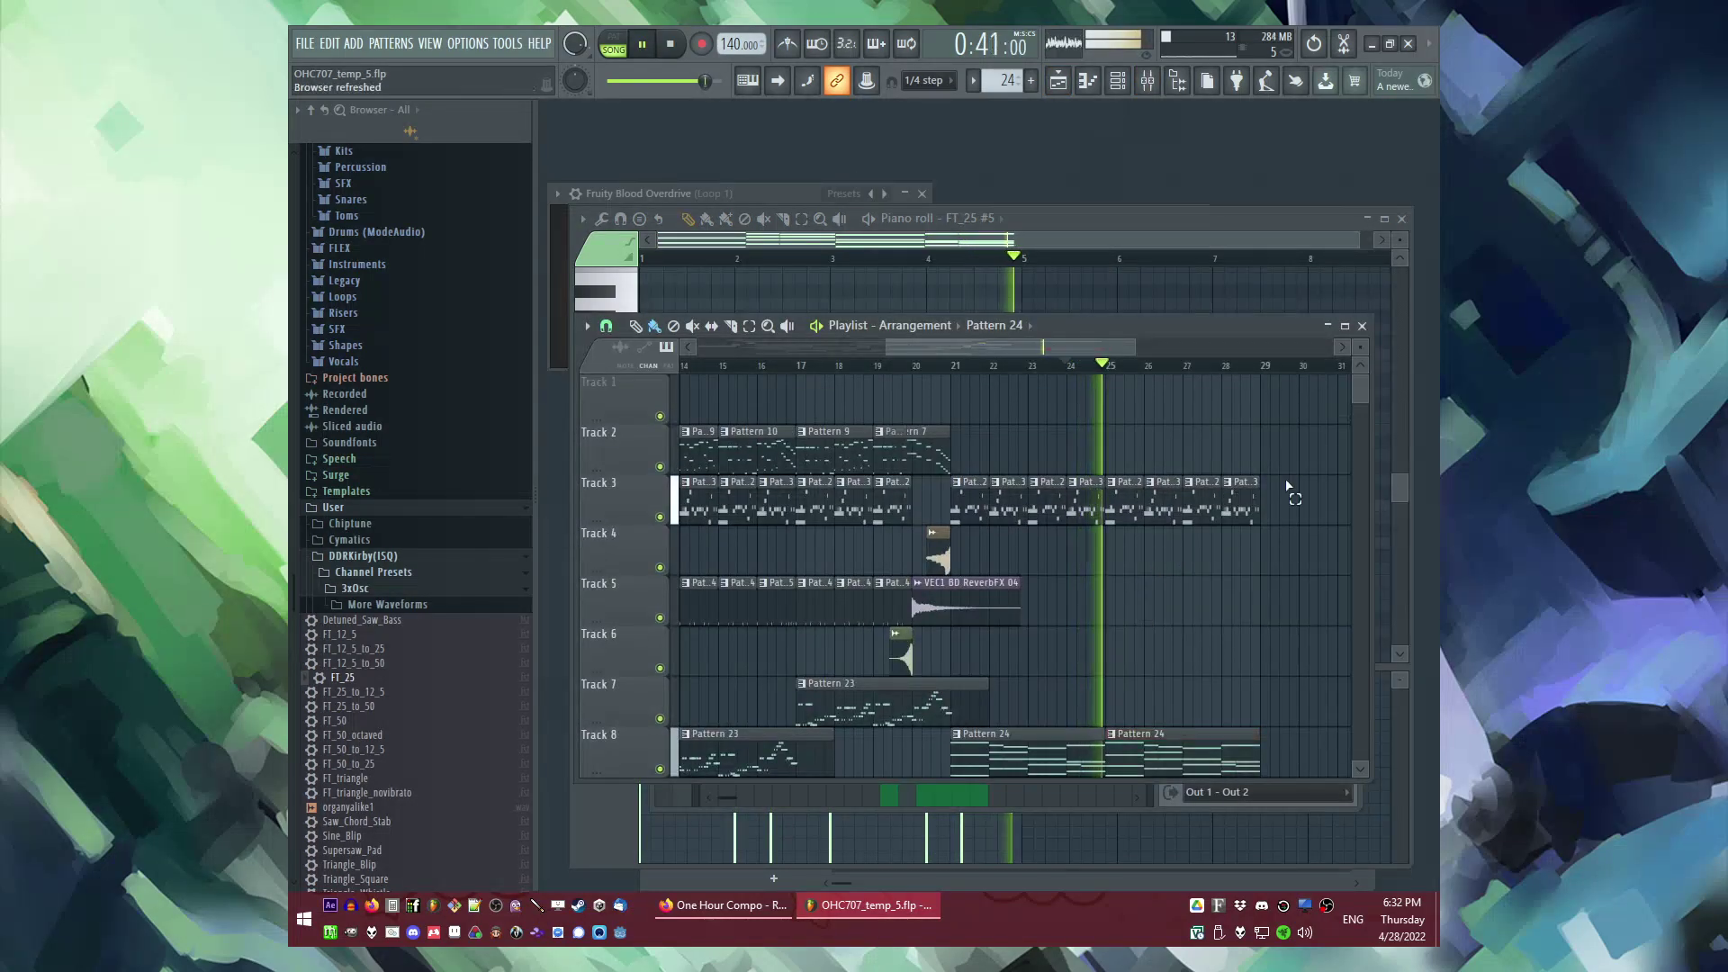
pyautogui.press('space')
pyautogui.scroll(-3, 1175, 594)
pyautogui.scroll(2, 1175, 594)
pyautogui.press('space')
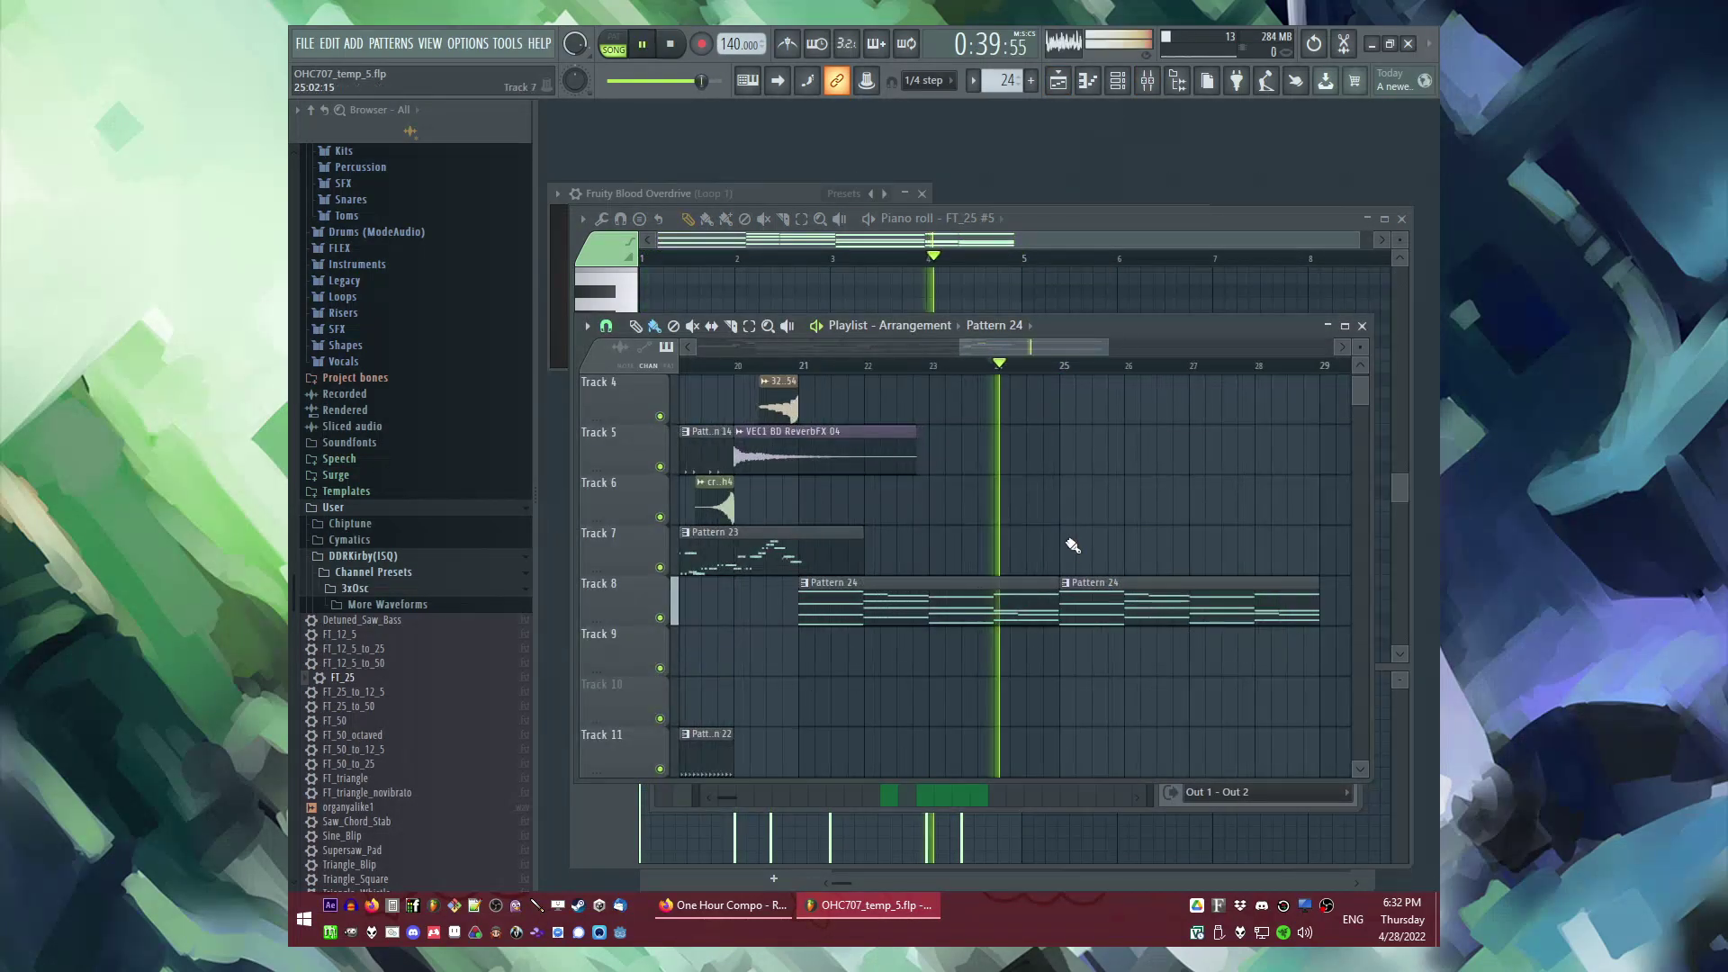
pyautogui.rightClick(1063, 596)
pyautogui.click(1105, 701)
pyautogui.press('F5')
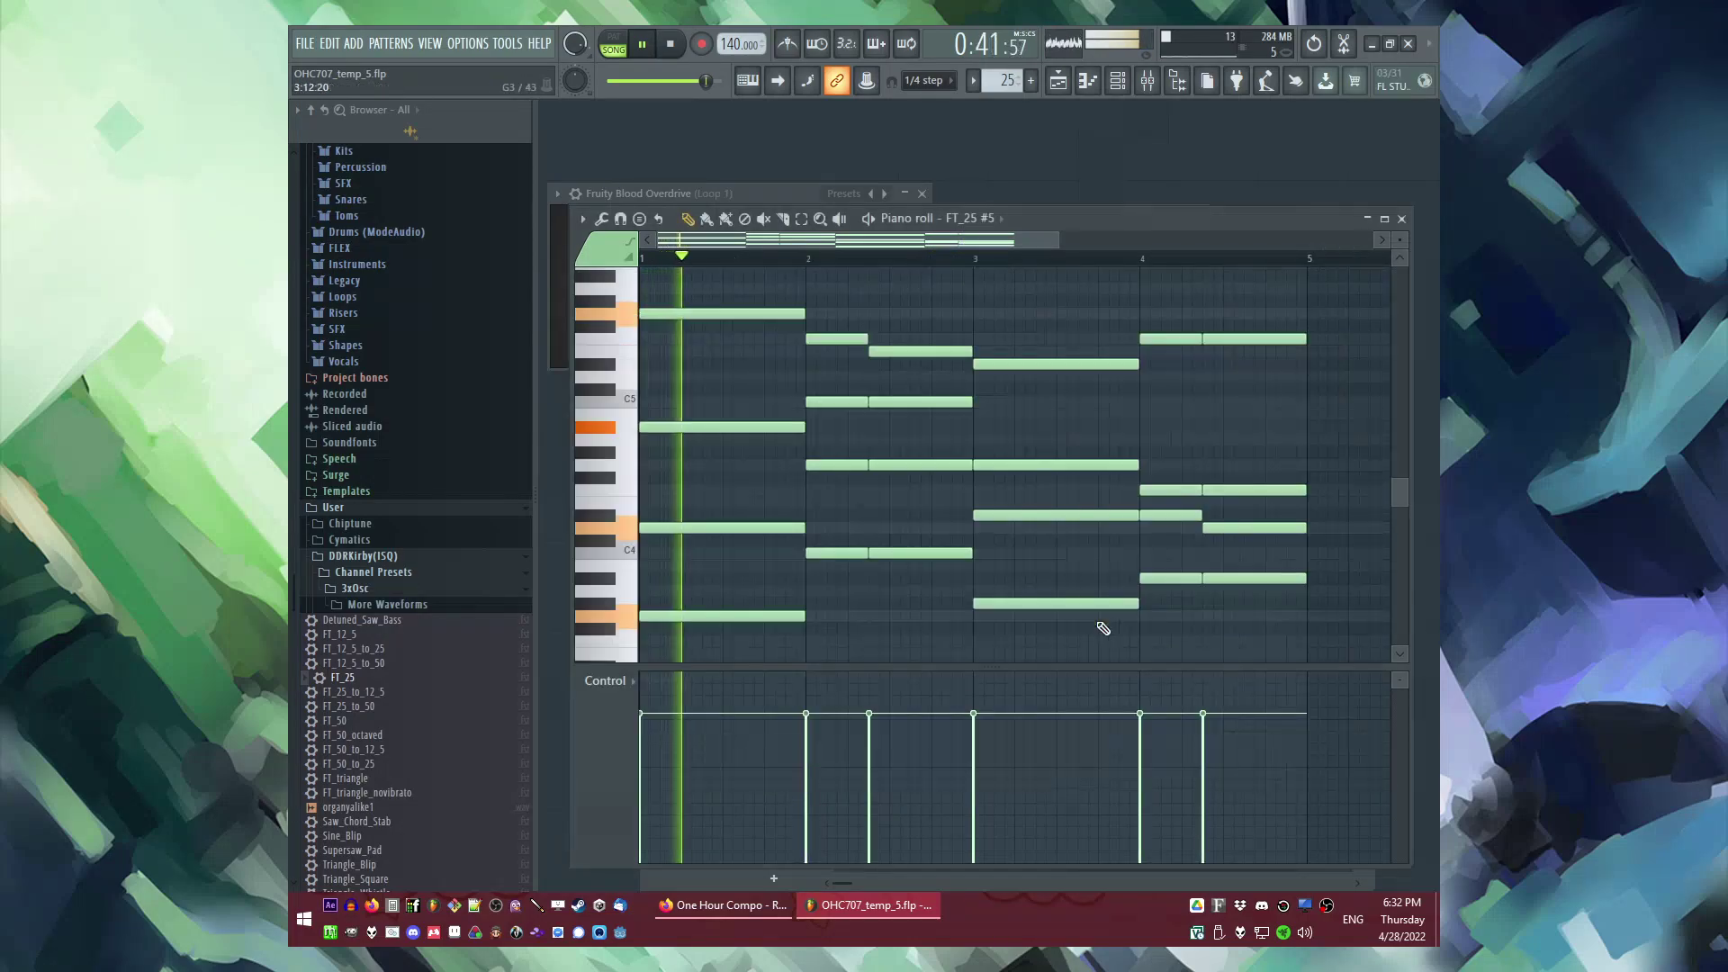
# Step: In the bar 1 chord of Pattern 25, raise G3 to C4 and D4 to G4, and play the result
pyautogui.moveTo(767, 600); pyautogui.dragTo(774, 601)
pyautogui.press('space')
pyautogui.hotkey('ctrl', 'z')
pyautogui.press('space')
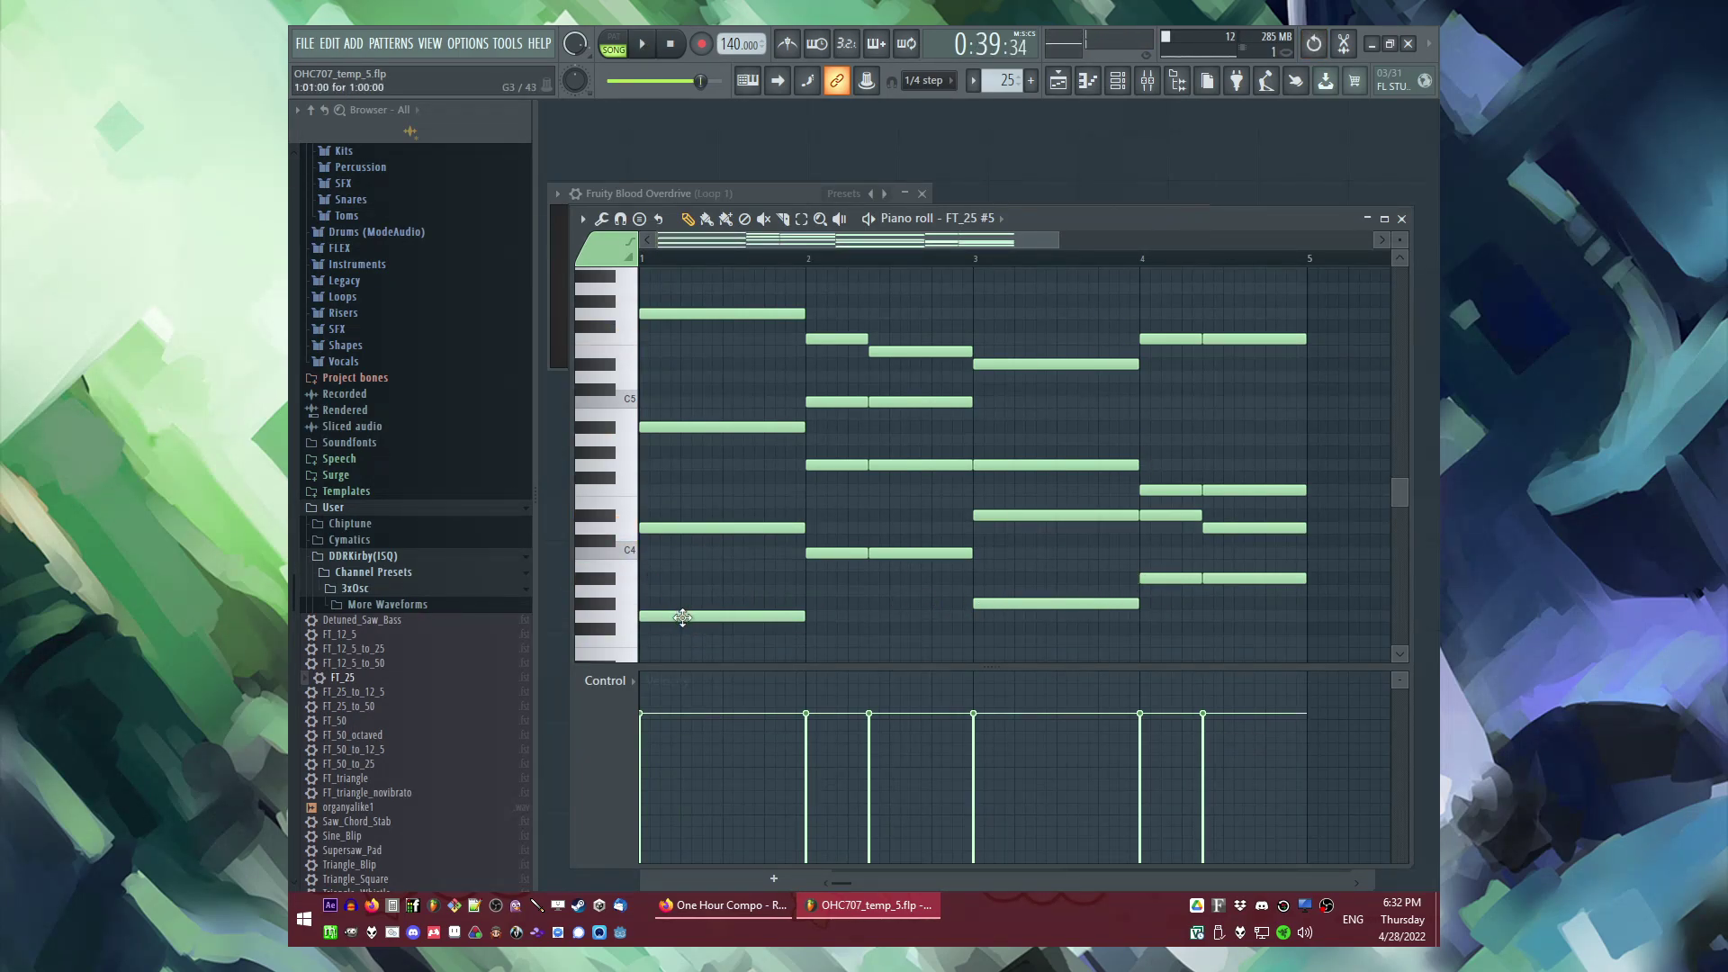
pyautogui.moveTo(682, 617); pyautogui.dragTo(657, 553)
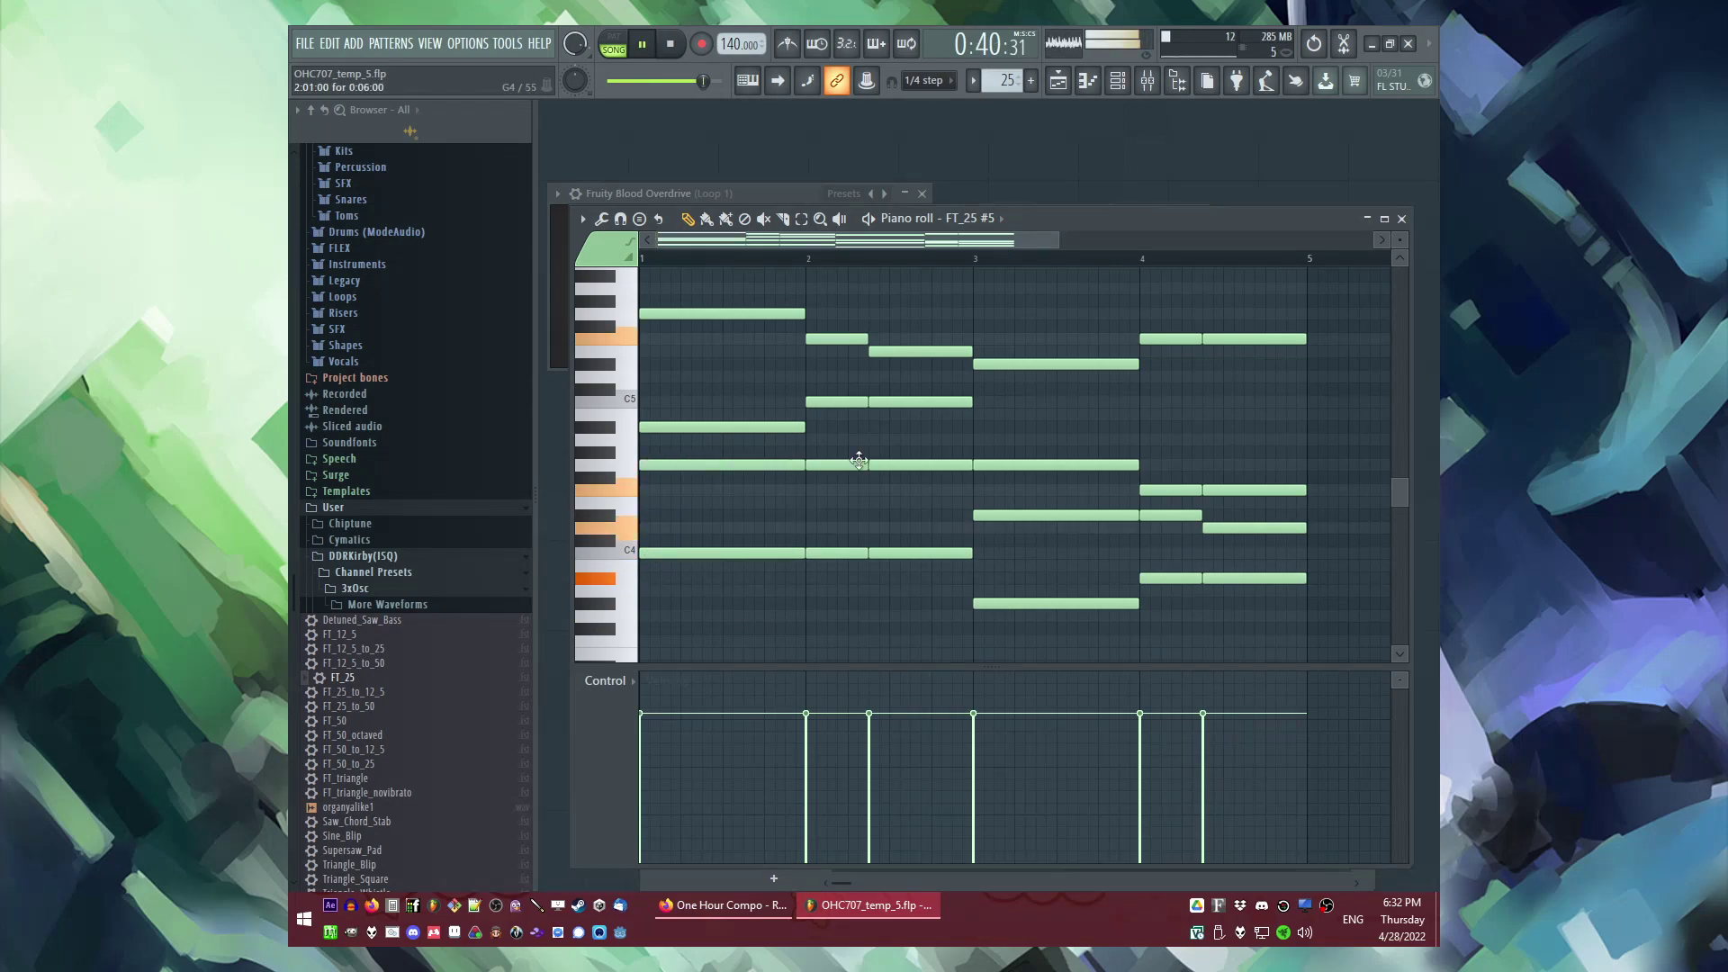
# Step: Play the arrangement through the change from Pattern 24 to Pattern 25 and reopen the Pattern 25 notes
pyautogui.press('F5')
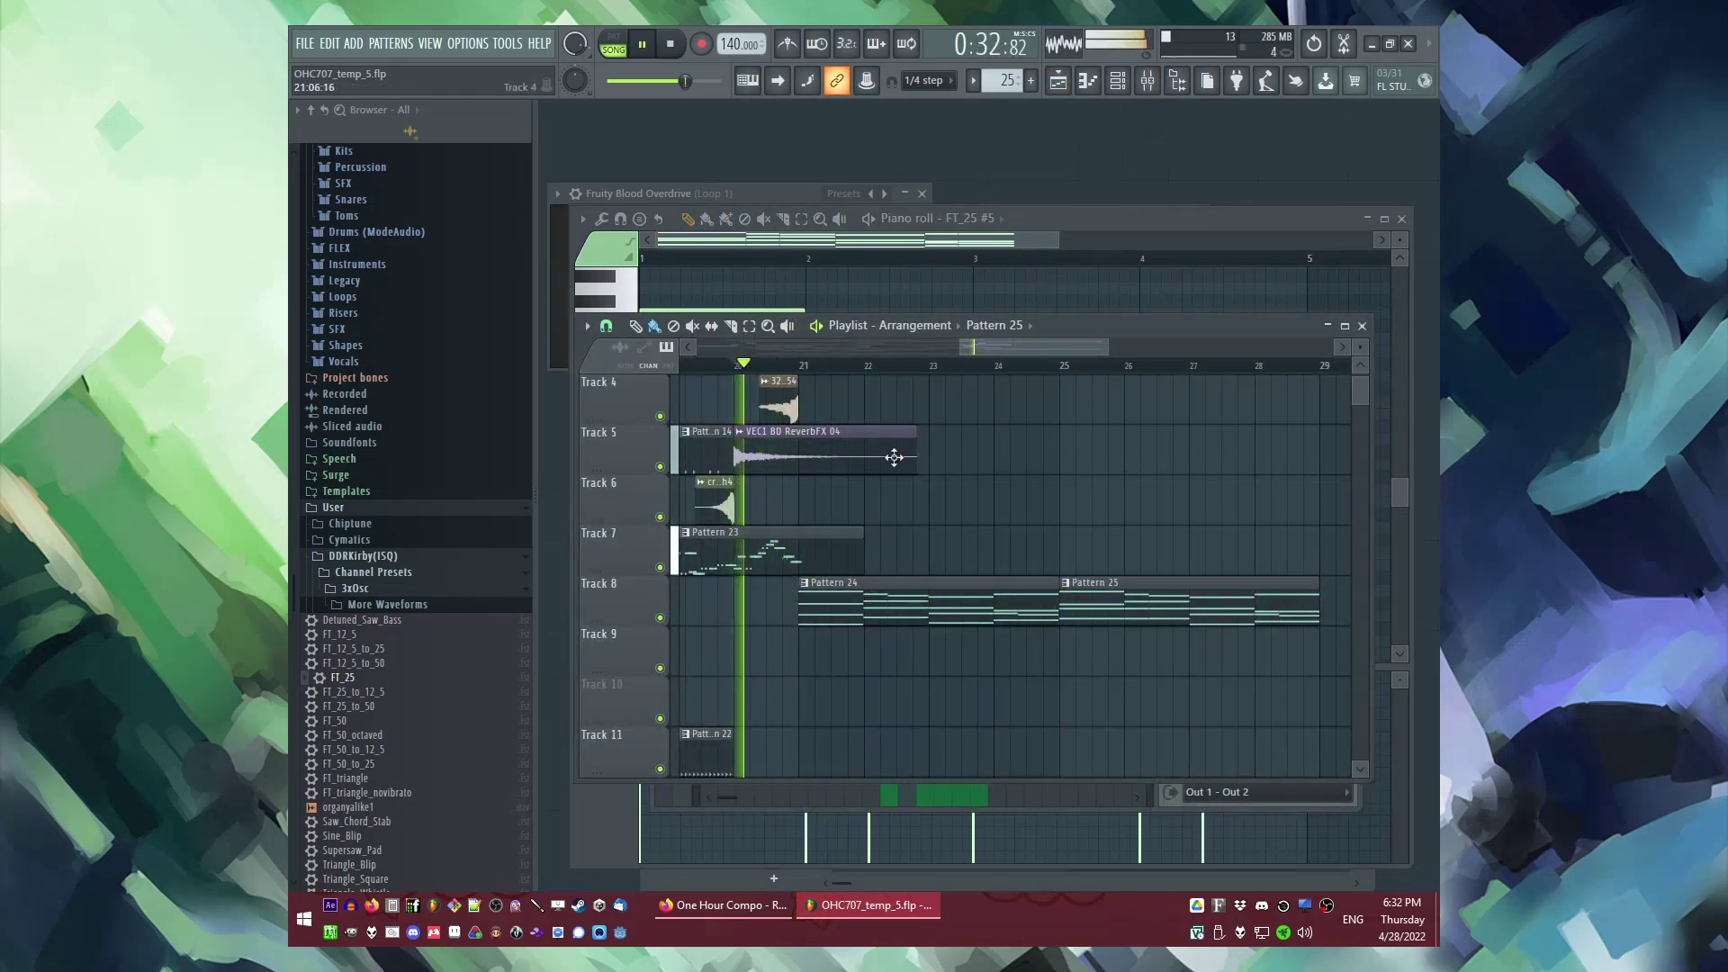
pyautogui.scroll(3, 855, 429)
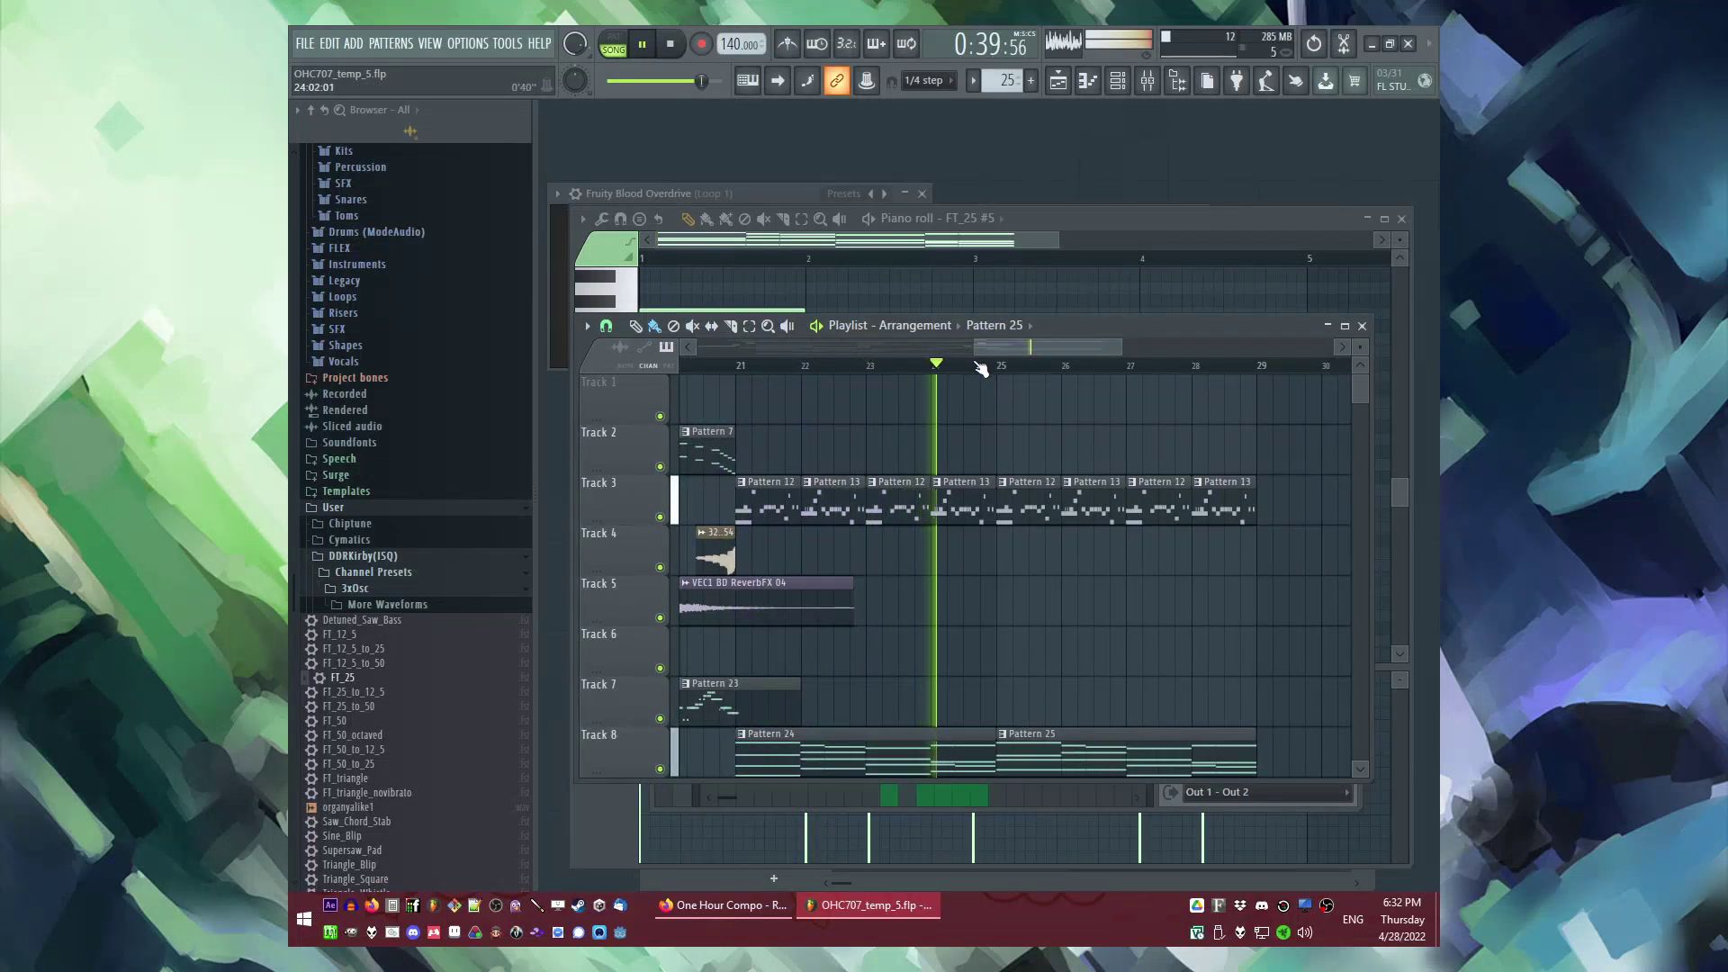
pyautogui.scroll(-1, 922, 588)
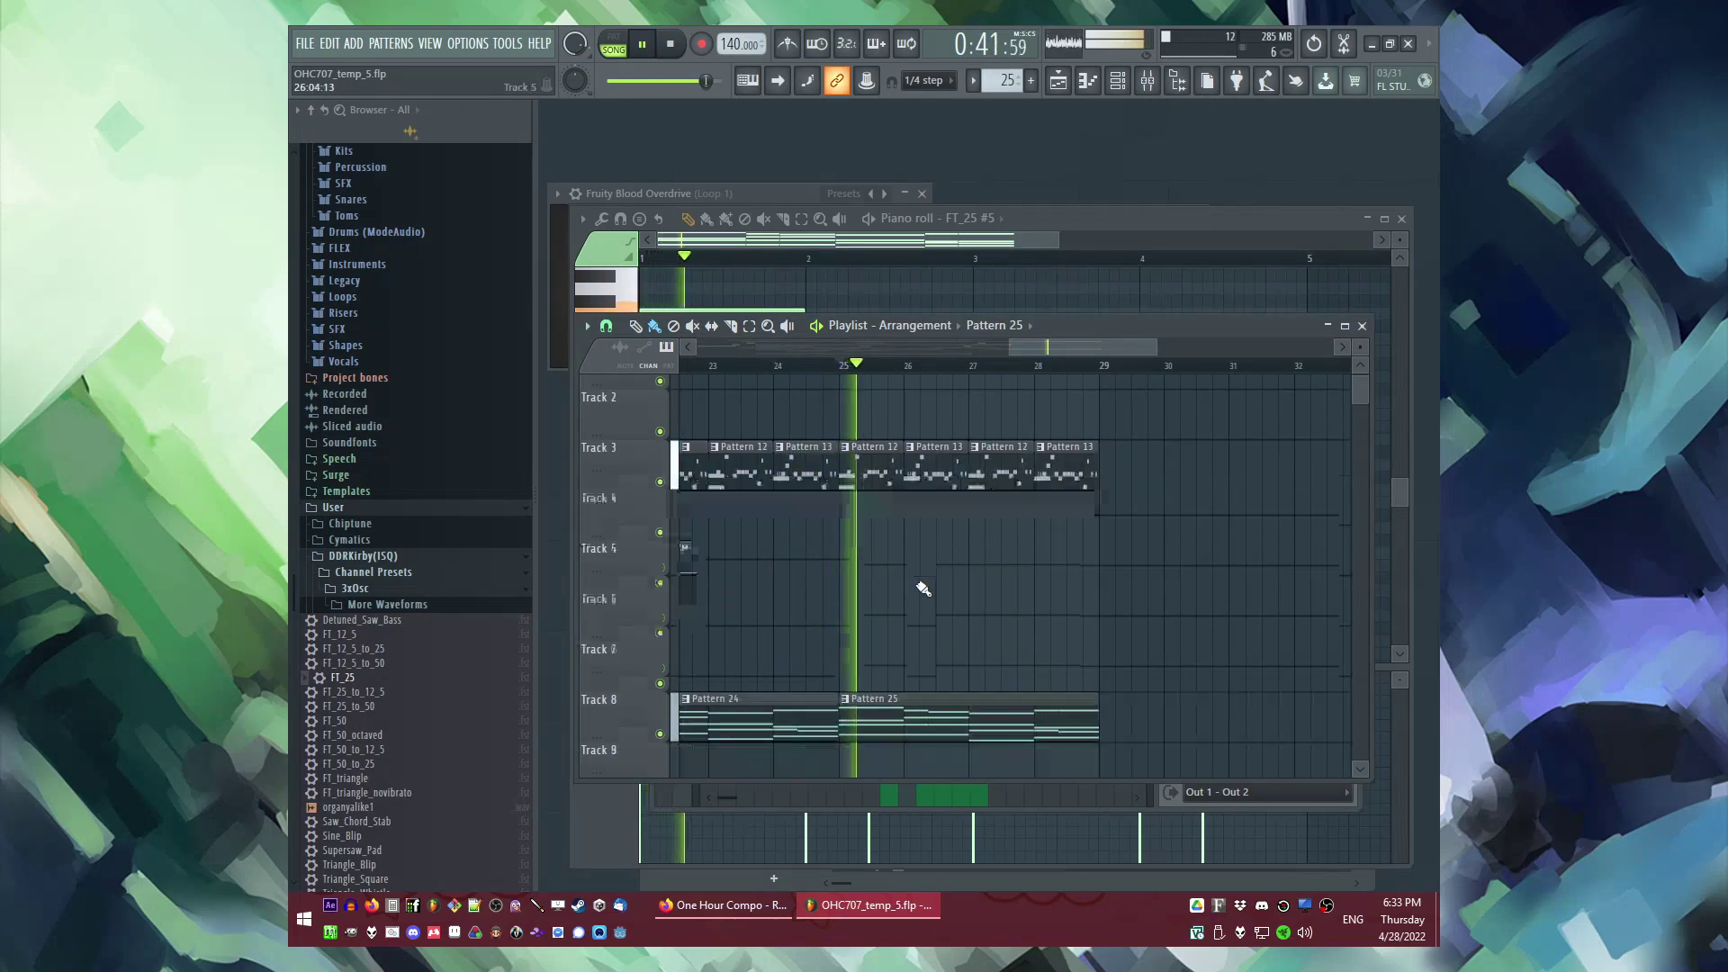
pyautogui.doubleClick(879, 590)
pyautogui.press('space')
# Step: Move the bar 1 chord's G4 note up to D#5 and play the change into bar 2
pyautogui.scroll(1, 701, 374)
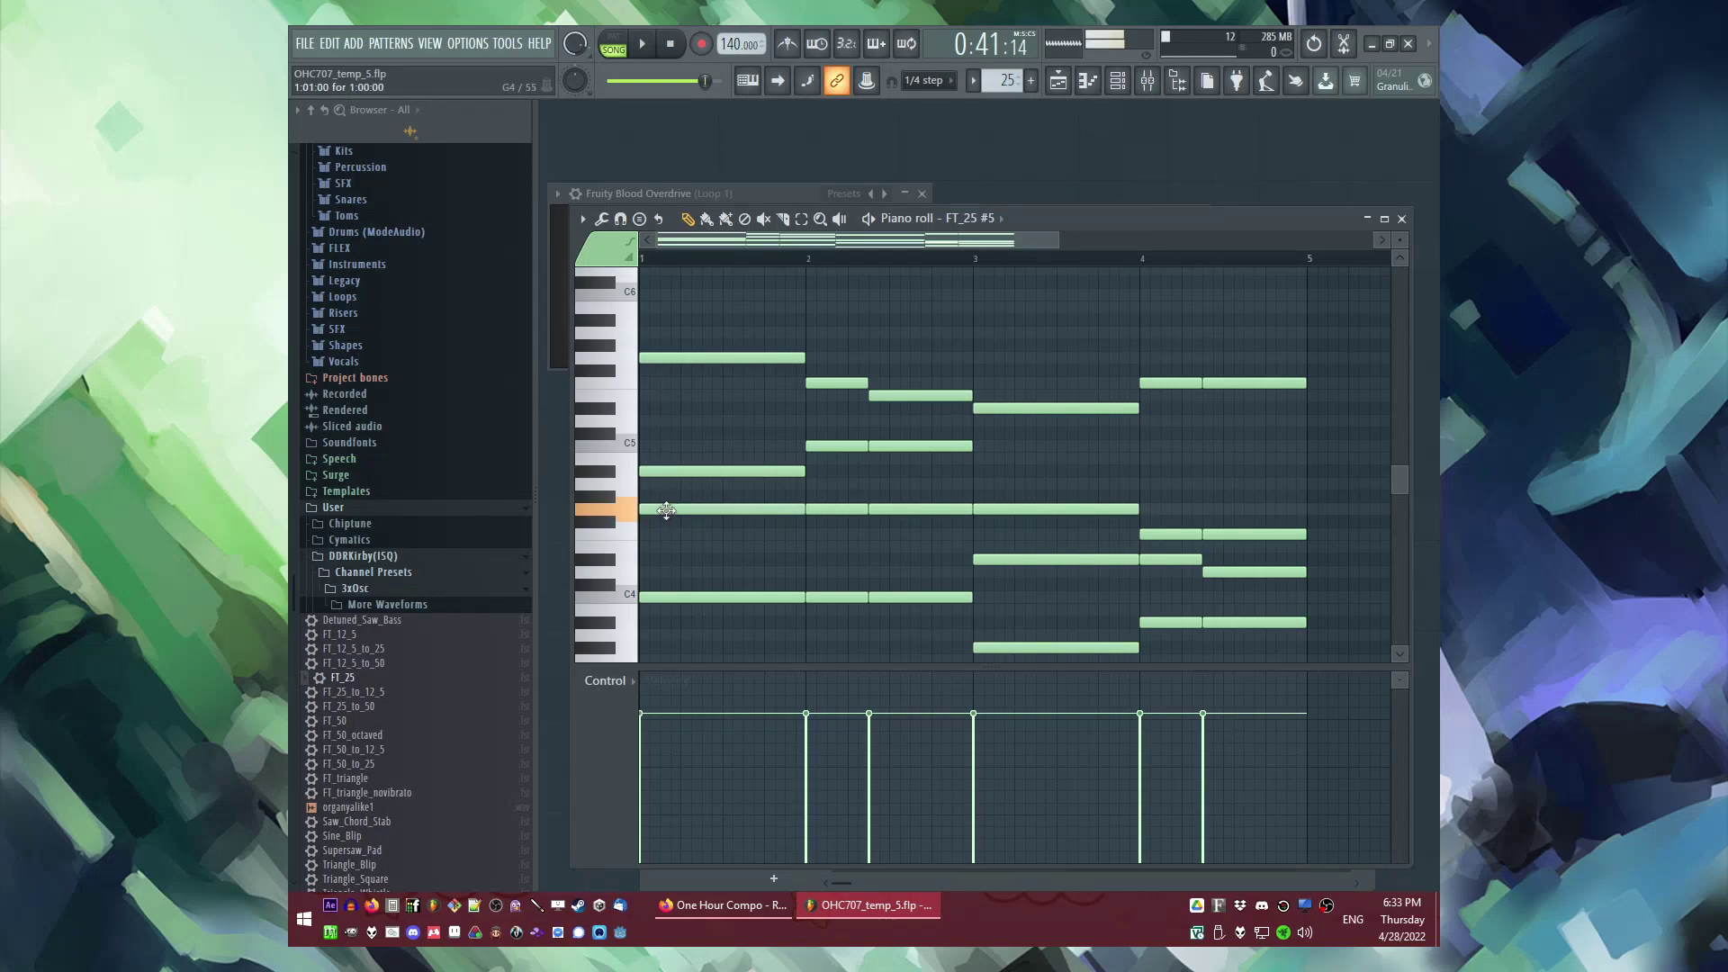
pyautogui.moveTo(640, 419)
pyautogui.mouseDown()
pyautogui.moveTo(648, 396)
pyautogui.moveTo(660, 410)
pyautogui.mouseUp()
pyautogui.press('space')
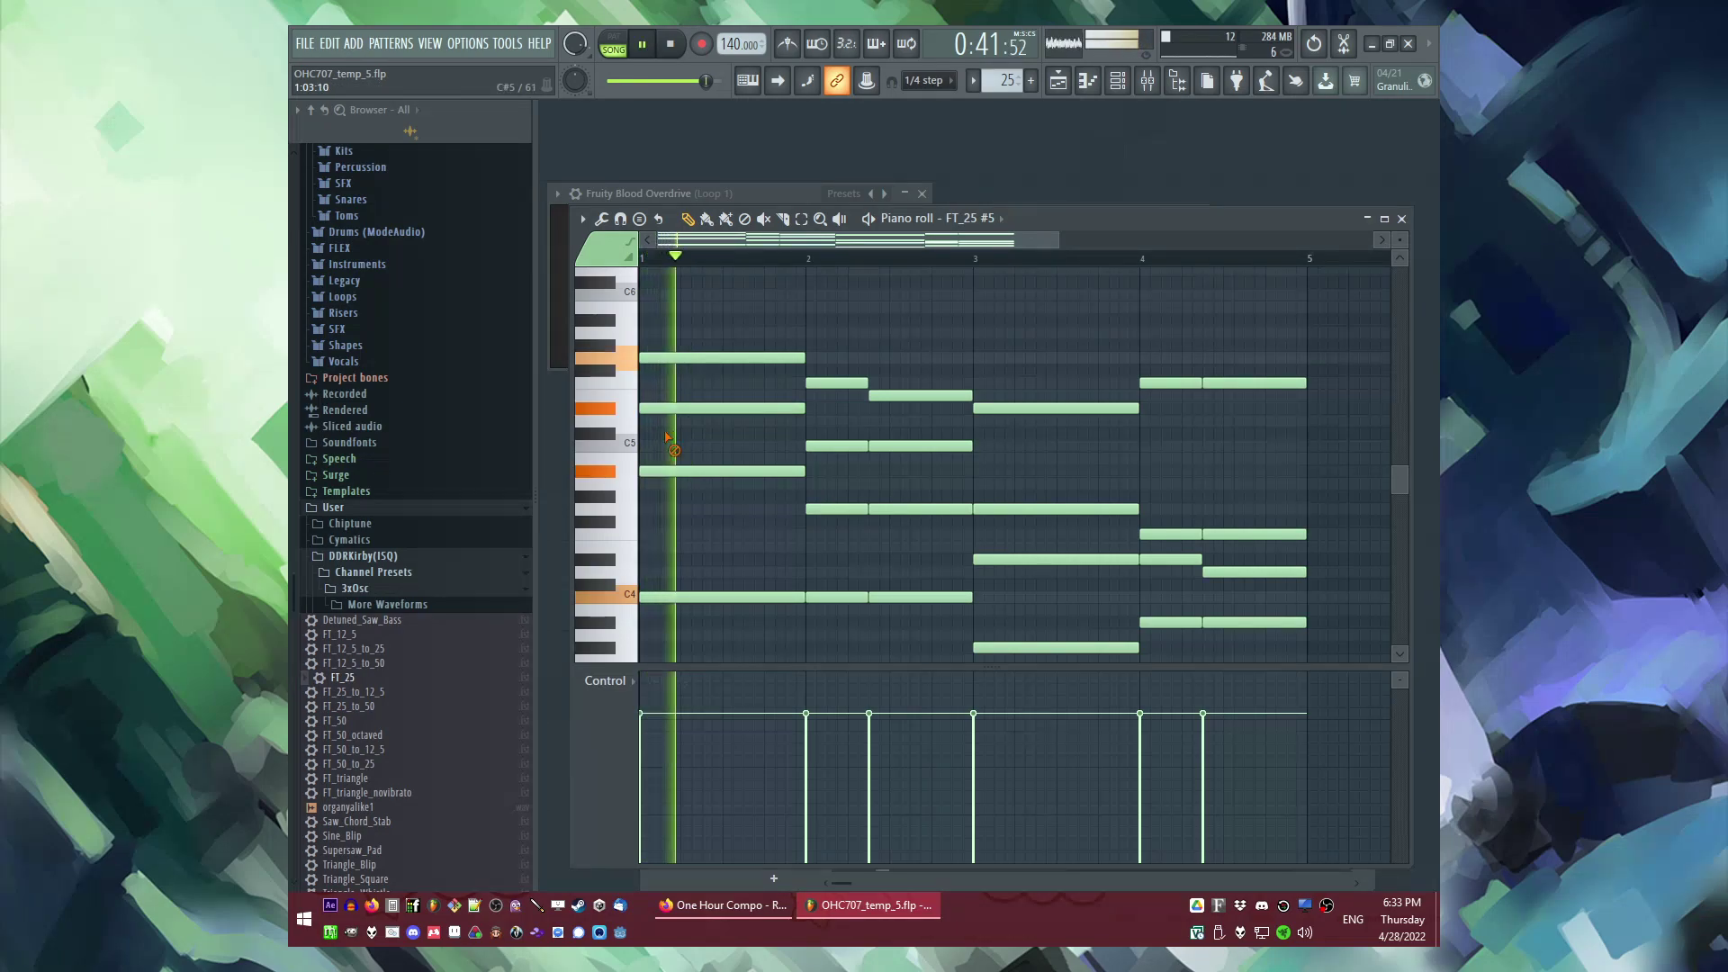
pyautogui.click(797, 261)
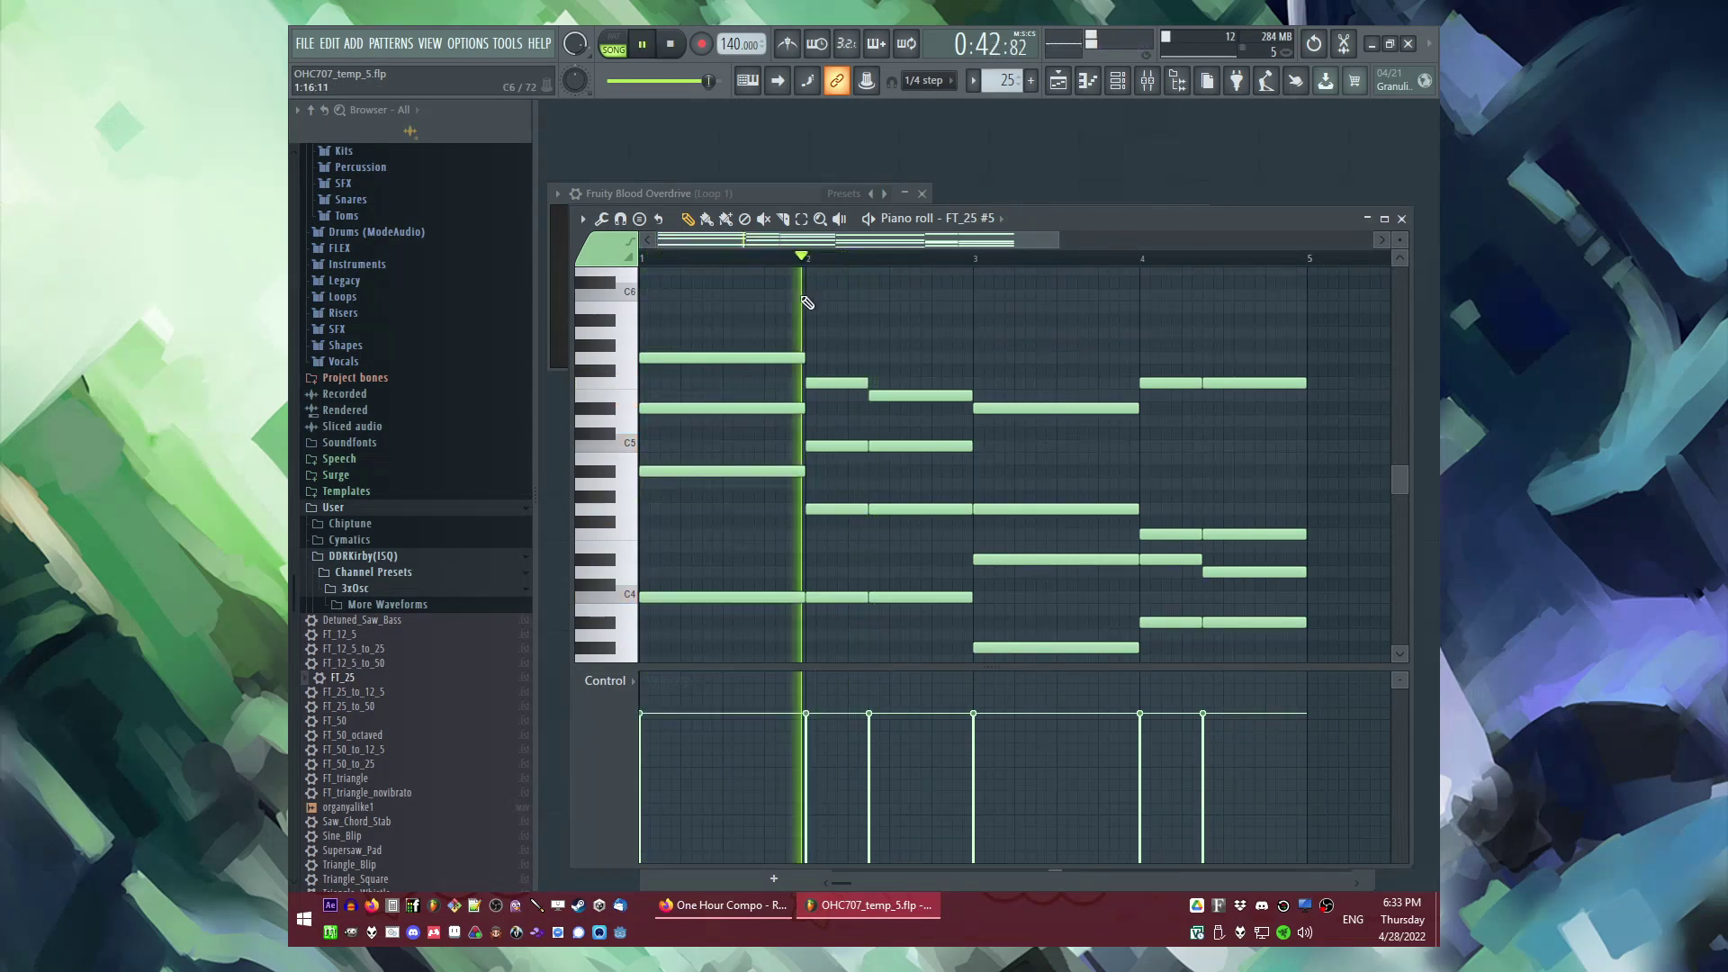
pyautogui.scroll(1, 792, 297)
pyautogui.press('space')
pyautogui.scroll(3, 720, 378)
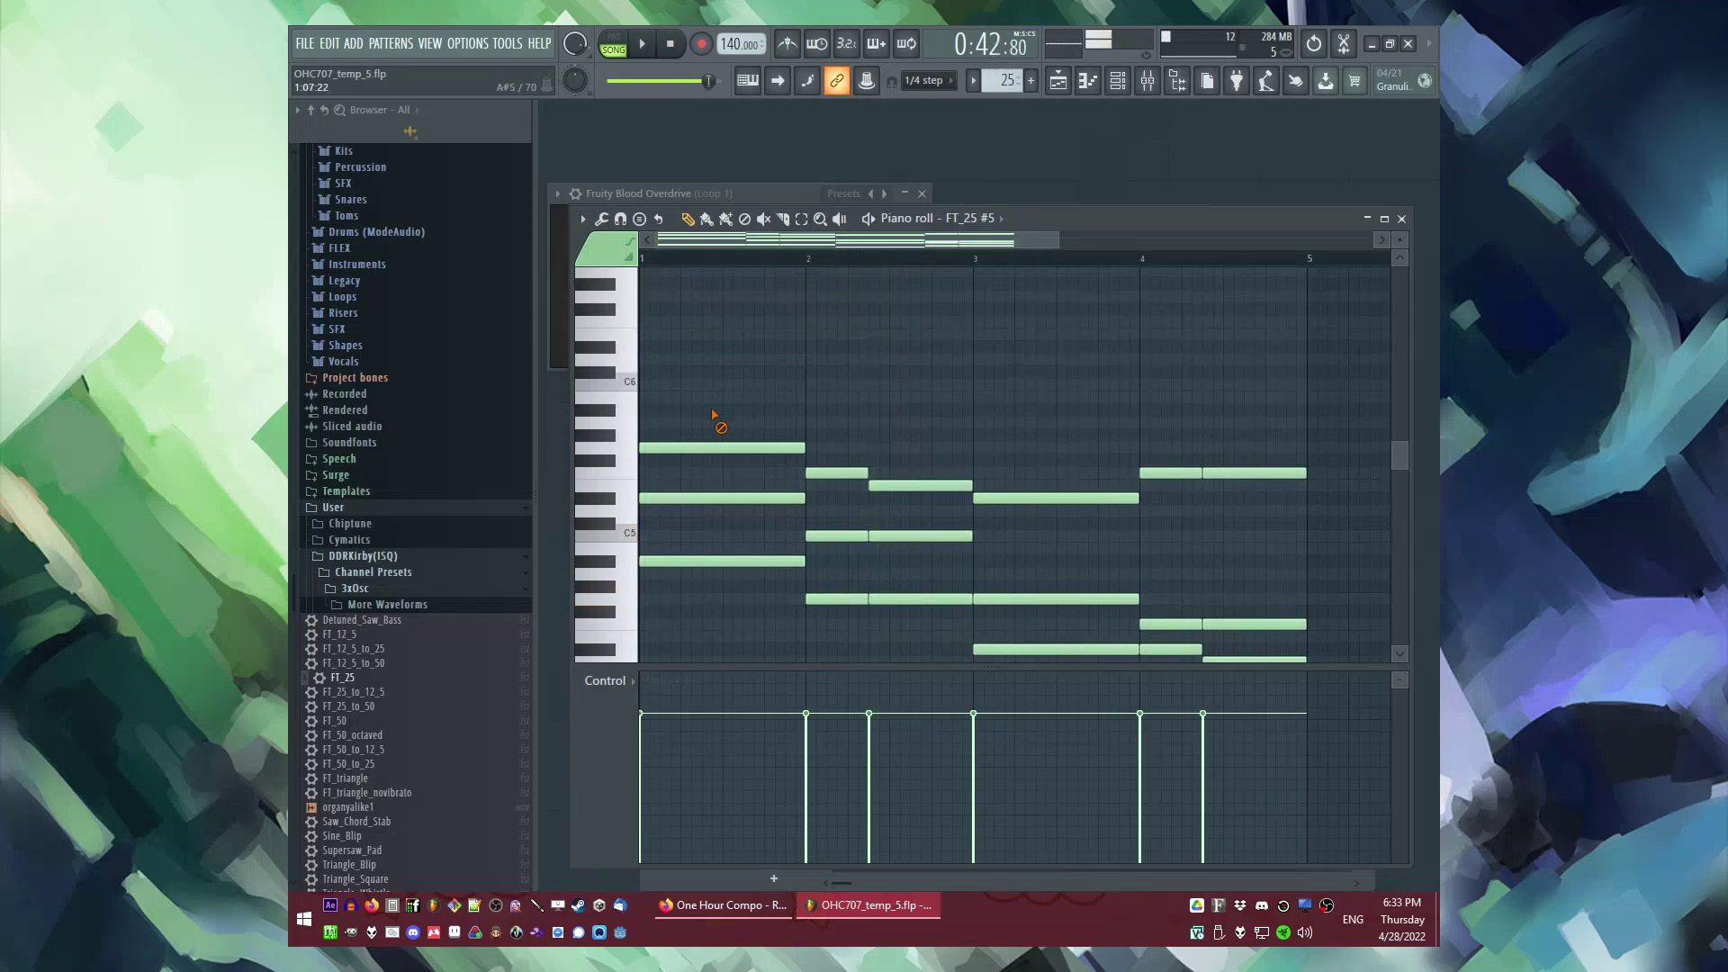
# Step: Raise both C4 notes in bar 2 to D#4 and play the bar
pyautogui.press('space')
pyautogui.scroll(-4, 902, 294)
pyautogui.press('space')
pyautogui.moveTo(834, 306); pyautogui.dragTo(948, 591)
pyautogui.click(838, 555)
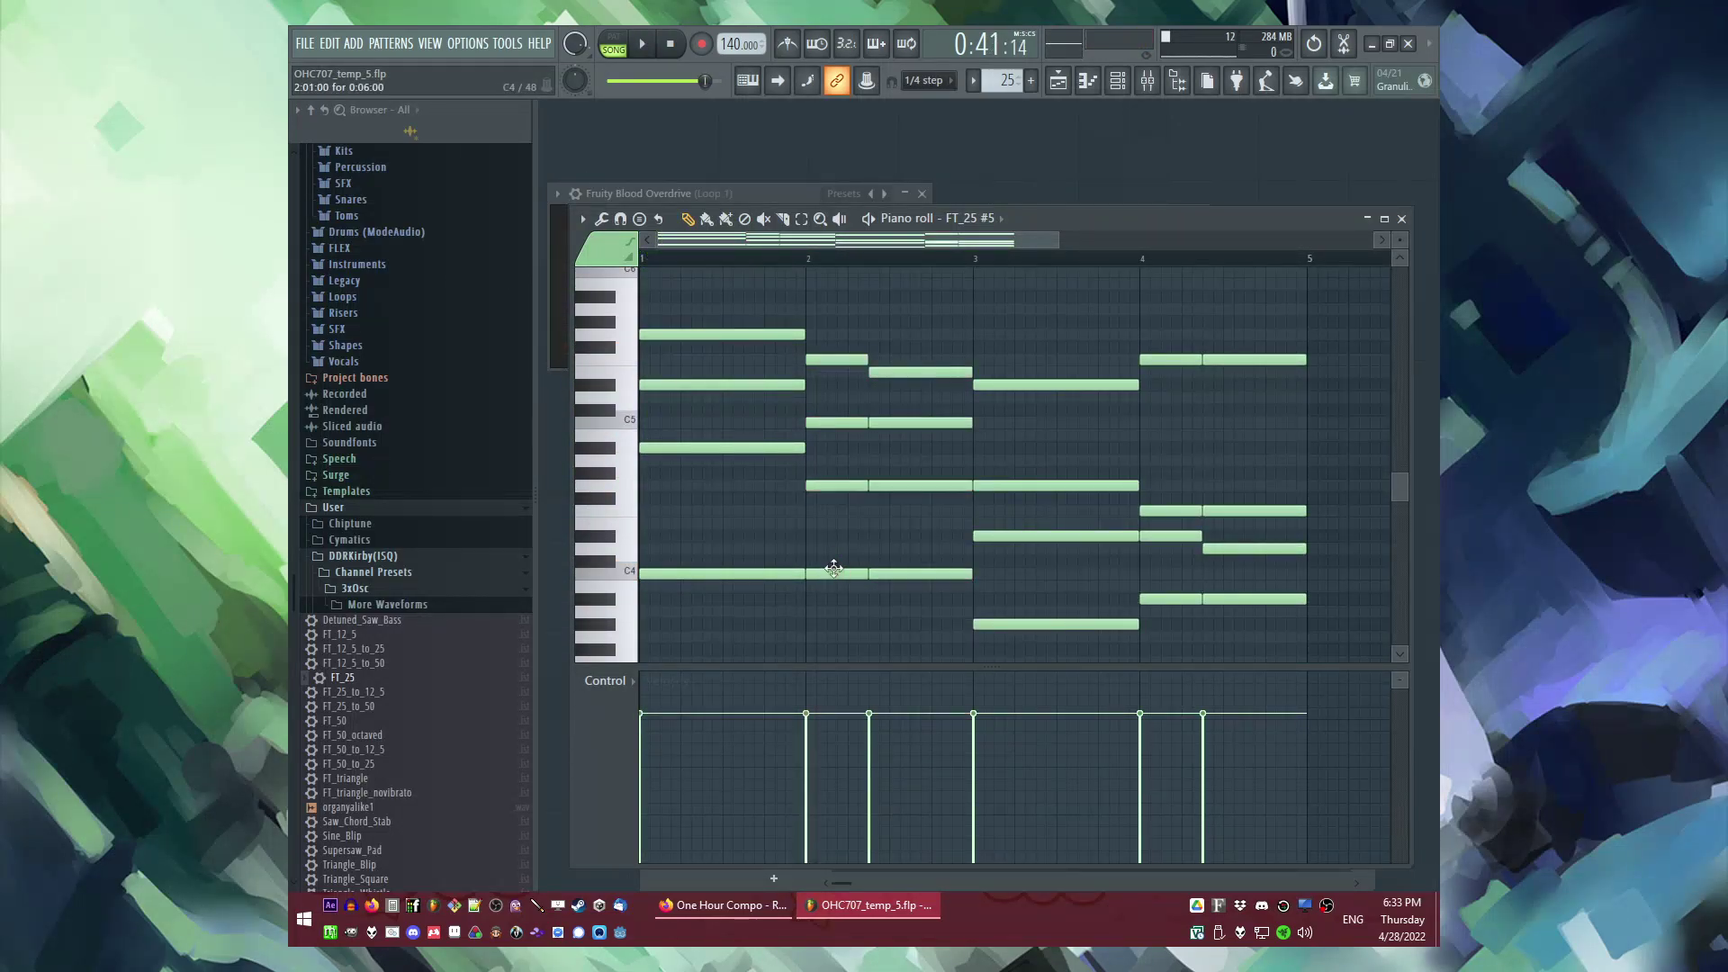
pyautogui.press('space')
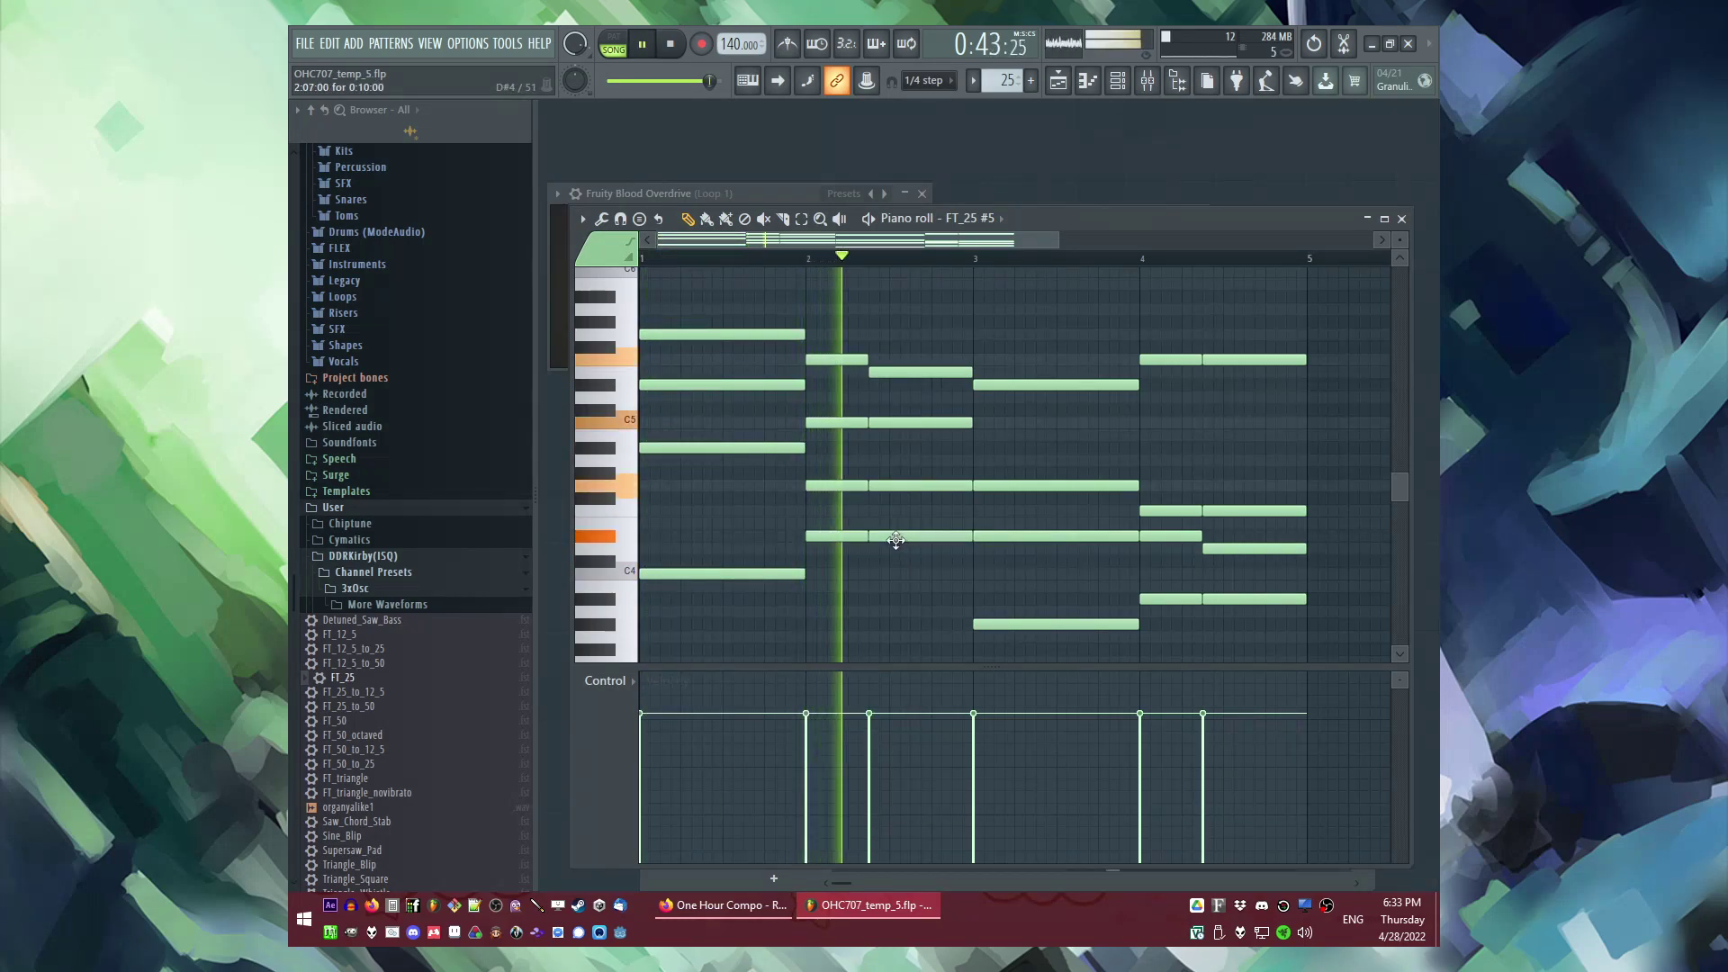
pyautogui.press('space')
# Step: Change the bar 2 top line to G5 for the first note and D#5 for the second
pyautogui.scroll(2, 852, 436)
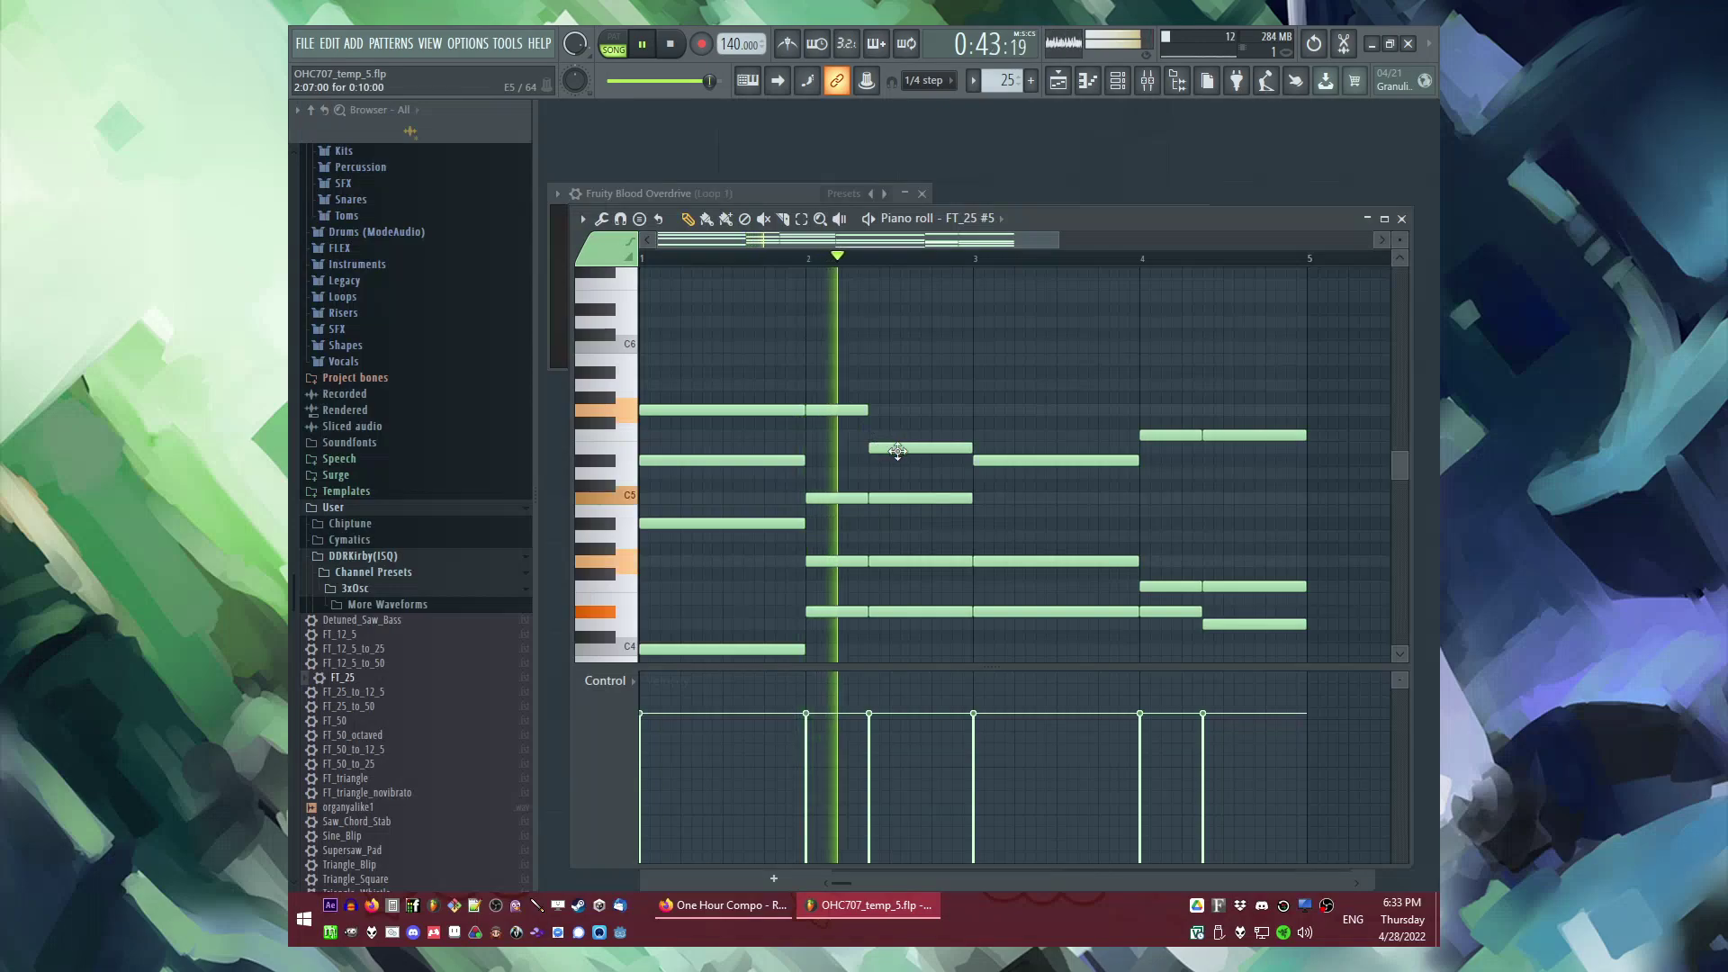
pyautogui.moveTo(899, 442); pyautogui.dragTo(898, 416)
pyautogui.press('space')
pyautogui.press('space')
pyautogui.scroll(-2, 887, 454)
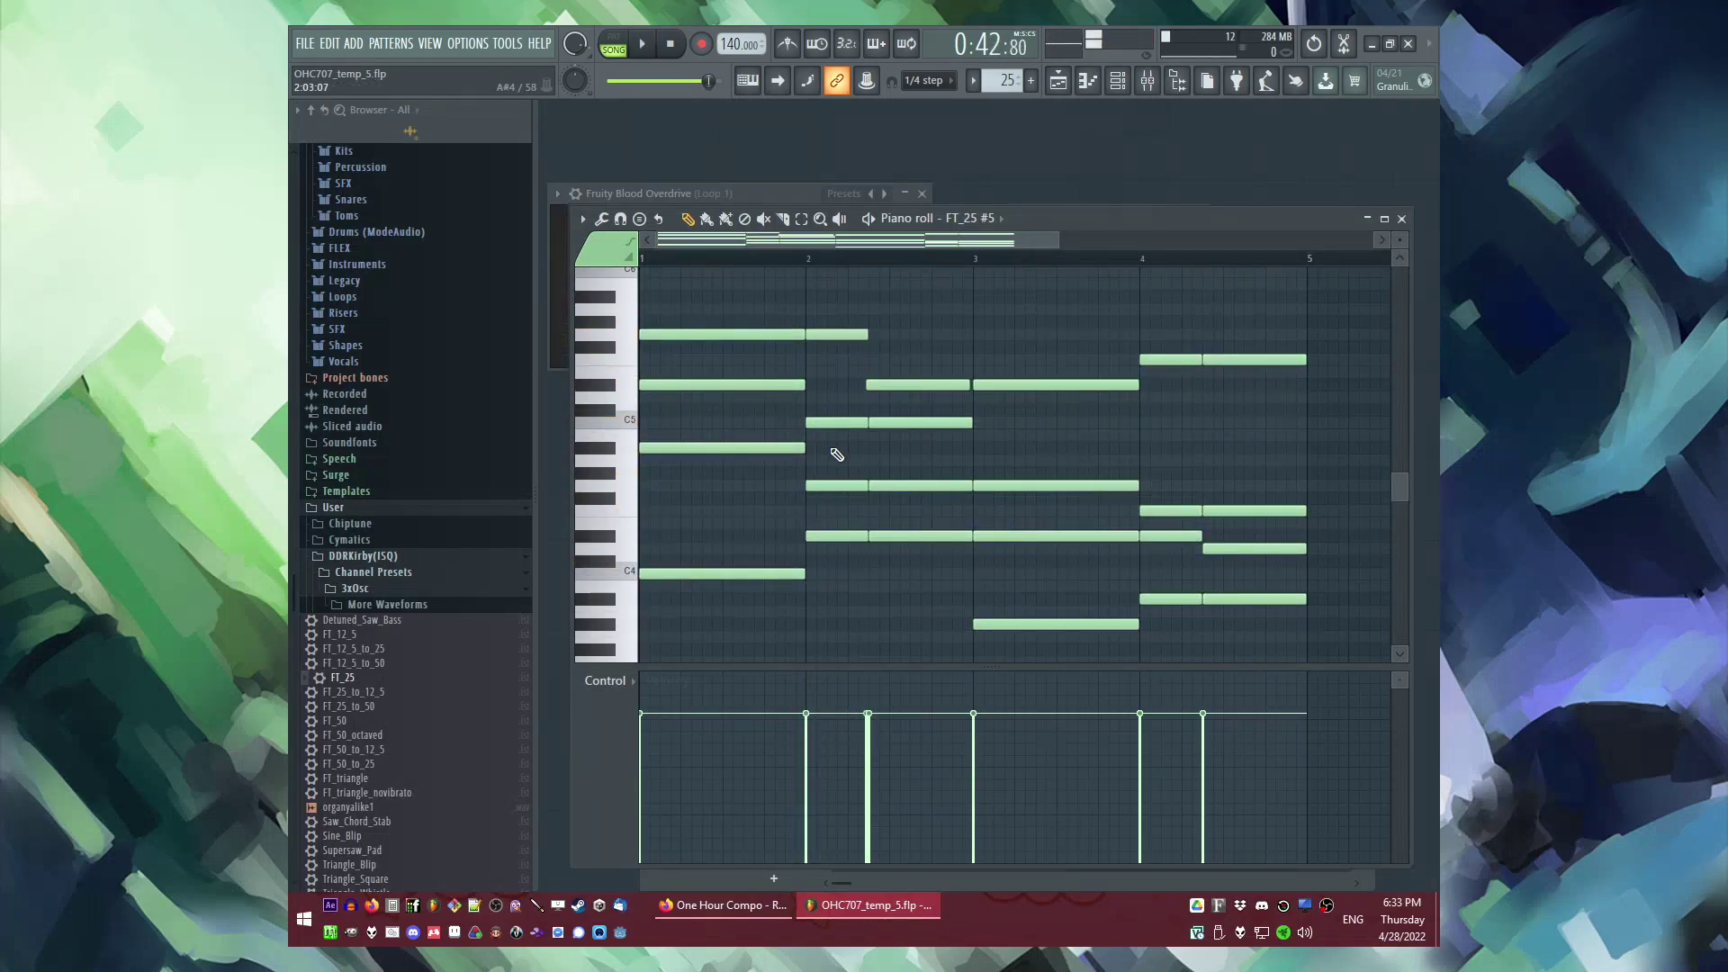
# Step: Lower both C5 notes in bar 2 to A#4 and play the progression from the start
pyautogui.press('space')
pyautogui.moveTo(927, 447); pyautogui.dragTo(902, 453)
pyautogui.press('space')
pyautogui.press('space')
pyautogui.scroll(-2, 792, 266)
pyautogui.press('space')
pyautogui.press('space')
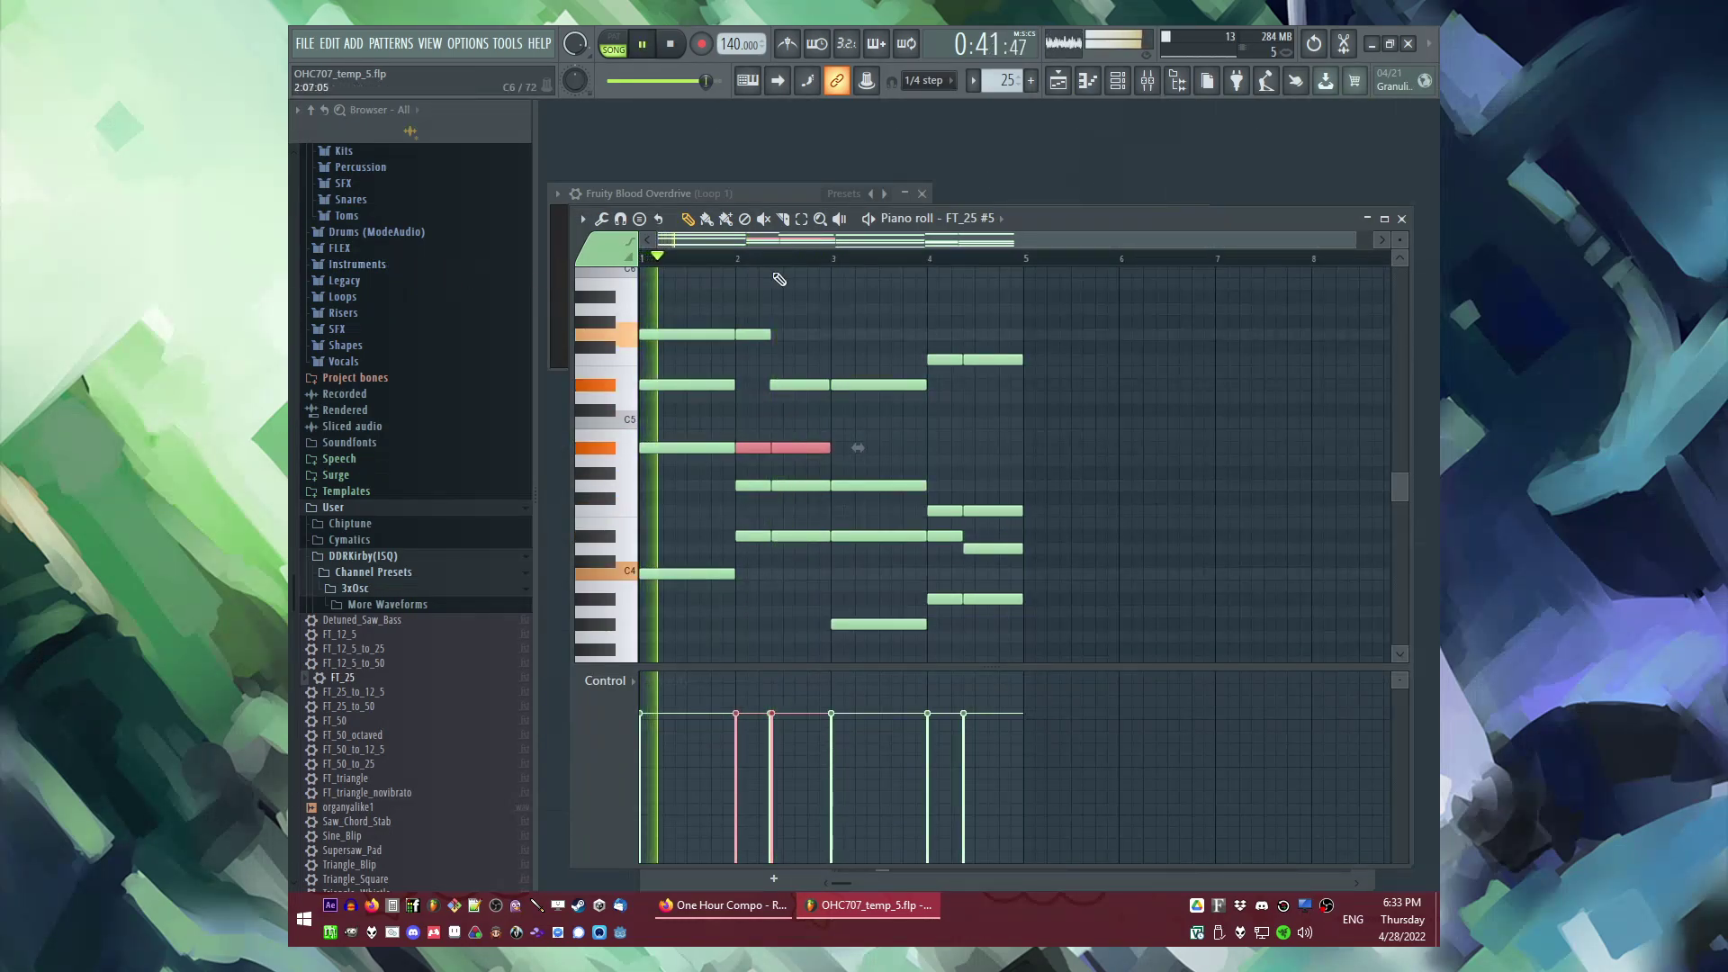
pyautogui.click(813, 326)
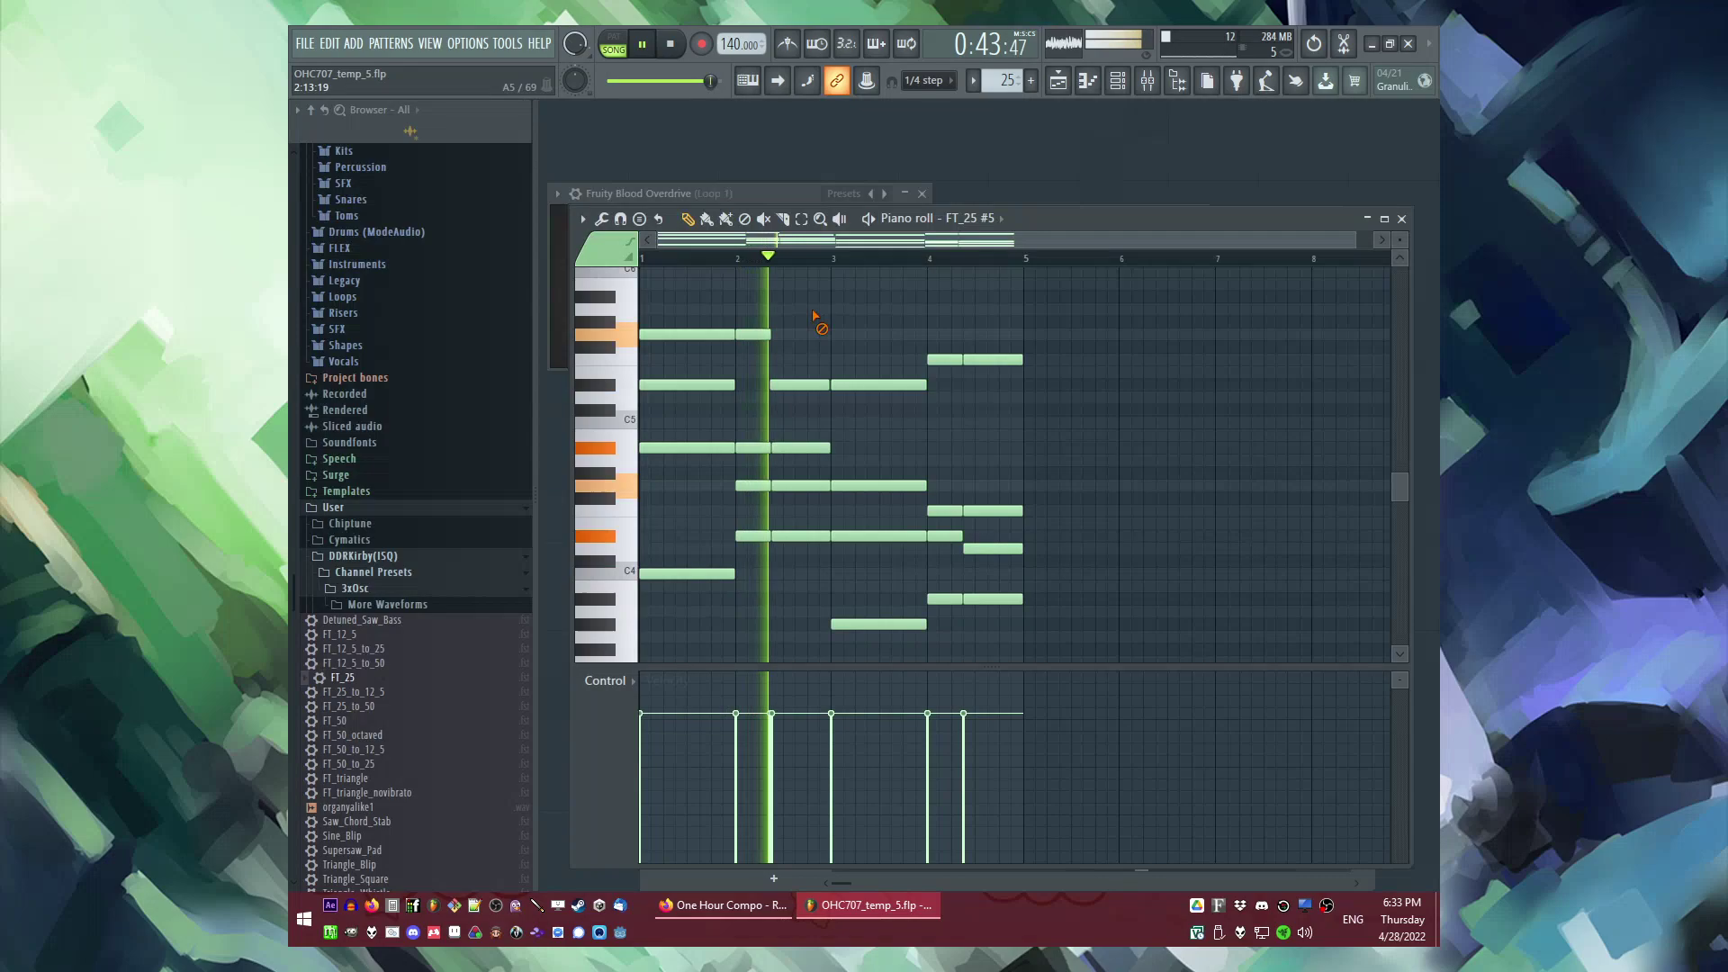
pyautogui.scroll(3, 767, 448)
pyautogui.scroll(2, 767, 447)
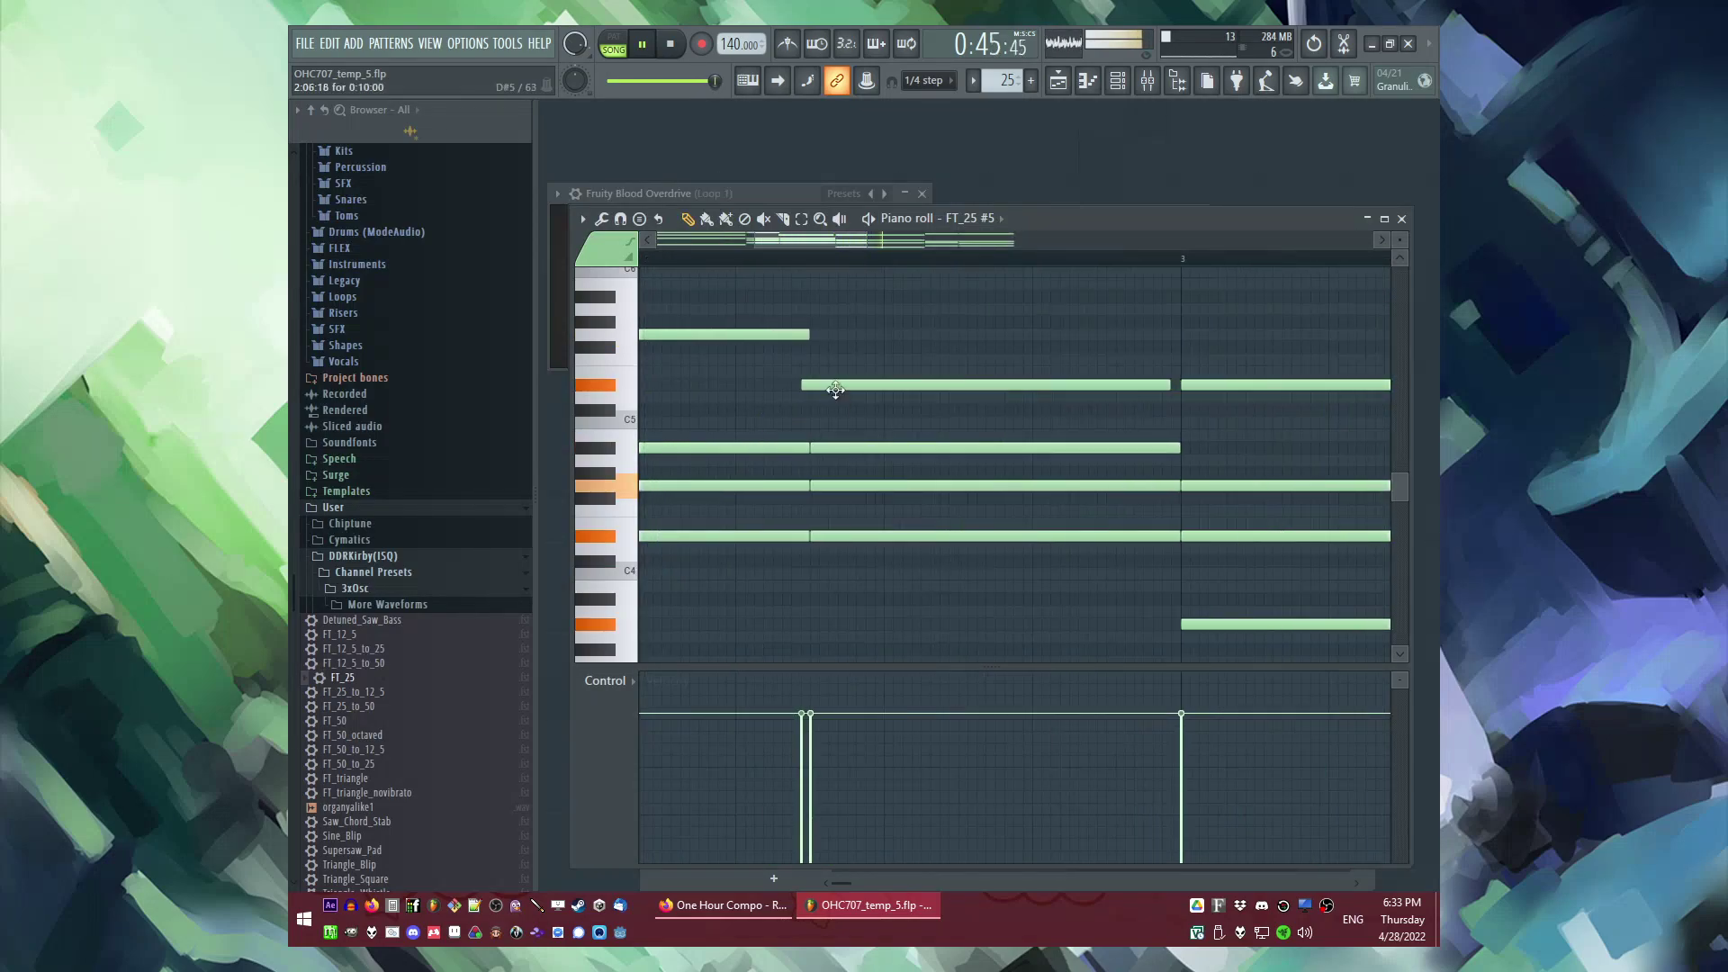
pyautogui.scroll(-5, 864, 354)
# Step: Play the arrangement in the playlist from bar 20 into the Pattern 24 and Pattern 25 chords
pyautogui.press('F9')
pyautogui.press('F5')
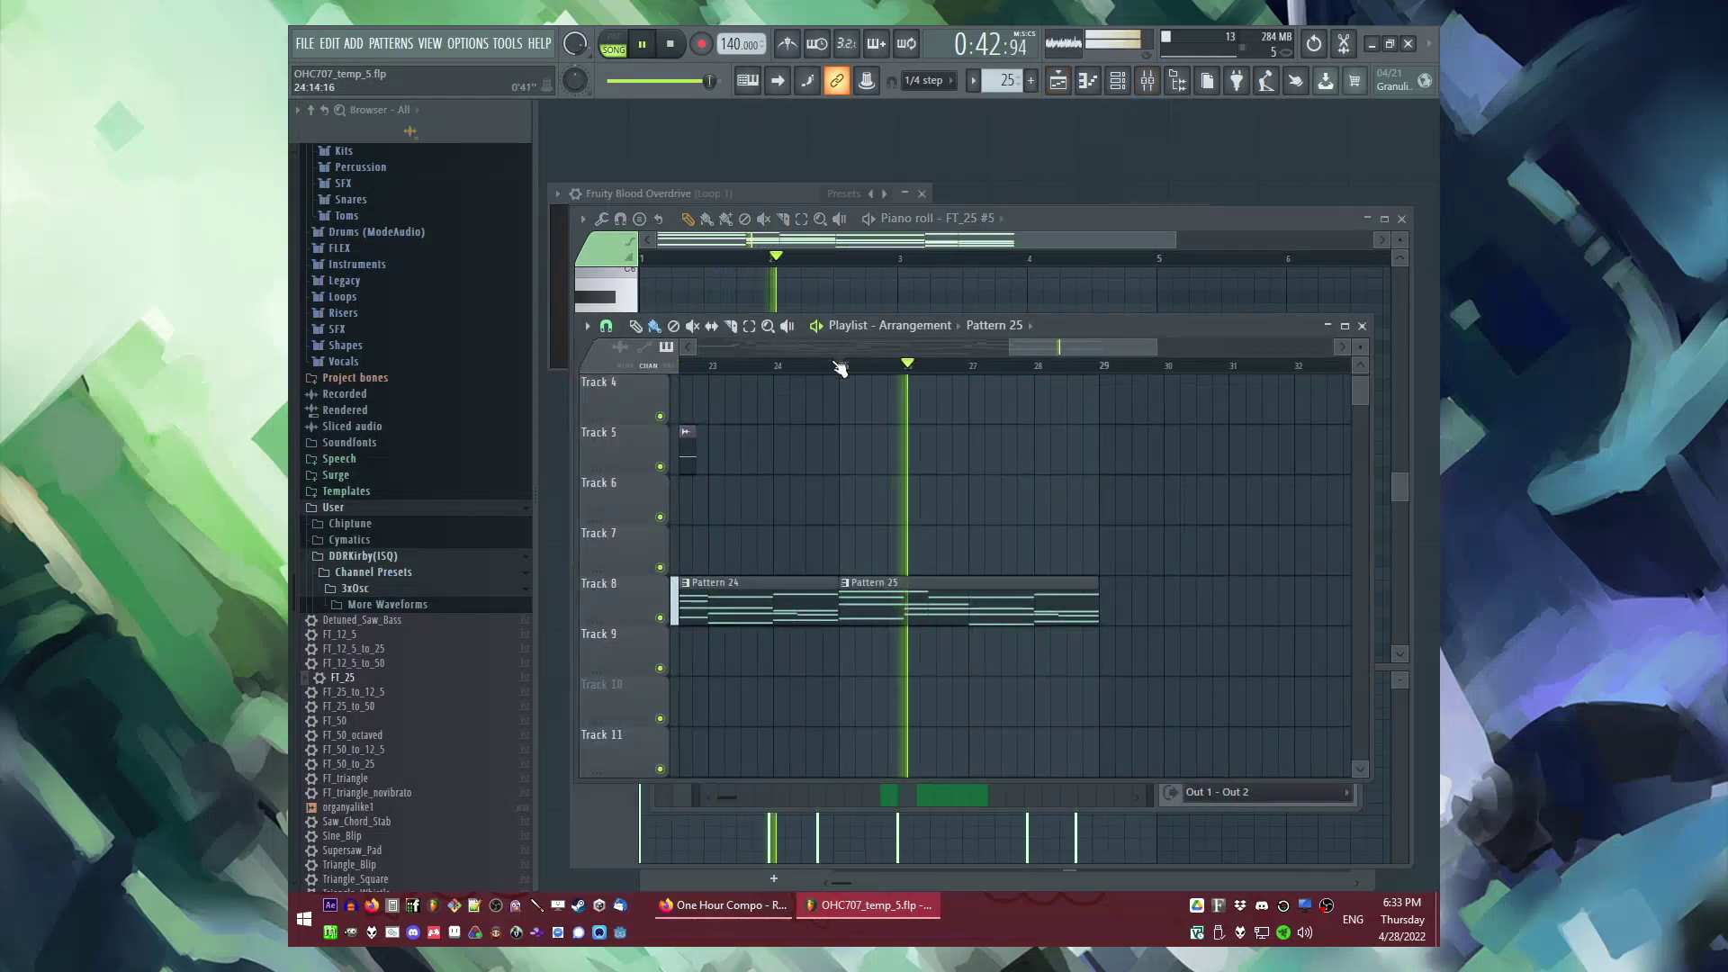
pyautogui.scroll(-3, 839, 367)
pyautogui.click(918, 366)
pyautogui.click(932, 367)
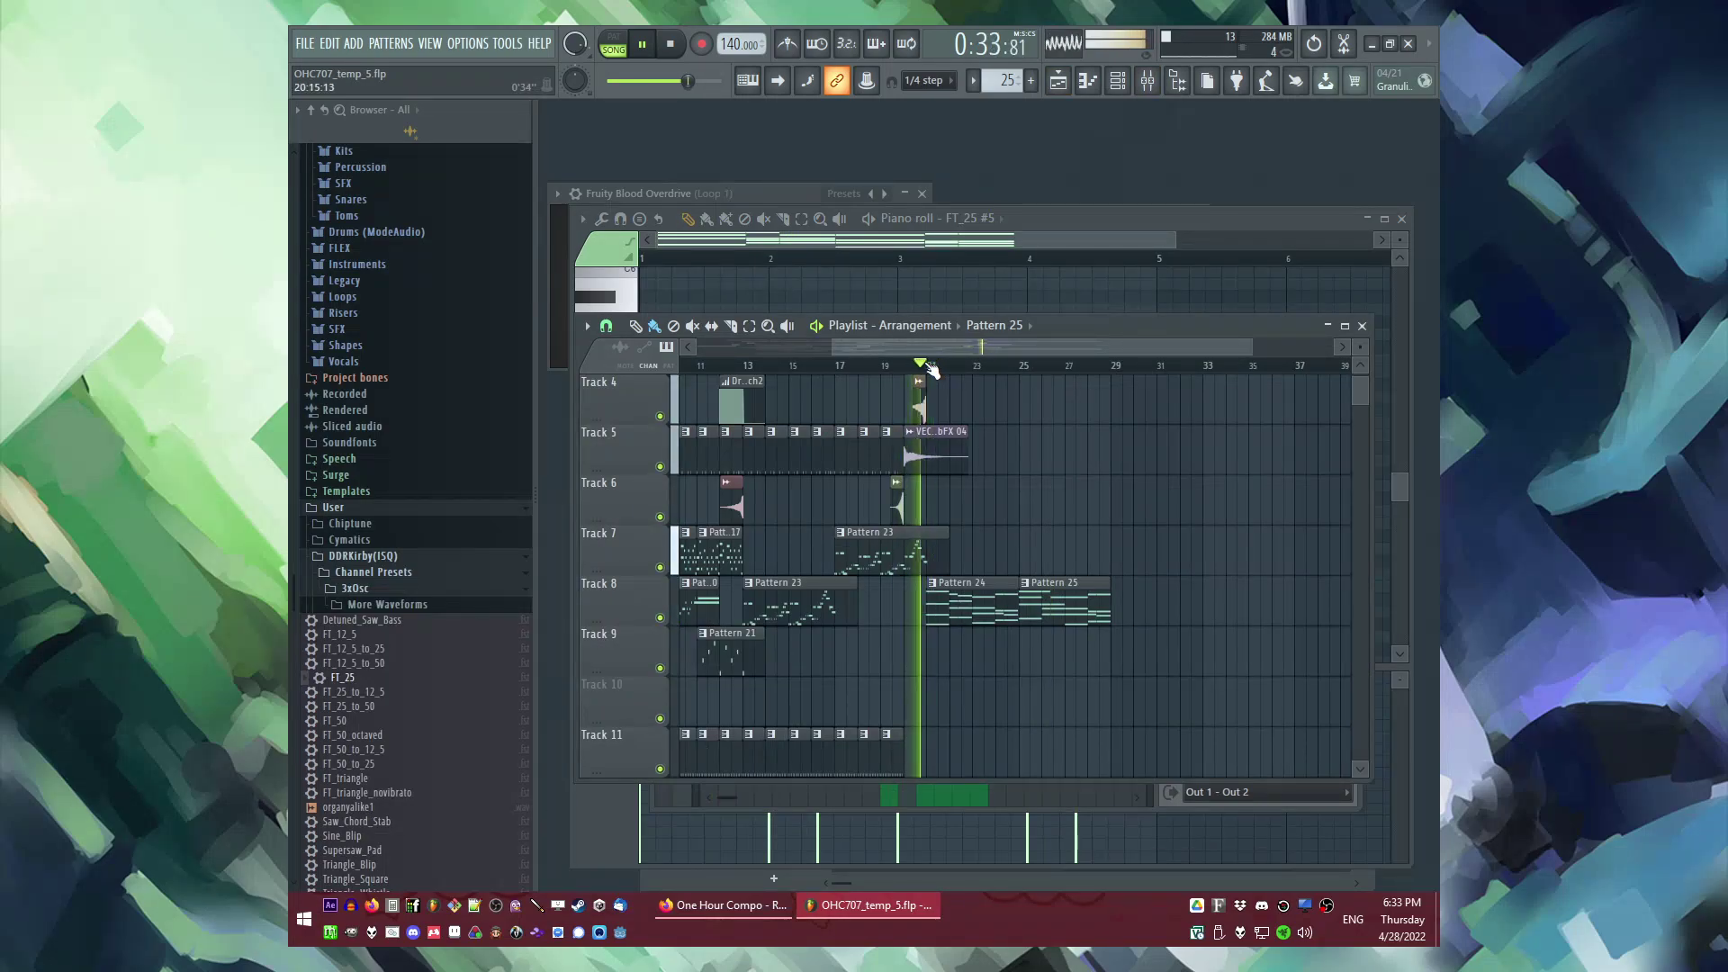
# Step: Place a Pattern 9 clip on Track 2 at bar 21, replacing the misplaced Pattern 7 clip
pyautogui.scroll(3, 999, 501)
pyautogui.keyDown('ctrl'); pyautogui.scroll(3, 925, 549); pyautogui.keyUp('ctrl')
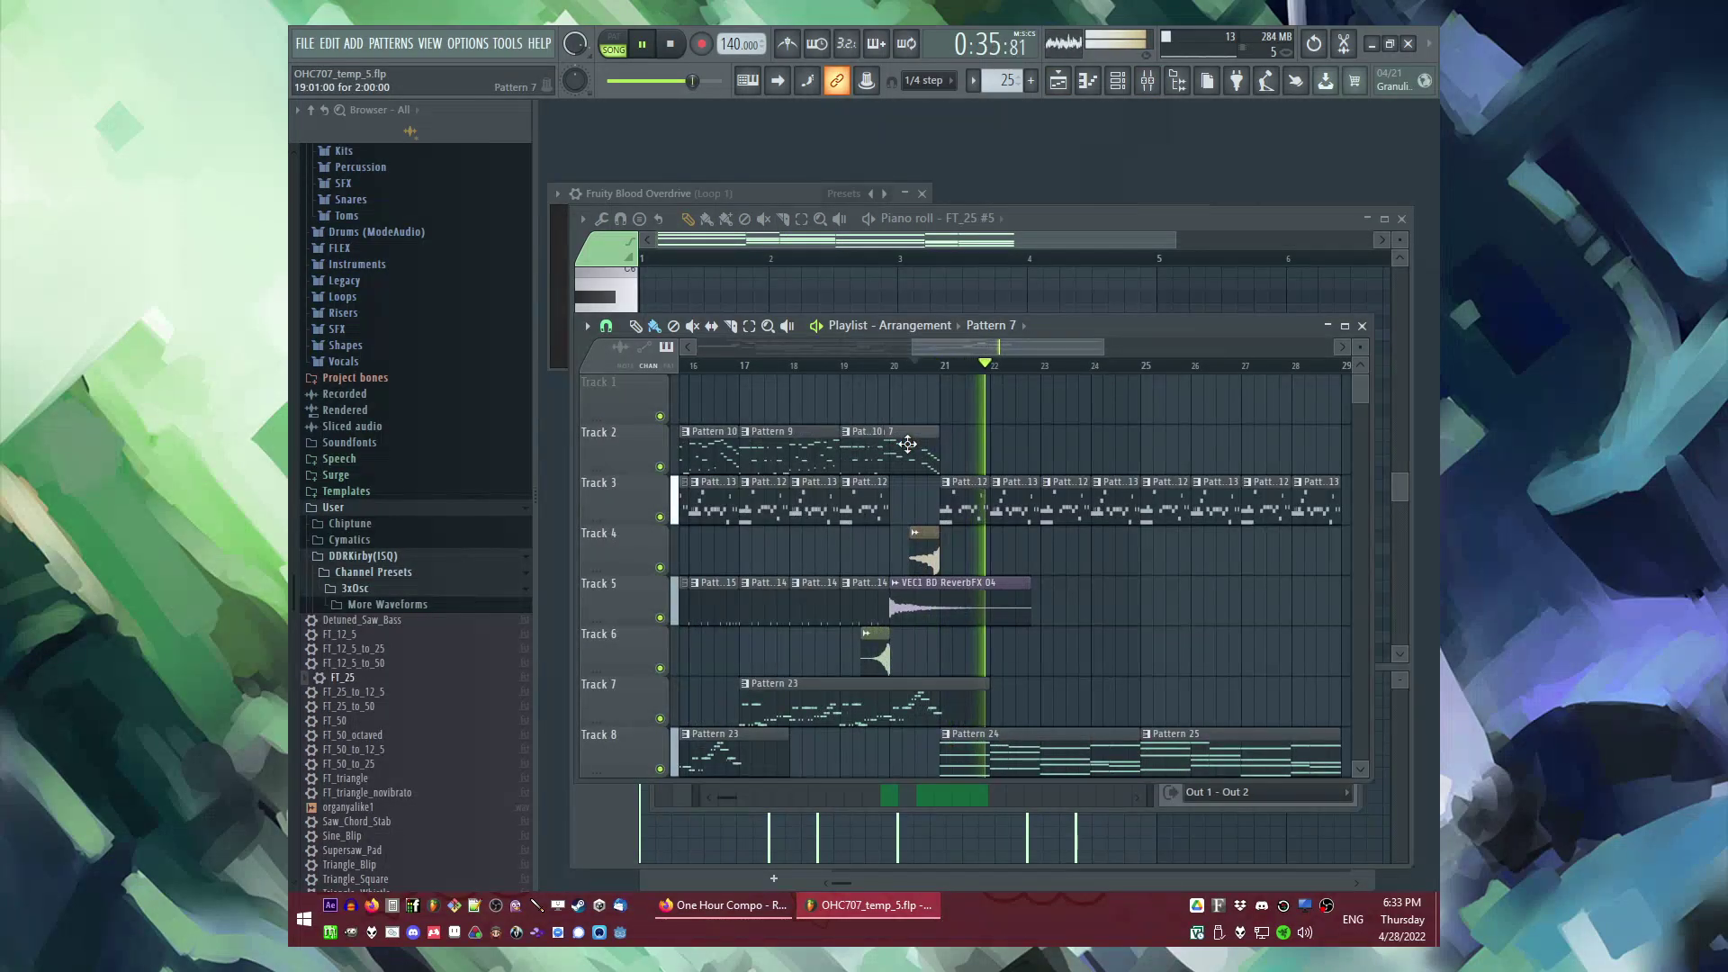
pyautogui.click(947, 444)
pyautogui.rightClick(961, 441)
pyautogui.click(914, 365)
pyautogui.press('KP_Add')
pyautogui.press('KP_Add')
pyautogui.click(948, 443)
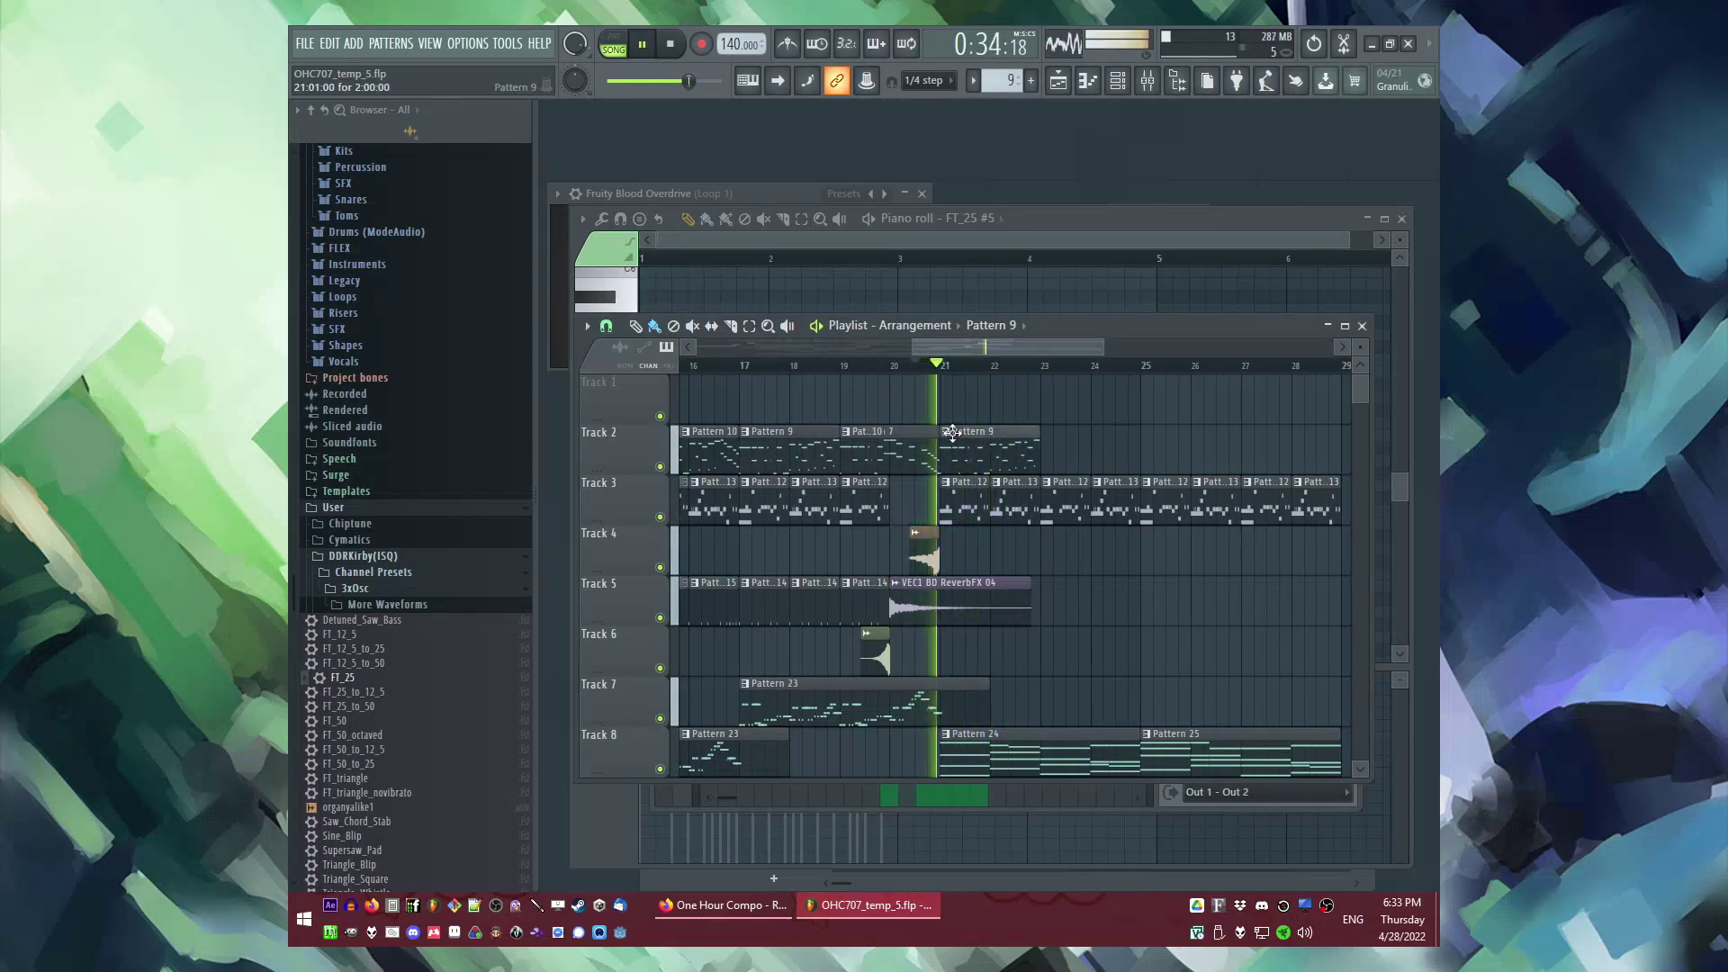
# Step: Make the new Track 2 clip at bar 21 unique and open its FT_triangle_novibrato notes
pyautogui.doubleClick(952, 433)
pyautogui.press('F9')
pyautogui.press('F5')
pyautogui.click(947, 432)
pyautogui.click(969, 549)
pyautogui.doubleClick(970, 443)
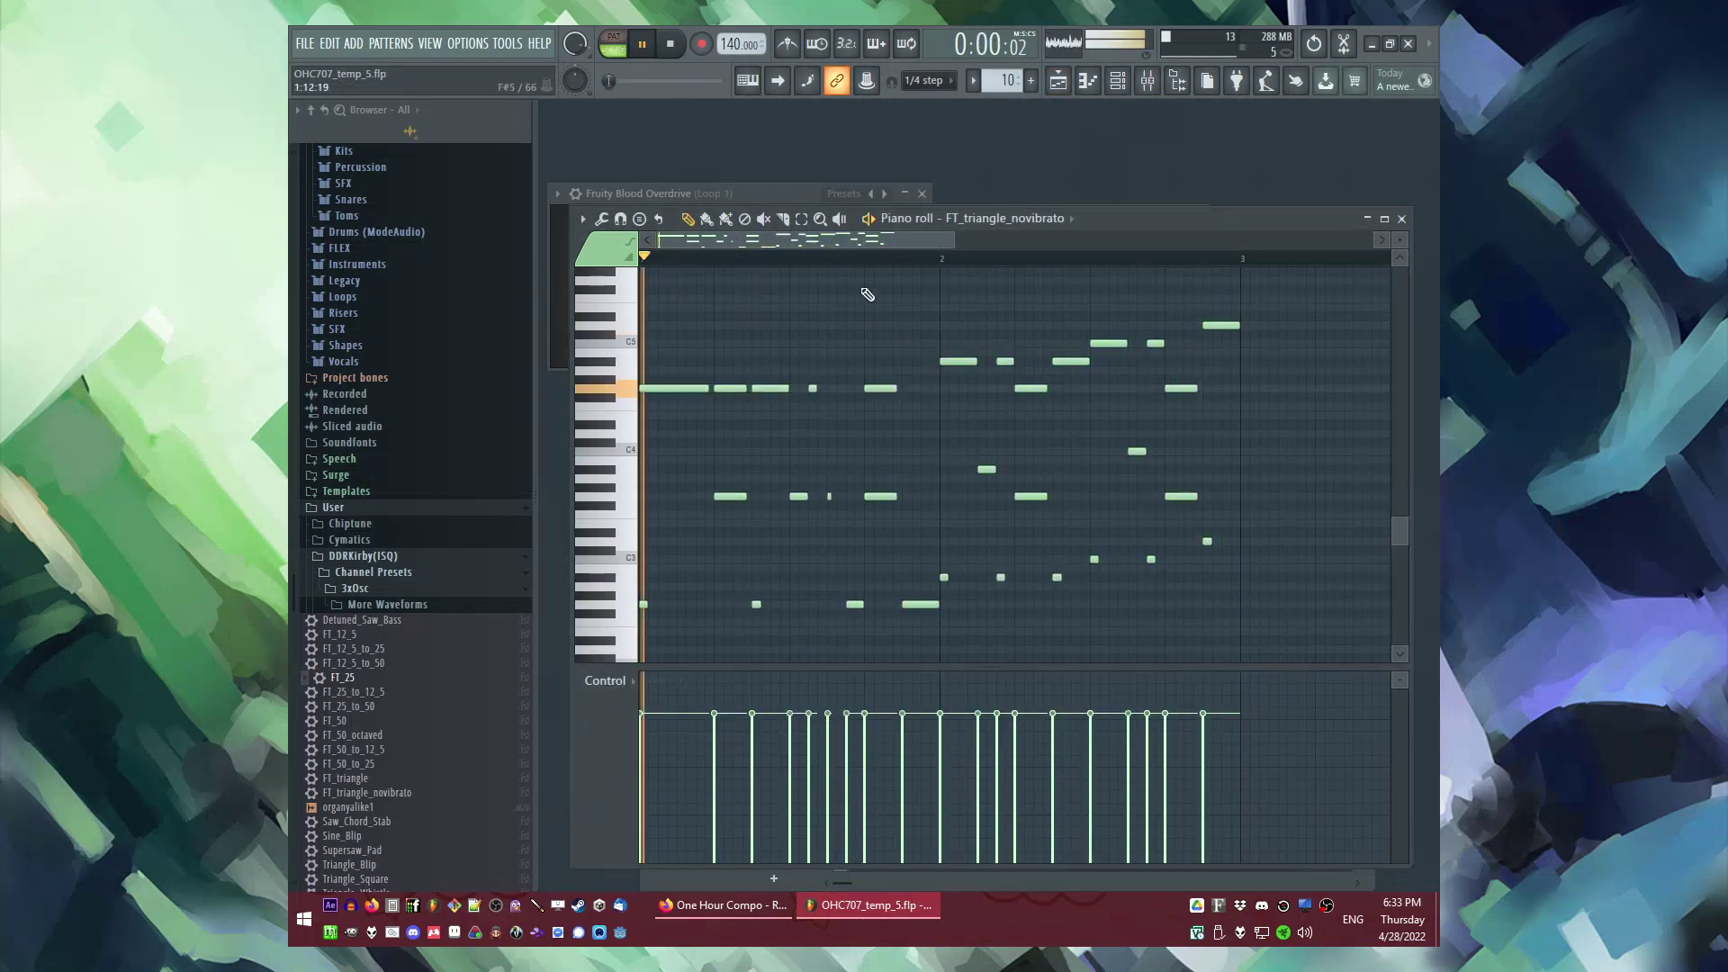
# Step: Delete all bass notes from step 9 onward, along with the G4 and G3 notes at step 5
pyautogui.press('space')
pyautogui.moveTo(798, 288); pyautogui.dragTo(906, 508)
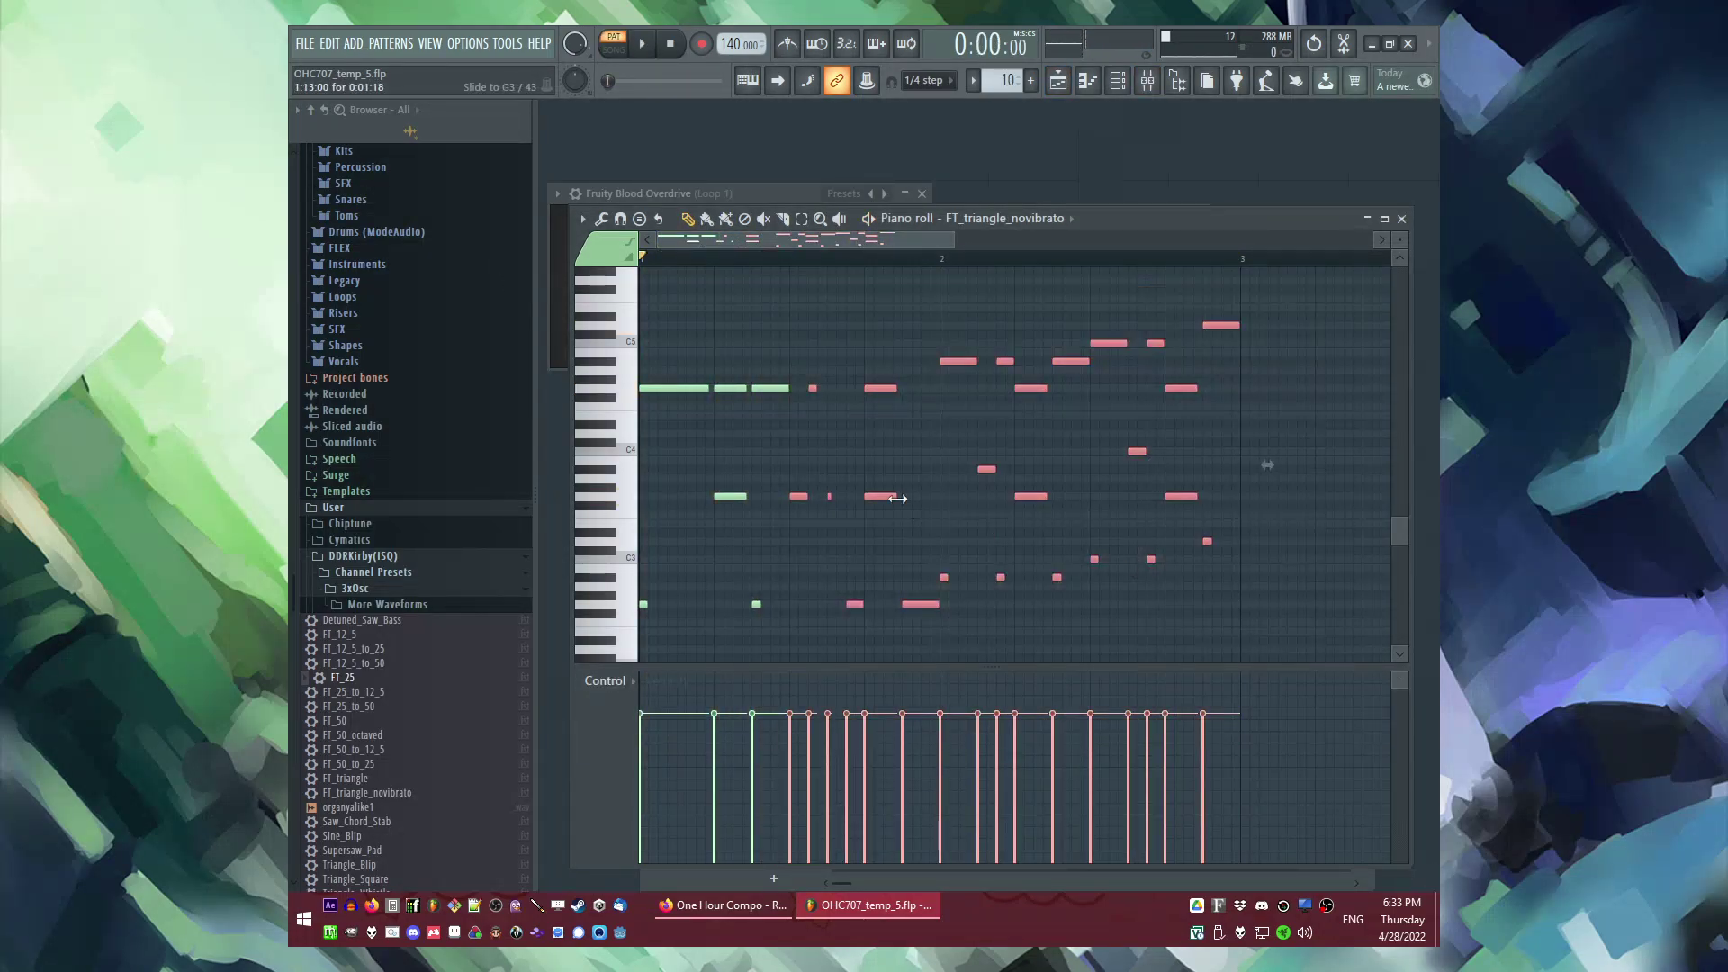
pyautogui.press('Delete')
pyautogui.hotkey('ctrl', 'a')
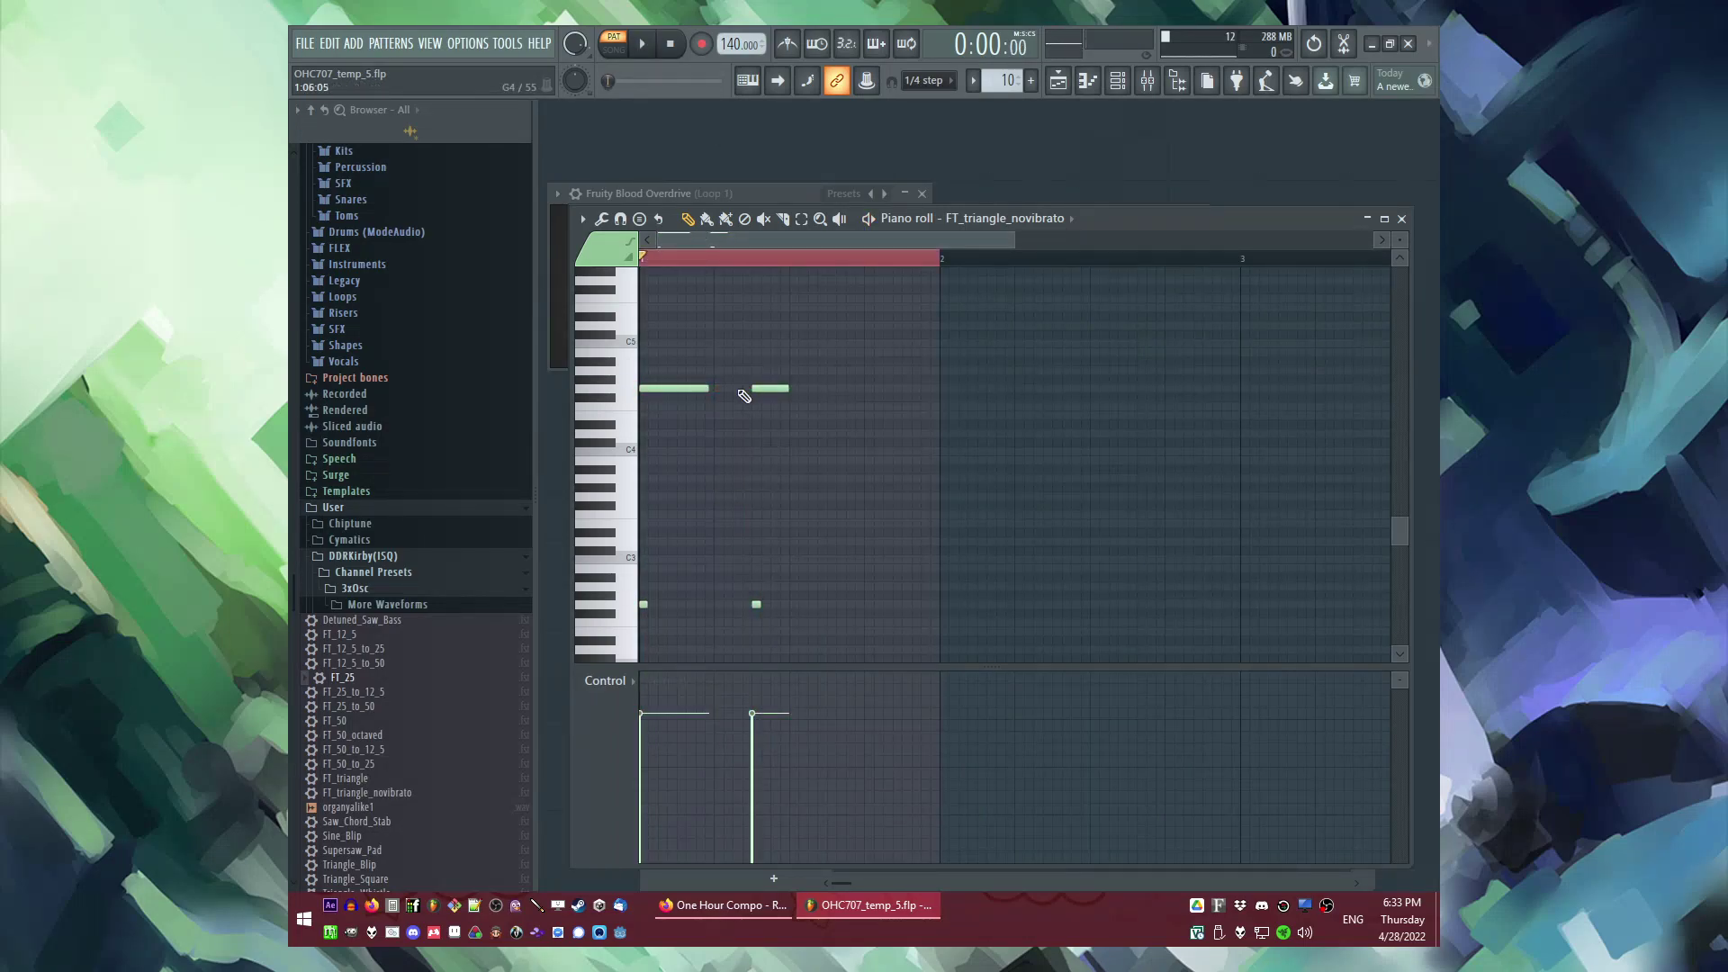
# Step: Add G4 and G3 notes at step 9 and a G2 note at step 5, and play the bass
pyautogui.press('space')
pyautogui.moveTo(729, 390); pyautogui.dragTo(758, 617)
pyautogui.press('space')
pyautogui.press('space')
pyautogui.press('space')
pyautogui.click(716, 604)
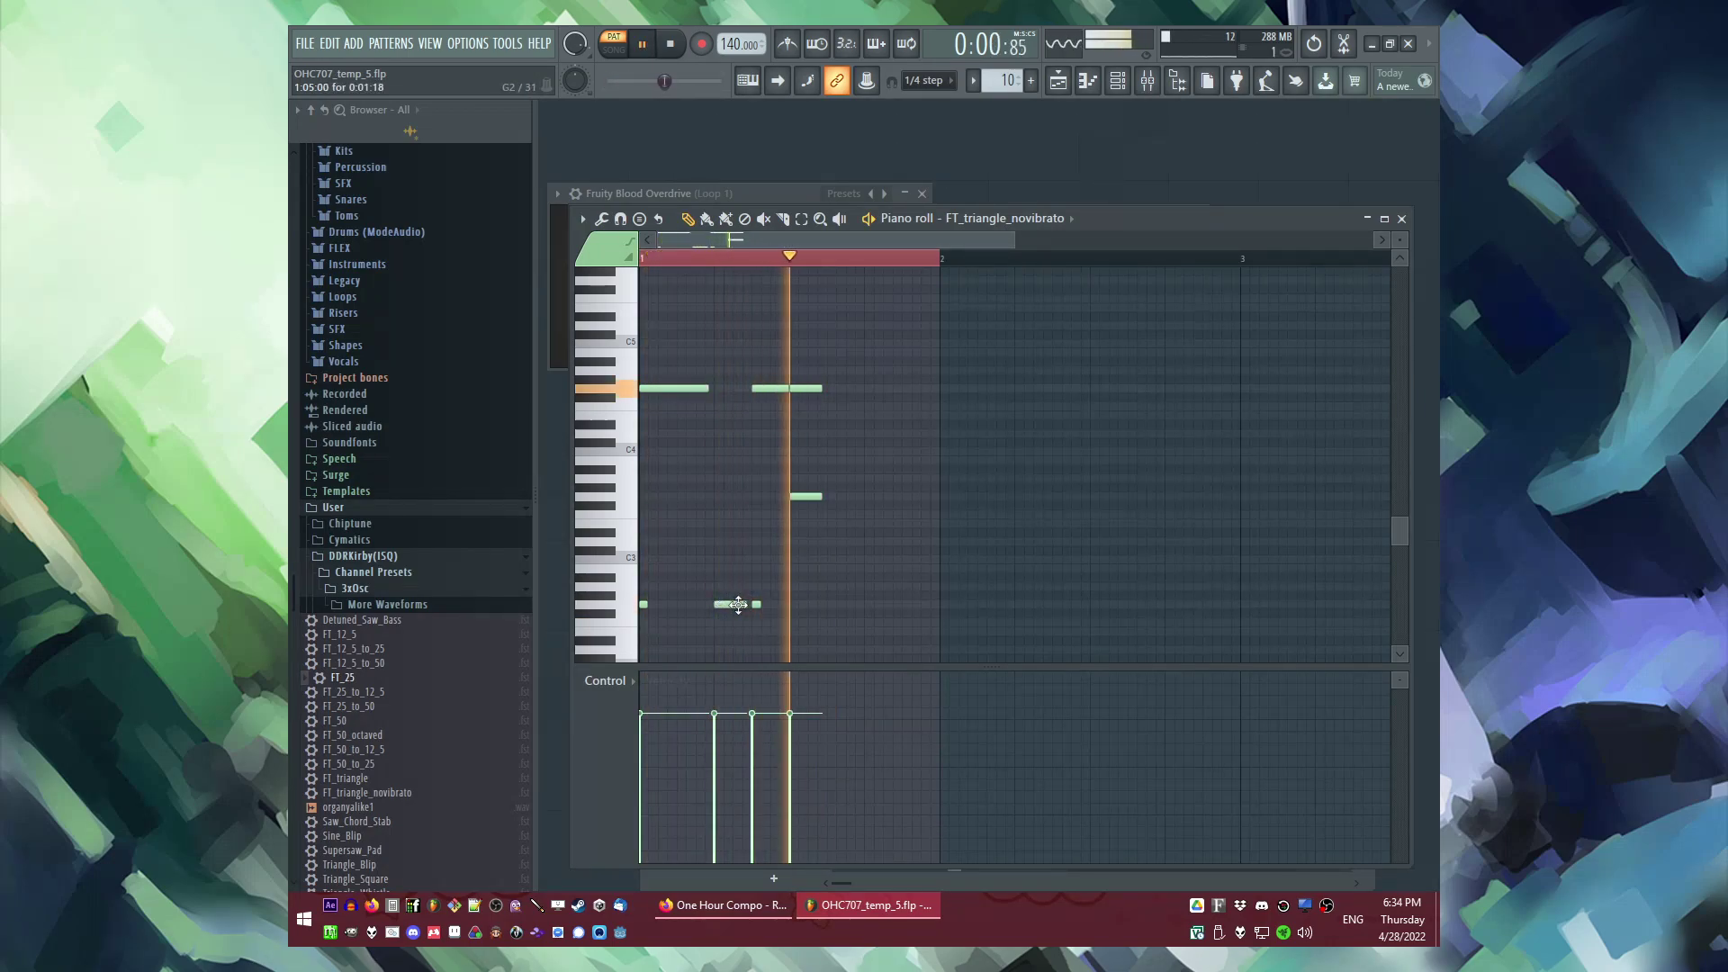
# Step: Shorten the opening G4 to 0:02:18, move the step 5 G2 note to step 4, and lengthen it to 0:02:18
pyautogui.press('space')
pyautogui.moveTo(714, 607); pyautogui.dragTo(710, 607)
pyautogui.moveTo(686, 395); pyautogui.dragTo(690, 396)
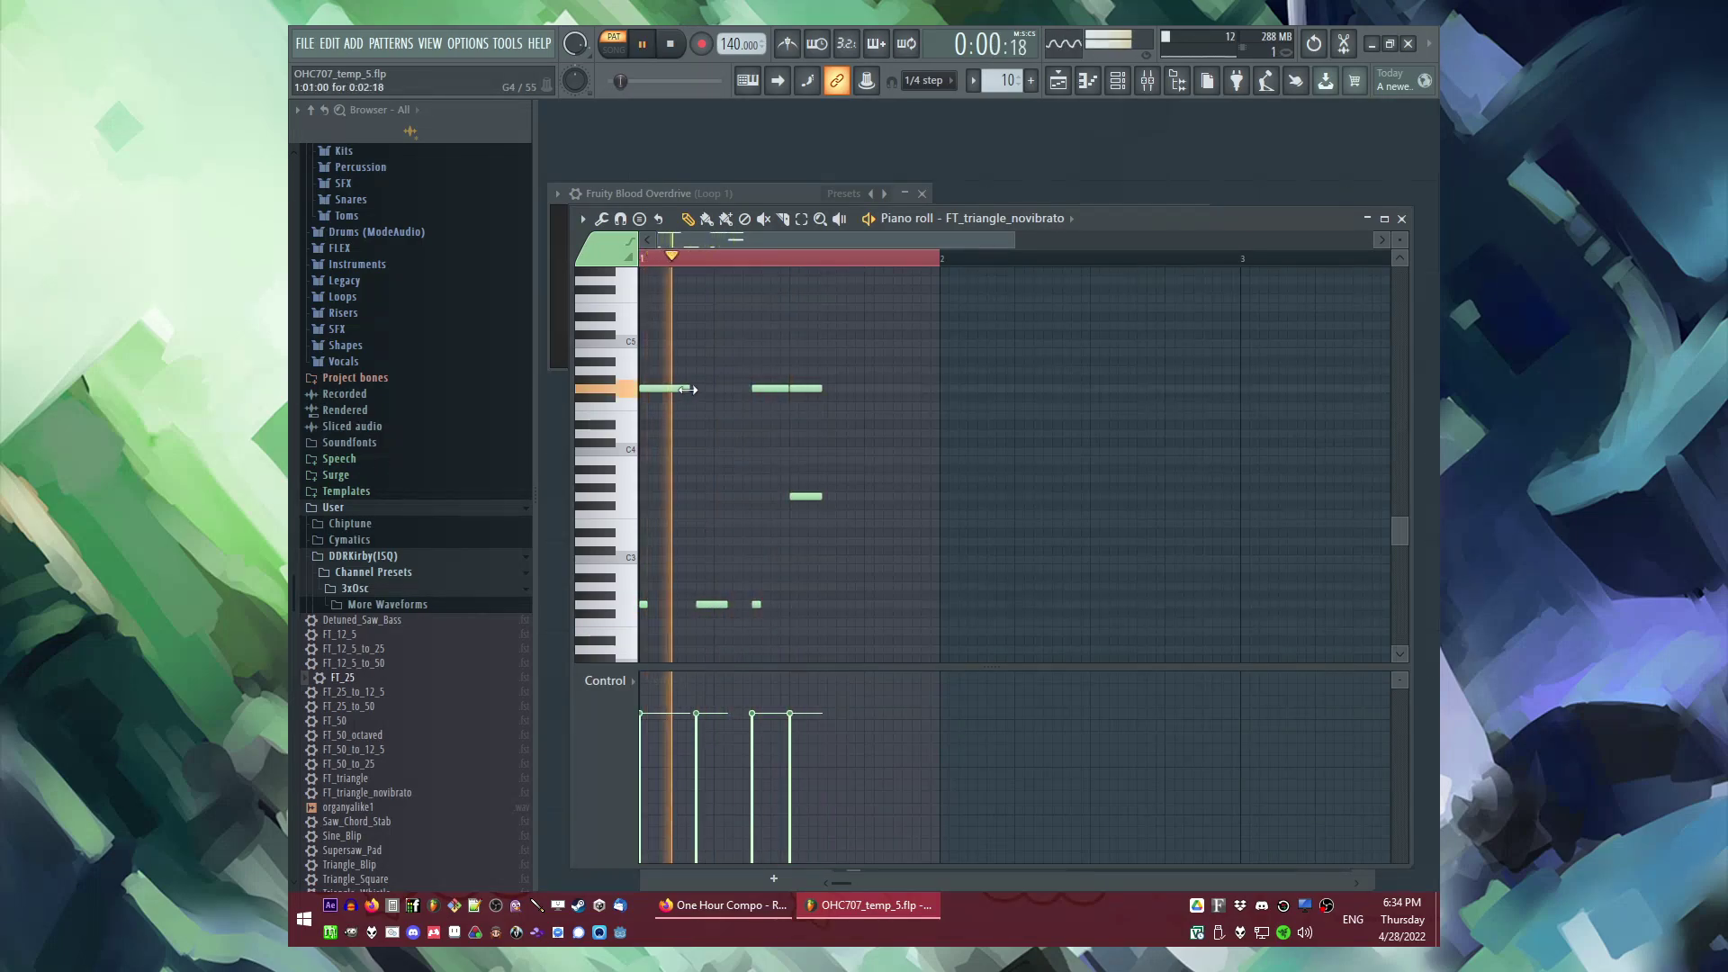
pyautogui.moveTo(725, 604); pyautogui.dragTo(745, 604)
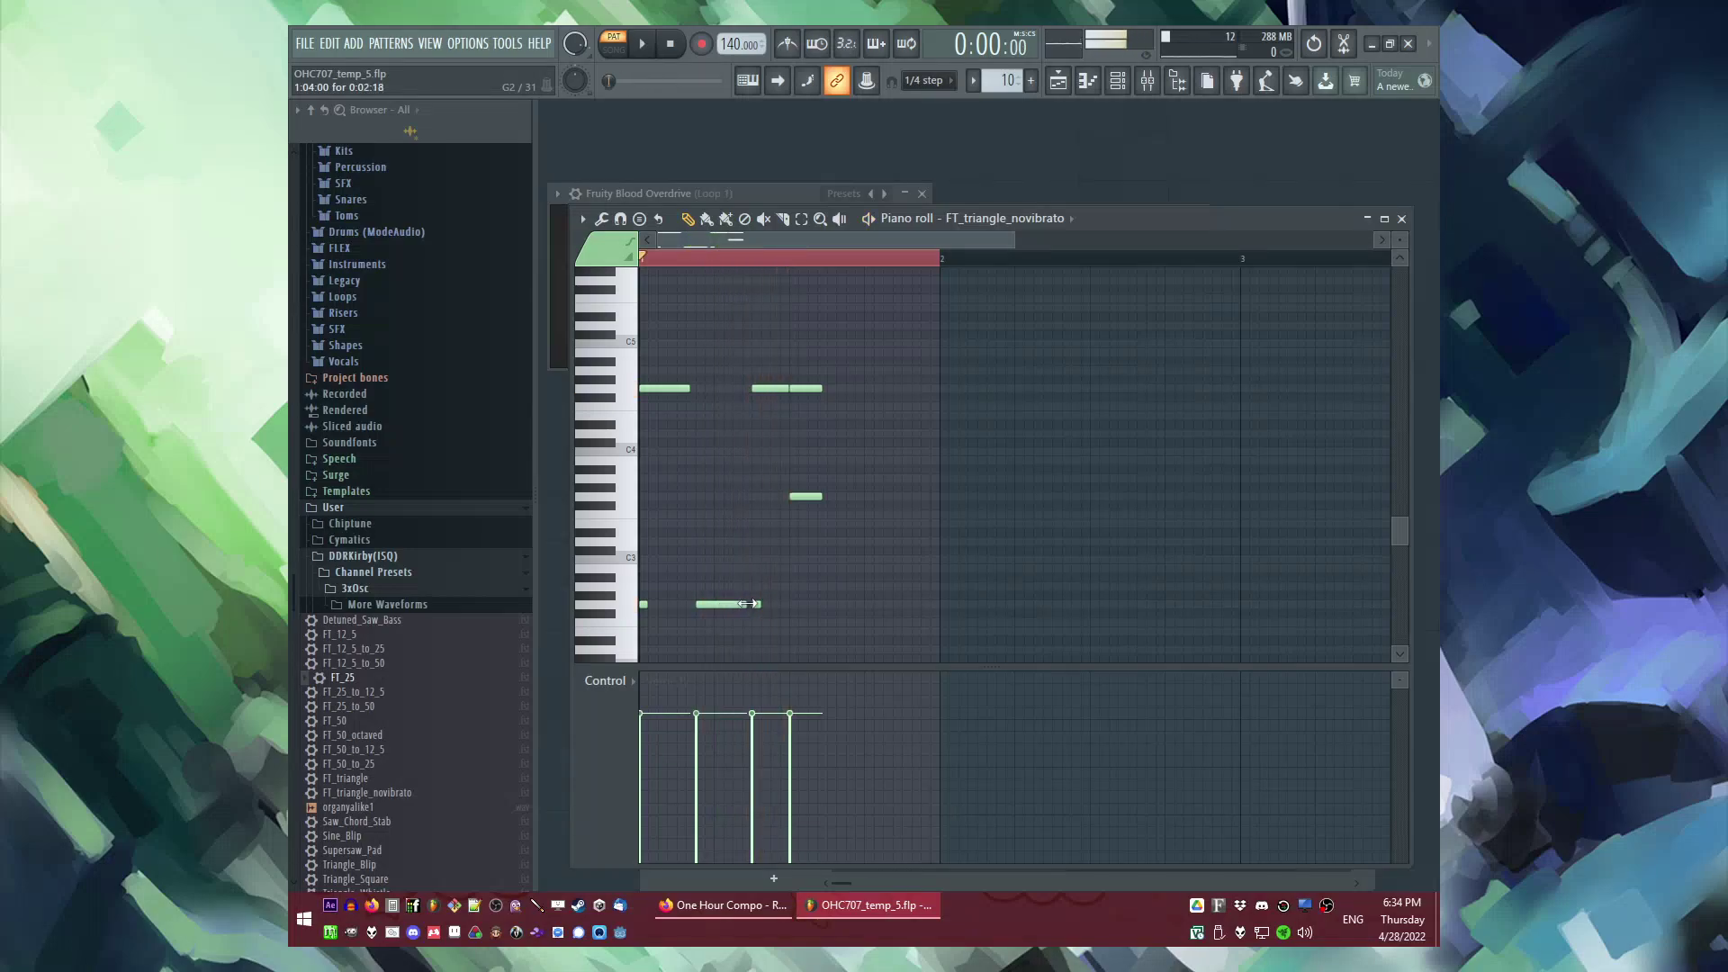
# Step: Duplicate the opening G4 and G2 figure so that the copy starts at step 11, and play it
pyautogui.hotkey('ctrl', 'a')
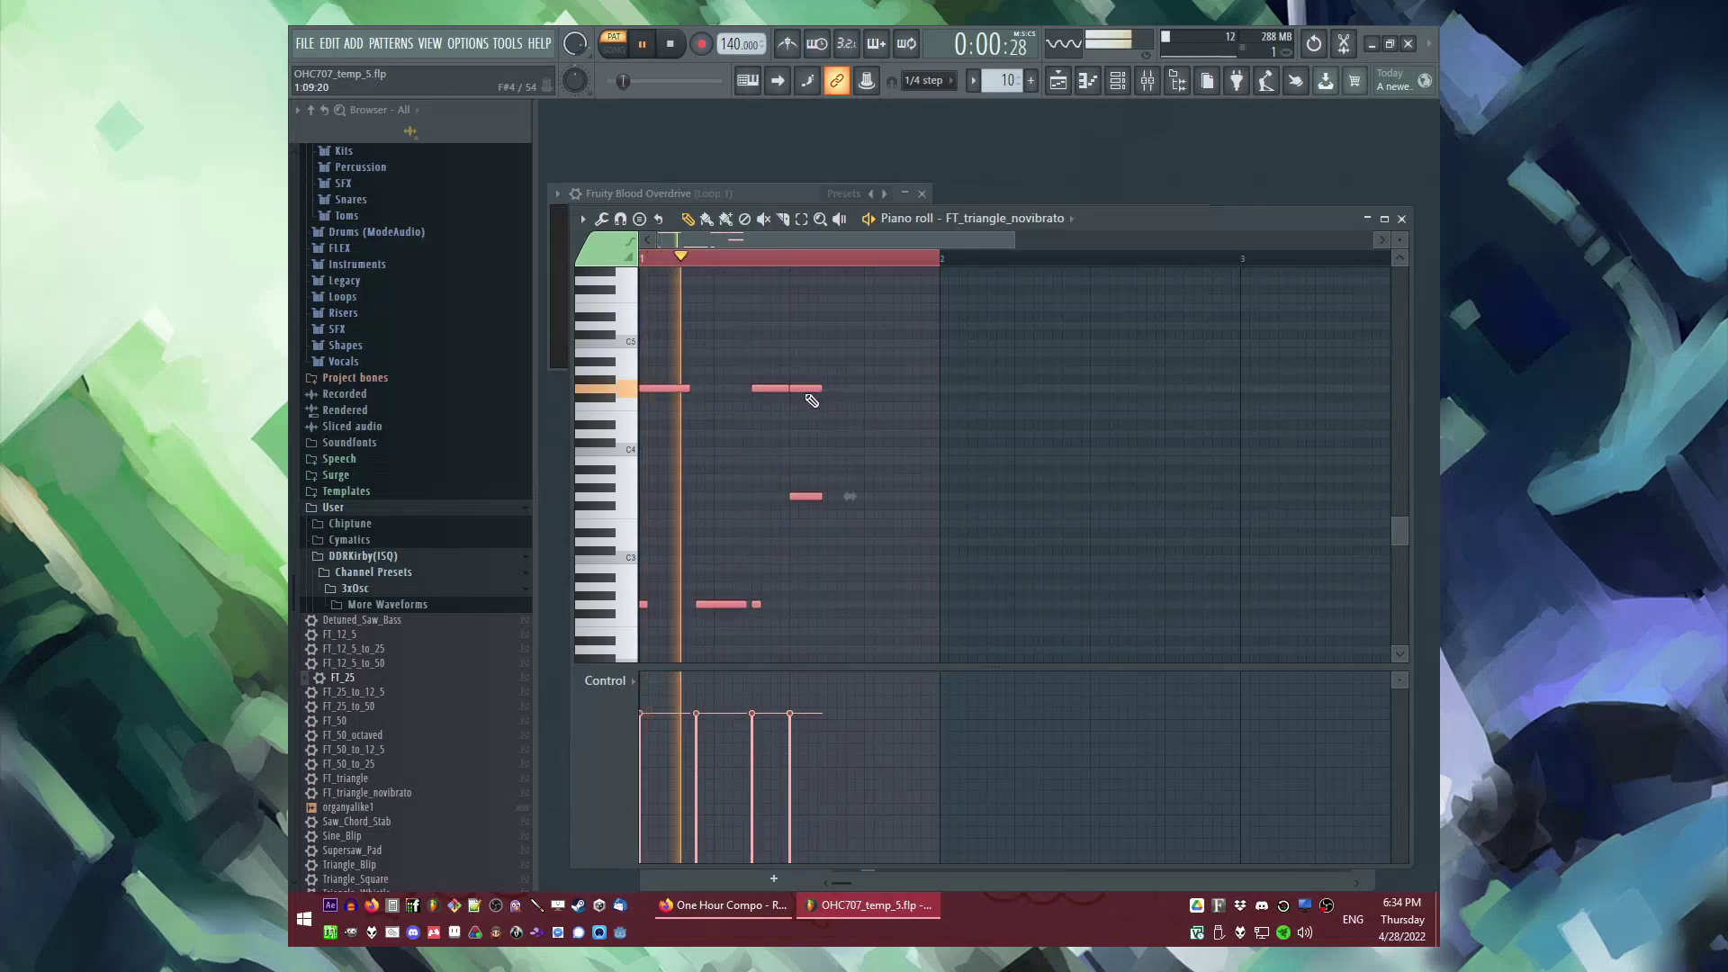
pyautogui.moveTo(783, 371); pyautogui.dragTo(1157, 670)
pyautogui.keyDown('ctrl'); pyautogui.click(909, 289); pyautogui.keyUp('ctrl')
pyautogui.hotkey('ctrl', 'd')
pyautogui.press('space')
# Step: Delete the short G2 note at bar 2 and move the copied long G2 note to G3 at step 15
pyautogui.rightClick(942, 563)
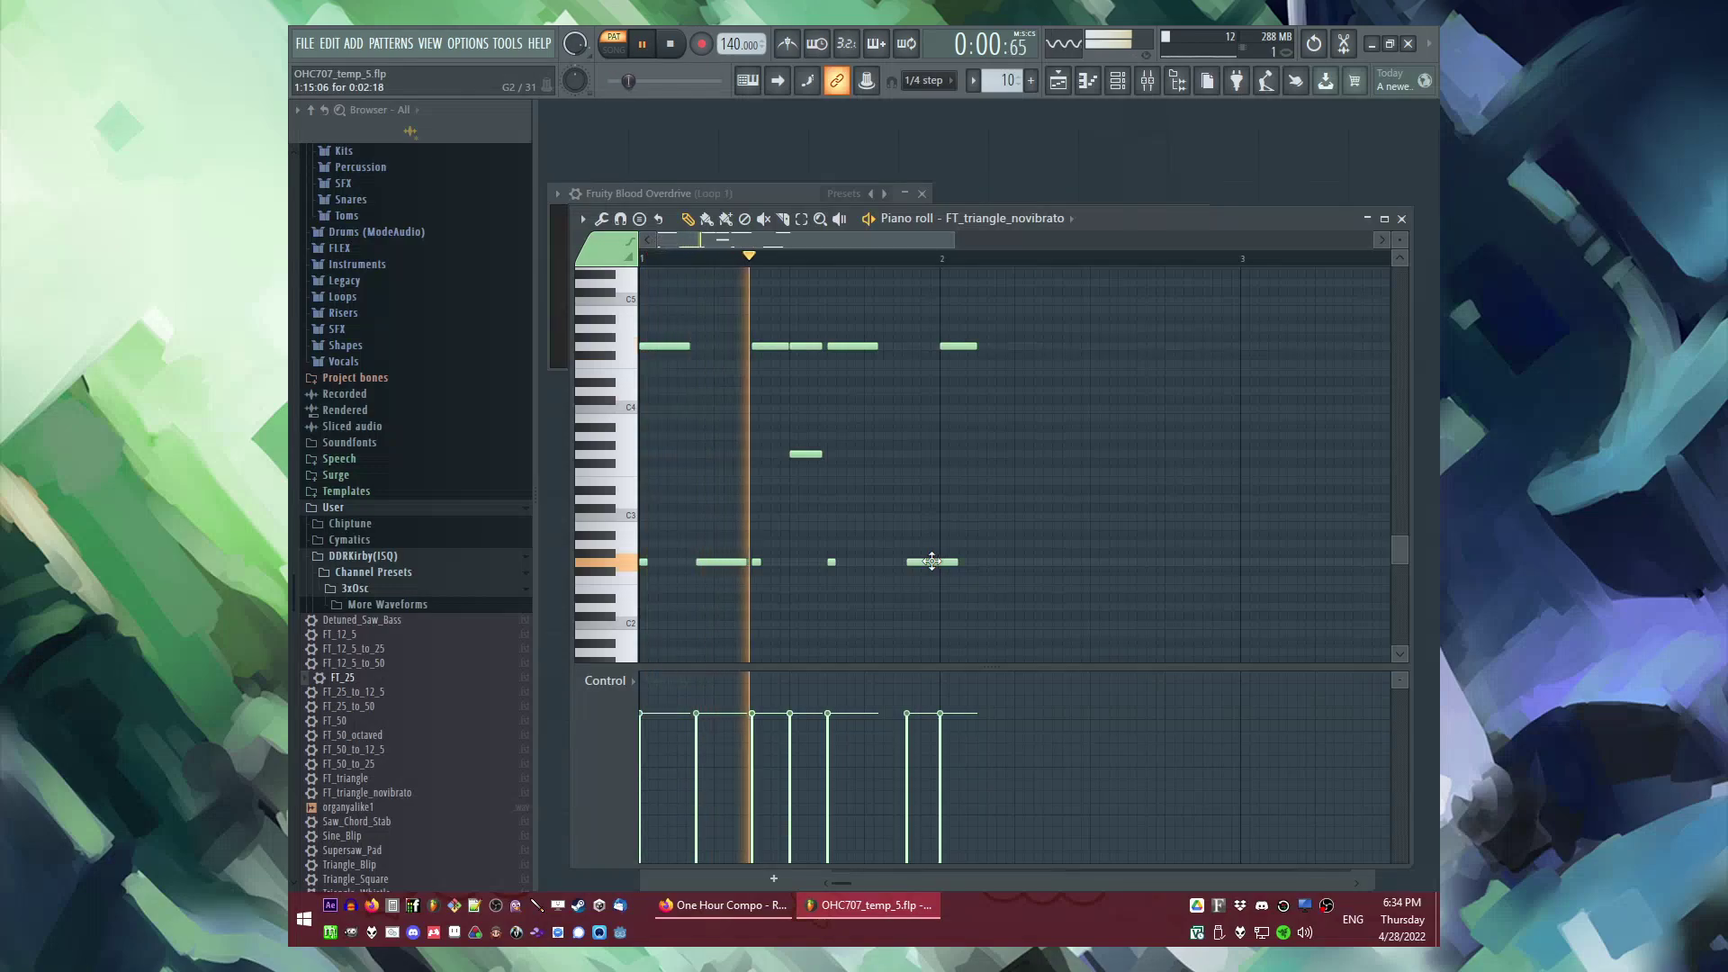
pyautogui.press('space')
pyautogui.scroll(1, 931, 562)
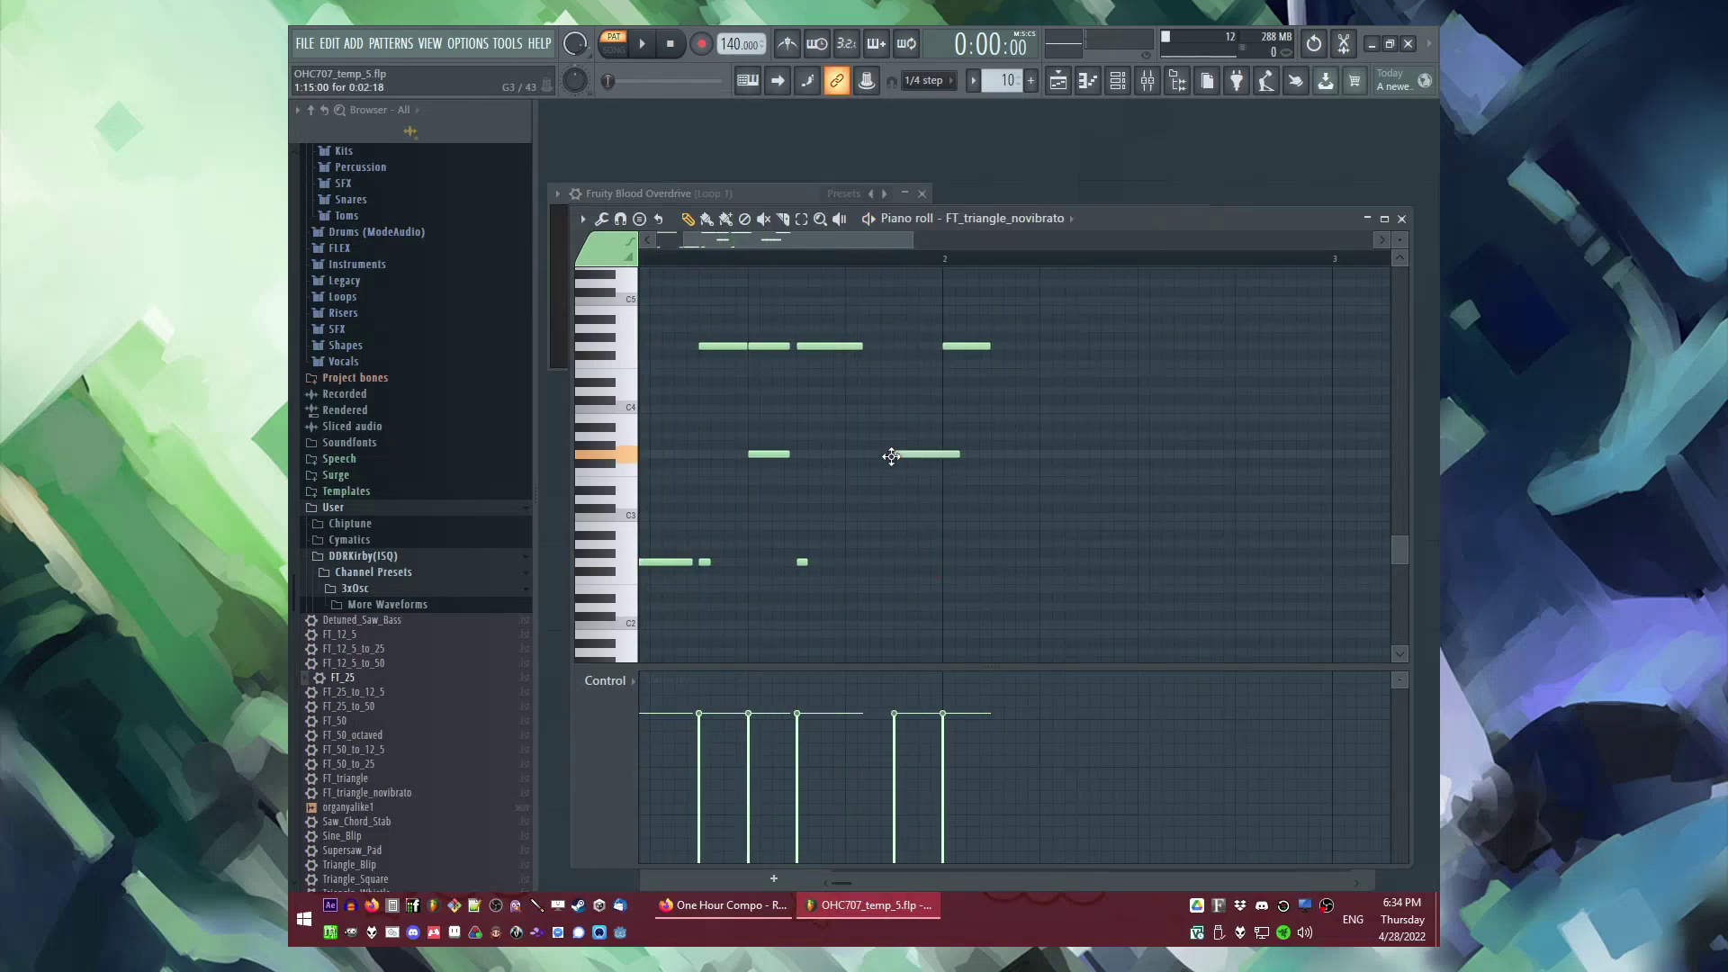
# Step: Lengthen the step 11 G4 note, shorten the step 15 G3 note, and delete the G4 note at bar 2
pyautogui.moveTo(887, 343); pyautogui.dragTo(881, 343)
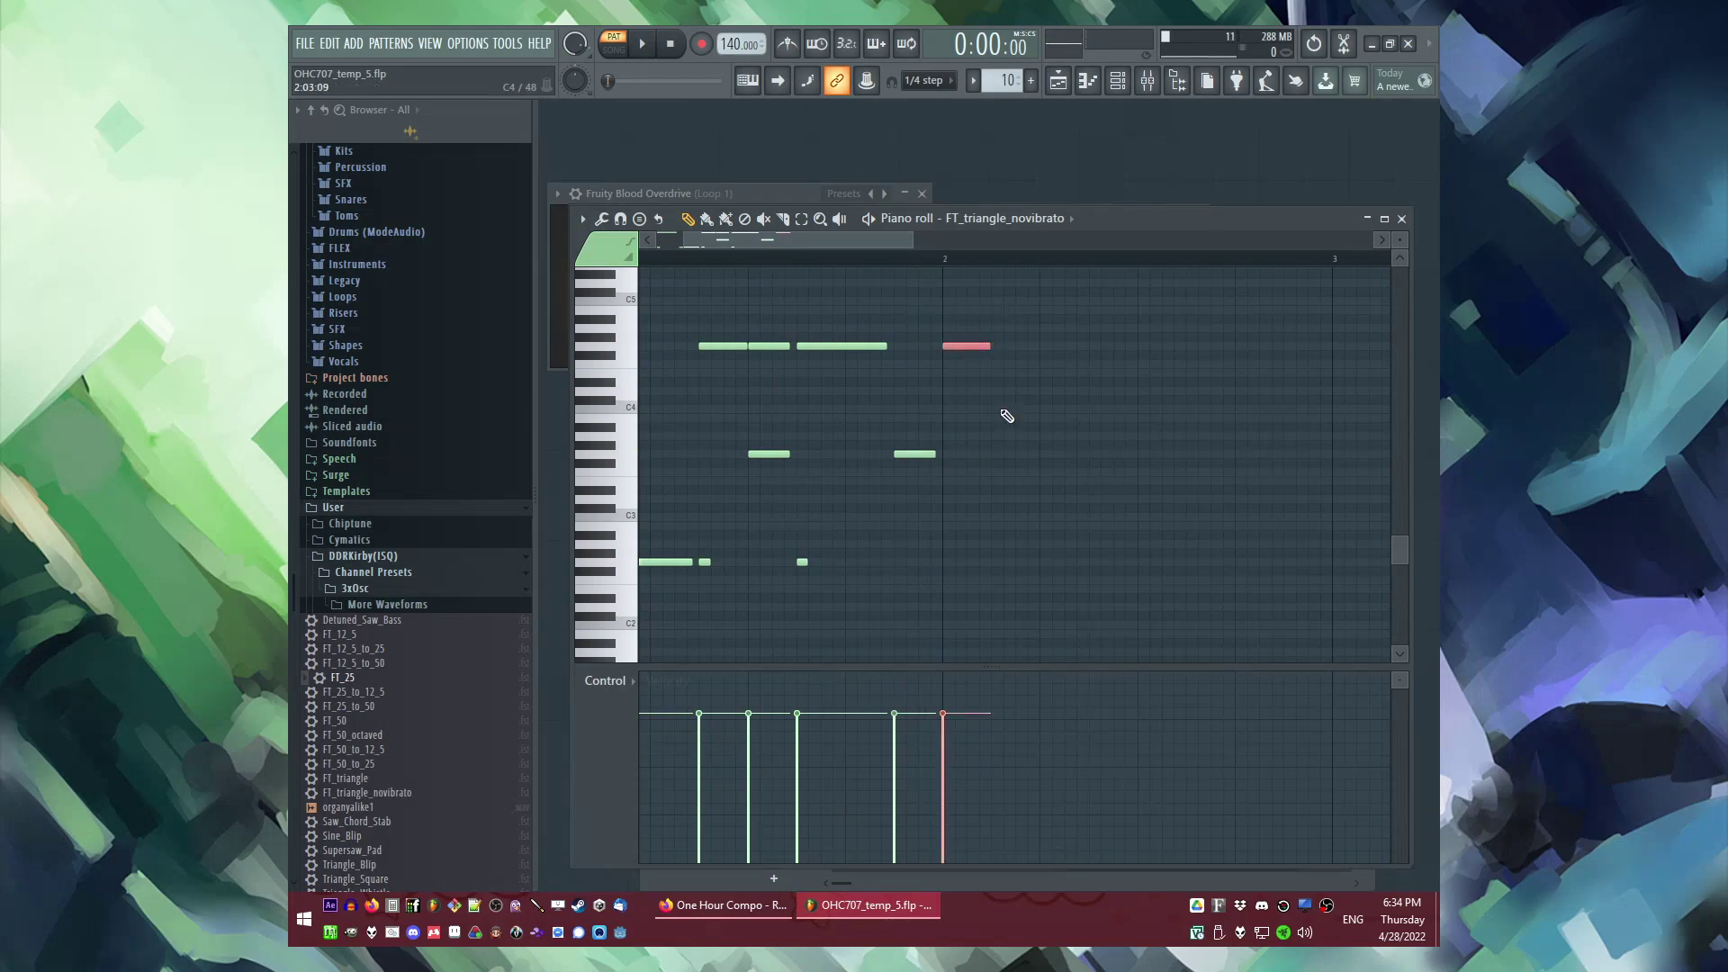
pyautogui.press('Delete')
pyautogui.scroll(-2, 856, 278)
pyautogui.press('space')
# Step: Duplicate the whole one-bar bass figure into bar 2 and play it
pyautogui.hotkey('ctrl', 'a')
pyautogui.hotkey('ctrl', 'b')
pyautogui.keyDown('ctrl'); pyautogui.click(845, 262); pyautogui.keyUp('ctrl')
pyautogui.press('space')
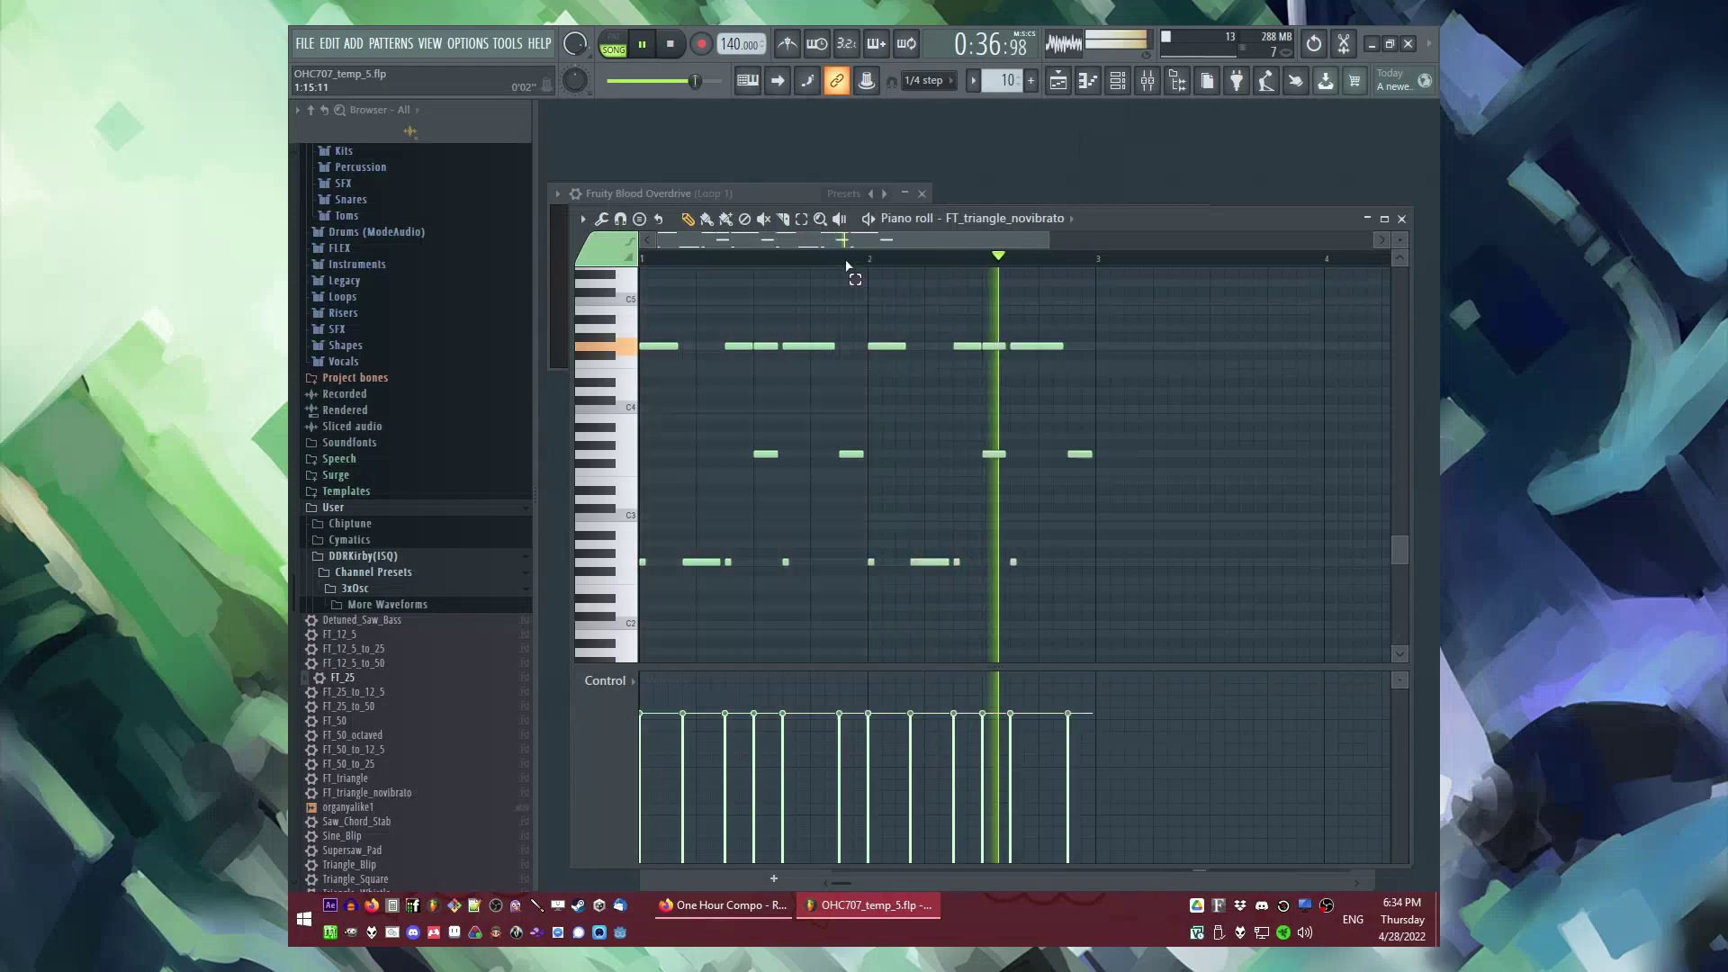
# Step: Transpose the bar 2 copy of the figure up so that it opens on C5, and play it
pyautogui.moveTo(871, 315); pyautogui.dragTo(1103, 644)
pyautogui.press('space')
pyautogui.scroll(3, 963, 402)
pyautogui.moveTo(822, 363); pyautogui.dragTo(822, 310)
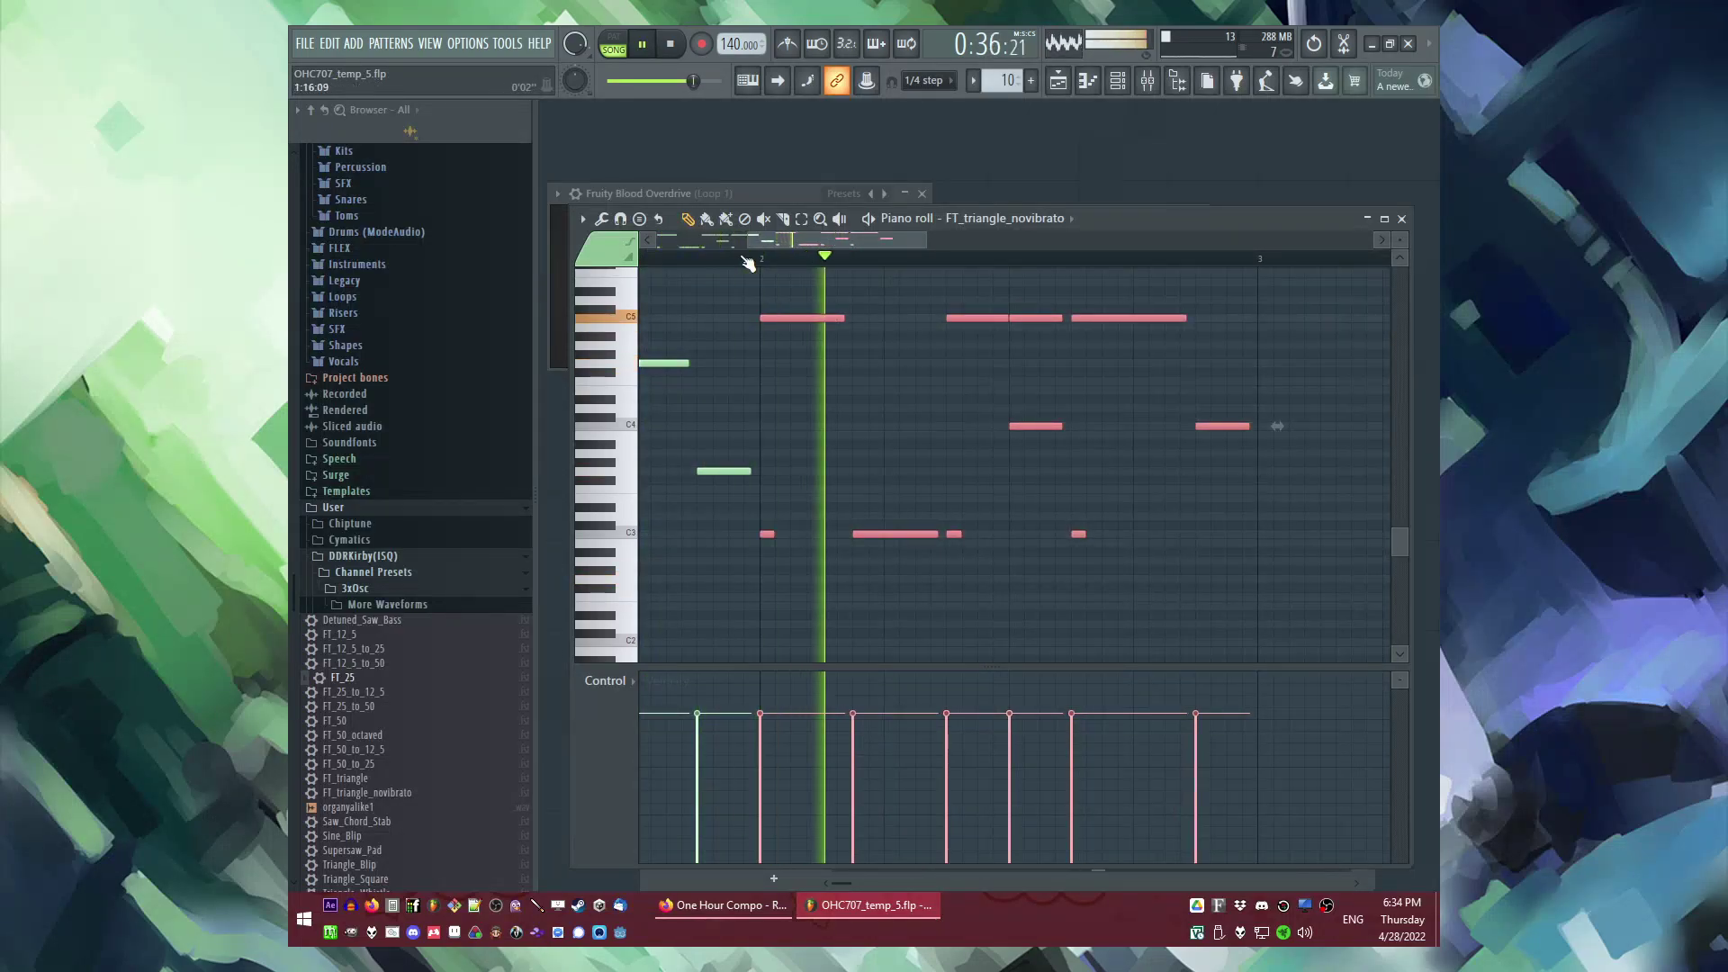
pyautogui.scroll(-5, 748, 262)
pyautogui.click(682, 259)
# Step: Lower the two step 9 notes of bar 2 to G4 and G3
pyautogui.scroll(3, 741, 338)
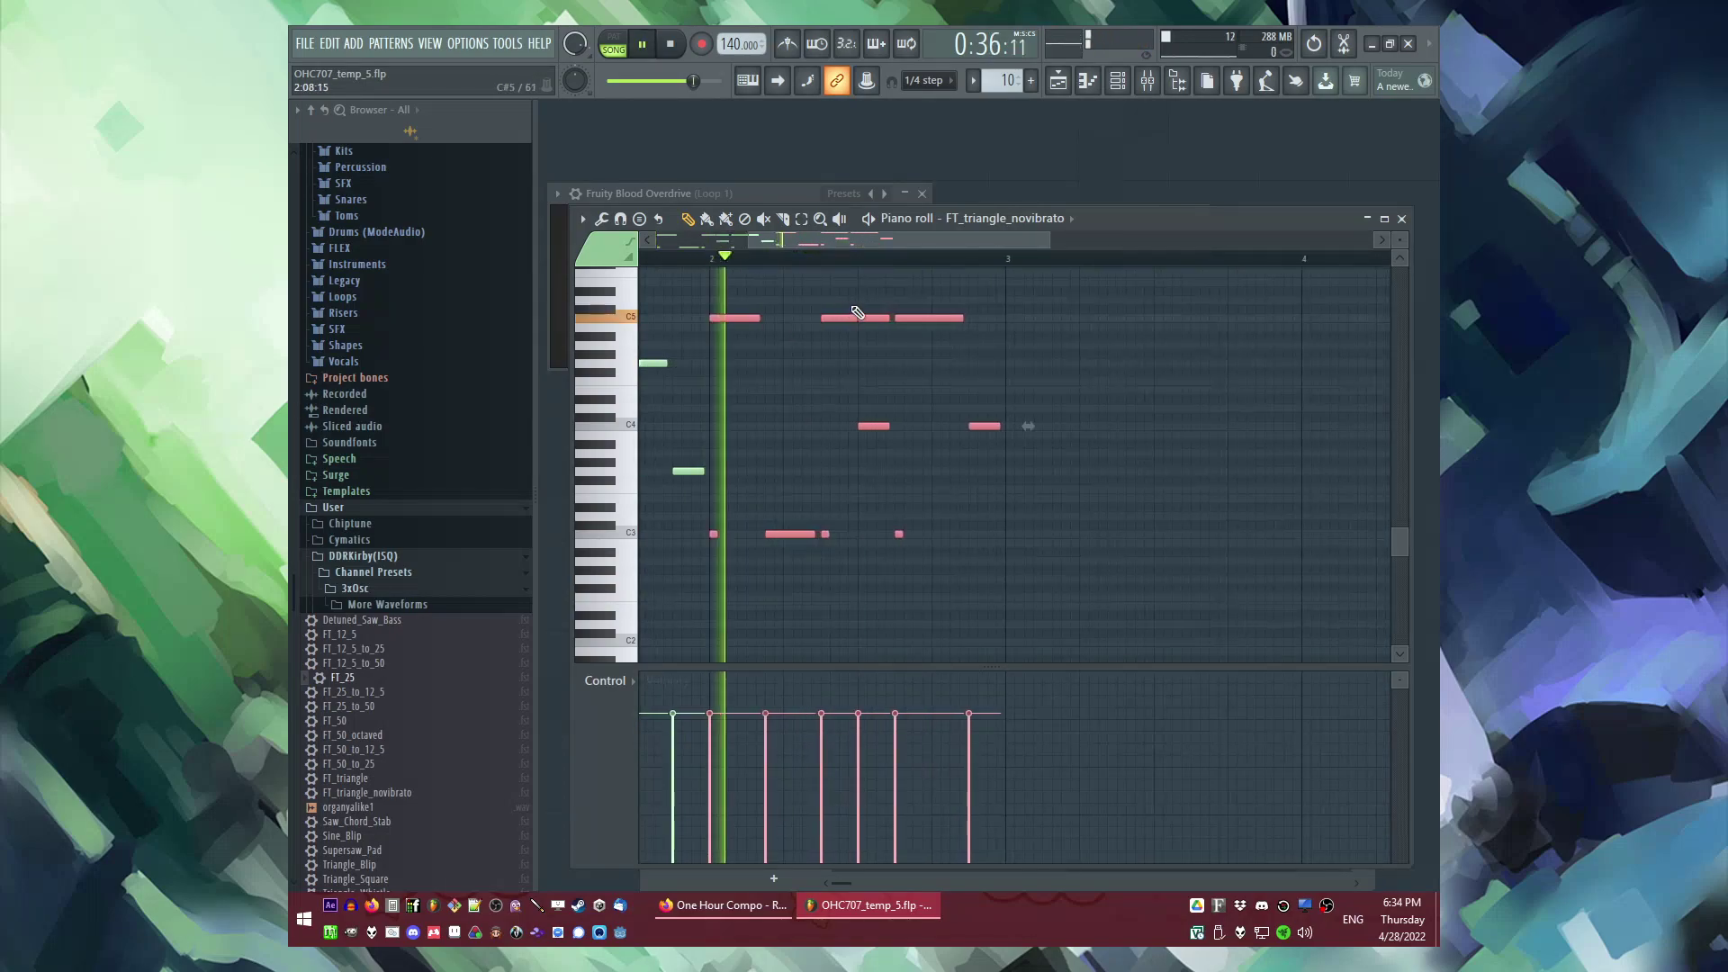
pyautogui.keyDown('ctrl'); pyautogui.moveTo(872, 314); pyautogui.dragTo(880, 429); pyautogui.keyUp('ctrl')
pyautogui.moveTo(876, 318); pyautogui.dragTo(879, 362)
pyautogui.scroll(-3, 1001, 367)
pyautogui.press('space')
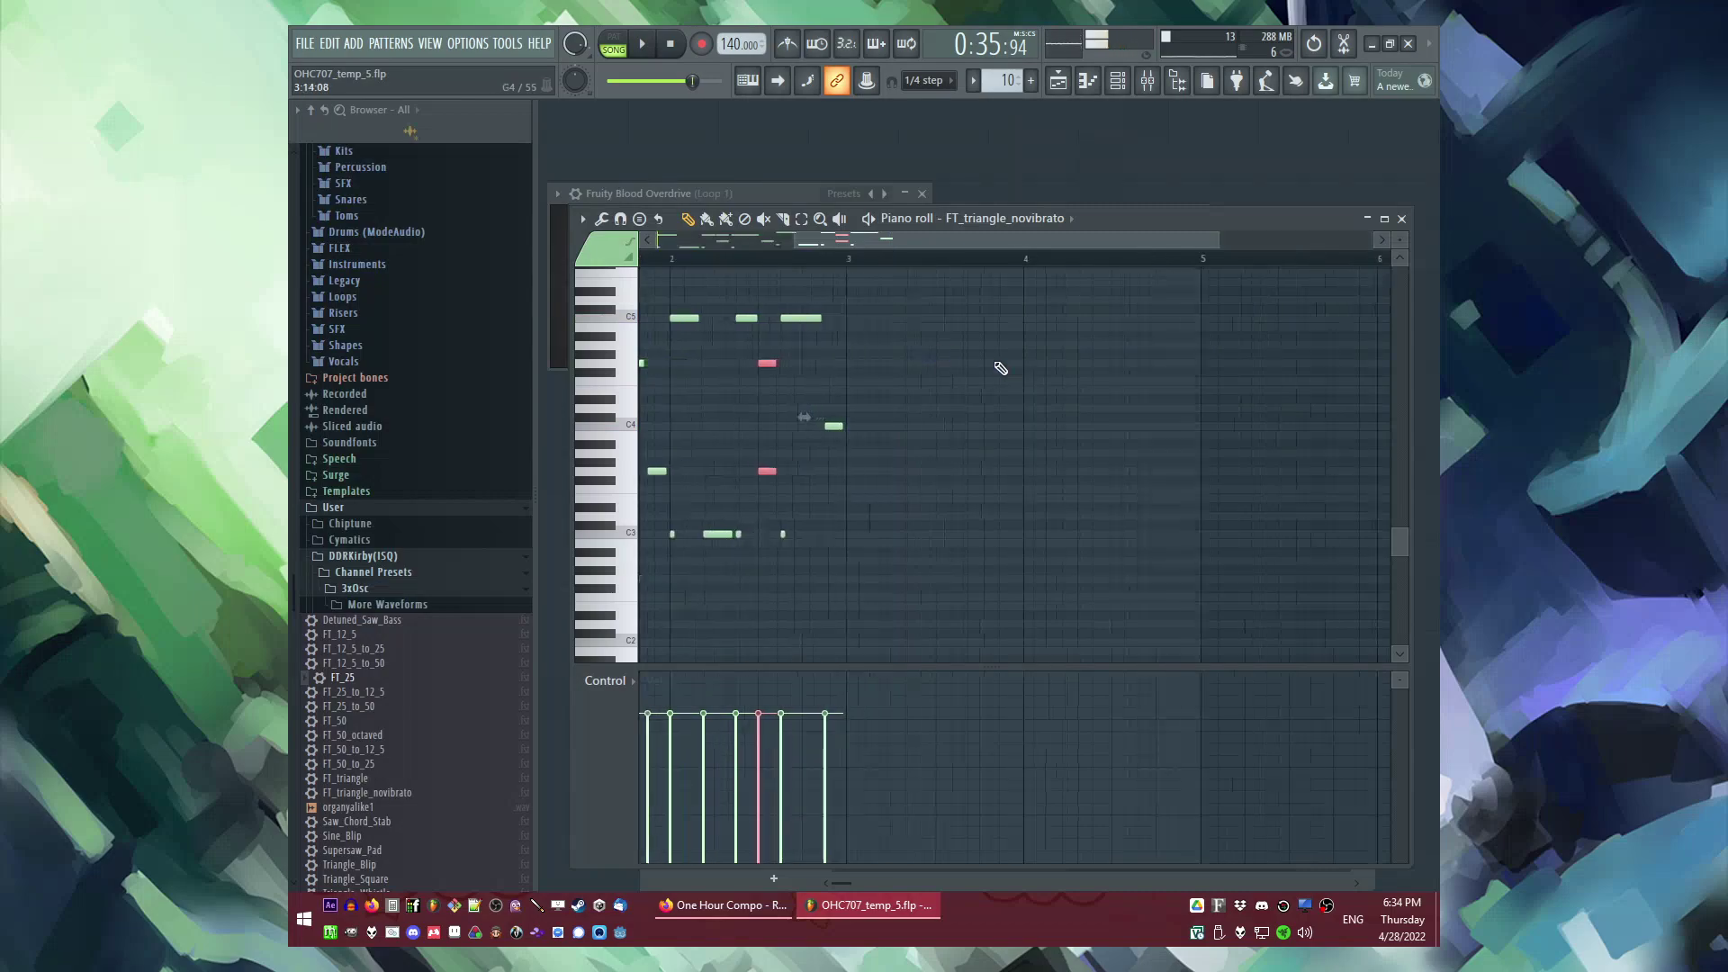
# Step: Paste the figure into bar 3, transposed to open on G#4, and play it
pyautogui.scroll(3, 1001, 367)
pyautogui.hotkey('ctrl', 'v')
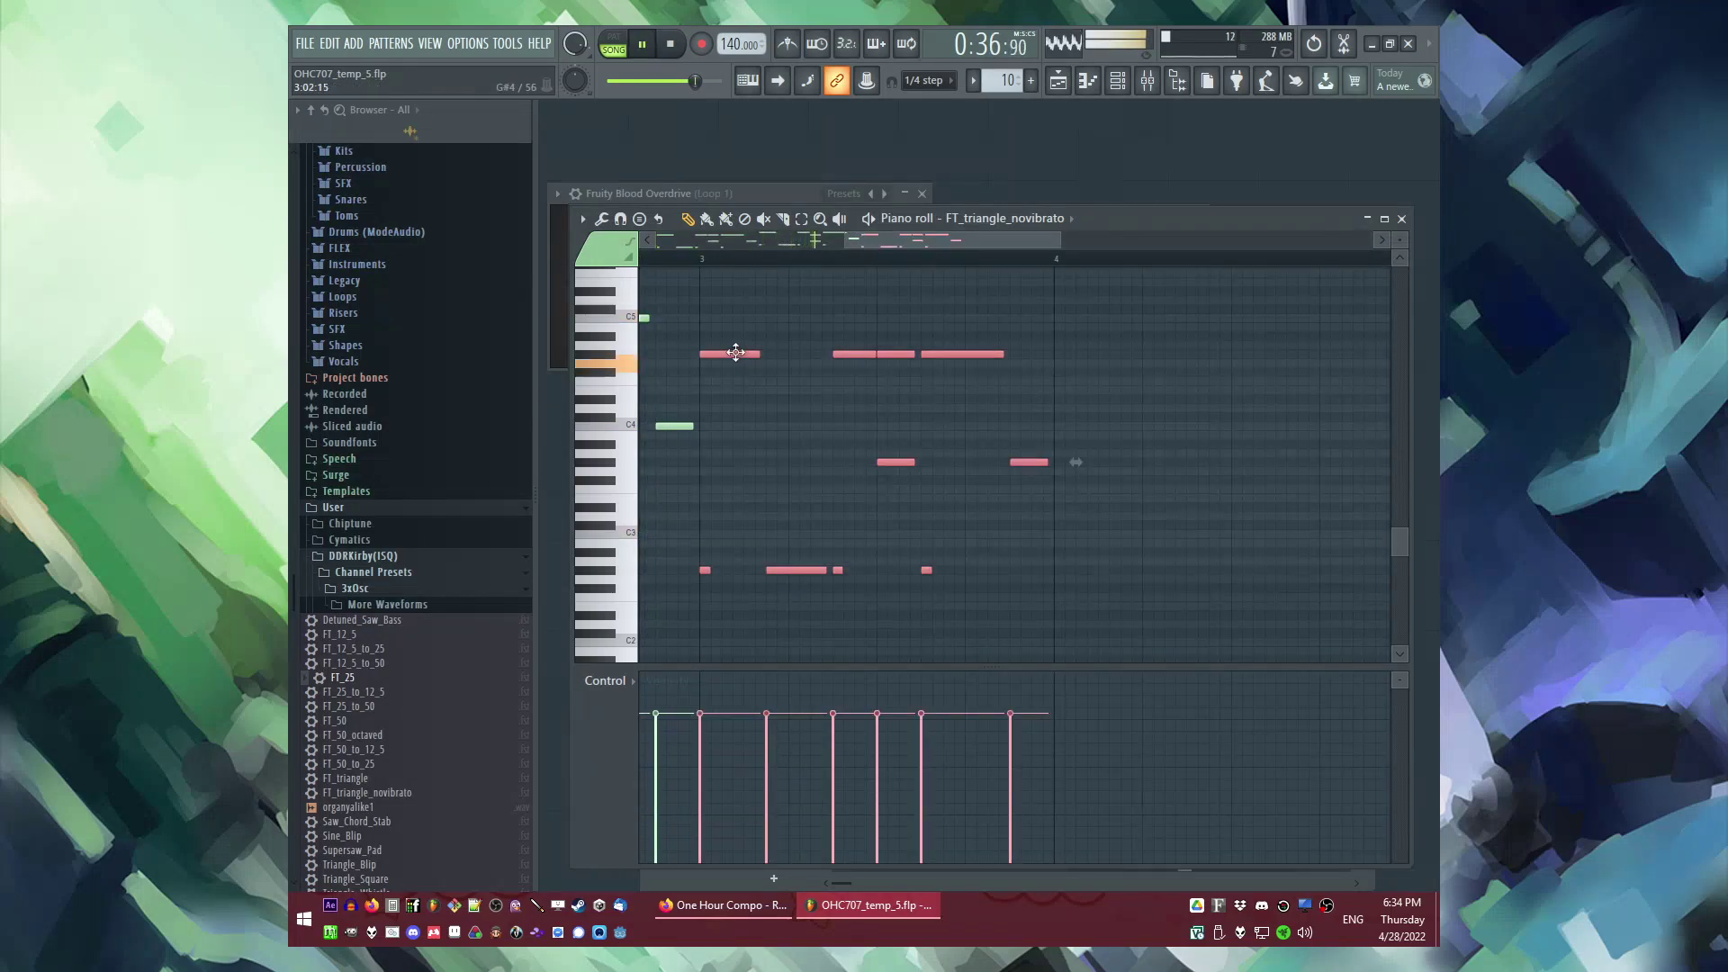
pyautogui.click(696, 261)
# Step: Lower the two step 9 notes of bar 3 to G4 and G3
pyautogui.keyDown('ctrl'); pyautogui.moveTo(889, 333); pyautogui.dragTo(896, 466); pyautogui.keyUp('ctrl')
pyautogui.press('space')
pyautogui.scroll(-3, 833, 395)
# Step: Paste the figure into bar 4, transposed to open on A#4, and play it
pyautogui.scroll(5, 1023, 397)
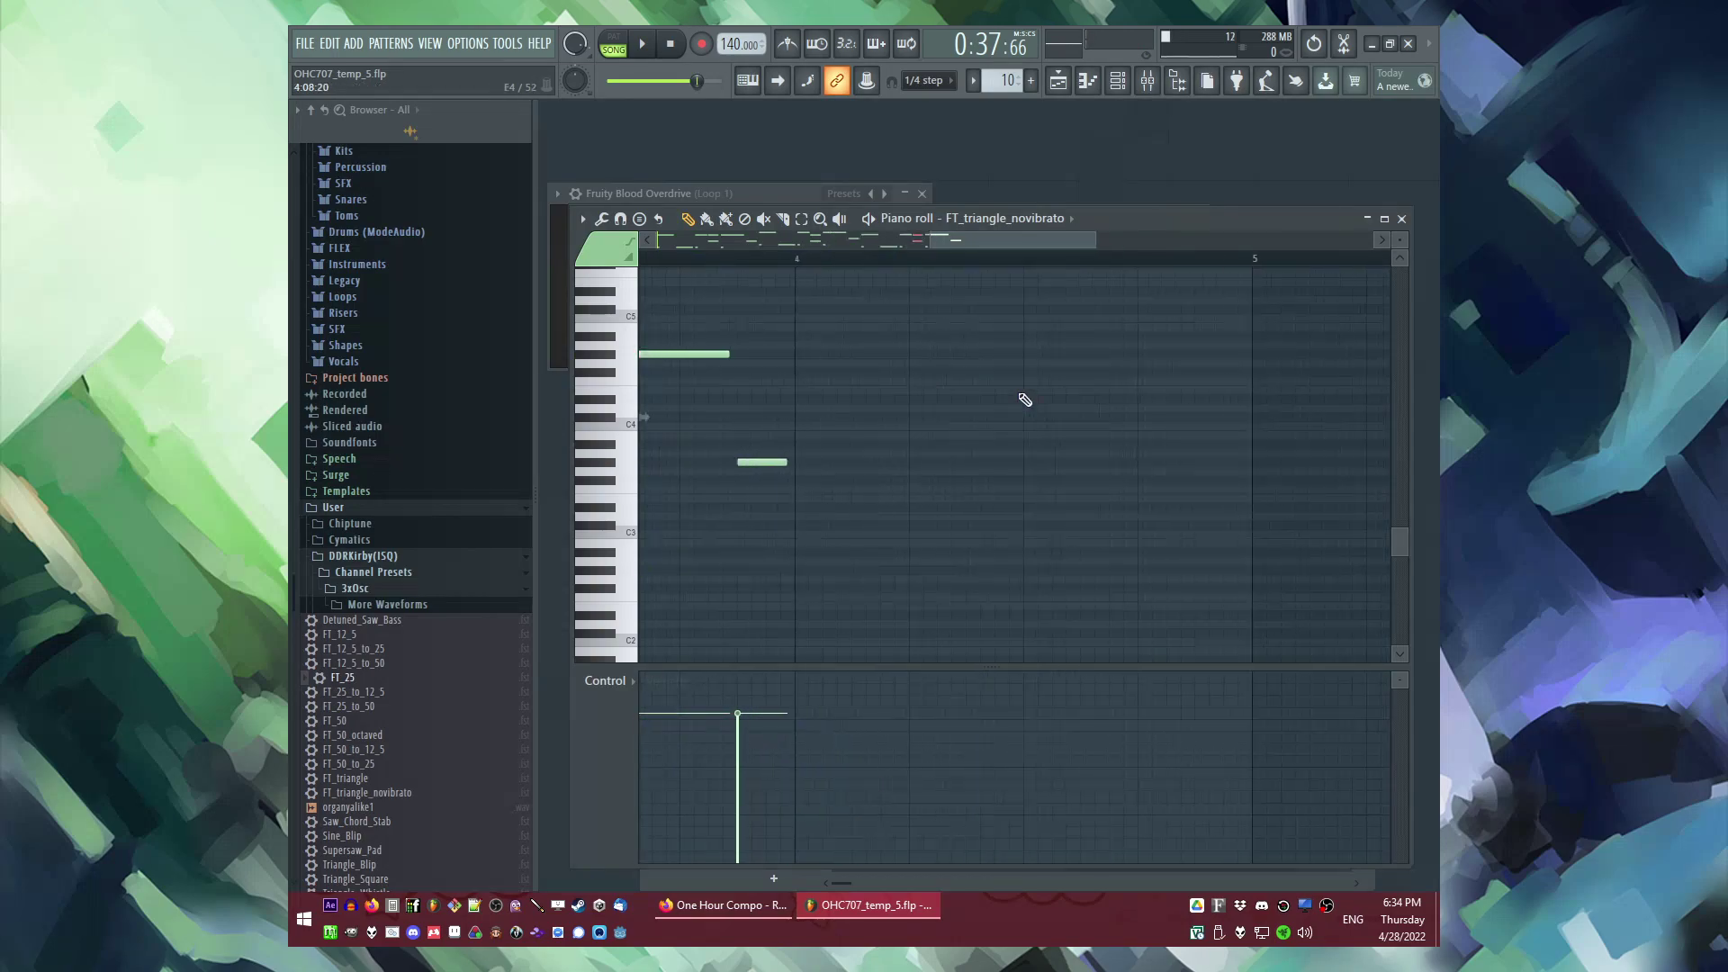
pyautogui.hotkey('ctrl', 'v')
pyautogui.moveTo(800, 363); pyautogui.dragTo(799, 334)
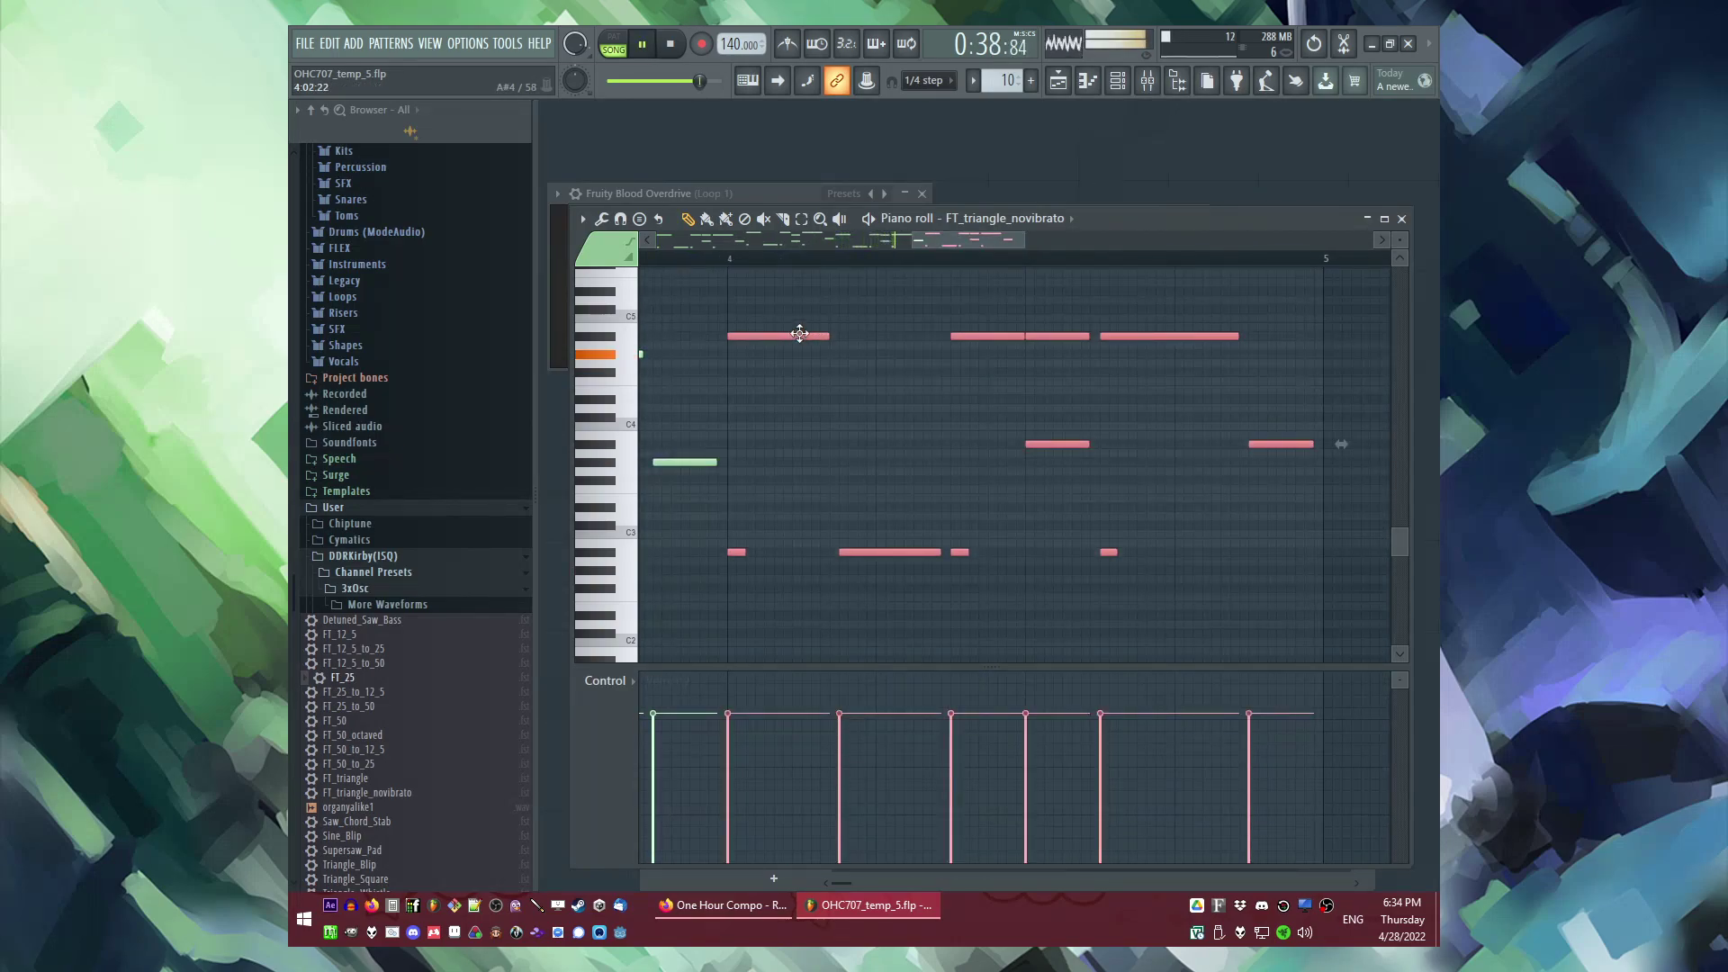
pyautogui.scroll(-1, 806, 279)
pyautogui.hotkey('ctrl', 'd')
pyautogui.click(752, 260)
pyautogui.press('space')
# Step: Add a short A#3 note at step 3 of bar 4 and lower the two step 9 notes to G4 and G3
pyautogui.click(820, 429)
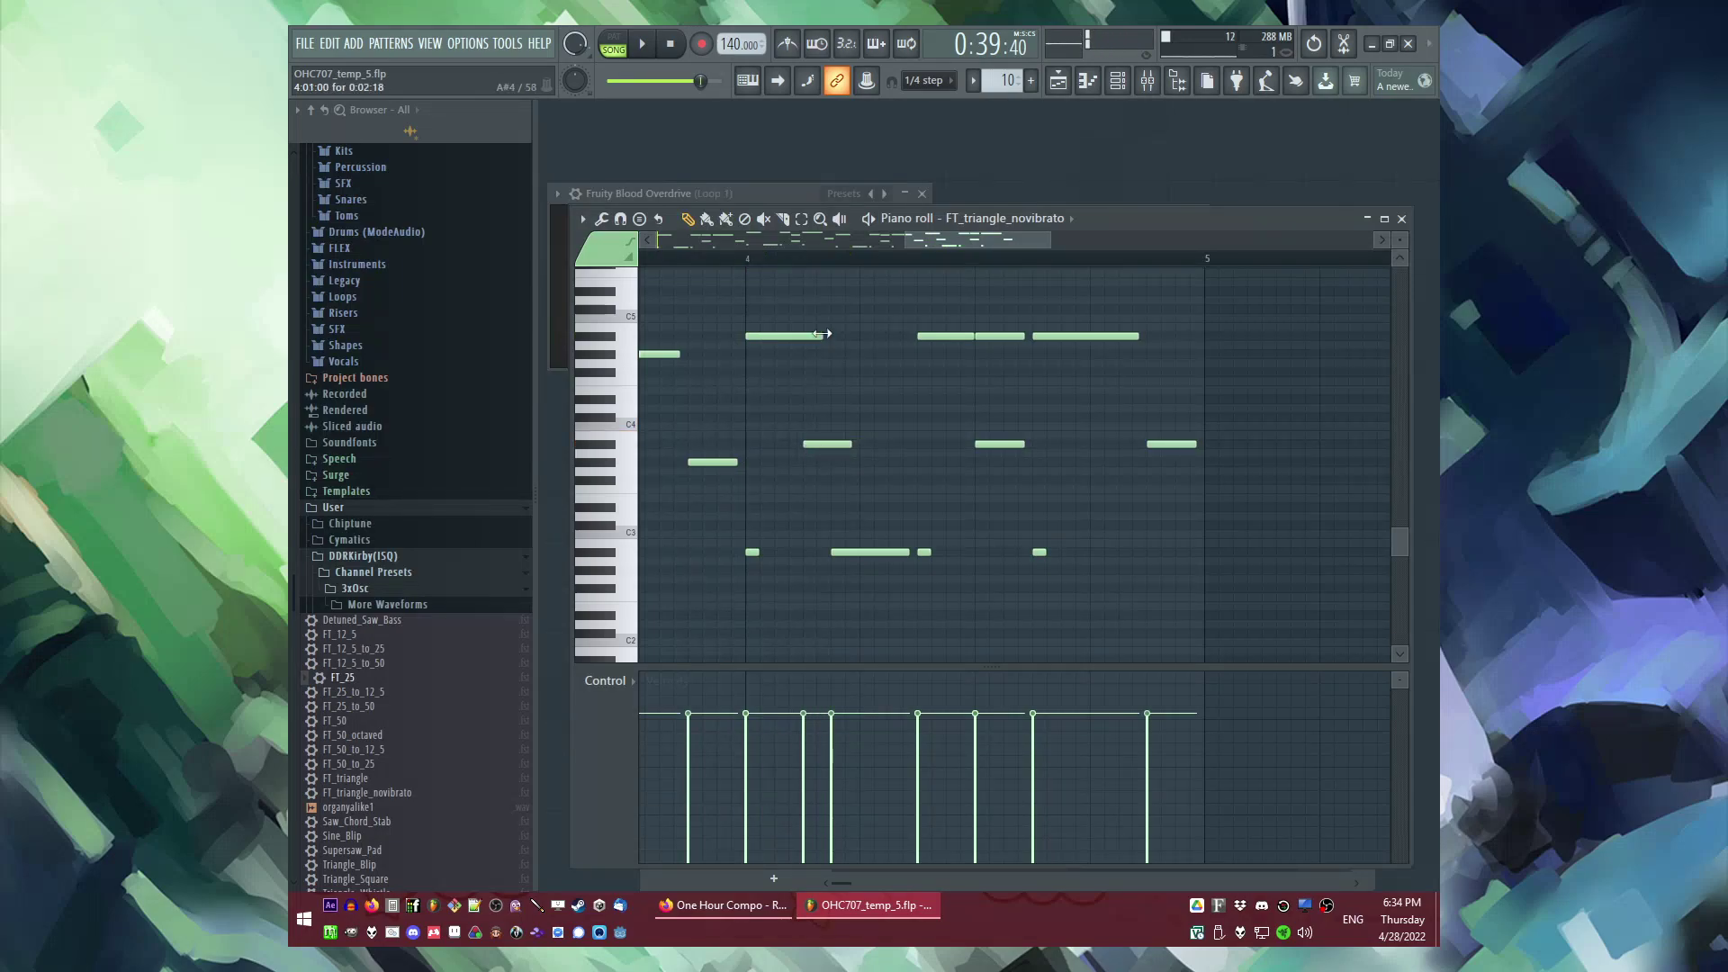
pyautogui.moveTo(851, 443); pyautogui.dragTo(815, 448)
pyautogui.press('space')
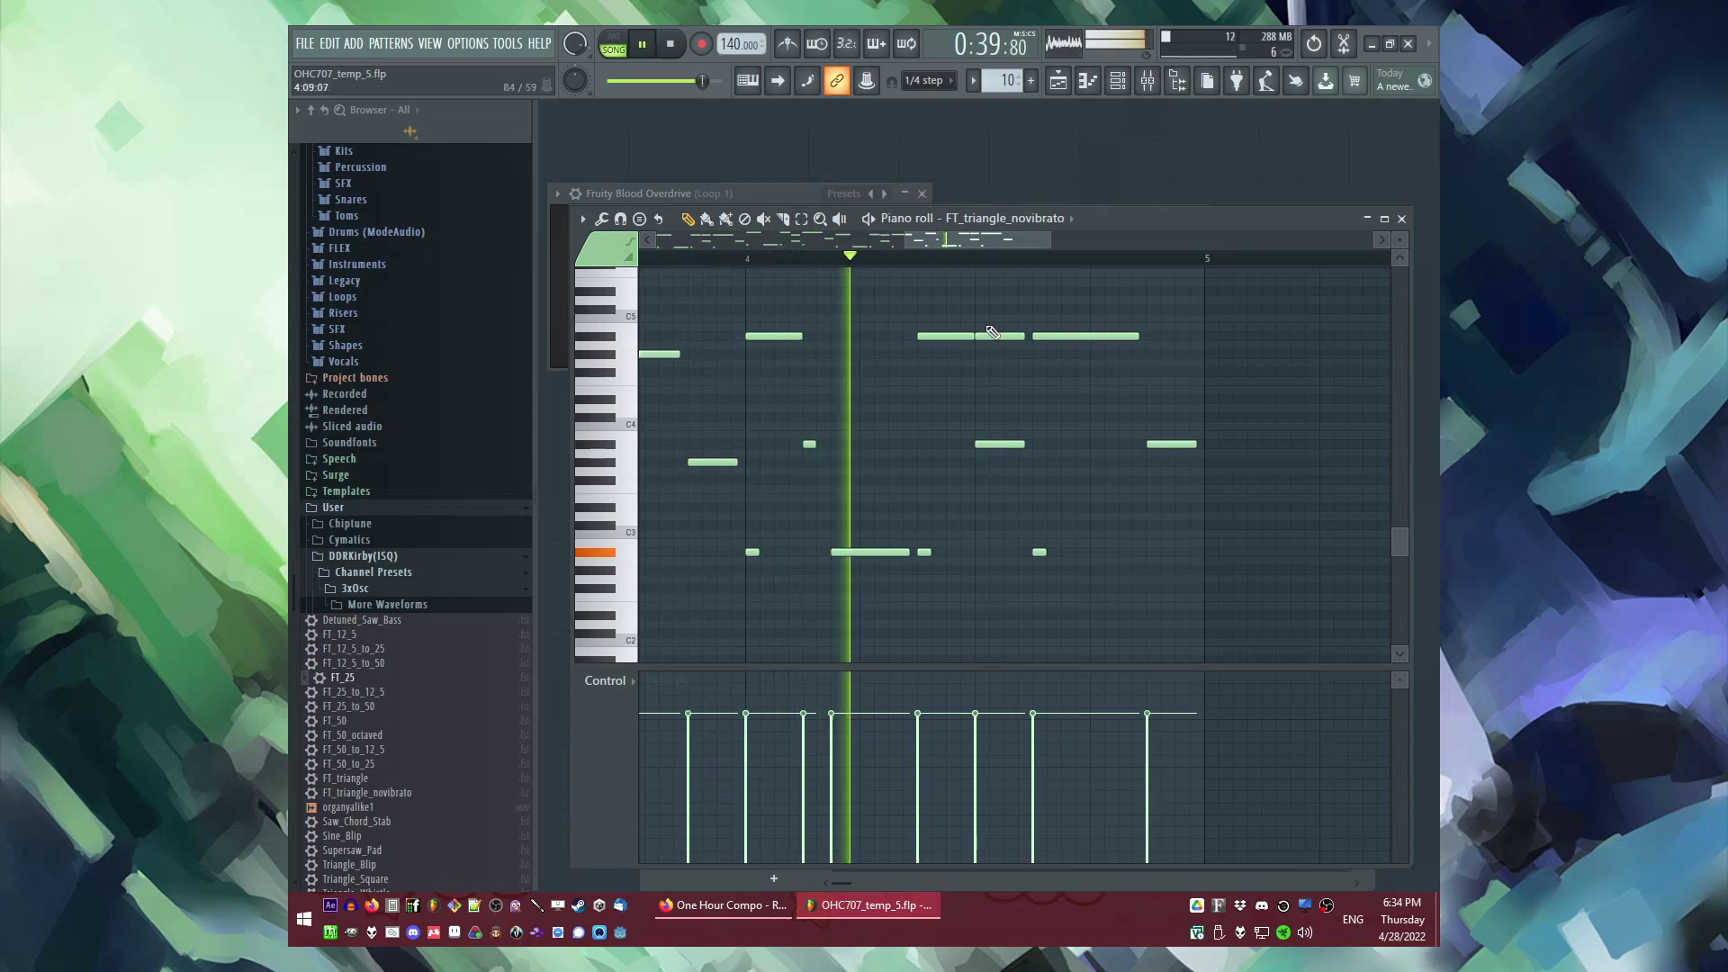
pyautogui.moveTo(995, 384); pyautogui.dragTo(994, 361)
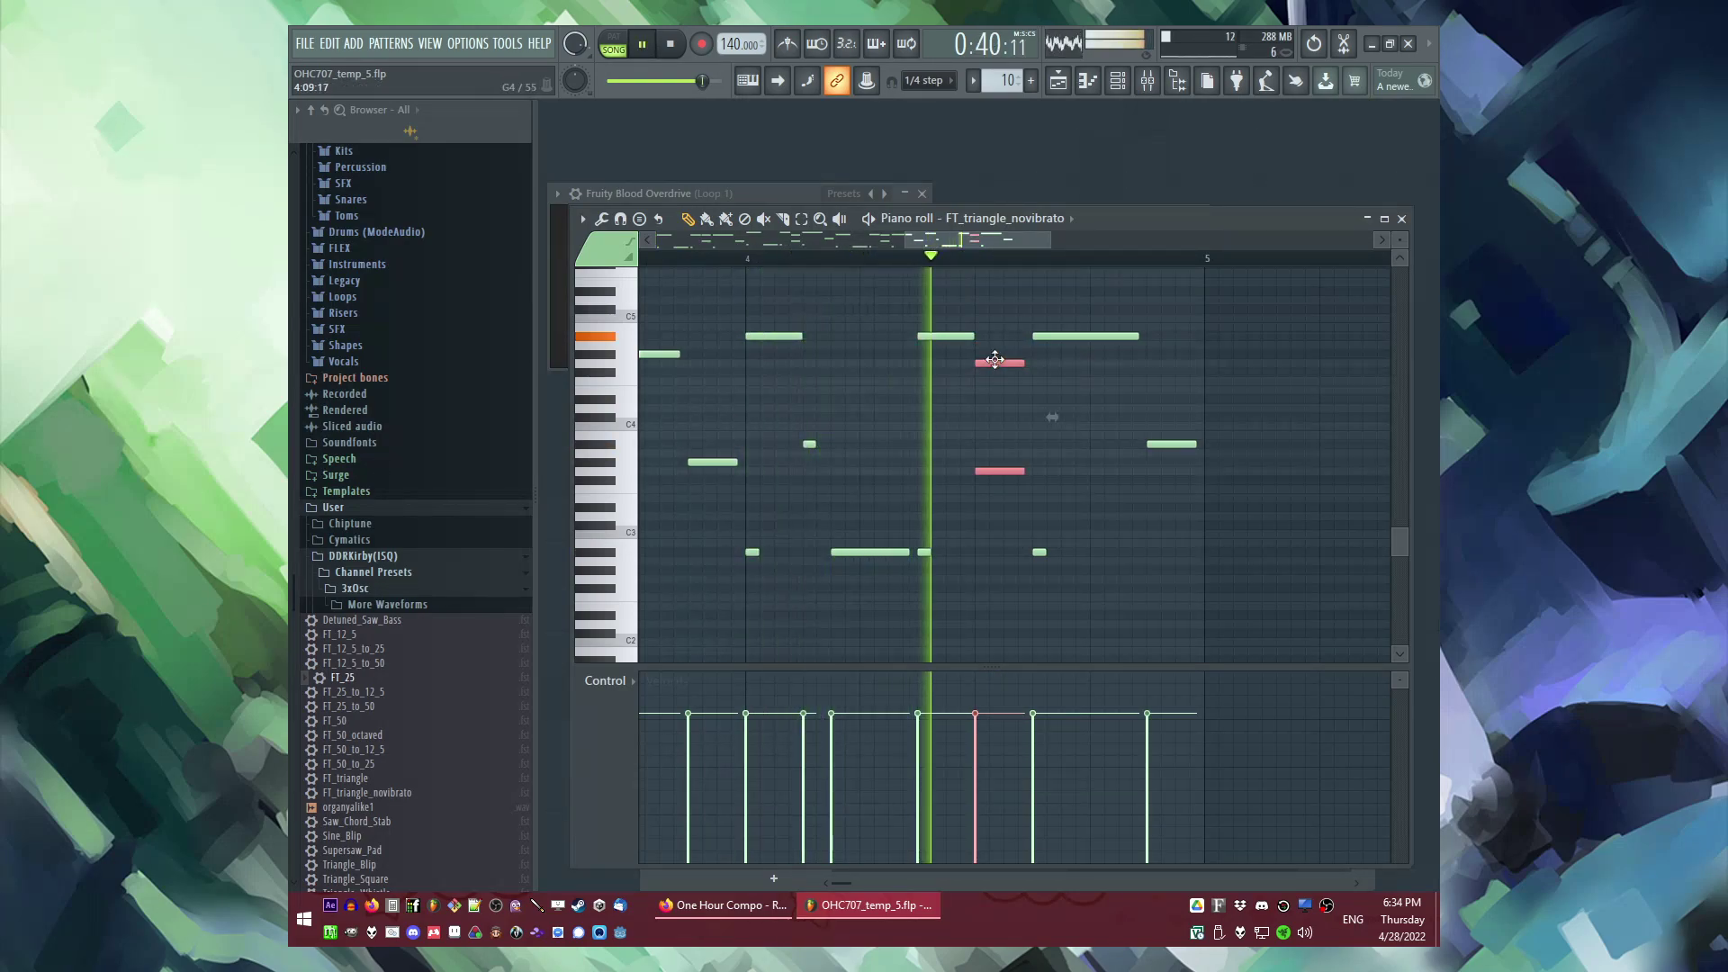
pyautogui.hscroll(3, 938, 335)
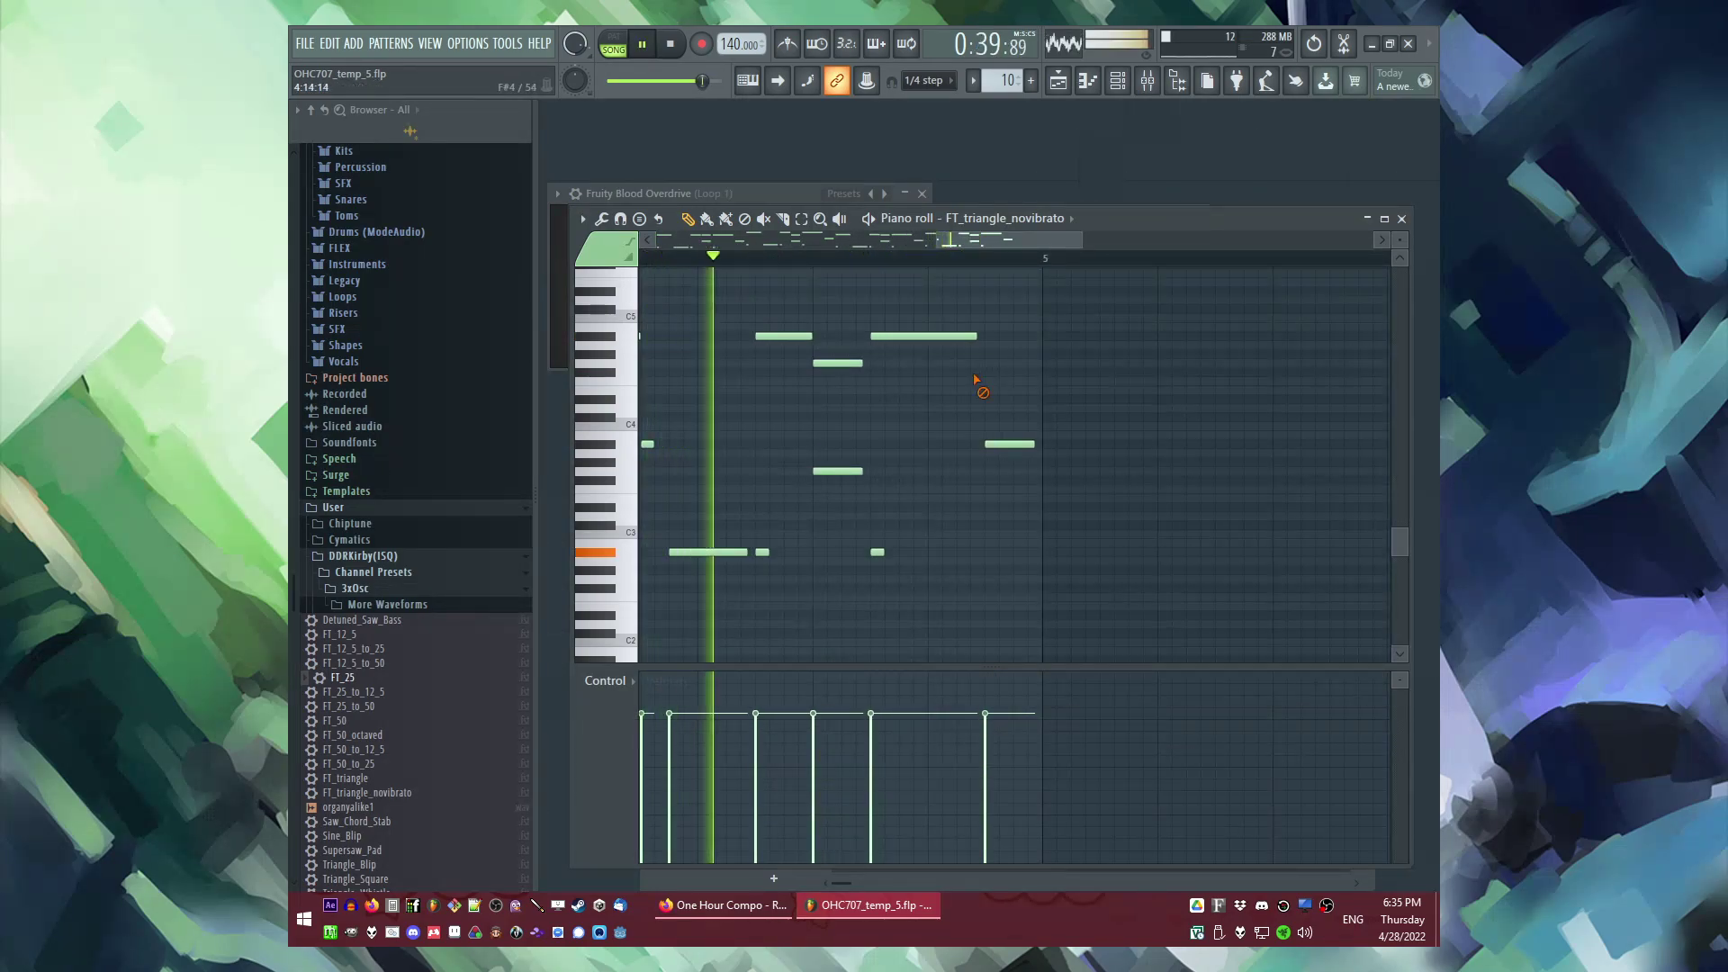
# Step: Shorten bar 4's step 11 A#4 note to one step and add A#3 at step 13 and A#2 at step 14
pyautogui.press('space')
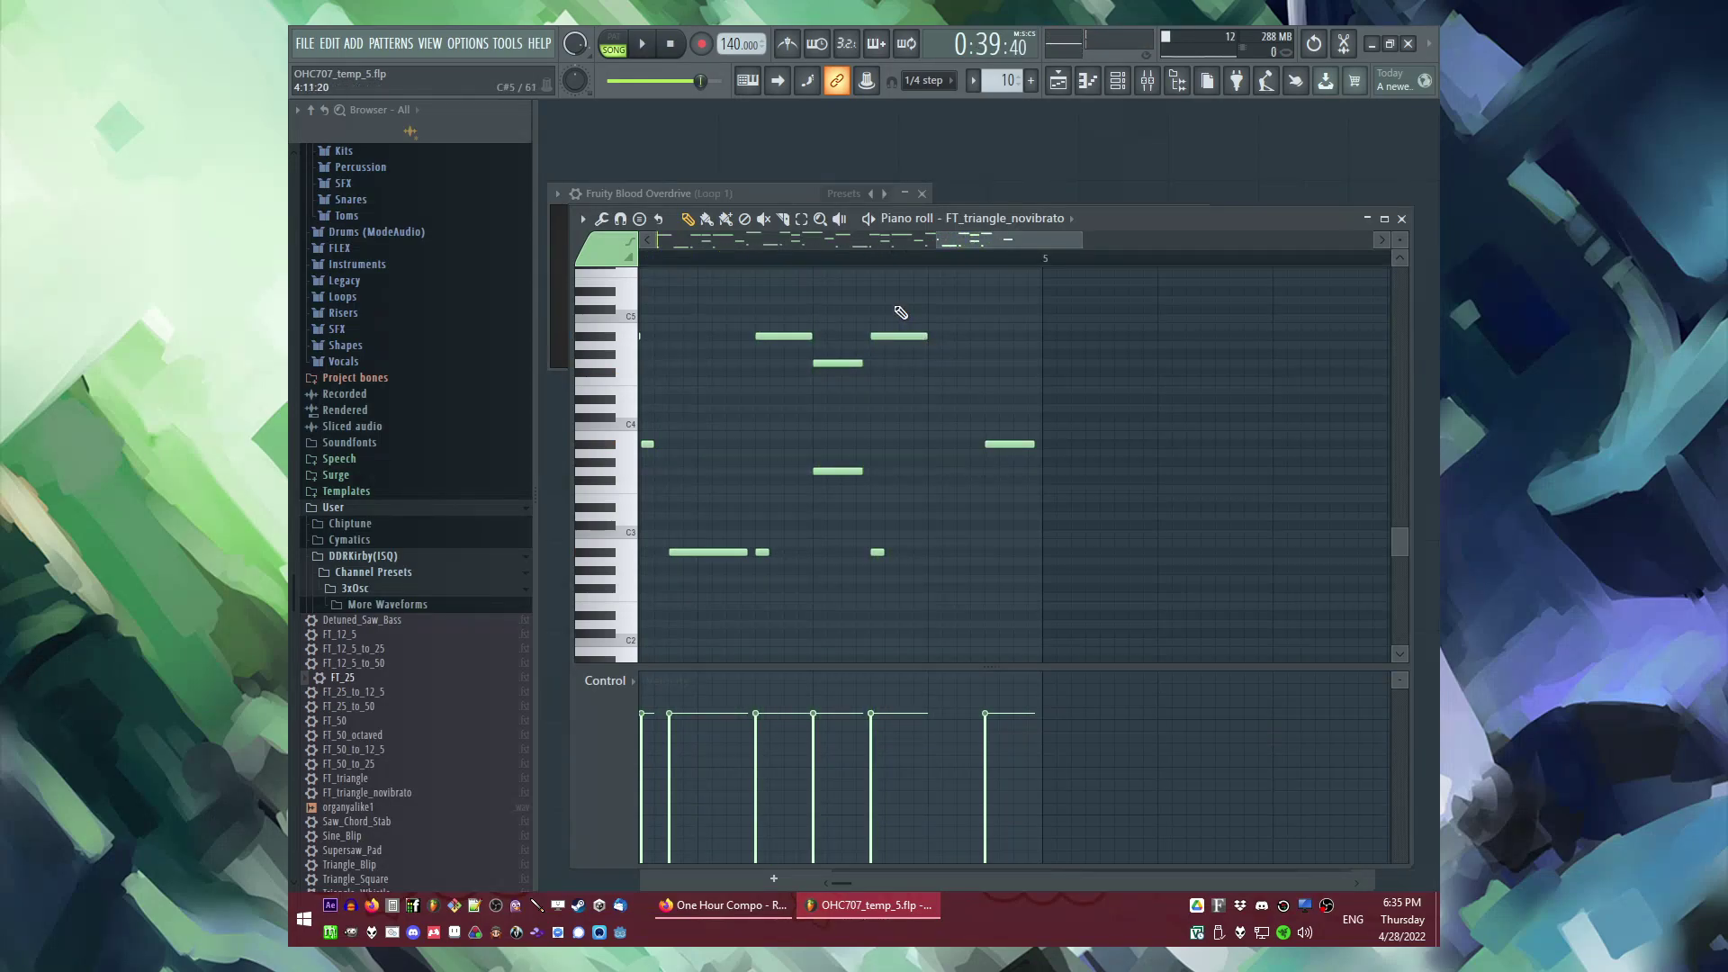
pyautogui.press('space')
pyautogui.click(929, 444)
pyautogui.press('space')
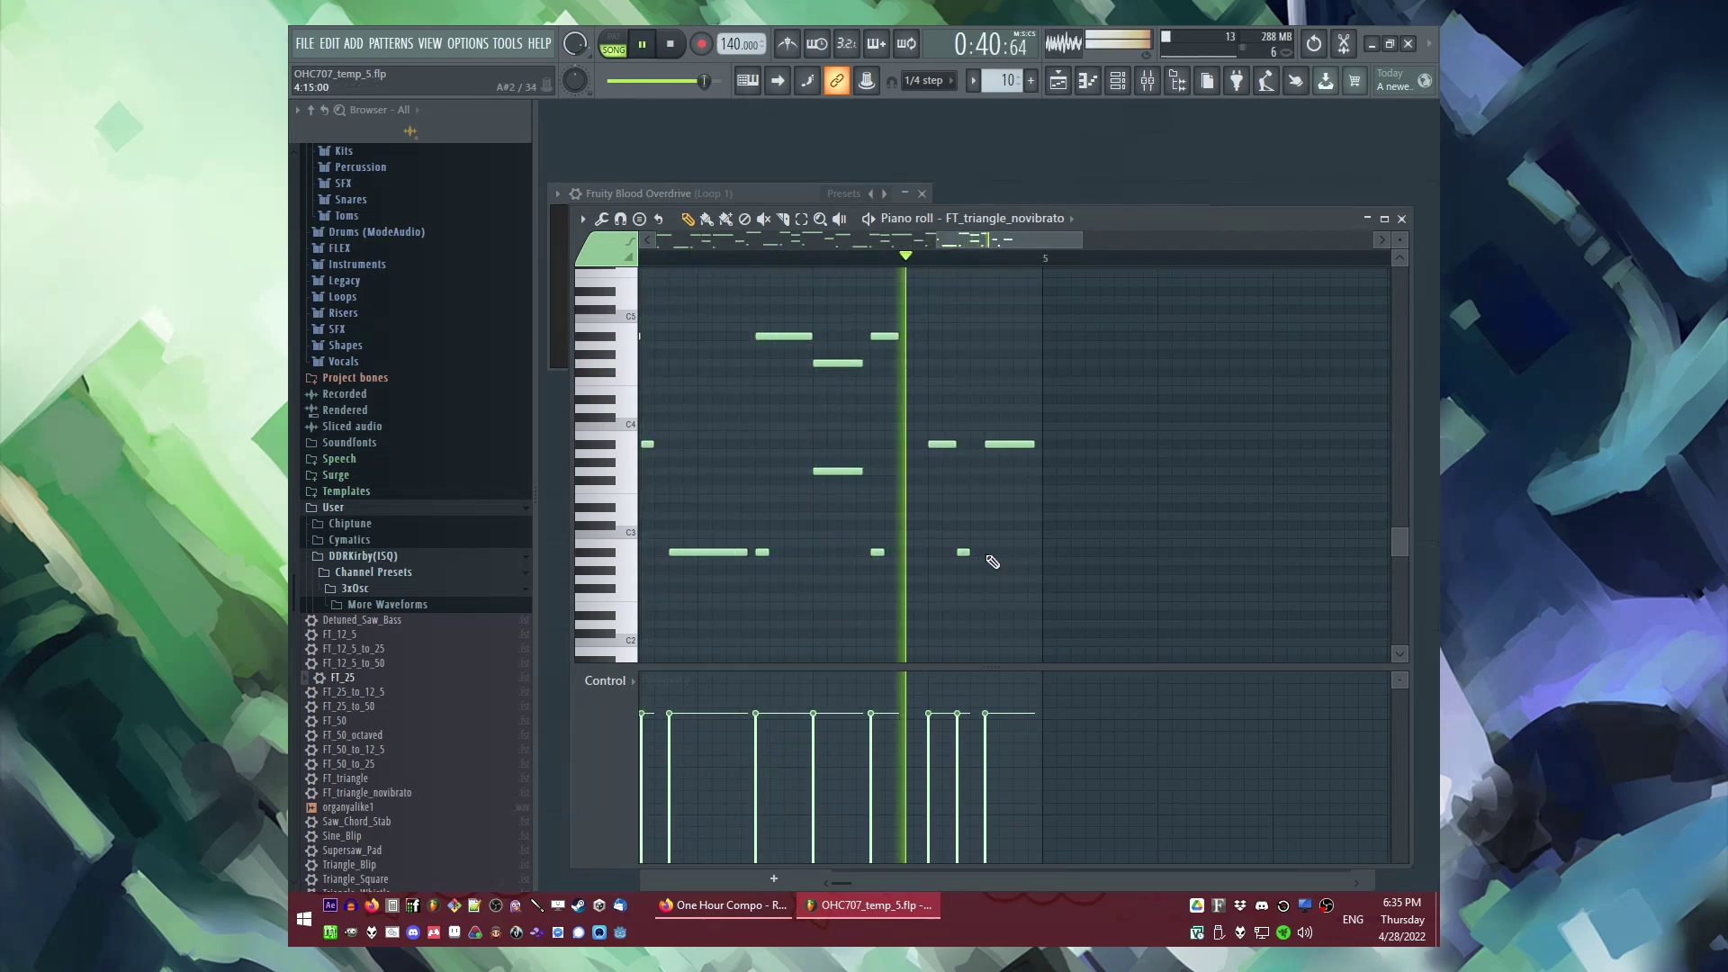
# Step: Move bar 4's step 15 note down to A#1 and lengthen the step 11 A#4 note slightly
pyautogui.moveTo(1010, 550); pyautogui.dragTo(978, 605)
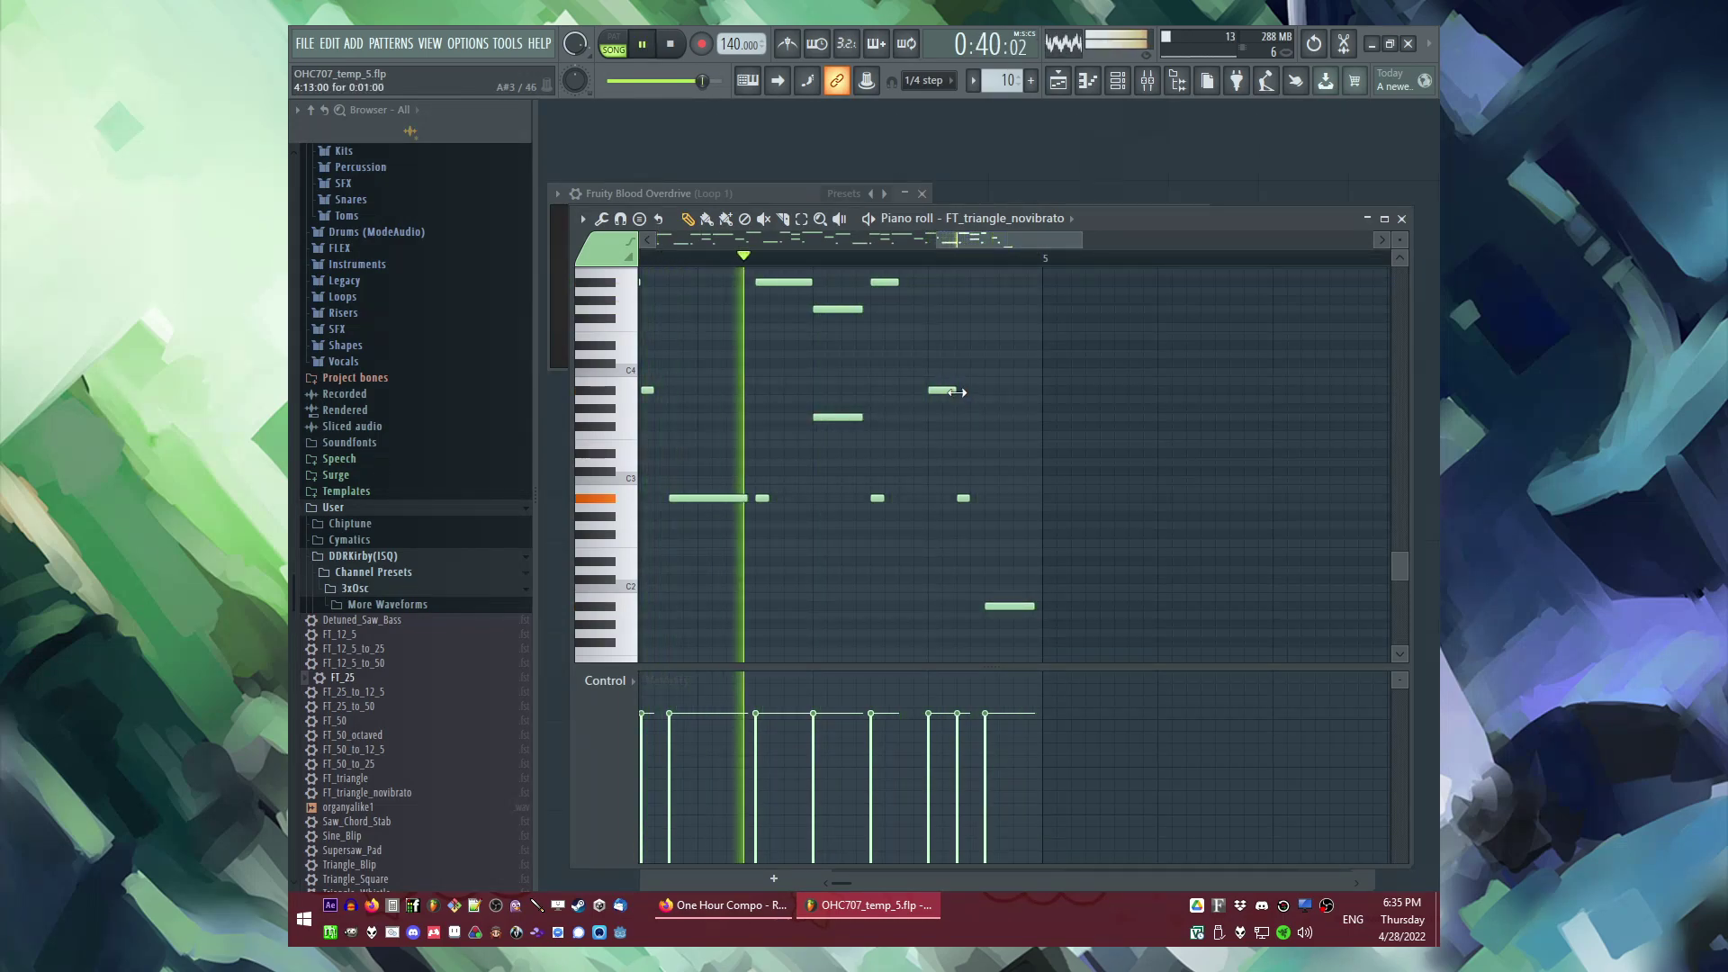
pyautogui.moveTo(887, 281); pyautogui.dragTo(919, 307)
# Step: Duplicate the Pattern 10 clip on Track 2 to bar 25 and play the arrangement from bar 21
pyautogui.press('F5')
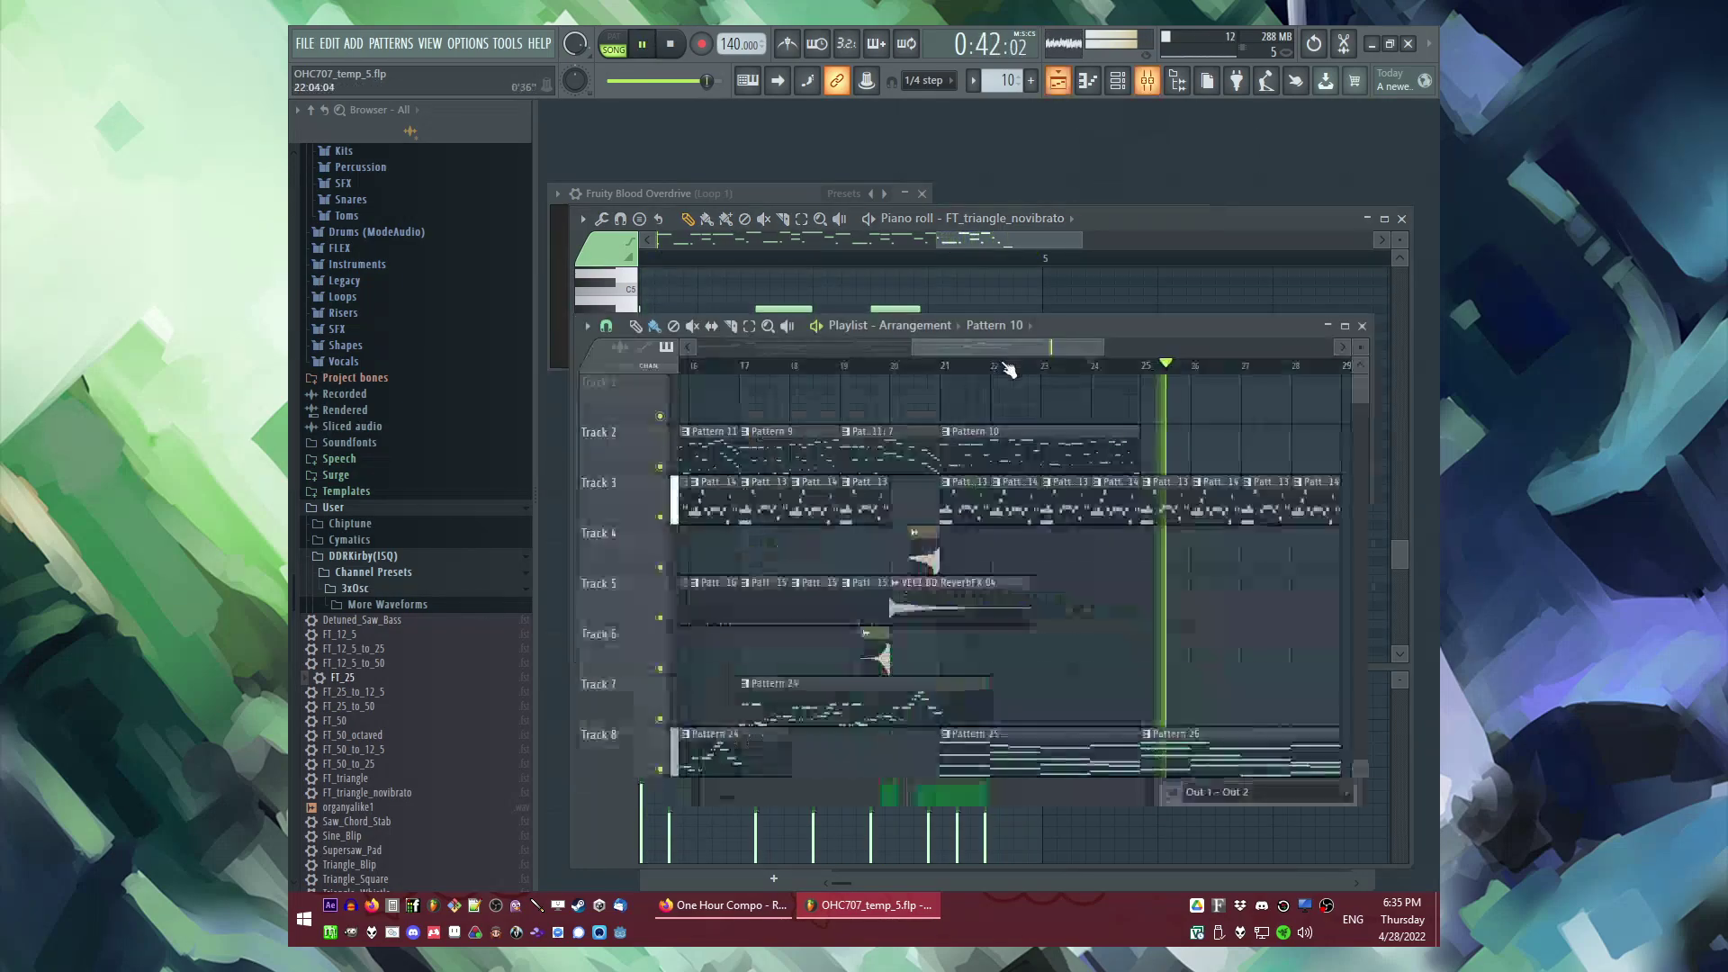
pyautogui.click(943, 366)
pyautogui.keyDown('ctrl'); pyautogui.click(1091, 456); pyautogui.keyUp('ctrl')
pyautogui.hotkey('ctrl', 'b')
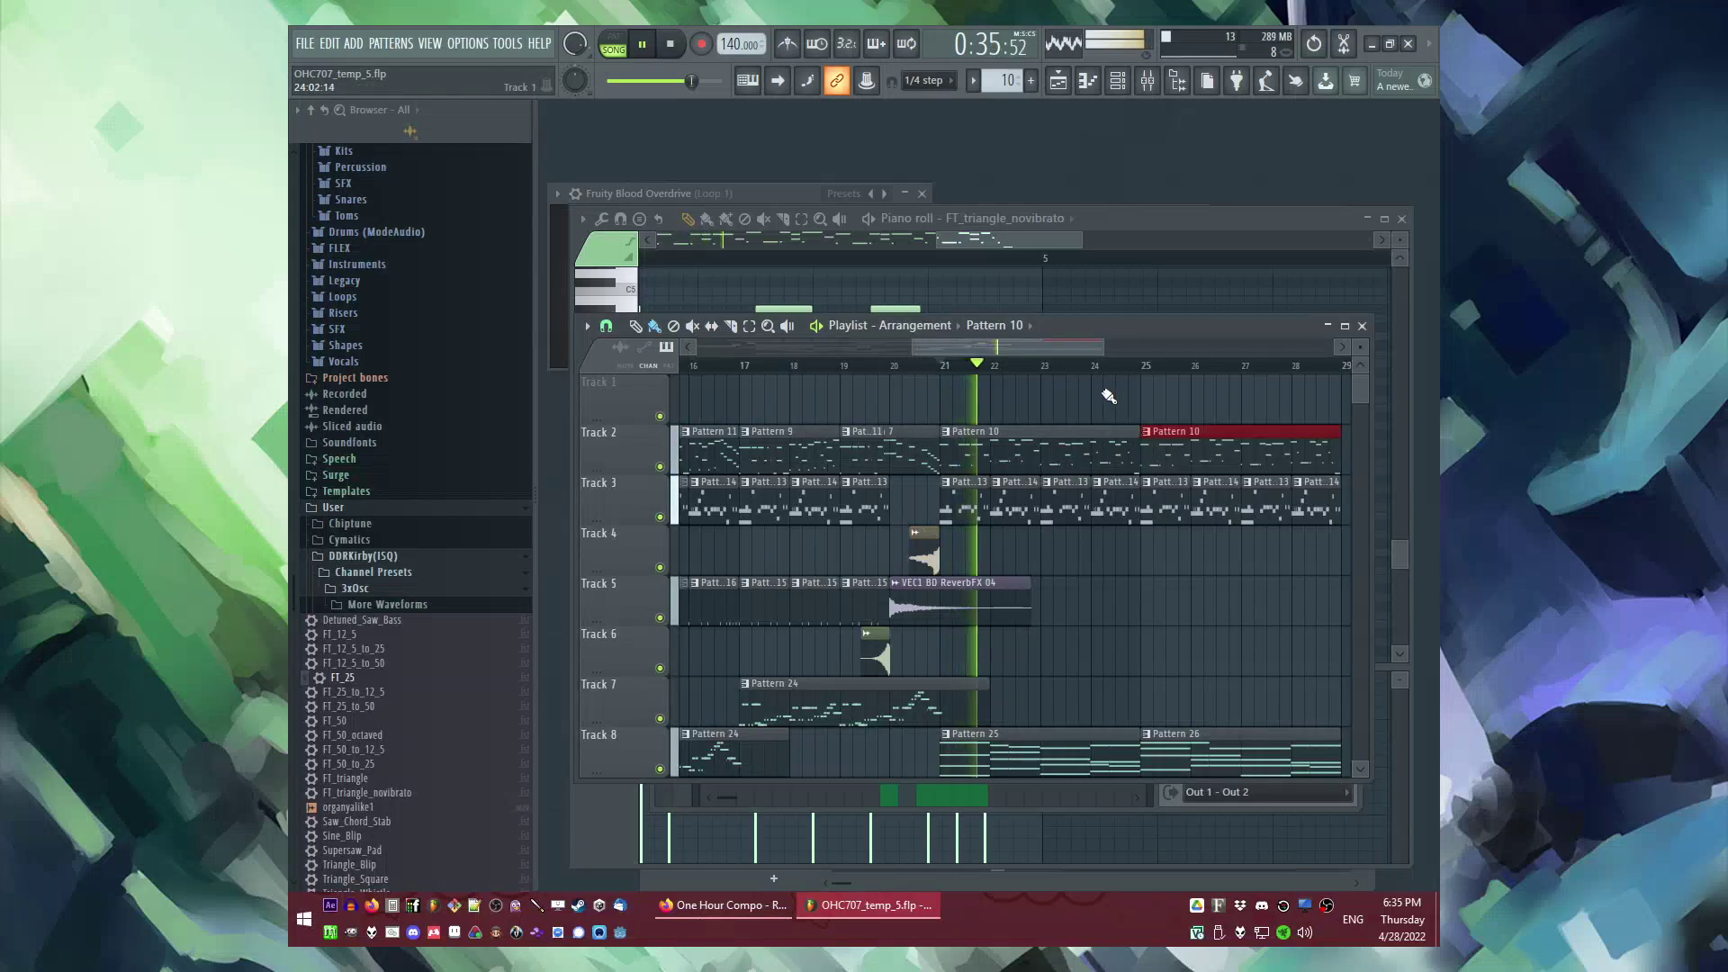
pyautogui.scroll(-3, 976, 419)
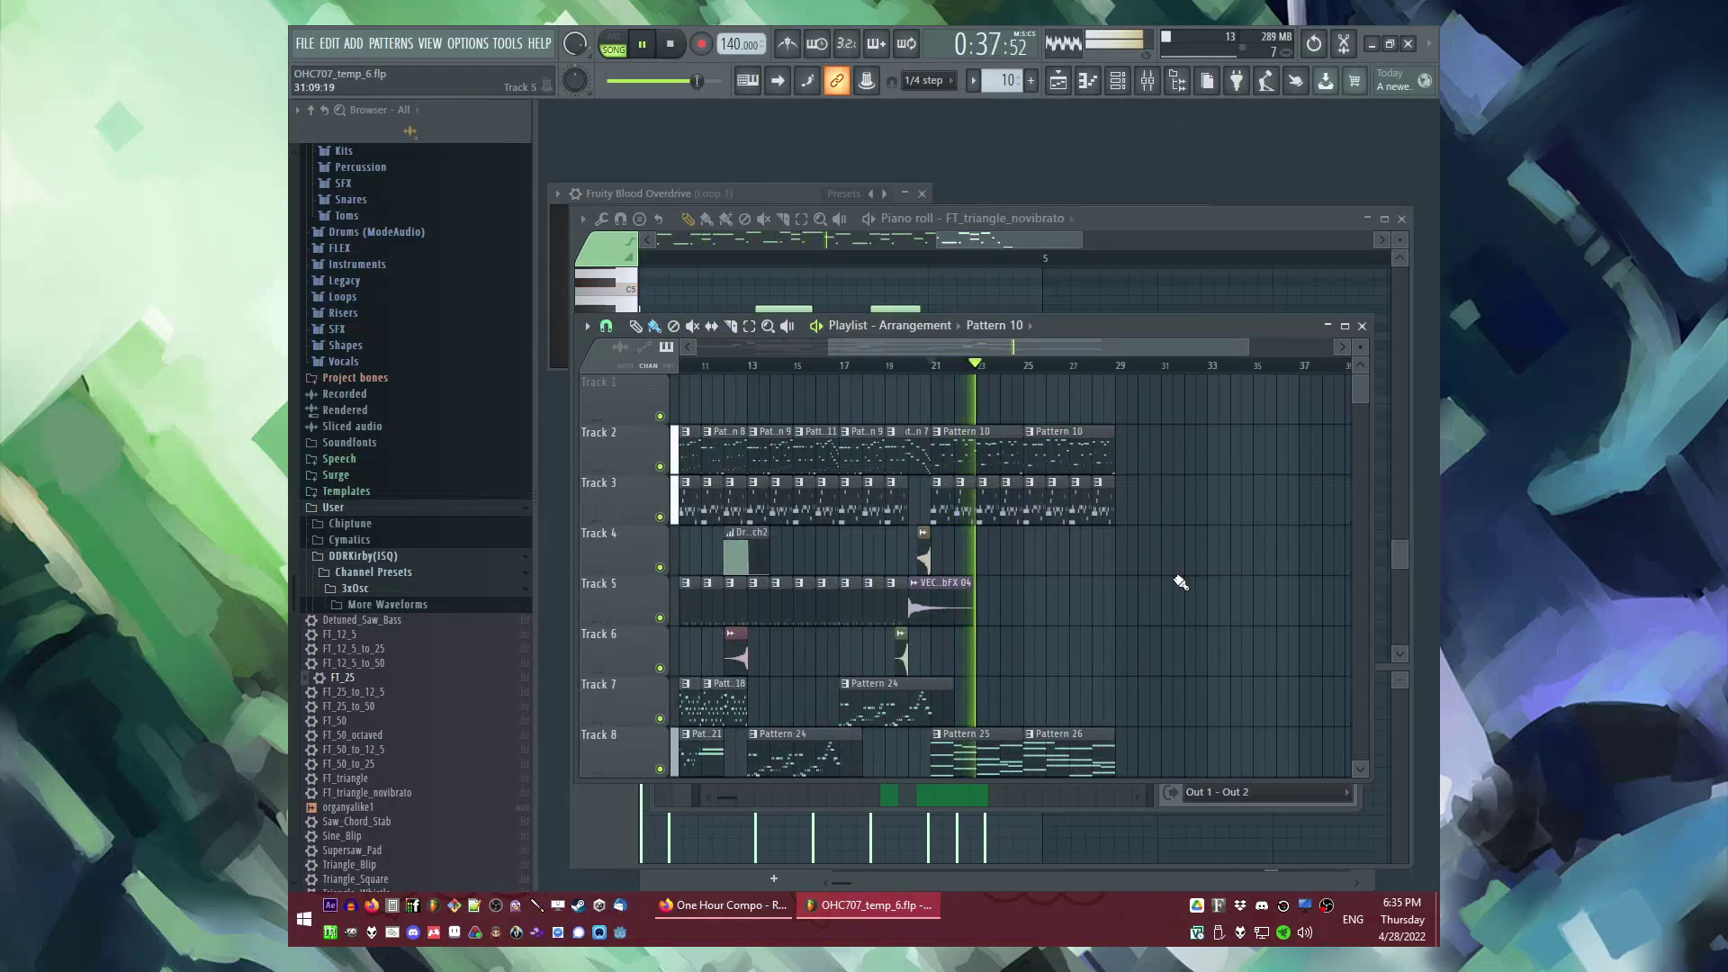
pyautogui.scroll(2, 1125, 585)
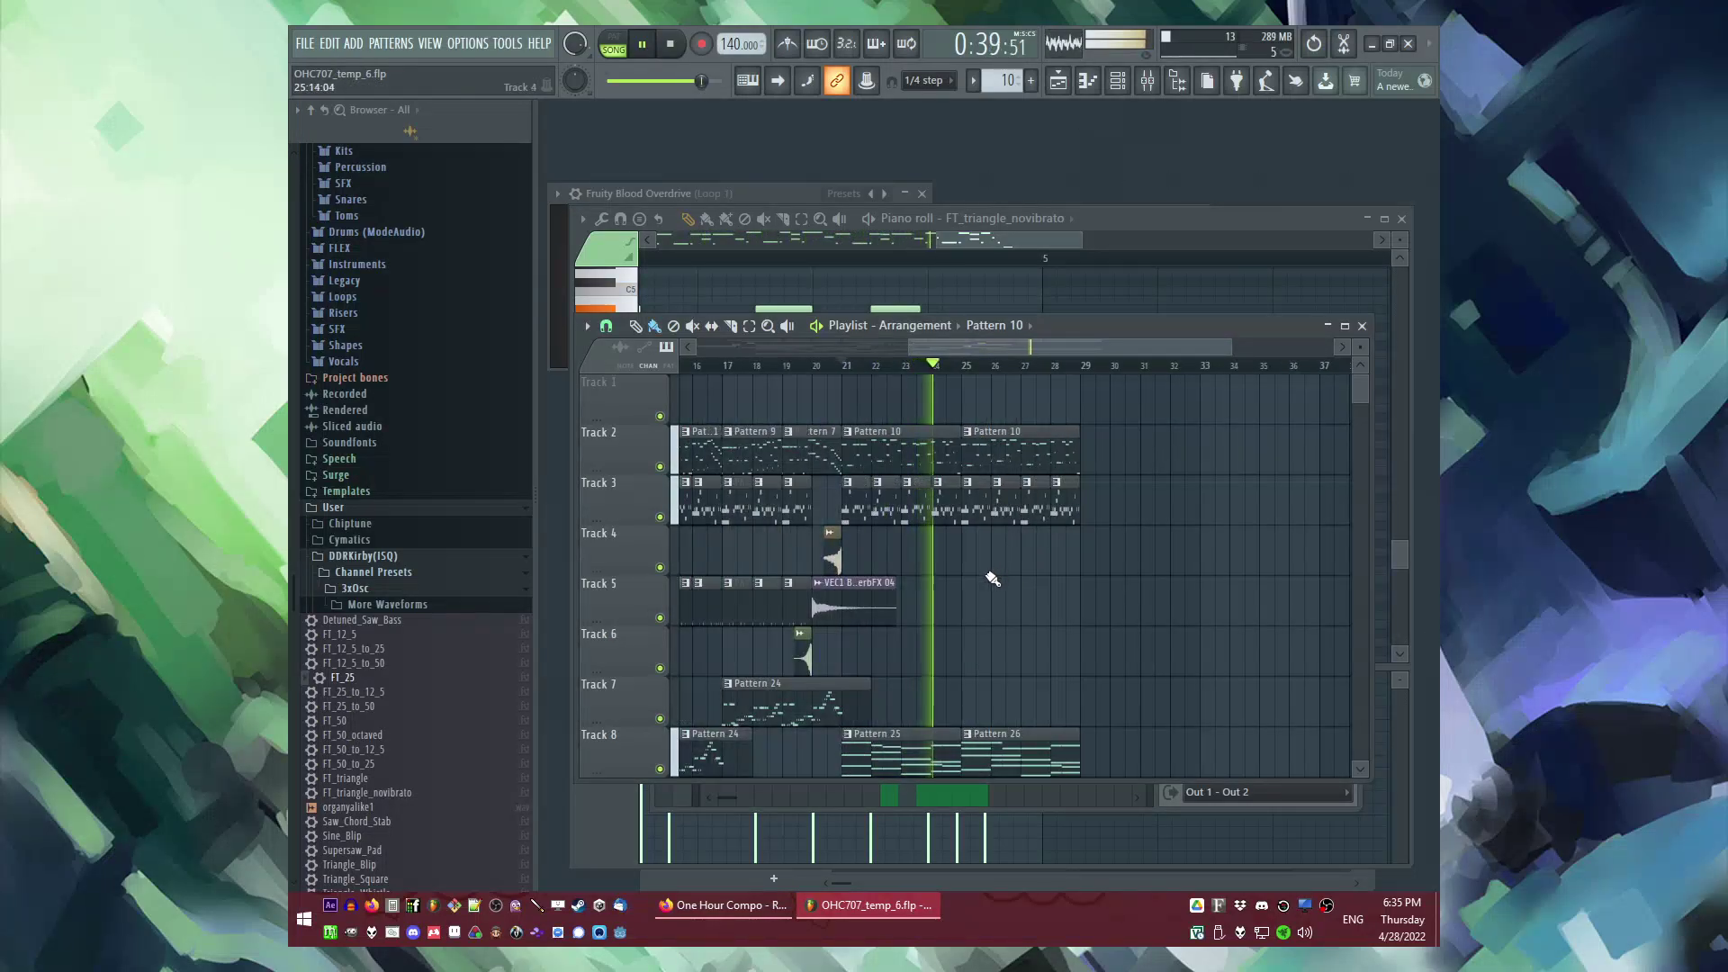
pyautogui.scroll(2, 999, 558)
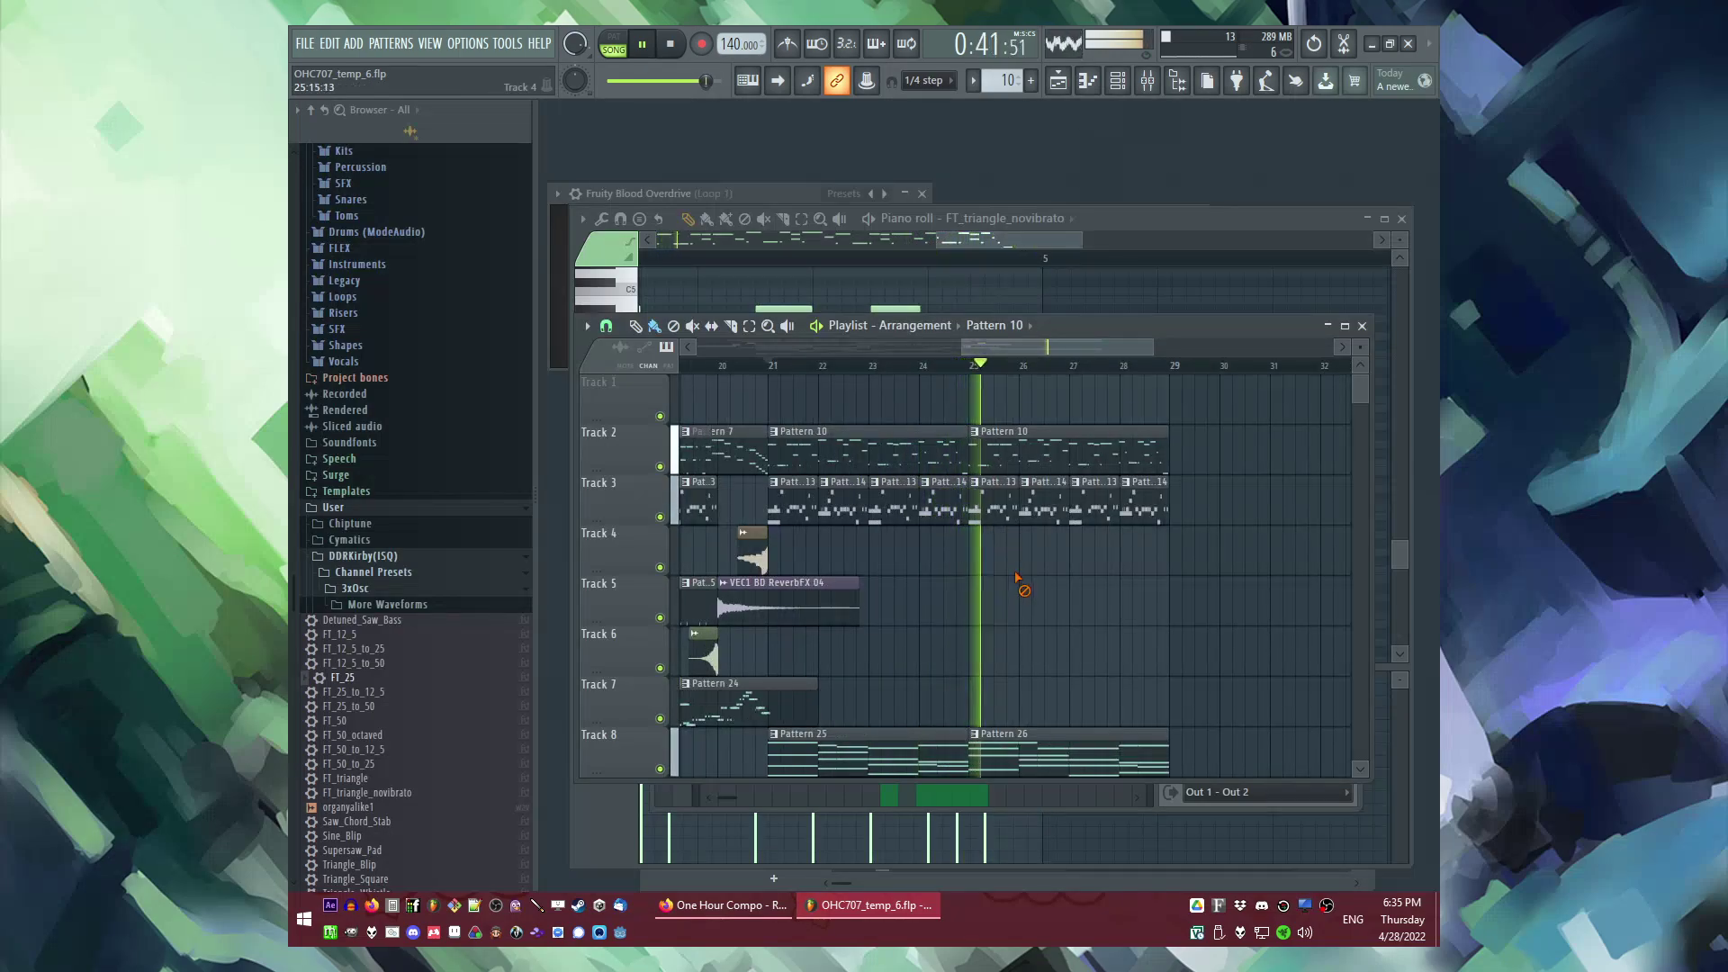
# Step: Try transposing Pattern 10's bar 1 notes to other pitches and listen to the result
pyautogui.doubleClick(984, 440)
pyautogui.scroll(-3, 1059, 444)
pyautogui.press('space')
pyautogui.moveTo(853, 317); pyautogui.dragTo(548, 600)
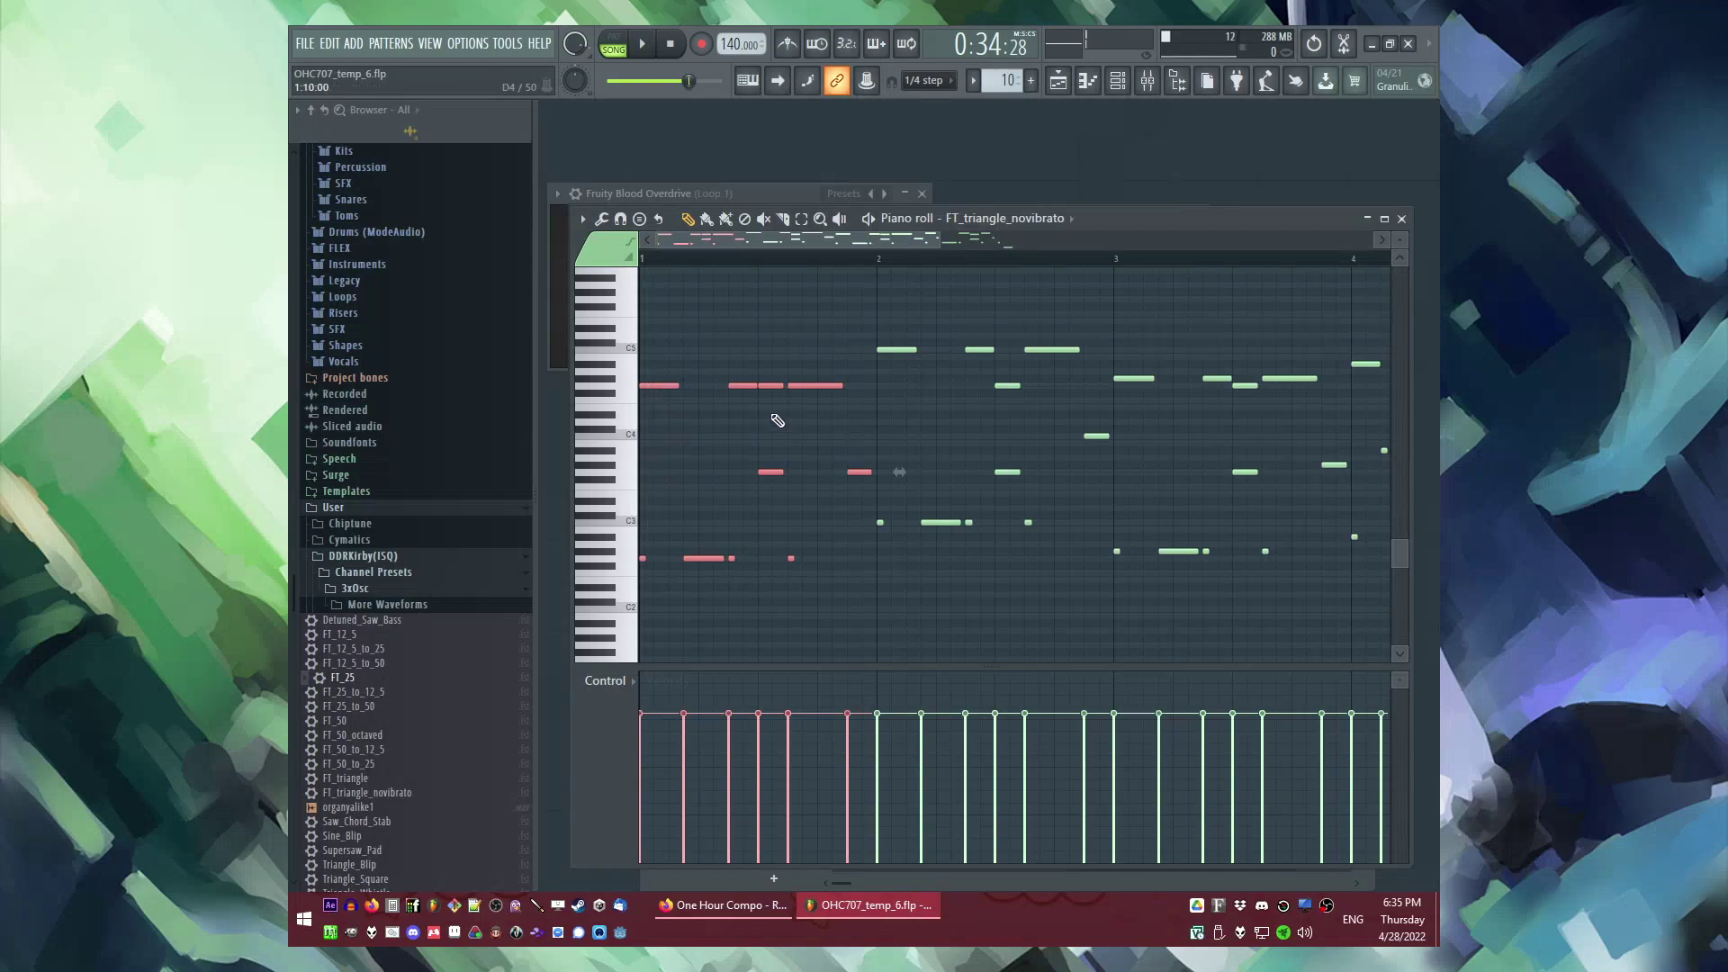
pyautogui.moveTo(741, 387); pyautogui.dragTo(741, 351)
pyautogui.press('space')
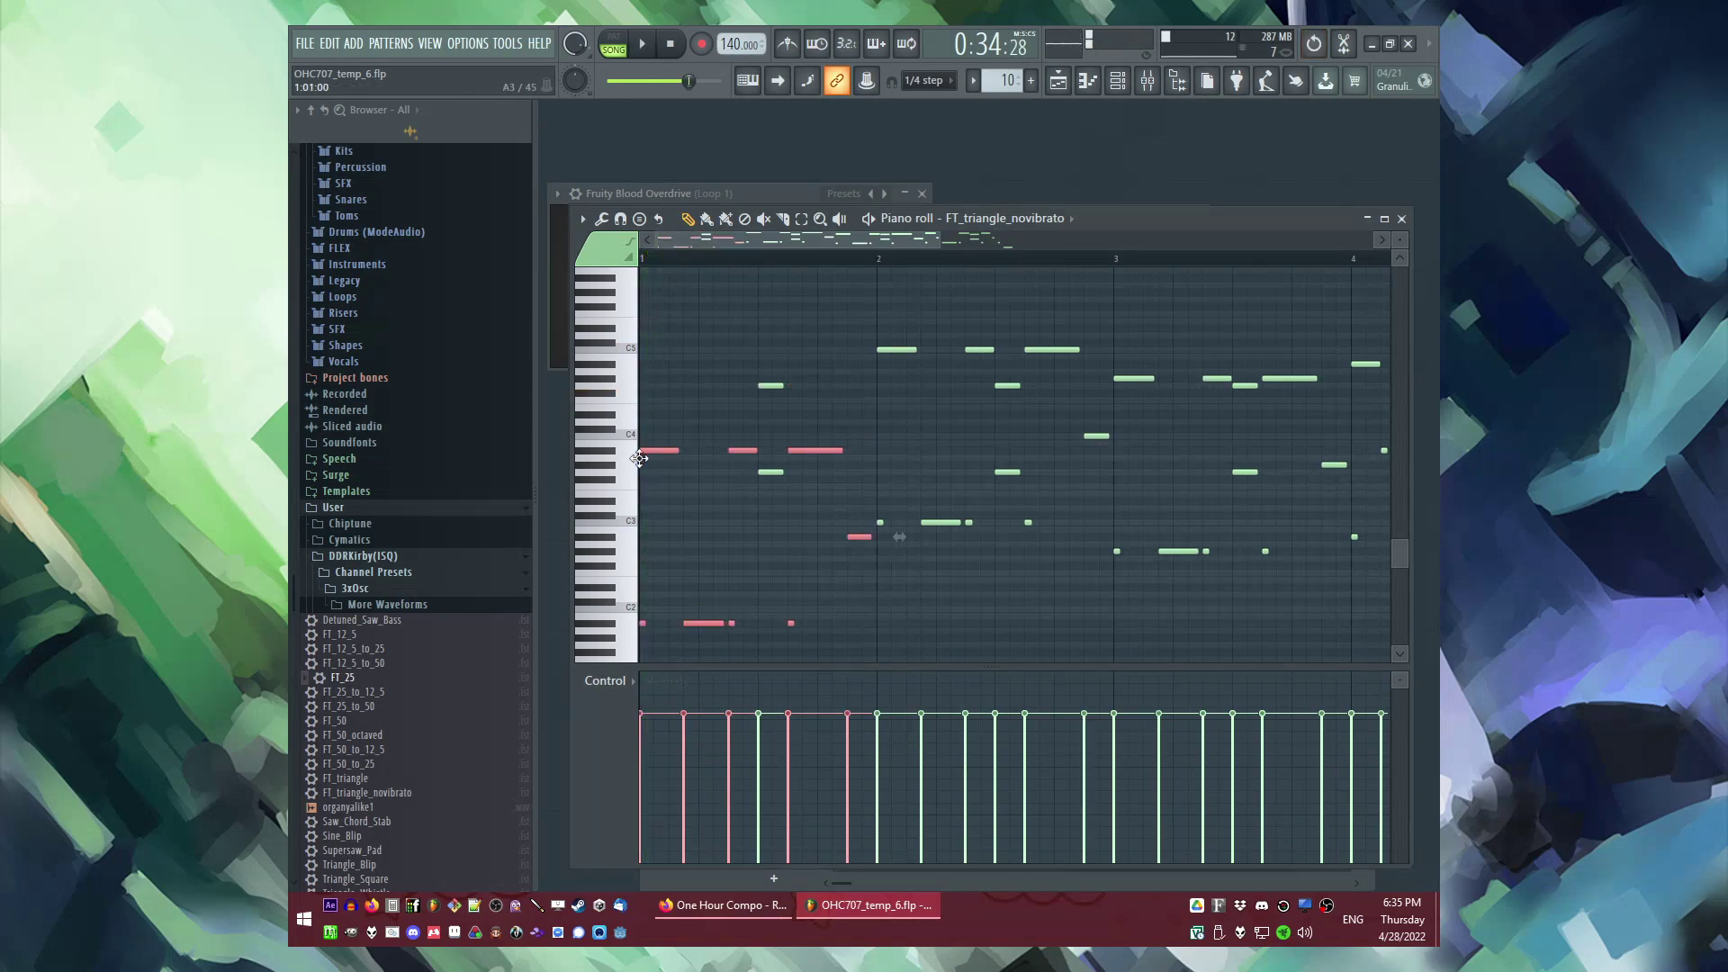
pyautogui.press('space')
pyautogui.moveTo(638, 433); pyautogui.dragTo(639, 382)
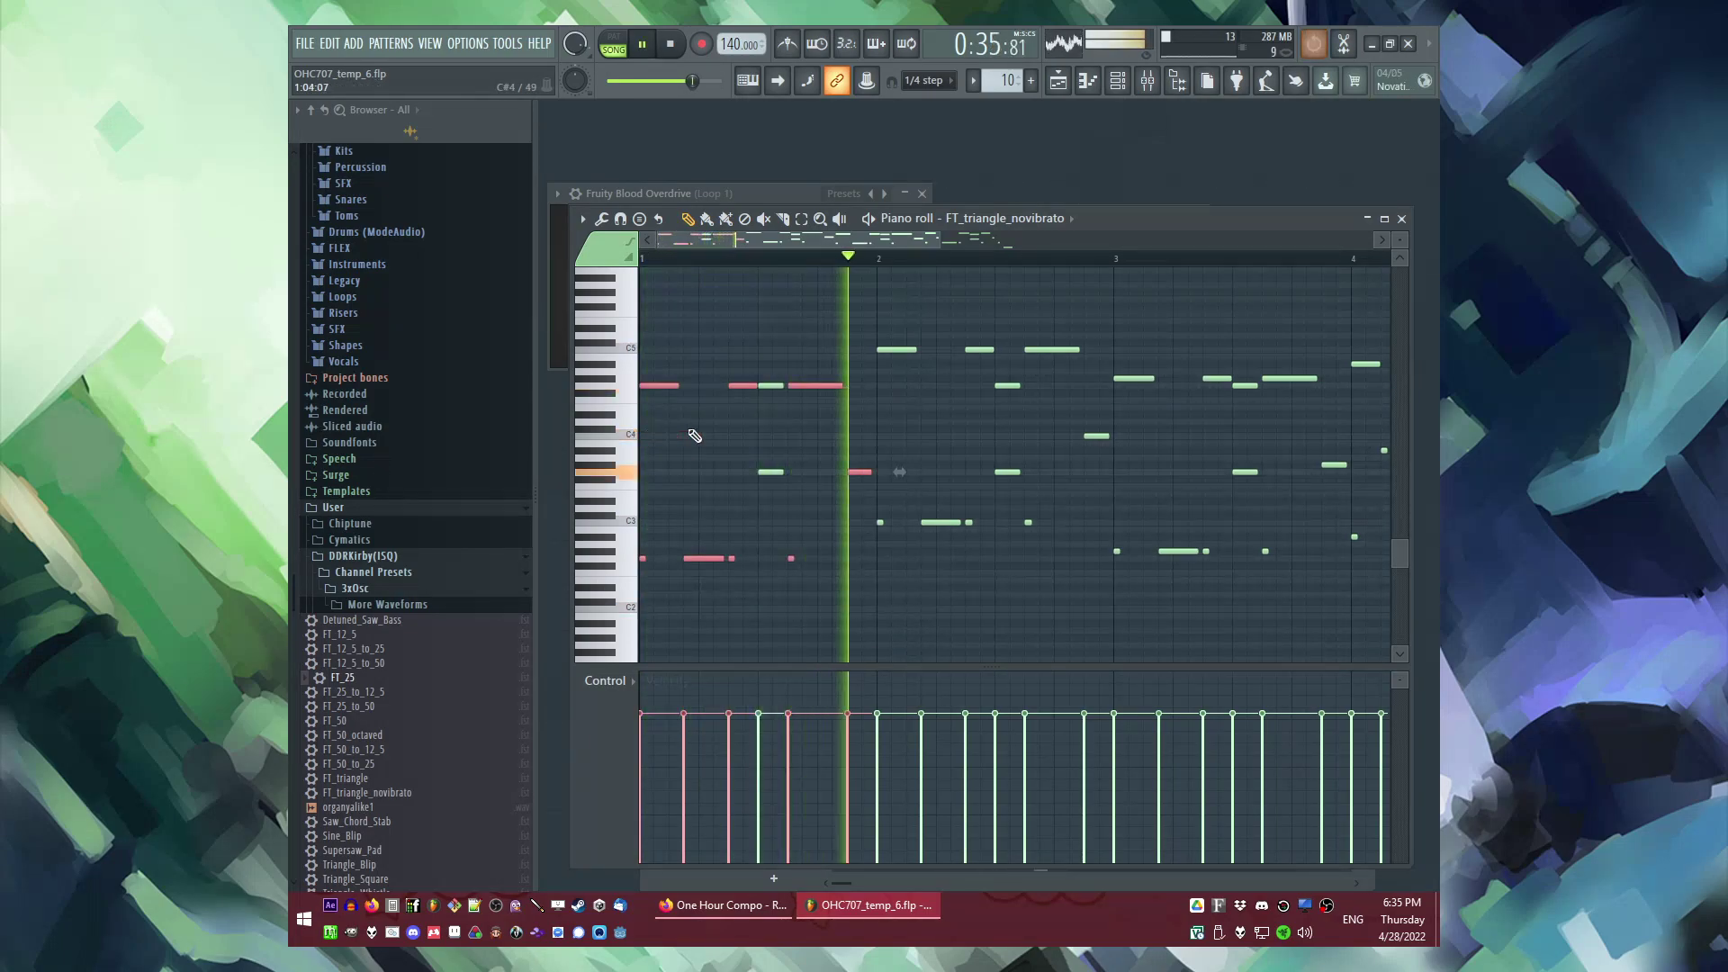
# Step: Try making the Pattern 10 clip at bar 25 unique and return that clip to Pattern 10
pyautogui.press('F9')
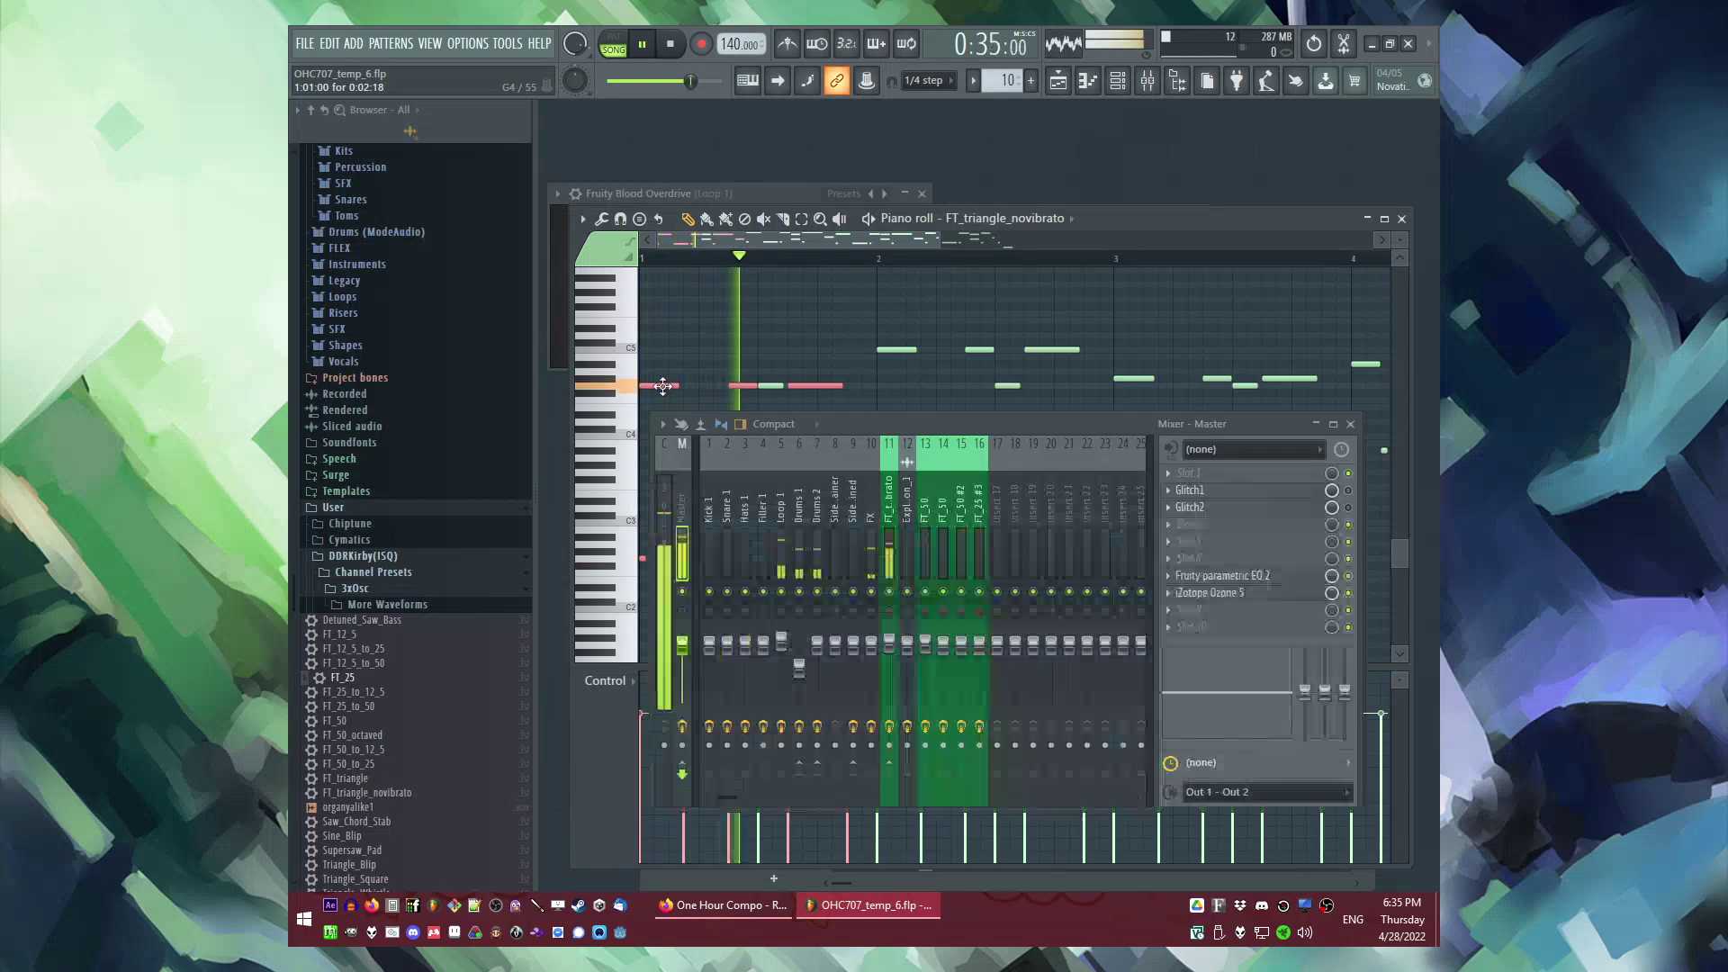
pyautogui.press('F5')
pyautogui.click(974, 431)
pyautogui.click(1015, 550)
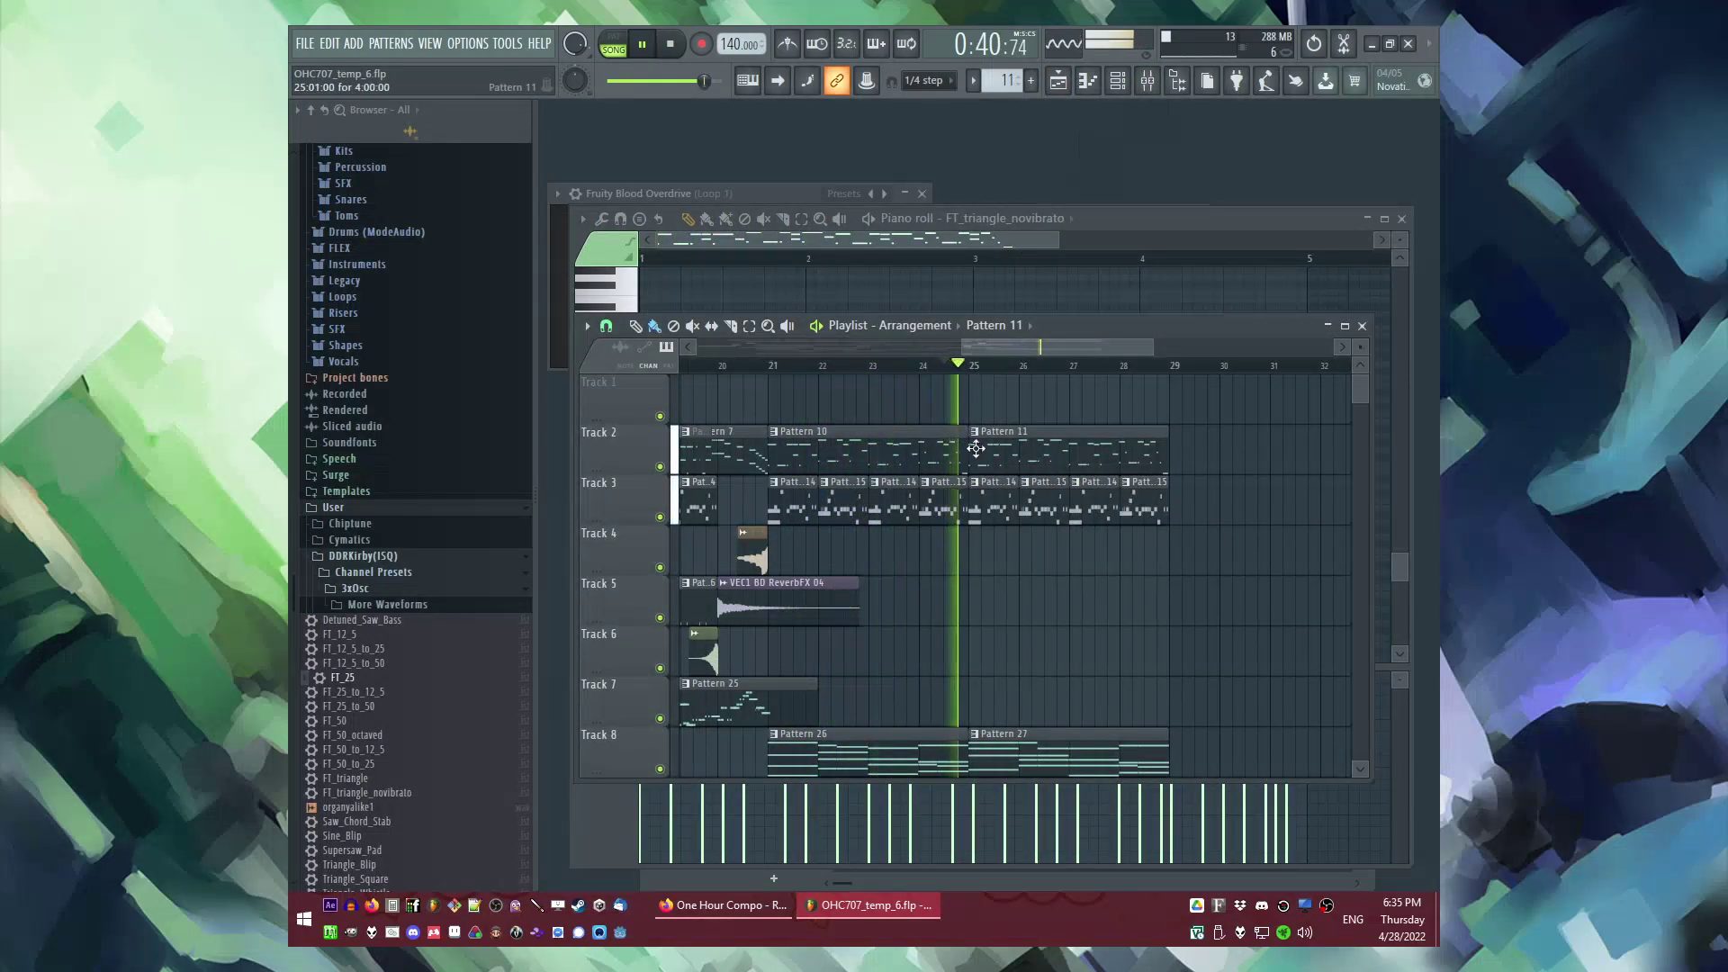
pyautogui.doubleClick(975, 447)
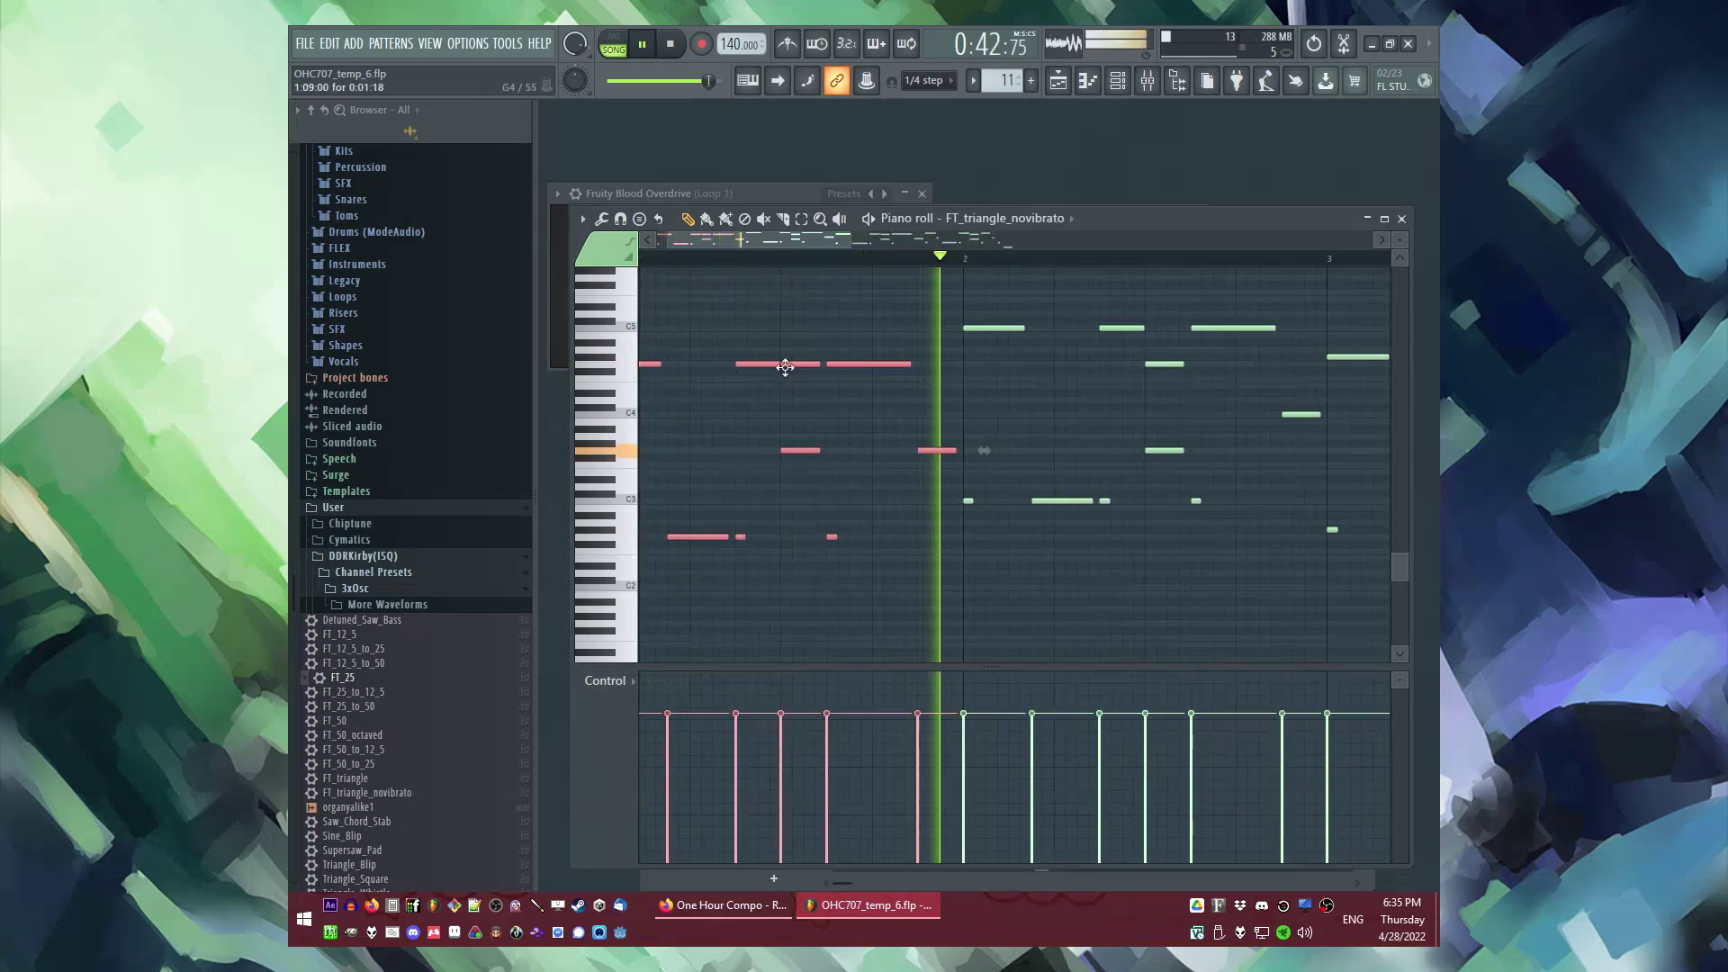
pyautogui.scroll(-3, 837, 402)
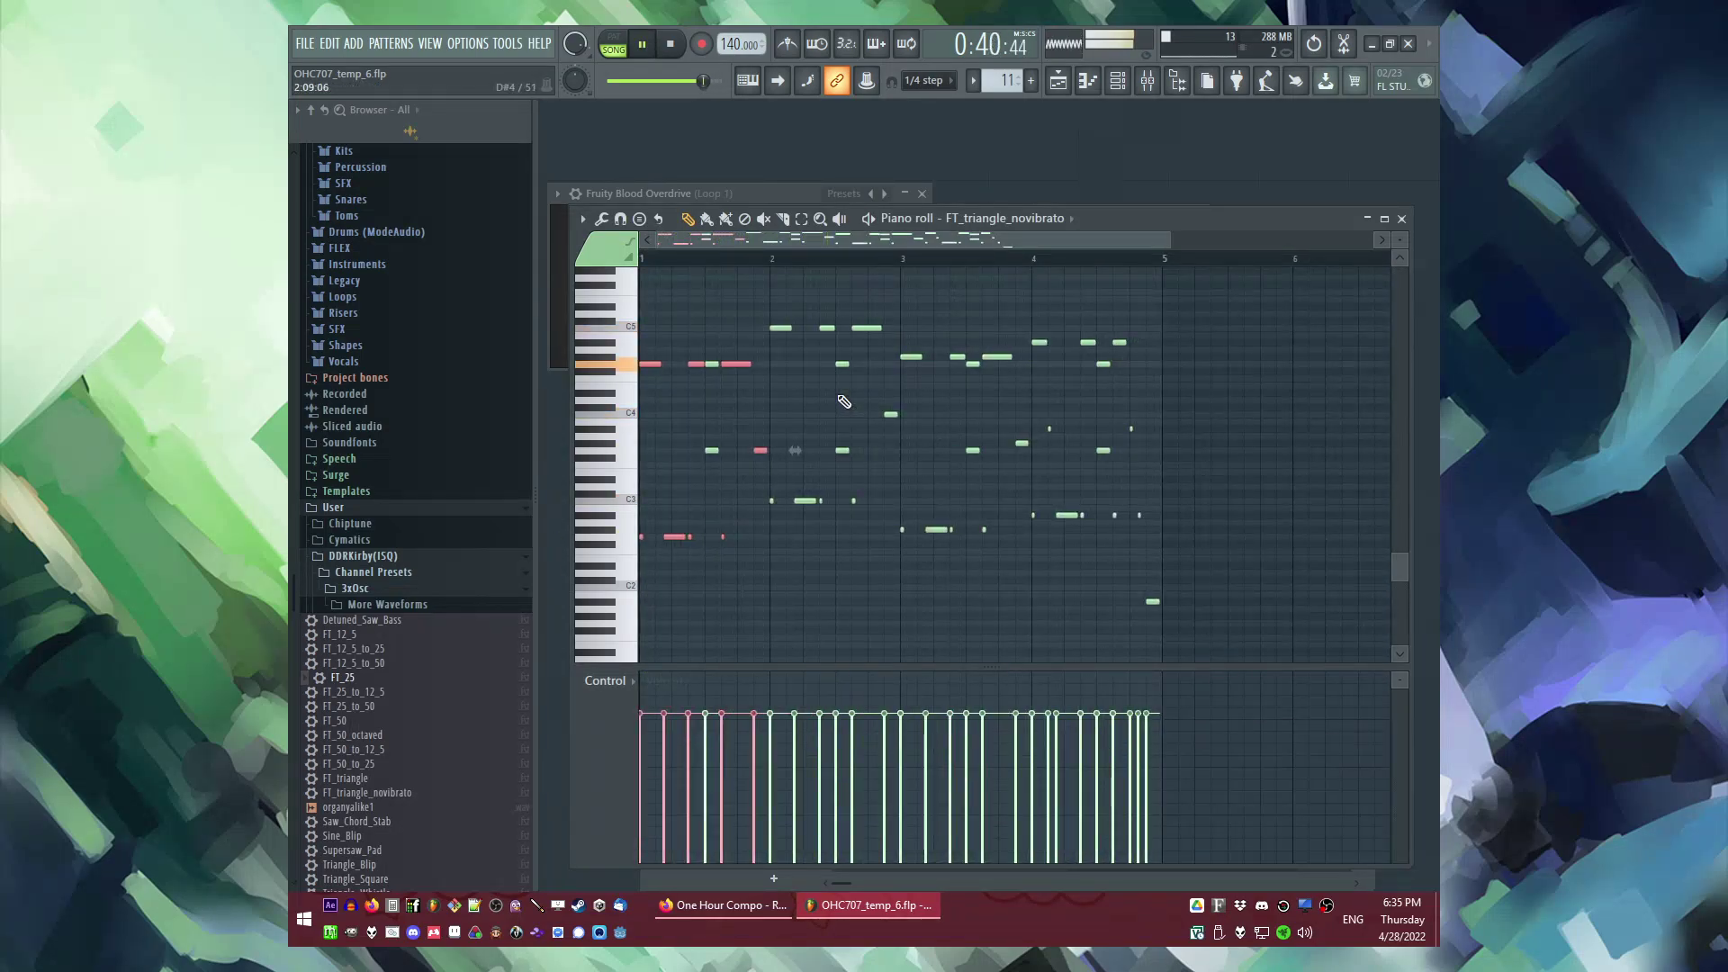
pyautogui.press('F5')
pyautogui.click(985, 465)
# Step: Move the Pattern 27 clip on Track 8 to bar 29, place Pattern 26 at bar 25, and play the transition
pyautogui.scroll(-3, 1023, 576)
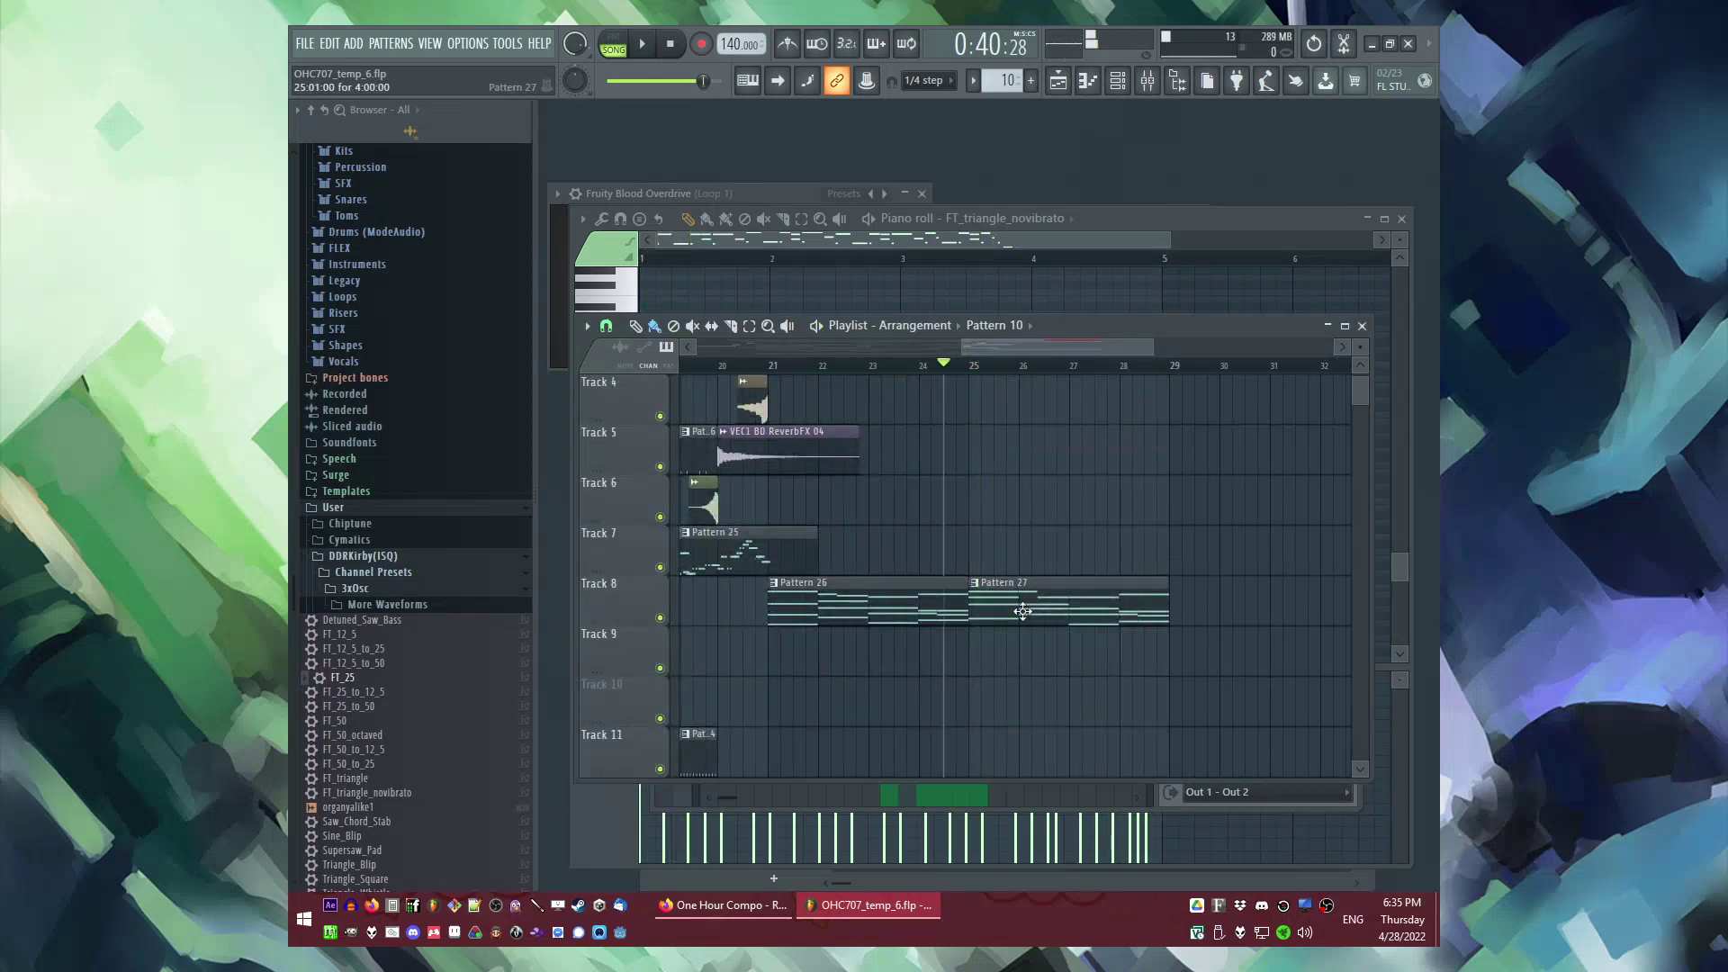
pyautogui.moveTo(1023, 612); pyautogui.dragTo(1223, 612)
pyautogui.press('space')
pyautogui.click(952, 604)
pyautogui.press('space')
pyautogui.press('space')
pyautogui.click(987, 602)
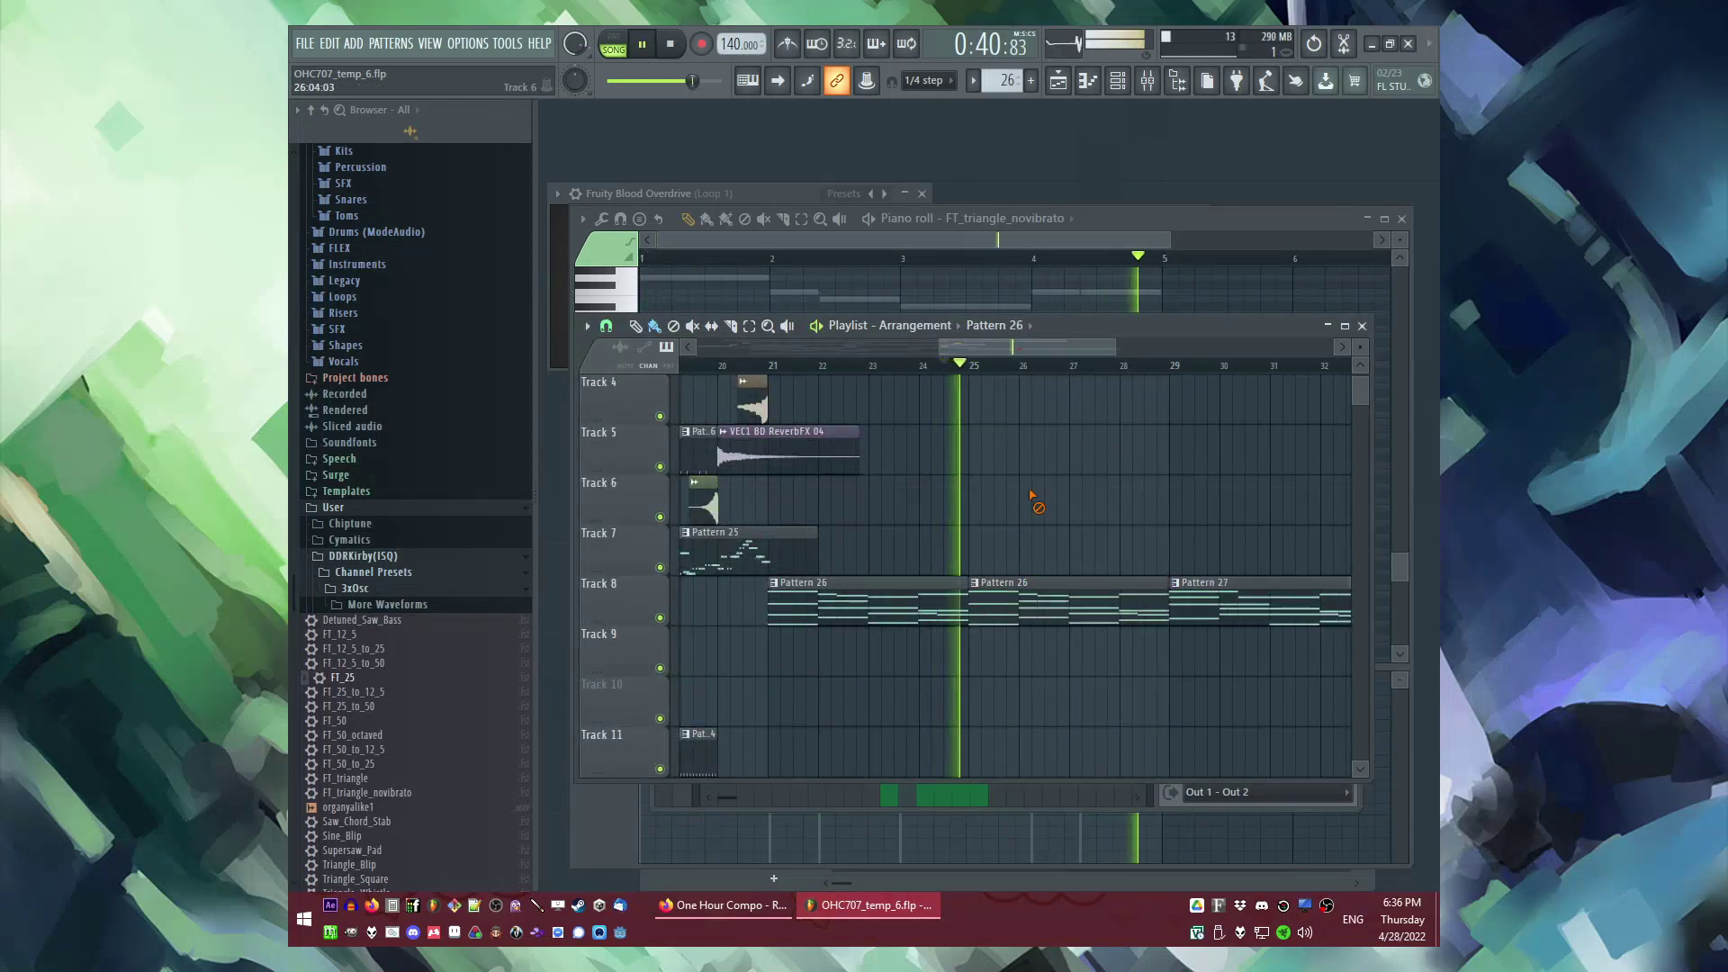
pyautogui.scroll(3, 1032, 496)
pyautogui.click(925, 365)
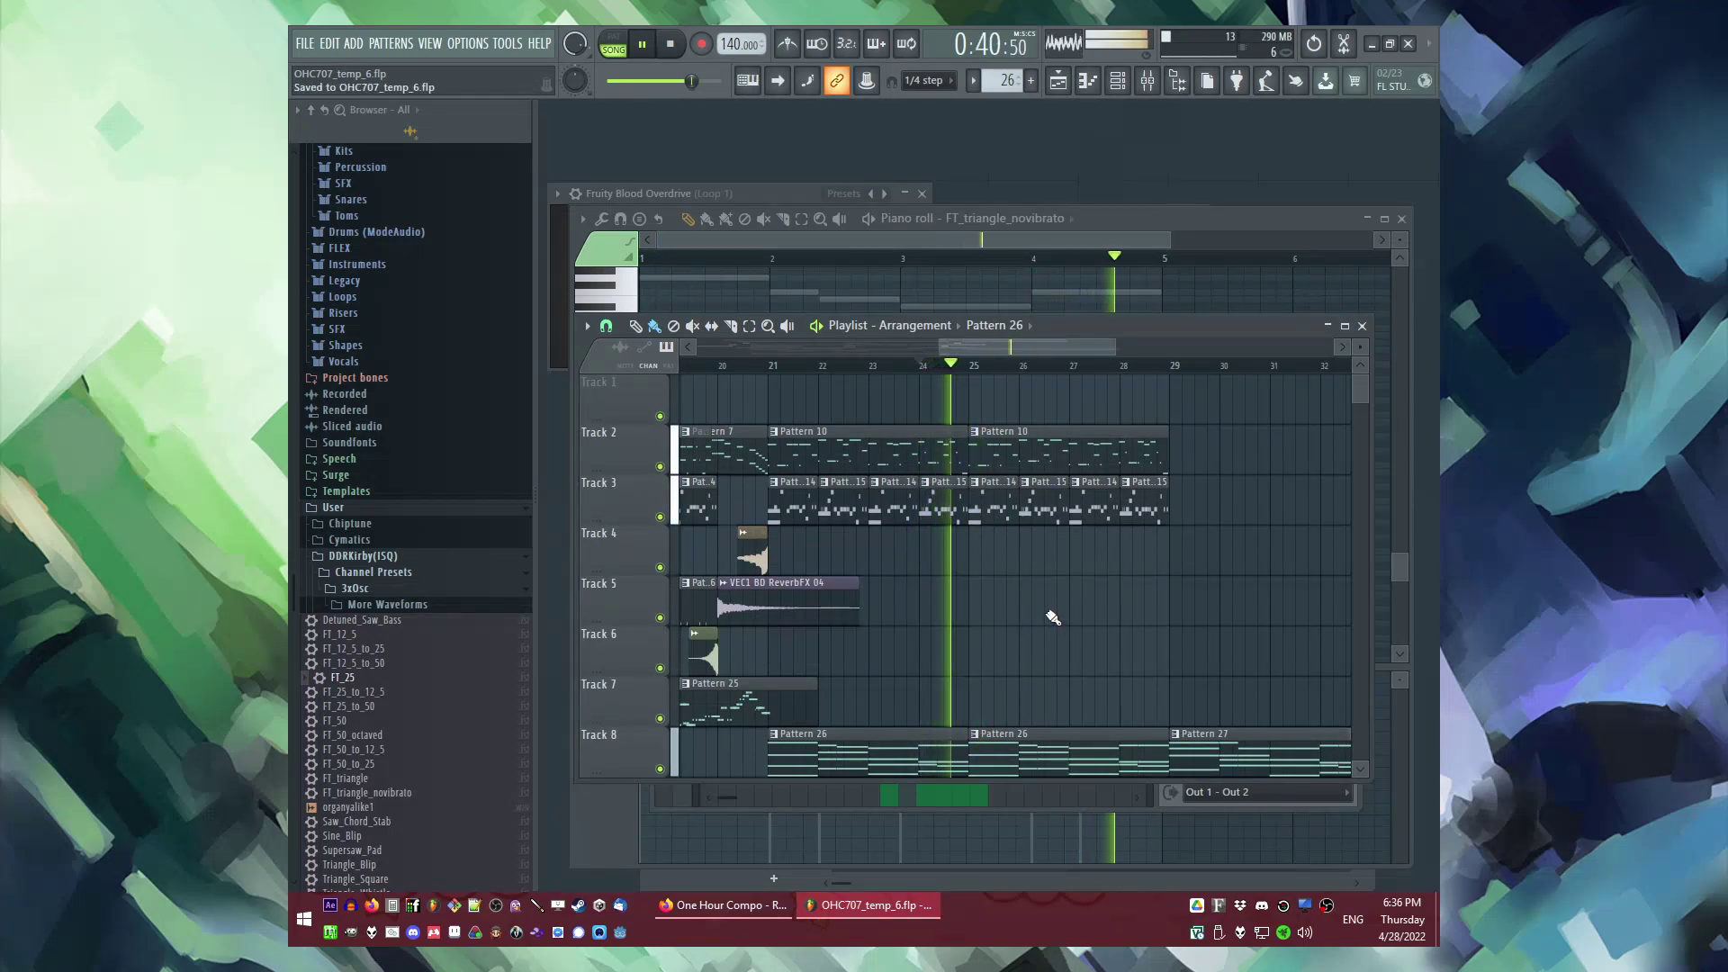
# Step: Delete the Pattern 27 clip at bar 29 on Track 8
pyautogui.scroll(-3, 1048, 589)
pyautogui.scroll(2, 1098, 598)
pyautogui.scroll(-2, 1131, 608)
pyautogui.moveTo(1128, 608); pyautogui.dragTo(1135, 643)
pyautogui.press('Delete')
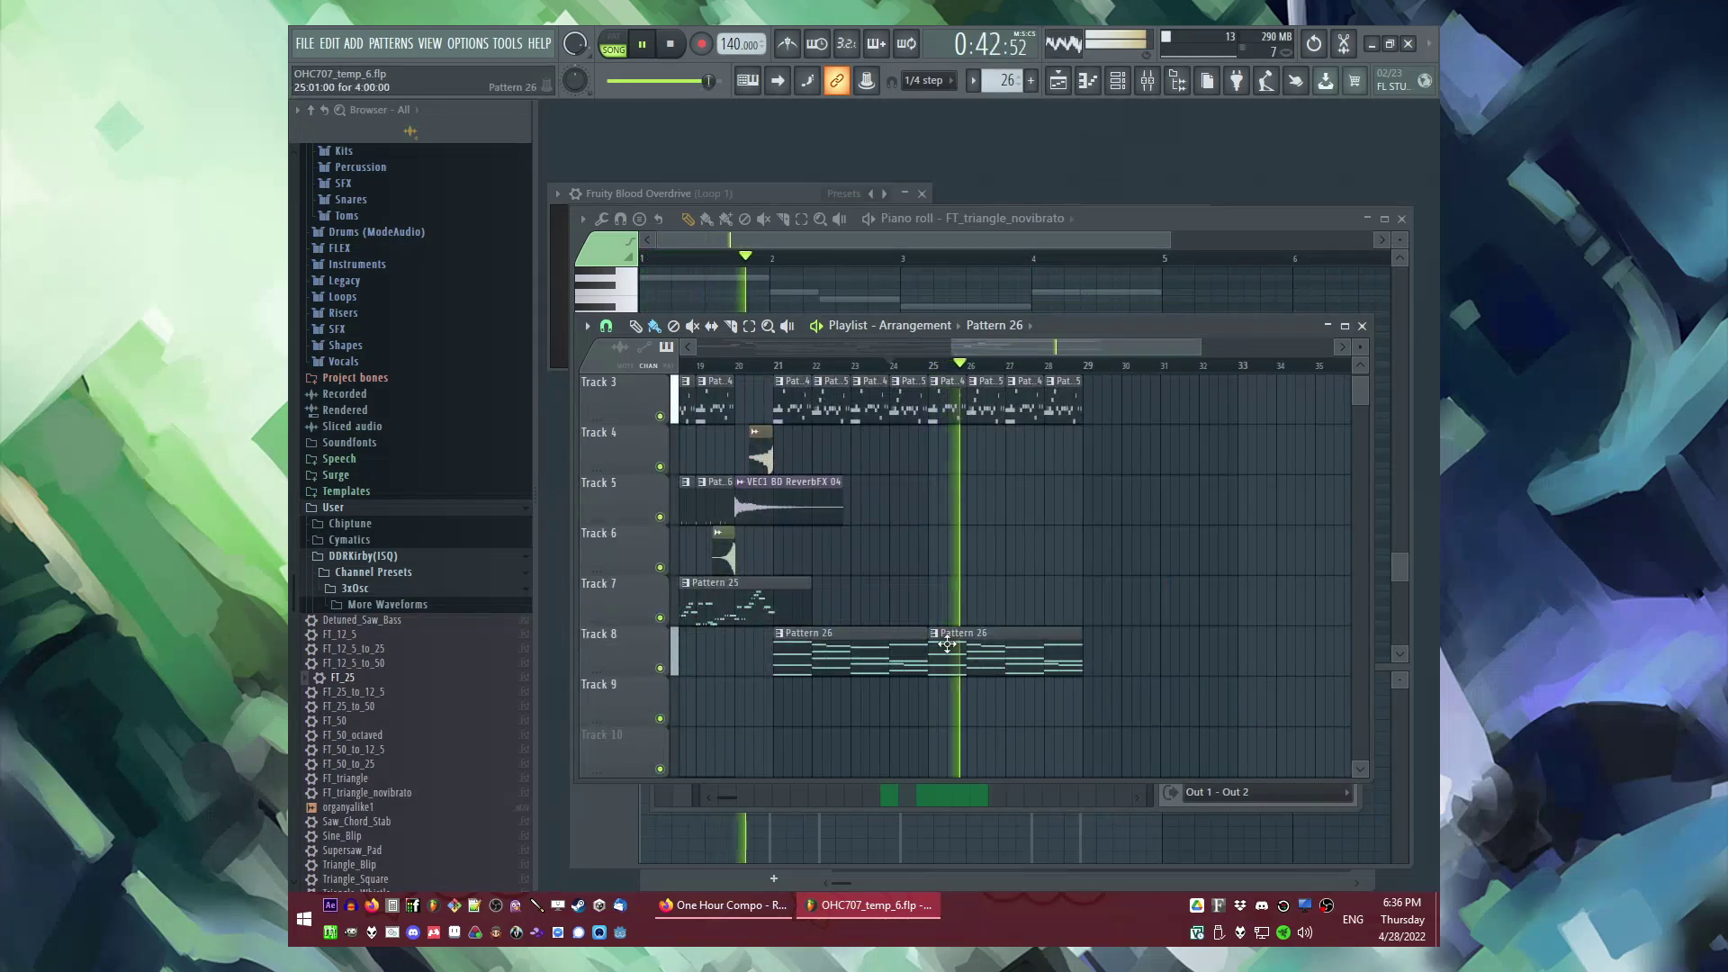
# Step: Make the Pattern 26 clip at bar 25 unique, open its FT_25 chords in the piano roll, and play them
pyautogui.press('space')
pyautogui.click(935, 634)
pyautogui.click(952, 751)
pyautogui.press('space')
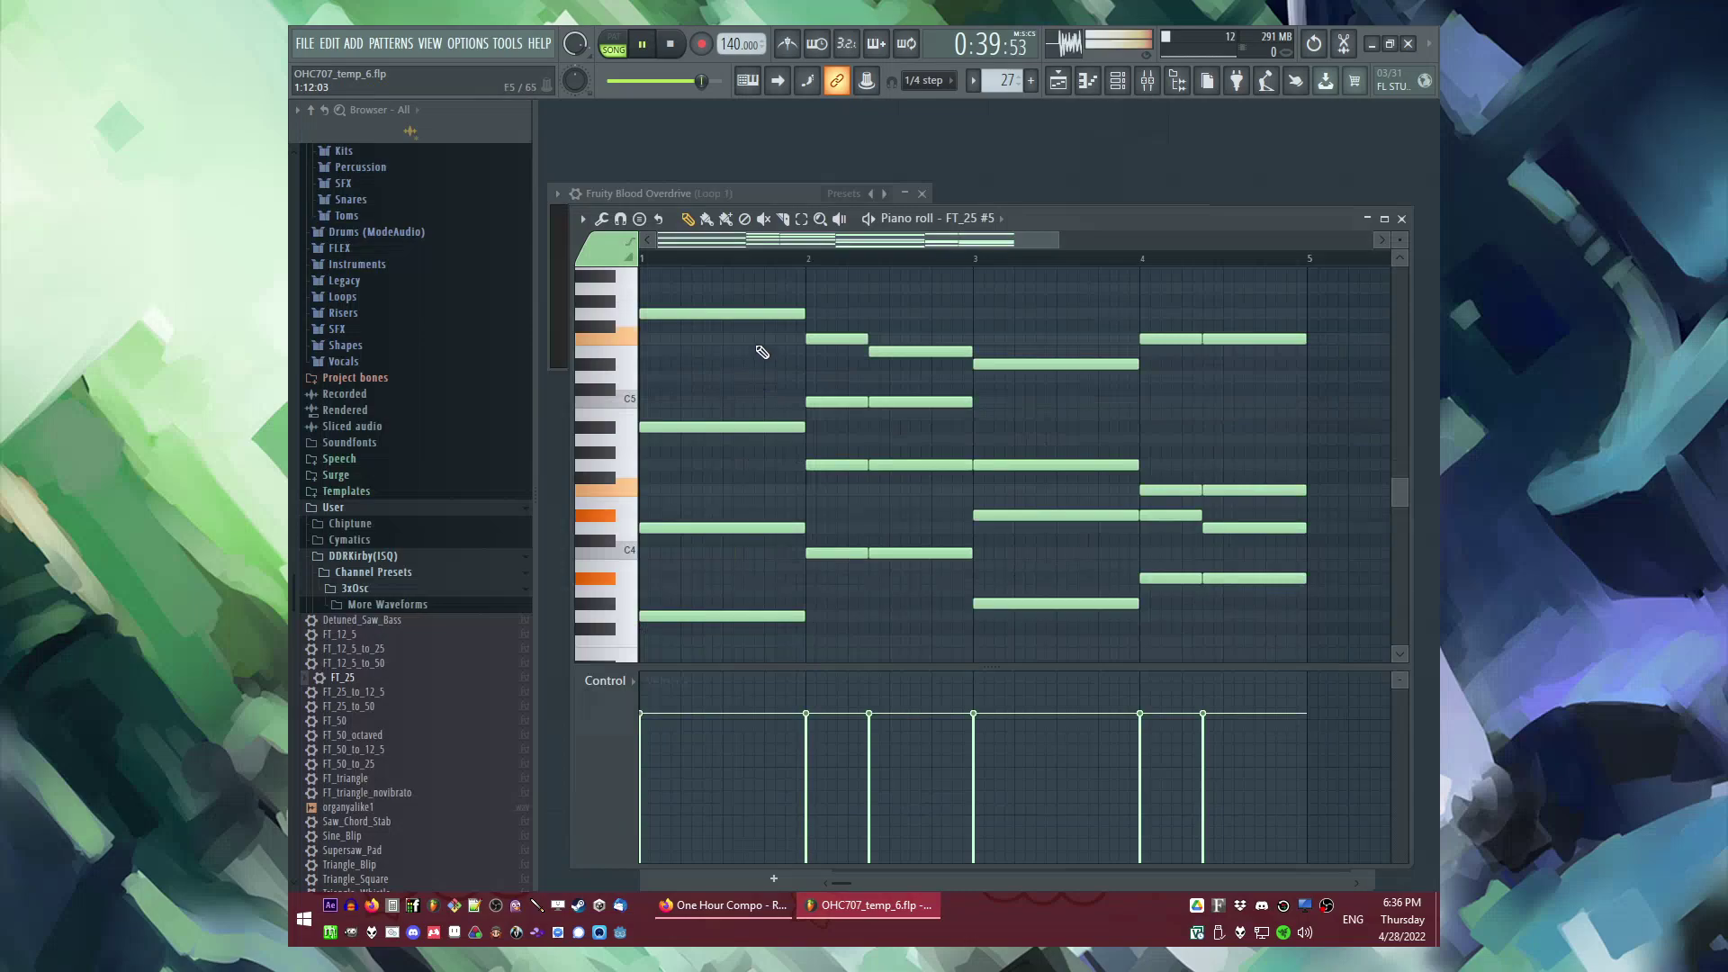
pyautogui.press('space')
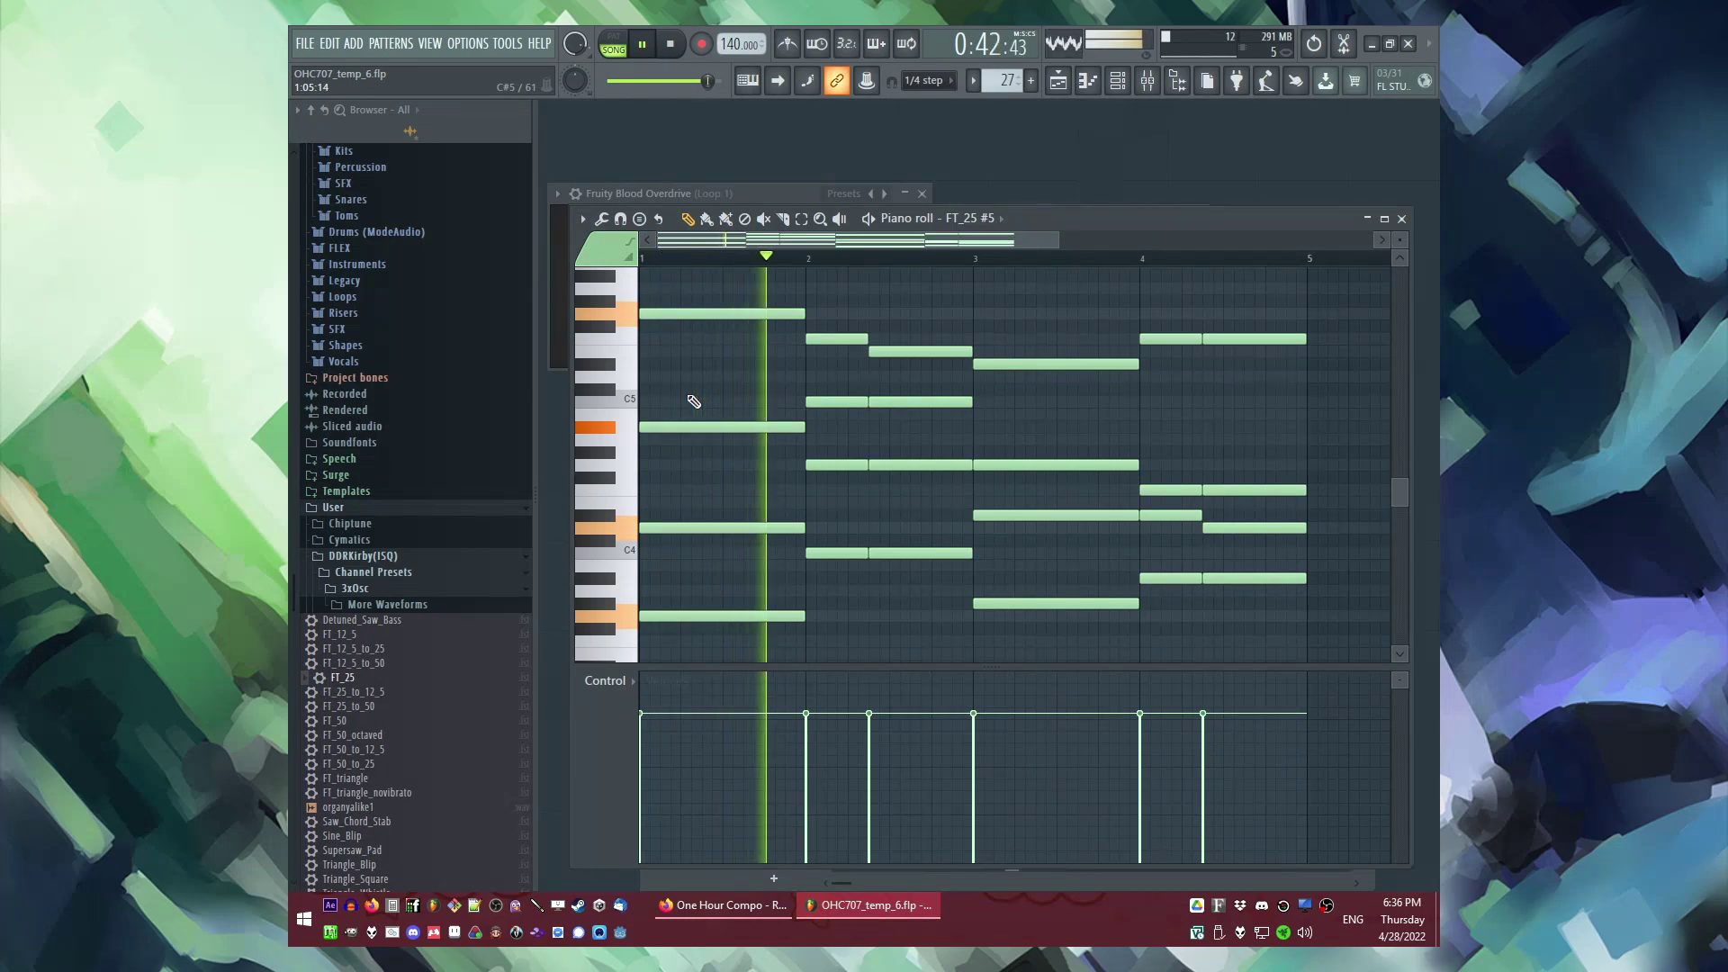
# Step: Play the arrangement from bar 23 into the second chord section
pyautogui.press('F5')
pyautogui.scroll(1, 1080, 468)
pyautogui.click(860, 367)
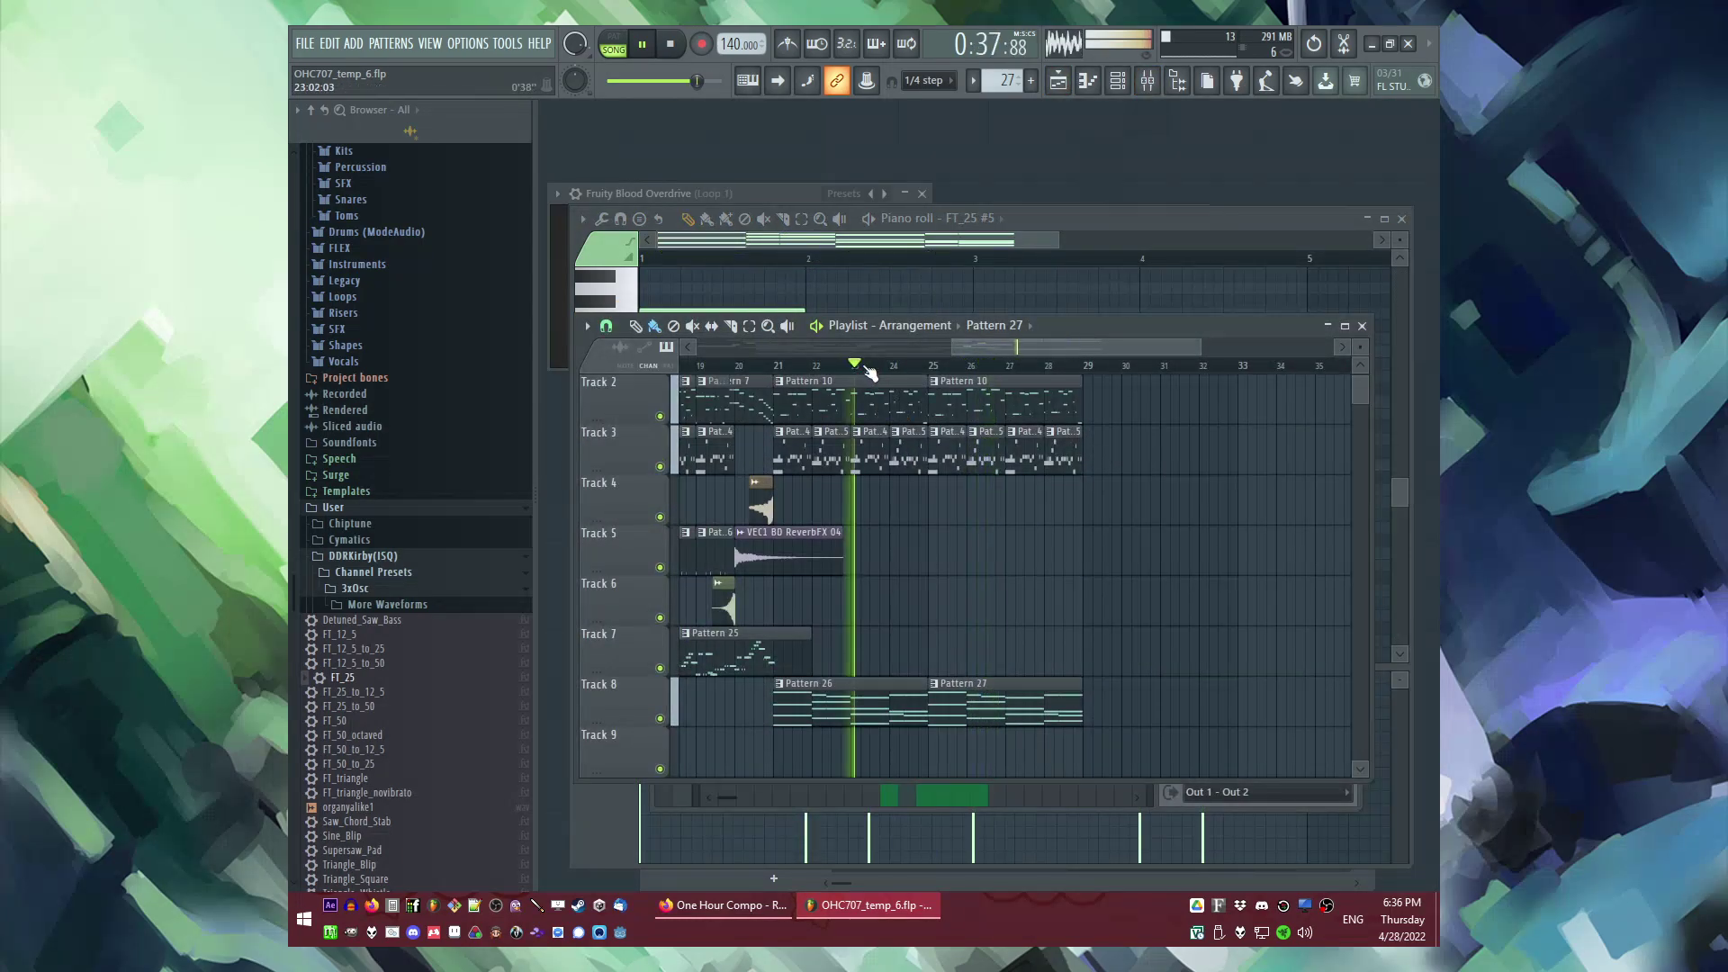
pyautogui.scroll(1, 945, 546)
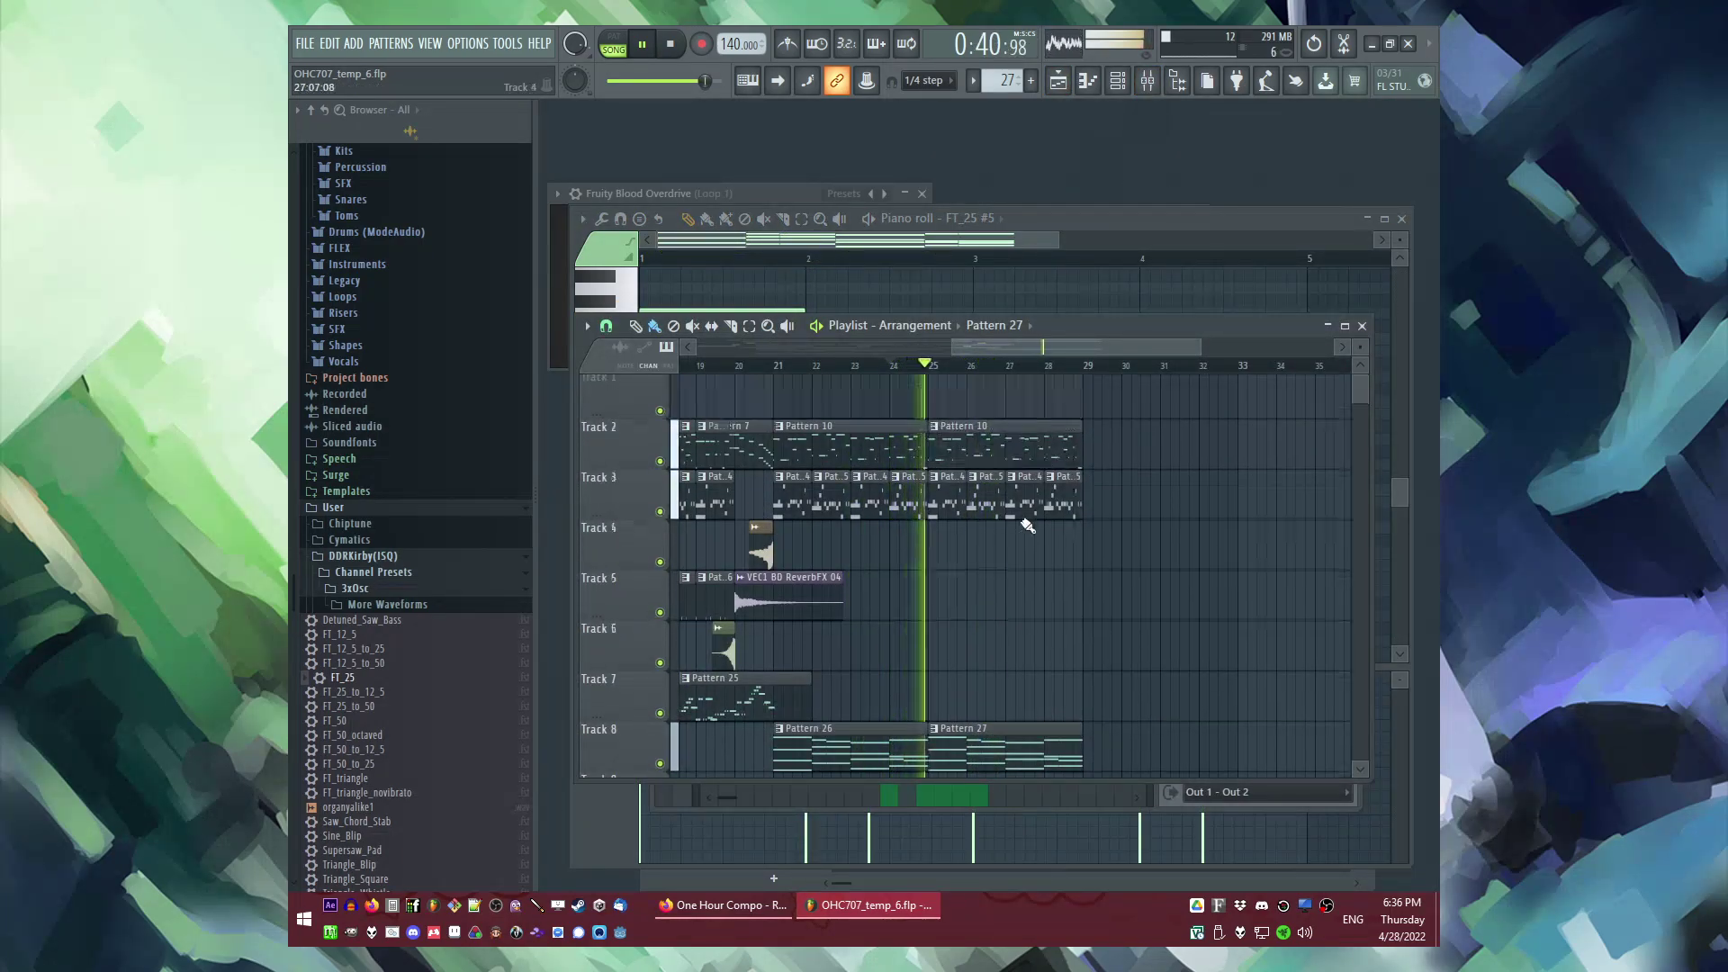
# Step: Undo the recent playlist and chord edits until the original Pattern 27 clip is back at bar 25 on Track 8
pyautogui.hotkey('ctrl', 'alt', 'z')
pyautogui.hotkey('ctrl', 'alt', 'z')
pyautogui.hotkey('ctrl', 'alt', 'z')
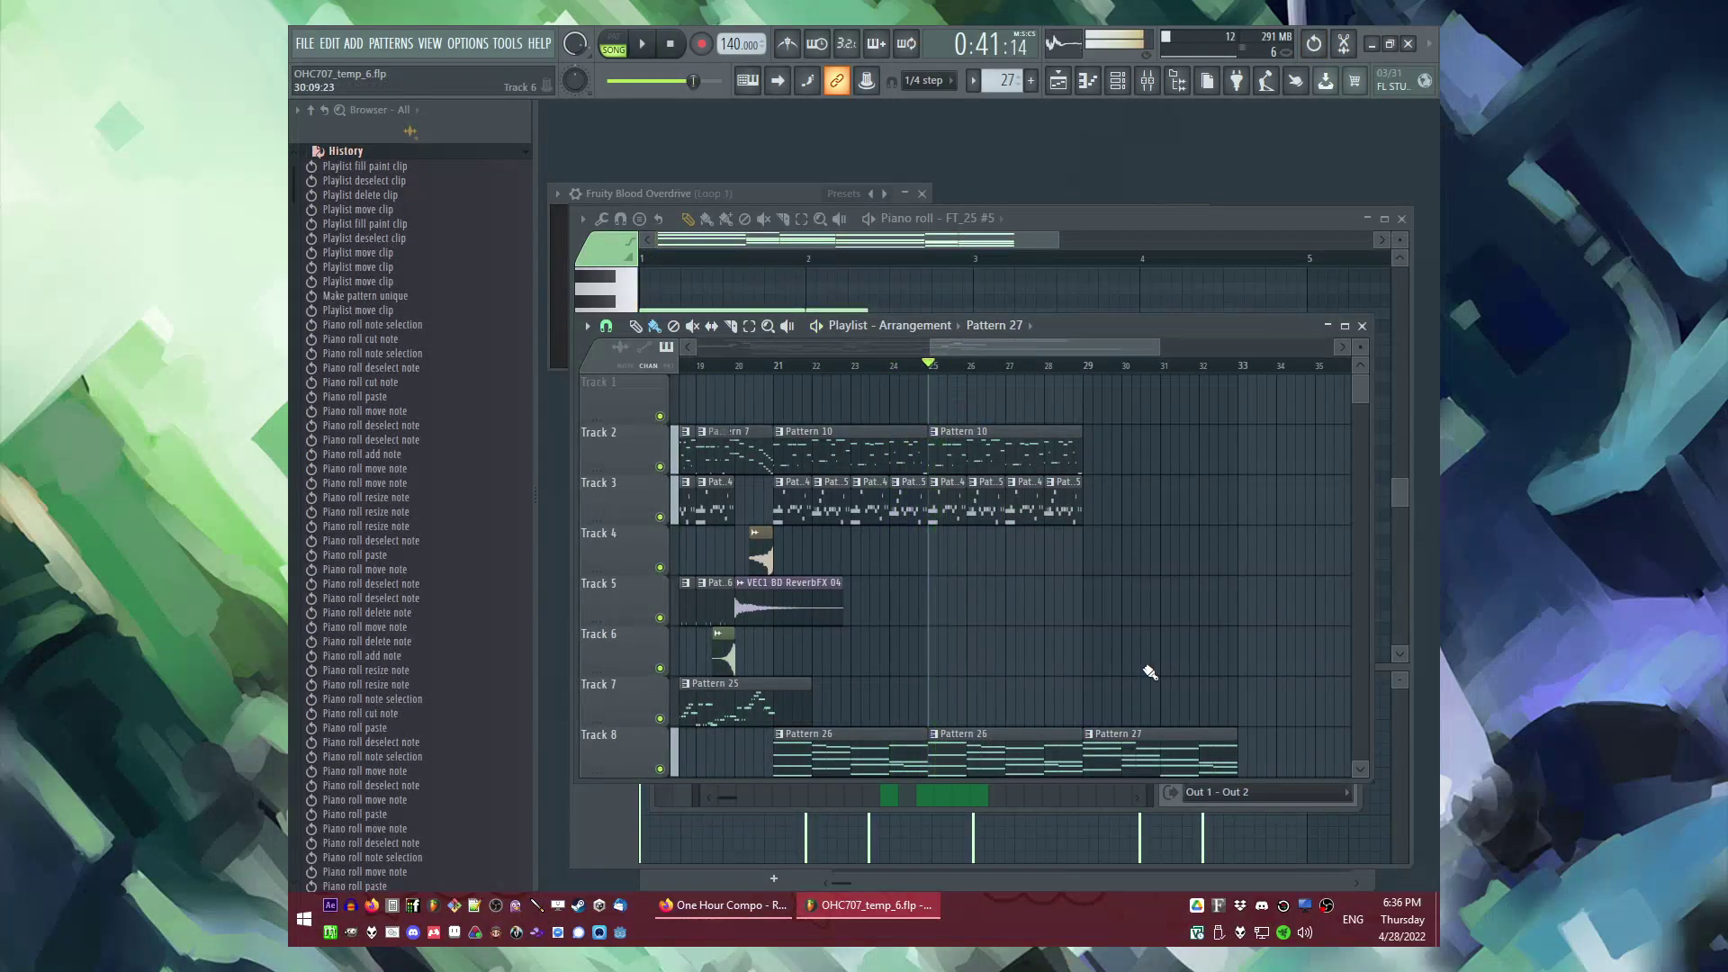
pyautogui.hotkey('ctrl', 'alt', 'z')
pyautogui.press('space')
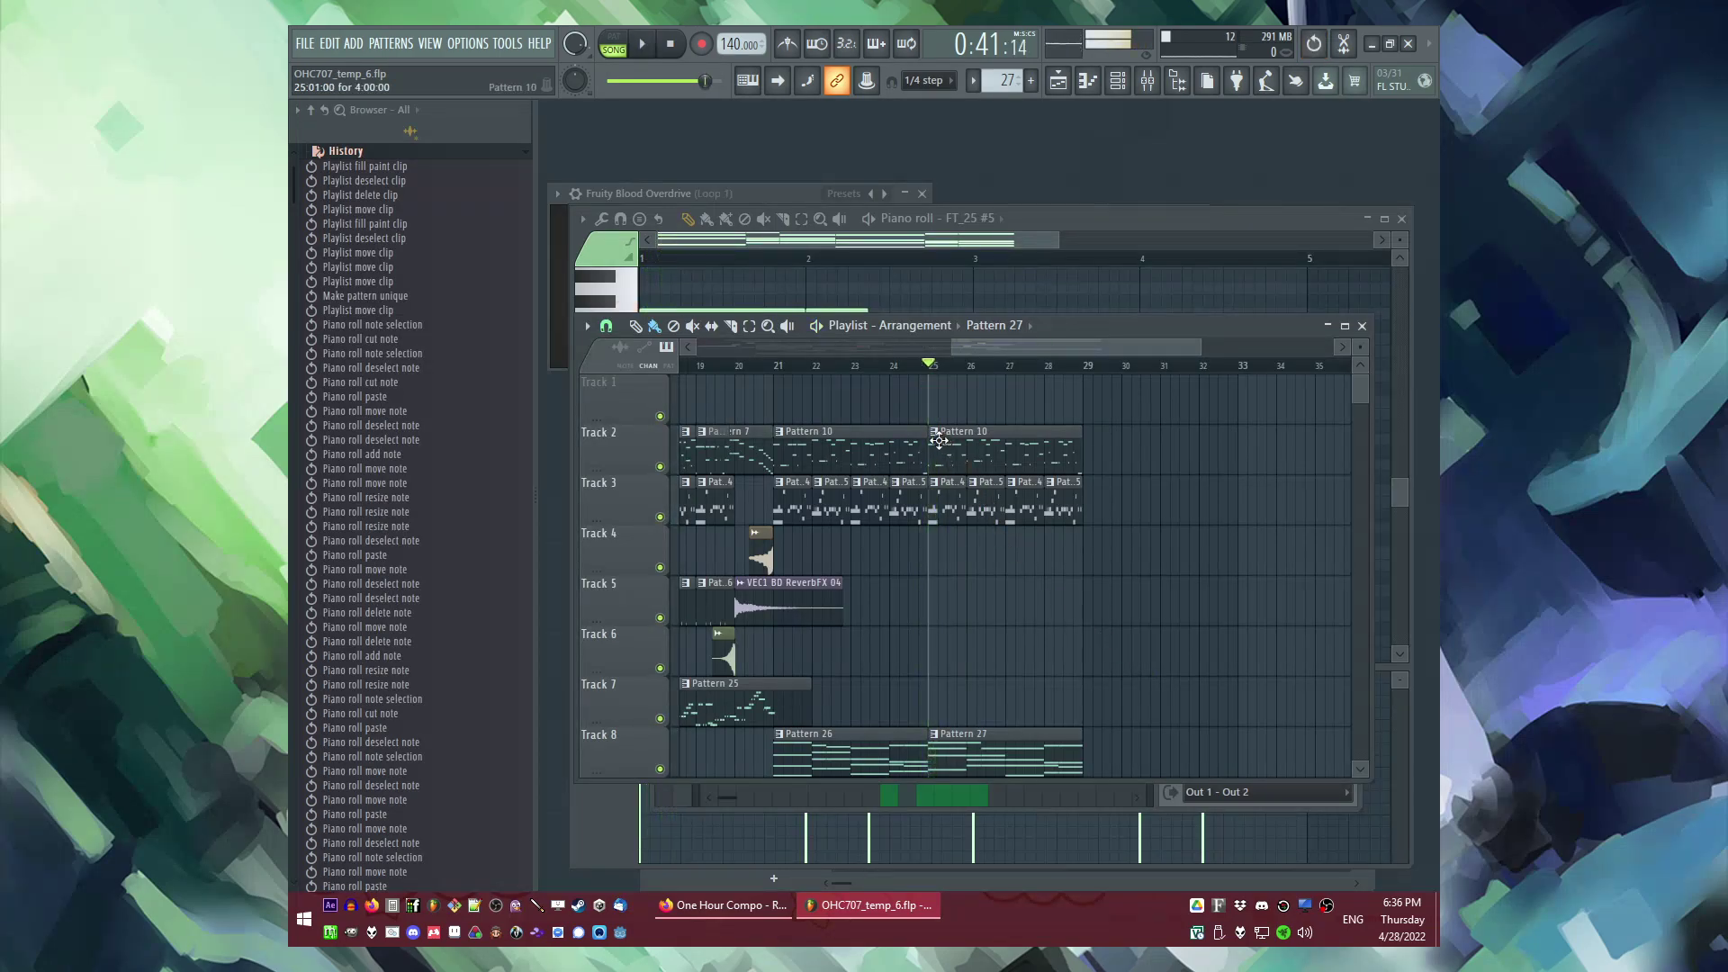
# Step: Make the Pattern 10 clip at bar 25 on Track 2 unique, open its triangle bass notes in the piano roll, and play them
pyautogui.rightClick(931, 441)
pyautogui.click(963, 553)
pyautogui.doubleClick(964, 434)
pyautogui.press('space')
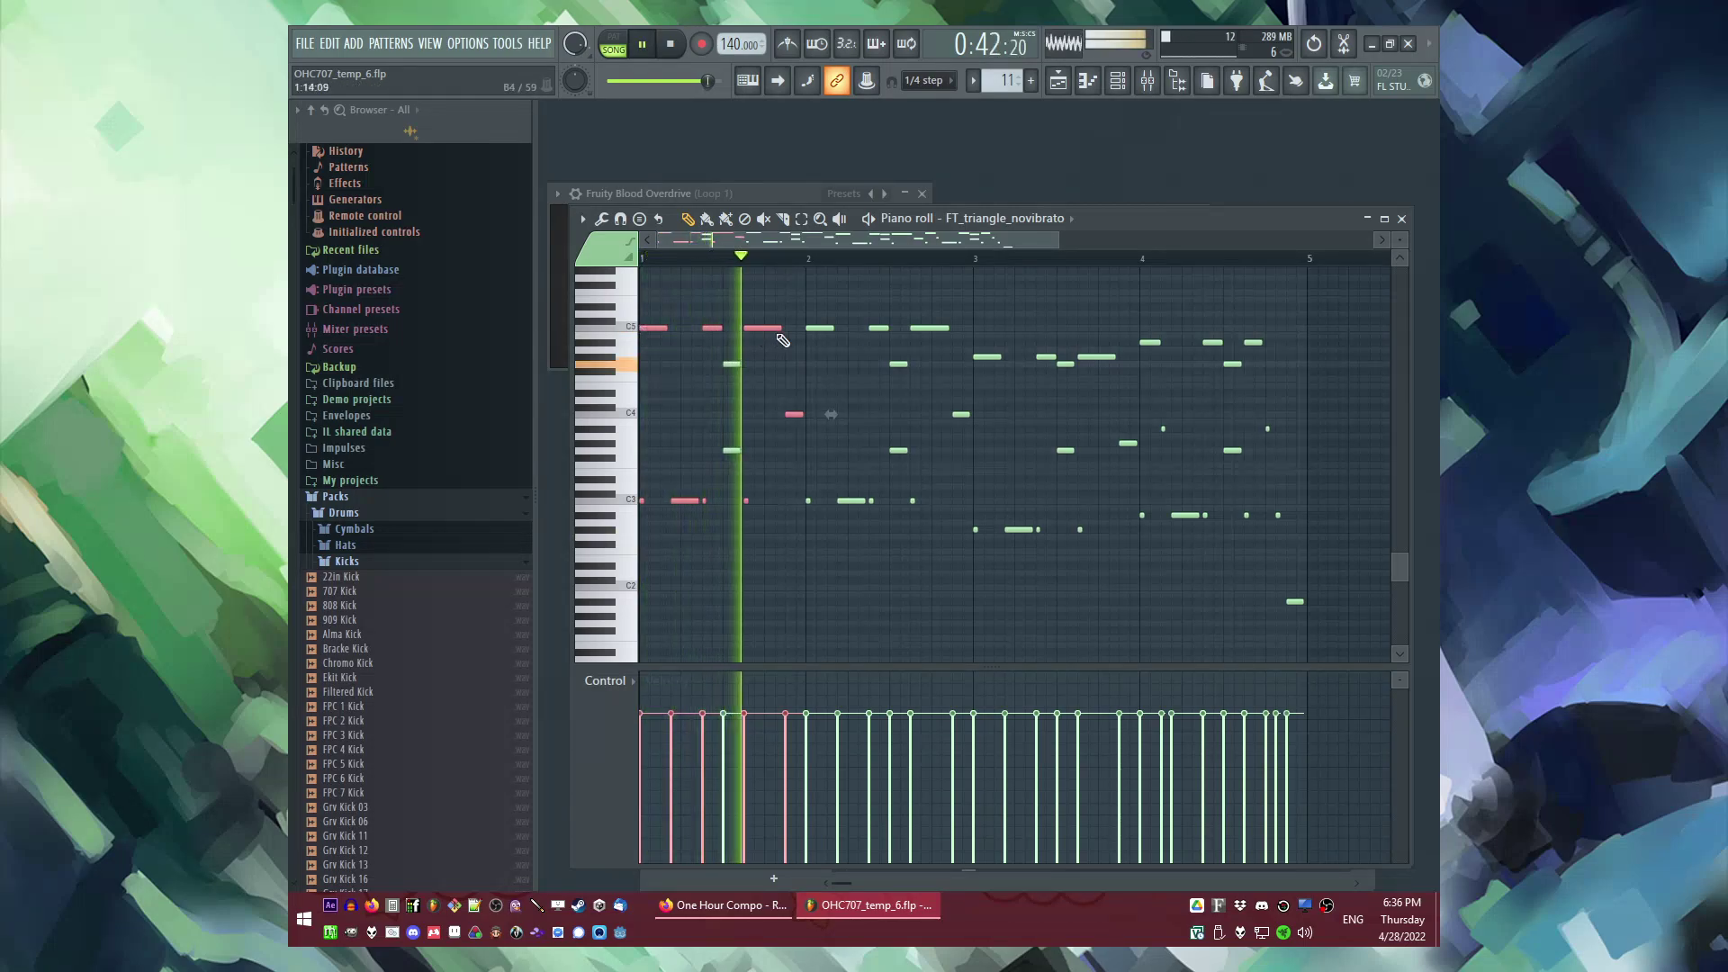
# Step: Select the bar 2 bass notes except the two G notes, transpose them down four semitones so the C notes become G#, and play
pyautogui.scroll(1, 792, 306)
pyautogui.moveTo(801, 320); pyautogui.dragTo(961, 529)
pyautogui.scroll(2, 818, 353)
pyautogui.moveTo(801, 333); pyautogui.dragTo(1071, 576)
pyautogui.keyDown('ctrl'); pyautogui.keyDown('shift'); pyautogui.click(952, 386); pyautogui.keyUp('shift'); pyautogui.keyUp('ctrl')
pyautogui.keyDown('ctrl'); pyautogui.keyDown('shift'); pyautogui.click(952, 473); pyautogui.keyUp('shift'); pyautogui.keyUp('ctrl')
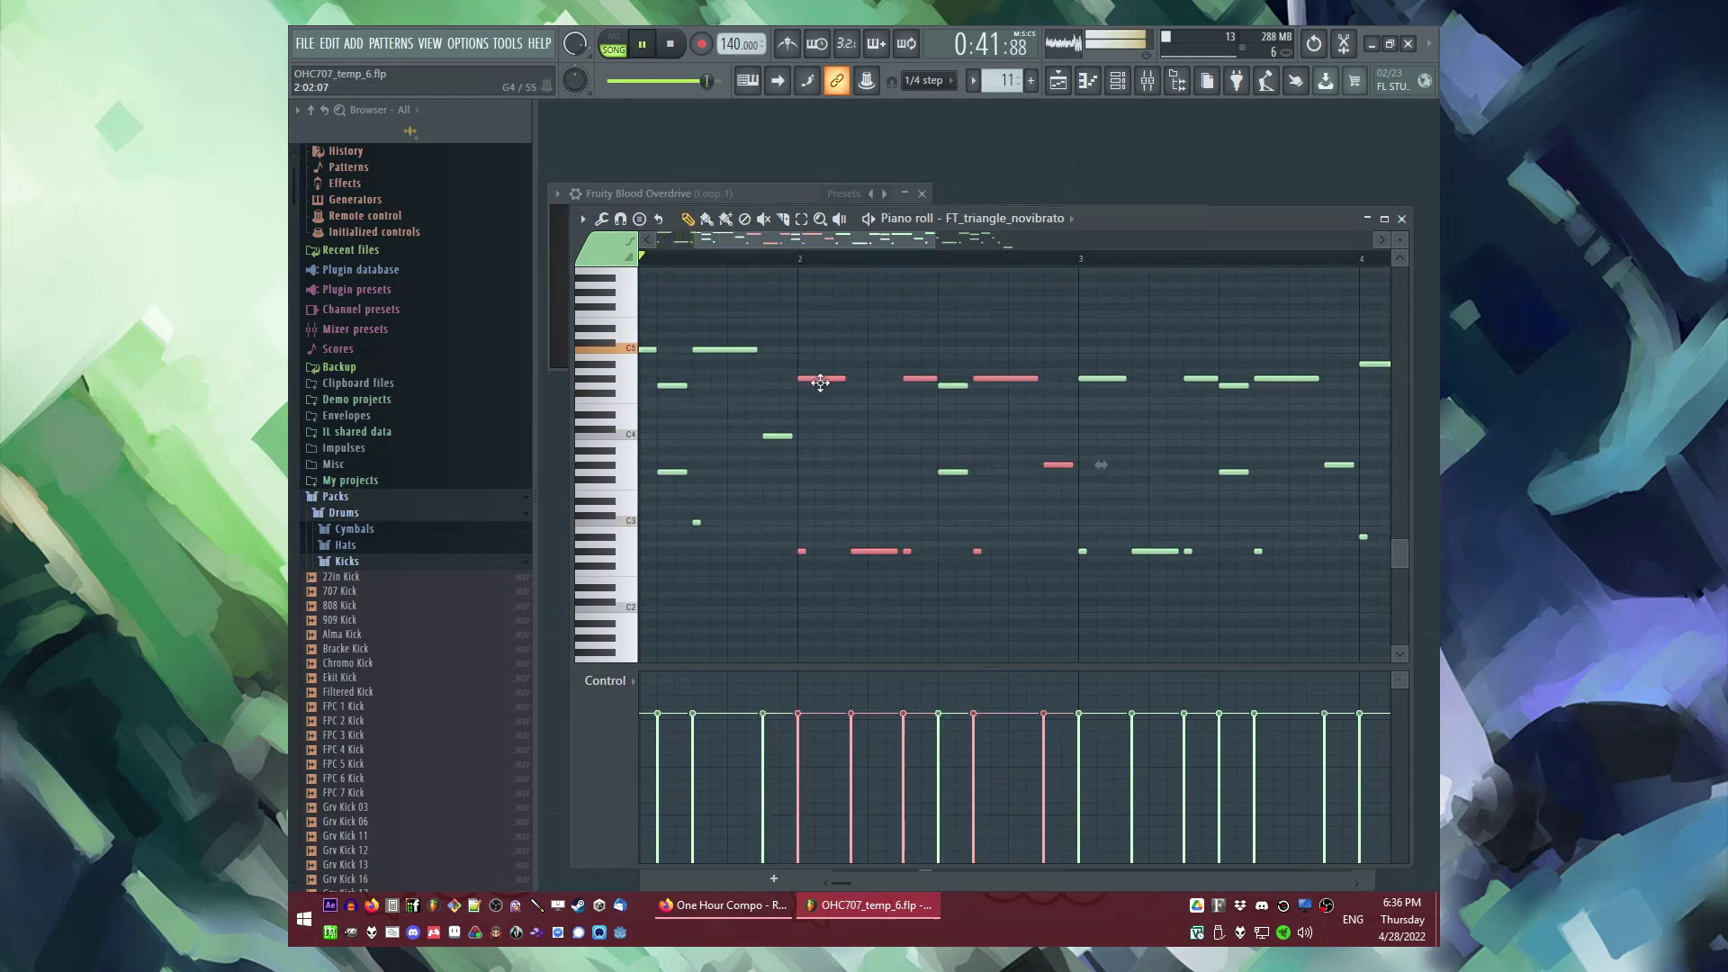
pyautogui.press('space')
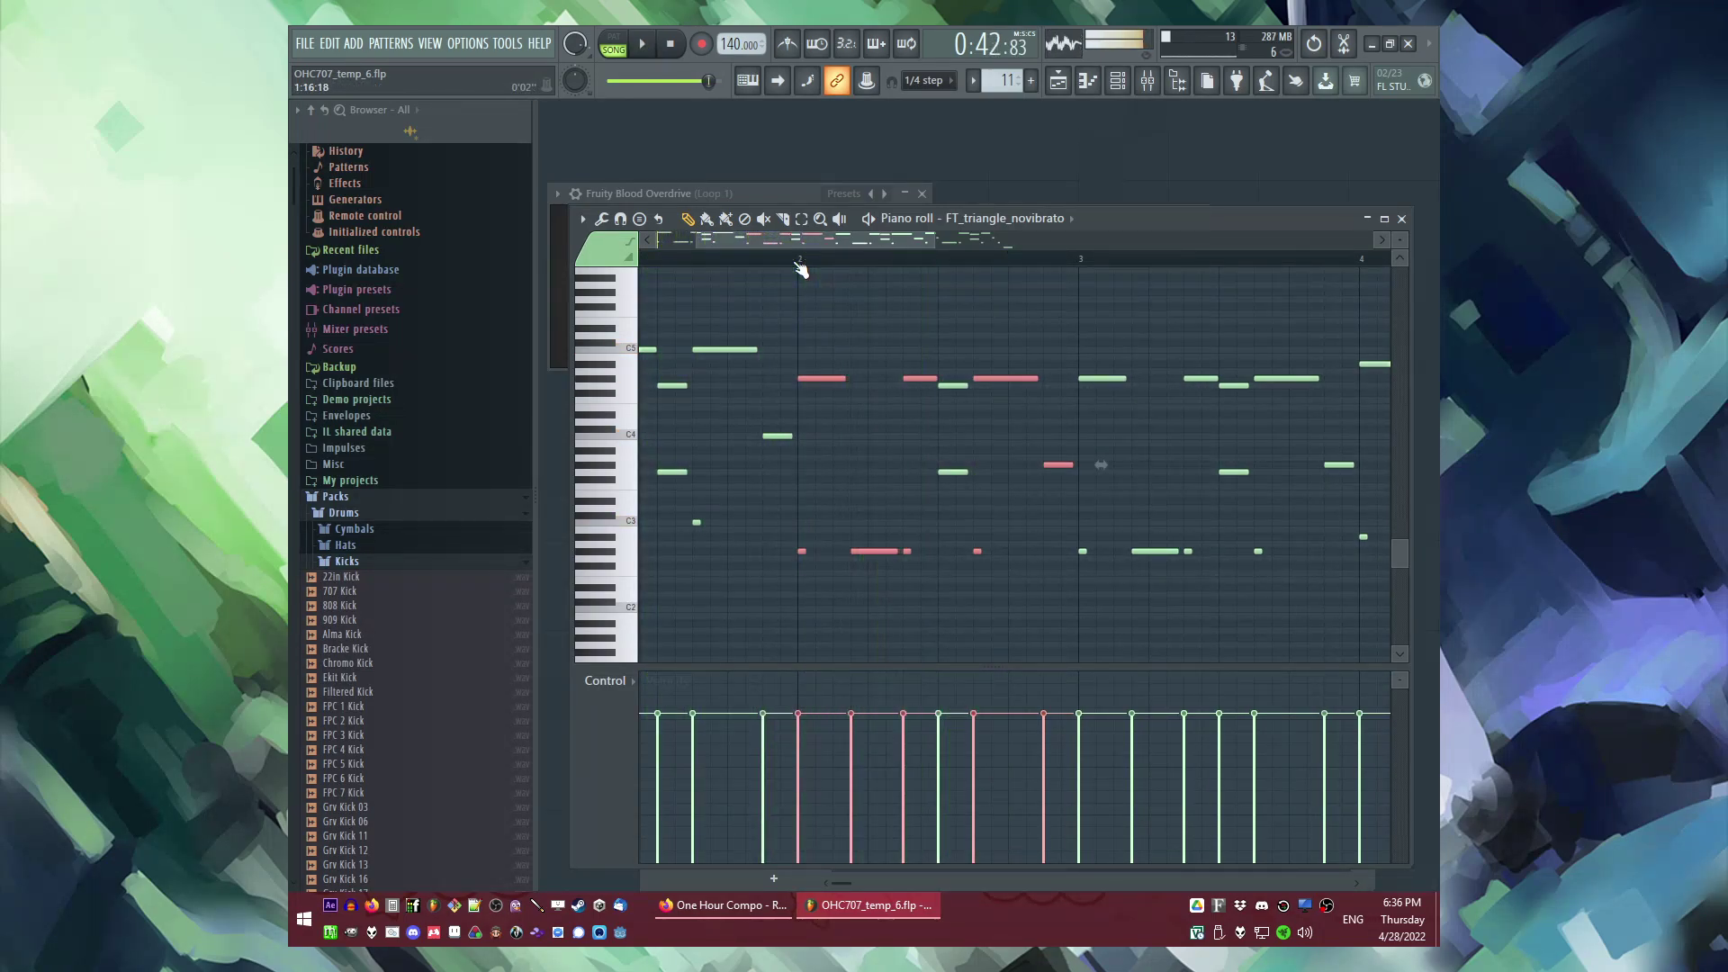
# Step: Raise the selected bar 2 bass notes so the upper ones sit on D#5, and play the bass line
pyautogui.scroll(-3, 800, 268)
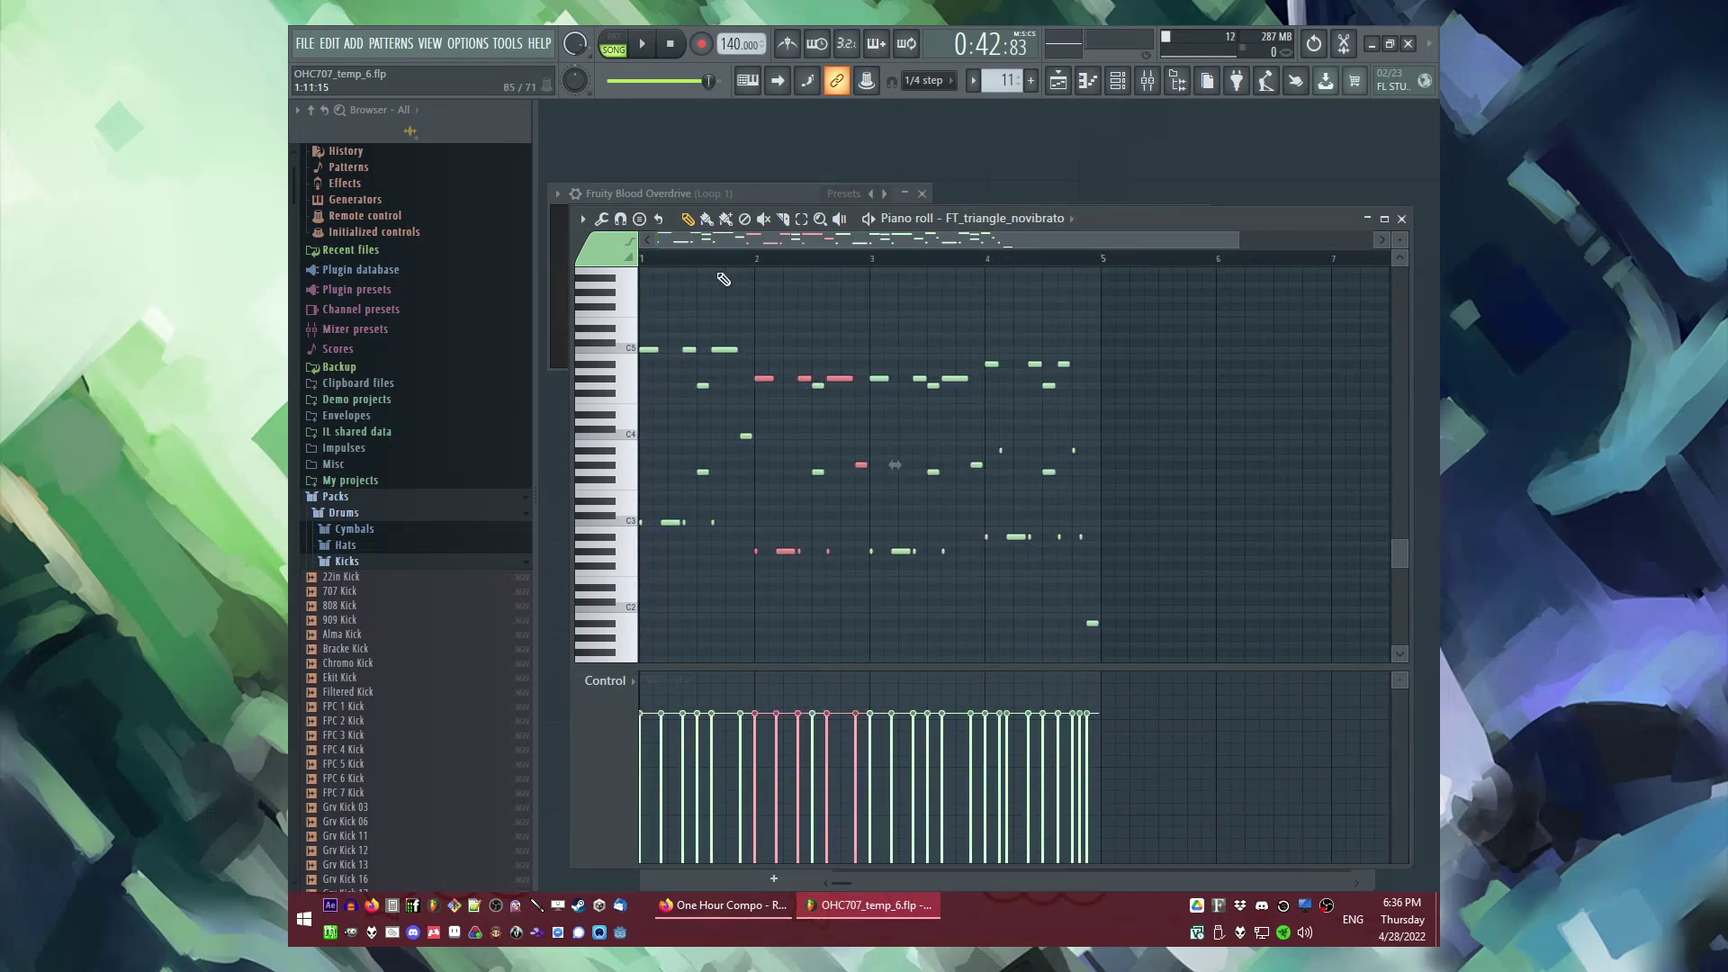
pyautogui.scroll(3, 733, 269)
pyautogui.press('space')
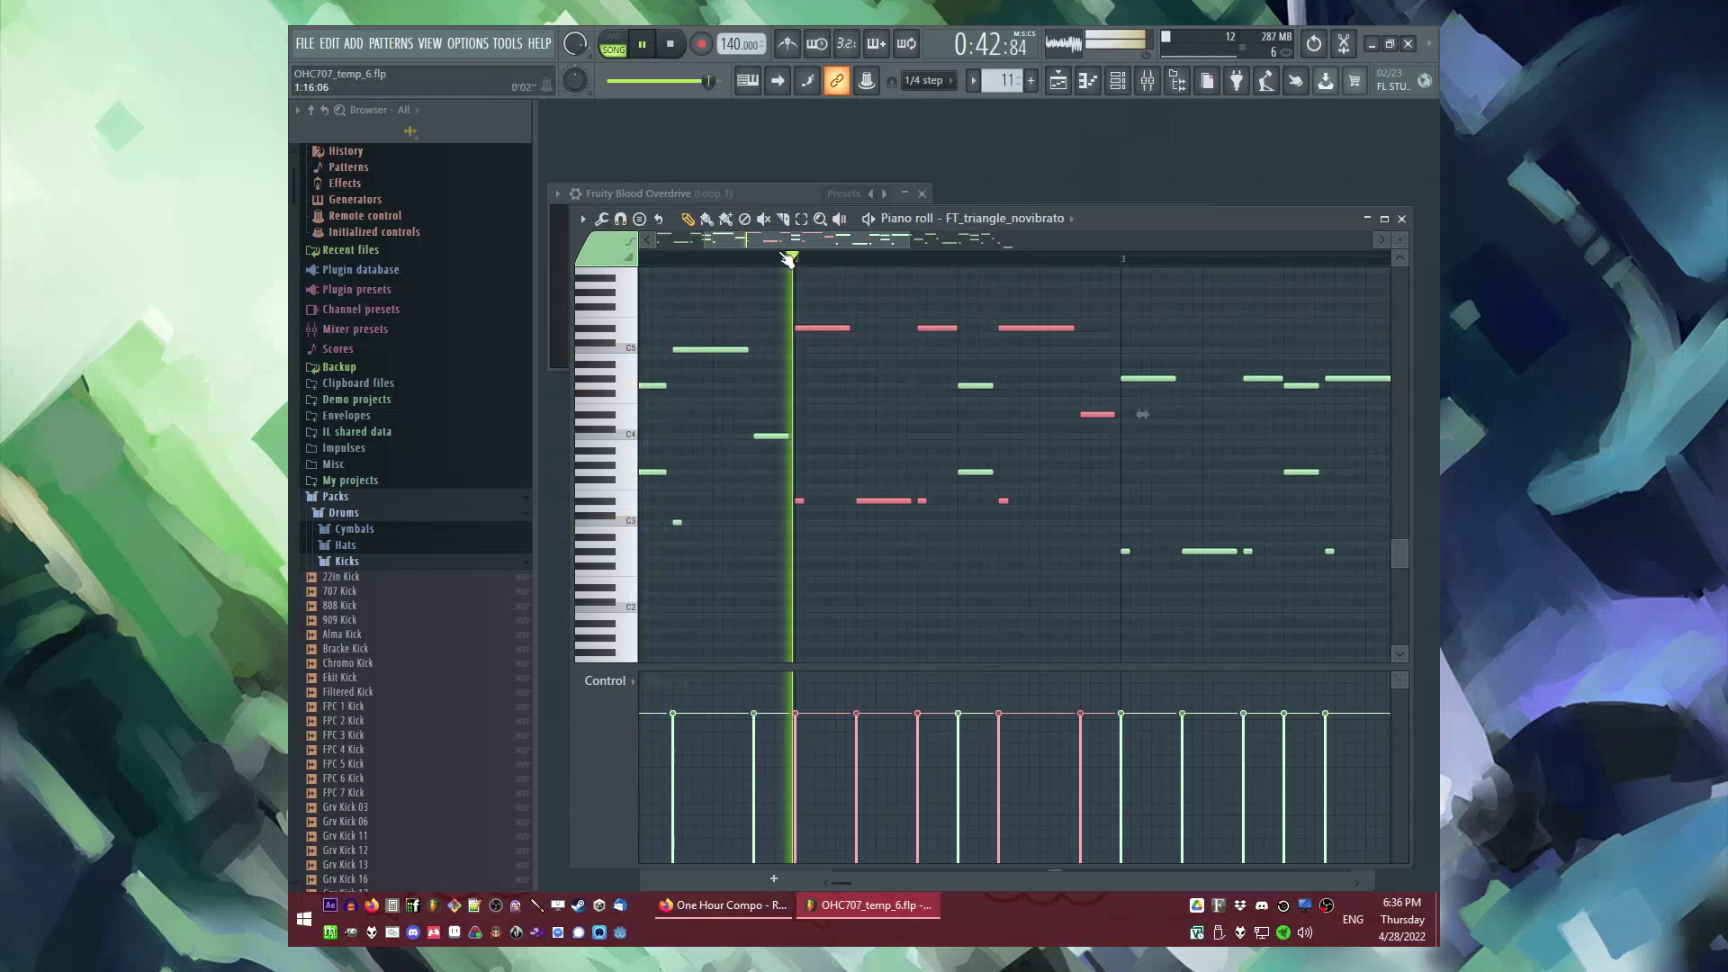
pyautogui.scroll(-3, 806, 326)
pyautogui.scroll(2, 804, 325)
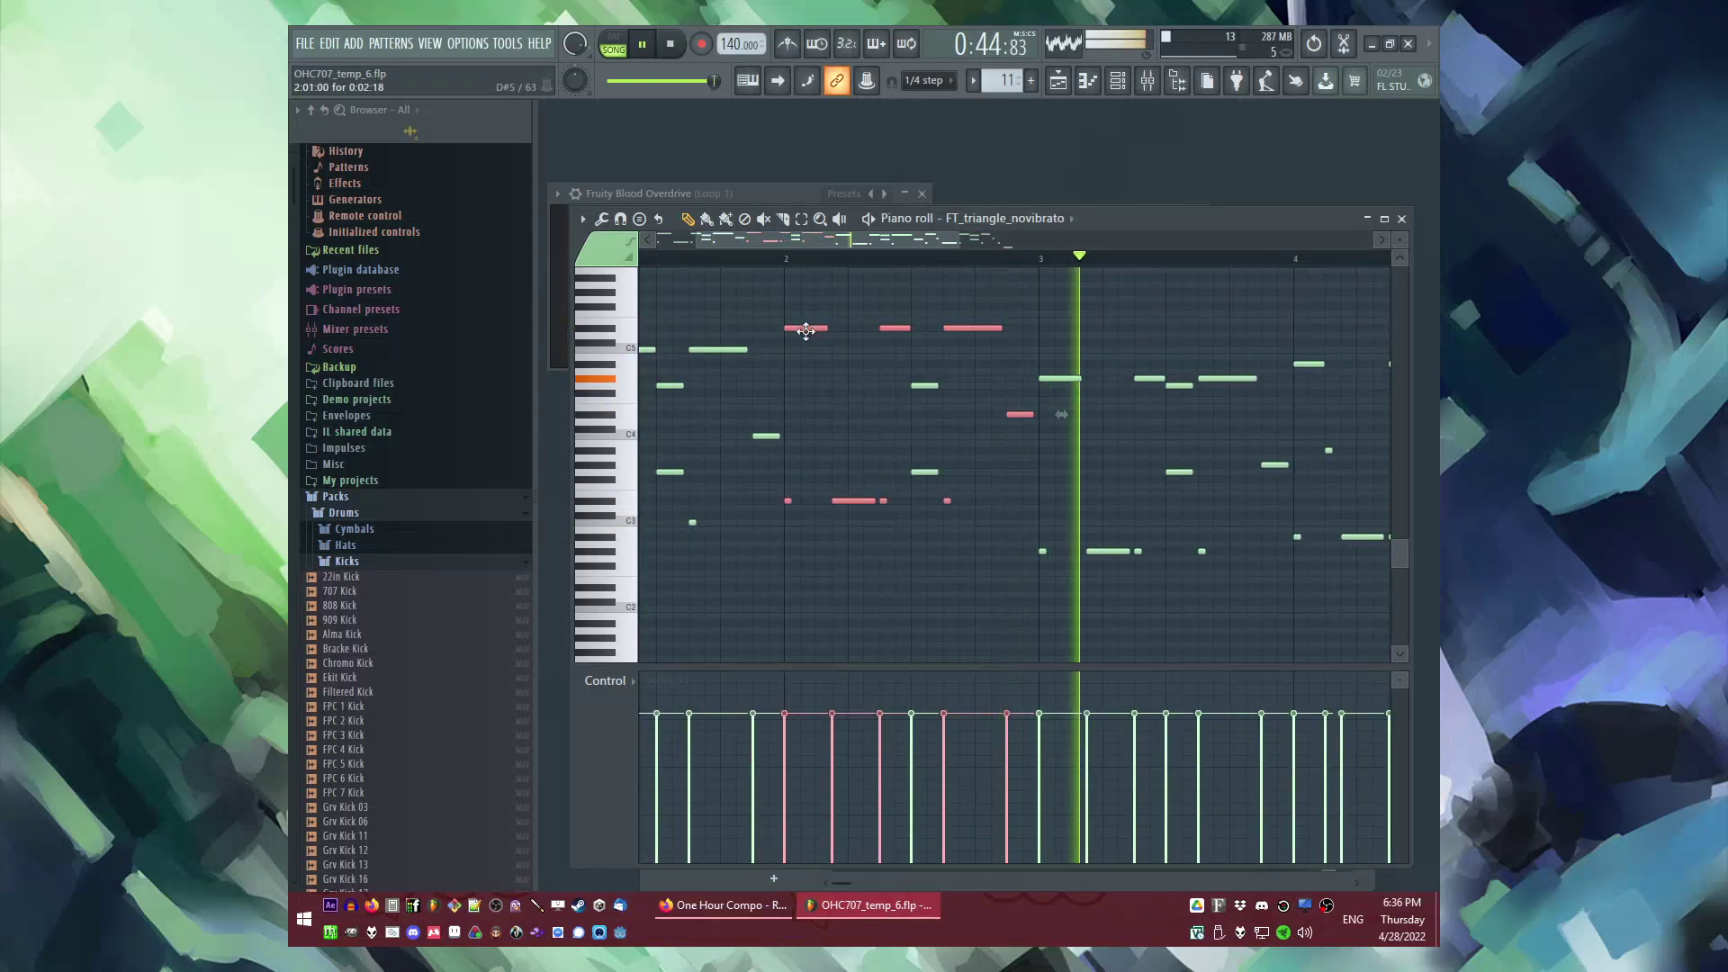
# Step: Try the selected bar 2 bass notes an octave lower, play them, and put them back on D#5
pyautogui.moveTo(808, 330); pyautogui.dragTo(808, 417)
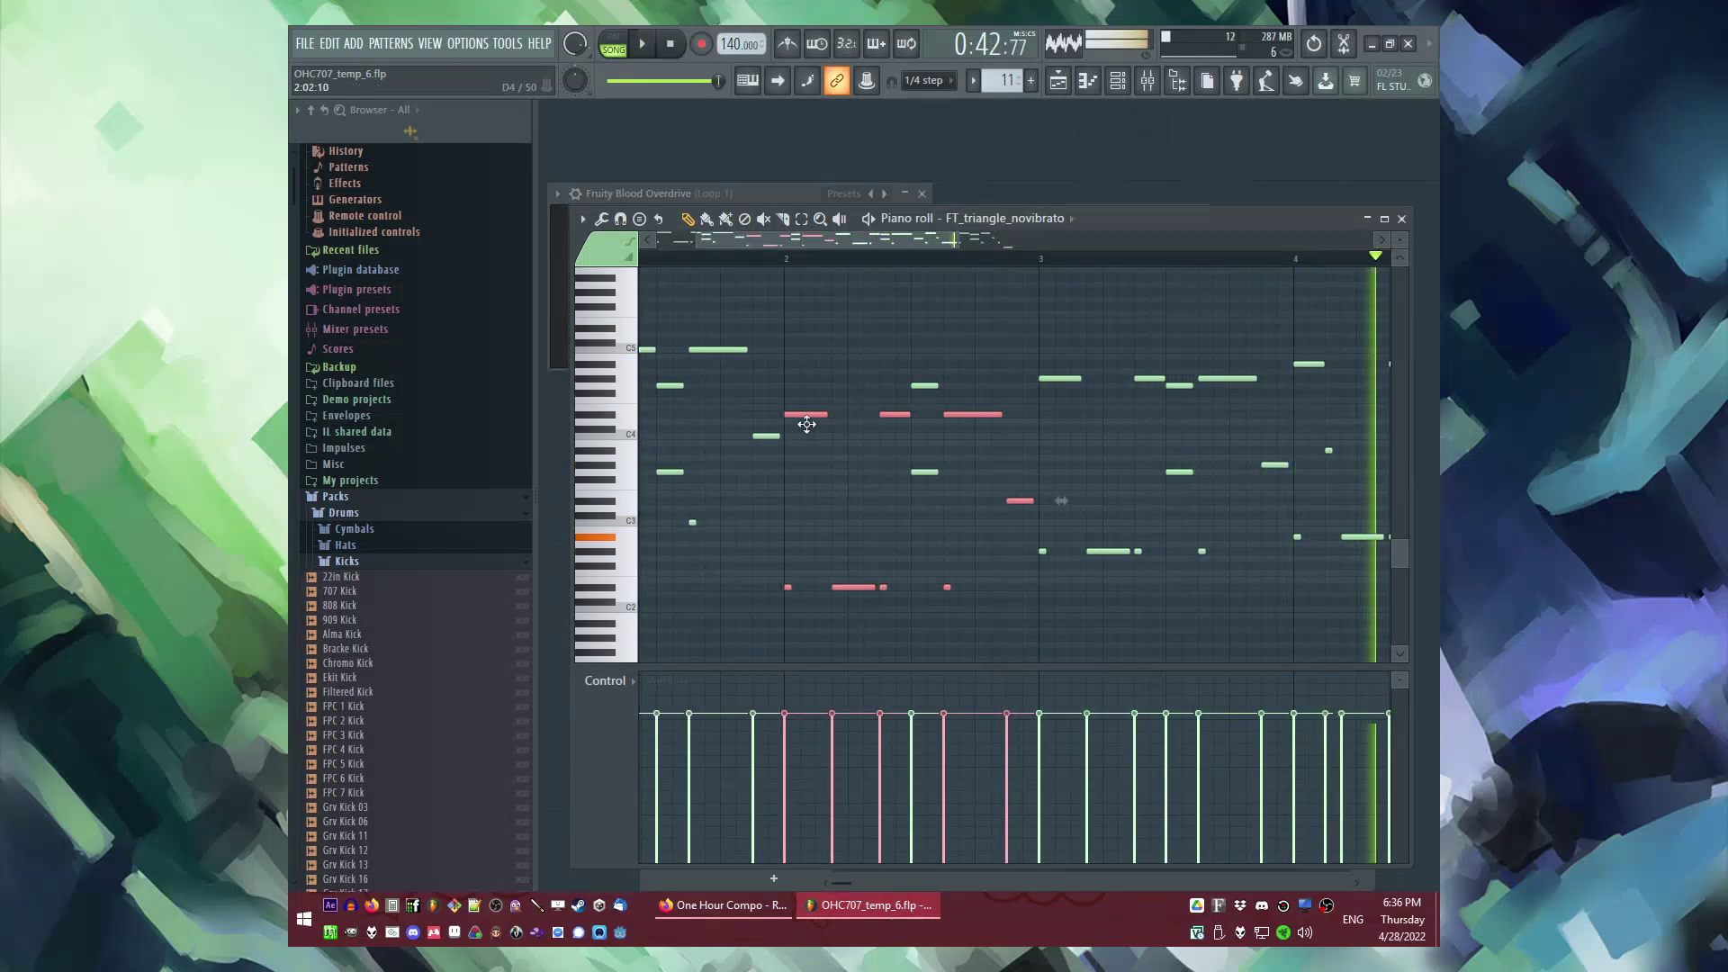
pyautogui.press('space')
pyautogui.scroll(-3, 745, 269)
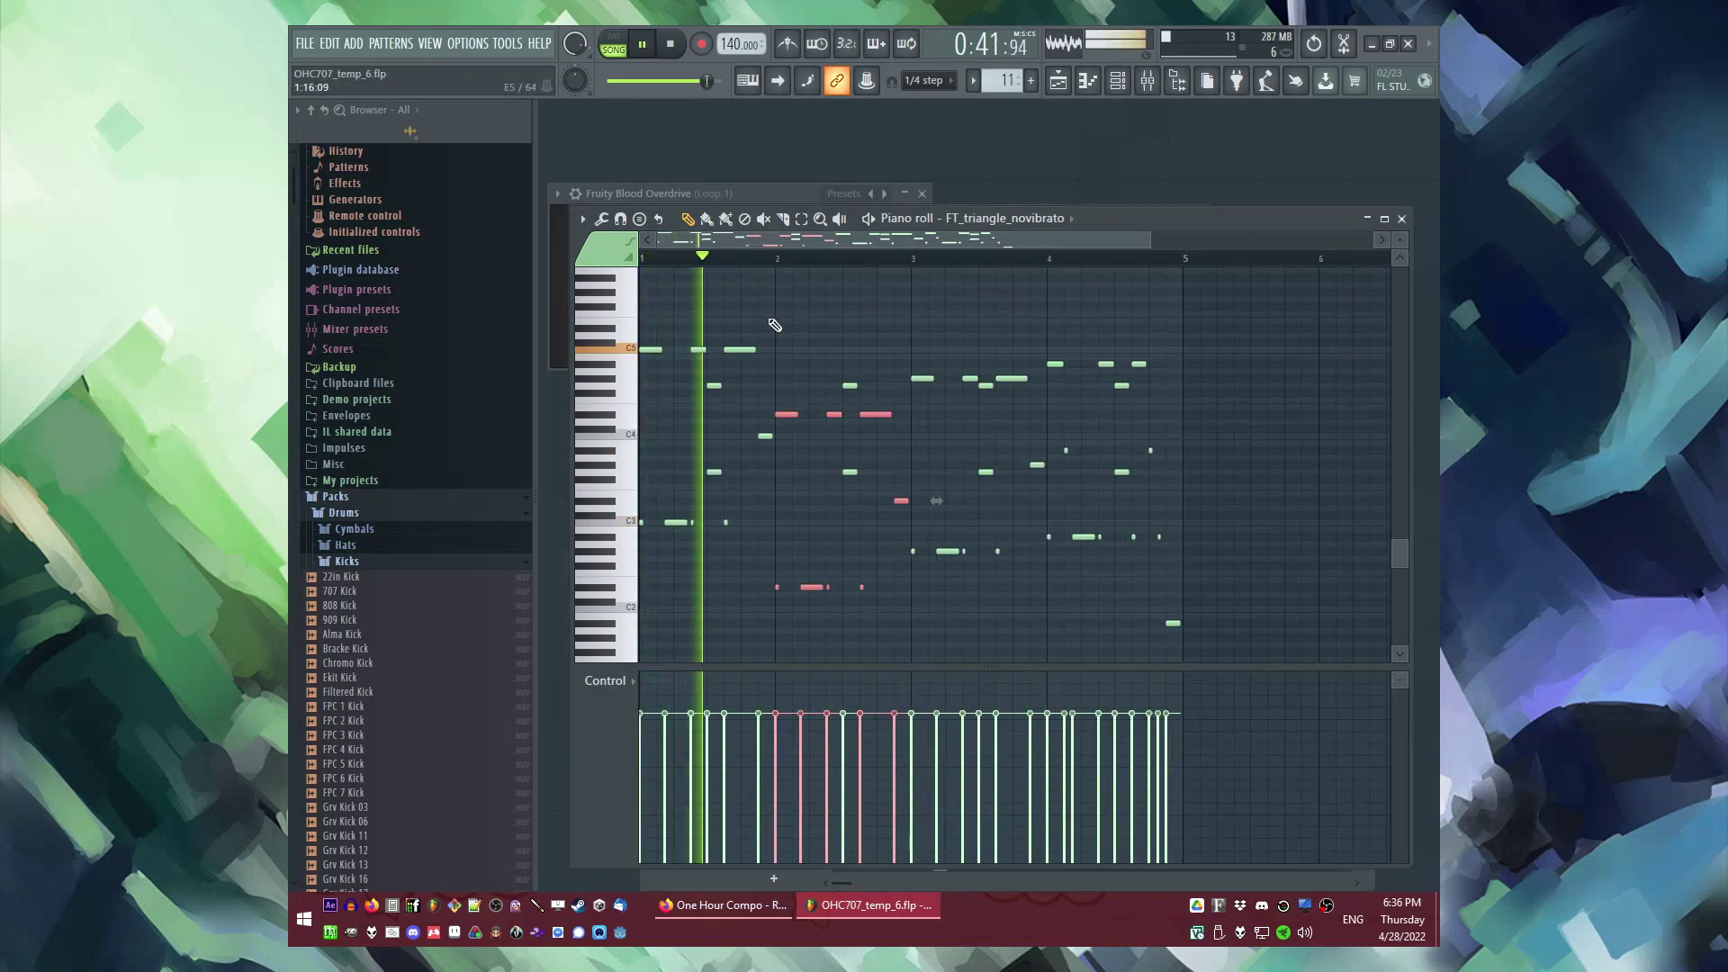
pyautogui.scroll(2, 783, 413)
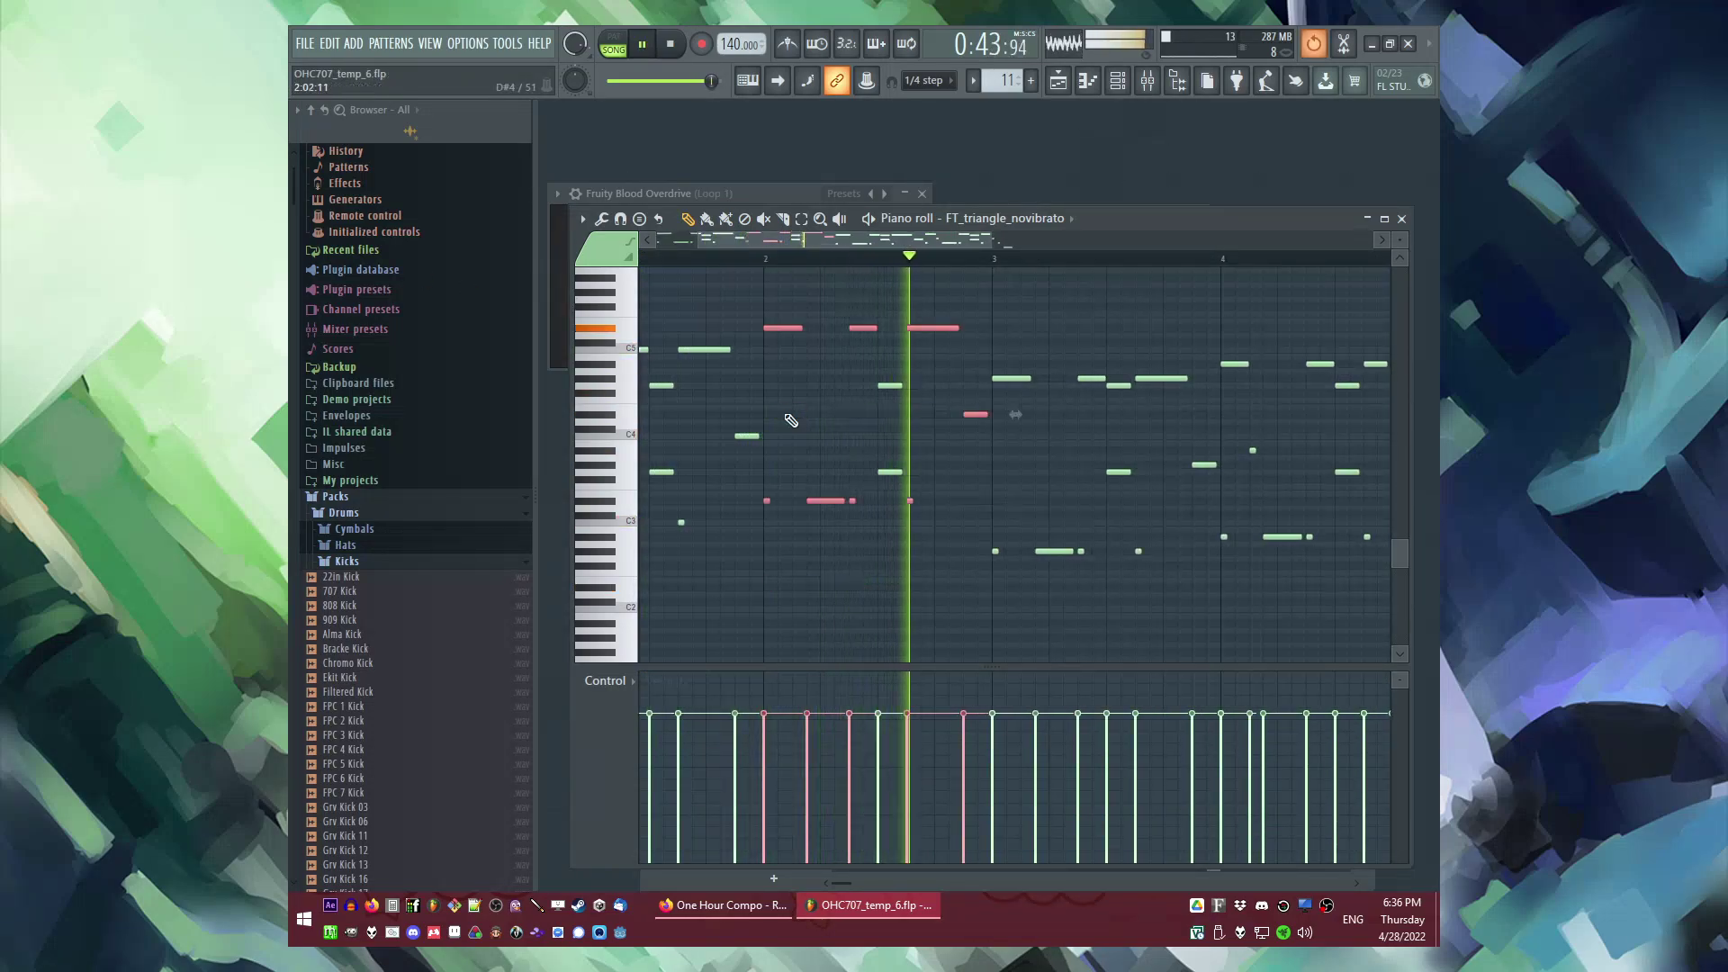
# Step: Play the bass line through its last bars and return to the playlist arrangement
pyautogui.scroll(-3, 912, 325)
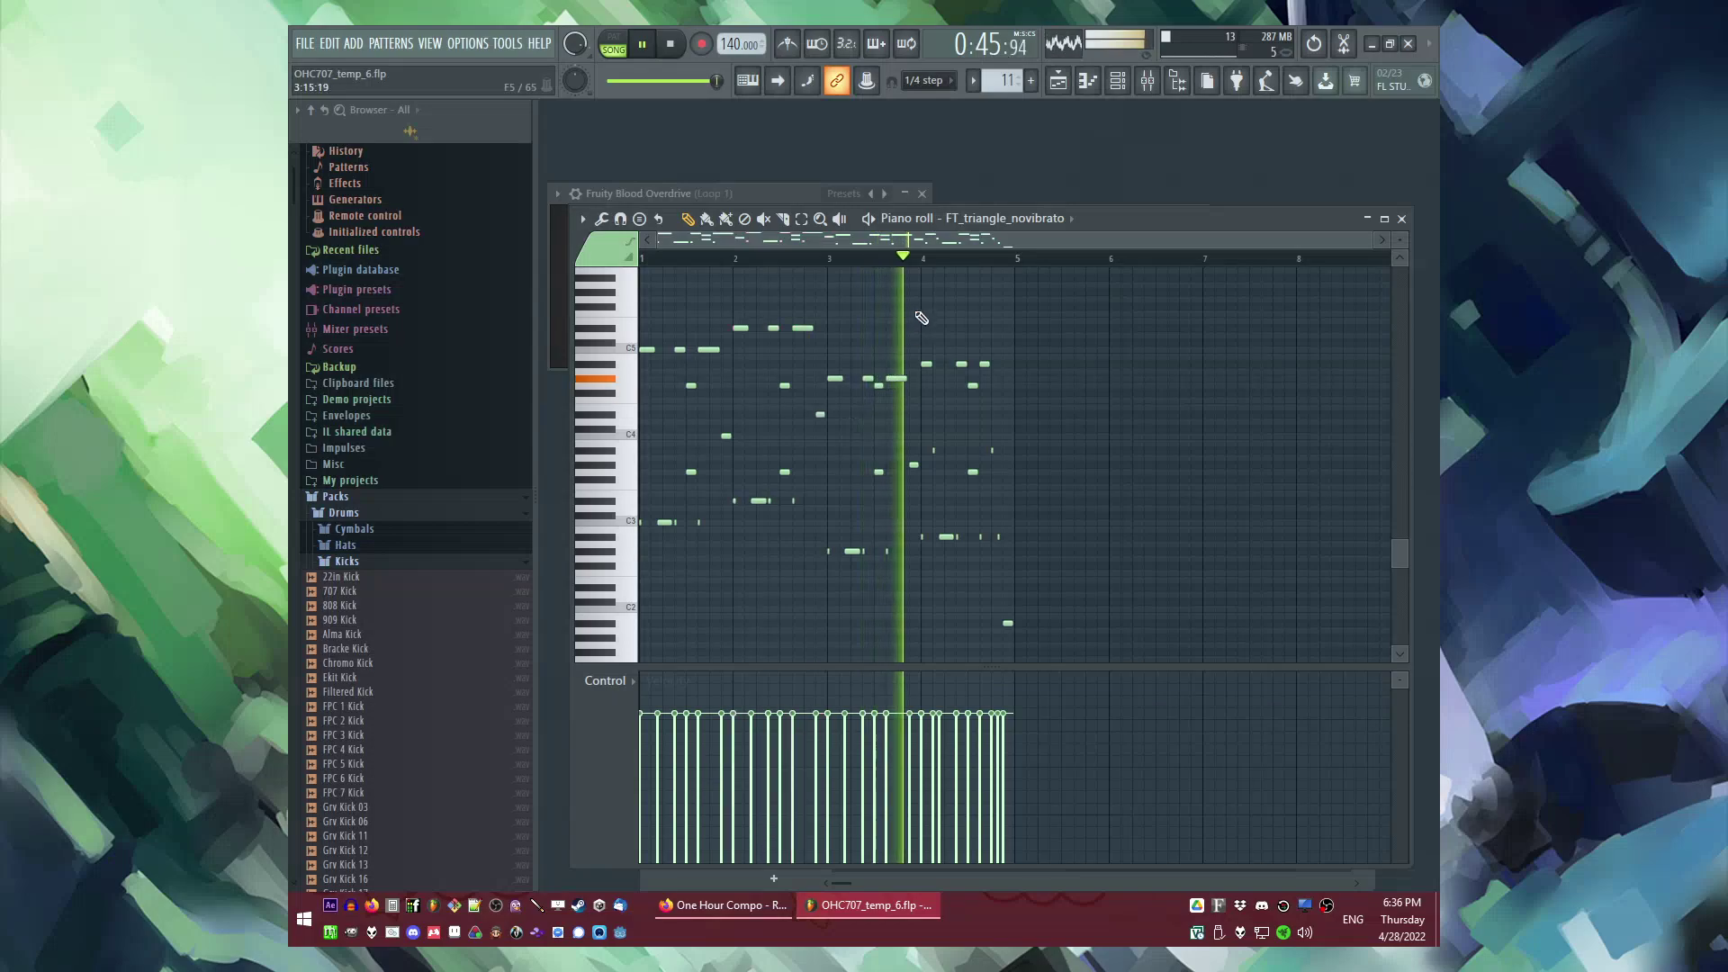
pyautogui.press('F5')
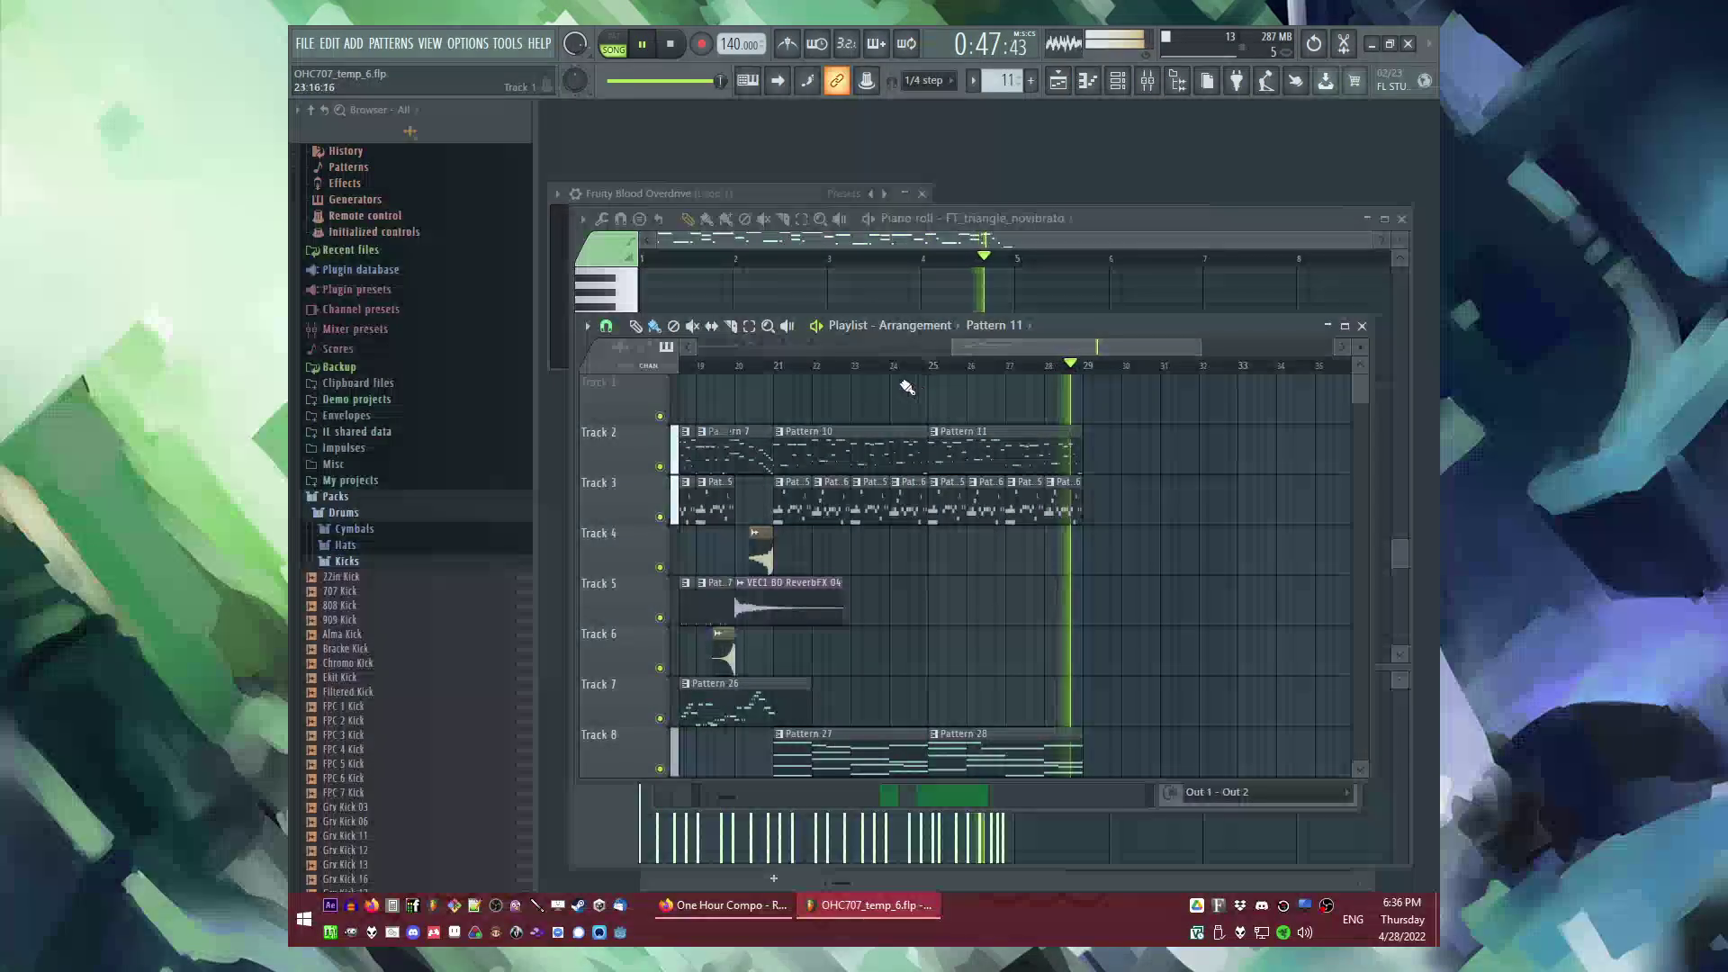
# Step: Play back the arrangement around bars 19 to 21 to review the transition into the Pattern 10 section
pyautogui.click(738, 365)
pyautogui.scroll(-3, 1179, 473)
pyautogui.scroll(4, 1040, 563)
pyautogui.scroll(-3, 1052, 578)
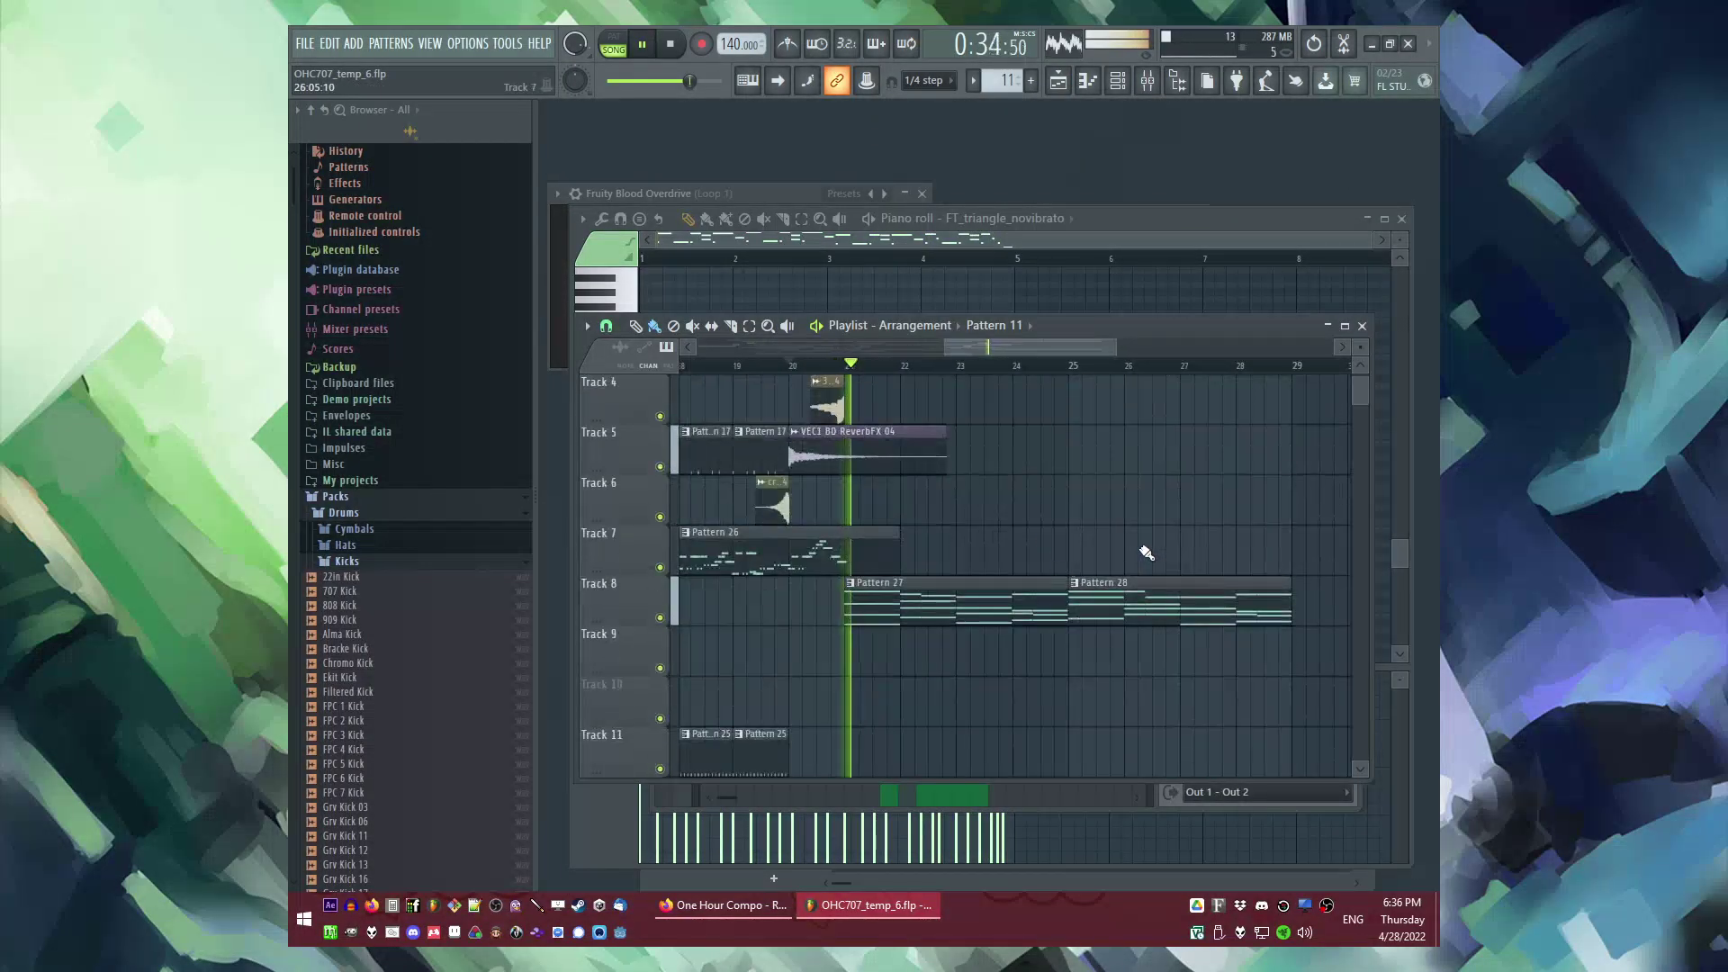
pyautogui.click(927, 367)
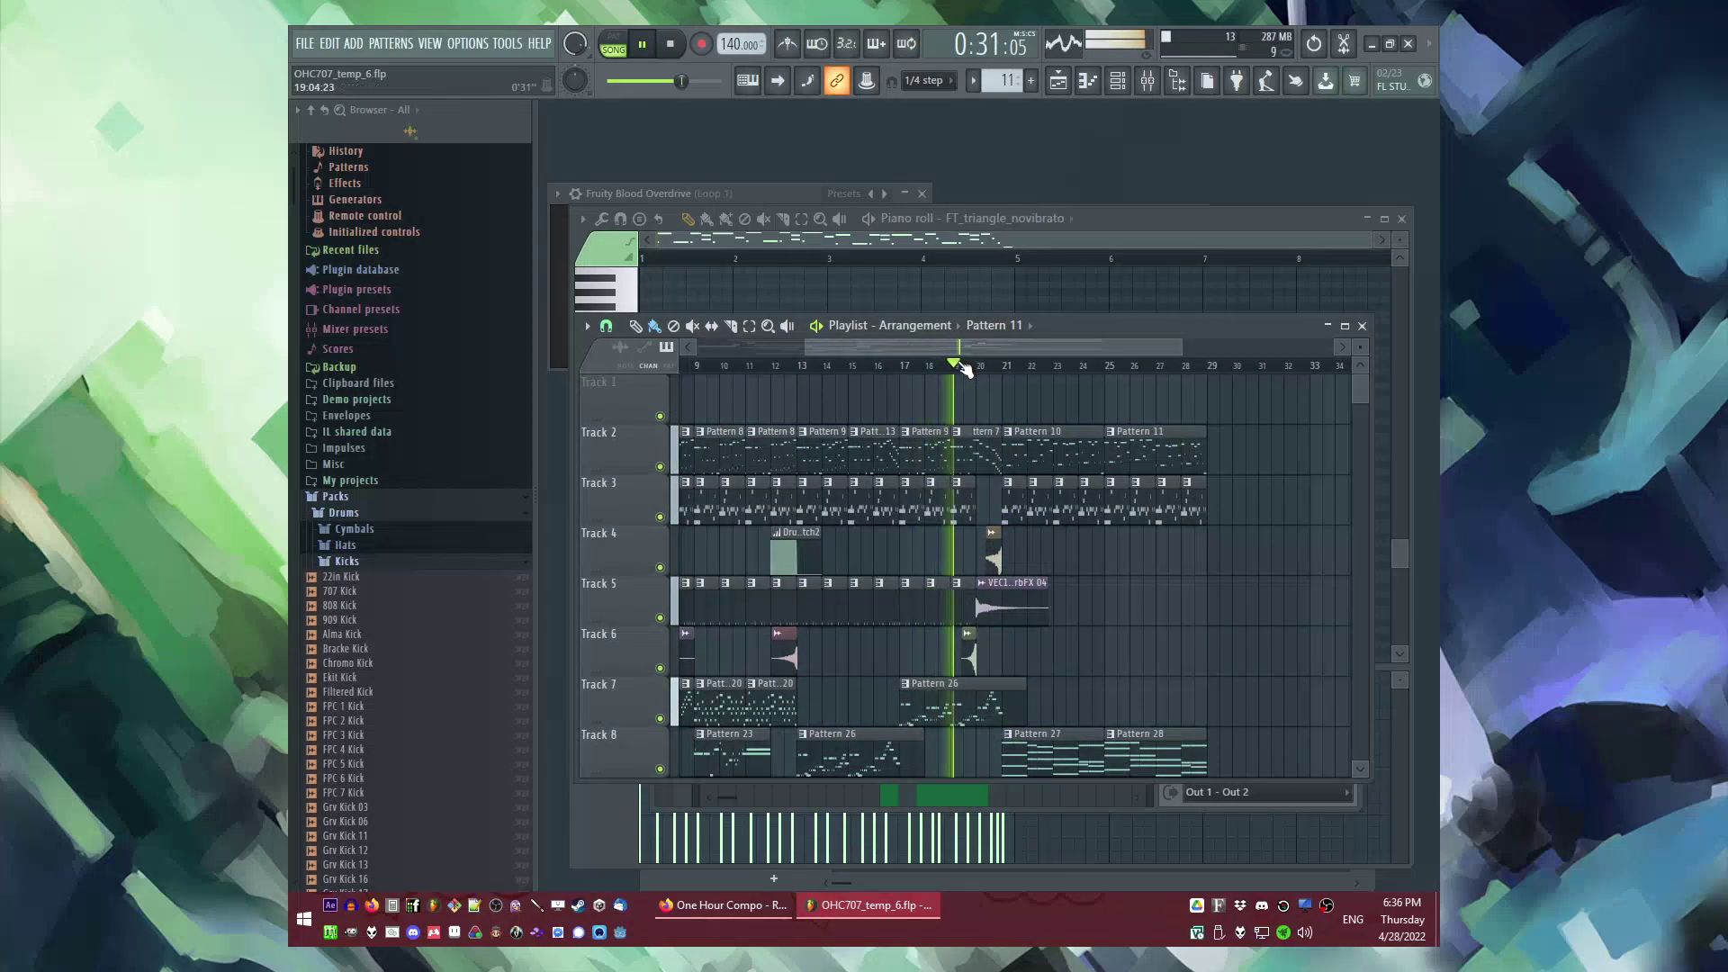
pyautogui.scroll(-3, 990, 558)
pyautogui.scroll(3, 995, 590)
# Step: Review the effects loaded on the FT_25 #3 and FT_triangle_novibrato mixer tracks
pyautogui.press('F9')
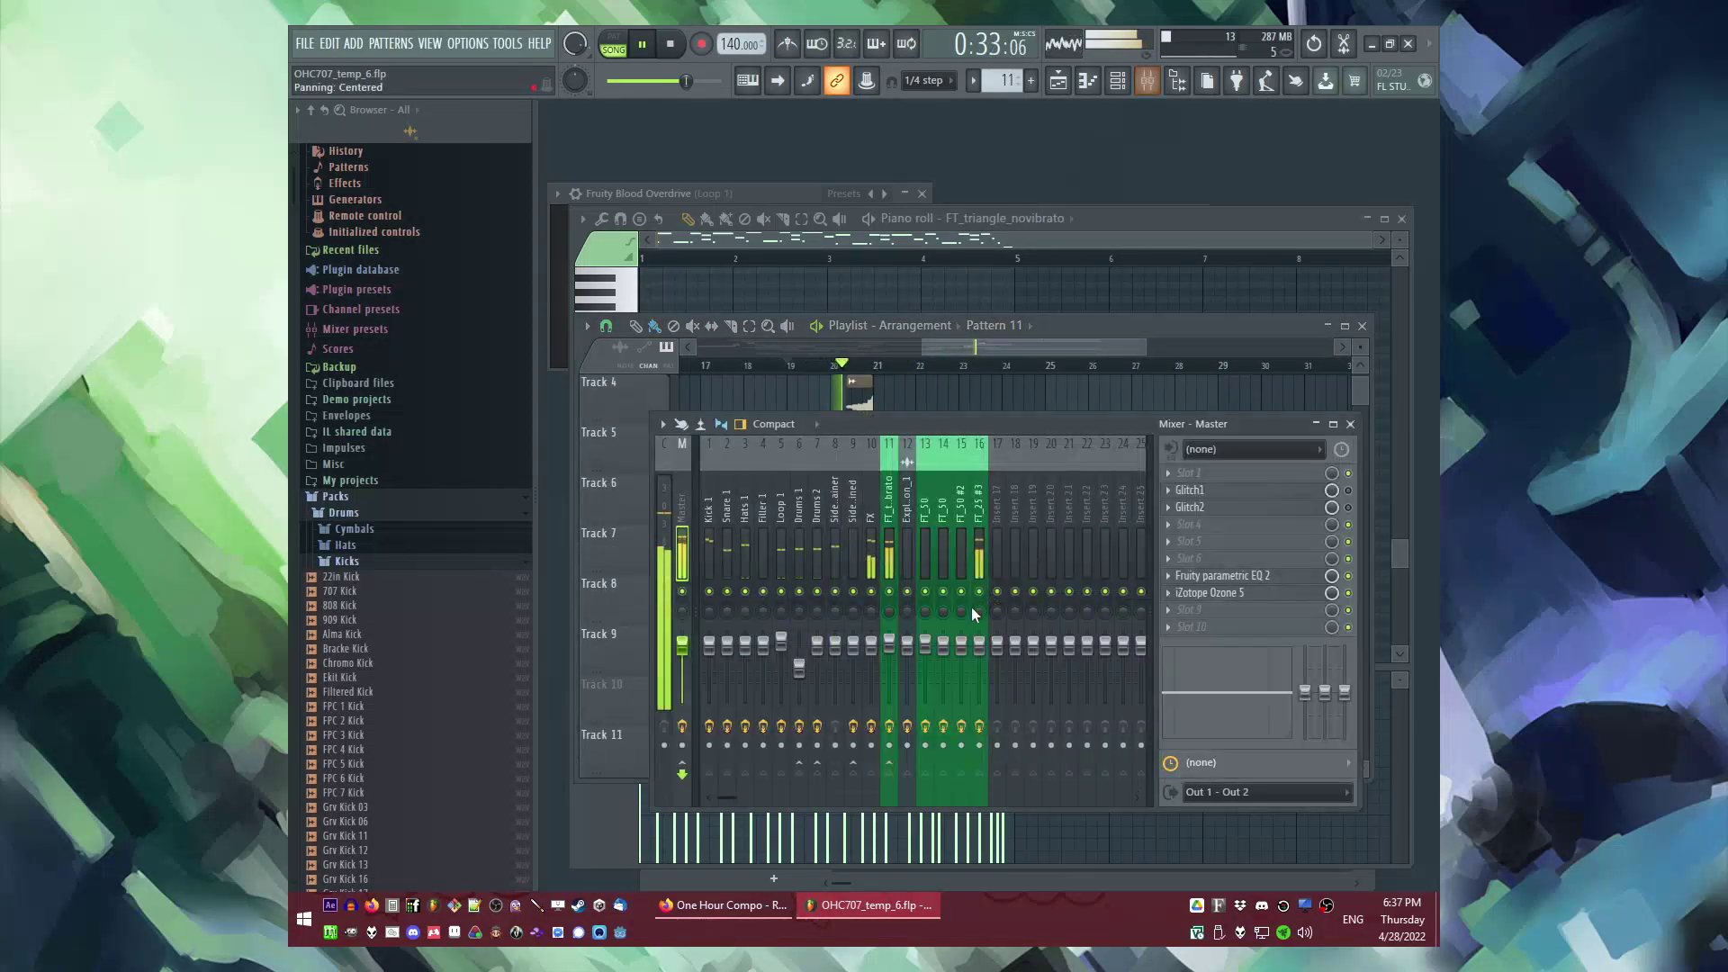
pyautogui.click(981, 554)
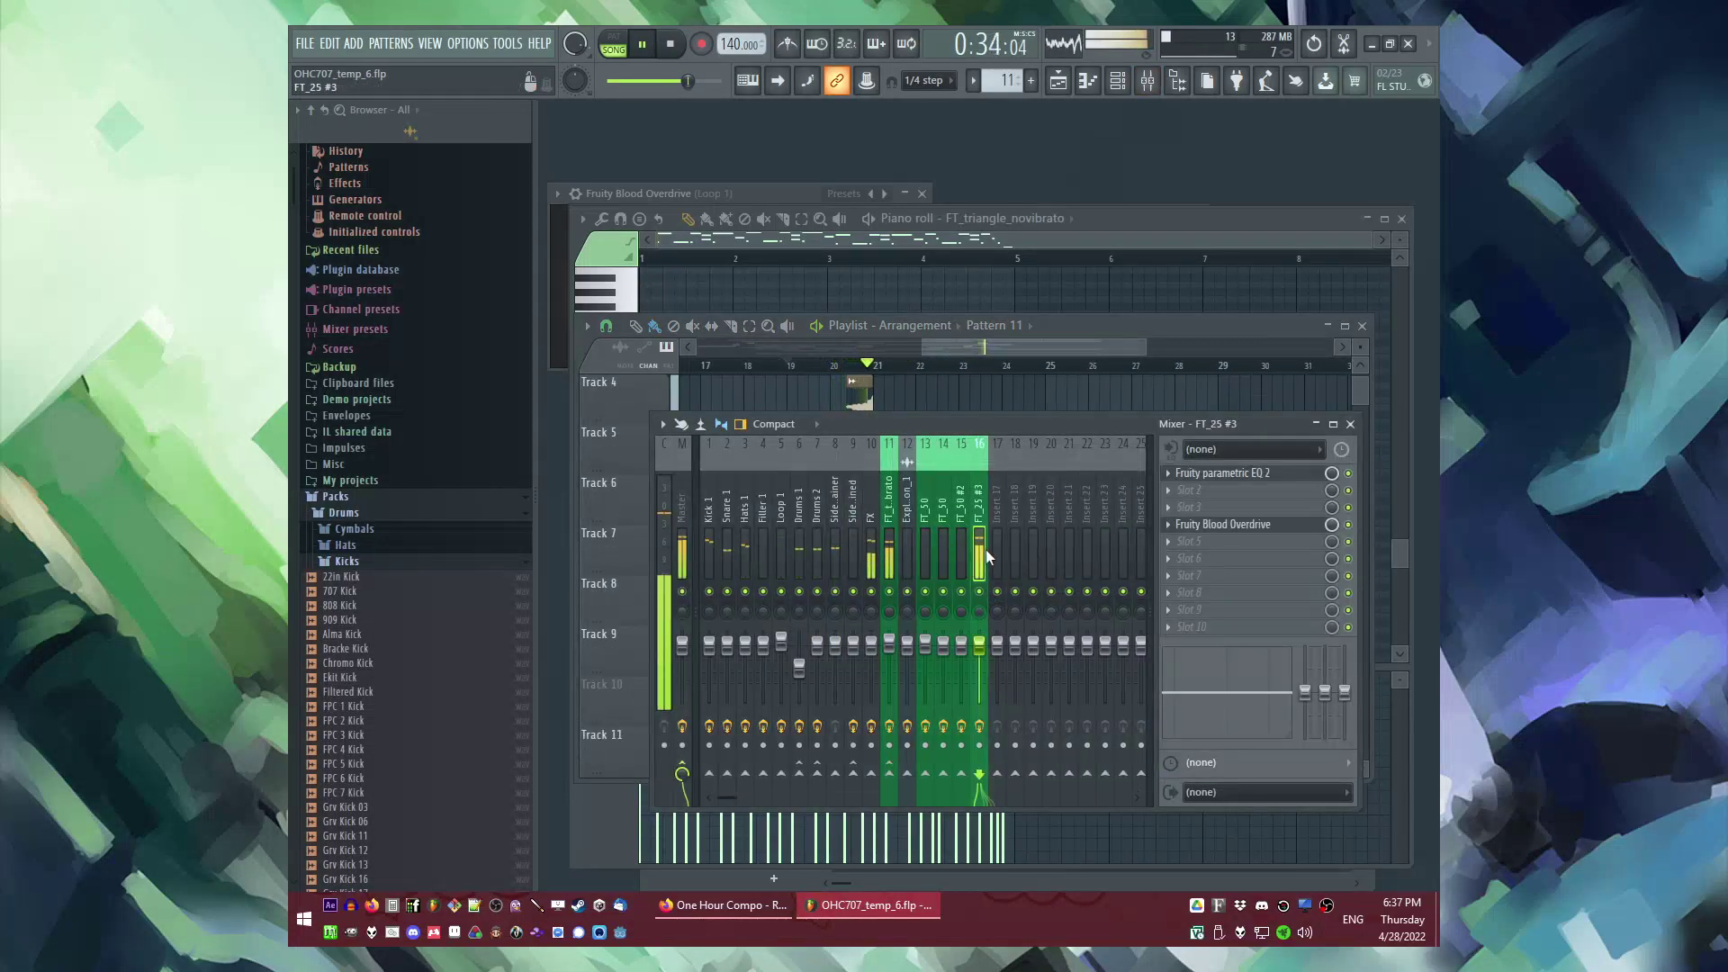
pyautogui.click(891, 553)
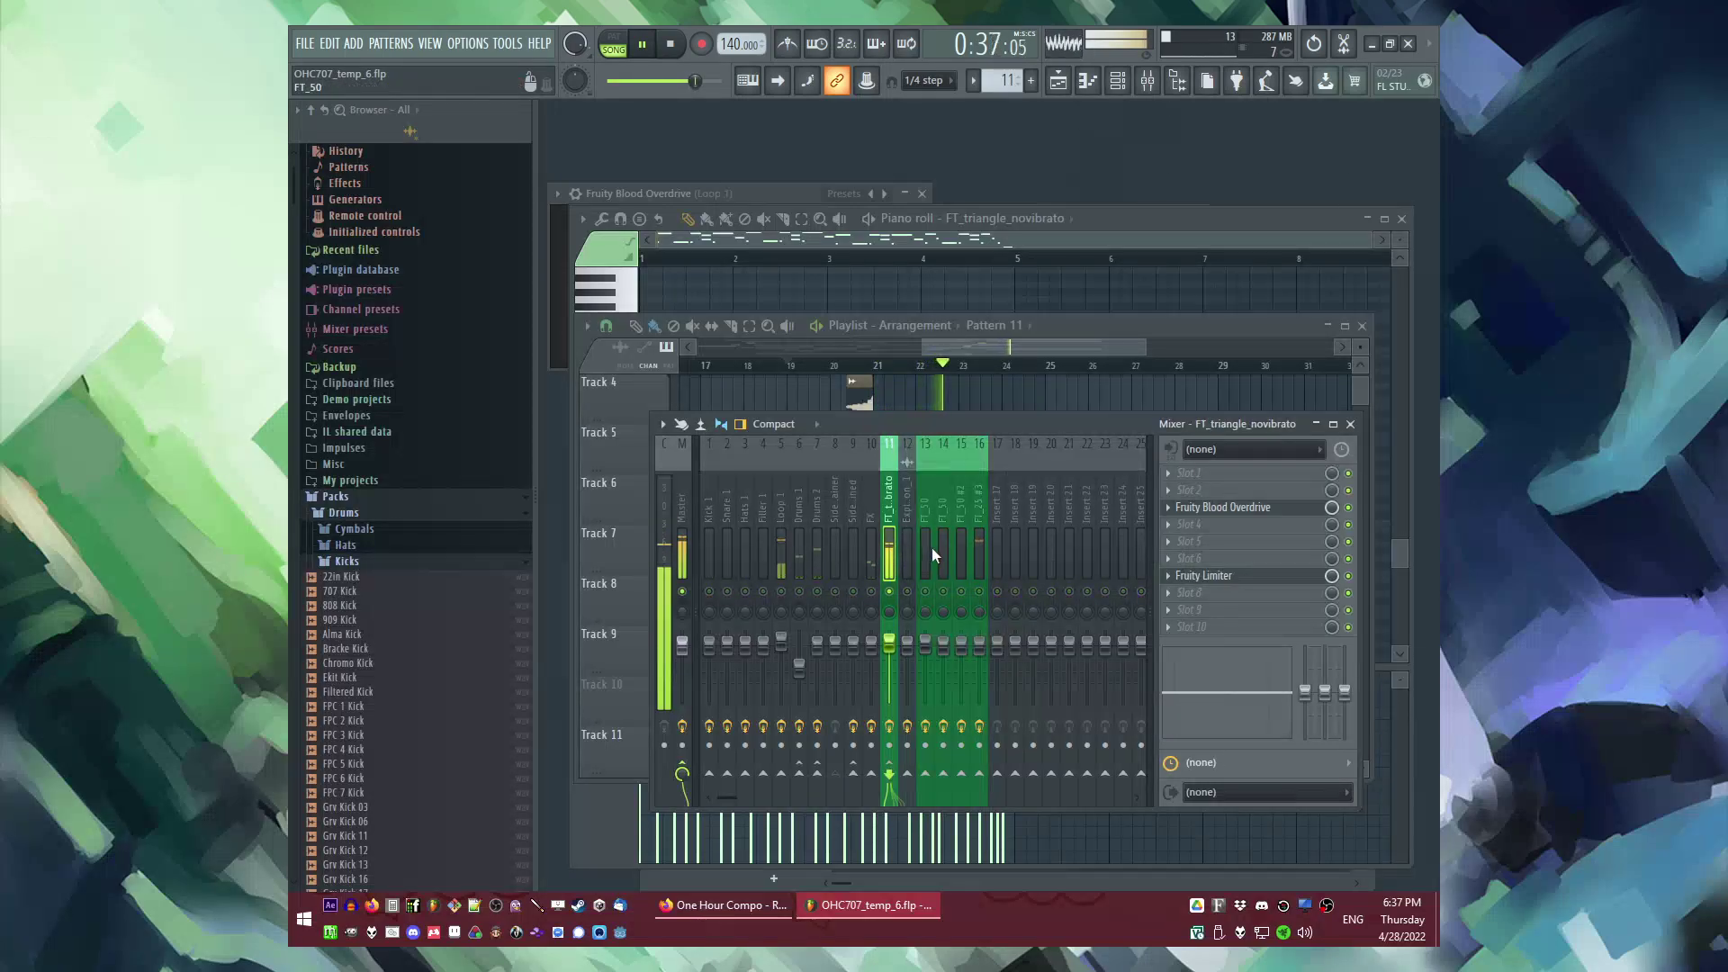
pyautogui.click(979, 536)
# Step: Open the FT_25 #5 channel from Pattern 27 and route it to free mixer track 17
pyautogui.rightClick(1003, 407)
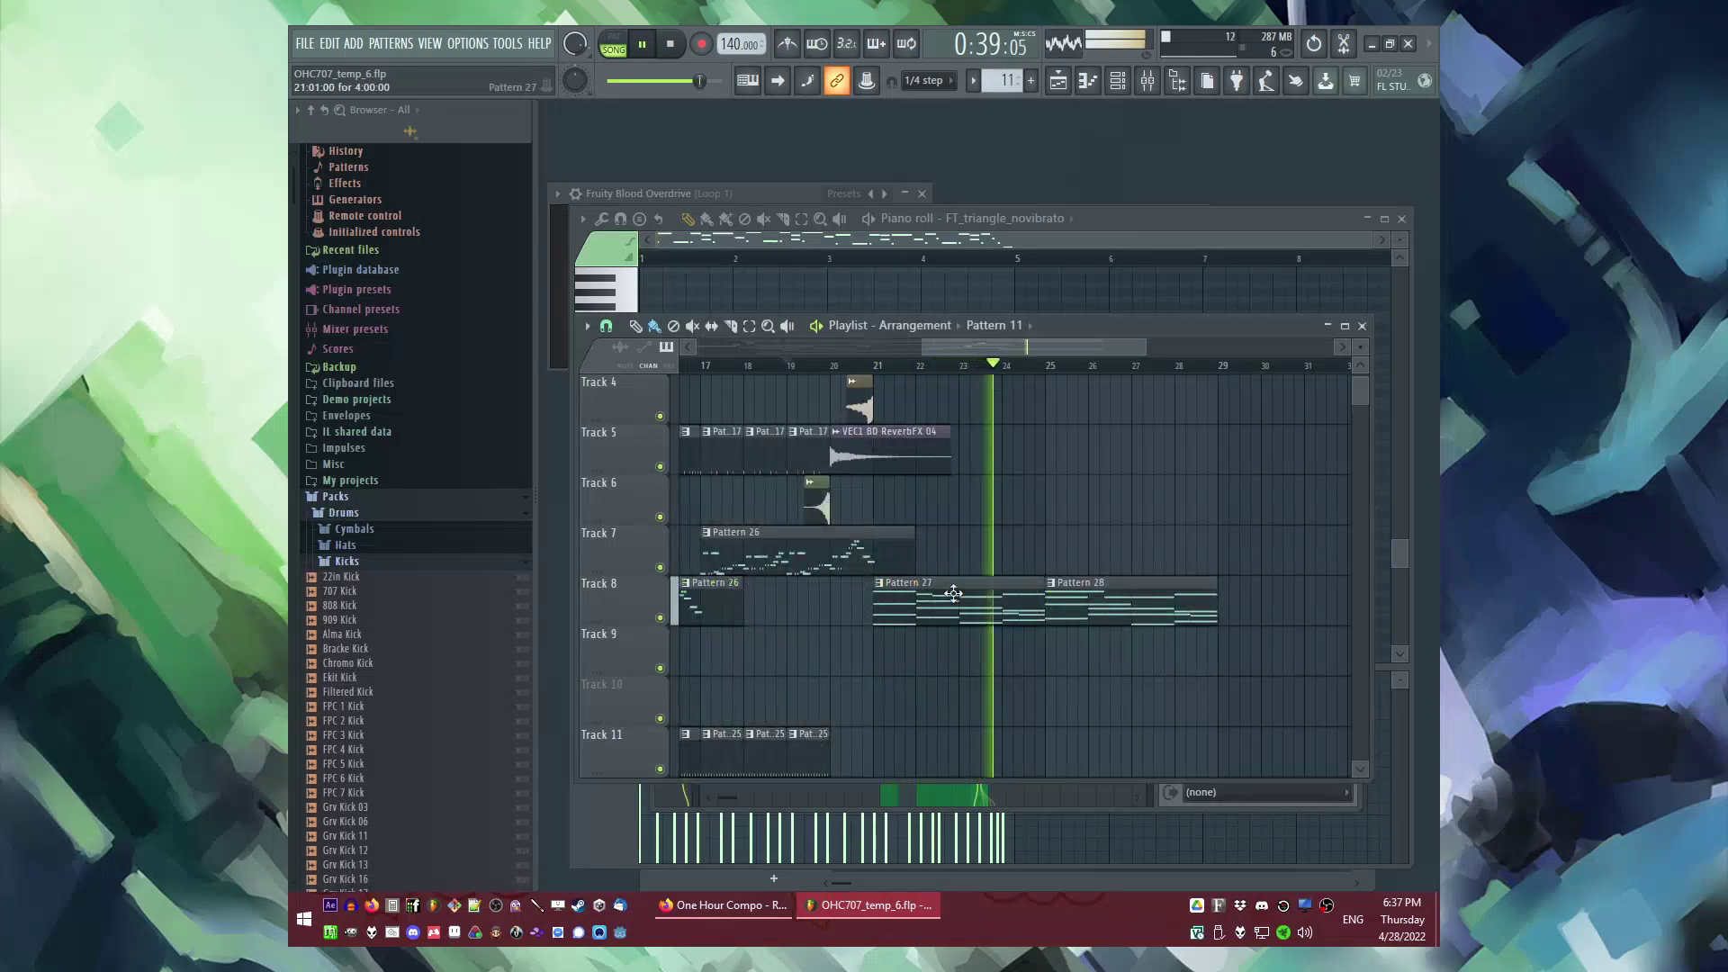
pyautogui.doubleClick(952, 589)
pyautogui.press('F6')
pyautogui.click(785, 278)
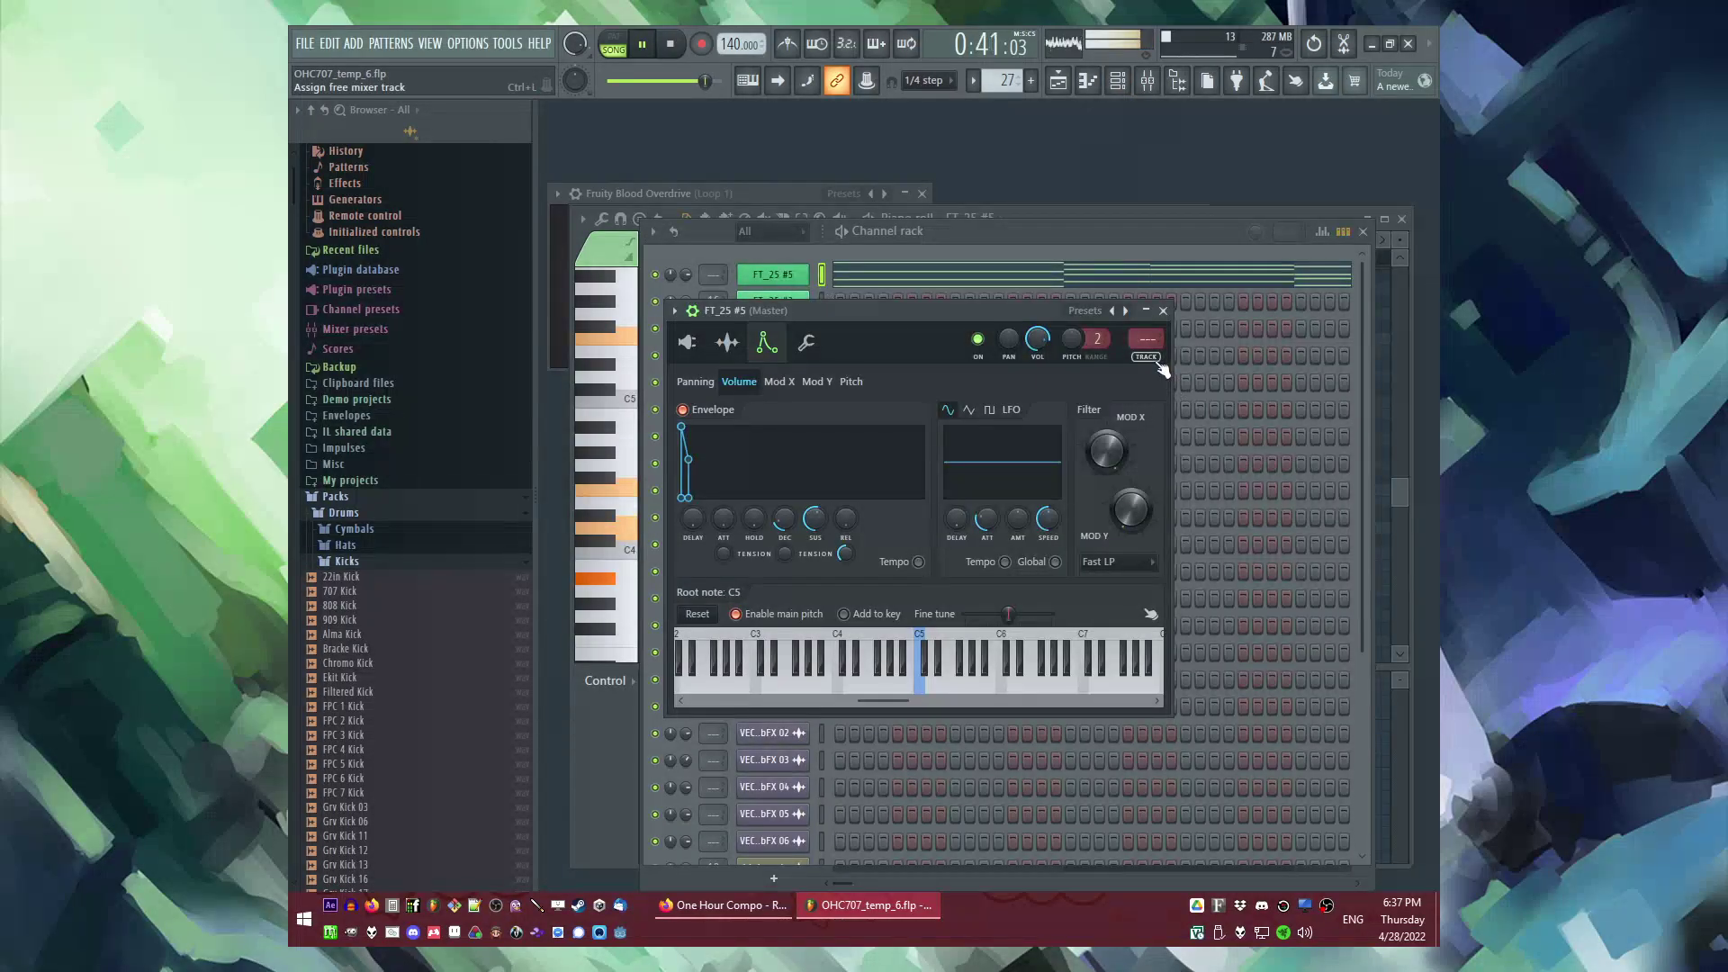
pyautogui.hotkey('ctrl', 'l')
# Step: Load Fruity Delay Bank in slot 5, Fruity Reeverb 2 in slot 7 and Fruity Parametric EQ 2 in slot 2 of mixer track 17
pyautogui.click(1164, 538)
pyautogui.click(1078, 511)
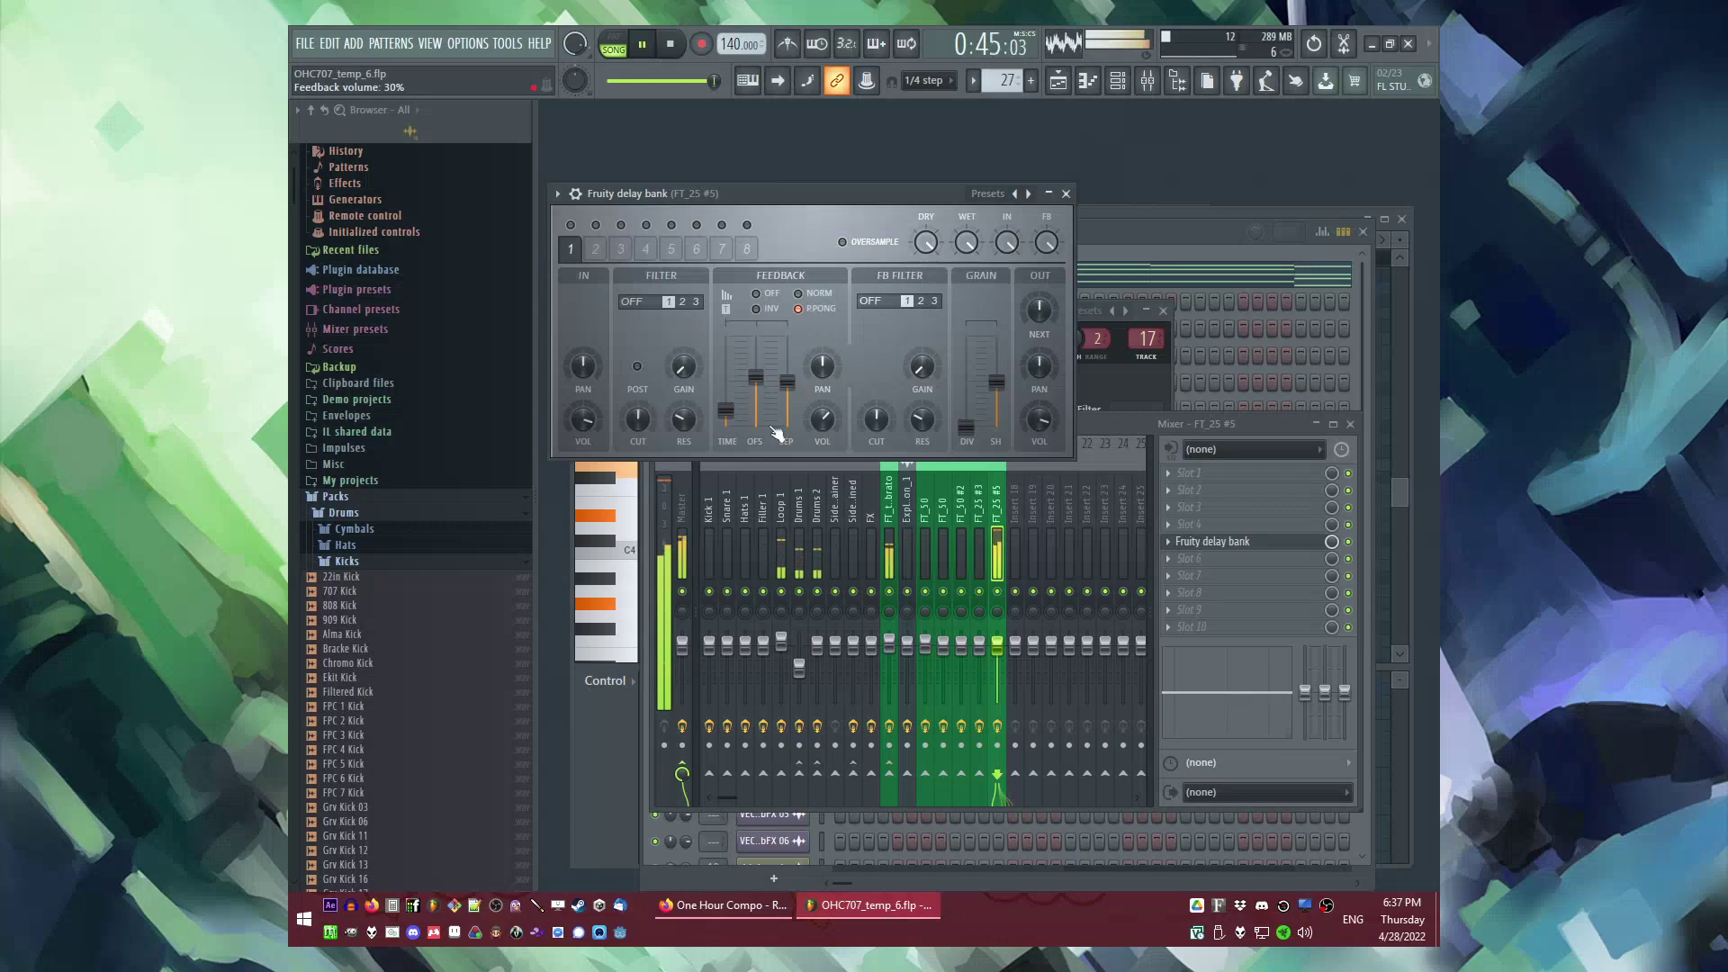
pyautogui.click(1170, 576)
pyautogui.click(1068, 674)
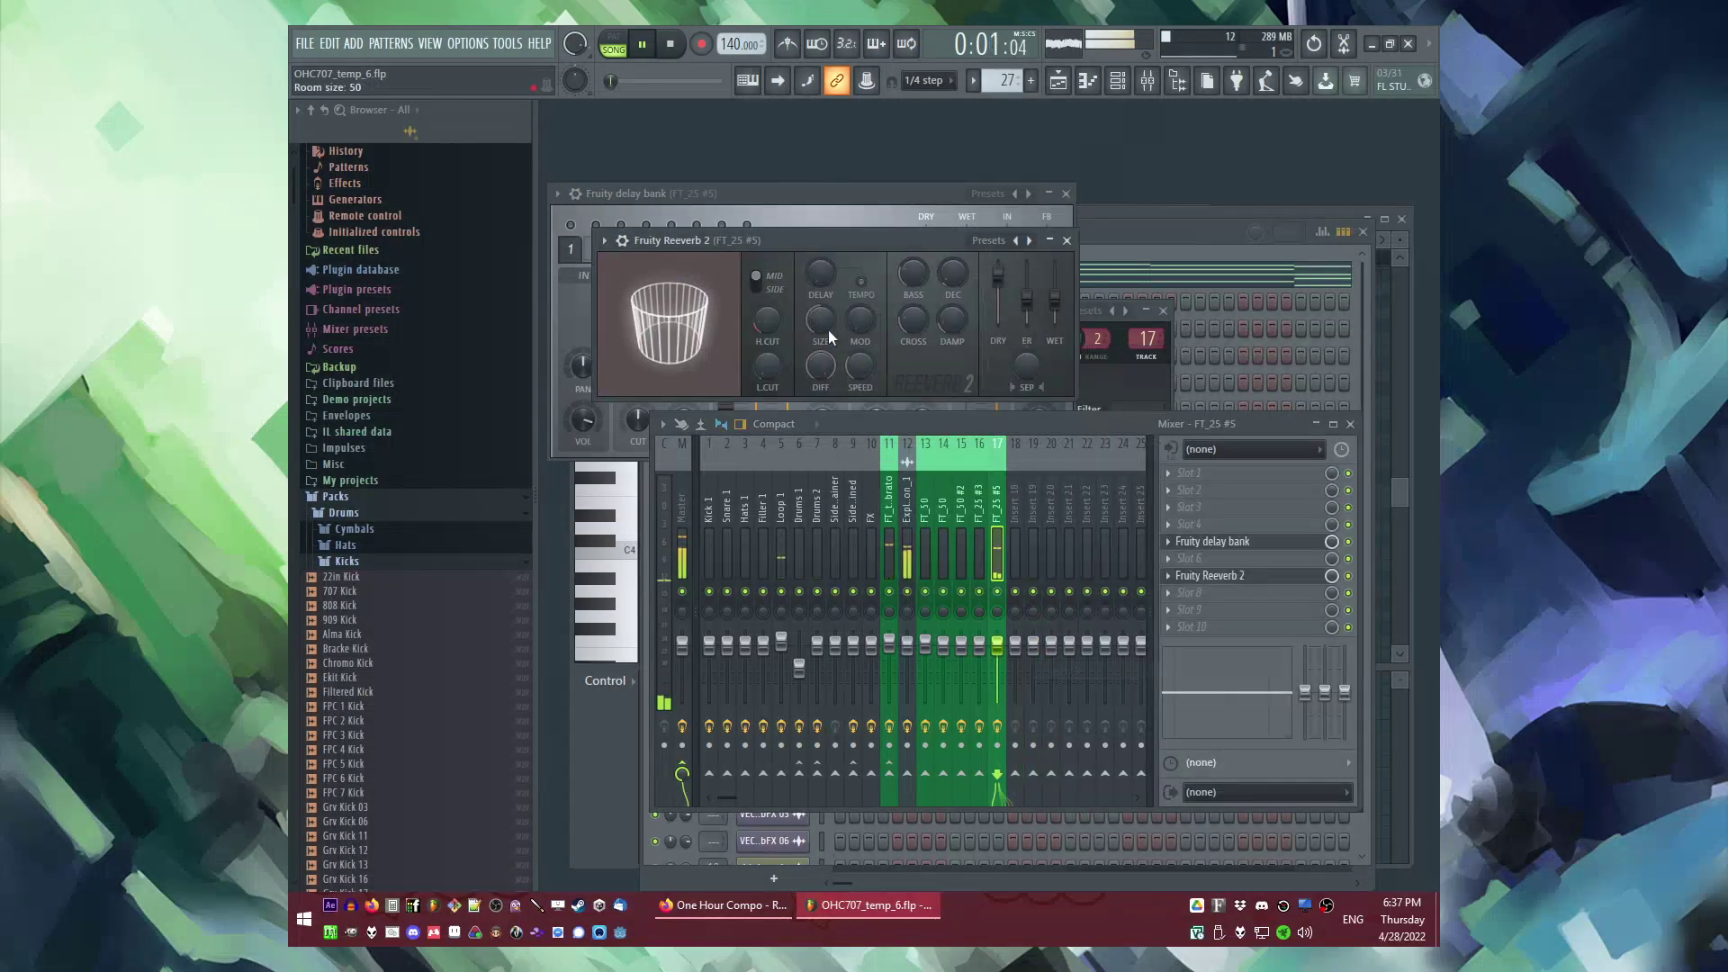
pyautogui.click(1171, 491)
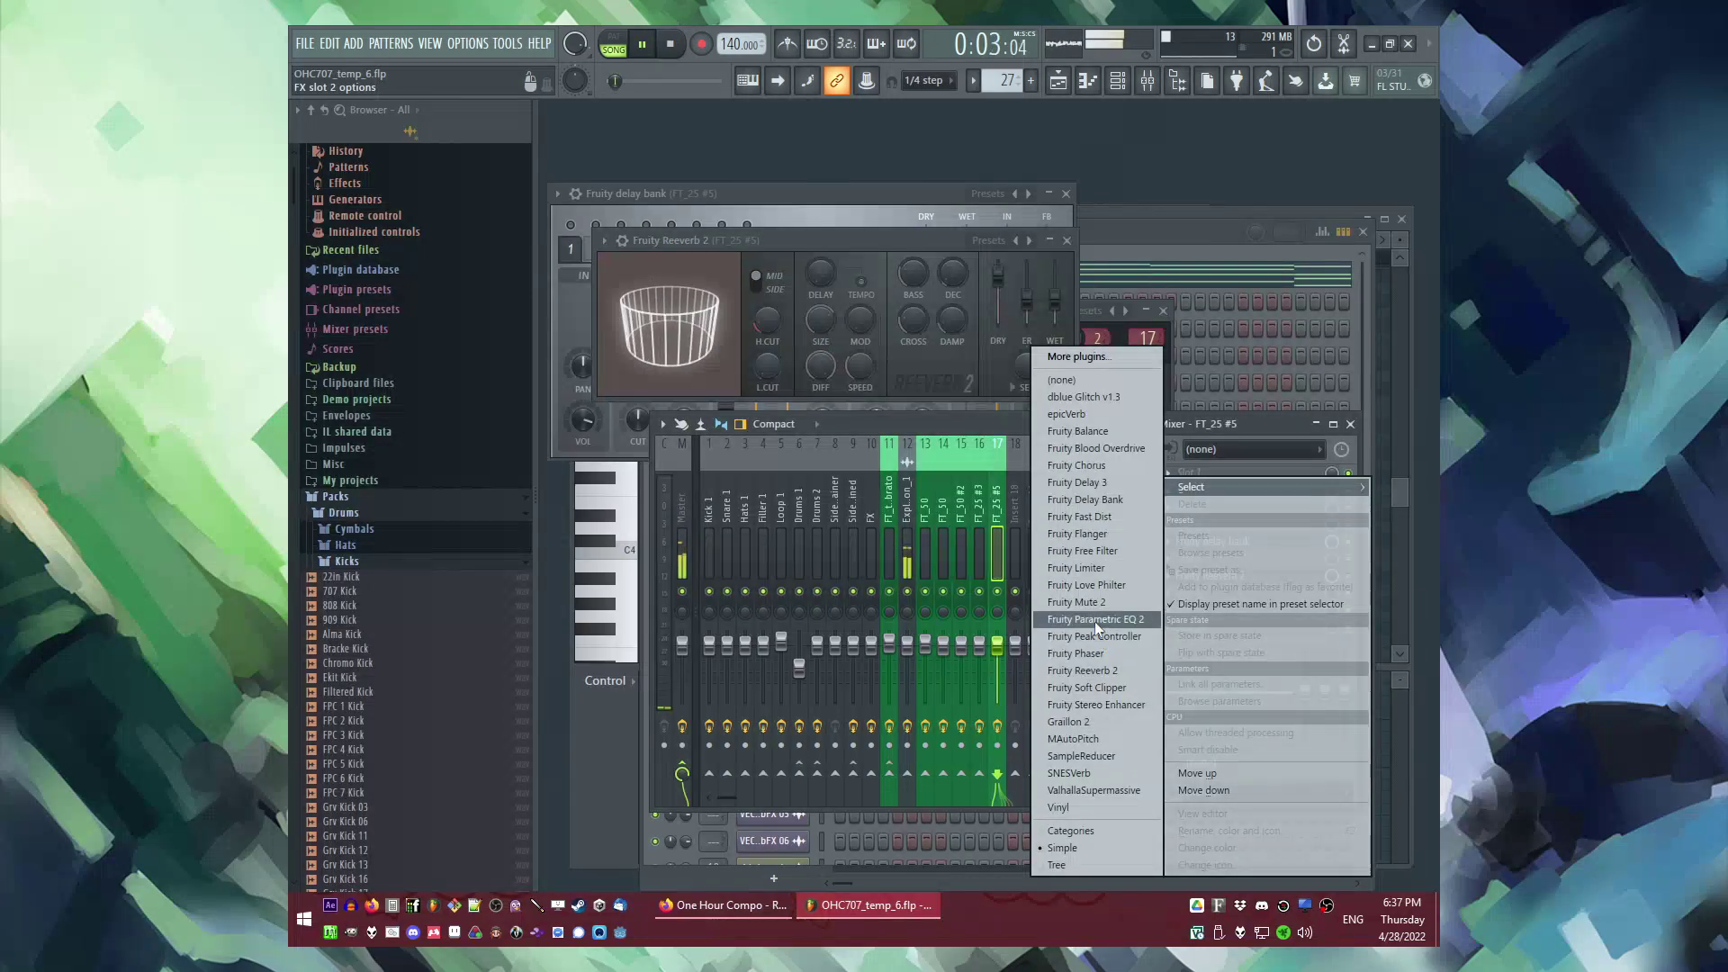
pyautogui.click(1096, 621)
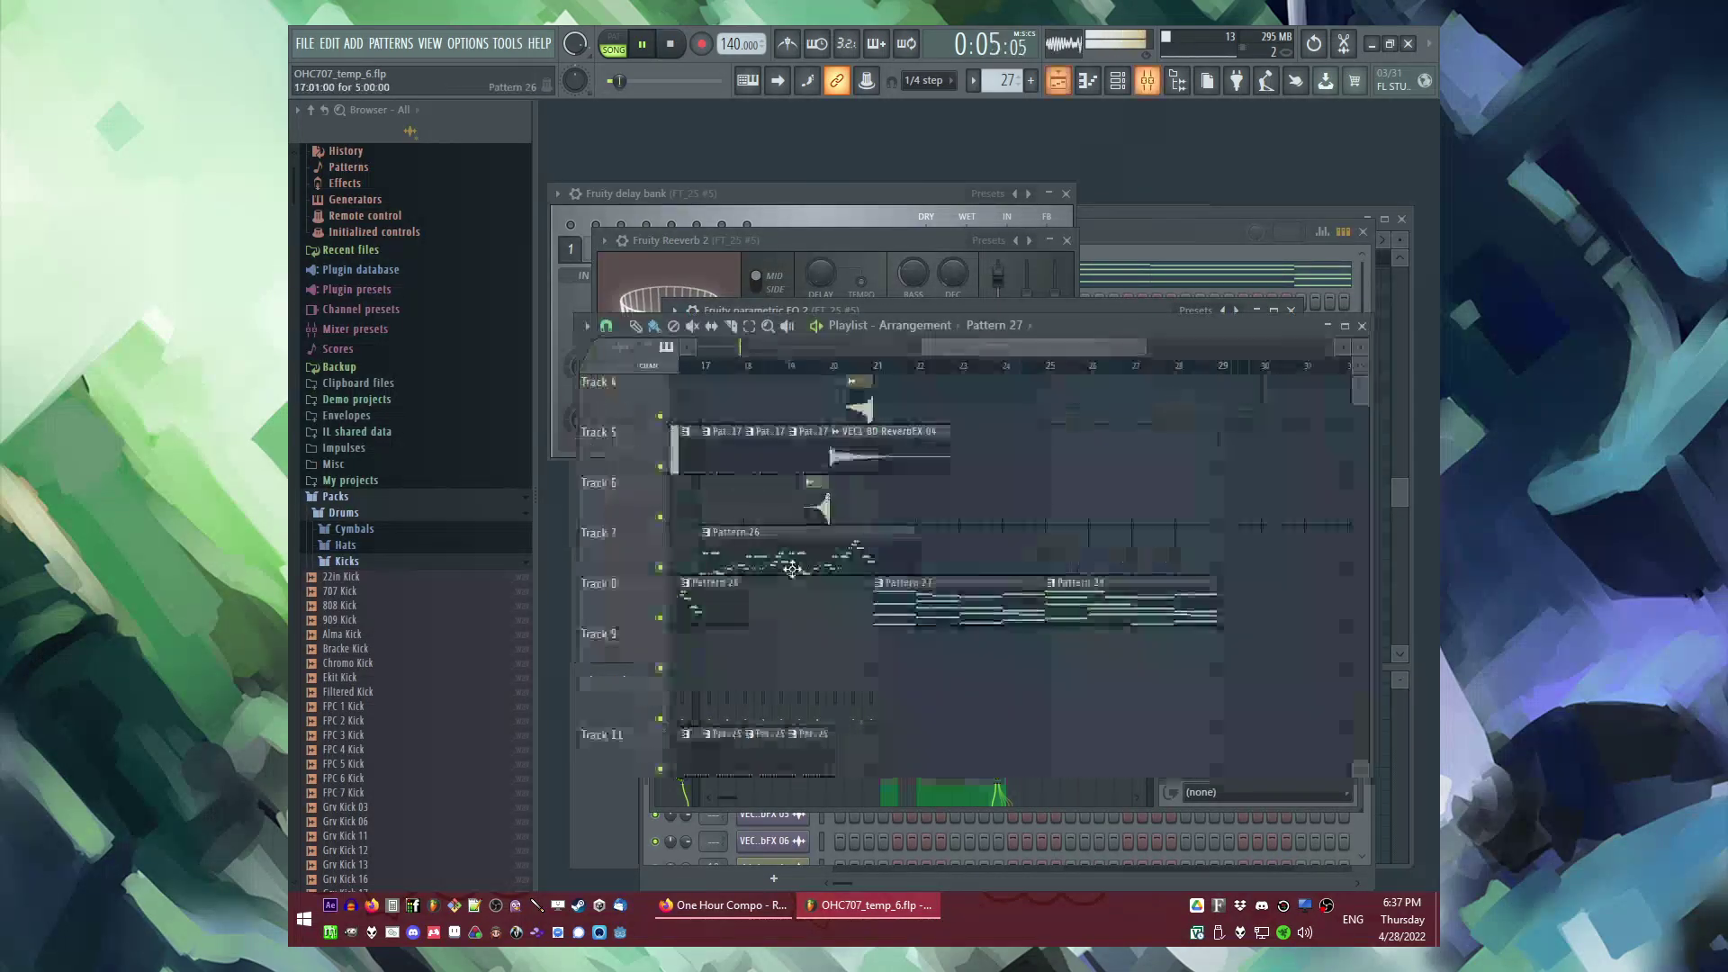
# Step: Move the run of Track 3 clips that starts at bar 21 so that it begins at bar 29
pyautogui.click(849, 367)
pyautogui.scroll(1, 1058, 603)
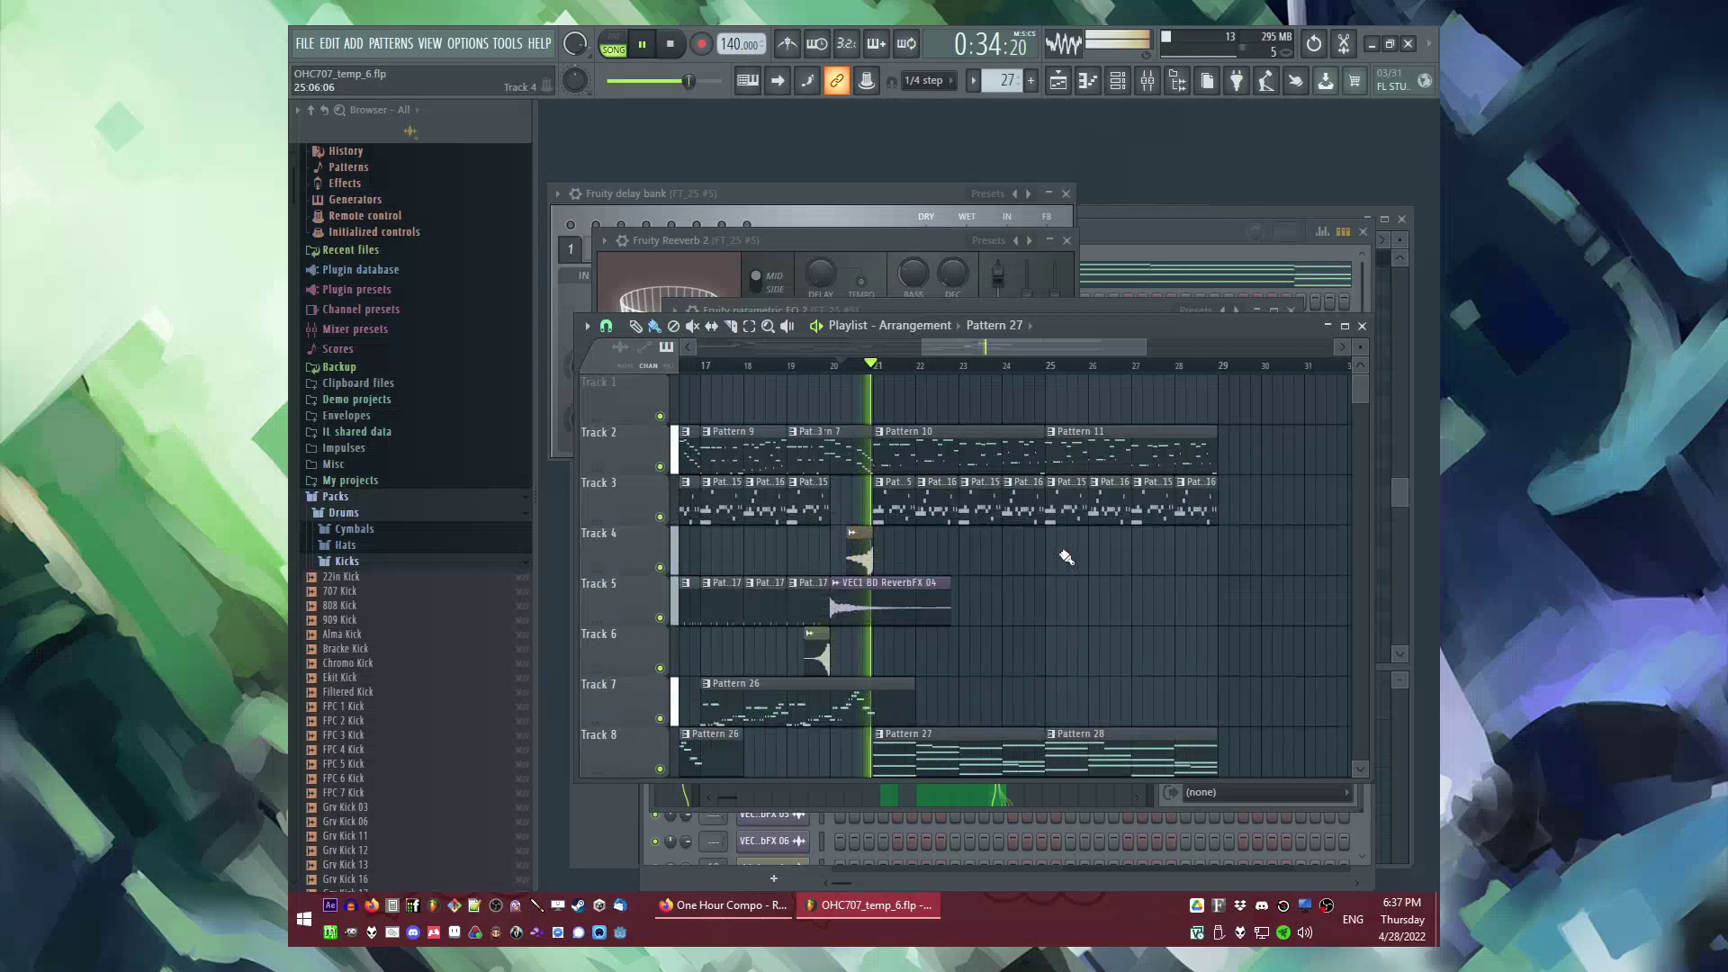
pyautogui.scroll(2, 1058, 603)
pyautogui.keyDown('ctrl'); pyautogui.moveTo(887, 506); pyautogui.dragTo(1332, 511); pyautogui.keyUp('ctrl')
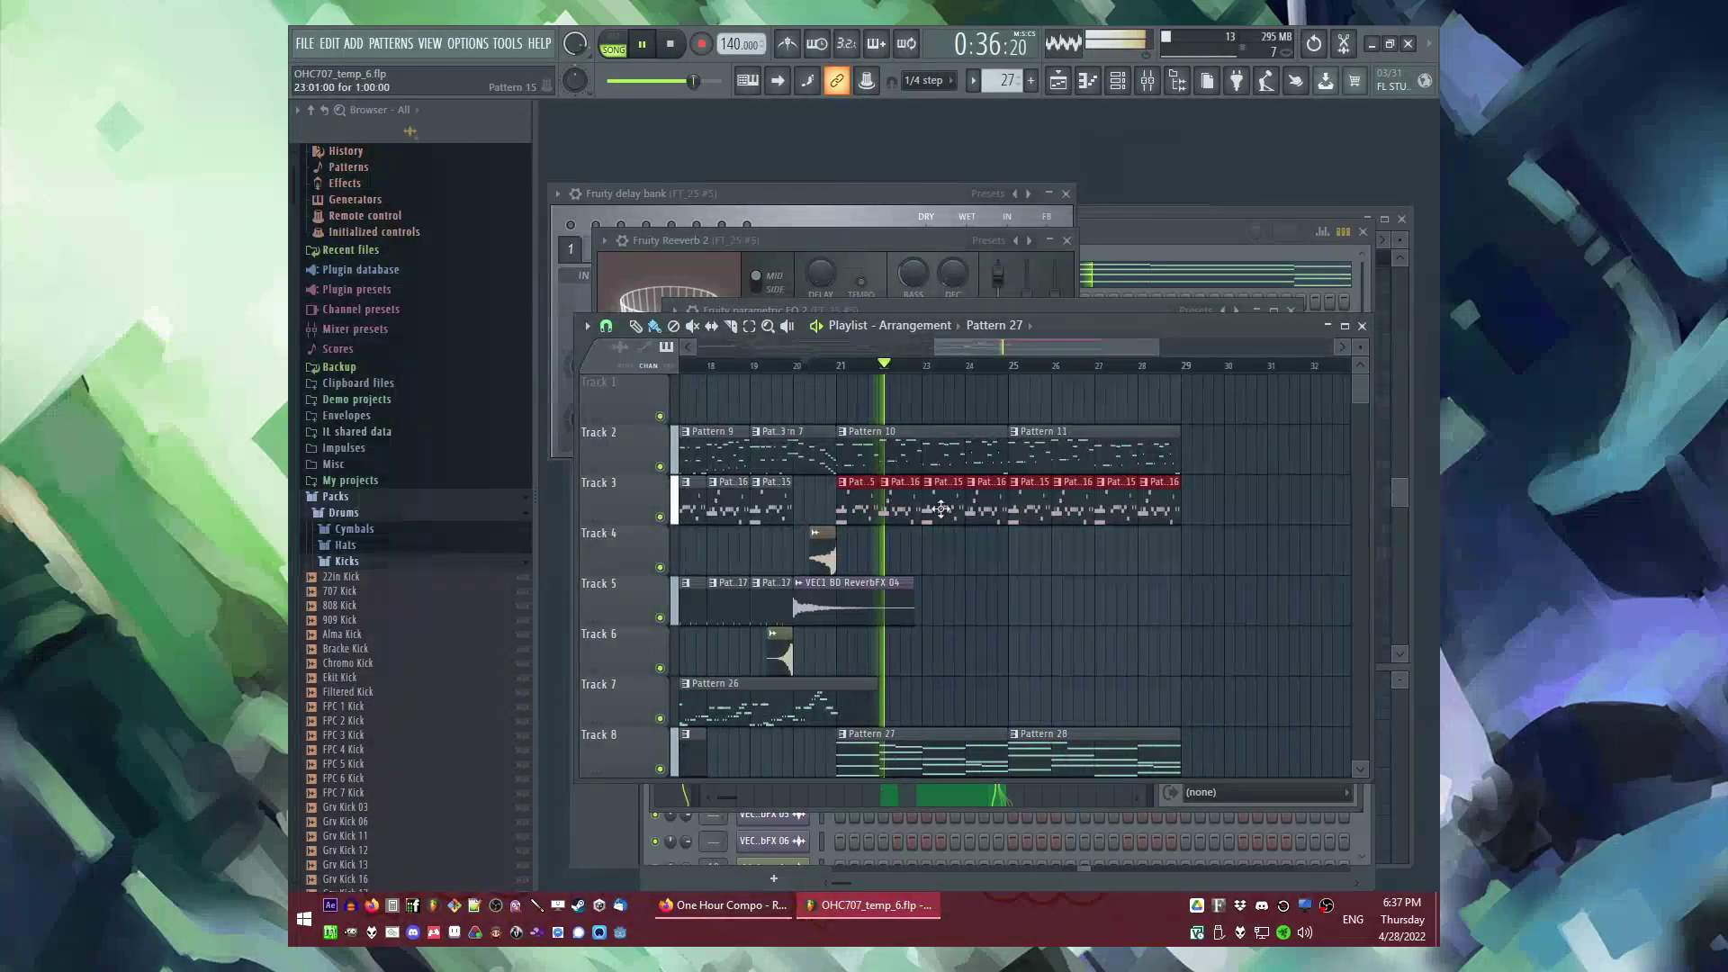
pyautogui.moveTo(854, 510); pyautogui.dragTo(1026, 511)
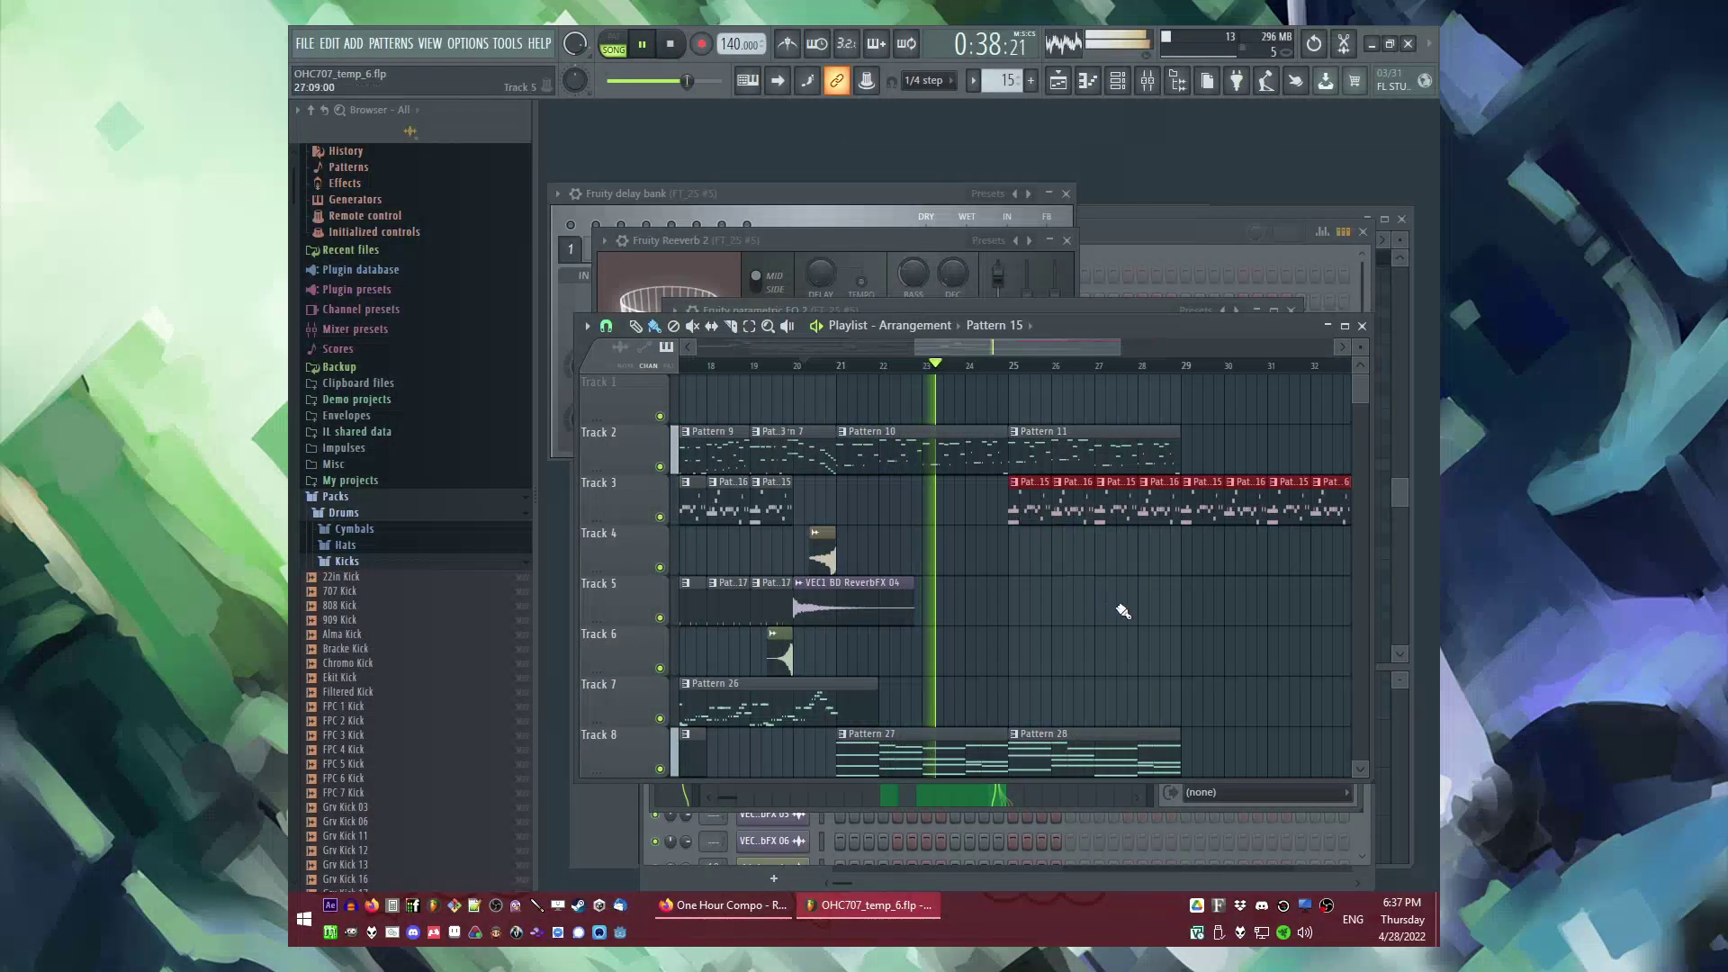
pyautogui.scroll(-4, 1122, 612)
pyautogui.scroll(3, 1010, 549)
pyautogui.moveTo(1134, 511); pyautogui.dragTo(1273, 520)
pyautogui.keyDown('ctrl'); pyautogui.click(926, 540); pyautogui.keyUp('ctrl')
pyautogui.scroll(-1, 926, 540)
pyautogui.scroll(1, 918, 396)
pyautogui.click(781, 366)
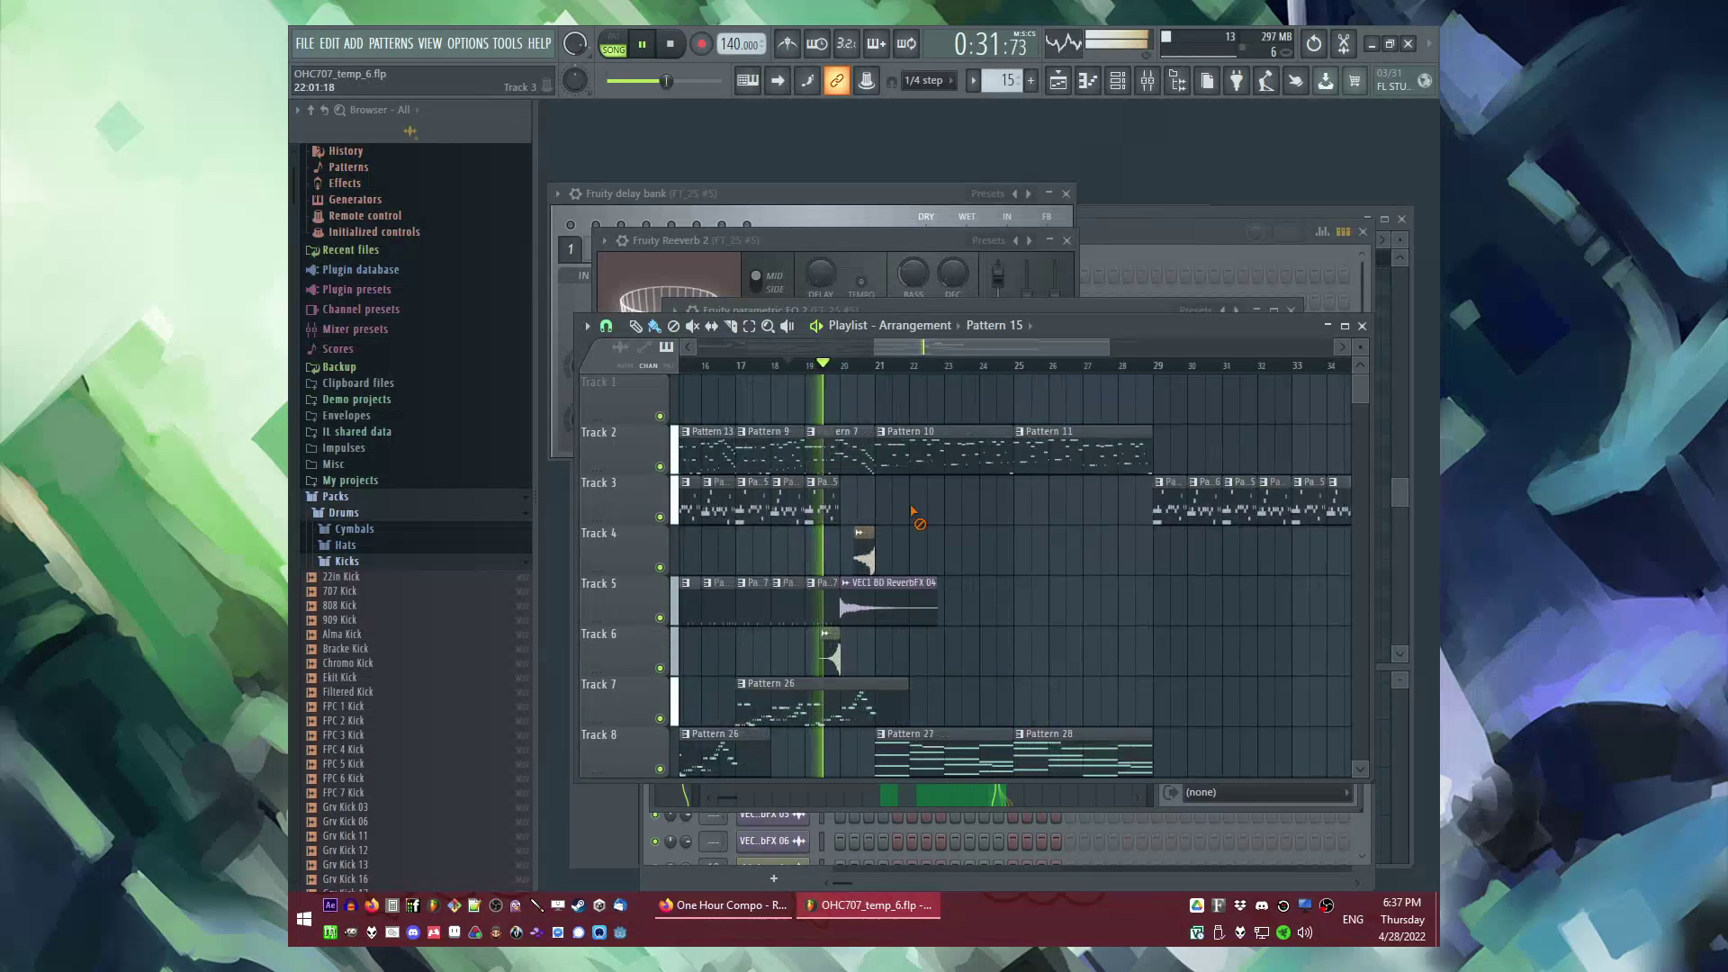
# Step: Place a new empty pattern clip on Track 9 and the VEC1 BD ReverbFX 02 sample on Track 6, both at bar 21
pyautogui.scroll(-4, 912, 511)
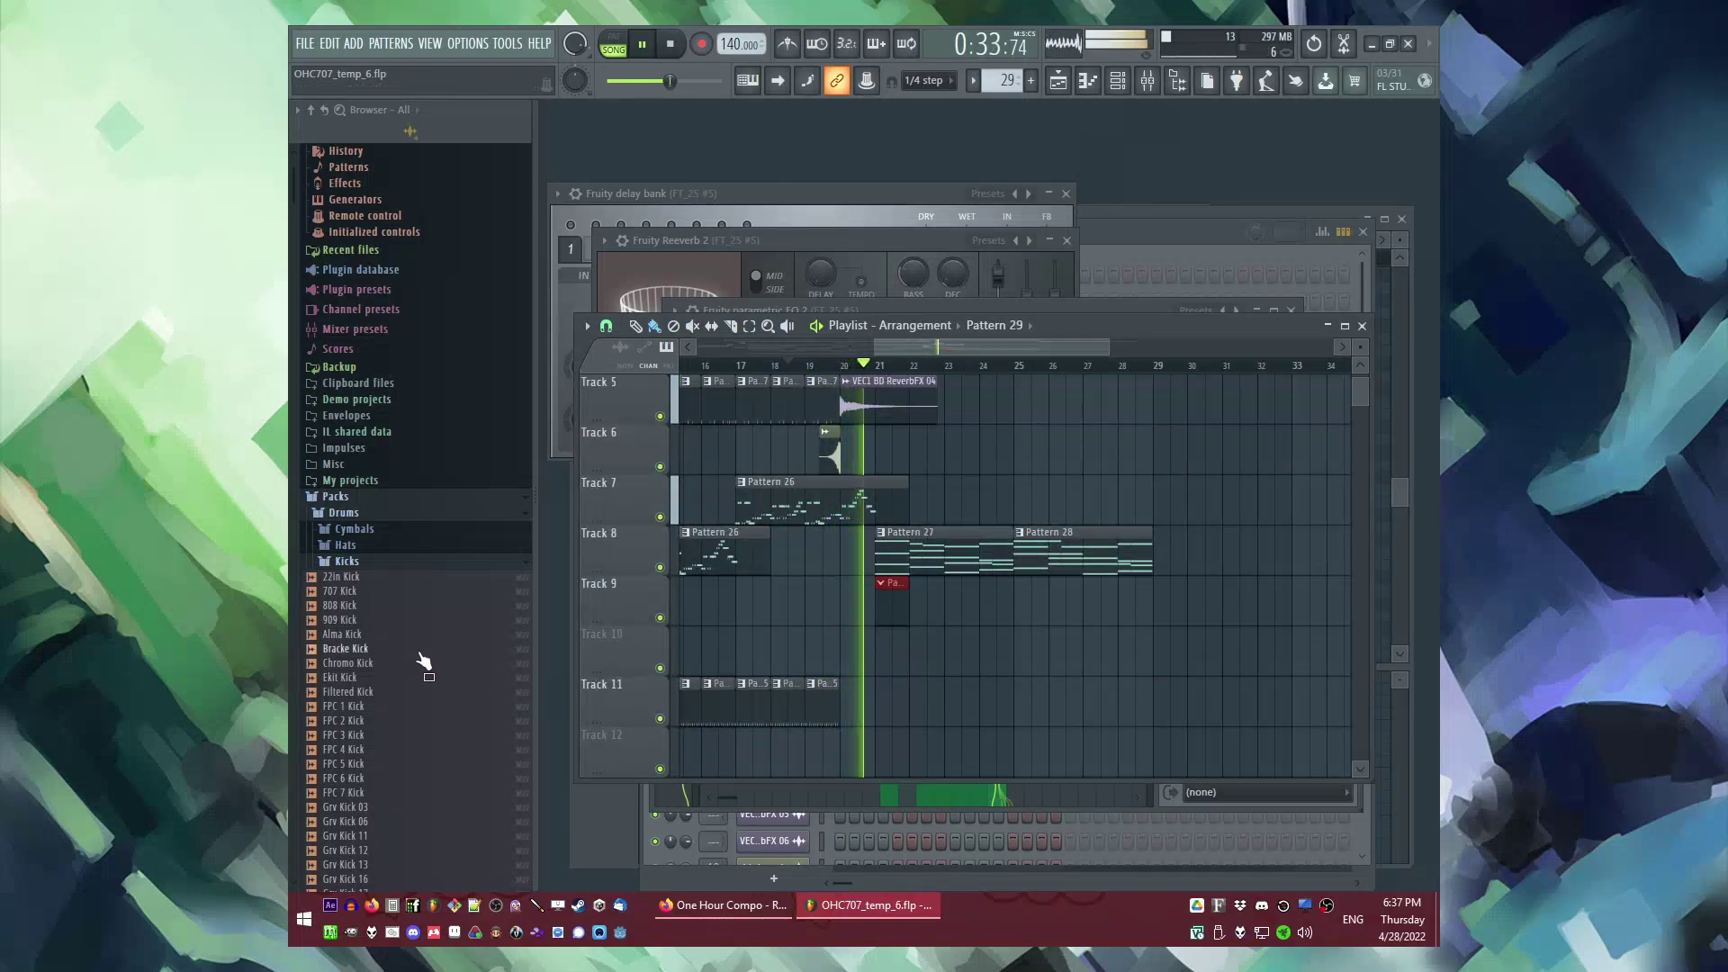
pyautogui.scroll(-10, 407, 617)
pyautogui.scroll(10, 405, 623)
pyautogui.scroll(4, 1067, 524)
pyautogui.scroll(-4, 1067, 524)
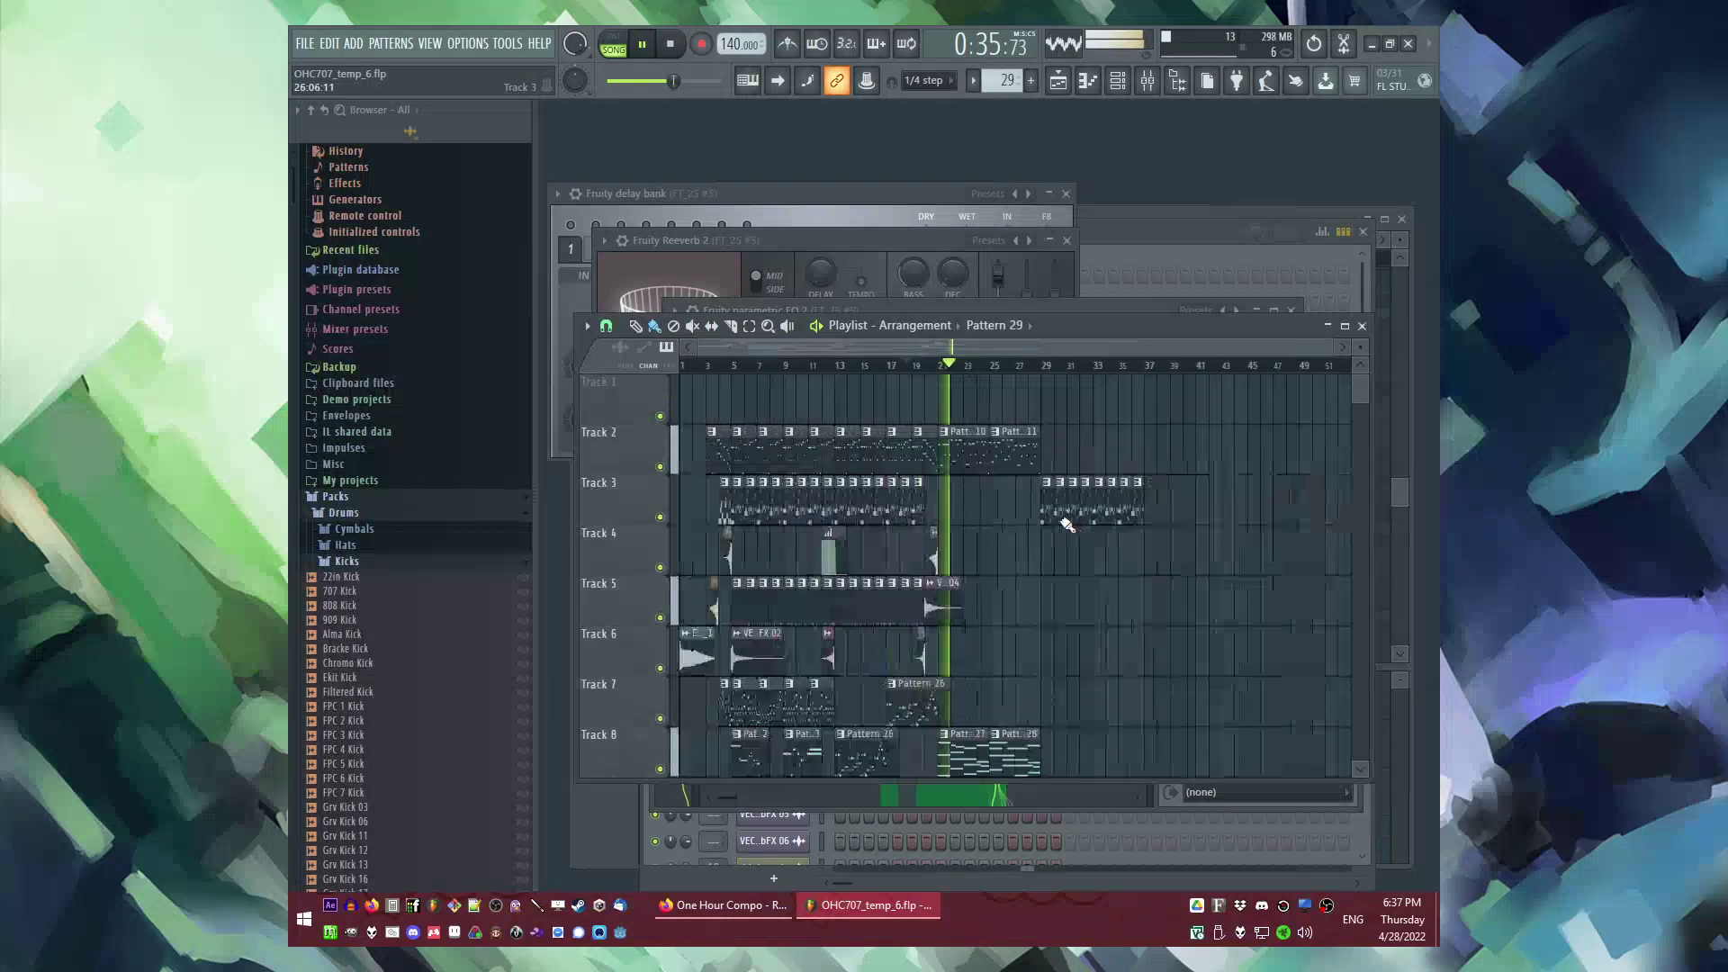
pyautogui.scroll(-2, 815, 536)
pyautogui.scroll(4, 959, 540)
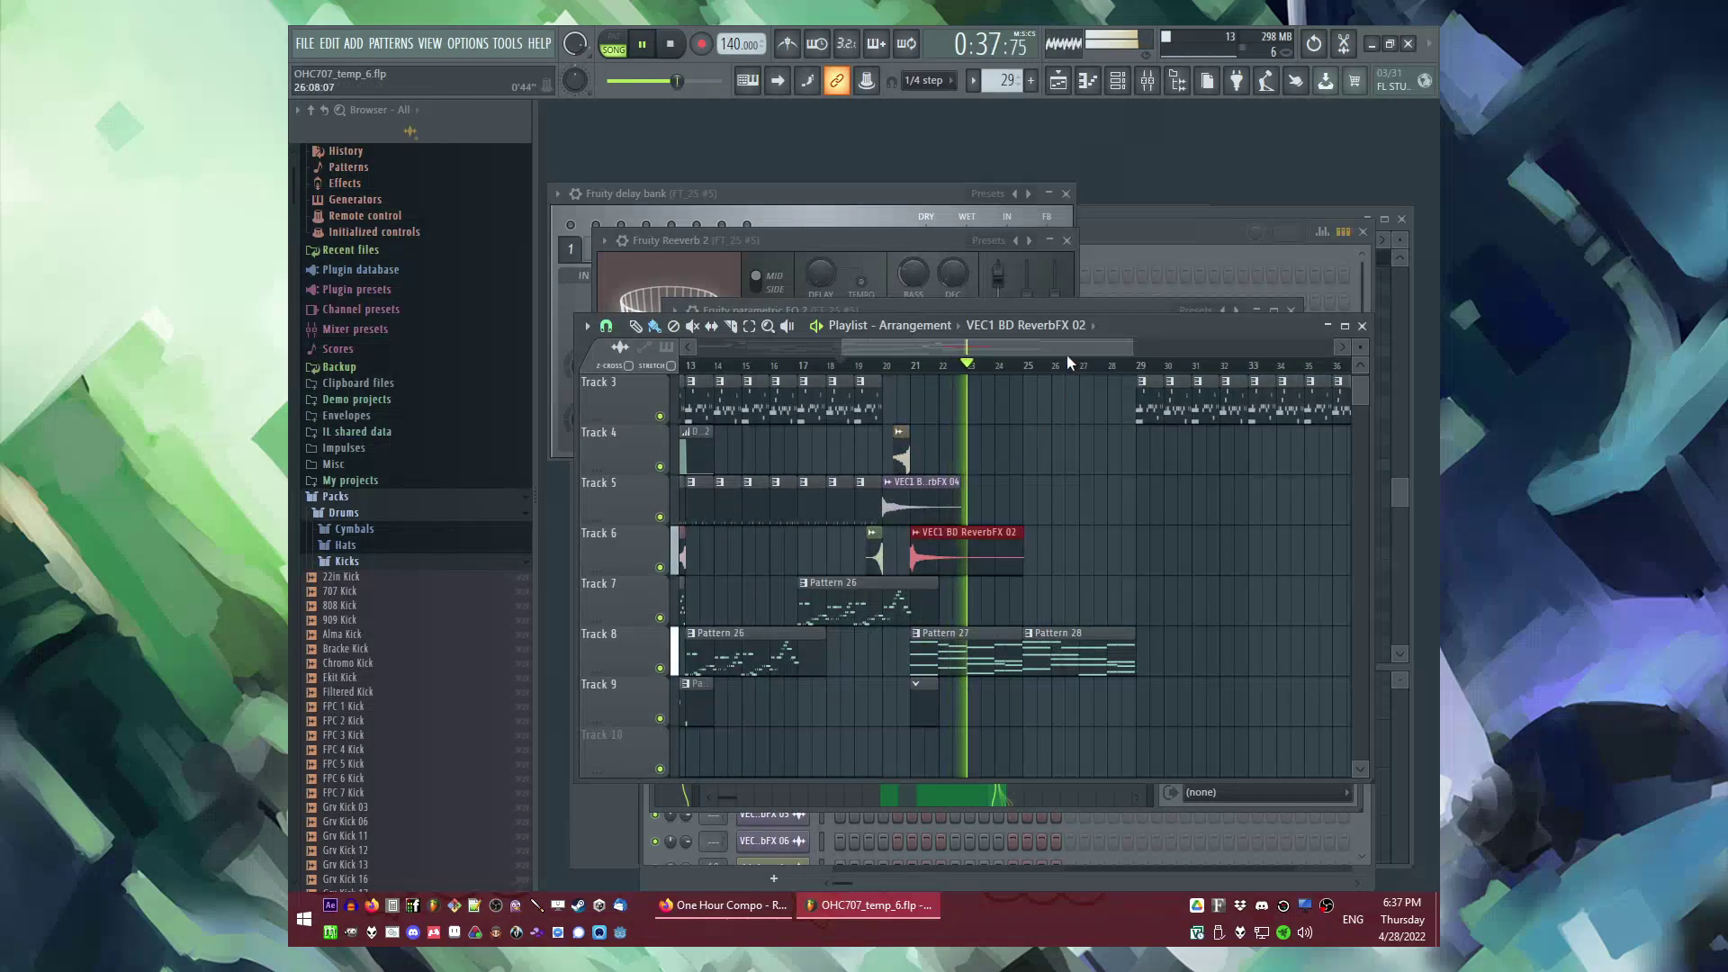
# Step: Place the DH_FX OUT LONG_011 sample on Track 10 at bar 21
pyautogui.click(1062, 325)
pyautogui.click(1058, 217)
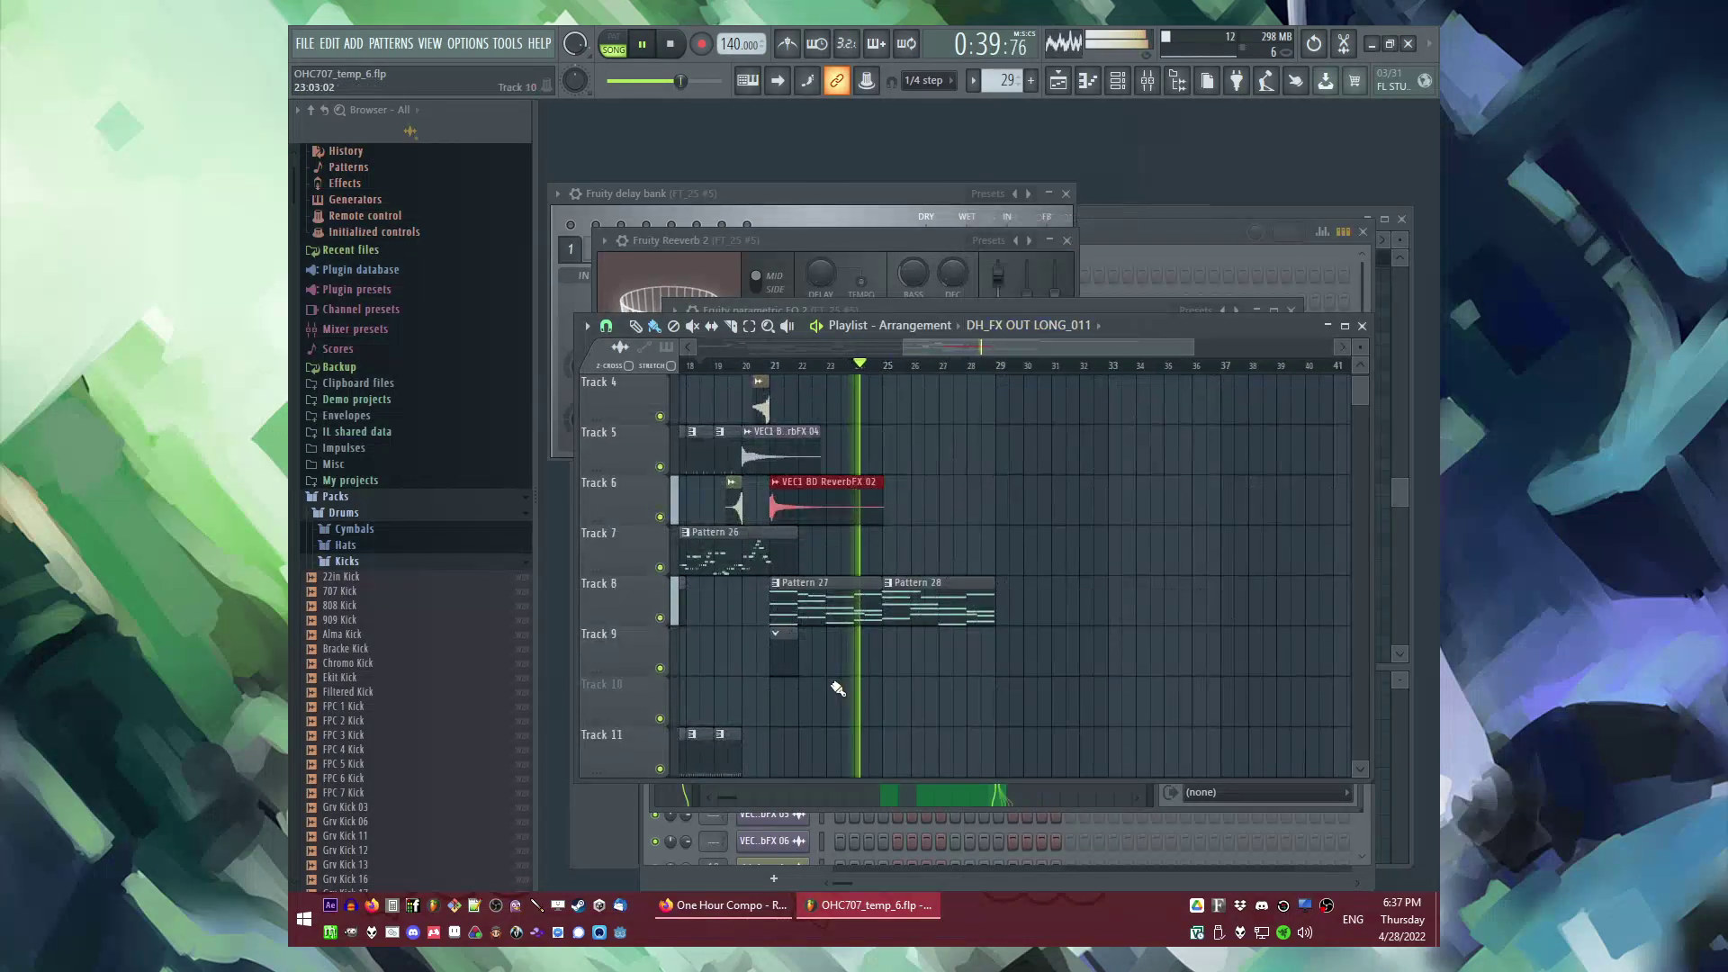
pyautogui.scroll(2, 1014, 663)
# Step: Duplicate the Pattern 10 and Pattern 11 clips on Track 2 to bars 29 to 37
pyautogui.moveTo(975, 484); pyautogui.dragTo(1003, 460)
pyautogui.keyDown('ctrl'); pyautogui.click(997, 610); pyautogui.keyUp('ctrl')
pyautogui.scroll(-3, 1001, 605)
pyautogui.scroll(3, 1084, 559)
pyautogui.scroll(-2, 1105, 552)
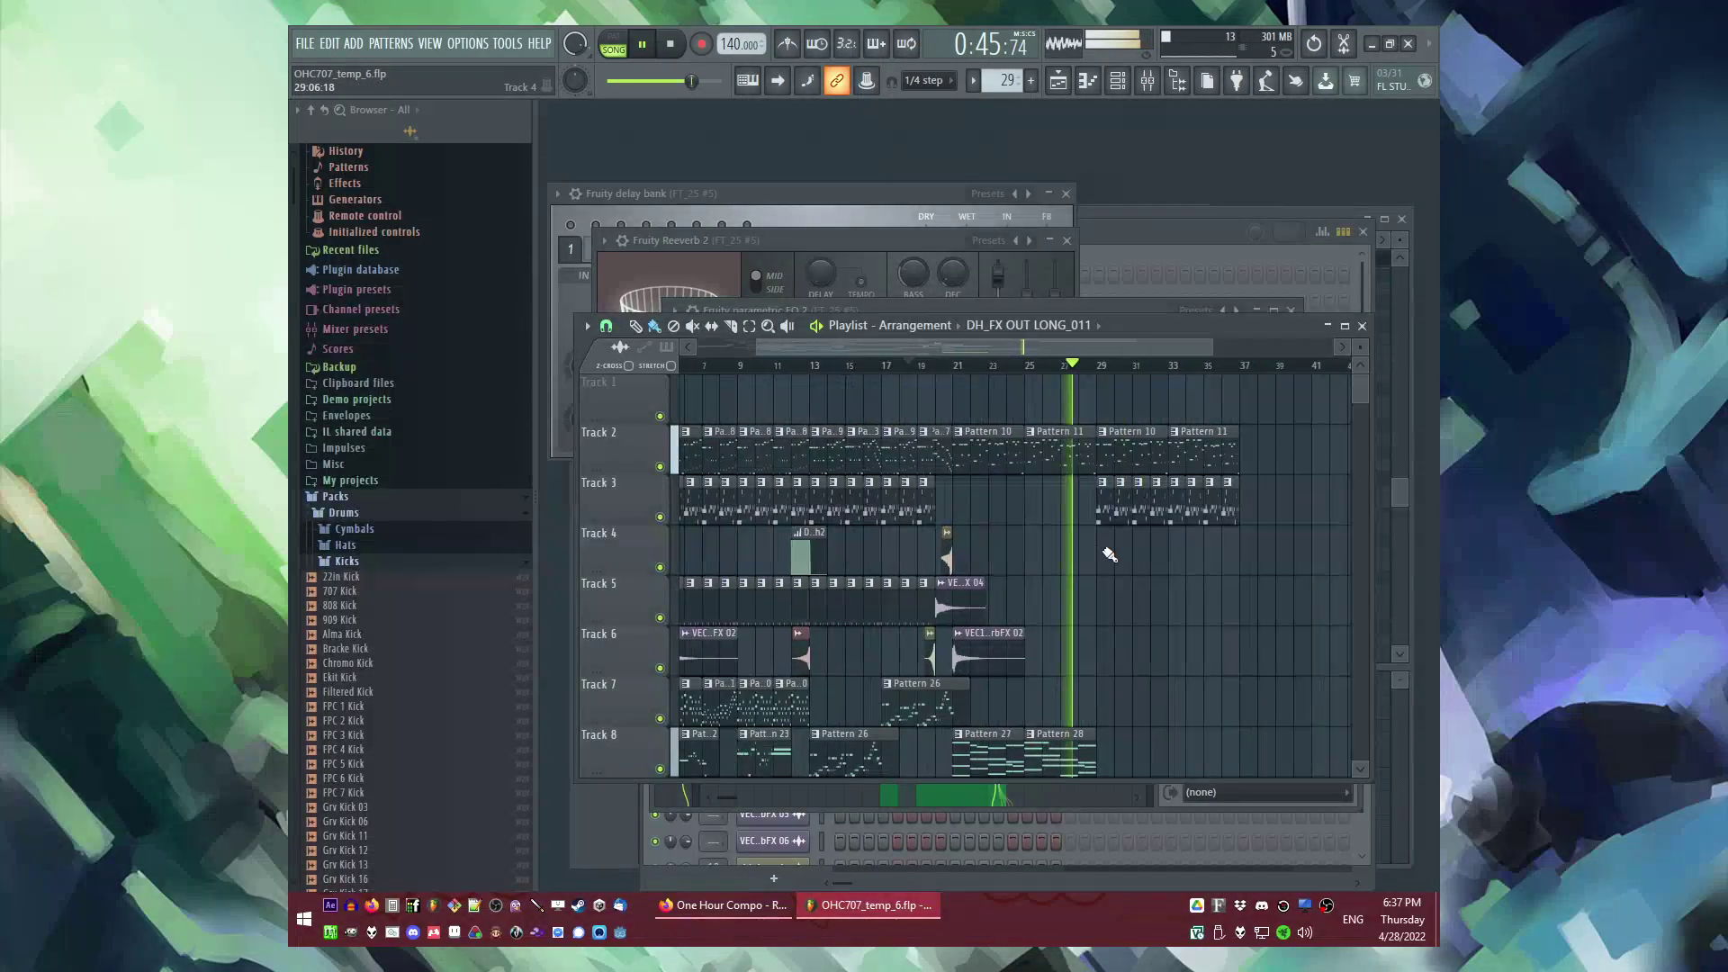
# Step: Replace the Pattern 10 clip at bar 29 on Track 2 with Pattern 11 and save the project
pyautogui.scroll(1, 1110, 549)
pyautogui.rightClick(1131, 475)
pyautogui.click(1207, 445)
pyautogui.click(1106, 456)
pyautogui.hotkey('ctrl', 's')
# Step: Fill Track 8 from bar 29 to 37 with two Pattern 28 clips and save the project
pyautogui.scroll(-2, 1069, 562)
pyautogui.click(1044, 646)
pyautogui.click(1193, 650)
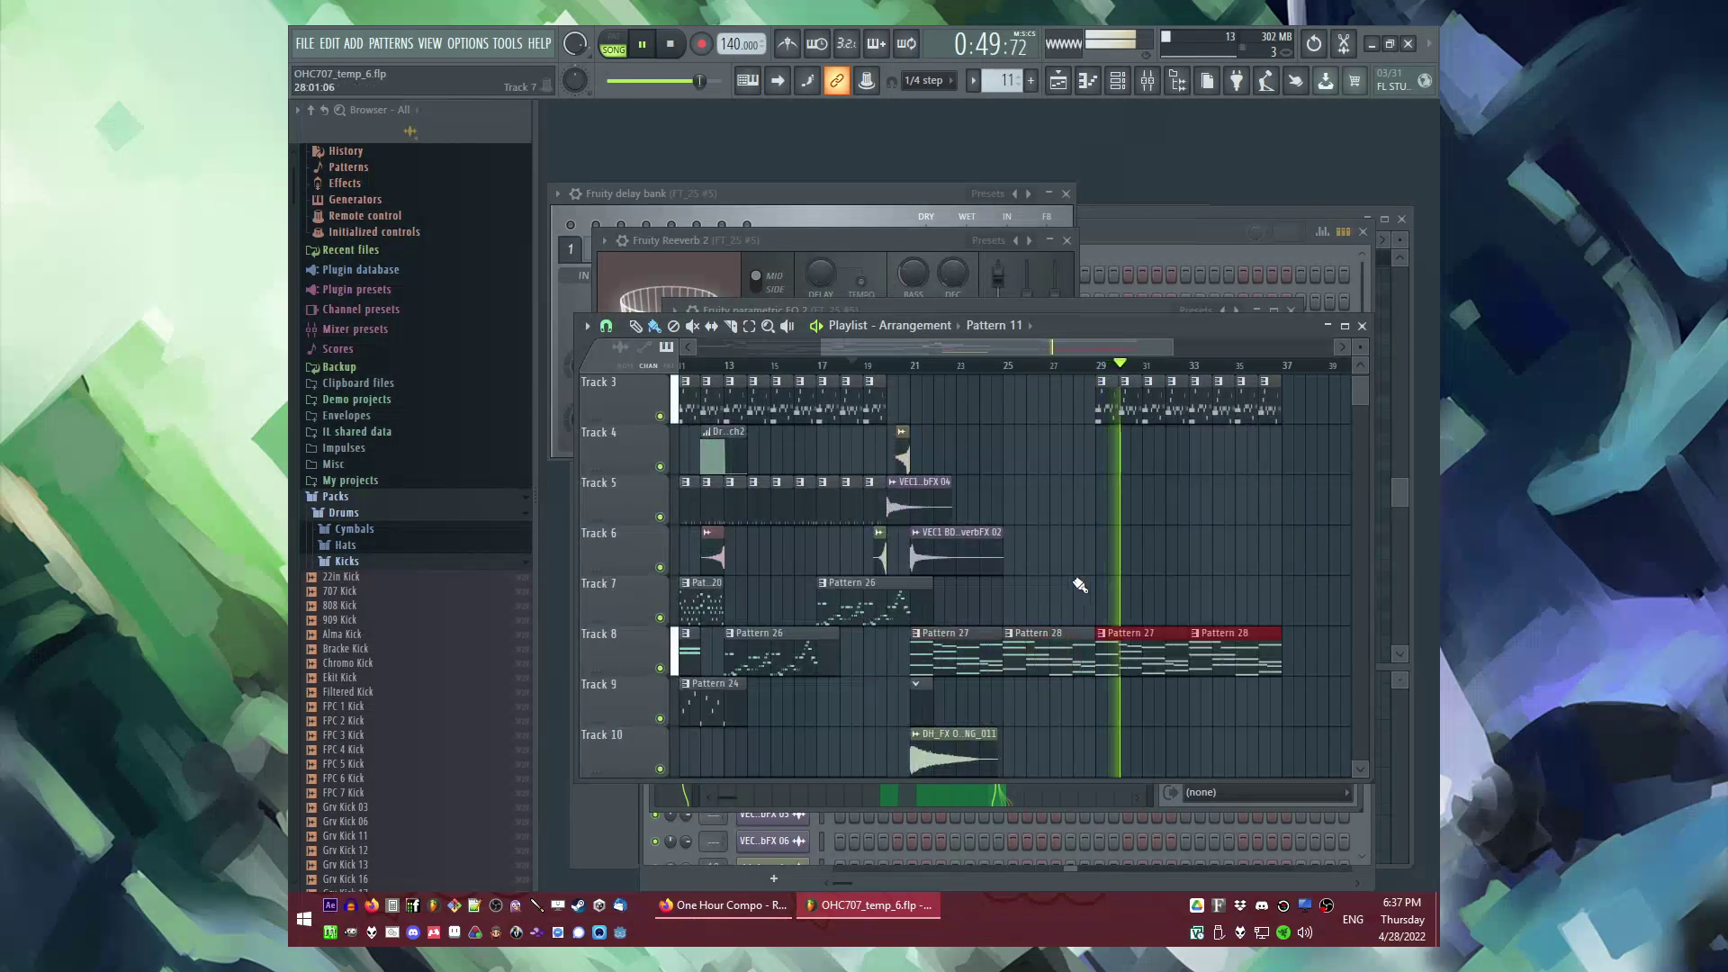
pyautogui.click(1105, 647)
pyautogui.scroll(2, 1071, 540)
pyautogui.click(860, 366)
pyautogui.hotkey('ctrl', 's')
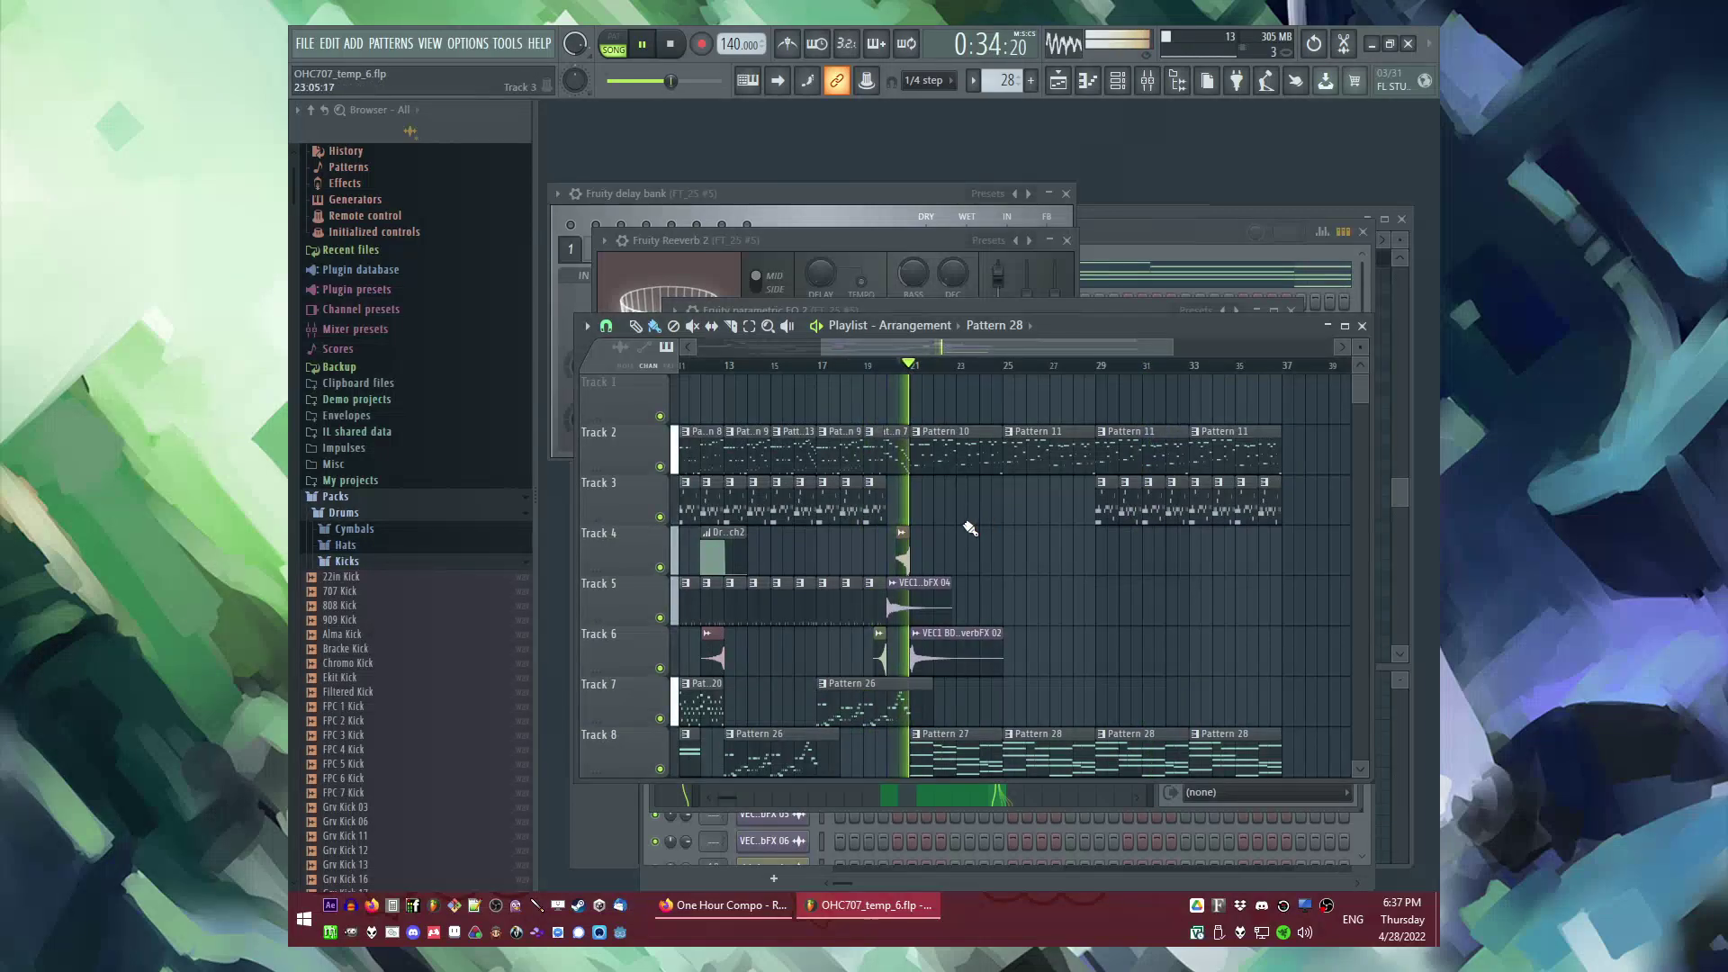
# Step: Place a new empty pattern clip on Track 3 at bar 21
pyautogui.scroll(1, 963, 522)
pyautogui.press('+')
pyautogui.click(912, 513)
# Step: Add the FT_triangle preset as a new channel at the top of the channel rack and open its piano roll
pyautogui.scroll(-10, 453, 628)
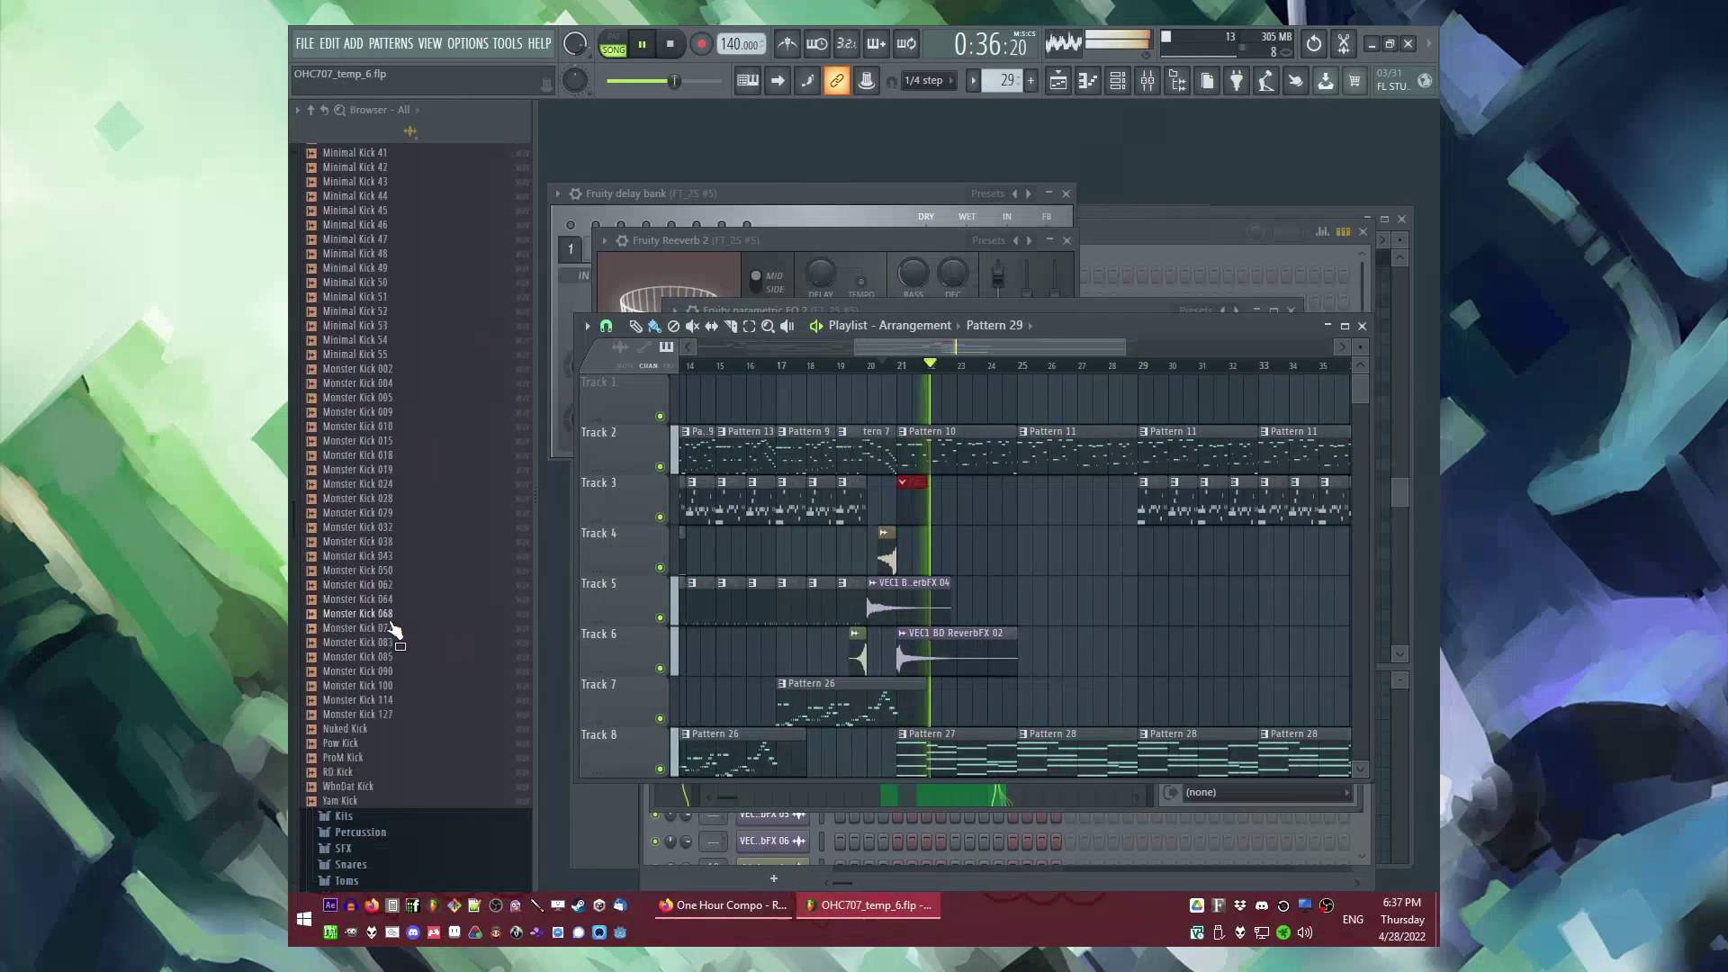
pyautogui.scroll(-15, 393, 630)
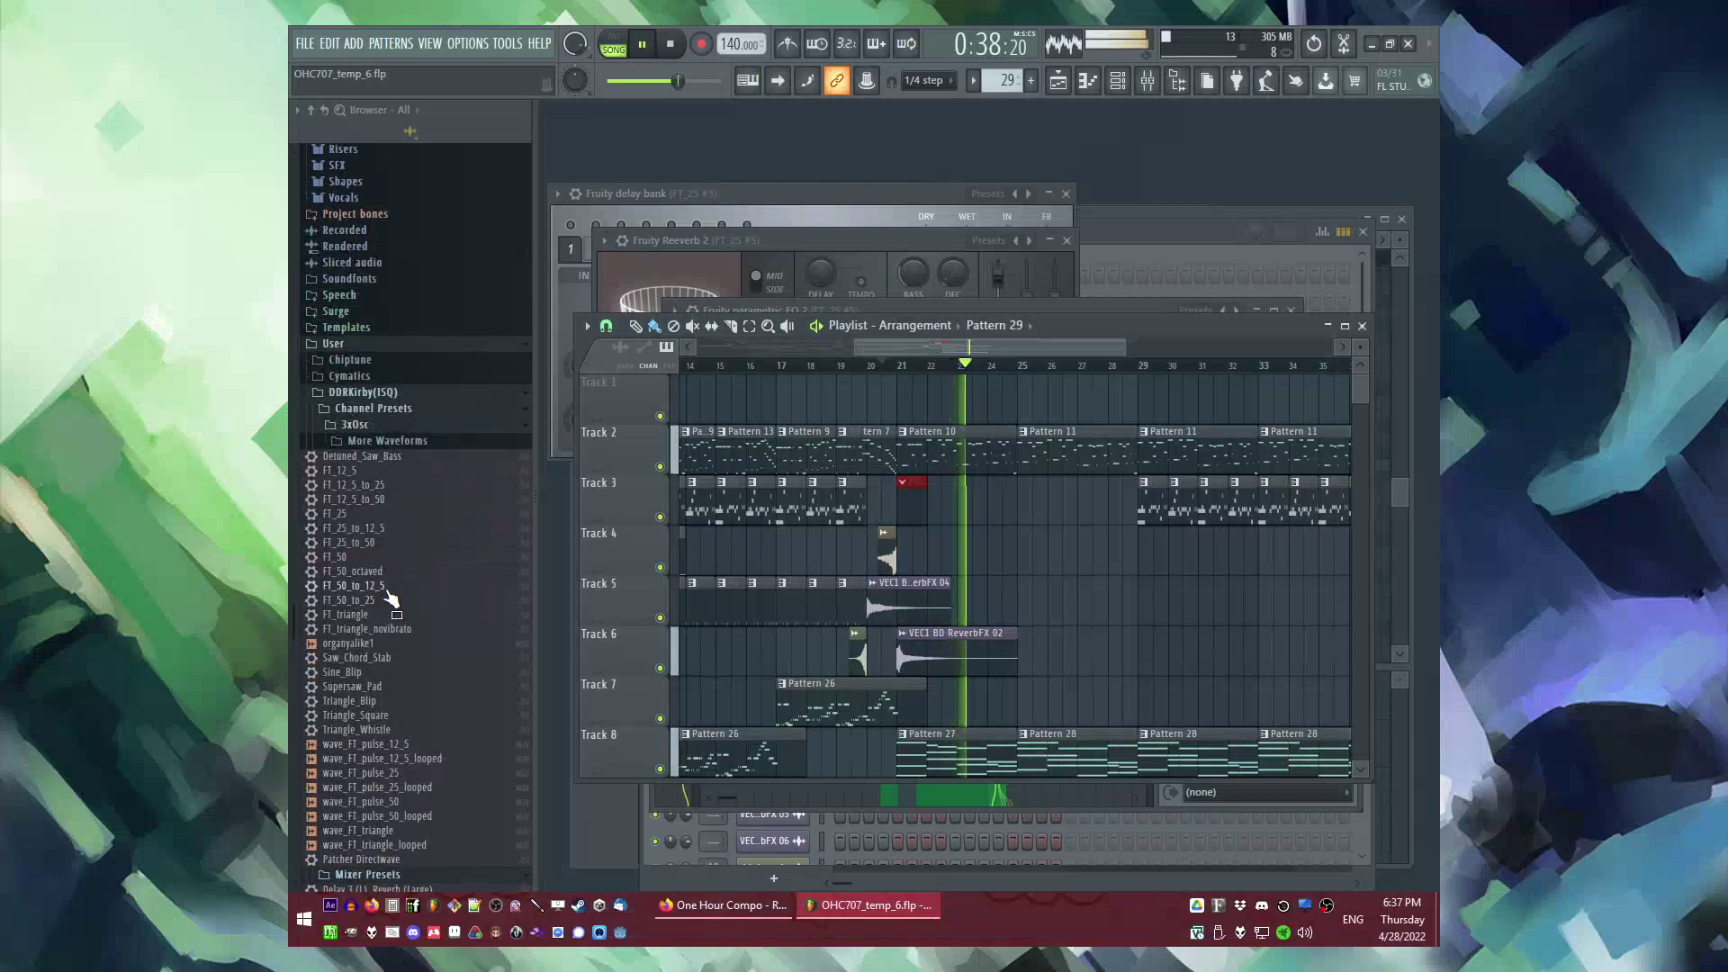
pyautogui.press('F6')
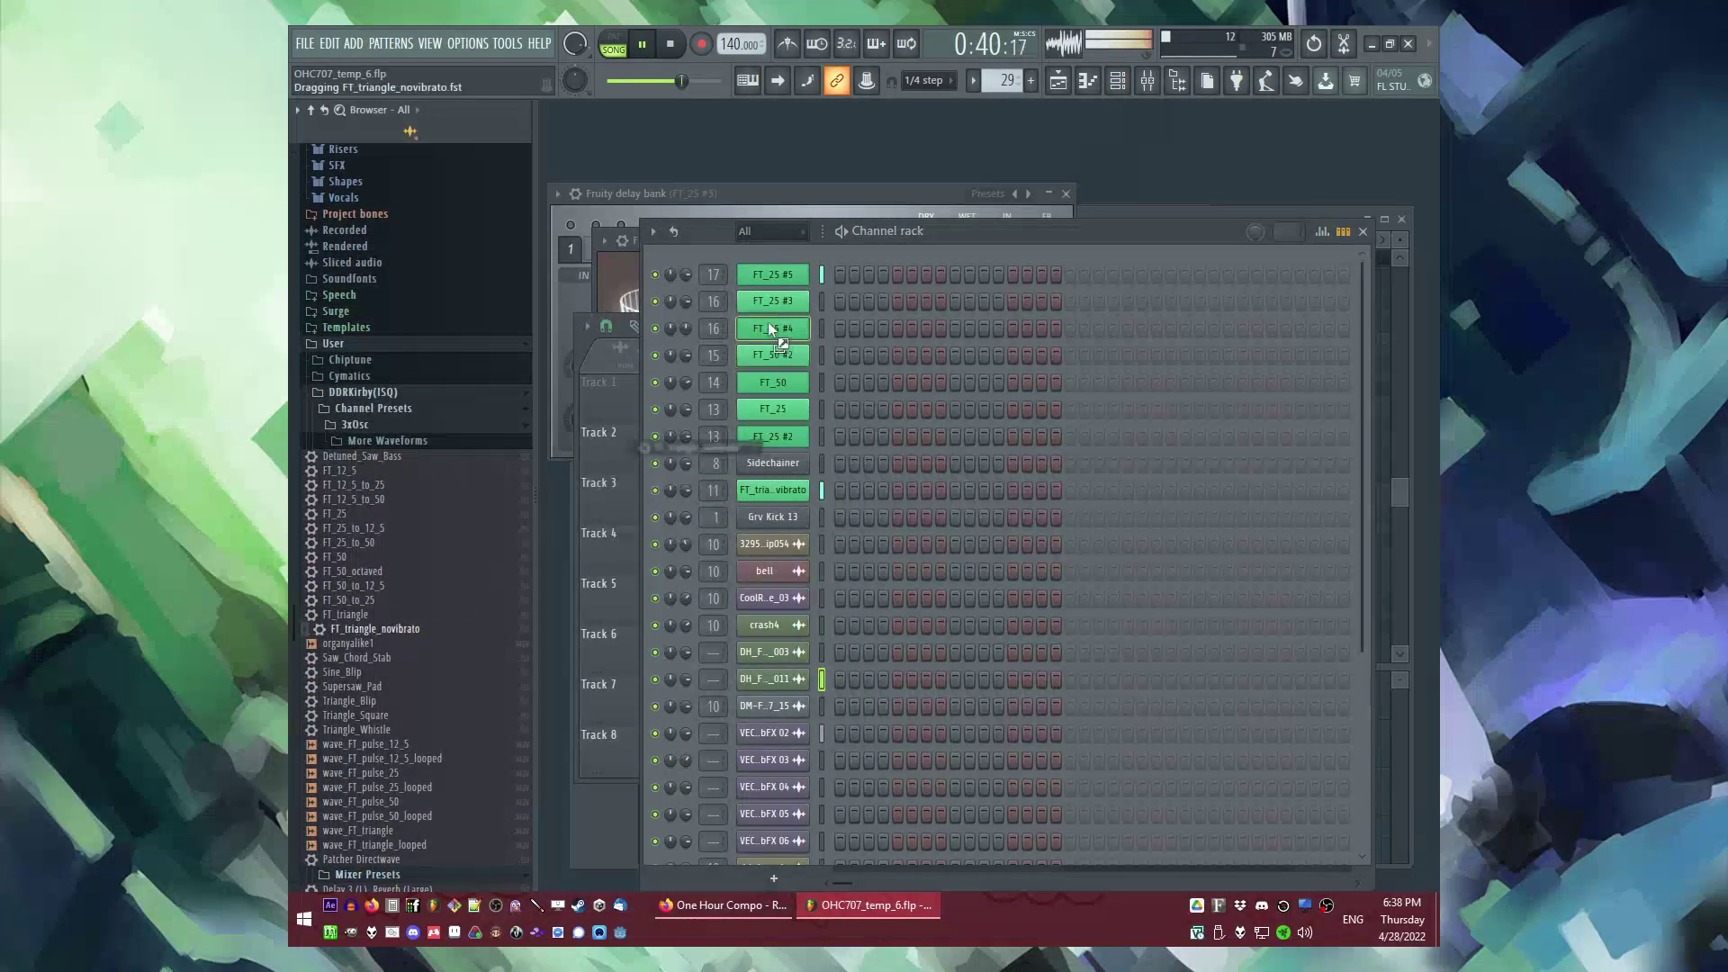
pyautogui.moveTo(342, 637); pyautogui.dragTo(344, 630)
pyautogui.moveTo(346, 616); pyautogui.dragTo(777, 252)
pyautogui.rightClick(783, 275)
pyautogui.click(847, 274)
pyautogui.press('space')
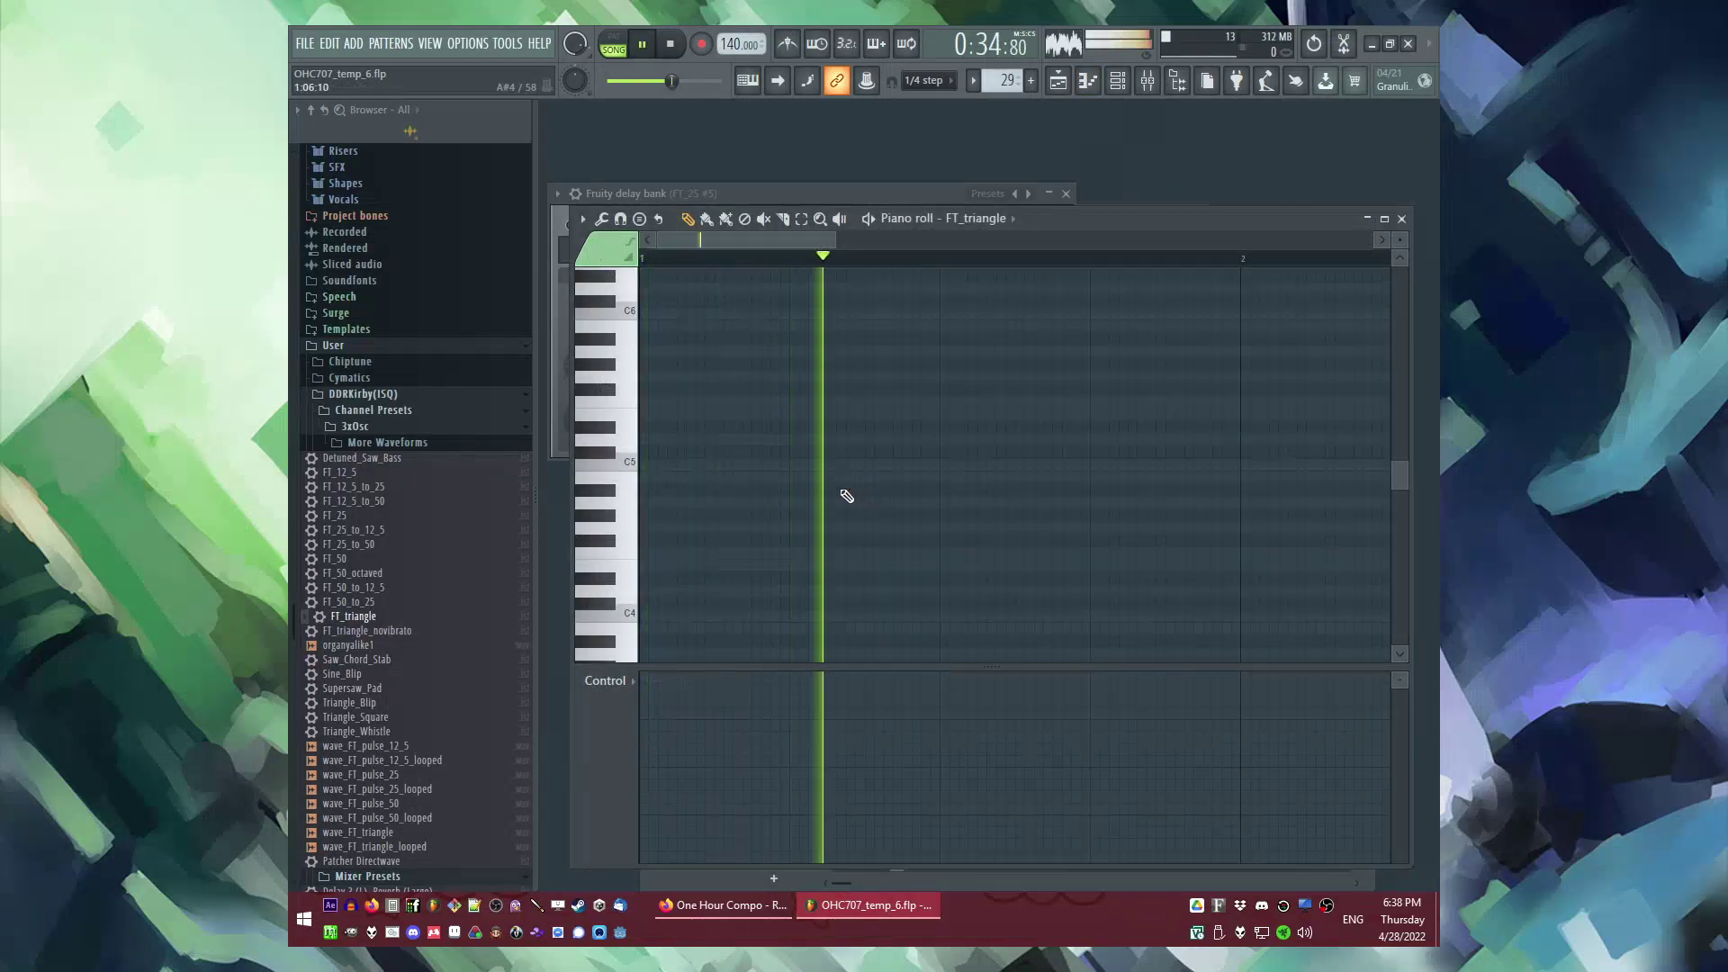
pyautogui.click(831, 470)
pyautogui.rightClick(831, 468)
pyautogui.press('space')
pyautogui.scroll(-2, 844, 473)
pyautogui.press('space')
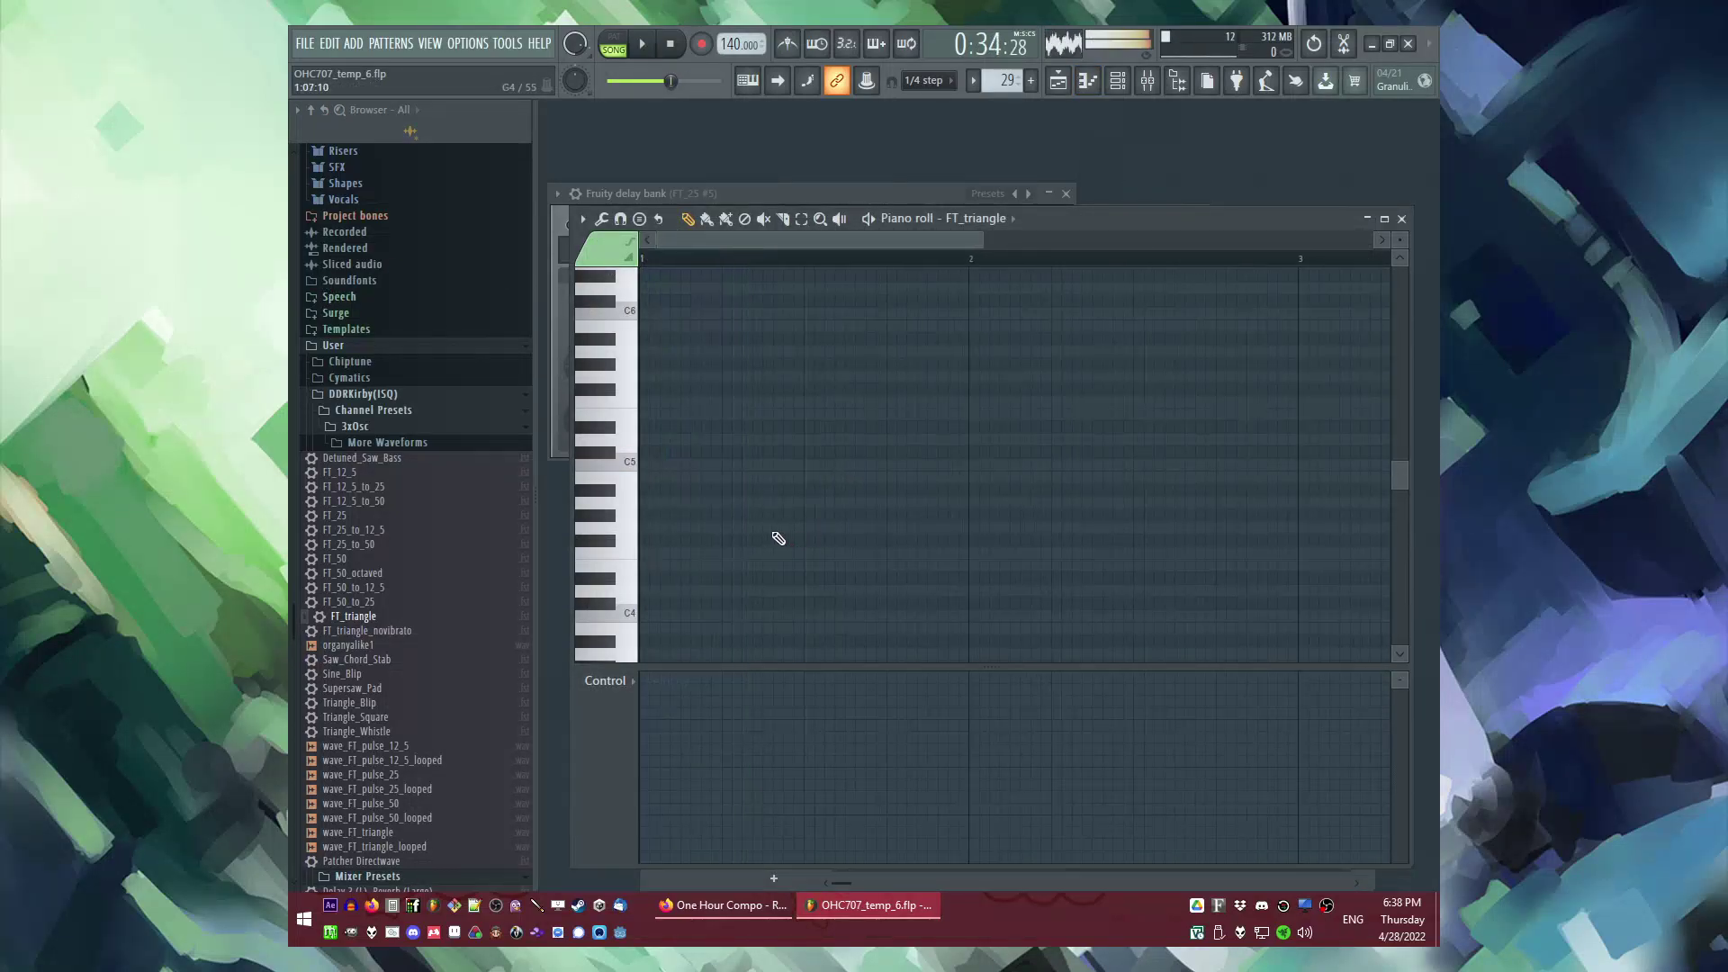
# Step: Draw a G4 note starting at 1:07:00 and set its duration to 0:01:18 in the note properties
pyautogui.moveTo(756, 546)
pyautogui.mouseDown()
pyautogui.moveTo(749, 523)
pyautogui.moveTo(770, 531)
pyautogui.mouseUp()
pyautogui.doubleClick(771, 531)
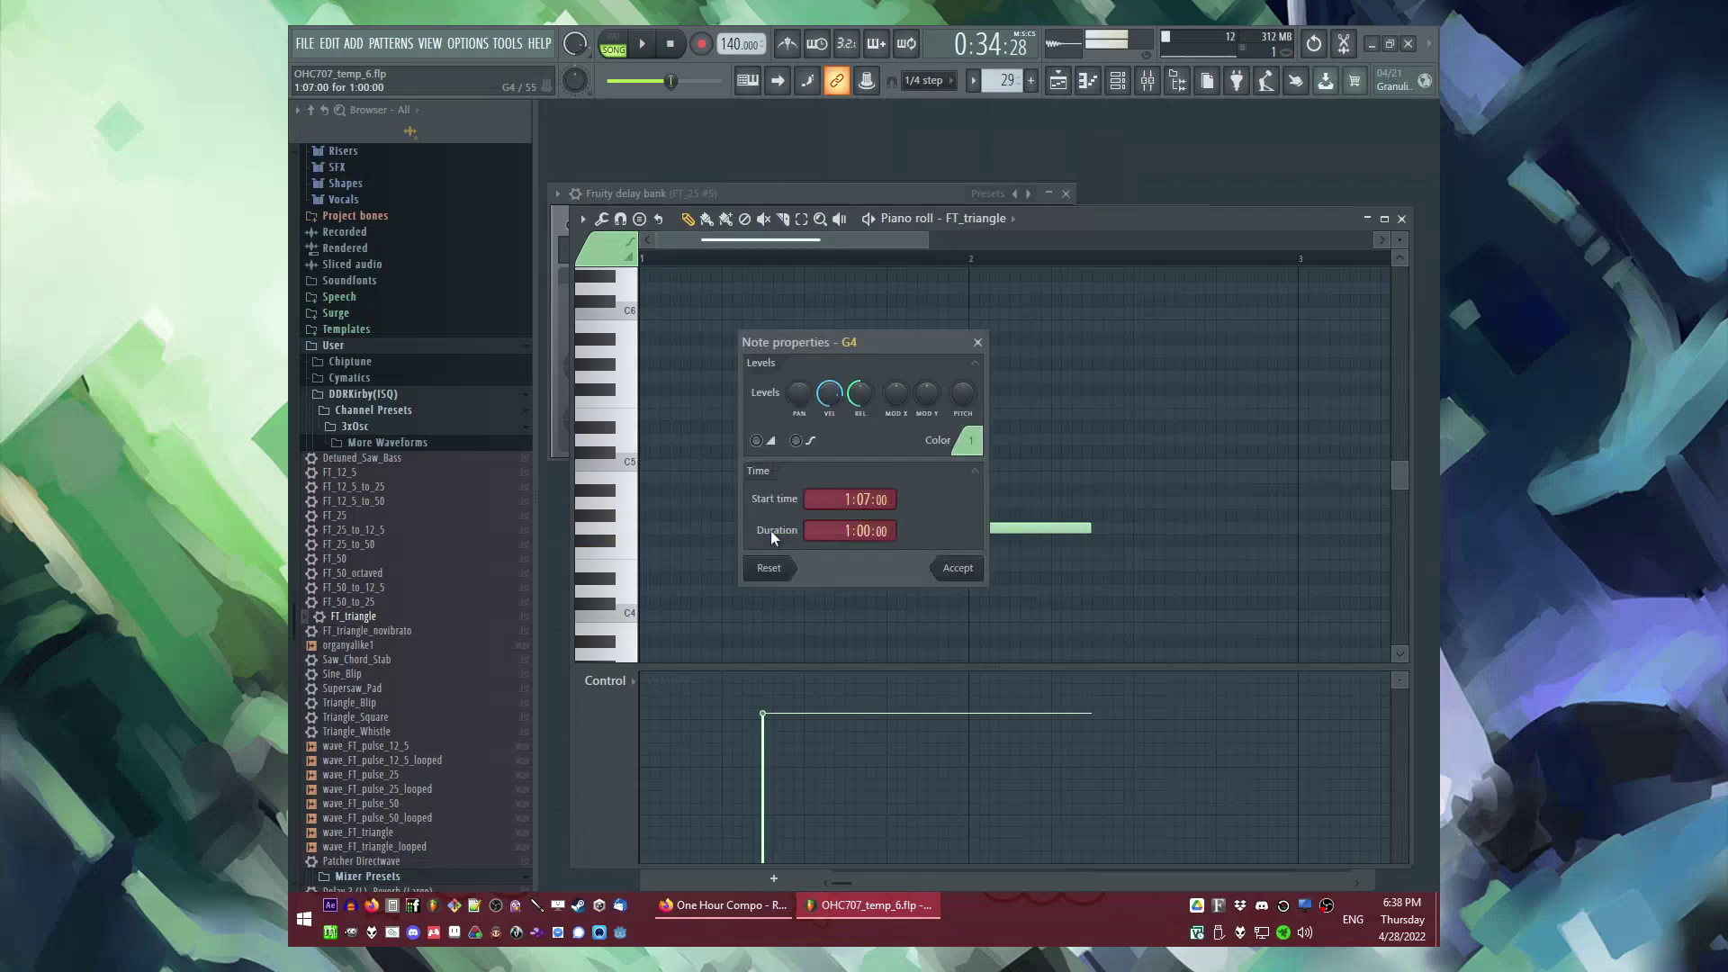
pyautogui.moveTo(881, 531); pyautogui.dragTo(883, 553)
pyautogui.click(942, 572)
# Step: Add a short slide note to G5 at 1:09:00 and lengthen the G4 note to 0:08:00
pyautogui.press('space')
pyautogui.press('space')
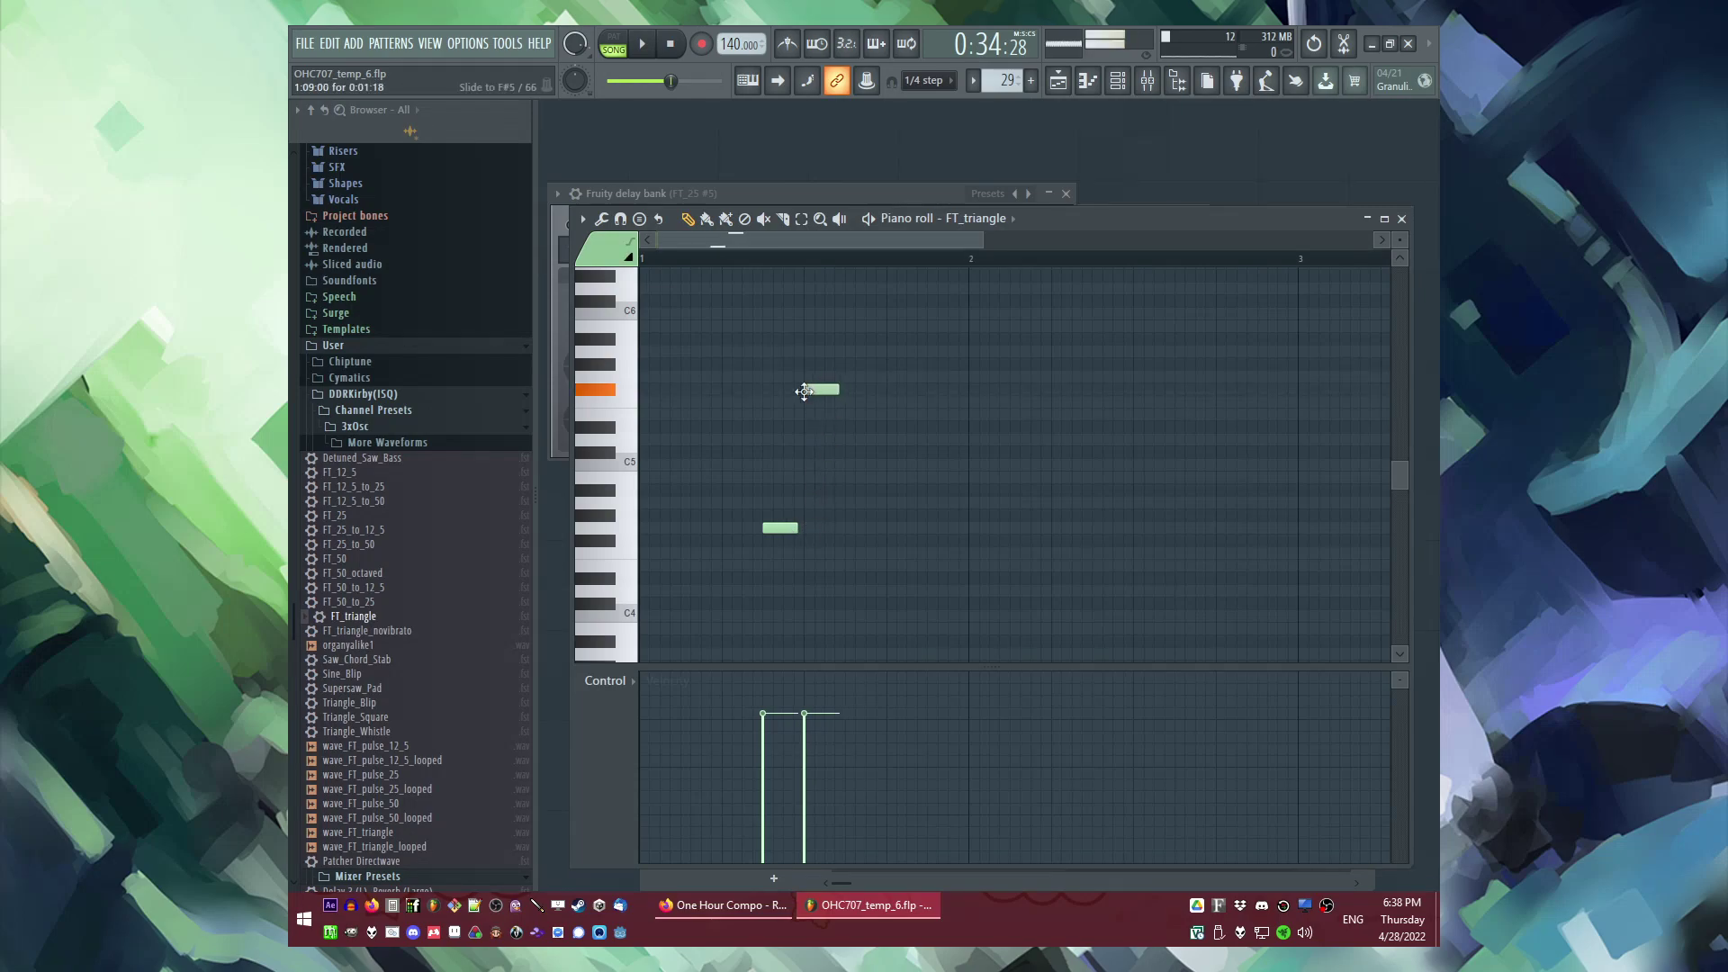
pyautogui.press('space')
pyautogui.moveTo(794, 529); pyautogui.dragTo(871, 526)
pyautogui.moveTo(836, 378); pyautogui.dragTo(815, 379)
pyautogui.press('space')
pyautogui.press('space')
pyautogui.moveTo(872, 529); pyautogui.dragTo(921, 532)
pyautogui.press('space')
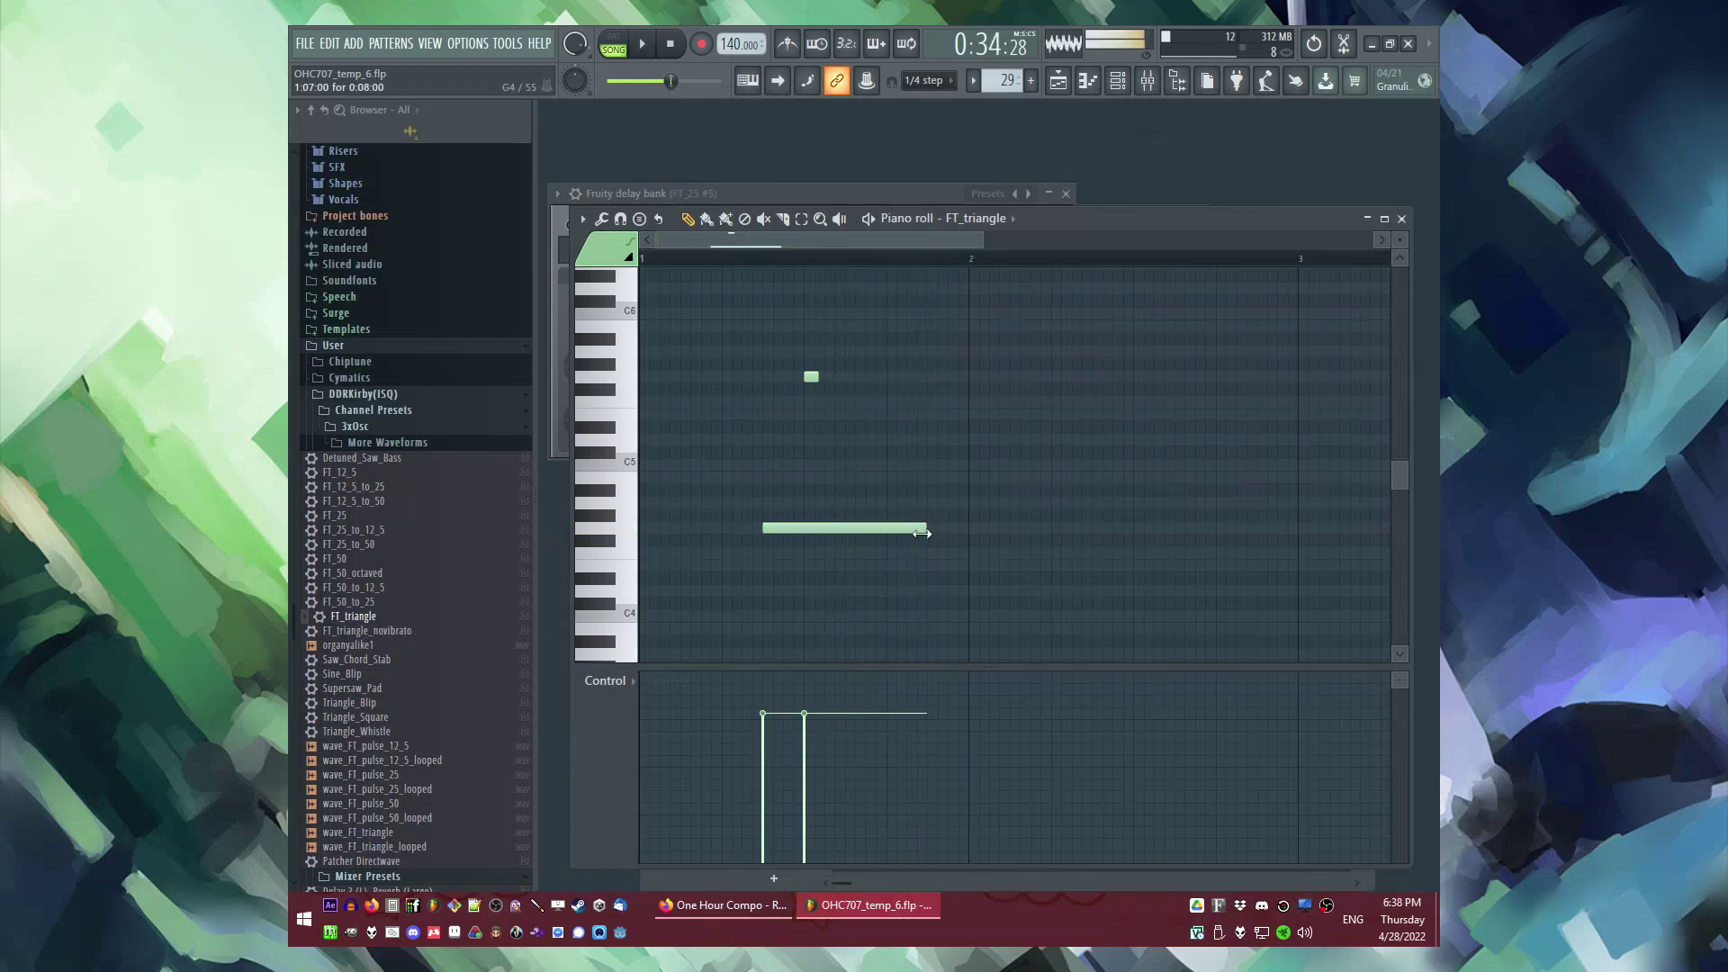
pyautogui.press('space')
# Step: Try an F5 note at 1:15:00 lasting 0:01:00 after the G4 note
pyautogui.moveTo(923, 407); pyautogui.dragTo(944, 381)
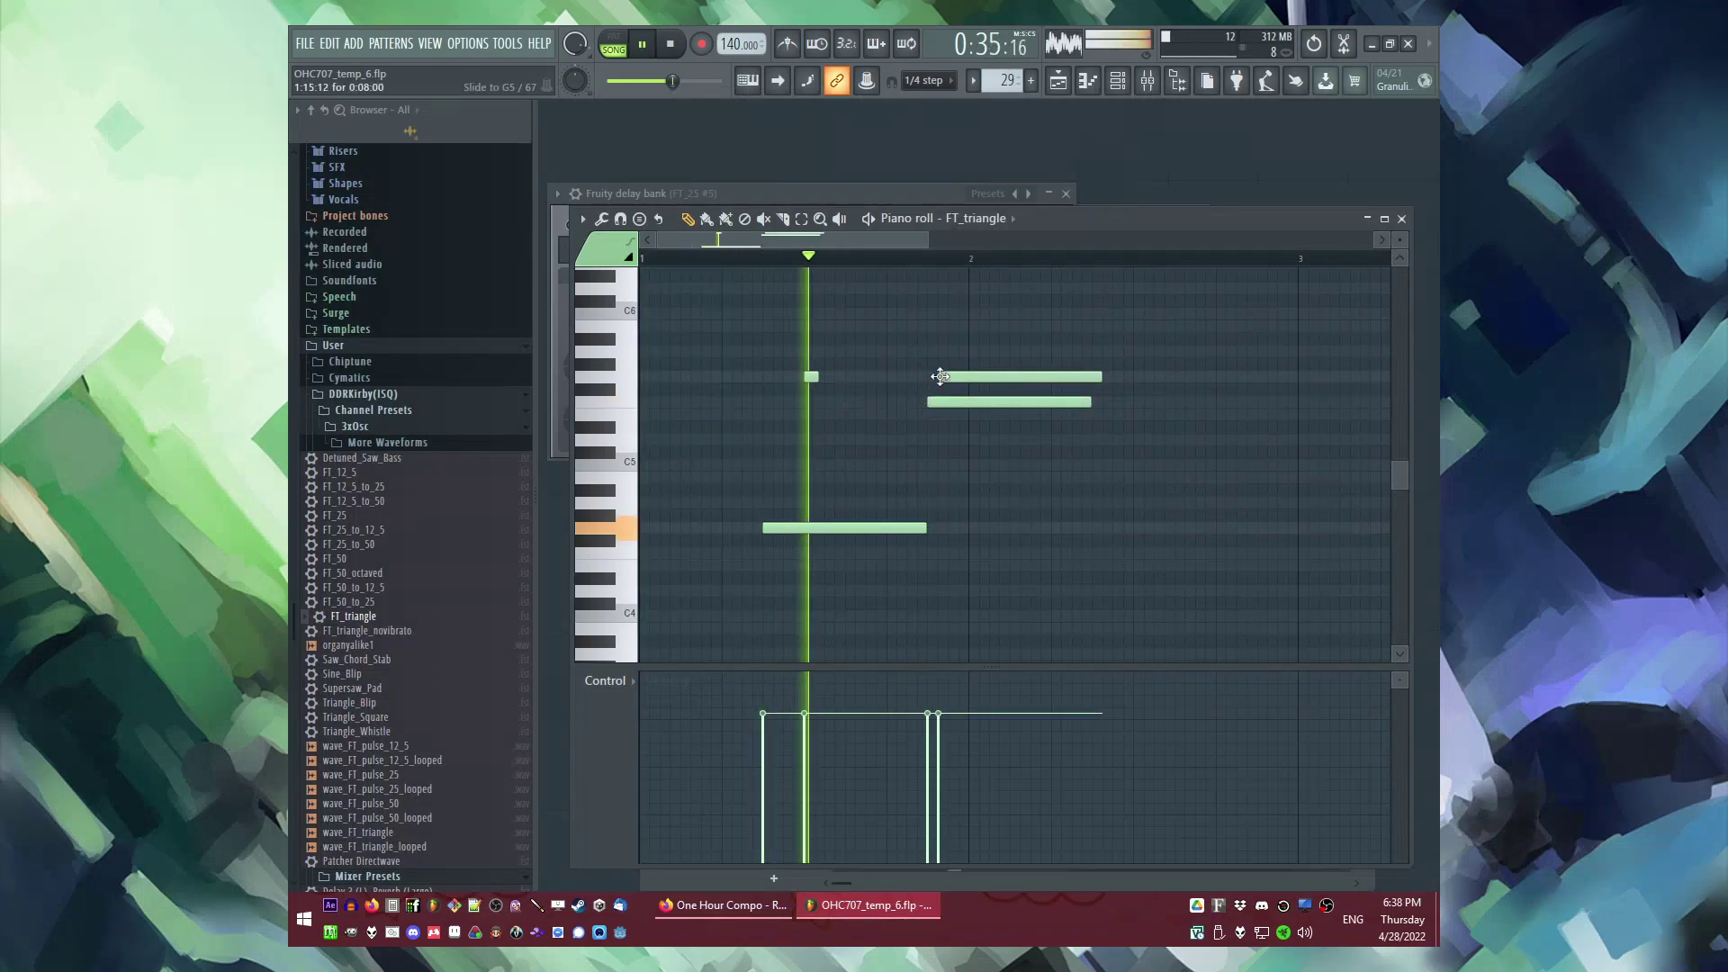
pyautogui.press('space')
pyautogui.moveTo(1089, 402); pyautogui.dragTo(947, 403)
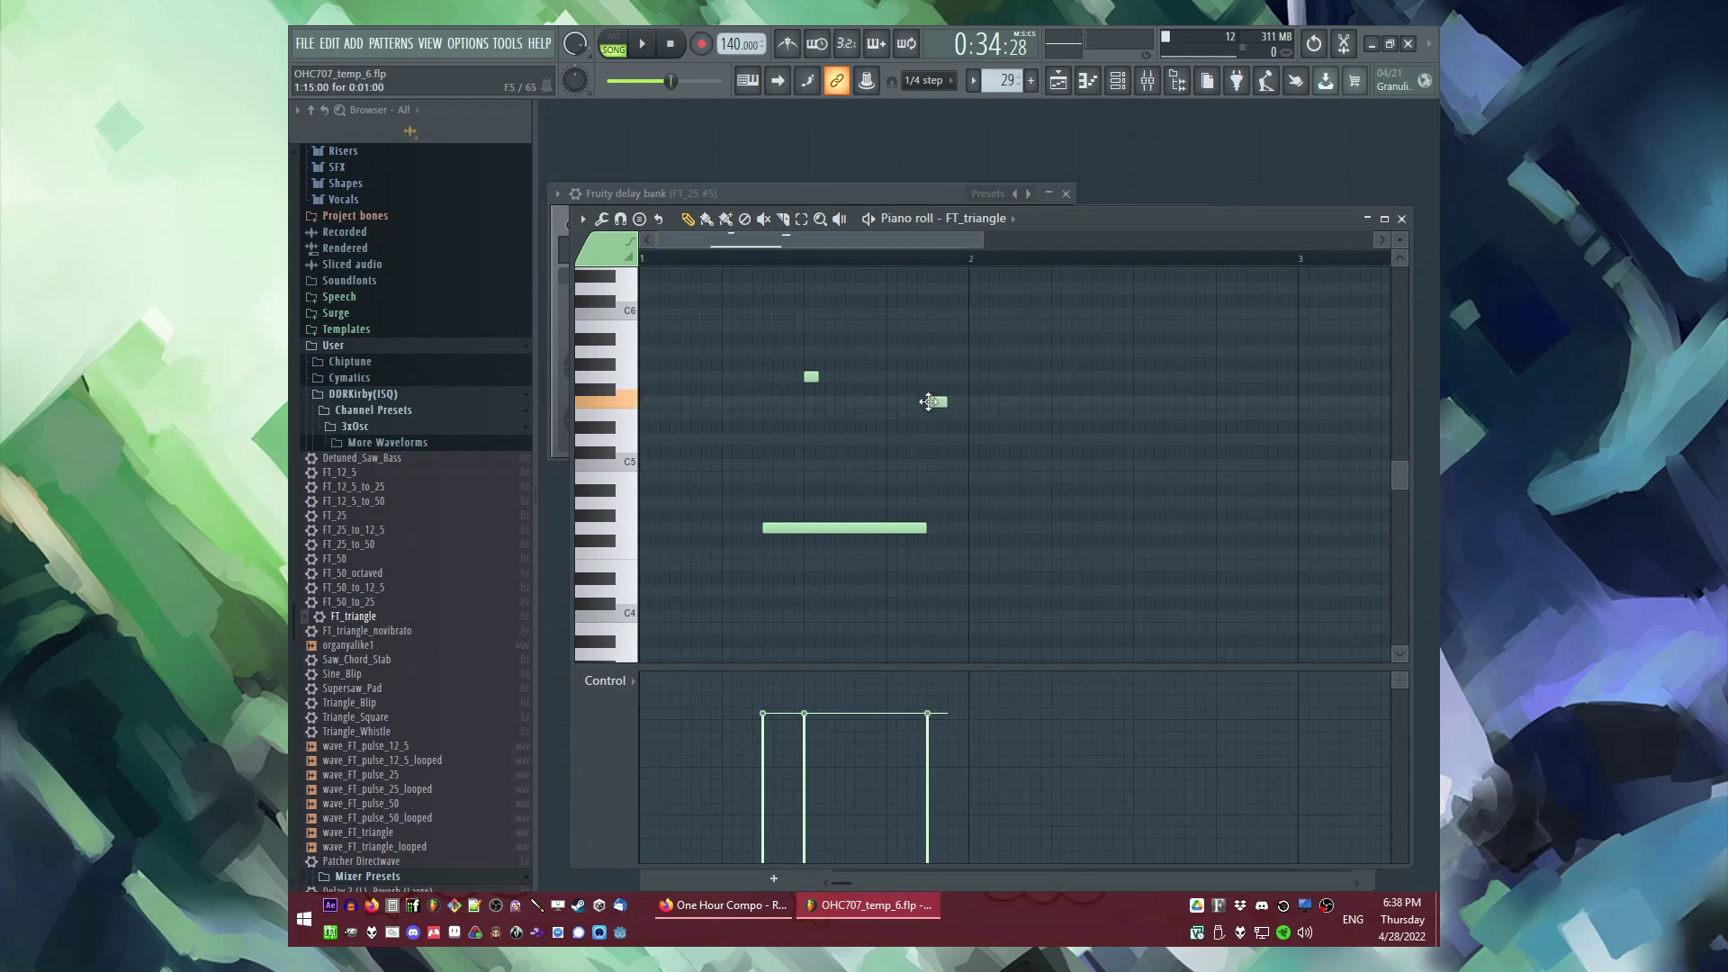
pyautogui.press('space')
# Step: Try continuing the phrase with a short G5 note at 1:16:00 and an F5 note at 2:01:00 lasting 0:04:00
pyautogui.moveTo(954, 373); pyautogui.dragTo(968, 431)
pyautogui.click(971, 403)
pyautogui.press('space')
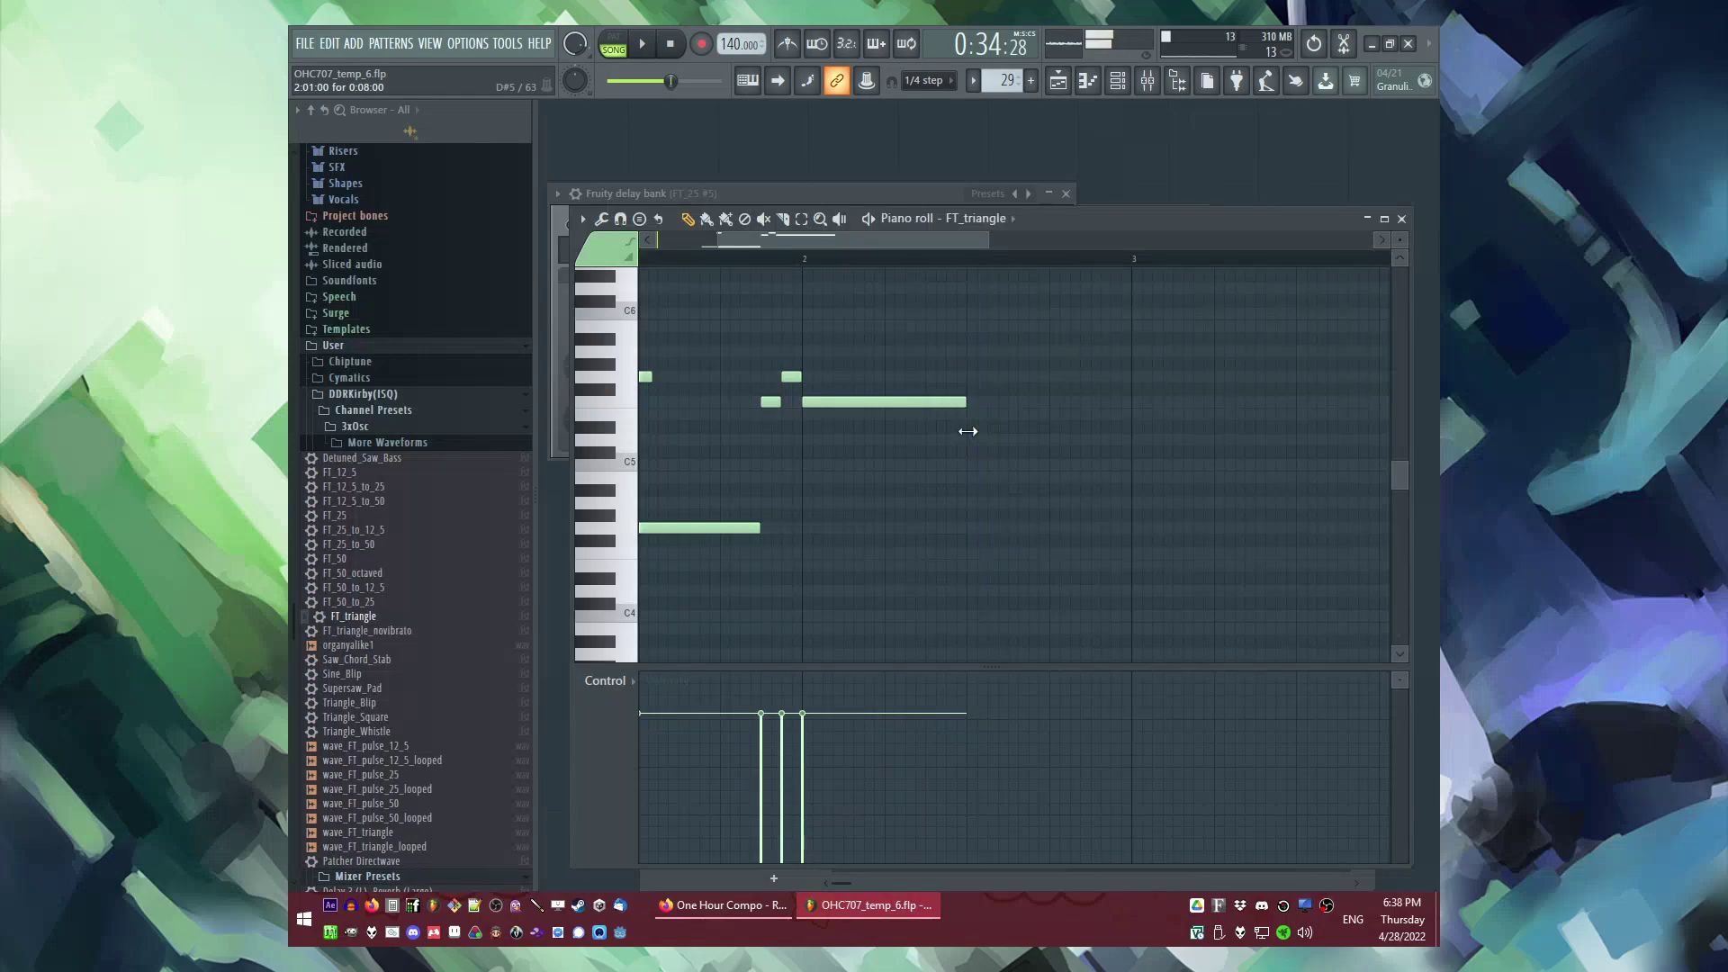
pyautogui.click(804, 340)
pyautogui.press('space')
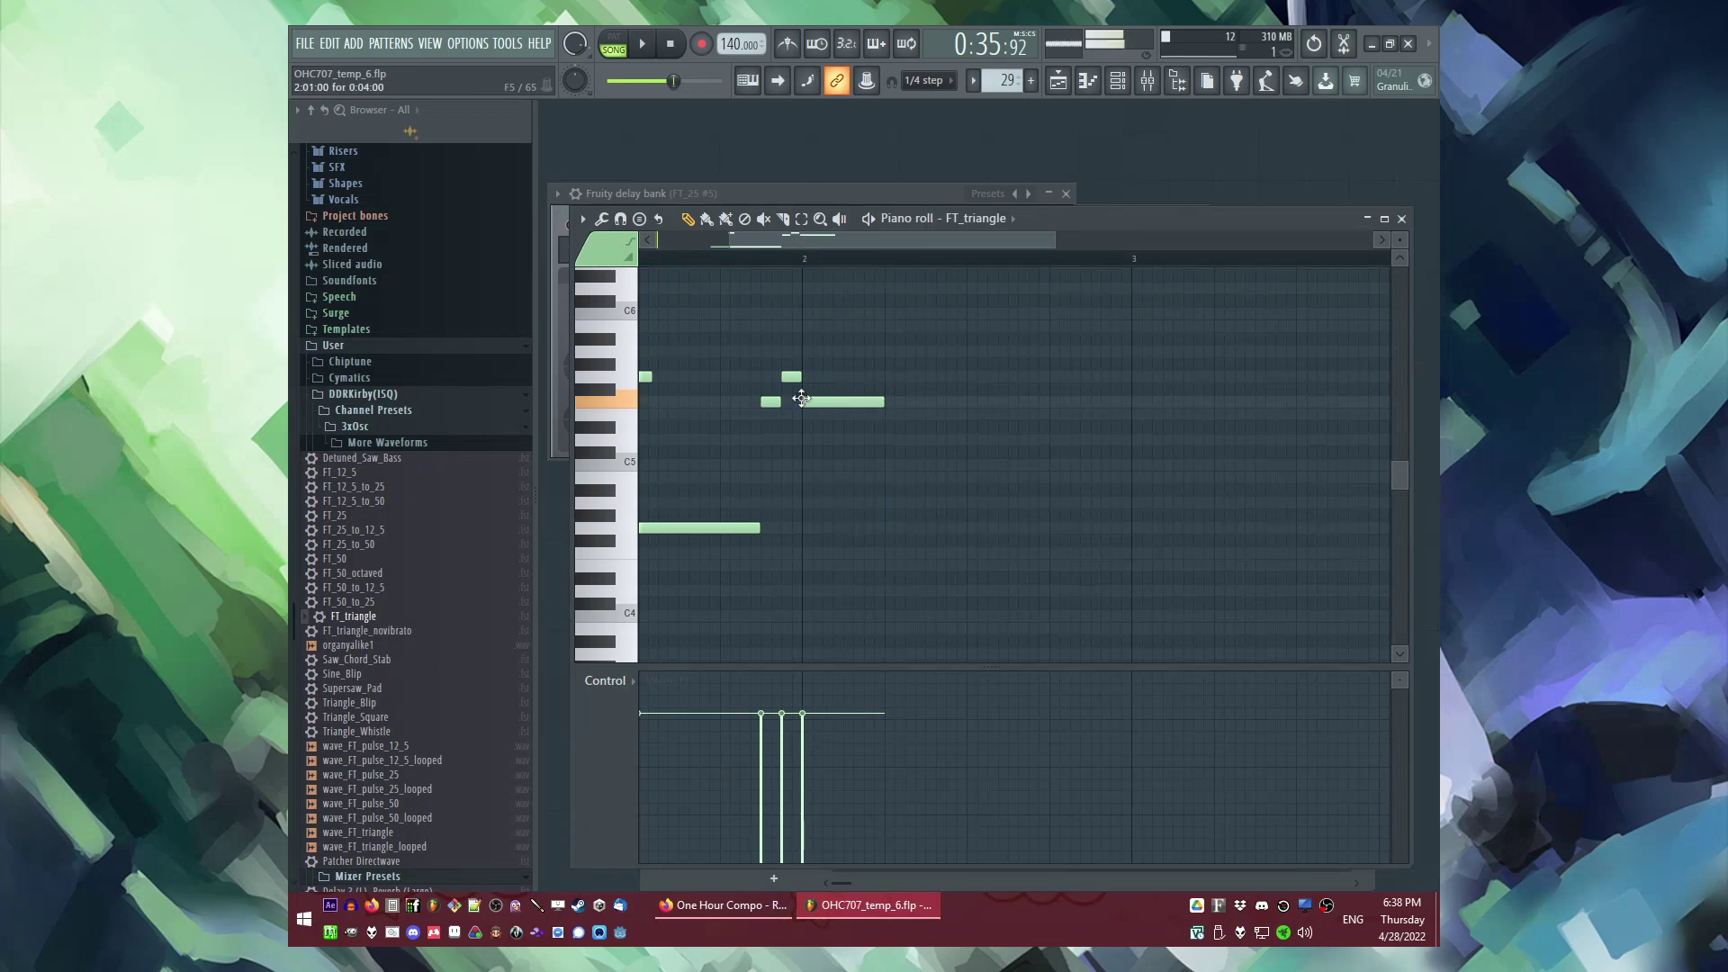
# Step: Remove the trial notes after the G4 note and lengthen the G4 note to 0:14:00
pyautogui.scroll(3, 799, 284)
pyautogui.press('space')
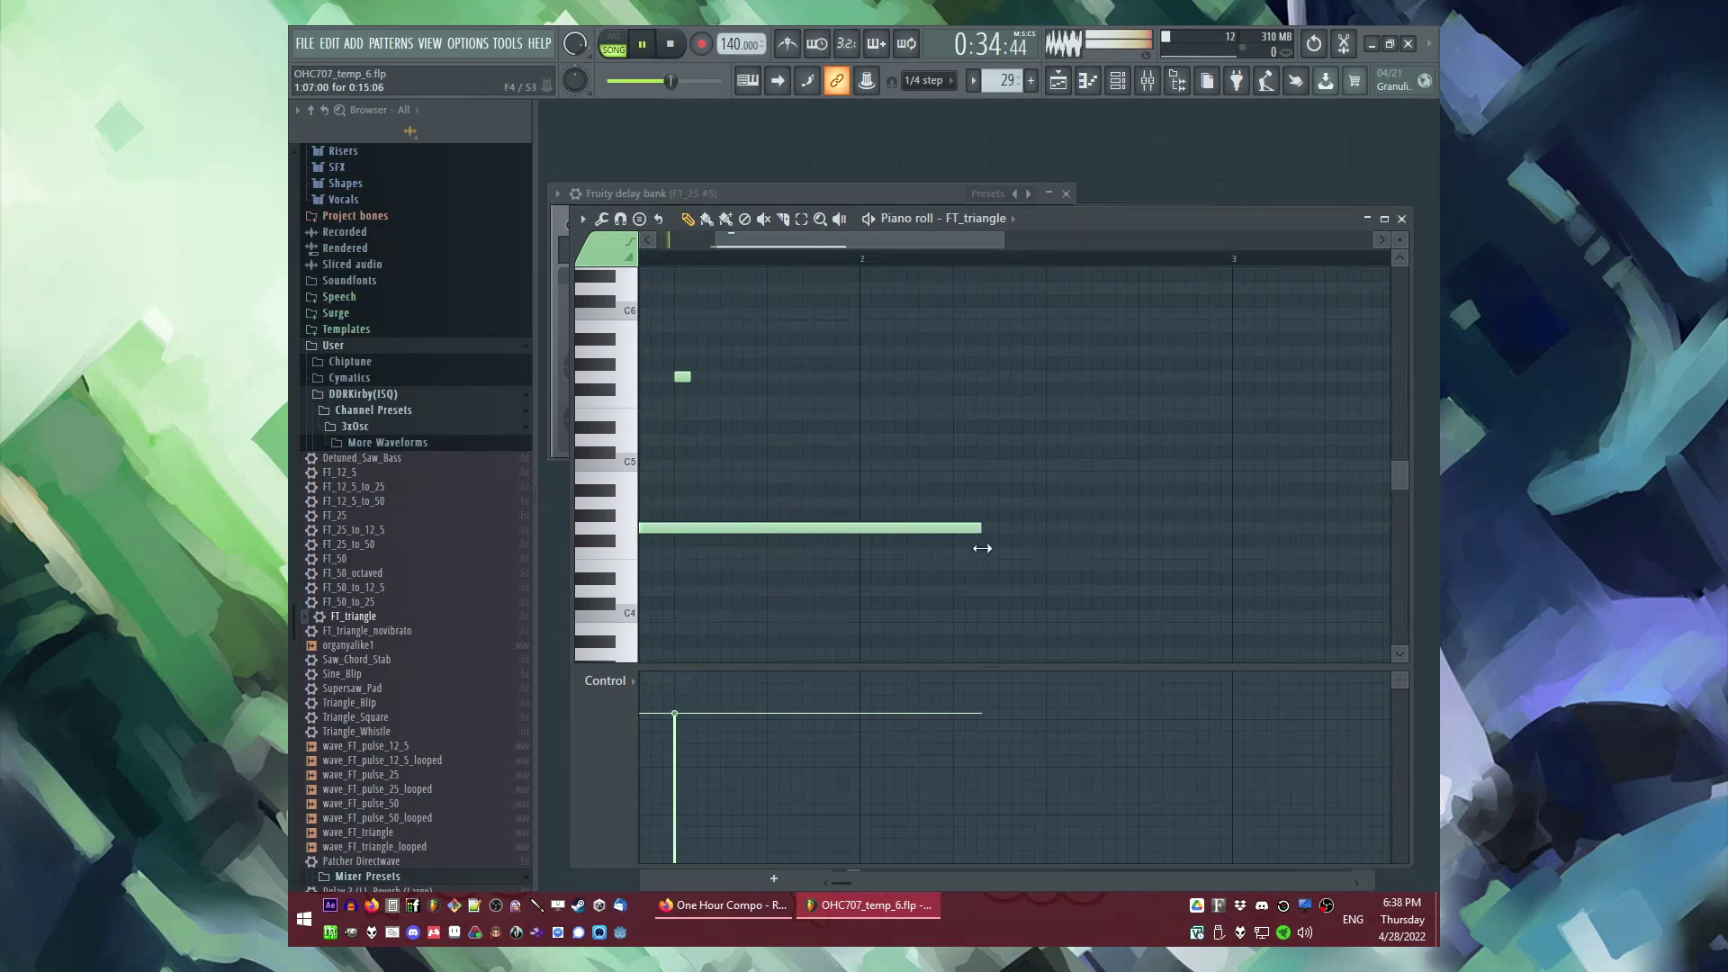
pyautogui.moveTo(1066, 555); pyautogui.dragTo(948, 563)
pyautogui.press('space')
# Step: Add an F5 note at 2:05:00 lasting 0:02:00 and an E5 note at 2:07:00 lasting 0:04:00
pyautogui.moveTo(969, 417); pyautogui.dragTo(956, 391)
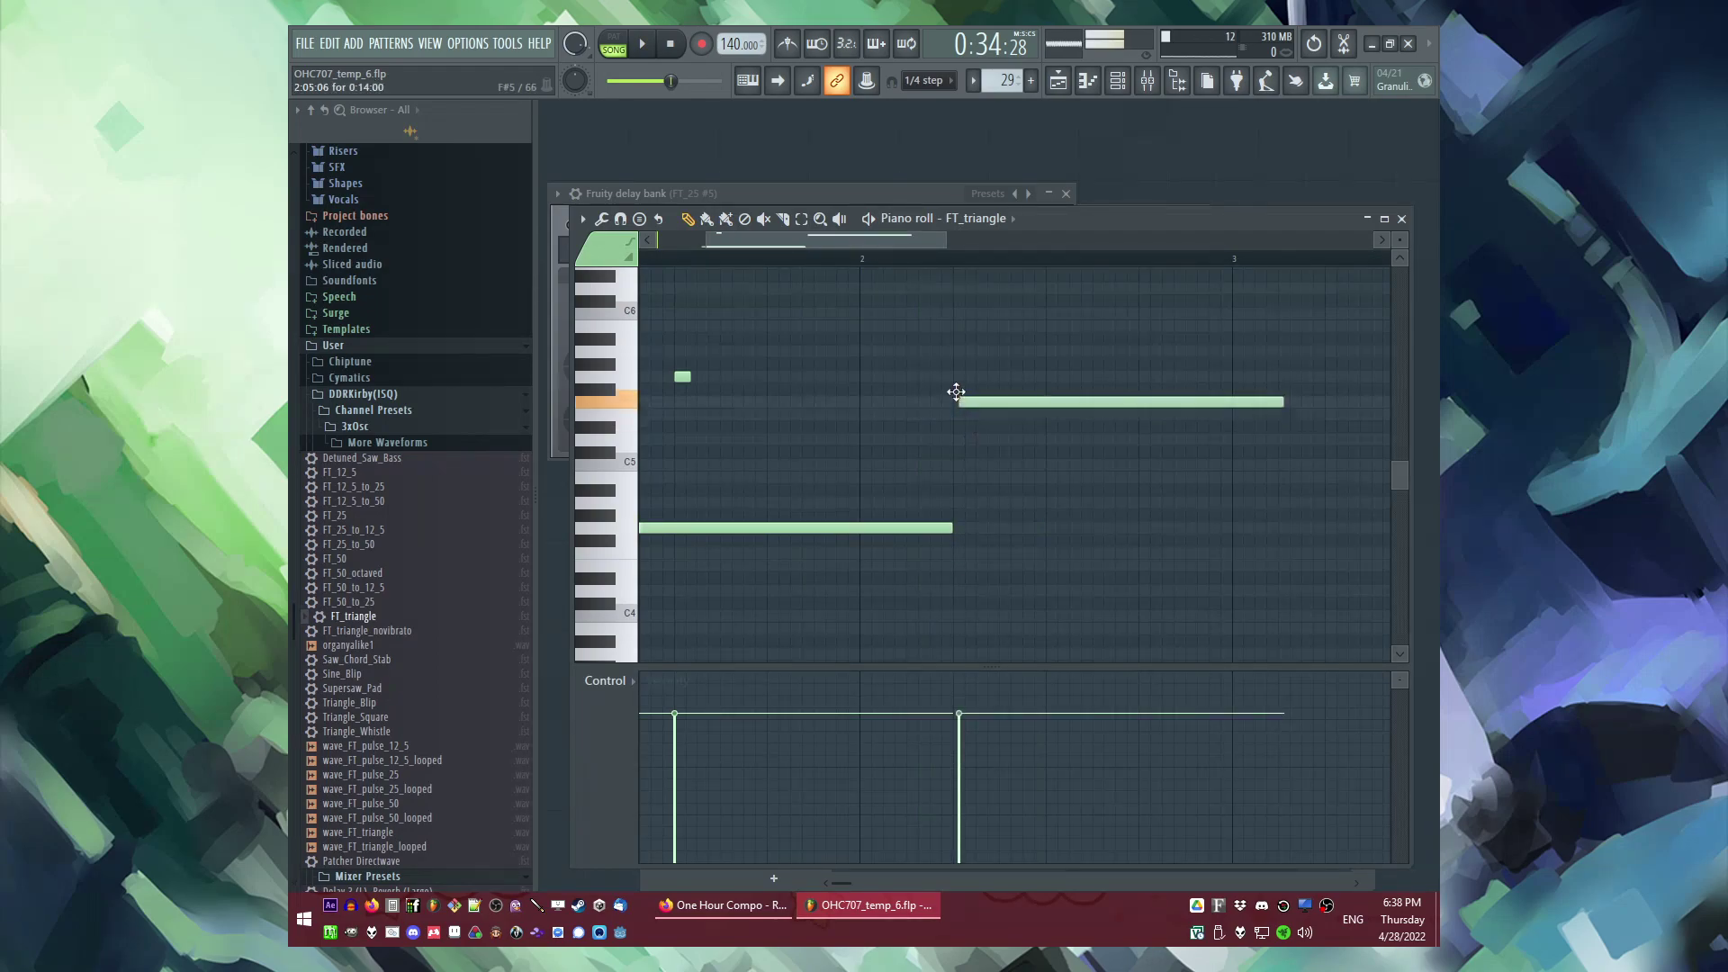
pyautogui.moveTo(1283, 416); pyautogui.dragTo(1001, 419)
pyautogui.click(1001, 415)
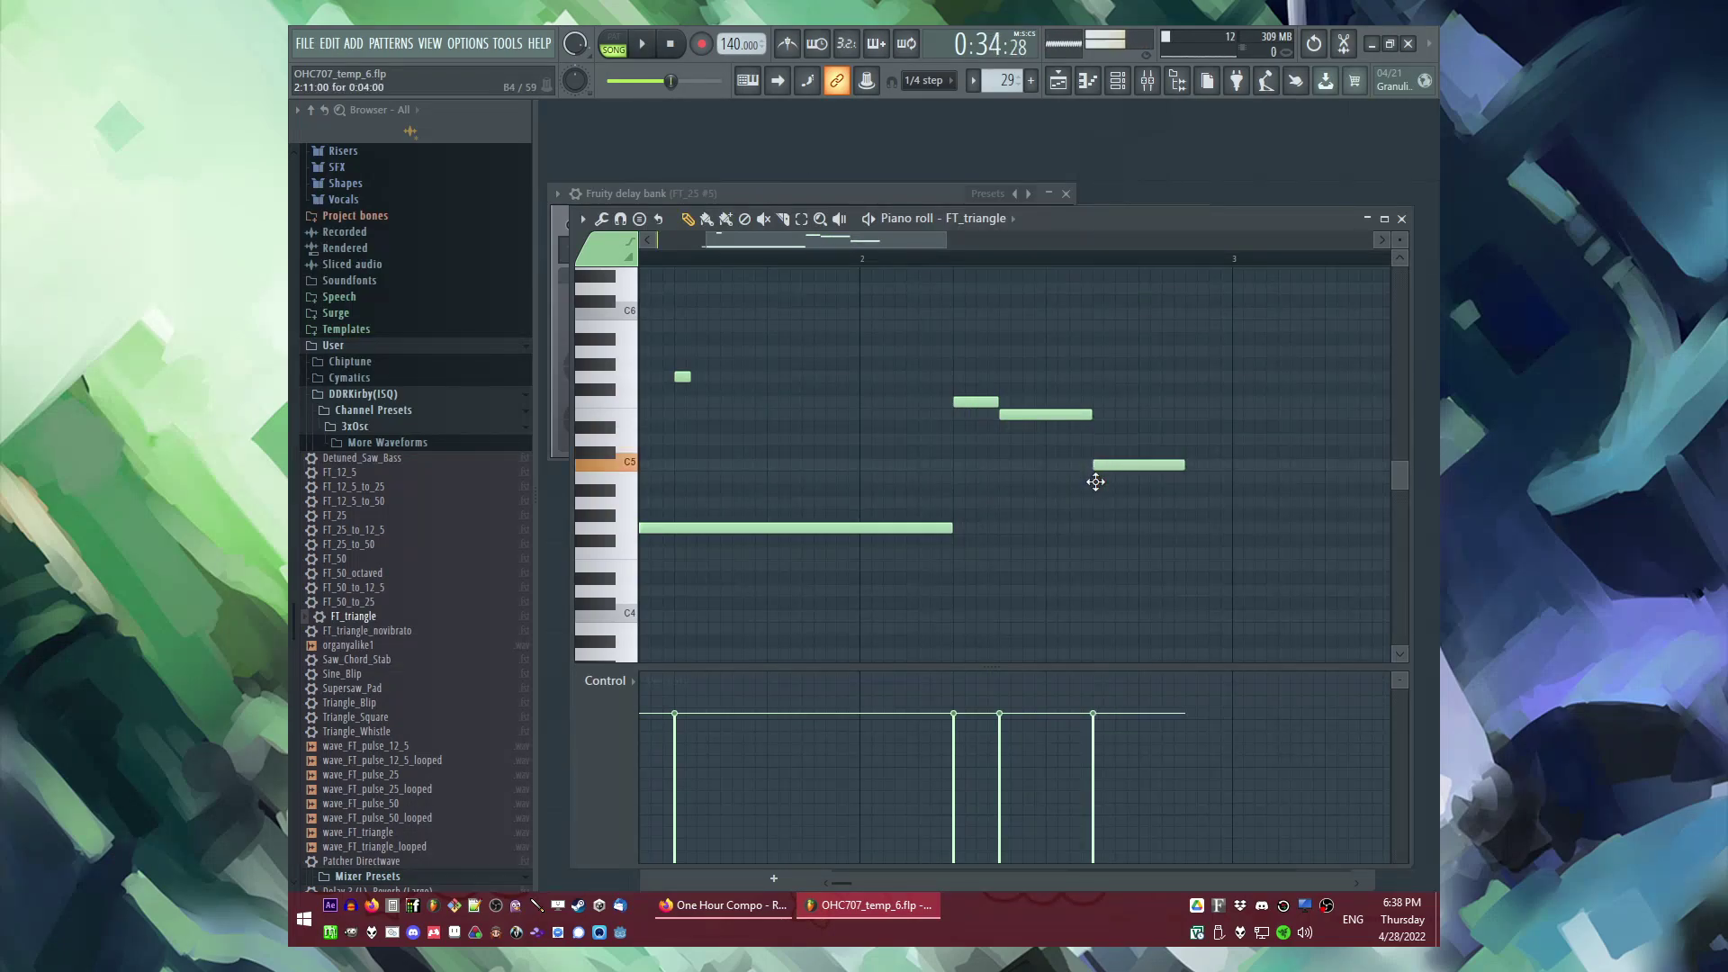
# Step: Add a descending run of C5 at 2:11:00, G4 at 2:13:00 and C4 at 2:15:00, each lasting 0:02:00
pyautogui.moveTo(1179, 465); pyautogui.dragTo(1132, 468)
pyautogui.scroll(-3, 1081, 619)
pyautogui.scroll(4, 1082, 619)
pyautogui.moveTo(967, 530); pyautogui.dragTo(913, 541)
pyautogui.scroll(-1, 922, 547)
pyautogui.press('space')
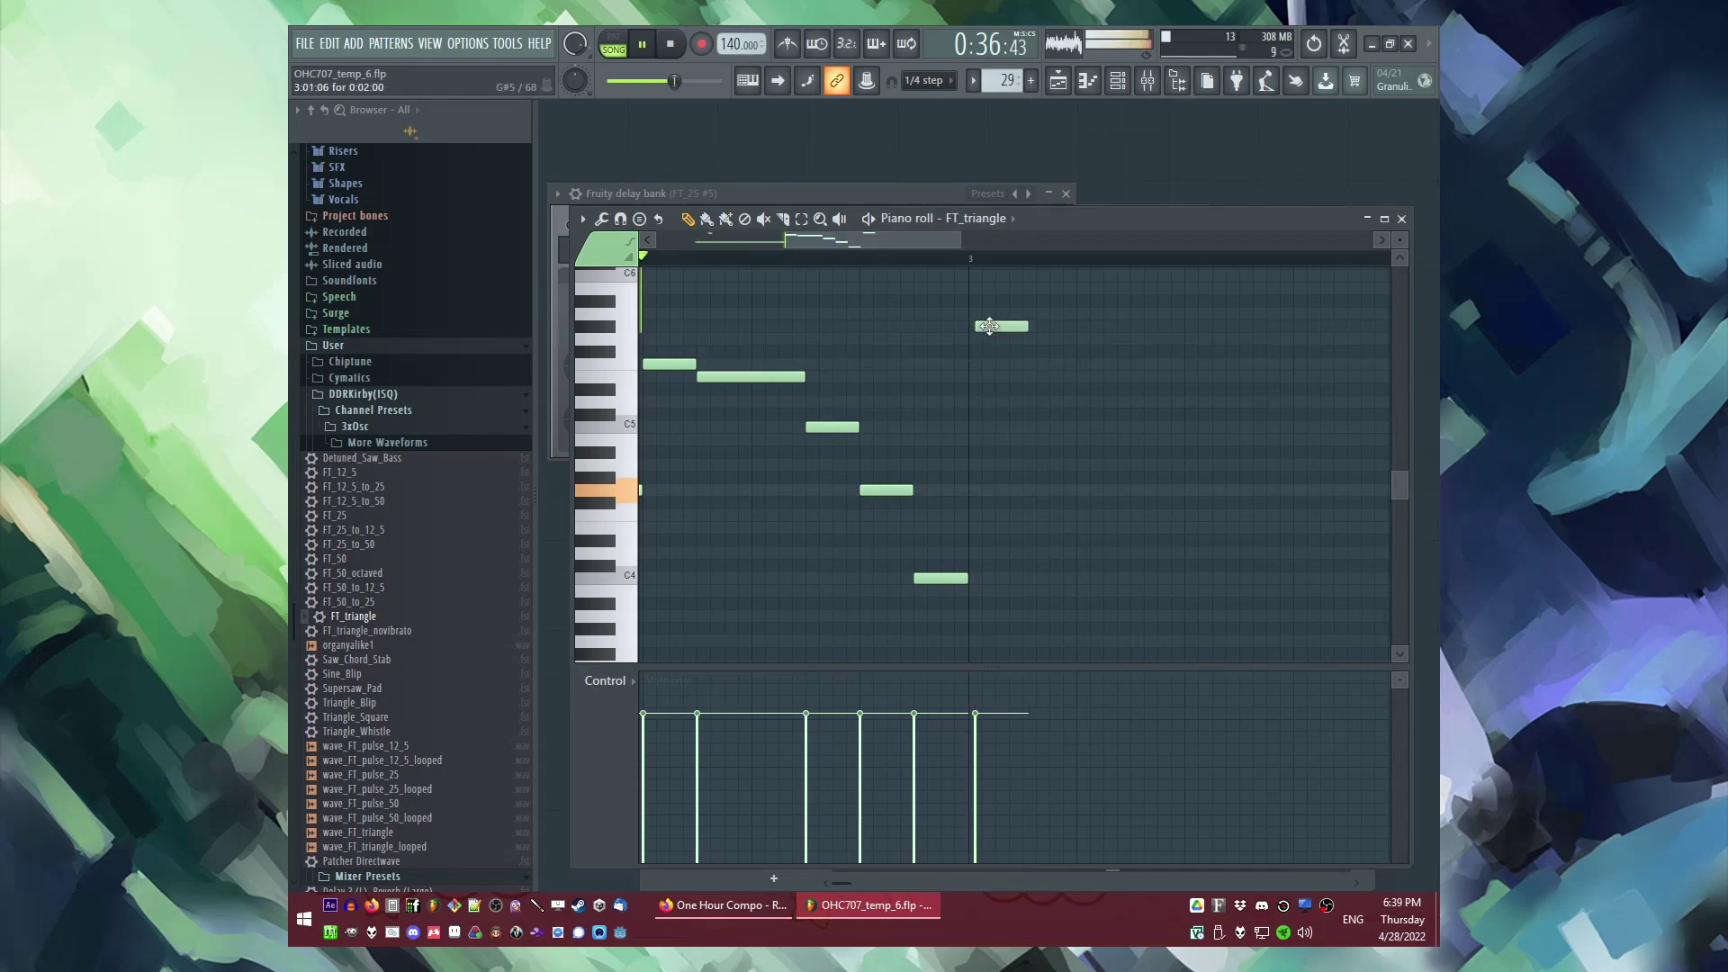
# Step: Add a note in bar 3, lengthen it to 1:01:12 and move it to C#5 at 3:01:00
pyautogui.moveTo(1027, 328); pyautogui.dragTo(1422, 325)
pyautogui.press('space')
pyautogui.moveTo(1044, 329); pyautogui.dragTo(1038, 405)
pyautogui.press('space')
pyautogui.scroll(-3, 790, 384)
pyautogui.scroll(3, 891, 388)
pyautogui.moveTo(890, 389); pyautogui.dragTo(847, 414)
# Step: Add a D#5 note at 3:01:18 above the C#5 note and shorten it to 0:00:12
pyautogui.click(889, 425)
pyautogui.rightClick(903, 428)
pyautogui.click(848, 391)
pyautogui.press('space')
pyautogui.press('space')
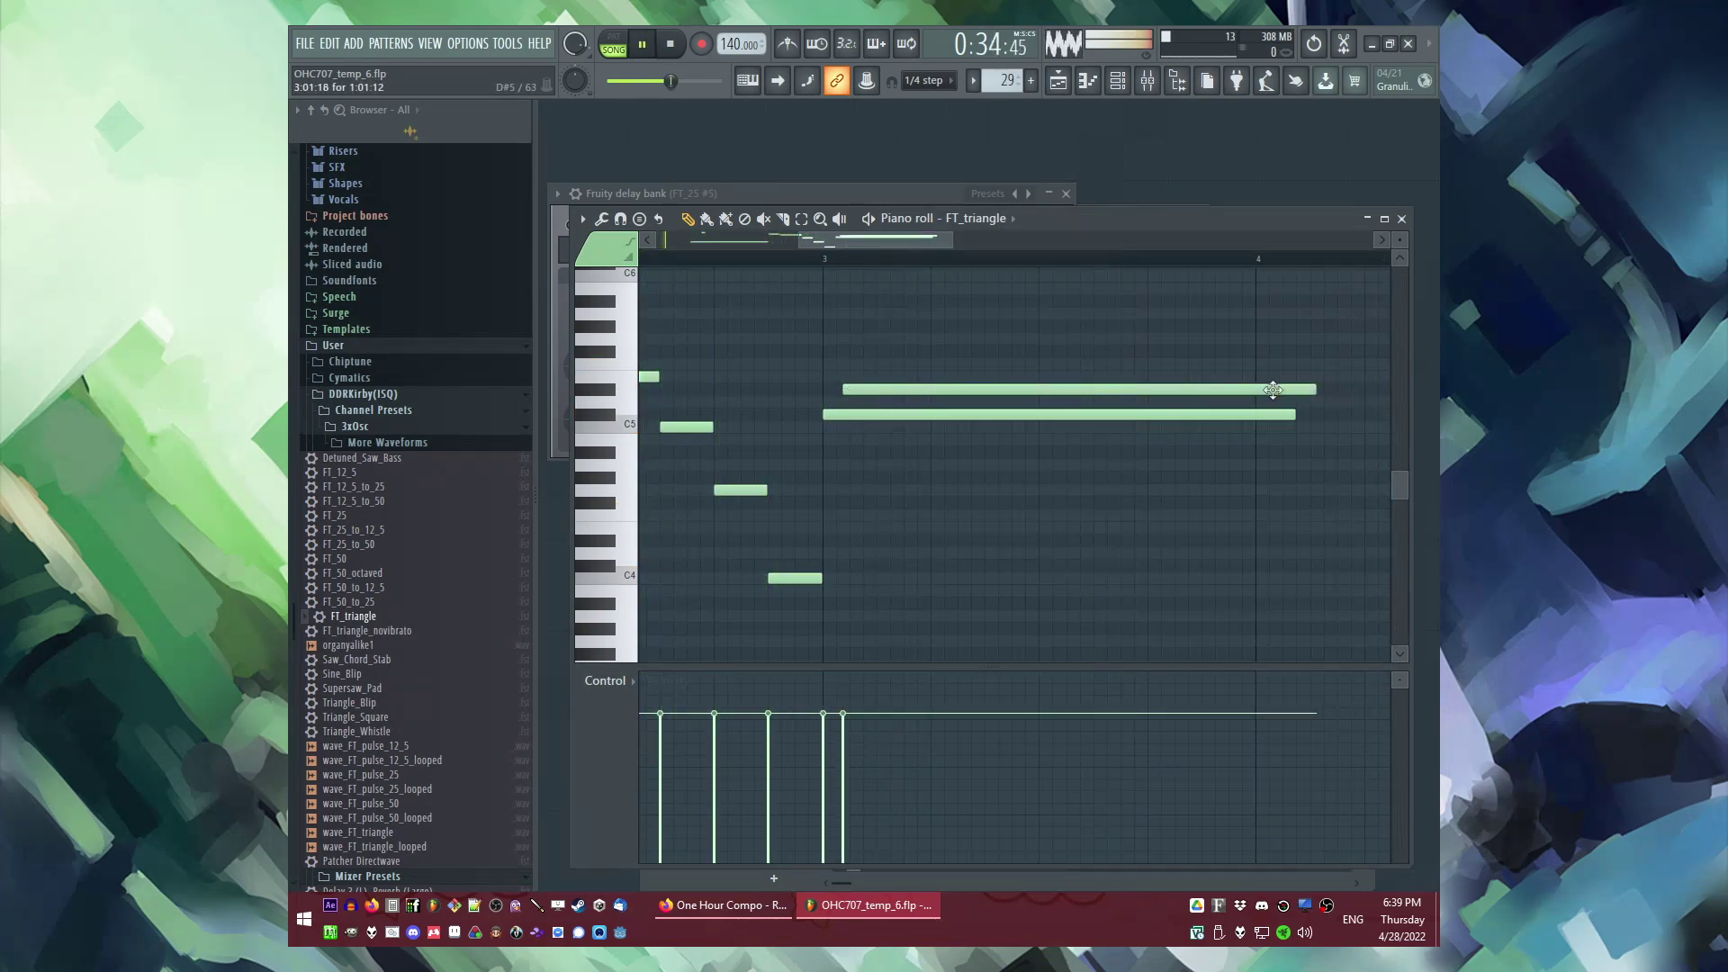
pyautogui.scroll(2, 857, 415)
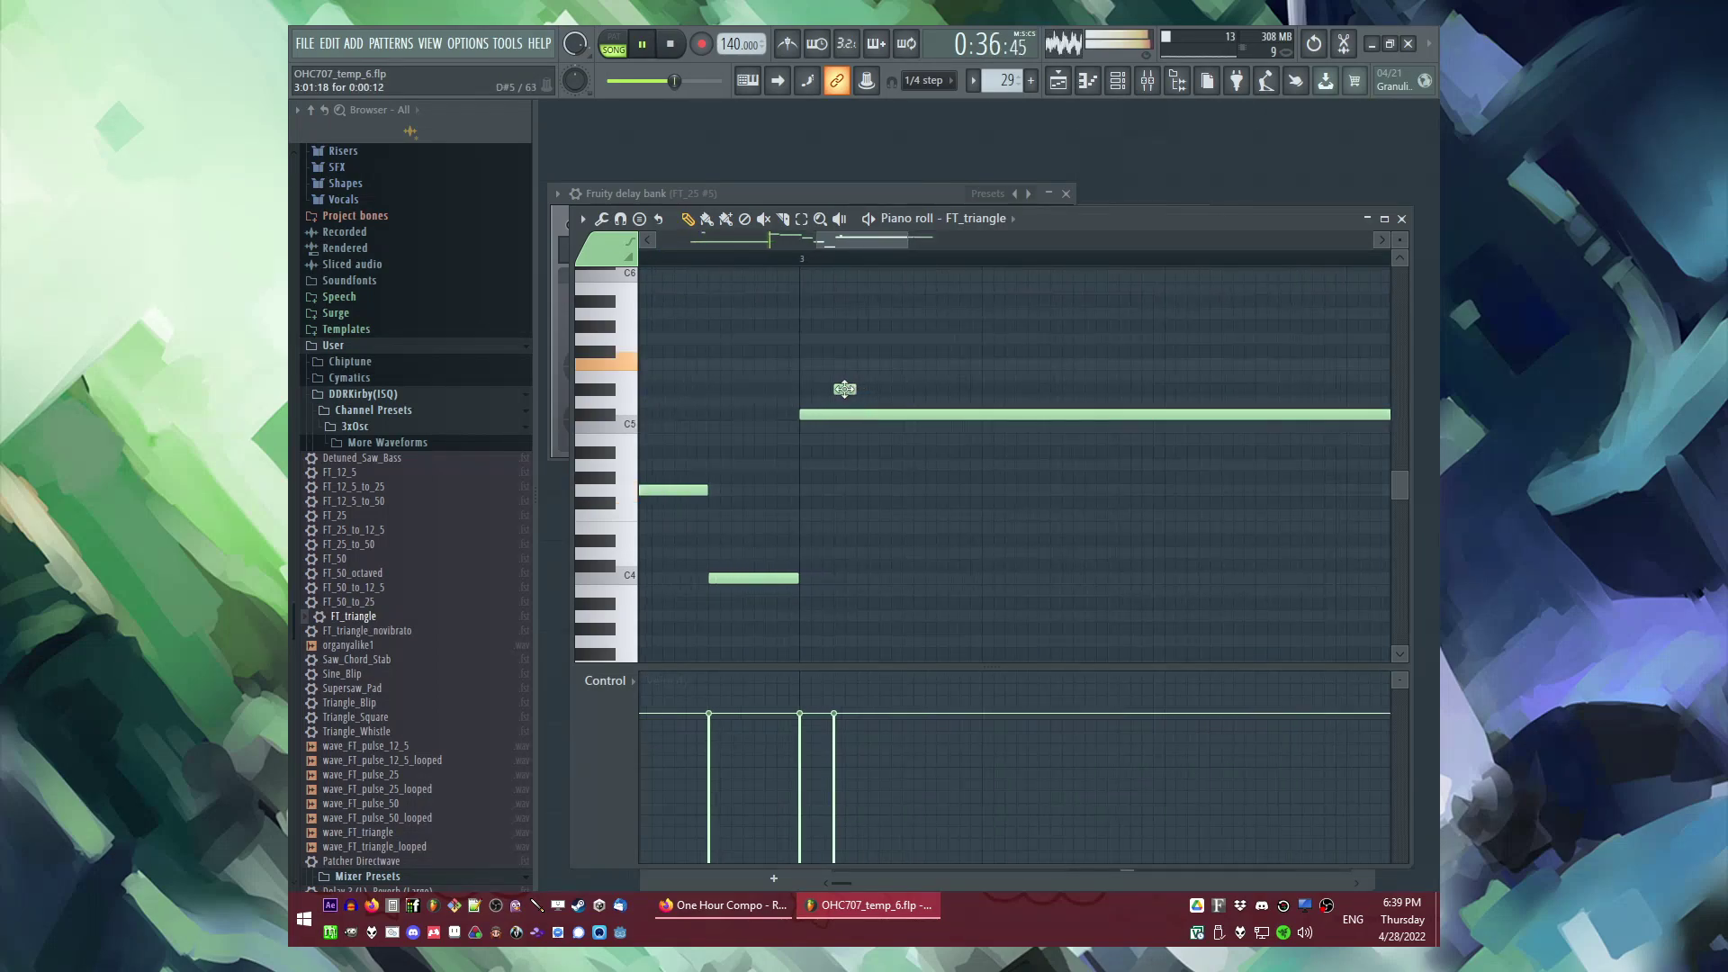
# Step: Move the short D#5 note to 3:01:12 and play the phrase back
pyautogui.scroll(-2, 836, 389)
pyautogui.press('space')
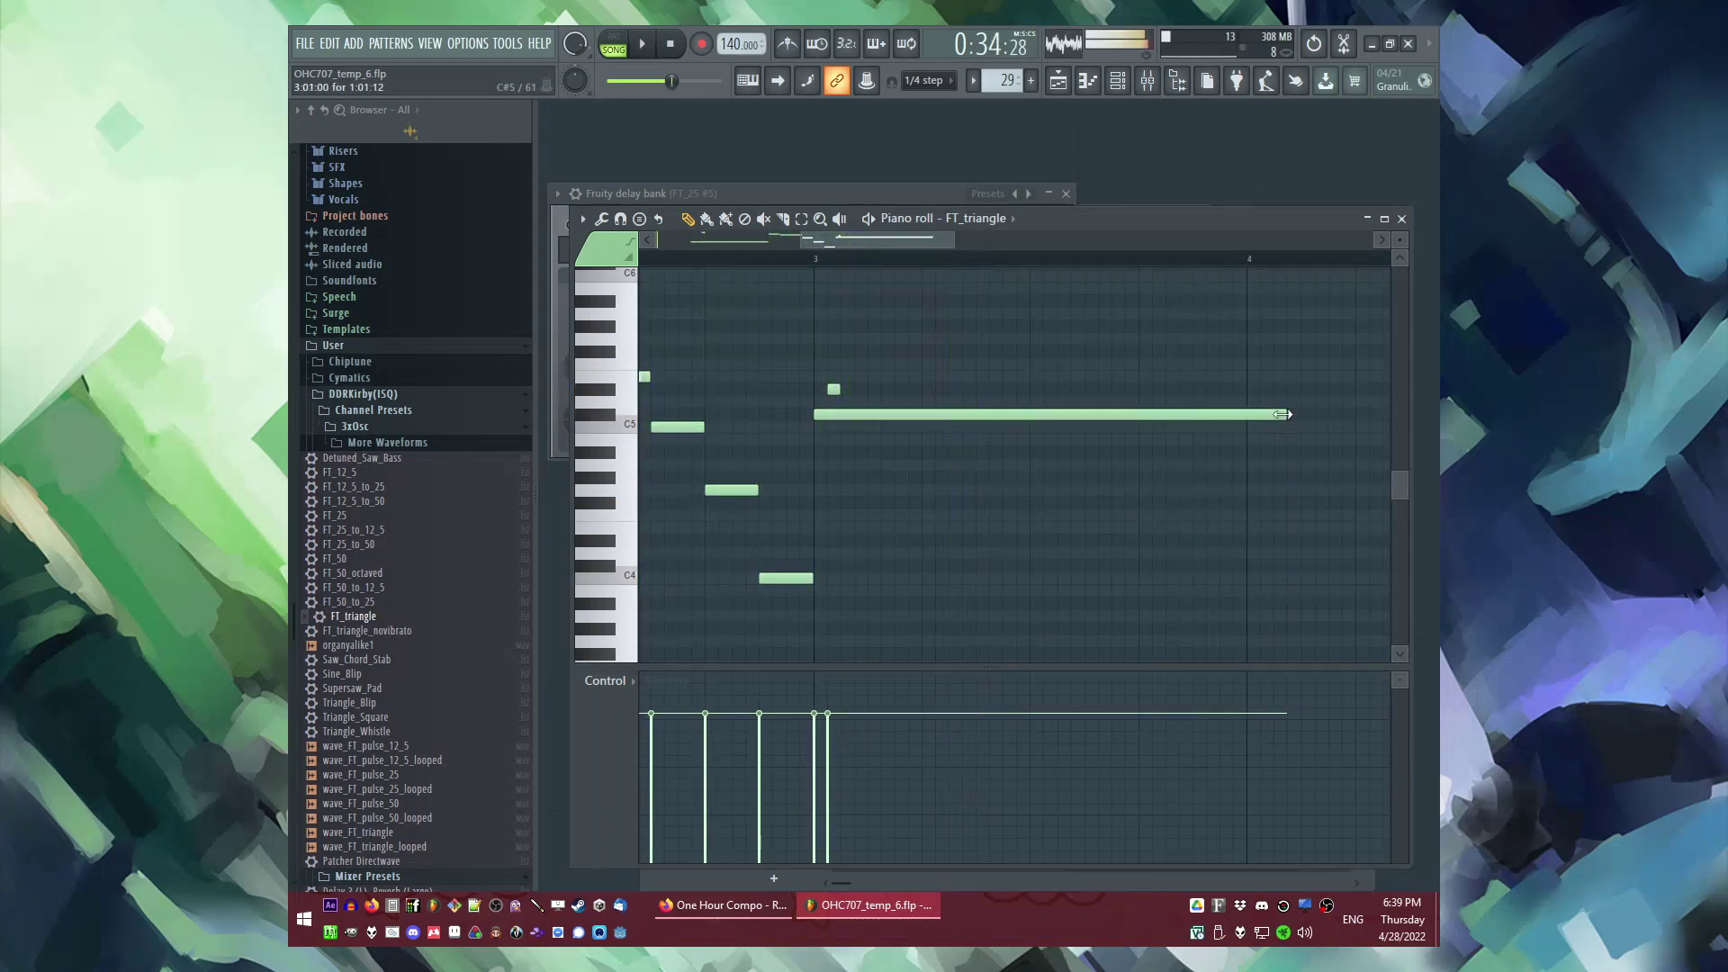
pyautogui.scroll(2, 841, 405)
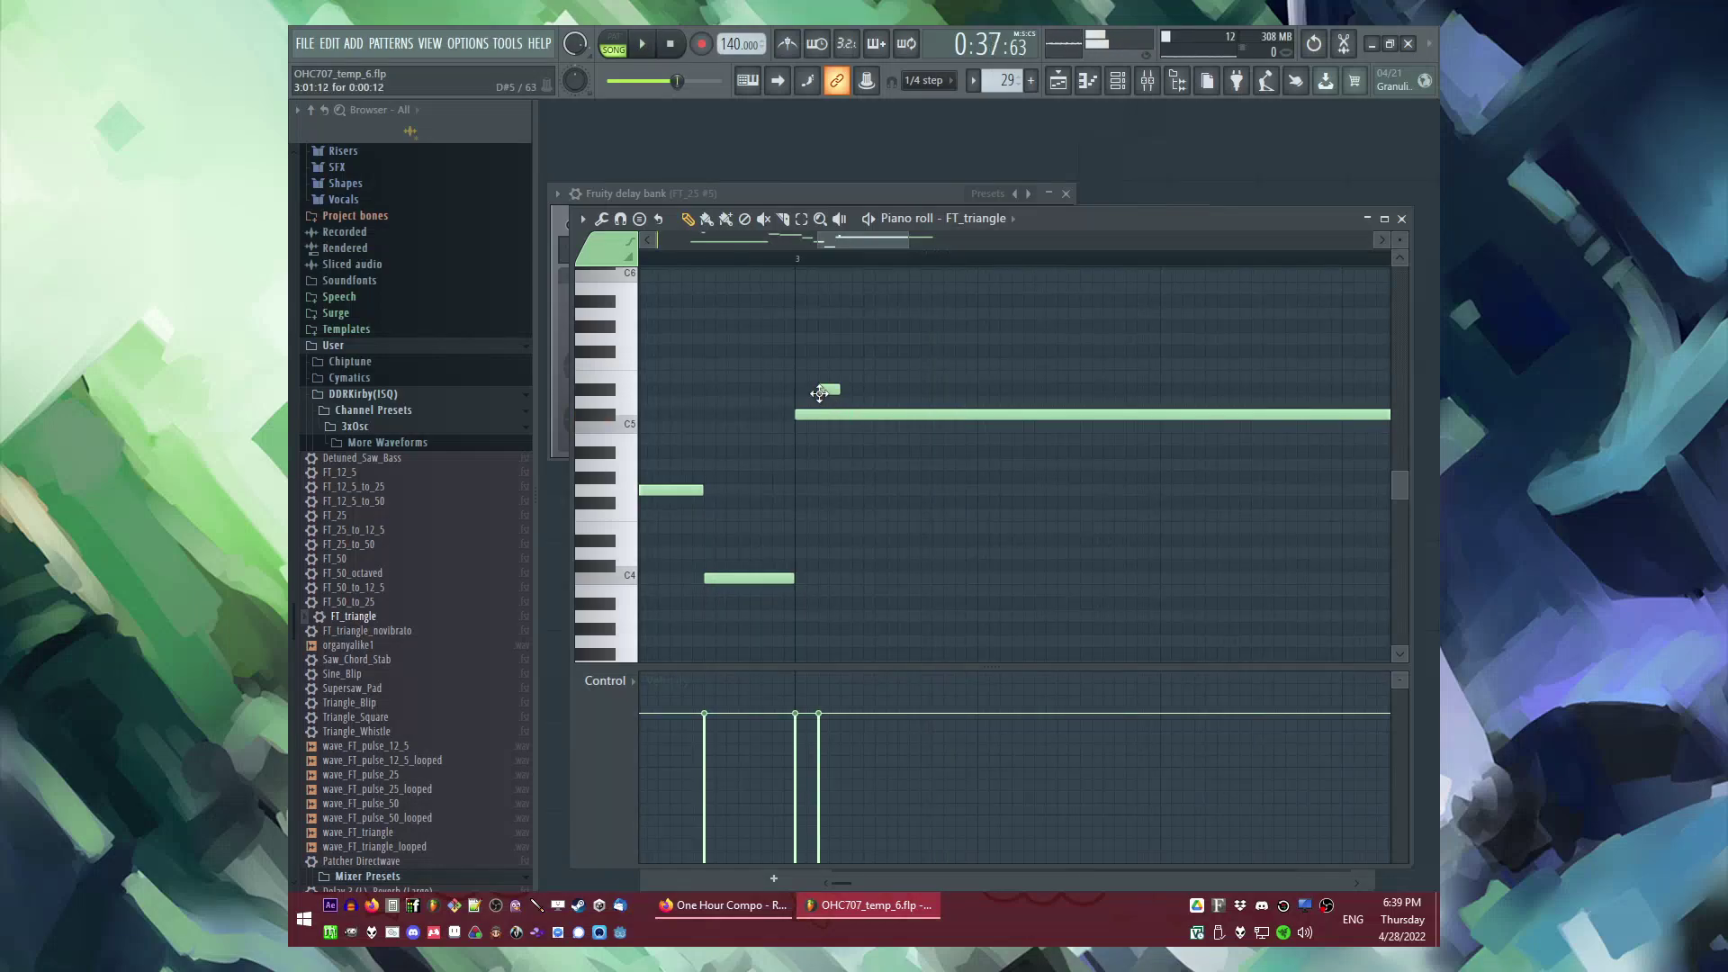
pyautogui.click(822, 394)
pyautogui.press('space')
pyautogui.scroll(-2, 819, 410)
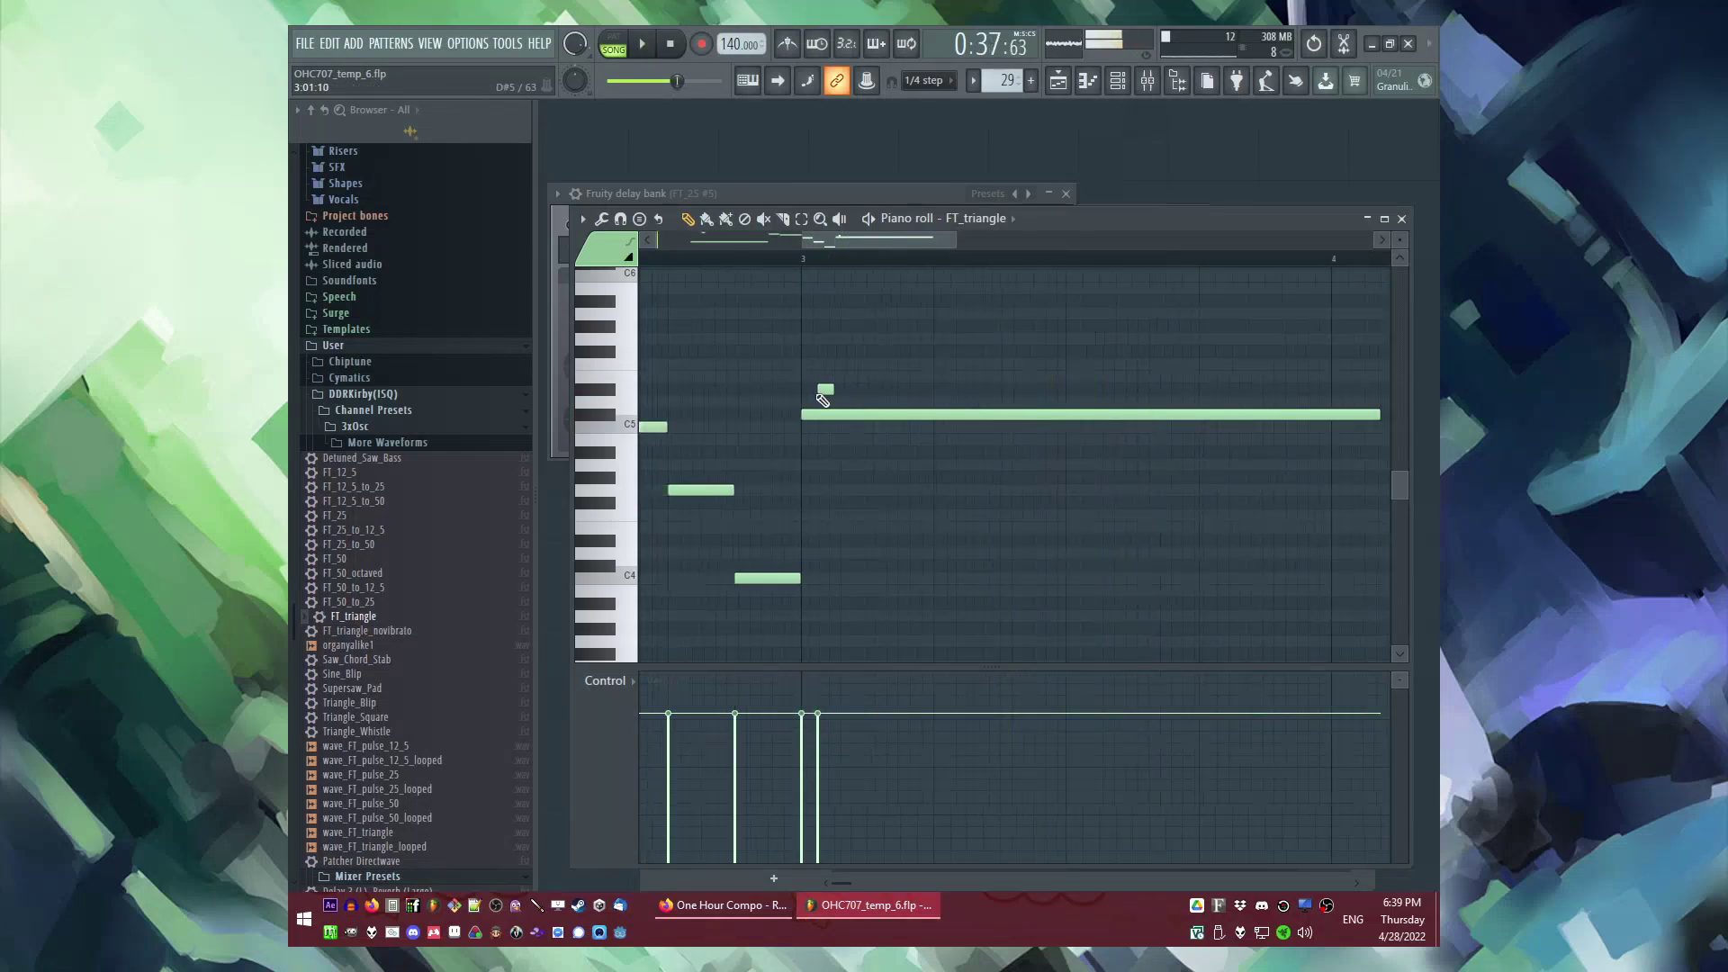
# Step: Shorten the C#5 note to 0:06:00 and add a C5 note at 3:07:00 with the same length
pyautogui.moveTo(1276, 415); pyautogui.dragTo(1264, 415)
pyautogui.press('space')
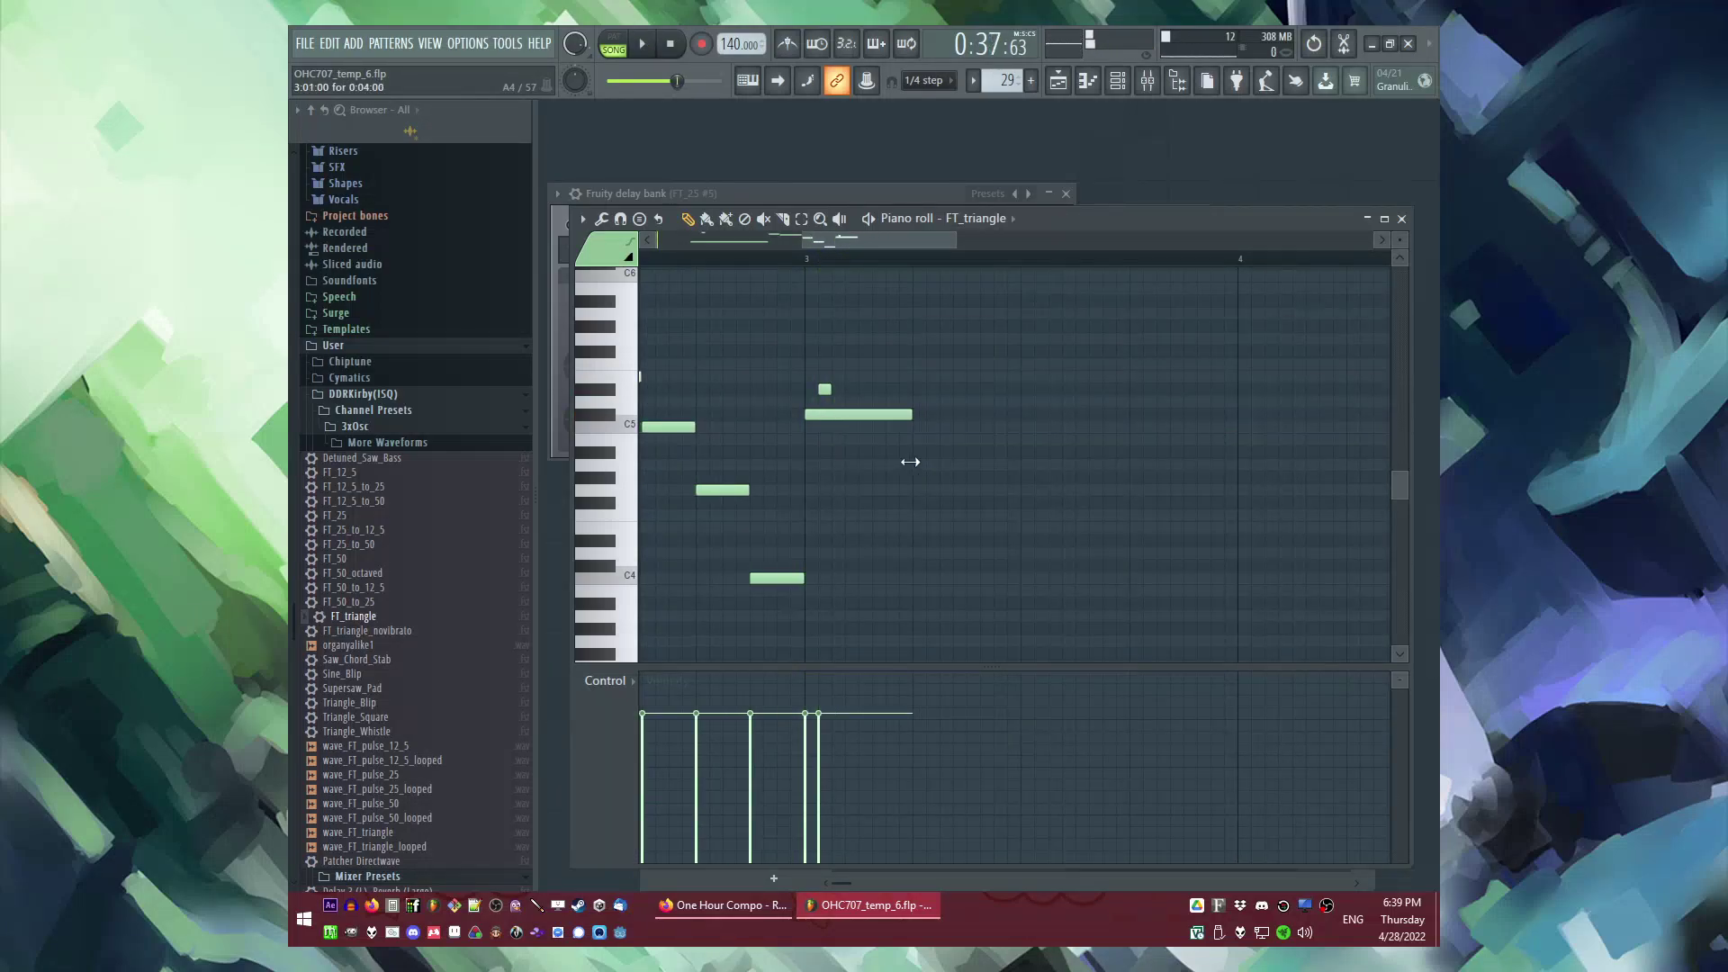
pyautogui.press('space')
pyautogui.click(968, 427)
pyautogui.press('space')
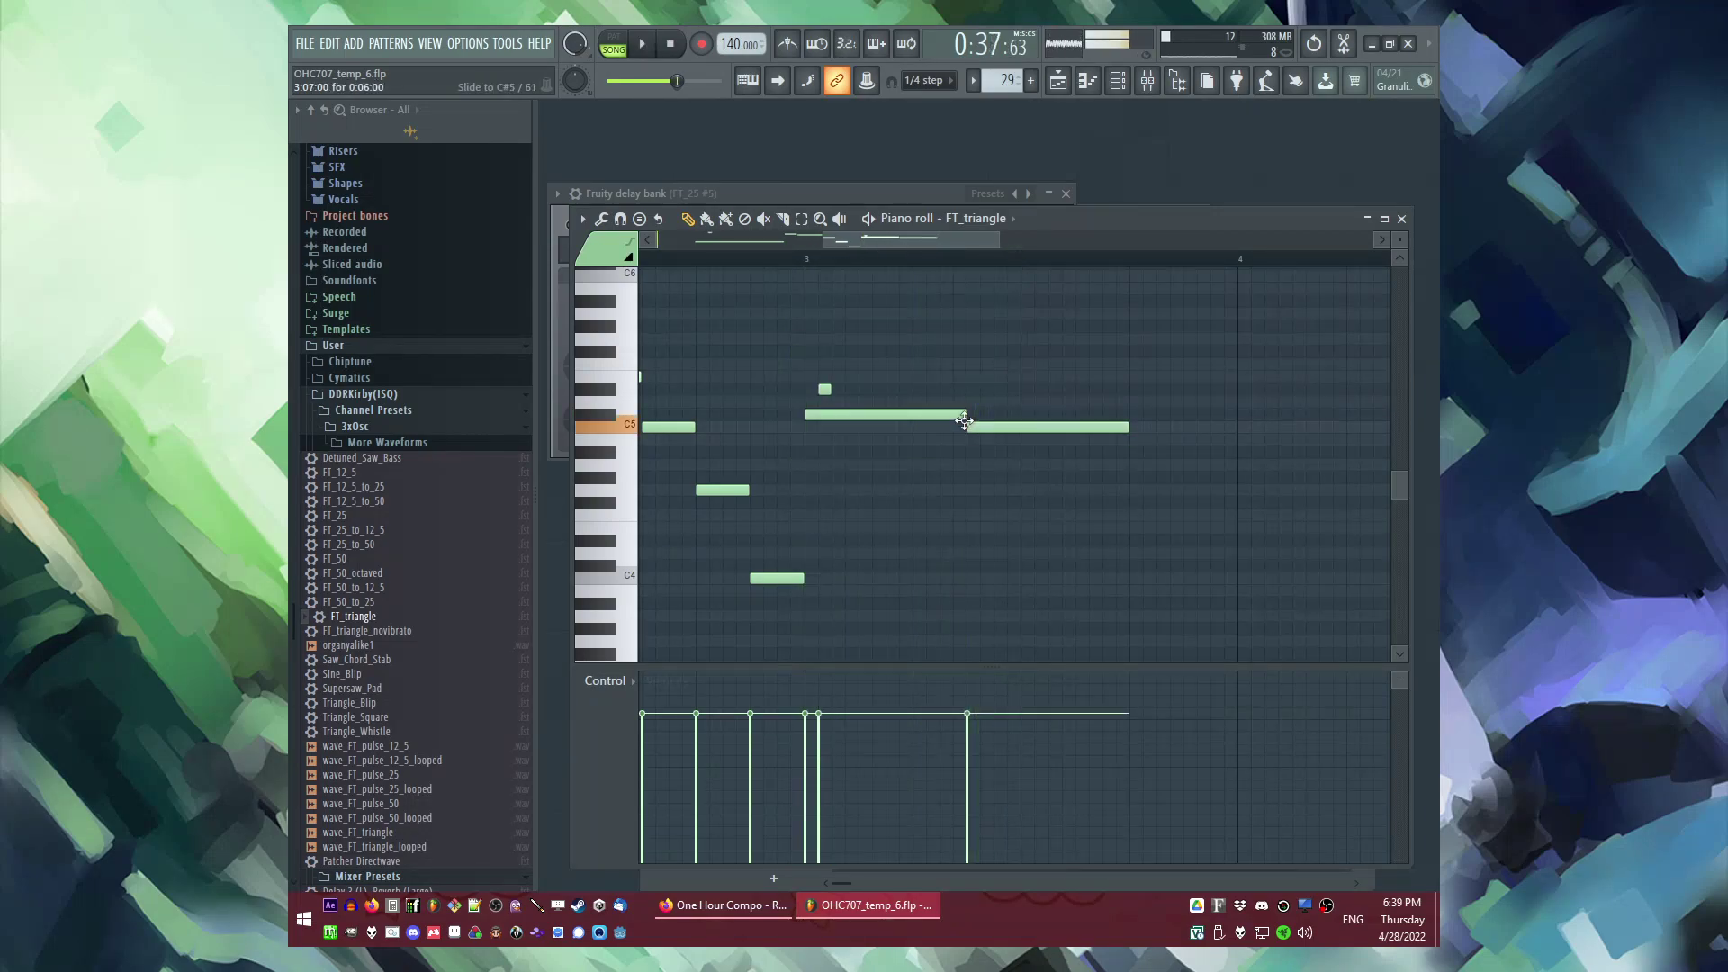
pyautogui.press('space')
# Step: Add D#5 at 3:11:00 and D5 at 3:15:00, each lasting 0:04:00, and redraw the C5 note at 0:04:00
pyautogui.click(1186, 402)
pyautogui.press('space')
pyautogui.rightClick(1080, 391)
pyautogui.click(1080, 392)
pyautogui.press('space')
pyautogui.press('space')
pyautogui.rightClick(995, 427)
pyautogui.click(968, 426)
pyautogui.press('space')
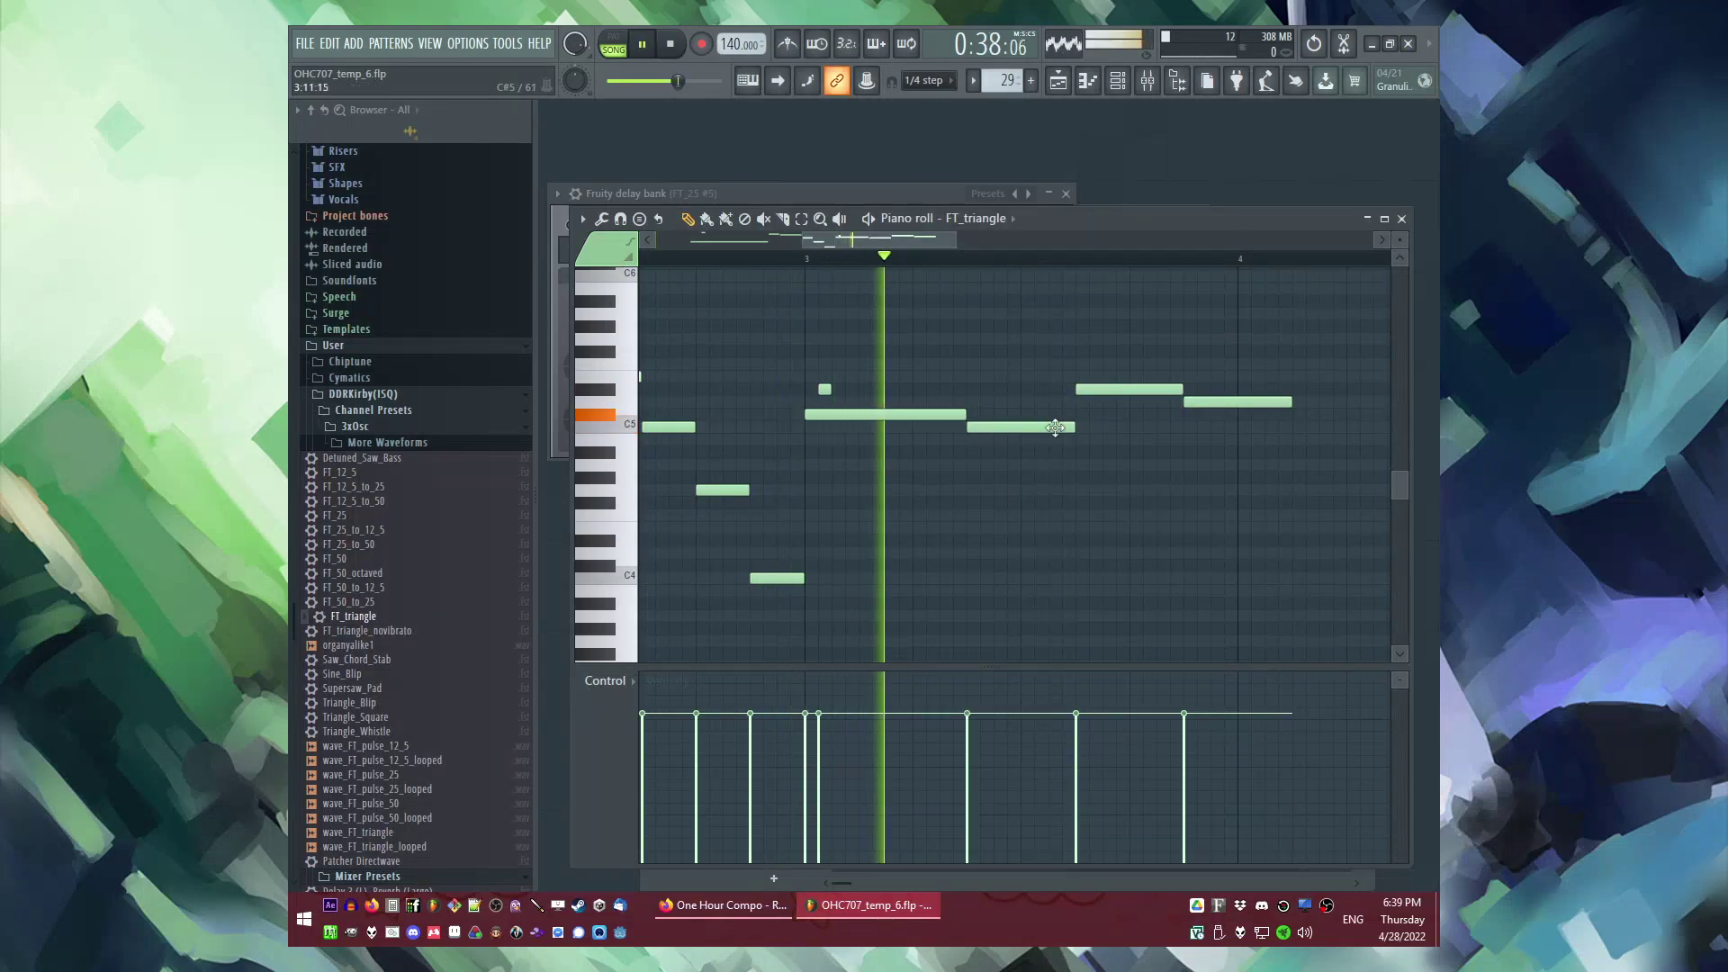
# Step: Move the D#5 note to 3:13:00, lengthen the C5 note to 0:06:00 and place the D5 note at 4:01:00
pyautogui.scroll(-3, 1080, 427)
pyautogui.scroll(3, 1003, 437)
pyautogui.press('space')
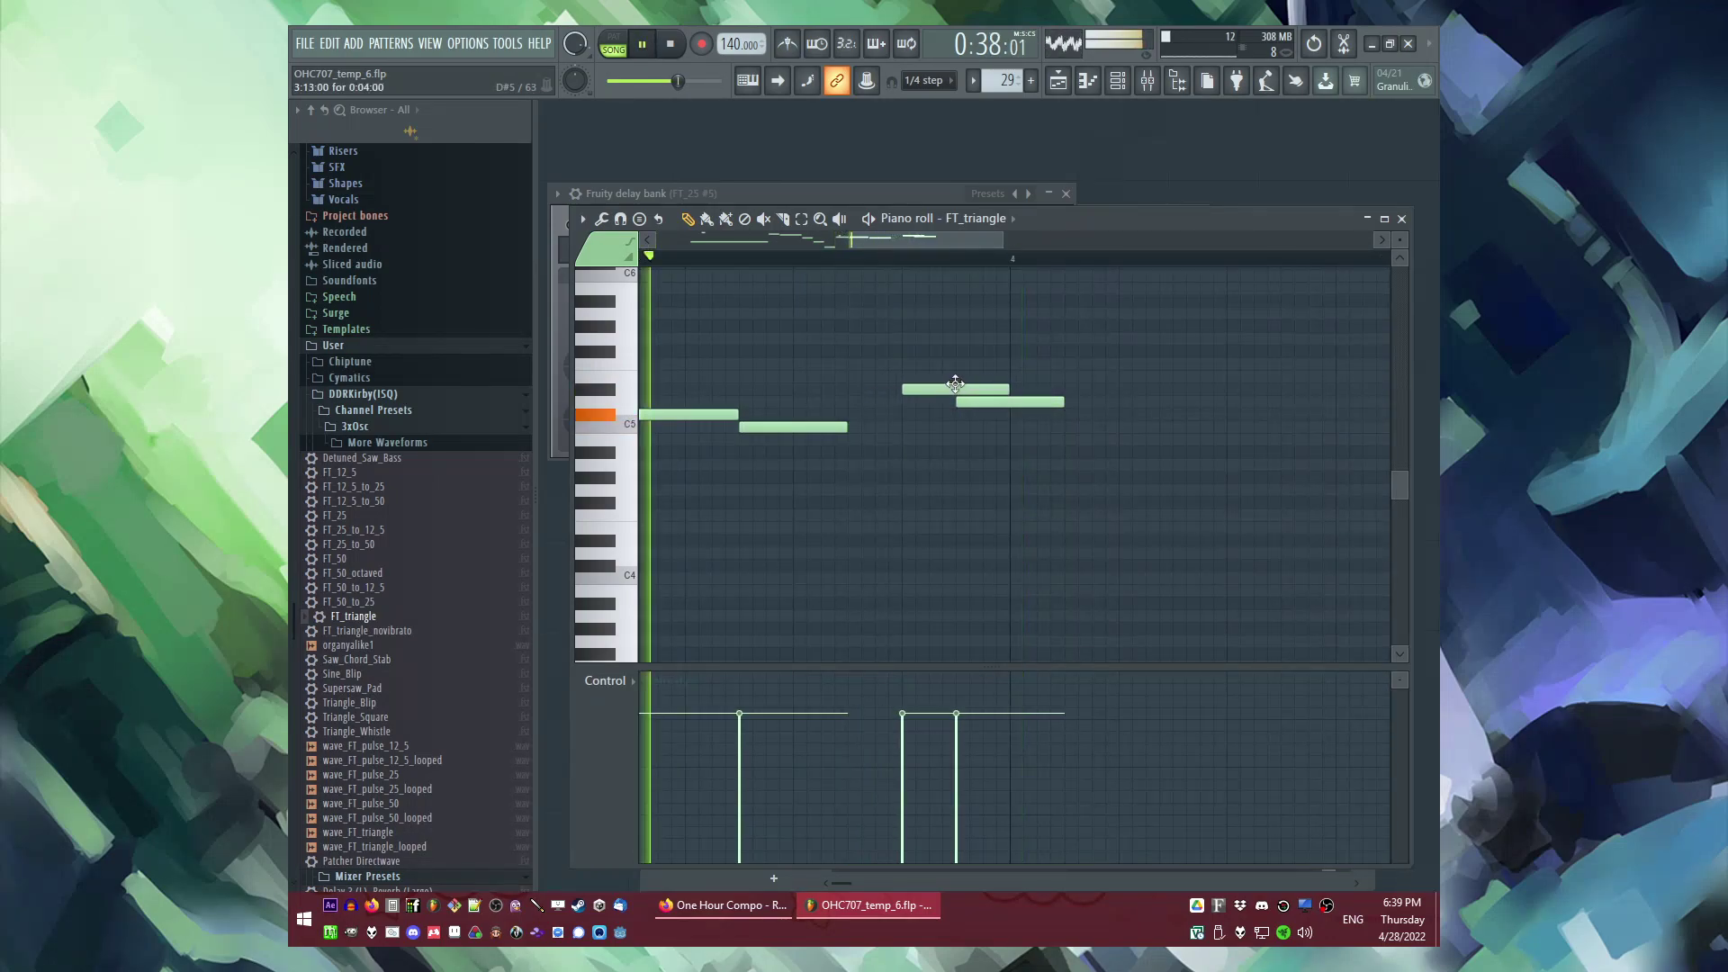
pyautogui.moveTo(847, 427); pyautogui.dragTo(901, 426)
pyautogui.press('space')
pyautogui.rightClick(1023, 403)
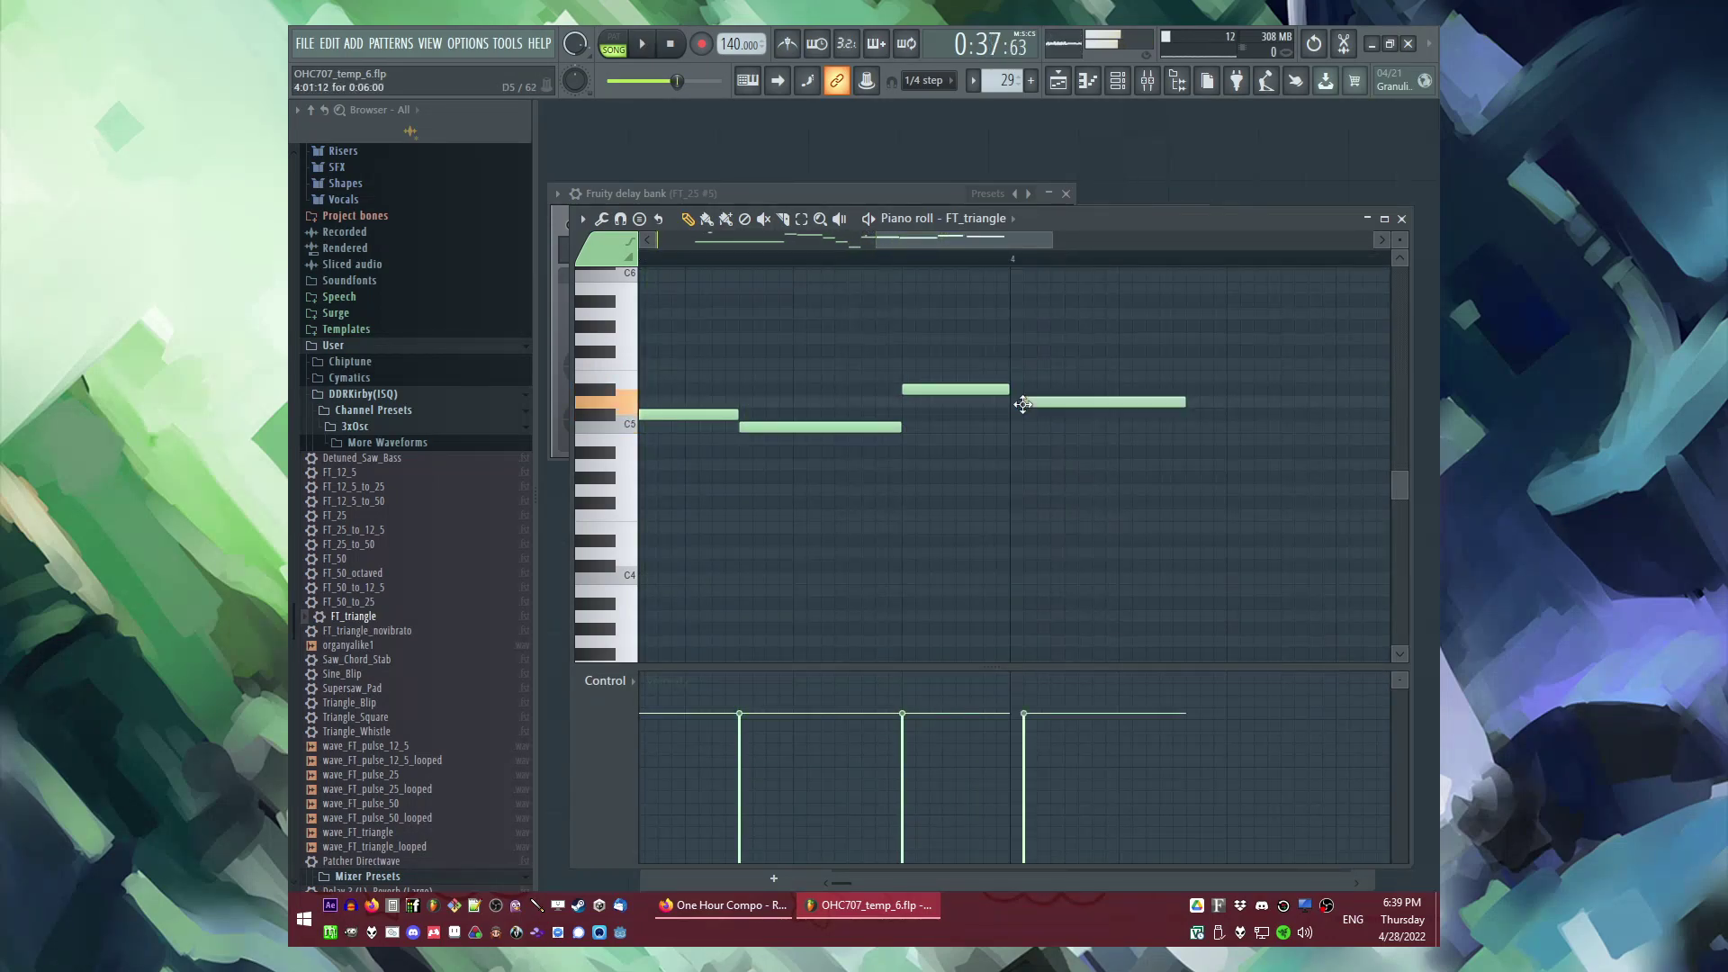
pyautogui.press('space')
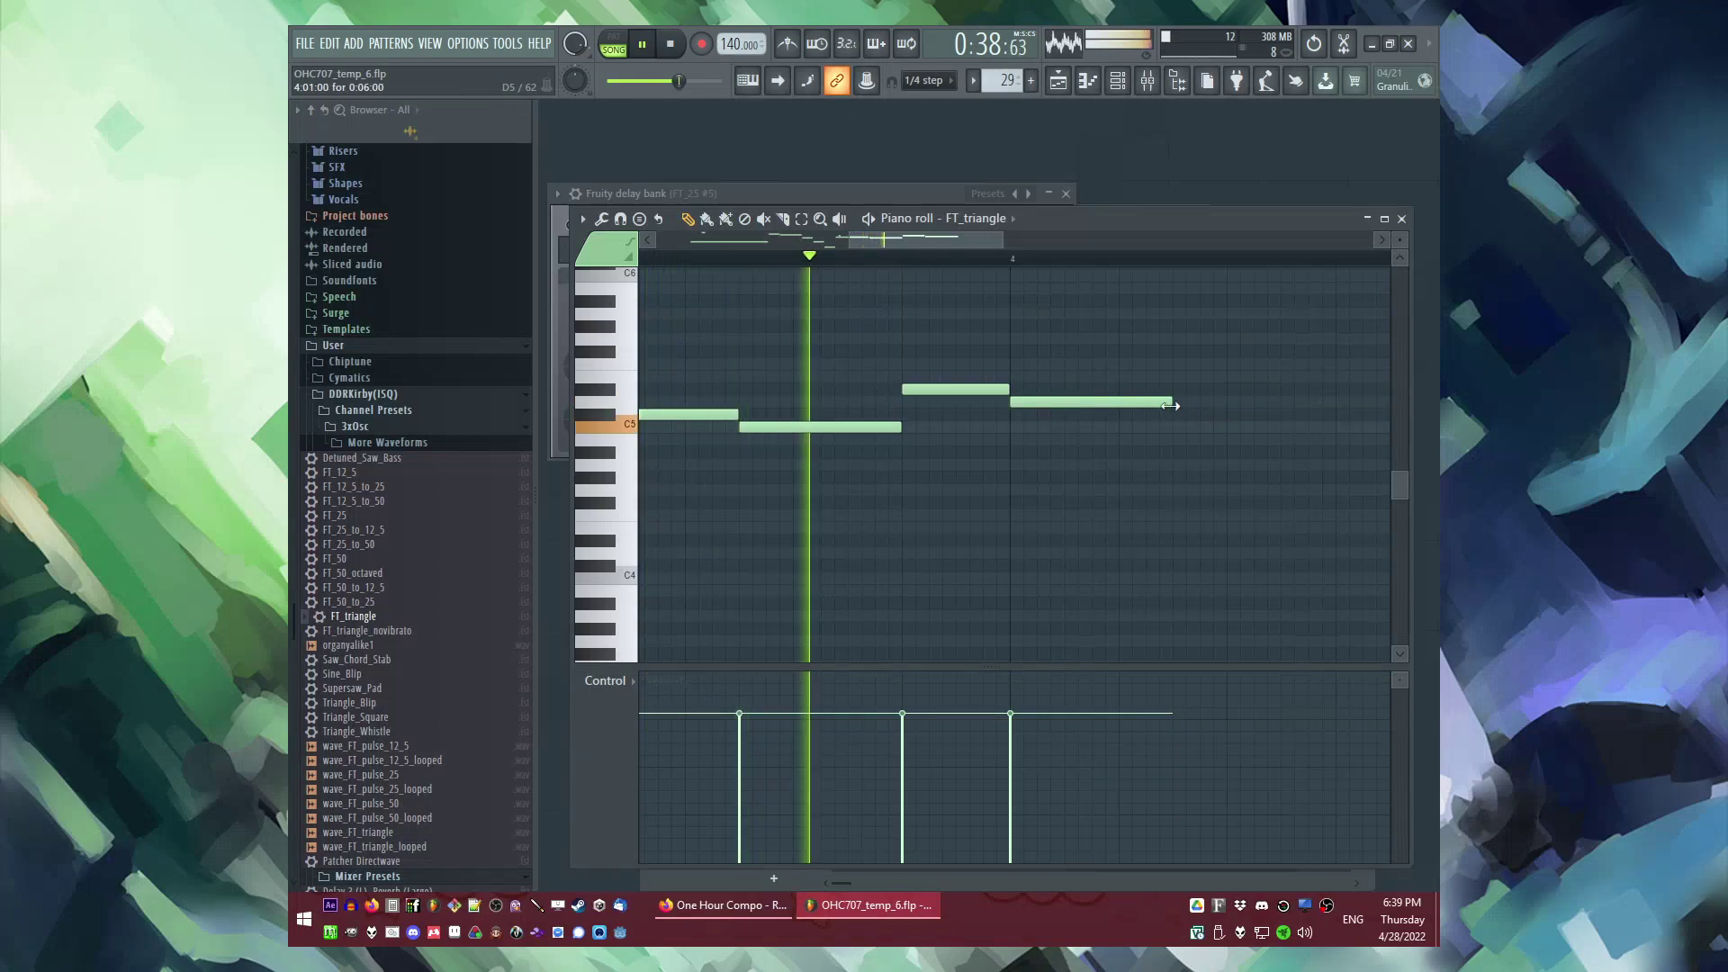
# Step: Shorten the D5 note to 0:03:00, then add D#5 at 4:04:00 and A#5 at 4:07:00 lasting 0:02:00
pyautogui.press('space')
pyautogui.moveTo(1163, 402); pyautogui.dragTo(1092, 398)
pyautogui.moveTo(1174, 362); pyautogui.dragTo(1170, 299)
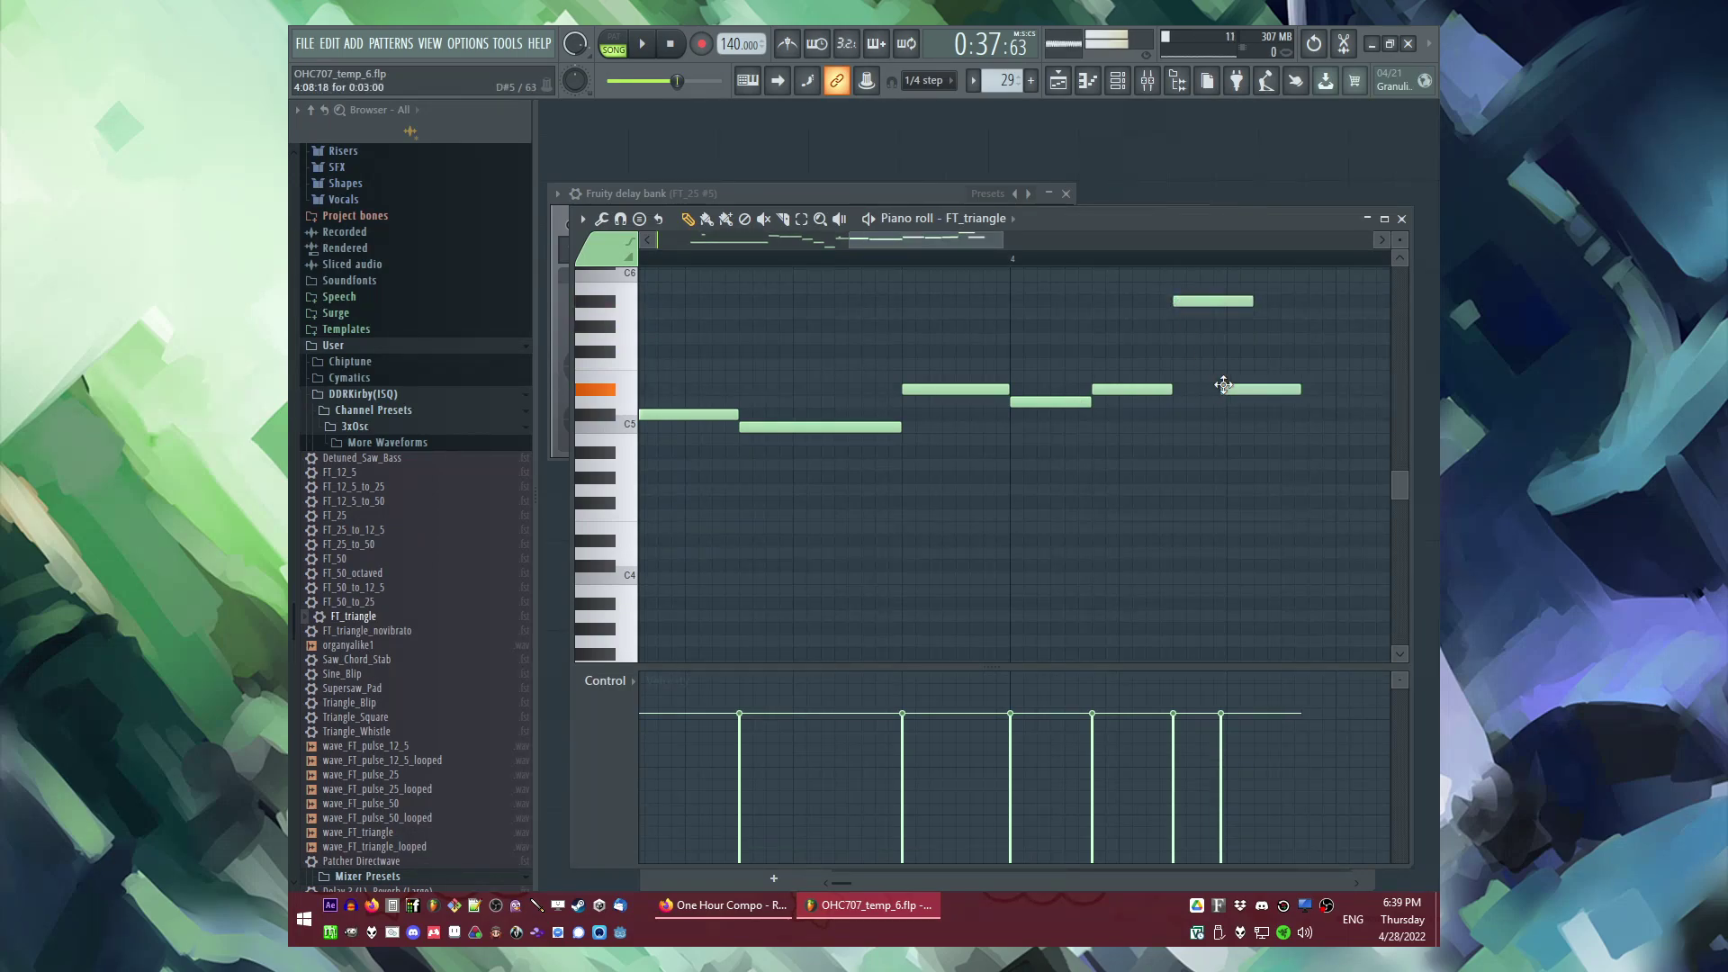
pyautogui.moveTo(1252, 302); pyautogui.dragTo(1227, 304)
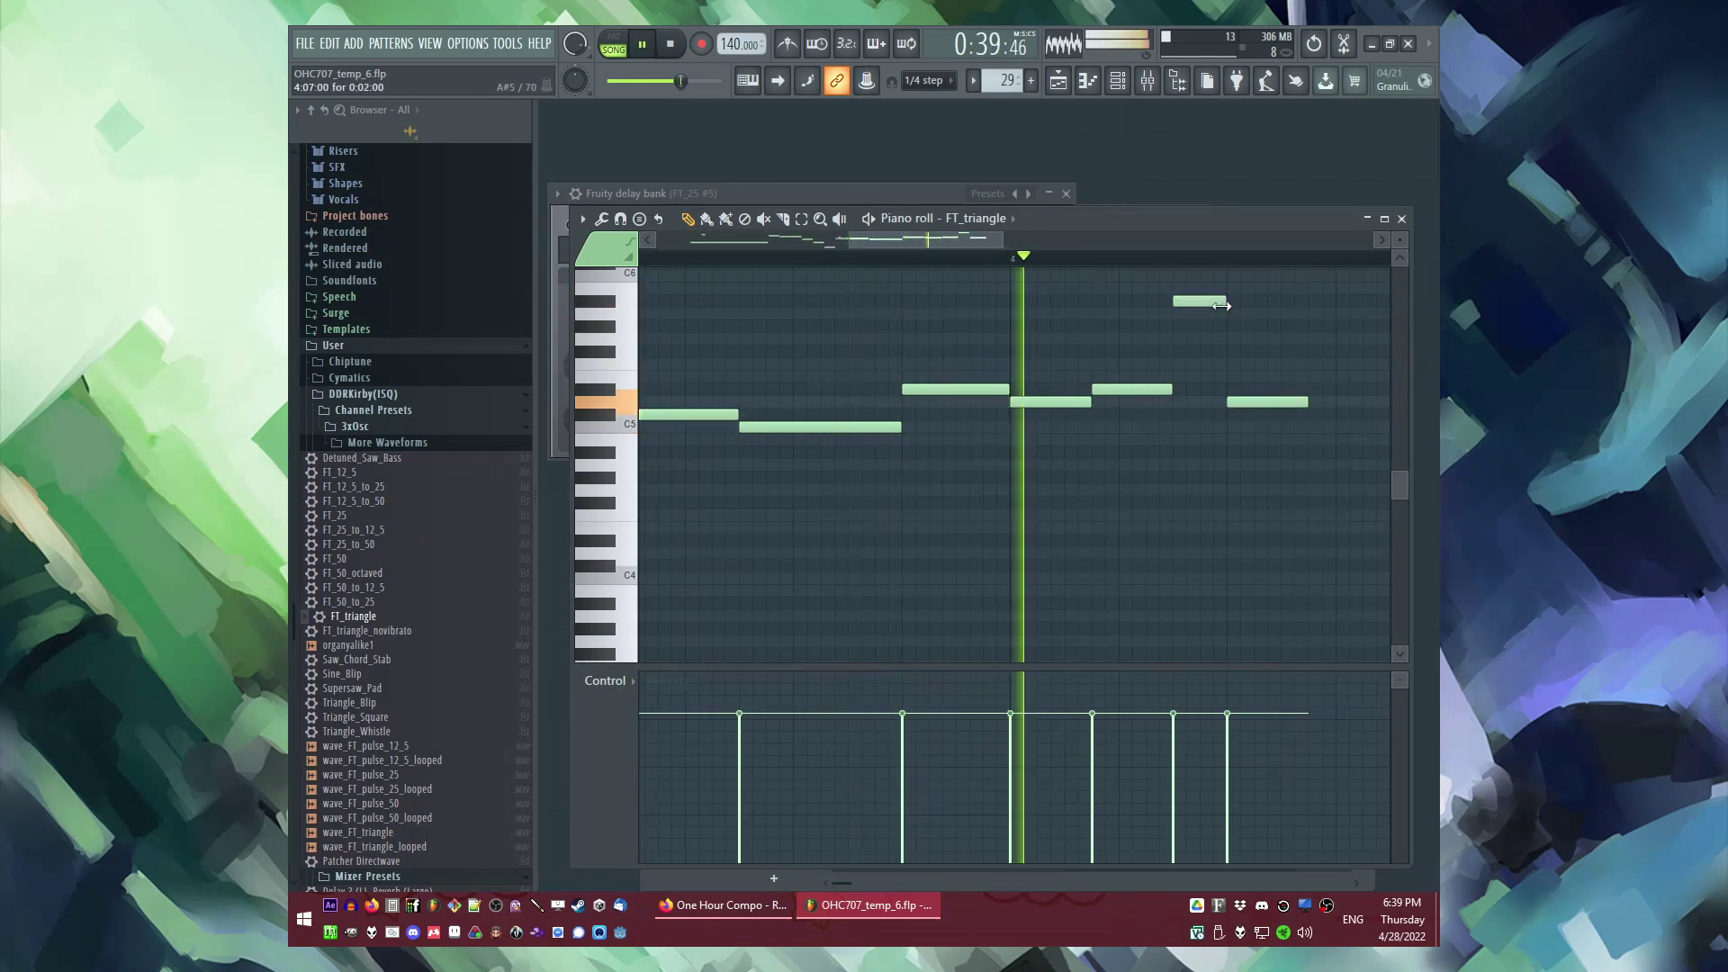
# Step: Set the D5 note at 4:09:00 to 0:04:00 and follow it with a D#5 note at 4:13:00
pyautogui.scroll(-1, 927, 397)
pyautogui.scroll(-1, 891, 399)
pyautogui.press('space')
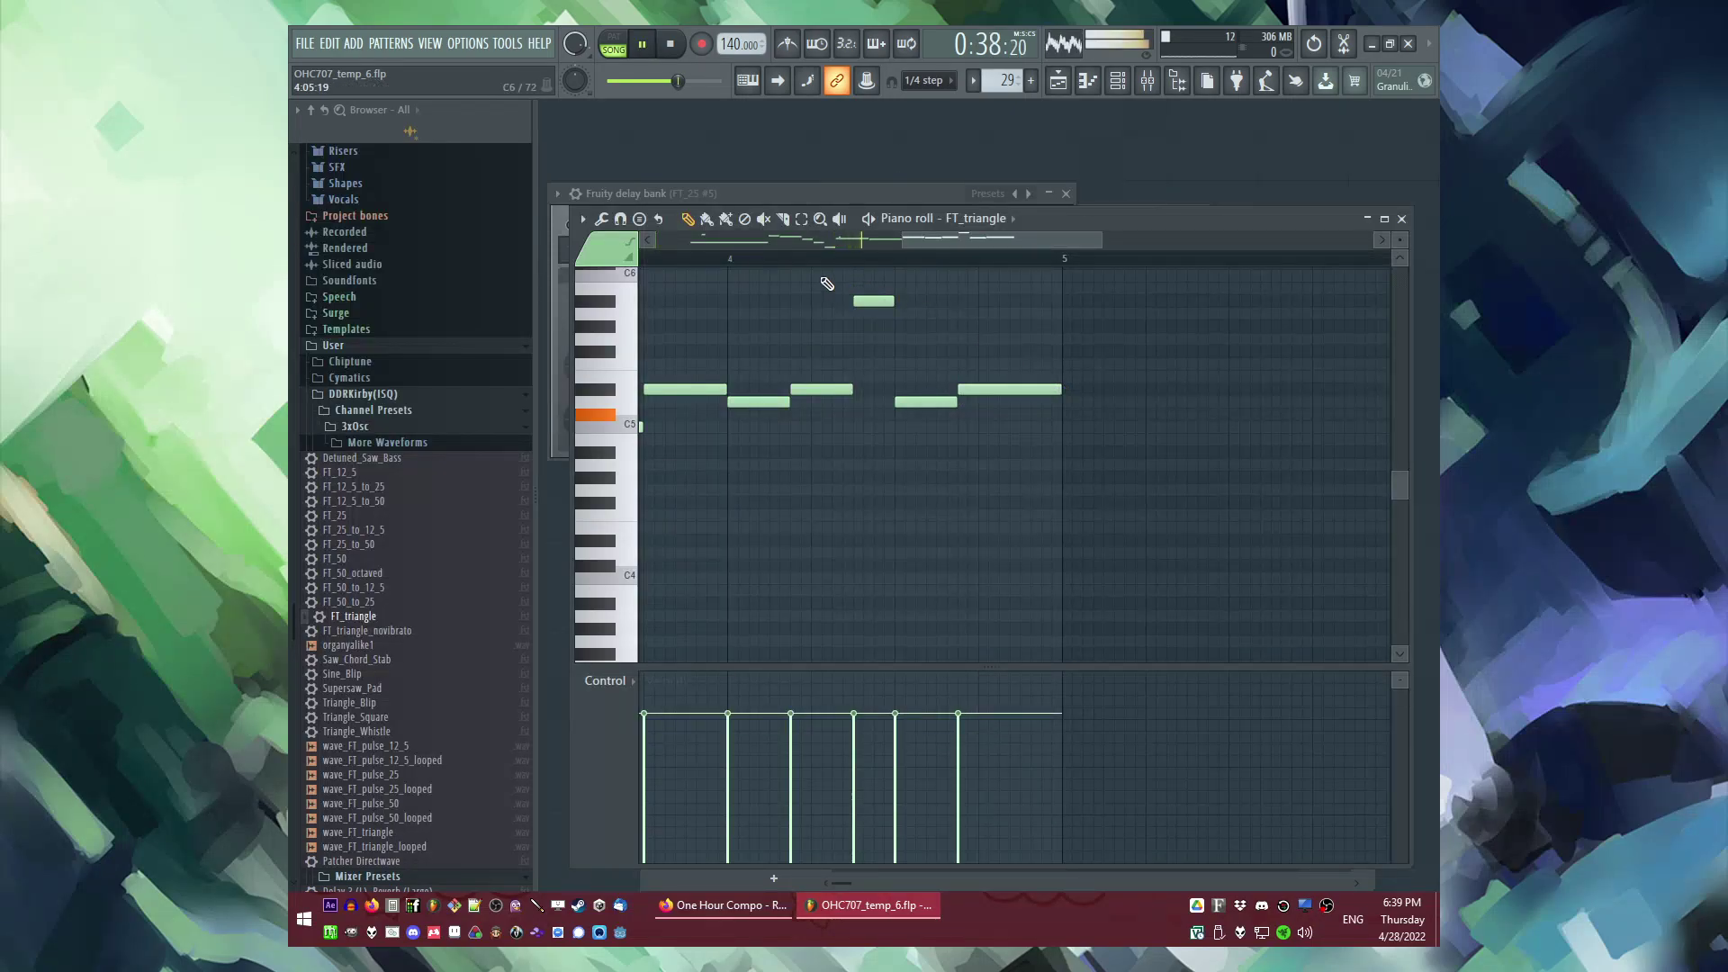
pyautogui.moveTo(838, 390); pyautogui.dragTo(875, 390)
pyautogui.press('space')
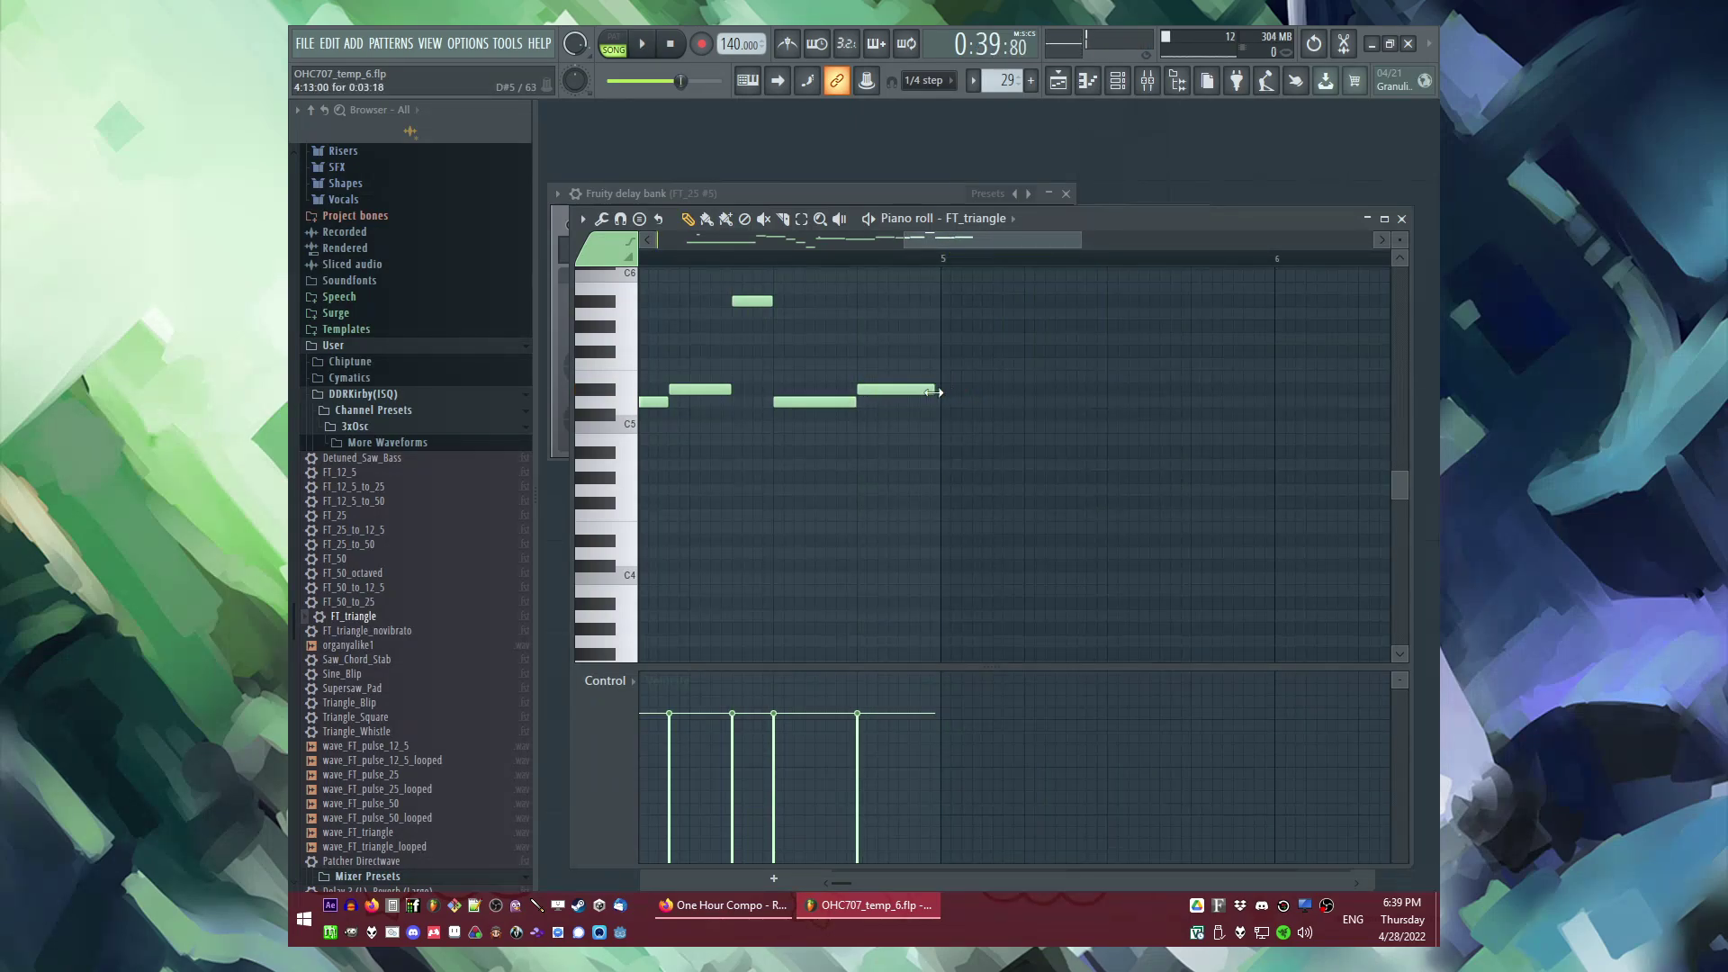
# Step: Add a short C5 note at 4:15:00 and a C5 note at 5:01:00 lasting 0:11:18
pyautogui.press('space')
pyautogui.click(918, 415)
pyautogui.moveTo(921, 428); pyautogui.dragTo(916, 428)
pyautogui.press('space')
pyautogui.moveTo(991, 240)
pyautogui.mouseDown()
pyautogui.moveTo(898, 256)
pyautogui.moveTo(1000, 268)
pyautogui.mouseUp()
pyautogui.click(898, 260)
pyautogui.press('space')
pyautogui.moveTo(907, 427); pyautogui.dragTo(1072, 441)
pyautogui.press('space')
# Step: End the phrase with short F4 and G4 notes late in bar 5 and a C4 note at 6:01:00
pyautogui.click(1118, 490)
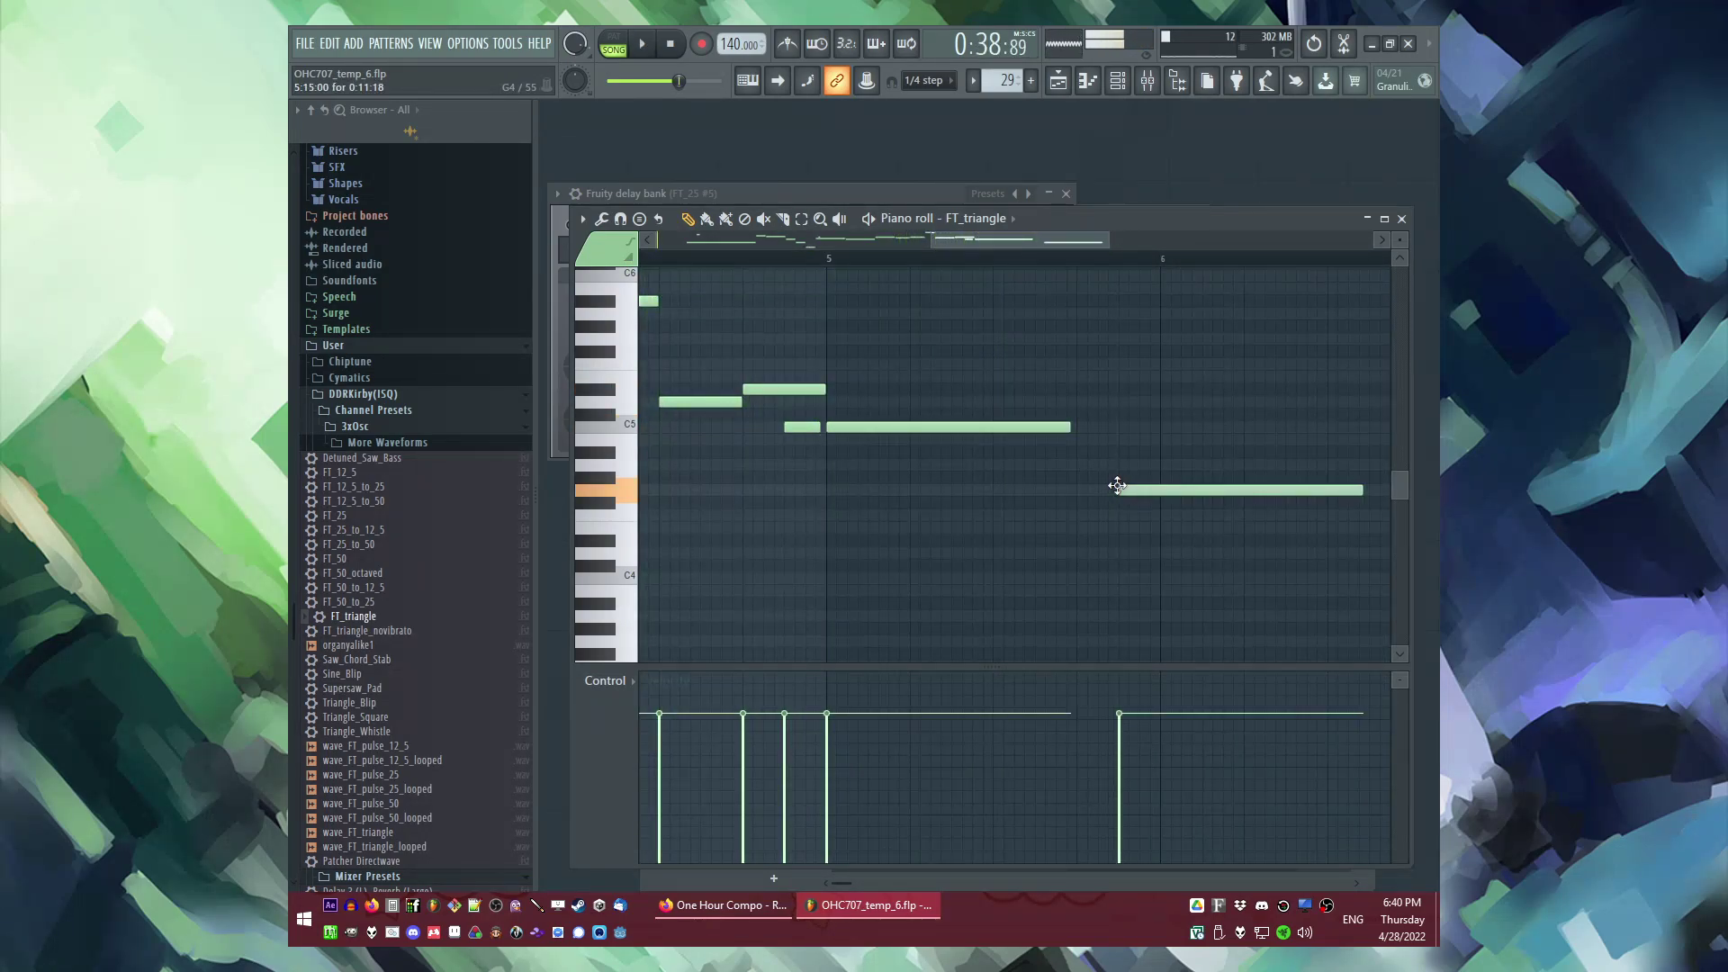
pyautogui.click(1129, 515)
pyautogui.rightClick(1137, 490)
pyautogui.click(898, 490)
pyautogui.click(916, 515)
pyautogui.press('space')
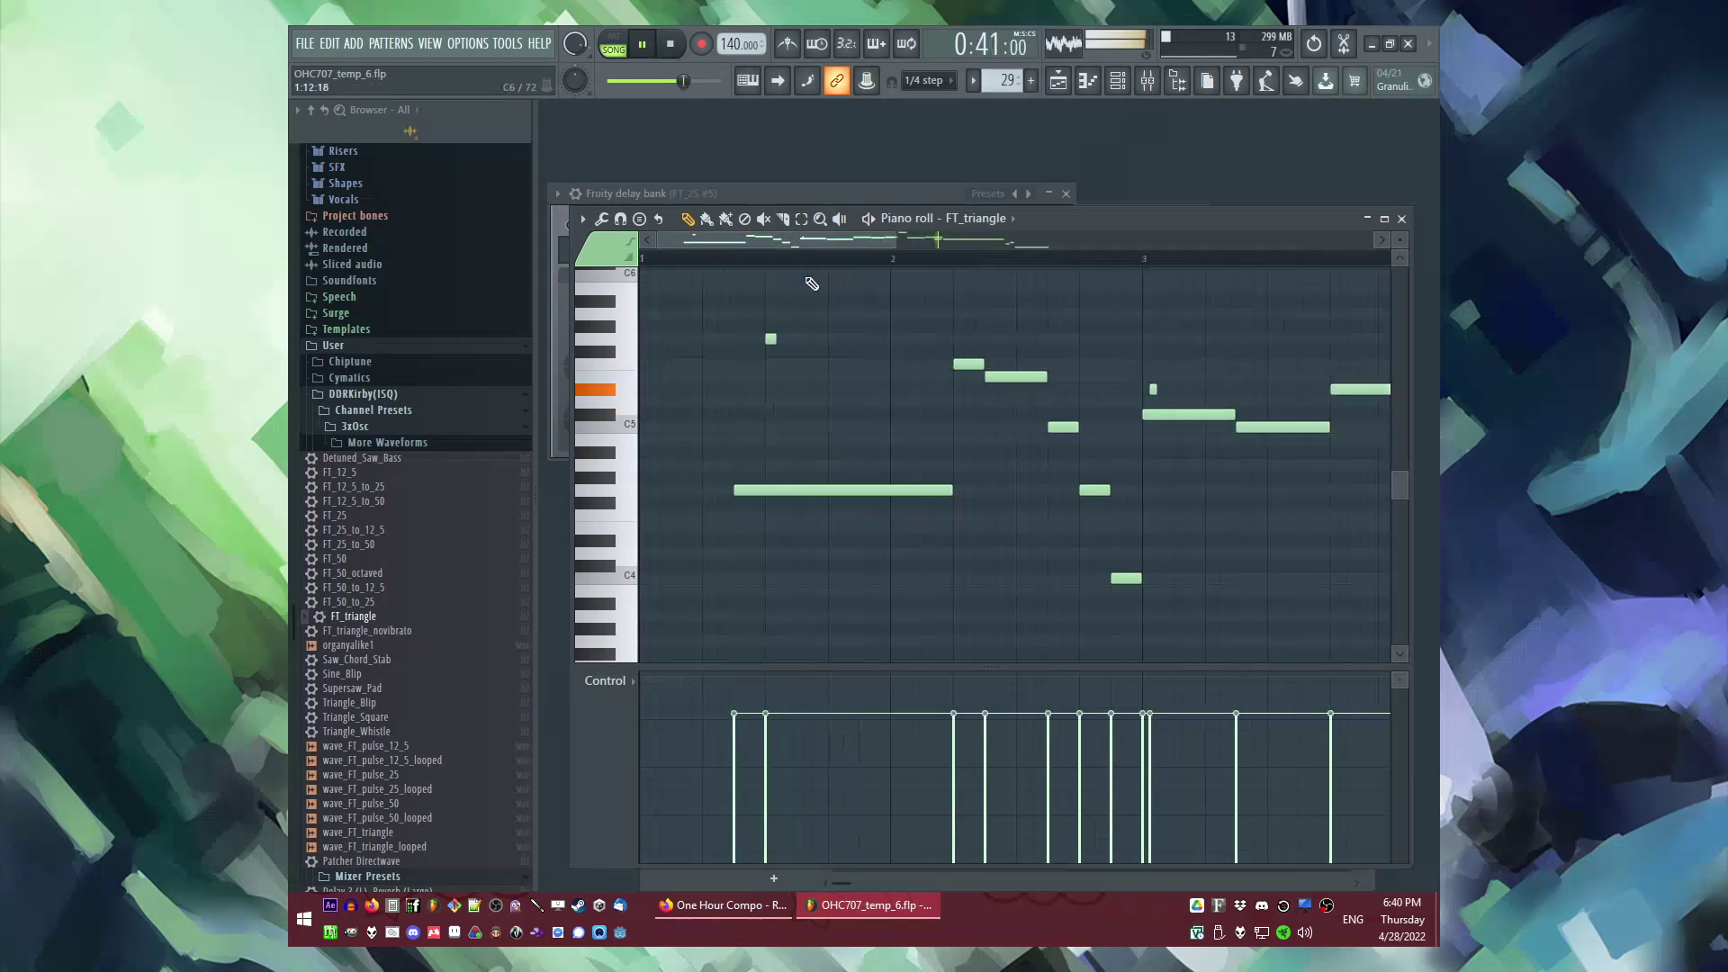
pyautogui.click(714, 263)
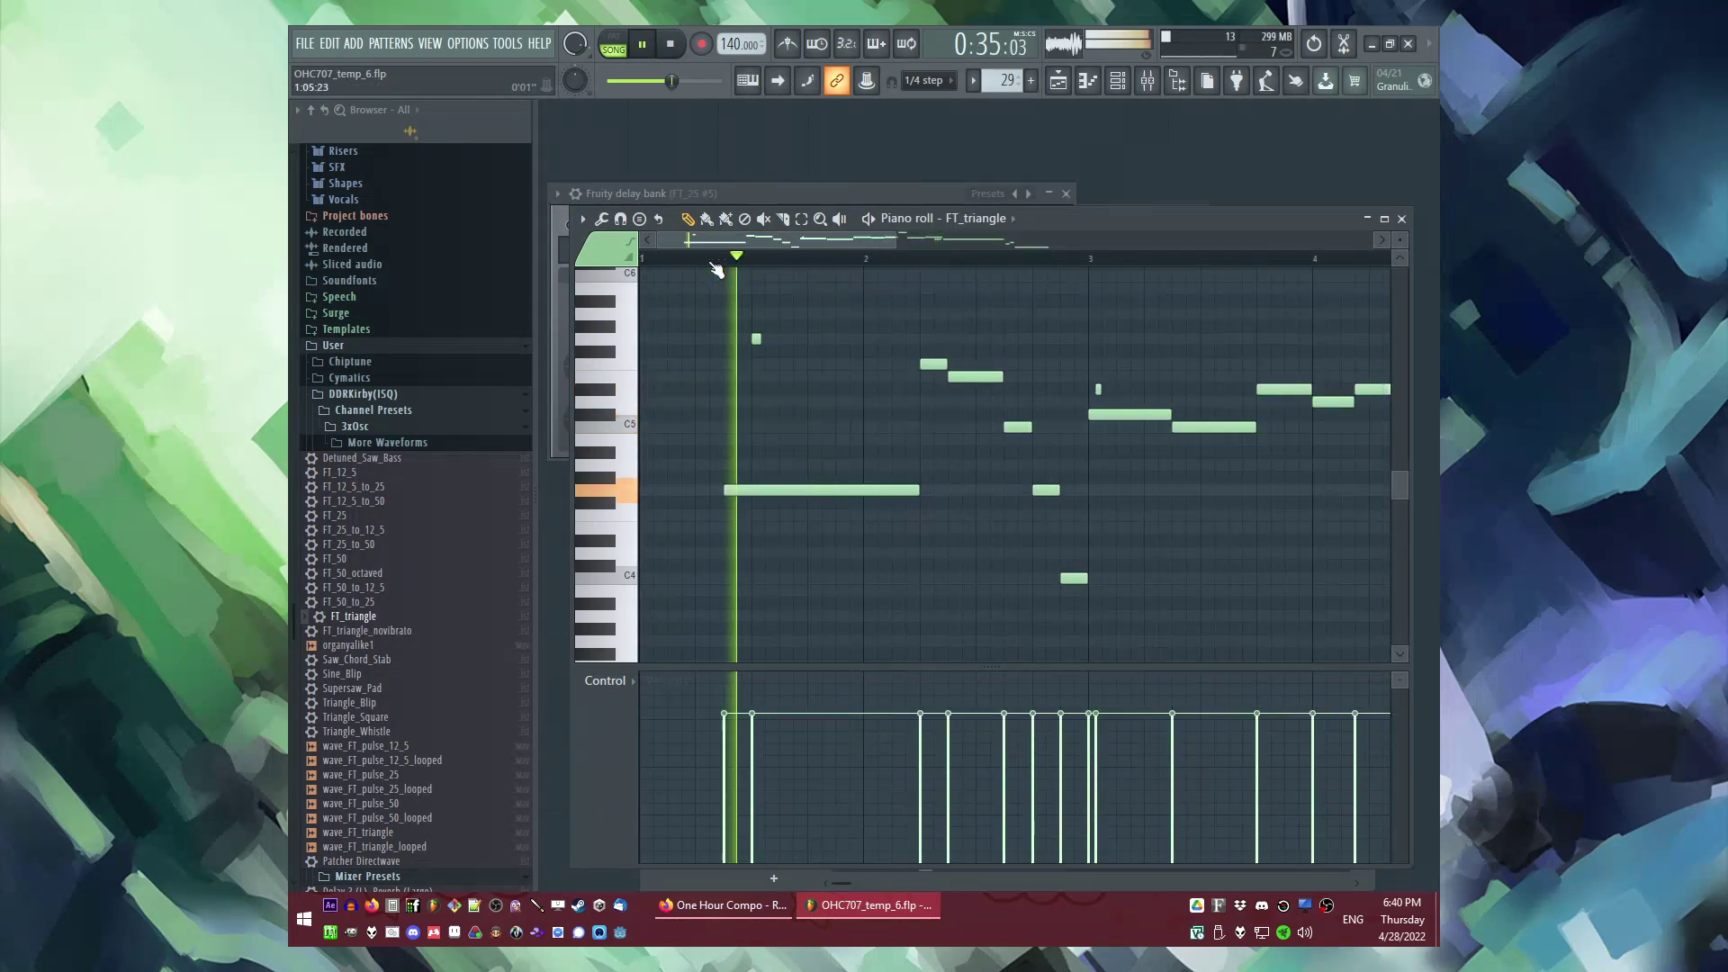
# Step: Route the FT_triangle channel to mixer track 18
pyautogui.press('F6')
pyautogui.press('l')
pyautogui.click(774, 276)
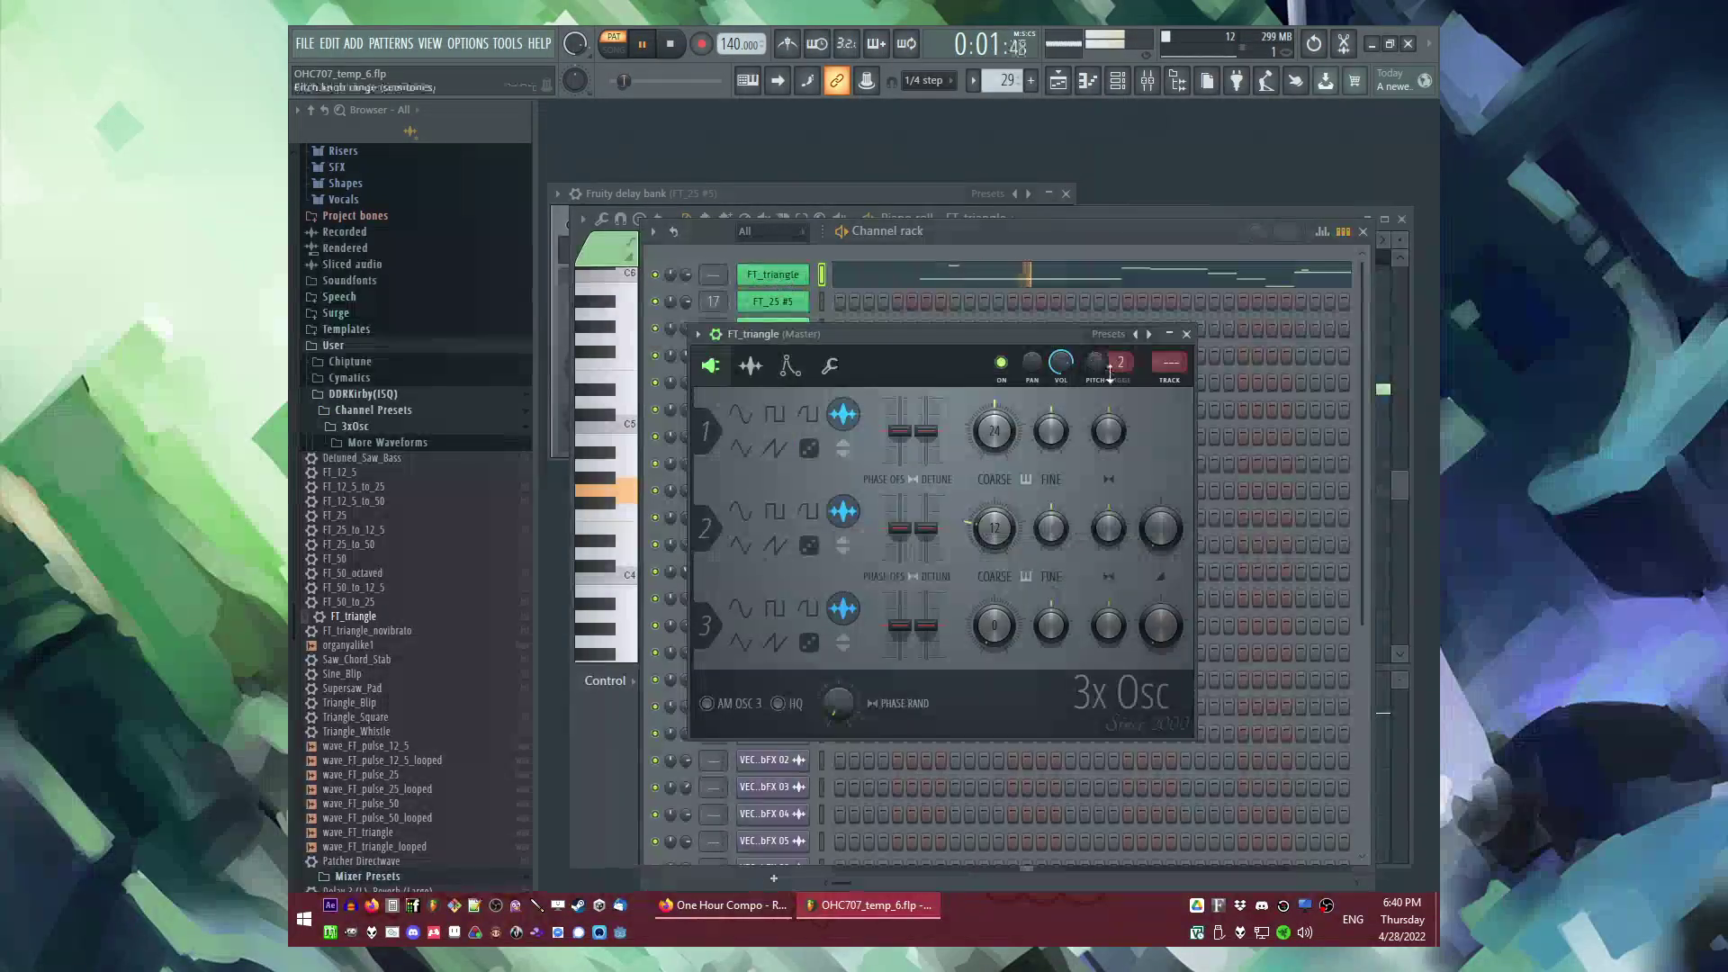
pyautogui.click(1183, 382)
# Step: Load Fruity Delay Bank in slot 4 and Fruity Reeverb 2 in slot 7 of the FT_triangle mixer track
pyautogui.click(1169, 525)
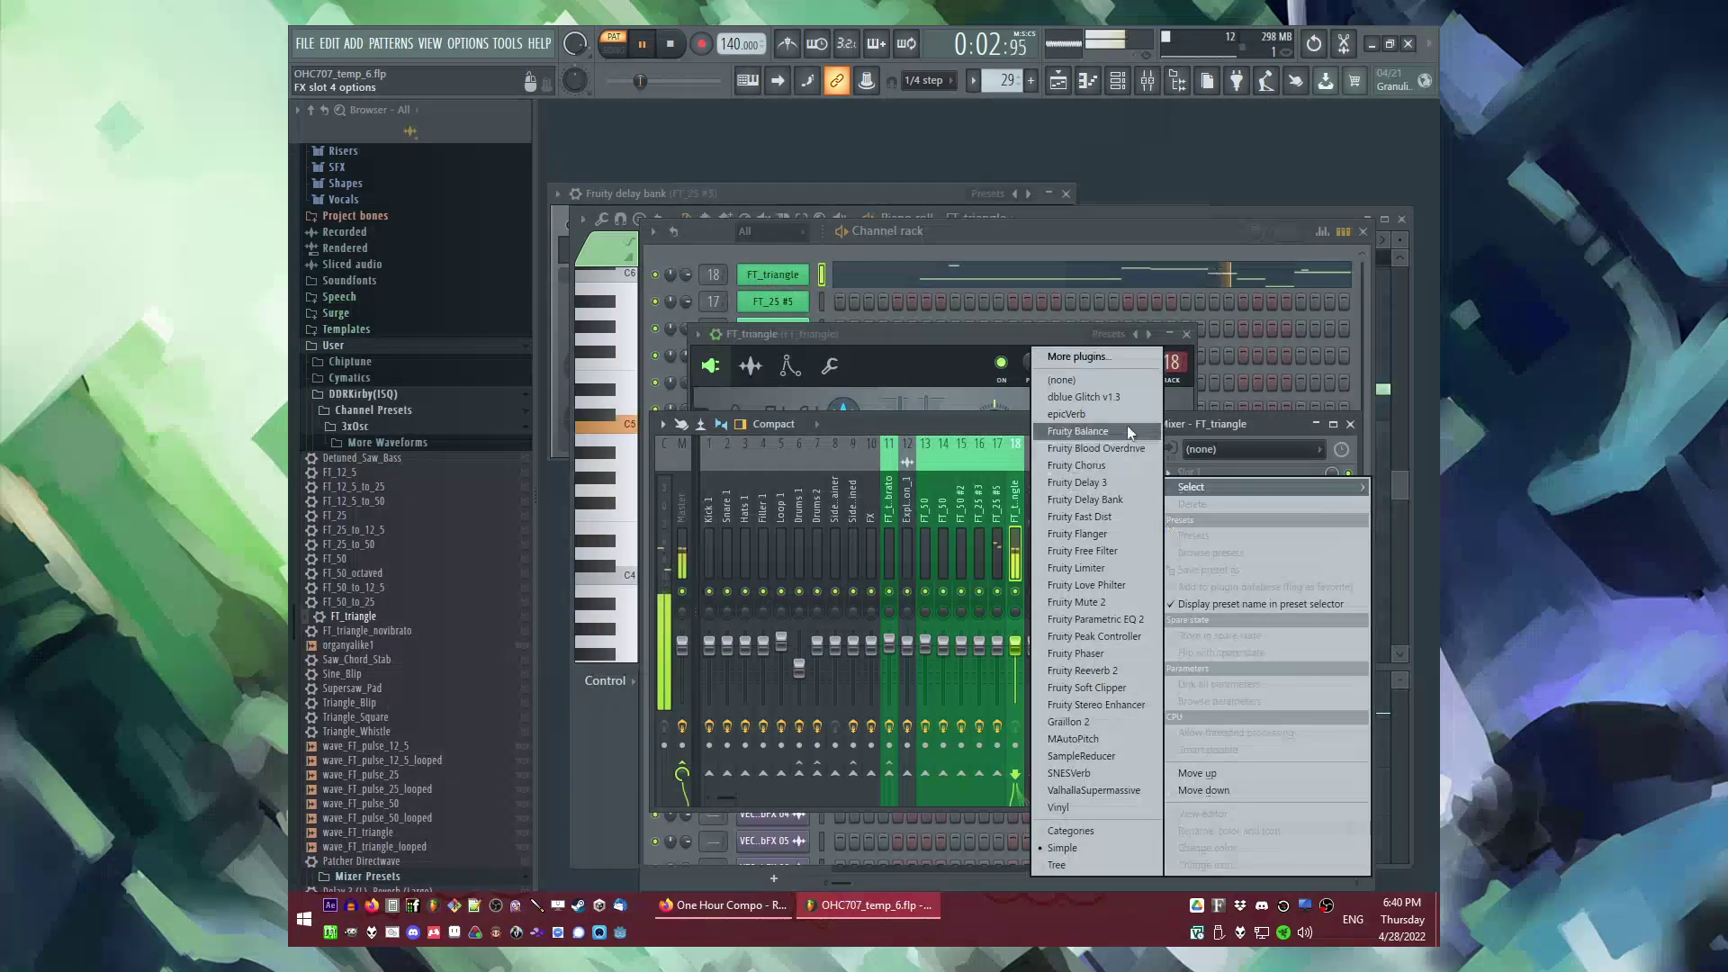
pyautogui.click(1102, 501)
pyautogui.click(1185, 580)
pyautogui.click(1094, 662)
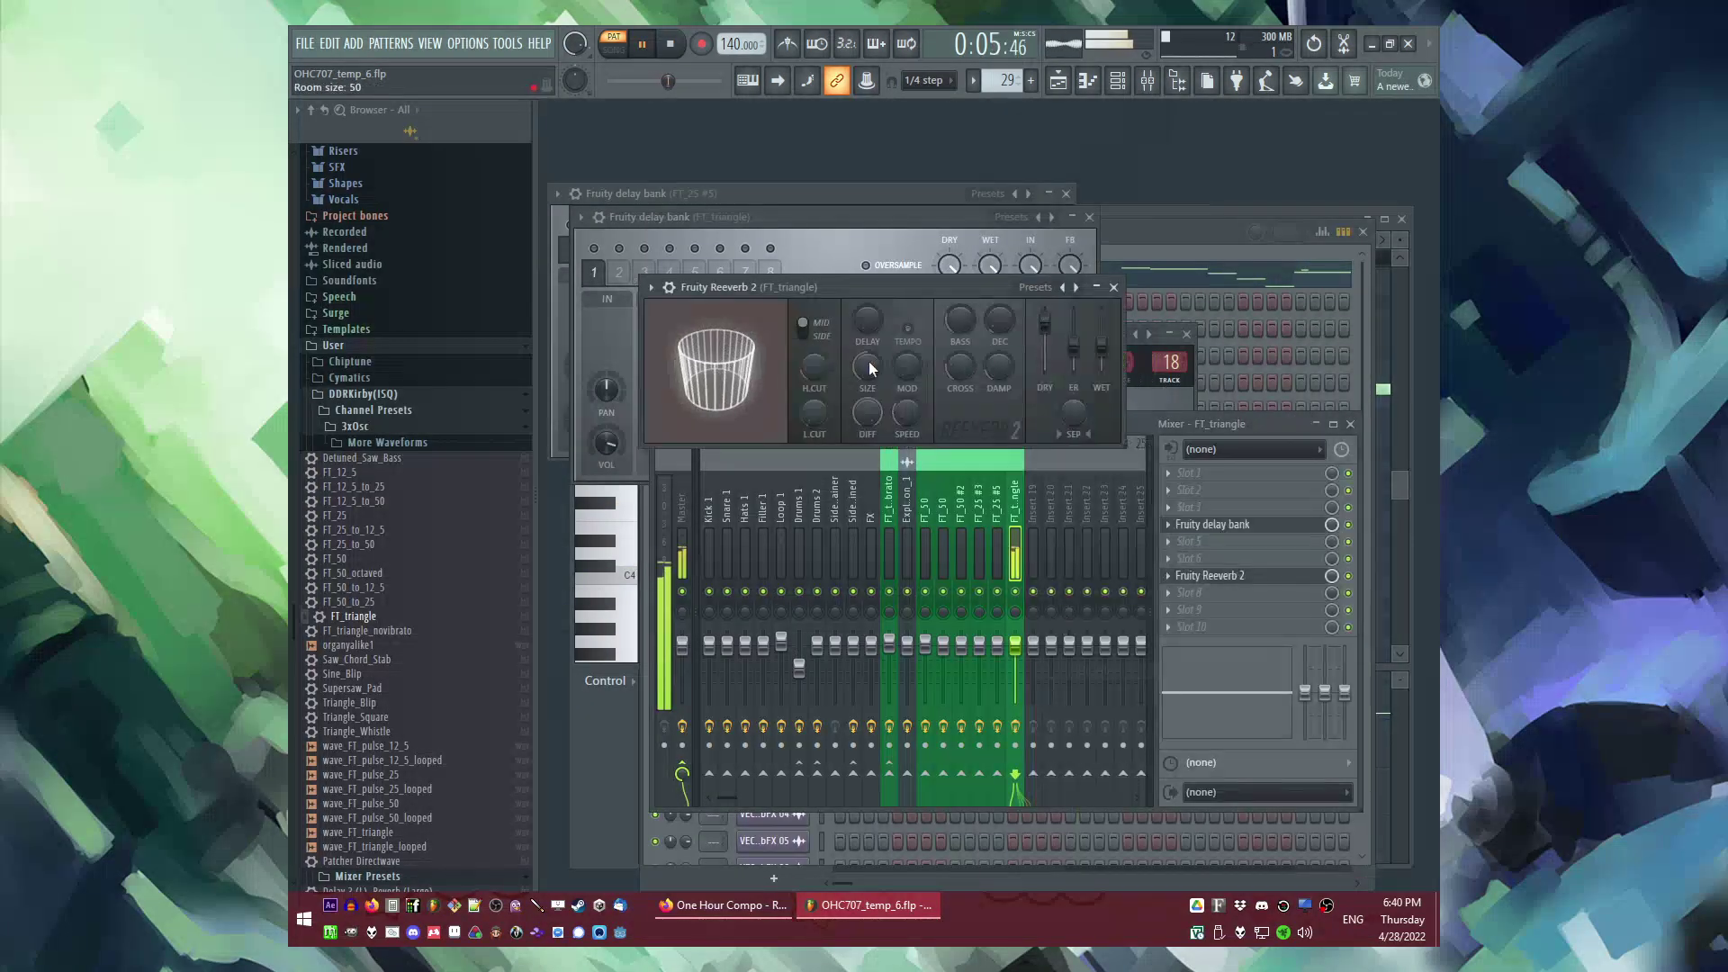
pyautogui.click(836, 234)
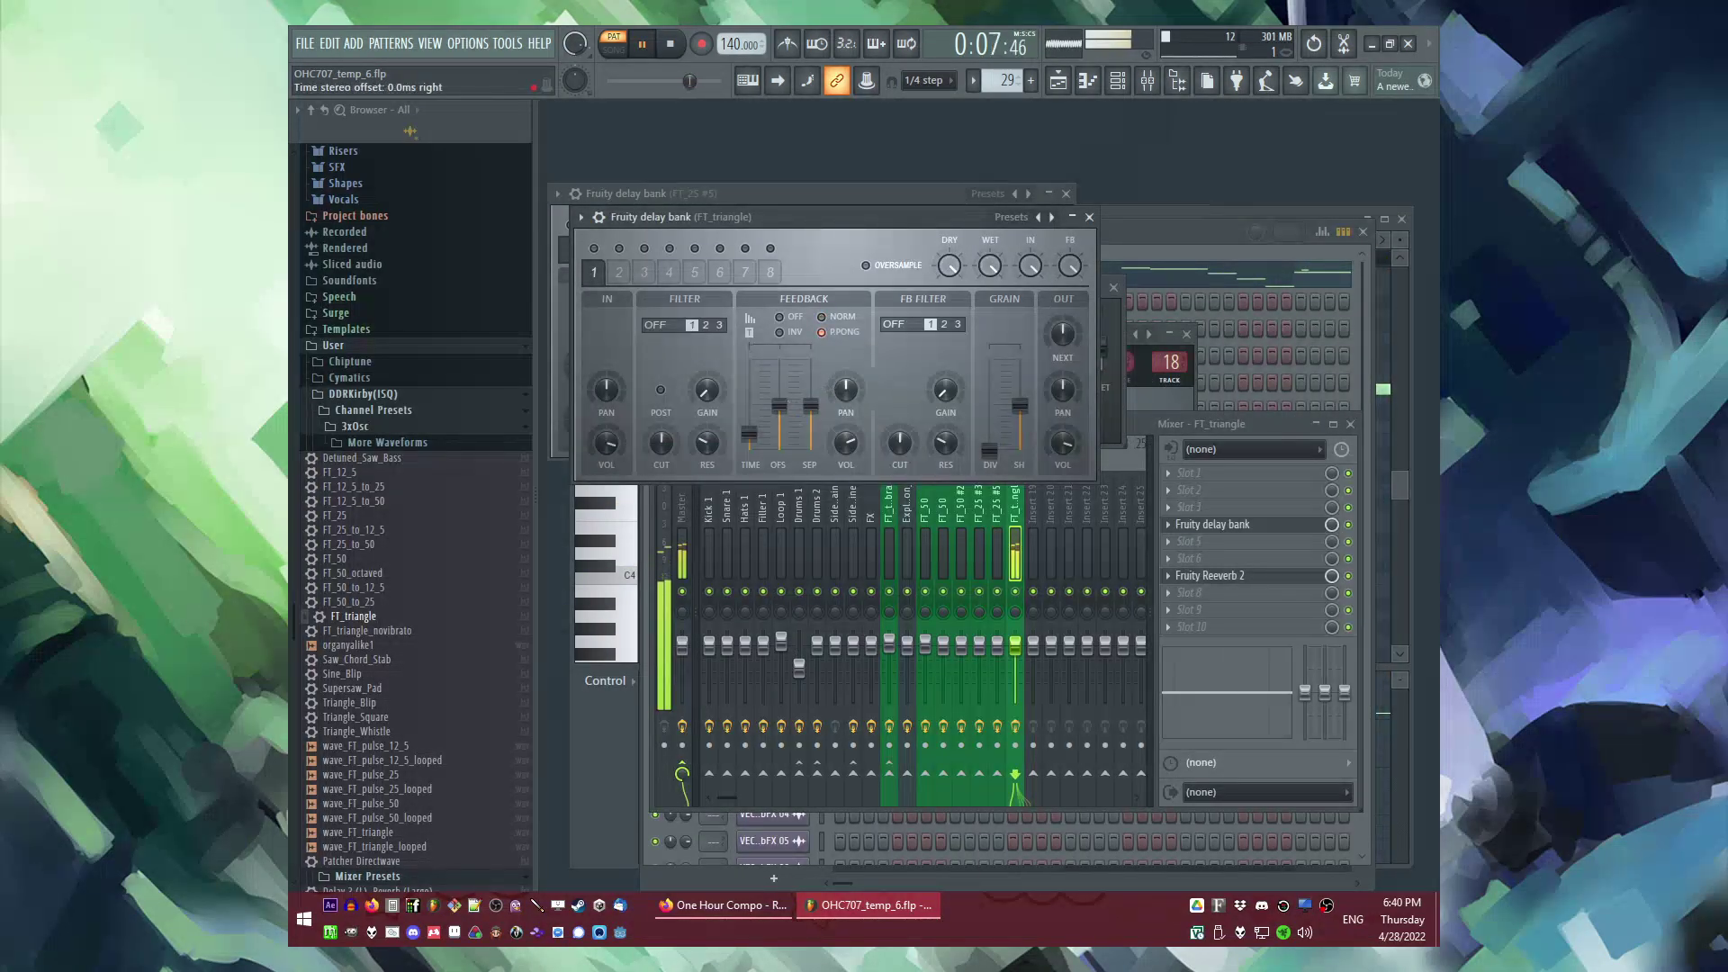
pyautogui.click(1089, 217)
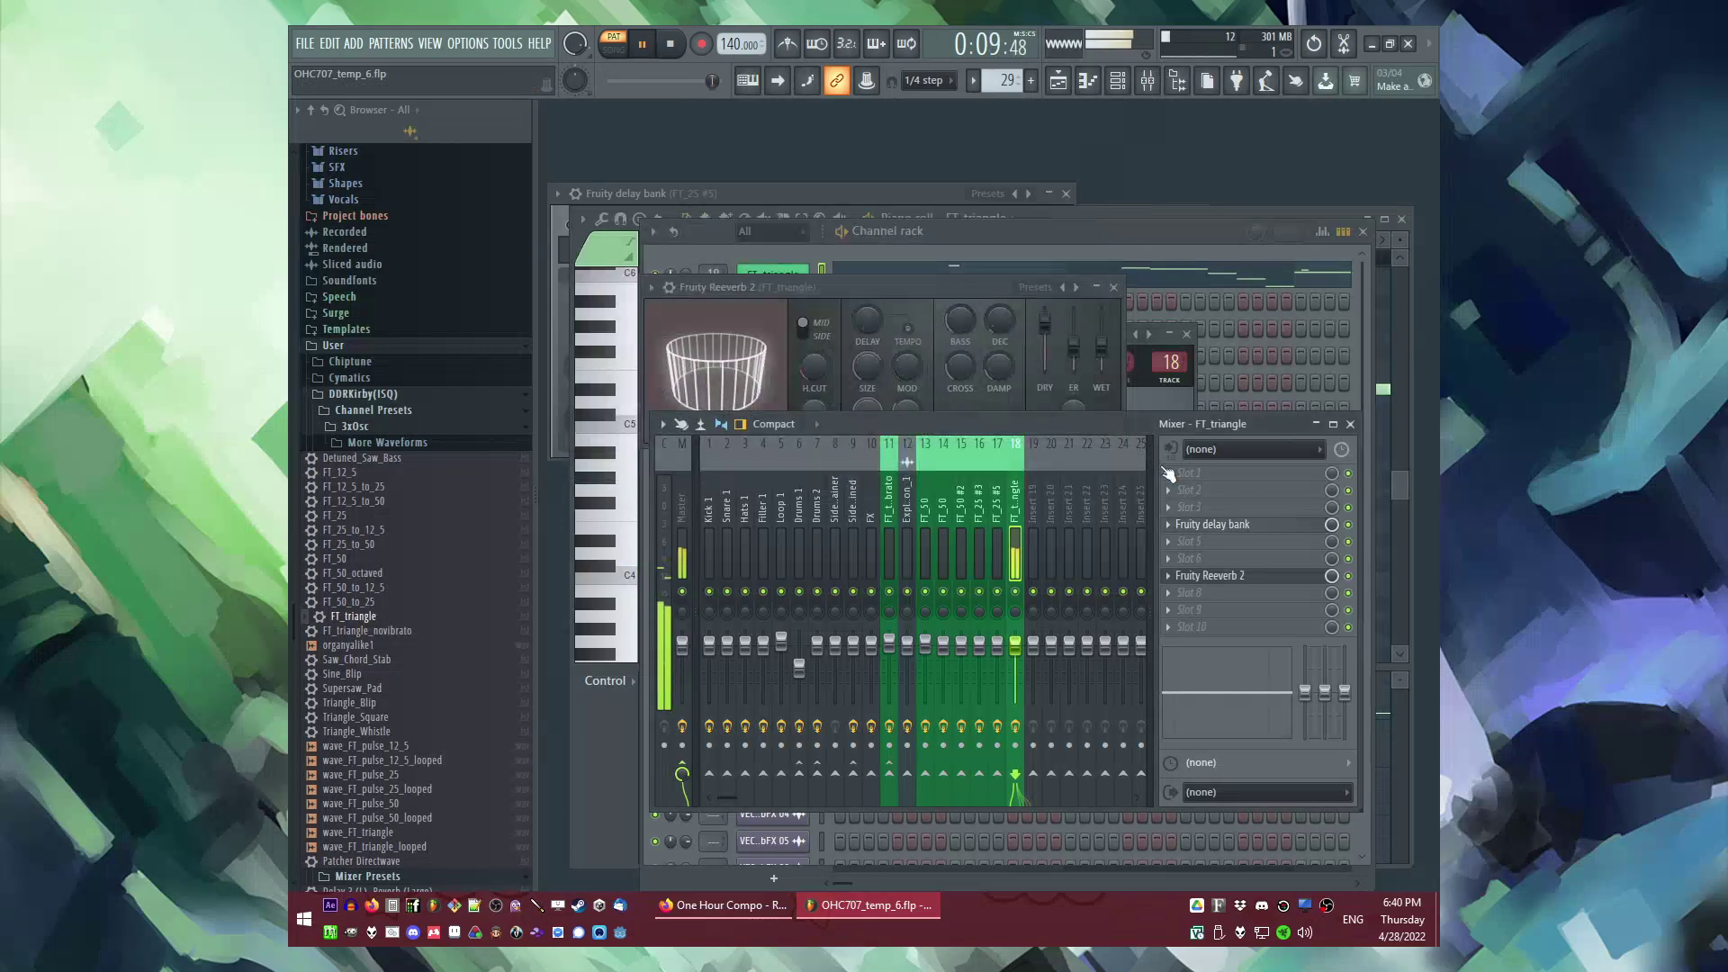
# Step: Load Fruity Parametric EQ 2 in slot 2 of the FT_triangle mixer track and adjust two of its bands
pyautogui.click(1166, 489)
pyautogui.click(1089, 625)
pyautogui.moveTo(1046, 509); pyautogui.dragTo(1094, 493)
pyautogui.moveTo(796, 510); pyautogui.dragTo(807, 617)
# Step: Retune FT_triangle's oscillator 1 and make oscillator 2 a square wave with coarse pitch 24 and a mix level of about 31%
pyautogui.click(774, 274)
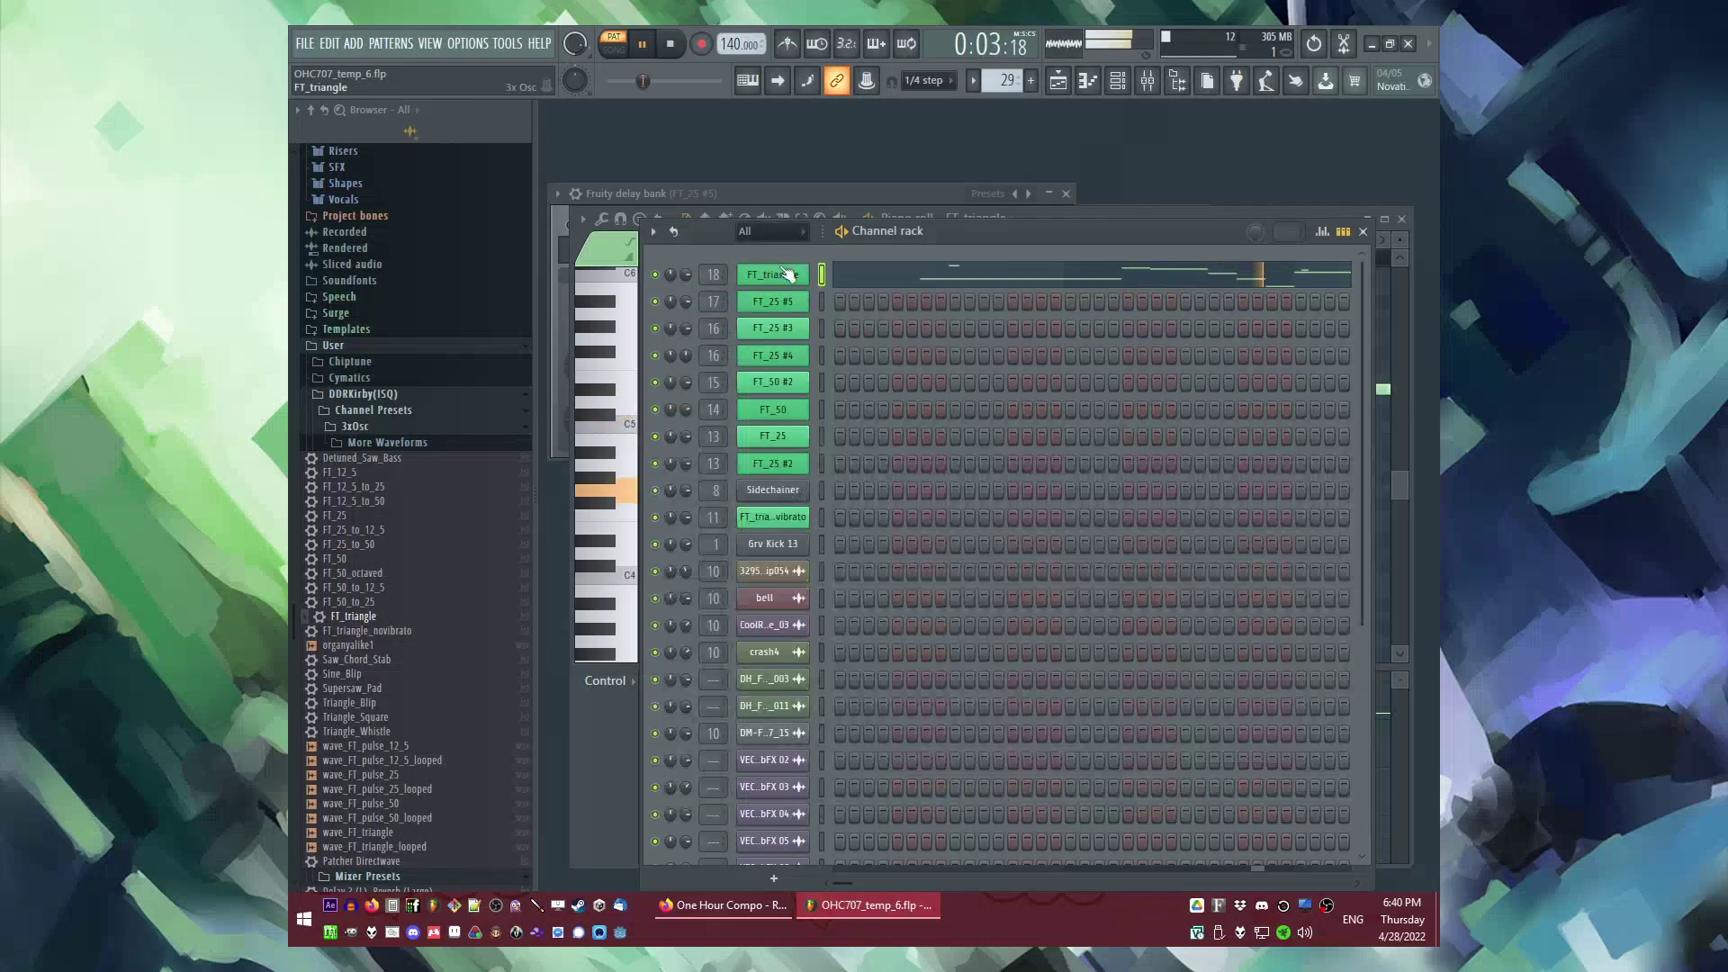
pyautogui.moveTo(995, 431); pyautogui.dragTo(995, 427)
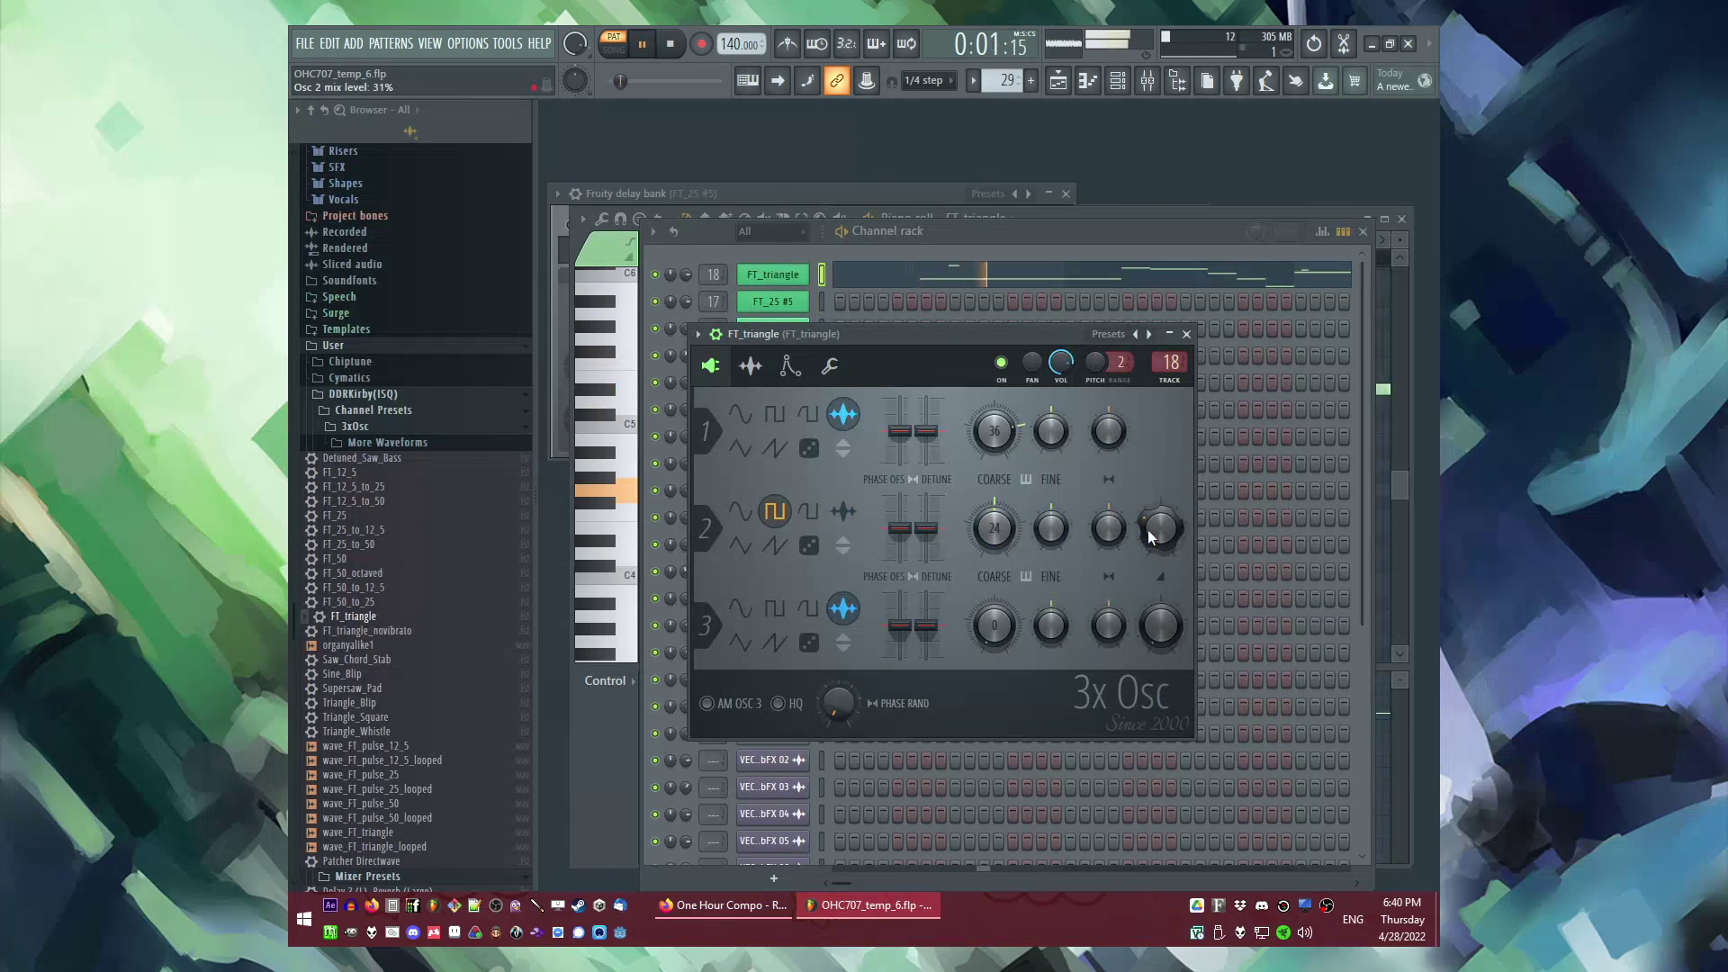
pyautogui.scroll(-5, 1150, 533)
# Step: Clone the FT_triangle channel and copy its notes into the clone
pyautogui.click(821, 273)
pyautogui.hotkey('ctrl', 'c')
pyautogui.hotkey('alt', 'c')
pyautogui.click(822, 301)
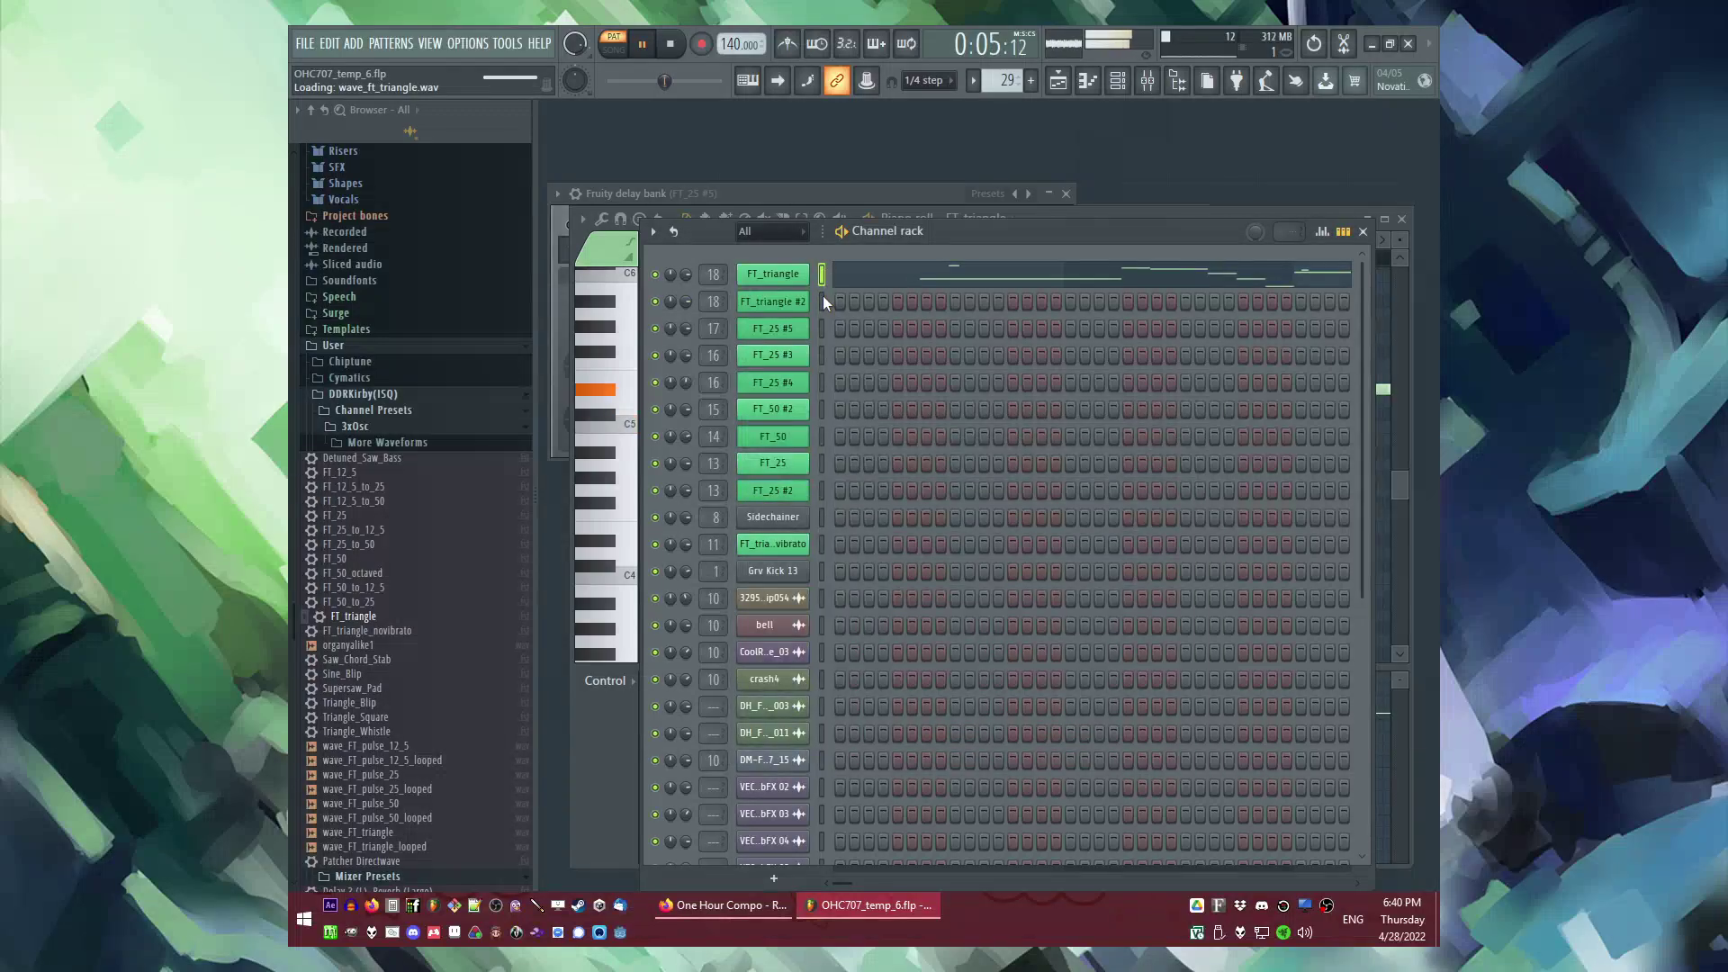
pyautogui.hotkey('ctrl', 'v')
# Step: Lower the volume of FT_triangle #2 and shift all its notes later by about one step
pyautogui.click(773, 303)
pyautogui.moveTo(685, 301); pyautogui.dragTo(686, 324)
pyautogui.click(956, 309)
pyautogui.hotkey('ctrl', 'a')
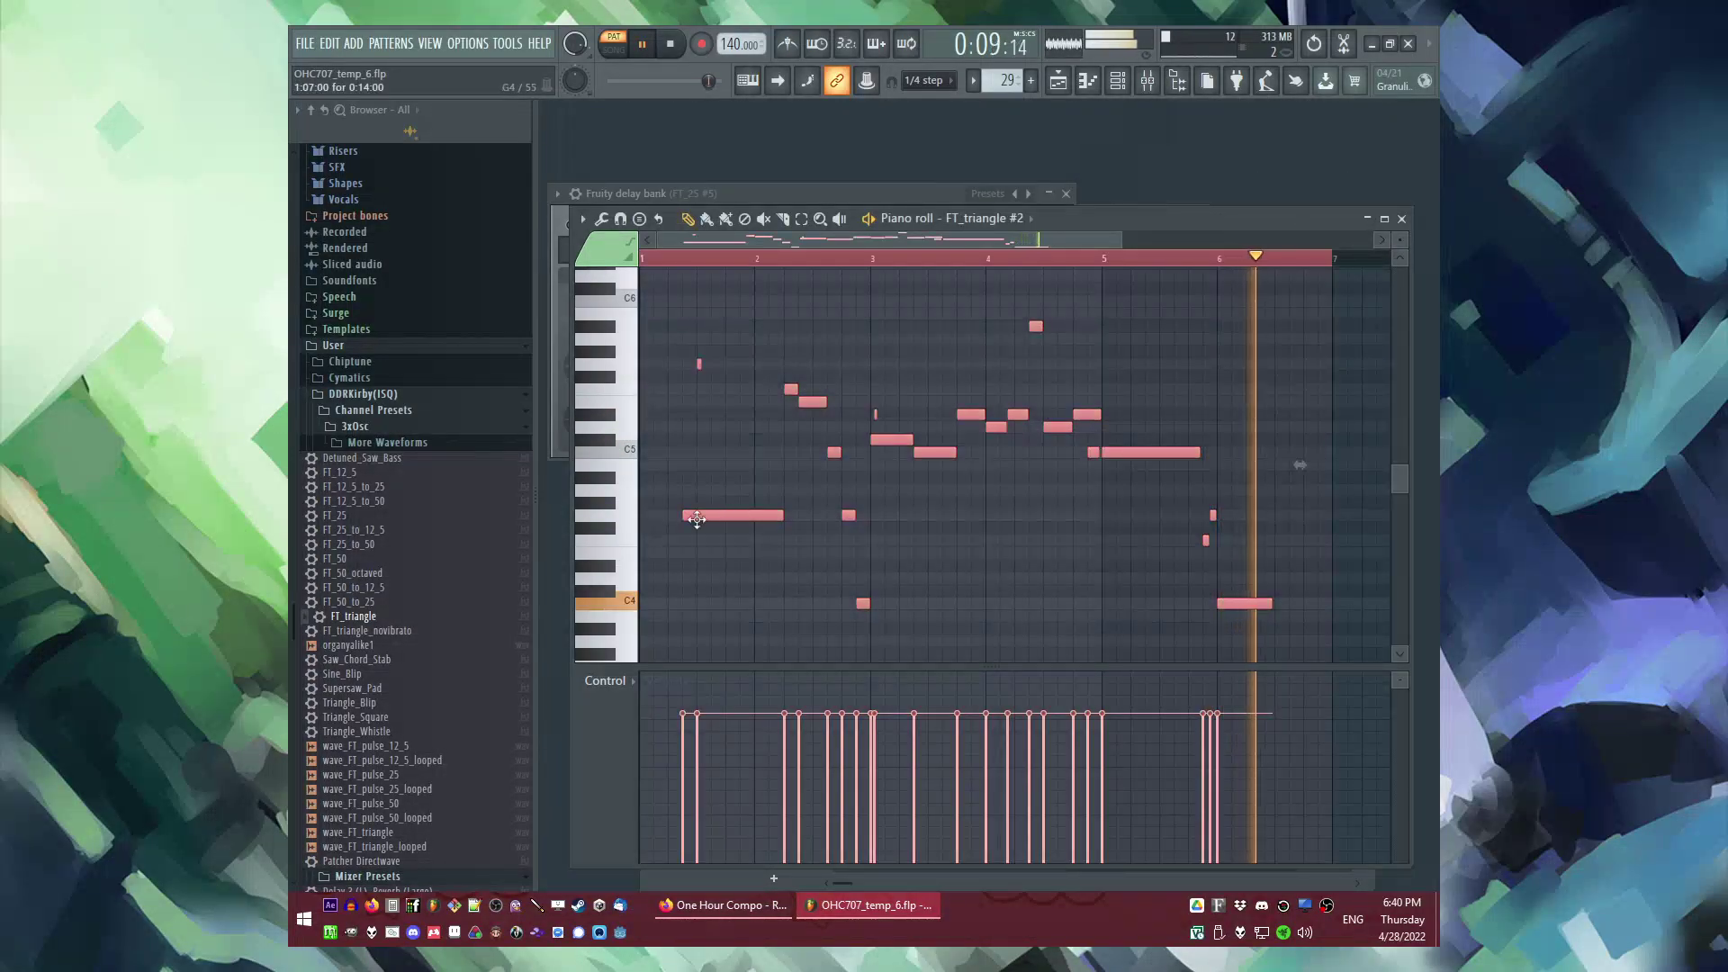
pyautogui.scroll(3, 787, 525)
pyautogui.moveTo(799, 514); pyautogui.dragTo(840, 514)
# Step: Slightly detune oscillator 1 of FT_triangle #2 with its fine pitch
pyautogui.press('F6')
pyautogui.click(772, 301)
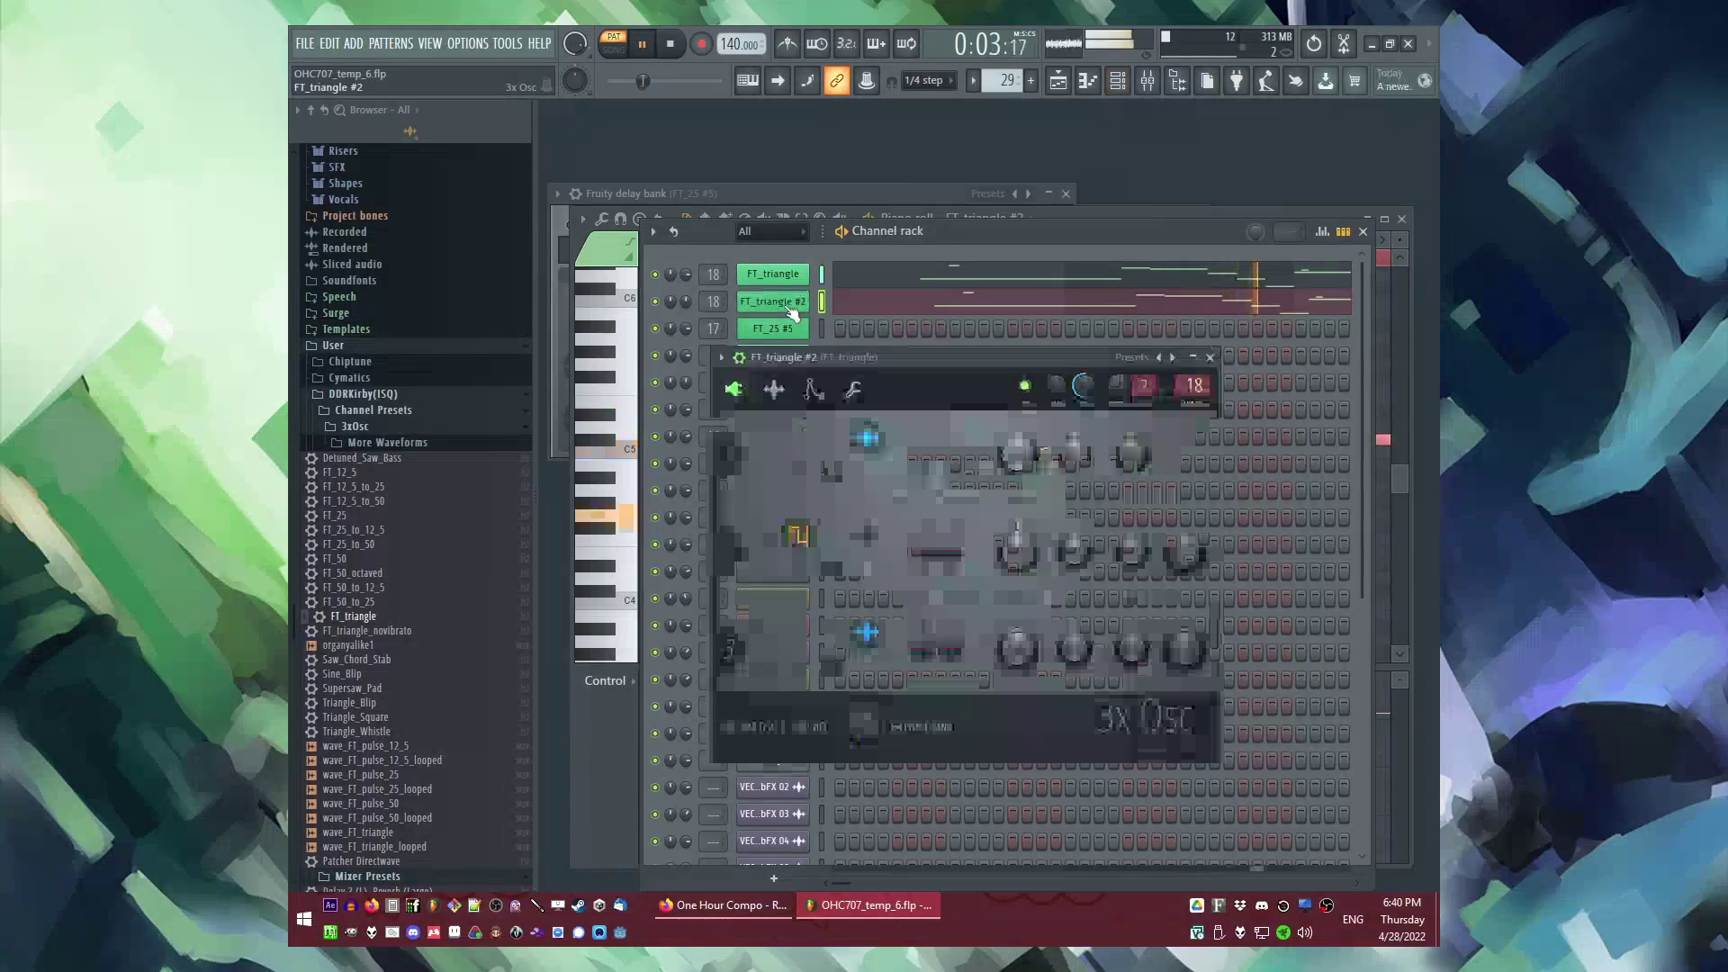
pyautogui.moveTo(1071, 461); pyautogui.dragTo(1071, 450)
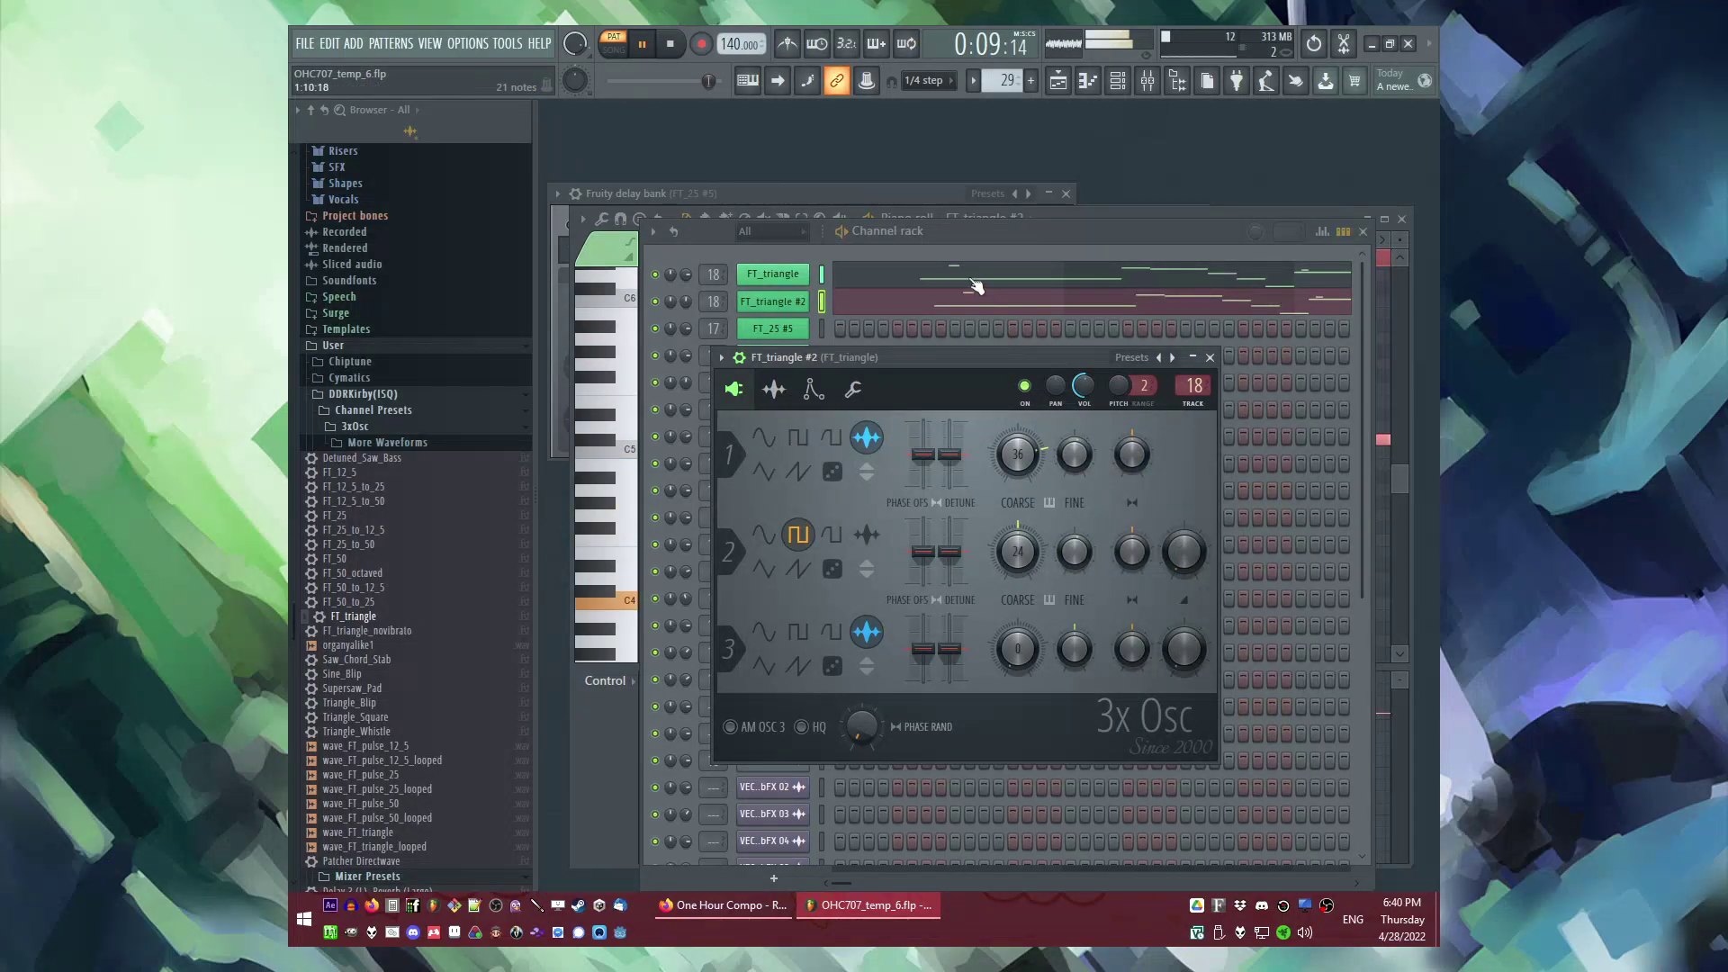
# Step: Play the arrangement from around bar 21 and set FT_triangle's oscillator 2 mix level to 39%
pyautogui.press('F5')
pyautogui.click(883, 366)
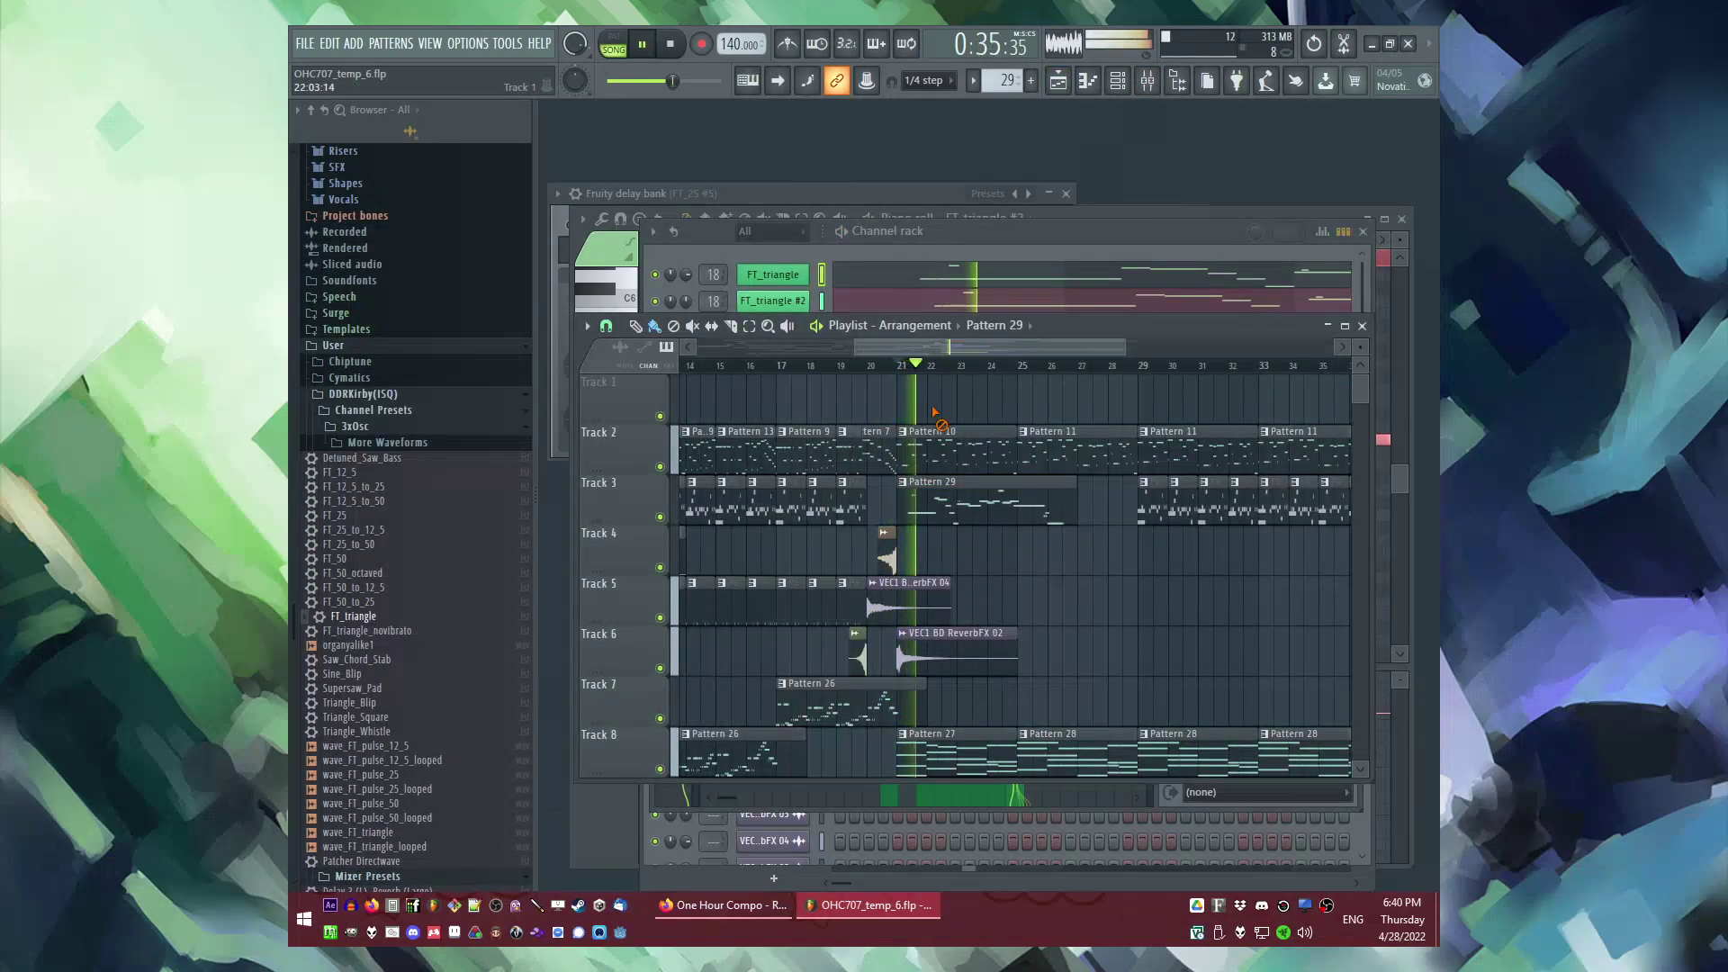
pyautogui.click(788, 279)
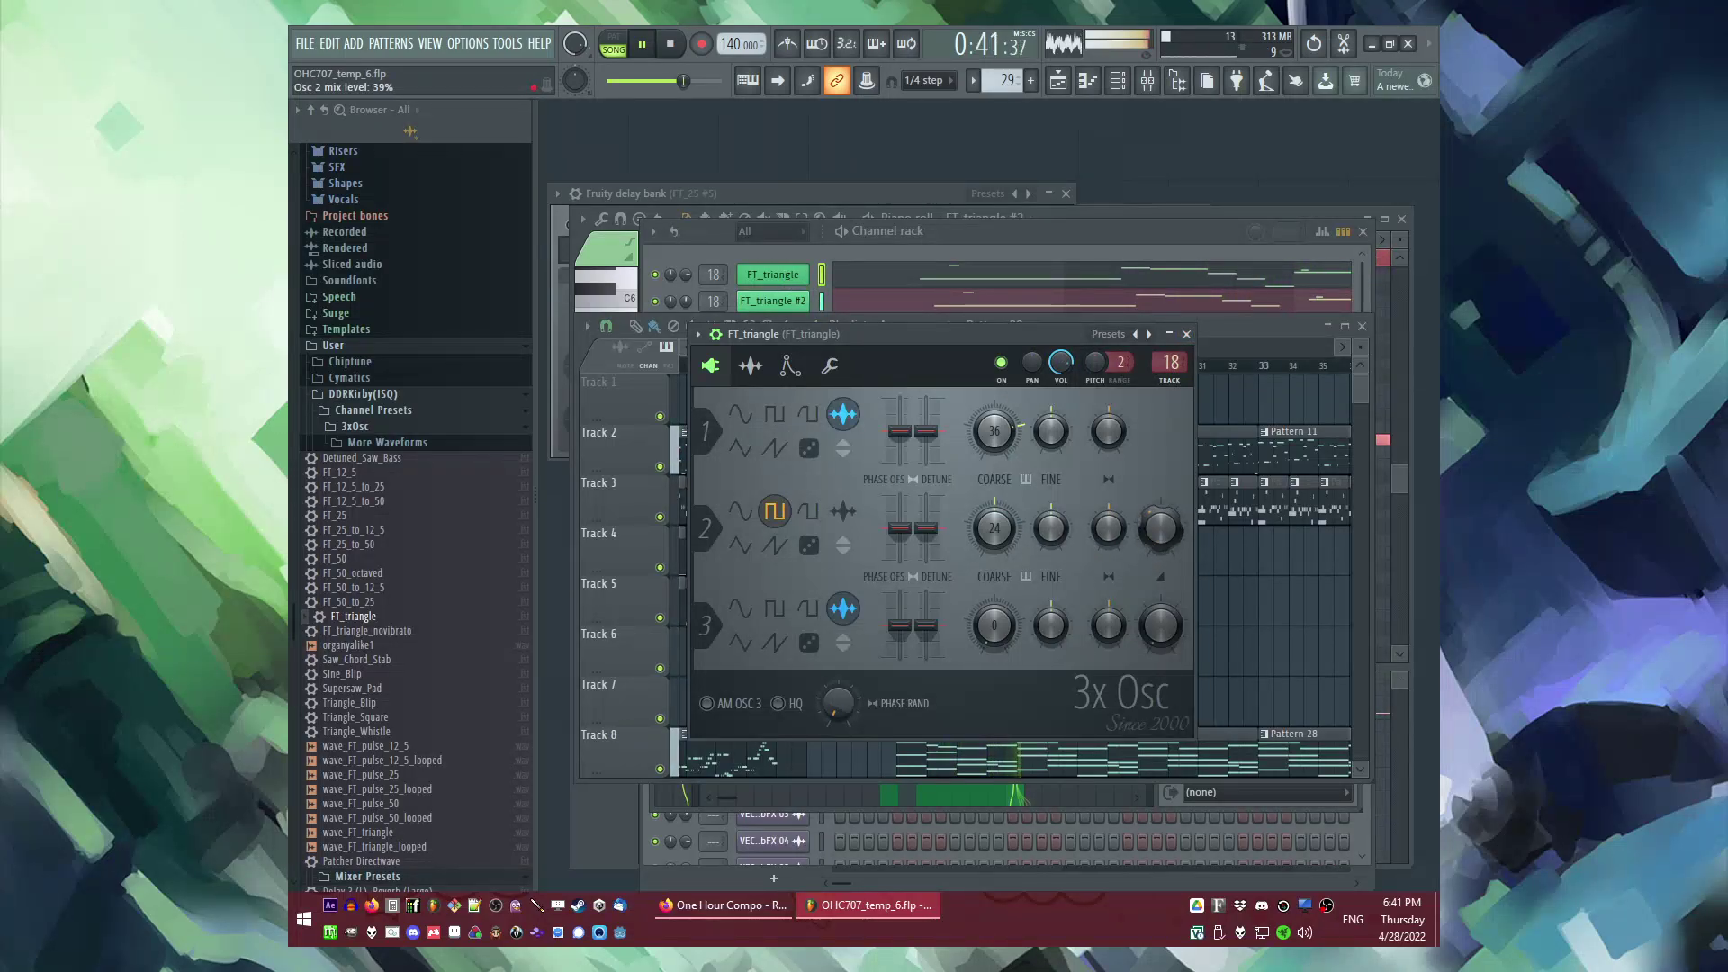
# Step: Play the section and set FT_triangle #2's oscillator 2 mix level to 37%
pyautogui.press('space')
pyautogui.press('space')
pyautogui.click(798, 304)
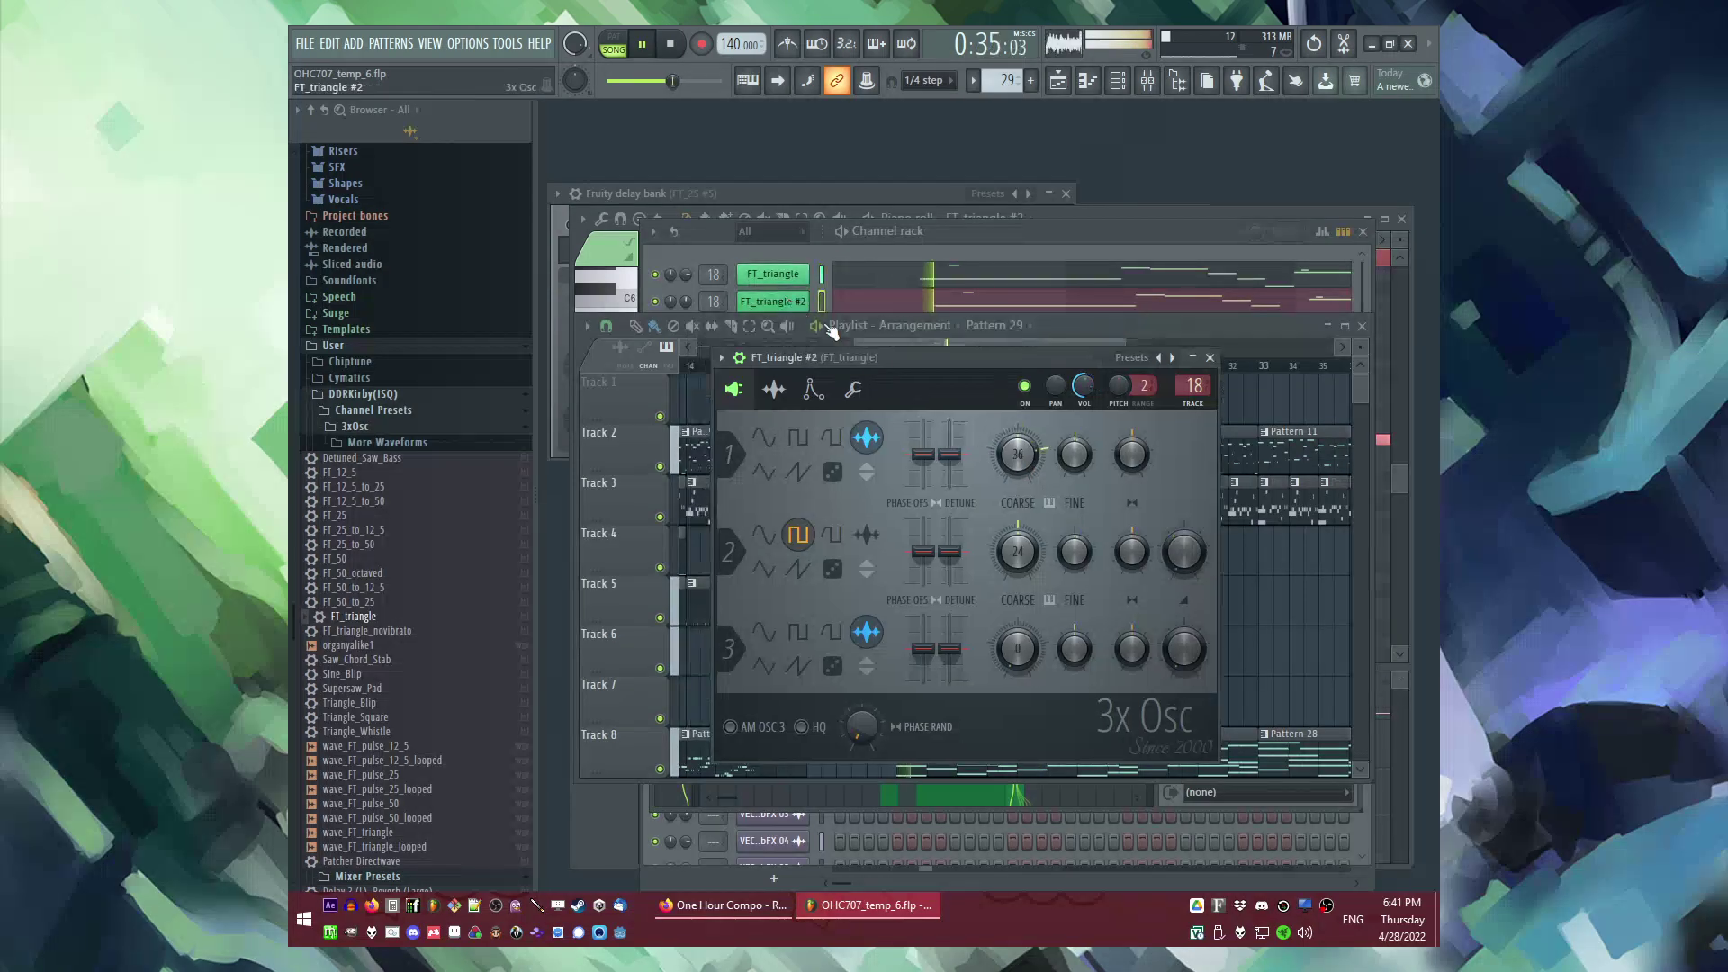
pyautogui.moveTo(1190, 554); pyautogui.dragTo(1190, 510)
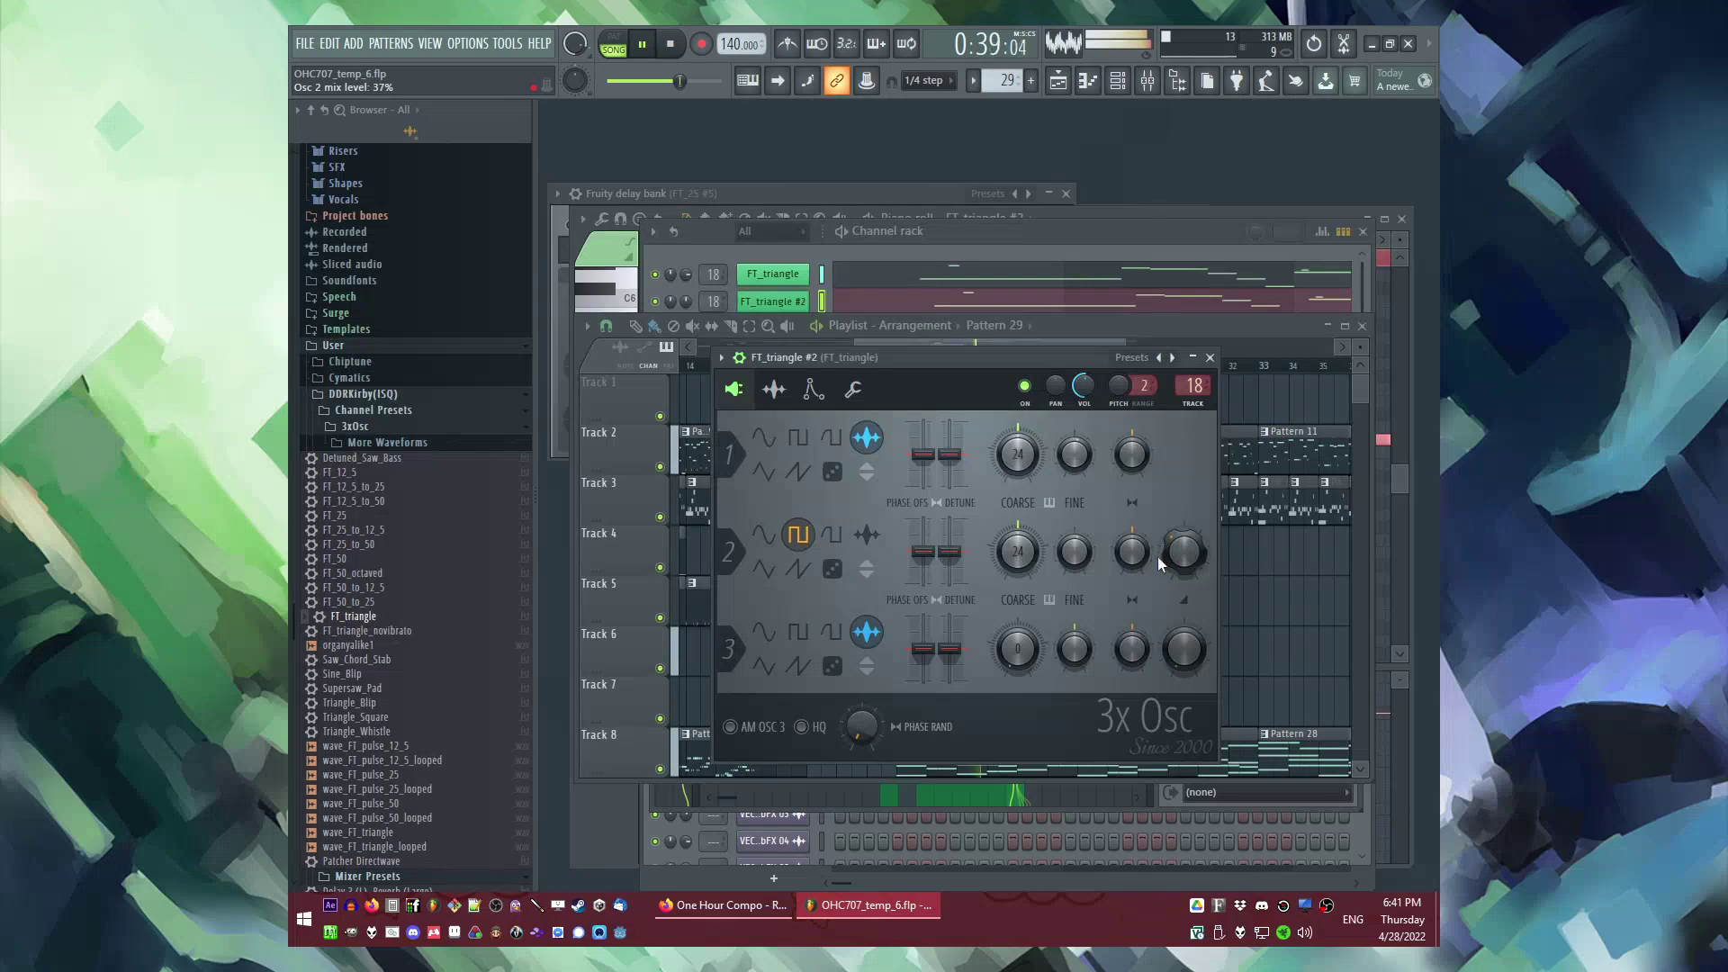
pyautogui.click(779, 302)
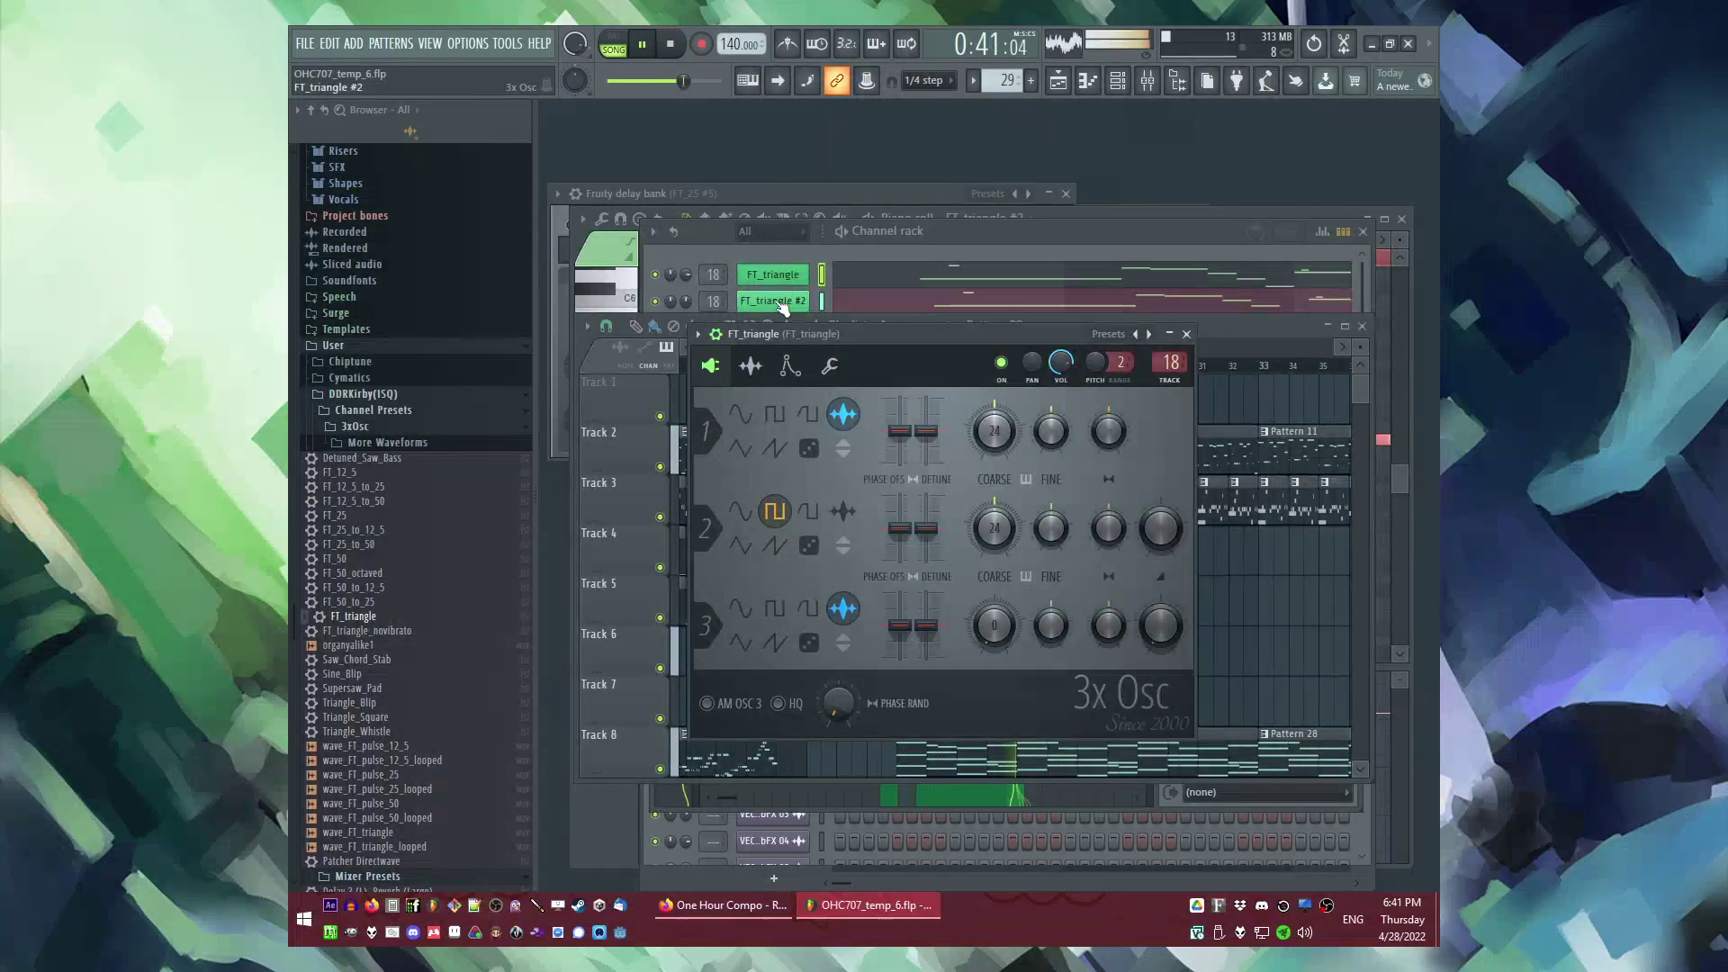
pyautogui.click(779, 302)
# Step: Check FT_triangle's parametric EQ 2 and raise the low-cut frequency in the FT_25 #5 mixer track's parametric EQ 2
pyautogui.press('F9')
pyautogui.click(1236, 497)
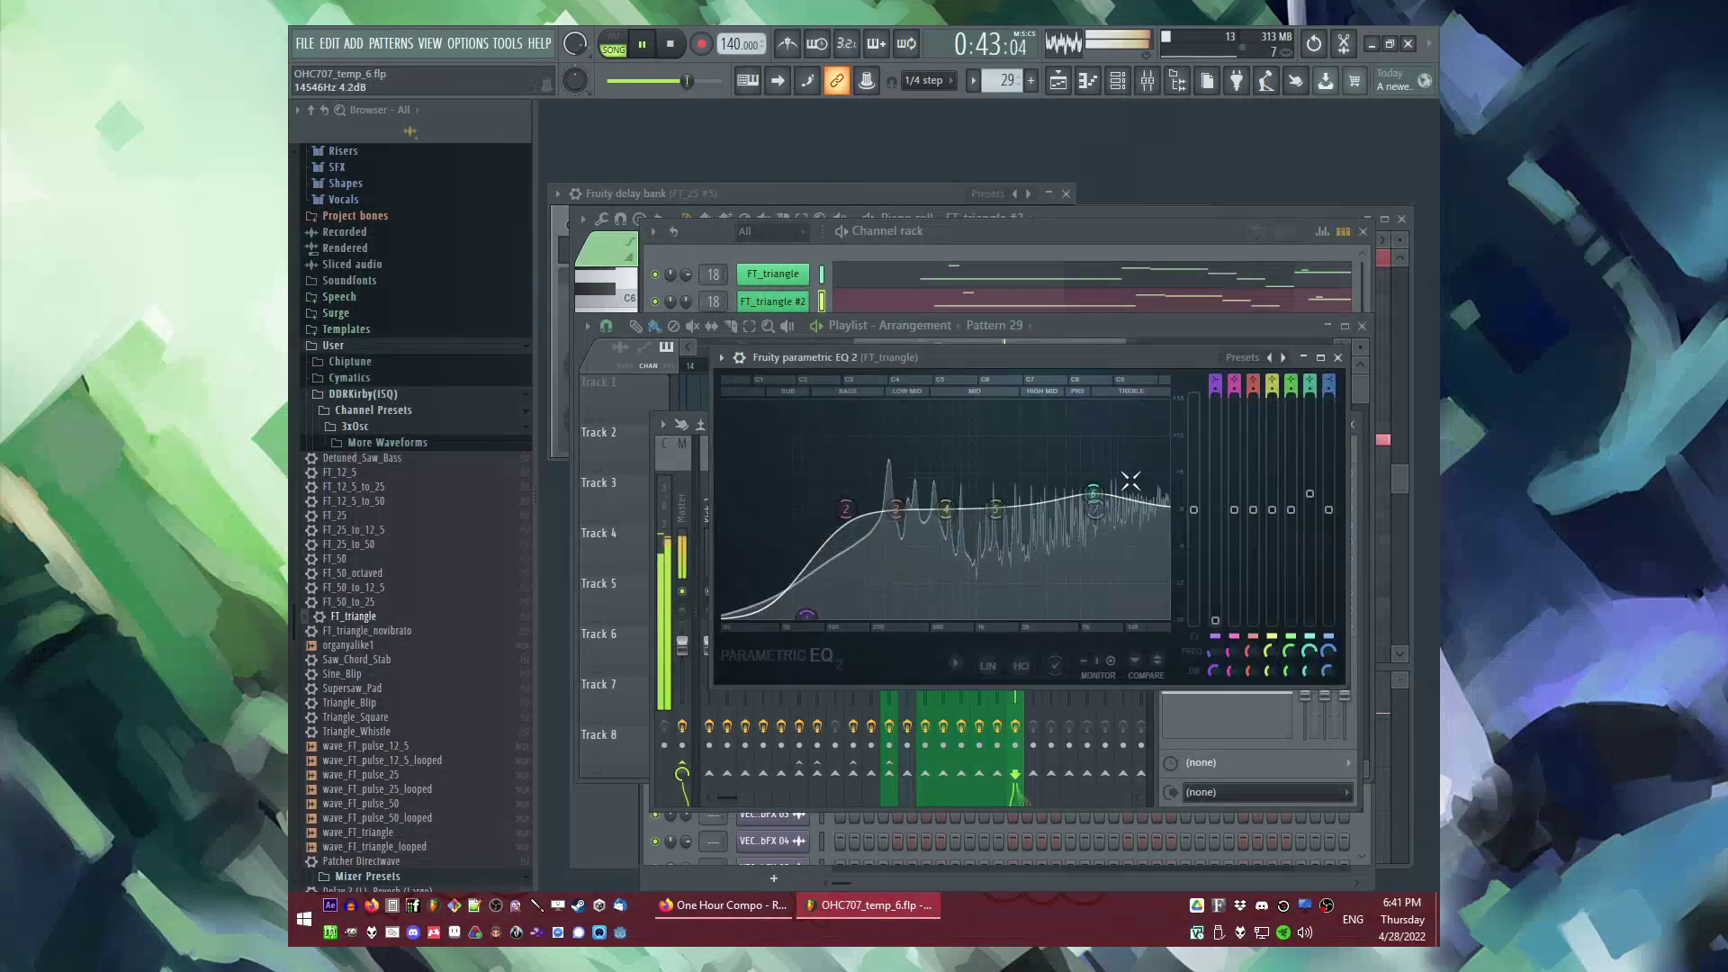
pyautogui.click(995, 531)
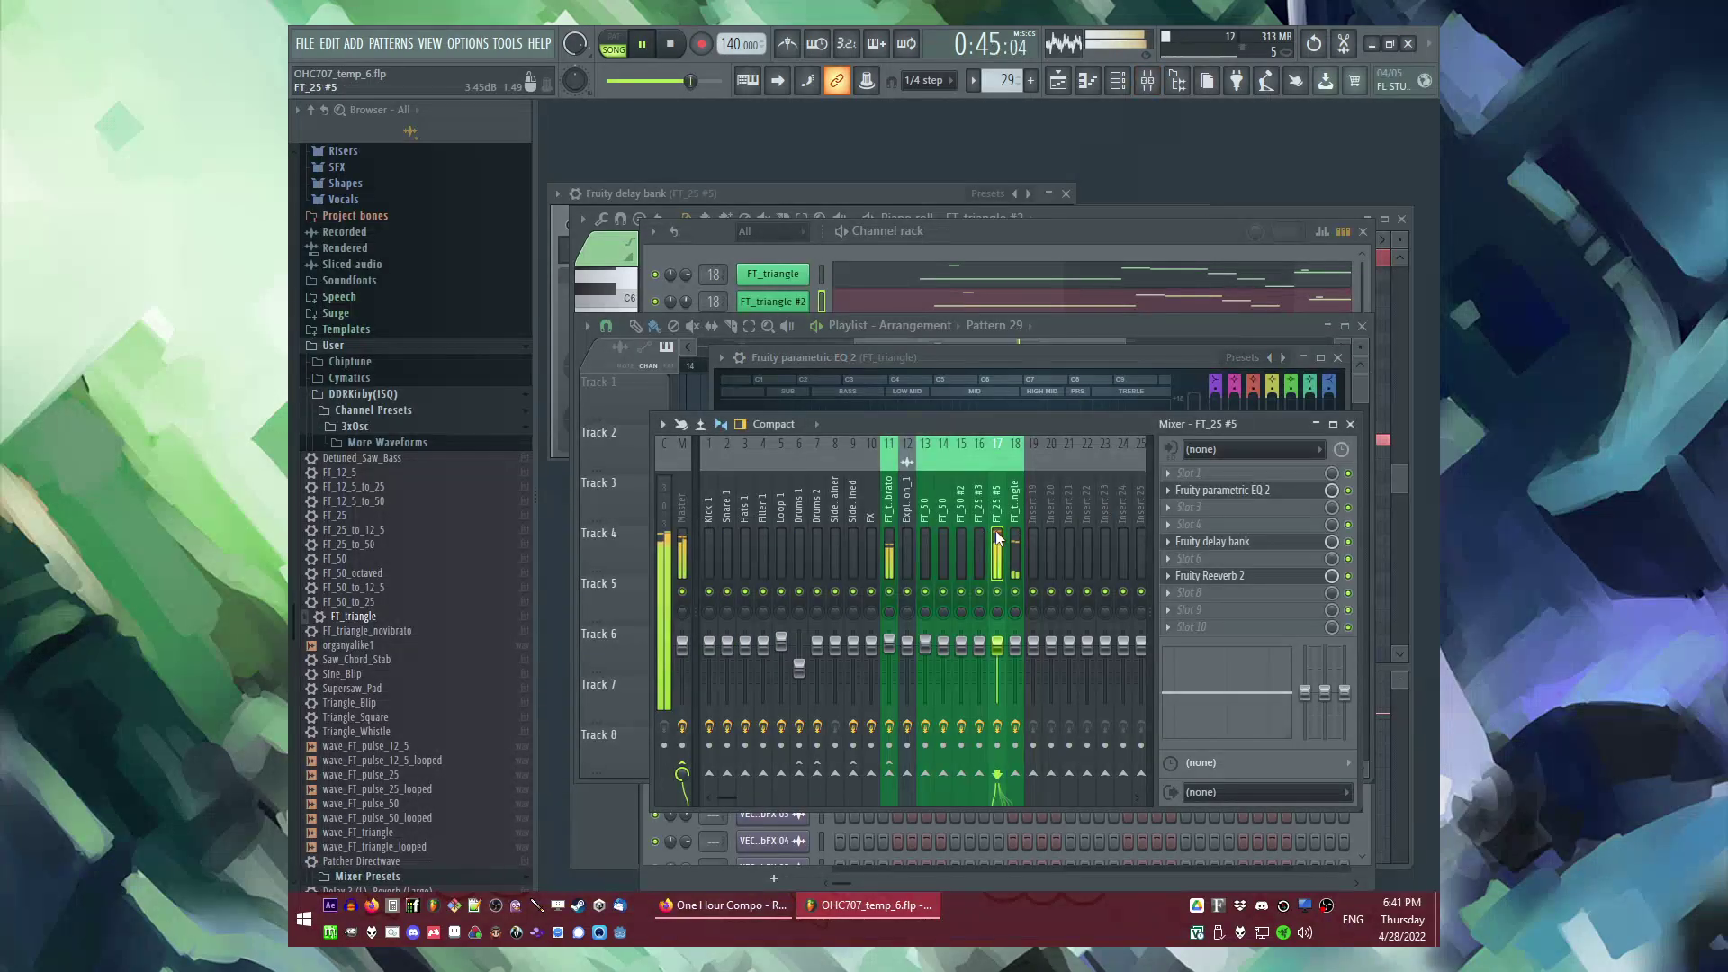
pyautogui.click(1288, 496)
pyautogui.moveTo(786, 565); pyautogui.dragTo(821, 569)
pyautogui.click(1292, 310)
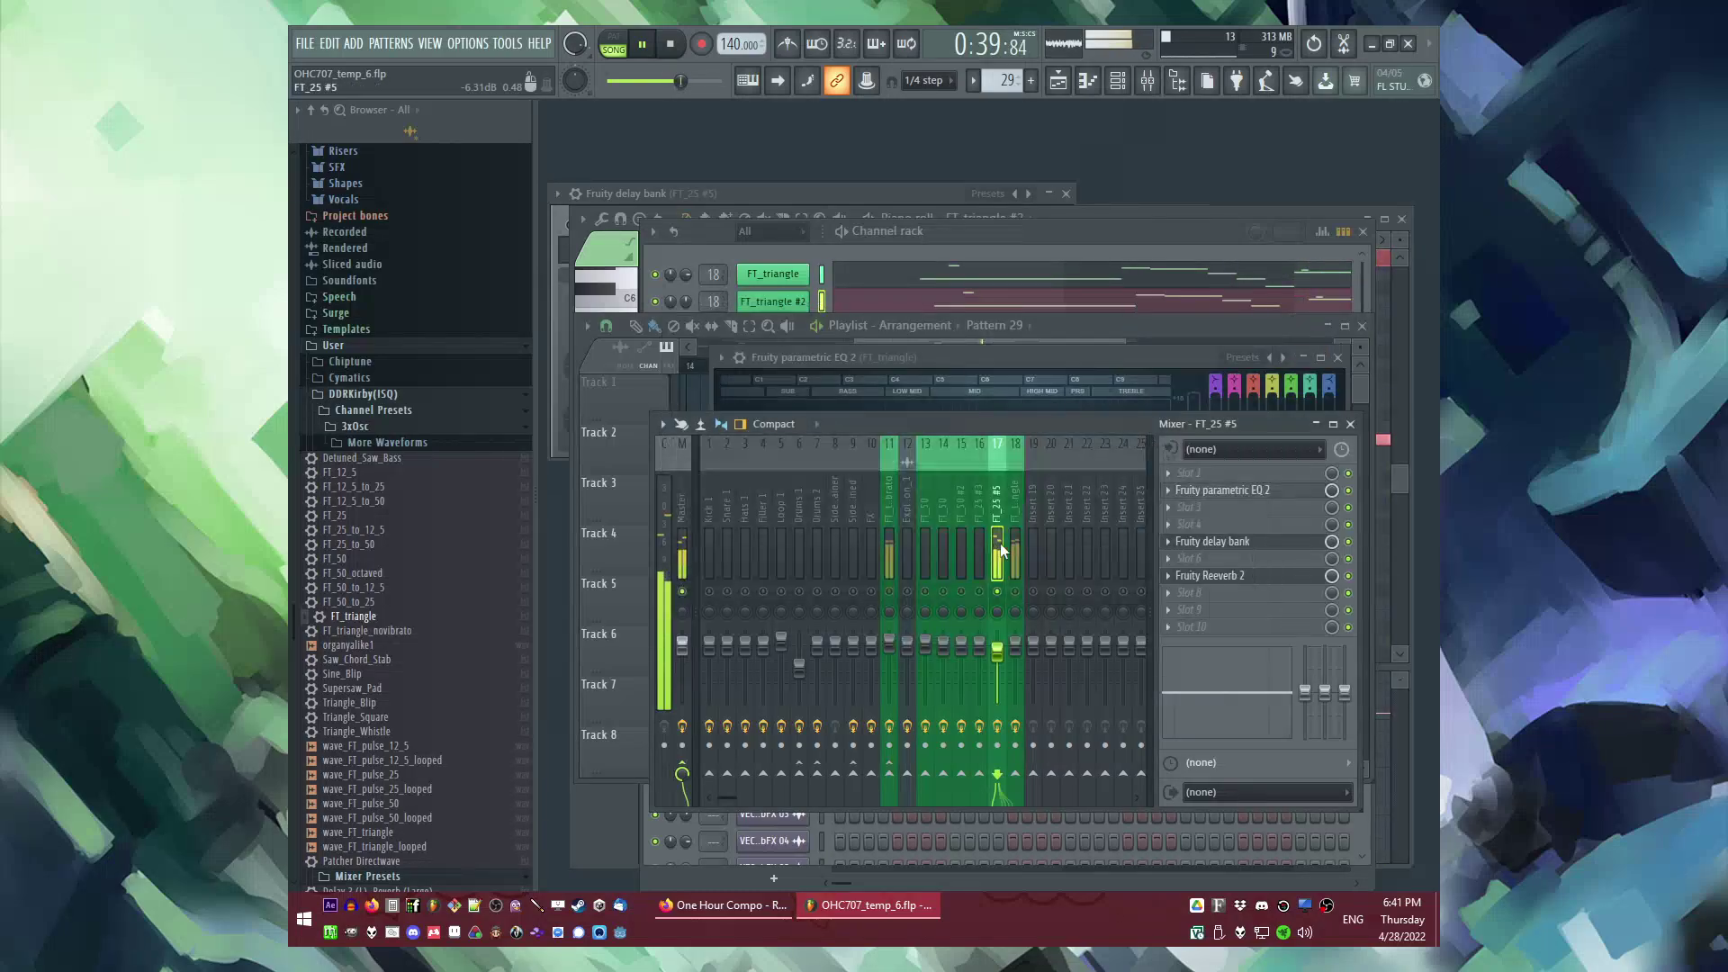
pyautogui.press('Escape')
pyautogui.press('Escape')
pyautogui.click(864, 367)
pyautogui.press('F9')
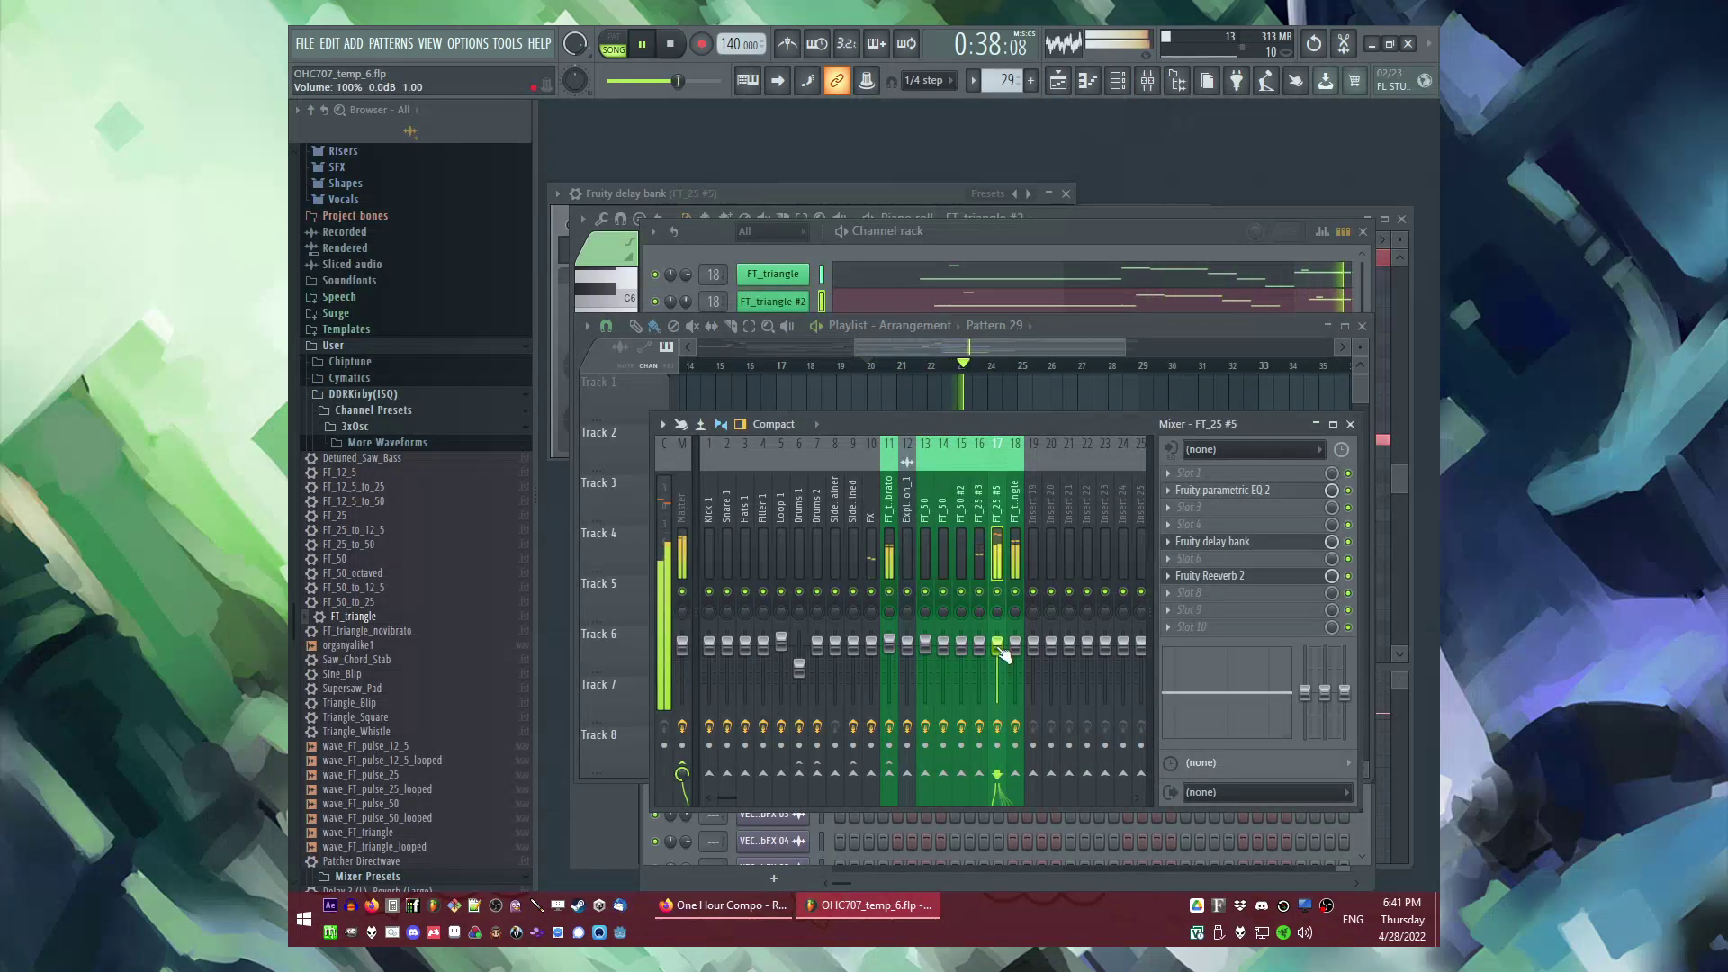
# Step: Move the low shelf band of the FT_triangle mixer track's parametric EQ 2 up to about 114 Hz
pyautogui.click(1014, 582)
pyautogui.click(1245, 494)
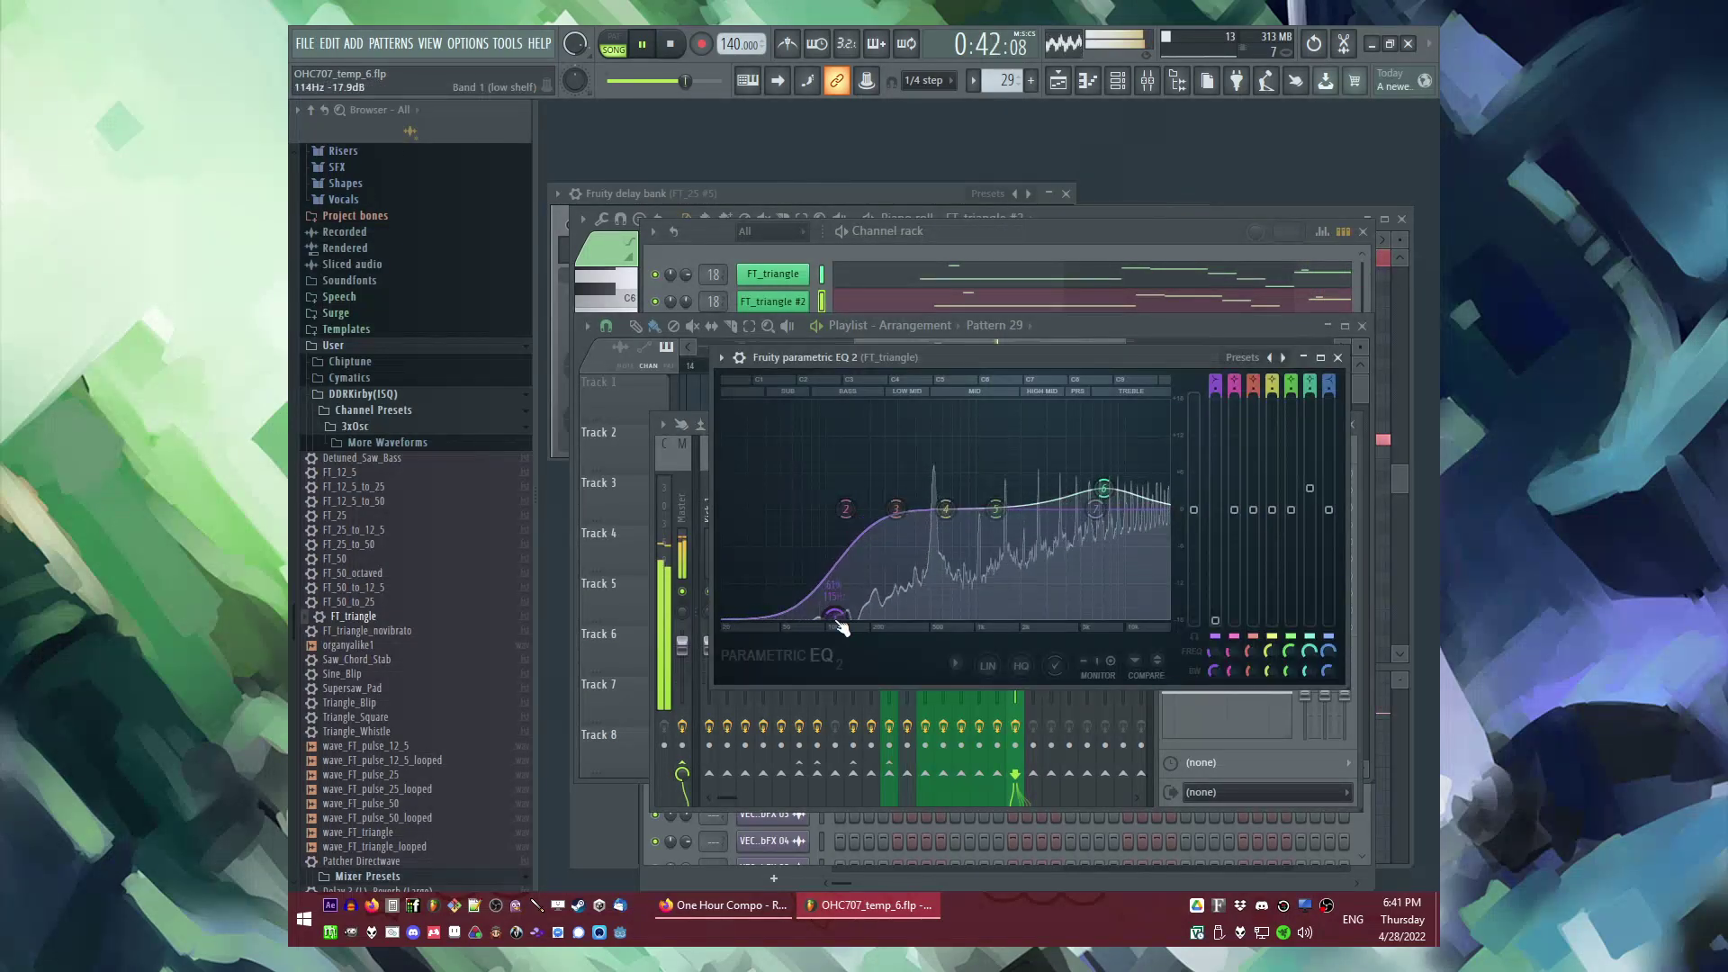
pyautogui.press('Escape')
# Step: Review the oscillator settings of both FT_triangle channels and the volume envelope of FT_triangle #2 during playback
pyautogui.click(784, 281)
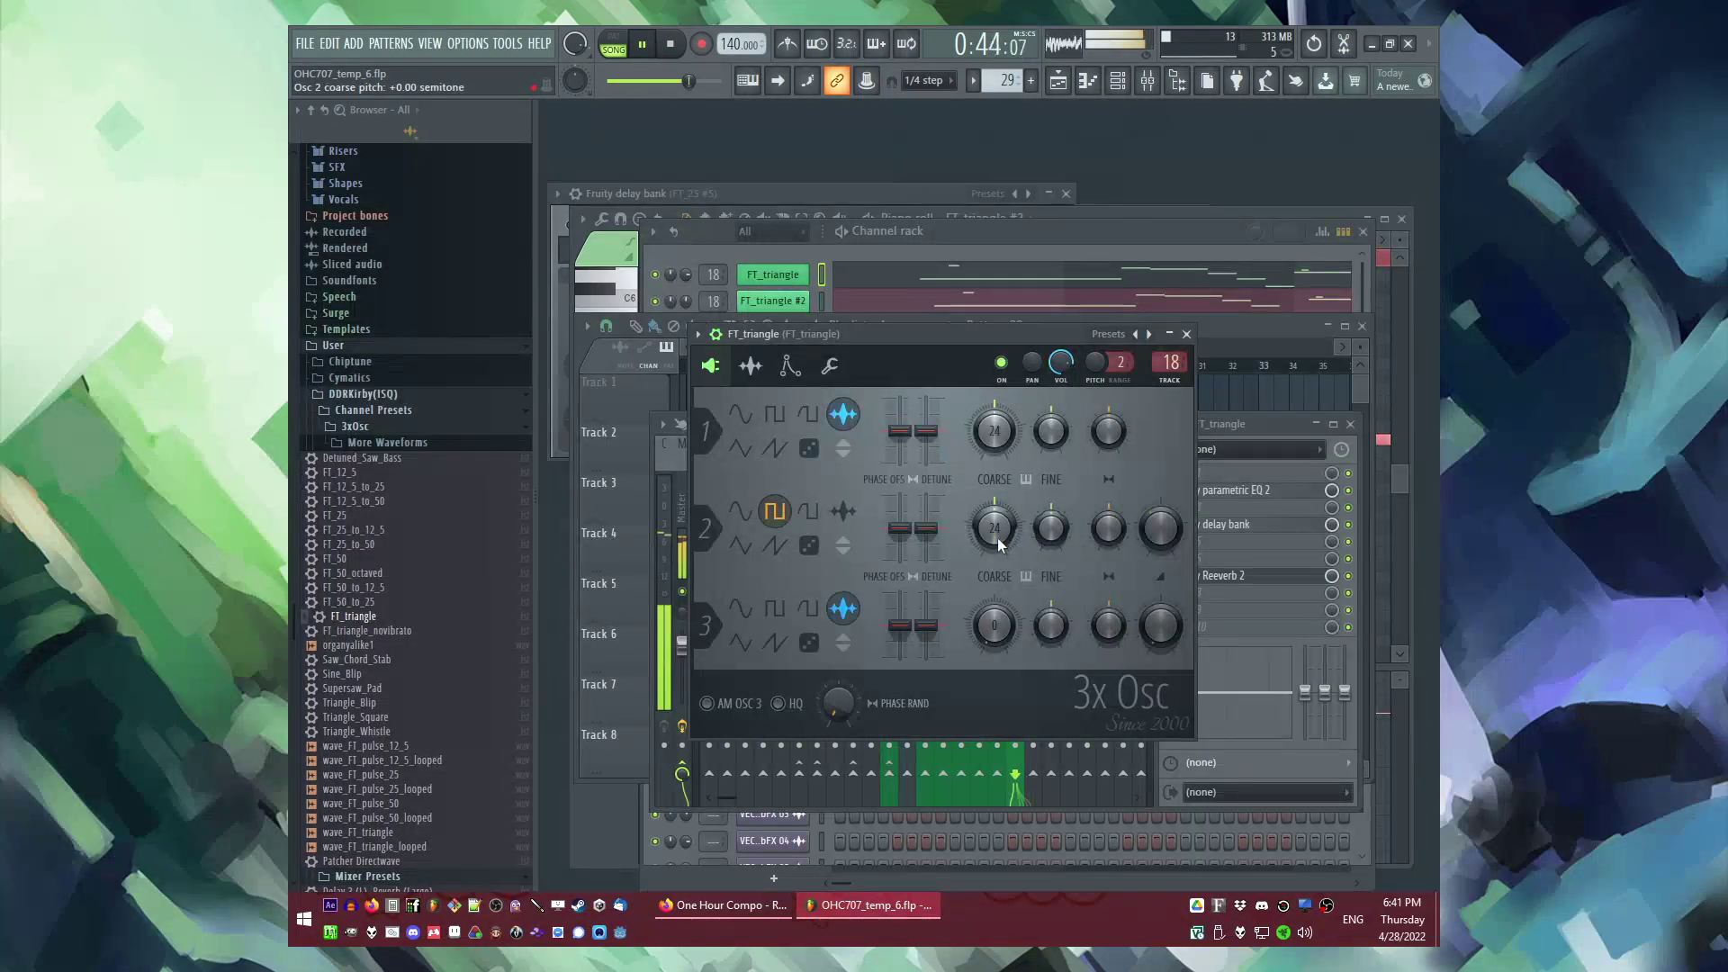
pyautogui.click(781, 300)
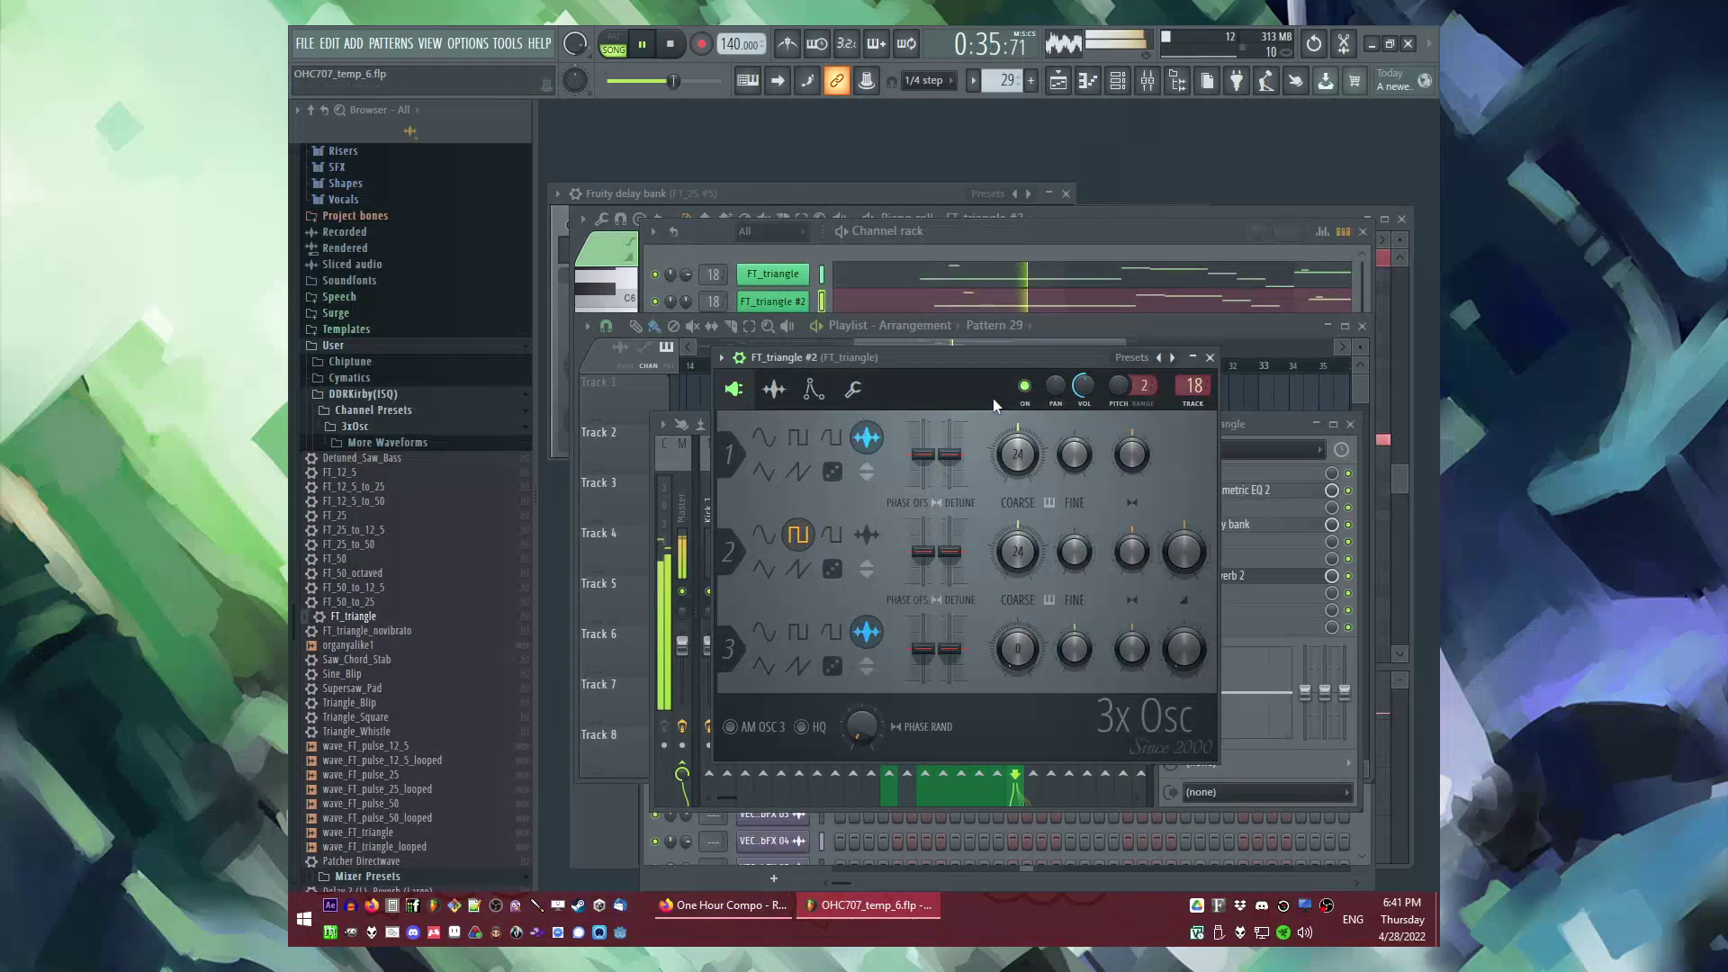
pyautogui.click(814, 390)
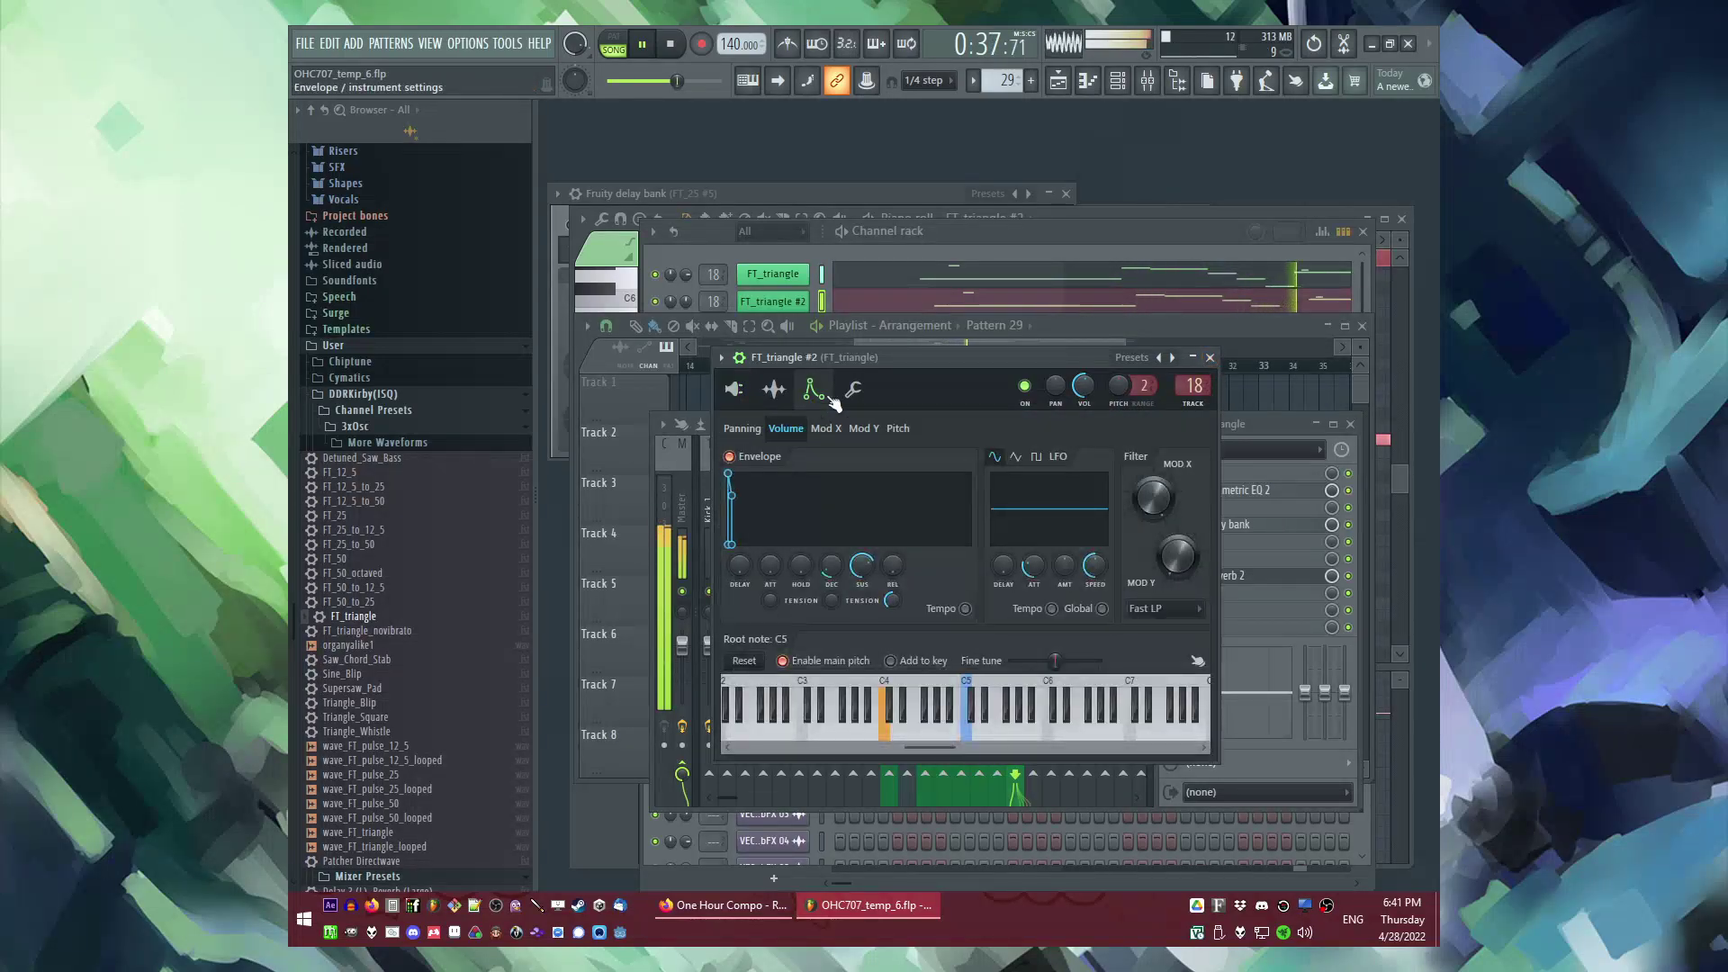
pyautogui.click(1209, 358)
pyautogui.press('Escape')
pyautogui.press('Escape')
pyautogui.press('F9')
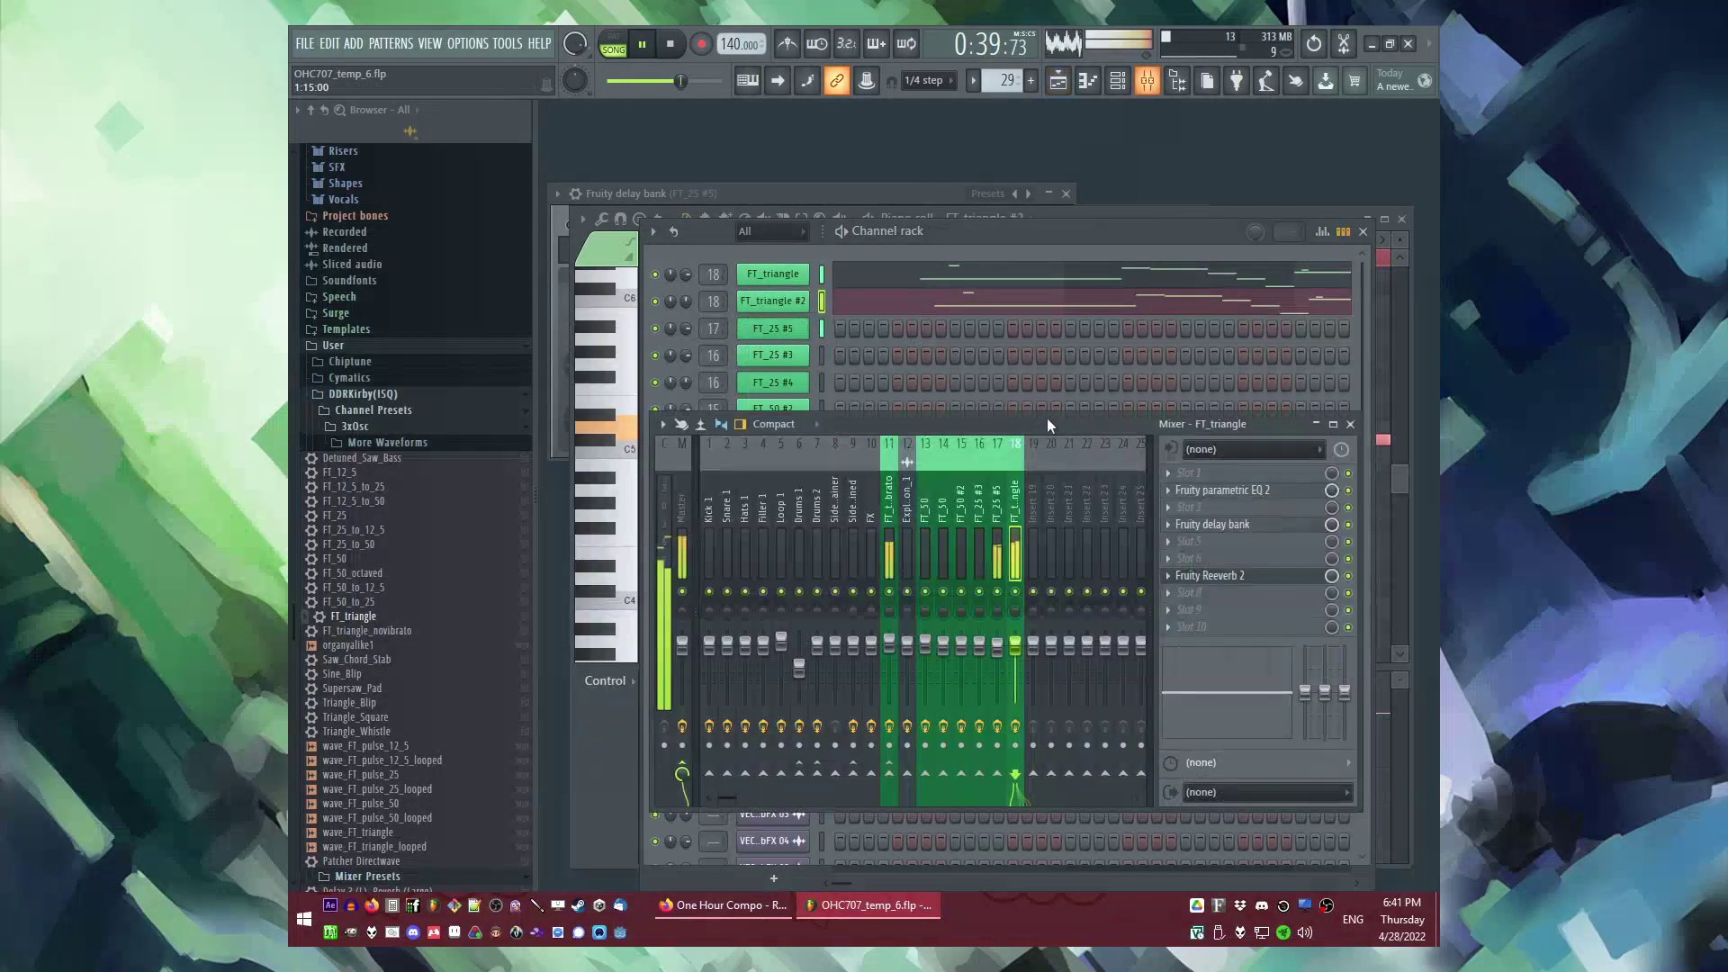
# Step: Replay the end of the FT_triangle melody and draw a D#4 note at step 13 of bar 6
pyautogui.press('F5')
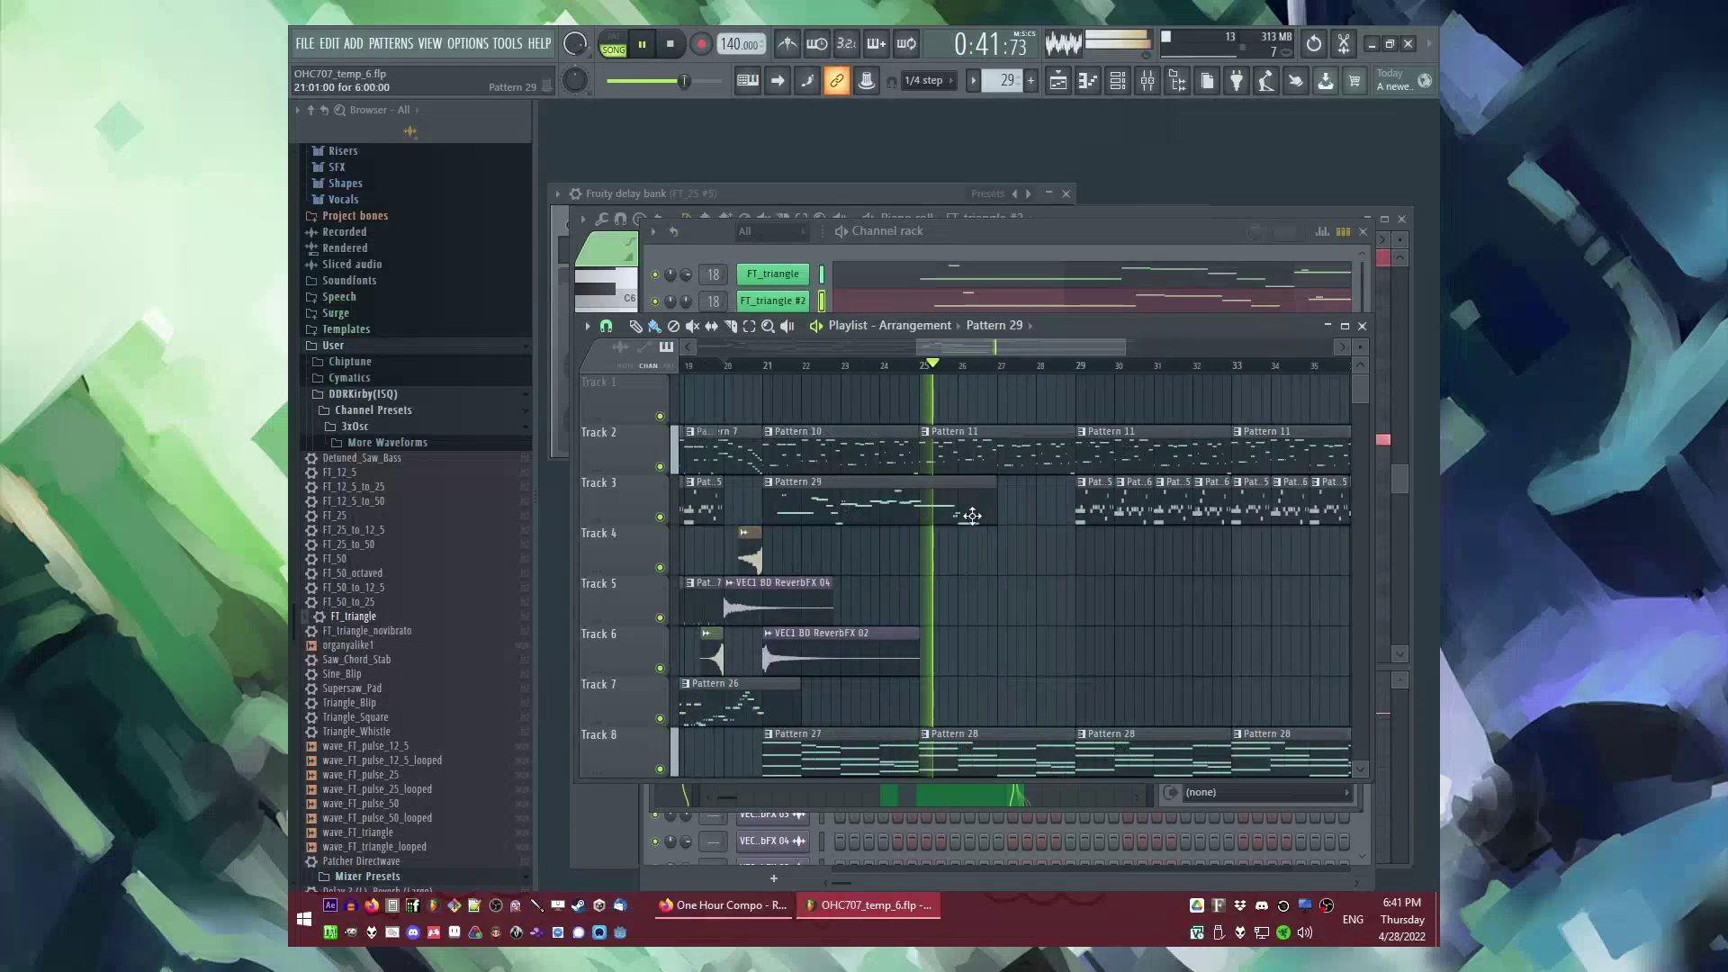
pyautogui.press('F7')
pyautogui.scroll(2, 1008, 545)
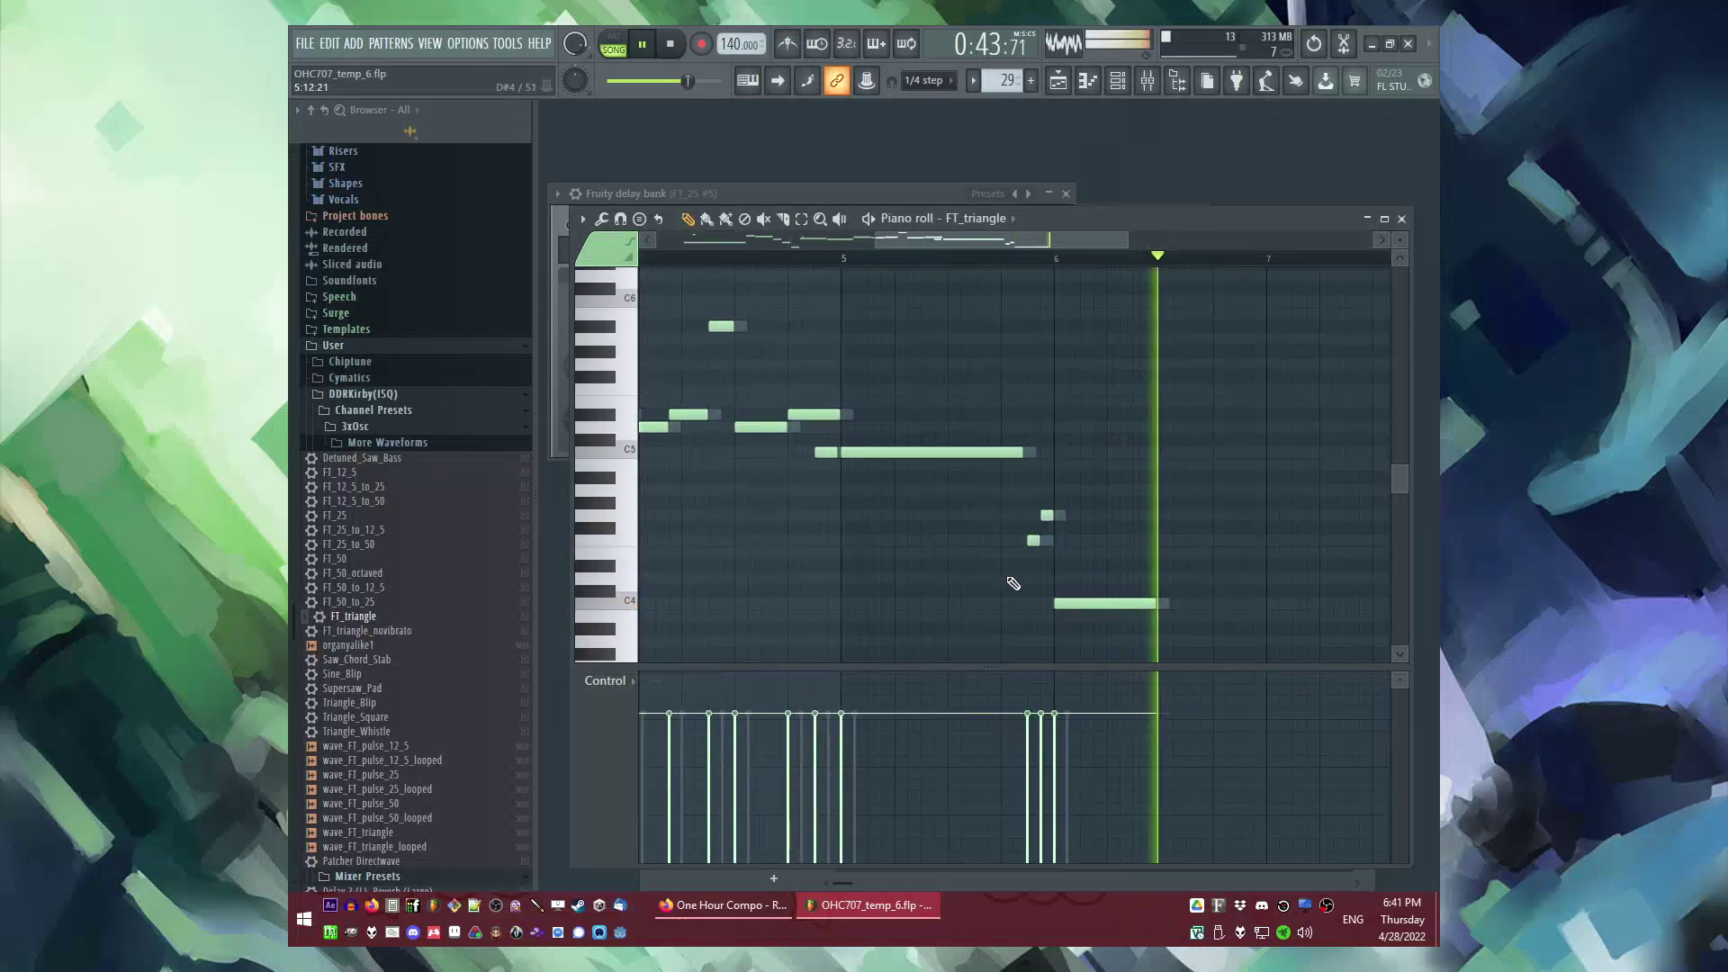
pyautogui.press('space')
pyautogui.scroll(-4, 1010, 576)
pyautogui.scroll(3, 1147, 521)
pyautogui.click(711, 259)
pyautogui.press('space')
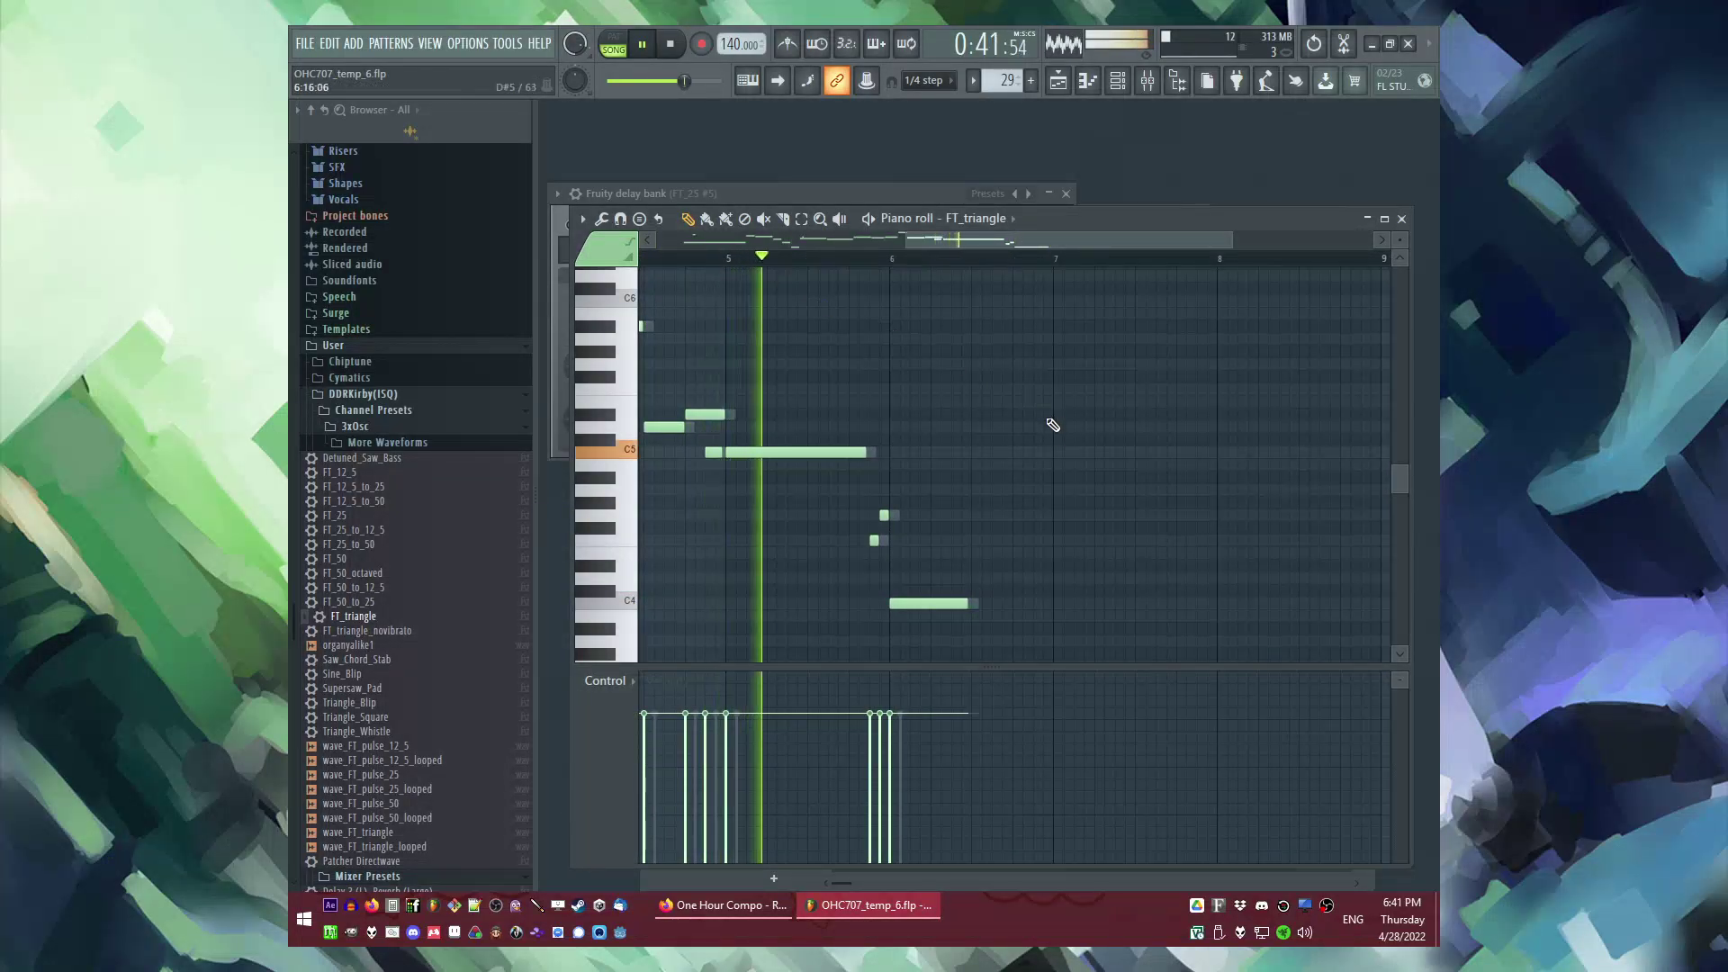
pyautogui.scroll(-1, 1044, 414)
pyautogui.scroll(2, 996, 532)
pyautogui.press('space')
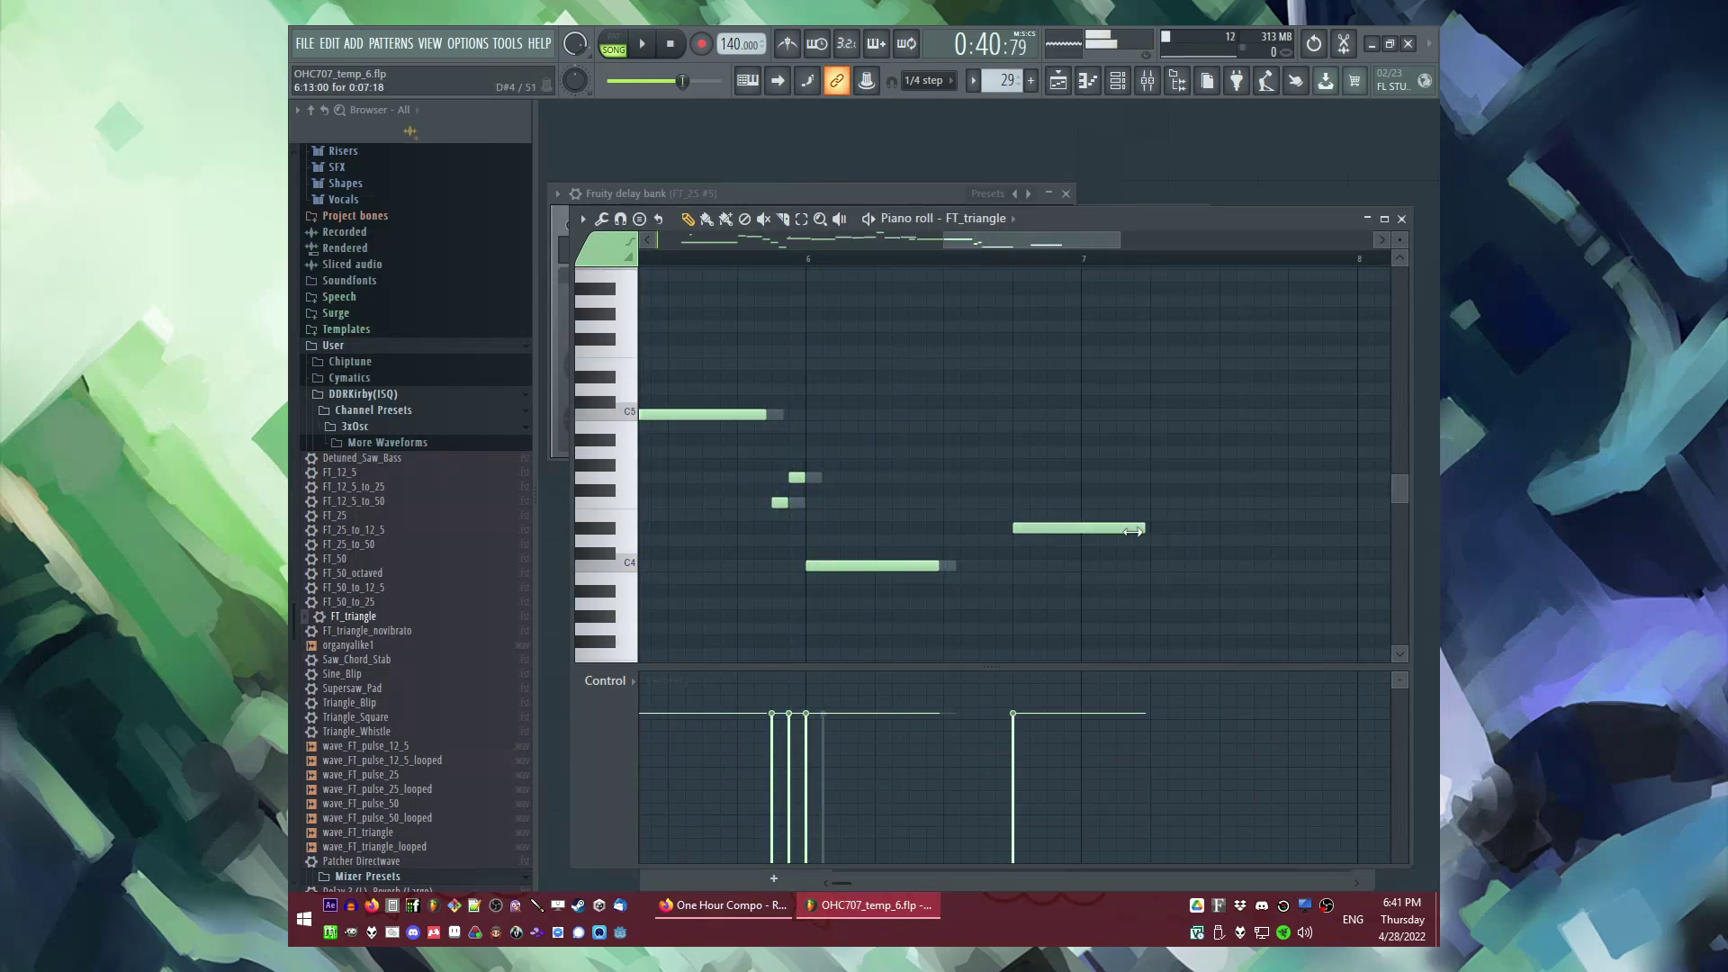
# Step: Shorten the D#4 note to about two steps and continue the line with two-step F4 and G4 notes
pyautogui.moveTo(1143, 528); pyautogui.dragTo(1048, 531)
pyautogui.press('space')
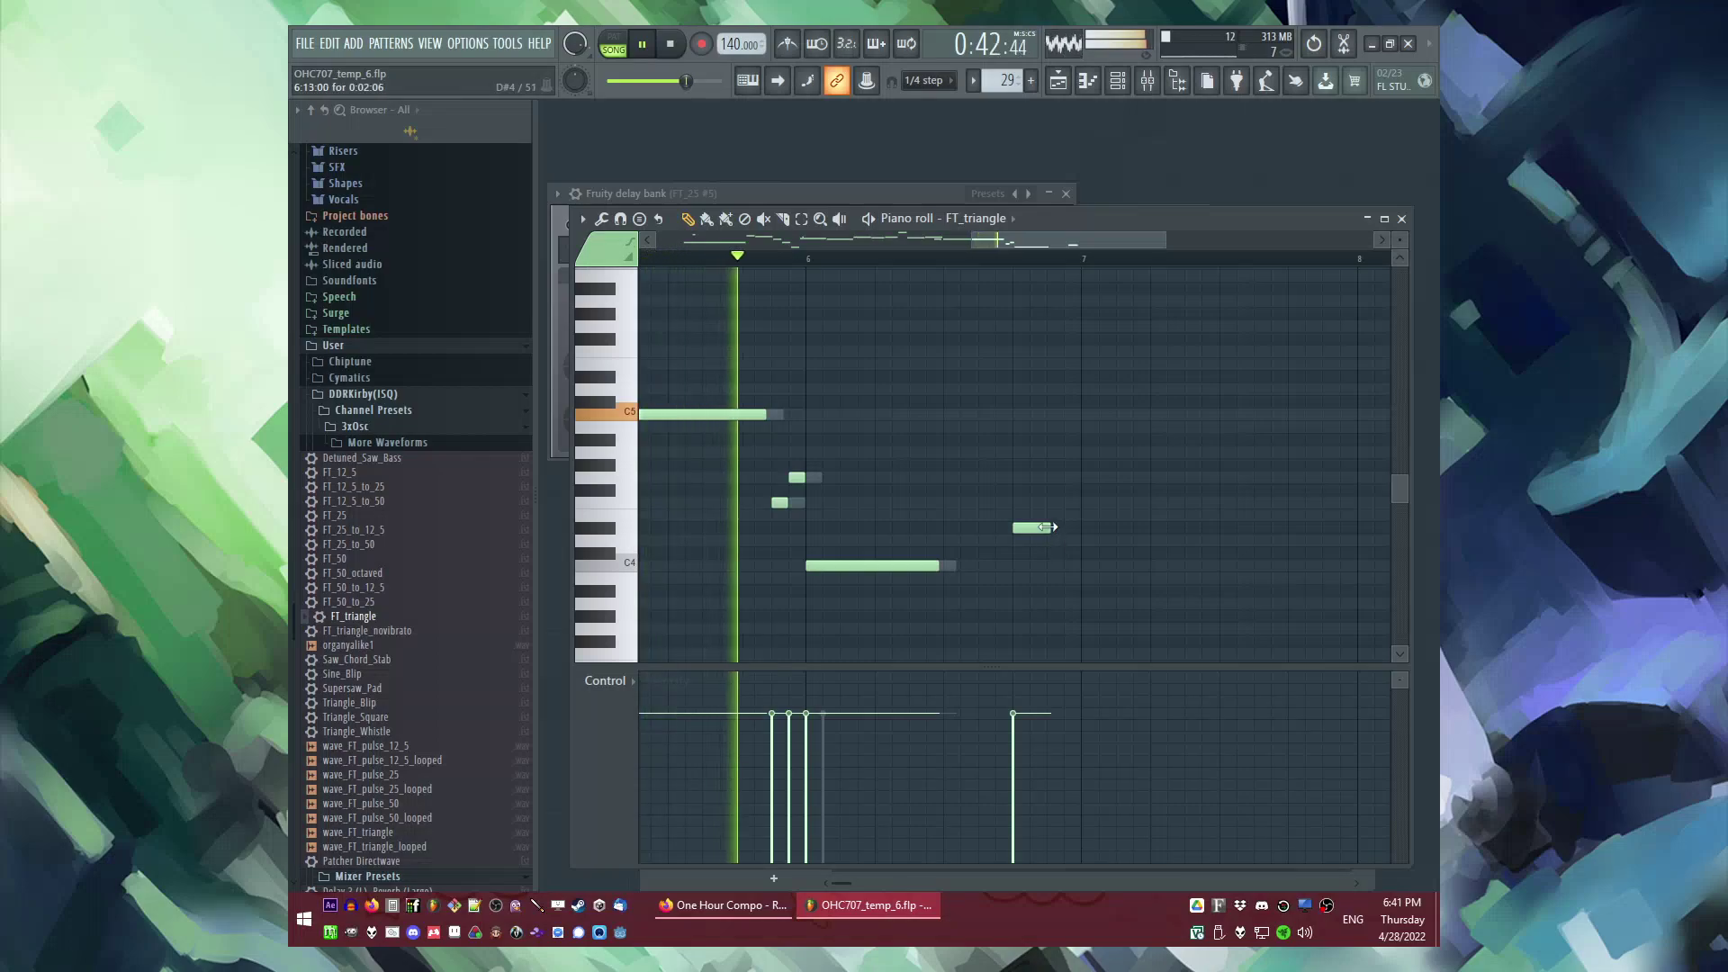
pyautogui.click(1048, 502)
pyautogui.click(1081, 477)
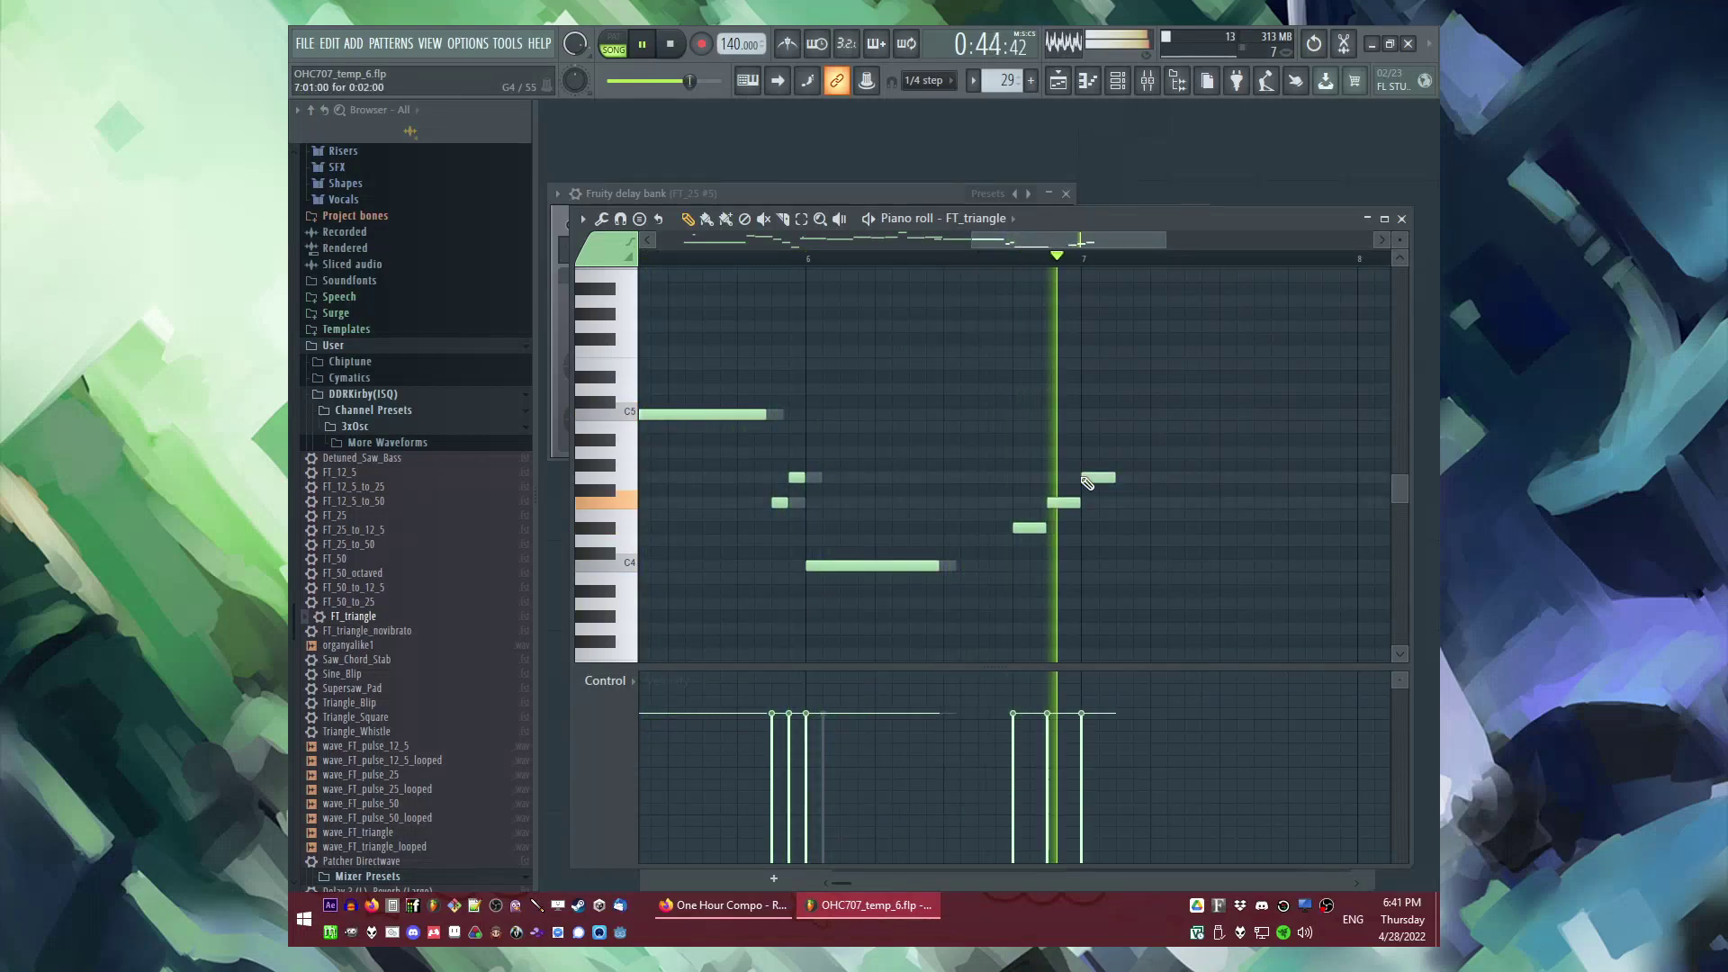
# Step: Extend bar 6's C4 note almost up to the D#4 and lower the note at the start of bar 7 to F4
pyautogui.press('space')
pyautogui.moveTo(943, 566); pyautogui.dragTo(1005, 573)
pyautogui.moveTo(1098, 478); pyautogui.dragTo(1096, 501)
pyautogui.press('space')
# Step: Add a short G4 slide note over the F4 note at the start of bar 7
pyautogui.scroll(3, 1179, 503)
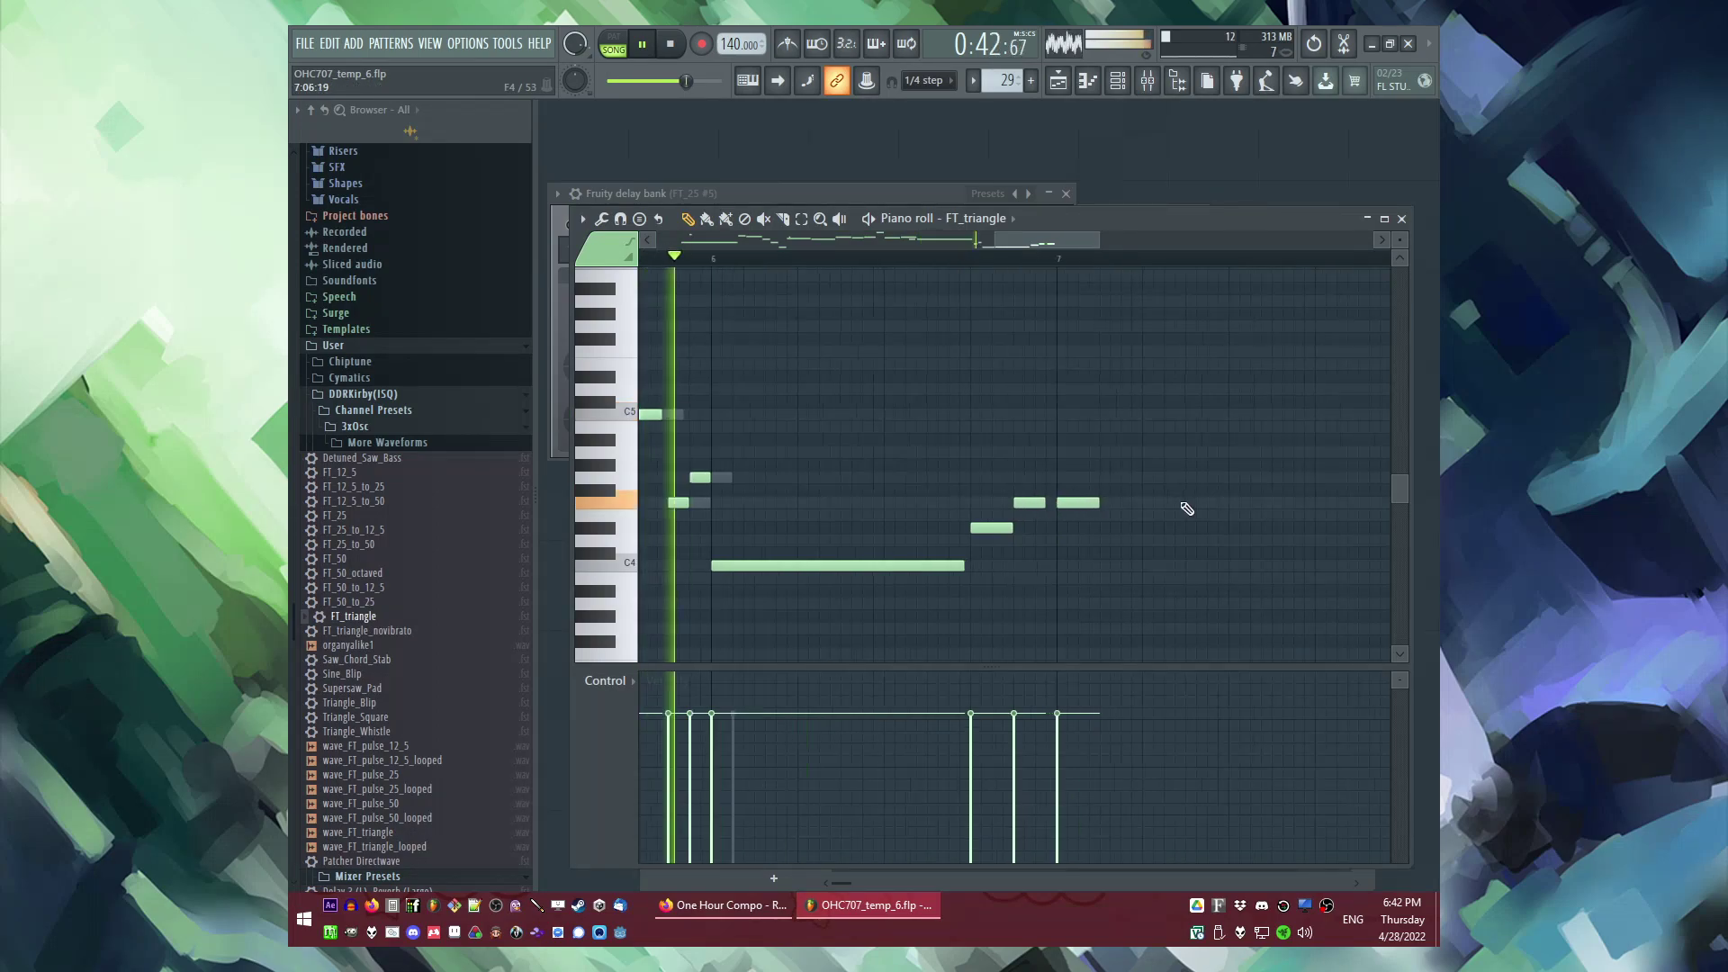
pyautogui.press('s')
pyautogui.click(1000, 479)
pyautogui.moveTo(1070, 478); pyautogui.dragTo(1013, 479)
pyautogui.press('space')
pyautogui.scroll(-3, 938, 481)
pyautogui.press('space')
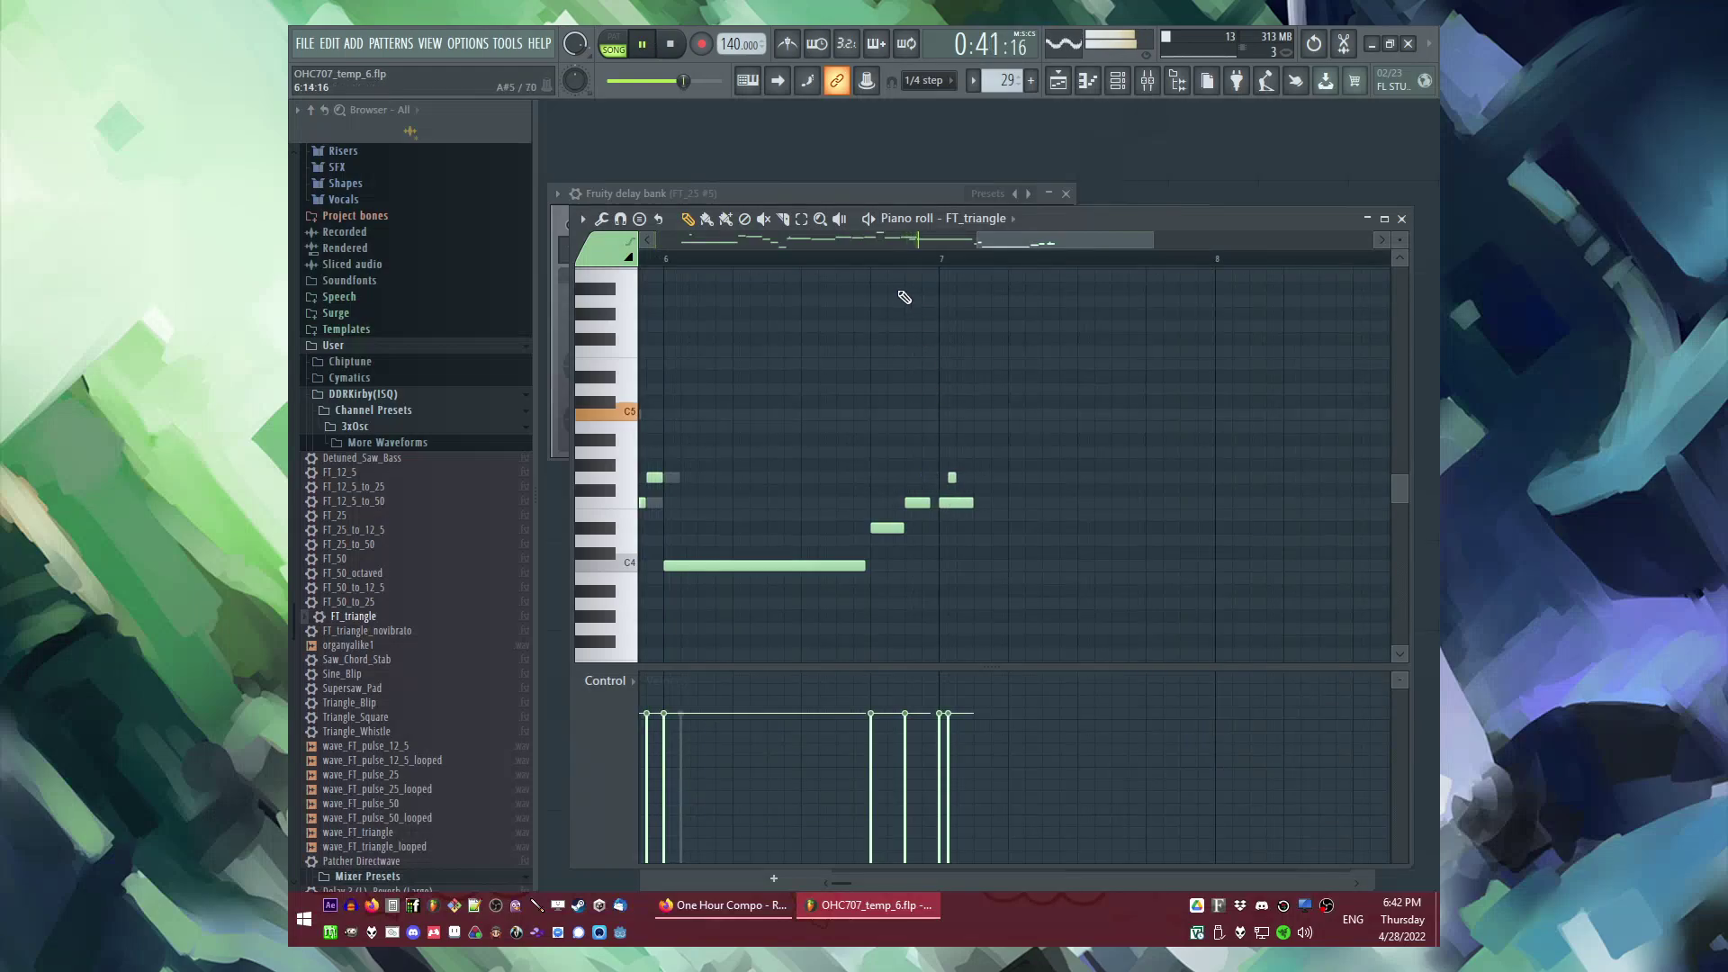
# Step: Lengthen bar 7's F4 note to six steps and add a six-step A#4 note directly after it
pyautogui.moveTo(973, 502); pyautogui.dragTo(1011, 507)
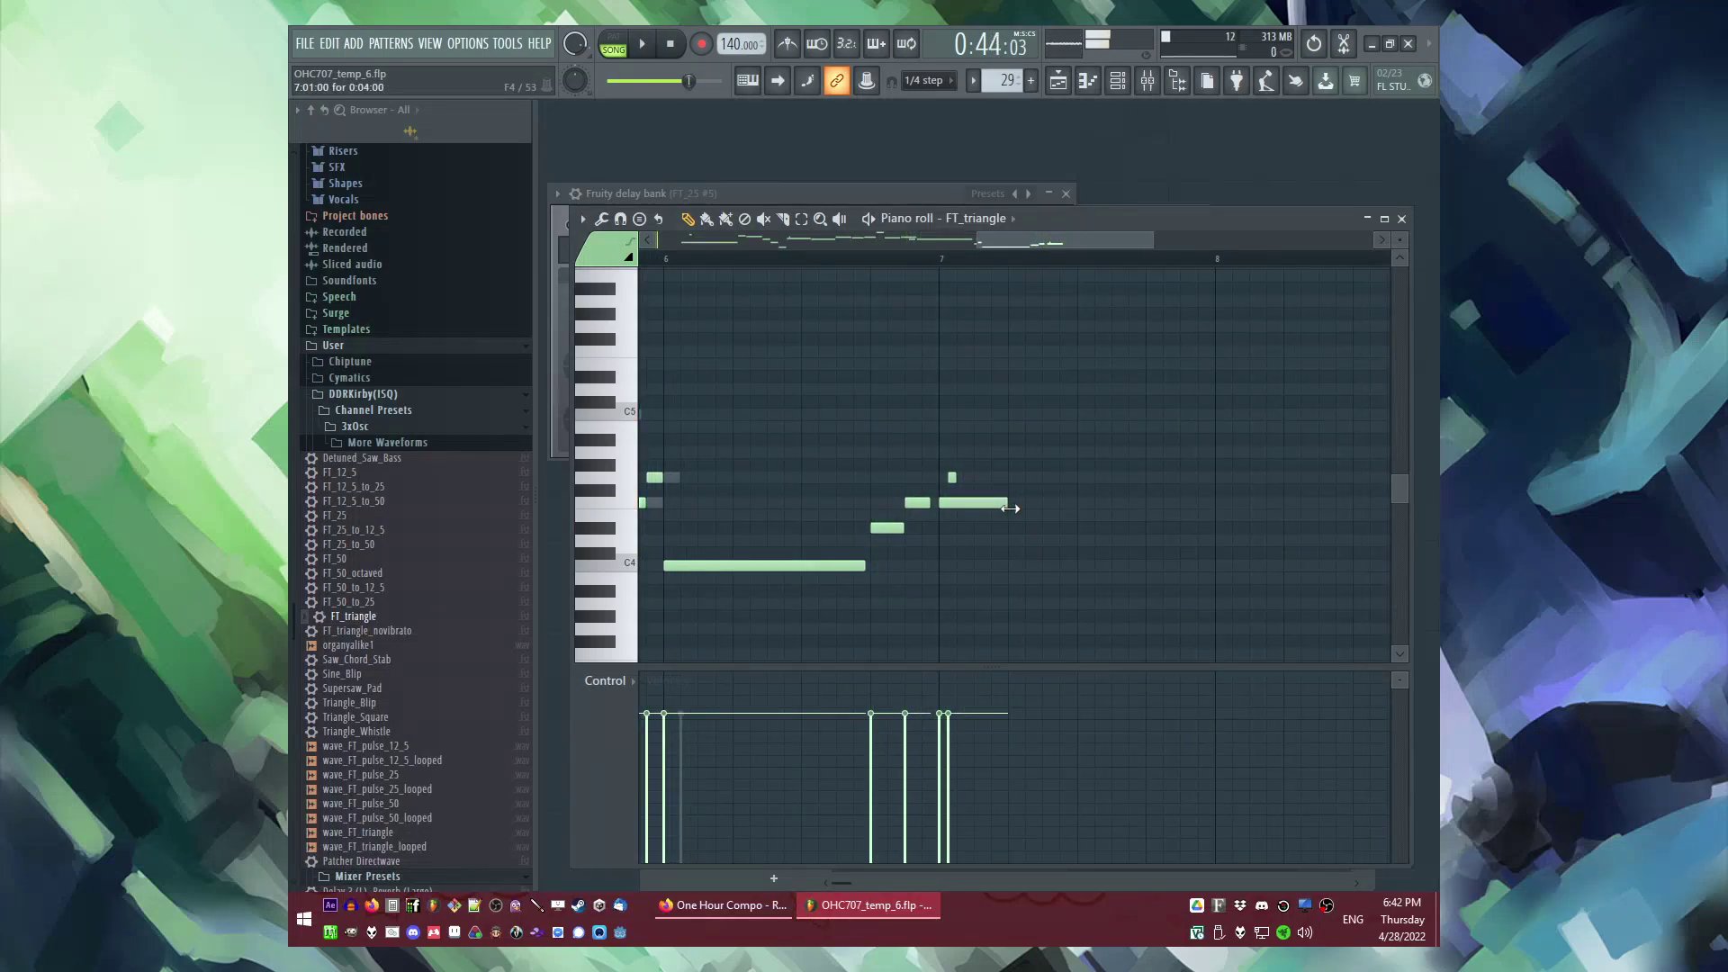
pyautogui.press('space')
pyautogui.click(1044, 438)
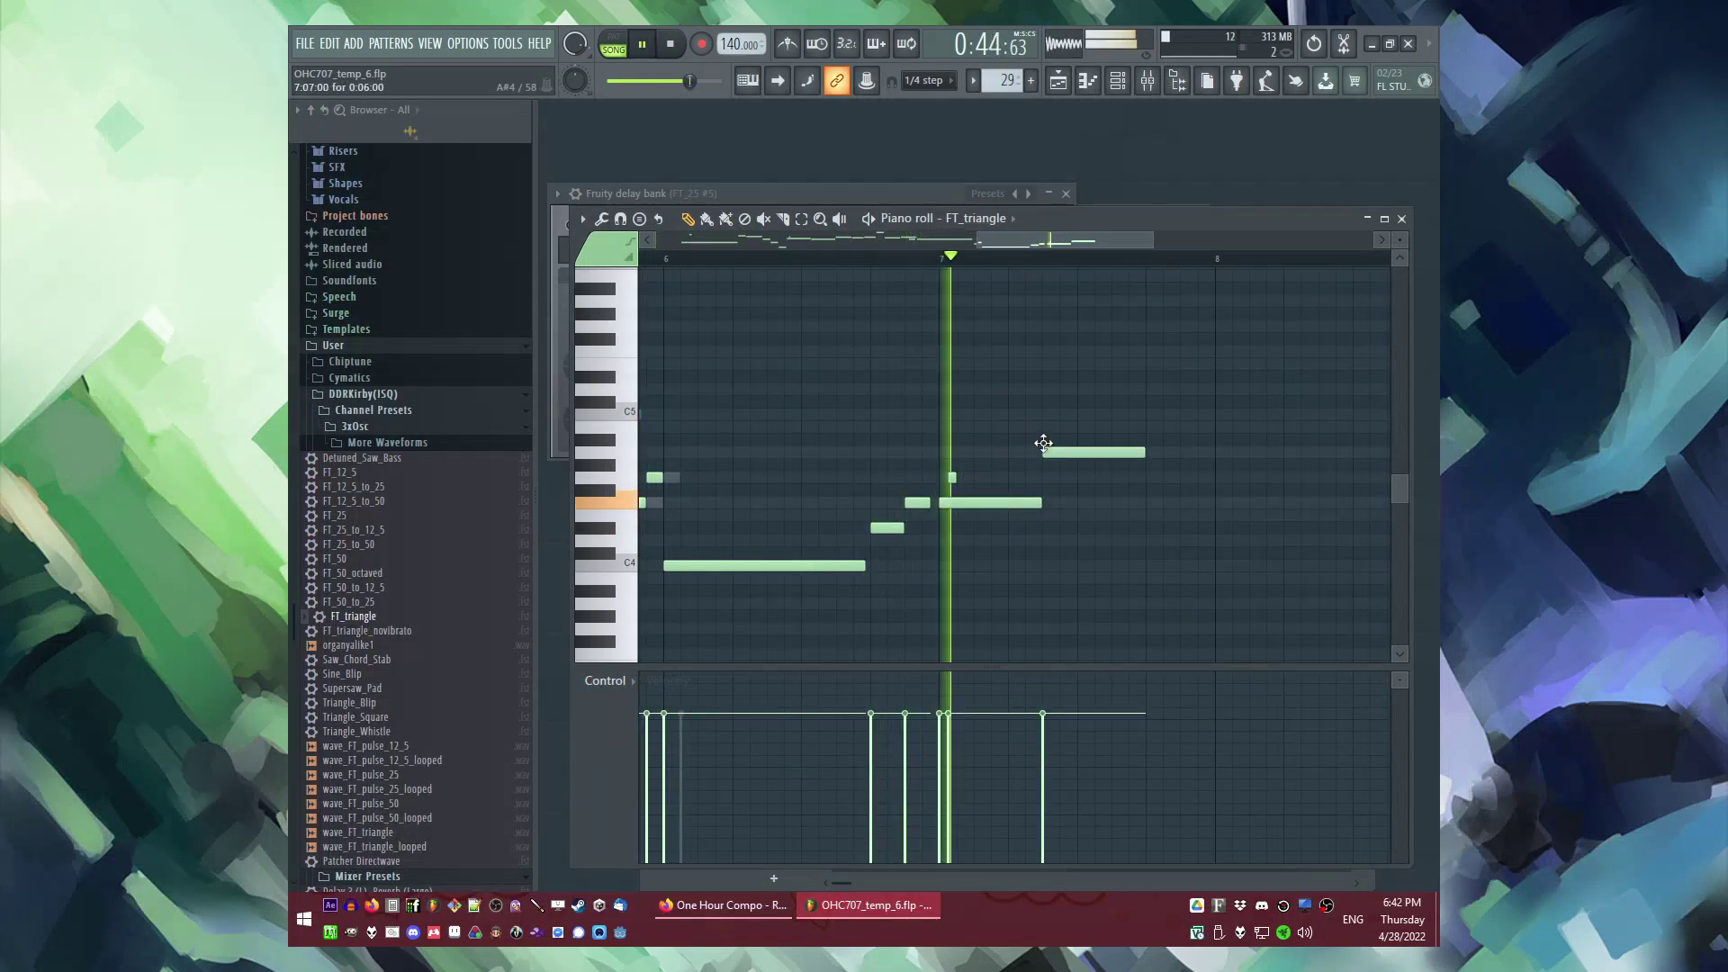
# Step: Add a D#5 note at step 13 of bar 7 and trim it to four steps
pyautogui.press('space')
pyautogui.moveTo(1156, 415); pyautogui.dragTo(1143, 380)
pyautogui.rightClick(1153, 404)
pyautogui.press('space')
pyautogui.scroll(-3, 818, 393)
pyautogui.scroll(3, 1021, 387)
pyautogui.press('space')
pyautogui.moveTo(958, 377); pyautogui.dragTo(923, 377)
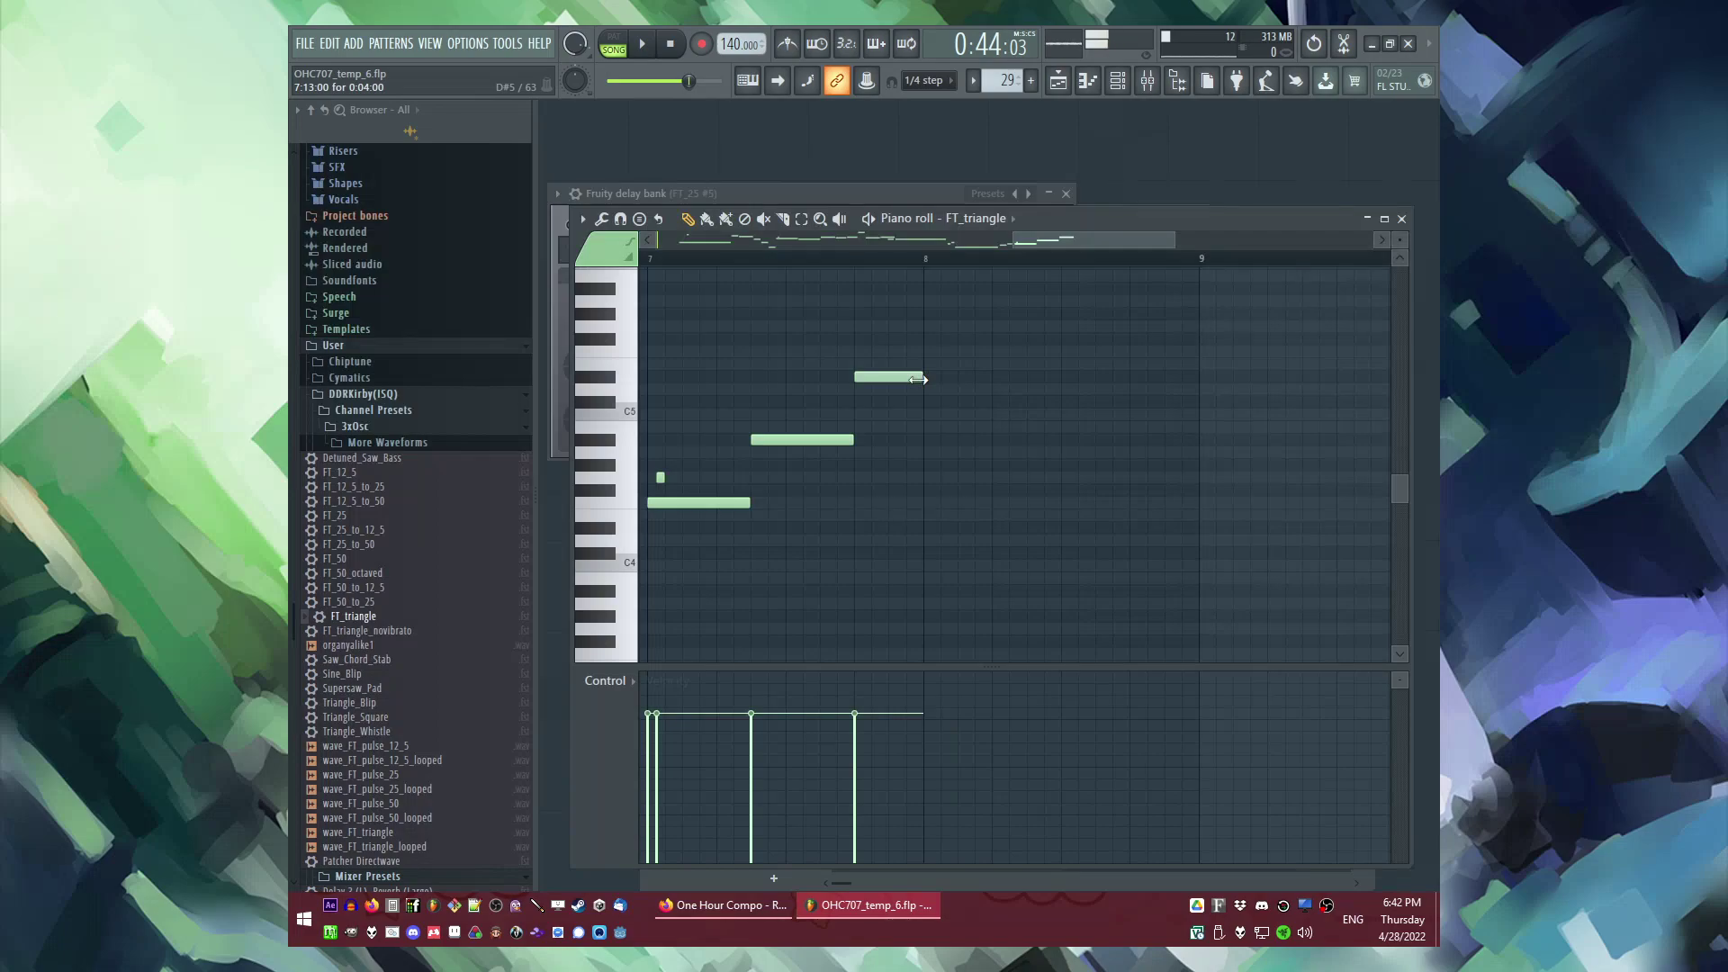
# Step: Add a short F4 slide note over the end of bar 7's D#5 and delete the trial F4 in bar 8
pyautogui.click(959, 503)
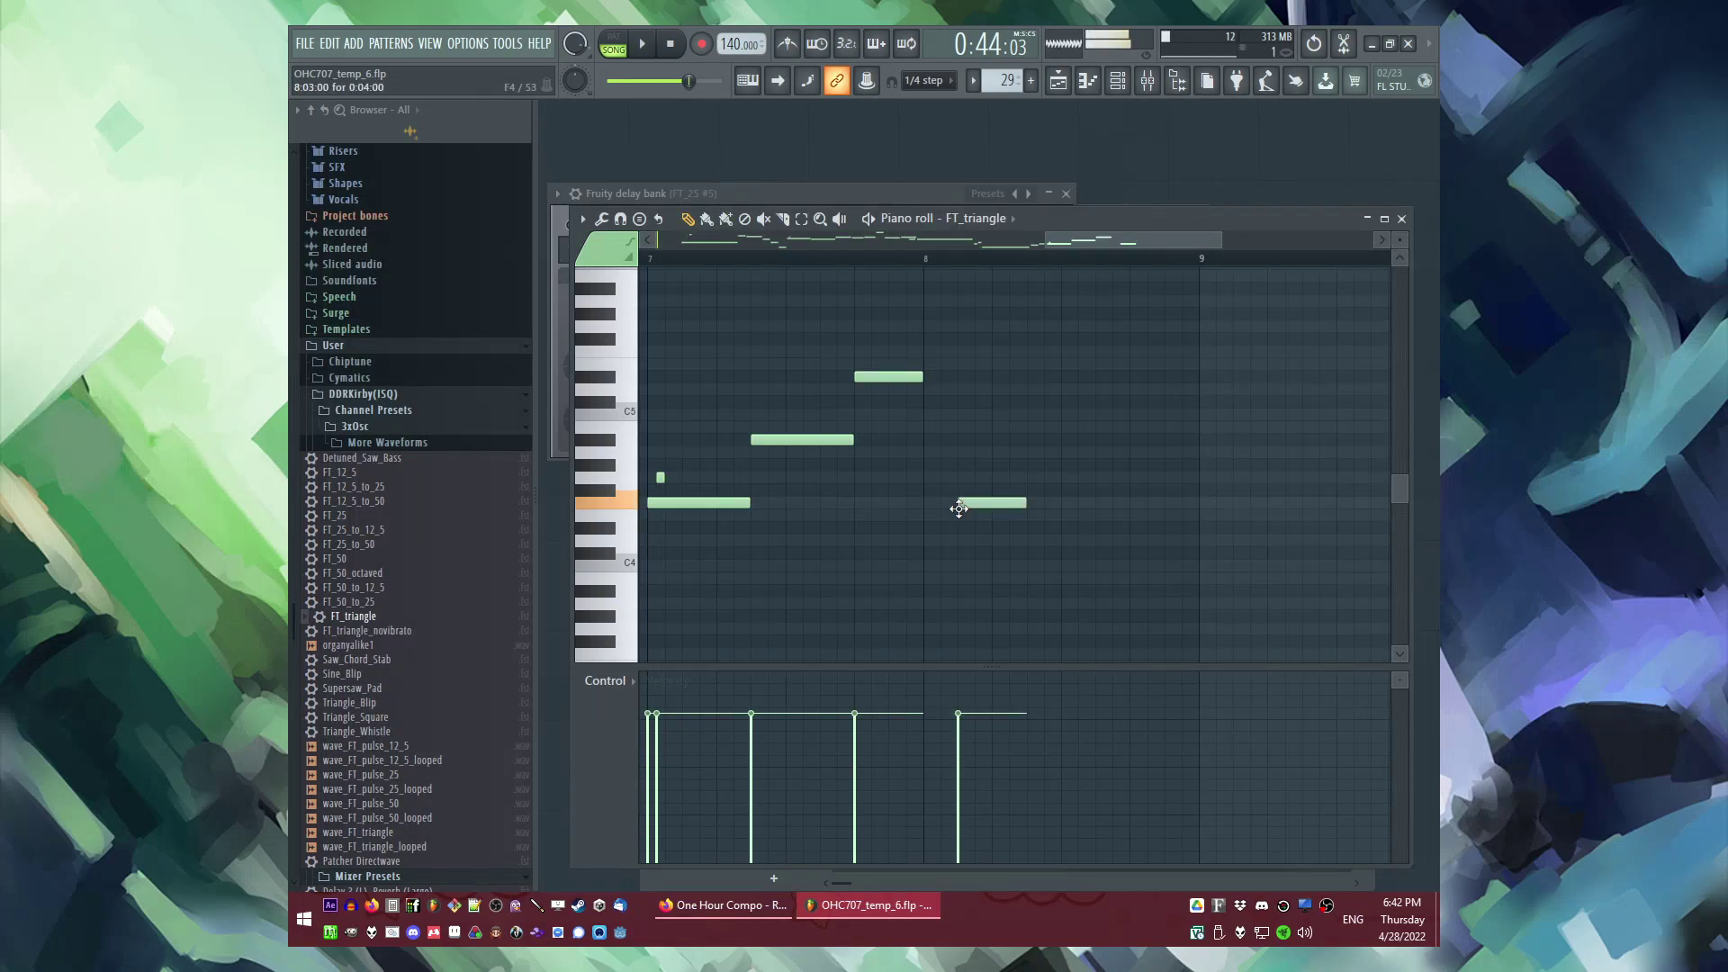
pyautogui.moveTo(958, 505)
pyautogui.mouseDown()
pyautogui.moveTo(885, 501)
pyautogui.moveTo(925, 502)
pyautogui.mouseUp()
pyautogui.press('space')
pyautogui.click(893, 500)
pyautogui.press('space')
pyautogui.rightClick(969, 504)
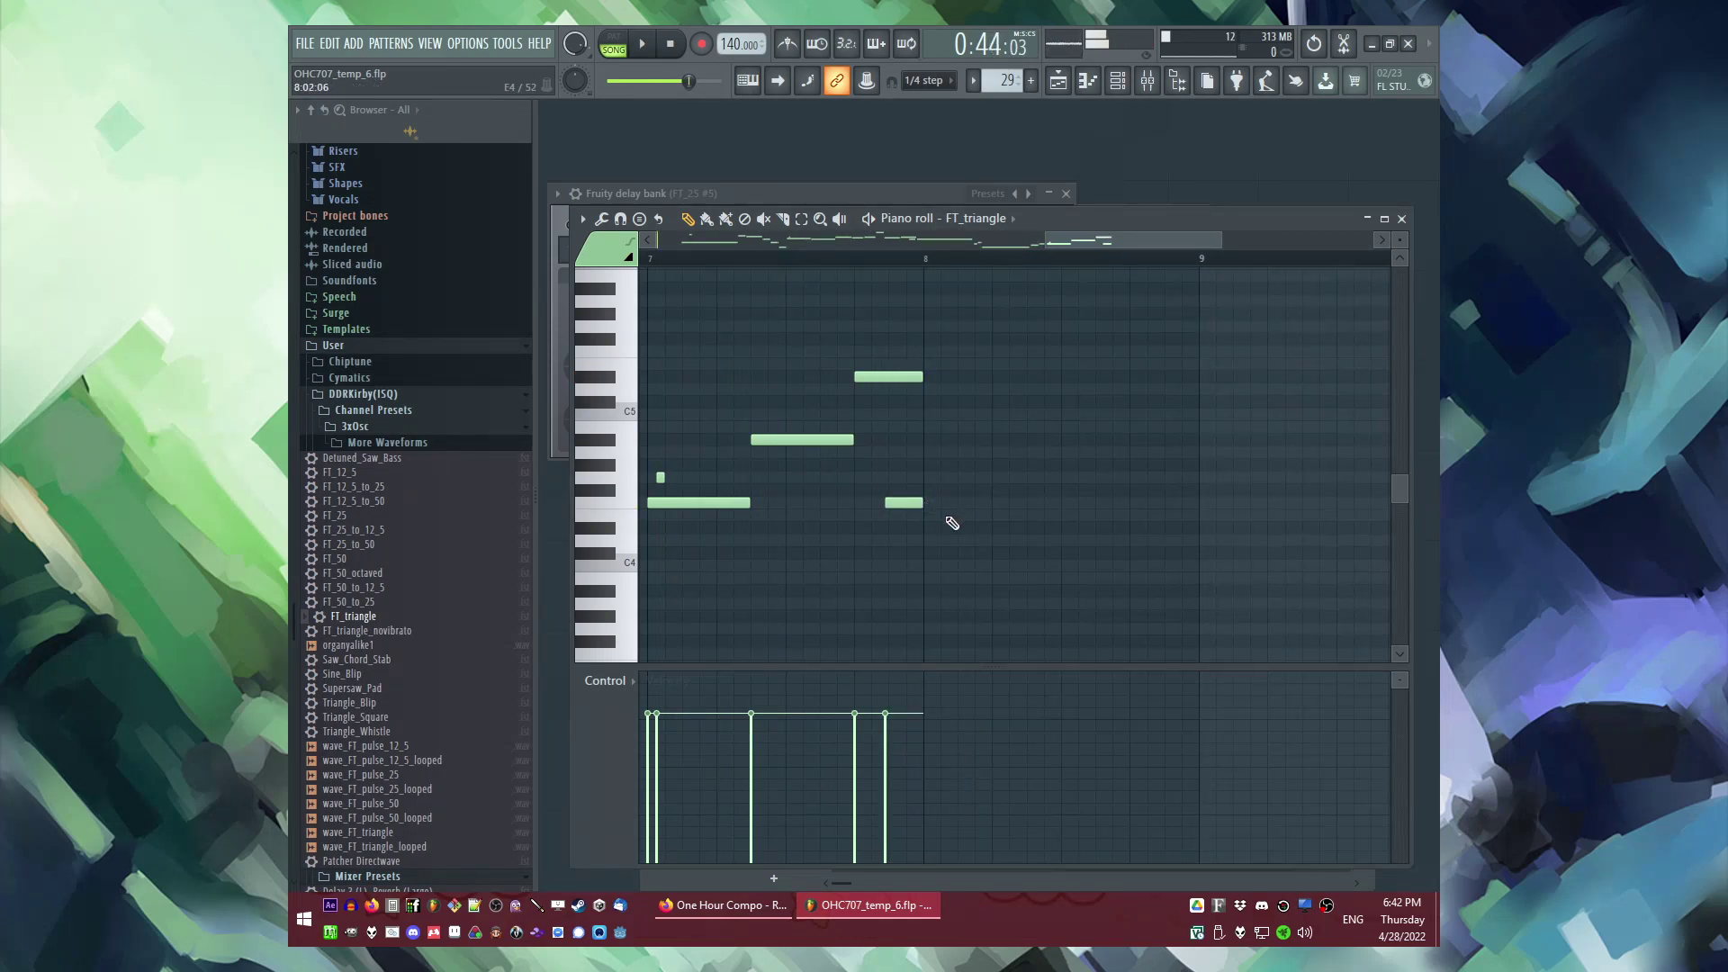
# Step: Fill bar 8 with six-step A#3 and A#4 notes followed by a four-step F5 note
pyautogui.moveTo(927, 628); pyautogui.dragTo(1027, 593)
pyautogui.press('space')
pyautogui.press('space')
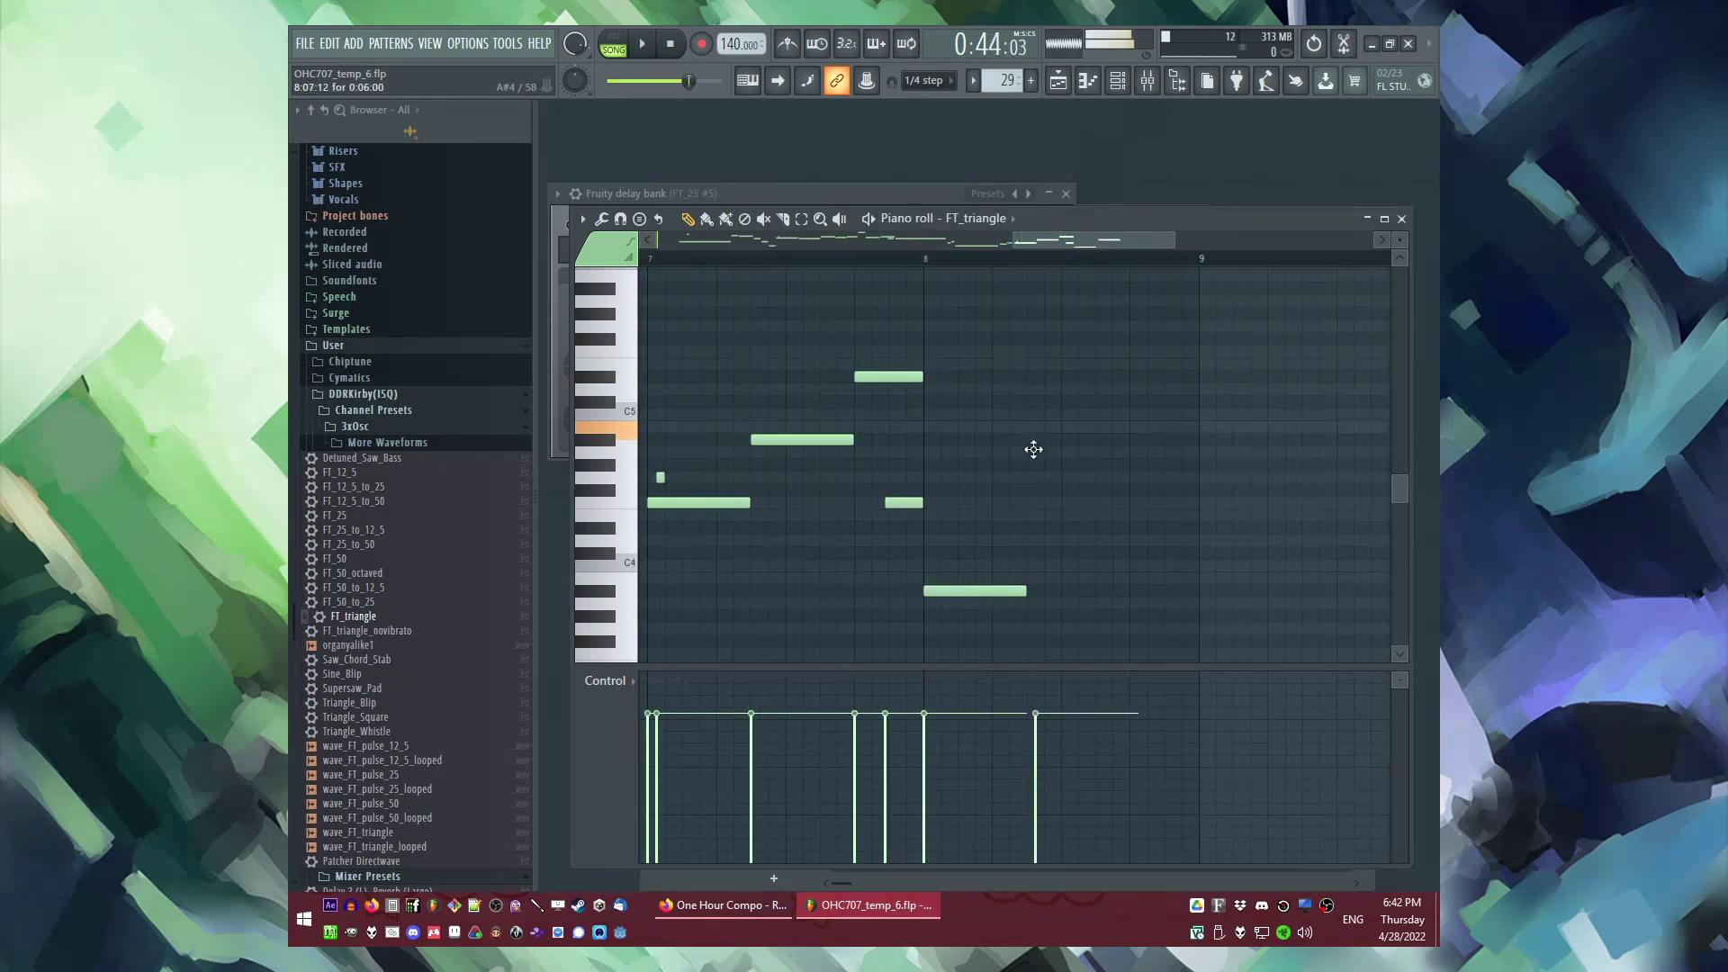
pyautogui.moveTo(1103, 339); pyautogui.dragTo(1197, 351)
pyautogui.press('space')
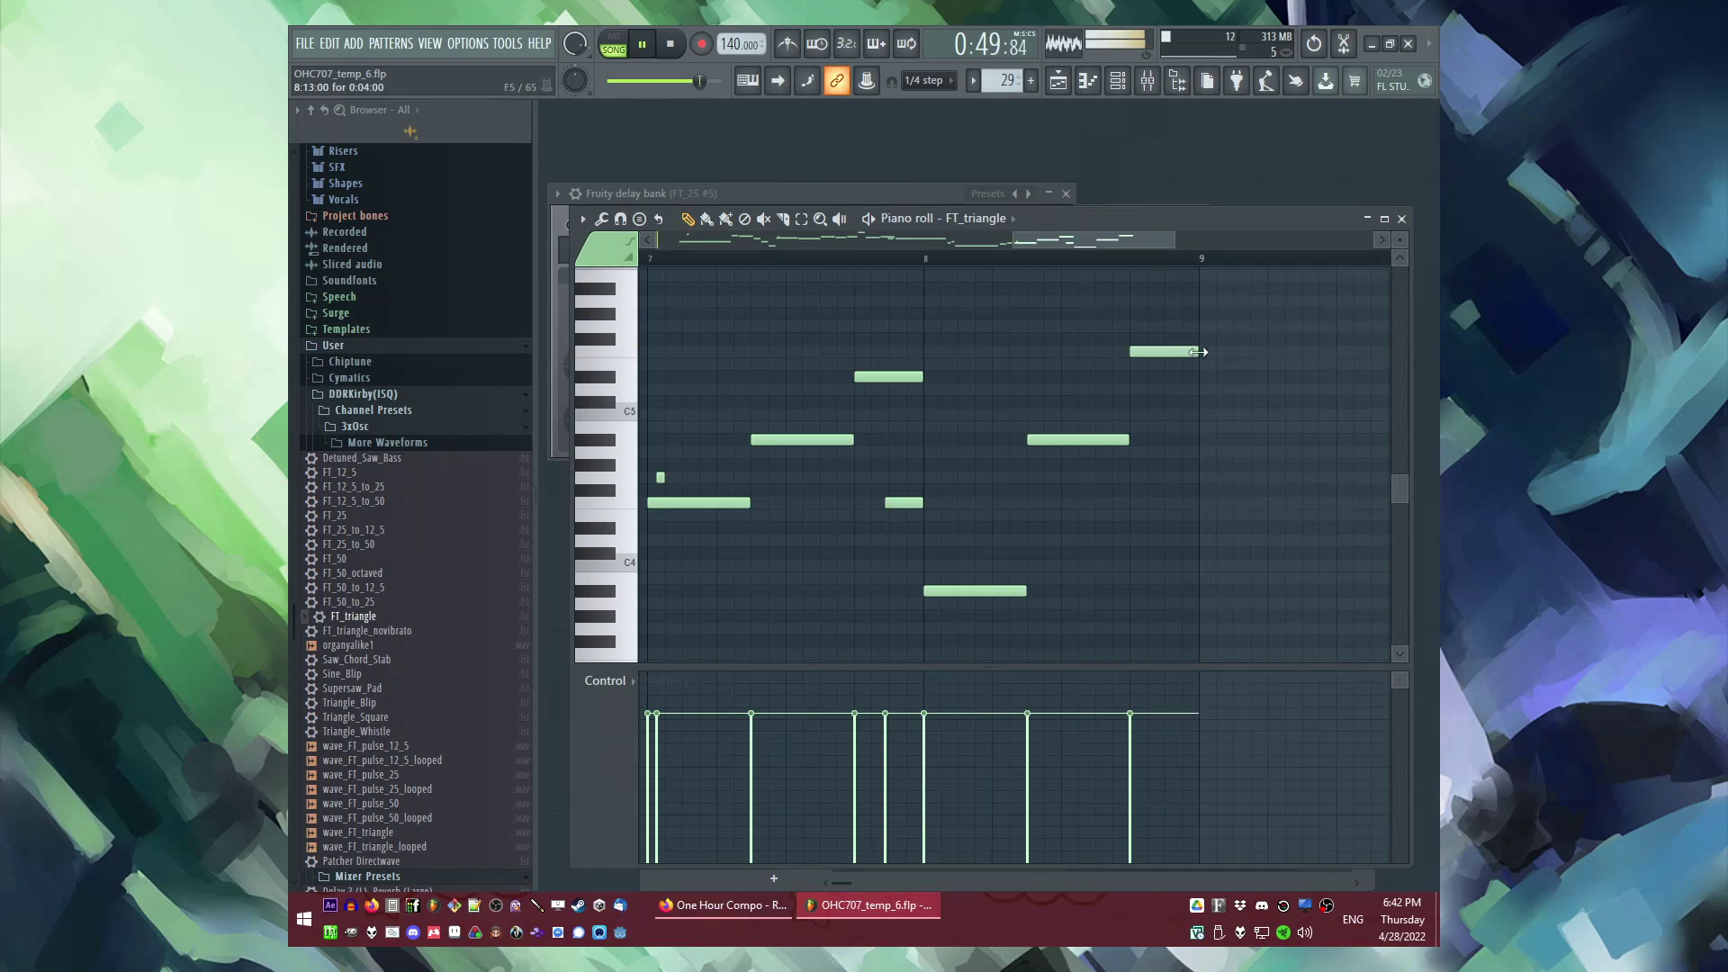
# Step: Slightly shorten bar 8's F5 and start bar 9 with another F5 carrying a short G5 slide note
pyautogui.press('F5')
pyautogui.scroll(-2, 1032, 704)
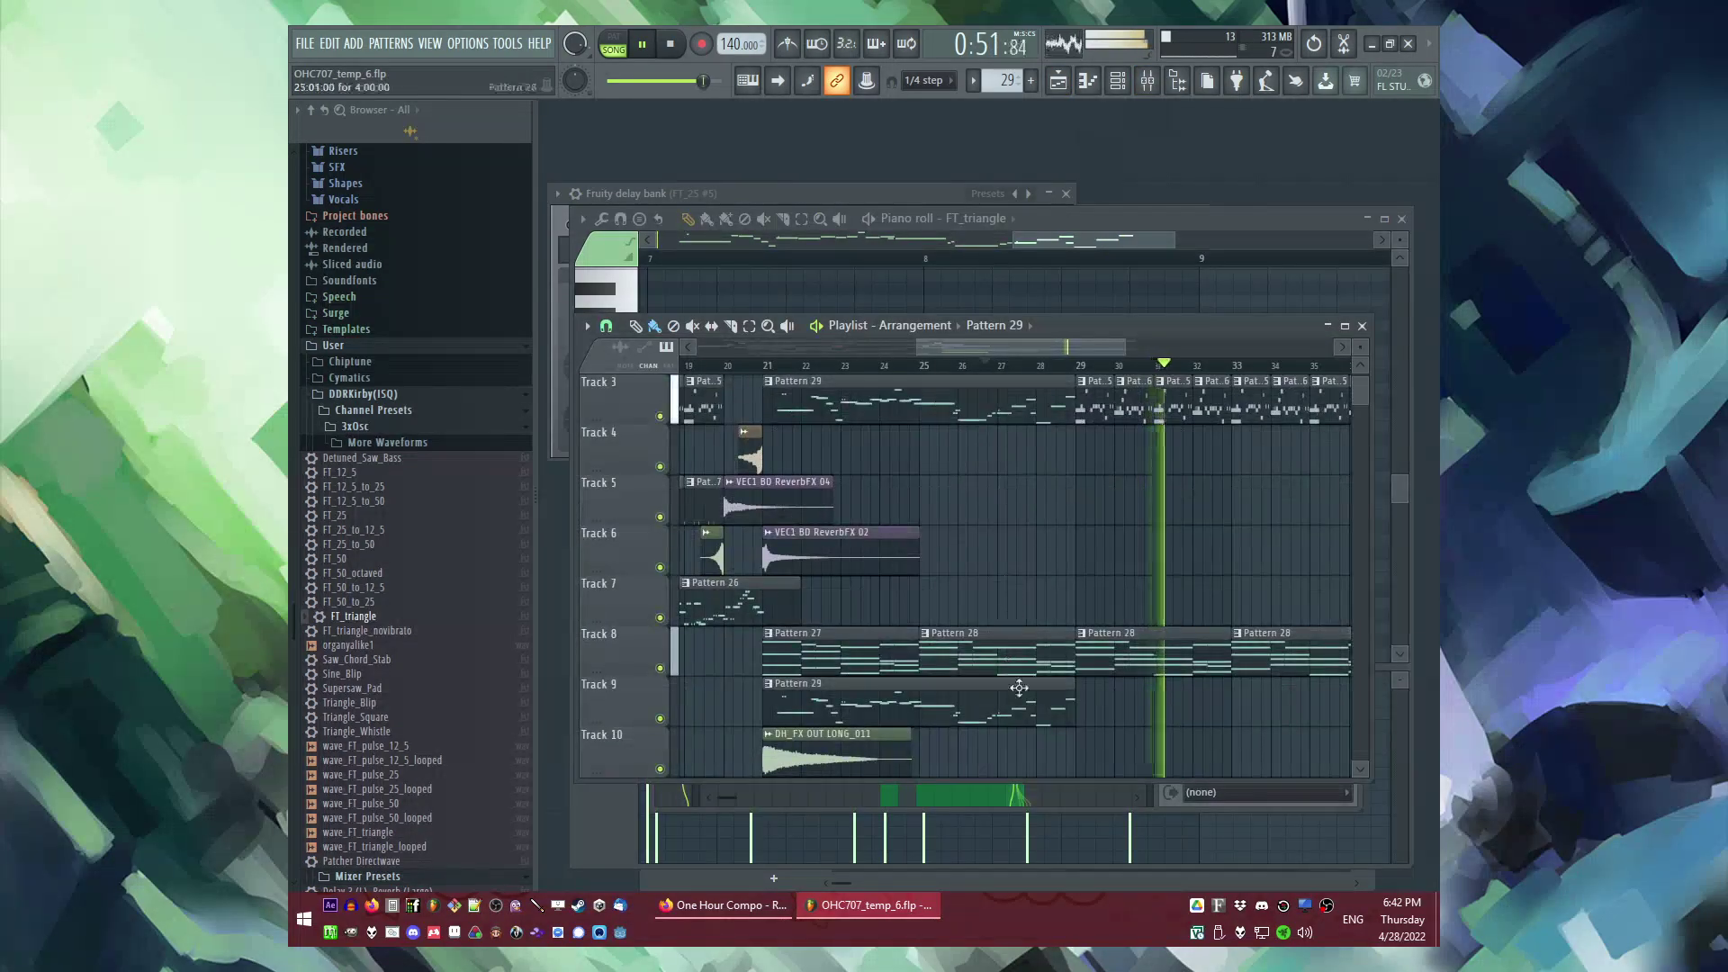
pyautogui.press('F5')
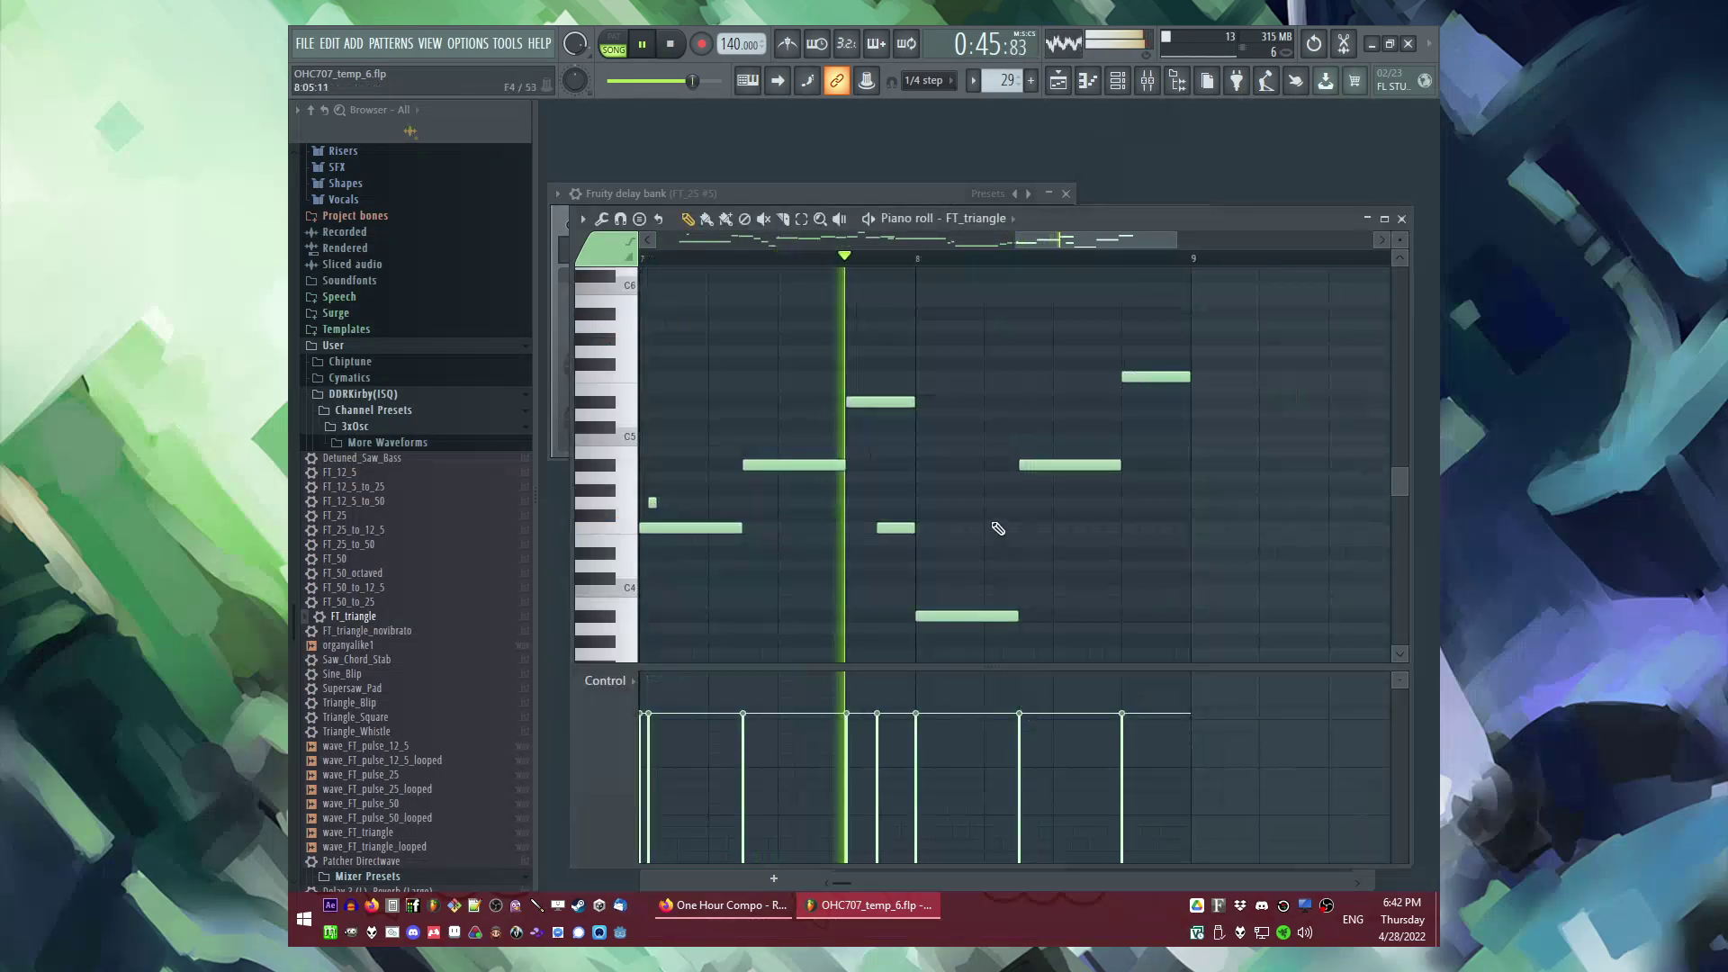
pyautogui.scroll(3, 1030, 422)
pyautogui.moveTo(914, 414); pyautogui.dragTo(908, 415)
pyautogui.click(918, 414)
pyautogui.click(931, 389)
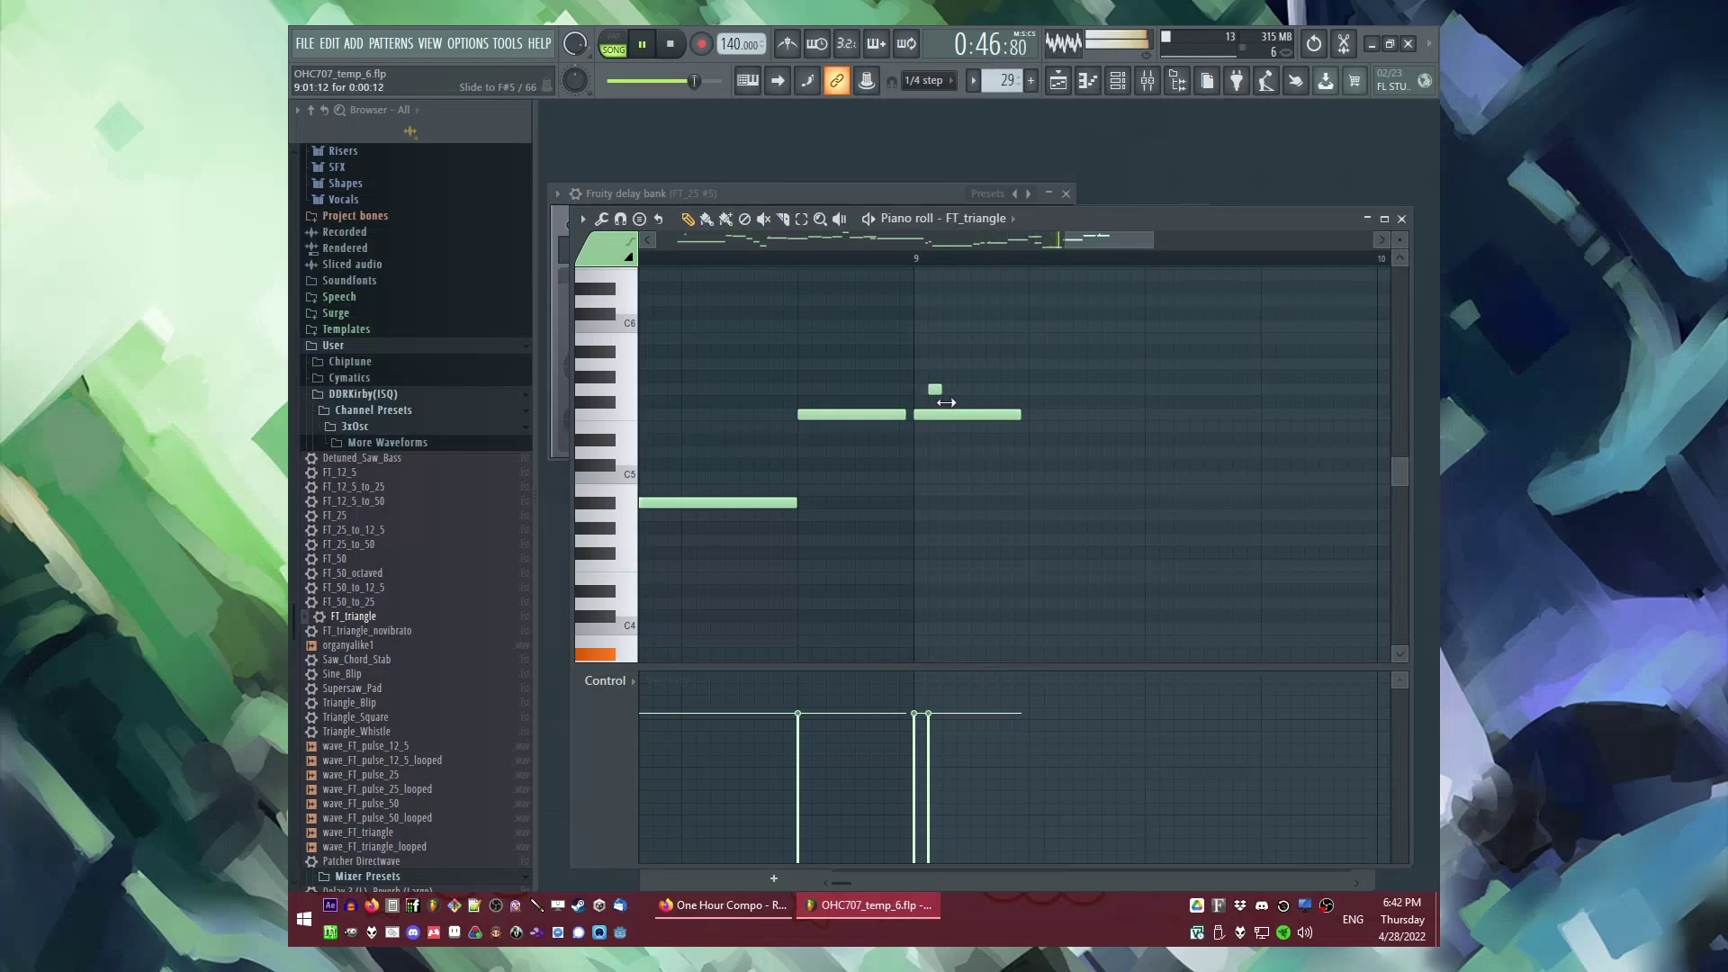
# Step: Lengthen the F5 note in bar 9 so that it sustains into bar 10
pyautogui.scroll(-1, 946, 402)
pyautogui.moveTo(999, 417); pyautogui.dragTo(1062, 419)
pyautogui.scroll(-4, 1053, 420)
pyautogui.scroll(2, 1040, 418)
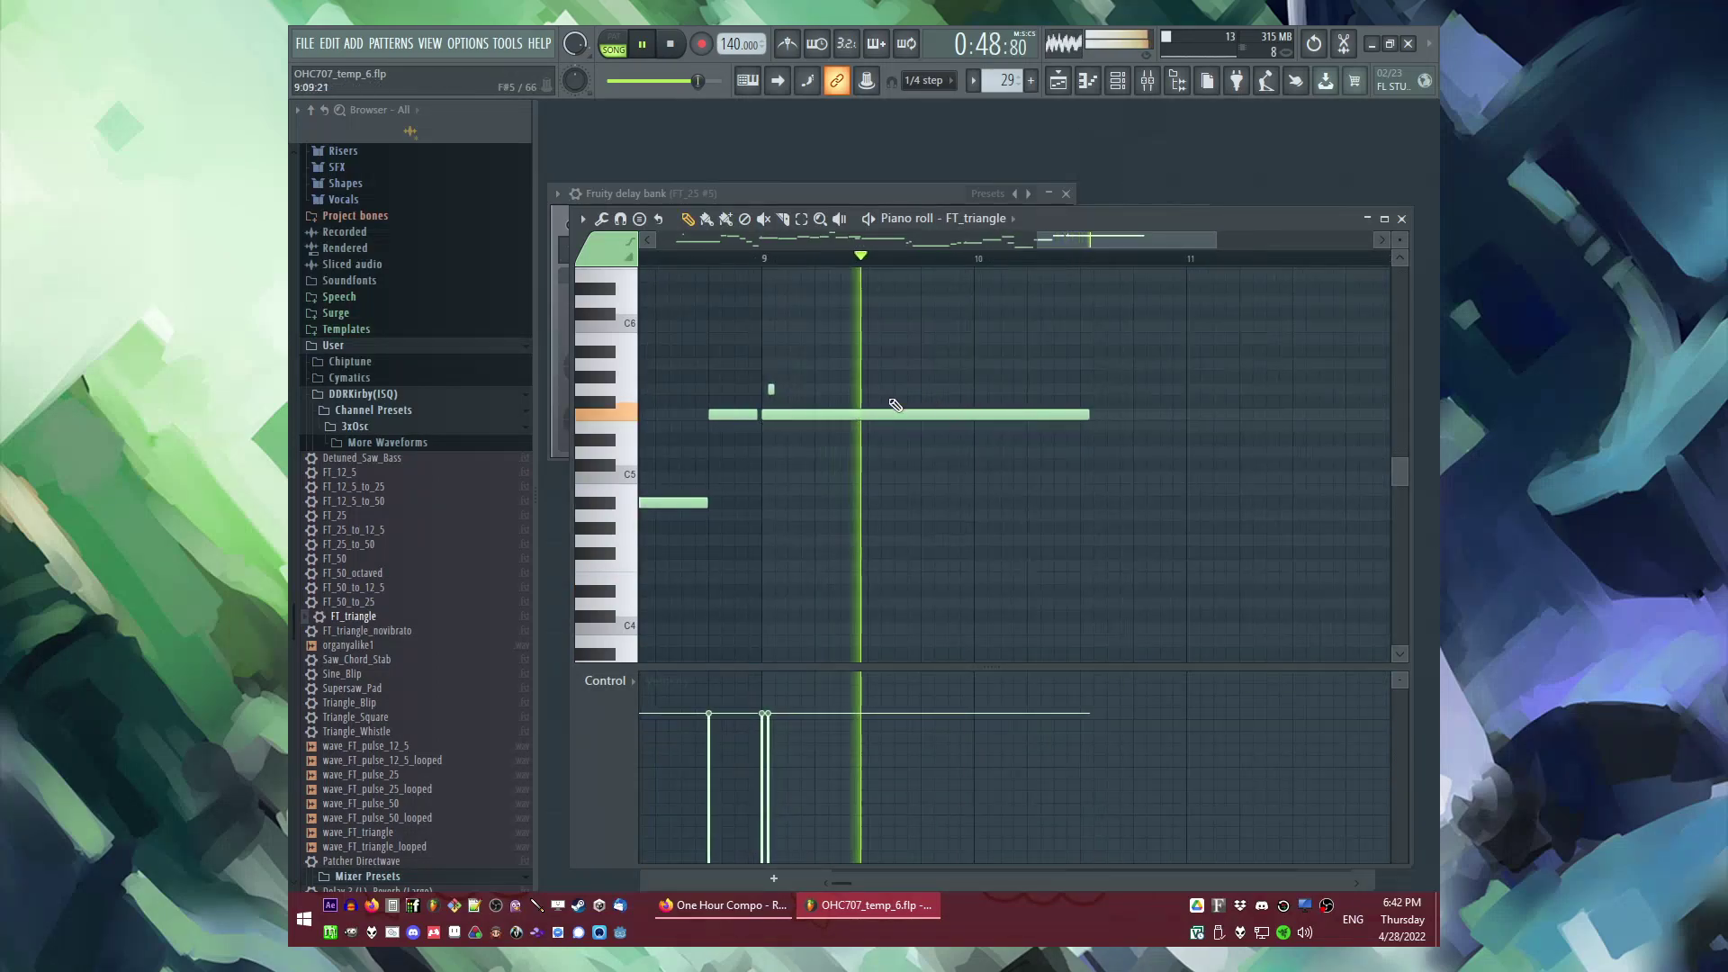
# Step: Add a long, low-velocity G5 slide note from step 5 of bar 9 and extend it with the F5 to the end of bar 10
pyautogui.scroll(2, 772, 390)
pyautogui.scroll(-1, 792, 392)
pyautogui.click(839, 389)
pyautogui.moveTo(858, 393); pyautogui.dragTo(1203, 490)
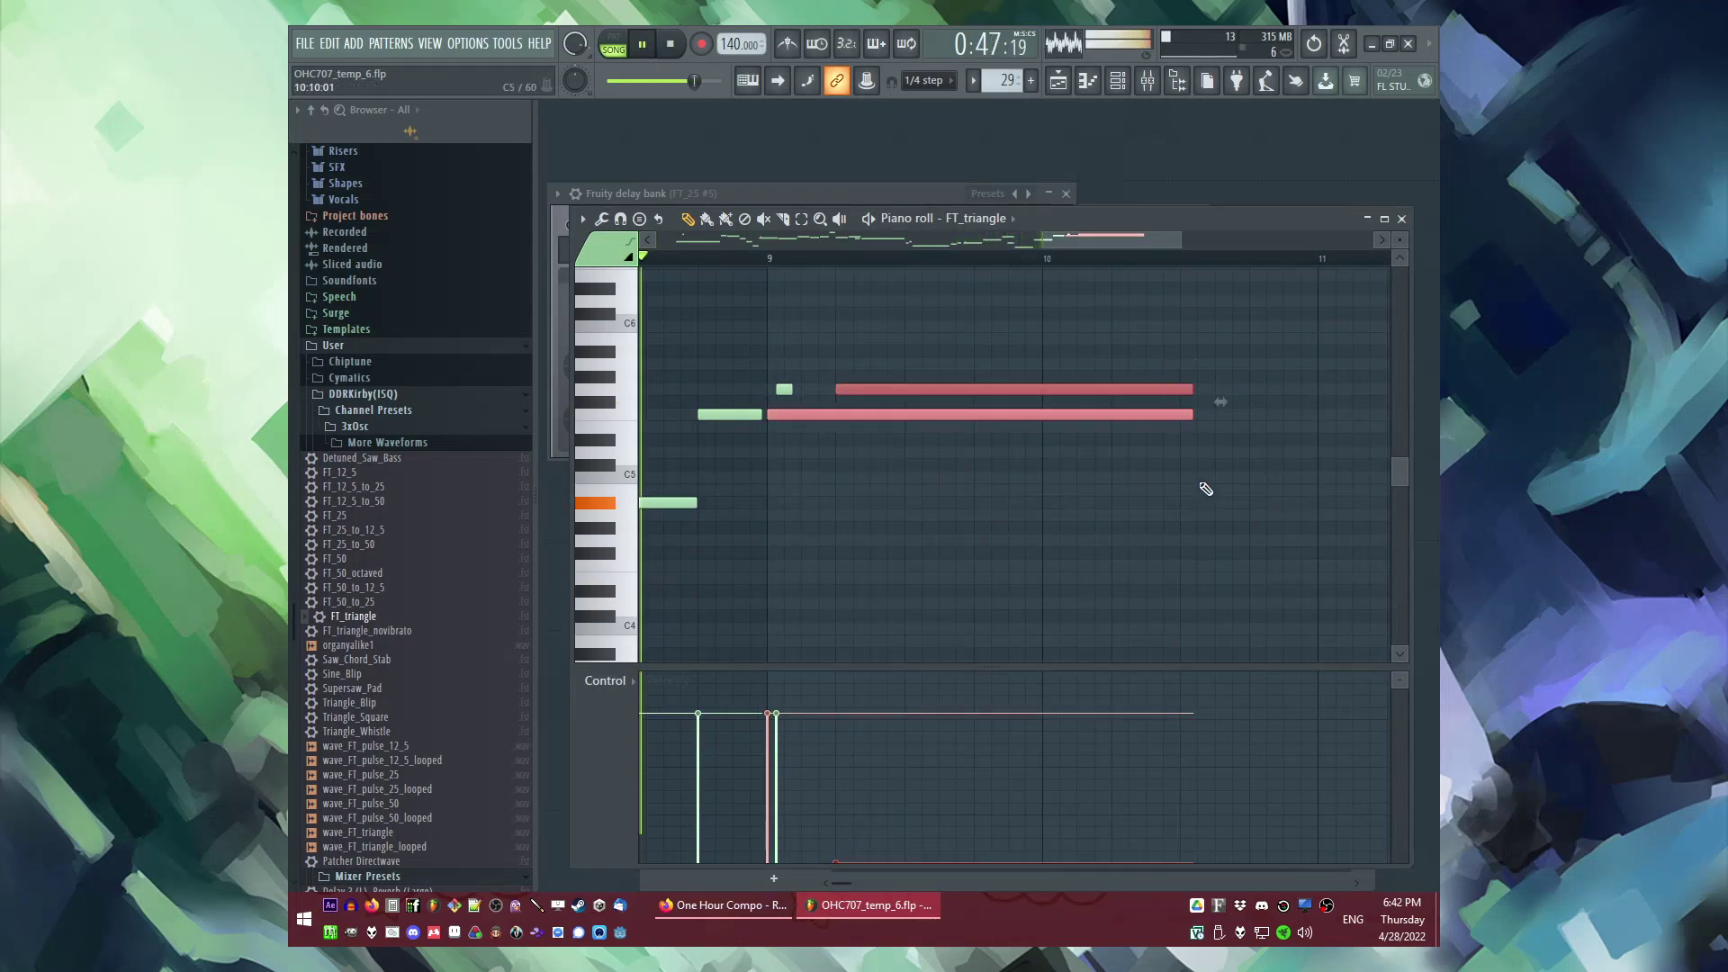
pyautogui.moveTo(1193, 389); pyautogui.dragTo(1182, 390)
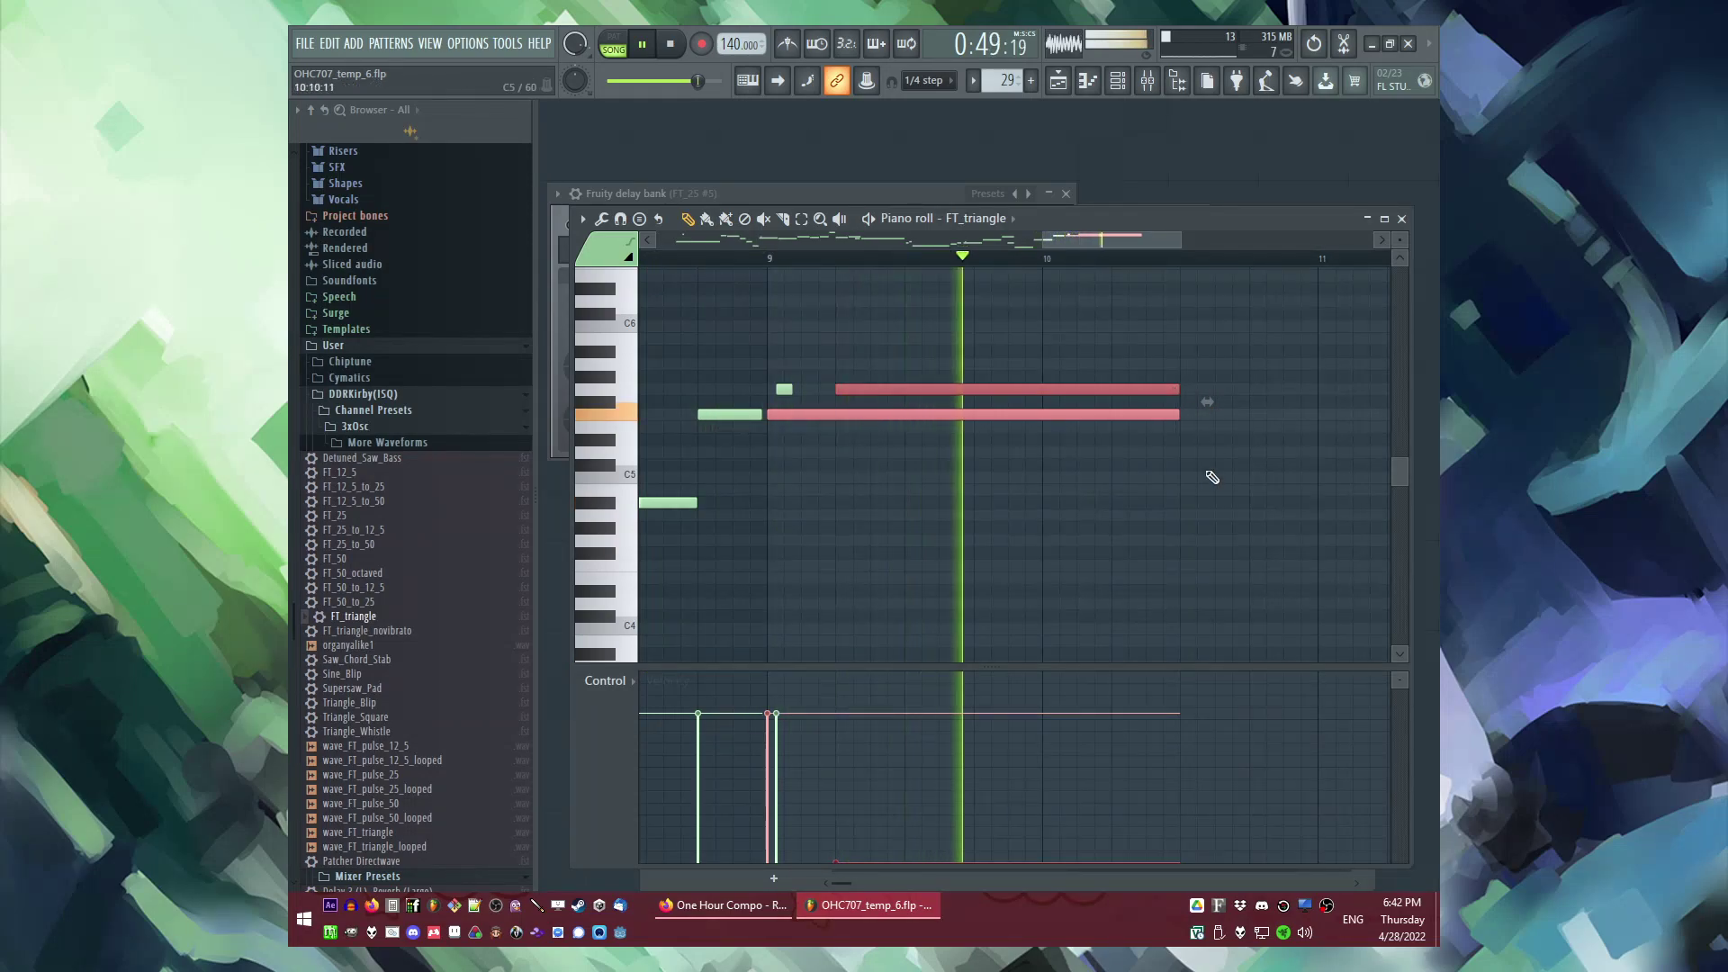
pyautogui.moveTo(1180, 403); pyautogui.dragTo(1325, 394)
pyautogui.click(1299, 492)
pyautogui.press('F9')
pyautogui.press('F9')
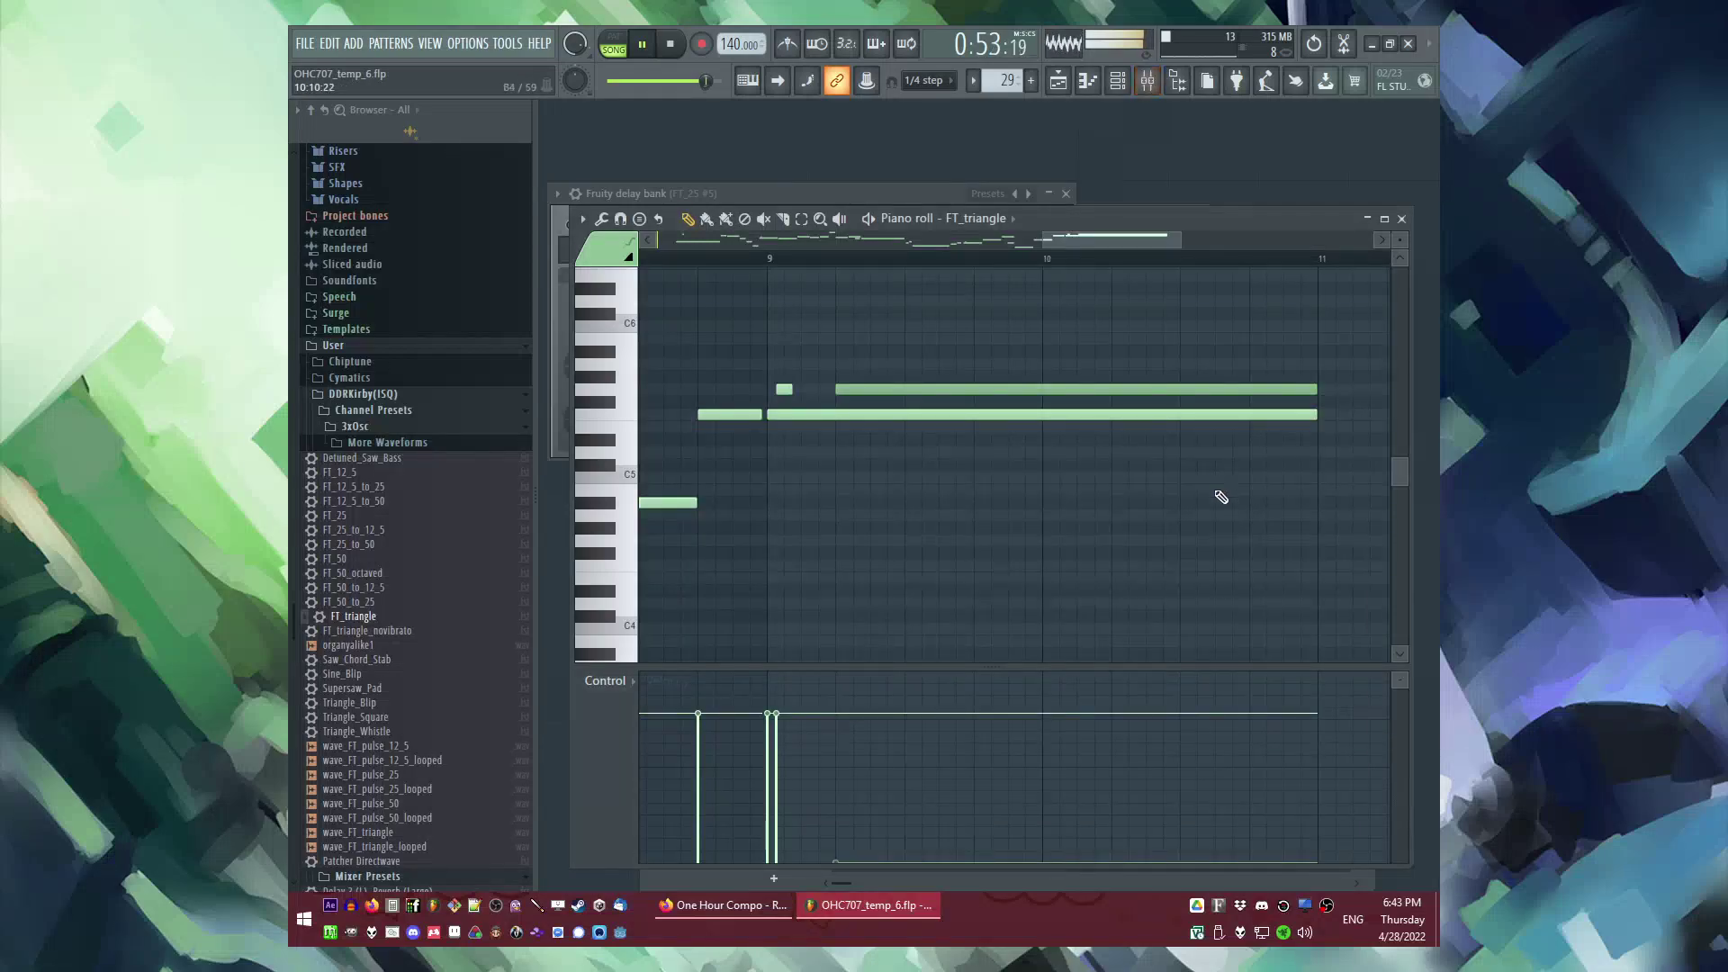
# Step: Copy the FT_triangle melody notes from bar 6 onward and remove the C4 note from bar 6 of FT_triangle #2
pyautogui.scroll(-5, 1222, 493)
pyautogui.moveTo(1203, 293); pyautogui.dragTo(932, 674)
pyautogui.scroll(3, 920, 454)
pyautogui.doubleClick(849, 382)
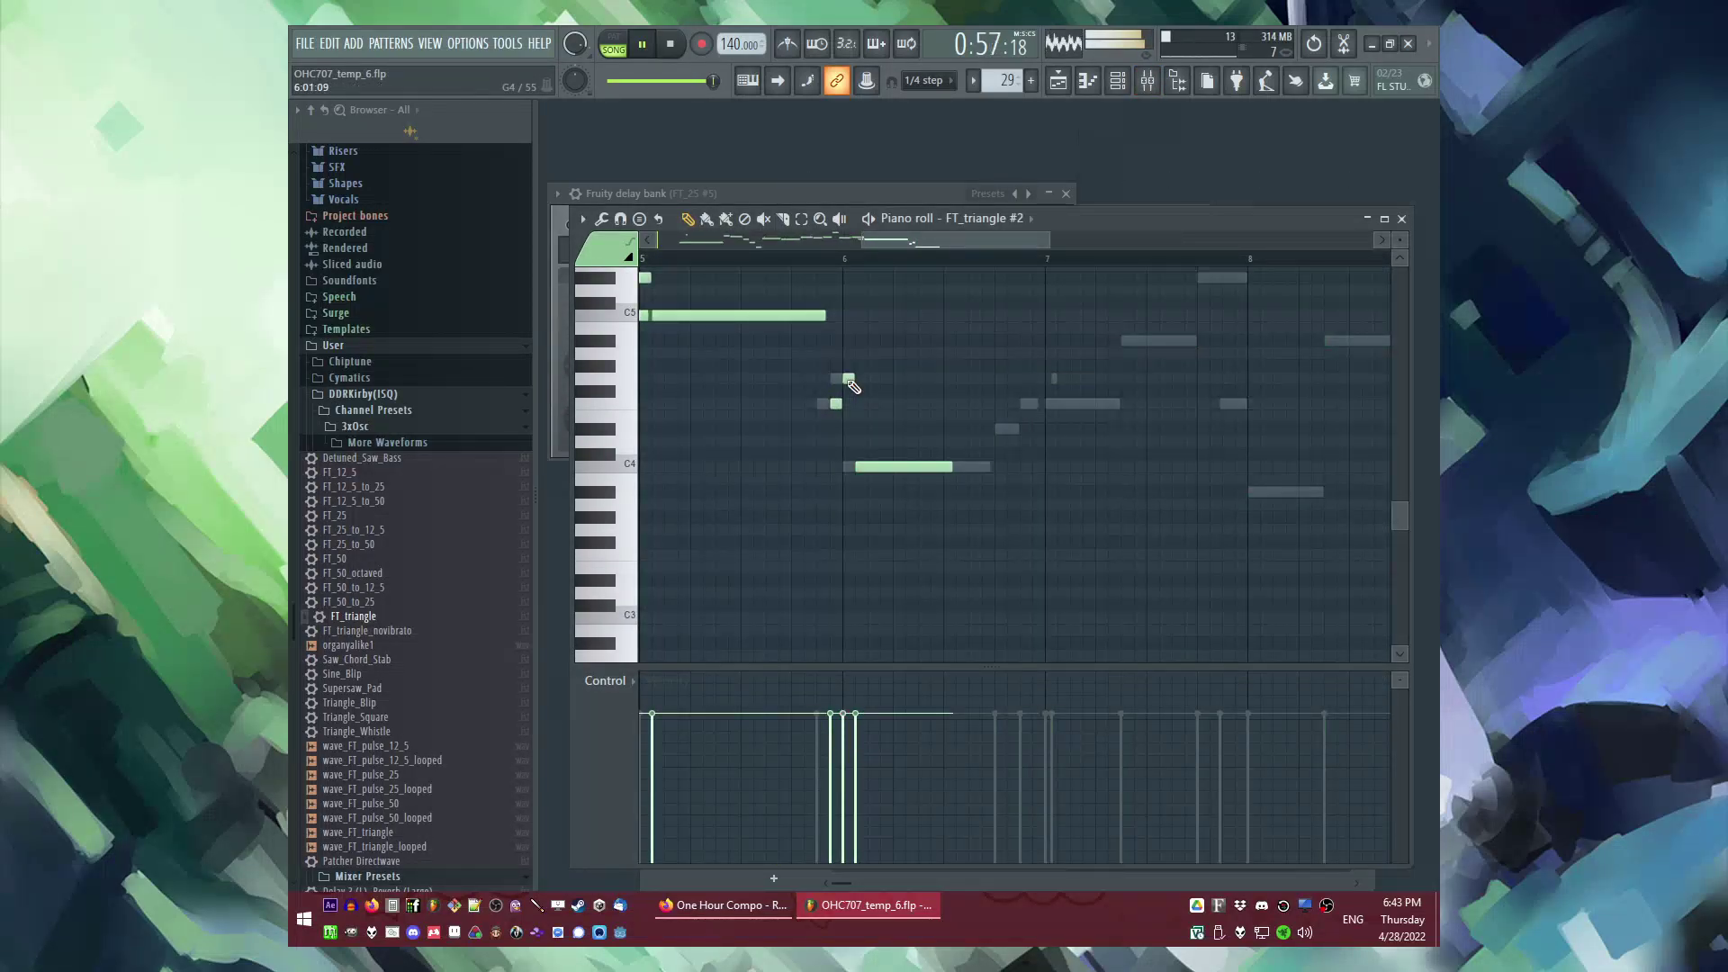
pyautogui.scroll(1, 1017, 445)
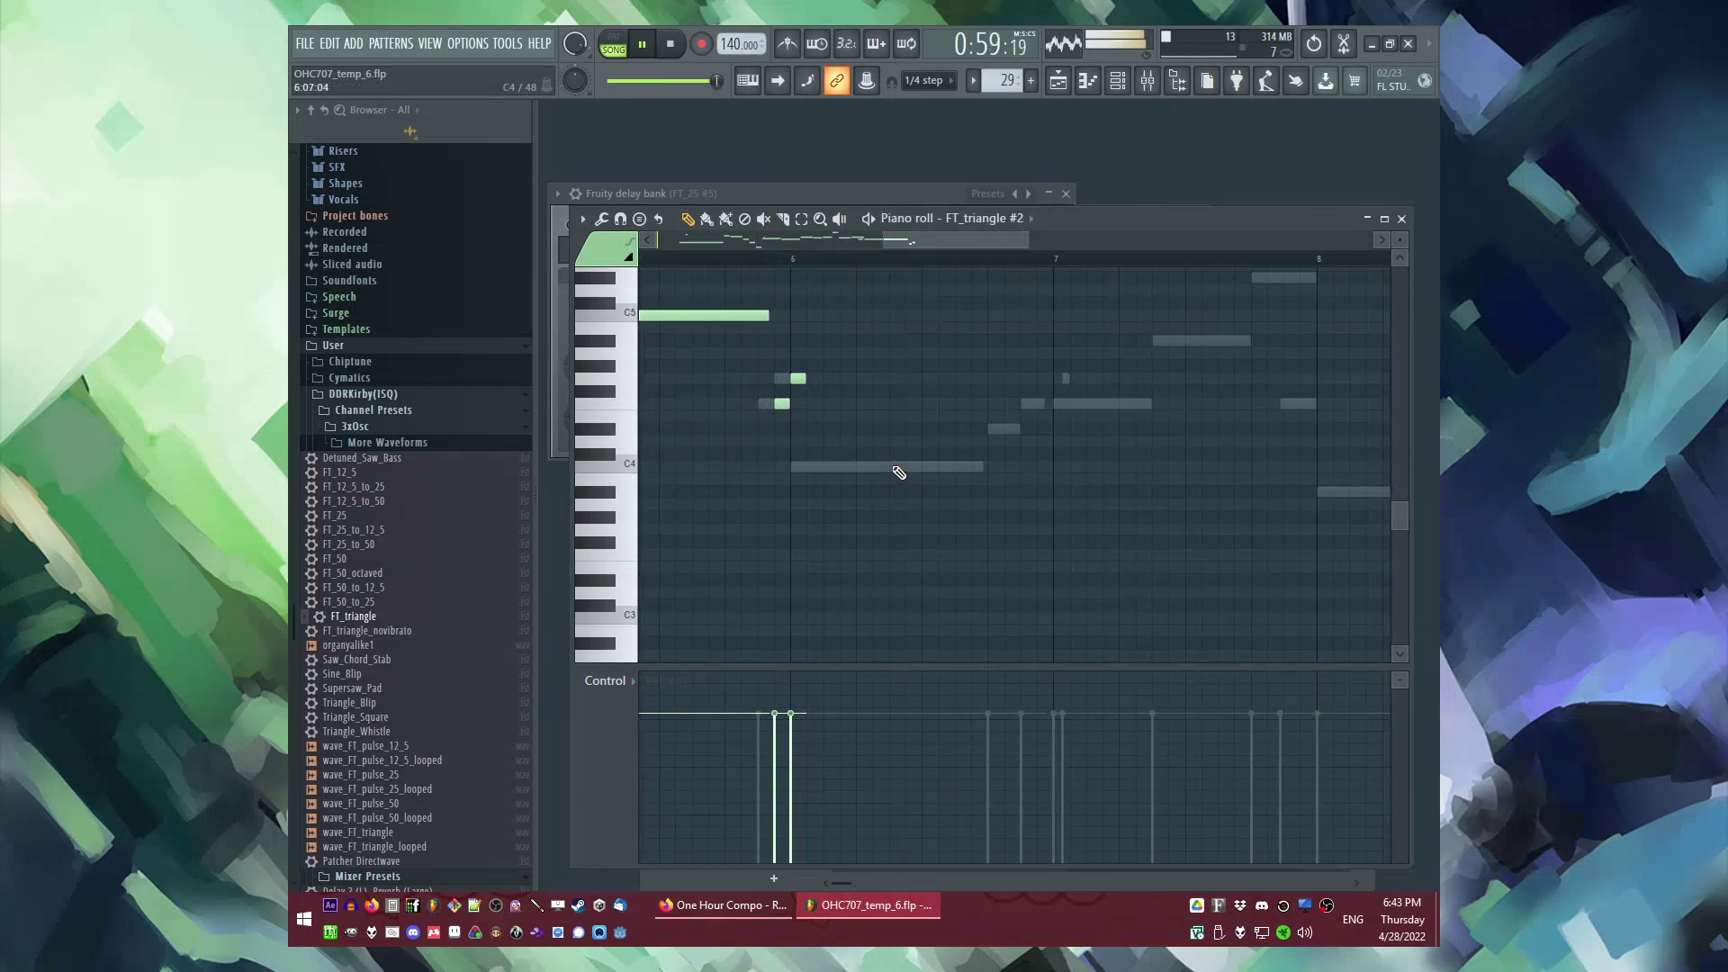
# Step: Paste the copied melody into FT_triangle #2 as a delayed echo starting at 6:02:00
pyautogui.hotkey('ctrl', 'v')
pyautogui.moveTo(826, 404); pyautogui.dragTo(1109, 398)
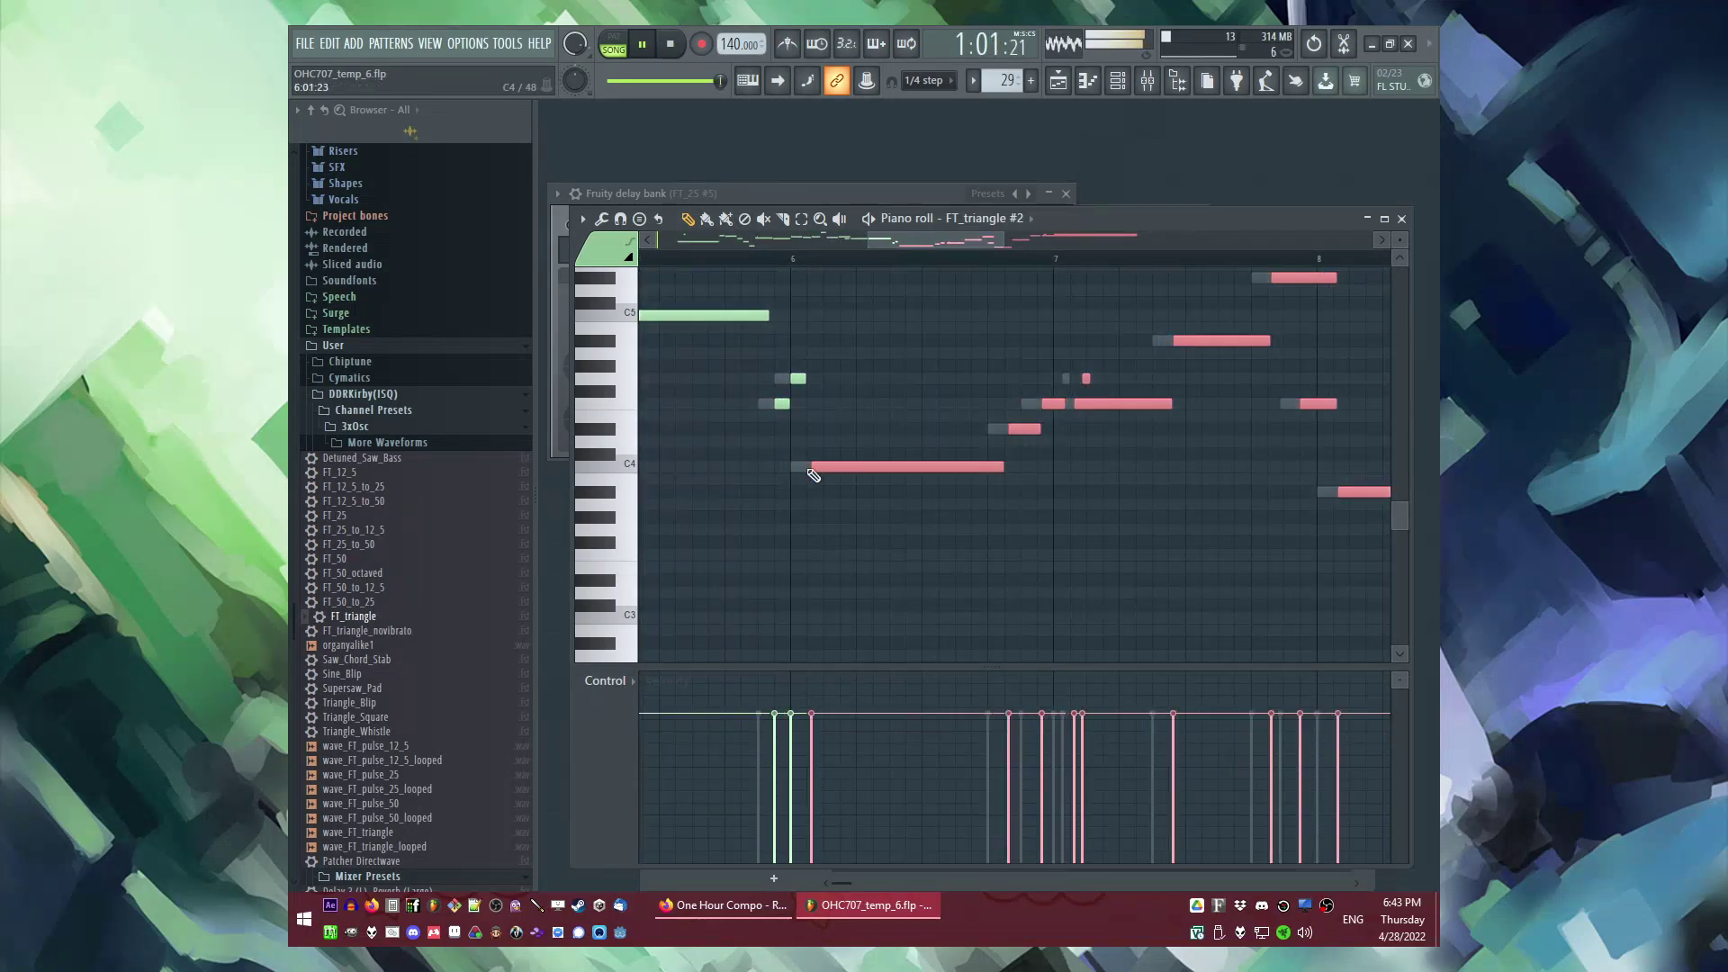
pyautogui.scroll(2, 814, 475)
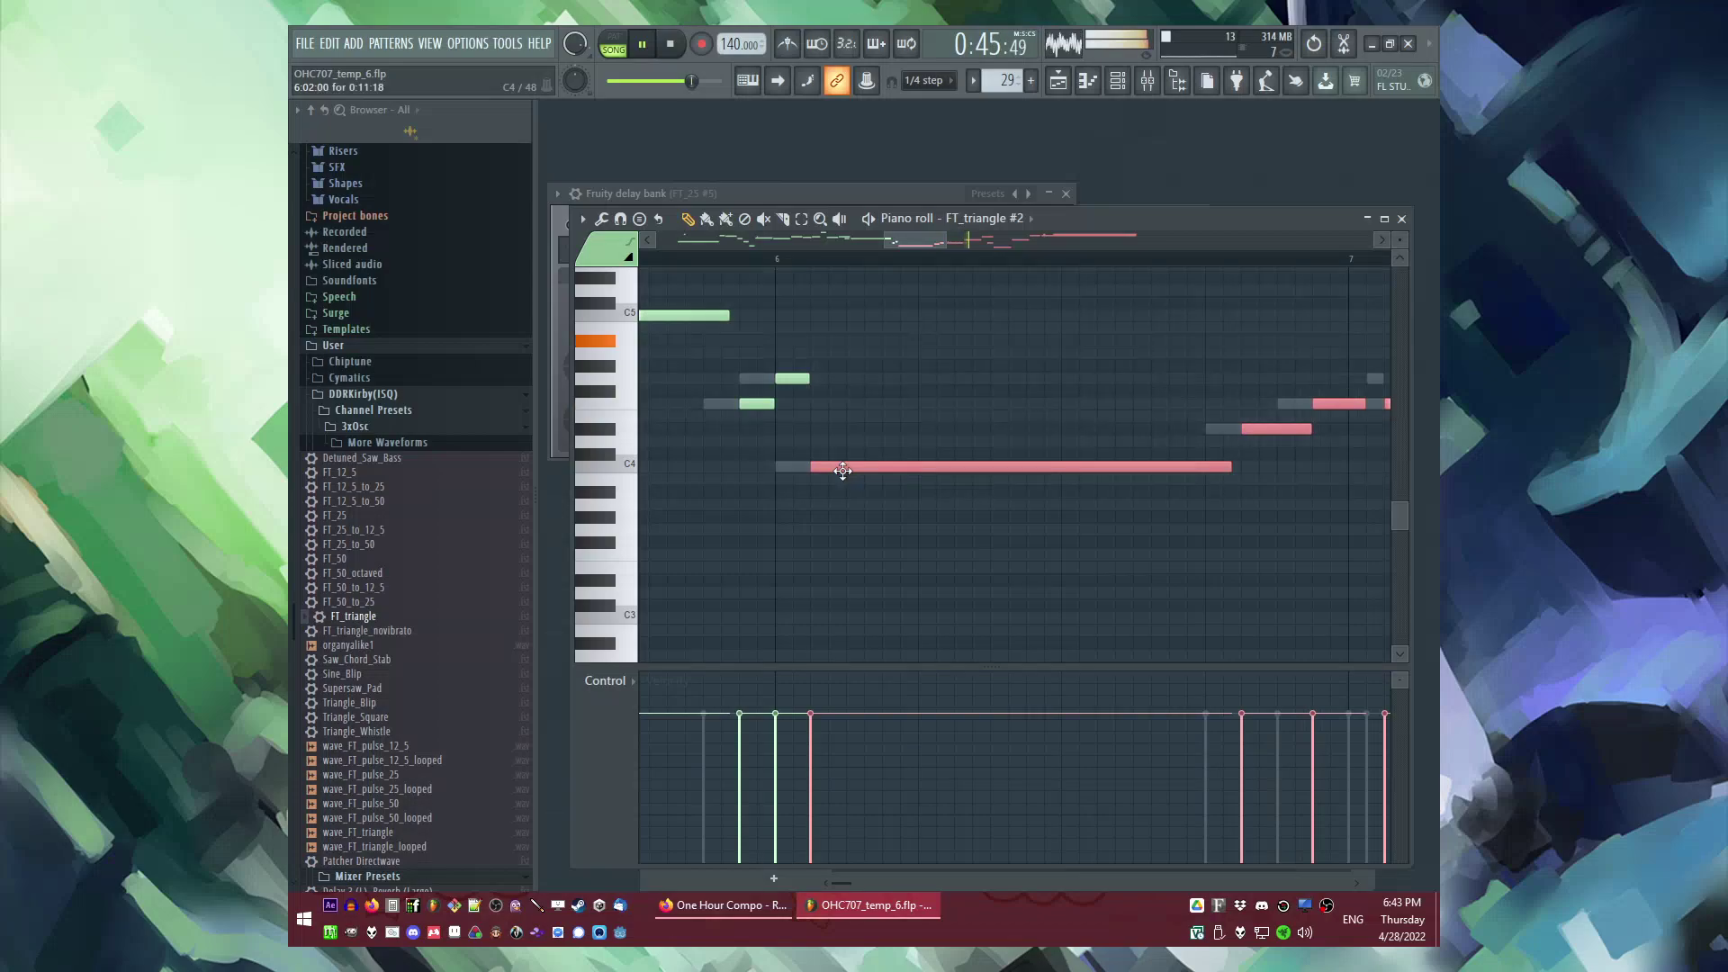
pyautogui.scroll(-4, 842, 471)
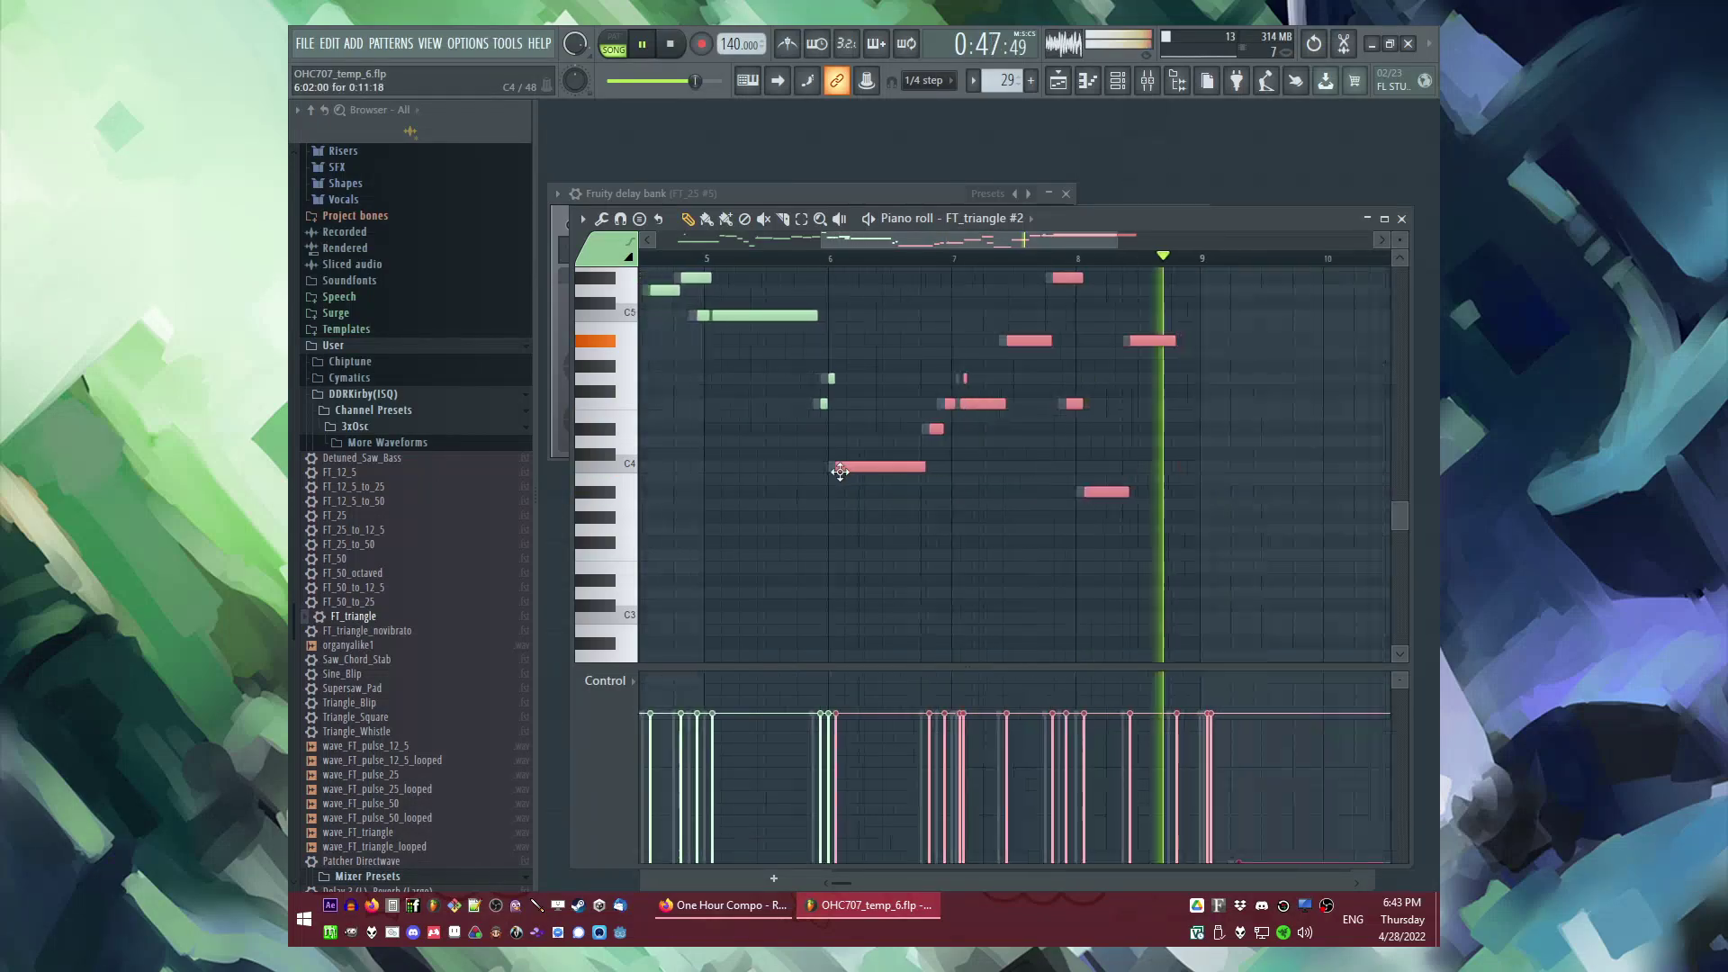
# Step: In the playlist, move the Pattern 29 clip at bar 21 from Track 3 to Track 4
pyautogui.press('F5')
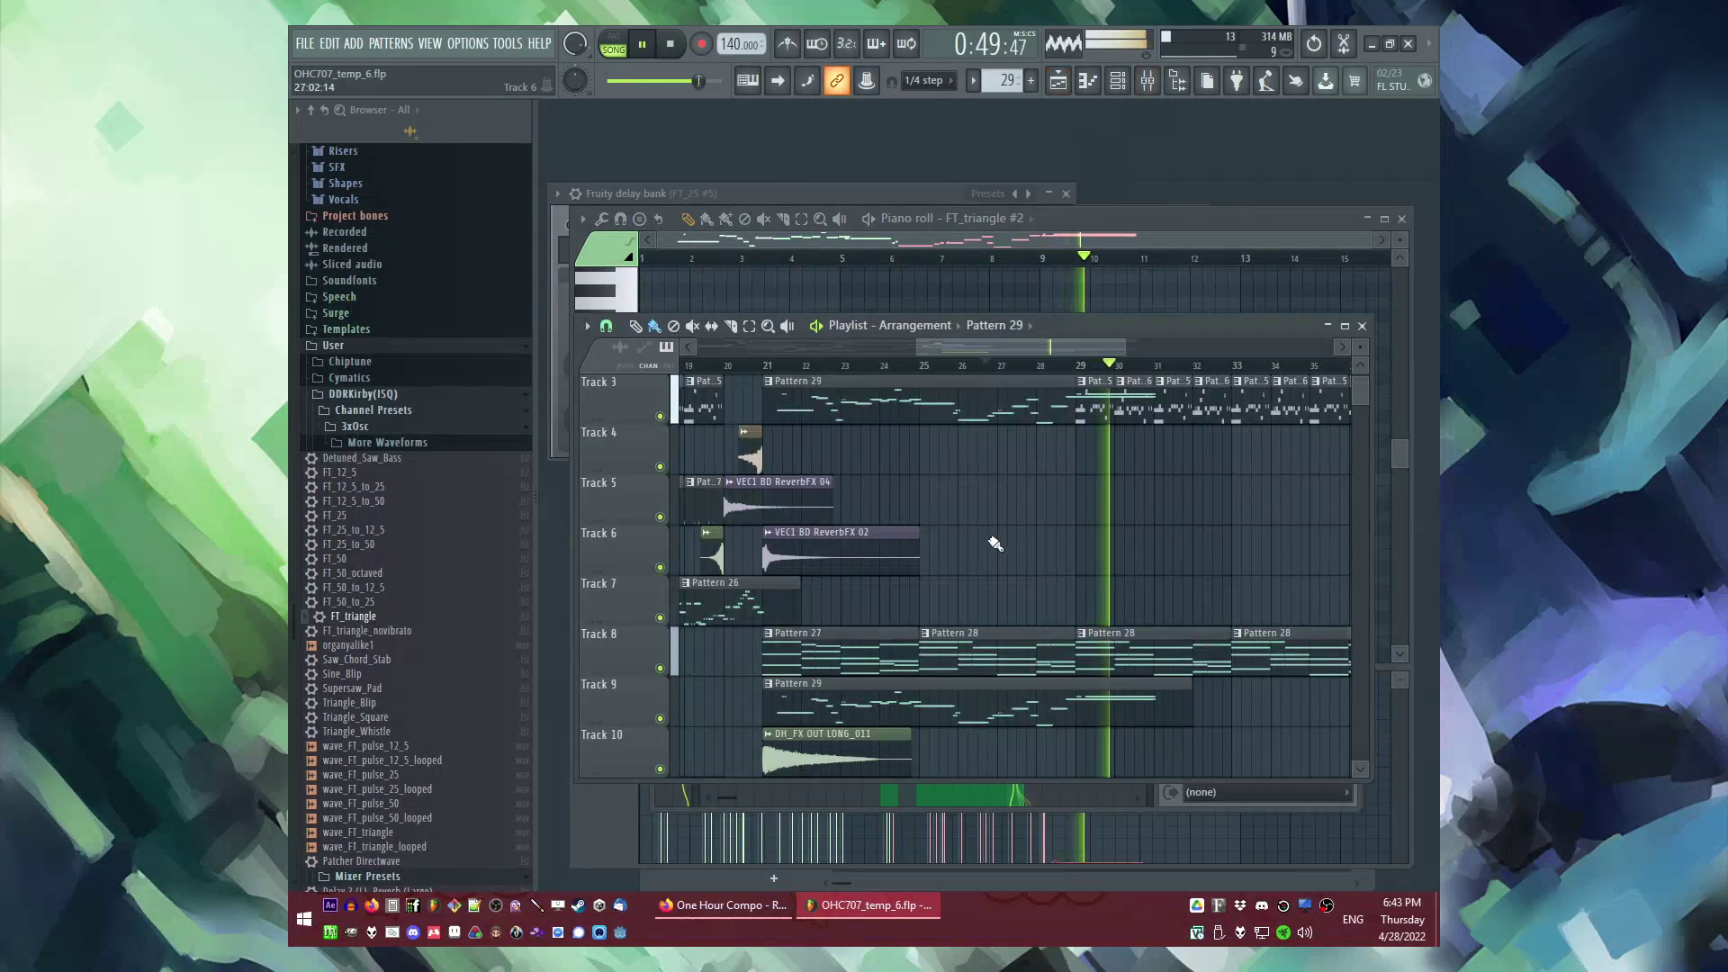
pyautogui.scroll(-2, 990, 432)
pyautogui.scroll(2, 957, 511)
pyautogui.moveTo(957, 511); pyautogui.dragTo(956, 567)
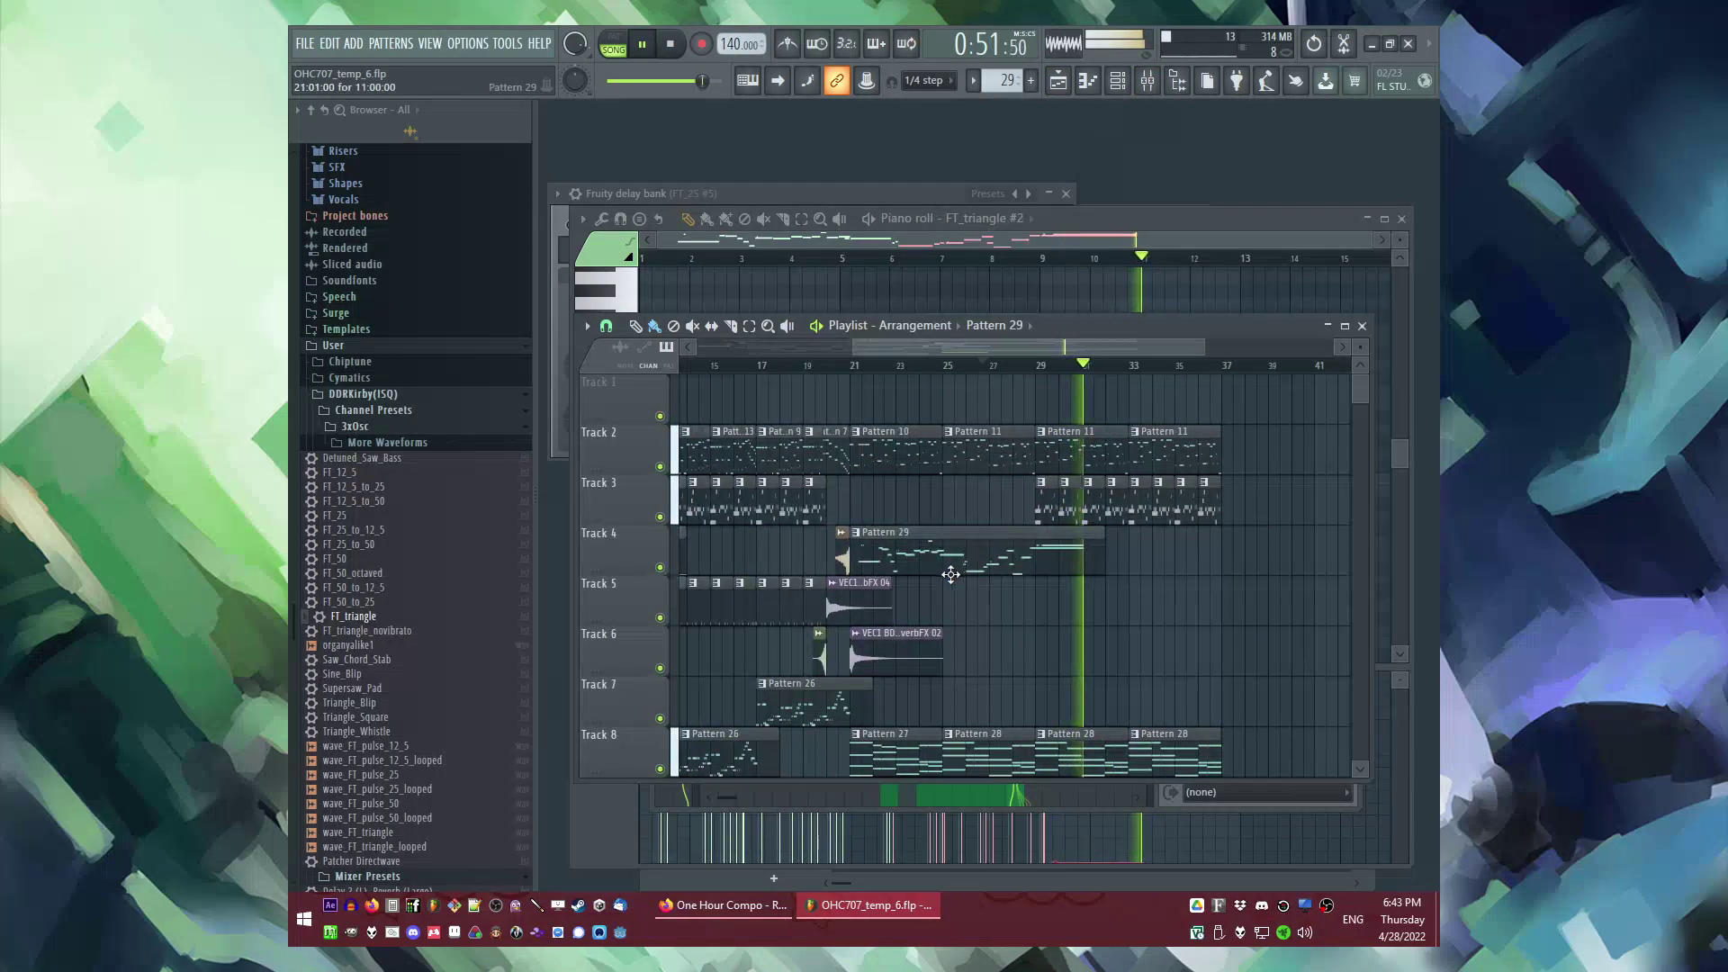
# Step: Play the arrangement from about bar 20 to review the transition into the new section
pyautogui.scroll(-1, 957, 569)
pyautogui.keyDown('ctrl'); pyautogui.click(818, 603); pyautogui.keyUp('ctrl')
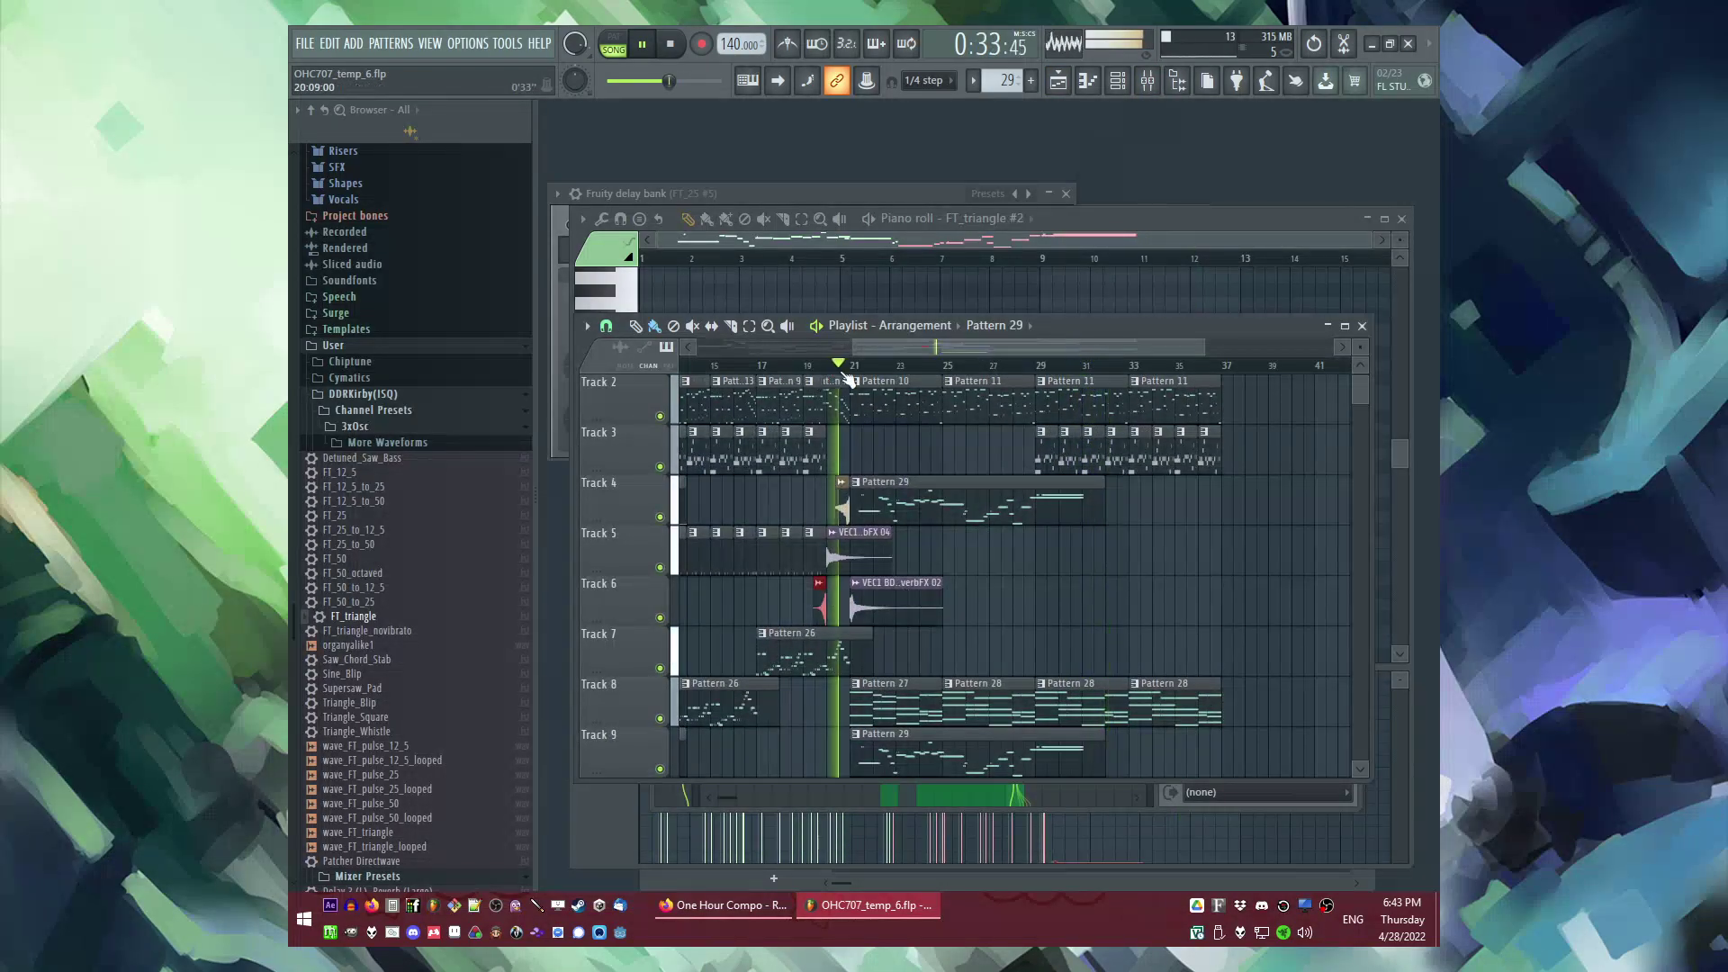
pyautogui.click(1003, 80)
pyautogui.click(1263, 545)
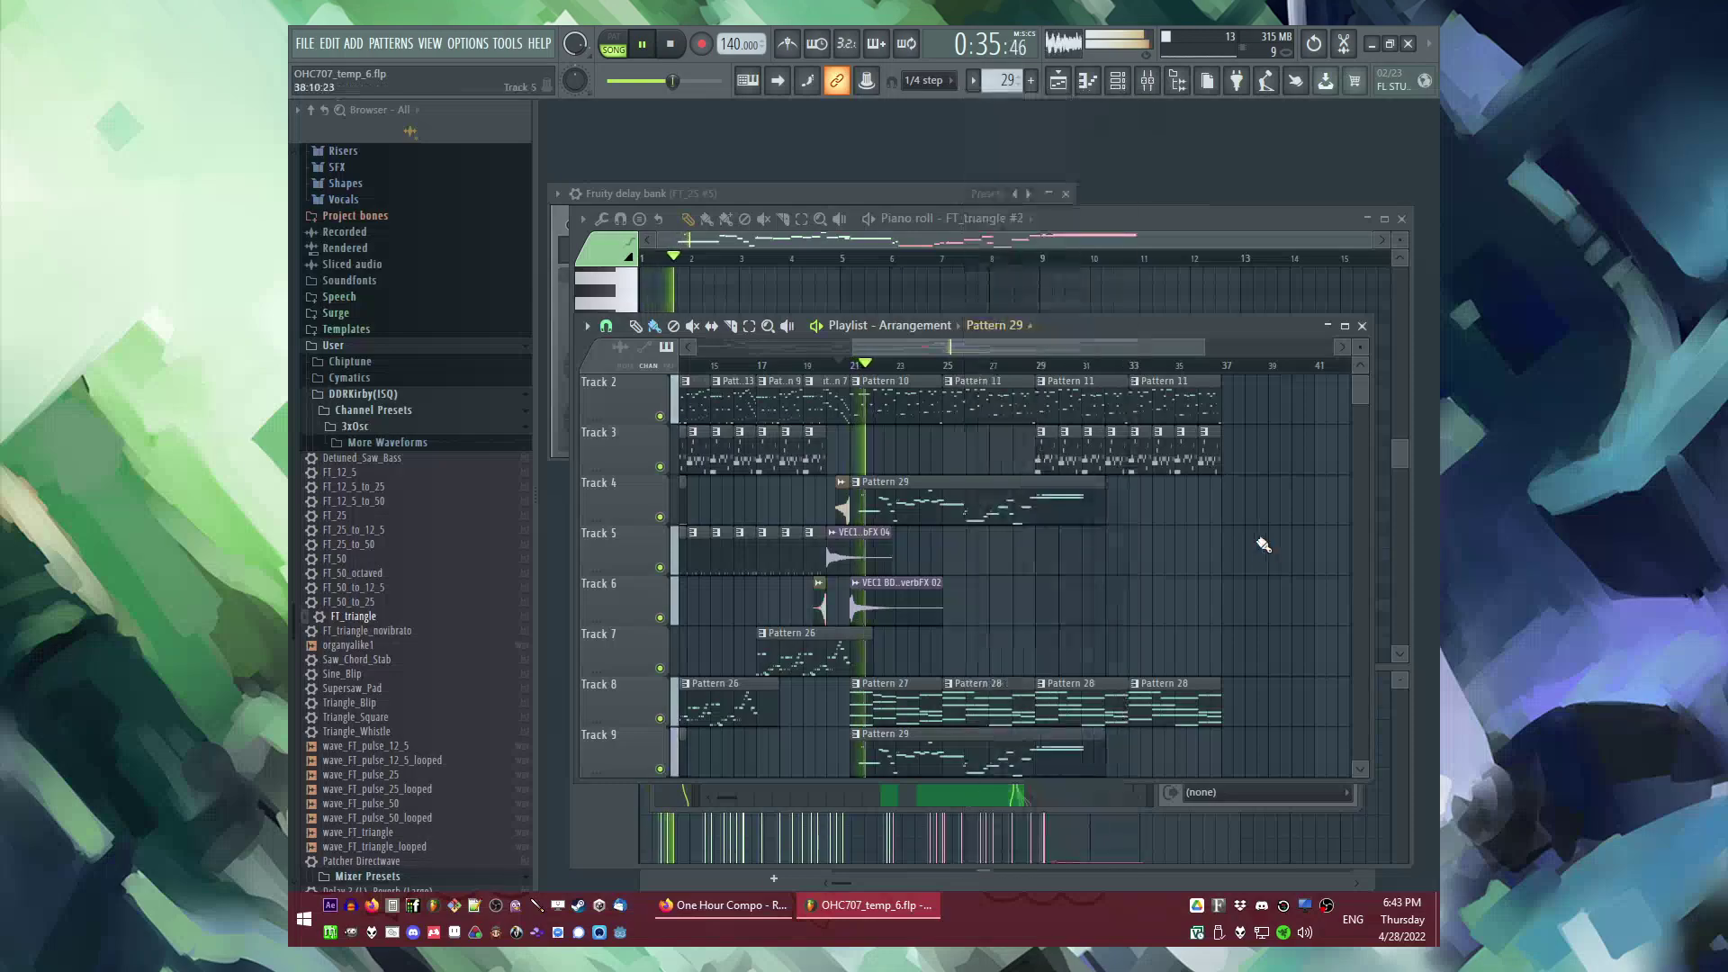
# Step: Route the DH_FX OUT LONG_011 sample to mixer track 19 and add Fruity Reeverb 2 in effect slot 5
pyautogui.scroll(1, 926, 482)
pyautogui.scroll(-6, 924, 504)
pyautogui.doubleClick(917, 558)
pyautogui.moveTo(921, 223); pyautogui.dragTo(922, 234)
pyautogui.hotkey('ctrl', 'l')
pyautogui.click(1169, 544)
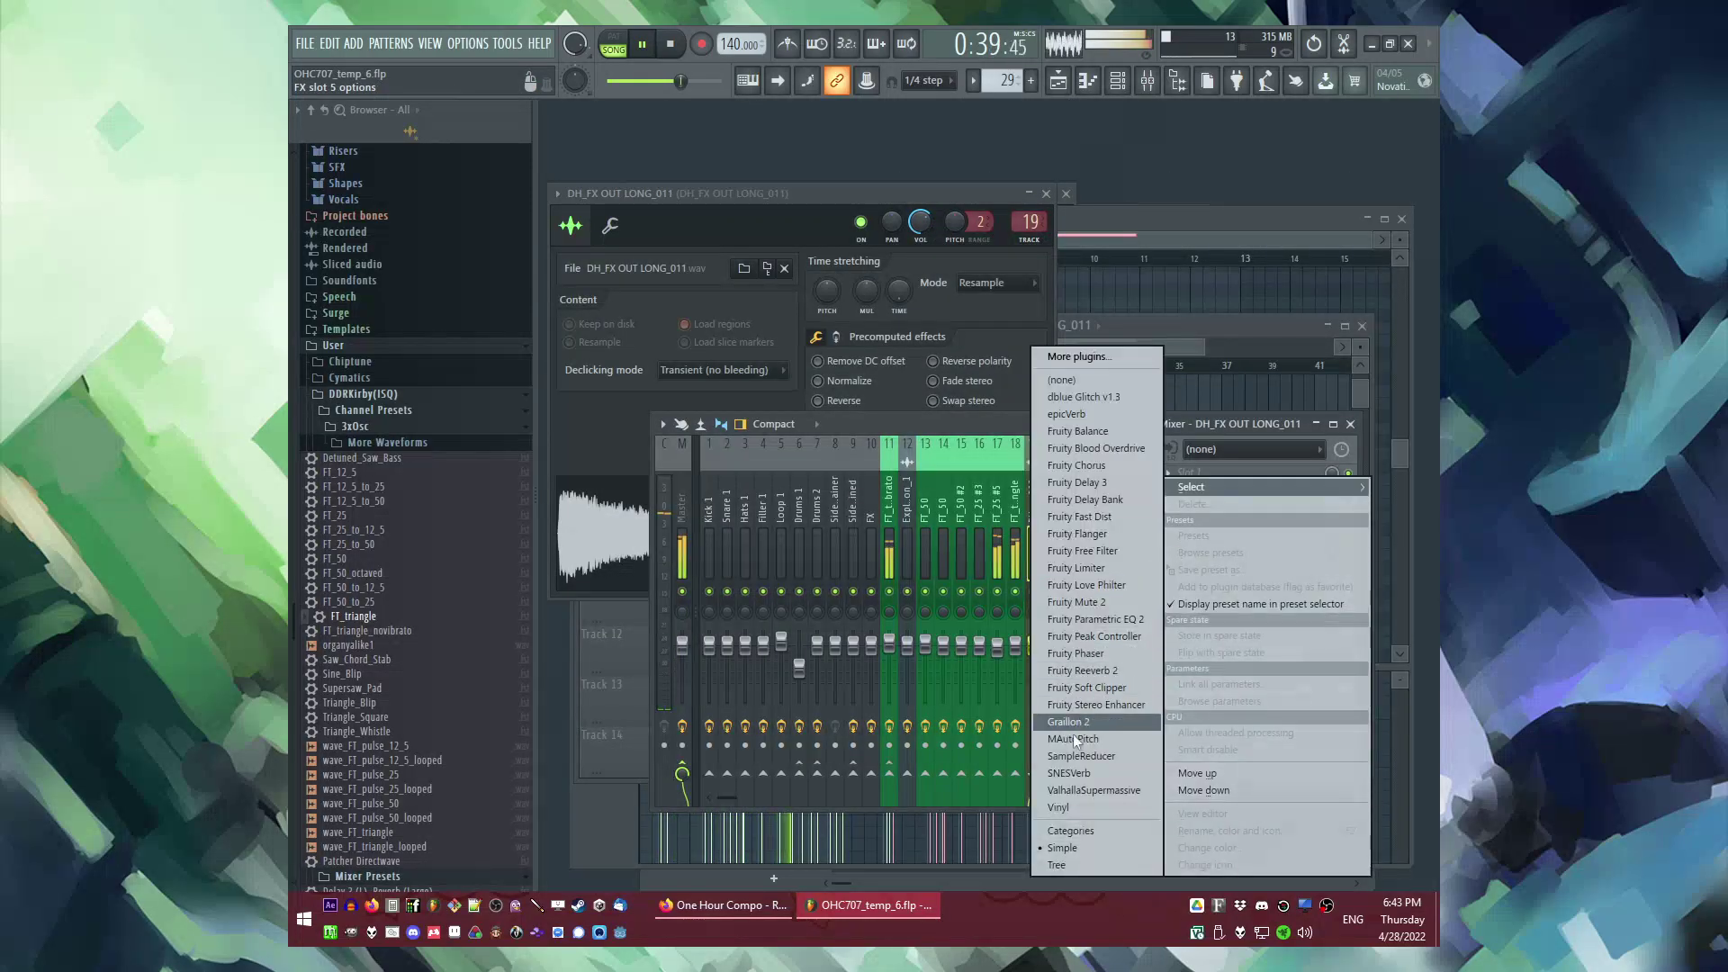
pyautogui.click(1082, 671)
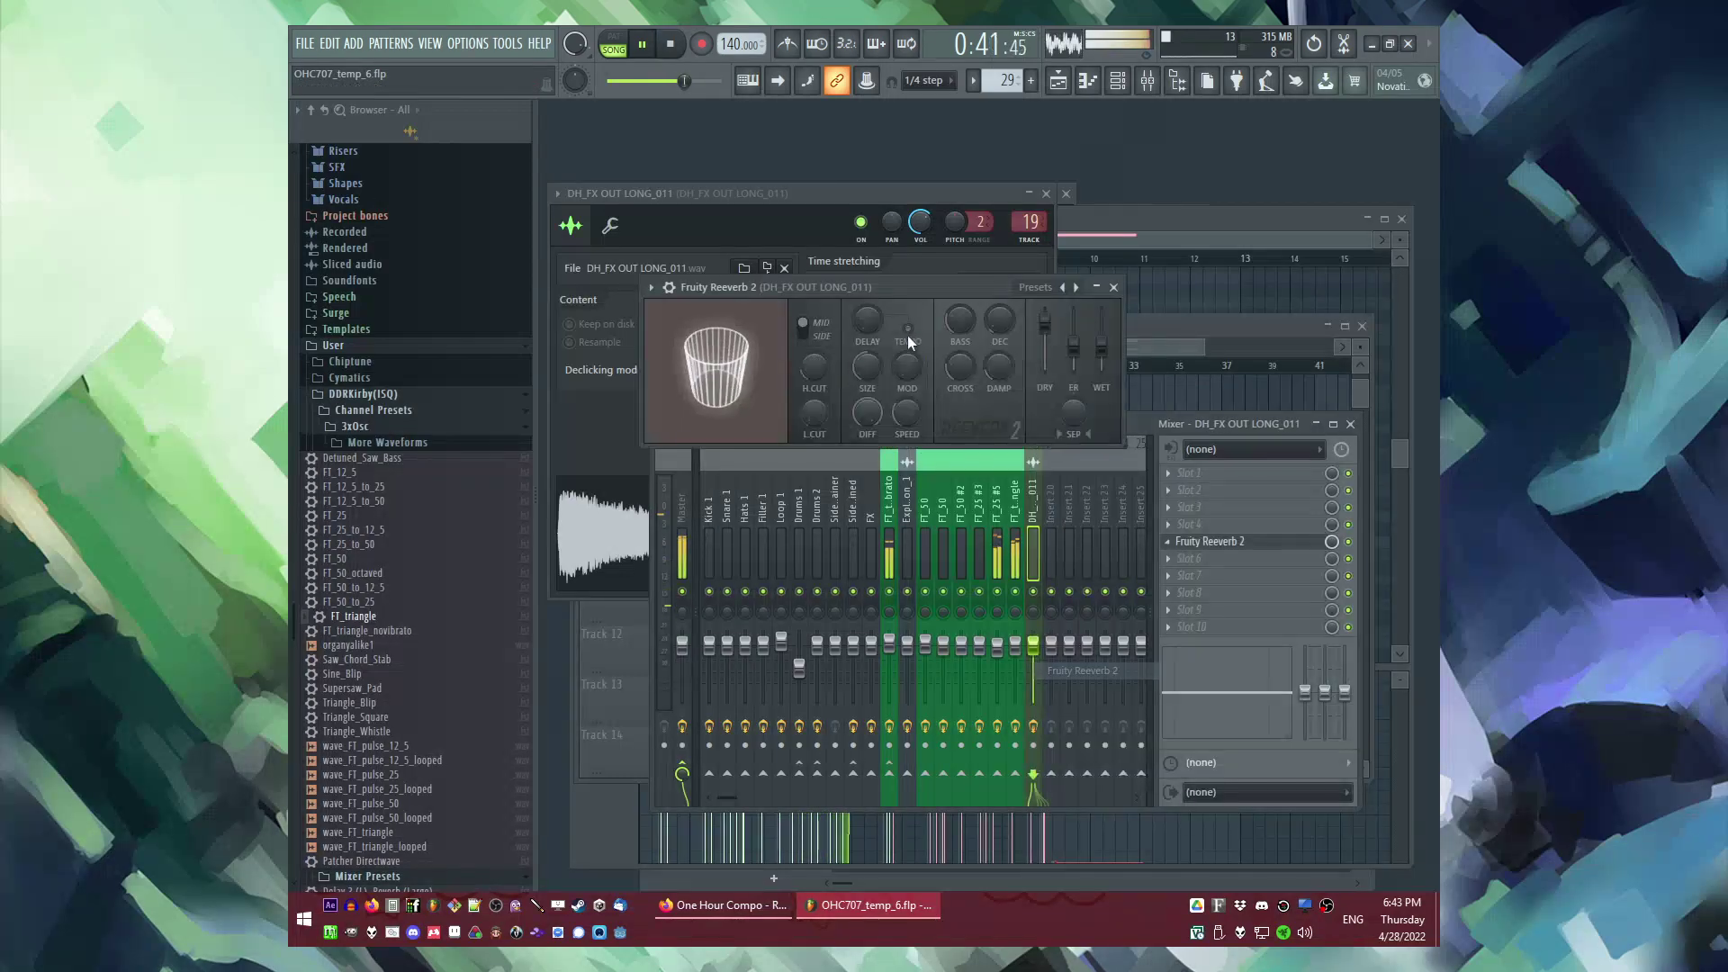
# Step: Copy the alternating Pattern 15 and 16 drum clips on Track 3 so that they also fill bars 25 to 28
pyautogui.press('F5')
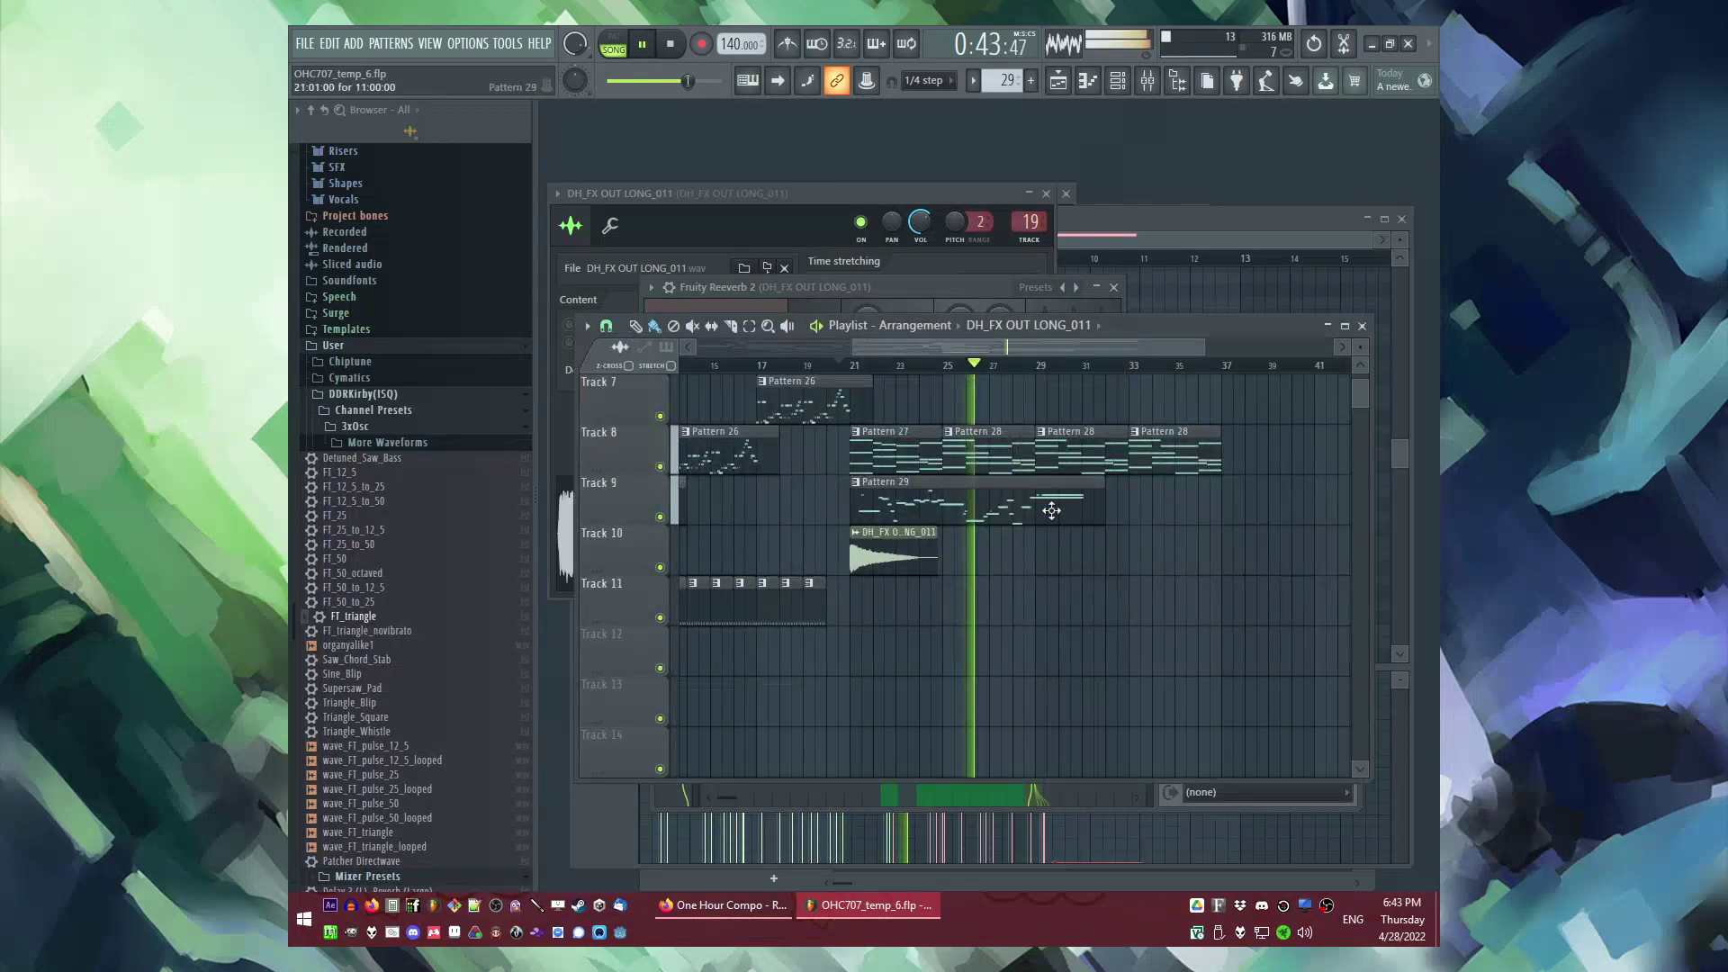
pyautogui.moveTo(1010, 475); pyautogui.dragTo(1122, 502)
pyautogui.hotkey('ctrl', 'v')
pyautogui.hotkey('ctrl', 'z')
pyautogui.hotkey('ctrl', 'c')
pyautogui.scroll(3, 1040, 506)
pyautogui.hotkey('ctrl', 'v')
pyautogui.press('space')
pyautogui.press('space')
pyautogui.moveTo(864, 514); pyautogui.dragTo(928, 514)
pyautogui.click(738, 366)
# Step: Try a copy of the Pattern 14 drum clip in bar 24 of Track 3
pyautogui.scroll(-3, 992, 452)
pyautogui.keyDown('ctrl'); pyautogui.click(1142, 621); pyautogui.keyUp('ctrl')
pyautogui.scroll(-1, 1062, 630)
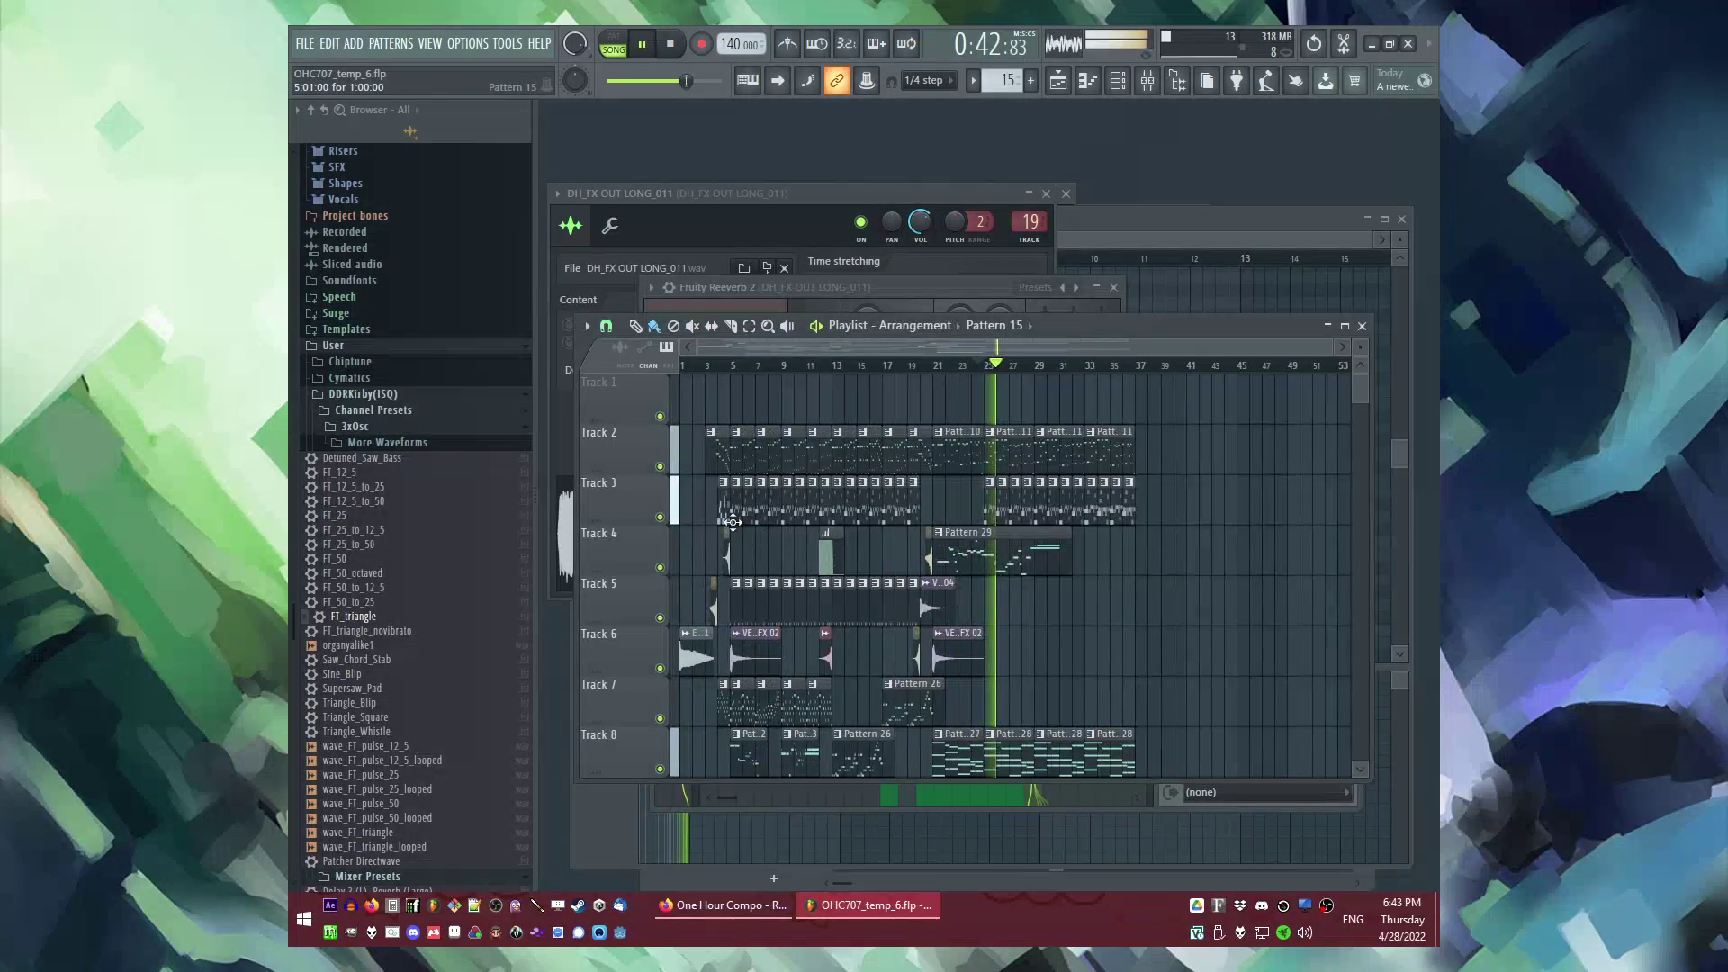
pyautogui.press('space')
pyautogui.scroll(3, 927, 516)
pyautogui.click(870, 369)
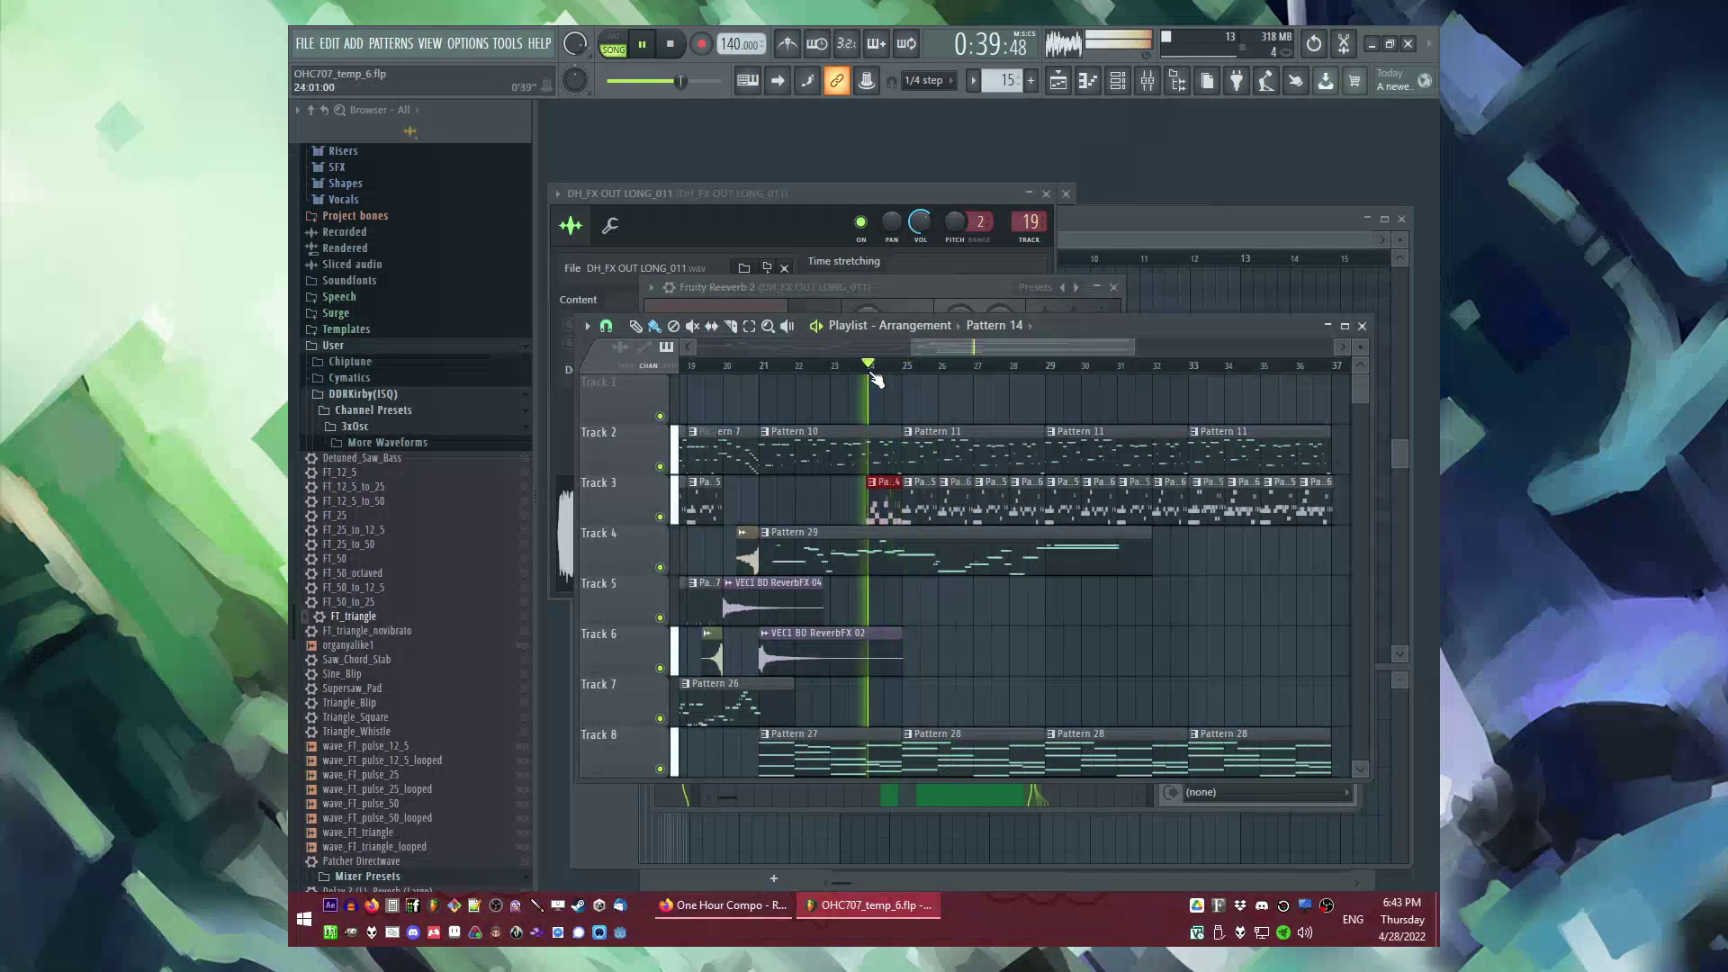
pyautogui.rightClick(883, 512)
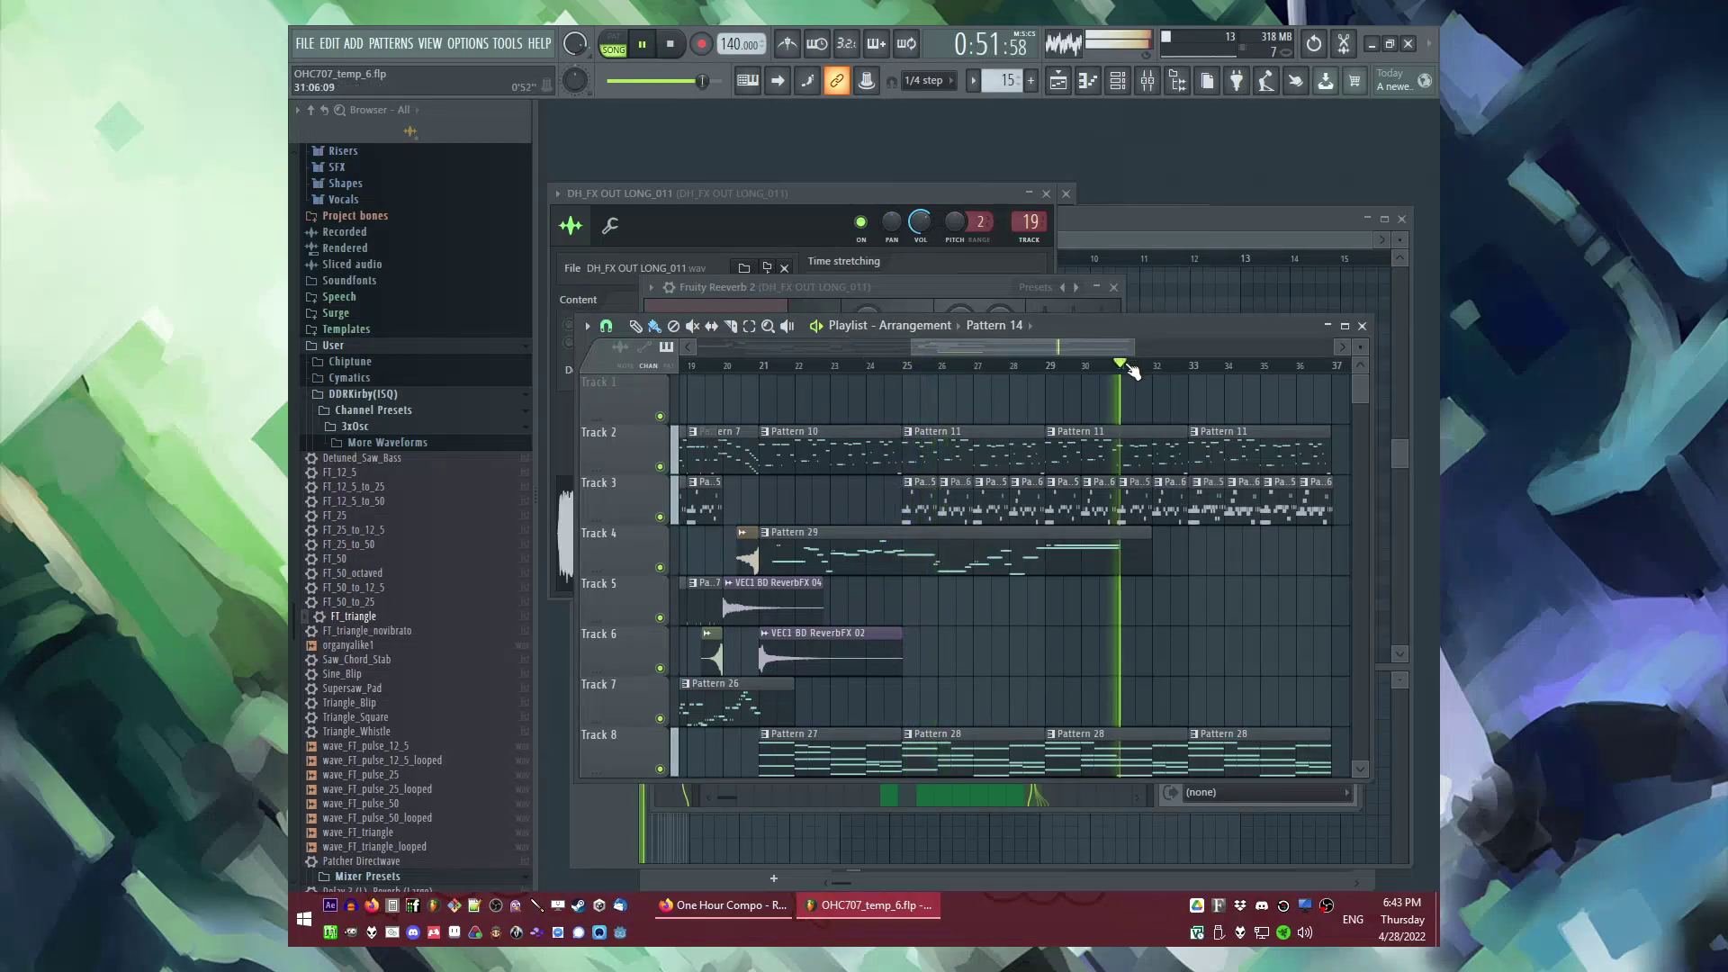
# Step: Place Pattern 14 in bar 32 of Track 3 as a drum fill
pyautogui.scroll(2, 1182, 601)
pyautogui.scroll(-3, 1182, 602)
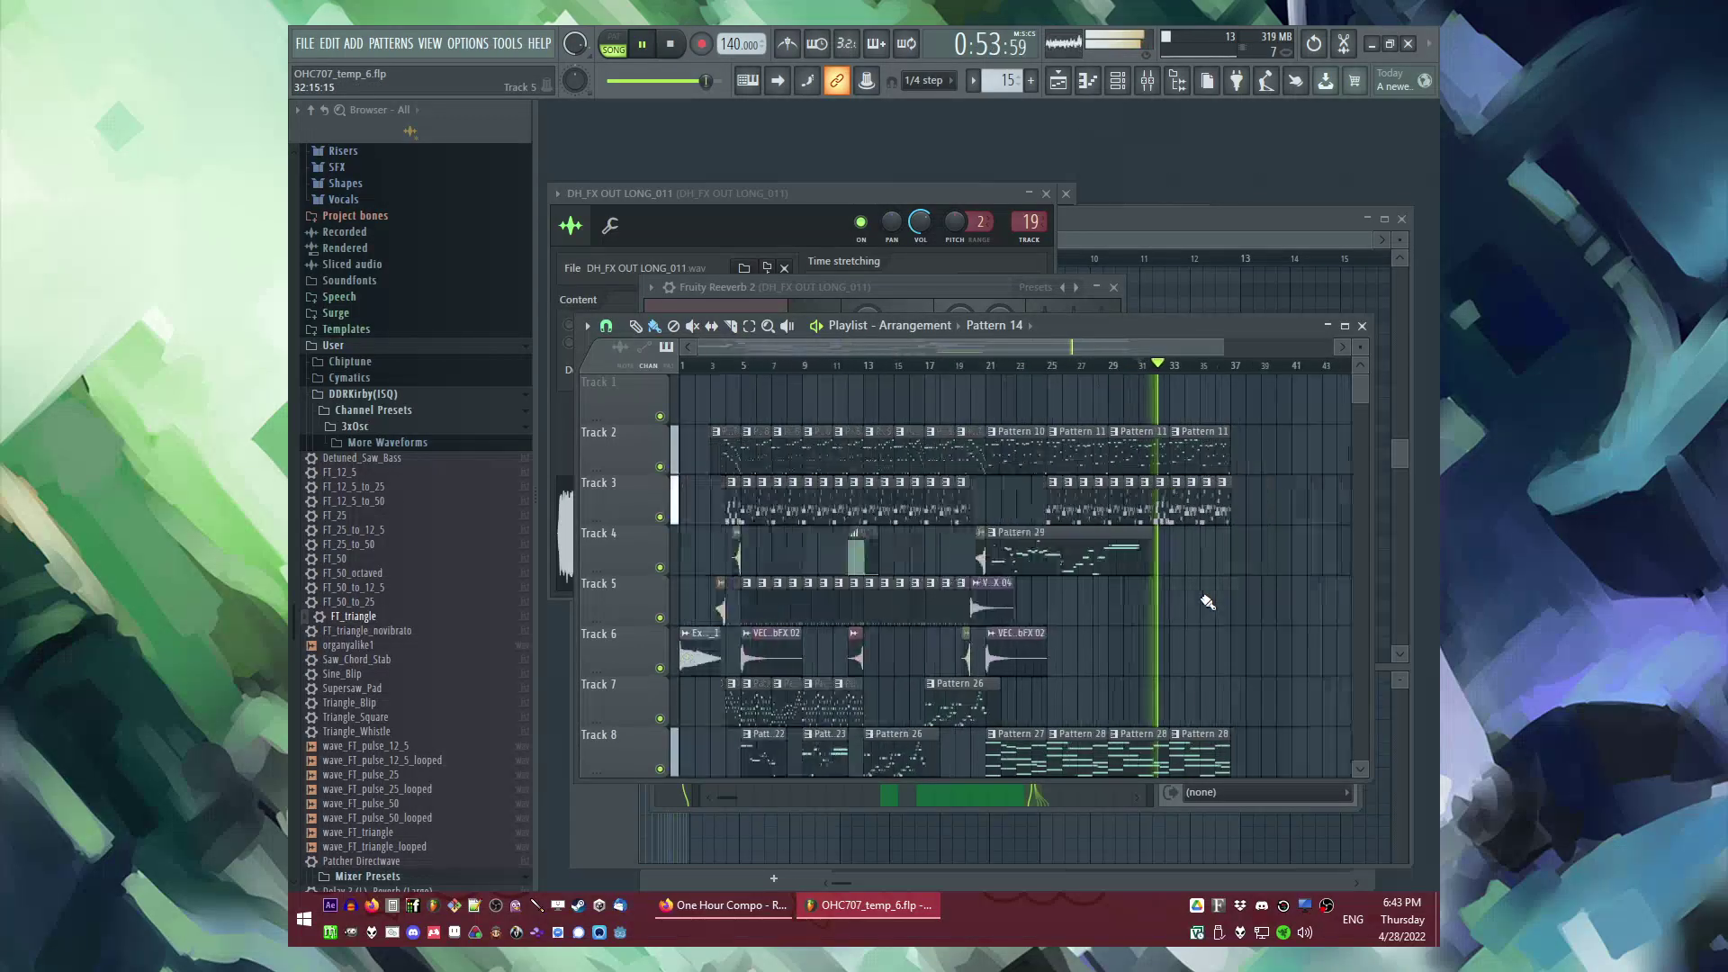
pyautogui.scroll(3, 1184, 598)
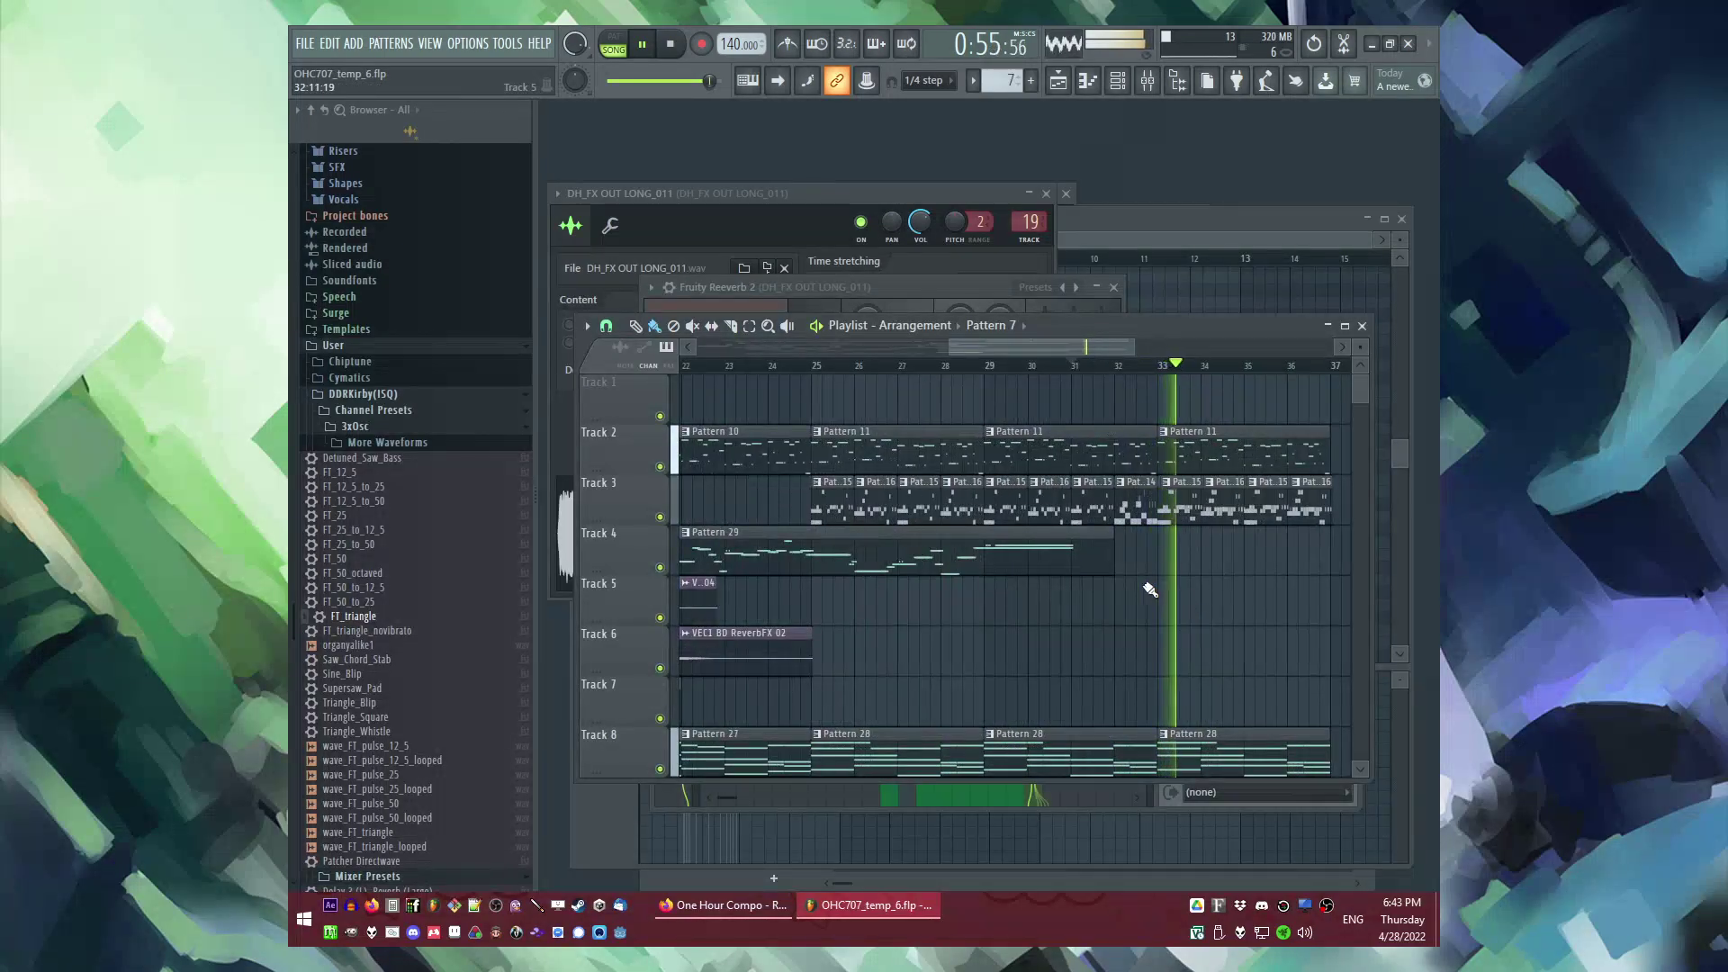
# Step: Remove the misaligned, overlapping drum clips from bar 33 onward on Track 3
pyautogui.scroll(-1, 1122, 507)
pyautogui.moveTo(1141, 507); pyautogui.dragTo(1144, 586)
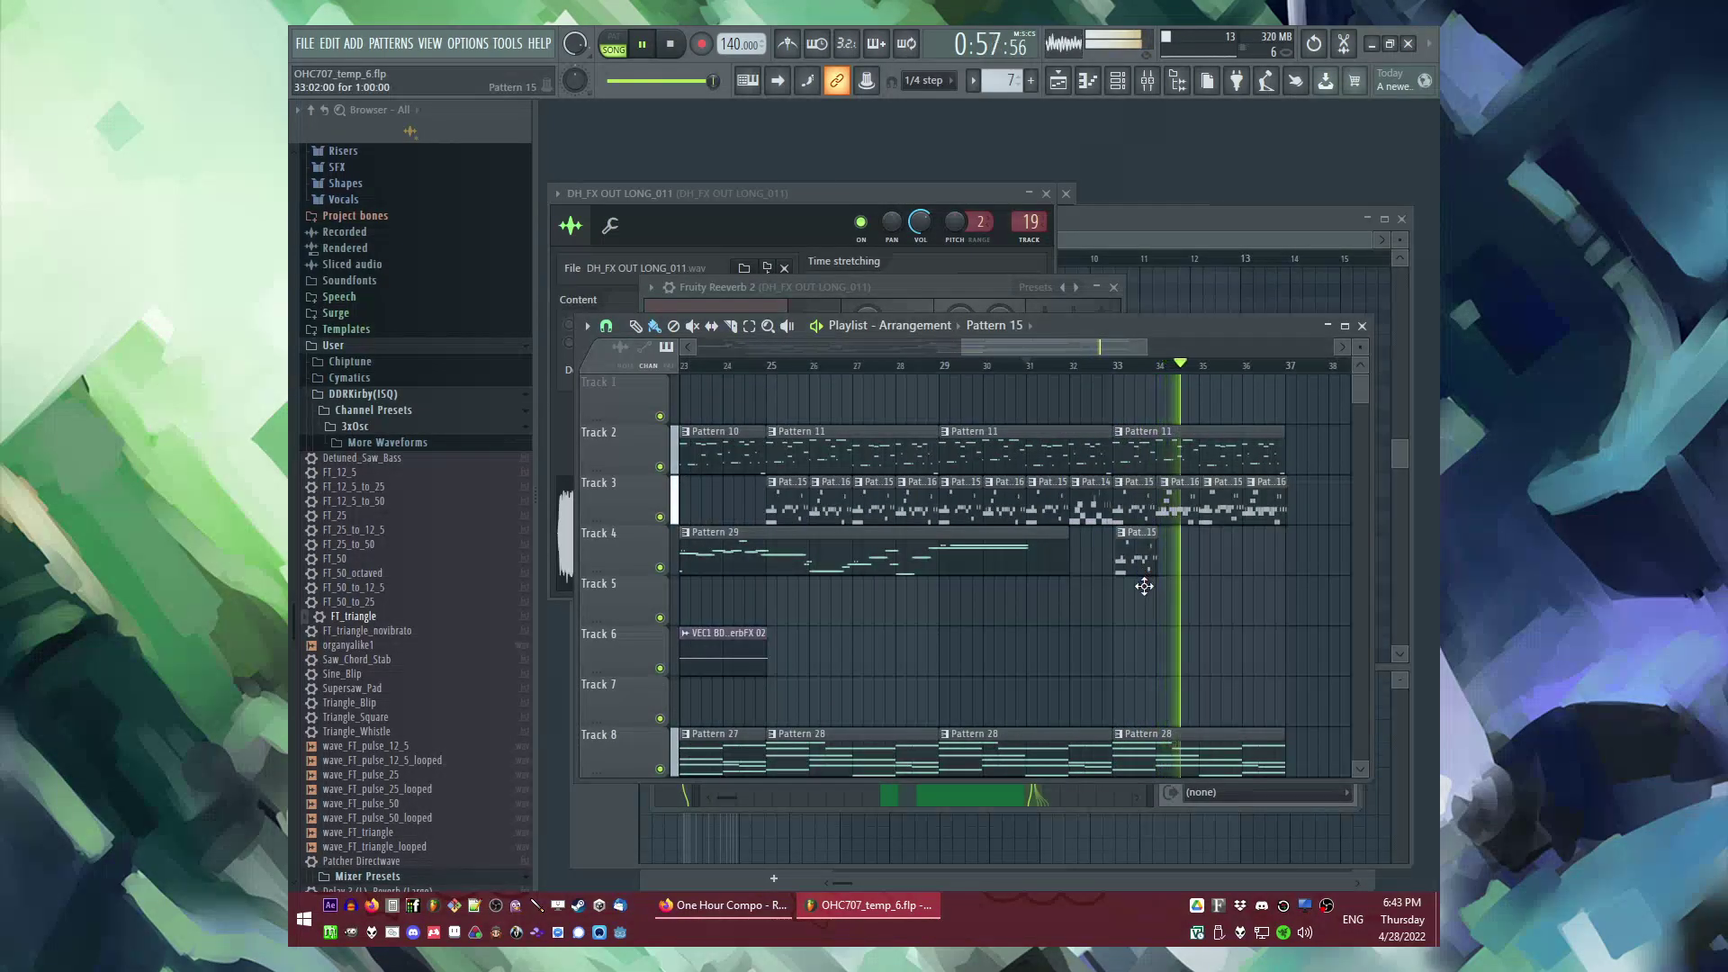
pyautogui.scroll(3, 1143, 515)
pyautogui.rightClick(963, 571)
pyautogui.scroll(-1, 947, 559)
pyautogui.rightClick(940, 511)
# Step: Fill bars 33 to 36 of Track 3 with copies of Patterns 15, 16, 15 and 16
pyautogui.scroll(-3, 1253, 519)
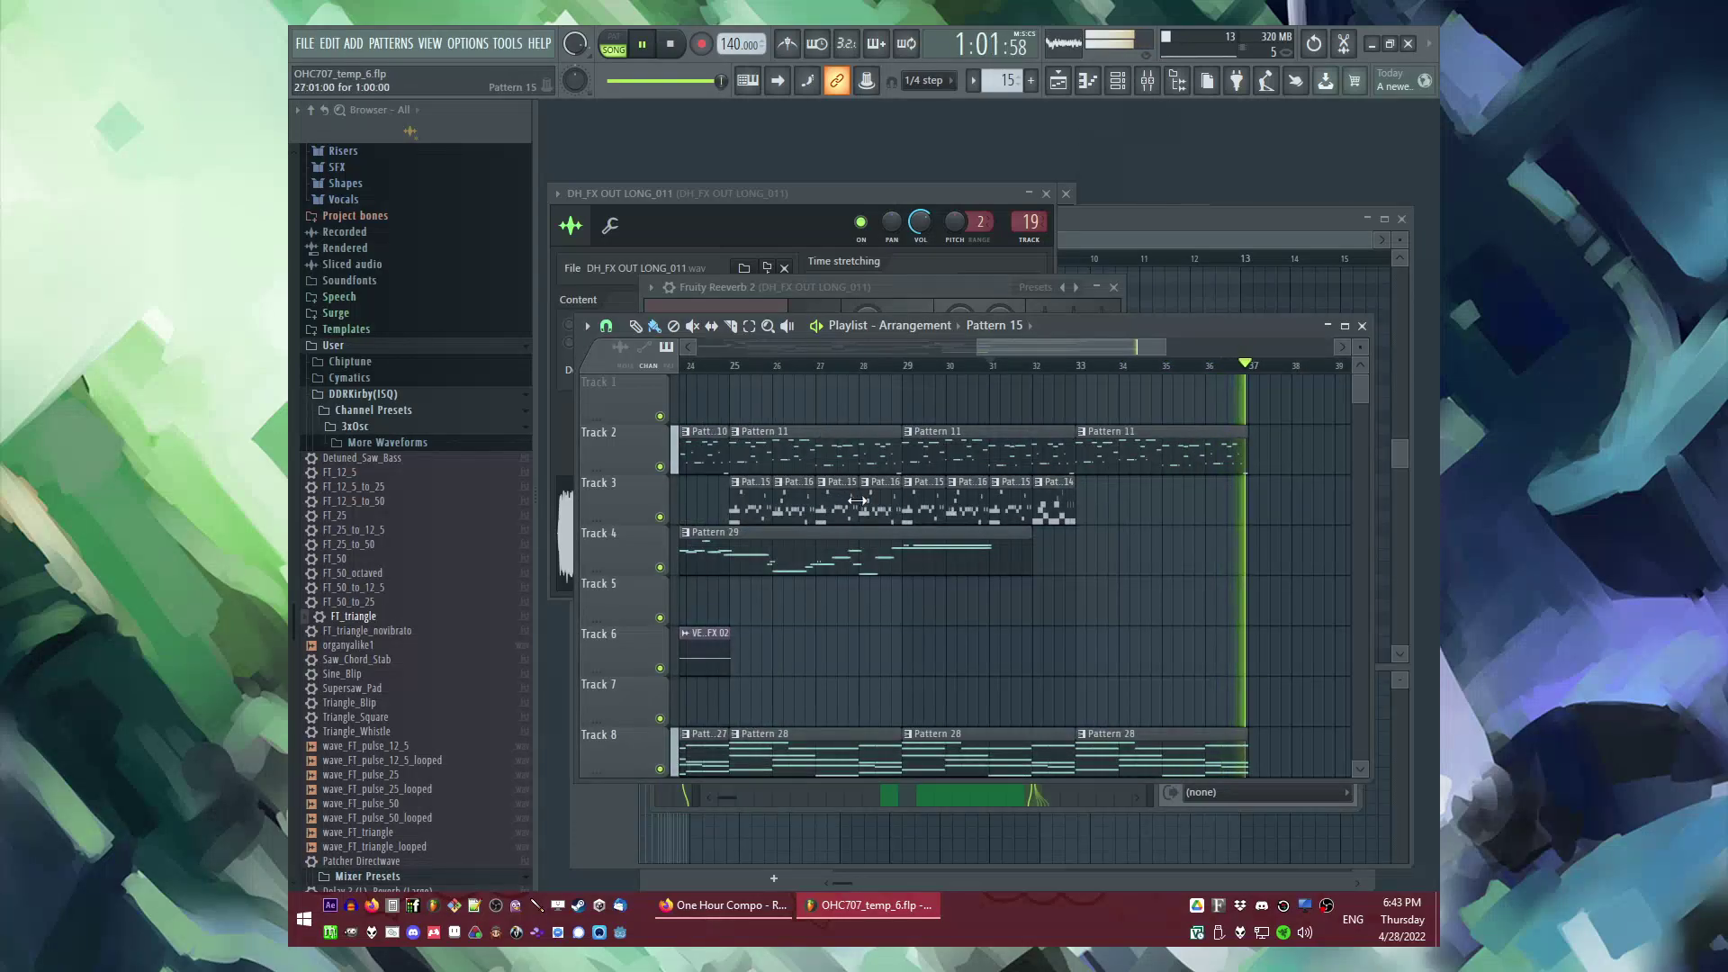
pyautogui.scroll(3, 1212, 524)
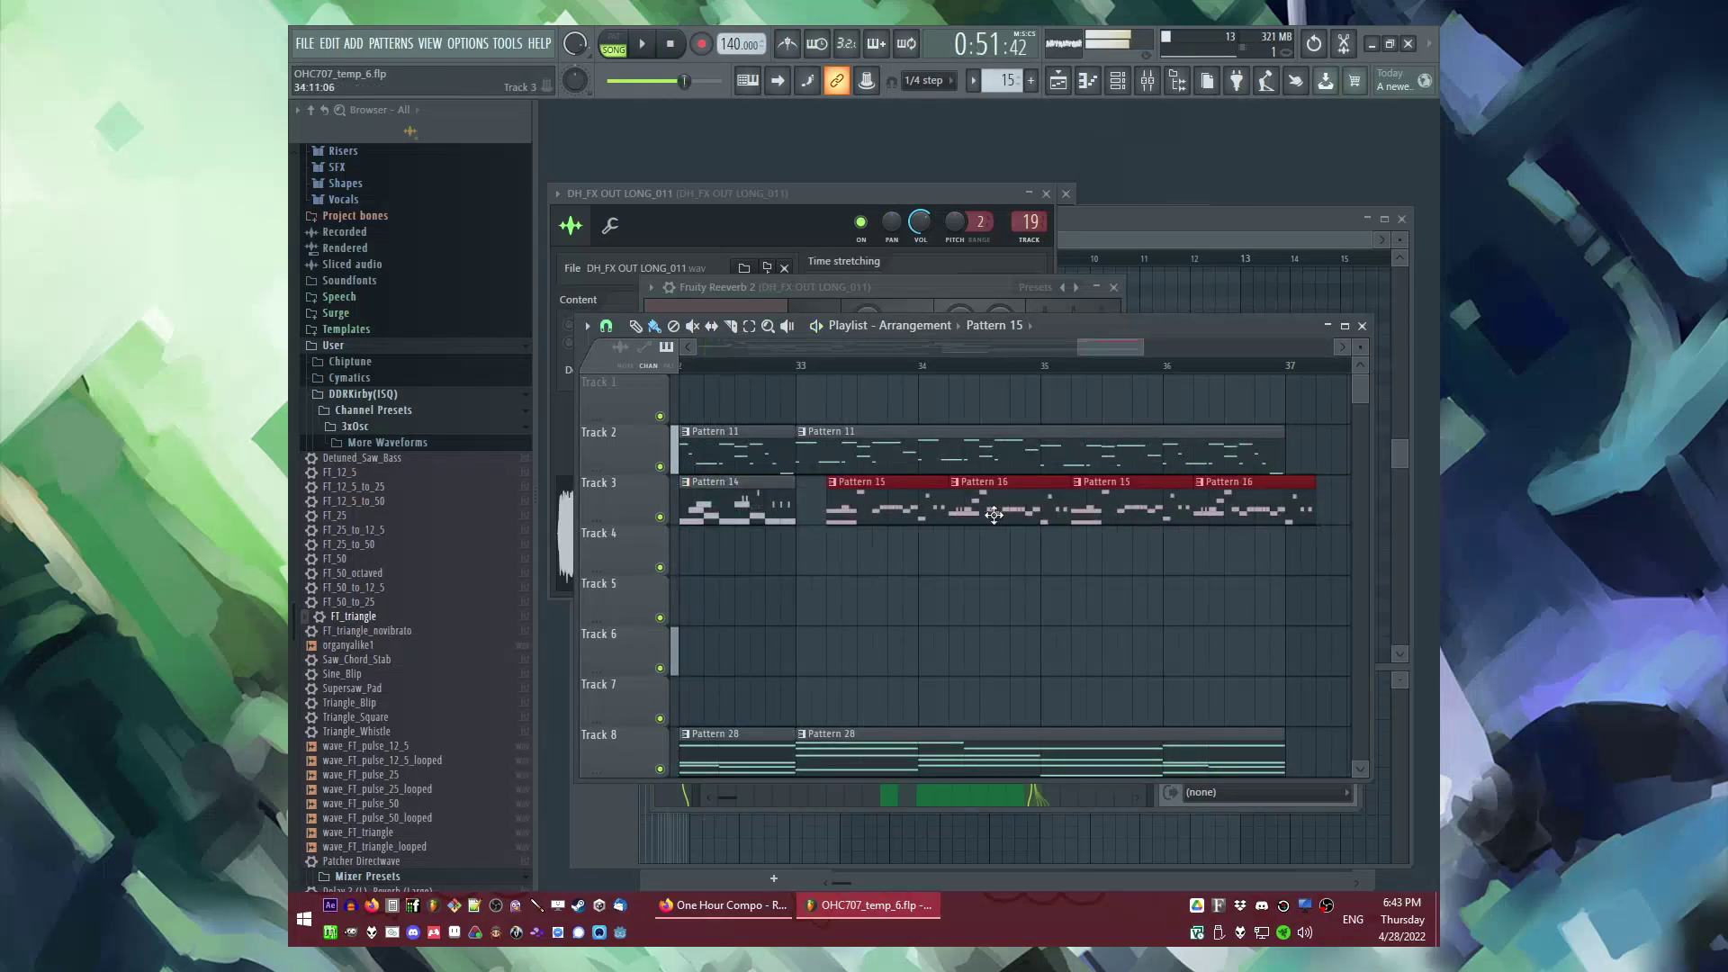
pyautogui.keyDown('ctrl'); pyautogui.click(980, 562); pyautogui.keyUp('ctrl')
# Step: Copy the four Pattern 17 and 18 clips from bars 5 to 8 of Track 5 and paste them near bar 34
pyautogui.scroll(-4, 980, 563)
pyautogui.scroll(-2, 1131, 555)
pyautogui.scroll(-2, 1017, 542)
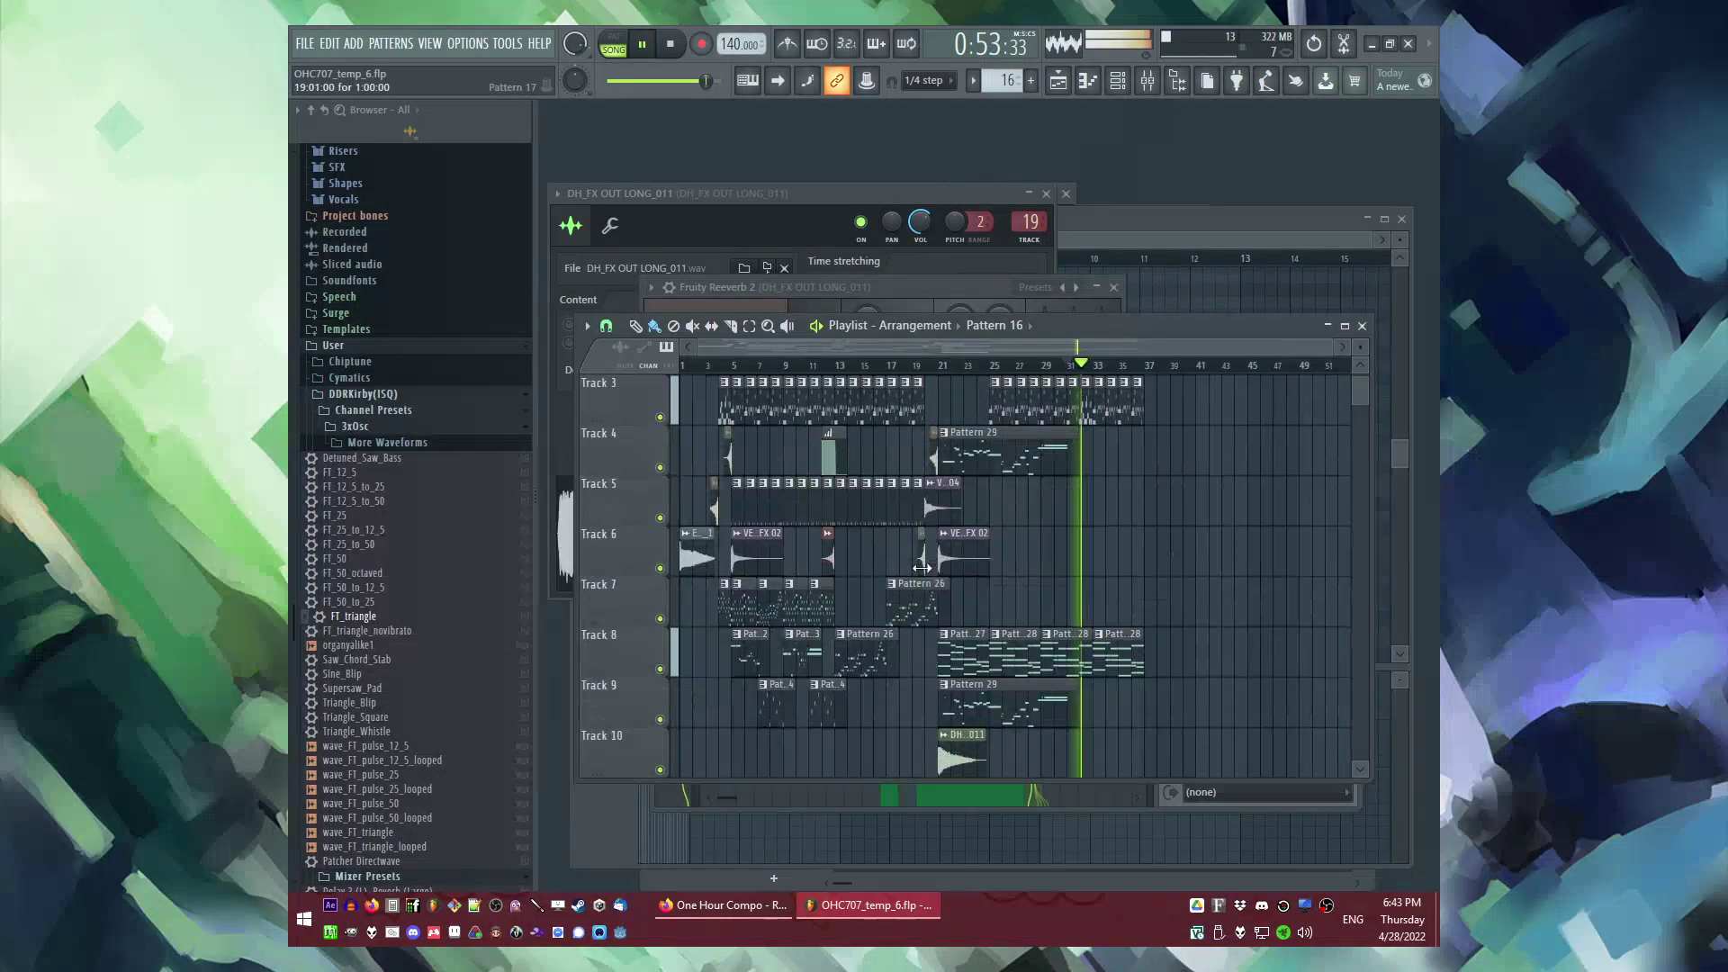
pyautogui.scroll(3, 832, 524)
pyautogui.scroll(-2, 810, 510)
pyautogui.scroll(2, 761, 503)
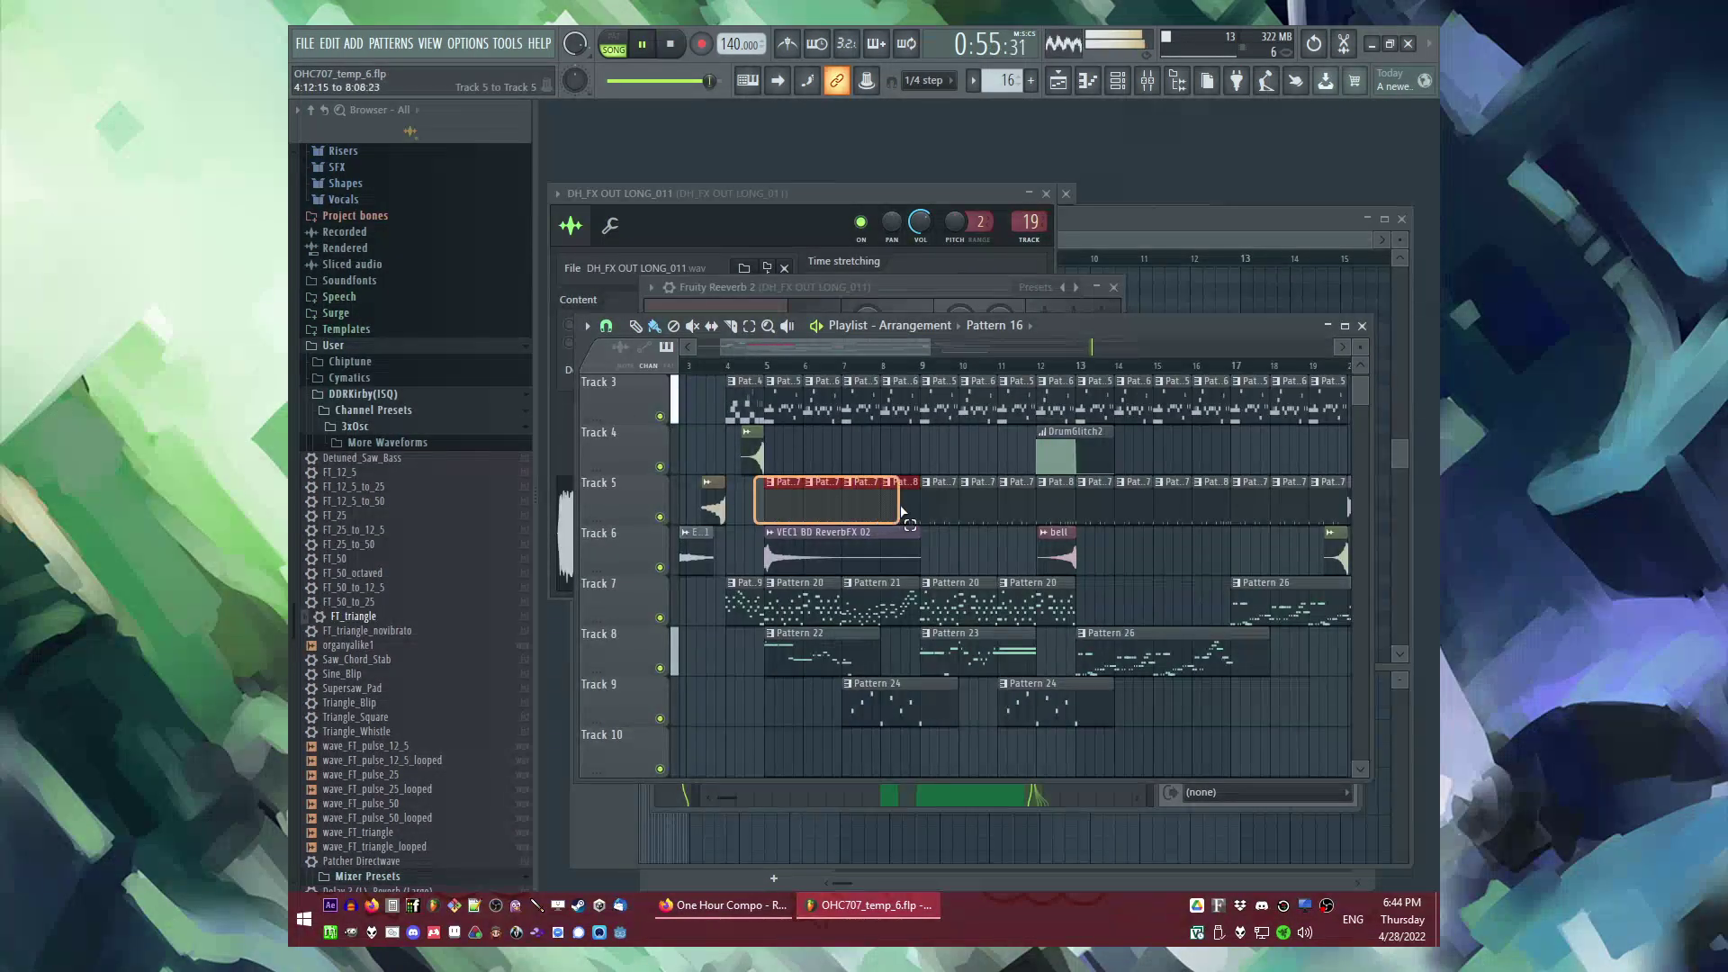
pyautogui.moveTo(901, 511); pyautogui.dragTo(903, 511)
pyautogui.hotkey('ctrl', 'c')
pyautogui.scroll(-2, 909, 511)
pyautogui.scroll(3, 1168, 504)
pyautogui.scroll(-1, 1167, 504)
pyautogui.hotkey('ctrl', 'v')
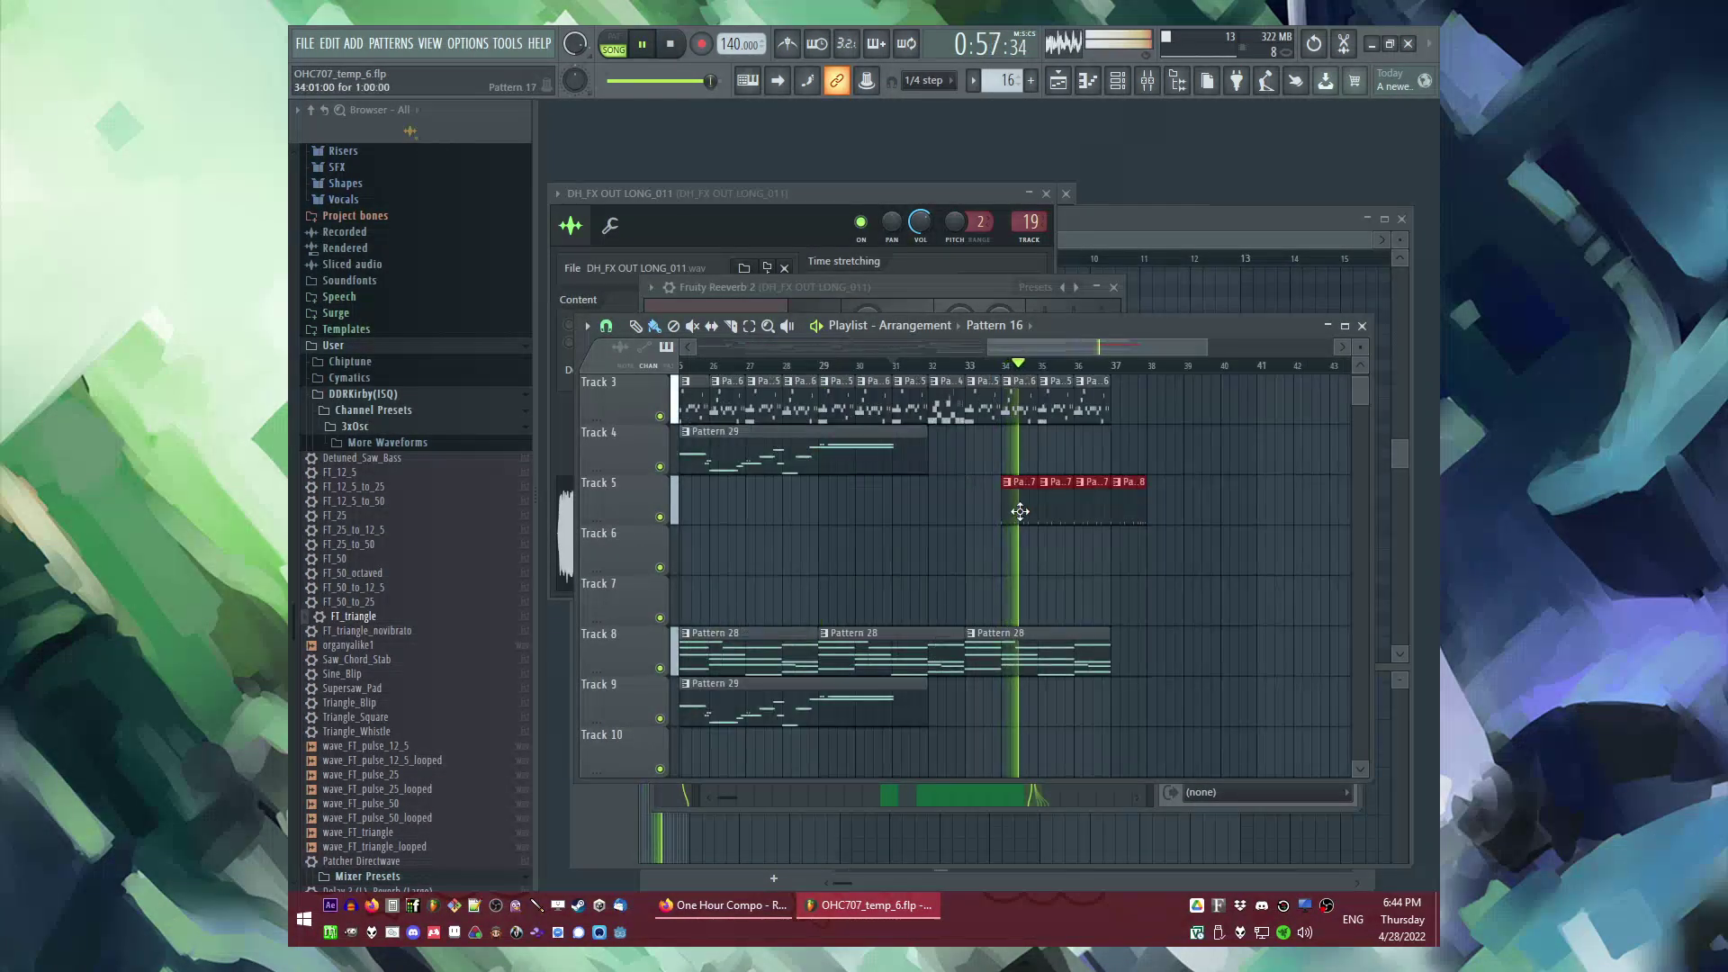
# Step: Align the pasted Track 5 clips to bars 33 to 36 and duplicate them into bars 29 to 32
pyautogui.scroll(-2, 983, 509)
pyautogui.click(917, 366)
pyautogui.scroll(2, 927, 368)
pyautogui.click(946, 367)
pyautogui.scroll(4, 1122, 529)
pyautogui.scroll(-3, 1116, 522)
pyautogui.moveTo(1129, 516); pyautogui.dragTo(998, 513)
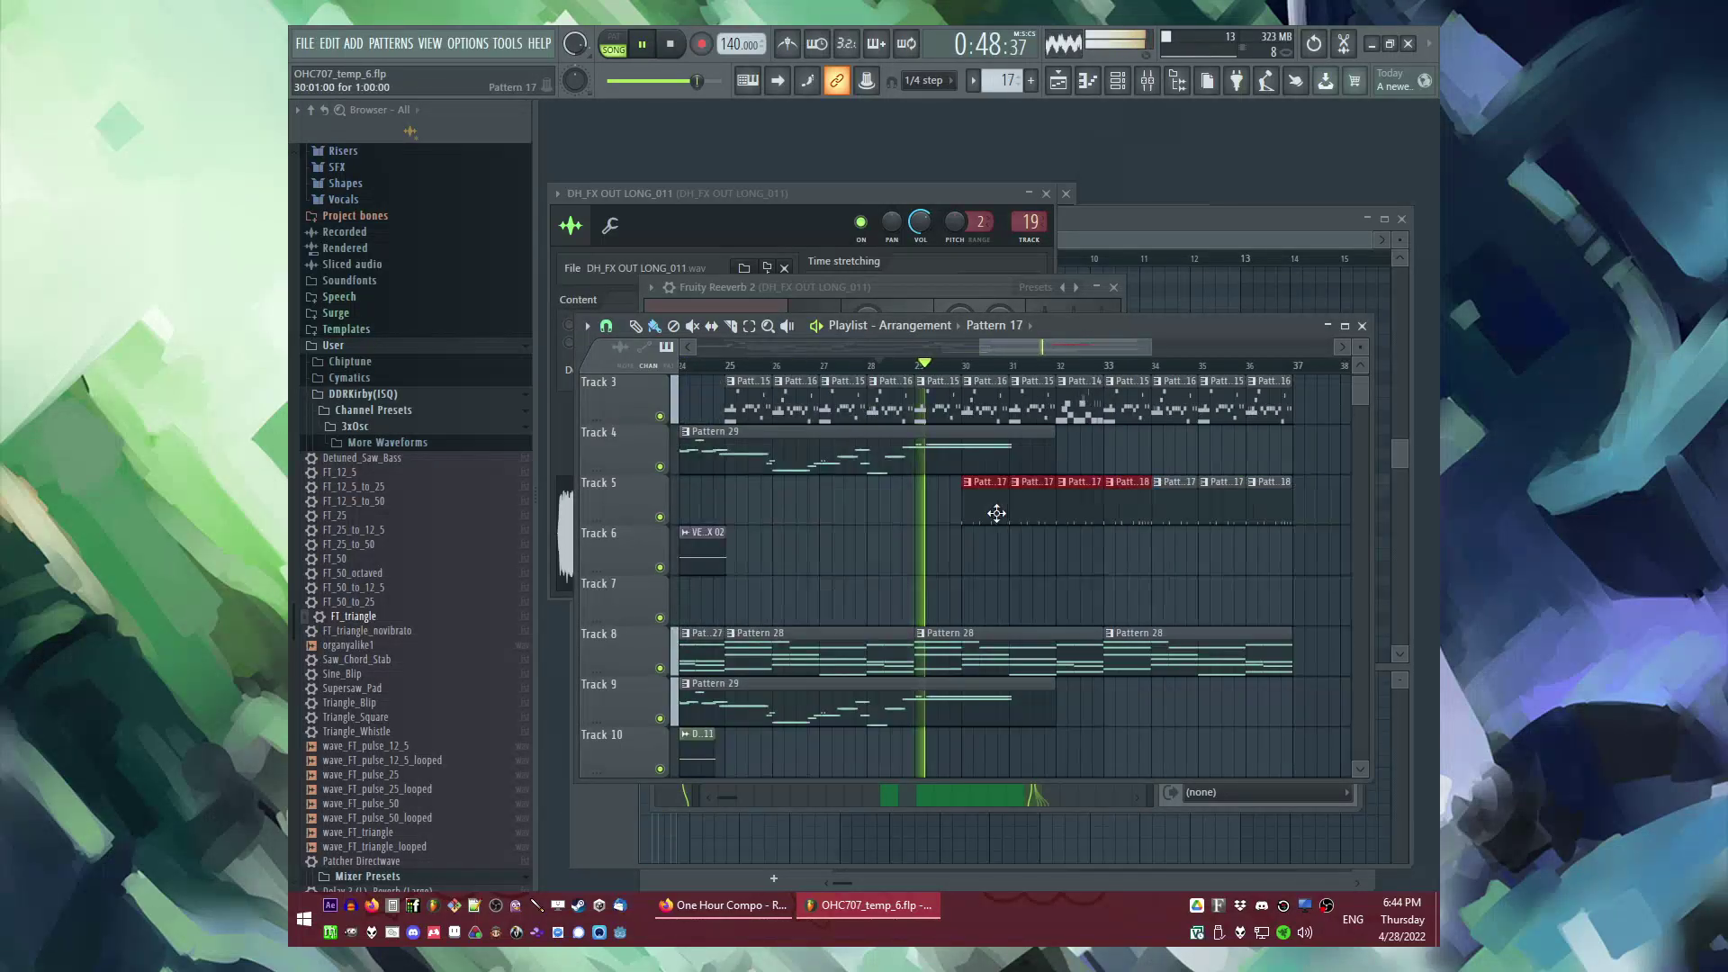
pyautogui.scroll(2, 1035, 567)
# Step: Copy the Pattern 25 clips on Track 11 to bar 29 onward and remove the copies past bar 36
pyautogui.scroll(-4, 1156, 558)
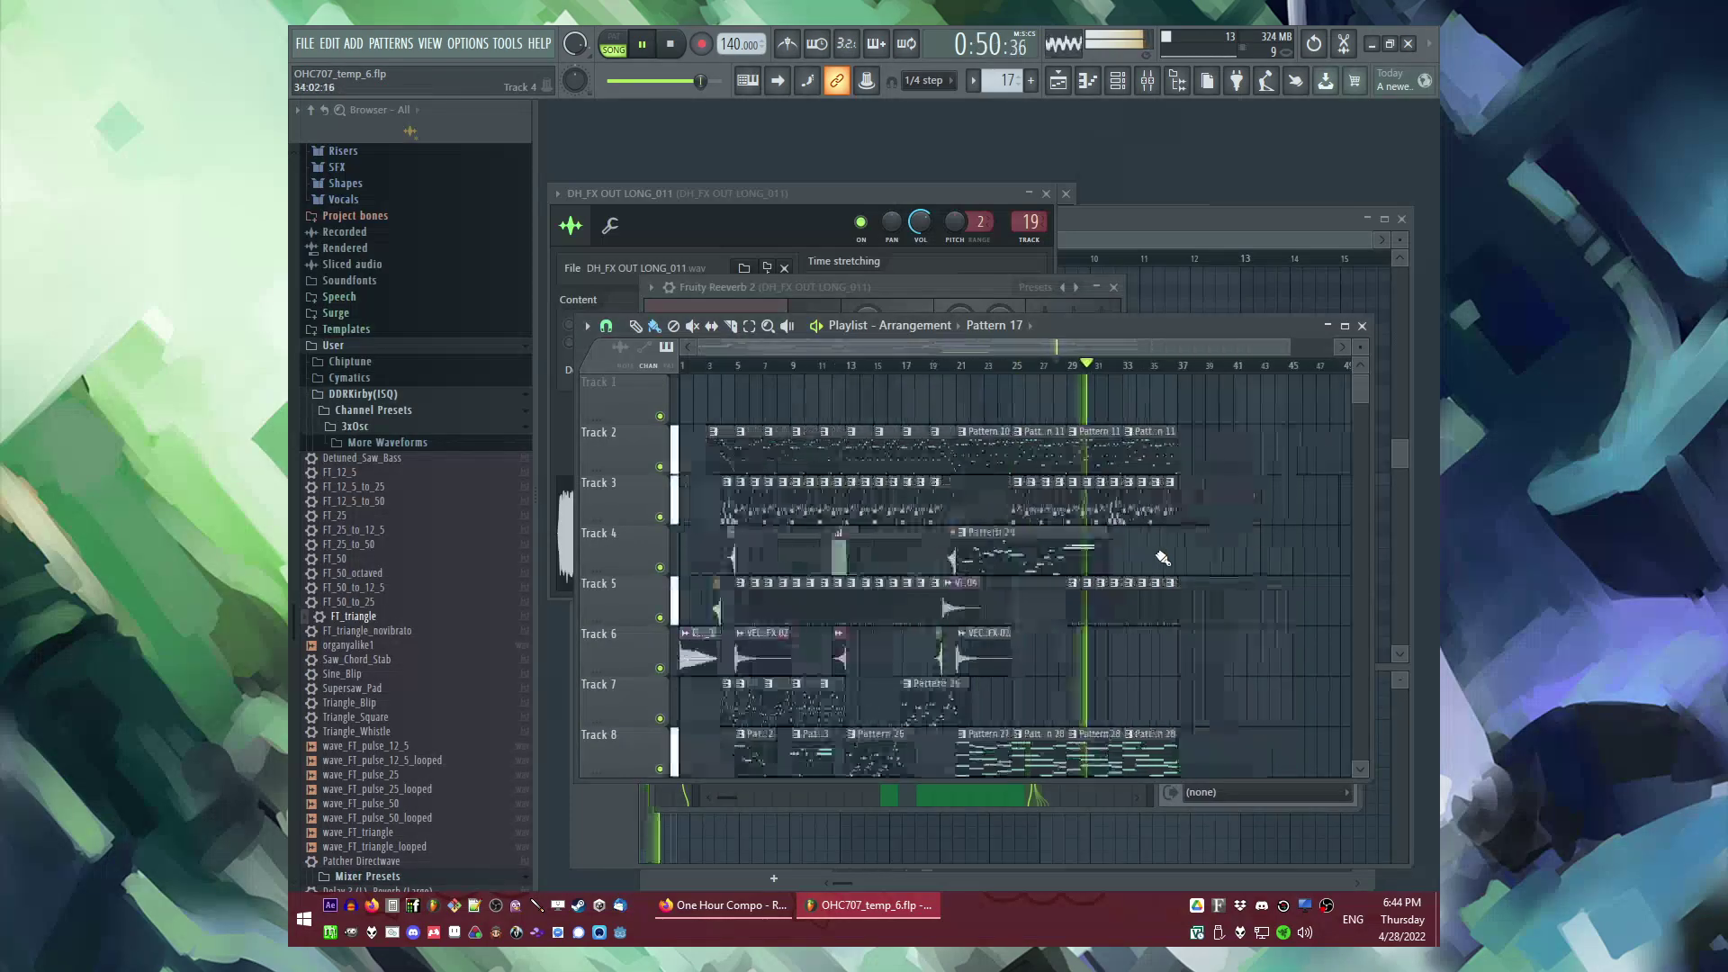
pyautogui.scroll(-5, 1080, 554)
pyautogui.moveTo(726, 613); pyautogui.dragTo(991, 608)
pyautogui.hotkey('ctrl', 'c')
pyautogui.scroll(4, 1193, 609)
pyautogui.hotkey('ctrl', 'v')
pyautogui.scroll(-3, 1178, 608)
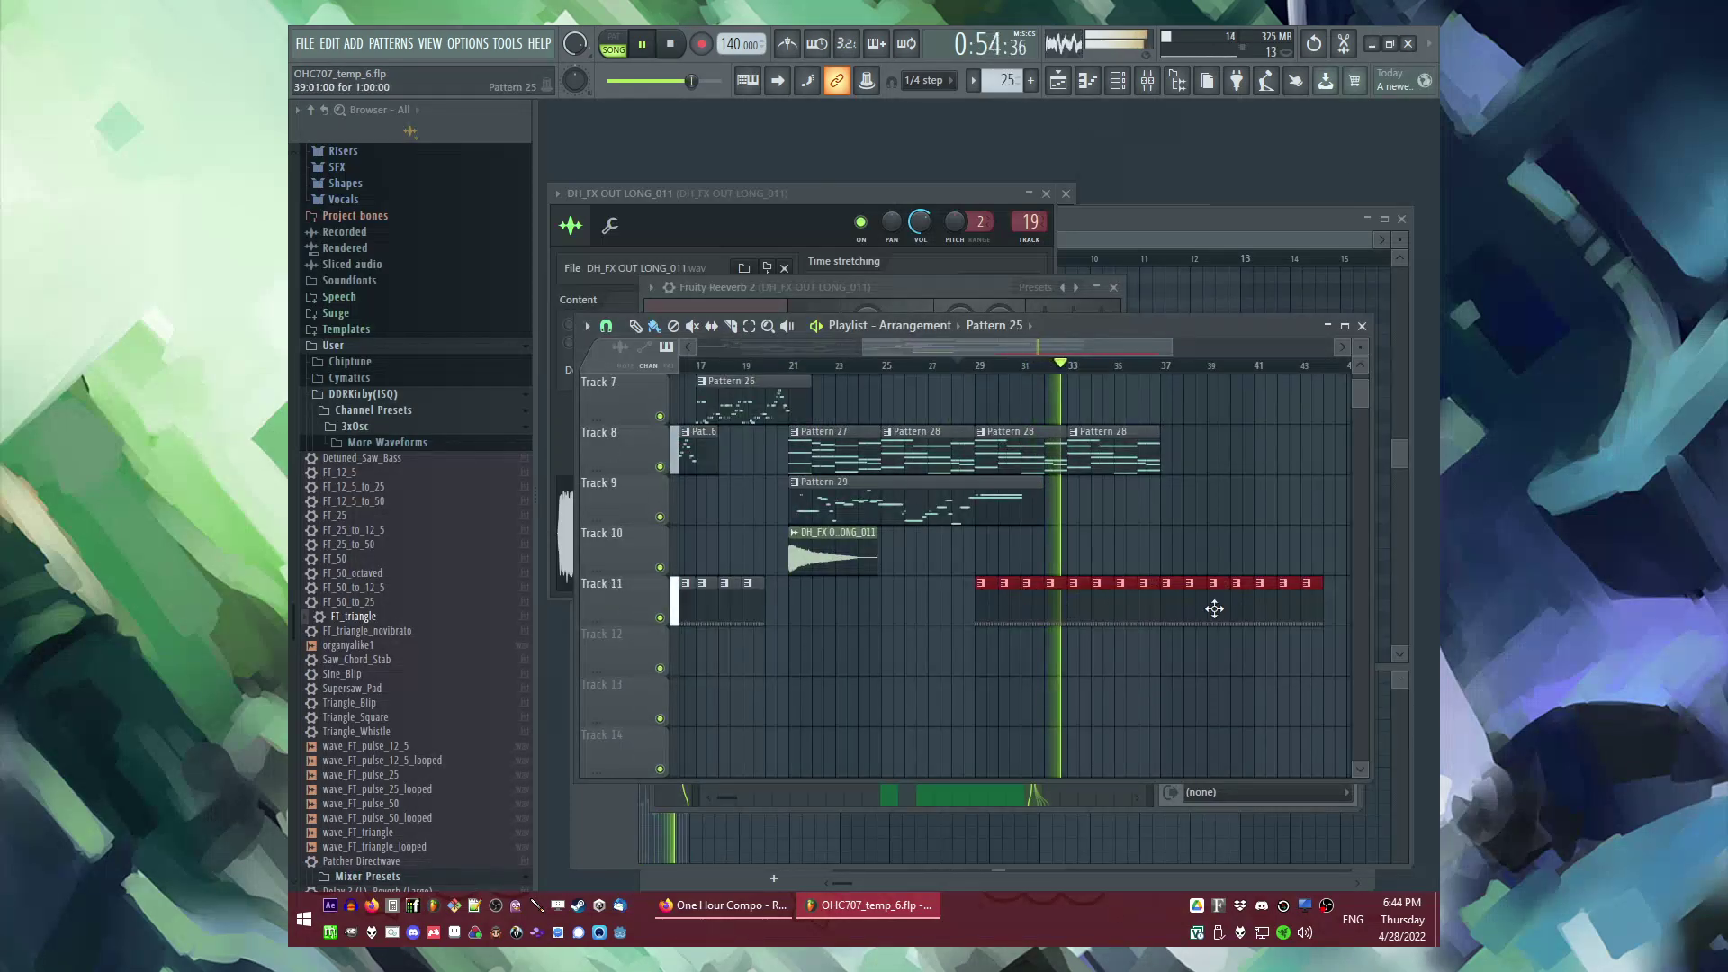
pyautogui.moveTo(1172, 609); pyautogui.dragTo(1335, 605)
pyautogui.scroll(6, 1044, 518)
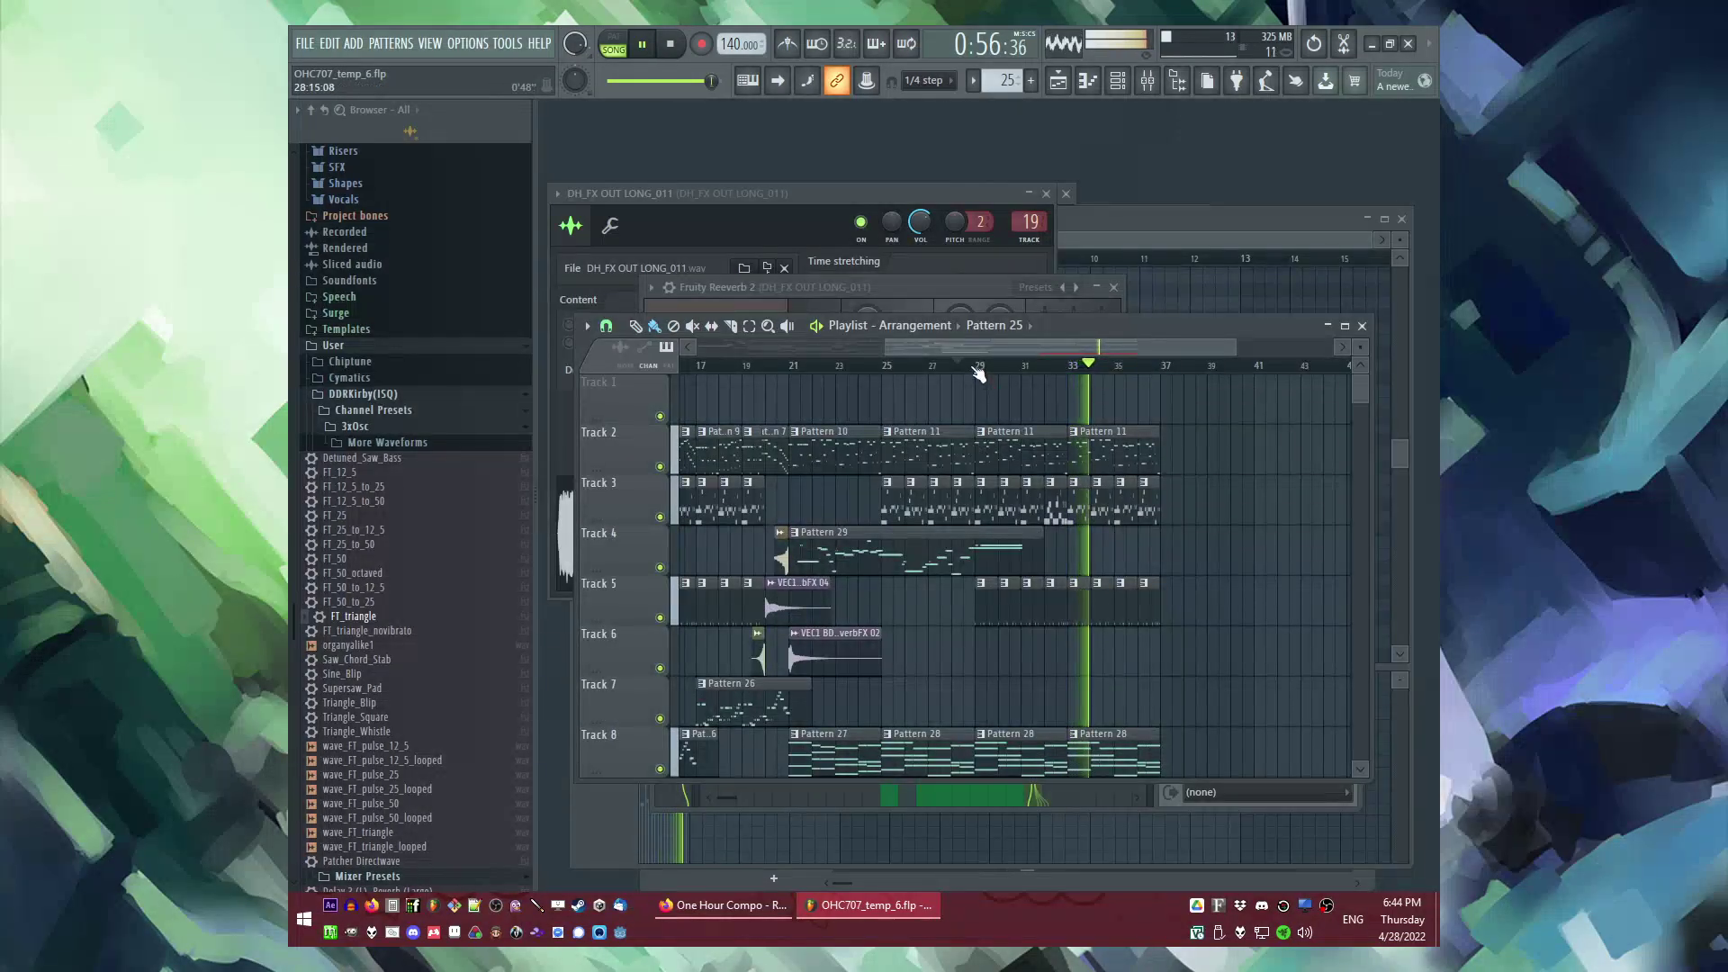
# Step: Play the arrangement from about bar 19 and save the project as new version OHC707_temp_7.flp
pyautogui.click(883, 366)
pyautogui.click(754, 367)
pyautogui.scroll(3, 900, 405)
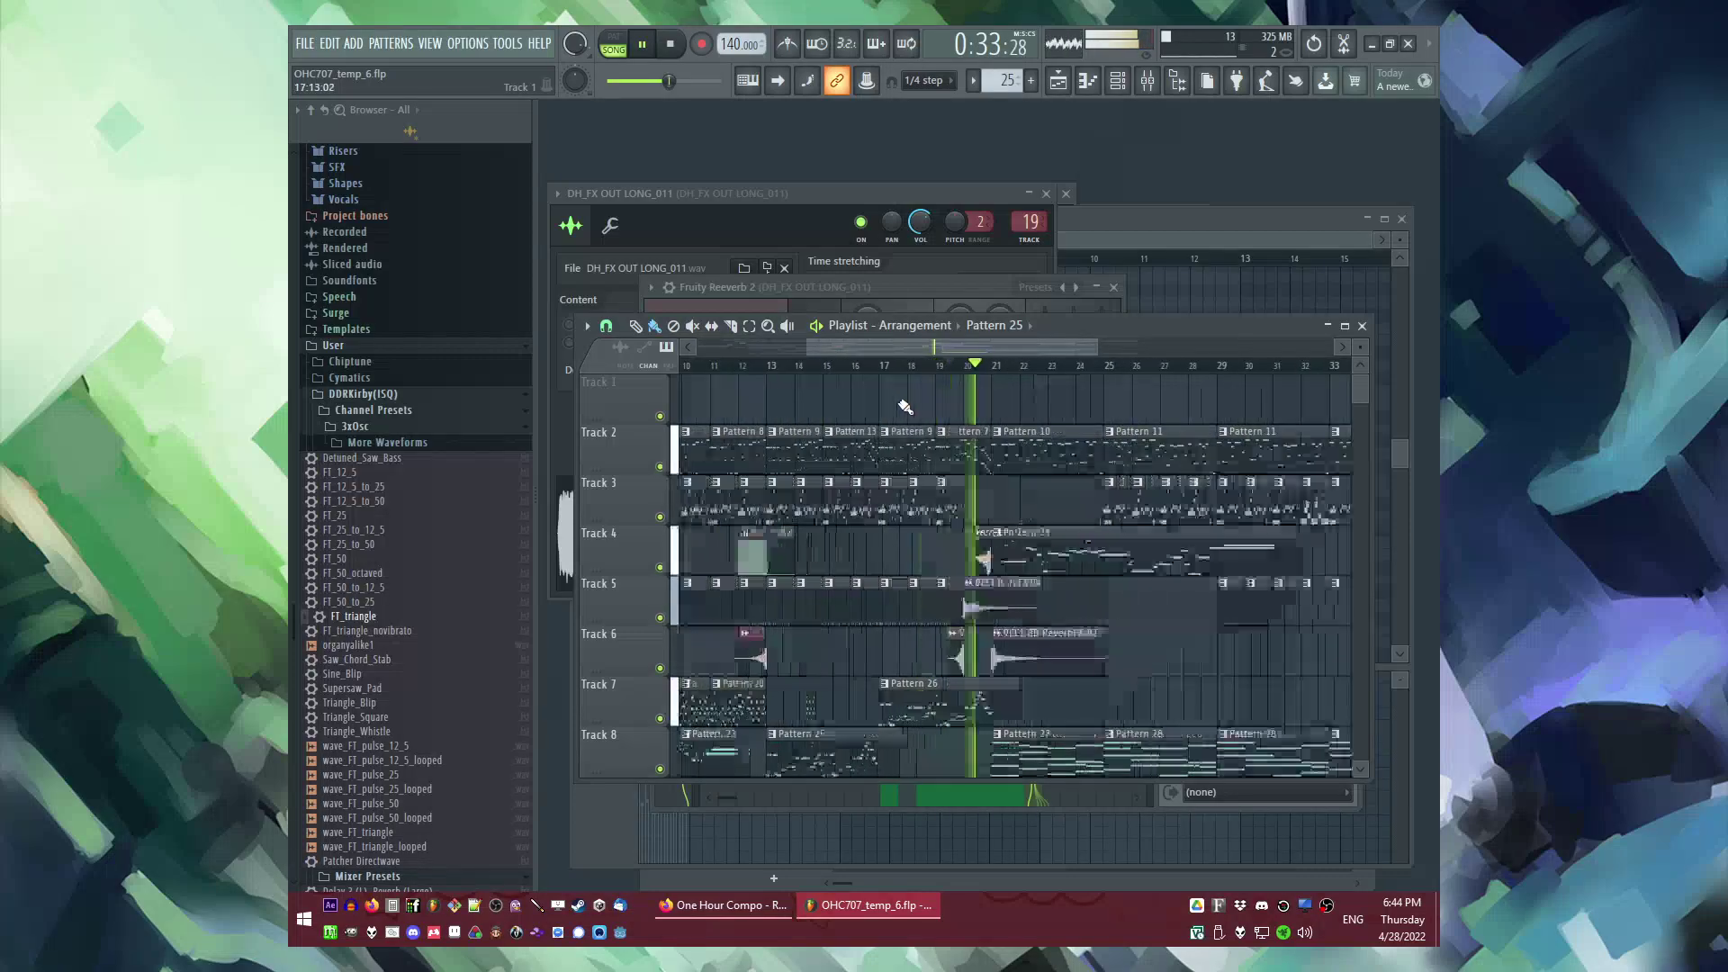
pyautogui.hotkey('ctrl', 'n')
pyautogui.moveTo(1029, 346)
pyautogui.mouseDown()
pyautogui.moveTo(1056, 347)
pyautogui.moveTo(1037, 356)
pyautogui.mouseUp()
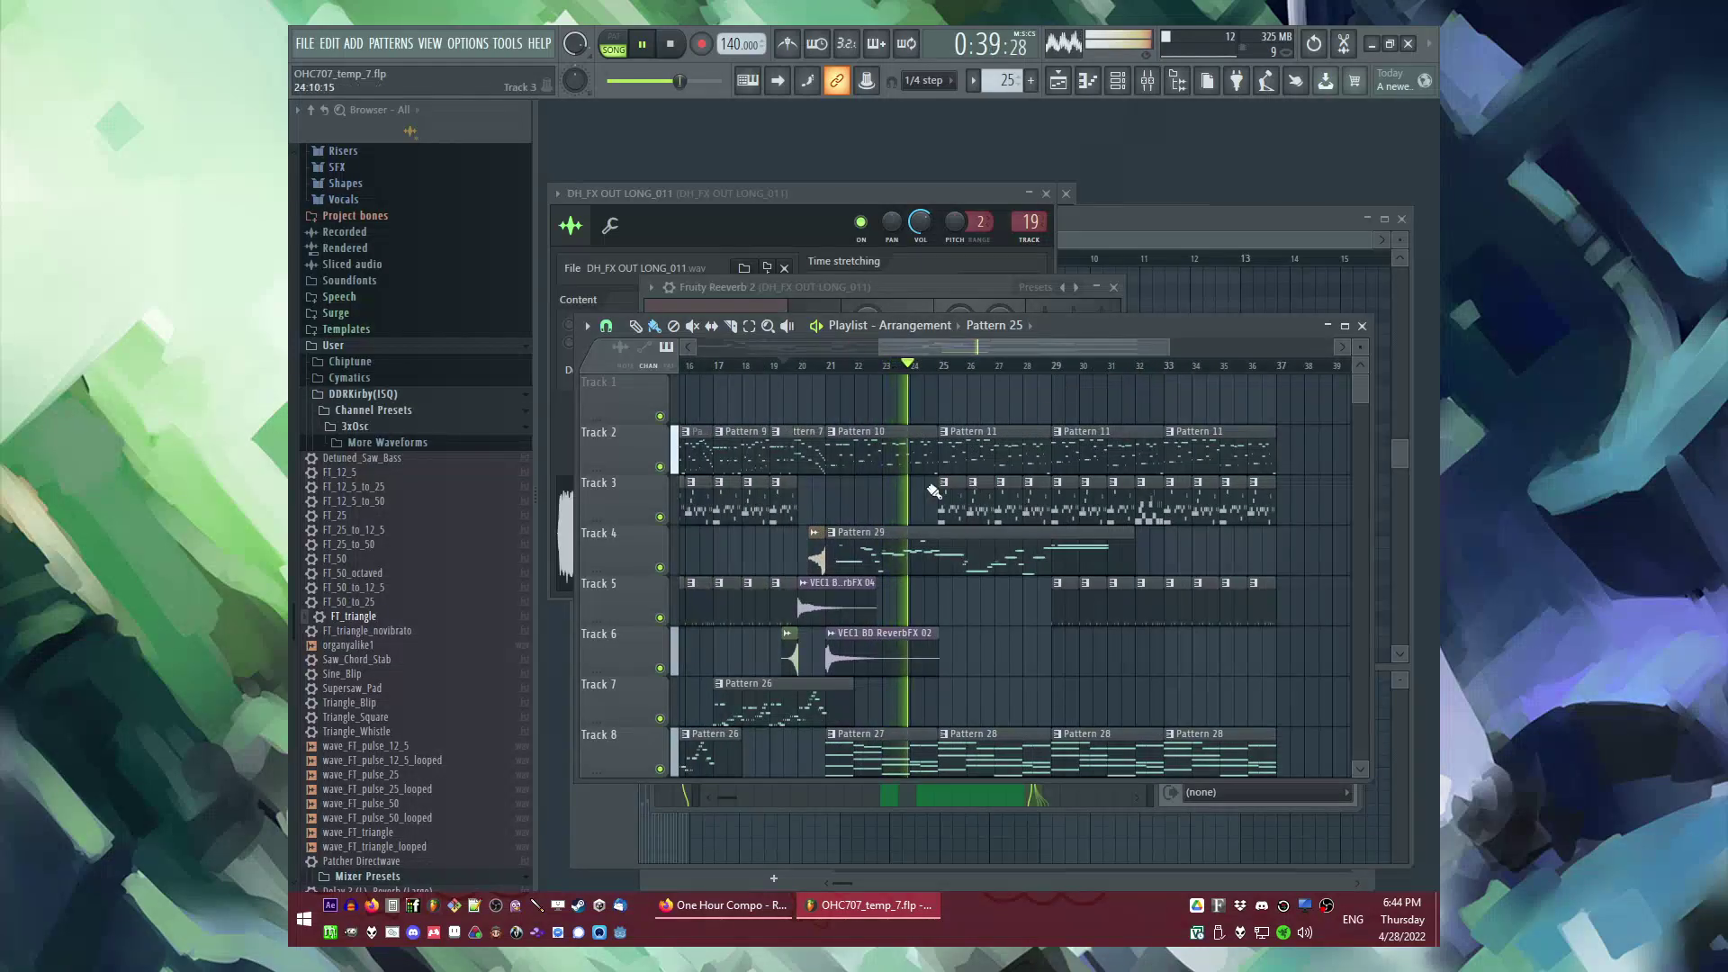
# Step: Try making the Pattern 15 clip at bar 25 of Track 3 unique and inspecting it, and undo the change
pyautogui.scroll(3, 956, 494)
pyautogui.click(929, 484)
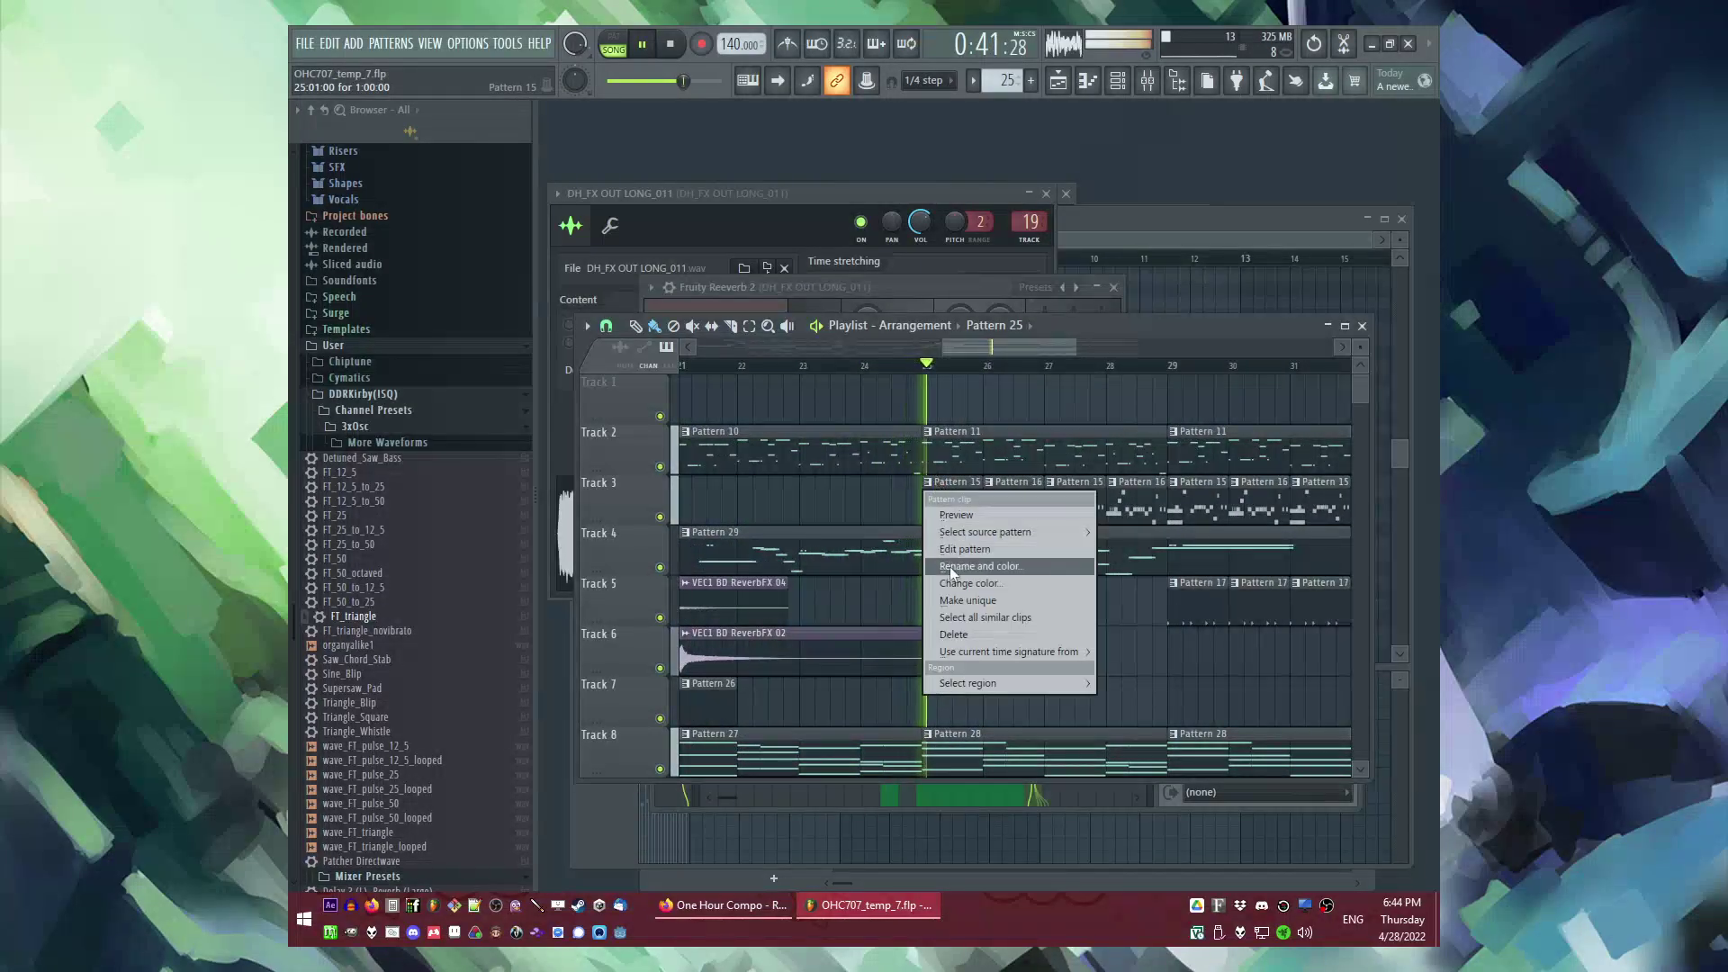
pyautogui.click(954, 600)
pyautogui.doubleClick(956, 503)
pyautogui.press('l')
pyautogui.press('F6')
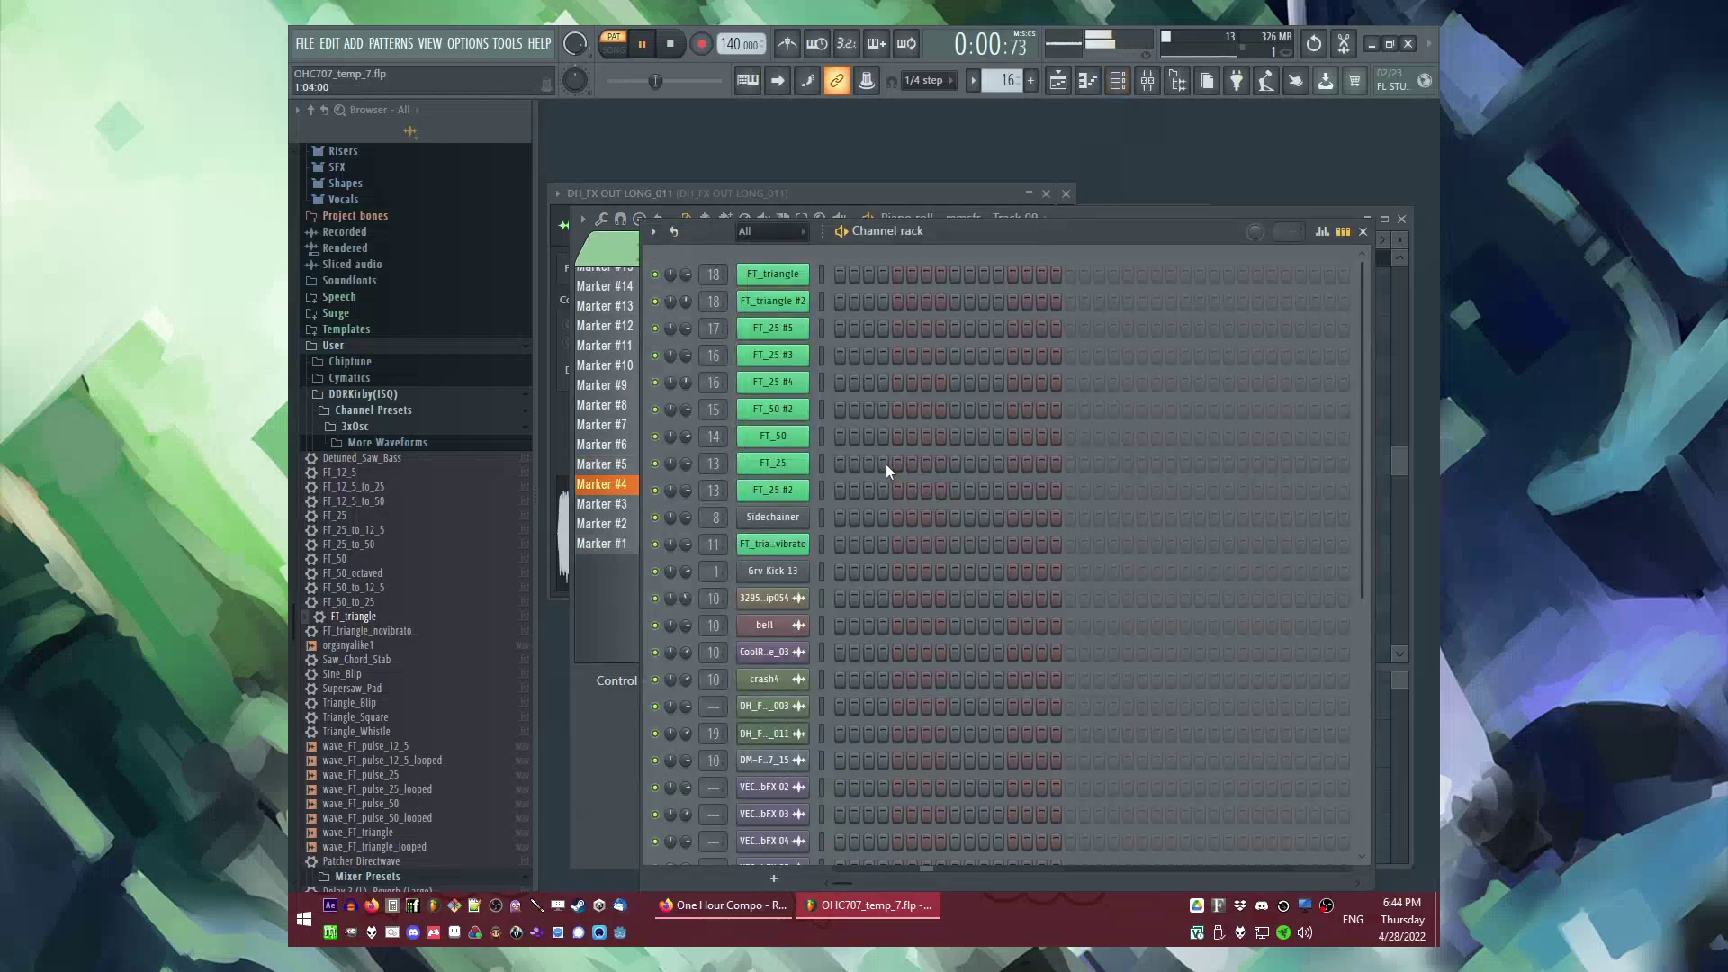
pyautogui.press('F6')
pyautogui.press('F5')
pyautogui.scroll(-2, 964, 494)
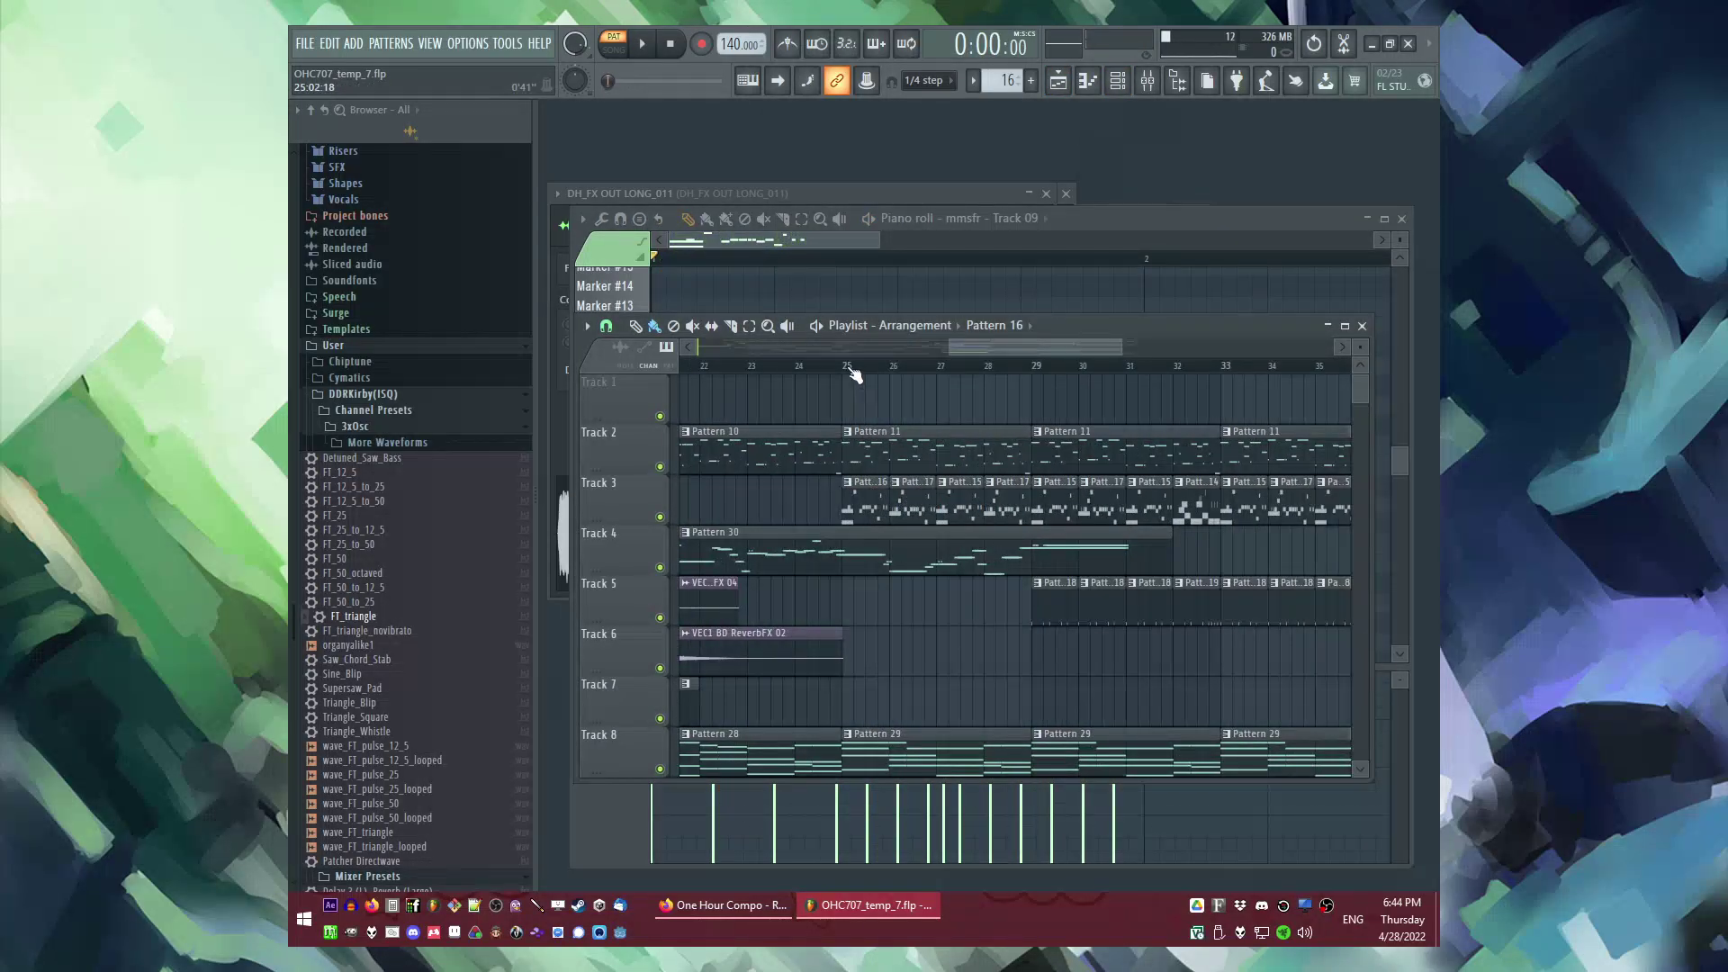
pyautogui.hotkey('ctrl', 'z')
# Step: Play the arrangement in song mode from about bar 28
pyautogui.press('space')
pyautogui.press('l')
pyautogui.click(983, 367)
pyautogui.moveTo(1005, 349); pyautogui.dragTo(1032, 350)
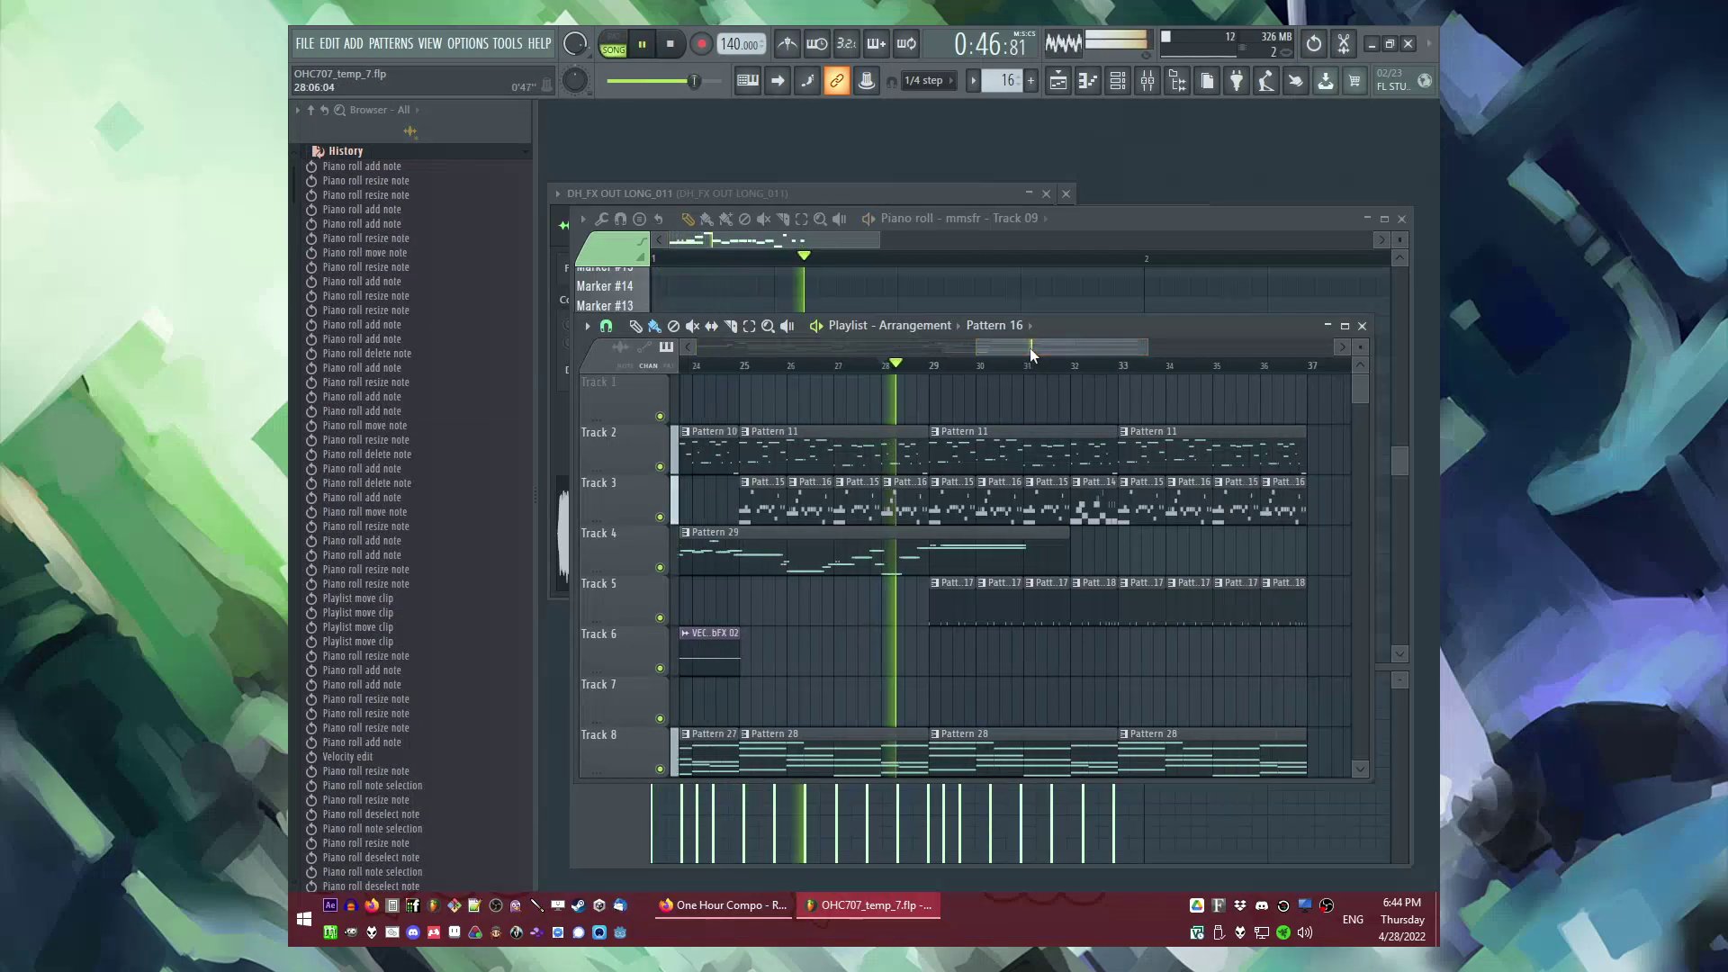
# Step: Make the Pattern 17 clip at bar 29 of Track 5 unique and open its steps in the channel rack
pyautogui.rightClick(934, 596)
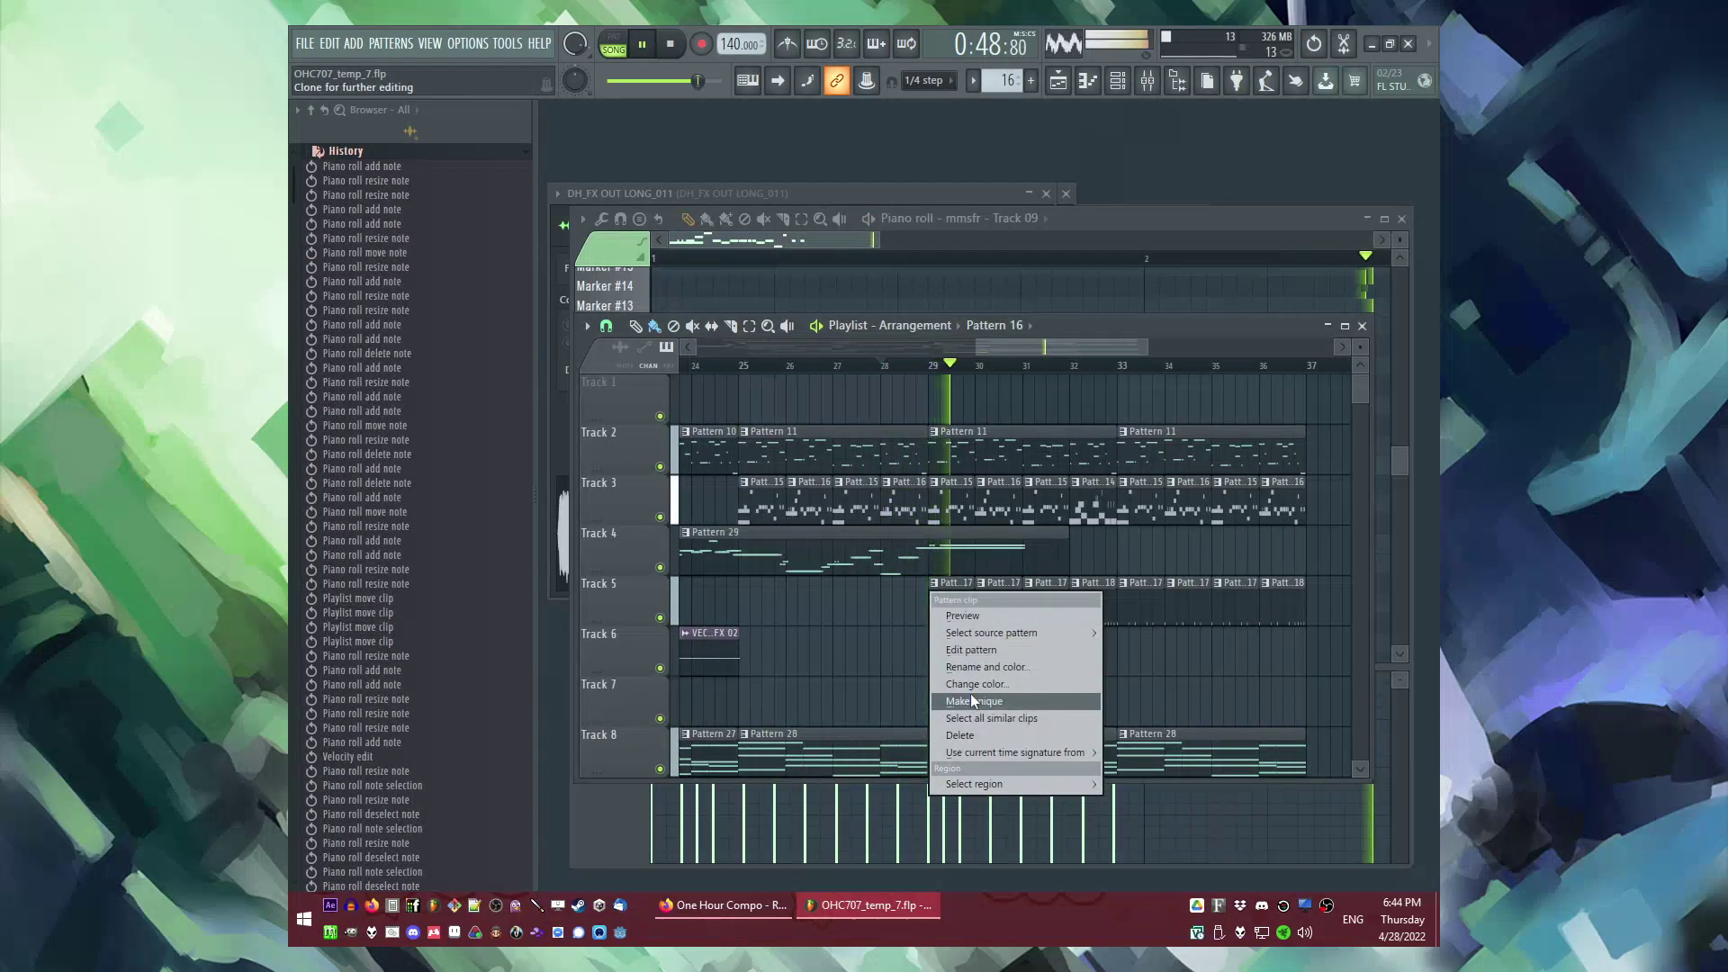
pyautogui.click(970, 694)
pyautogui.hotkey('ctrl', 'd')
pyautogui.doubleClick(954, 617)
pyautogui.press('l')
pyautogui.press('F6')
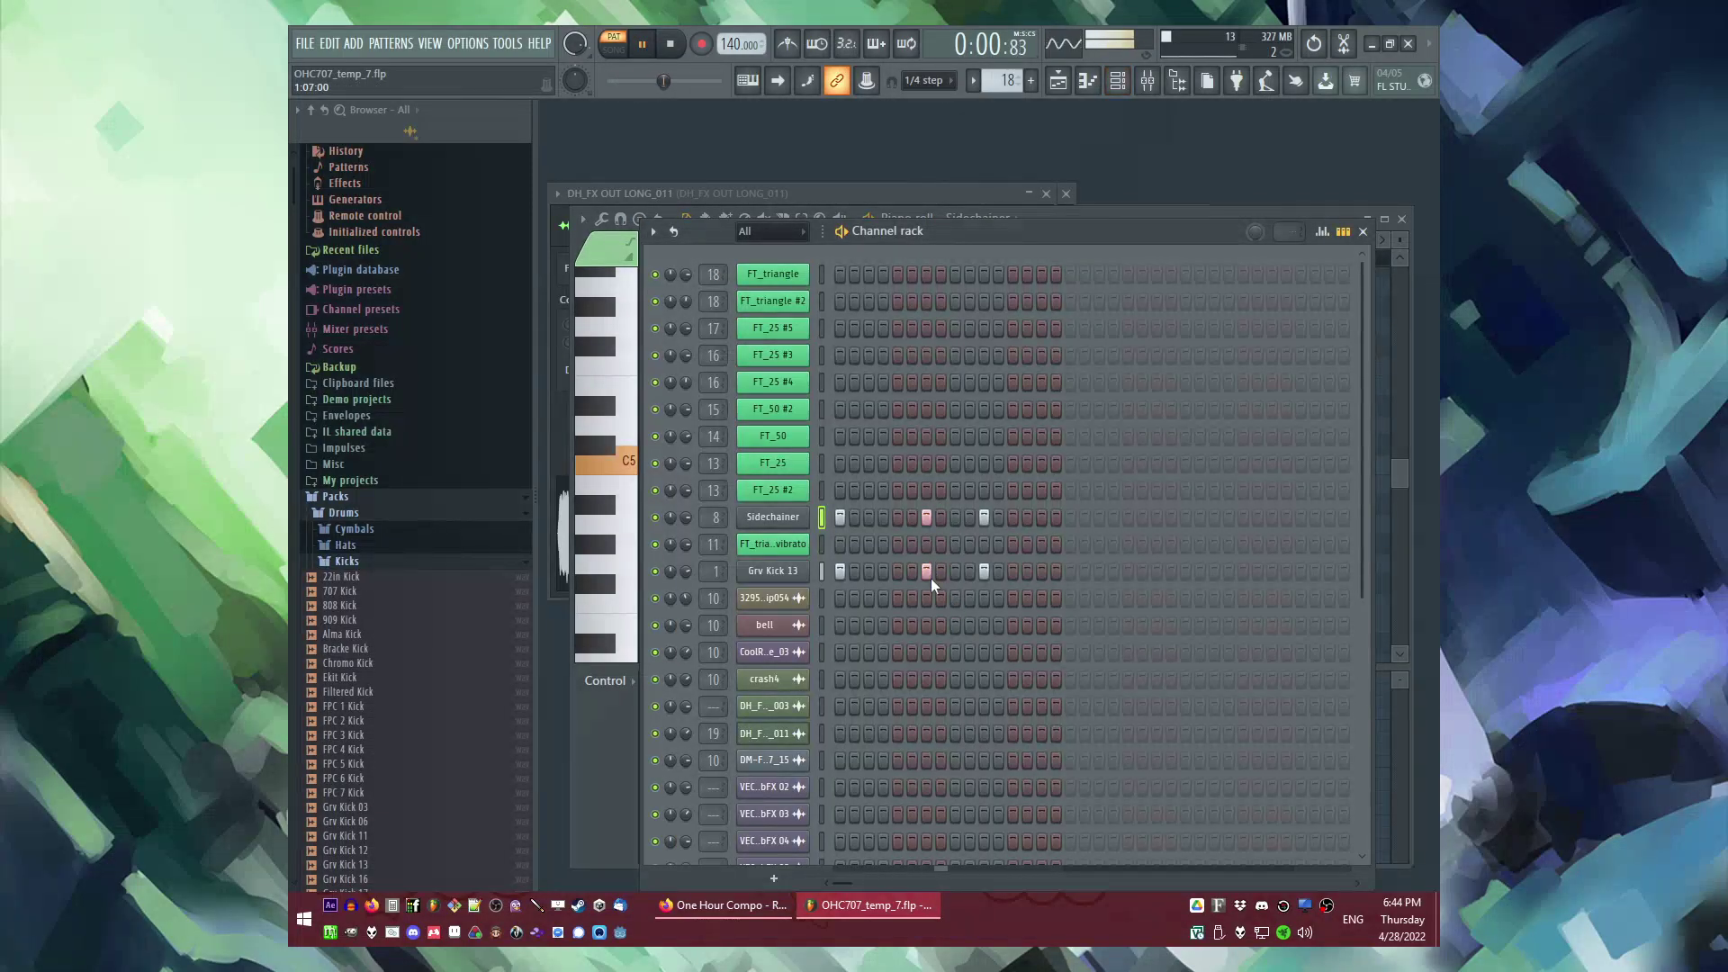
# Step: Make the Pattern 18 clip at bar 30 of Track 5 unique and play the arrangement from bar 29
pyautogui.scroll(-3, 941, 594)
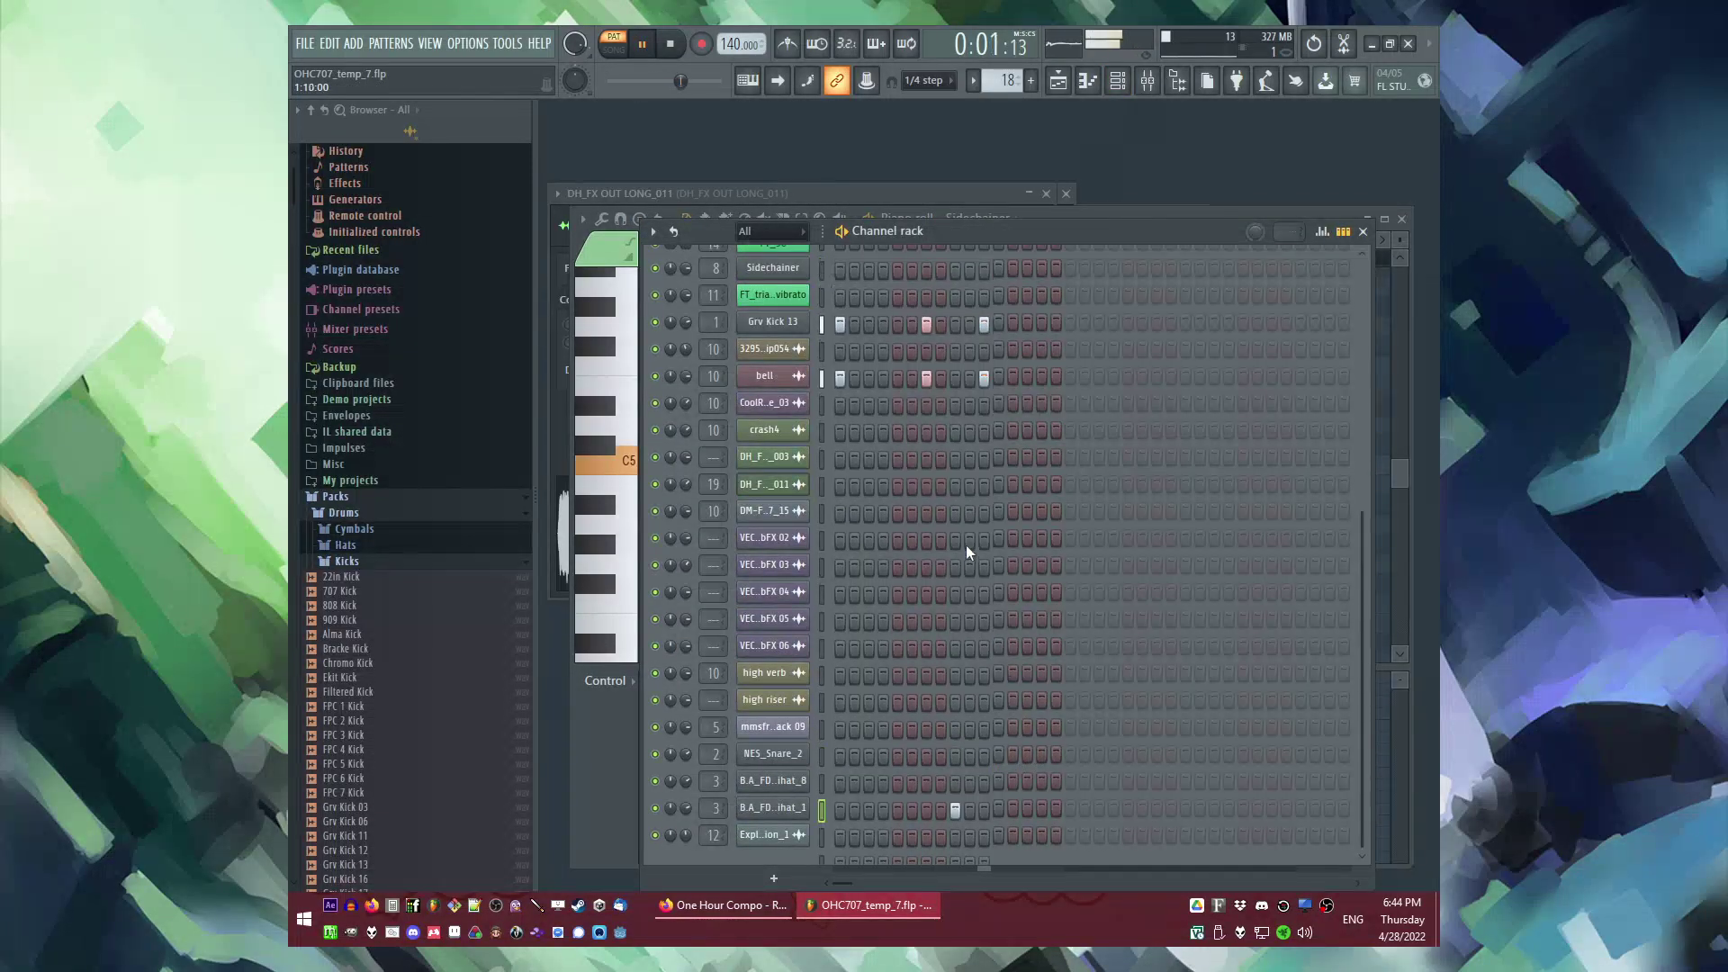
pyautogui.scroll(3, 1009, 495)
pyautogui.press('l')
pyautogui.press('F5')
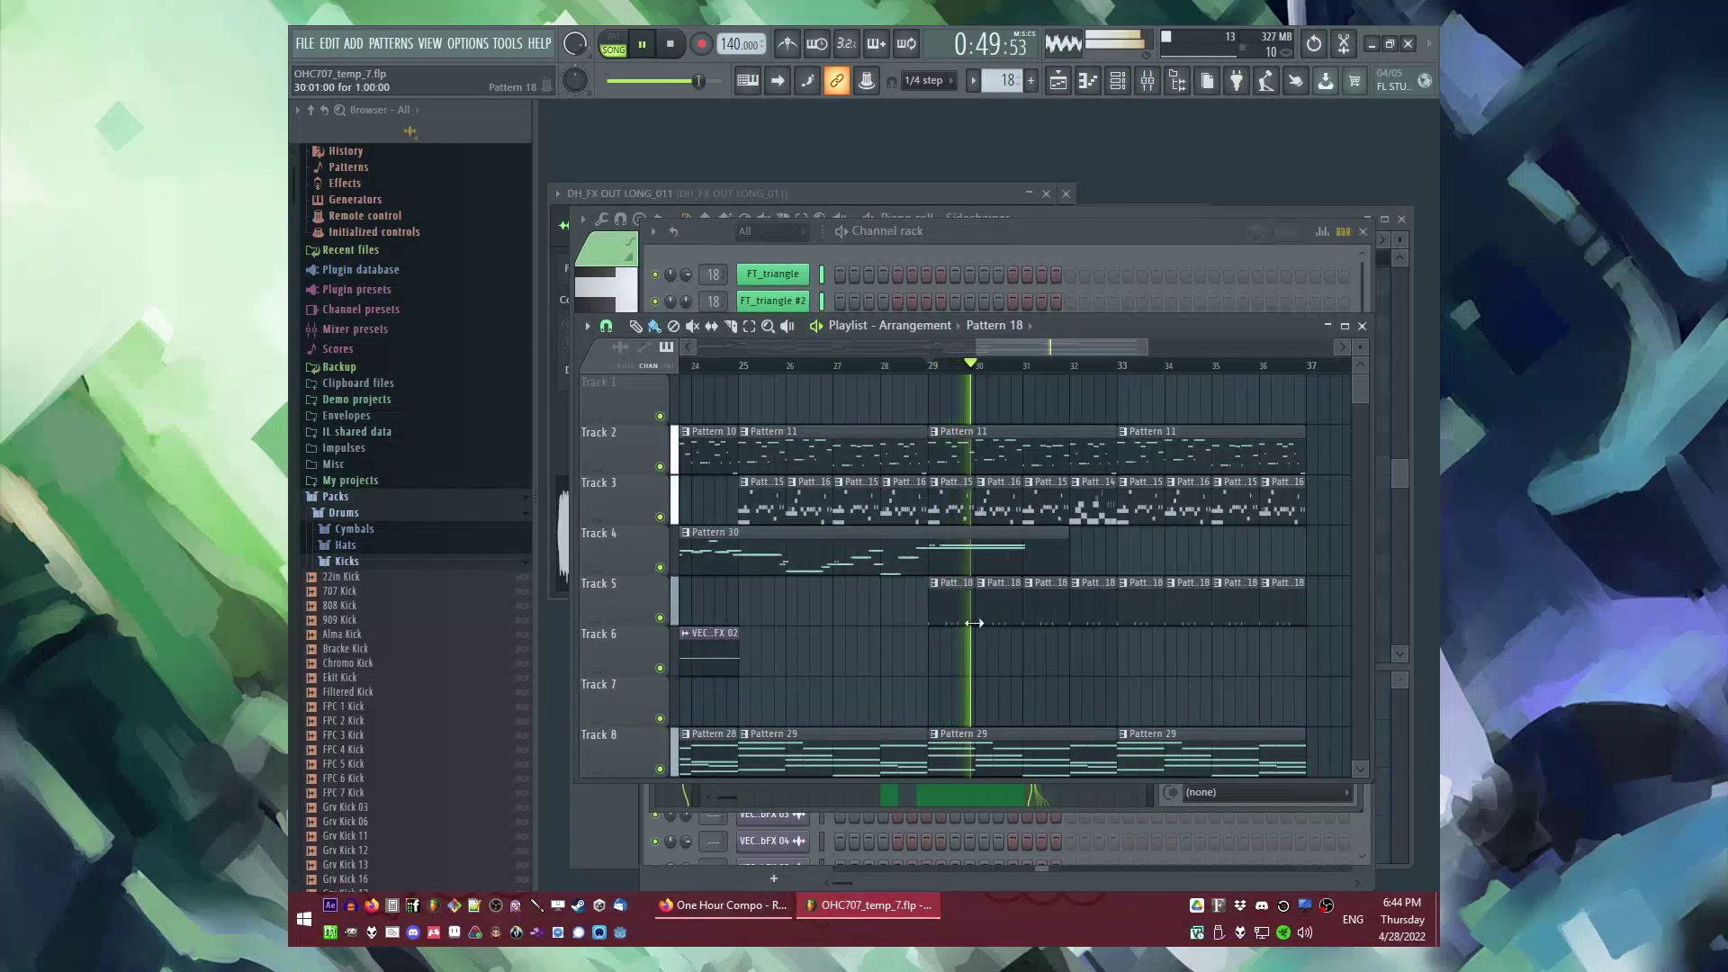
pyautogui.rightClick(984, 581)
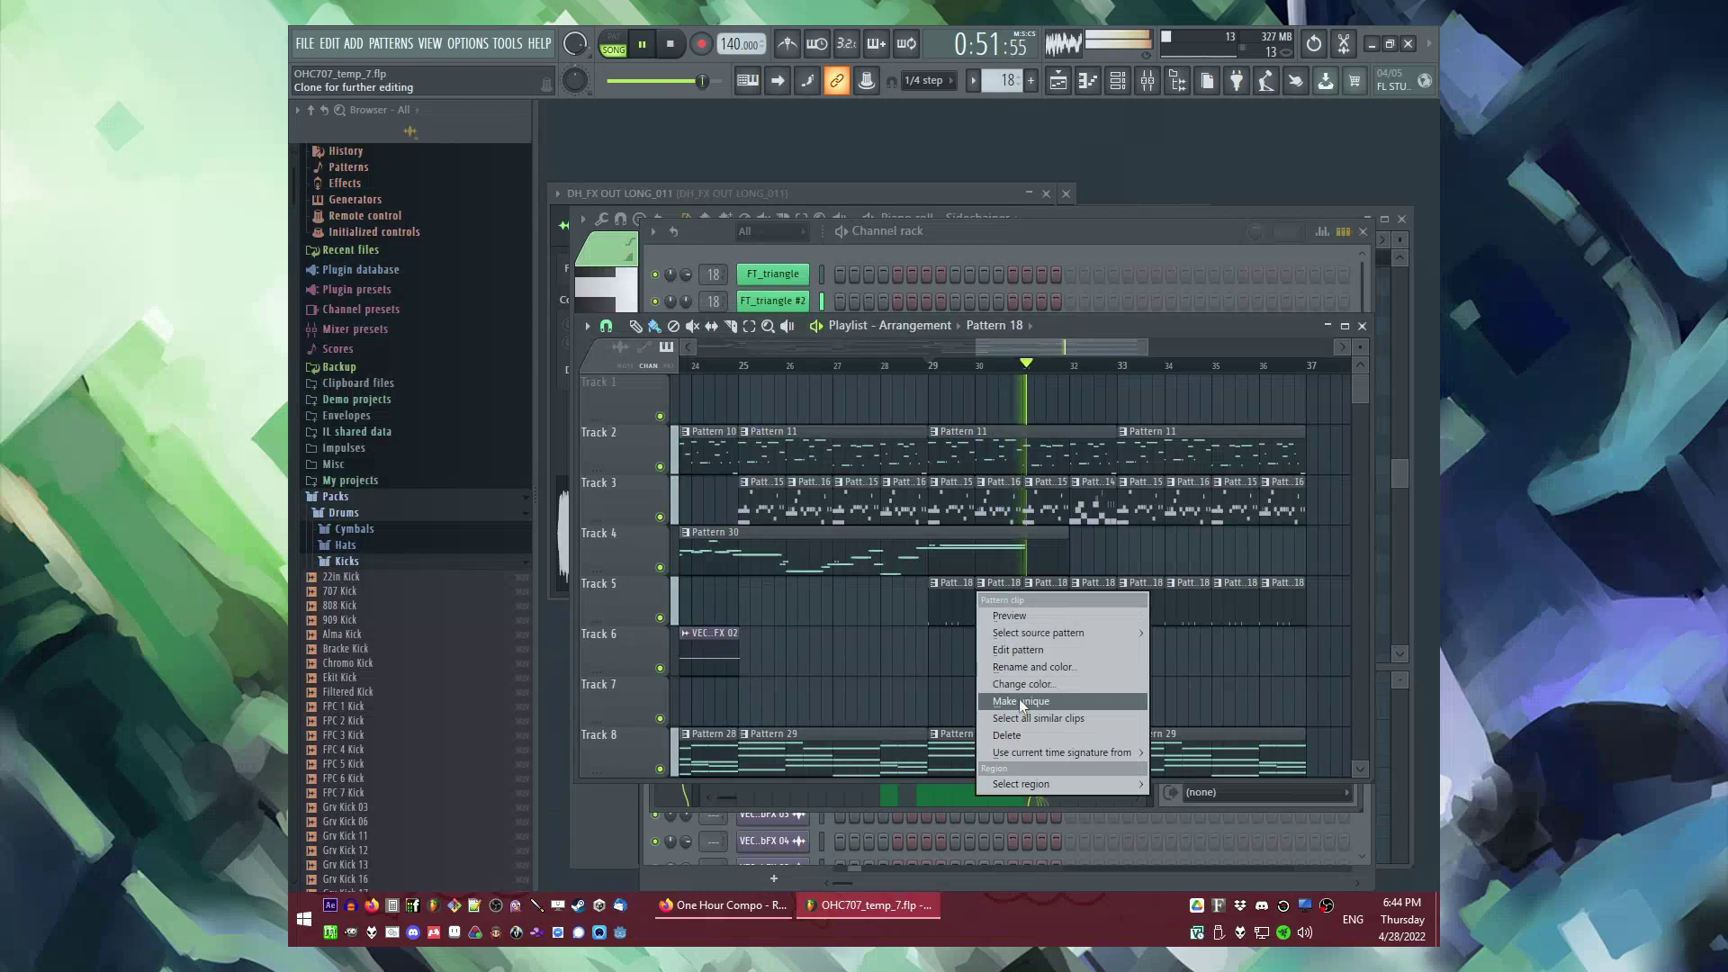
pyautogui.click(1019, 698)
pyautogui.press('F5')
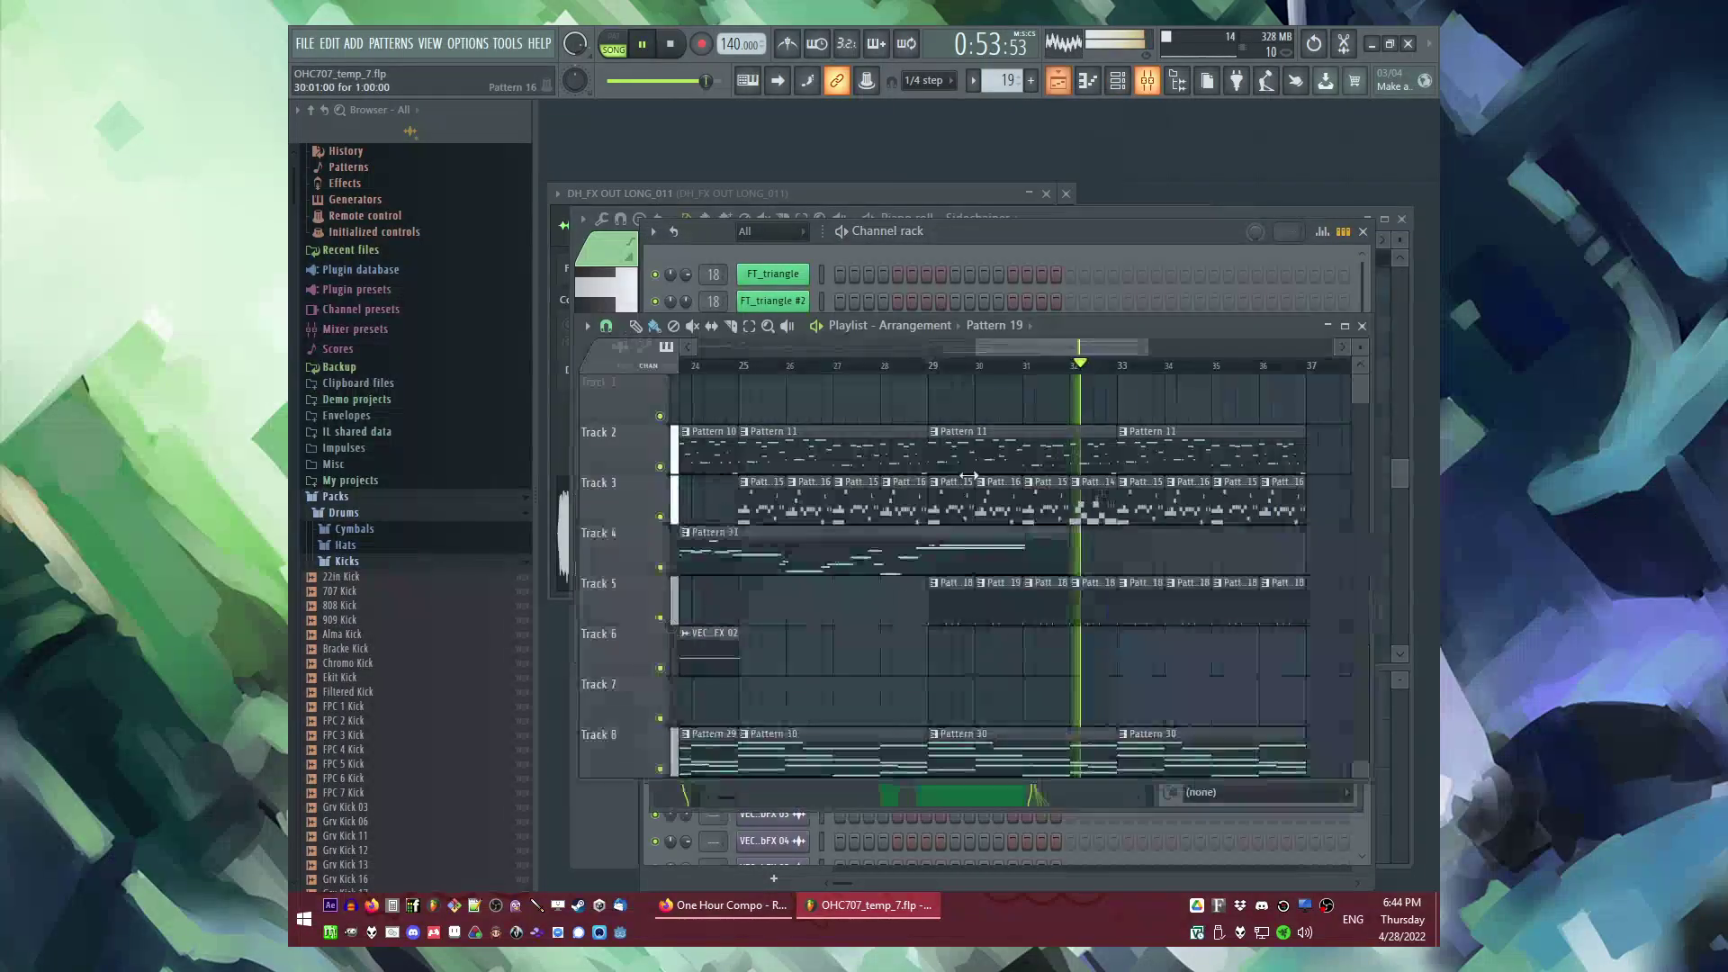
pyautogui.click(932, 364)
pyautogui.moveTo(1036, 349); pyautogui.dragTo(1054, 350)
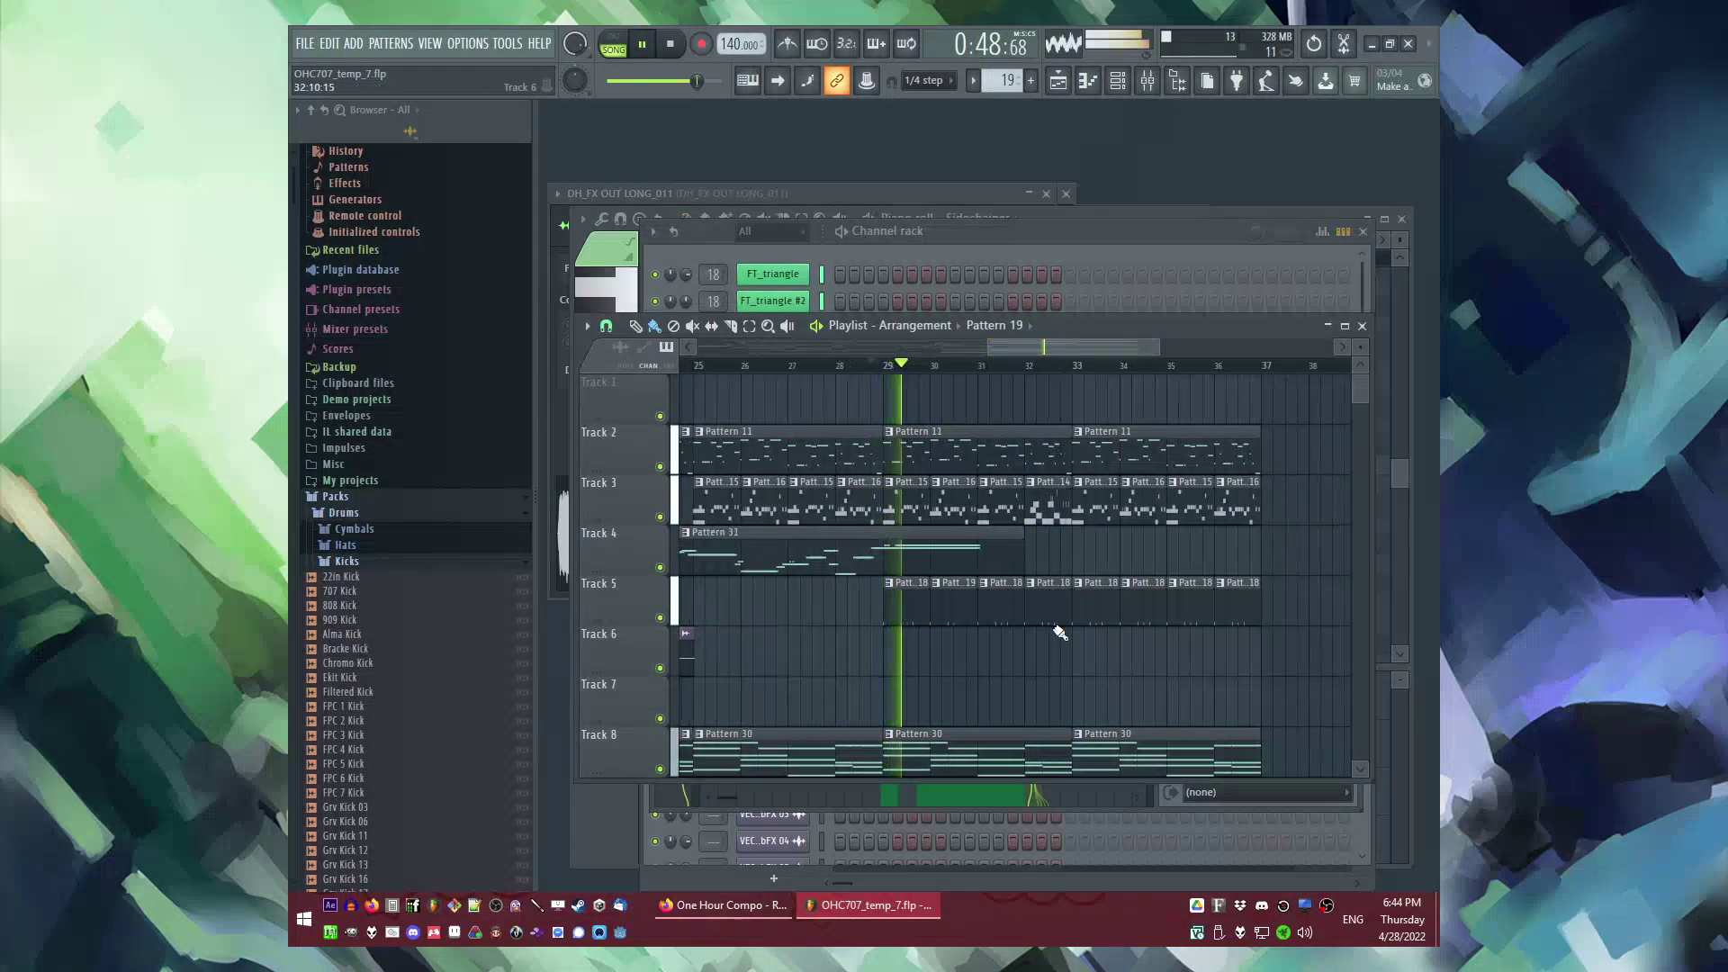
# Step: Clear the Track 5 clips from bar 32 onward and fill bars 29 to 36 with alternating Pattern 18 and Pattern 19 clips
pyautogui.rightClick(1050, 606)
pyautogui.moveTo(944, 603)
pyautogui.mouseDown()
pyautogui.moveTo(972, 601)
pyautogui.moveTo(937, 610)
pyautogui.mouseUp()
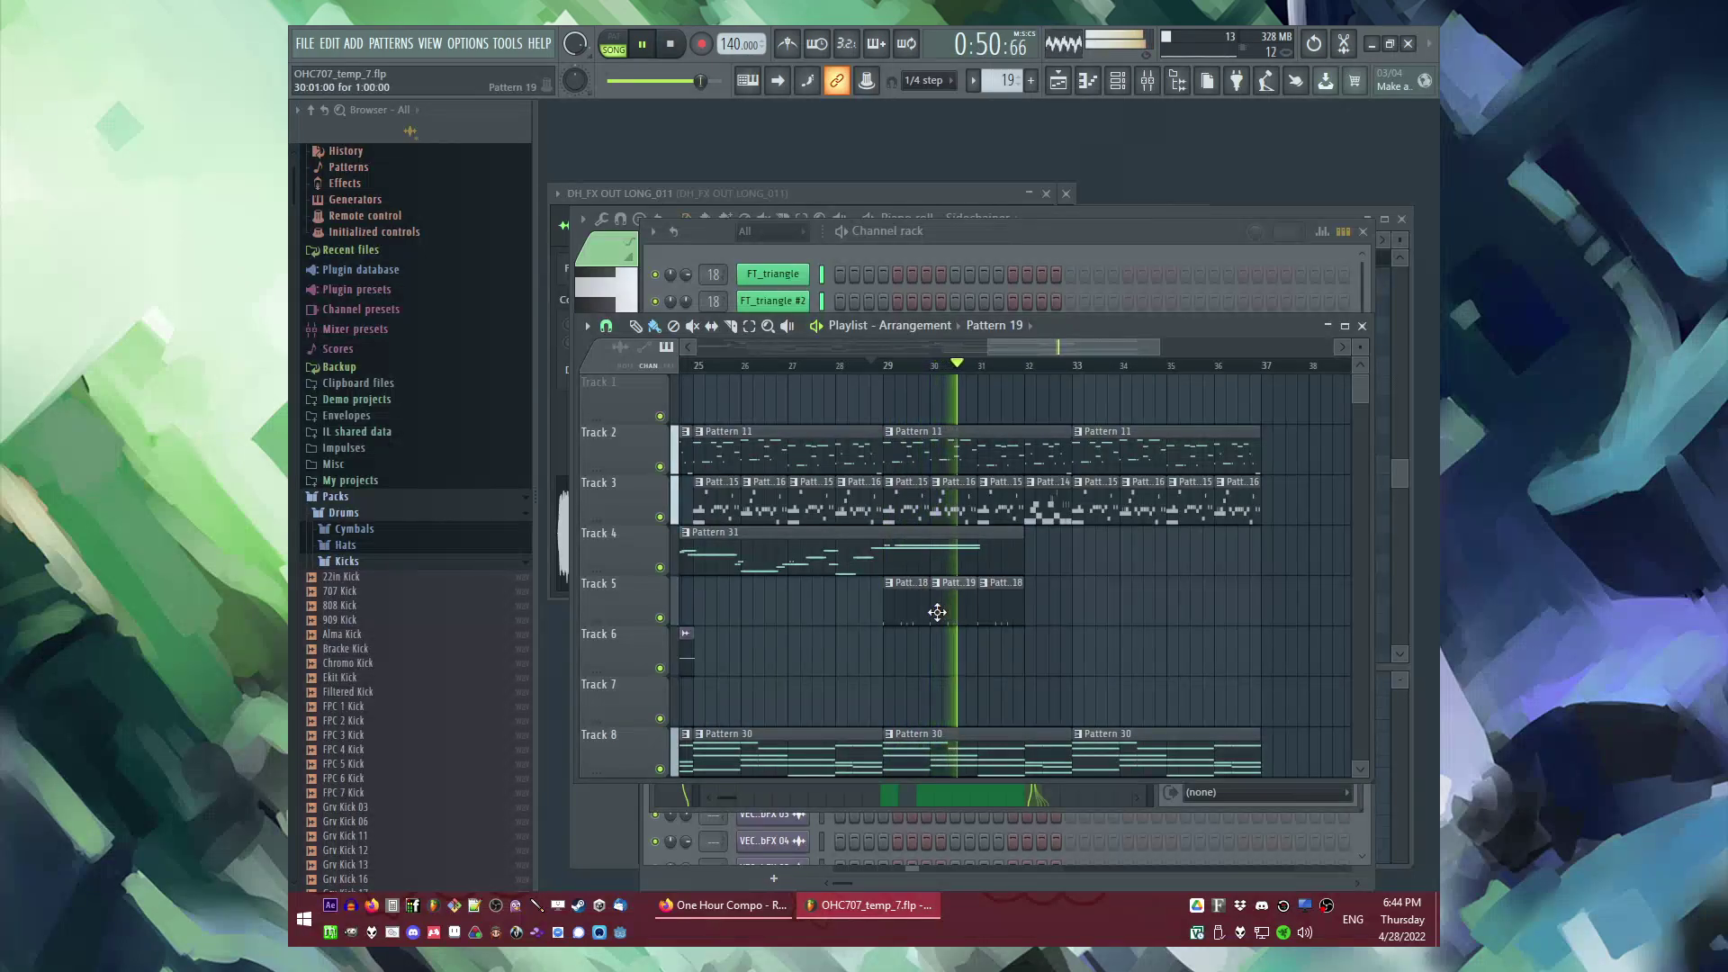
pyautogui.click(1032, 598)
pyautogui.moveTo(1104, 608); pyautogui.dragTo(879, 620)
pyautogui.hotkey('ctrl', 'b')
pyautogui.hotkey('ctrl', 'd')
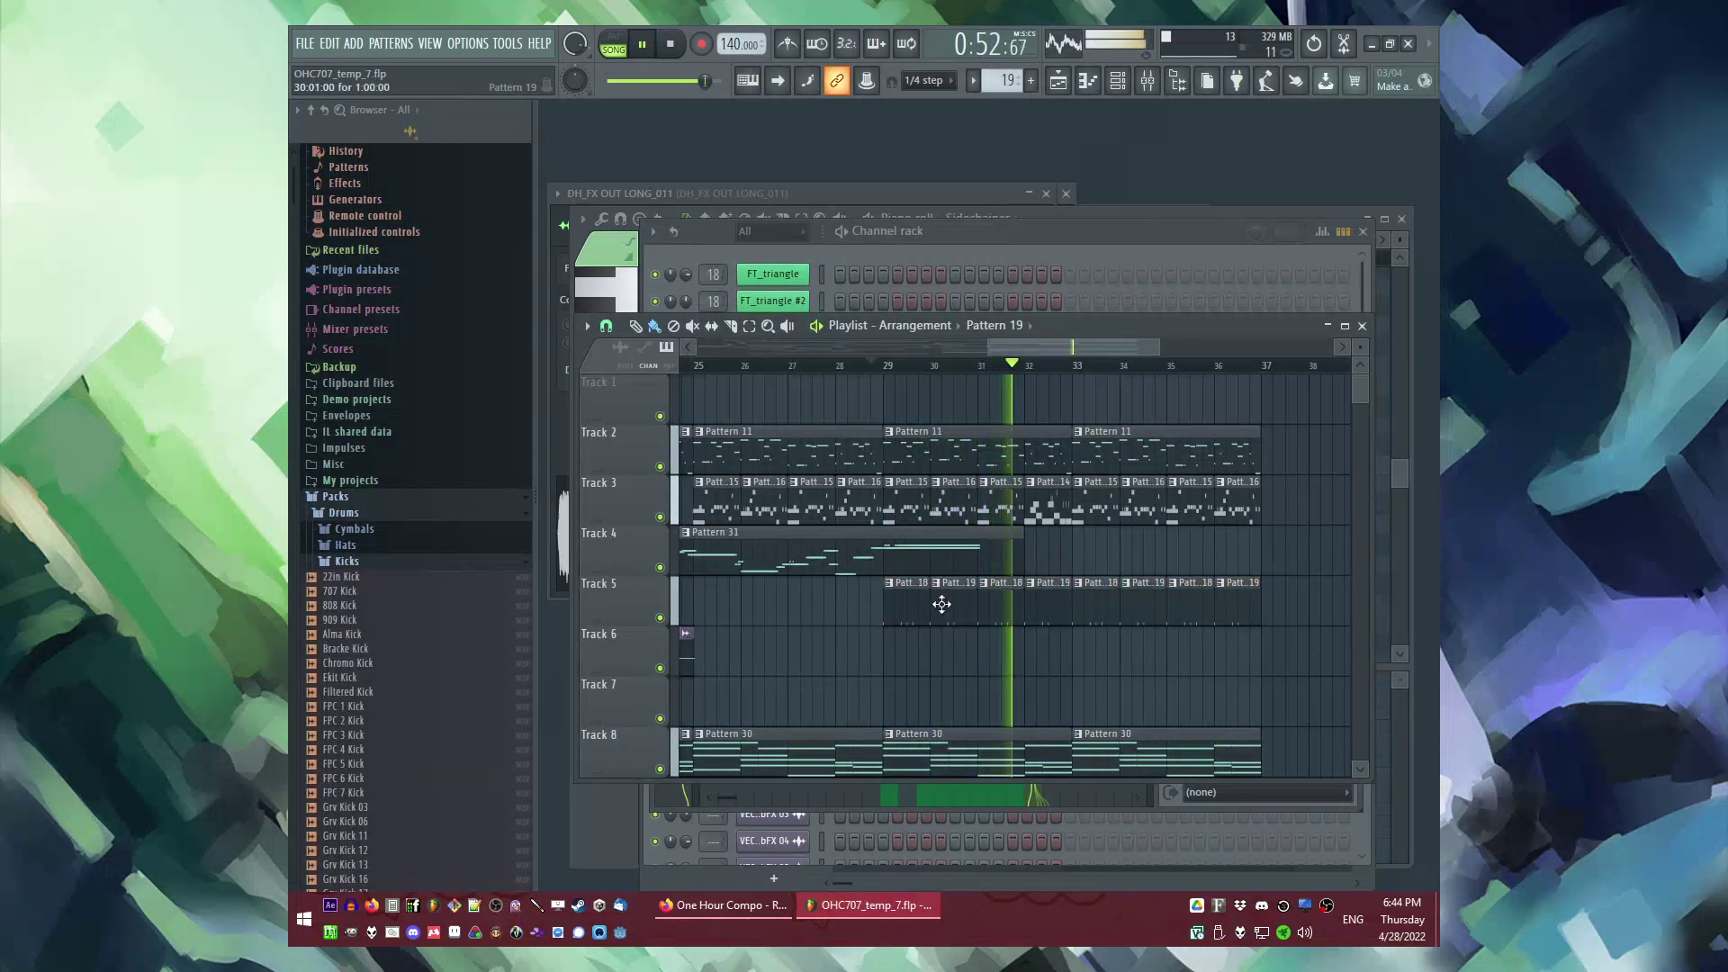
# Step: Set Pattern 19's Sidechainer and Grv Kick 13 hits to steps 1, 4 and 7, and play the arrangement from about bar 30
pyautogui.press('F7')
pyautogui.press('l')
pyautogui.press('F6')
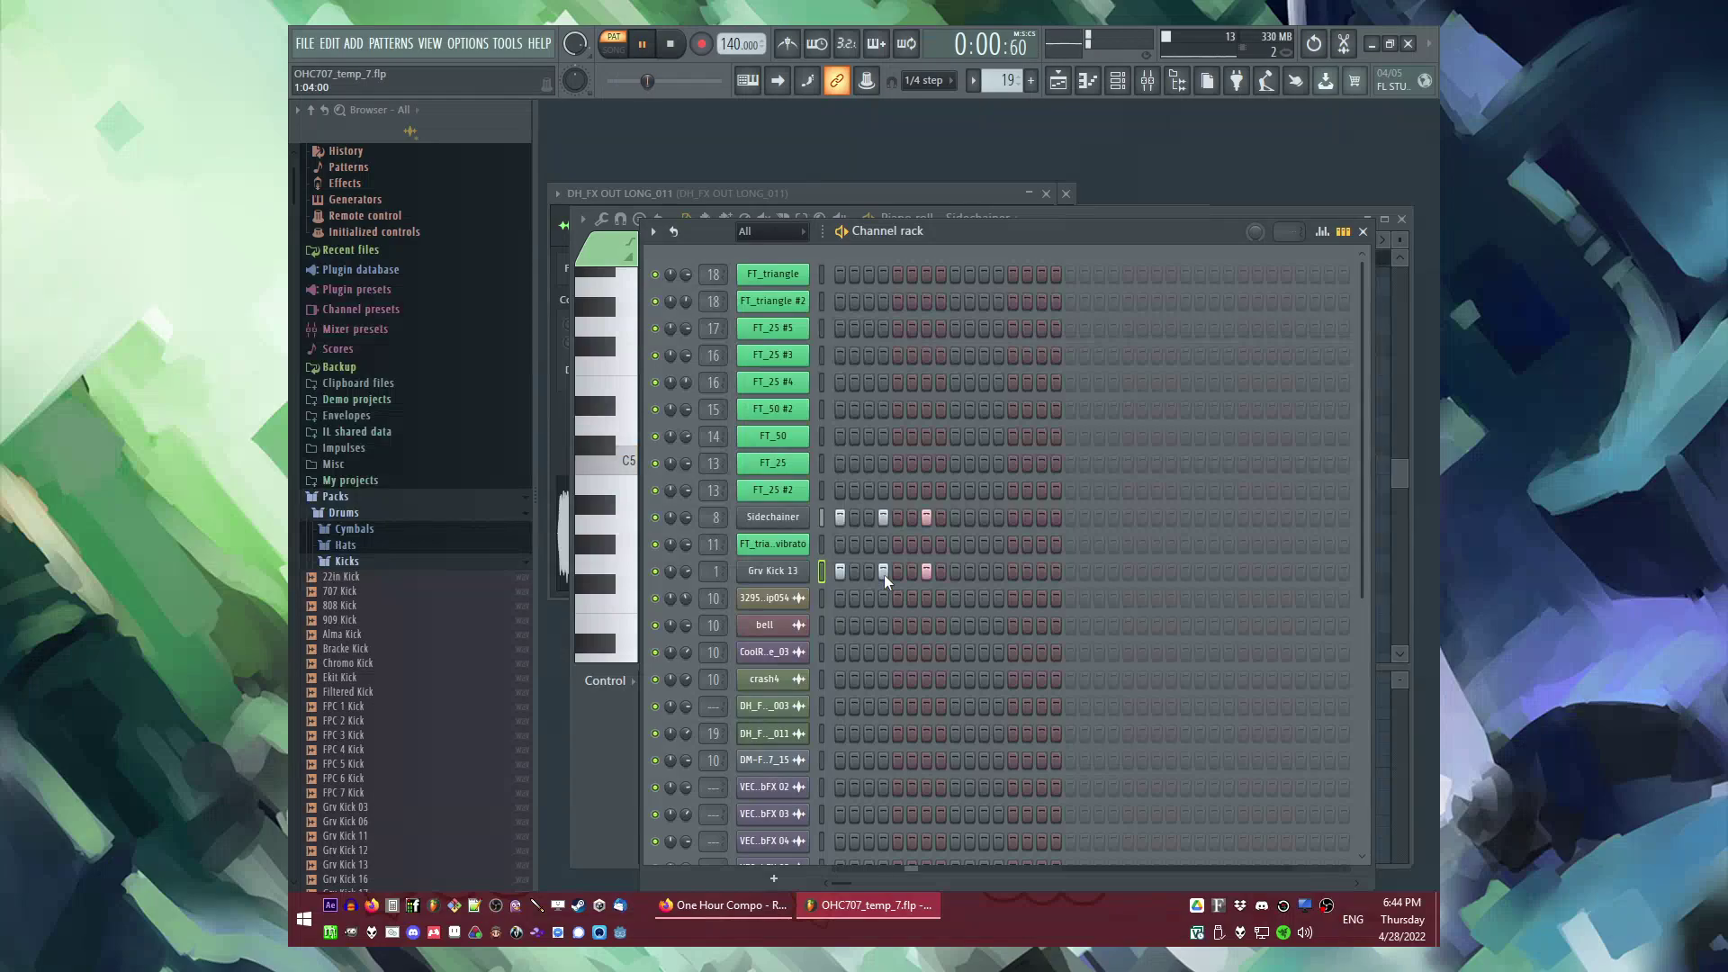
pyautogui.press('F5')
pyautogui.click(939, 365)
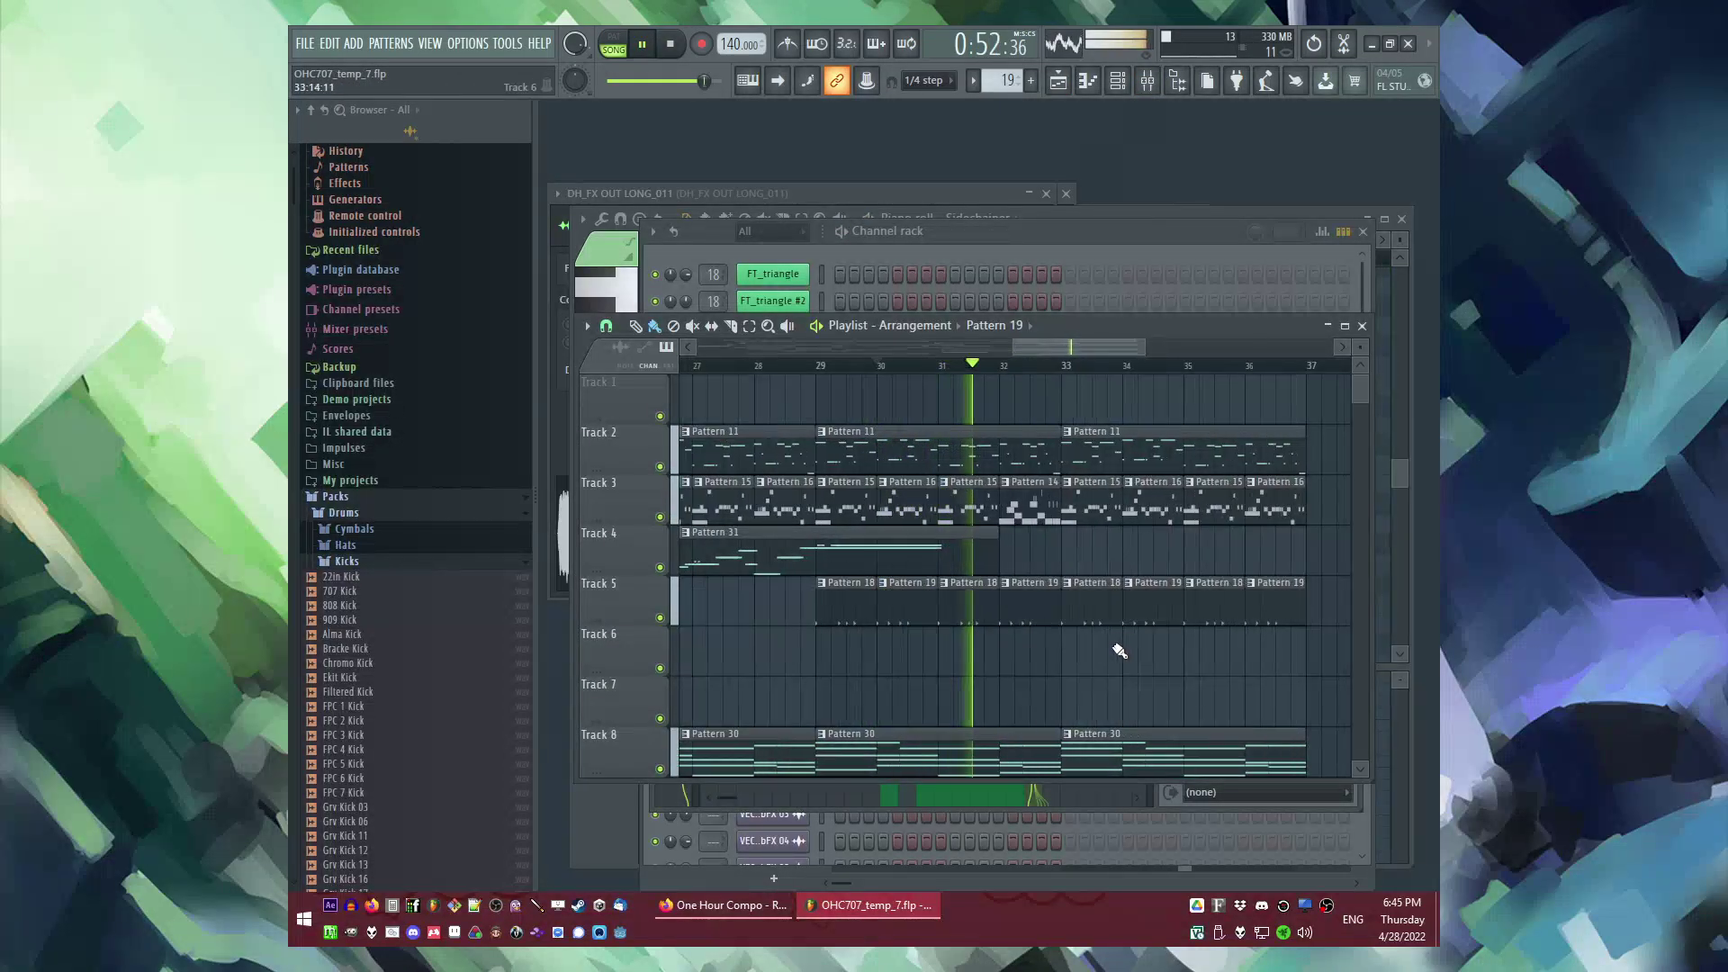
# Step: Make the Pattern 19 clip at bar 32 of Track 5 unique and open its steps in the channel rack
pyautogui.rightClick(1017, 594)
pyautogui.click(1058, 701)
pyautogui.press('F6')
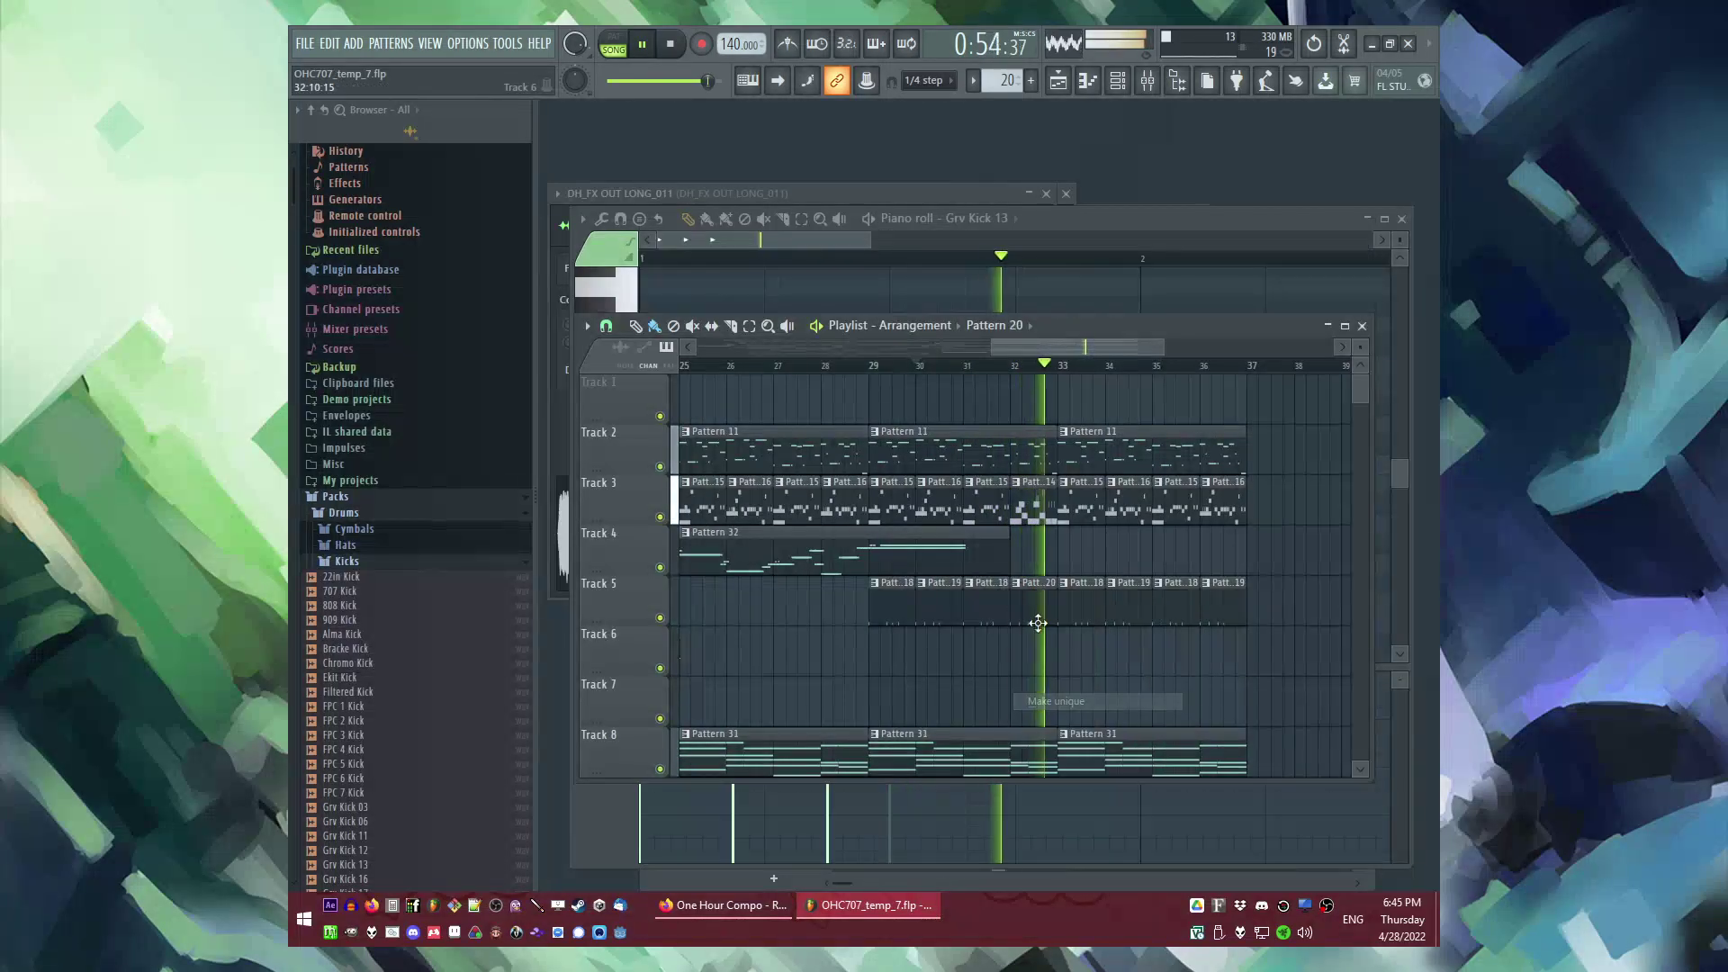
pyautogui.press('F5')
pyautogui.press('l')
pyautogui.press('F6')
# Step: Add Grv Kick 13 hits at steps 3, 11 and 15 and a Sidechainer hit at step 11, and open the kick's channel settings
pyautogui.press('space')
pyautogui.click(869, 570)
pyautogui.press('space')
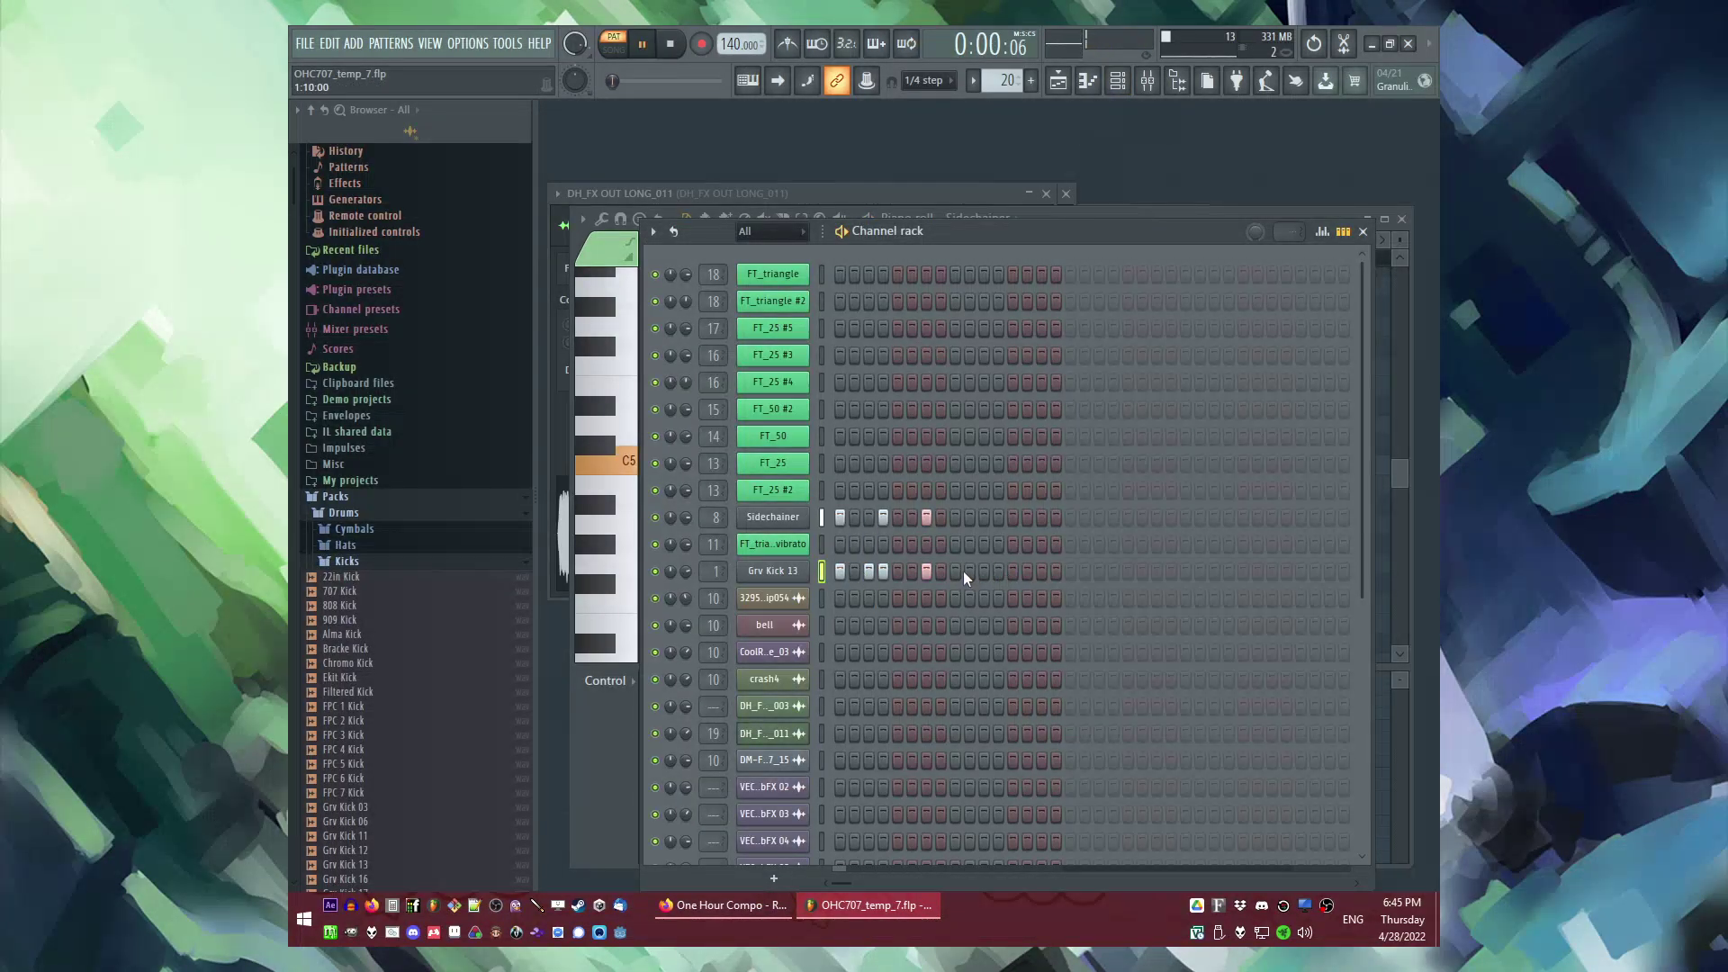
pyautogui.click(983, 571)
pyautogui.click(983, 518)
pyautogui.click(1042, 571)
pyautogui.click(801, 572)
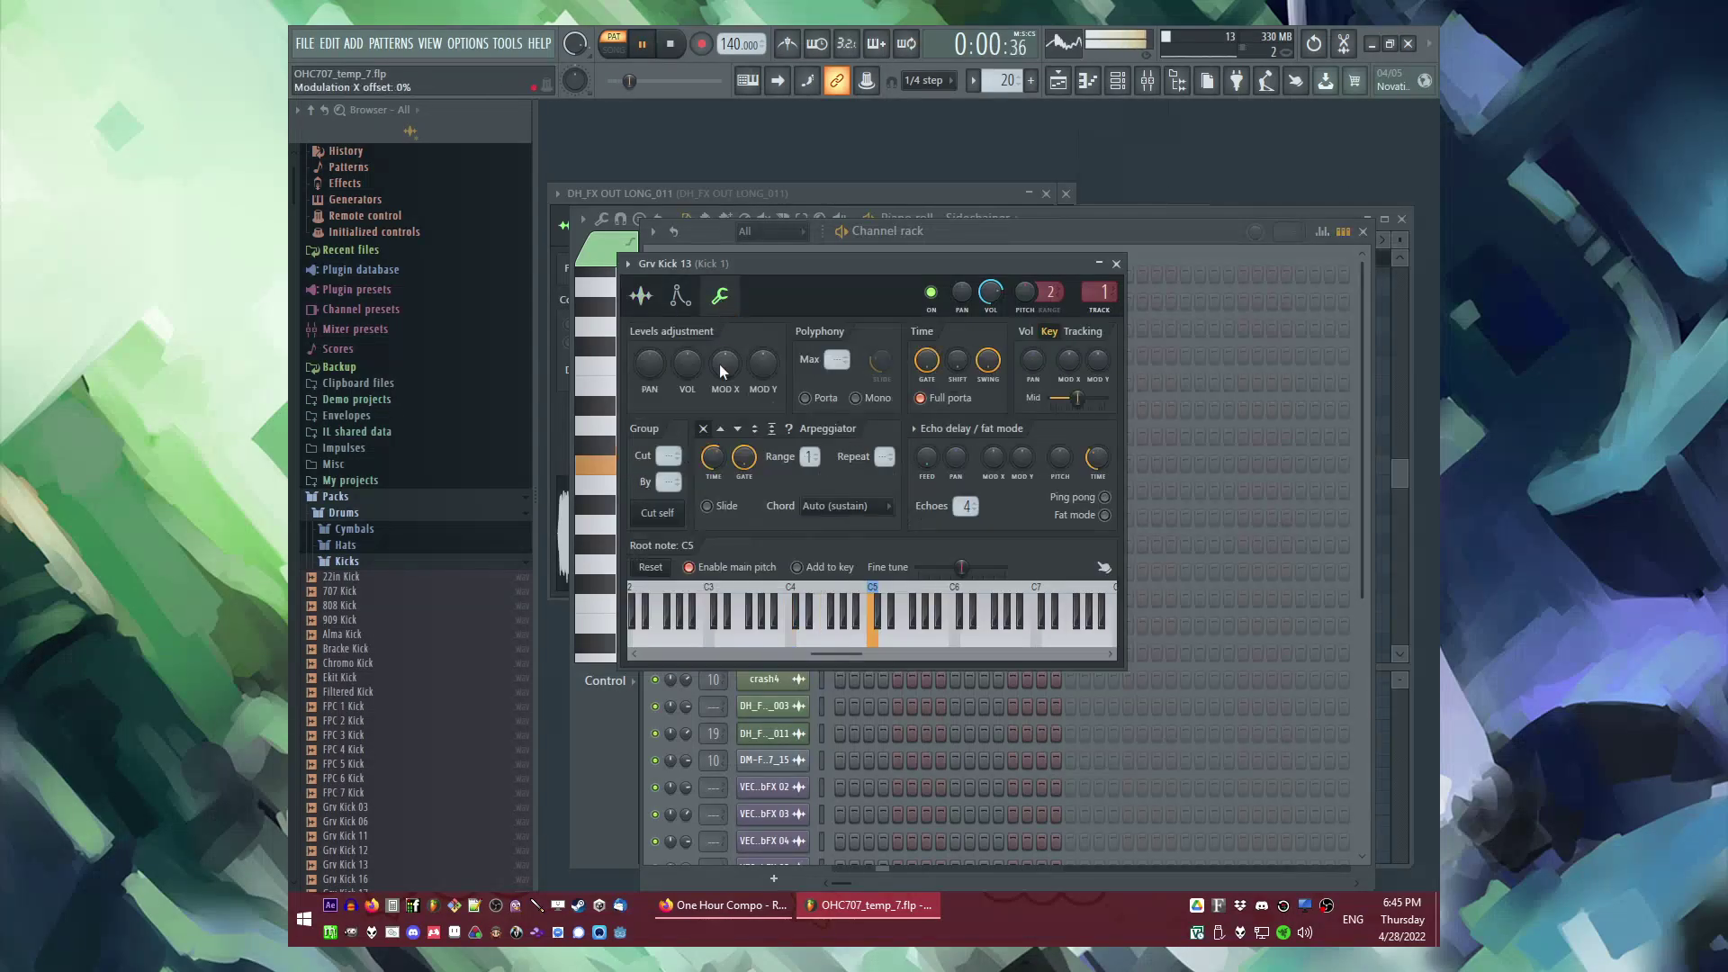
# Step: Play the arrangement in song mode from bar 29 and save the project
pyautogui.press('F5')
pyautogui.press('l')
pyautogui.click(873, 365)
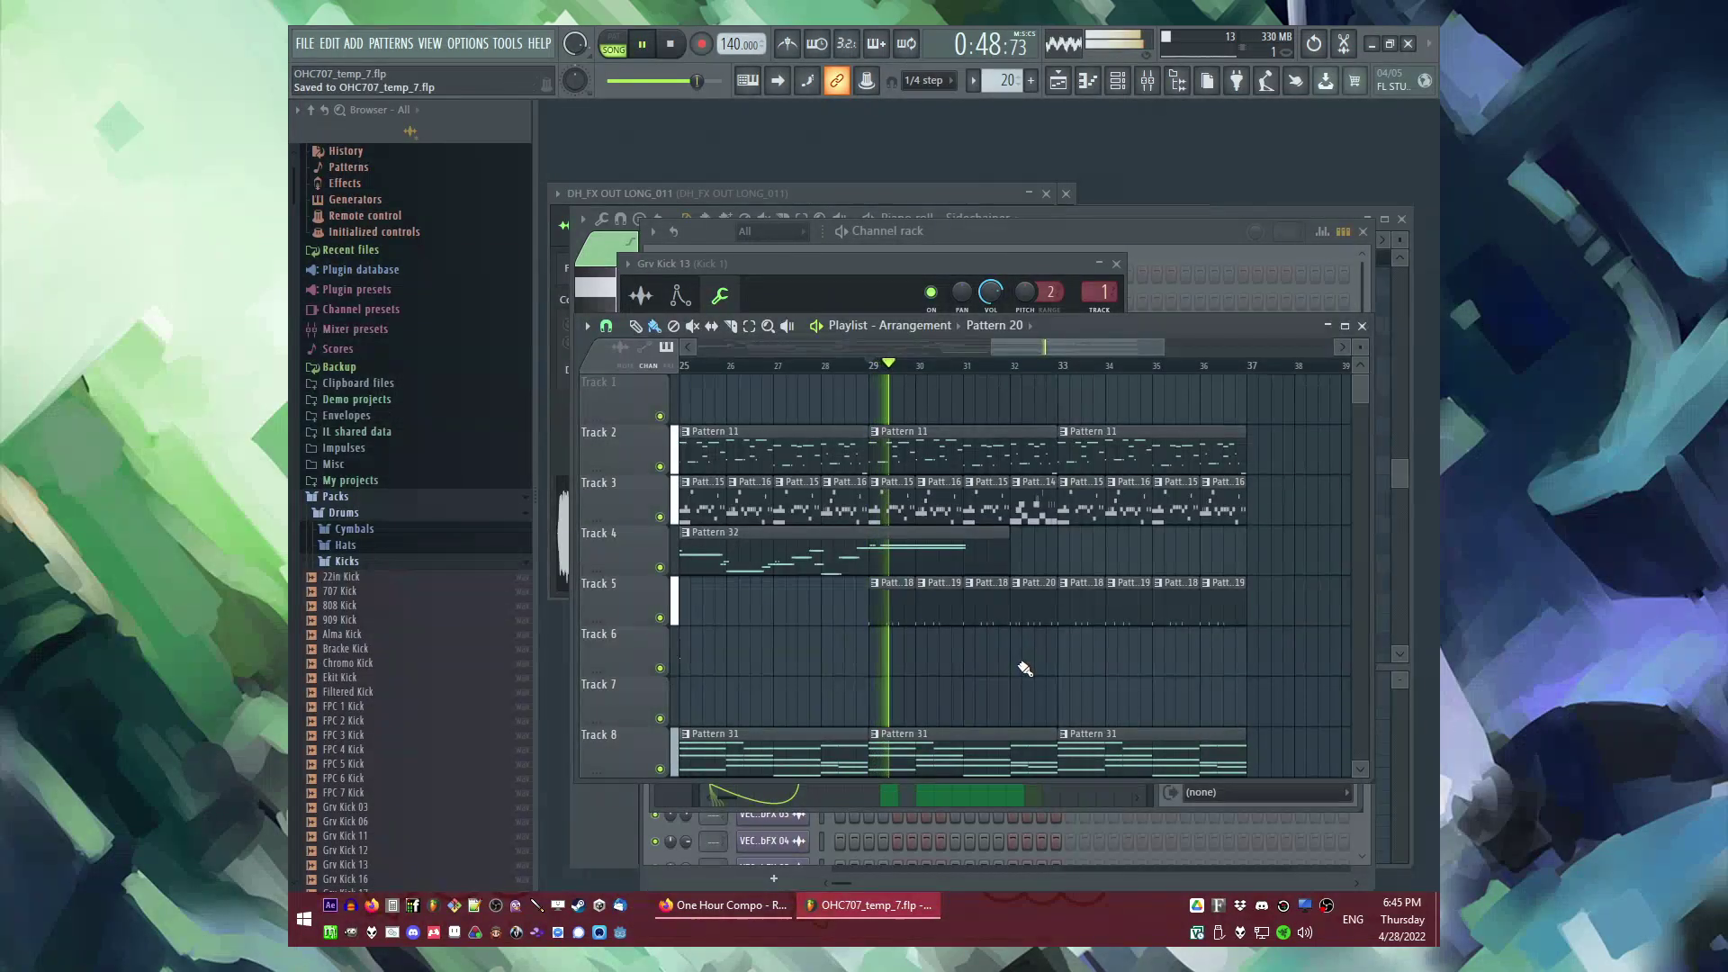
pyautogui.scroll(-5, 1002, 657)
pyautogui.keyDown('ctrl'); pyautogui.scroll(-6, 900, 612); pyautogui.keyUp('ctrl')
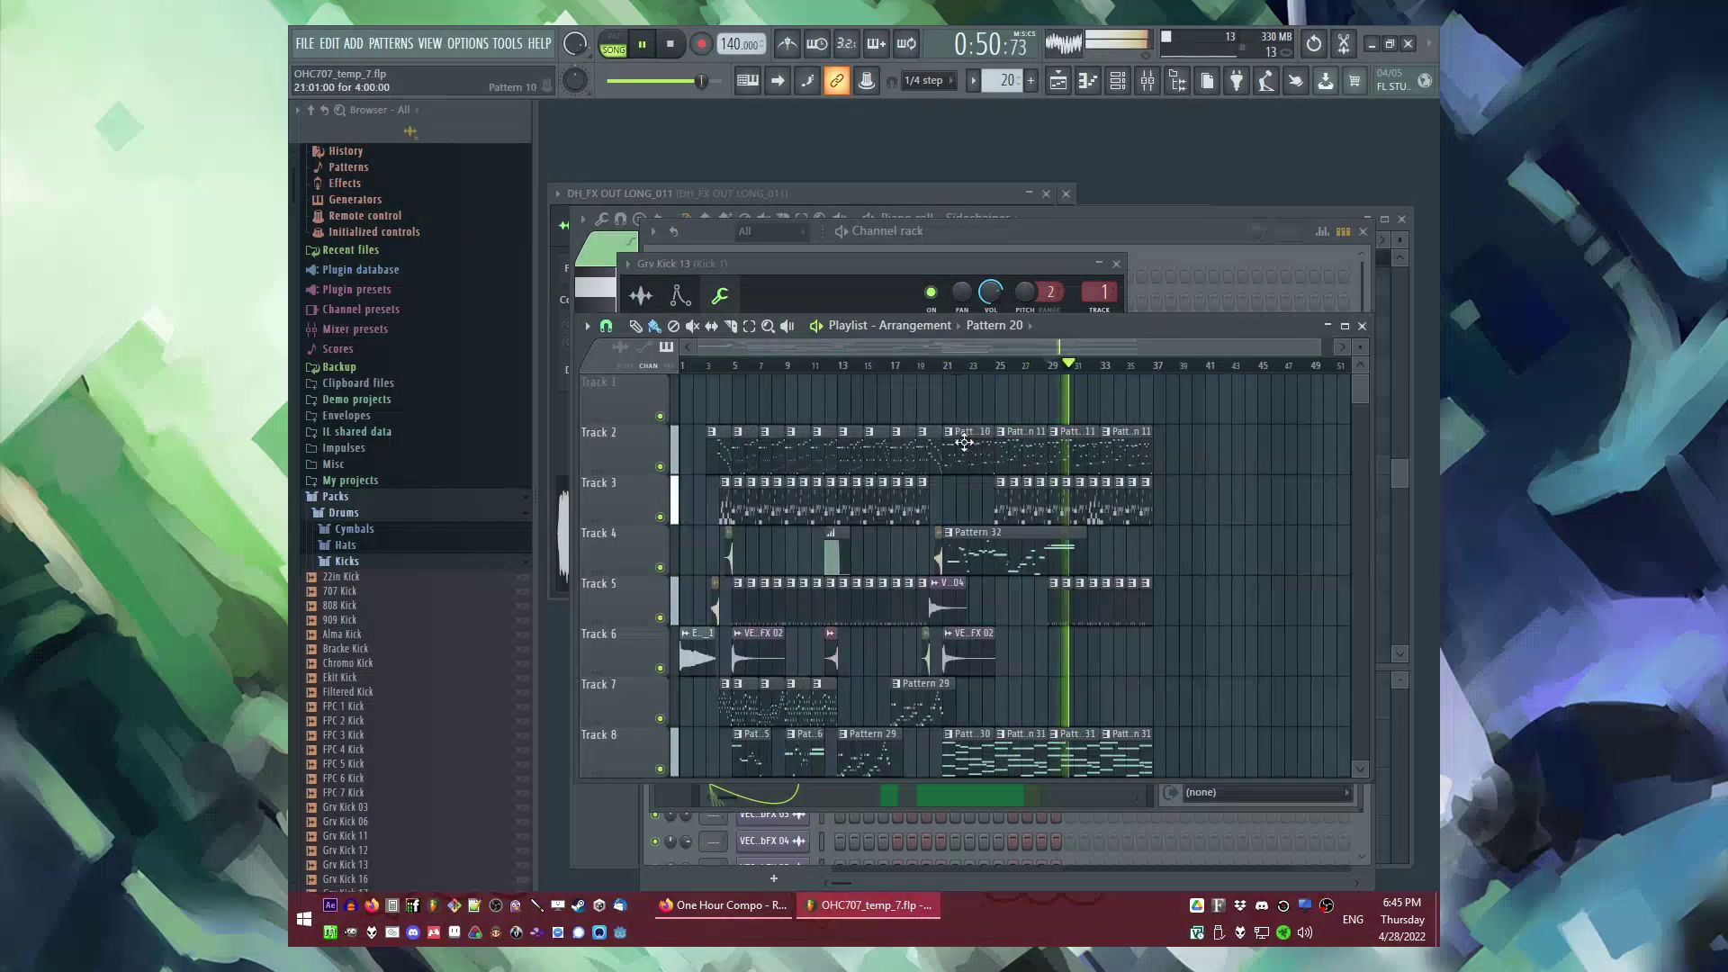
# Step: Play the arrangement from bar 25, bar 21 and about bar 19, and save the project as new version OHC707_temp_8.flp
pyautogui.click(999, 364)
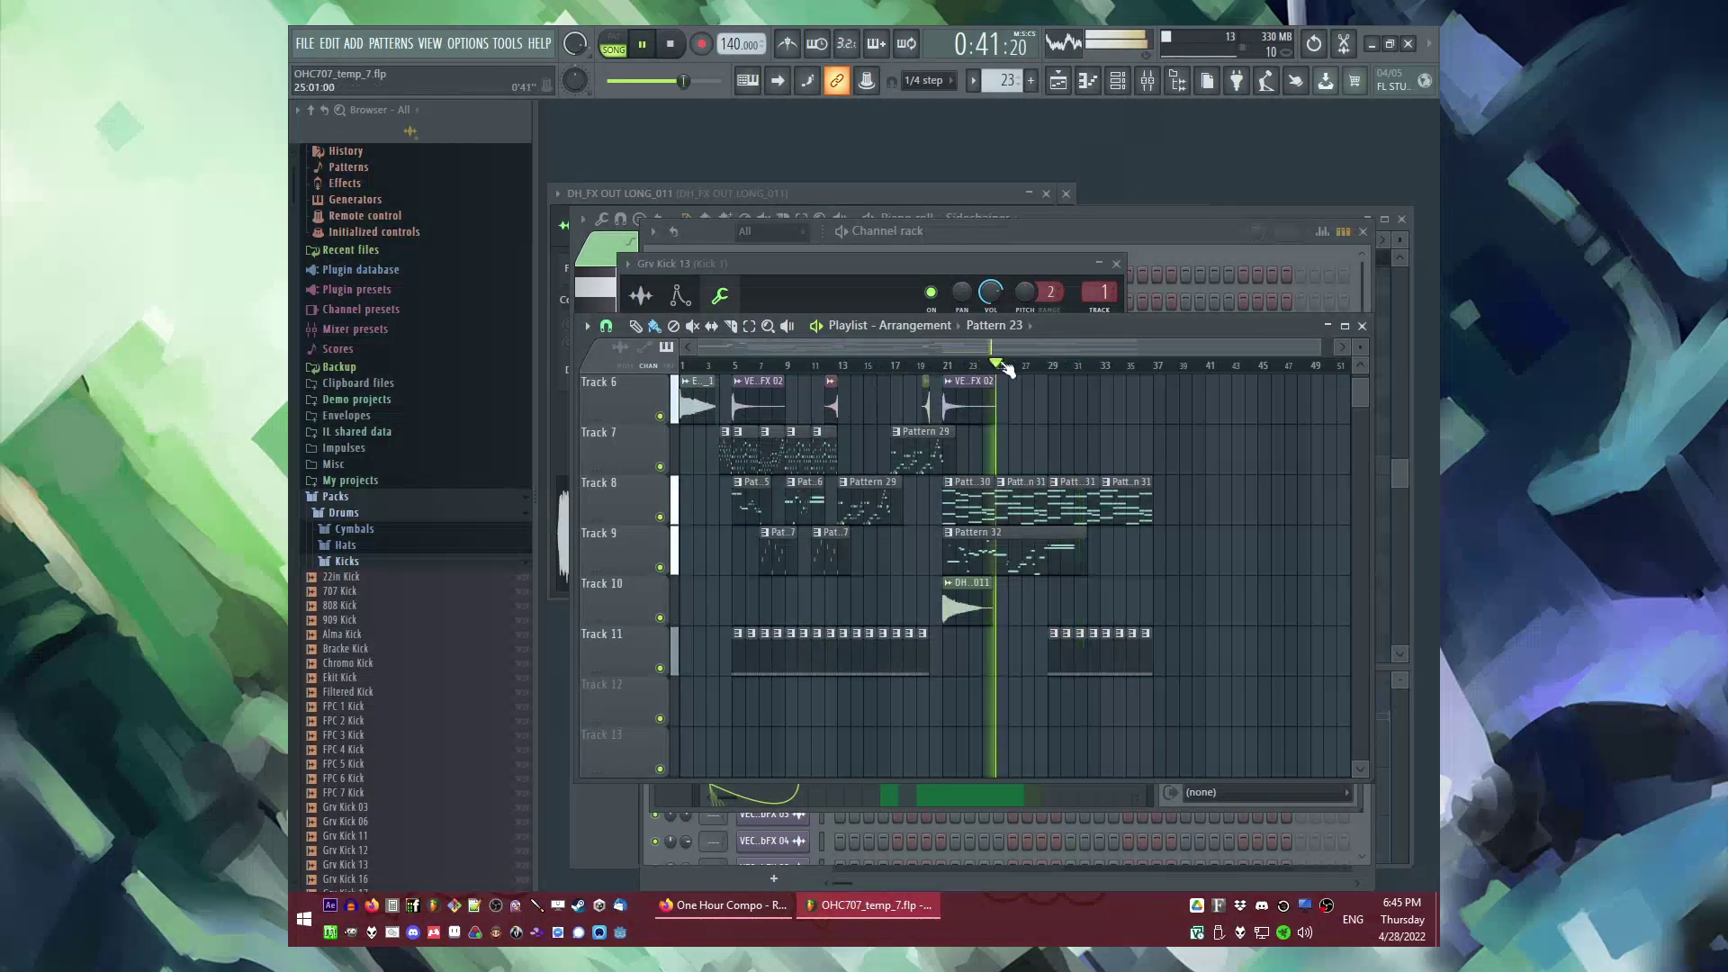
pyautogui.click(947, 364)
pyautogui.scroll(3, 940, 603)
pyautogui.keyDown('ctrl'); pyautogui.scroll(4, 941, 603); pyautogui.keyUp('ctrl')
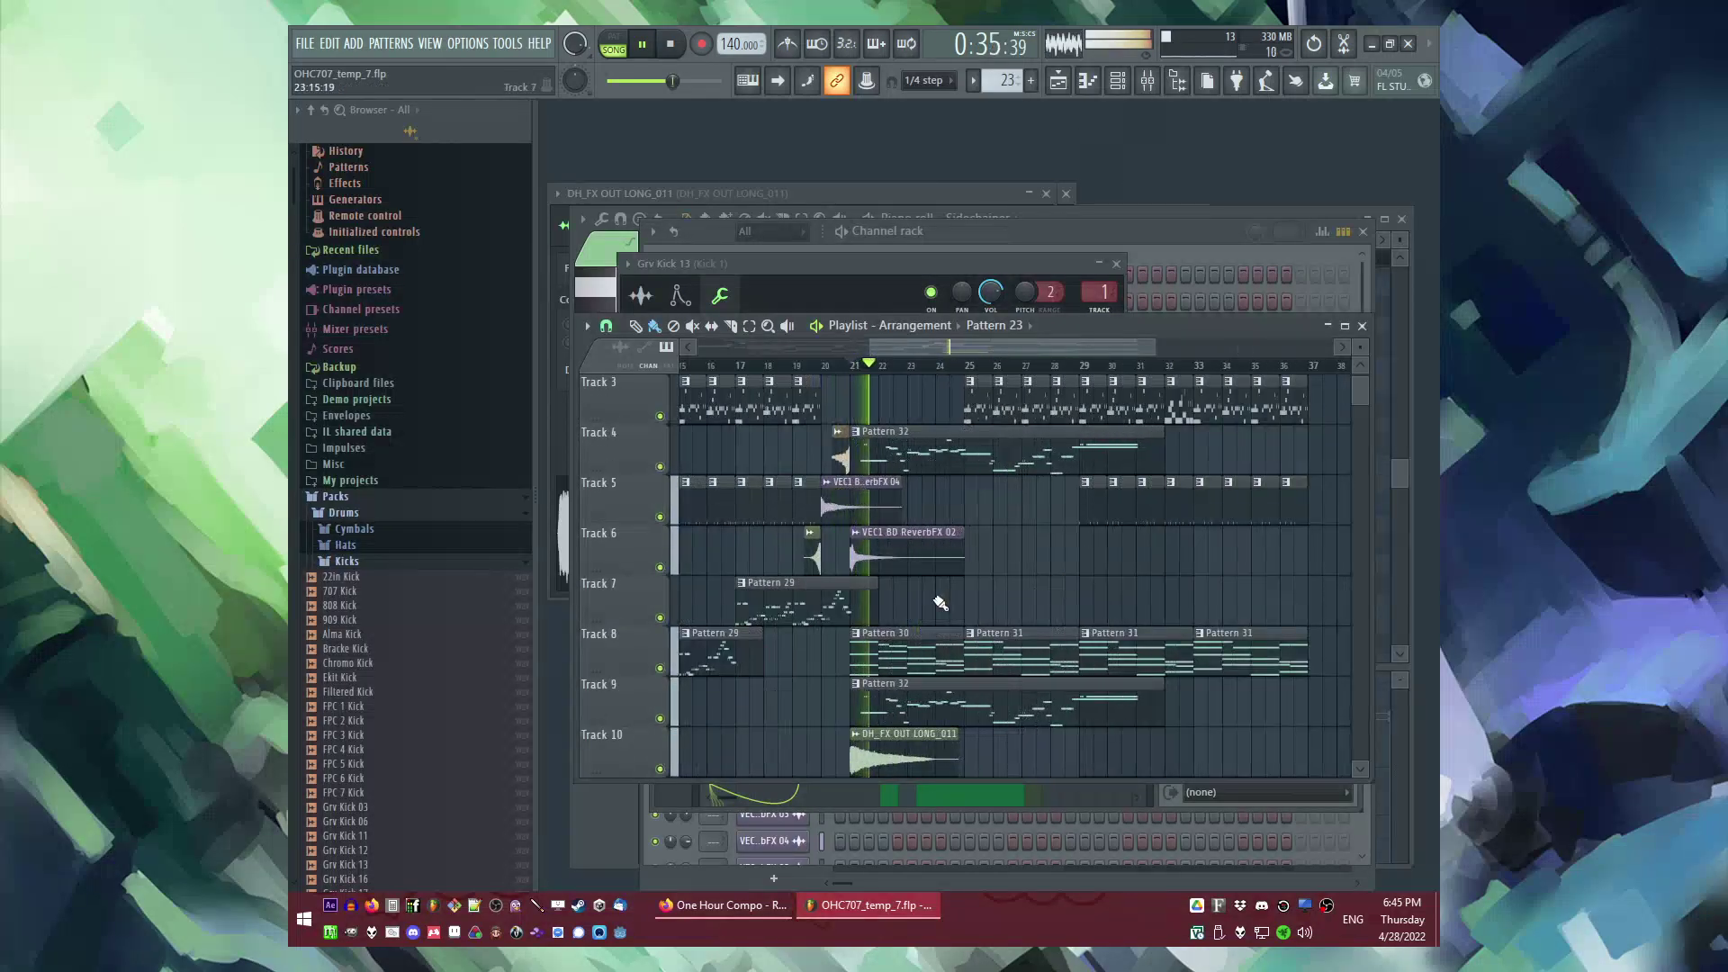
pyautogui.hscroll(-1, 844, 362)
pyautogui.click(836, 365)
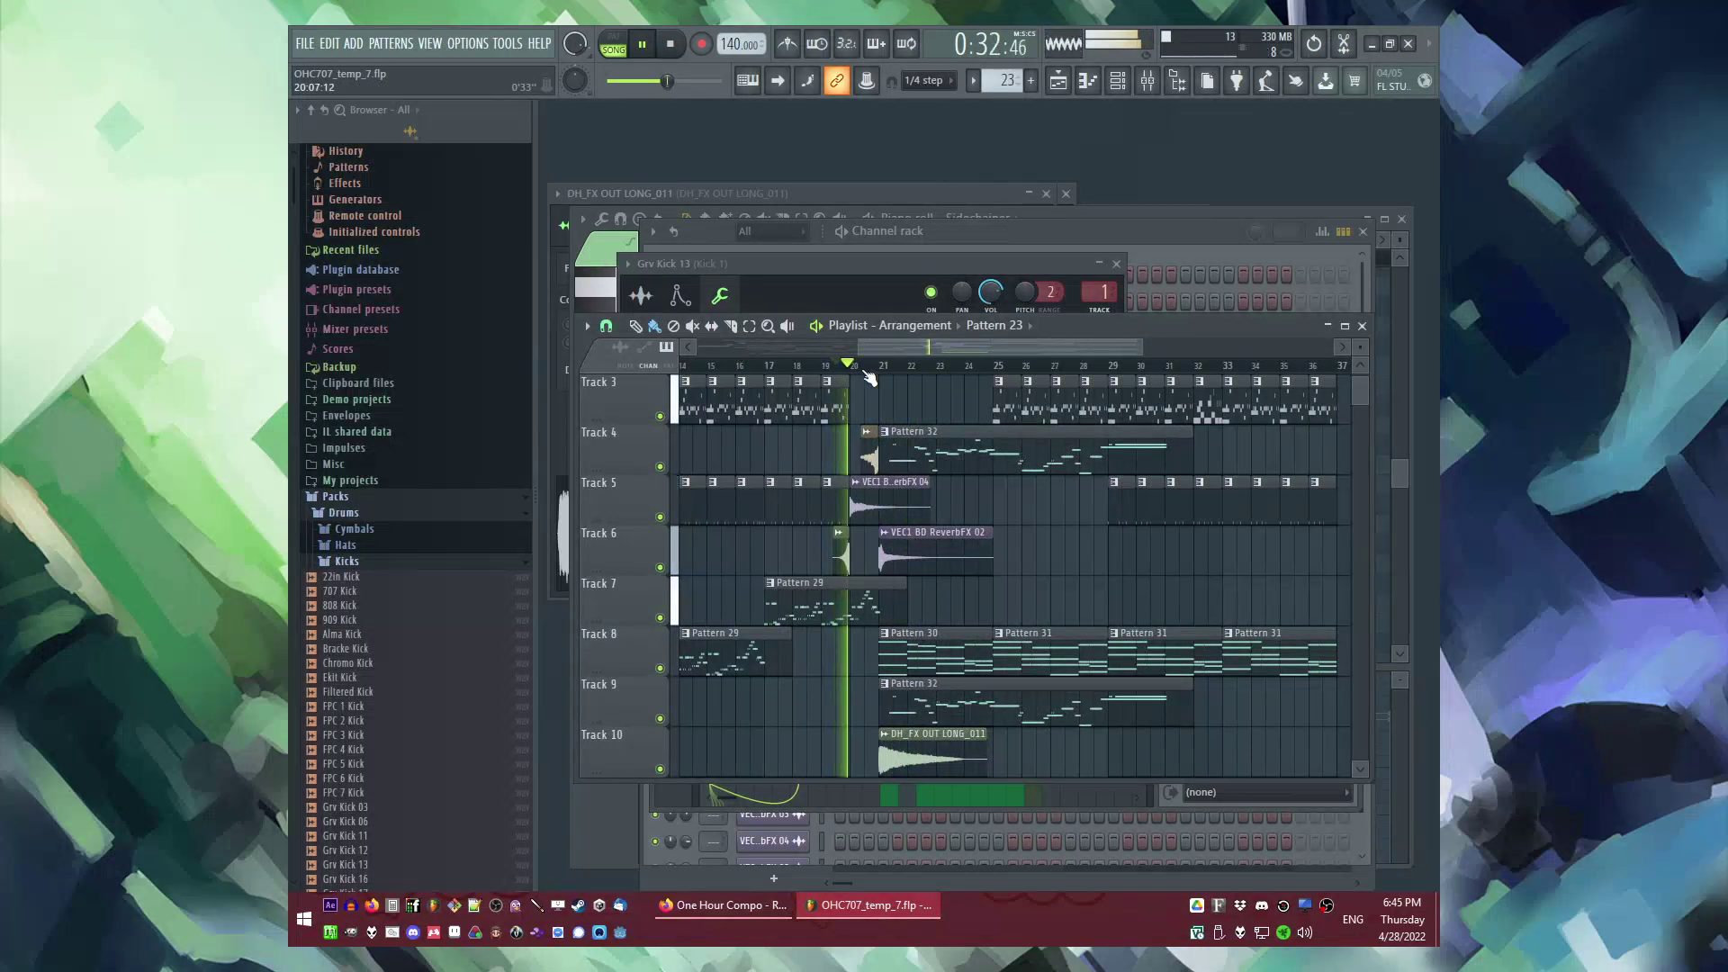
pyautogui.scroll(2, 983, 508)
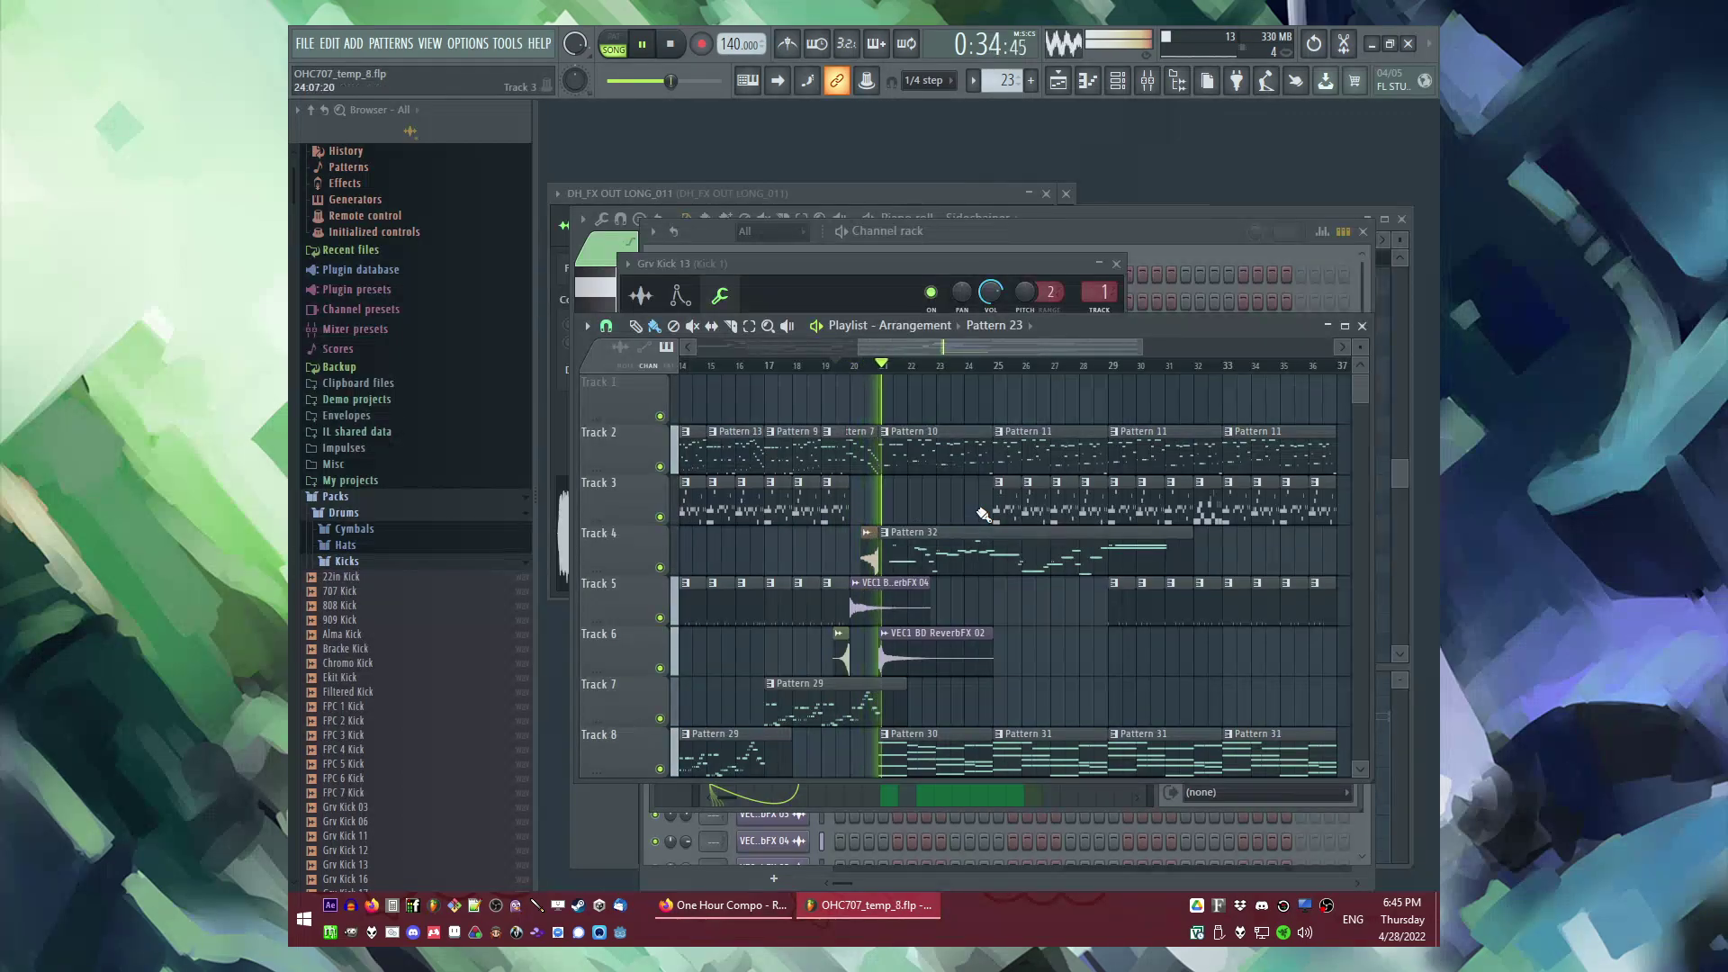
# Step: Try a Pattern 23 clip at bar 25 of Track 7, play the arrangement from there, and remove the clip
pyautogui.scroll(-5, 943, 506)
pyautogui.click(1006, 465)
pyautogui.scroll(4, 1005, 460)
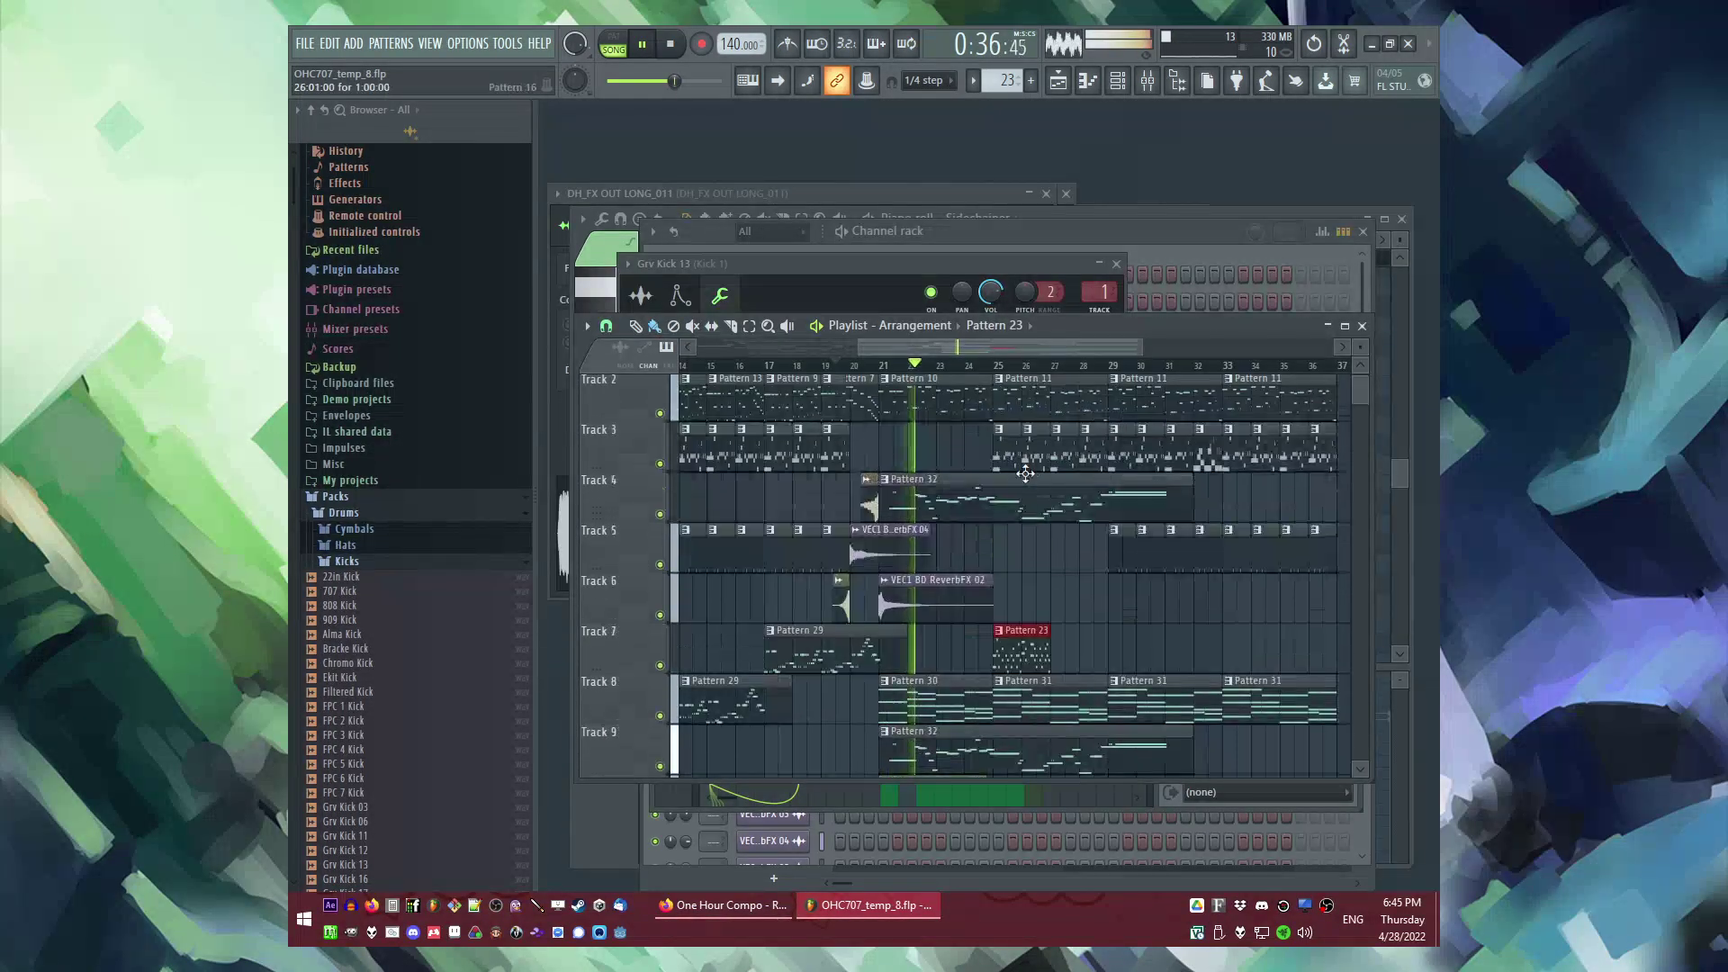
pyautogui.click(1014, 370)
pyautogui.hscroll(4, 1022, 632)
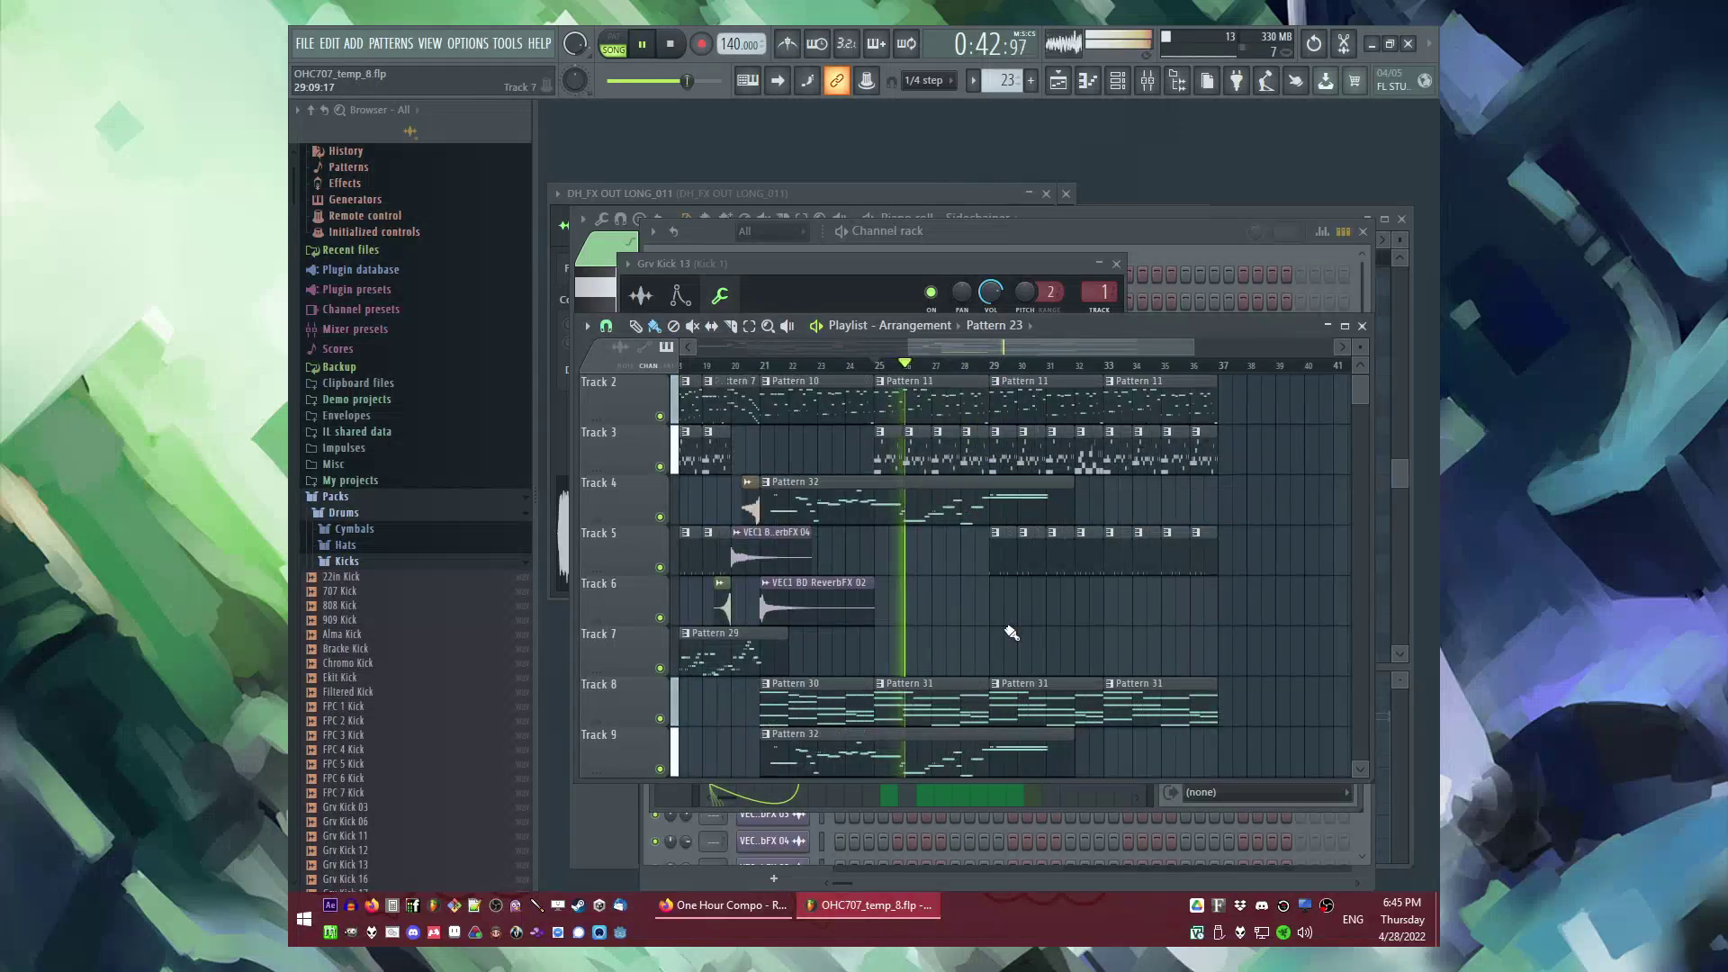
pyautogui.scroll(-2, 1011, 633)
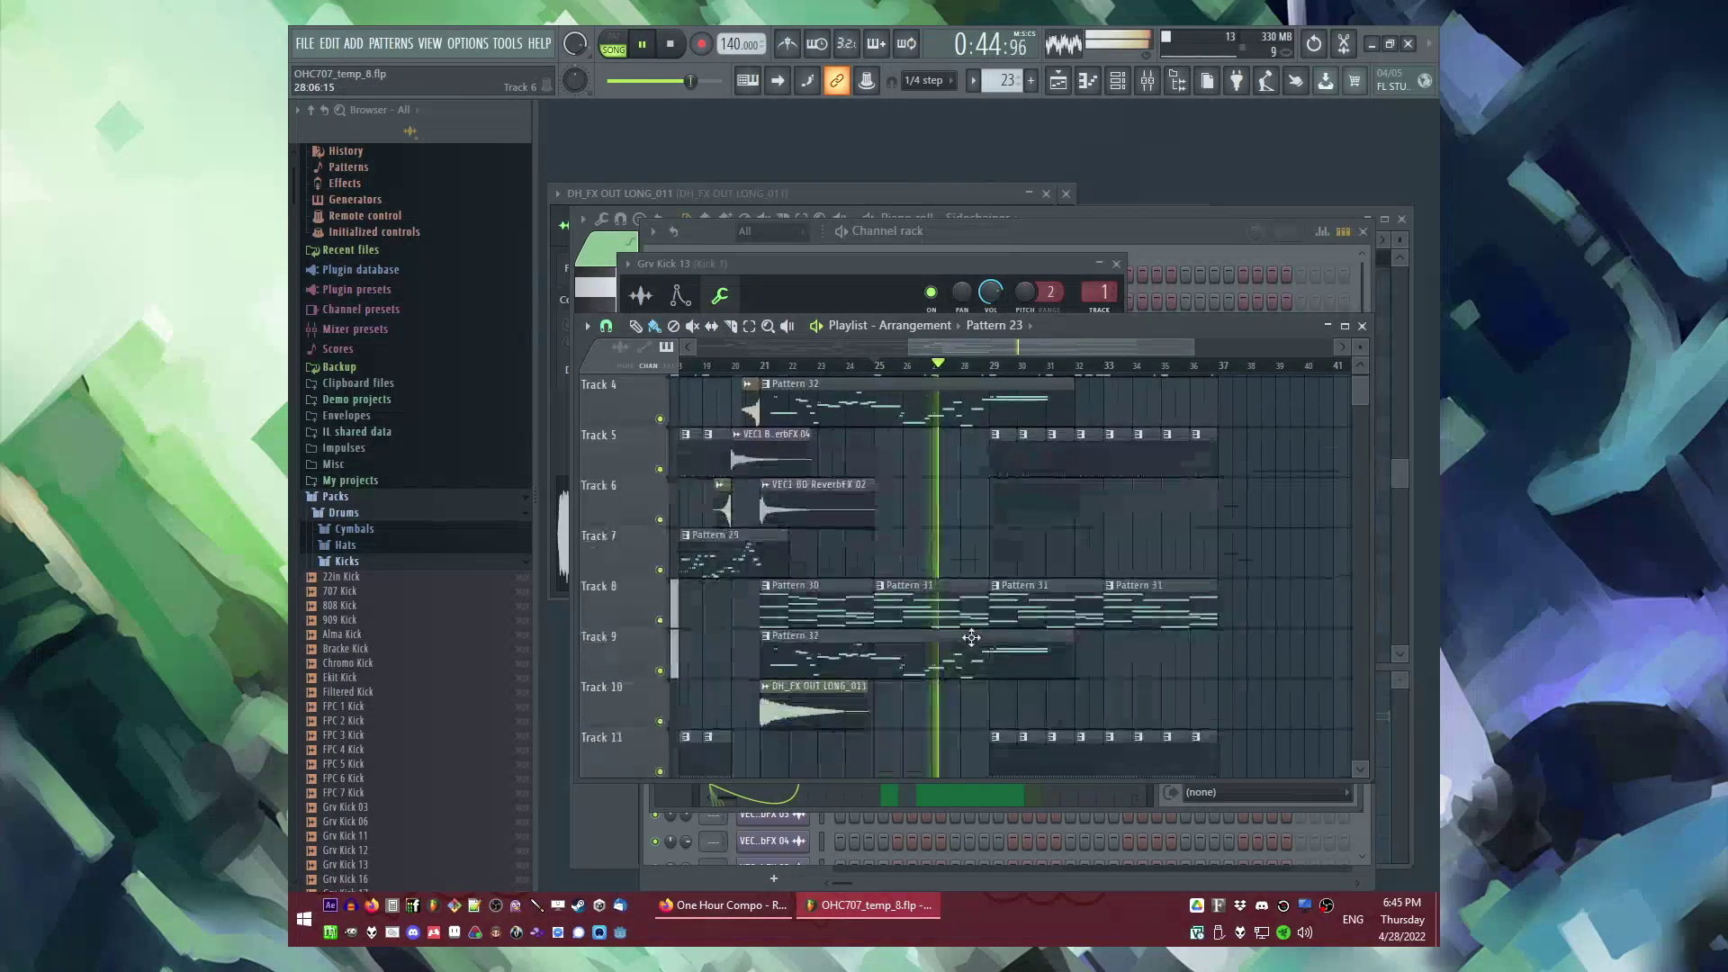
pyautogui.click(1000, 744)
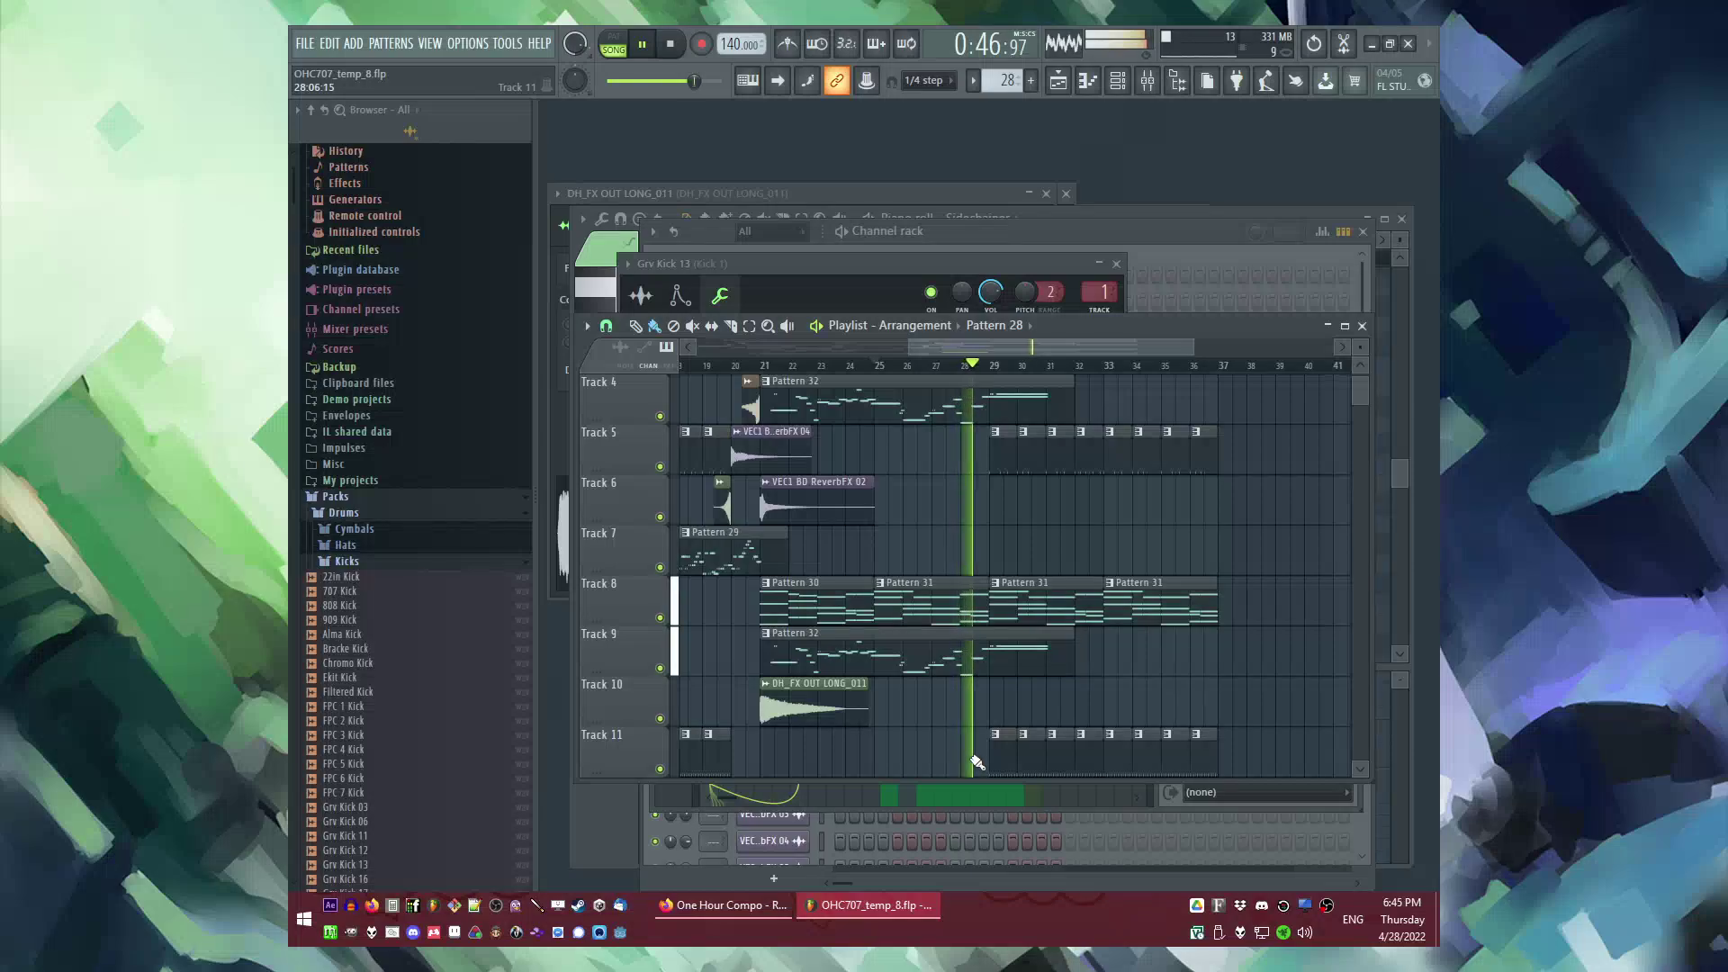
pyautogui.scroll(3, 981, 738)
pyautogui.scroll(-6, 992, 644)
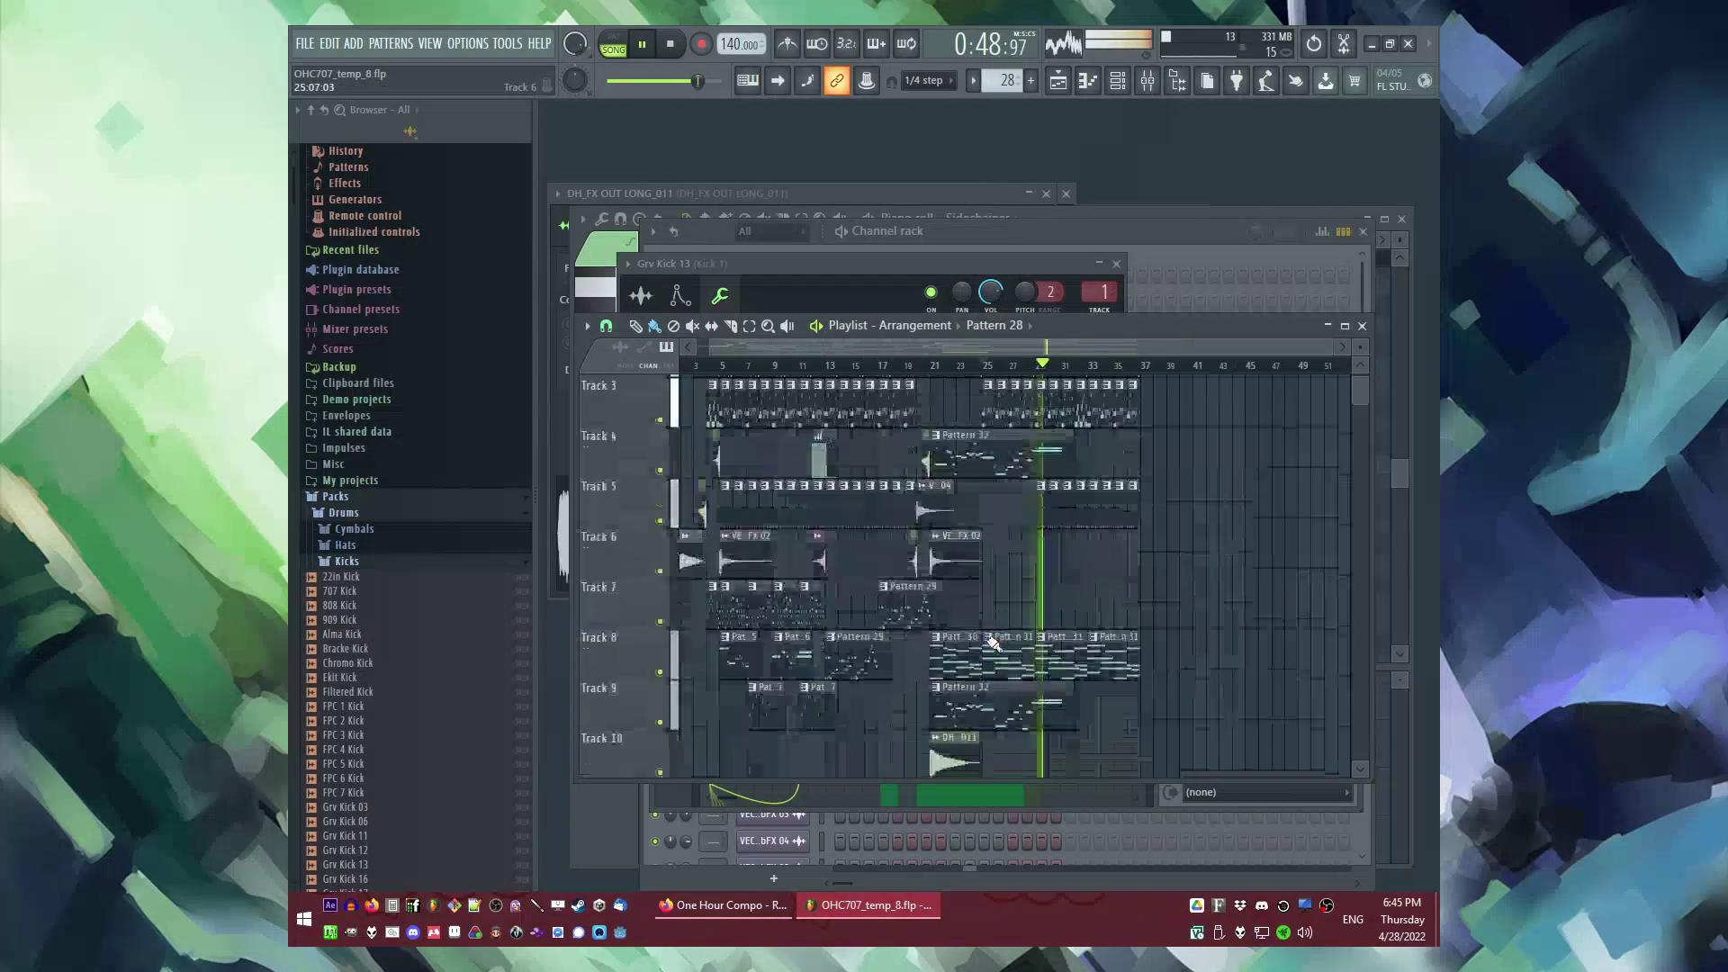
# Step: Place a bell audio clip at bar 28 of Track 6 so that it leads into bar 29
pyautogui.scroll(-1, 855, 574)
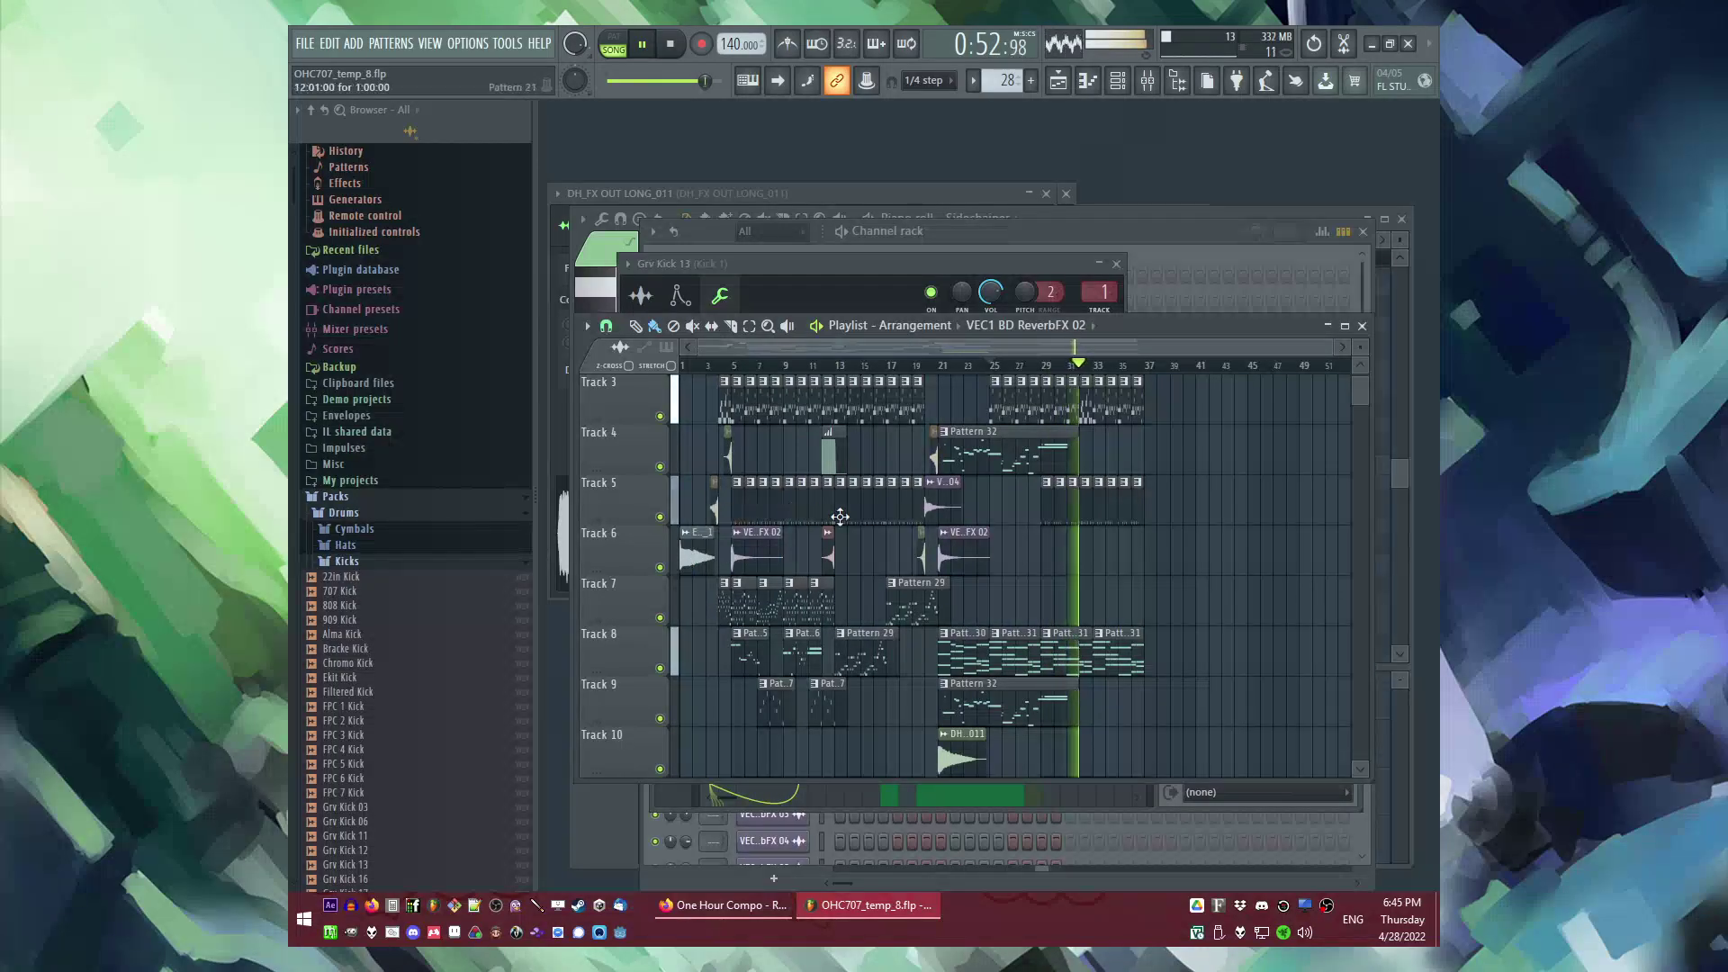
pyautogui.scroll(3, 1103, 569)
pyautogui.moveTo(877, 569); pyautogui.dragTo(801, 564)
pyautogui.scroll(3, 876, 567)
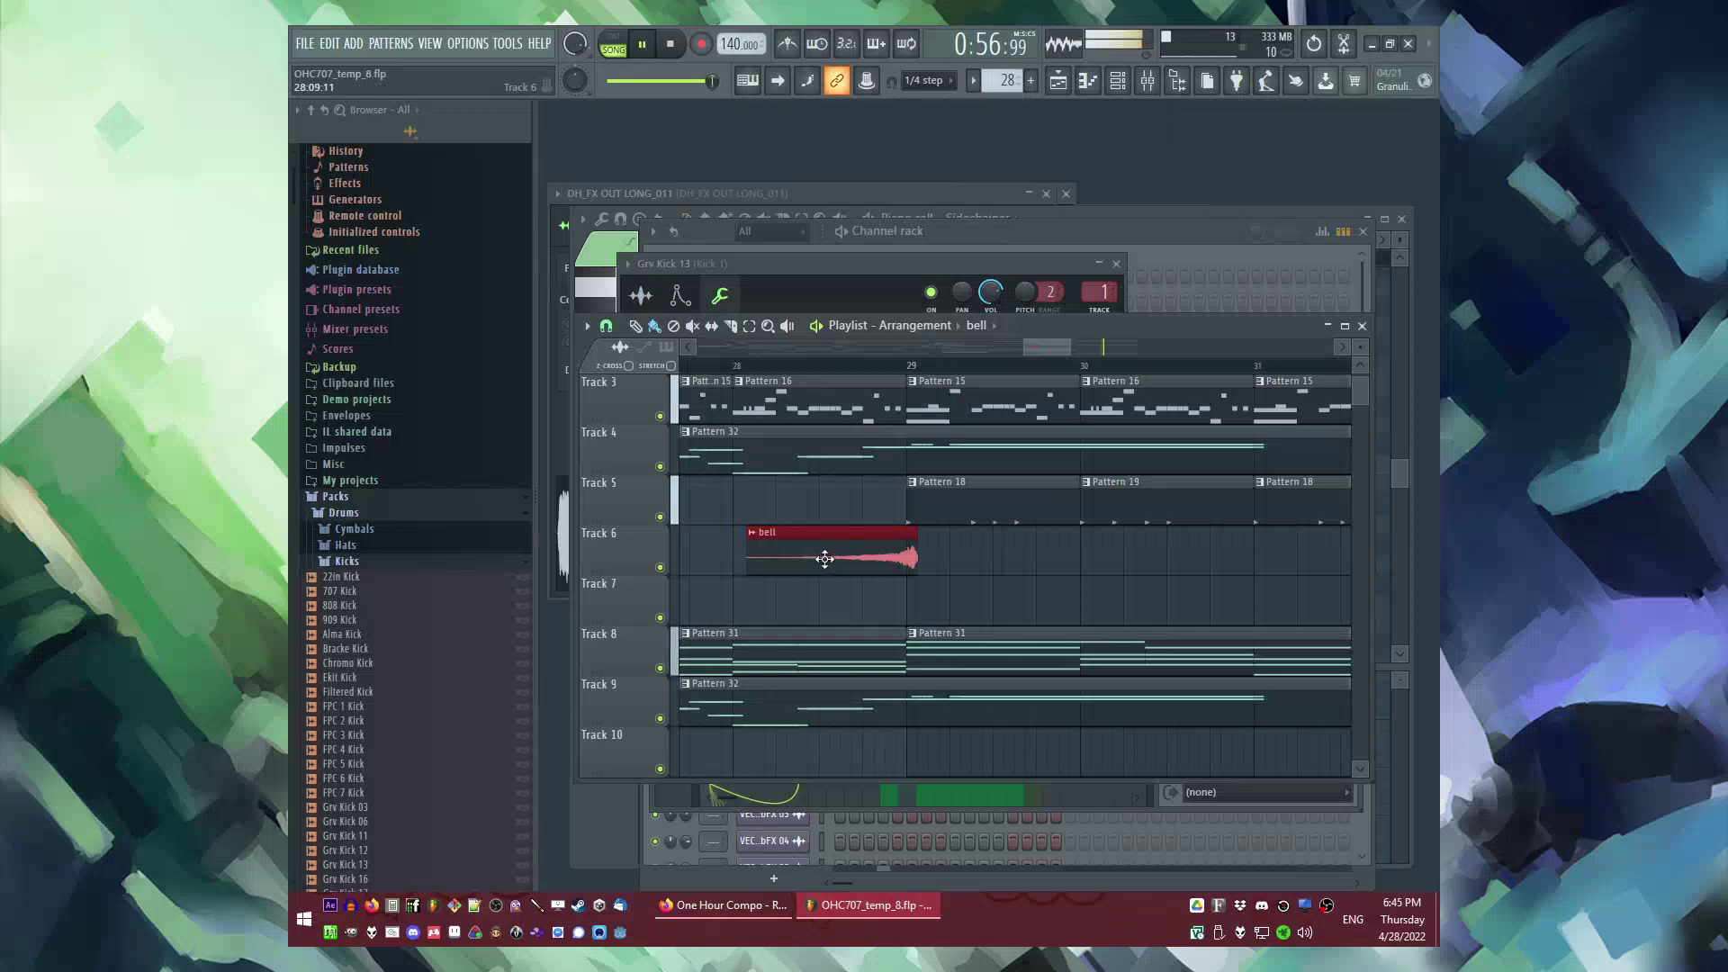
pyautogui.scroll(2, 954, 573)
pyautogui.scroll(-3, 960, 575)
pyautogui.scroll(-3, 981, 563)
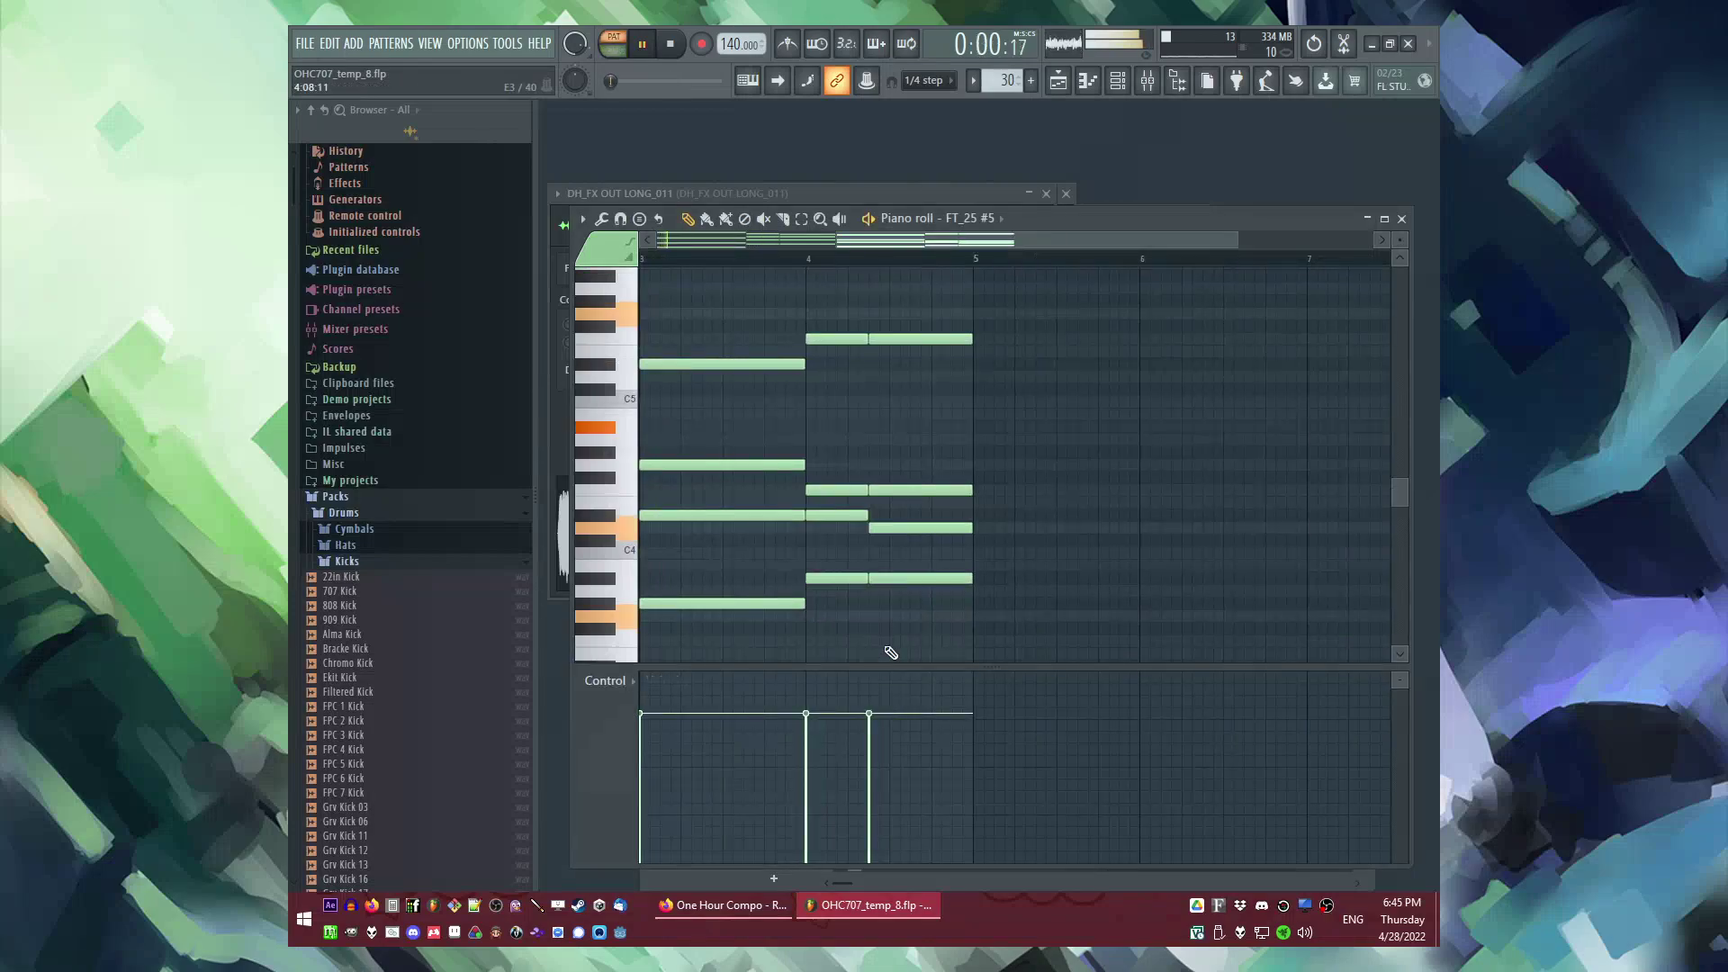
# Step: Open the 3x Osc oscillator settings of the FT_25 #5 channel
pyautogui.press('F6')
pyautogui.click(790, 345)
pyautogui.click(687, 342)
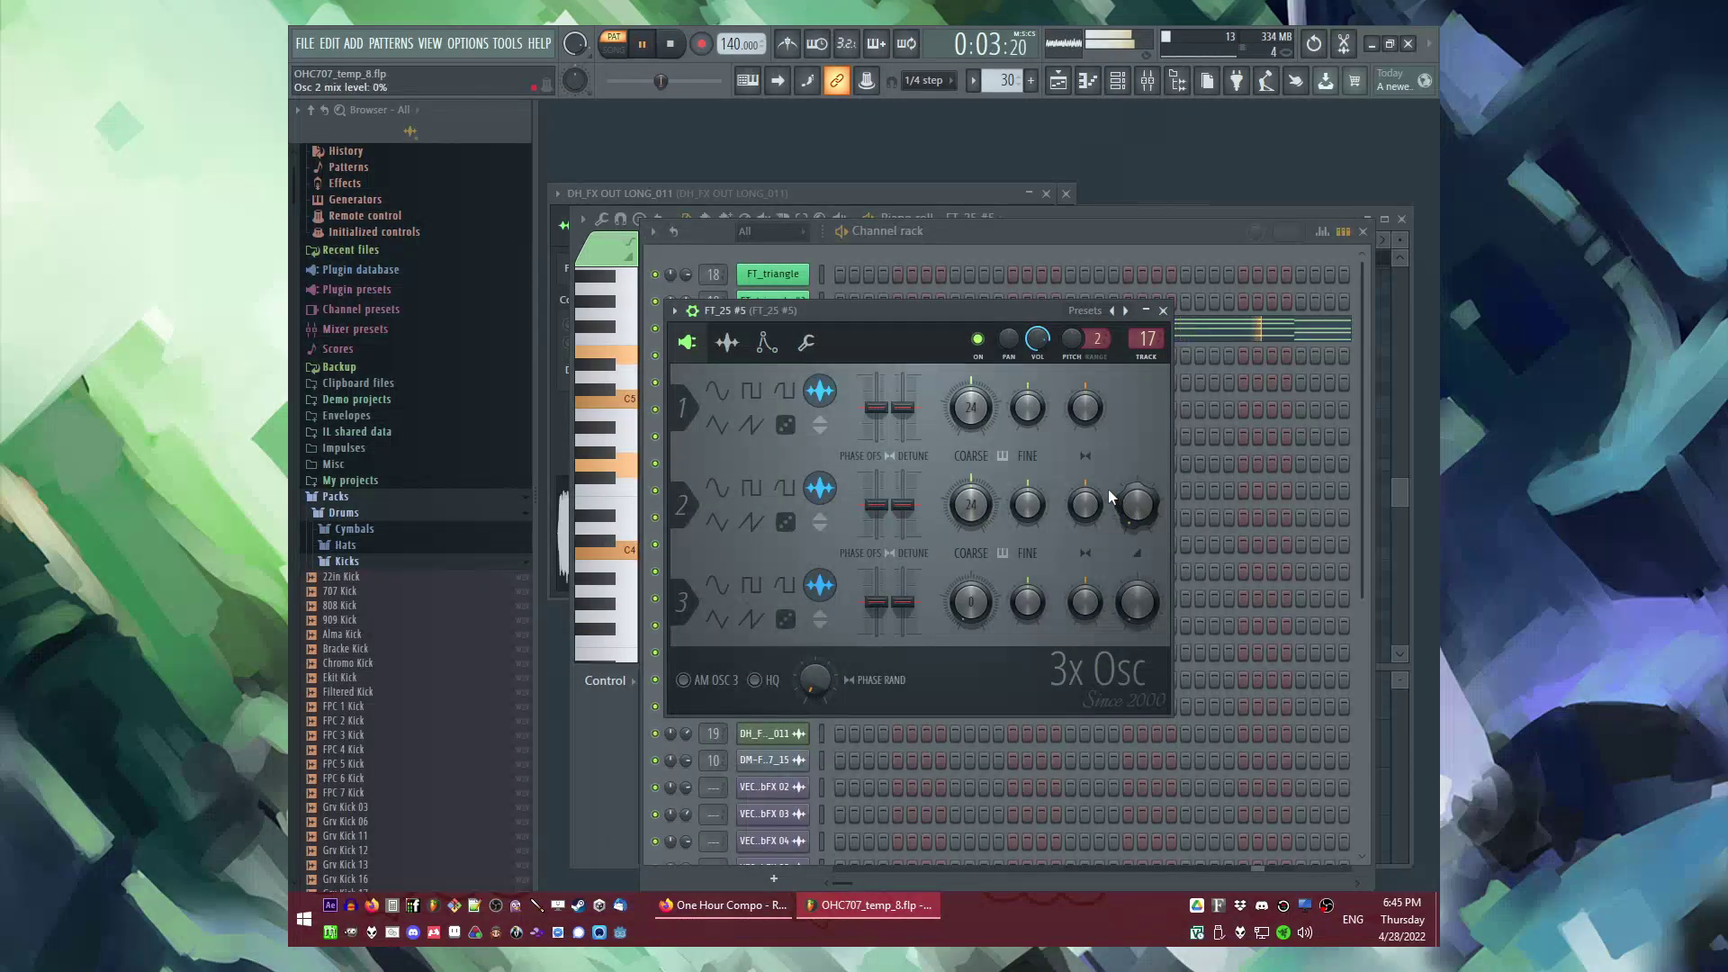
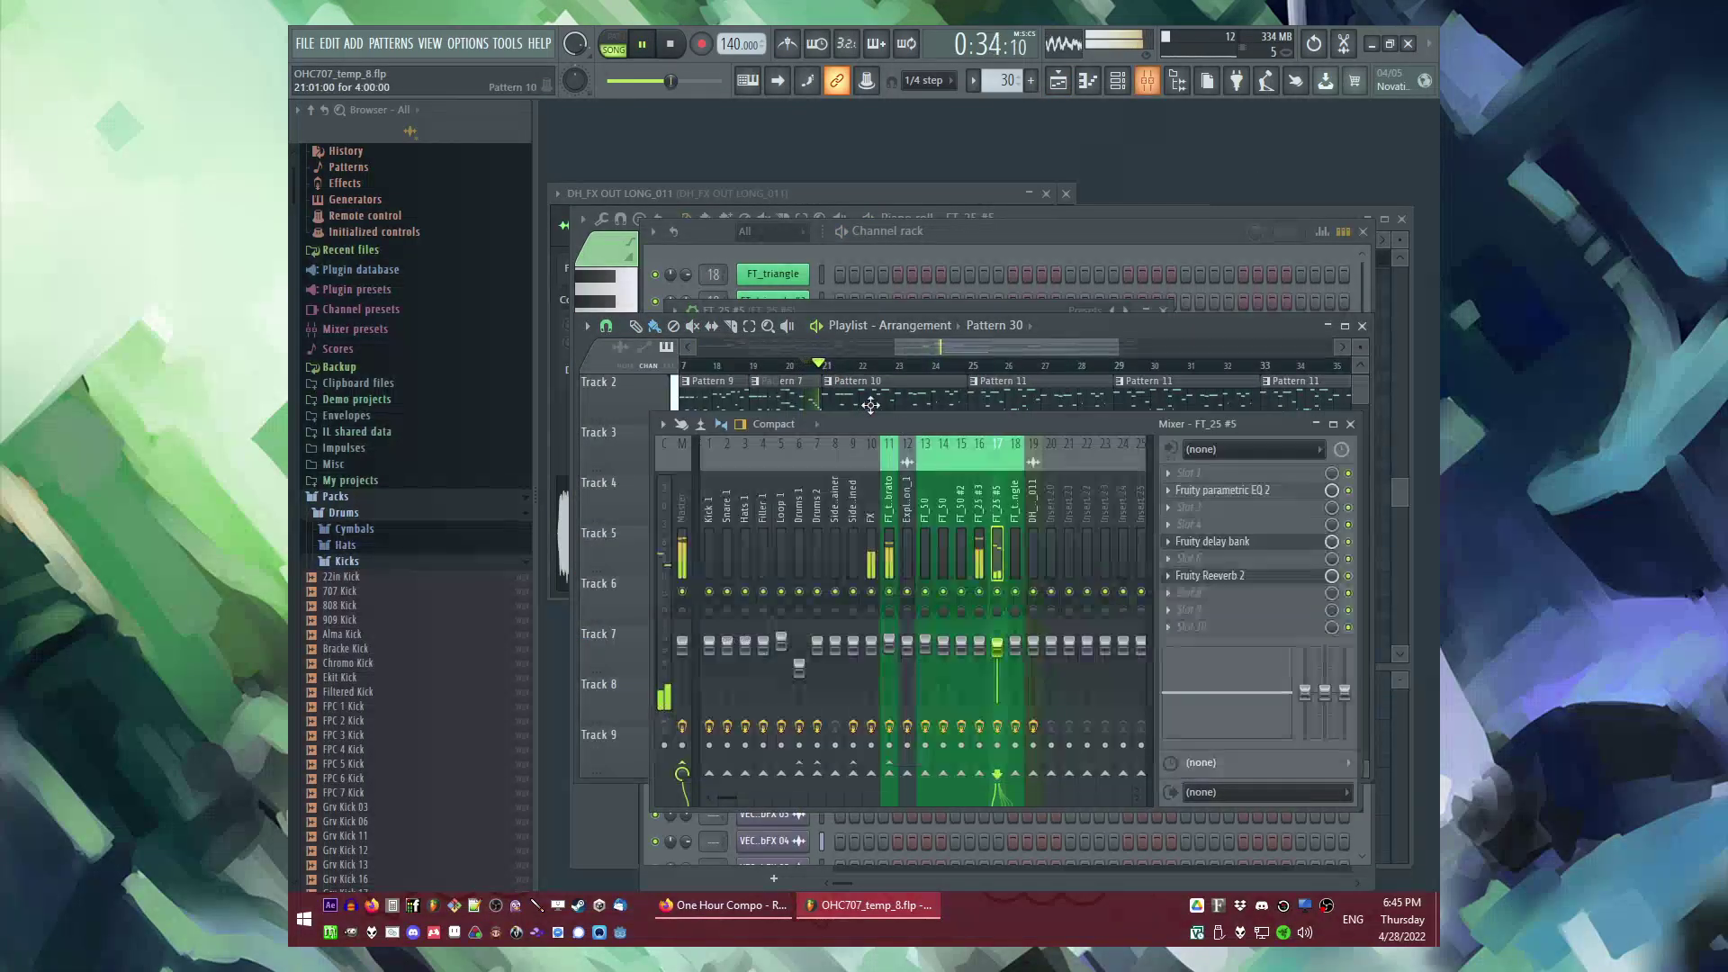
# Step: Inspect the pitch envelope and LFO settings of FT_25 #5 while the arrangement plays on from about bar 21
pyautogui.click(990, 351)
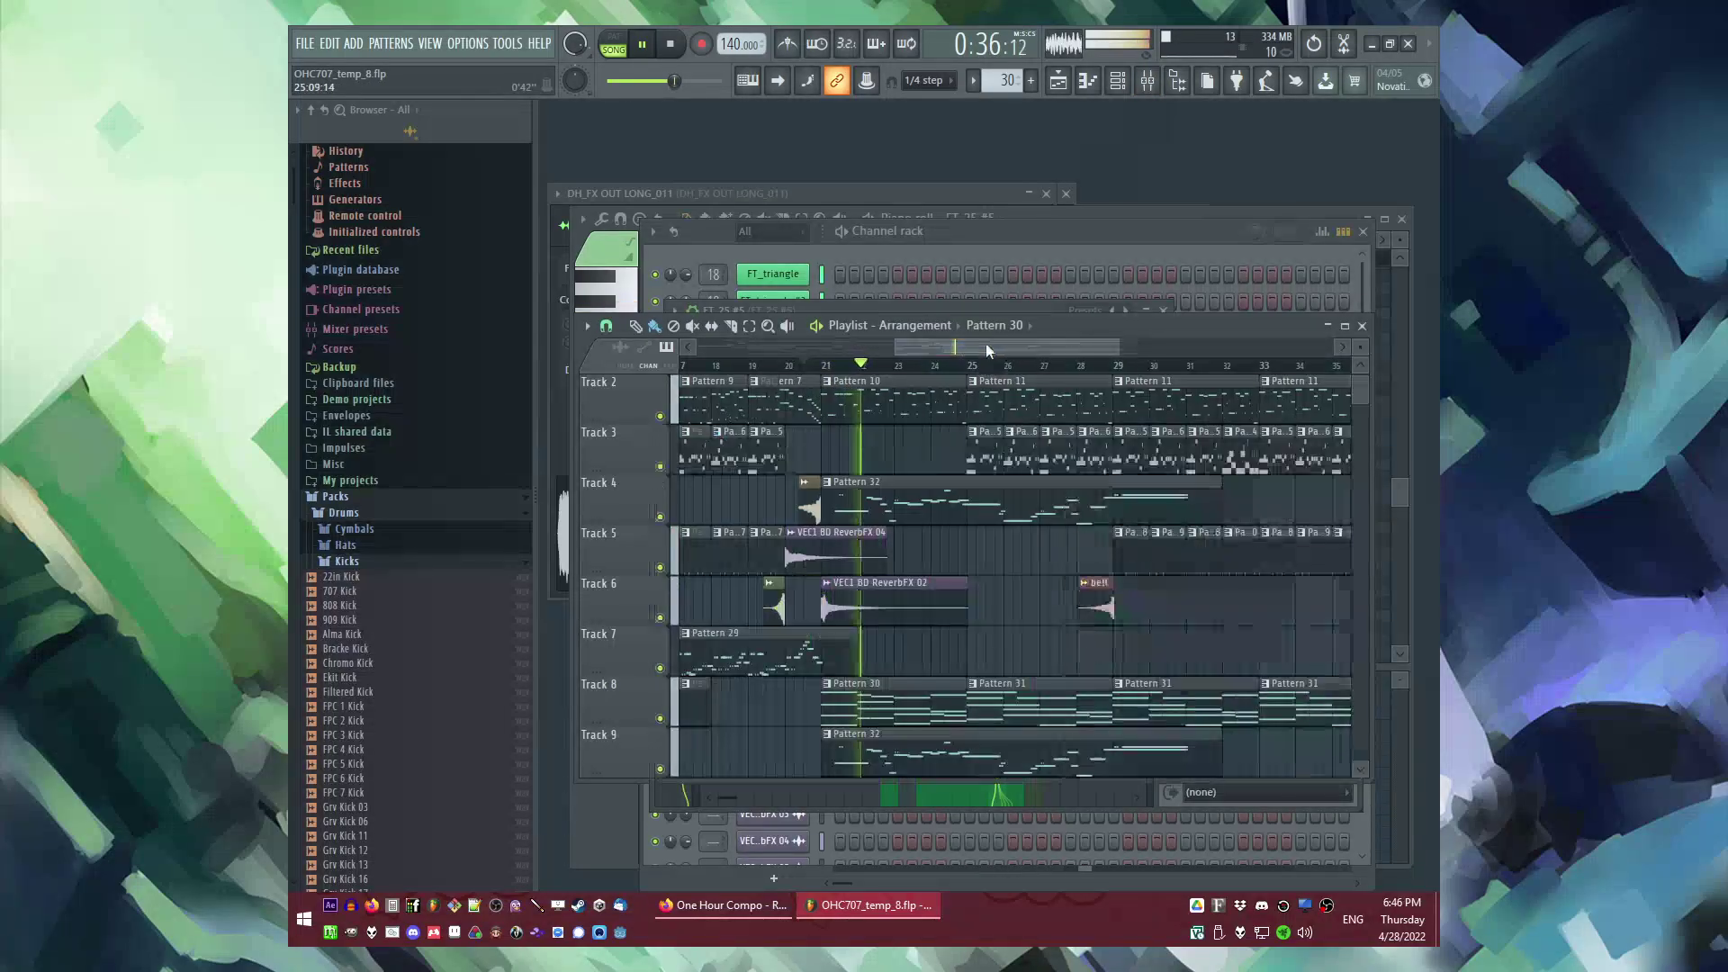
pyautogui.click(948, 234)
pyautogui.click(781, 336)
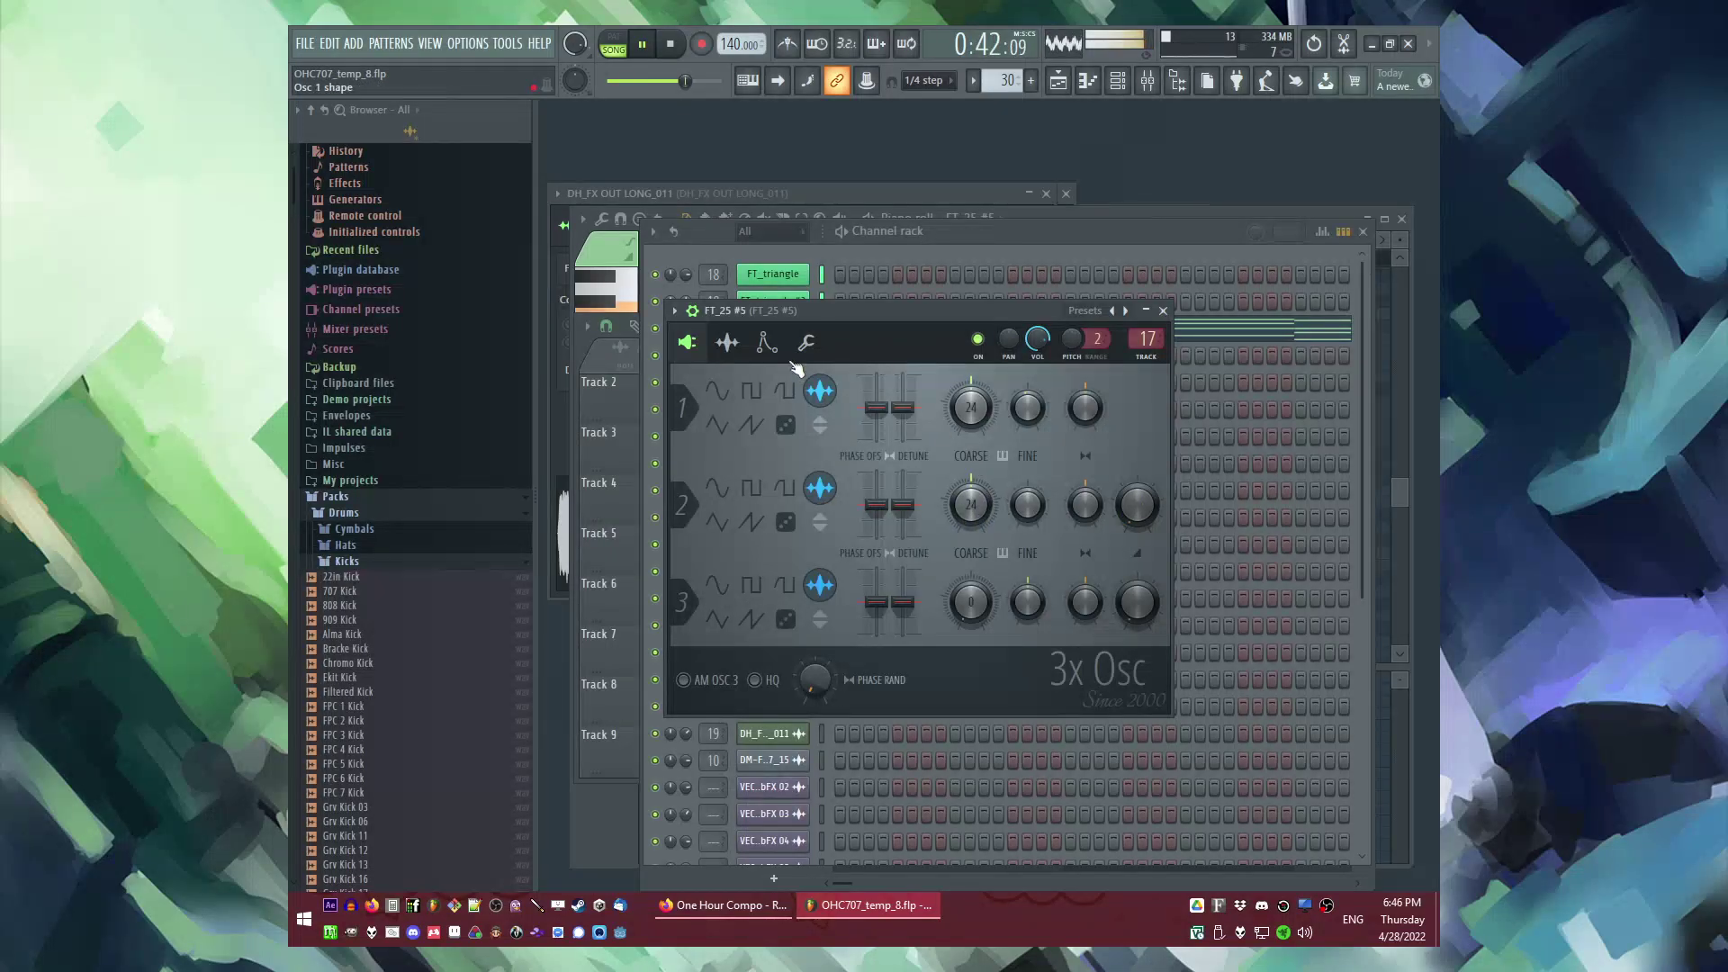
pyautogui.click(766, 342)
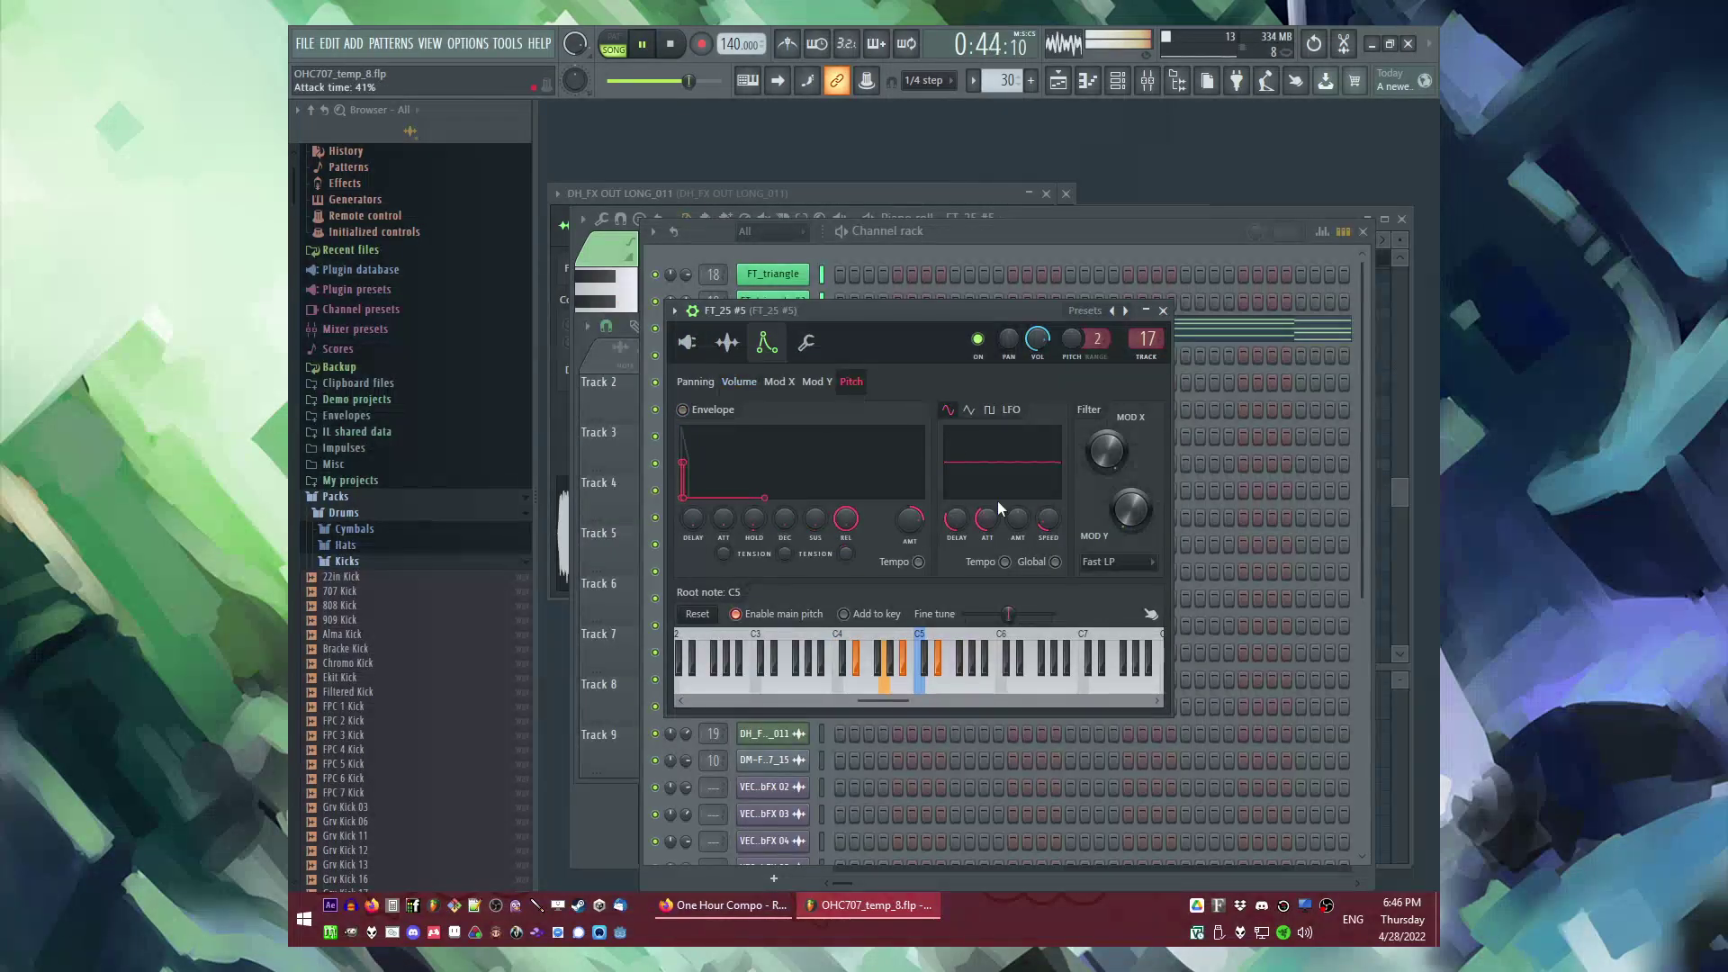
# Step: Return to the playlist and pick the Pattern 32 clip on Track 4 while bars 28 to 31 play
pyautogui.press('F5')
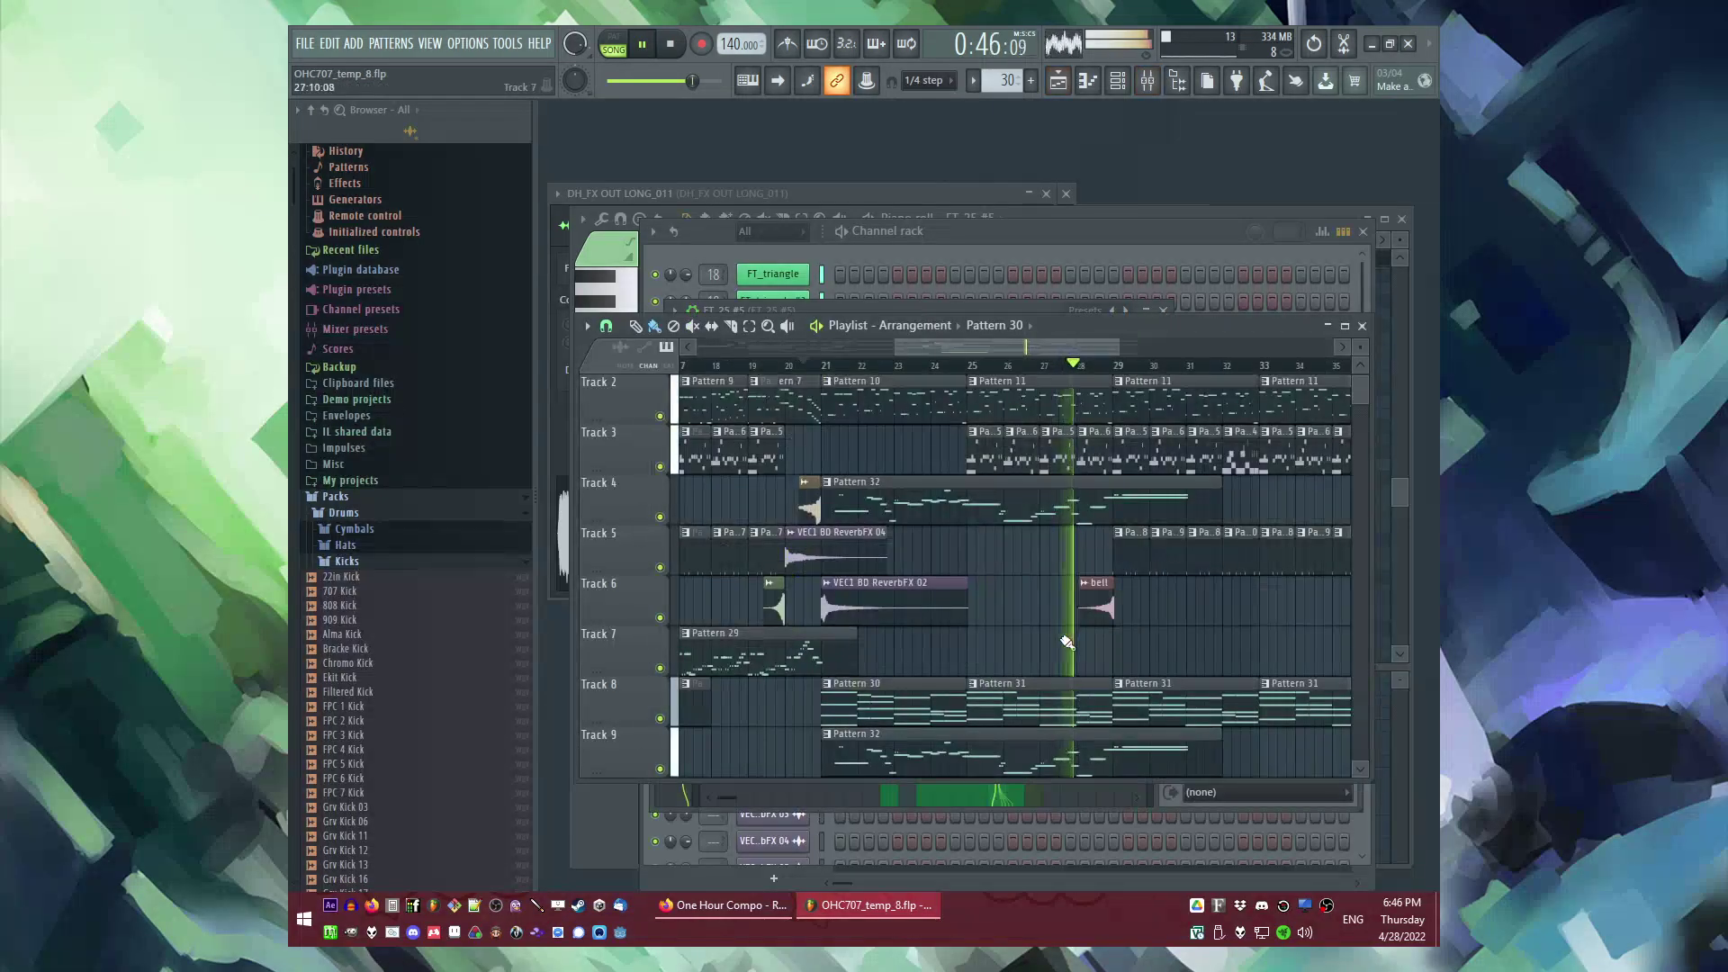
pyautogui.moveTo(934, 349); pyautogui.dragTo(976, 354)
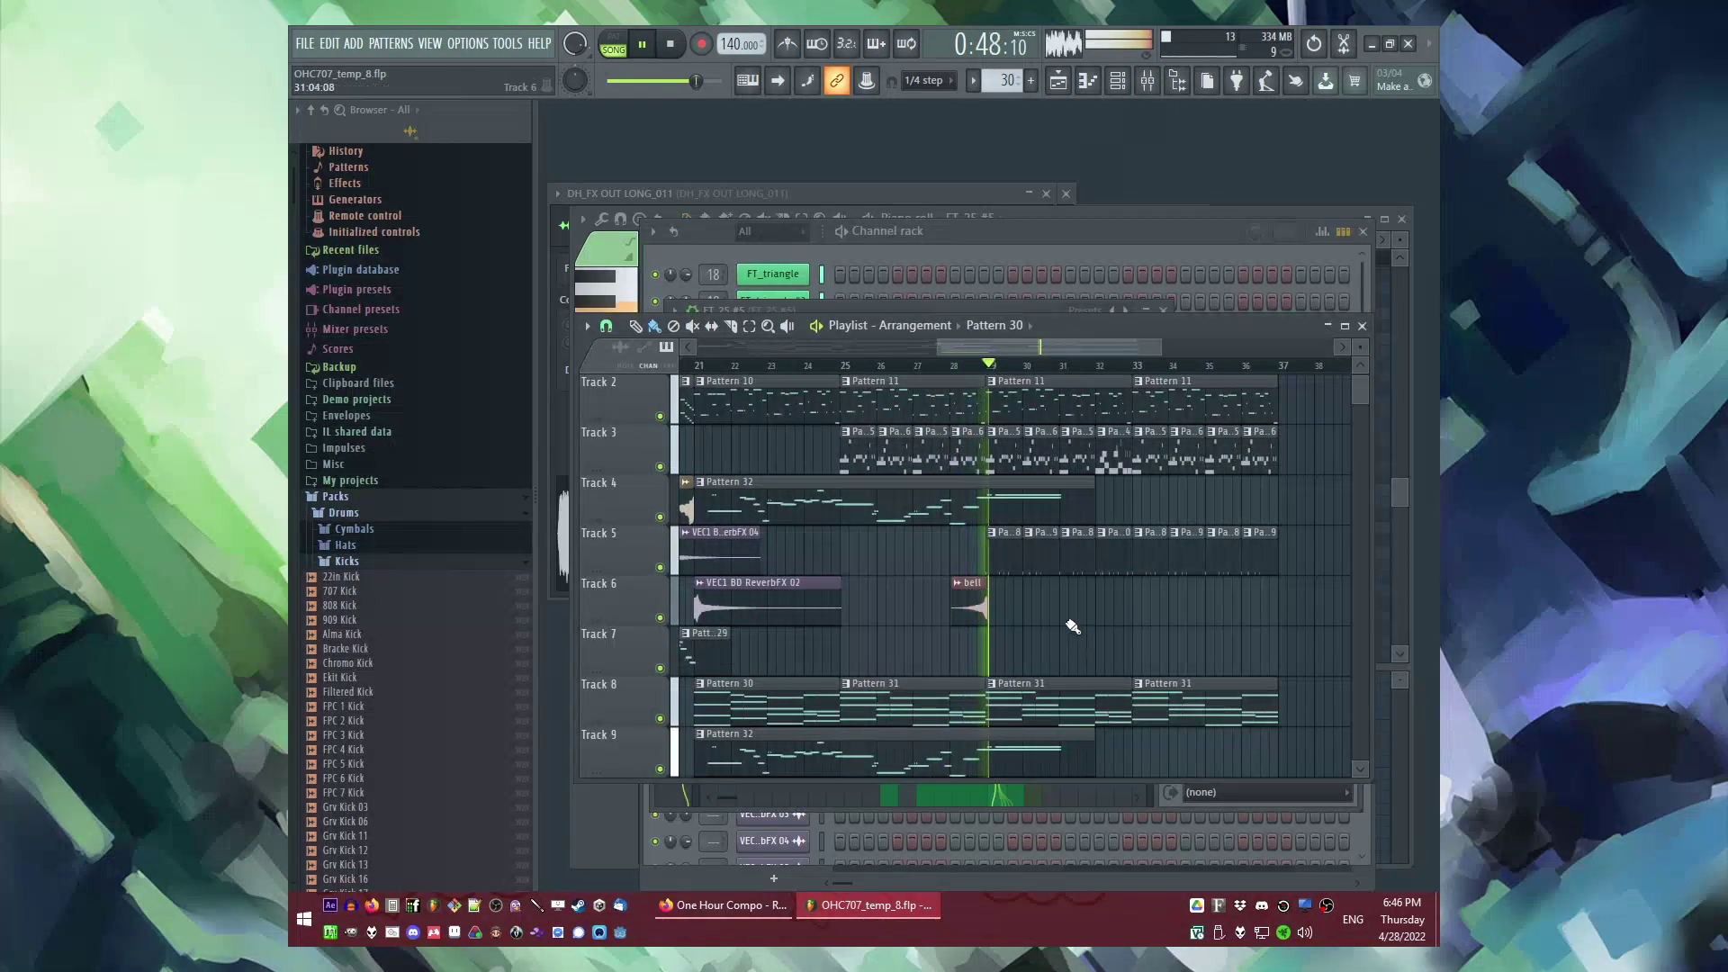
pyautogui.click(938, 496)
pyautogui.scroll(1, 1103, 621)
pyautogui.scroll(-1, 853, 575)
pyautogui.scroll(2, 1011, 570)
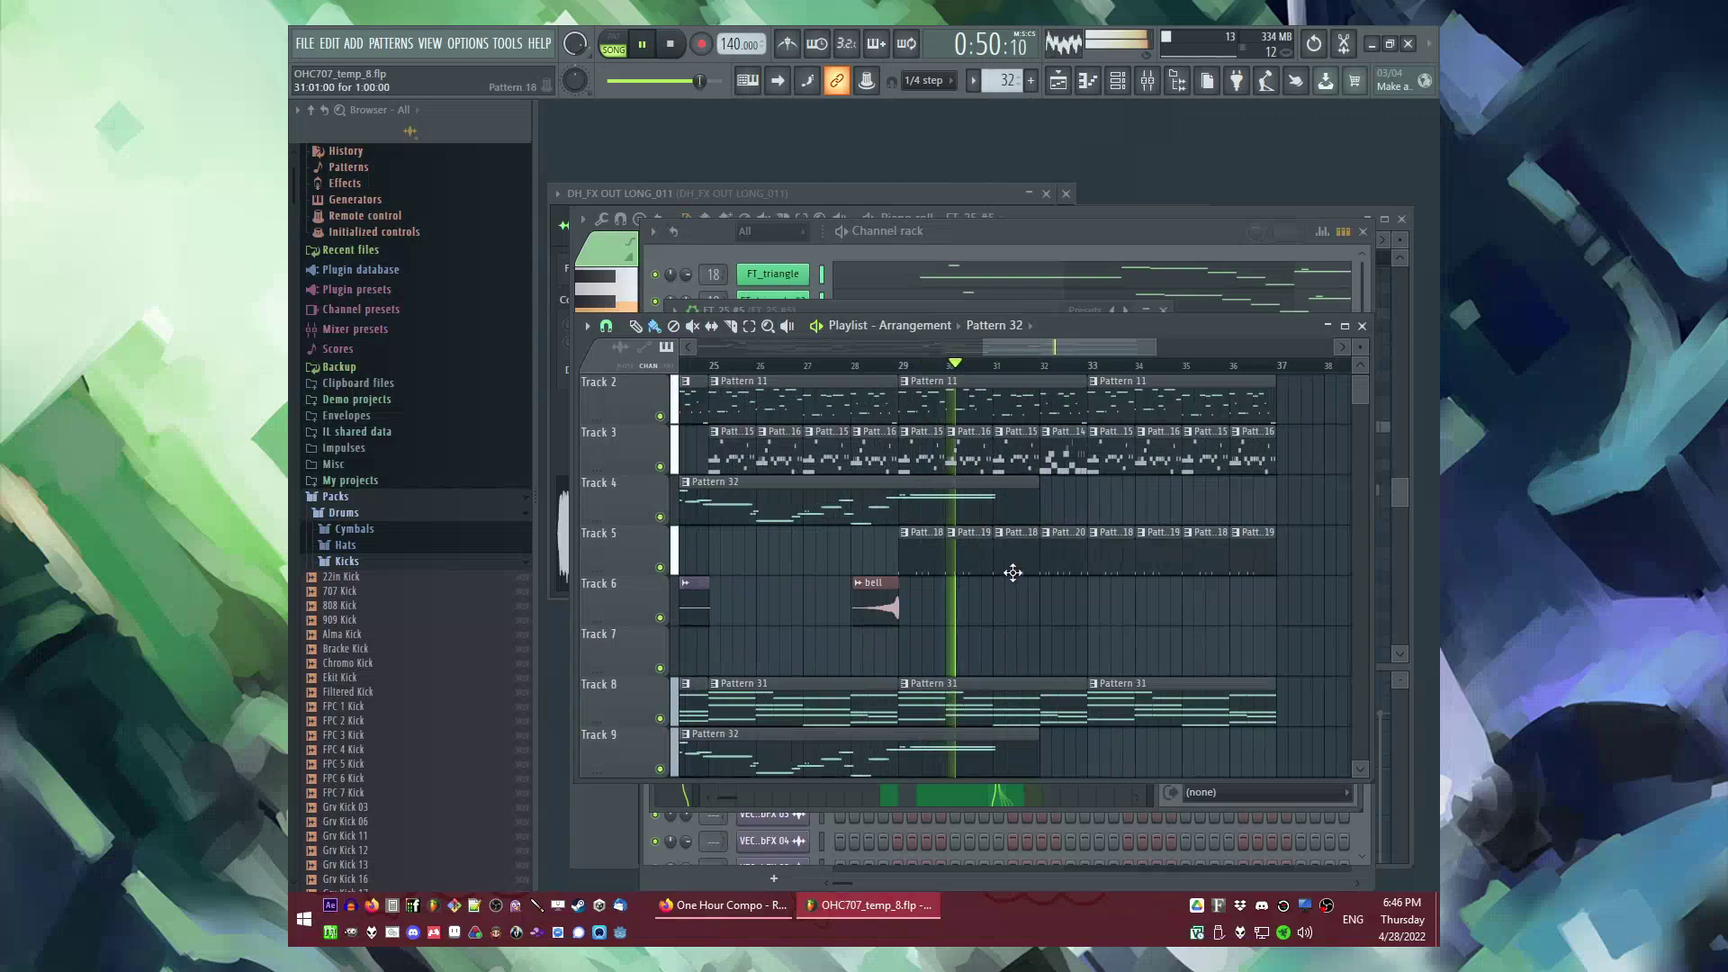
pyautogui.scroll(1, 1080, 569)
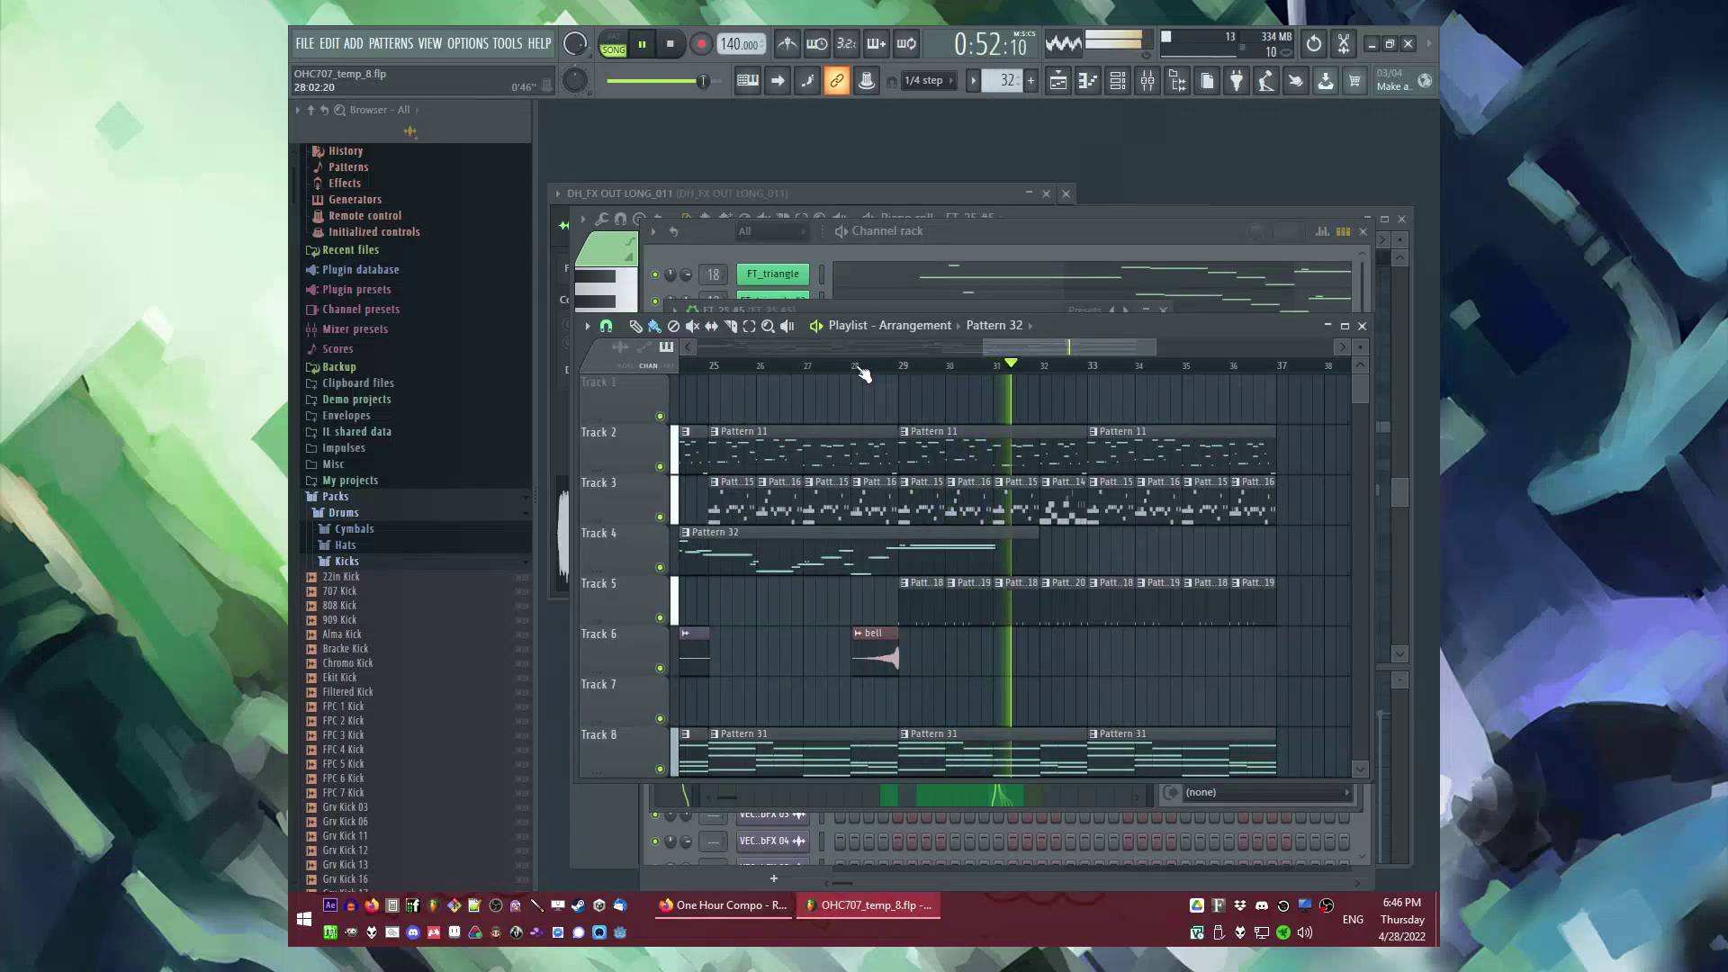
# Step: Place a Pattern 23 clip at bar 29 of Track 7, make it a unique pattern and open its FT_25 notes
pyautogui.scroll(-3, 1192, 629)
pyautogui.scroll(-3, 1107, 612)
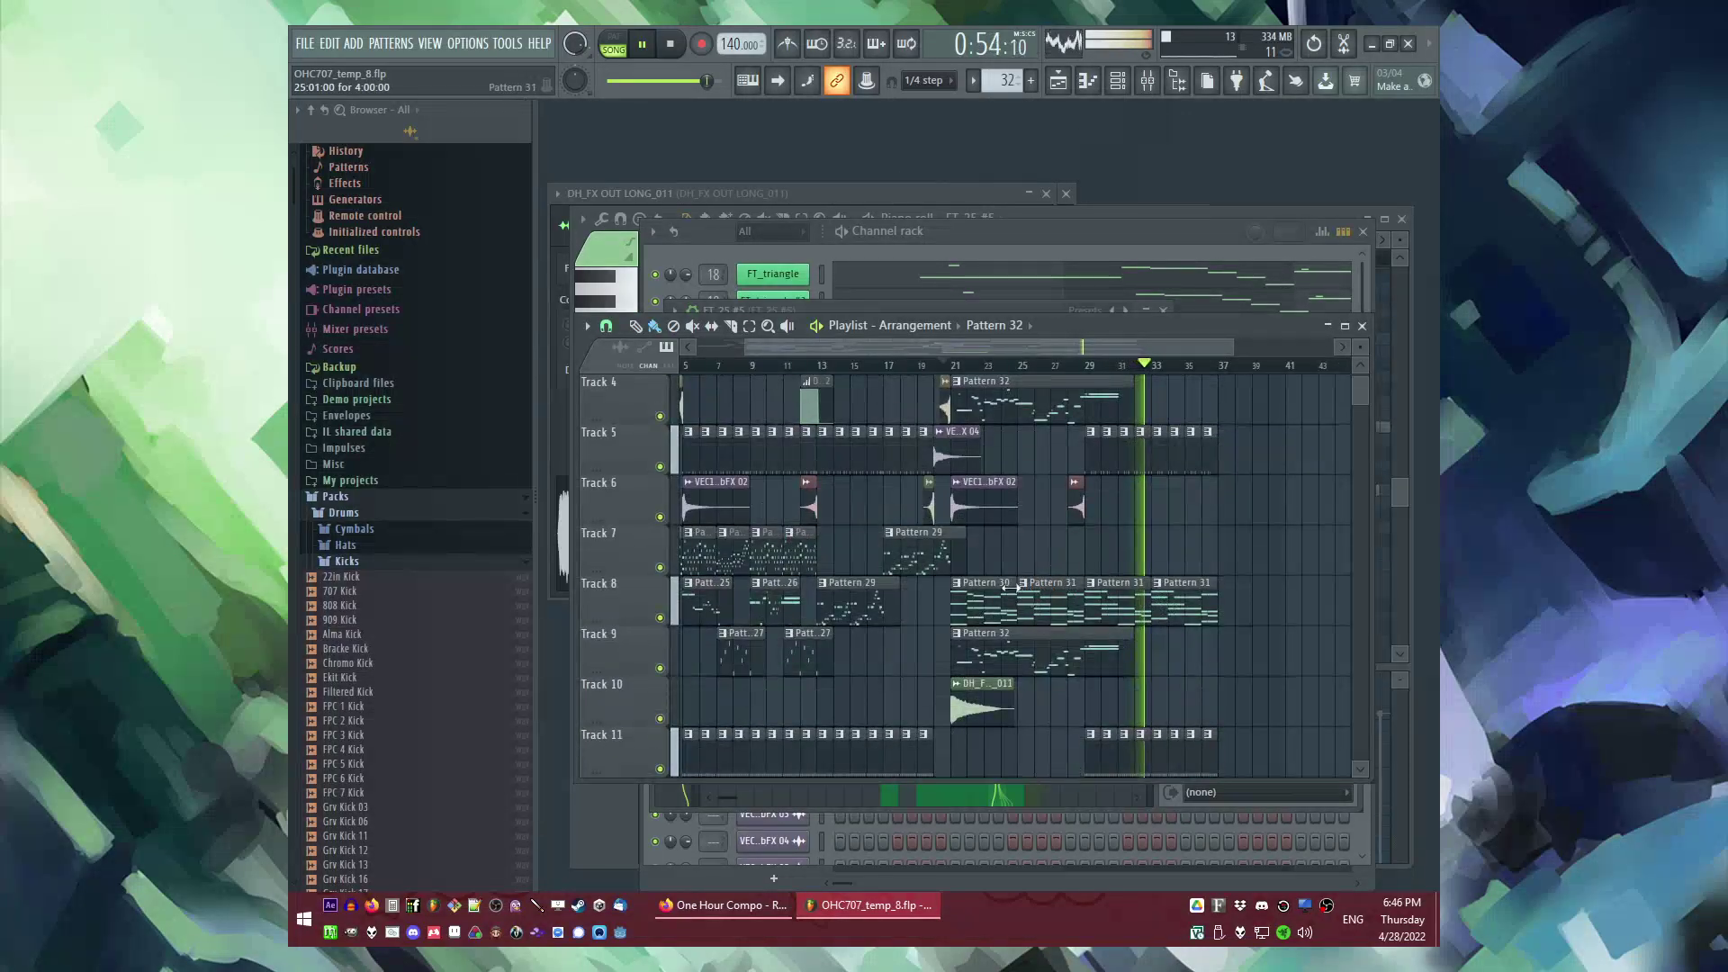
pyautogui.scroll(-1, 954, 589)
pyautogui.scroll(3, 1133, 564)
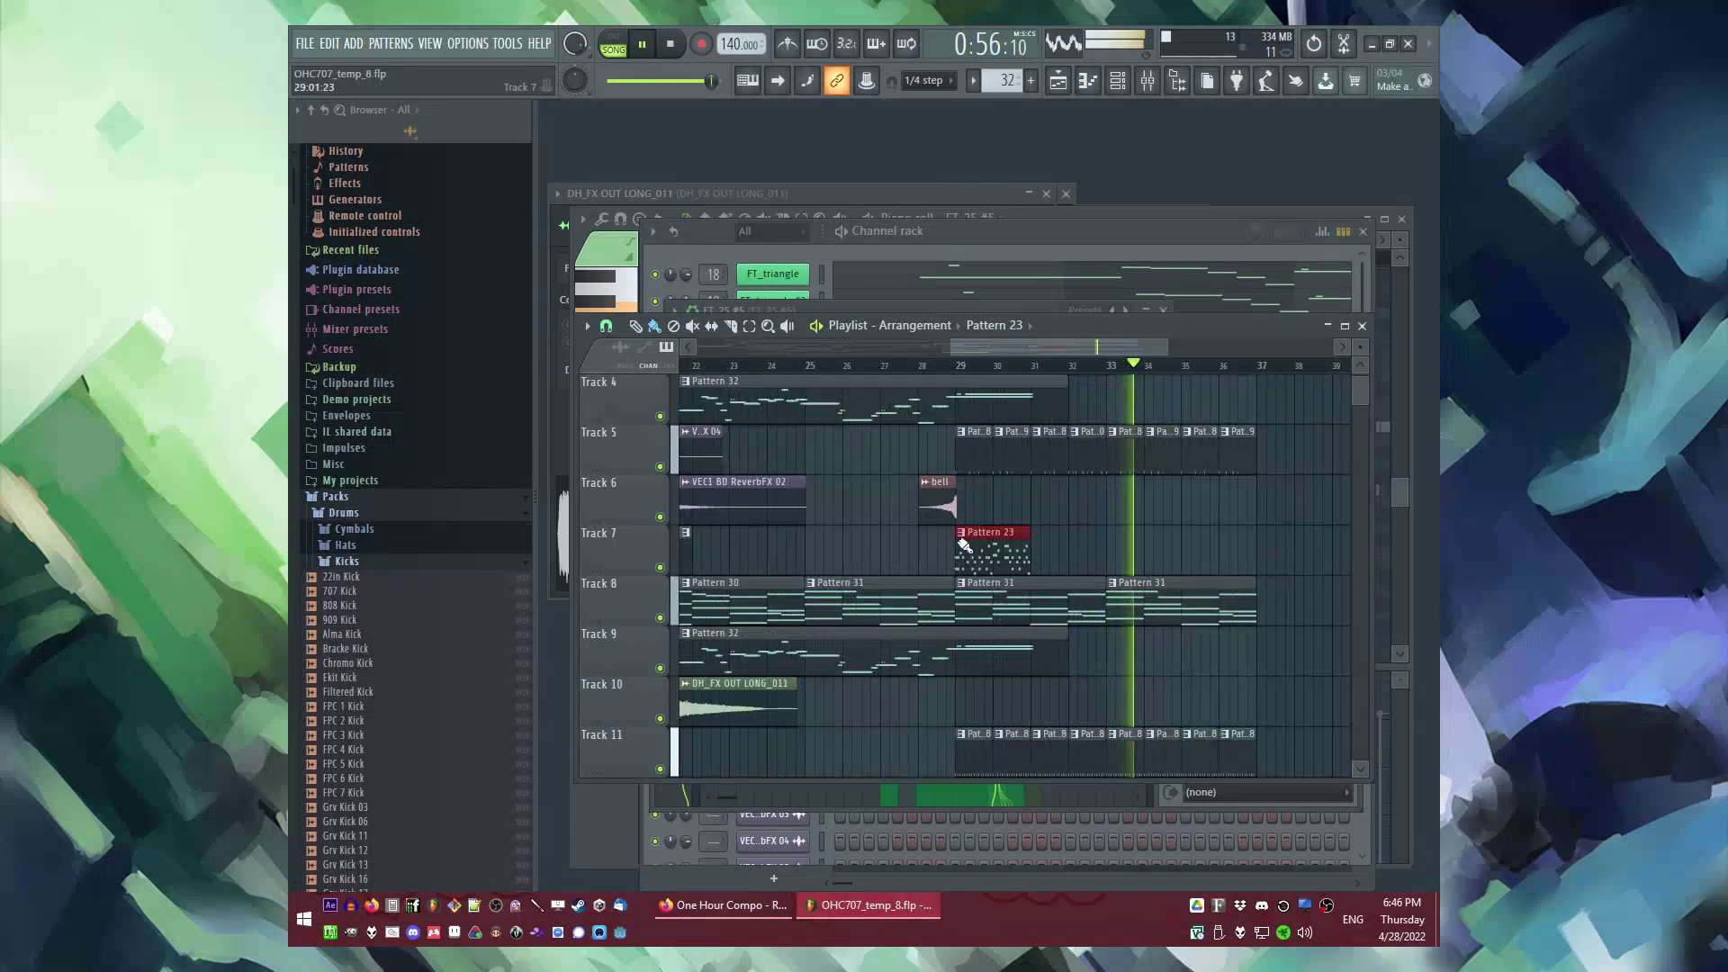
pyautogui.click(954, 366)
pyautogui.click(961, 532)
pyautogui.click(990, 656)
pyautogui.press('space')
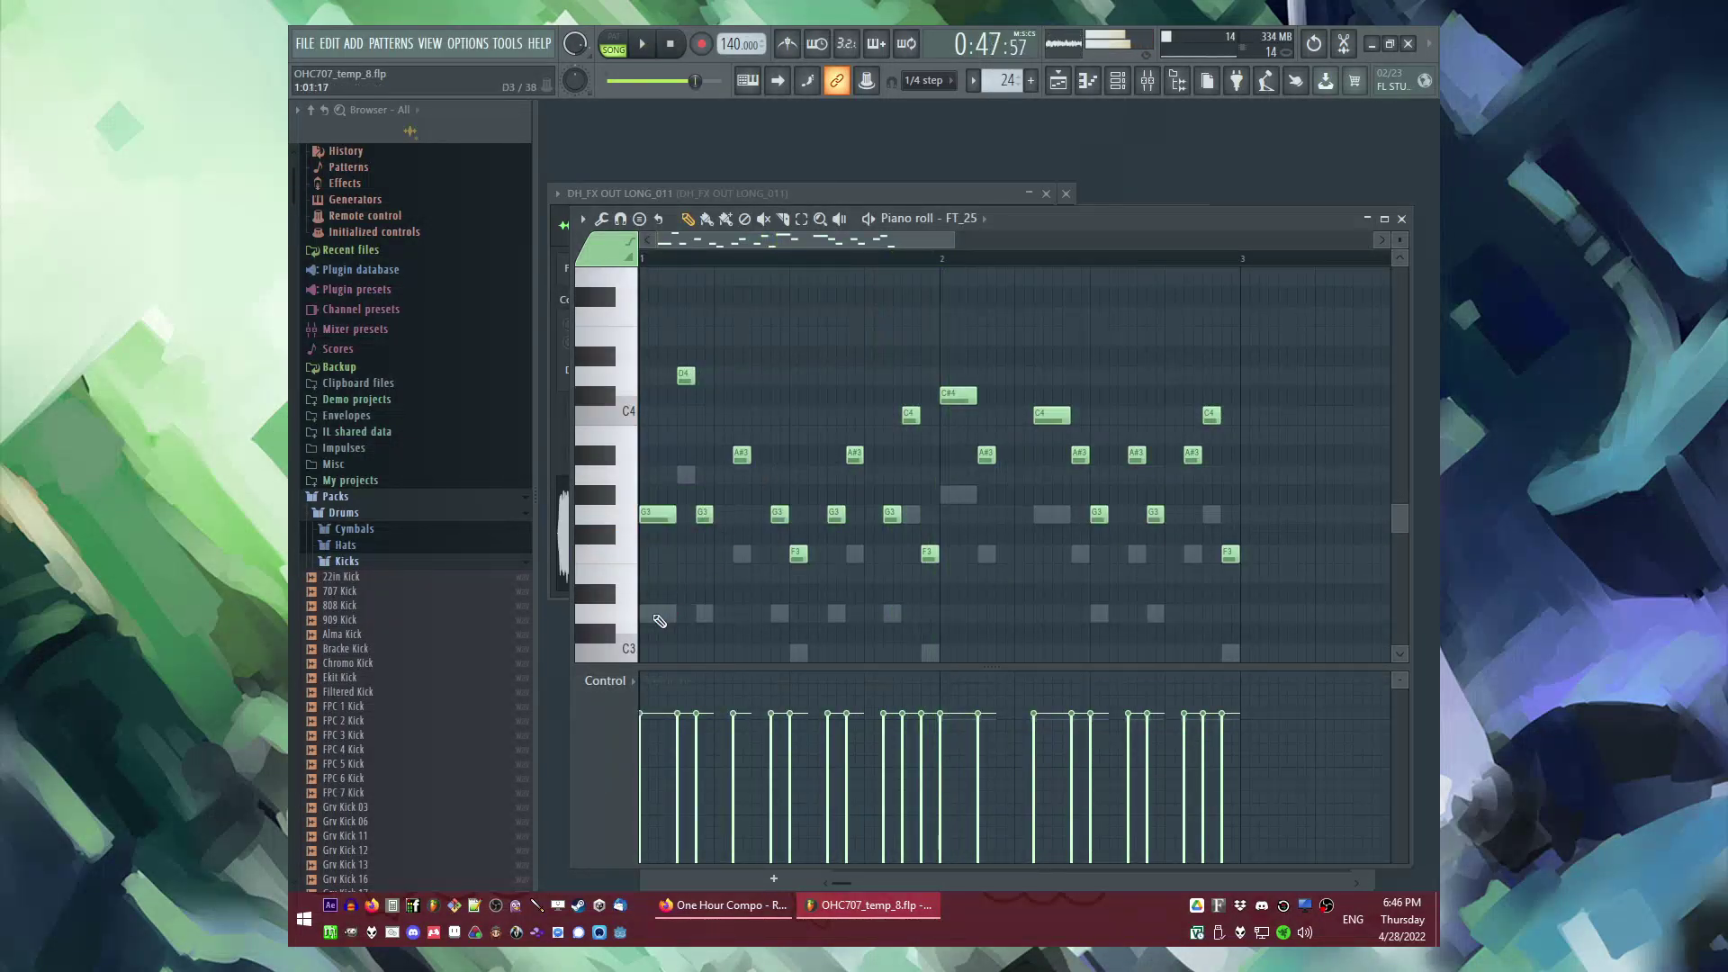
# Step: Delete all existing melody notes from the new pattern, including the doubled part on the companion channel
pyautogui.rightClick(659, 619)
pyautogui.rightClick(660, 620)
pyautogui.hotkey('ctrl', 'a')
pyautogui.press('Delete')
pyautogui.rightClick(664, 521)
pyautogui.rightClick(664, 520)
pyautogui.hotkey('ctrl', 'a')
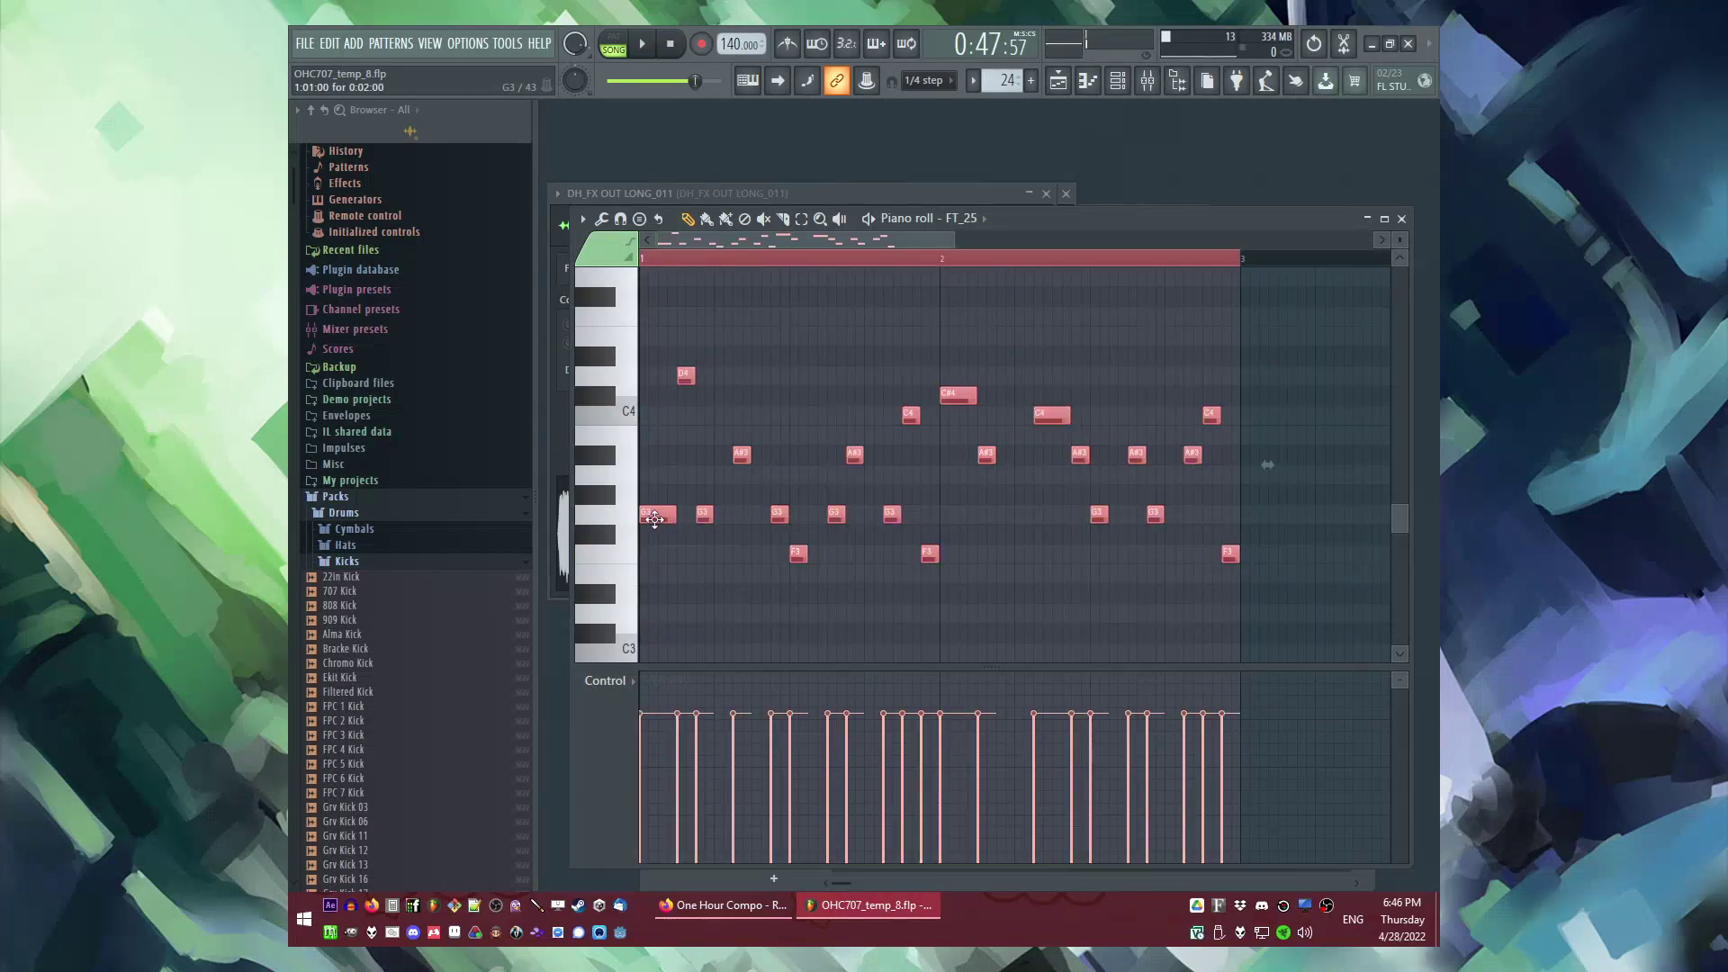
pyautogui.press('Delete')
pyautogui.click(643, 652)
pyautogui.press('space')
pyautogui.rightClick(662, 655)
pyautogui.press('space')
pyautogui.click(640, 419)
pyautogui.keyDown('alt'); pyautogui.click(641, 772); pyautogui.keyUp('alt')
pyautogui.click(706, 395)
pyautogui.rightClick(730, 398)
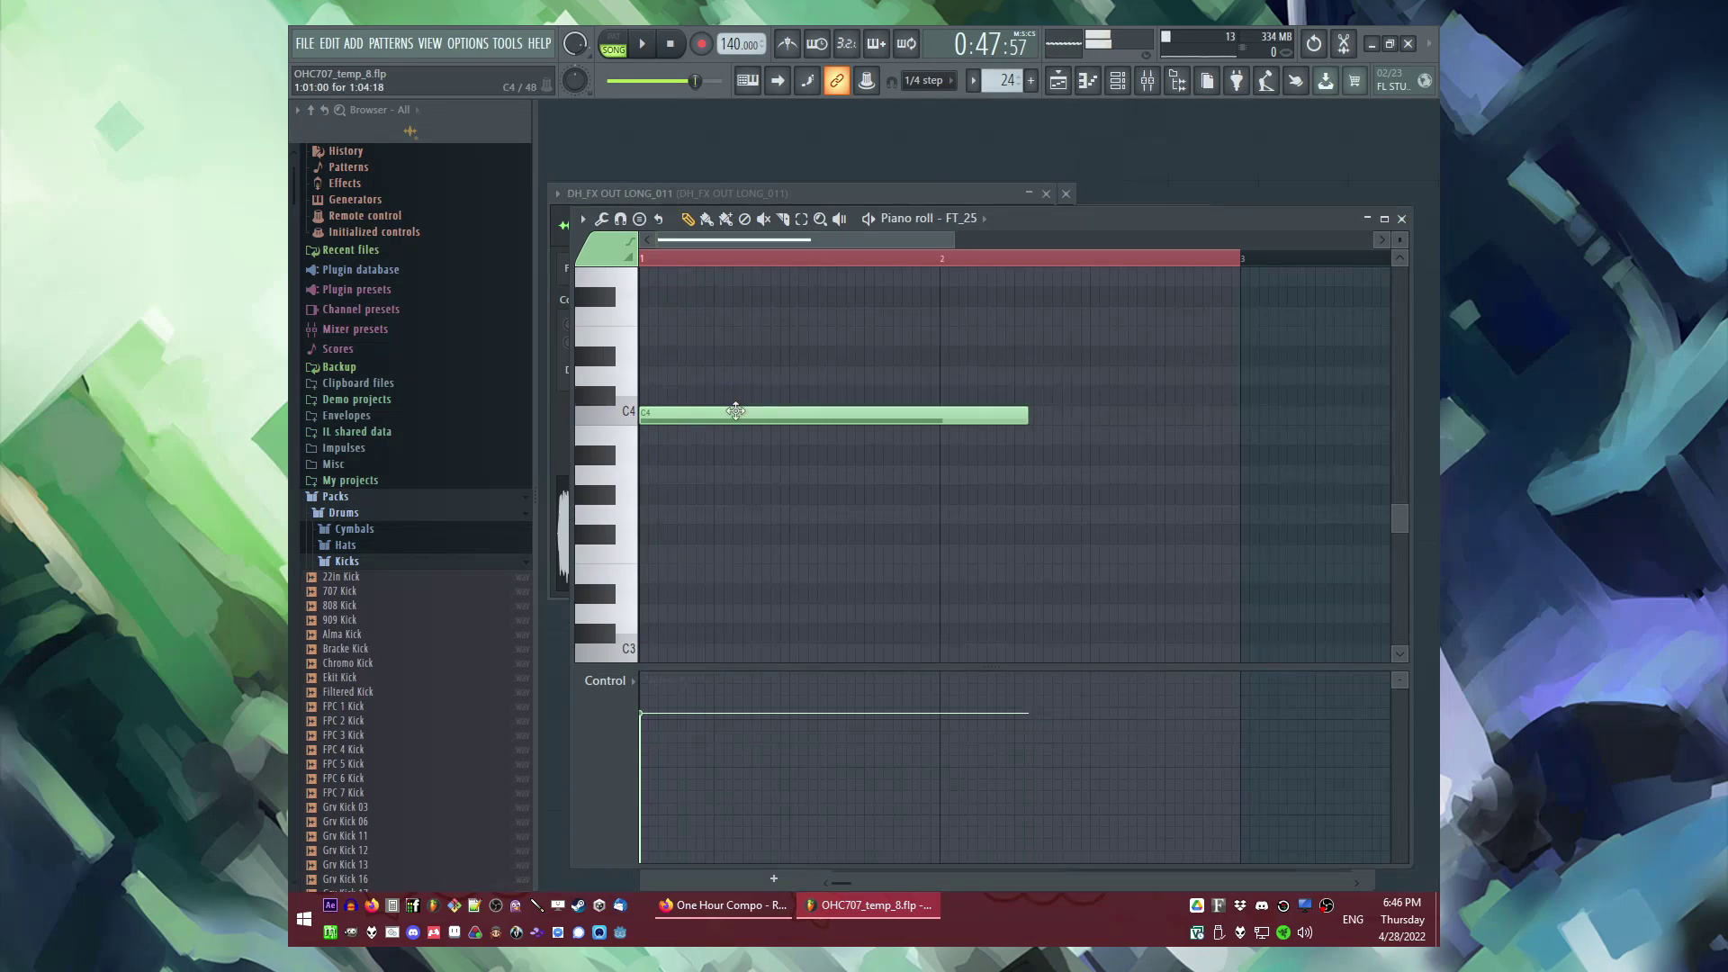
pyautogui.moveTo(1022, 421); pyautogui.dragTo(679, 424)
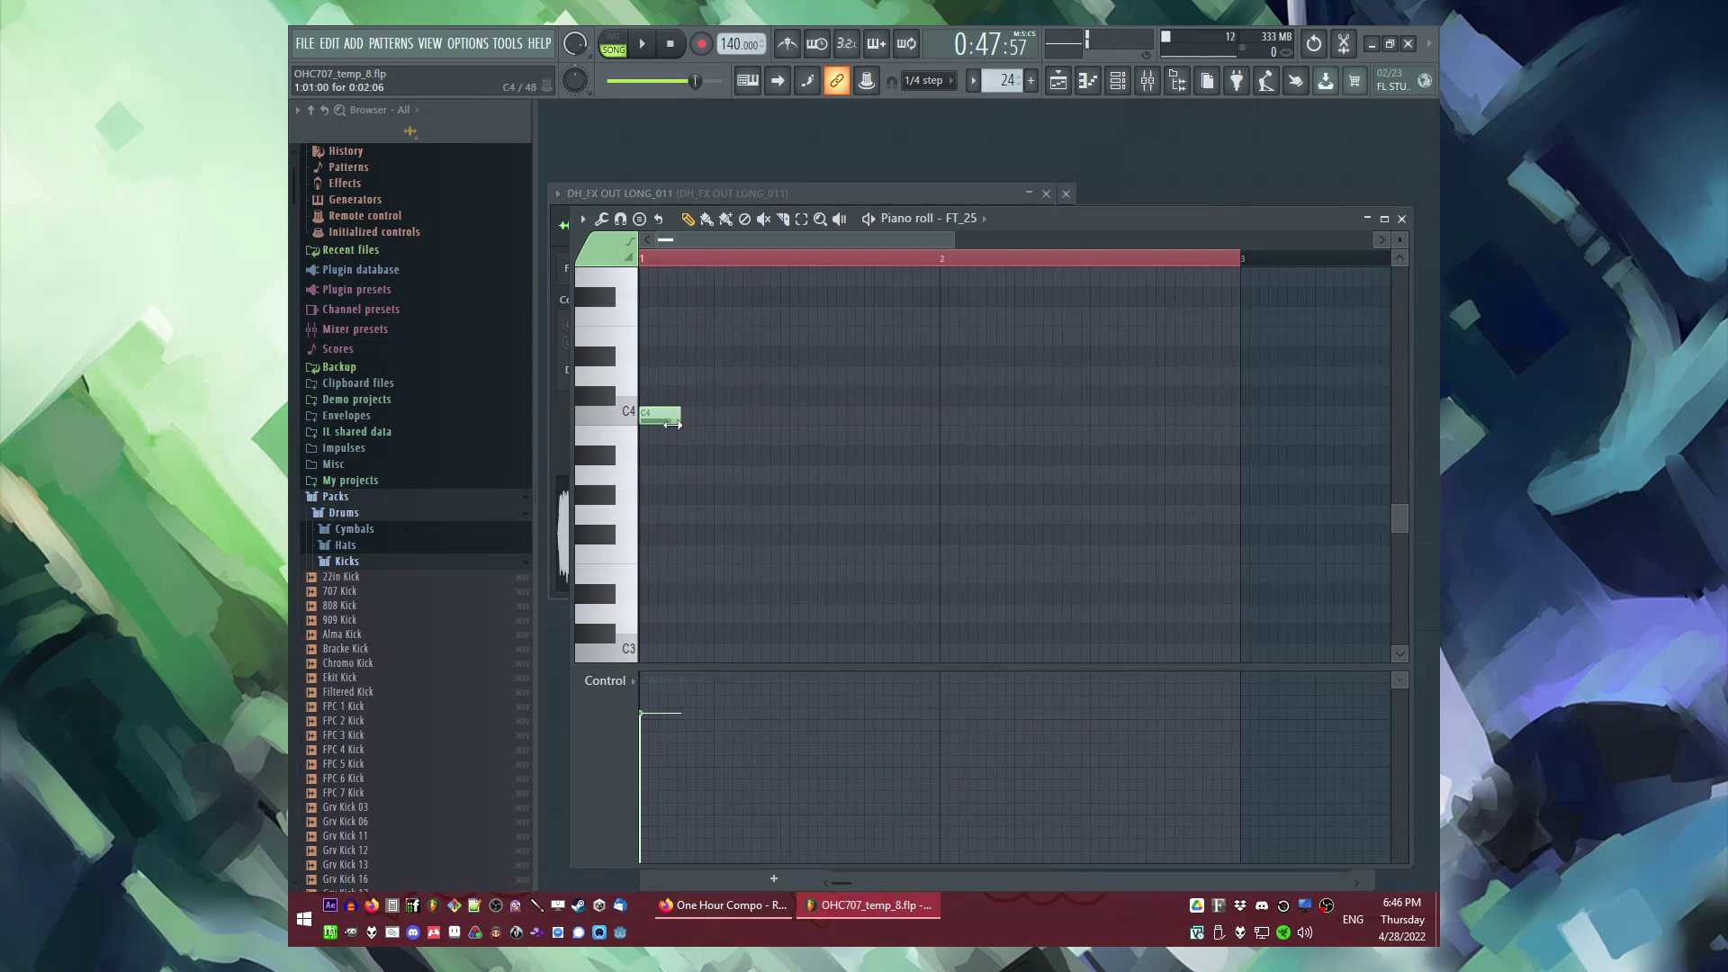
pyautogui.scroll(-1, 686, 506)
pyautogui.moveTo(656, 609); pyautogui.dragTo(642, 577)
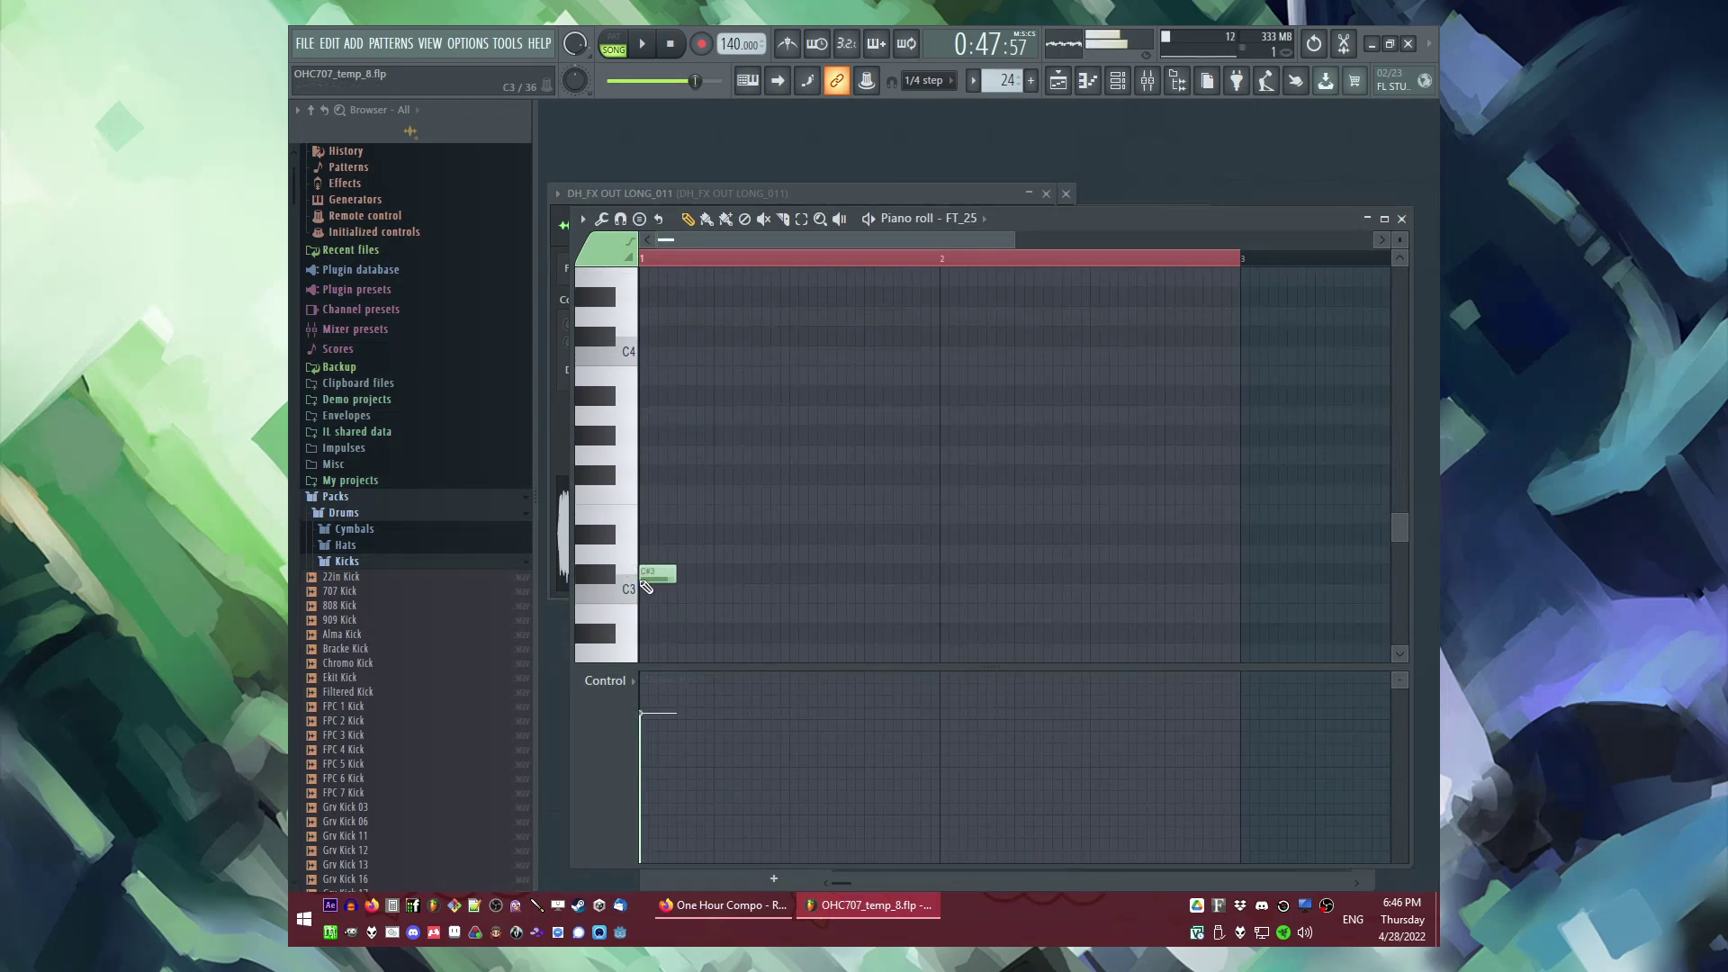
pyautogui.rightClick(651, 575)
# Step: Draw a rising four-note figure of C4, G4, A#4 and C5 at the start of the FT_25 pattern
pyautogui.scroll(2, 675, 522)
pyautogui.moveTo(644, 494); pyautogui.dragTo(652, 449)
pyautogui.scroll(2, 641, 454)
pyautogui.click(681, 396)
pyautogui.click(702, 358)
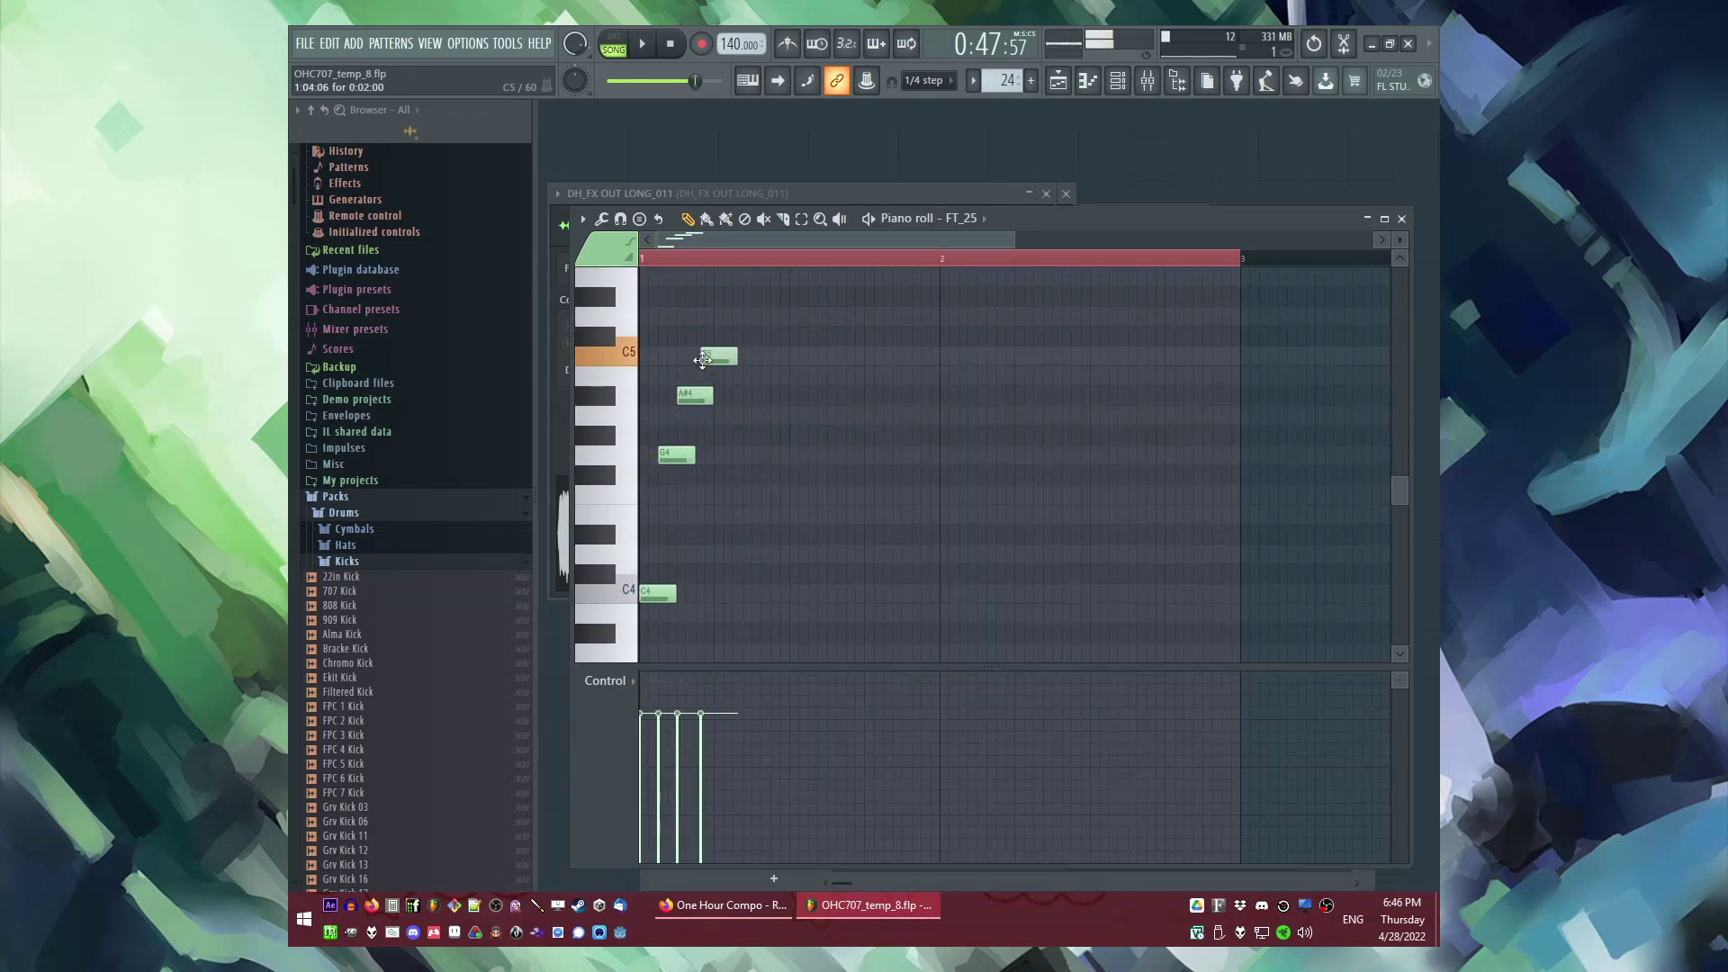
# Step: Respace the four notes so that each is one step long and they follow one another without overlap
pyautogui.hotkey('ctrl', 'a')
pyautogui.press('space')
pyautogui.scroll(3, 618, 472)
pyautogui.press('space')
pyautogui.press('space')
pyautogui.rightClick(820, 362)
pyautogui.hotkey('ctrl', 'z')
pyautogui.moveTo(841, 357); pyautogui.dragTo(803, 359)
pyautogui.press('space')
pyautogui.press('space')
pyautogui.keyDown('ctrl'); pyautogui.click(770, 445); pyautogui.keyUp('ctrl')
pyautogui.press('space')
pyautogui.hotkey('ctrl', 'a')
pyautogui.click(717, 470)
pyautogui.hotkey('ctrl', 'z')
pyautogui.hotkey('ctrl', 'a')
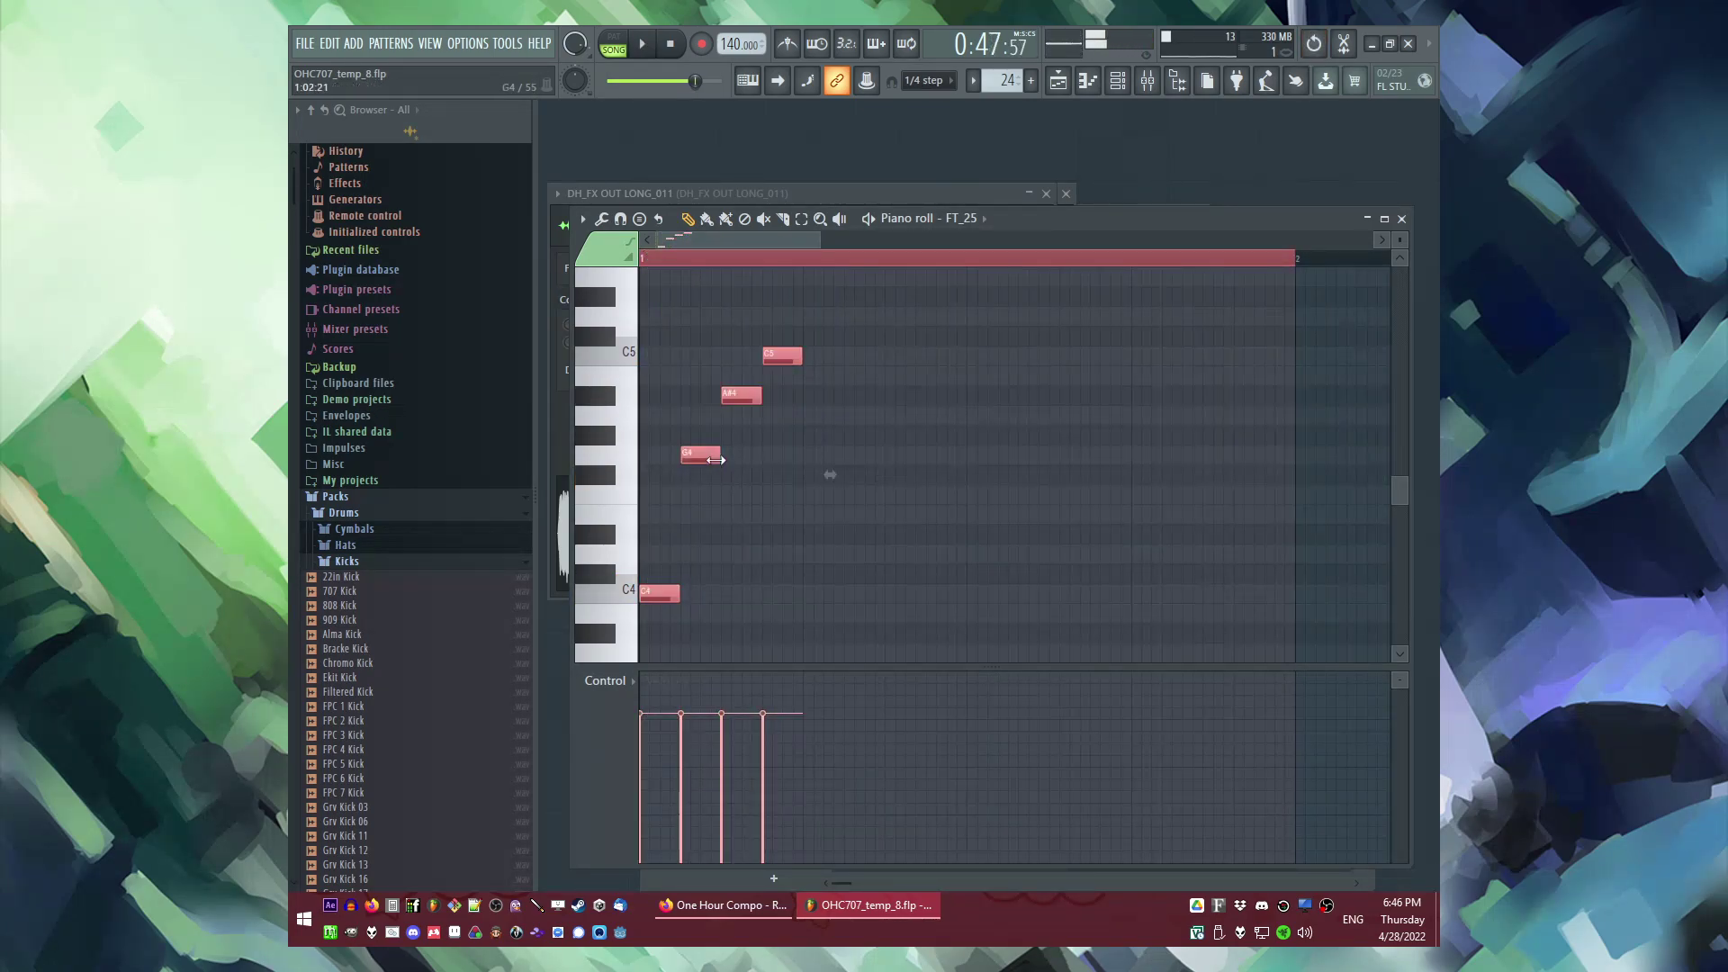
# Step: Repeat the four-note figure across the whole first bar and shorten all its notes to 18 ticks
pyautogui.hotkey('ctrl', 'b')
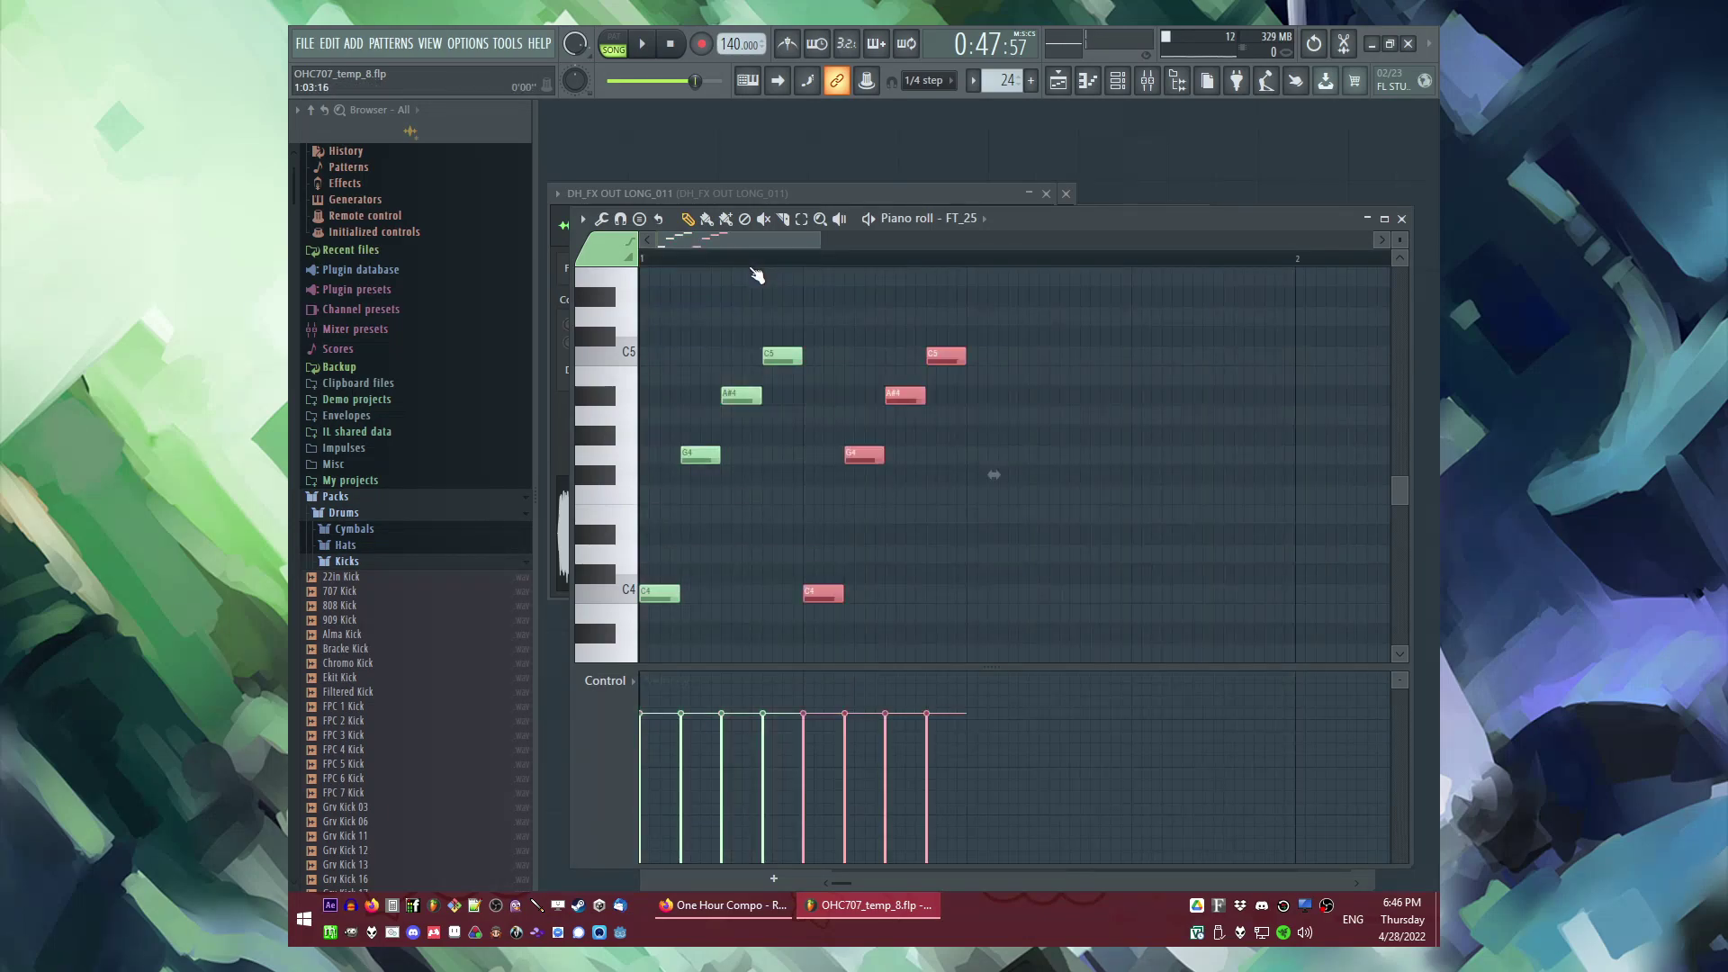
pyautogui.hotkey('ctrl', 'b')
pyautogui.hotkey('ctrl', 'b')
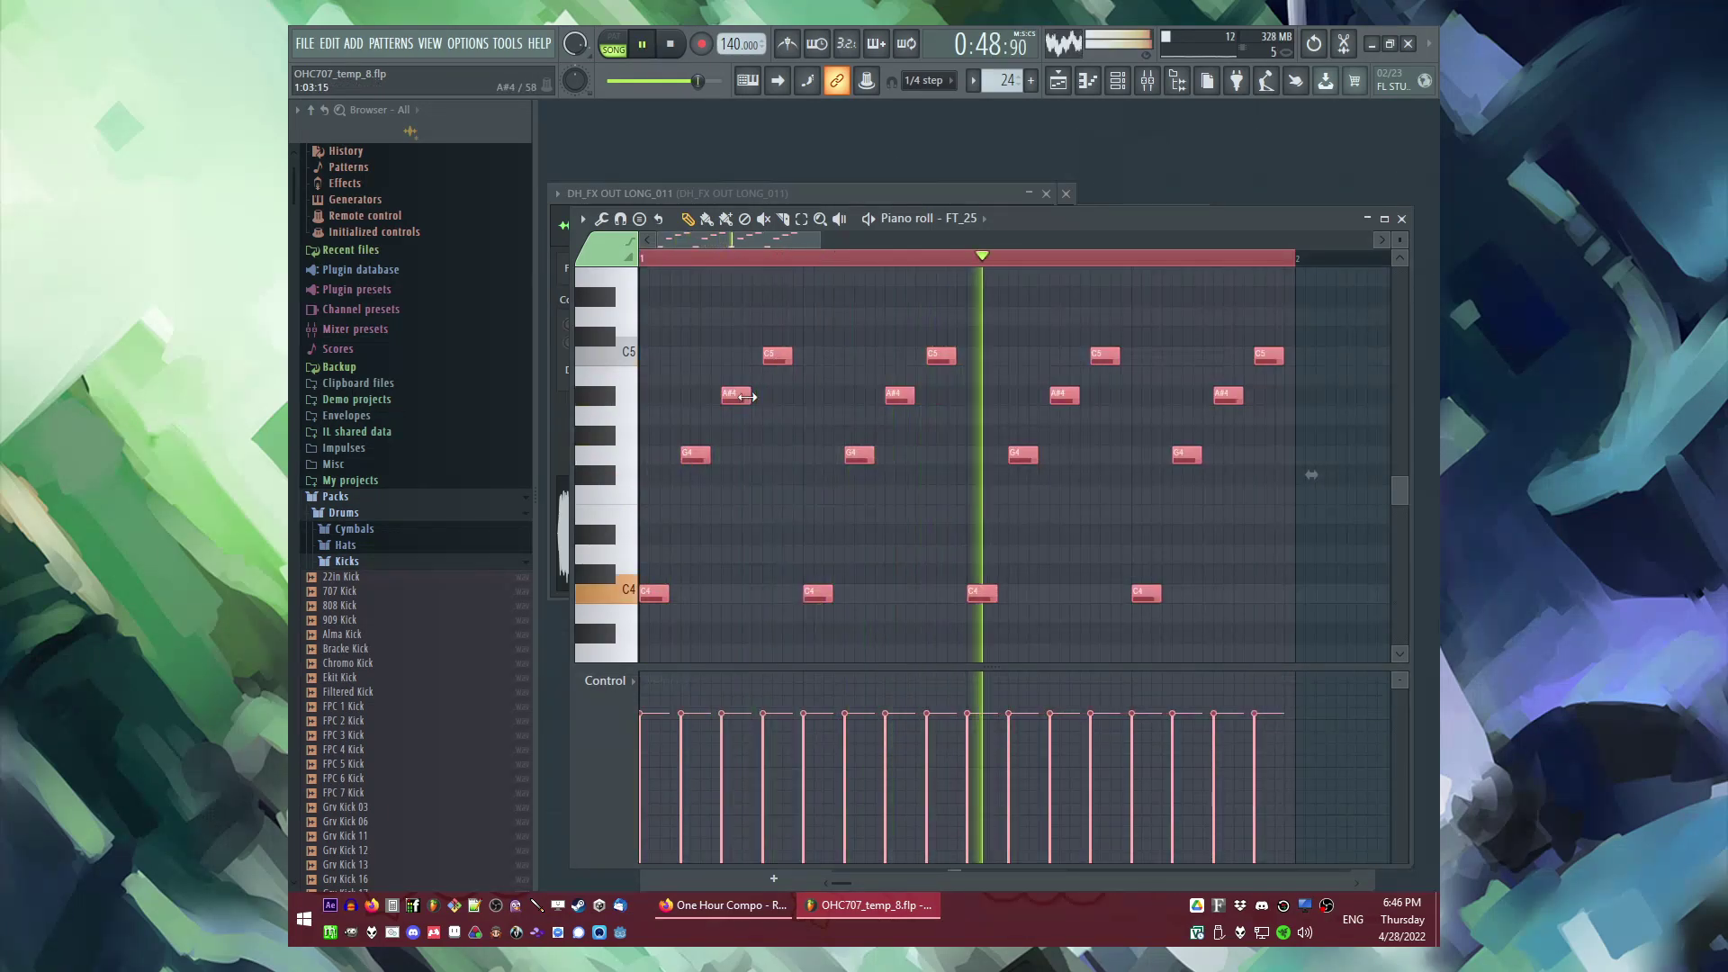
# Step: Extend the arpeggio through bar 3 and lower the C4 notes of bar 3 to G#3
pyautogui.scroll(-4, 822, 401)
pyautogui.scroll(-2, 1099, 473)
pyautogui.scroll(3, 849, 417)
pyautogui.press('space')
pyautogui.moveTo(779, 448); pyautogui.dragTo(1136, 526)
pyautogui.press('space')
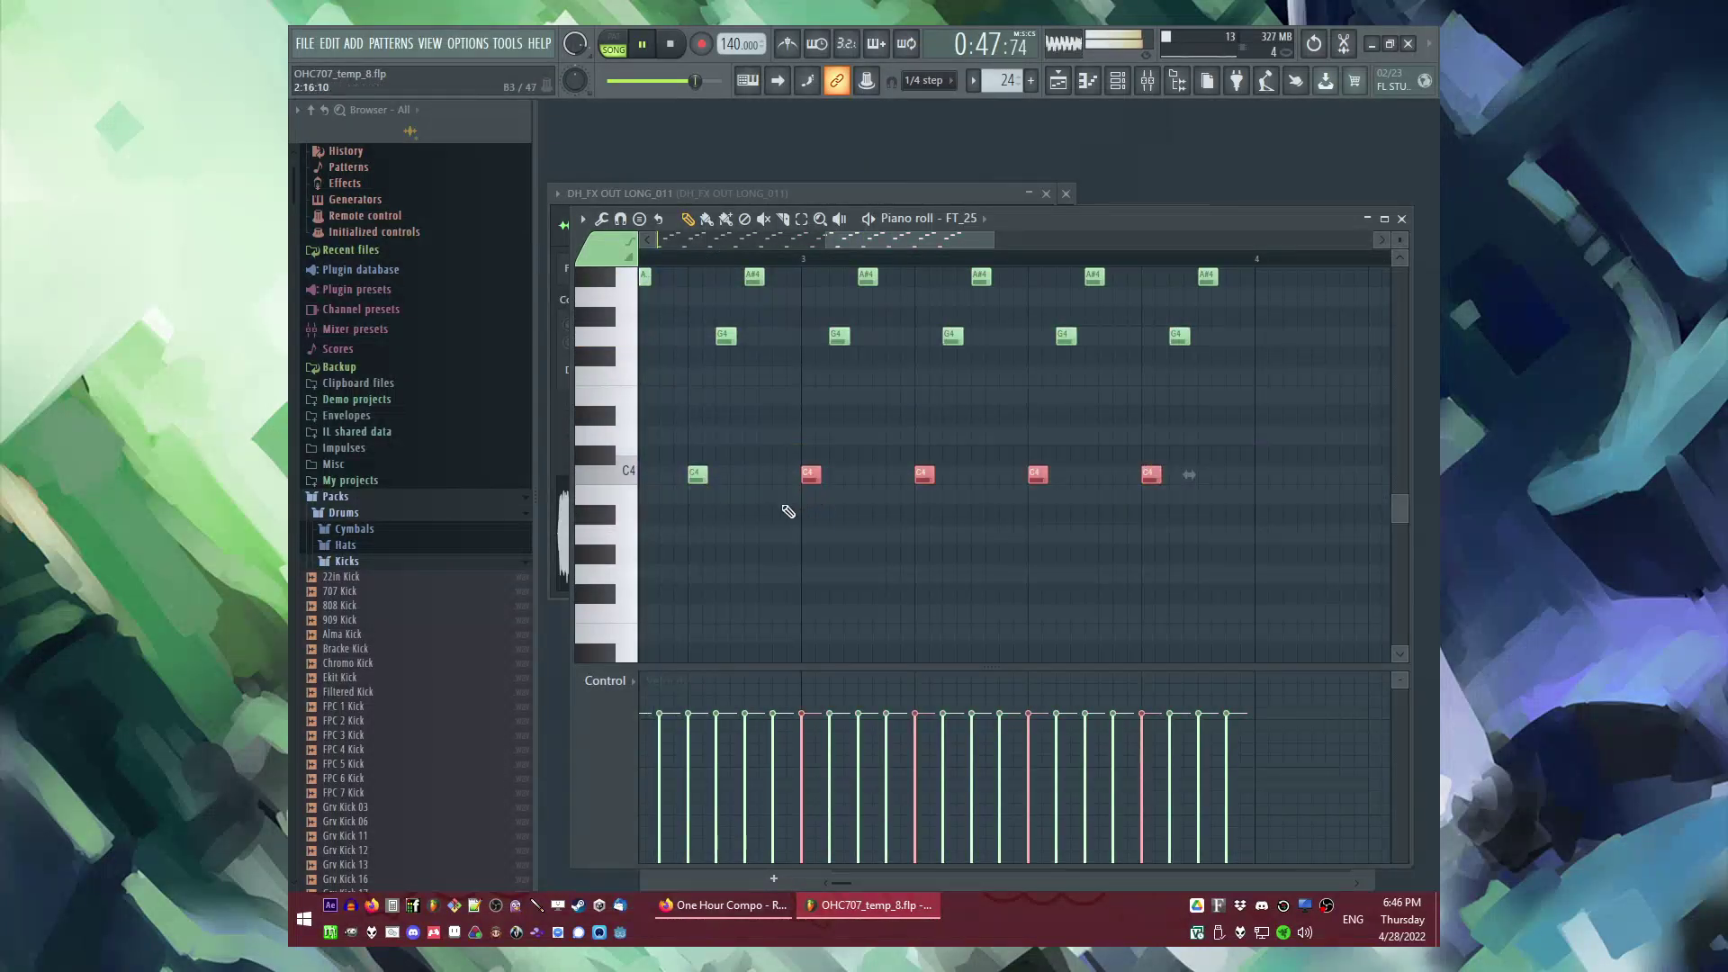
pyautogui.moveTo(810, 477); pyautogui.dragTo(808, 570)
# Step: Lower the G4 notes of bar 3 to D#4 and loop the pattern on its own from bar 3
pyautogui.scroll(2, 819, 504)
pyautogui.moveTo(823, 338); pyautogui.dragTo(1384, 594)
pyautogui.scroll(-1, 936, 477)
pyautogui.press('space')
pyautogui.hotkey('ctrl', 'd')
pyautogui.press('l')
pyautogui.click(800, 260)
pyautogui.press('space')
pyautogui.press('space')
pyautogui.scroll(1, 850, 407)
pyautogui.moveTo(823, 425); pyautogui.dragTo(1202, 505)
pyautogui.scroll(-1, 900, 477)
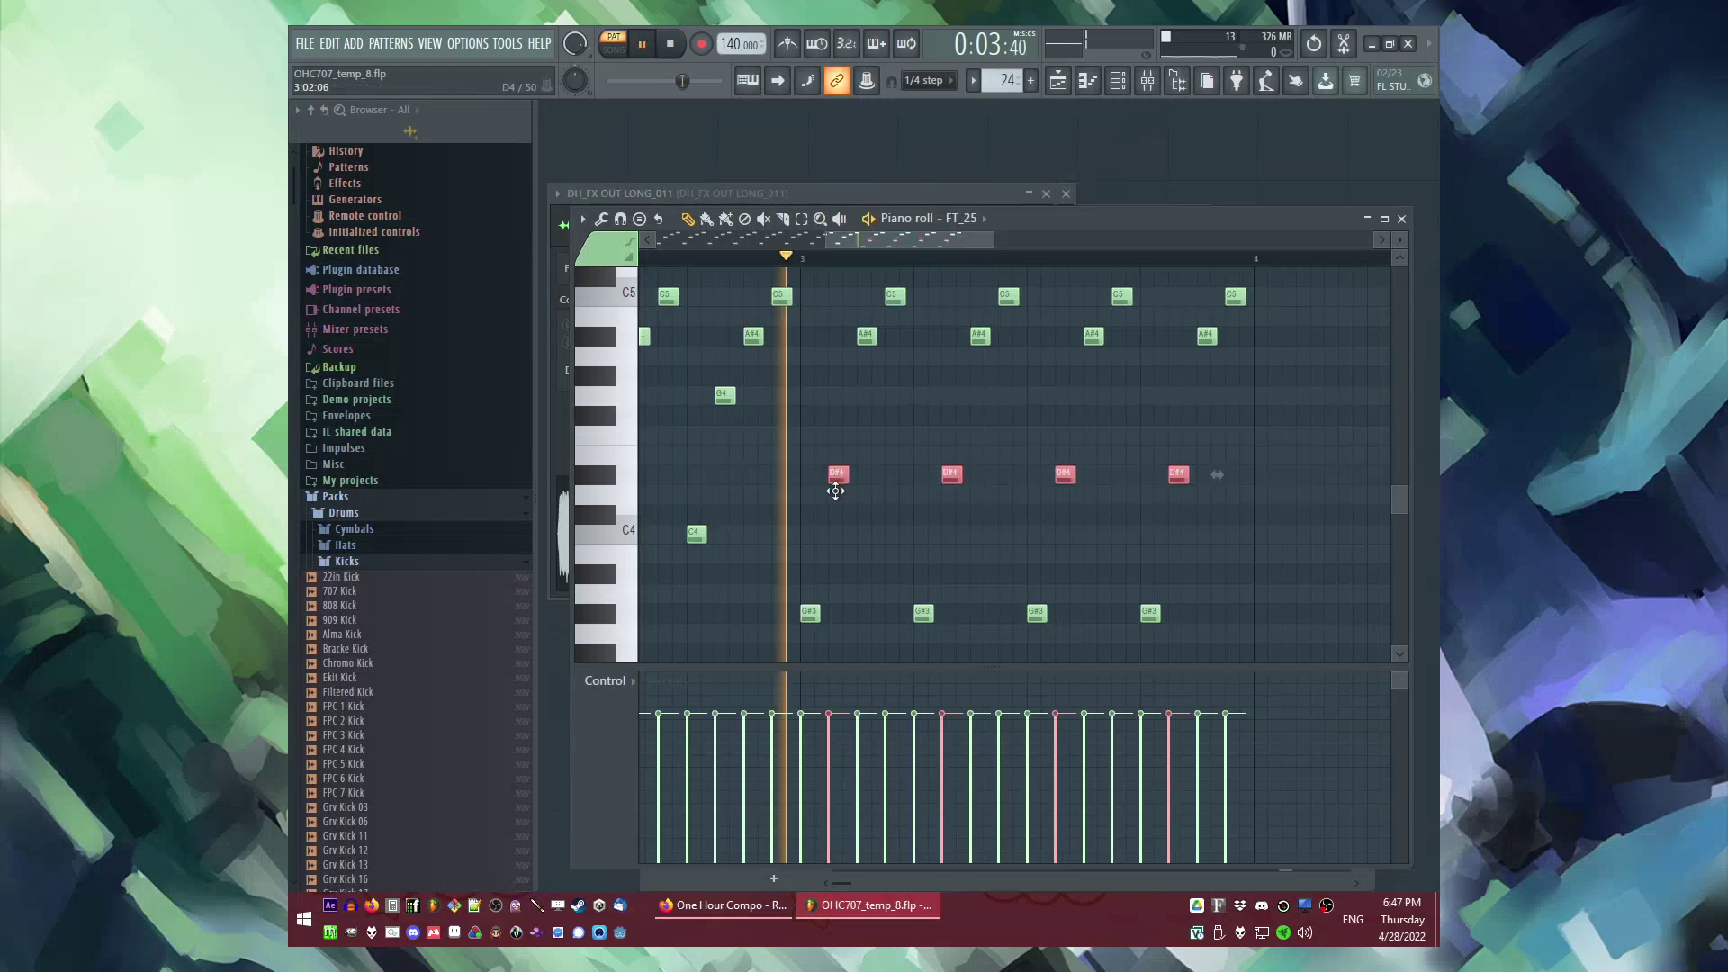
# Step: Check bar 3's A#4 notes in playback and duplicate the bar's arpeggio into bar 4
pyautogui.scroll(1, 842, 477)
pyautogui.moveTo(849, 374); pyautogui.dragTo(1150, 421)
pyautogui.press('space')
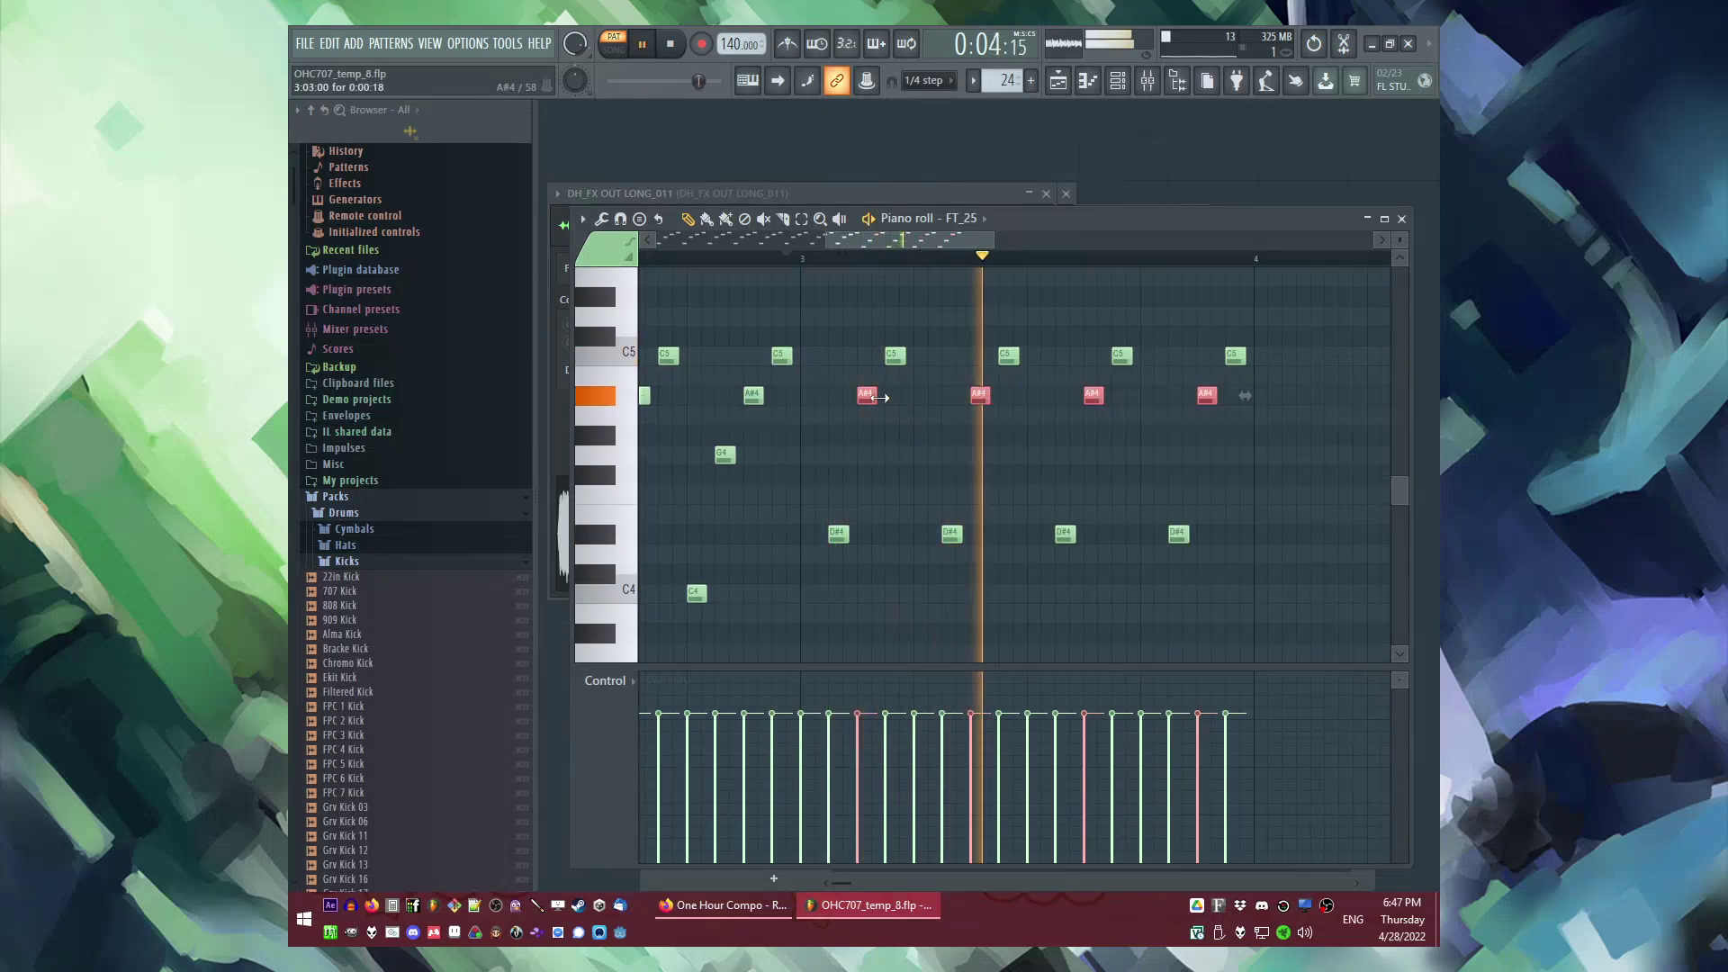
pyautogui.scroll(-2, 889, 402)
pyautogui.press('space')
pyautogui.moveTo(833, 270); pyautogui.dragTo(1159, 621)
pyautogui.scroll(3, 1201, 520)
pyautogui.scroll(2, 1201, 520)
pyautogui.hotkey('ctrl', 'b')
pyautogui.press('space')
# Step: Retune the lowest arpeggio notes of bar 4 and raise its D#4 notes to F4
pyautogui.moveTo(784, 585); pyautogui.dragTo(1395, 683)
pyautogui.scroll(-2, 720, 555)
pyautogui.moveTo(720, 567); pyautogui.dragTo(1106, 661)
pyautogui.press('space')
pyautogui.press('space')
pyautogui.scroll(2, 751, 495)
pyautogui.moveTo(752, 482); pyautogui.dragTo(1124, 597)
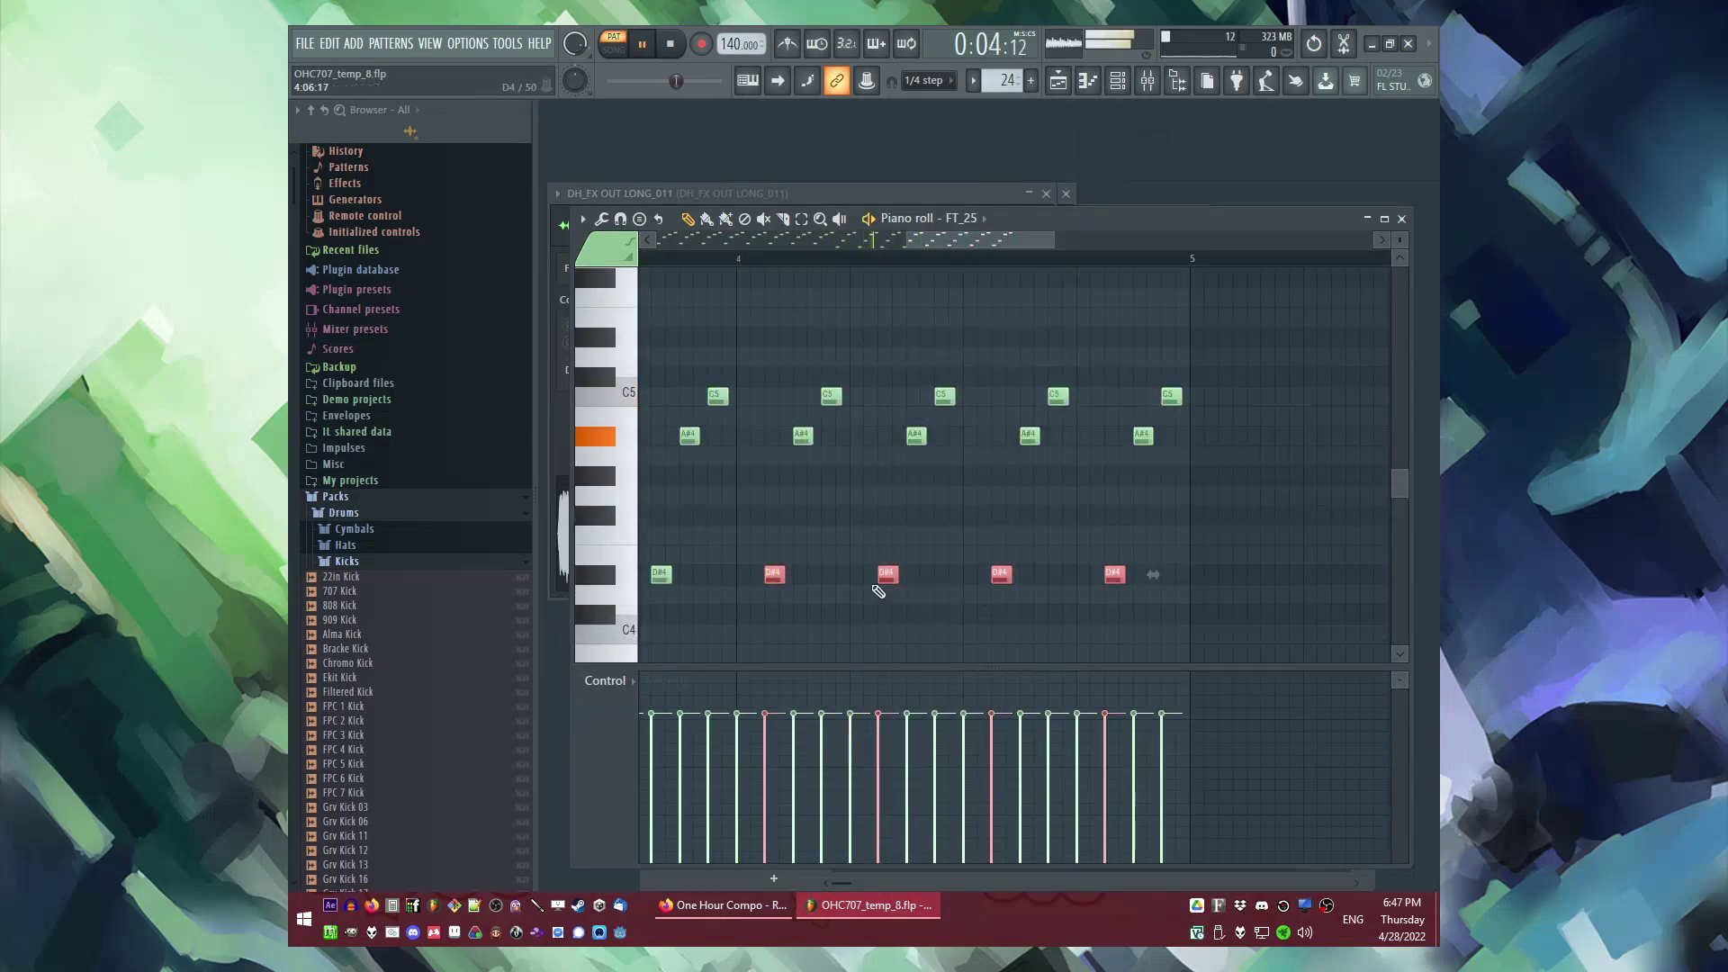
pyautogui.moveTo(776, 580); pyautogui.dragTo(775, 540)
# Step: Raise bar 4's A#4 and C5 notes two semitones to C5 and D5, and switch back to song playback
pyautogui.moveTo(776, 425); pyautogui.dragTo(1423, 456)
pyautogui.moveTo(795, 387); pyautogui.dragTo(1170, 406)
pyautogui.moveTo(778, 438); pyautogui.dragTo(770, 390)
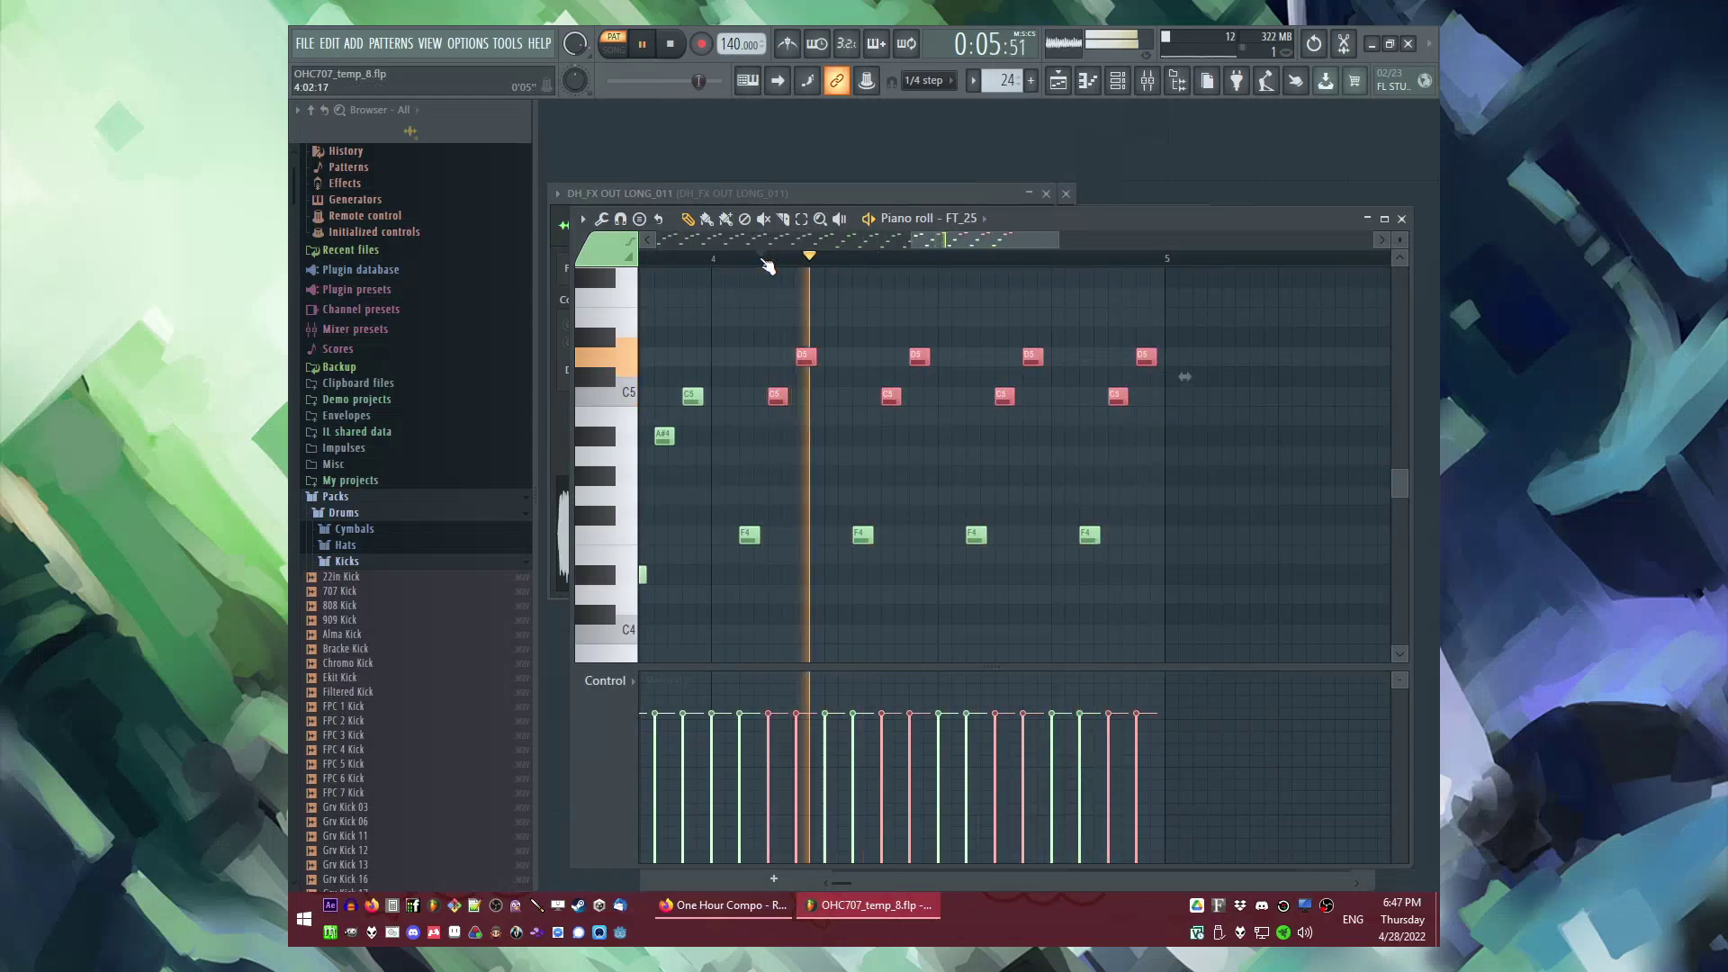
pyautogui.scroll(-2, 768, 270)
pyautogui.press('l')
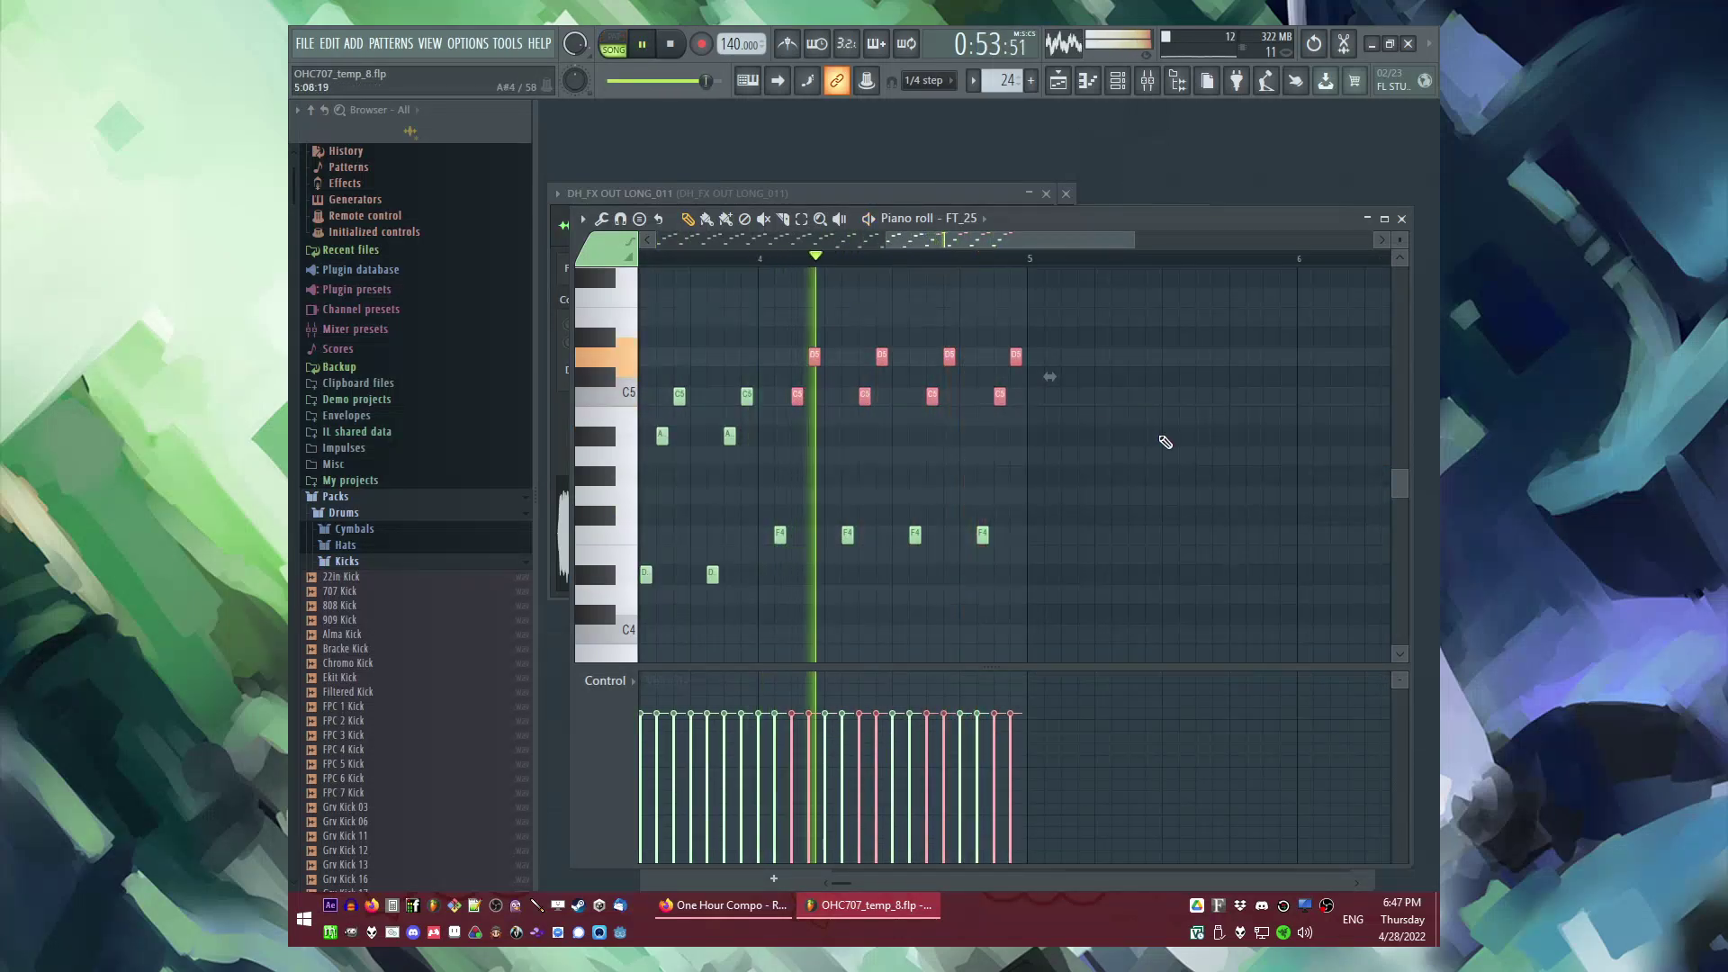
# Step: Fill bars 29 to 36 of Track 7 in the playlist with two consecutive four-bar Pattern 24 clips
pyautogui.press('F5')
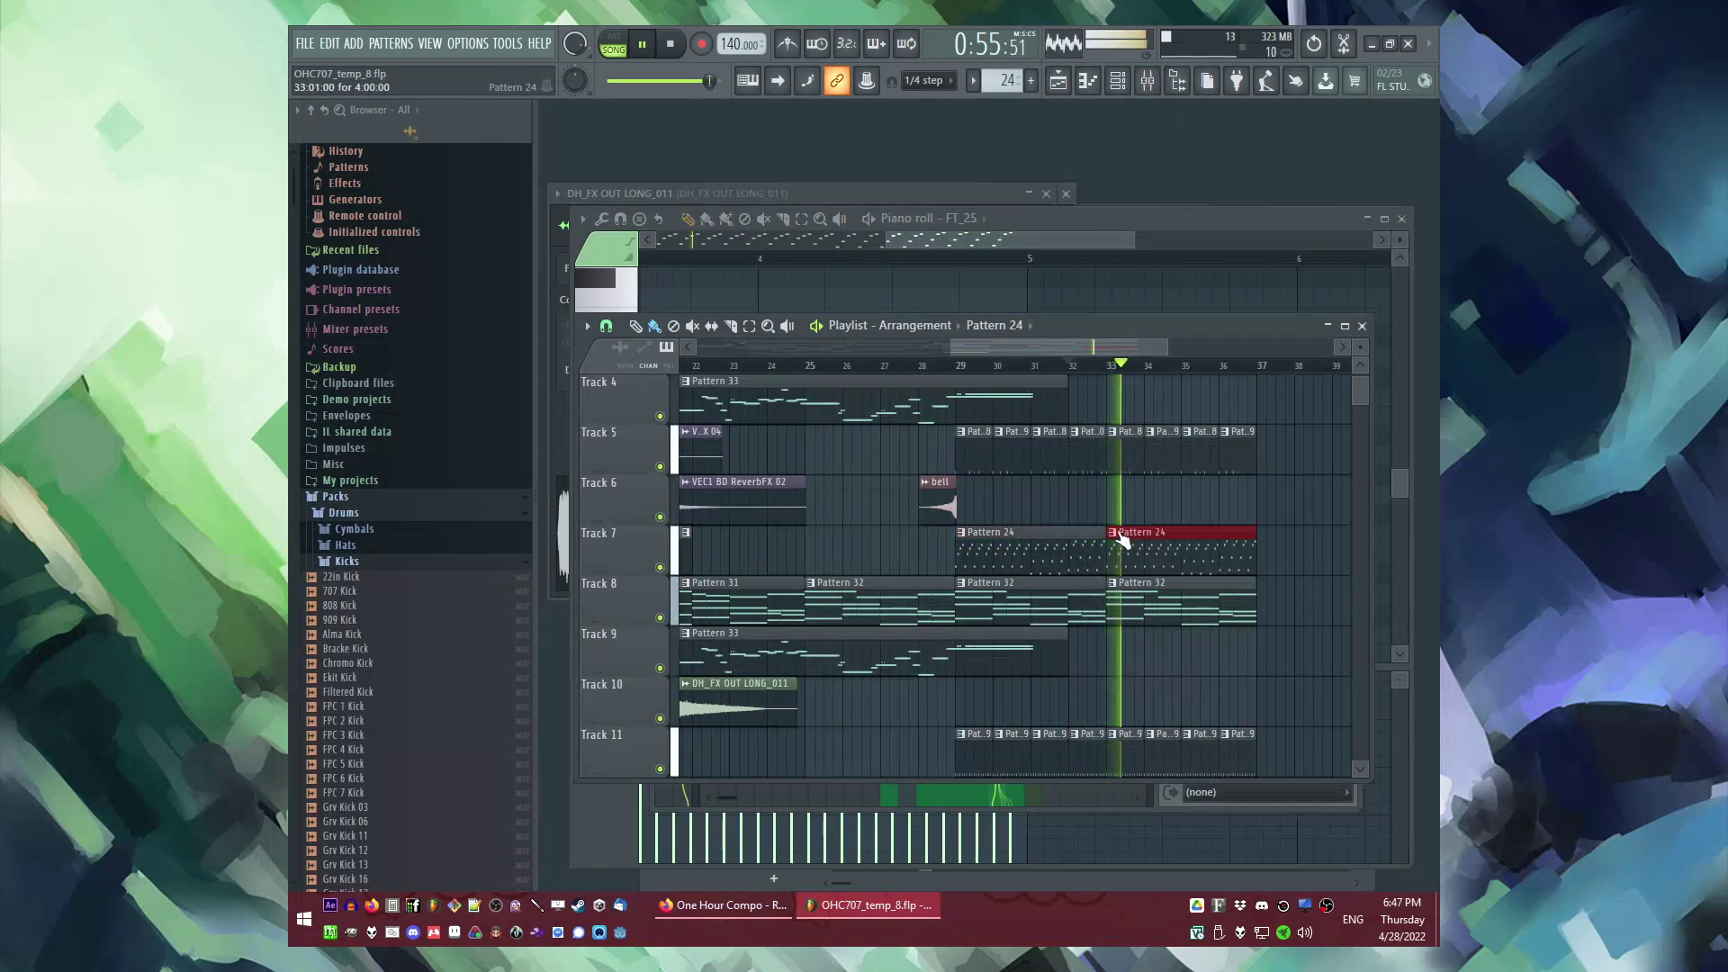
pyautogui.scroll(3, 1096, 525)
pyautogui.scroll(-4, 1096, 531)
pyautogui.scroll(-2, 1210, 570)
pyautogui.scroll(2, 1215, 570)
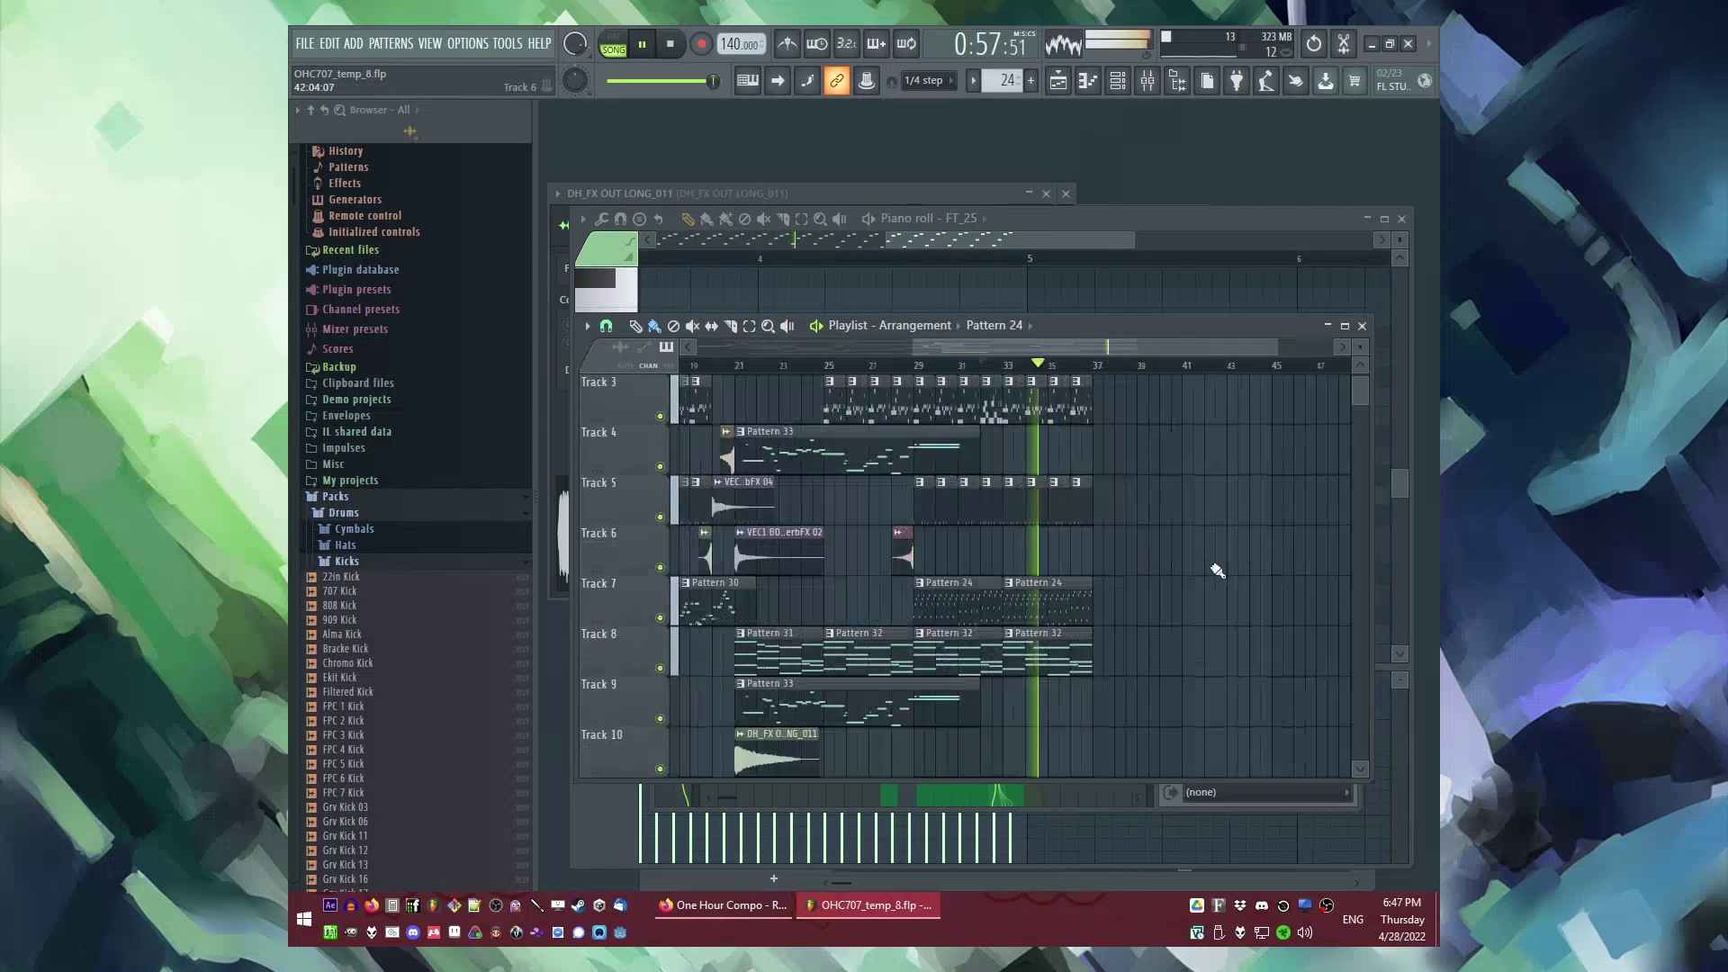
pyautogui.scroll(2, 1102, 555)
pyautogui.scroll(2, 979, 534)
pyautogui.scroll(-2, 816, 416)
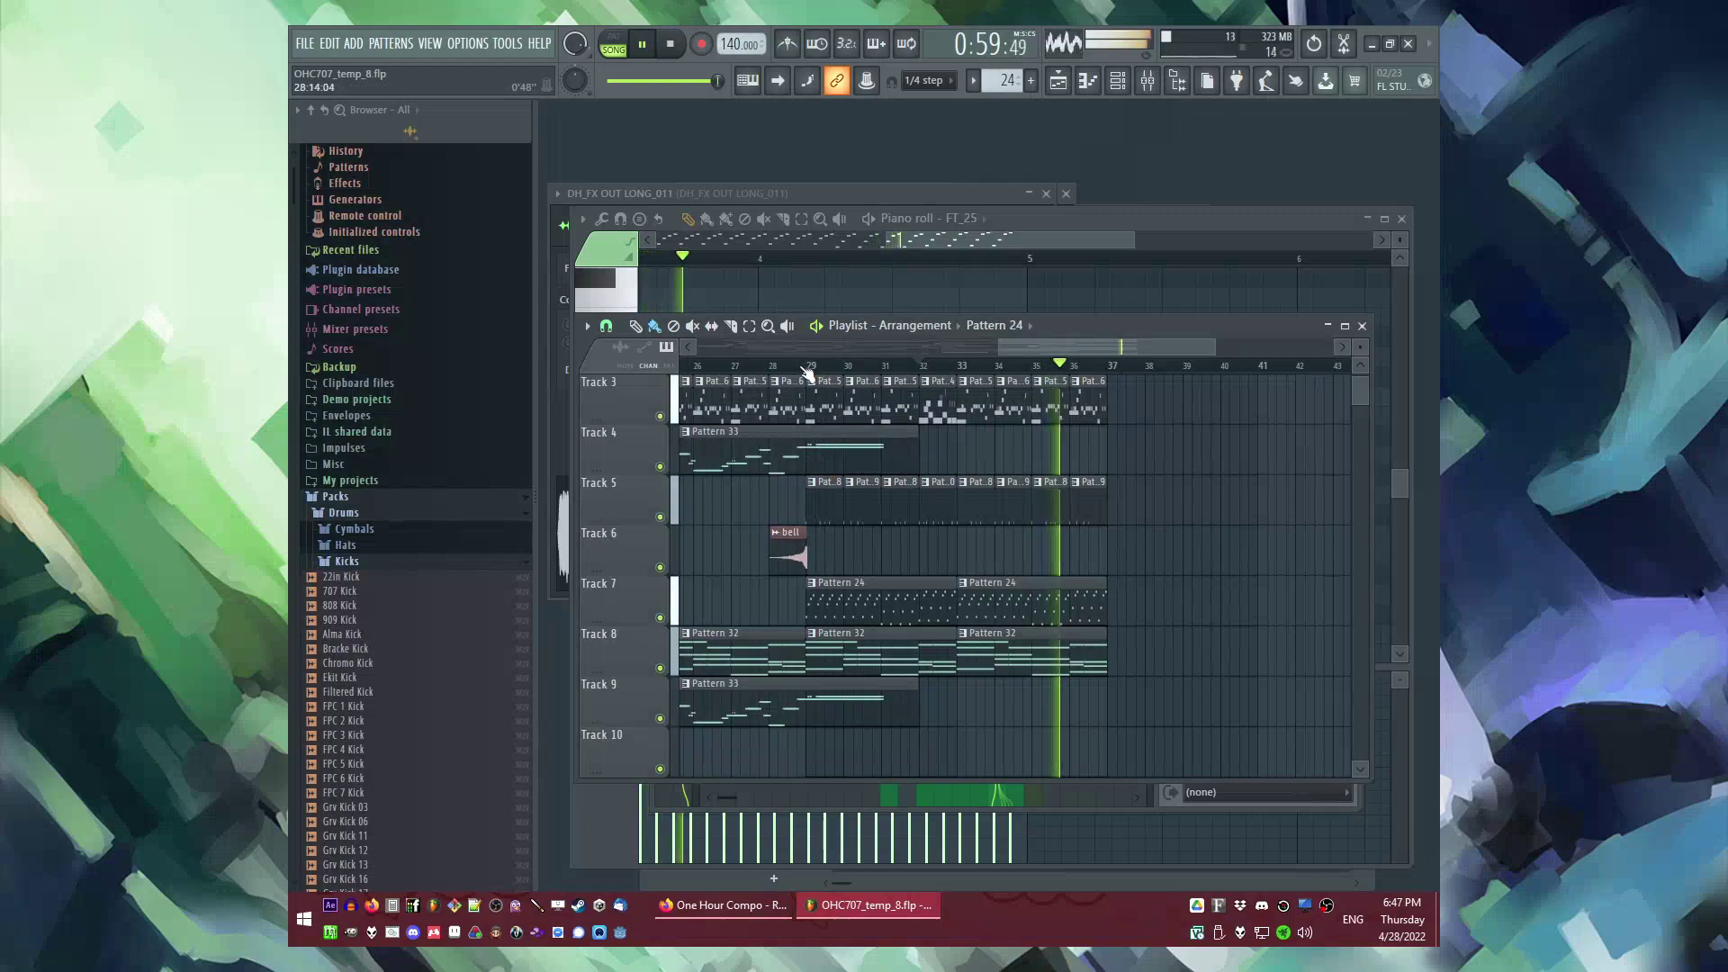
# Step: Replay the arrangement from about bar 27 and review how the tracks lead into the new arpeggio at bar 29
pyautogui.click(751, 369)
pyautogui.scroll(-3, 999, 559)
pyautogui.scroll(2, 990, 559)
pyautogui.scroll(-2, 987, 549)
pyautogui.scroll(2, 1076, 734)
pyautogui.scroll(2, 1032, 682)
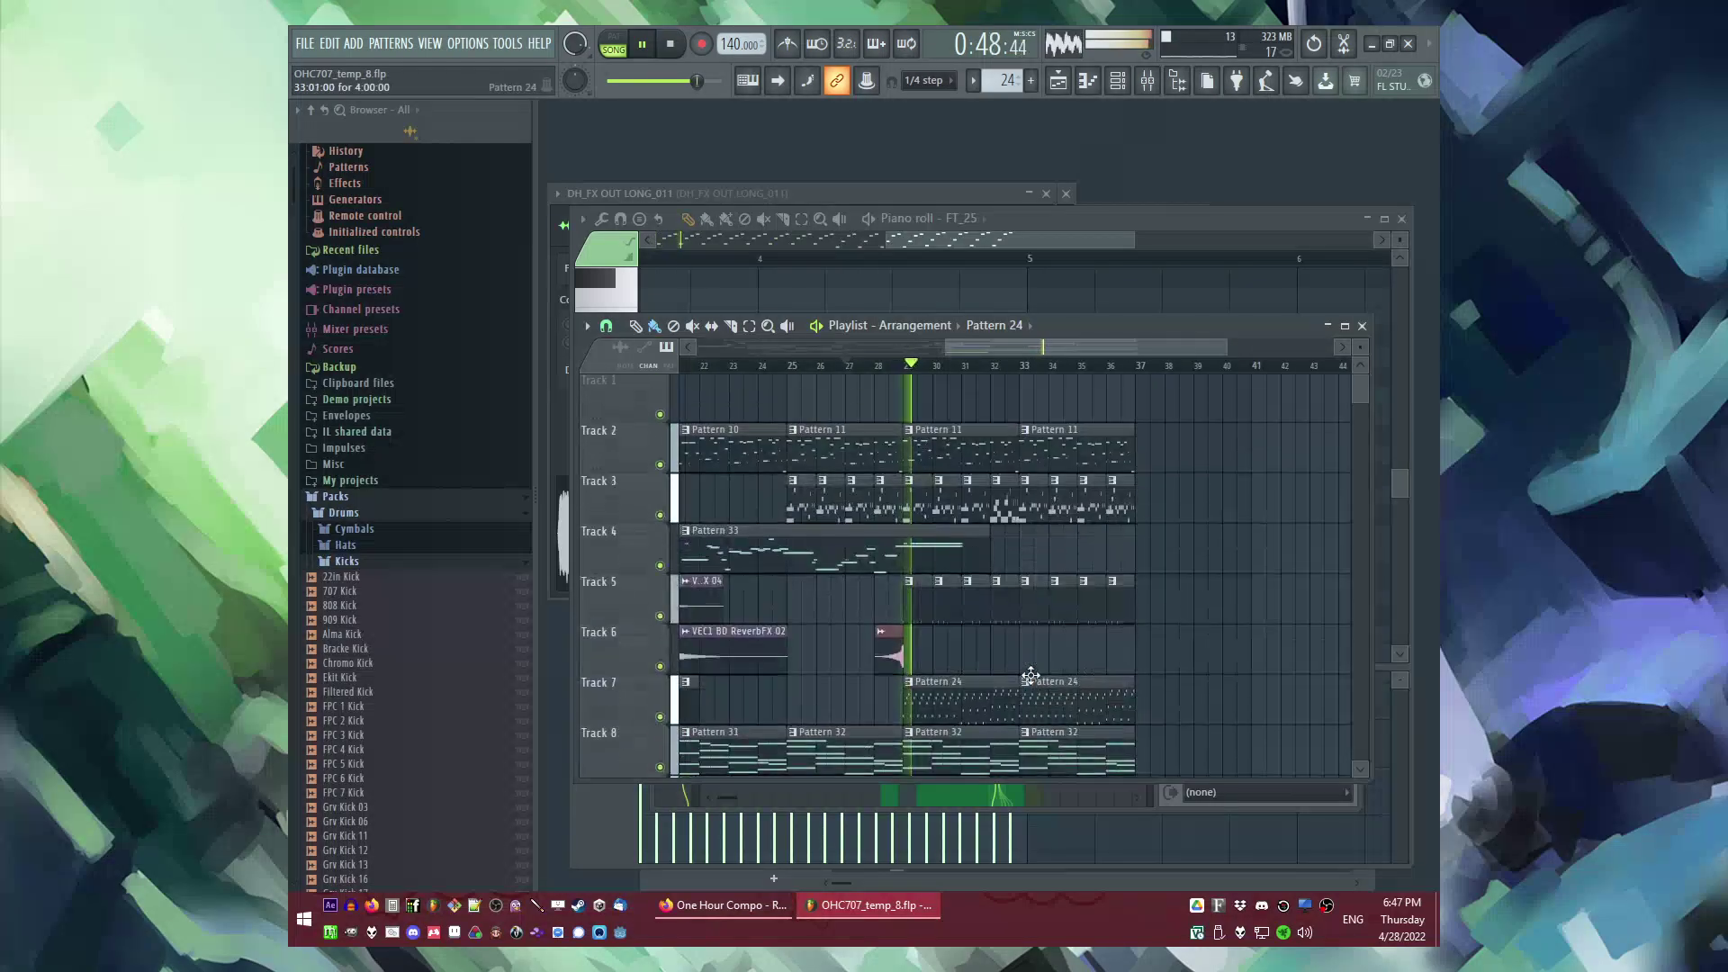
pyautogui.scroll(-5, 994, 655)
pyautogui.click(839, 367)
pyautogui.scroll(2, 925, 511)
pyautogui.scroll(1, 926, 515)
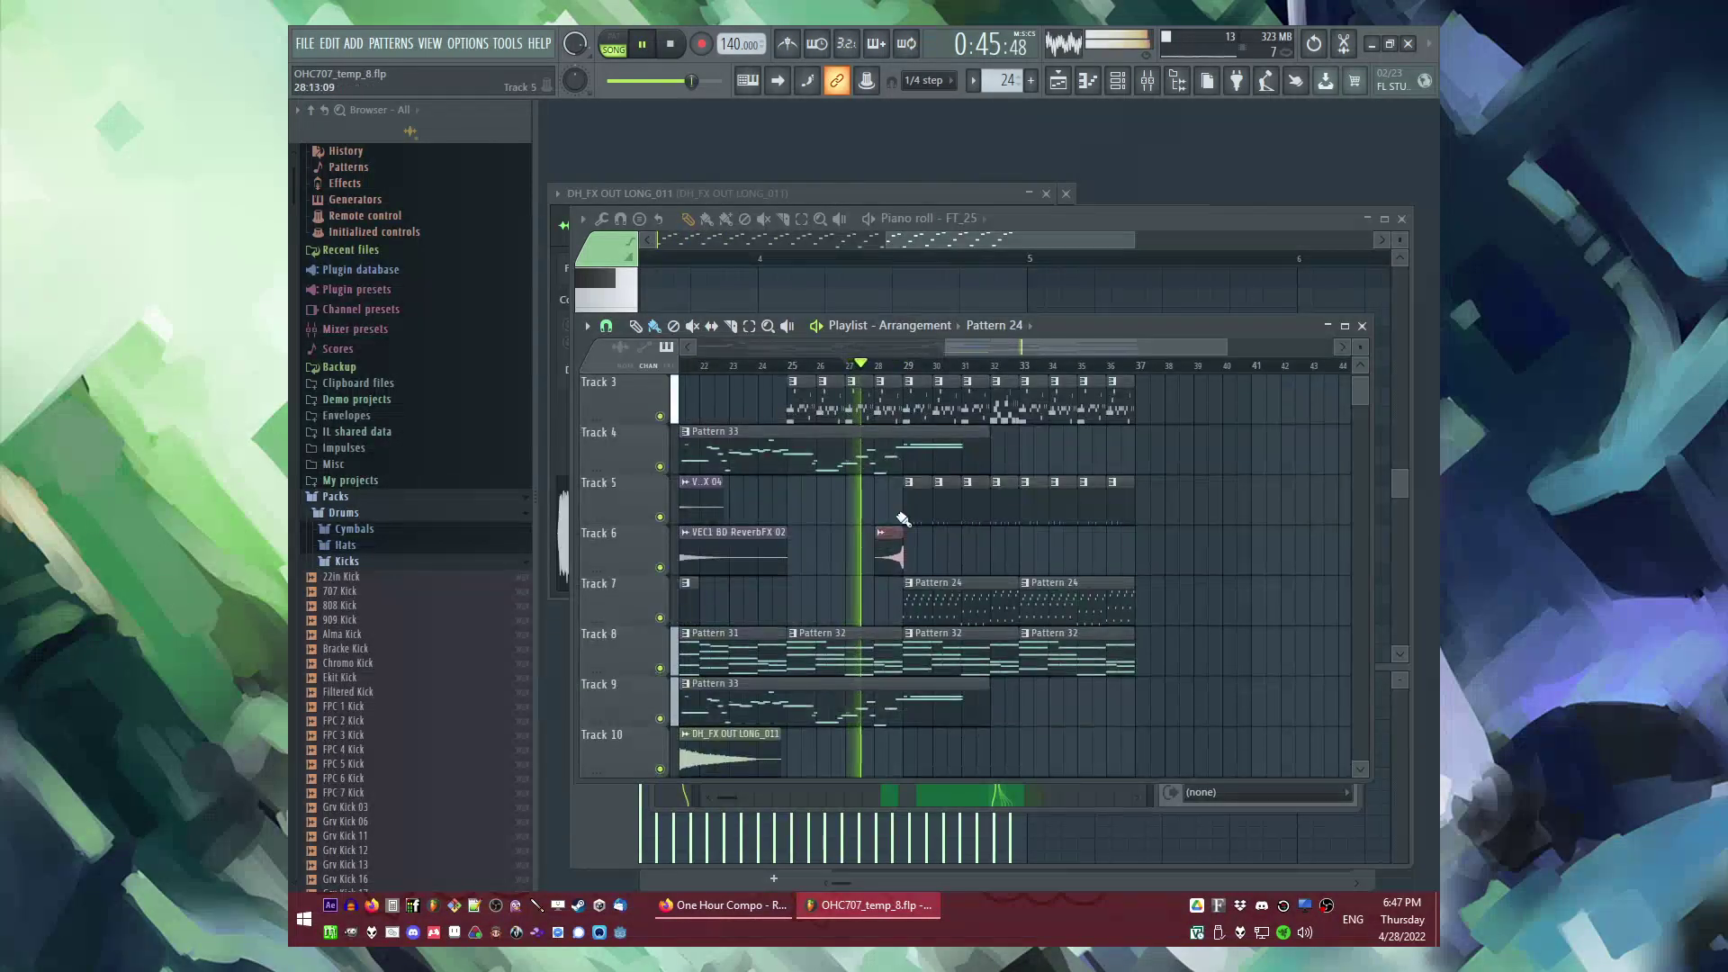
pyautogui.scroll(2, 915, 509)
pyautogui.scroll(-2, 1023, 539)
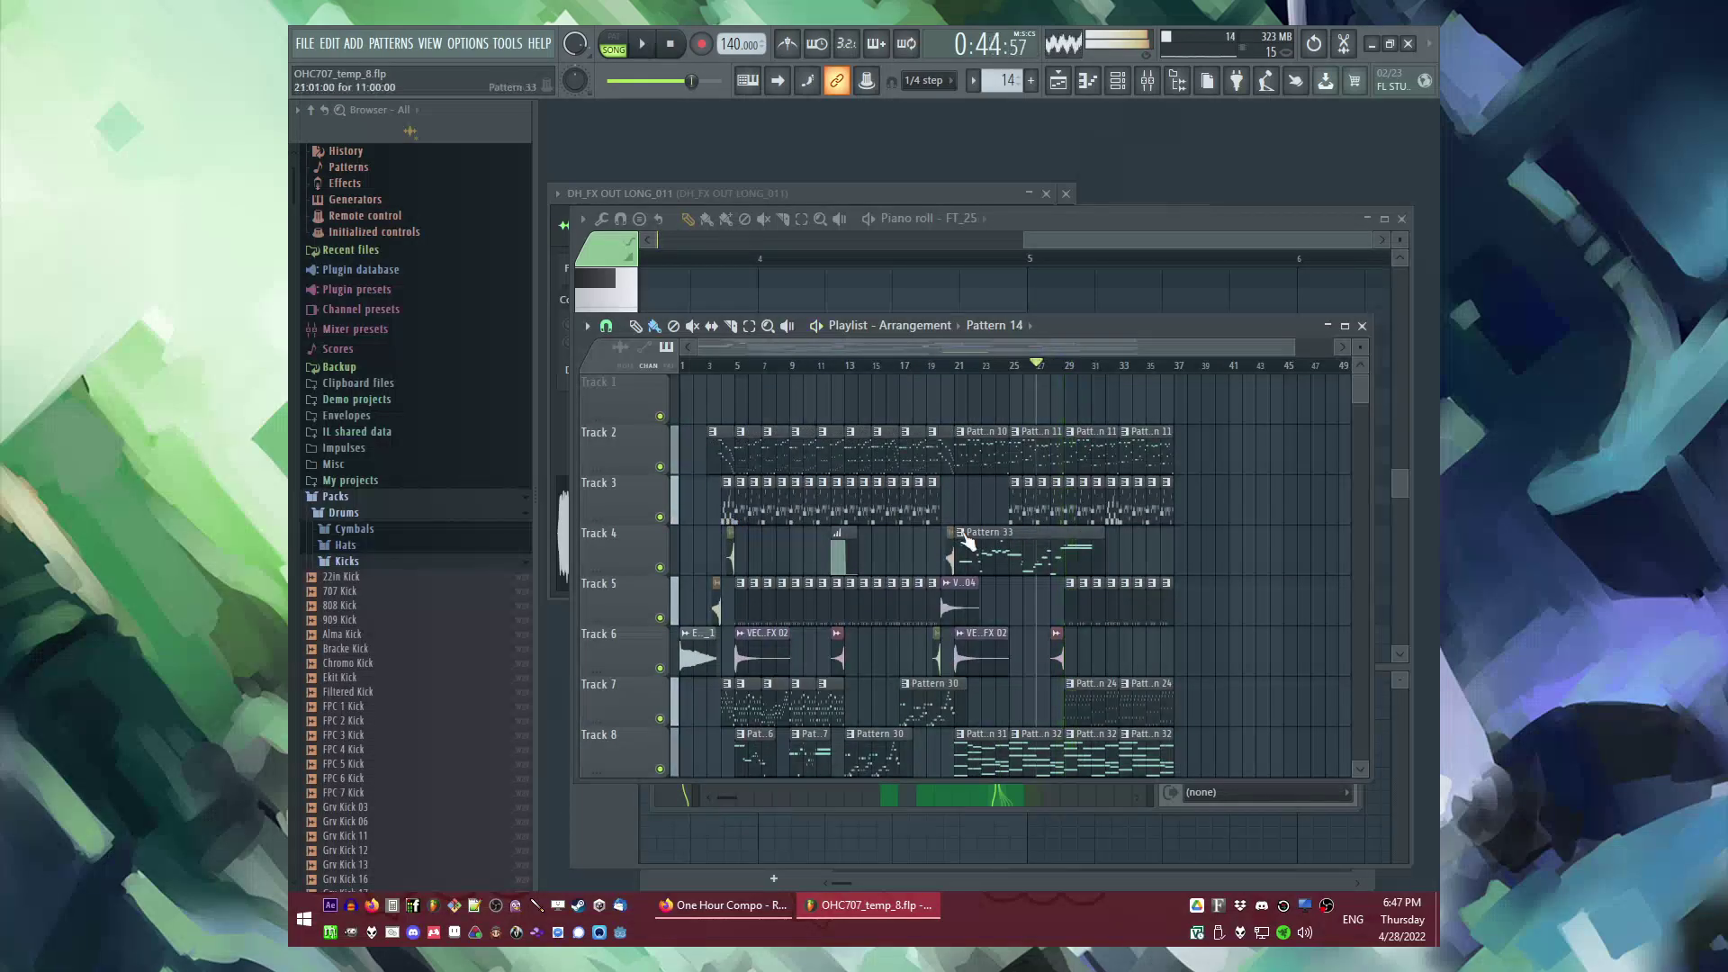
pyautogui.scroll(-5, 1049, 571)
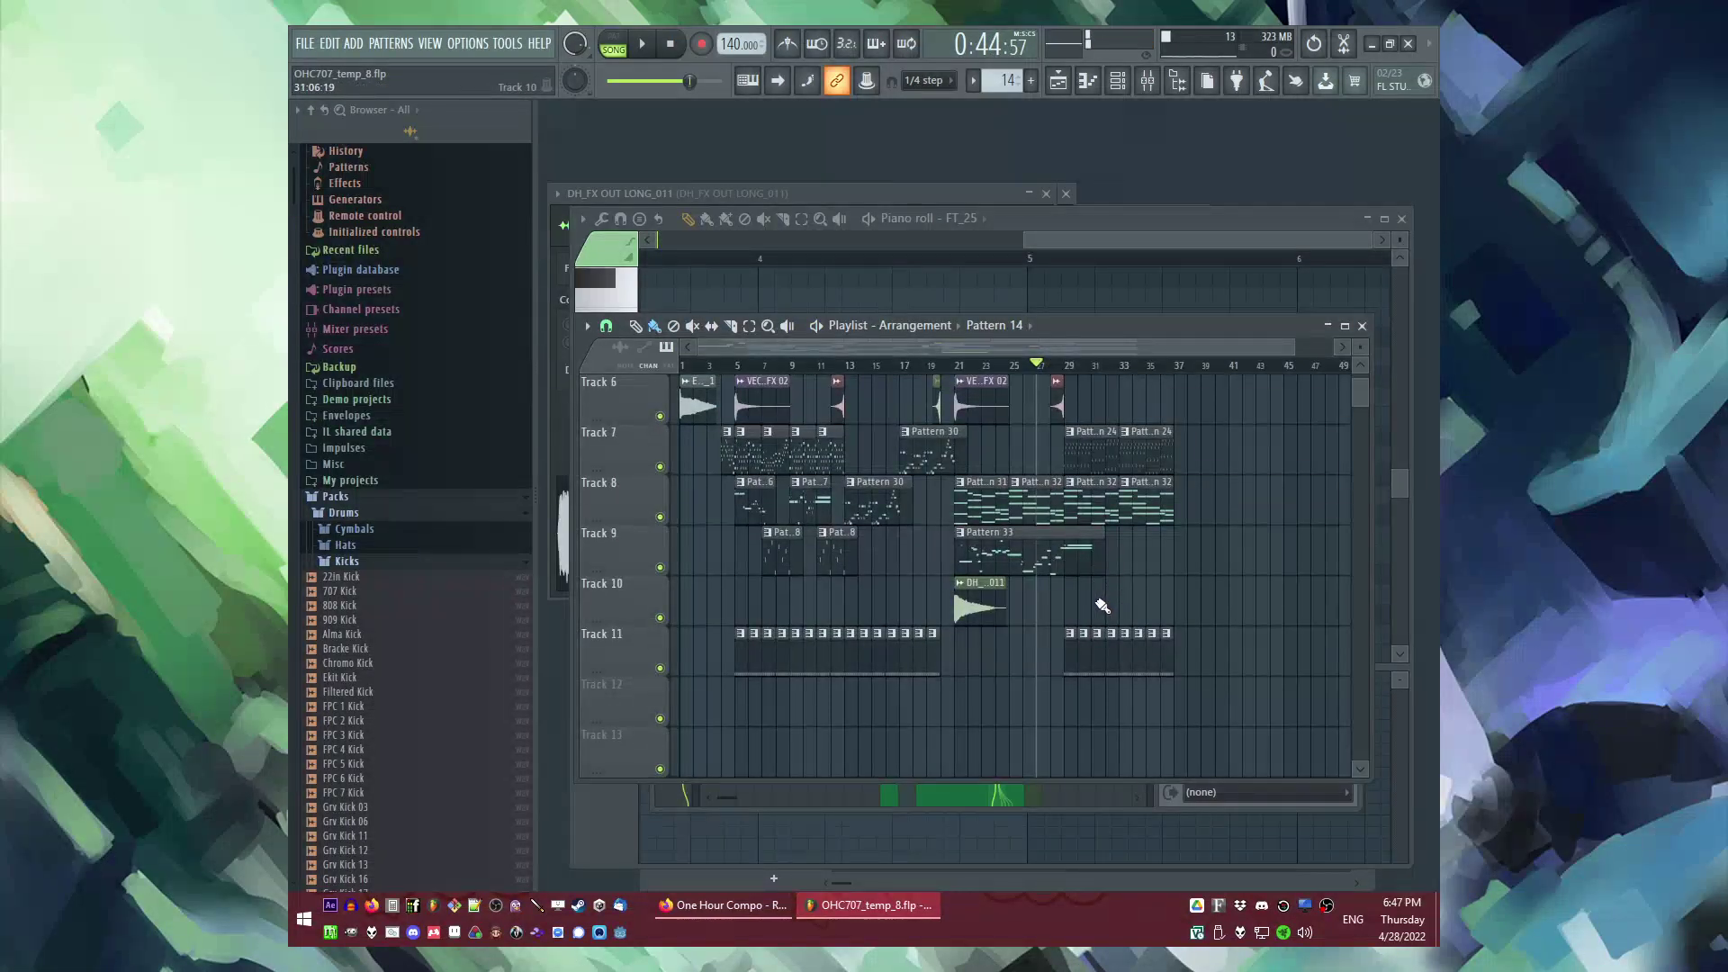
pyautogui.scroll(2, 1103, 606)
pyautogui.scroll(5, 1098, 602)
pyautogui.press('space')
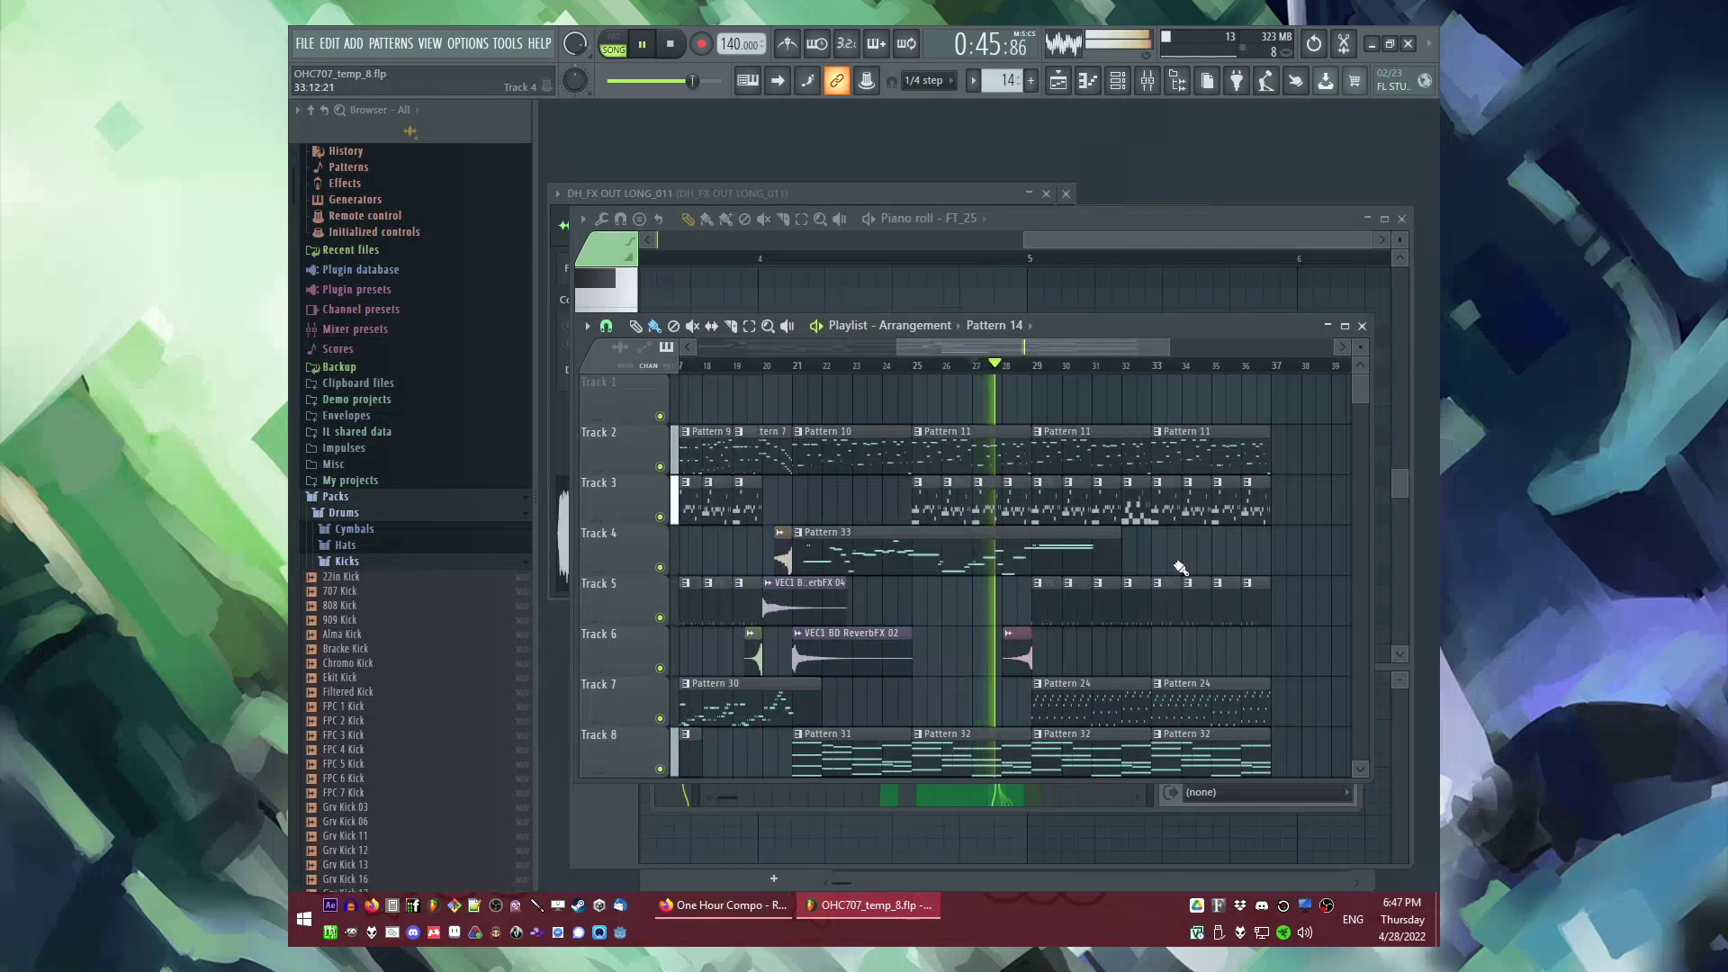
# Step: Place a Pattern 18 clip at bar 28 of Track 5, make it unique and show its step sequence
pyautogui.click(1008, 583)
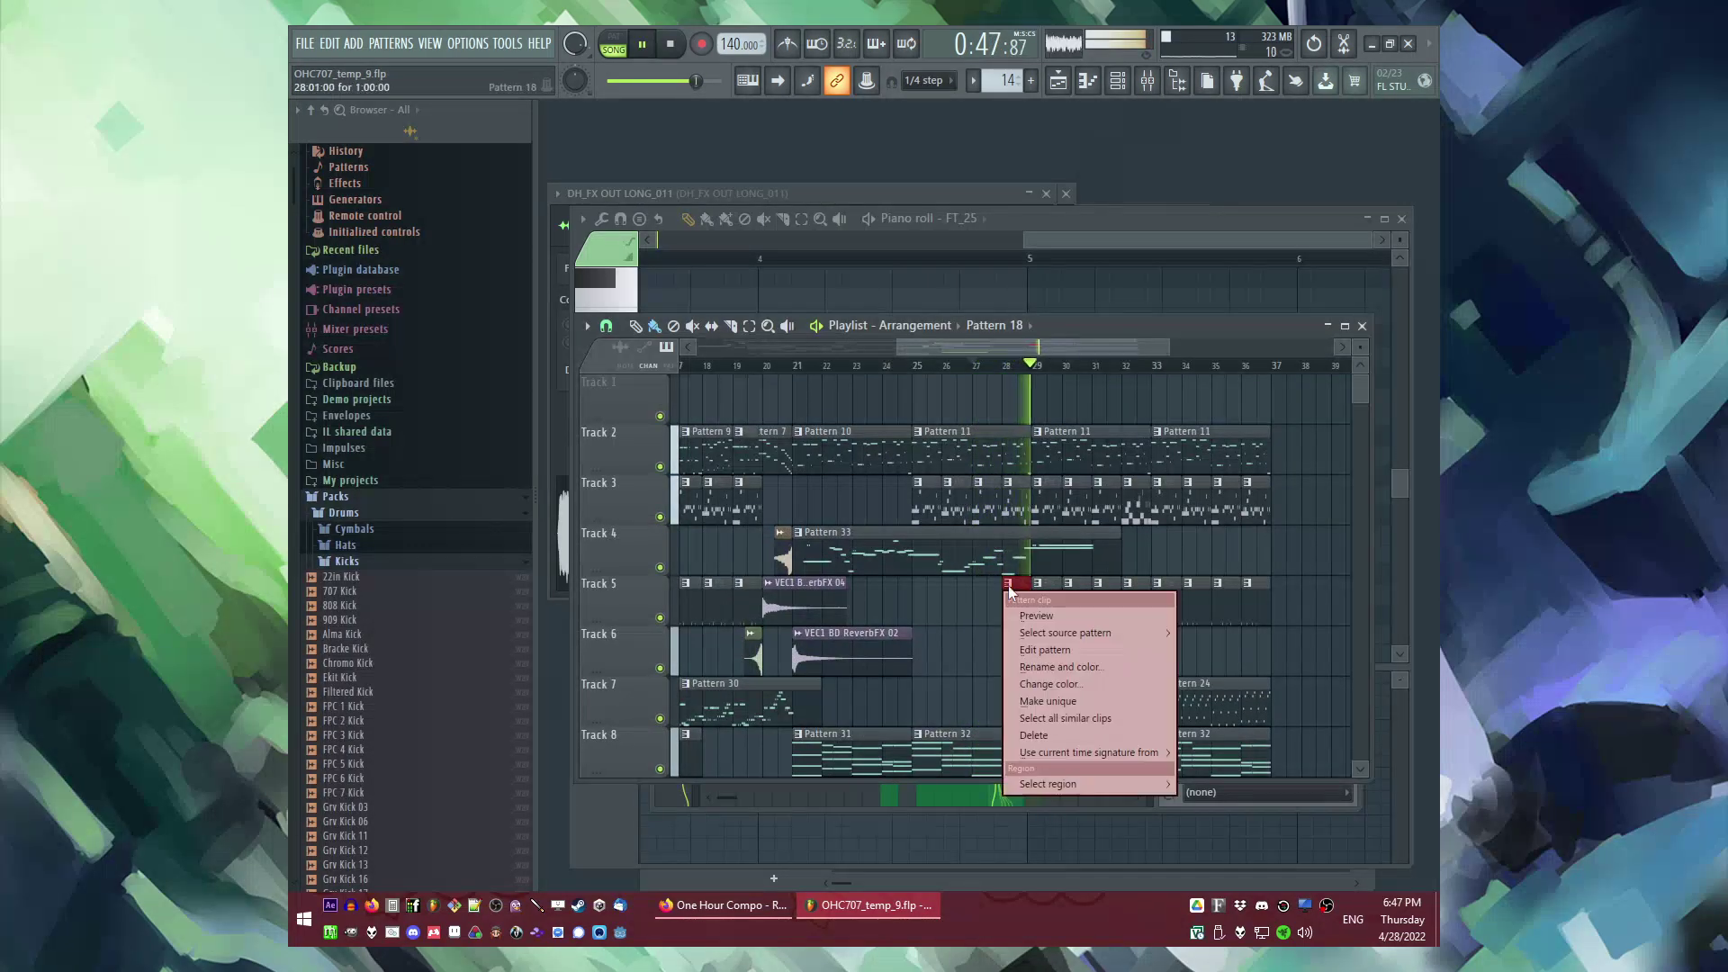
pyautogui.click(1027, 704)
pyautogui.press('F6')
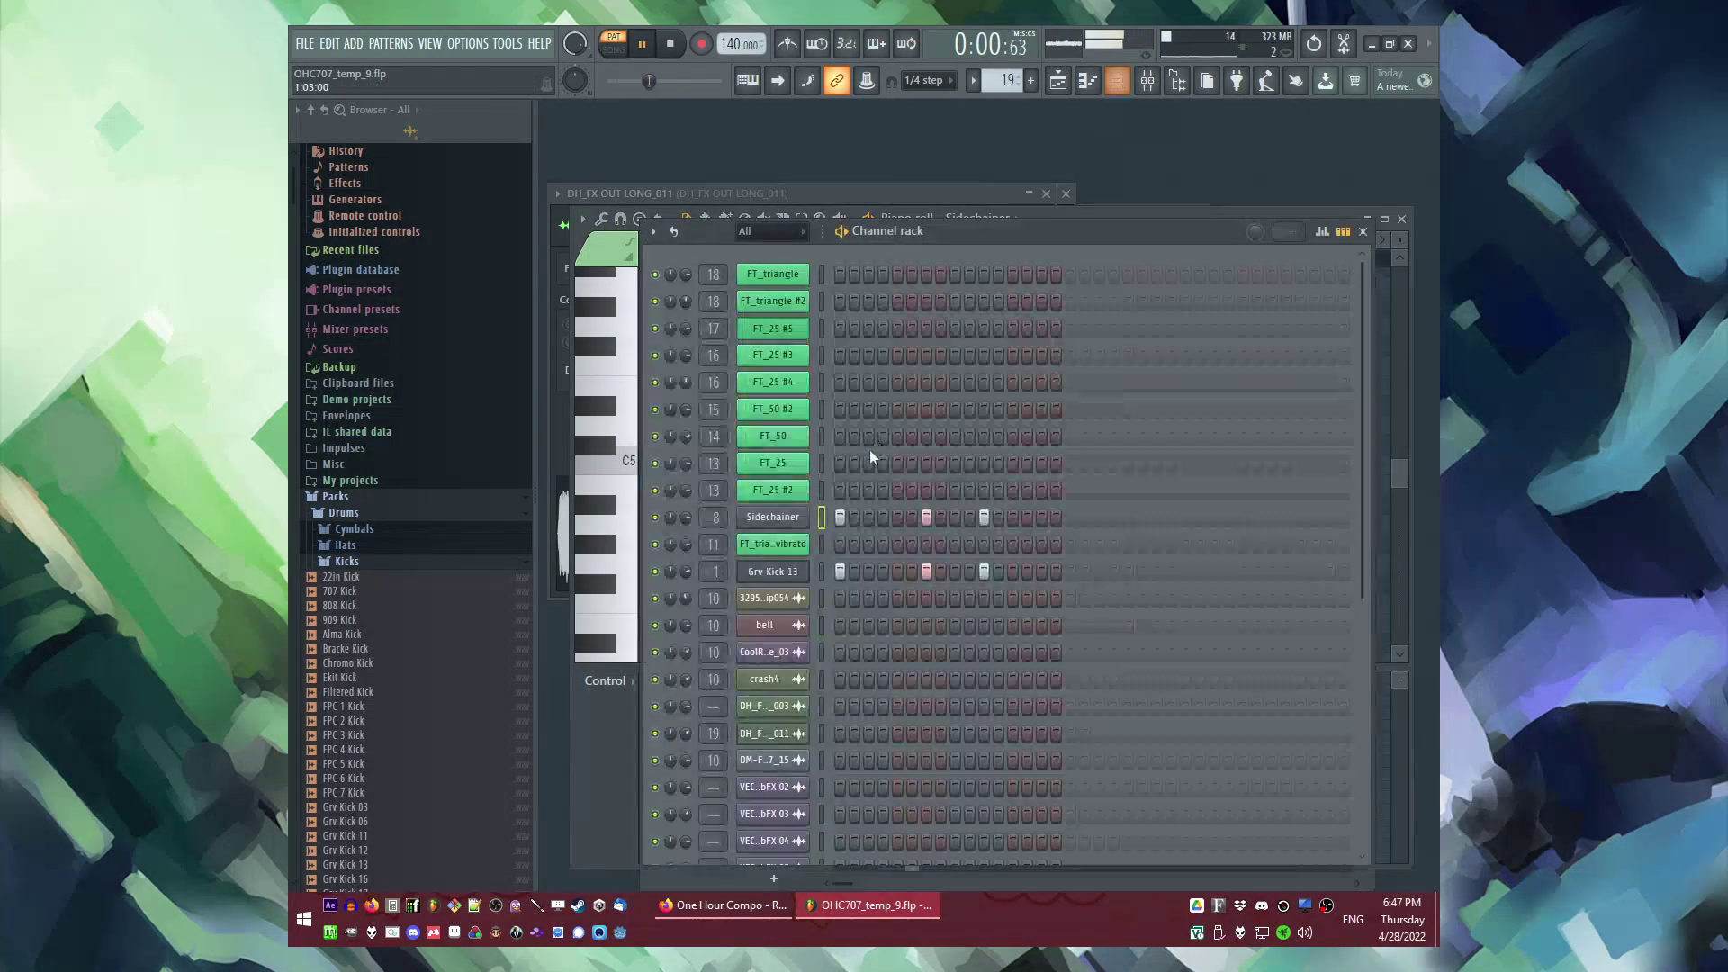
# Step: Remove the first-step hits of Sidechainer and Grv Kick 13, and add a Grv Kick 13 hit on step 8
pyautogui.scroll(5, 860, 477)
pyautogui.press('space')
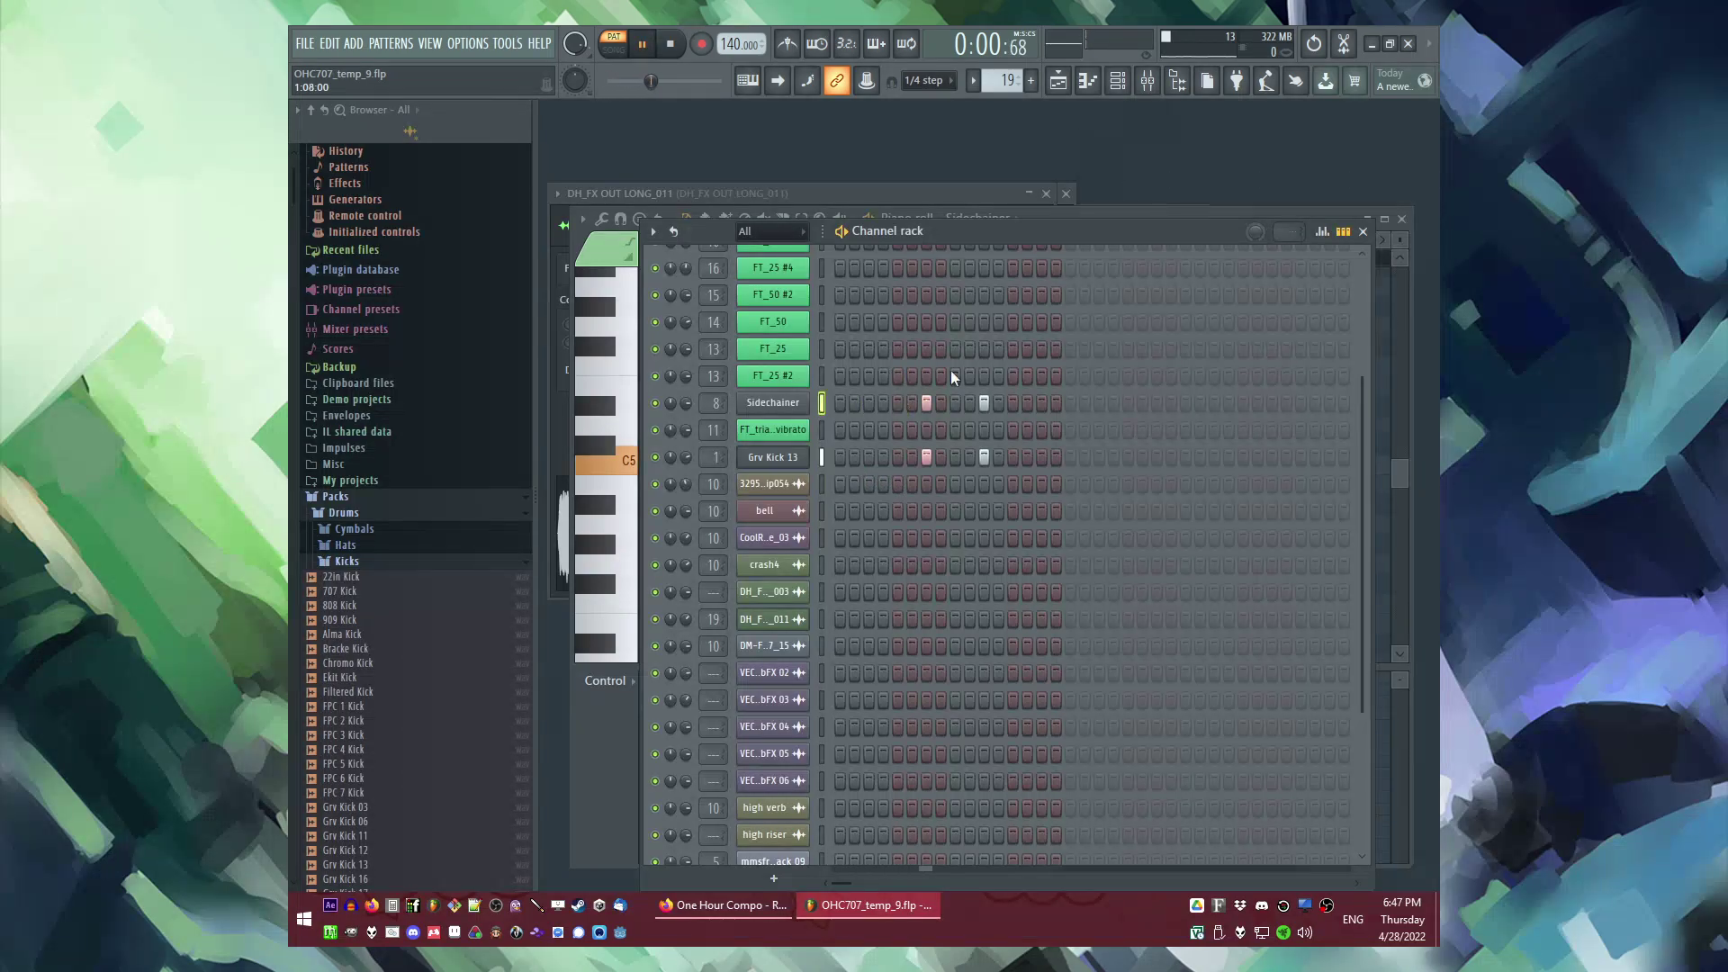
pyautogui.press('F5')
pyautogui.press('F7')
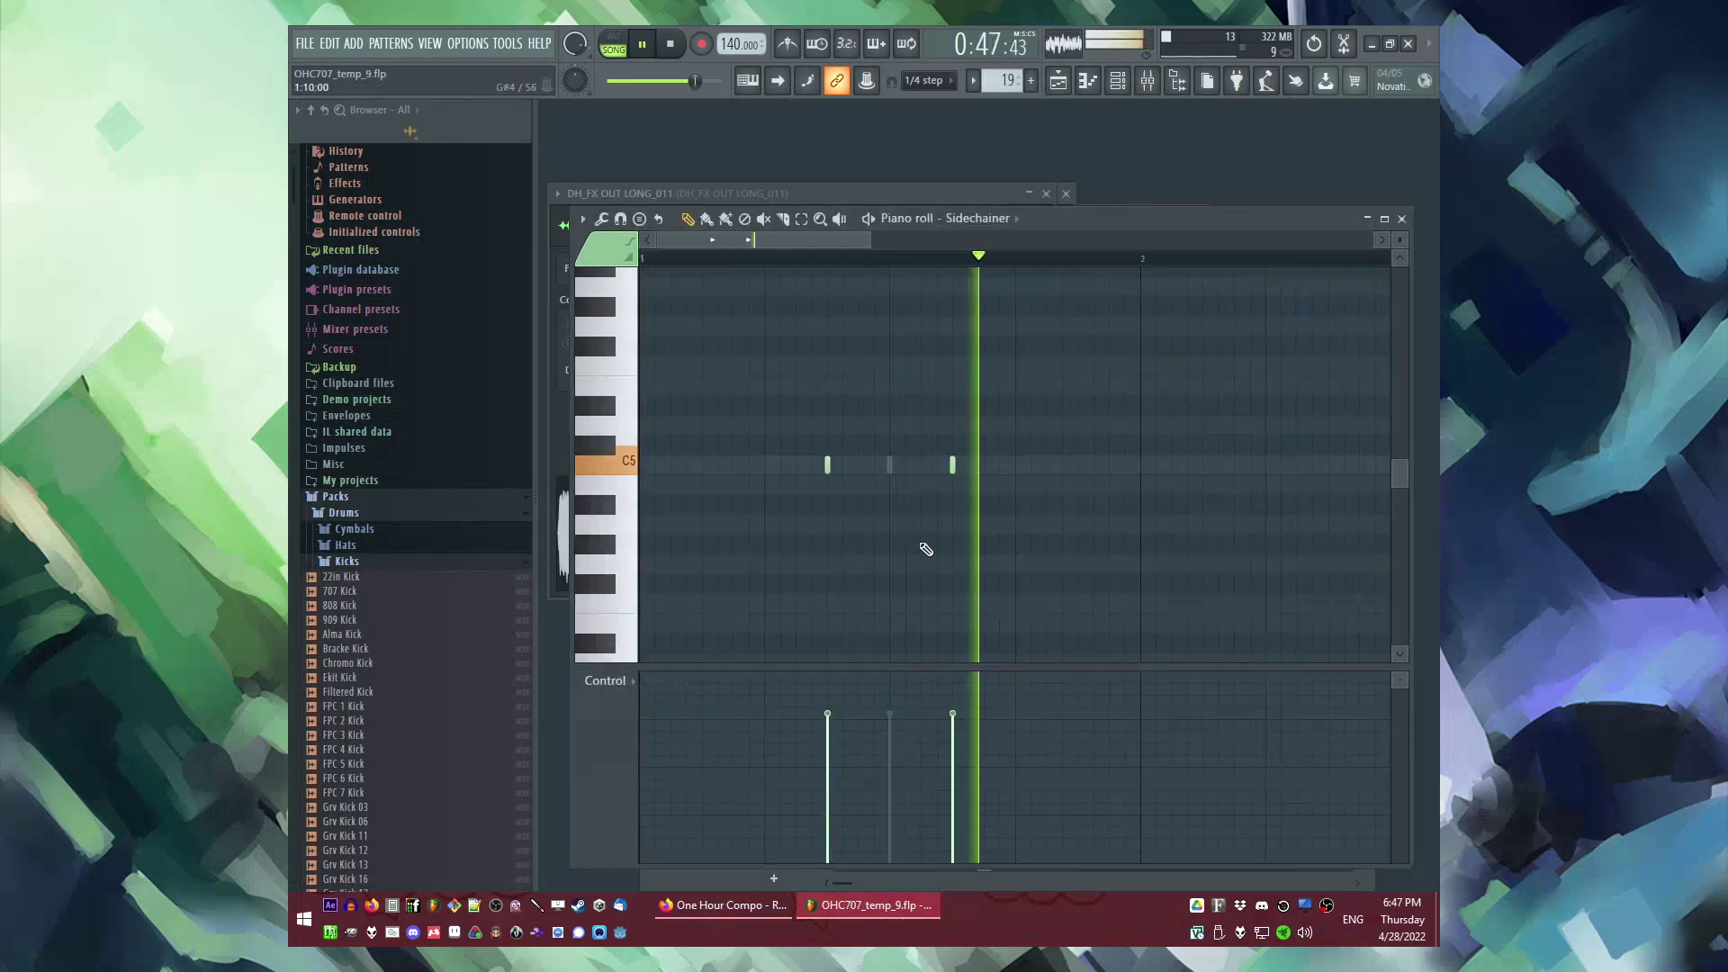
pyautogui.press('F6')
pyautogui.click(941, 455)
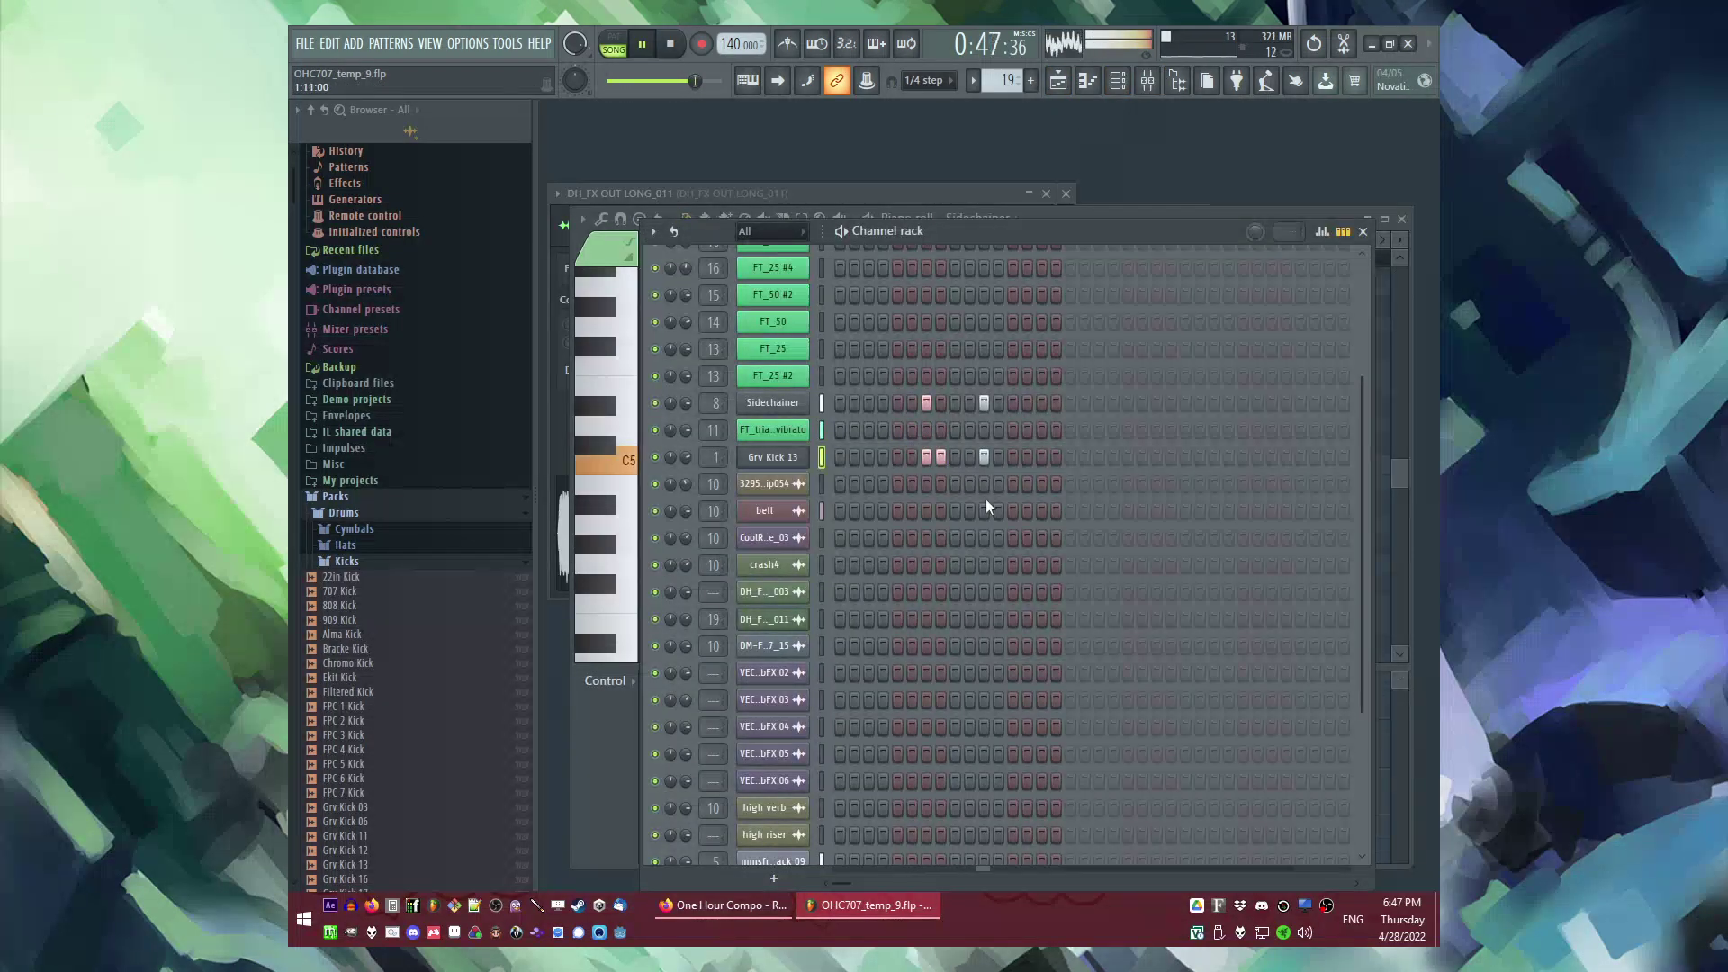
# Step: Add a BES_Snare_2 hit on step 13 and a Sidechainer hit on step 15 of the fill pattern
pyautogui.scroll(-5, 988, 477)
pyautogui.press('space')
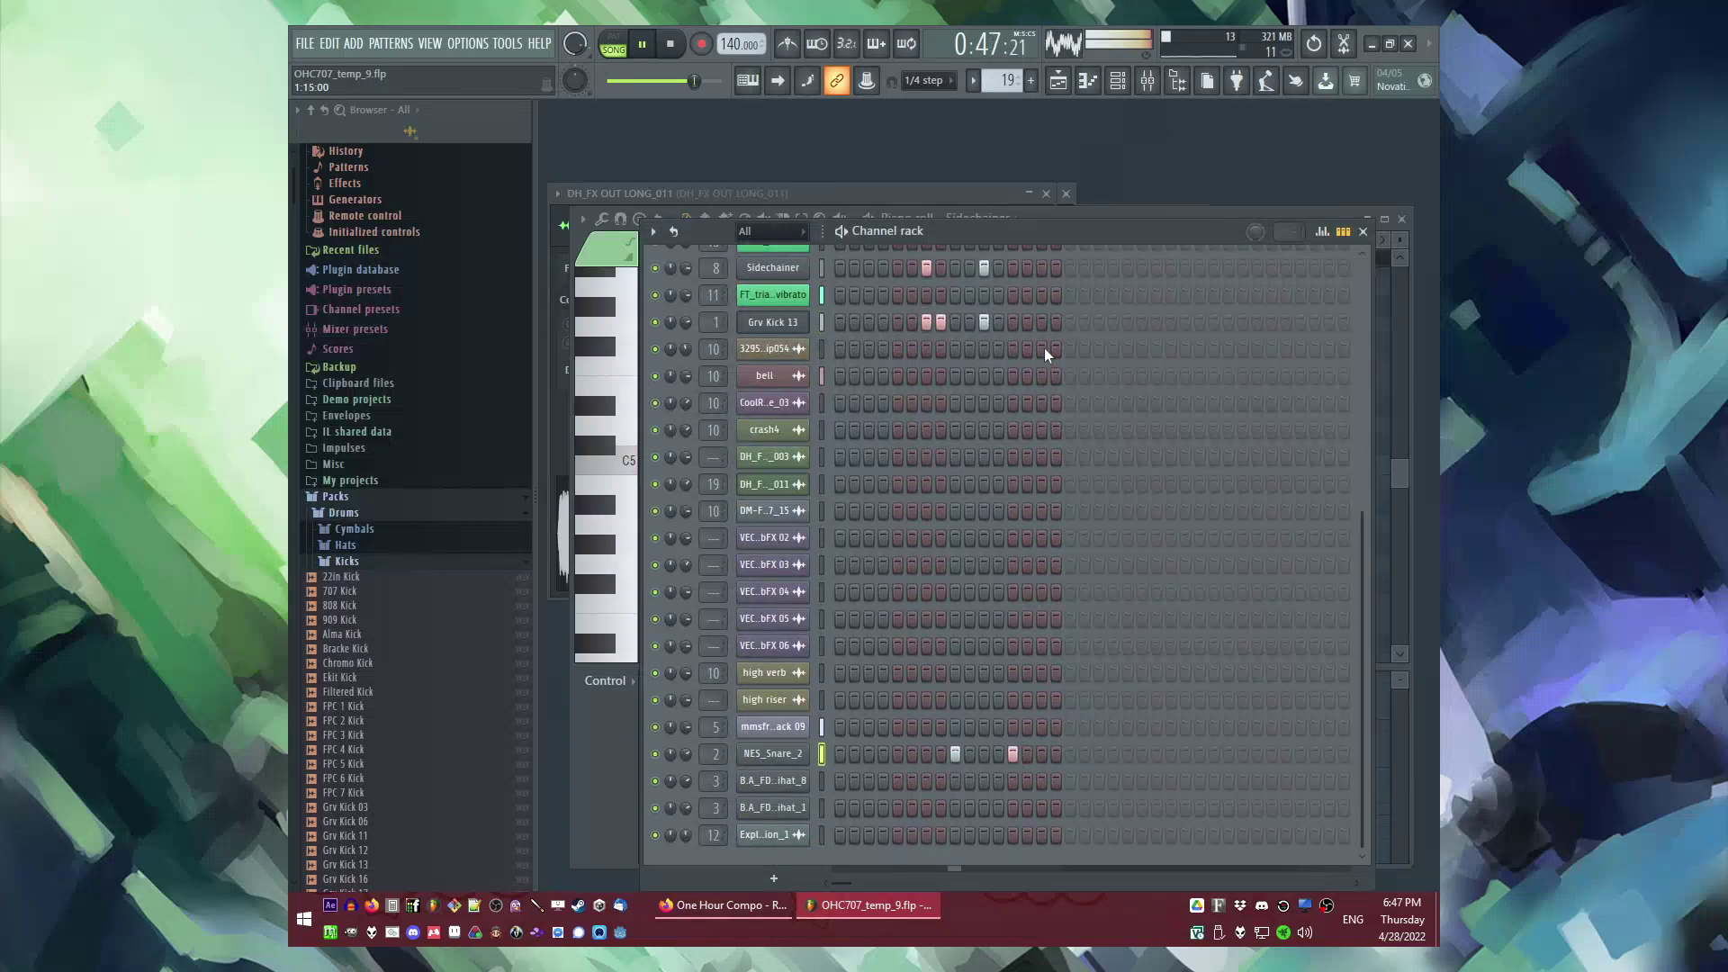
pyautogui.click(1038, 268)
# Step: Place a reversed crash4 clip on Track 10 of the playlist so that it ends at bar 29
pyautogui.press('F5')
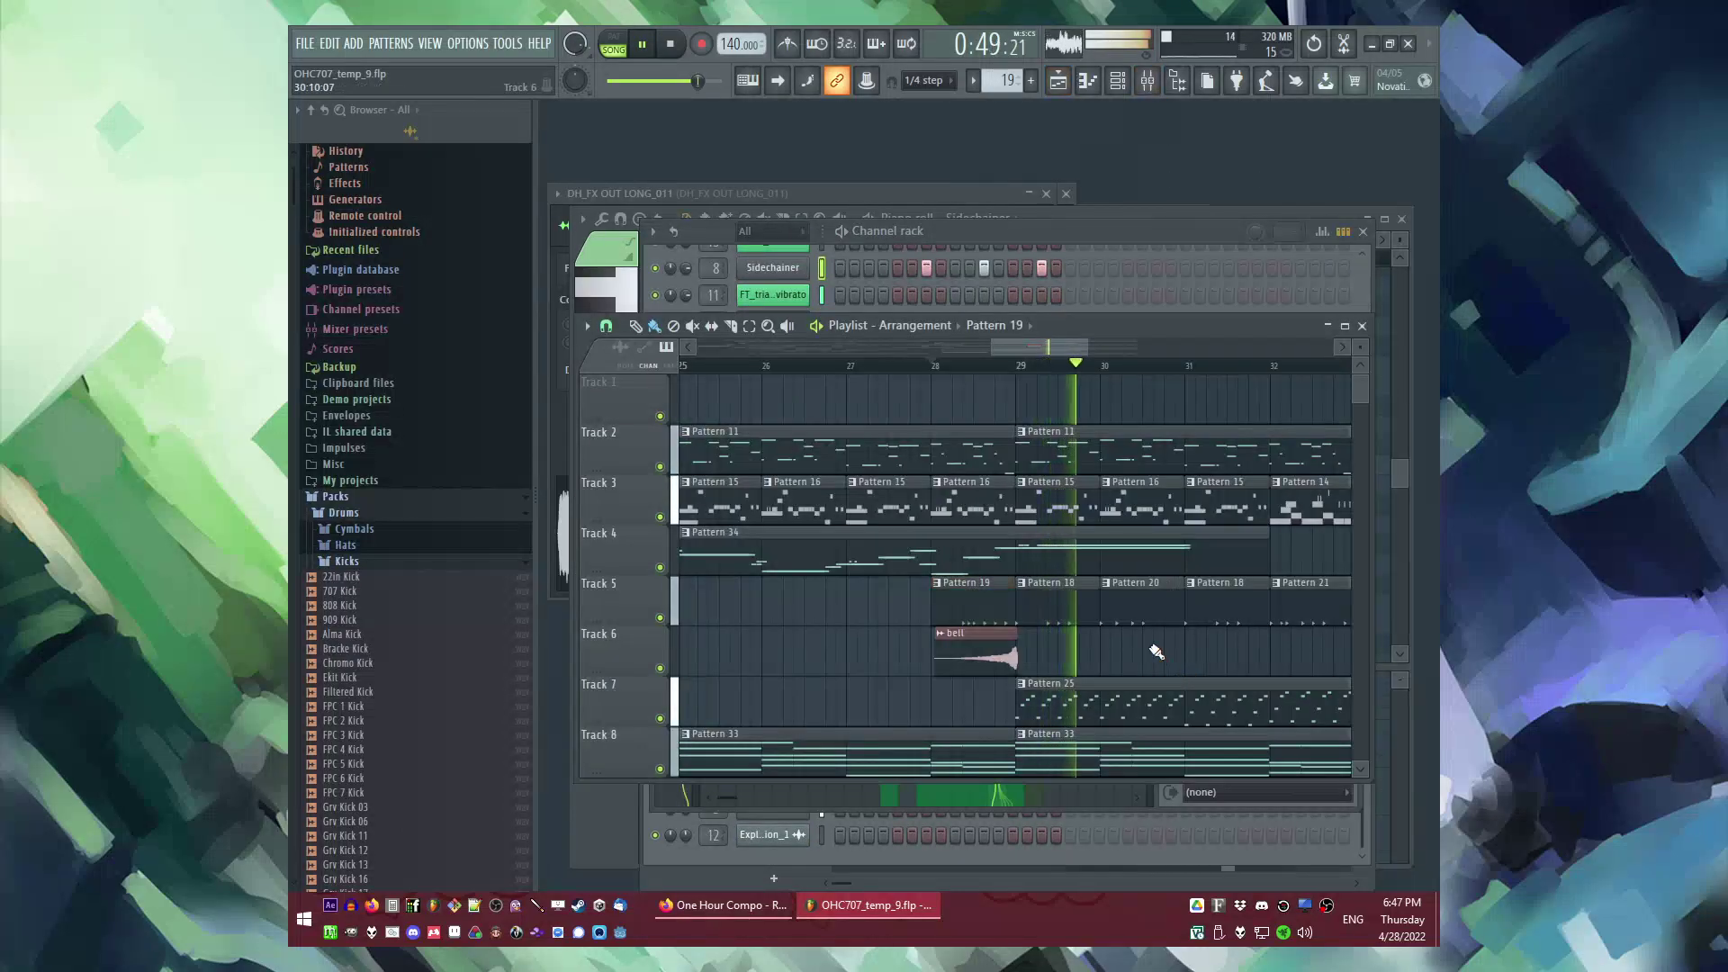
pyautogui.scroll(-1, 920, 595)
pyautogui.click(896, 595)
pyautogui.scroll(-4, 1059, 605)
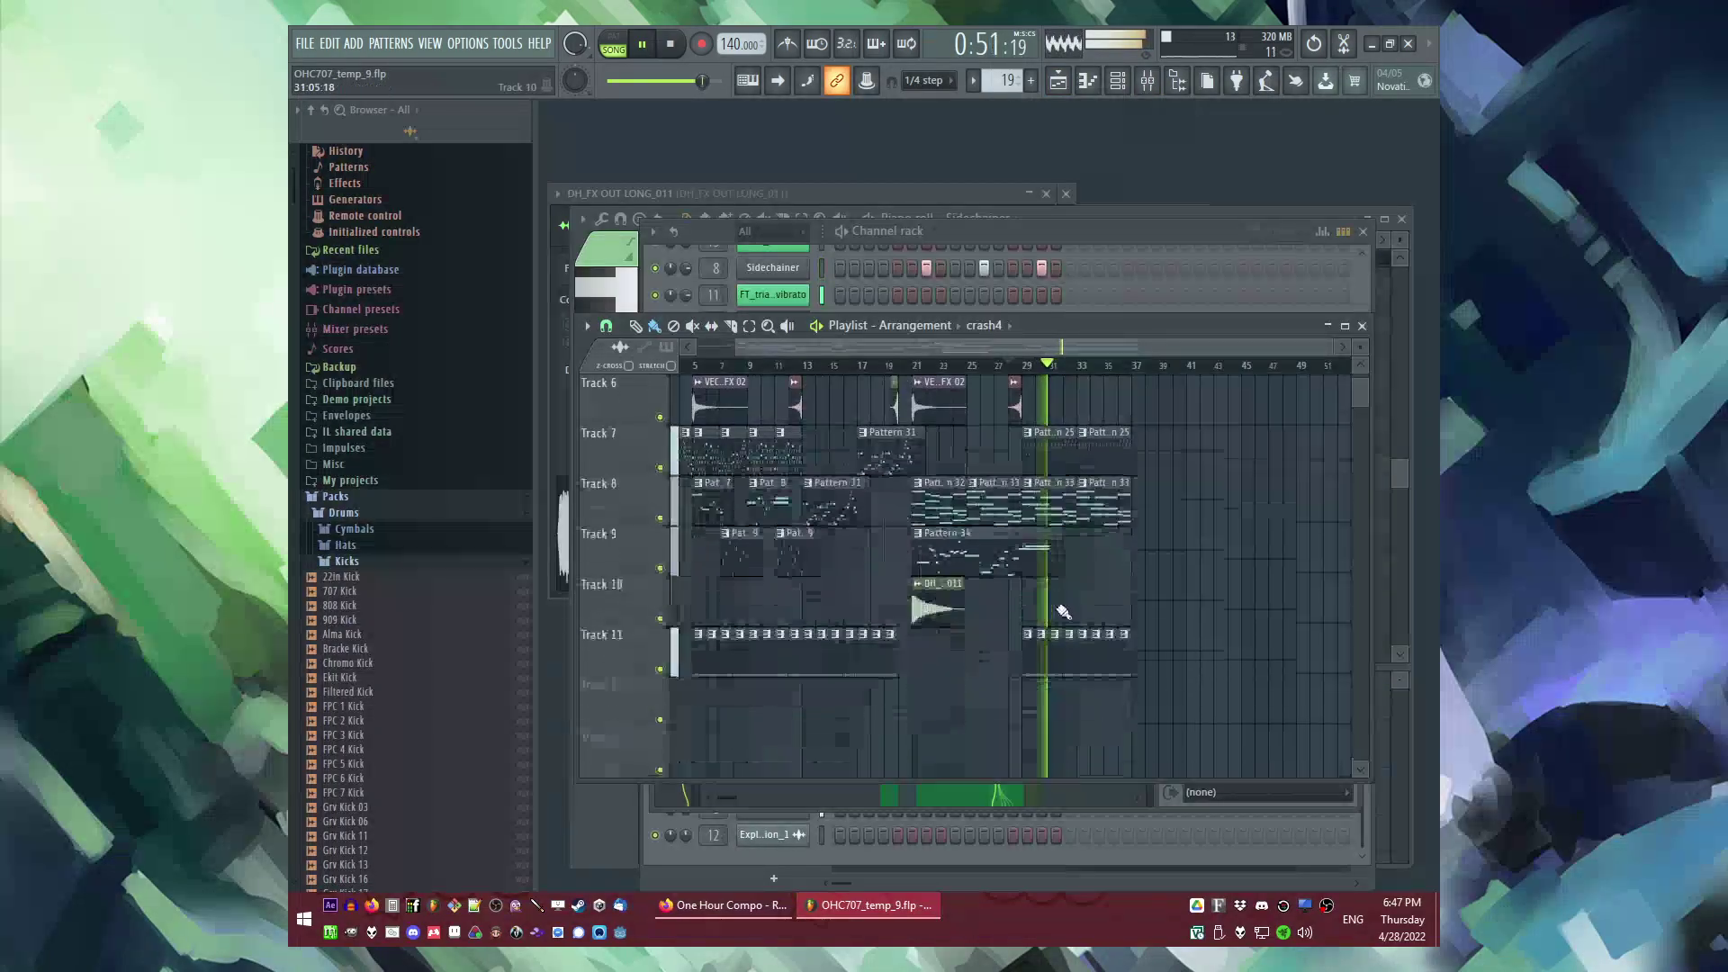
pyautogui.scroll(4, 1044, 603)
pyautogui.click(905, 599)
pyautogui.scroll(3, 907, 602)
pyautogui.moveTo(816, 610); pyautogui.dragTo(923, 613)
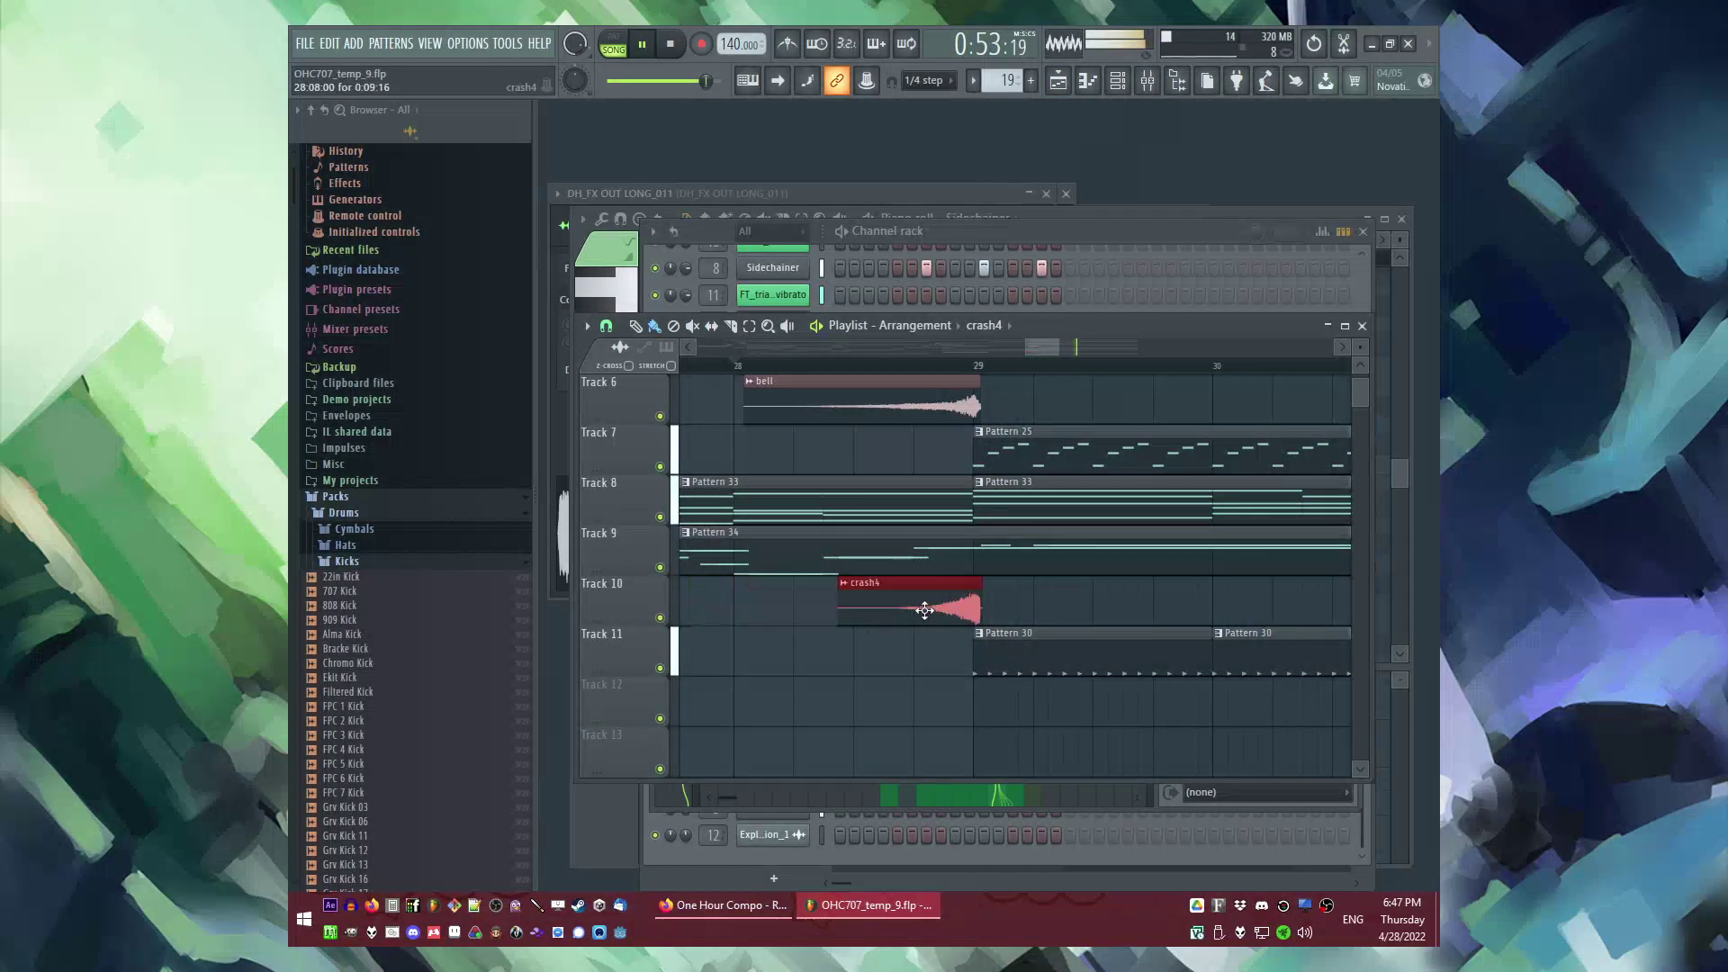
pyautogui.scroll(5, 903, 664)
pyautogui.scroll(-4, 856, 585)
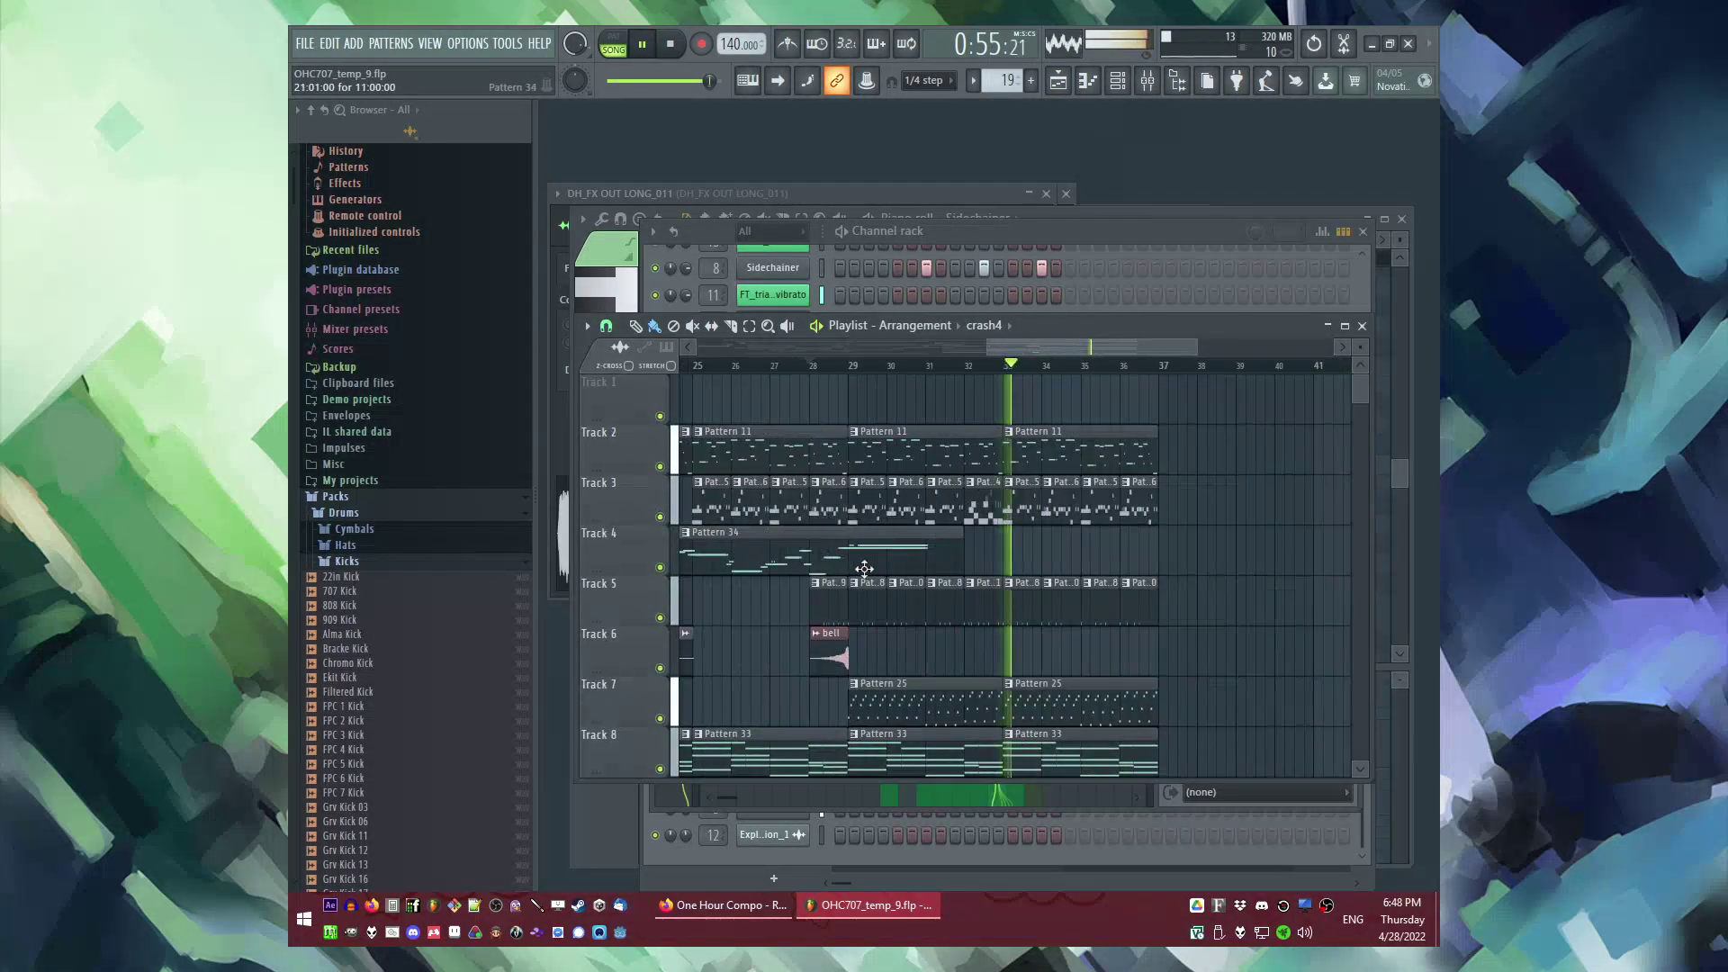
# Step: Play the arrangement from about bar 28 and open the notes of the Pattern 34 clip on Track 4
pyautogui.scroll(-2, 1079, 550)
pyautogui.scroll(-3, 1055, 538)
pyautogui.scroll(3, 862, 359)
pyautogui.click(826, 367)
pyautogui.scroll(3, 1116, 671)
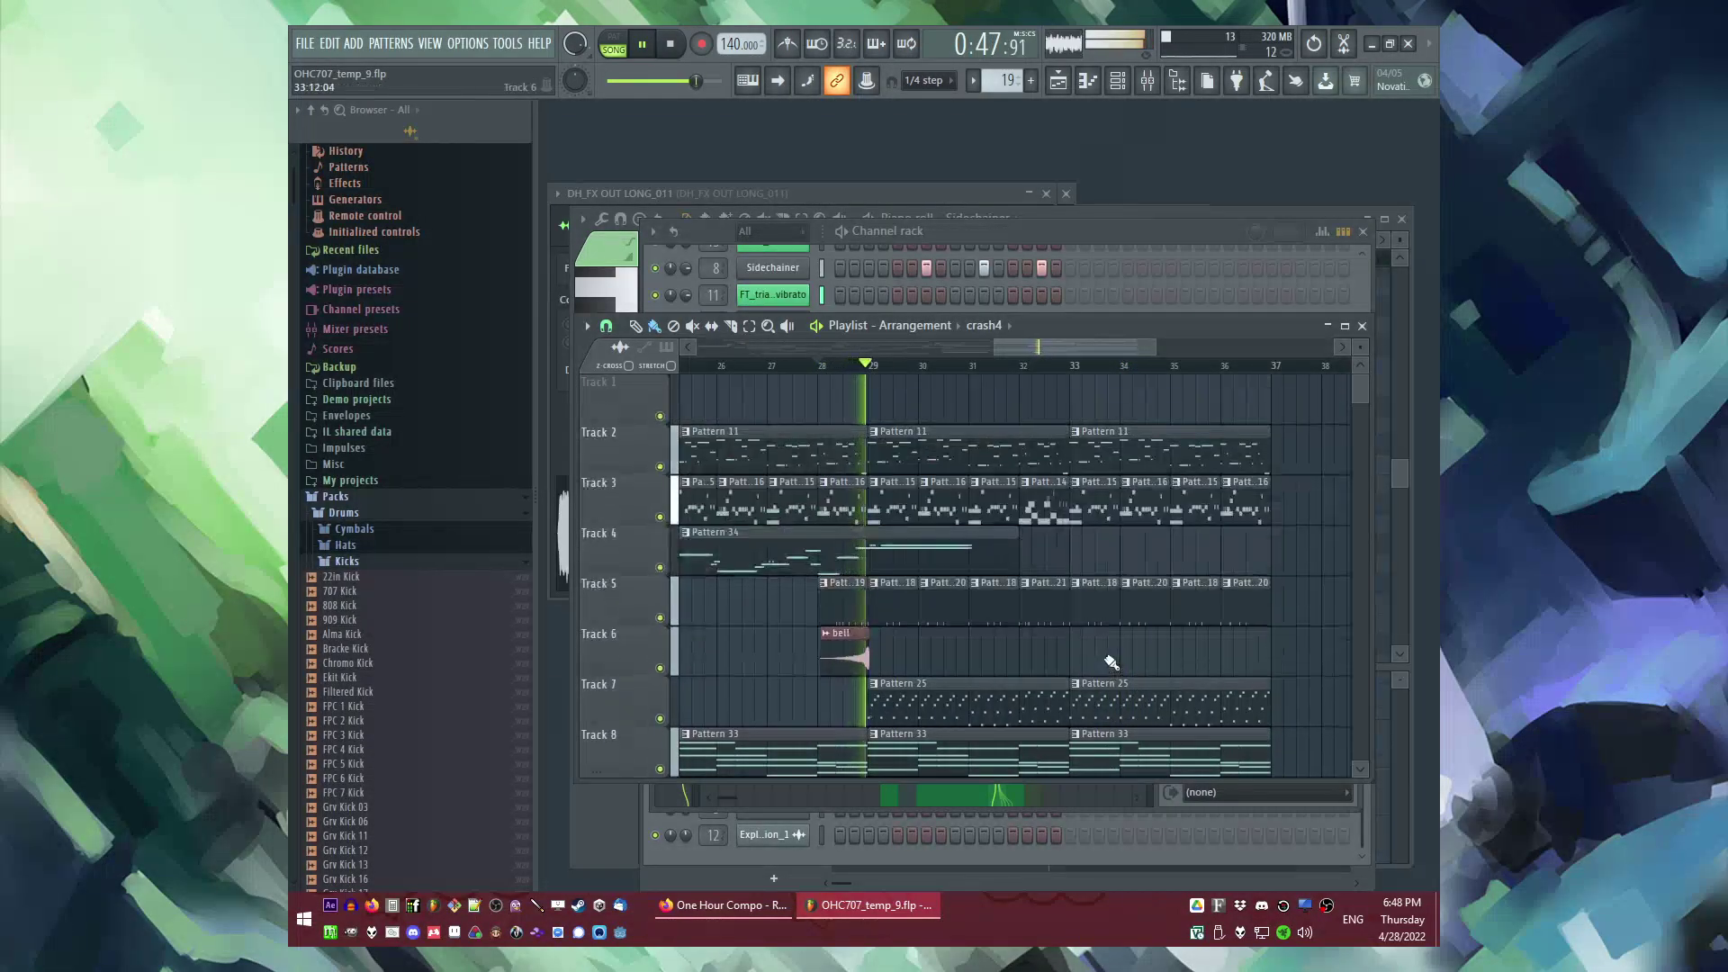
pyautogui.doubleClick(937, 567)
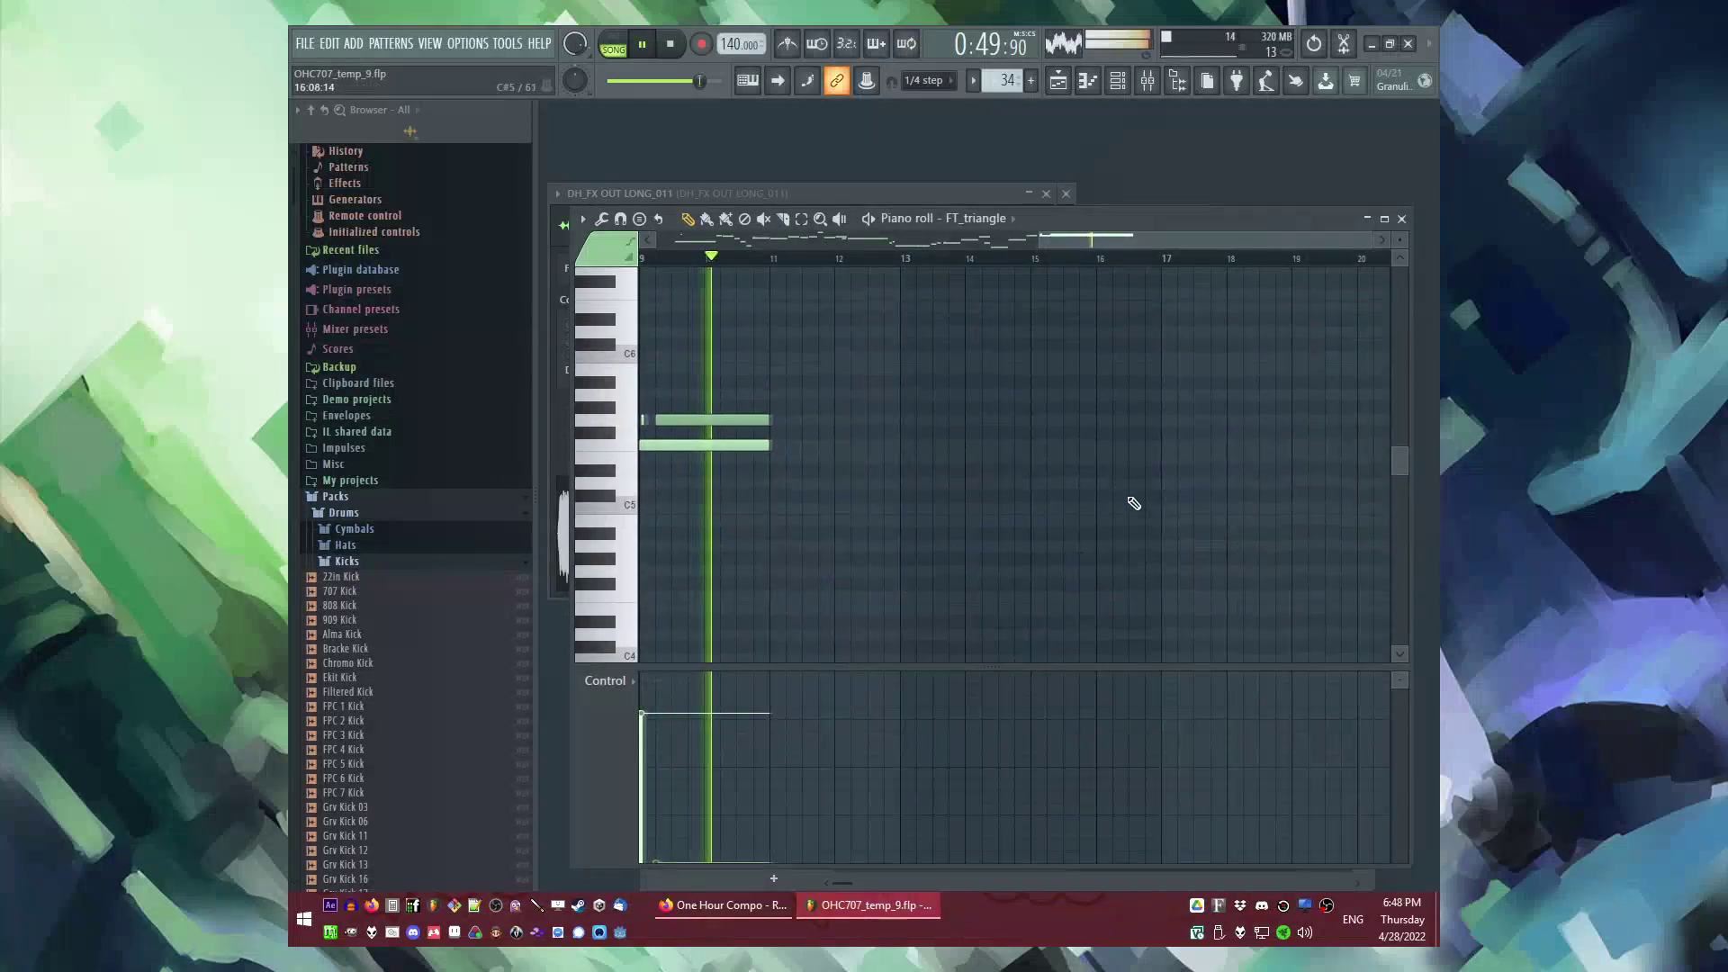
pyautogui.scroll(4, 1152, 434)
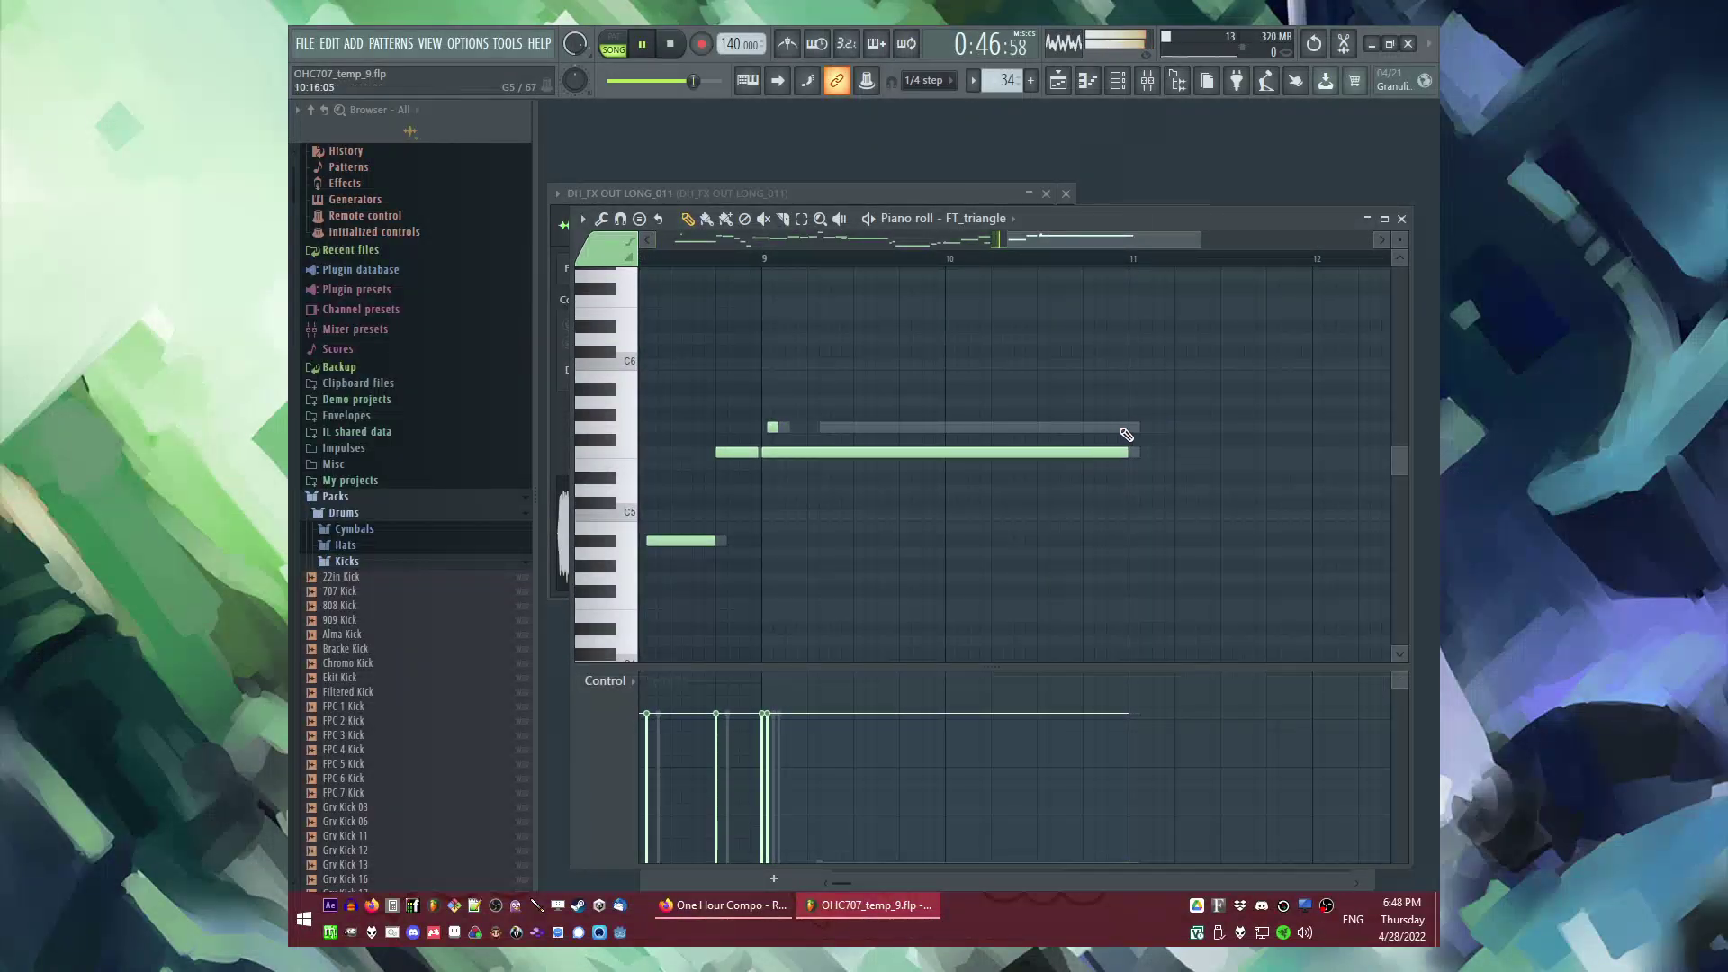
# Step: End the held F5 at bar 10 of the FT_triangle lead, remove the long G5 slide and add an A#5 at bar 10
pyautogui.moveTo(1131, 450); pyautogui.dragTo(945, 447)
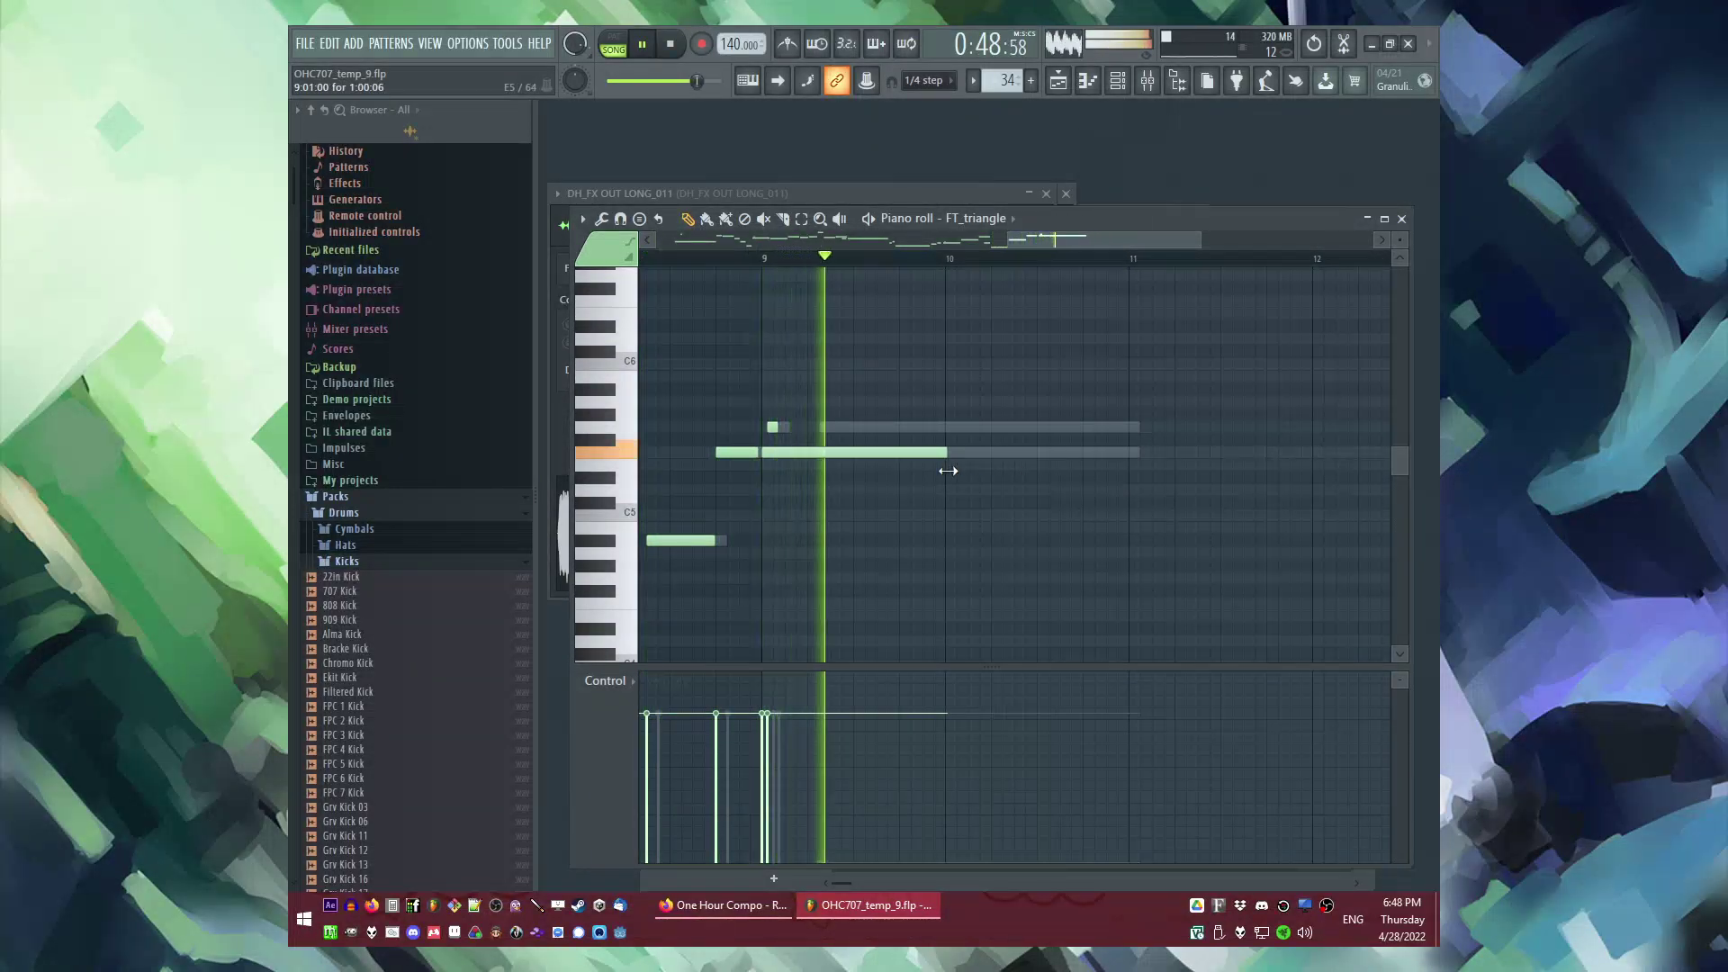
pyautogui.click(945, 388)
pyautogui.press('space')
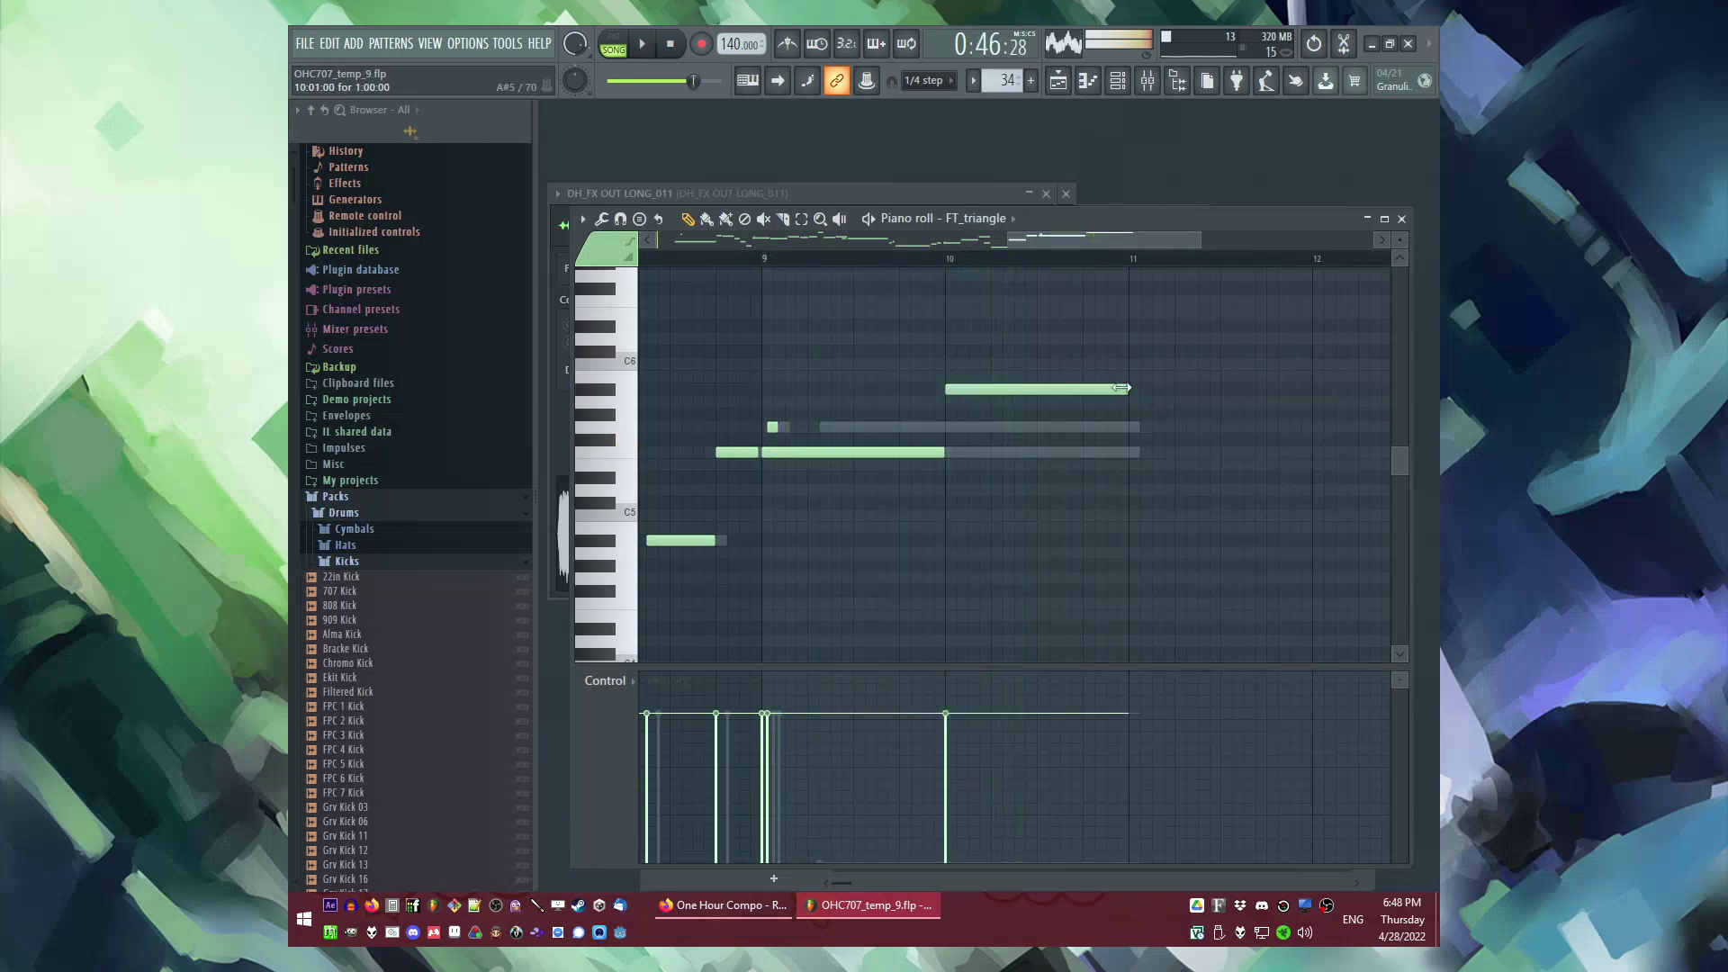
# Step: Shorten the A#5 to half a bar and add a half-bar D#5 right after it
pyautogui.click(759, 263)
pyautogui.press('space')
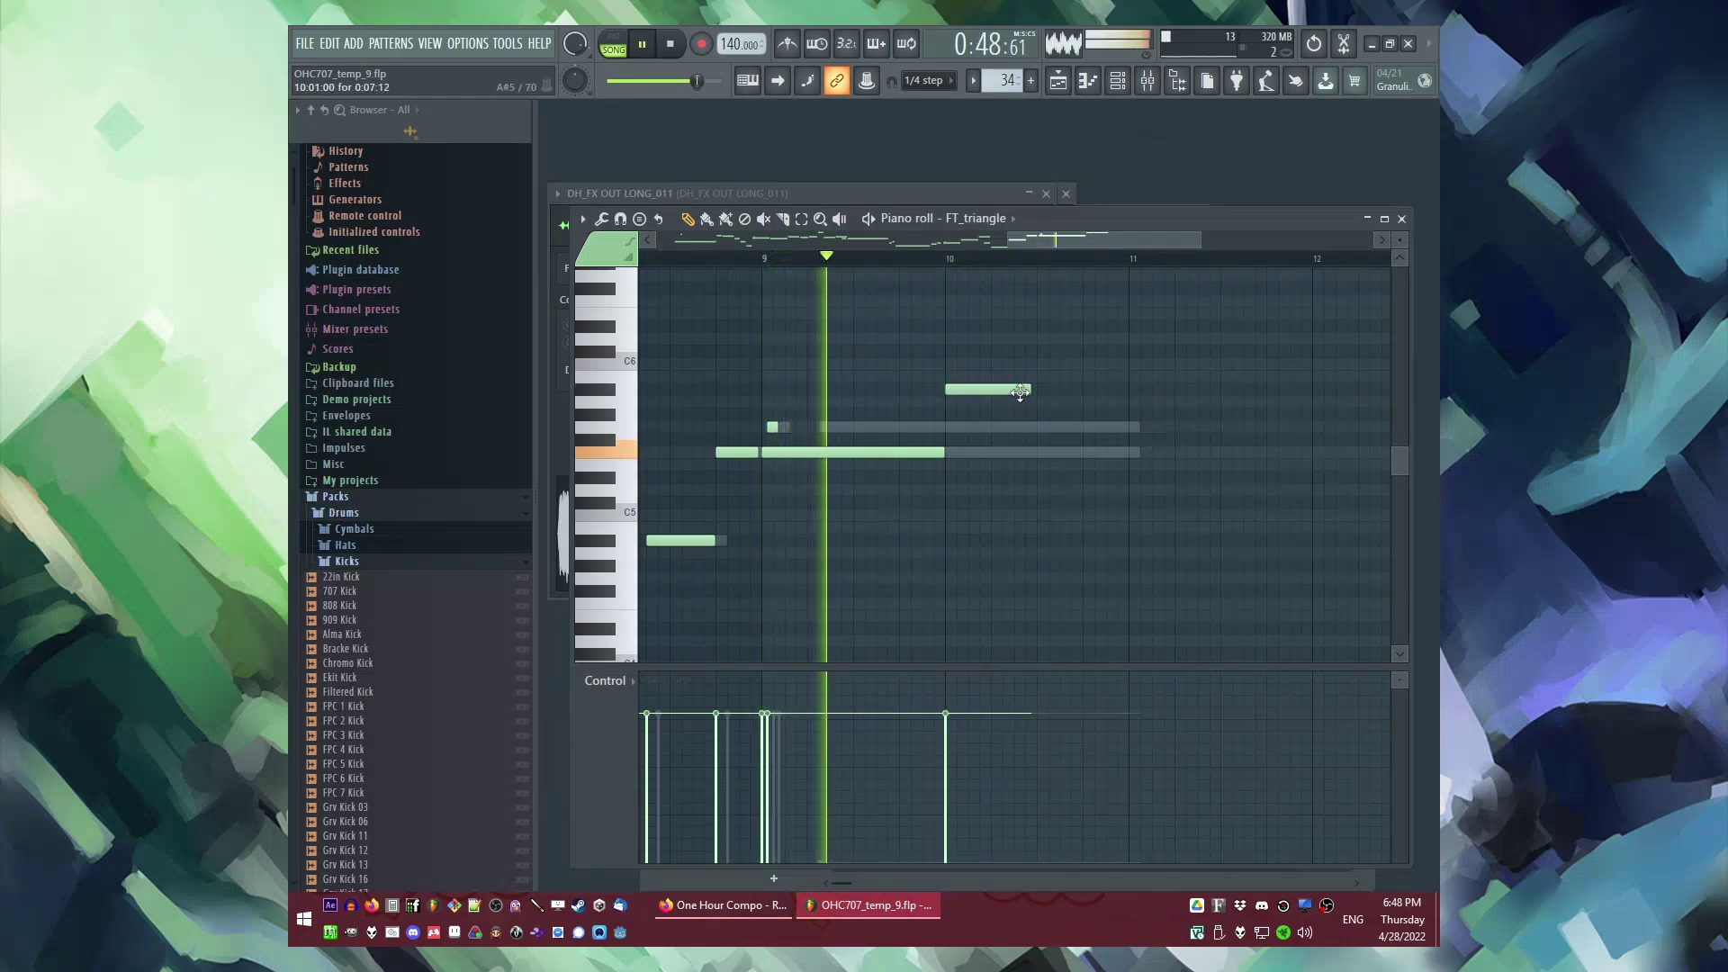
pyautogui.press('space')
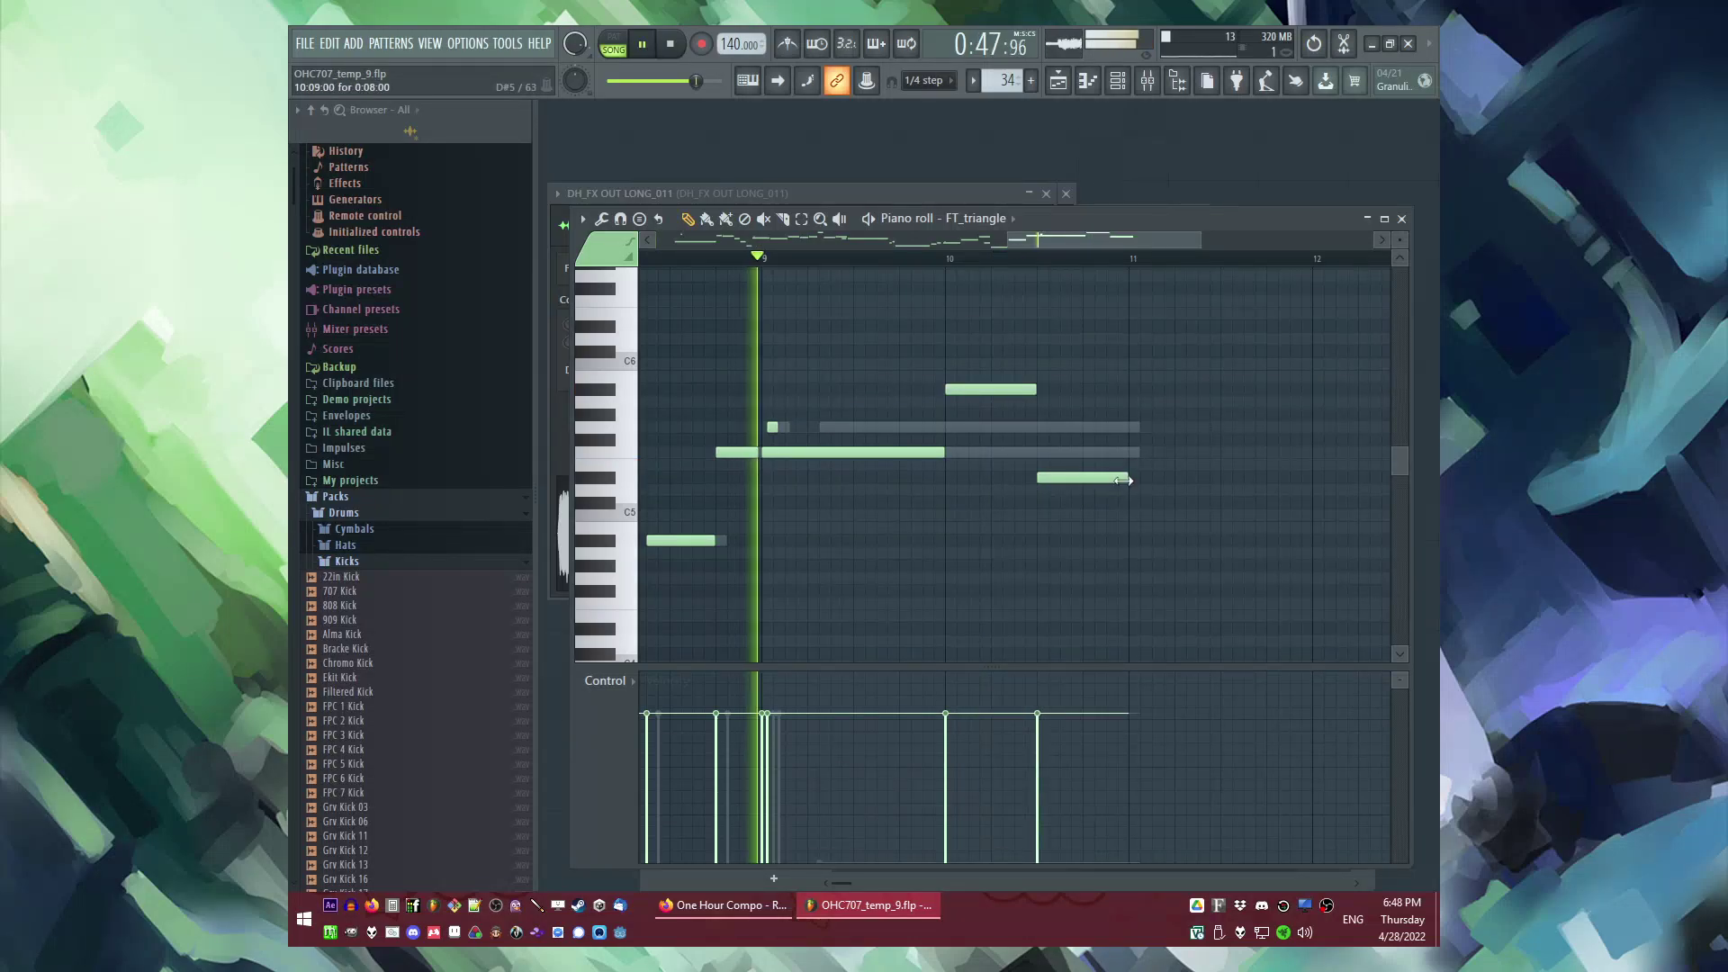
# Step: Trim the D#5 before bar 11, add a very short D5 on bar 11 and hold another D#5 after it
pyautogui.click(948, 259)
pyautogui.moveTo(1079, 240); pyautogui.dragTo(1110, 241)
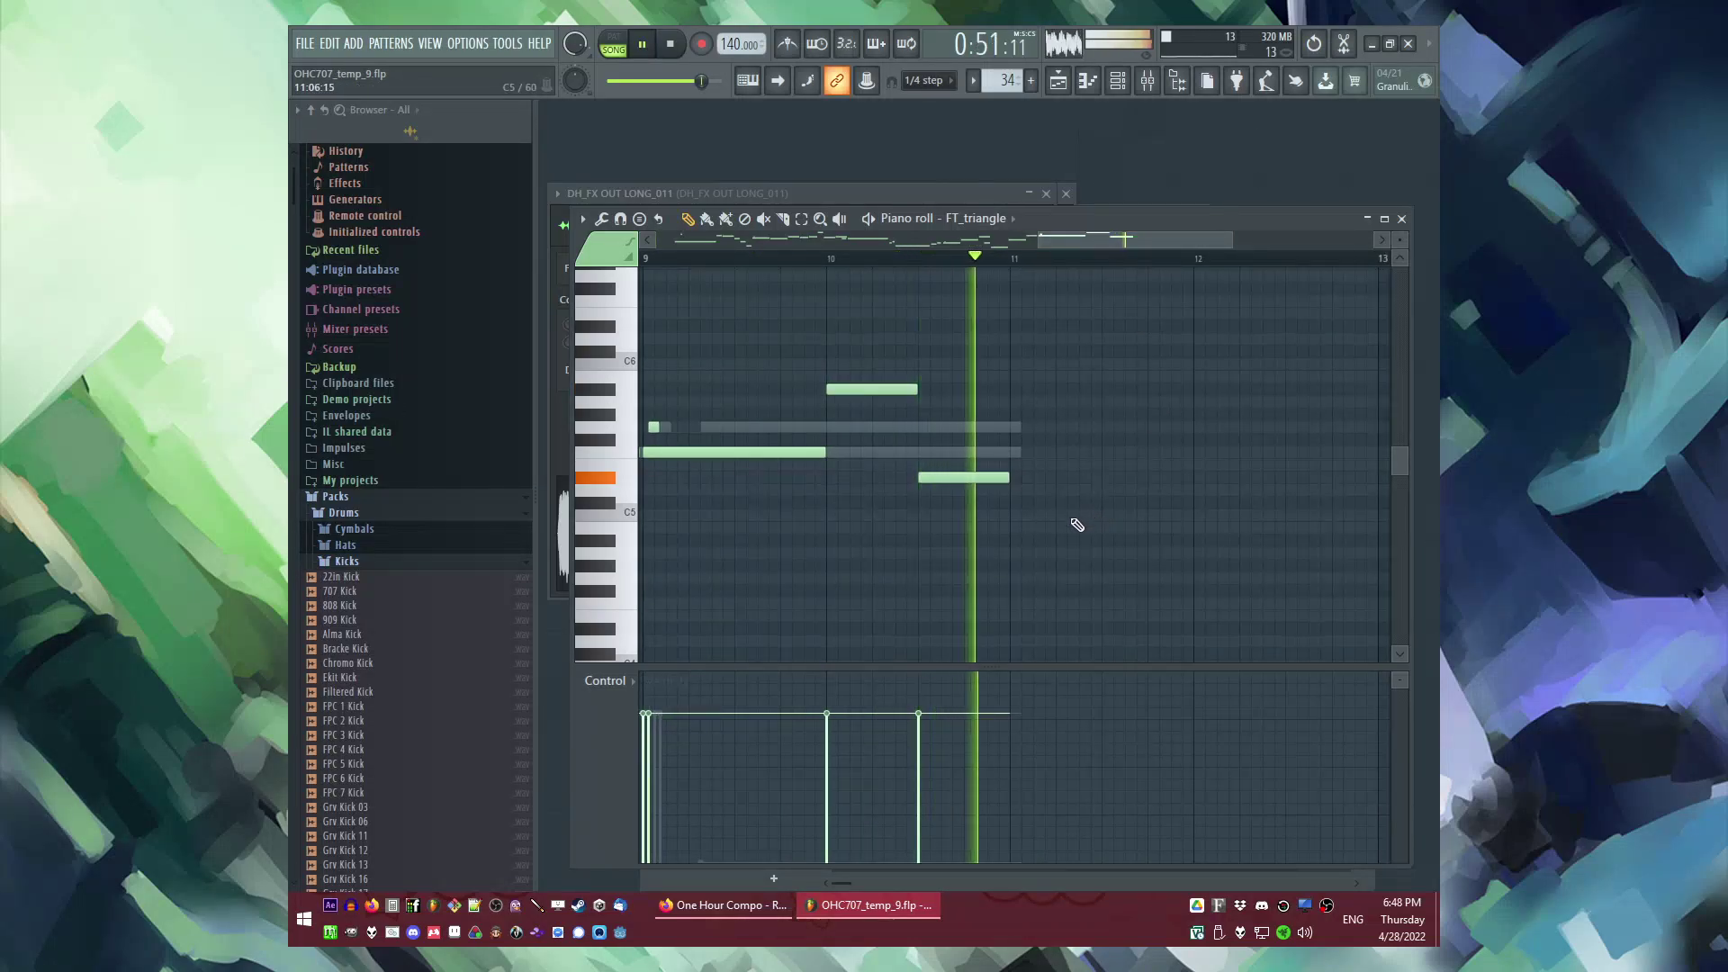
pyautogui.press('space')
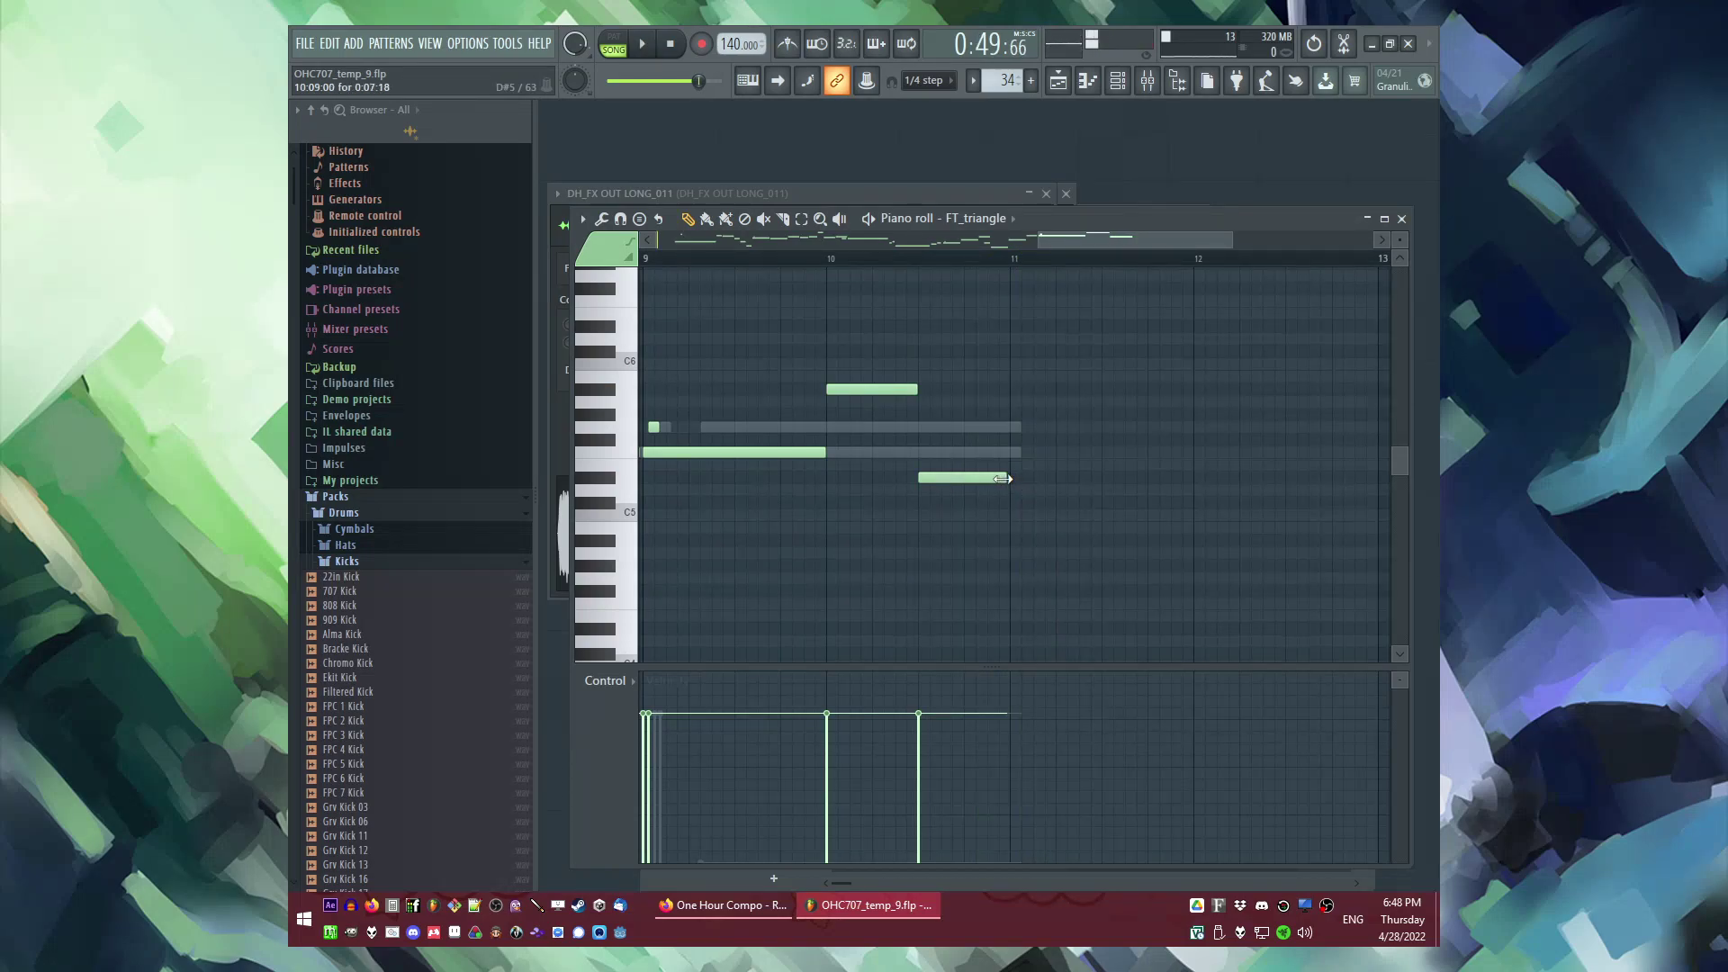
pyautogui.click(1017, 478)
pyautogui.press('space')
pyautogui.moveTo(1006, 489); pyautogui.dragTo(990, 505)
pyautogui.scroll(1, 1100, 495)
pyautogui.moveTo(1104, 478); pyautogui.dragTo(1156, 481)
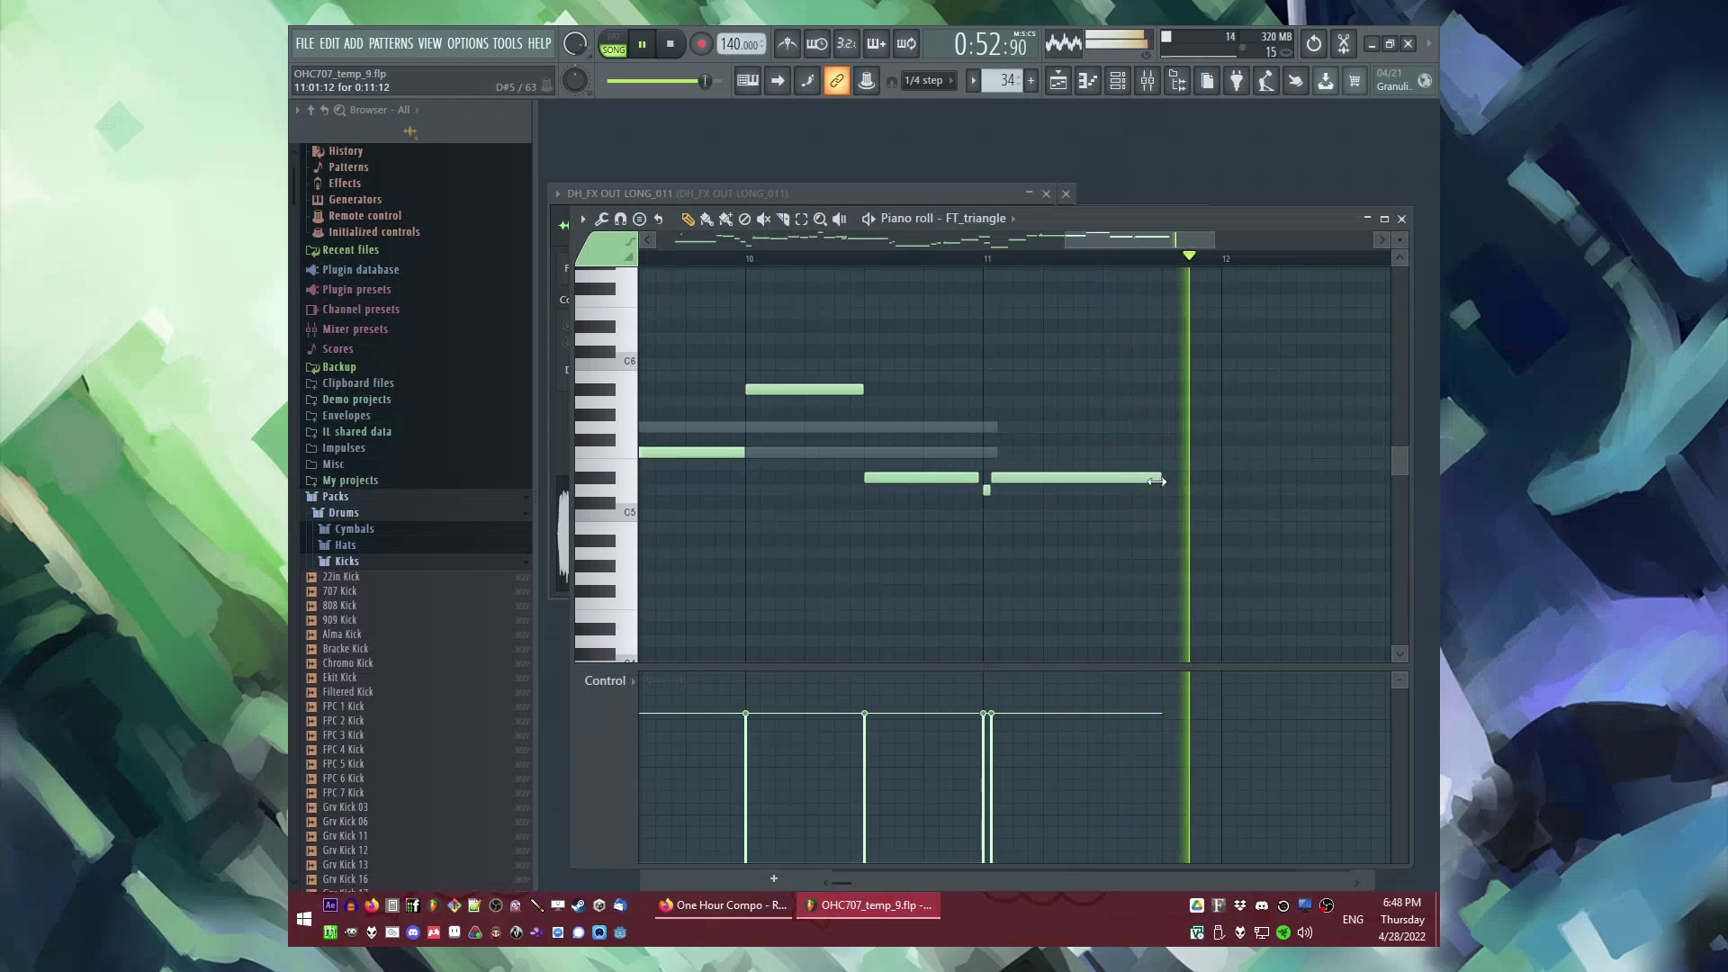
# Step: Extend the held D#5 to step 15 of bar 11, followed by one-step D5 and C5 notes and a D5 on bar 12
pyautogui.moveTo(1121, 243); pyautogui.dragTo(1159, 245)
pyautogui.scroll(1, 1024, 484)
pyautogui.click(993, 490)
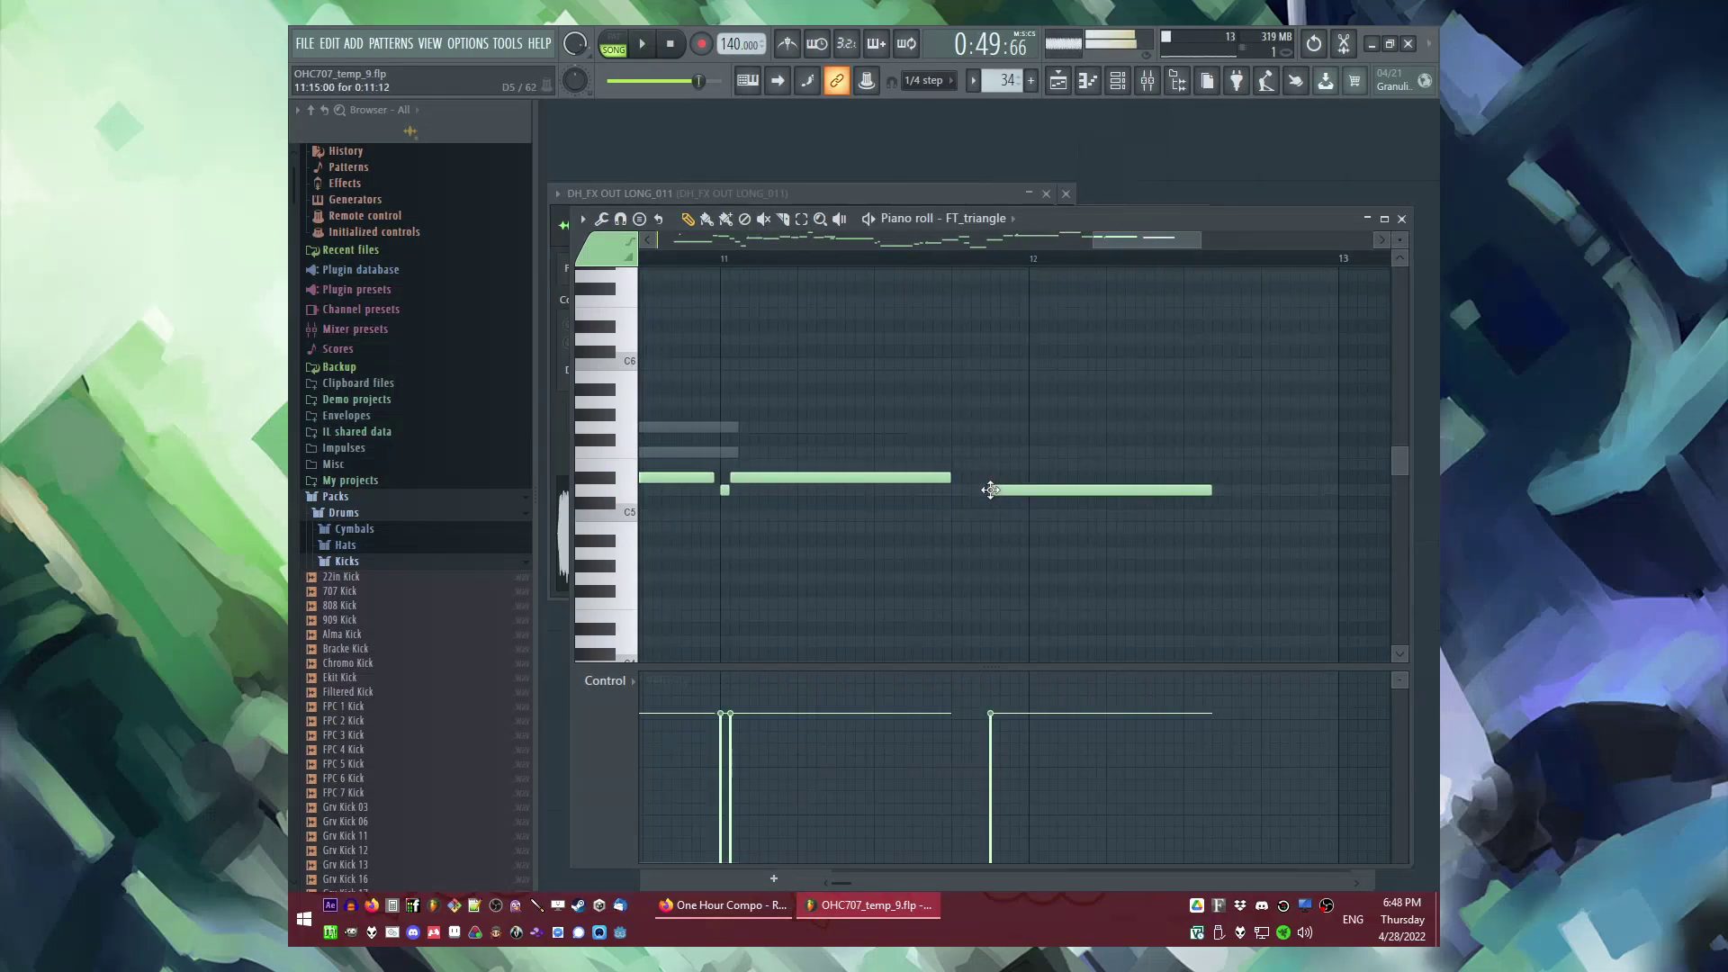
pyautogui.click(1017, 514)
pyautogui.click(1028, 488)
pyautogui.moveTo(1024, 483); pyautogui.dragTo(981, 478)
pyautogui.press('space')
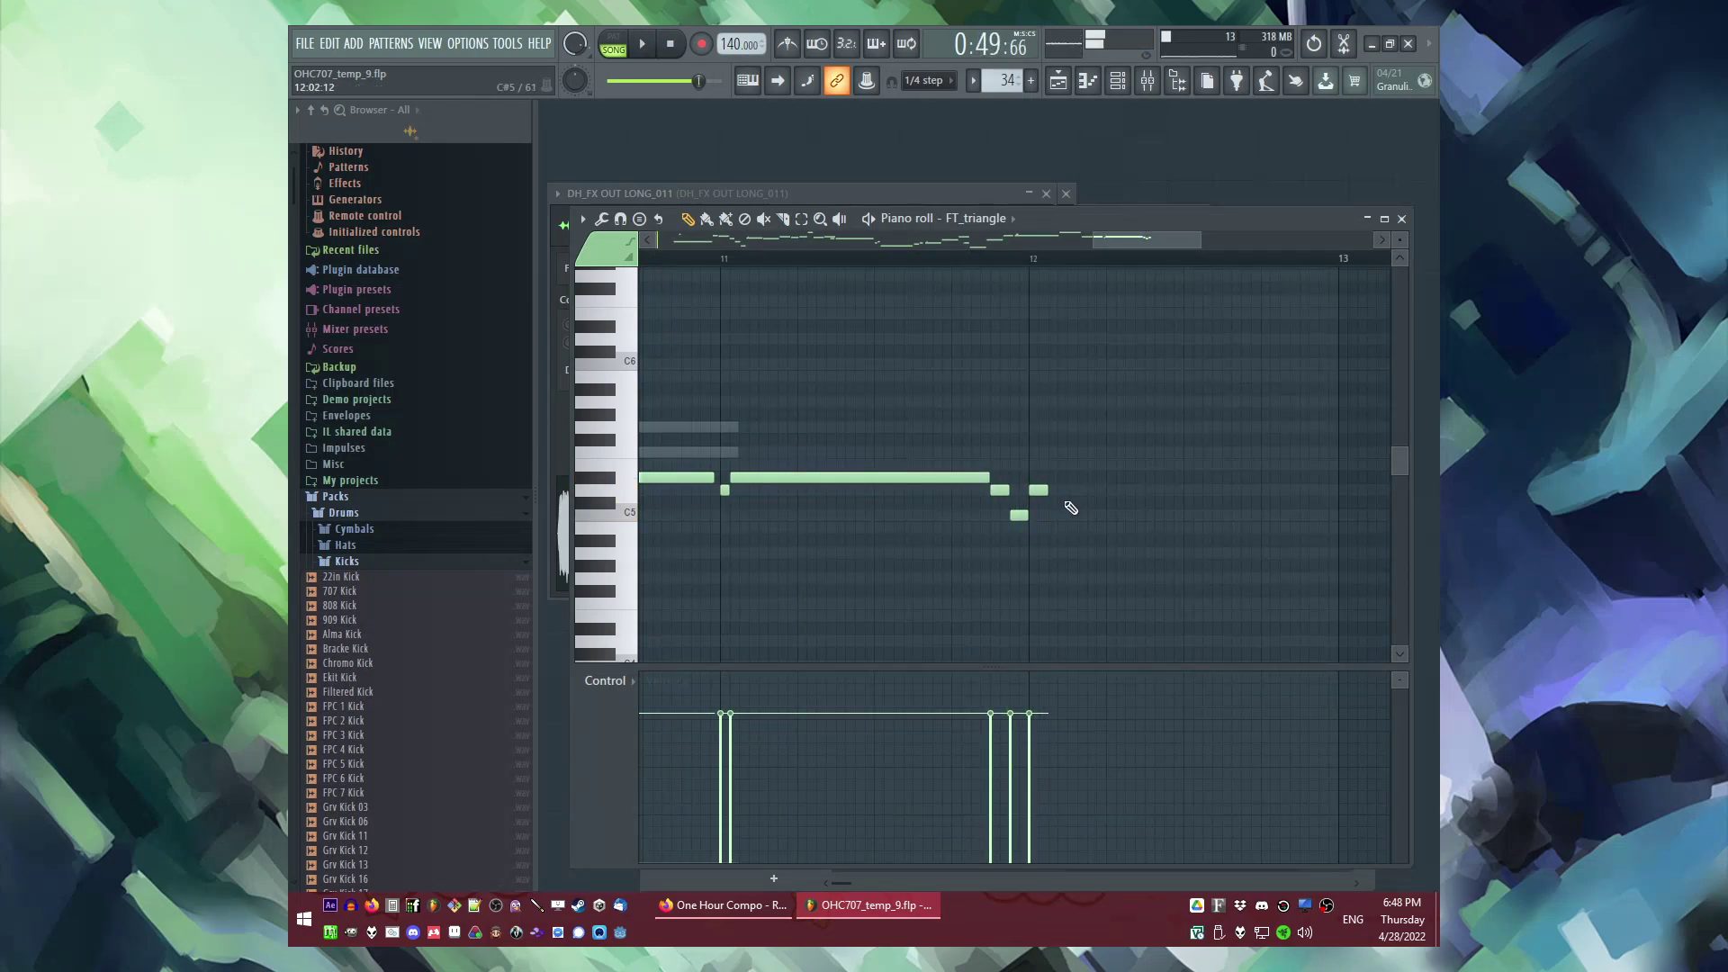
# Step: Lengthen the D5 on bar 12 to half a bar
pyautogui.click(970, 262)
pyautogui.press('space')
pyautogui.moveTo(1143, 241); pyautogui.dragTo(1174, 244)
pyautogui.press('space')
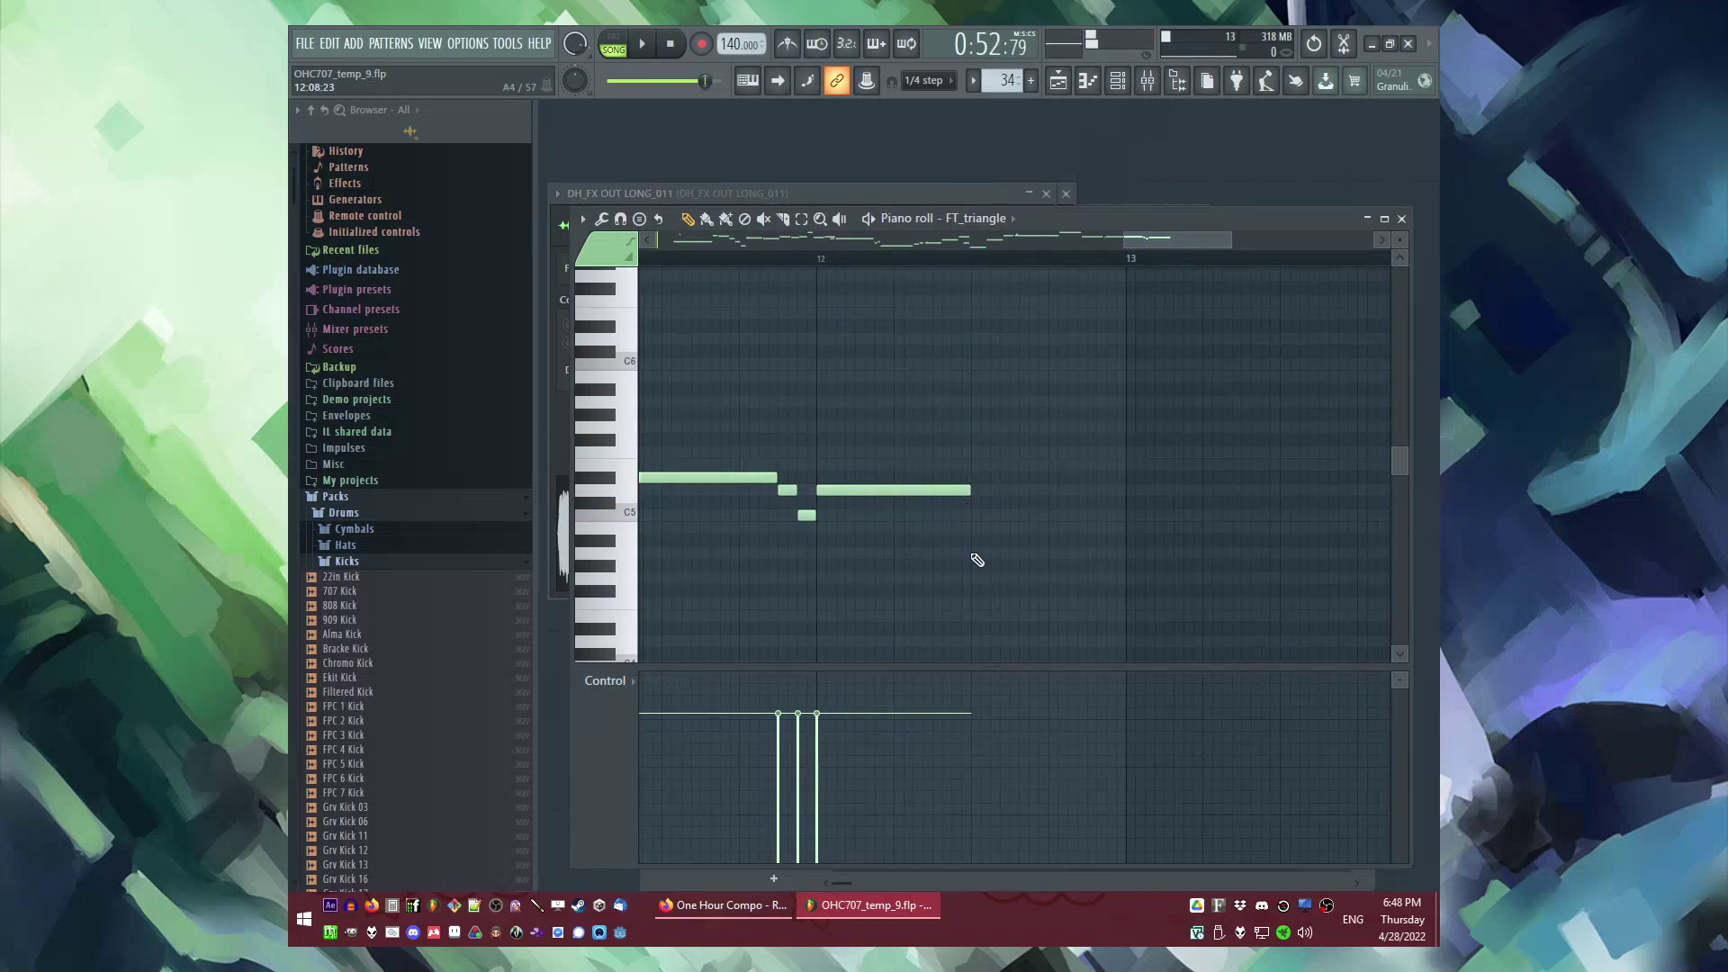
# Step: Add an A#4 from the middle of bar 12 and another on bar 13, with a very short C5 above the second
pyautogui.press('space')
pyautogui.moveTo(1125, 541); pyautogui.dragTo(1156, 542)
pyautogui.click(1132, 541)
pyautogui.click(1142, 518)
pyautogui.press('space')
pyautogui.moveTo(1283, 516); pyautogui.dragTo(1158, 531)
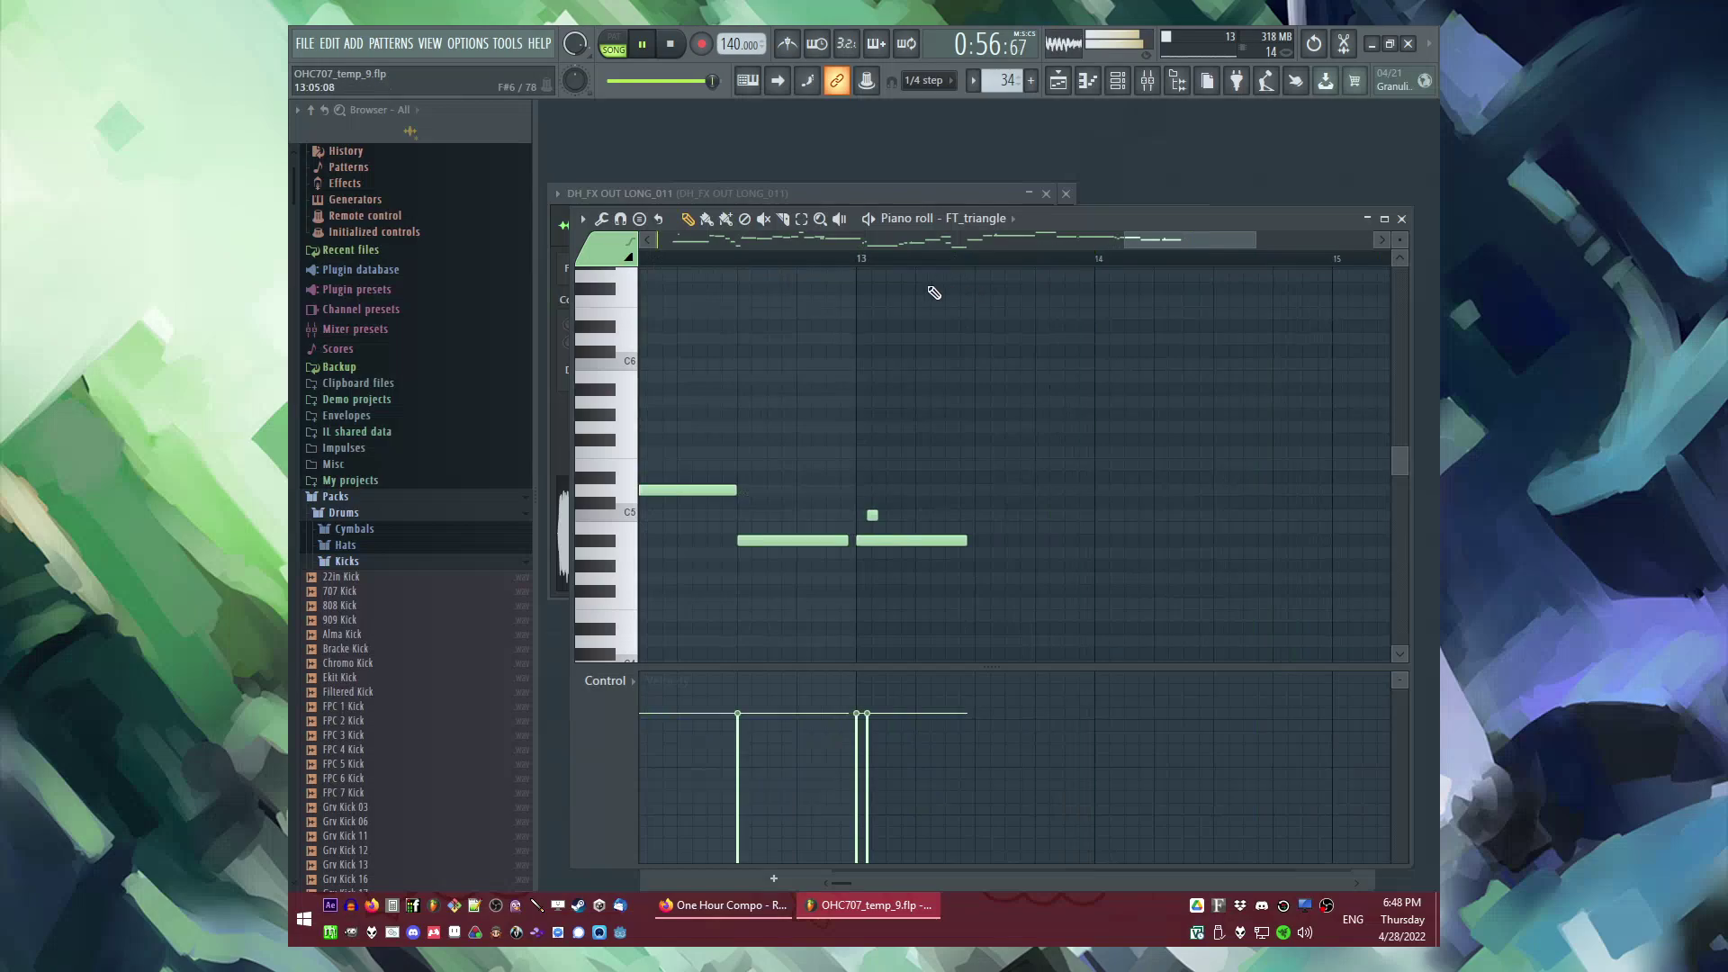
# Step: Extend the A#4 through most of bar 13, add a short A#4 repeat before bar 14 and a G4 on bar 14
pyautogui.moveTo(968, 542); pyautogui.dragTo(1063, 544)
pyautogui.press('space')
pyautogui.press('space')
pyautogui.press('space')
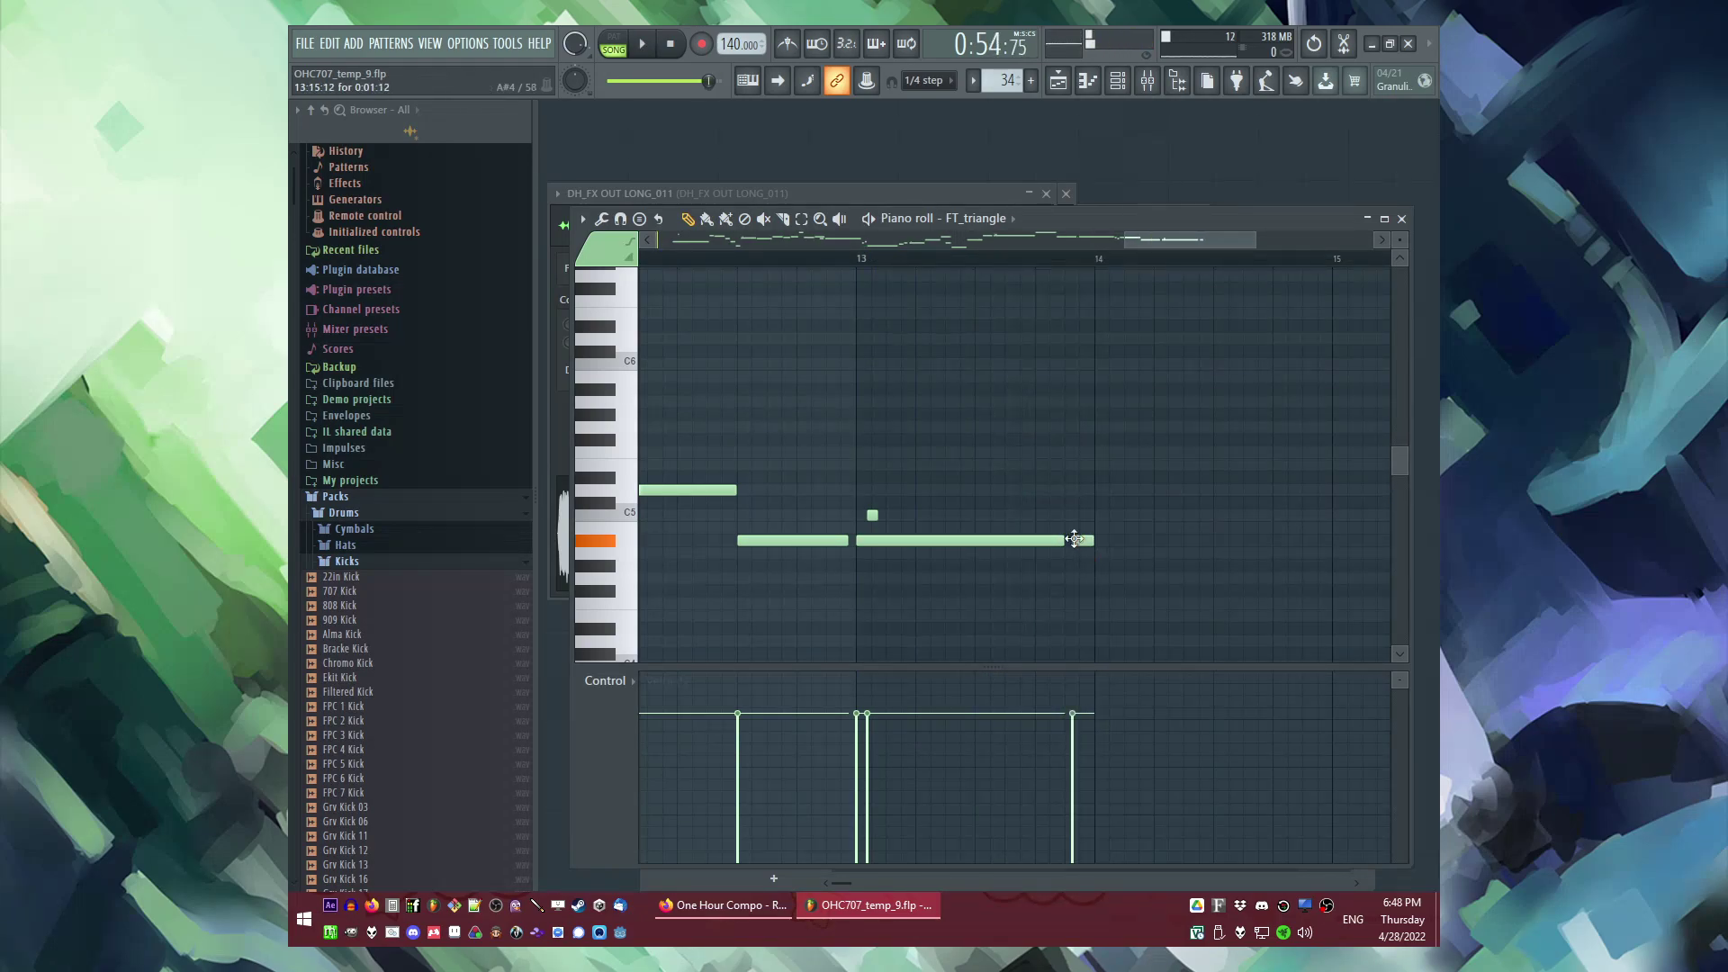
pyautogui.scroll(2, 1064, 553)
pyautogui.press('space')
pyautogui.click(1076, 568)
pyautogui.moveTo(1059, 540); pyautogui.dragTo(1017, 543)
pyautogui.press('space')
pyautogui.press('space')
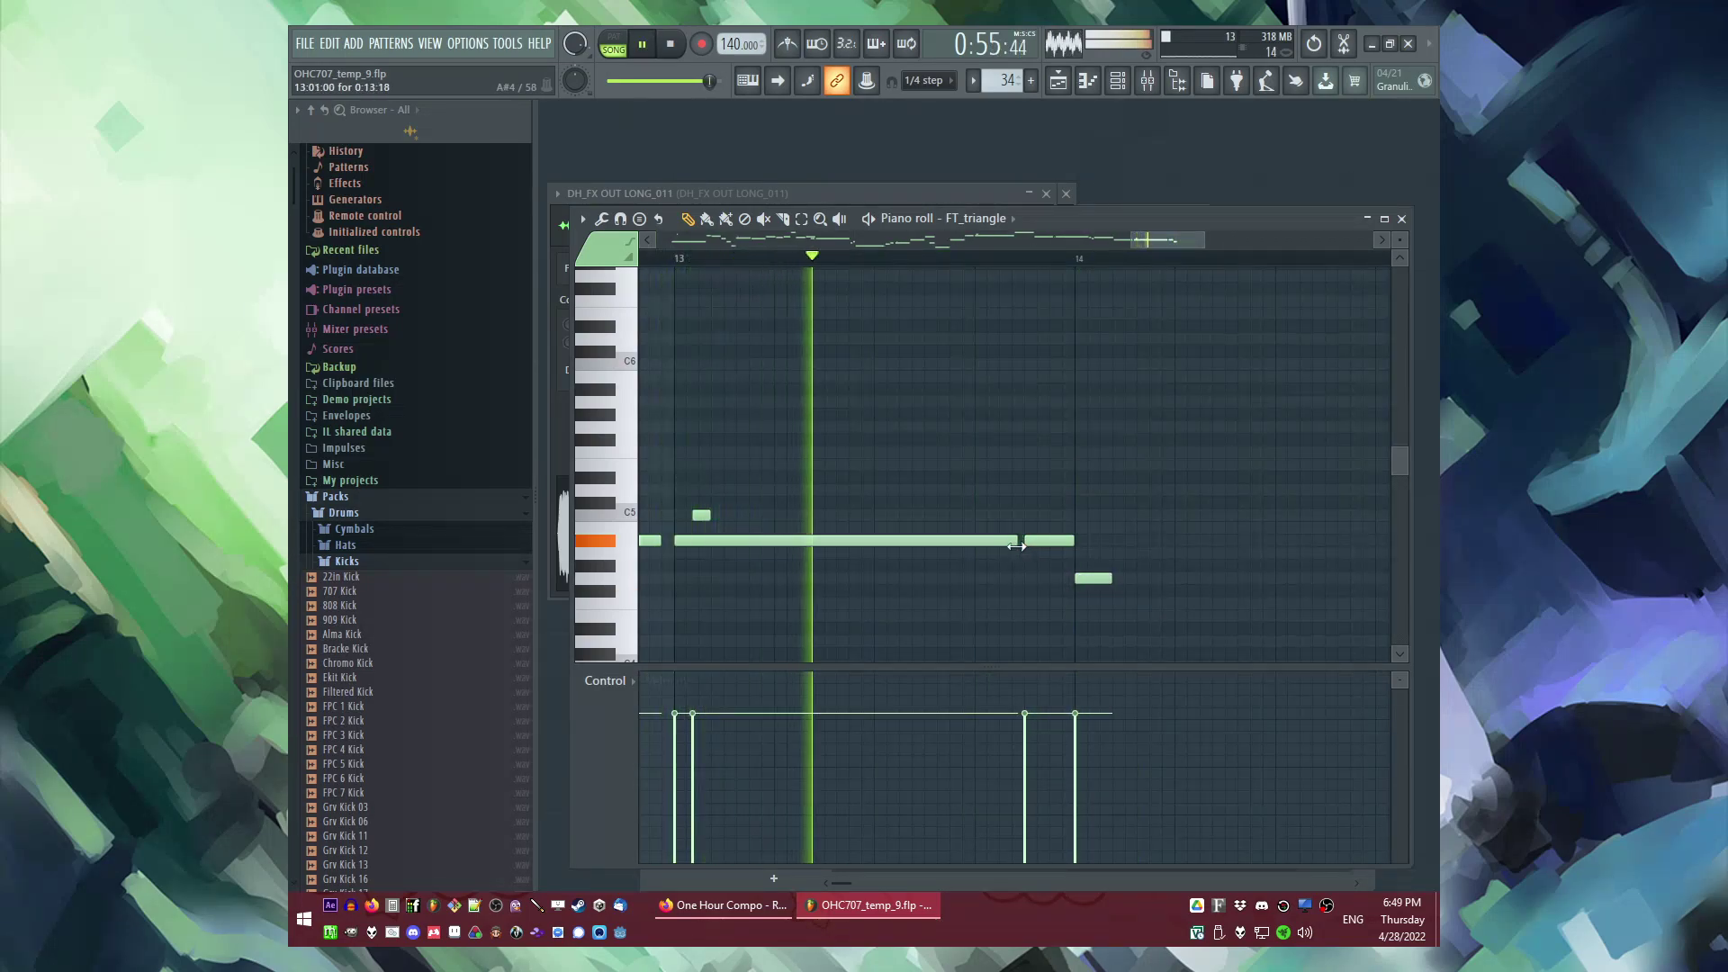
# Step: Continue bar 14 with six-step notes: the opening G4, an F4 on step 7 and a G4 on step 13
pyautogui.scroll(-2, 850, 526)
pyautogui.scroll(1, 1035, 621)
pyautogui.moveTo(1019, 632); pyautogui.dragTo(972, 601)
pyautogui.press('space')
pyautogui.scroll(-1, 936, 549)
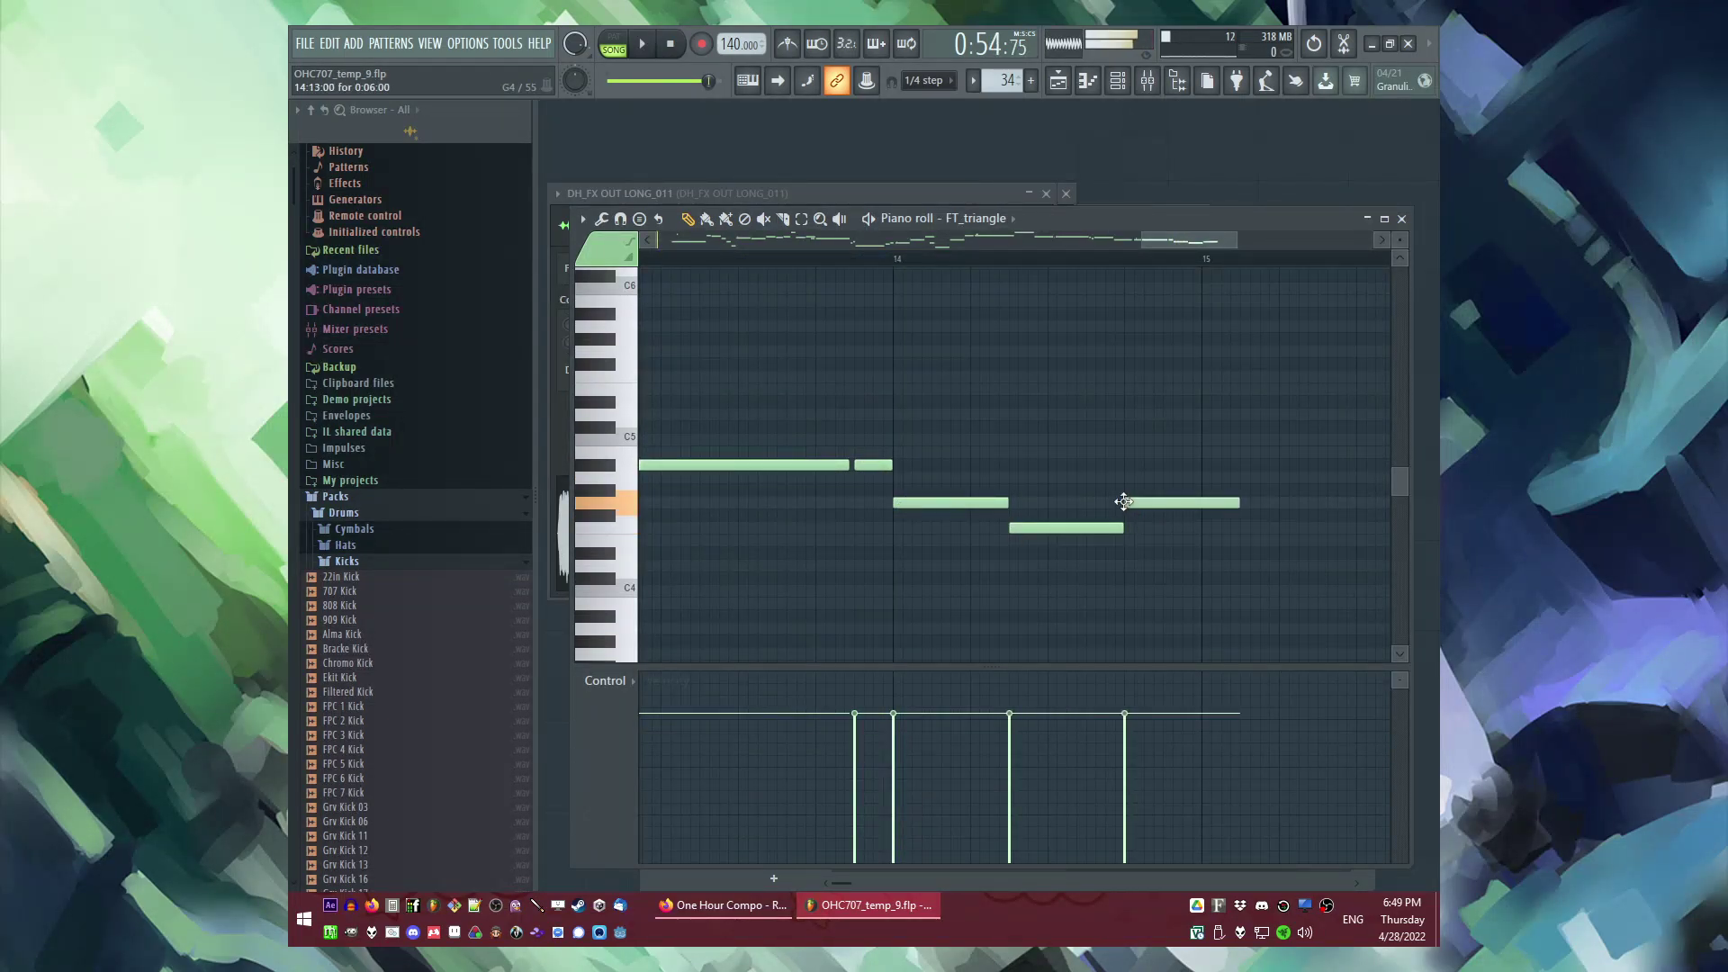
# Step: Add a C4 on bar 15, end the preceding G4 there and place a two-step C#4 slide before it
pyautogui.press('space')
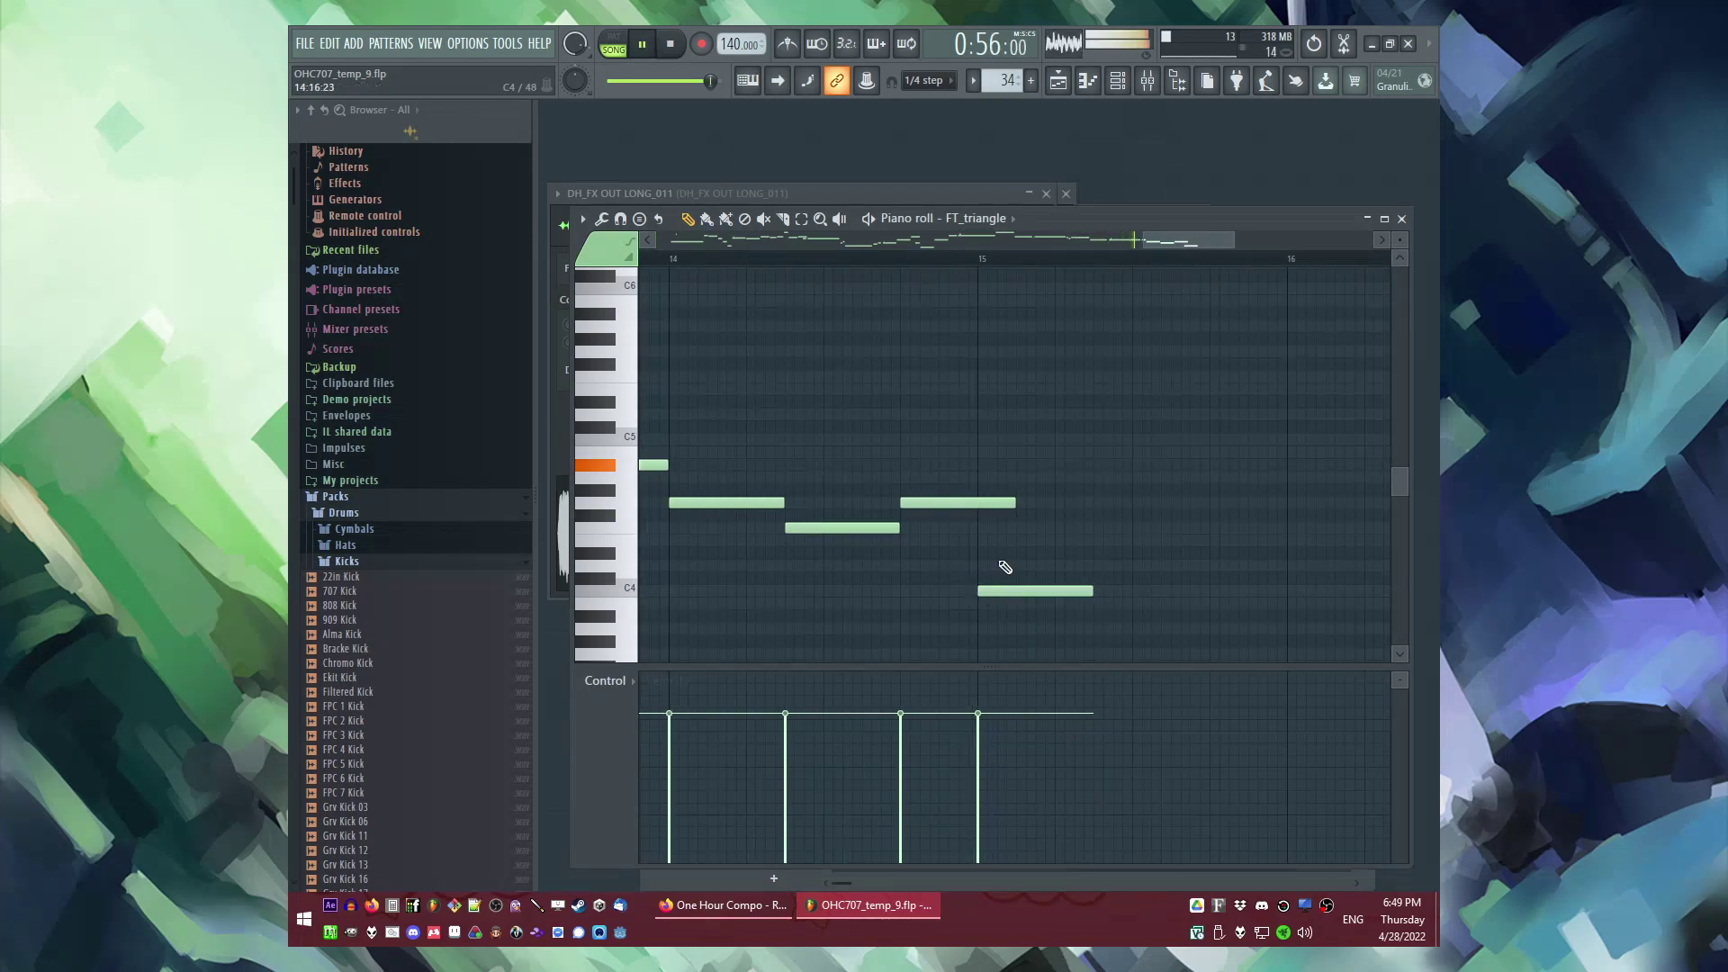
pyautogui.moveTo(1010, 505); pyautogui.dragTo(976, 505)
pyautogui.click(936, 579)
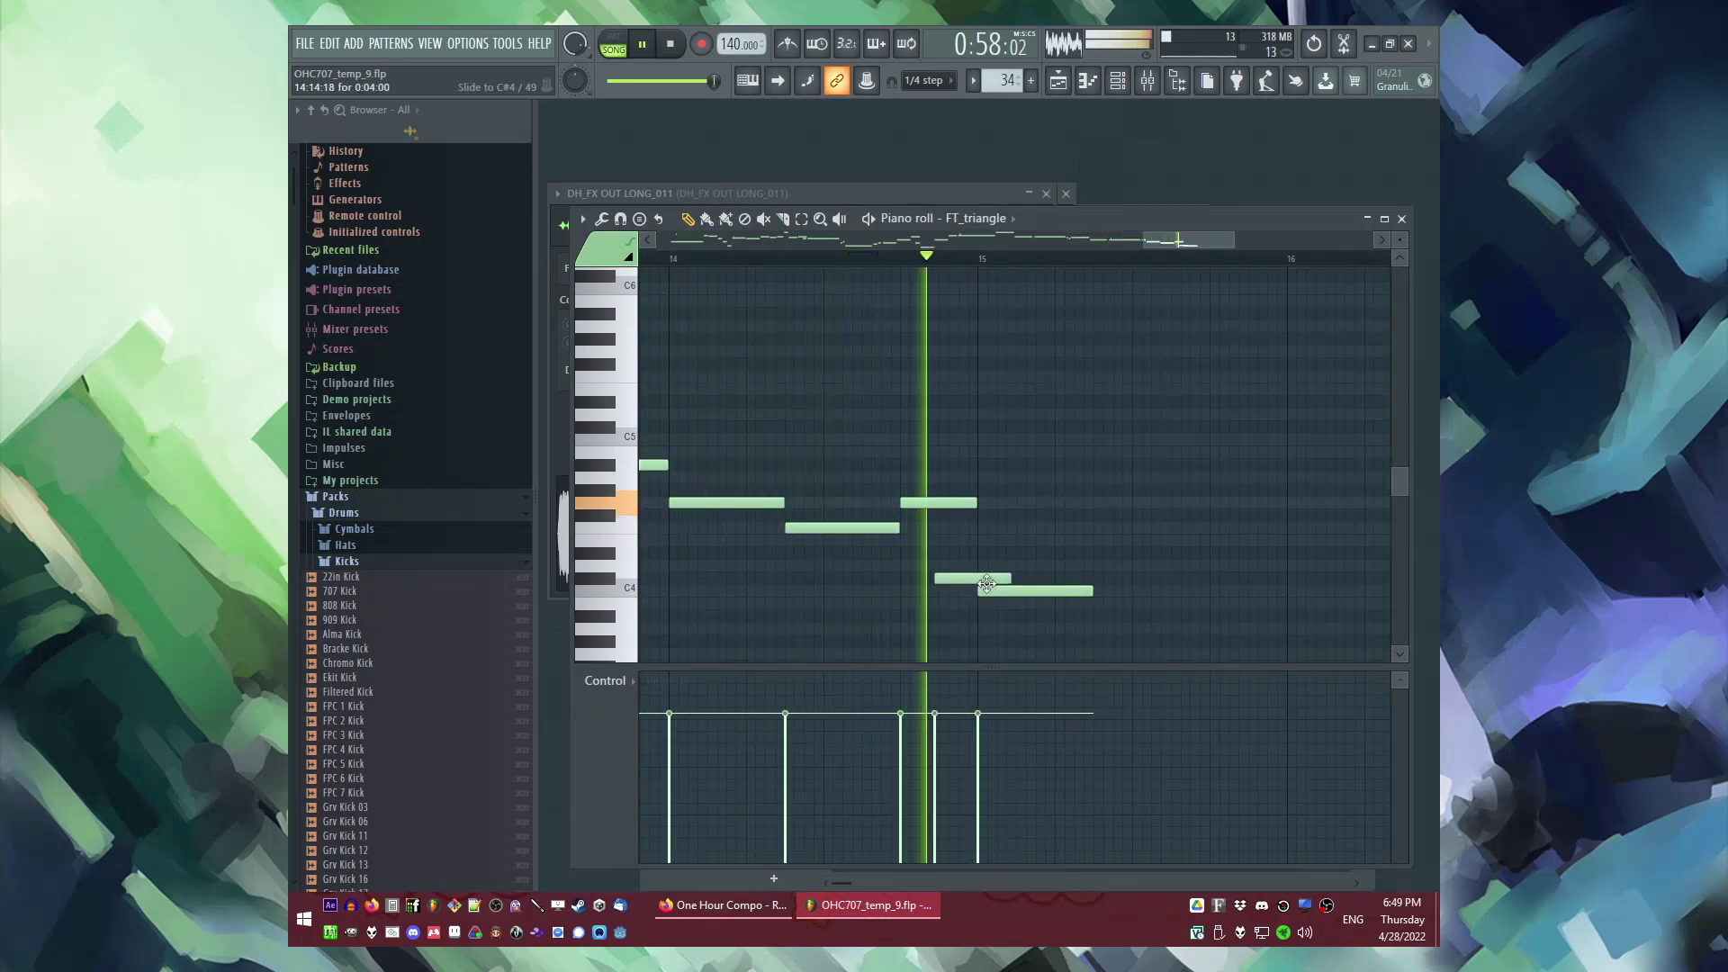
pyautogui.moveTo(1001, 583); pyautogui.dragTo(976, 583)
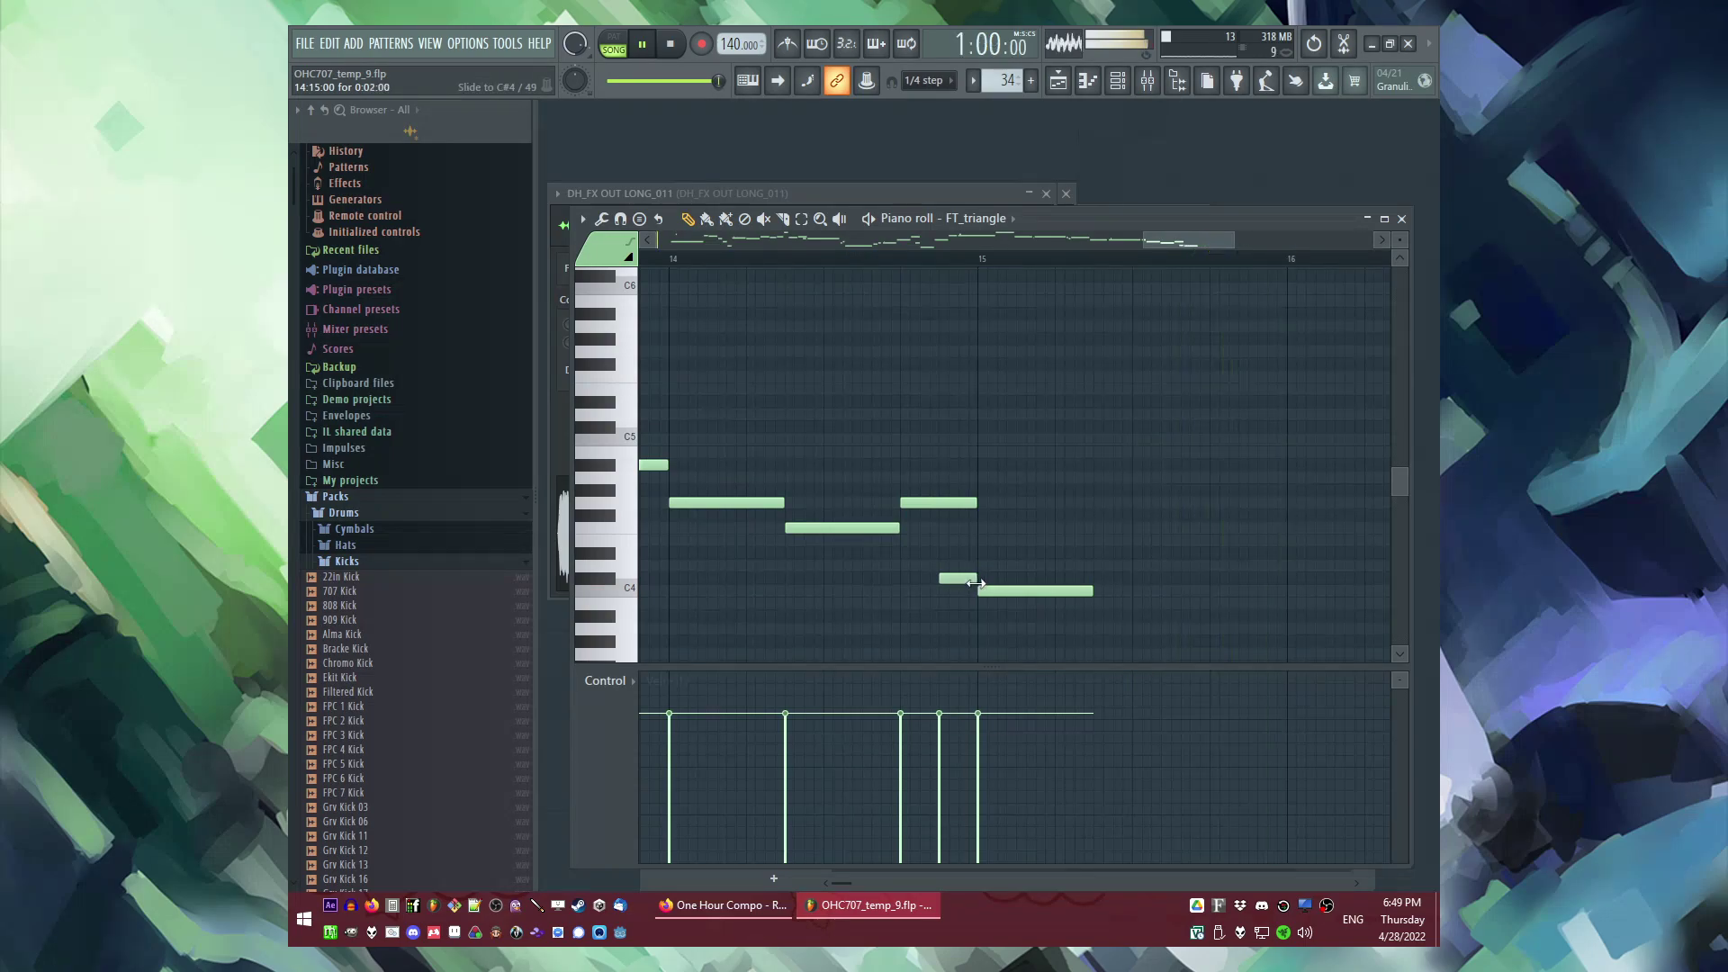
# Step: Lengthen the C4 to fill bar 15 and save the project as OHC707_temp_10.flp
pyautogui.moveTo(1090, 594); pyautogui.dragTo(1039, 583)
pyautogui.press('space')
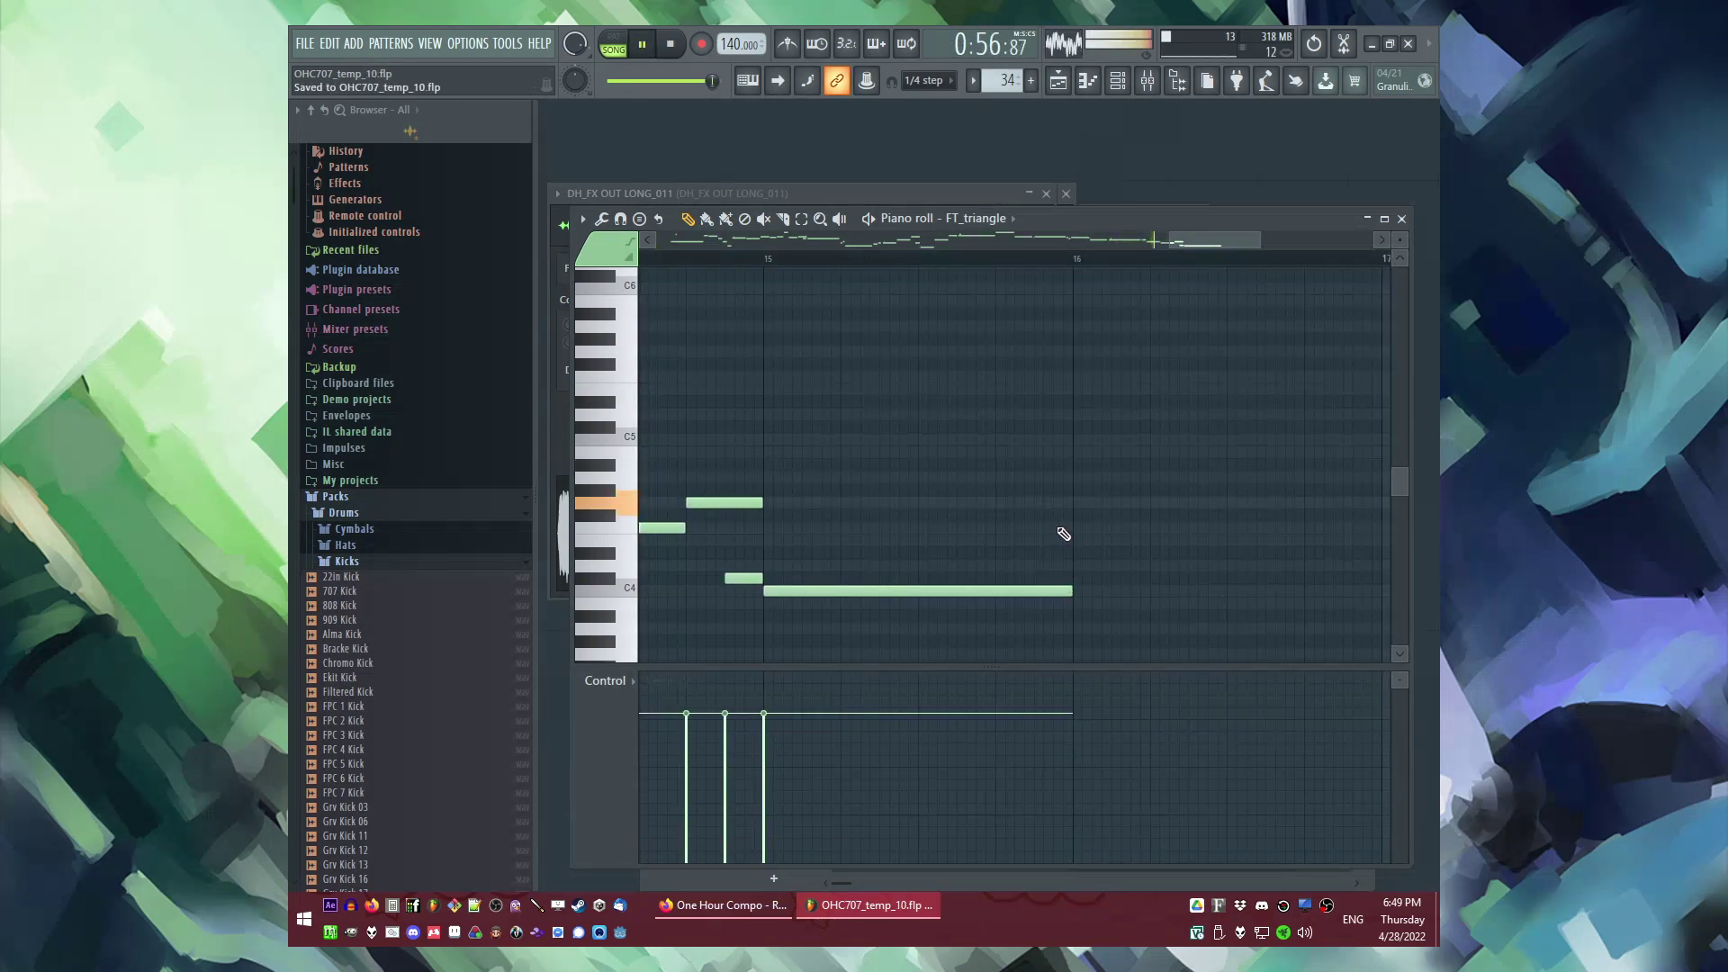
# Step: Fill bar 16 with a half-bar D#4 followed by a half-bar D4
pyautogui.scroll(-3, 1029, 543)
pyautogui.scroll(-2, 1093, 537)
pyautogui.scroll(2, 1131, 531)
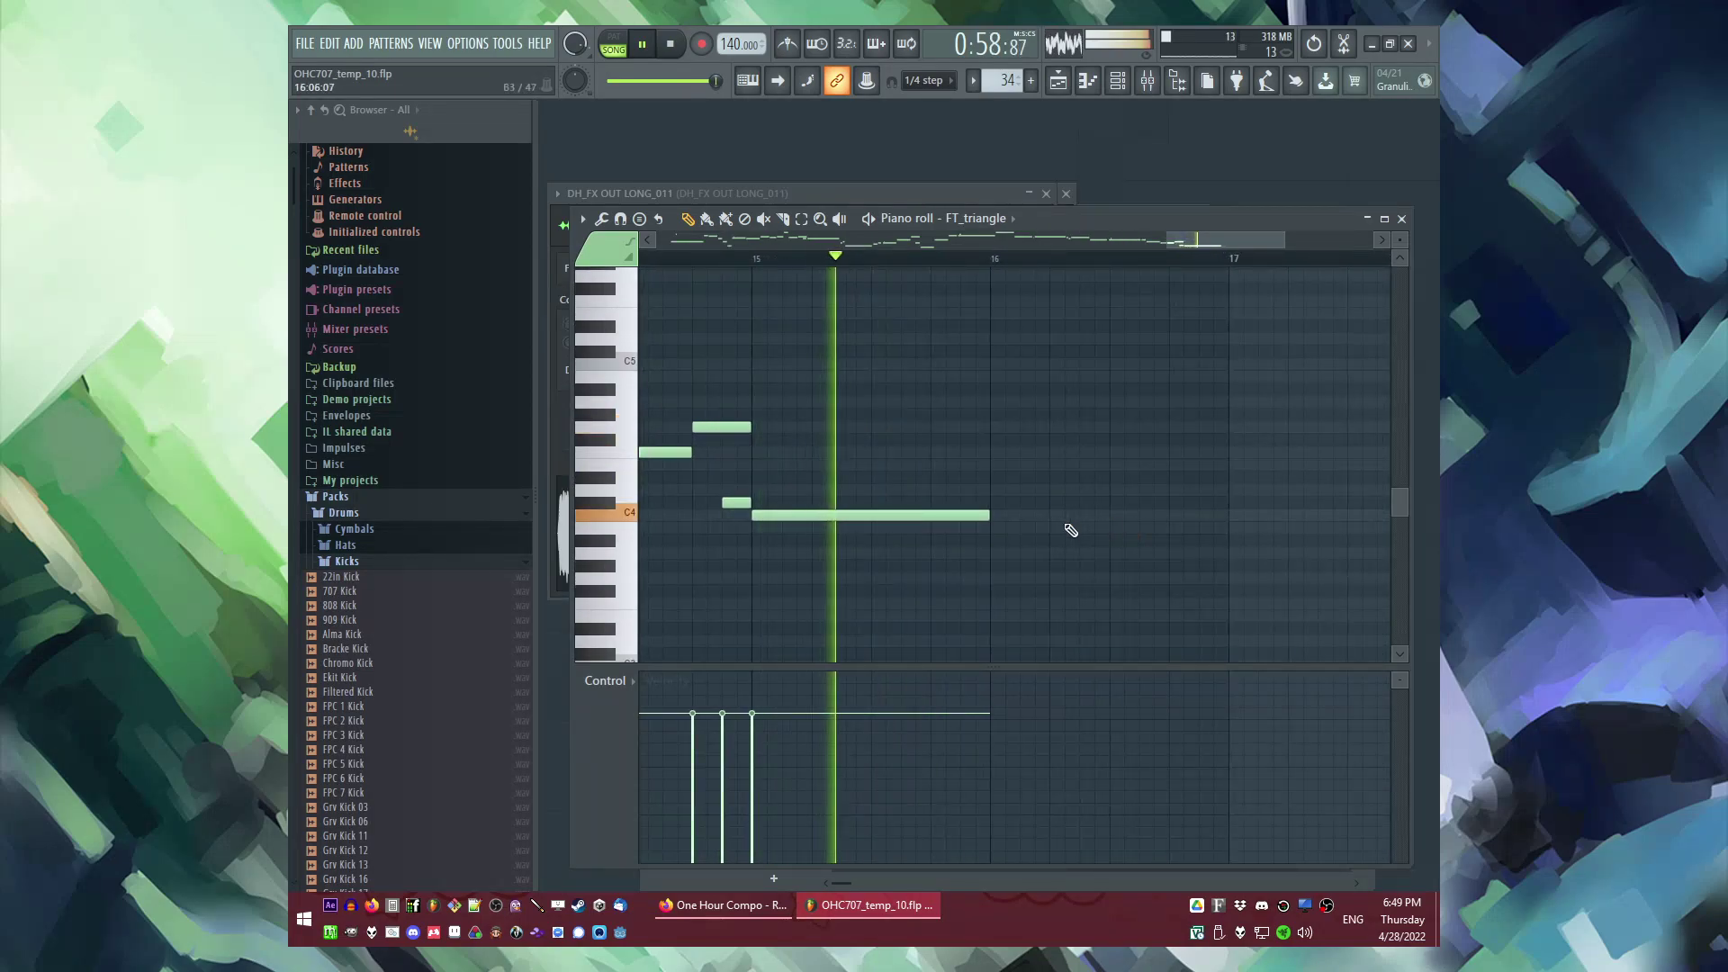
pyautogui.scroll(1, 1075, 529)
pyautogui.click(994, 515)
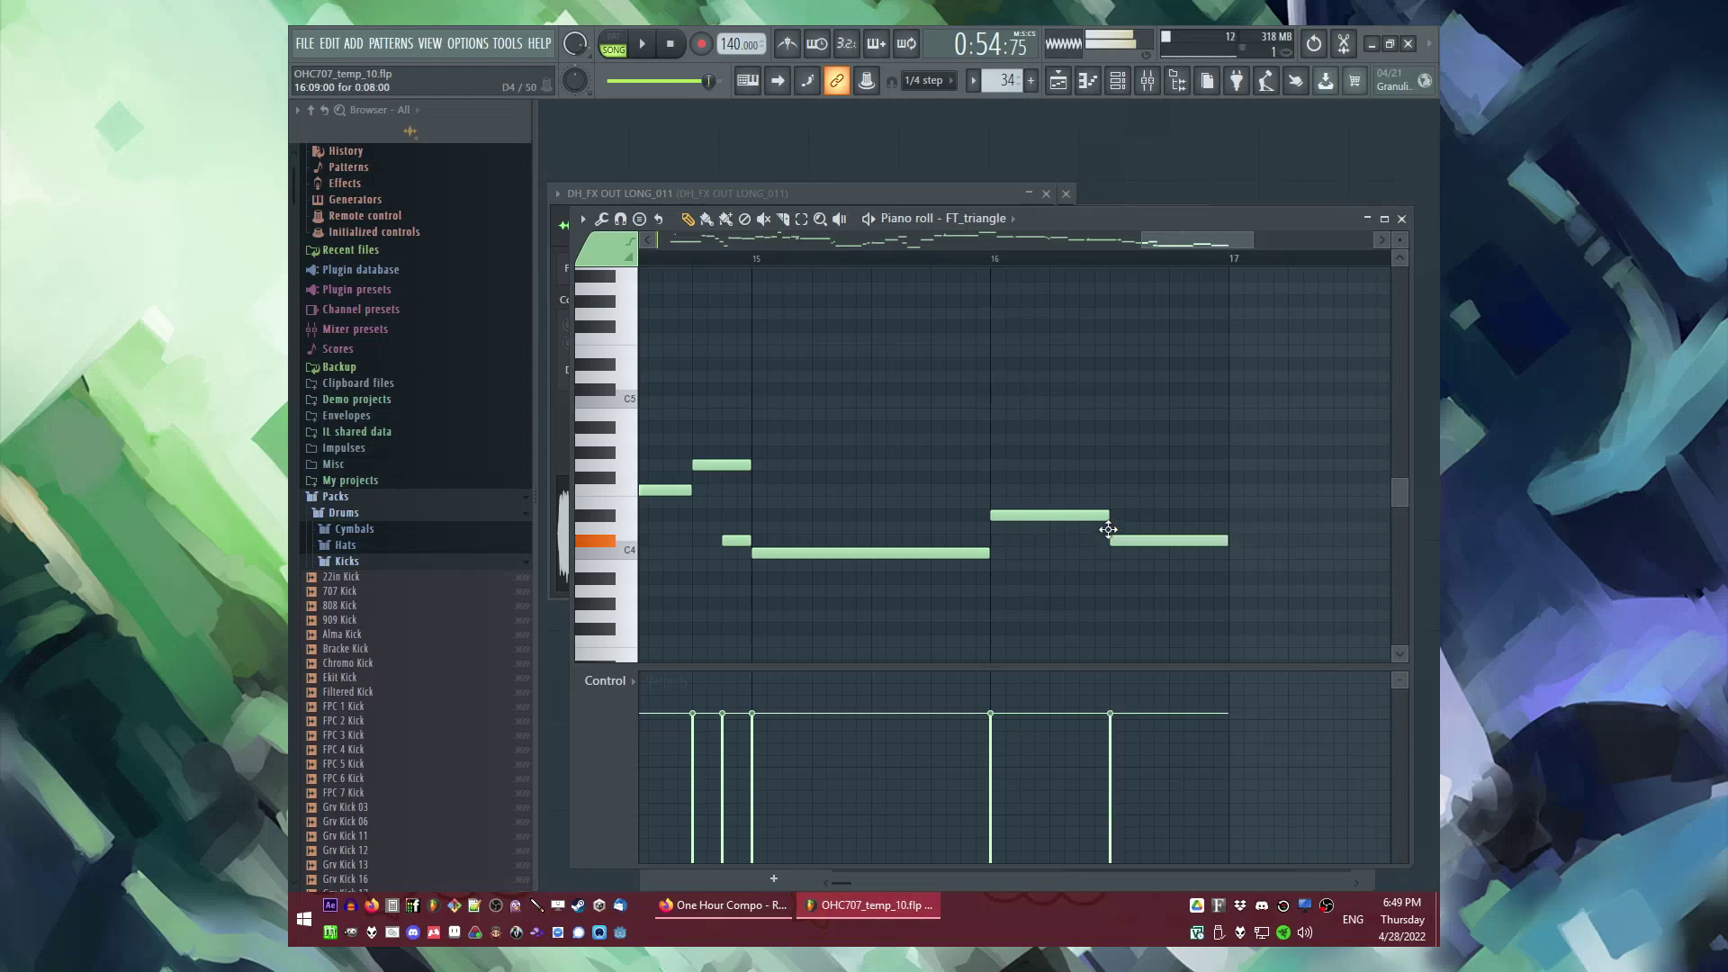
# Step: Add a closing C4 on bar 17, hold it past the middle of bar 18 and place a zero-velocity C4 slide over it
pyautogui.scroll(-2, 1107, 586)
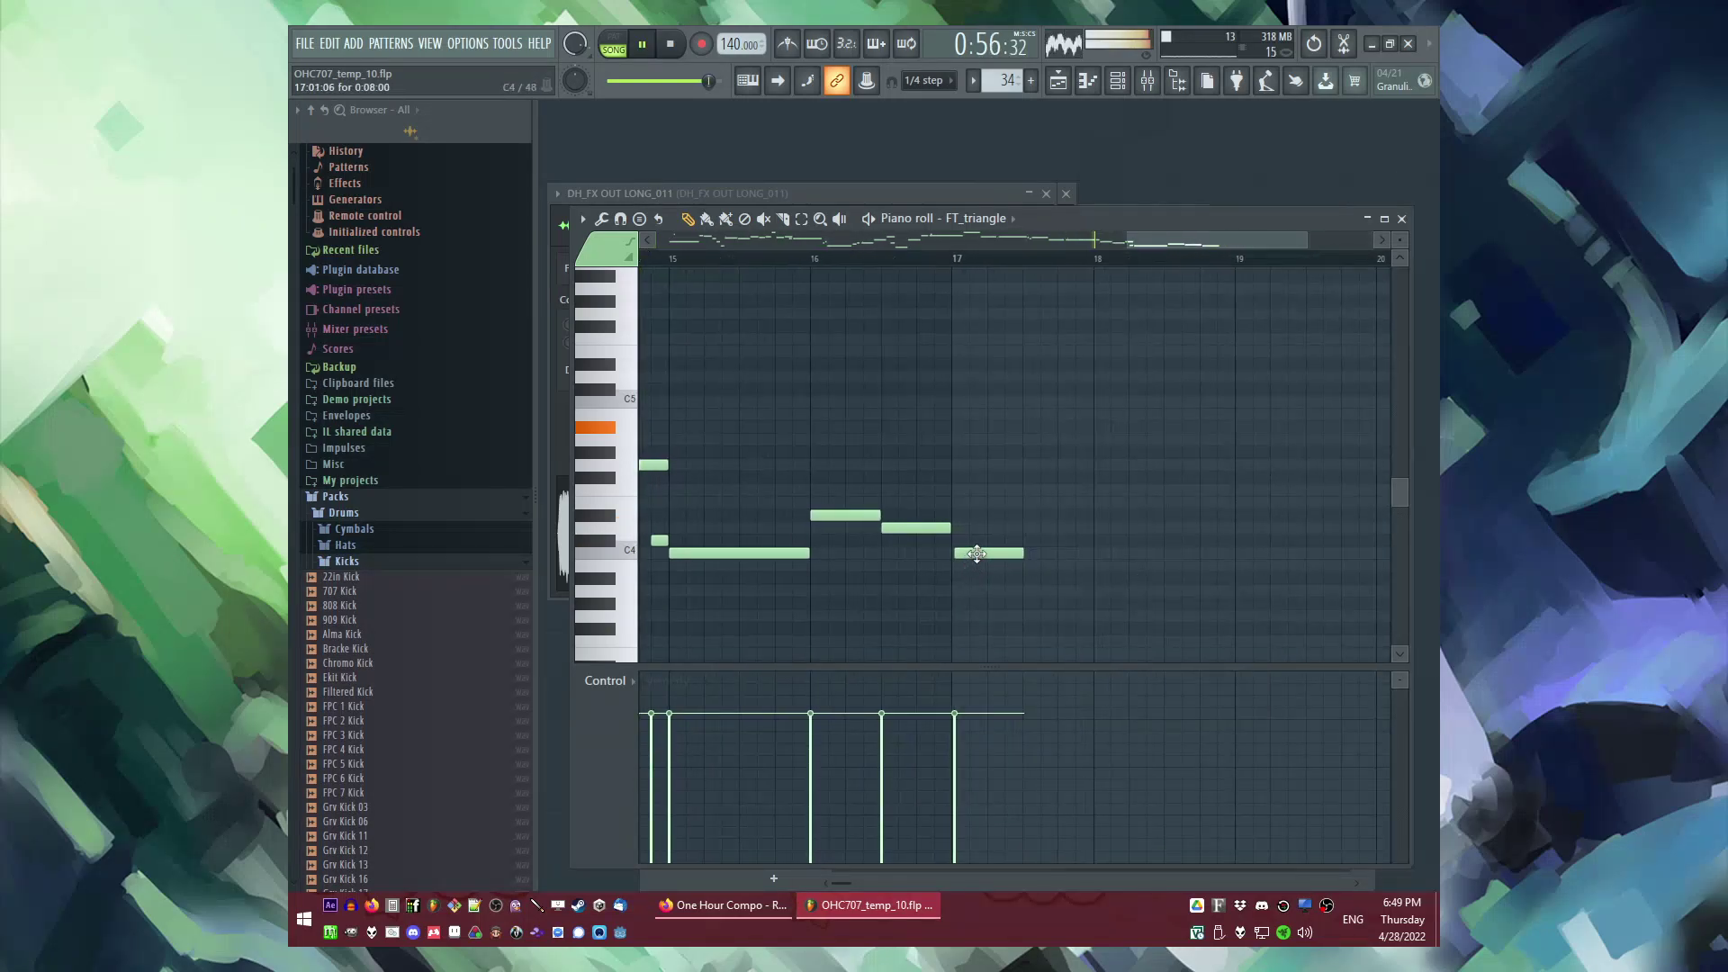
pyautogui.scroll(2, 940, 565)
pyautogui.click(979, 553)
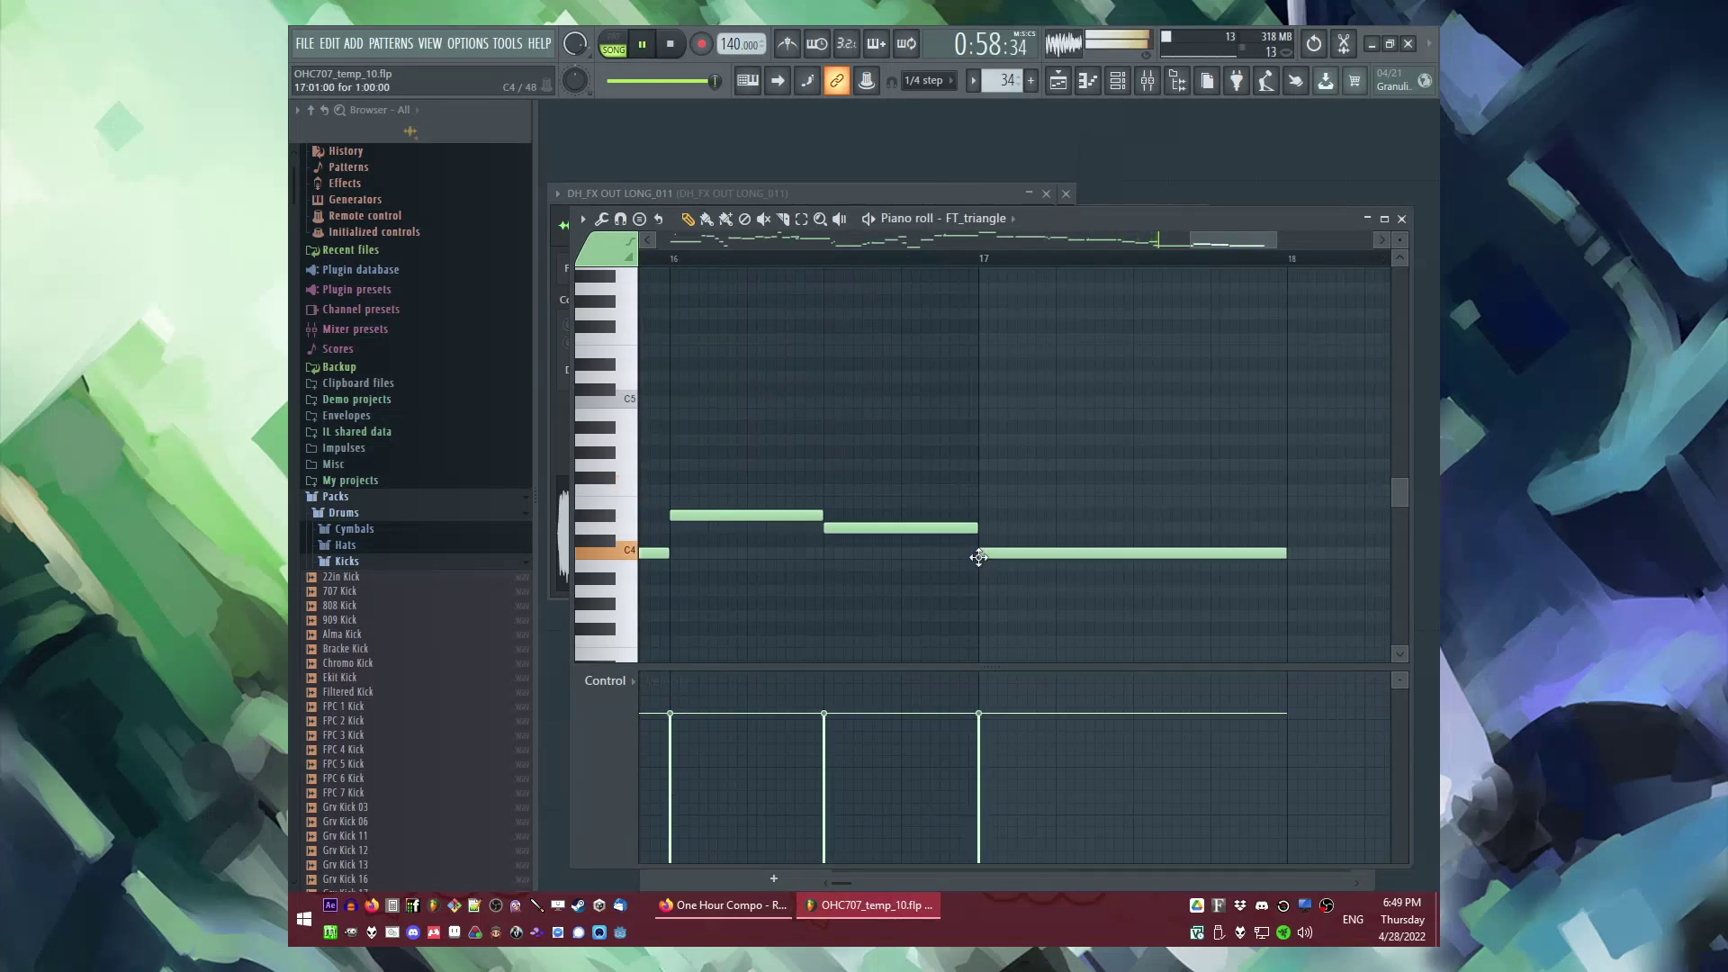
pyautogui.rightClick(1076, 577)
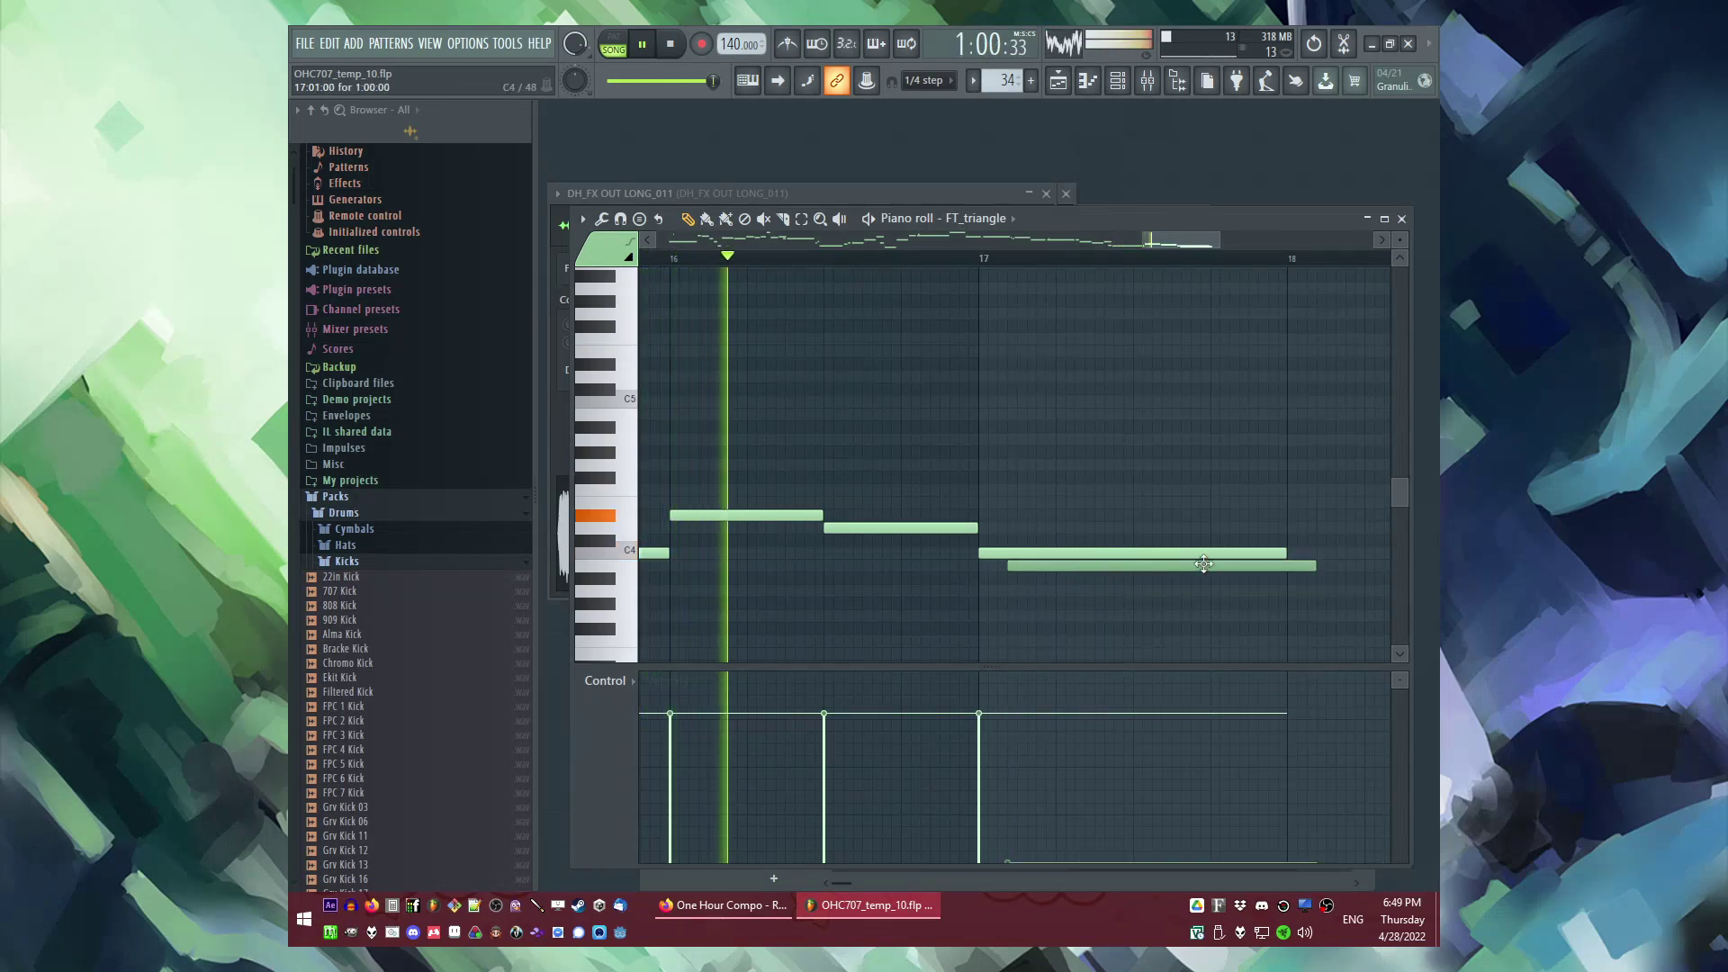
pyautogui.moveTo(1284, 553); pyautogui.dragTo(1400, 555)
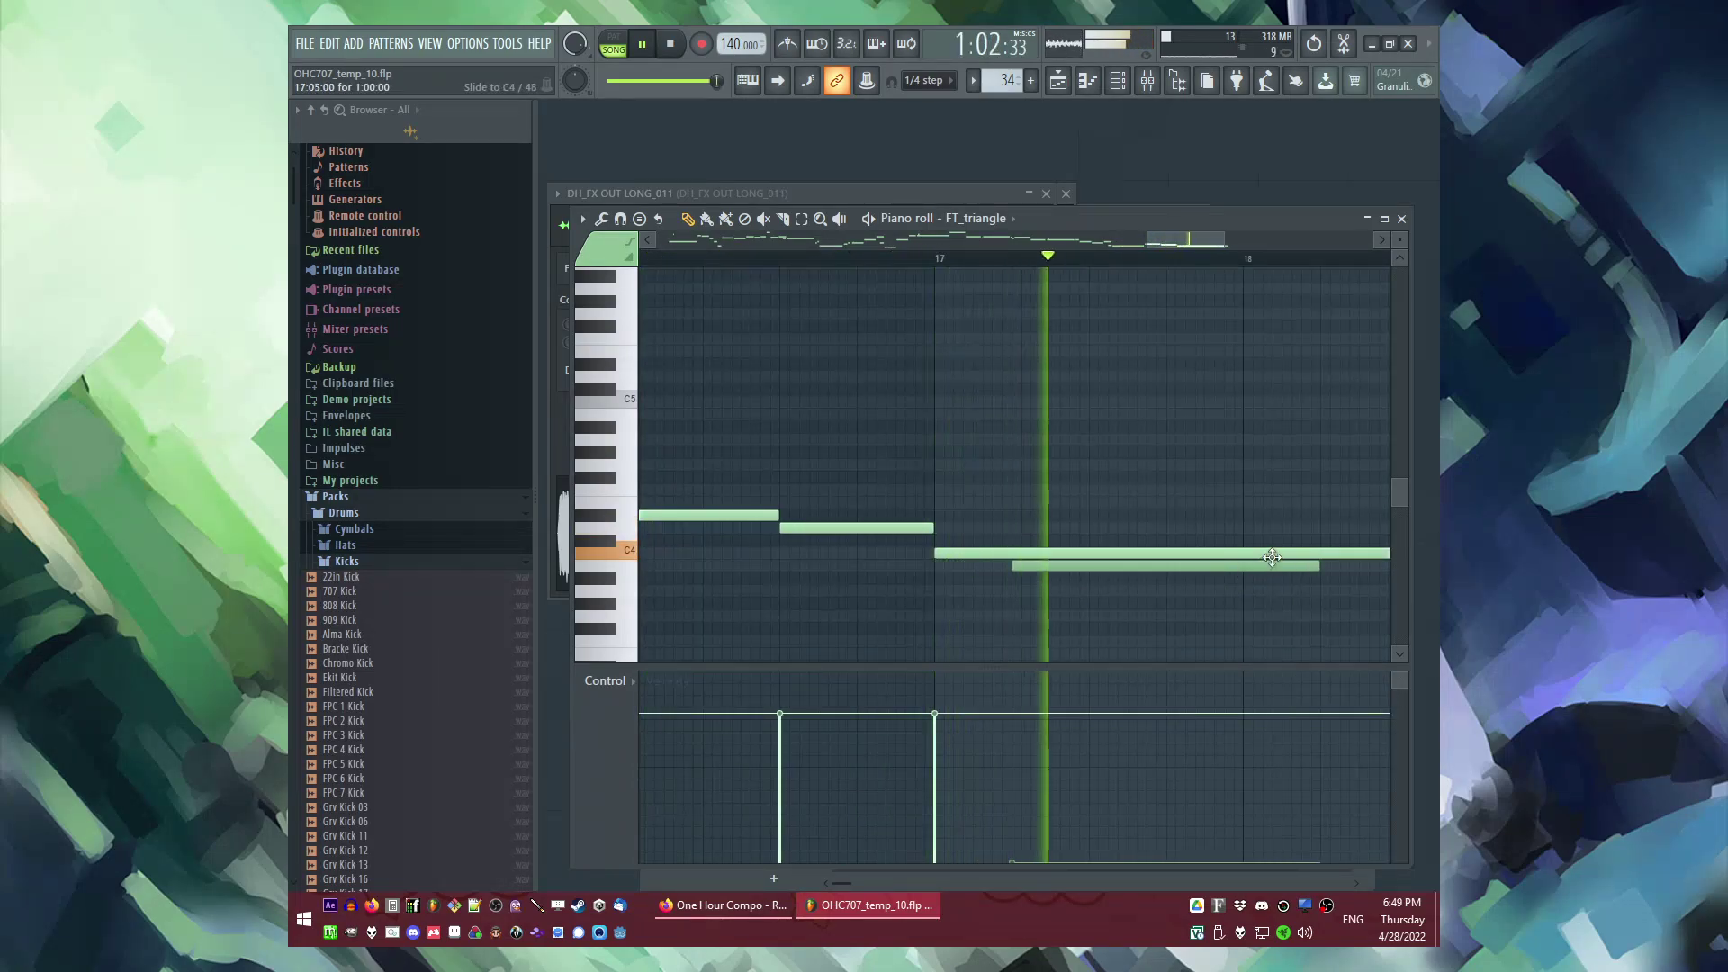
pyautogui.moveTo(1225, 570); pyautogui.dragTo(1348, 560)
pyautogui.scroll(-5, 1061, 494)
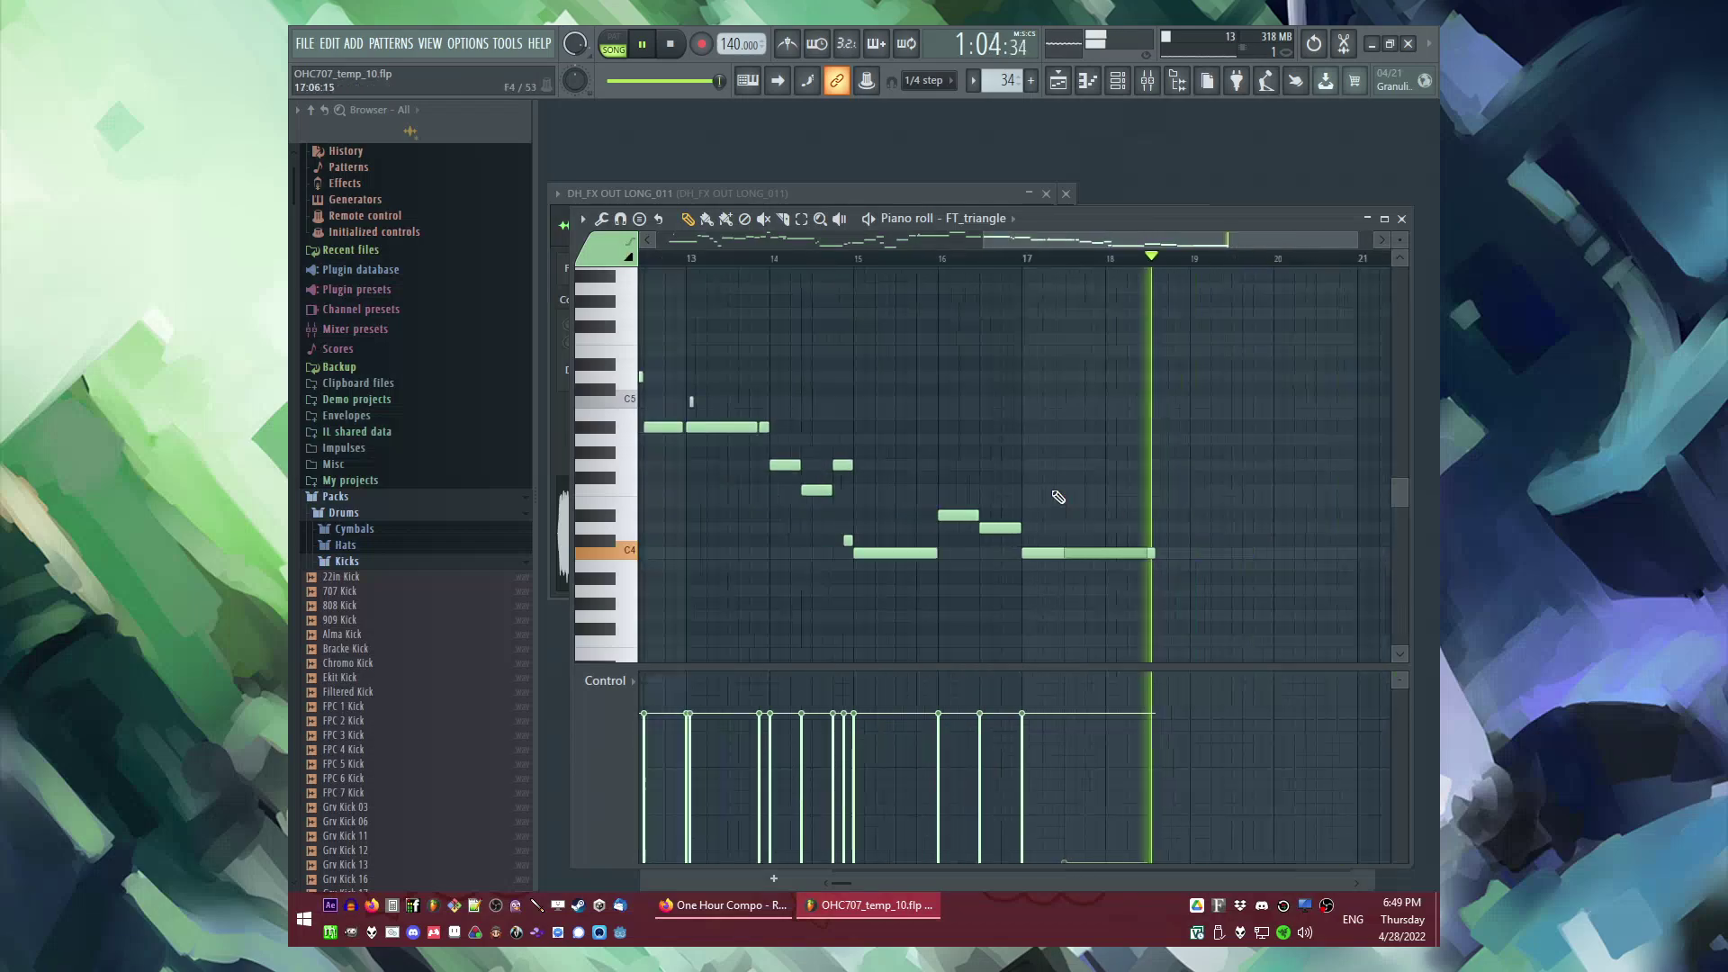
# Step: Select and copy the lead notes from bar 9 to the end of the phrase
pyautogui.moveTo(1279, 309); pyautogui.dragTo(864, 619)
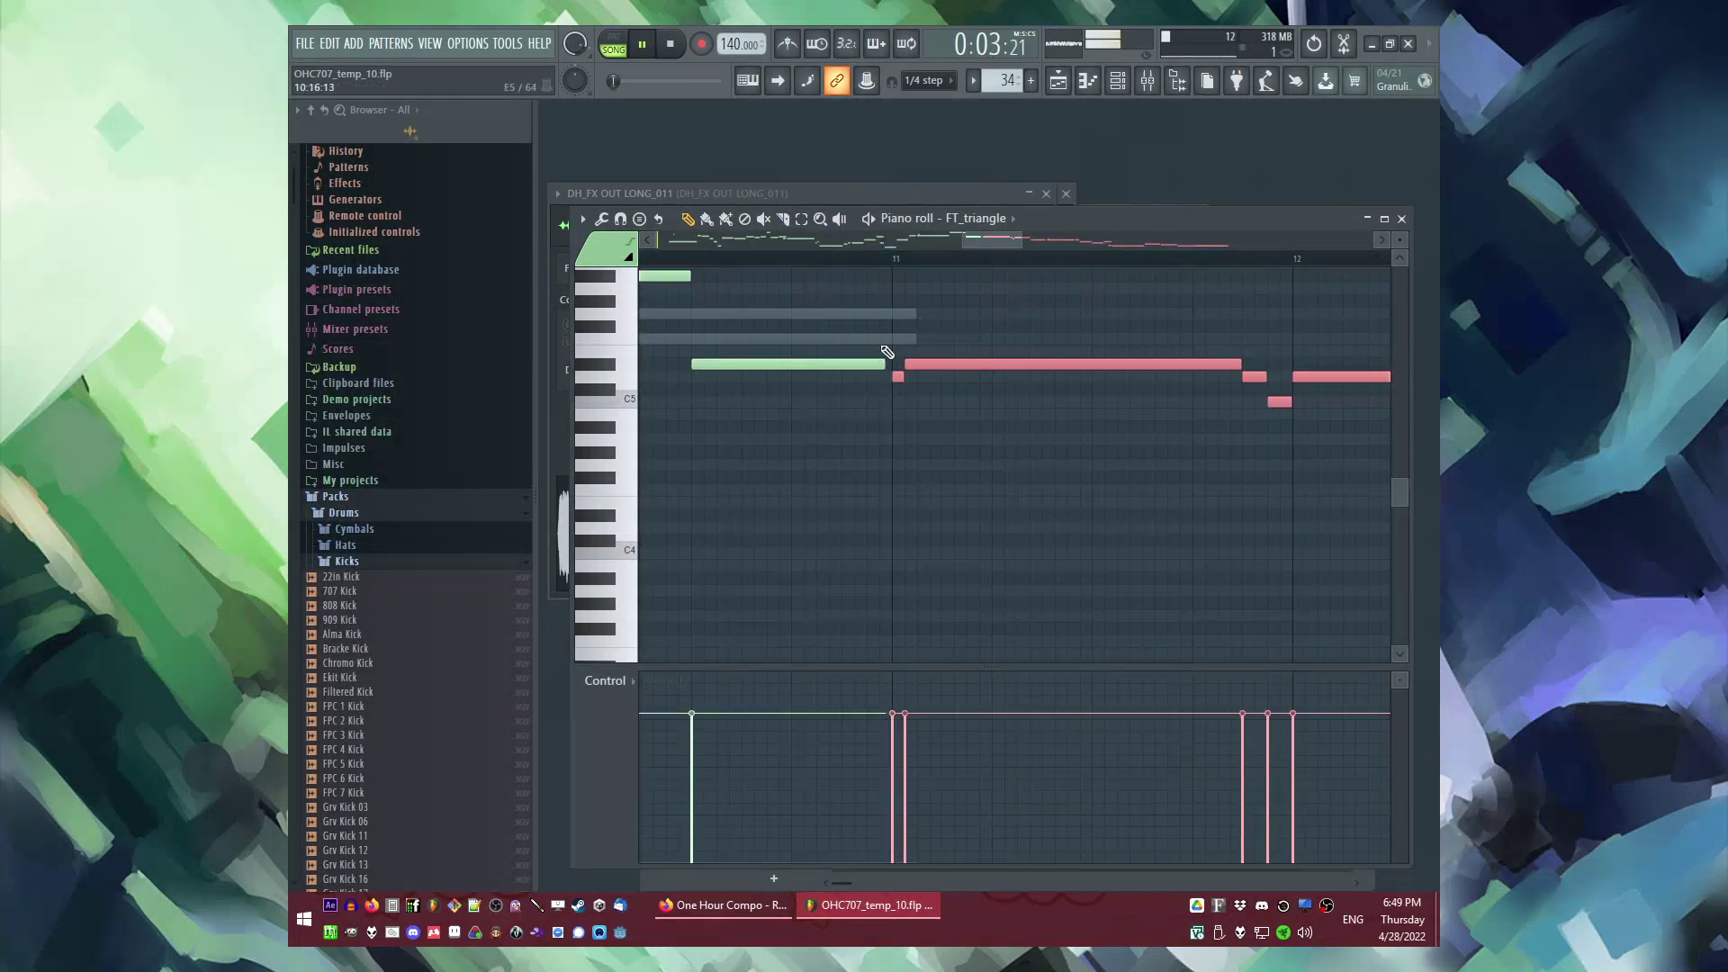
pyautogui.scroll(-4, 882, 348)
pyautogui.scroll(2, 883, 349)
pyautogui.moveTo(751, 311); pyautogui.dragTo(880, 493)
pyautogui.scroll(3, 701, 422)
# Step: Open the FT_triangle #2 echo part and replace its held notes from bar 9 with the copied lead phrase
pyautogui.keyDown('ctrl'); pyautogui.click(846, 389); pyautogui.keyUp('ctrl')
pyautogui.doubleClick(846, 393)
pyautogui.scroll(-2, 779, 388)
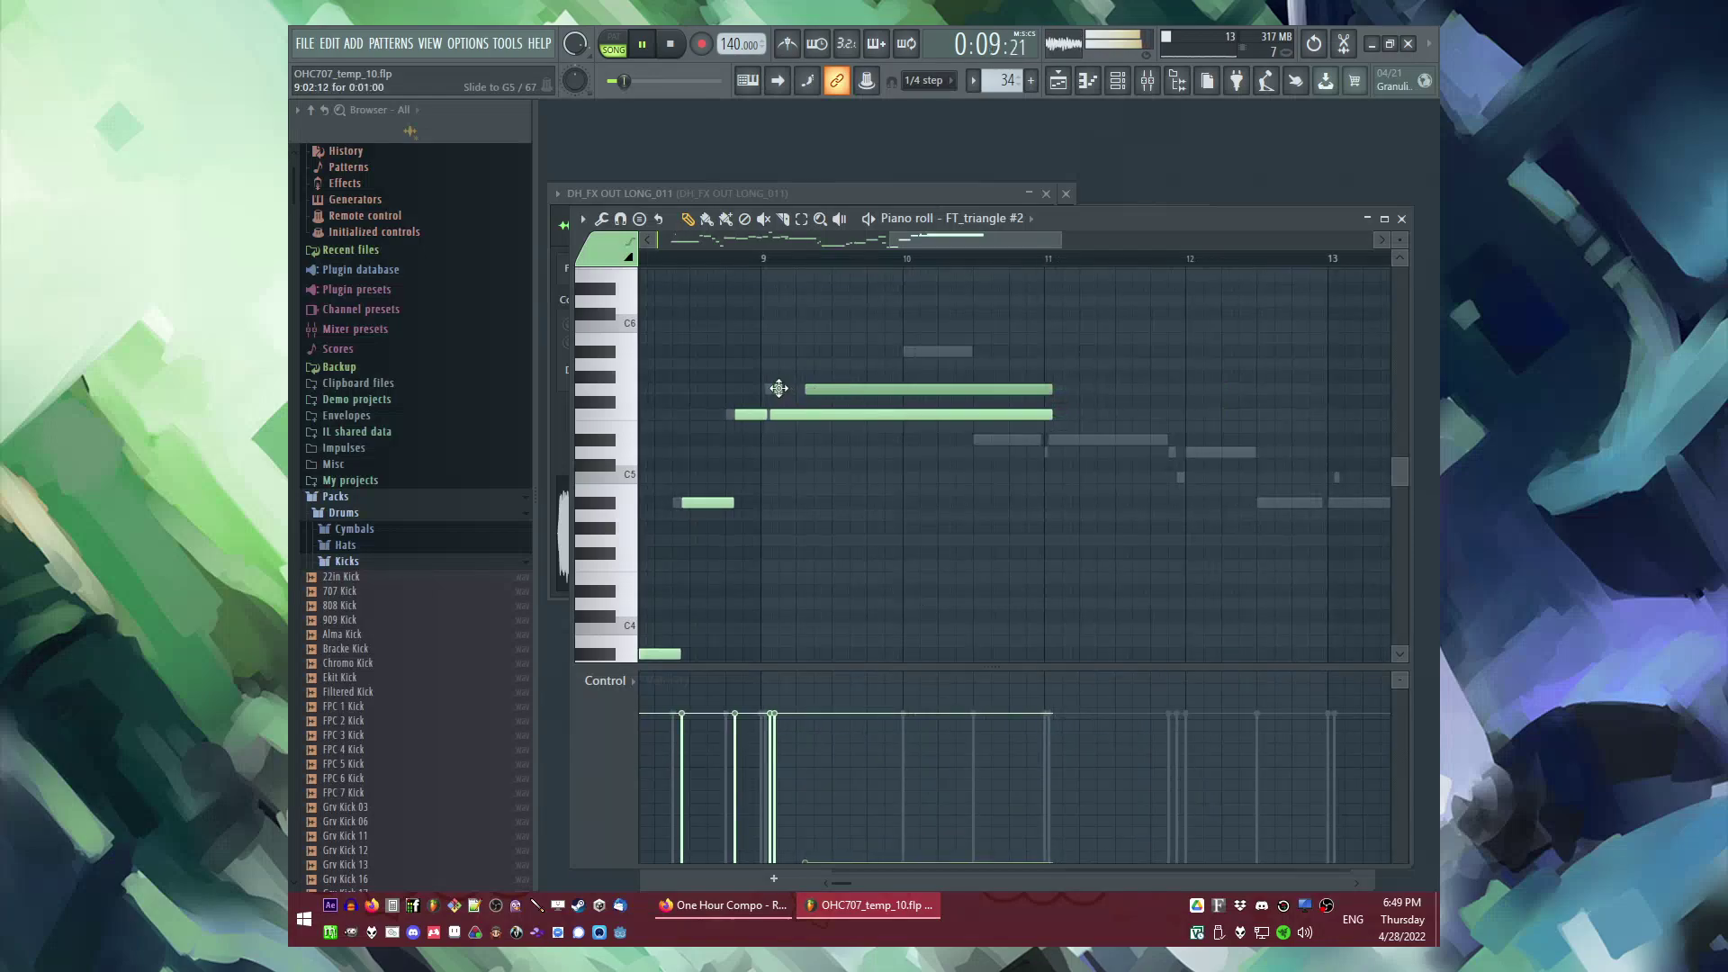
pyautogui.hotkey('ctrl', 'v')
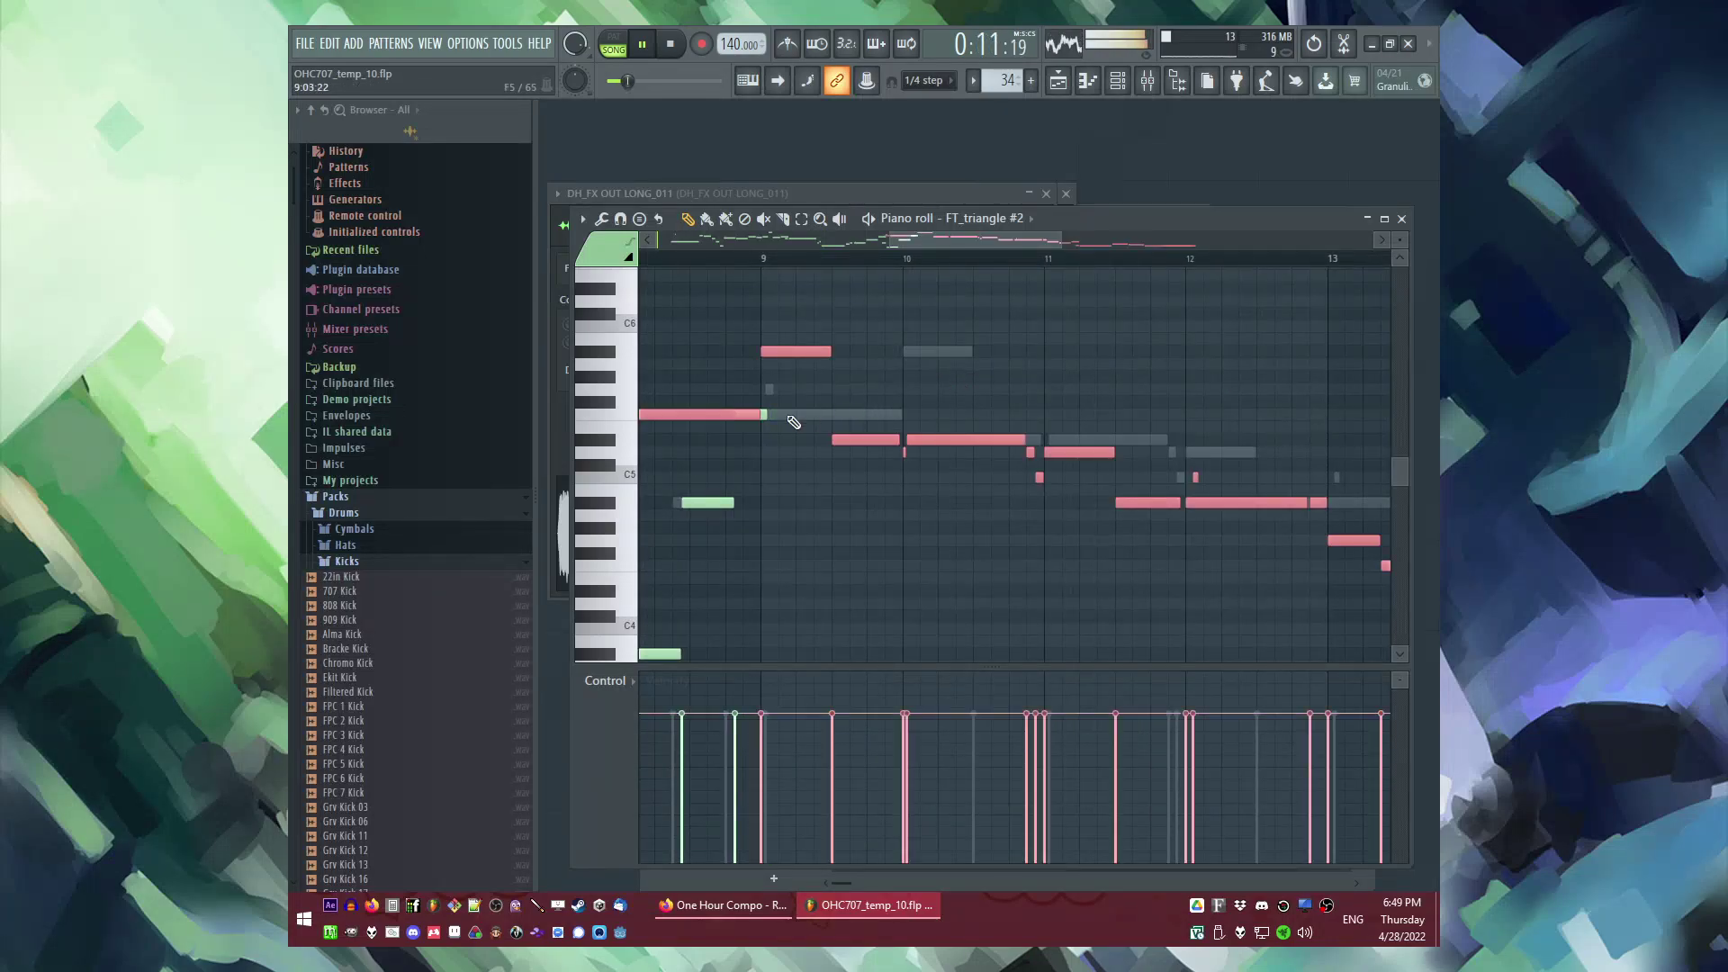
# Step: Shift the pasted echo phrase to start two steps after the lead at bar 9, and deselect it
pyautogui.moveTo(726, 416); pyautogui.dragTo(893, 416)
pyautogui.scroll(3, 821, 414)
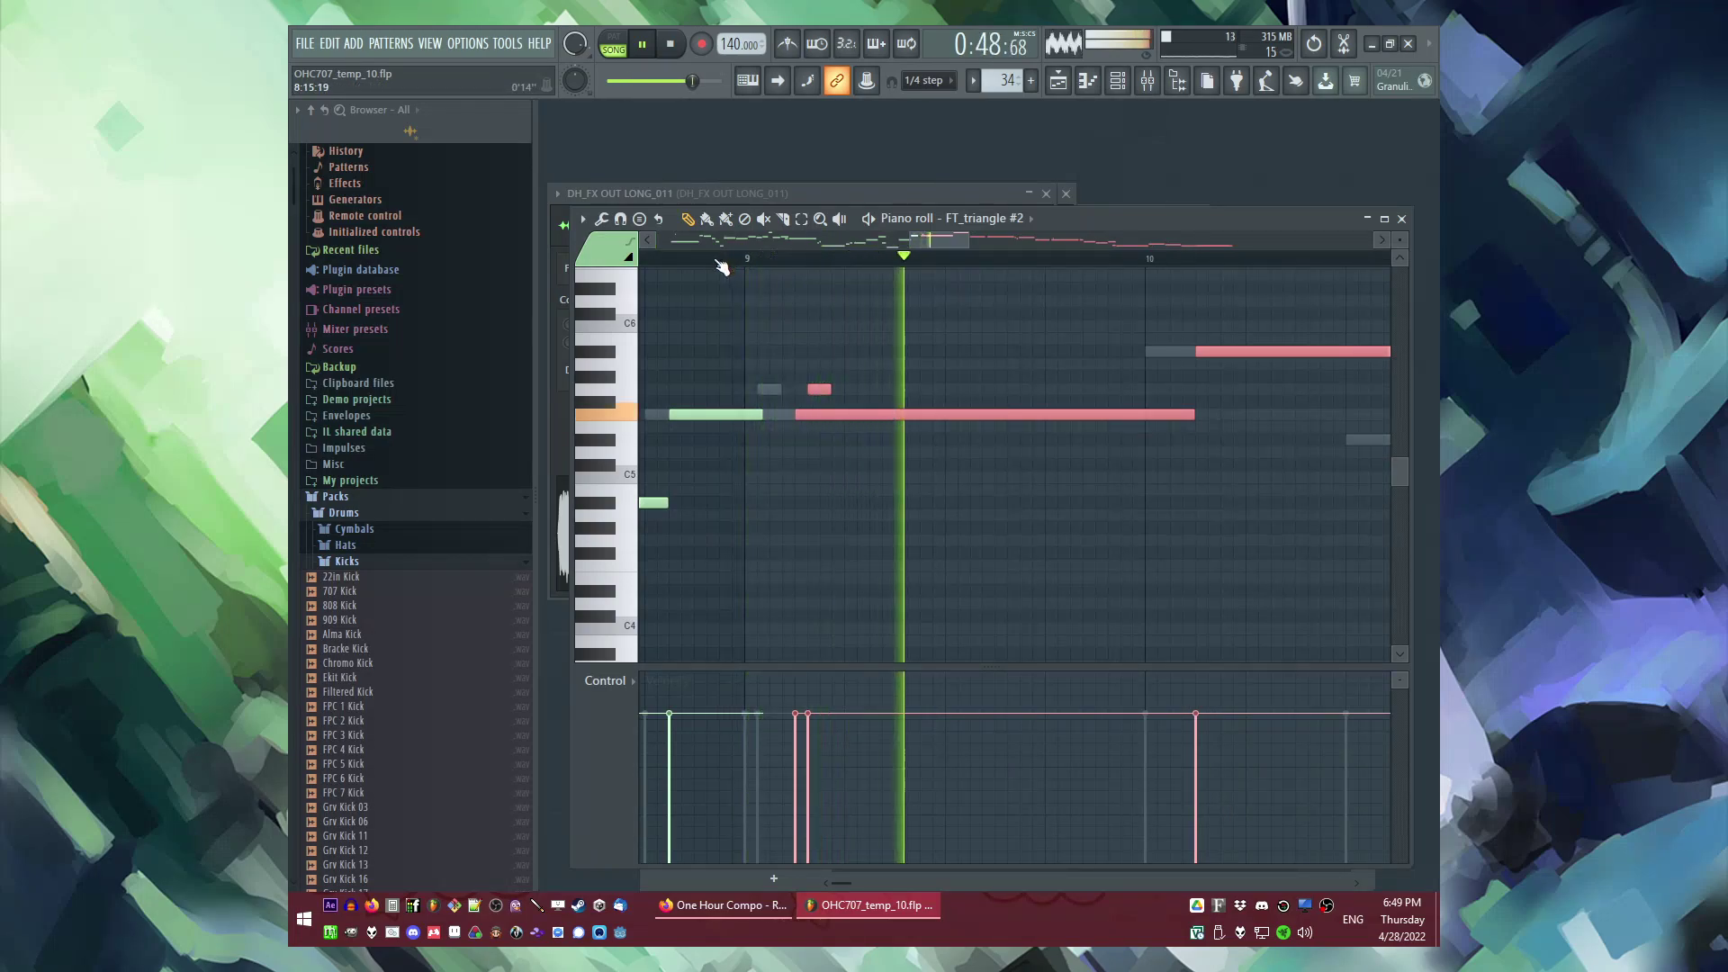
pyautogui.scroll(-3, 841, 340)
pyautogui.scroll(3, 975, 405)
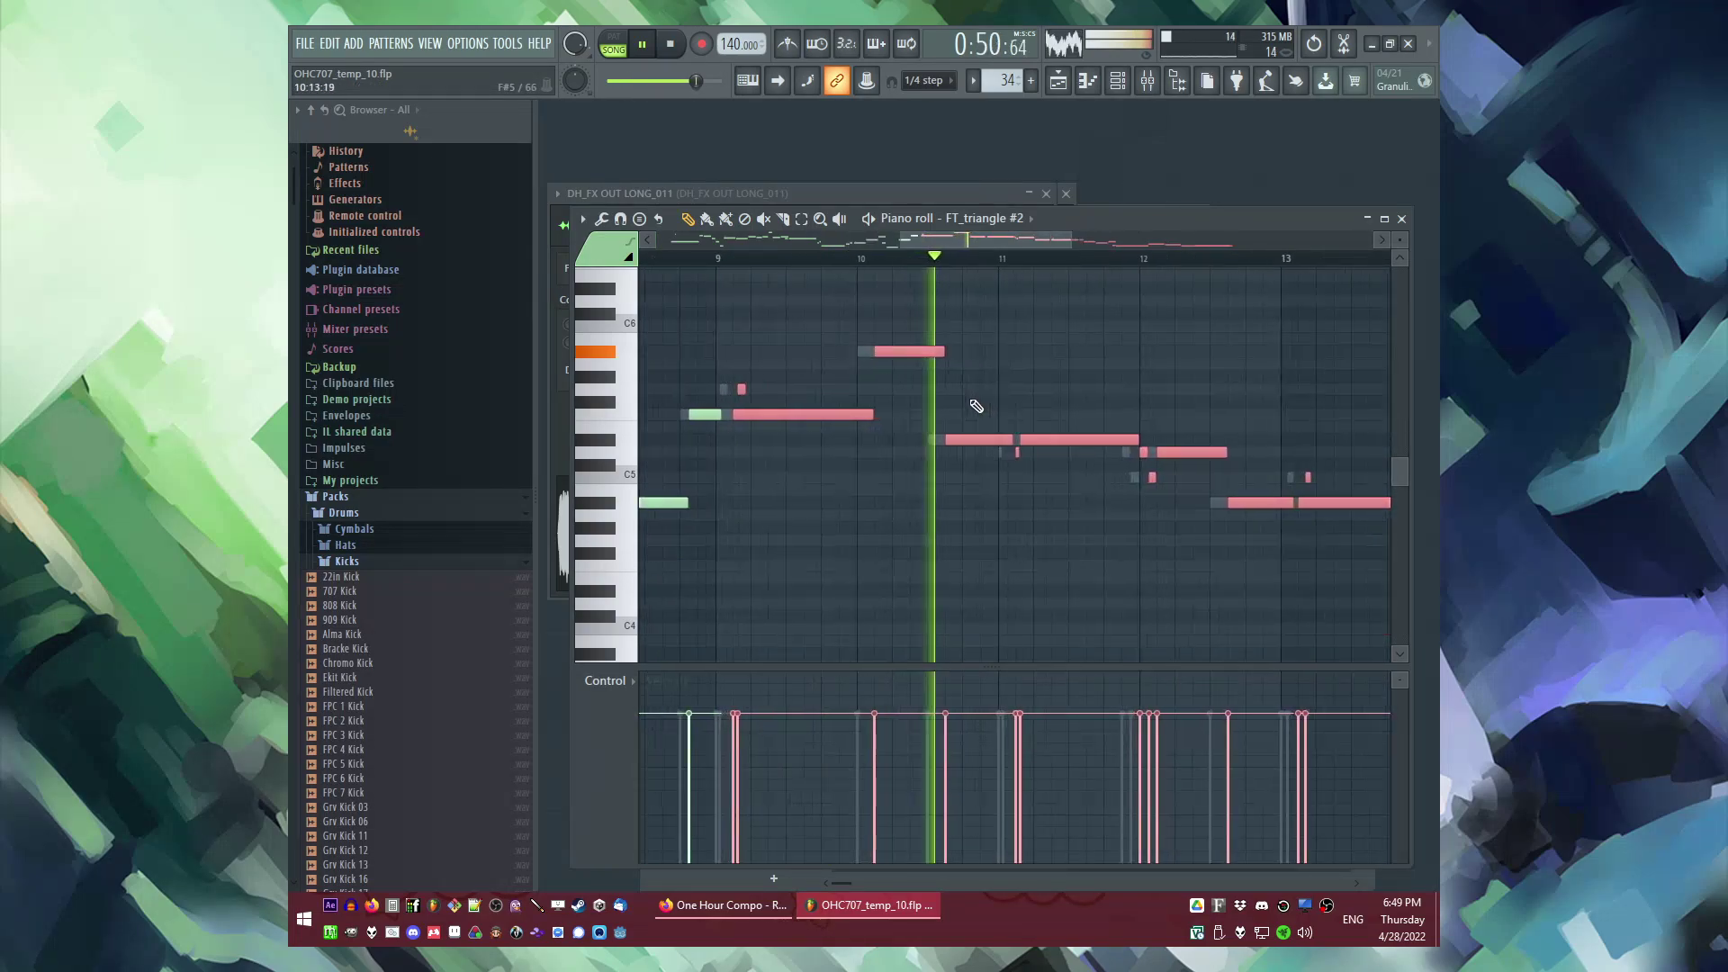
pyautogui.scroll(-4, 1213, 410)
pyautogui.scroll(5, 972, 428)
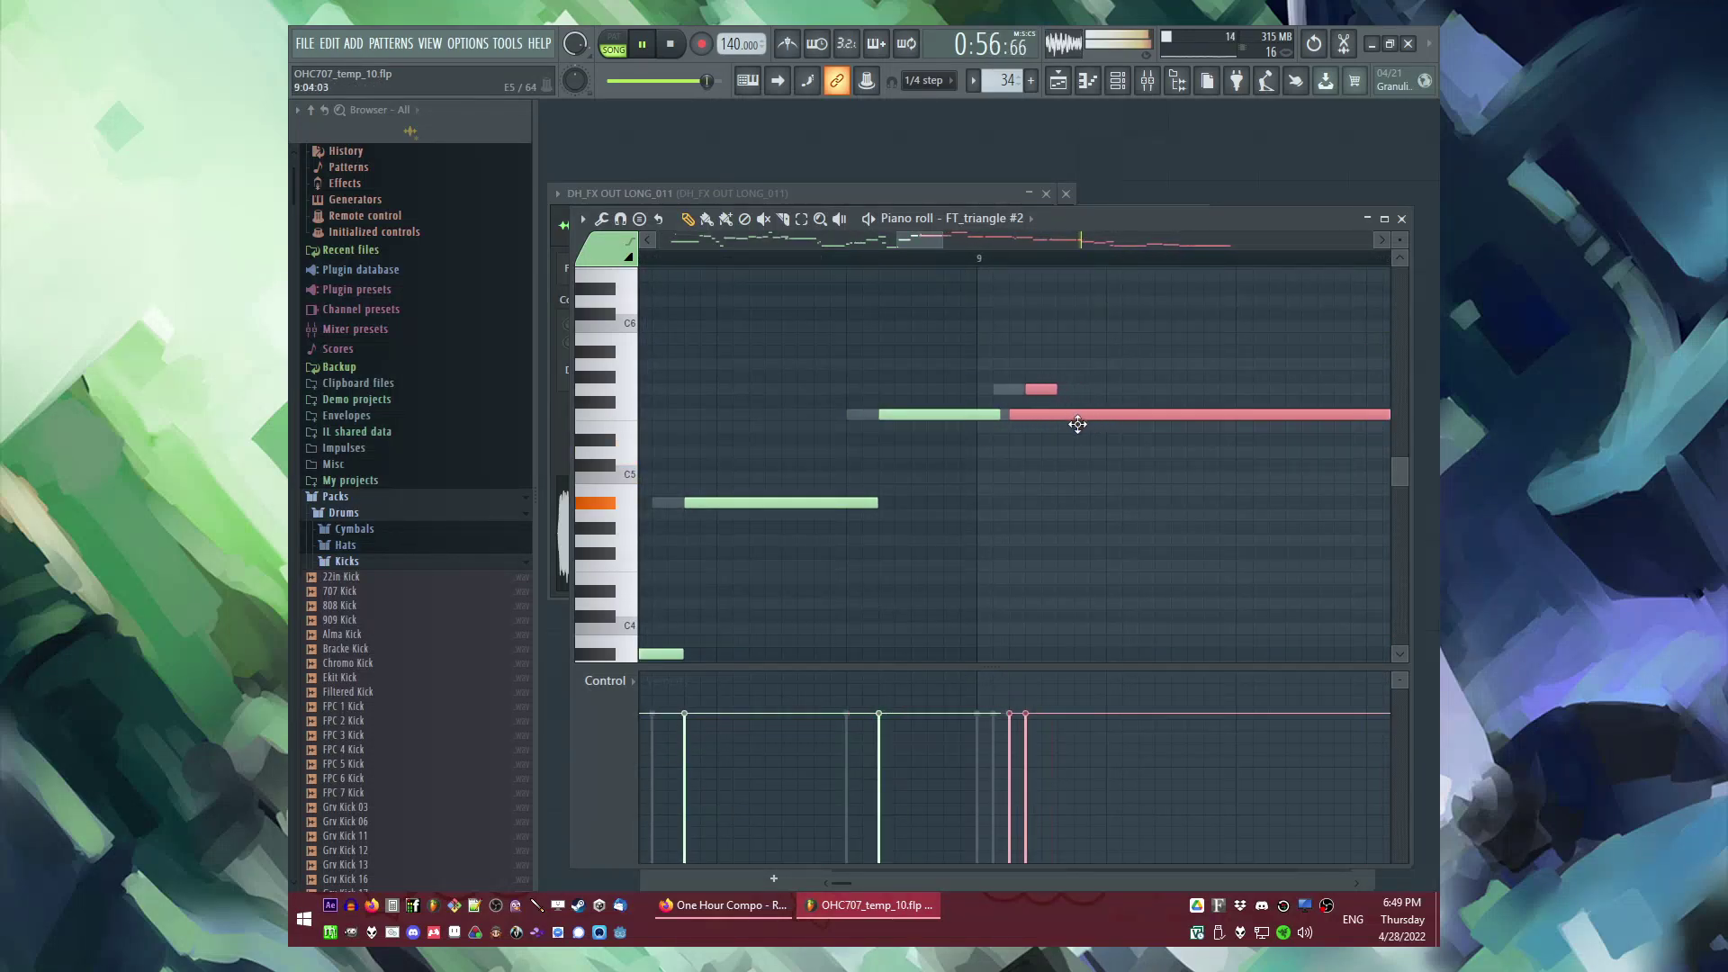
pyautogui.keyDown('ctrl'); pyautogui.click(1079, 426); pyautogui.keyUp('ctrl')
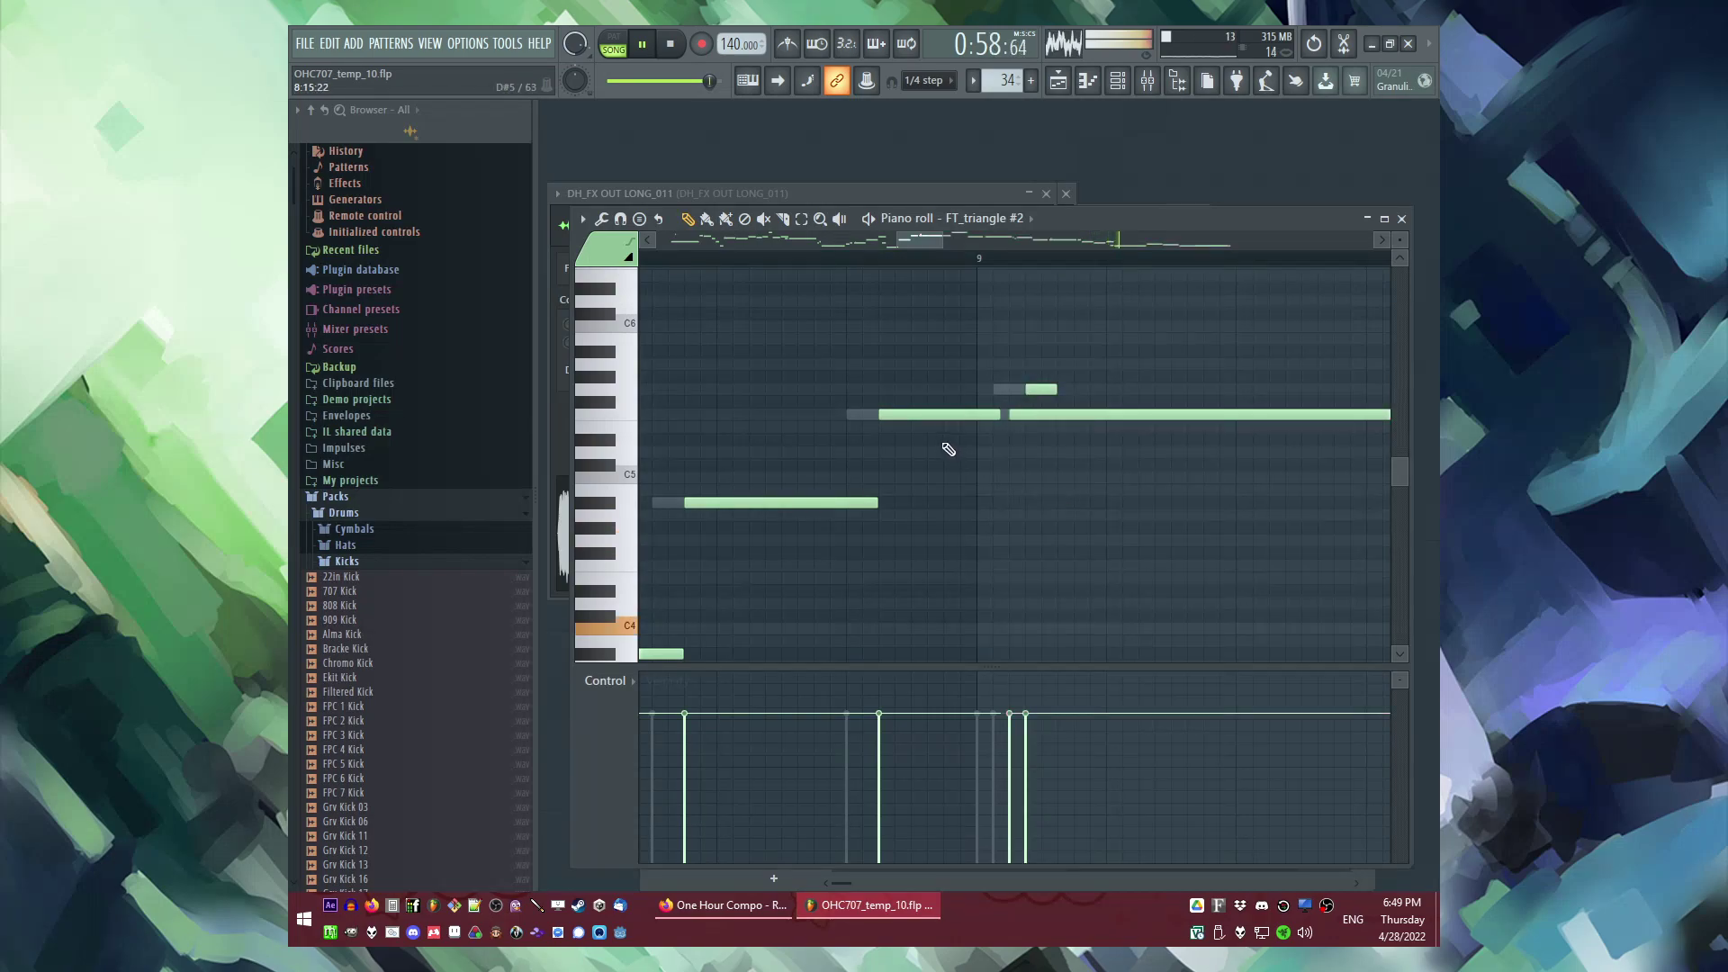
# Step: Play back the pasted echo phrase through its end and review the arrangement after bar 27 in the playlist
pyautogui.scroll(-3, 945, 432)
pyautogui.click(794, 259)
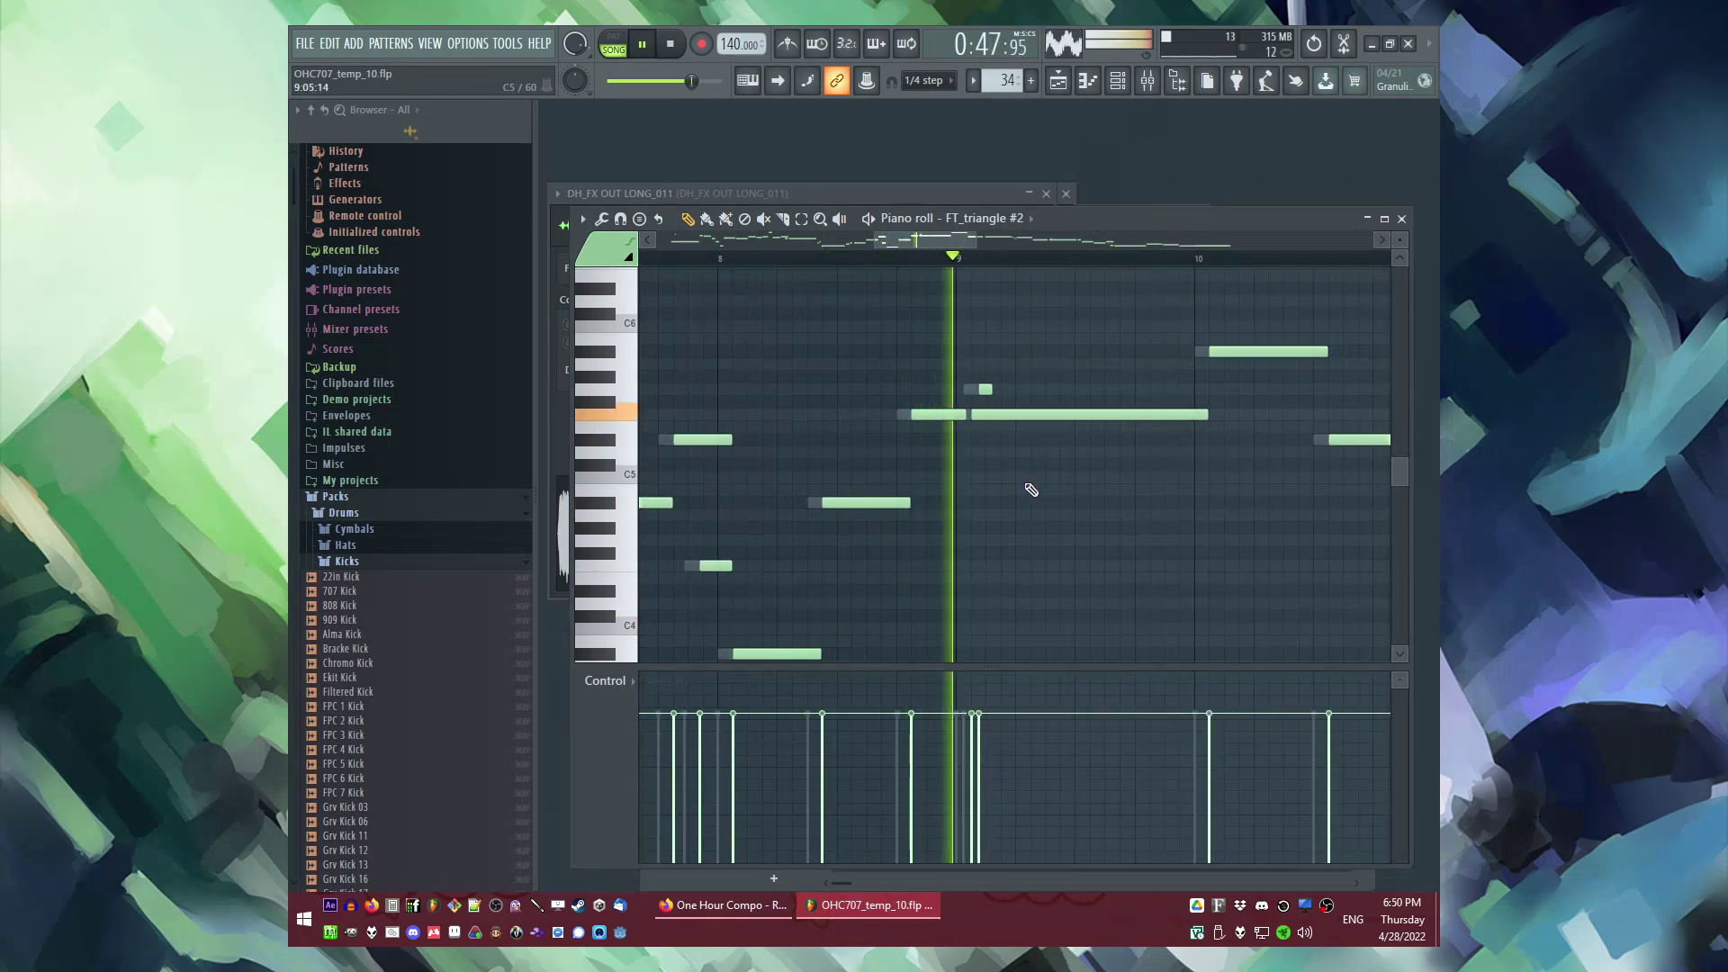
pyautogui.scroll(-5, 752, 455)
pyautogui.scroll(3, 1269, 432)
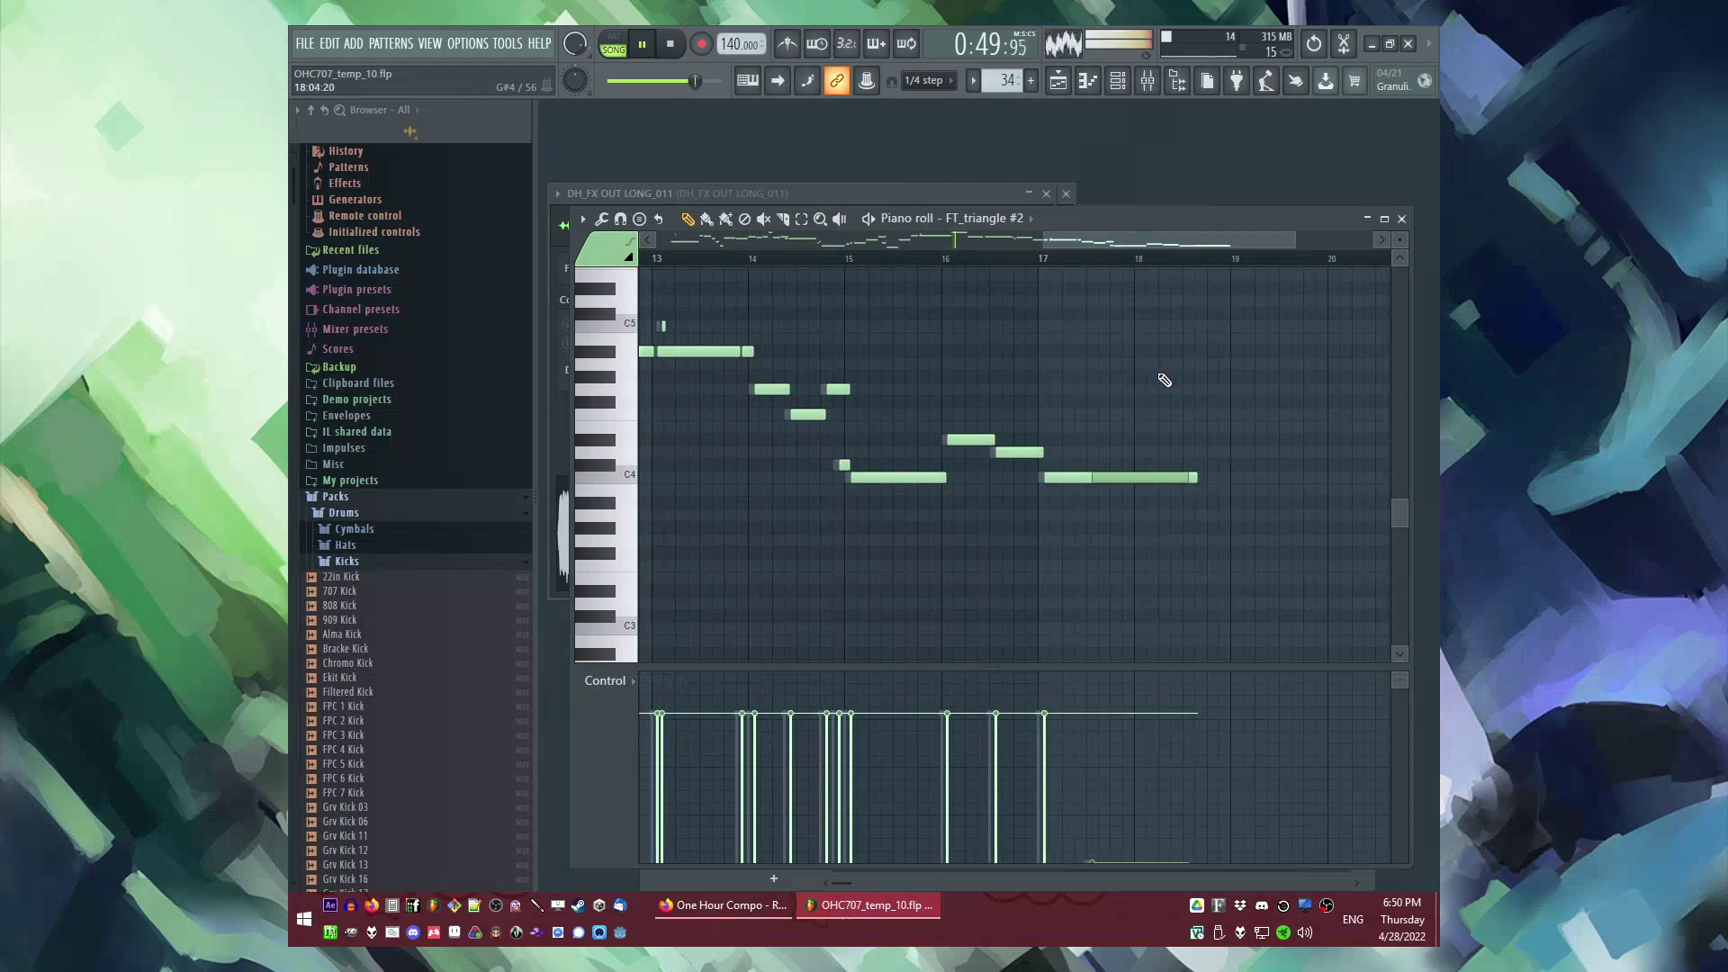
pyautogui.press('F5')
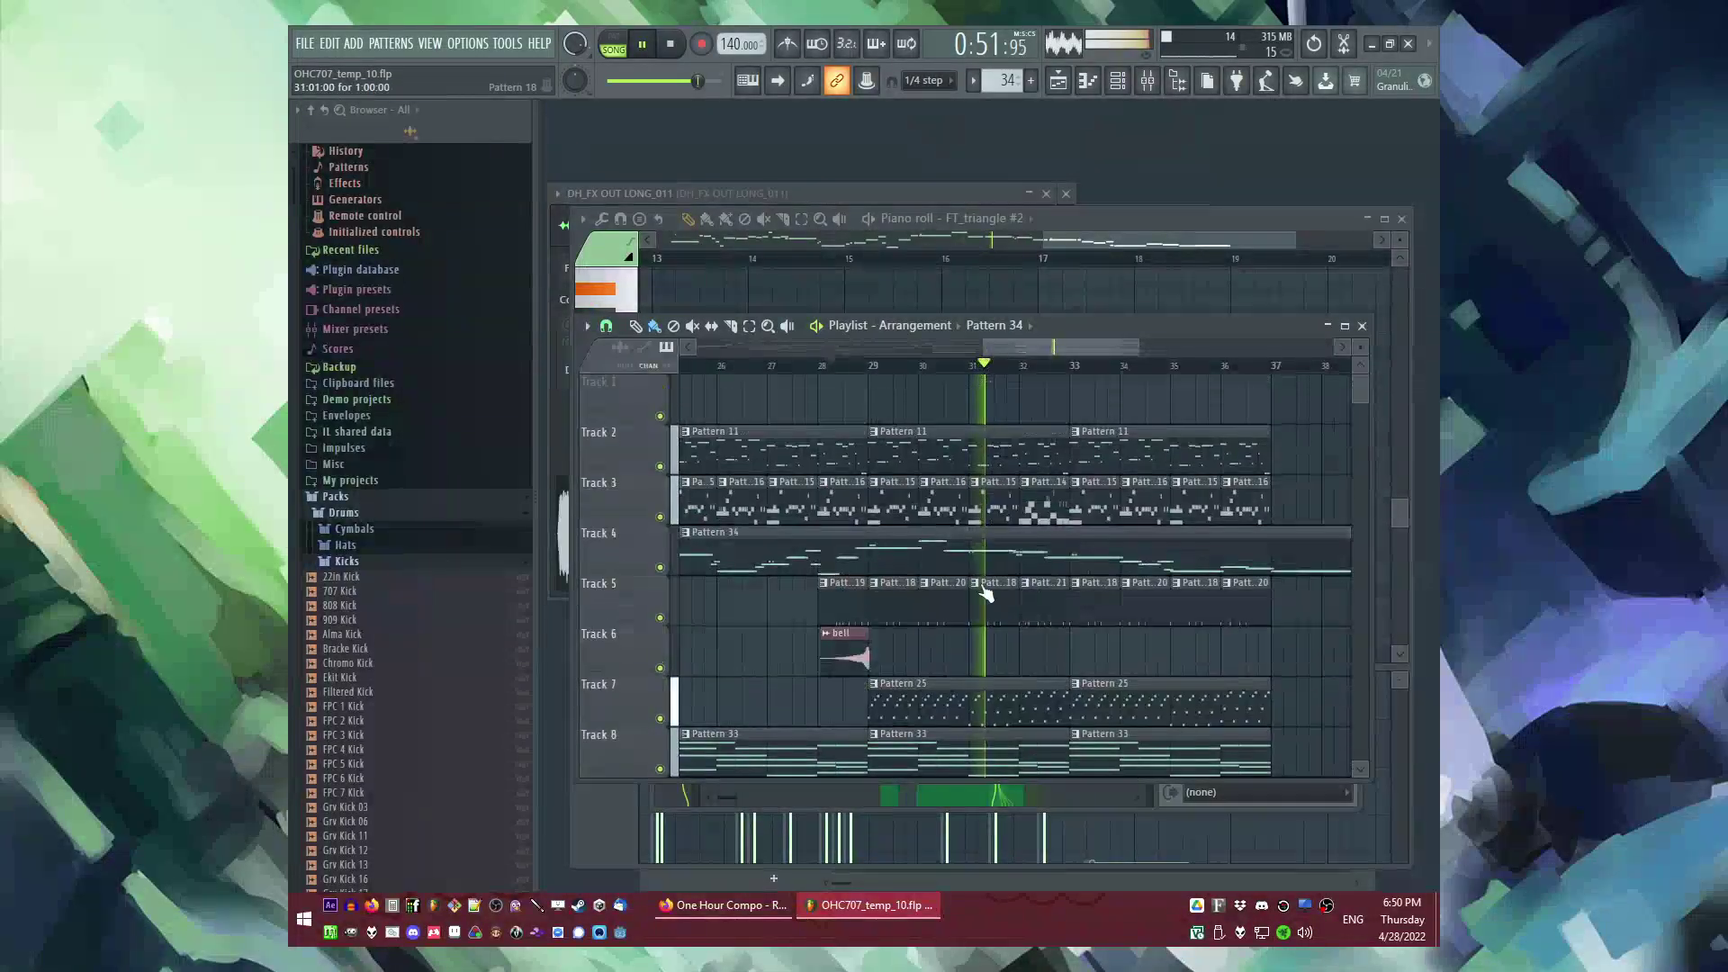
pyautogui.scroll(-2, 998, 582)
pyautogui.scroll(-2, 986, 558)
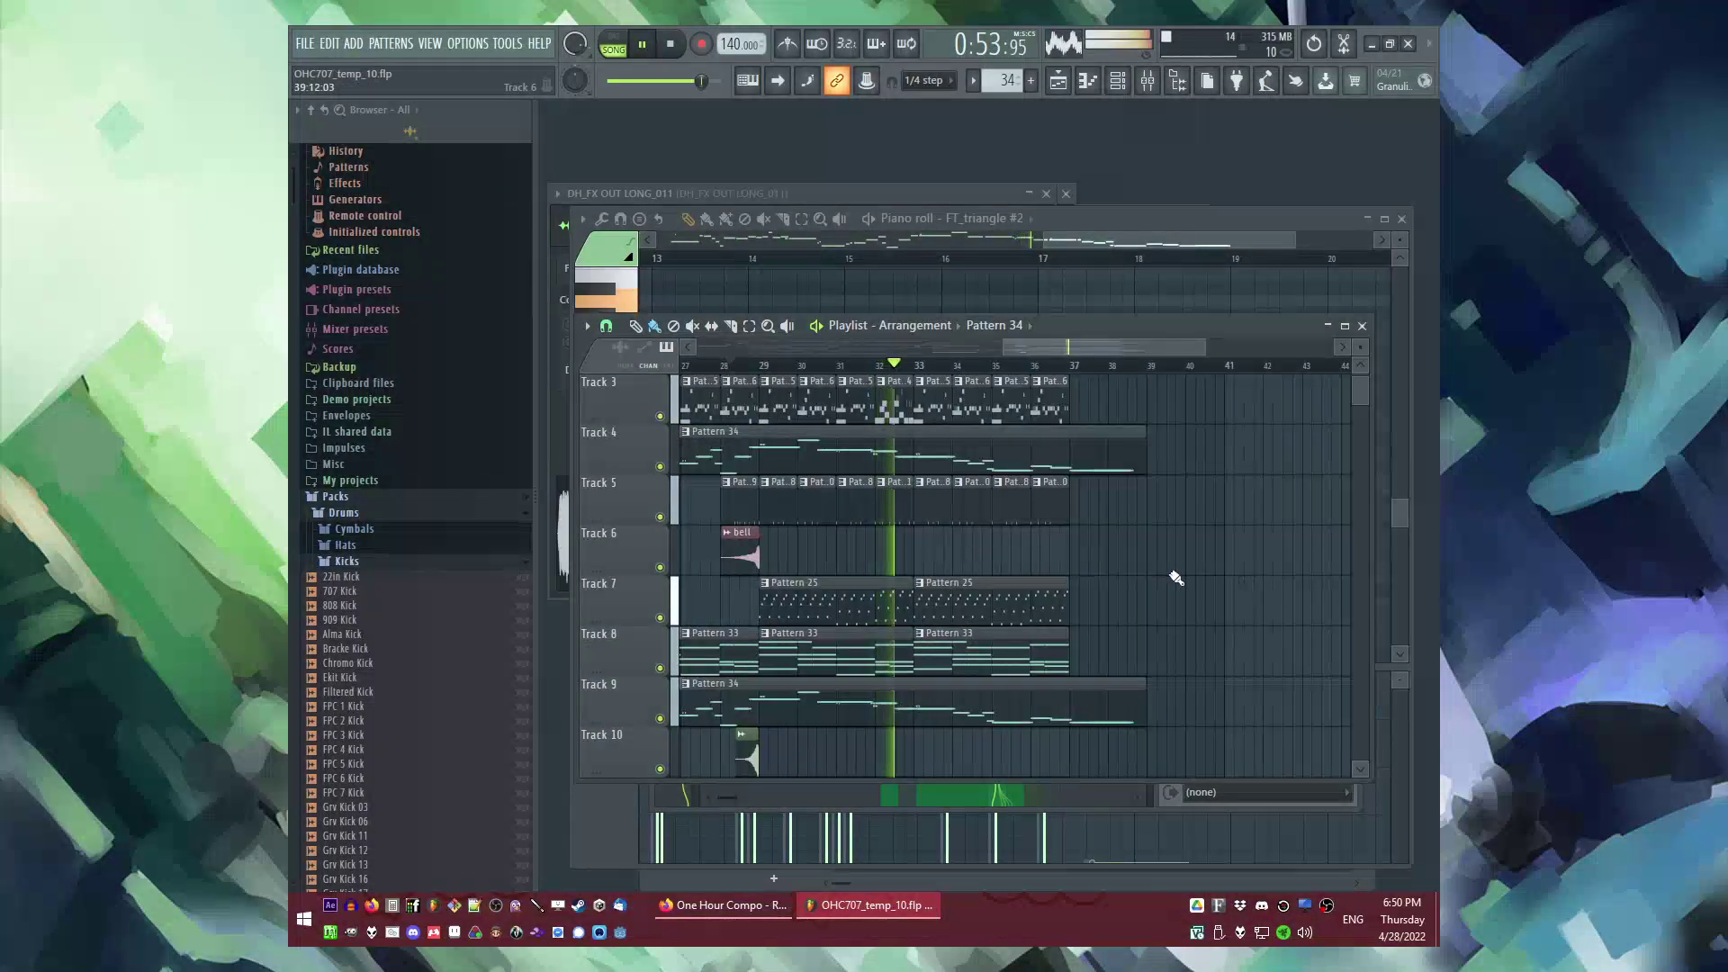
# Step: Open Pattern 25, transpose all its arpeggio notes down one octave, and replay the transition into bar 29 in the playlist
pyautogui.doubleClick(990, 588)
pyautogui.moveTo(885, 242); pyautogui.dragTo(781, 252)
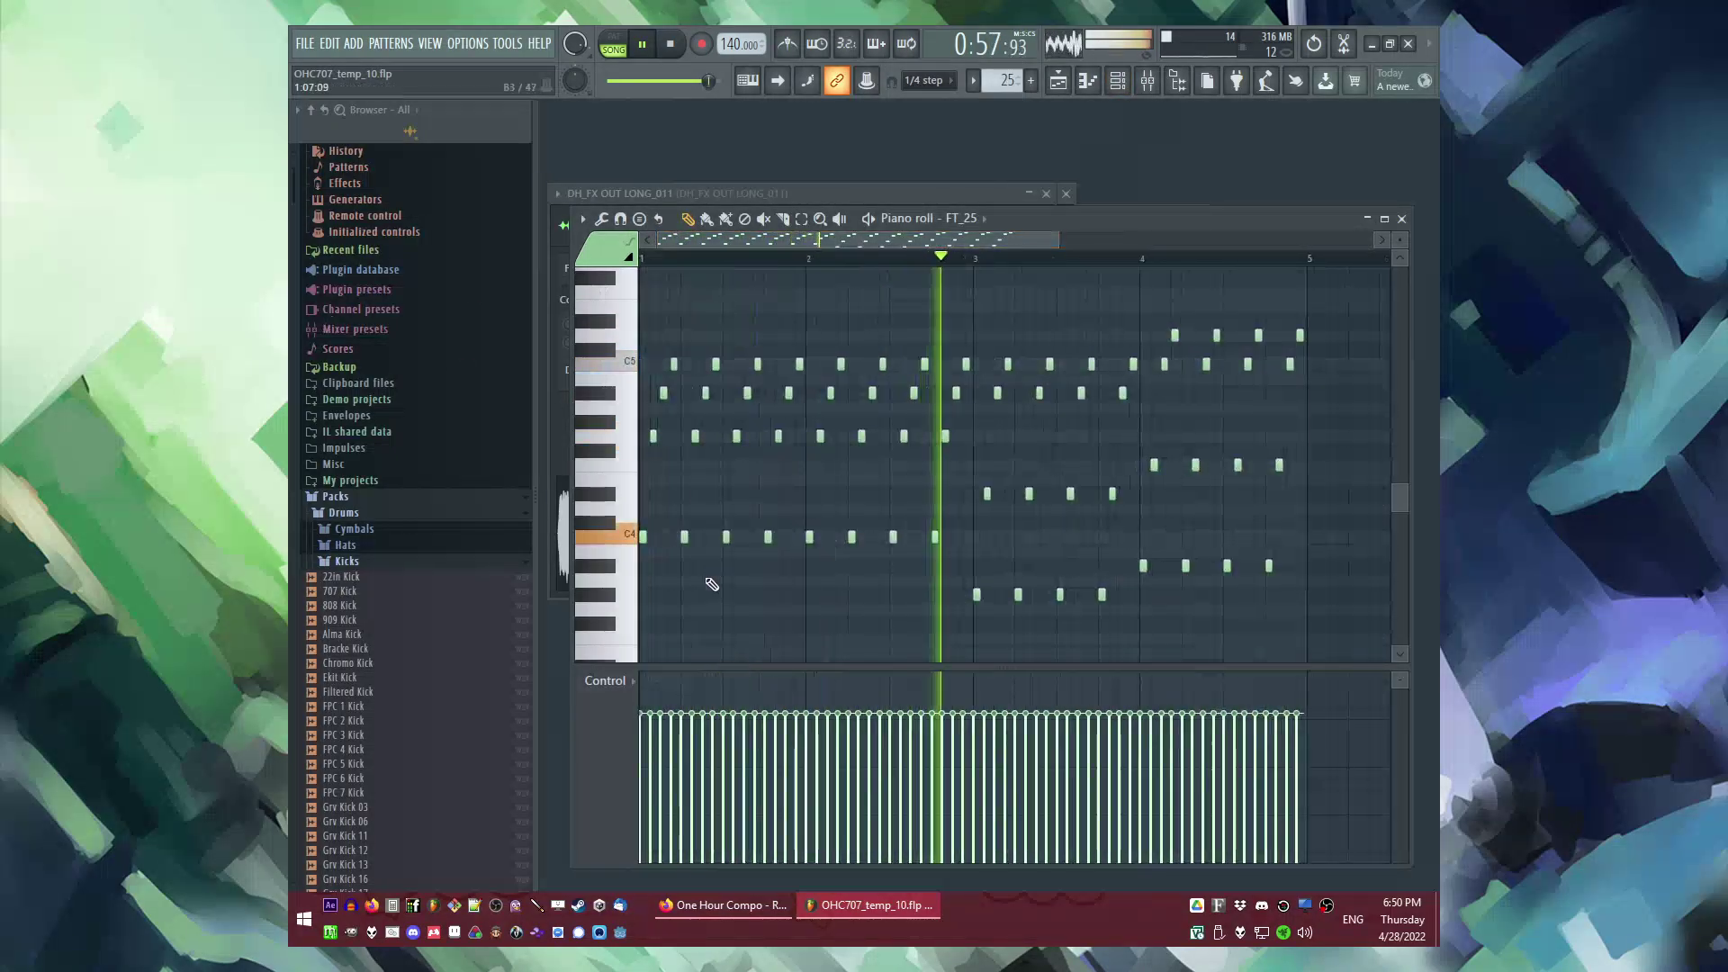
pyautogui.hotkey('ctrl', 'a')
pyautogui.scroll(3, 644, 549)
pyautogui.scroll(-3, 648, 361)
pyautogui.scroll(3, 636, 413)
pyautogui.hotkey('ctrl', 'd')
pyautogui.press('F5')
pyautogui.click(746, 364)
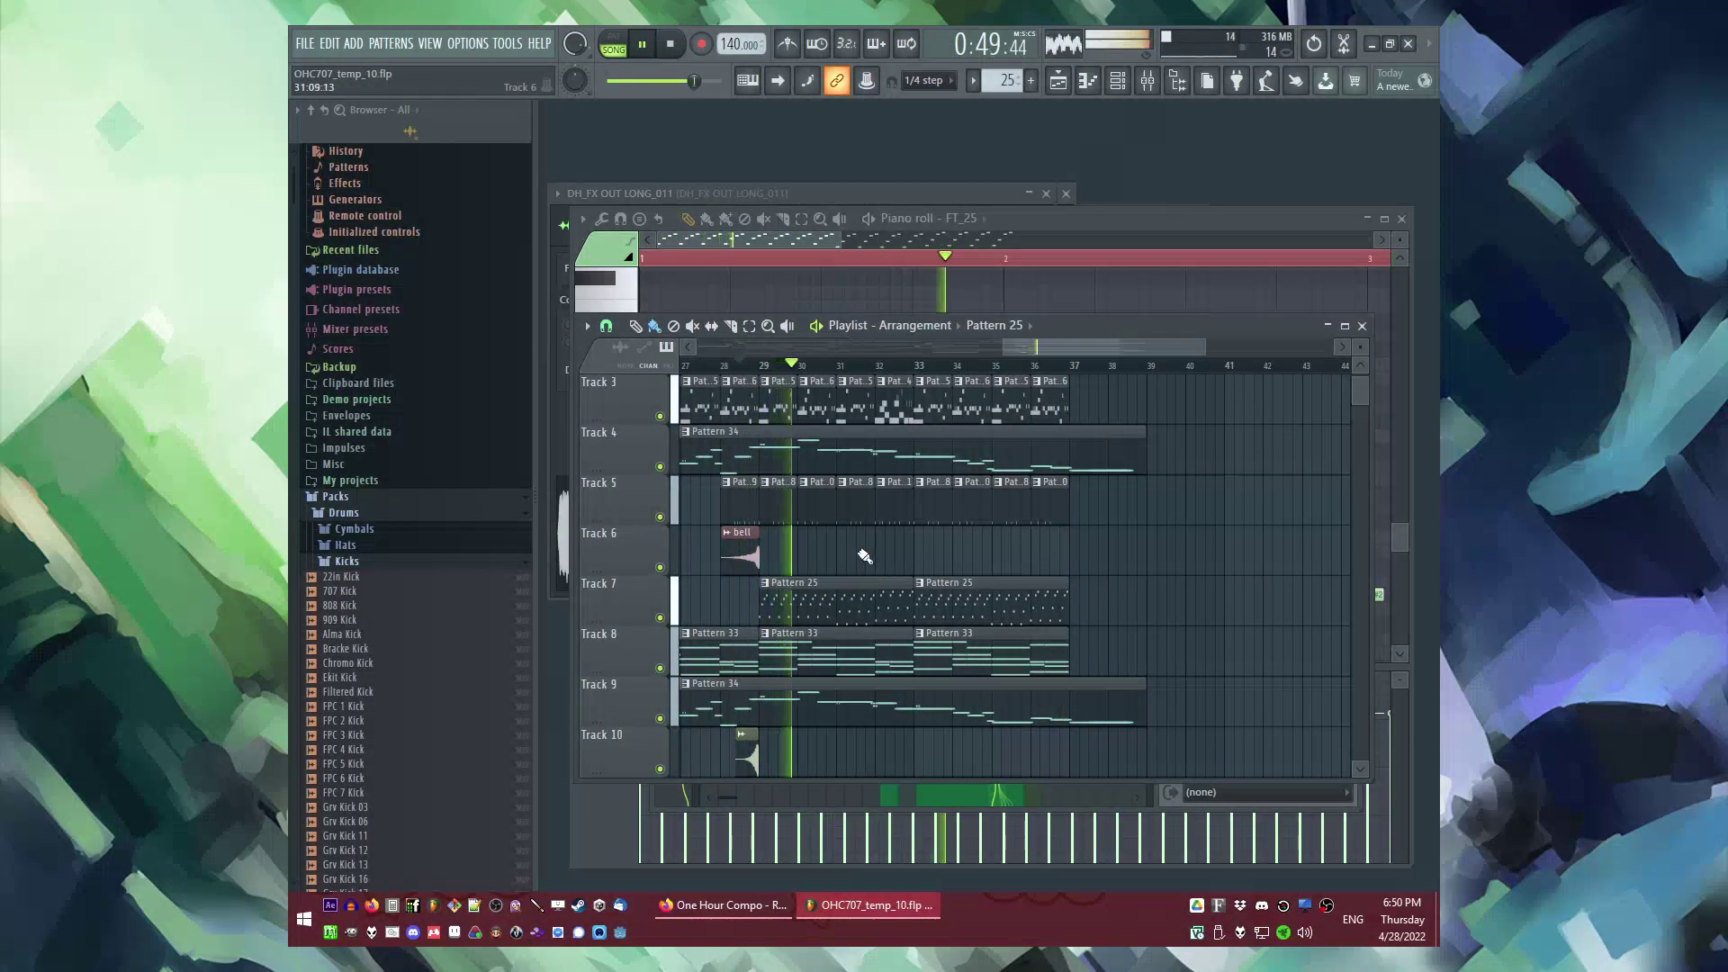
# Step: Review the arrangement's clips up to bar 39 and replay the song from shortly before bar 21
pyautogui.scroll(2, 1018, 538)
pyautogui.scroll(-3, 1167, 468)
pyautogui.scroll(-2, 1167, 469)
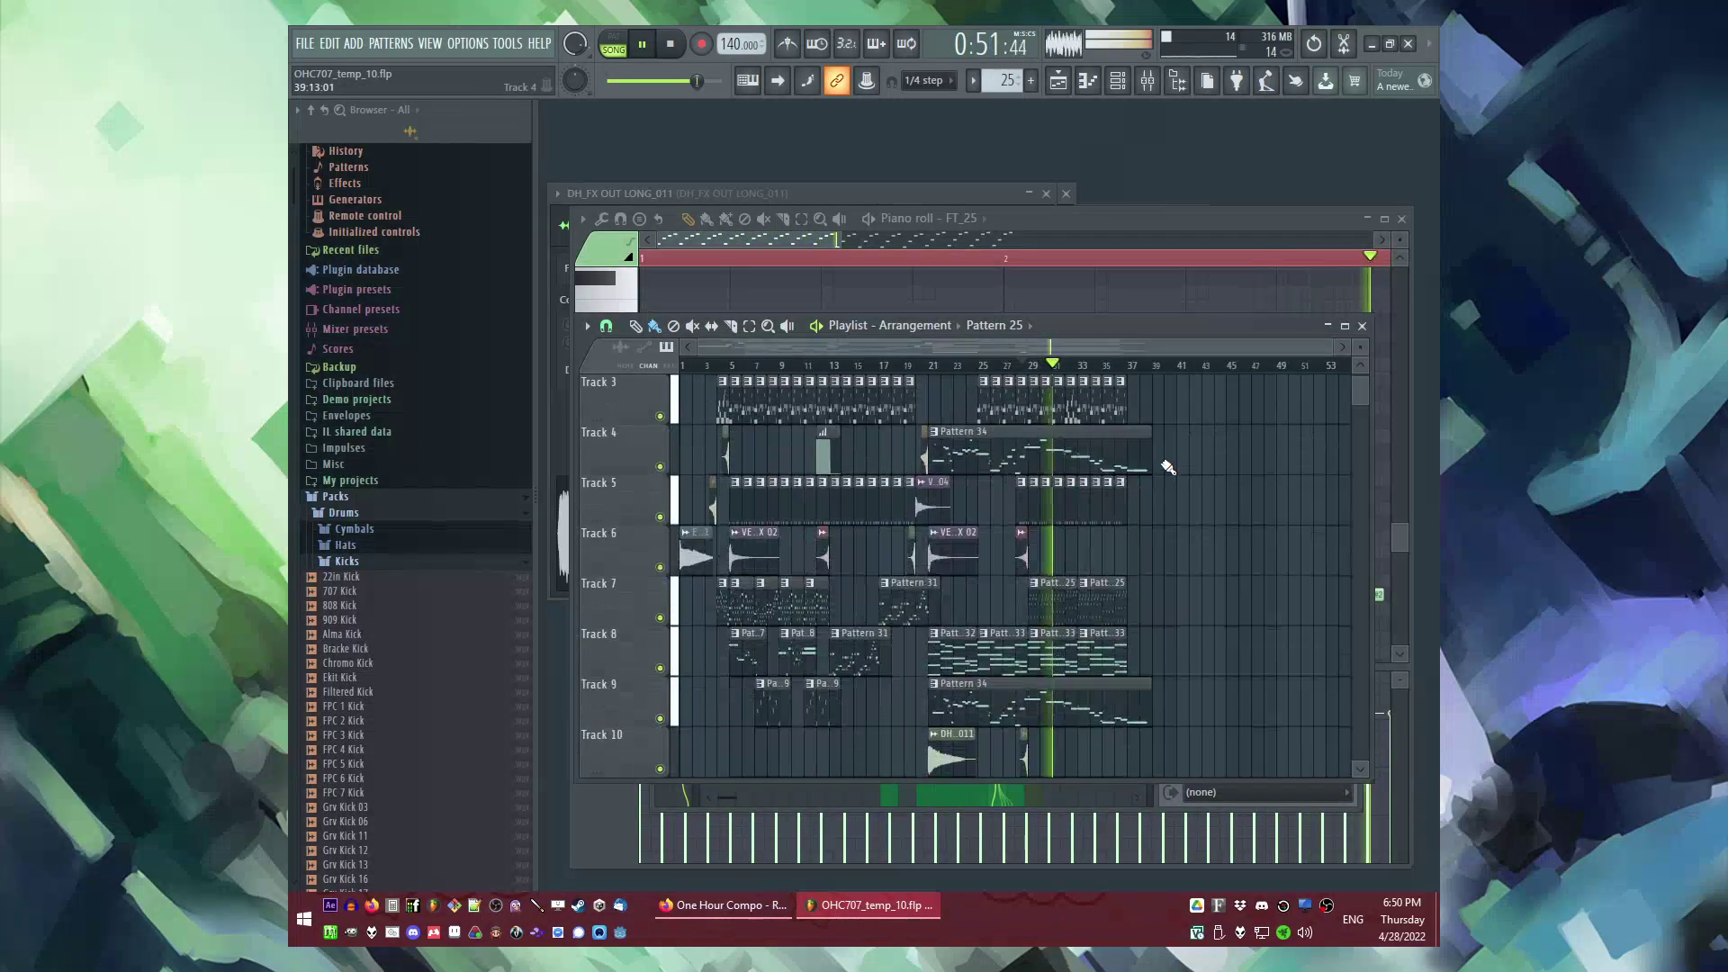
pyautogui.scroll(3, 1167, 468)
pyautogui.scroll(-4, 972, 369)
pyautogui.scroll(2, 954, 450)
pyautogui.click(931, 360)
pyautogui.scroll(4, 941, 378)
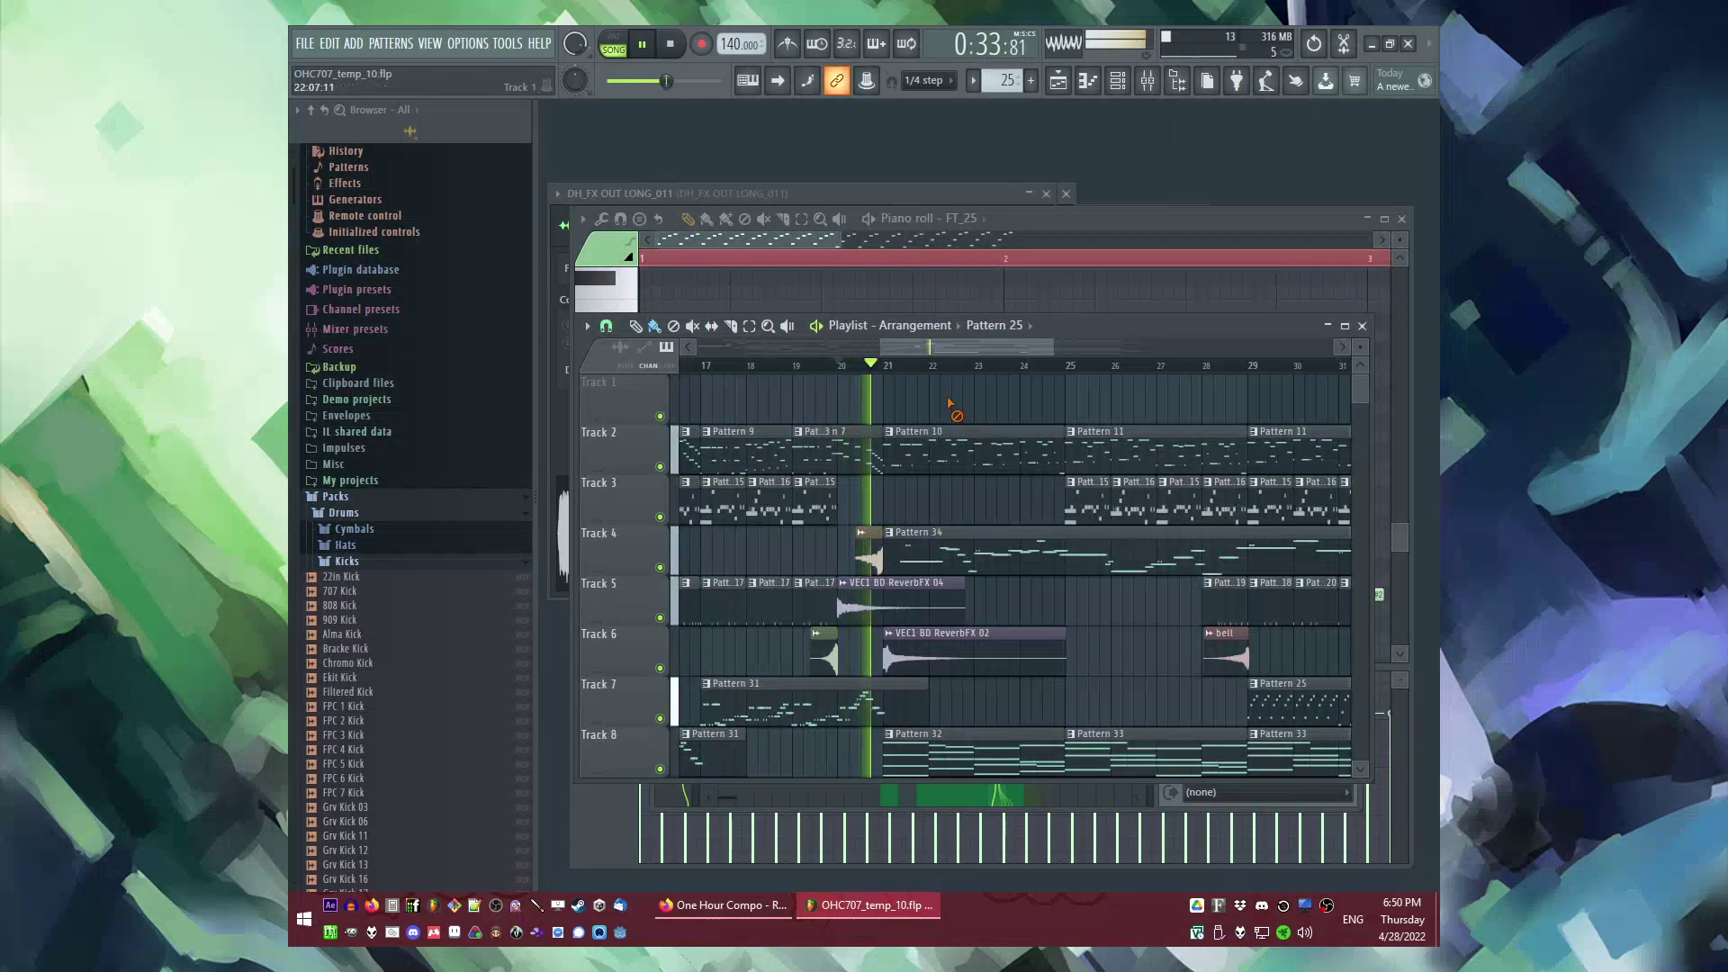
pyautogui.moveTo(944, 351); pyautogui.dragTo(971, 354)
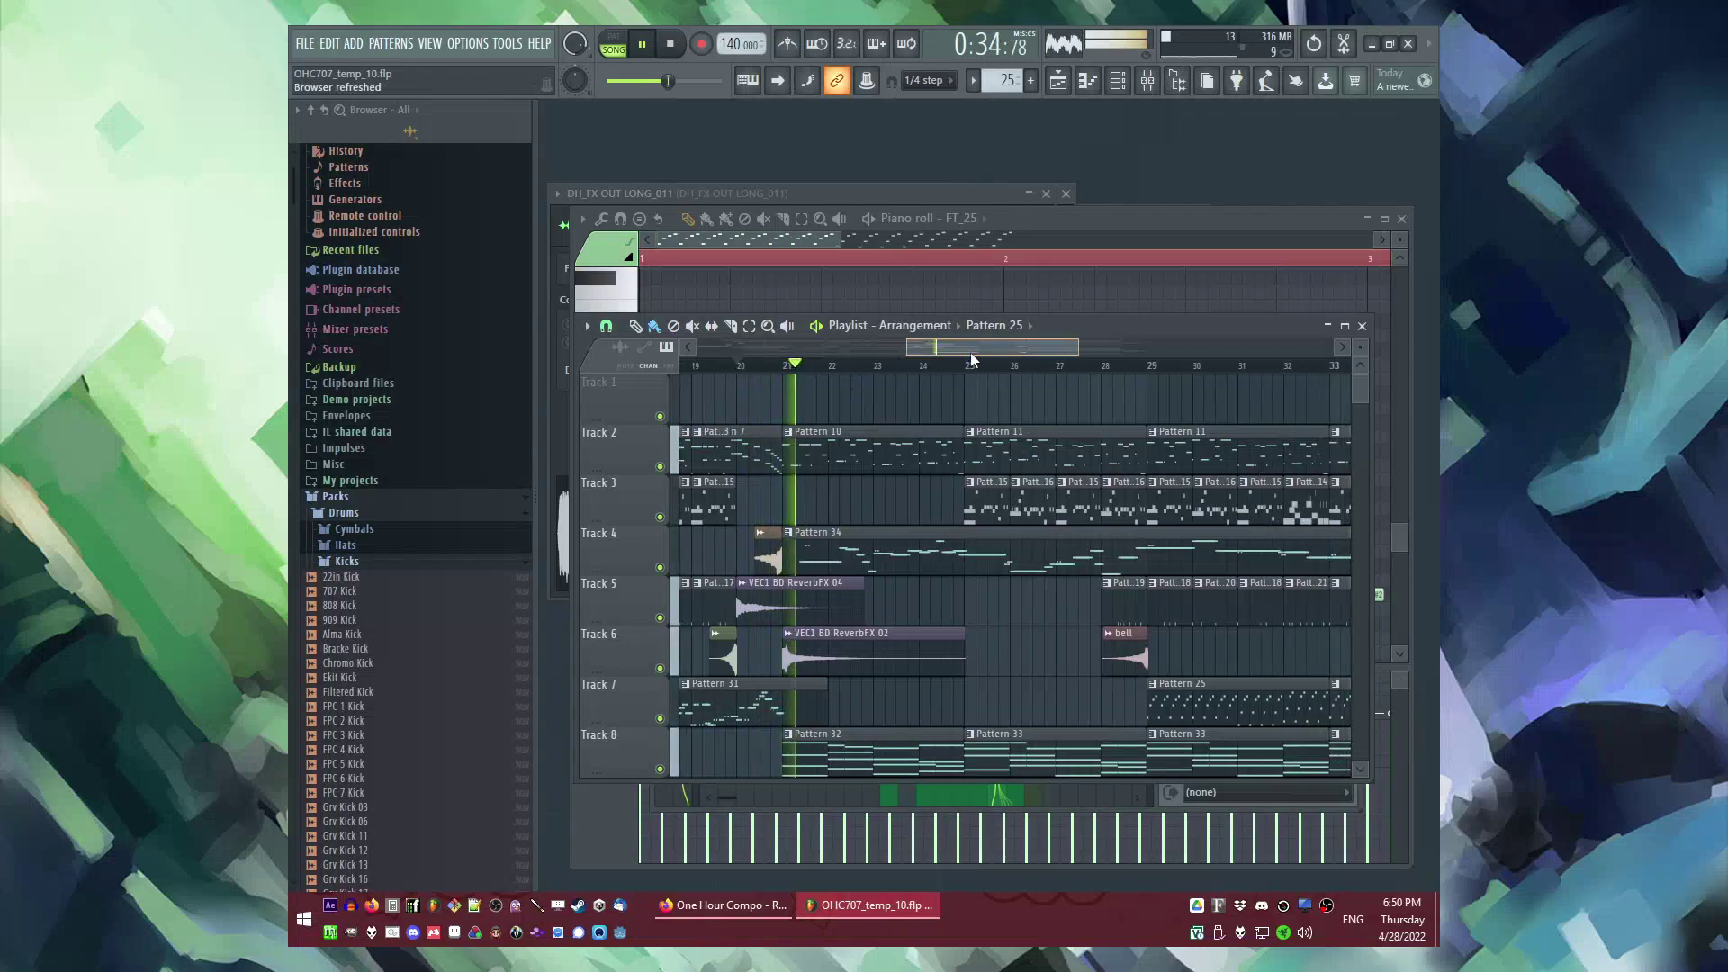
pyautogui.click(789, 433)
pyautogui.click(829, 552)
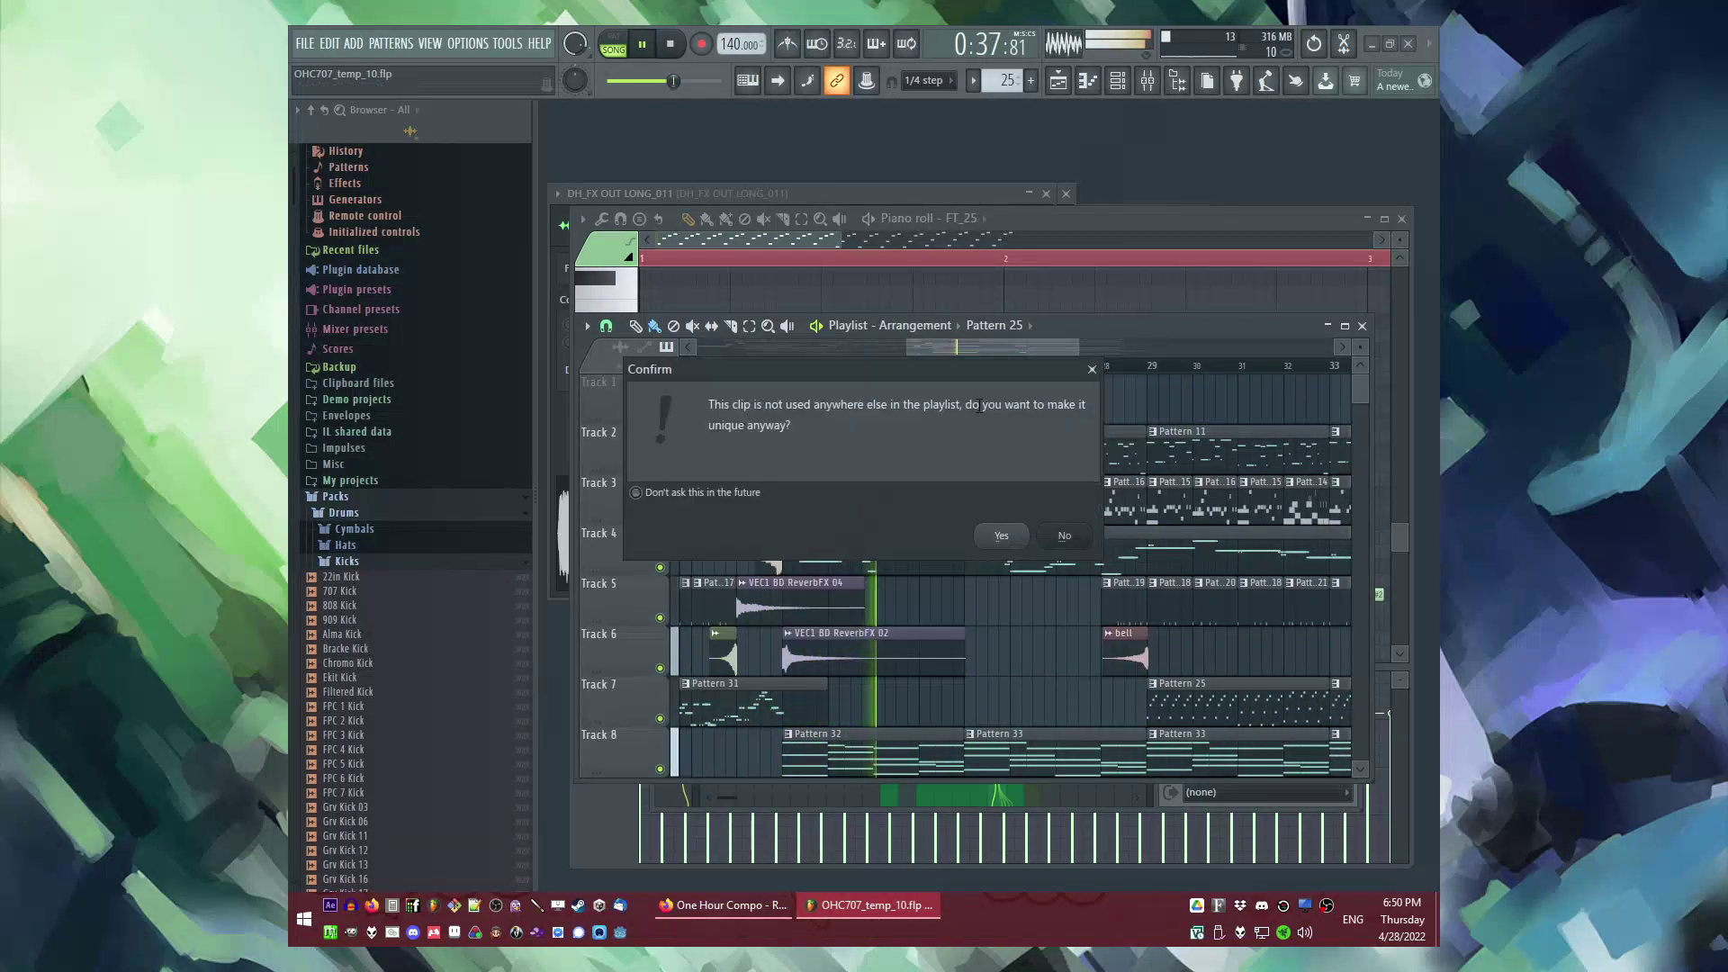
pyautogui.click(1065, 537)
# Step: Open Pattern 11 from bar 29 and select all its notes except the G4 and G3 notes in bars 1 to 3
pyautogui.scroll(-3, 872, 425)
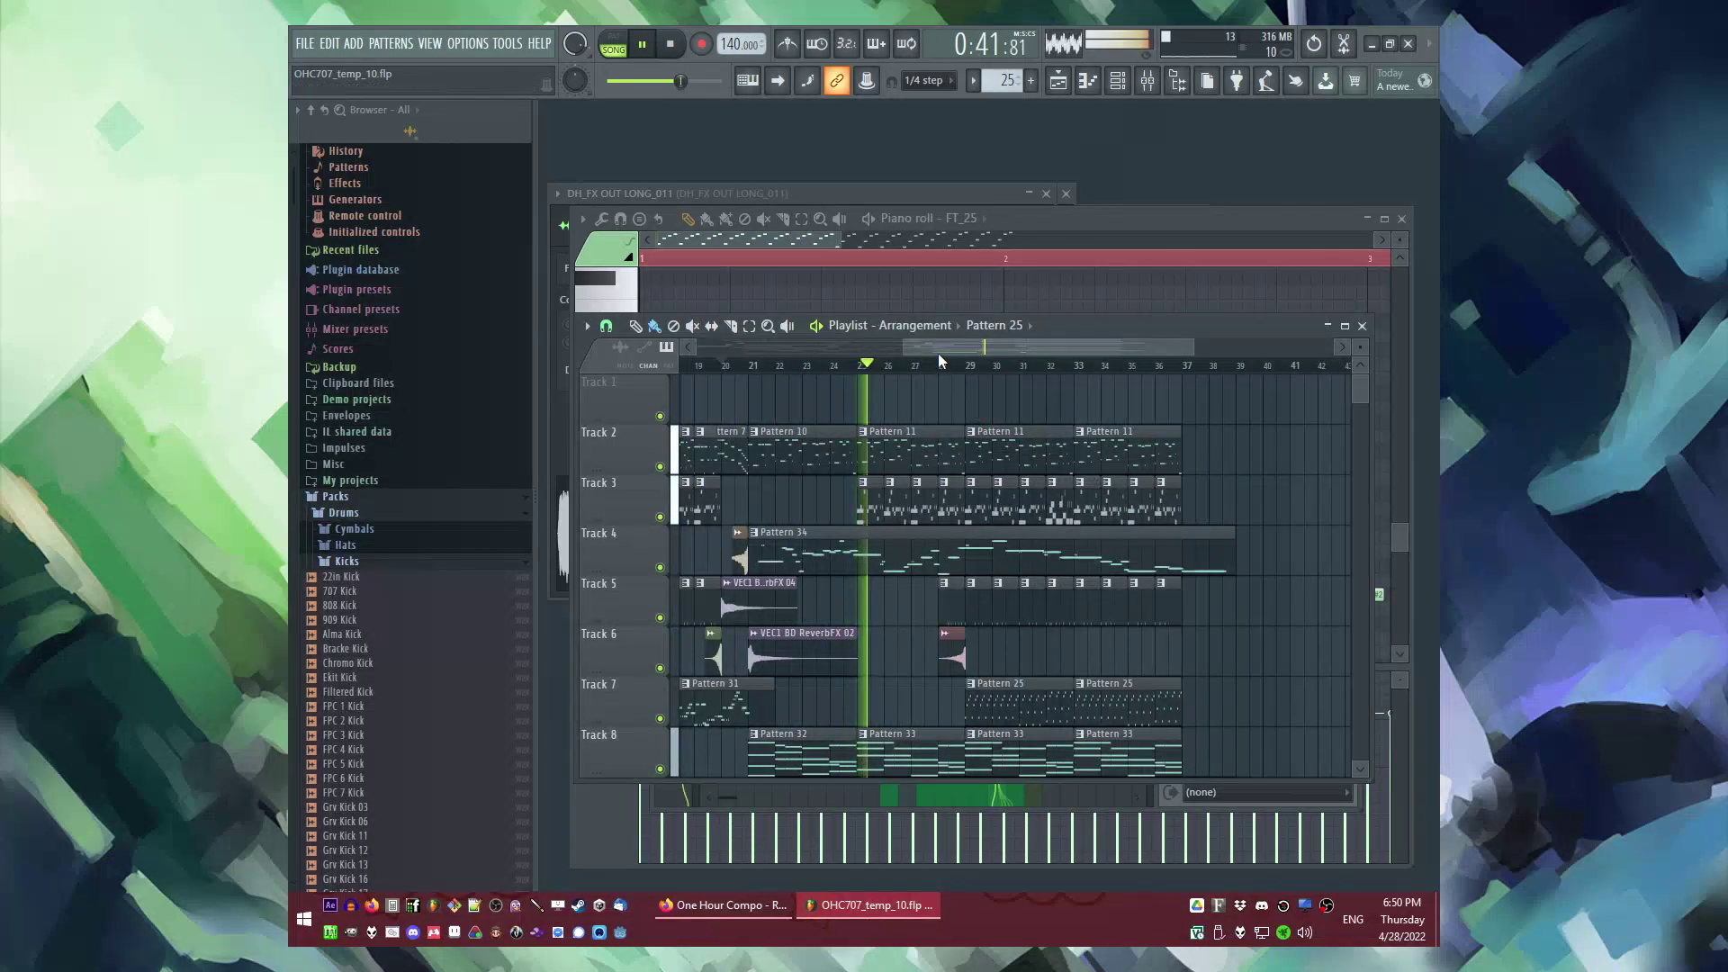
pyautogui.moveTo(939, 353); pyautogui.dragTo(963, 351)
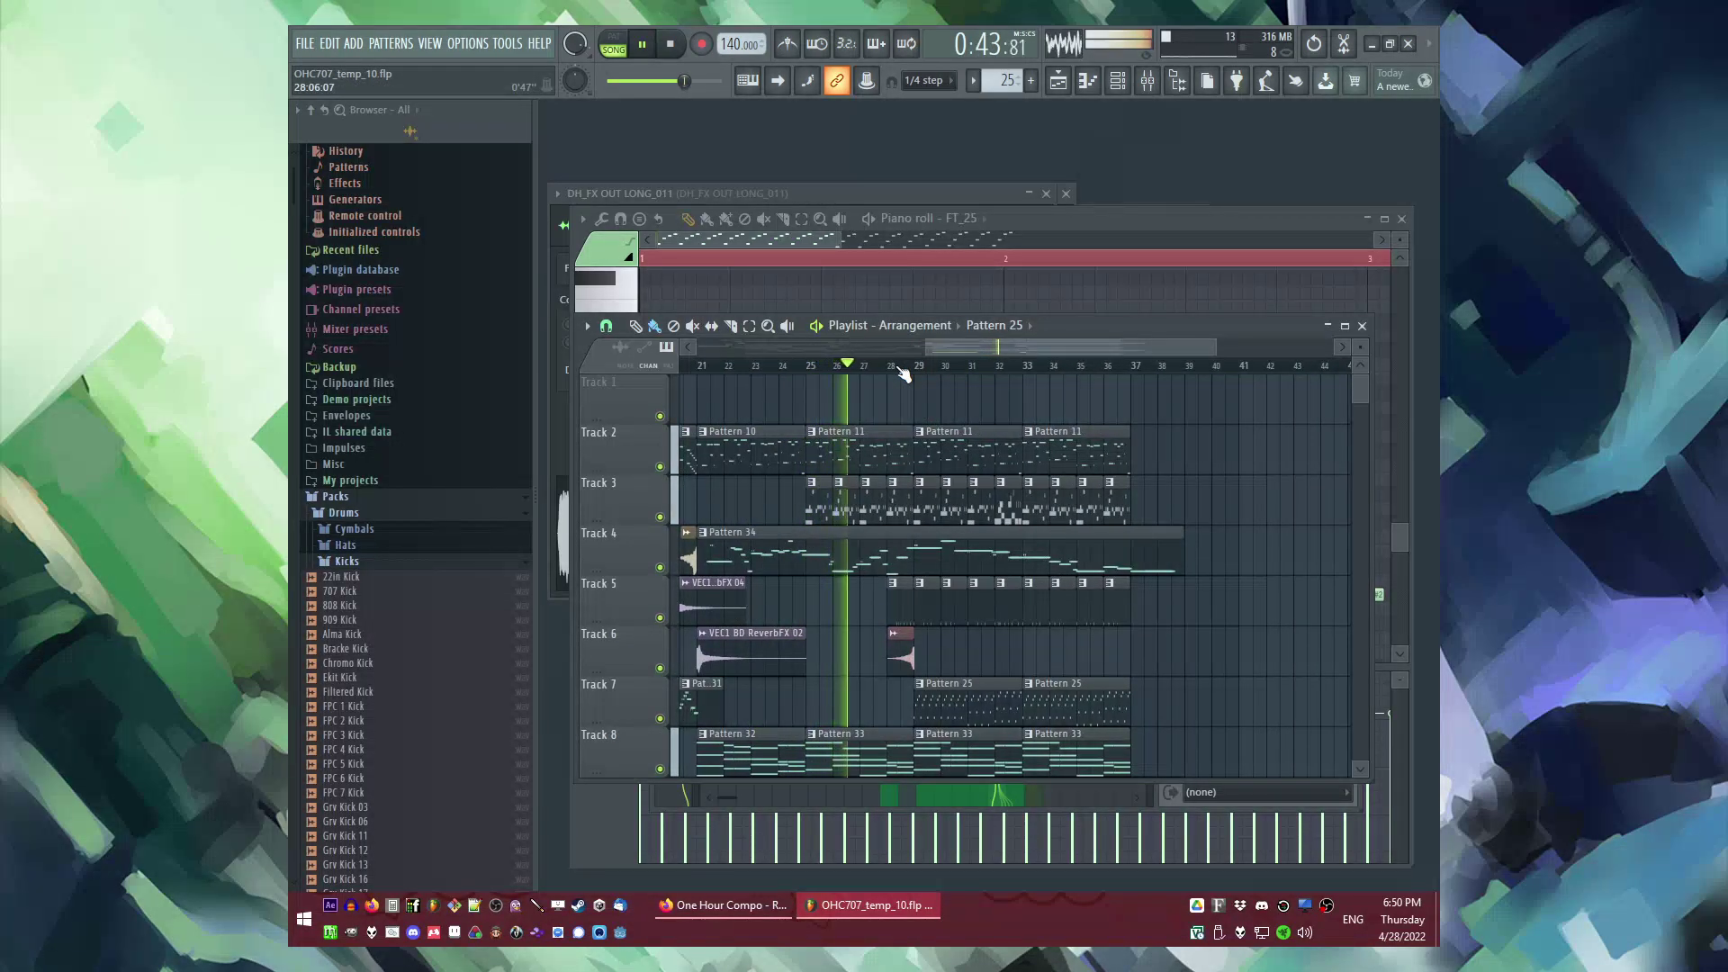
pyautogui.scroll(-1, 904, 374)
pyautogui.scroll(-2, 1053, 602)
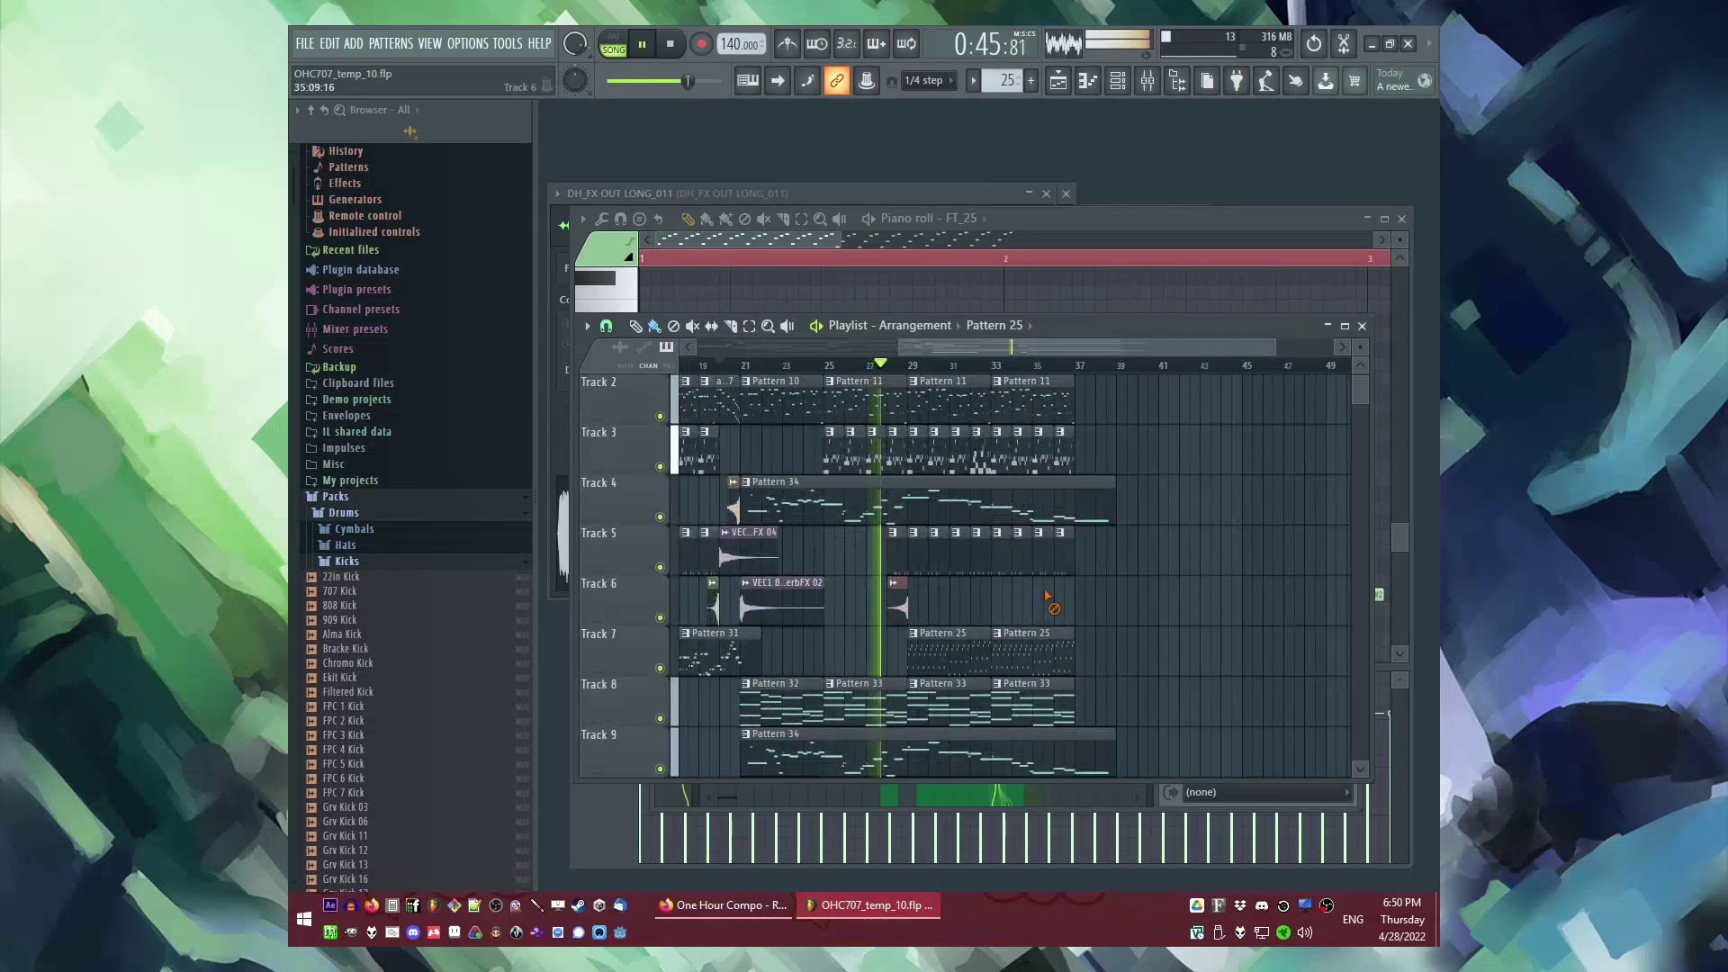
pyautogui.scroll(1, 1035, 582)
pyautogui.scroll(2, 1035, 582)
pyautogui.scroll(1, 956, 537)
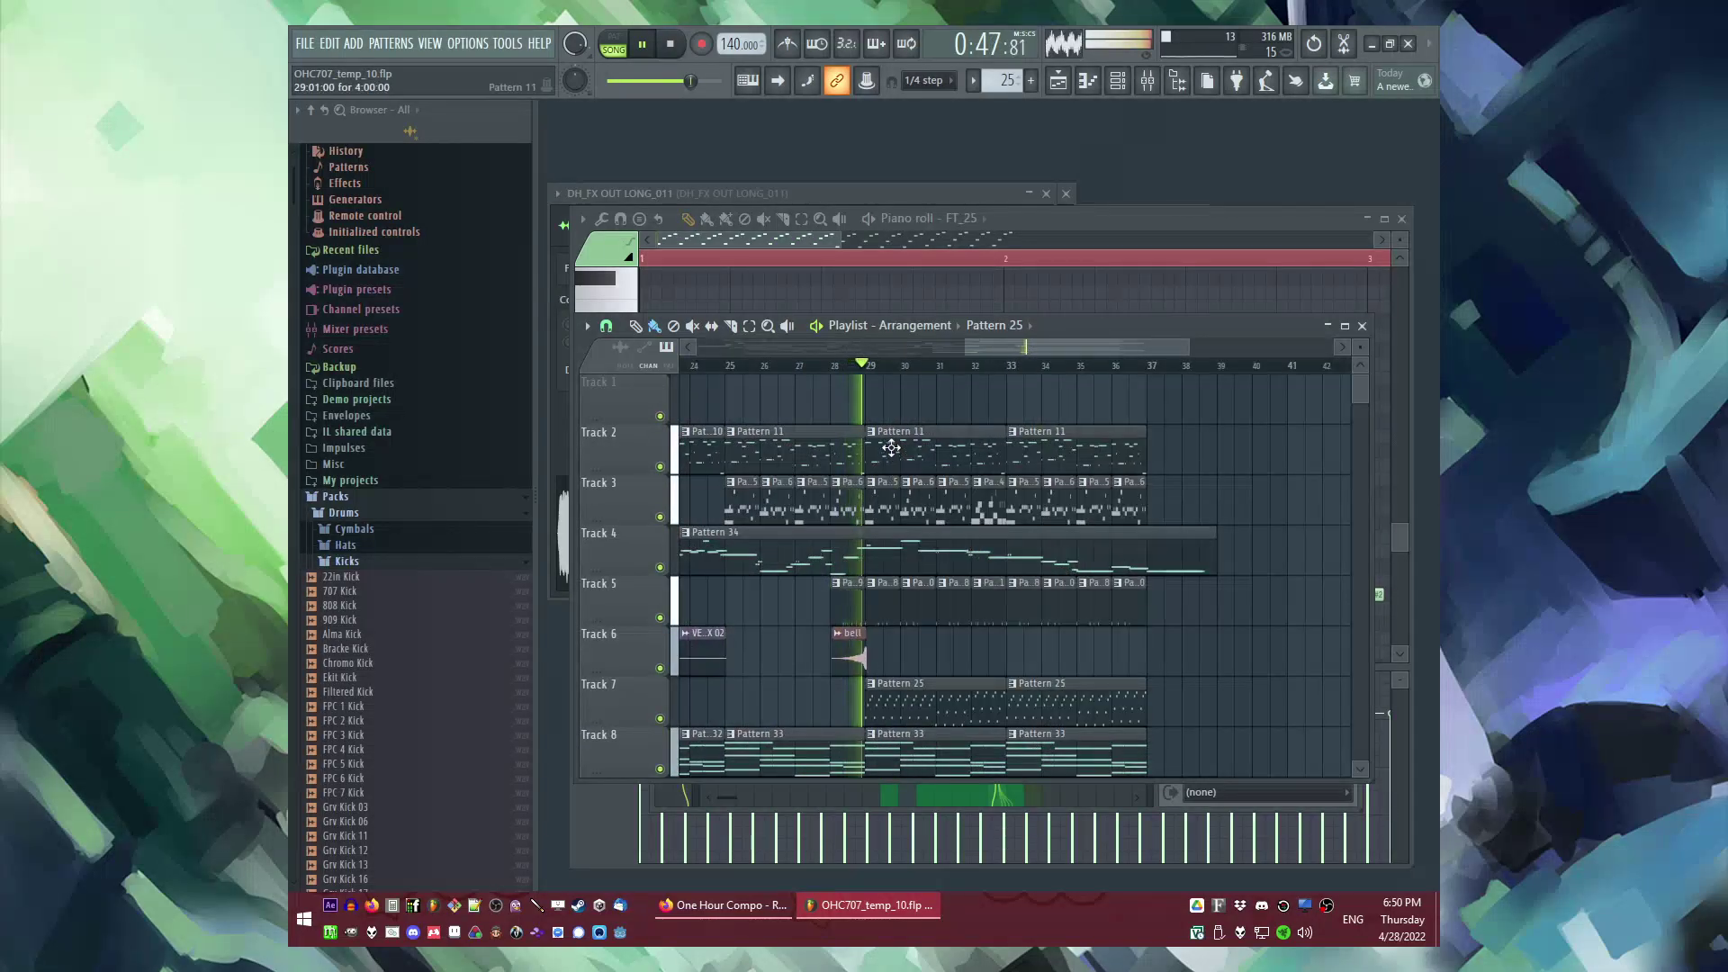
pyautogui.doubleClick(889, 445)
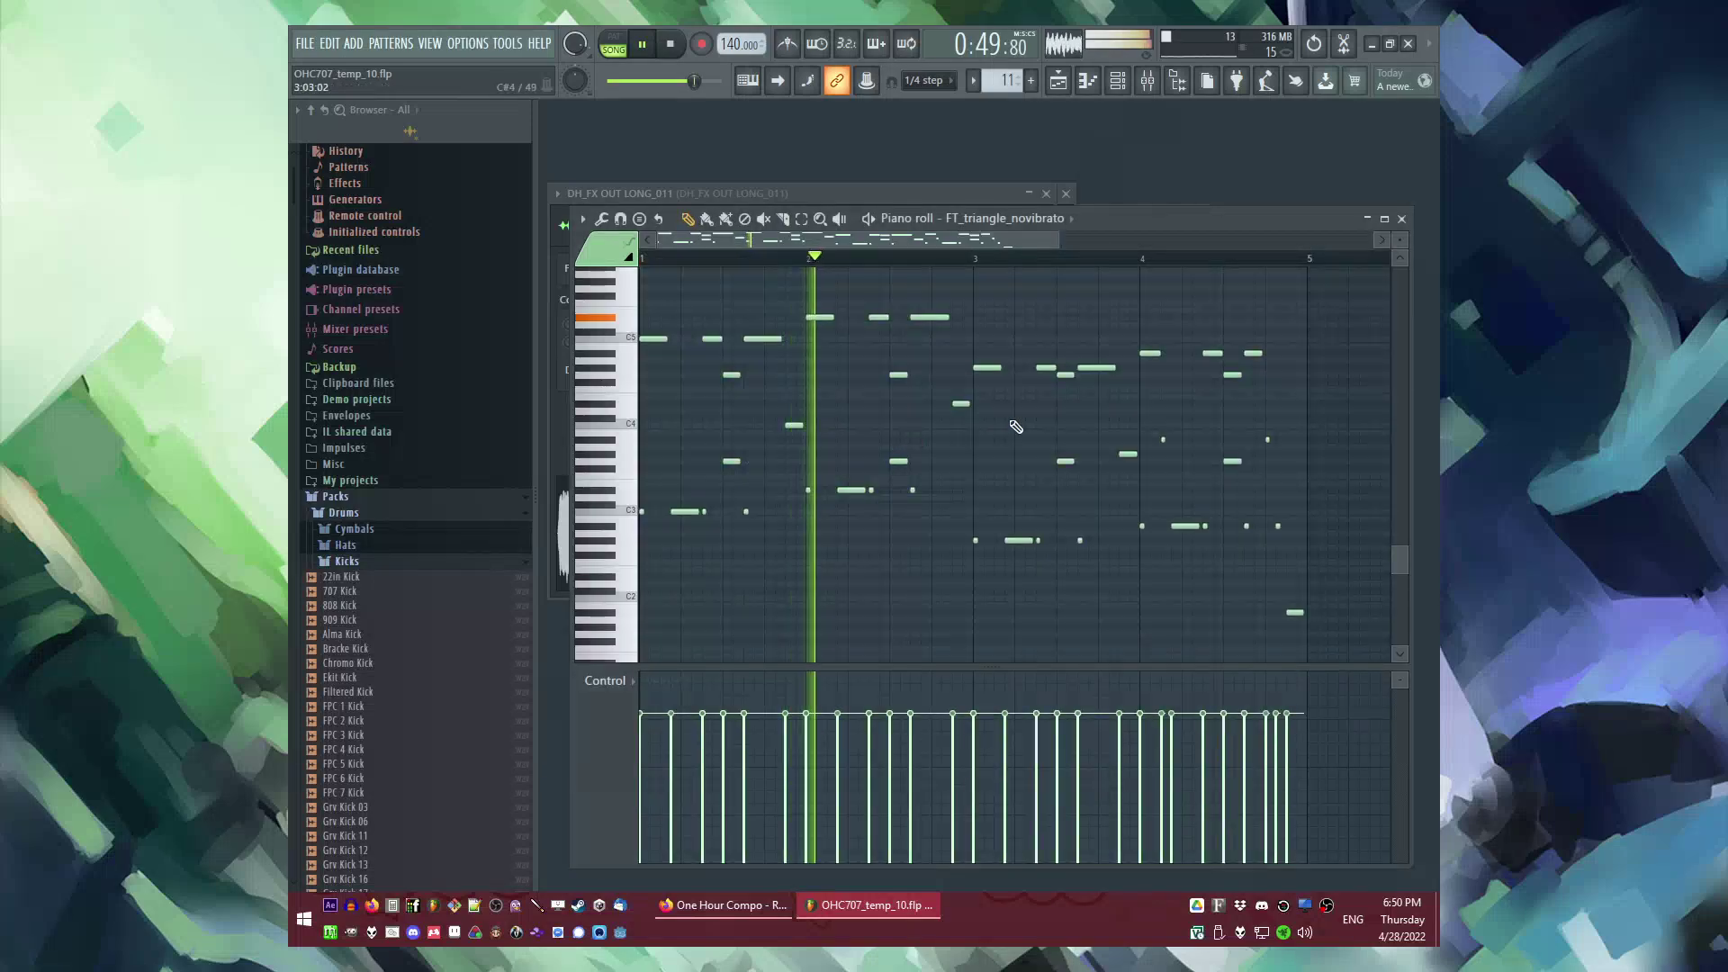
pyautogui.scroll(-2, 992, 431)
pyautogui.press('space')
pyautogui.scroll(2, 711, 432)
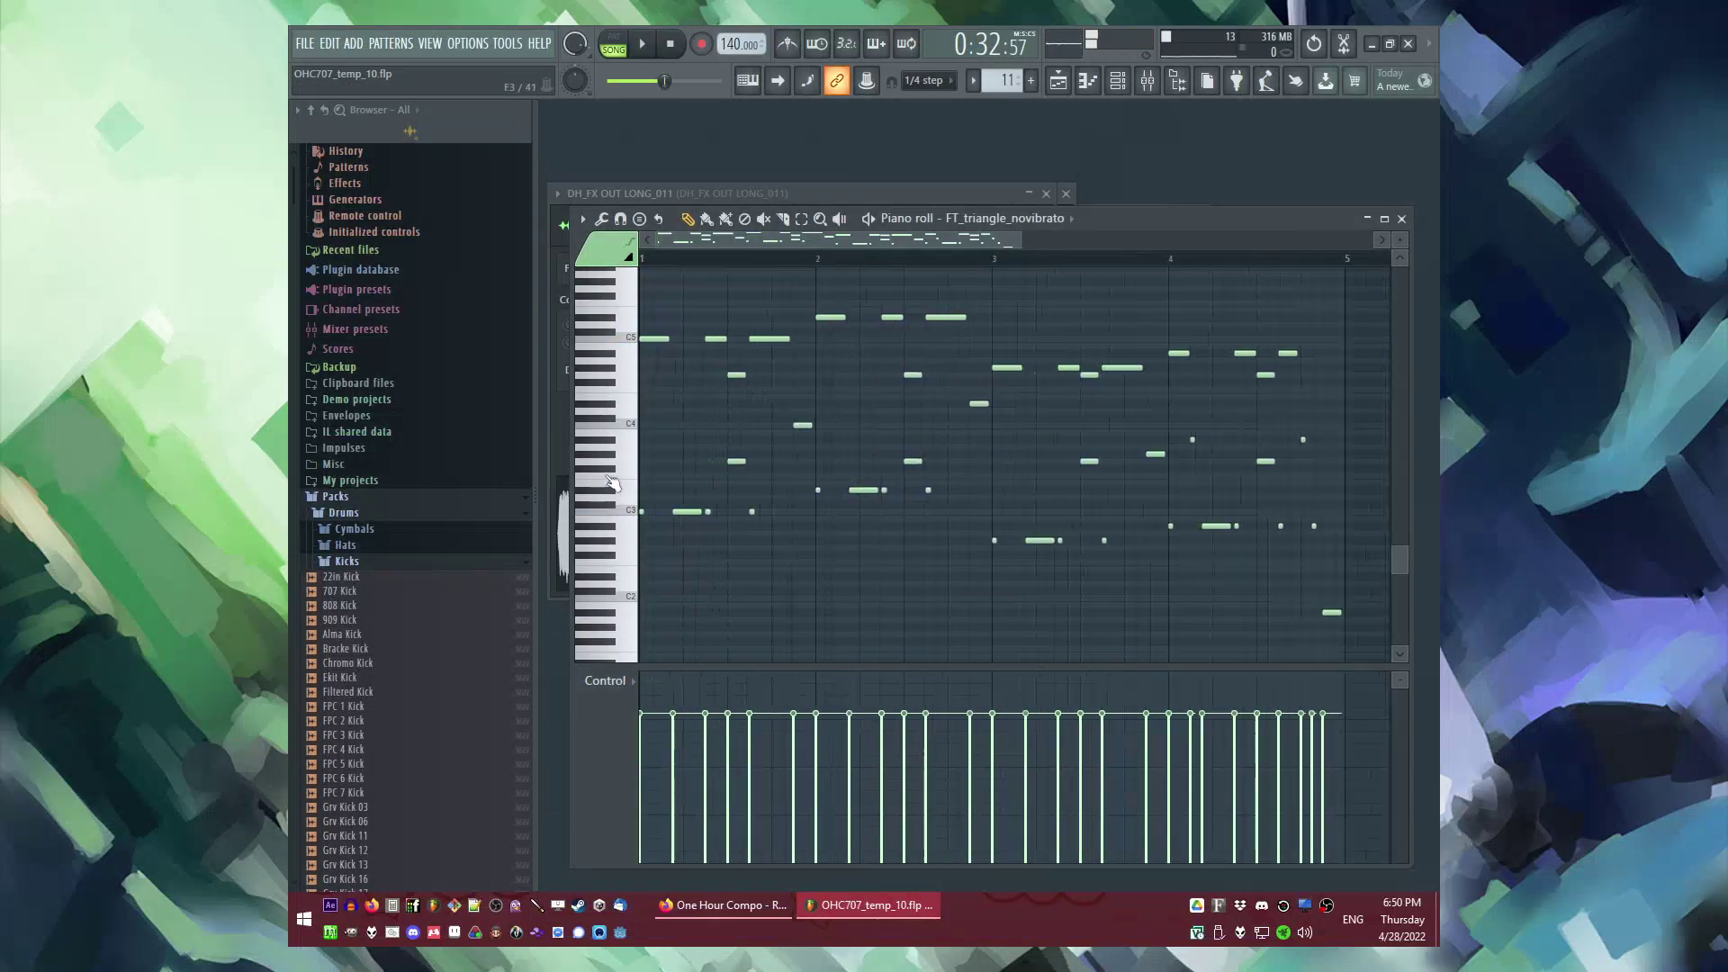
pyautogui.hotkey('ctrl', 'a')
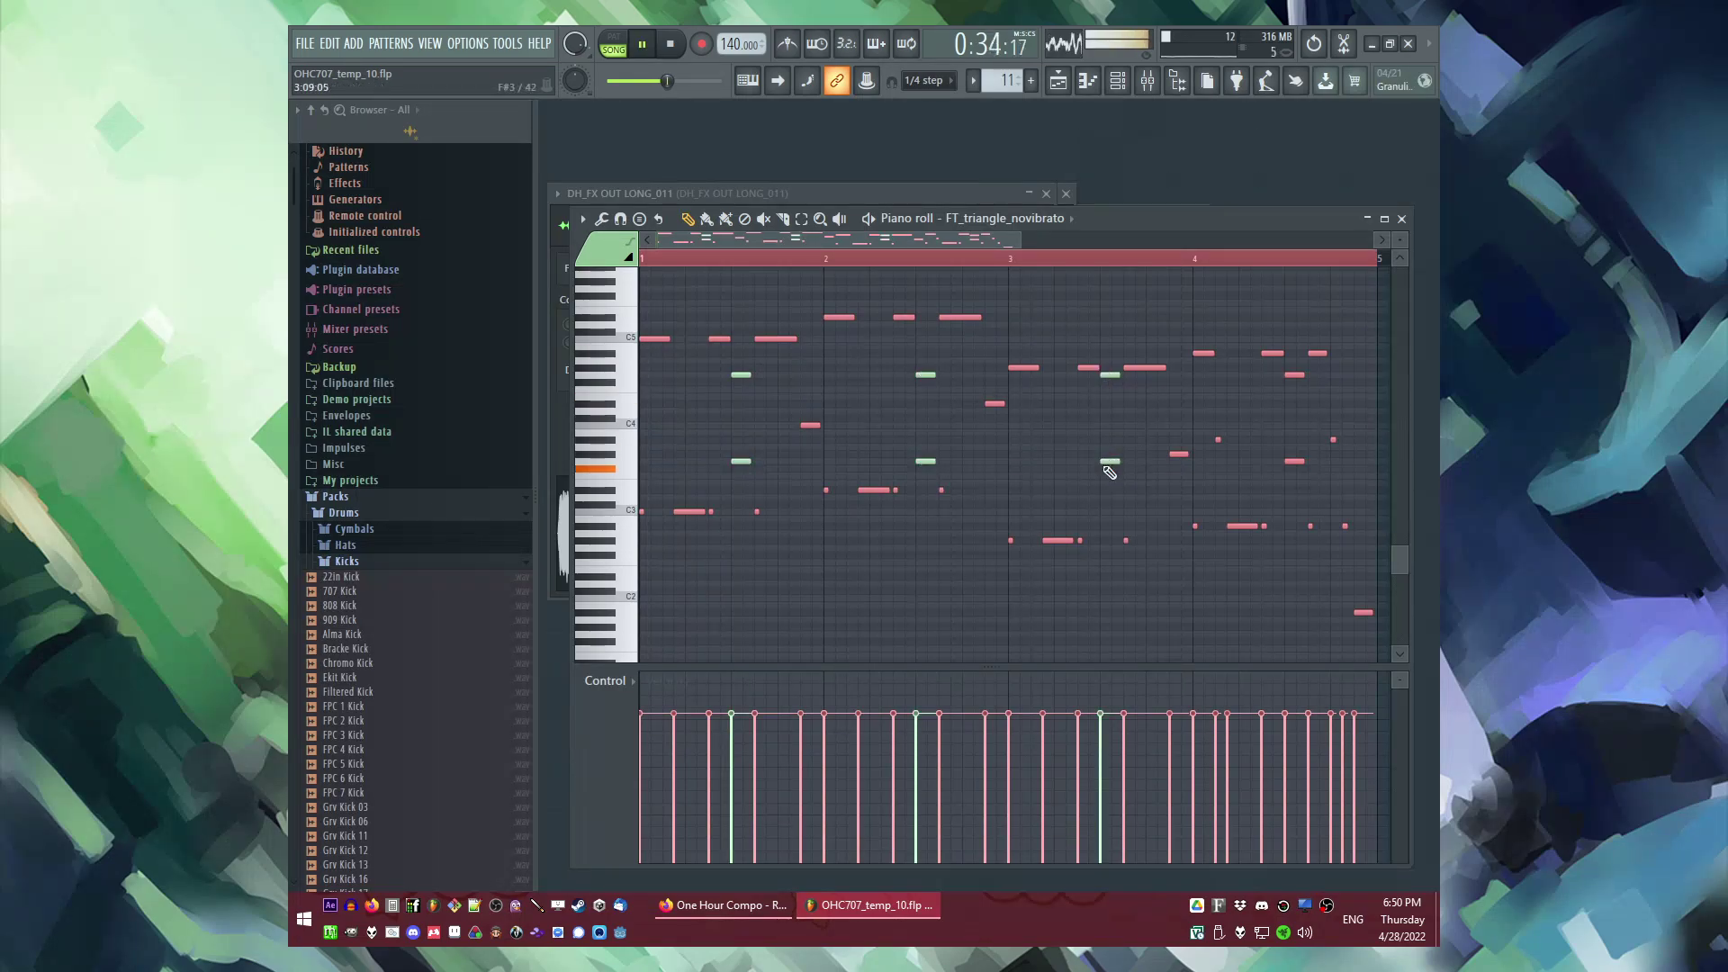
# Step: Make the Pattern 11 clip at bar 29 unique as Pattern 12 and replace the bar 33 clip with it
pyautogui.press('F5')
pyautogui.click(886, 366)
pyautogui.click(946, 364)
pyautogui.moveTo(1040, 347); pyautogui.dragTo(1004, 351)
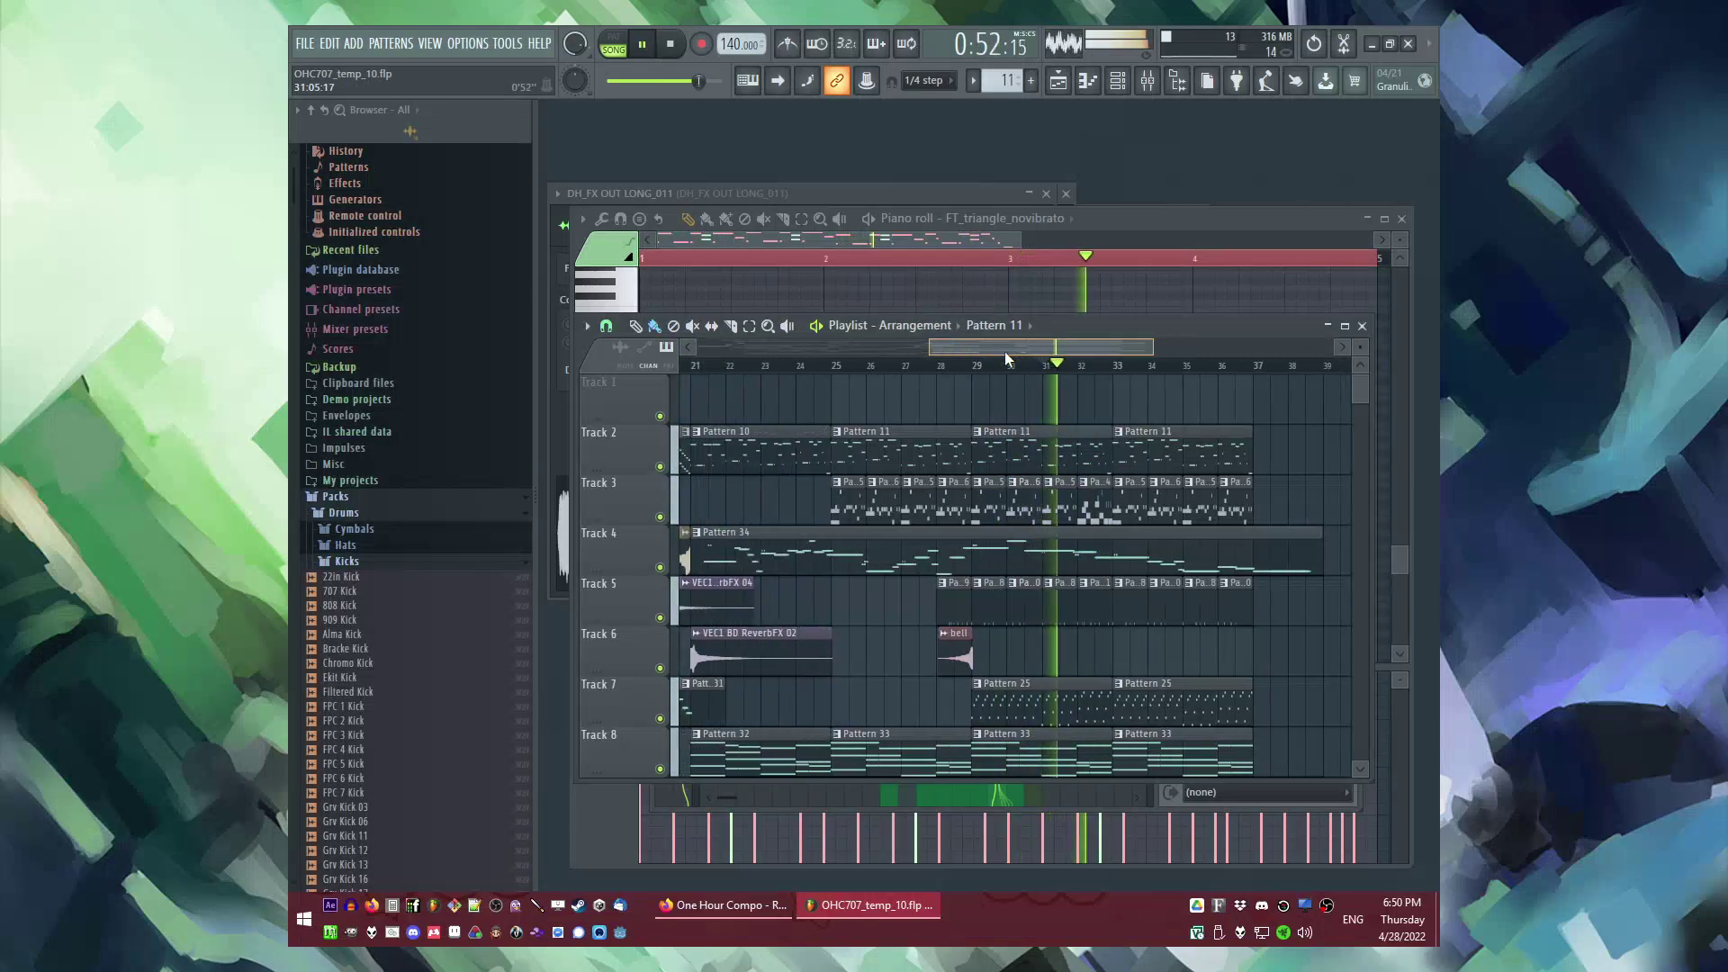
pyautogui.scroll(-2, 1004, 351)
pyautogui.rightClick(942, 443)
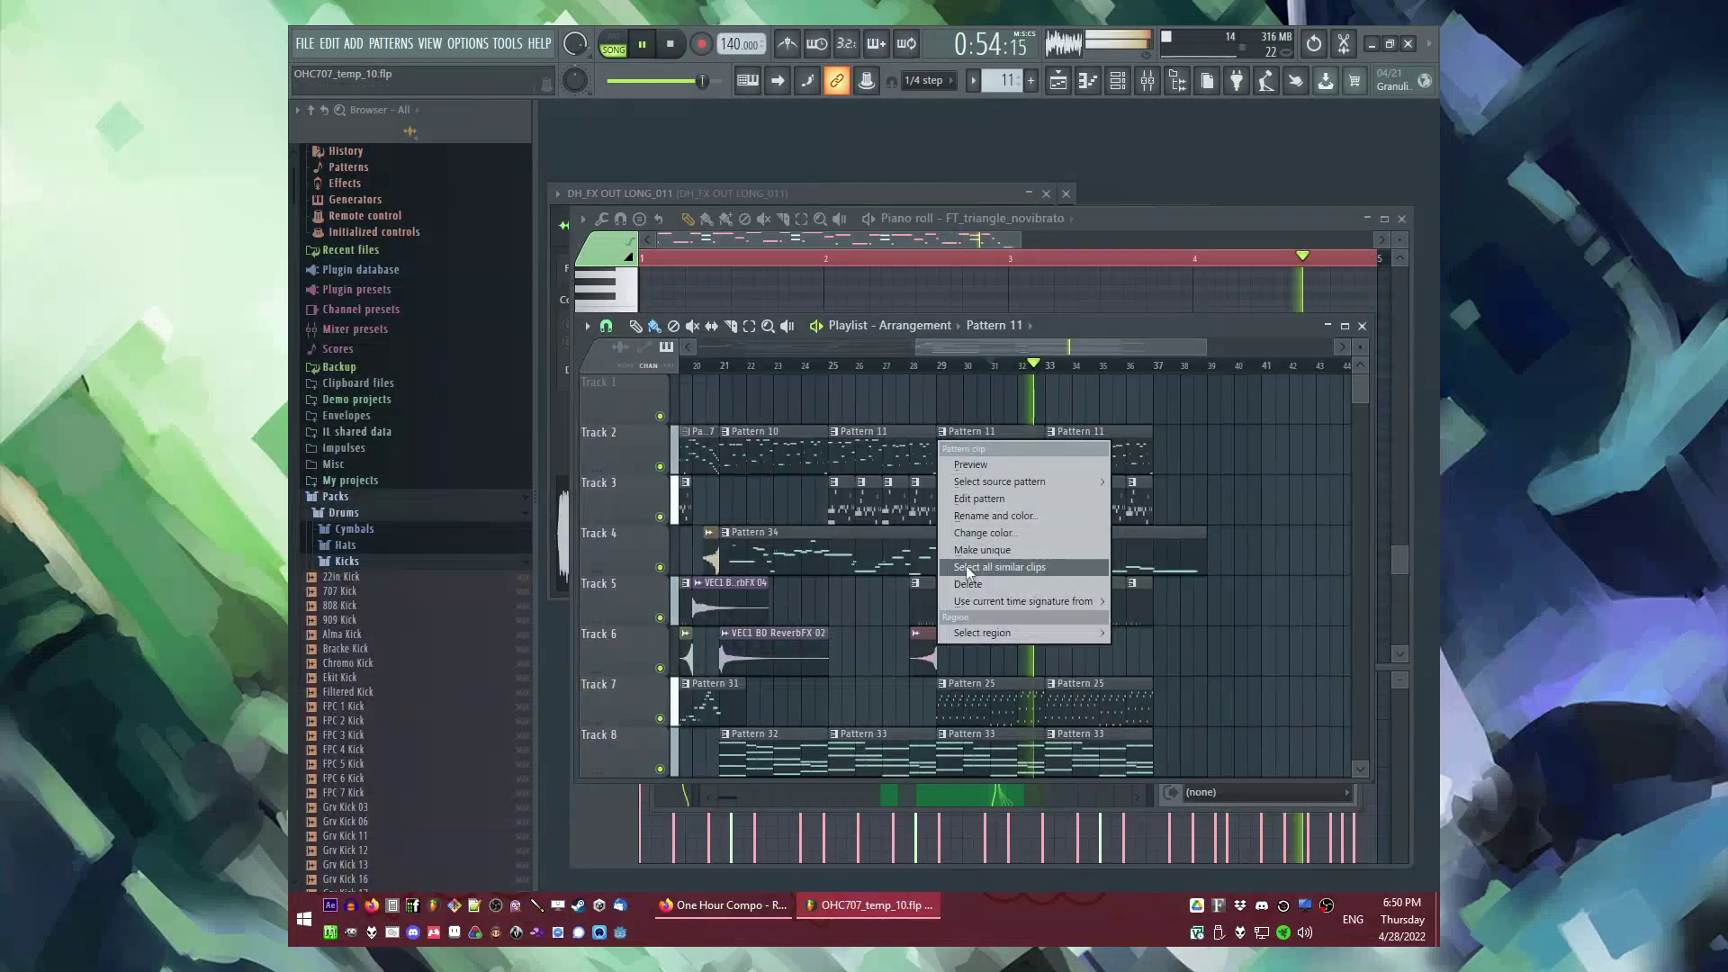
pyautogui.click(971, 550)
pyautogui.rightClick(1062, 445)
pyautogui.click(1062, 444)
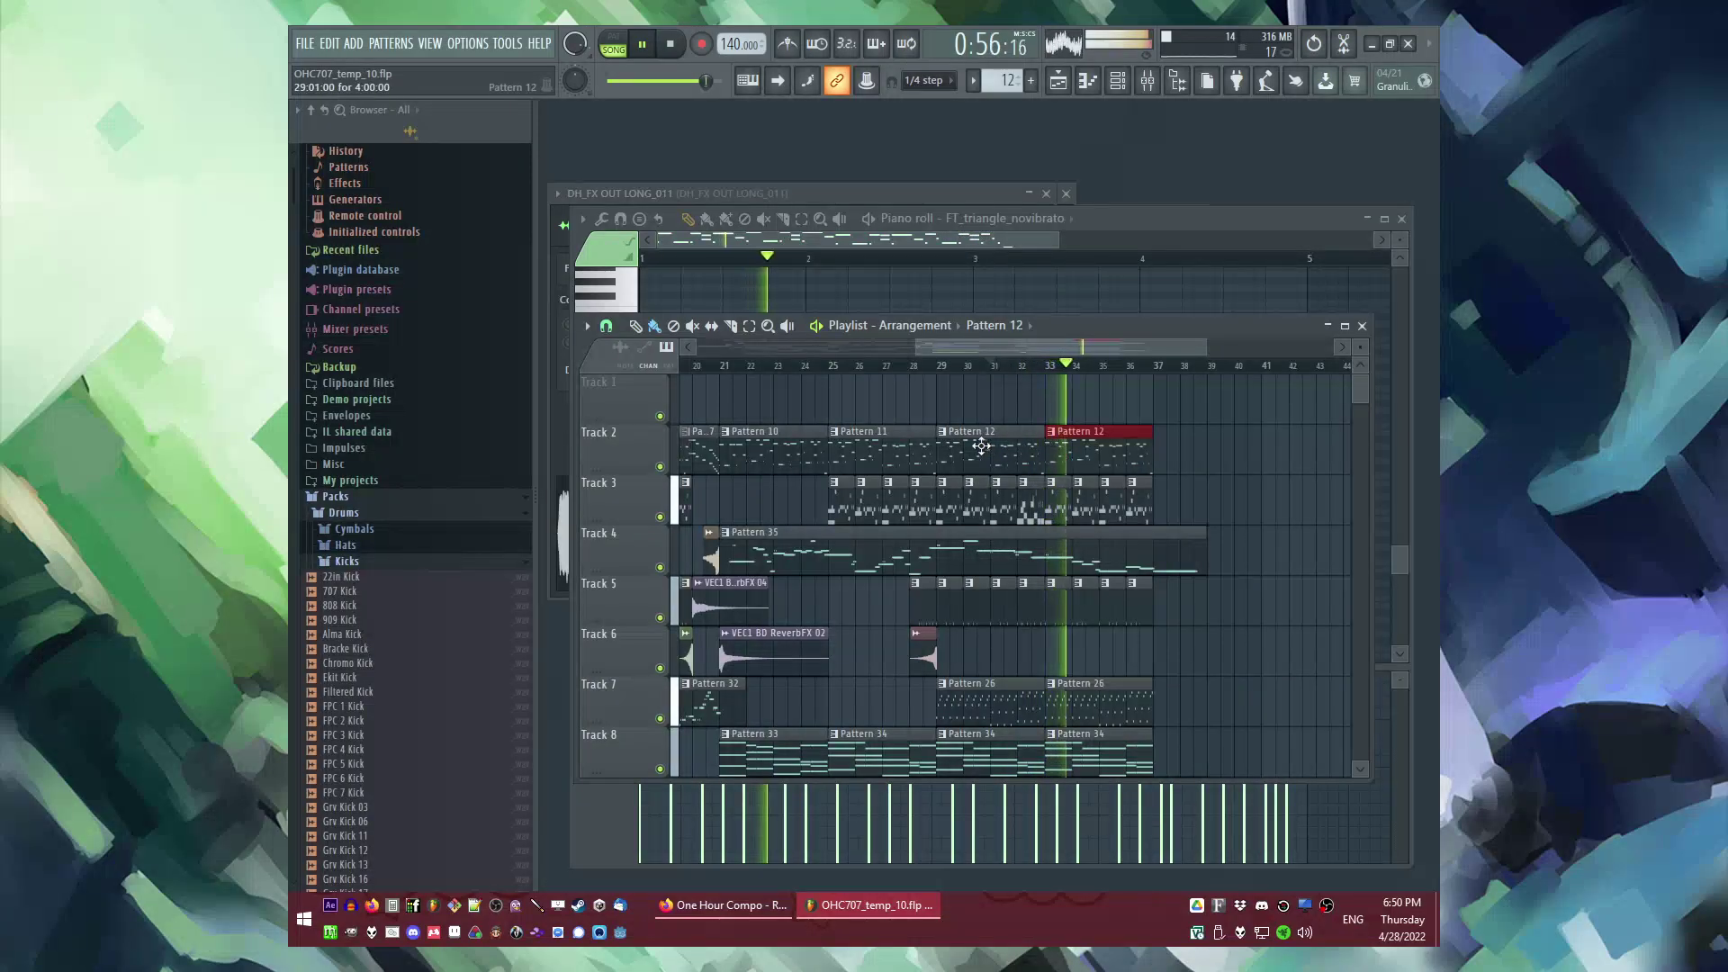
# Step: Transpose all of Pattern 12's notes down one octave except the G4 and G3 notes, and clear the selection
pyautogui.doubleClick(981, 444)
pyautogui.keyDown('ctrl'); pyautogui.keyDown('shift'); pyautogui.click(727, 460); pyautogui.keyUp('shift'); pyautogui.keyUp('ctrl')
pyautogui.keyDown('ctrl'); pyautogui.keyDown('shift'); pyautogui.click(894, 461); pyautogui.keyUp('shift'); pyautogui.keyUp('ctrl')
pyautogui.keyDown('ctrl'); pyautogui.keyDown('shift'); pyautogui.click(895, 374); pyautogui.keyUp('shift'); pyautogui.keyUp('ctrl')
pyautogui.keyDown('ctrl'); pyautogui.keyDown('shift'); pyautogui.click(1065, 375); pyautogui.keyUp('shift'); pyautogui.keyUp('ctrl')
pyautogui.keyDown('ctrl'); pyautogui.keyDown('shift'); pyautogui.click(1066, 460); pyautogui.keyUp('shift'); pyautogui.keyUp('ctrl')
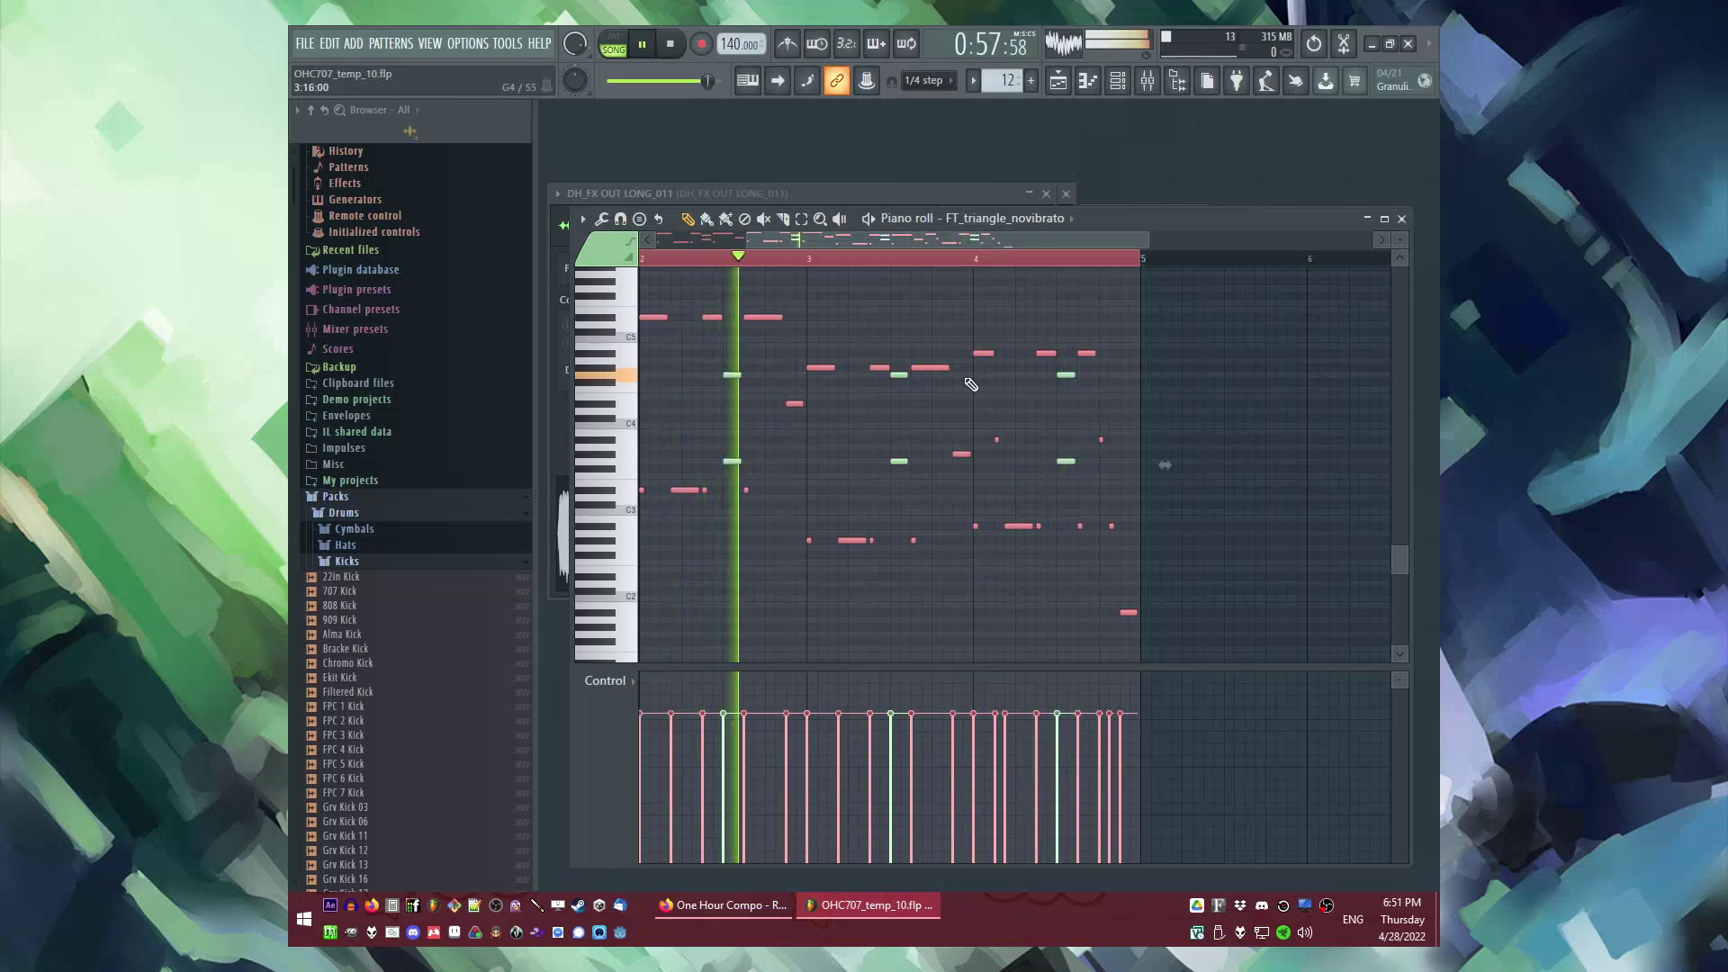
pyautogui.scroll(3, 833, 379)
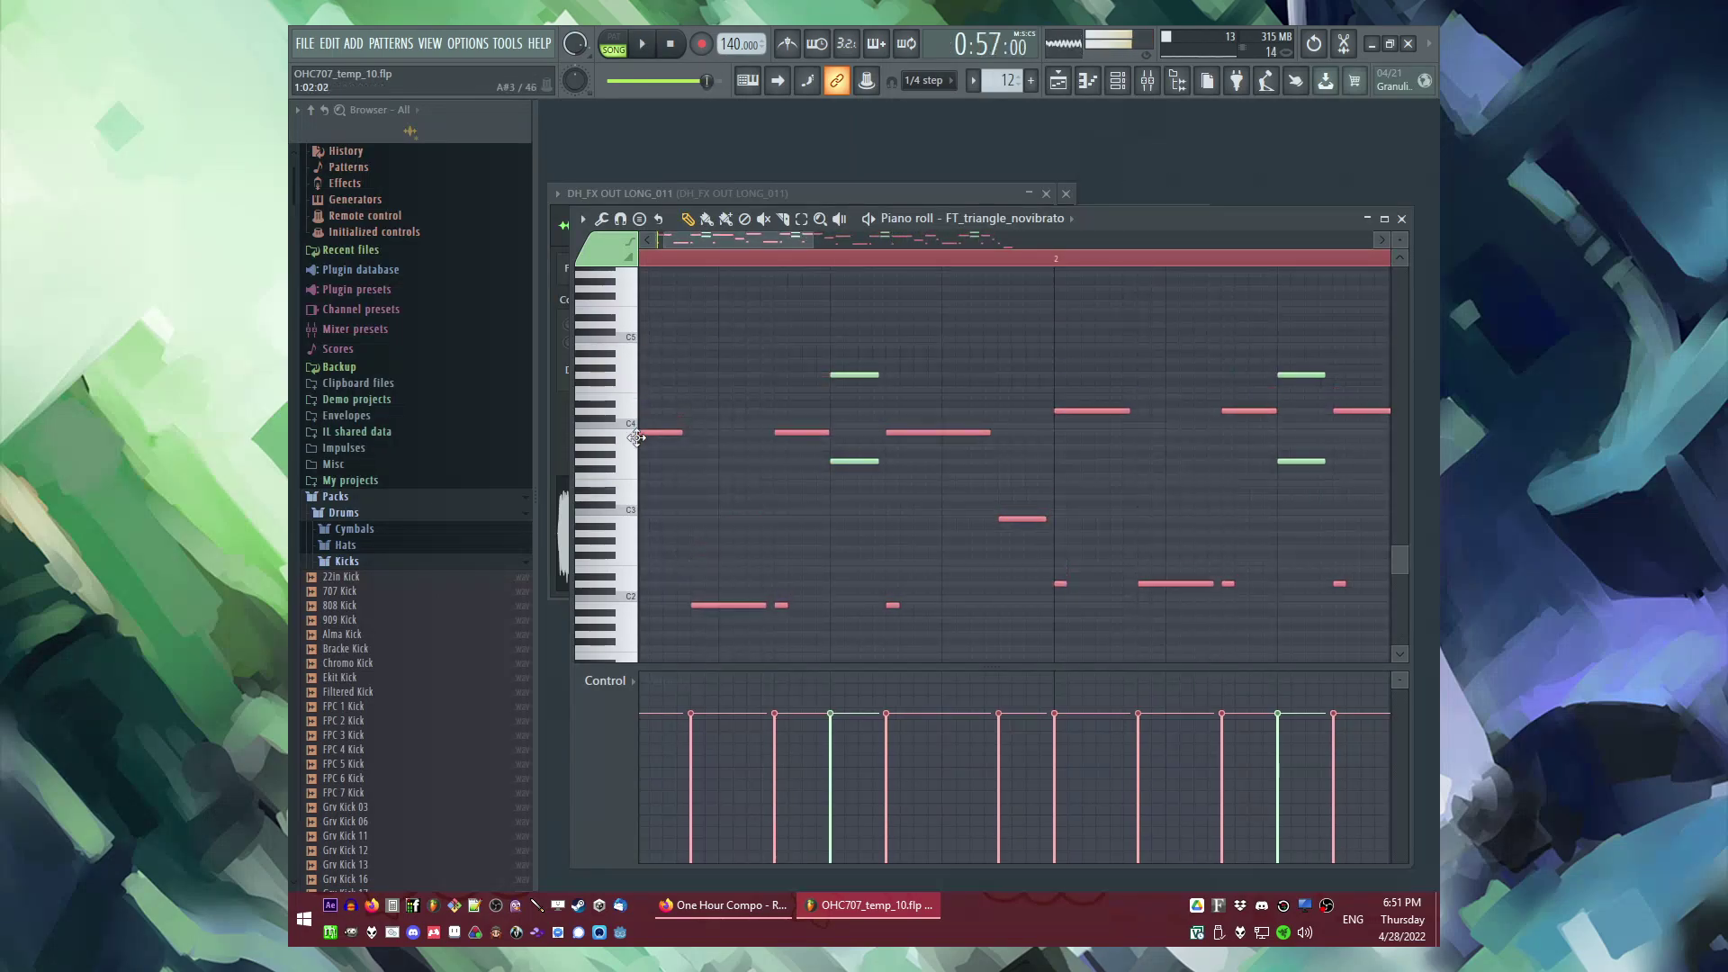
pyautogui.scroll(-4, 792, 414)
pyautogui.keyDown('ctrl'); pyautogui.click(891, 411); pyautogui.keyUp('ctrl')
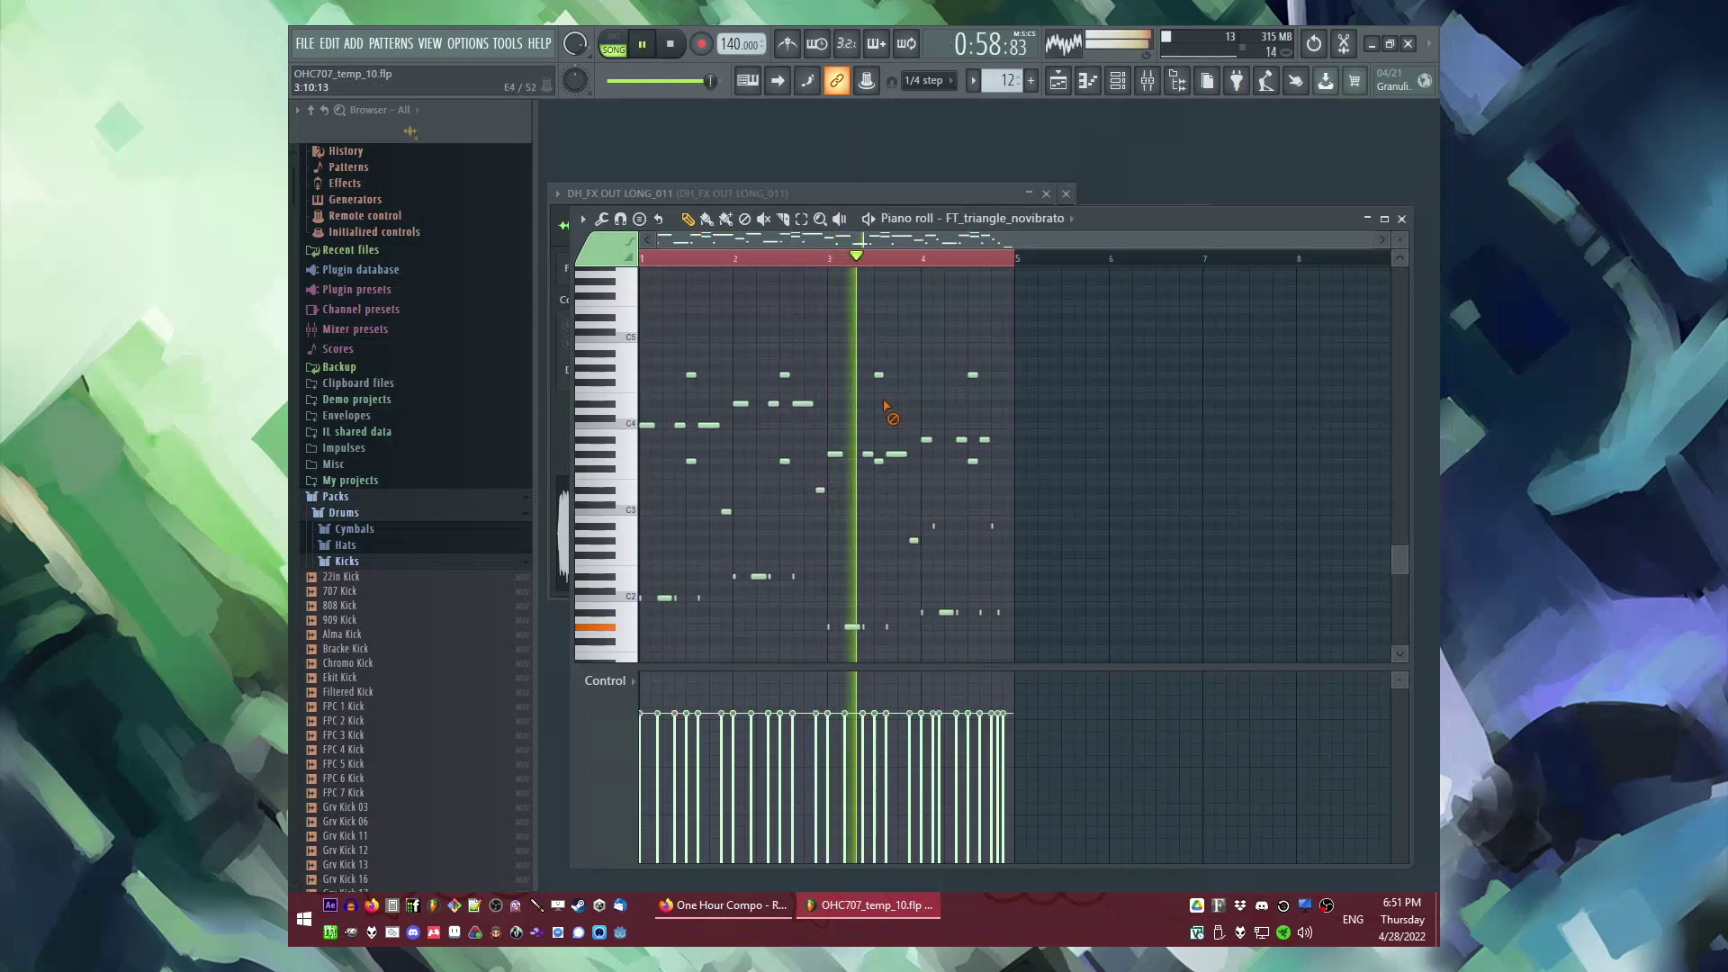
# Step: Return to the playlist and replay the bars leading into bar 29
pyautogui.scroll(2, 903, 410)
pyautogui.press('F5')
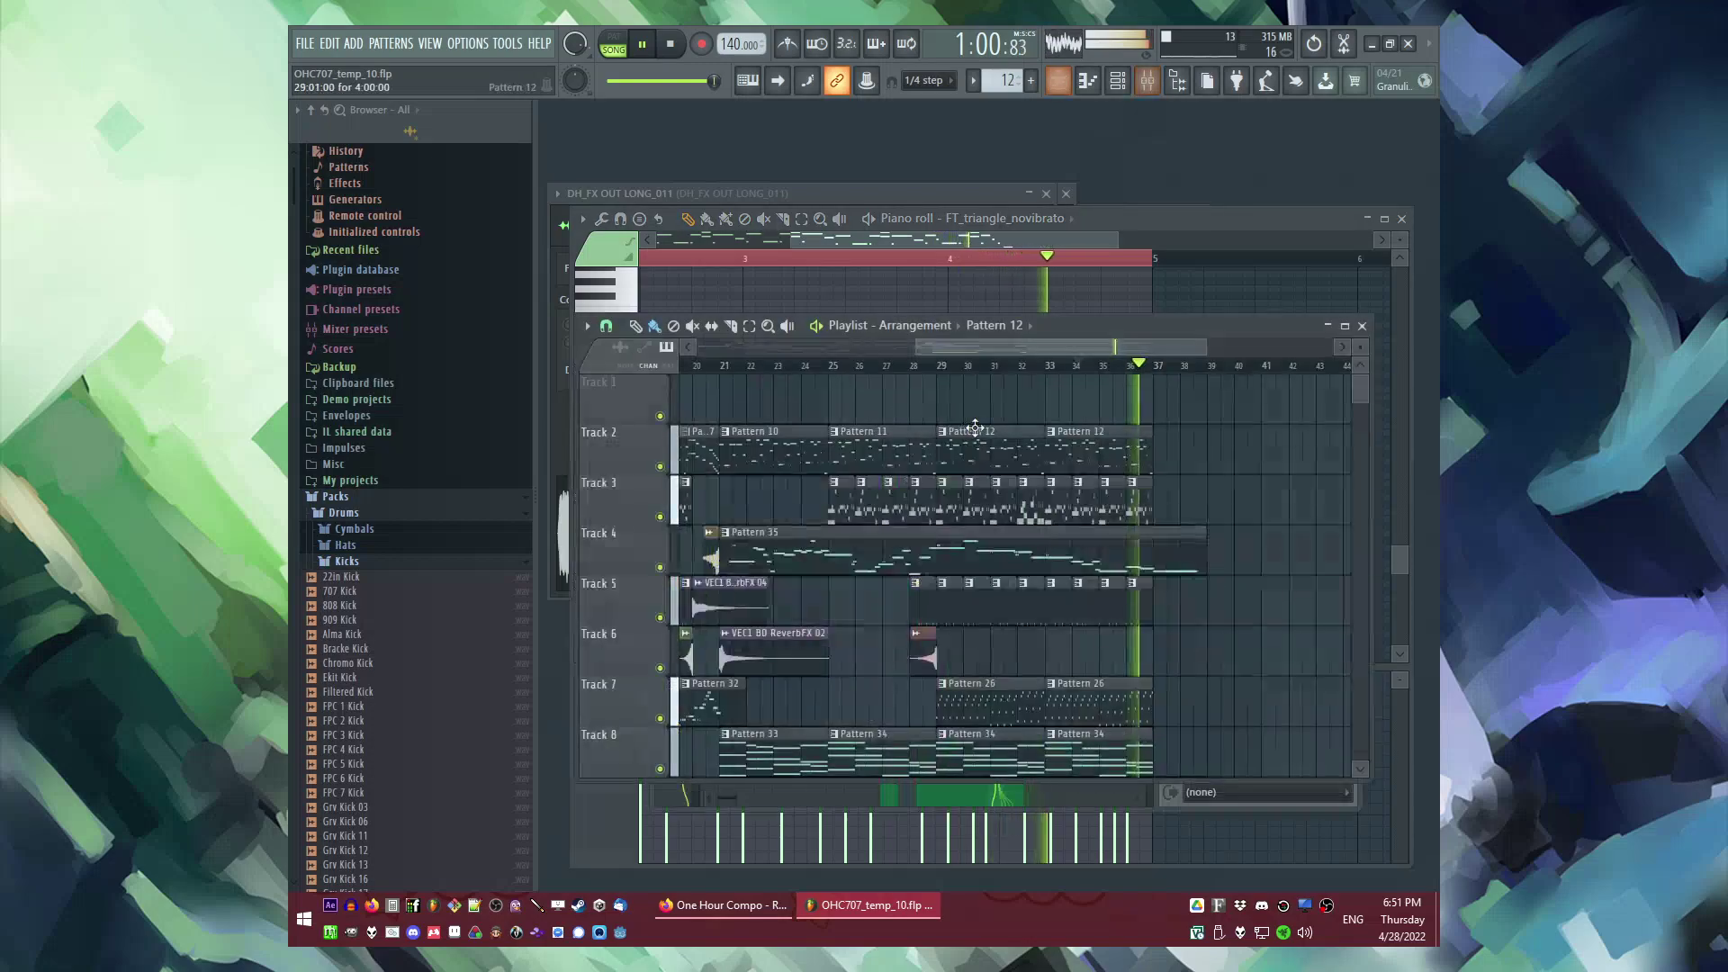
pyautogui.click(920, 365)
pyautogui.moveTo(962, 345); pyautogui.dragTo(971, 346)
pyautogui.click(867, 366)
pyautogui.click(817, 434)
pyautogui.click(853, 550)
pyautogui.click(1064, 536)
# Step: Open Pattern 11 and delete the notes that follow the last G4 and G3 pair in bar 4
pyautogui.doubleClick(870, 465)
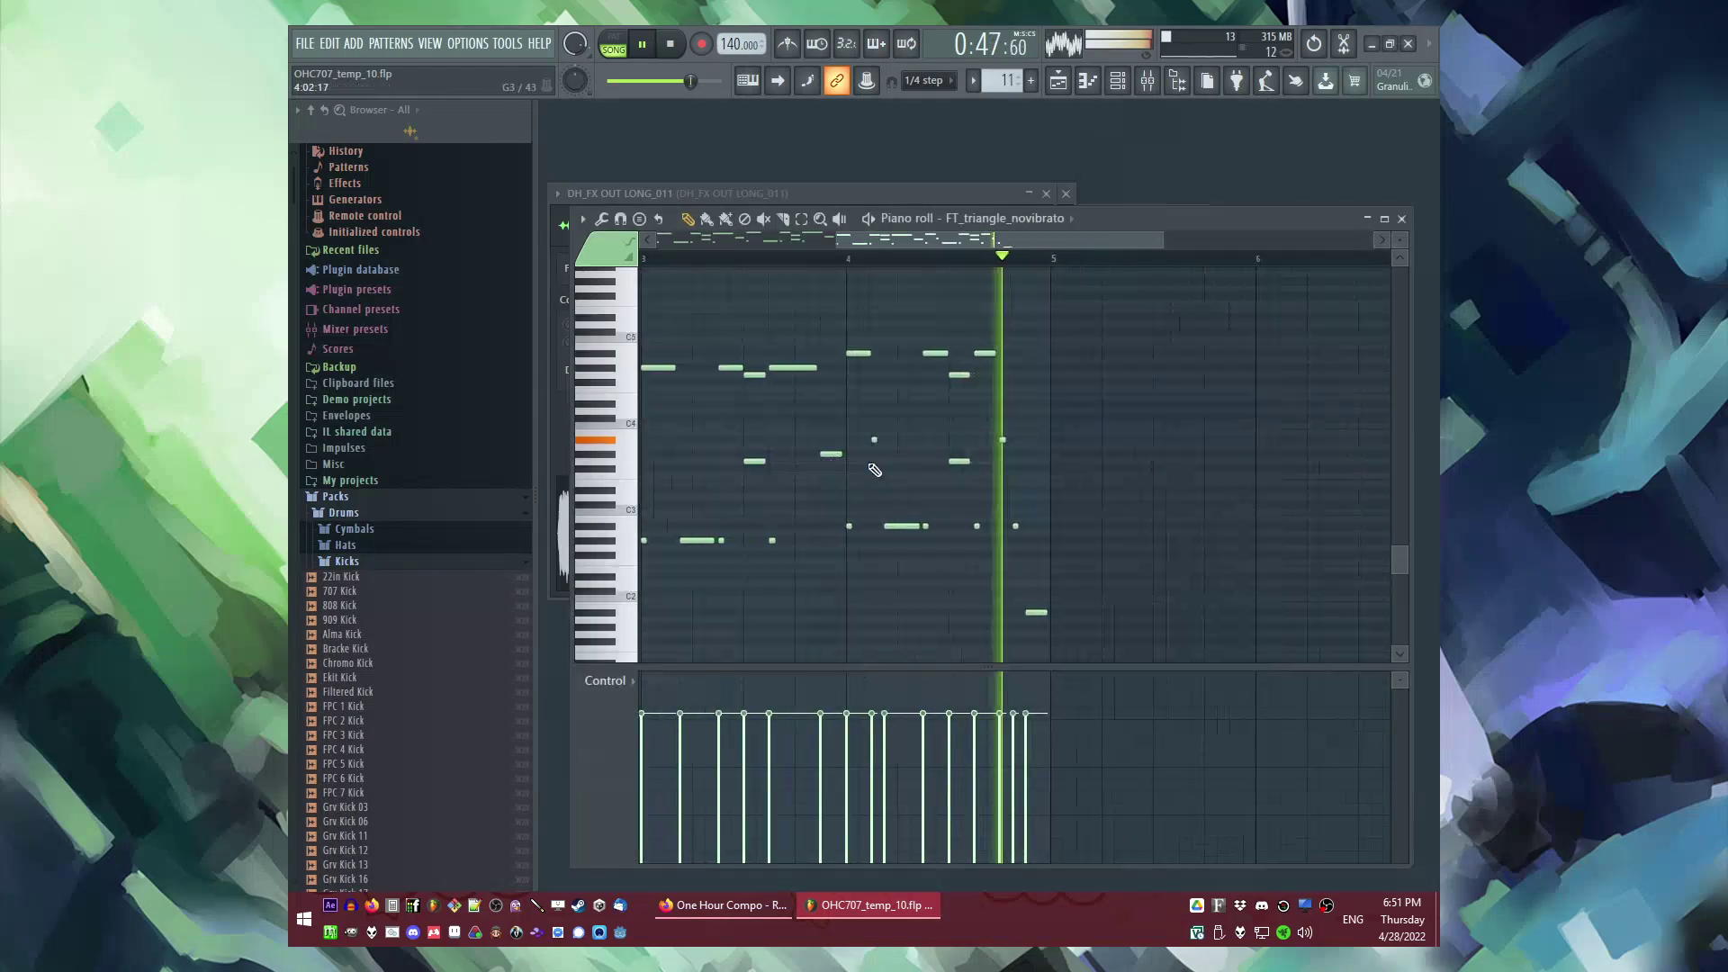
pyautogui.scroll(4, 1030, 336)
pyautogui.press('space')
pyautogui.keyDown('ctrl'); pyautogui.moveTo(913, 323); pyautogui.dragTo(919, 453); pyautogui.keyUp('ctrl')
pyautogui.press('Delete')
# Step: Lengthen the last G4 and G3 pair in bar 4 to two steps and add an E4 and E3 pair after it
pyautogui.scroll(1, 904, 357)
pyautogui.scroll(-2, 911, 369)
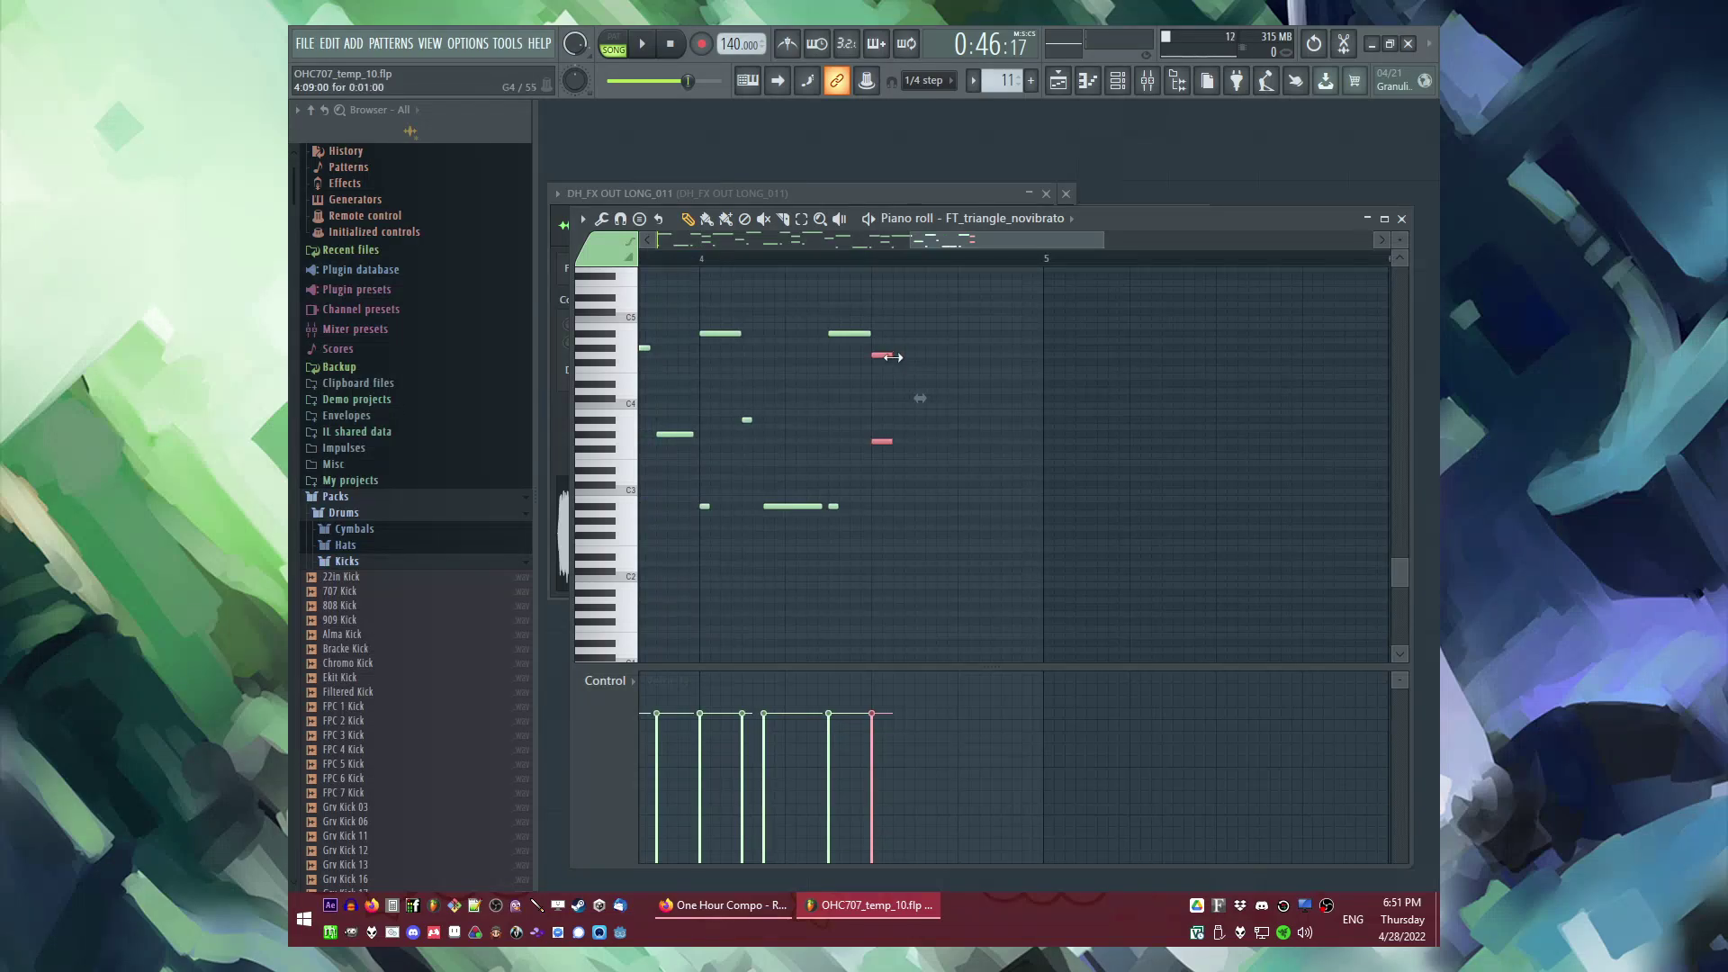
pyautogui.moveTo(909, 358); pyautogui.dragTo(937, 379)
pyautogui.press('space')
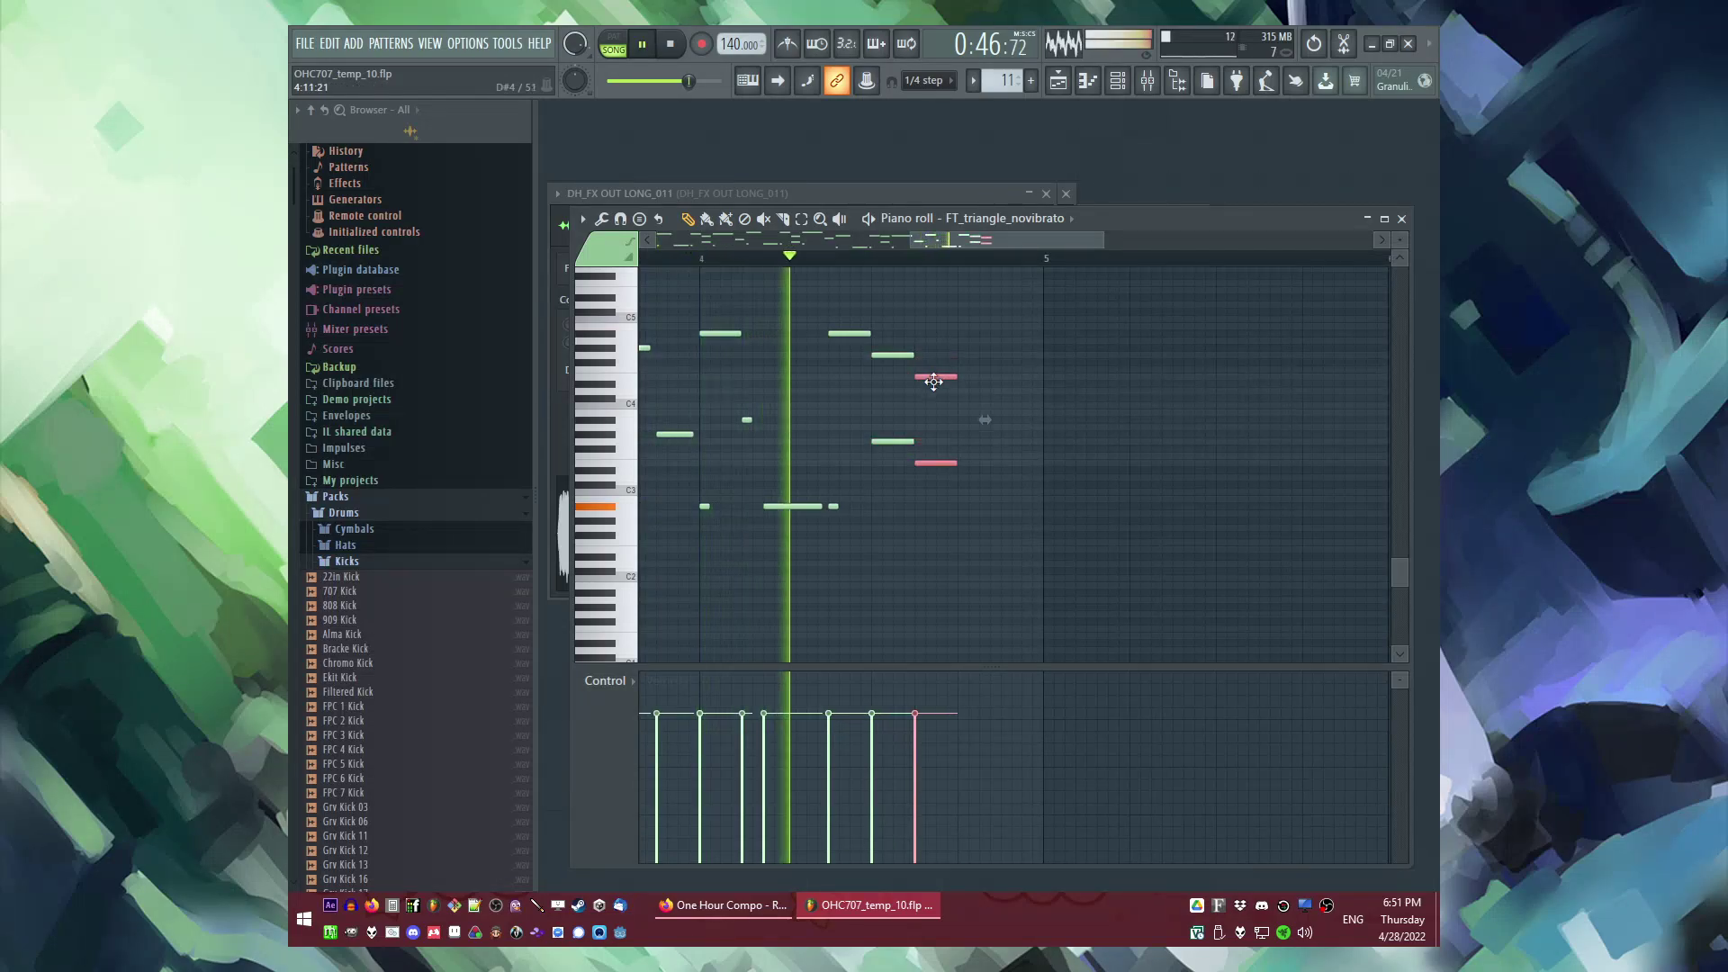
pyautogui.press('space')
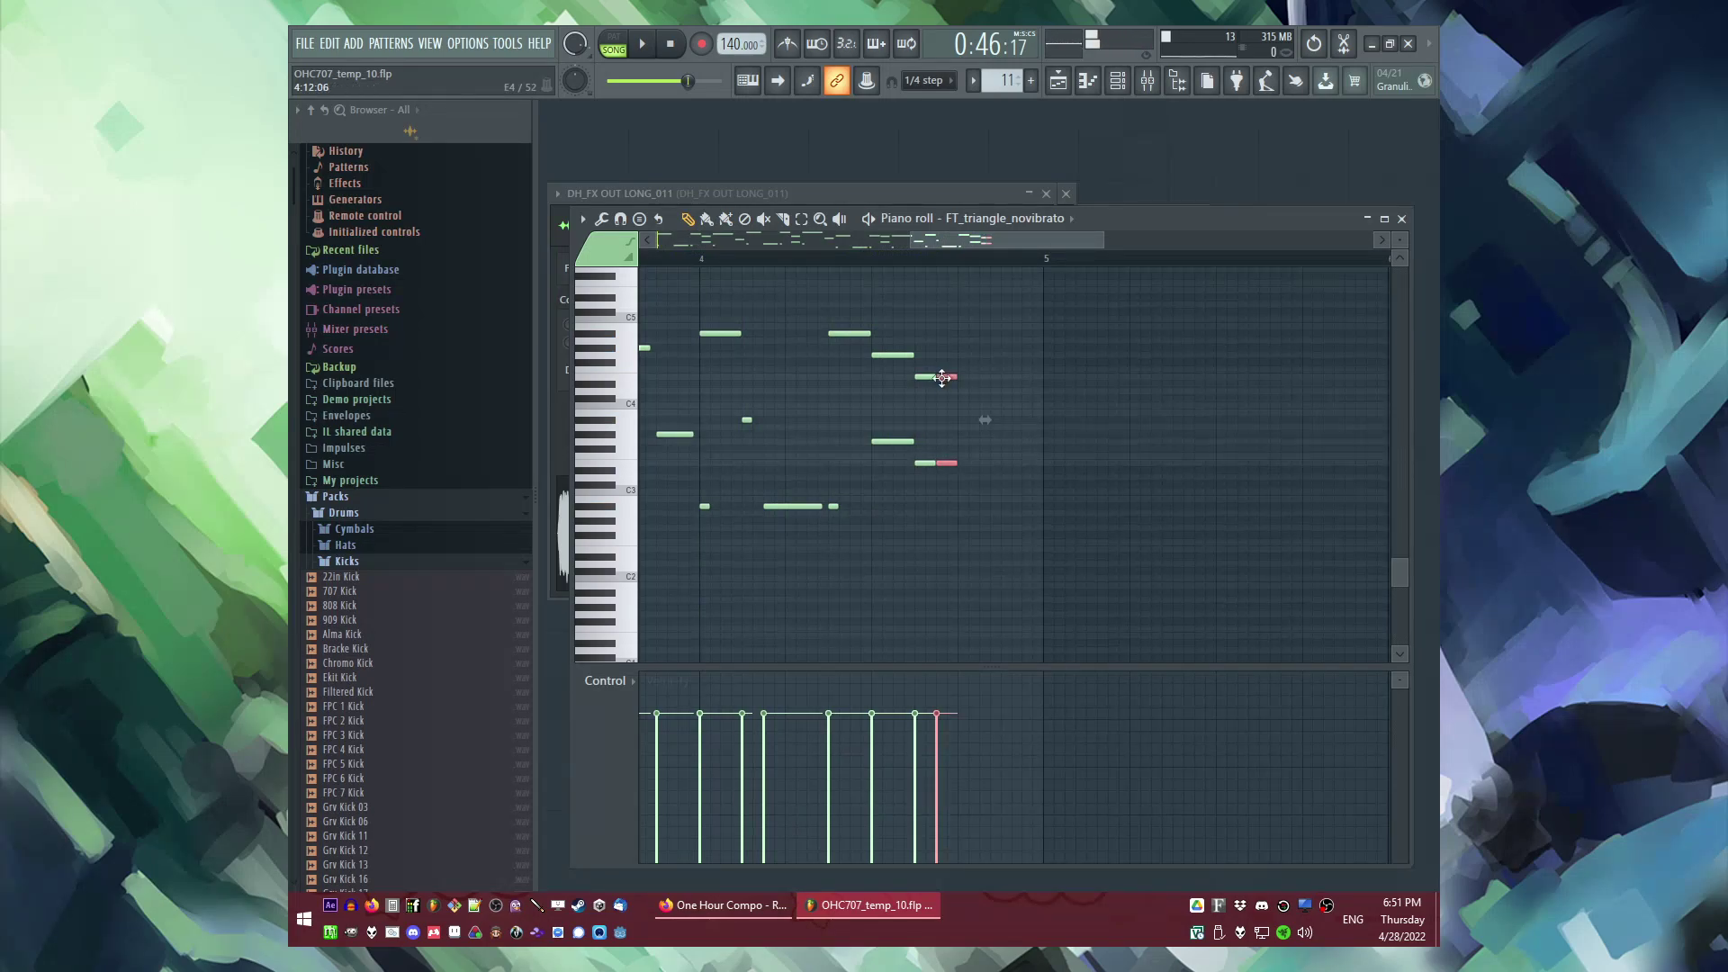
# Step: Continue the octave-doubled run in one-step notes, descending three semitones each time to C#3 and C#2 at the end of bar 4
pyautogui.scroll(3, 952, 401)
pyautogui.keyDown('shift'); pyautogui.moveTo(874, 399); pyautogui.dragTo(934, 400); pyautogui.keyUp('shift')
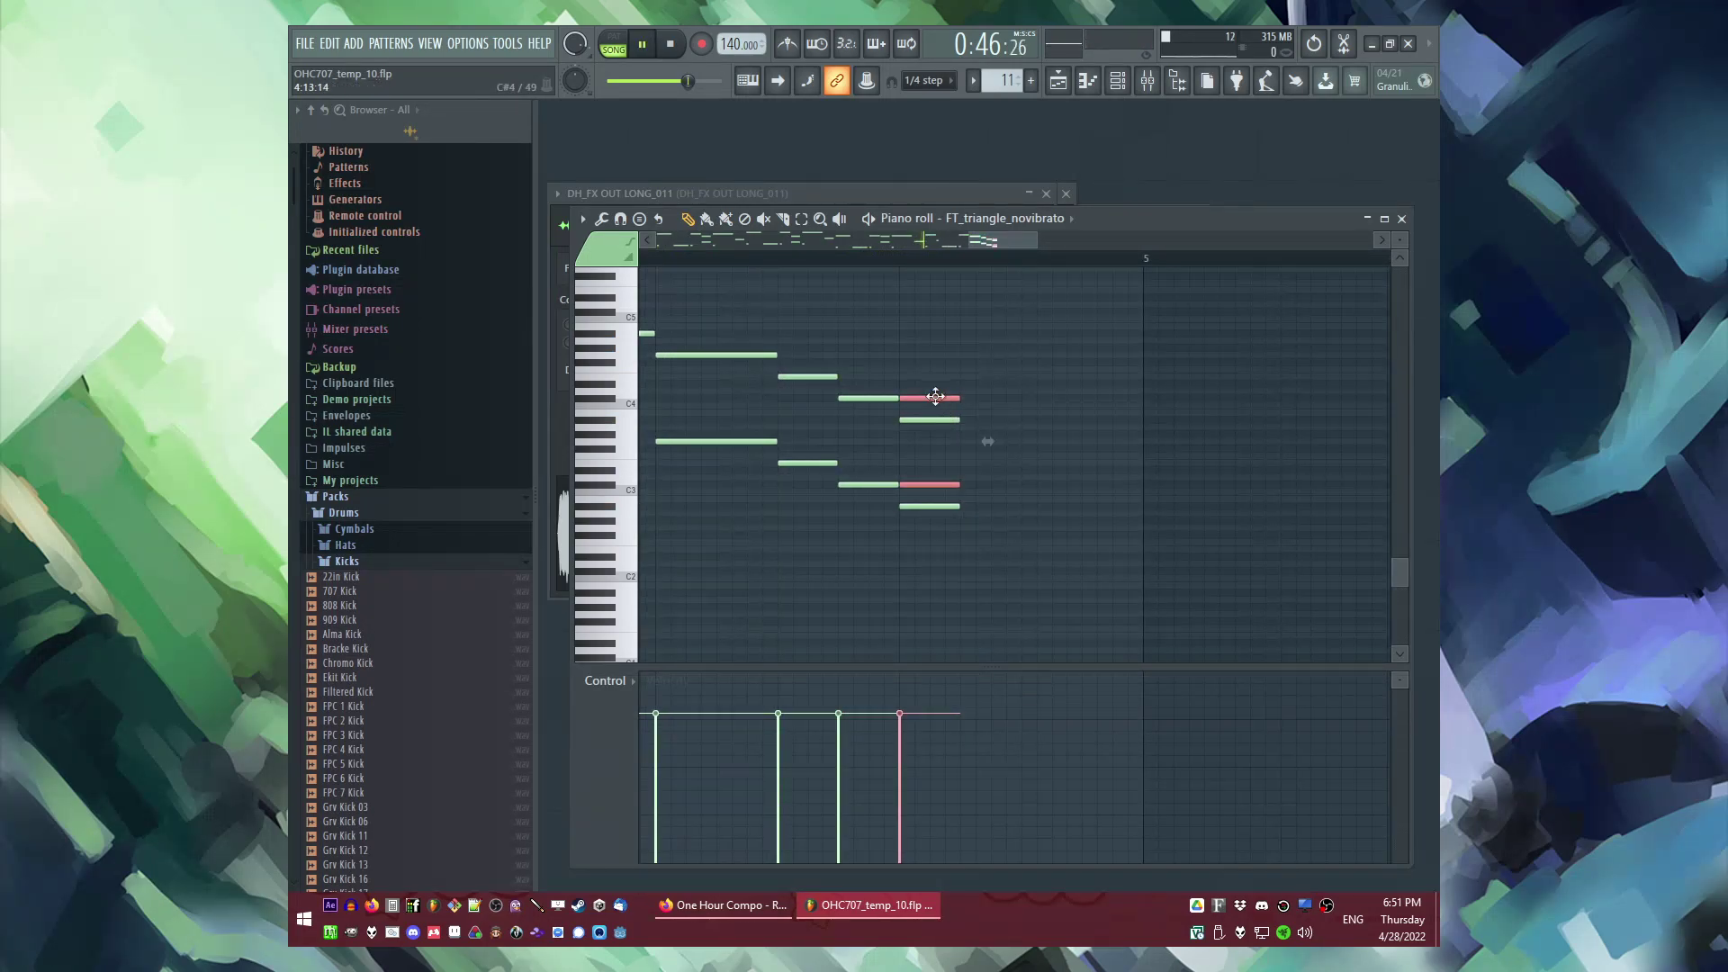
pyautogui.hotkey('ctrl', 'b')
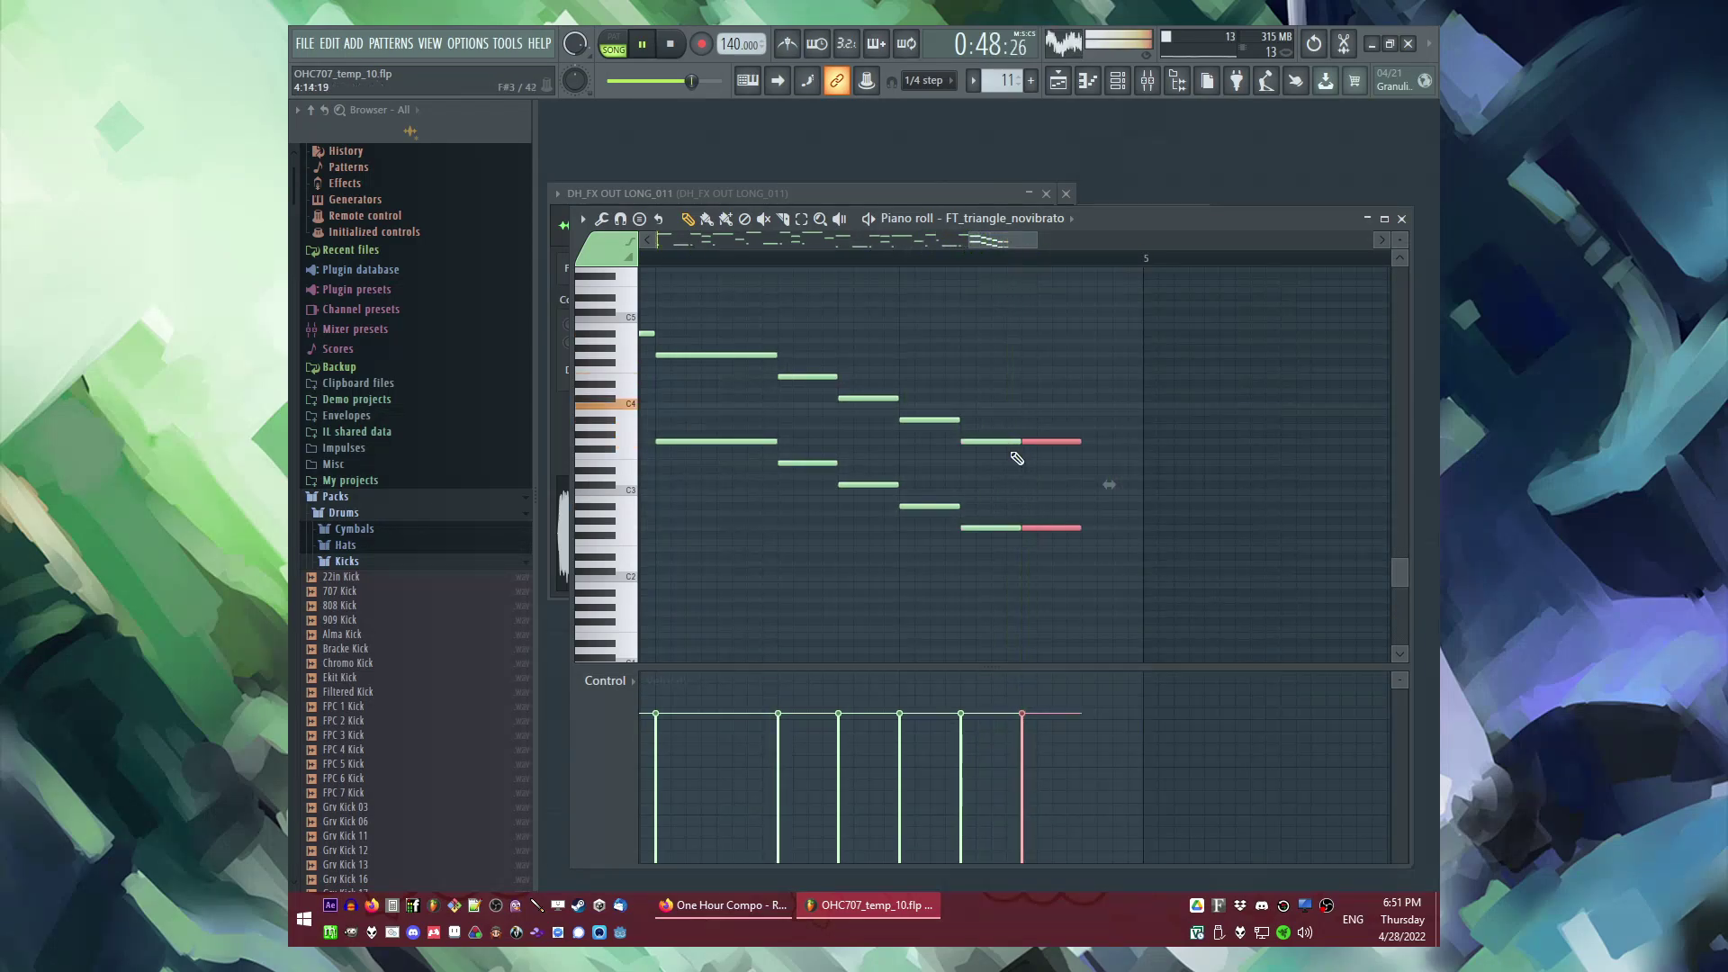
pyautogui.moveTo(1048, 457); pyautogui.dragTo(1049, 472)
pyautogui.hotkey('ctrl', 'b')
pyautogui.keyDown('ctrl'); pyautogui.click(1119, 450); pyautogui.keyUp('ctrl')
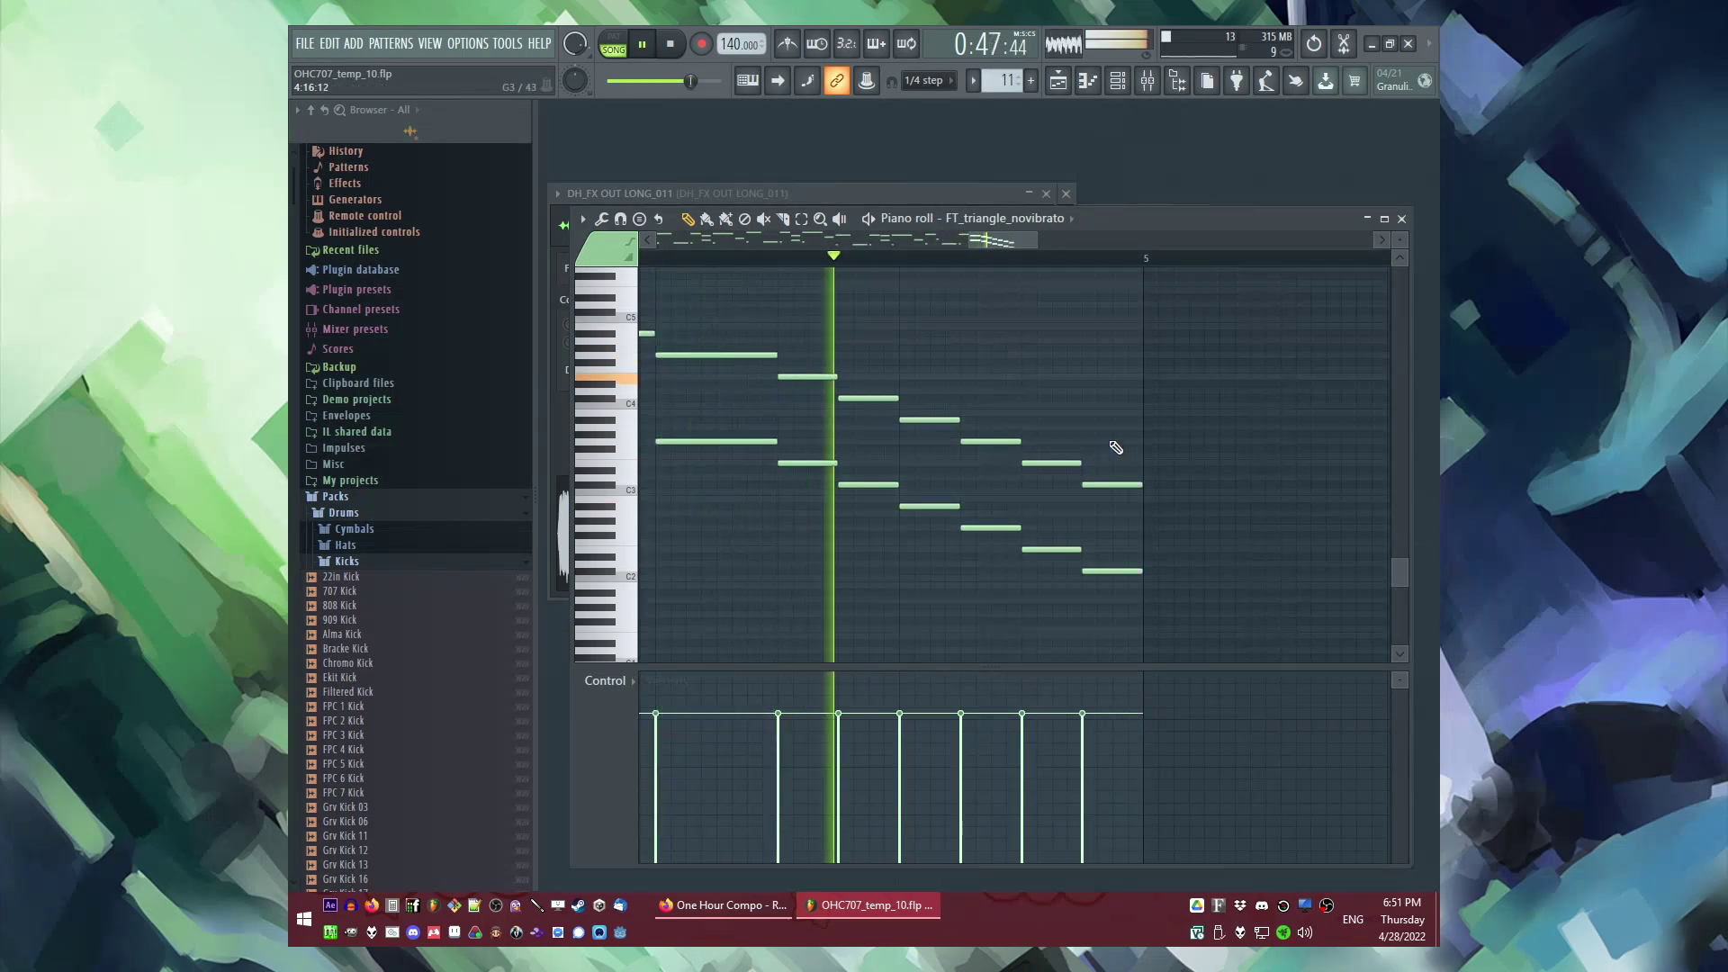
# Step: Delete the final C#3 and C#2 pair of the run and listen to the transition into bar 29 in the playlist
pyautogui.scroll(-3, 1068, 419)
pyautogui.moveTo(1099, 448); pyautogui.dragTo(1068, 623)
pyautogui.press('Delete')
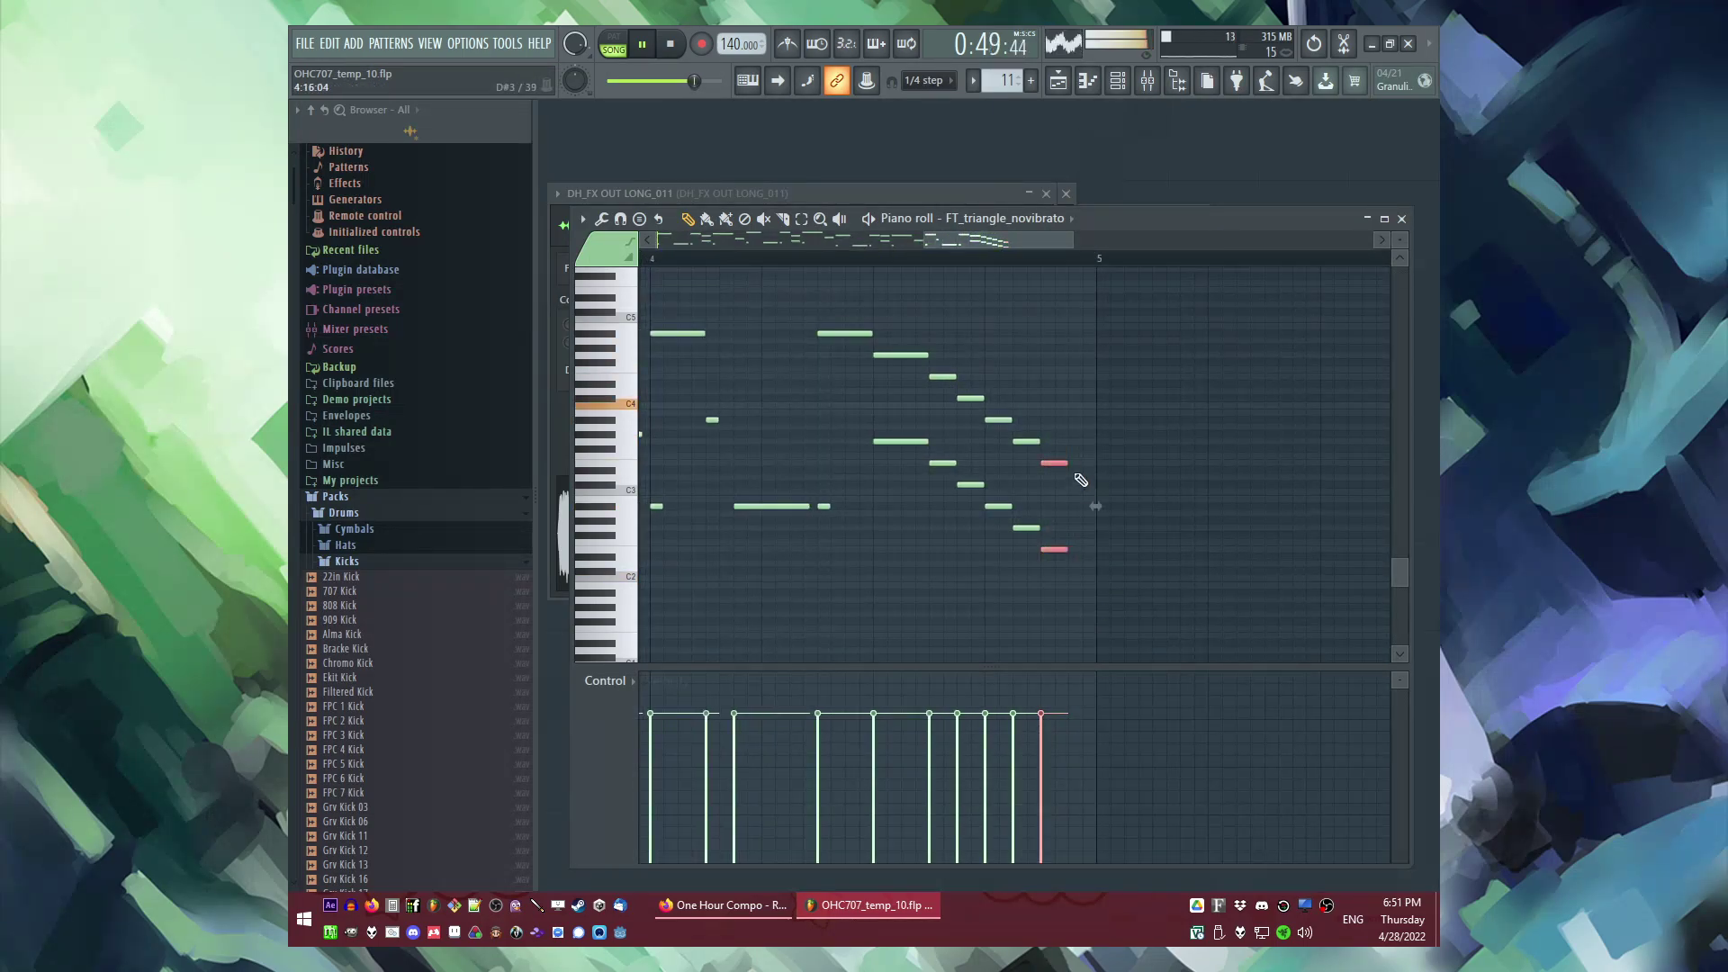
pyautogui.press('F5')
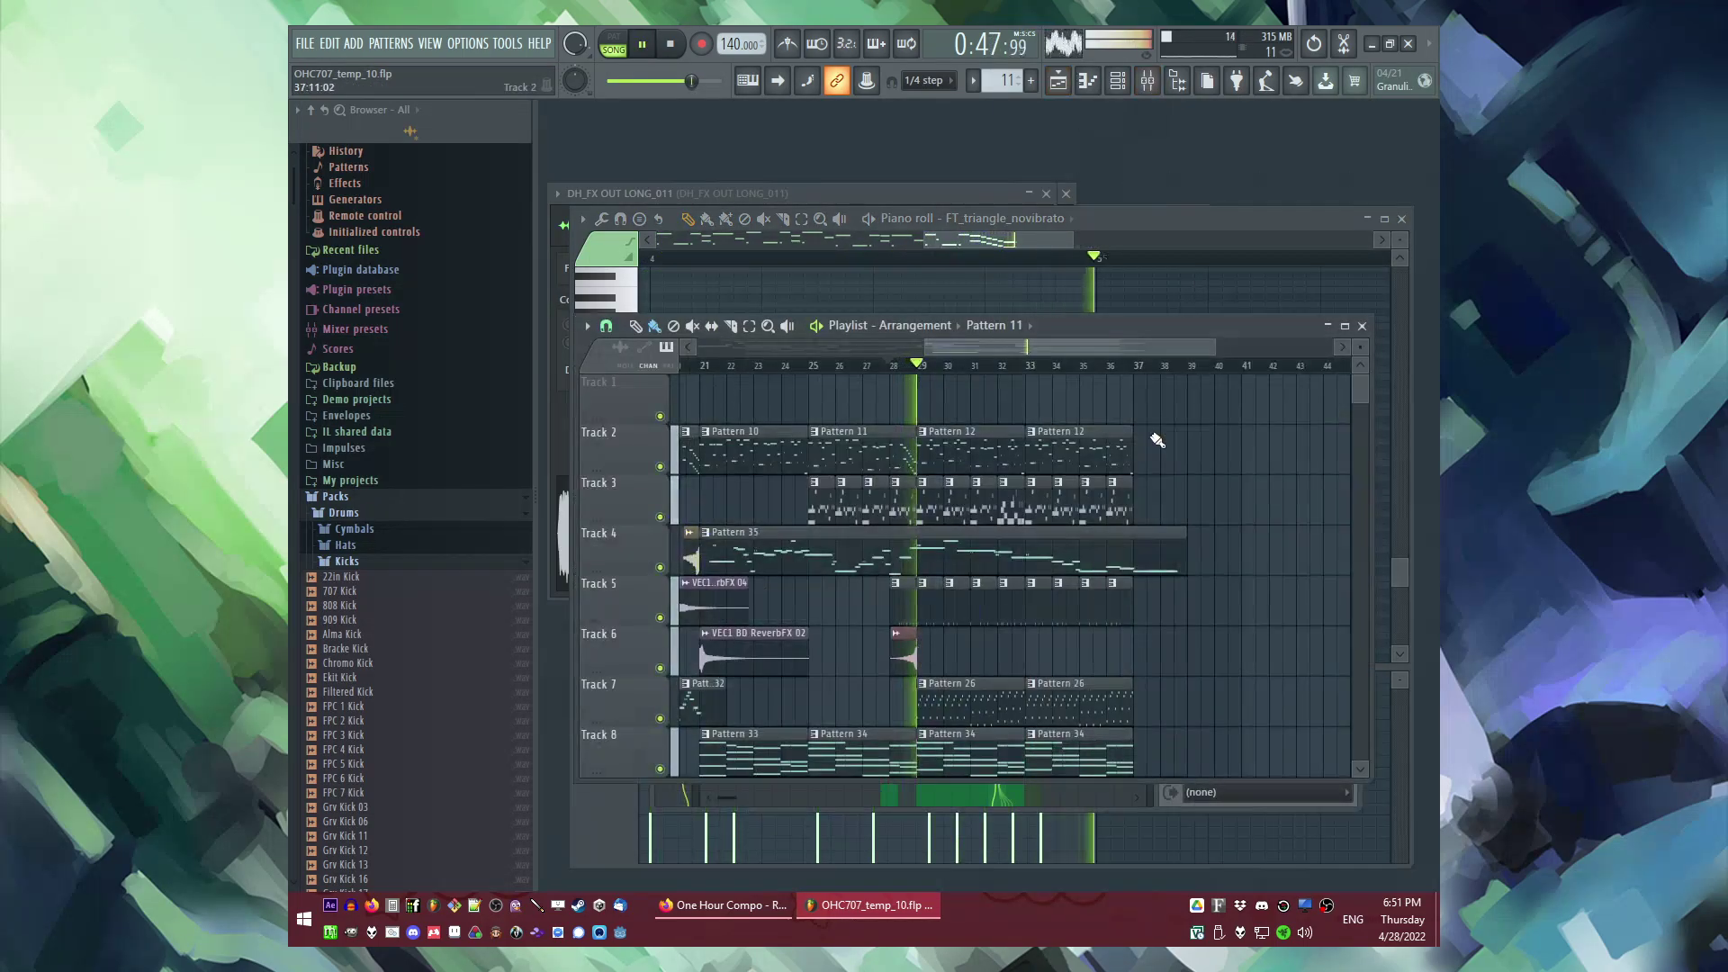
pyautogui.scroll(-1, 1161, 468)
pyautogui.scroll(1, 1148, 513)
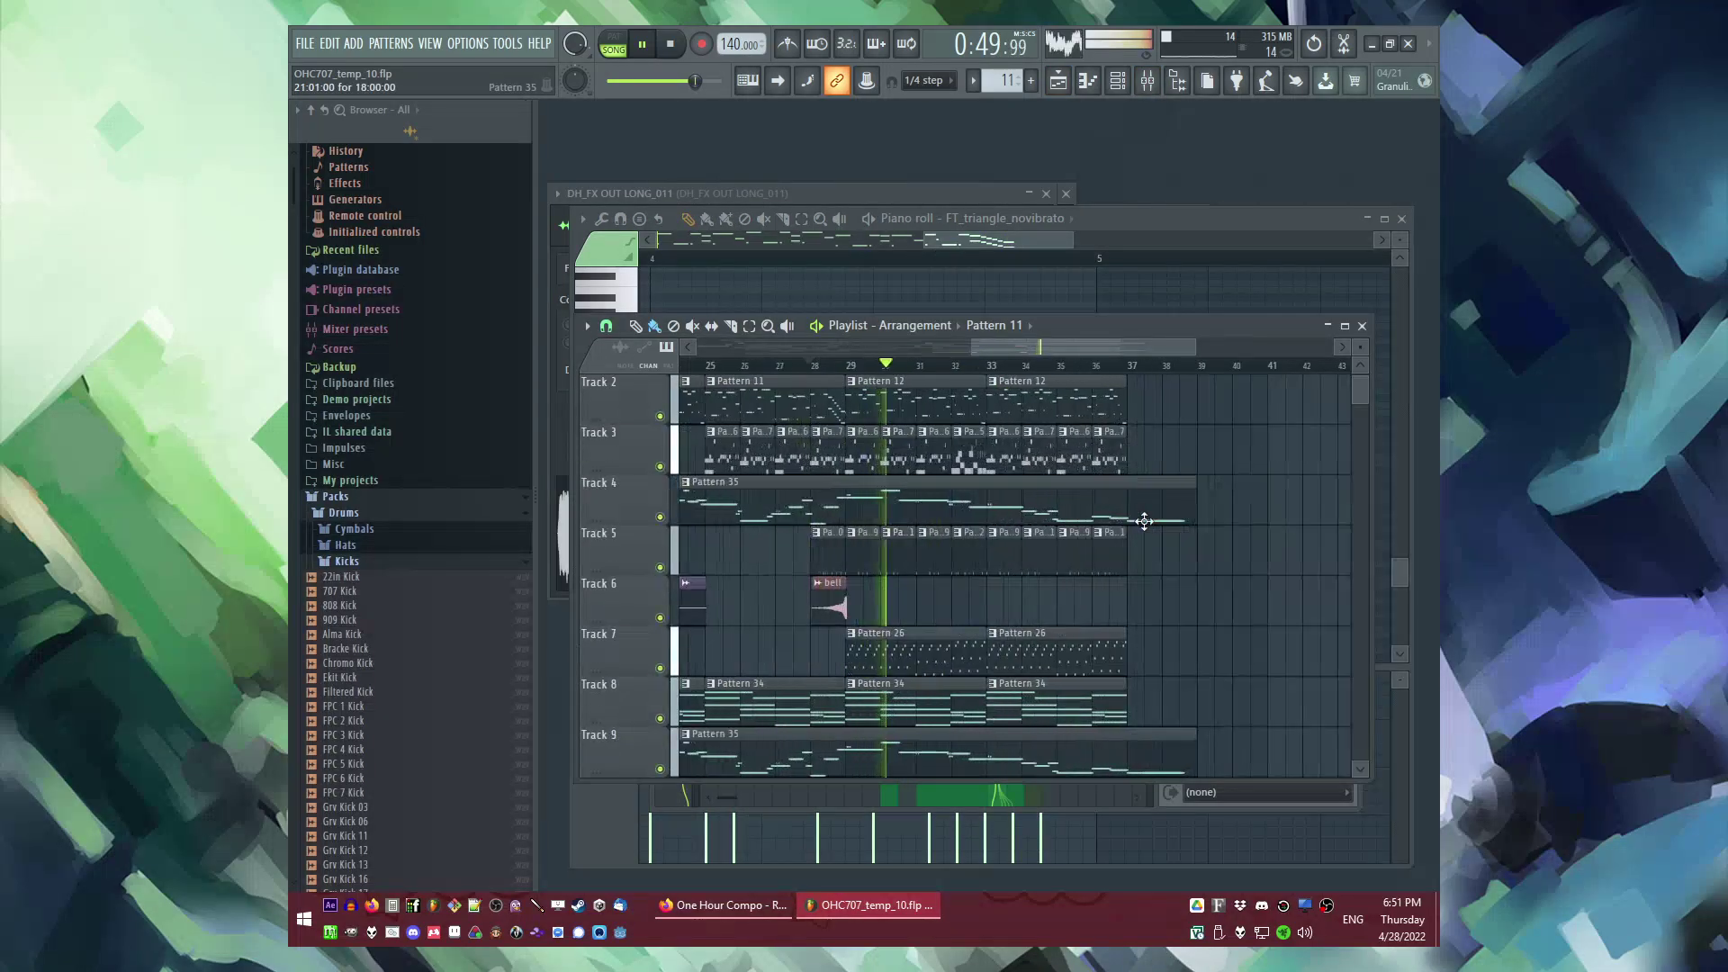
pyautogui.scroll(-4, 1259, 595)
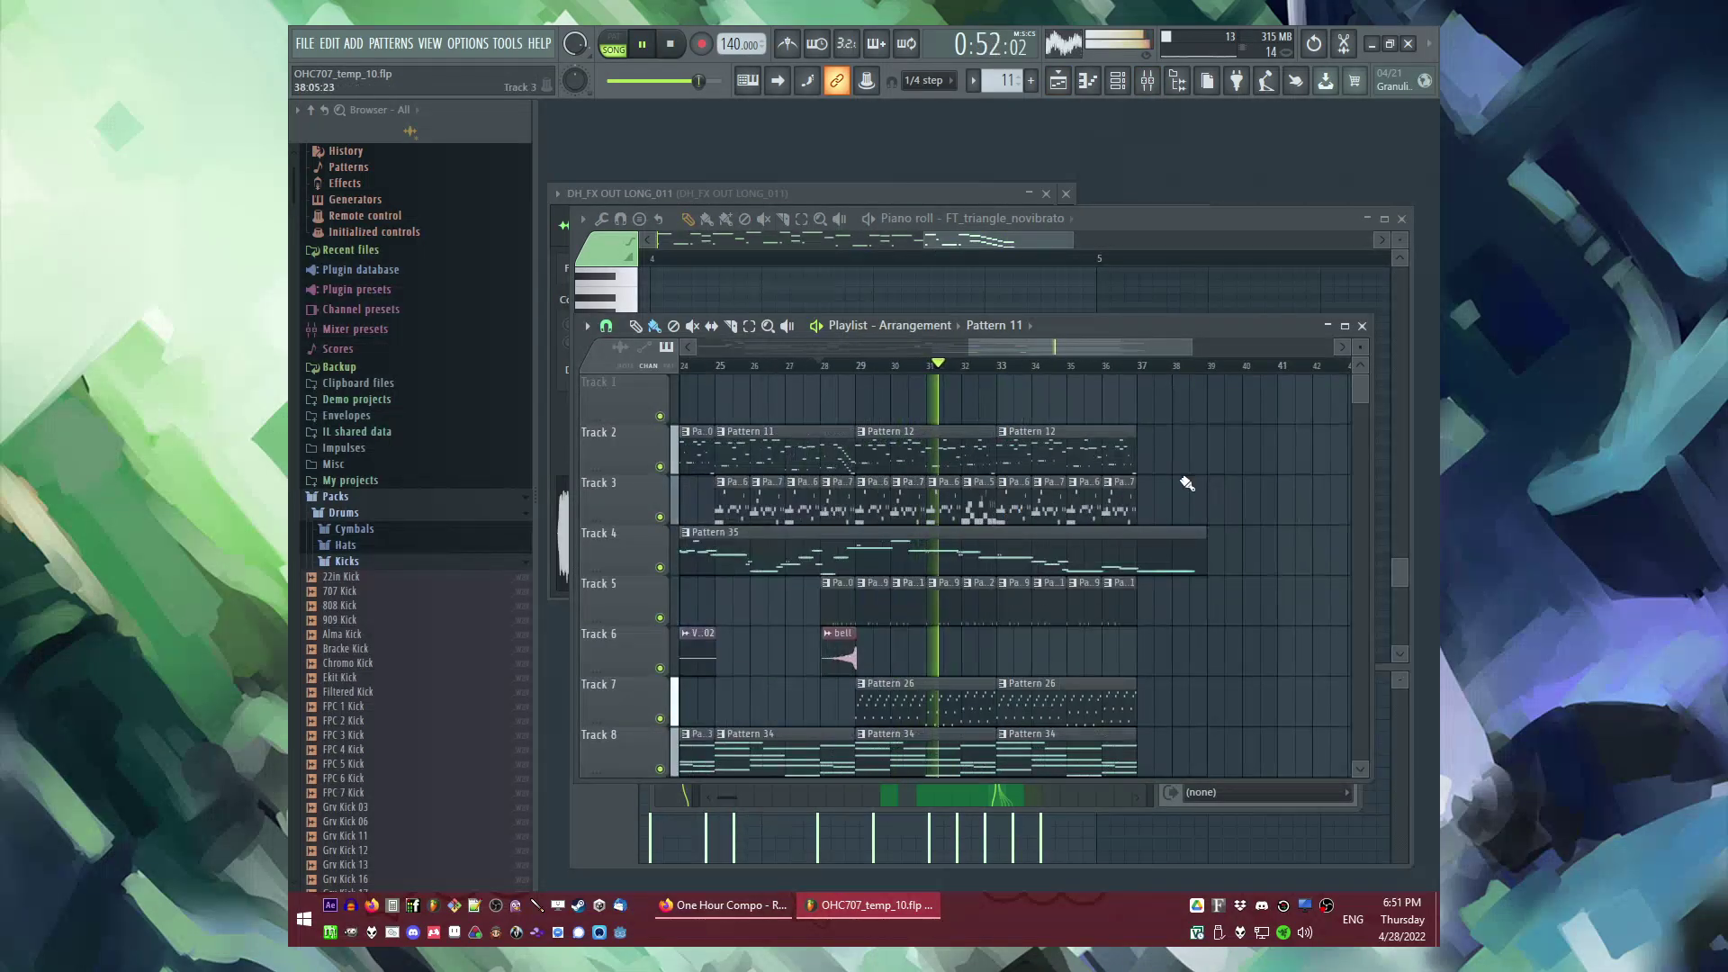
# Step: Open Pattern 26 to check its arpeggio notes and save the project
pyautogui.scroll(-1, 1188, 478)
pyautogui.doubleClick(904, 410)
pyautogui.hotkey('ctrl', 'a')
pyautogui.scroll(-1, 1054, 535)
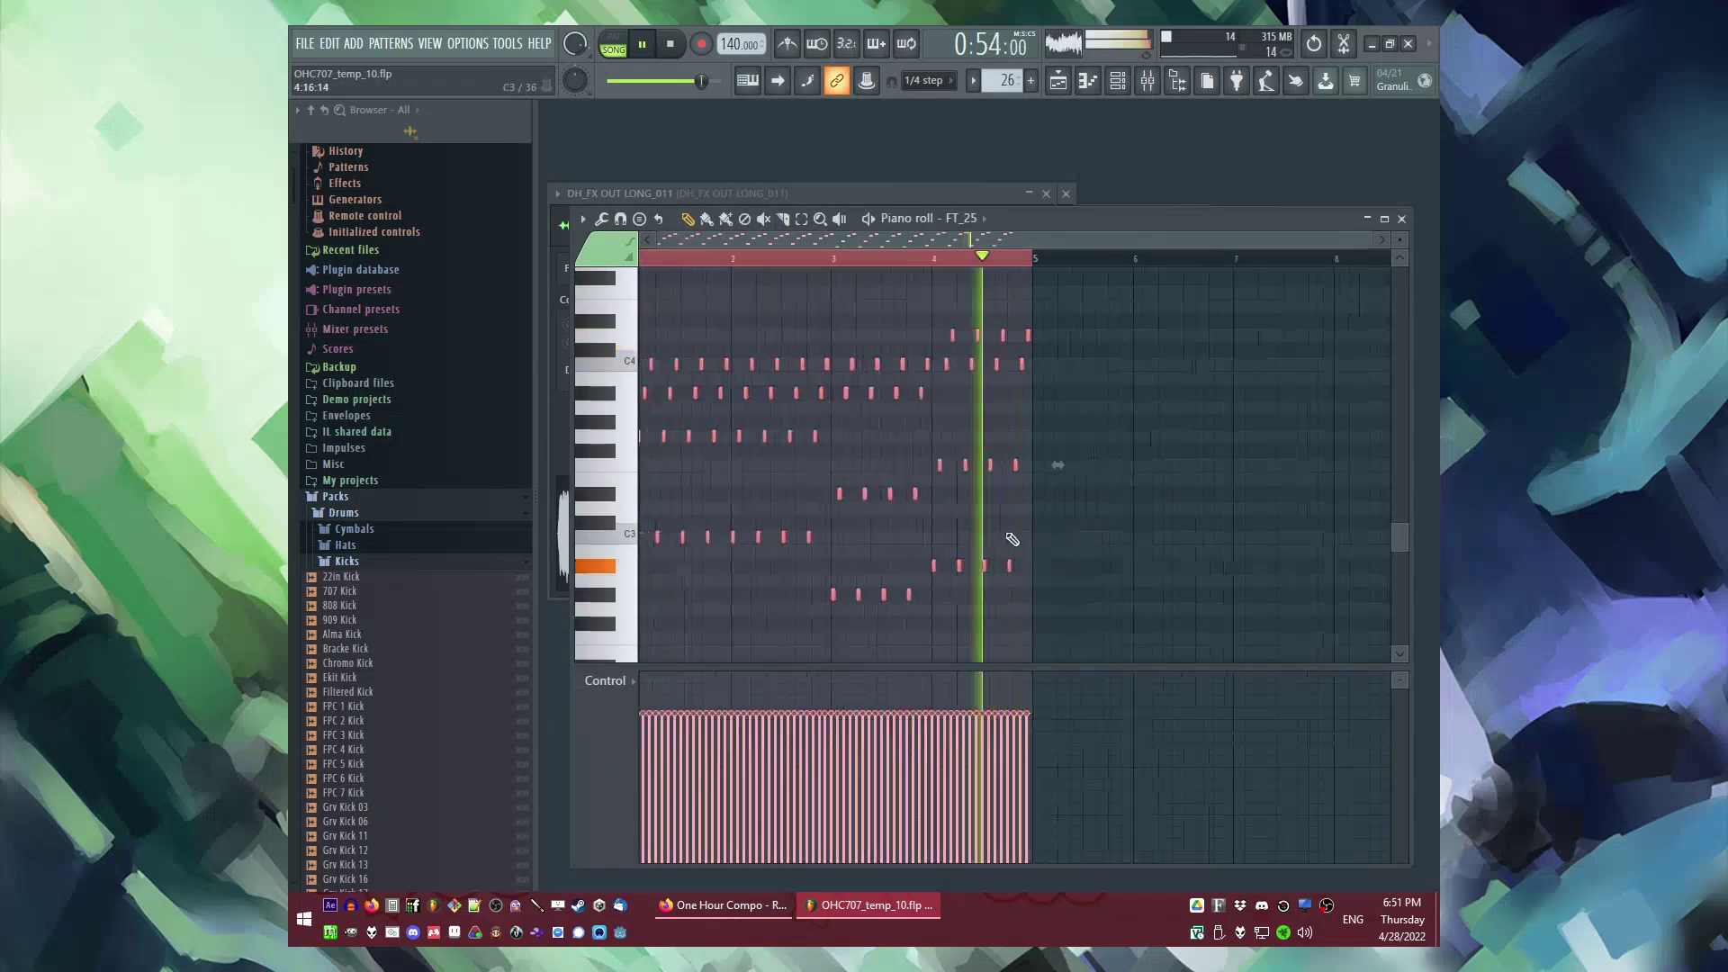
pyautogui.scroll(1, 658, 477)
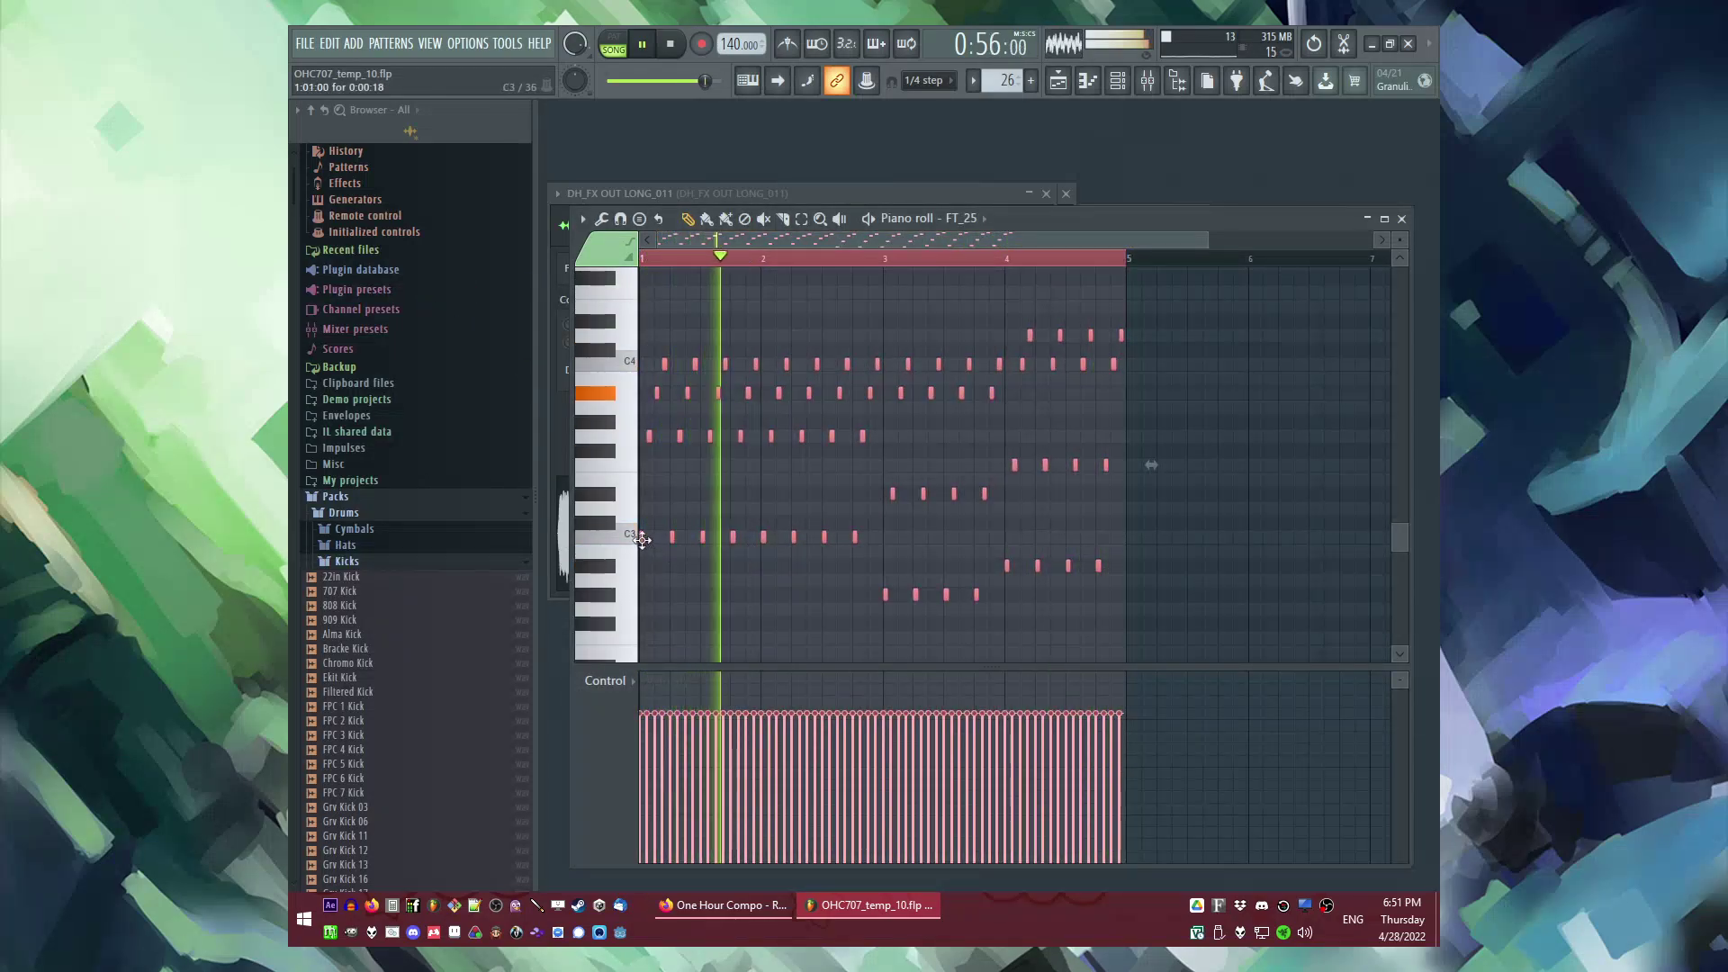
pyautogui.press('F5')
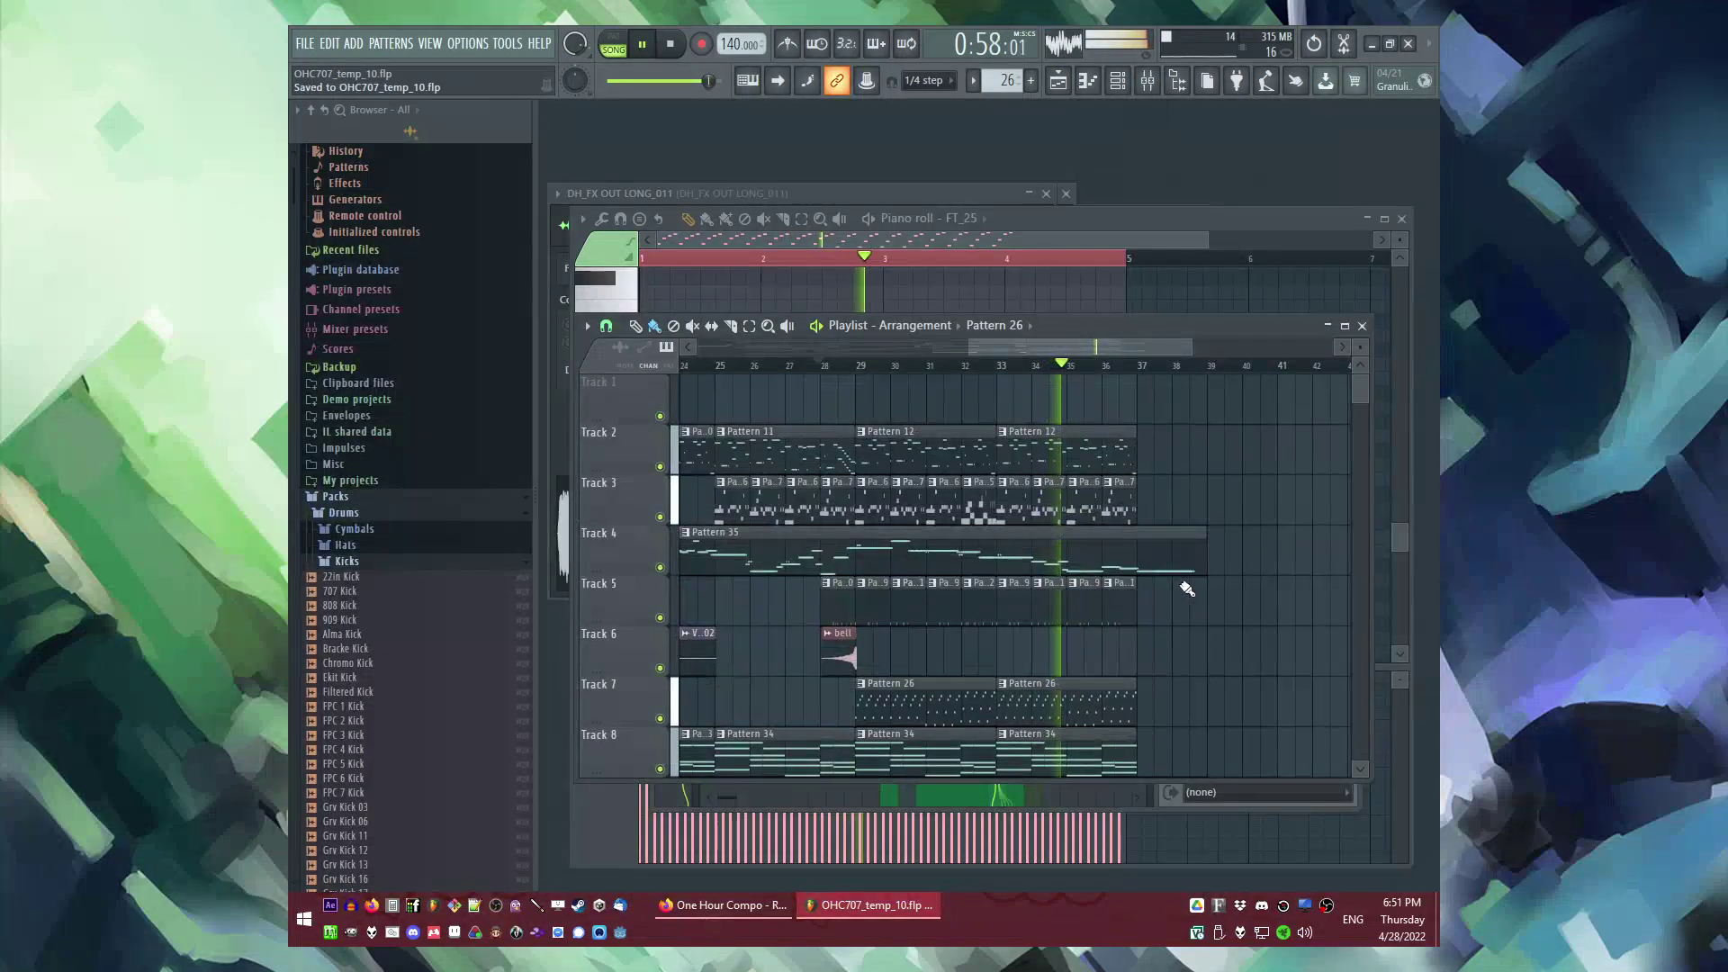
# Step: Play Pattern 33 on its own and set the Osc 2 mix level of FT_25 #5 to 100%
pyautogui.scroll(1, 765, 468)
pyautogui.click(707, 365)
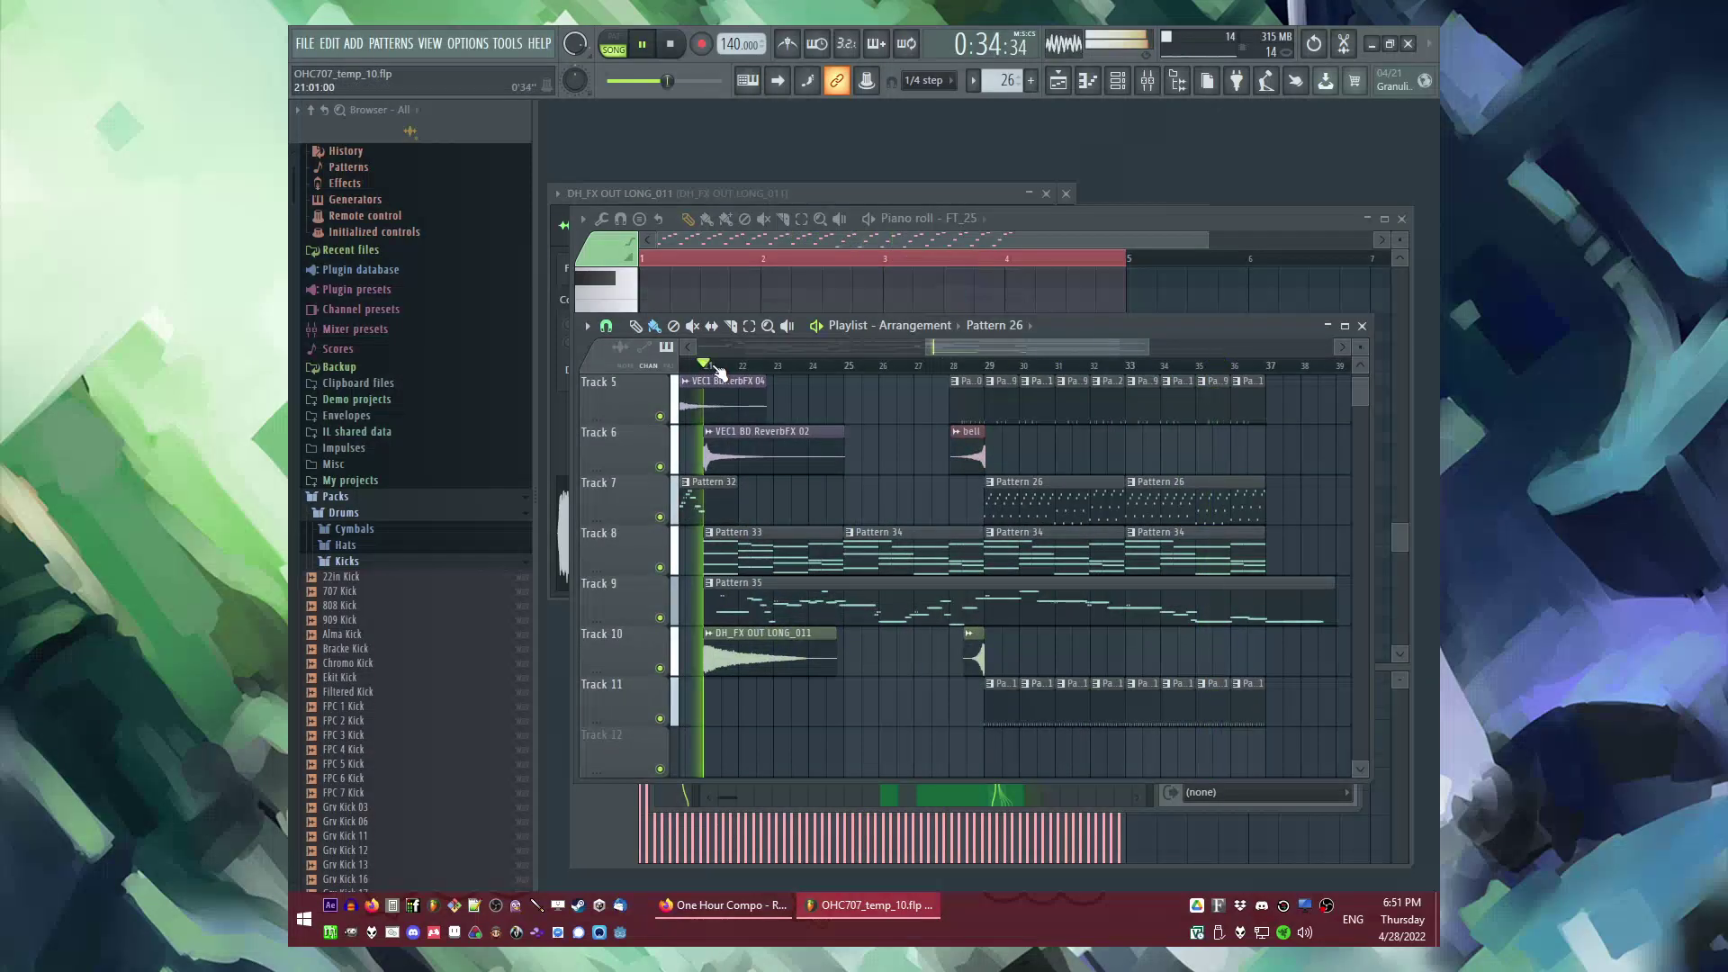
pyautogui.doubleClick(761, 545)
pyautogui.press('l')
pyautogui.press('F6')
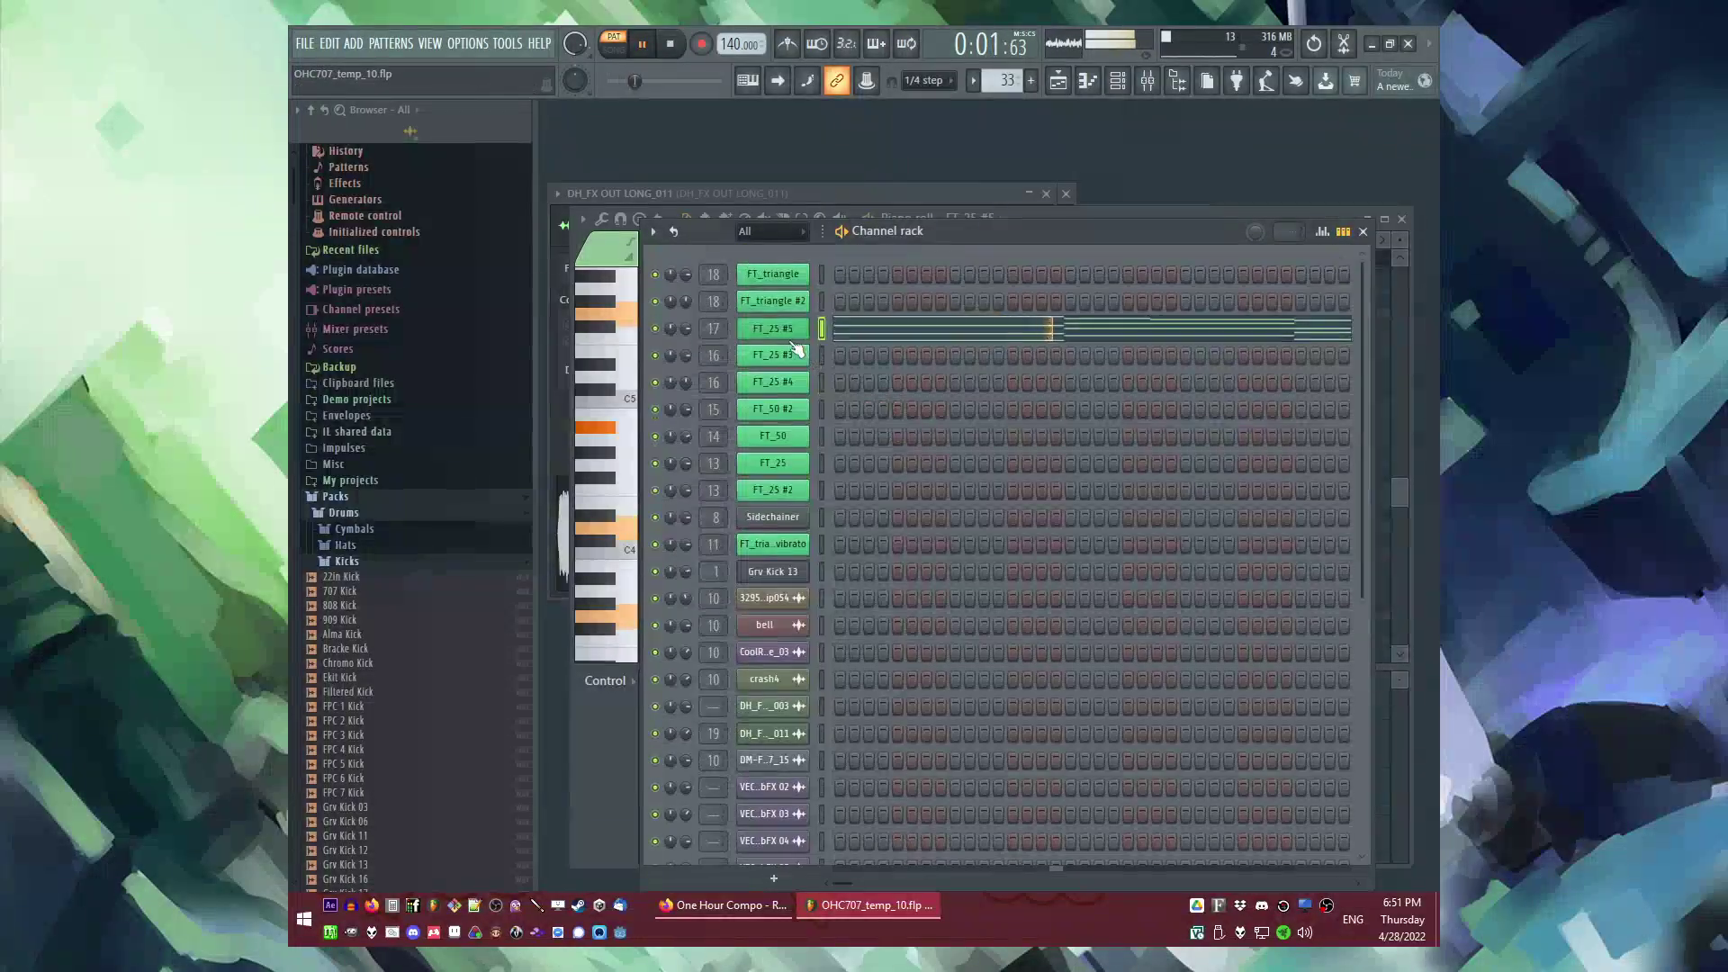
pyautogui.click(792, 340)
pyautogui.click(808, 344)
pyautogui.click(686, 342)
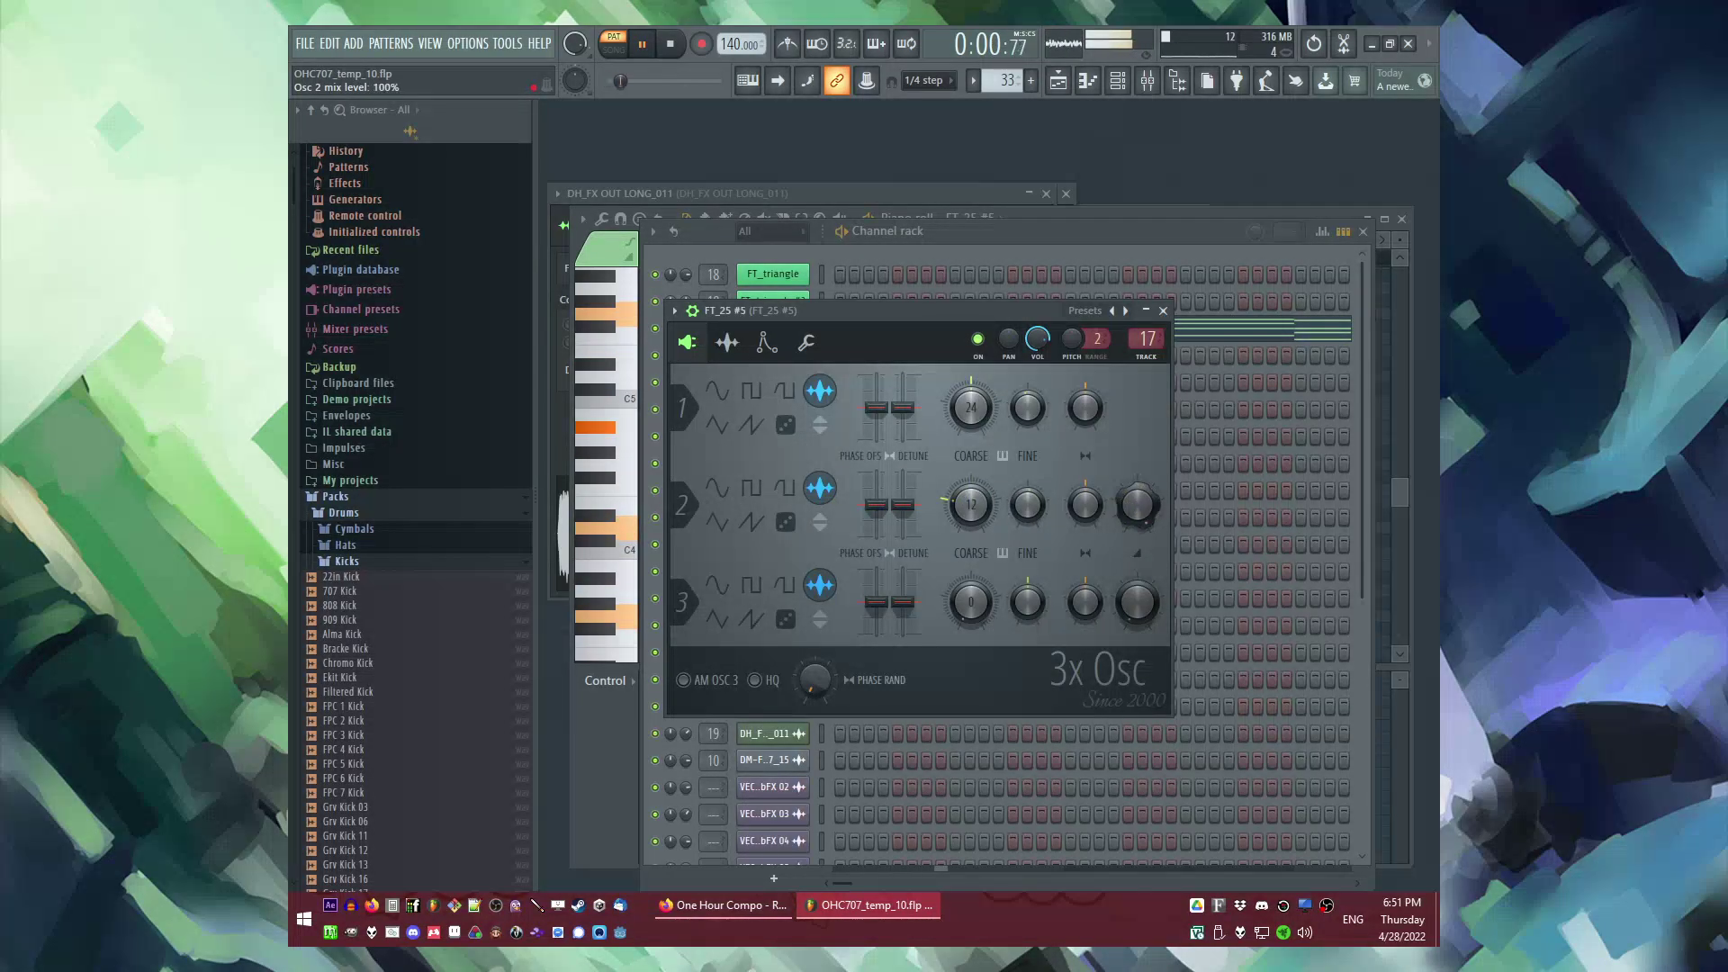
pyautogui.press('F5')
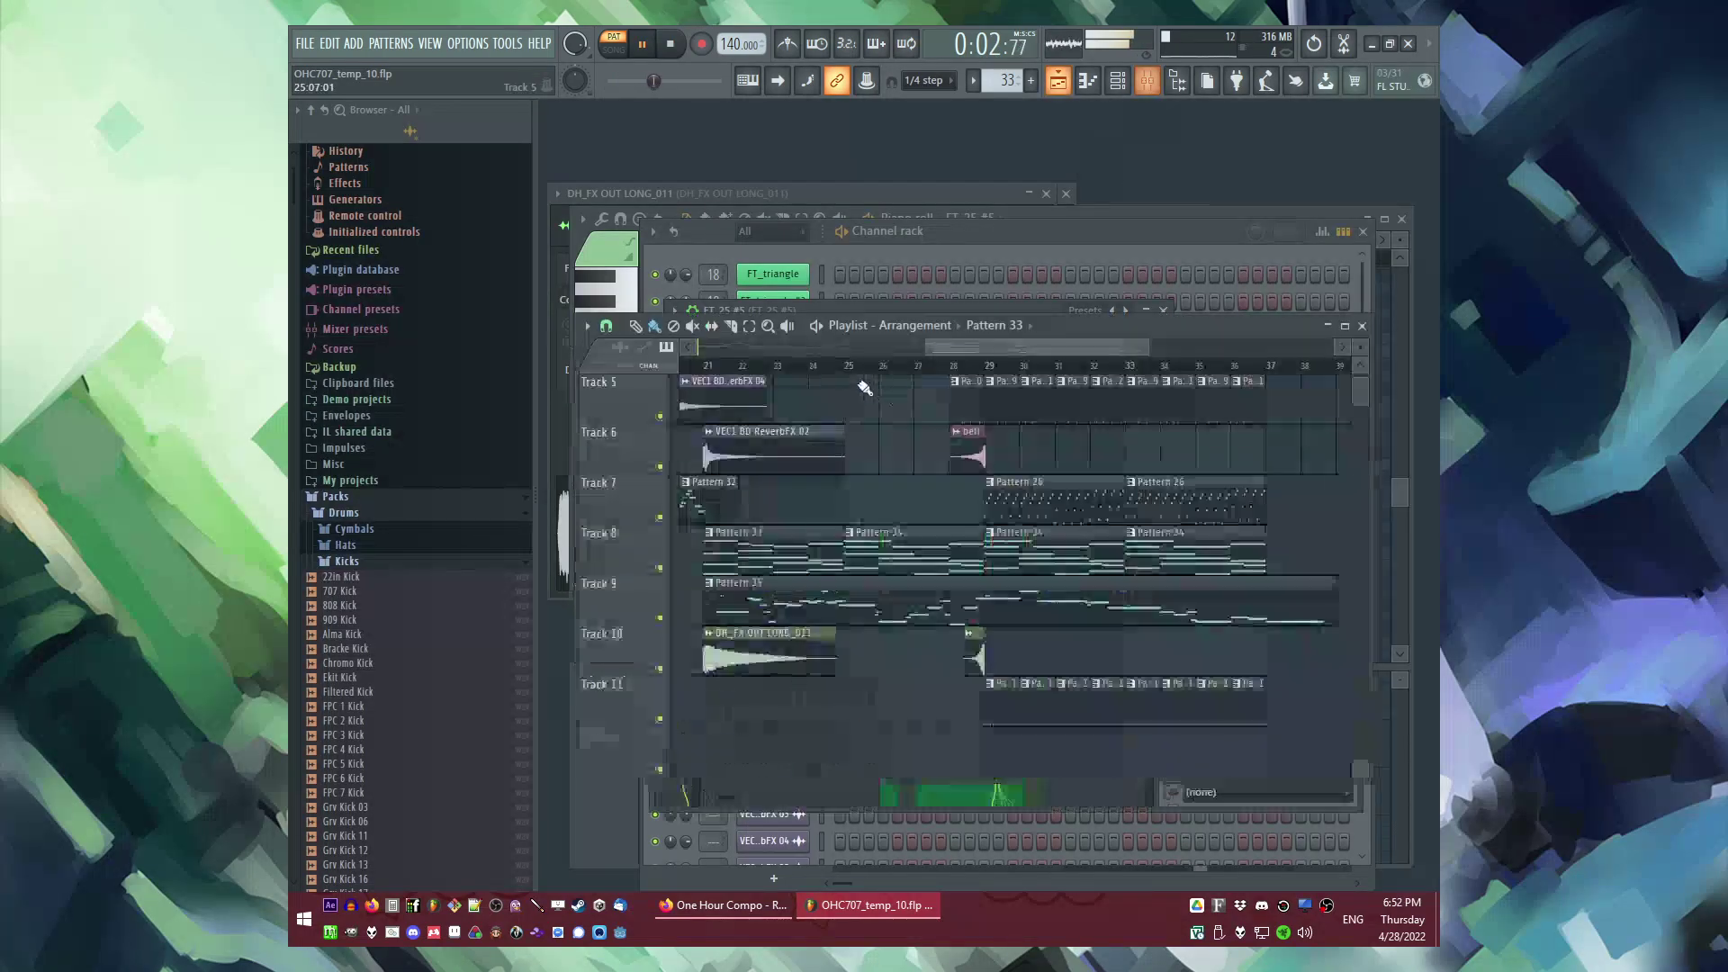
# Step: Listen to the song from bar 21 and set the Osc 2 mix level of FT_25 #5 to 0%
pyautogui.press('l')
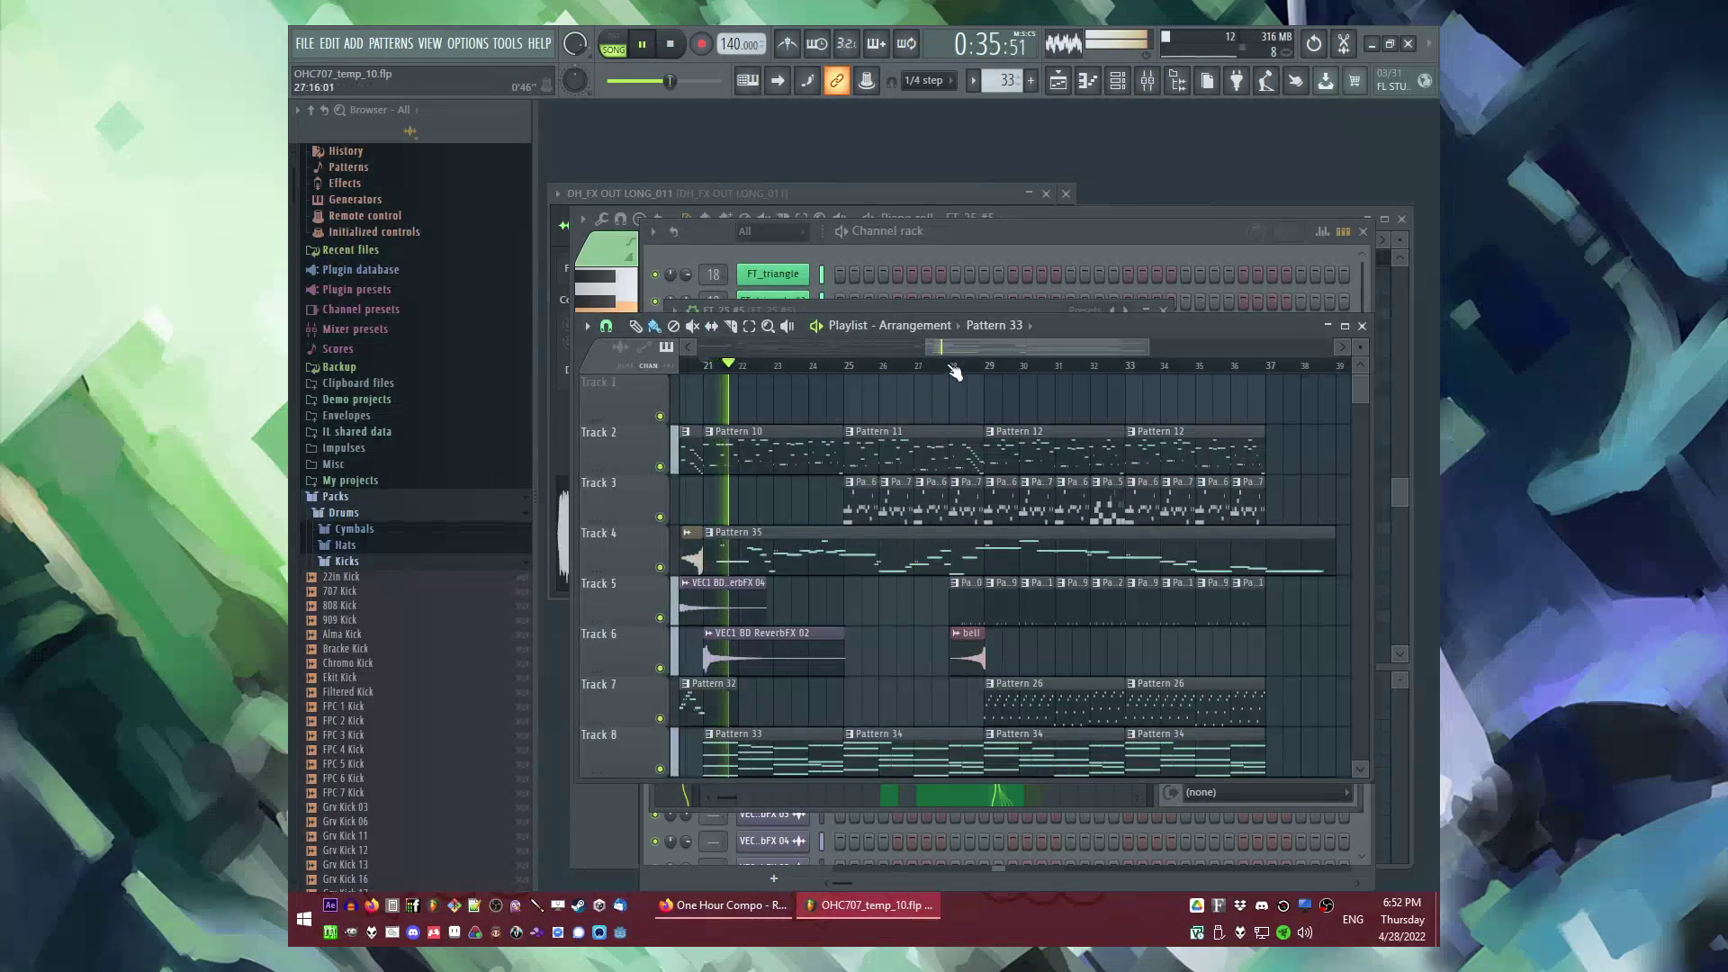
pyautogui.moveTo(966, 347); pyautogui.dragTo(925, 346)
pyautogui.scroll(-4, 925, 456)
pyautogui.scroll(4, 928, 460)
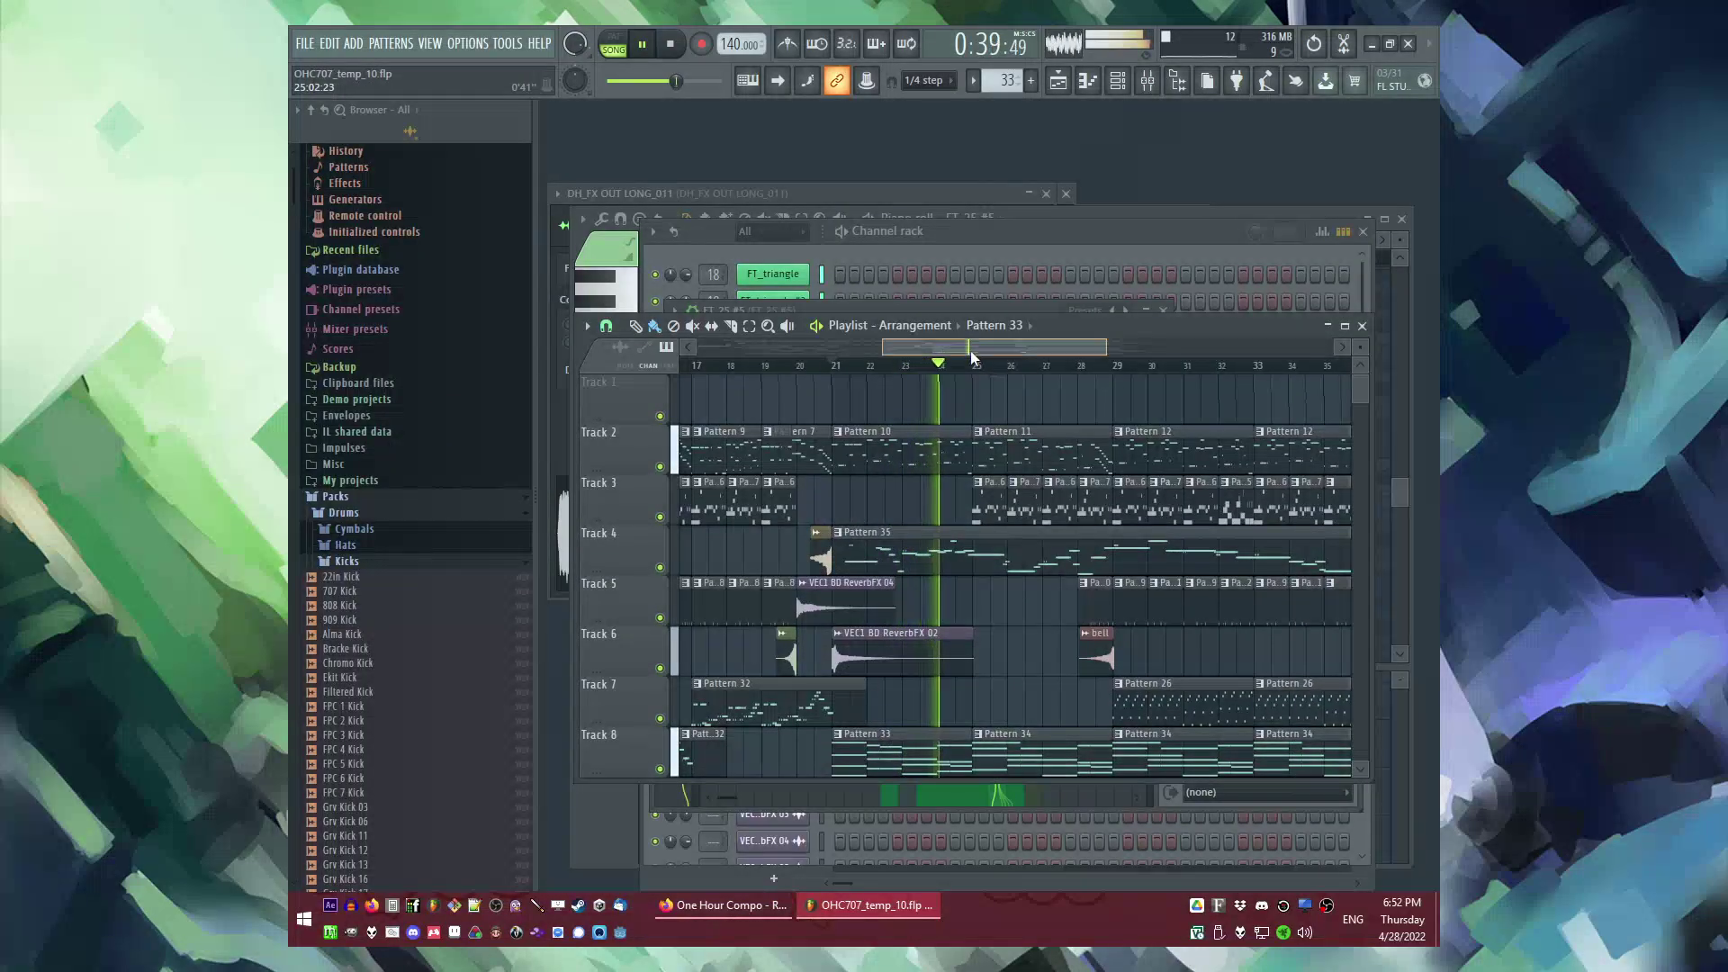
pyautogui.moveTo(970, 350); pyautogui.dragTo(985, 349)
pyautogui.press('F9')
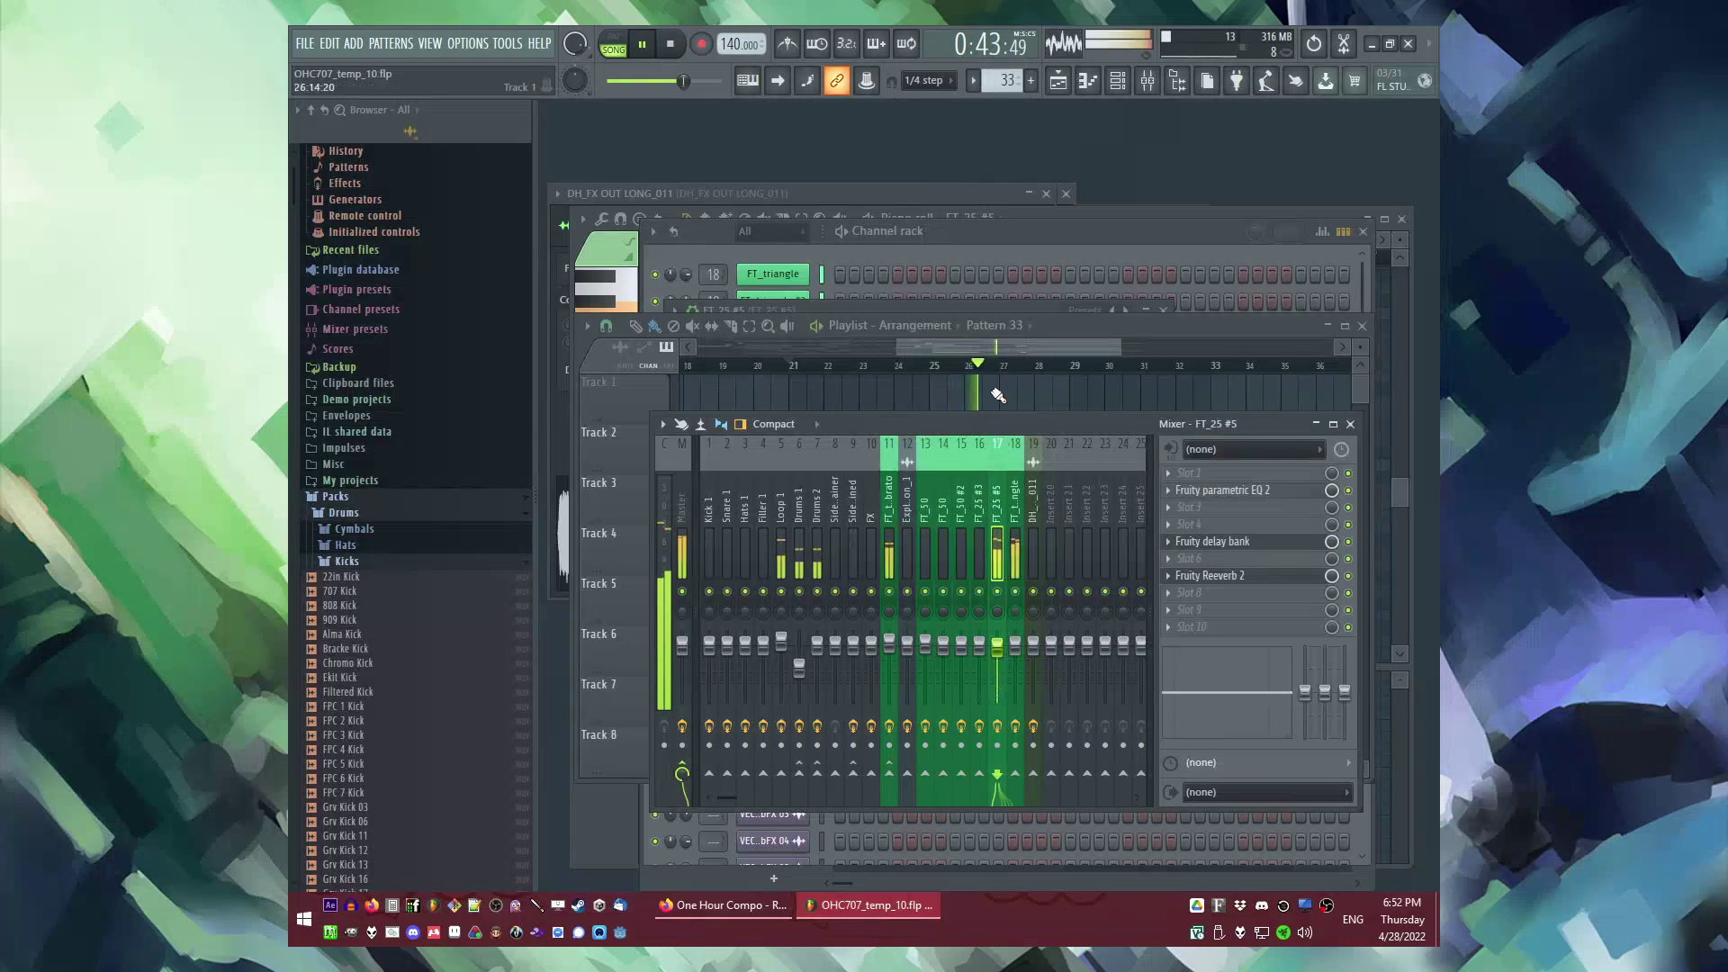
pyautogui.press('F6')
pyautogui.click(772, 328)
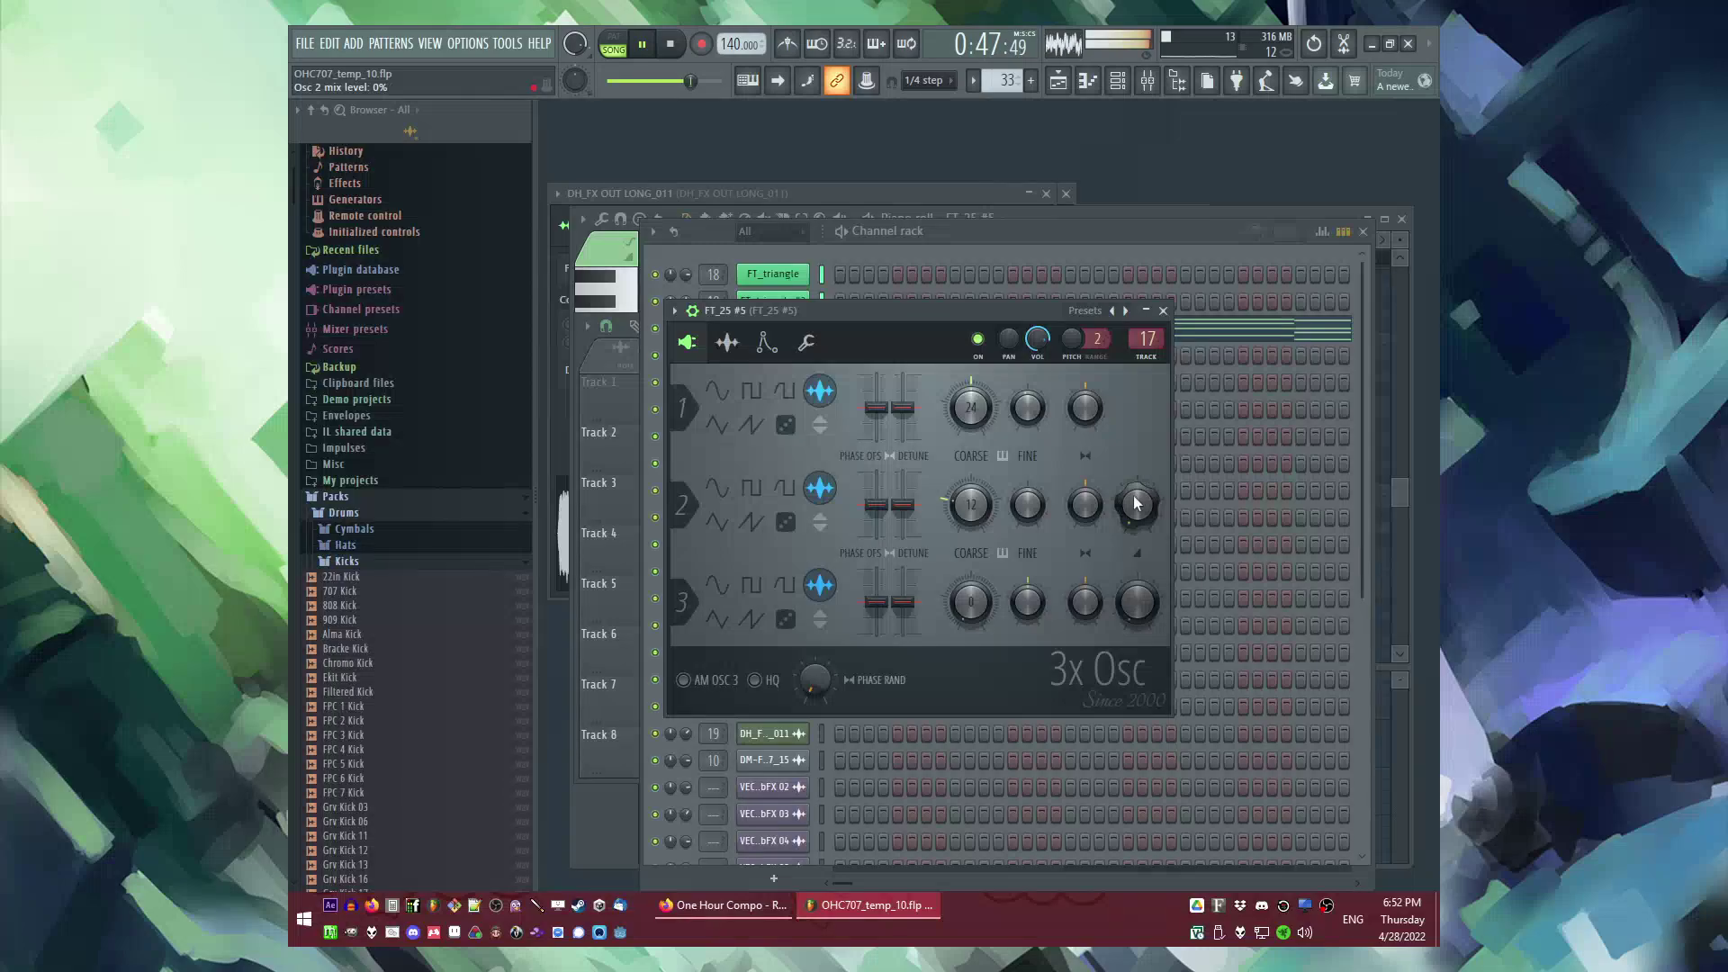
pyautogui.press('F5')
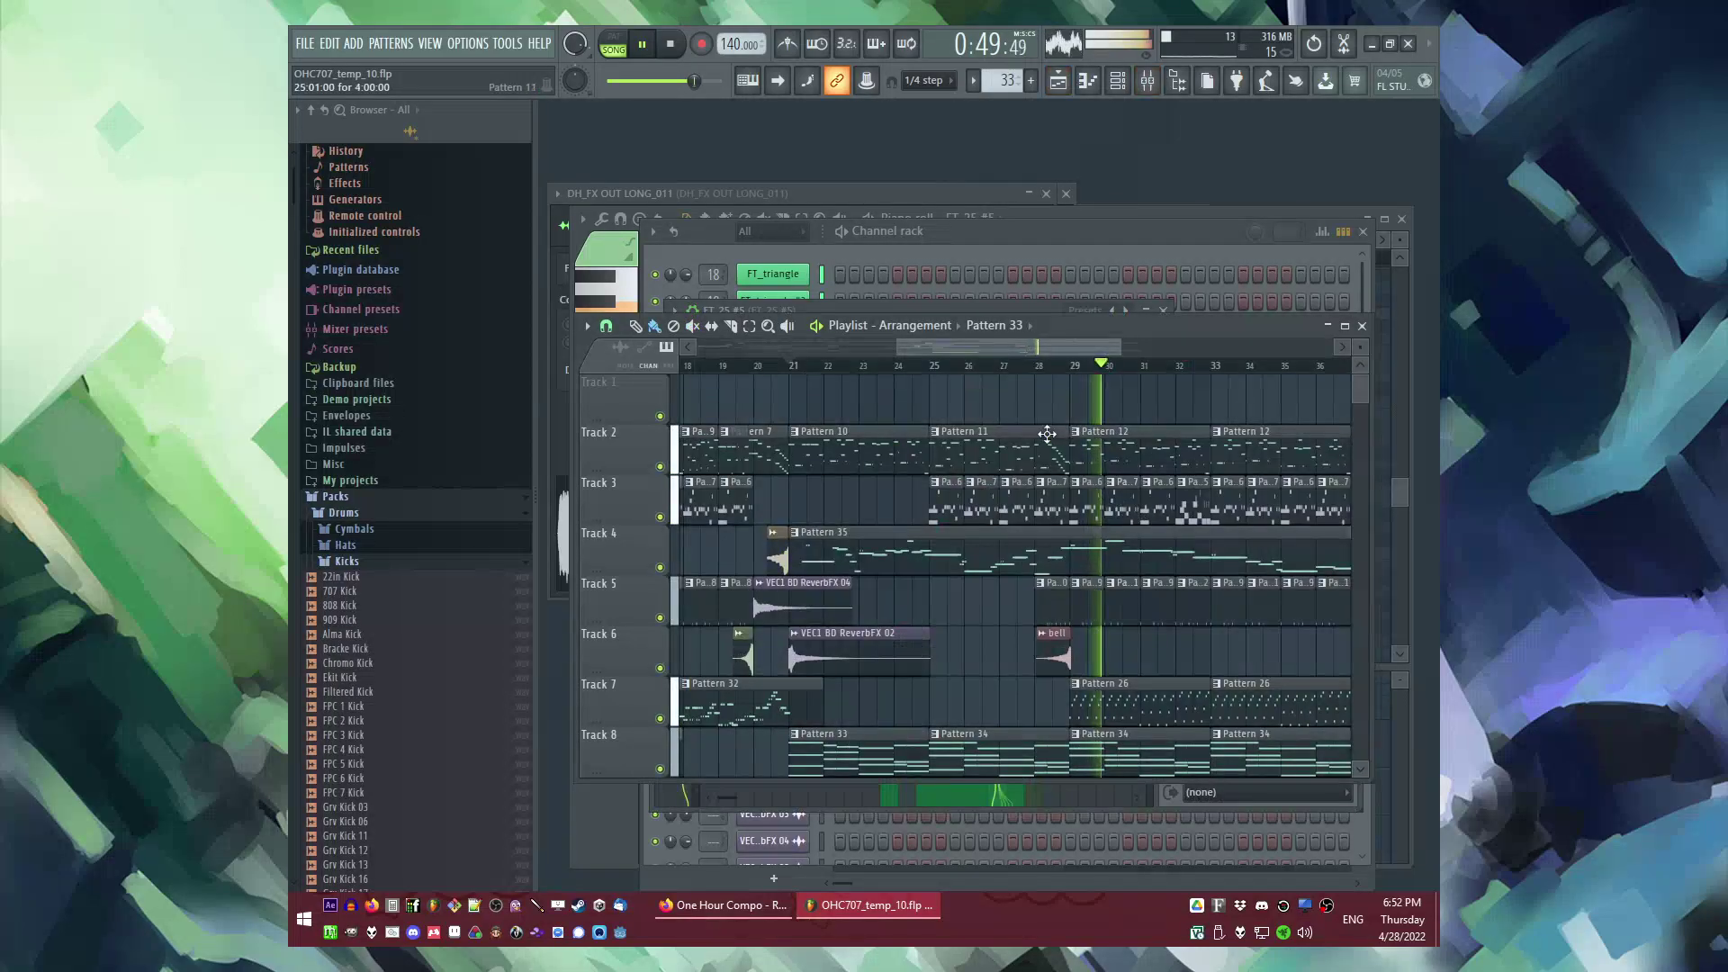
# Step: Listen to the section after bar 29 and check the Fruity parametric EQ 2 on the FT_triangle mixer track
pyautogui.scroll(-1, 910, 404)
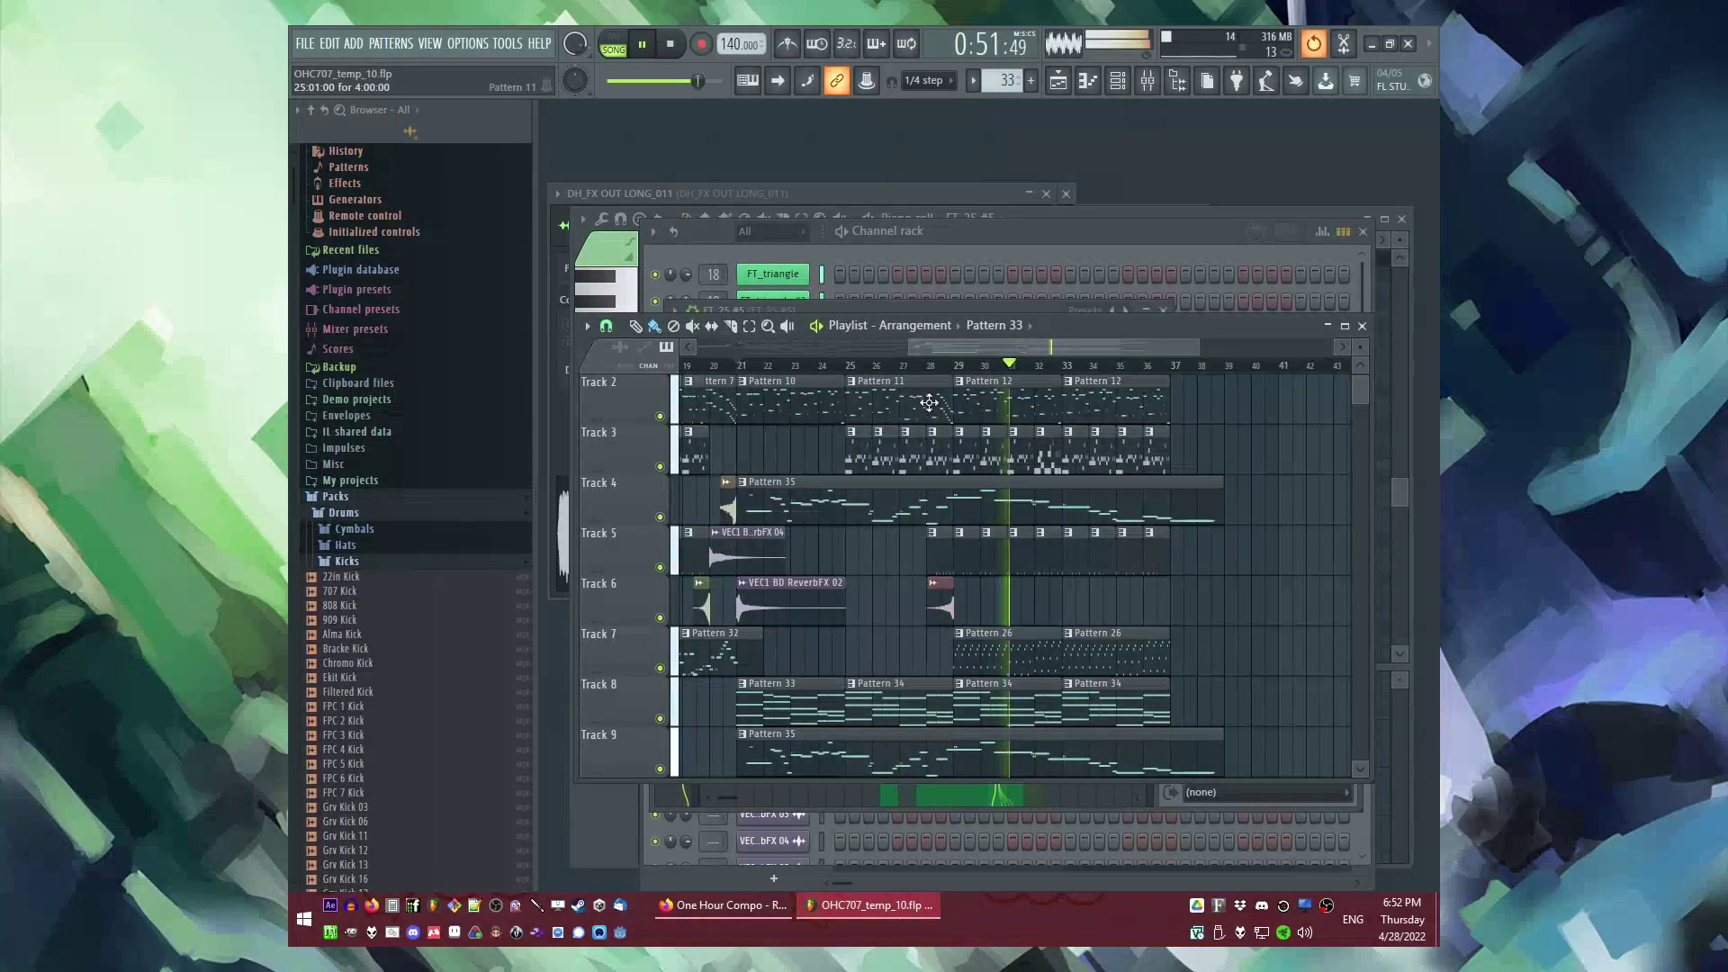
pyautogui.scroll(-2, 1026, 527)
pyautogui.scroll(2, 1179, 538)
pyautogui.scroll(3, 1179, 538)
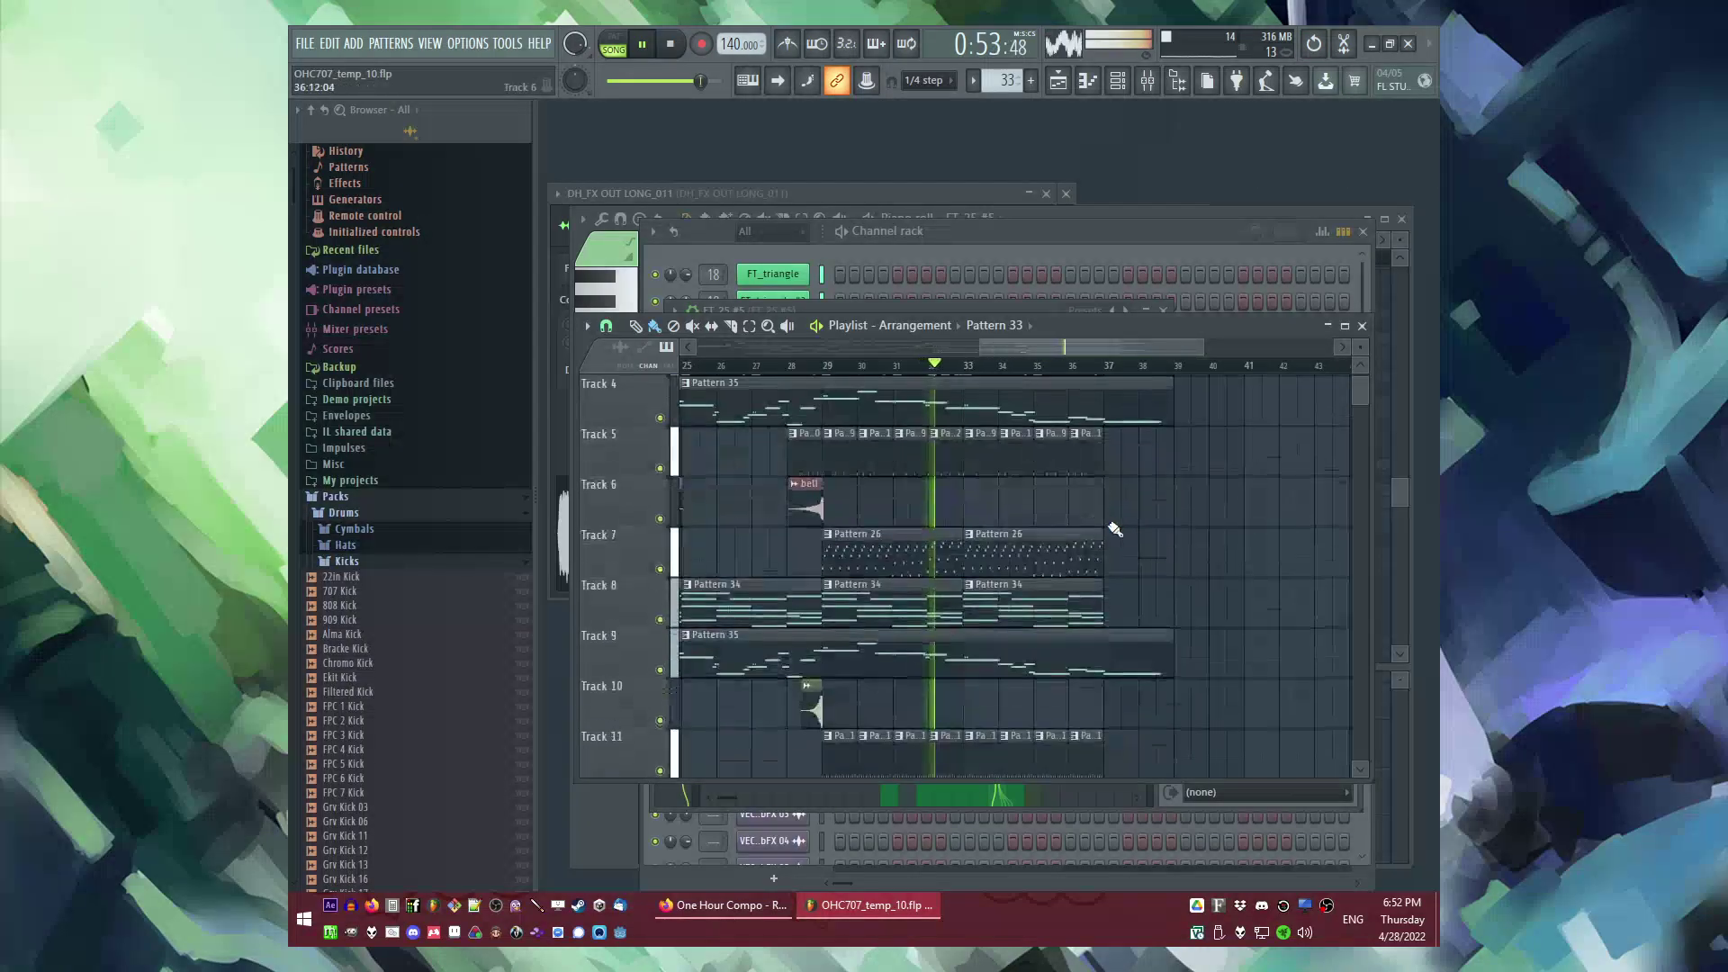
pyautogui.scroll(-1, 1138, 520)
pyautogui.press('F9')
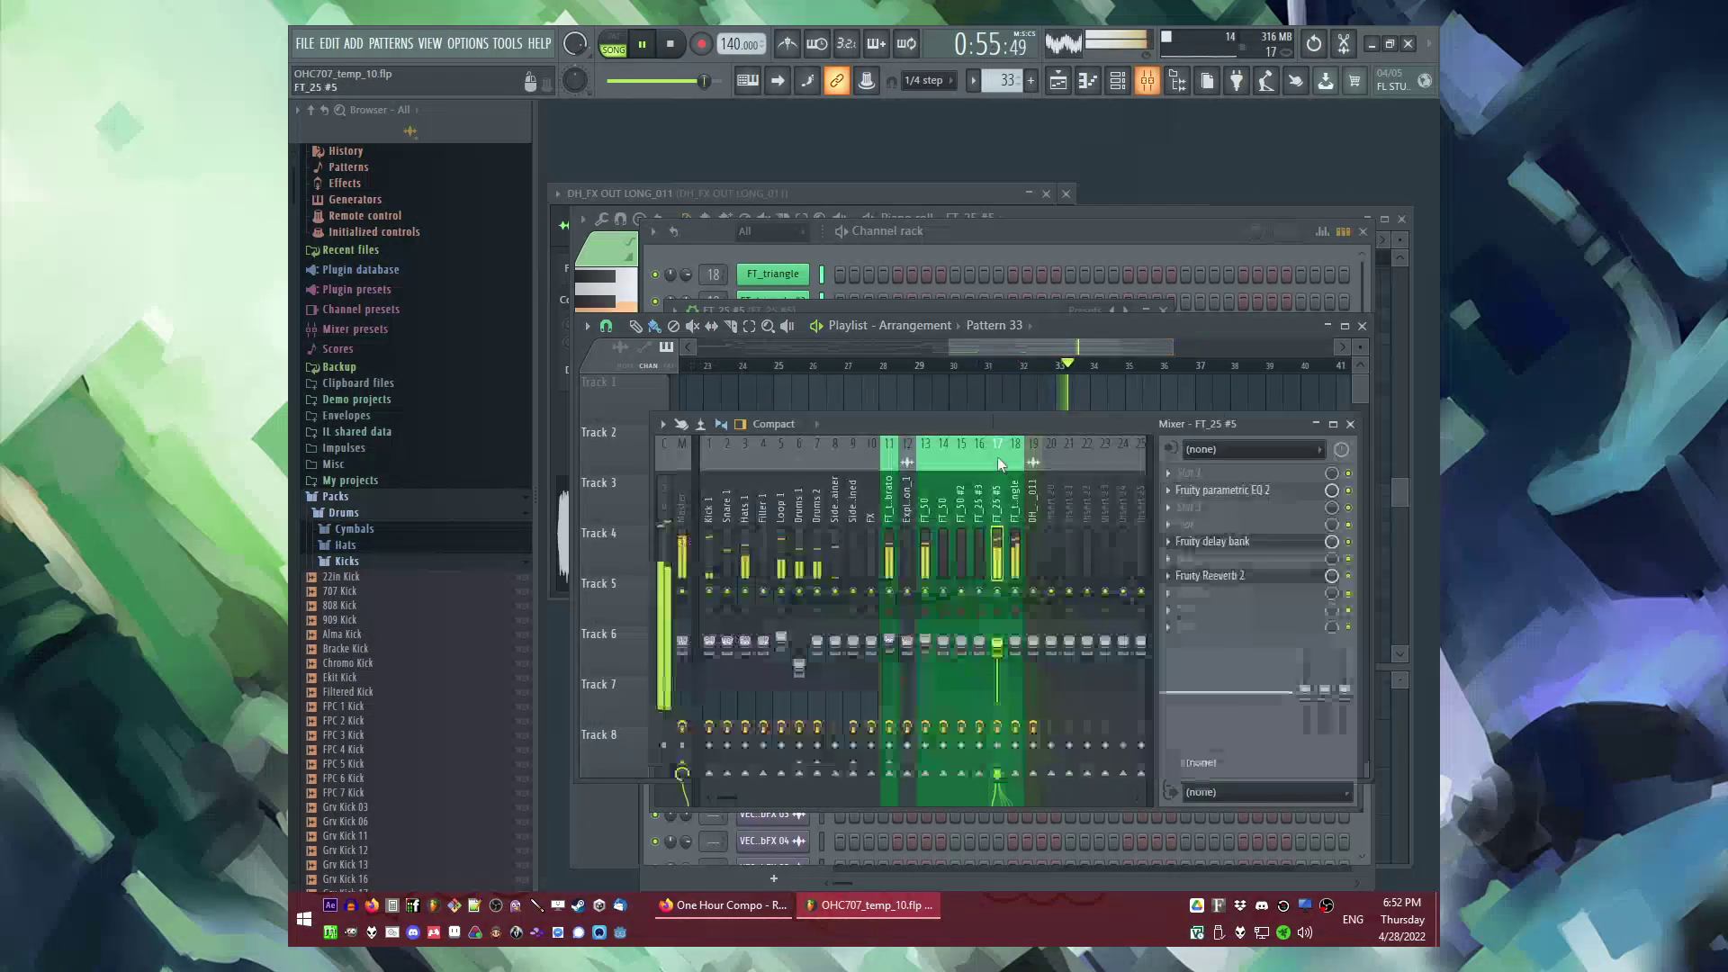
pyautogui.click(1214, 492)
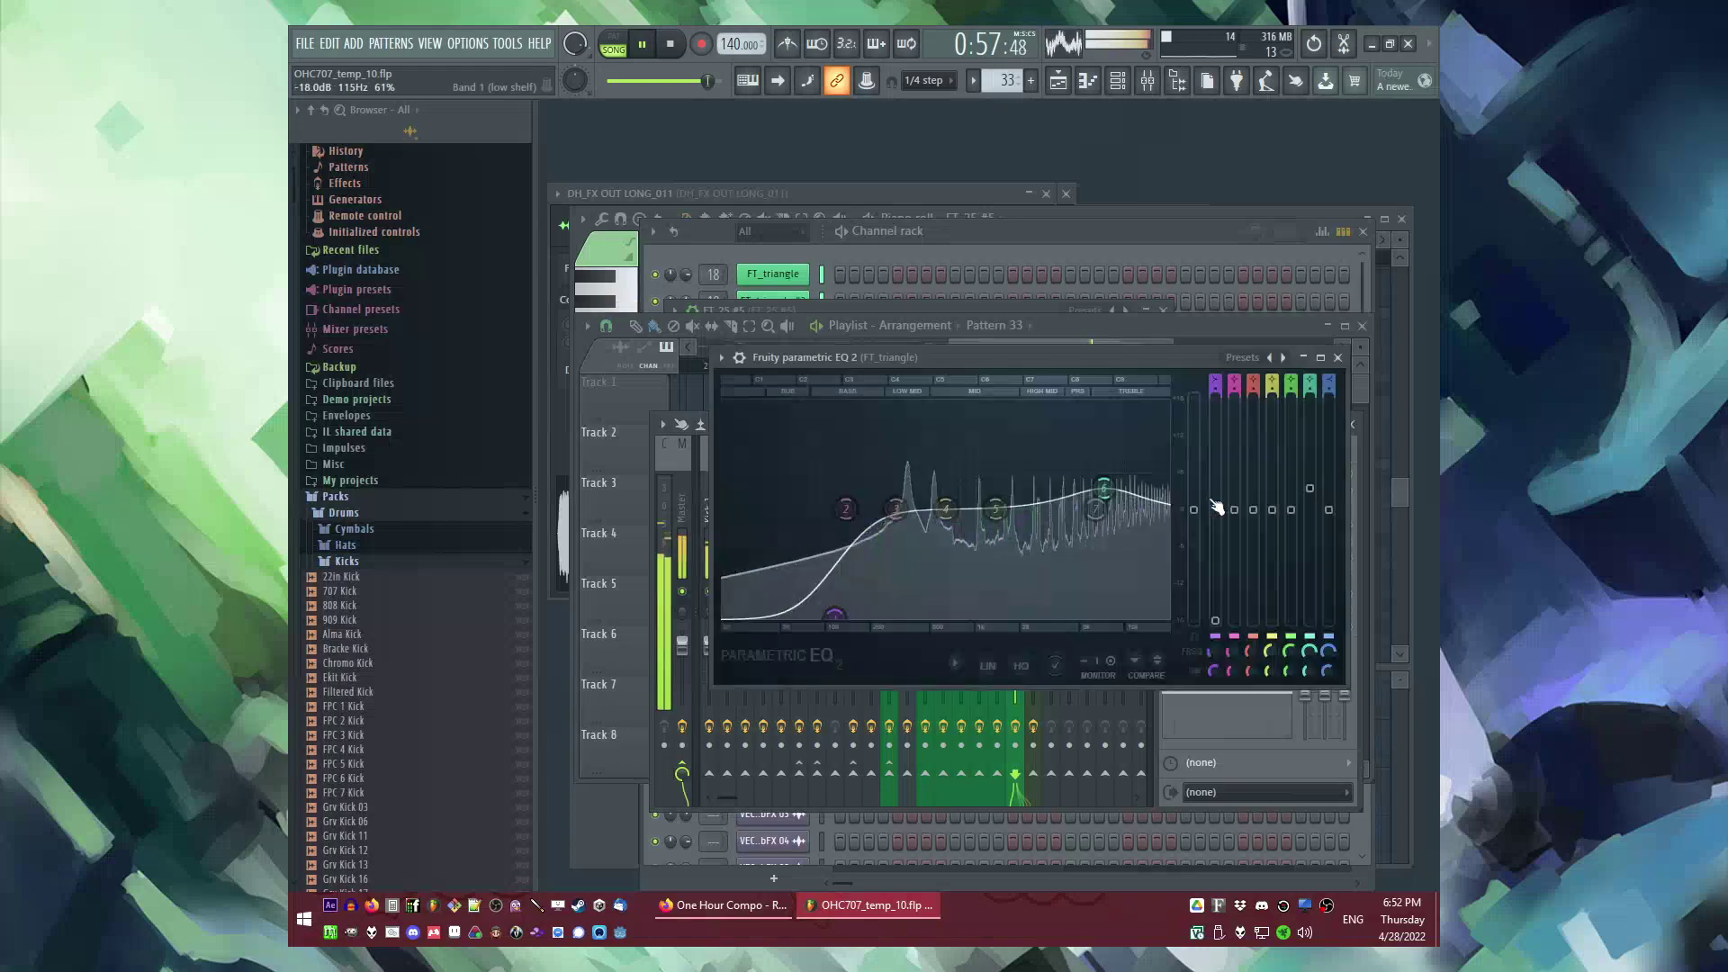
pyautogui.press('F5')
# Step: Duplicate the bar 29 to 36 clips on Tracks 2, 3, 5 and 7 into bars 37 to 44
pyautogui.scroll(-2, 1221, 621)
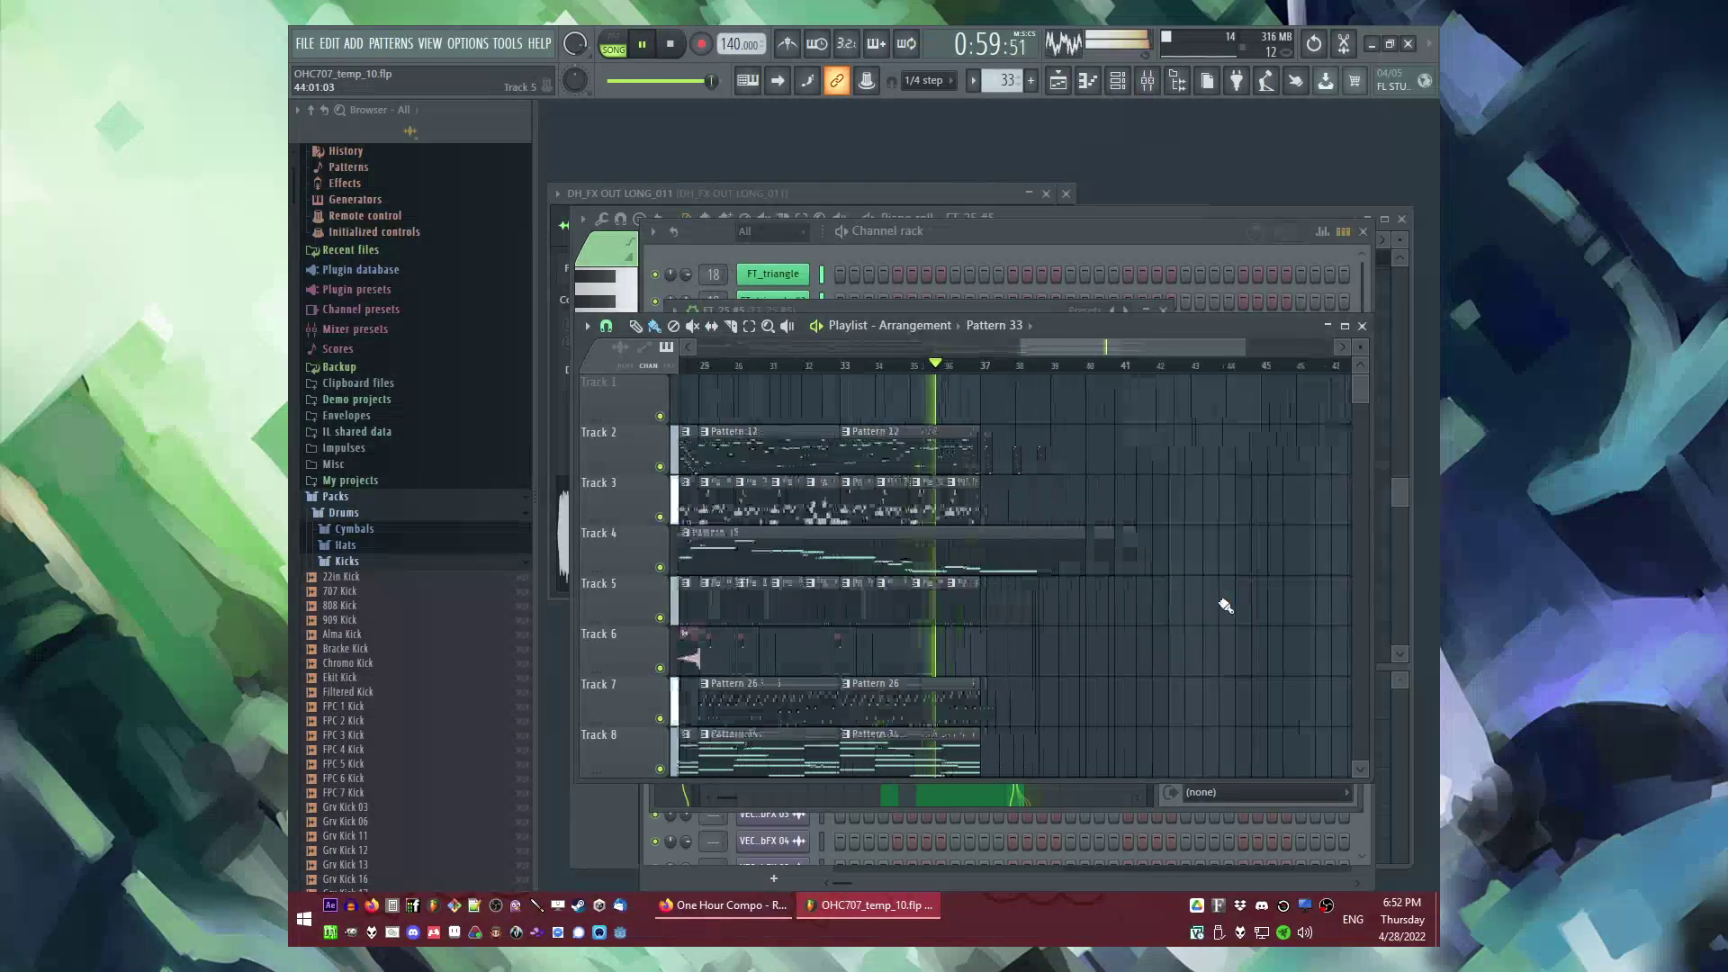
pyautogui.moveTo(1082, 446); pyautogui.dragTo(878, 502)
pyautogui.hotkey('ctrl', 'b')
pyautogui.moveTo(1088, 537); pyautogui.dragTo(851, 688)
pyautogui.hotkey('ctrl', 'b')
pyautogui.moveTo(1083, 697); pyautogui.dragTo(903, 691)
pyautogui.hotkey('ctrl', 'b')
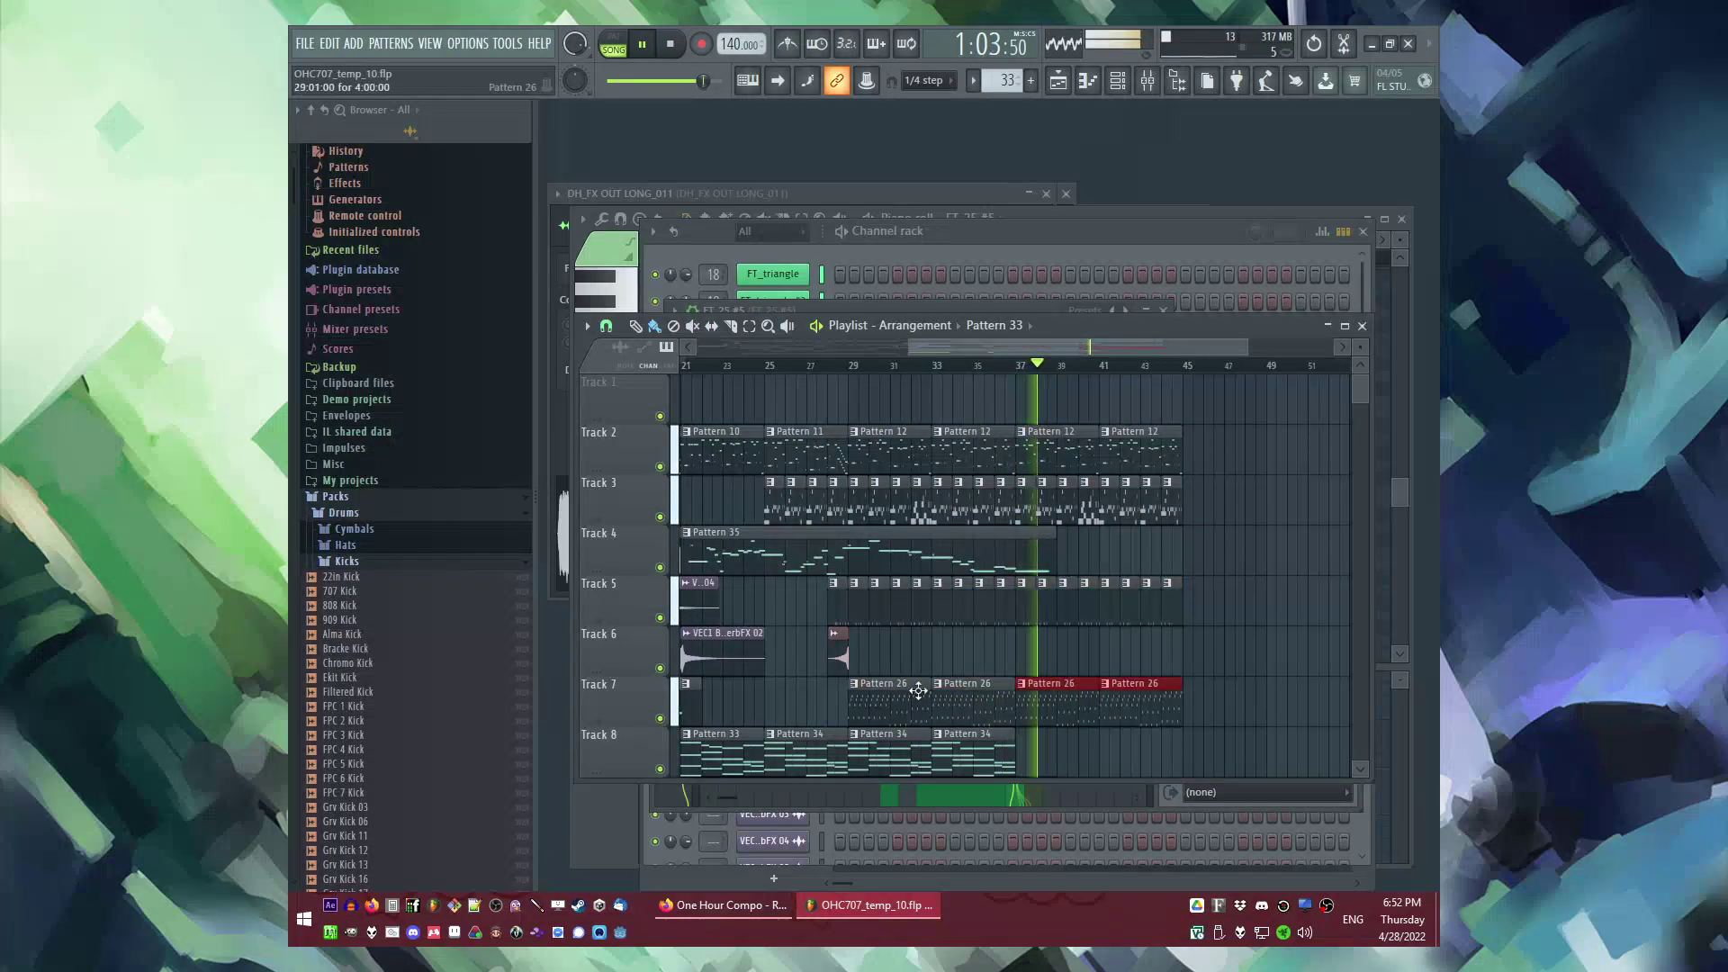
pyautogui.scroll(-3, 981, 664)
pyautogui.moveTo(1083, 624); pyautogui.dragTo(877, 584)
pyautogui.hotkey('ctrl', 'b')
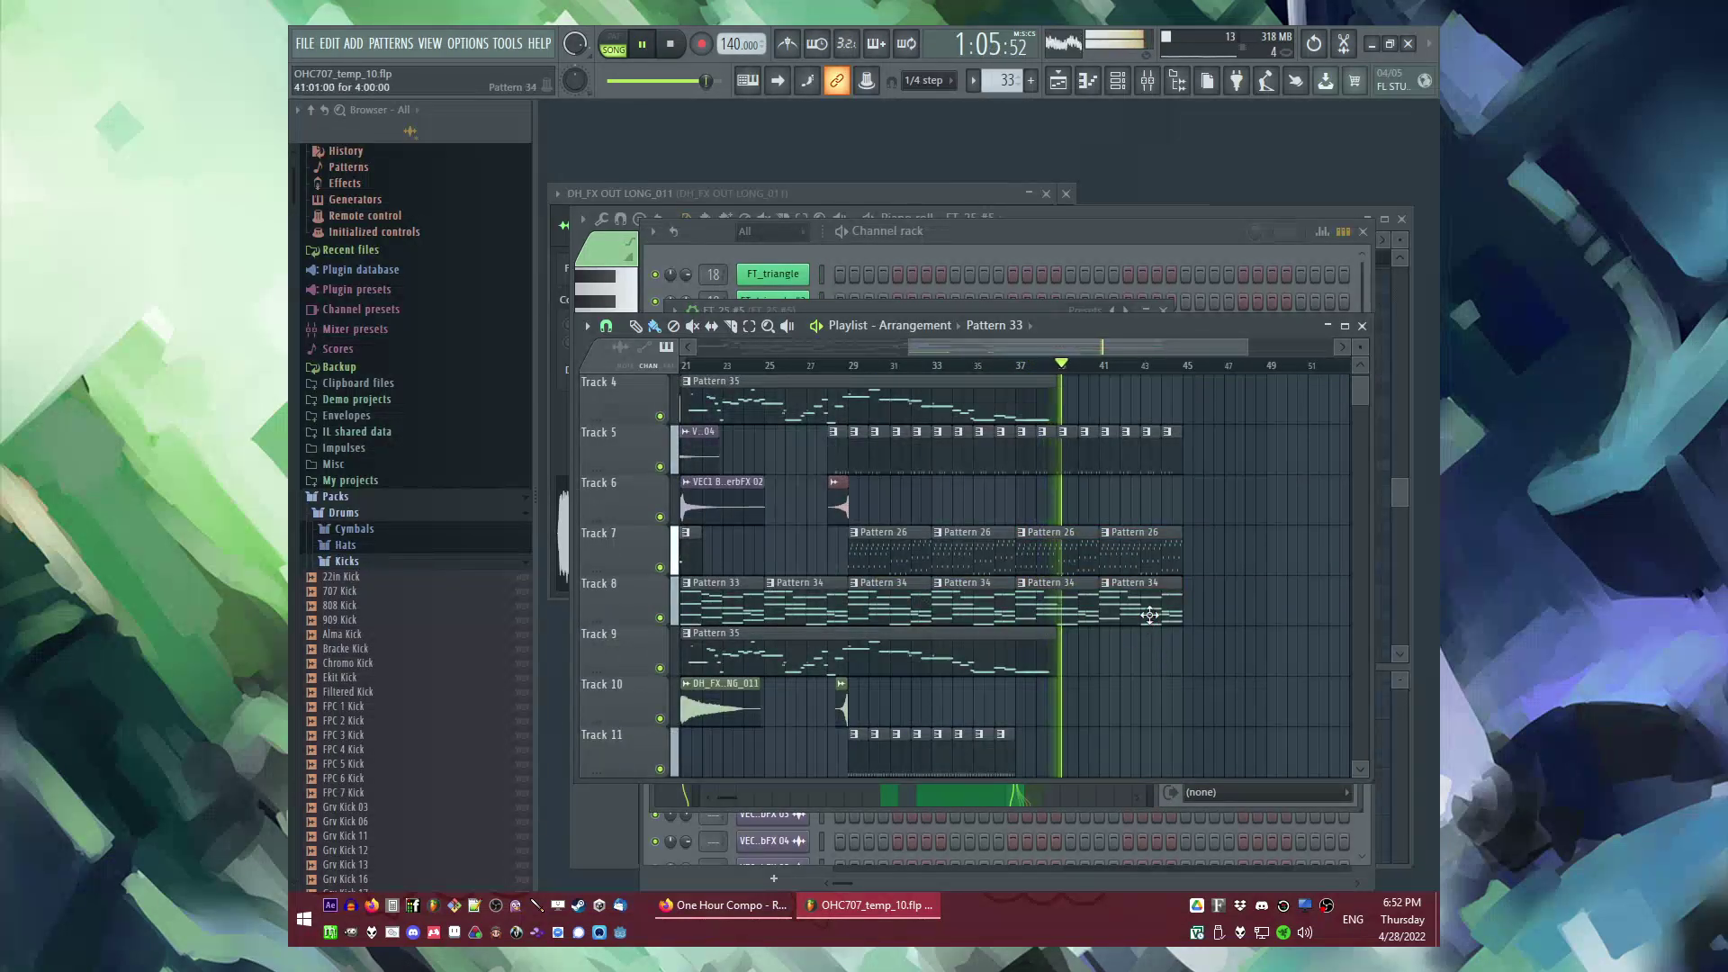
pyautogui.press('Delete')
# Step: Duplicate the Pattern 31 clips on Track 11 from bars 29 to 36 into bars 37 to 44
pyautogui.scroll(-2, 1112, 664)
pyautogui.moveTo(1102, 664); pyautogui.dragTo(846, 691)
pyautogui.scroll(5, 1091, 656)
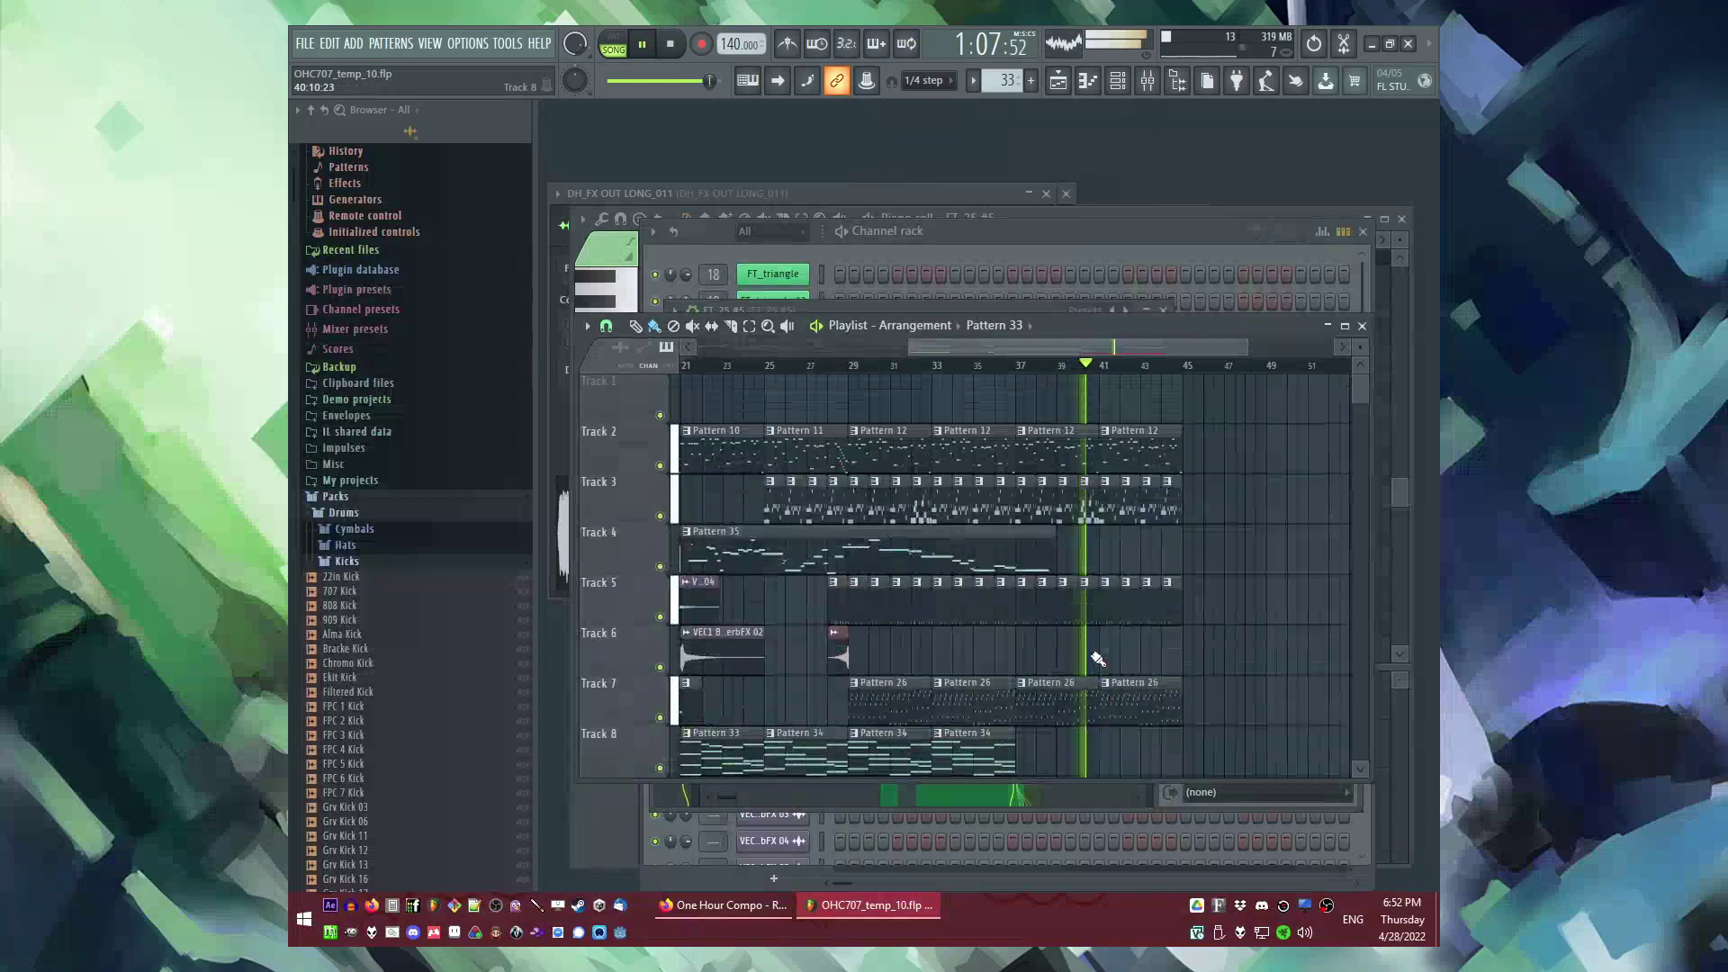
# Step: Place a MasterGlitch1 clip on Track 6 in bar 36
pyautogui.scroll(-2, 976, 450)
pyautogui.scroll(-3, 940, 543)
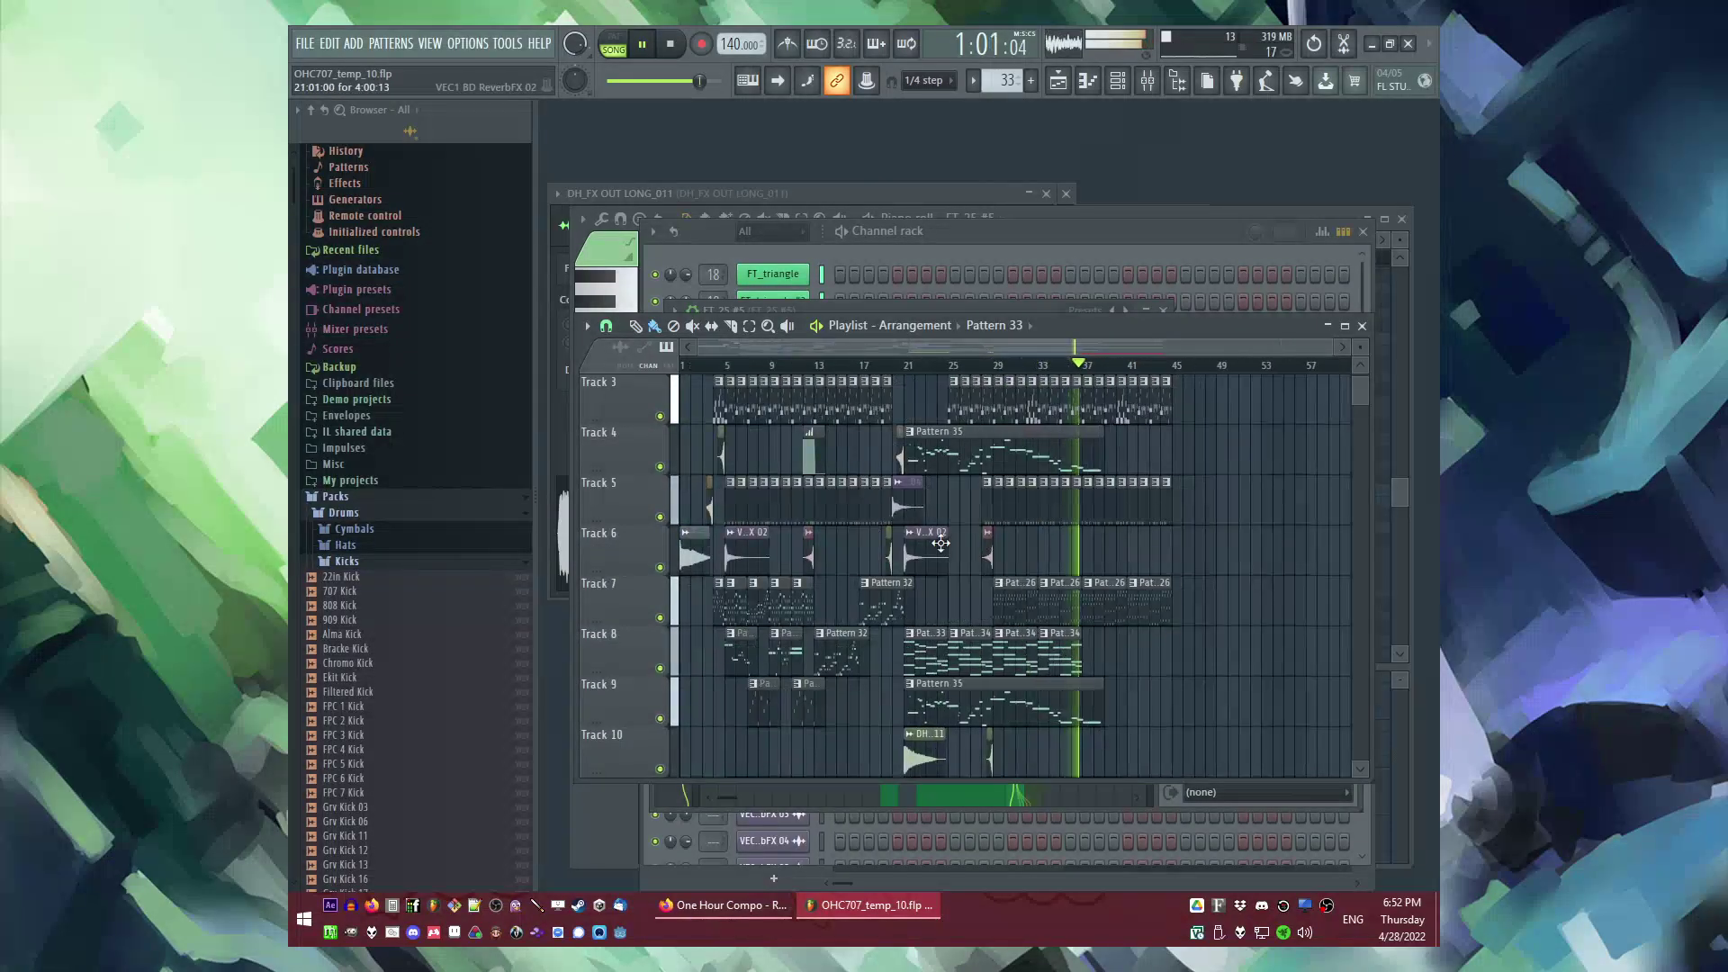
pyautogui.click(1015, 327)
pyautogui.click(1072, 385)
pyautogui.scroll(2, 1070, 411)
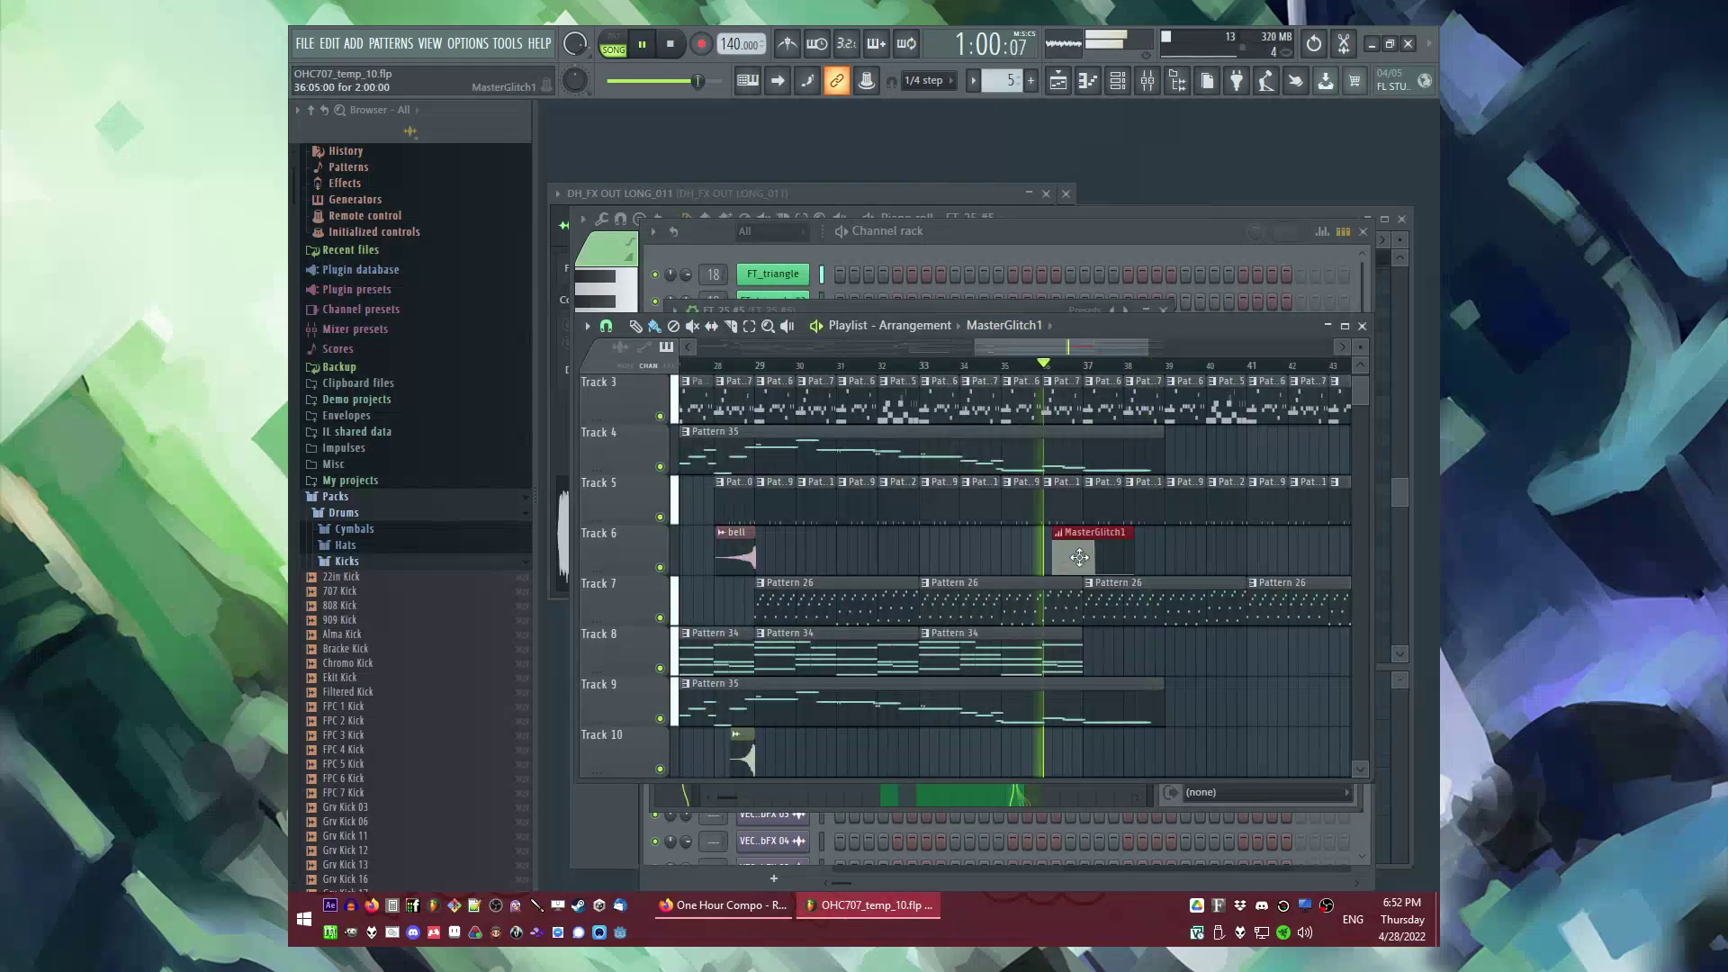
# Step: Place a reversed crash4 clip on Track 10 leading into bar 37
pyautogui.scroll(-2, 1053, 567)
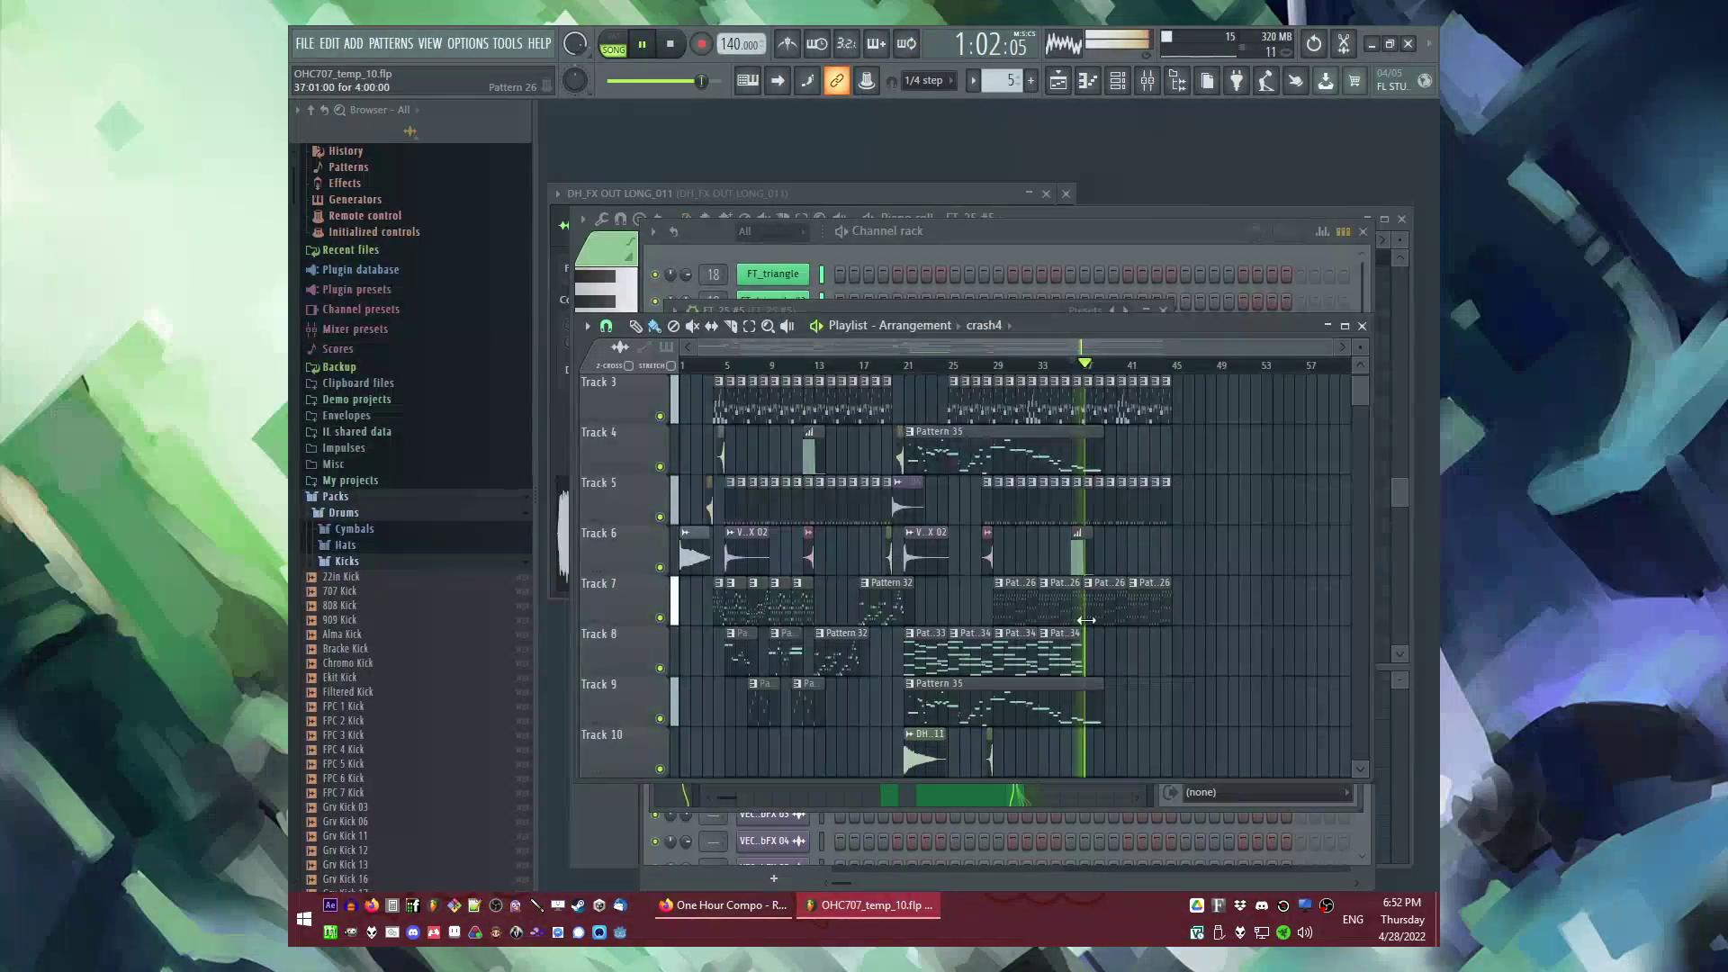
pyautogui.scroll(-1, 1116, 604)
pyautogui.scroll(2, 1119, 601)
pyautogui.scroll(2, 980, 714)
pyautogui.click(977, 712)
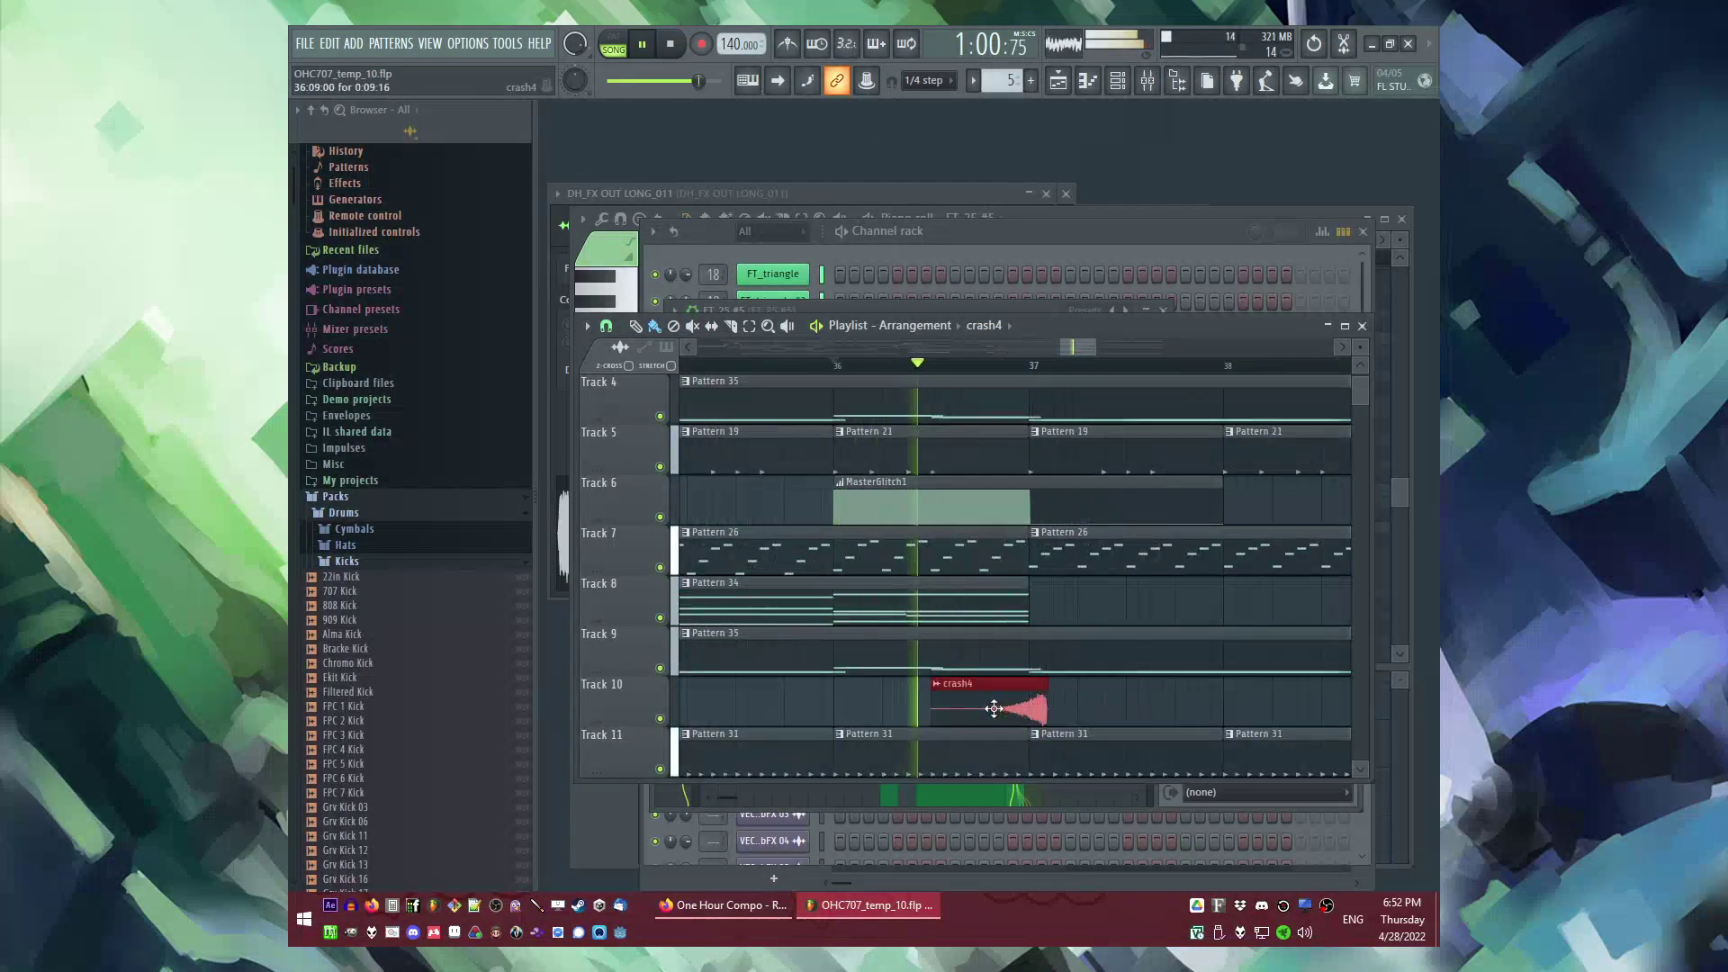
# Step: Replace the MasterGlitch1 clip on Track 6 with DrumGlitch1 at bar 36 and play it back
pyautogui.press('space')
pyautogui.click(990, 324)
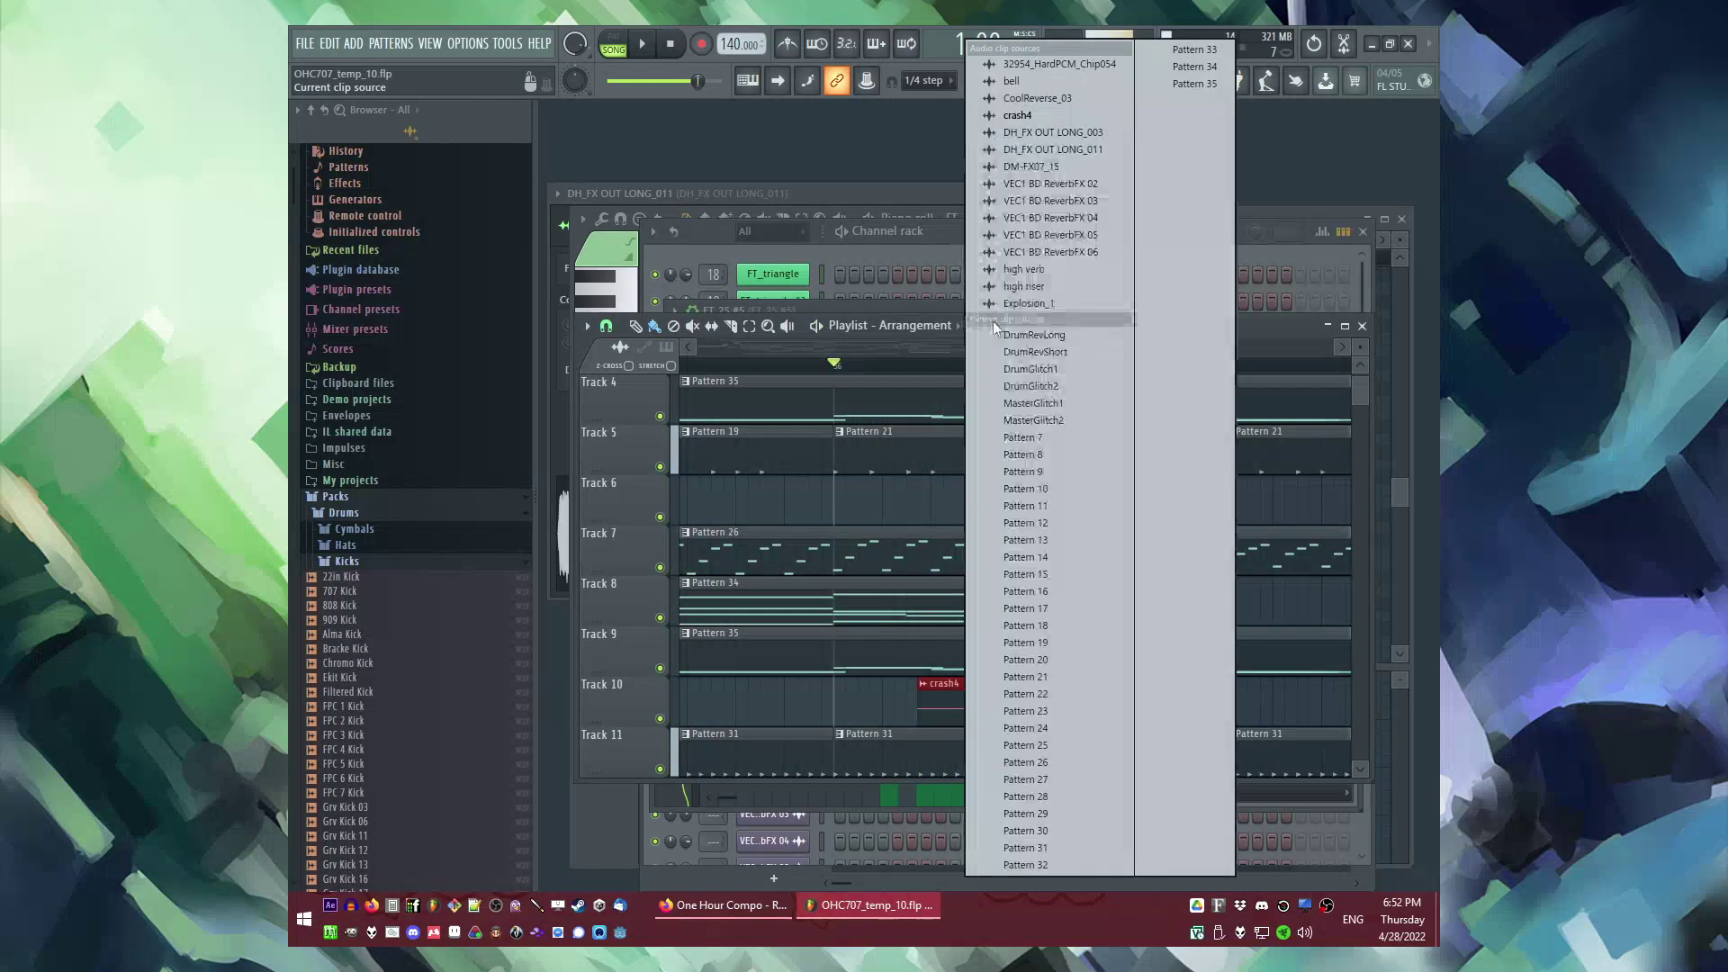
pyautogui.click(1050, 370)
pyautogui.click(868, 498)
pyautogui.press('space')
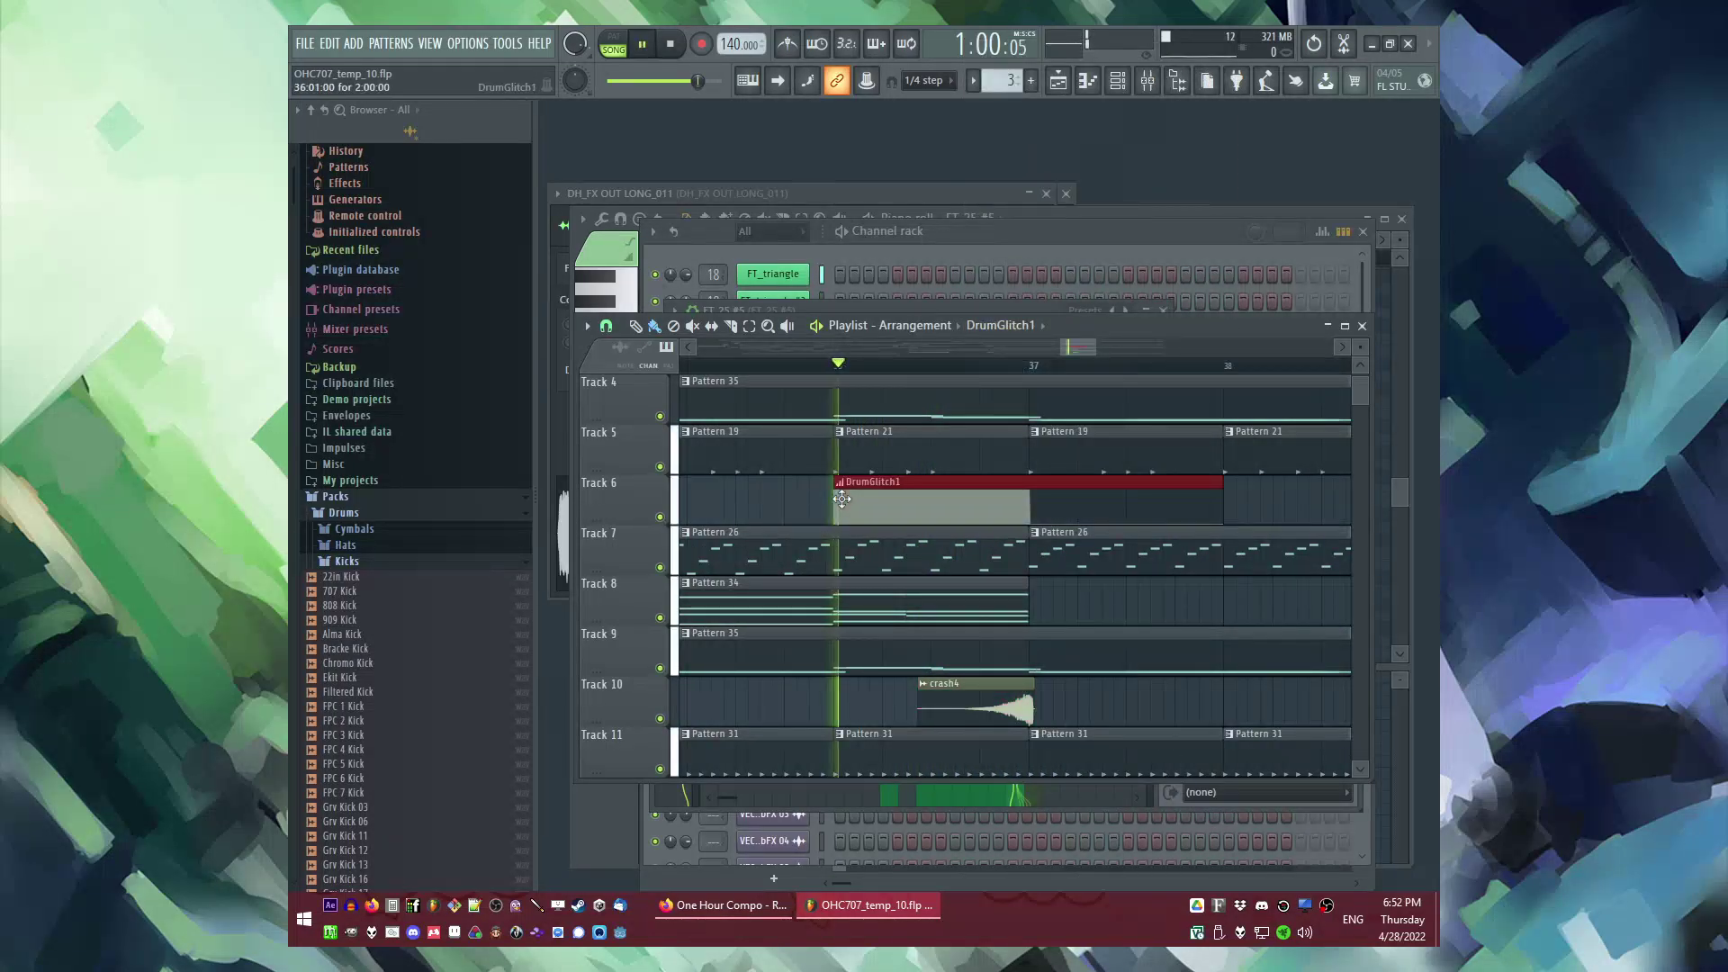
# Step: Replace the crash4 clip on Track 10 with a 32954_HardPCM_Chip054 clip aligned to end at bar 37
pyautogui.scroll(-2, 1087, 581)
pyautogui.scroll(-3, 1091, 585)
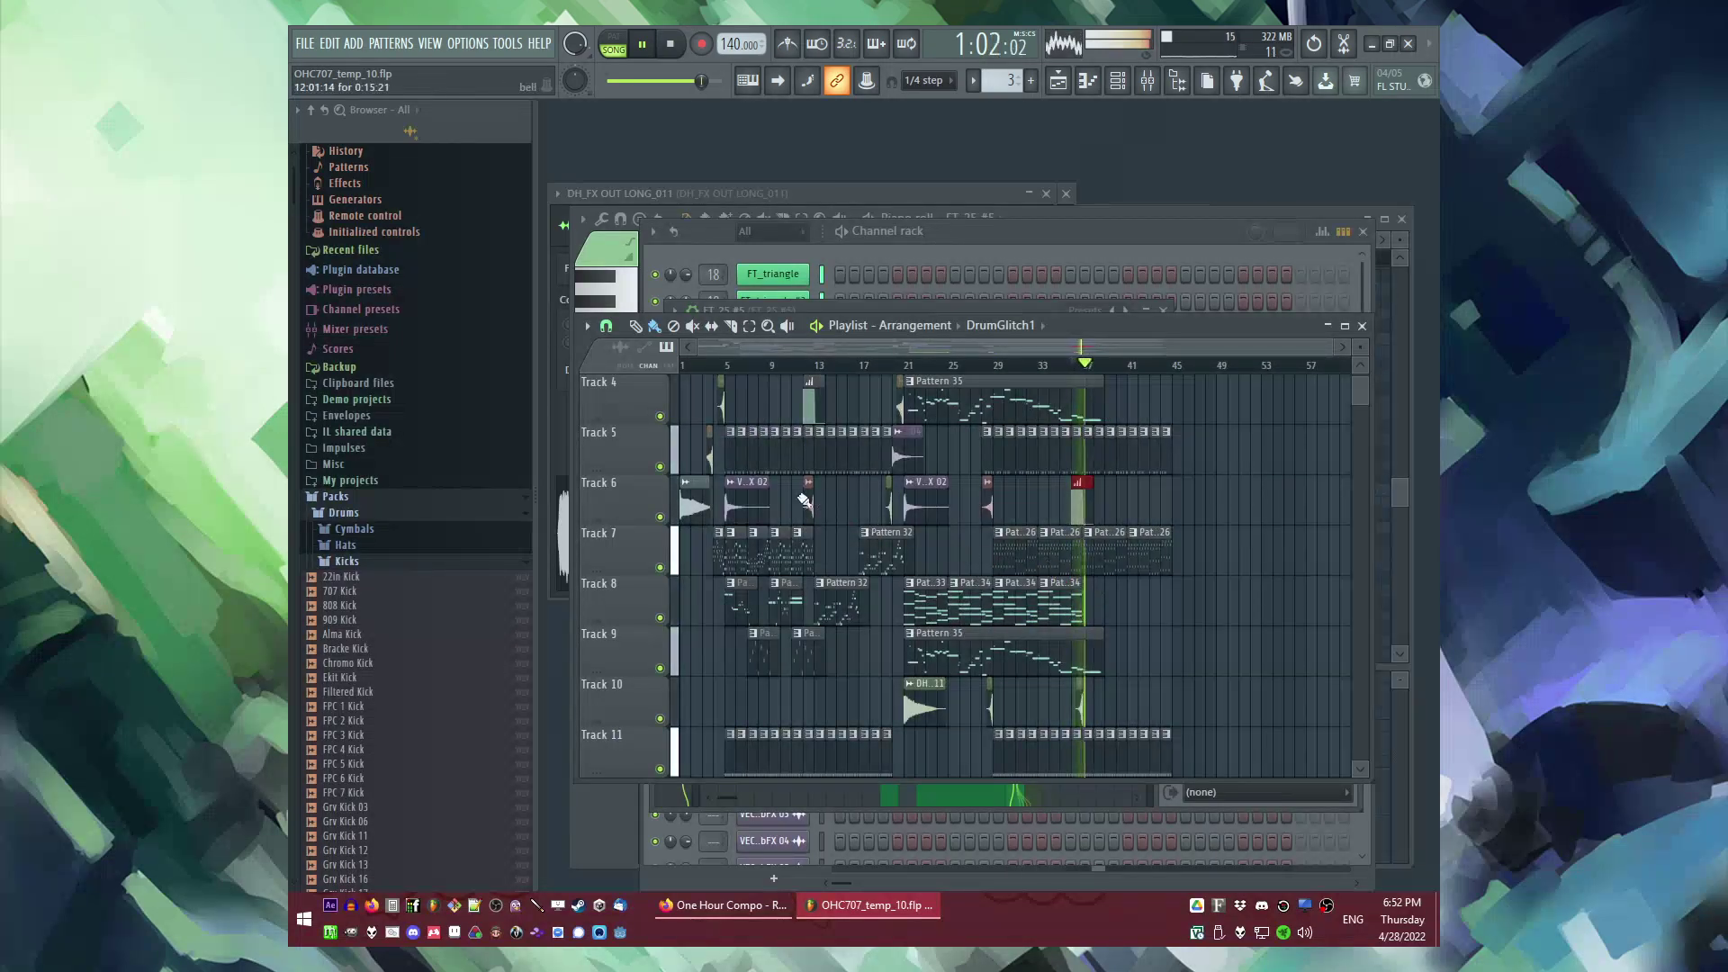
pyautogui.click(710, 452)
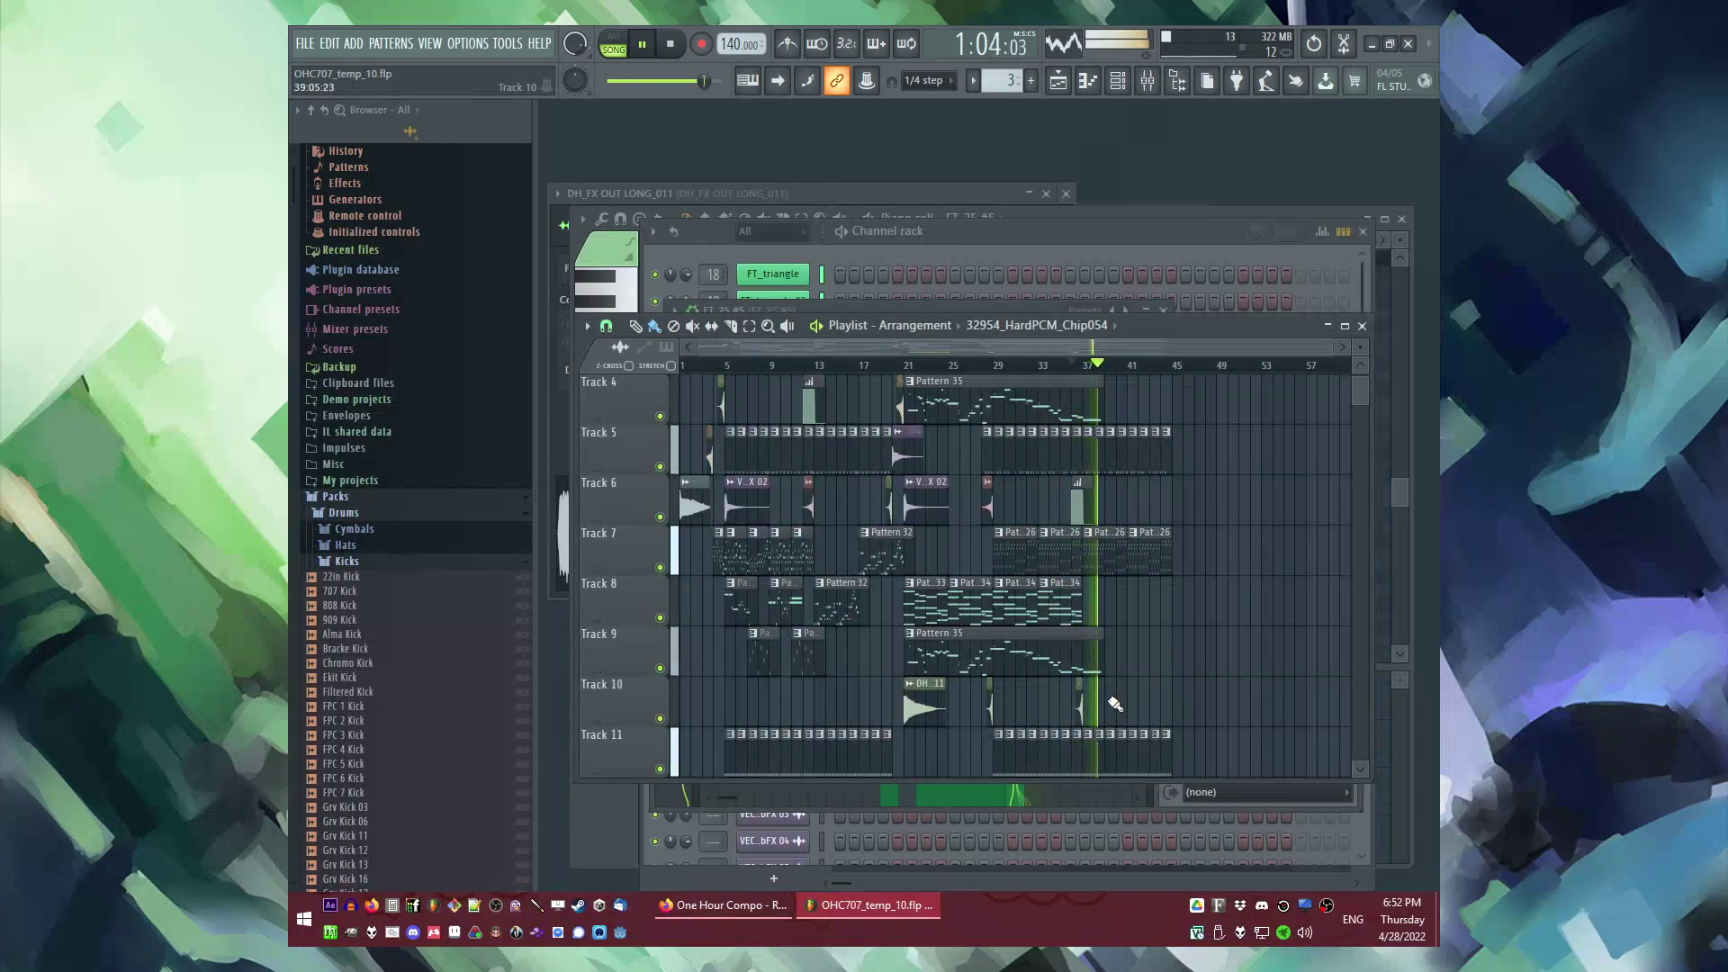
pyautogui.scroll(4, 1100, 706)
pyautogui.click(997, 711)
pyautogui.scroll(4, 1001, 711)
pyautogui.moveTo(999, 710); pyautogui.dragTo(1046, 709)
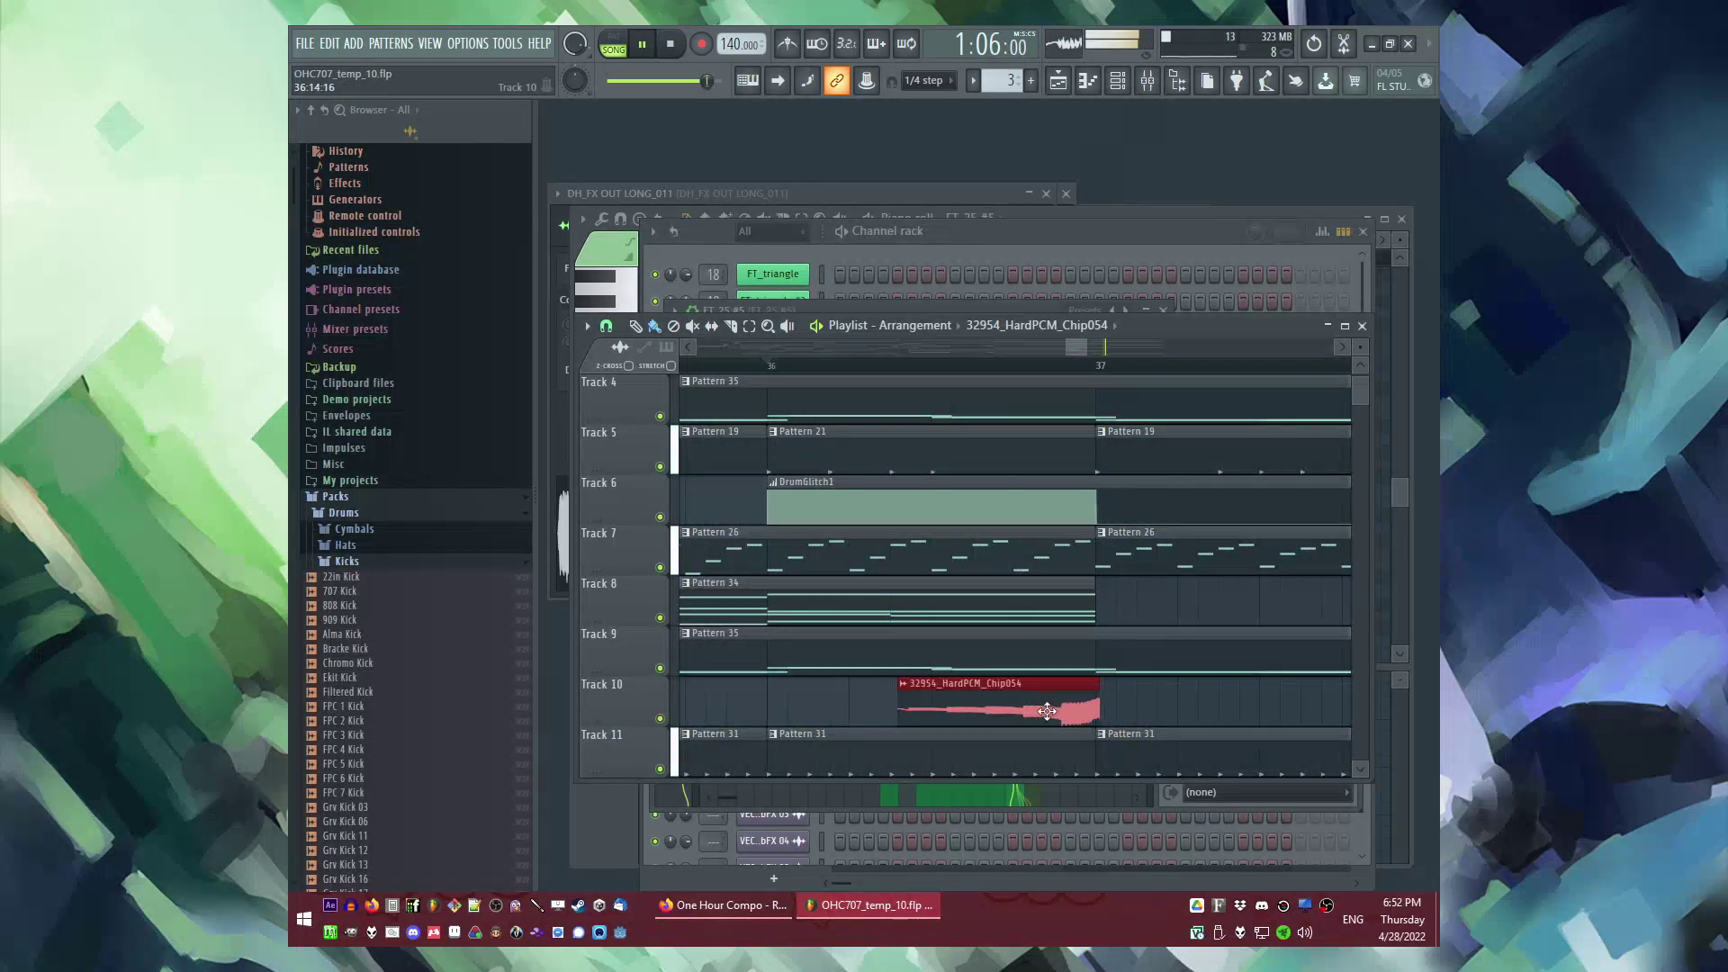
pyautogui.scroll(2, 1044, 712)
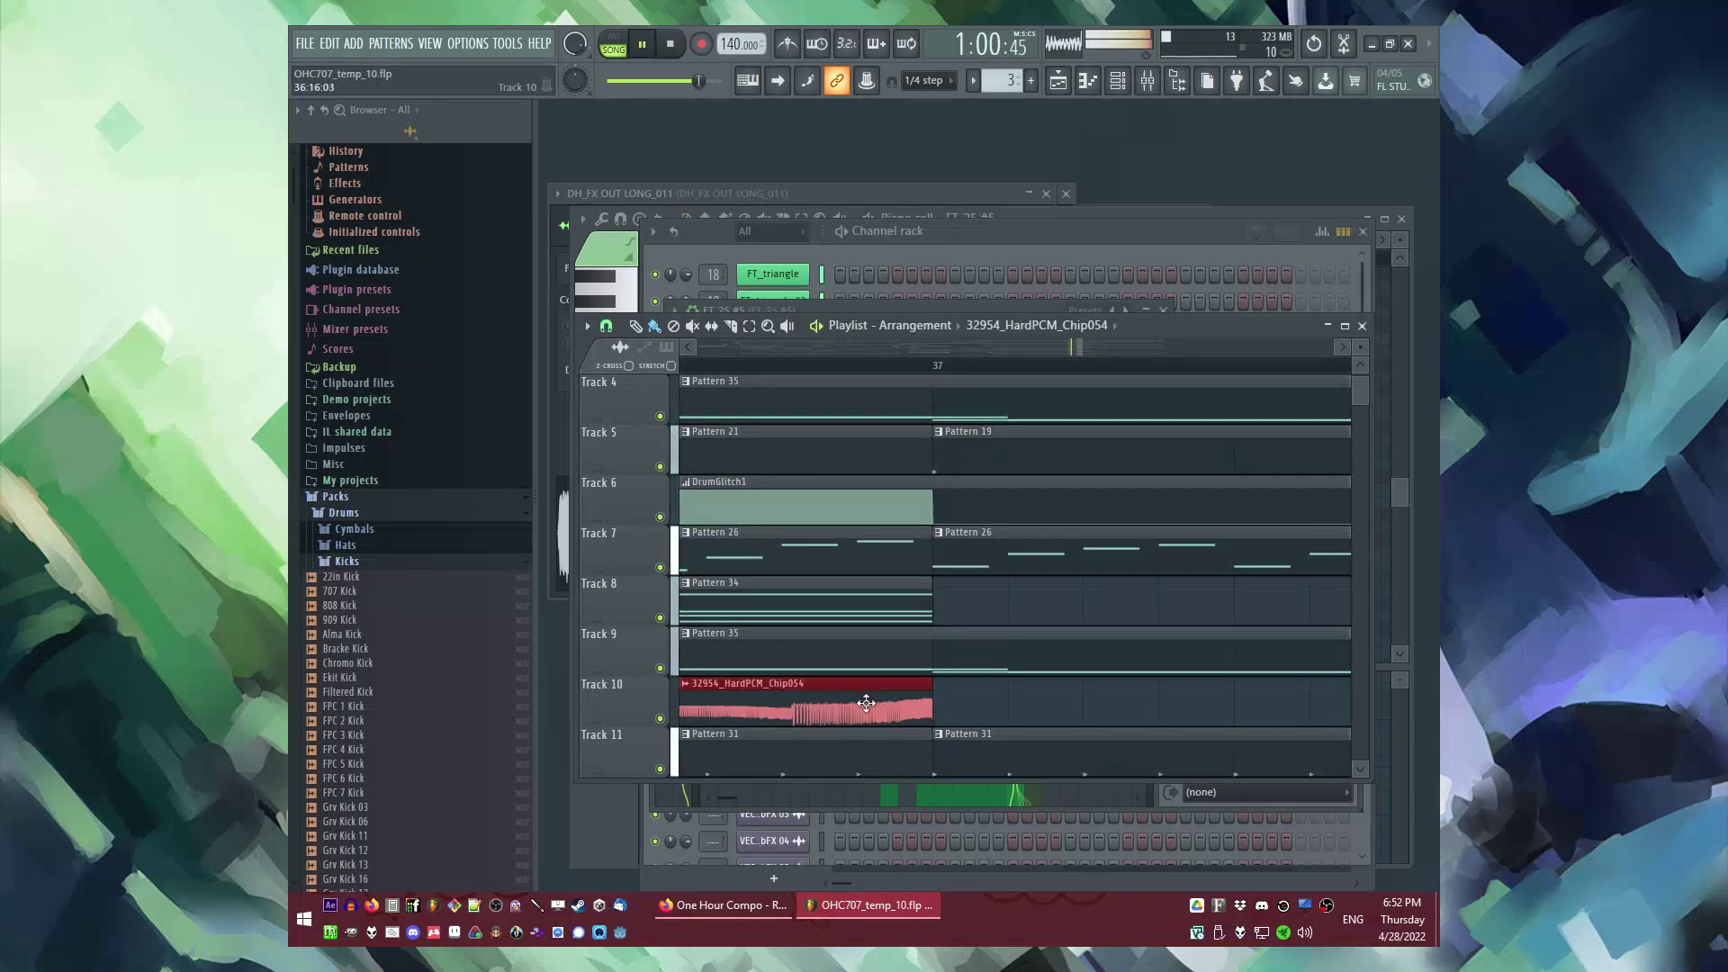
# Step: Place DH_FX OUT LONG_003 on Track 12 and VEC1 BD ReverbFX 02 on Track 13 at bar 37
pyautogui.scroll(-4, 1000, 698)
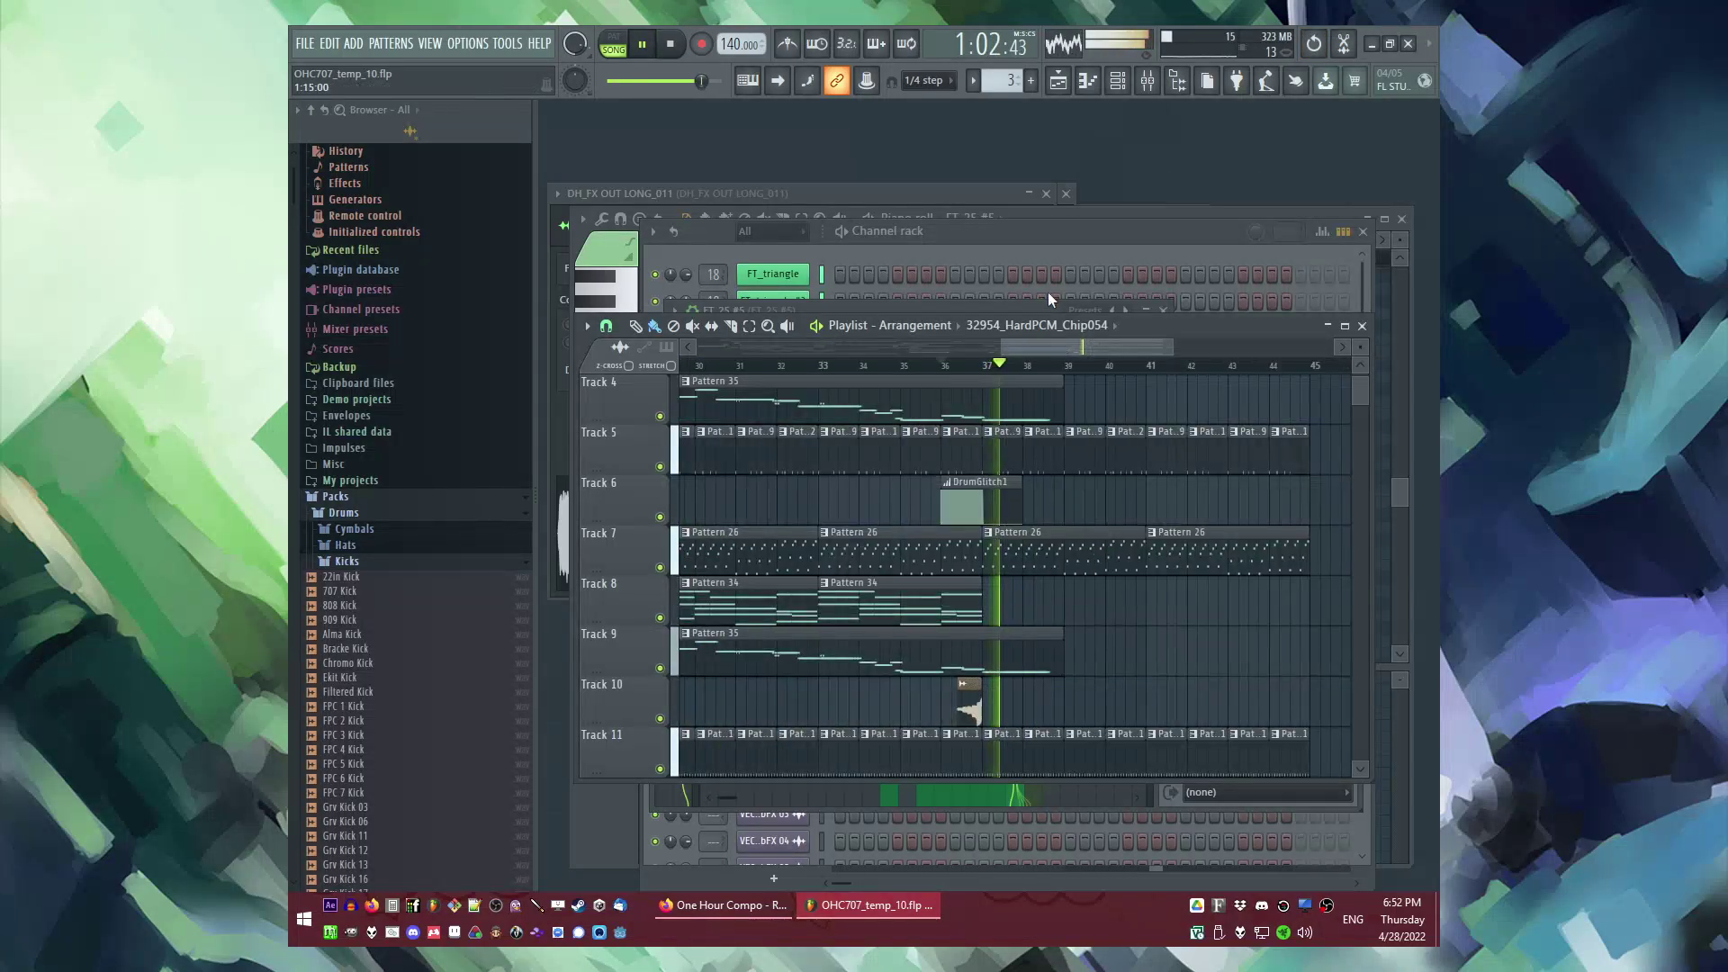
pyautogui.click(1035, 325)
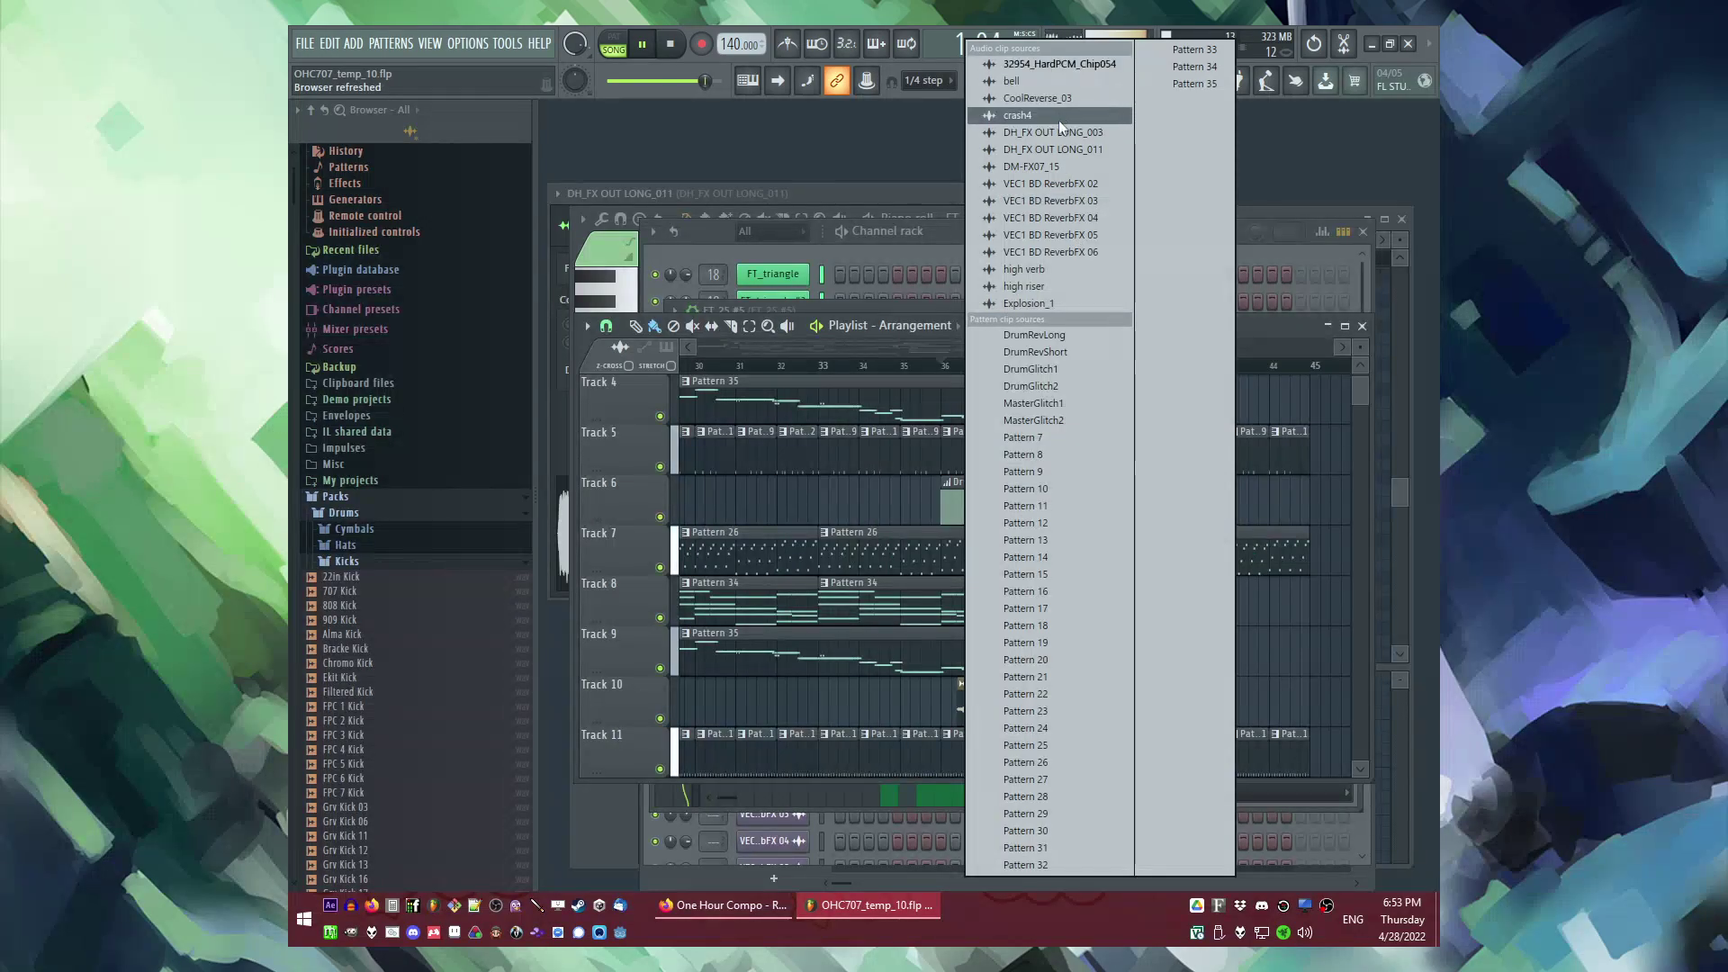
pyautogui.click(1051, 132)
pyautogui.scroll(-5, 996, 446)
pyautogui.click(990, 540)
pyautogui.click(1091, 322)
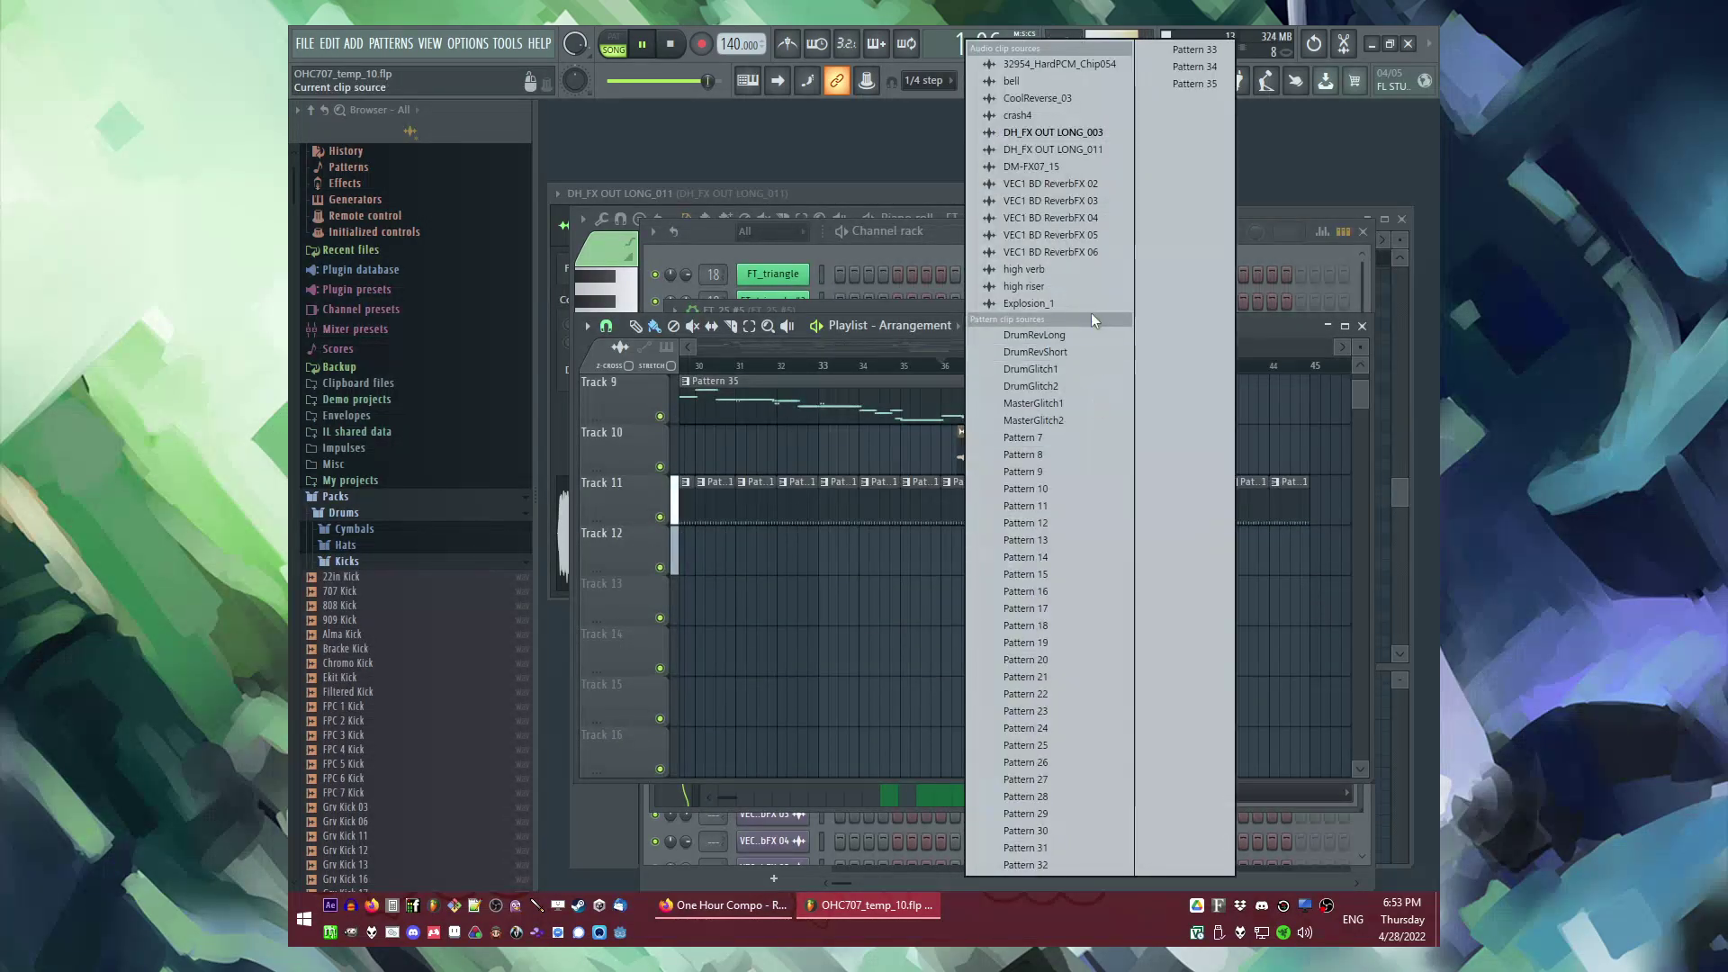
pyautogui.click(1083, 188)
pyautogui.click(988, 594)
pyautogui.scroll(5, 987, 594)
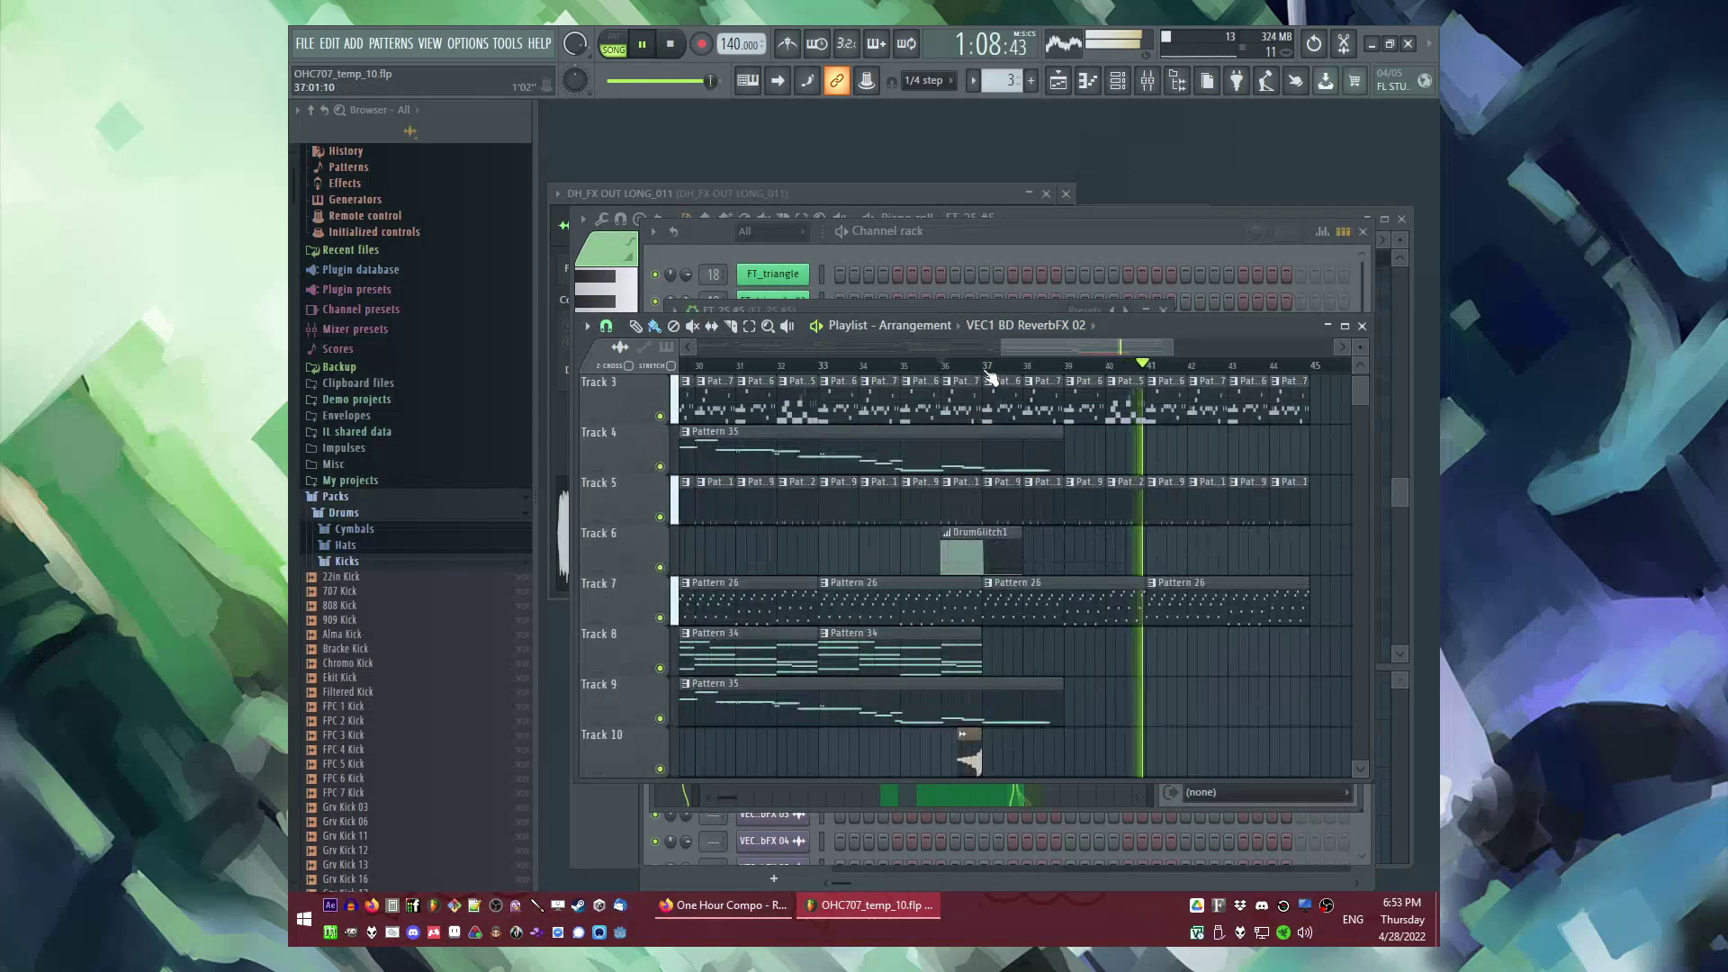
# Step: Listen to the playlist from bar 37 and look back over the arrangement from bar 24
pyautogui.click(990, 367)
pyautogui.scroll(2, 1127, 548)
pyautogui.click(1122, 369)
pyautogui.hscroll(-8, 1050, 369)
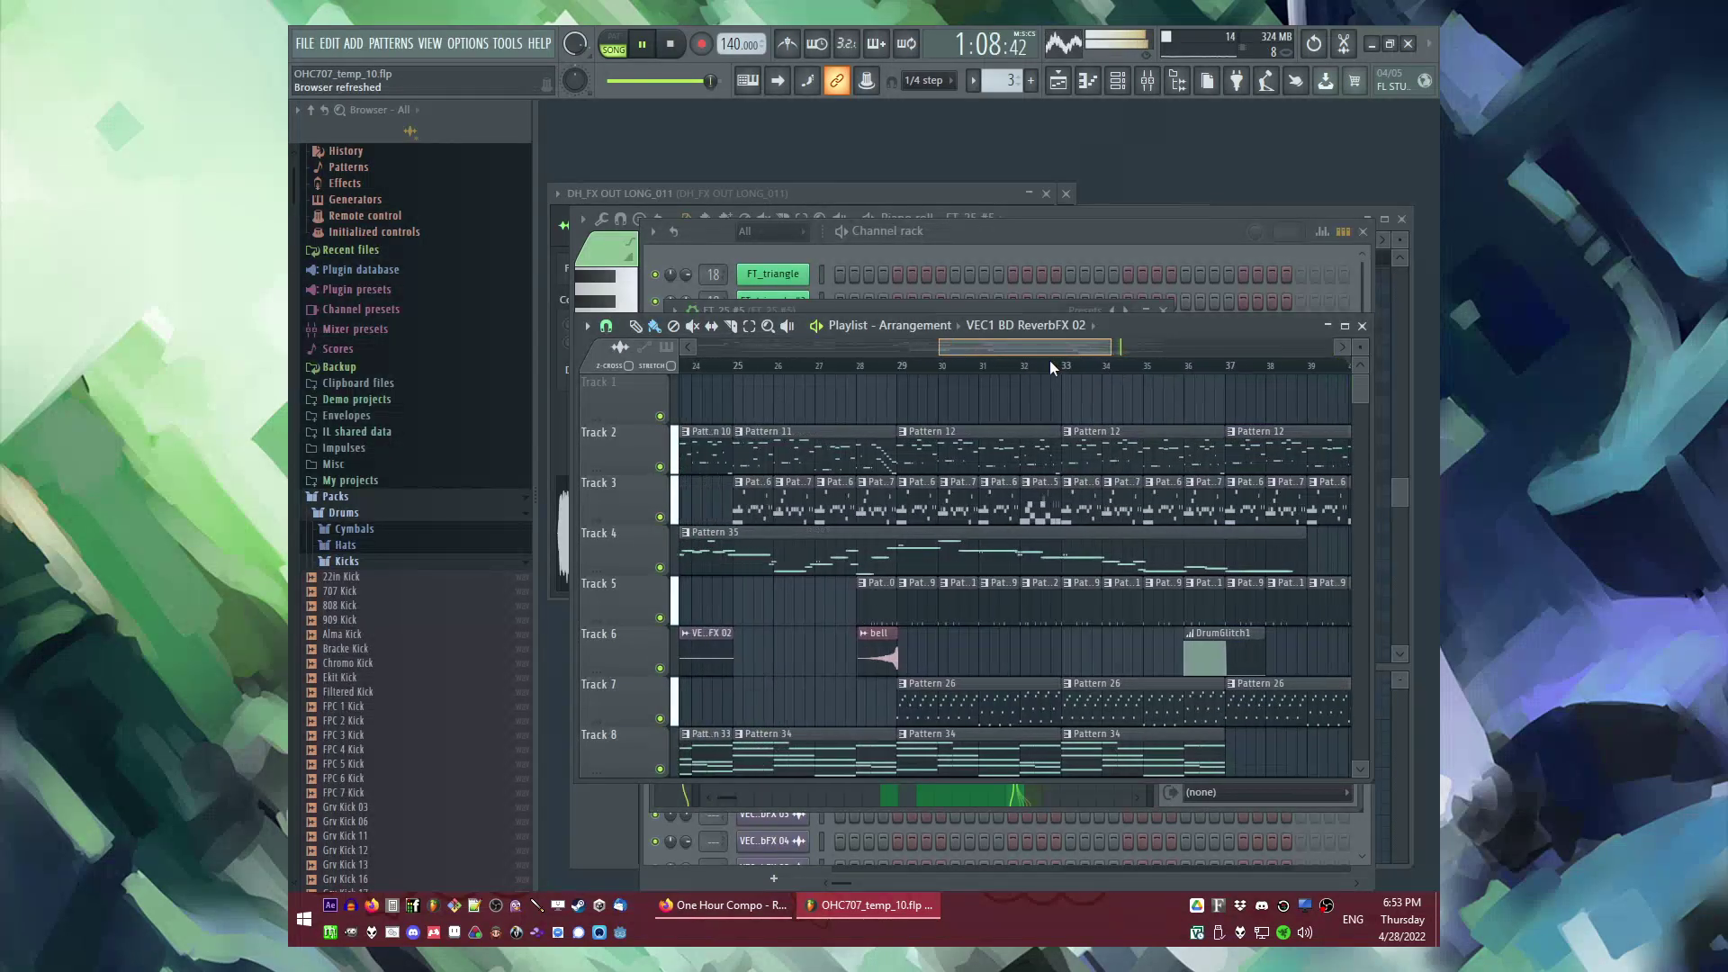
# Step: Replay the arrangement from bars 33 and 28 and examine the drum fill clips on Track 3
pyautogui.moveTo(1071, 349); pyautogui.dragTo(1205, 351)
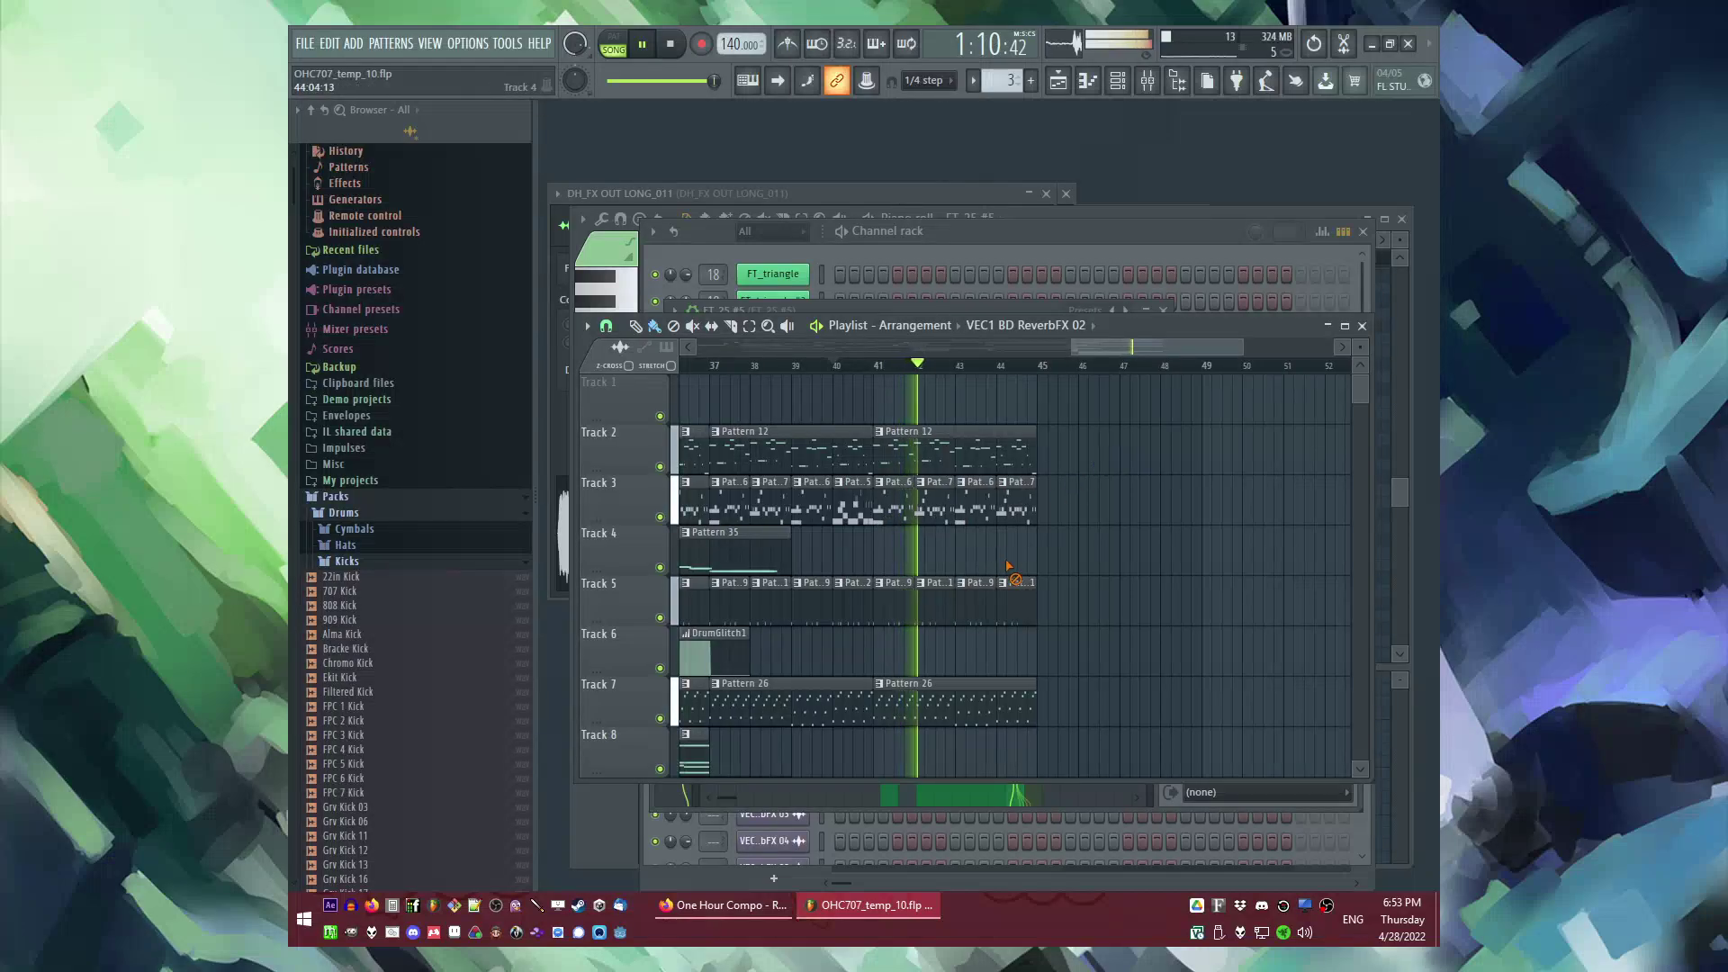
pyautogui.scroll(-4, 927, 421)
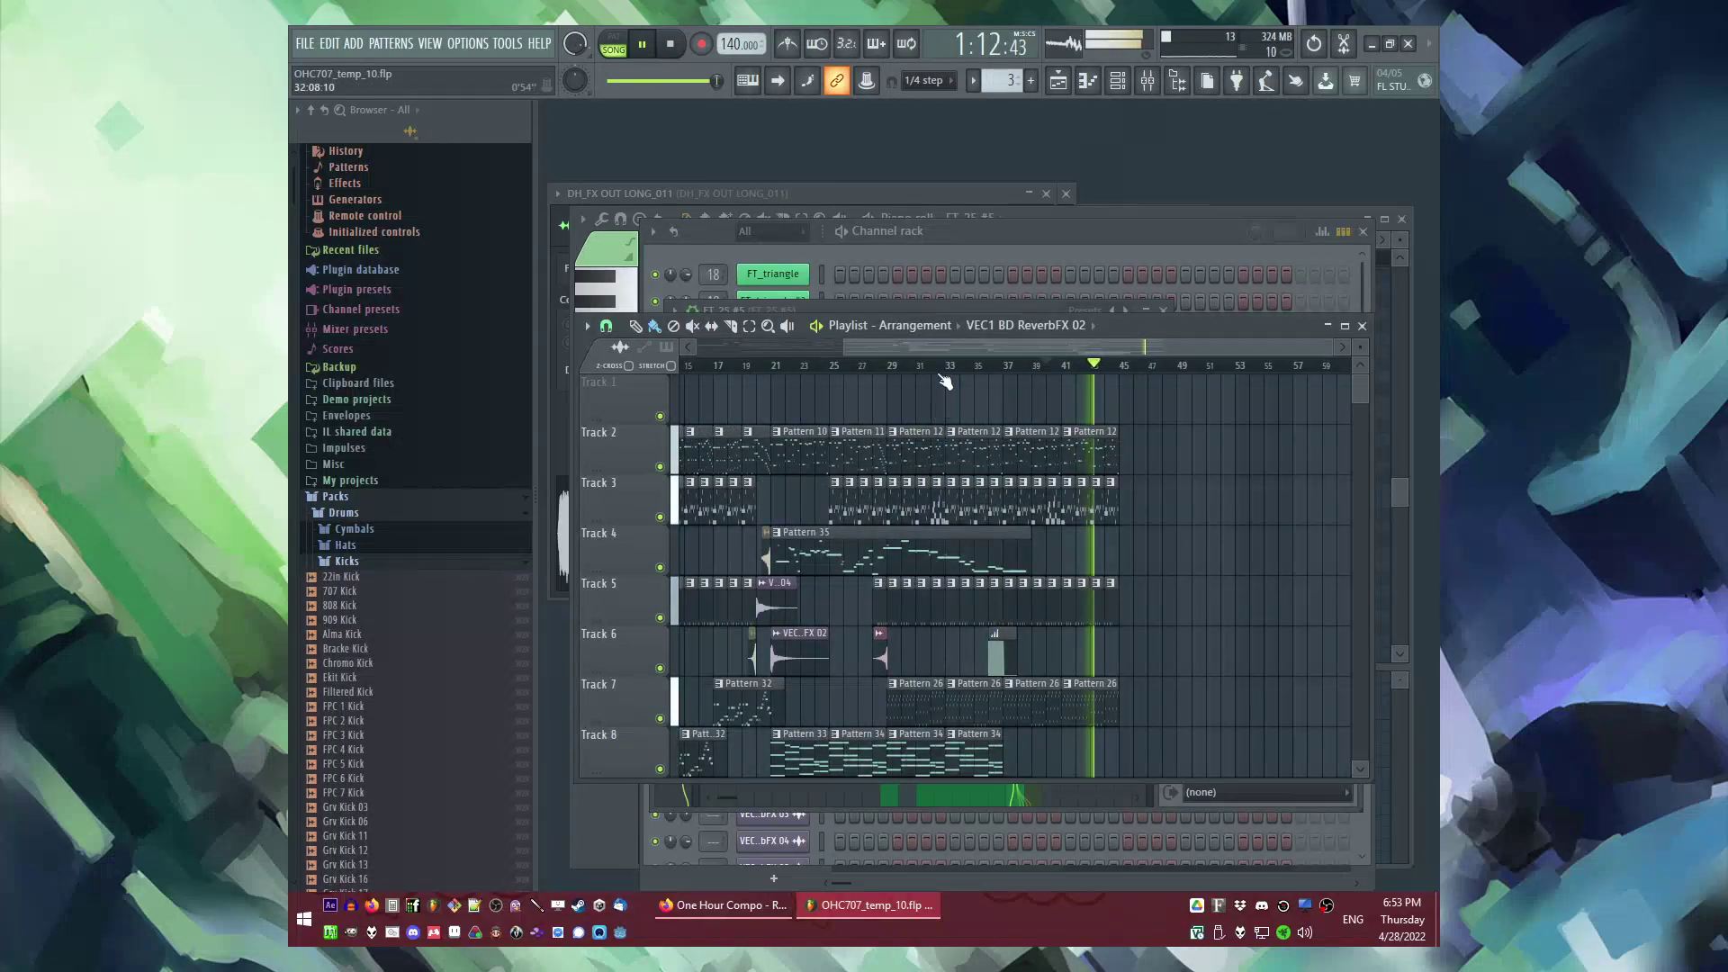
pyautogui.click(939, 366)
pyautogui.scroll(4, 995, 405)
pyautogui.click(1173, 506)
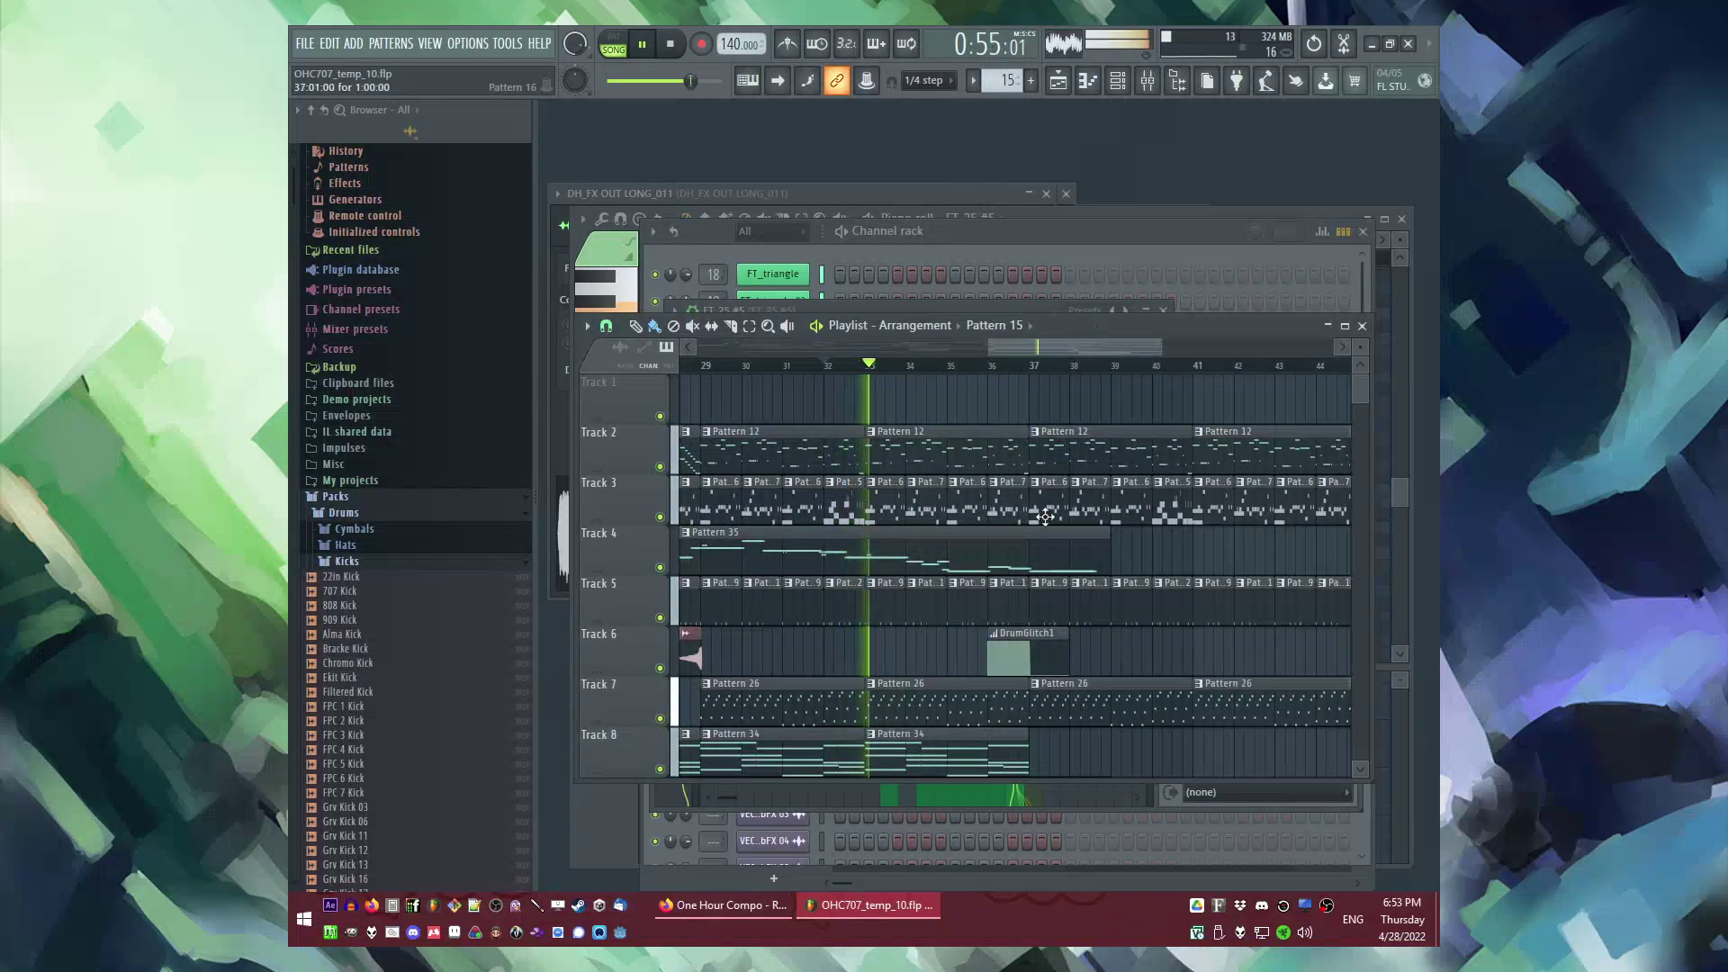
pyautogui.hscroll(-4, 1033, 516)
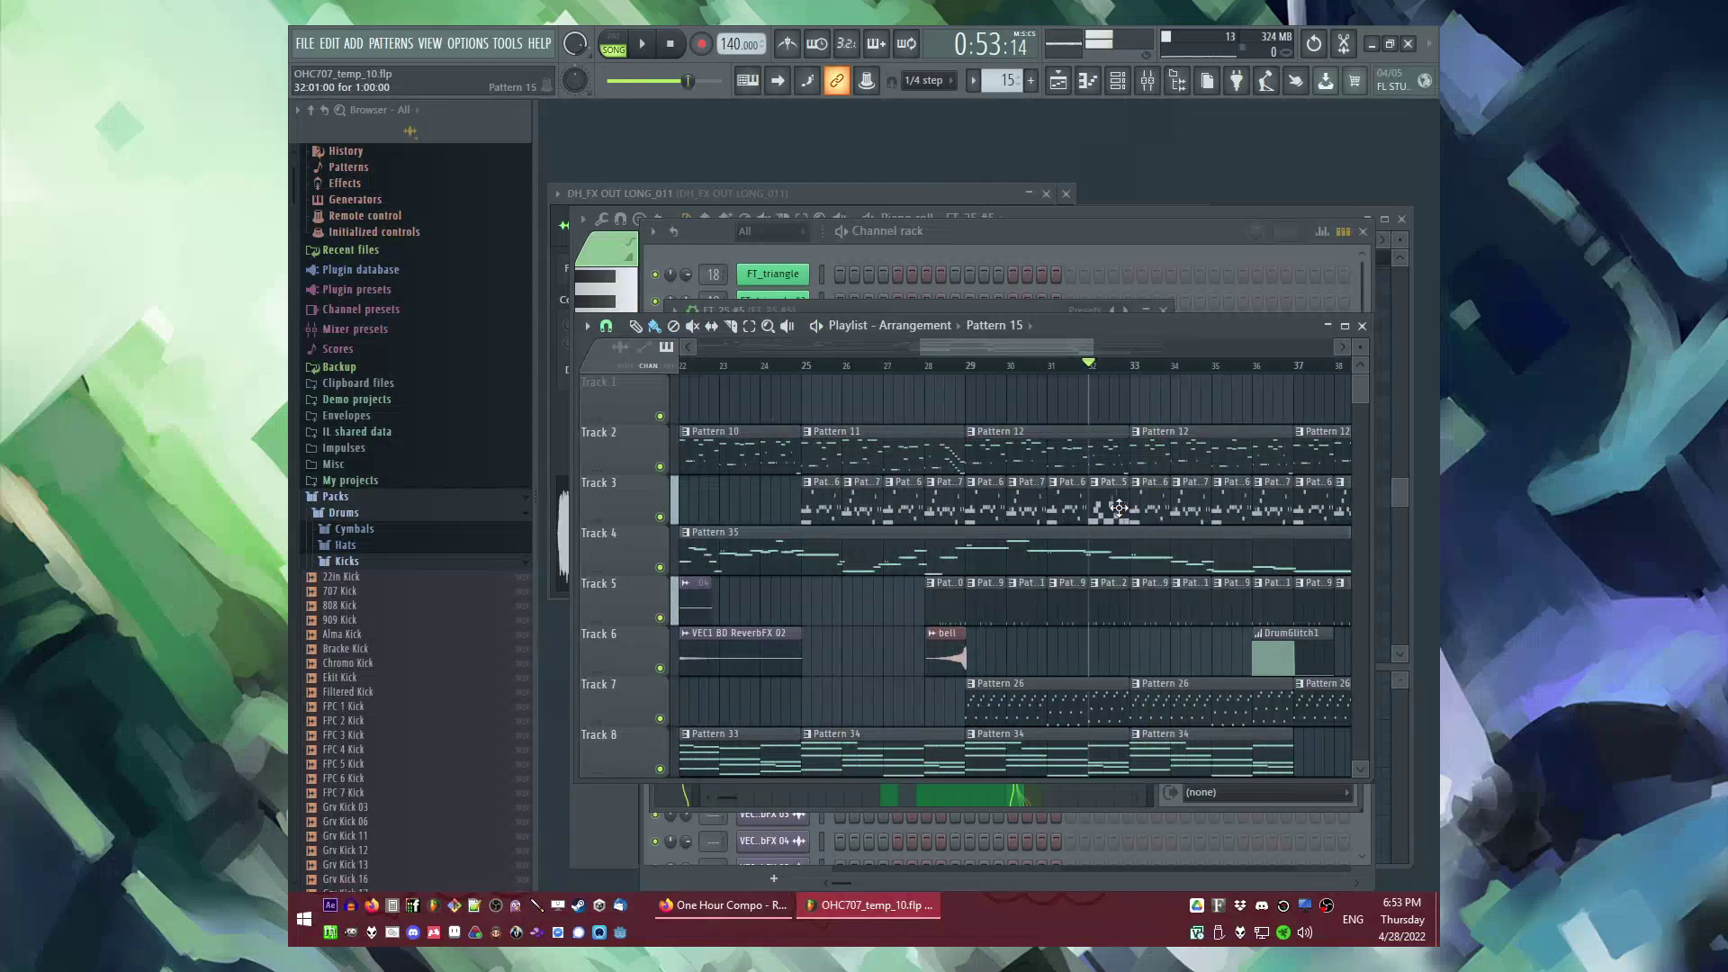
pyautogui.press('space')
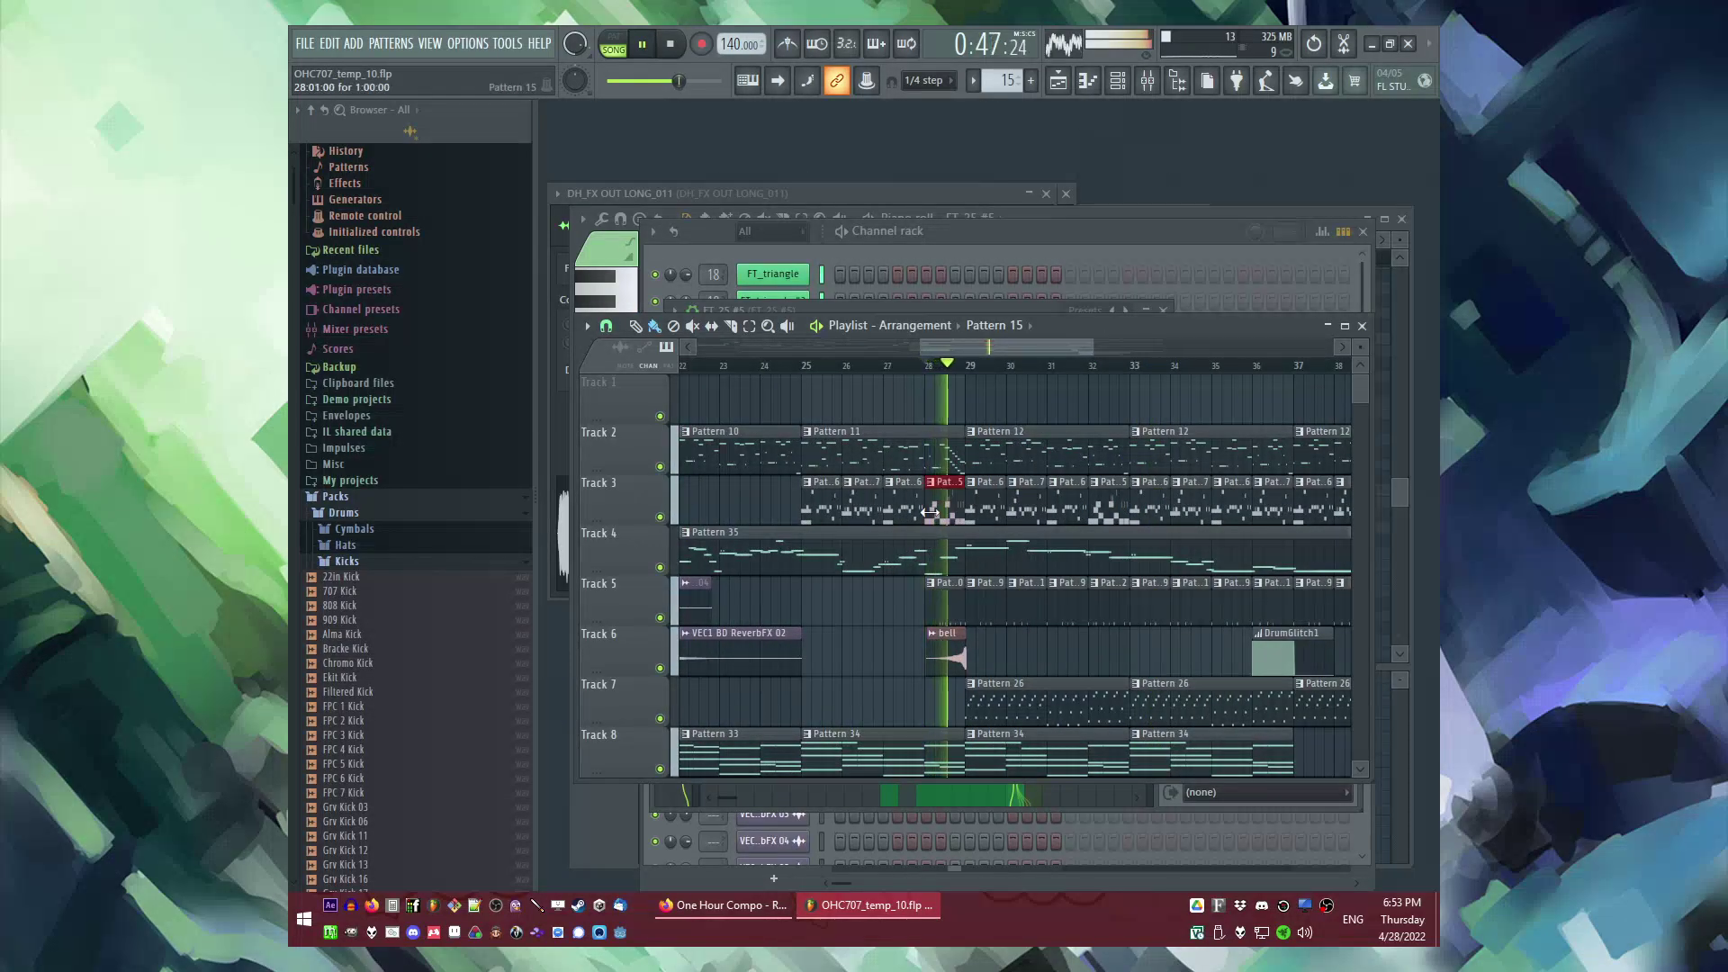
# Step: On Track 3, replace the bar 32 fill with Pattern 17, place Pattern 15 at bar 36, and duplicate bars 29 to 36 into bars 37 to 44
pyautogui.hscroll(4, 997, 512)
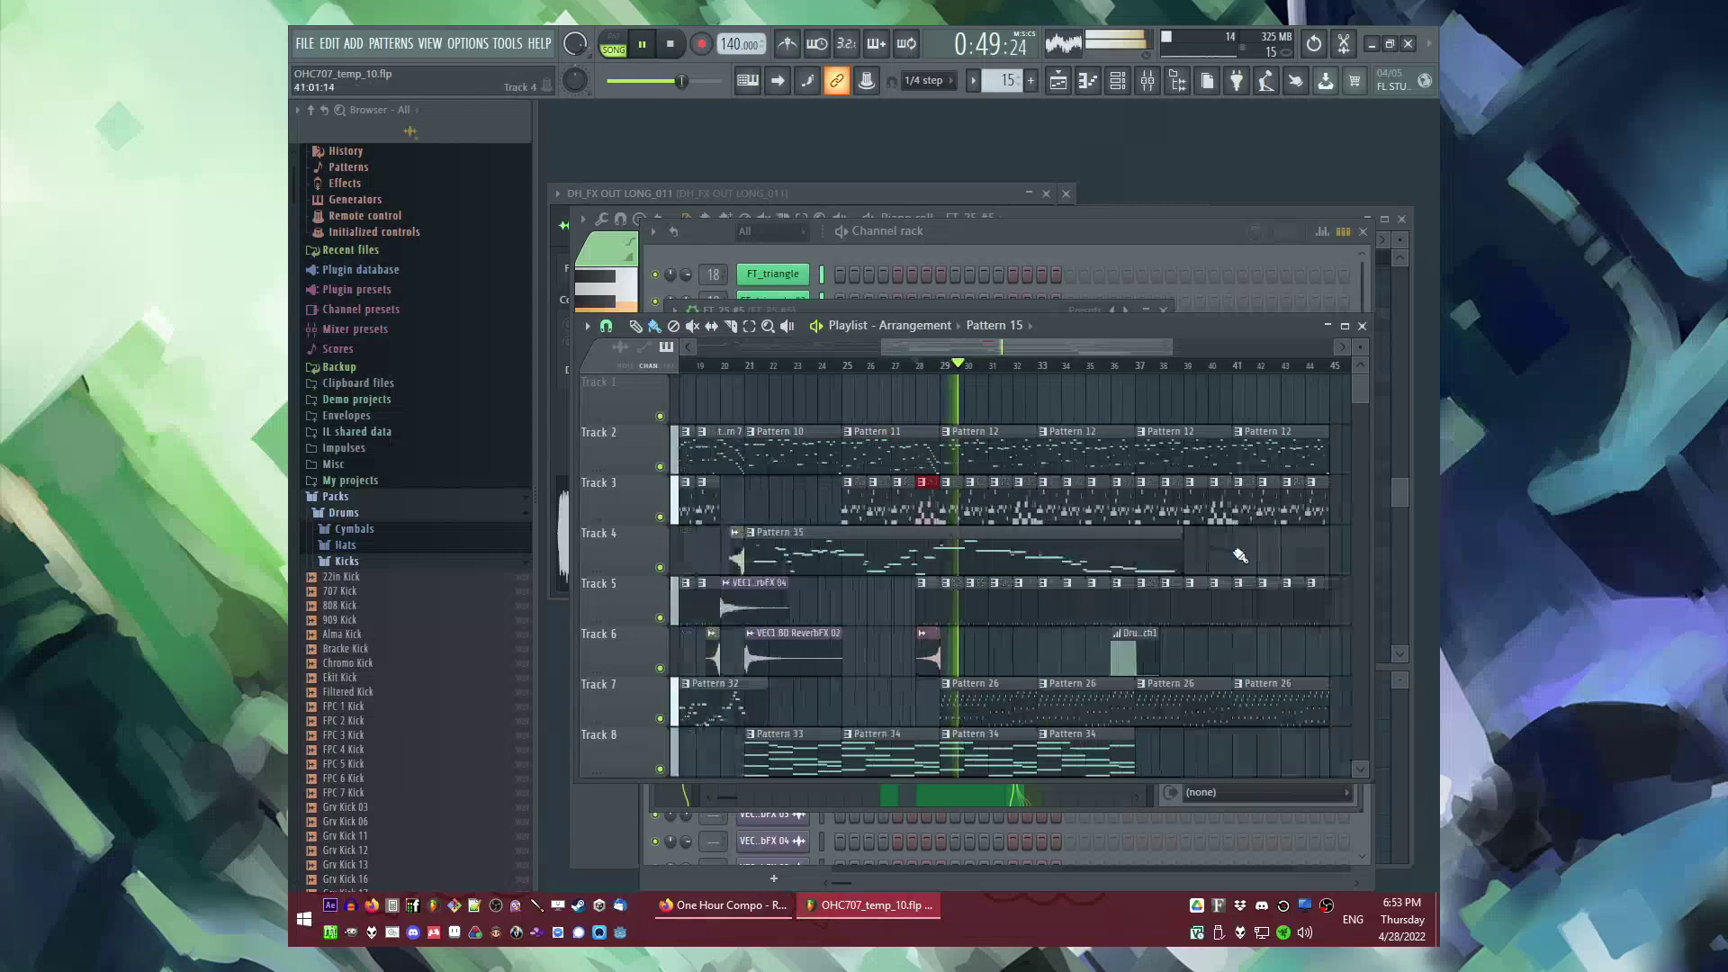
pyautogui.click(1051, 495)
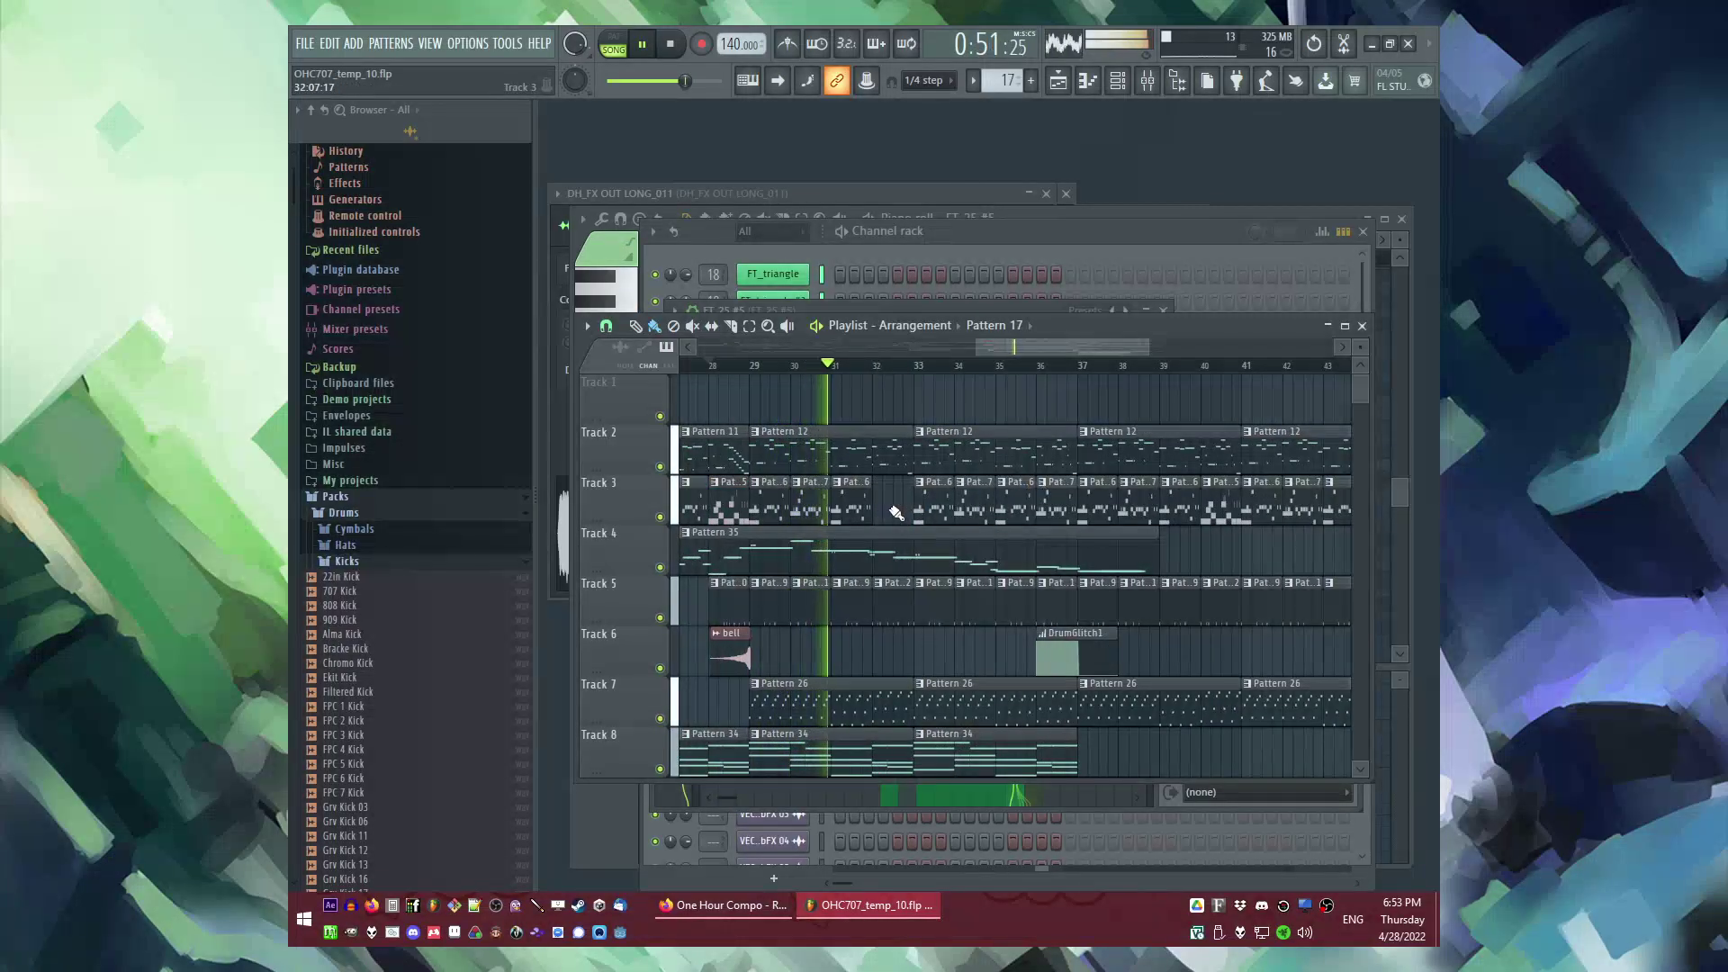
pyautogui.rightClick(1056, 511)
pyautogui.click(1053, 500)
pyautogui.scroll(-2, 866, 496)
pyautogui.rightClick(1011, 511)
pyautogui.moveTo(1085, 501); pyautogui.dragTo(803, 517)
pyautogui.hotkey('ctrl', 'b')
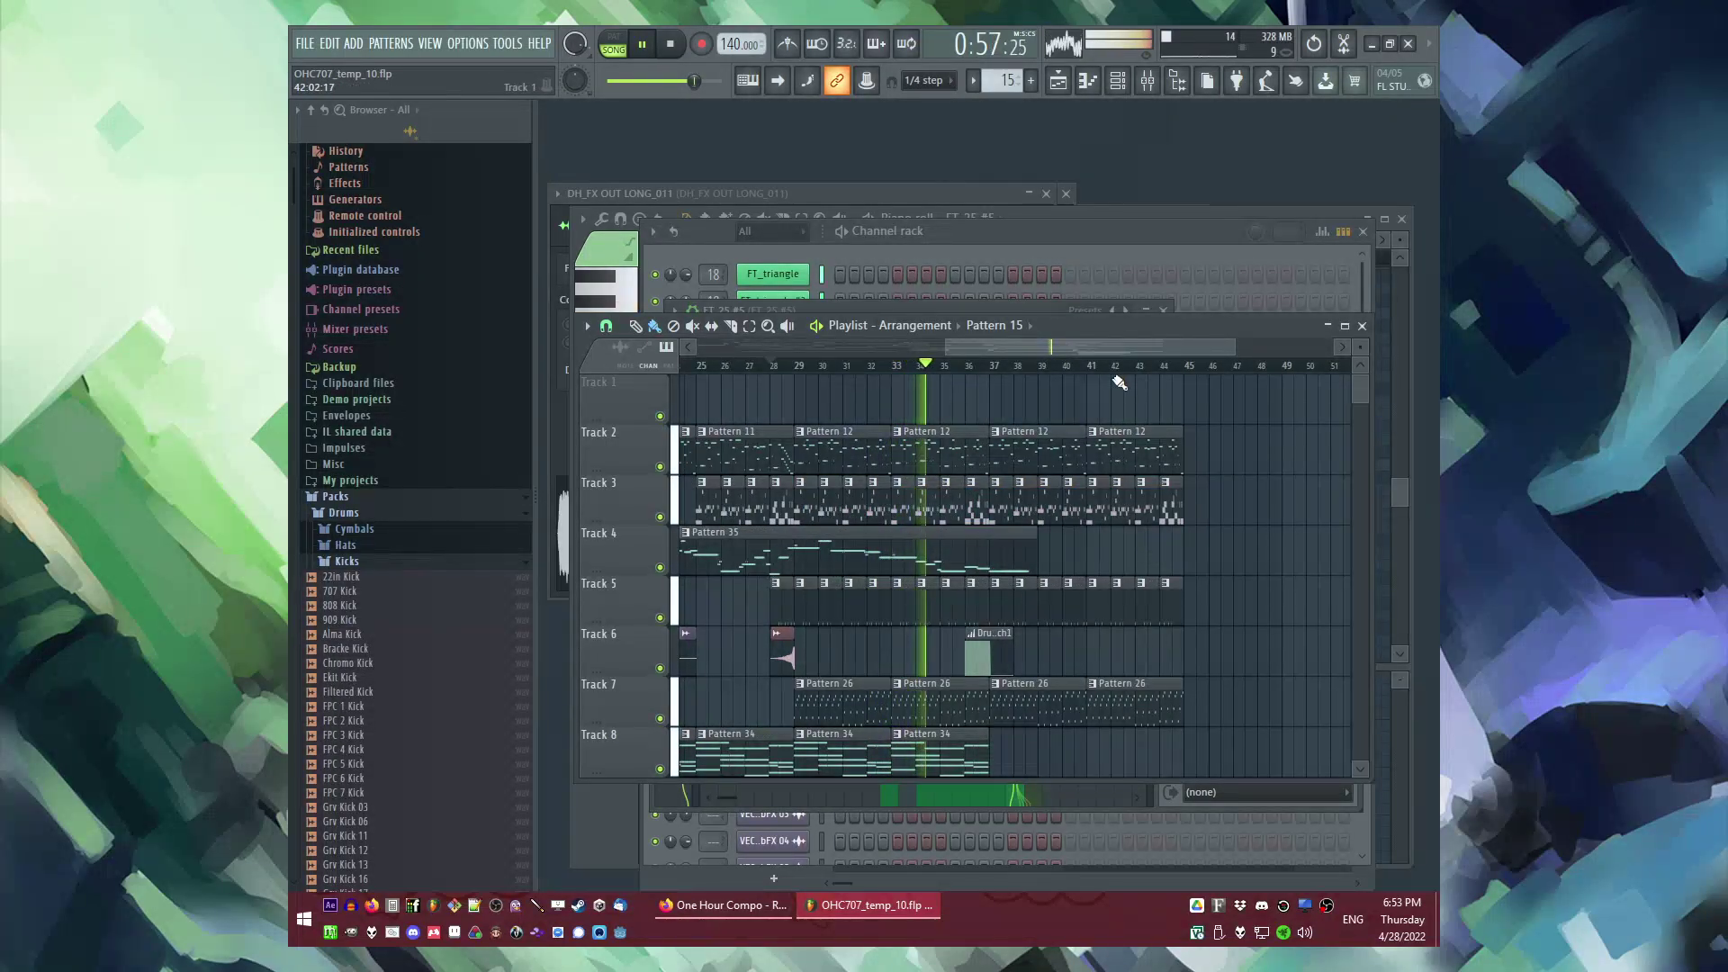
# Step: Listen from bar 37, place Pattern 30 on Track 14 at bar 37 and make that clip unique
pyautogui.click(993, 366)
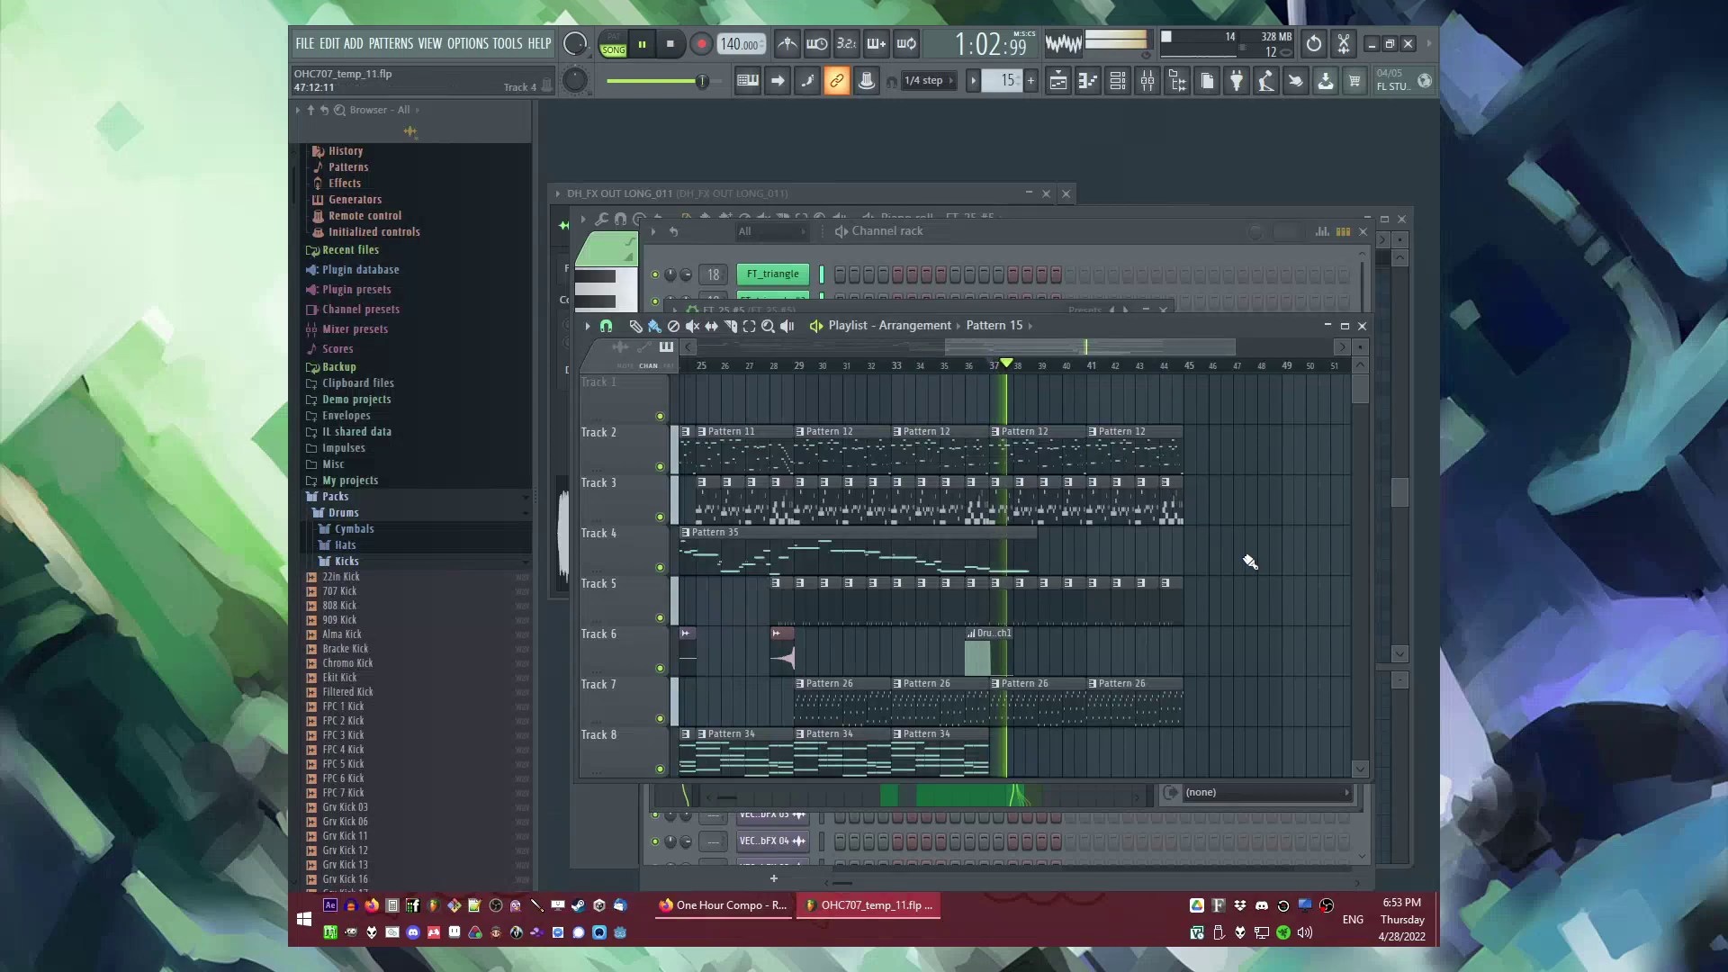
pyautogui.scroll(-5, 1229, 547)
pyautogui.keyDown('ctrl'); pyautogui.scroll(-2, 1247, 554); pyautogui.keyUp('ctrl')
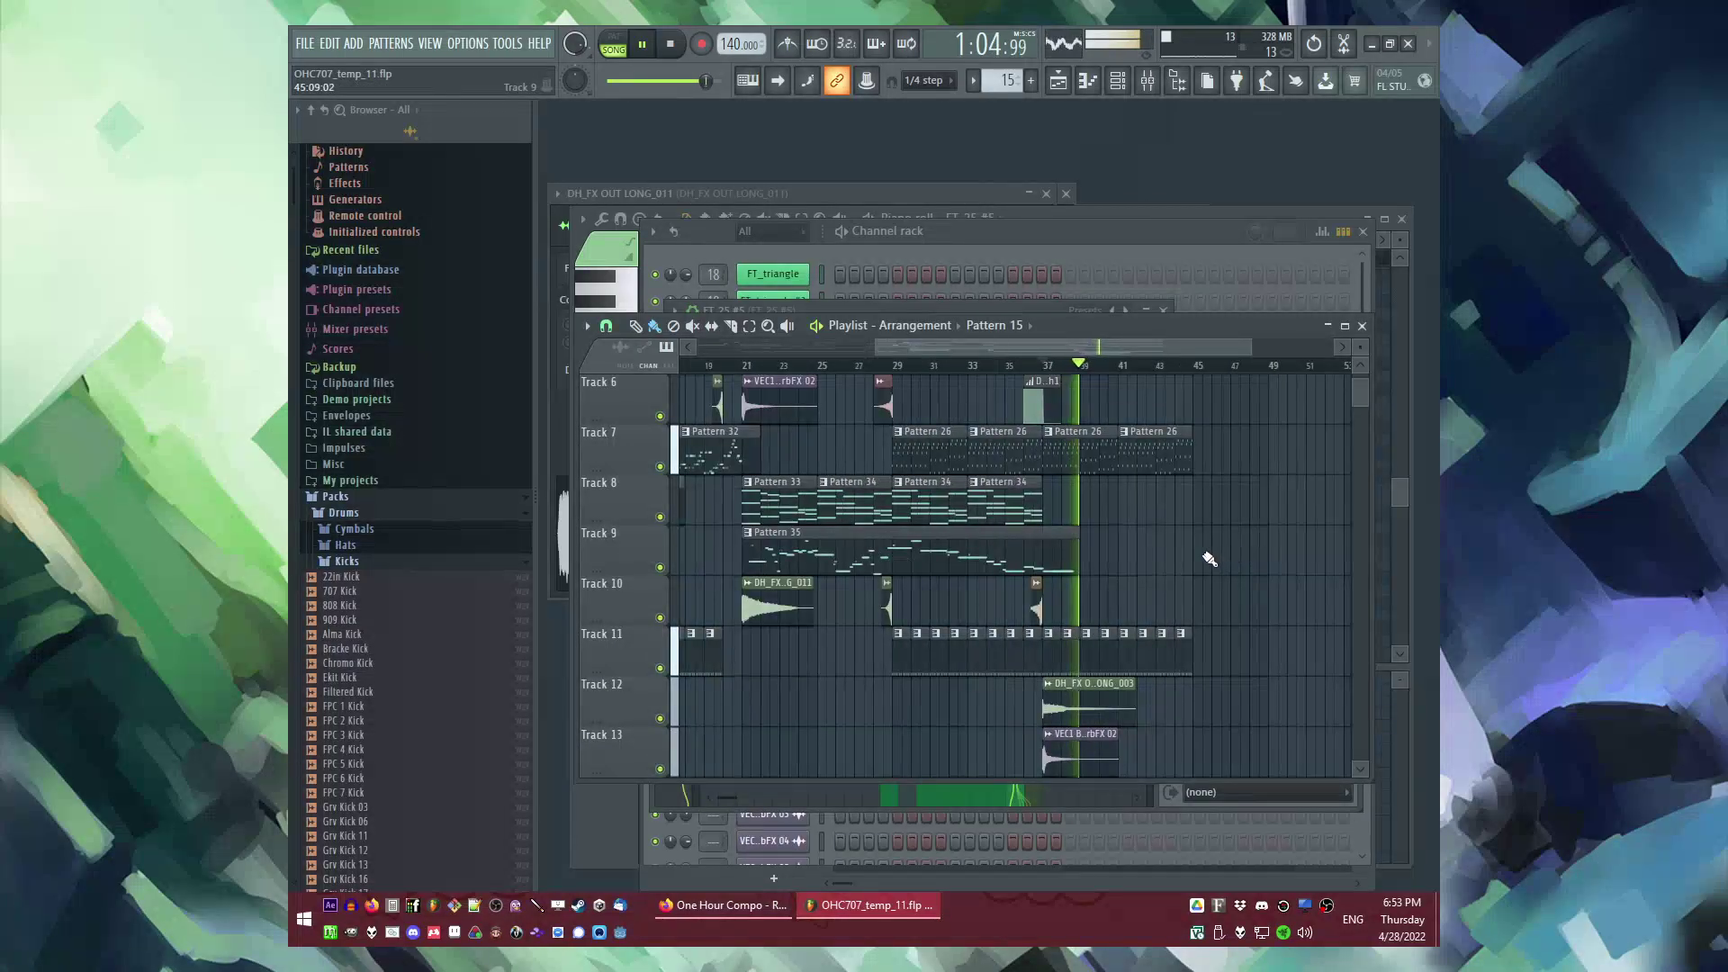
pyautogui.keyDown('ctrl'); pyautogui.scroll(1, 1210, 558); pyautogui.keyUp('ctrl')
pyautogui.keyDown('ctrl'); pyautogui.scroll(3, 945, 558); pyautogui.keyUp('ctrl')
pyautogui.scroll(-2, 906, 736)
pyautogui.click(905, 707)
pyautogui.click(894, 366)
pyautogui.click(897, 685)
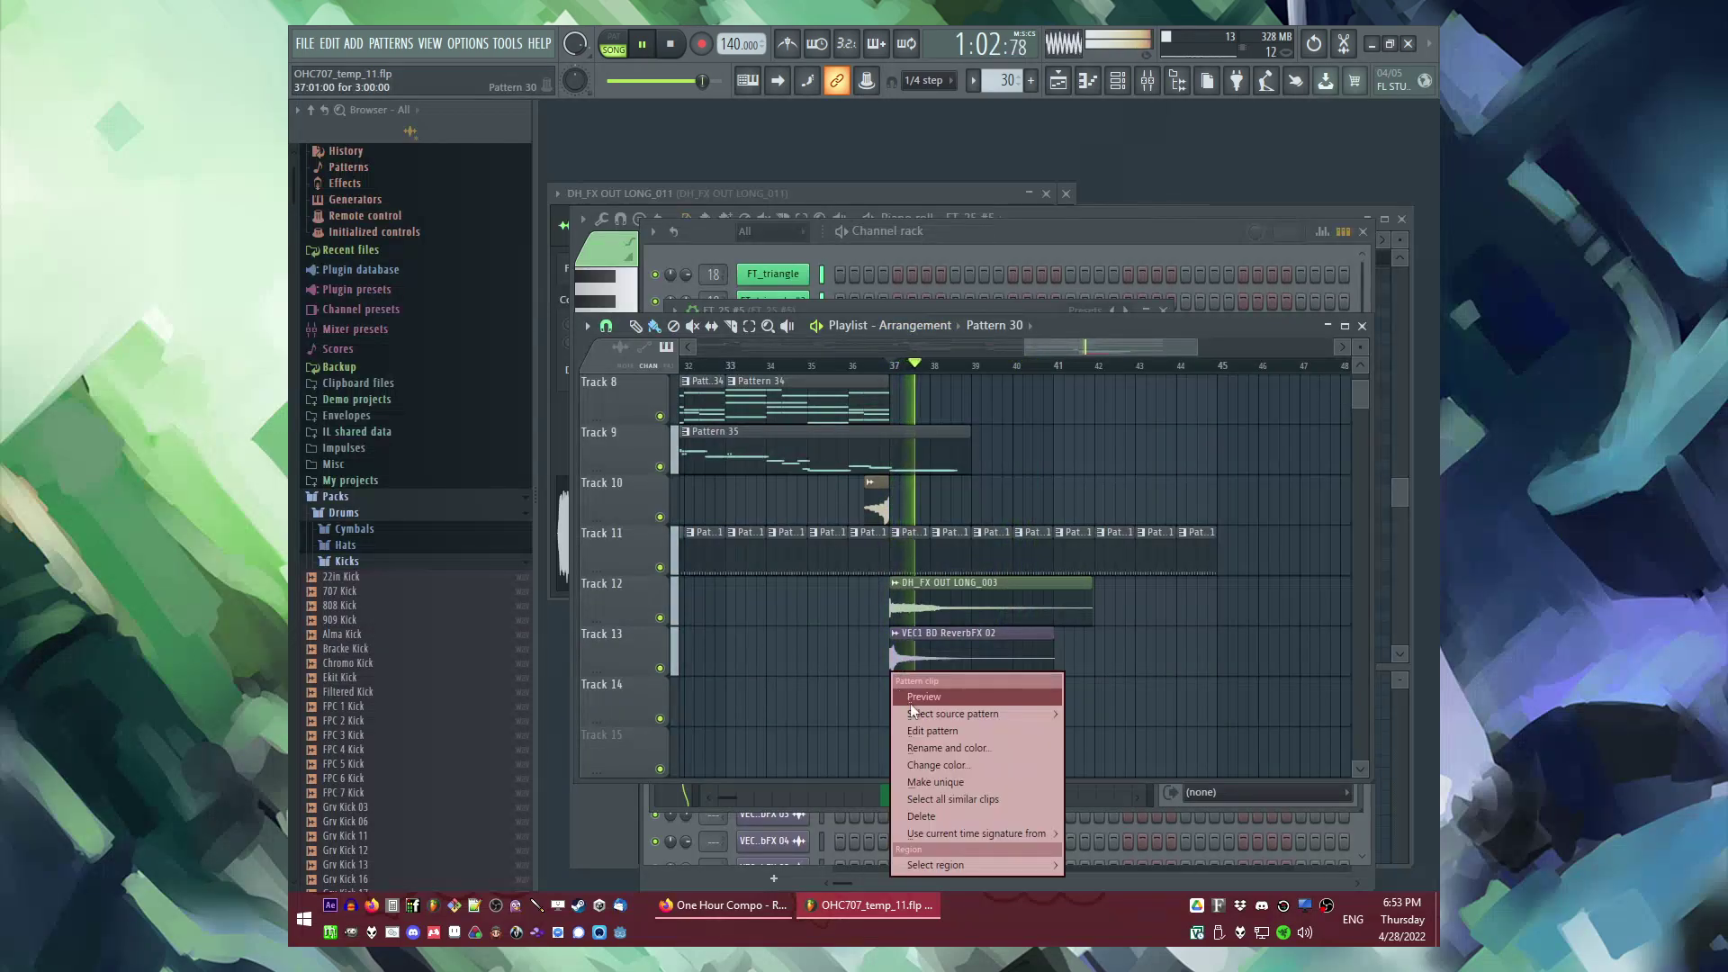
pyautogui.click(933, 782)
pyautogui.keyDown('ctrl'); pyautogui.scroll(1, 976, 695); pyautogui.keyUp('ctrl')
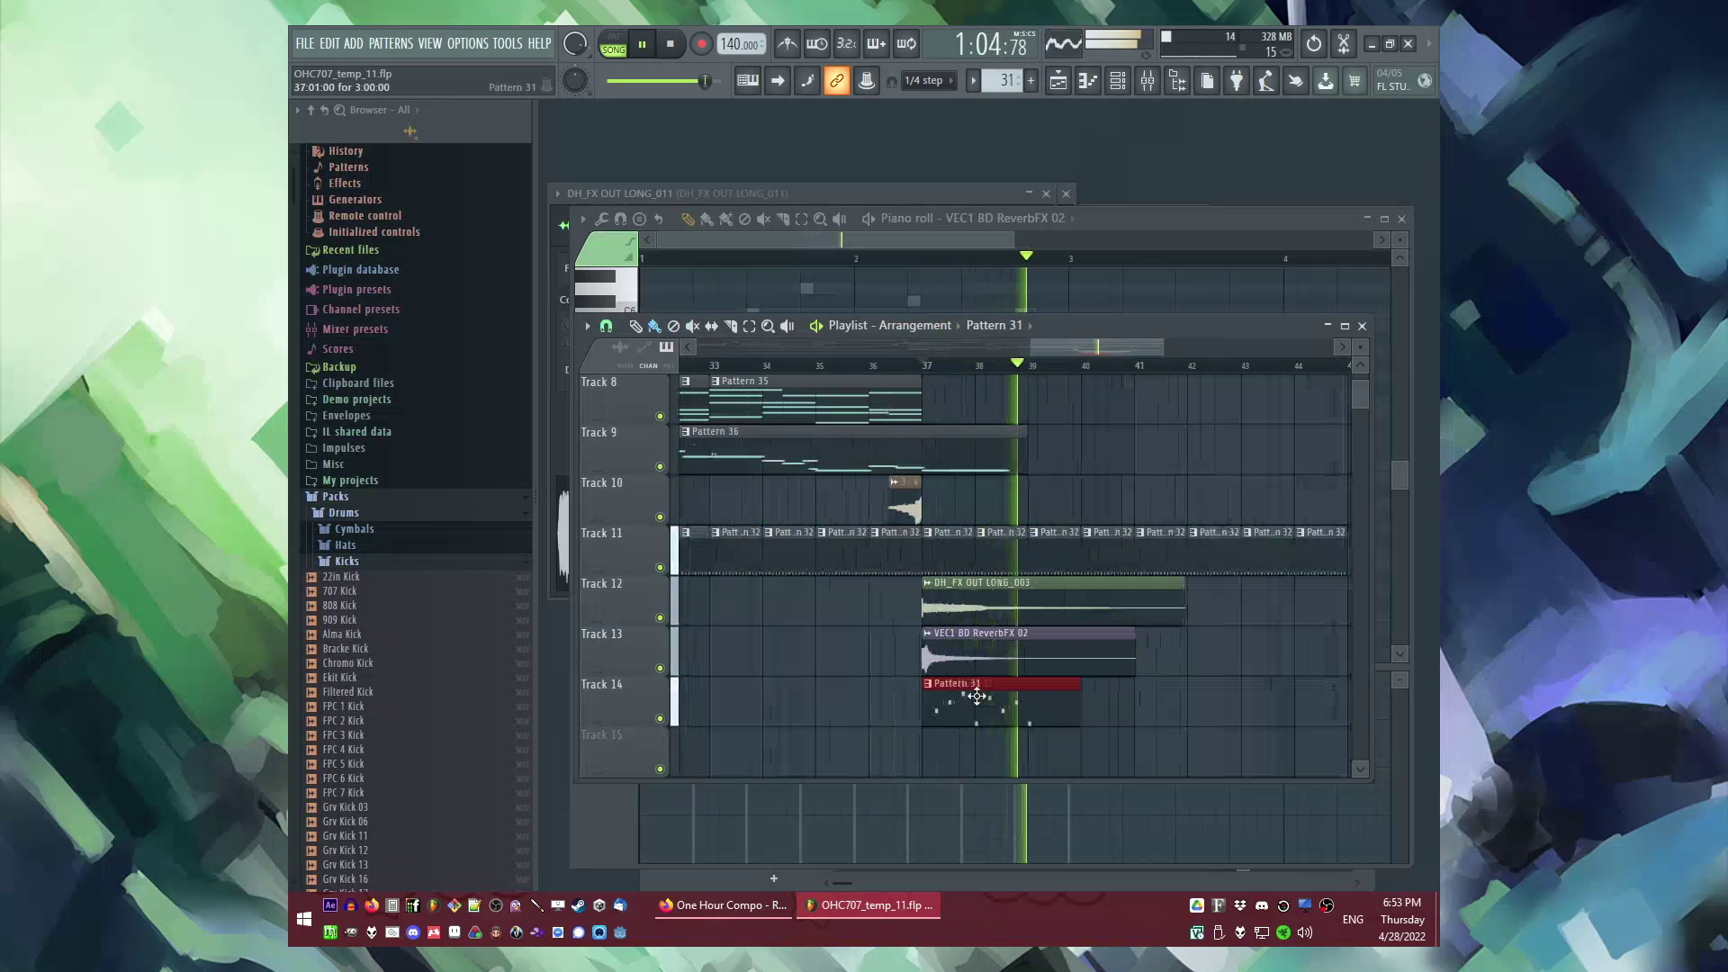
# Step: Open Pattern 31 from Track 14 in the piano roll and delete all of its notes
pyautogui.doubleClick(977, 697)
pyautogui.press('space')
pyautogui.press('space')
pyautogui.moveTo(915, 241); pyautogui.dragTo(792, 242)
pyautogui.hotkey('ctrl', 'a')
pyautogui.press('Delete')
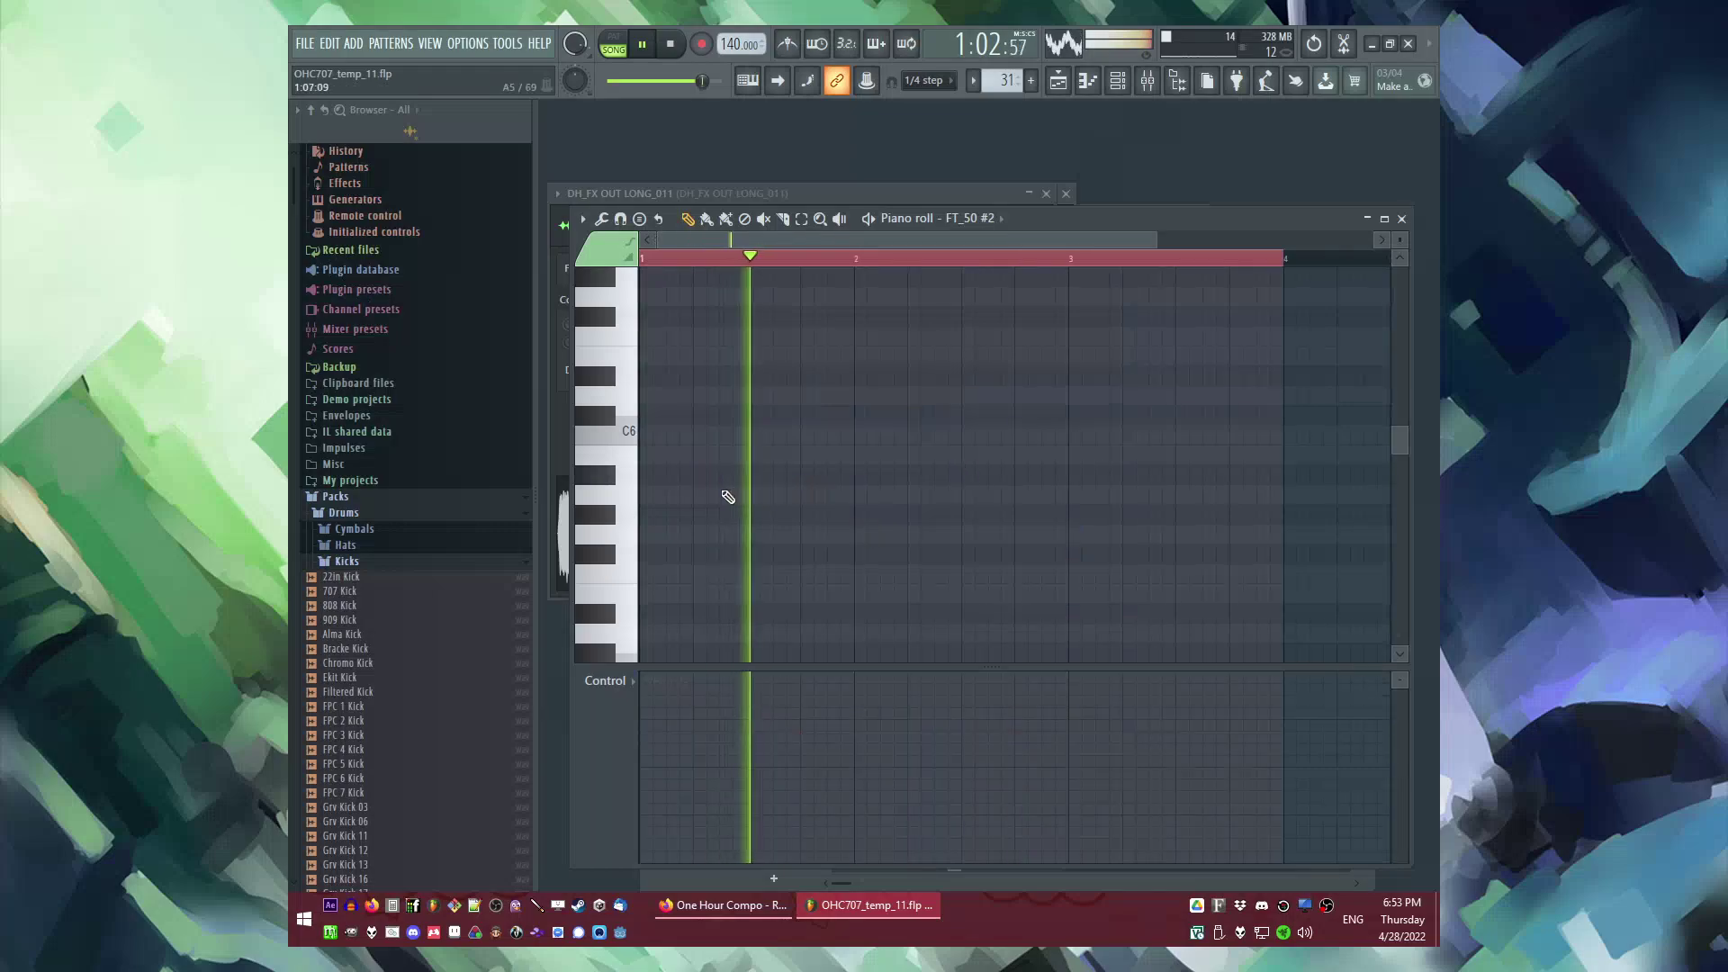
# Step: Place a C5 note two steps long at the start of bar 1, removing the trial G5 note
pyautogui.press('space')
pyautogui.click(650, 535)
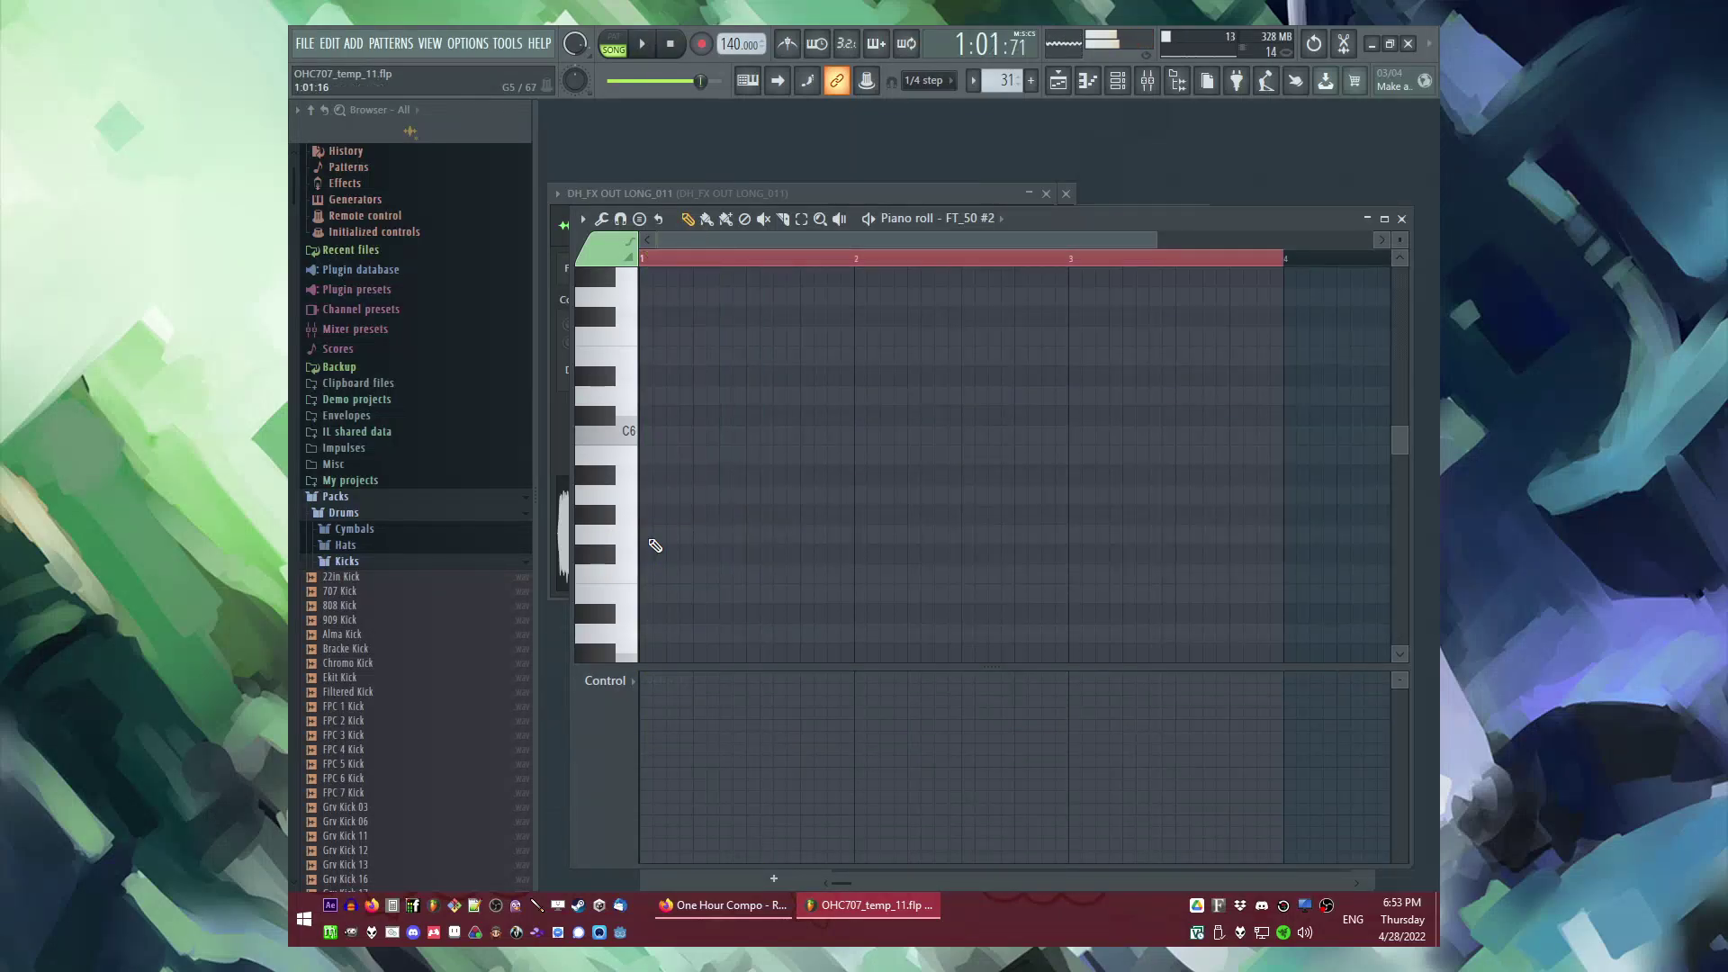
pyautogui.doubleClick(656, 536)
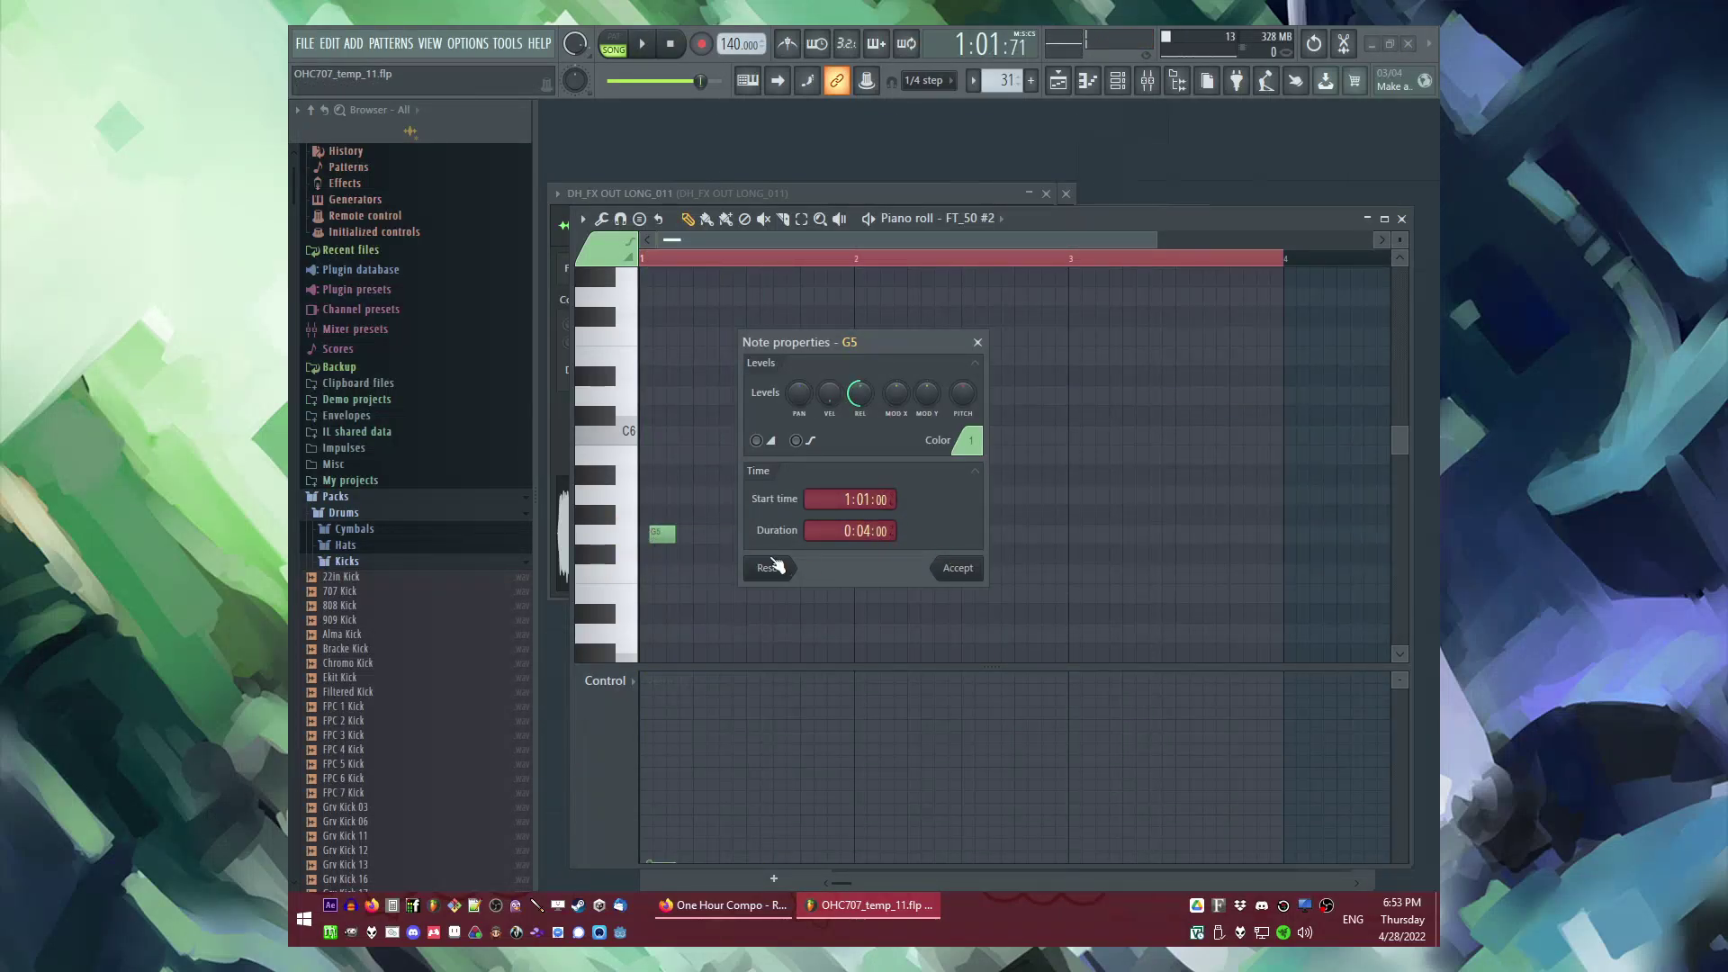
pyautogui.click(941, 575)
pyautogui.press('space')
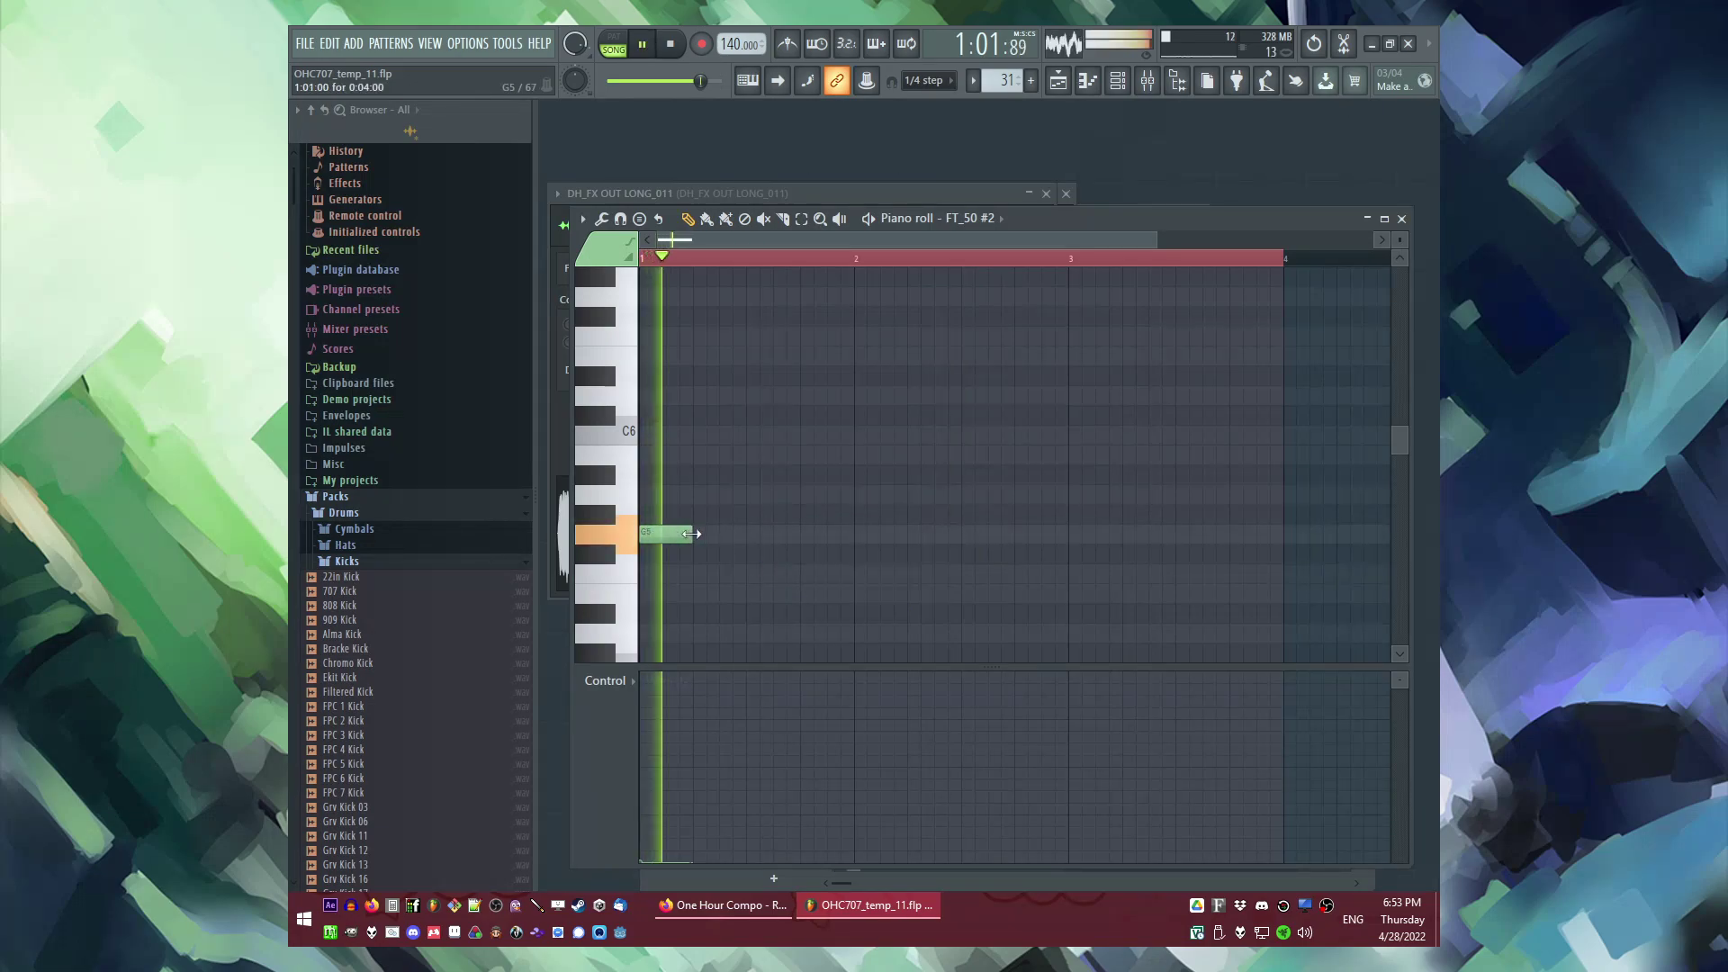
pyautogui.moveTo(691, 537); pyautogui.dragTo(666, 539)
pyautogui.press('space')
pyautogui.rightClick(650, 538)
pyautogui.scroll(-2, 672, 567)
pyautogui.moveTo(649, 556); pyautogui.dragTo(633, 561)
pyautogui.press('space')
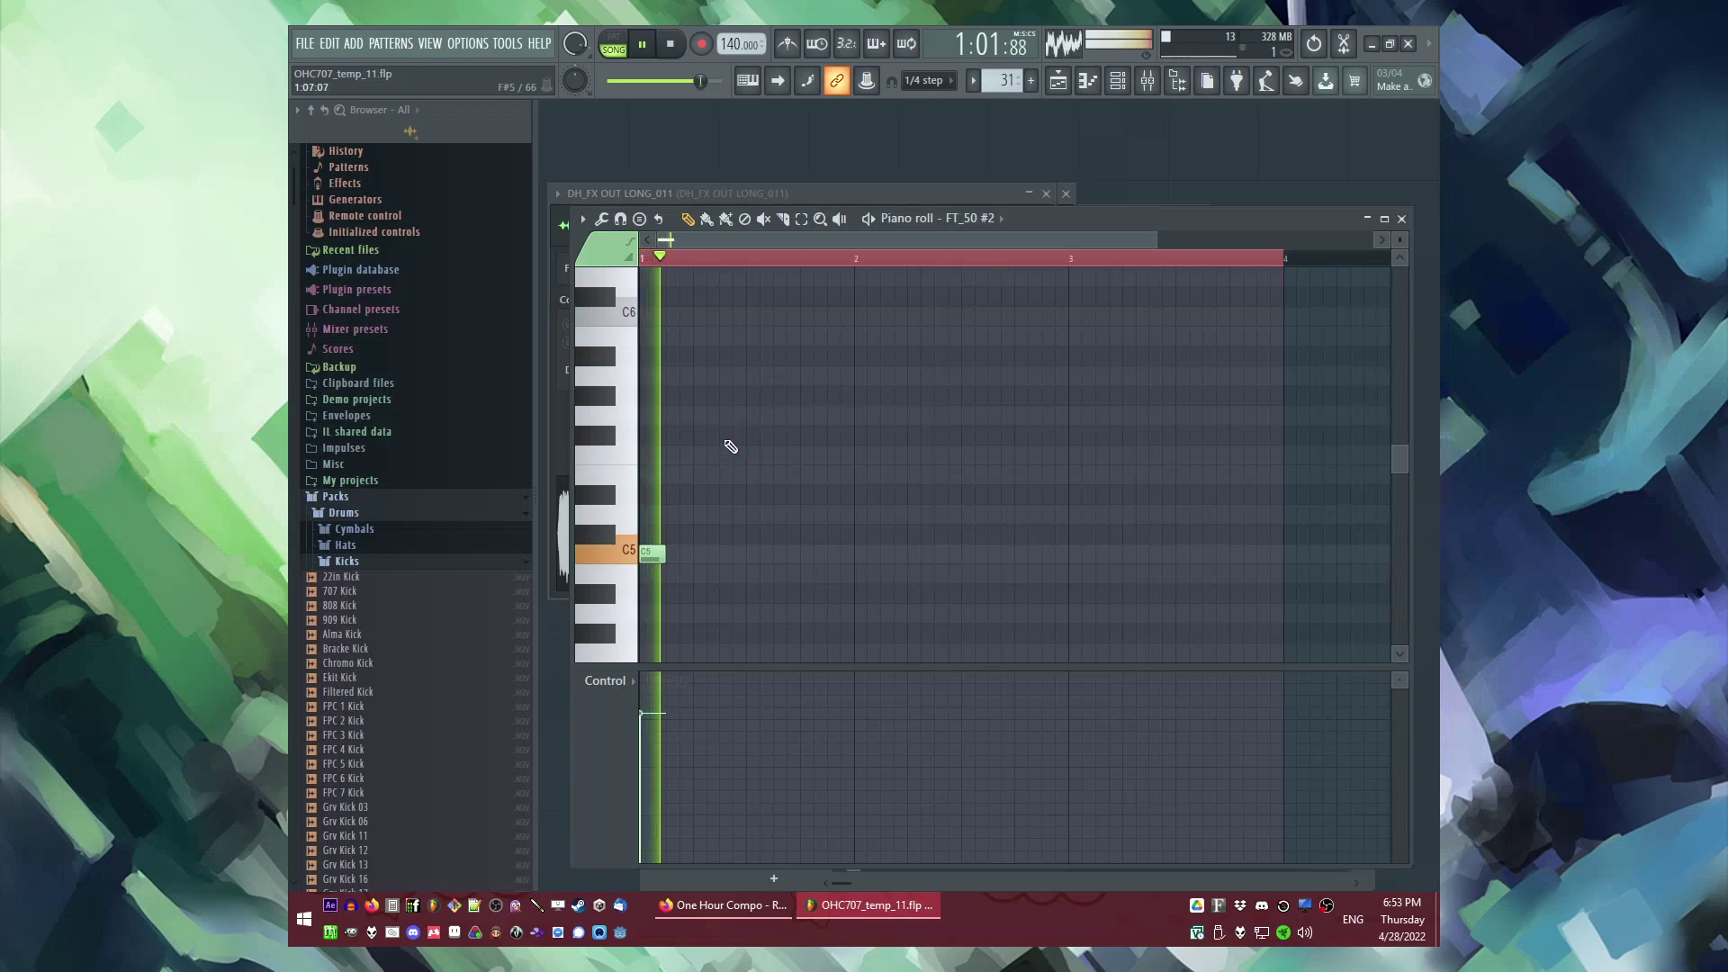
# Step: Add two-step notes A#5 and D#5 in bar 1, then F5, G5 and D#5 in bar 2
pyautogui.click(744, 358)
pyautogui.moveTo(744, 358); pyautogui.dragTo(721, 358)
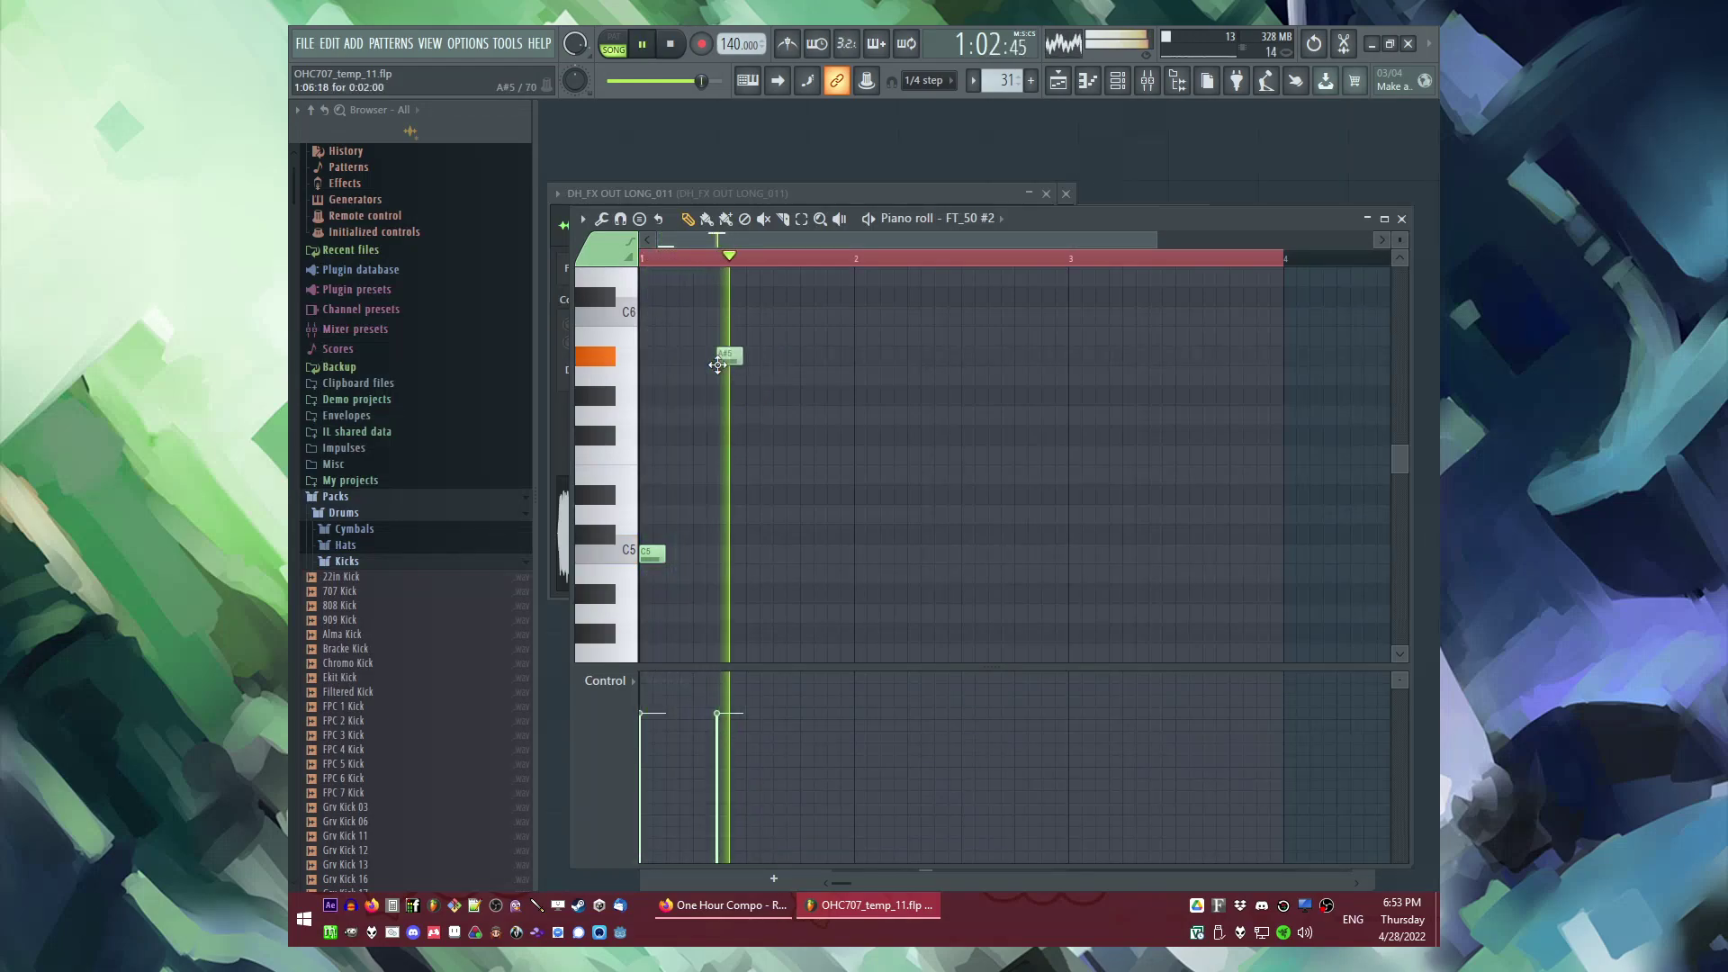
pyautogui.press('space')
pyautogui.click(809, 493)
pyautogui.press('space')
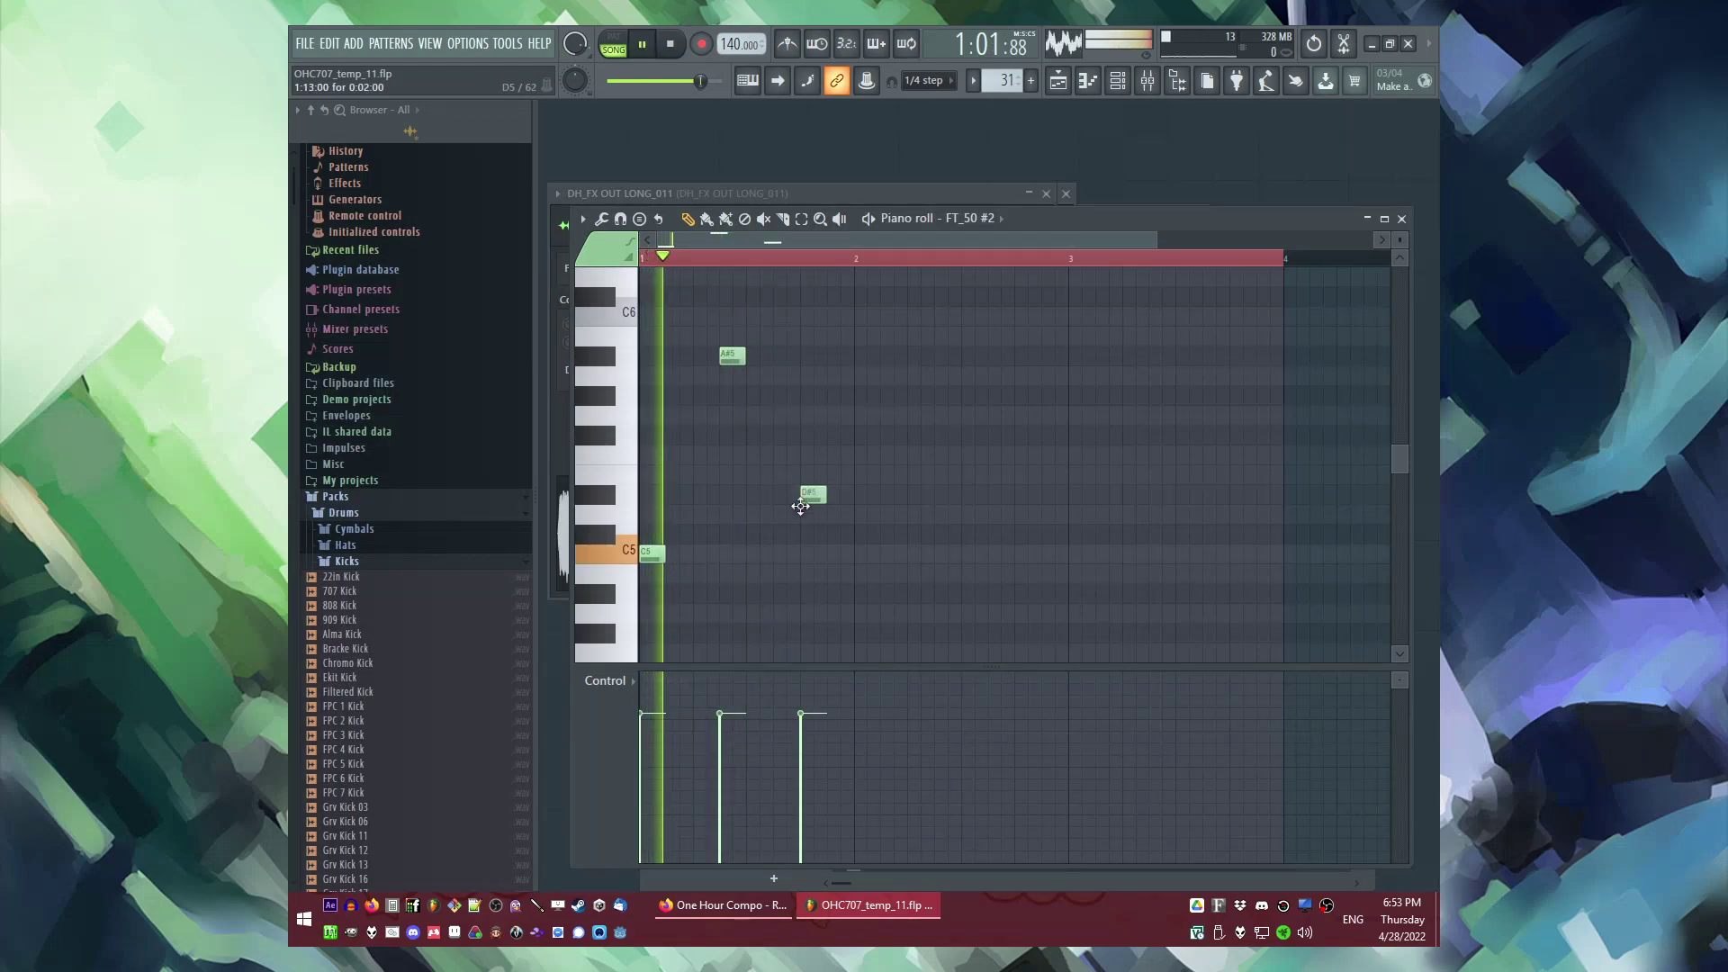
pyautogui.moveTo(919, 438); pyautogui.dragTo(890, 457)
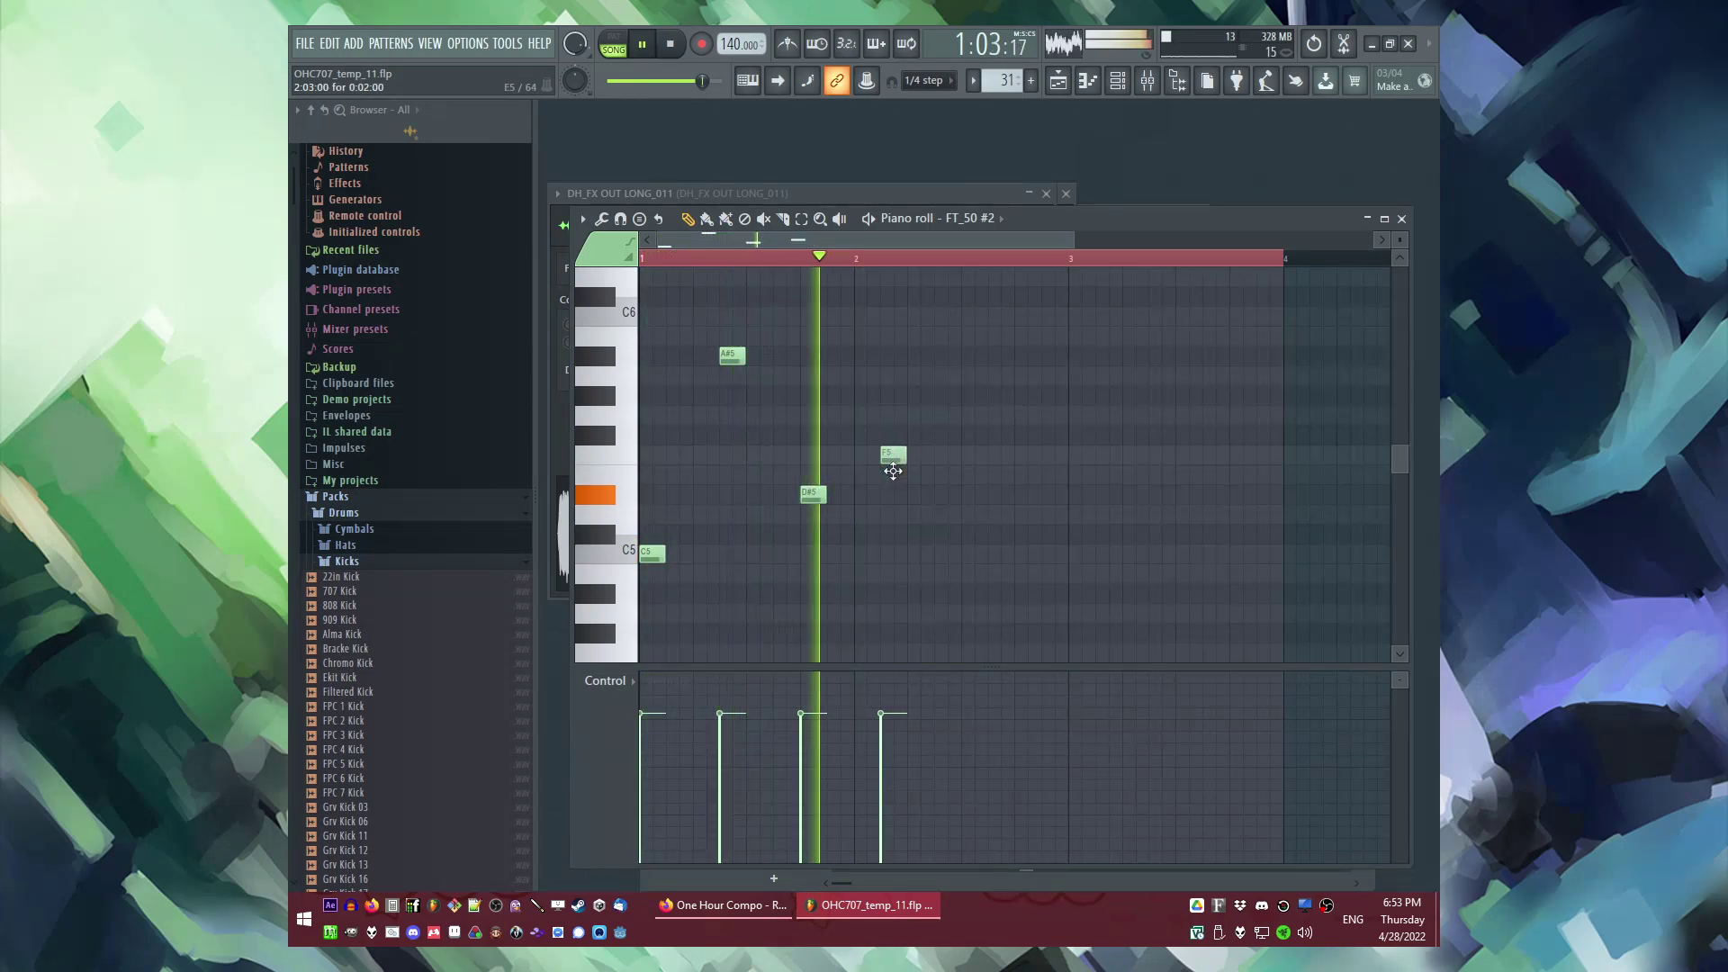
pyautogui.click(976, 415)
pyautogui.press('space')
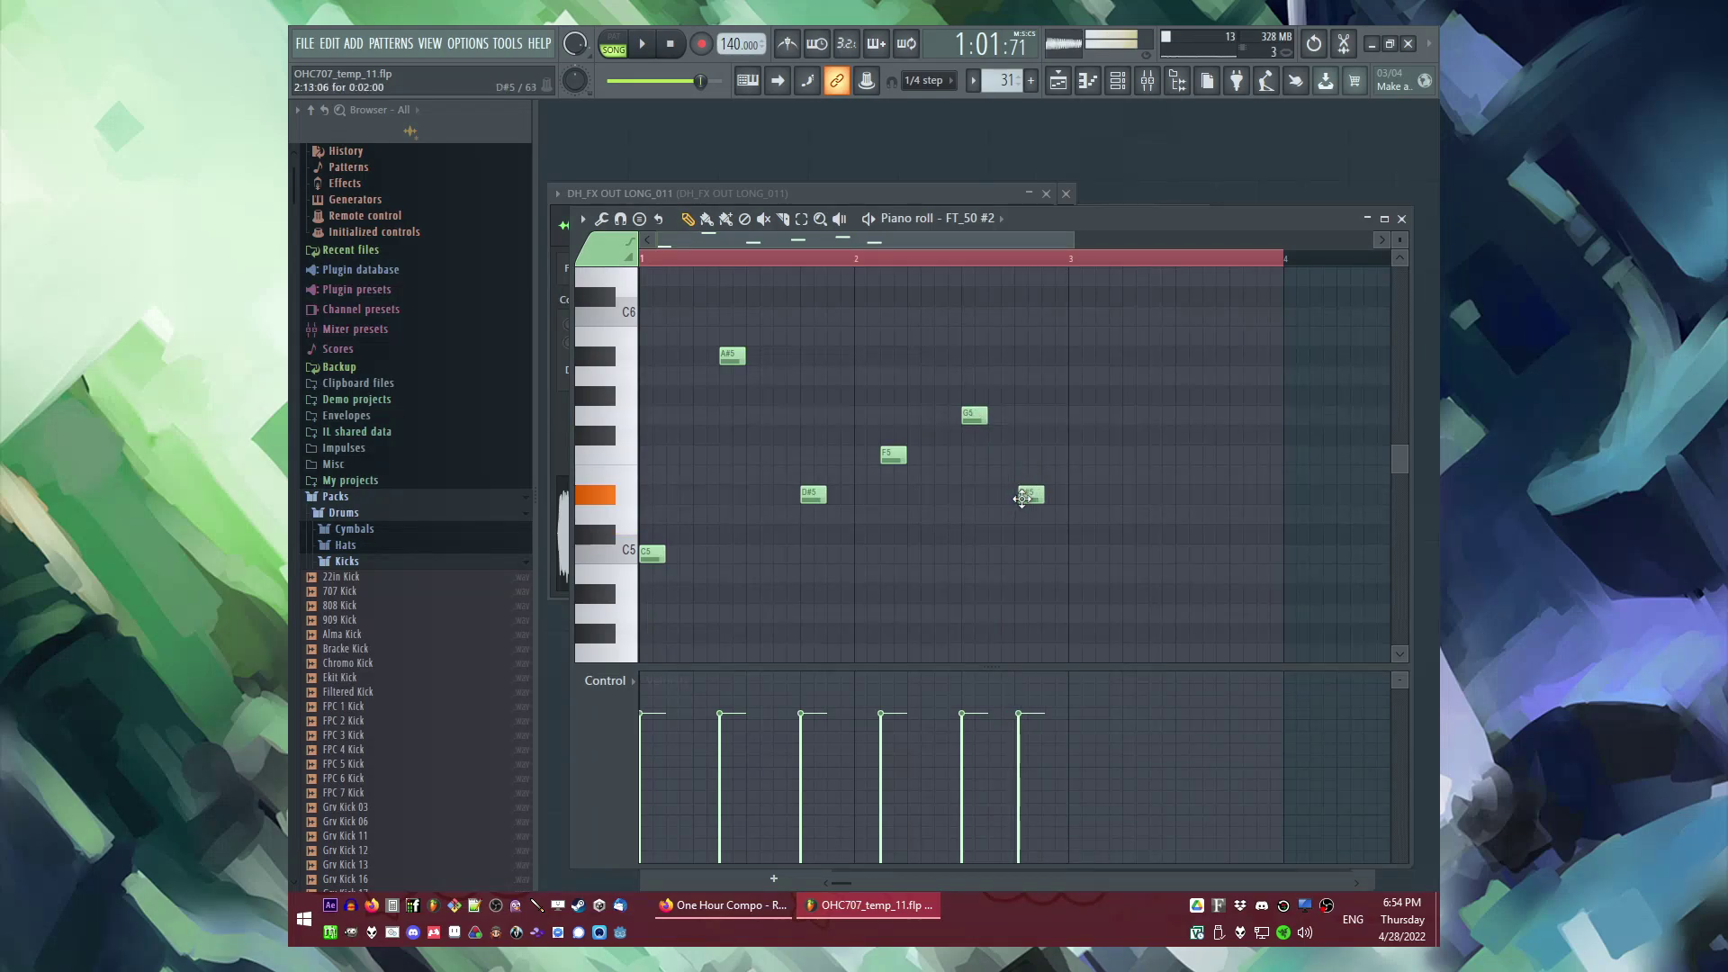
# Step: Set the main snap to Cell and duplicate the two-bar phrase into bars 3 and 4
pyautogui.click(923, 80)
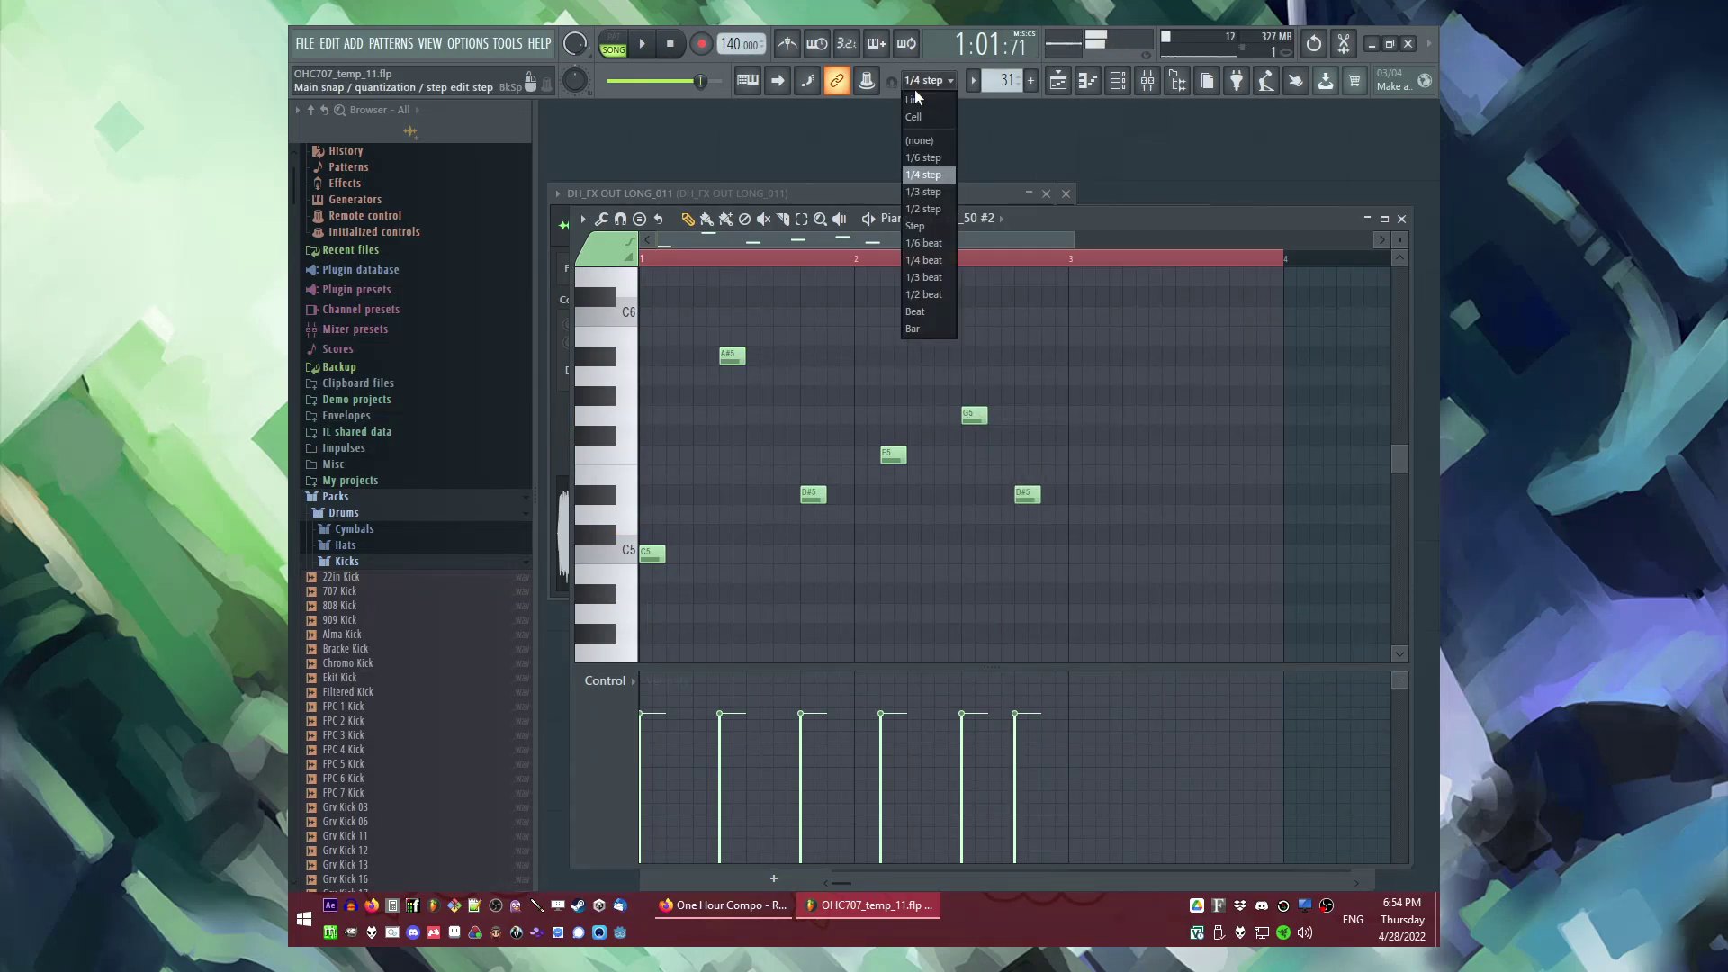
pyautogui.click(927, 118)
pyautogui.hotkey('ctrl', 'a')
pyautogui.moveTo(839, 240); pyautogui.dragTo(1021, 241)
pyautogui.hotkey('ctrl', 'b')
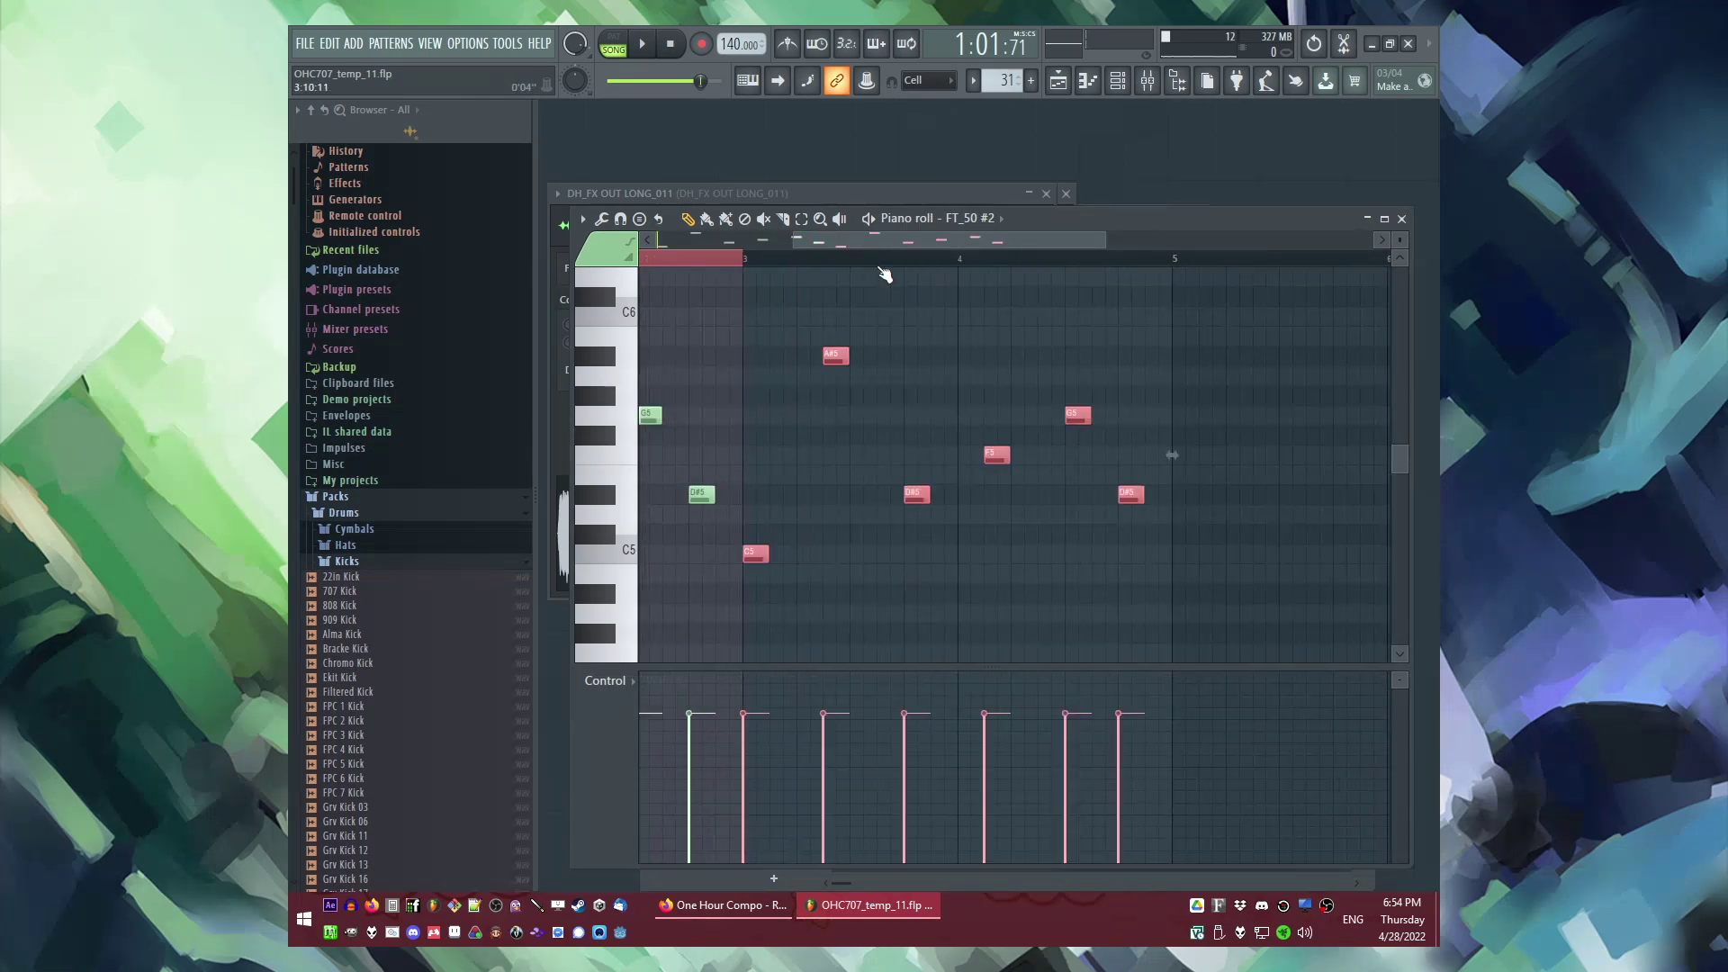
pyautogui.hotkey('ctrl', 'd')
pyautogui.press('space')
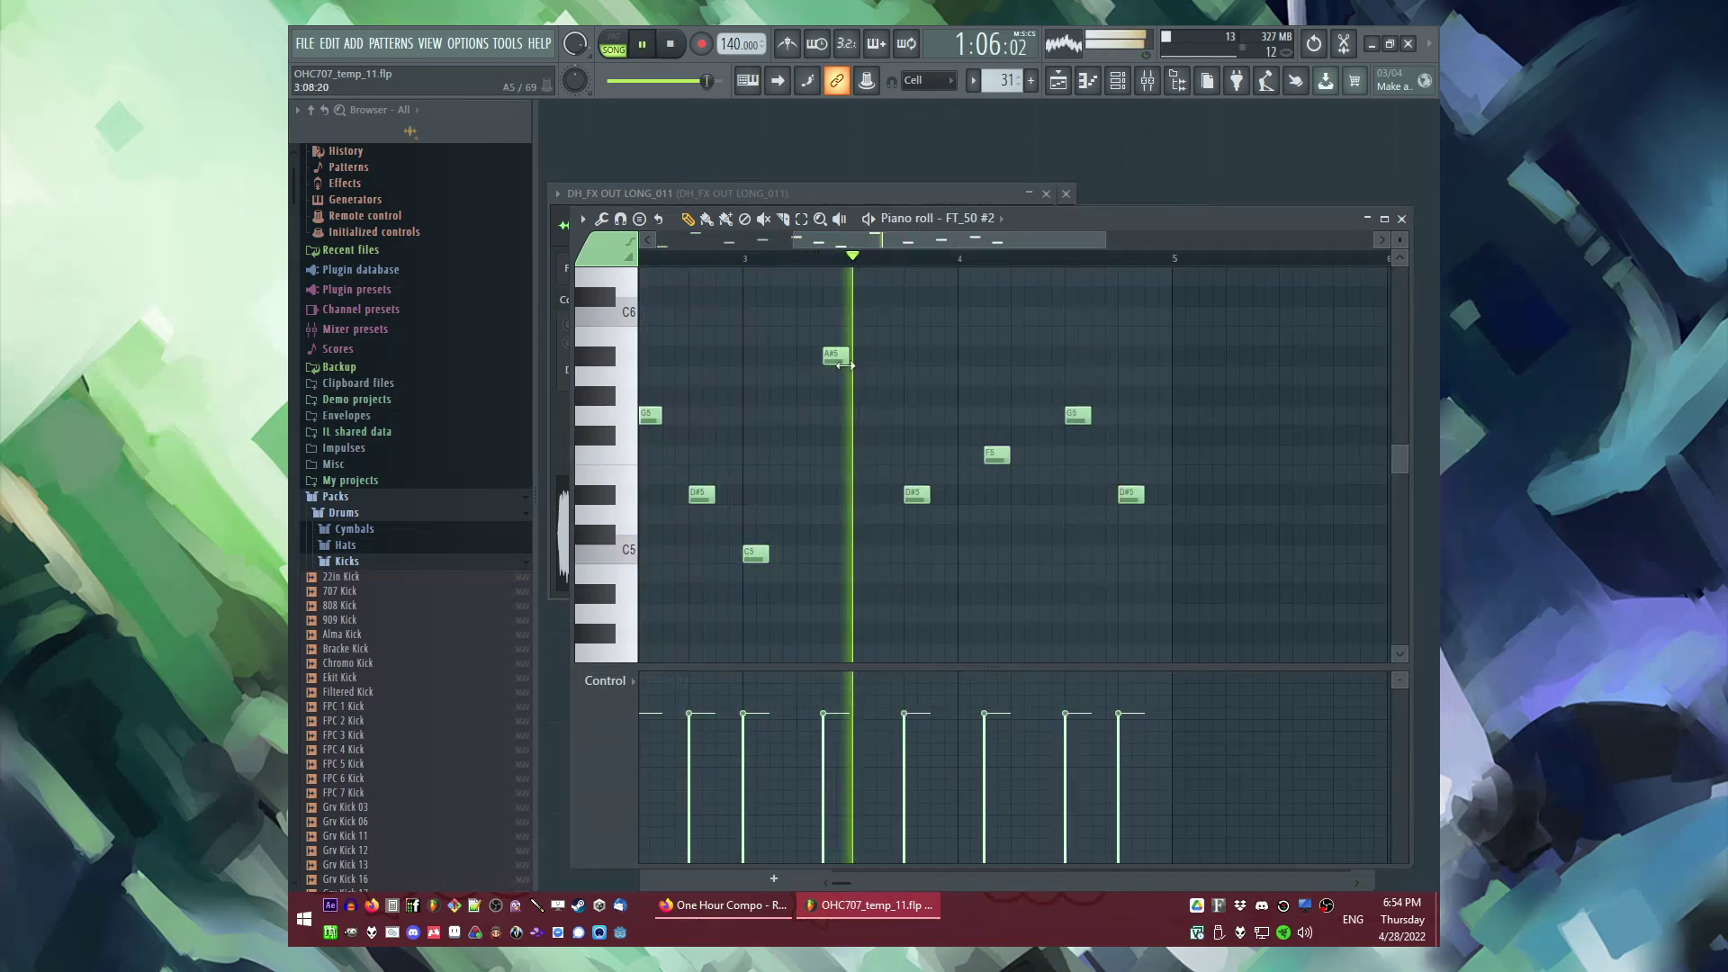
# Step: Lower bar 3's A#5 note to D#5 and raise the note after it to F5
pyautogui.moveTo(837, 351); pyautogui.dragTo(916, 455)
pyautogui.press('space')
pyautogui.press('space')
pyautogui.press('space')
pyautogui.press('space')
pyautogui.press('space')
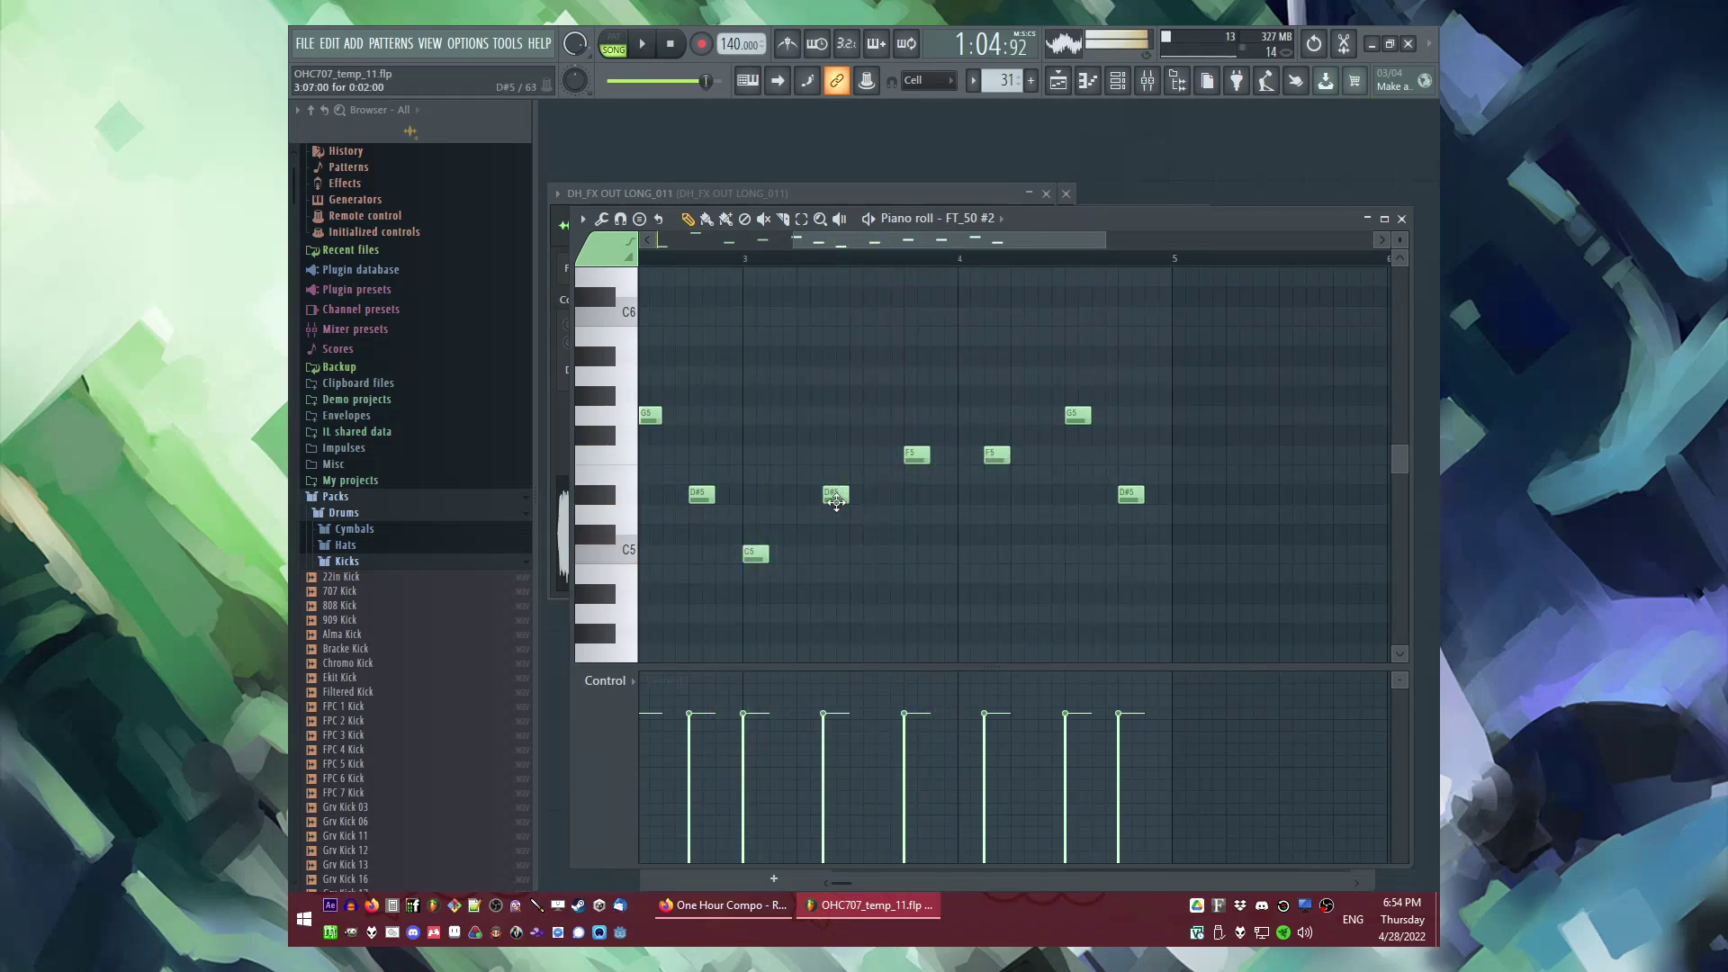
pyautogui.press('space')
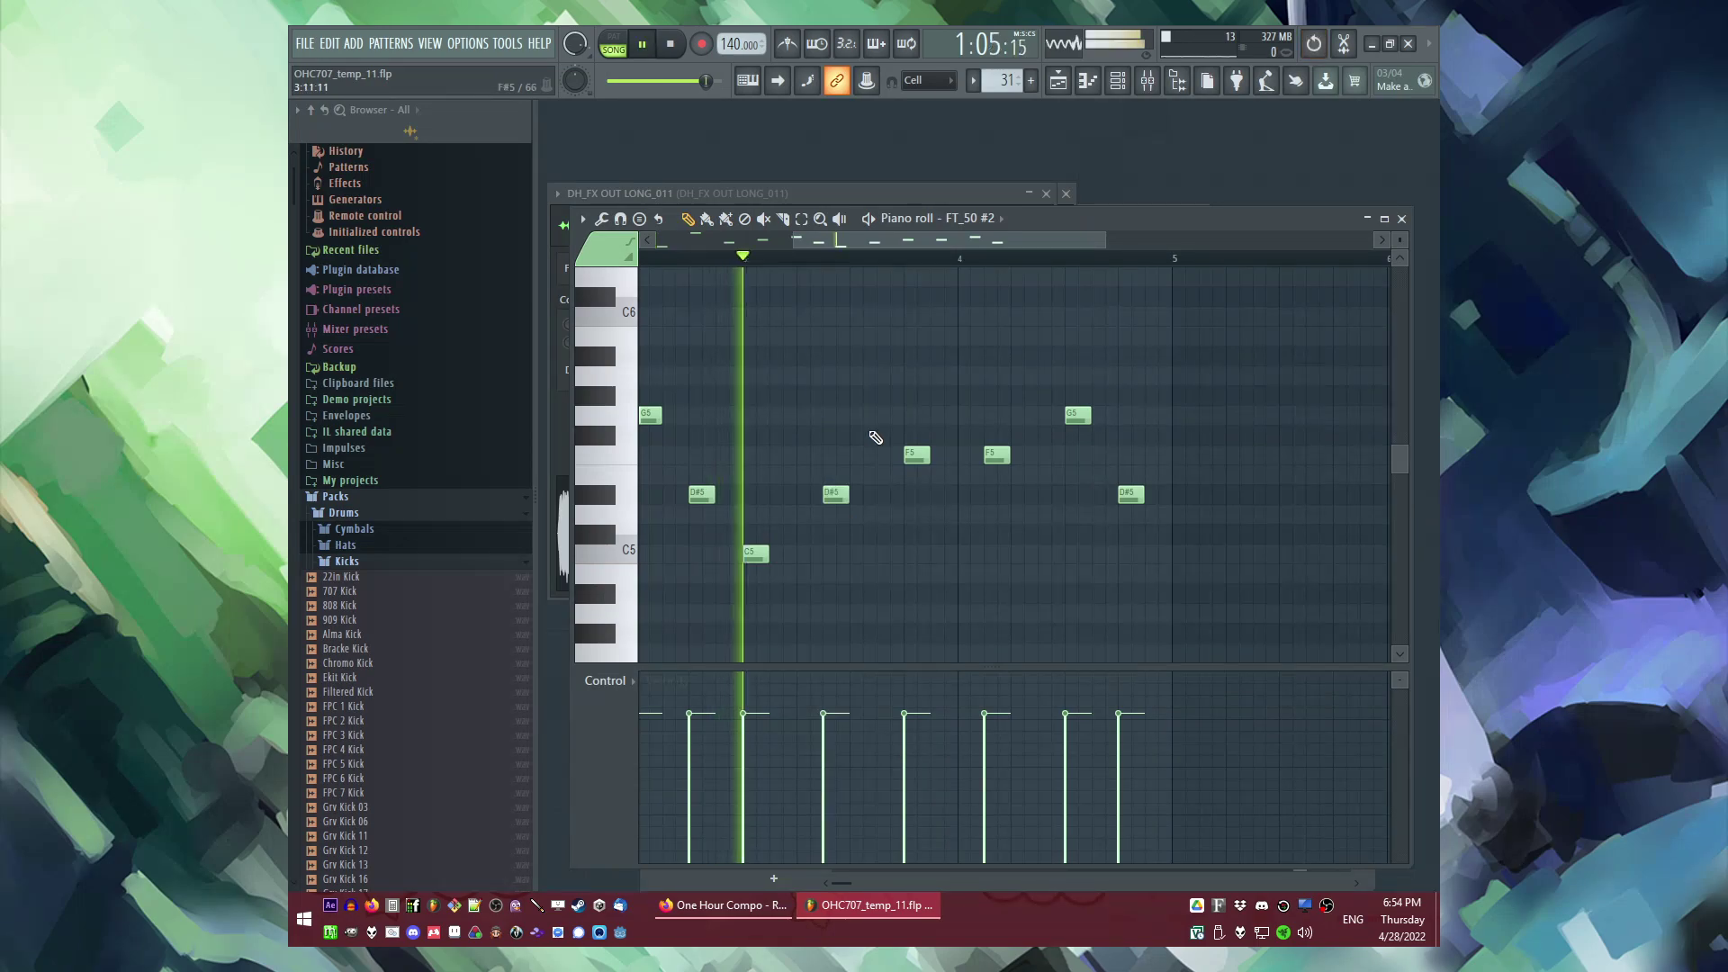
# Step: Rework bar 4's notes into A#5 on the downbeat, followed by F5 and G5
pyautogui.rightClick(996, 454)
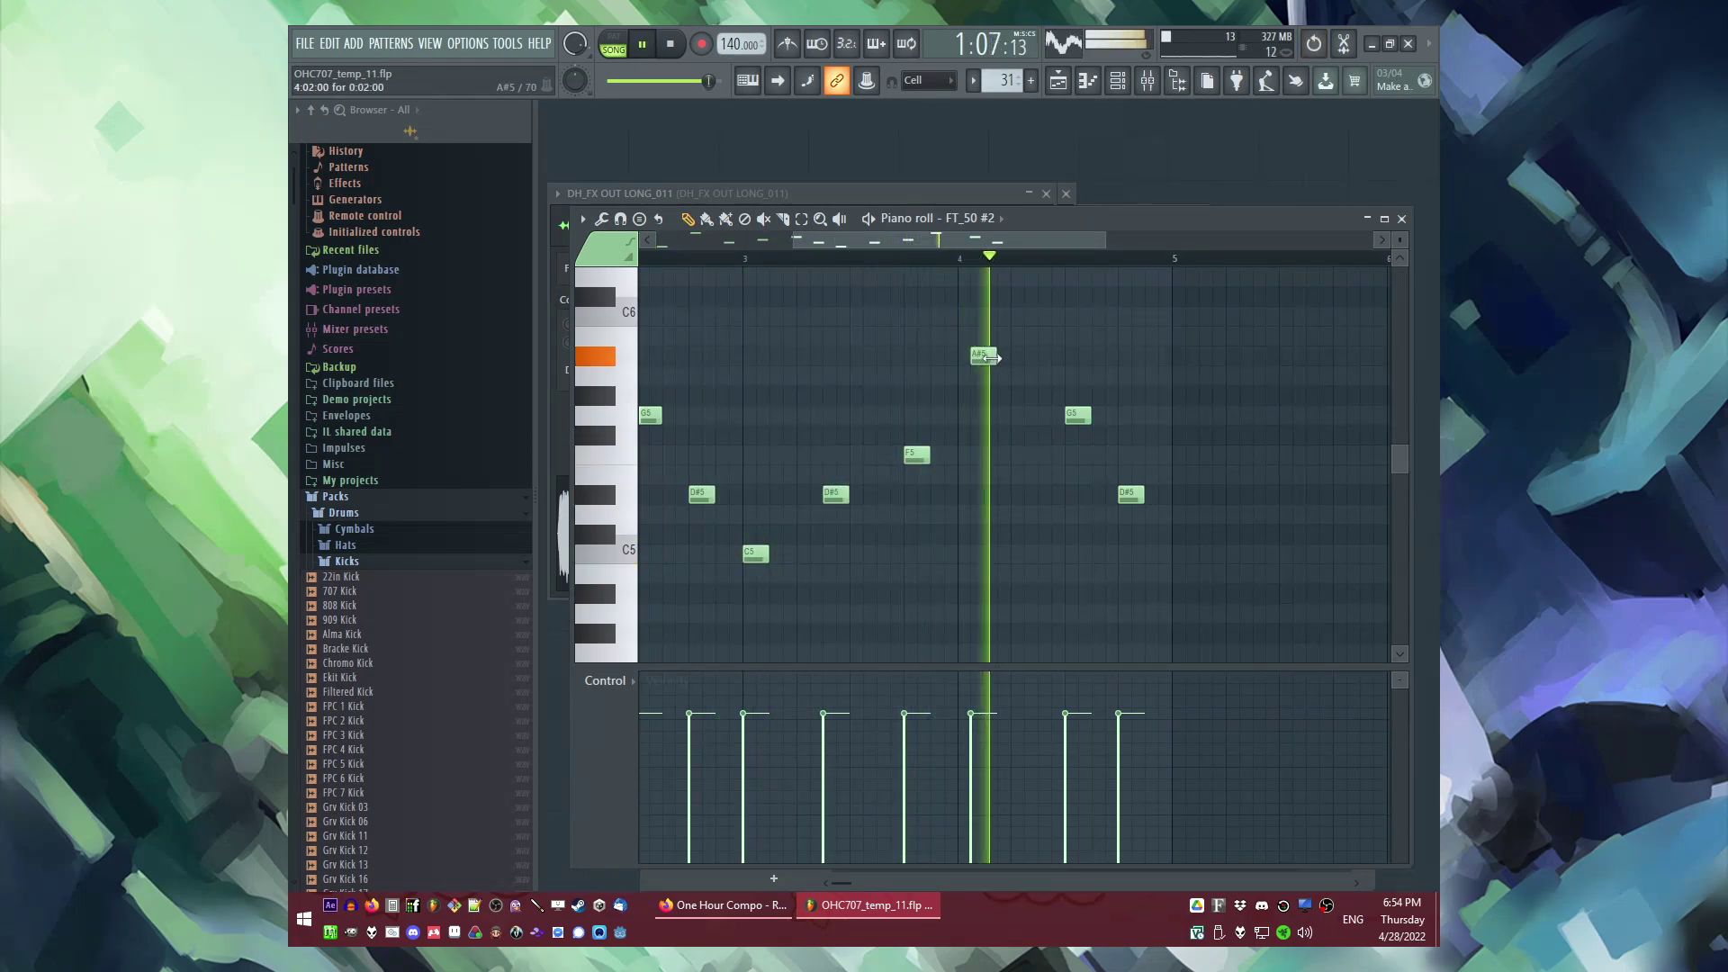
pyautogui.click(1011, 358)
pyautogui.moveTo(1011, 359); pyautogui.dragTo(959, 356)
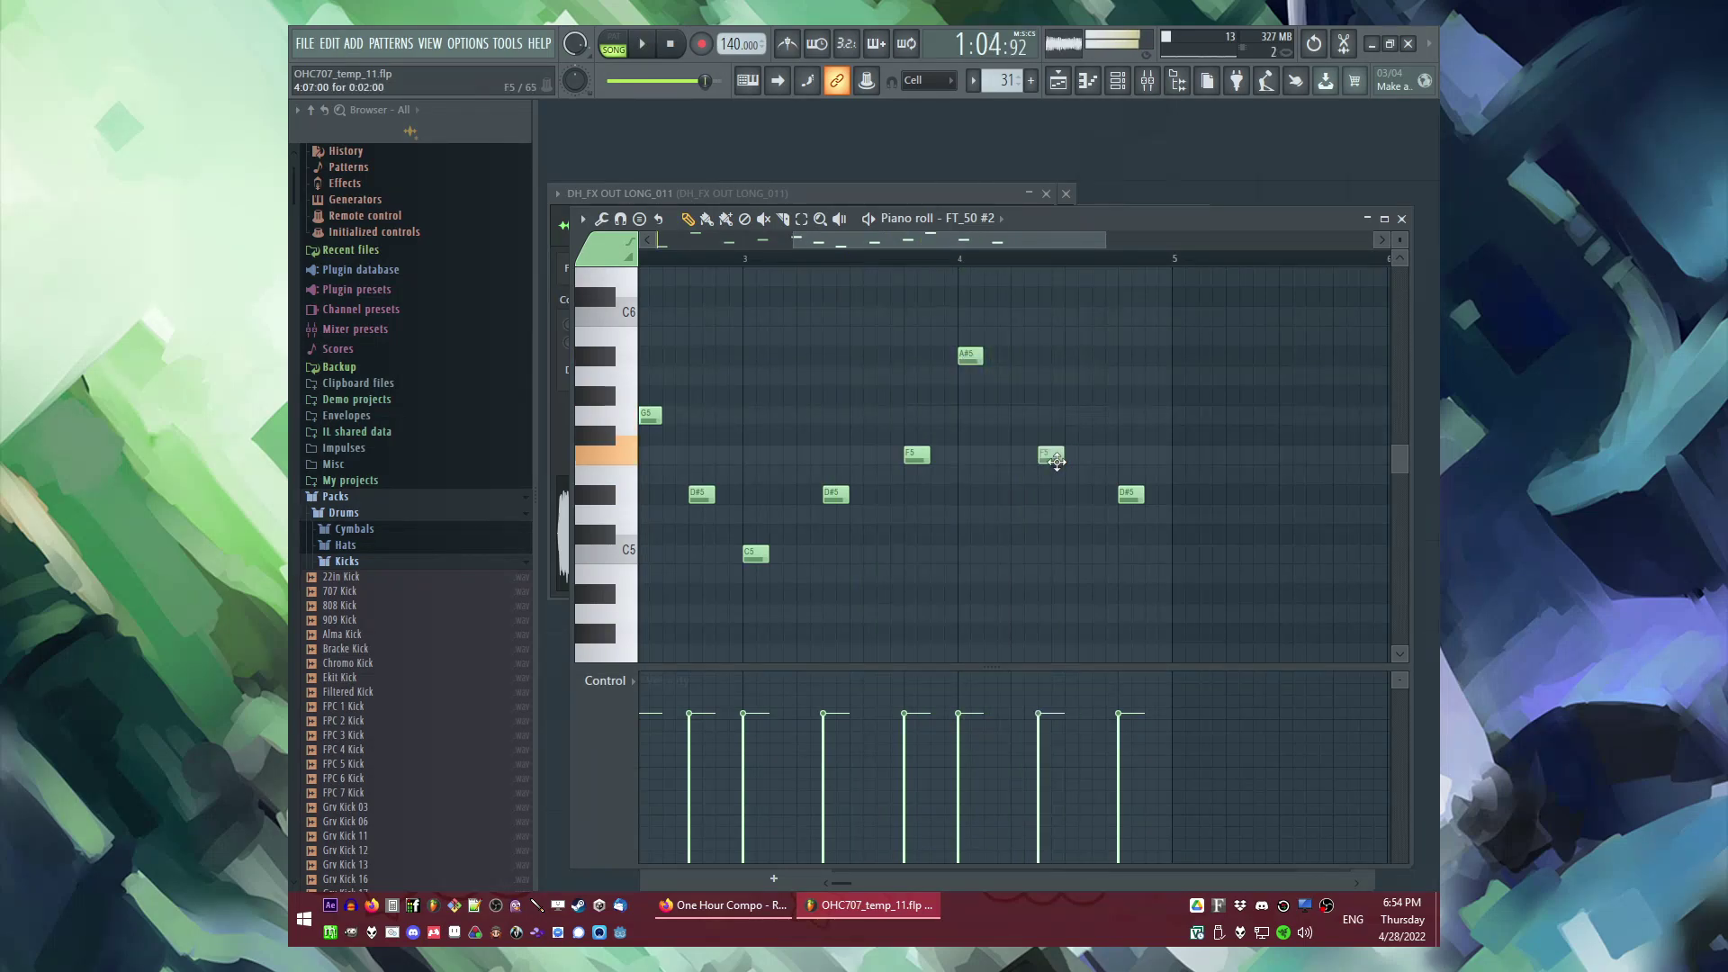
# Step: Duplicate the whole four-bar melody into bars 5 to 8
pyautogui.hotkey('ctrl', 'a')
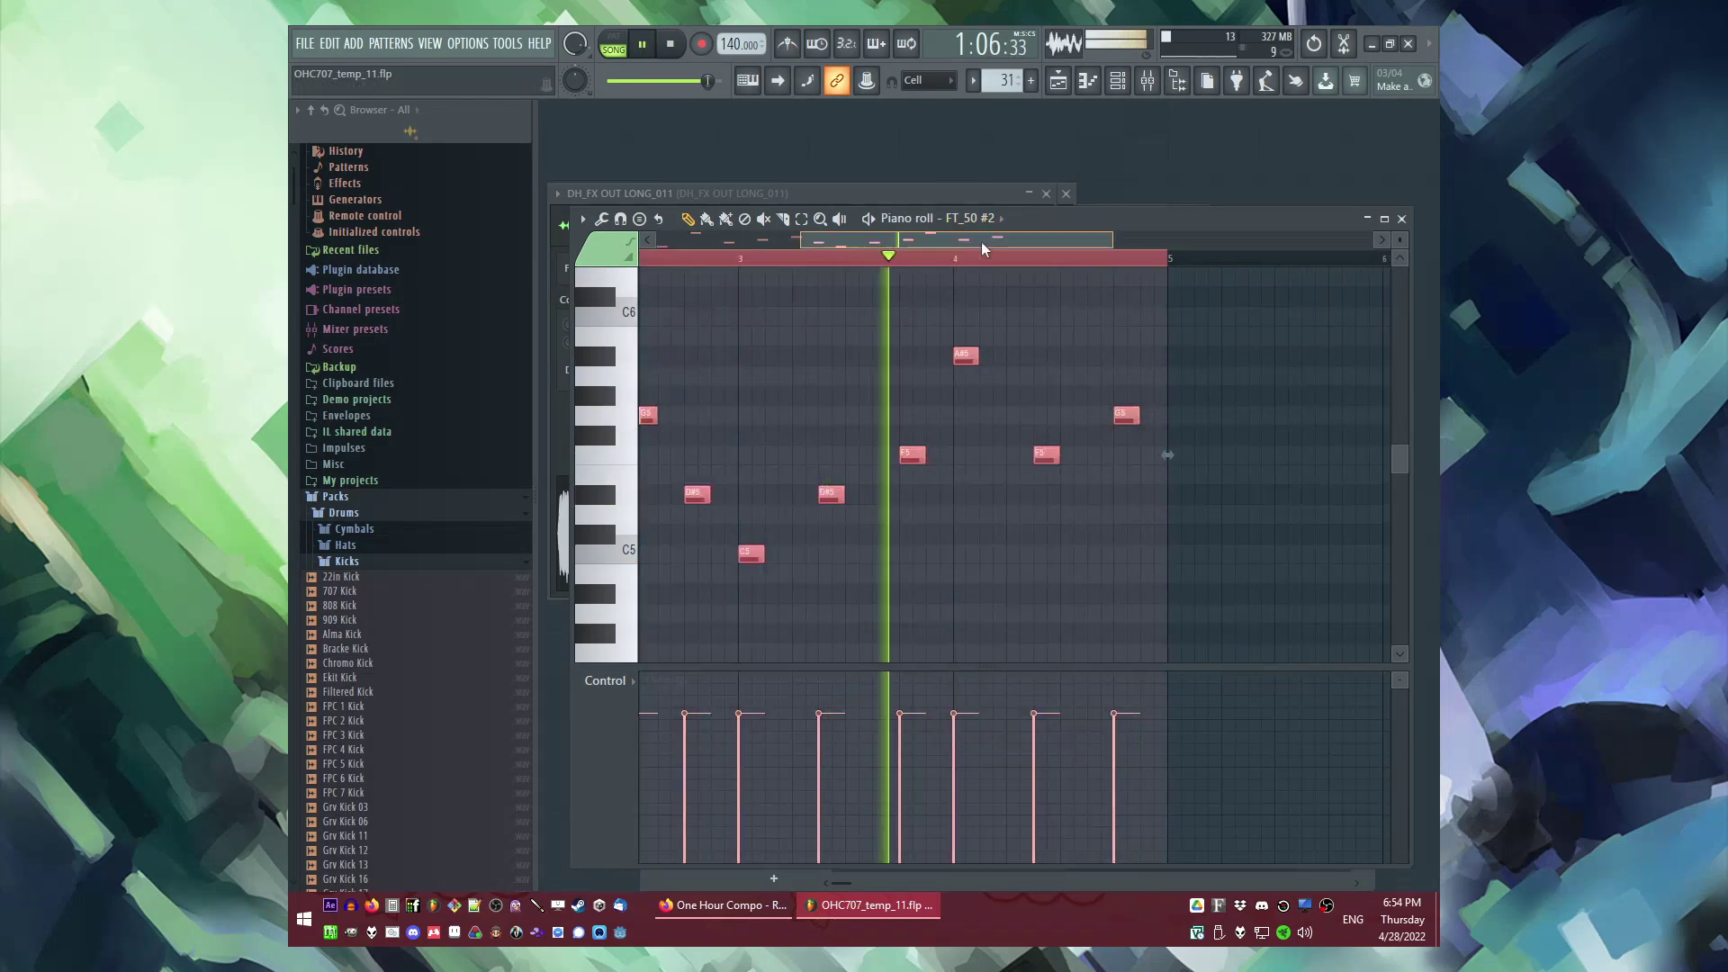
pyautogui.moveTo(958, 241); pyautogui.dragTo(1114, 240)
pyautogui.hotkey('ctrl', 'v')
pyautogui.hotkey('ctrl', 'z')
pyautogui.scroll(1, 1202, 430)
pyautogui.hotkey('ctrl', 'v')
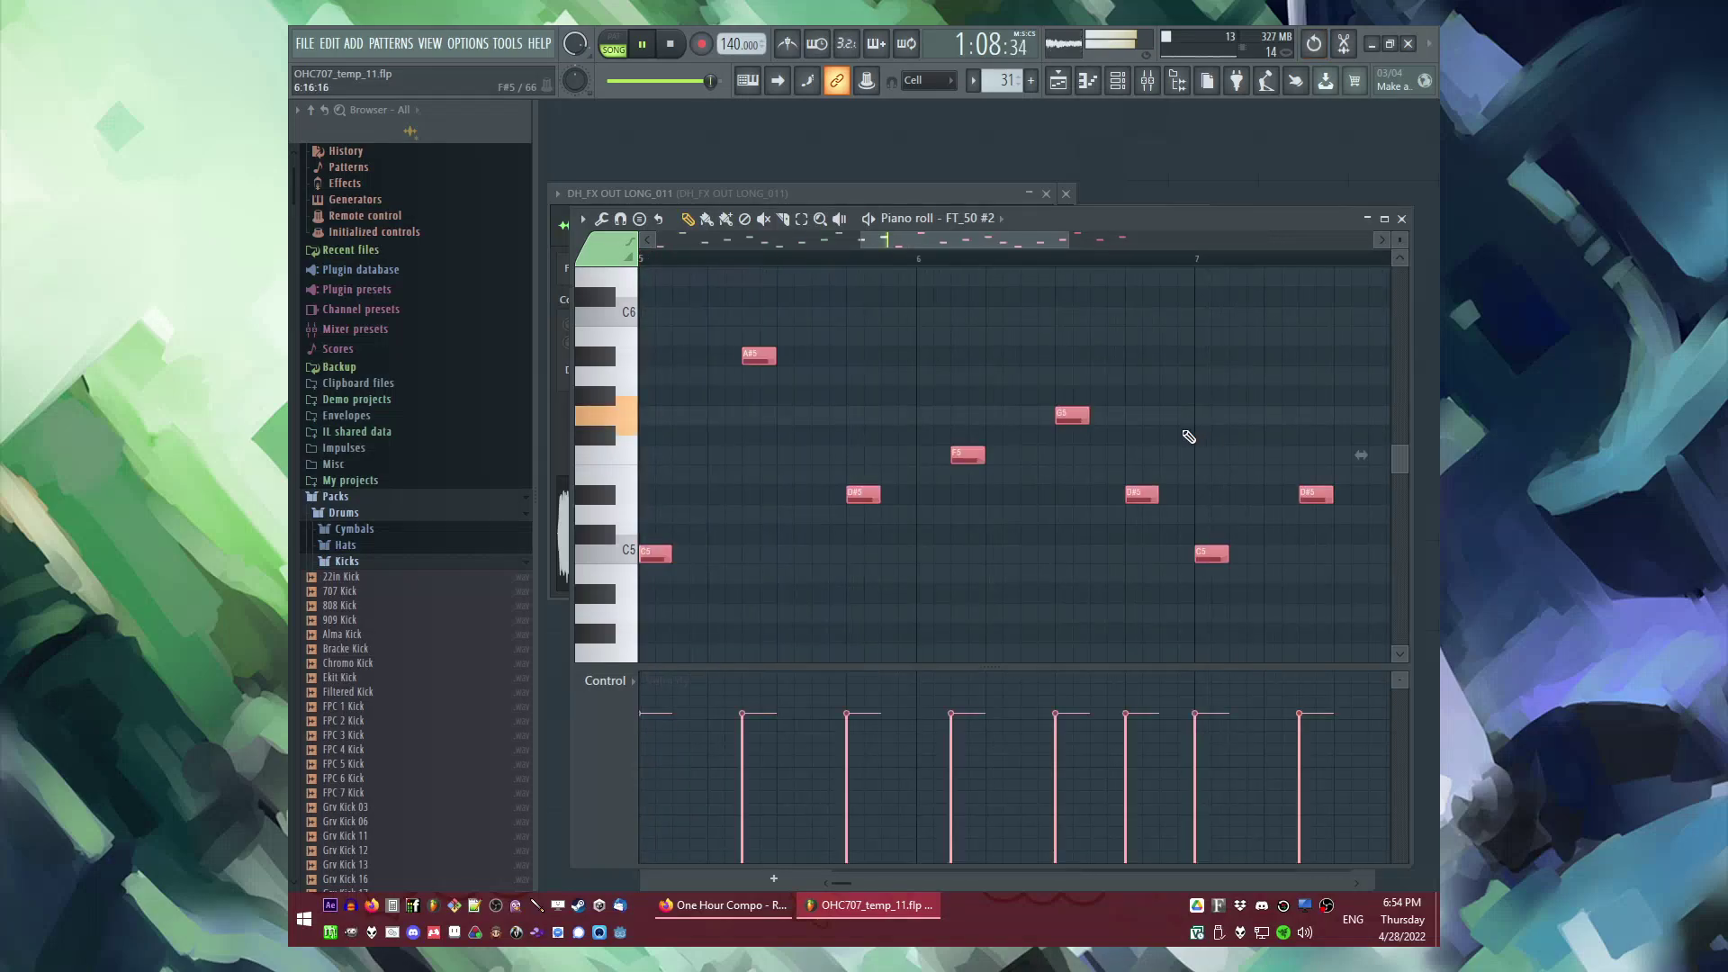
# Step: Change bar 5's second note to D#5 and its third note to D5
pyautogui.scroll(-3, 1195, 432)
pyautogui.click(906, 262)
pyautogui.scroll(3, 907, 263)
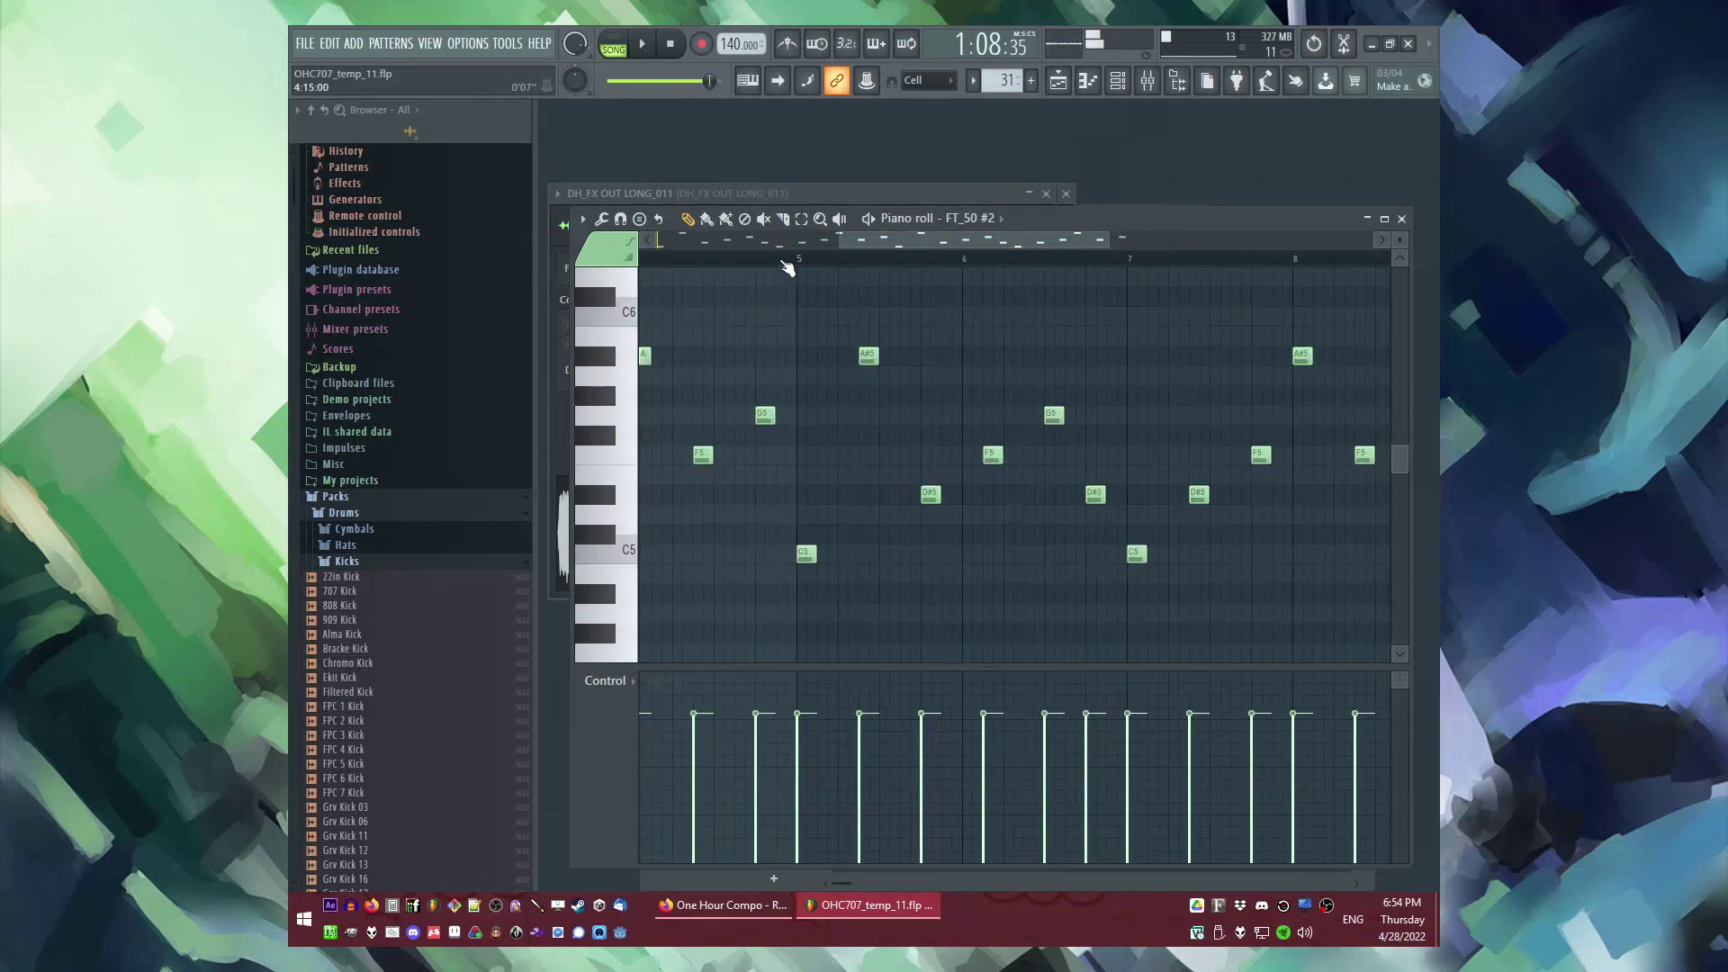
pyautogui.rightClick(859, 354)
pyautogui.press('space')
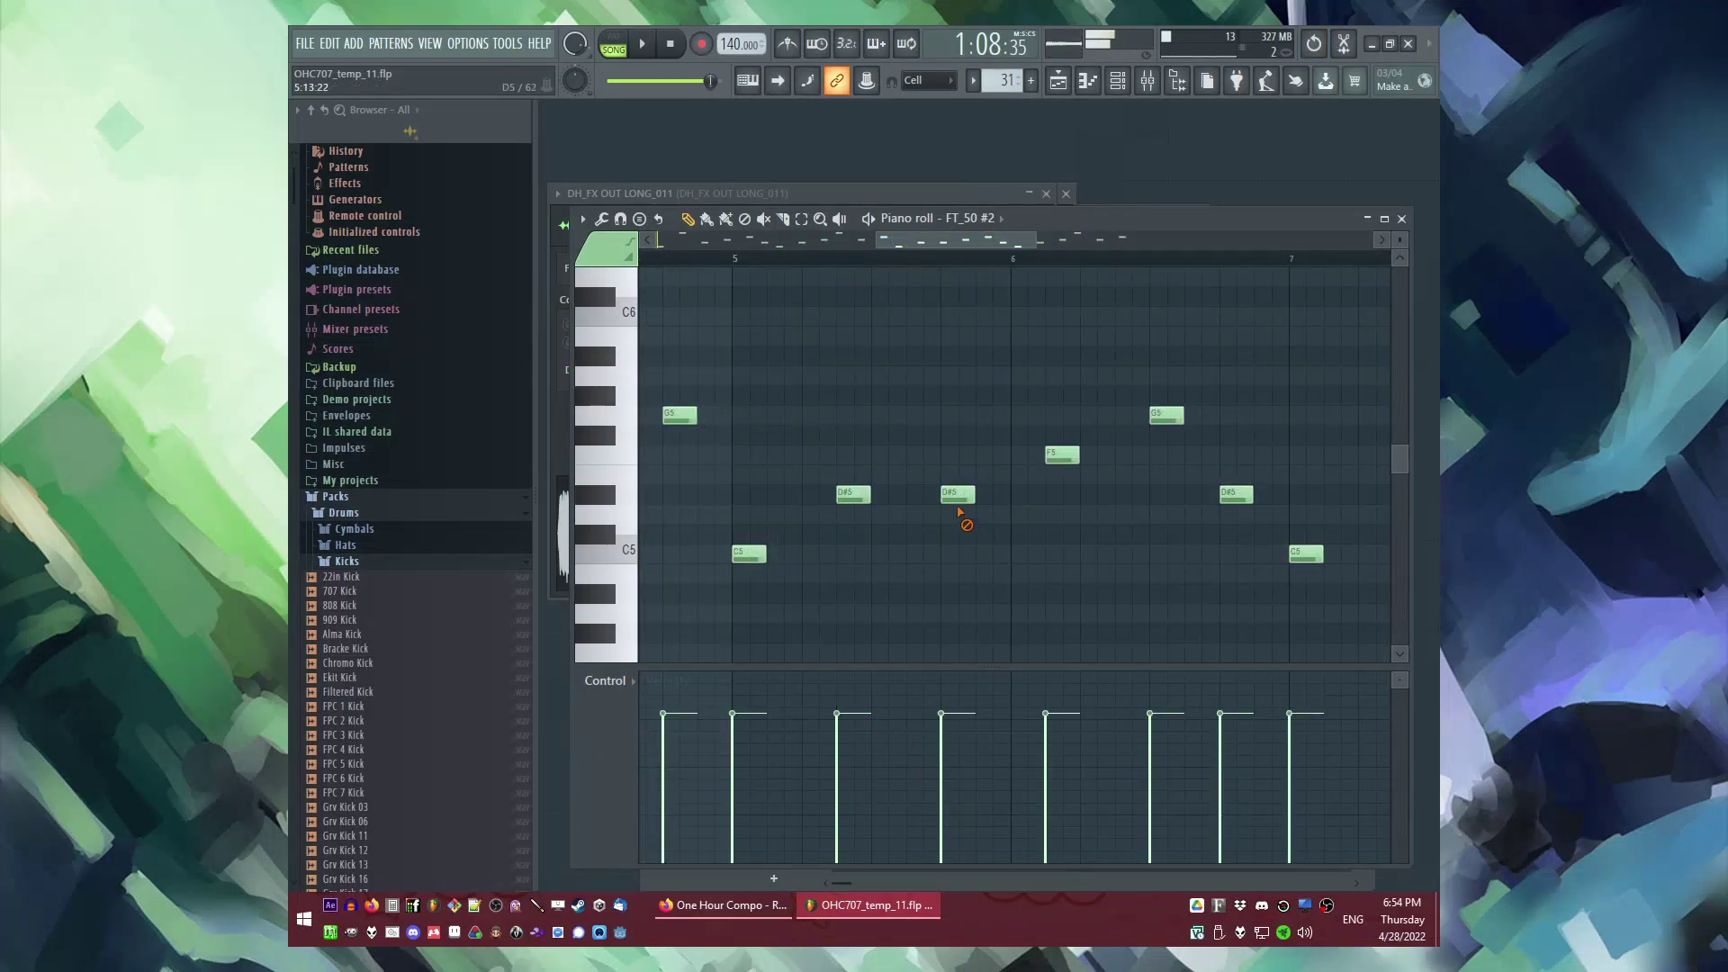
pyautogui.press('space')
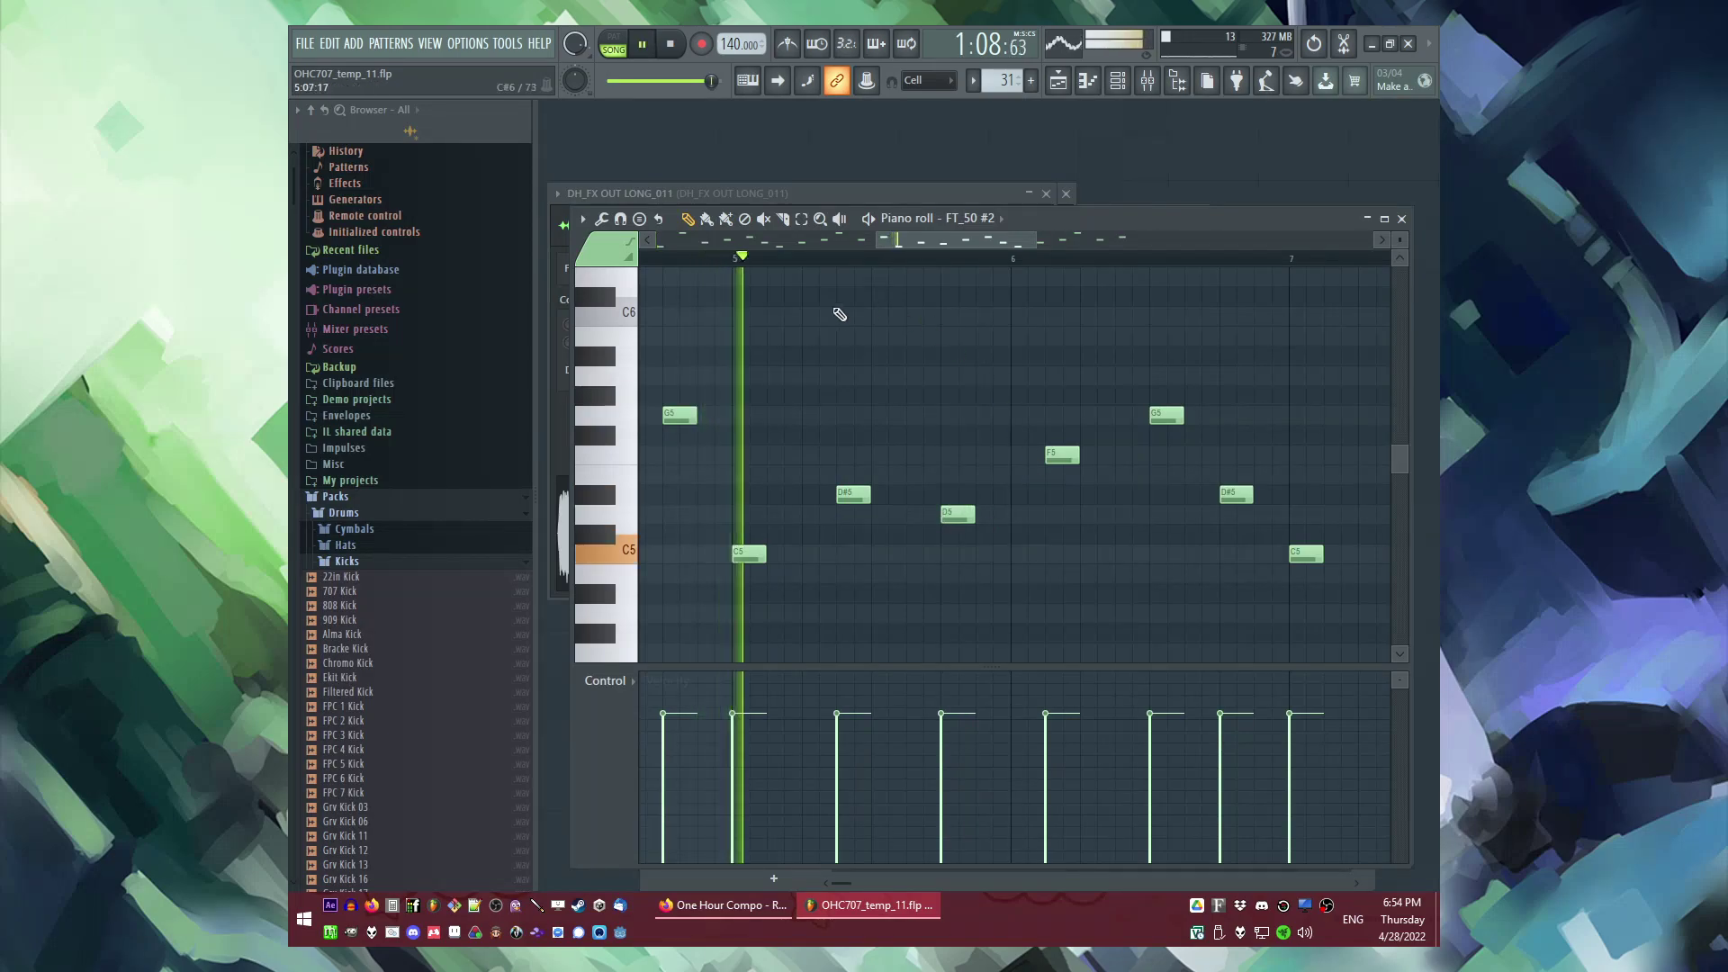
# Step: Raise bar 5's last note to G5 and bar 6's last note to A#5
pyautogui.moveTo(926, 238); pyautogui.dragTo(949, 241)
pyautogui.press('space')
pyautogui.rightClick(847, 520)
pyautogui.press('space')
pyautogui.click(847, 422)
pyautogui.rightClick(952, 462)
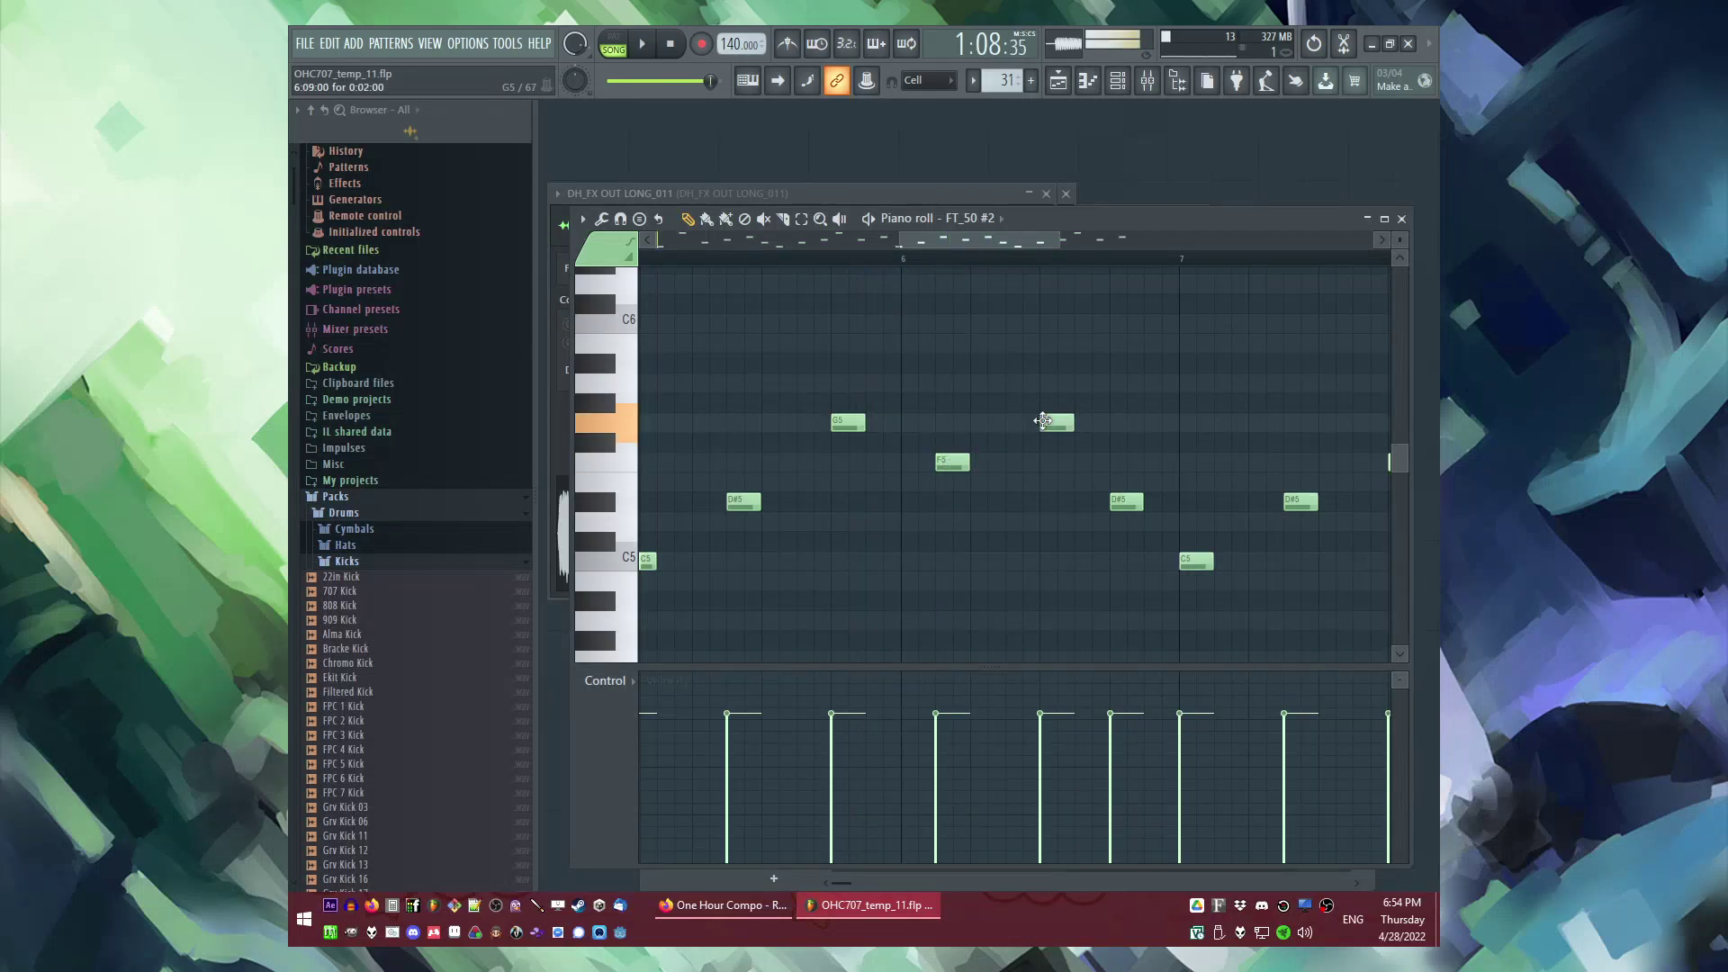
pyautogui.click(1122, 369)
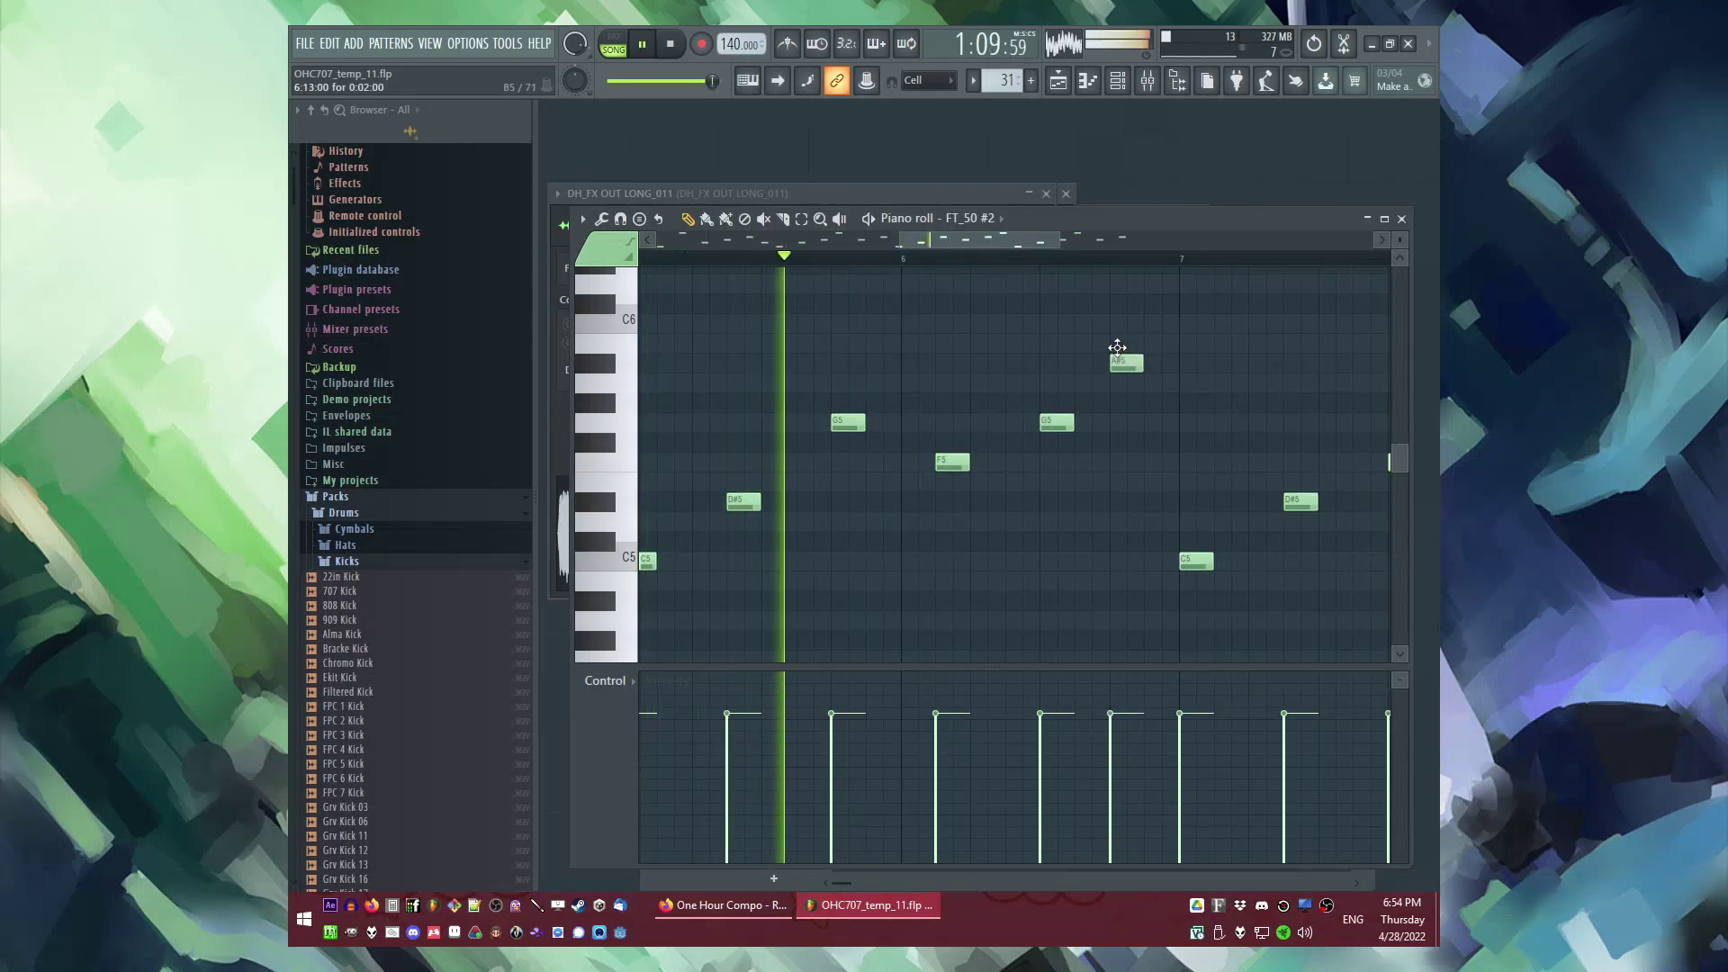
pyautogui.scroll(-1, 988, 447)
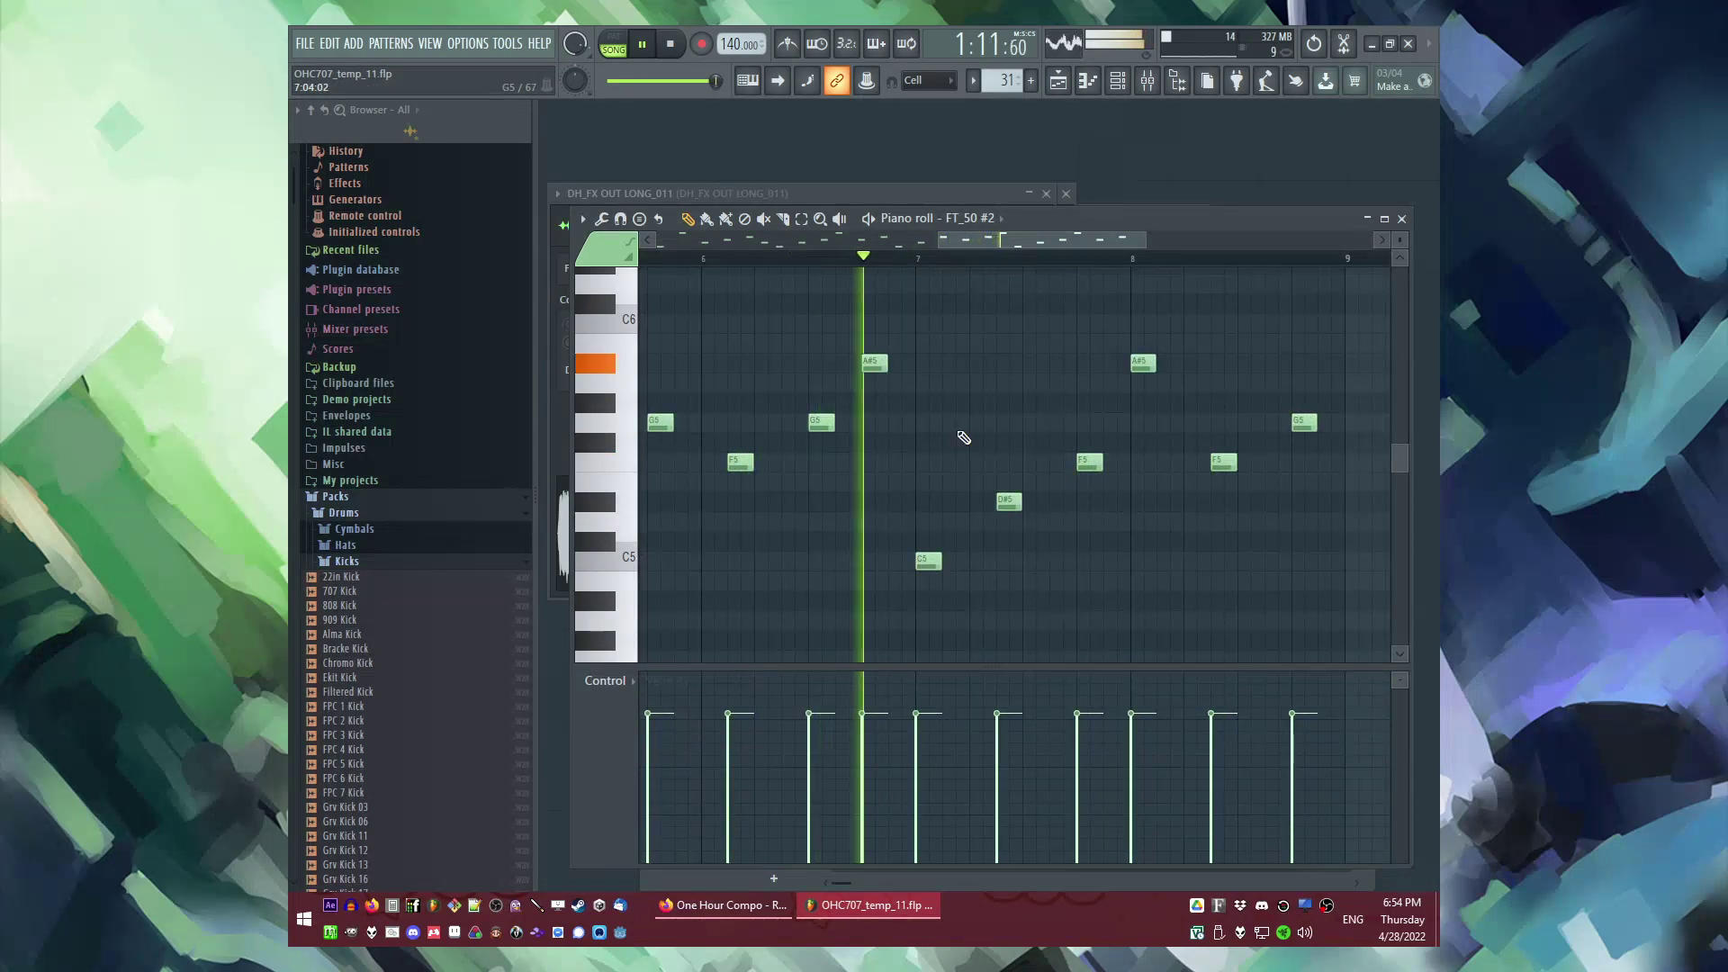
# Step: Change bar 7's notes to D#5, D5 and D#5, and add a closing note at the start of bar 9
pyautogui.press('space')
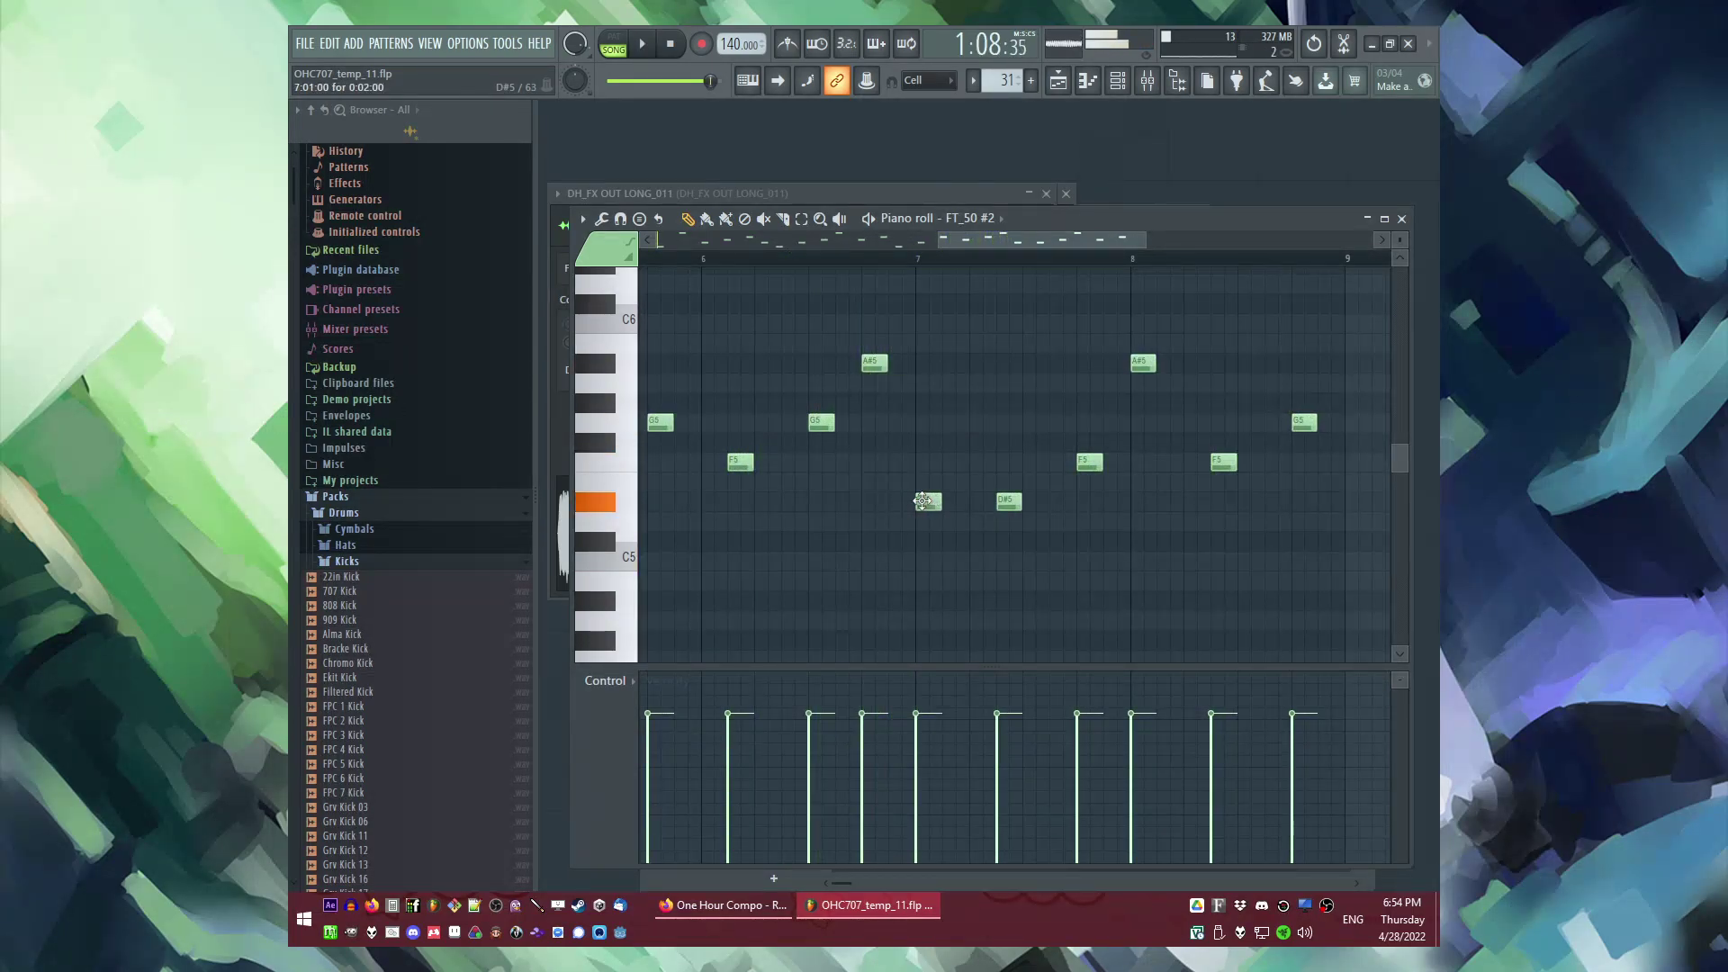
pyautogui.press('space')
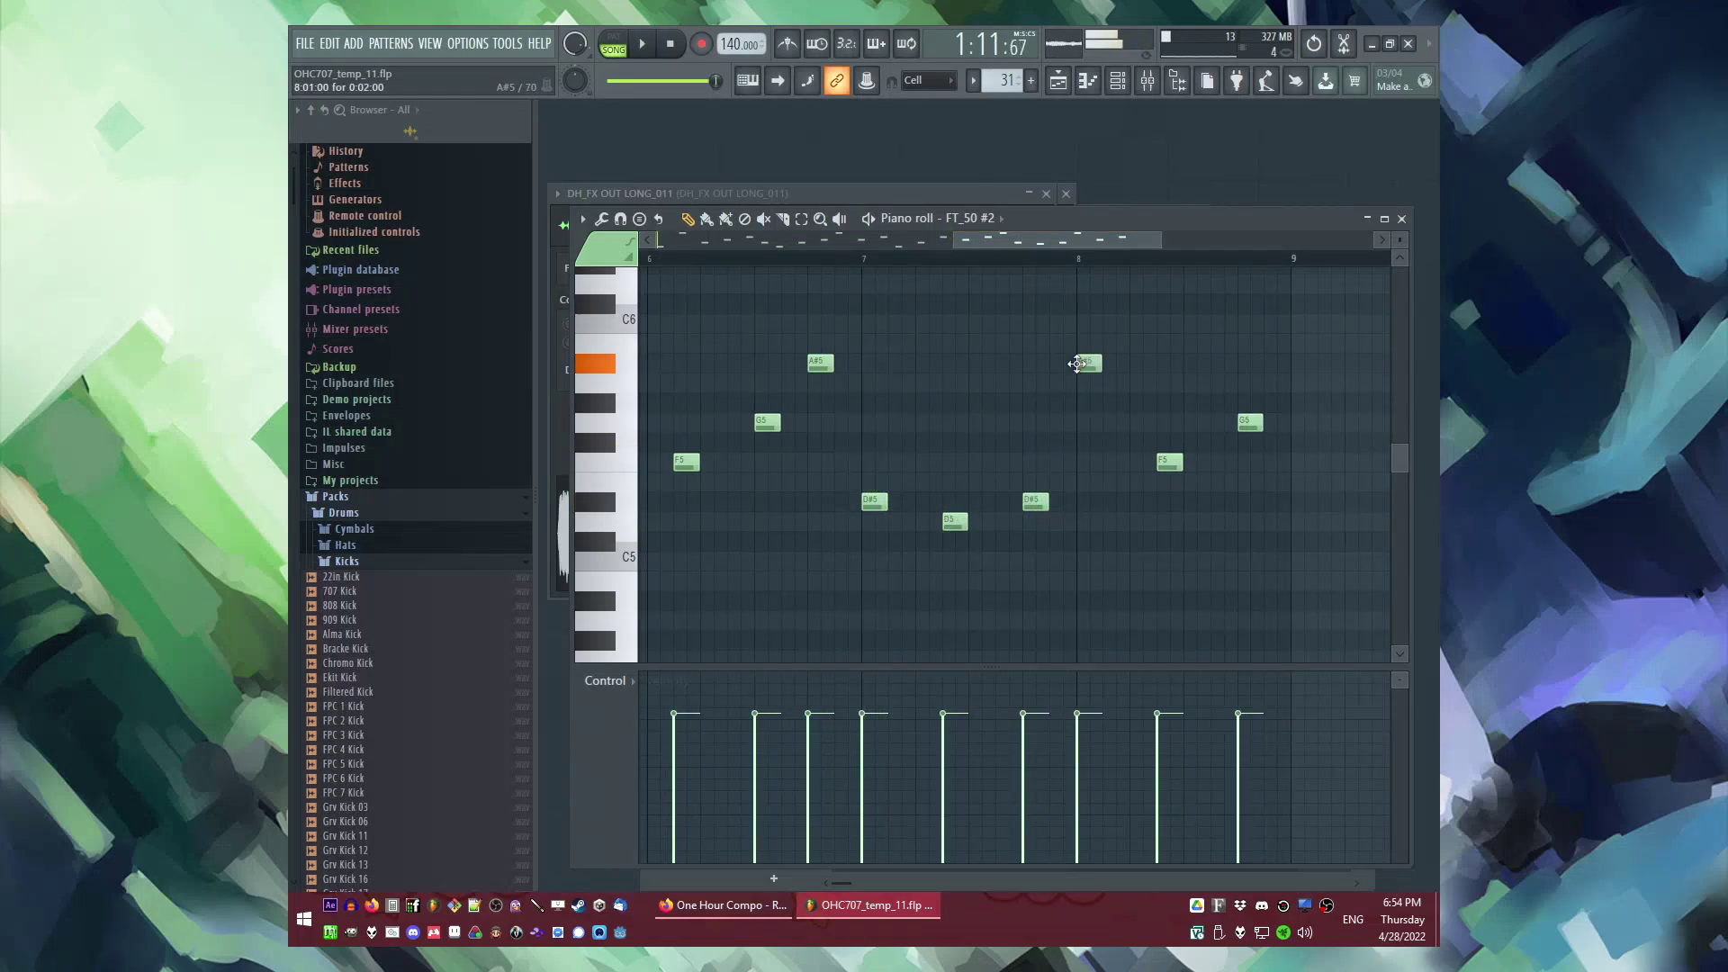
pyautogui.press('space')
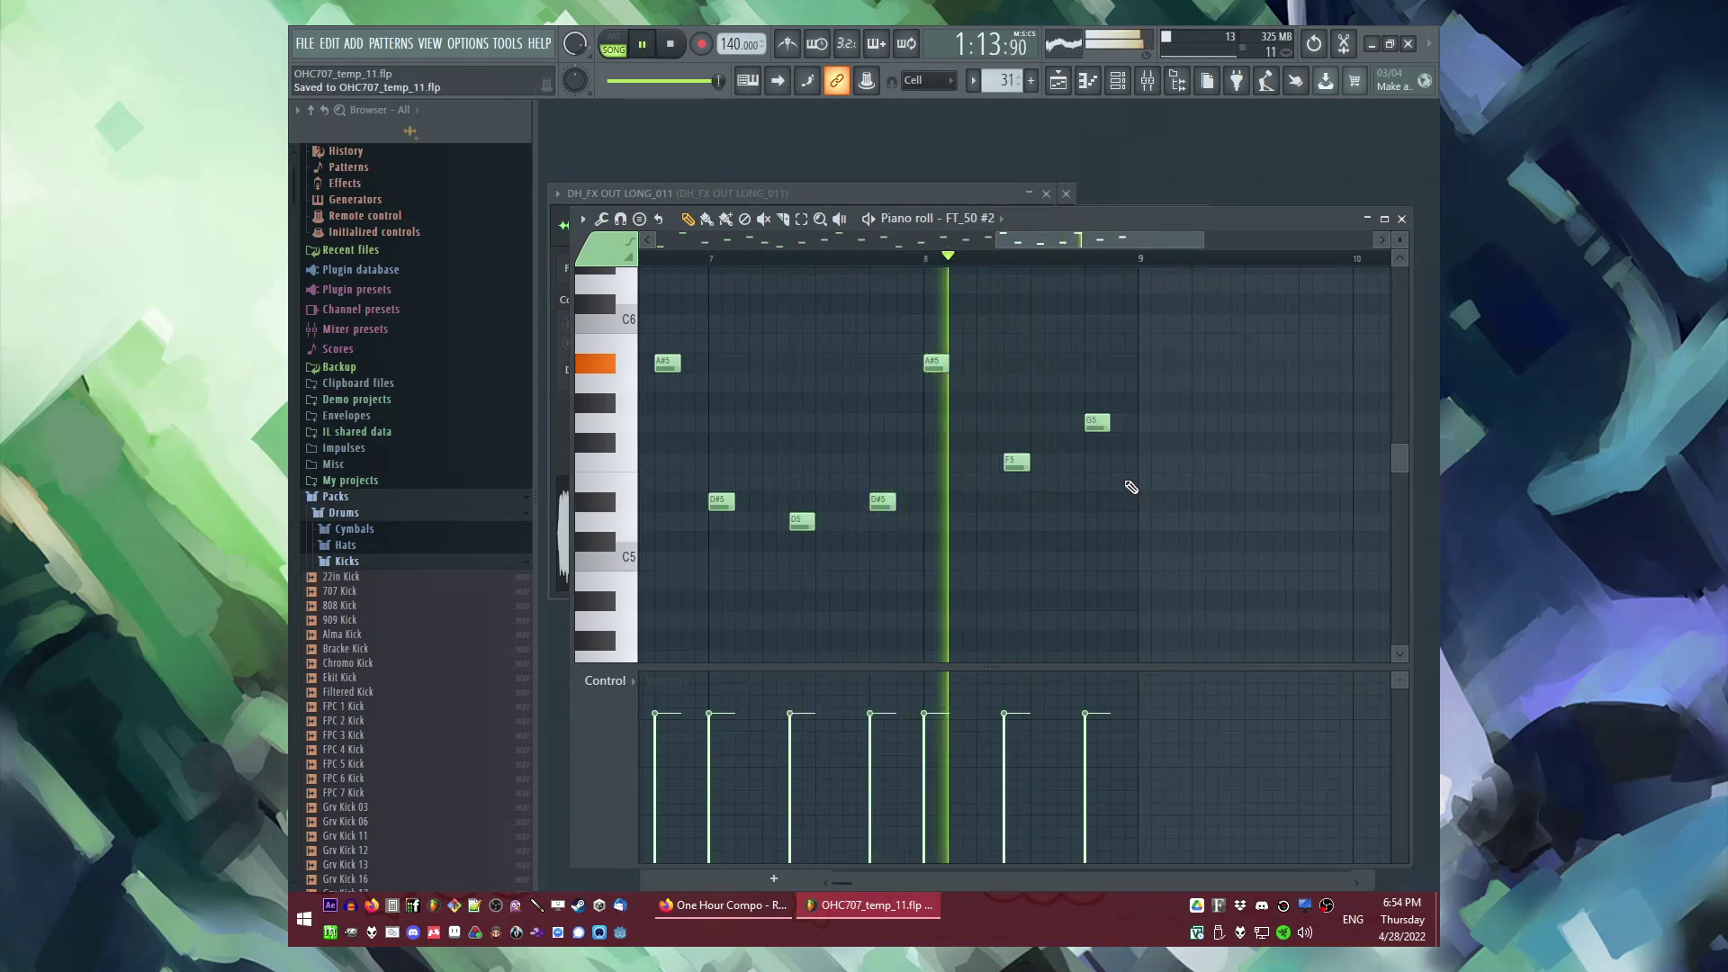
pyautogui.click(1151, 542)
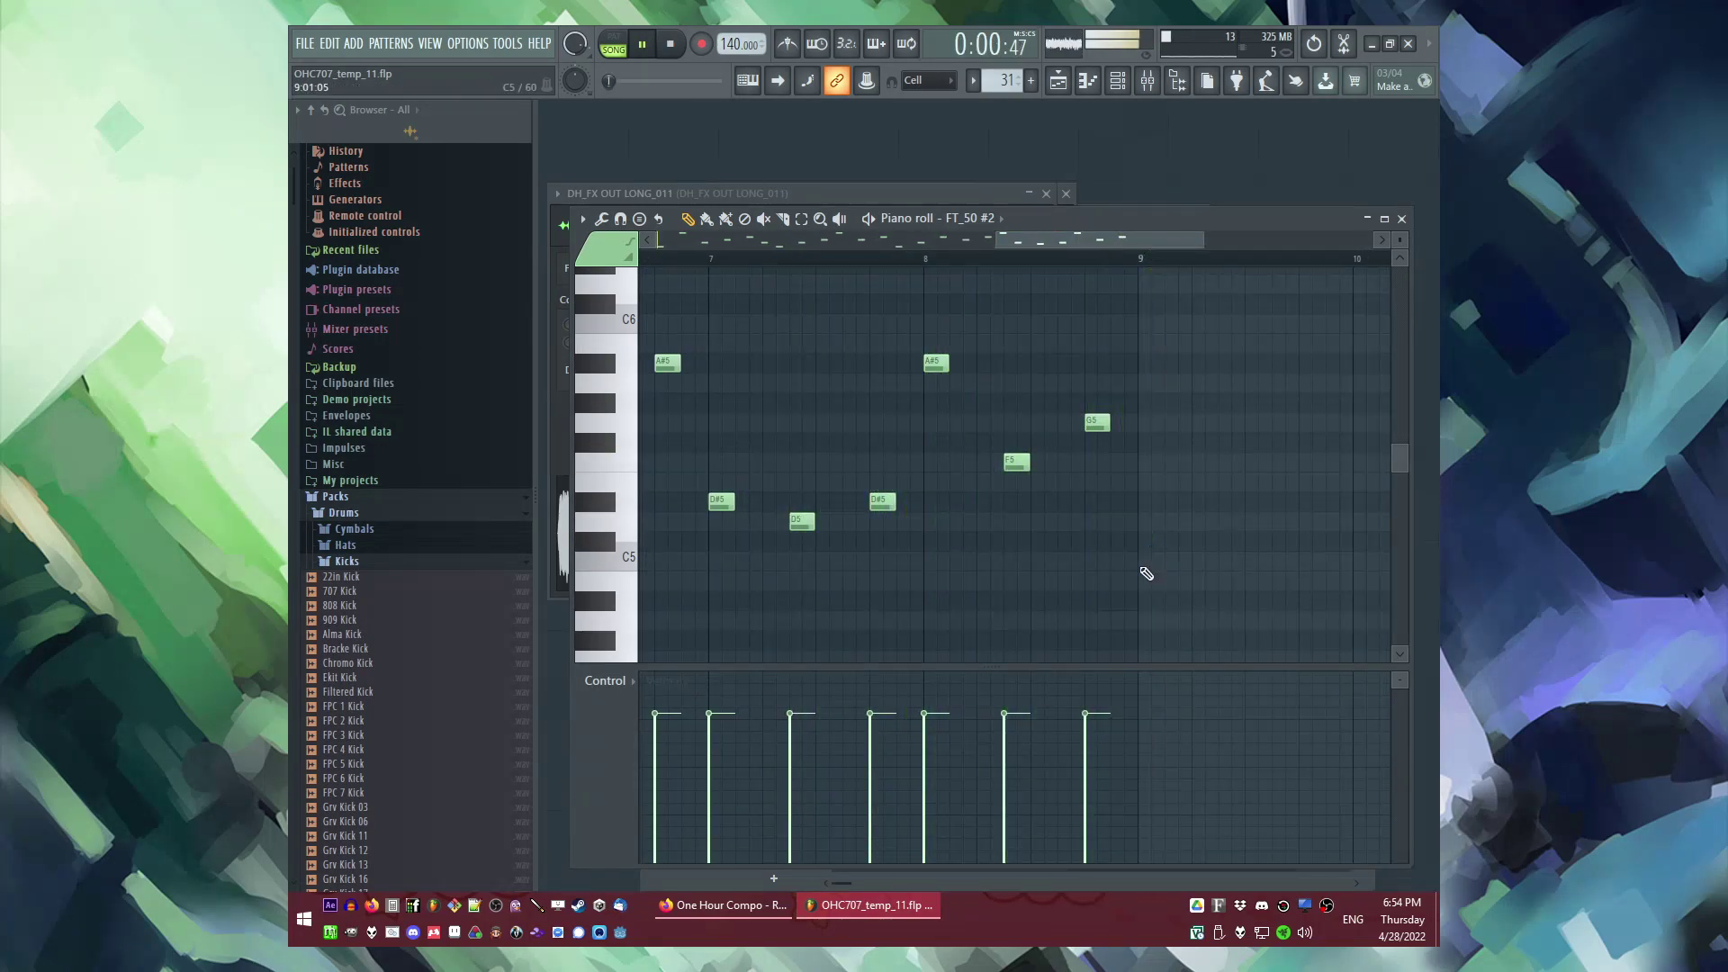
# Step: Review the playlist arrangement, playing back its opening section to find clips to reuse
pyautogui.press('F5')
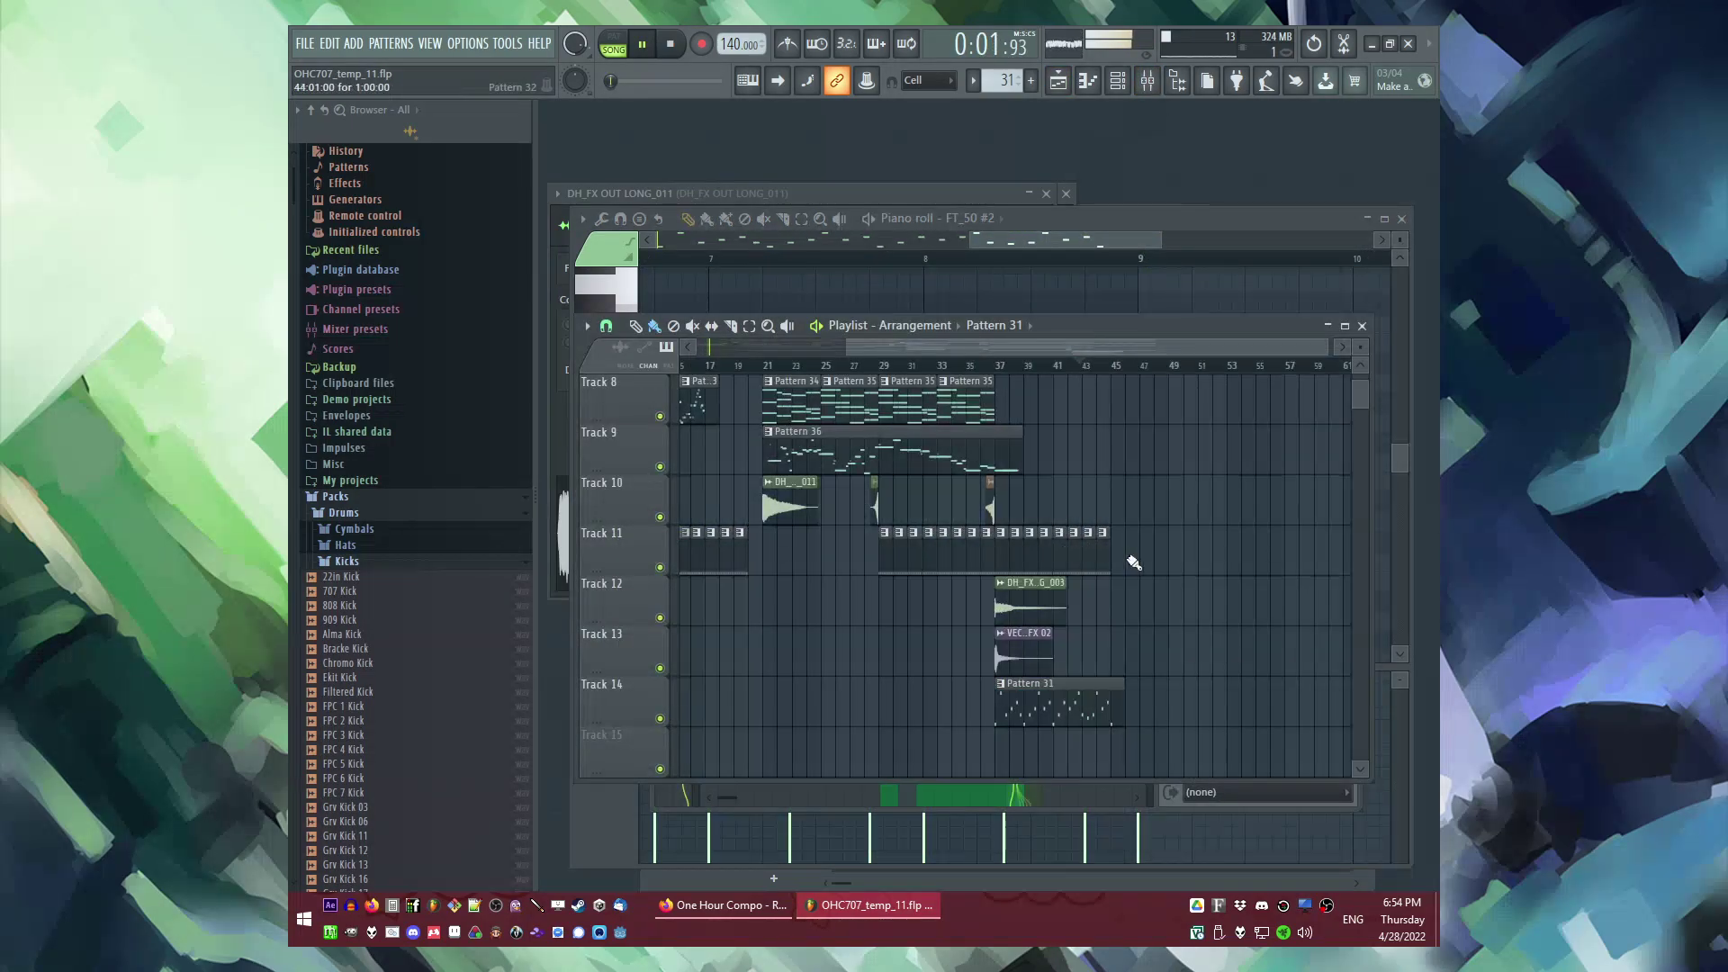
pyautogui.scroll(5, 1128, 556)
pyautogui.click(1105, 365)
pyautogui.scroll(2, 1143, 437)
pyautogui.scroll(-2, 1136, 443)
pyautogui.click(725, 365)
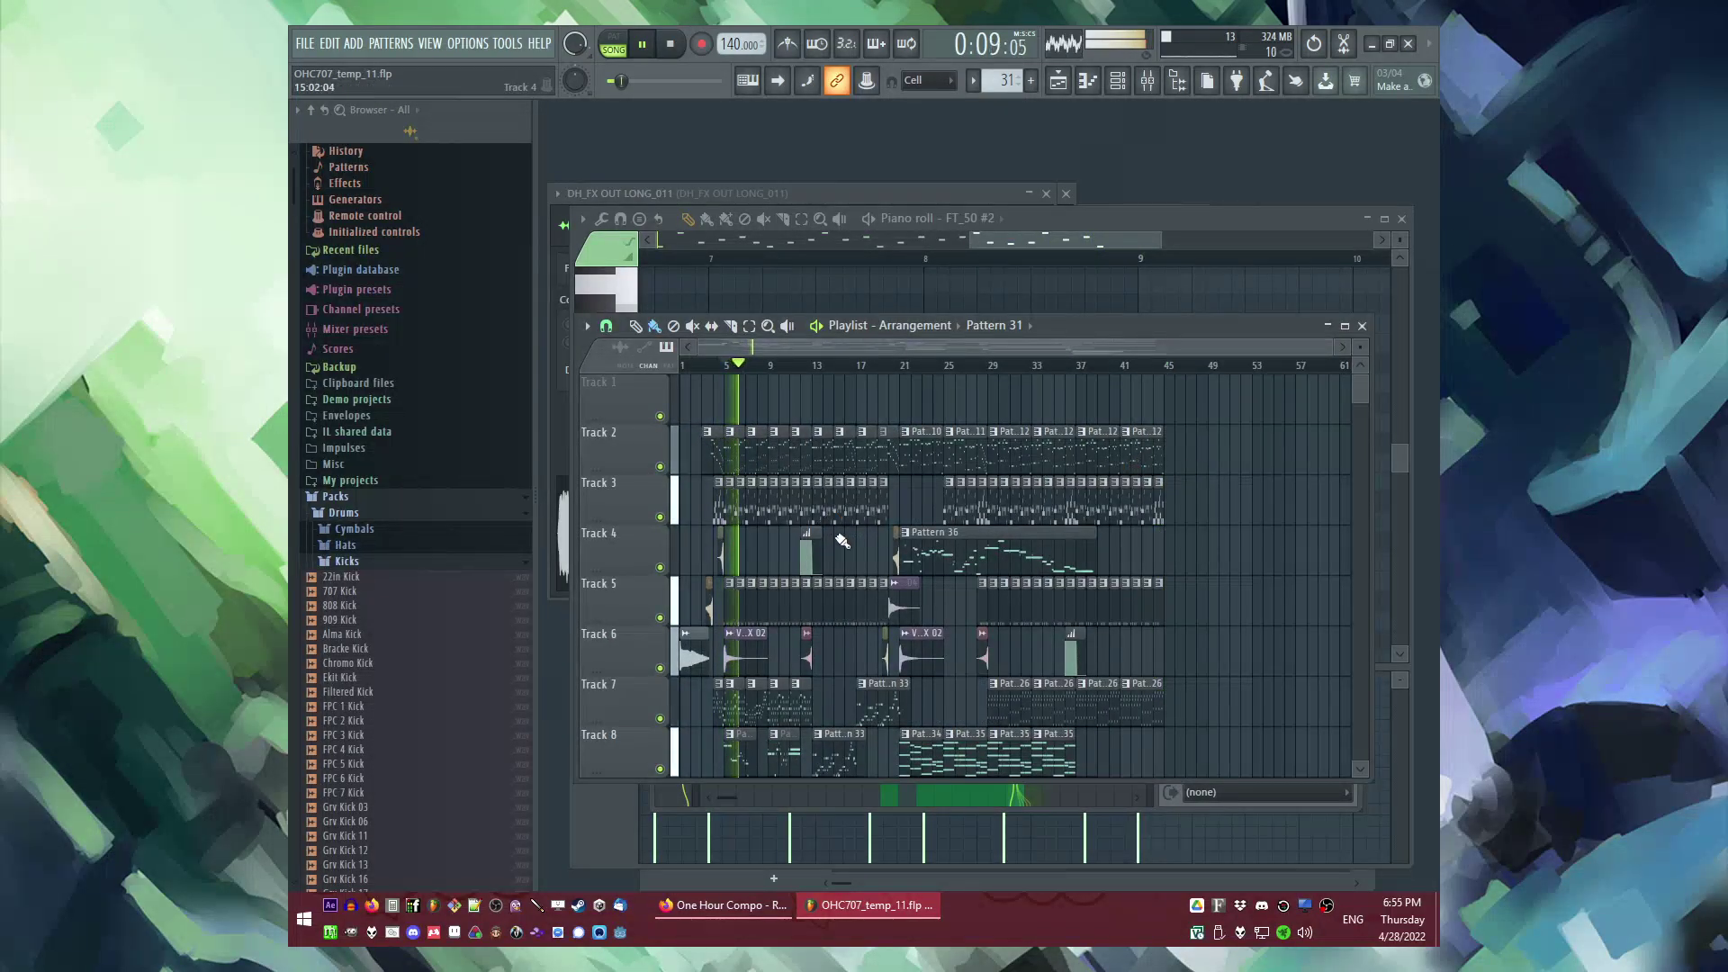
pyautogui.scroll(3, 747, 365)
pyautogui.click(748, 366)
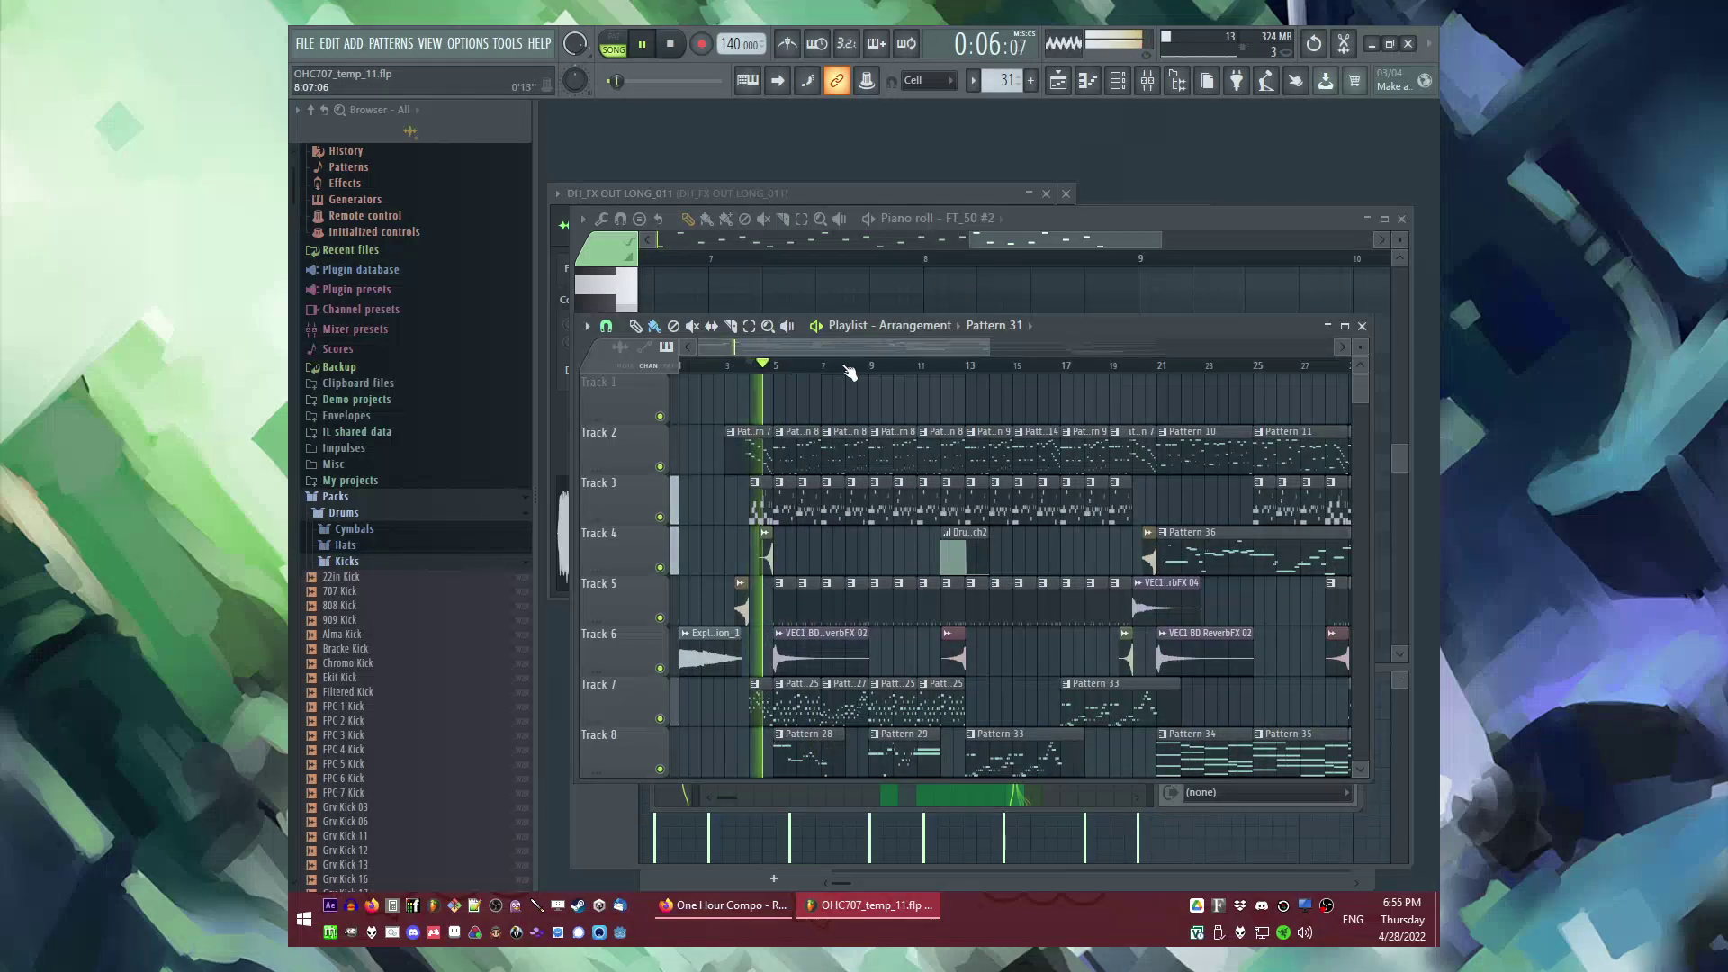
# Step: Copy the clips in bars 1 to 12 on all tracks and paste them after the arrangement's last clips
pyautogui.moveTo(972, 366); pyautogui.dragTo(504, 368)
pyautogui.hotkey('ctrl', 'c')
pyautogui.scroll(-3, 1172, 439)
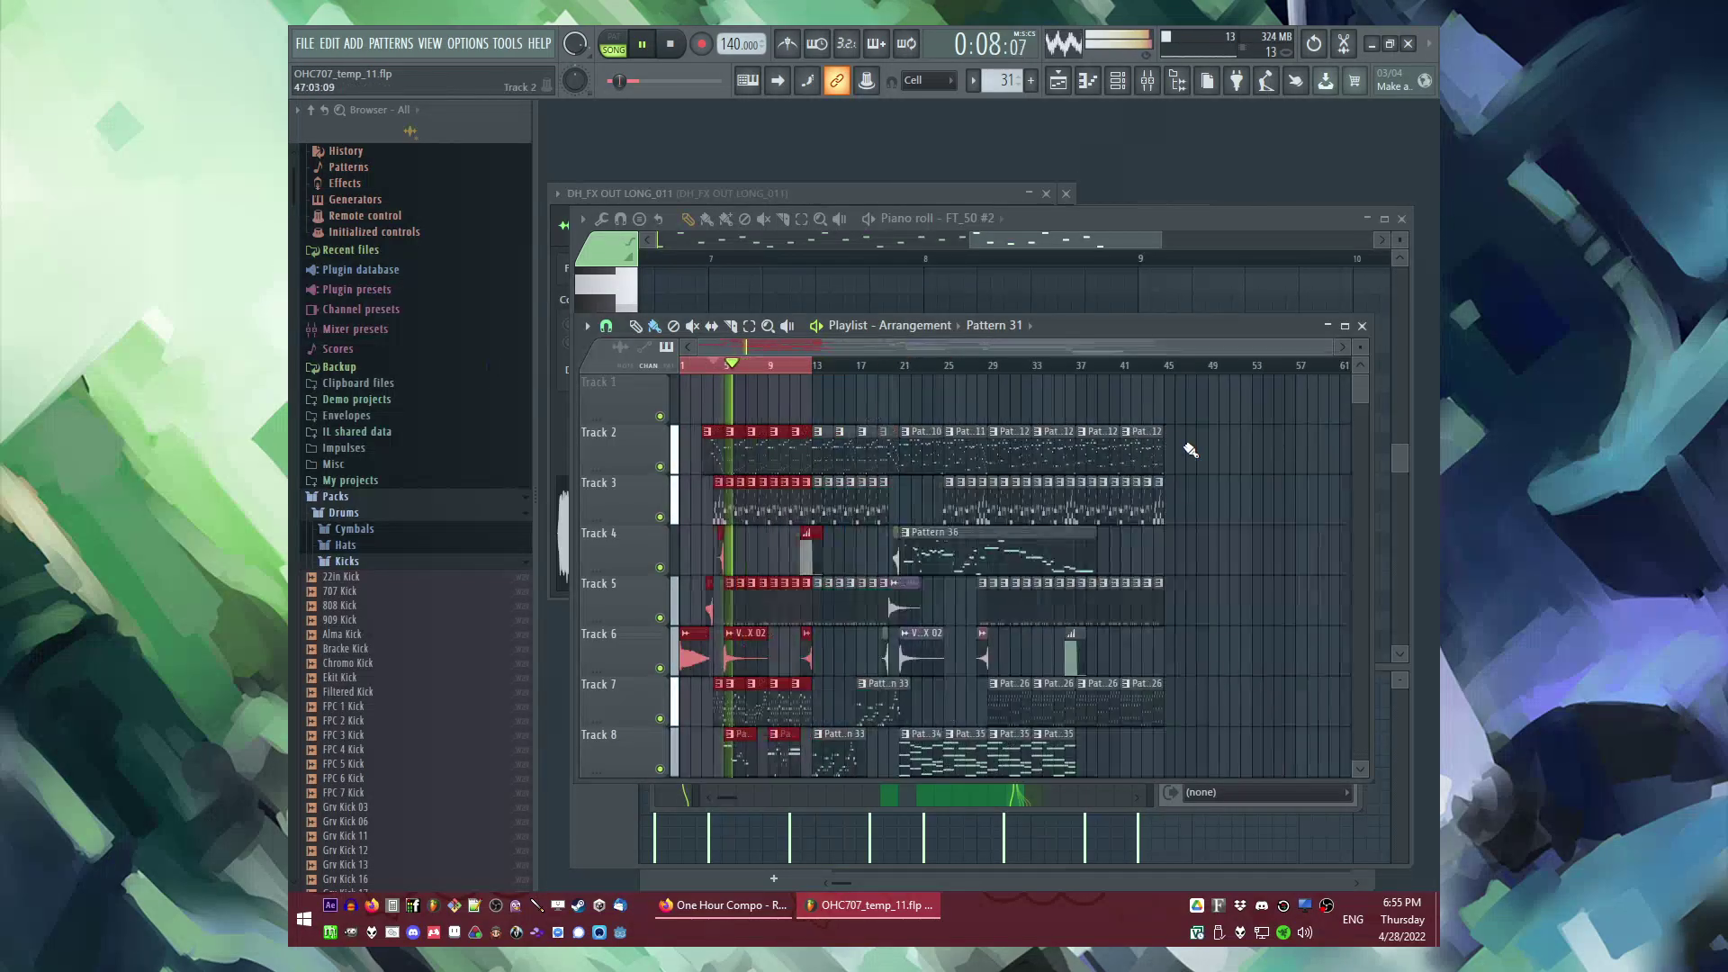
pyautogui.scroll(5, 1260, 466)
pyautogui.hotkey('ctrl', 'v')
pyautogui.scroll(-3, 1003, 601)
# Step: Move the pasted clips so Pattern 7 sits on Track 4 near bar 45, and play the transition from bar 44
pyautogui.moveTo(1010, 452); pyautogui.dragTo(929, 552)
pyautogui.scroll(1, 837, 373)
pyautogui.click(818, 365)
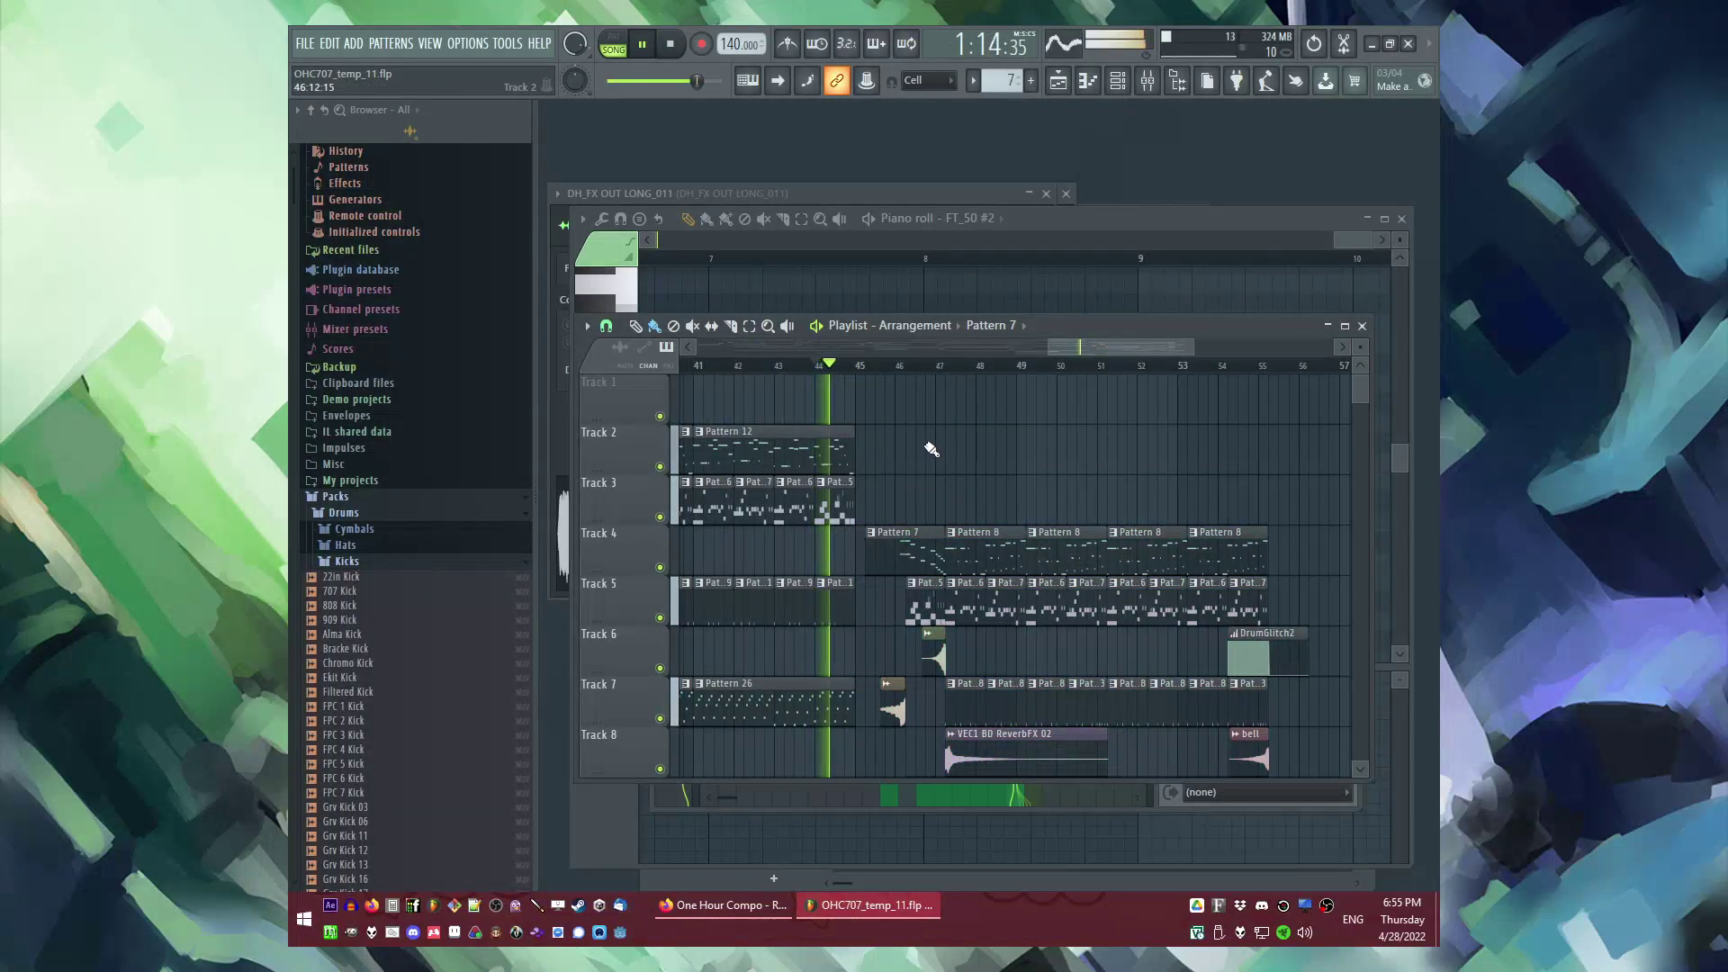
pyautogui.scroll(2, 926, 410)
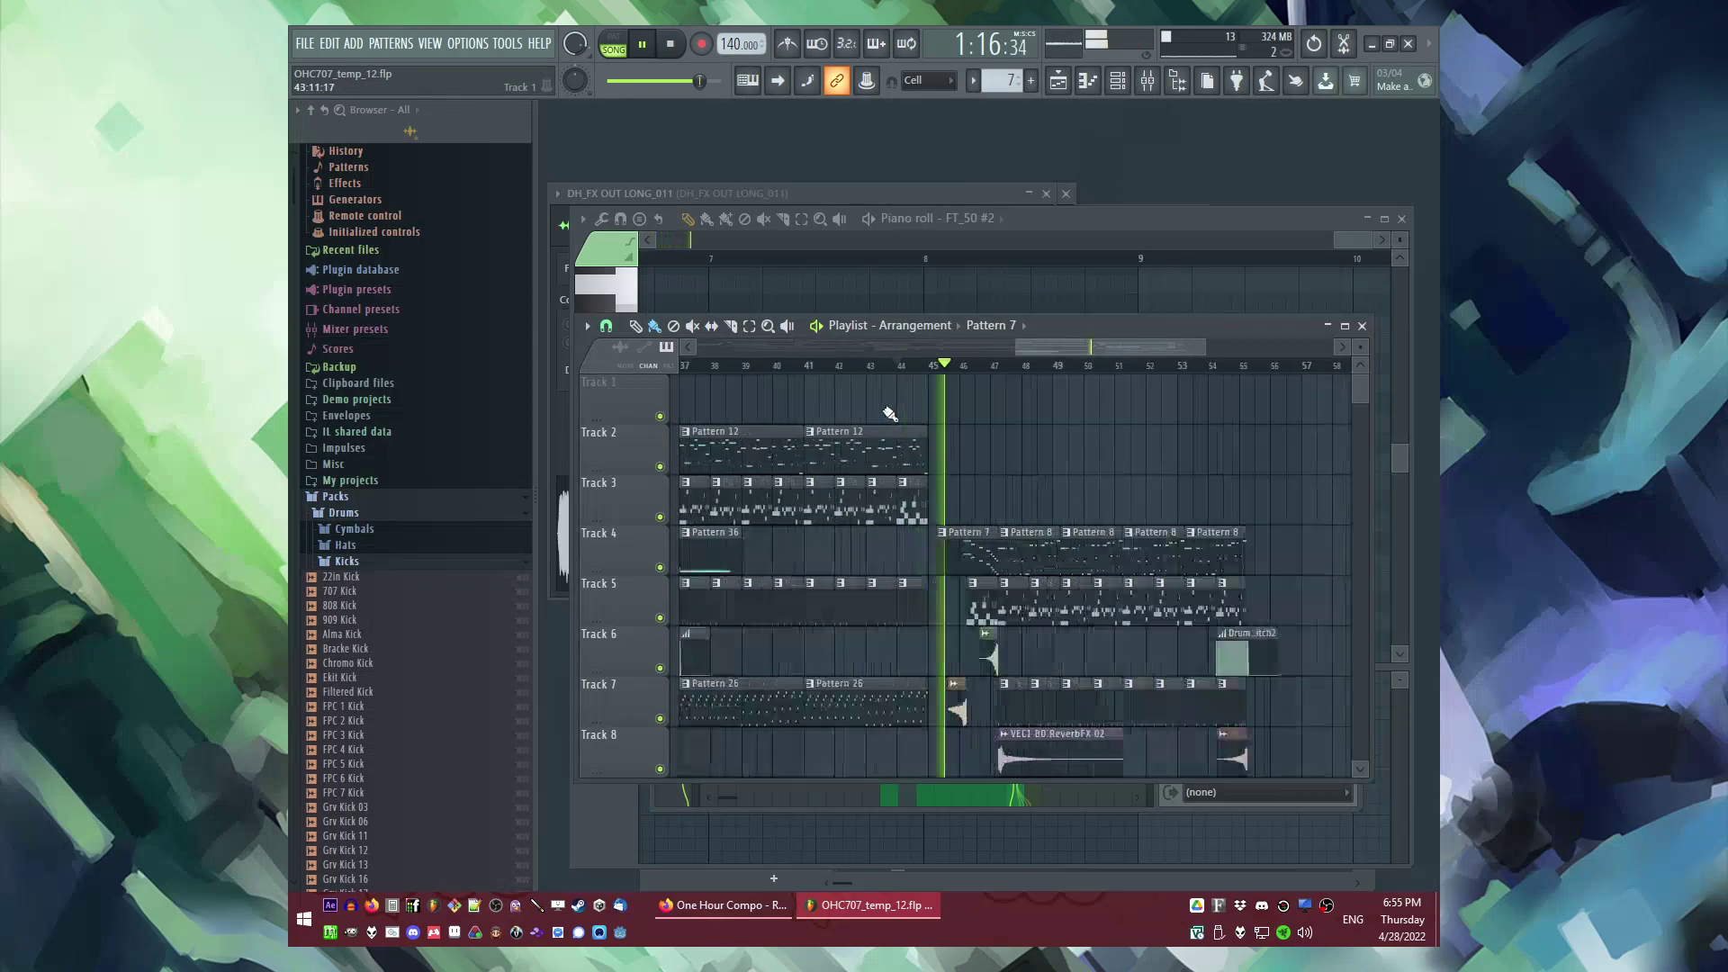
pyautogui.scroll(-1, 969, 450)
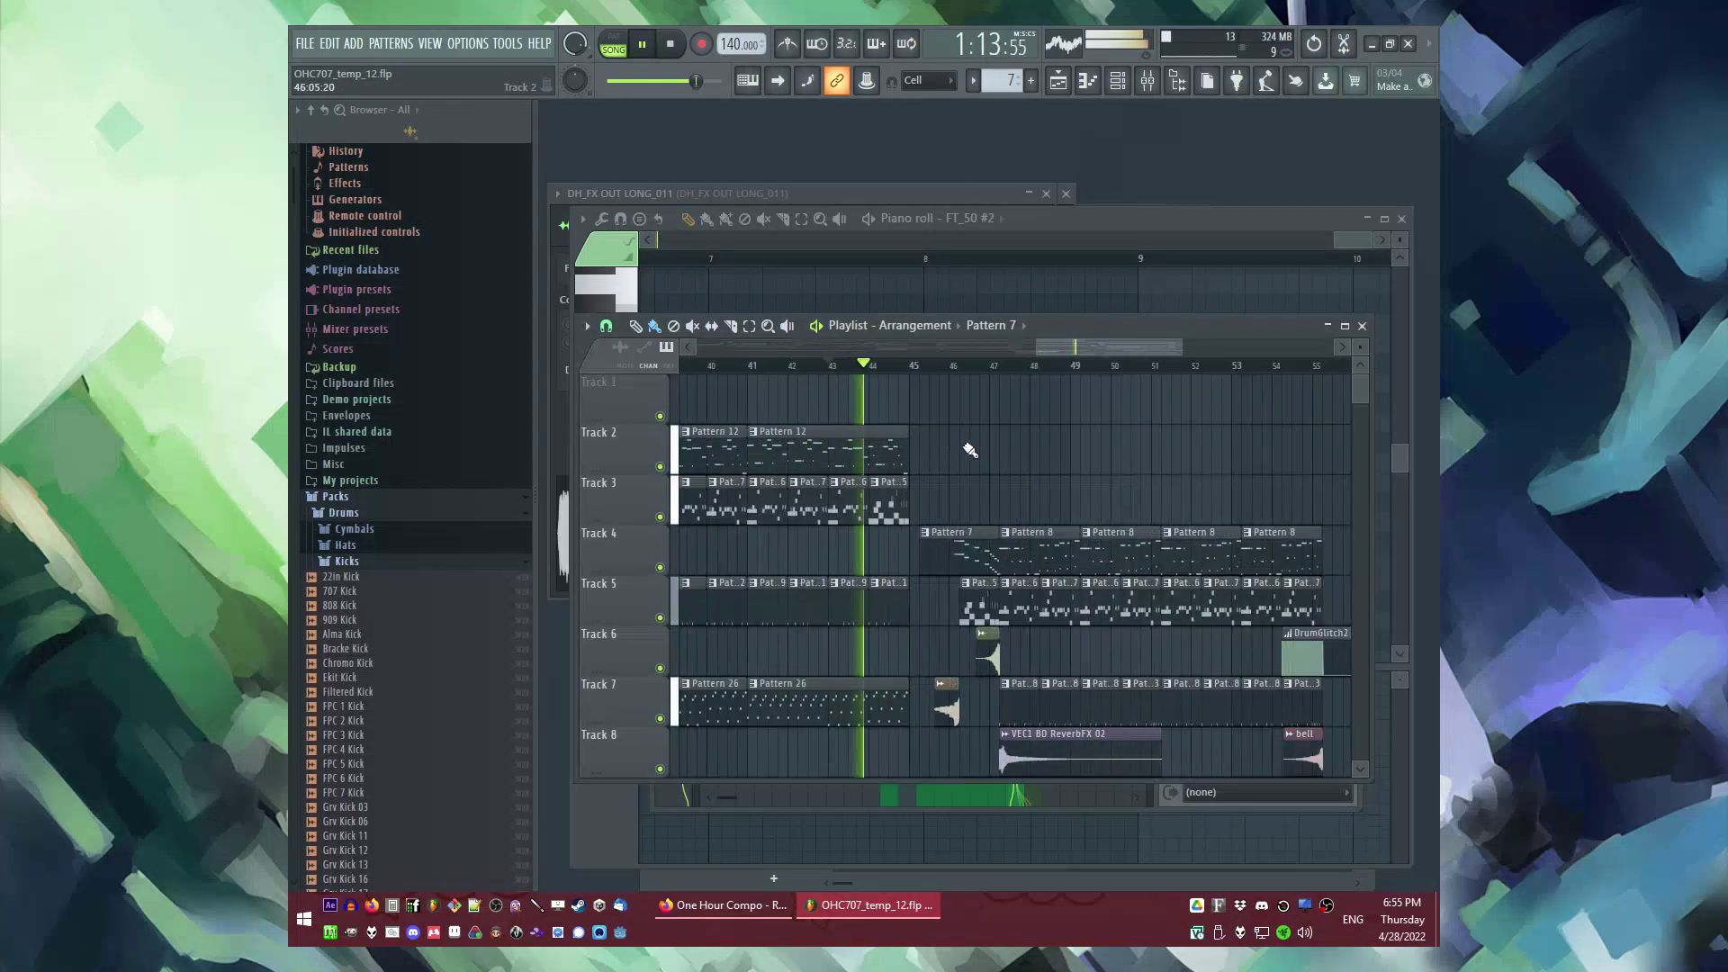
# Step: Place a Pattern 12 clip at bar 45 on Track 2 and make it a unique pattern
pyautogui.scroll(-1, 958, 397)
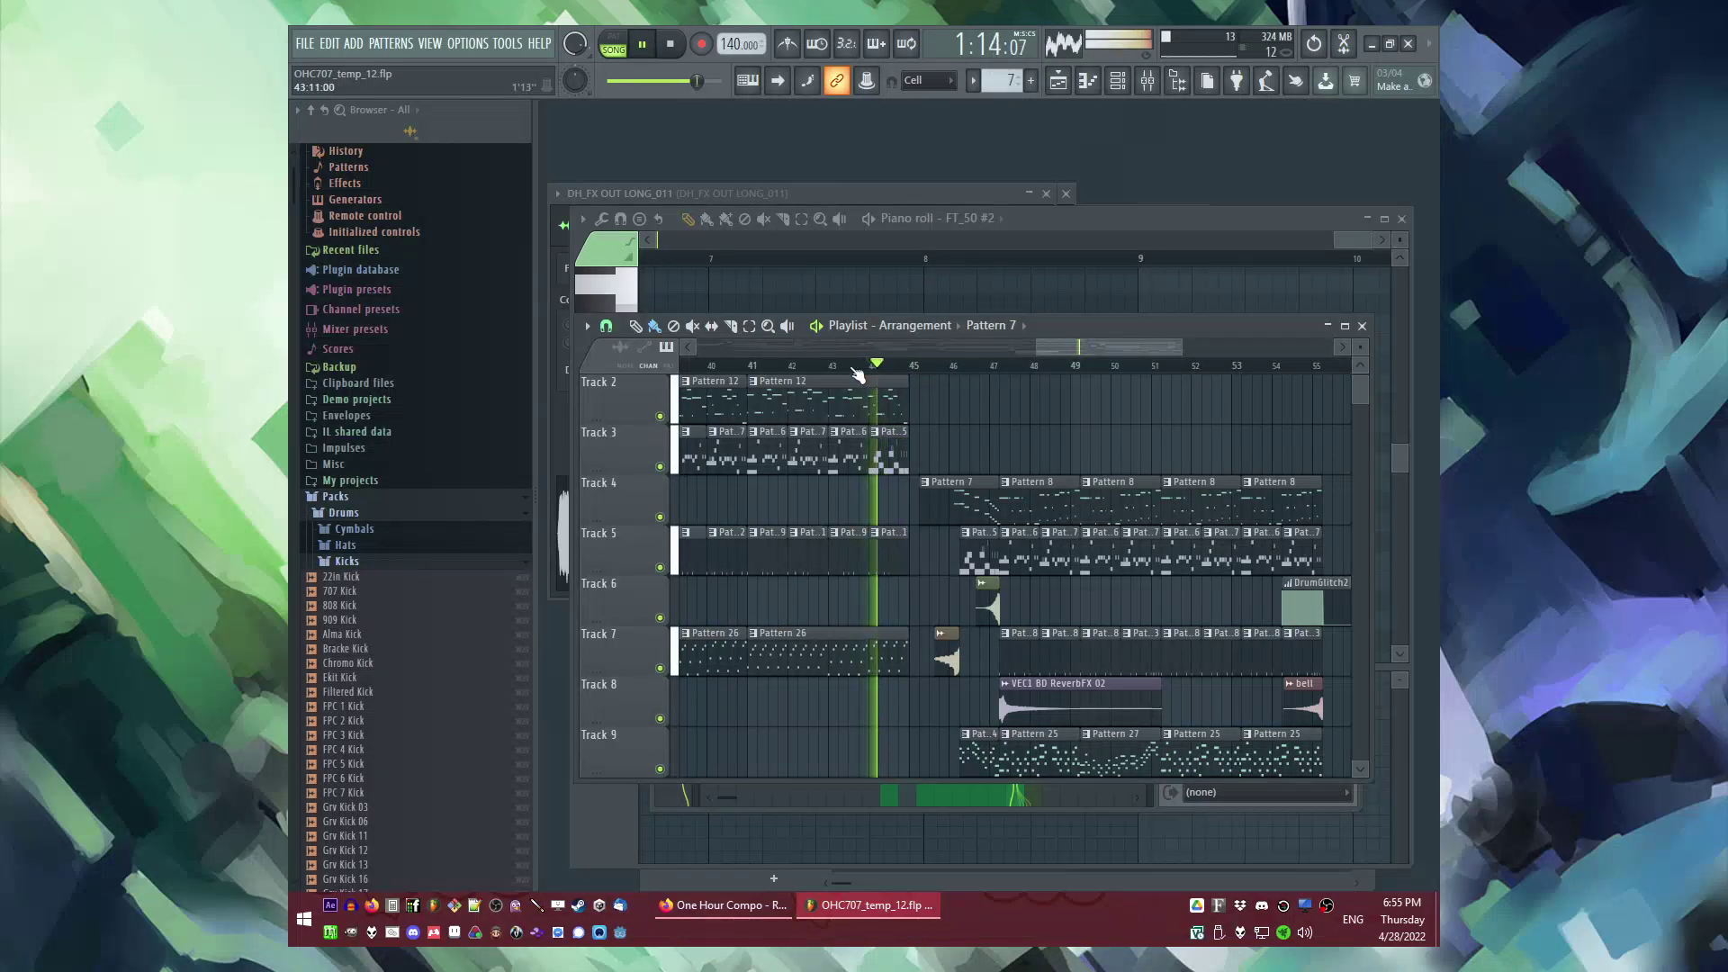
pyautogui.scroll(1, 969, 435)
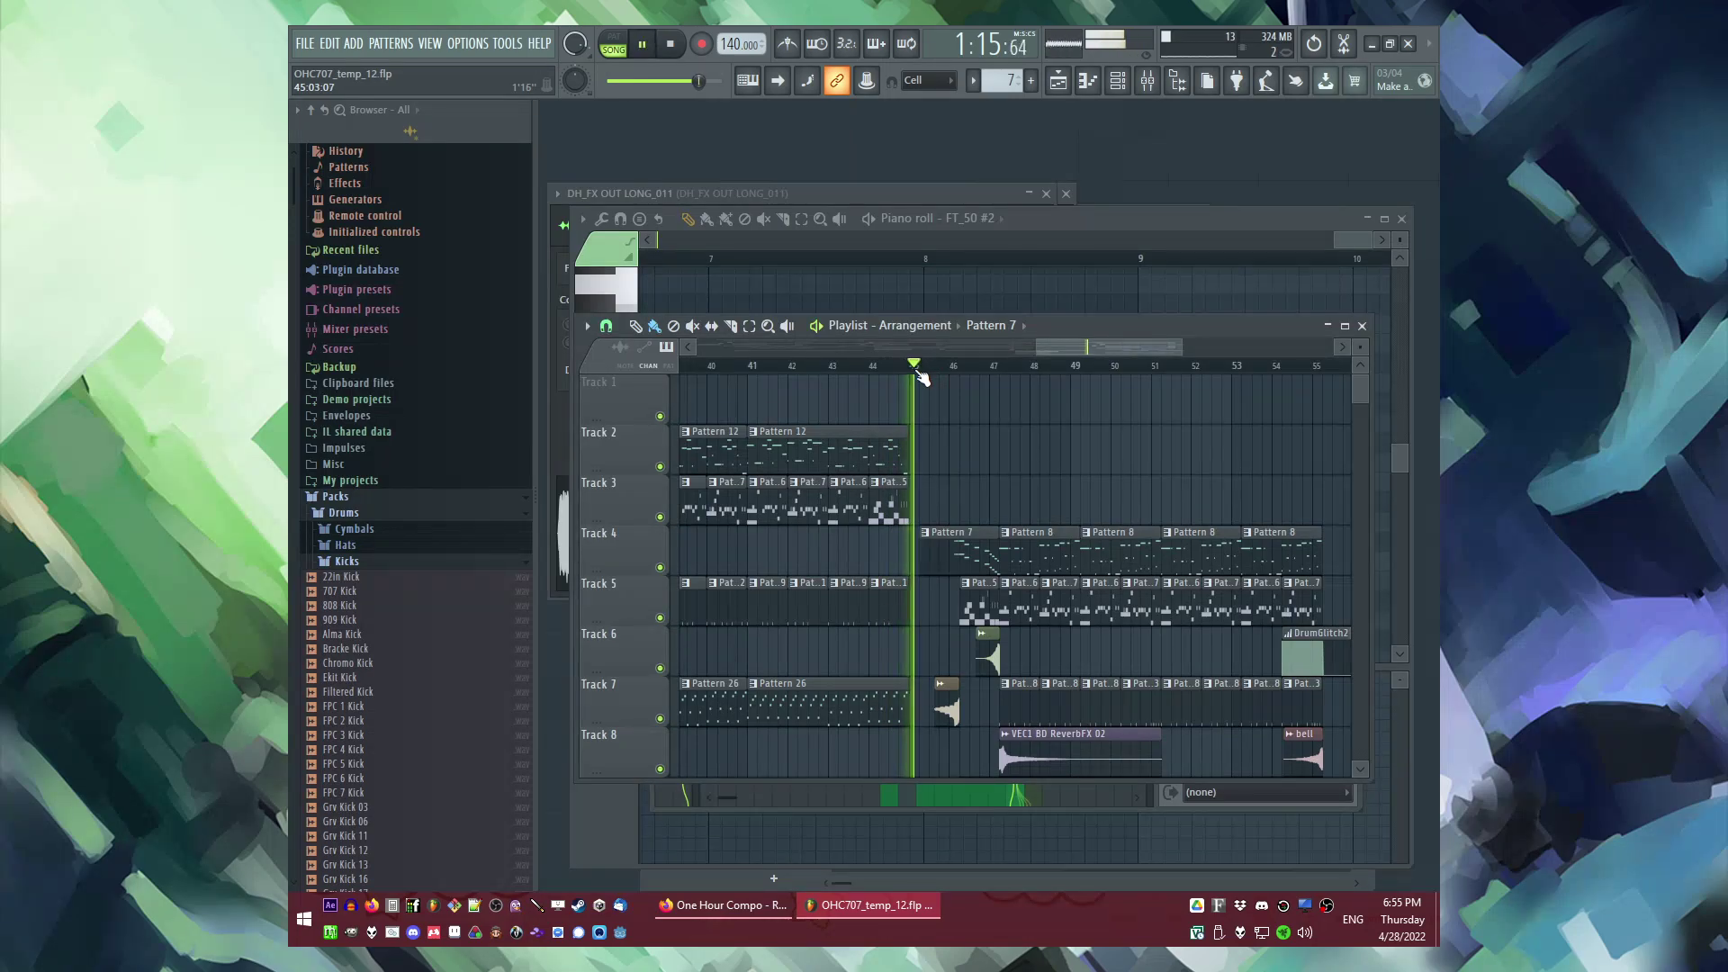
pyautogui.press('space')
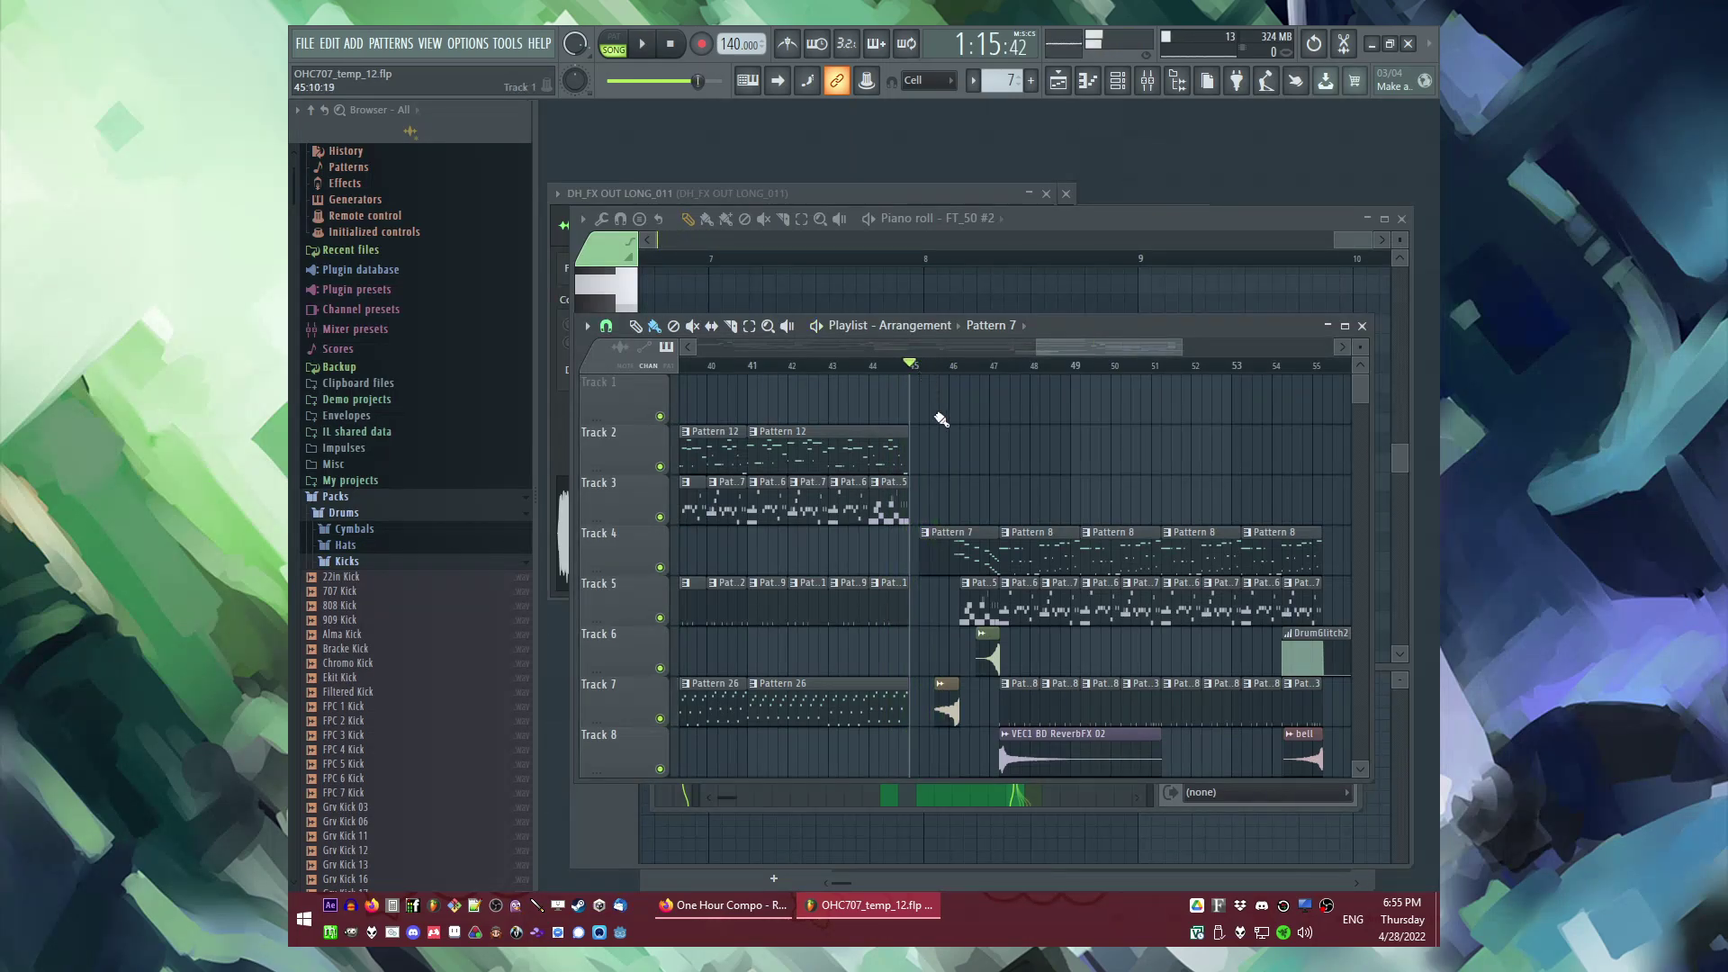
pyautogui.click(869, 467)
pyautogui.press('space')
pyautogui.press('space')
pyautogui.click(918, 456)
pyautogui.click(922, 434)
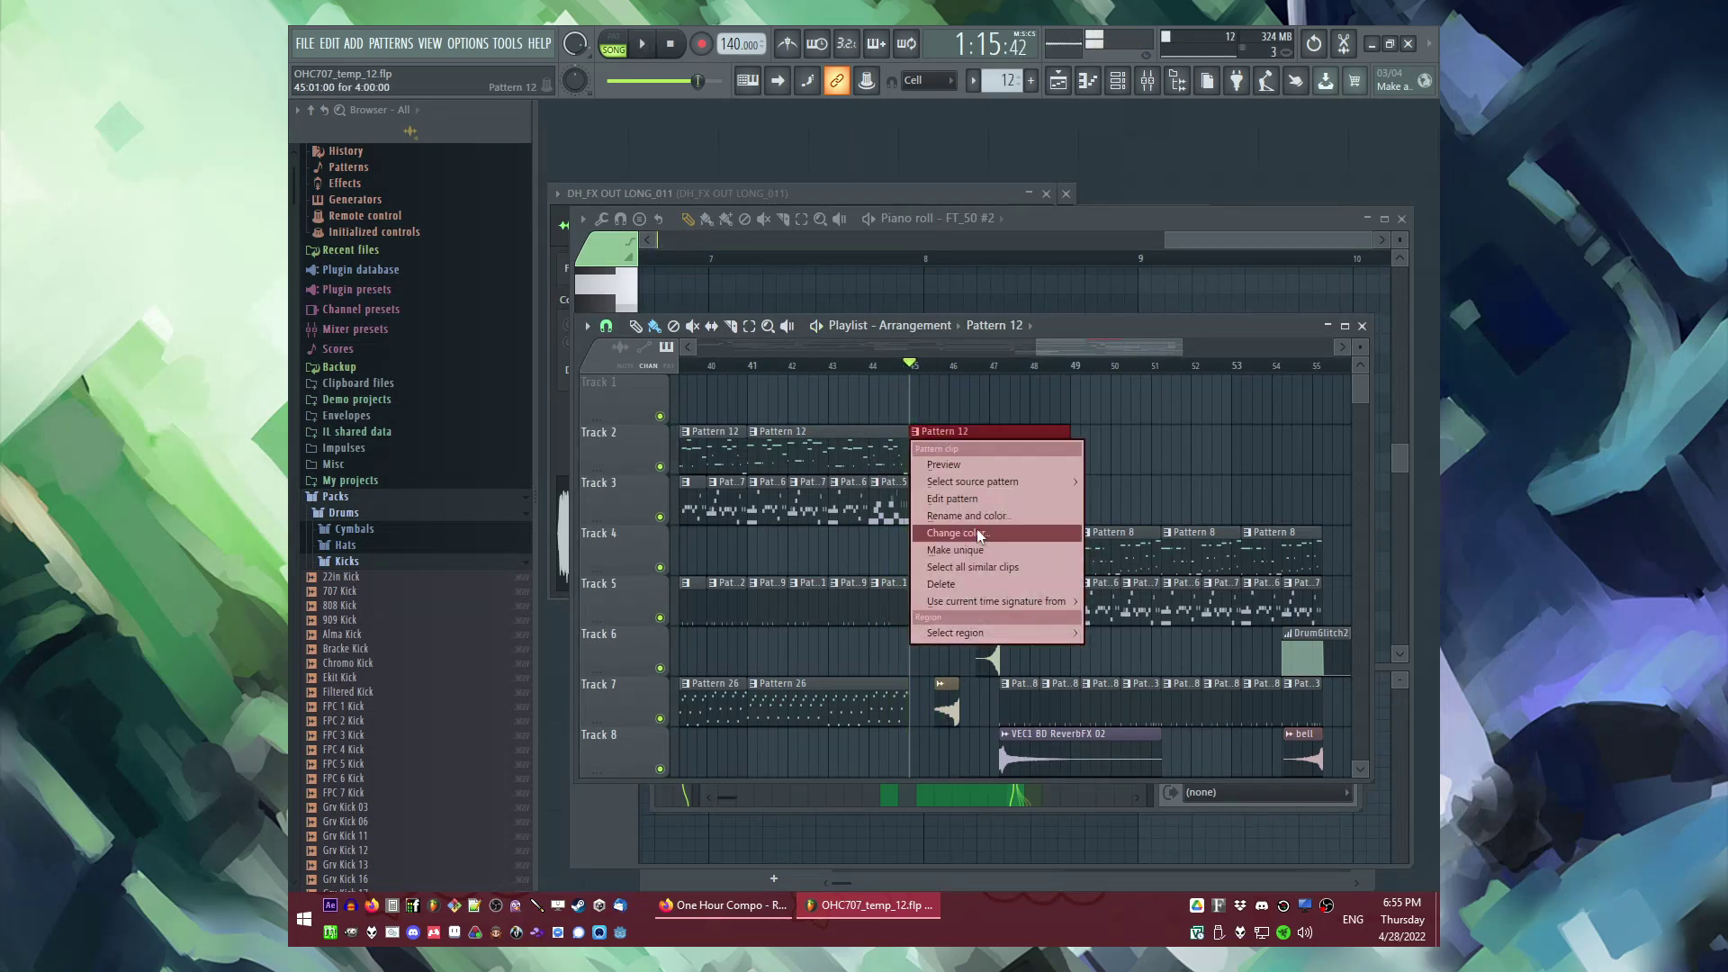
pyautogui.click(979, 554)
# Step: Open the unique pattern at bar 45 in the piano roll and delete all its notes after bar 1
pyautogui.doubleClick(951, 465)
pyautogui.press('space')
pyautogui.moveTo(917, 241); pyautogui.dragTo(1296, 664)
pyautogui.press('space')
pyautogui.scroll(-3, 864, 347)
pyautogui.scroll(5, 794, 460)
pyautogui.press('space')
pyautogui.press('space')
pyautogui.press('Delete')
pyautogui.press('space')
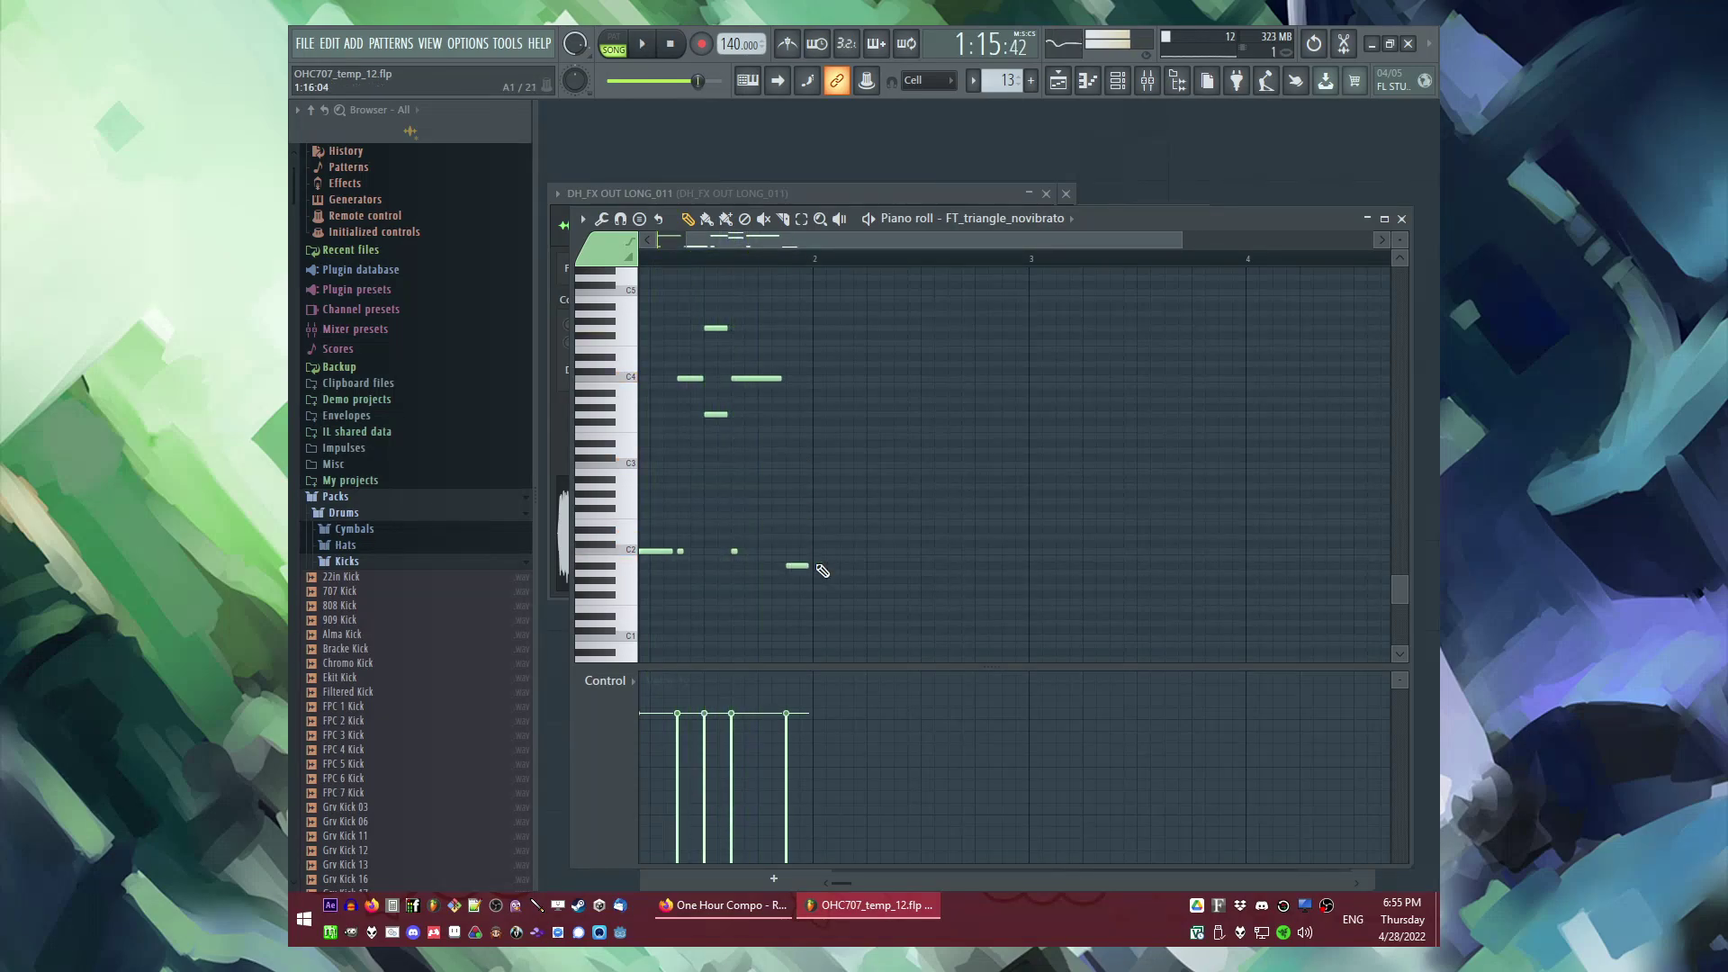
# Step: Duplicate all of bar 1's notes into bar 2 of Pattern 13 and play the result
pyautogui.hotkey('ctrl', 'a')
pyautogui.hotkey('ctrl', 'b')
pyautogui.hotkey('ctrl', 'd')
pyautogui.press('space')
pyautogui.click(796, 260)
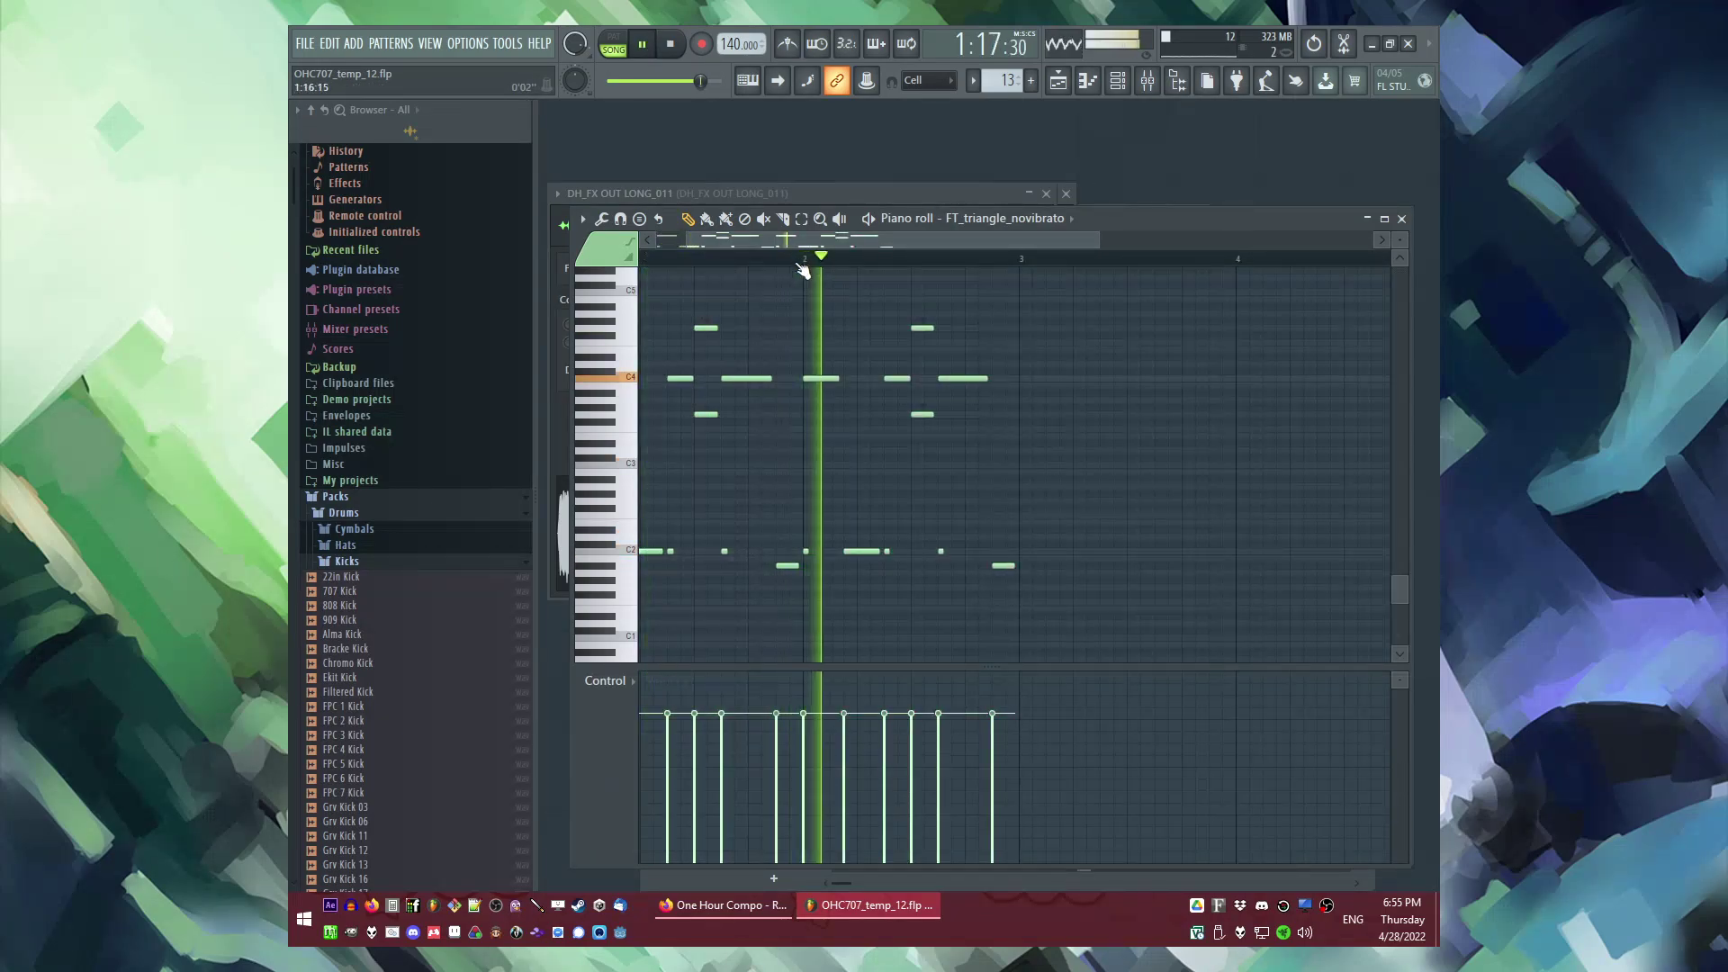
pyautogui.scroll(2, 801, 265)
pyautogui.press('space')
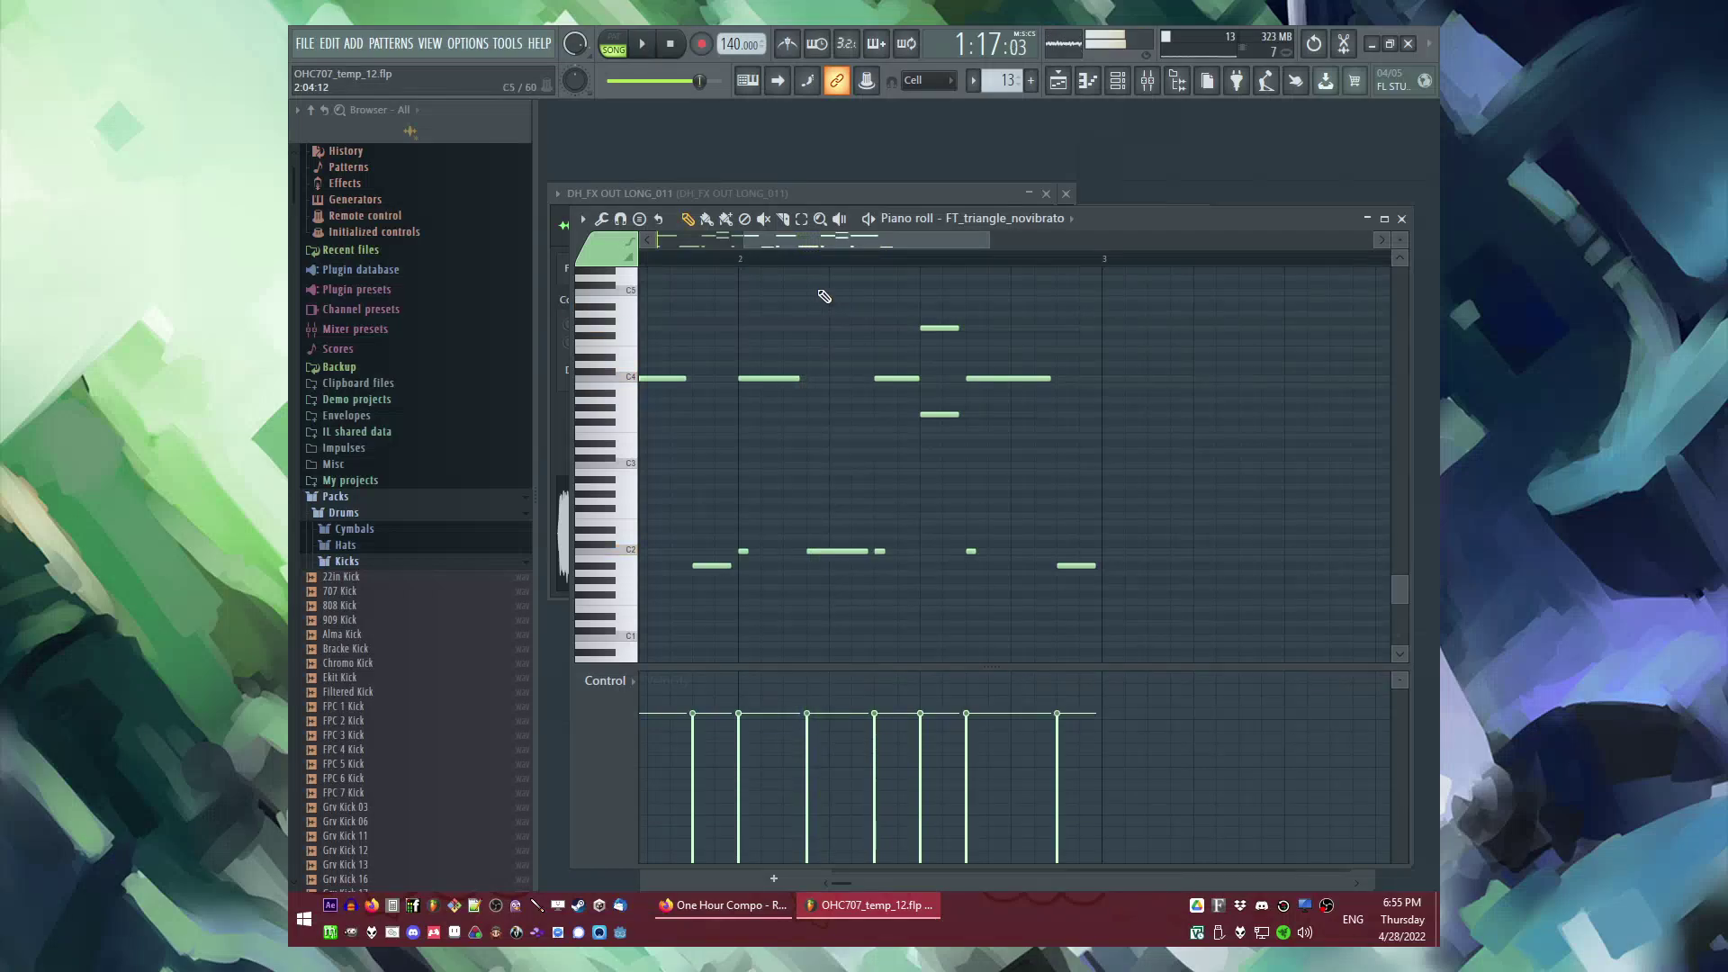
pyautogui.scroll(-2, 824, 311)
# Step: Shift the pasted clips earlier so Pattern 8 on Track 4 starts at bar 47, and remove the Pattern 7 clip before it
pyautogui.press('F9')
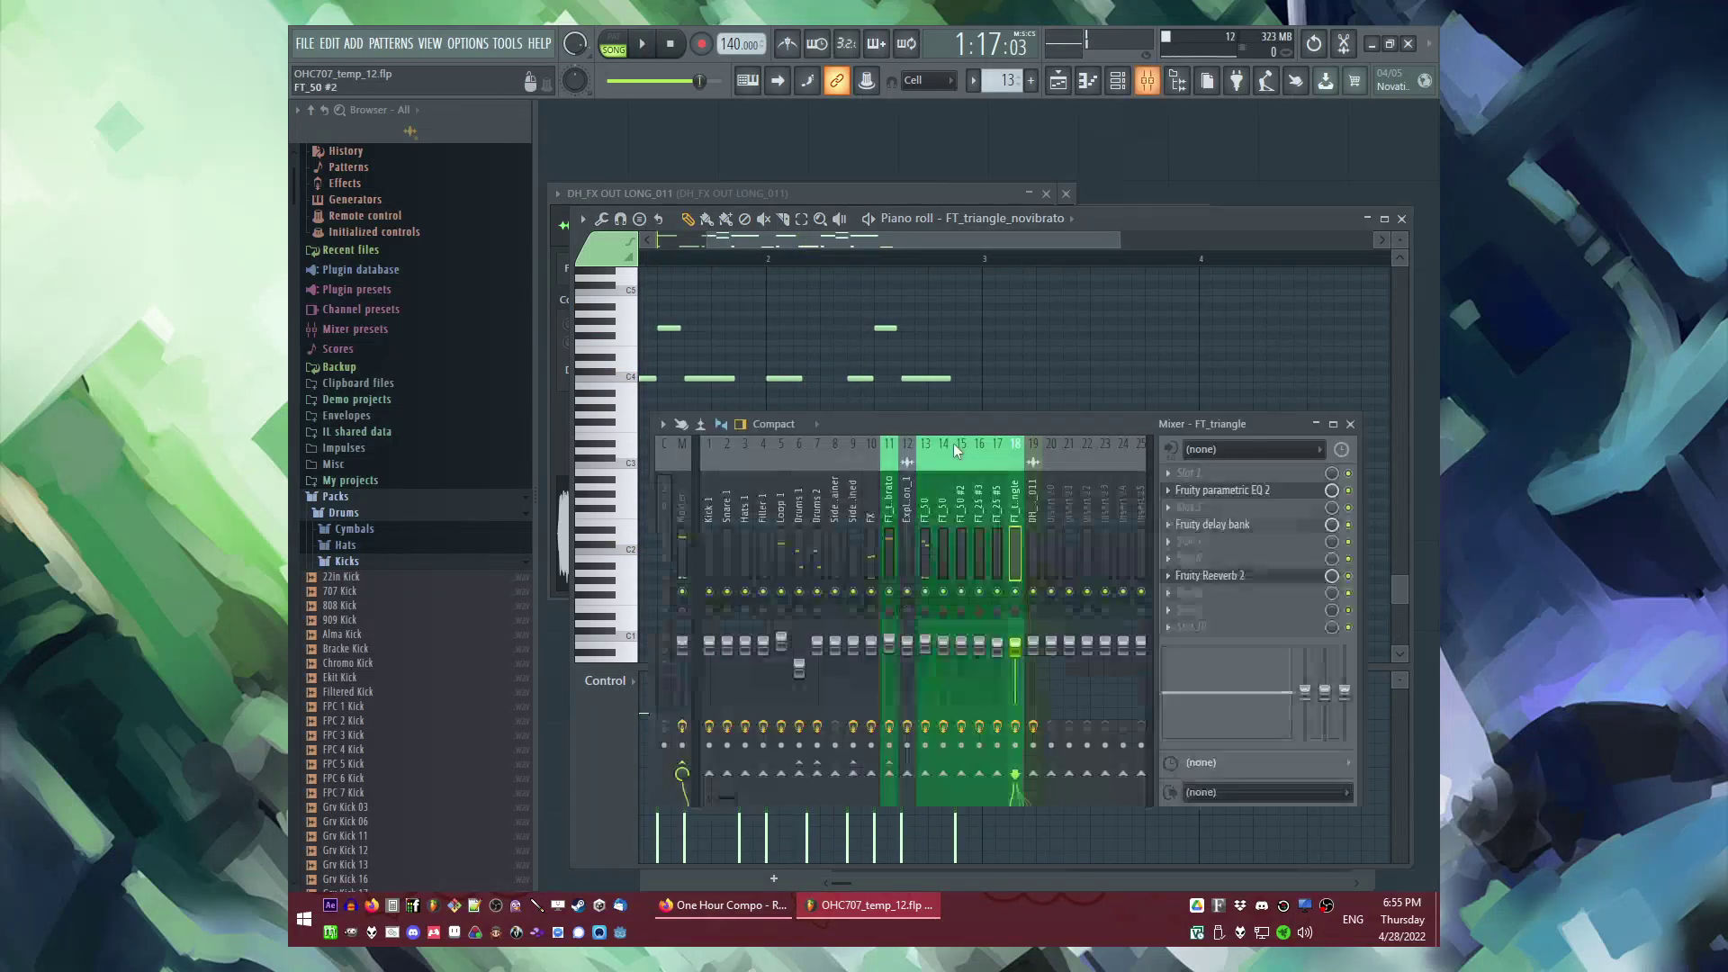
pyautogui.press('F5')
pyautogui.press('space')
pyautogui.moveTo(1443, 952); pyautogui.dragTo(1440, 945)
pyautogui.scroll(-2, 1215, 621)
pyautogui.scroll(3, 866, 599)
pyautogui.keyDown('ctrl'); pyautogui.keyDown('shift'); pyautogui.click(874, 605); pyautogui.keyUp('shift'); pyautogui.keyUp('ctrl')
pyautogui.scroll(5, 936, 576)
pyautogui.press('space')
pyautogui.press('space')
pyautogui.moveTo(960, 552); pyautogui.dragTo(934, 552)
pyautogui.press('space')
pyautogui.press('space')
pyautogui.rightClick(882, 621)
pyautogui.press('space')
pyautogui.click(829, 365)
# Step: Remove the Pattern 25 clip at bar 46 on Track 9 and move Track 7's 32954_HardPCM_Chip054 clip so it ends at bar 47
pyautogui.scroll(-4, 880, 425)
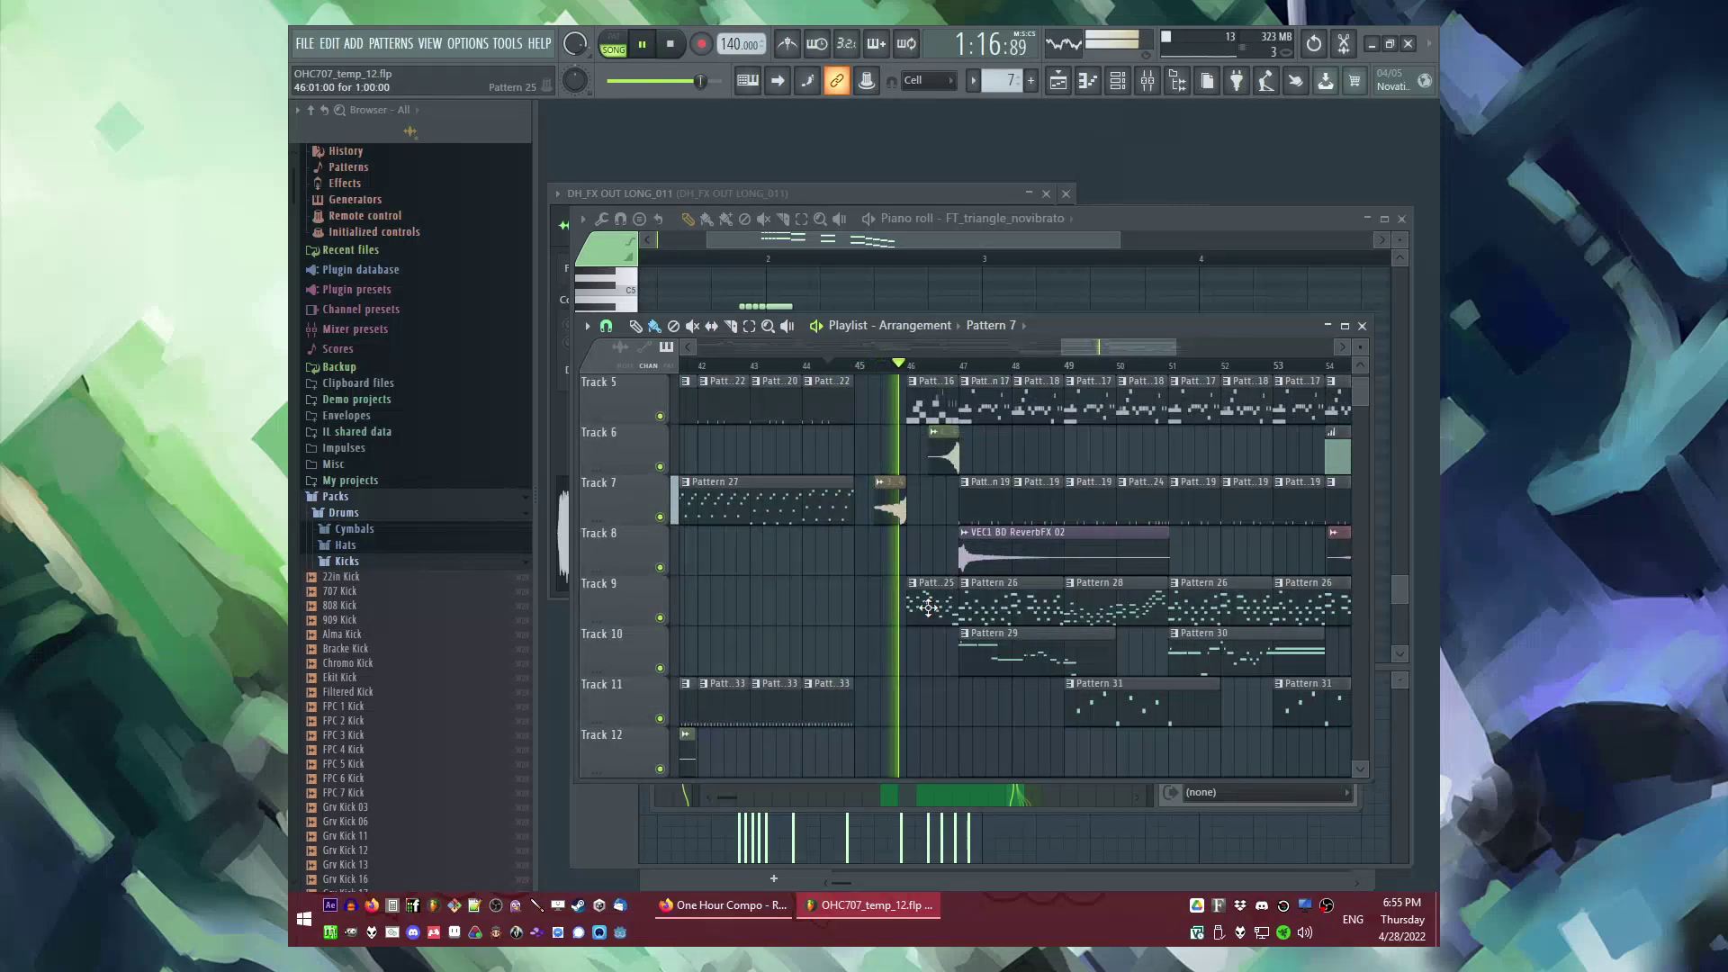
pyautogui.scroll(2, 934, 612)
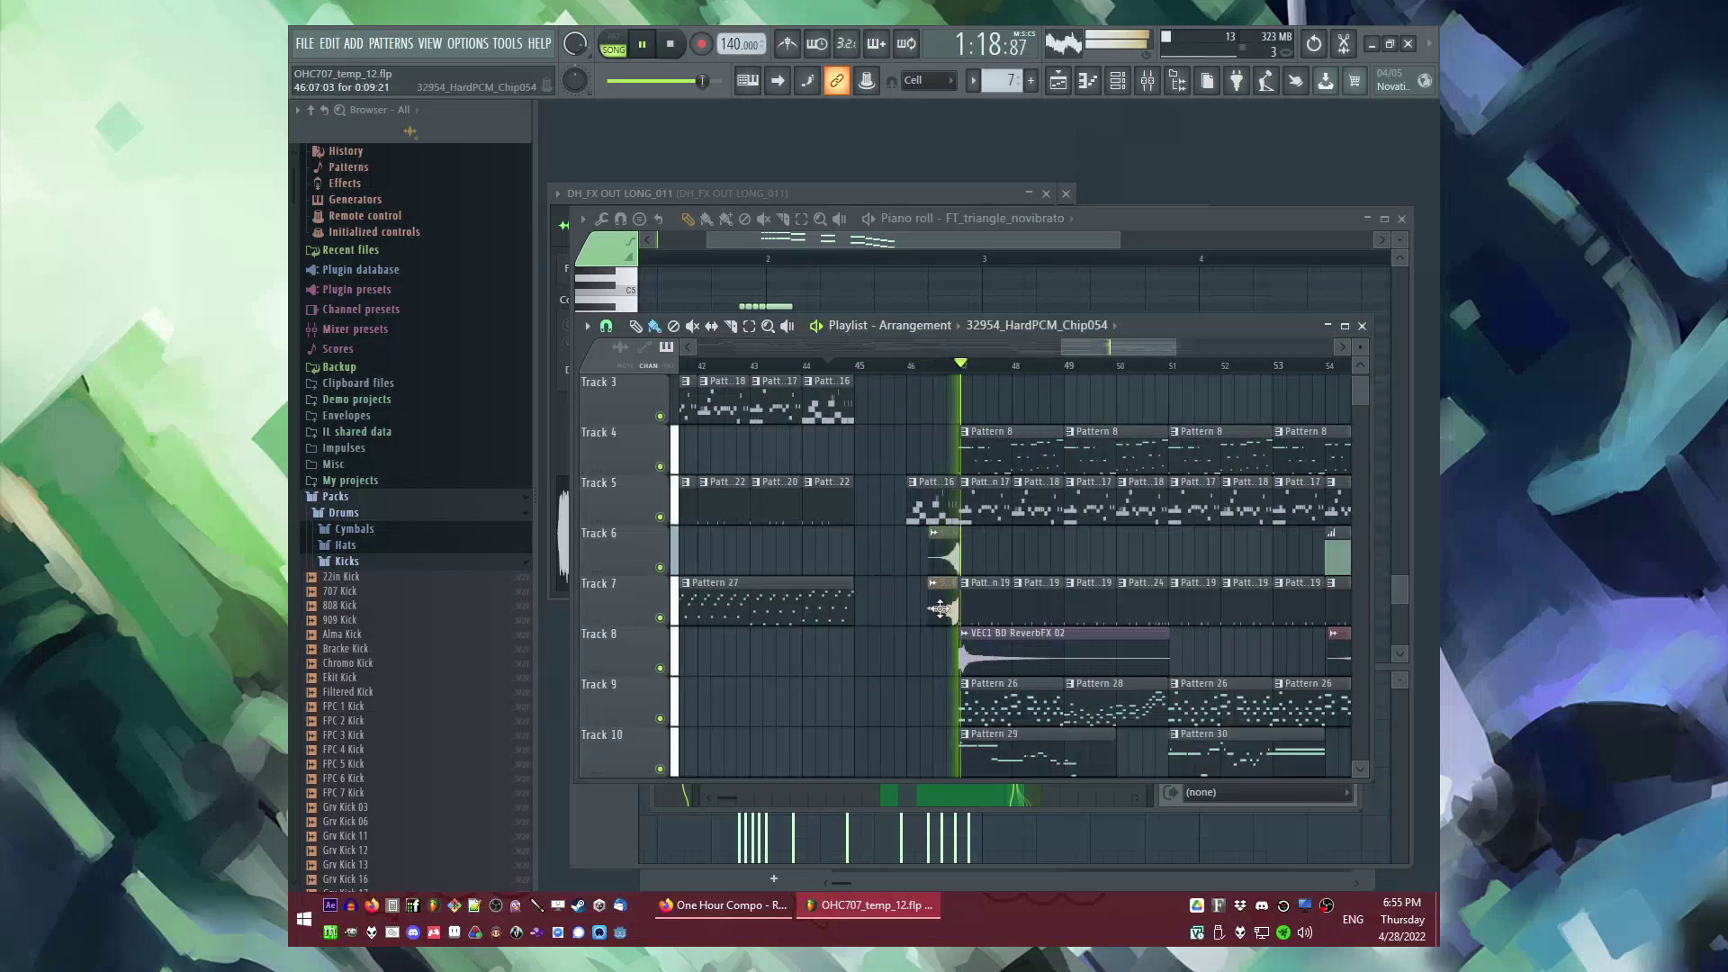
pyautogui.scroll(2, 878, 457)
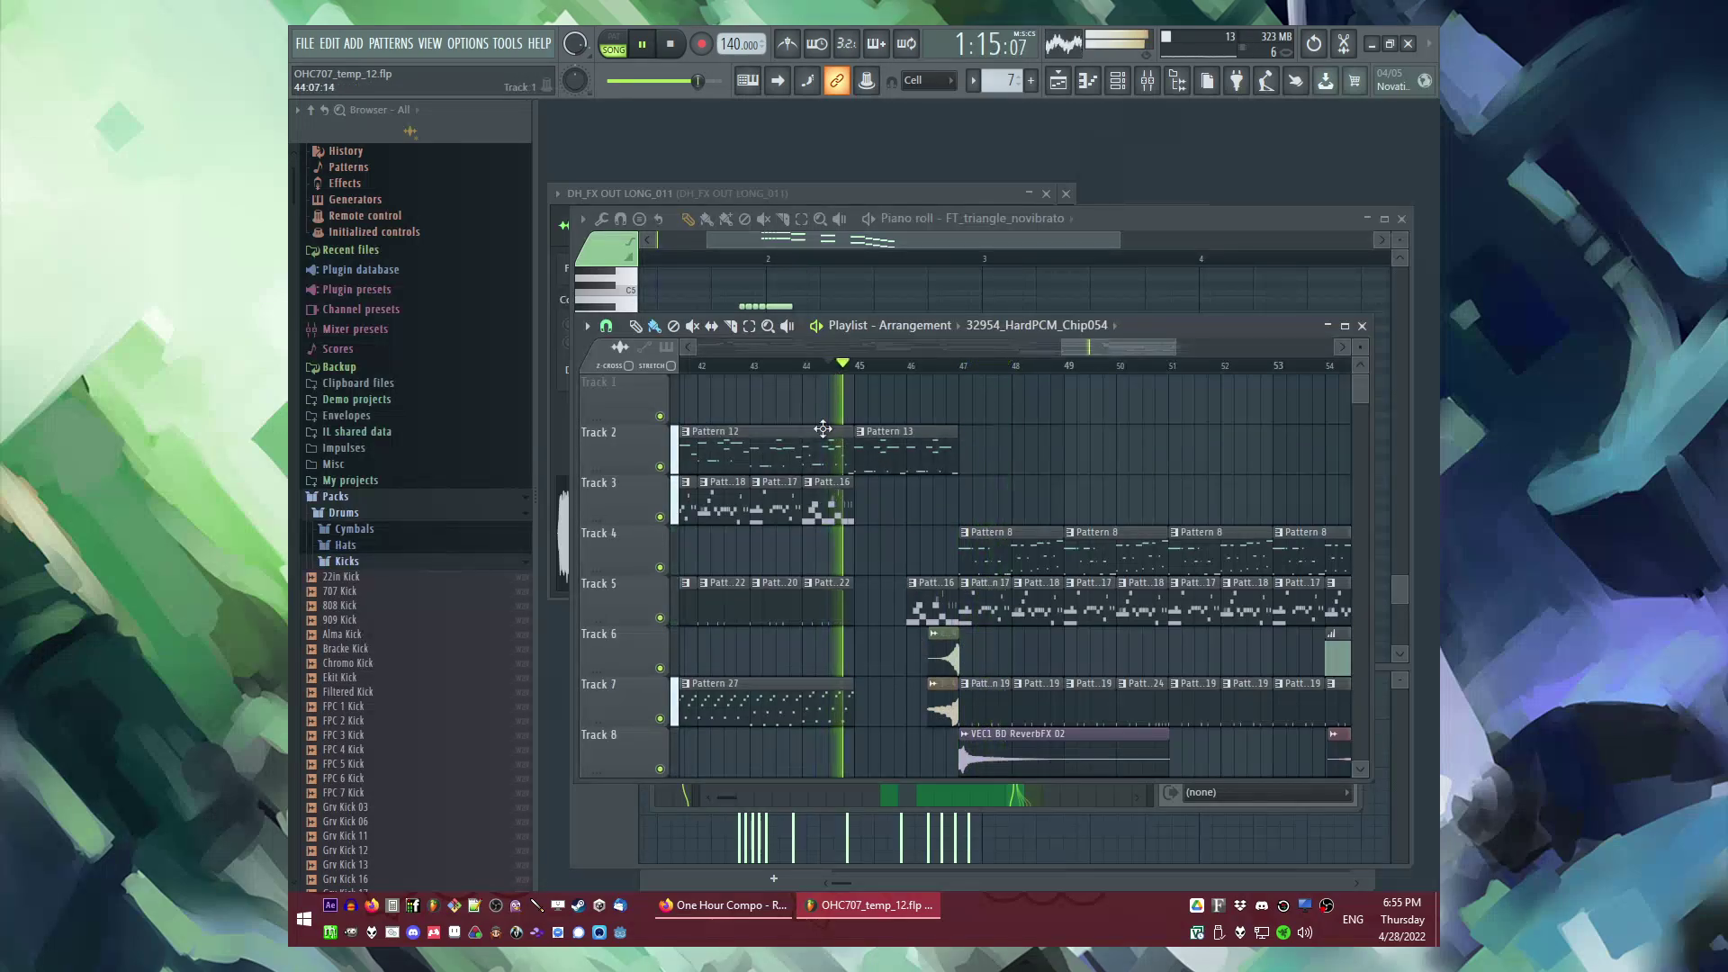
pyautogui.scroll(-2, 835, 376)
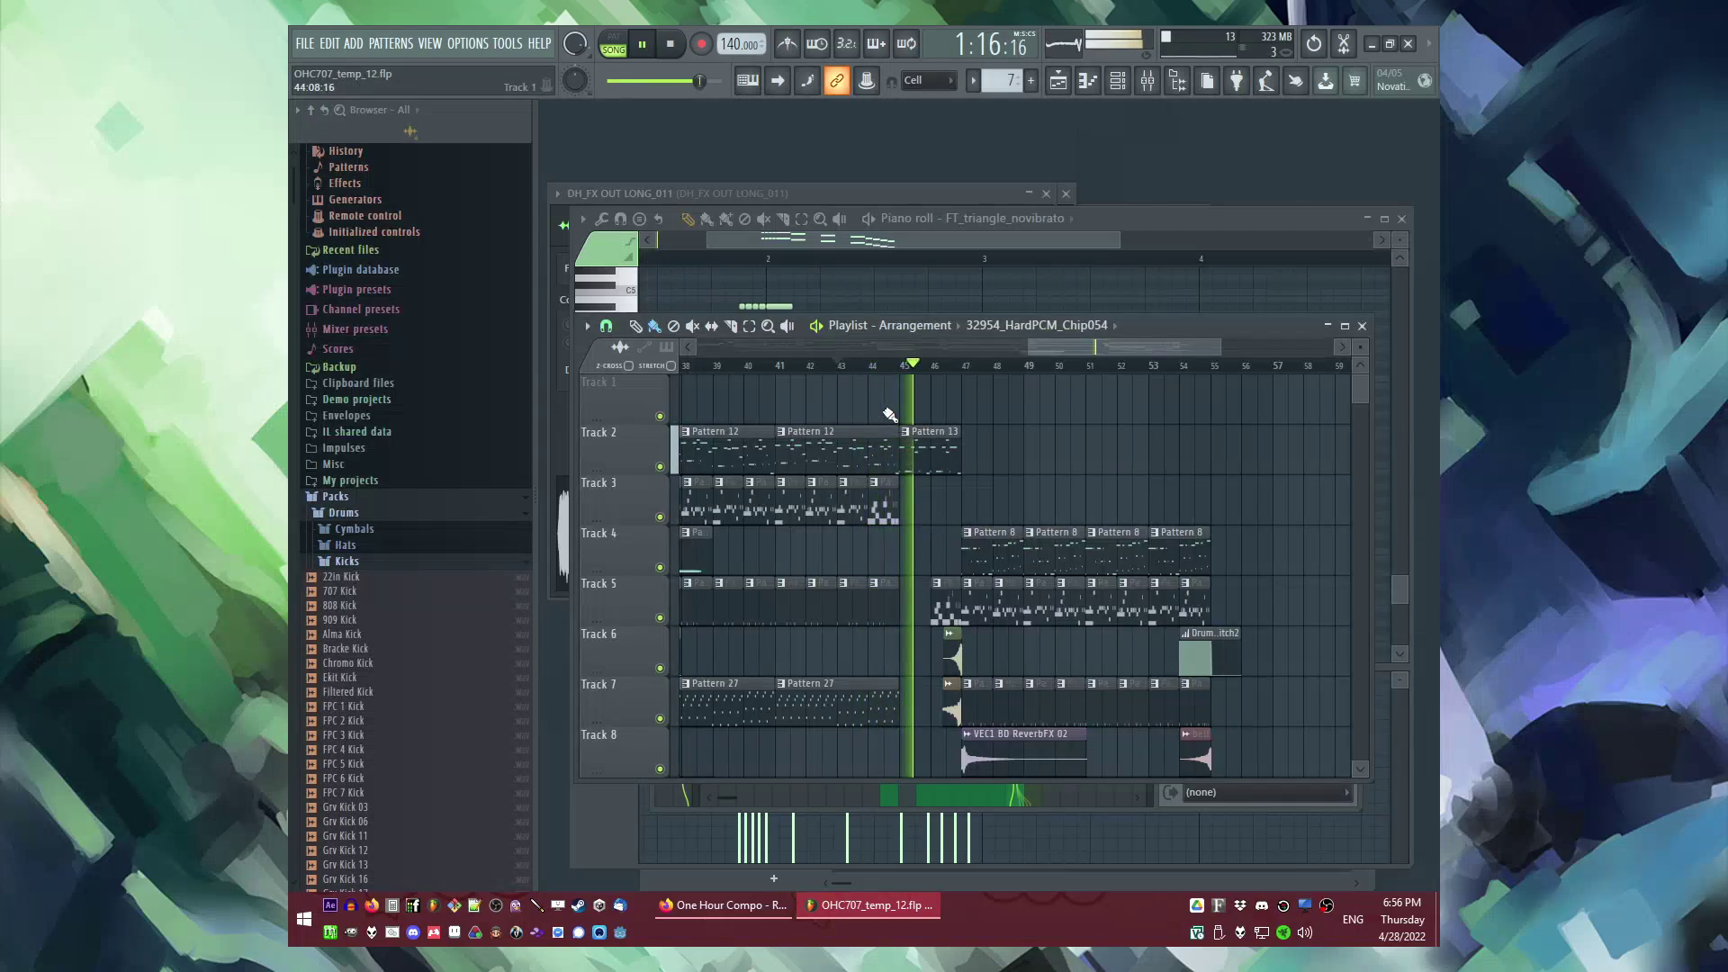
# Step: Copy Track 3's Pattern 17 and Pattern 16 clips from bars 43 and 44 to bars 45 and 46, removing Track 5's bar 46 clip
pyautogui.scroll(2, 927, 495)
pyautogui.press('space')
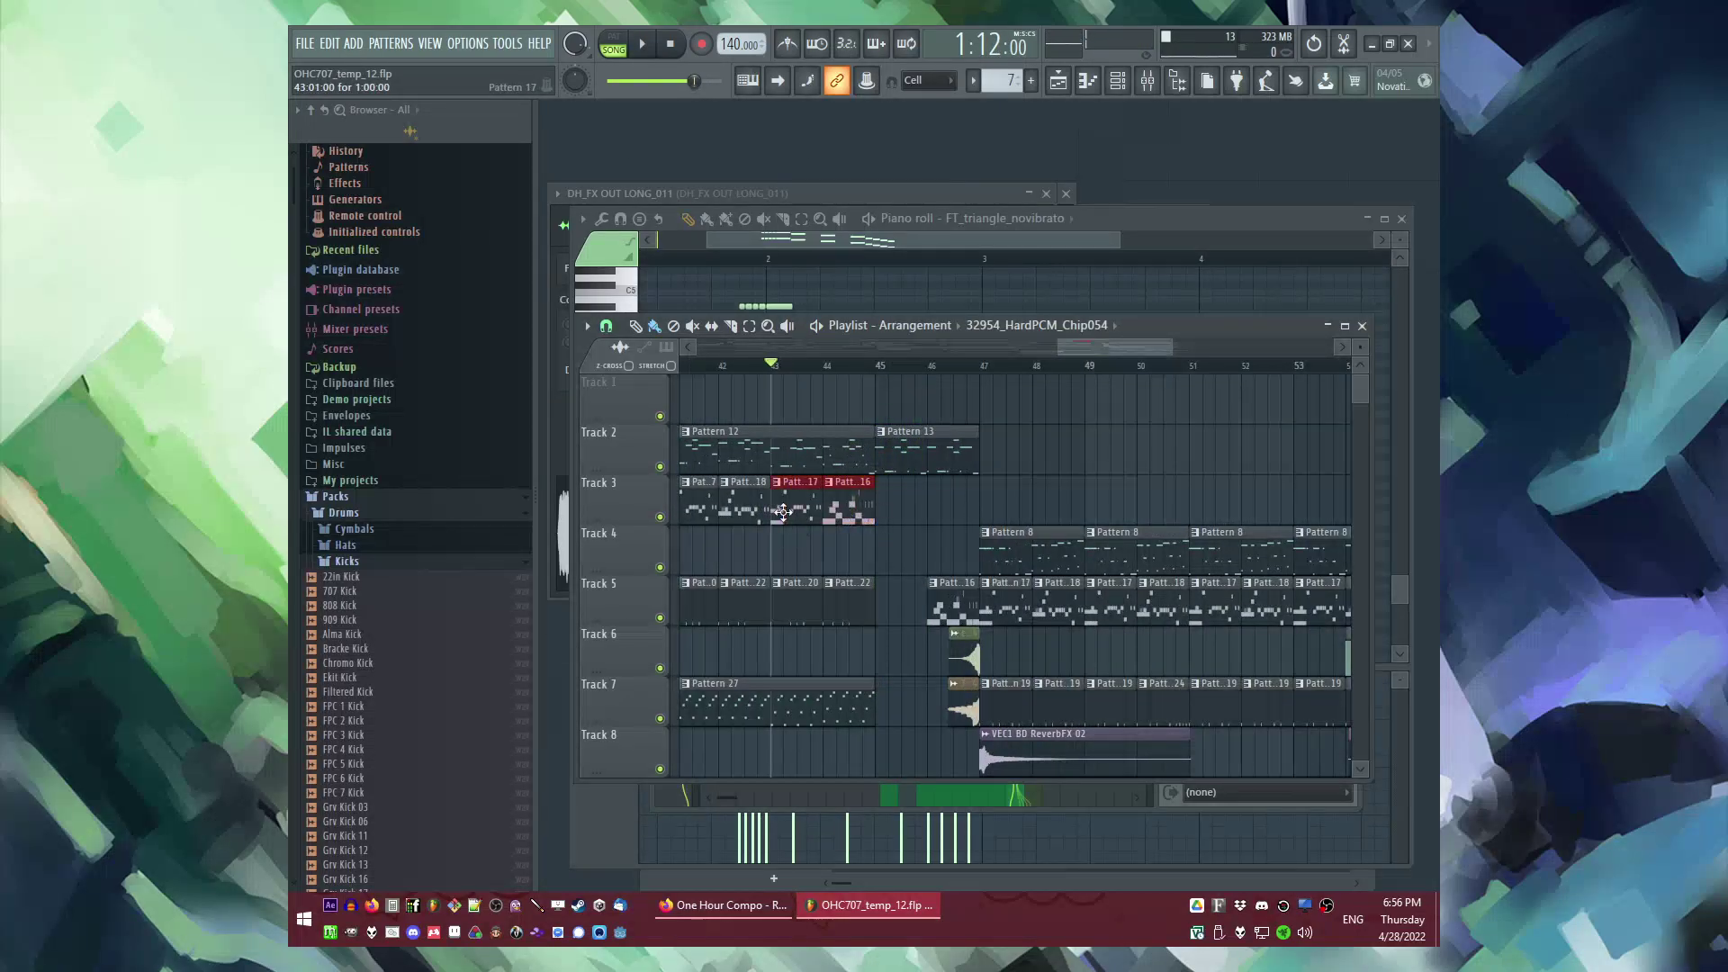
pyautogui.click(878, 369)
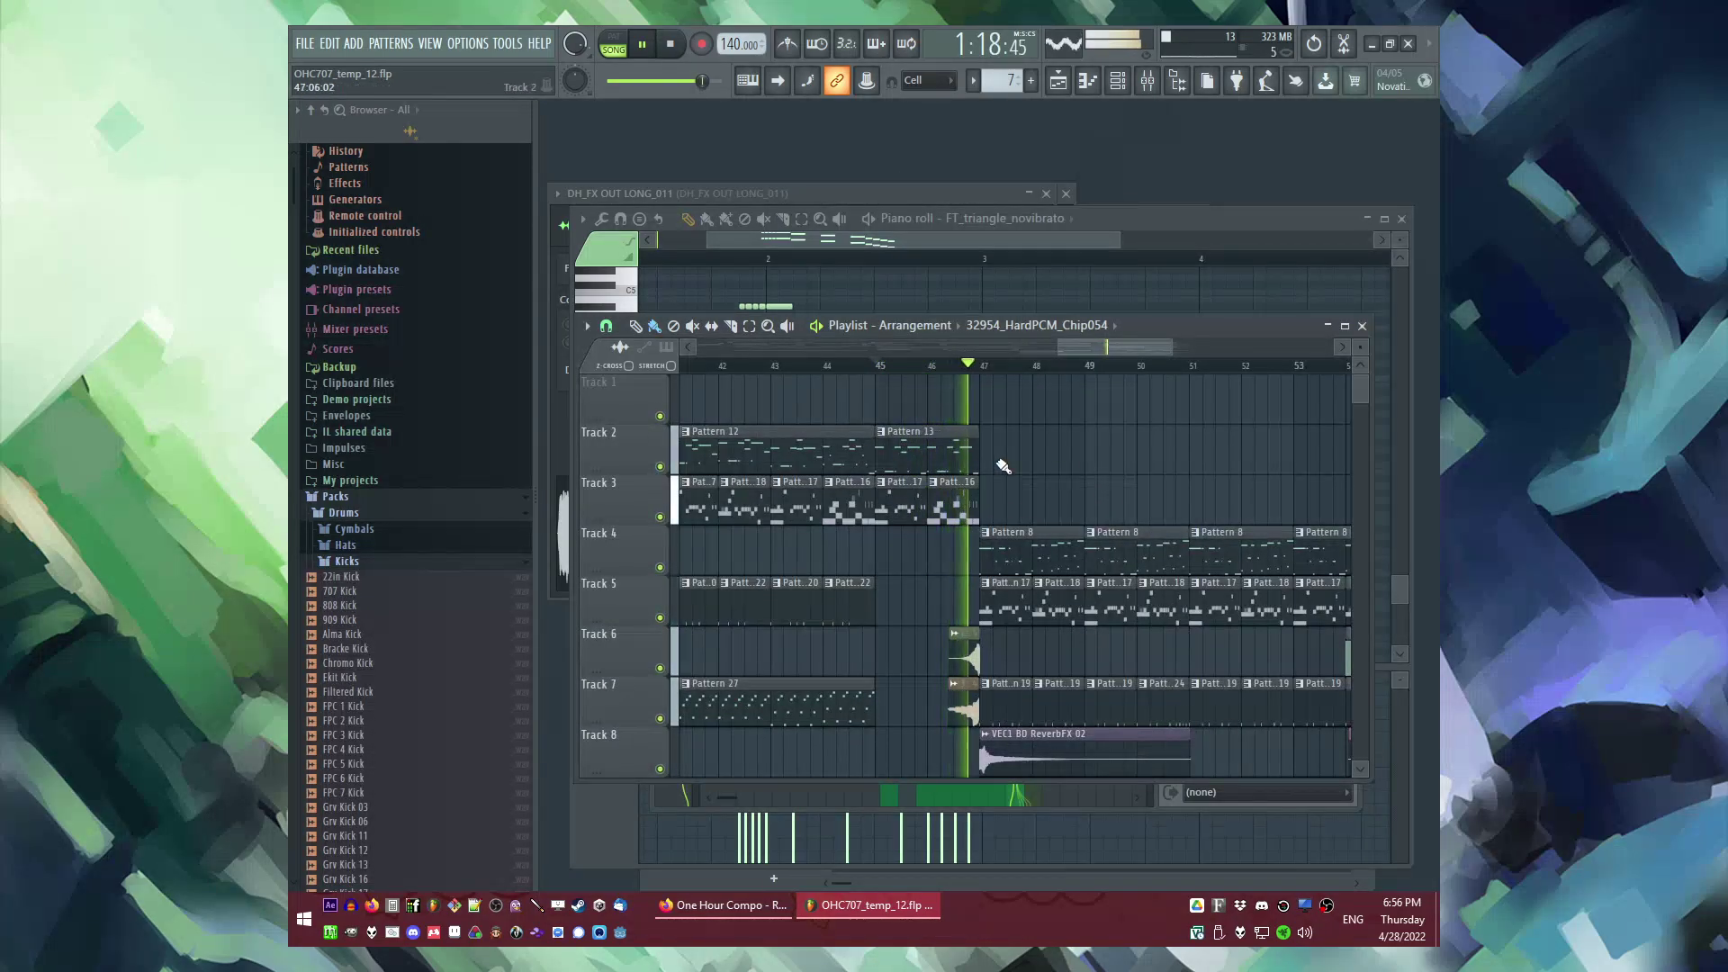
pyautogui.click(871, 367)
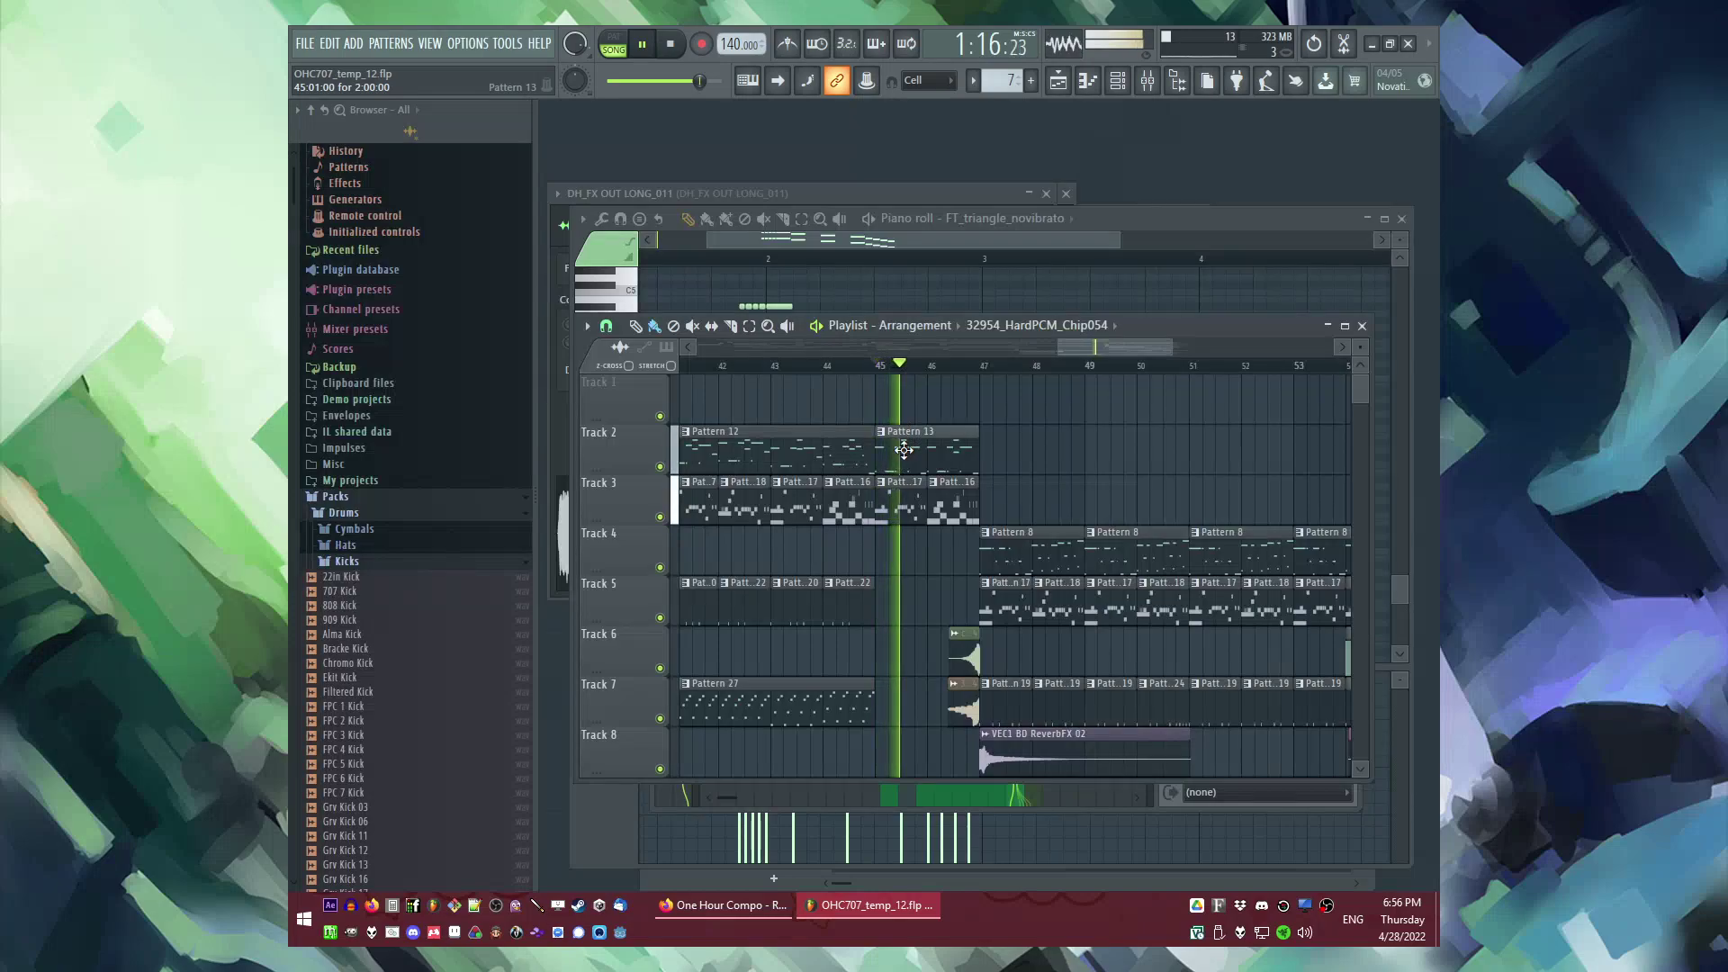
# Step: Open Pattern 13's FT_triangle_novibrato notes and add a short C3 note at step 3 of bar 2
pyautogui.doubleClick(901, 448)
pyautogui.press('space')
pyautogui.click(860, 258)
pyautogui.press('space')
pyautogui.press('space')
pyautogui.scroll(3, 933, 531)
pyautogui.press('space')
pyautogui.press('space')
pyautogui.click(876, 488)
pyautogui.moveTo(900, 493); pyautogui.dragTo(872, 490)
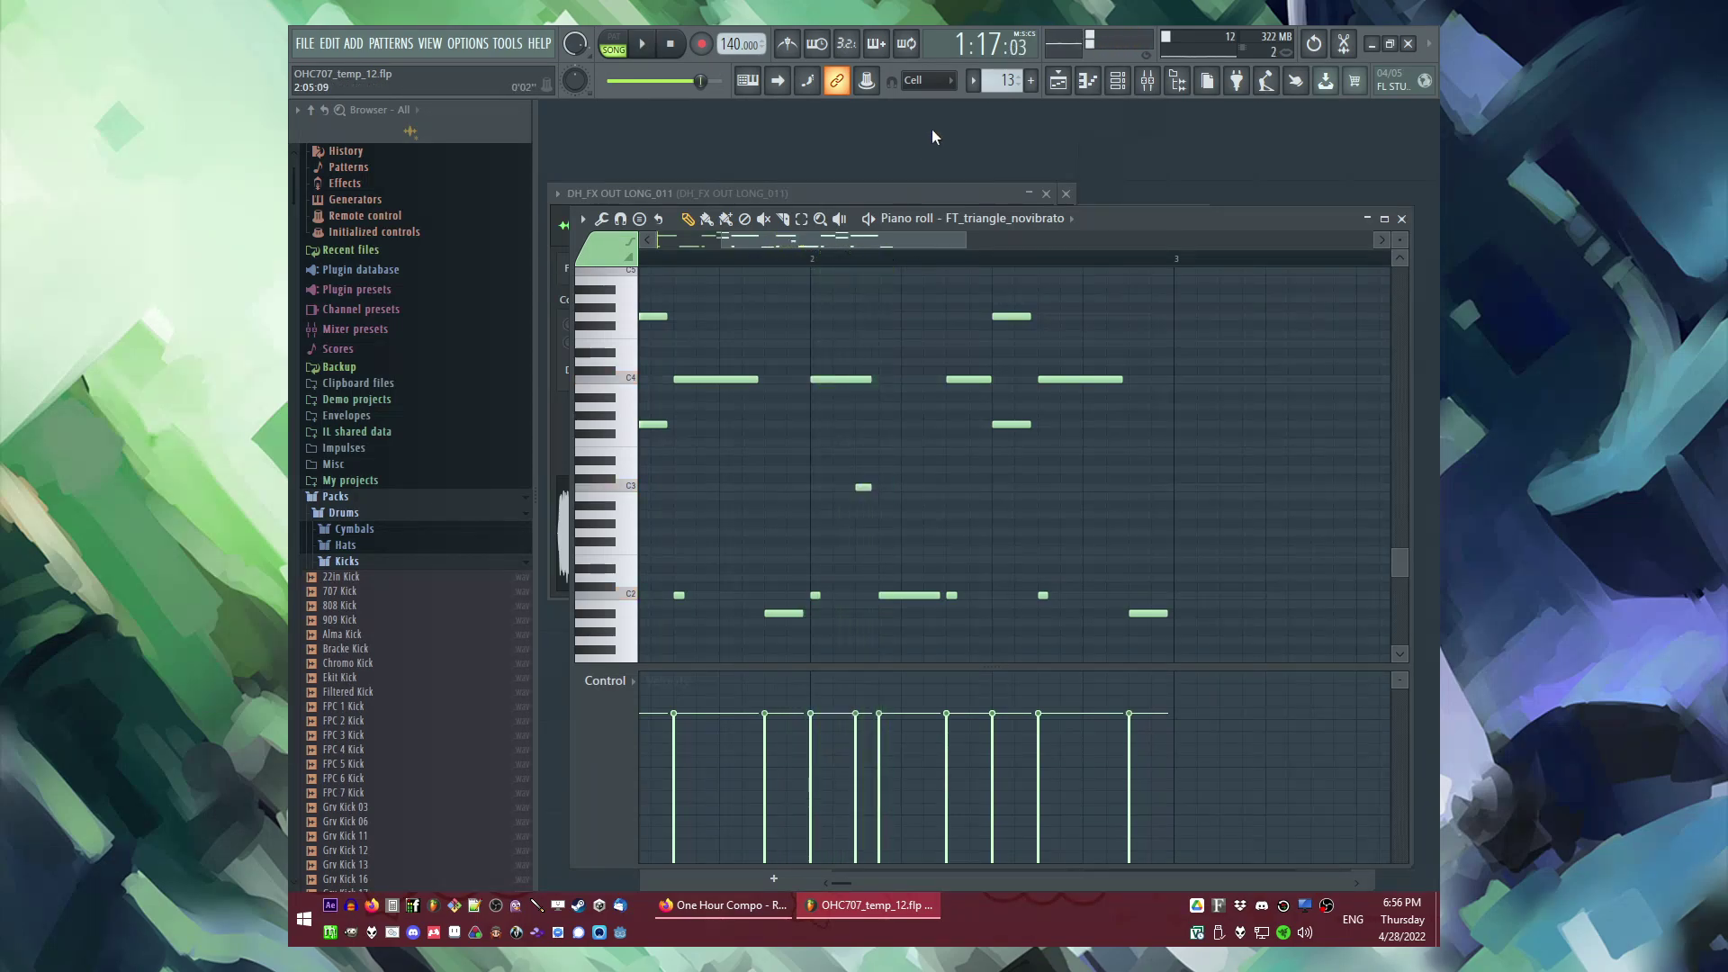
# Step: Set the snap to 1/4 step and shorten the C4 note at the start of bar 2
pyautogui.click(927, 80)
pyautogui.click(927, 173)
pyautogui.press('space')
pyautogui.press('space')
pyautogui.moveTo(870, 380); pyautogui.dragTo(847, 379)
pyautogui.press('space')
pyautogui.press('space')
# Step: Shorten the long C2 note at step 4 of bar 2 and add a C4 note above it
pyautogui.click(887, 597)
pyautogui.press('space')
pyautogui.press('space')
pyautogui.press('space')
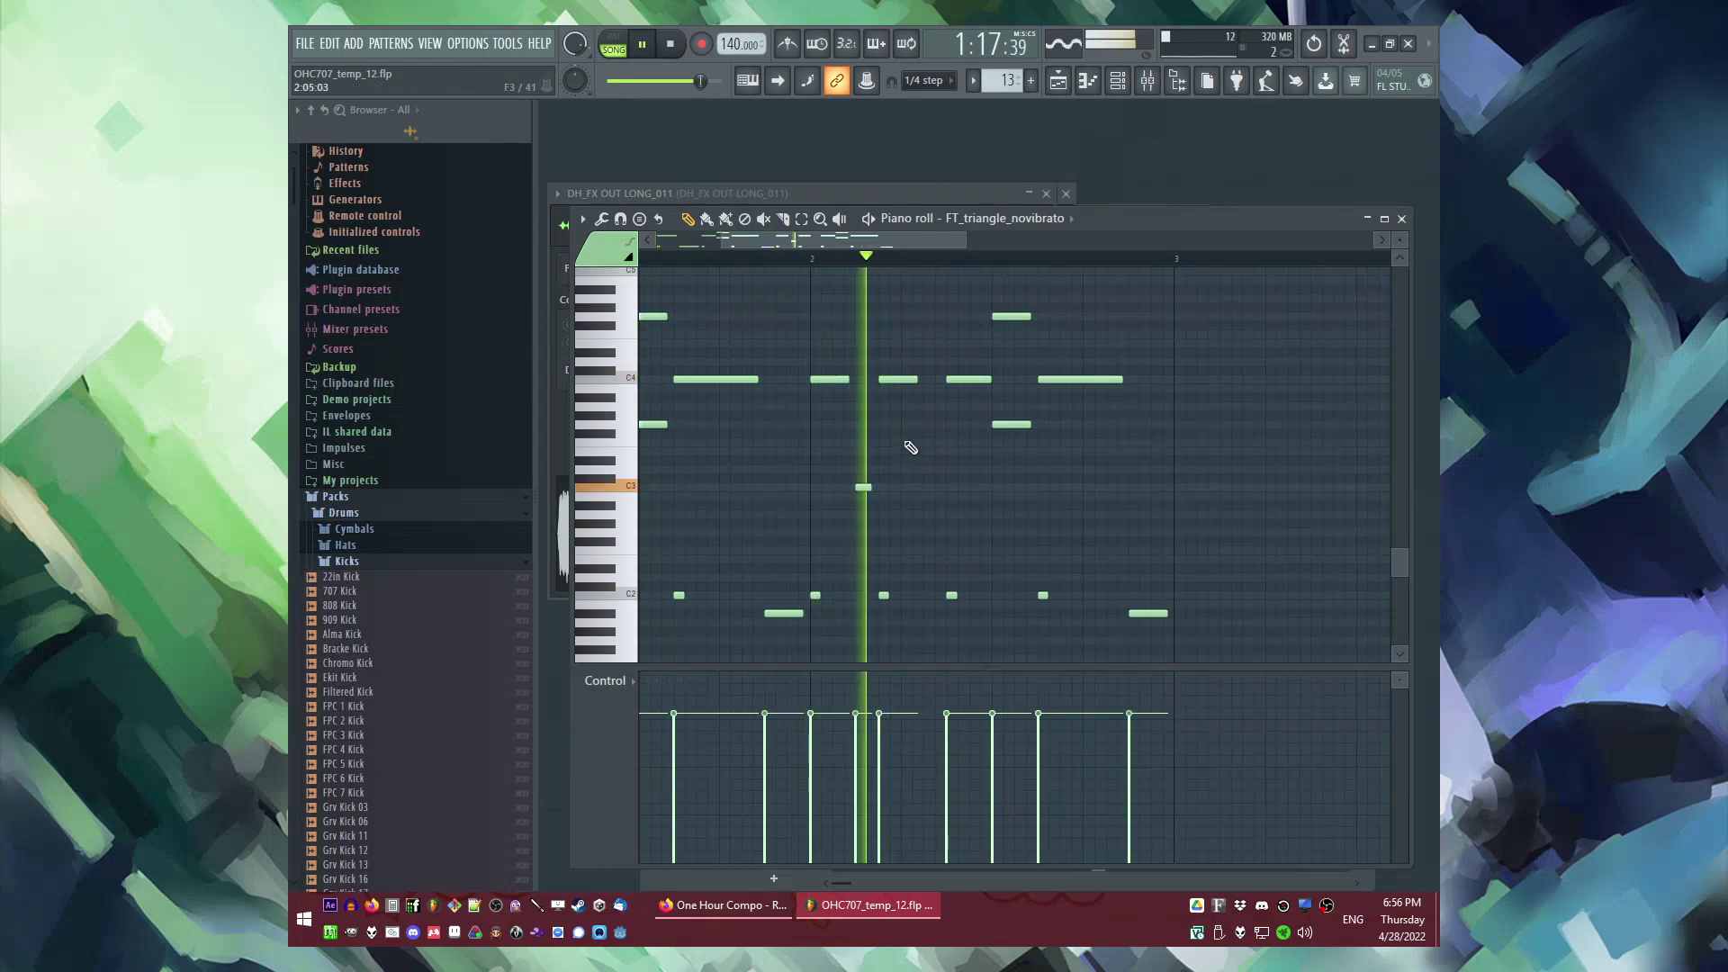
pyautogui.press('space')
pyautogui.press('space')
pyautogui.press('space')
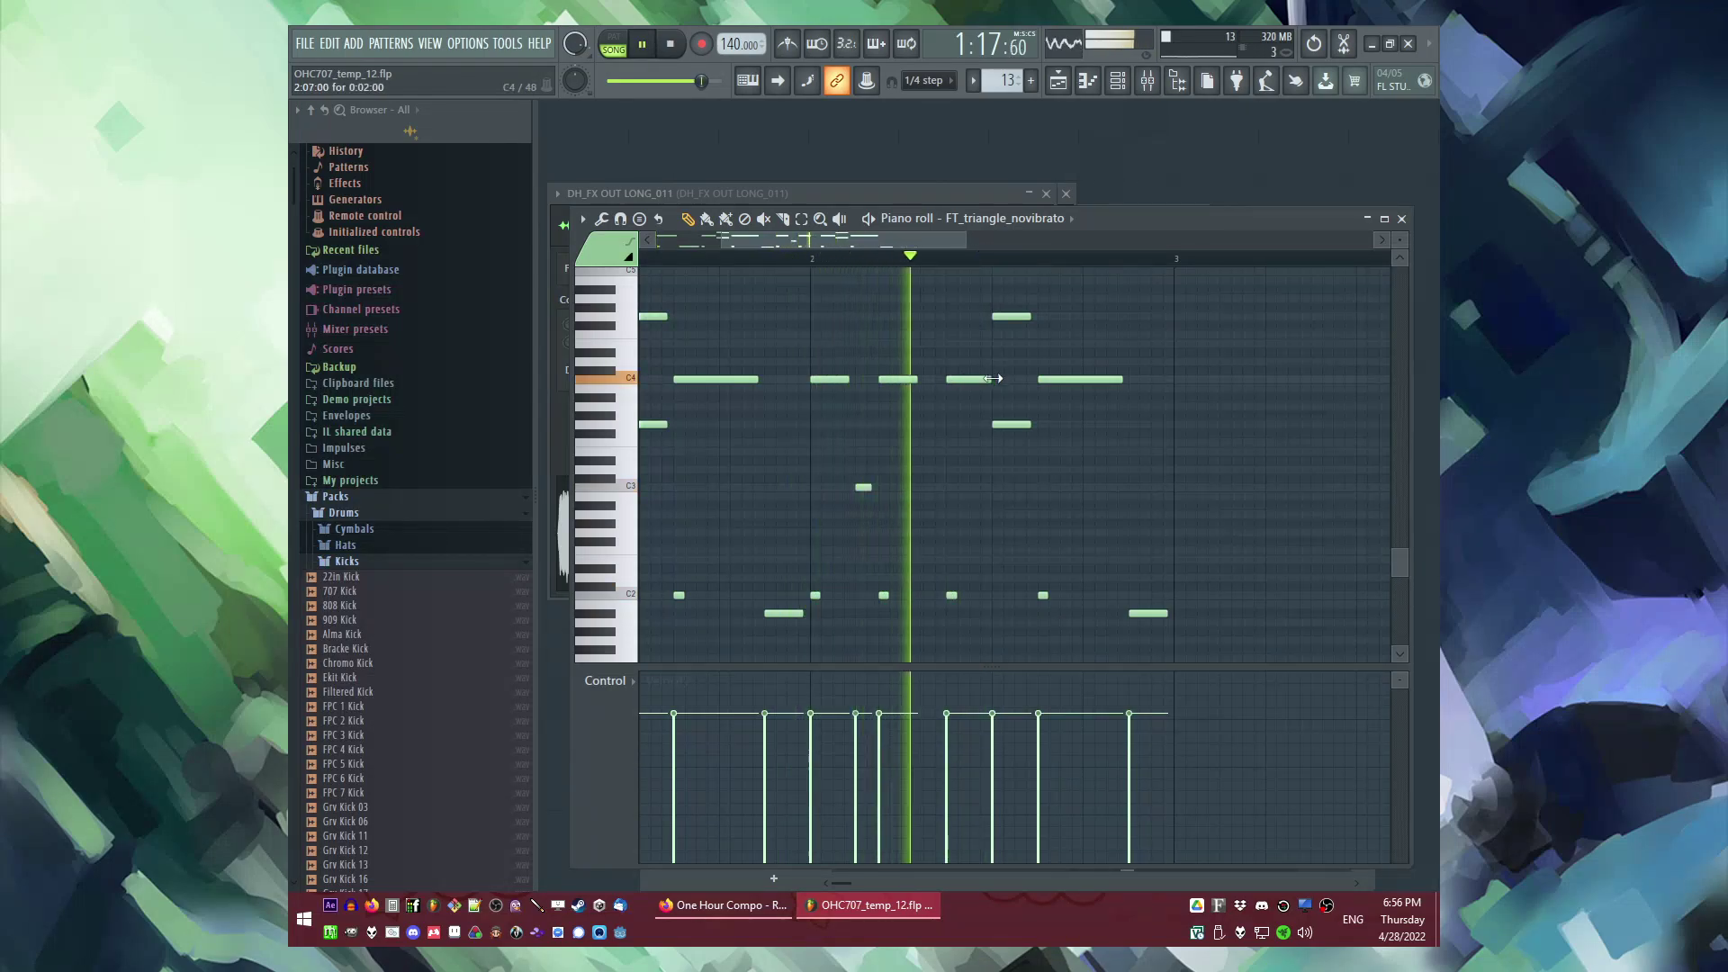
pyautogui.press('space')
# Step: Add a short C3 note at step 6 of bar 2 and play the phrase
pyautogui.click(927, 488)
pyautogui.press('space')
pyautogui.press('space')
pyautogui.press('space')
pyautogui.press('space')
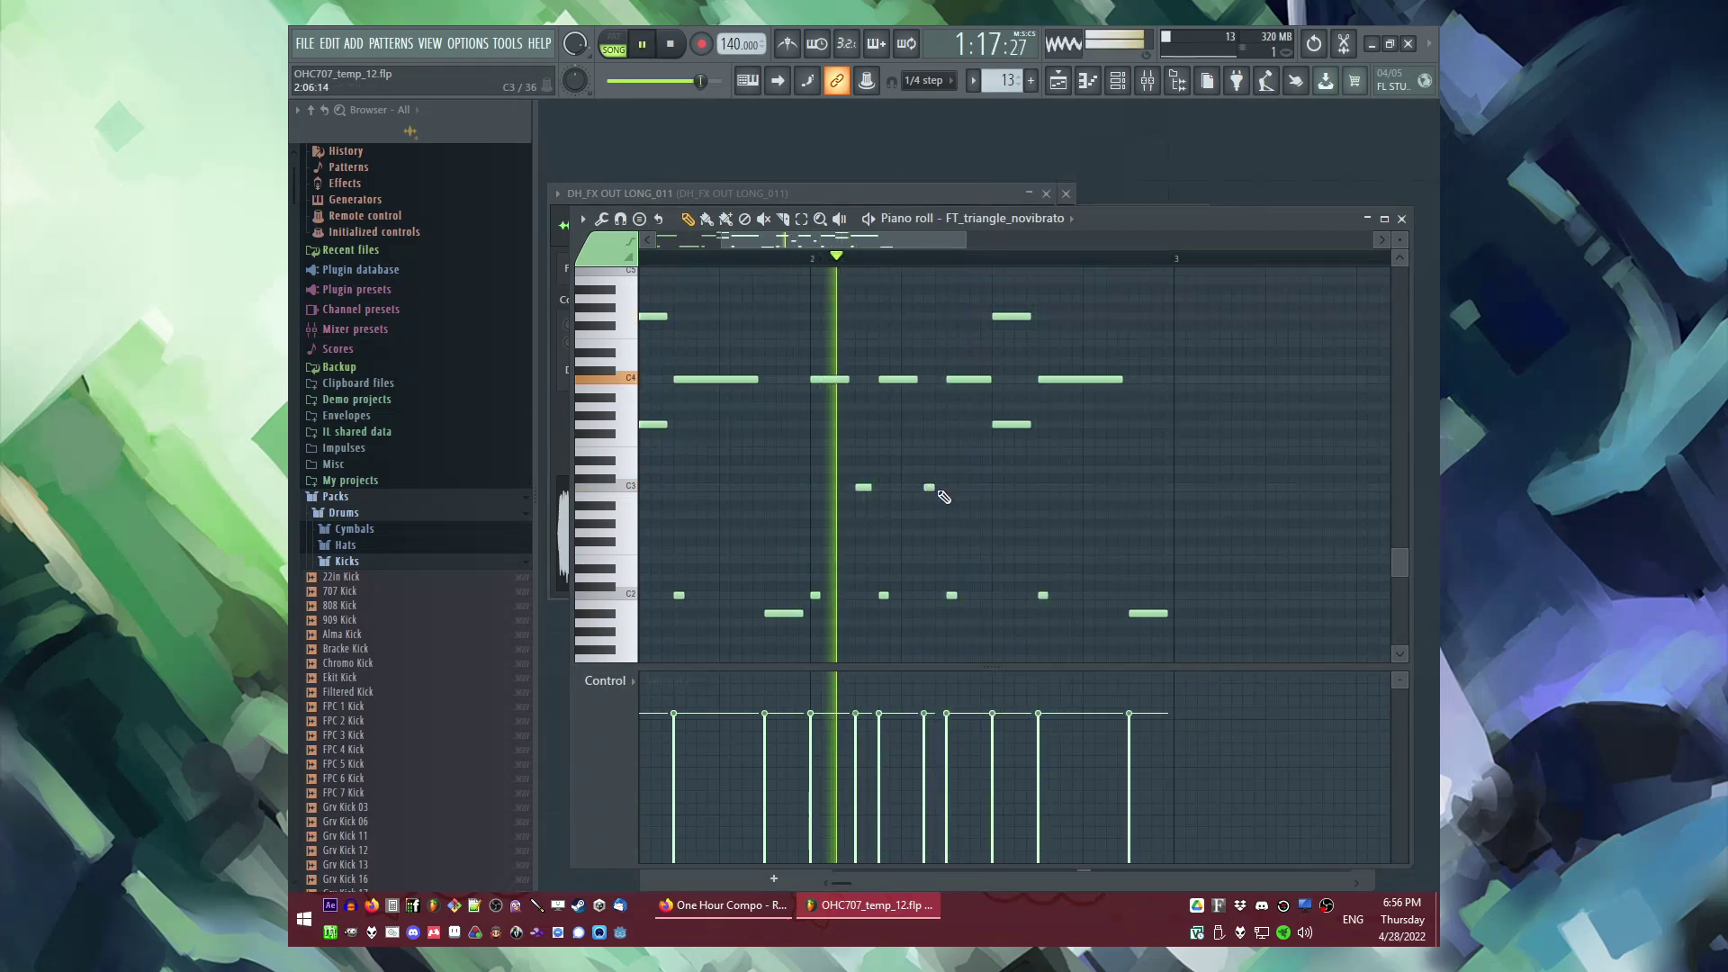
pyautogui.press('space')
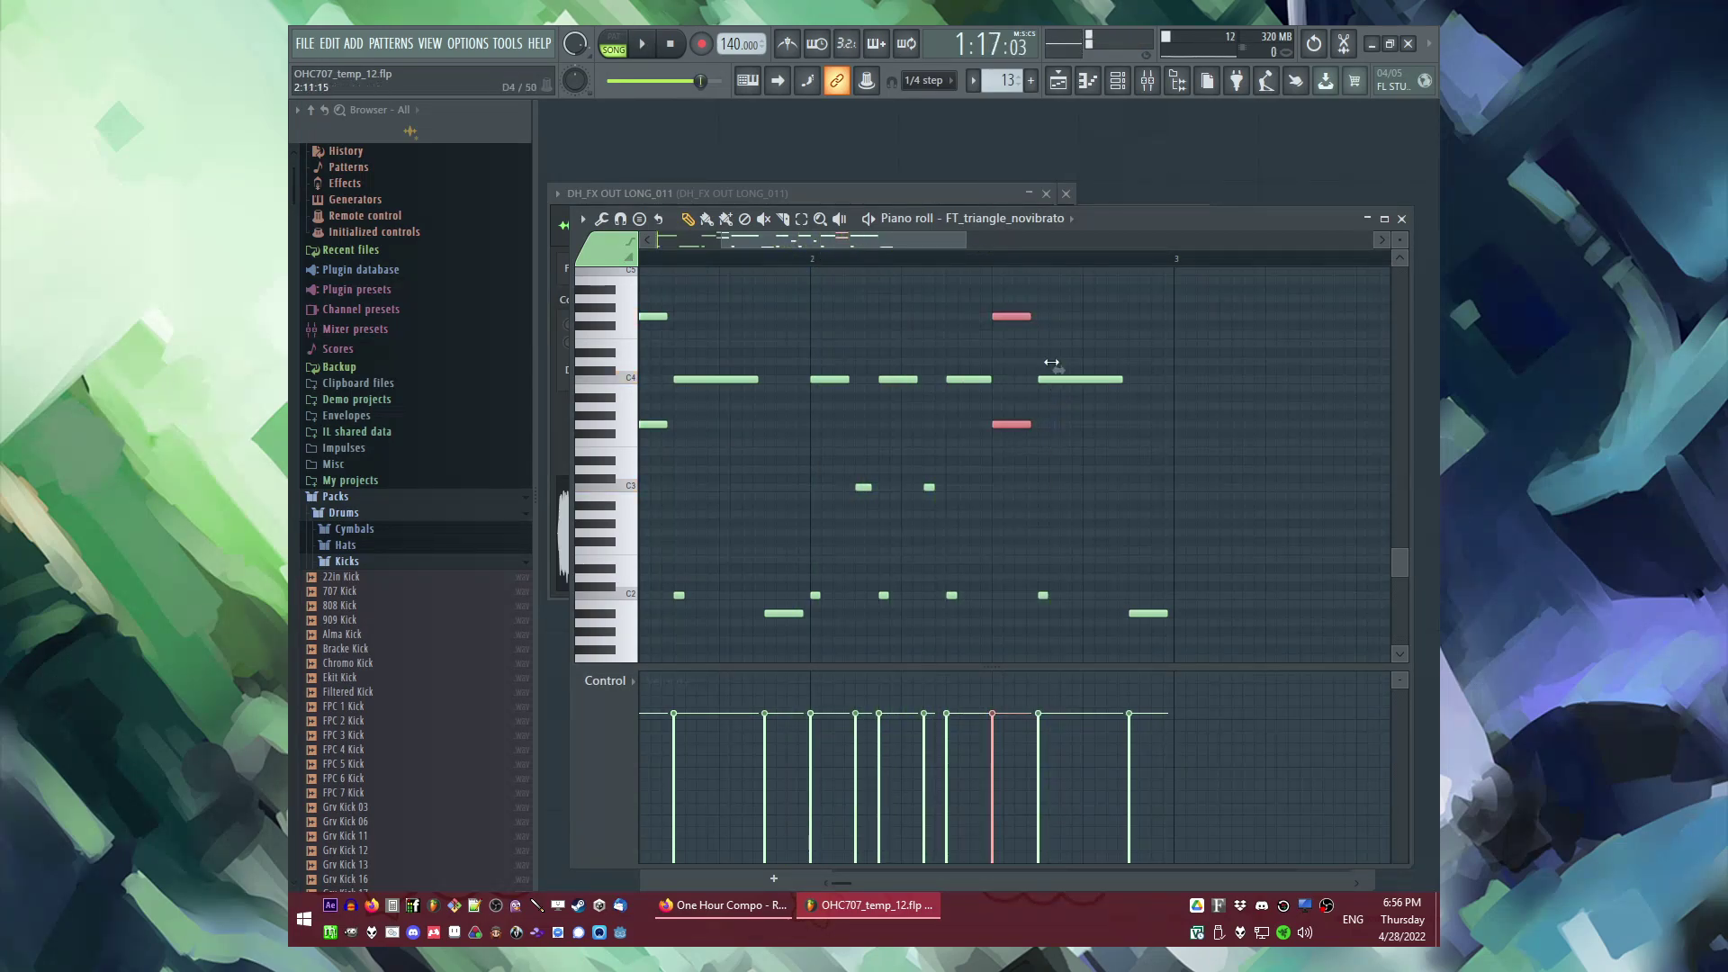
# Step: Delete bar 2's notes after the G4 octave pair and copy that pair to D#4 and D#3 at step 11
pyautogui.moveTo(1038, 363); pyautogui.dragTo(1190, 649)
pyautogui.press('space')
pyautogui.moveTo(1020, 310); pyautogui.dragTo(1046, 348)
pyautogui.press('space')
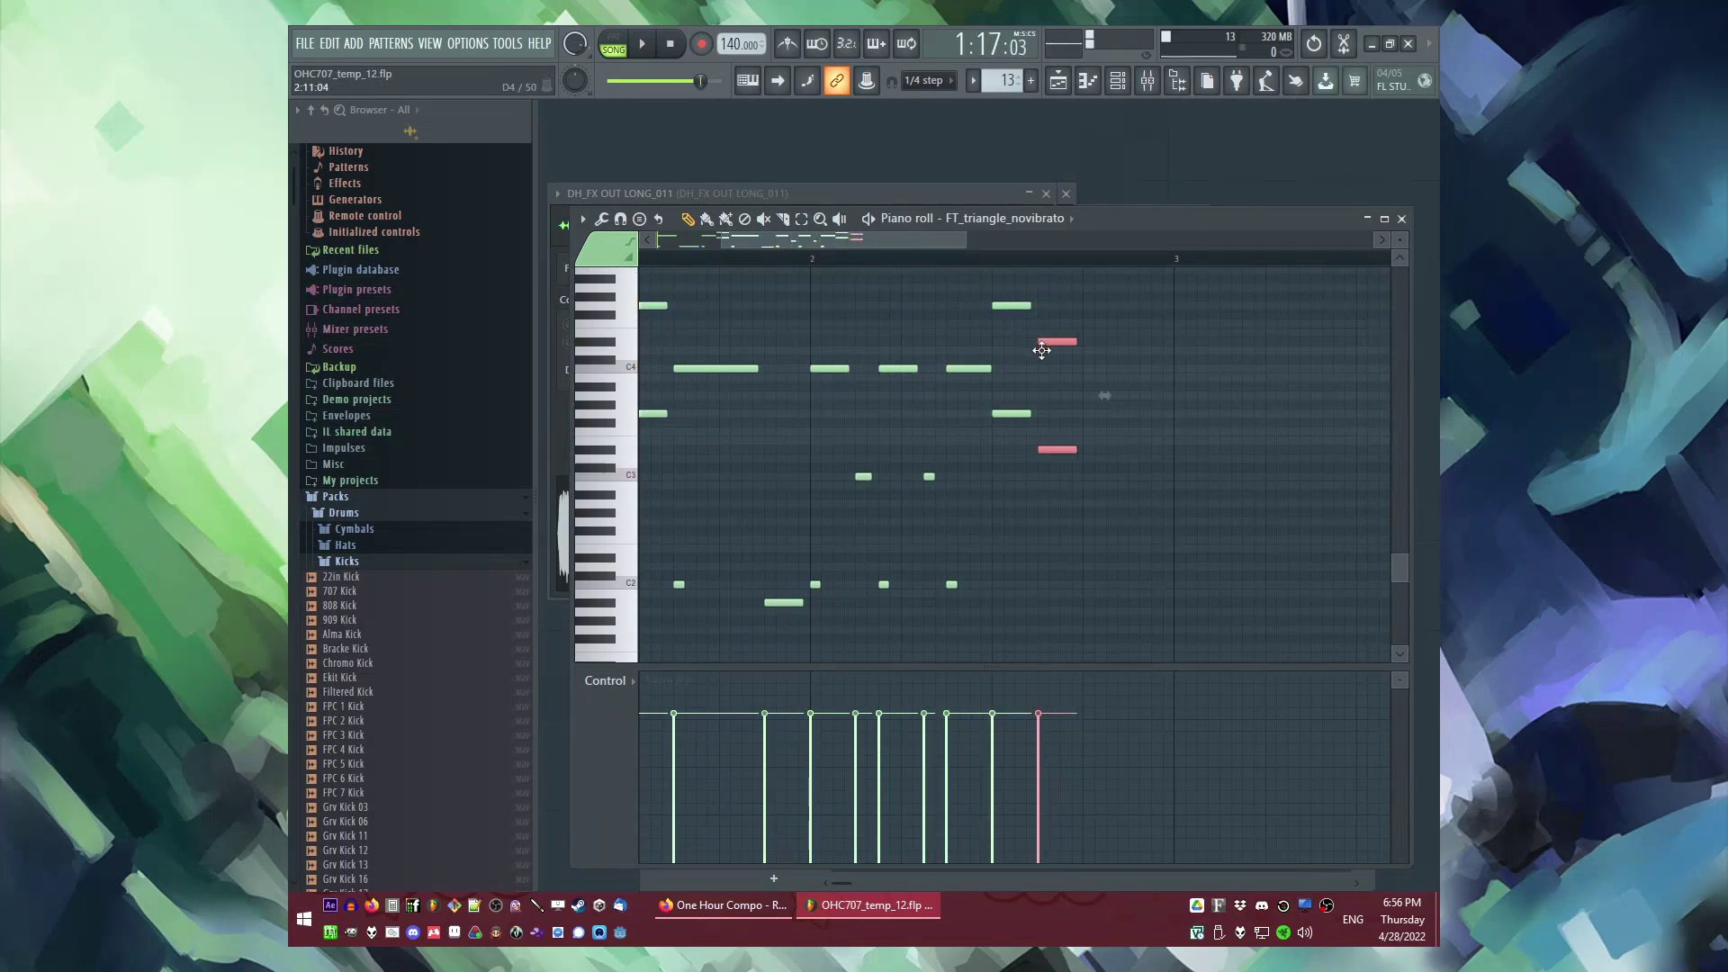
# Step: Continue the descending octave pairs from step 13 to bar 2's end with shorter notes on C4, A3, F#3 and D#3, doubled an octave lower
pyautogui.press('space')
pyautogui.hotkey('ctrl', 'z')
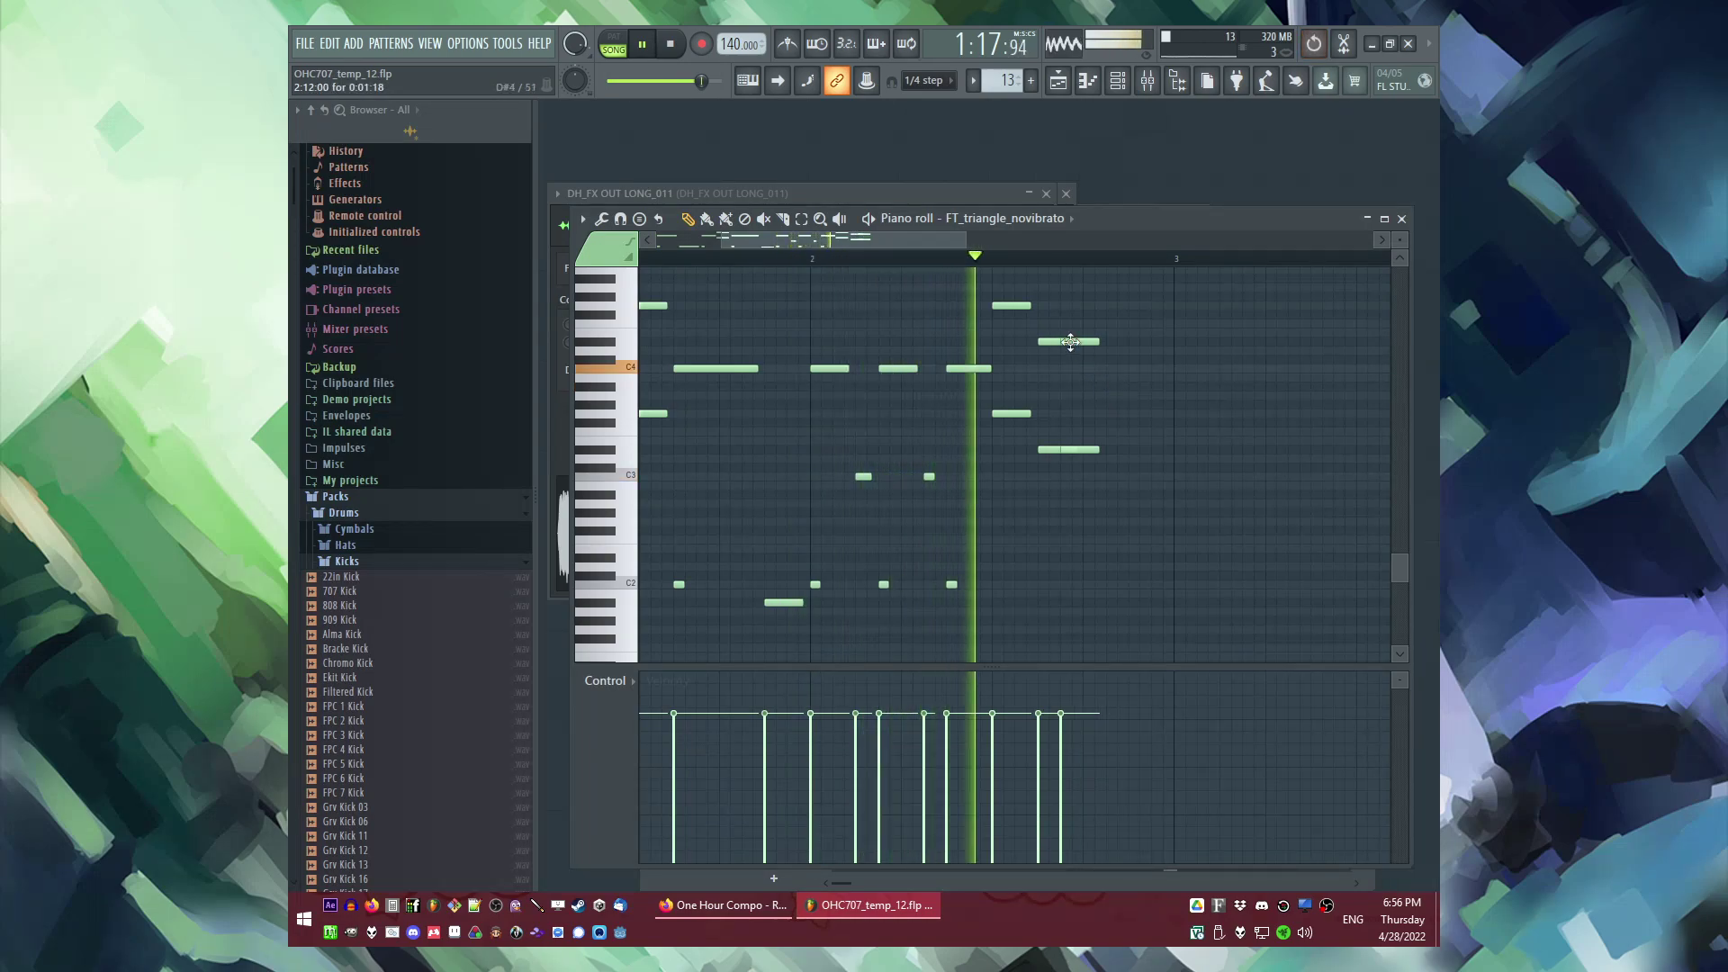
pyautogui.moveTo(1087, 332); pyautogui.dragTo(1110, 366)
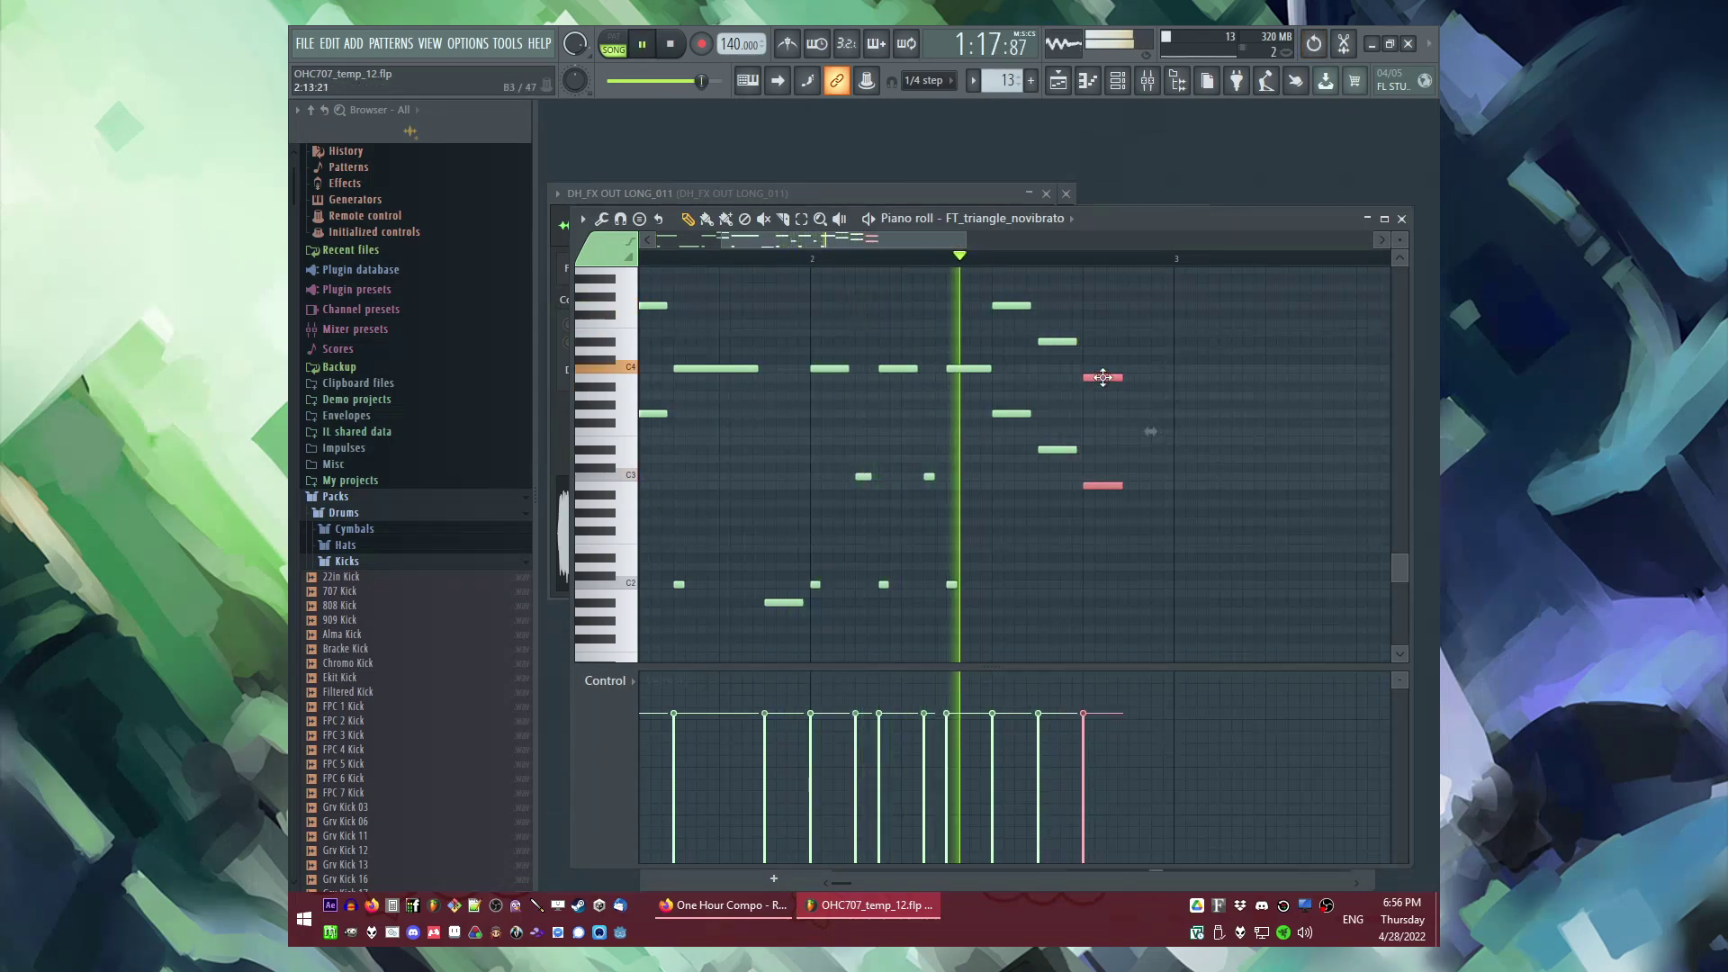
pyautogui.press('space')
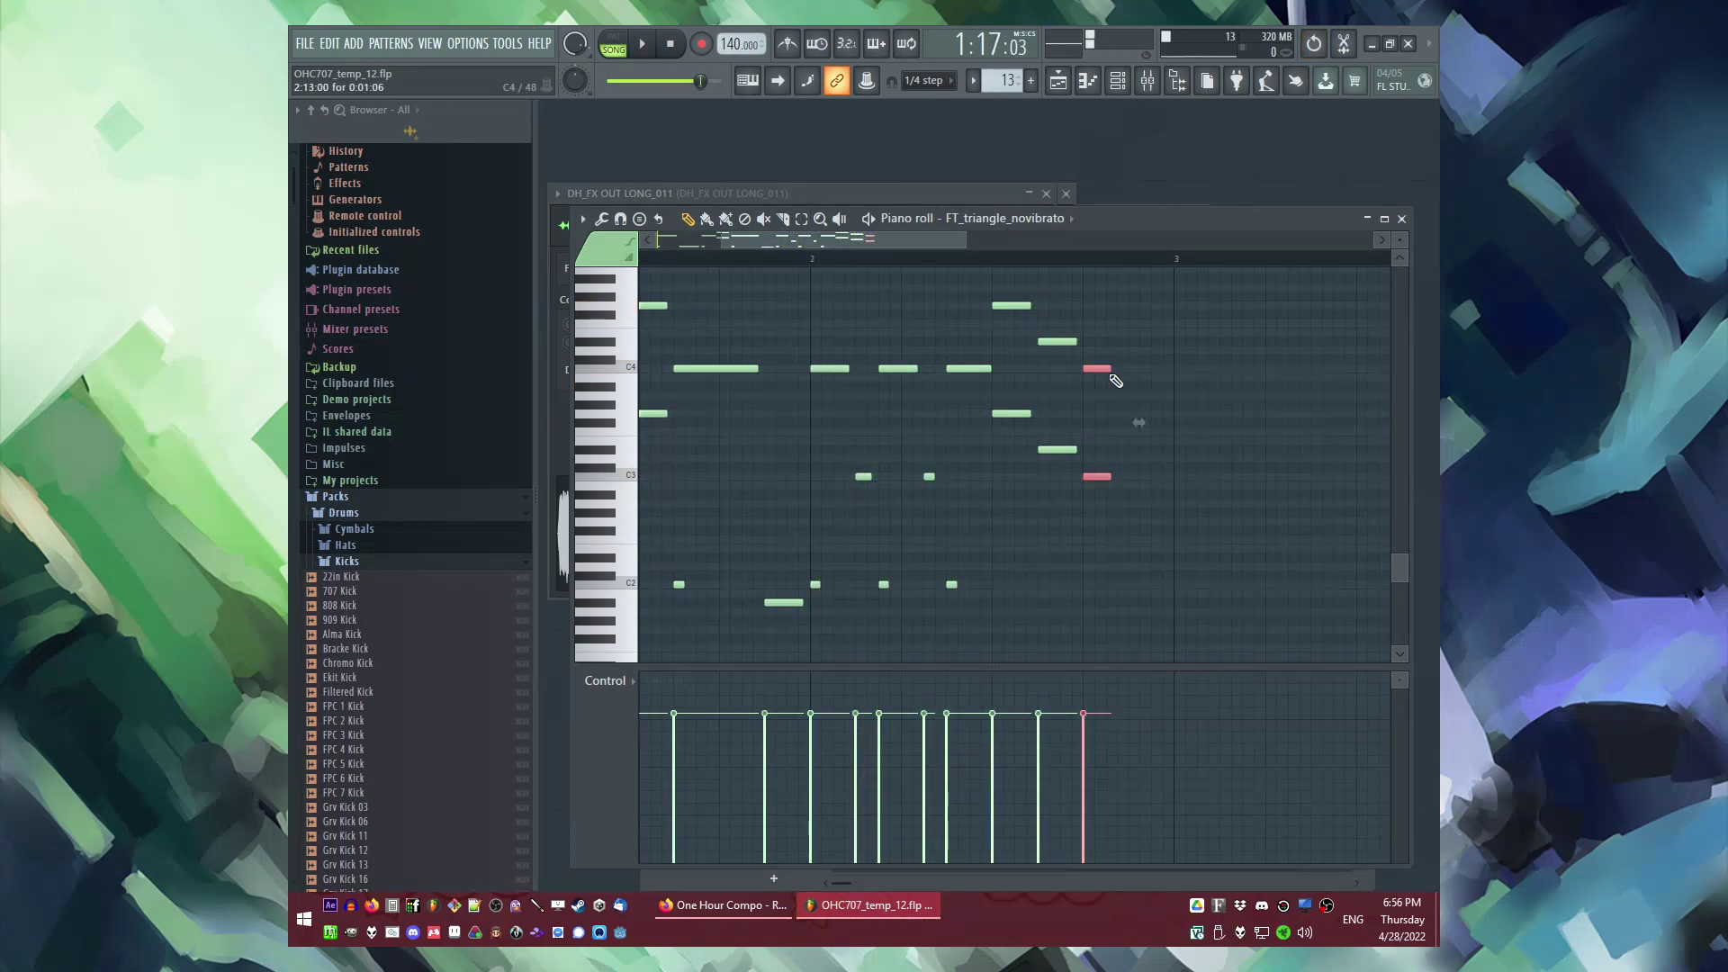
pyautogui.scroll(-2, 1161, 382)
pyautogui.scroll(3, 1168, 383)
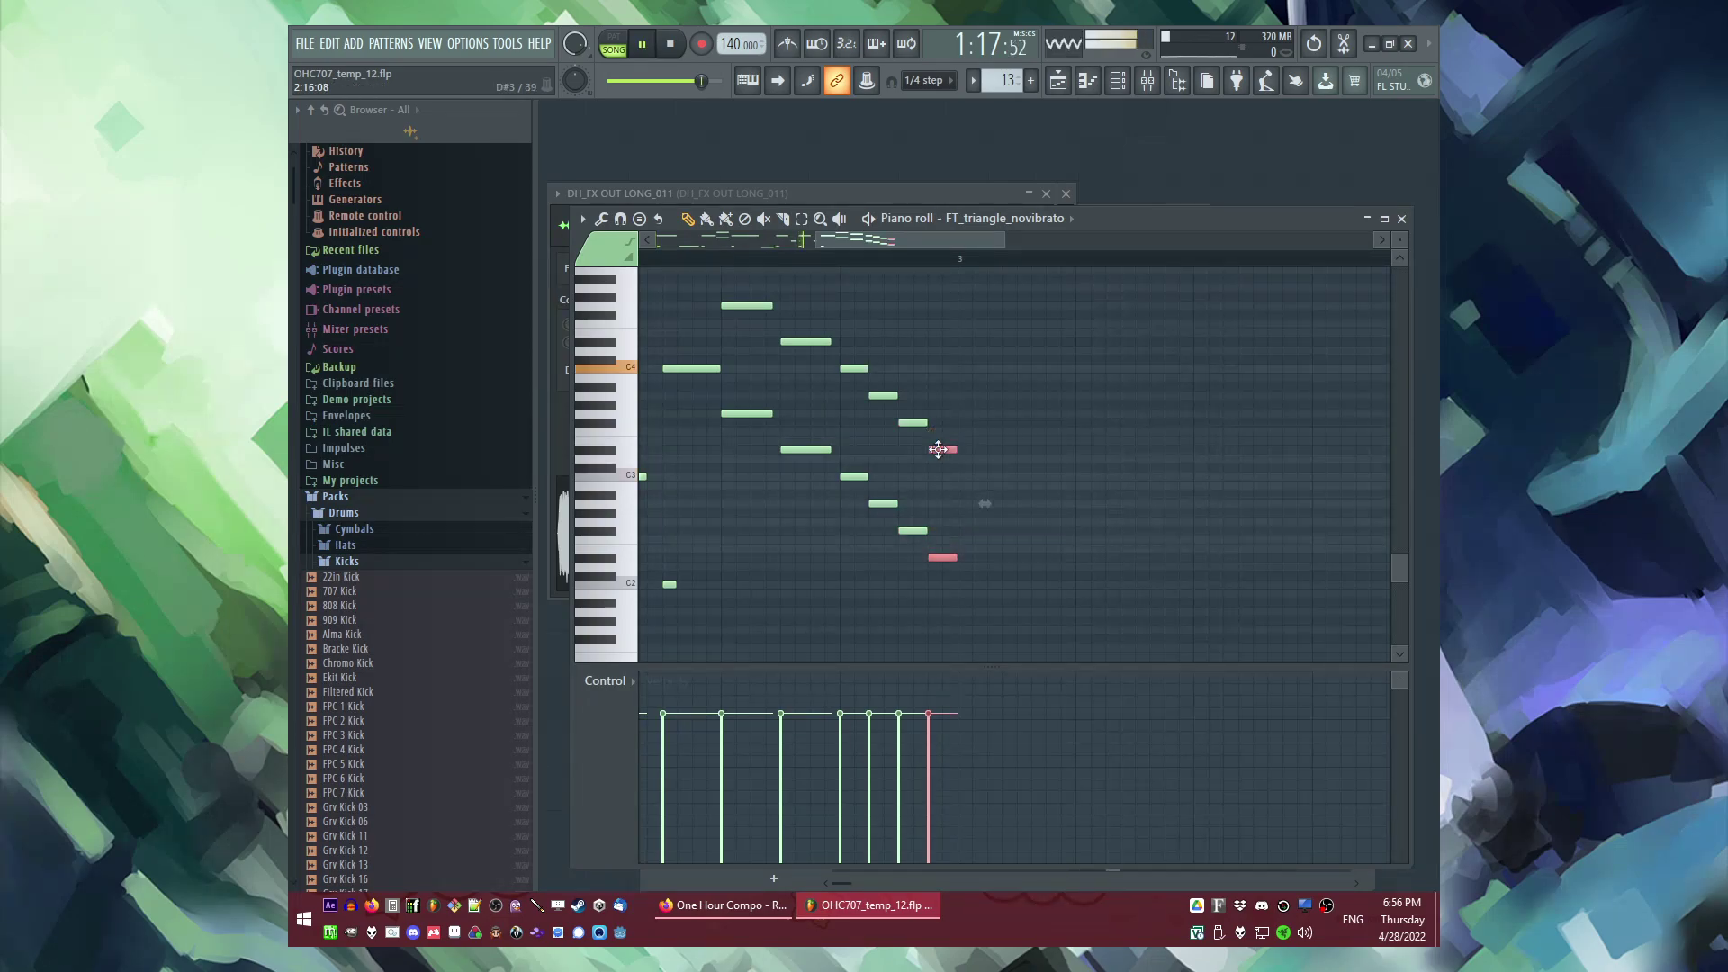
# Step: Play the new transition into bar 47 in the playlist, and review the opening section's clips and sound around bar 13
pyautogui.press('F5')
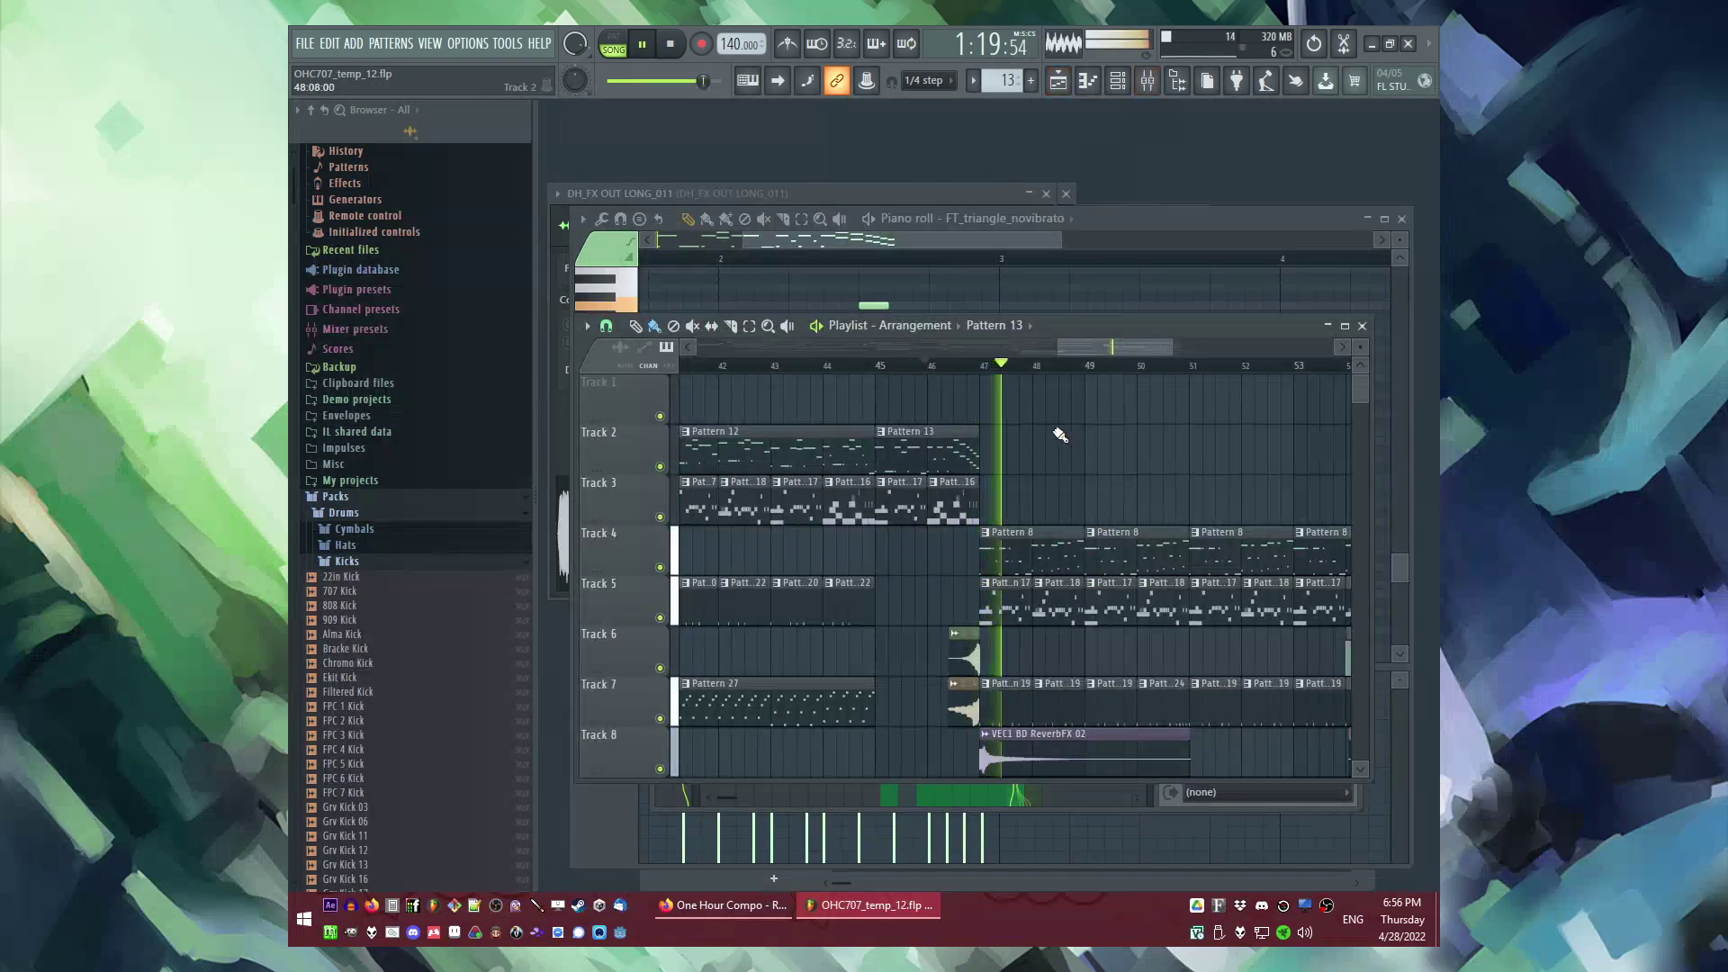
pyautogui.scroll(-3, 1049, 432)
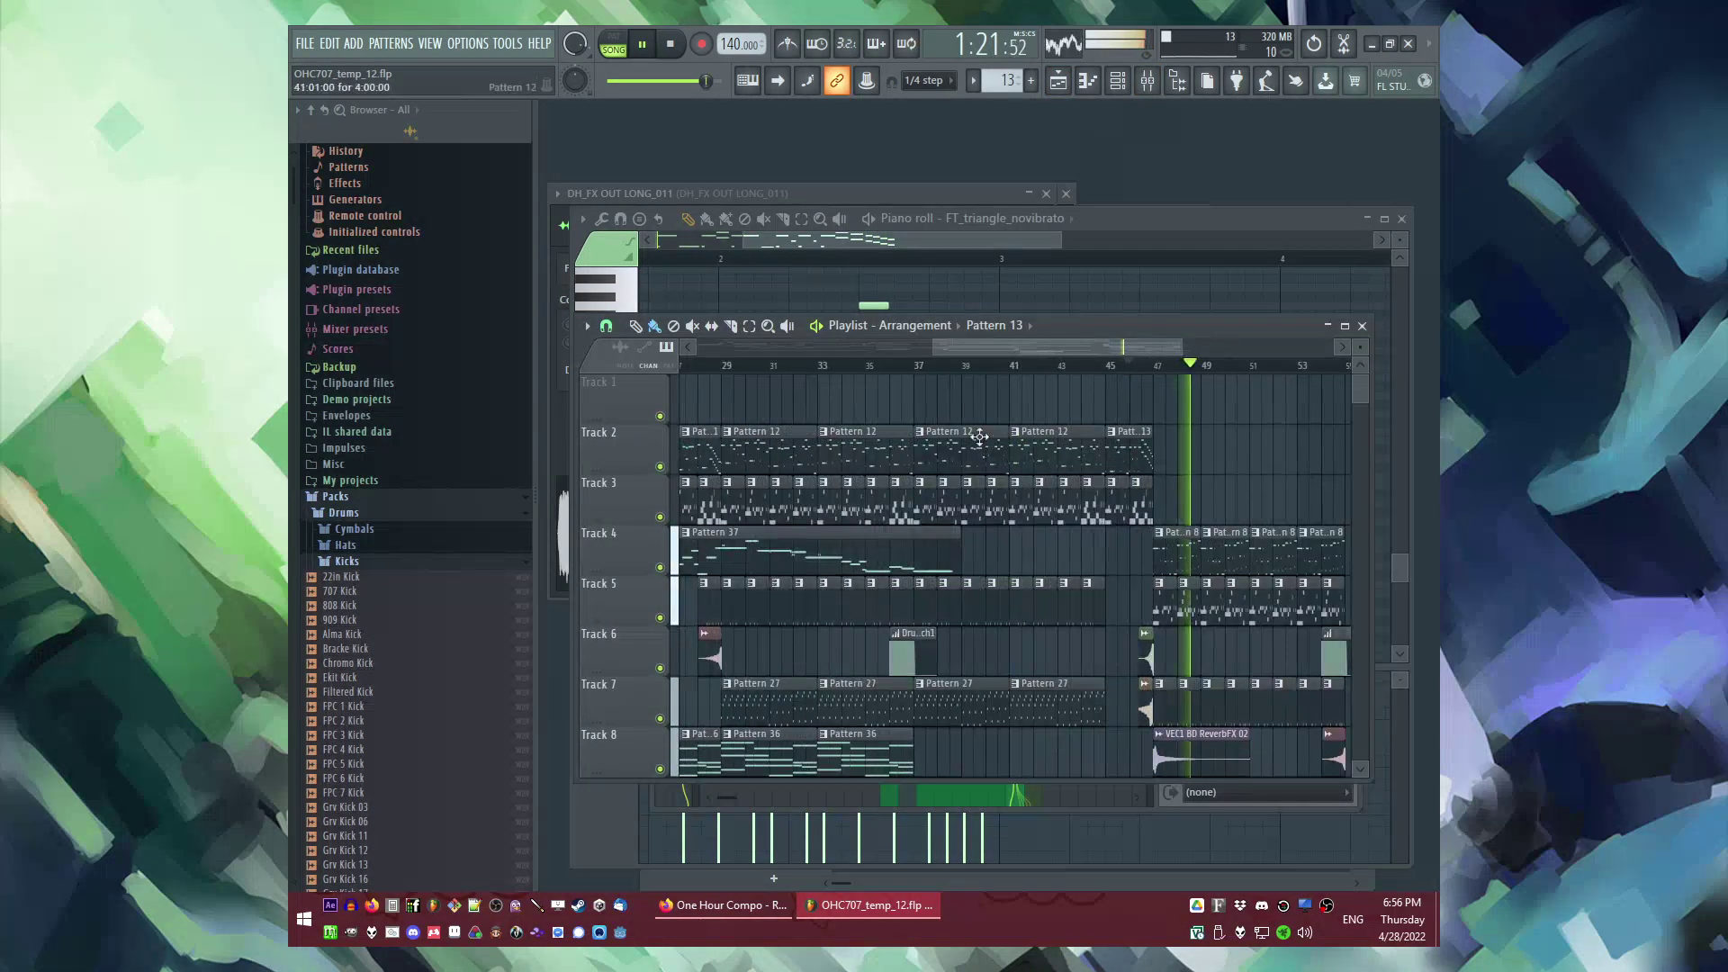
pyautogui.moveTo(954, 343); pyautogui.dragTo(1069, 342)
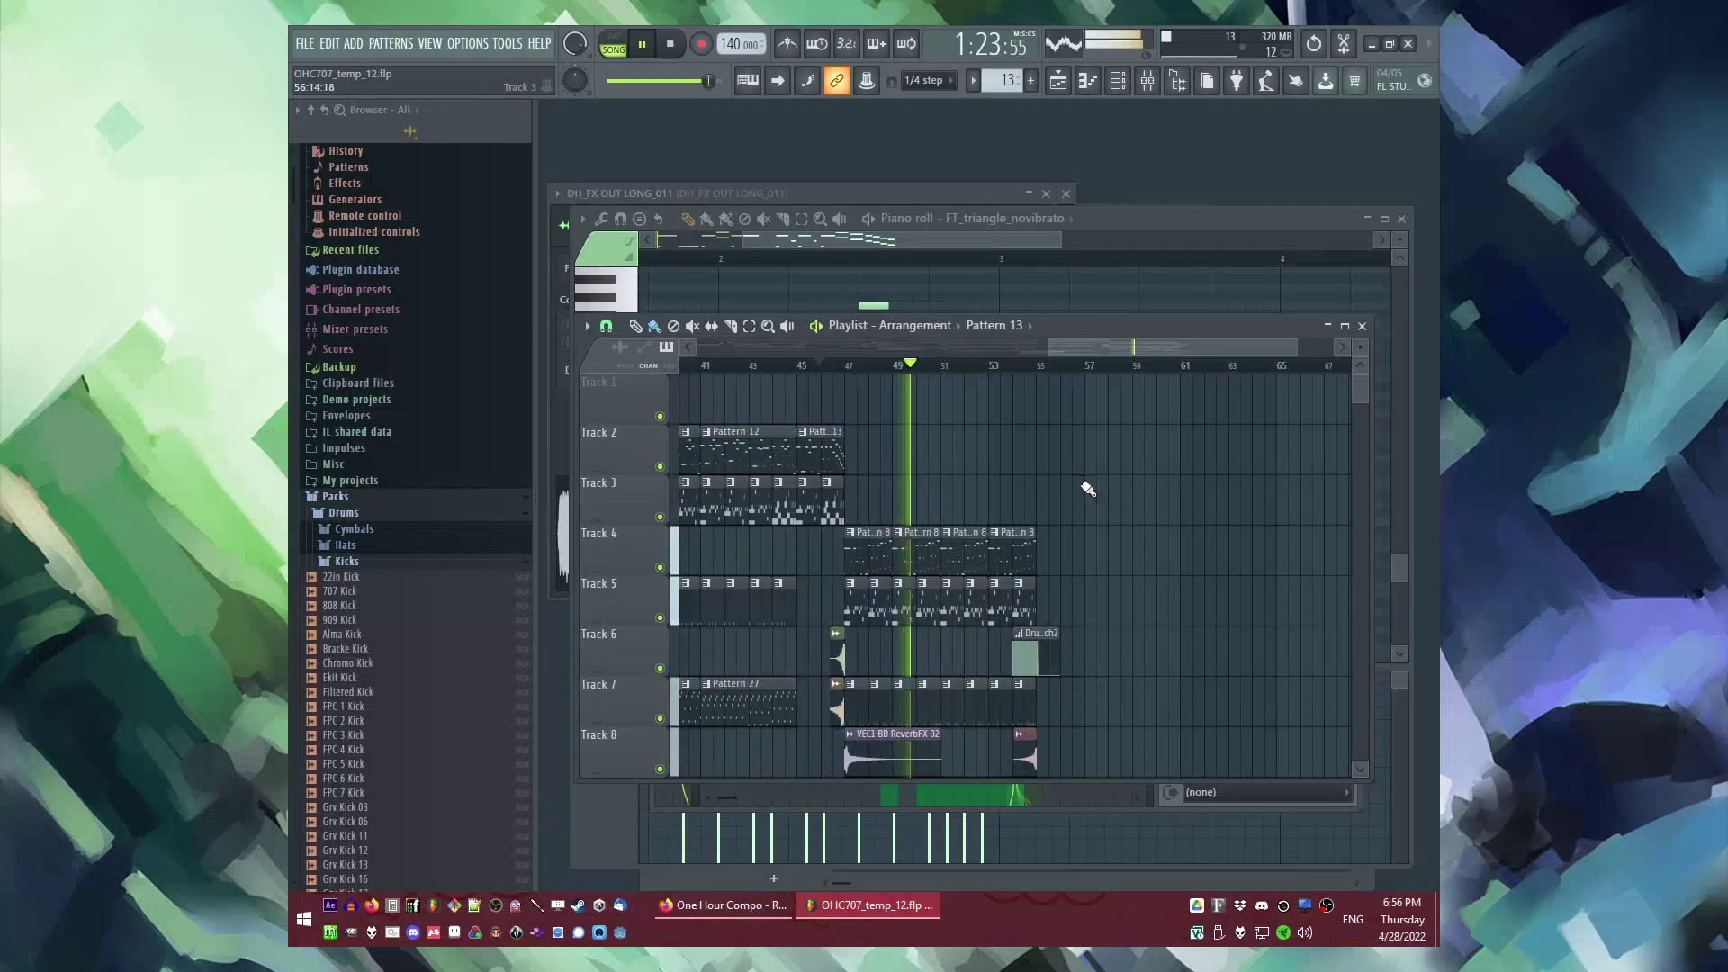
pyautogui.scroll(-5, 1087, 524)
pyautogui.click(795, 365)
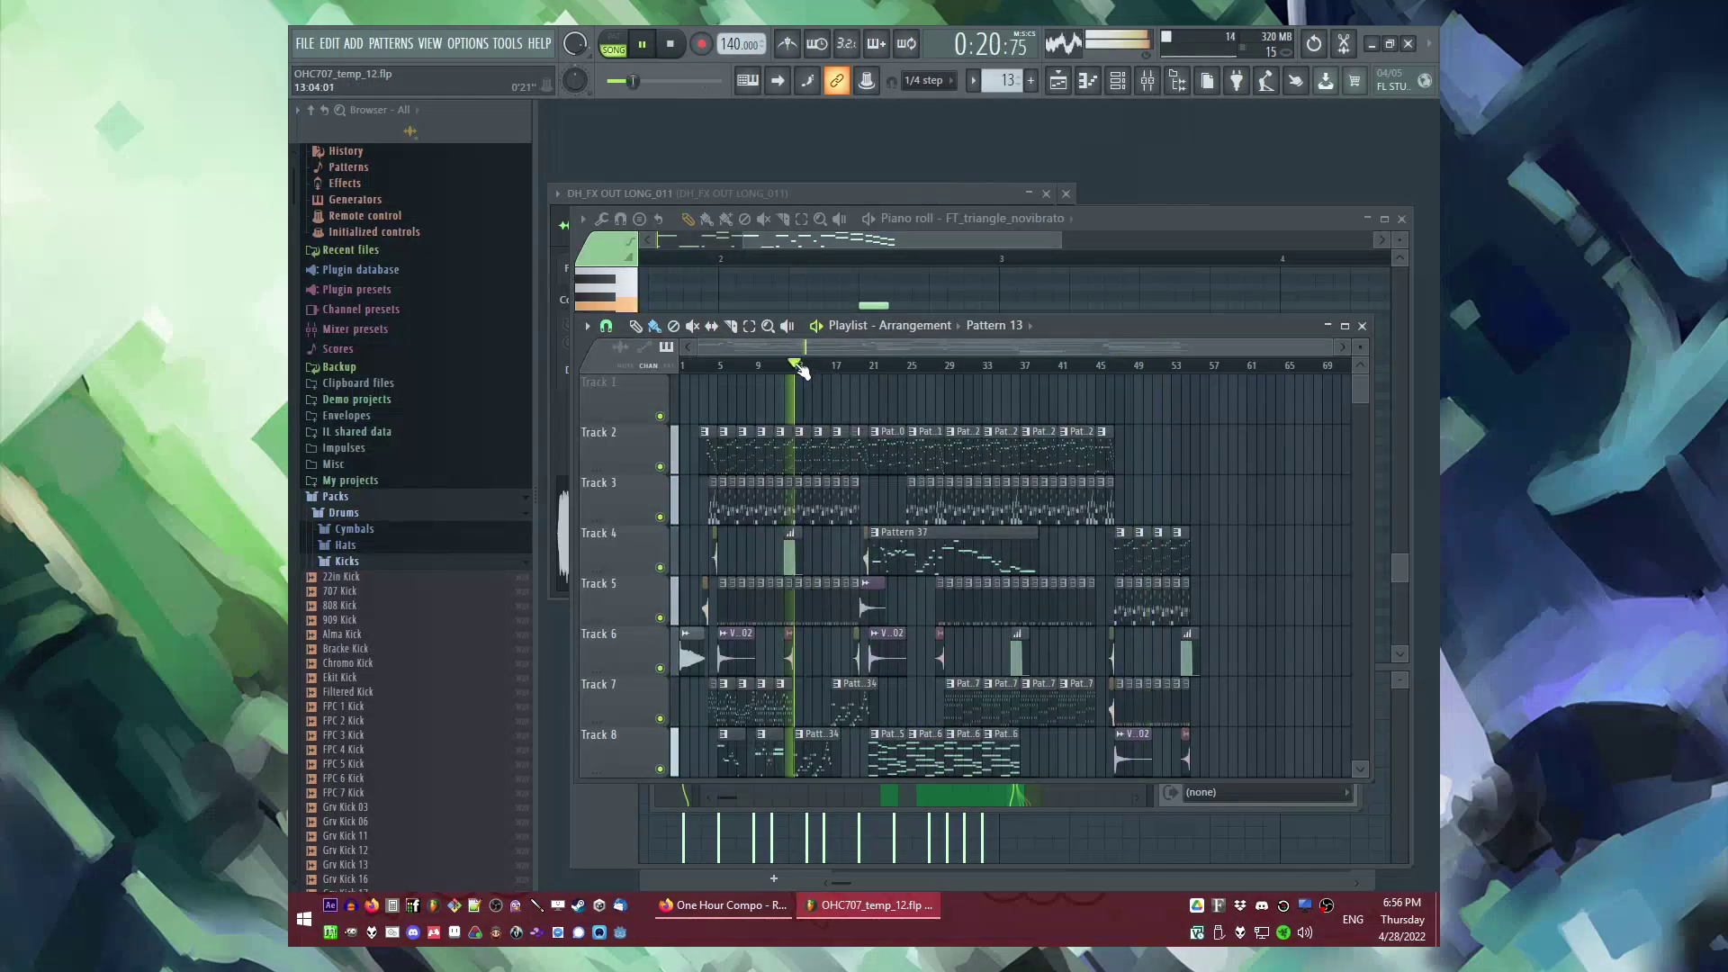
pyautogui.scroll(-3, 902, 510)
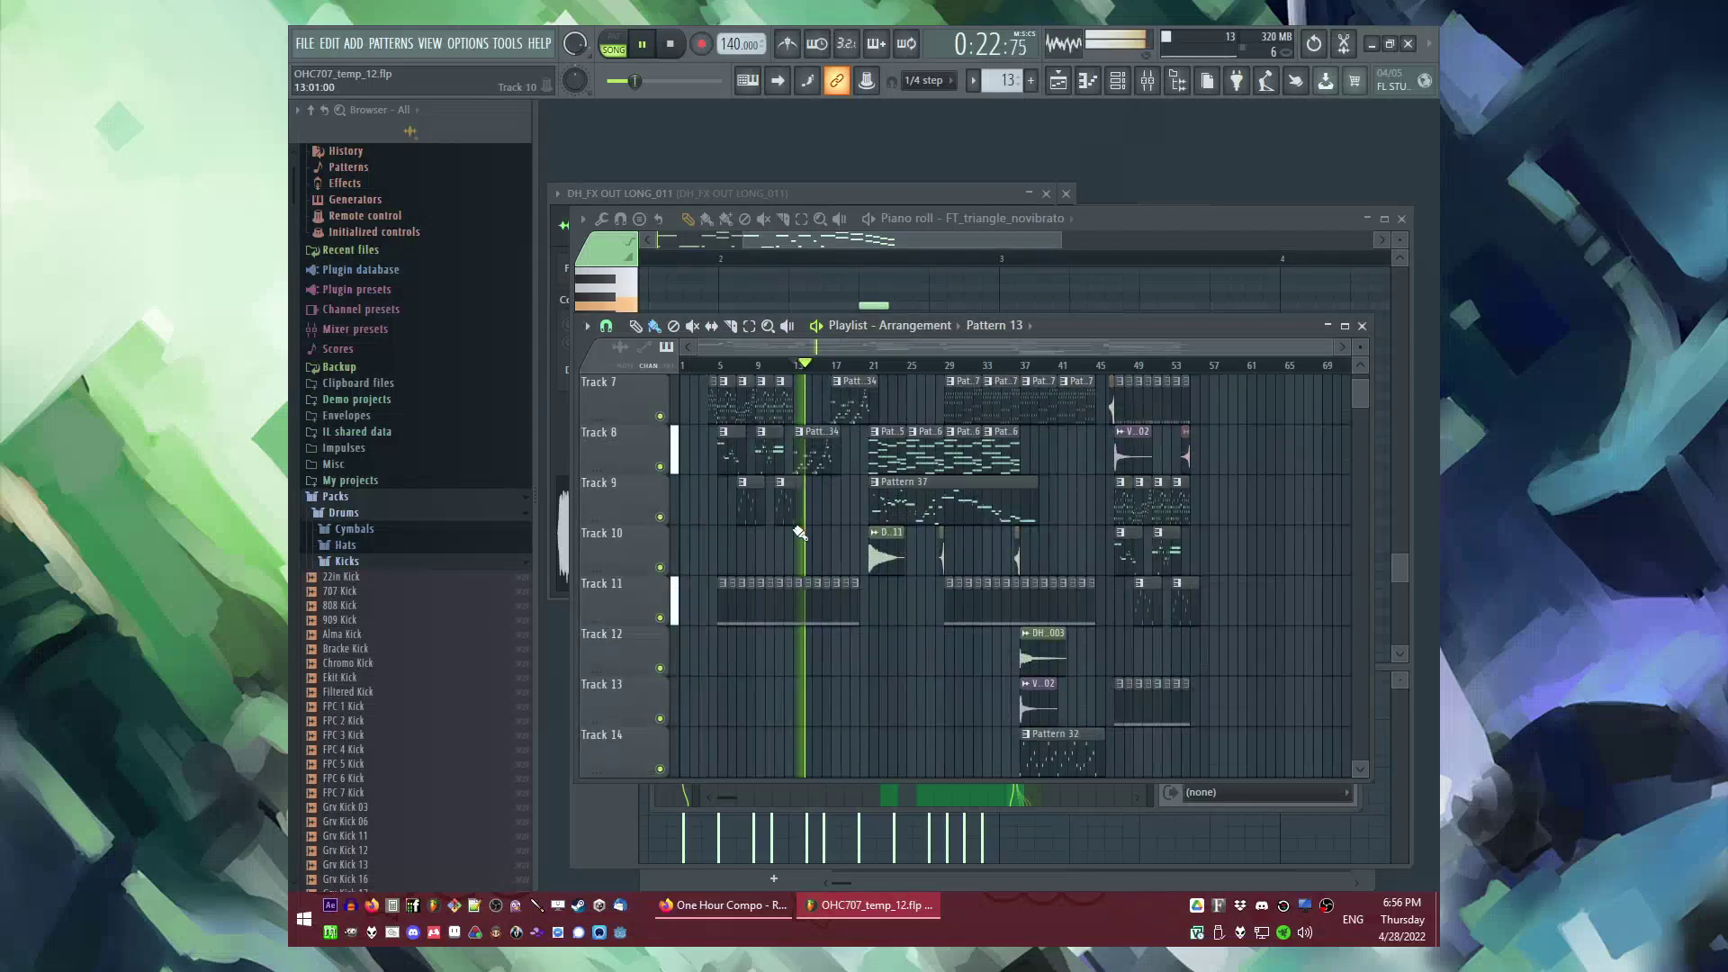
pyautogui.scroll(3, 1014, 522)
pyautogui.scroll(4, 705, 518)
pyautogui.scroll(-3, 713, 511)
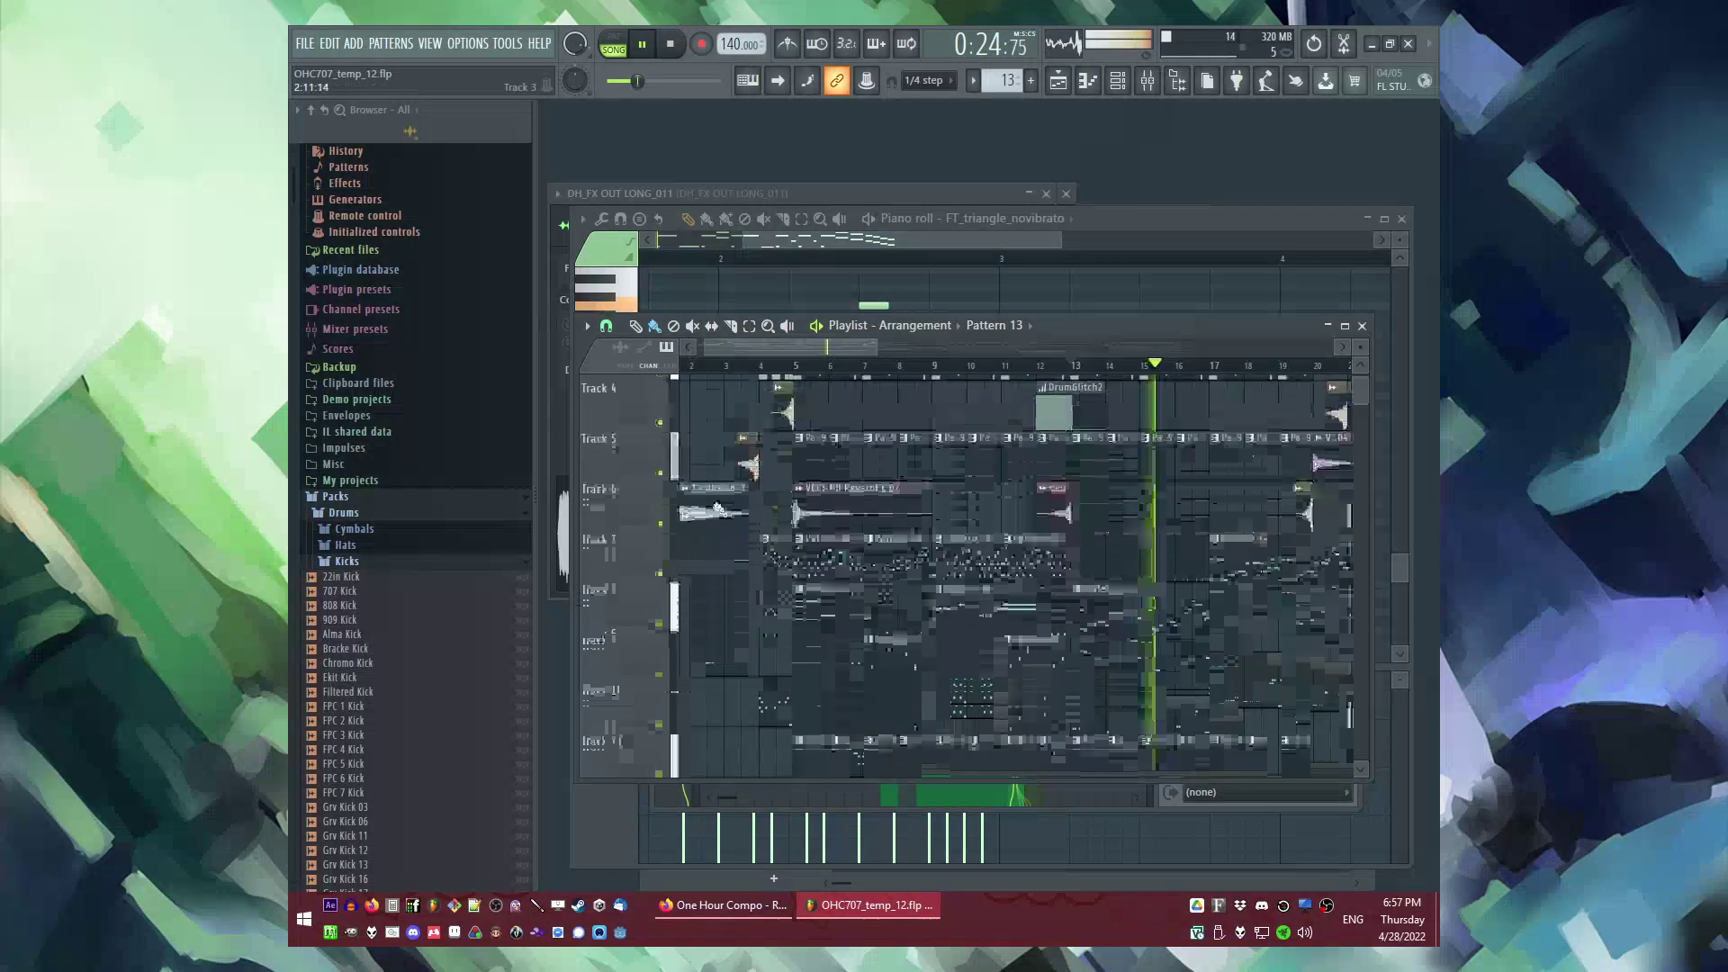
pyautogui.scroll(-2, 853, 421)
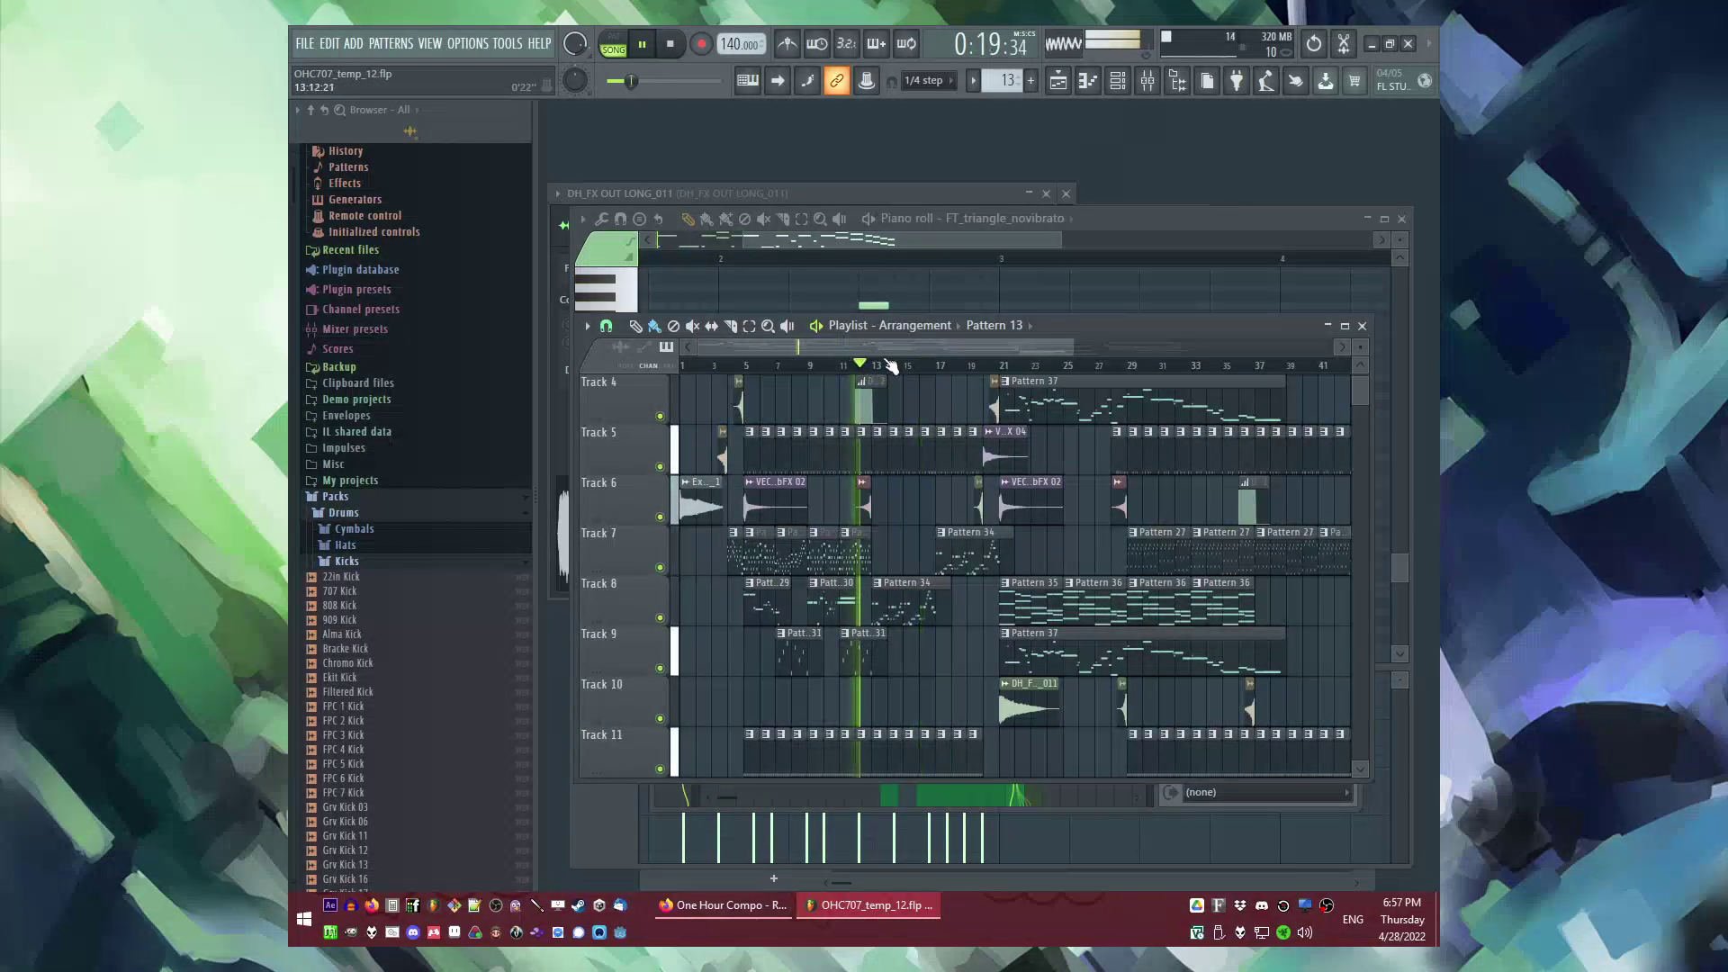
pyautogui.scroll(3, 890, 365)
pyautogui.scroll(2, 900, 452)
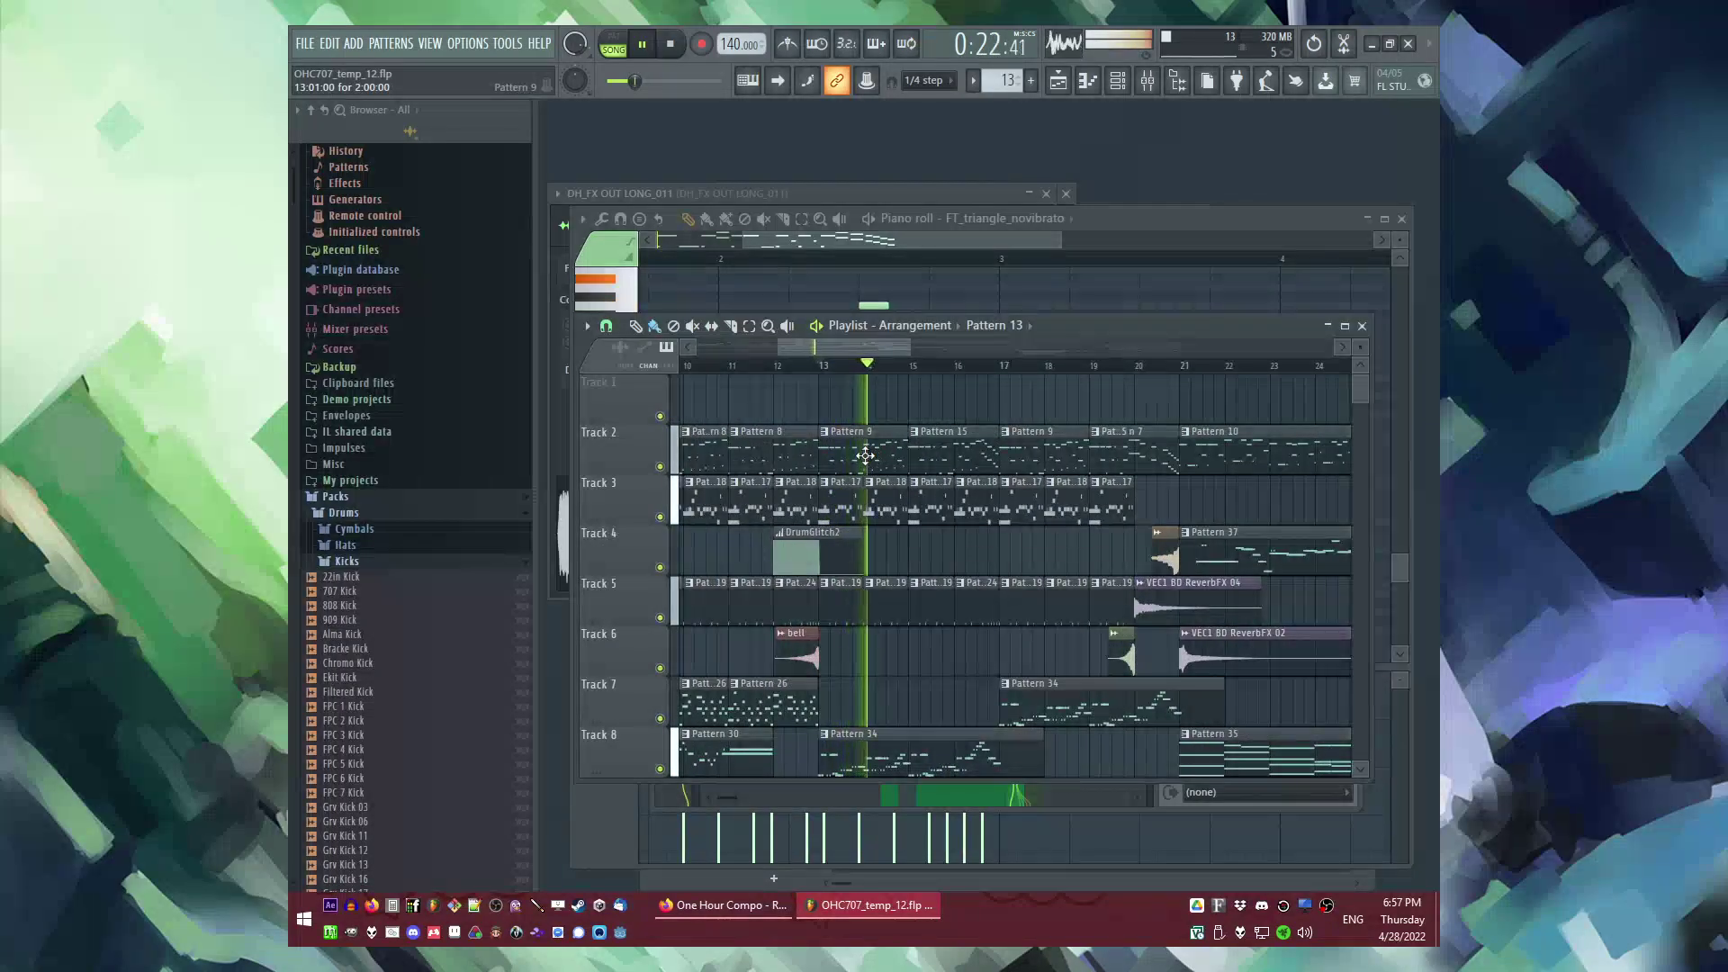
# Step: Replay the end of the arrangement from around bar 43 to examine the transition into the pasted section
pyautogui.scroll(-3, 868, 486)
pyautogui.scroll(-4, 774, 463)
pyautogui.scroll(3, 1071, 436)
pyautogui.click(1087, 367)
pyautogui.click(1107, 366)
pyautogui.scroll(3, 1188, 371)
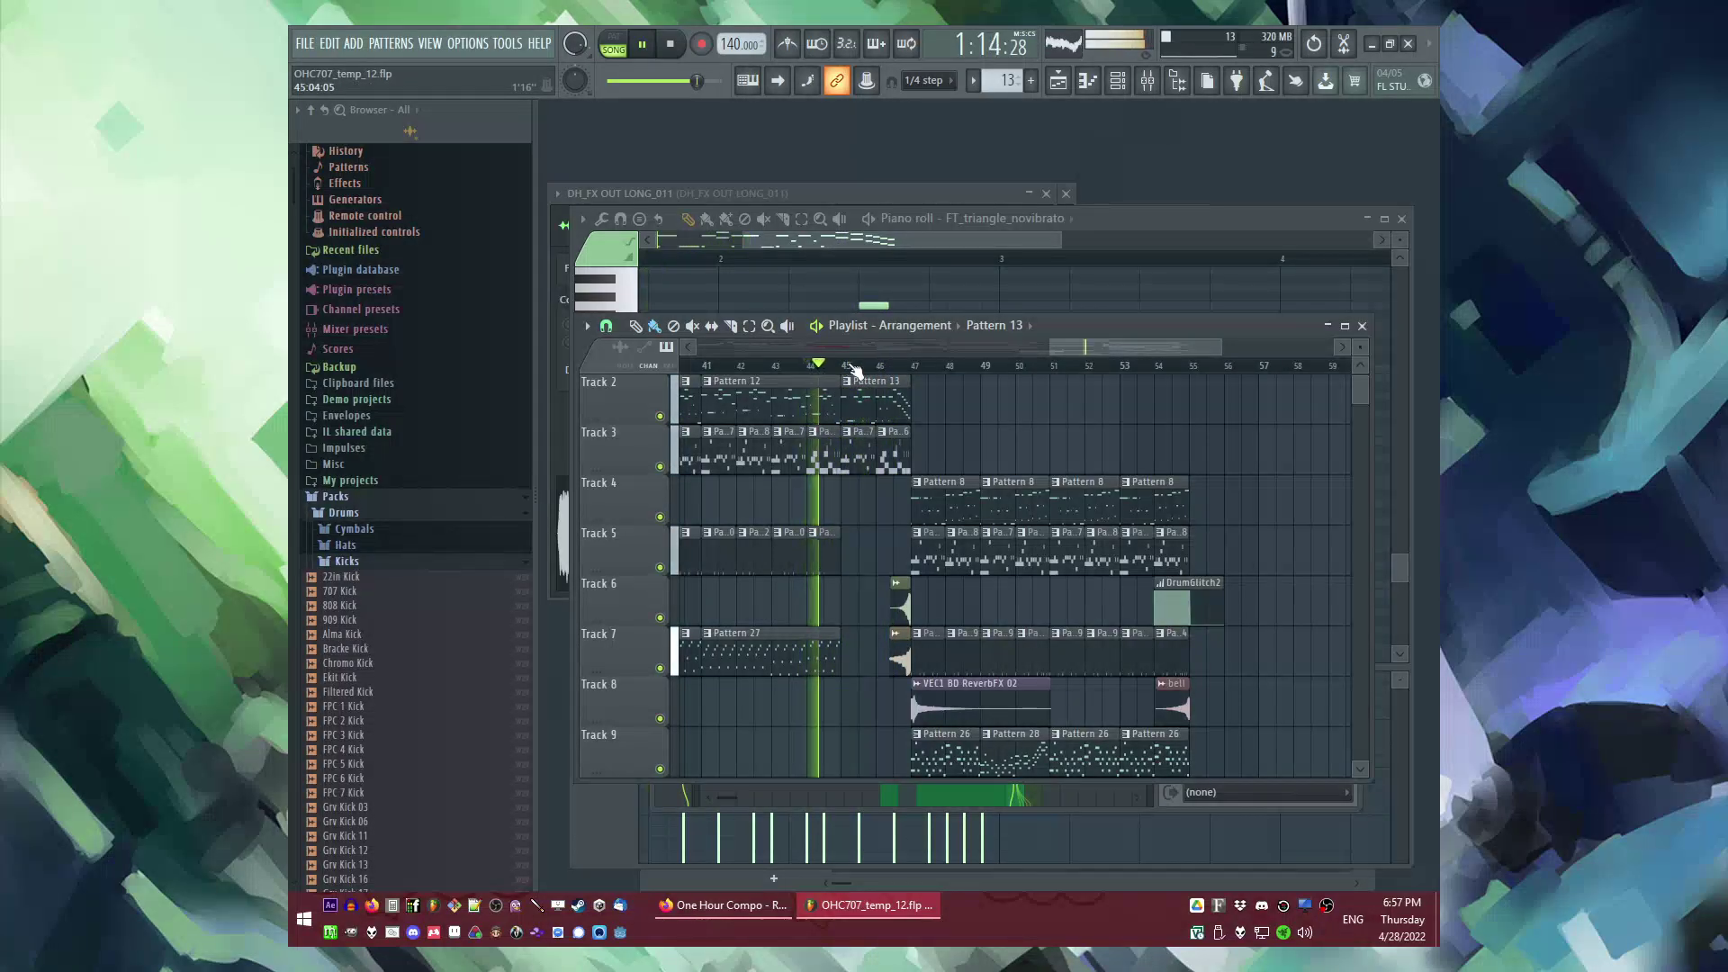
pyautogui.scroll(1, 925, 468)
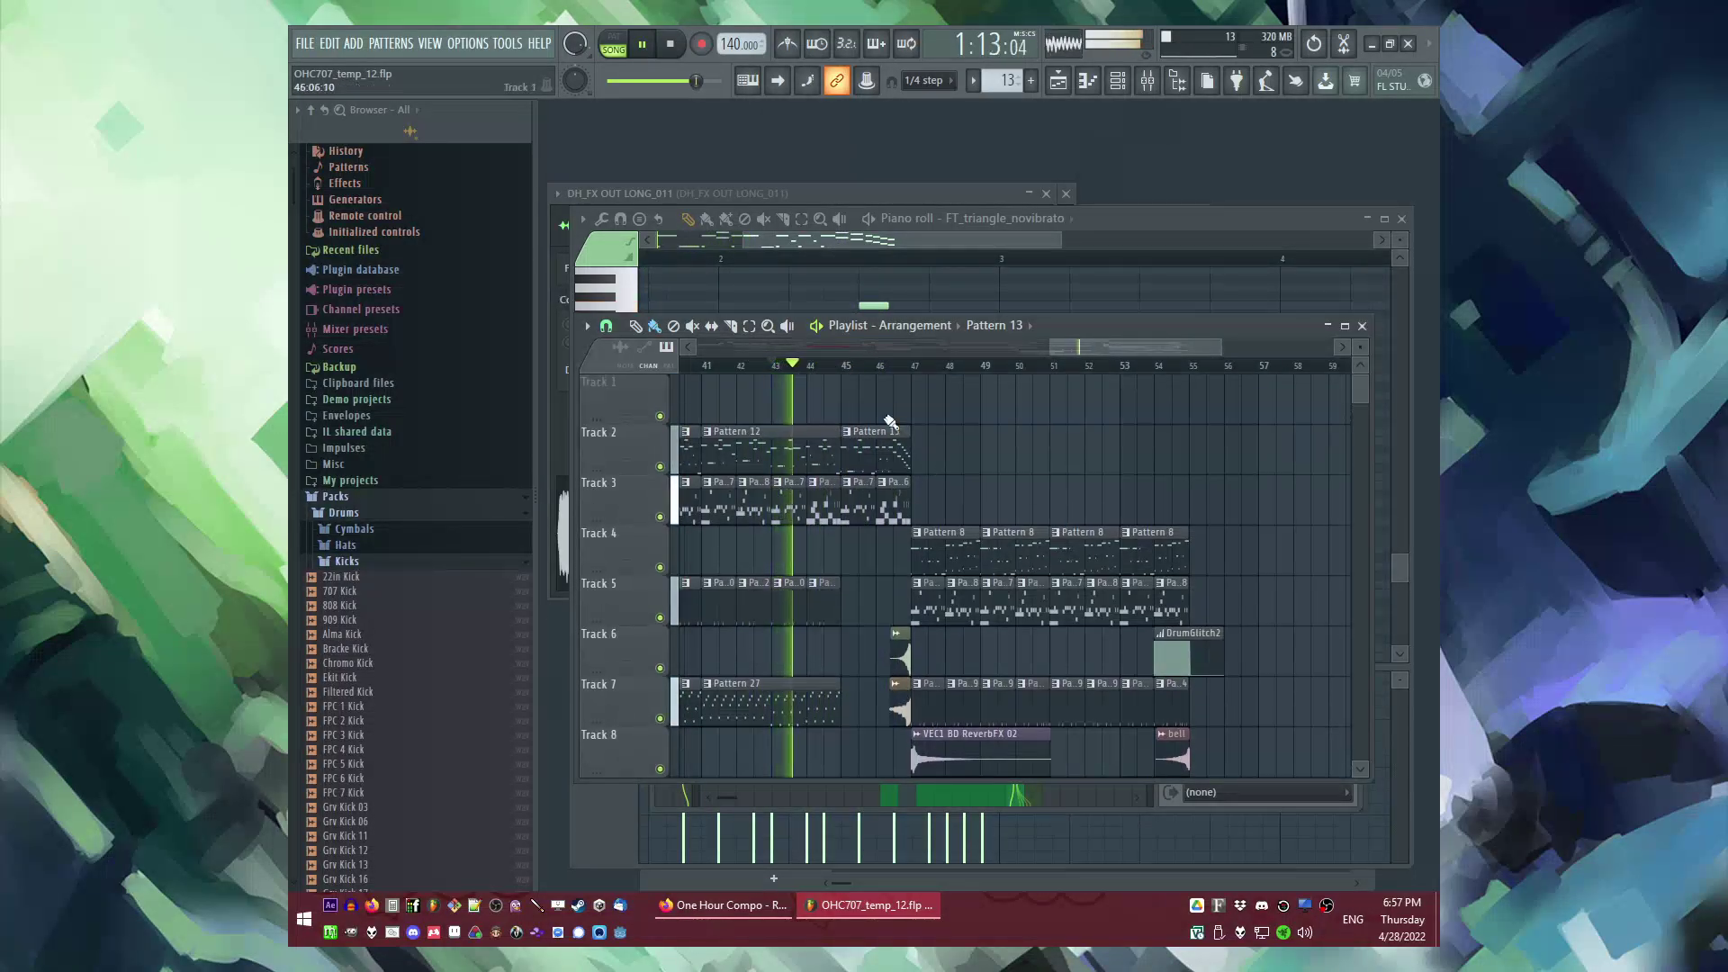
# Step: Place a crash4 clip on Track 8 so that it ends at bar 45
pyautogui.scroll(-6, 911, 441)
pyautogui.scroll(2, 918, 456)
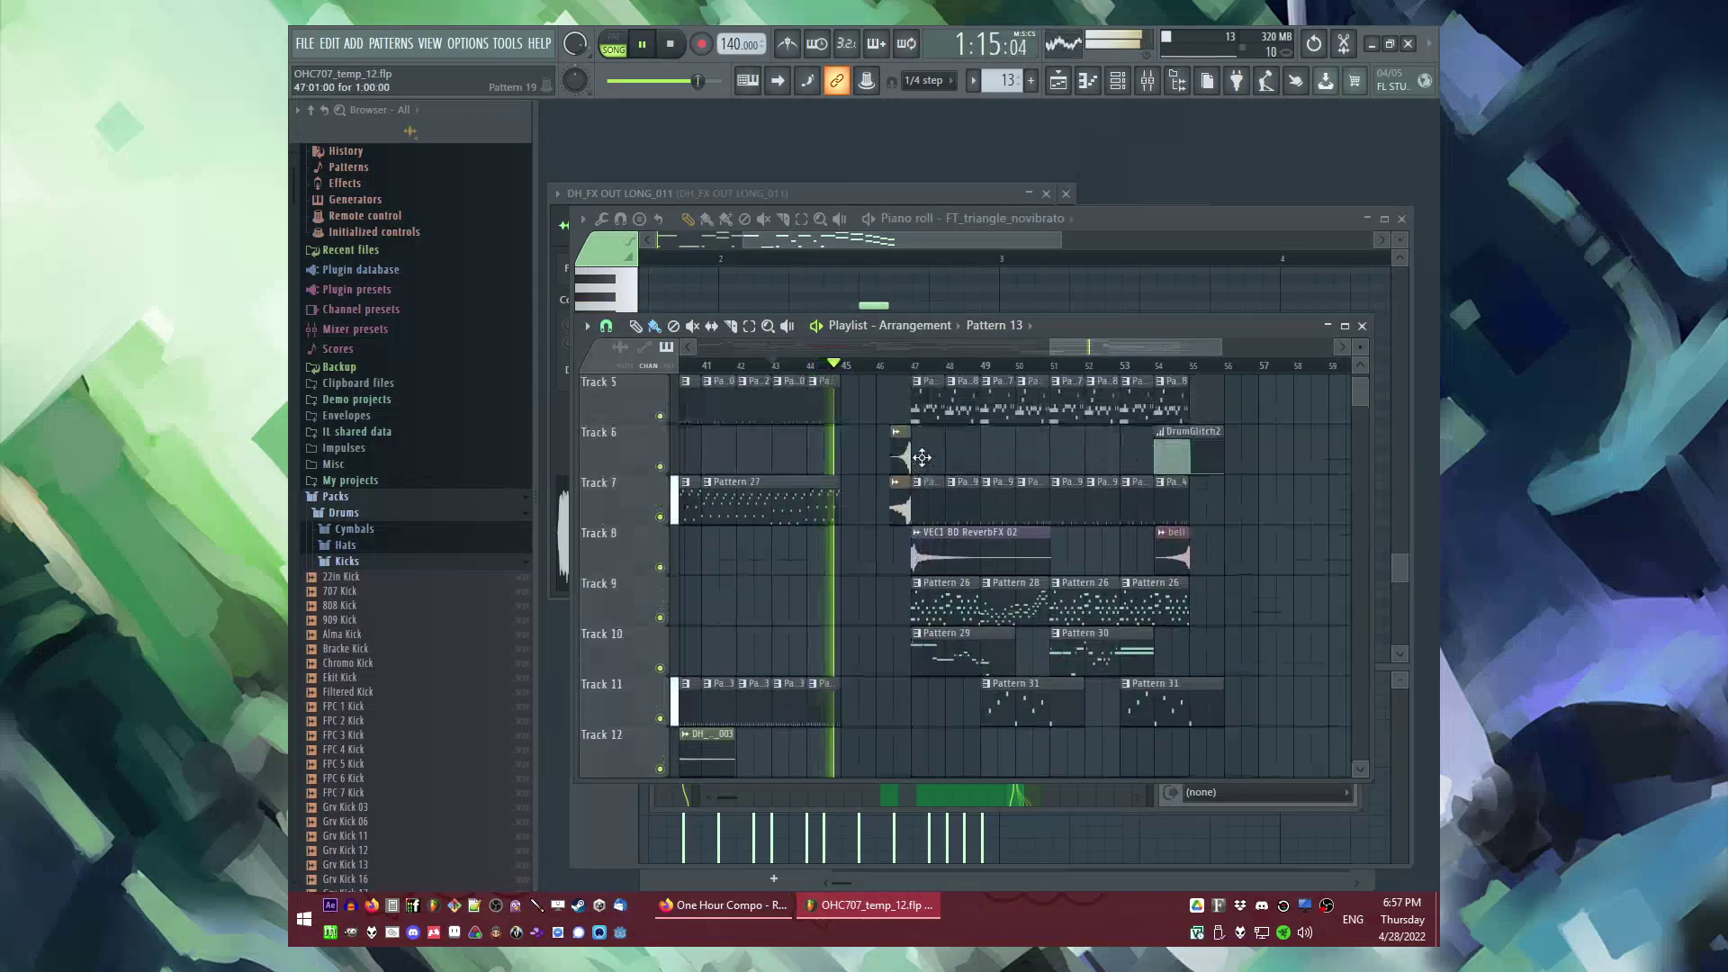
pyautogui.scroll(-3, 942, 456)
pyautogui.scroll(6, 969, 560)
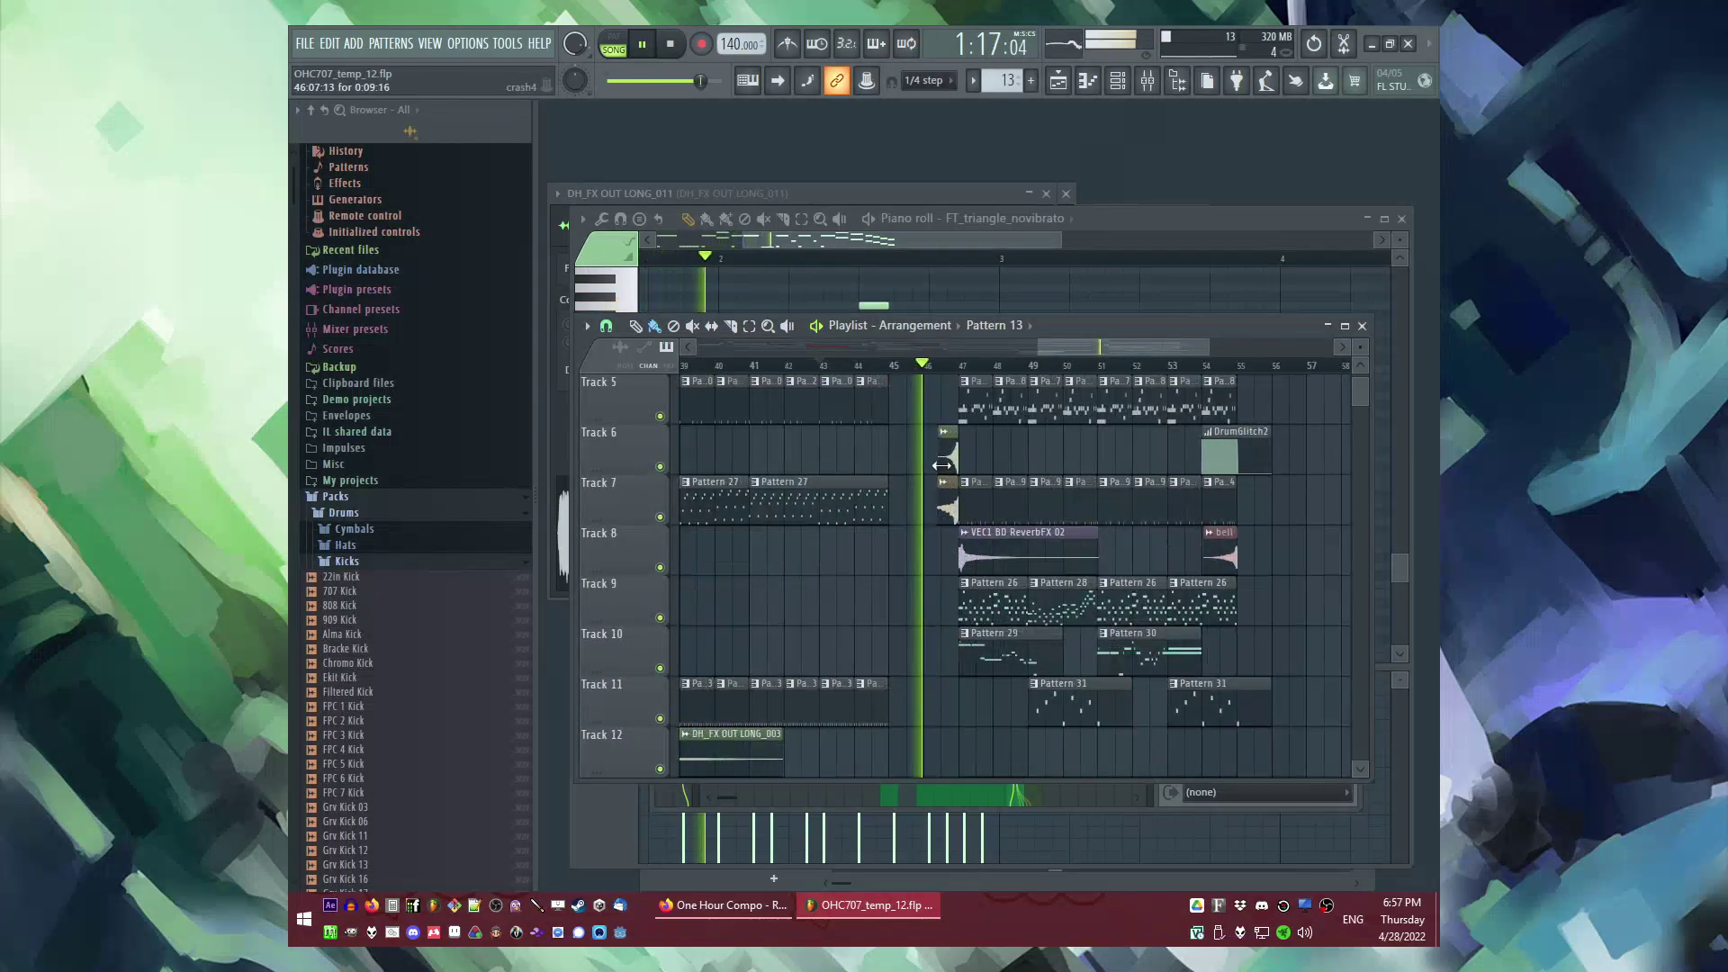
pyautogui.click(867, 561)
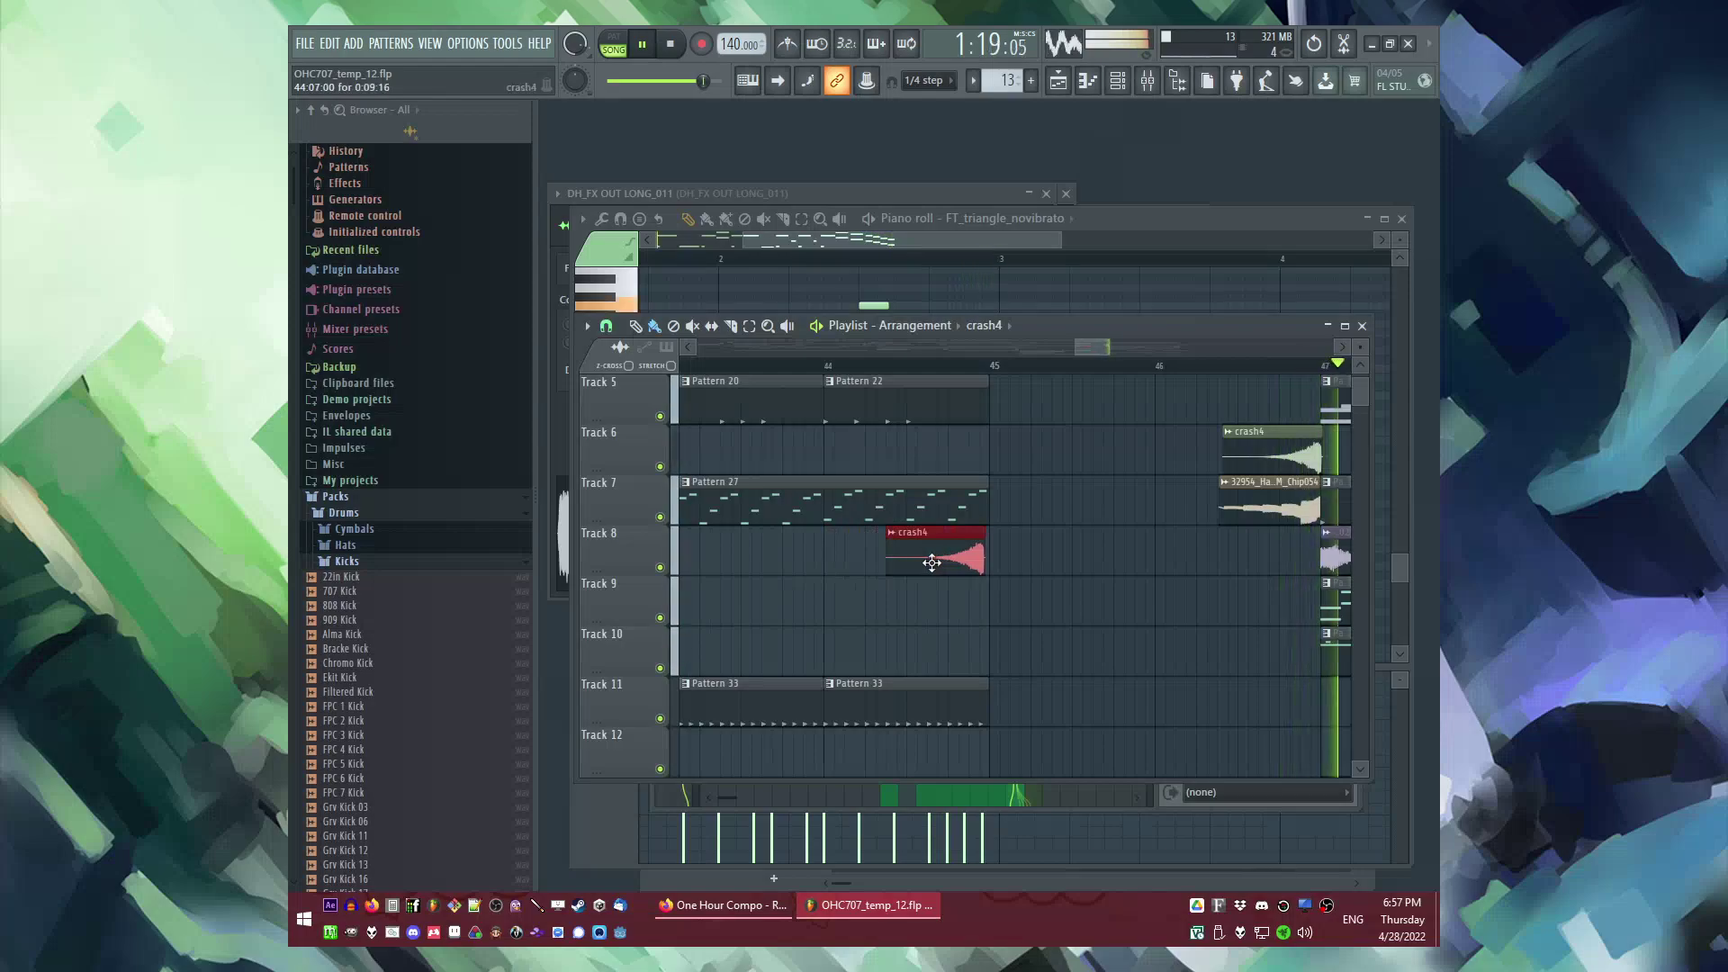
# Step: Place a VEC1 BD ReverbFX 04 clip on Track 11 at bar 45 and play the transition
pyautogui.scroll(3, 868, 561)
pyautogui.scroll(-5, 980, 560)
pyautogui.click(952, 356)
pyautogui.click(995, 327)
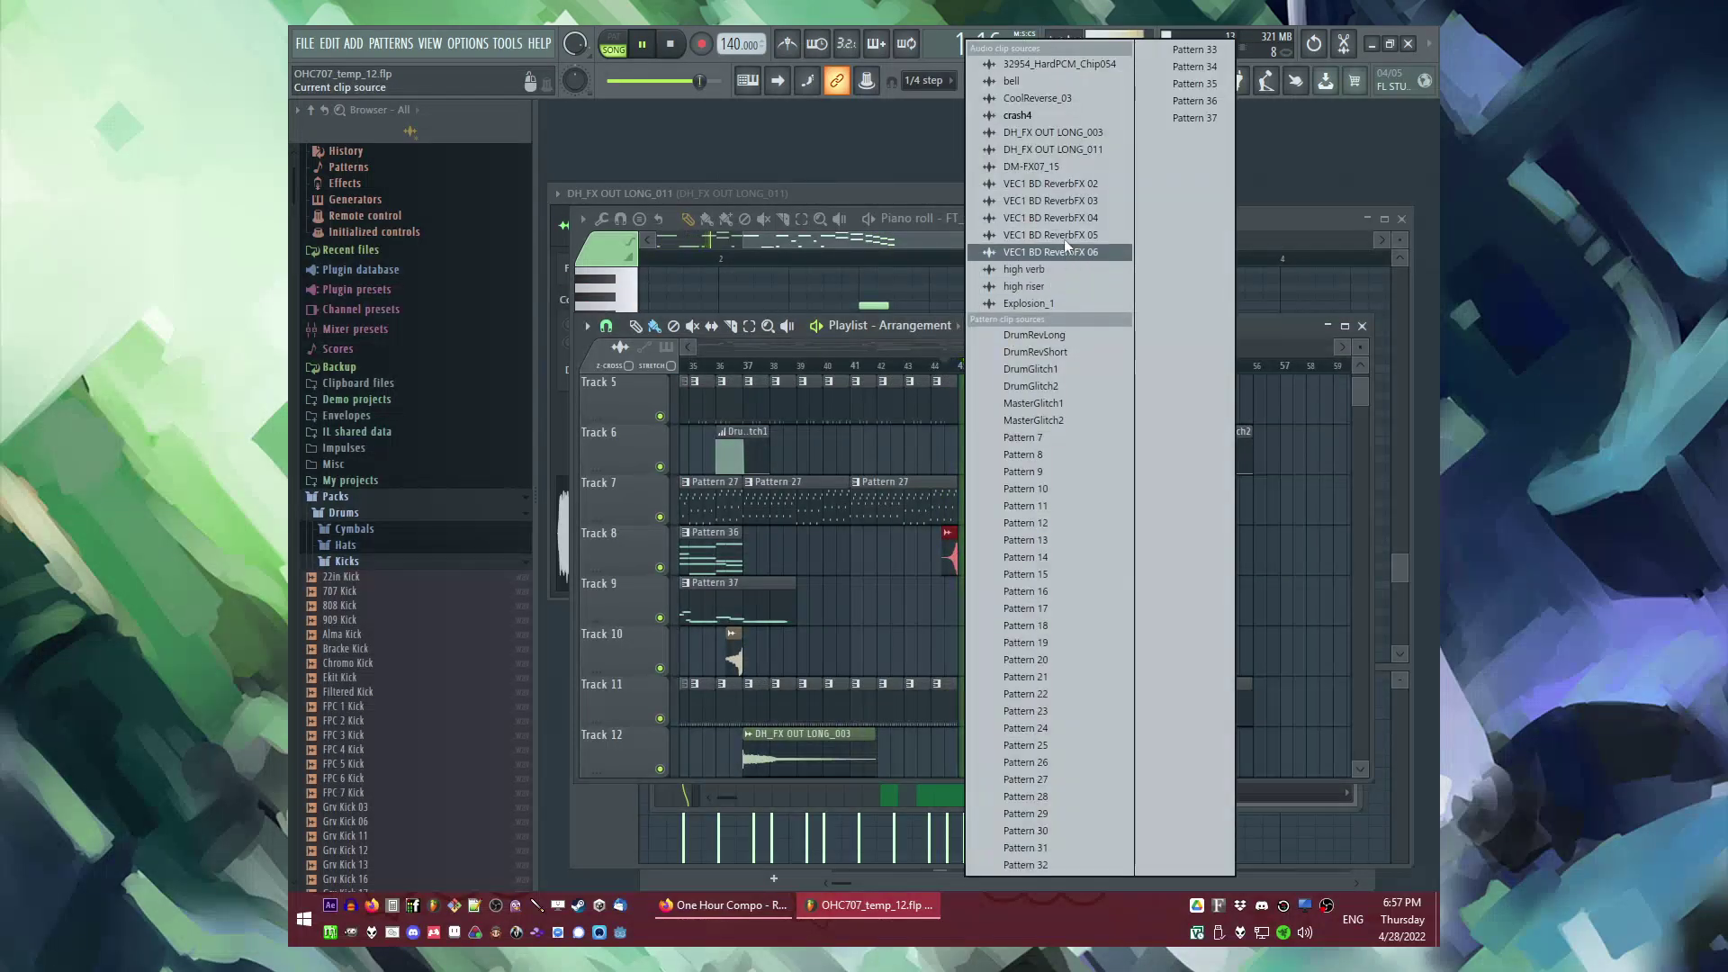
pyautogui.click(1053, 214)
pyautogui.scroll(3, 976, 435)
pyautogui.click(934, 709)
pyautogui.press('space')
pyautogui.scroll(4, 985, 540)
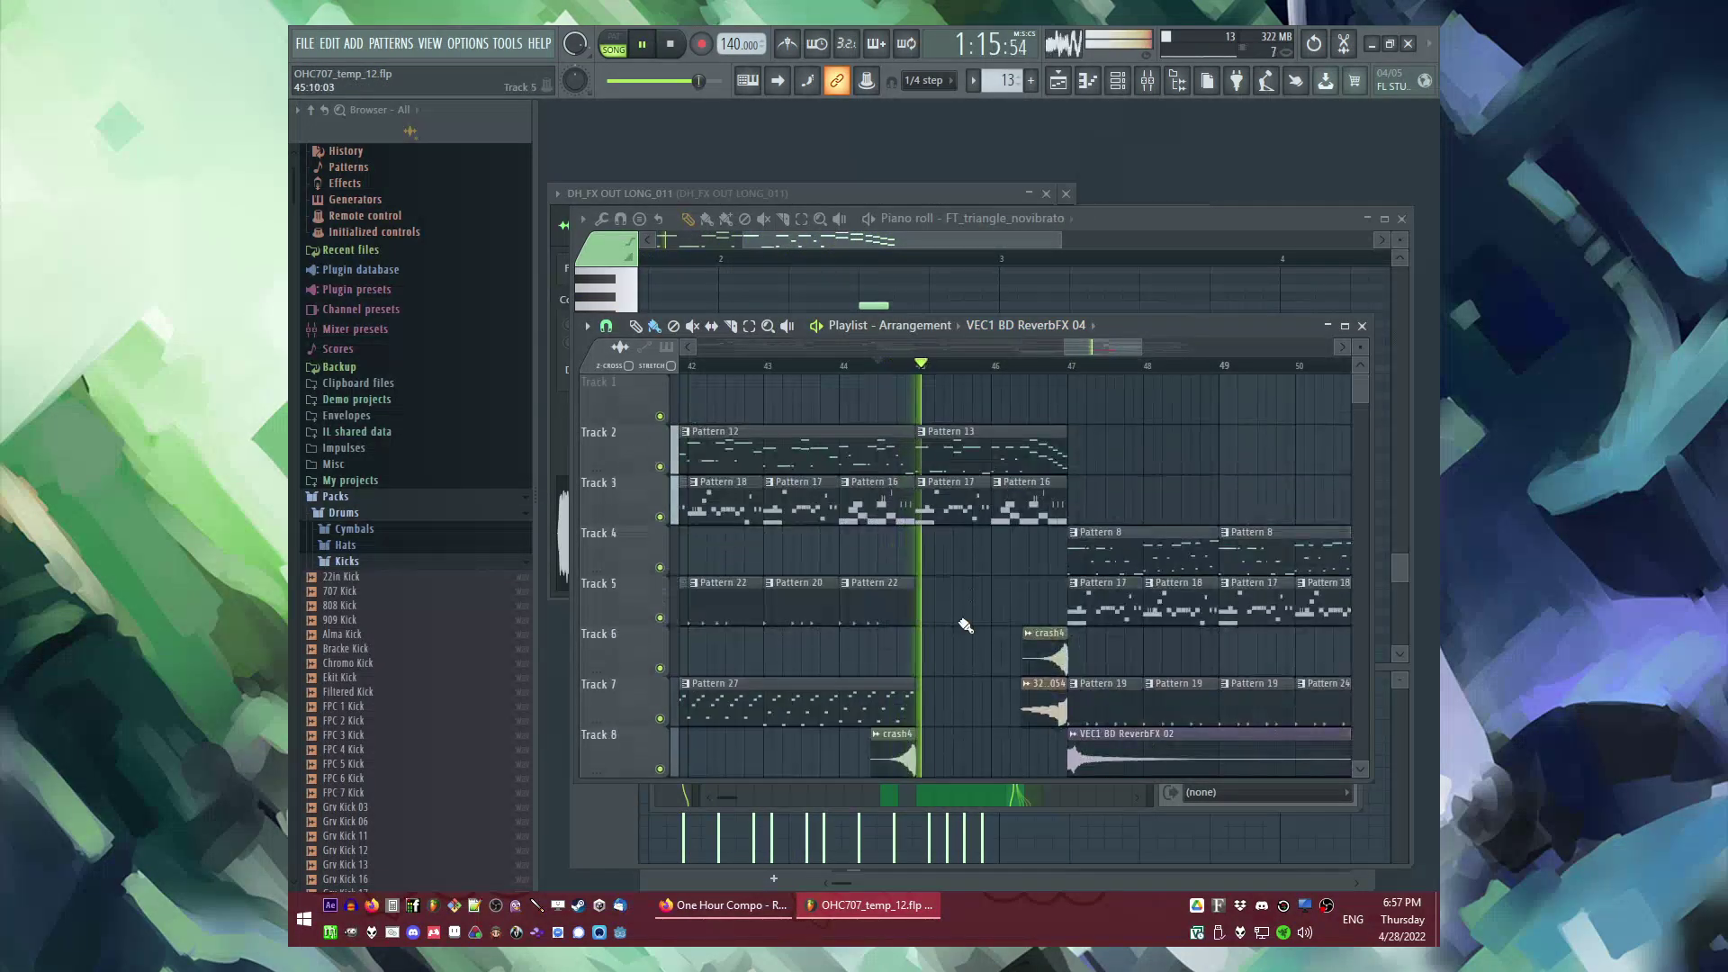
# Step: Add a Pattern 34 clip on Track 3 at bar 47
pyautogui.scroll(-5, 941, 590)
pyautogui.scroll(-2, 1024, 466)
pyautogui.scroll(5, 1026, 463)
pyautogui.hotkey('ctrl', 'v')
pyautogui.moveTo(765, 734); pyautogui.dragTo(955, 476)
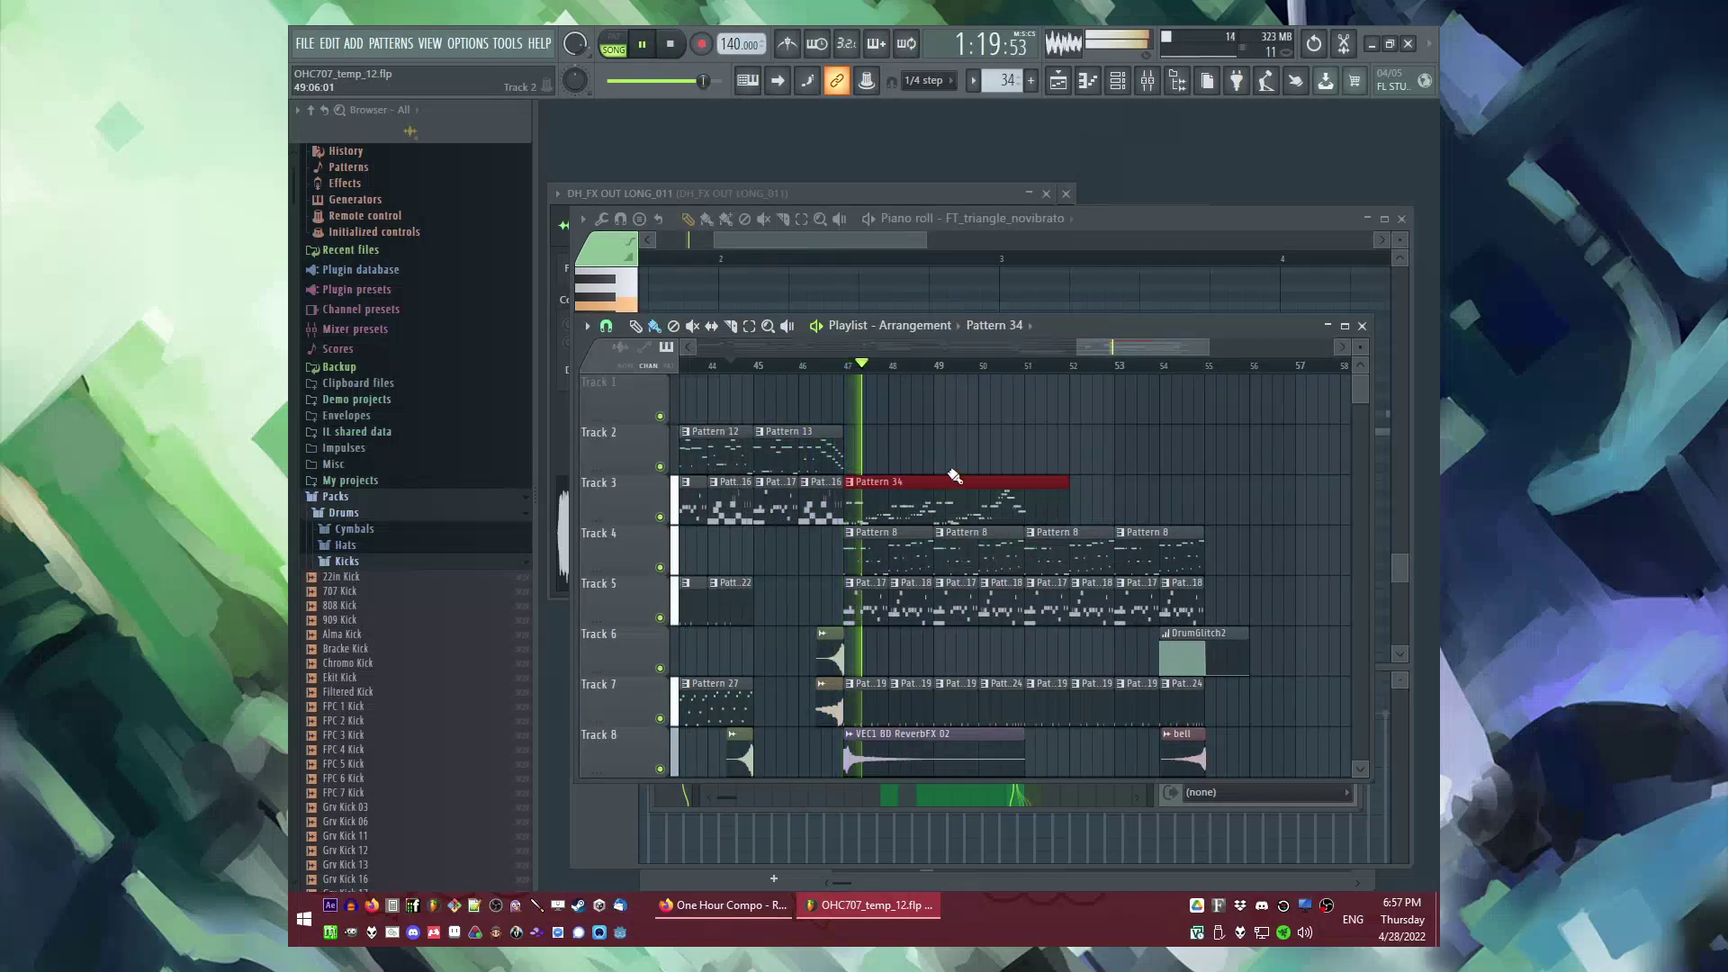
# Step: Move the Pattern 34 clip on Track 3 from bar 47 to bar 55
pyautogui.scroll(-1, 903, 555)
pyautogui.moveTo(839, 509); pyautogui.dragTo(1146, 749)
pyautogui.scroll(-5, 1147, 749)
pyautogui.scroll(5, 1098, 585)
pyautogui.rightClick(1013, 484)
pyautogui.click(1266, 469)
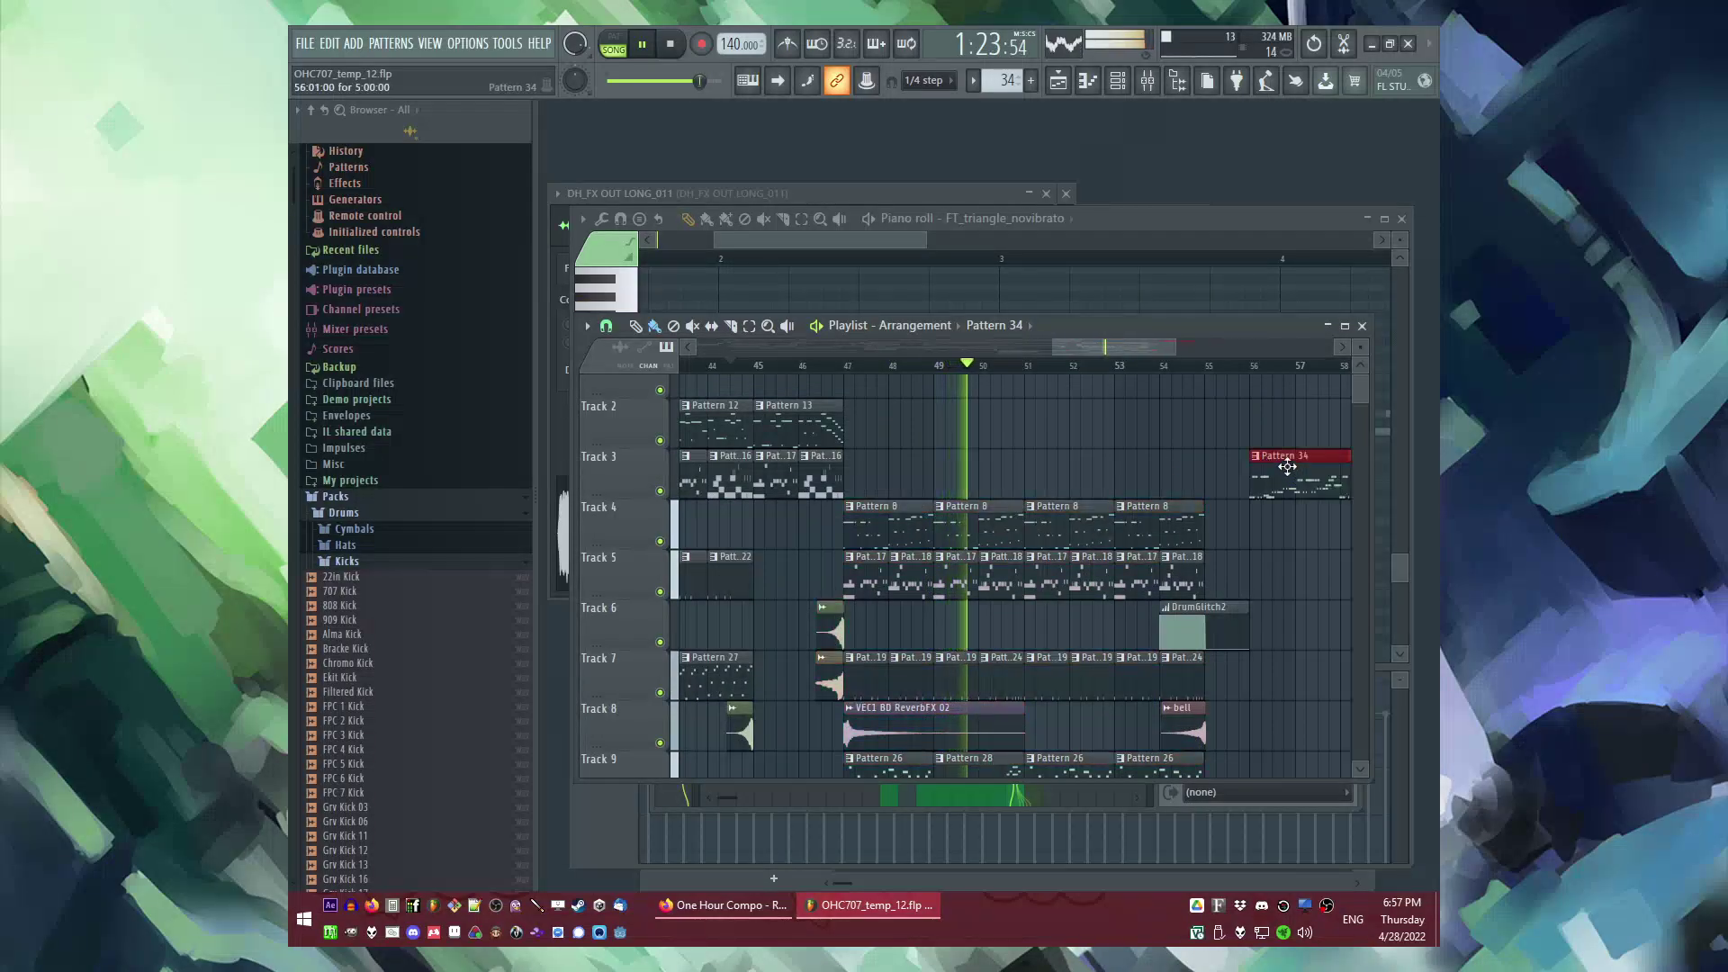
pyautogui.click(1180, 367)
pyautogui.hscroll(3, 1180, 351)
pyautogui.moveTo(1153, 473); pyautogui.dragTo(1130, 474)
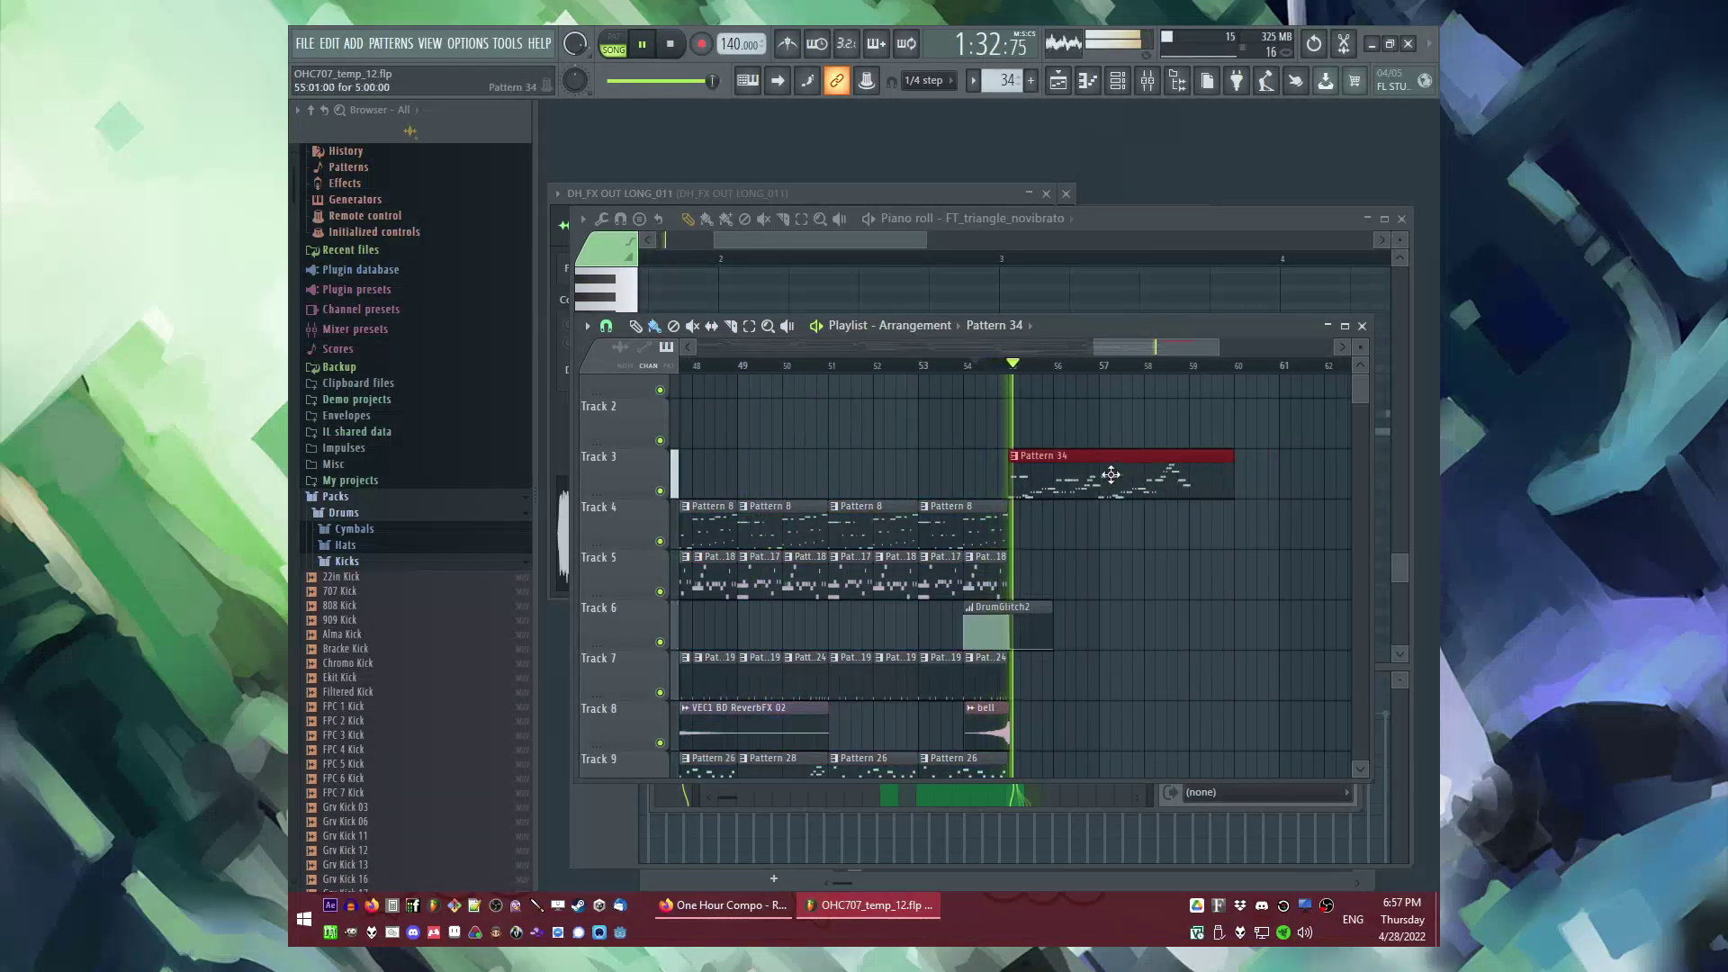
# Step: Repeat the last two Pattern 8 clips on Track 4 from bar 55
pyautogui.moveTo(1030, 533); pyautogui.dragTo(885, 529)
pyautogui.hotkey('ctrl', 'b')
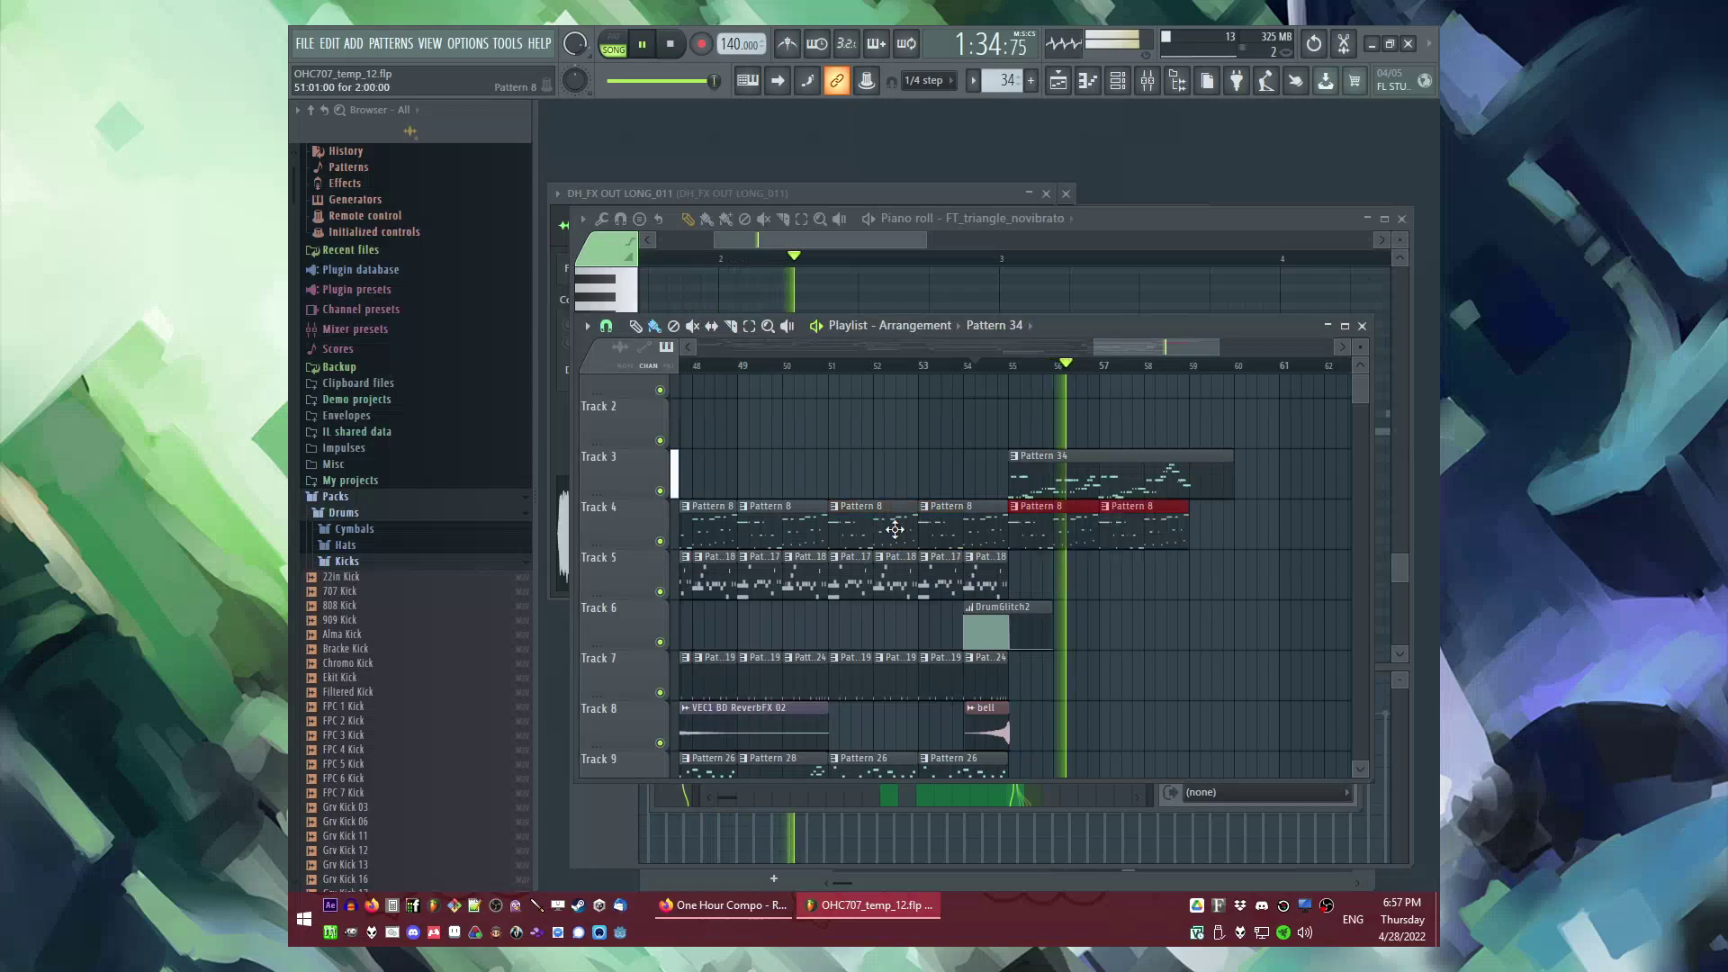
# Step: Repeat the last four drum clips on Track 7 from bar 55
pyautogui.scroll(-2, 1139, 562)
pyautogui.moveTo(1035, 581); pyautogui.dragTo(833, 581)
pyautogui.hotkey('ctrl', 'b')
# Step: Repeat the Pattern 26 clips on Track 9 from bar 55, play them, and remove the Pattern 8 and Pattern 26 copies
pyautogui.scroll(-2, 1227, 591)
pyautogui.moveTo(1092, 579); pyautogui.dragTo(871, 580)
pyautogui.hotkey('ctrl', 'b')
pyautogui.click(974, 365)
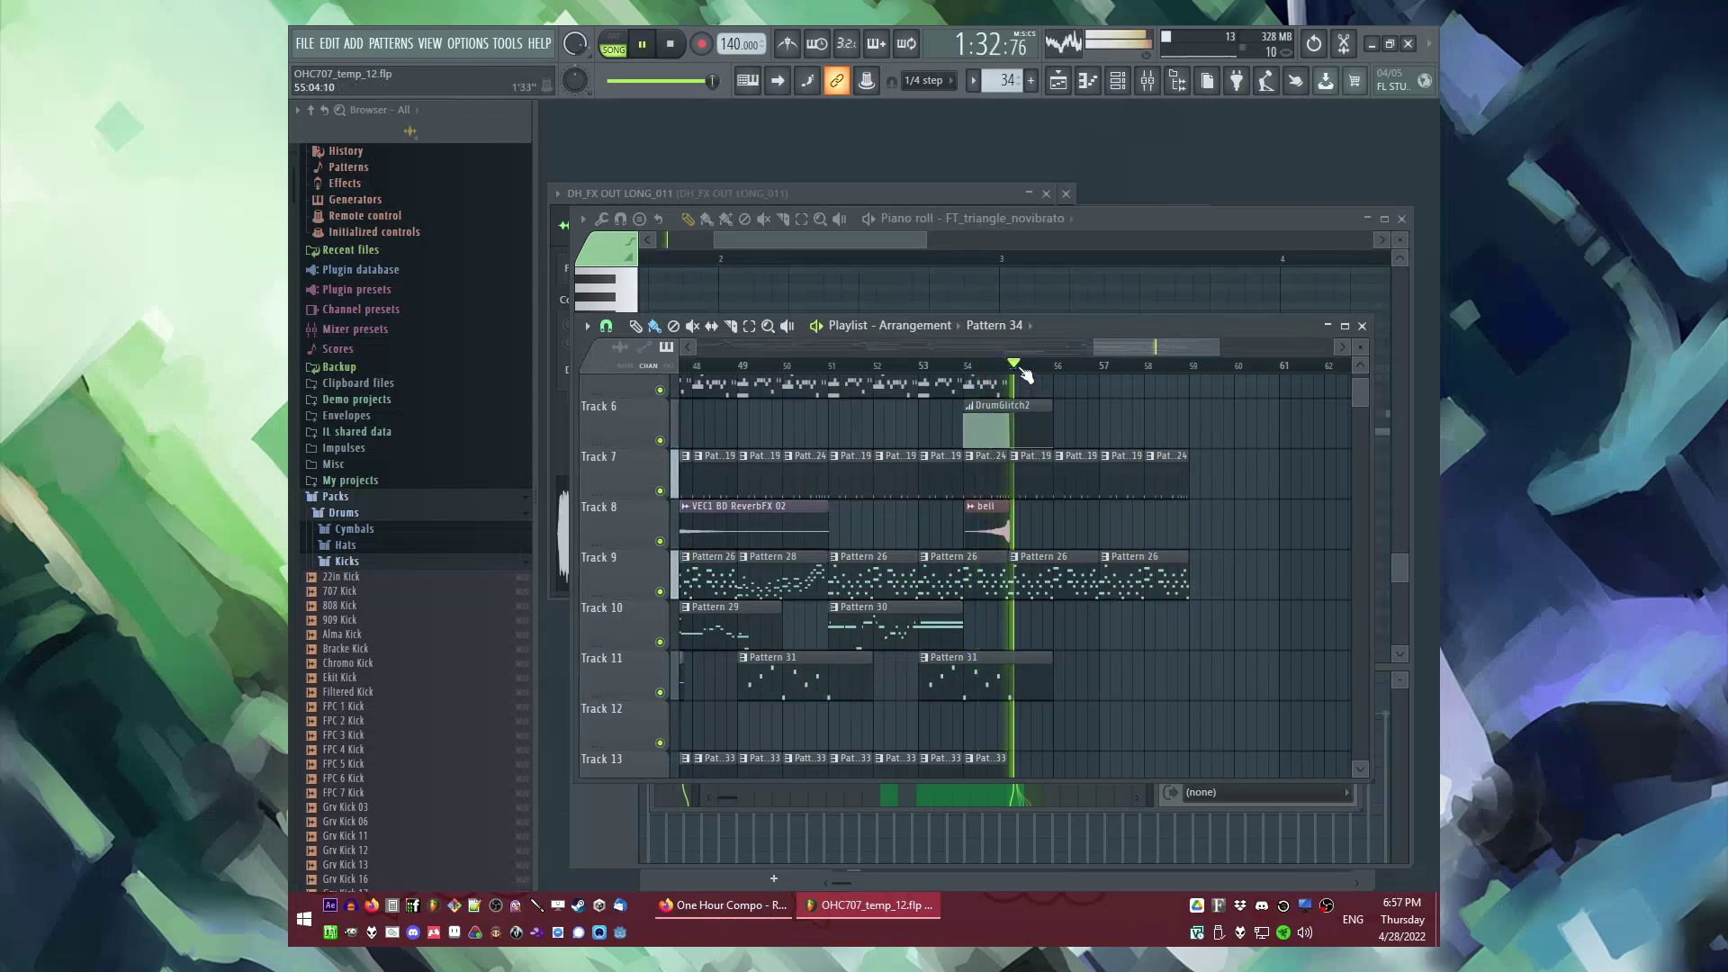
pyautogui.scroll(3, 1206, 576)
pyautogui.rightClick(1168, 733)
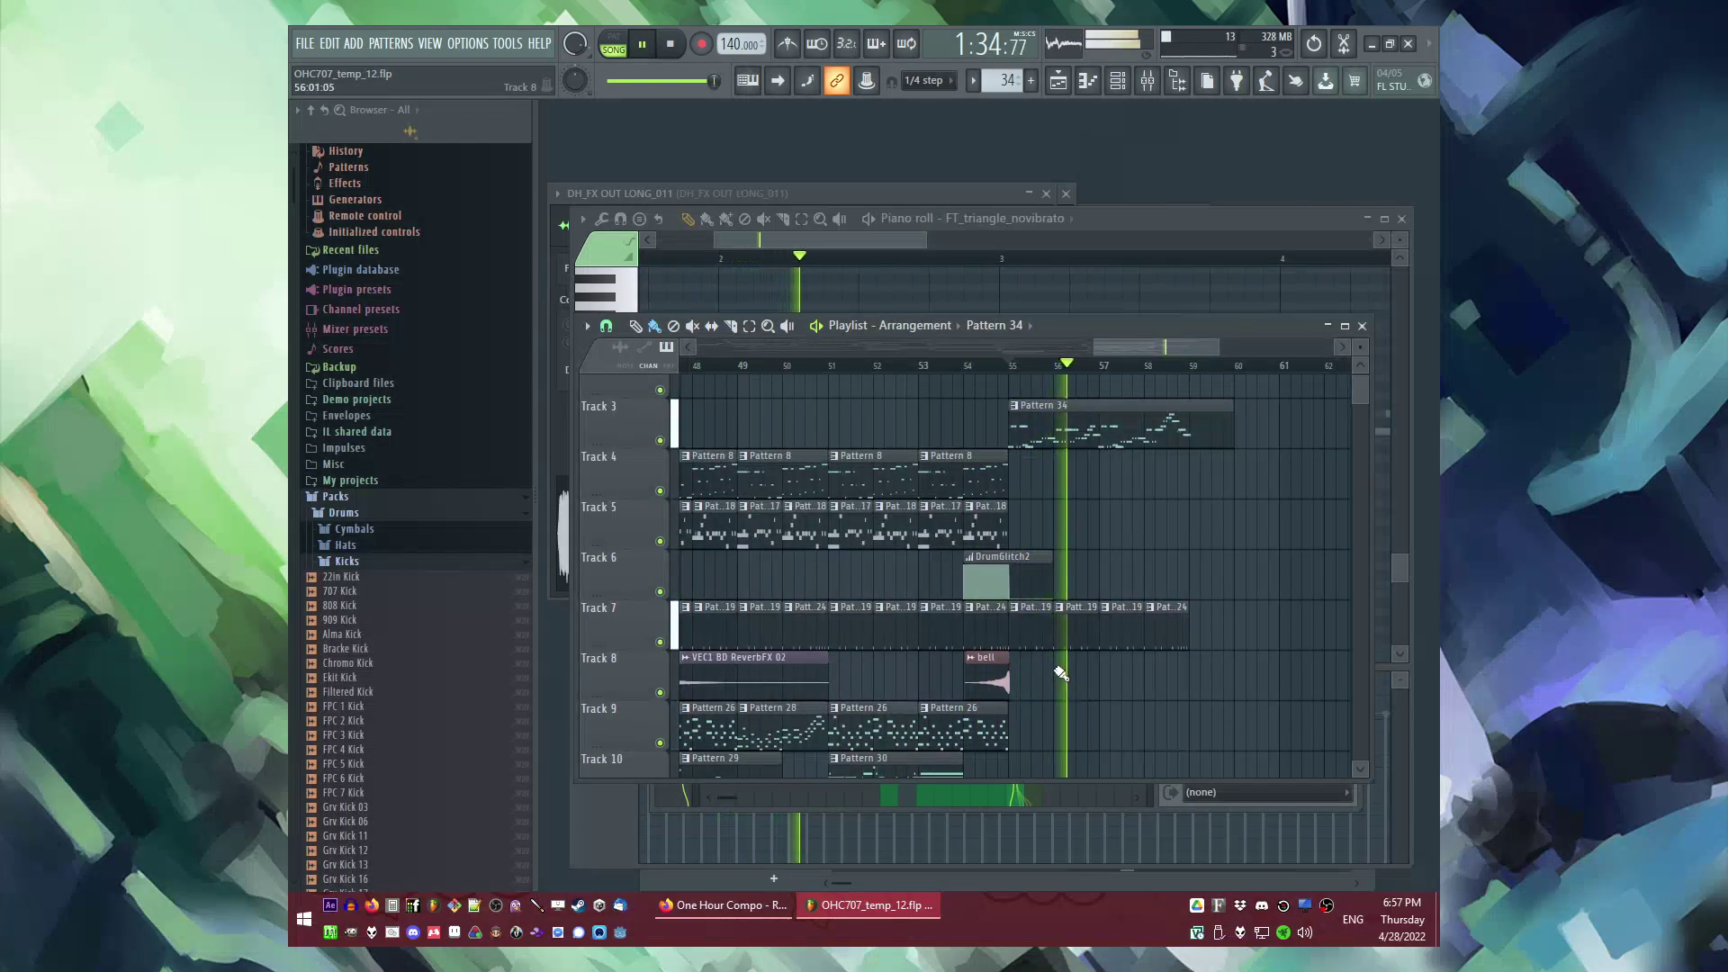
# Step: Repeat the Track 7 drums from bar 59, and copy four Track 5 clips and Pattern 34 to bar 59, Pattern 34 on Track 4
pyautogui.moveTo(1253, 641); pyautogui.dragTo(1042, 630)
pyautogui.hotkey('ctrl', 'b')
pyautogui.moveTo(1063, 501); pyautogui.dragTo(760, 532)
pyautogui.moveTo(938, 511); pyautogui.dragTo(1119, 513)
pyautogui.moveTo(1087, 406); pyautogui.dragTo(1273, 493)
# Step: Repeat the last four Pattern 33 clips on Track 13 from bar 55
pyautogui.scroll(-3, 1273, 493)
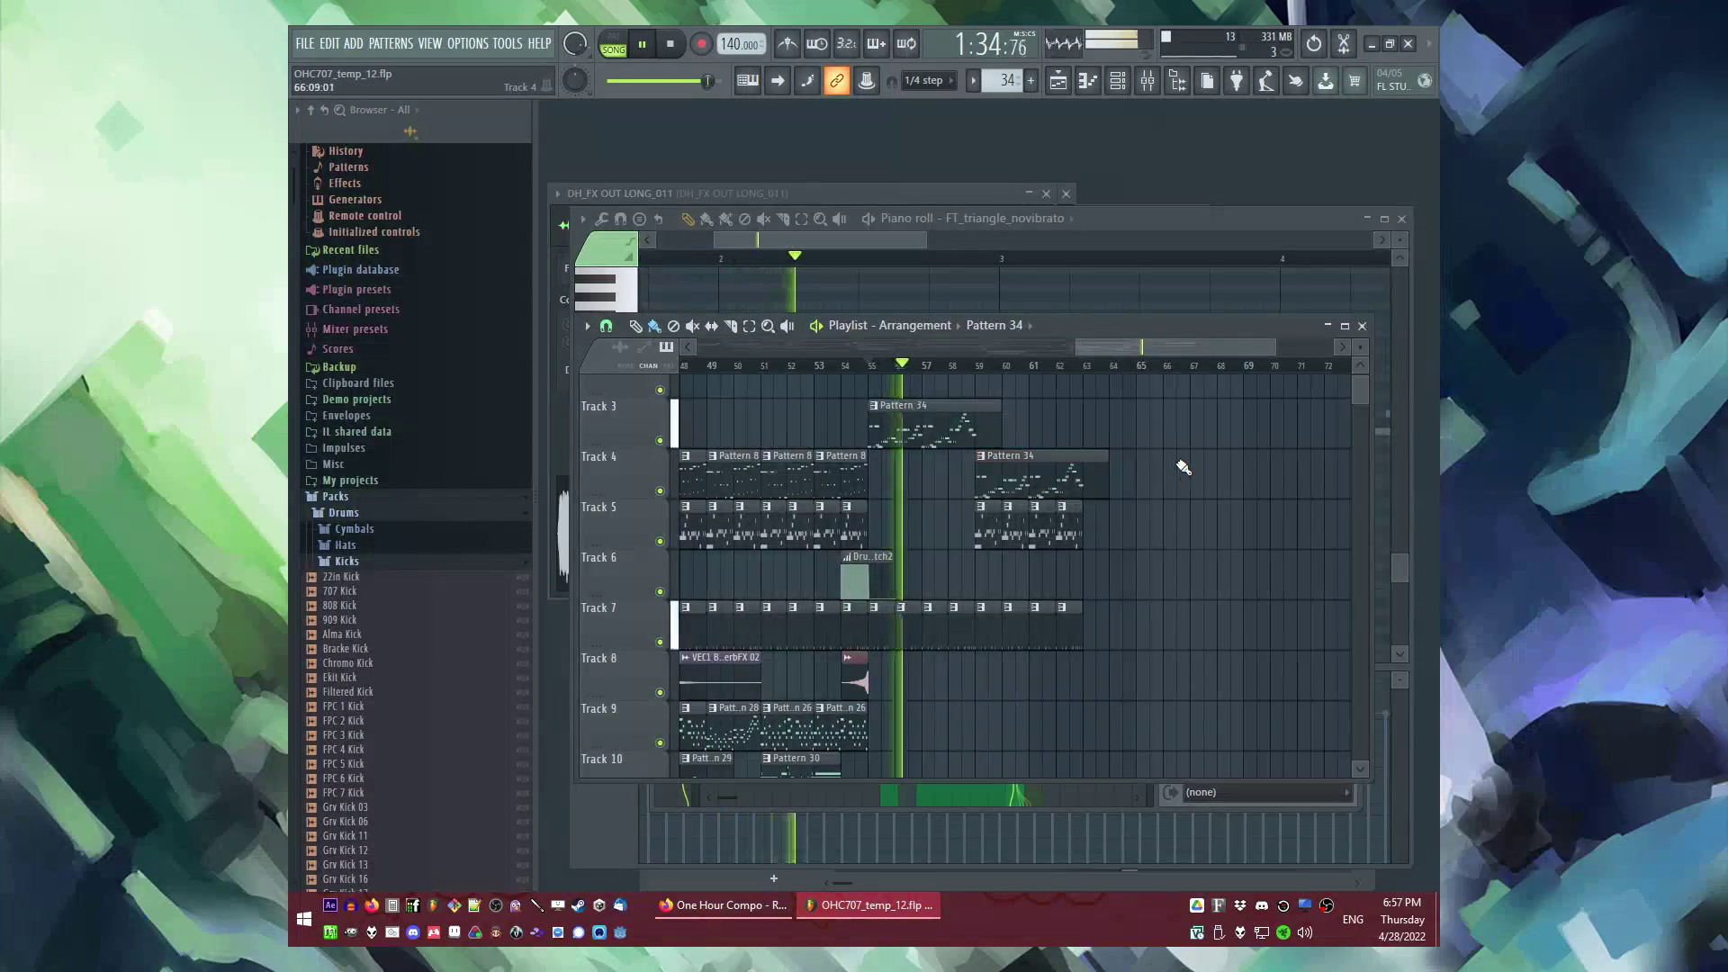
pyautogui.scroll(-4, 1053, 527)
pyautogui.scroll(-1, 972, 632)
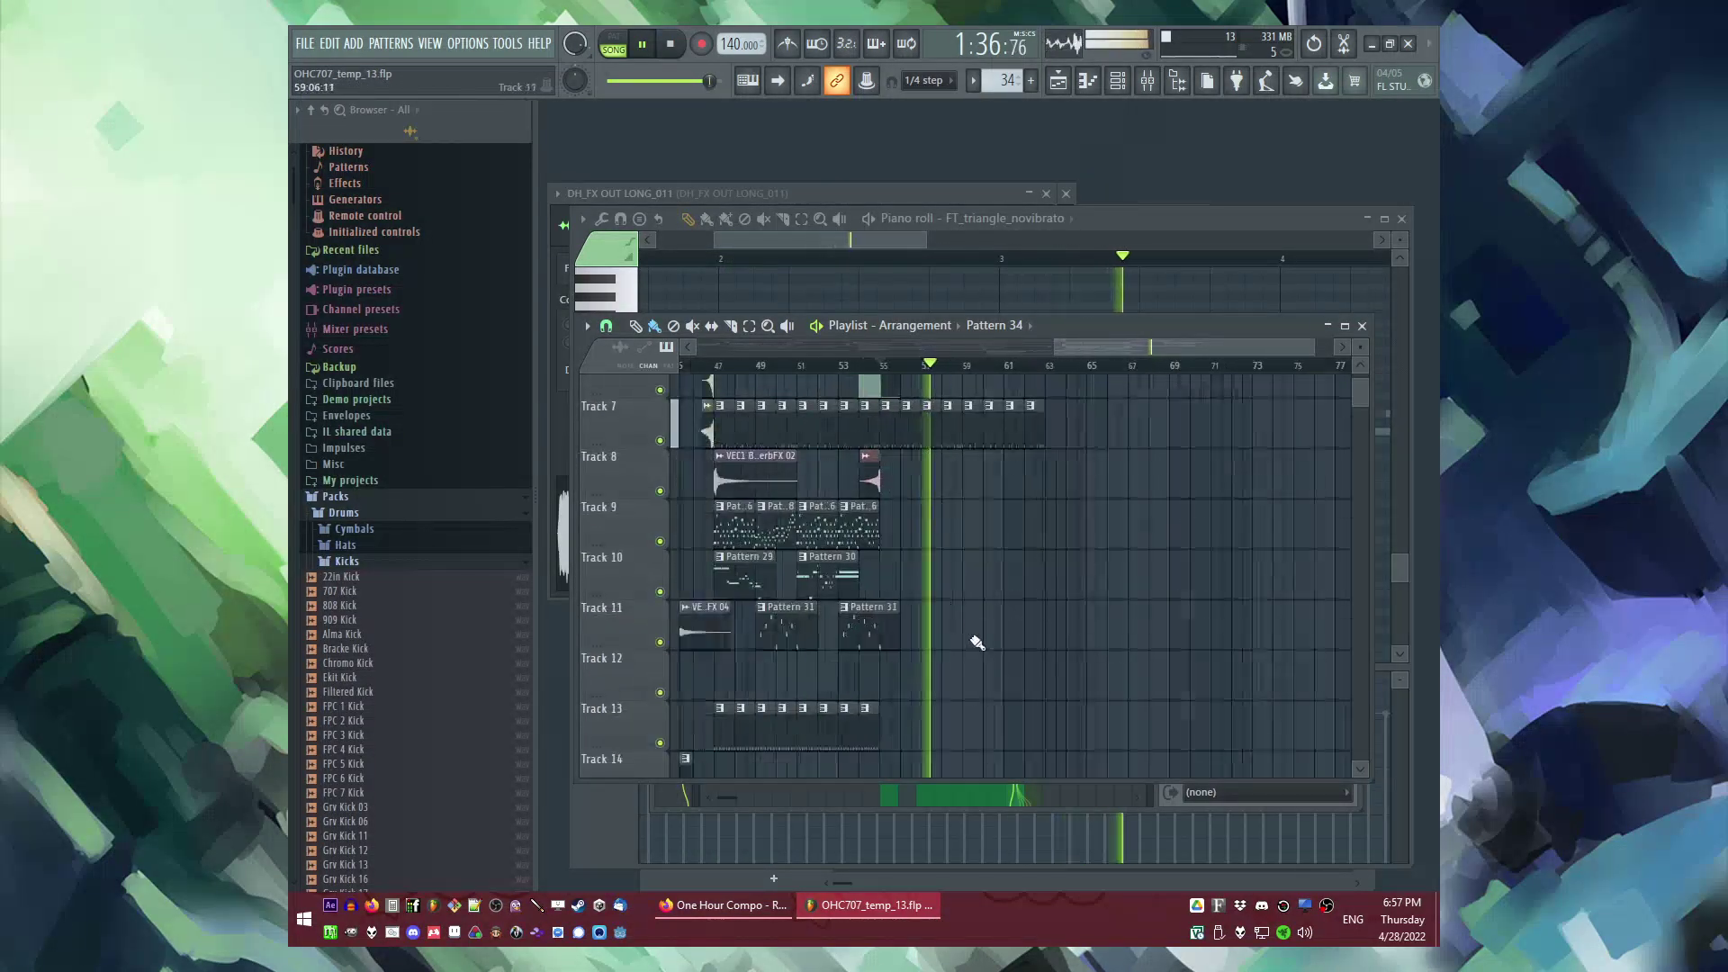
pyautogui.scroll(-1, 972, 633)
pyautogui.scroll(2, 817, 686)
pyautogui.moveTo(1018, 657); pyautogui.dragTo(805, 700)
pyautogui.hotkey('ctrl', 'b')
pyautogui.scroll(4, 820, 695)
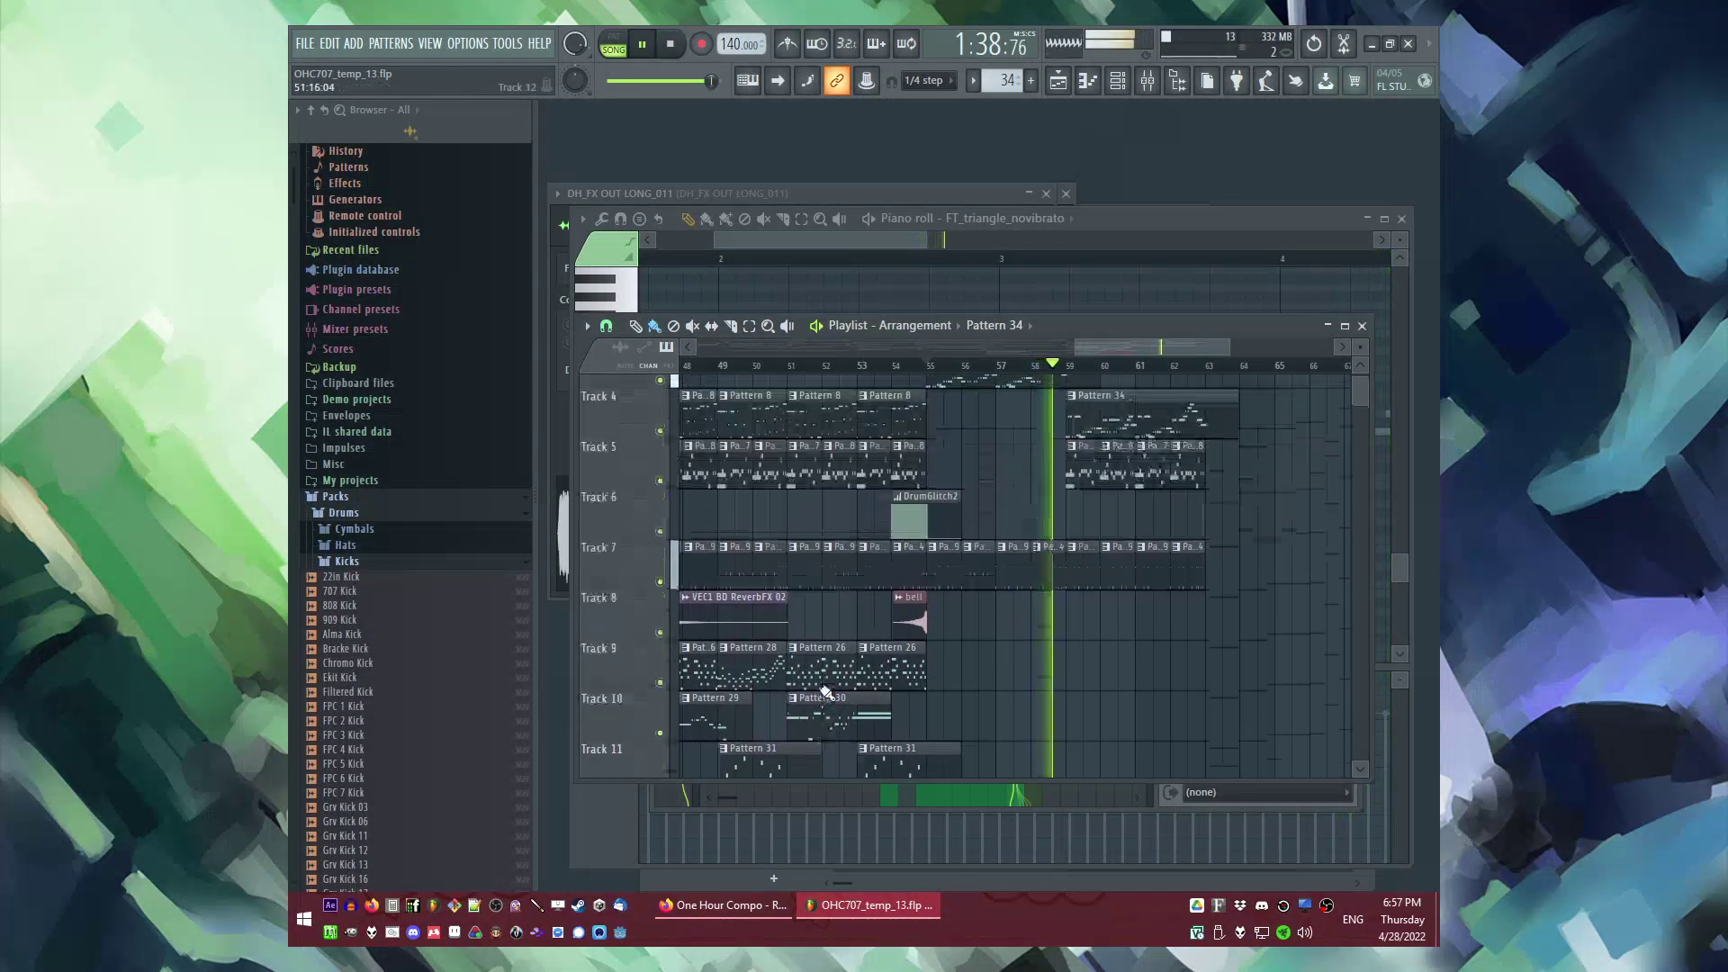
# Step: Repeat Track 13's four clips of bars 55 to 58 from bar 59
pyautogui.scroll(-3, 936, 627)
pyautogui.press('space')
pyautogui.press('space')
pyautogui.moveTo(1078, 727); pyautogui.dragTo(941, 717)
pyautogui.hotkey('ctrl', 'b')
pyautogui.scroll(4, 1125, 621)
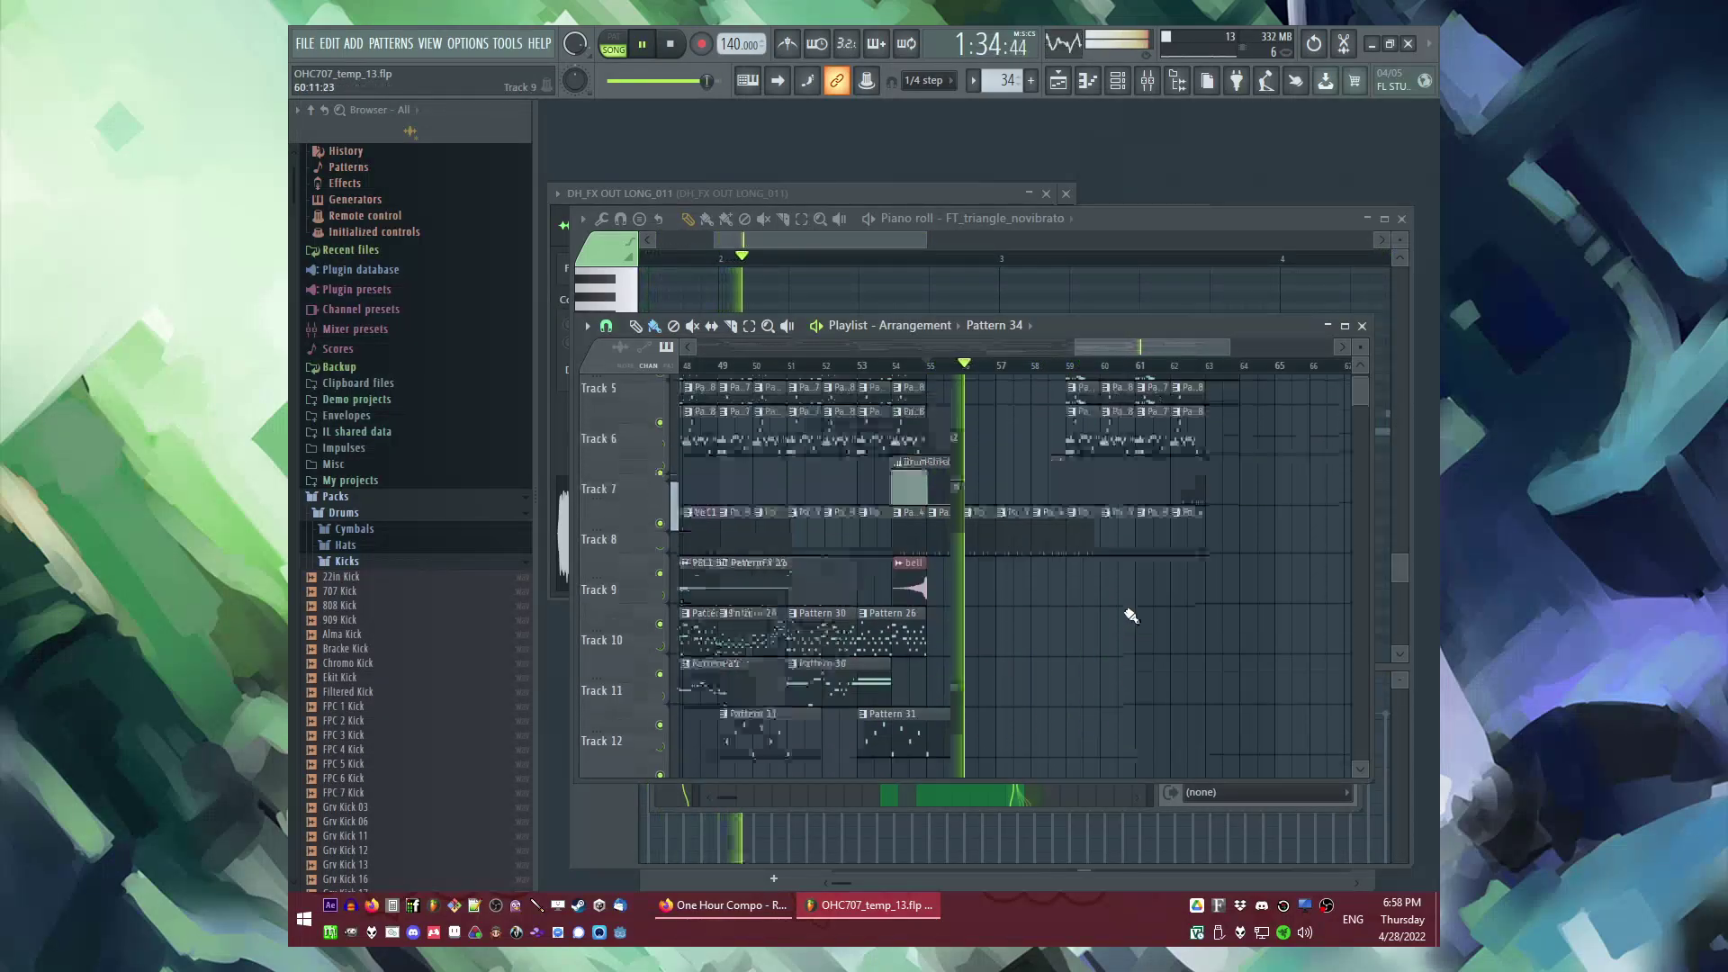
# Step: Place a DrumRevShort automation clip on Track 6 at bar 58
pyautogui.hscroll(1, 1051, 665)
pyautogui.click(1010, 328)
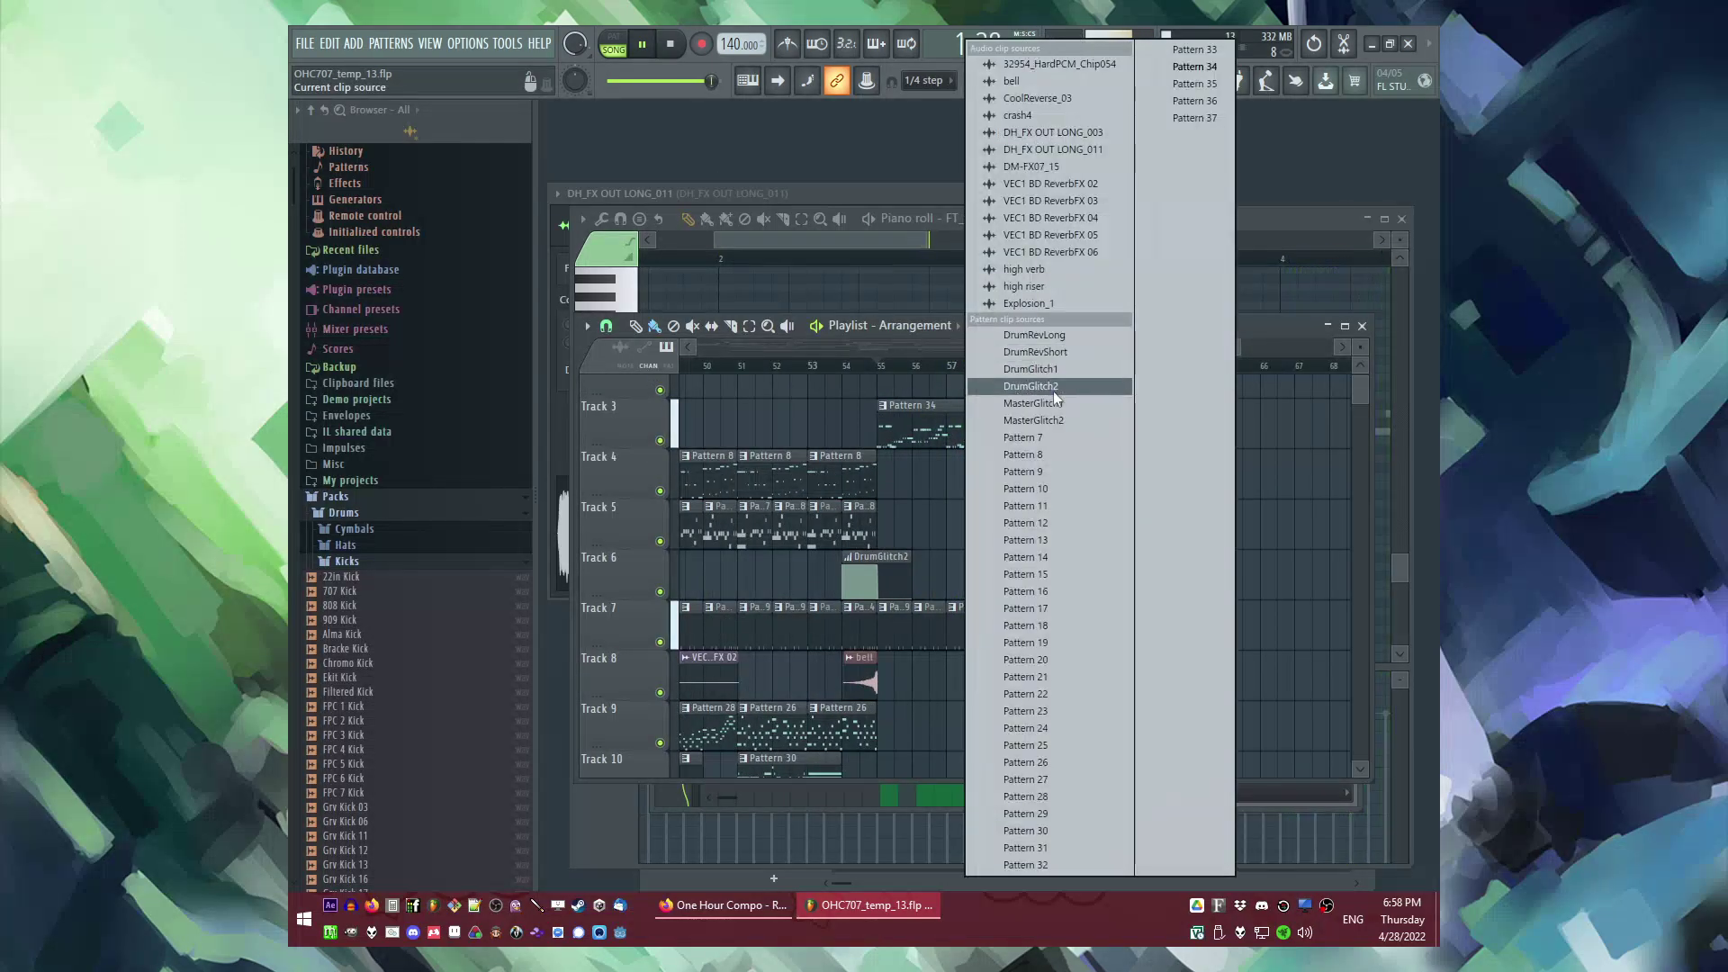
pyautogui.click(1035, 352)
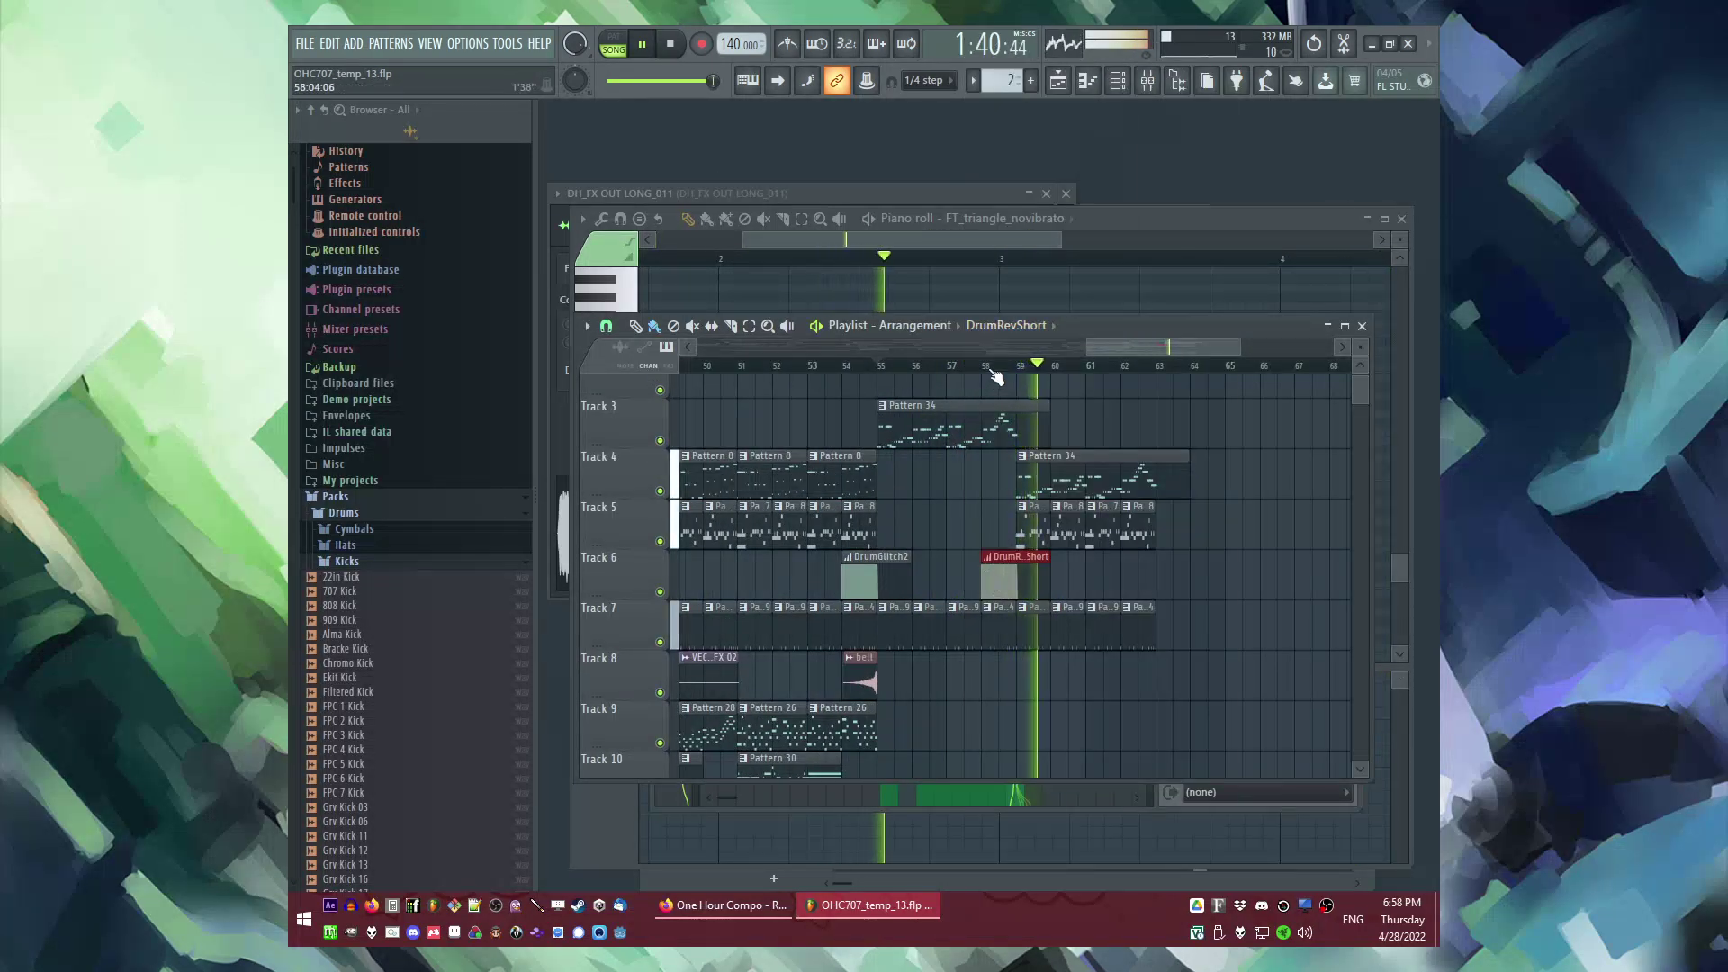
# Step: Place a DrumRevLong clip on Track 6 at bar 62
pyautogui.scroll(1, 1134, 594)
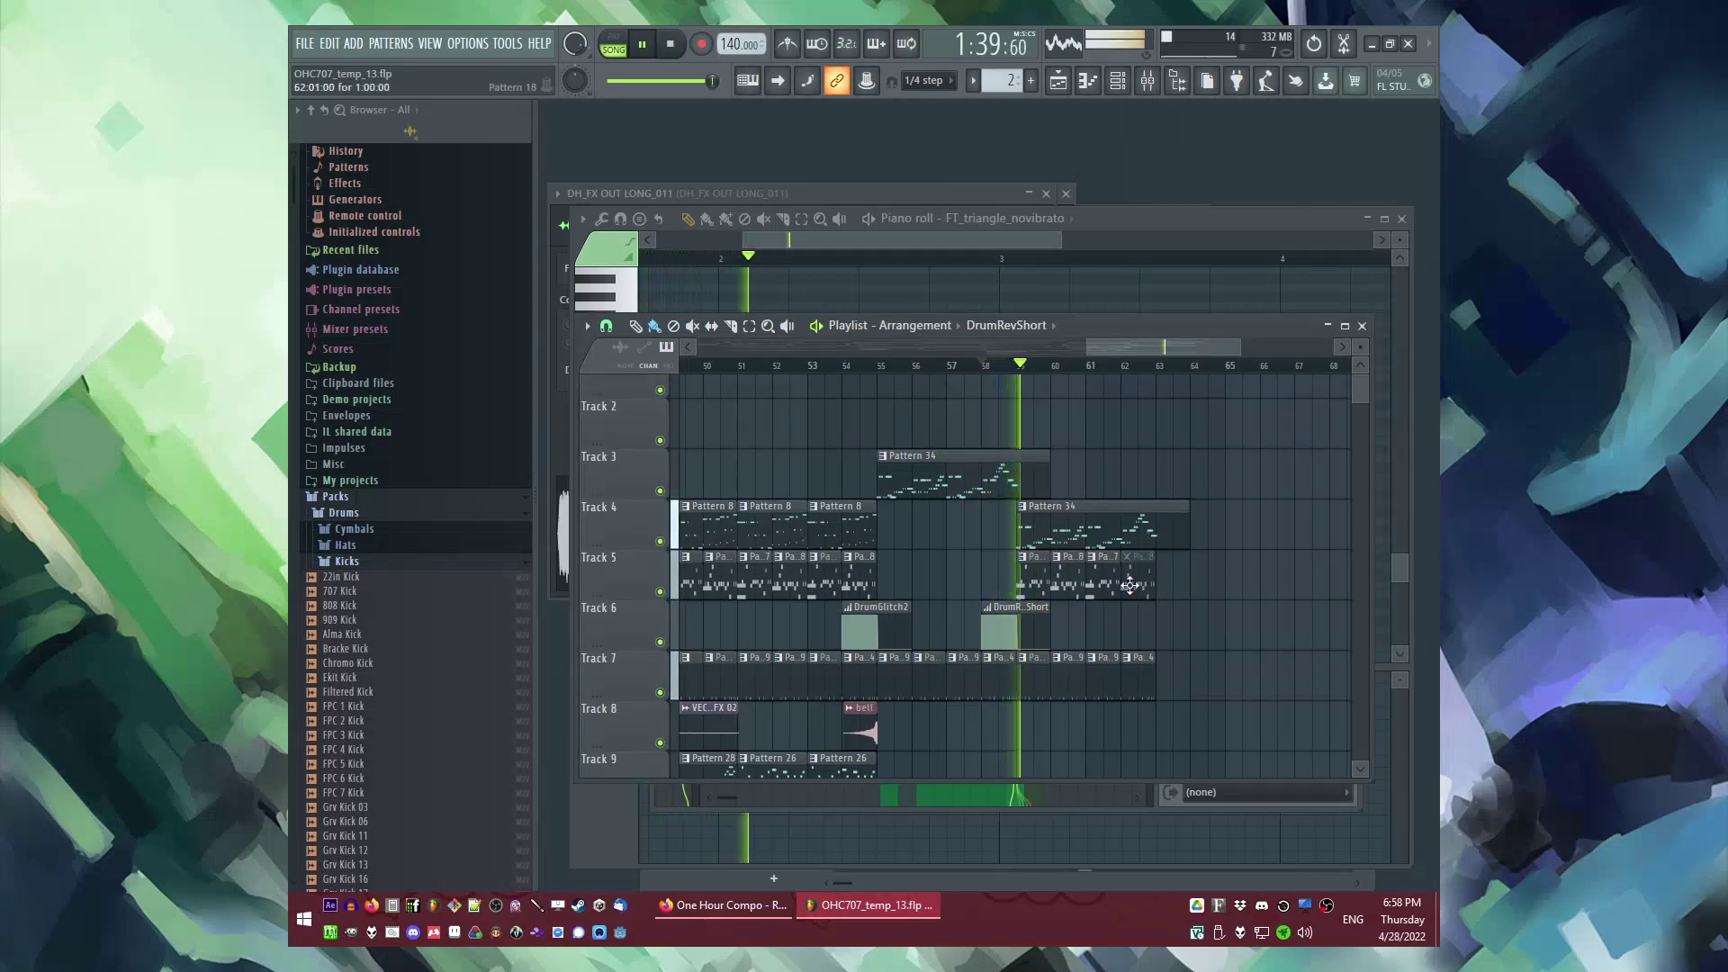
pyautogui.click(1006, 330)
pyautogui.click(1048, 350)
pyautogui.click(1040, 326)
pyautogui.click(1042, 333)
pyautogui.click(1133, 629)
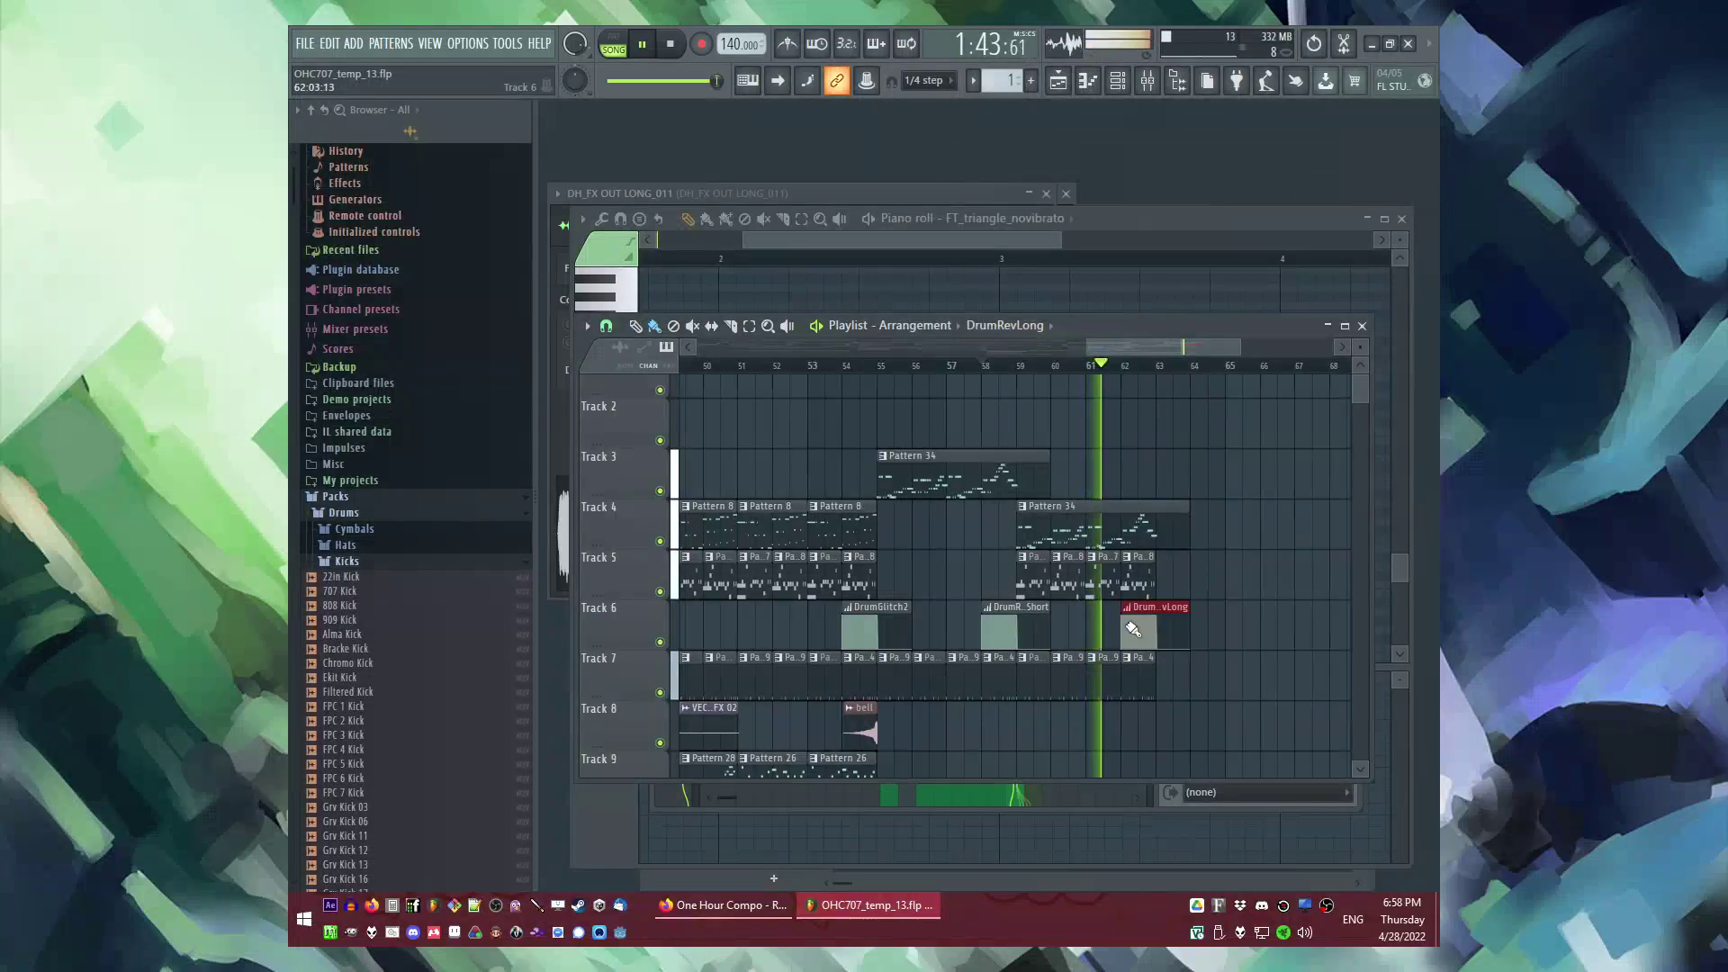
pyautogui.keyDown('ctrl'); pyautogui.scroll(-2, 1099, 585); pyautogui.keyUp('ctrl')
pyautogui.keyDown('ctrl'); pyautogui.moveTo(1116, 601); pyautogui.dragTo(910, 495); pyautogui.keyUp('ctrl')
pyautogui.hotkey('ctrl', 'b')
pyautogui.hotkey('ctrl', 'z')
pyautogui.keyDown('ctrl'); pyautogui.click(1100, 586); pyautogui.keyUp('ctrl')
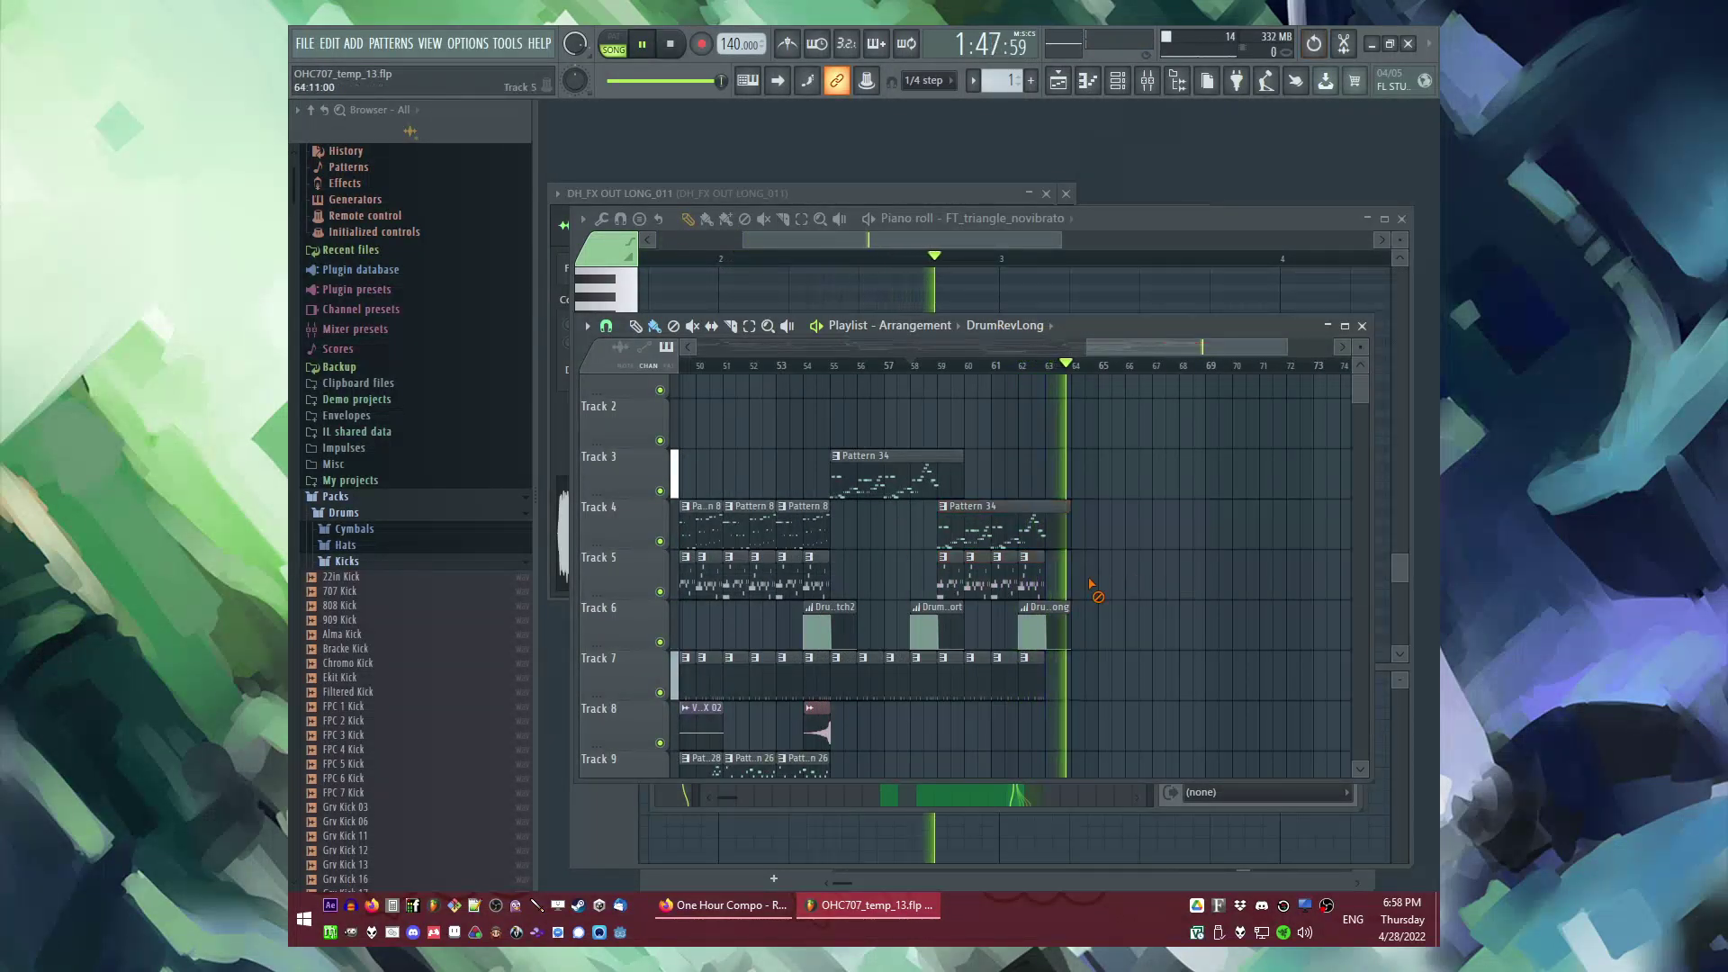
# Step: Put a DrumGlitch2 clip on Track 6 at bar 62 in place of DrumRevLong
pyautogui.rightClick(1066, 627)
pyautogui.keyDown('ctrl'); pyautogui.scroll(4, 1057, 621); pyautogui.keyUp('ctrl')
pyautogui.click(1034, 325)
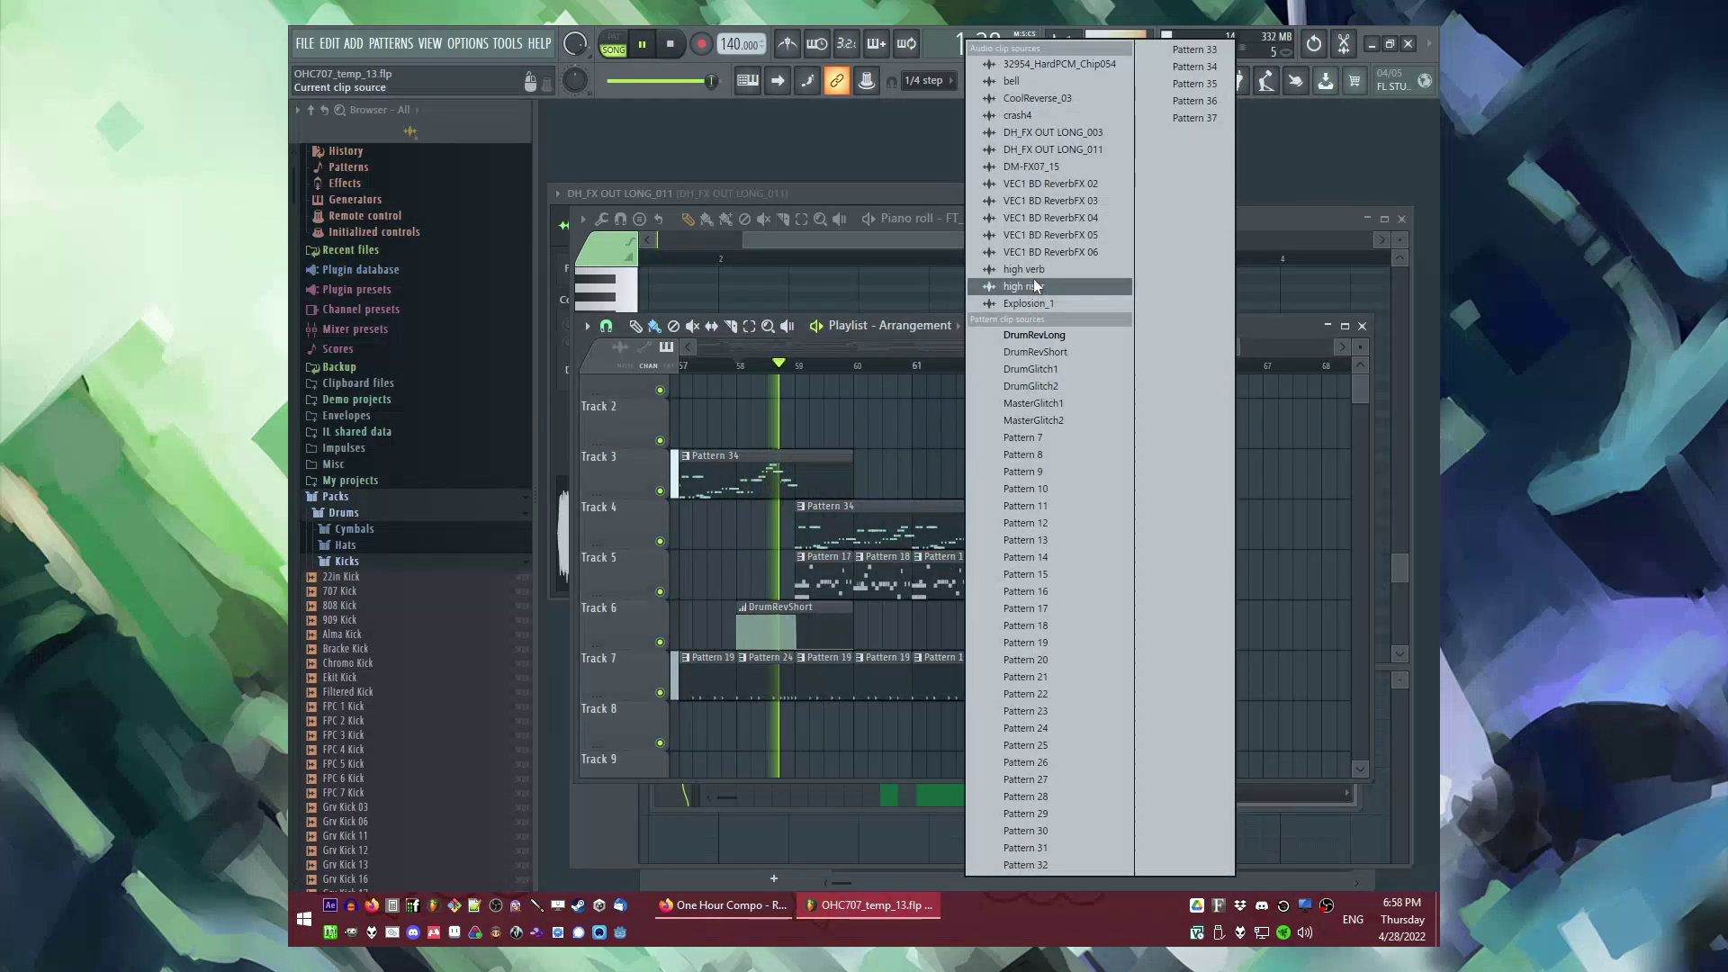
pyautogui.click(1033, 386)
pyautogui.click(1013, 625)
# Step: Make the Pattern 24 clip at bar 62 on Track 7 unique
pyautogui.keyDown('ctrl'); pyautogui.scroll(-6, 1050, 629); pyautogui.keyUp('ctrl')
pyautogui.scroll(-3, 1058, 628)
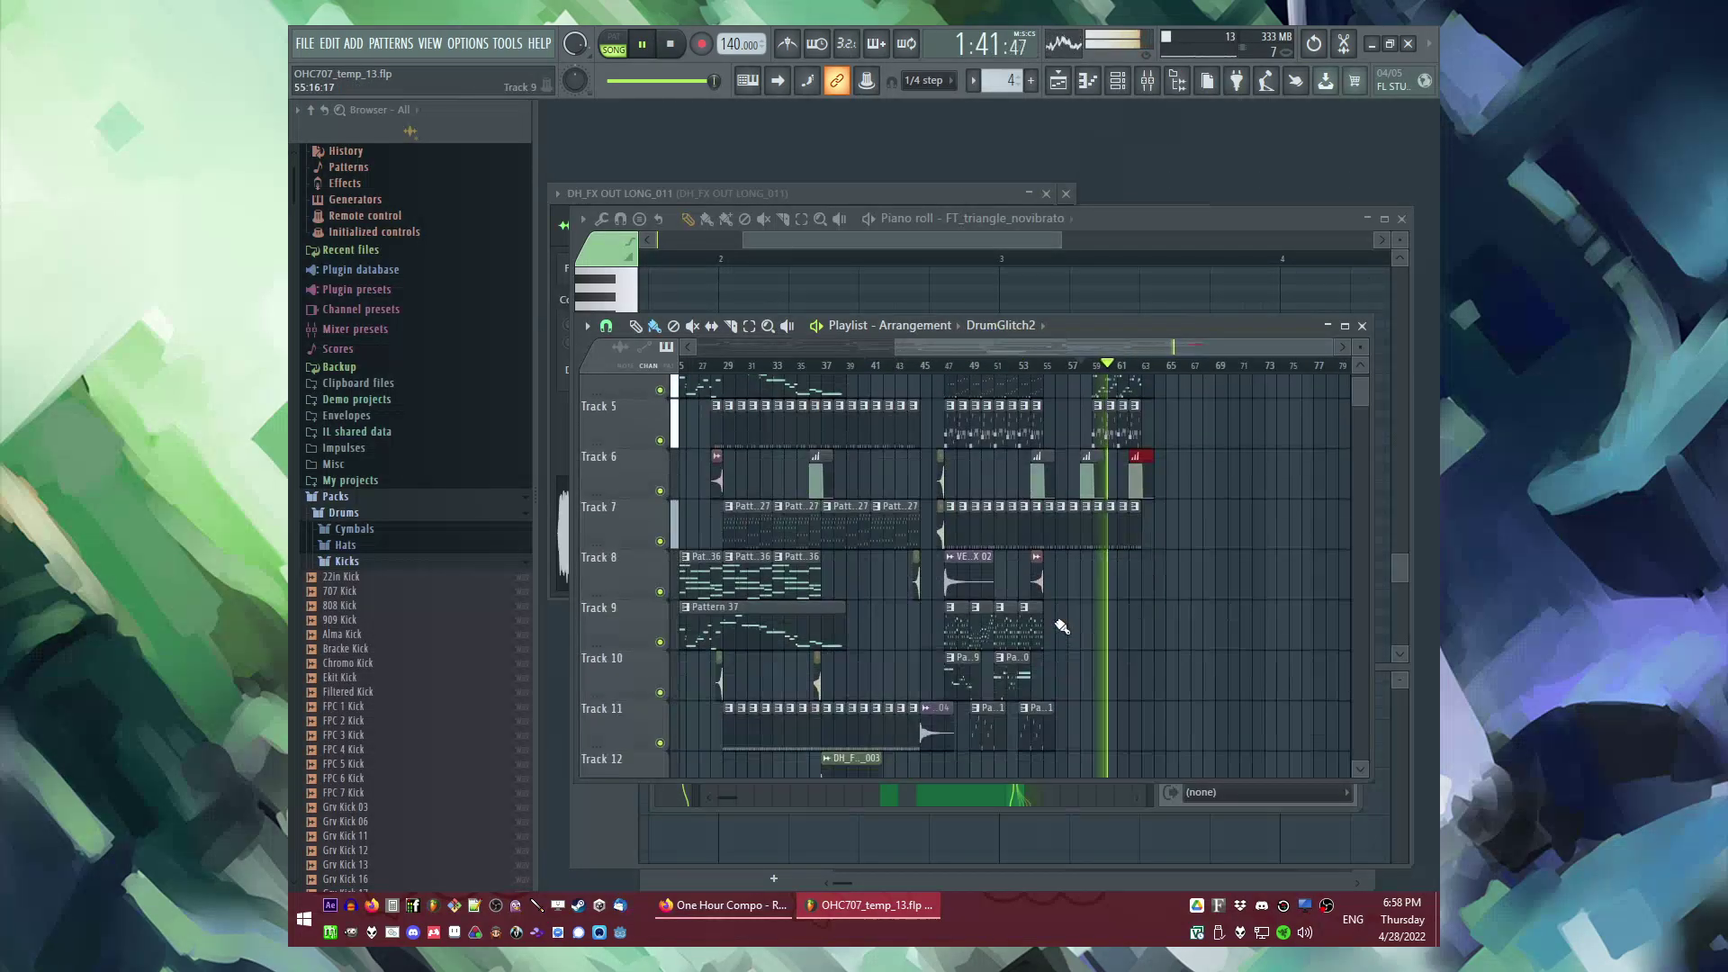
pyautogui.keyDown('ctrl'); pyautogui.scroll(4, 890, 522); pyautogui.keyUp('ctrl')
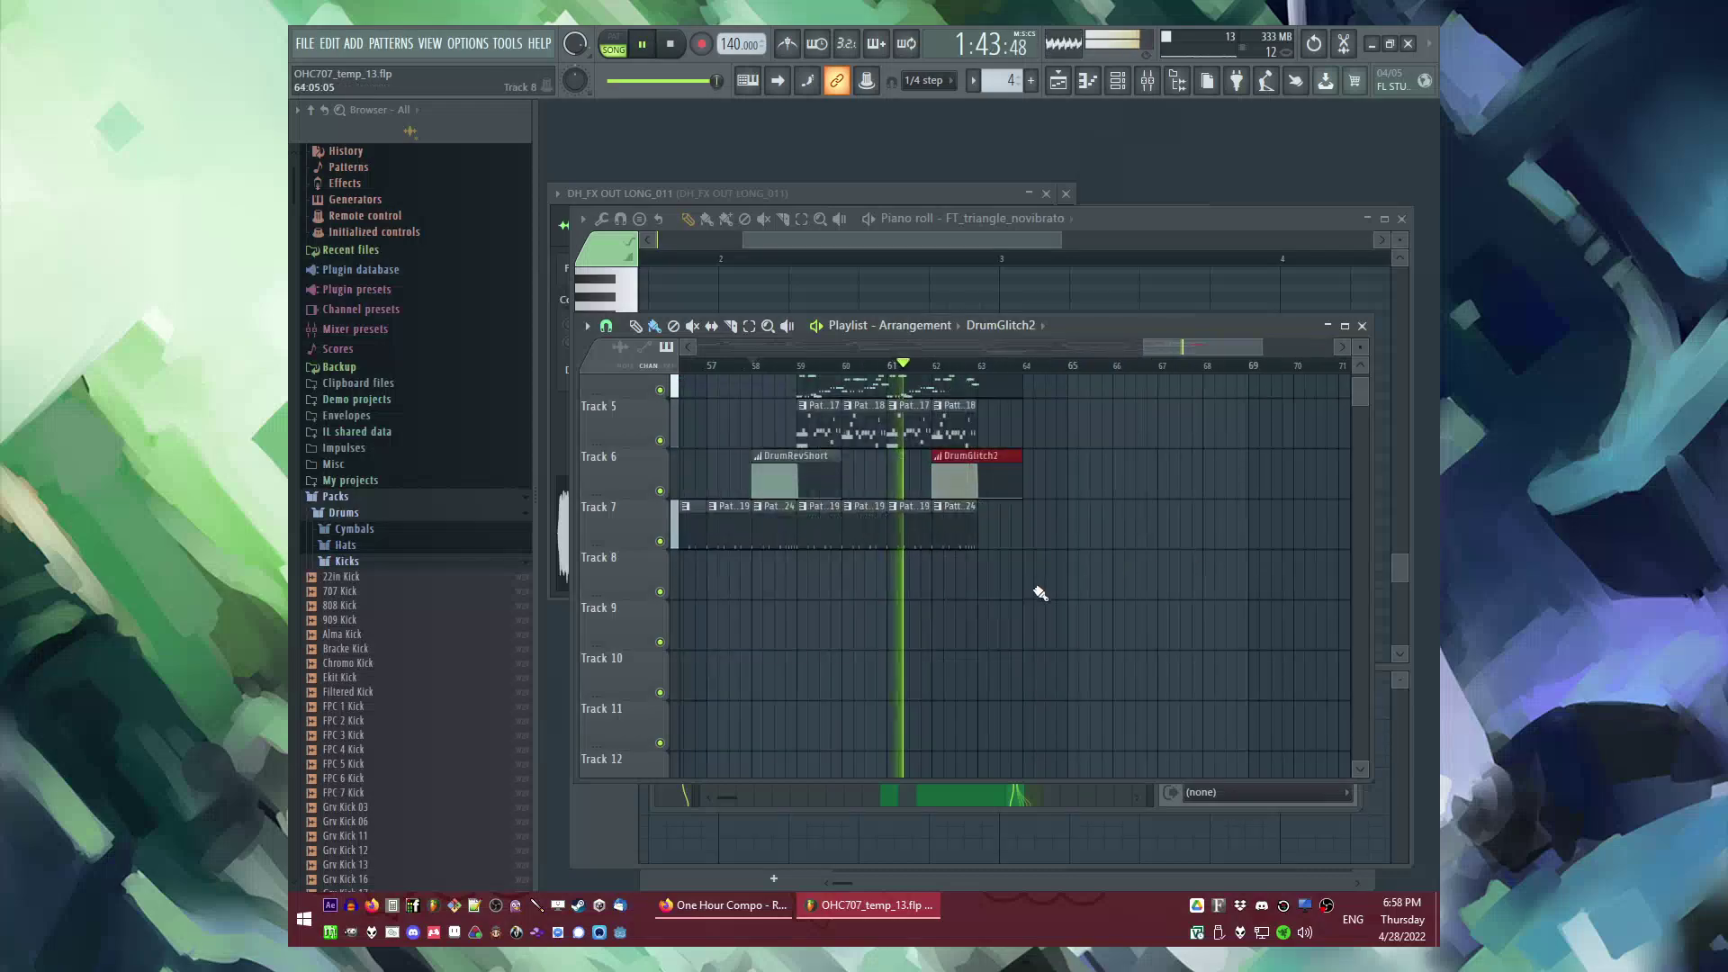
pyautogui.click(939, 506)
pyautogui.click(981, 626)
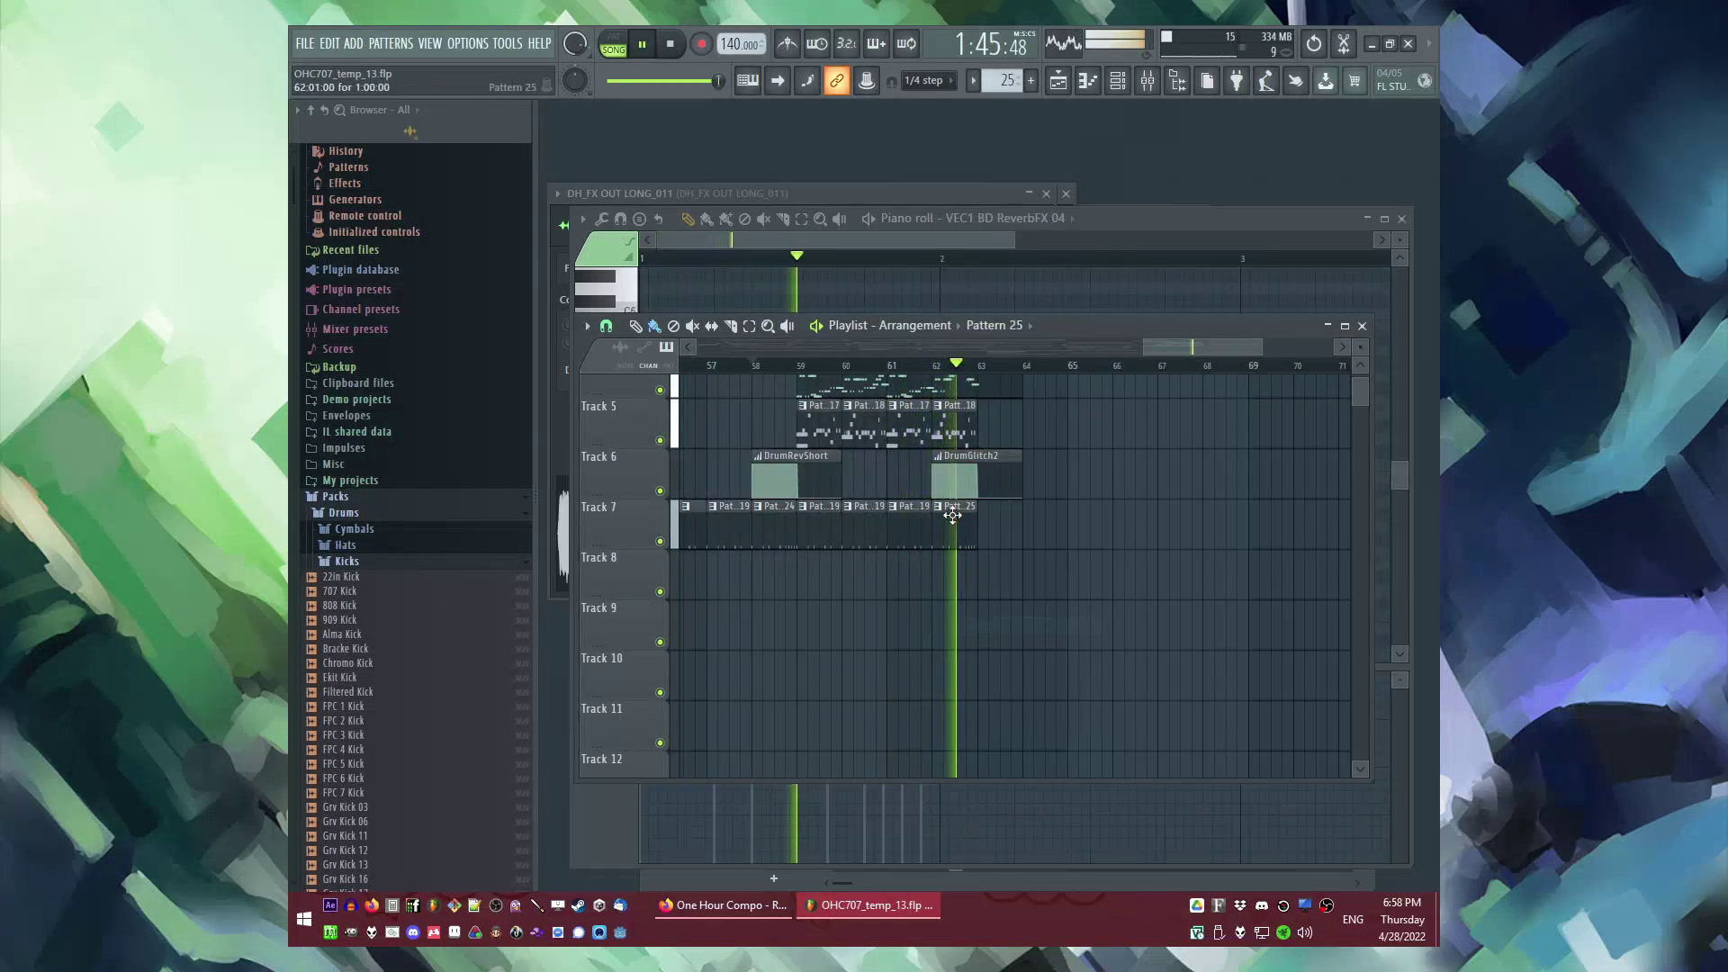
# Step: Open Pattern 25 in the channel rack and add a hit at step 4 for both Sidechainer and Grv Kick 13
pyautogui.doubleClick(959, 514)
pyautogui.press('l')
pyautogui.press('F6')
pyautogui.click(879, 521)
pyautogui.click(882, 575)
# Step: Add NES_Snare_2 hits at steps 8 and 10 of Pattern 25 and play the fill in the playlist from bar 62
pyautogui.scroll(-3, 898, 646)
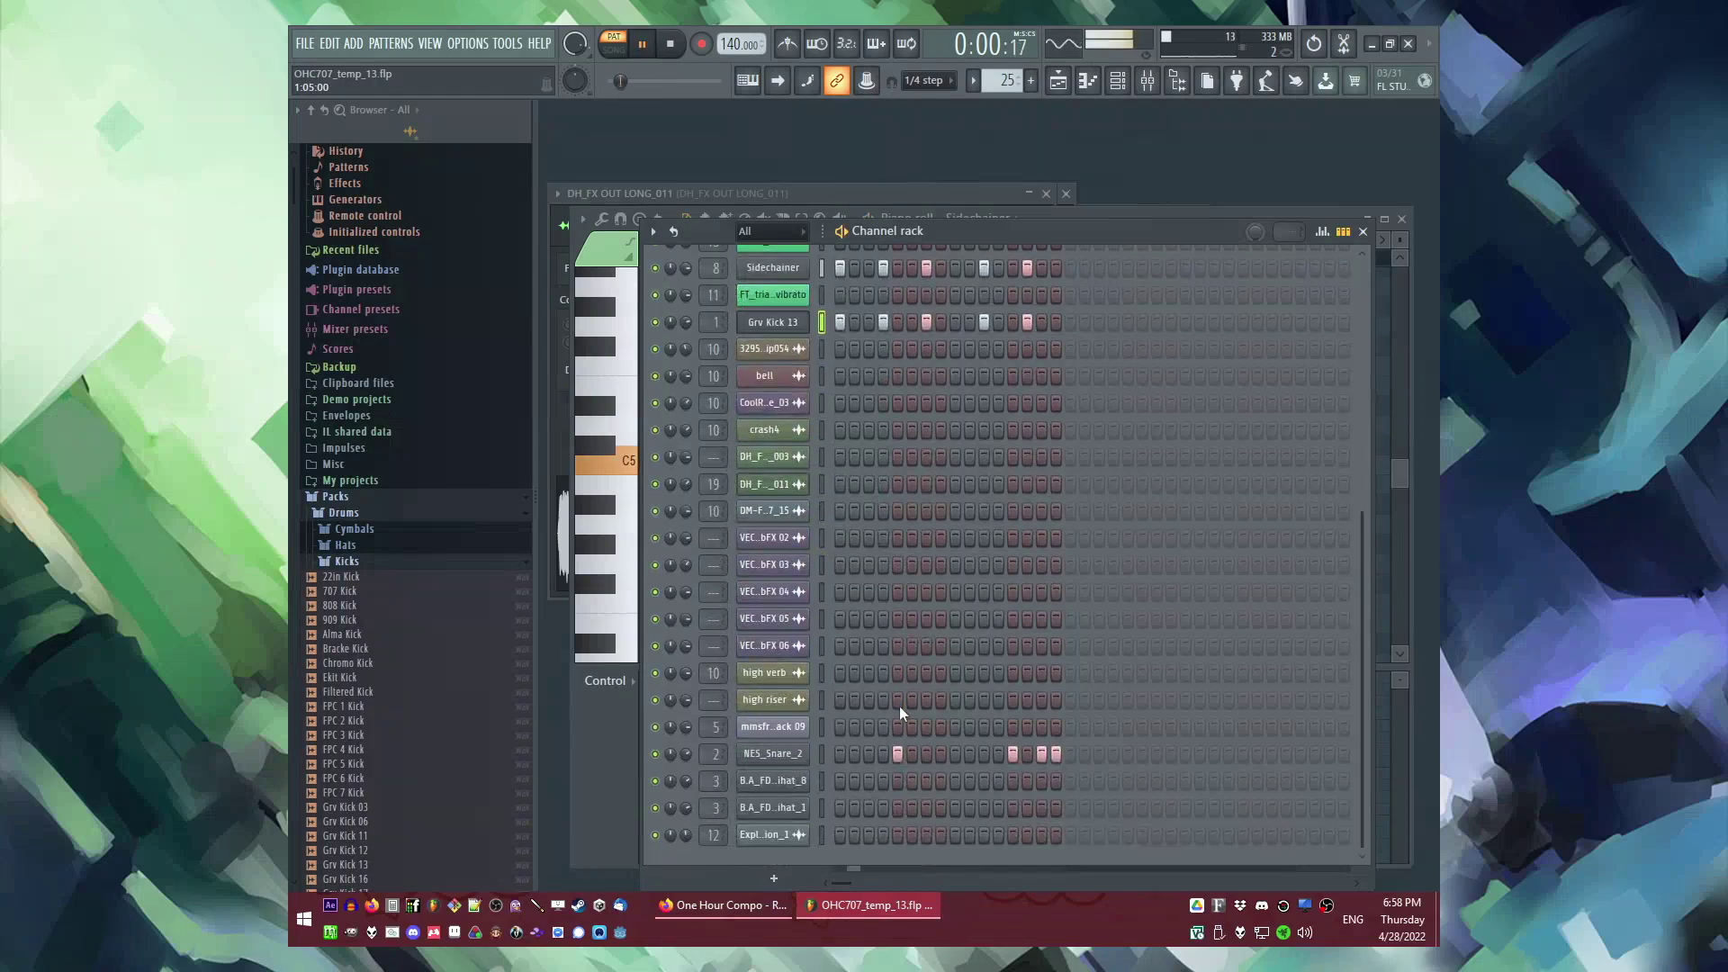
pyautogui.click(941, 754)
pyautogui.press('space')
pyautogui.click(970, 754)
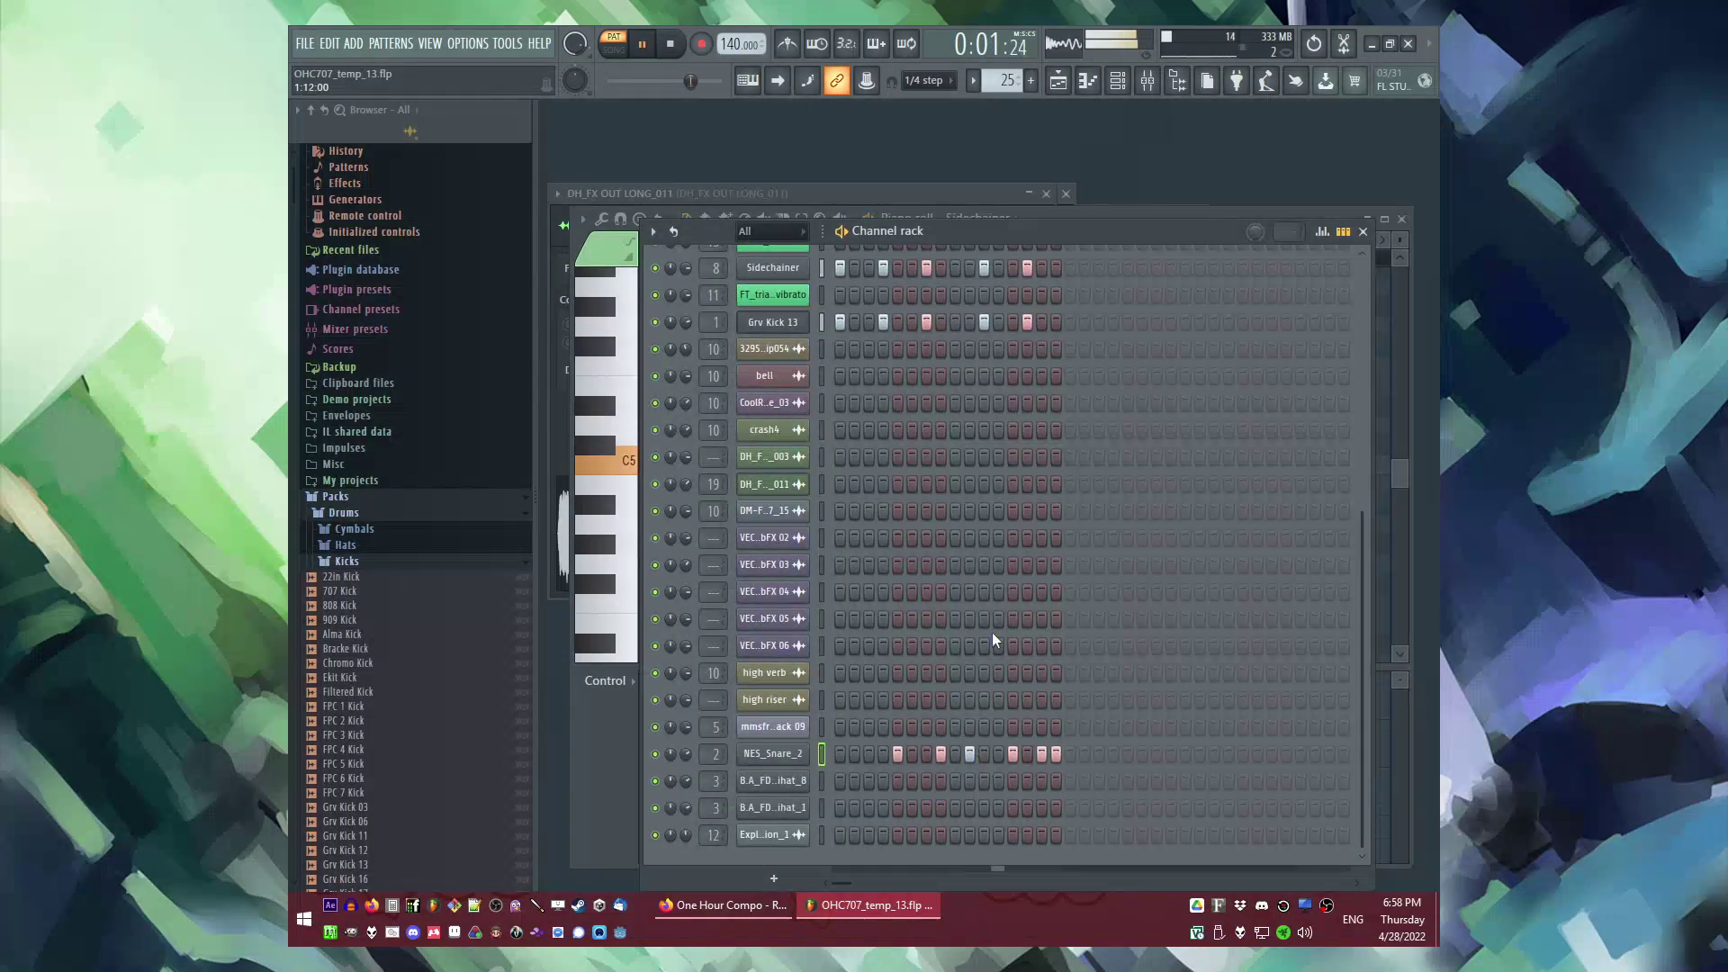
pyautogui.press('F5')
pyautogui.click(943, 367)
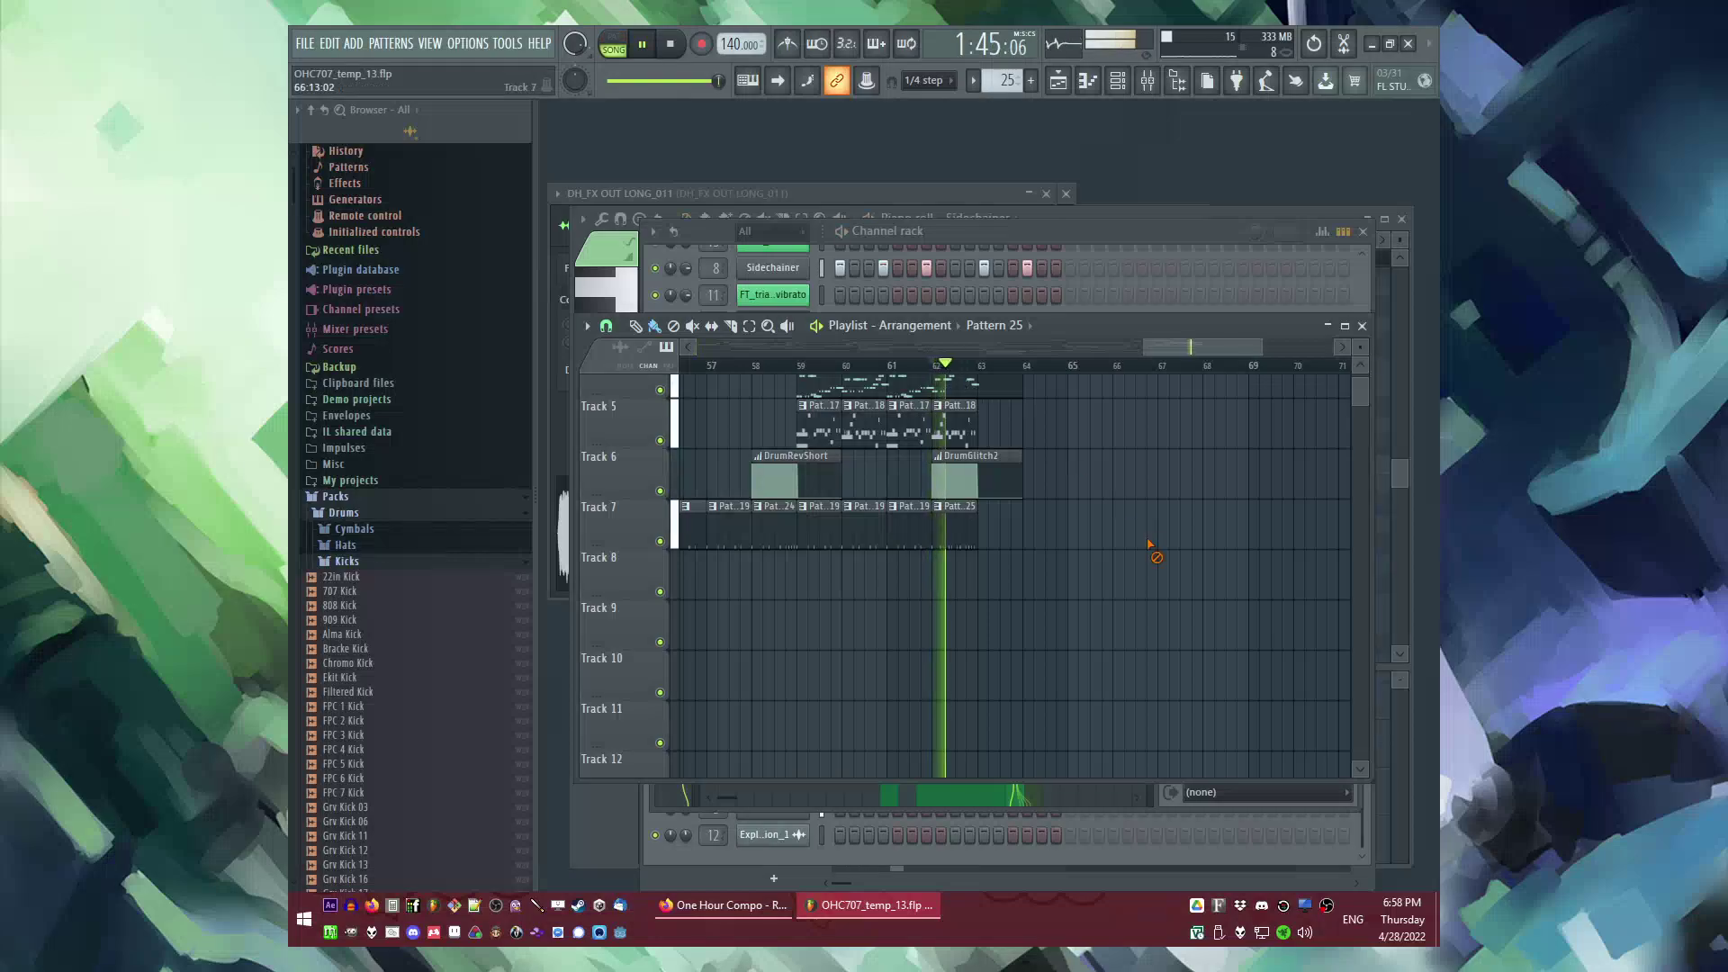
# Step: Repeat the four clips of bars 59 to 62 on Track 5 and on Track 7 from bar 63
pyautogui.scroll(3, 1080, 504)
pyautogui.moveTo(1024, 573); pyautogui.dragTo(803, 590)
pyautogui.hotkey('ctrl', 'b')
pyautogui.scroll(-4, 1010, 567)
pyautogui.moveTo(997, 538); pyautogui.dragTo(806, 504)
pyautogui.hotkey('ctrl', 'b')
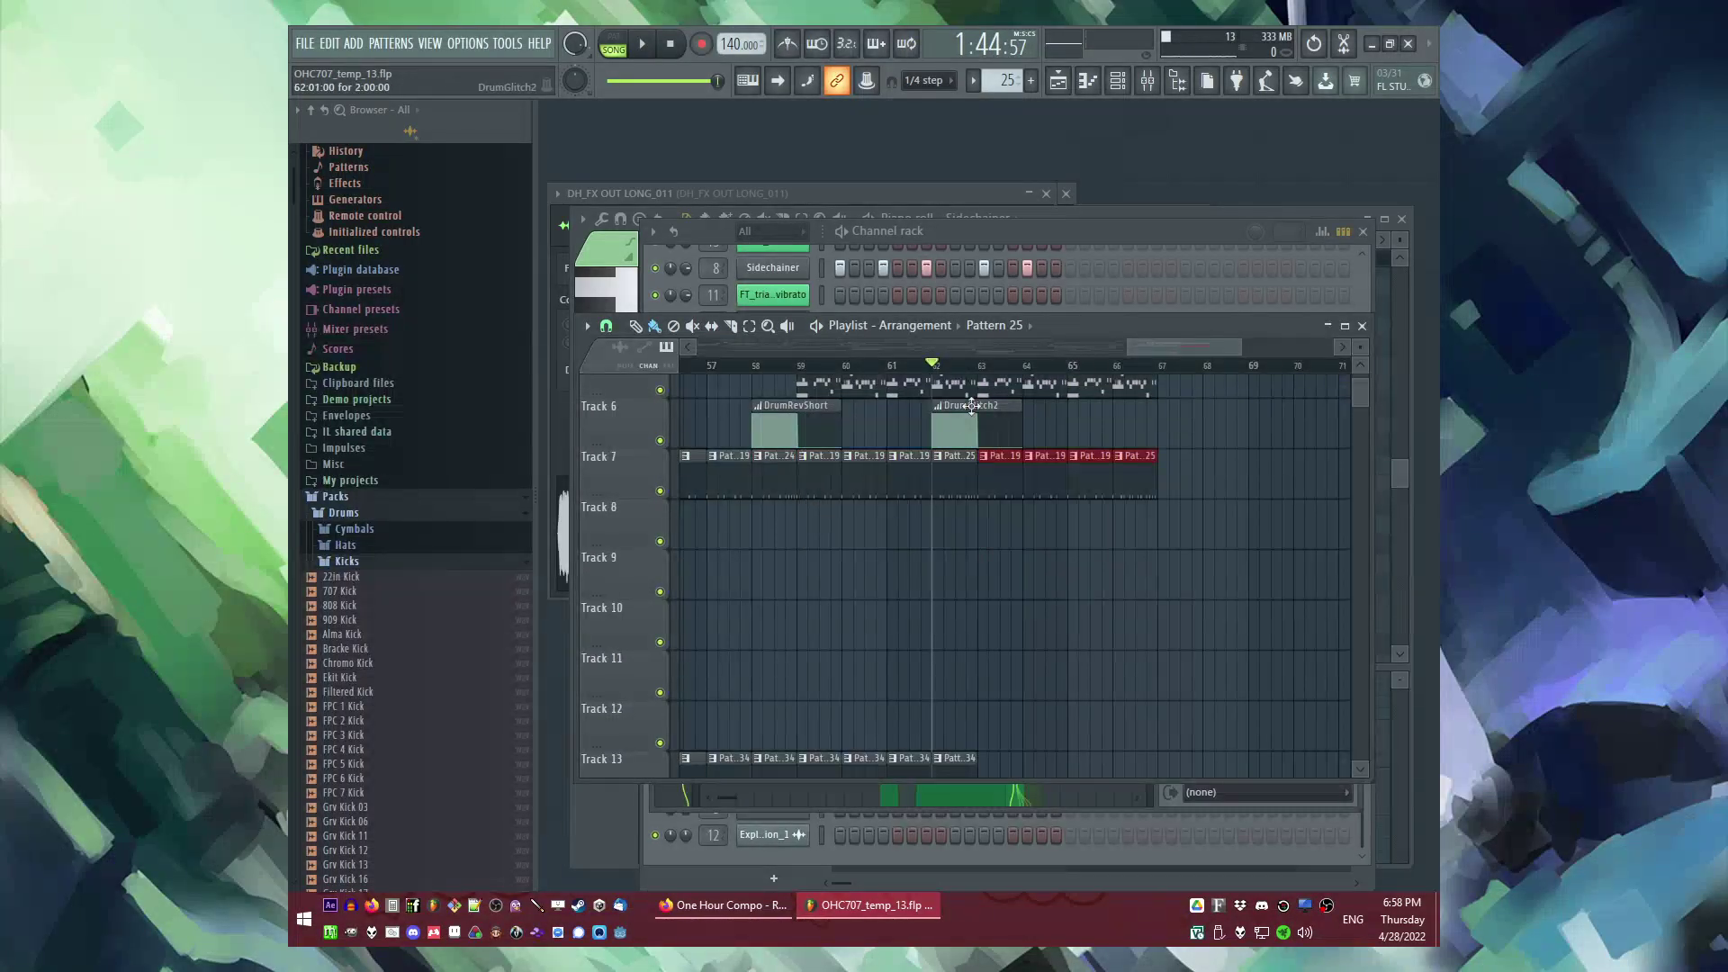
# Step: Copy the Pattern 35 clip onto Track 3 at bar 63
pyautogui.scroll(5, 1062, 493)
pyautogui.scroll(-2, 1058, 500)
pyautogui.click(999, 548)
pyautogui.click(1012, 515)
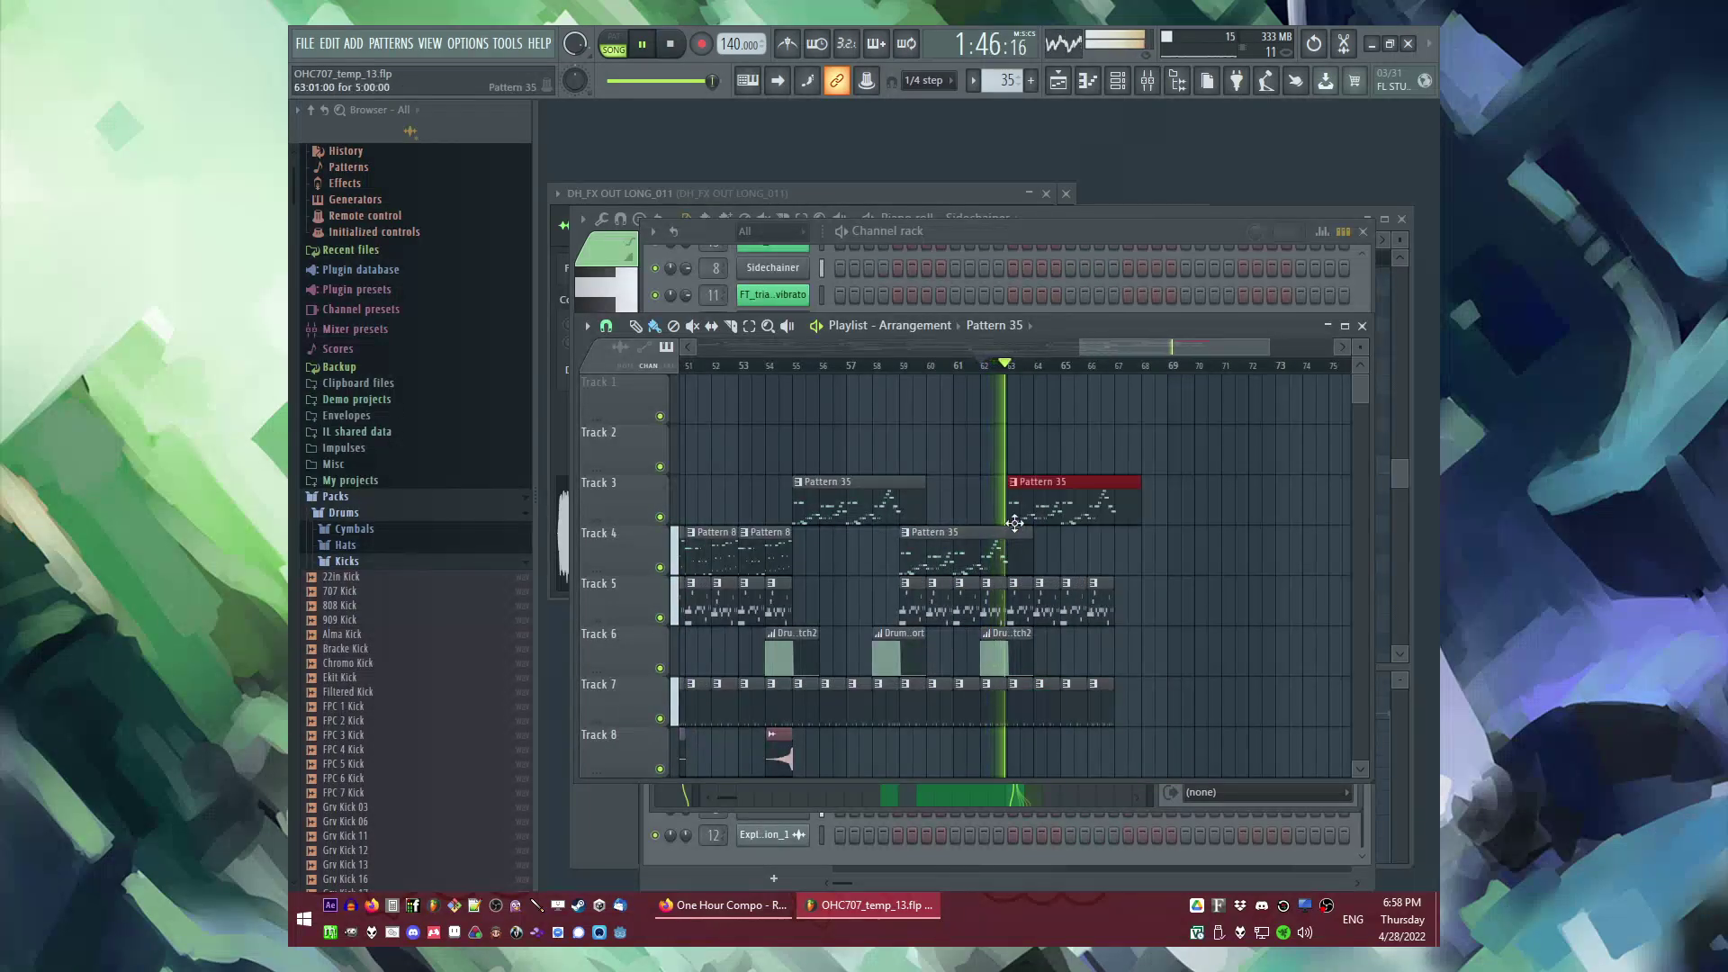
# Step: Copy the Pattern 9 and Pattern 15 melody clips from the opening section and paste them onto Track 2 at bar 63
pyautogui.scroll(-5, 1008, 509)
pyautogui.click(837, 366)
pyautogui.click(779, 367)
pyautogui.scroll(-3, 769, 441)
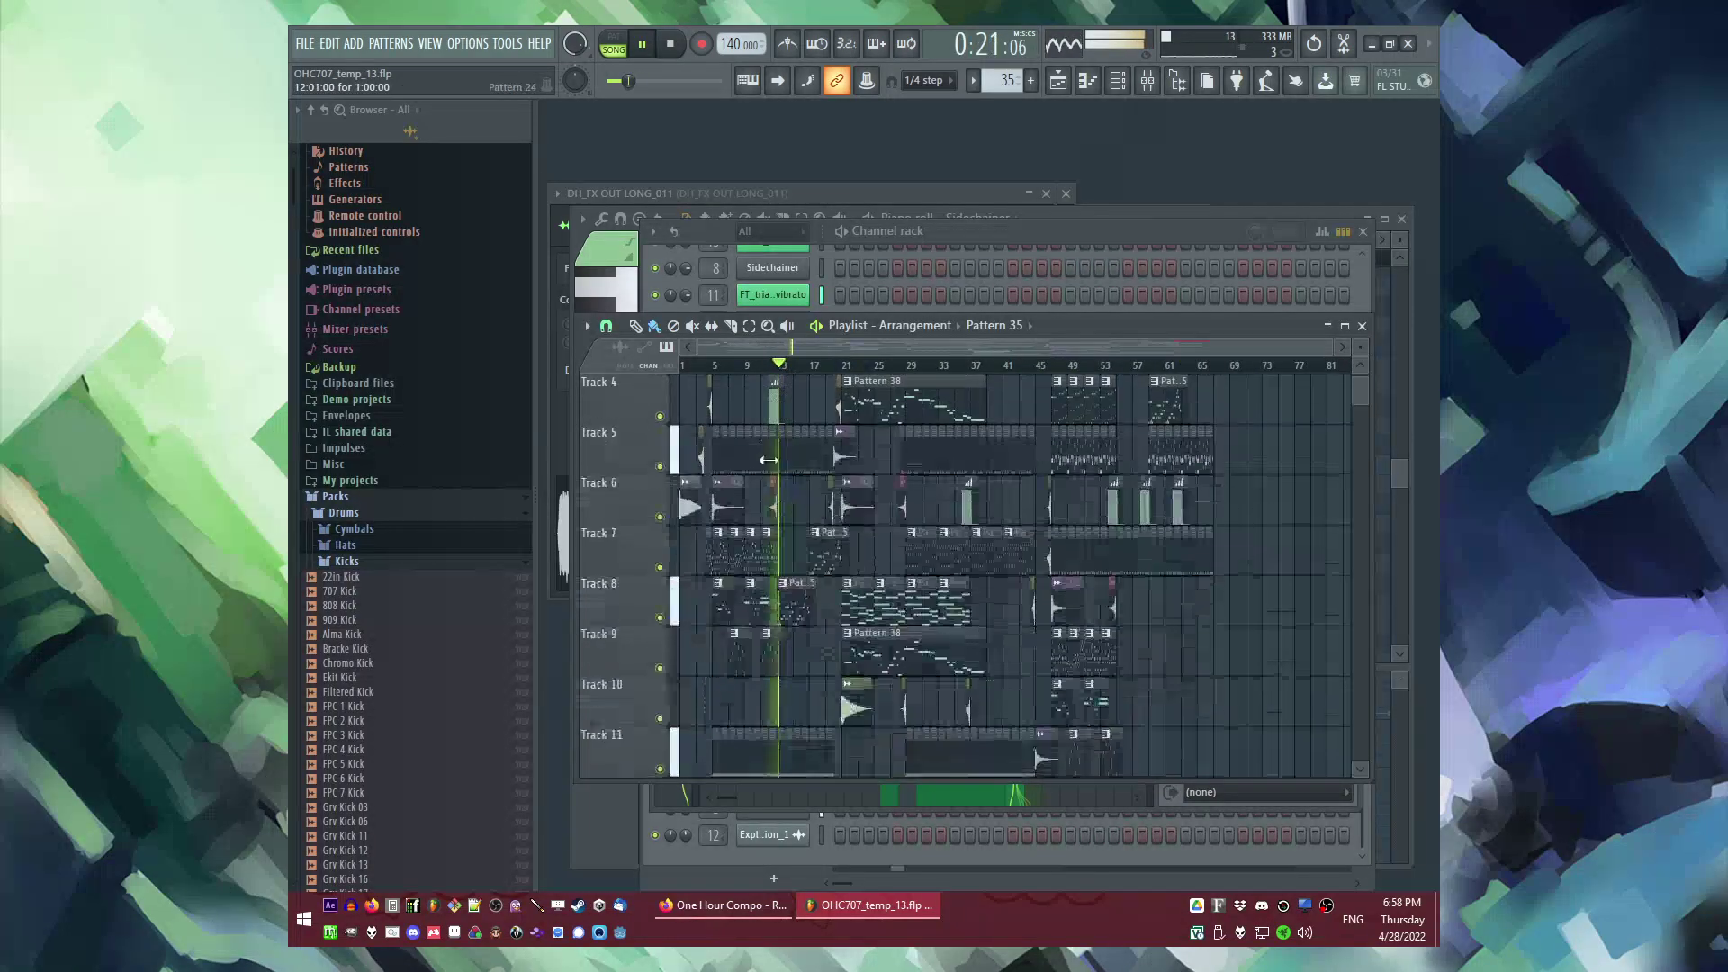
pyautogui.scroll(5, 770, 447)
pyautogui.scroll(3, 988, 378)
pyautogui.moveTo(810, 429); pyautogui.dragTo(1018, 437)
pyautogui.hotkey('ctrl', 'c')
pyautogui.scroll(-5, 1170, 464)
pyautogui.scroll(5, 1219, 478)
pyautogui.hotkey('ctrl', 'v')
pyautogui.click(765, 452)
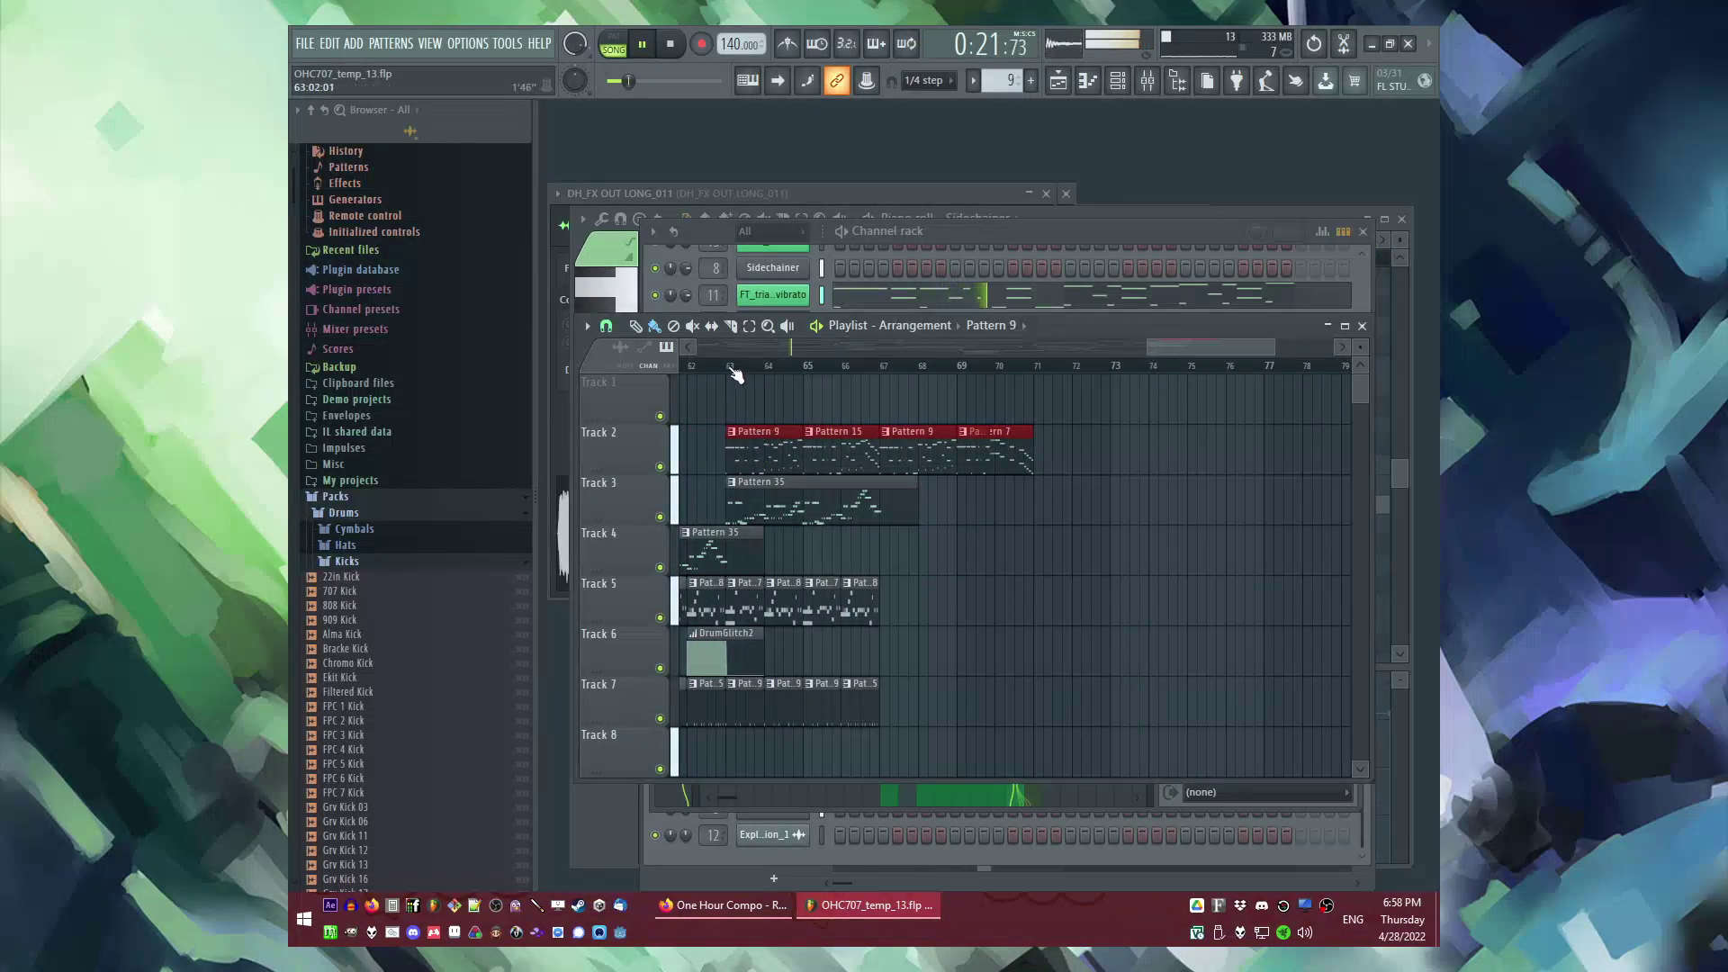
# Step: Deselect the pasted clips and repeat the last Track 13 clips twice beyond bar 63
pyautogui.hotkey('ctrl', 'd')
pyautogui.scroll(-4, 1071, 463)
pyautogui.scroll(-5, 962, 503)
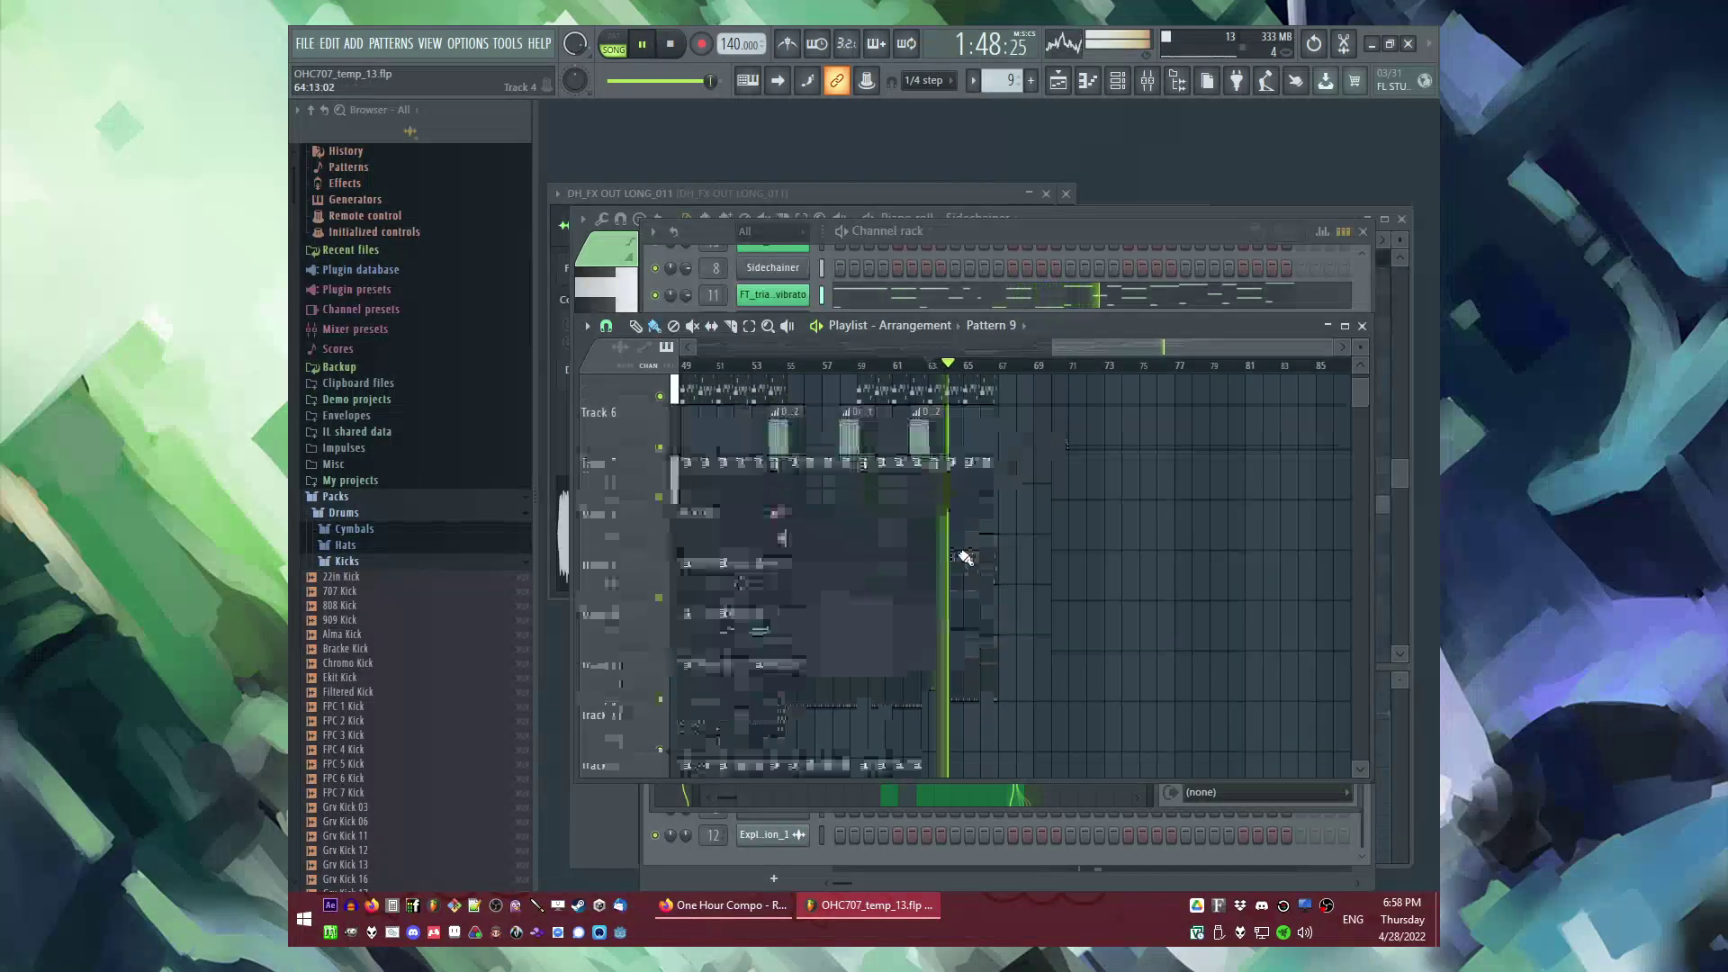
pyautogui.moveTo(984, 616); pyautogui.dragTo(831, 564)
pyautogui.scroll(2, 901, 567)
pyautogui.hotkey('ctrl', 'b')
pyautogui.scroll(4, 1116, 580)
pyautogui.hotkey('ctrl', 'b')
pyautogui.scroll(-4, 1080, 540)
# Step: Repeat the four clips of bars 63 to 66 on Track 5 and on Track 7 from bar 67
pyautogui.scroll(5, 1125, 526)
pyautogui.scroll(1, 1167, 536)
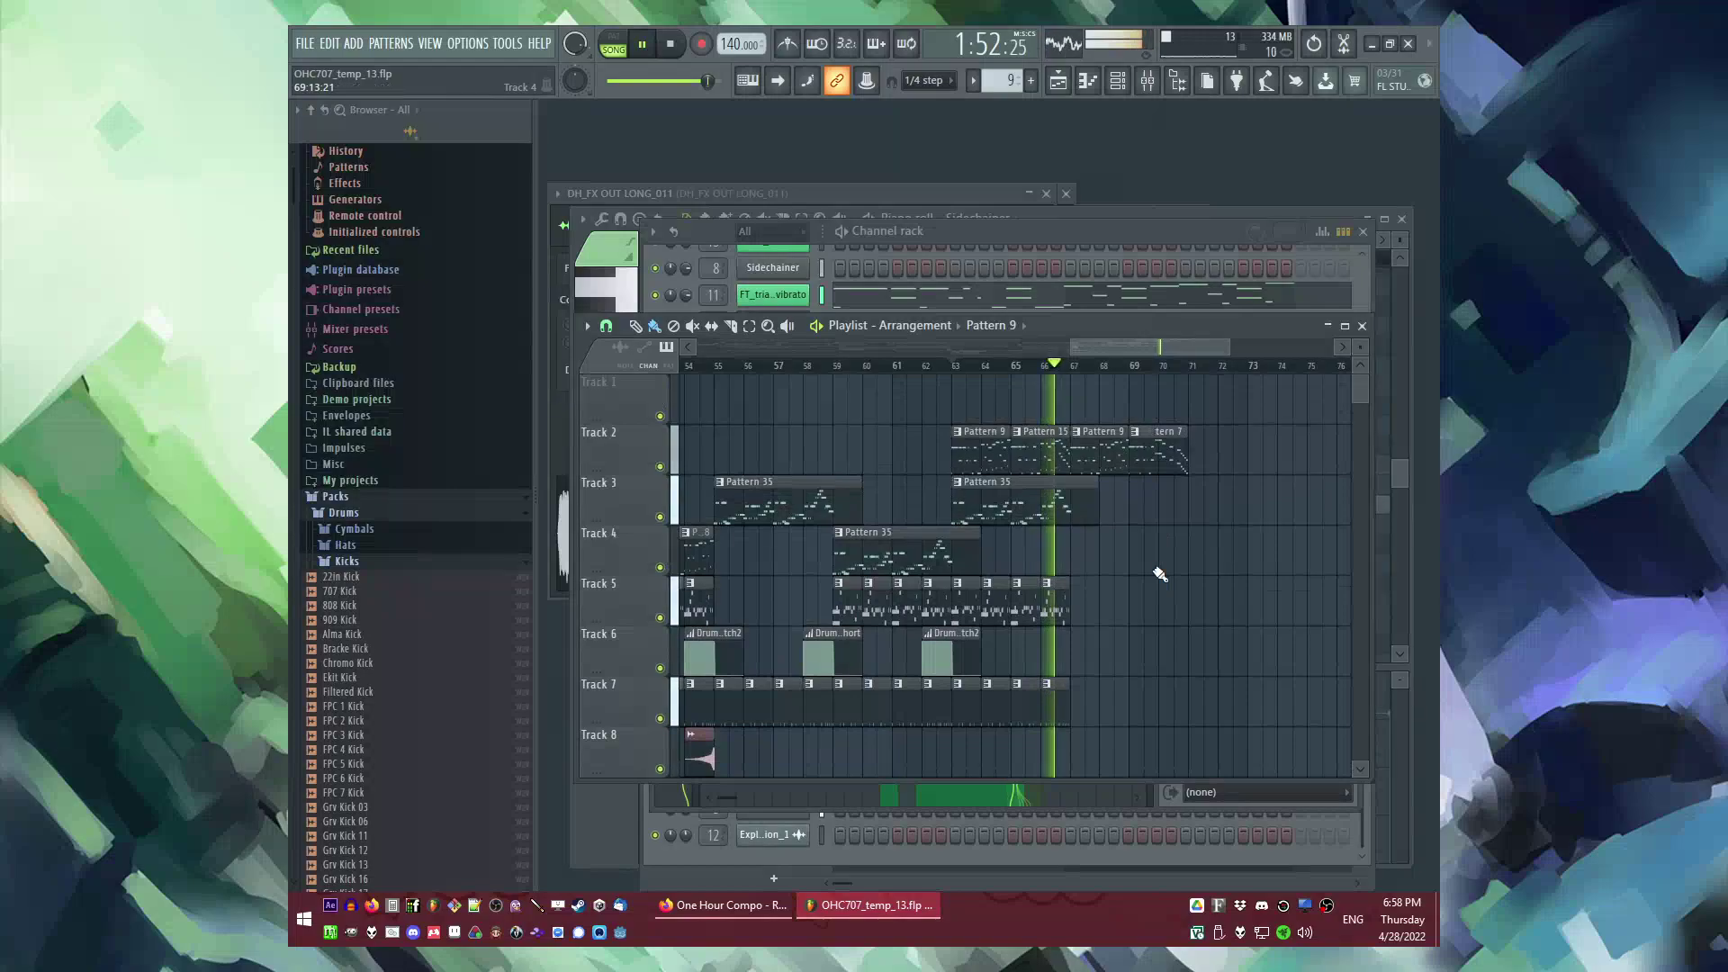
pyautogui.scroll(2, 1102, 598)
pyautogui.moveTo(1101, 605); pyautogui.dragTo(877, 596)
pyautogui.hotkey('ctrl', 'b')
pyautogui.moveTo(1107, 706); pyautogui.dragTo(880, 677)
pyautogui.hotkey('ctrl', 'b')
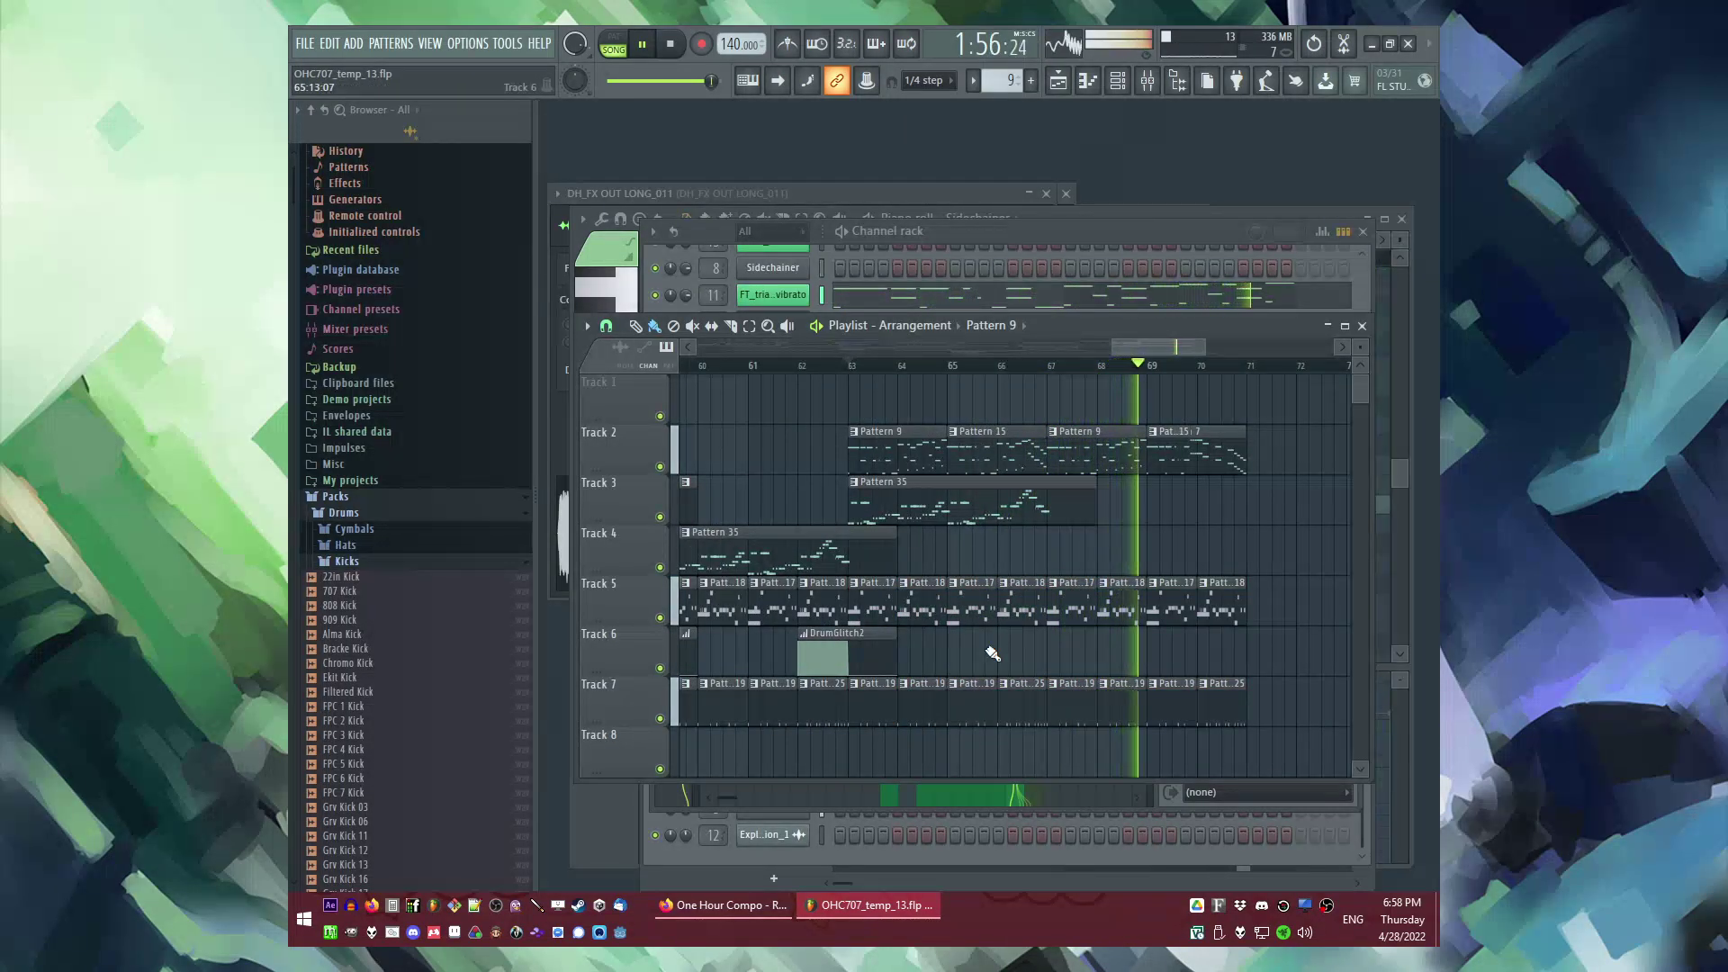
# Step: Copy the Pattern 35 clip onto Track 4 at bar 67
pyautogui.click(1053, 500)
pyautogui.click(1057, 550)
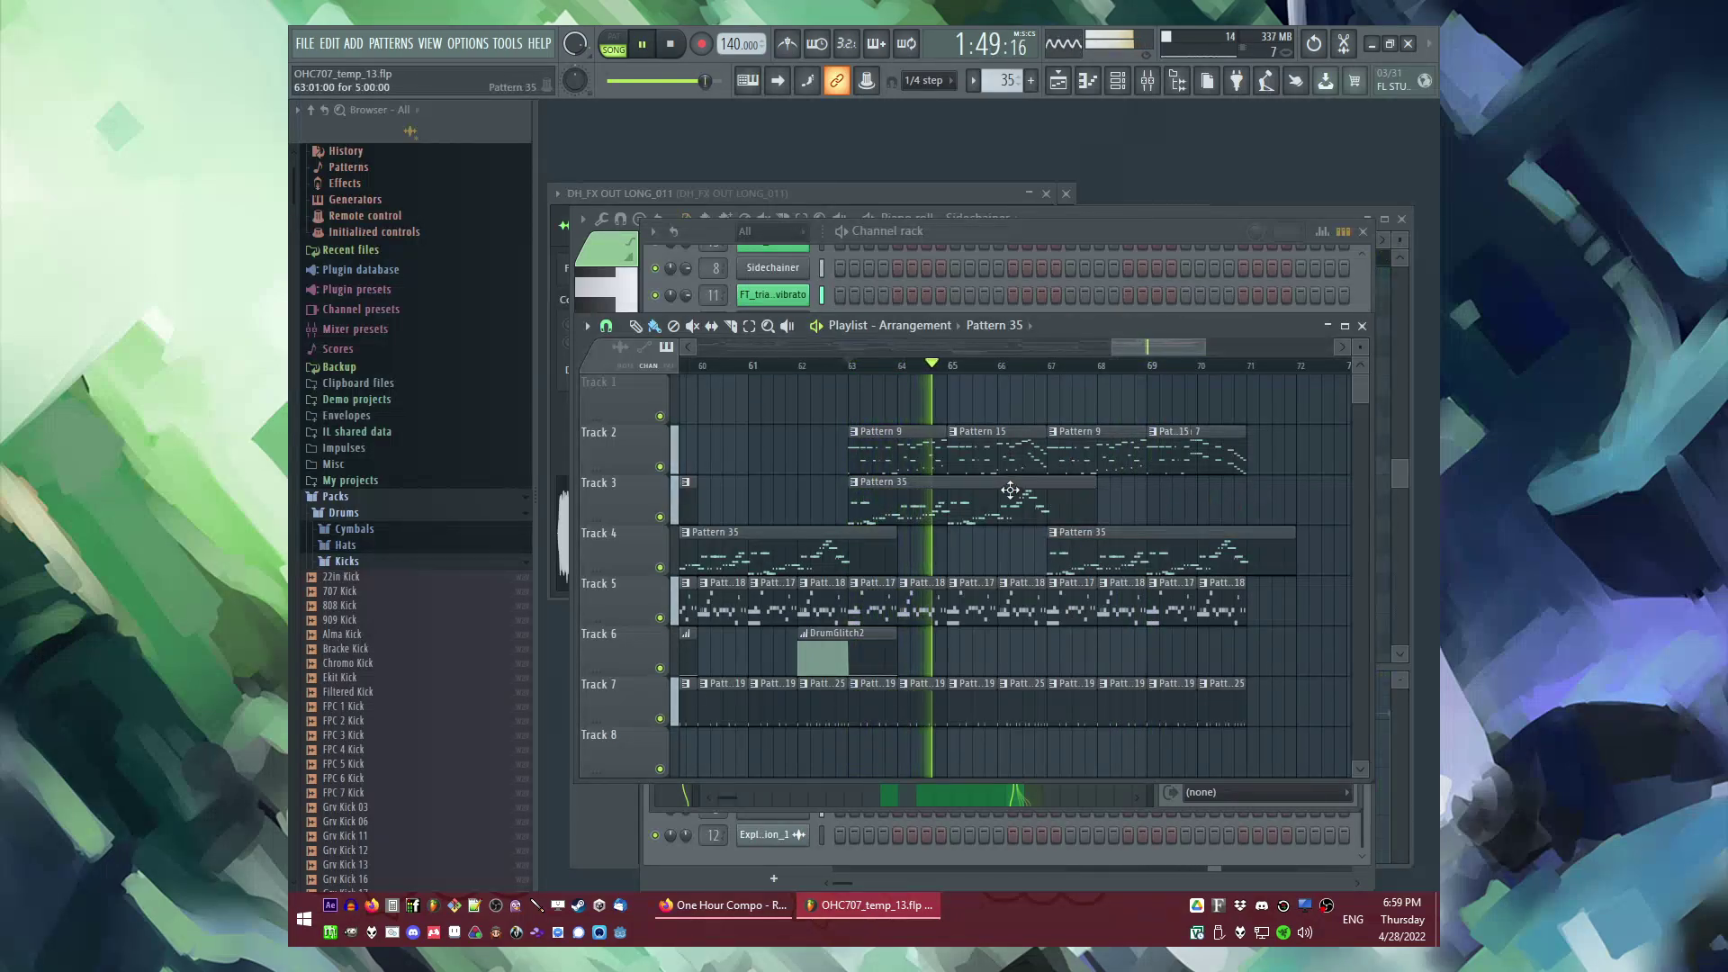
# Step: Examine the tracks of the arrangement around bars 45 to 71 during playback
pyautogui.scroll(-6, 1009, 487)
pyautogui.scroll(-3, 1253, 548)
pyautogui.scroll(3, 1228, 544)
pyautogui.scroll(-1, 1130, 521)
pyautogui.scroll(4, 1132, 518)
pyautogui.scroll(3, 1132, 517)
pyautogui.scroll(-4, 1048, 500)
pyautogui.scroll(-5, 1025, 459)
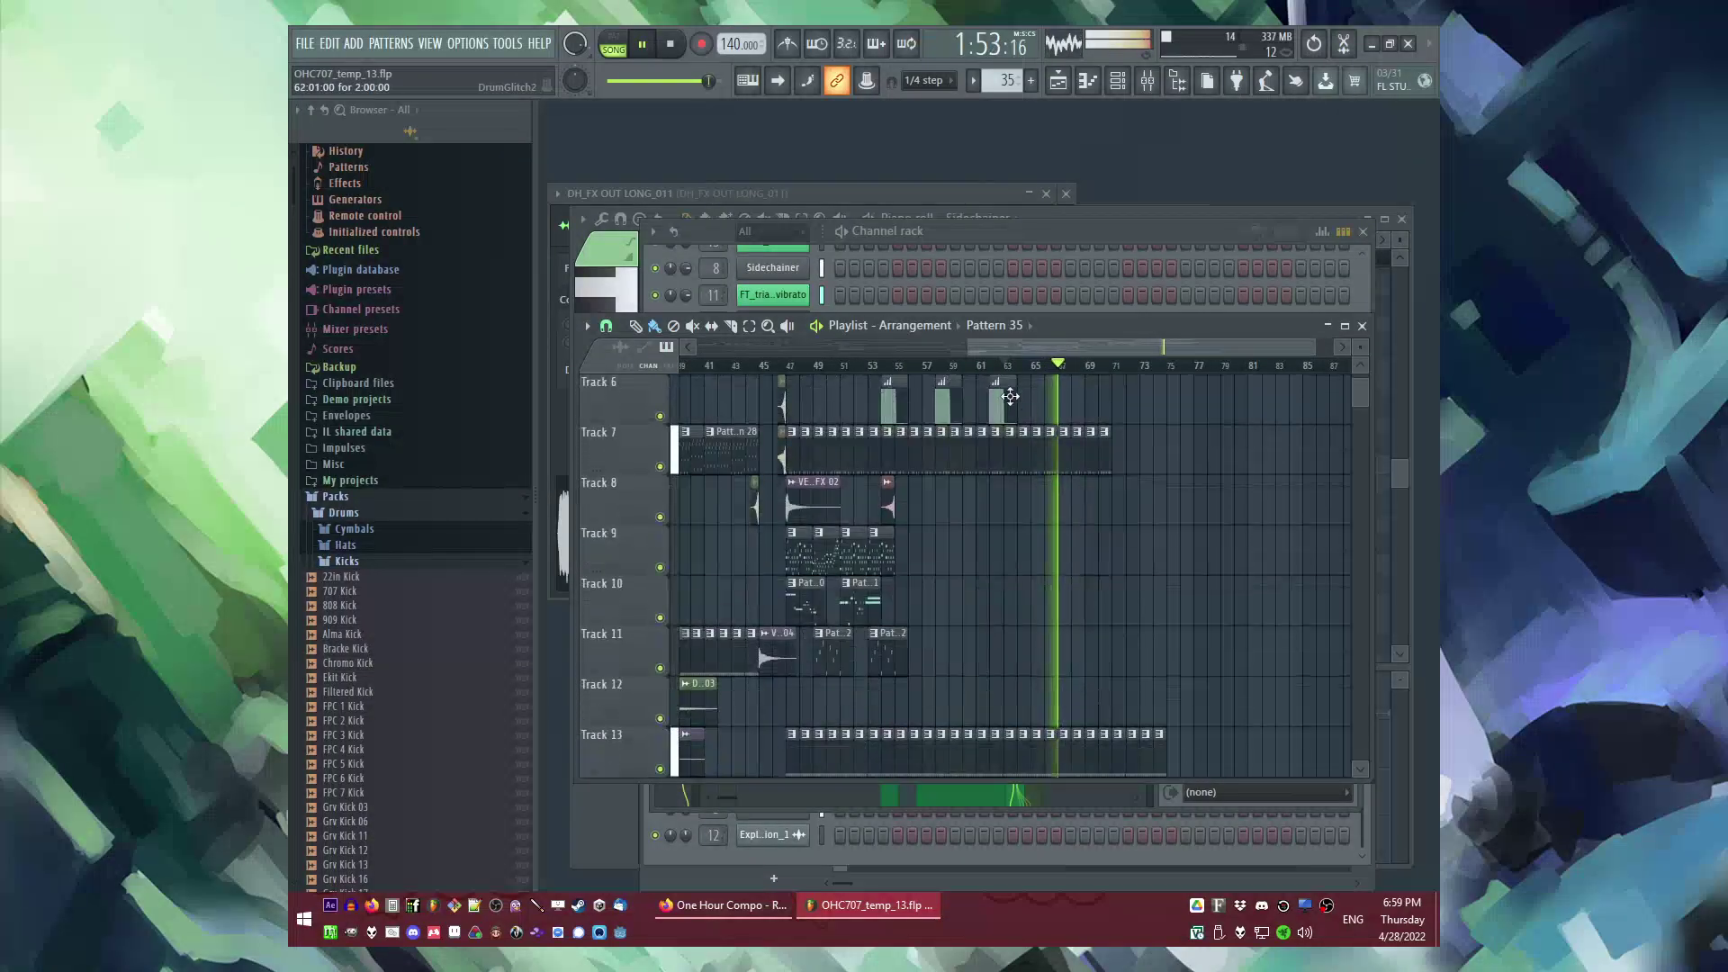
pyautogui.scroll(-3, 989, 378)
# Step: Play back the opening and middle sections from several start points to check the arrangement
pyautogui.click(731, 366)
pyautogui.scroll(4, 742, 450)
pyautogui.scroll(4, 767, 468)
pyautogui.scroll(-2, 810, 426)
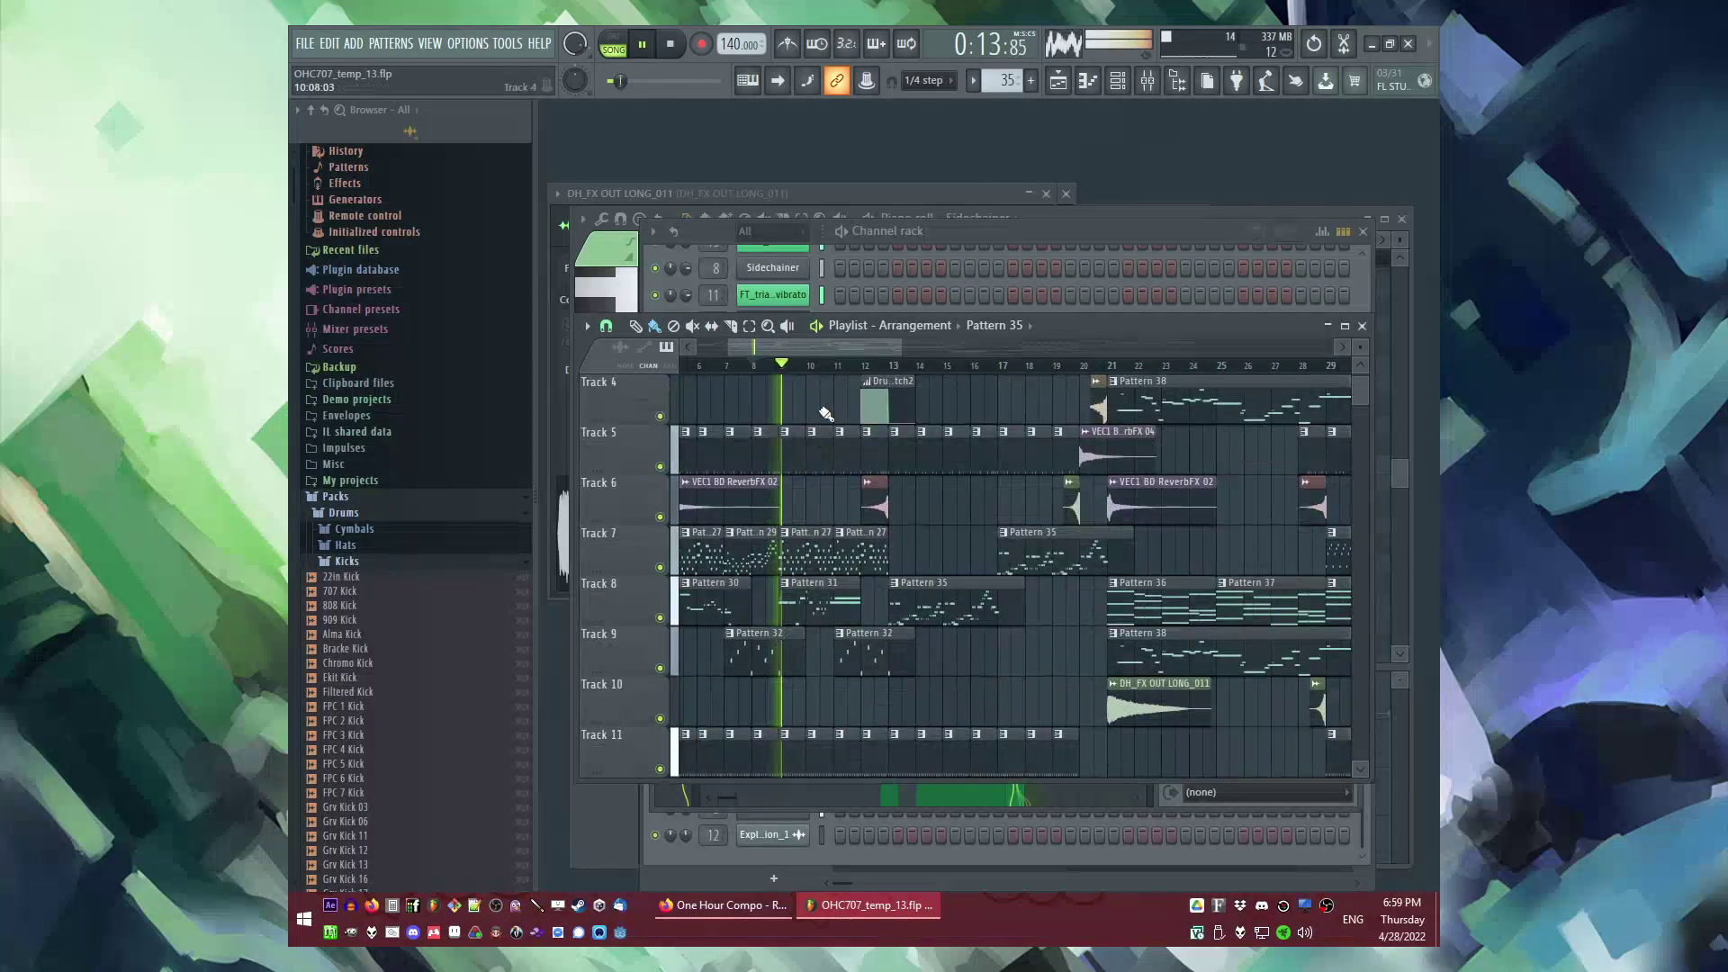
pyautogui.click(907, 365)
pyautogui.click(972, 365)
pyautogui.click(1002, 365)
pyautogui.click(1108, 367)
pyautogui.scroll(-3, 990, 383)
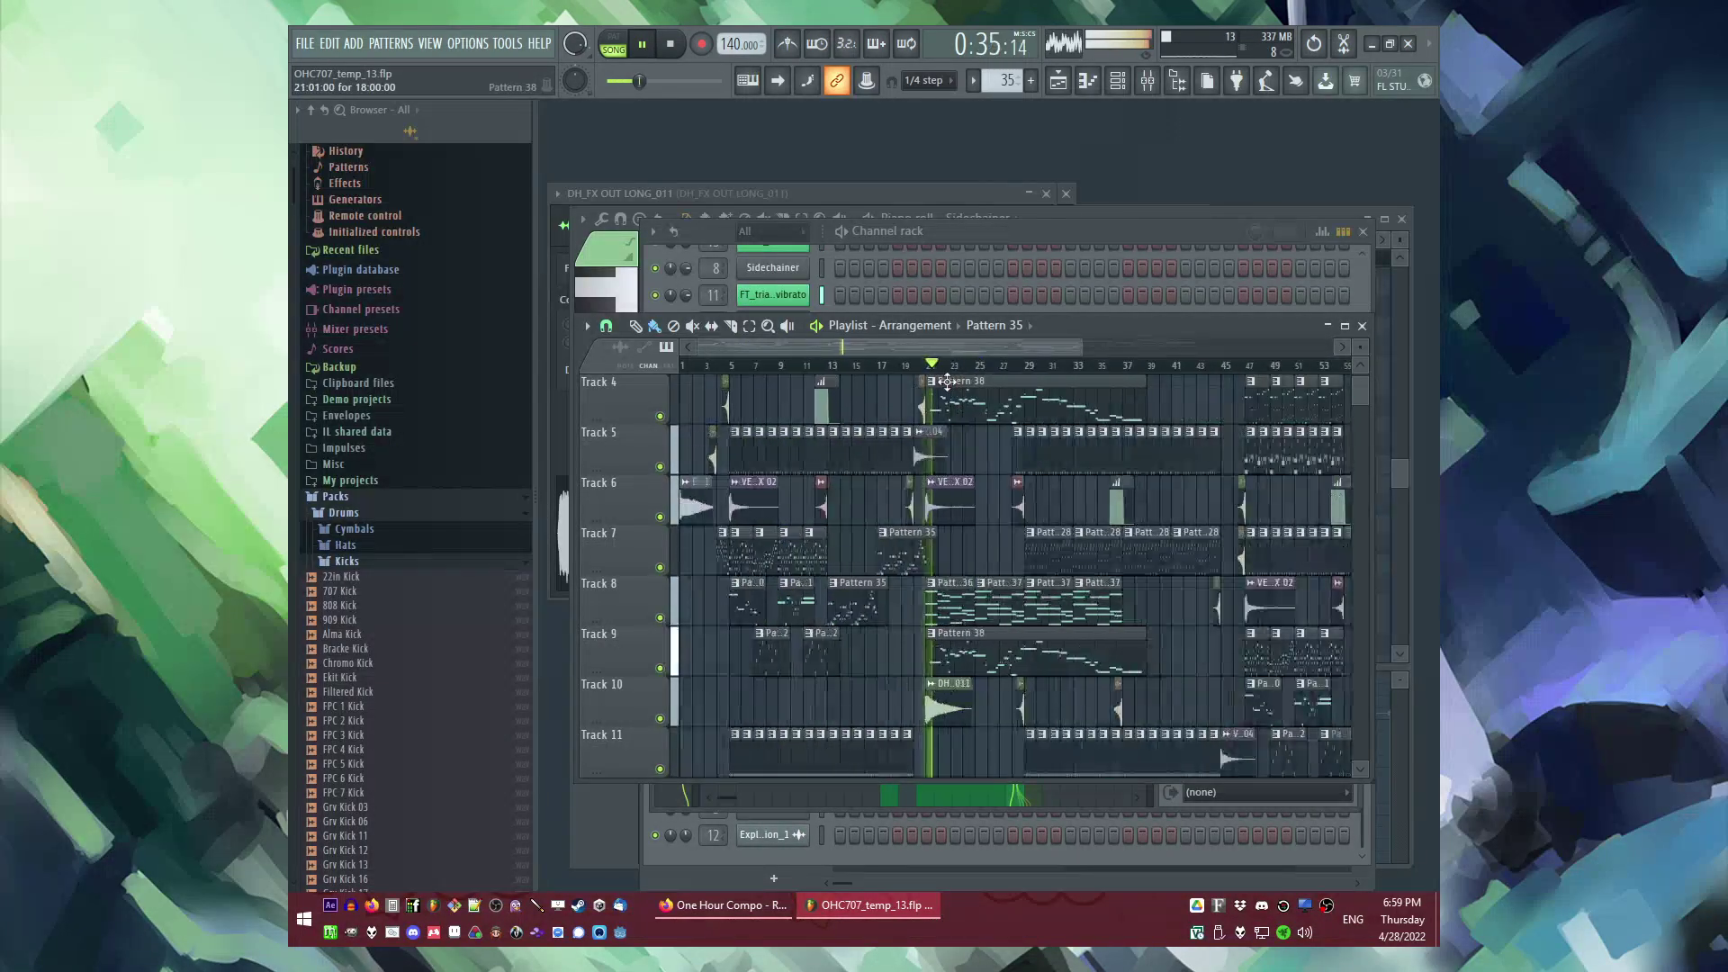
pyautogui.click(1039, 367)
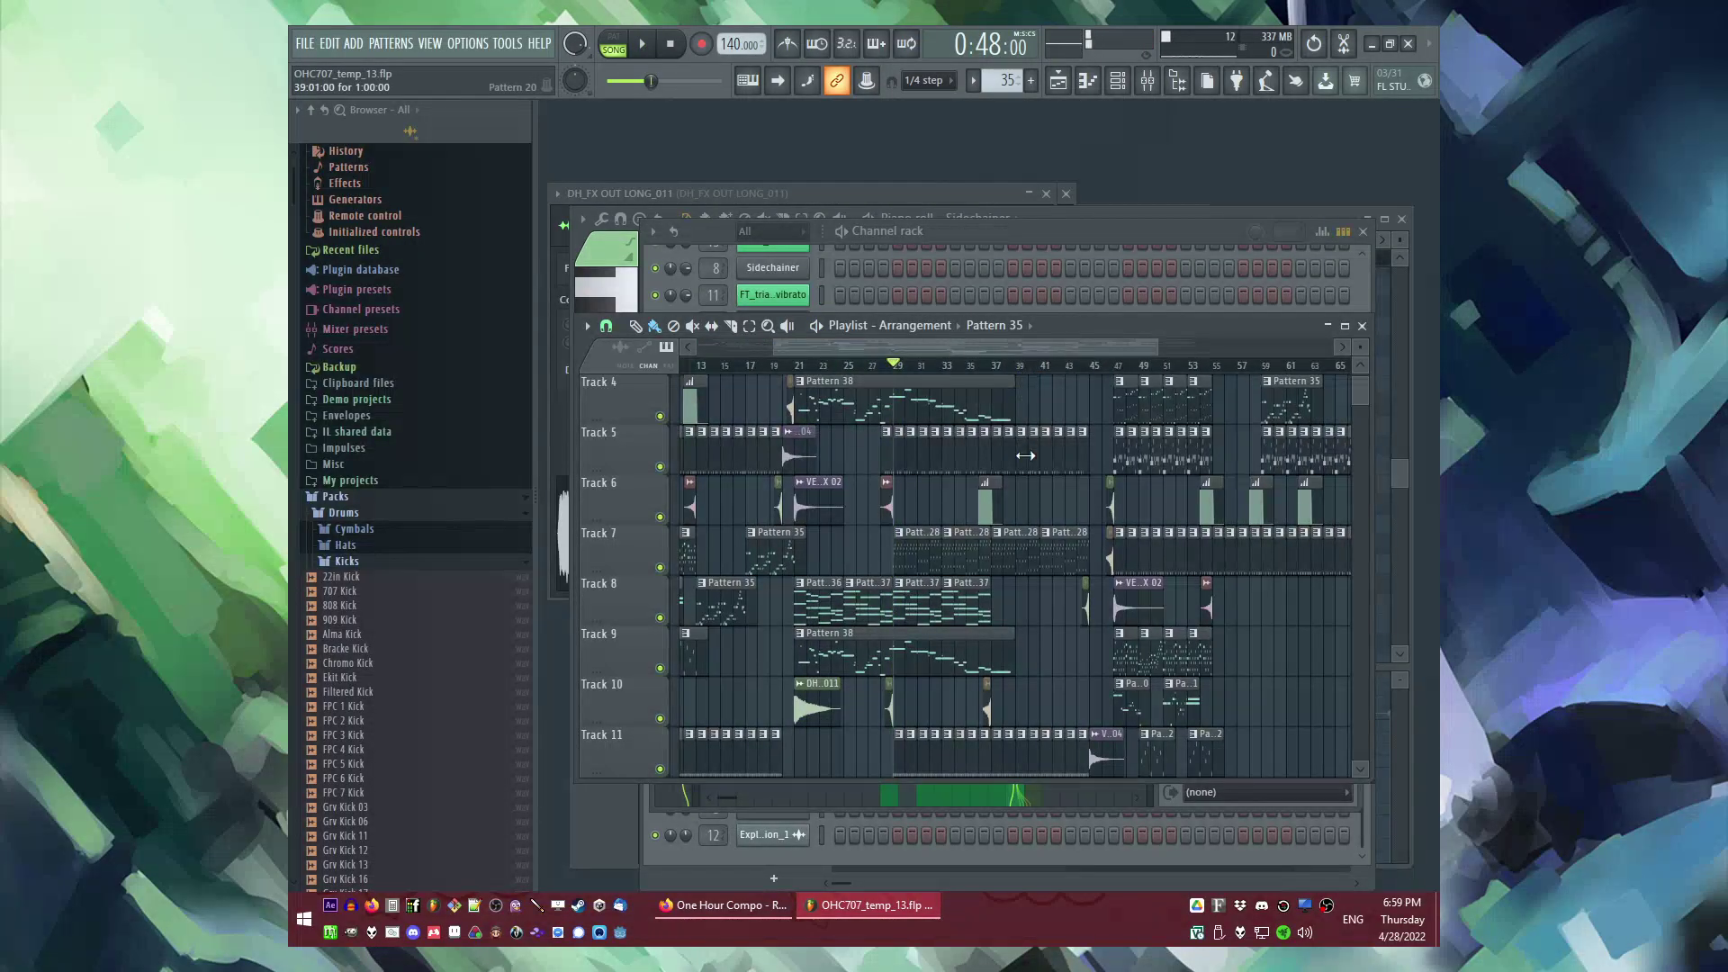
# Step: Open iZotope Ozone 5 on the Master mixer track and move its window to show the level meters
pyautogui.press('F9')
pyautogui.click(682, 558)
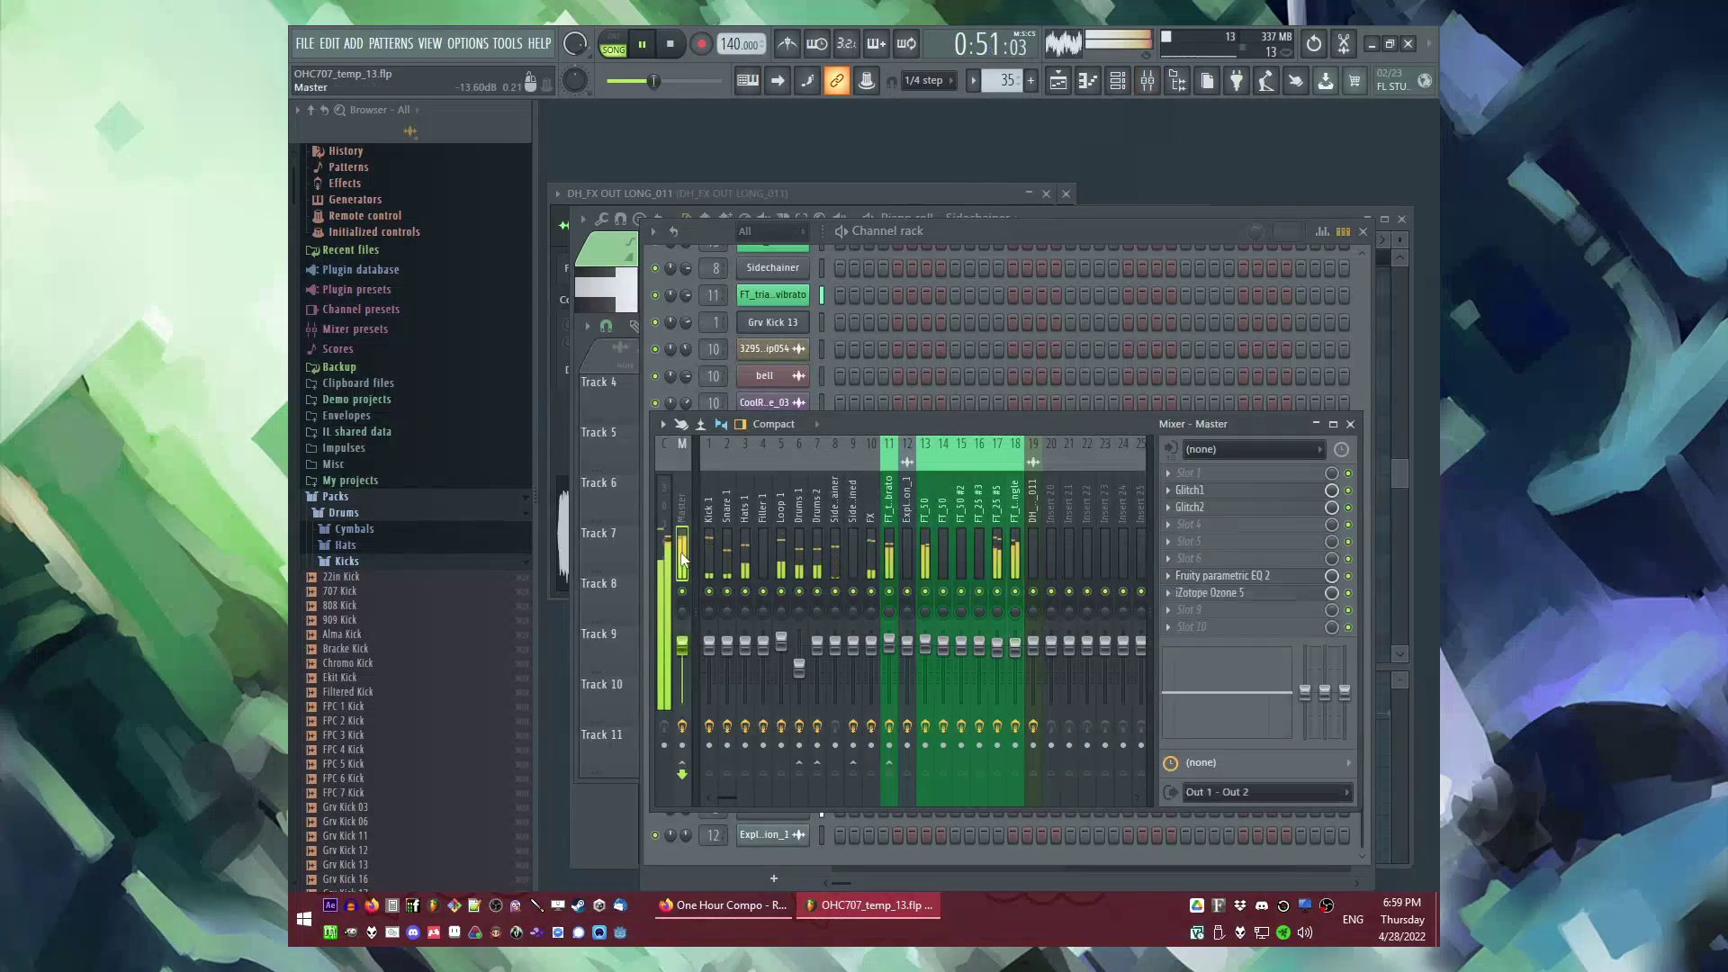
pyautogui.click(1293, 596)
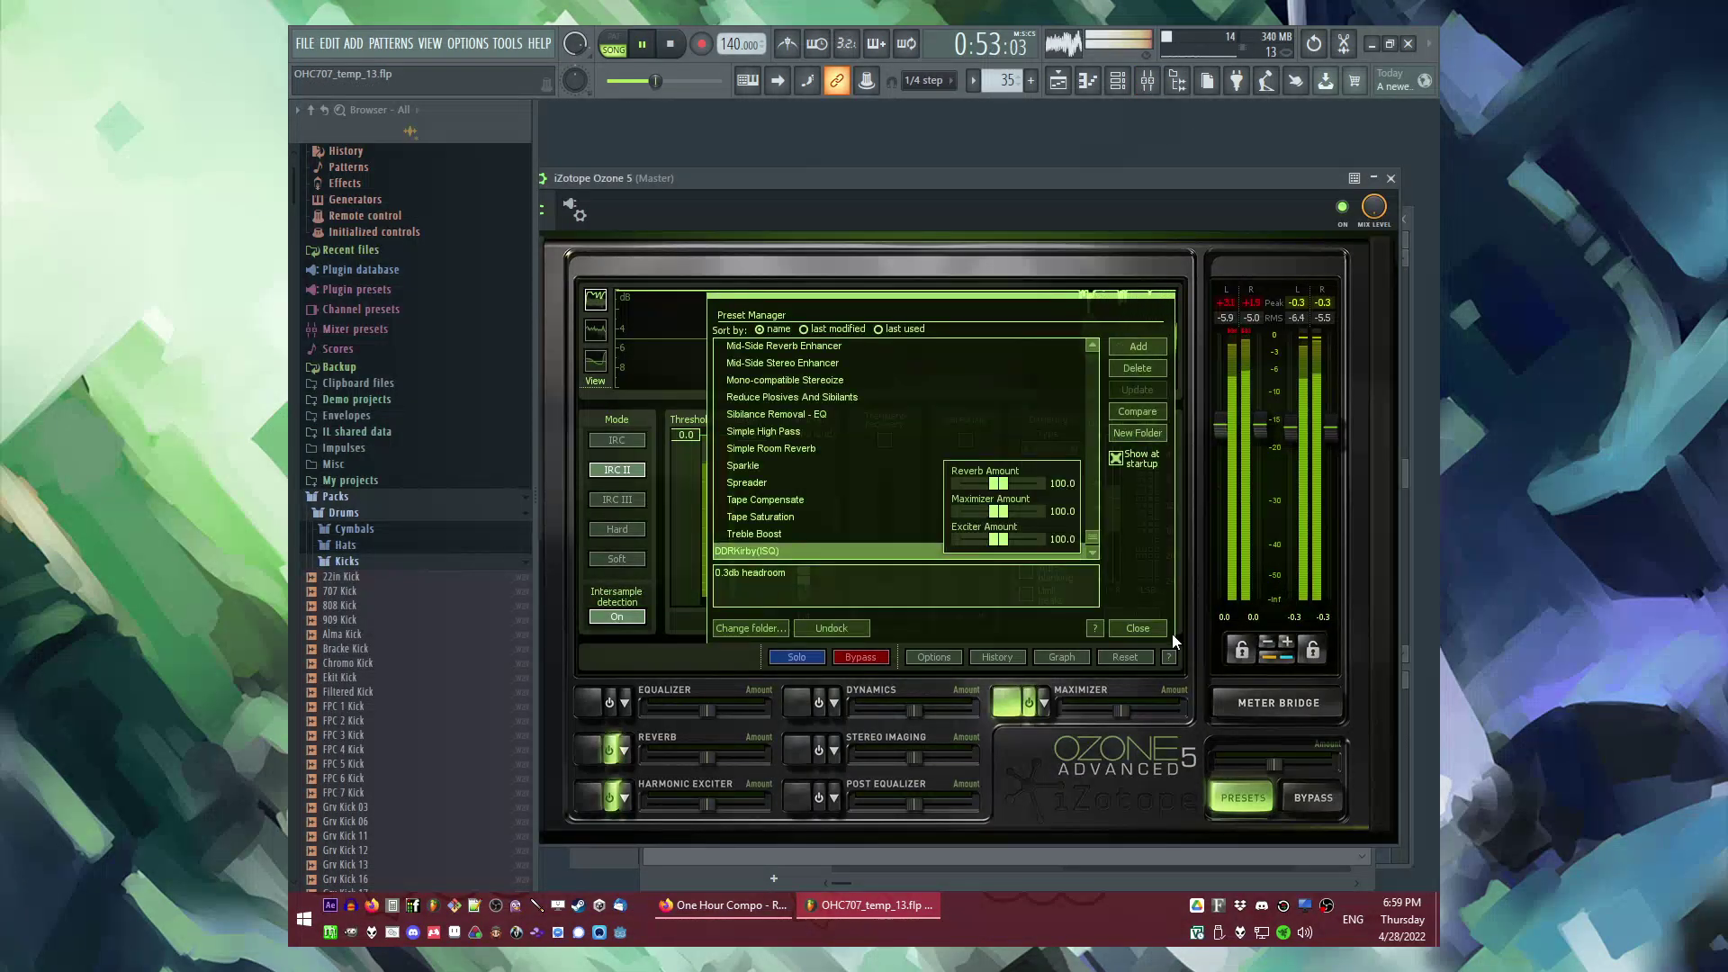
pyautogui.moveTo(1015, 180); pyautogui.dragTo(976, 203)
# Step: Inspect the FT_triangle mixer track's Fruity parametric EQ 2 and check the master levels in Ozone 5
pyautogui.press('F9')
pyautogui.click(993, 544)
pyautogui.click(1015, 543)
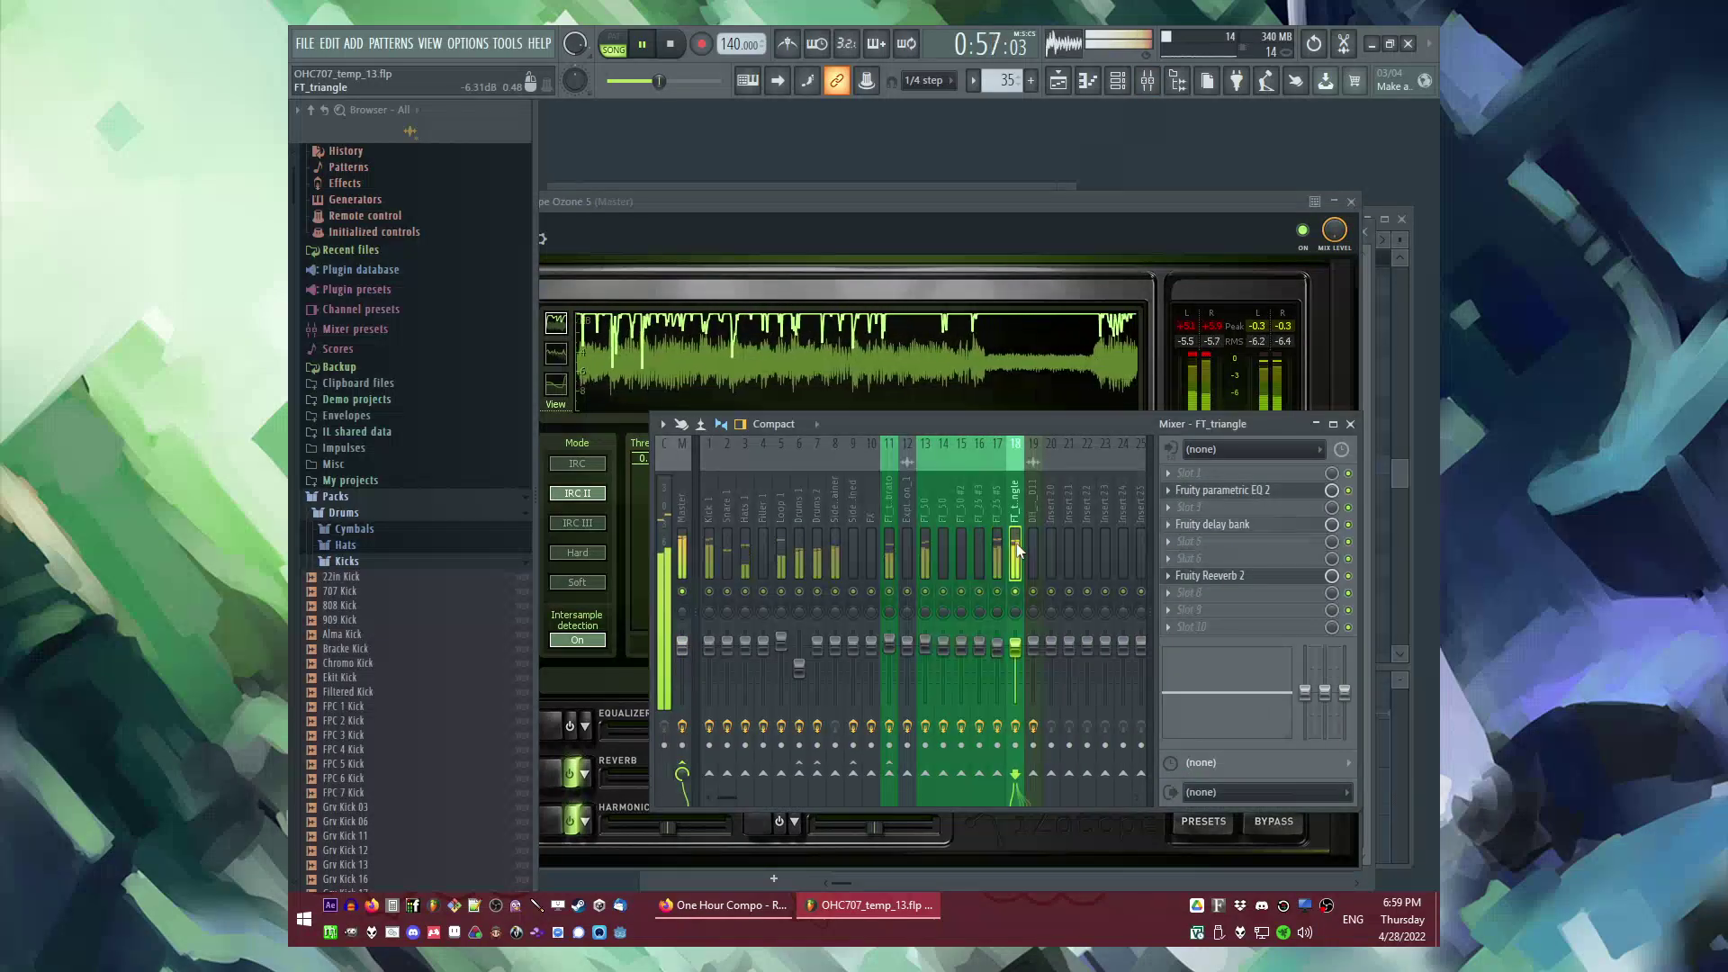
pyautogui.click(1188, 493)
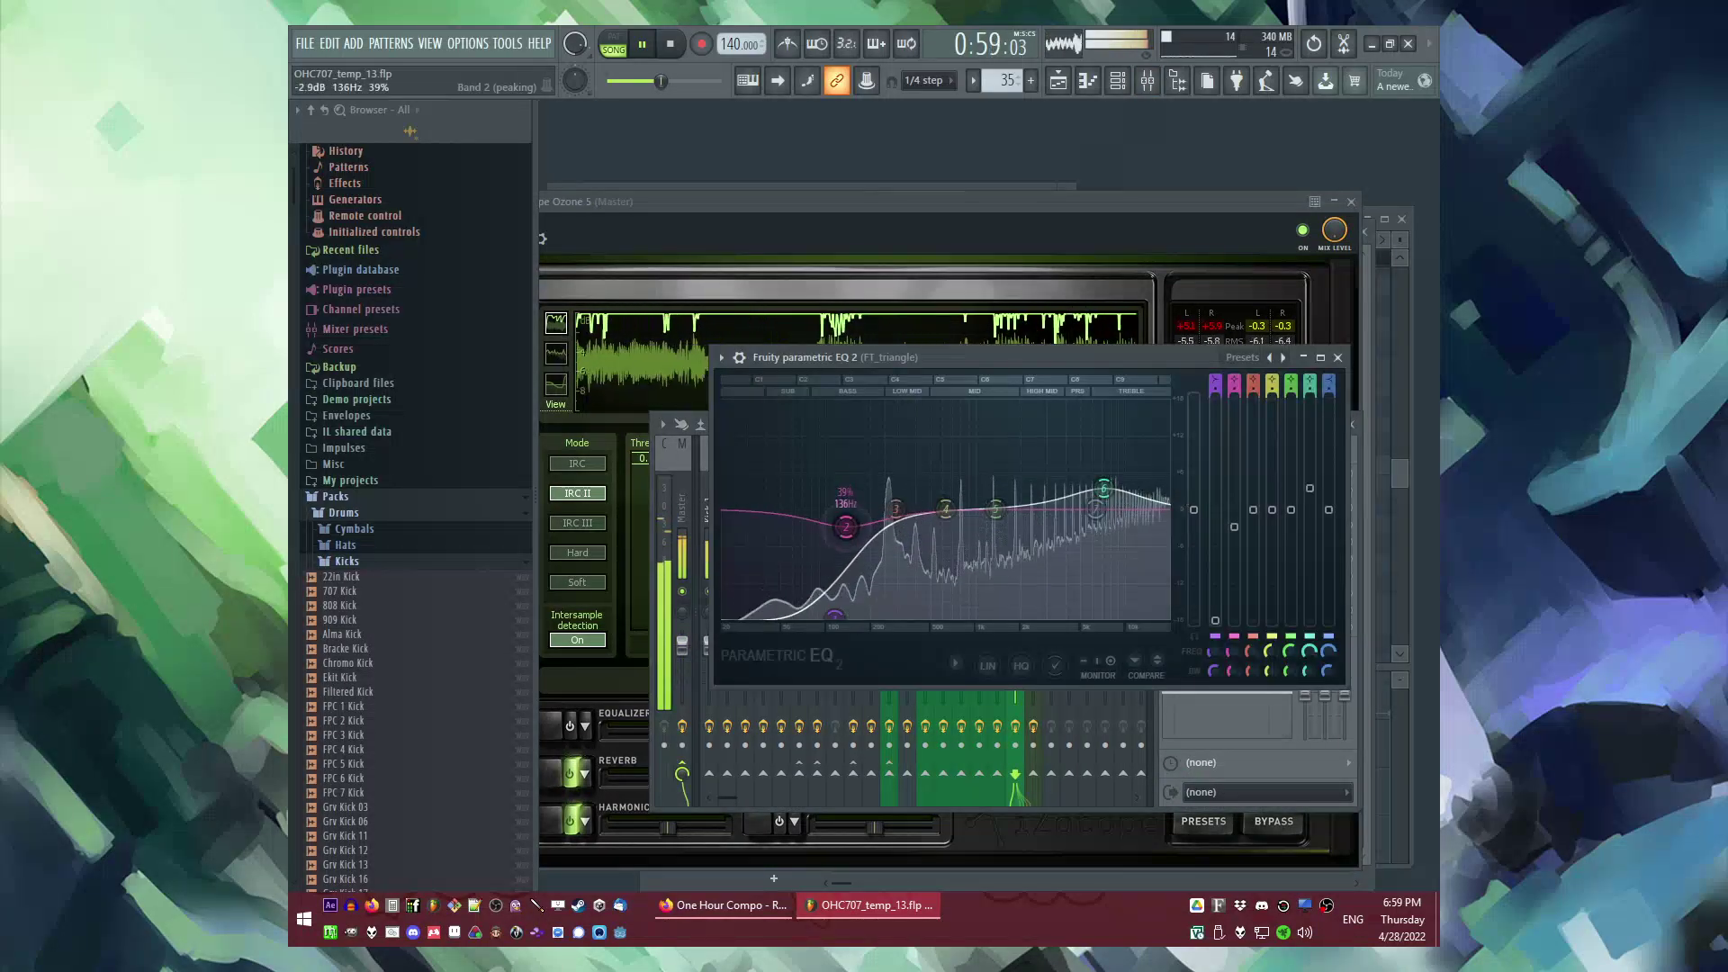
pyautogui.click(1049, 284)
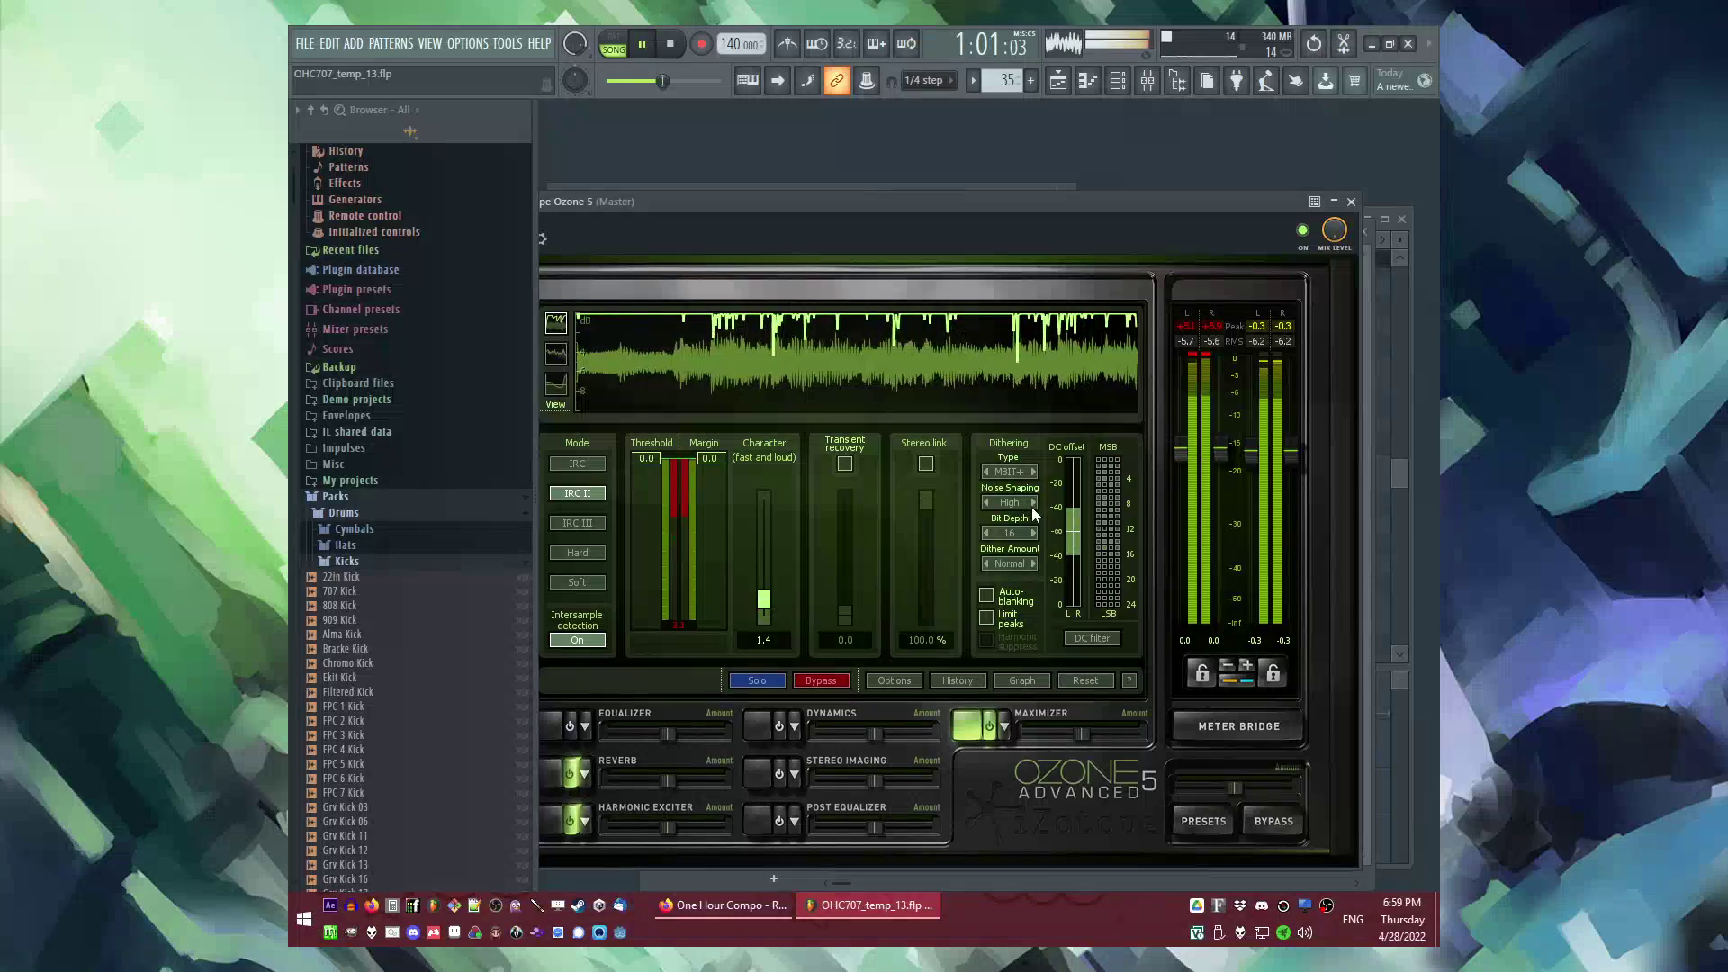
# Step: Place a Pattern 37 clip at bar 37 on Track 8 and another at bar 41 on Track 9
pyautogui.press('F5')
pyautogui.scroll(3, 1044, 497)
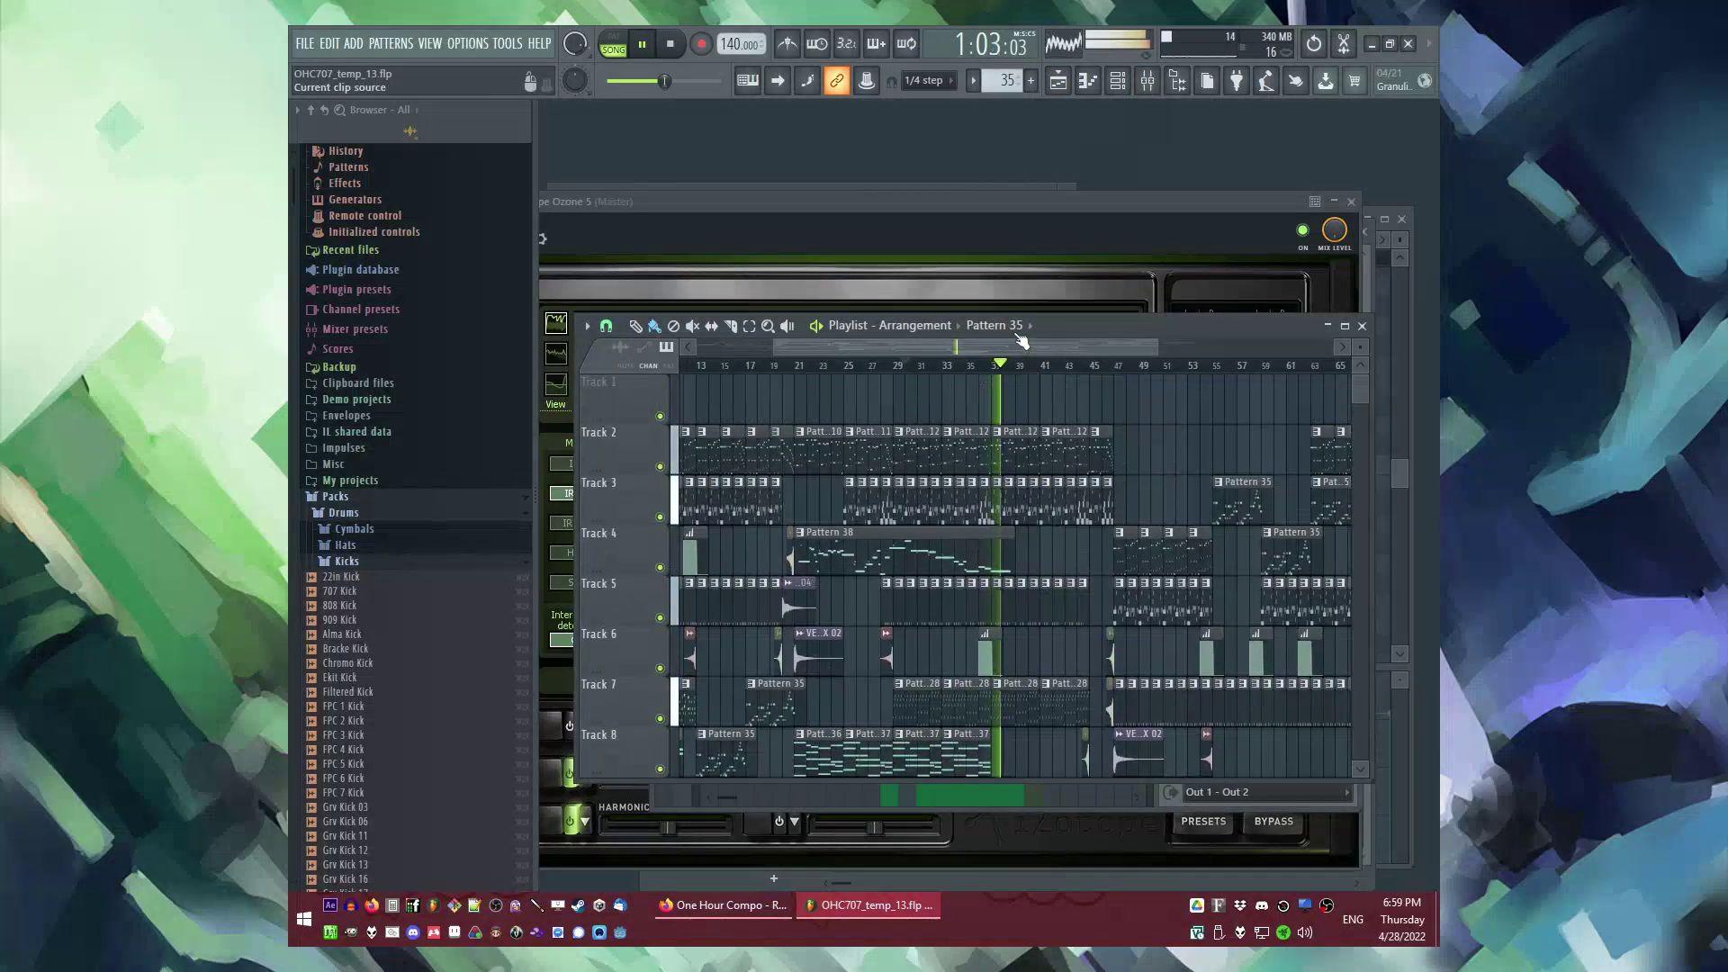
pyautogui.moveTo(996, 348); pyautogui.dragTo(941, 349)
pyautogui.scroll(-7, 1141, 542)
pyautogui.scroll(3, 1141, 542)
pyautogui.keyDown('ctrl'); pyautogui.scroll(4, 1141, 541); pyautogui.keyUp('ctrl')
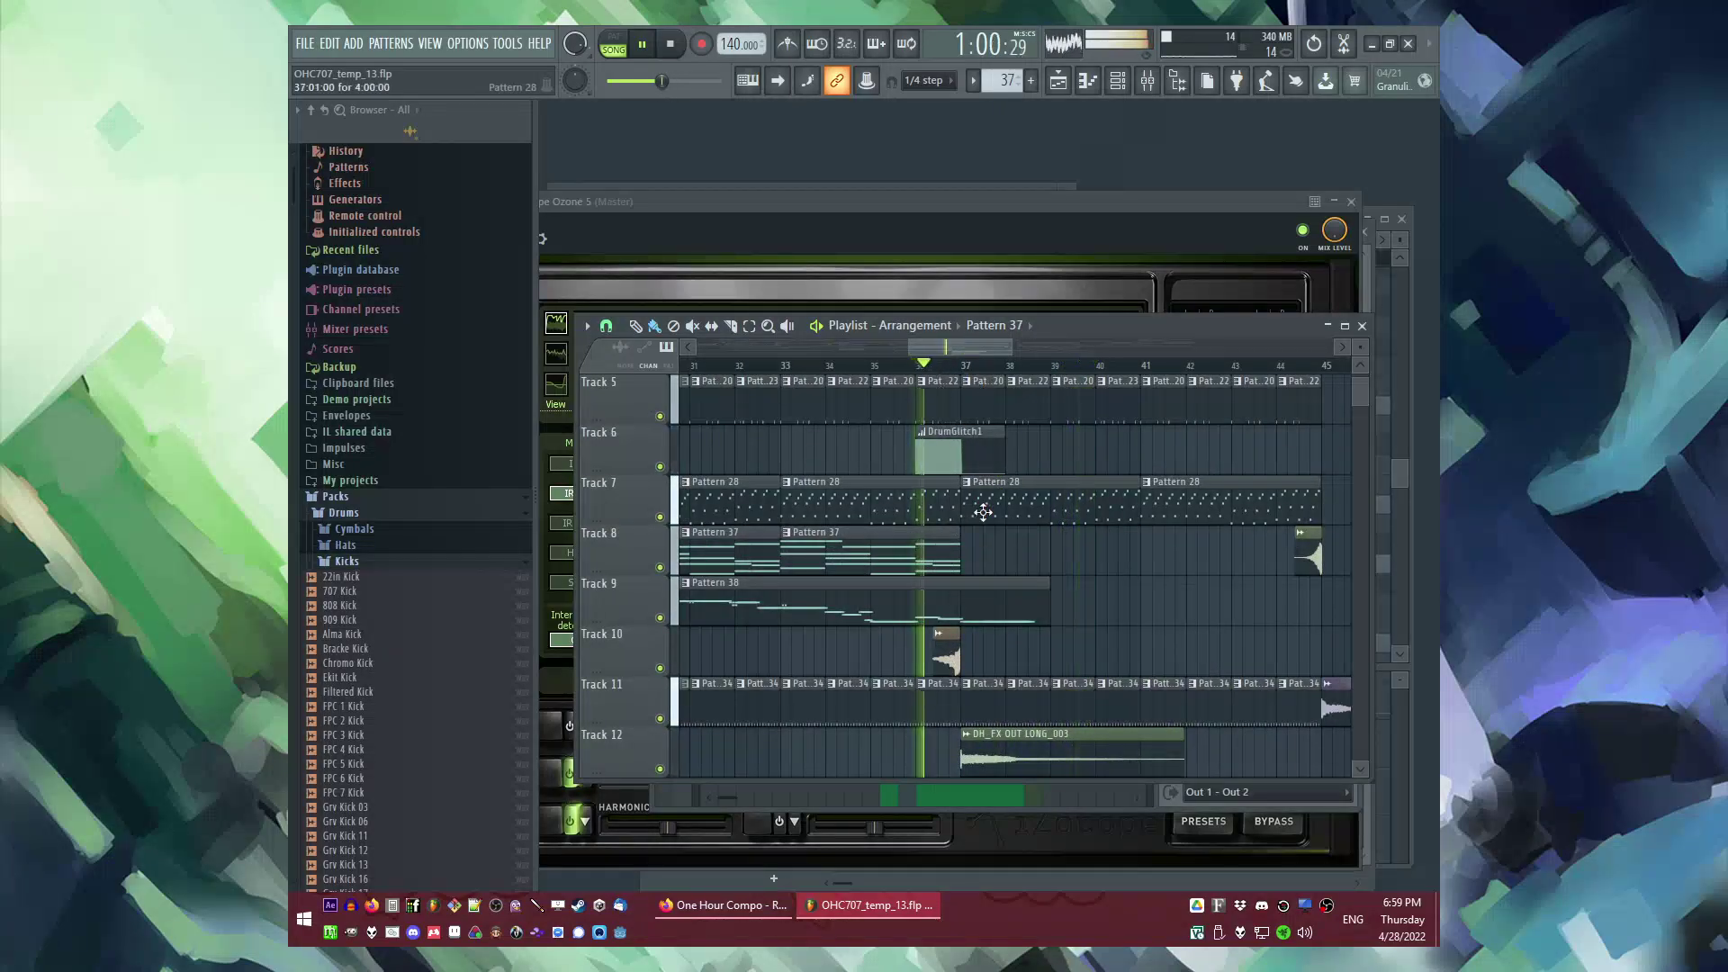
pyautogui.click(972, 549)
pyautogui.rightClick(1183, 611)
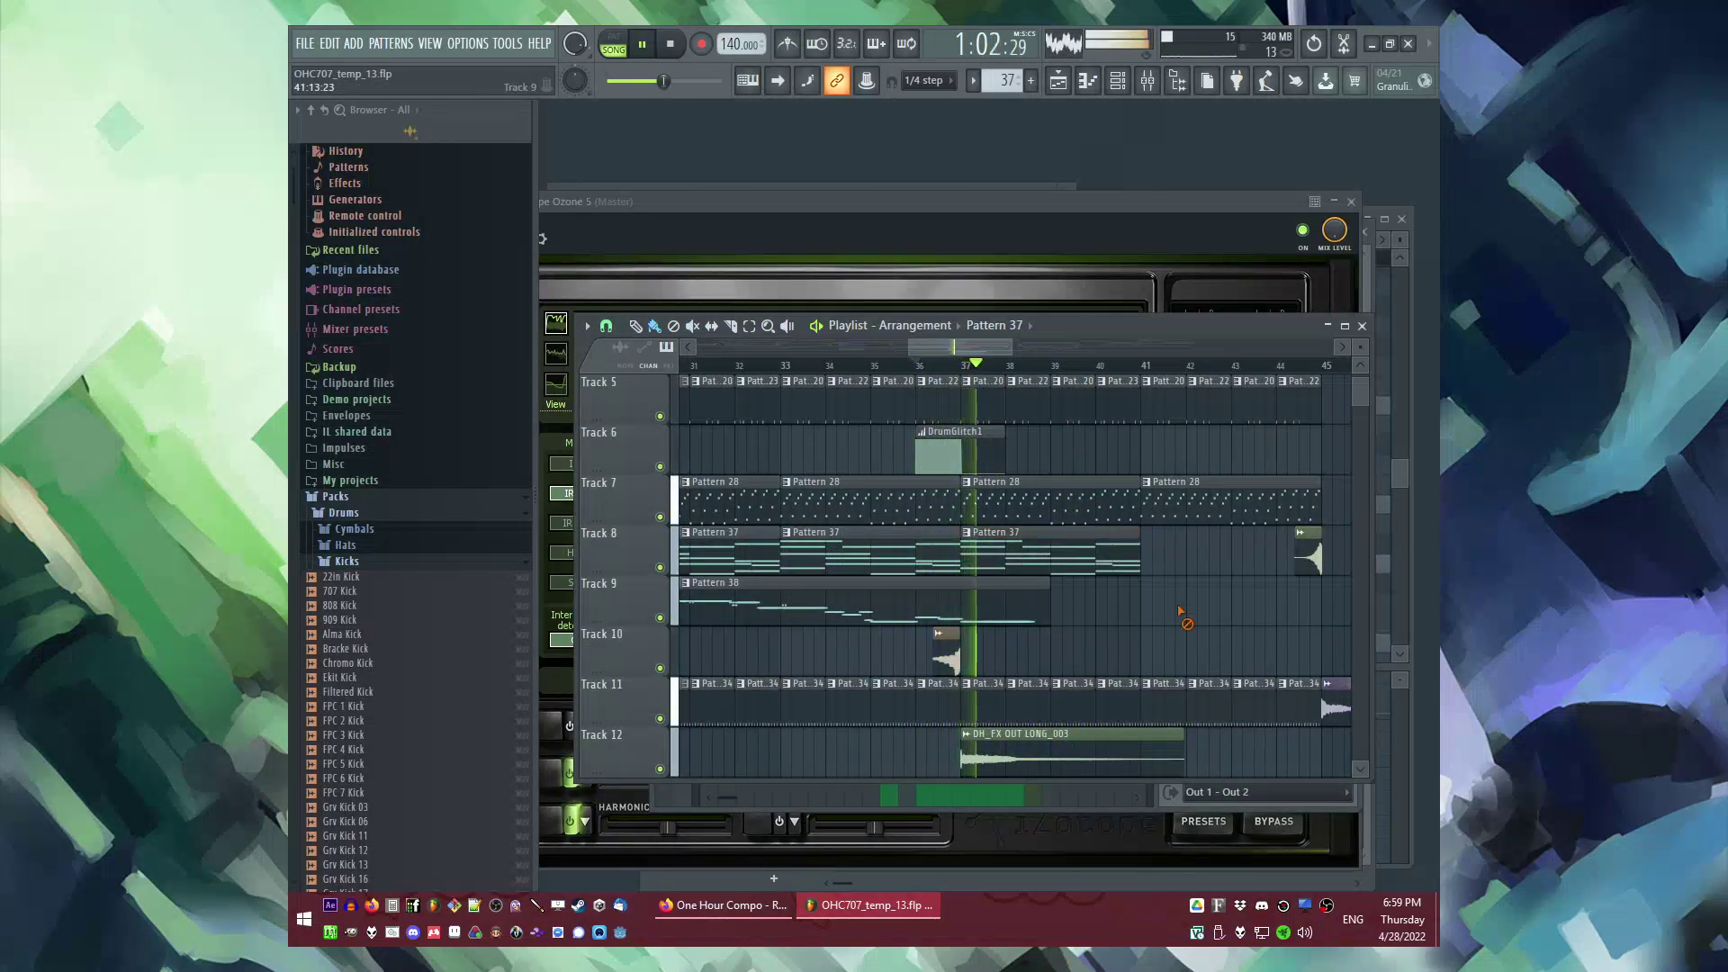
pyautogui.click(1153, 604)
# Step: Listen through the transition into bar 47 and check the master levels in Ozone 5
pyautogui.keyDown('ctrl'); pyautogui.scroll(-2, 1026, 405); pyautogui.keyUp('ctrl')
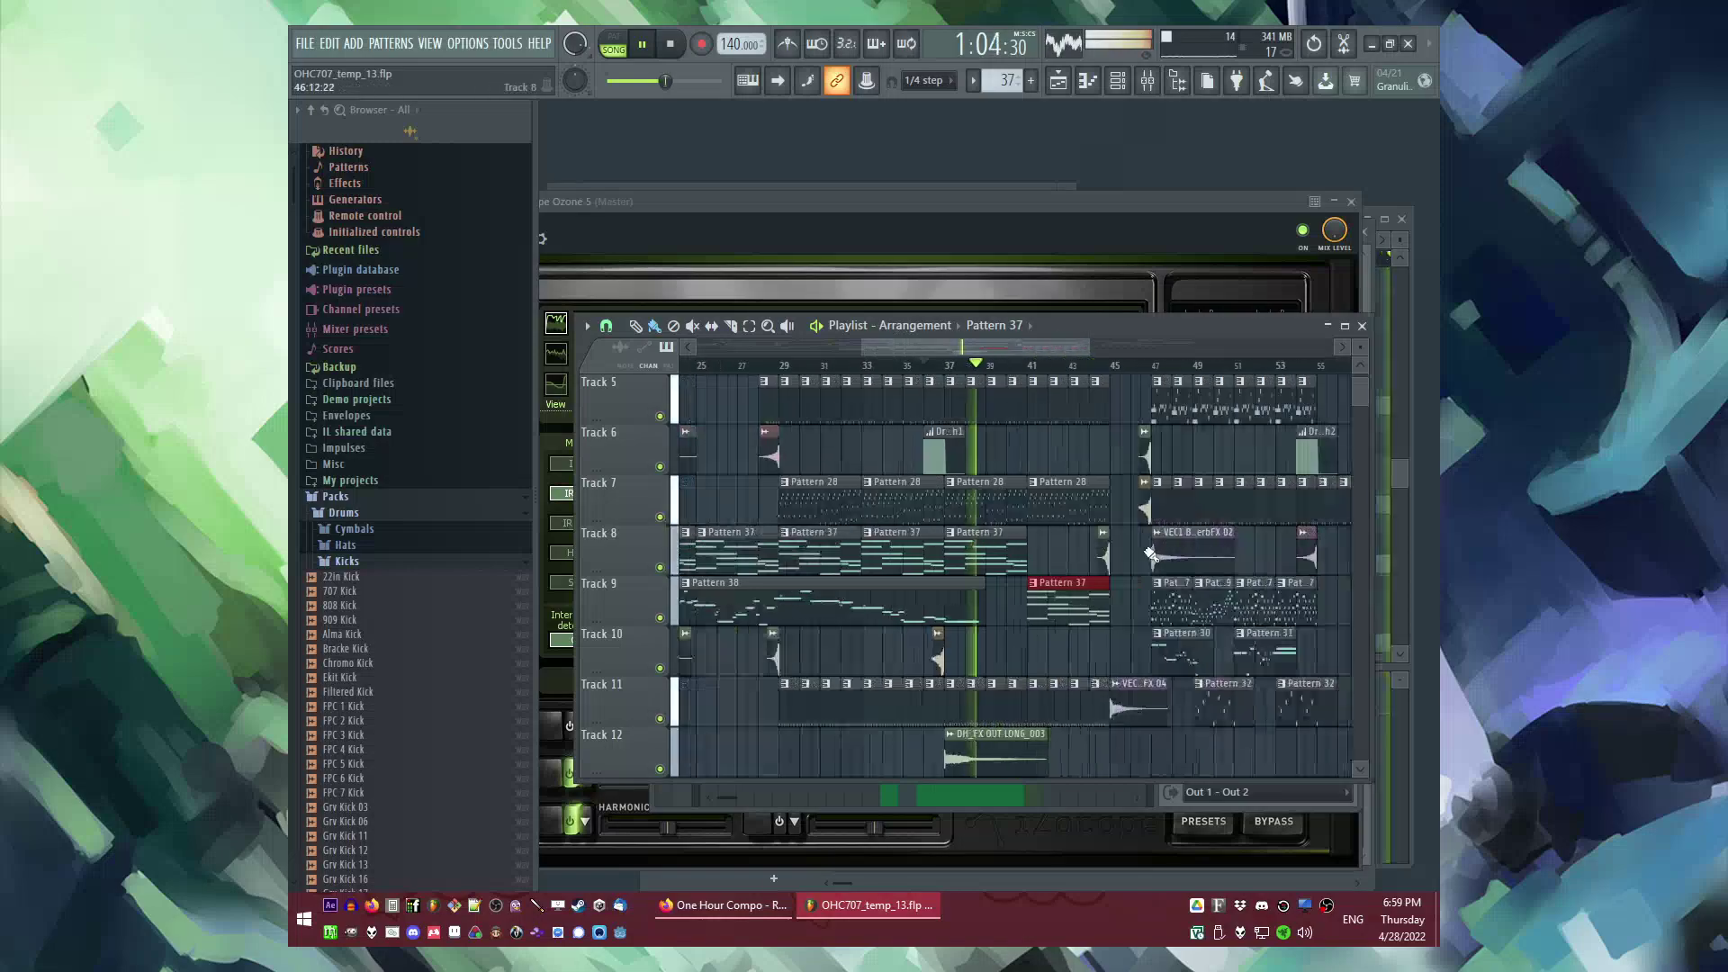
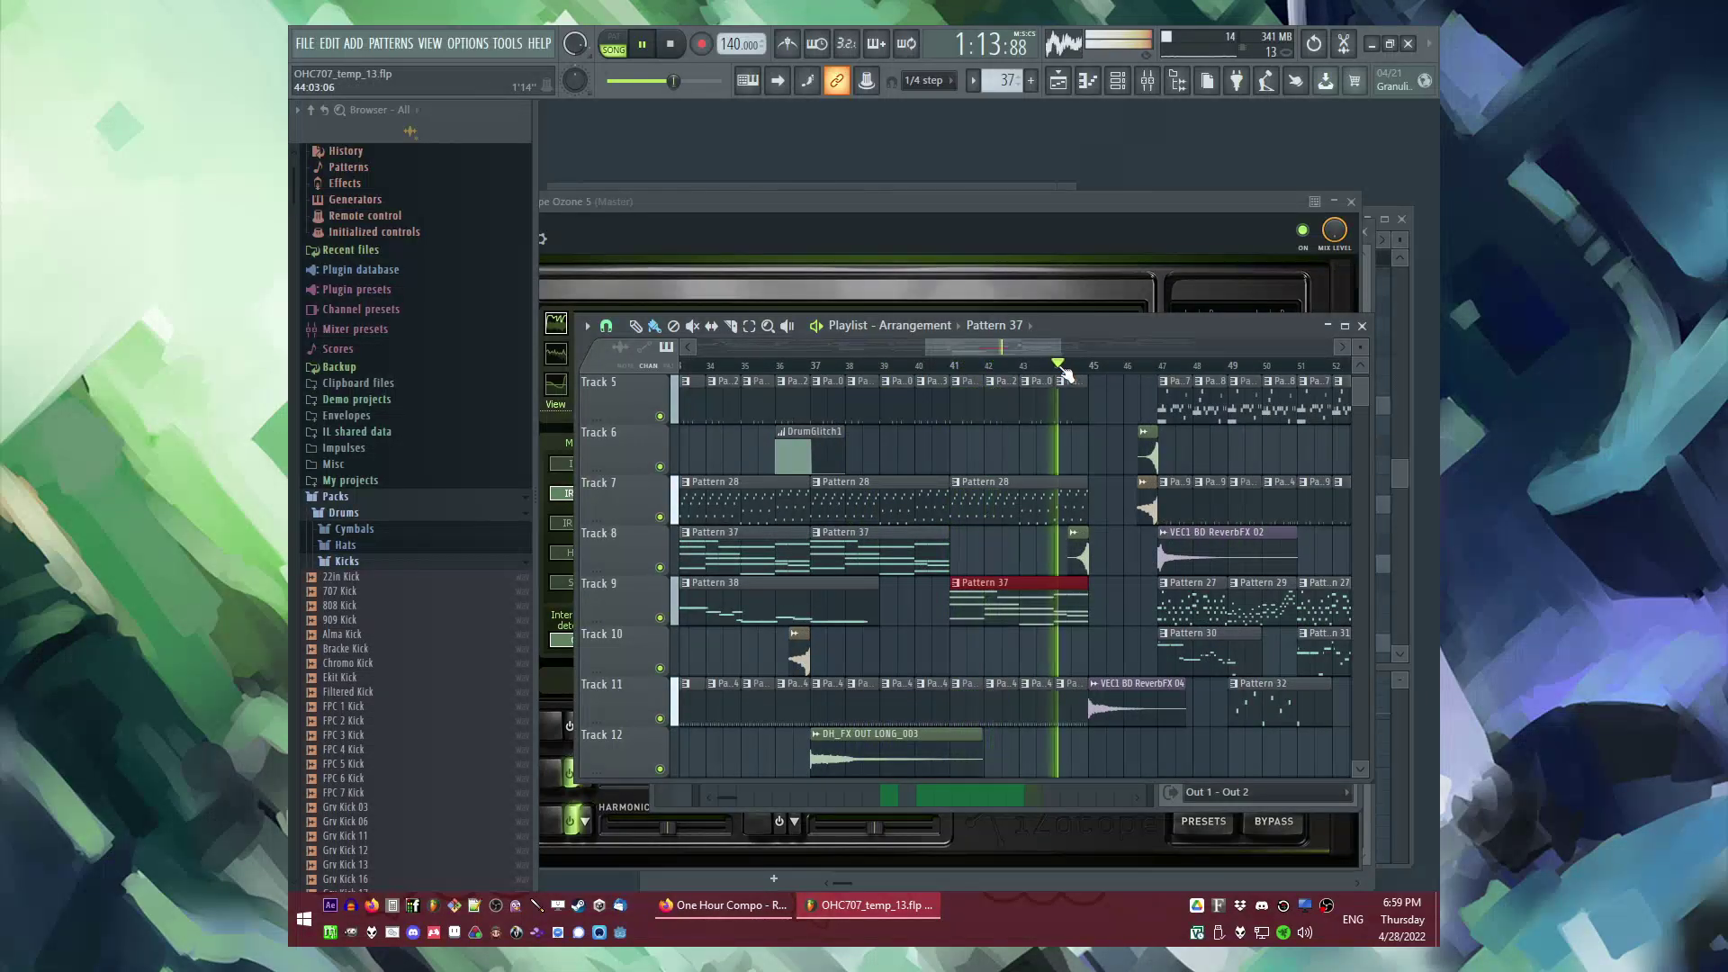
pyautogui.scroll(-1, 1134, 538)
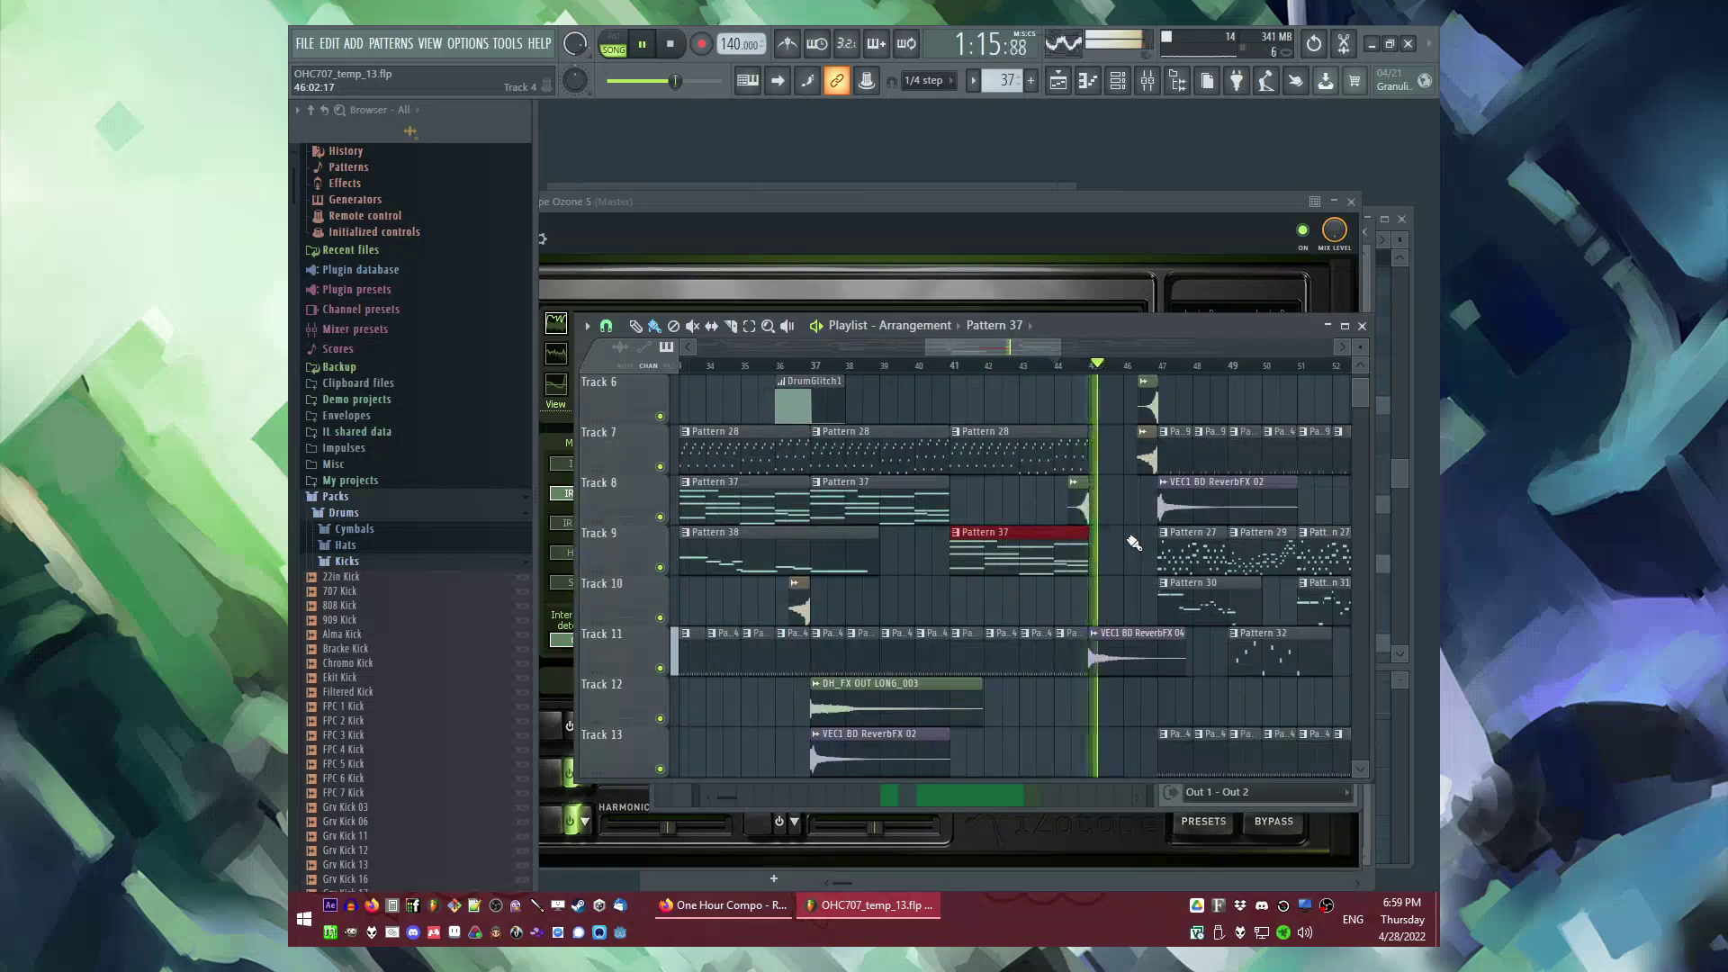
pyautogui.scroll(5, 1134, 543)
pyautogui.keyDown('ctrl'); pyautogui.scroll(2, 1033, 506); pyautogui.keyUp('ctrl')
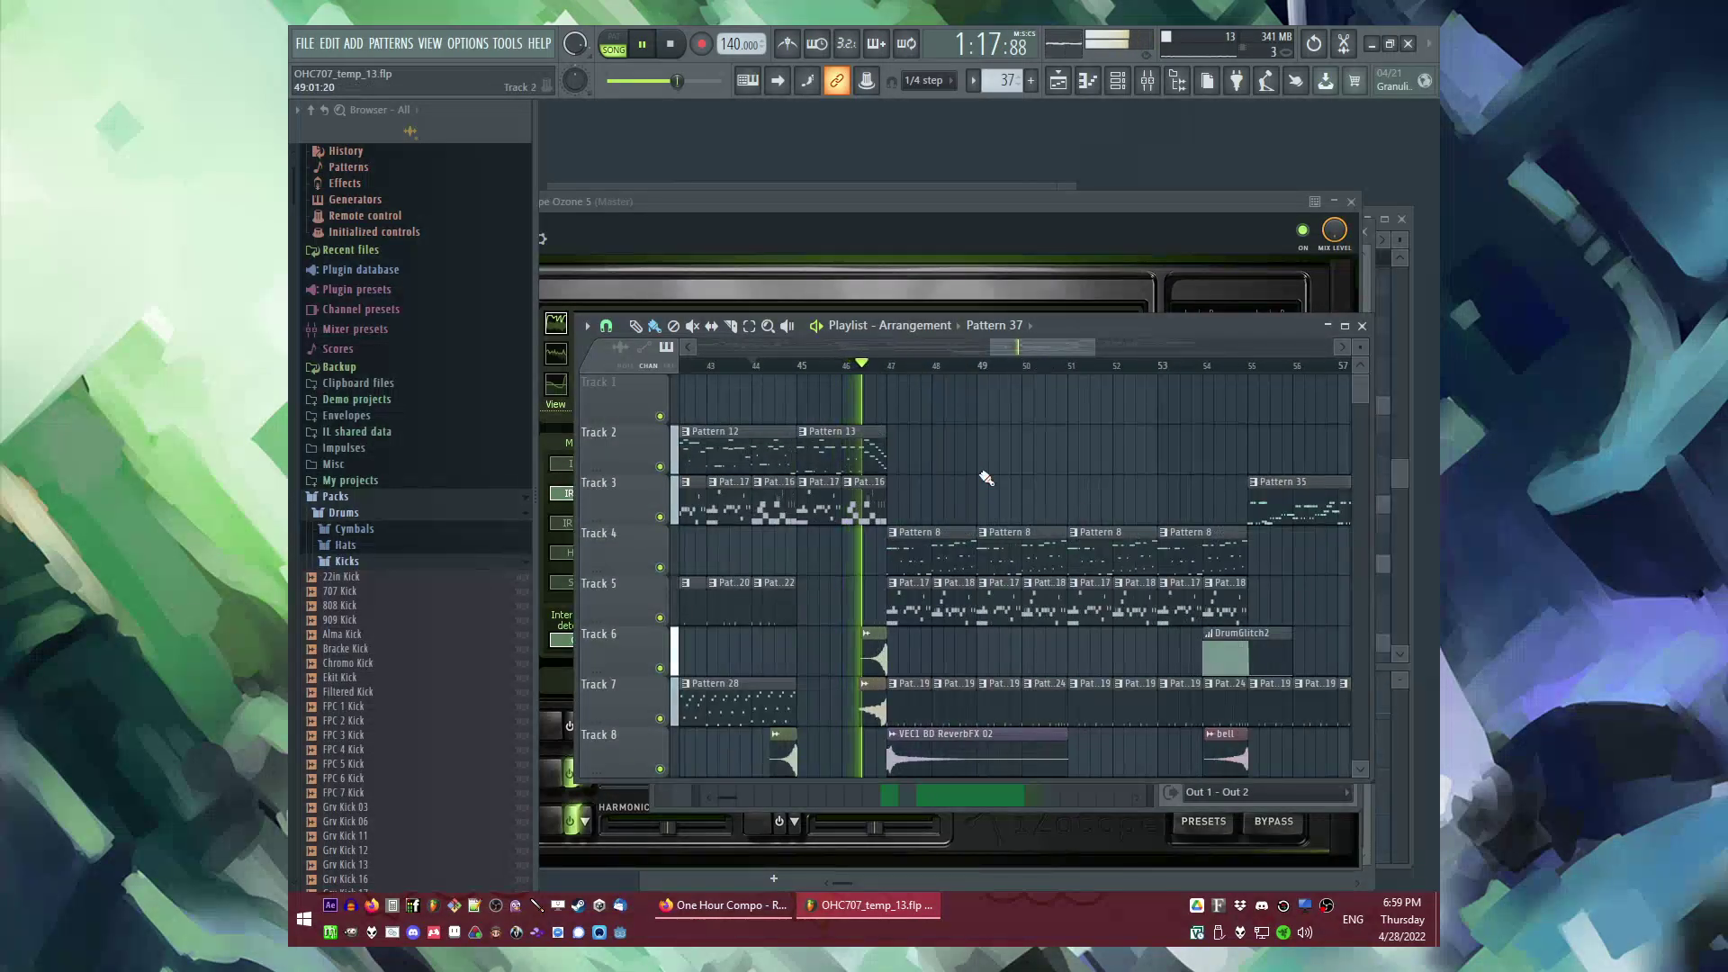
pyautogui.keyDown('ctrl'); pyautogui.scroll(-4, 1008, 466); pyautogui.keyUp('ctrl')
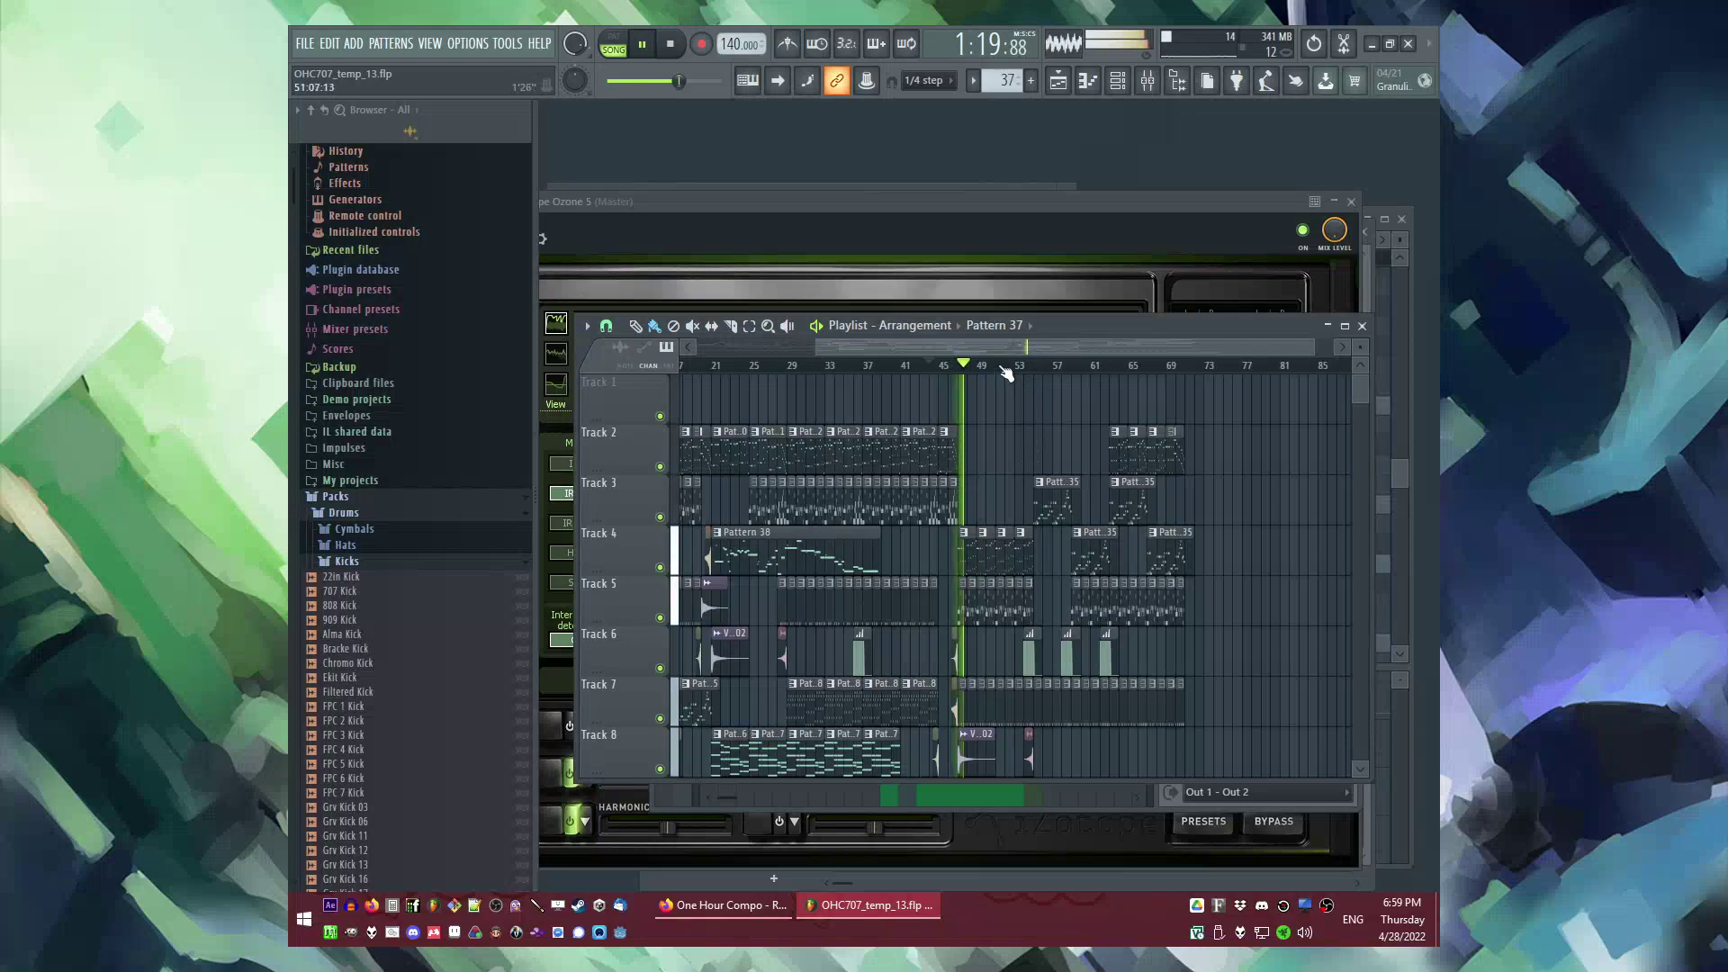
pyautogui.click(1009, 239)
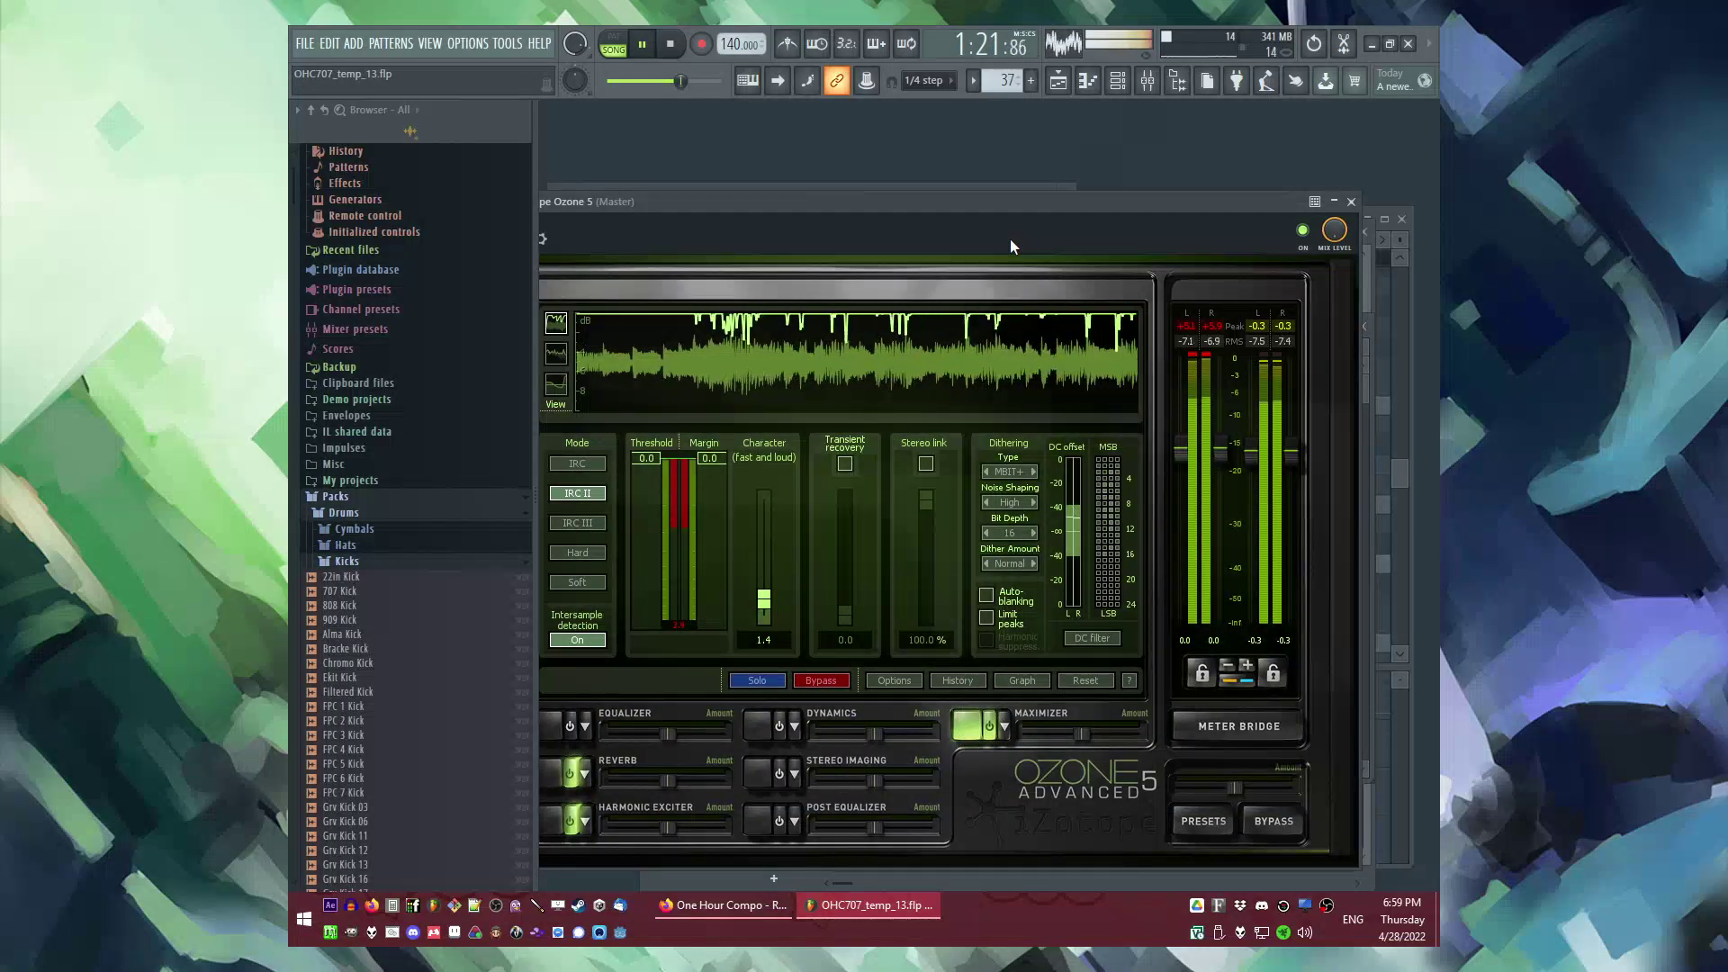
# Step: Replay the section before bar 37 while checking the Ozone 5 meters and the FT_50 mixer tracks
pyautogui.press('F5')
pyautogui.click(813, 366)
pyautogui.click(938, 229)
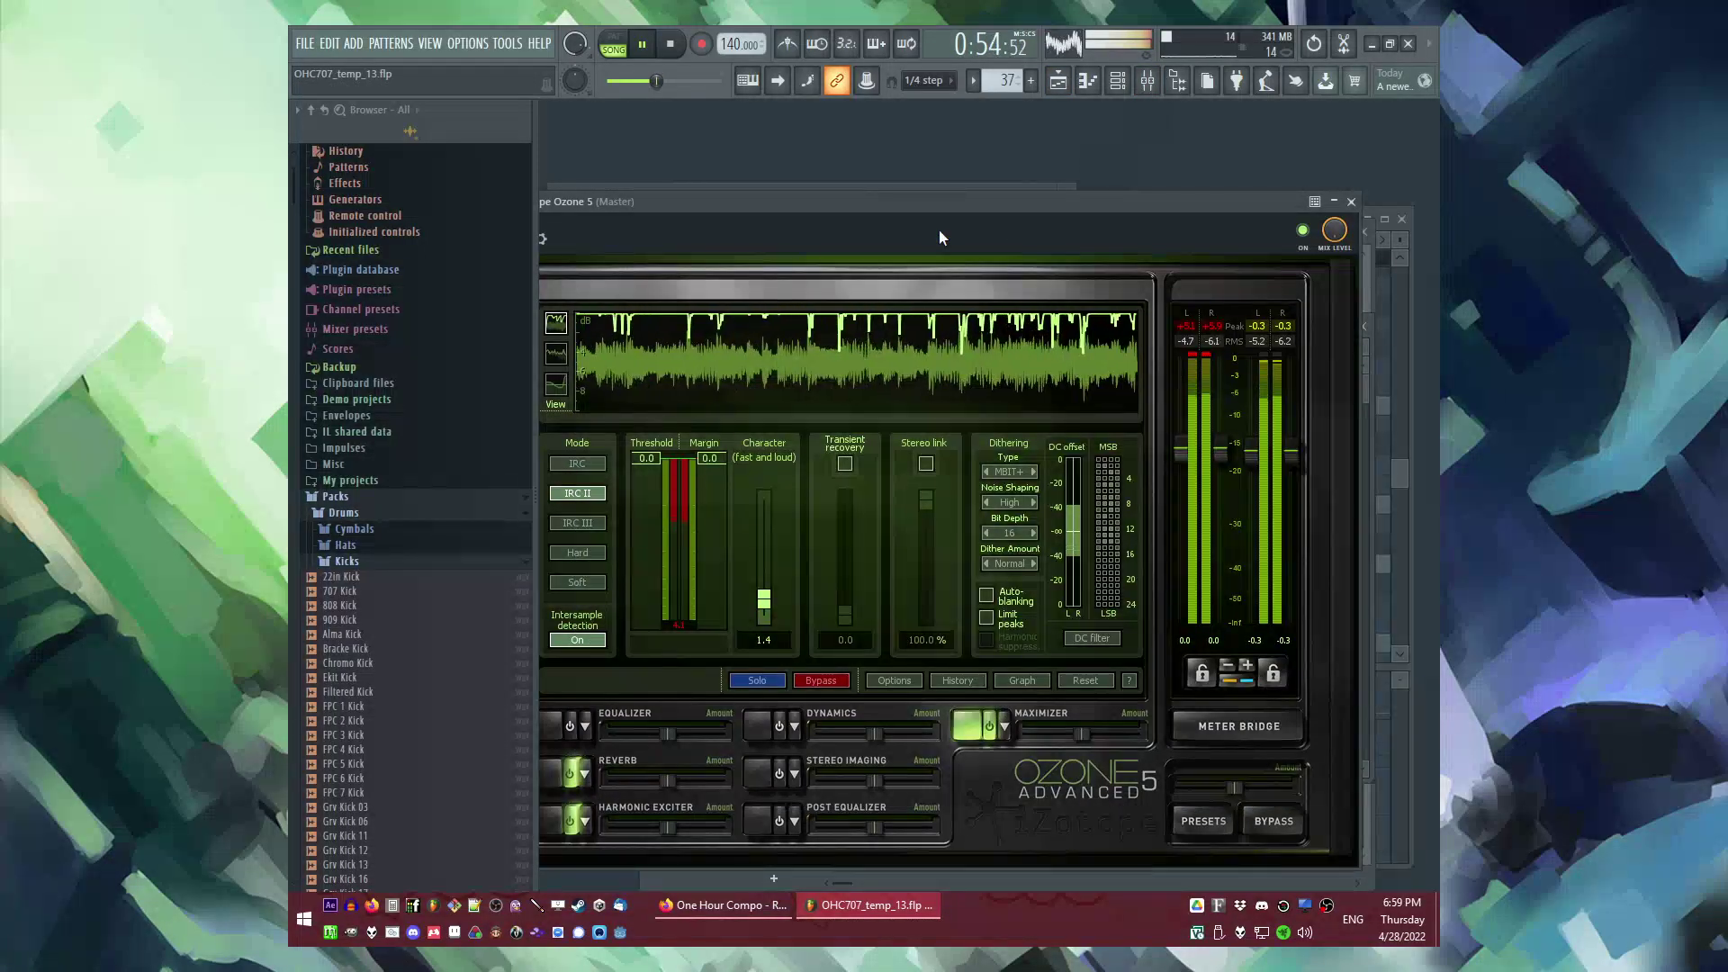
pyautogui.press('F9')
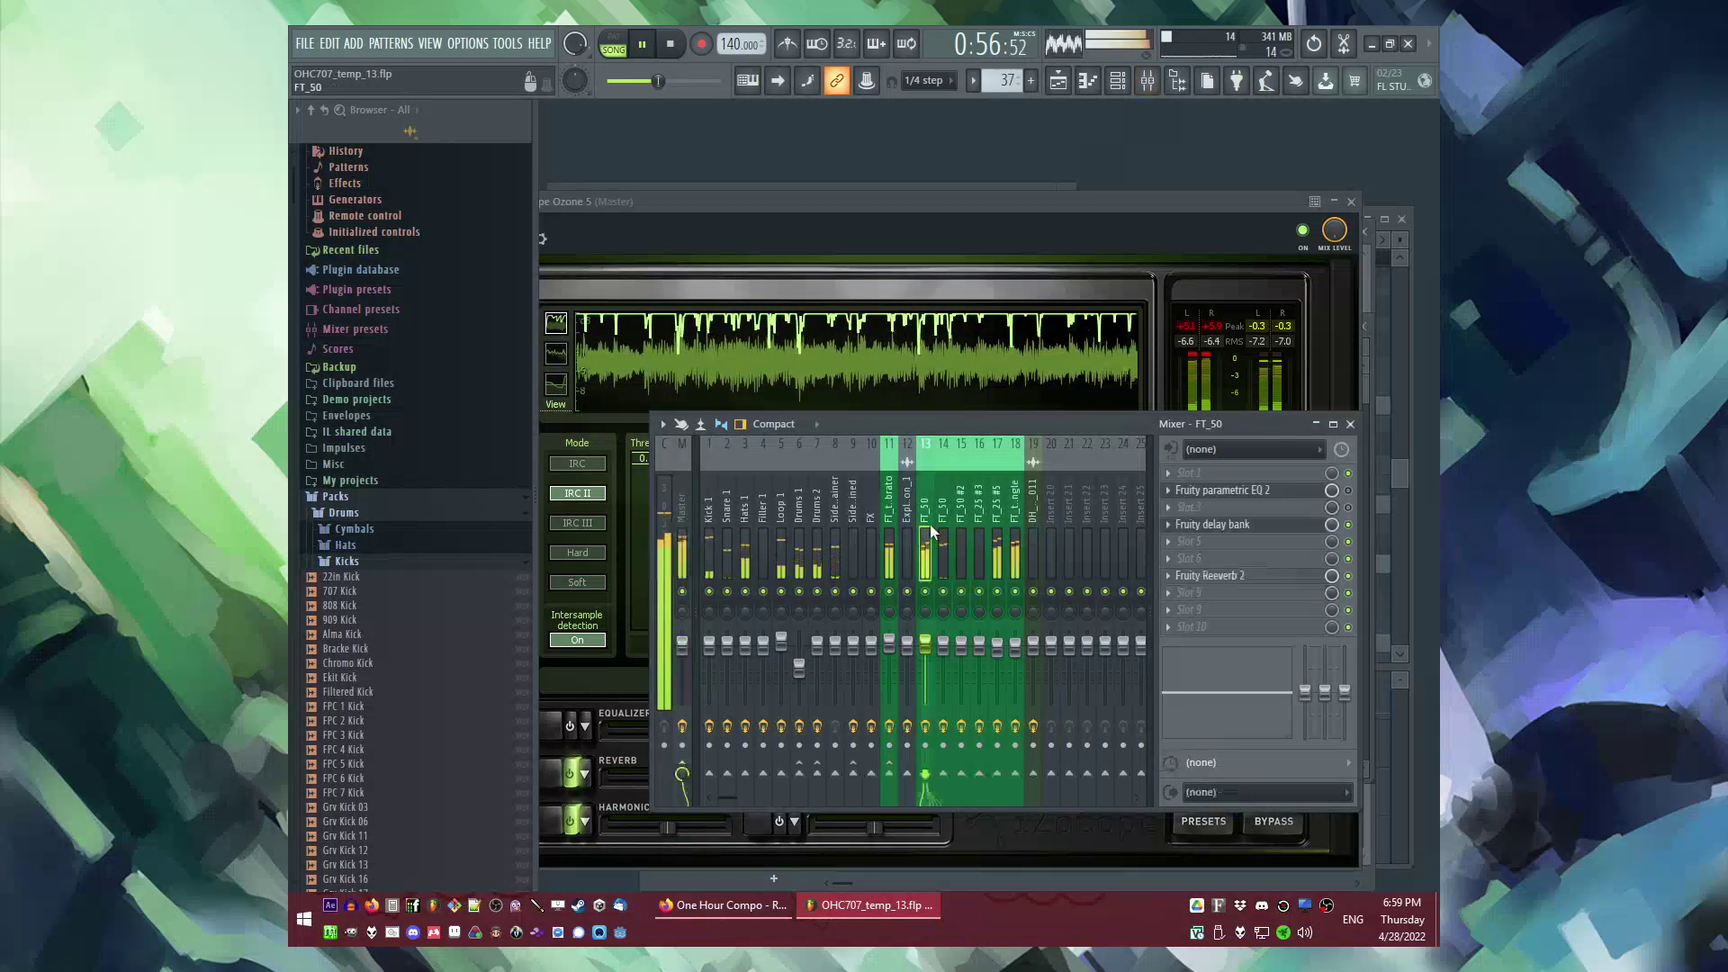
pyautogui.press('F9')
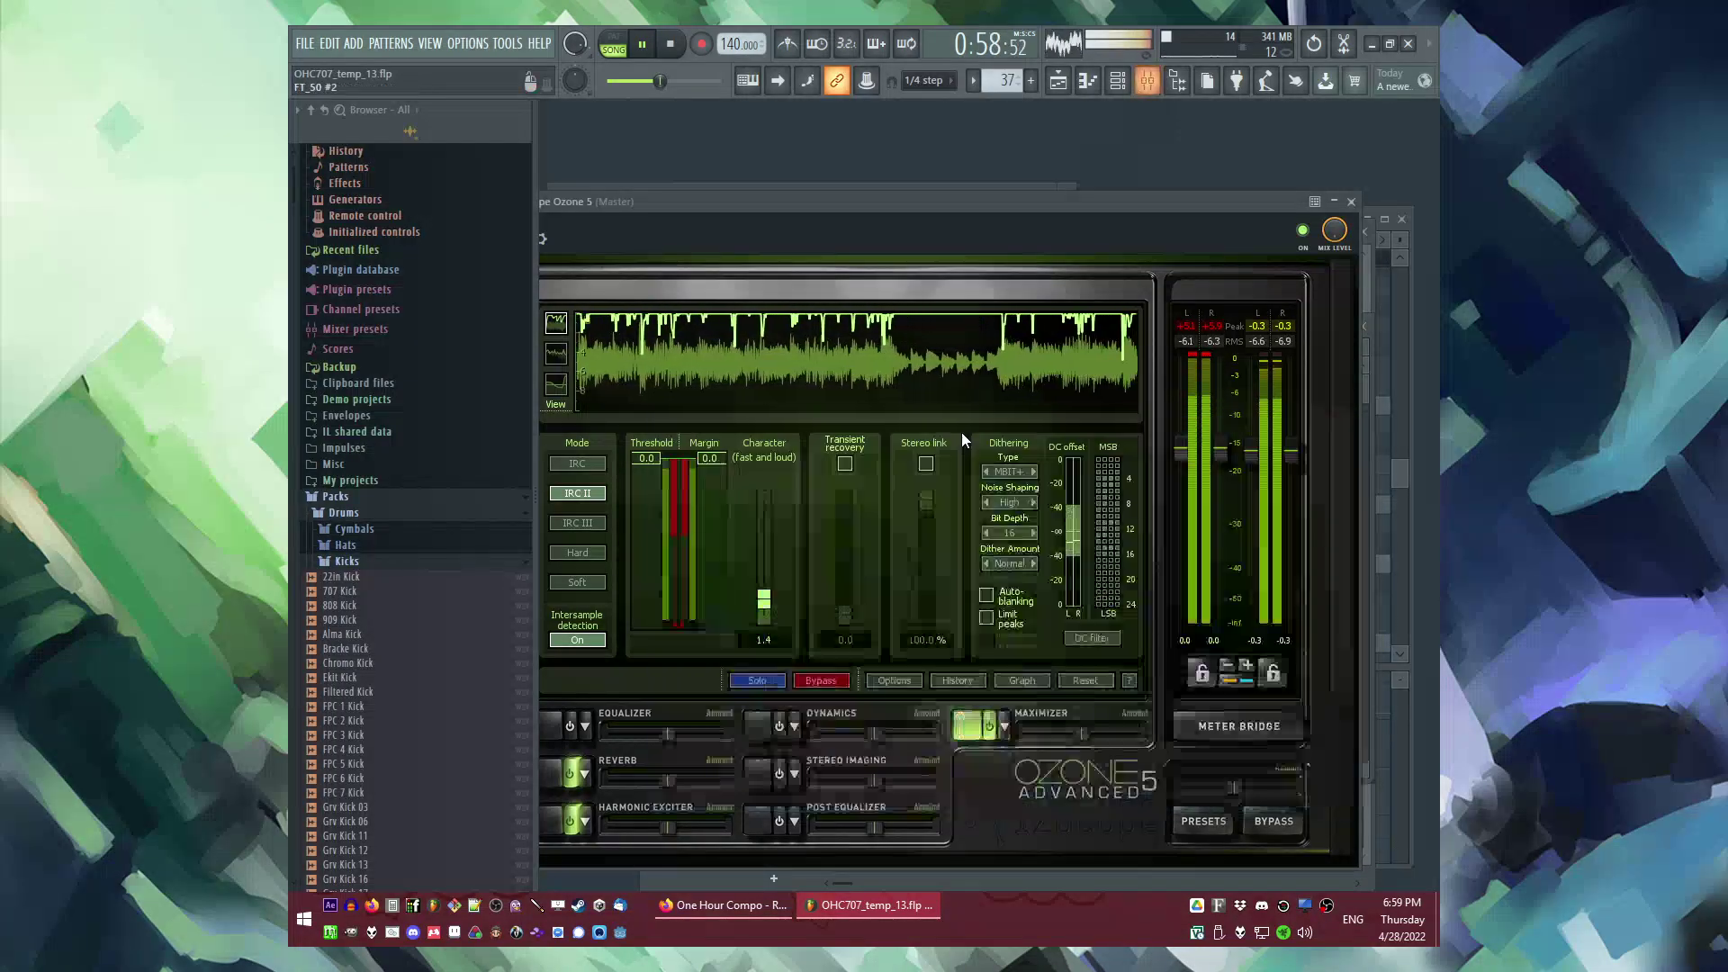
# Step: Open Pattern 28 from Track 7, clone the FT_25 channel and move the pattern's notes onto the clone
pyautogui.press('F5')
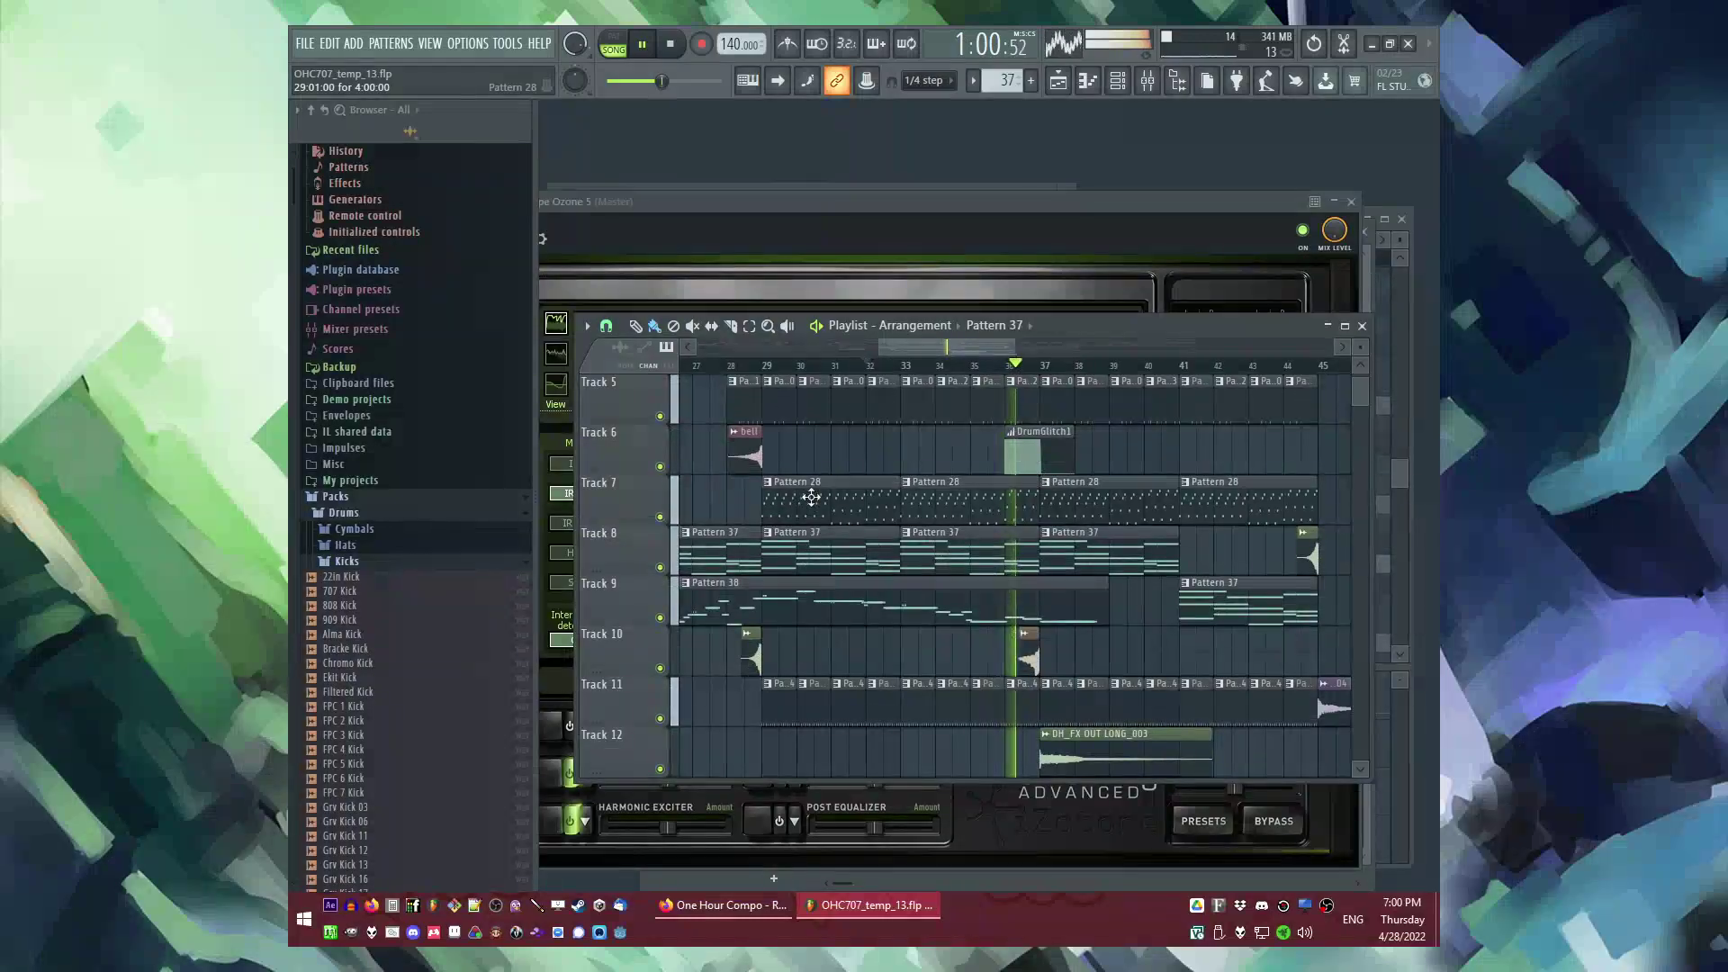
pyautogui.doubleClick(812, 497)
pyautogui.press('F6')
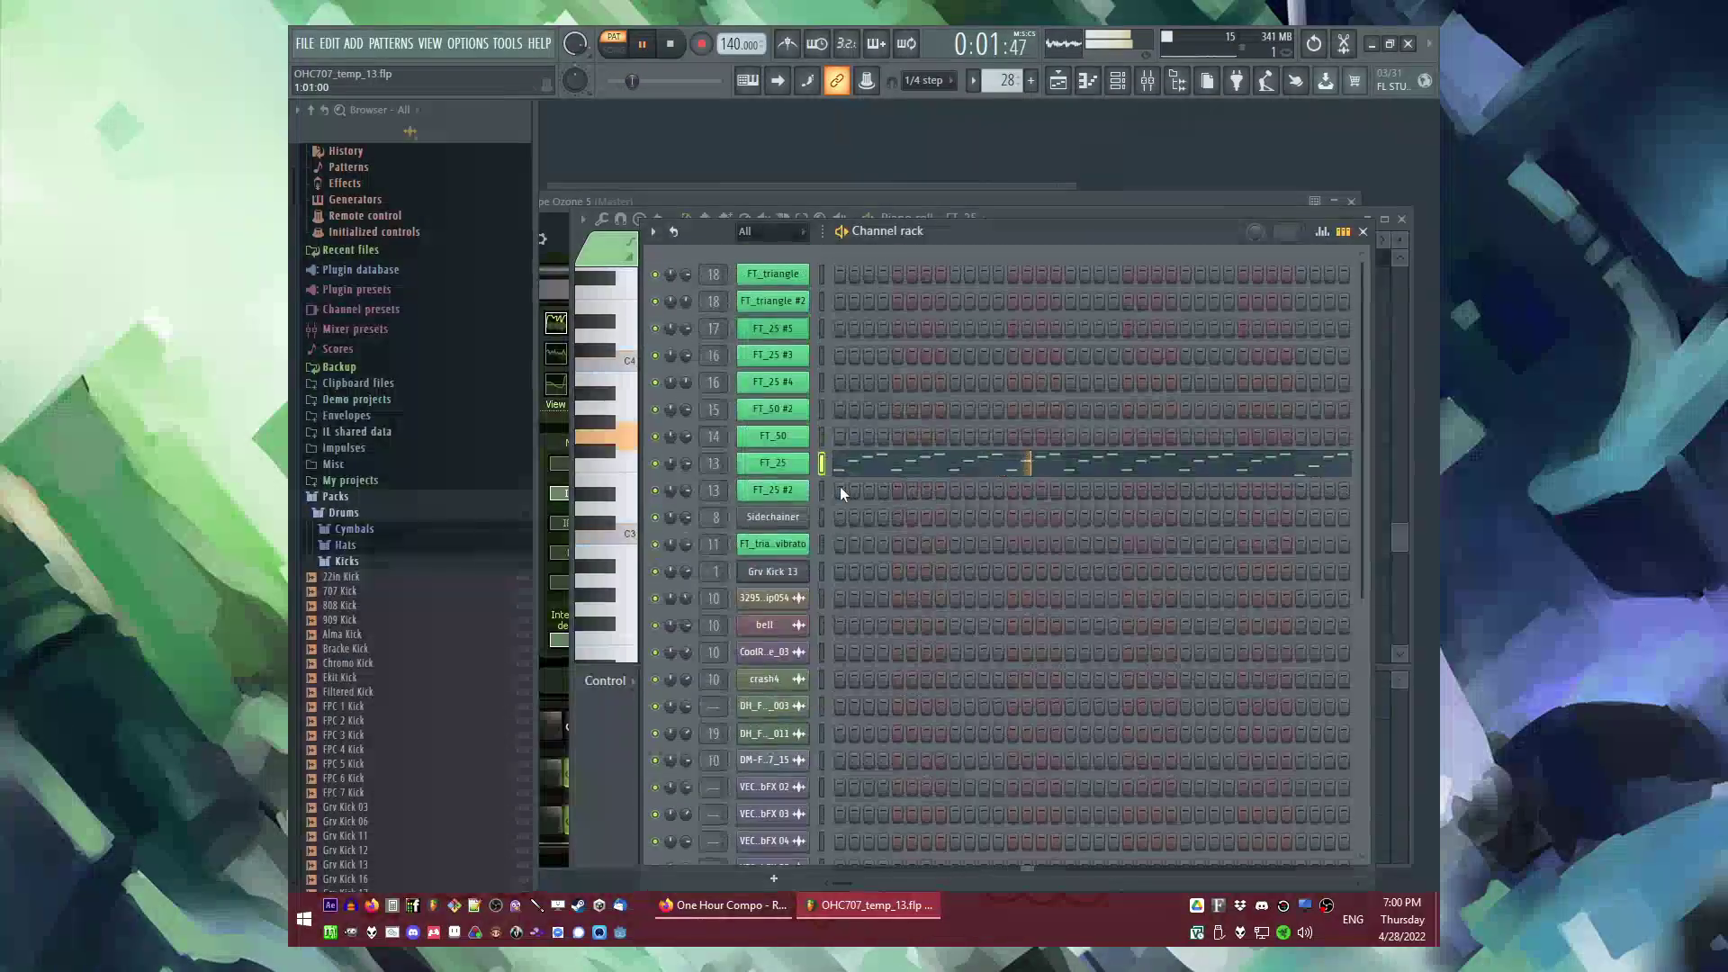
pyautogui.hotkey('alt', 'c')
pyautogui.press('Escape')
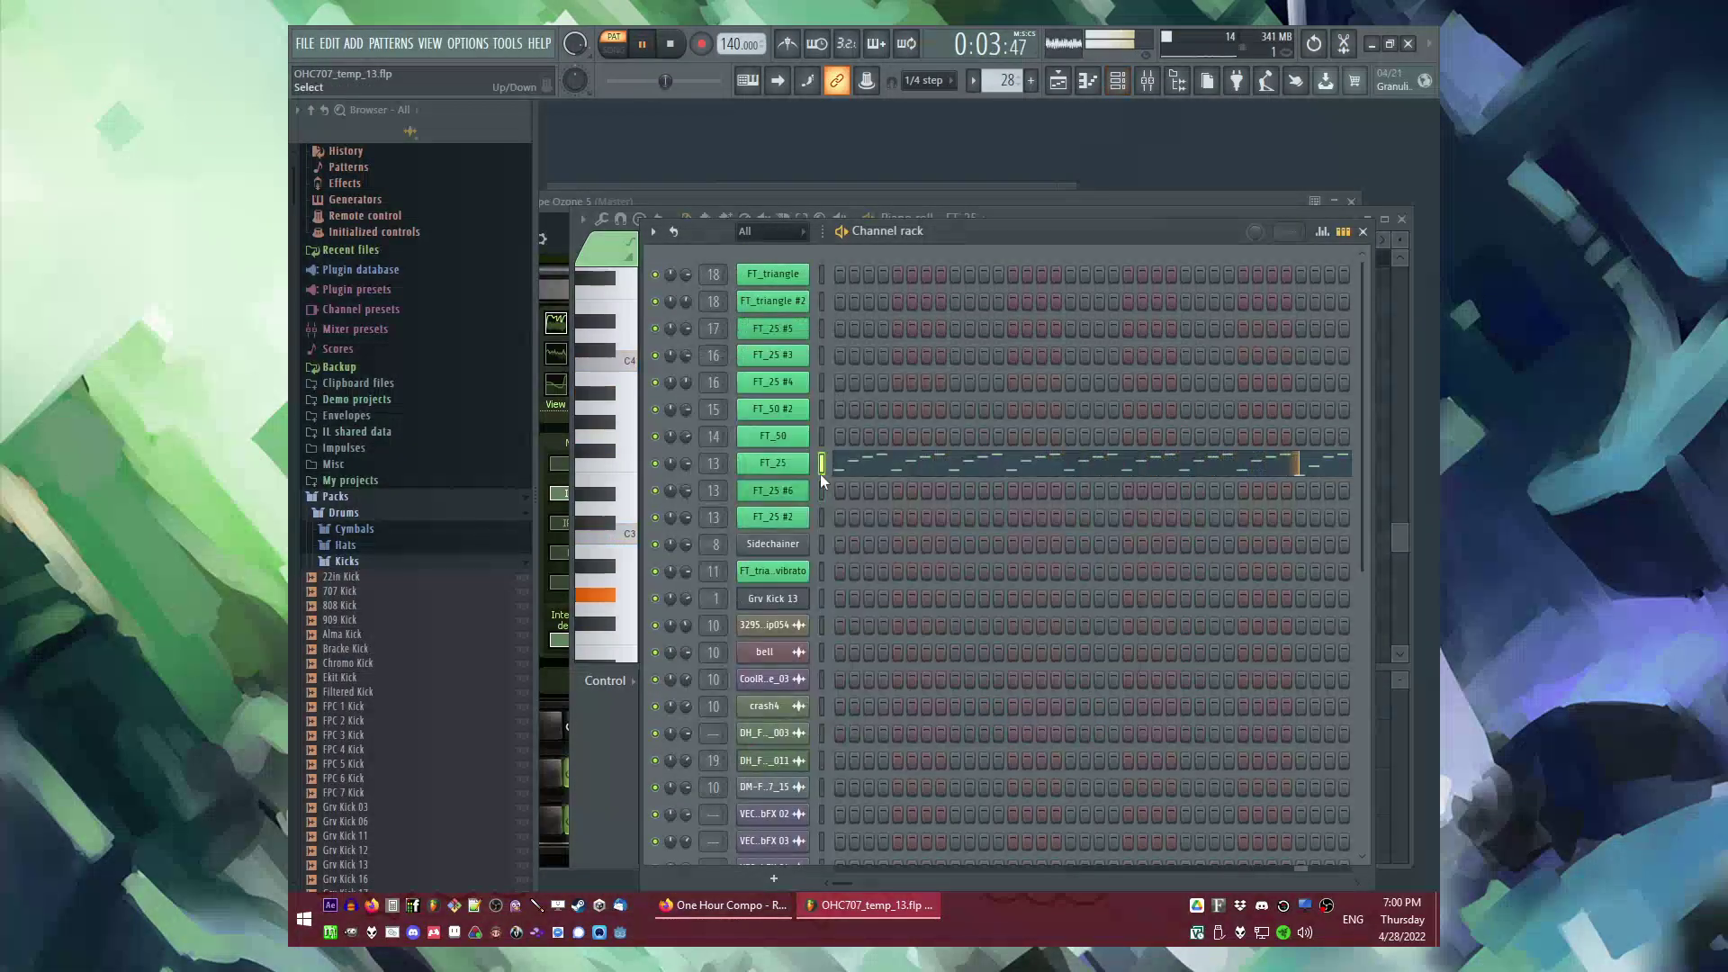
pyautogui.hotkey('ctrl', 'x')
pyautogui.hotkey('ctrl', 'v')
# Step: Adjust the FT_25 #6 channel's volume to about 75% and open its envelope settings
pyautogui.click(788, 491)
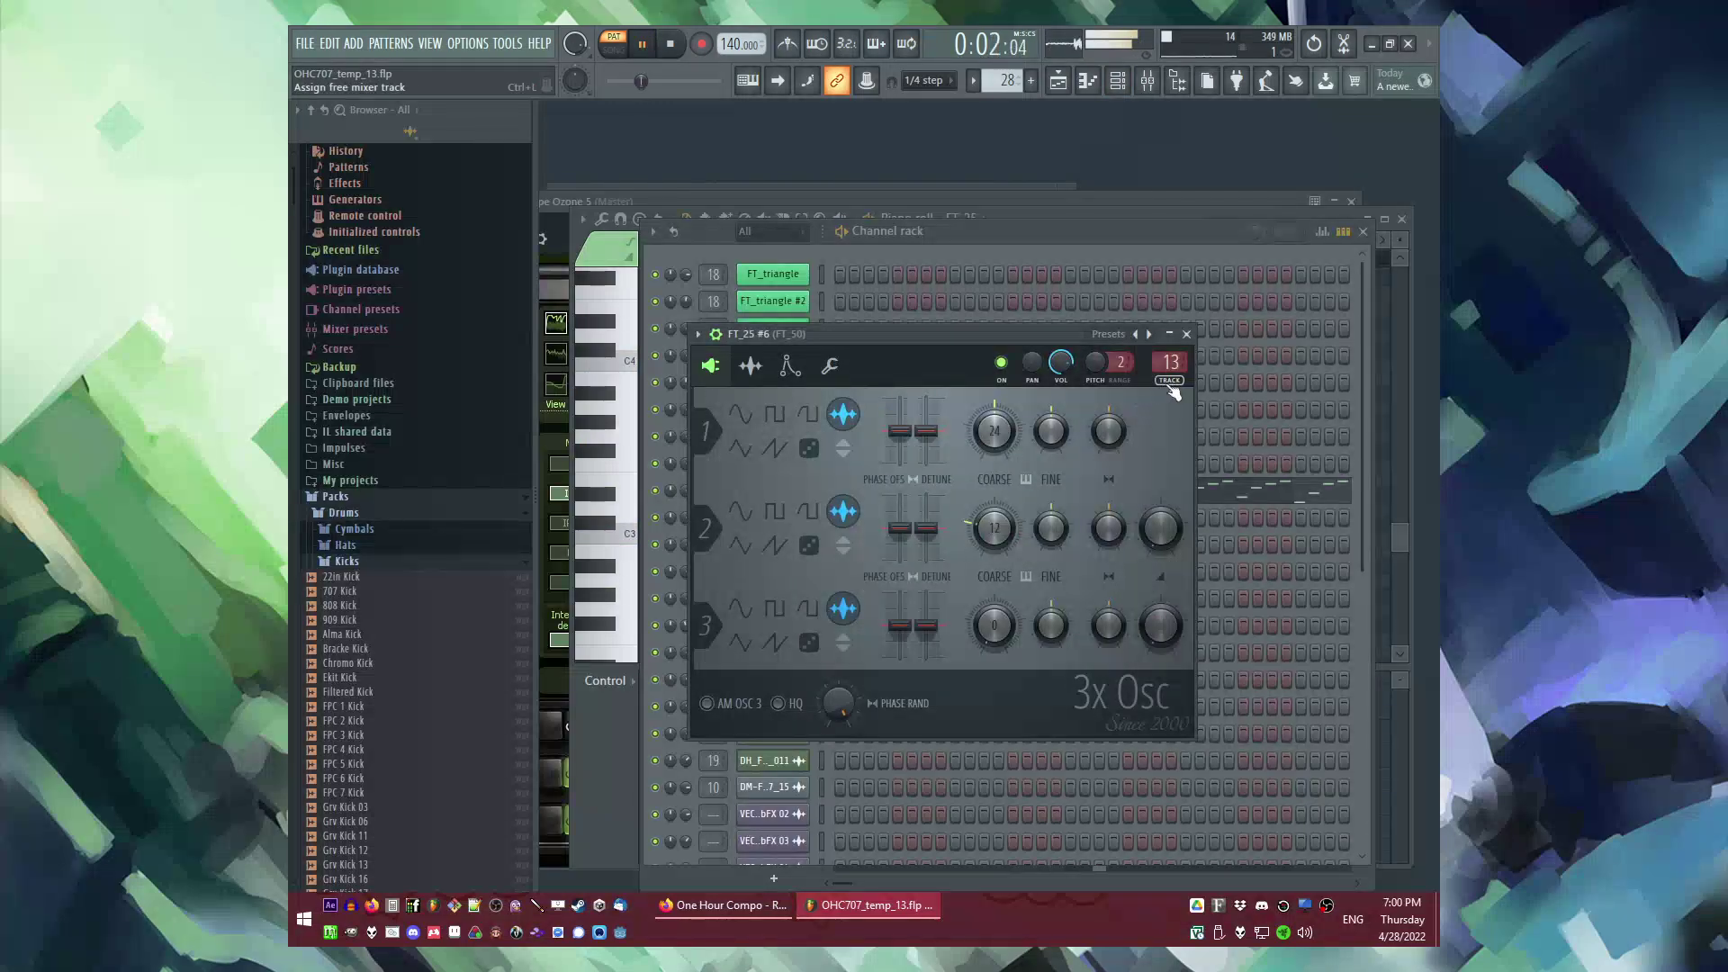
pyautogui.press('F9')
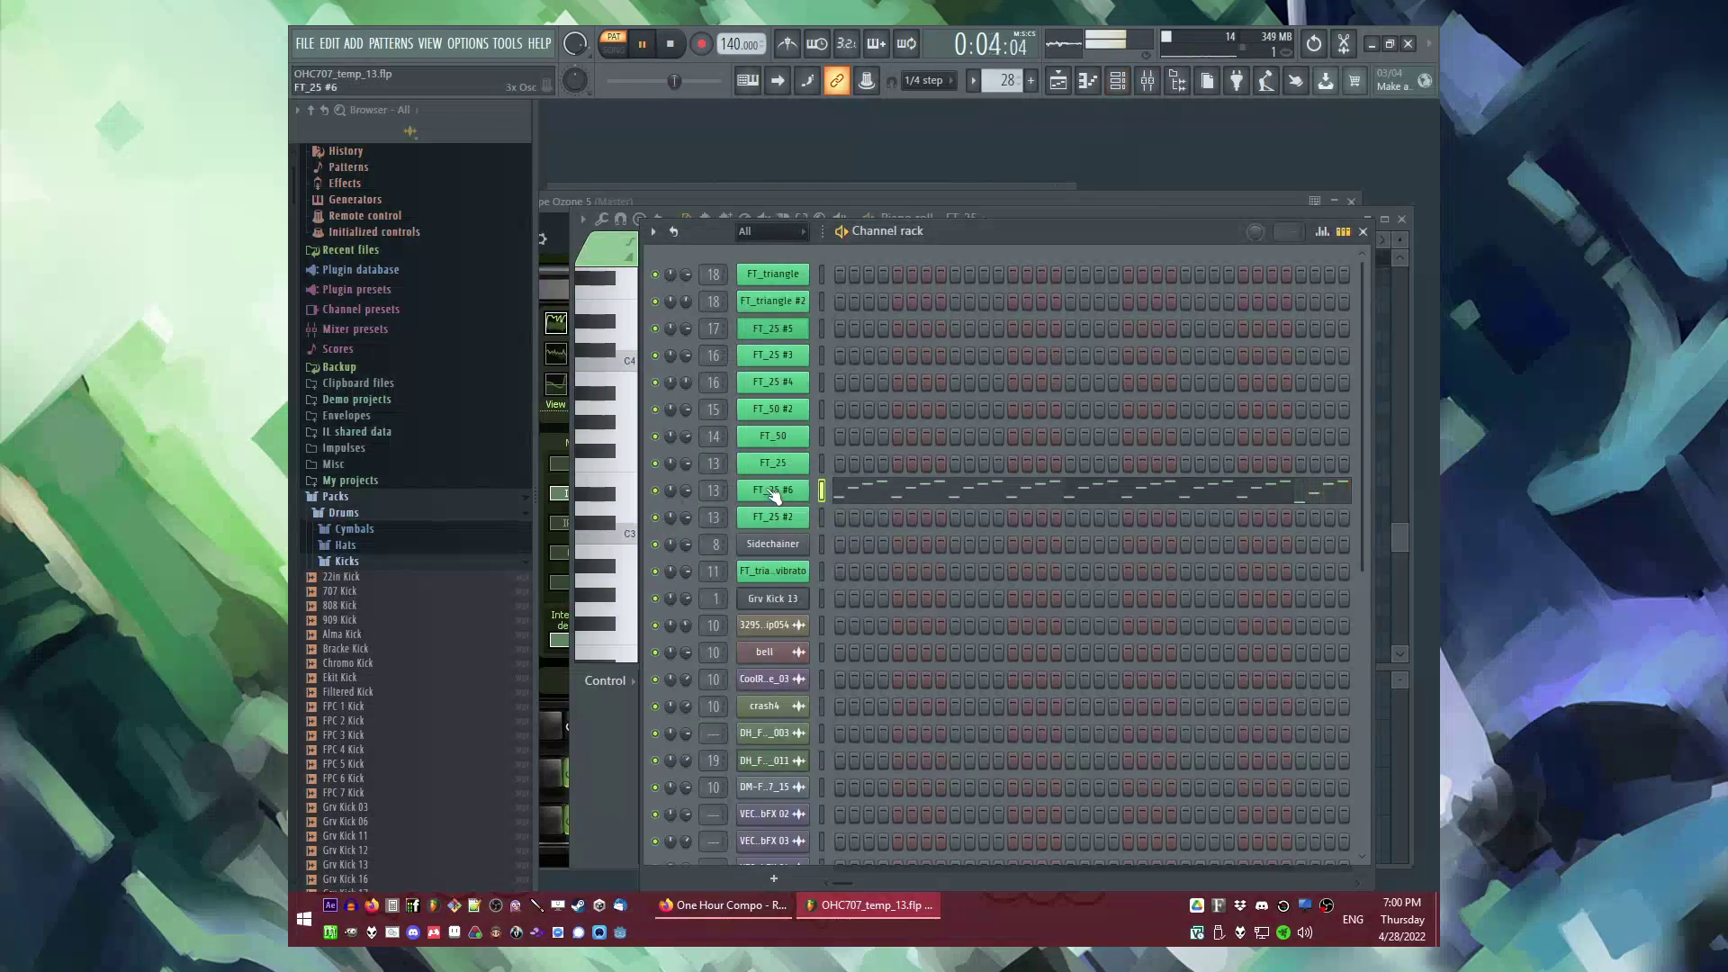
pyautogui.click(773, 492)
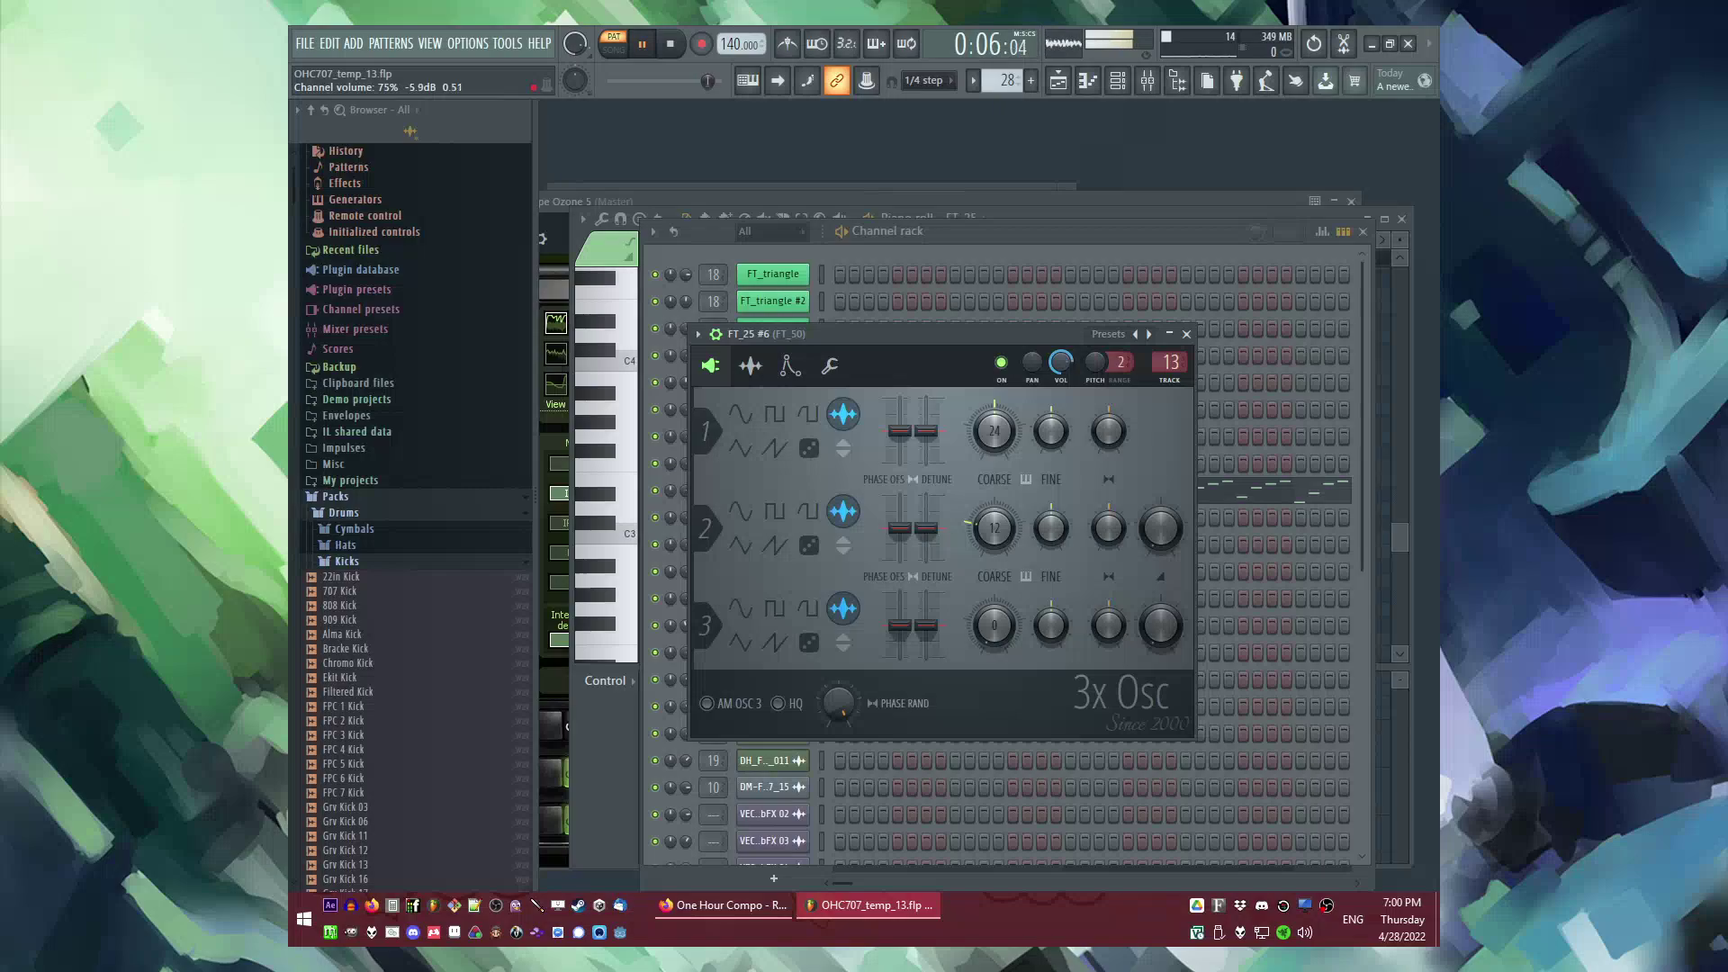
pyautogui.click(790, 365)
# Step: Play the song from bar 37 and inspect the FT_25 #5 mixer track's Fruity parametric EQ 2
pyautogui.press('F9')
pyautogui.press('F5')
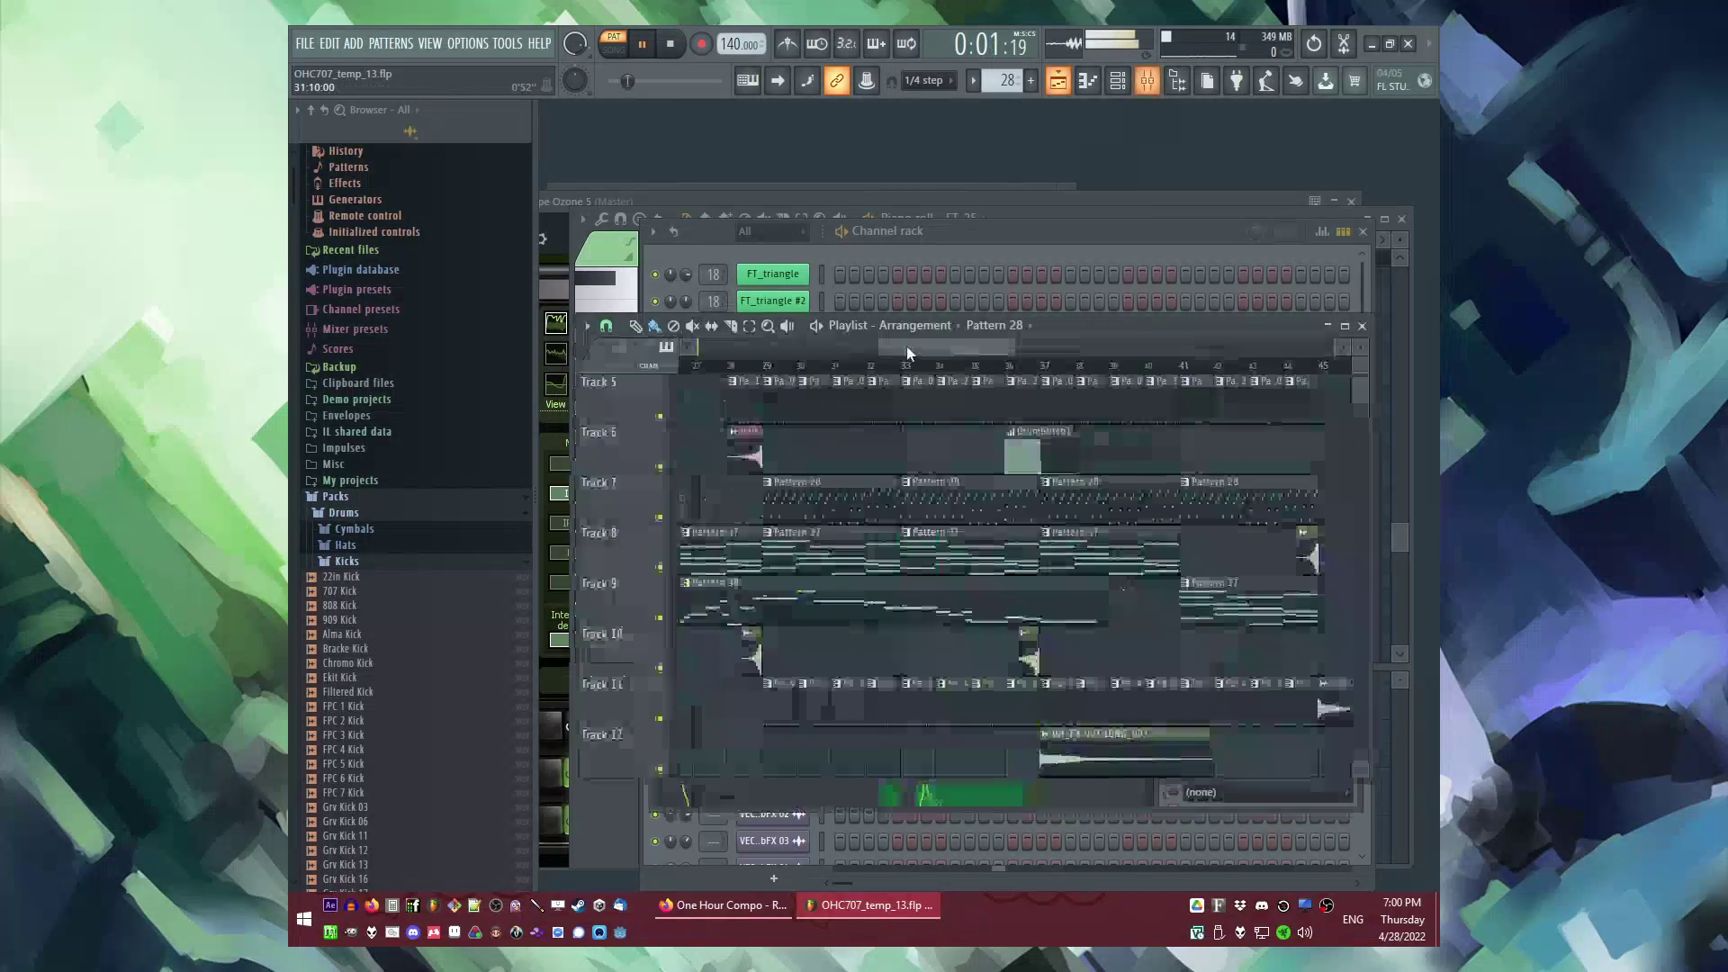
pyautogui.click(1043, 366)
pyautogui.scroll(4, 927, 526)
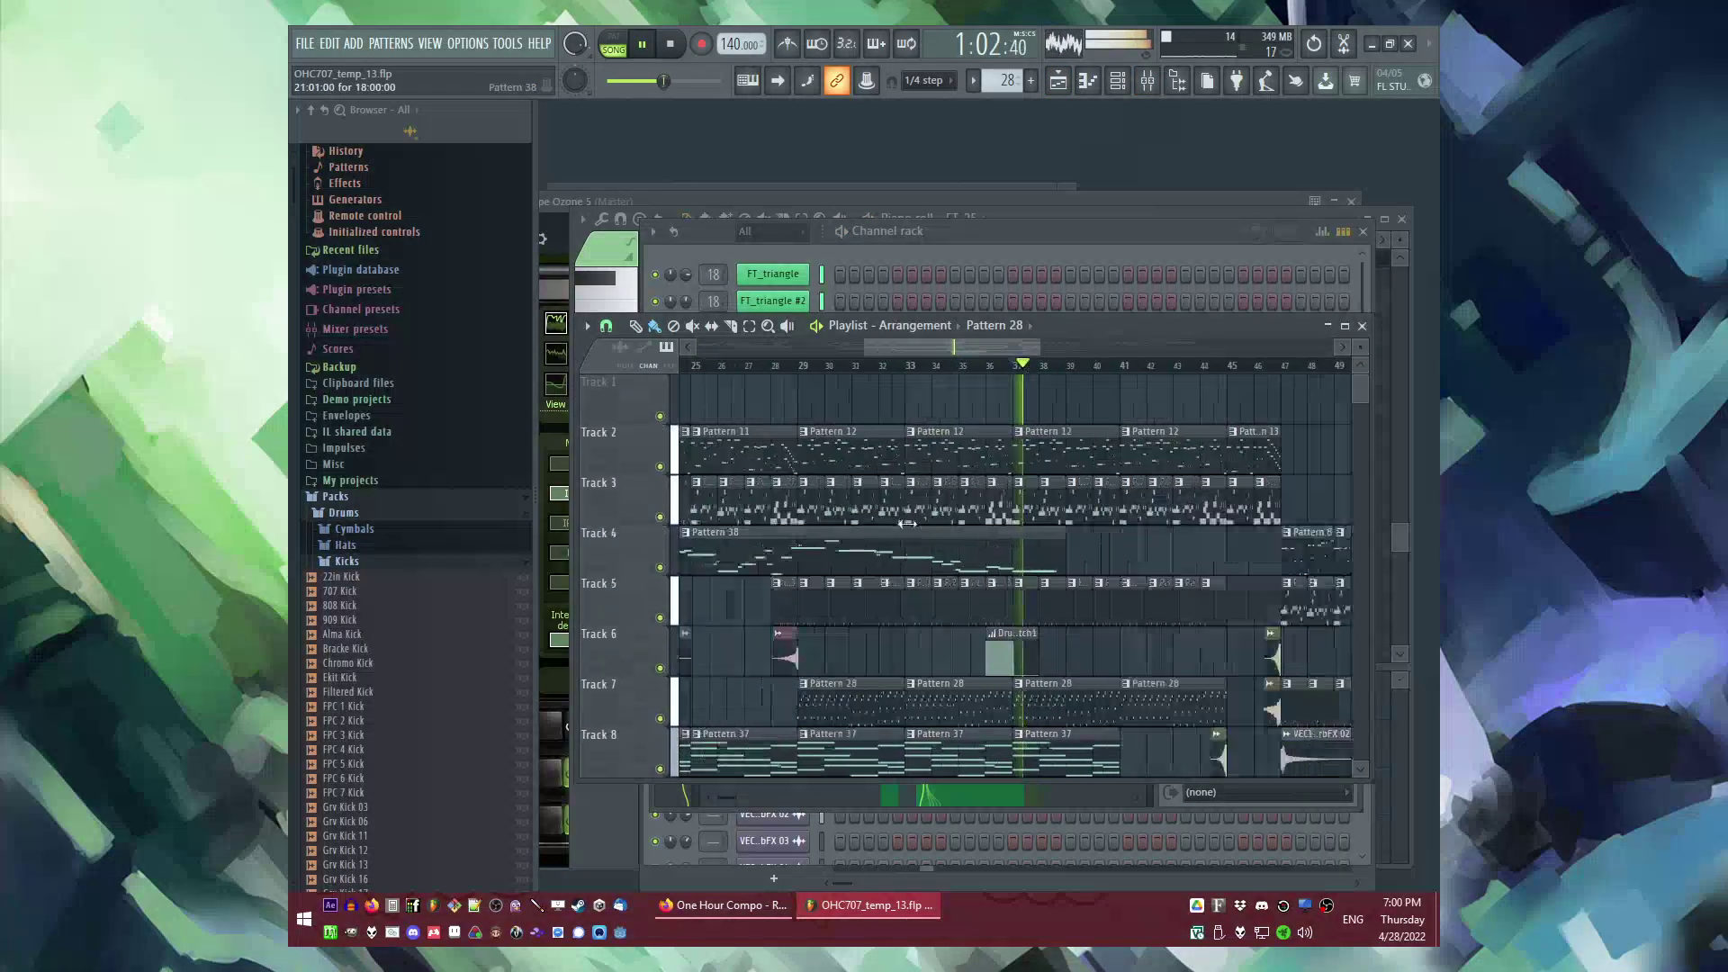
pyautogui.scroll(-4, 914, 530)
pyautogui.press('F9')
pyautogui.click(961, 538)
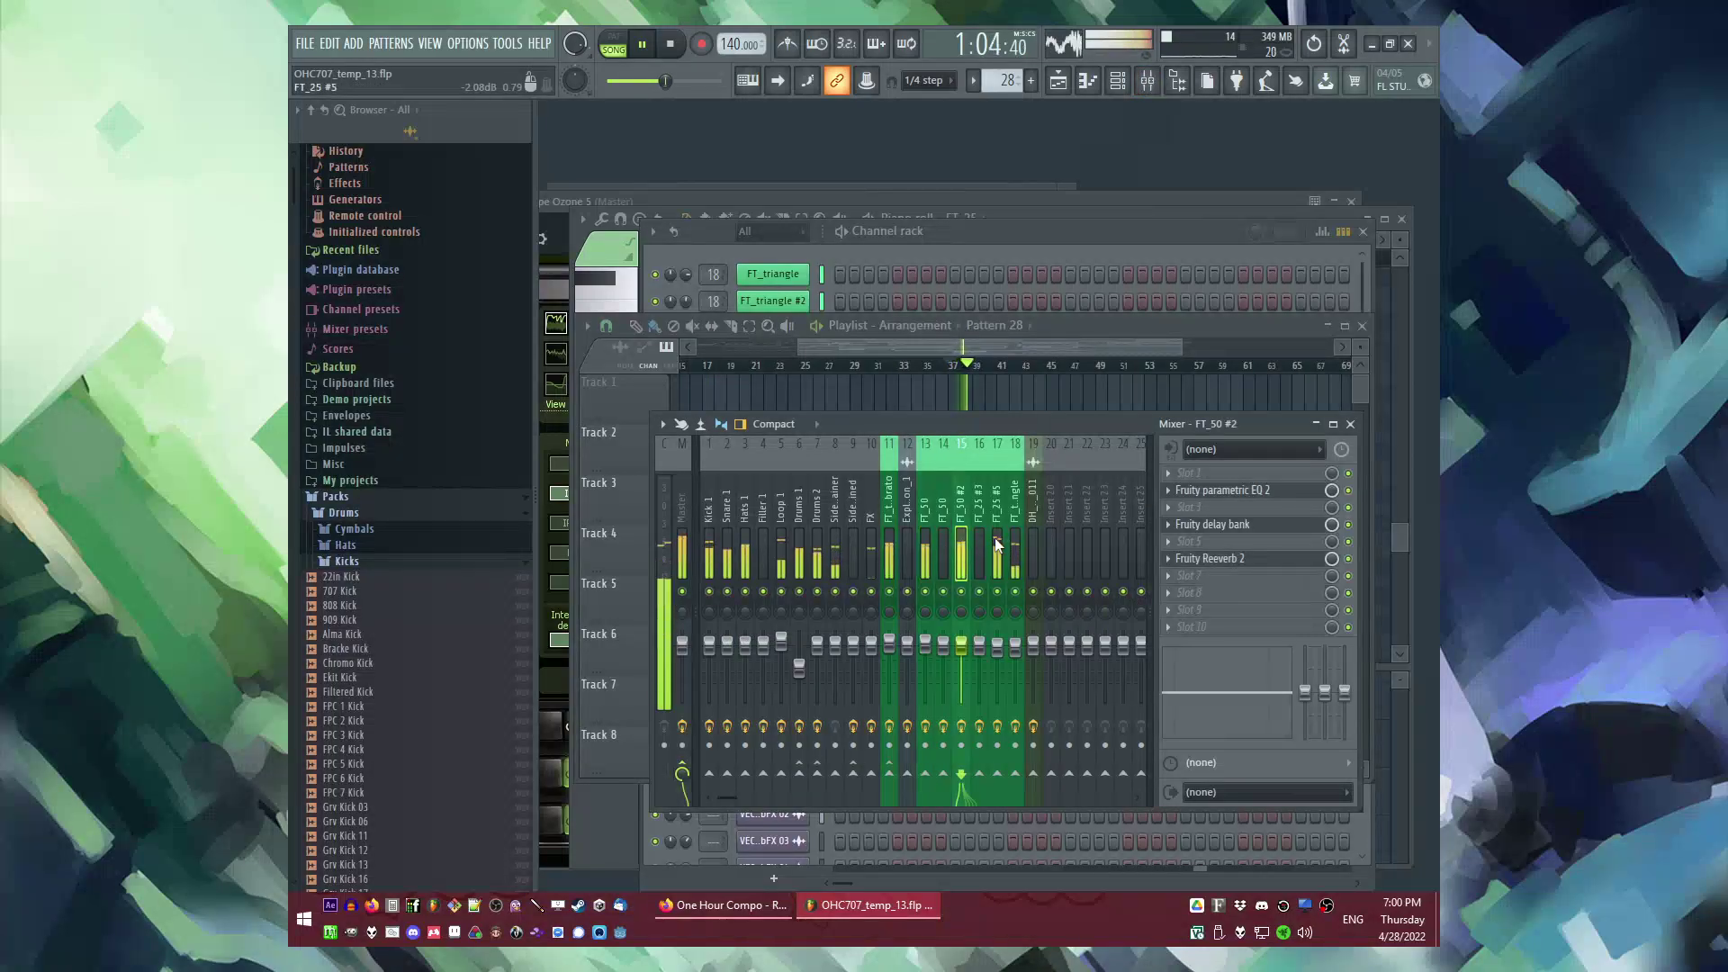
pyautogui.click(995, 538)
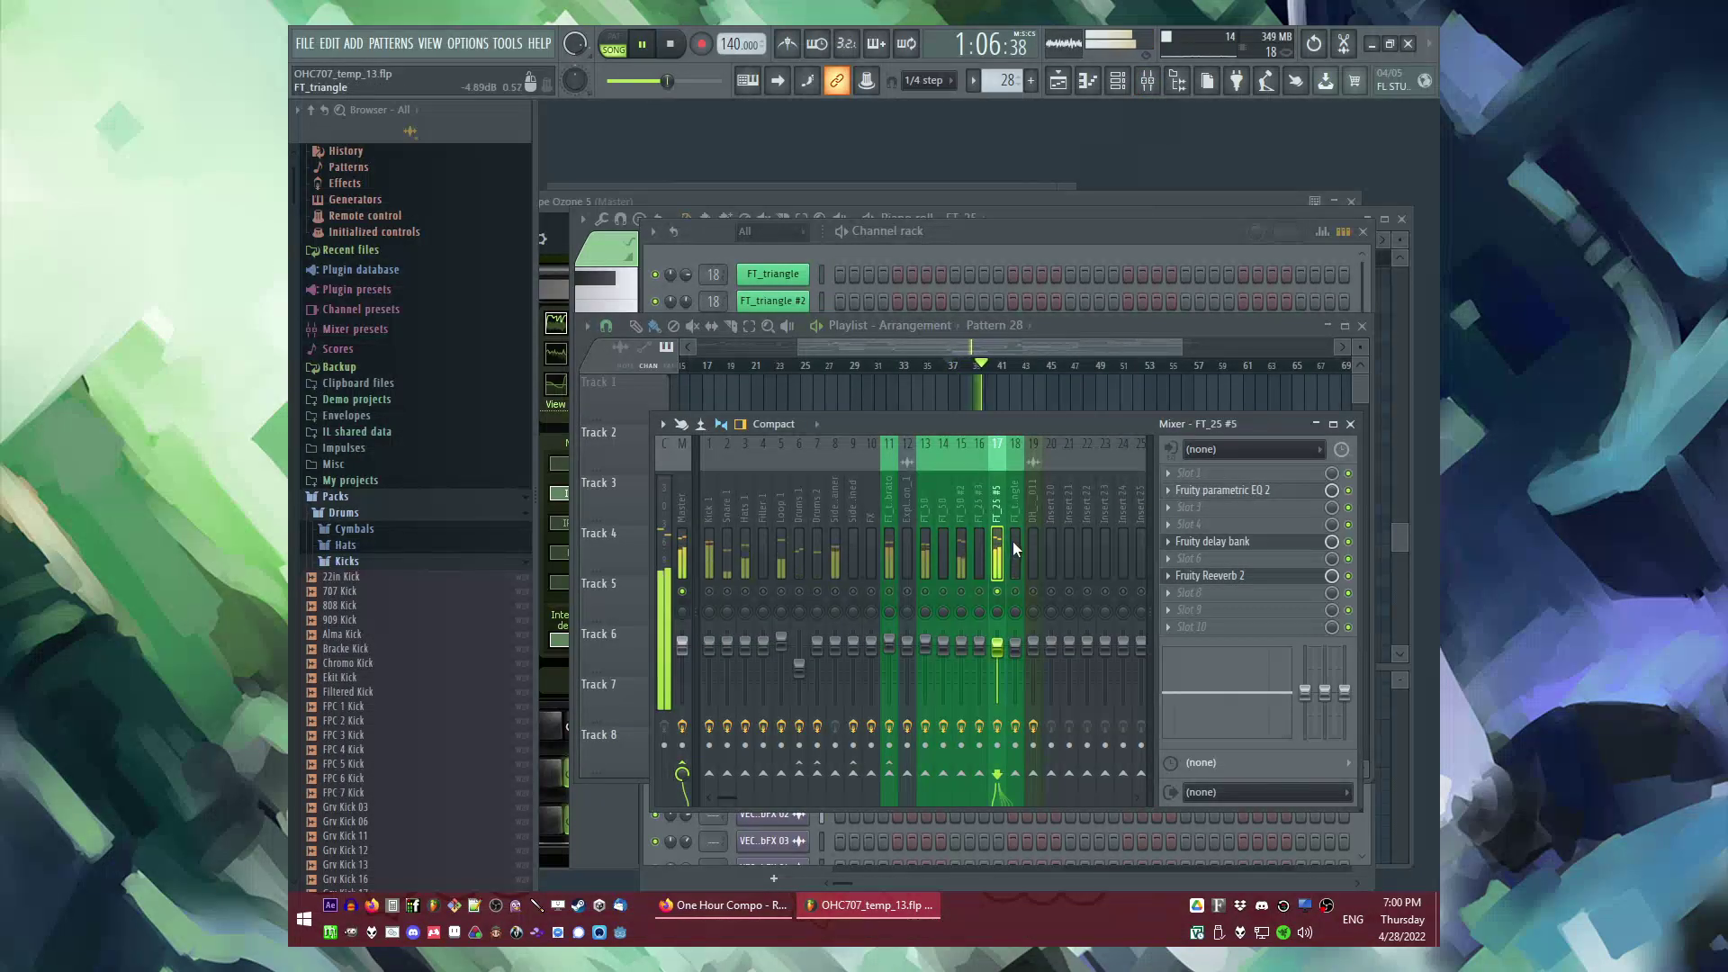
pyautogui.click(1251, 490)
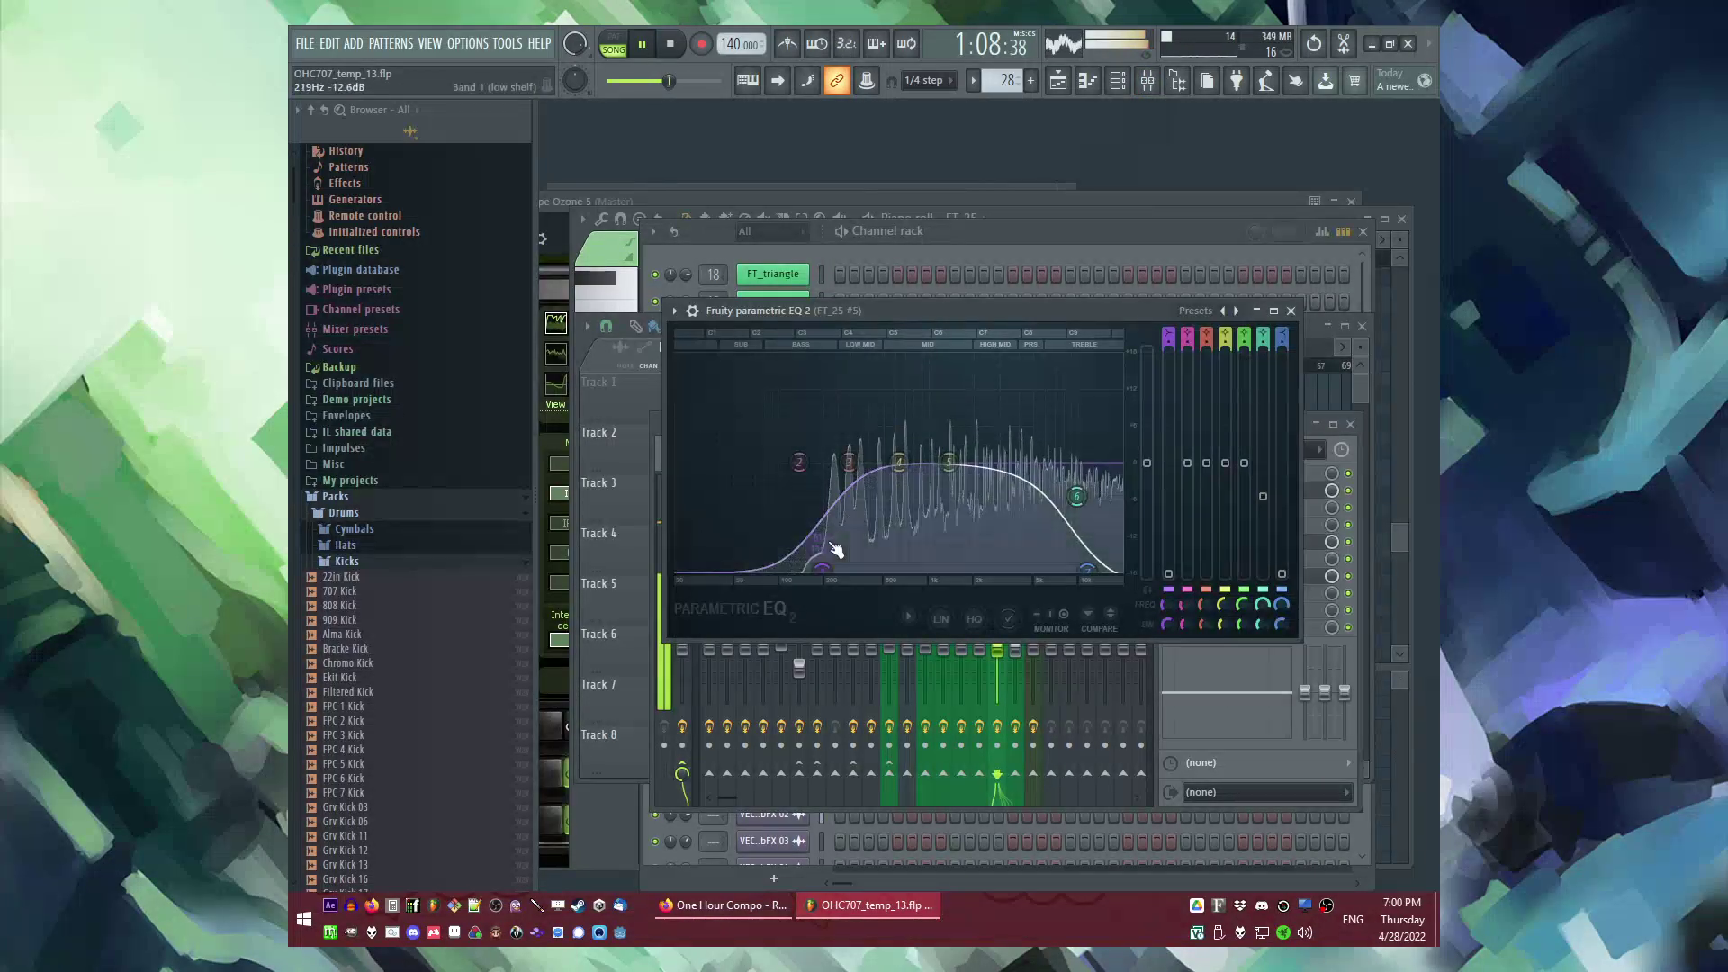
# Step: Listen to the section around bar 57, save the project and play the opening section
pyautogui.press('F5')
pyautogui.click(1058, 366)
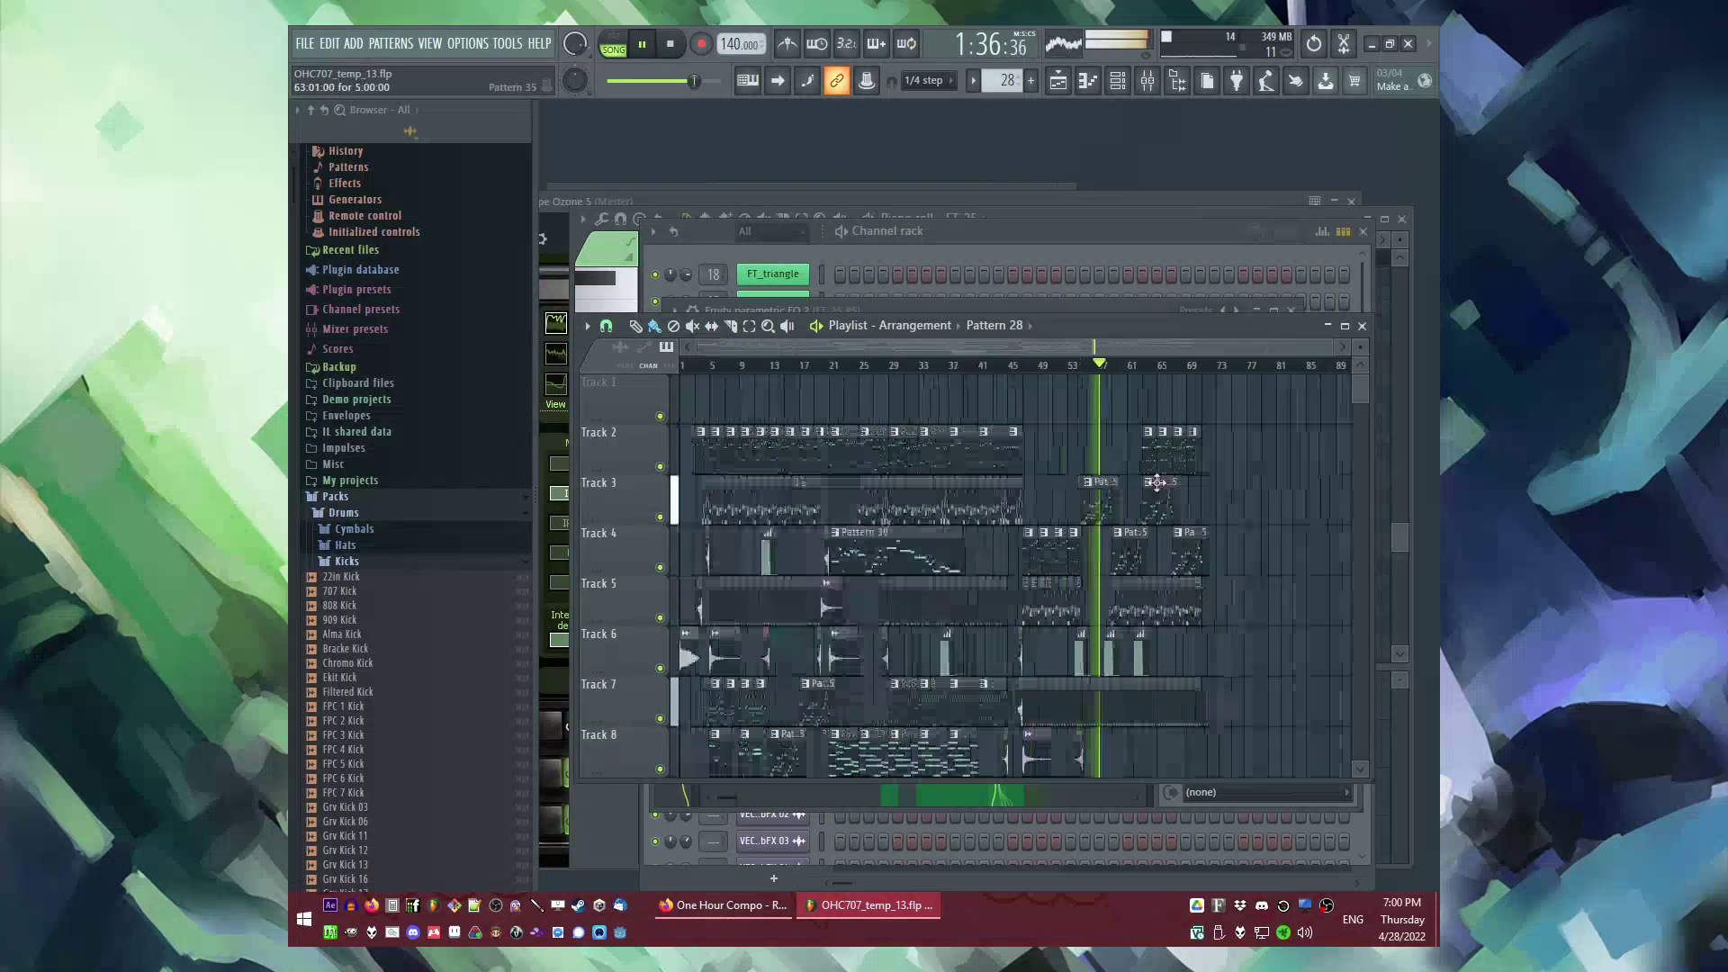
pyautogui.press('space')
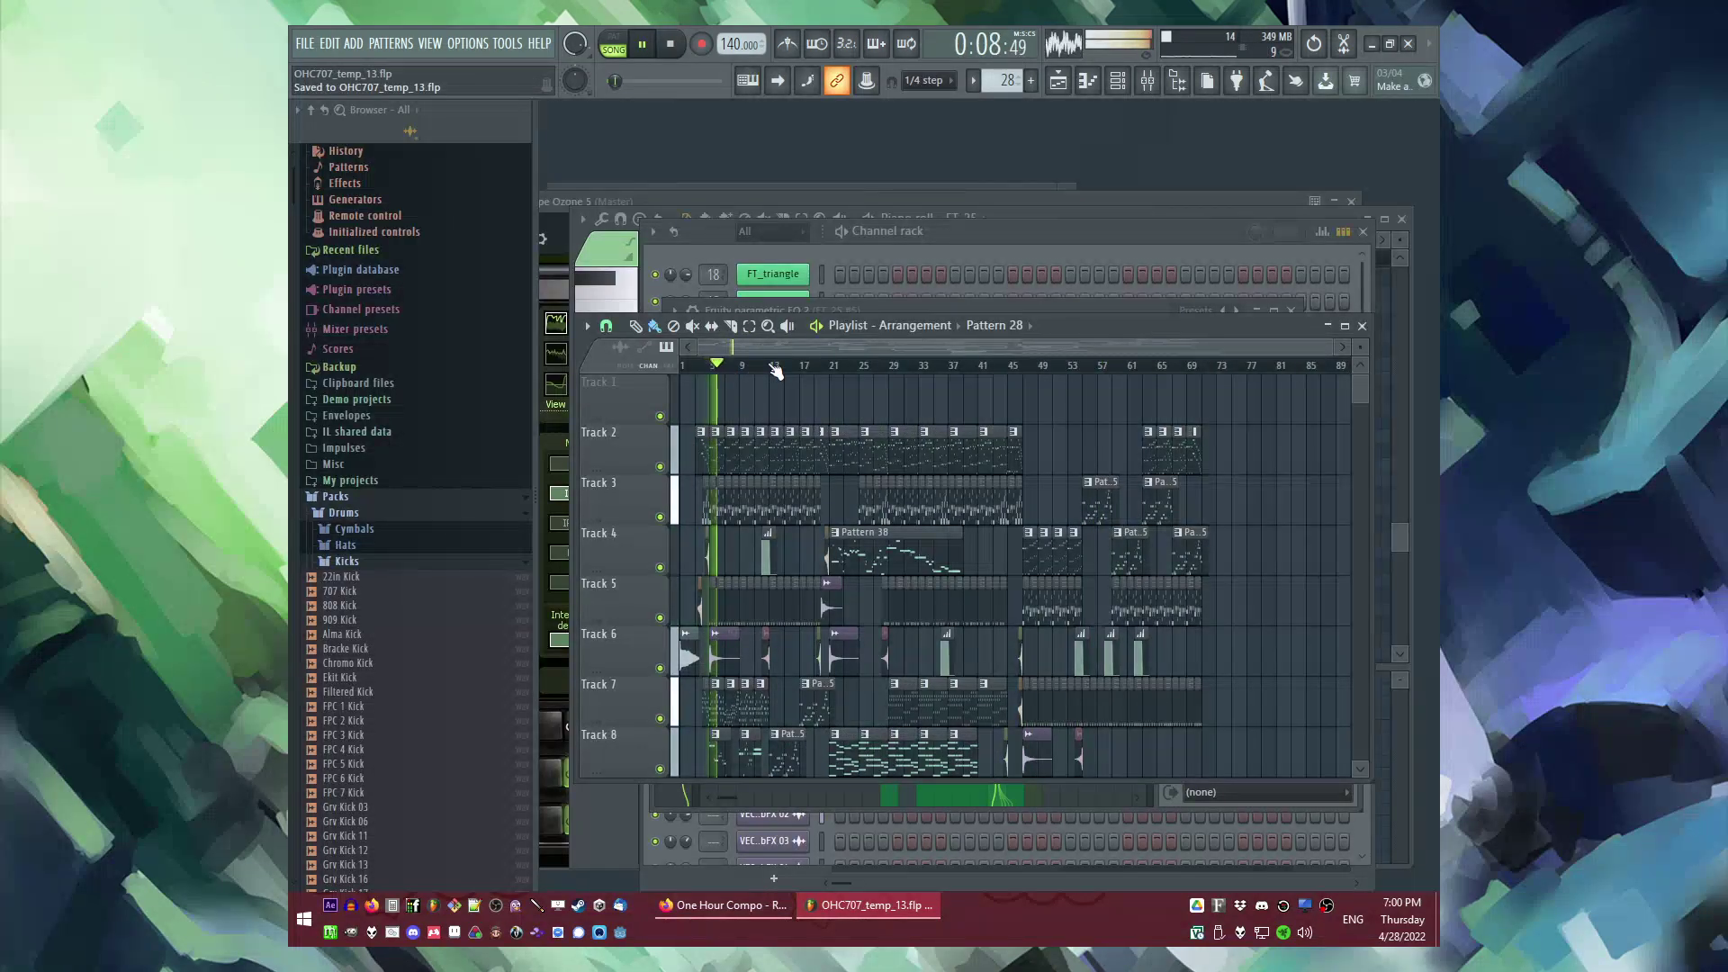
# Step: Open Pattern 34 from Track 5 and inspect its channels in pattern playback
pyautogui.press('F6')
pyautogui.press('F5')
pyautogui.scroll(-4, 849, 501)
pyautogui.scroll(5, 704, 534)
pyautogui.doubleClick(801, 613)
pyautogui.press('F6')
pyautogui.press('F5')
pyautogui.scroll(5, 837, 518)
pyautogui.press('F6')
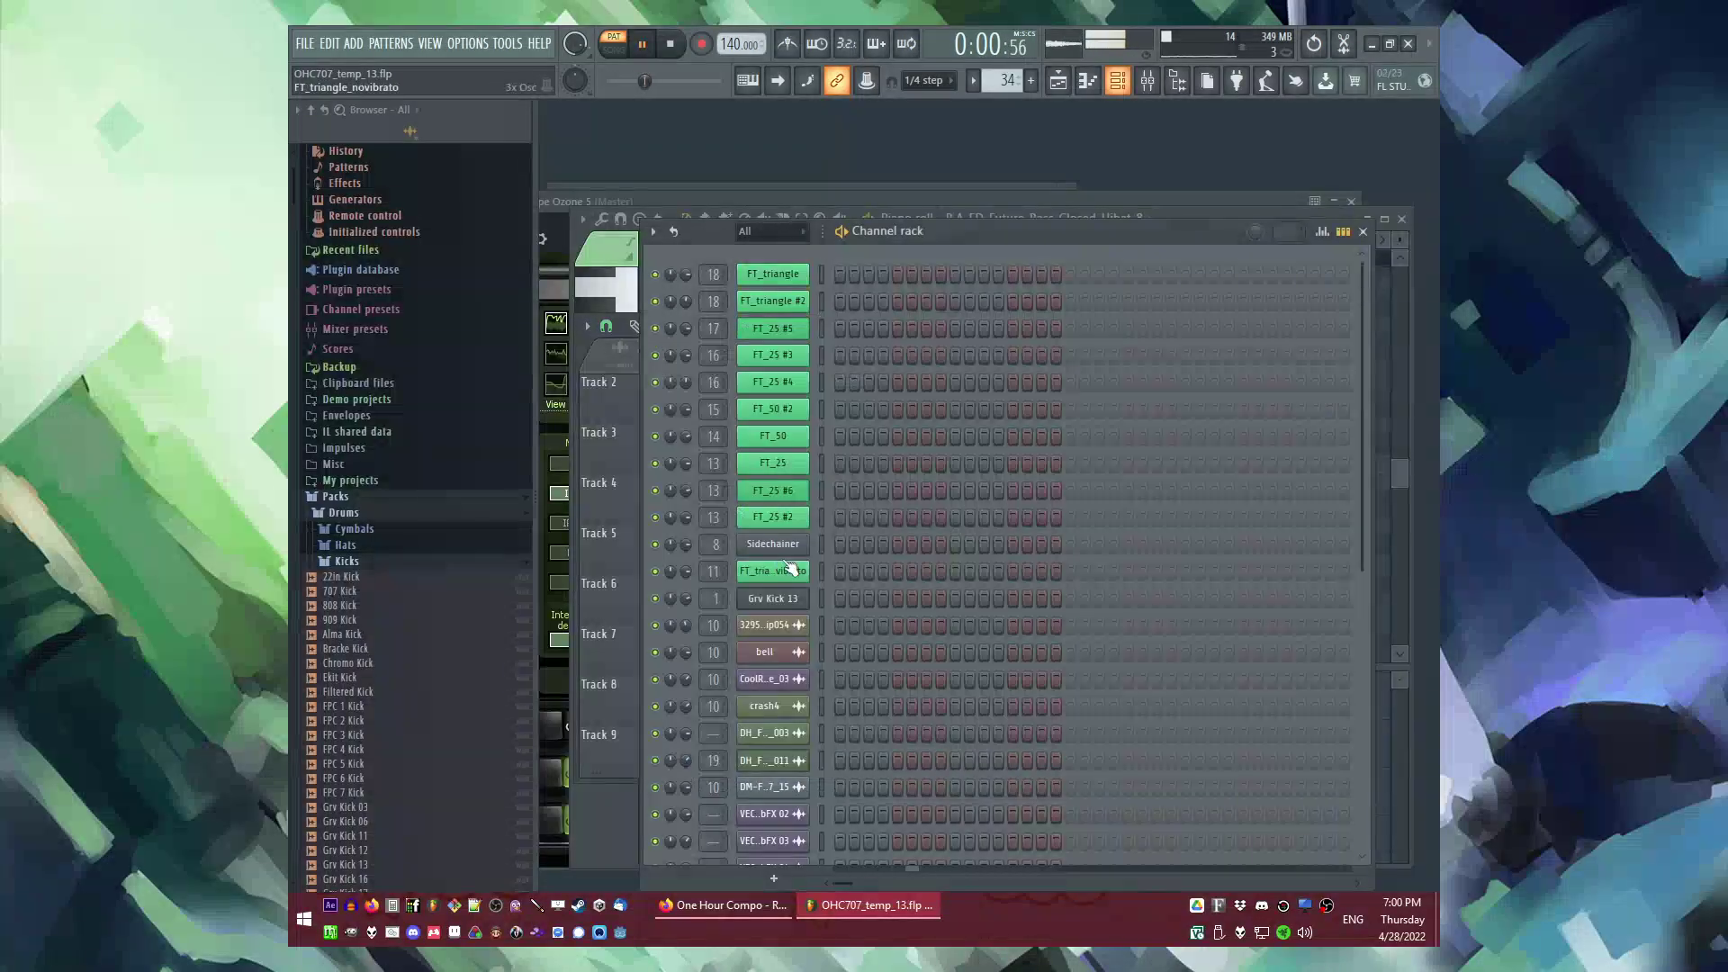
# Step: Open drum Pattern 19 and set the BES_Snare_2 channel's volume to about 69%, returning to song playback
pyautogui.press('F5')
pyautogui.press('F6')
pyautogui.scroll(-5, 870, 587)
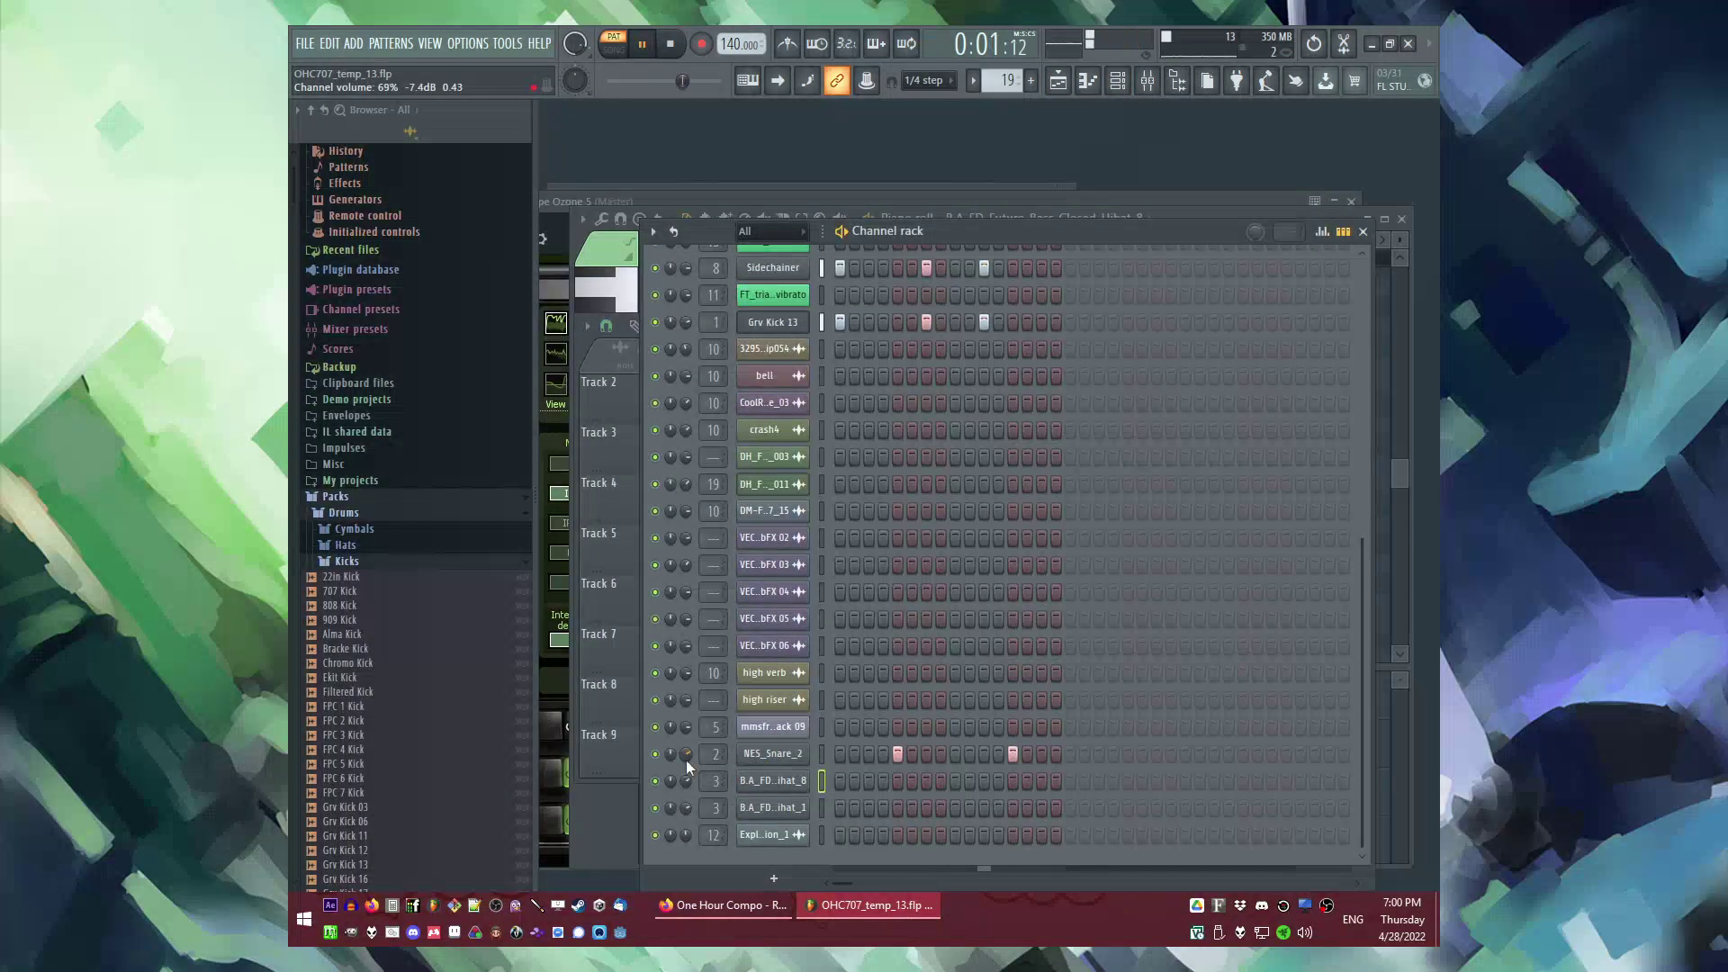
pyautogui.press('F5')
pyautogui.press('l')
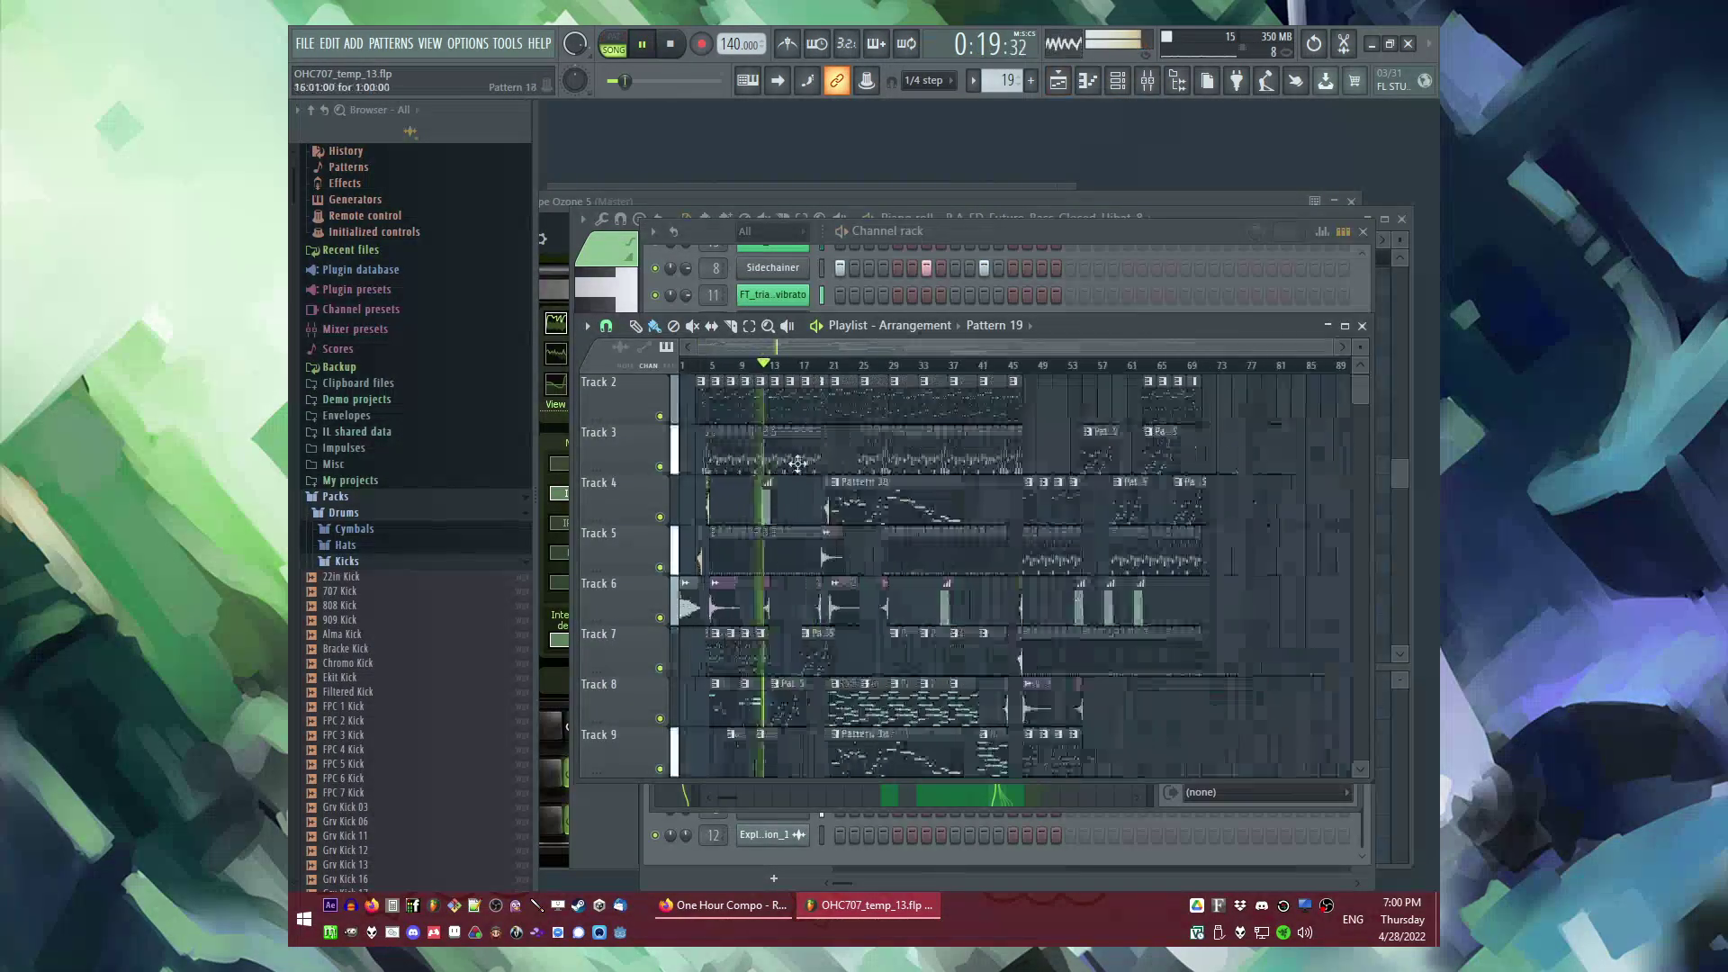
# Step: Play the song from about bar 55 and look over the arrangement's tracks through the ending section
pyautogui.click(1087, 366)
pyautogui.scroll(3, 1240, 453)
pyautogui.scroll(2, 1143, 421)
pyautogui.scroll(-1, 1014, 403)
pyautogui.scroll(-1, 1014, 402)
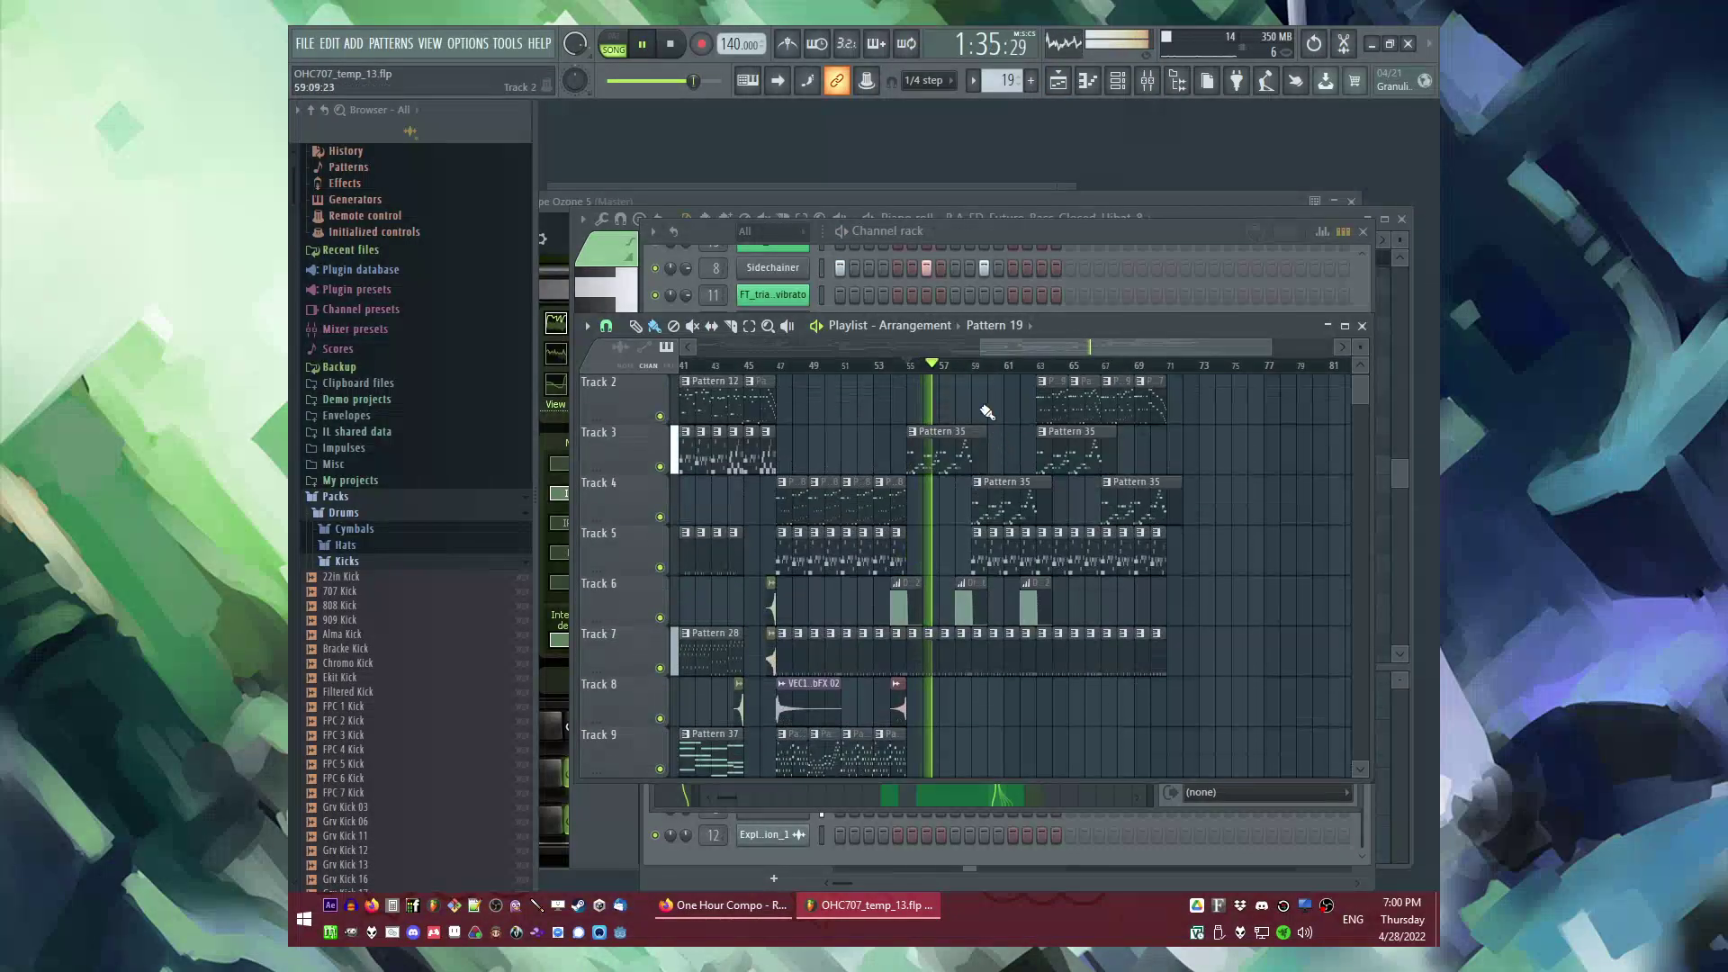
pyautogui.scroll(-5, 1033, 531)
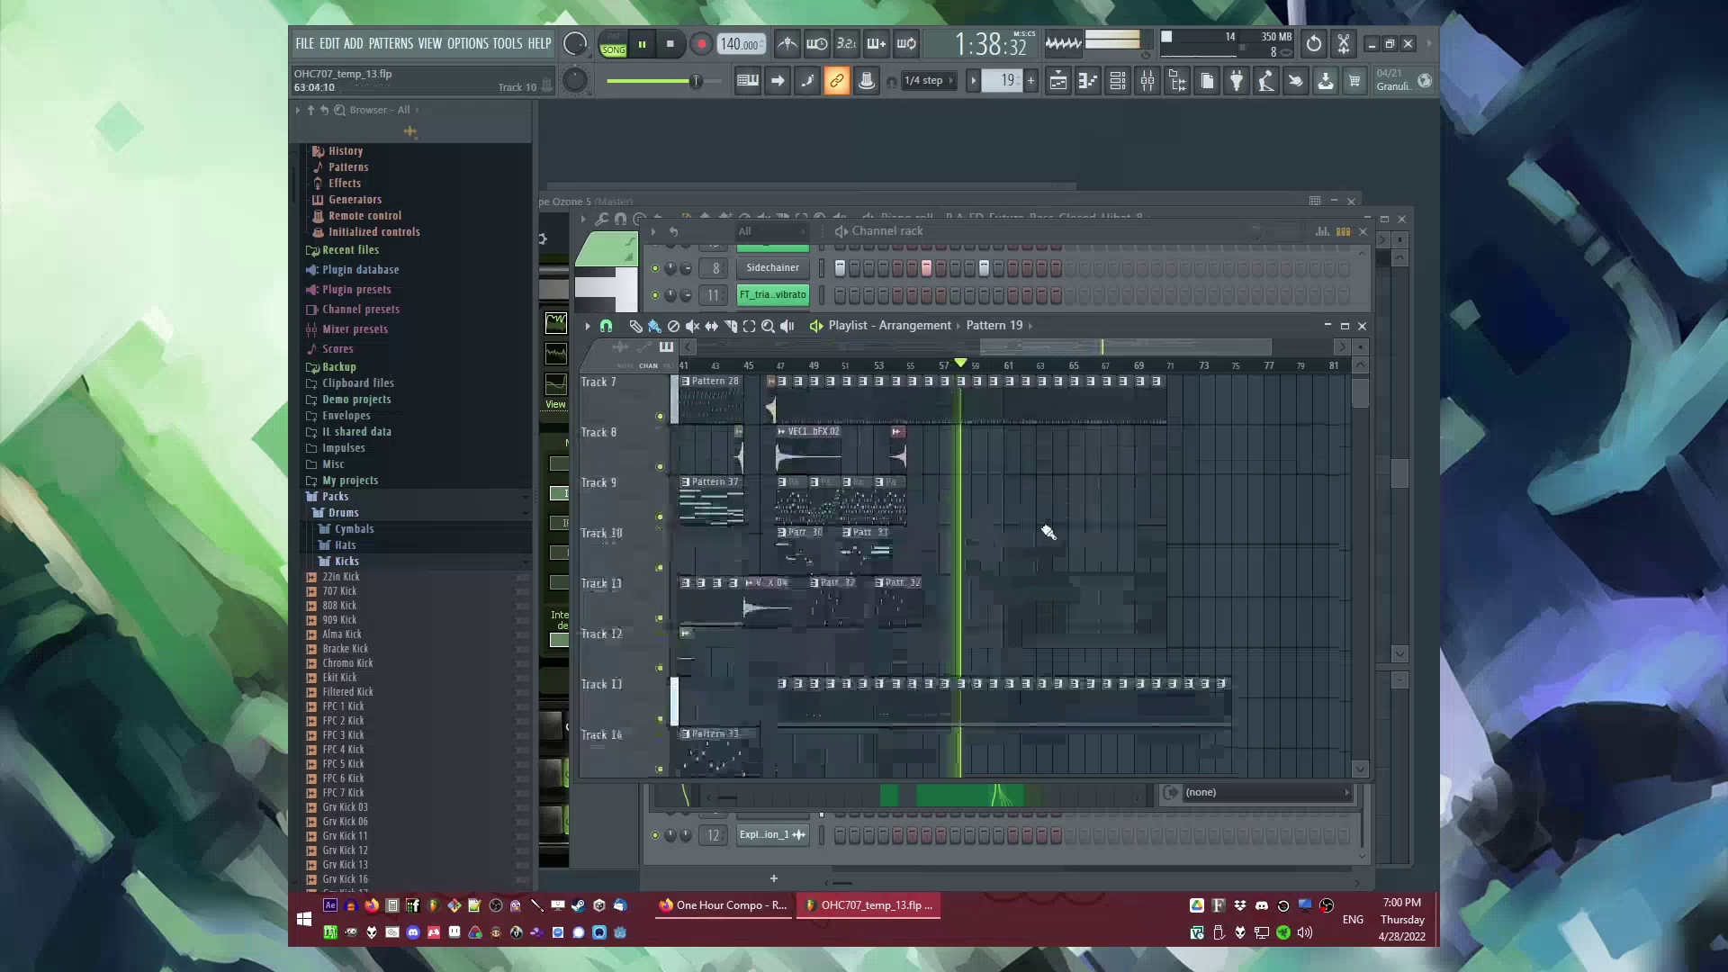
pyautogui.scroll(2, 1062, 538)
pyautogui.scroll(4, 1042, 553)
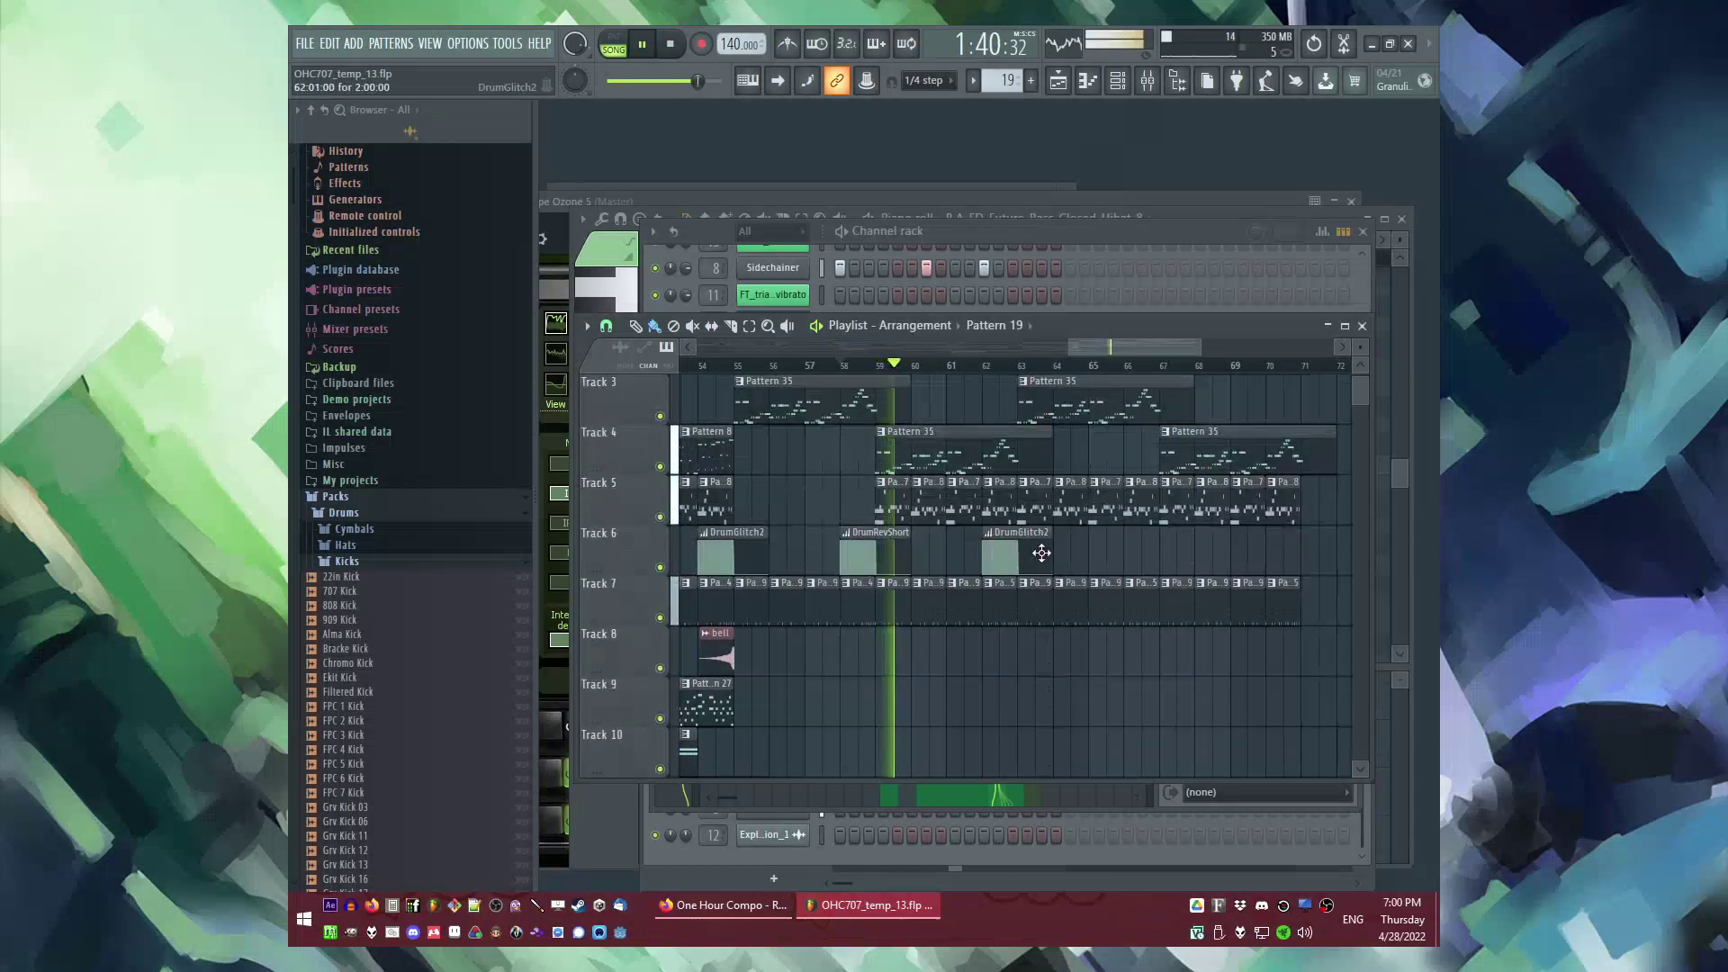
# Step: Replay from bar 57 and make the Pattern 19 clip on Track 7 at bar 58 unique
pyautogui.scroll(-3, 890, 590)
pyautogui.click(800, 367)
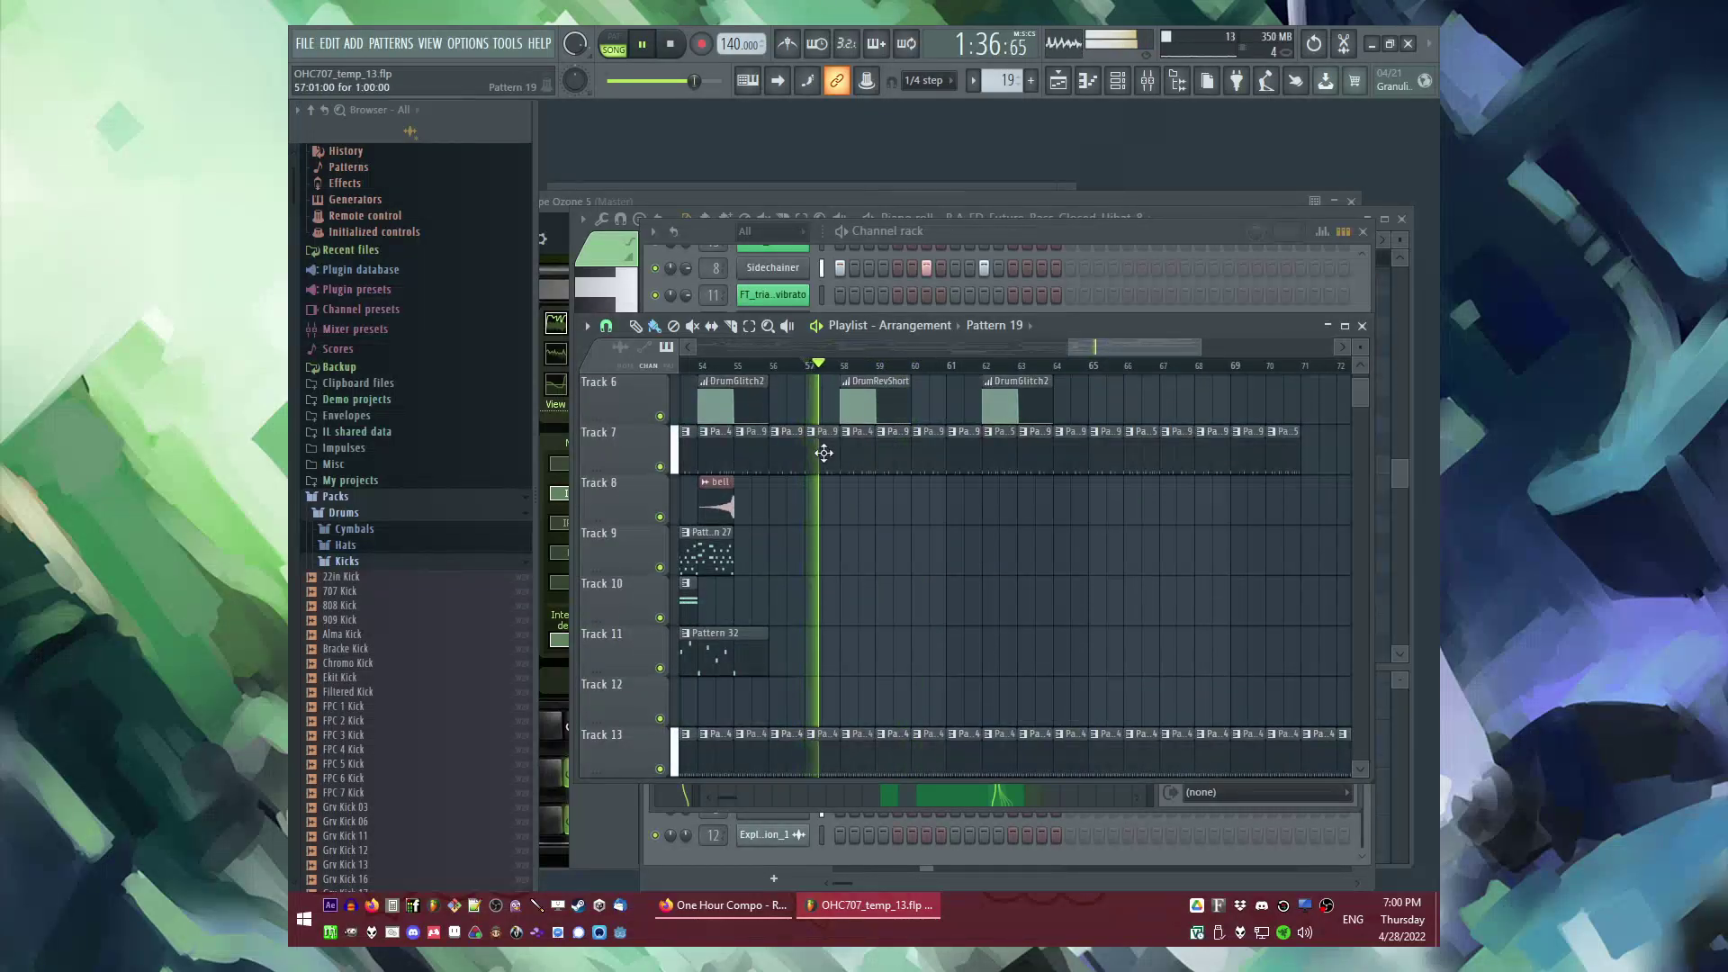
pyautogui.scroll(2, 837, 442)
pyautogui.click(861, 436)
pyautogui.click(936, 567)
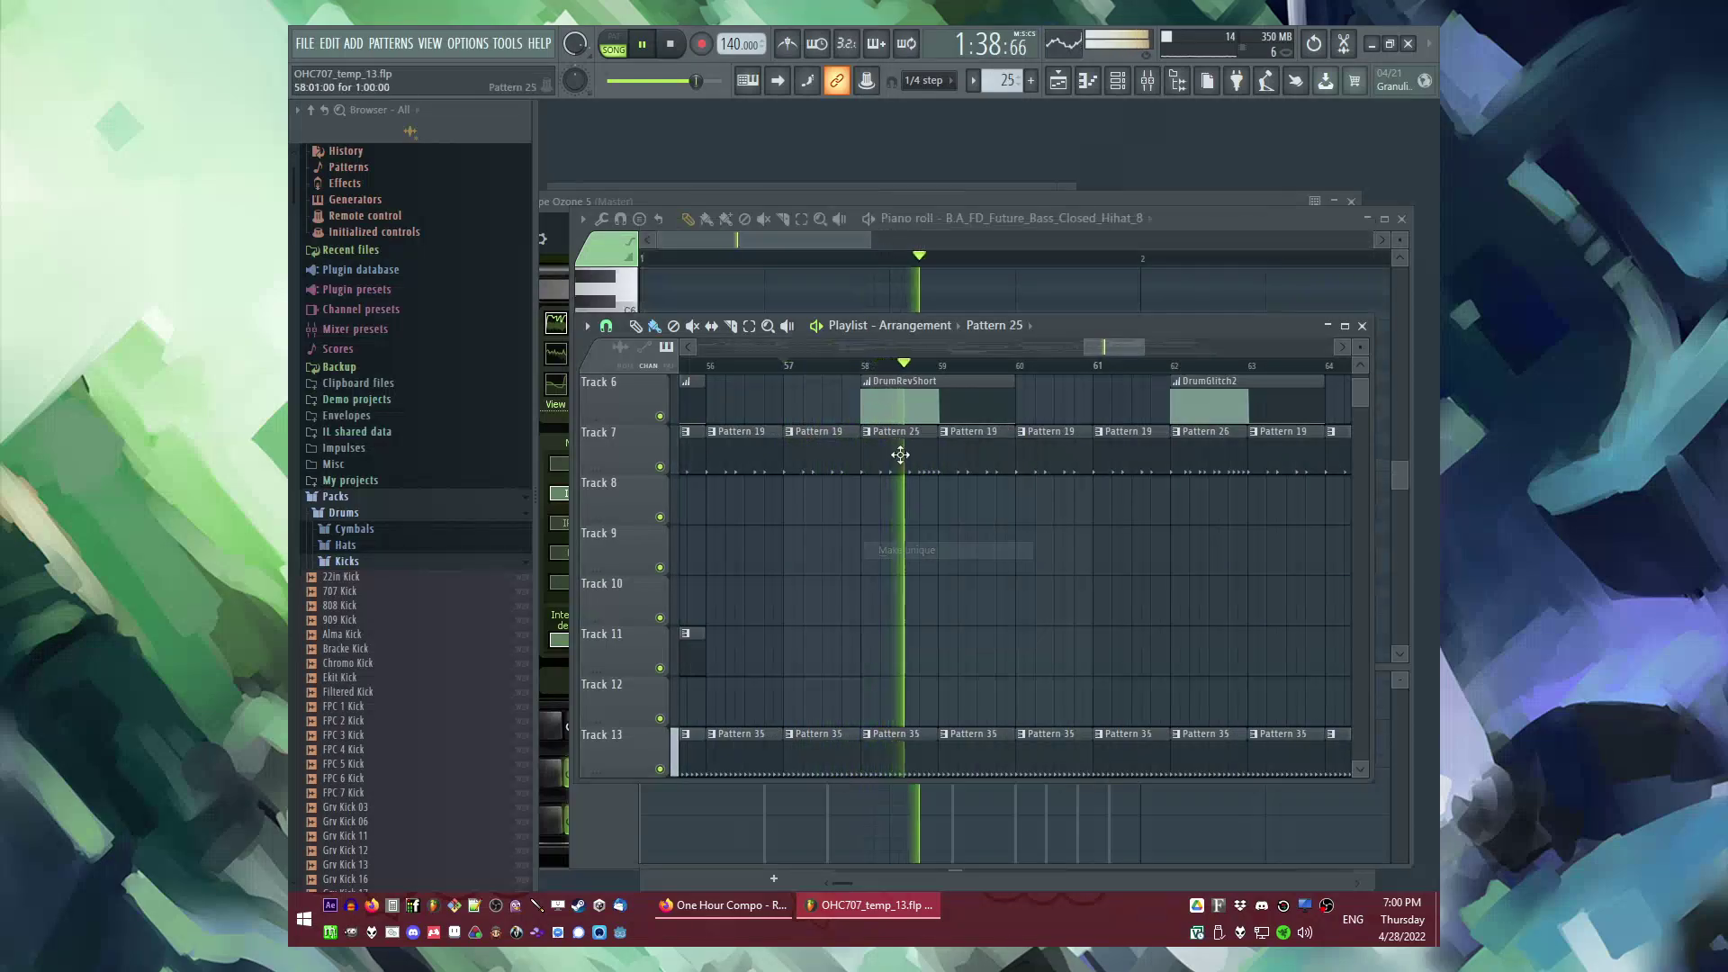
# Step: In Pattern 25, add Grv Kick 13 hits on steps 3 and 4 and a Sidechainer hit on step 4
pyautogui.press('l')
pyautogui.press('F6')
pyautogui.scroll(5, 855, 348)
pyautogui.scroll(-2, 866, 486)
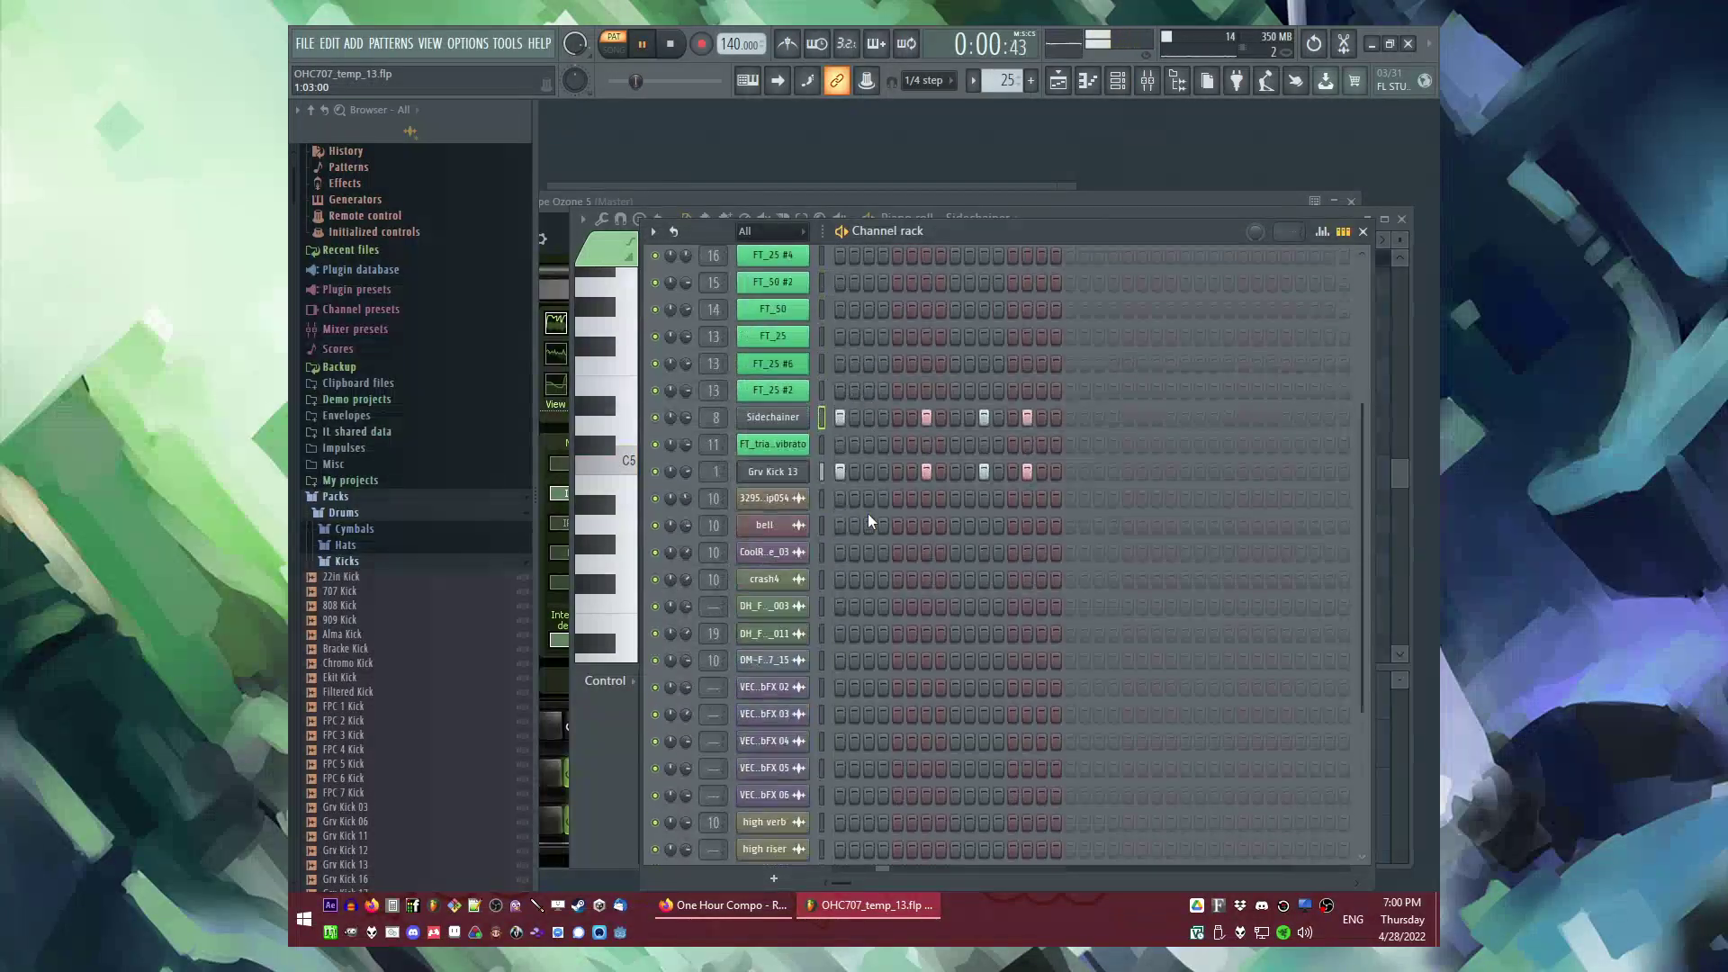
pyautogui.moveTo(873, 456); pyautogui.dragTo(884, 454)
pyautogui.click(883, 403)
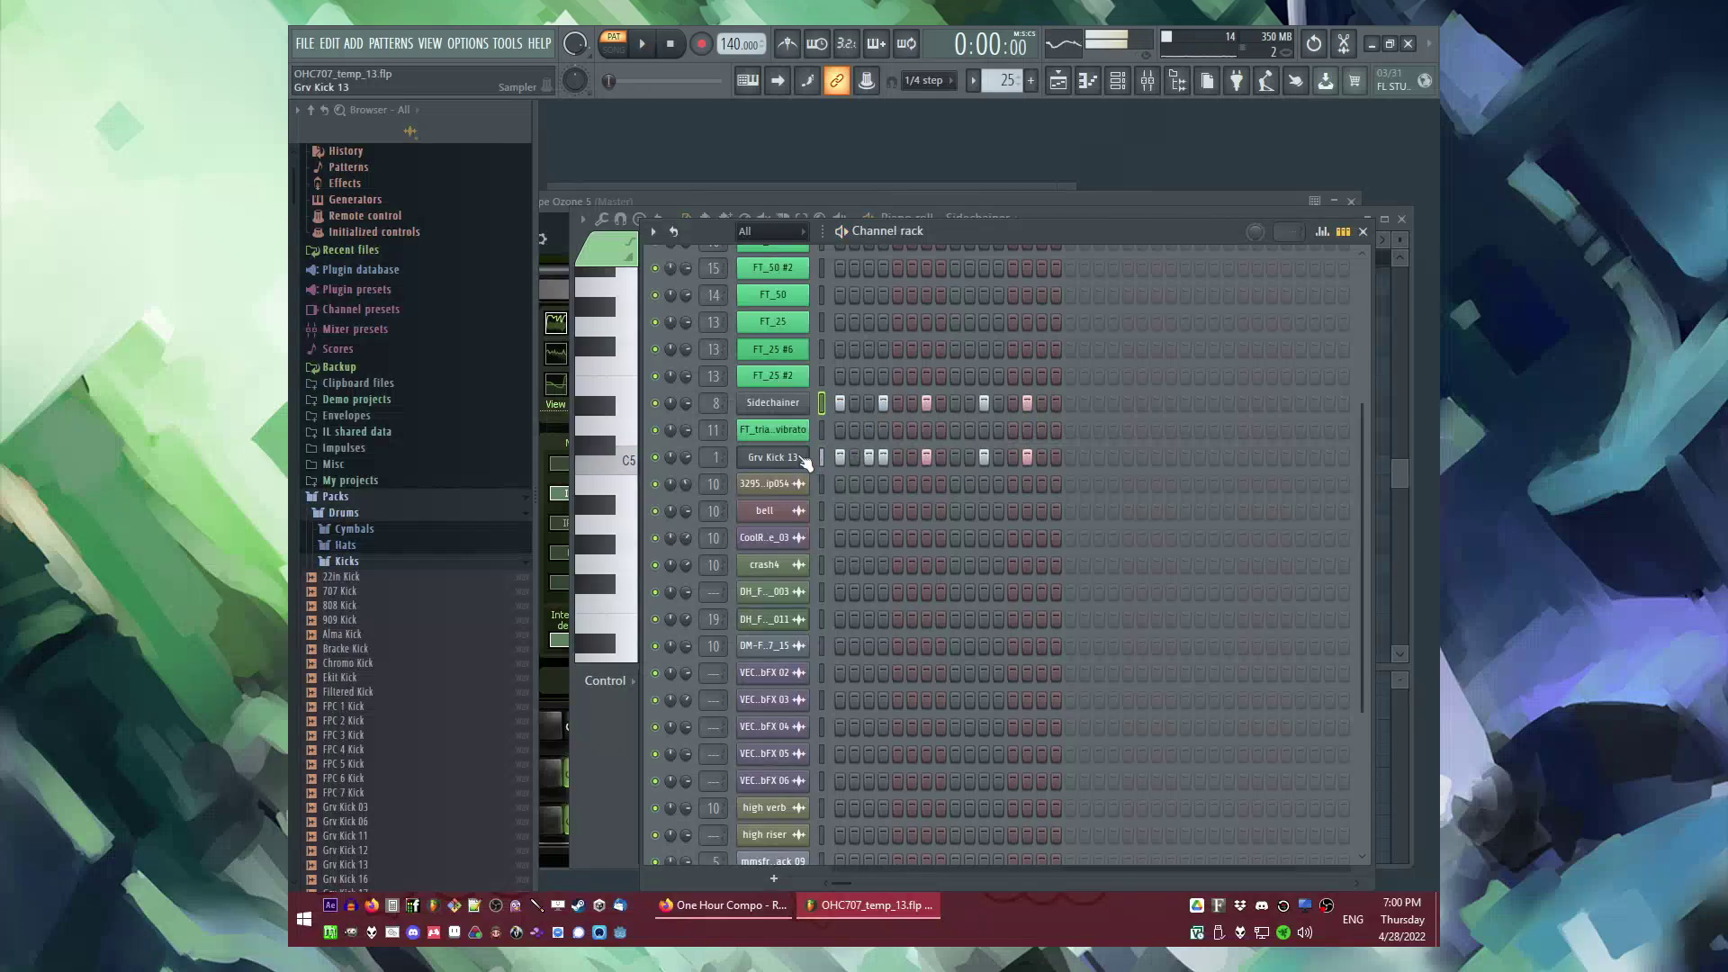
# Step: Open Grv Kick 13 in the piano roll and add a C5 note midway between steps 3 and 4
pyautogui.rightClick(804, 460)
pyautogui.click(823, 451)
pyautogui.press('space')
pyautogui.click(718, 465)
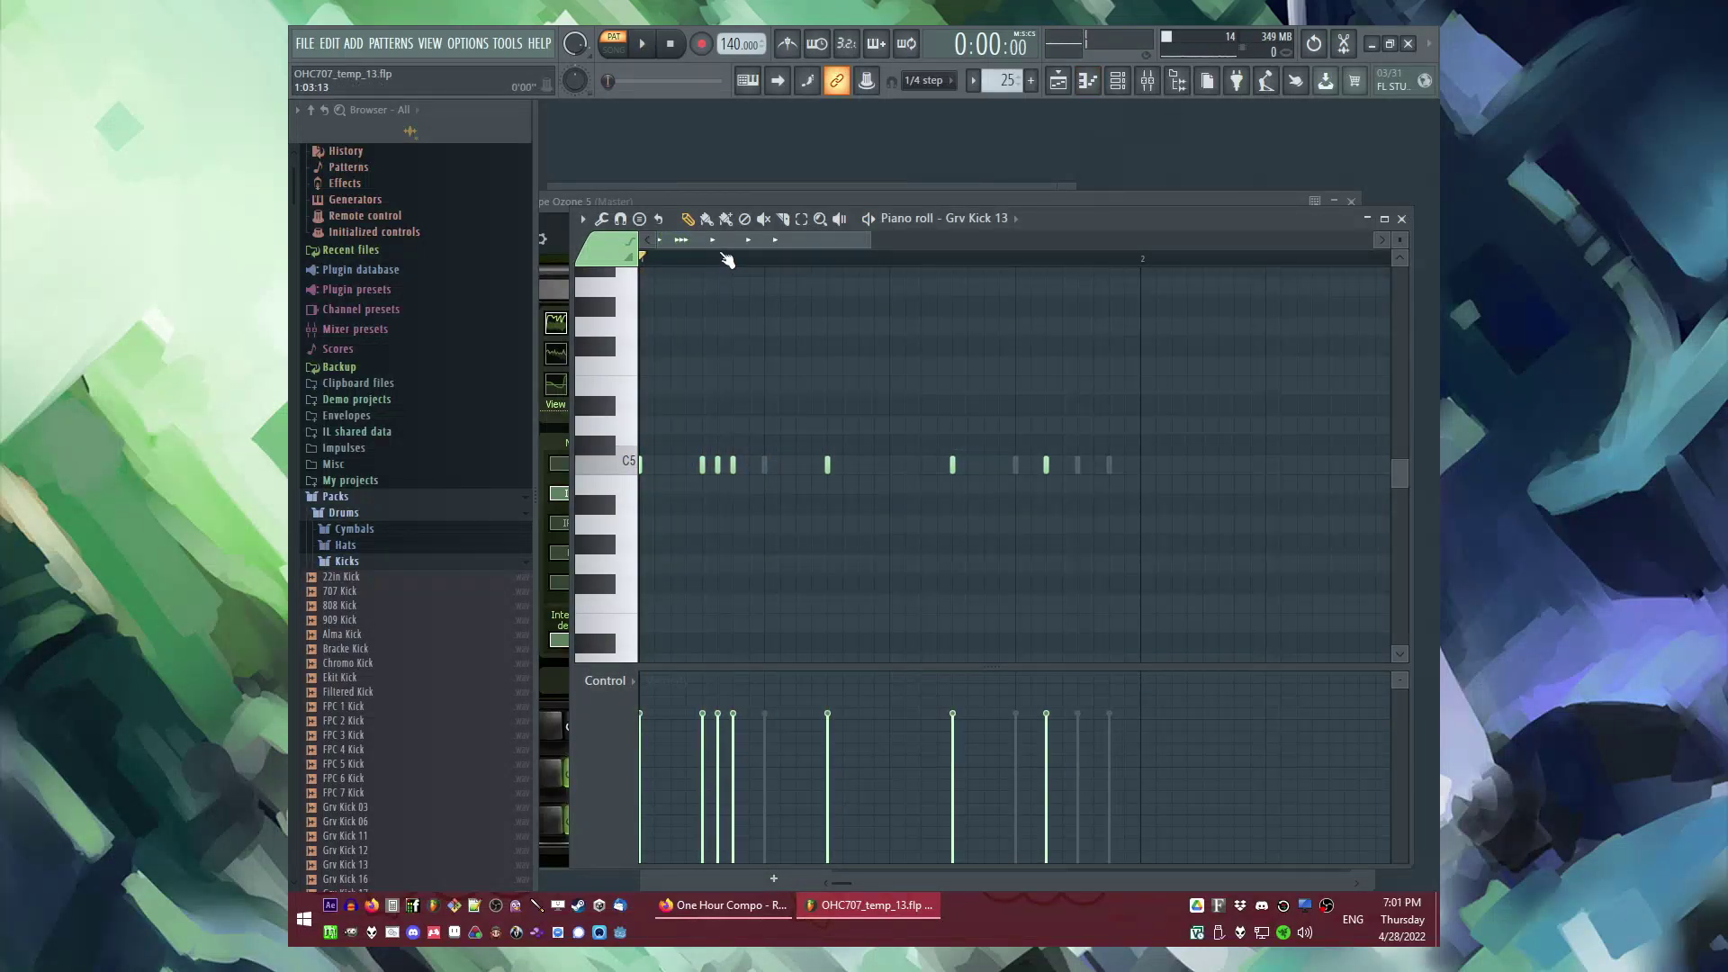
# Step: Add C5 kick notes on steps 8, 10, 13 and 15 of Pattern 25 while checking it in song playback
pyautogui.press('l')
pyautogui.press('space')
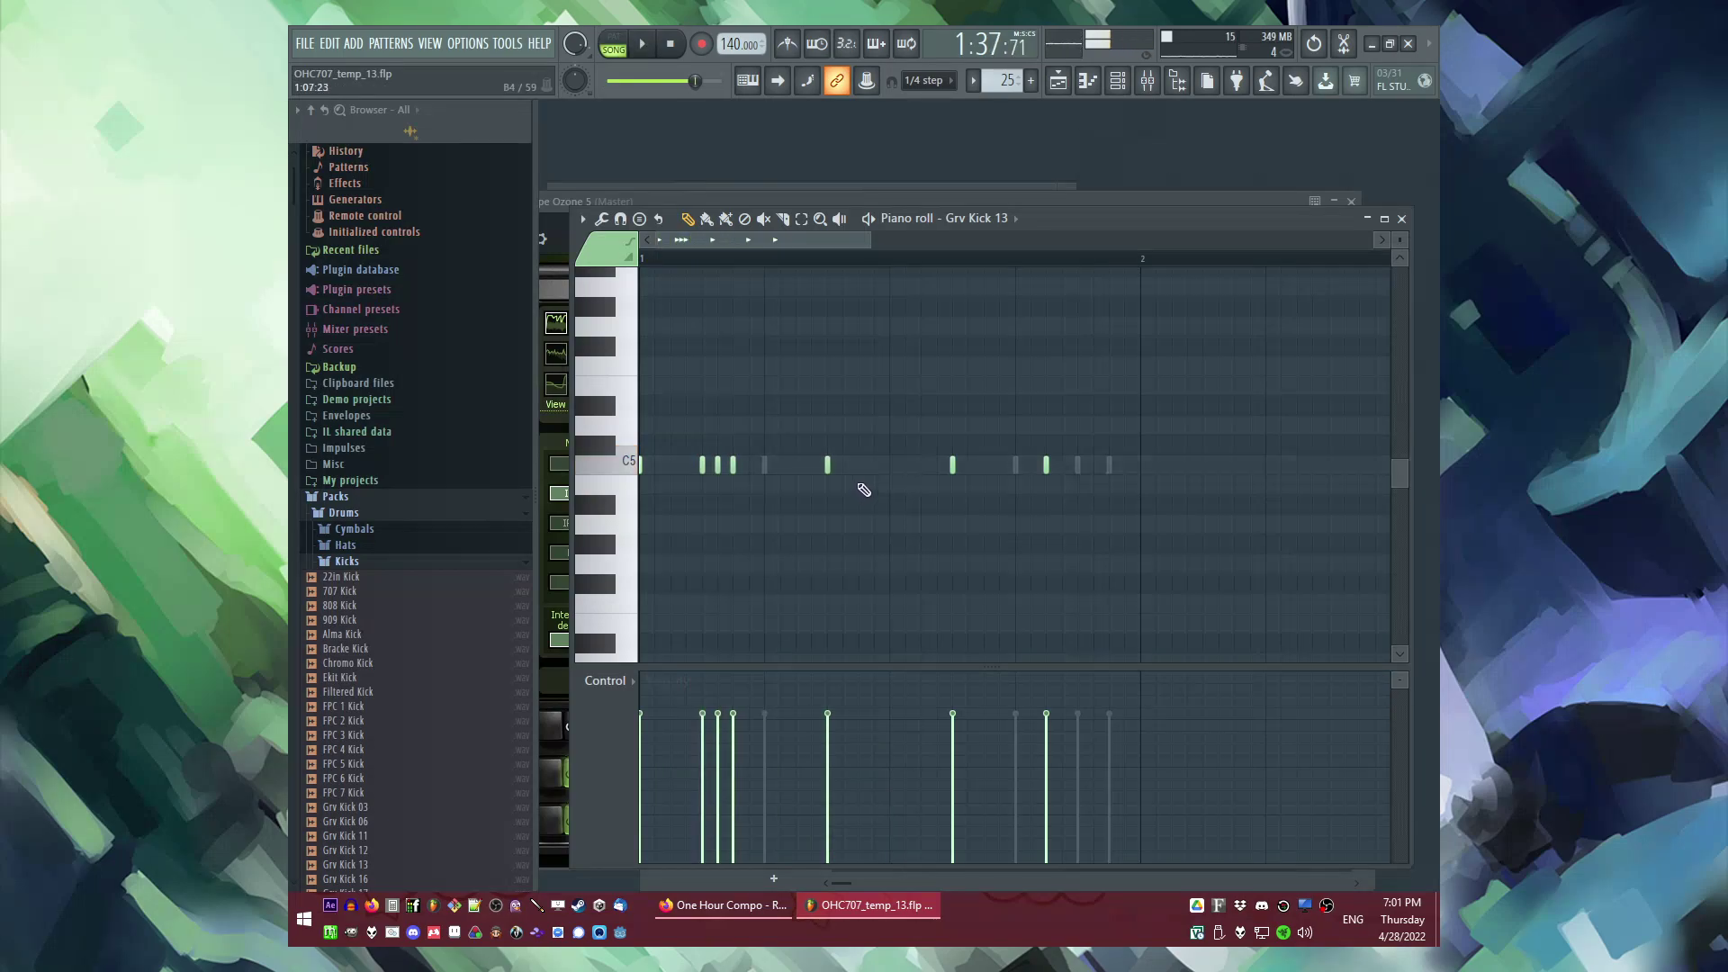
pyautogui.click(859, 465)
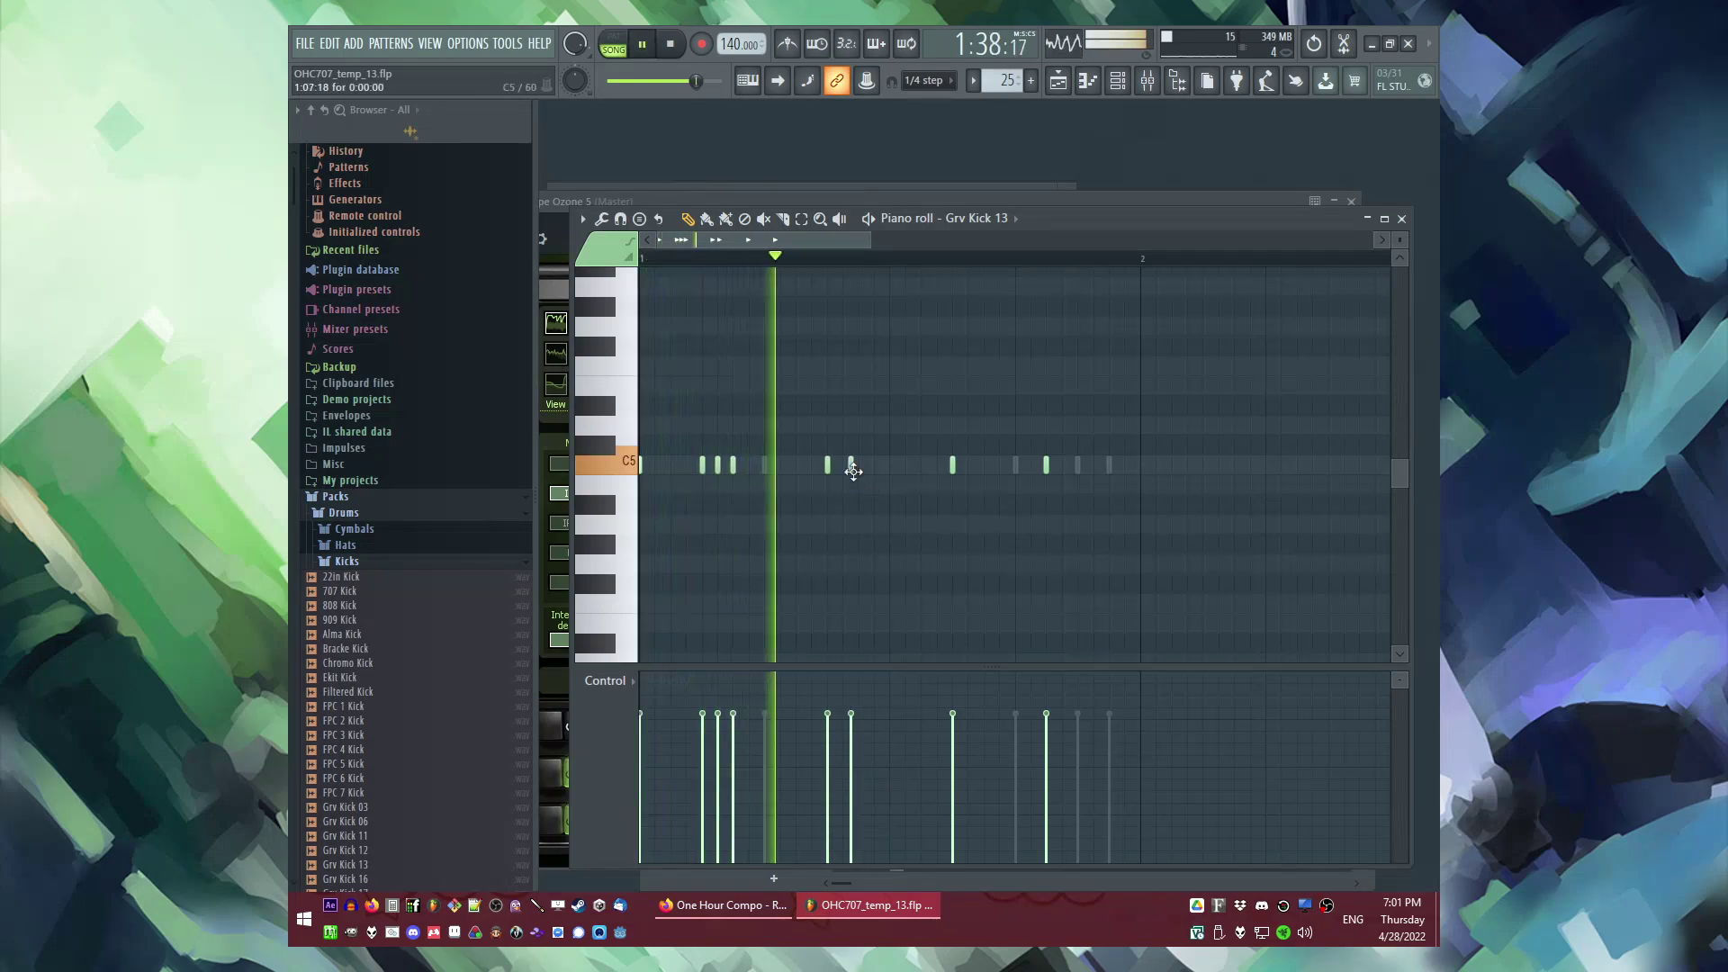
pyautogui.click(921, 464)
pyautogui.press('space')
pyautogui.click(1015, 465)
pyautogui.click(1077, 464)
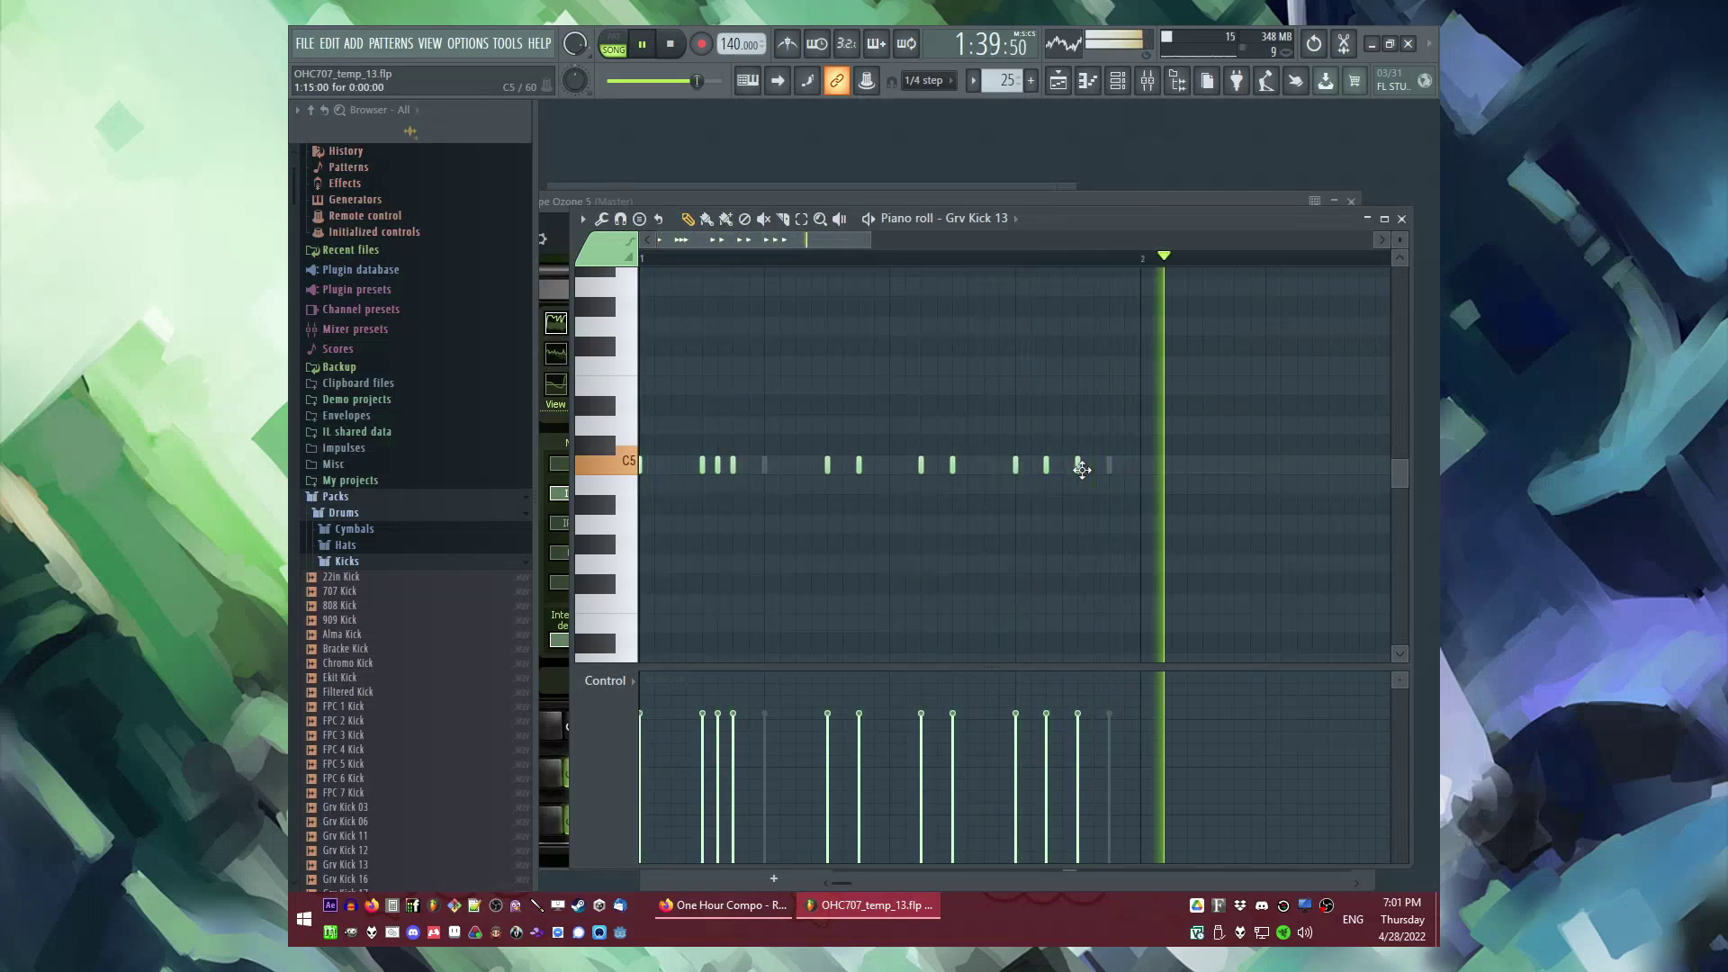
# Step: Replay the song from about bar 57 and open the Pattern 25 clip on Track 7
pyautogui.press('F5')
pyautogui.click(813, 366)
pyautogui.scroll(4, 816, 423)
pyautogui.doubleClick(883, 663)
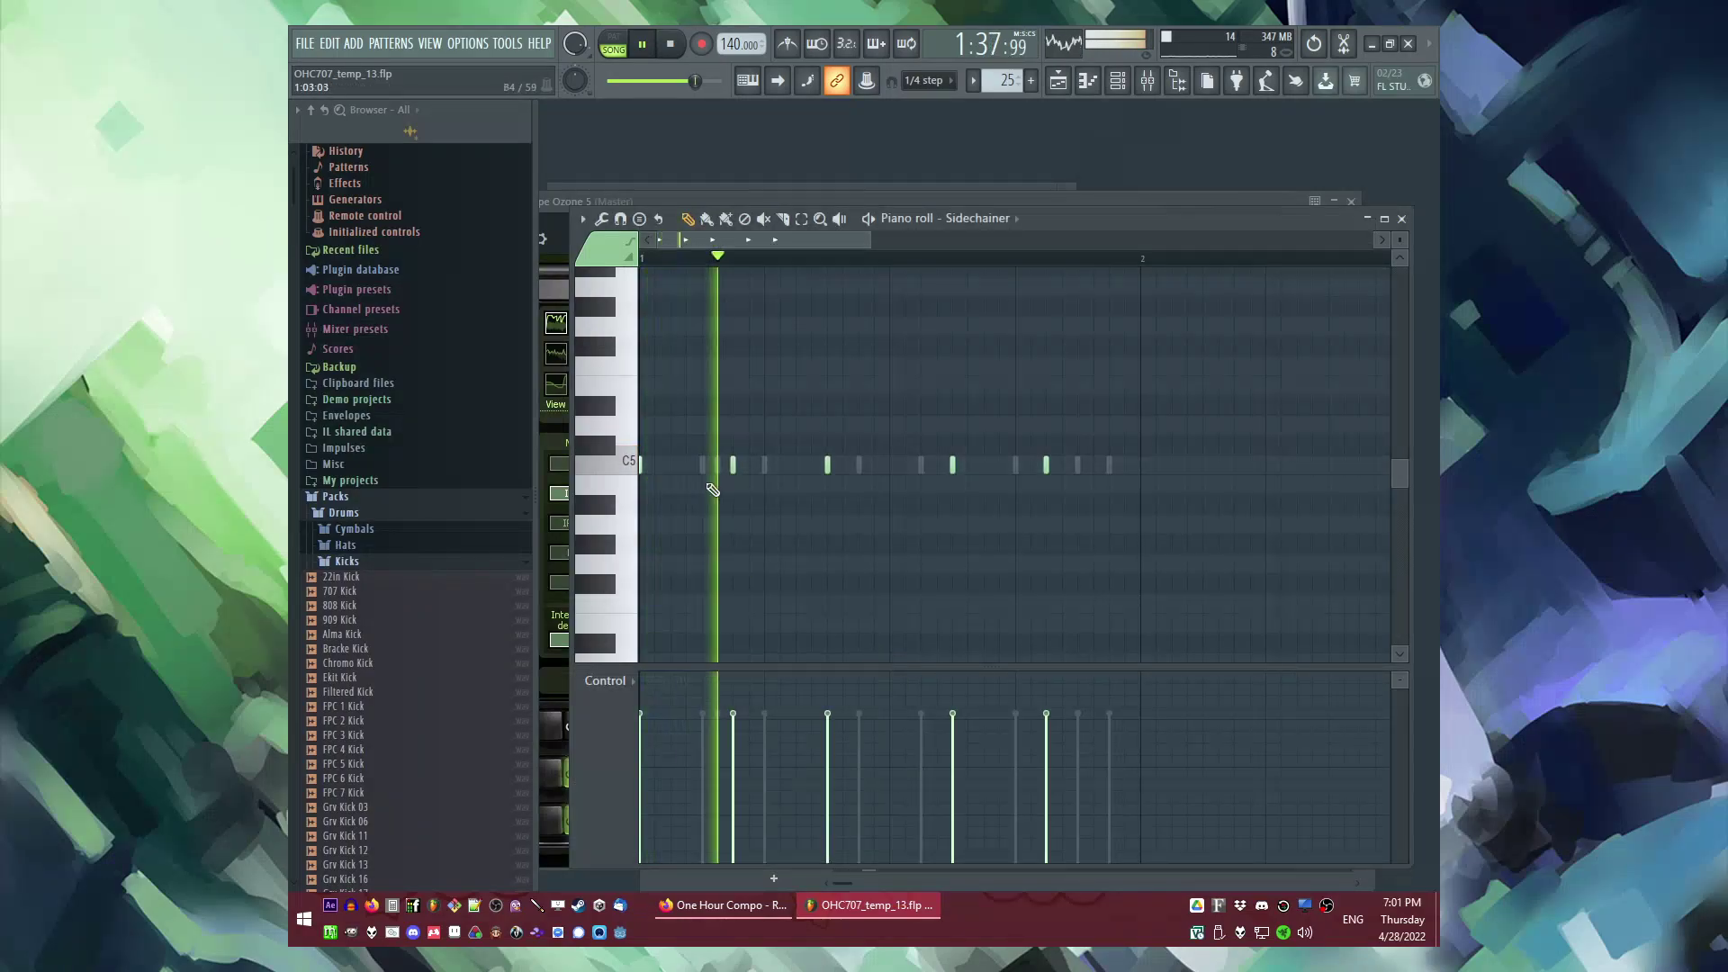
# Step: Add extra BES_Snare_2 hits to Pattern 25, including steps 2, 15 and 16, and save the project
pyautogui.press('F6')
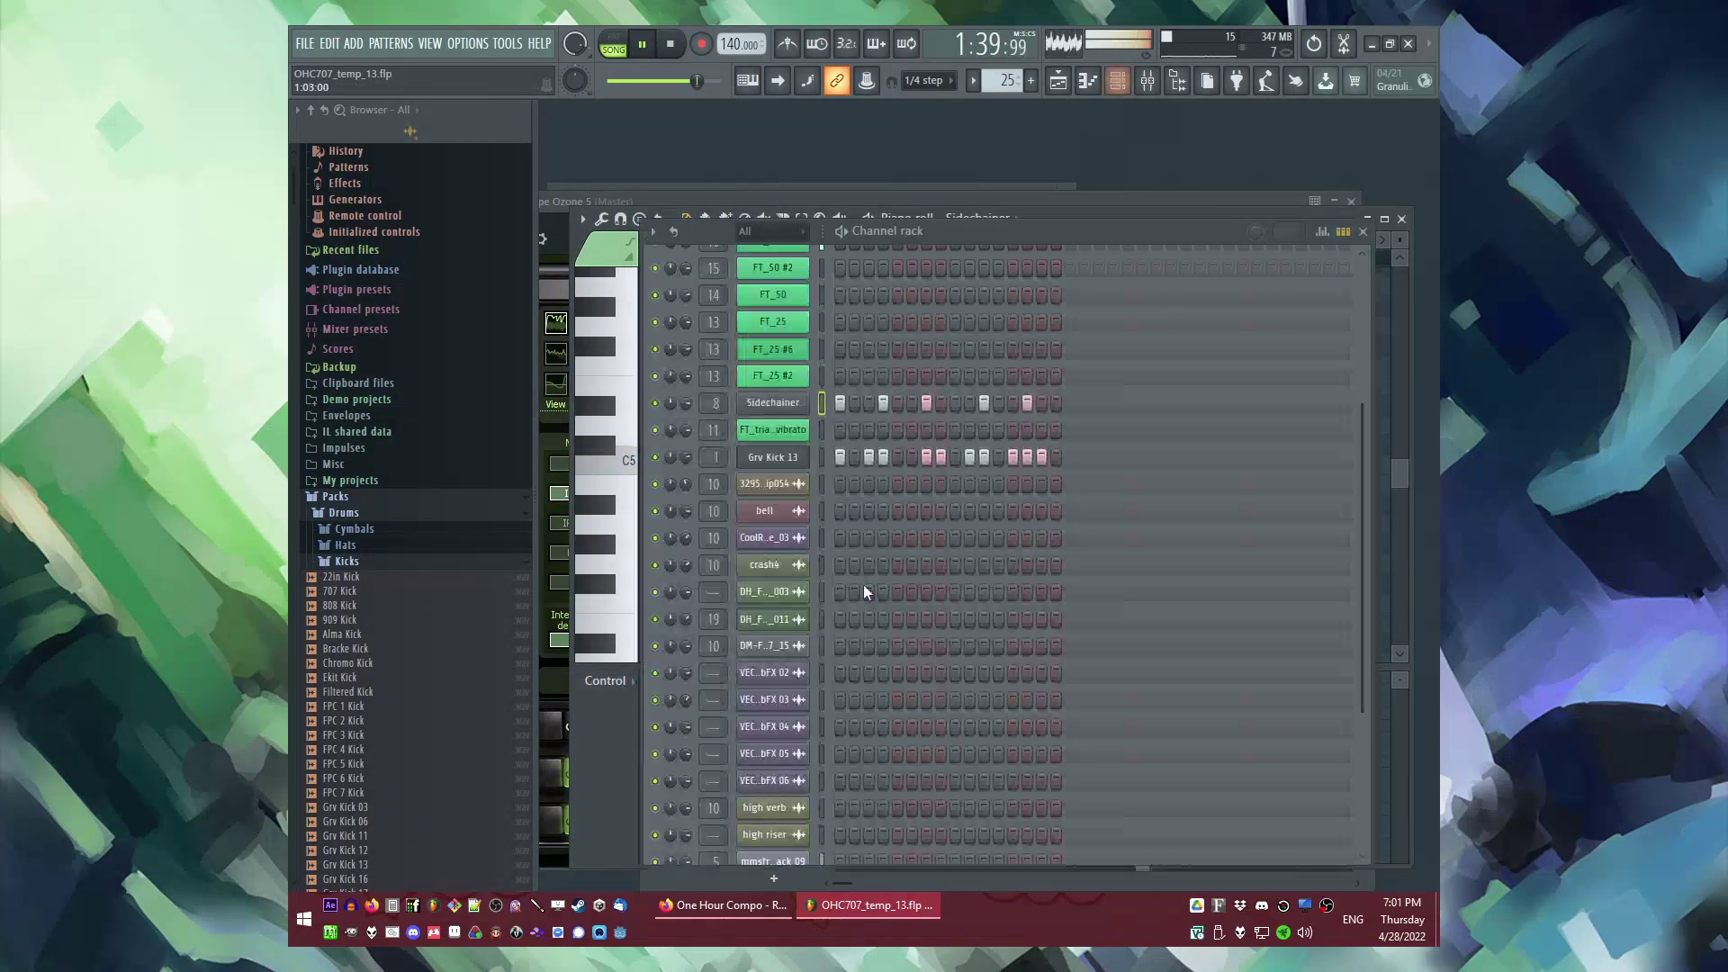
pyautogui.scroll(-5, 883, 540)
pyautogui.click(854, 753)
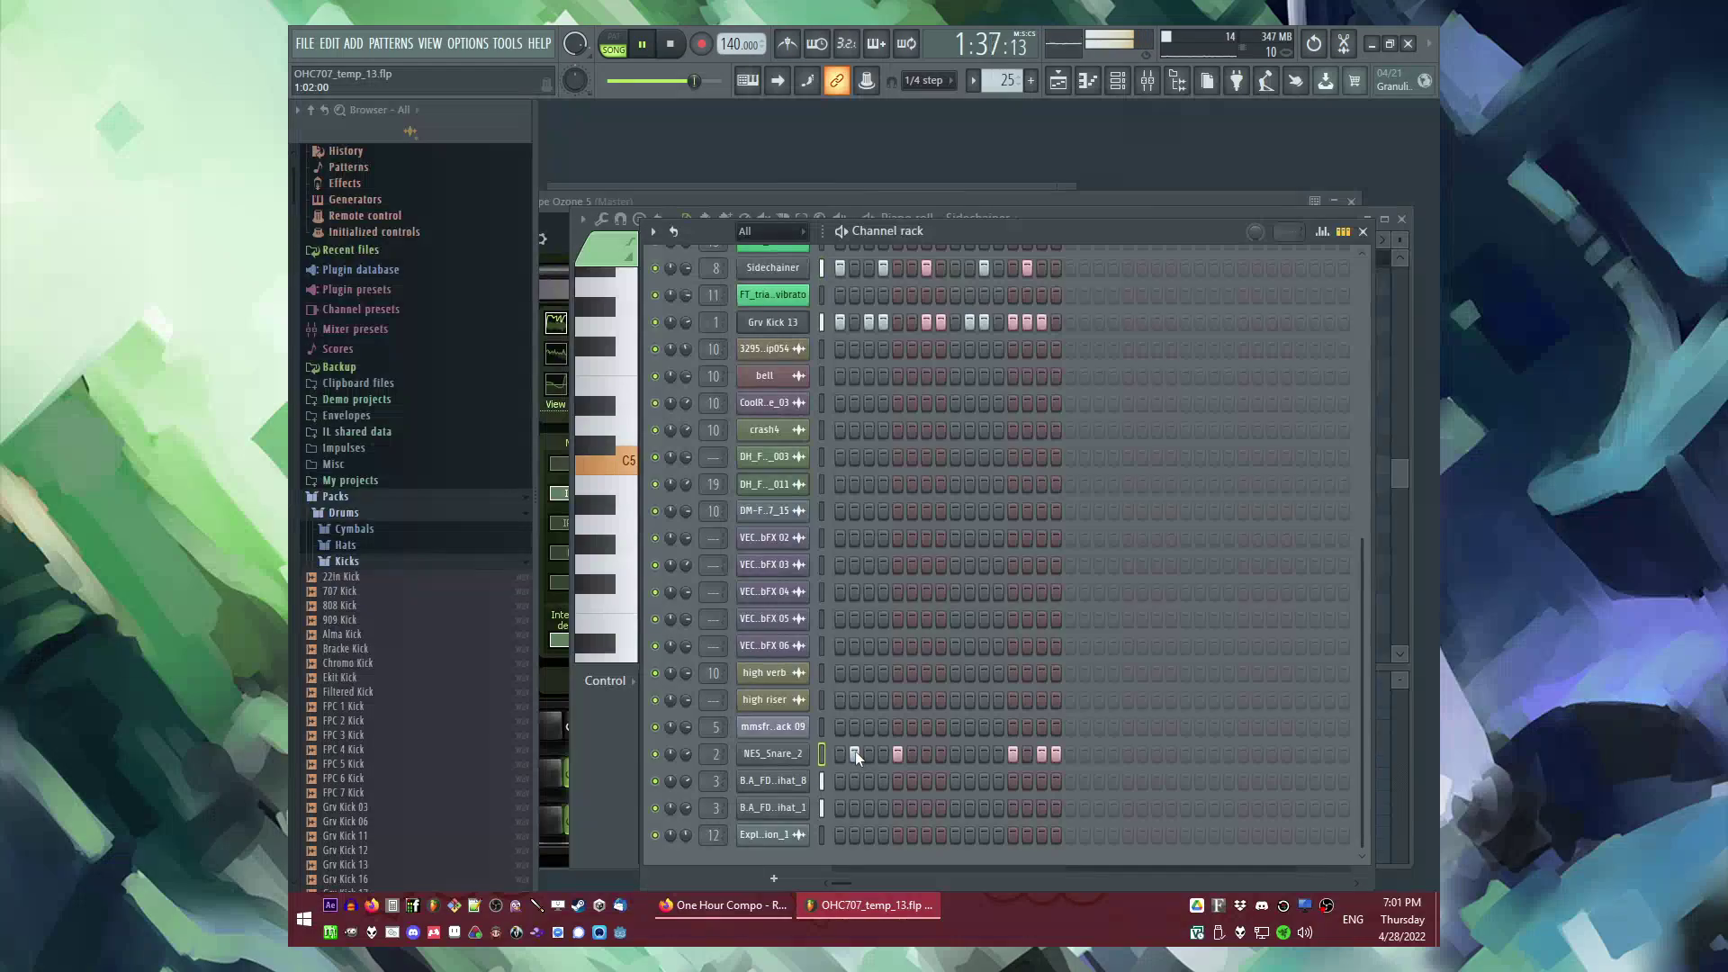
pyautogui.click(940, 754)
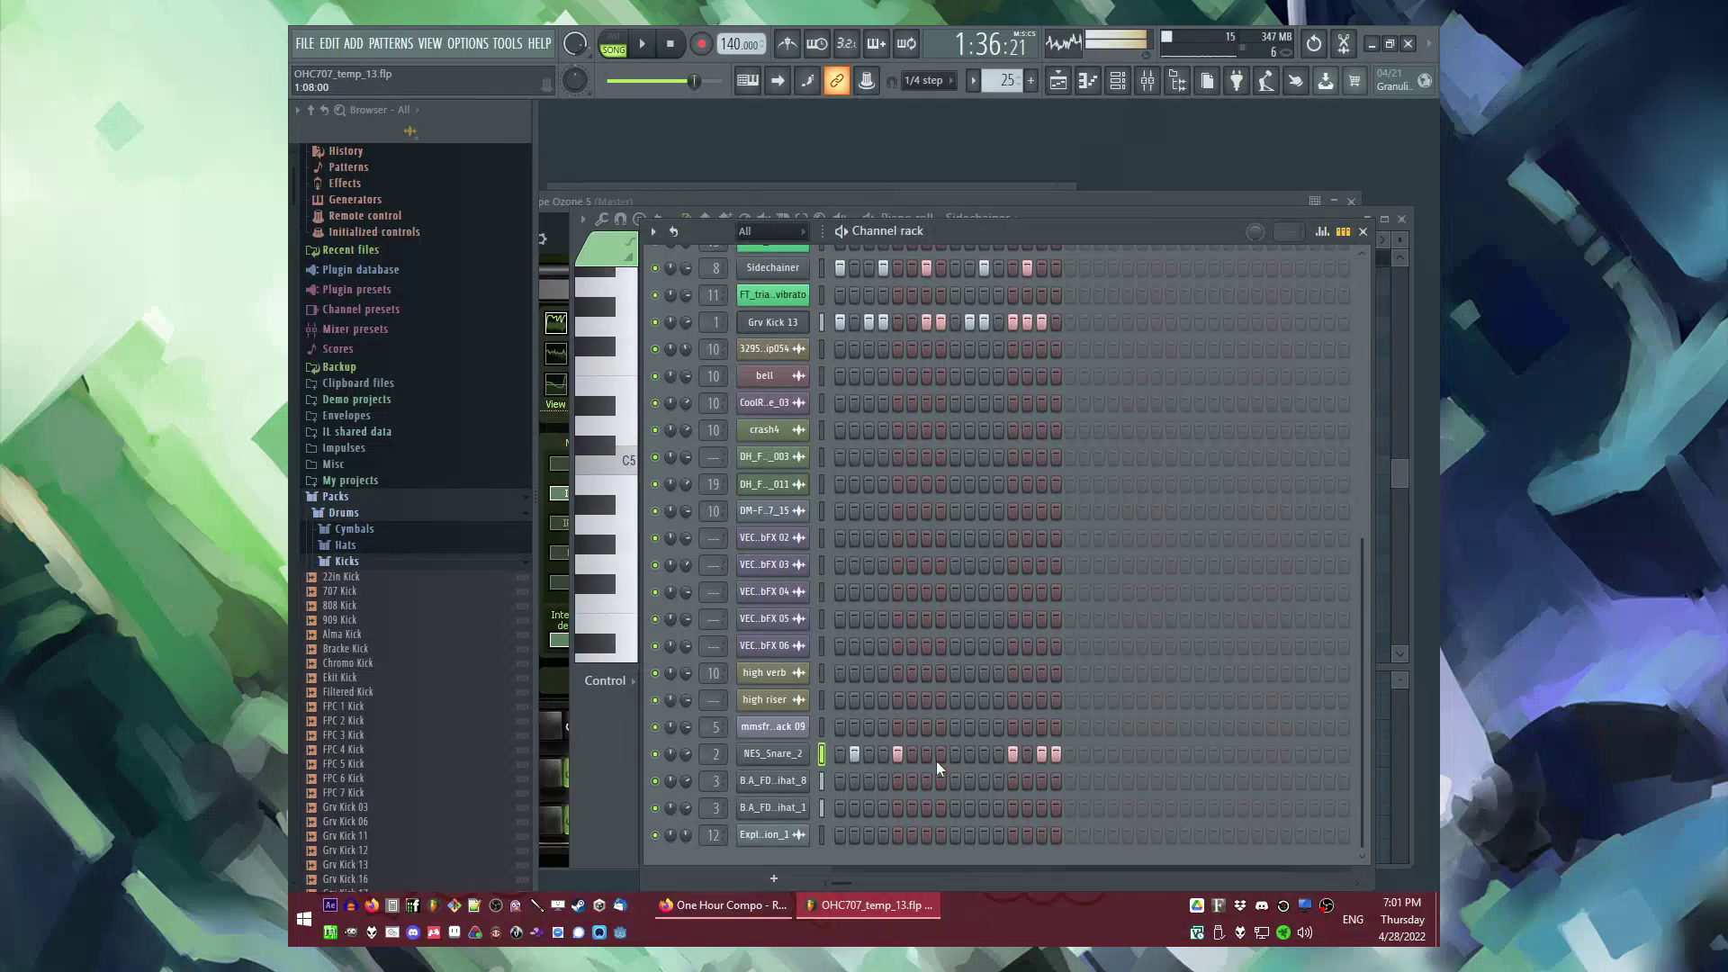
pyautogui.click(985, 754)
pyautogui.hotkey('ctrl', 's')
pyautogui.press('F5')
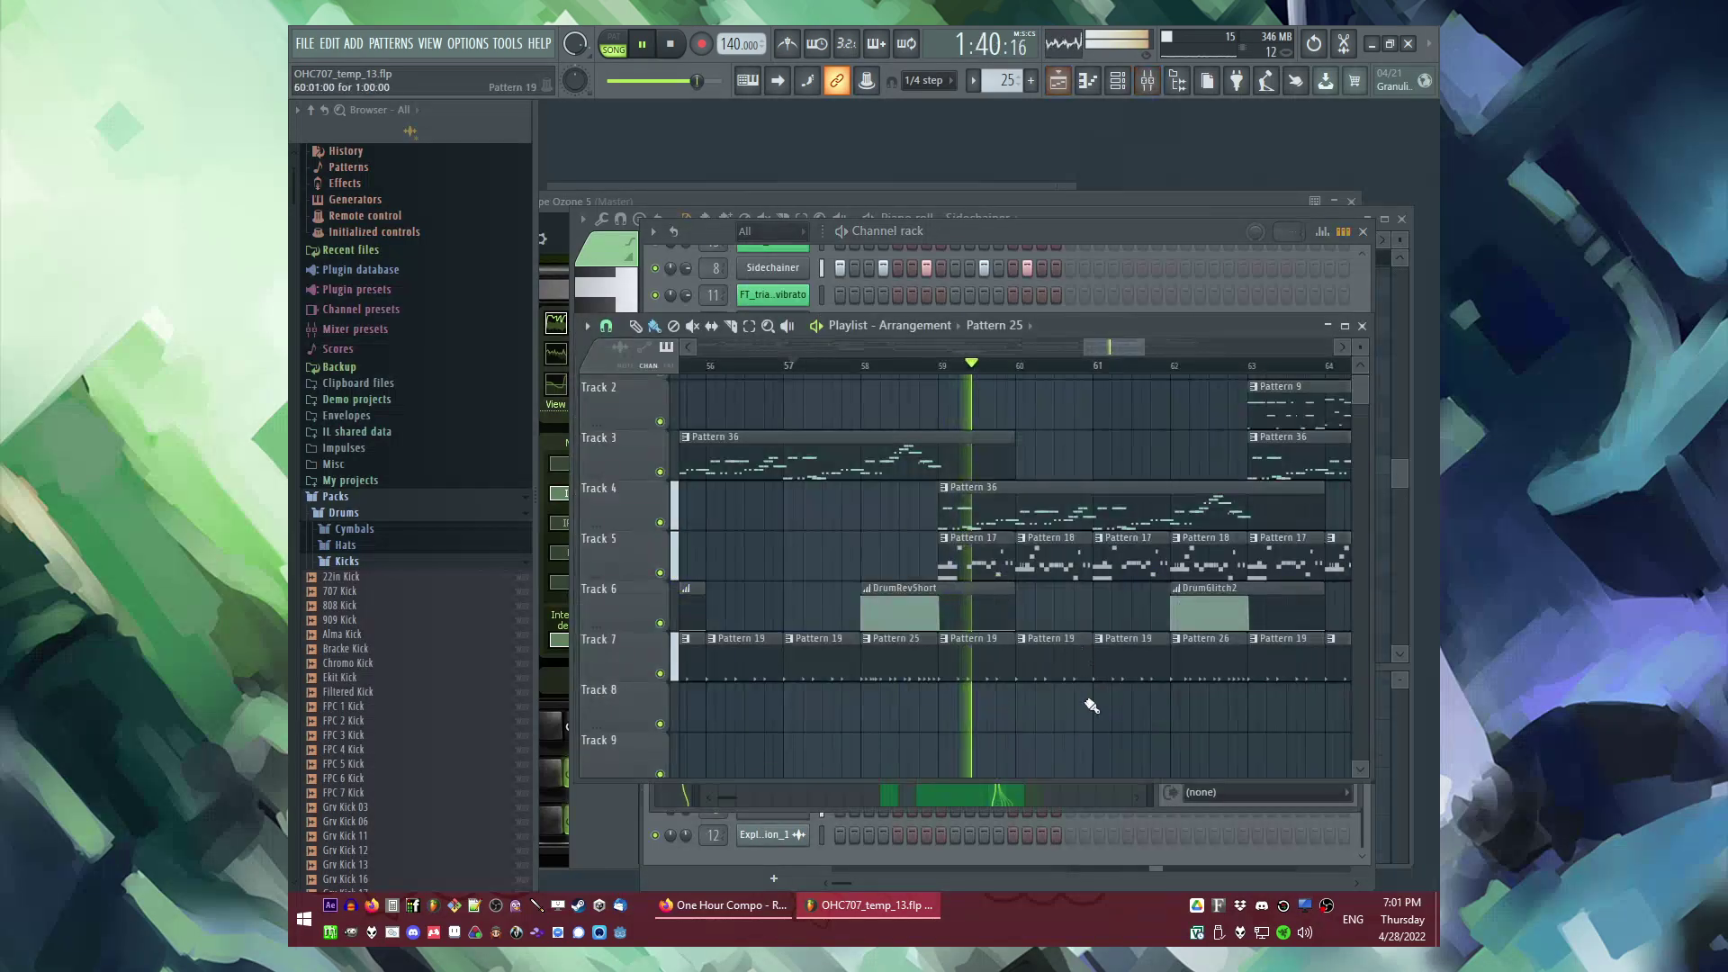
# Step: Place a Pattern 16 clip on Track 5 at bar 58 and play the section
pyautogui.keyDown('ctrl'); pyautogui.scroll(-5, 945, 630); pyautogui.keyUp('ctrl')
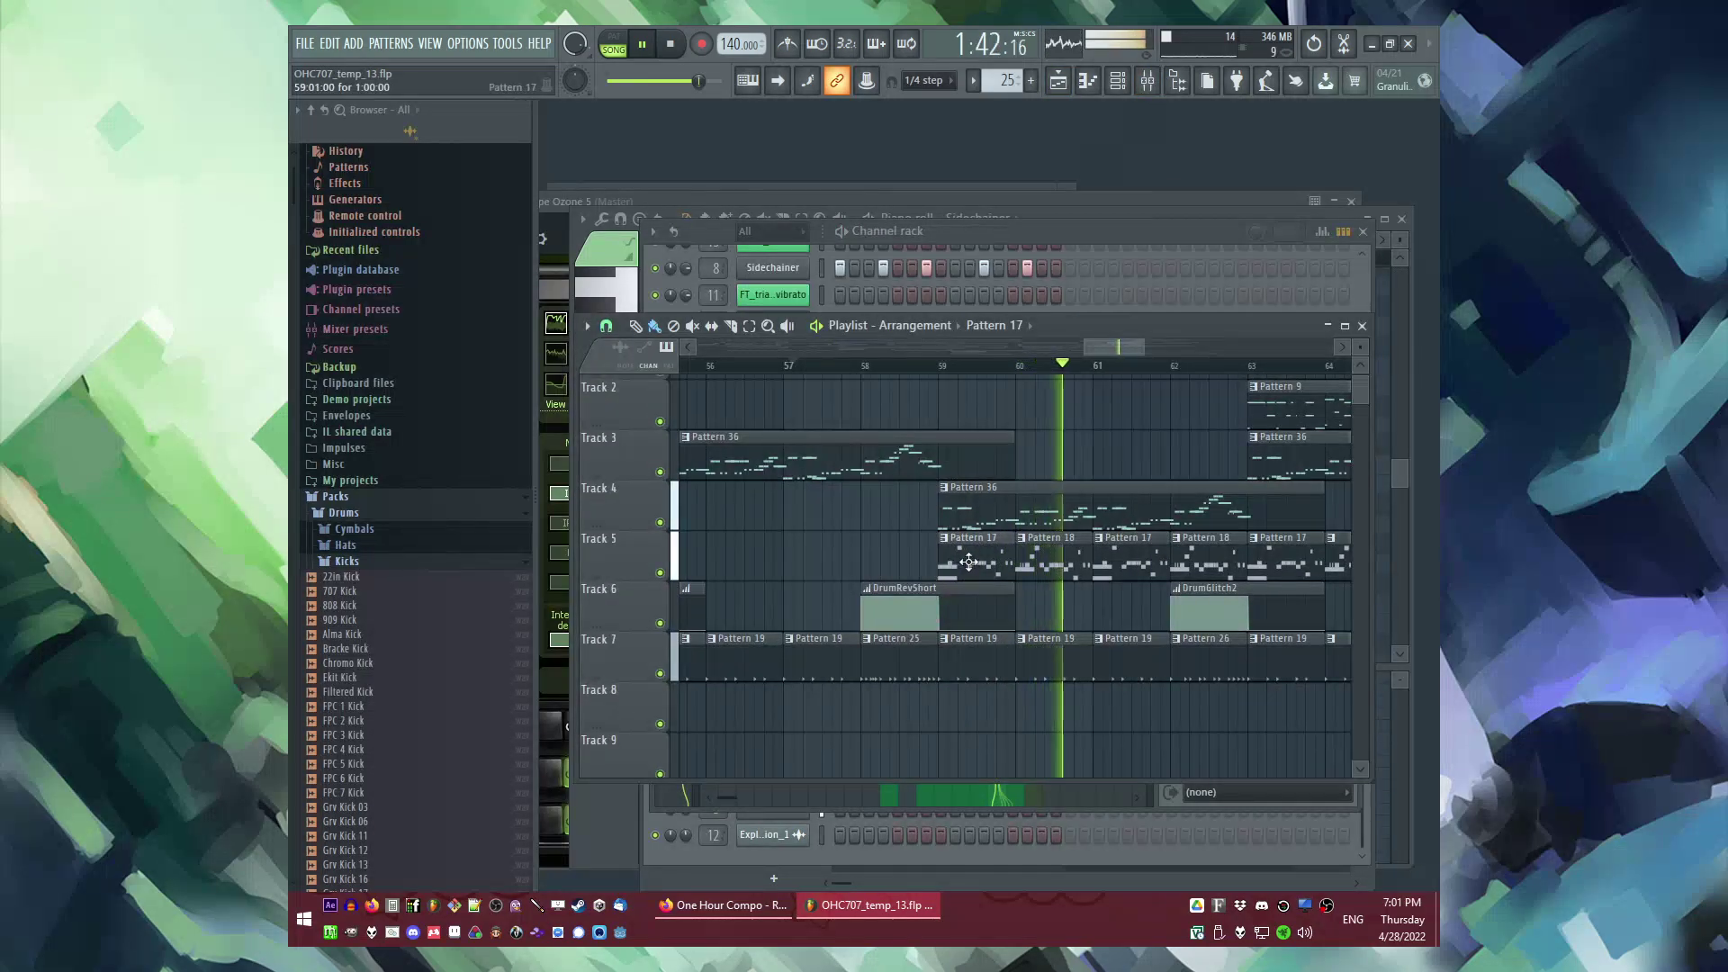
pyautogui.scroll(3, 745, 553)
pyautogui.press('space')
pyautogui.keyDown('ctrl'); pyautogui.scroll(3, 1113, 574); pyautogui.keyUp('ctrl')
pyautogui.keyDown('ctrl'); pyautogui.scroll(2, 1143, 630); pyautogui.keyUp('ctrl')
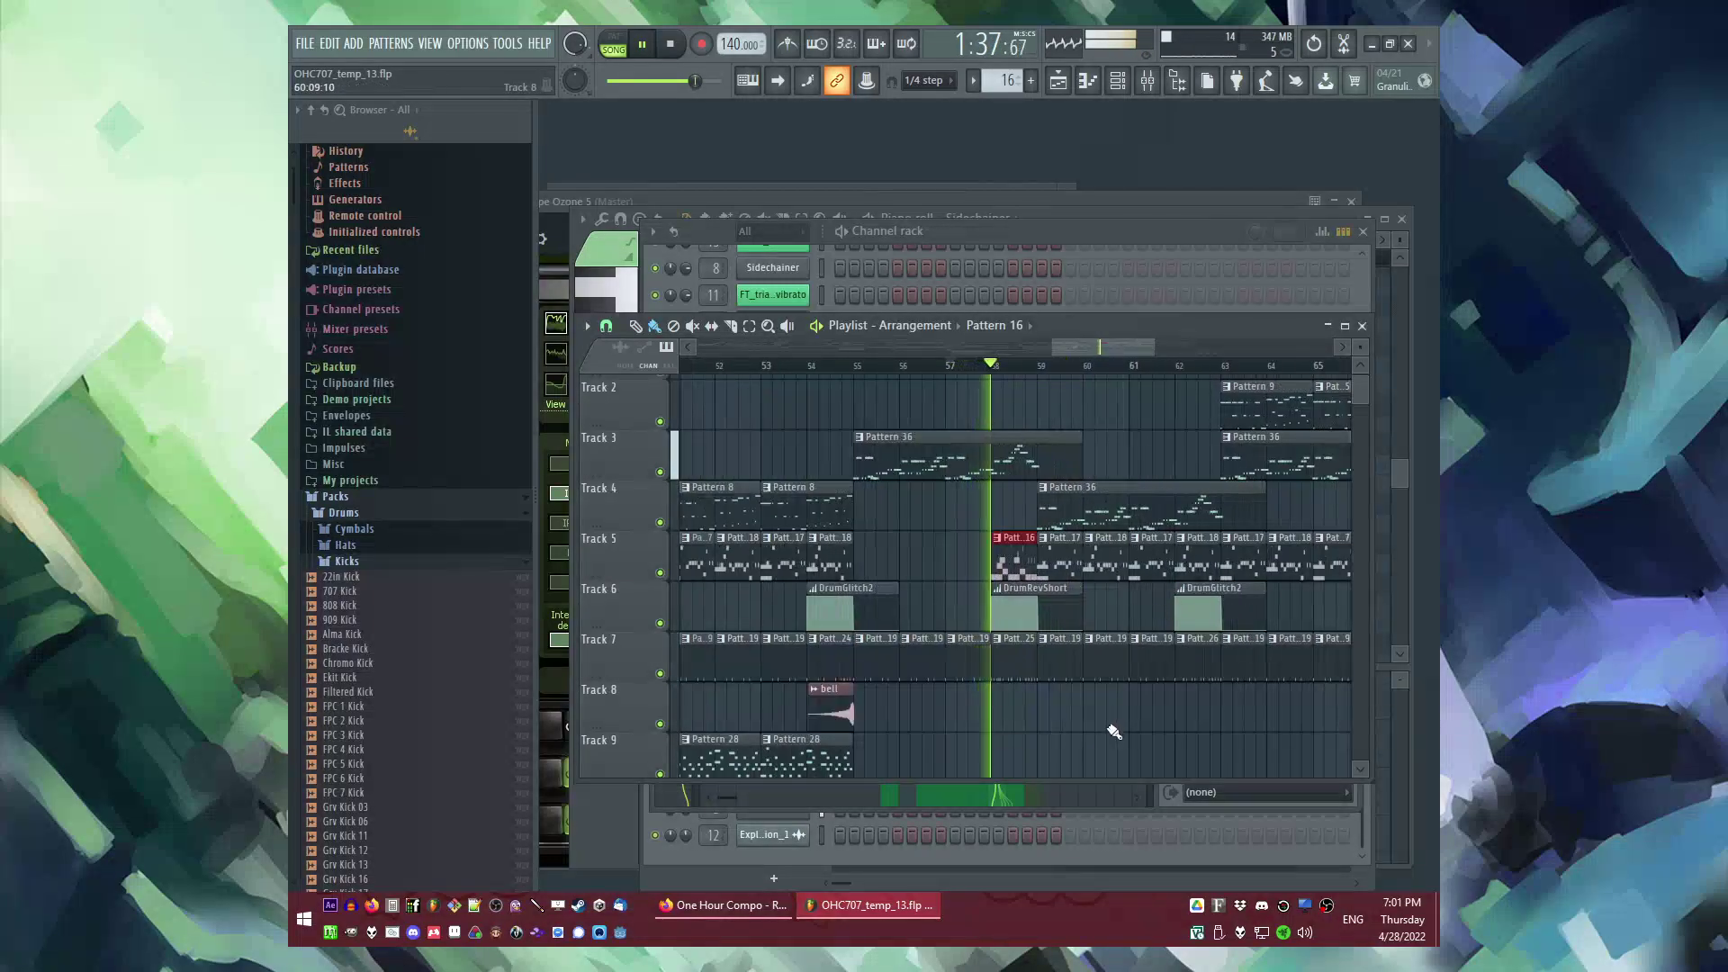
# Step: Place a Pattern 7 clip on Track 2 at bar 61, just before the Pattern 9 clip, and save the project
pyautogui.scroll(1, 1035, 682)
pyautogui.keyDown('ctrl'); pyautogui.scroll(-2, 972, 450); pyautogui.keyUp('ctrl')
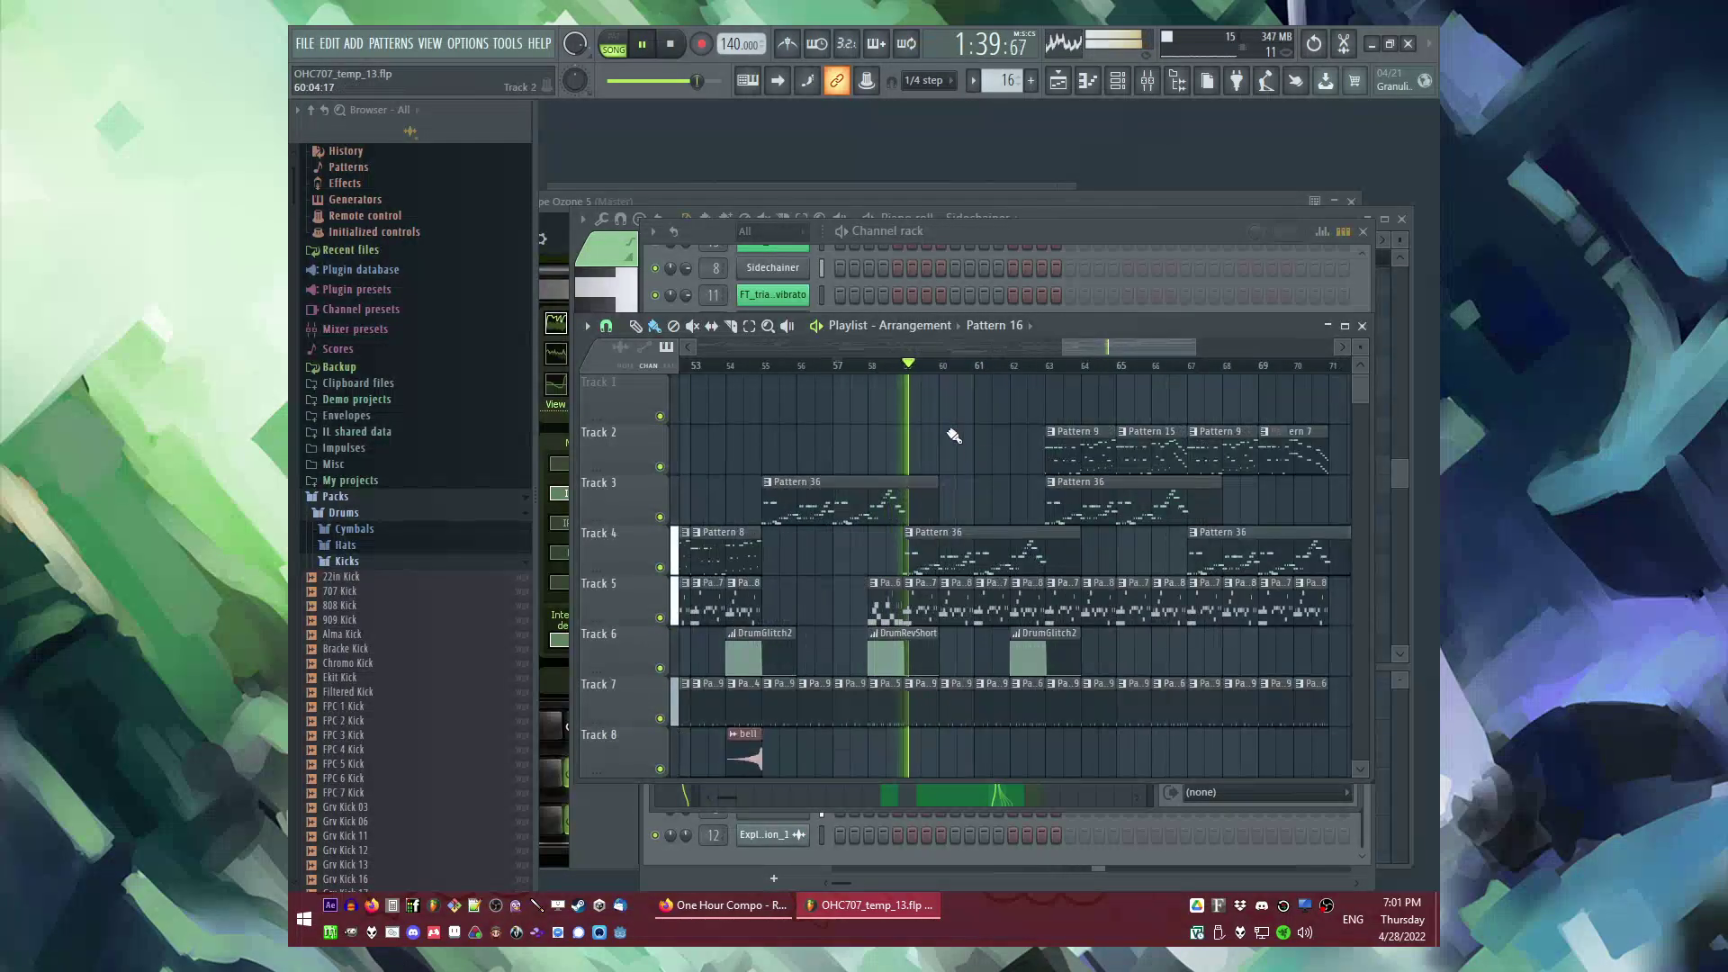
pyautogui.click(1051, 460)
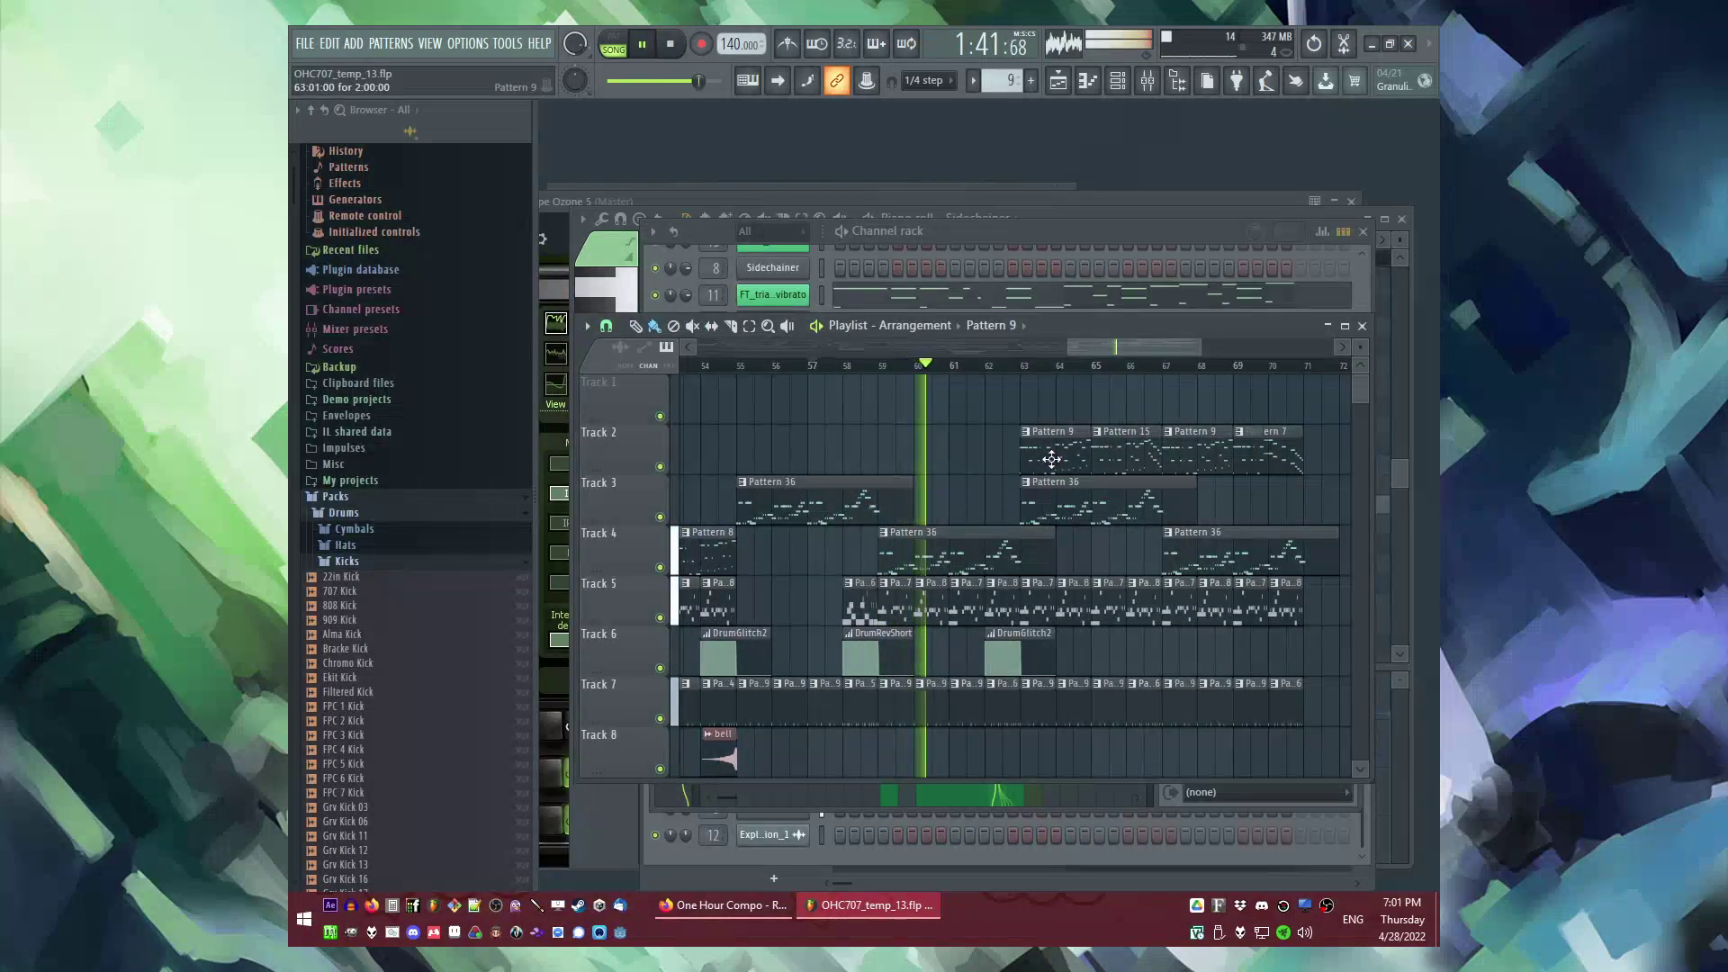
pyautogui.keyDown('ctrl'); pyautogui.scroll(-5, 1047, 407); pyautogui.keyUp('ctrl')
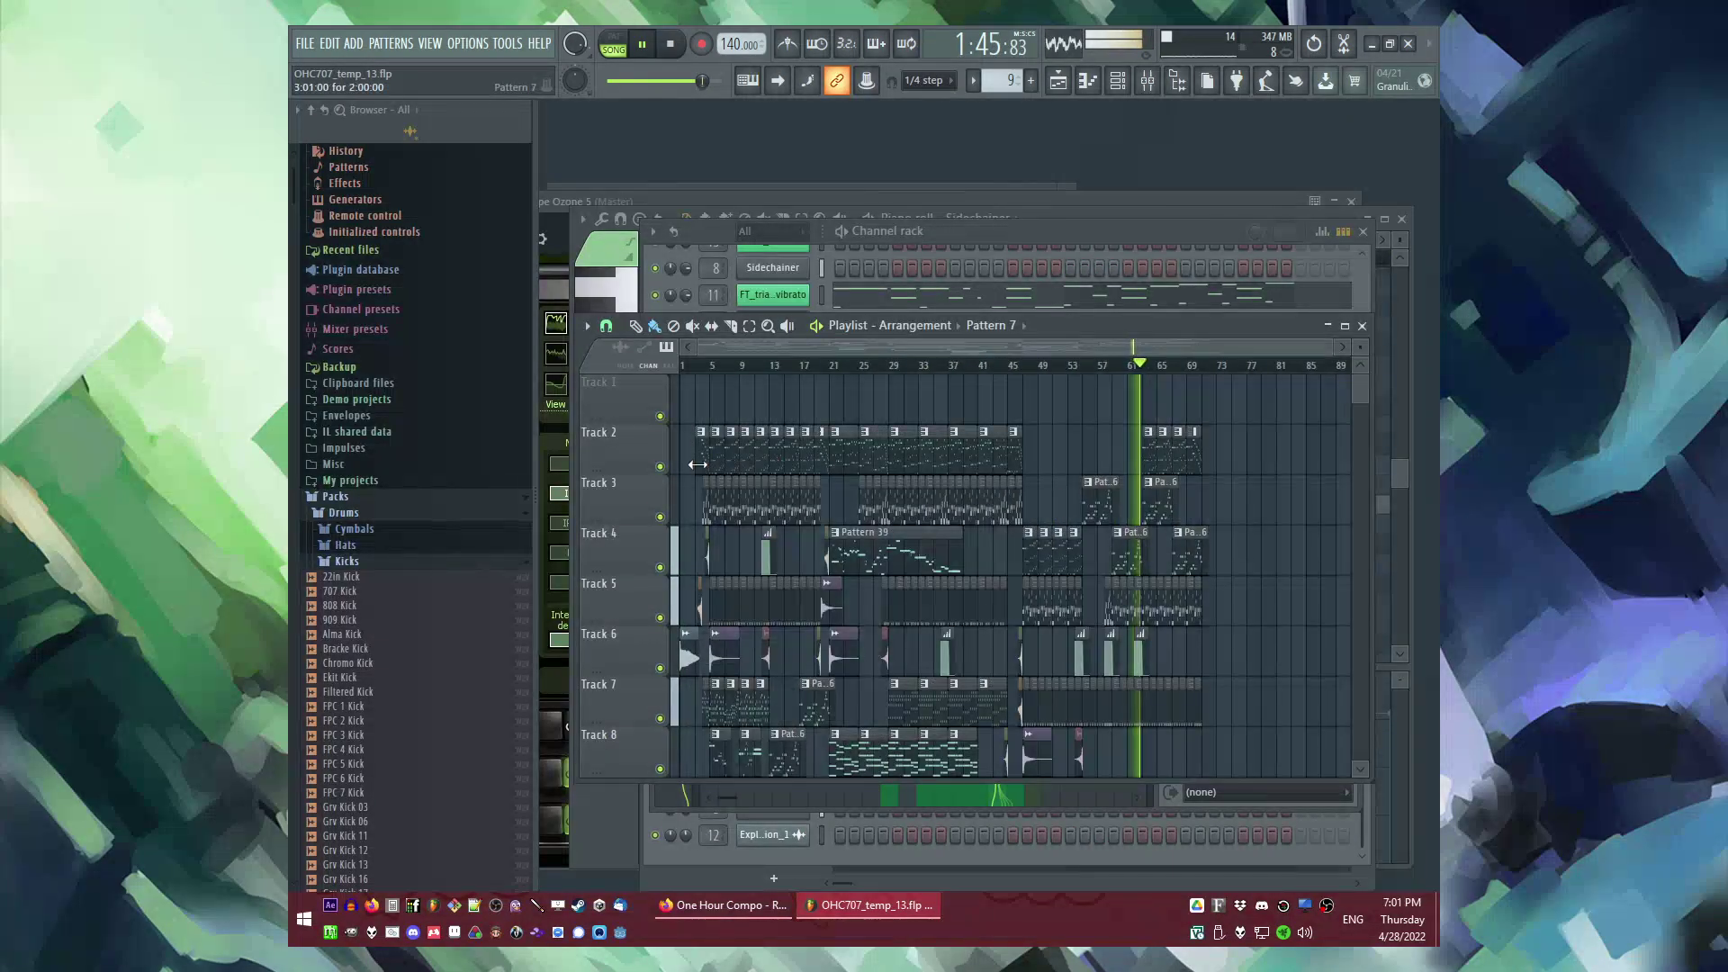
pyautogui.keyDown('ctrl'); pyautogui.scroll(5, 1119, 449); pyautogui.keyUp('ctrl')
pyautogui.keyDown('ctrl'); pyautogui.scroll(4, 1254, 447); pyautogui.keyUp('ctrl')
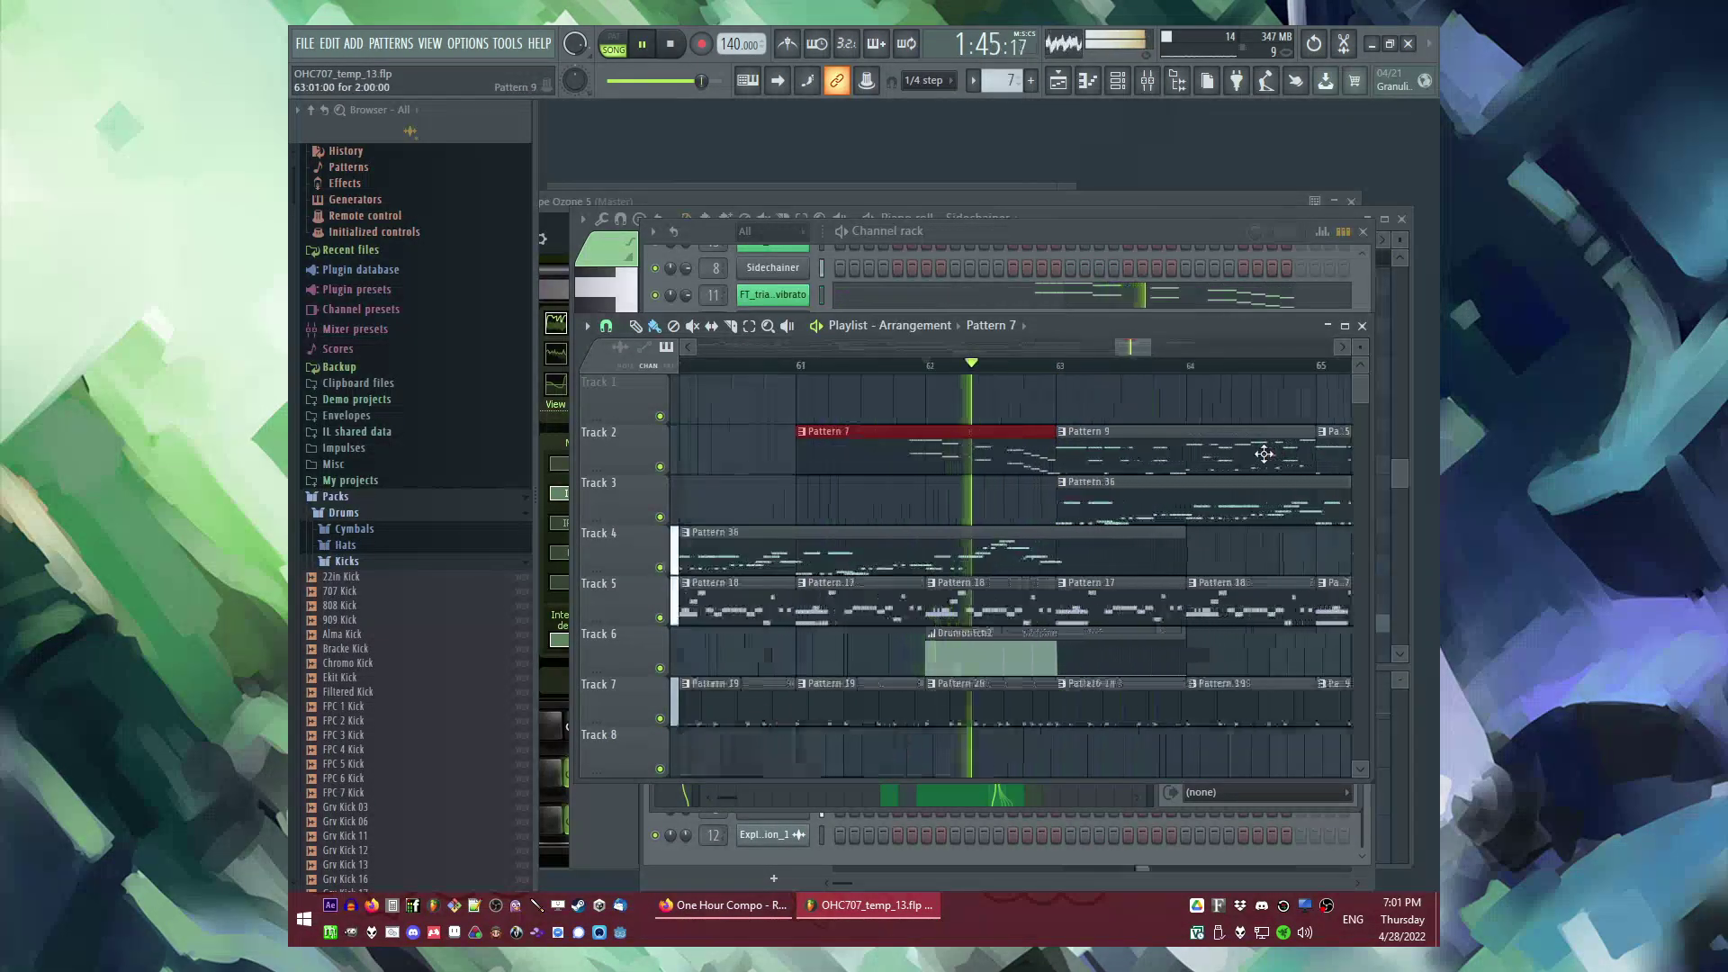
pyautogui.keyDown('ctrl'); pyautogui.scroll(-6, 818, 390); pyautogui.keyUp('ctrl')
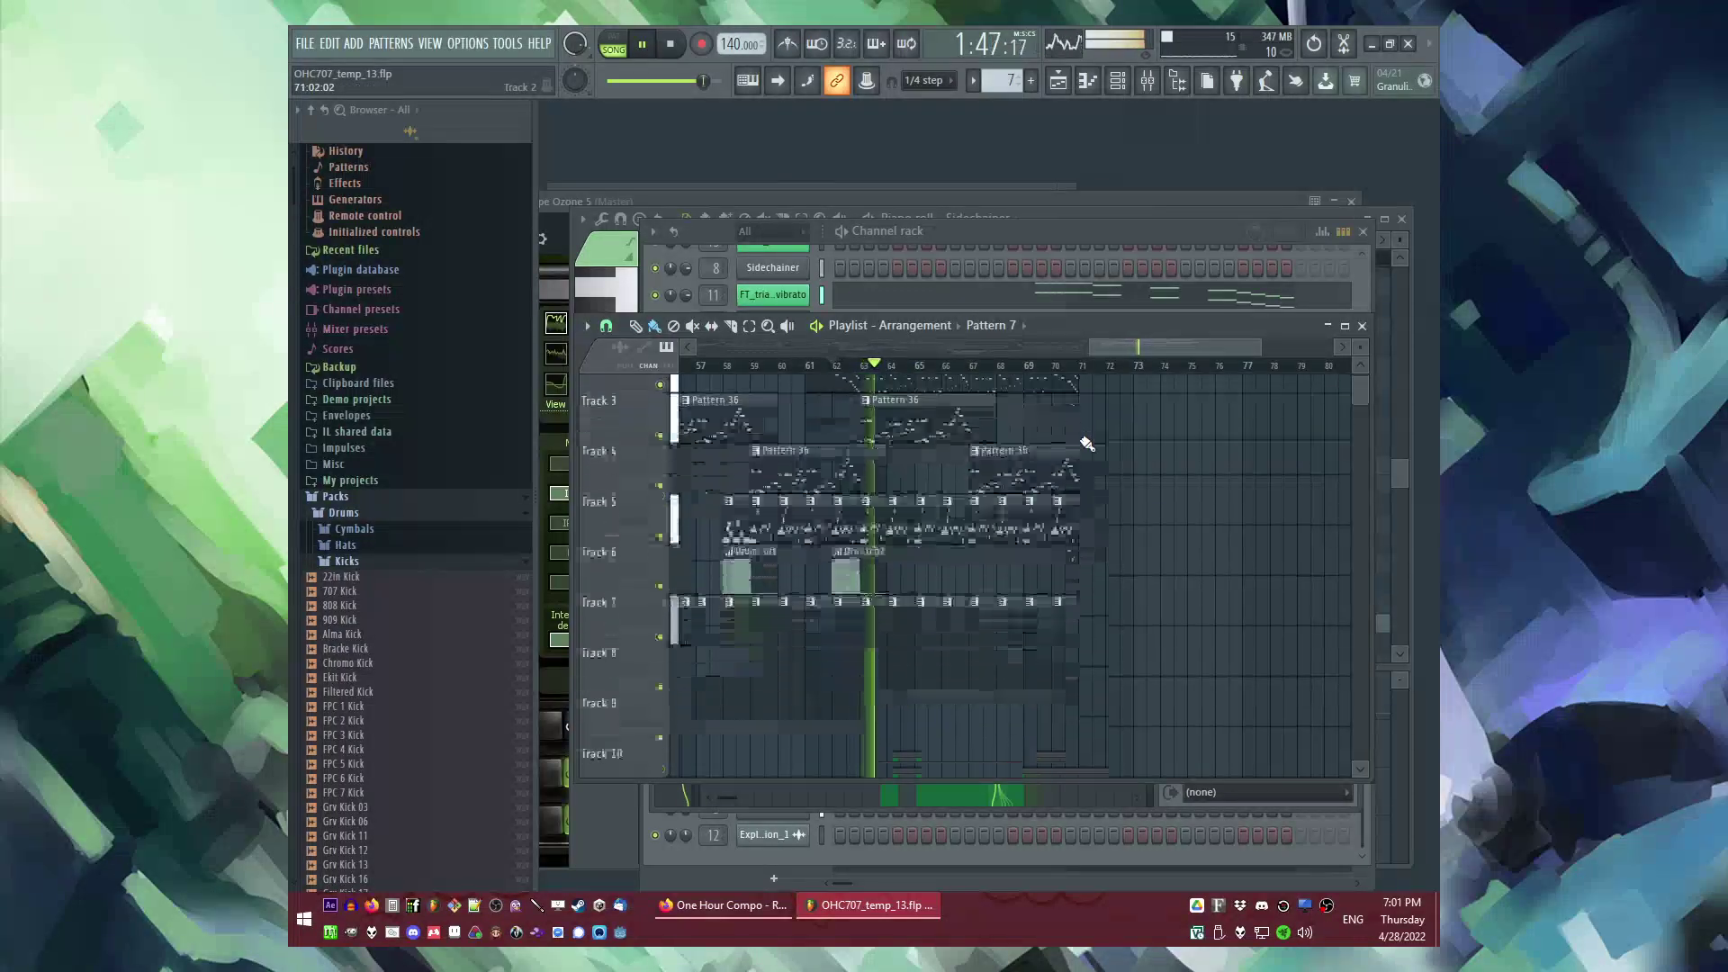
pyautogui.scroll(-2, 1168, 516)
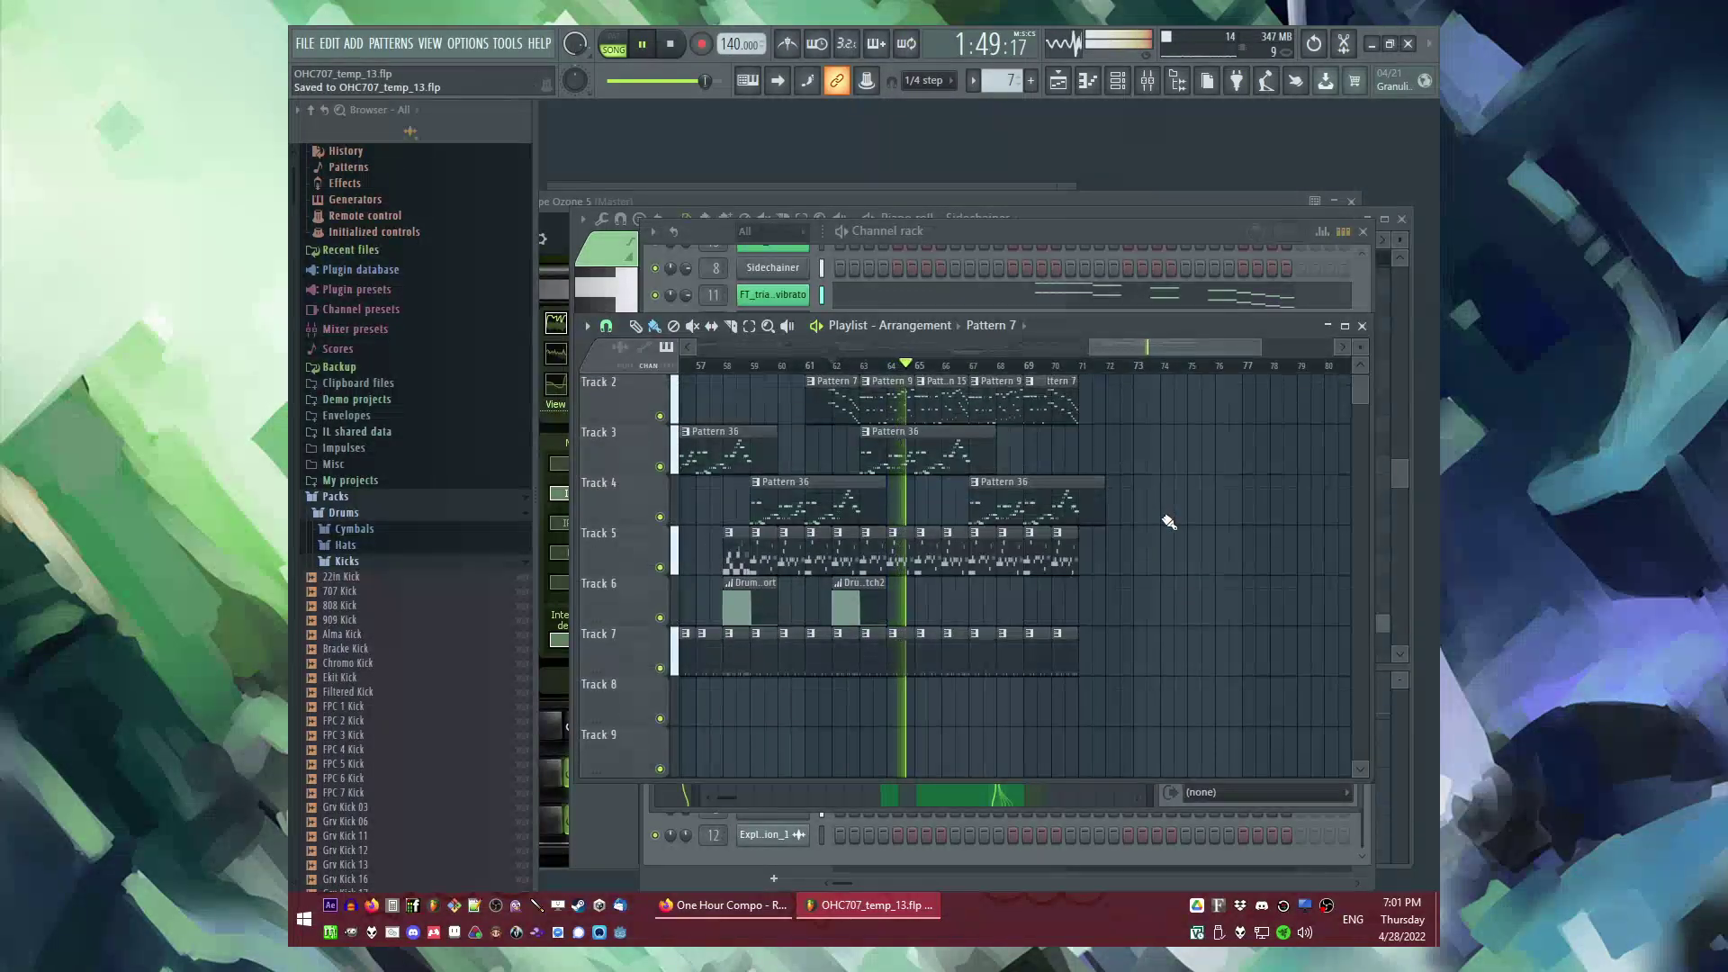
# Step: Delete the surplus pattern clips on Track 13 from about bar 72
pyautogui.keyDown('ctrl'); pyautogui.scroll(-3, 1165, 521); pyautogui.keyUp('ctrl')
pyautogui.keyDown('ctrl'); pyautogui.scroll(4, 1159, 544); pyautogui.keyUp('ctrl')
pyautogui.scroll(-6, 1035, 561)
pyautogui.scroll(2, 928, 556)
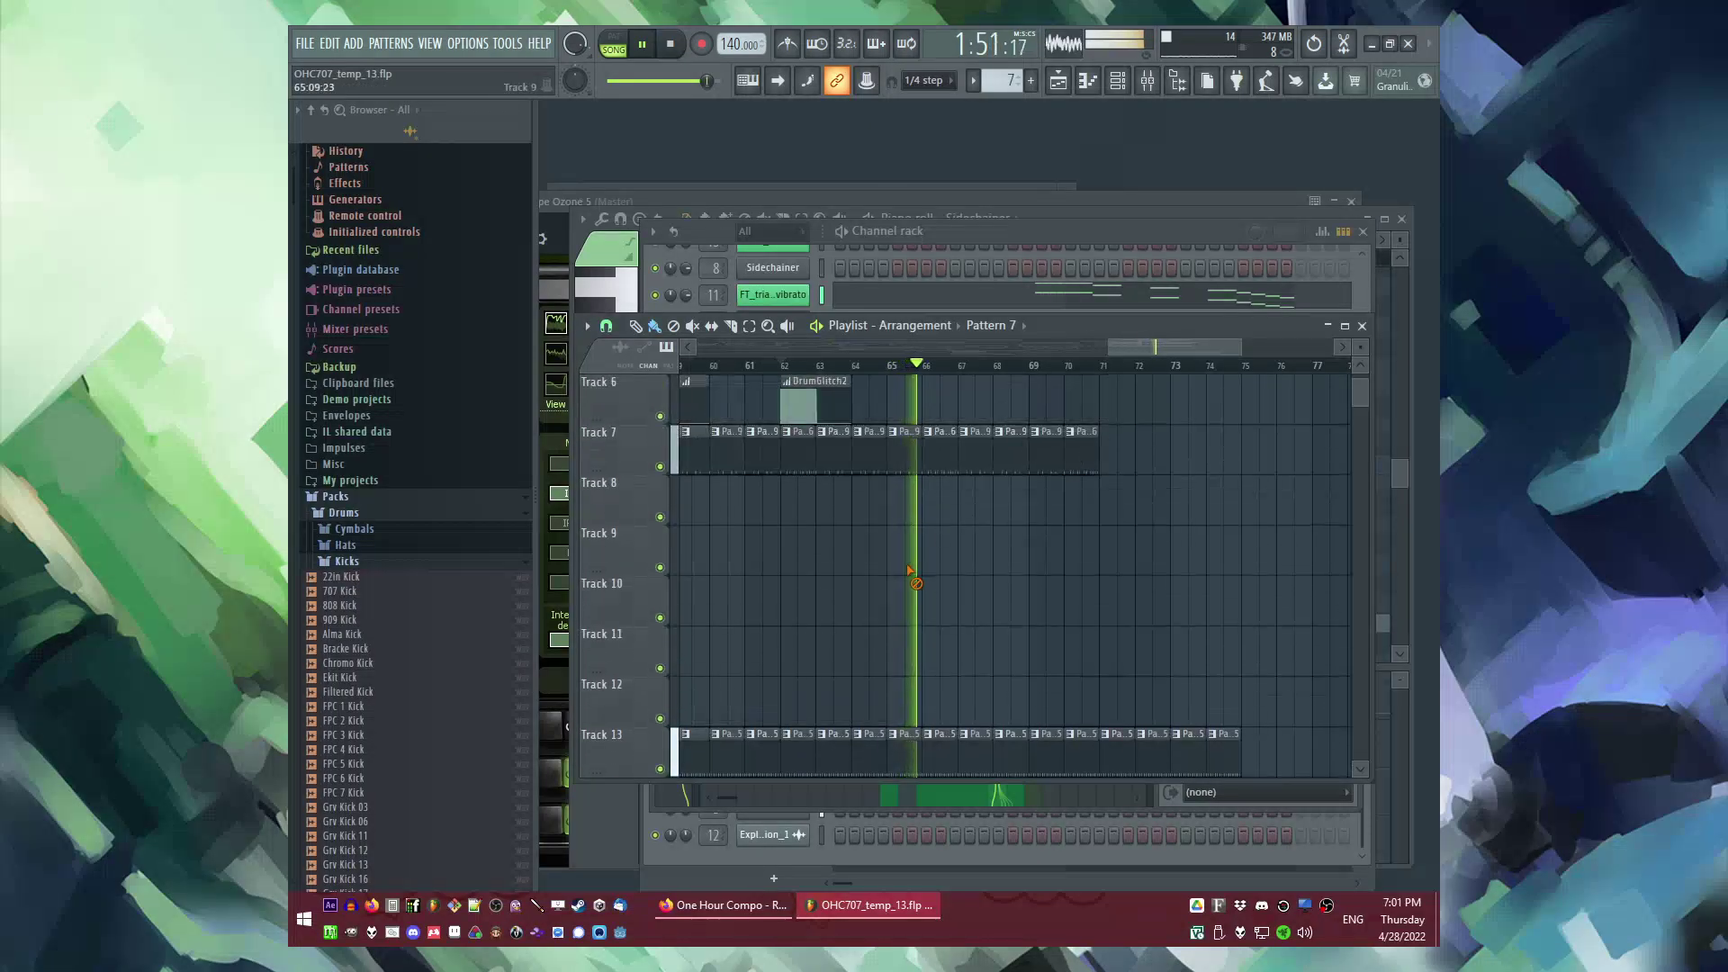
pyautogui.scroll(-1, 1092, 618)
pyautogui.rightClick(1142, 720)
pyautogui.scroll(4, 1092, 687)
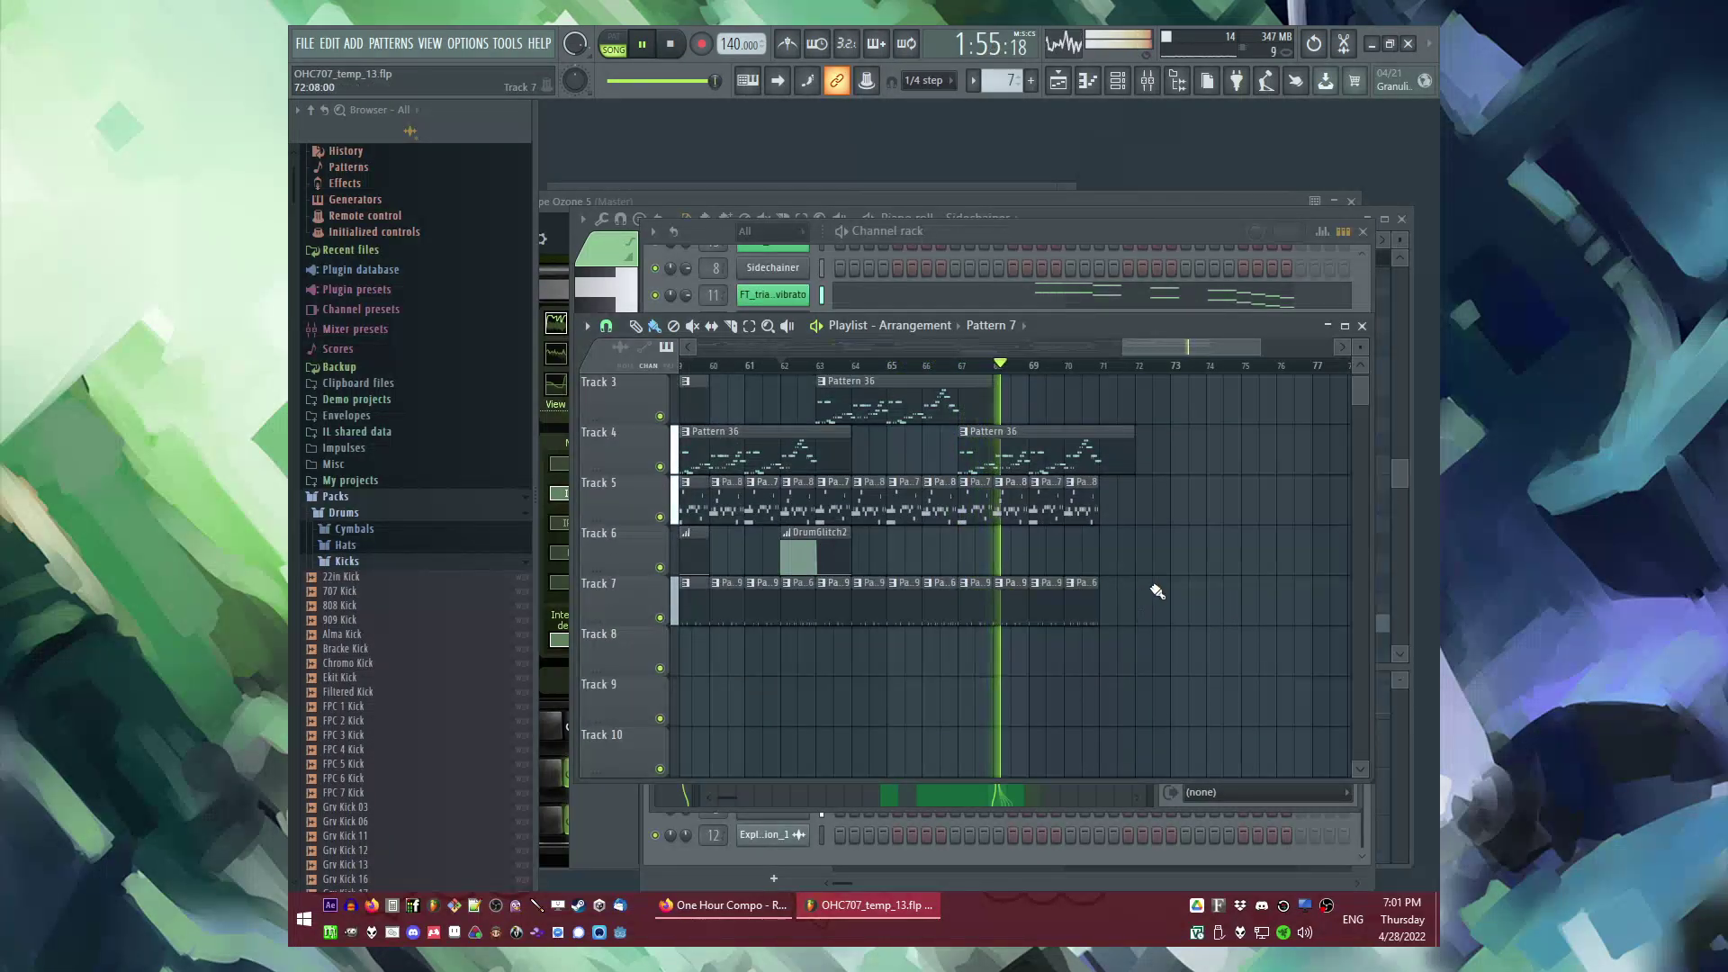
# Step: Try a Pattern 30 clip on Track 9 around bar 69
pyautogui.scroll(-2, 1156, 593)
pyautogui.keyDown('ctrl'); pyautogui.scroll(-3, 1050, 575); pyautogui.keyUp('ctrl')
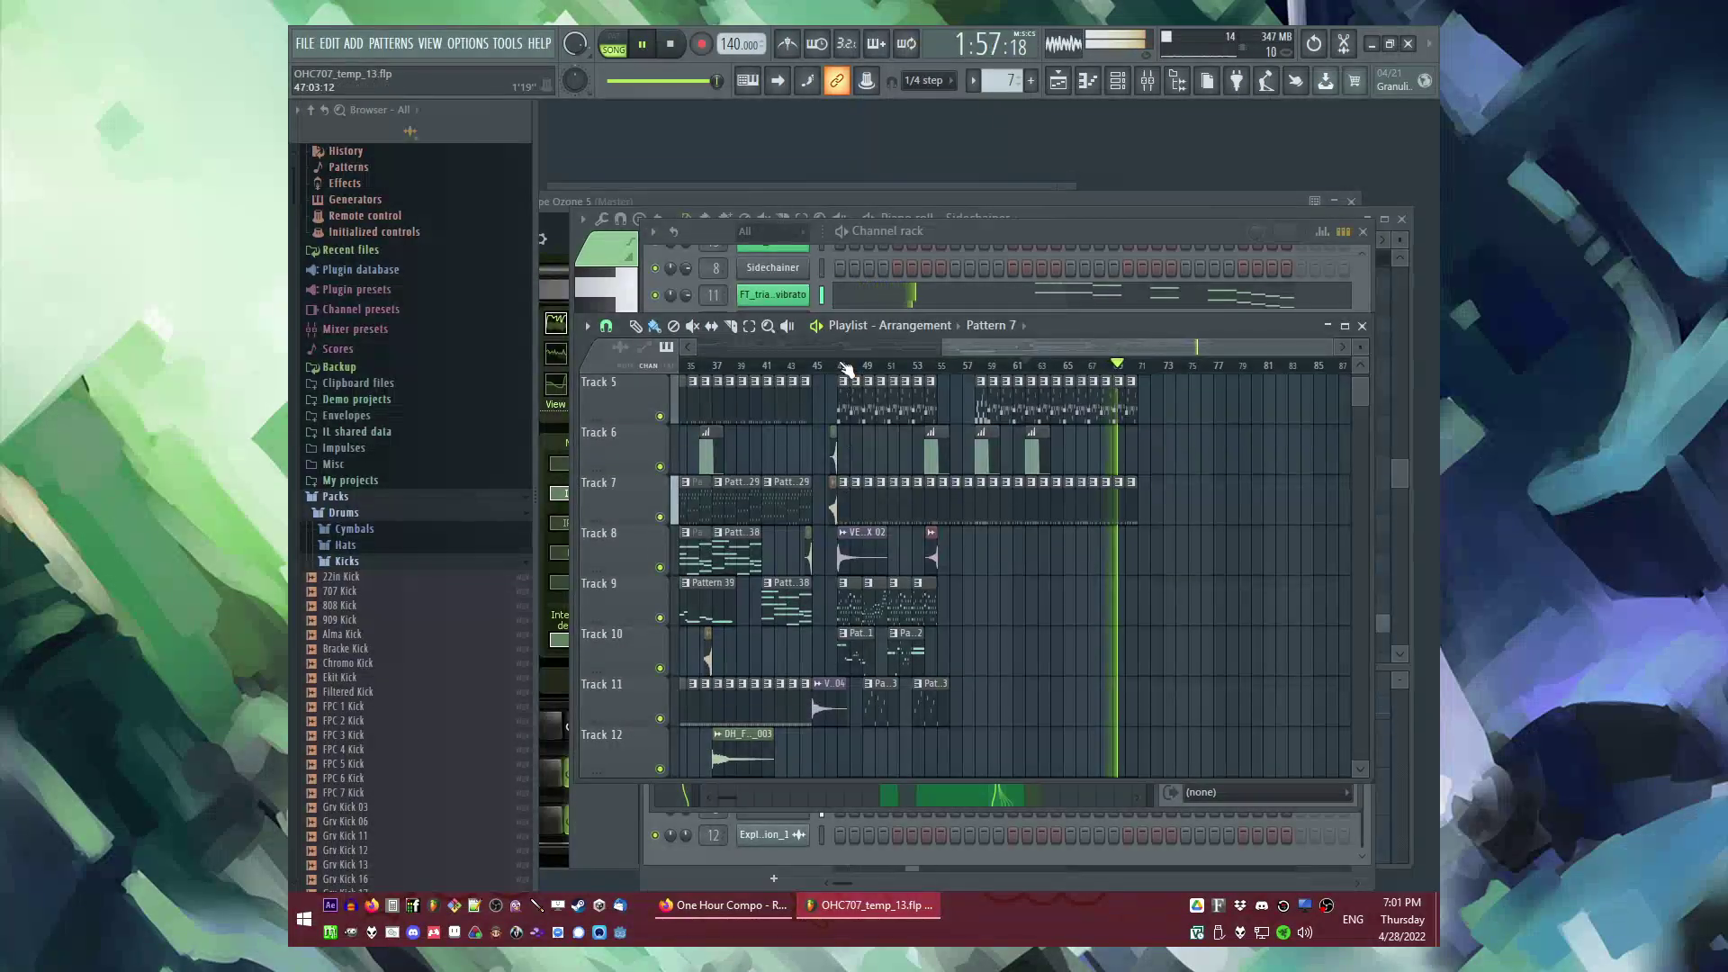
pyautogui.click(873, 597)
pyautogui.keyDown('ctrl'); pyautogui.scroll(4, 1168, 594); pyautogui.keyUp('ctrl')
pyautogui.click(1055, 594)
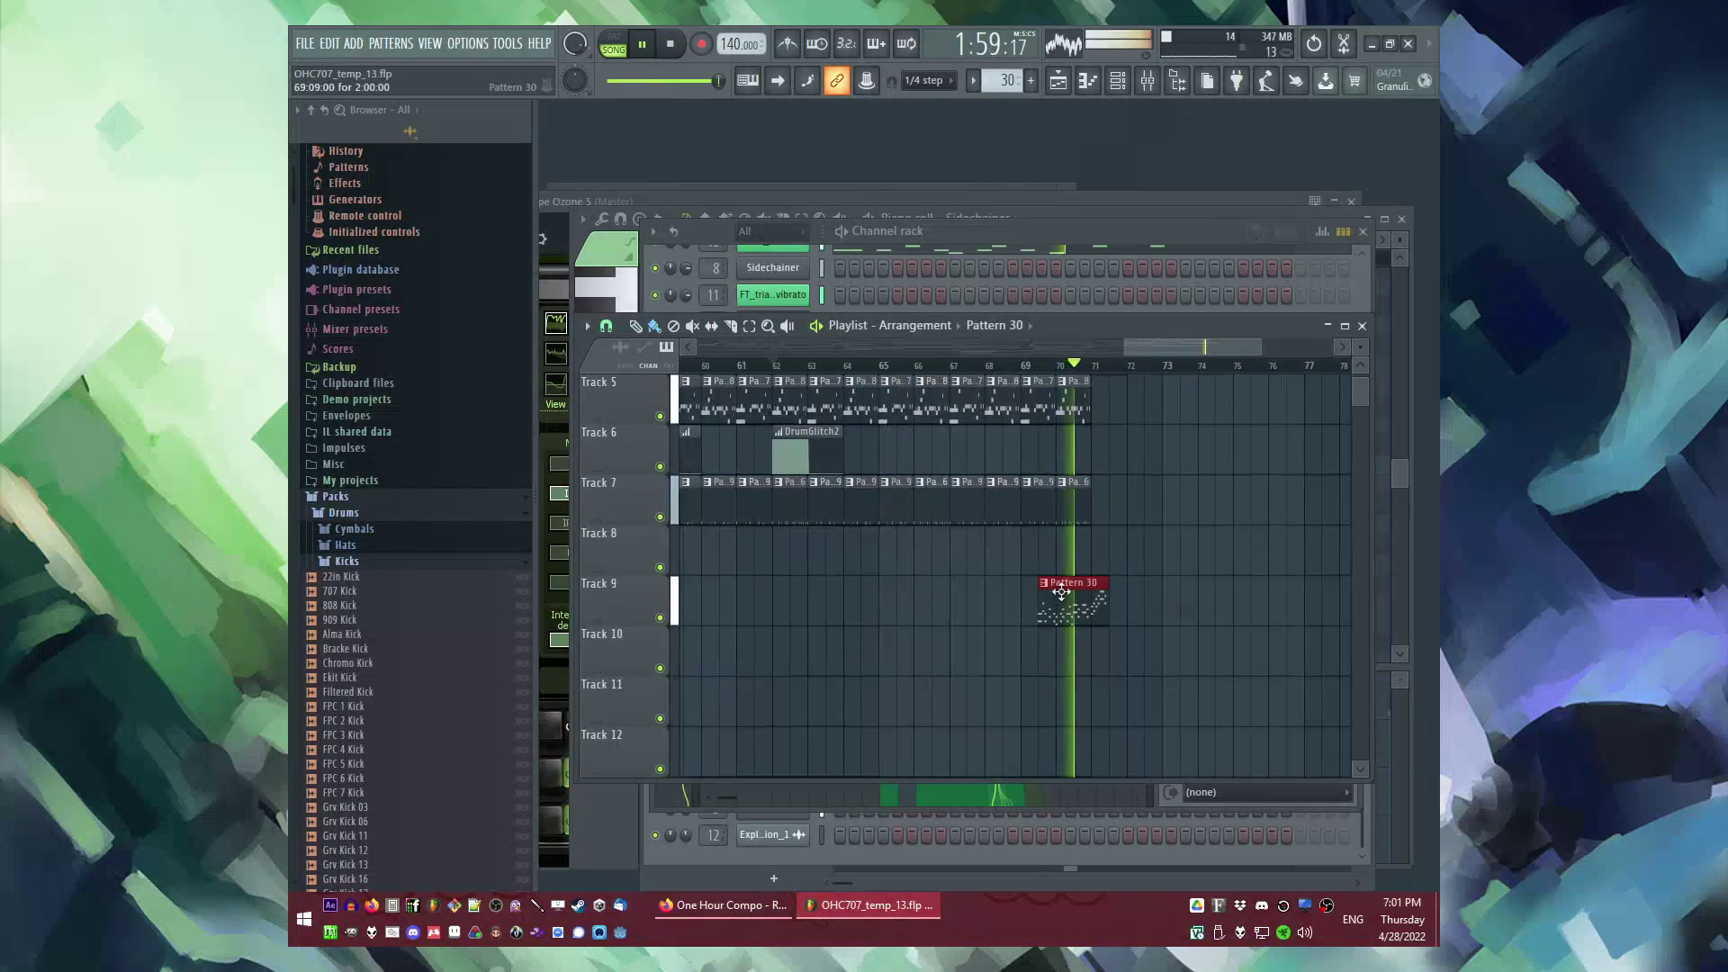
pyautogui.keyDown('ctrl'); pyautogui.scroll(-3, 1170, 615); pyautogui.keyUp('ctrl')
pyautogui.press('space')
pyautogui.rightClick(1119, 596)
# Step: Look through the arrangement's earlier lead clips, pick Pattern 33 as the clip source, and play the section from bar 63
pyautogui.keyDown('ctrl'); pyautogui.scroll(-3, 1091, 590); pyautogui.keyUp('ctrl')
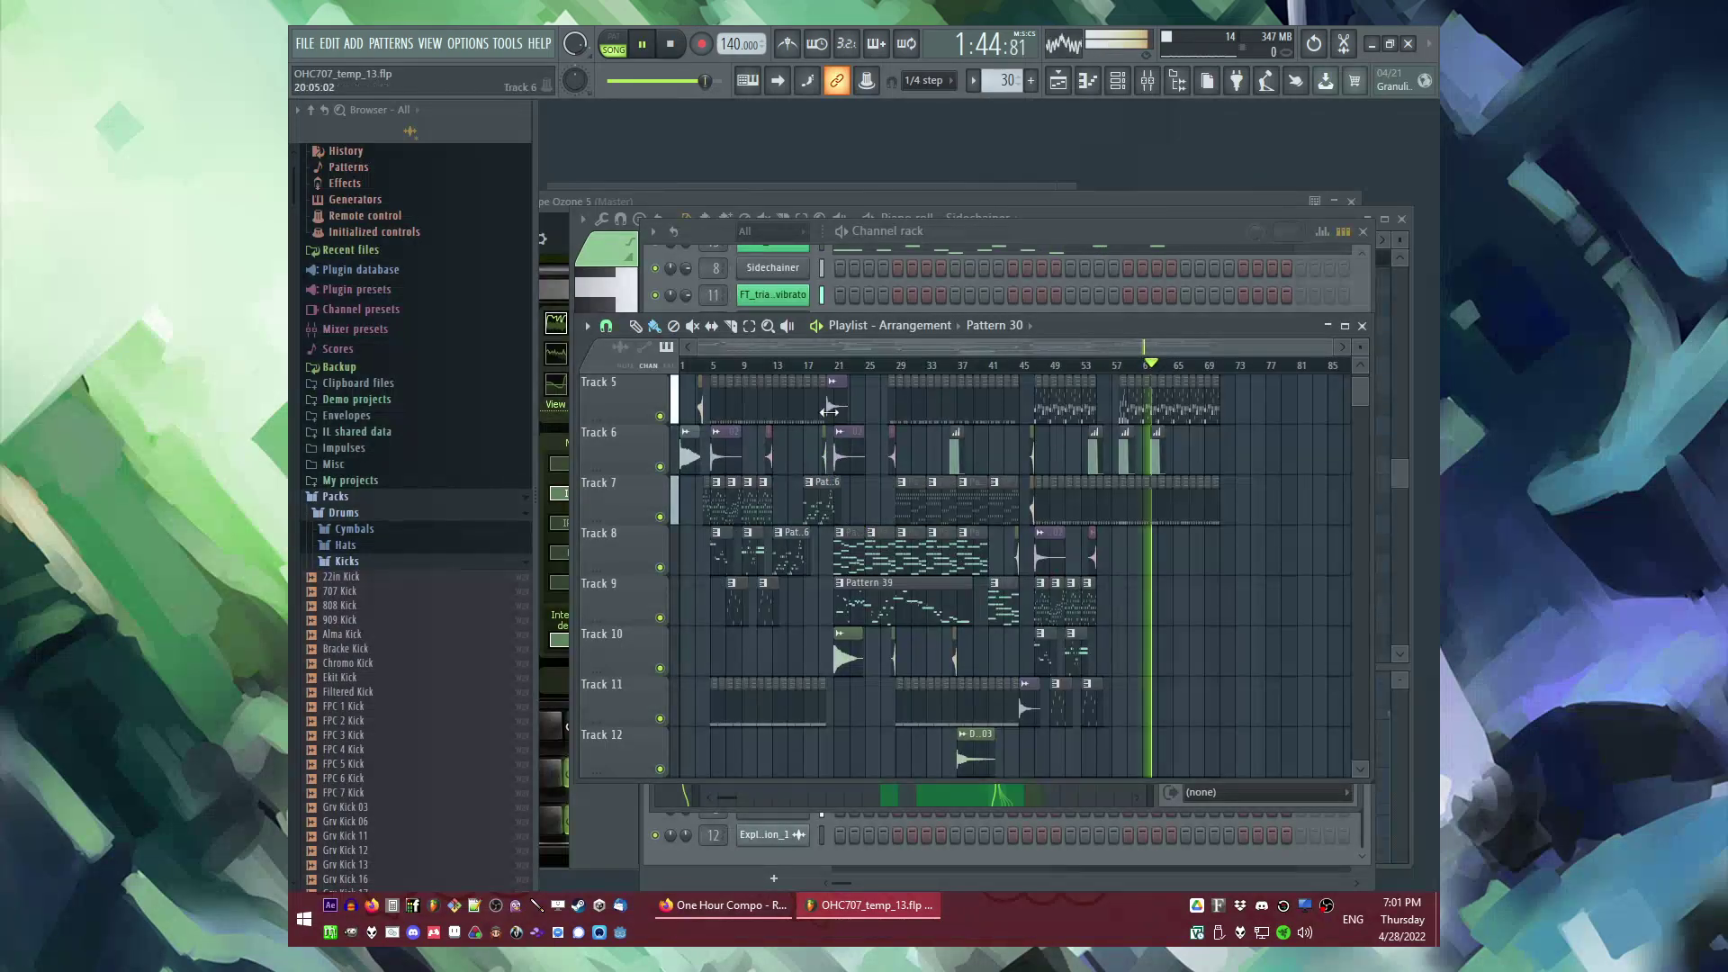
pyautogui.keyDown('ctrl'); pyautogui.scroll(3, 786, 409); pyautogui.keyUp('ctrl')
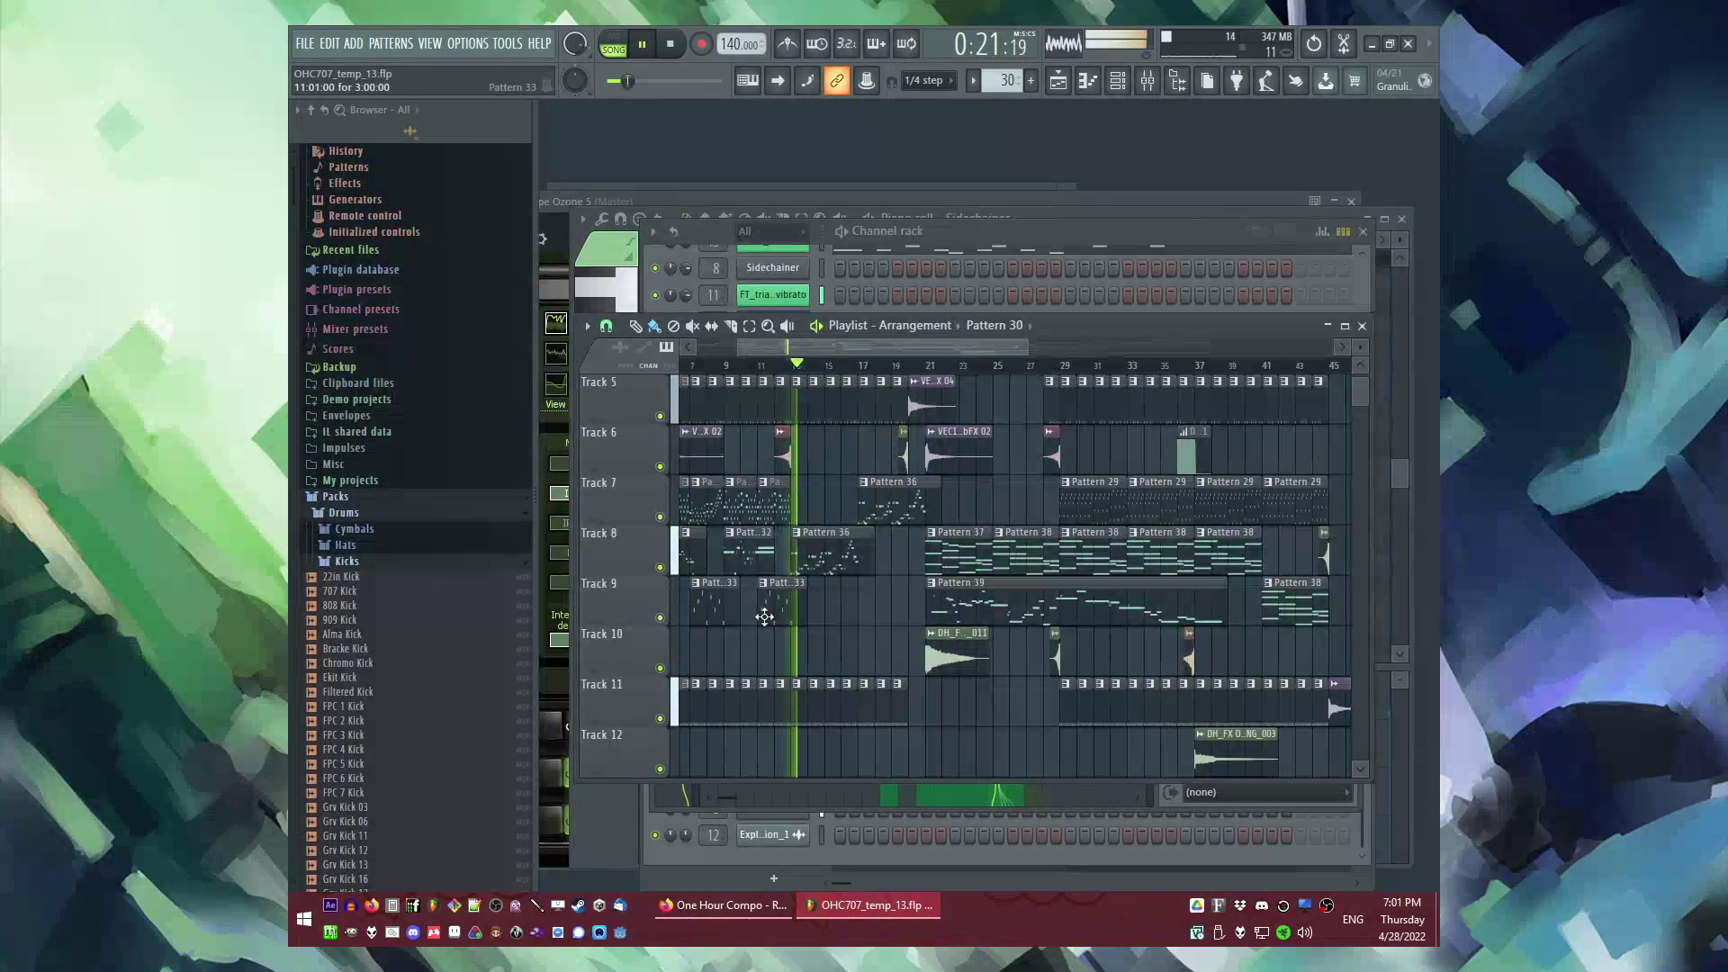
pyautogui.hscroll(10, 728, 611)
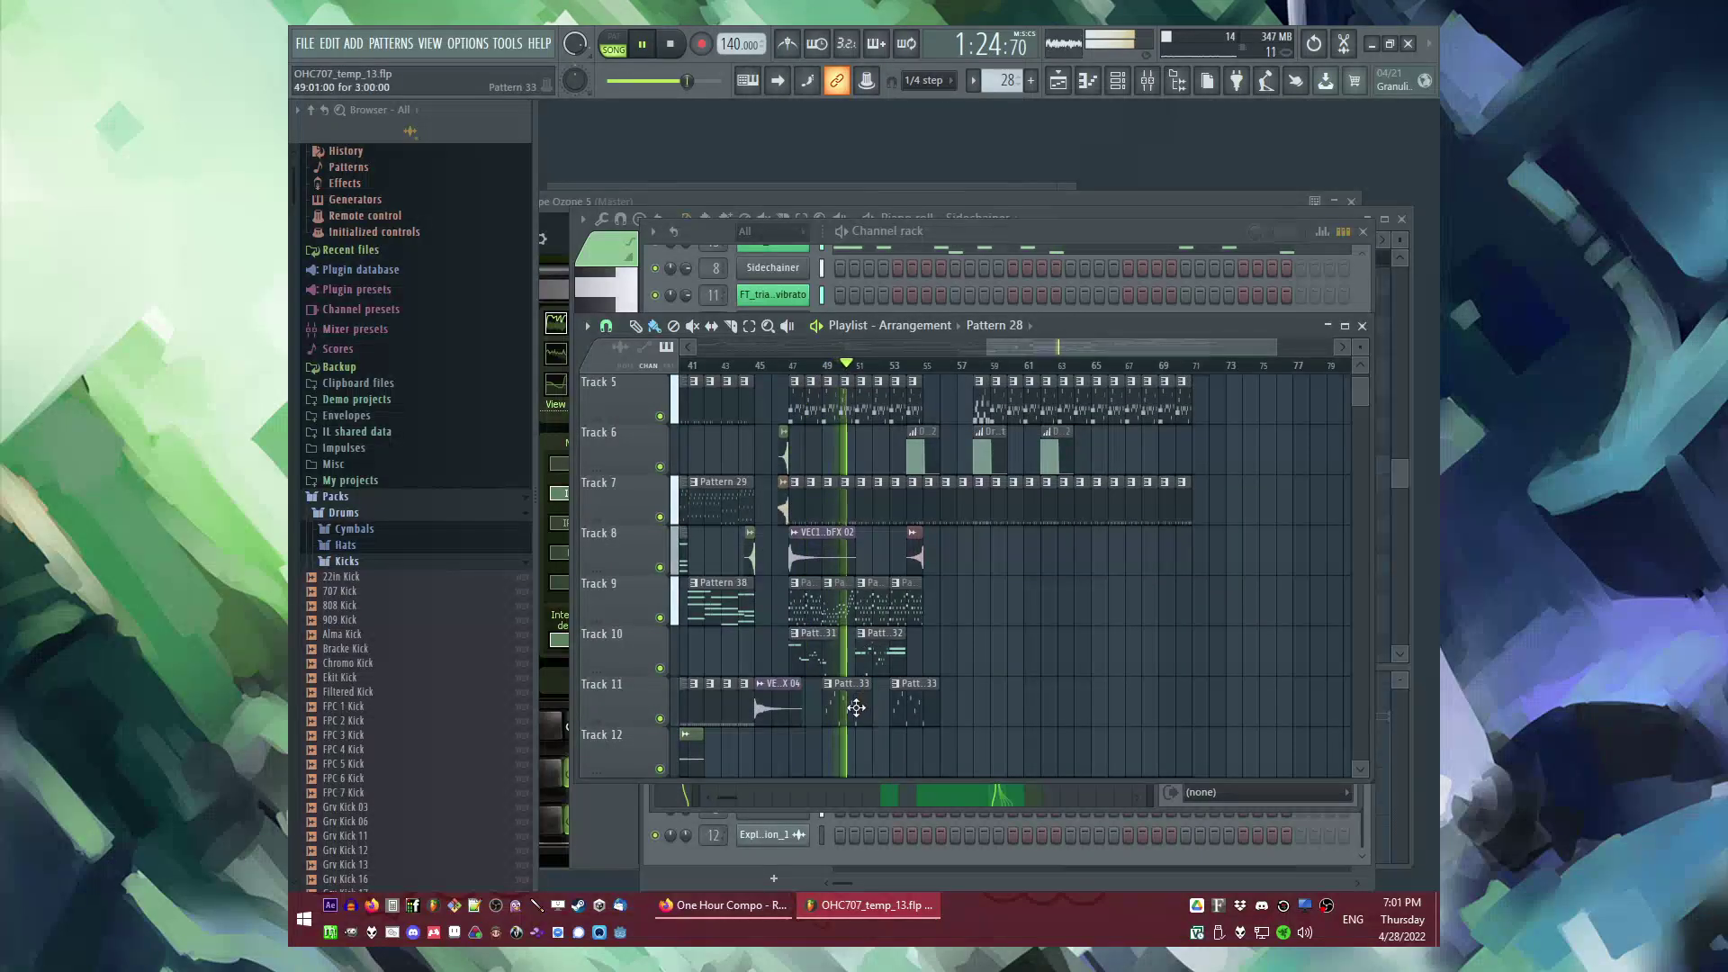
pyautogui.click(1078, 371)
pyautogui.keyDown('ctrl'); pyautogui.scroll(4, 1234, 486); pyautogui.keyUp('ctrl')
pyautogui.scroll(2, 864, 616)
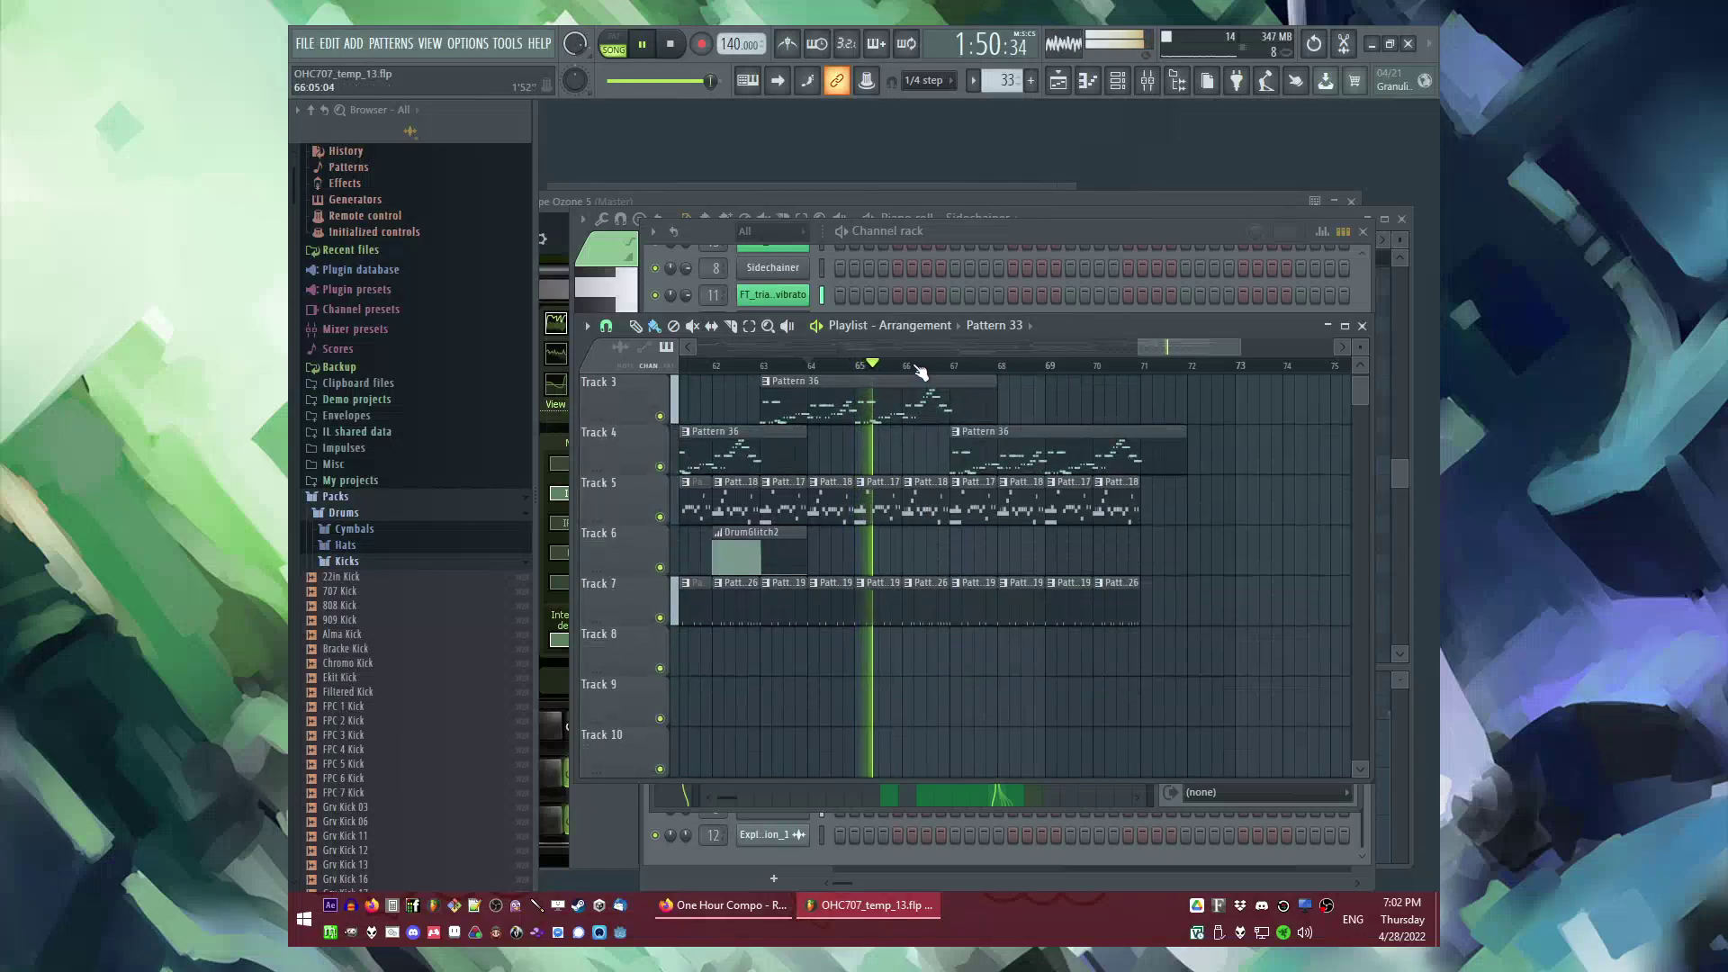
pyautogui.click(767, 367)
pyautogui.scroll(2, 949, 495)
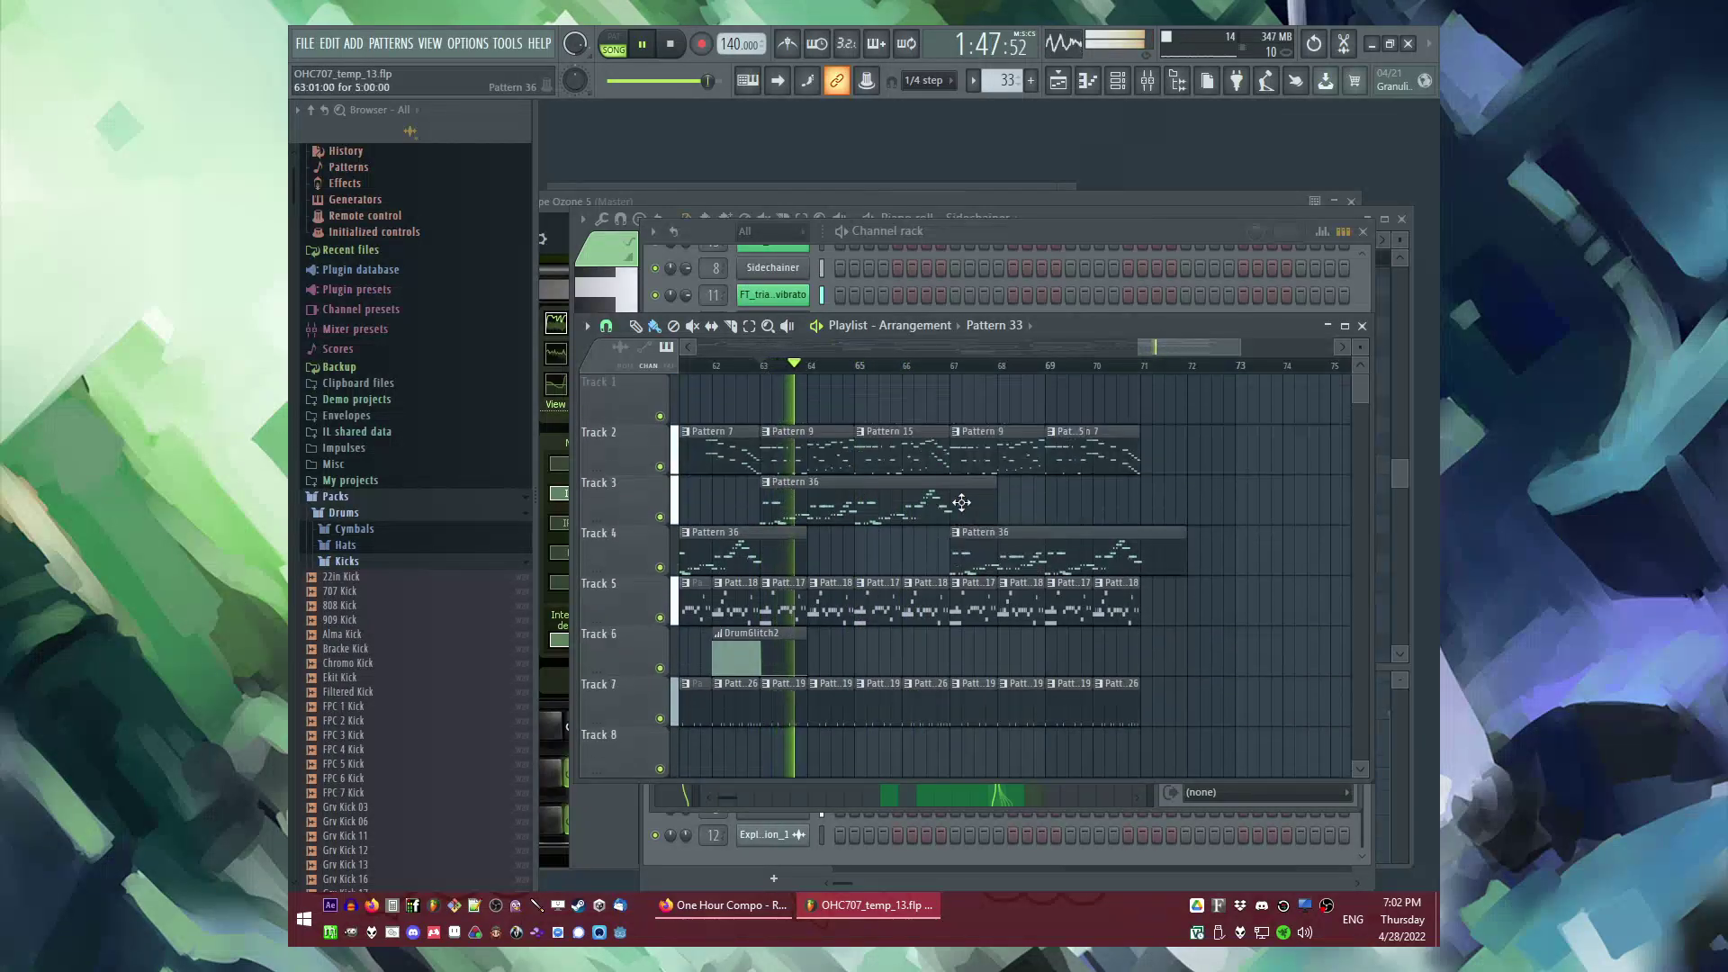
# Step: Place a Pattern 33 clip on Track 9 at bar 63 and play the section
pyautogui.scroll(-5, 1001, 515)
pyautogui.keyDown('ctrl'); pyautogui.scroll(-1, 998, 513); pyautogui.keyUp('ctrl')
pyautogui.click(787, 367)
pyautogui.click(819, 559)
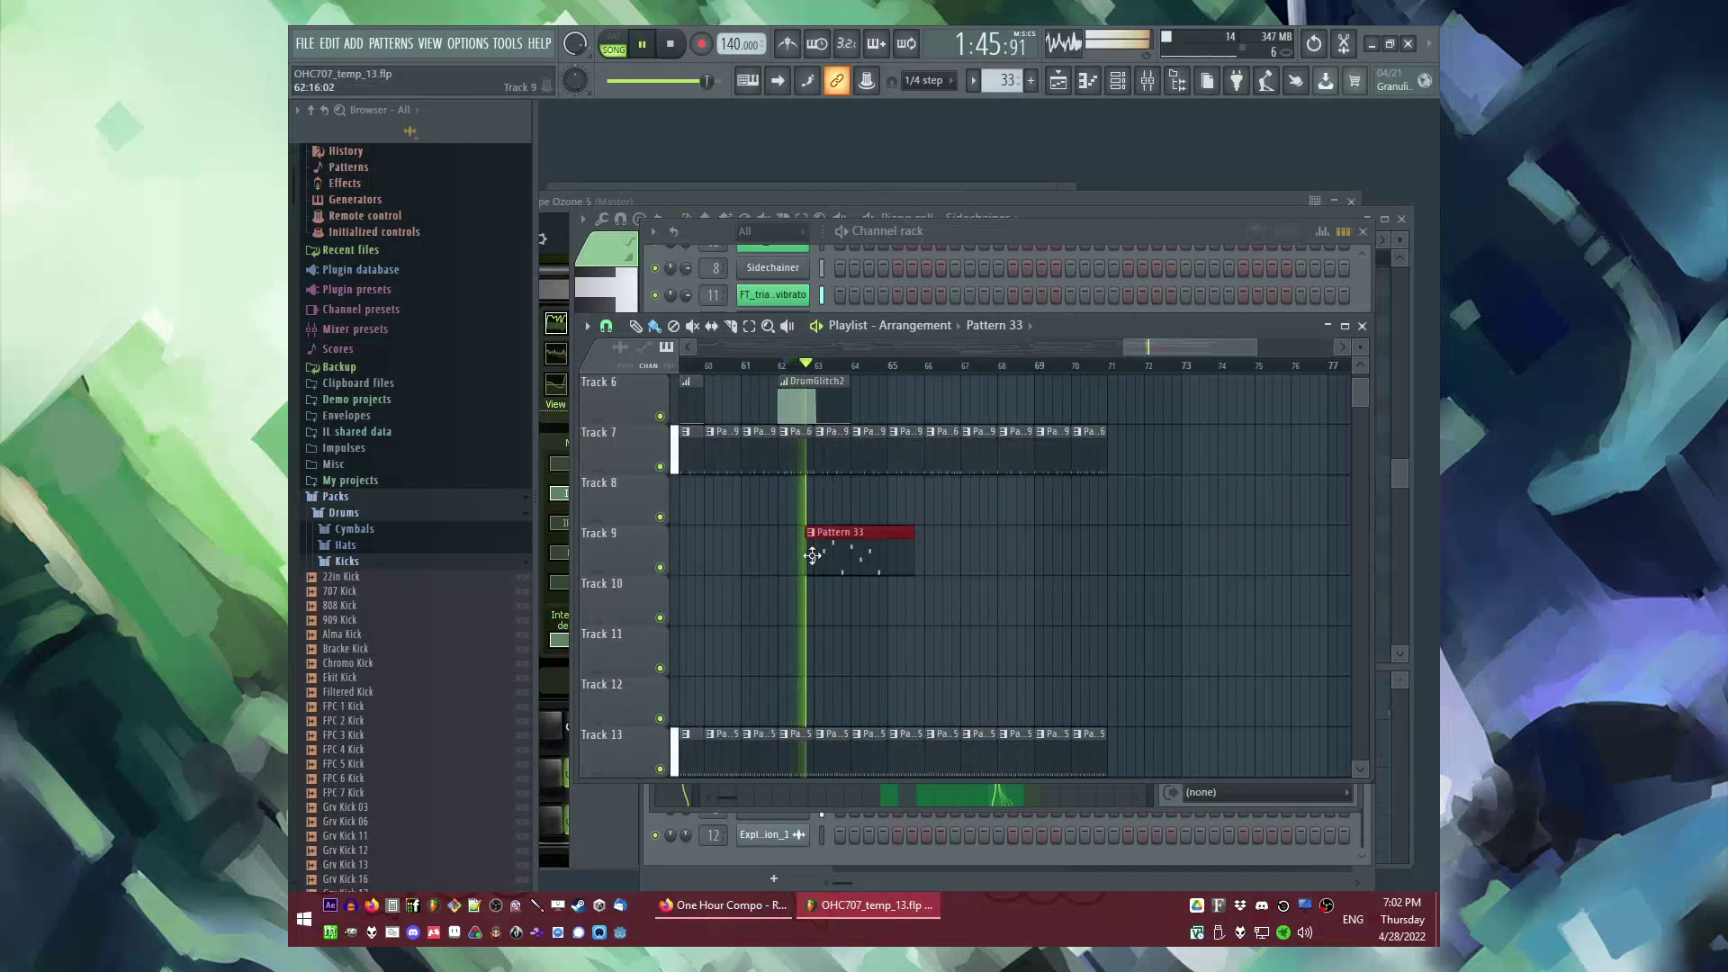
pyautogui.scroll(5, 837, 551)
pyautogui.keyDown('ctrl'); pyautogui.scroll(1, 900, 542); pyautogui.keyUp('ctrl')
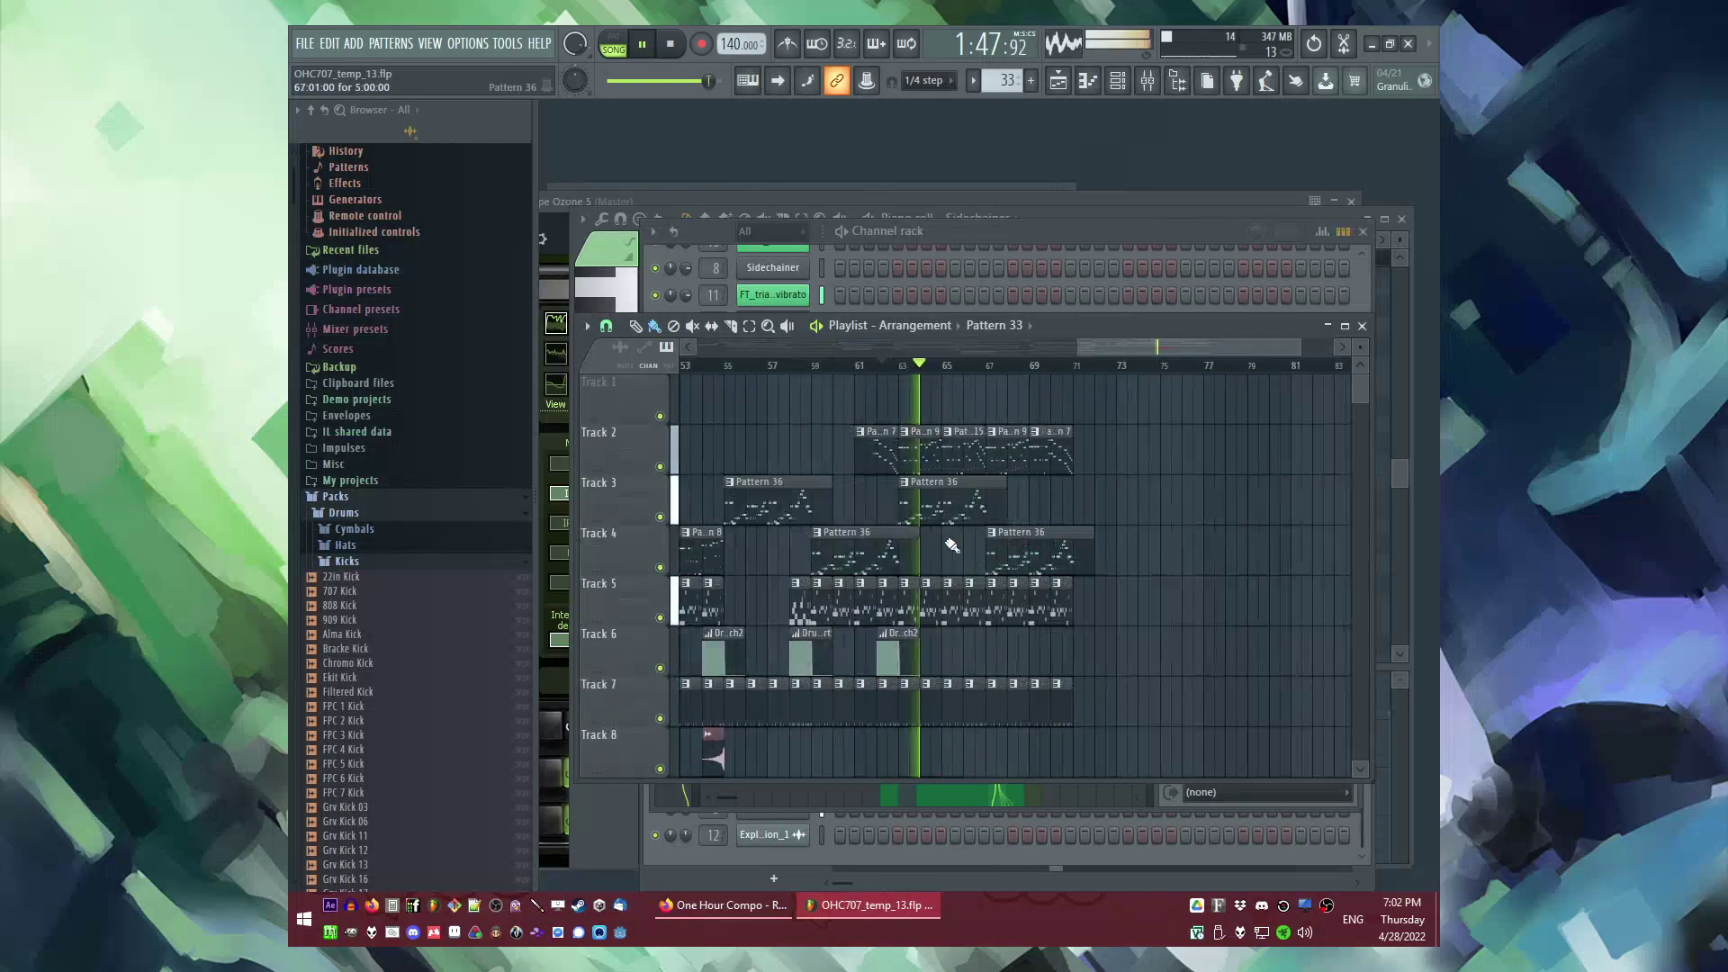
pyautogui.scroll(-6, 900, 522)
pyautogui.press('space')
pyautogui.press('space')
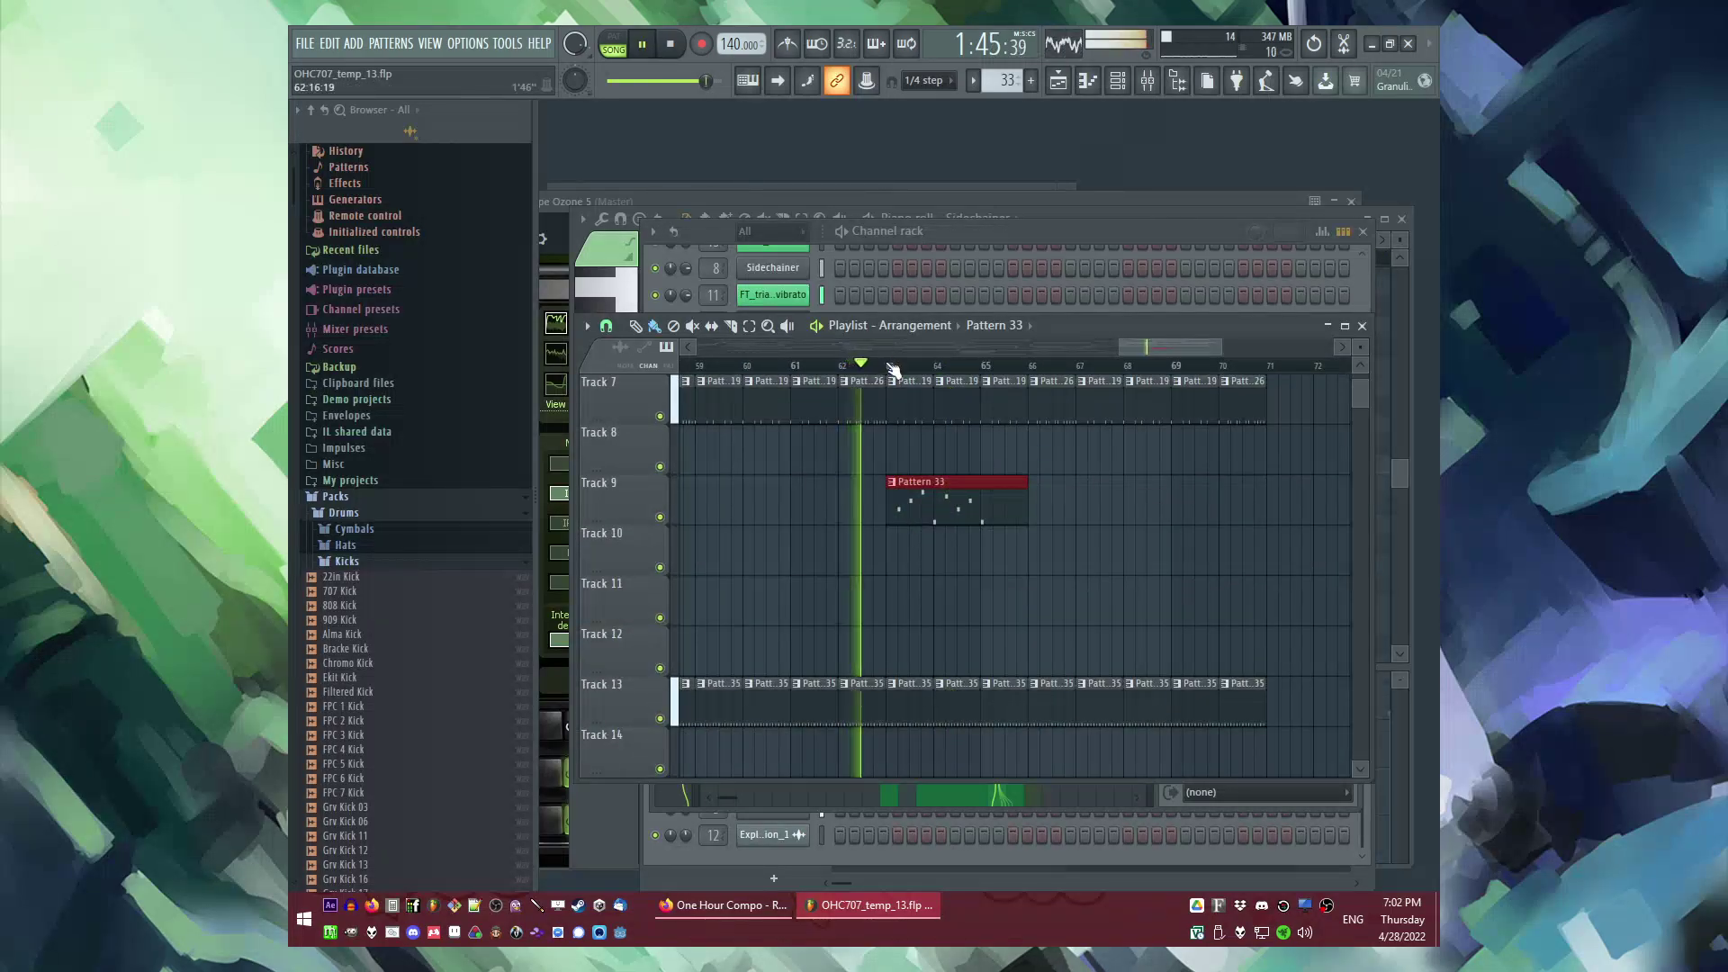
# Step: Make the Track 9 pattern clip at bar 63 unique and delete all of its notes in the piano roll
pyautogui.rightClick(890, 485)
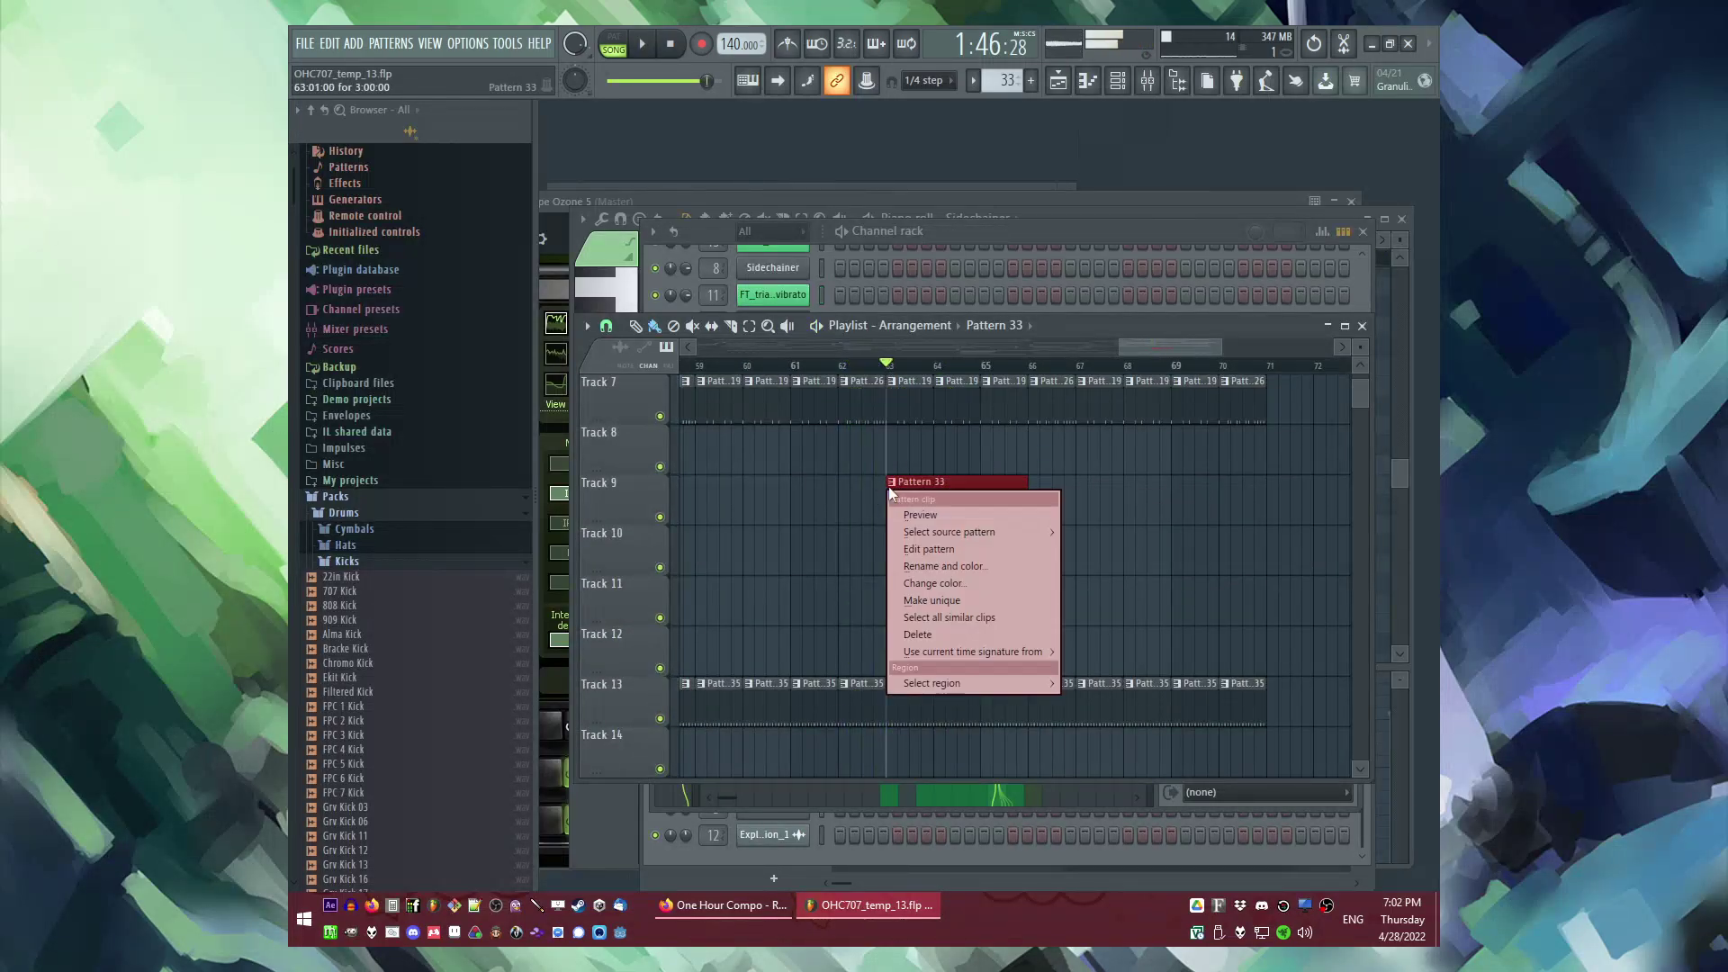
pyautogui.click(934, 603)
pyautogui.doubleClick(936, 505)
pyautogui.hotkey('ctrl', 'a')
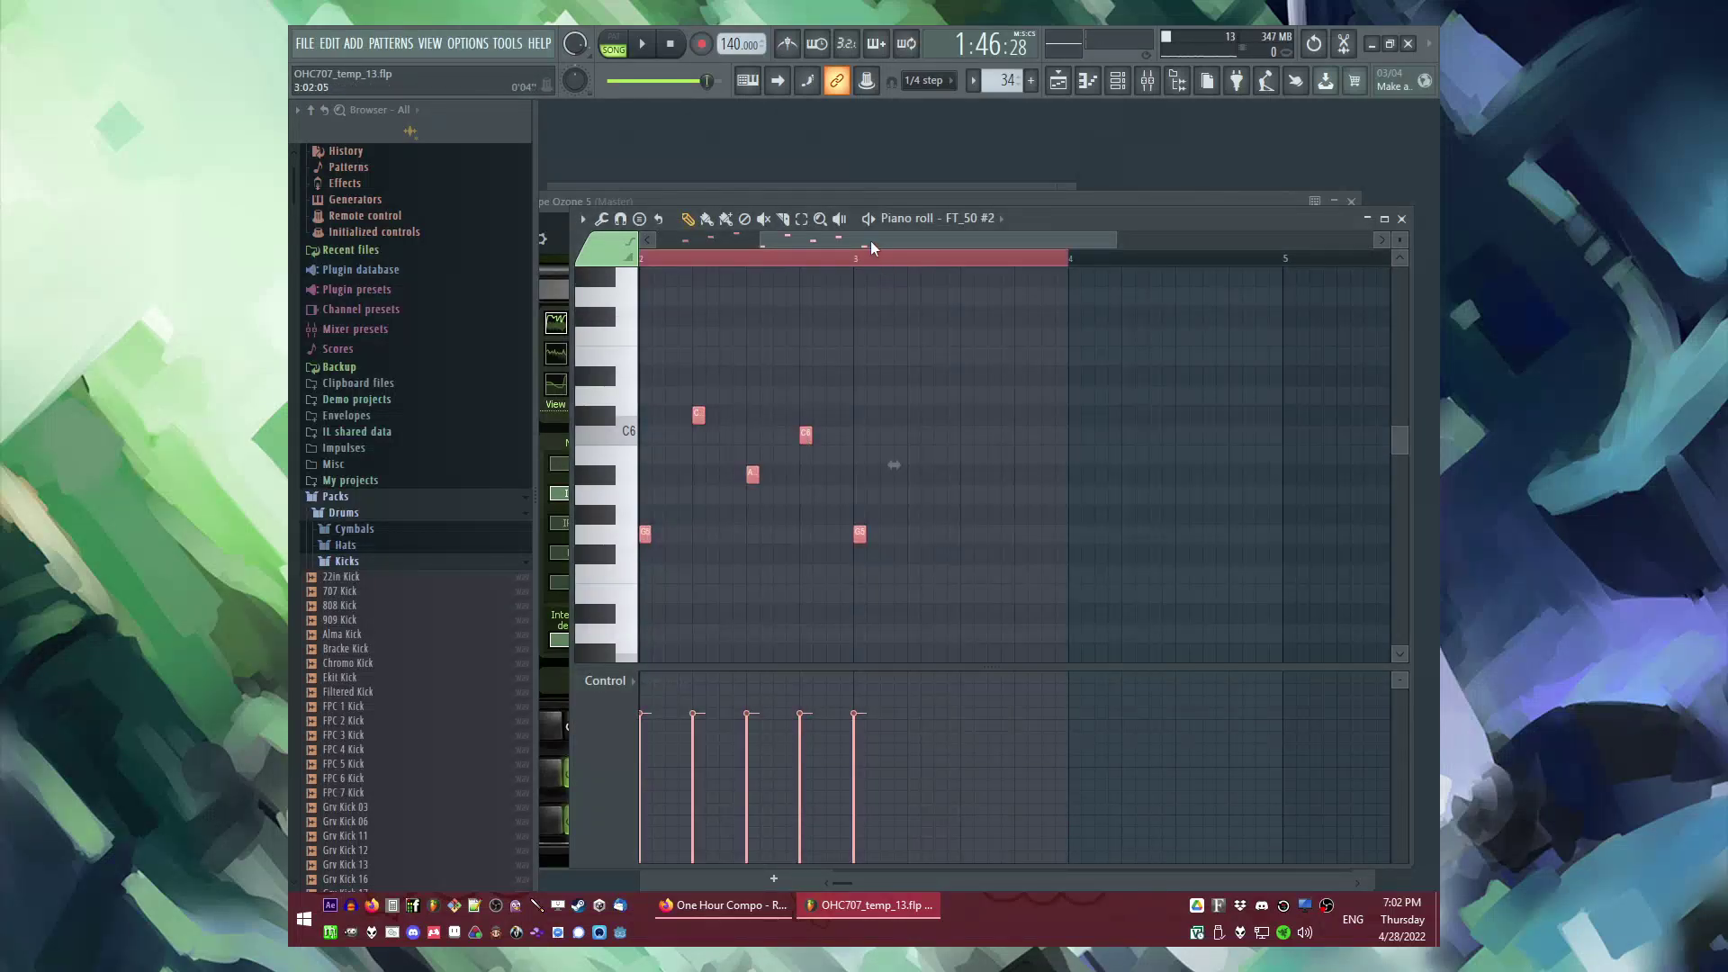
pyautogui.moveTo(867, 243); pyautogui.dragTo(760, 244)
pyautogui.press('Delete')
pyautogui.scroll(-4, 708, 569)
pyautogui.press('space')
pyautogui.click(643, 434)
pyautogui.press('space')
pyautogui.press('space')
pyautogui.doubleClick(642, 435)
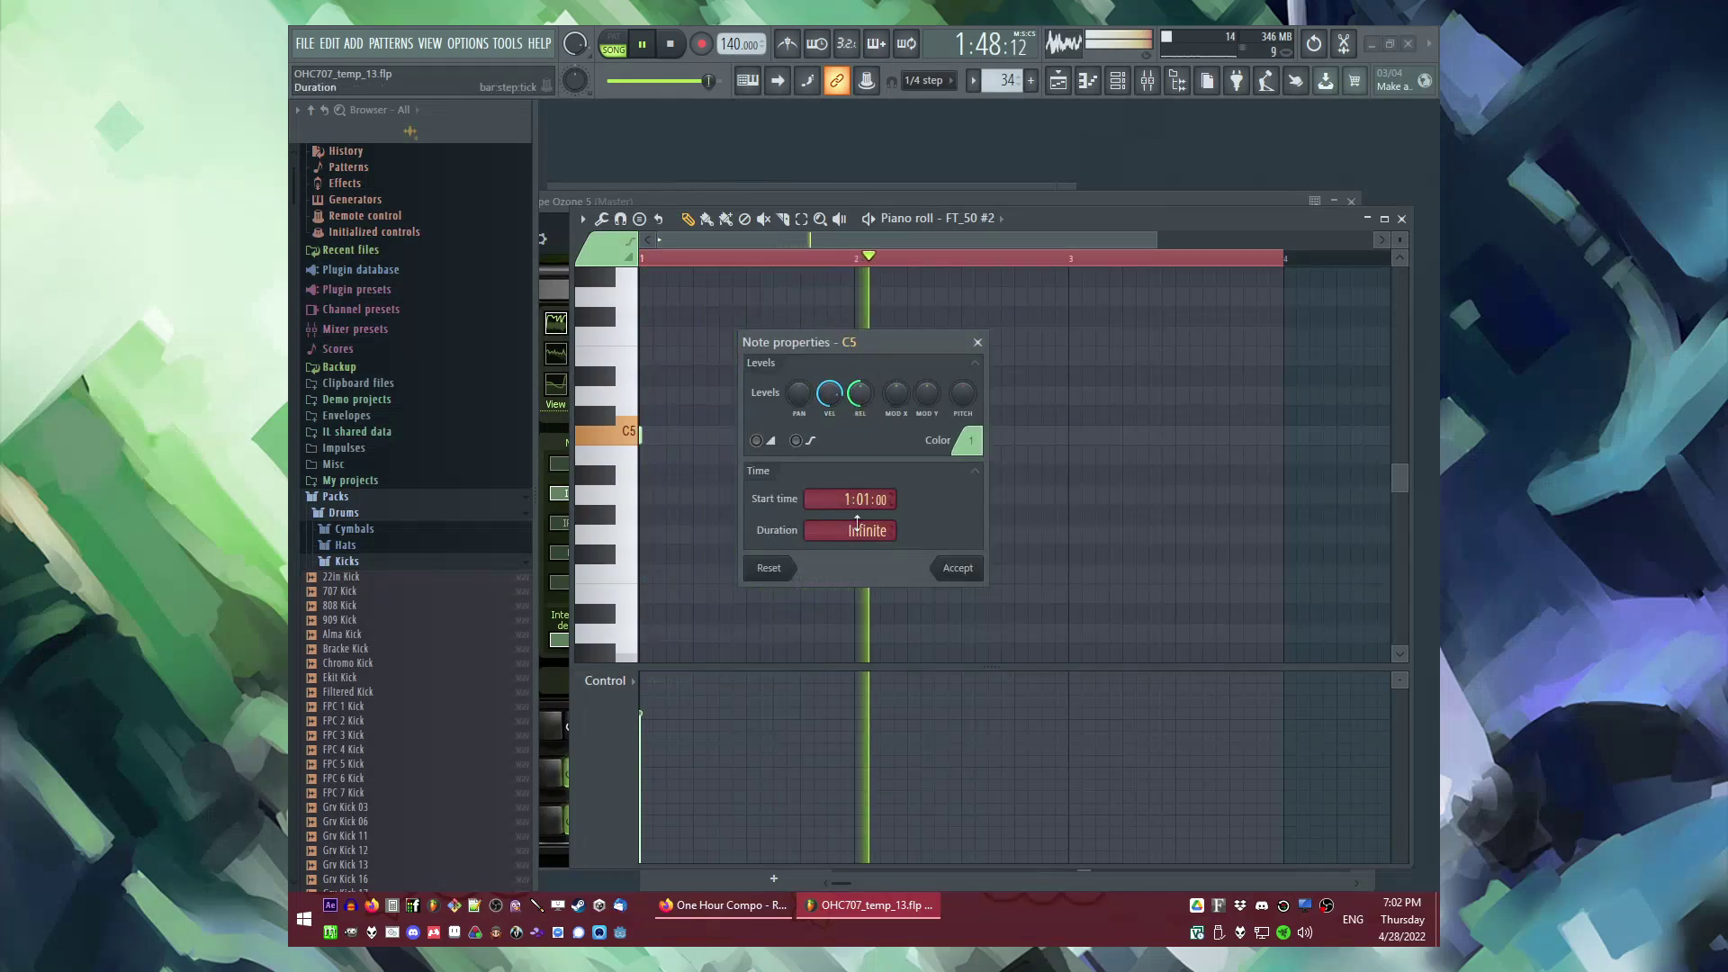
pyautogui.click(956, 568)
pyautogui.moveTo(689, 436); pyautogui.dragTo(665, 438)
pyautogui.press('space')
pyautogui.press('space')
pyautogui.press('space')
pyautogui.rightClick(658, 437)
# Step: Start the new melody with a G4 note at the start of bar 1 and a G5 note at 1:05
pyautogui.click(643, 532)
pyautogui.scroll(3, 710, 471)
pyautogui.press('space')
pyautogui.press('space')
pyautogui.press('space')
pyautogui.click(703, 417)
pyautogui.press('space')
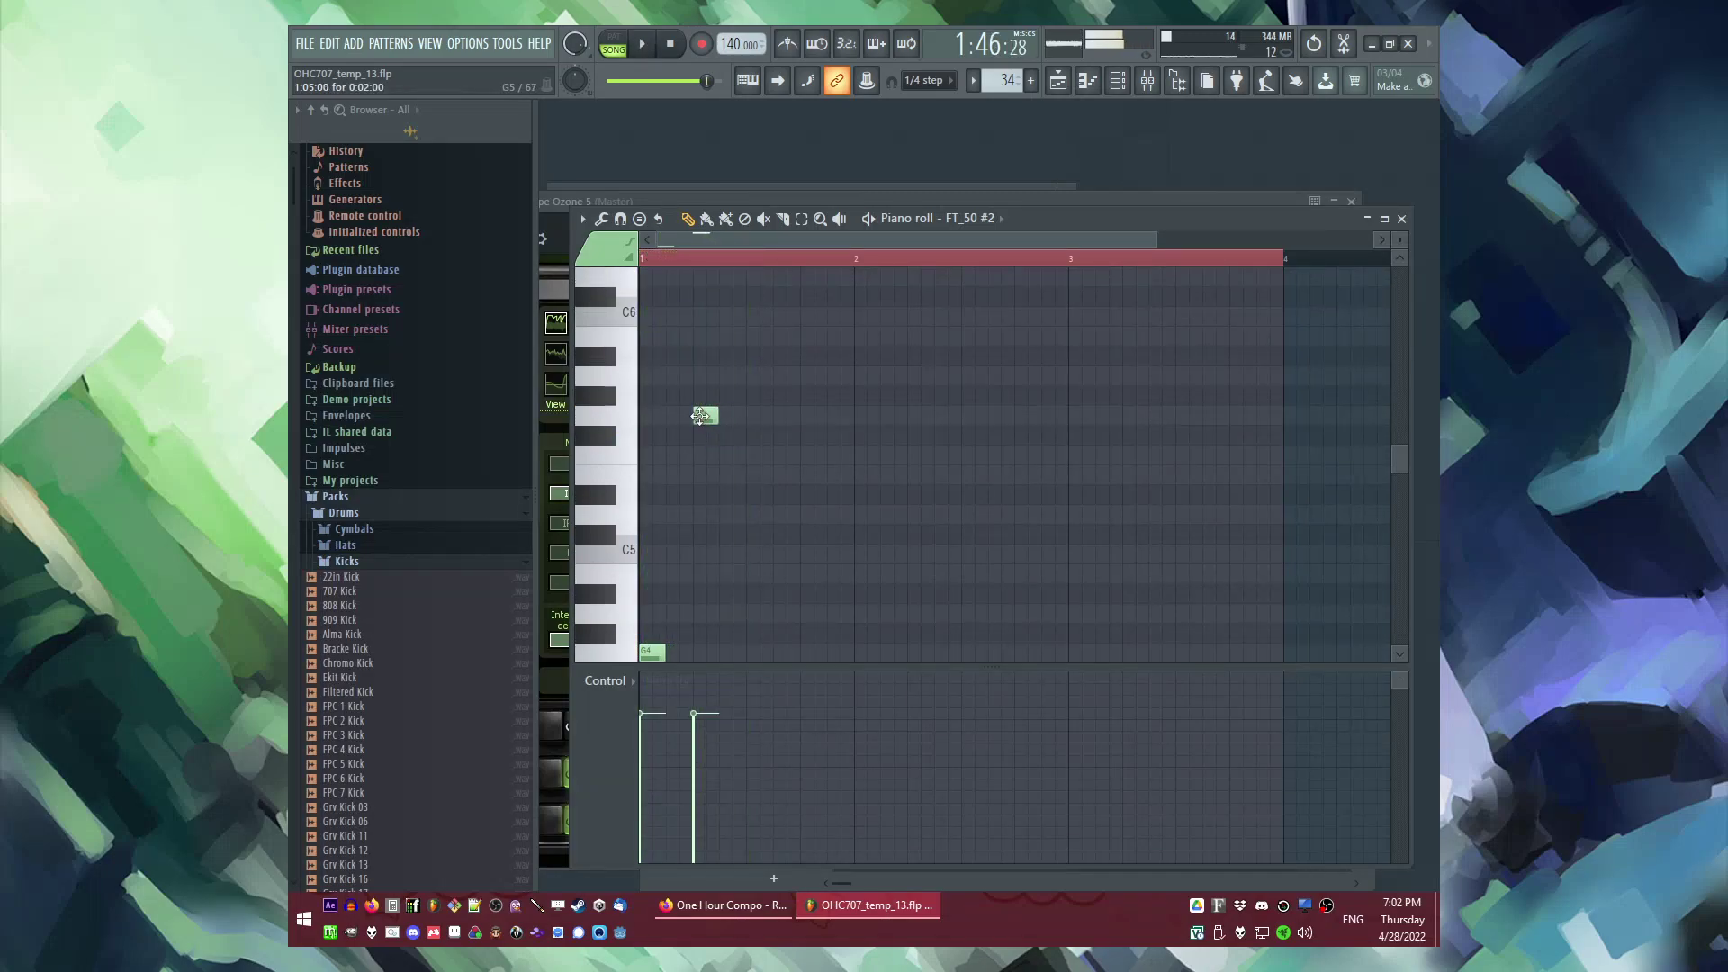
# Step: Add one-step notes G4 at 1:07 and G5 at 1:11, and shorten the first two notes to one step
pyautogui.scroll(-3, 699, 415)
pyautogui.press('space')
pyautogui.click(726, 594)
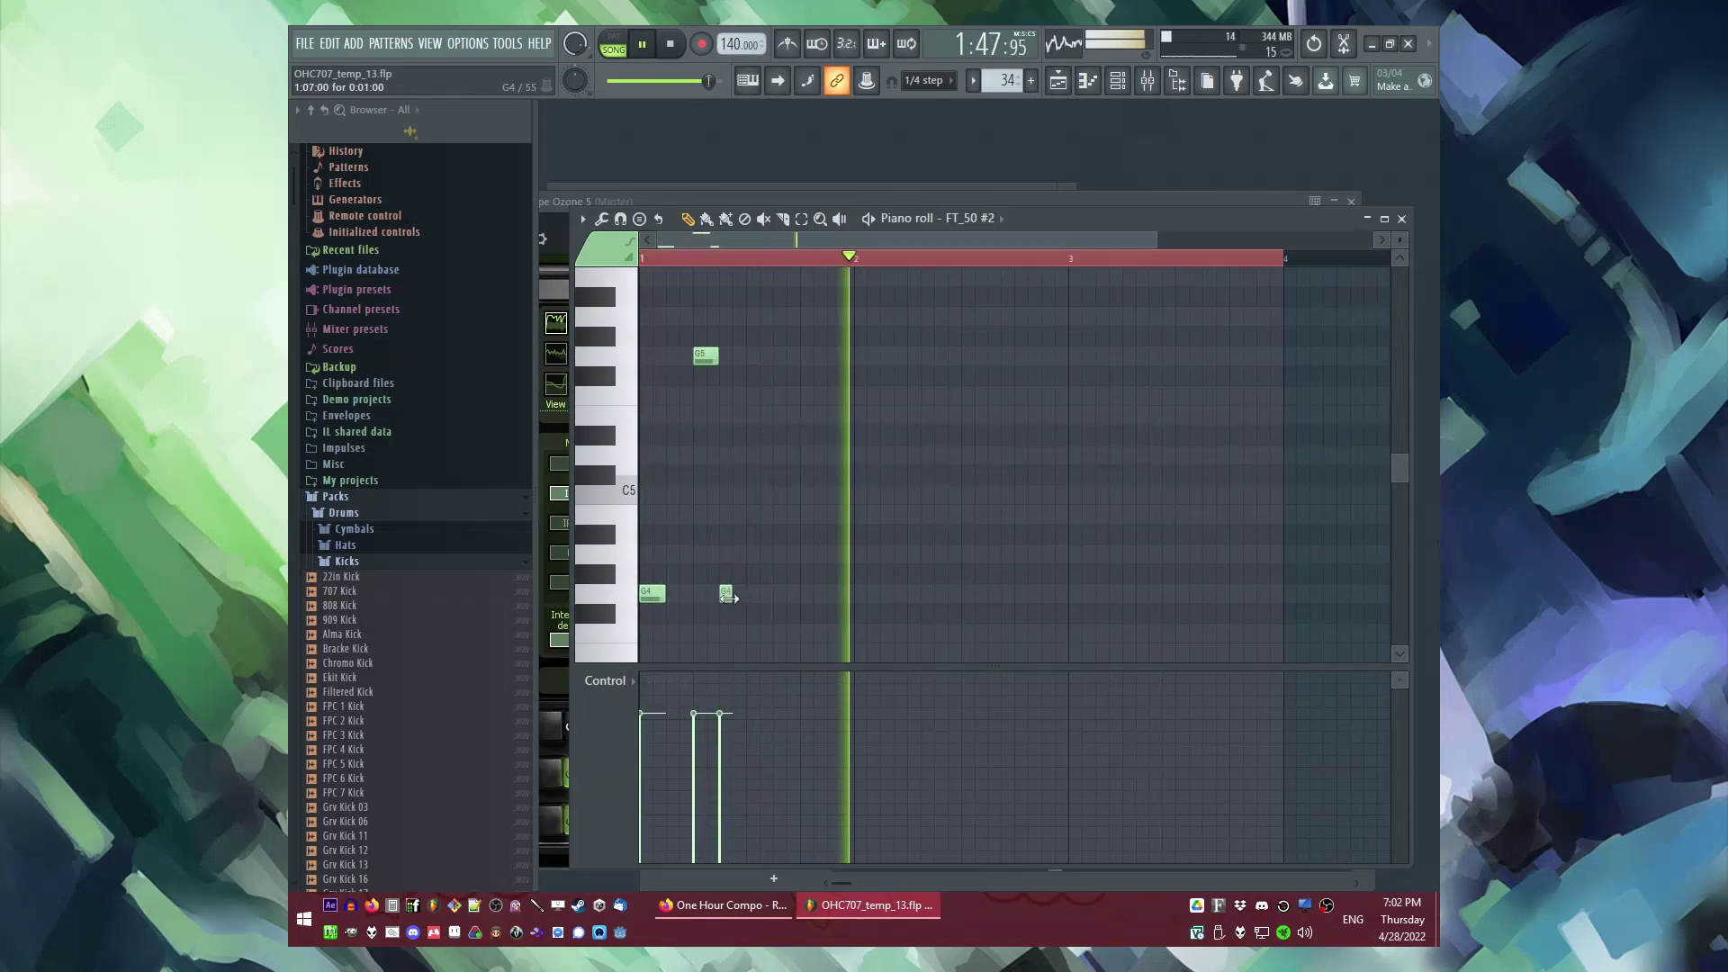
pyautogui.click(776, 354)
pyautogui.moveTo(711, 351); pyautogui.dragTo(652, 594)
pyautogui.press('space')
pyautogui.press('space')
pyautogui.press('space')
pyautogui.press('space')
# Step: Continue the alternating melody with G4 at 1:15, G5 at 2:03 and G4 at 2:07, and play it
pyautogui.keyDown('ctrl'); pyautogui.click(787, 510); pyautogui.keyUp('ctrl')
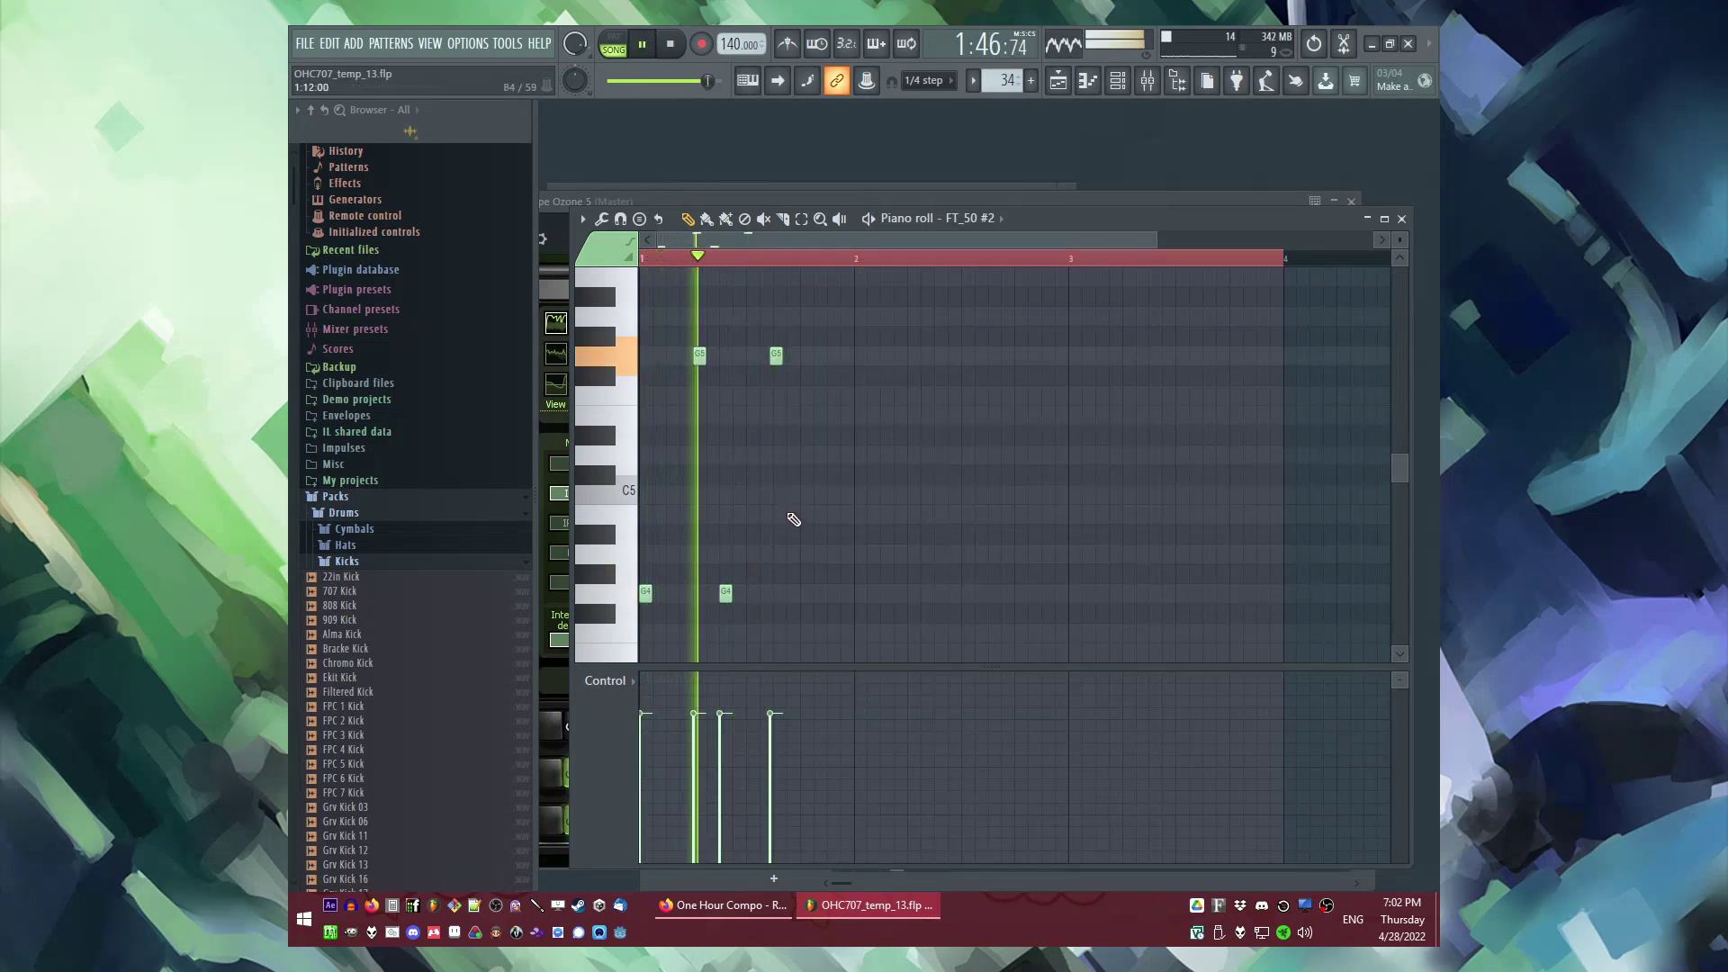
pyautogui.click(829, 594)
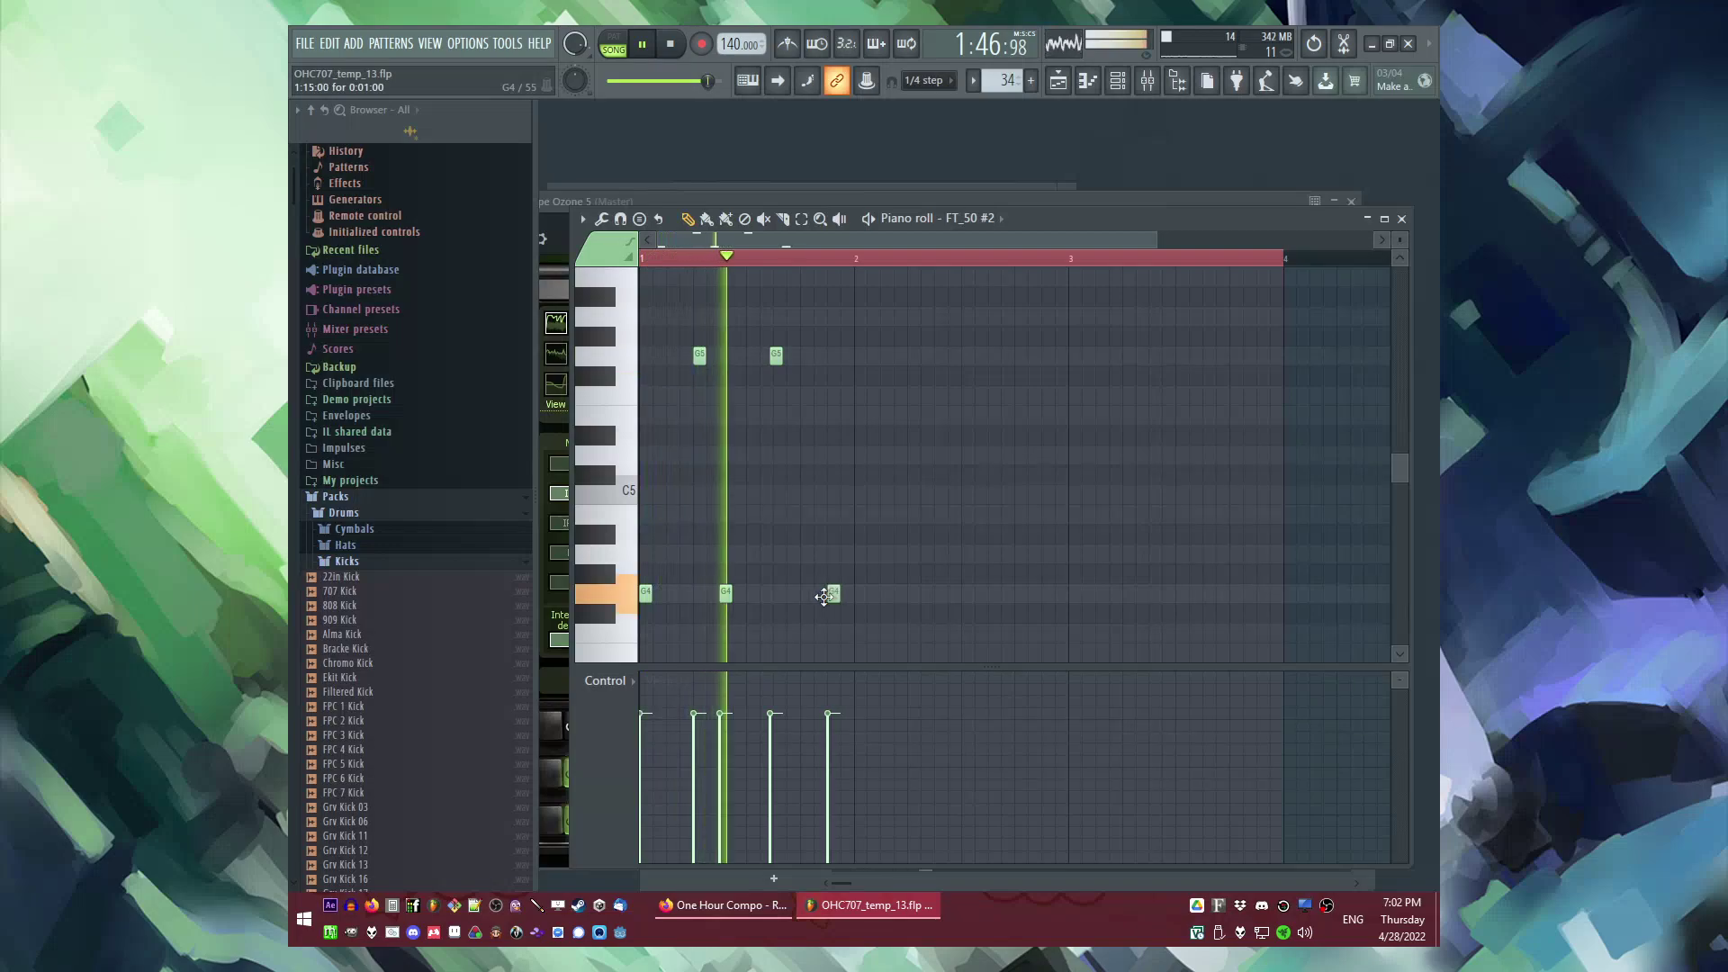
pyautogui.scroll(2, 810, 504)
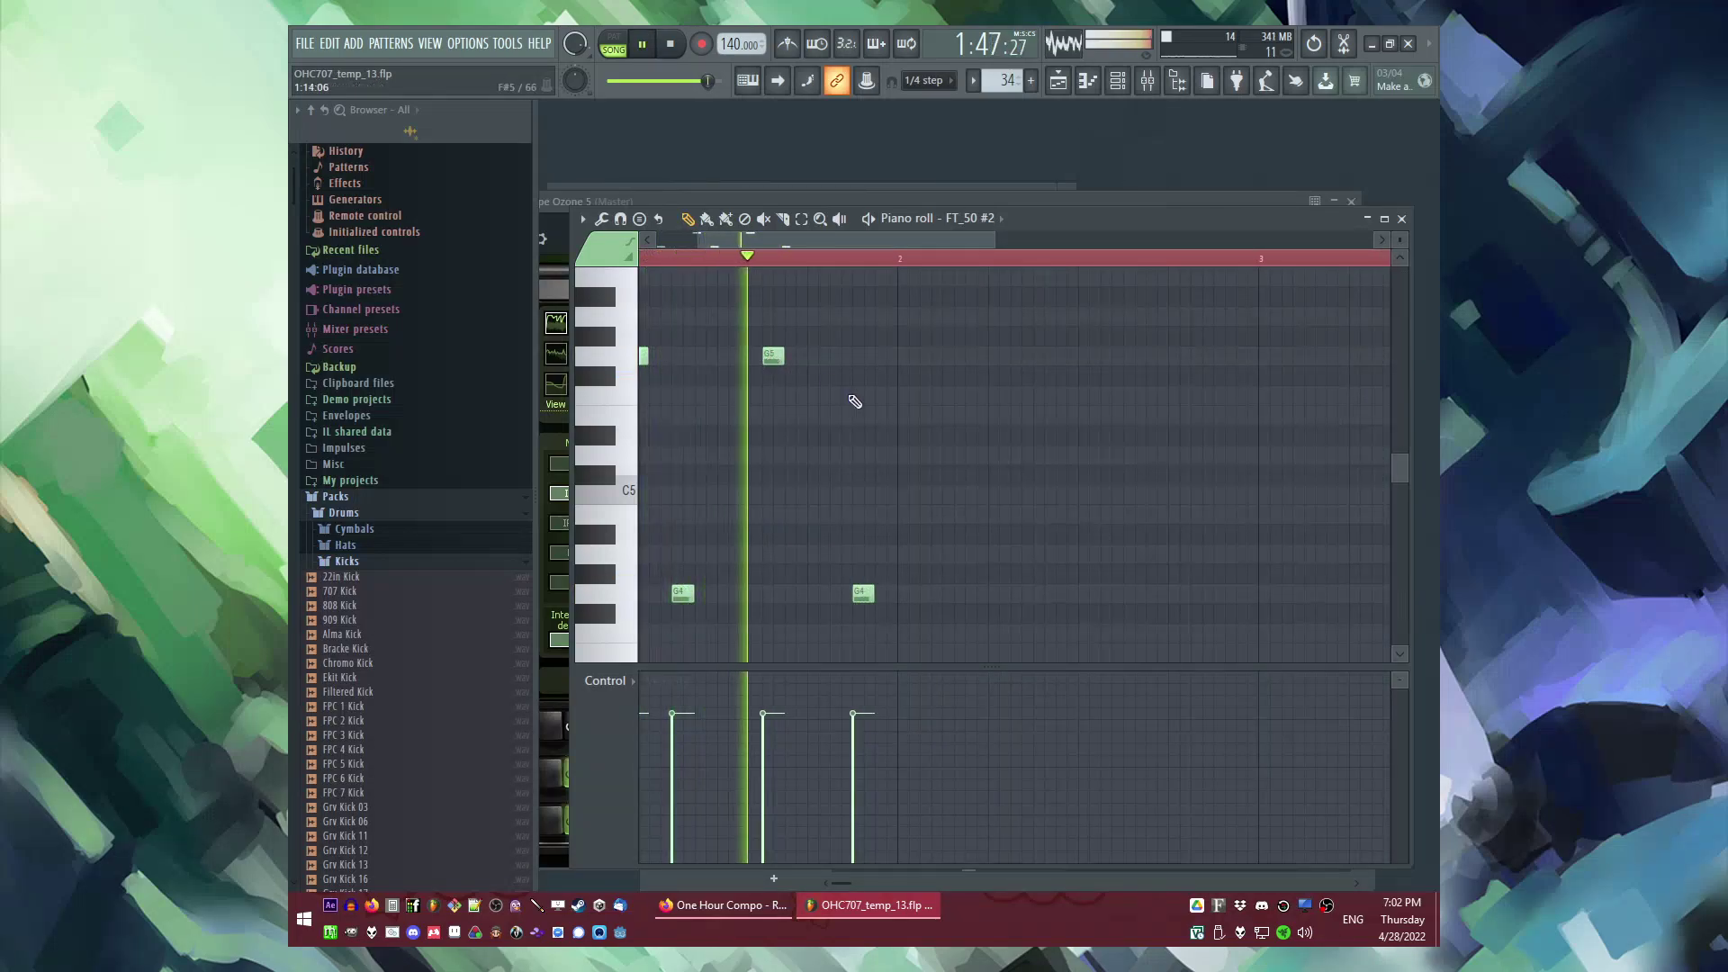
pyautogui.press('space')
pyautogui.click(947, 357)
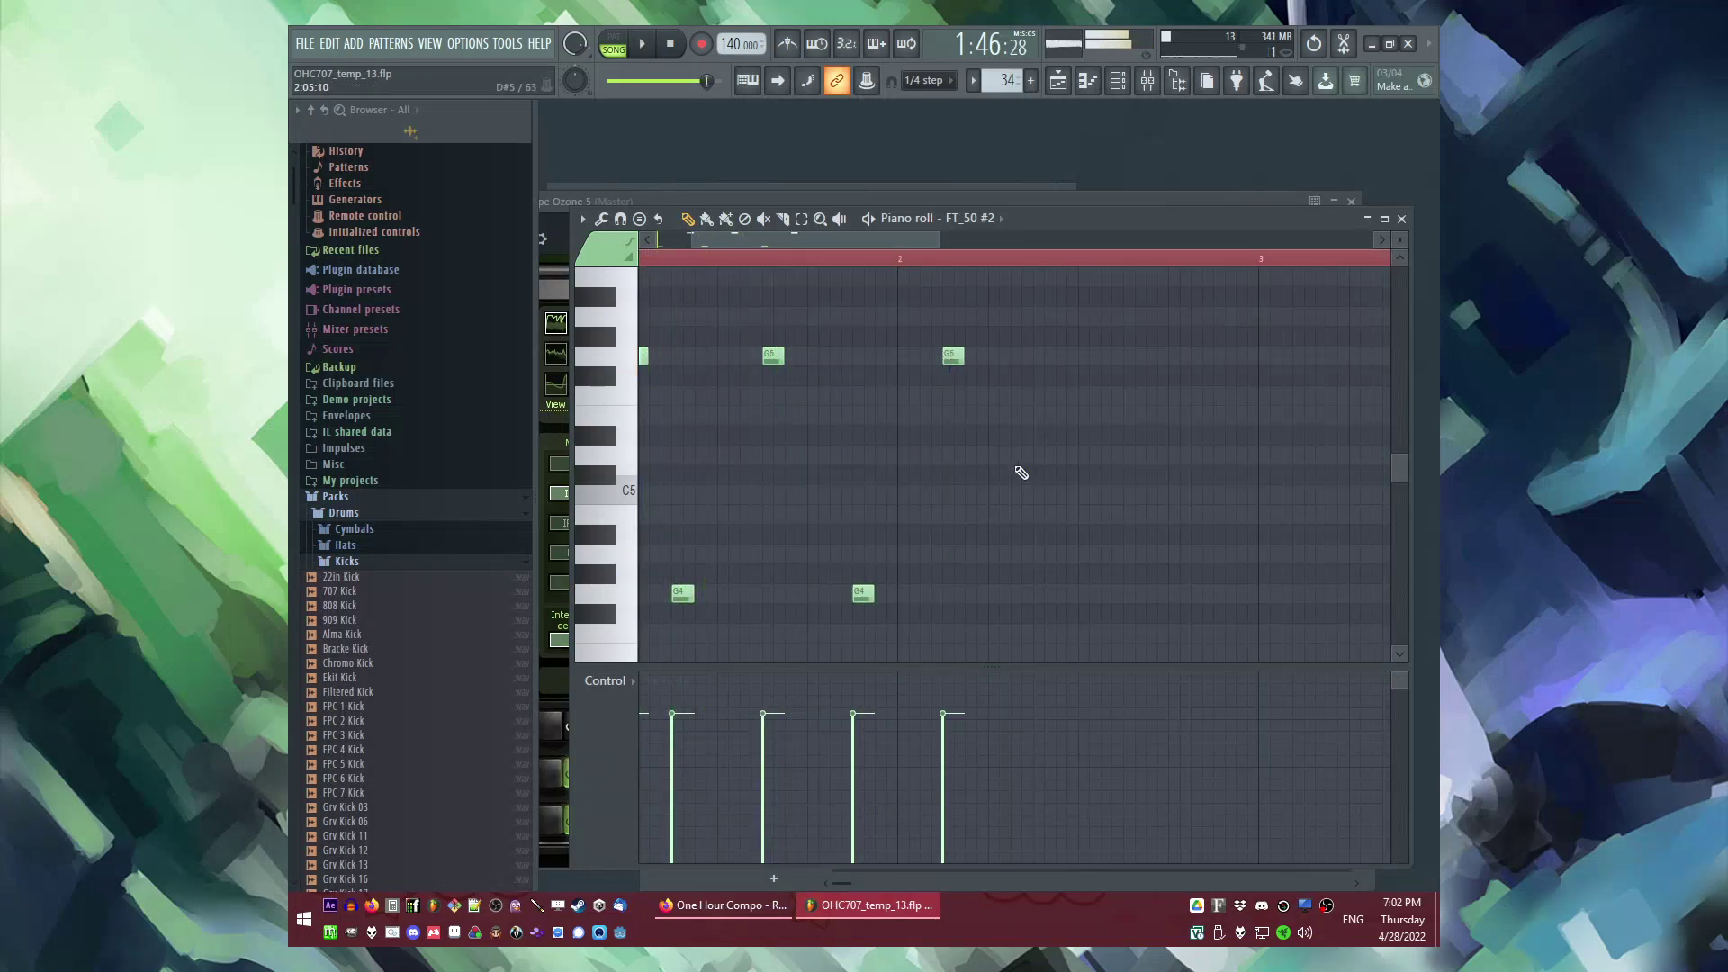
pyautogui.click(1044, 594)
pyautogui.scroll(-2, 945, 521)
pyautogui.press('space')
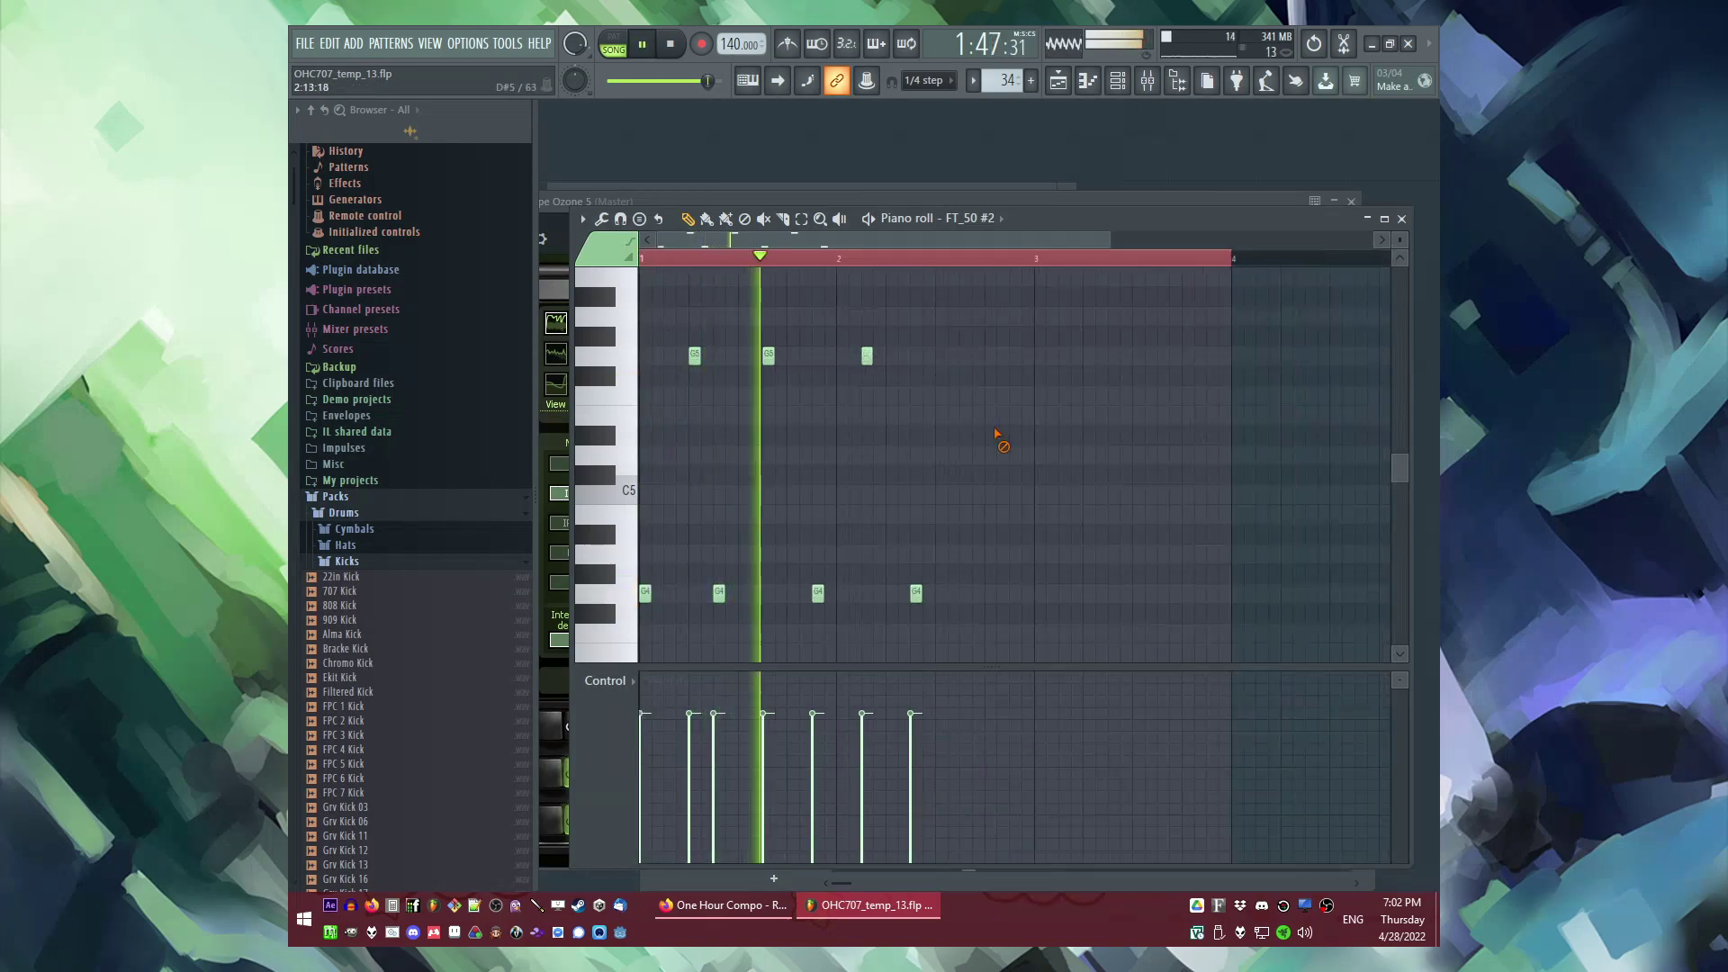
# Step: Finish the two-bar phrase with F4 at 2:09, F5 at 2:11, G4 at 2:13 and G5 at 2:15
pyautogui.scroll(1, 1071, 532)
pyautogui.scroll(-1, 945, 551)
pyautogui.press('space')
pyautogui.scroll(1, 918, 578)
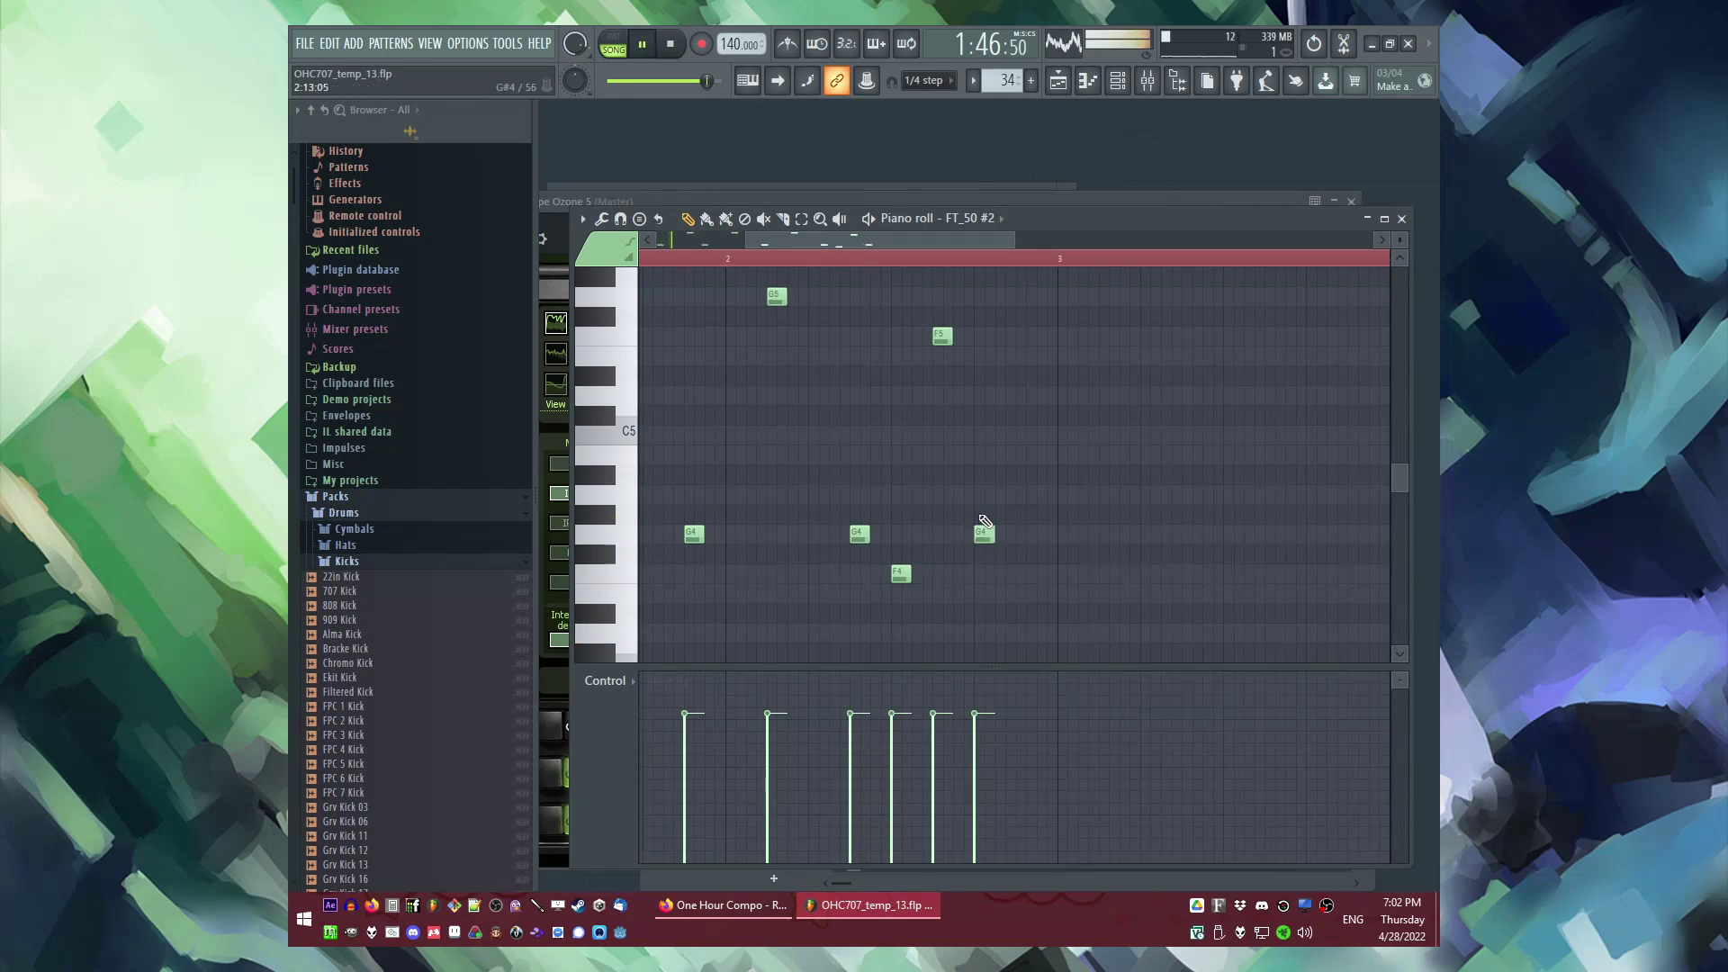
pyautogui.moveTo(1012, 299); pyautogui.dragTo(1011, 295)
pyautogui.scroll(-3, 888, 432)
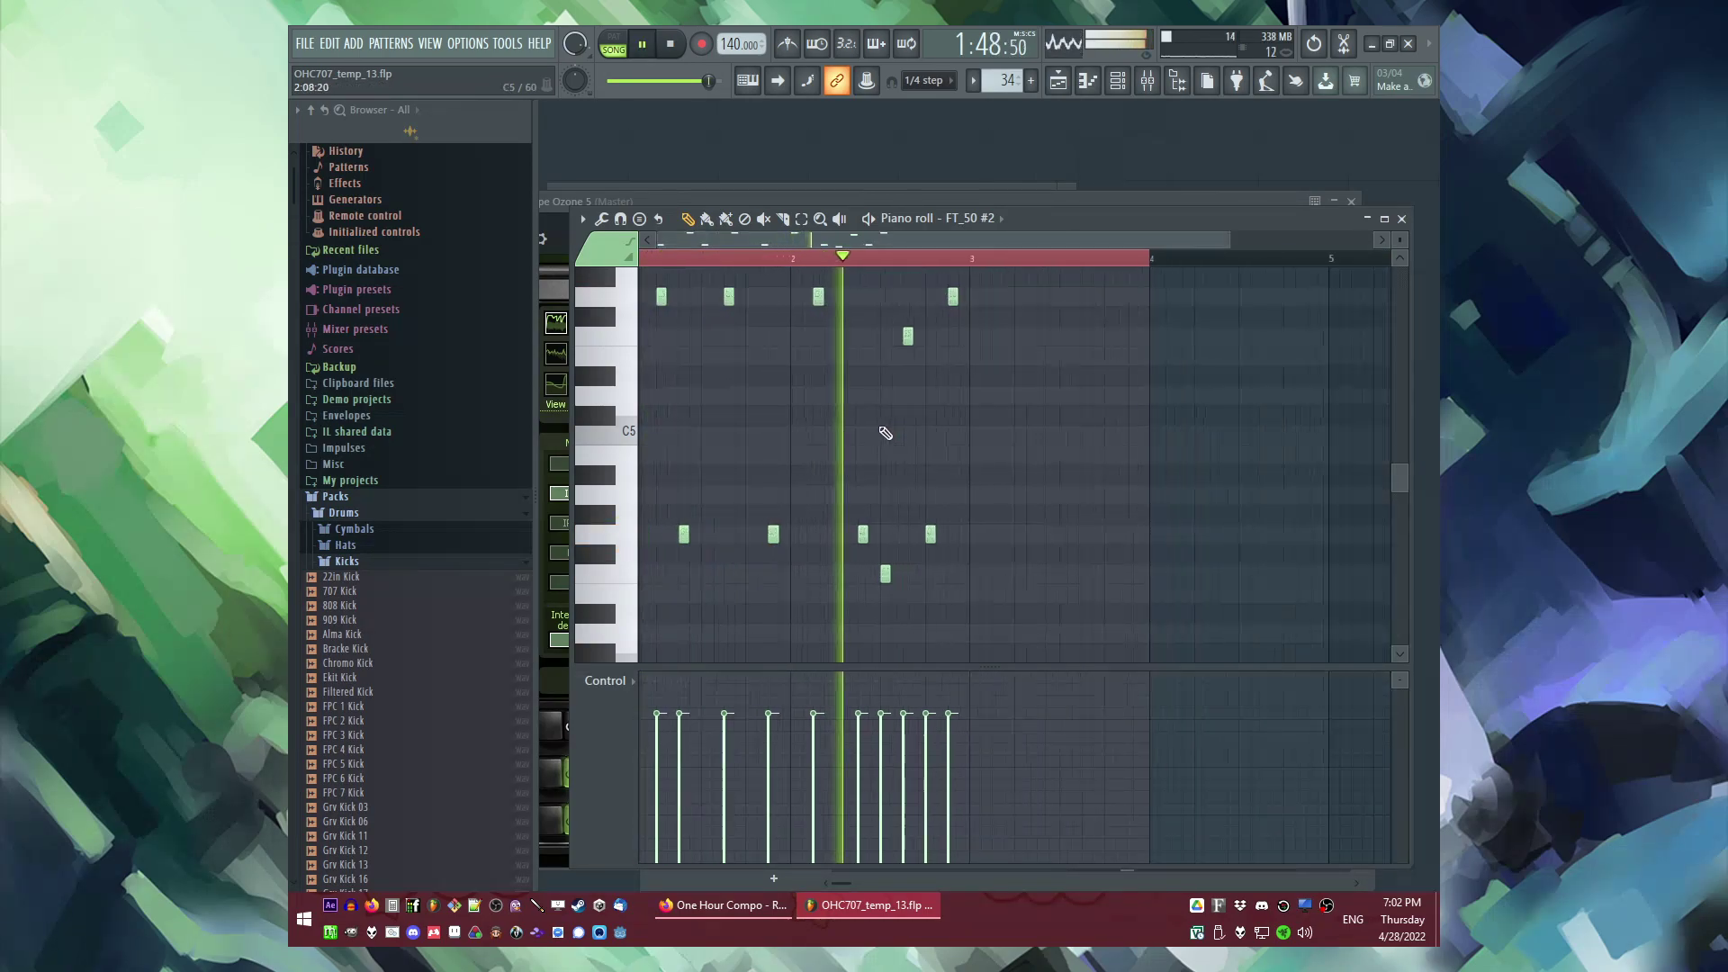
# Step: Duplicate the whole two-bar phrase into bars 3 and 4 and listen to the result
pyautogui.hotkey('ctrl', 'a')
pyautogui.scroll(3, 1169, 494)
pyautogui.hotkey('ctrl', 'b')
pyautogui.scroll(-3, 854, 417)
pyautogui.hotkey('ctrl', 'd')
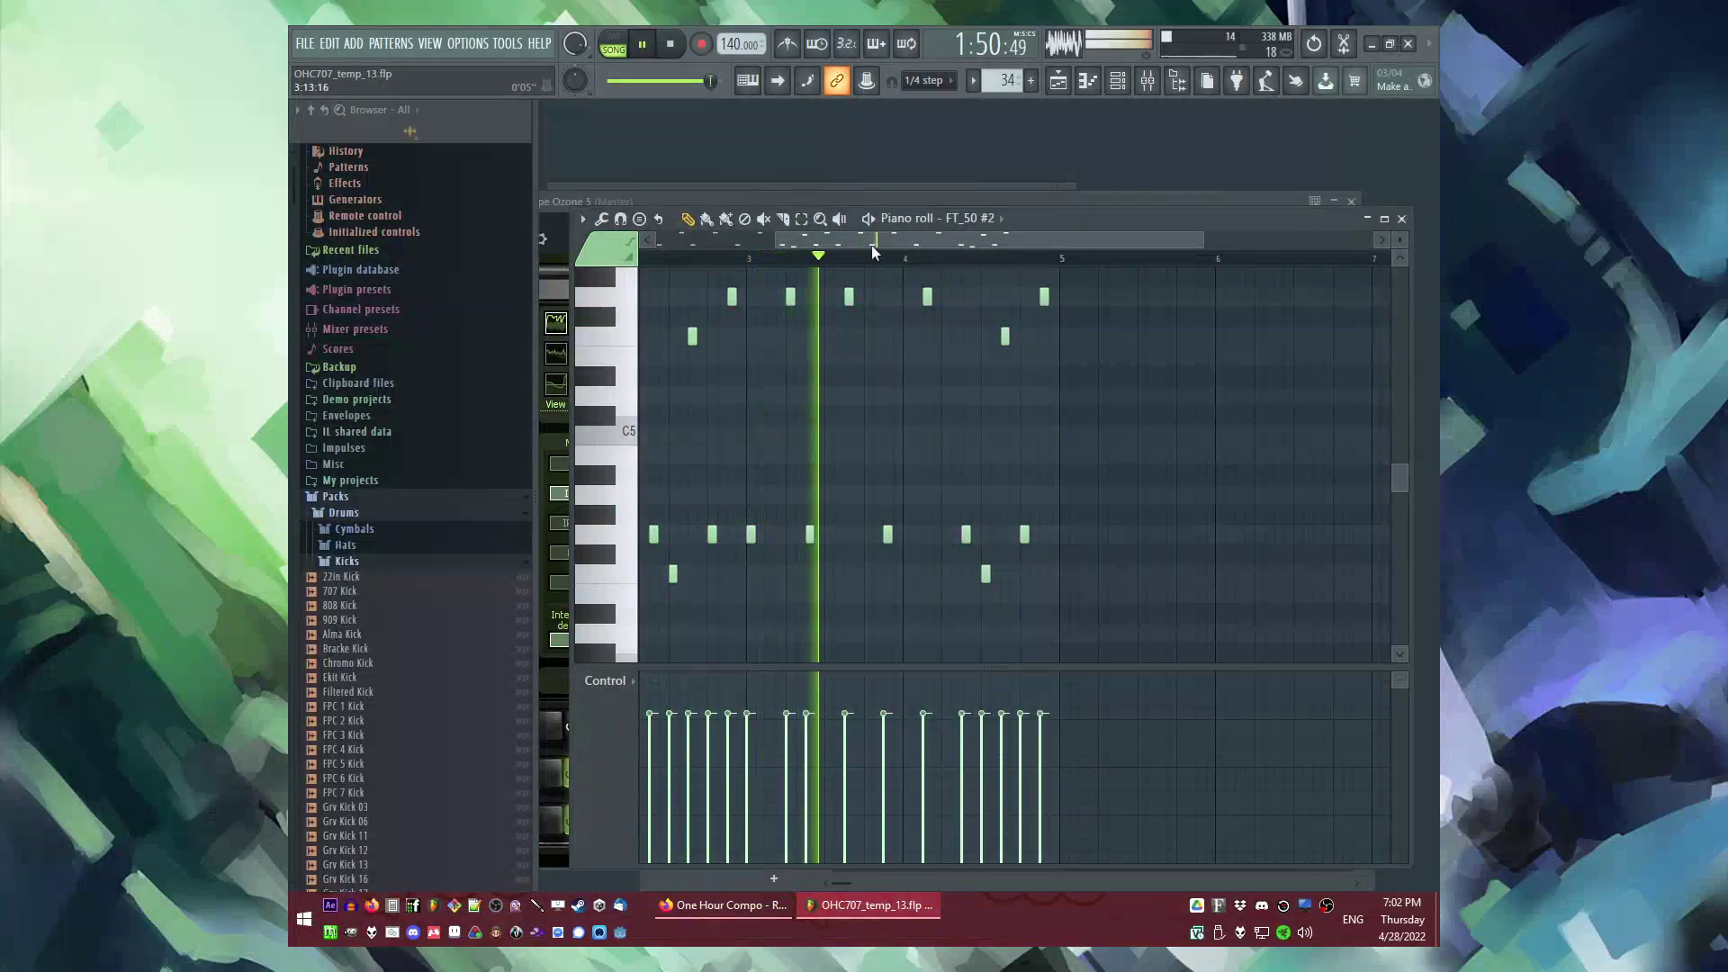
pyautogui.moveTo(871, 245); pyautogui.dragTo(903, 246)
pyautogui.scroll(3, 945, 356)
pyautogui.scroll(2, 906, 446)
pyautogui.press('space')
# Step: Add a G4 note at 4:05 to vary the repeated phrase in bar 4
pyautogui.scroll(-2, 837, 378)
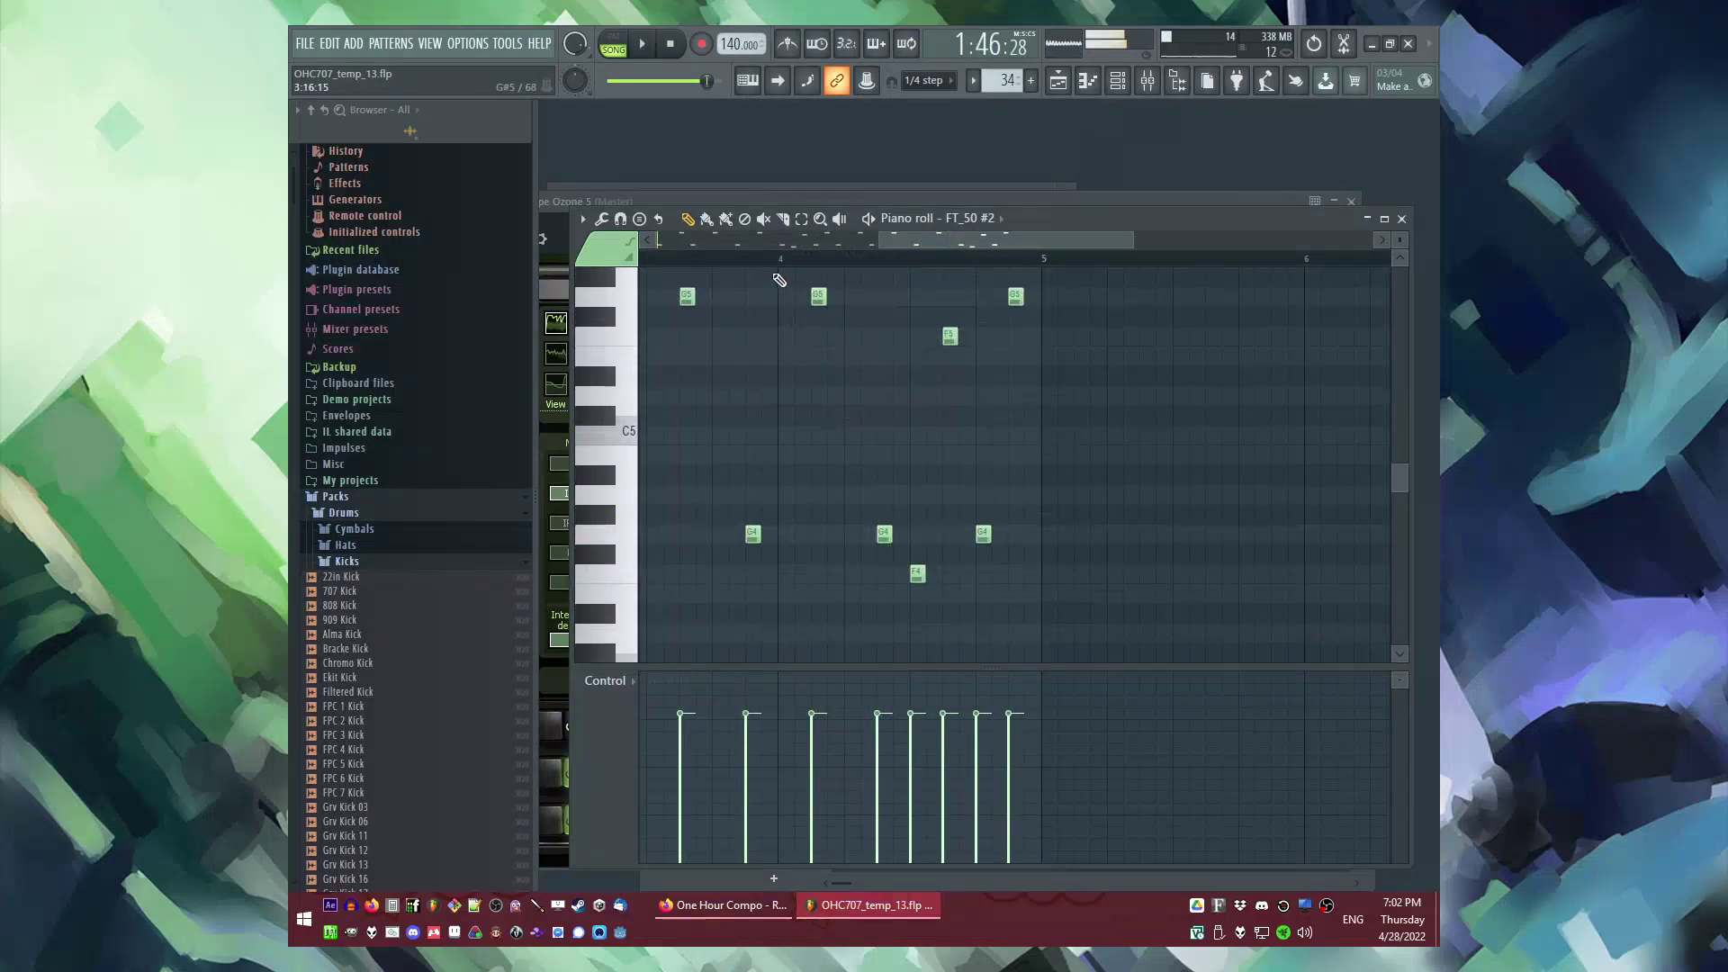
pyautogui.scroll(2, 826, 468)
pyautogui.press('space')
pyautogui.press('space')
pyautogui.click(835, 538)
pyautogui.rightClick(840, 538)
pyautogui.press('space')
pyautogui.press('space')
pyautogui.click(864, 540)
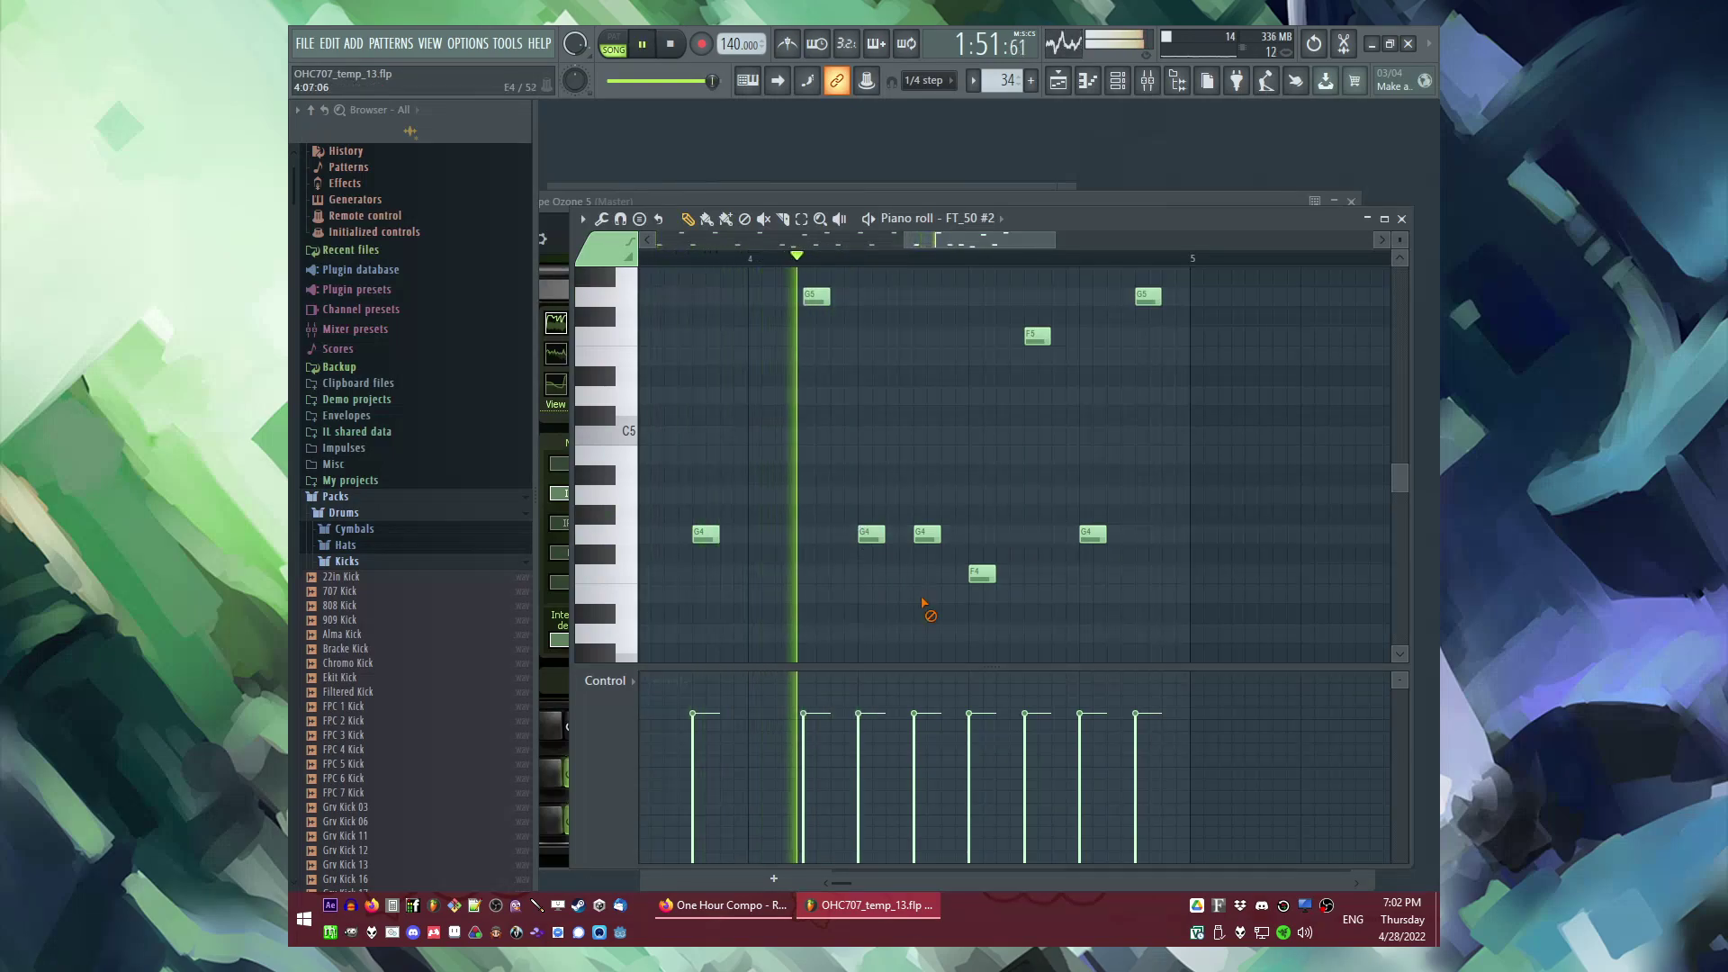
# Step: Swap the notes in the middle of bar 4 so that F4 sits at 4:07 and G4 at 4:09
pyautogui.press('space')
pyautogui.rightClick(927, 538)
pyautogui.press('space')
pyautogui.click(916, 574)
pyautogui.press('space')
pyautogui.press('space')
pyautogui.click(979, 535)
# Step: Rework the end of bar 4, placing G5 around 4:13 and a lower closing note at 4:15
pyautogui.scroll(3, 1049, 446)
pyautogui.press('space')
pyautogui.rightClick(1038, 458)
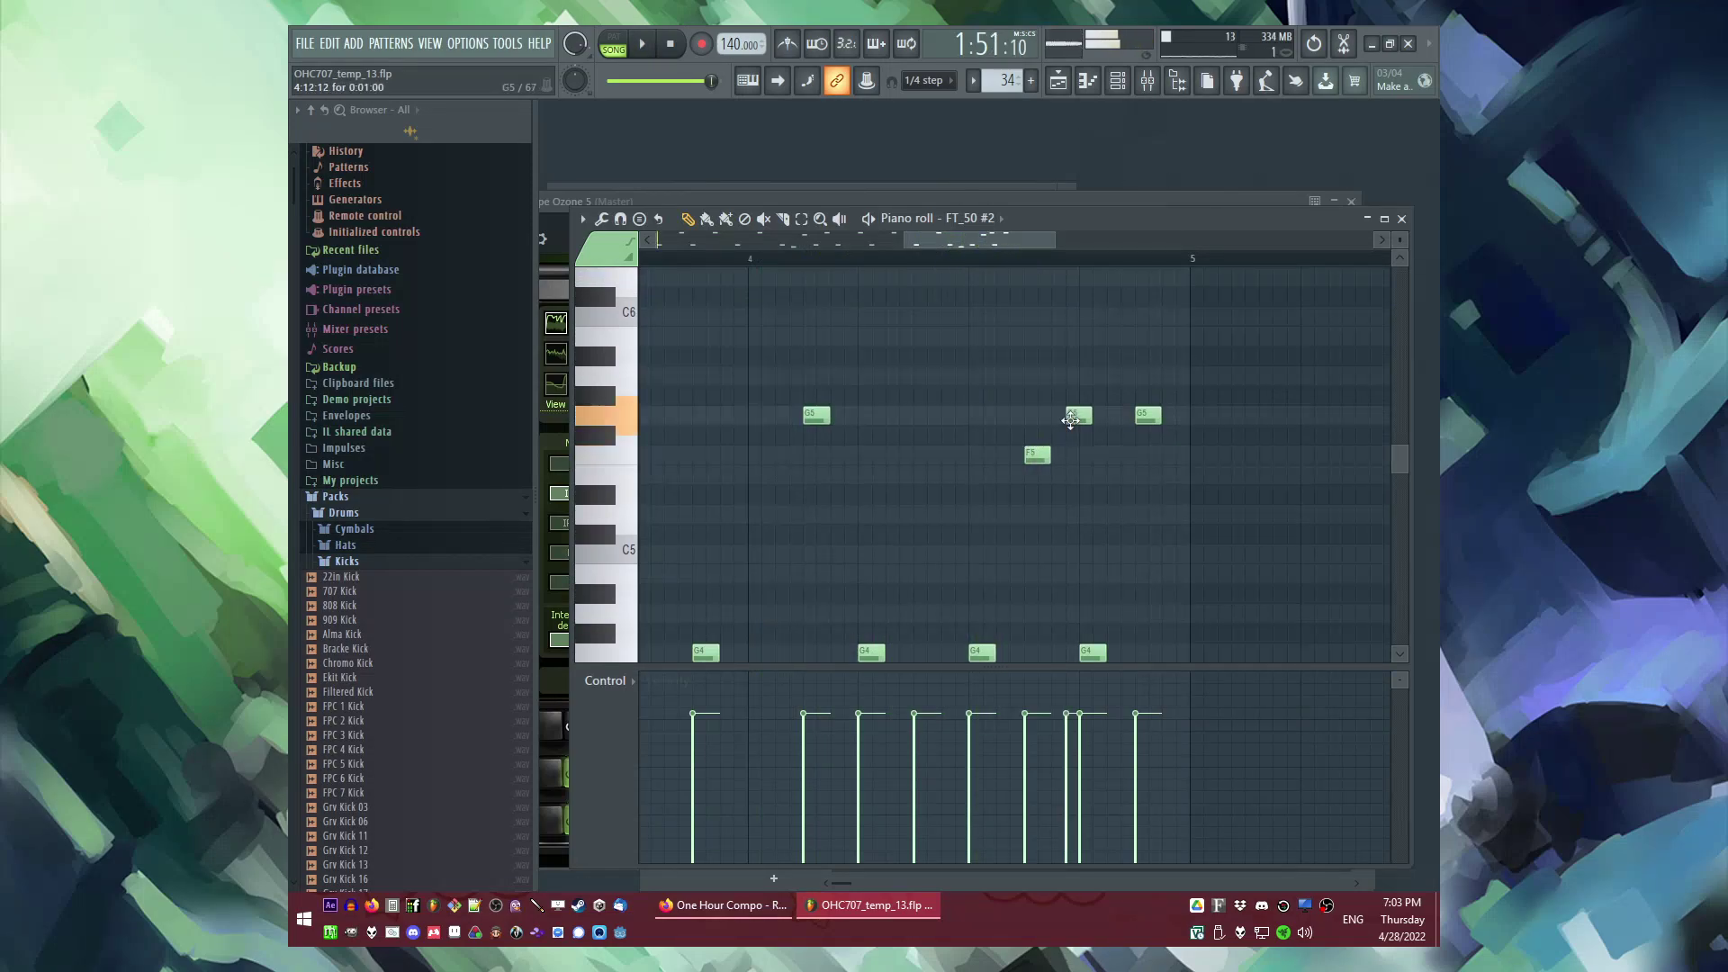
pyautogui.scroll(-3, 1084, 650)
pyautogui.click(1134, 466)
pyautogui.press('space')
pyautogui.scroll(-3, 1000, 462)
# Step: Duplicate the Pattern 34 clip on Track 9 in the playlist so a second copy starts at bar 67
pyautogui.press('F5')
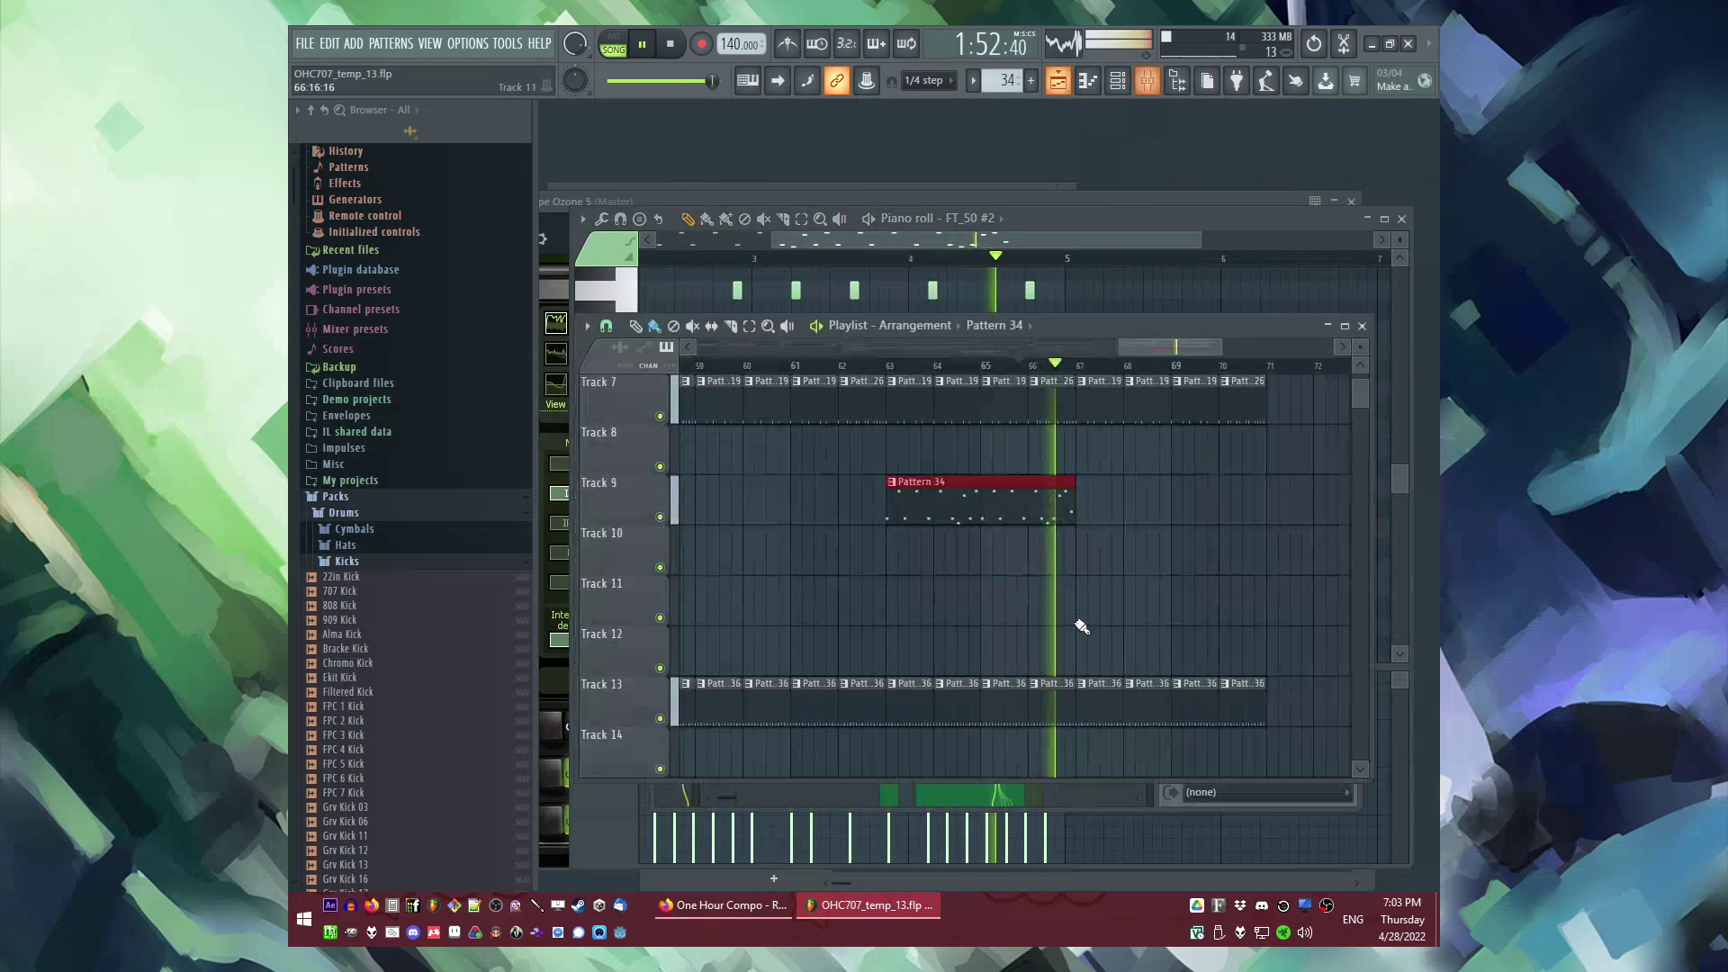
pyautogui.hotkey('ctrl', 'b')
pyautogui.scroll(3, 1008, 554)
pyautogui.hscroll(5, 1172, 624)
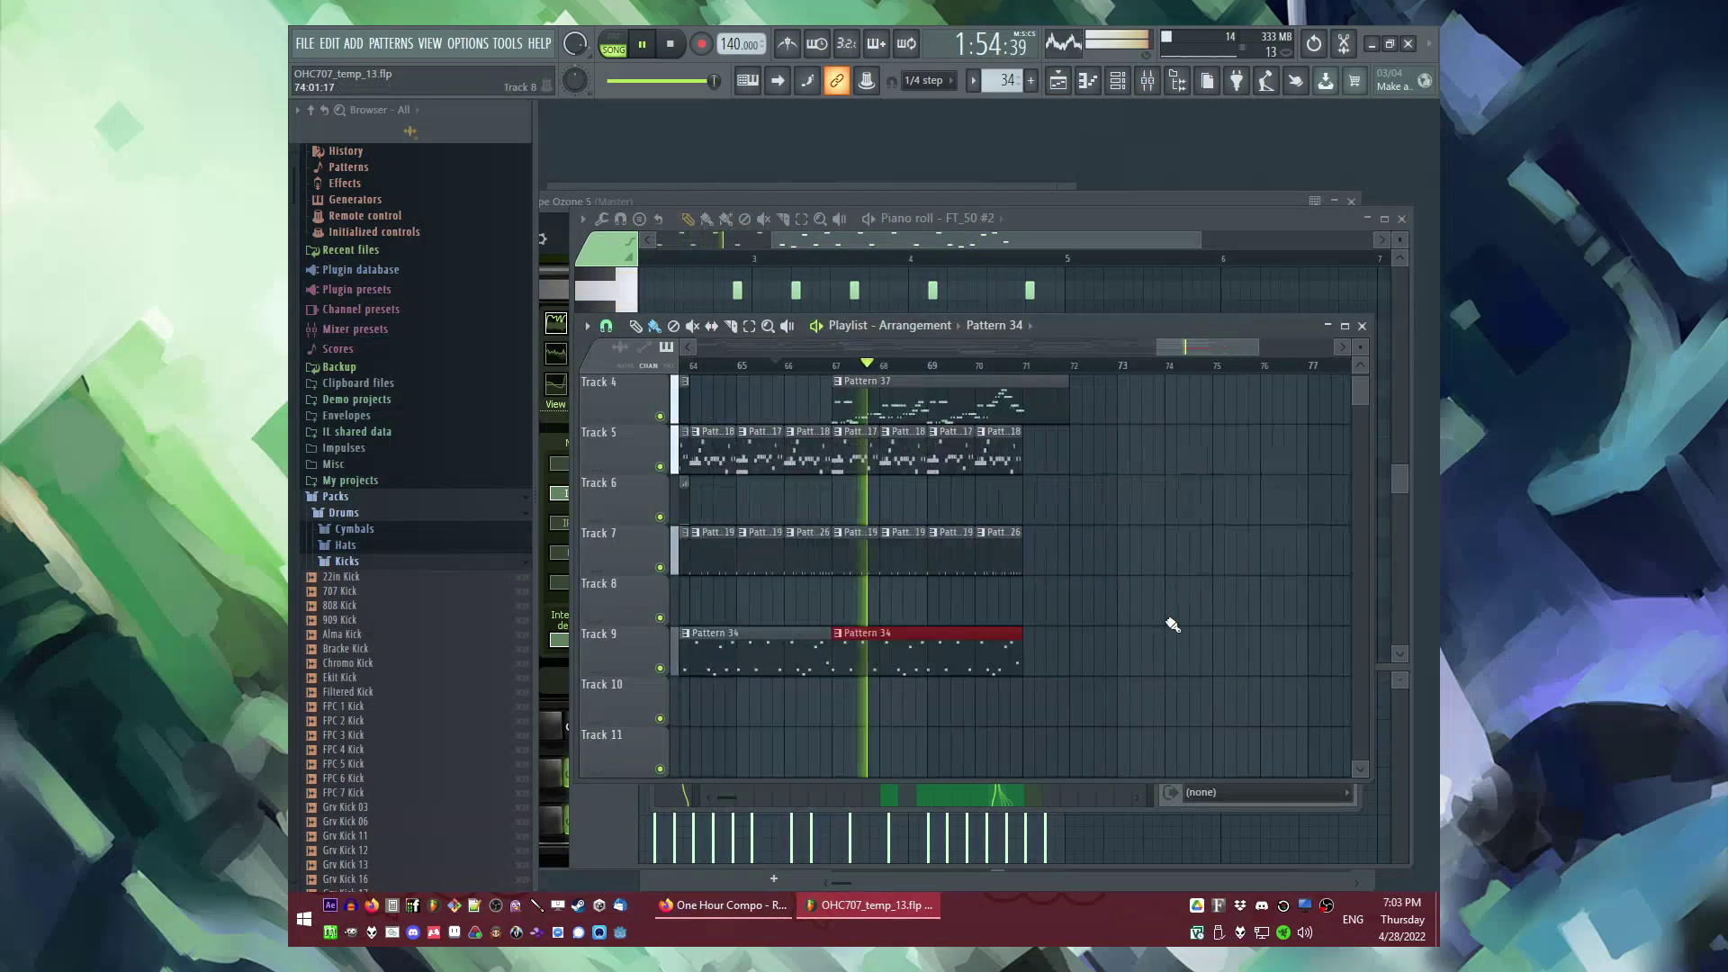
pyautogui.hotkey('ctrl', 'd')
pyautogui.scroll(3, 1147, 630)
pyautogui.scroll(-3, 1152, 625)
pyautogui.scroll(-2, 1150, 621)
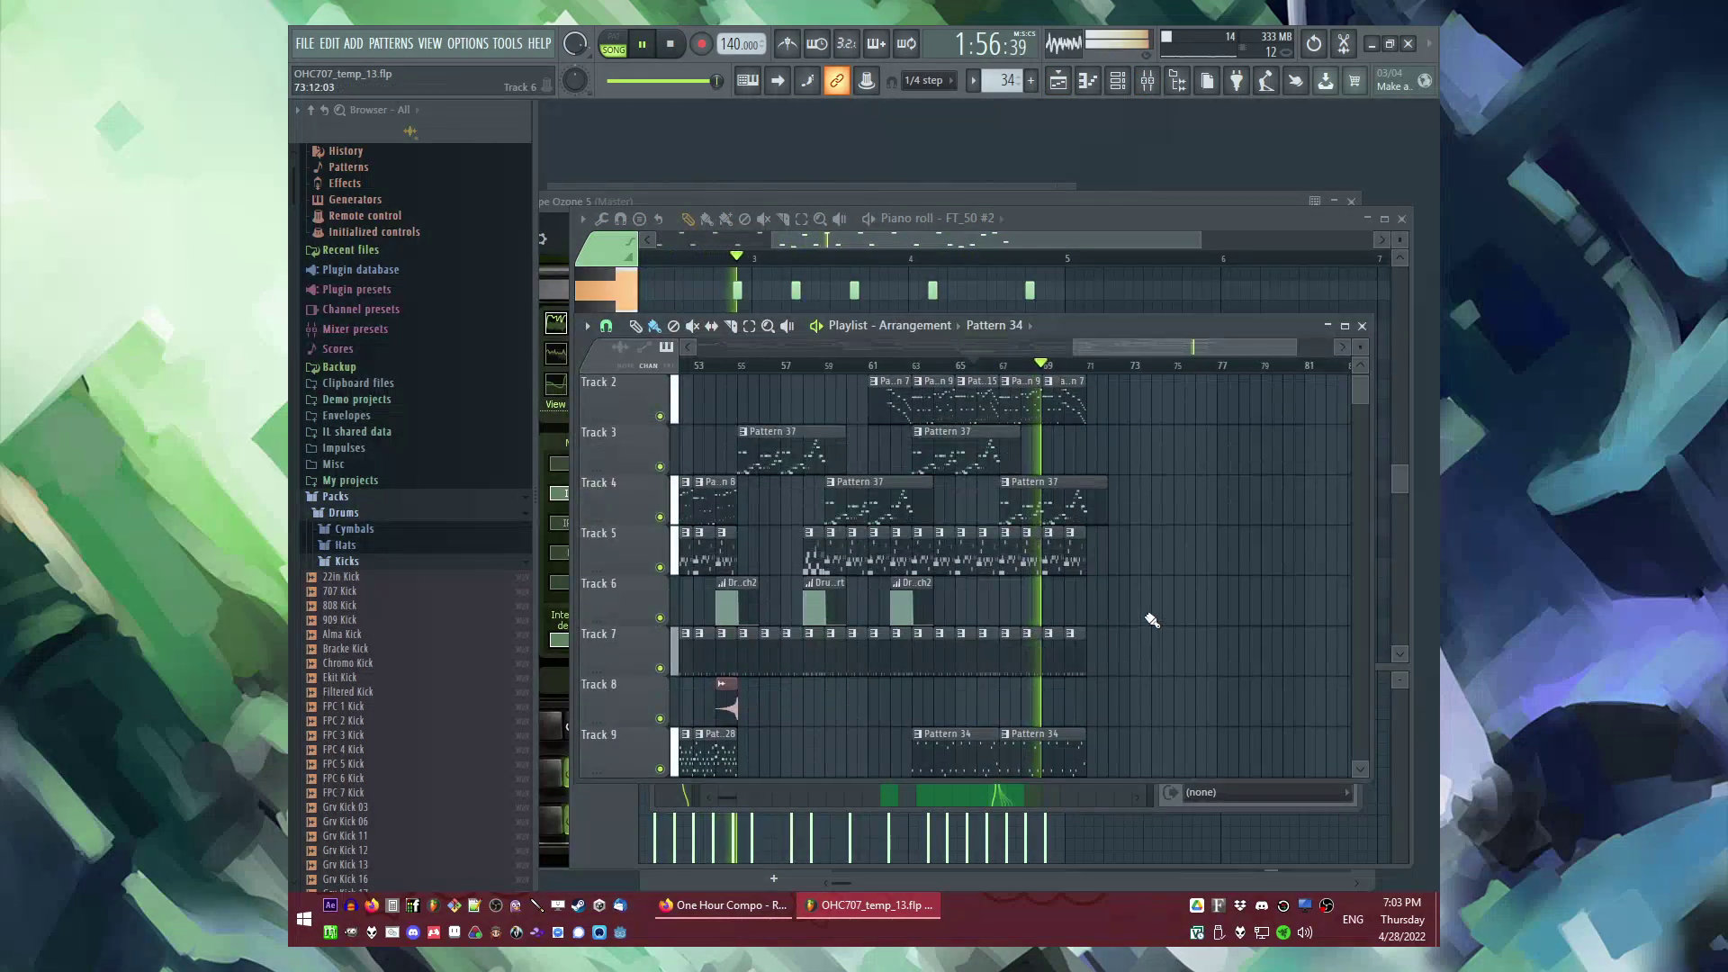
# Step: Duplicate the last four bars of pattern clips on Track 5 to fill bars 71 to 75
pyautogui.scroll(5, 1152, 621)
pyautogui.moveTo(1092, 603); pyautogui.dragTo(913, 616)
pyautogui.hotkey('ctrl', 'b')
pyautogui.hotkey('ctrl', 'd')
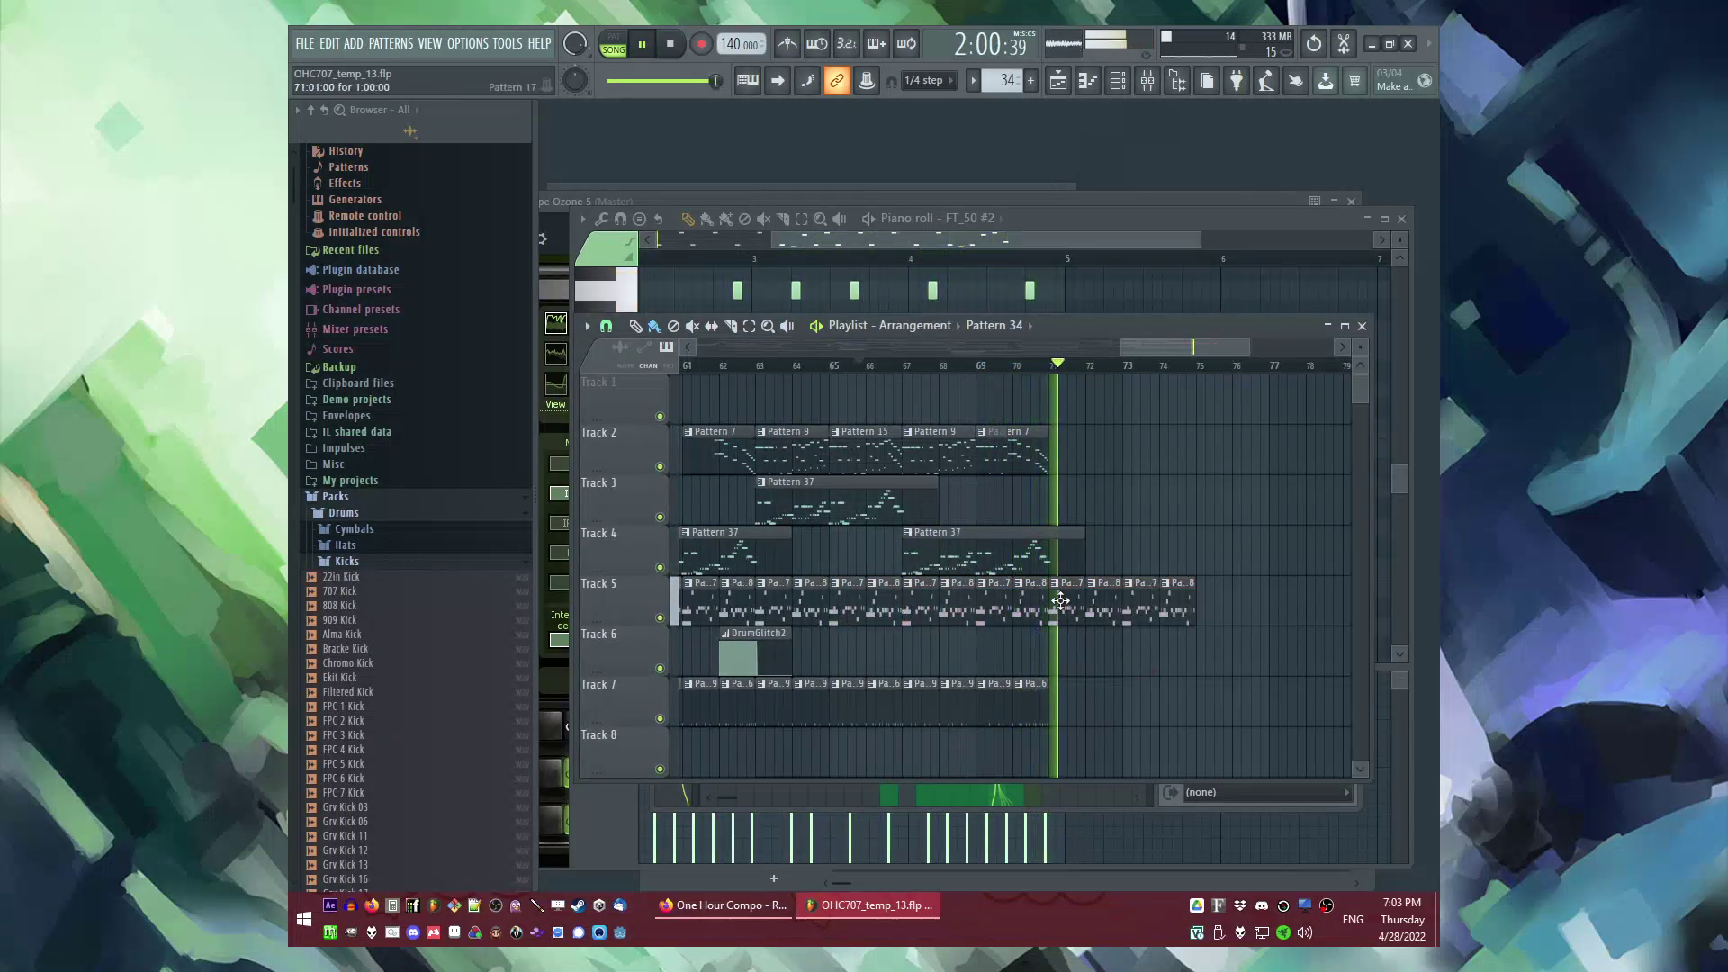
# Step: Pick Pattern 31 from the earlier arrangement and place a clip of it on Track 8 at bar 63
pyautogui.scroll(-5, 1180, 594)
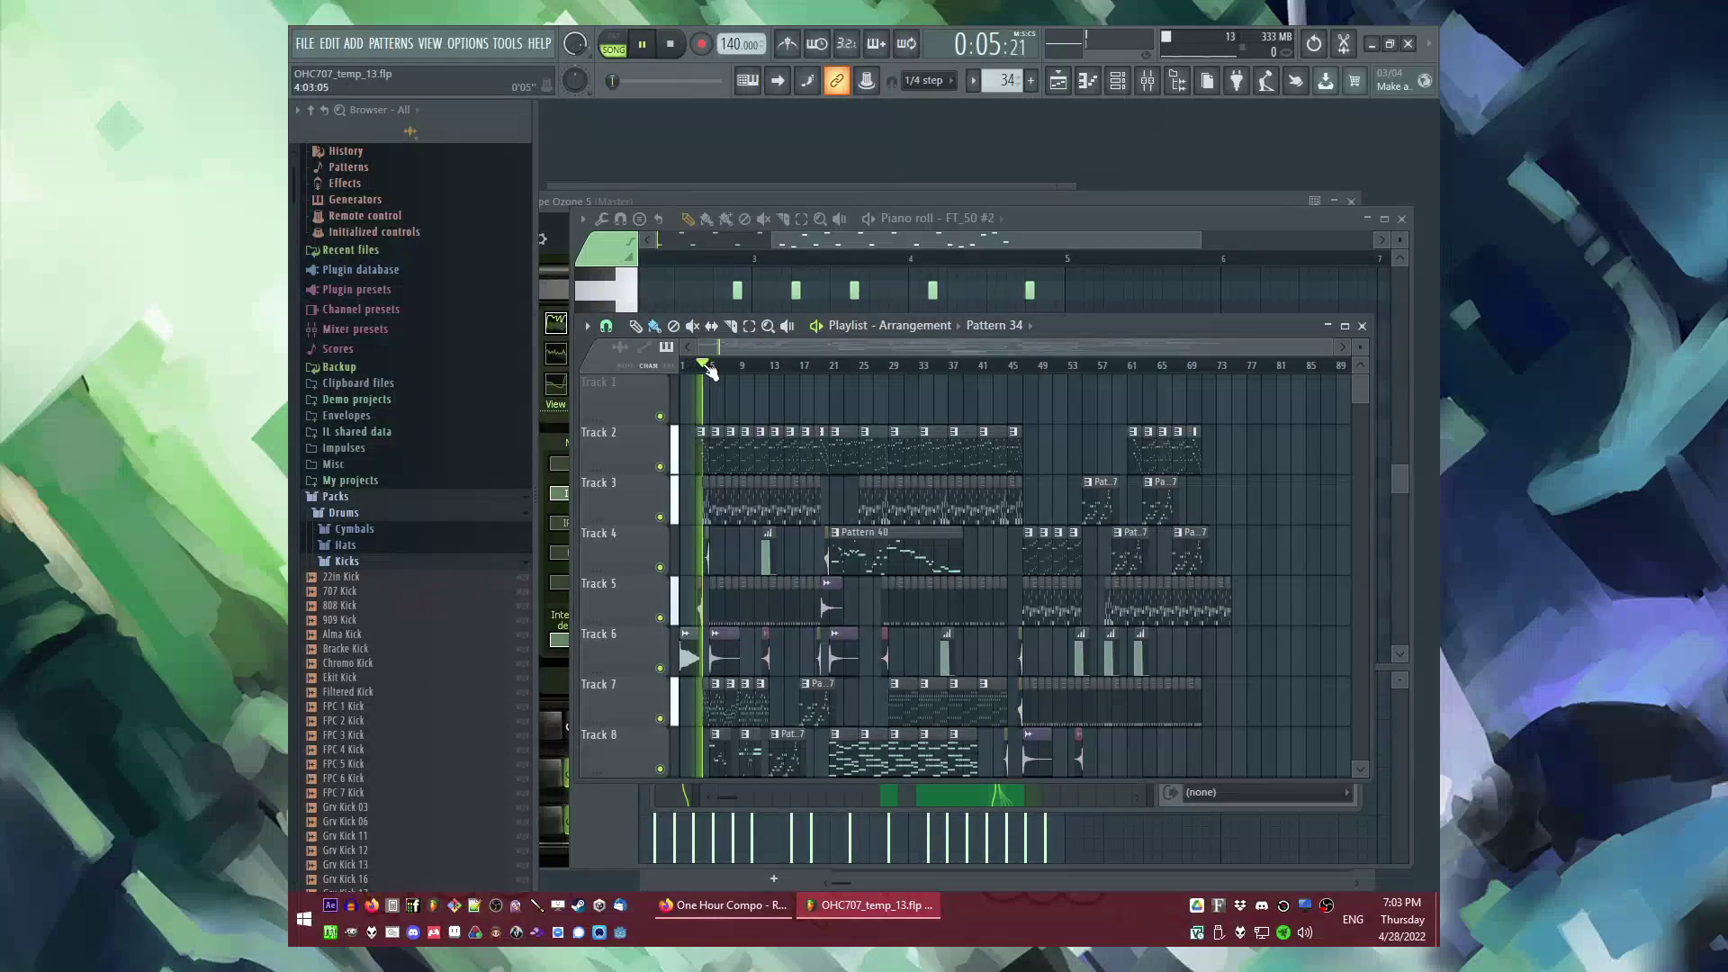
pyautogui.scroll(-2, 1267, 563)
pyautogui.press('space')
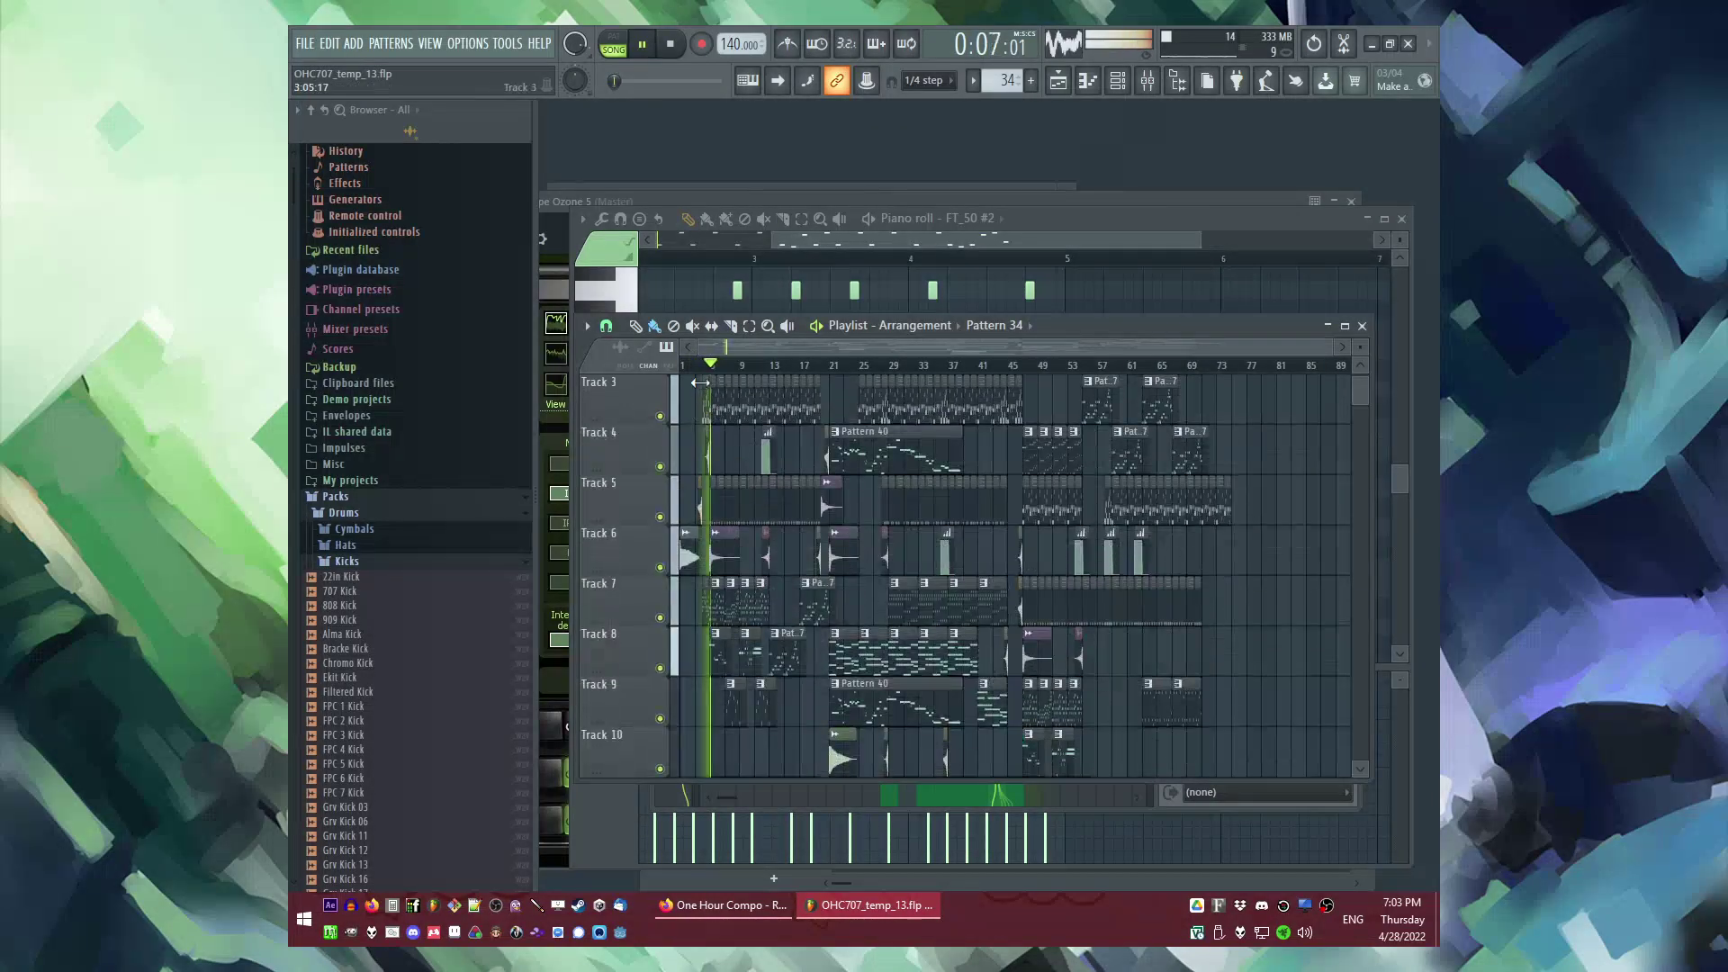
pyautogui.scroll(-2, 811, 438)
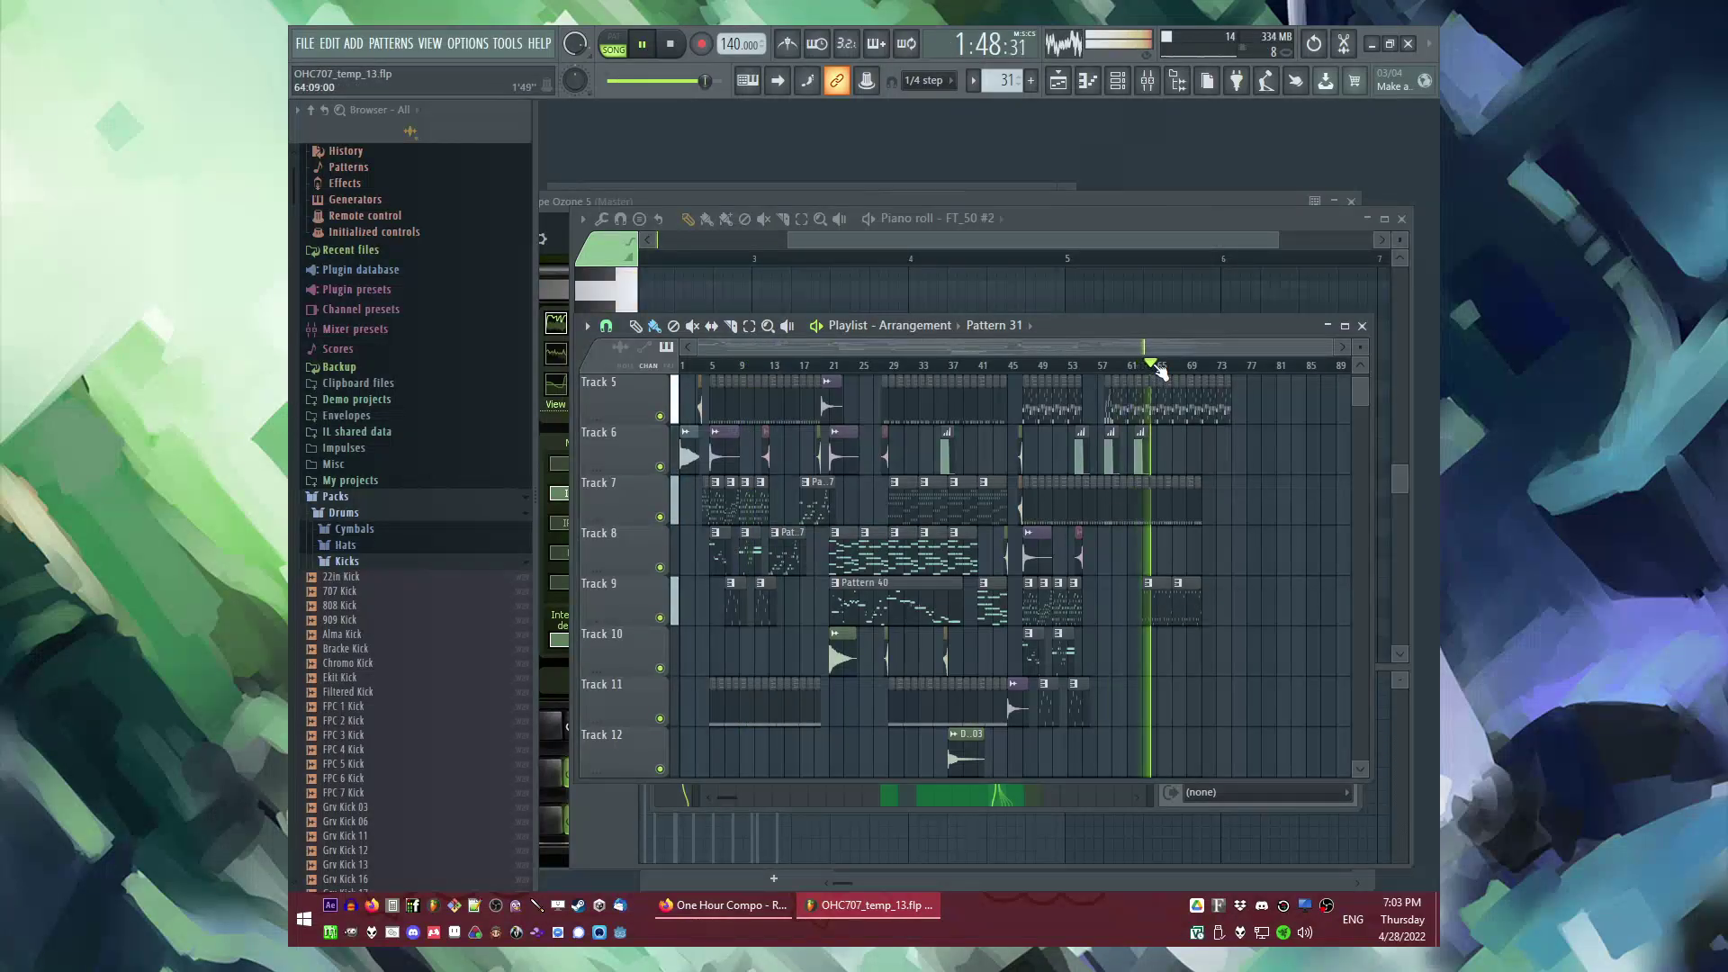
pyautogui.scroll(3, 1160, 387)
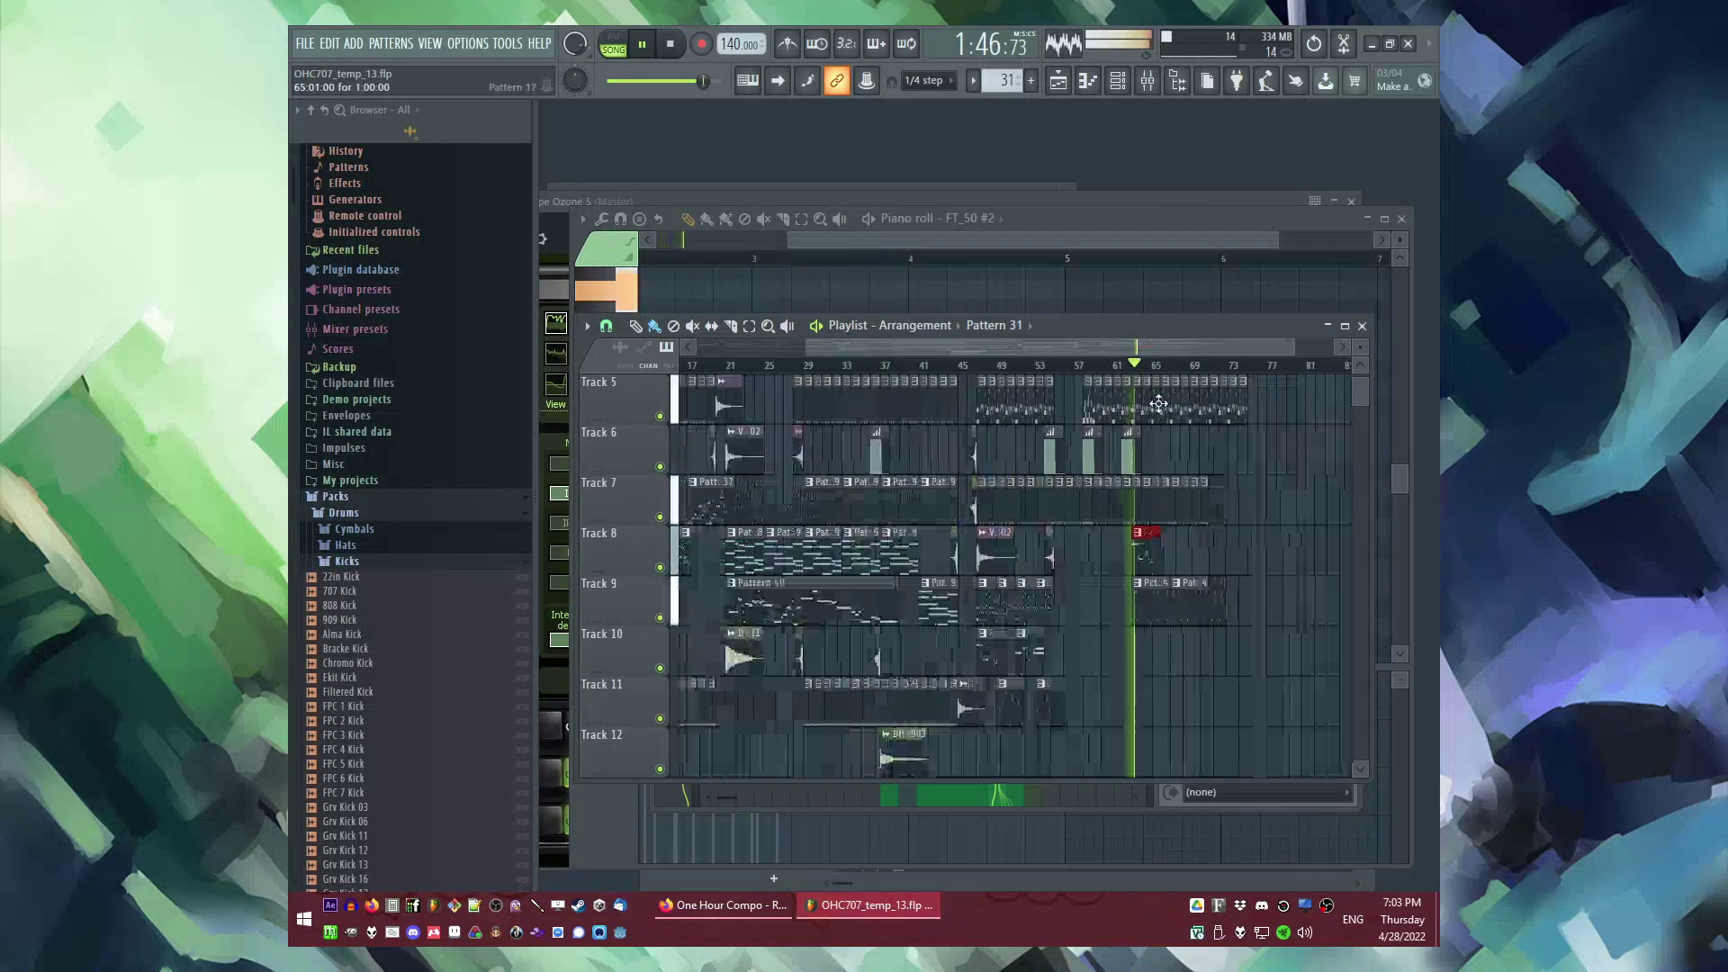
pyautogui.scroll(-3, 1170, 396)
pyautogui.scroll(4, 1170, 560)
# Step: Place a Pattern 32 clip on Track 8 at bar 67 and move both Track 9 Pattern 34 clips to start at bar 71
pyautogui.scroll(3, 1001, 560)
pyautogui.scroll(-1, 1035, 612)
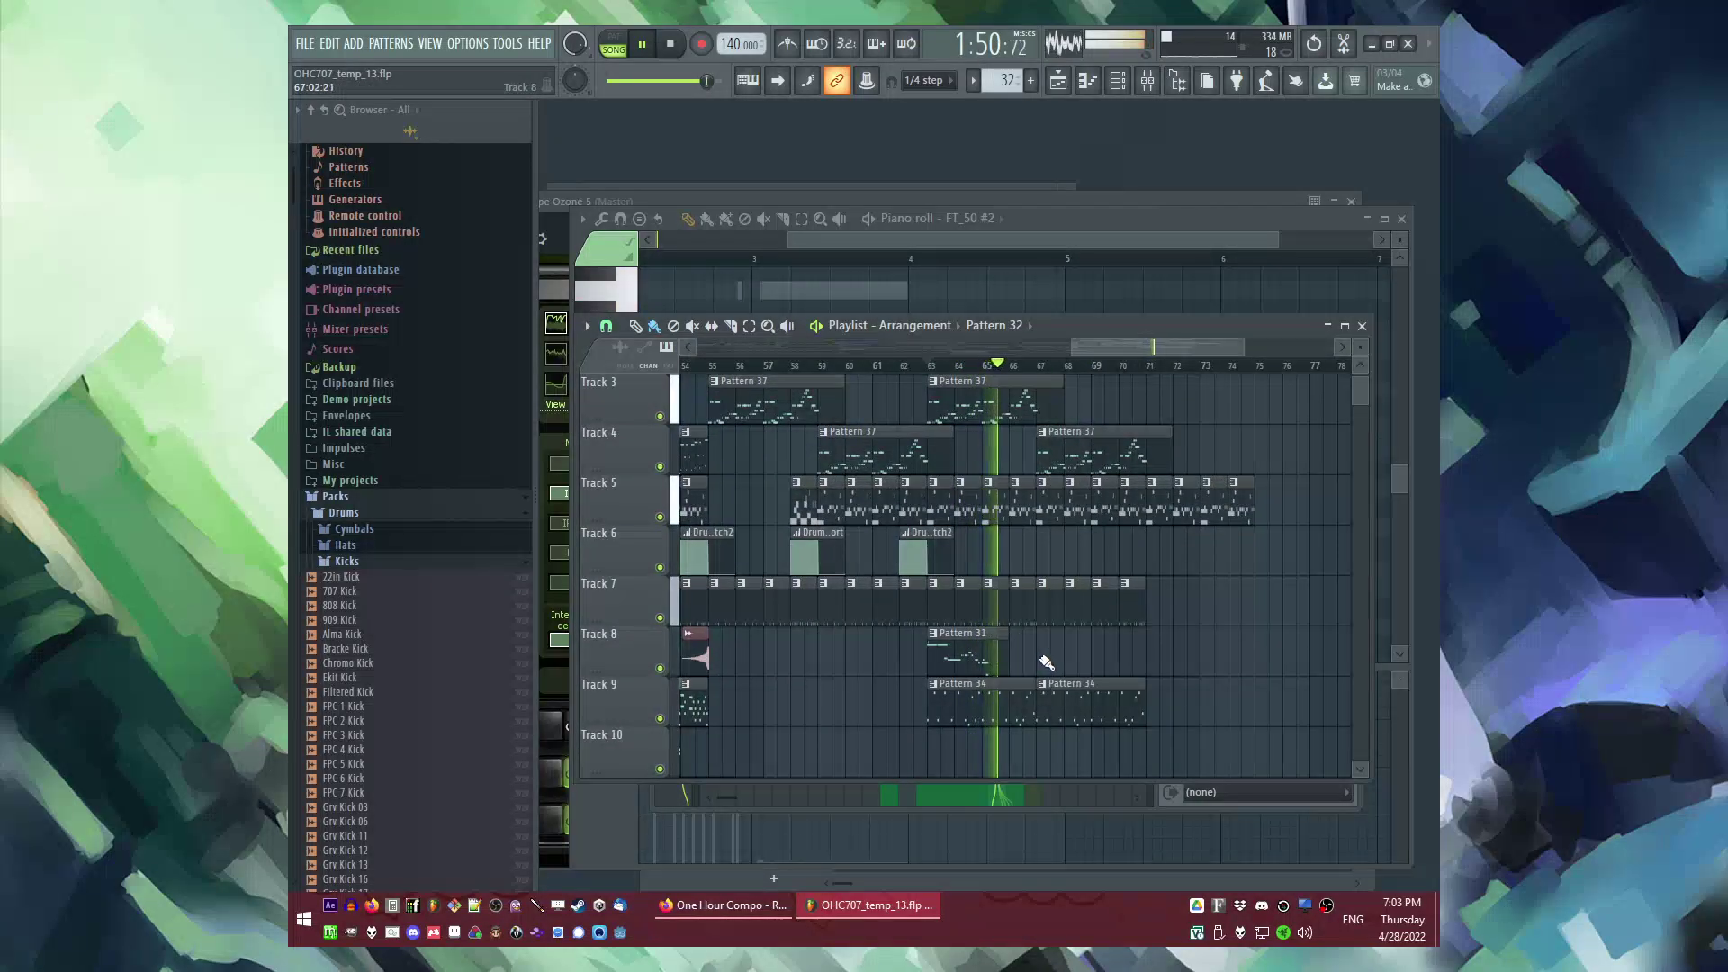
pyautogui.moveTo(927, 707); pyautogui.dragTo(1154, 707)
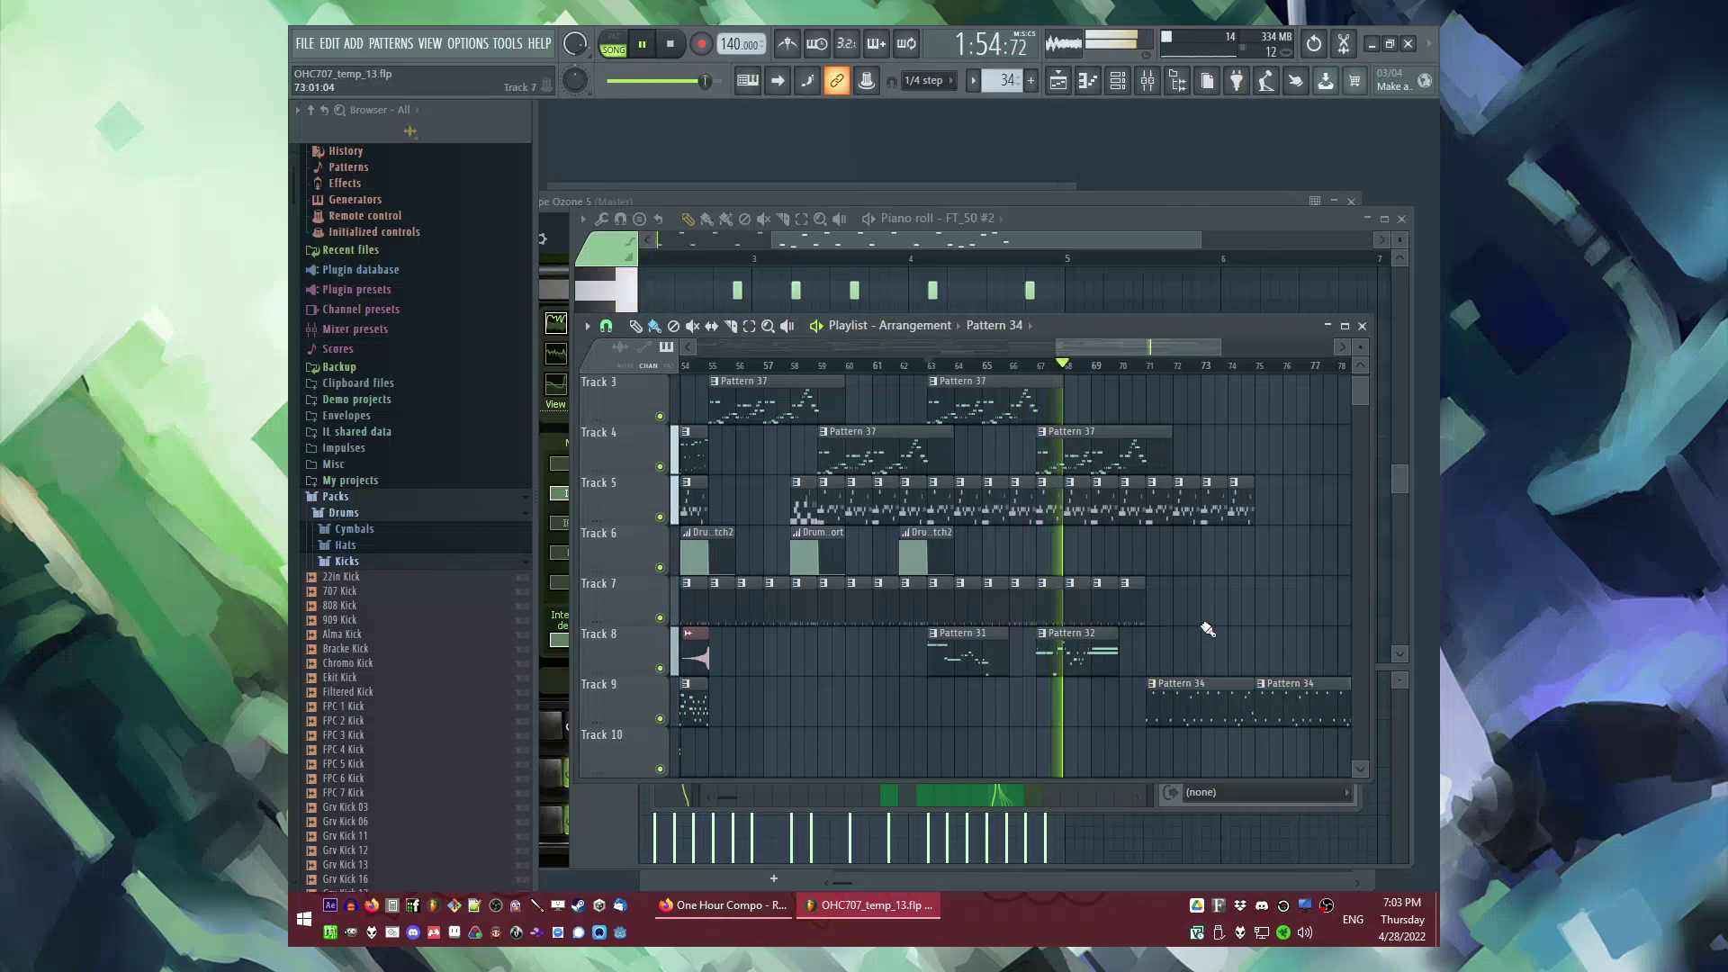
# Step: Play from bar 63 and delete the Track 5 pattern clips between bars 63 and 71
pyautogui.scroll(2, 960, 484)
pyautogui.click(921, 366)
pyautogui.scroll(-1, 988, 501)
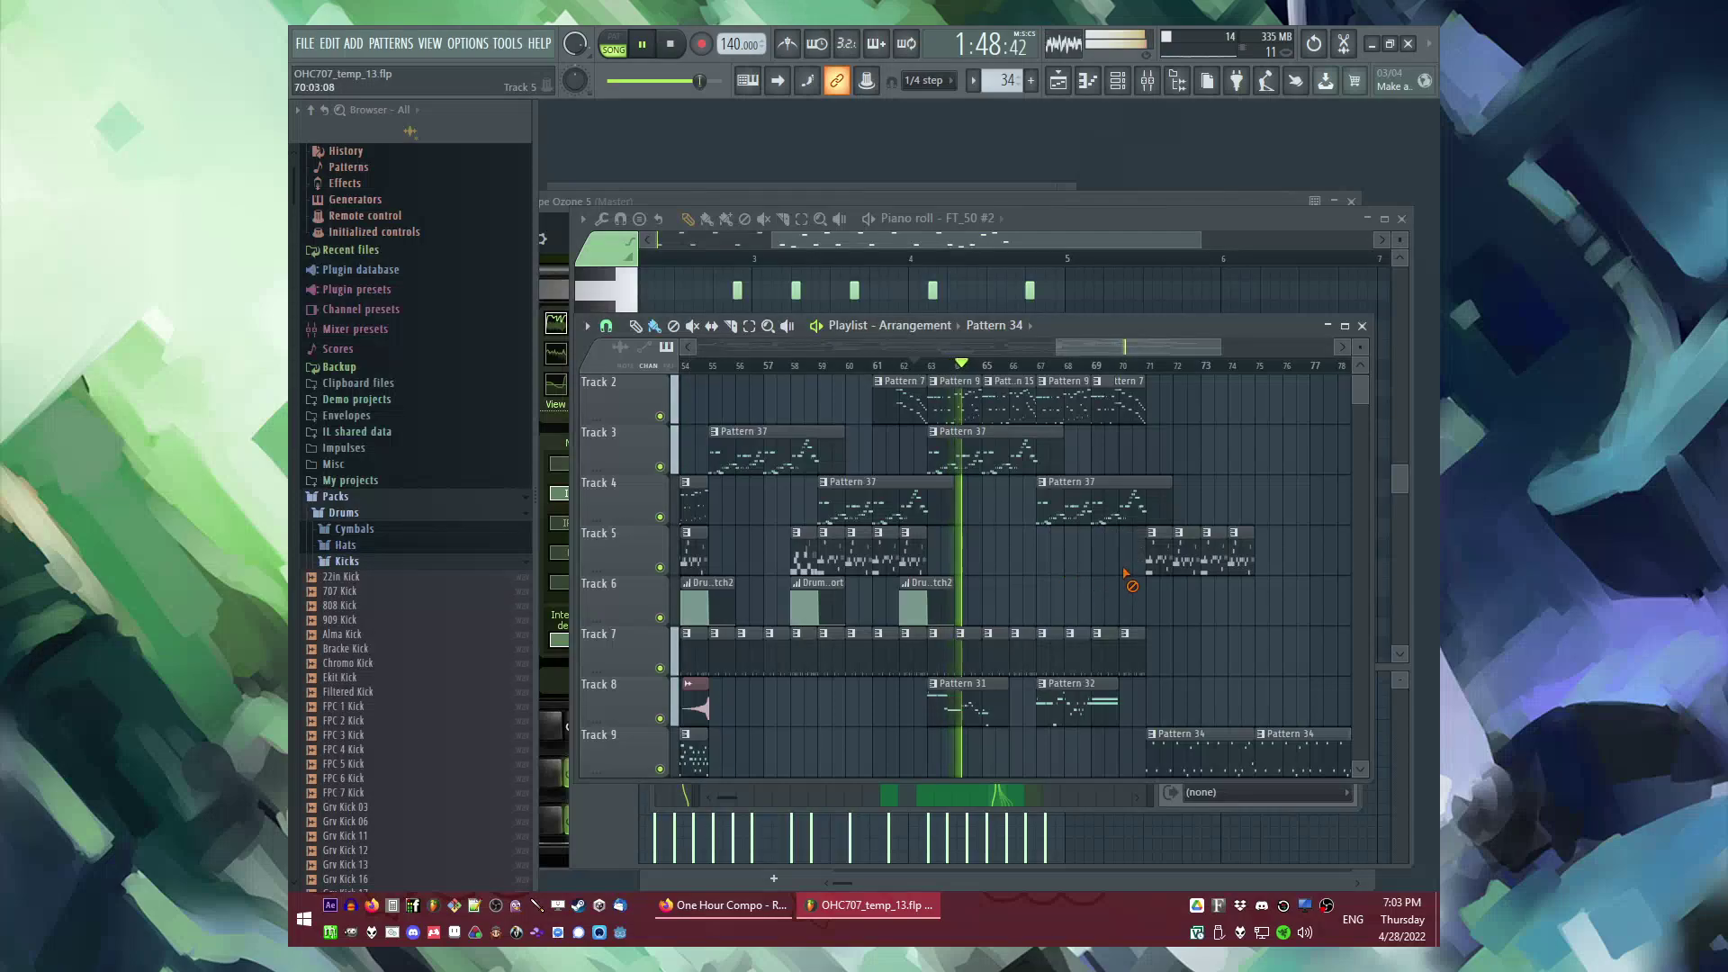
# Step: Undo the deletion of the Track 5 pattern clips between bars 63 and 71
pyautogui.scroll(-3, 1109, 551)
pyautogui.scroll(1, 1075, 537)
pyautogui.scroll(-4, 1066, 537)
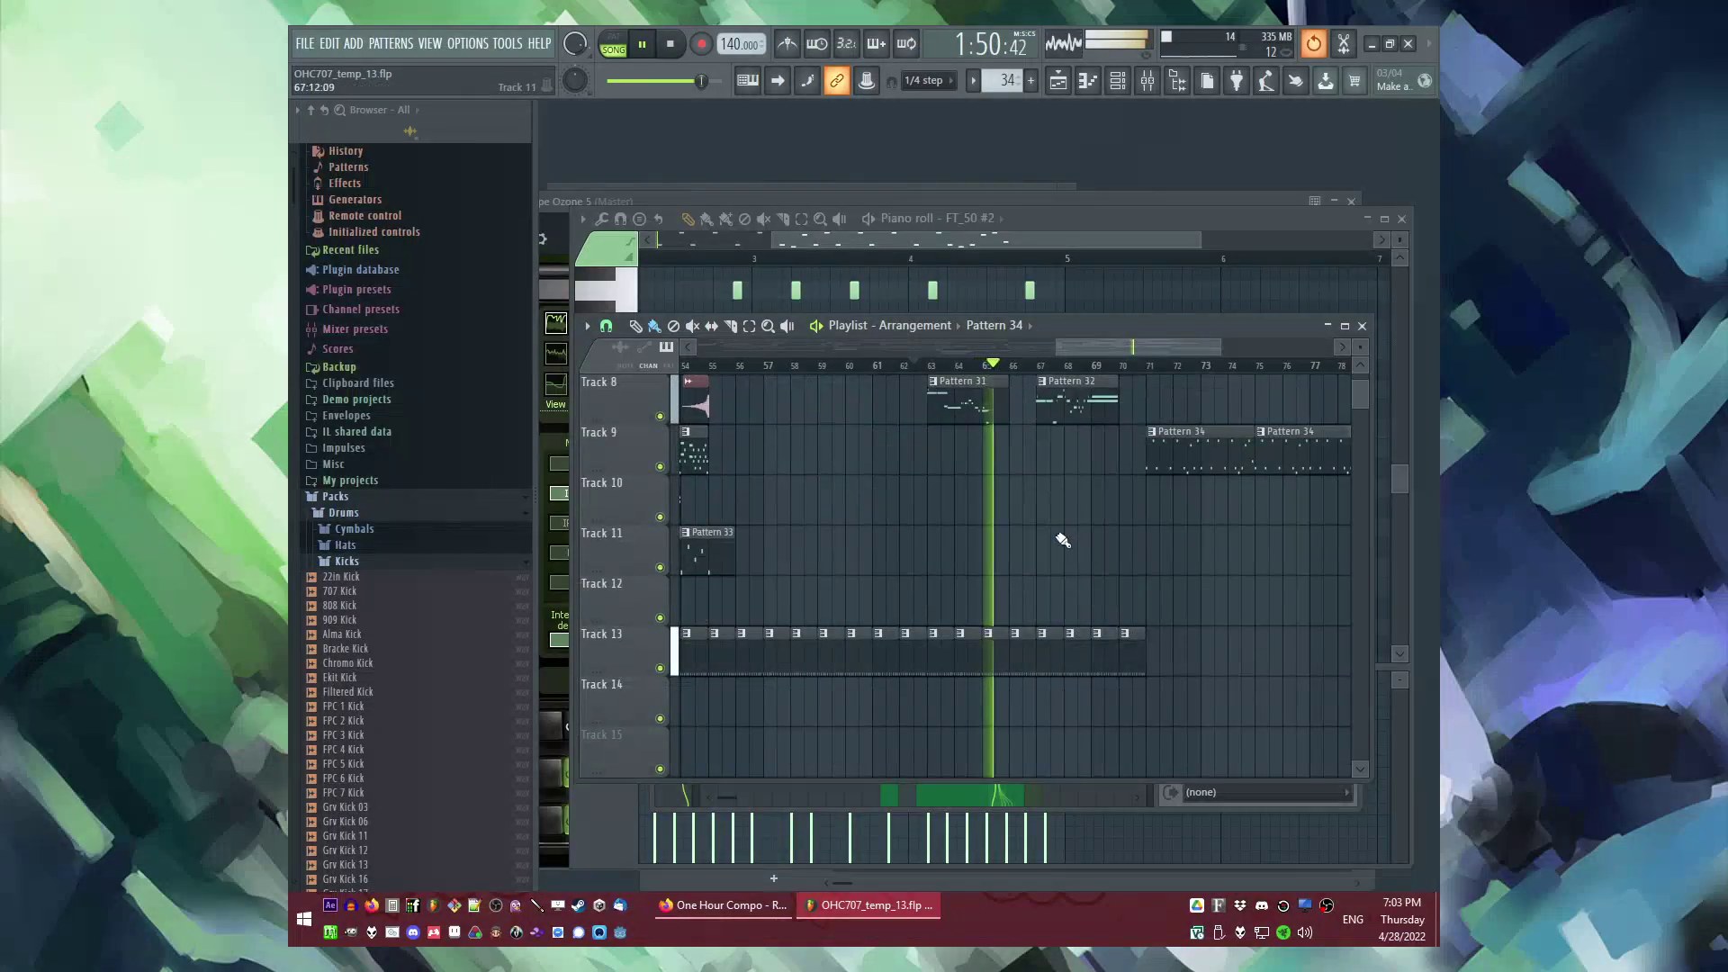
pyautogui.scroll(7, 1063, 542)
pyautogui.hotkey('ctrl', 'z')
pyautogui.scroll(-2, 966, 449)
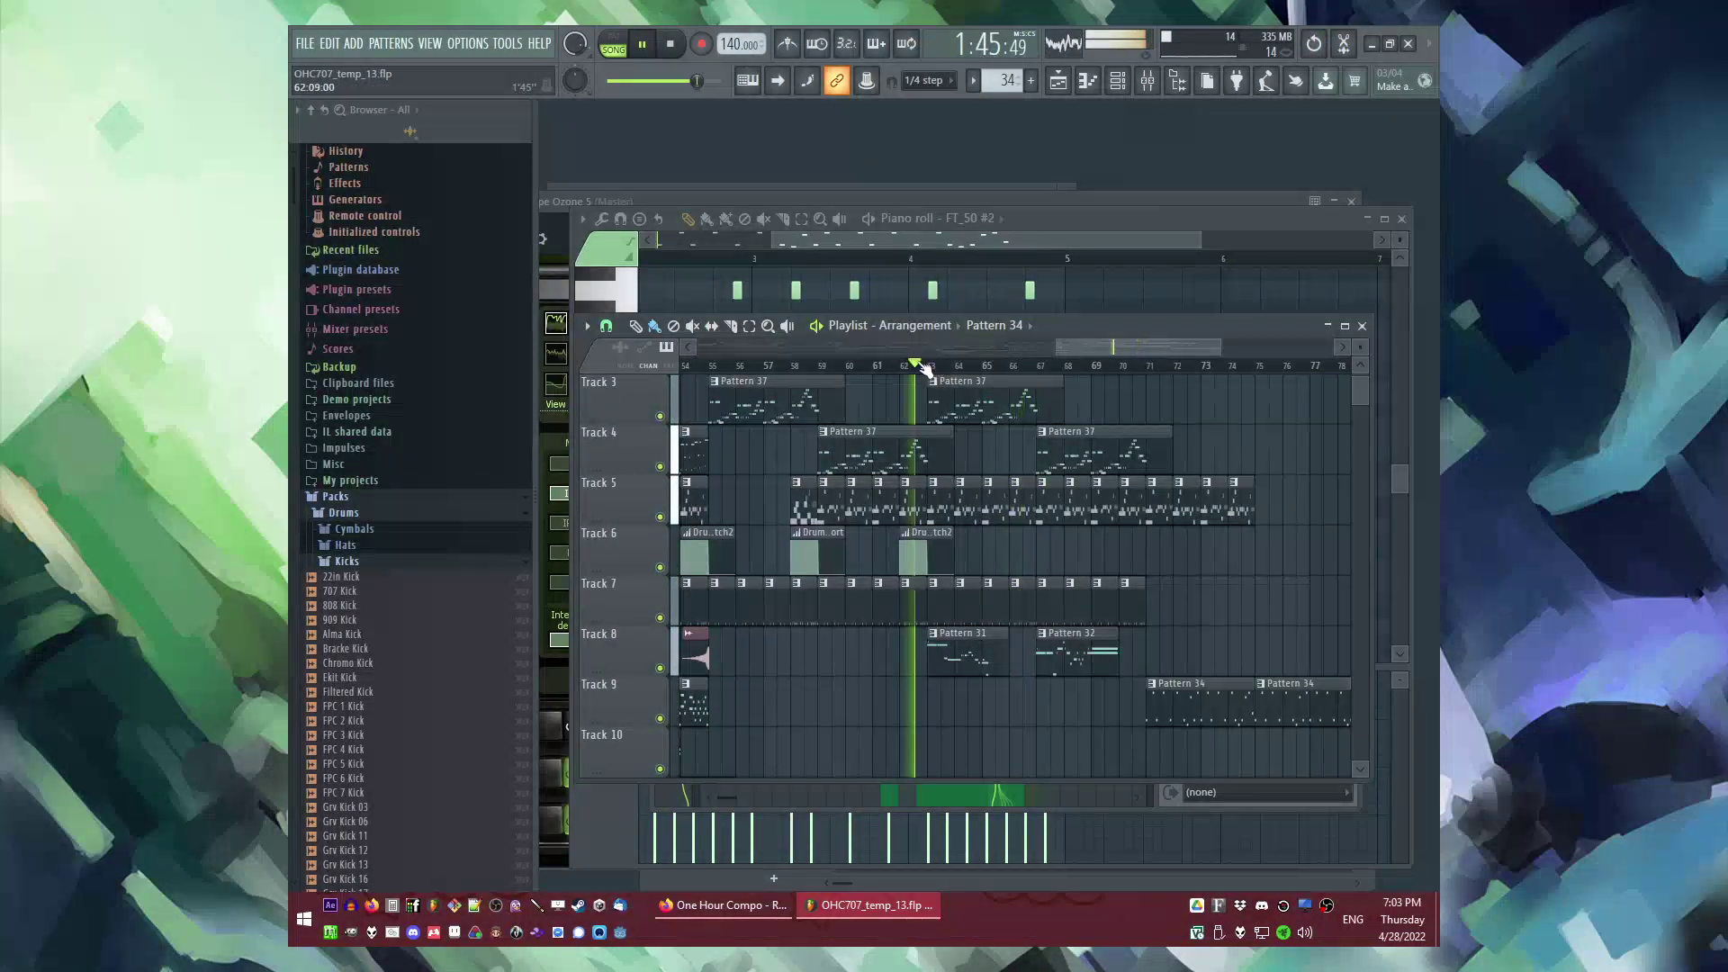
# Step: Move the Track 9 Pattern 34 clips back to bar 63 and the Track 8 Pattern 31 and 32 clips to bars 71 and 75
pyautogui.scroll(-2, 792, 371)
pyautogui.click(944, 369)
pyautogui.click(975, 362)
pyautogui.moveTo(1051, 694); pyautogui.dragTo(934, 693)
pyautogui.scroll(2, 1161, 705)
pyautogui.moveTo(878, 639); pyautogui.dragTo(1121, 667)
pyautogui.moveTo(897, 659); pyautogui.dragTo(1176, 653)
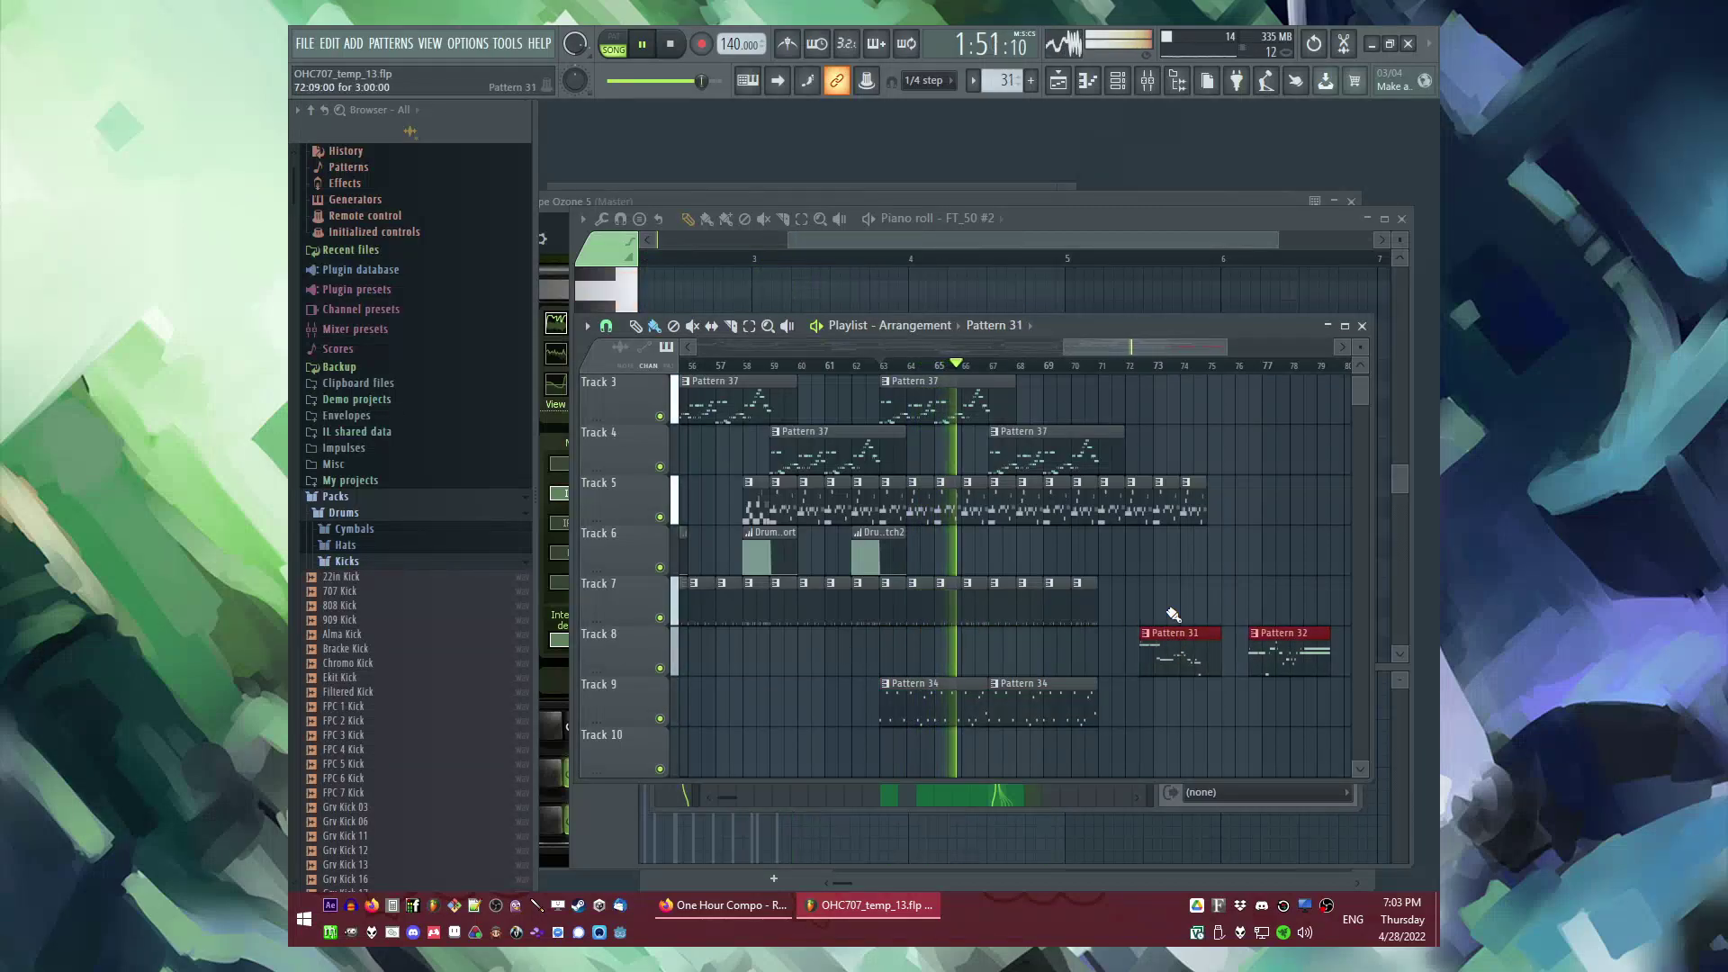
pyautogui.scroll(1, 1121, 543)
pyautogui.moveTo(1171, 720); pyautogui.dragTo(1046, 711)
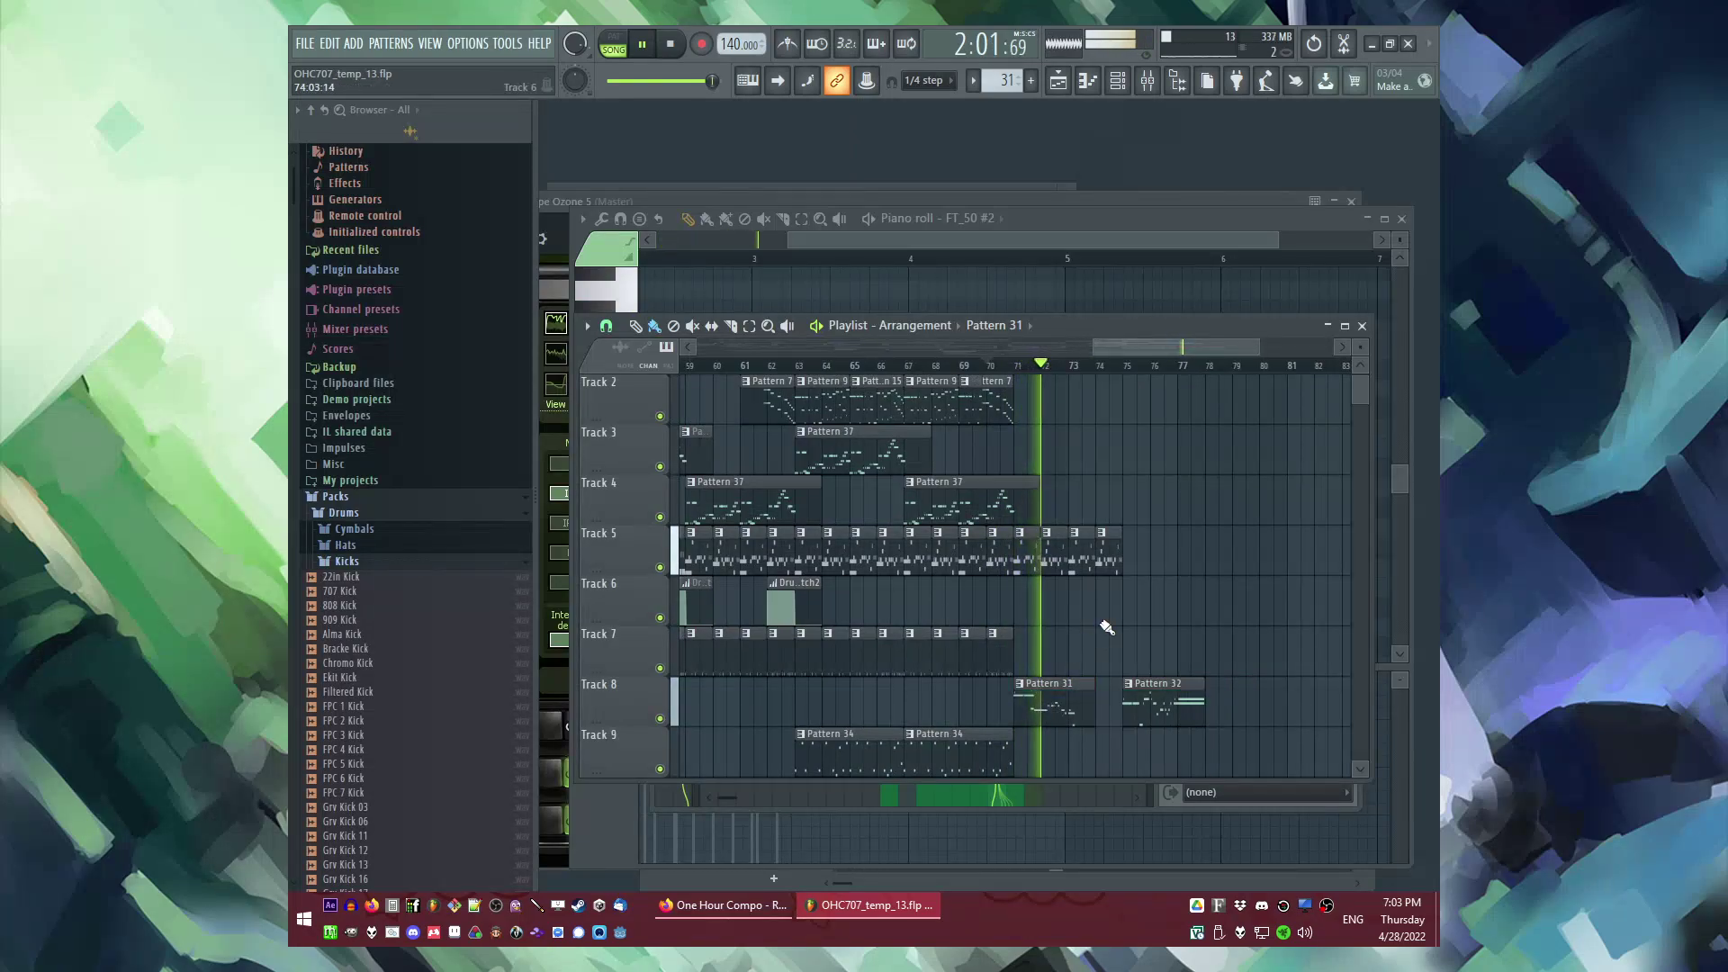
# Step: Delete the Pattern 32 clip at bar 75 on Track 8 and restart playback
pyautogui.scroll(2, 1161, 625)
pyautogui.scroll(1, 1161, 624)
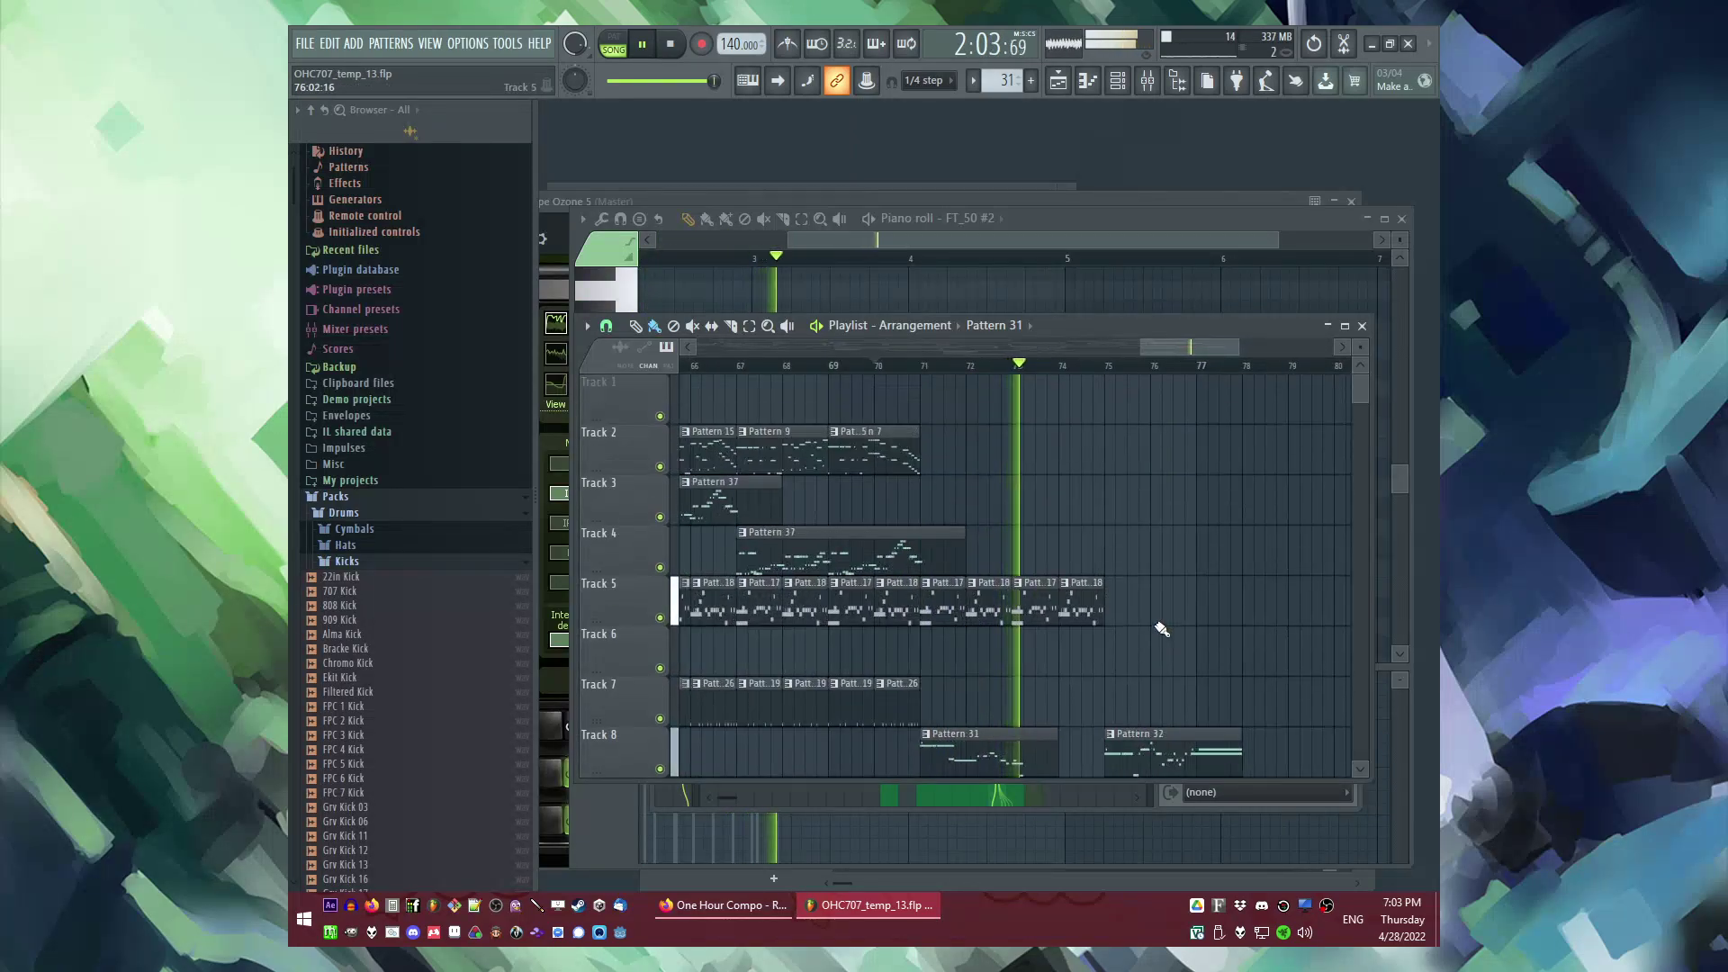
pyautogui.scroll(-2, 1159, 625)
pyautogui.rightClick(1140, 671)
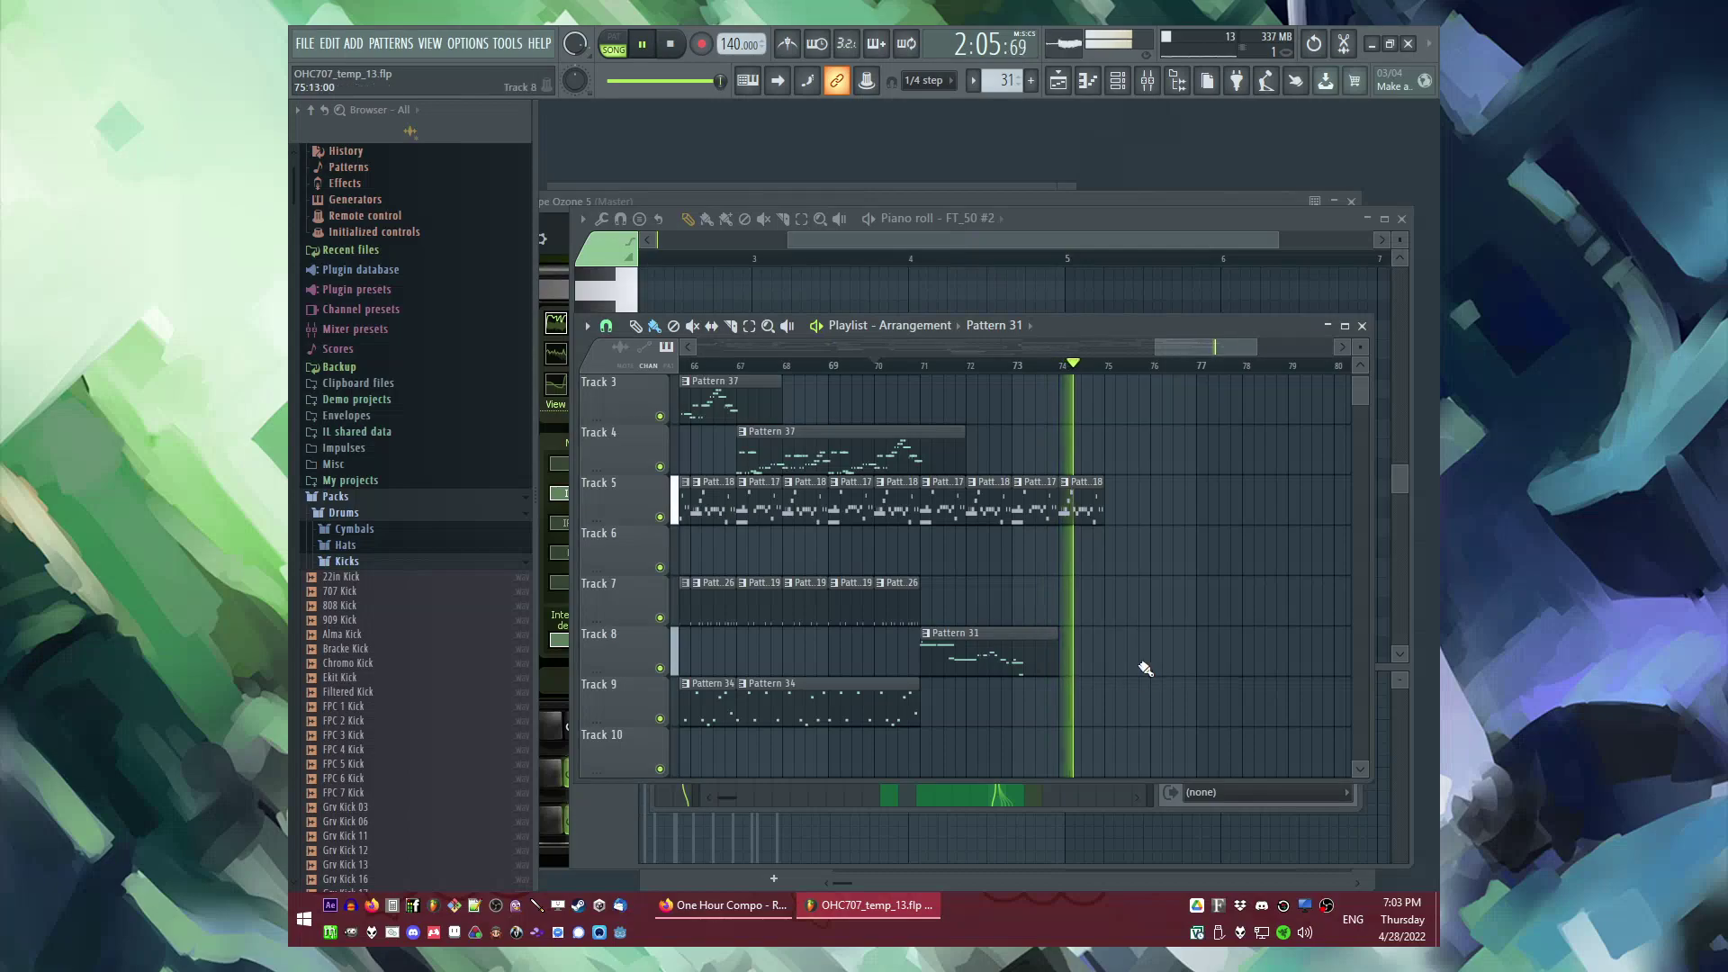
pyautogui.press('space')
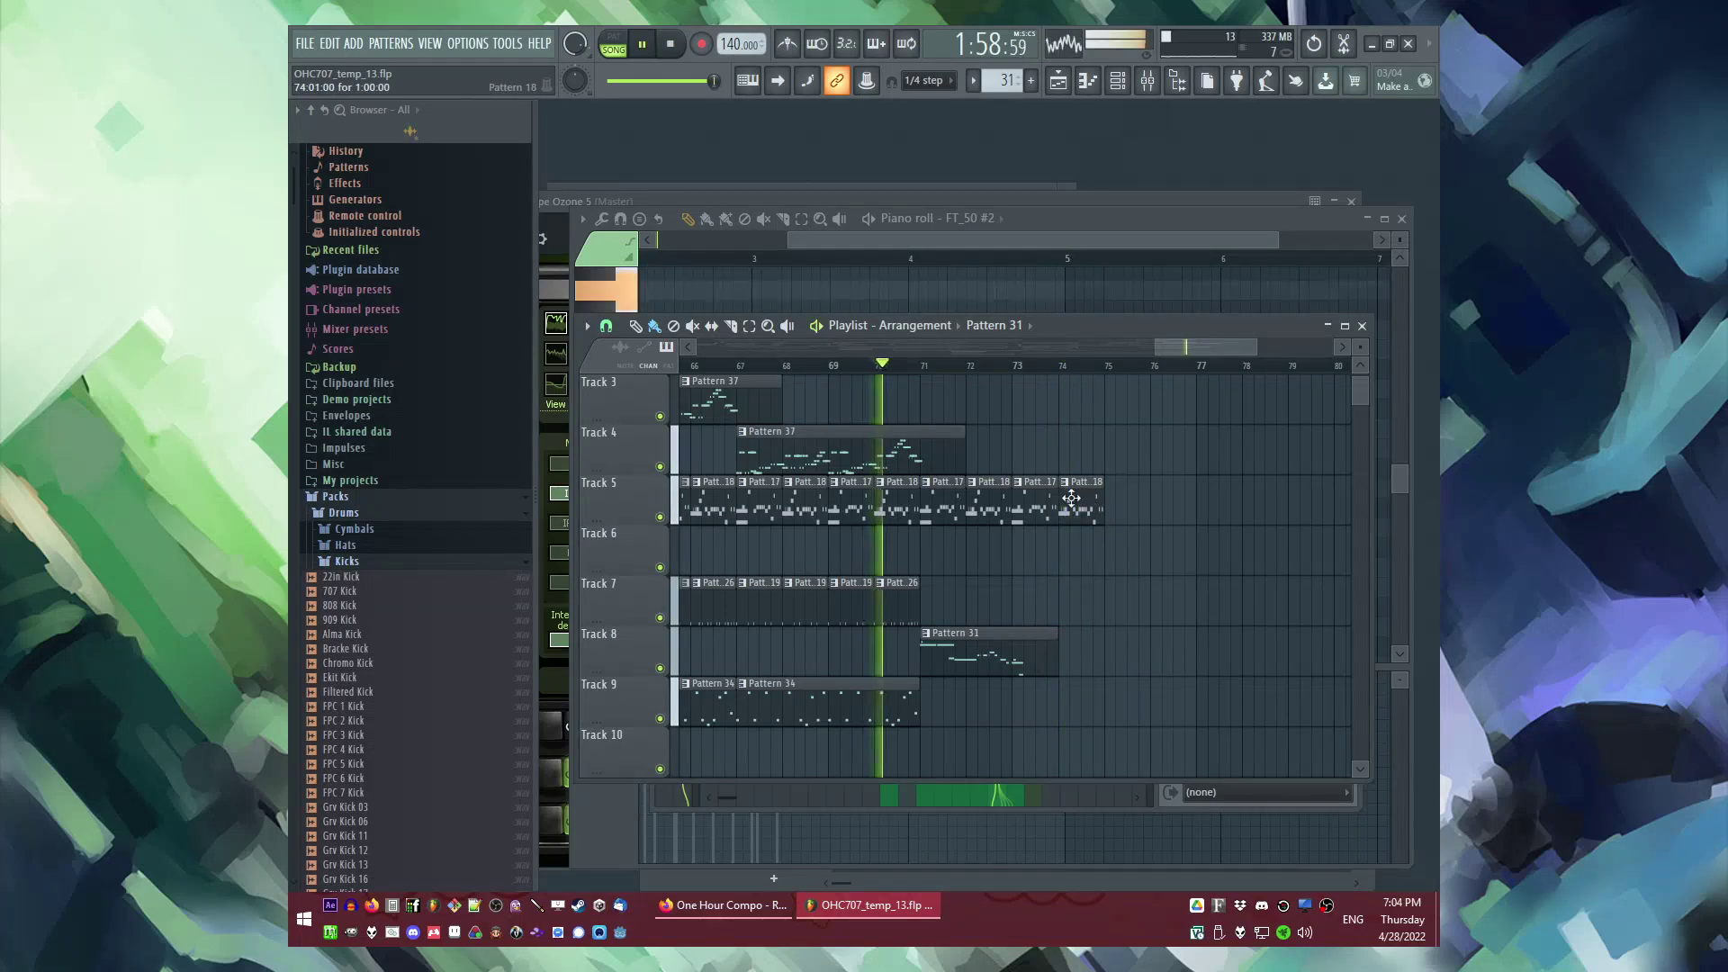
# Step: Duplicate the last four bars of Track 7 pattern clips to fill bars 71 to 75
pyautogui.scroll(-3, 1035, 576)
pyautogui.moveTo(987, 596); pyautogui.dragTo(870, 618)
pyautogui.hotkey('ctrl', 'b')
pyautogui.keyDown('ctrl'); pyautogui.click(1112, 611); pyautogui.keyUp('ctrl')
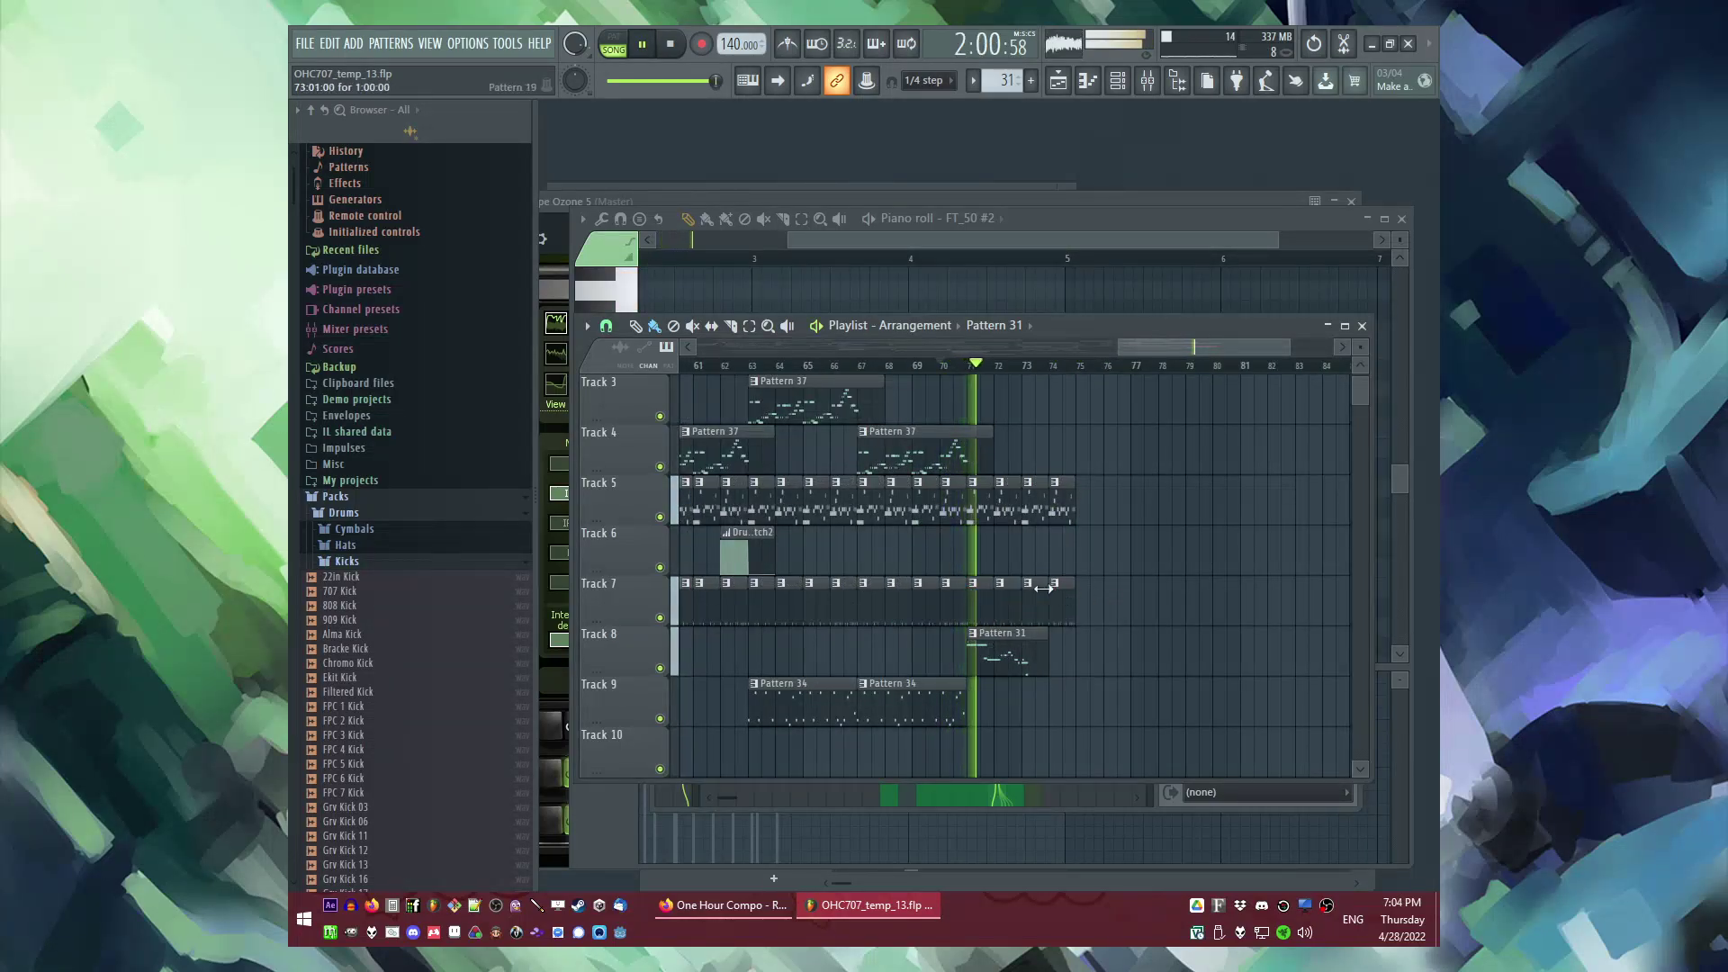
# Step: Duplicate the Track 2 clips of bars 63 to 71 to start at bar 71, and delete the copies beyond bar 75
pyautogui.scroll(4, 1044, 585)
pyautogui.click(916, 446)
pyautogui.scroll(-2, 1038, 464)
pyautogui.moveTo(1049, 469); pyautogui.dragTo(761, 426)
pyautogui.hotkey('ctrl', 'b')
pyautogui.keyDown('ctrl'); pyautogui.click(1094, 502); pyautogui.keyUp('ctrl')
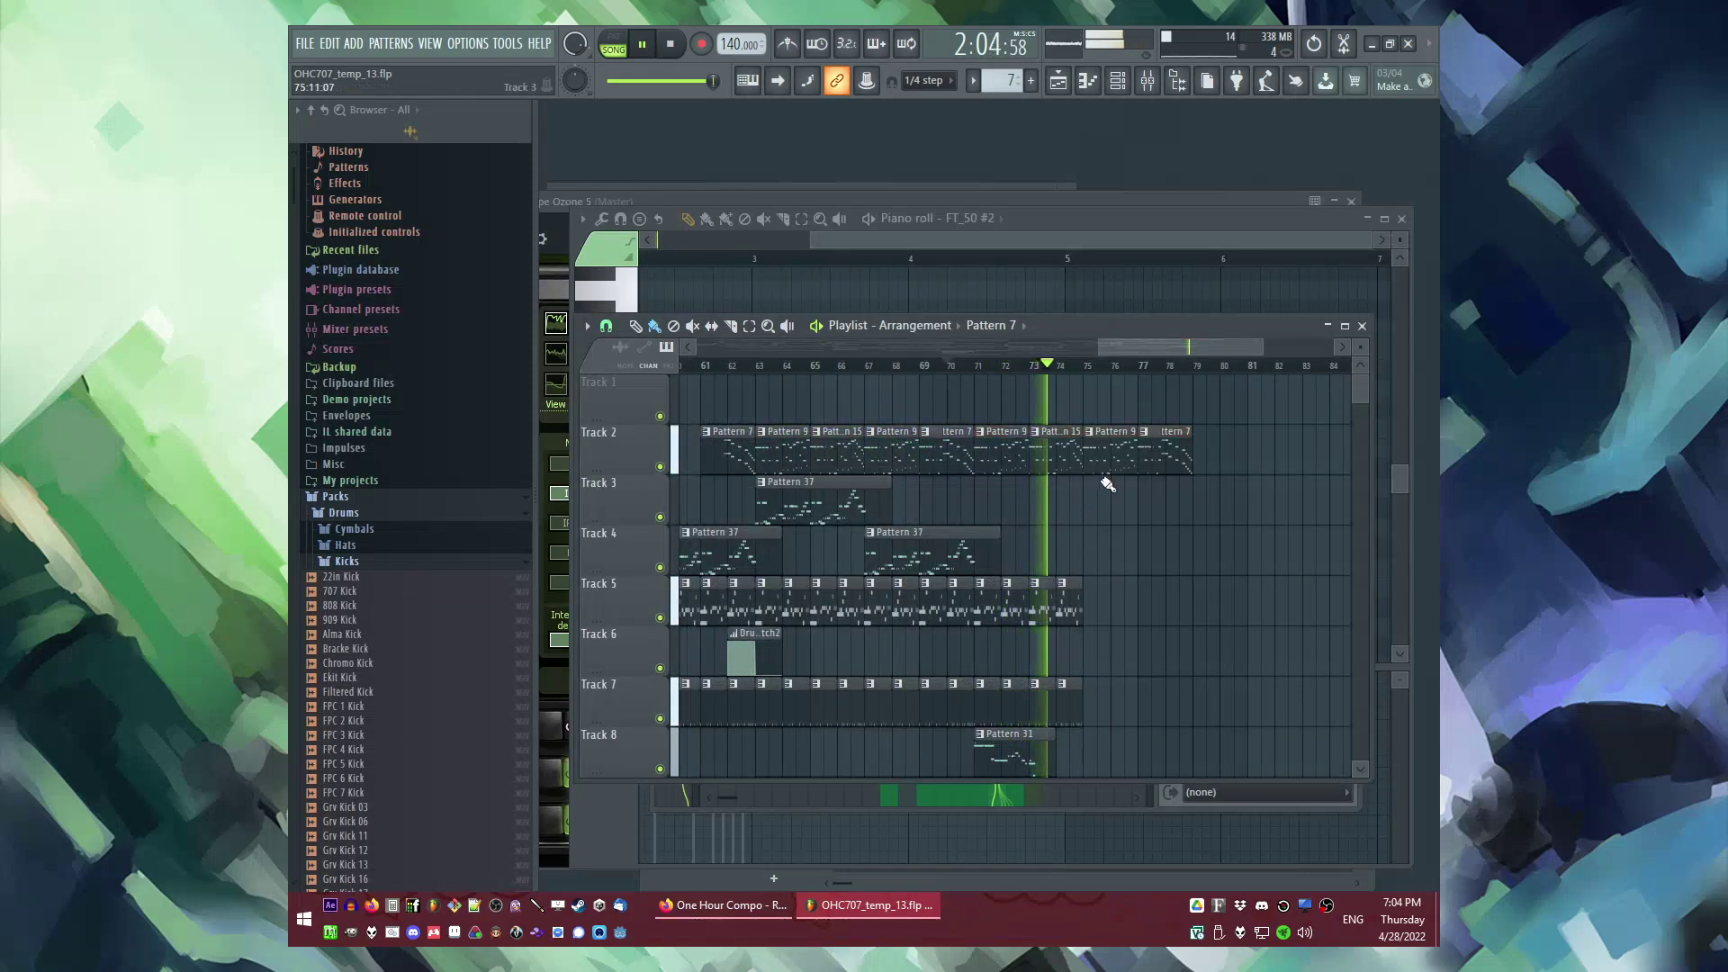
pyautogui.scroll(2, 1105, 480)
pyautogui.rightClick(1150, 469)
pyautogui.rightClick(1171, 468)
# Step: Play the new section from about bar 70 and check how it transitions through bars 71 to 75
pyautogui.click(869, 365)
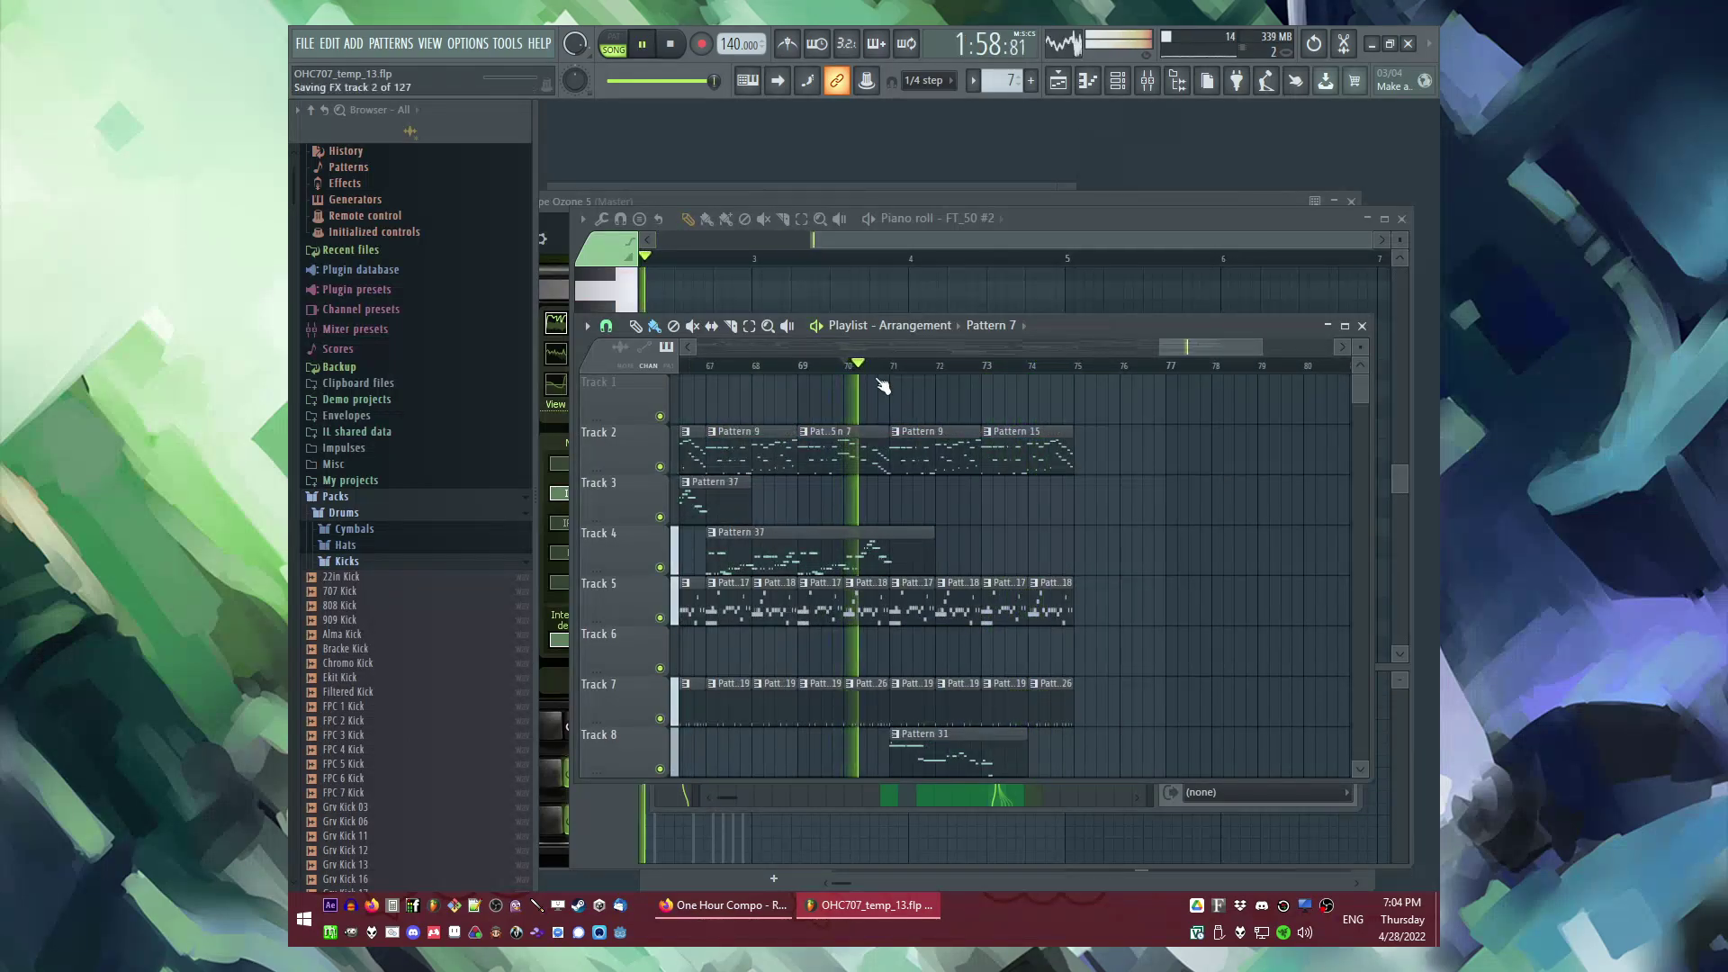
pyautogui.click(703, 504)
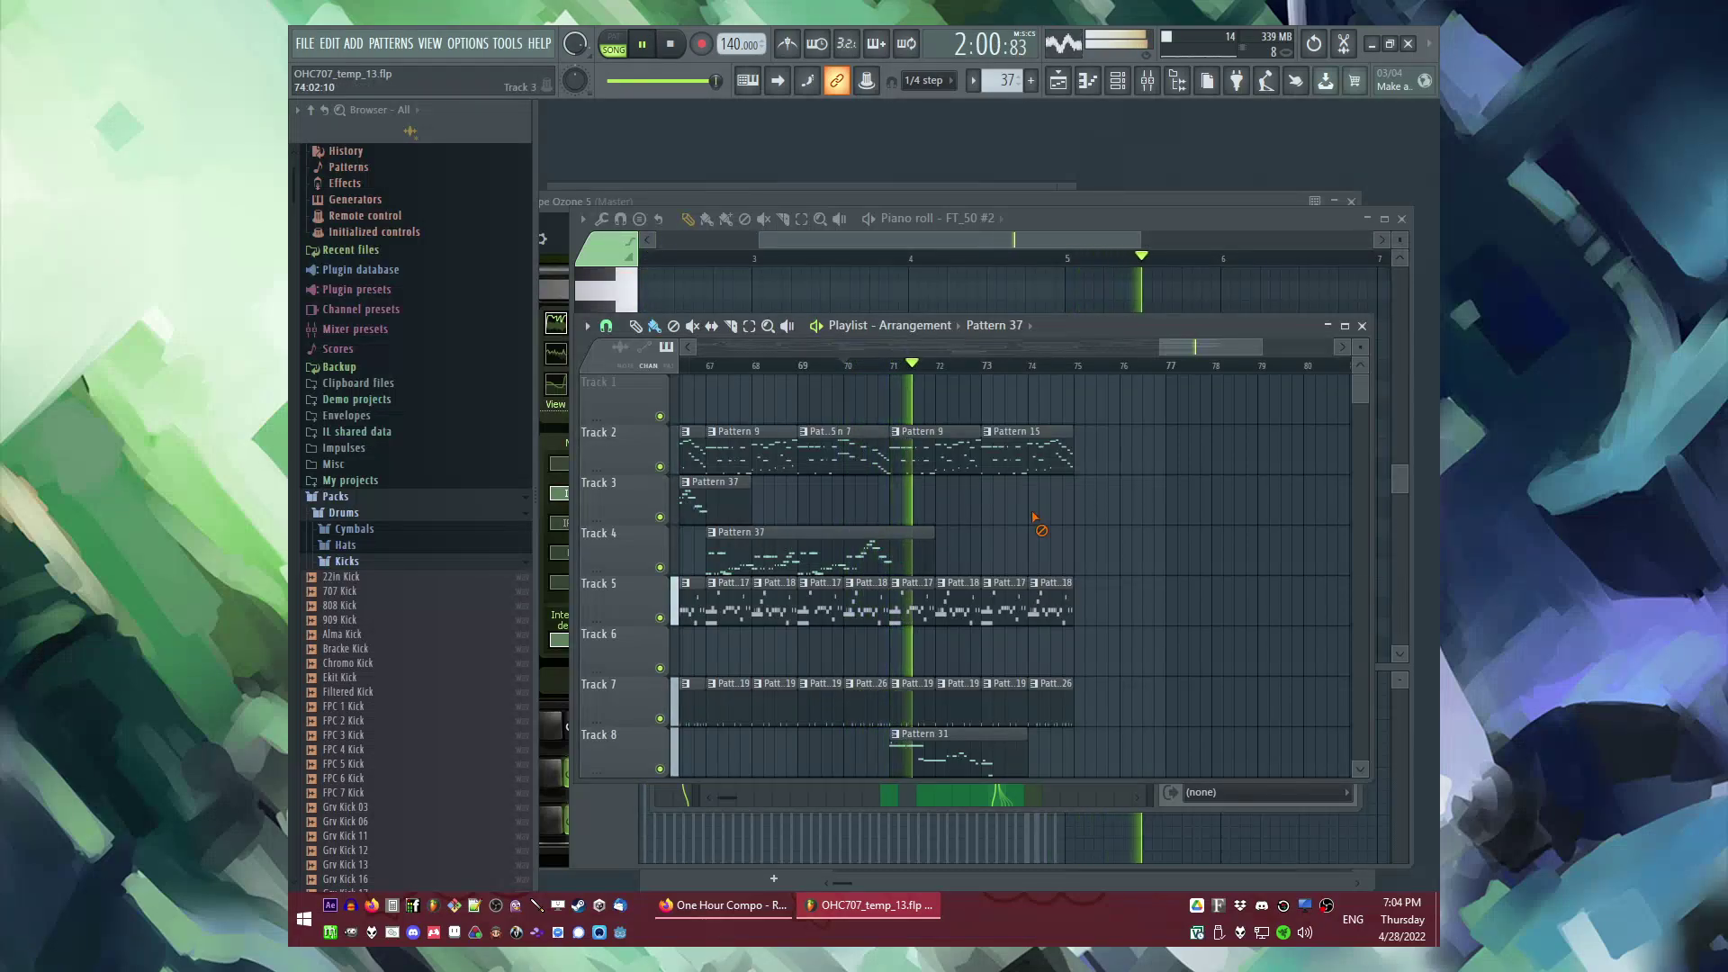
pyautogui.scroll(-4, 1094, 501)
pyautogui.scroll(4, 1035, 523)
pyautogui.scroll(1, 1034, 552)
pyautogui.scroll(-1, 1034, 552)
pyautogui.scroll(1, 1008, 531)
pyautogui.press('space')
pyautogui.press('space')
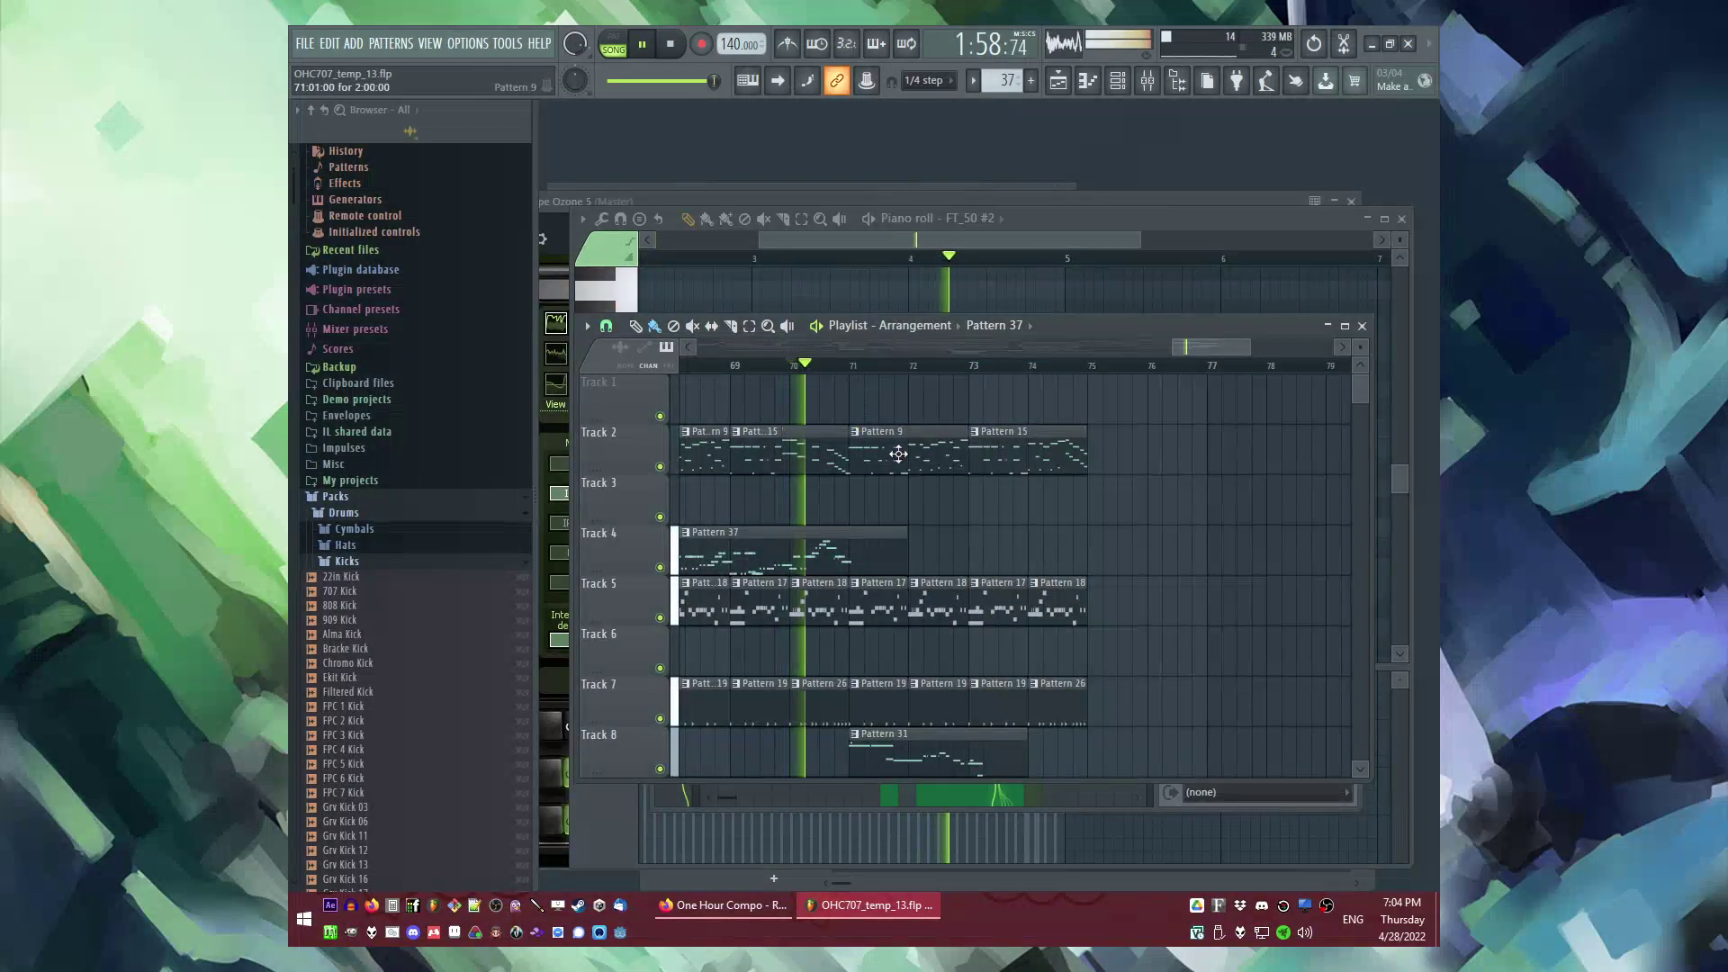
pyautogui.moveTo(867, 606); pyautogui.dragTo(1088, 614)
pyautogui.hotkey('ctrl', 'z')
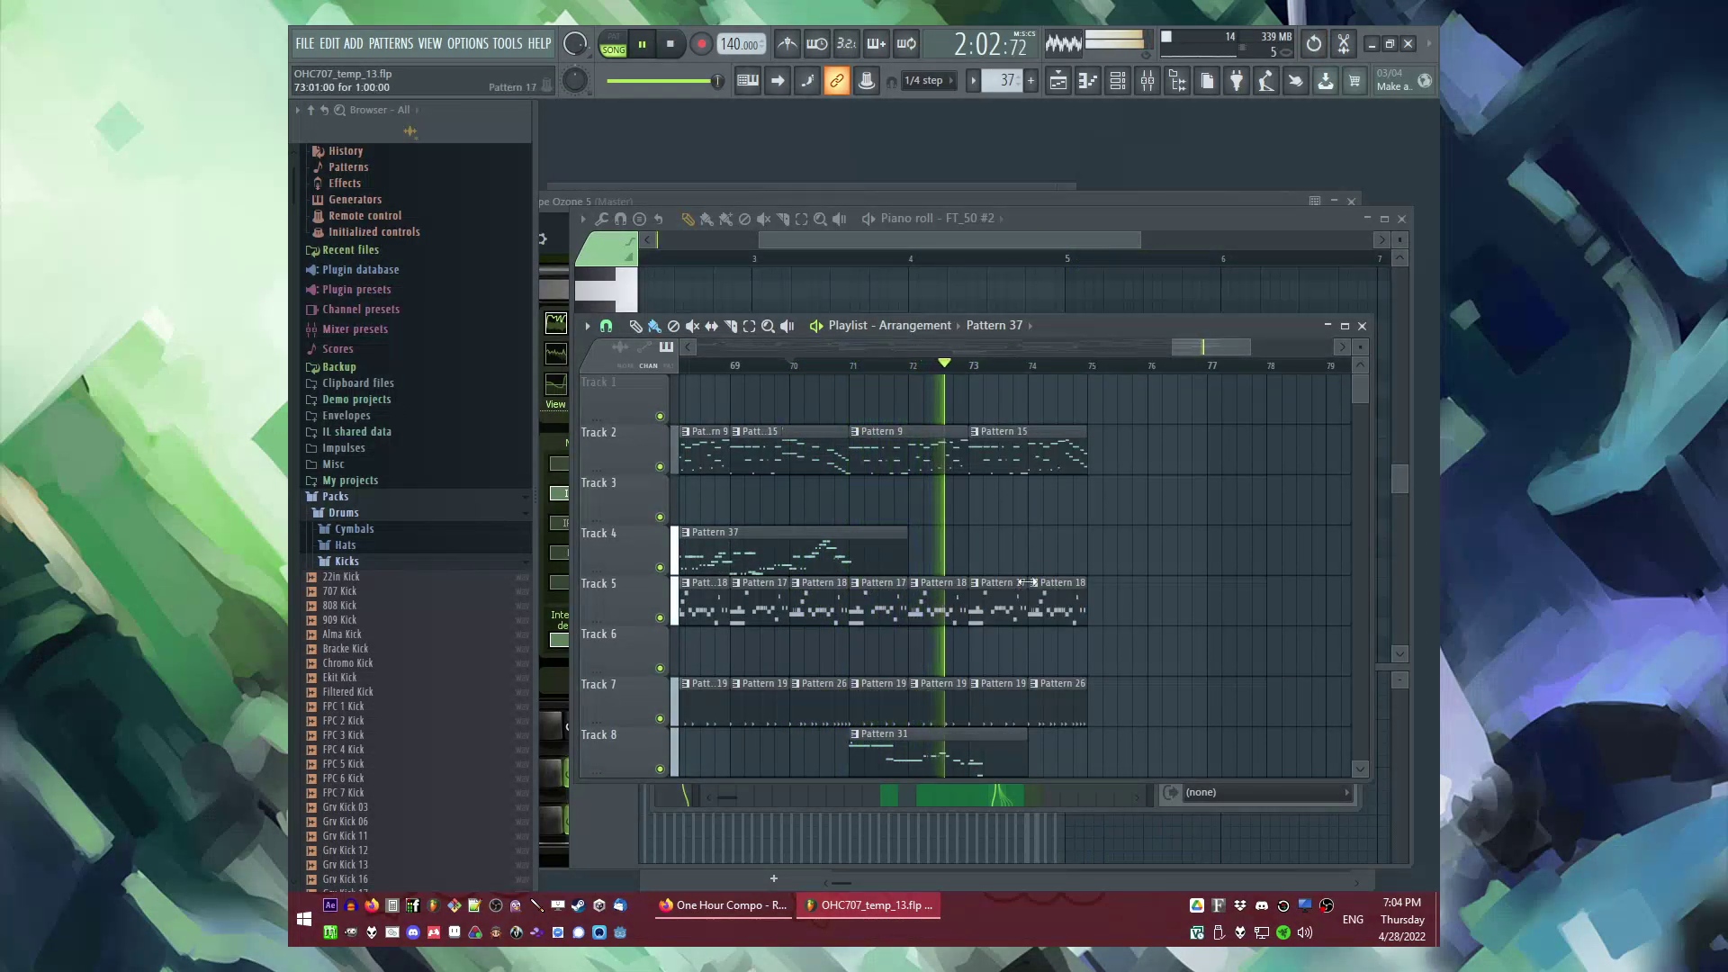
# Step: Make the Track 2 Pattern 15 clip at bar 73 unique and delete all its notes except the opening ones
pyautogui.press('space')
pyautogui.click(983, 441)
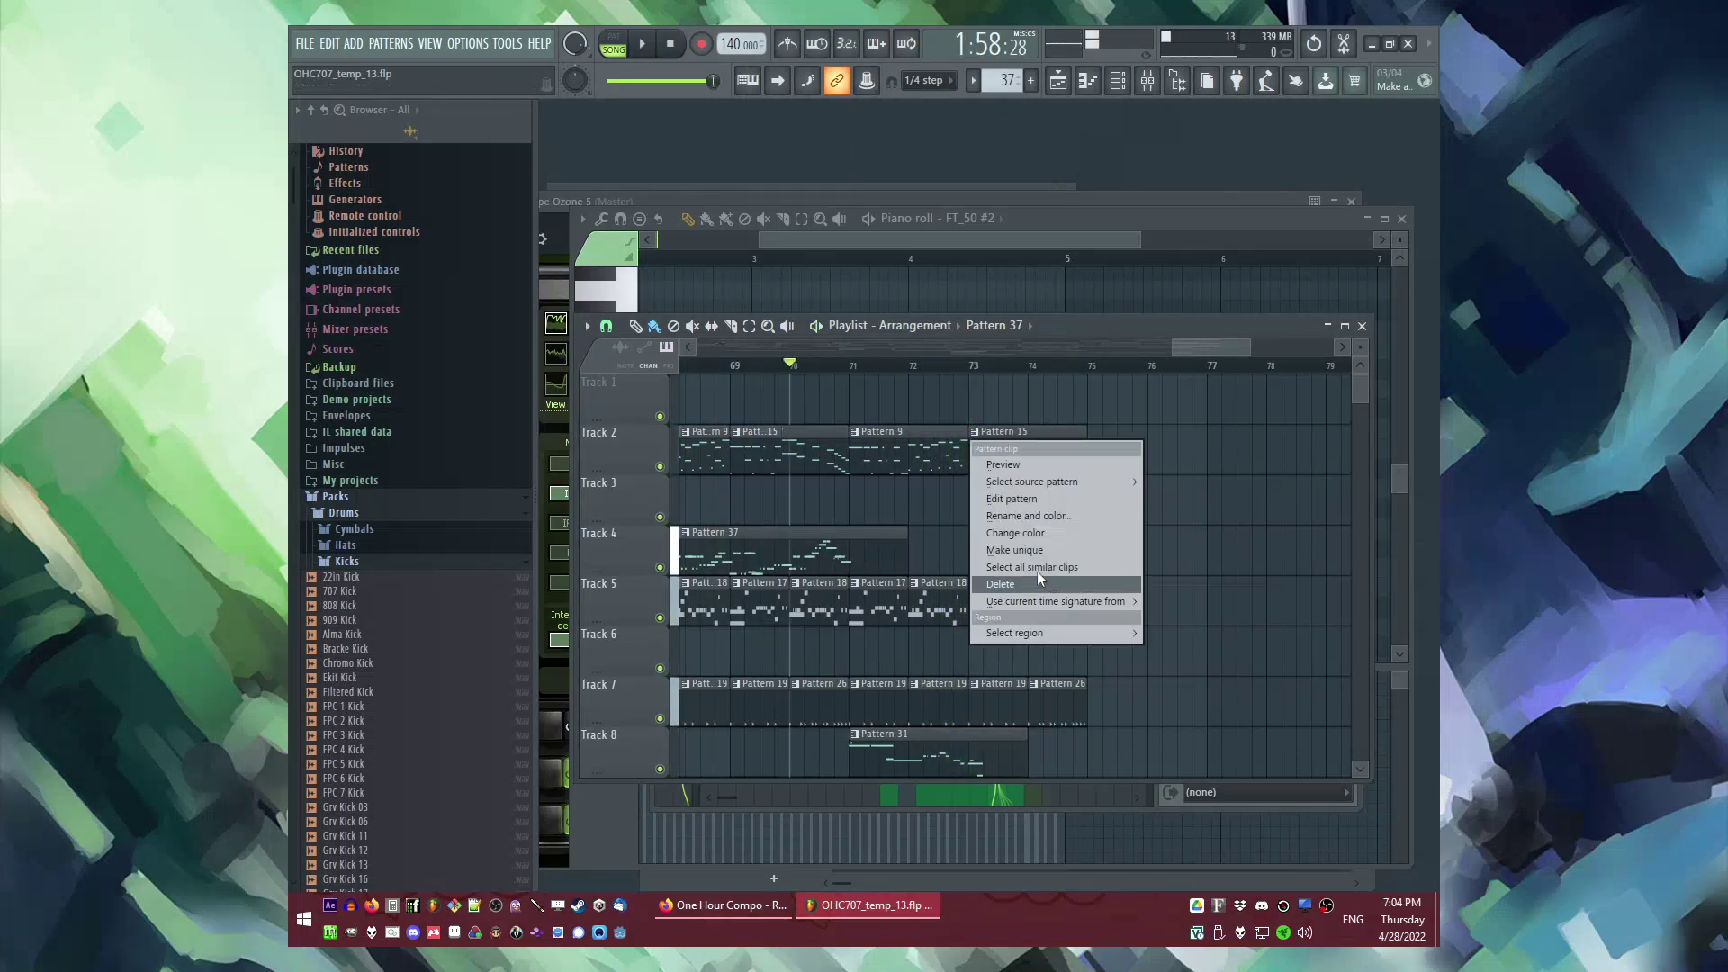
pyautogui.click(1042, 575)
pyautogui.moveTo(707, 323); pyautogui.dragTo(1001, 621)
pyautogui.press('Delete')
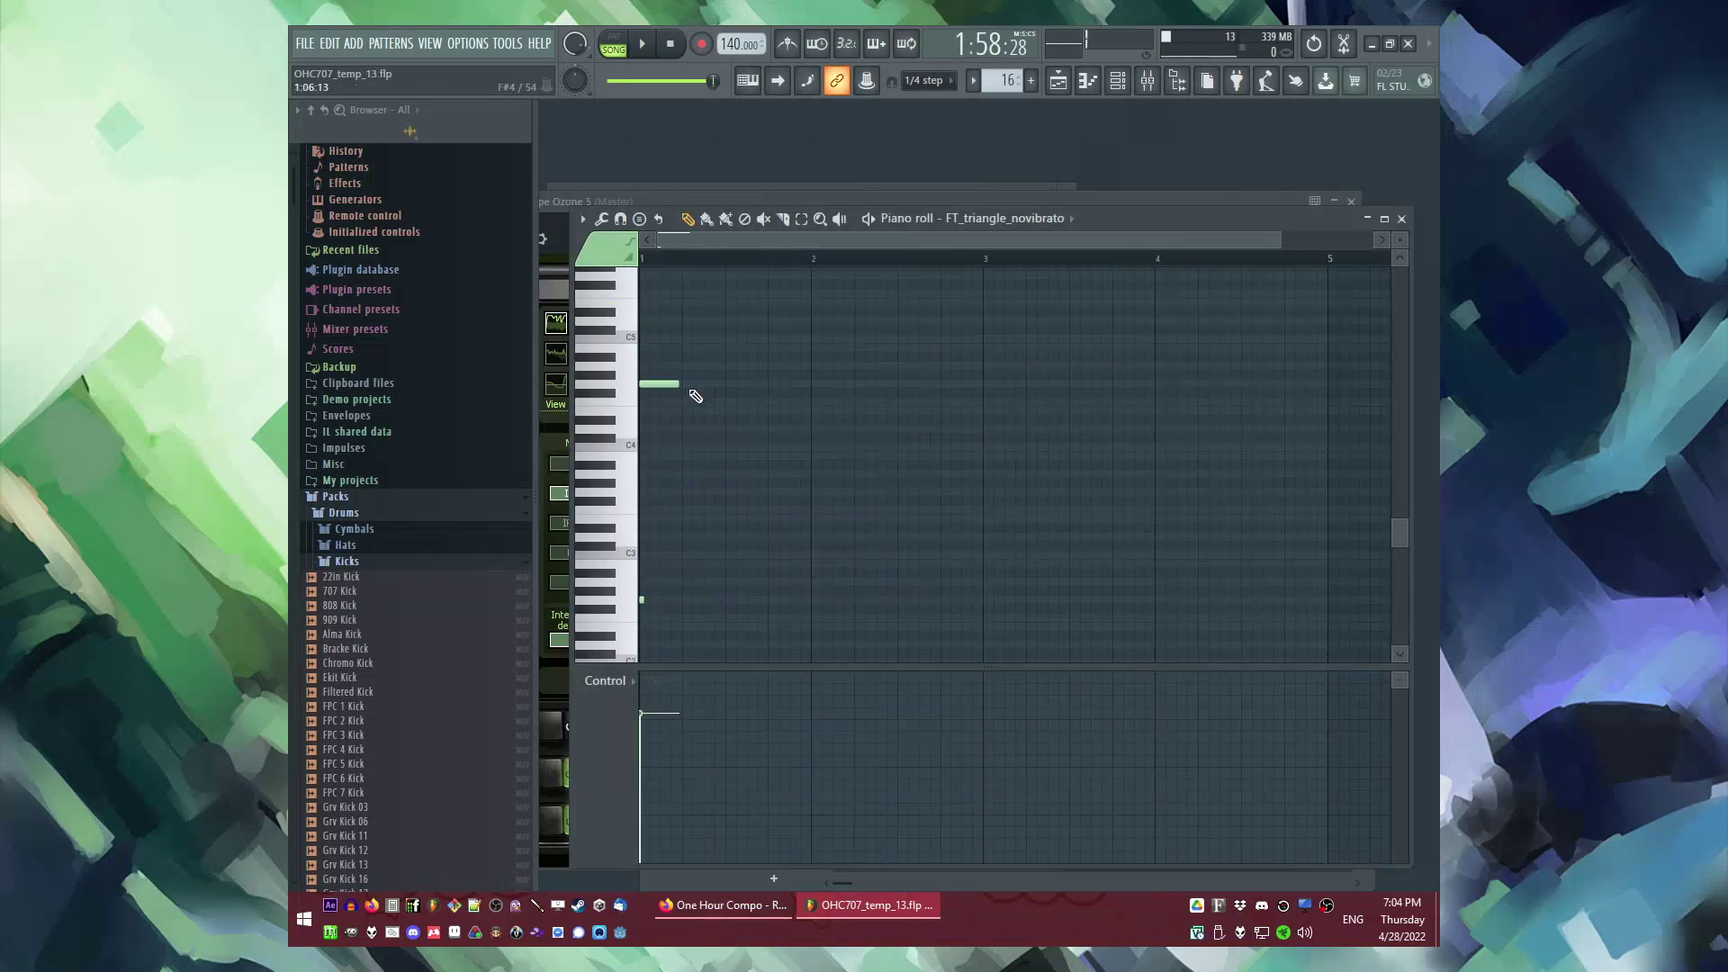
# Step: Lengthen the opening F#4 note of Pattern 16 and add a four-step slide note down to F#1 starting on step 5
pyautogui.scroll(3, 623, 324)
pyautogui.click(667, 259)
pyautogui.press('space')
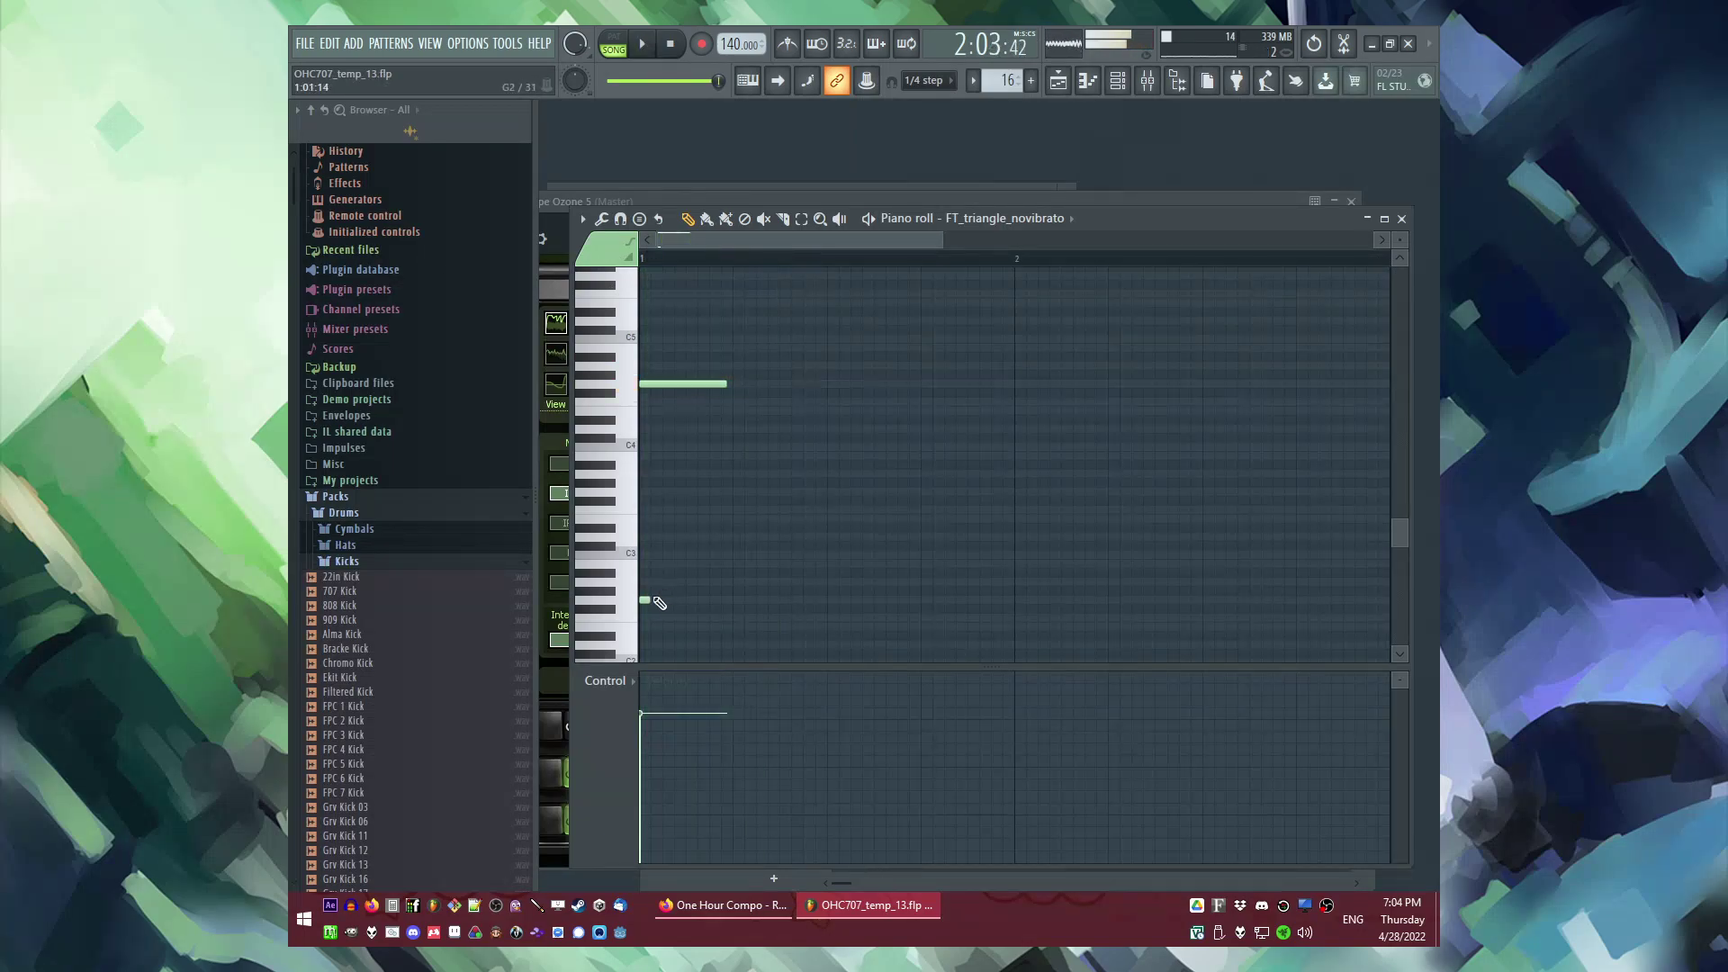
pyautogui.scroll(-3, 680, 590)
pyautogui.press('space')
pyautogui.moveTo(726, 303); pyautogui.dragTo(797, 310)
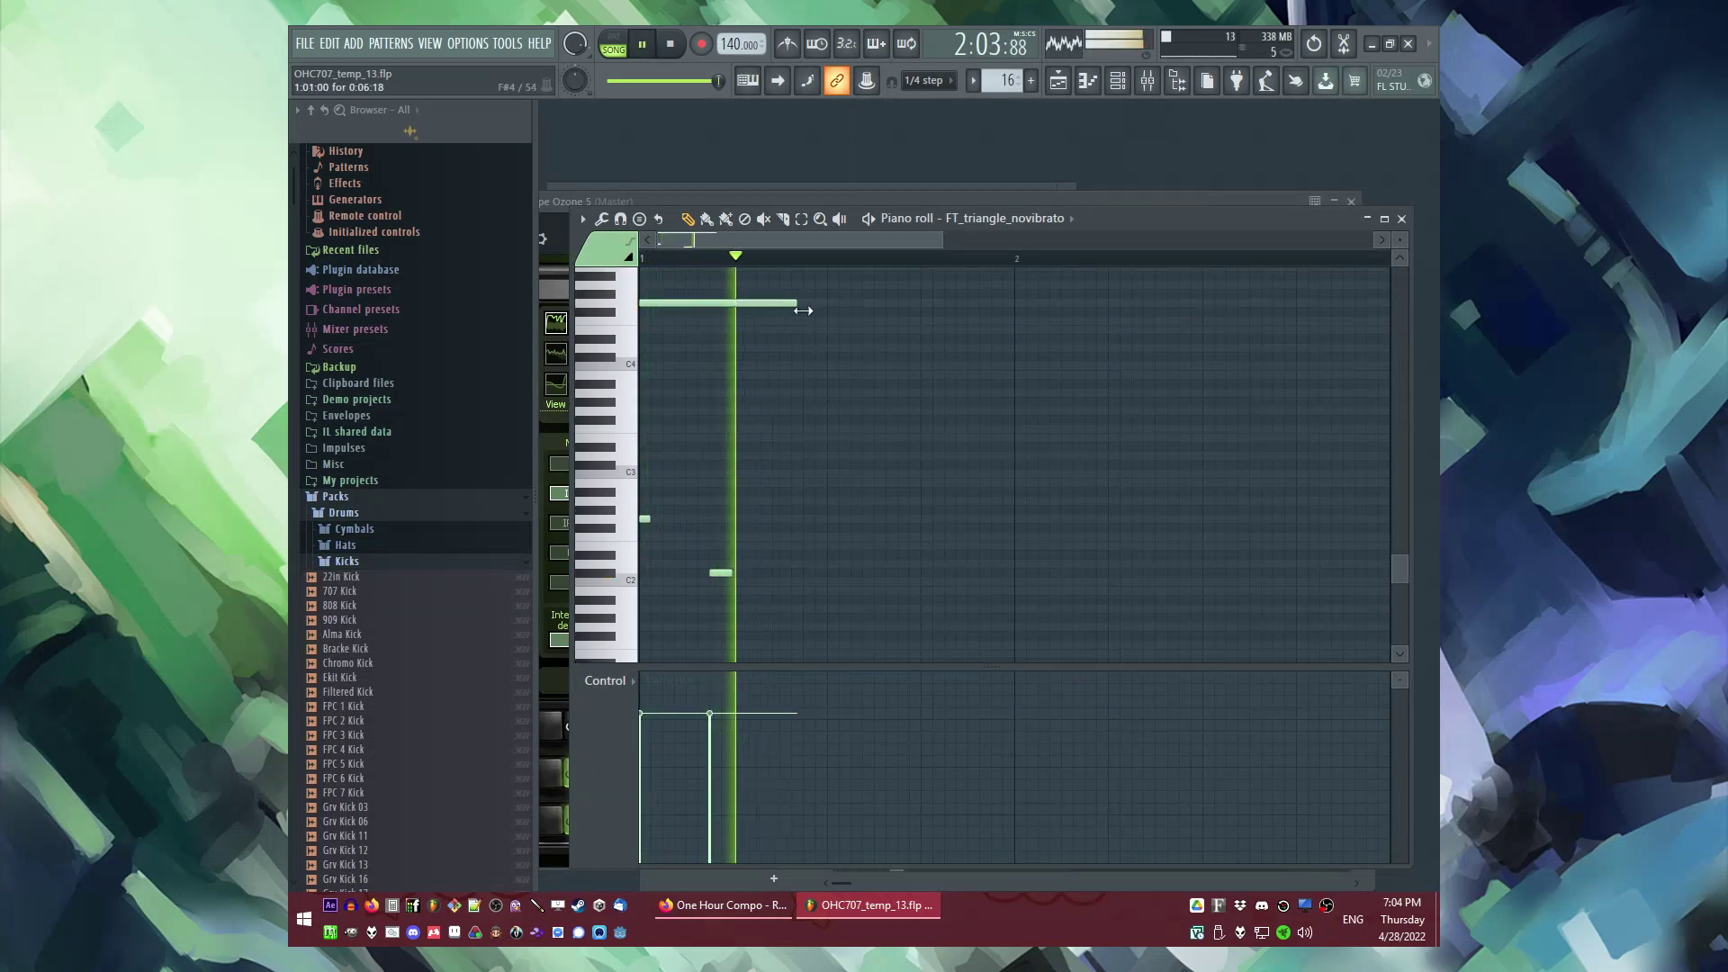
pyautogui.scroll(-3, 721, 492)
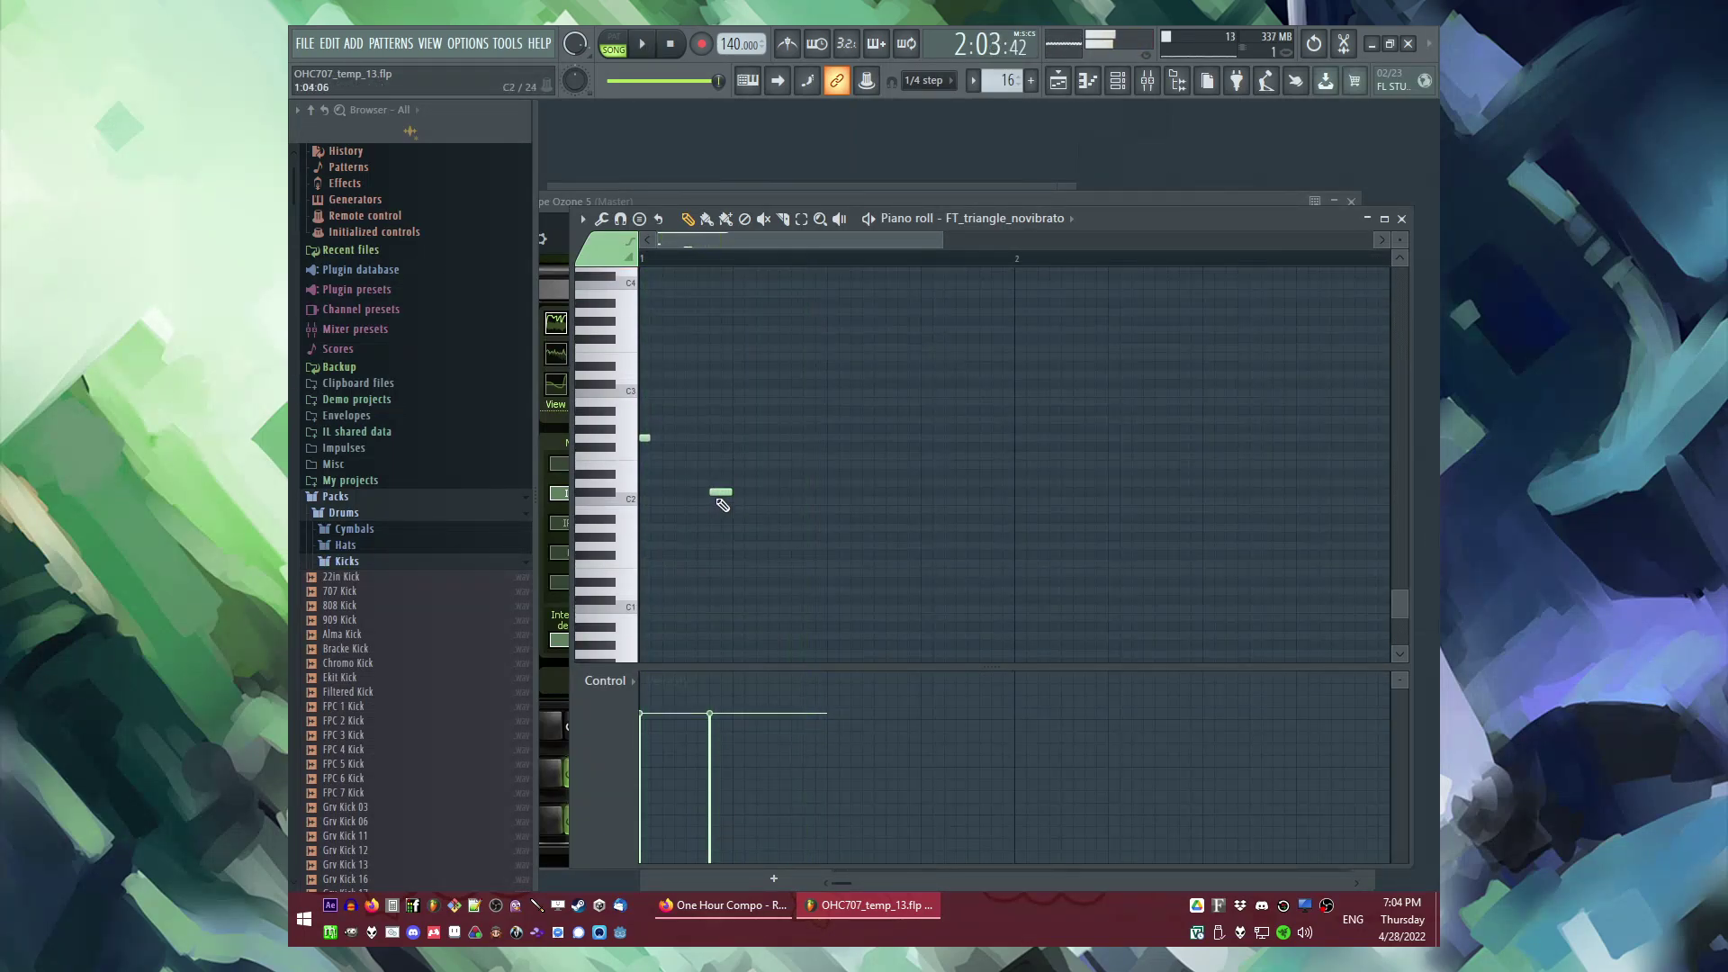
pyautogui.press('space')
pyautogui.moveTo(754, 492); pyautogui.dragTo(828, 513)
pyautogui.press('space')
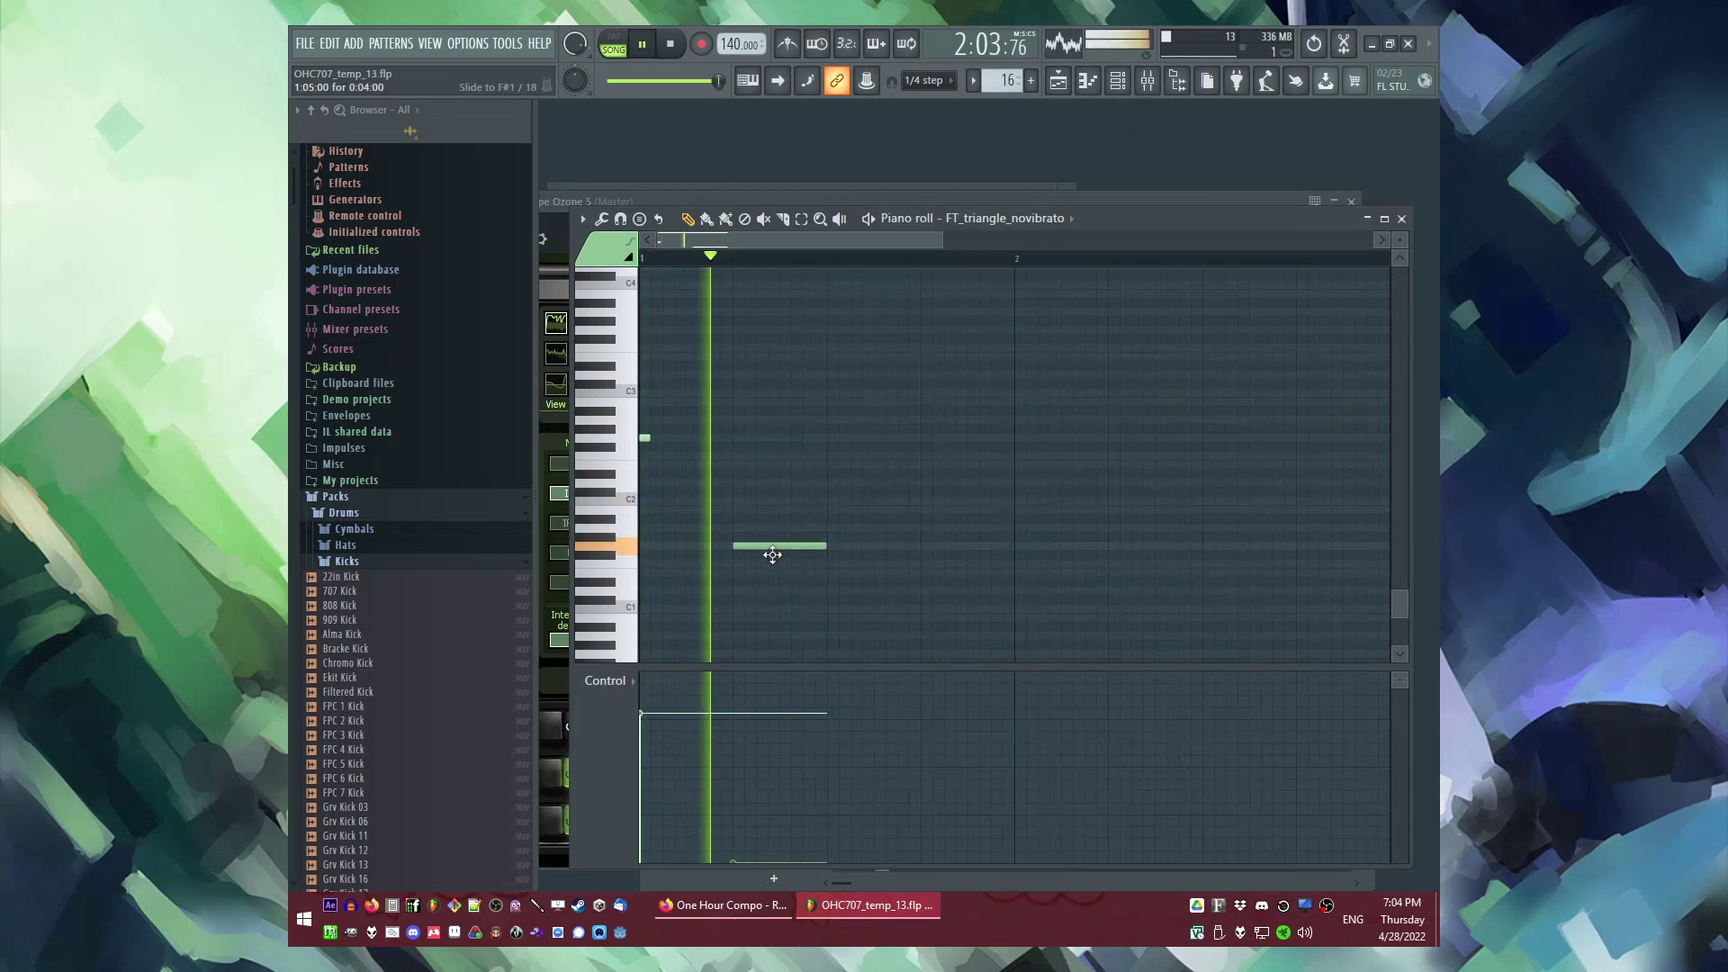
# Step: Remove the Track 5 clip at bar 74 and the Track 7 clips from bar 73, and trim the Track 5 clip at bar 73 to its opening hit
pyautogui.press('F9')
pyautogui.press('F5')
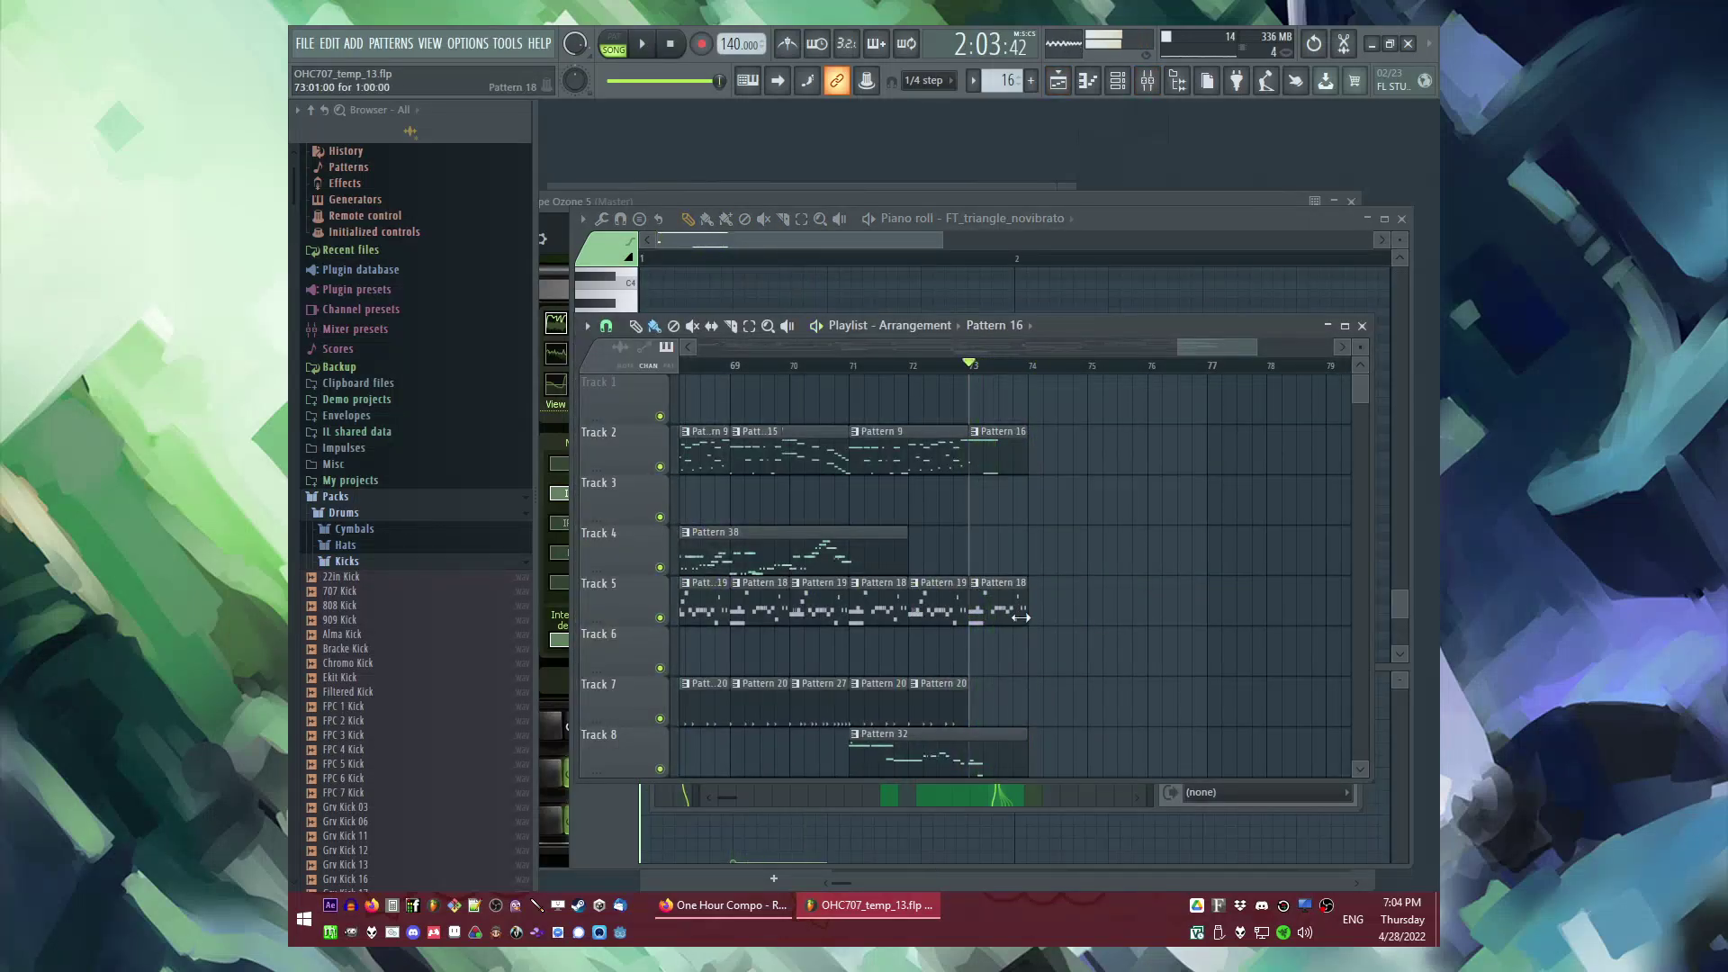
pyautogui.press('space')
pyautogui.press('space')
pyautogui.moveTo(1026, 615); pyautogui.dragTo(987, 614)
pyautogui.scroll(3, 972, 615)
pyautogui.press('space')
pyautogui.press('space')
pyautogui.press('space')
pyautogui.press('space')
pyautogui.scroll(-3, 1041, 617)
pyautogui.click(916, 368)
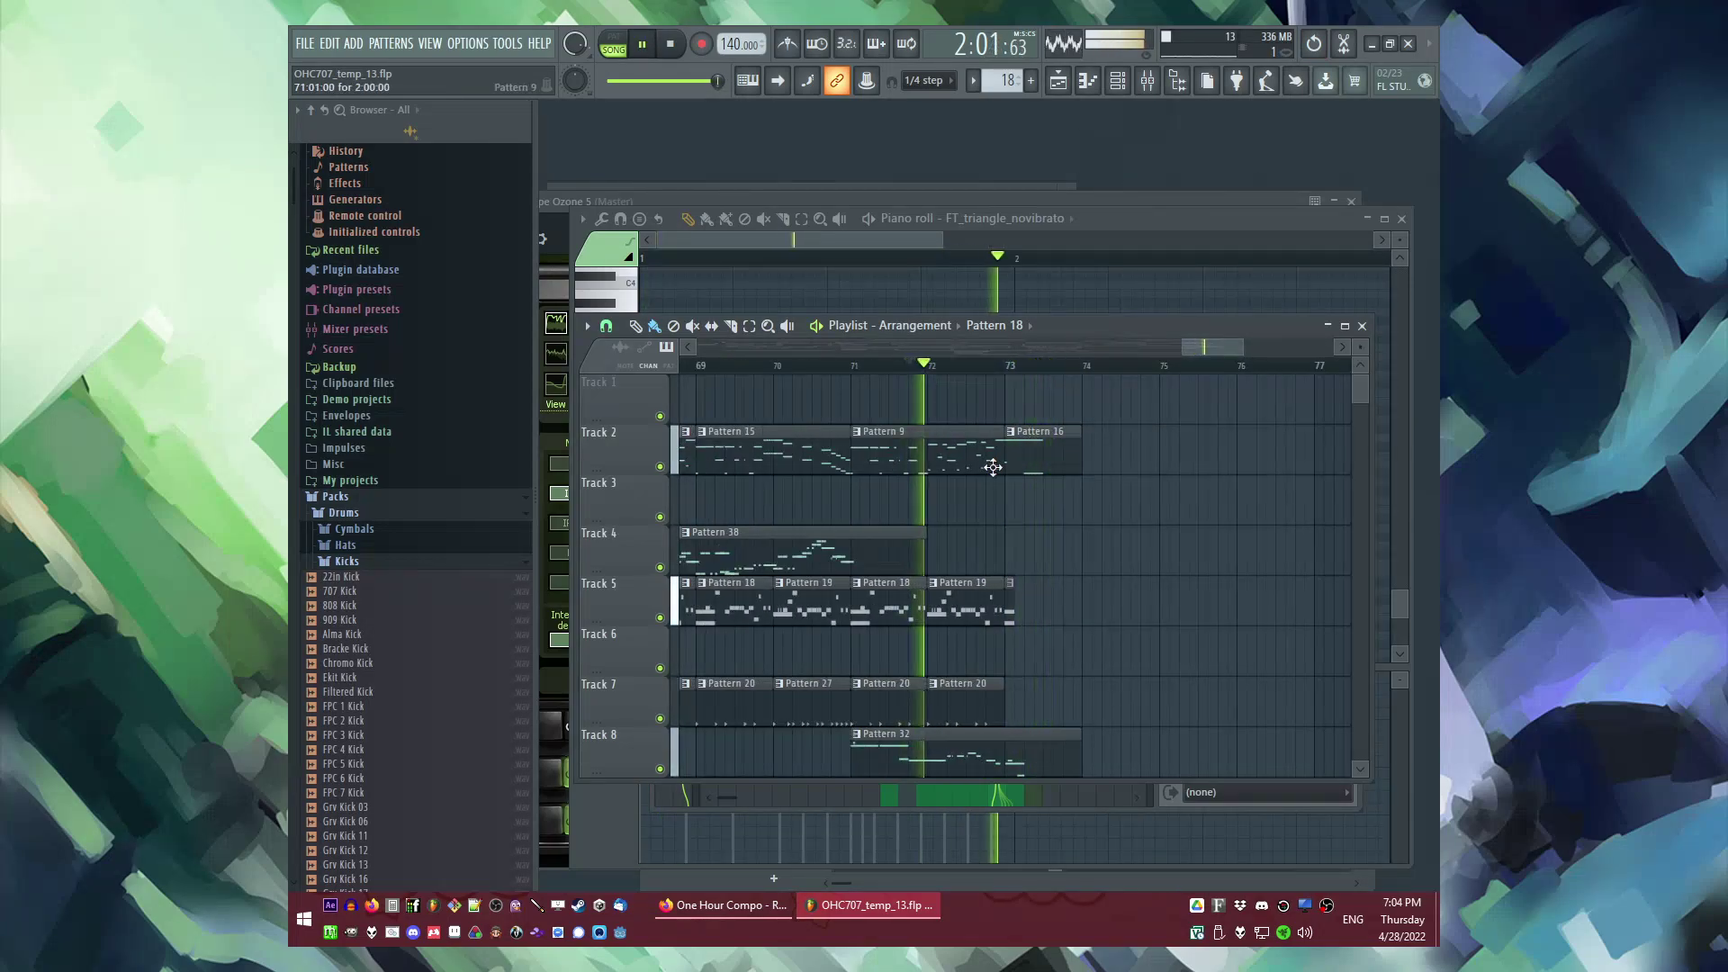
# Step: Copy the VEC1 BD ReverbFX 02 clip from the earlier arrangement to Track 6 at bar 73, and pick the crash4 clip
pyautogui.scroll(-8, 1035, 531)
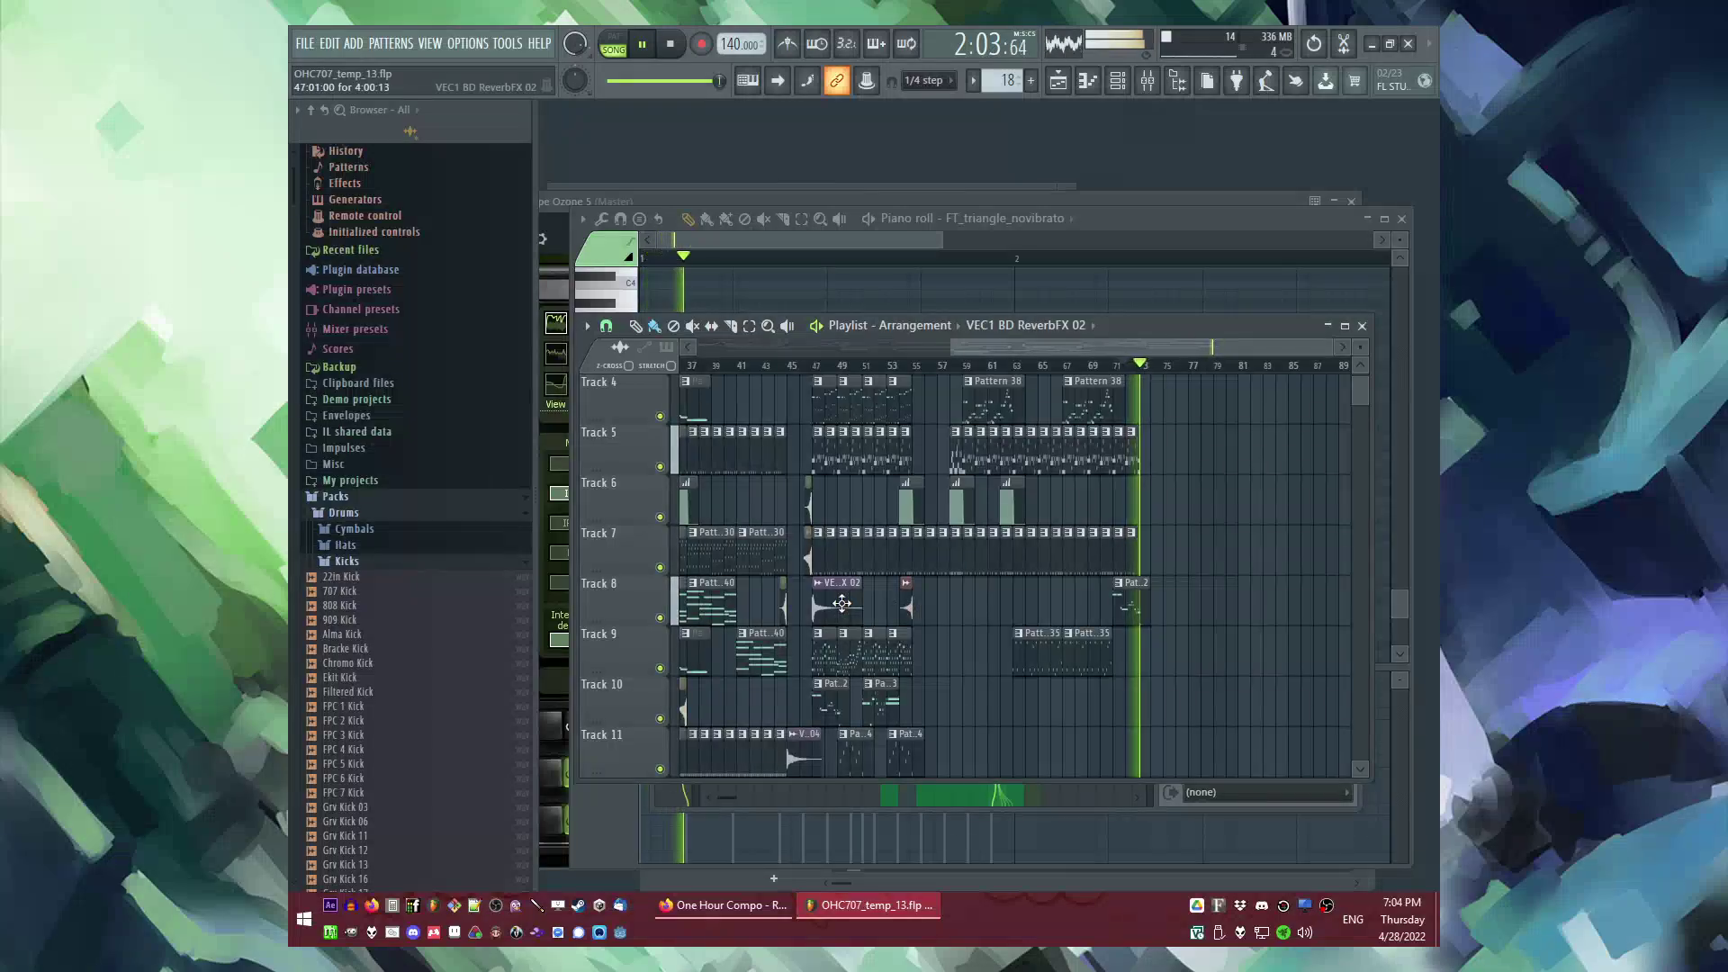
pyautogui.click(780, 597)
pyautogui.press('space')
pyautogui.press('space')
pyautogui.scroll(5, 1141, 698)
pyautogui.click(1091, 708)
pyautogui.scroll(4, 1103, 707)
pyautogui.moveTo(1080, 708); pyautogui.dragTo(1119, 706)
pyautogui.scroll(2, 936, 621)
pyautogui.scroll(-5, 844, 592)
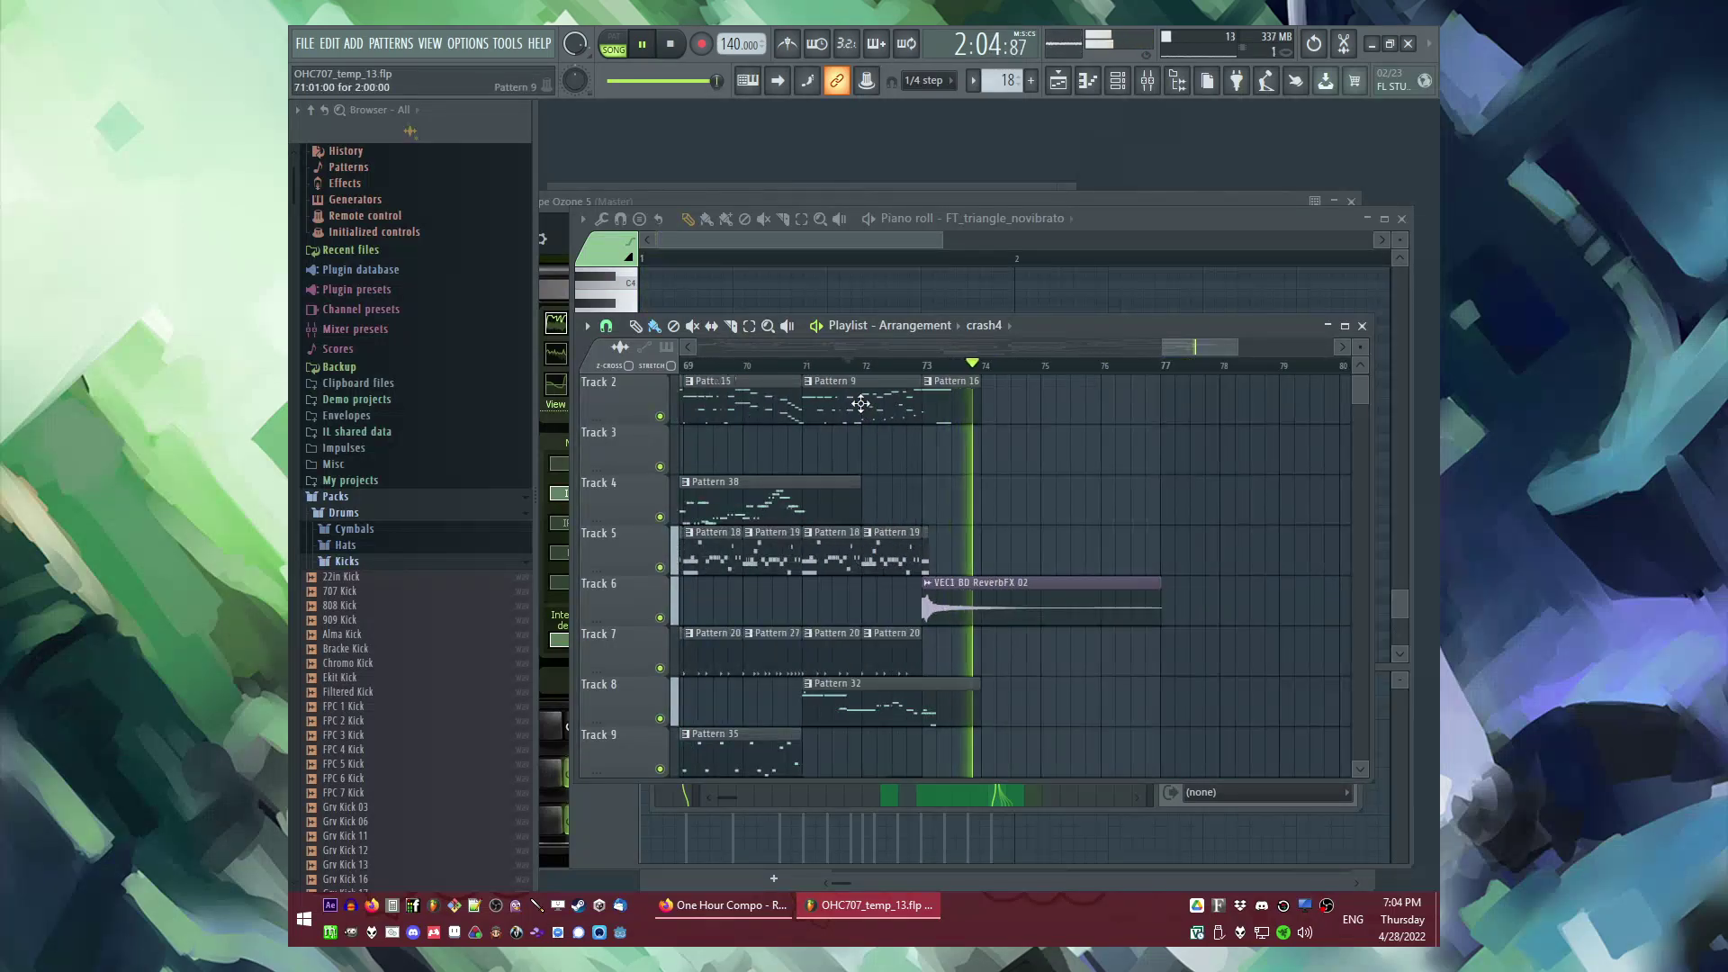
pyautogui.scroll(2, 900, 641)
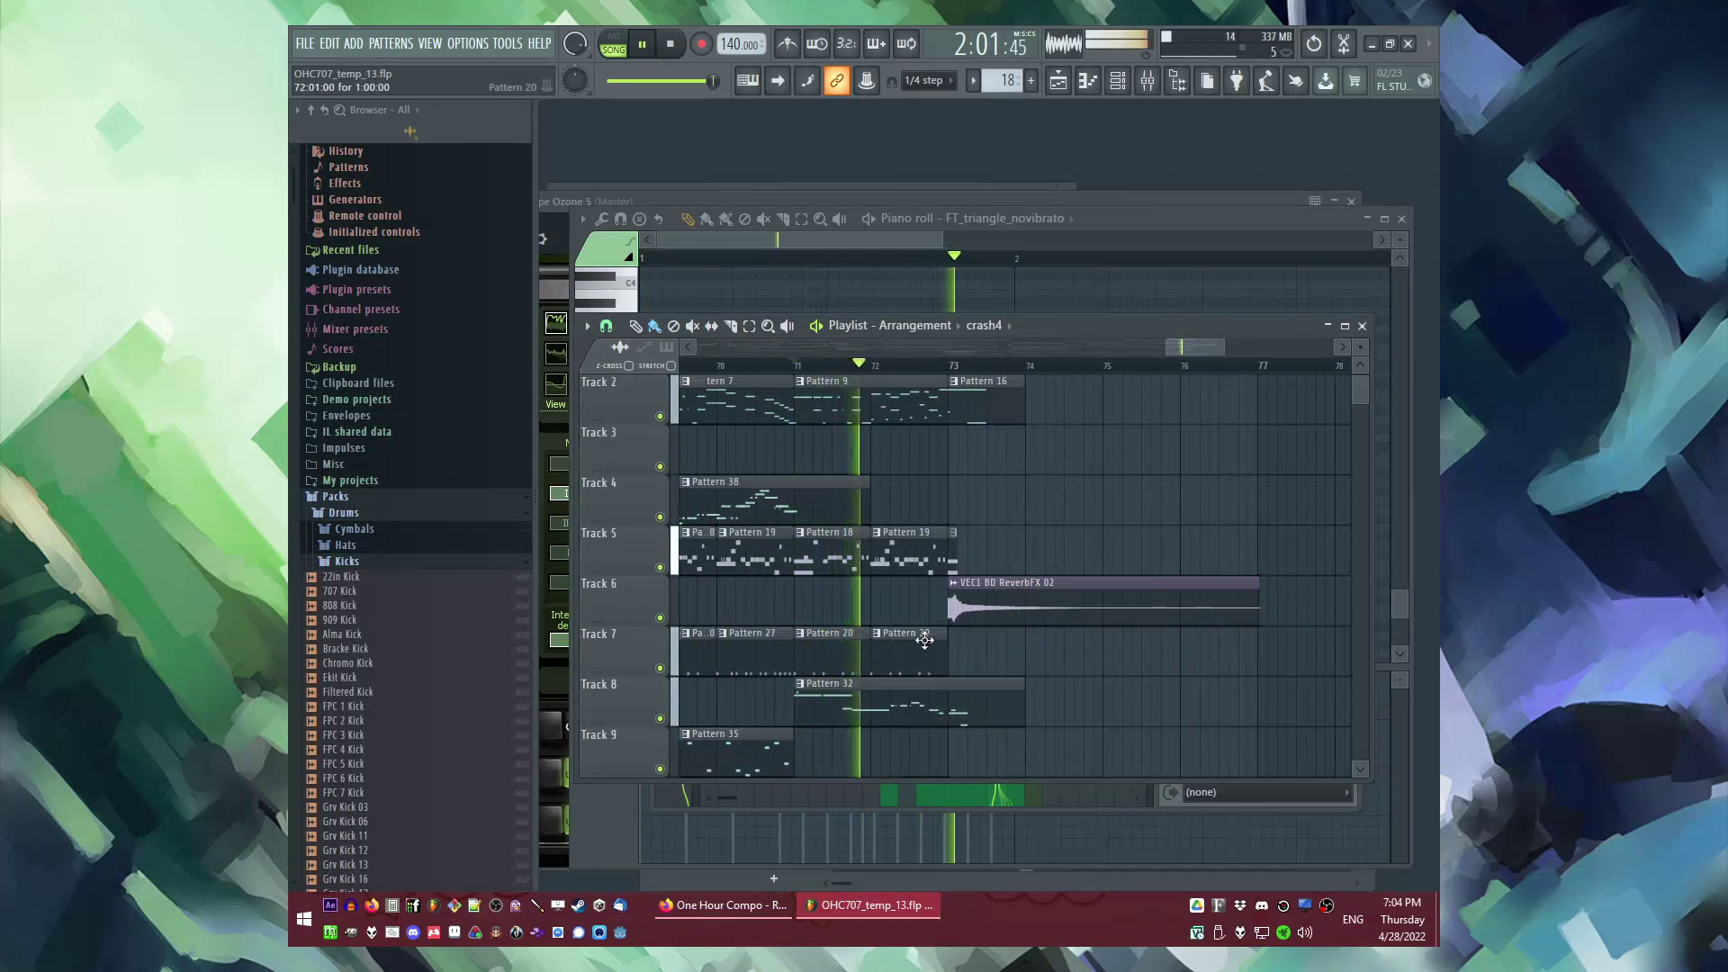
# Step: Make the Track 7 Pattern 20 clip at bar 72 unique and open its pattern for editing
pyautogui.hscroll(-1, 927, 641)
pyautogui.rightClick(960, 643)
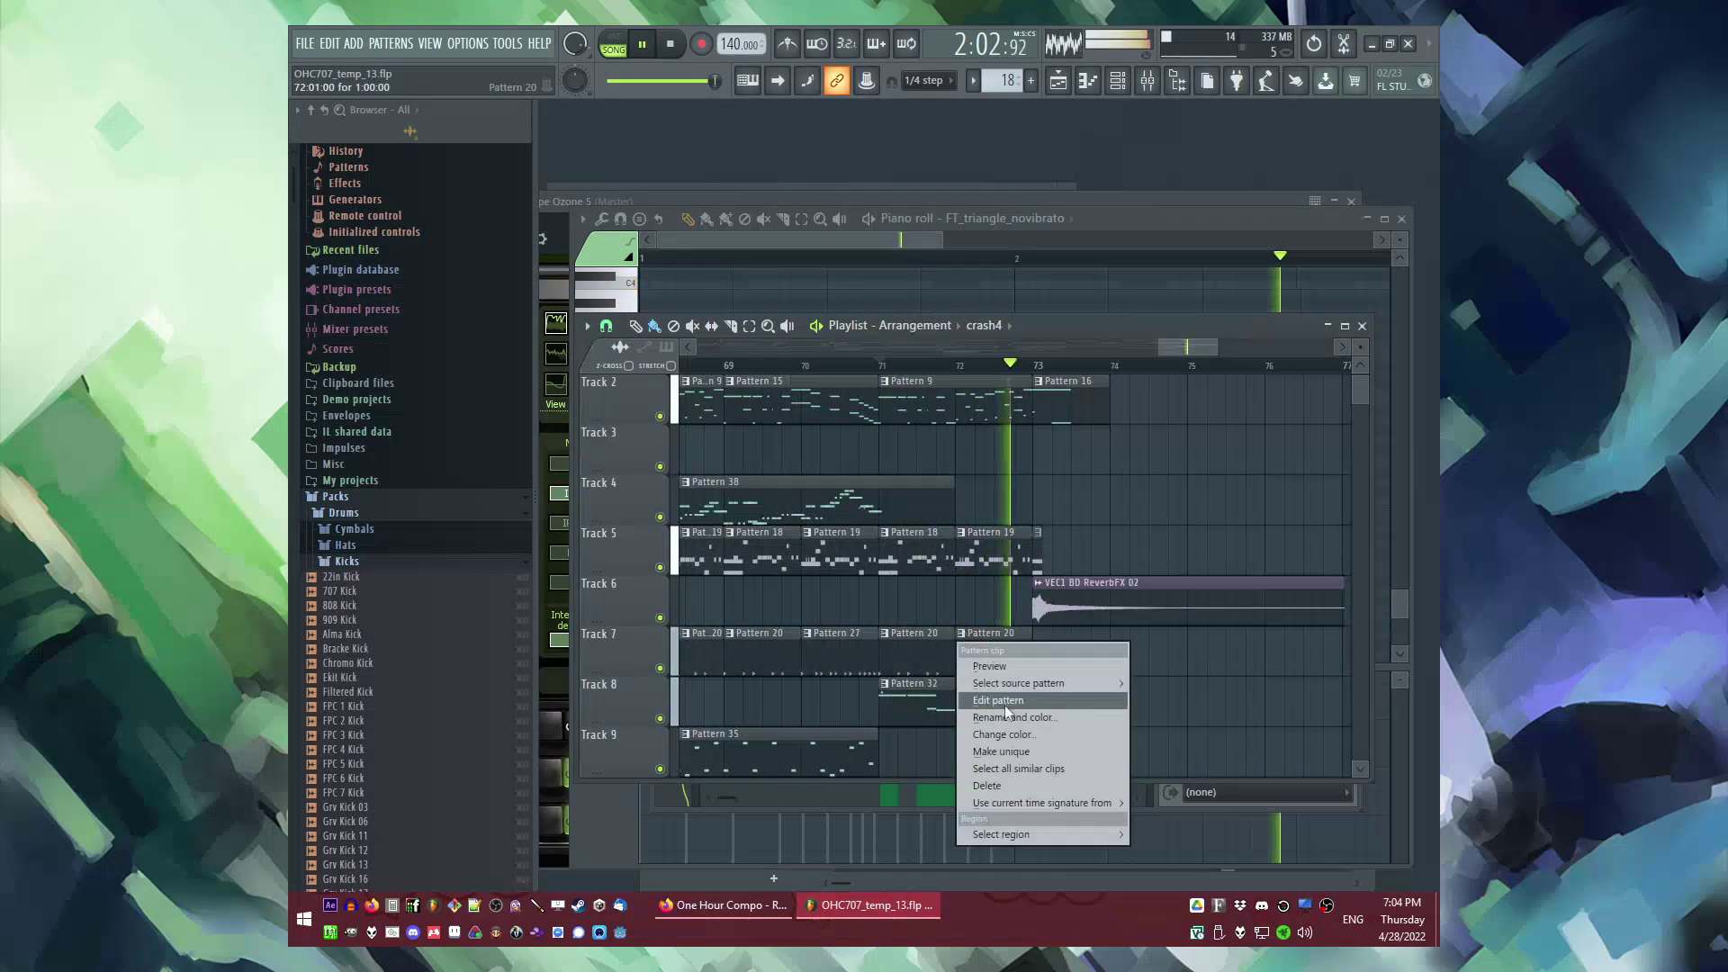
pyautogui.click(1003, 754)
pyautogui.doubleClick(988, 660)
pyautogui.press('space')
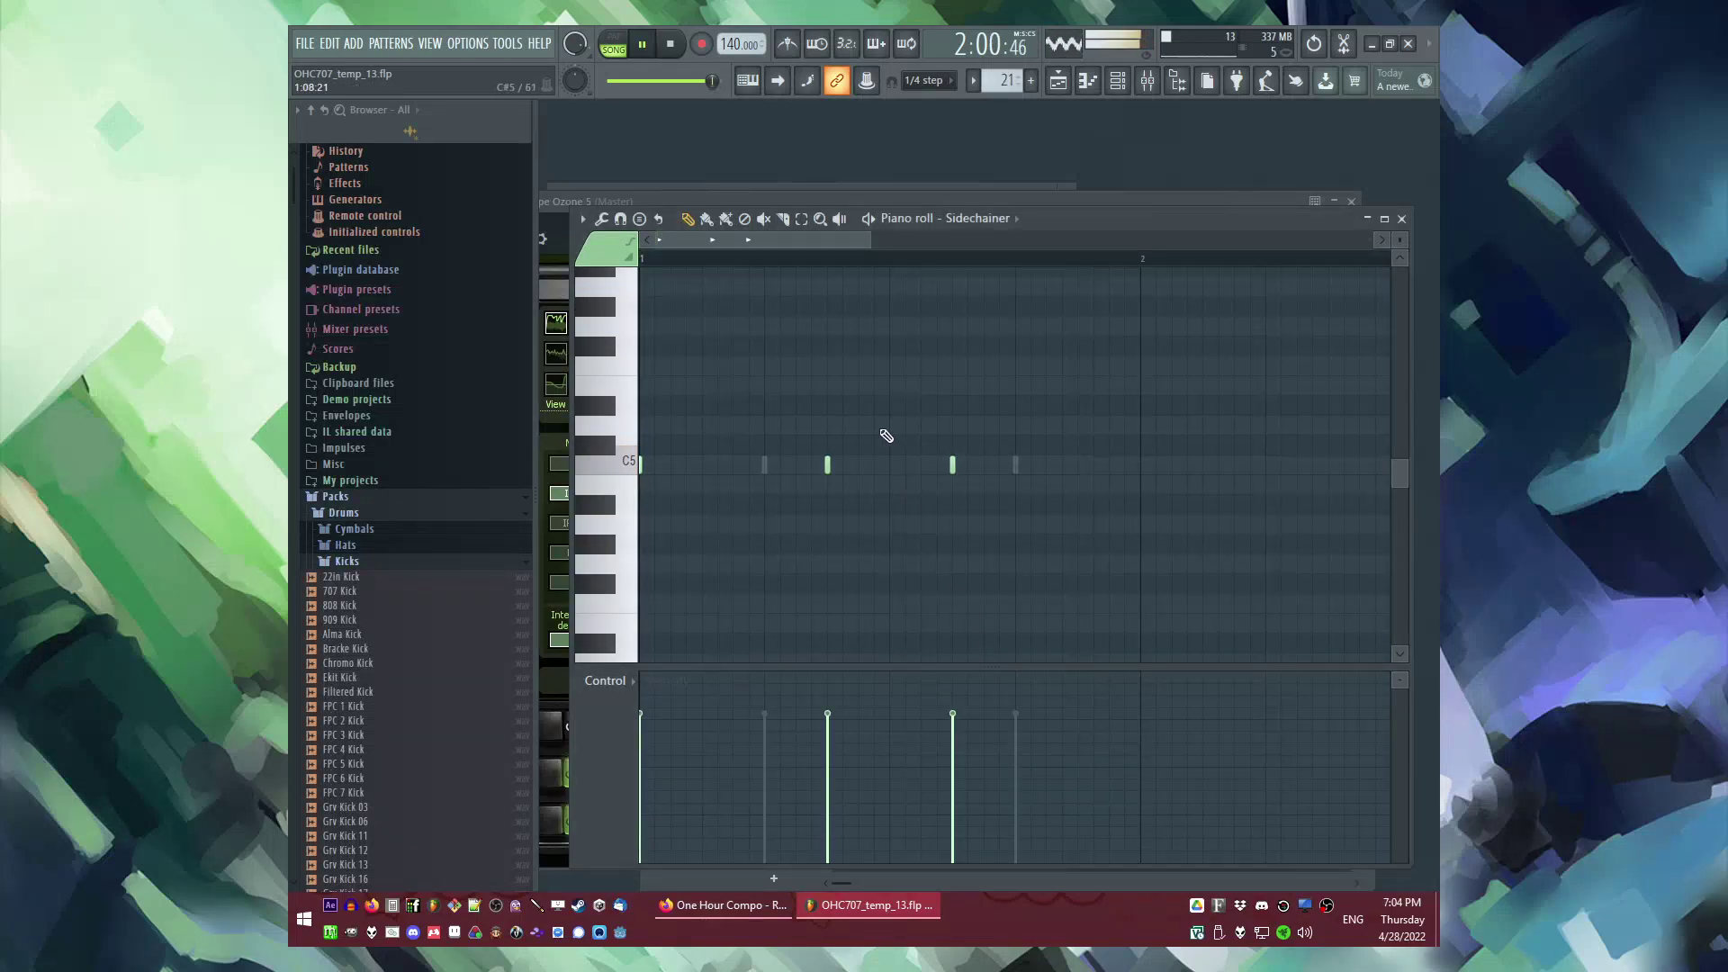
# Step: Switch to pattern playback and add a step 4 hit to both Grv Kick 13 and Sidechainer in Pattern 21
pyautogui.press('F6')
pyautogui.rightClick(964, 488)
pyautogui.scroll(5, 964, 487)
pyautogui.press('space')
pyautogui.press('l')
pyautogui.press('space')
pyautogui.press('space')
pyautogui.press('space')
pyautogui.click(878, 461)
pyautogui.press('space')
pyautogui.press('space')
pyautogui.click(880, 398)
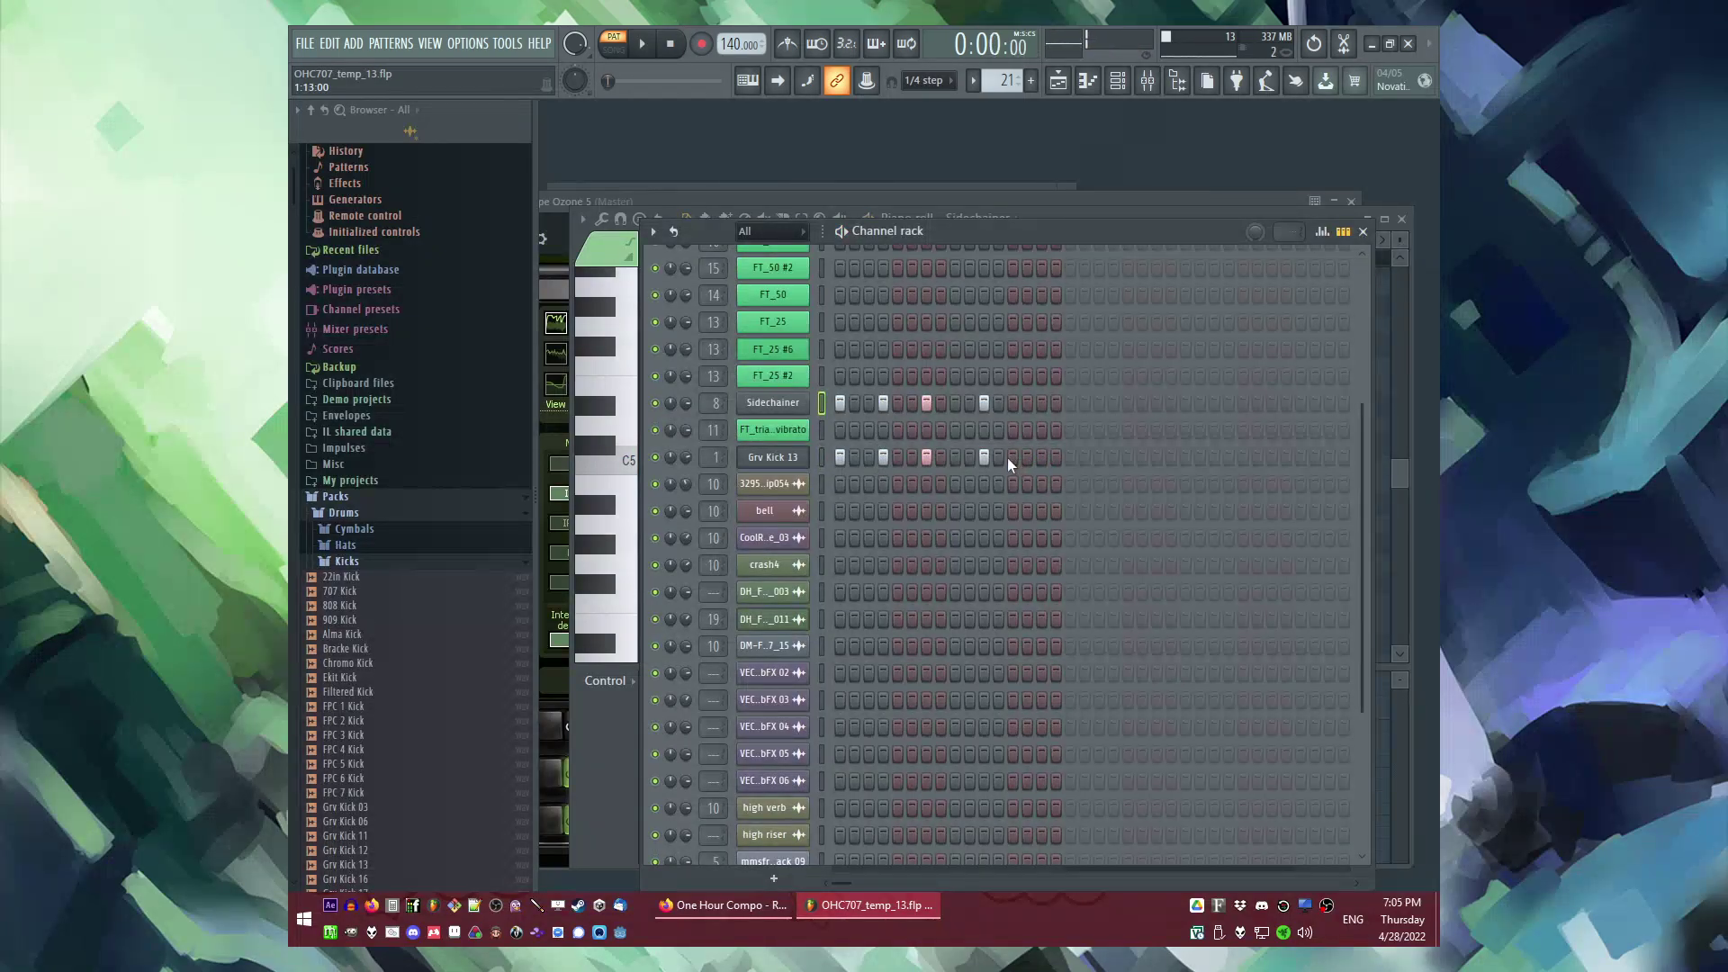
# Step: Add hits on steps 13 and 15 to both the Grv Kick 13 and Sidechainer channels
pyautogui.click(1014, 458)
pyautogui.click(1042, 458)
pyautogui.click(1012, 404)
pyautogui.click(1039, 402)
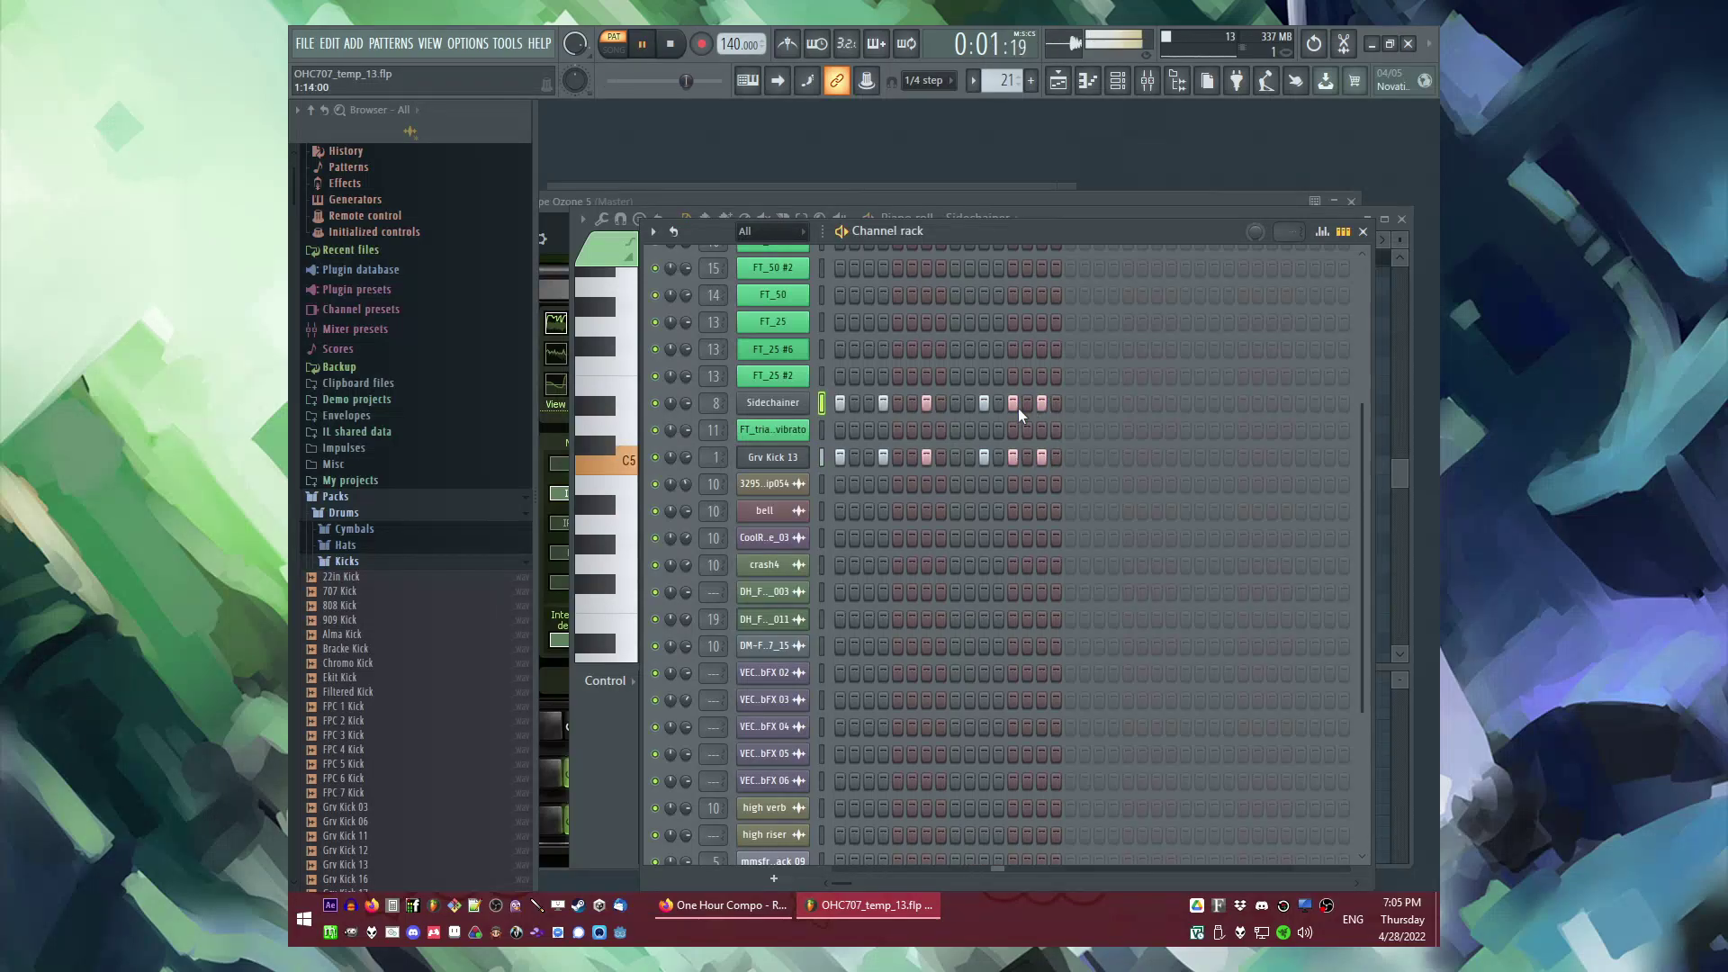
# Step: Add extra C5 Grv Kick 13 notes on step 12 and halfway through step 11, and play the fill in the arrangement
pyautogui.rightClick(811, 454)
pyautogui.click(833, 456)
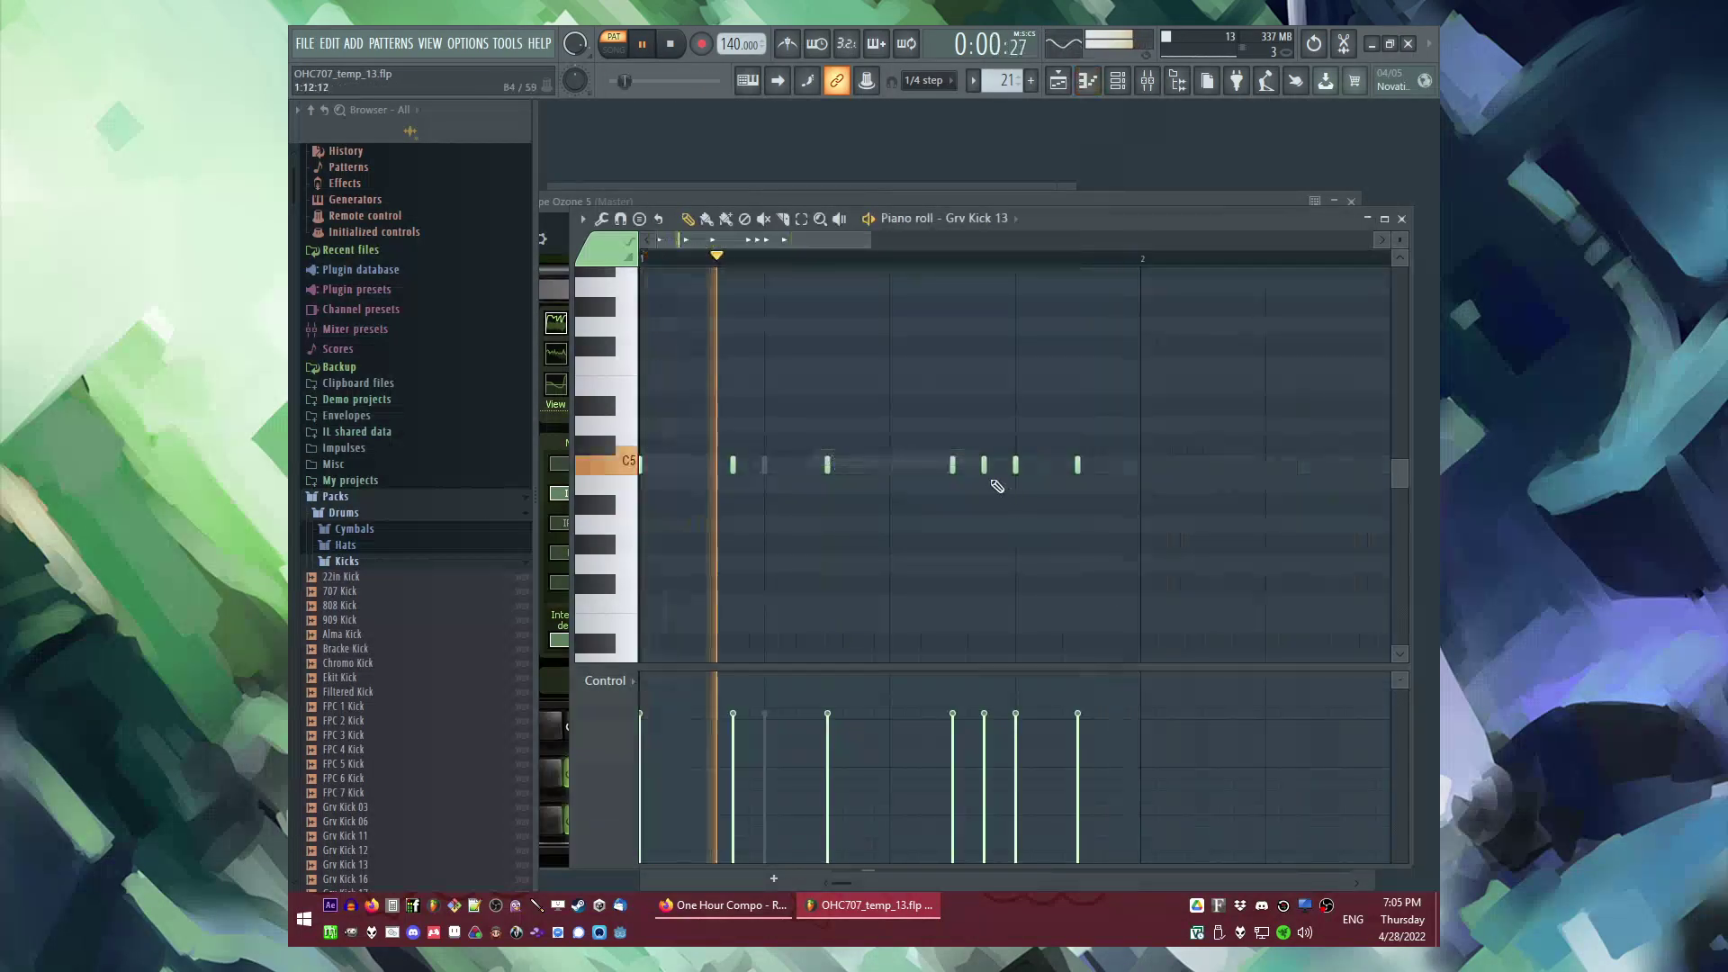
pyautogui.rightClick(995, 466)
pyautogui.click(984, 466)
pyautogui.click(970, 467)
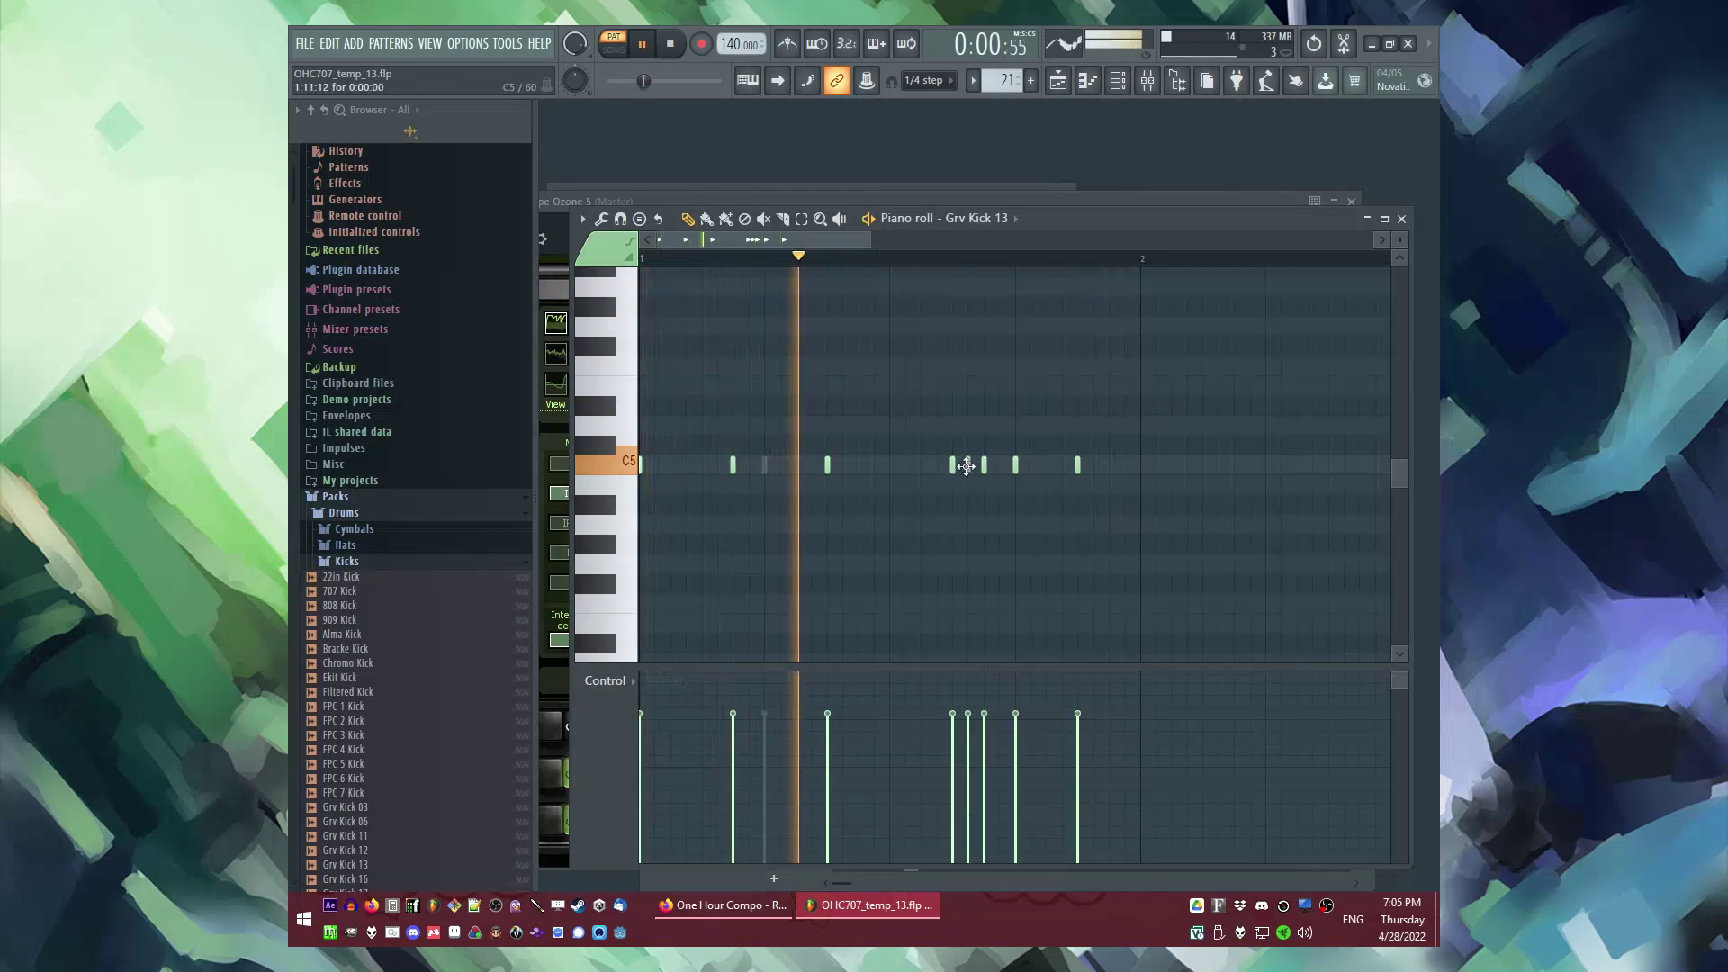
pyautogui.press('F5')
pyautogui.click(986, 367)
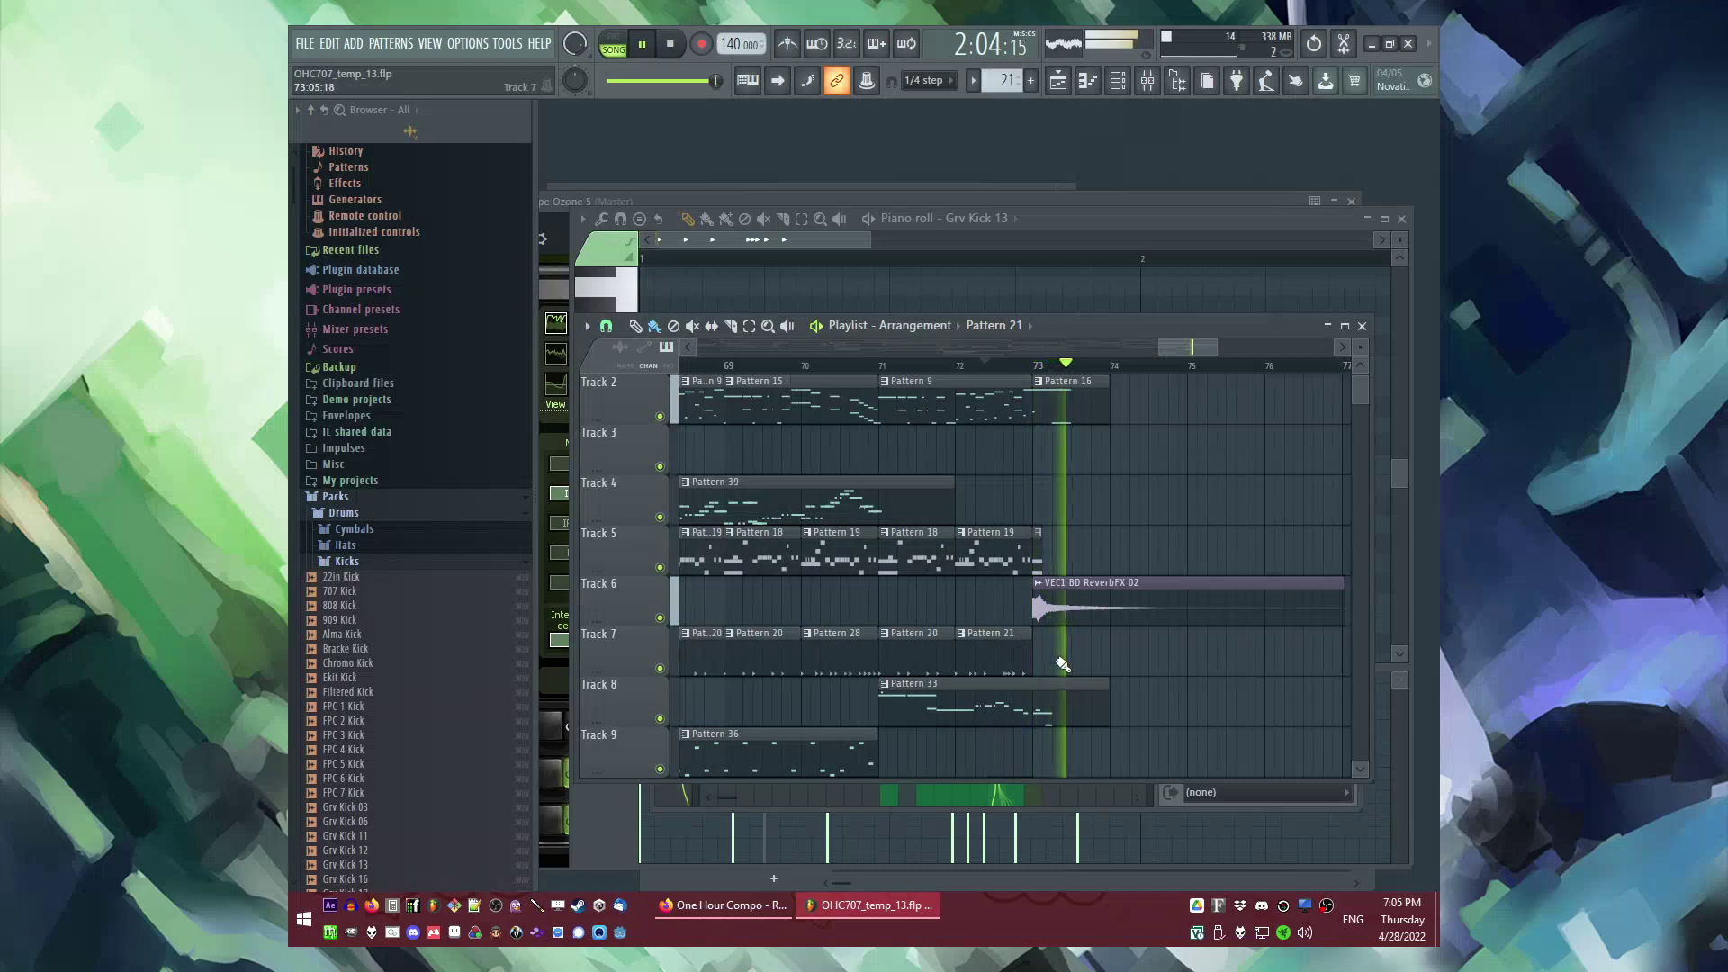
# Step: Make the Track 2 Pattern 9 clip at bar 71 unique and open it in the piano roll
pyautogui.click(928, 366)
pyautogui.scroll(1, 980, 413)
pyautogui.scroll(-3, 977, 451)
pyautogui.scroll(2, 972, 448)
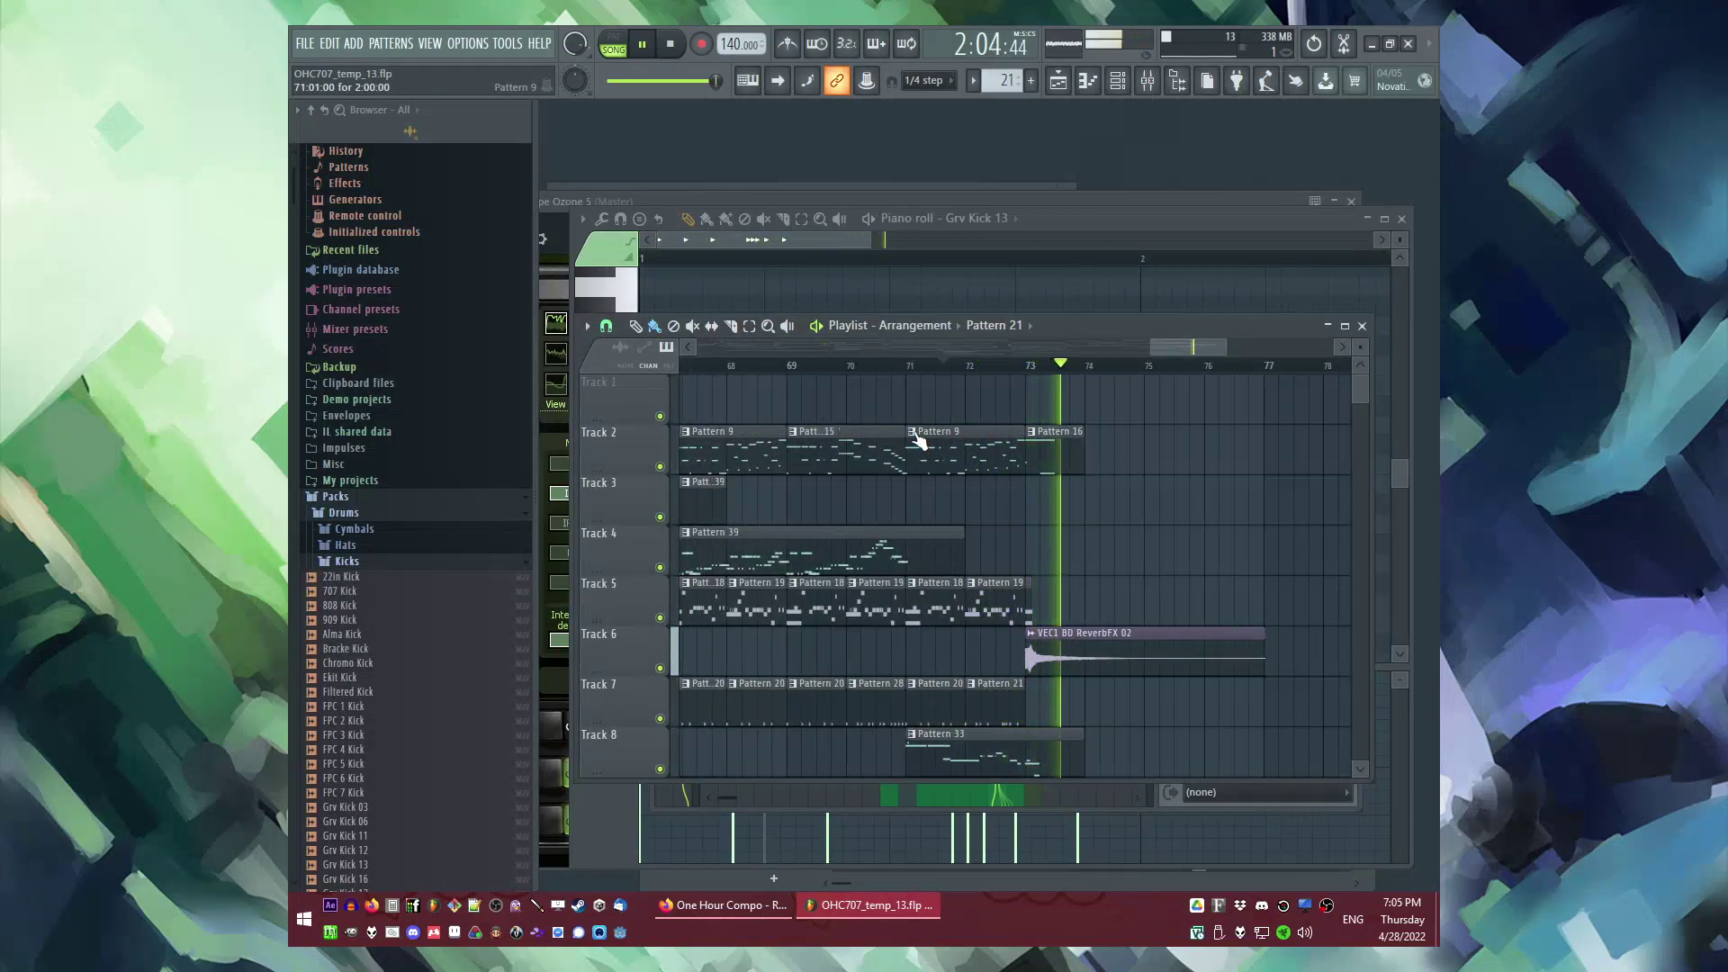
pyautogui.rightClick(911, 441)
pyautogui.click(952, 553)
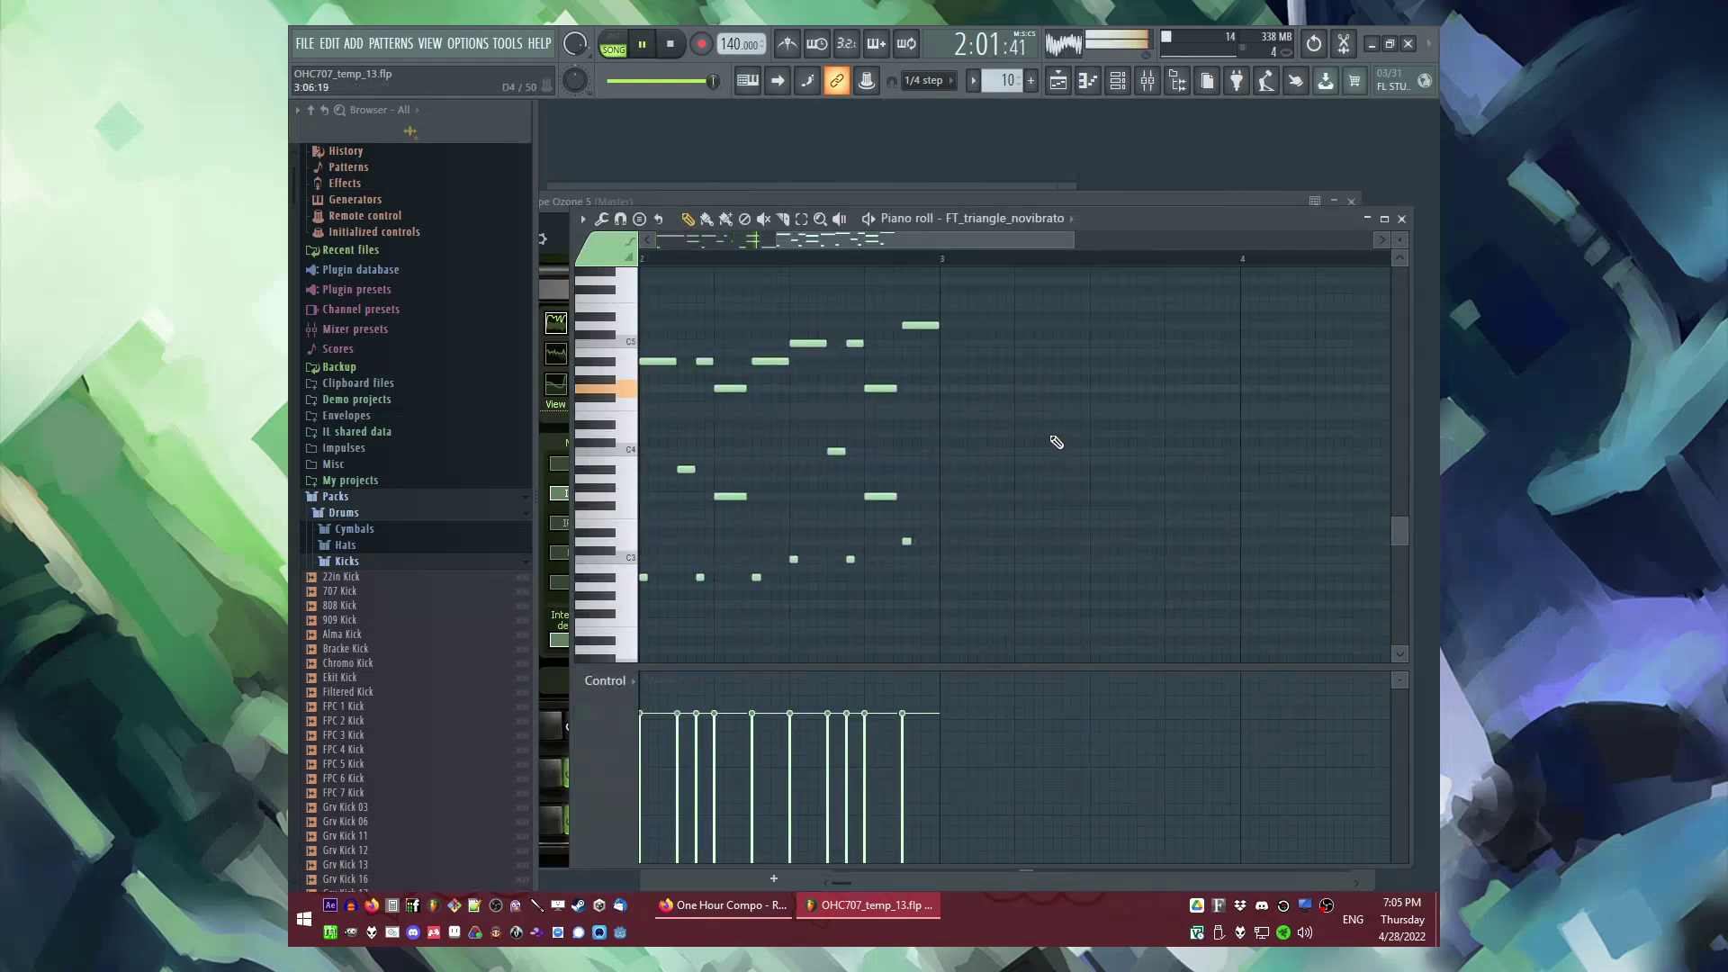
# Step: Replace the melody's closing D5 and its bass note with short descending E4 and C#4 notes, each doubled an octave lower
pyautogui.press('space')
pyautogui.scroll(5, 913, 365)
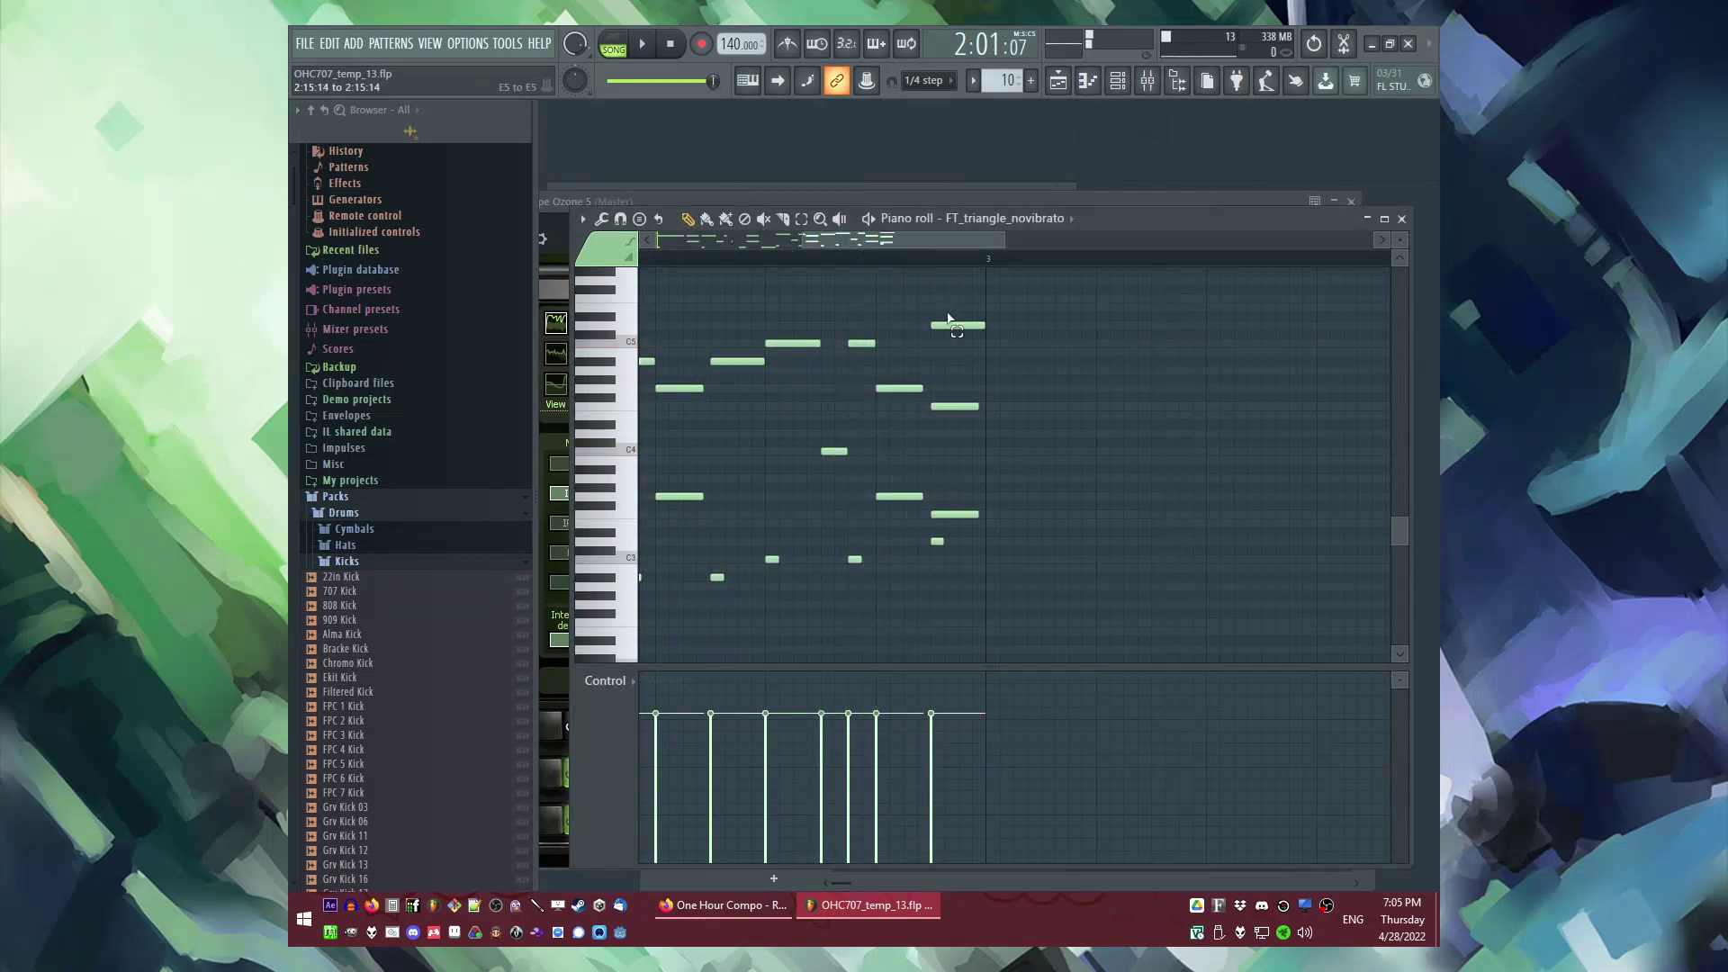
pyautogui.moveTo(980, 409); pyautogui.dragTo(999, 569)
pyautogui.press('space')
pyautogui.moveTo(941, 406); pyautogui.dragTo(942, 415)
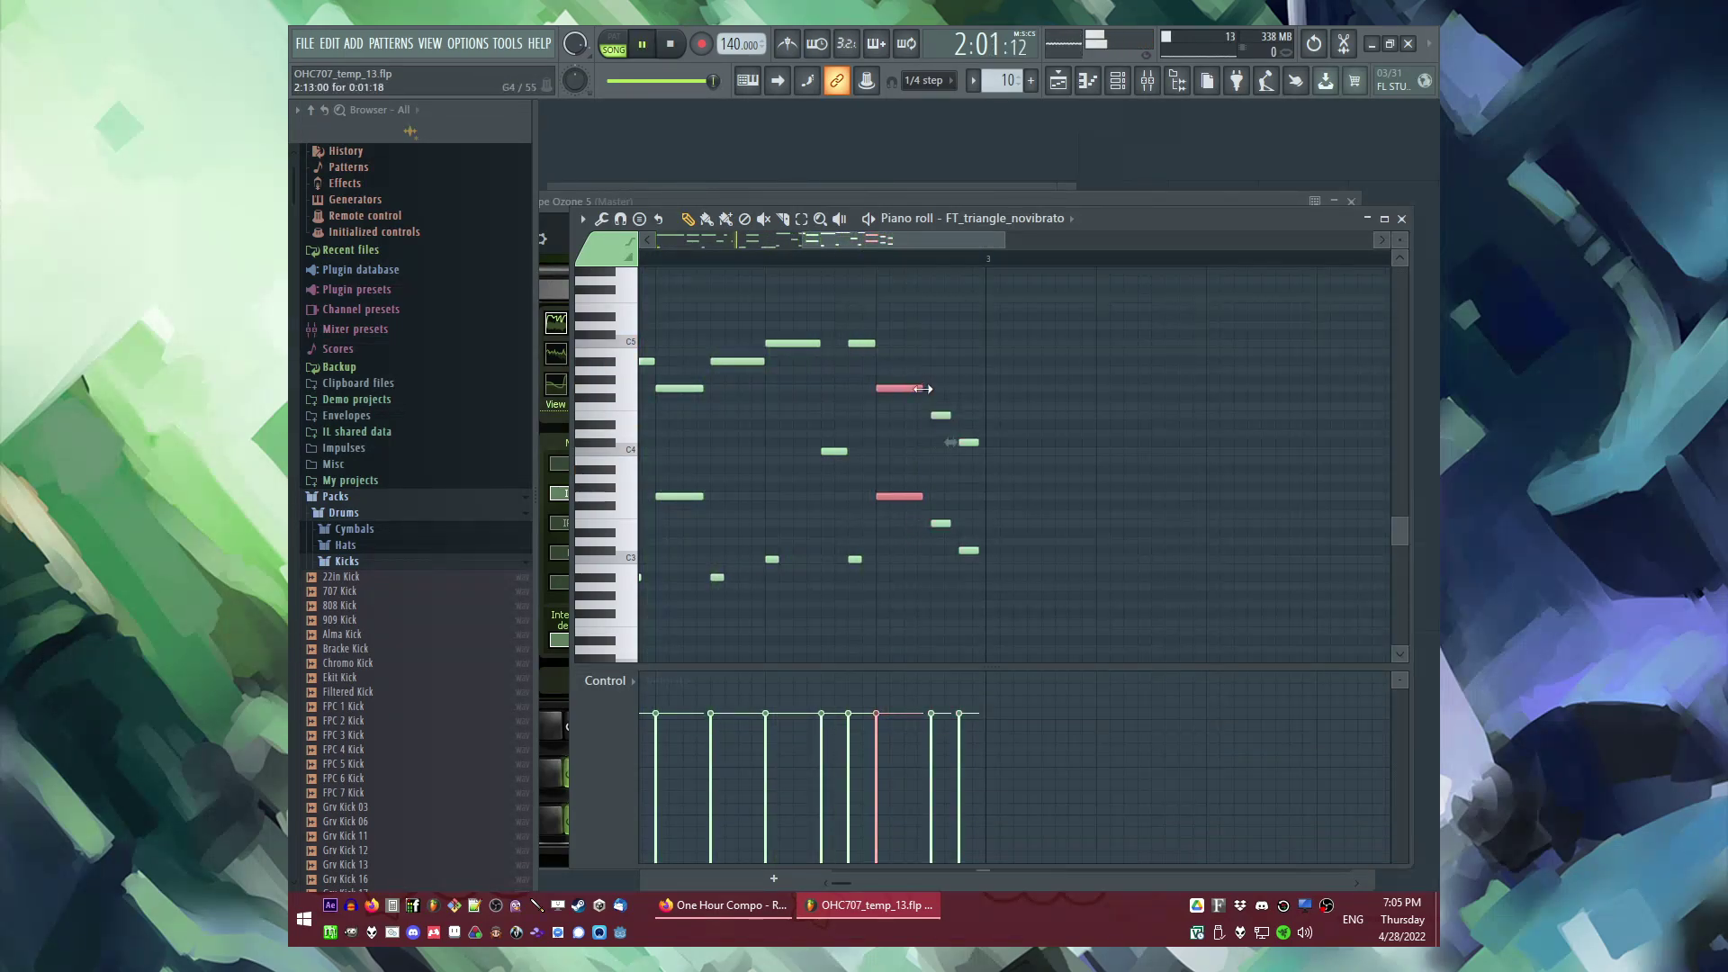
# Step: Split the preceding G4 octave pair into A#4 and G4 pairs, and lengthen the last two pairs to fill their steps
pyautogui.moveTo(889, 378); pyautogui.dragTo(1027, 623)
pyautogui.press('space')
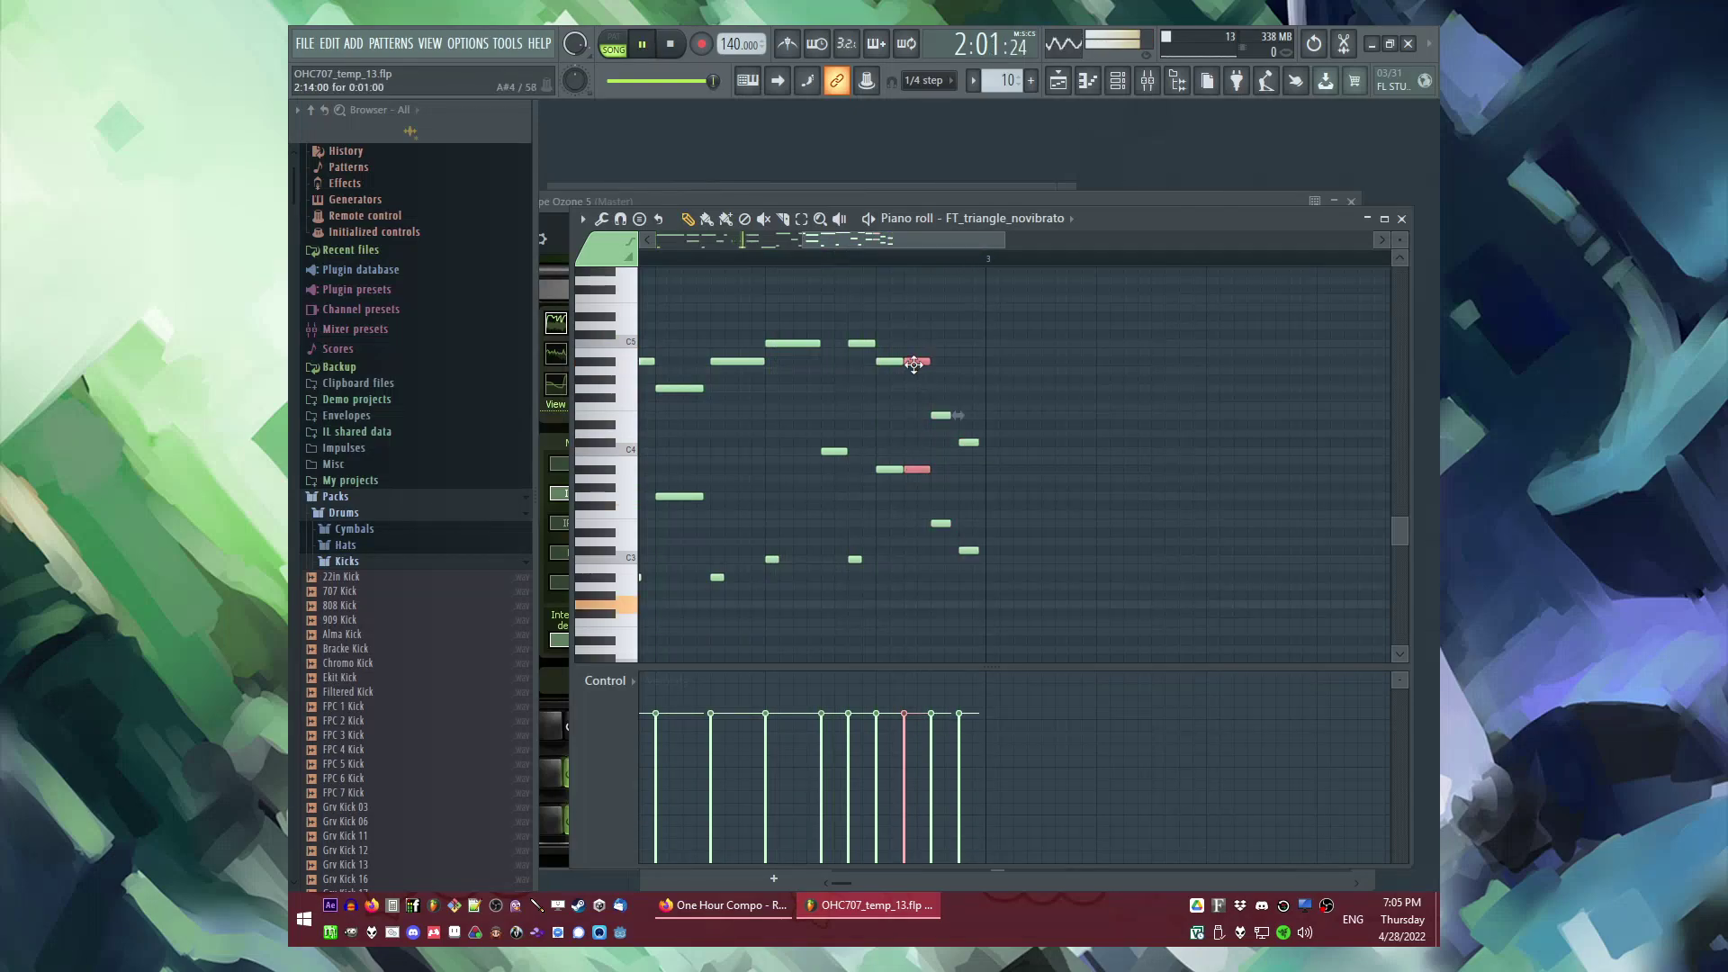
pyautogui.moveTo(912, 386); pyautogui.dragTo(914, 390)
pyautogui.keyDown('ctrl'); pyautogui.click(1016, 420); pyautogui.keyUp('ctrl')
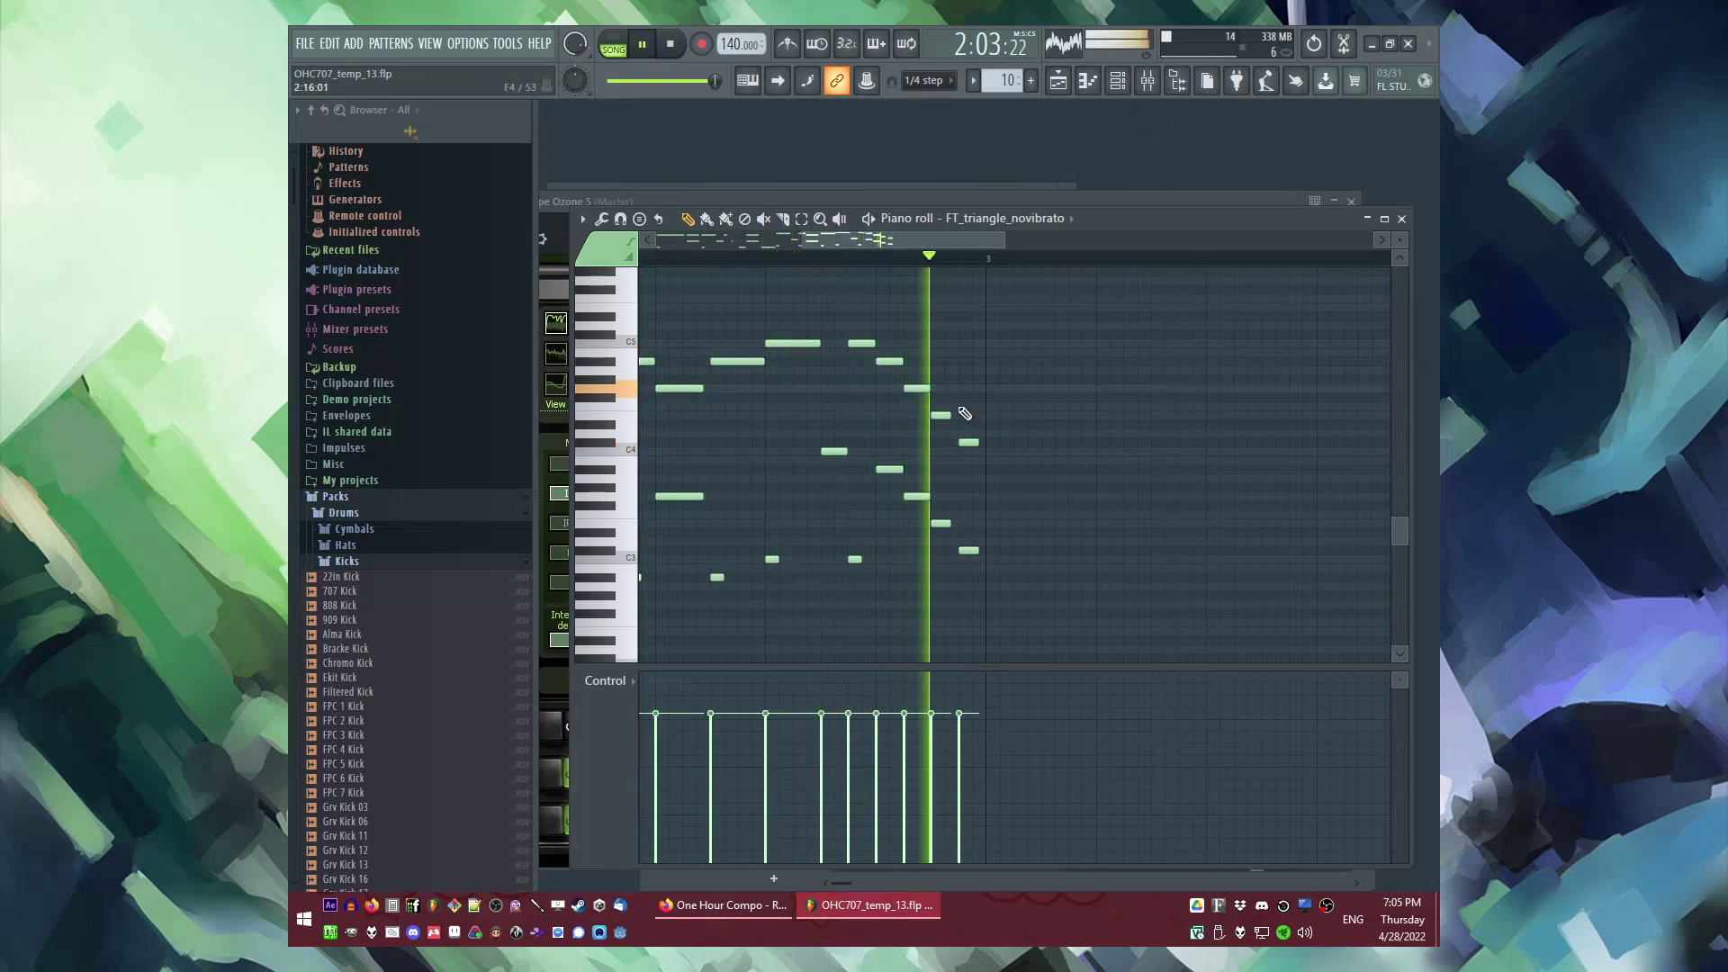
pyautogui.scroll(2, 970, 509)
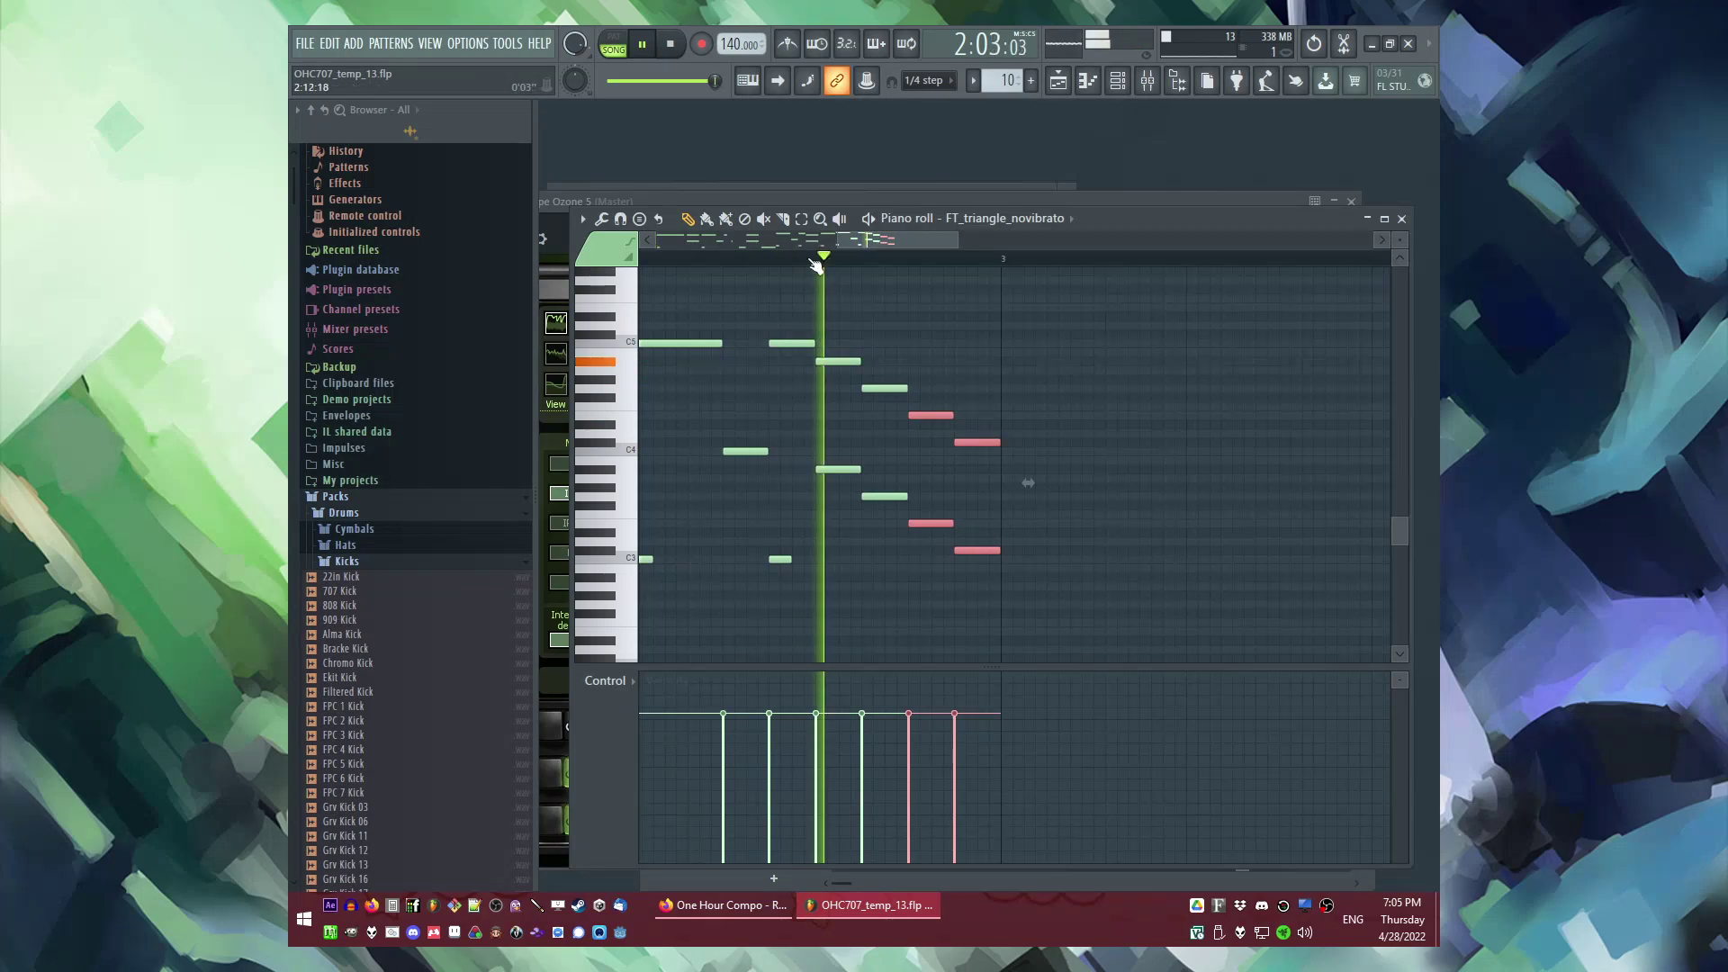
# Step: Play the new descending run from its start and check it against the other clips around bars 71 to 74
pyautogui.click(810, 260)
pyautogui.press('l')
pyautogui.click(810, 260)
pyautogui.click(810, 260)
pyautogui.press('l')
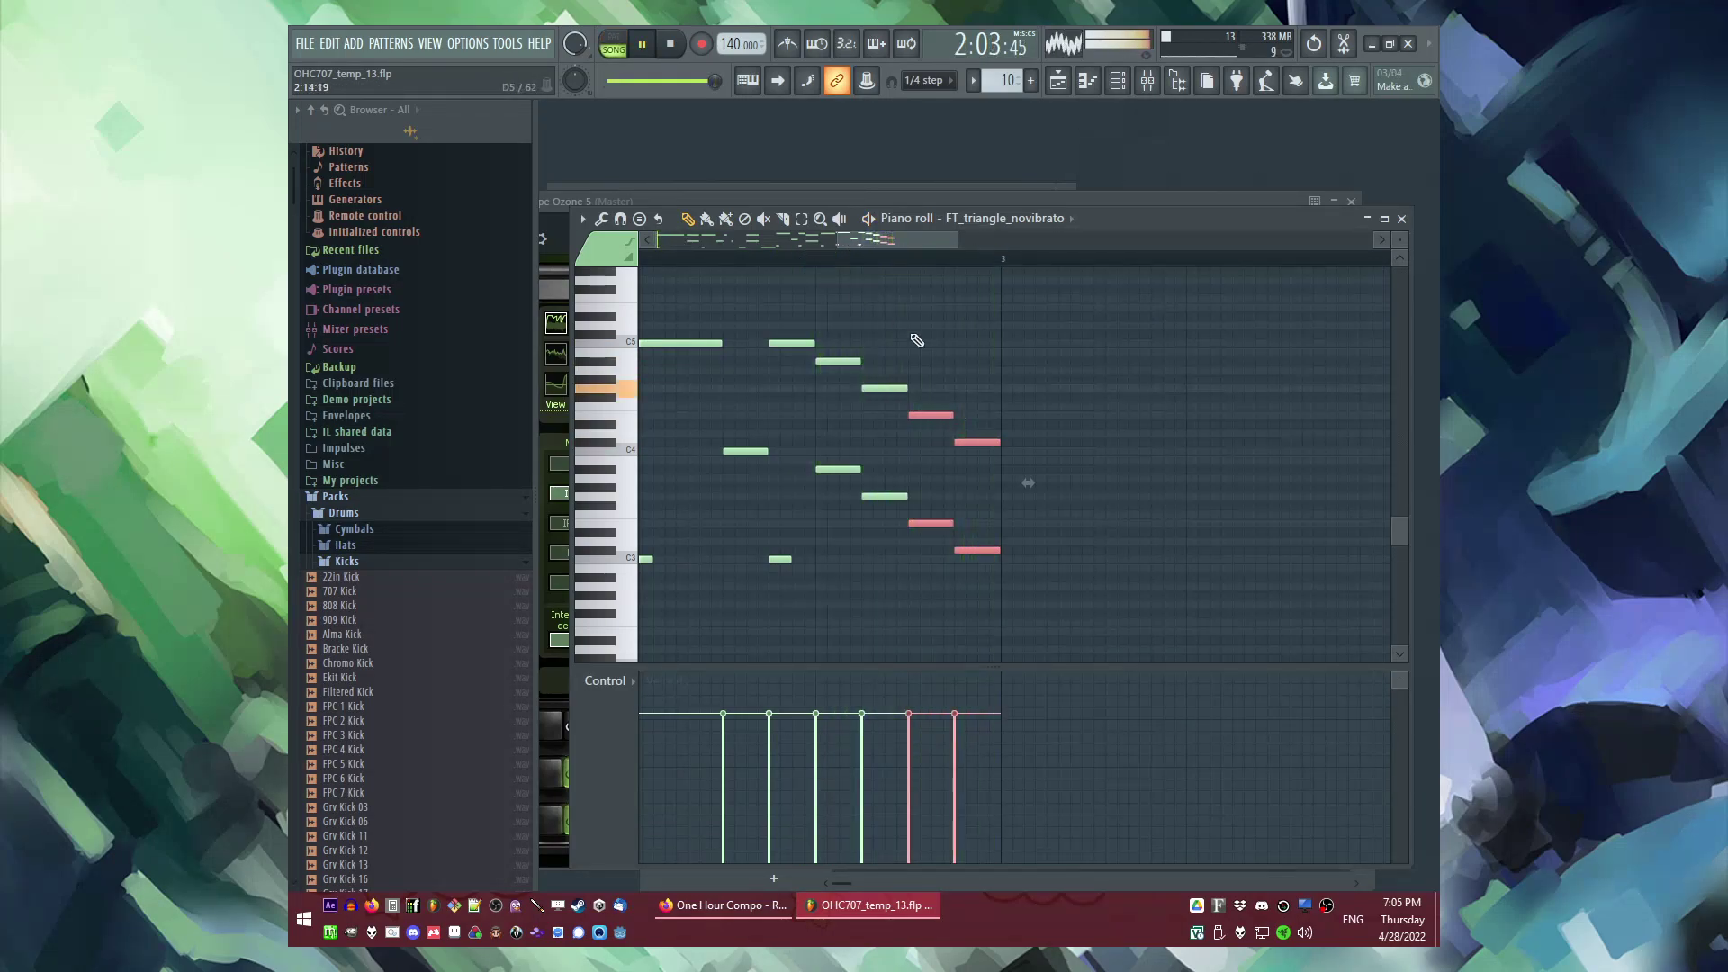
pyautogui.press('F5')
pyautogui.click(962, 366)
pyautogui.scroll(-3, 1080, 522)
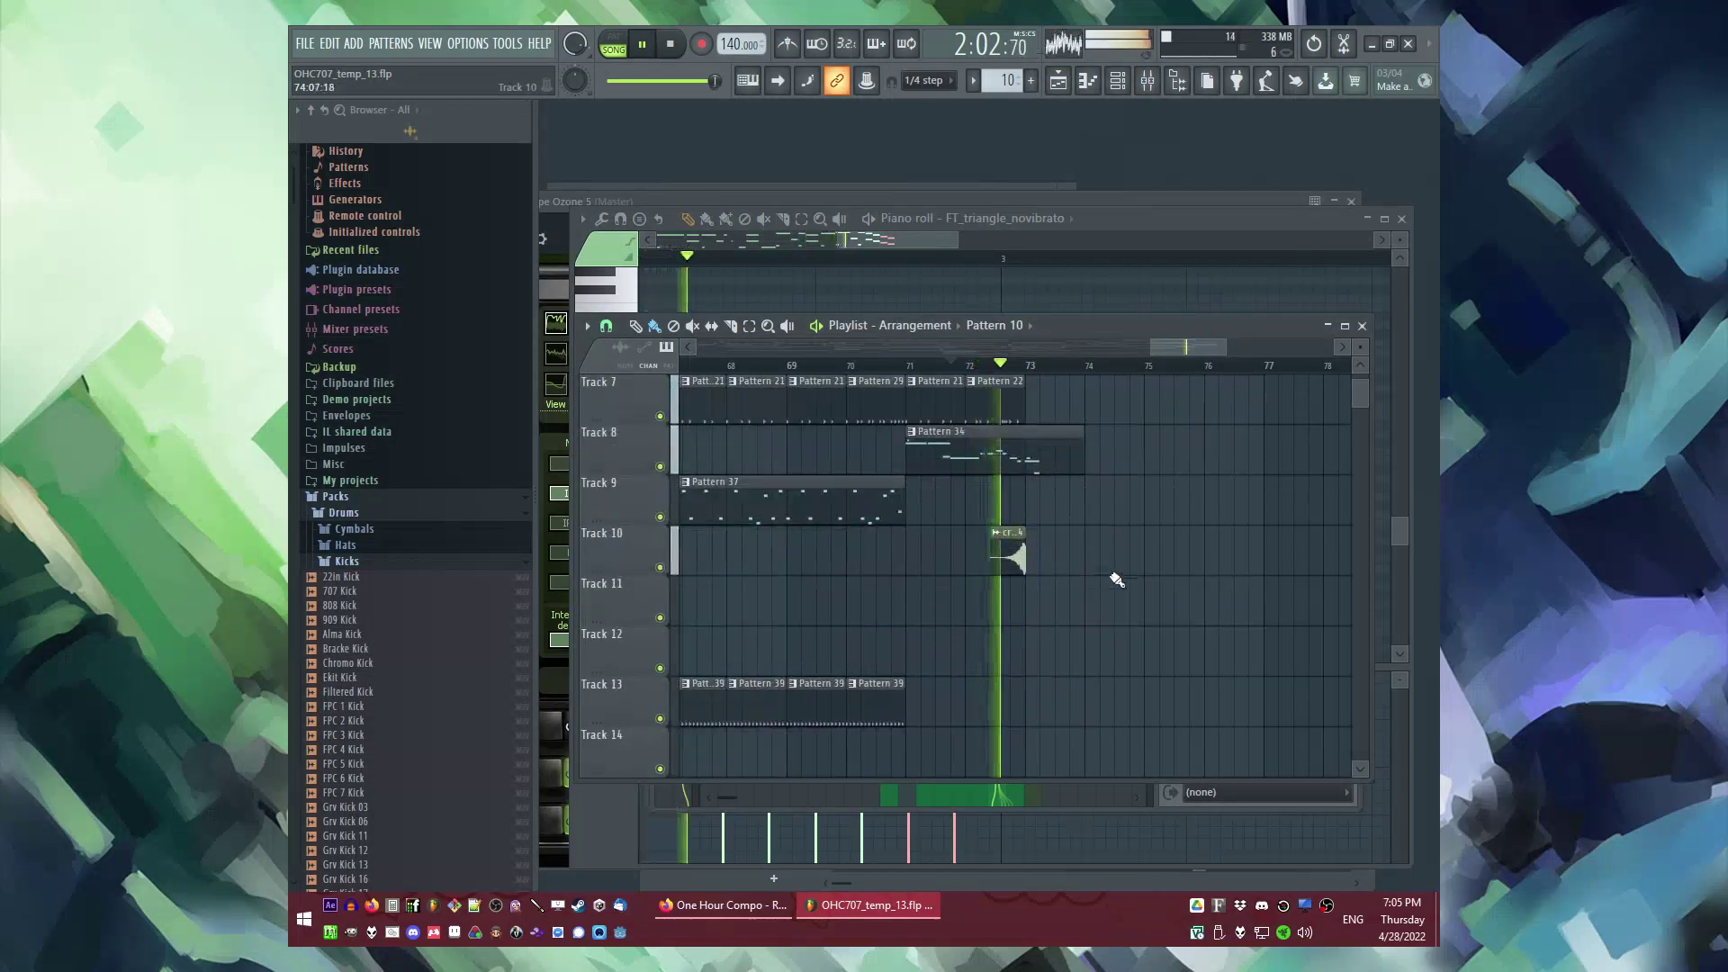
pyautogui.scroll(3, 1107, 584)
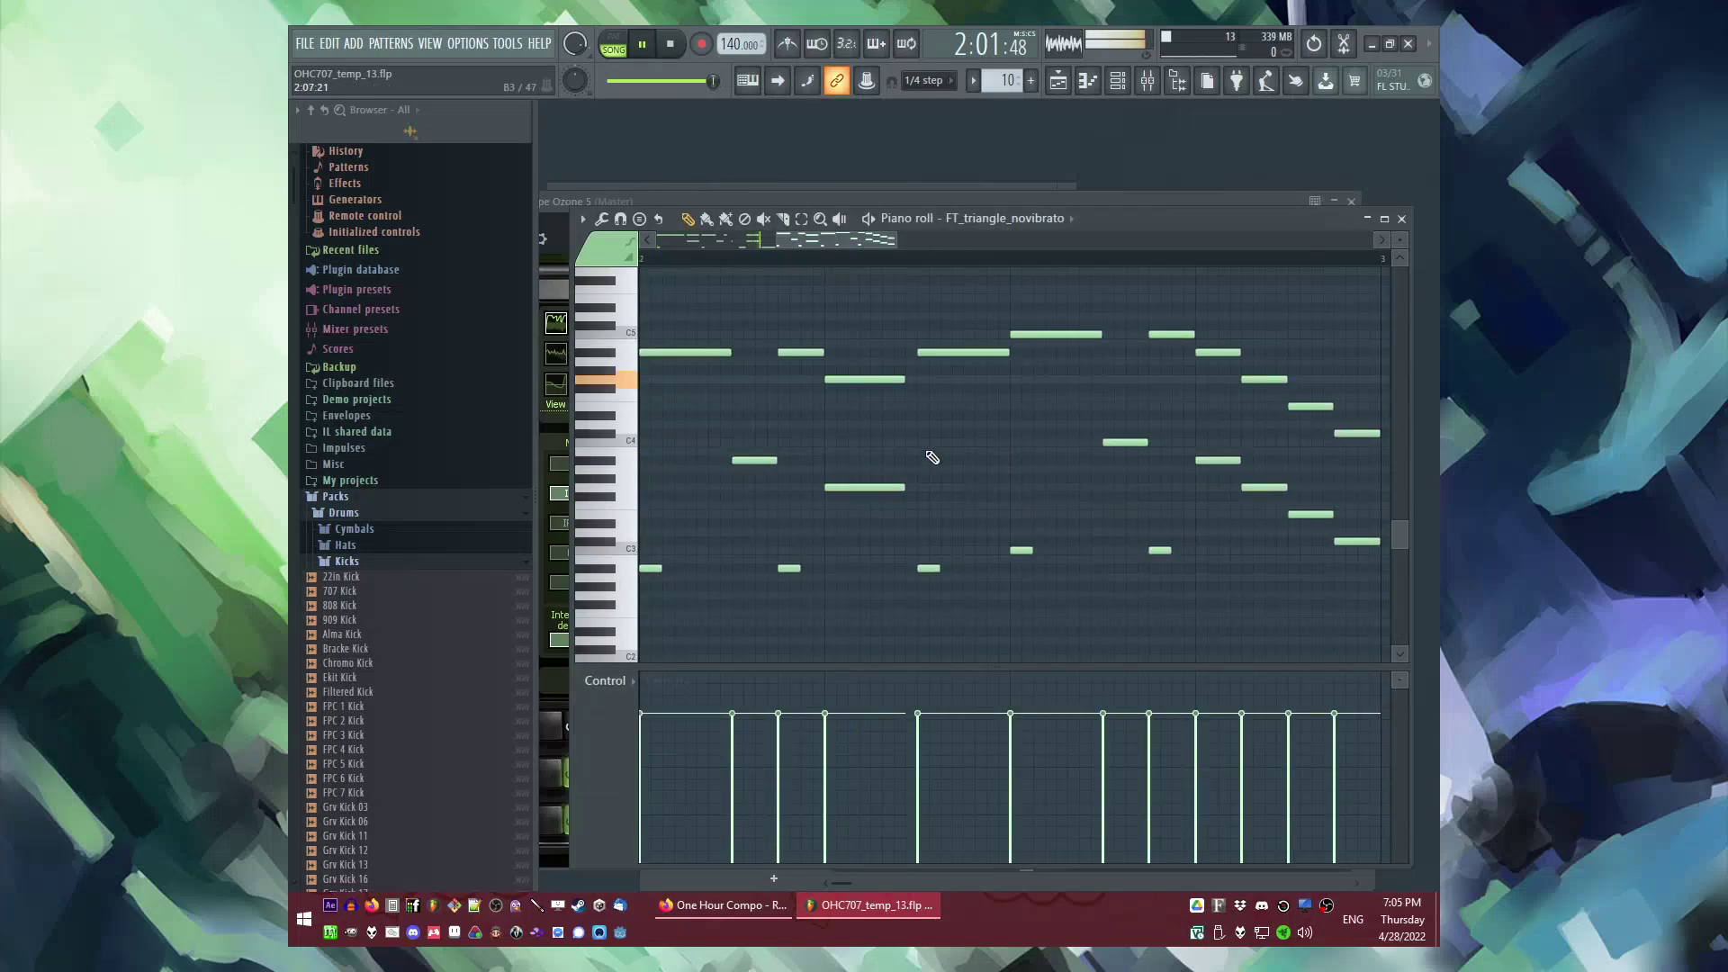
pyautogui.scroll(-6, 931, 456)
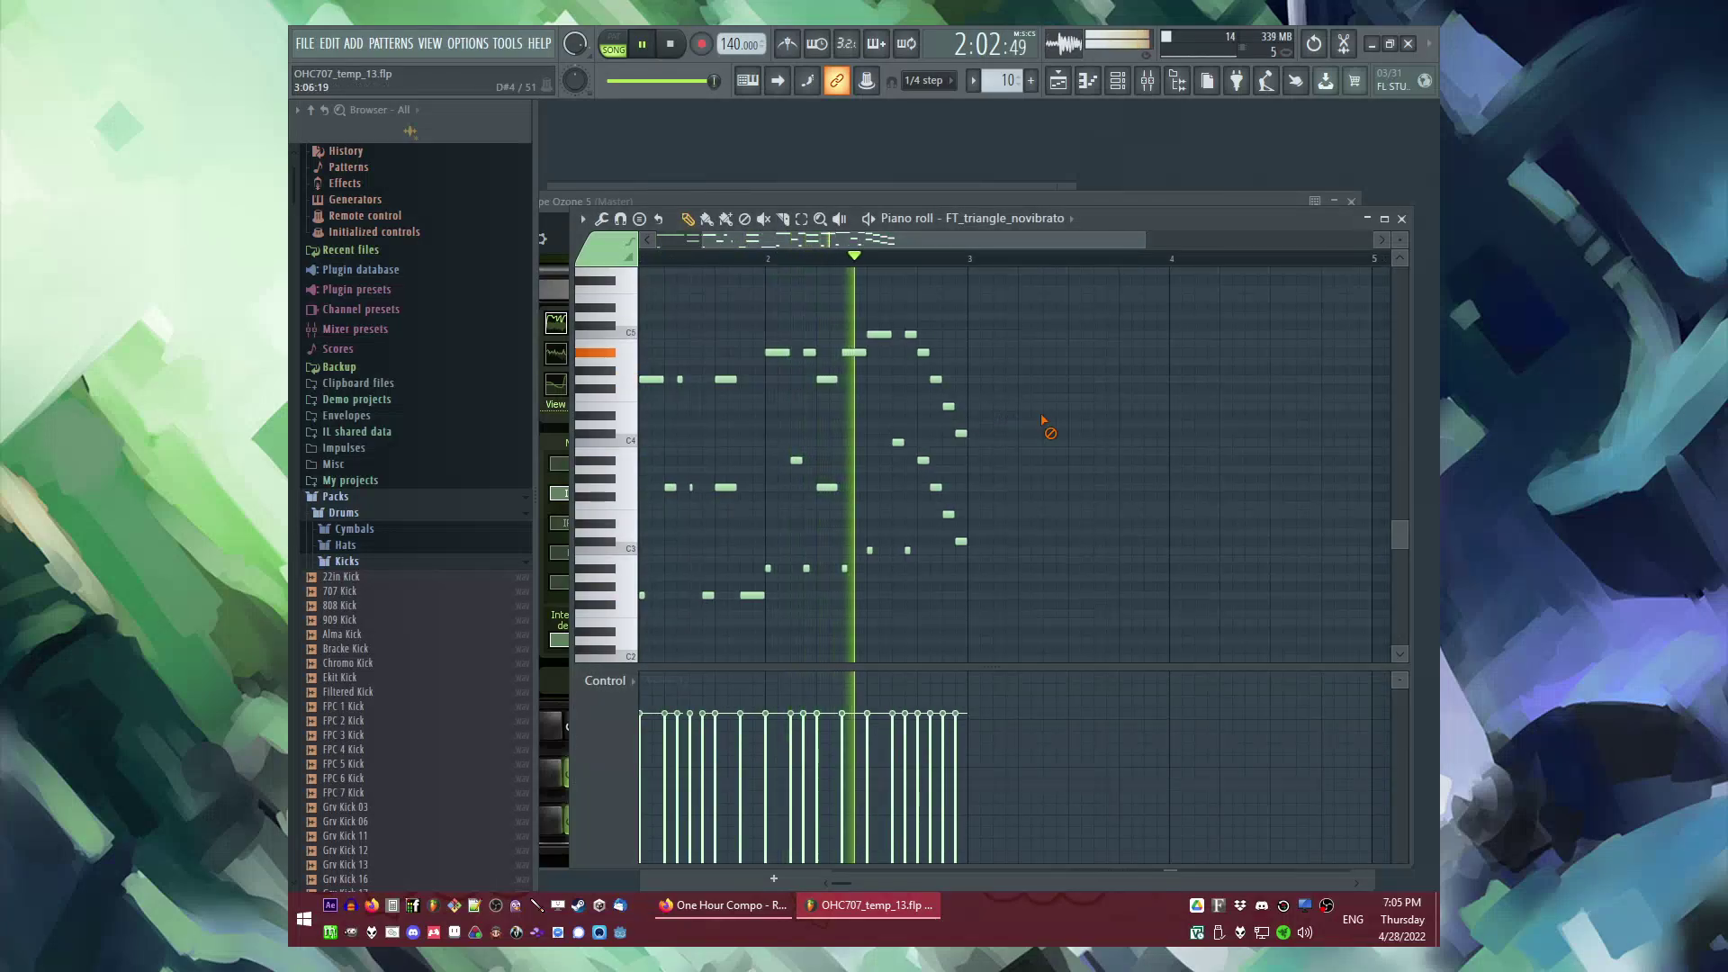
pyautogui.scroll(4, 1006, 414)
pyautogui.press('F5')
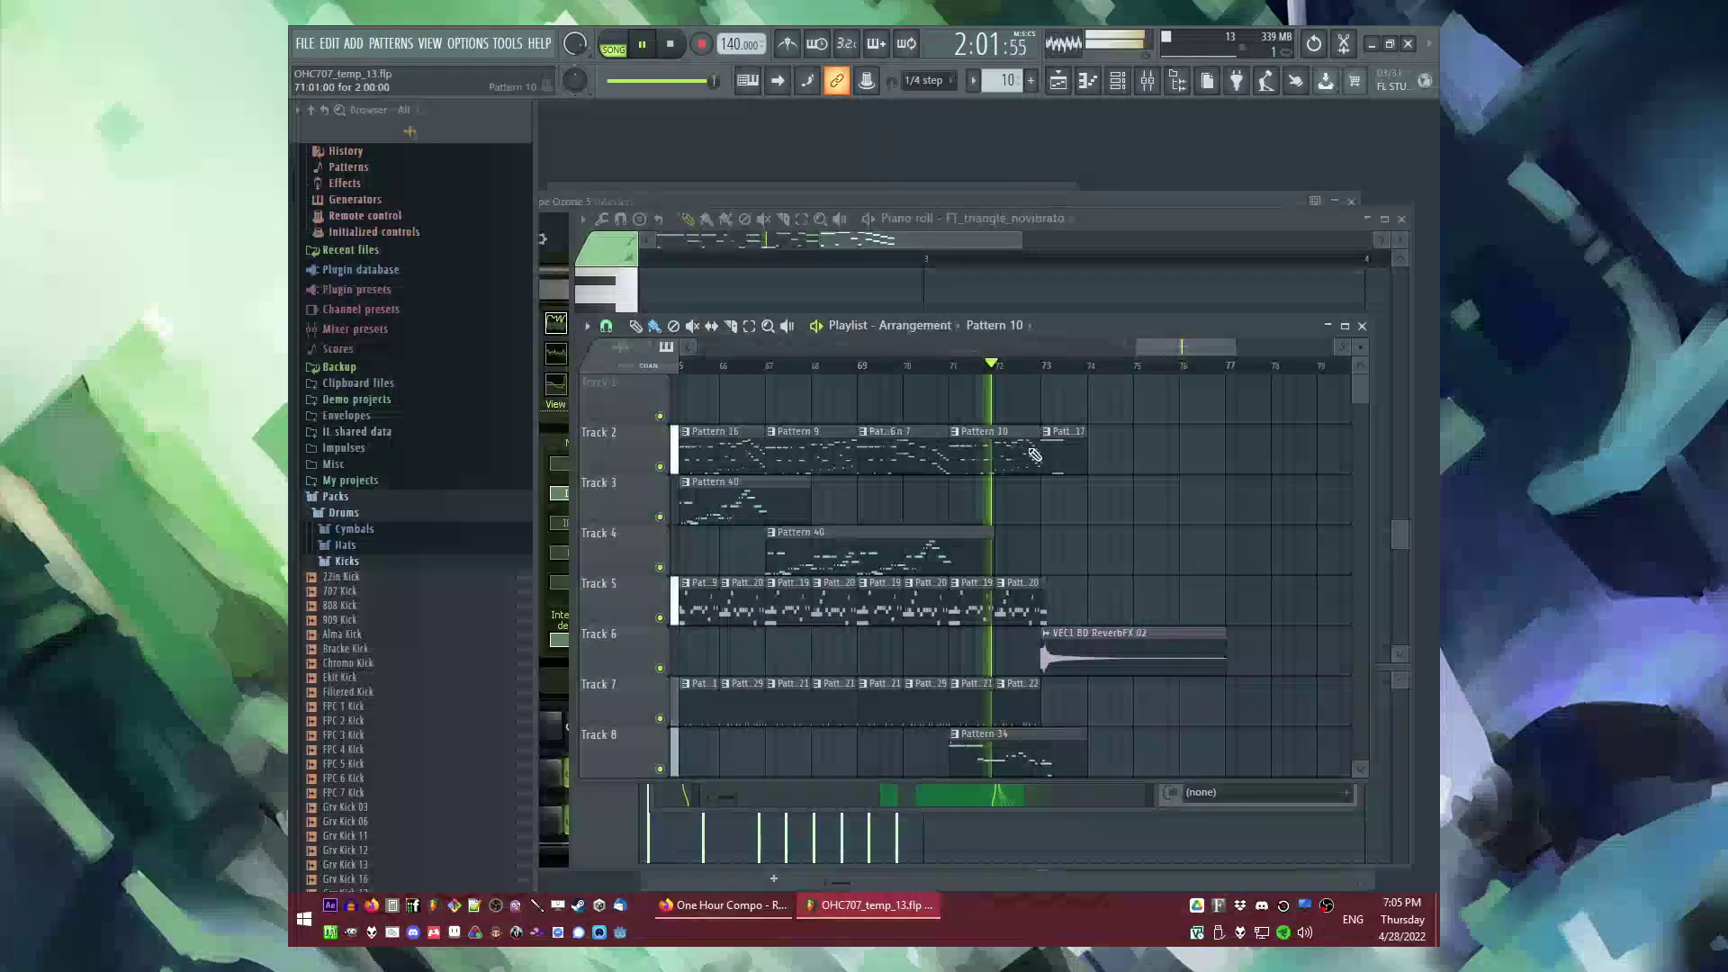
pyautogui.press('F5')
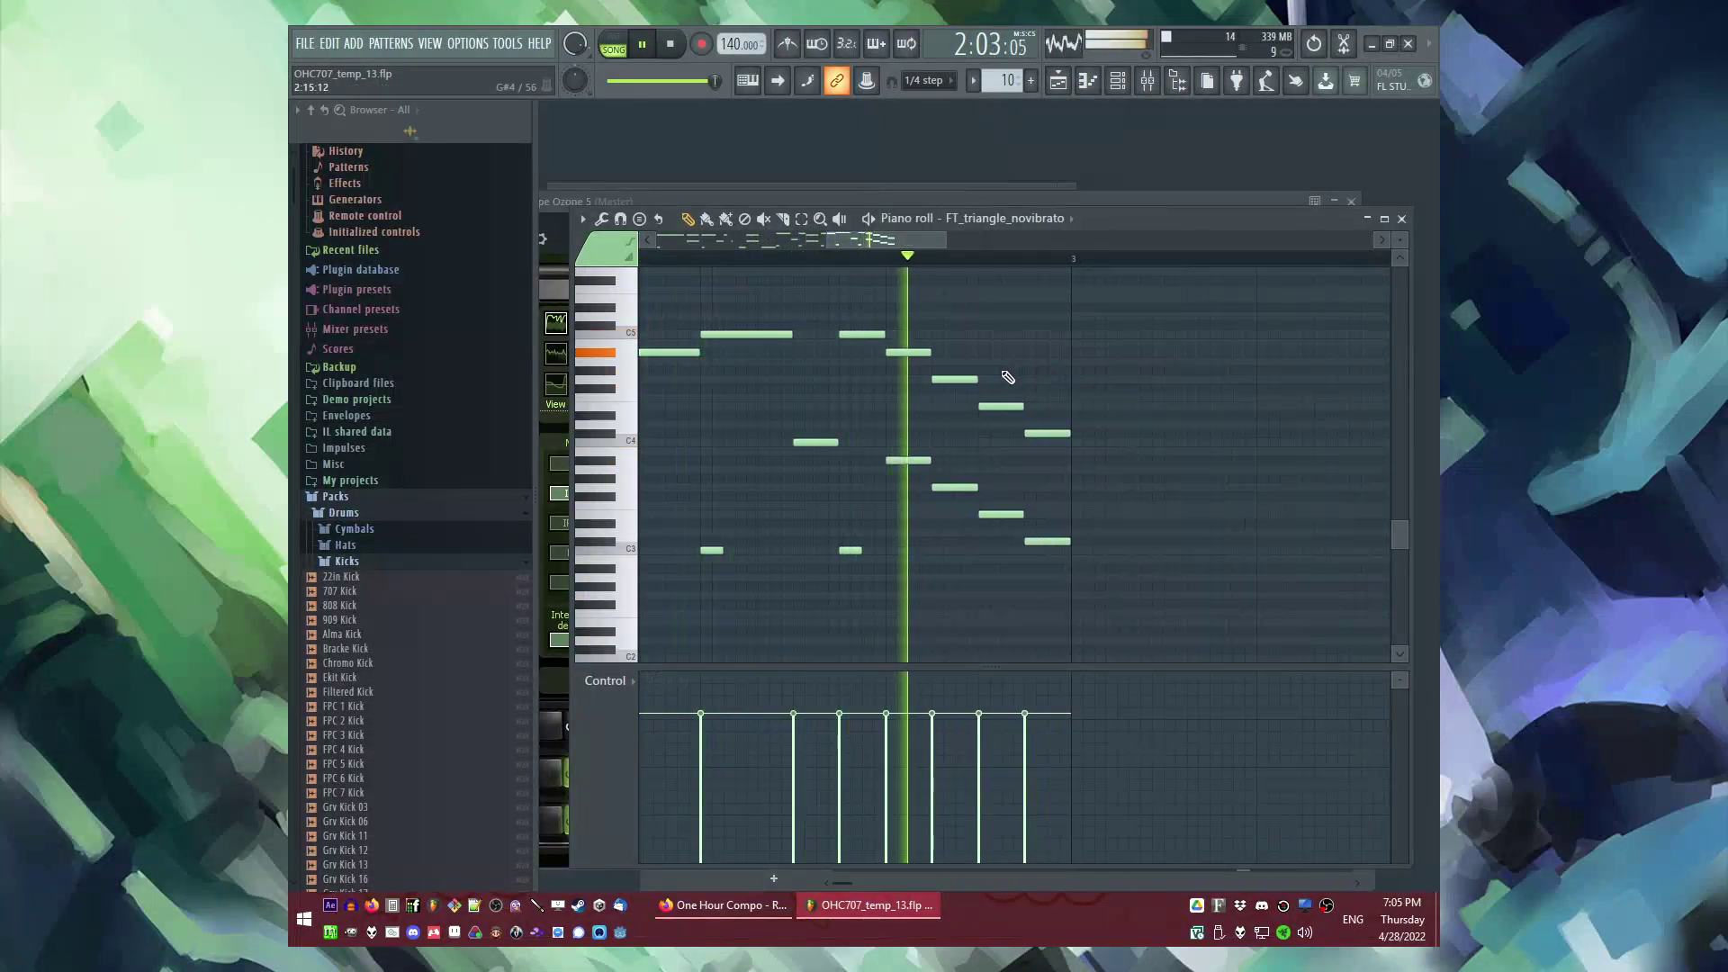
# Step: Replace the last two octave pairs of the descending run with a single D3 note
pyautogui.press('space')
pyautogui.moveTo(1001, 368); pyautogui.dragTo(990, 545)
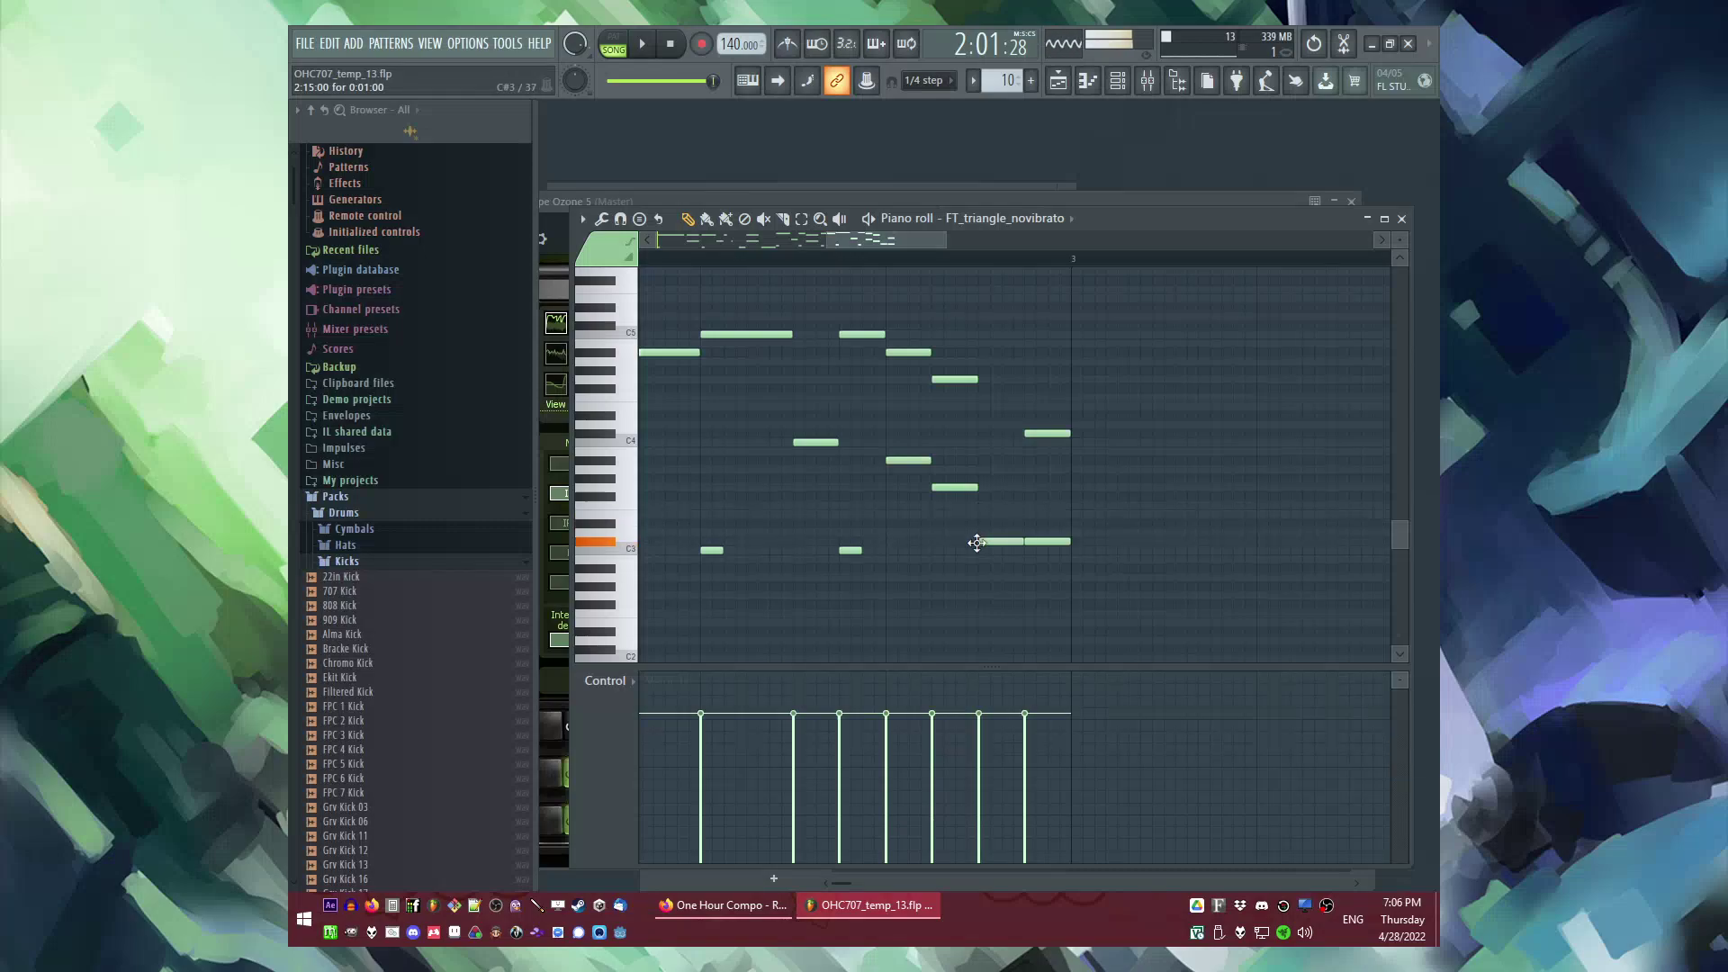
pyautogui.moveTo(1021, 533)
pyautogui.mouseDown()
pyautogui.moveTo(1068, 539)
pyautogui.moveTo(1021, 540)
pyautogui.mouseUp()
pyautogui.moveTo(984, 360); pyautogui.dragTo(938, 539)
pyautogui.hotkey('ctrl', 'b')
pyautogui.moveTo(967, 353); pyautogui.dragTo(943, 569)
pyautogui.hotkey('ctrl', 'b')
pyautogui.keyDown('ctrl'); pyautogui.click(1090, 342); pyautogui.keyUp('ctrl')
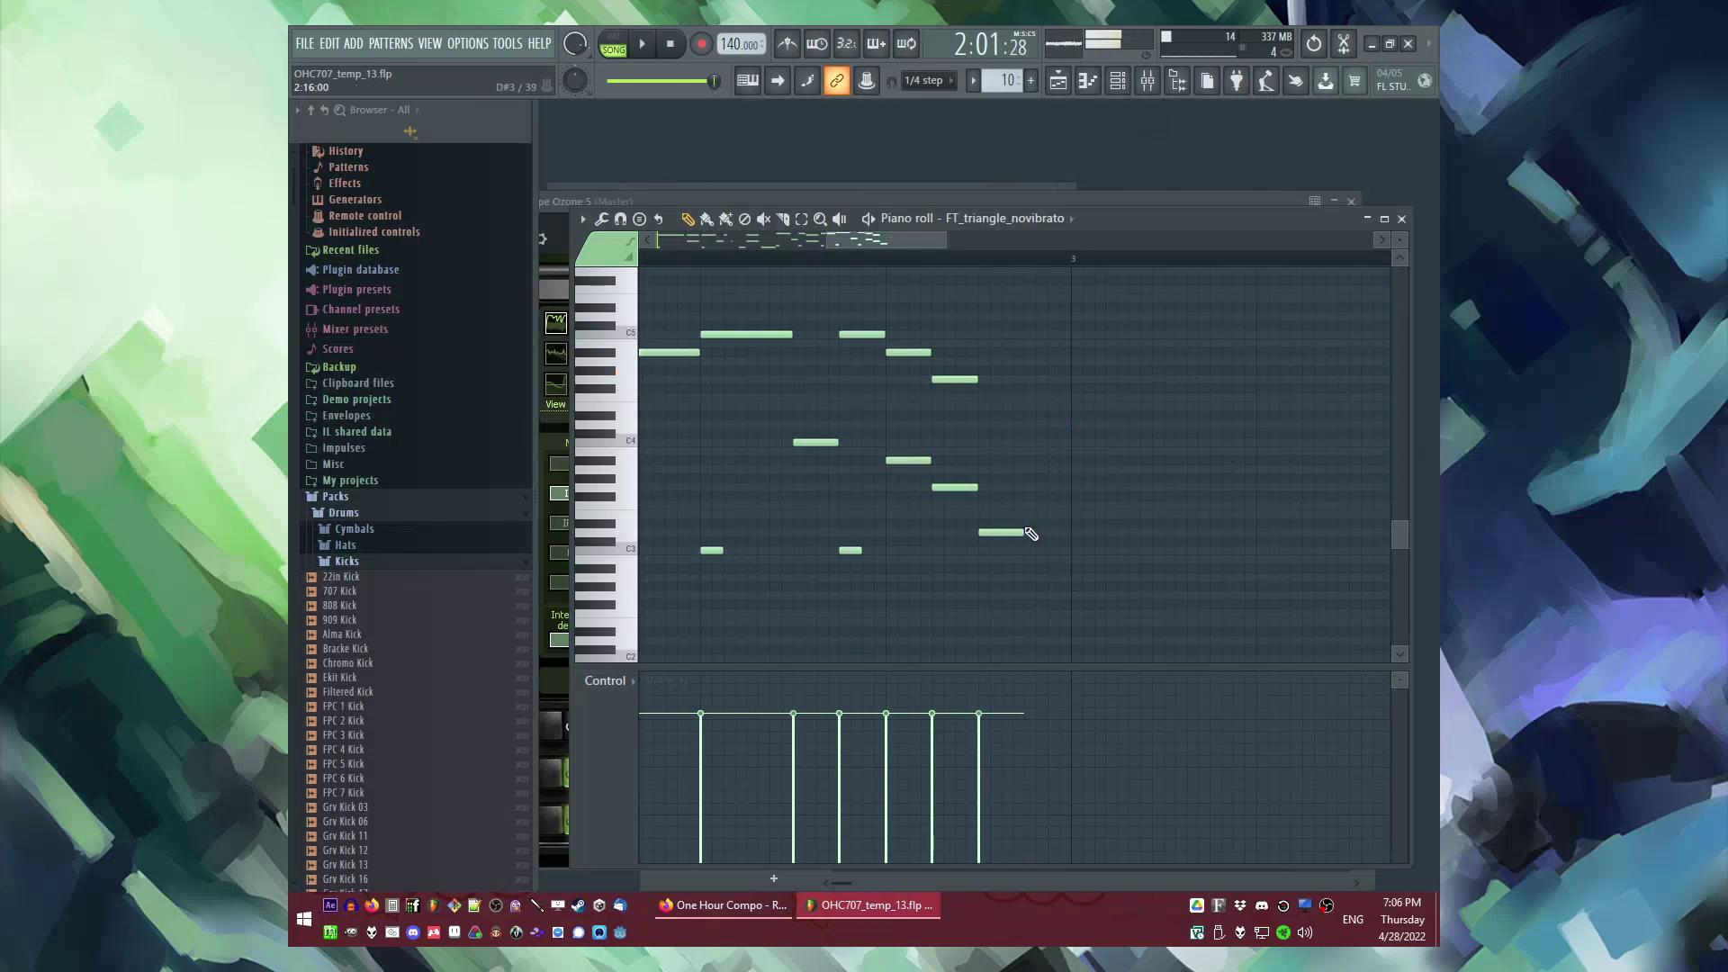
# Step: Merge the remaining A#4 and G4 pairs into one longer G4/G3 pair and lengthen the closing D3 note to the bar's end
pyautogui.moveTo(967, 357); pyautogui.dragTo(943, 529)
pyautogui.press('Delete')
pyautogui.press('space')
pyautogui.moveTo(927, 460); pyautogui.dragTo(974, 459)
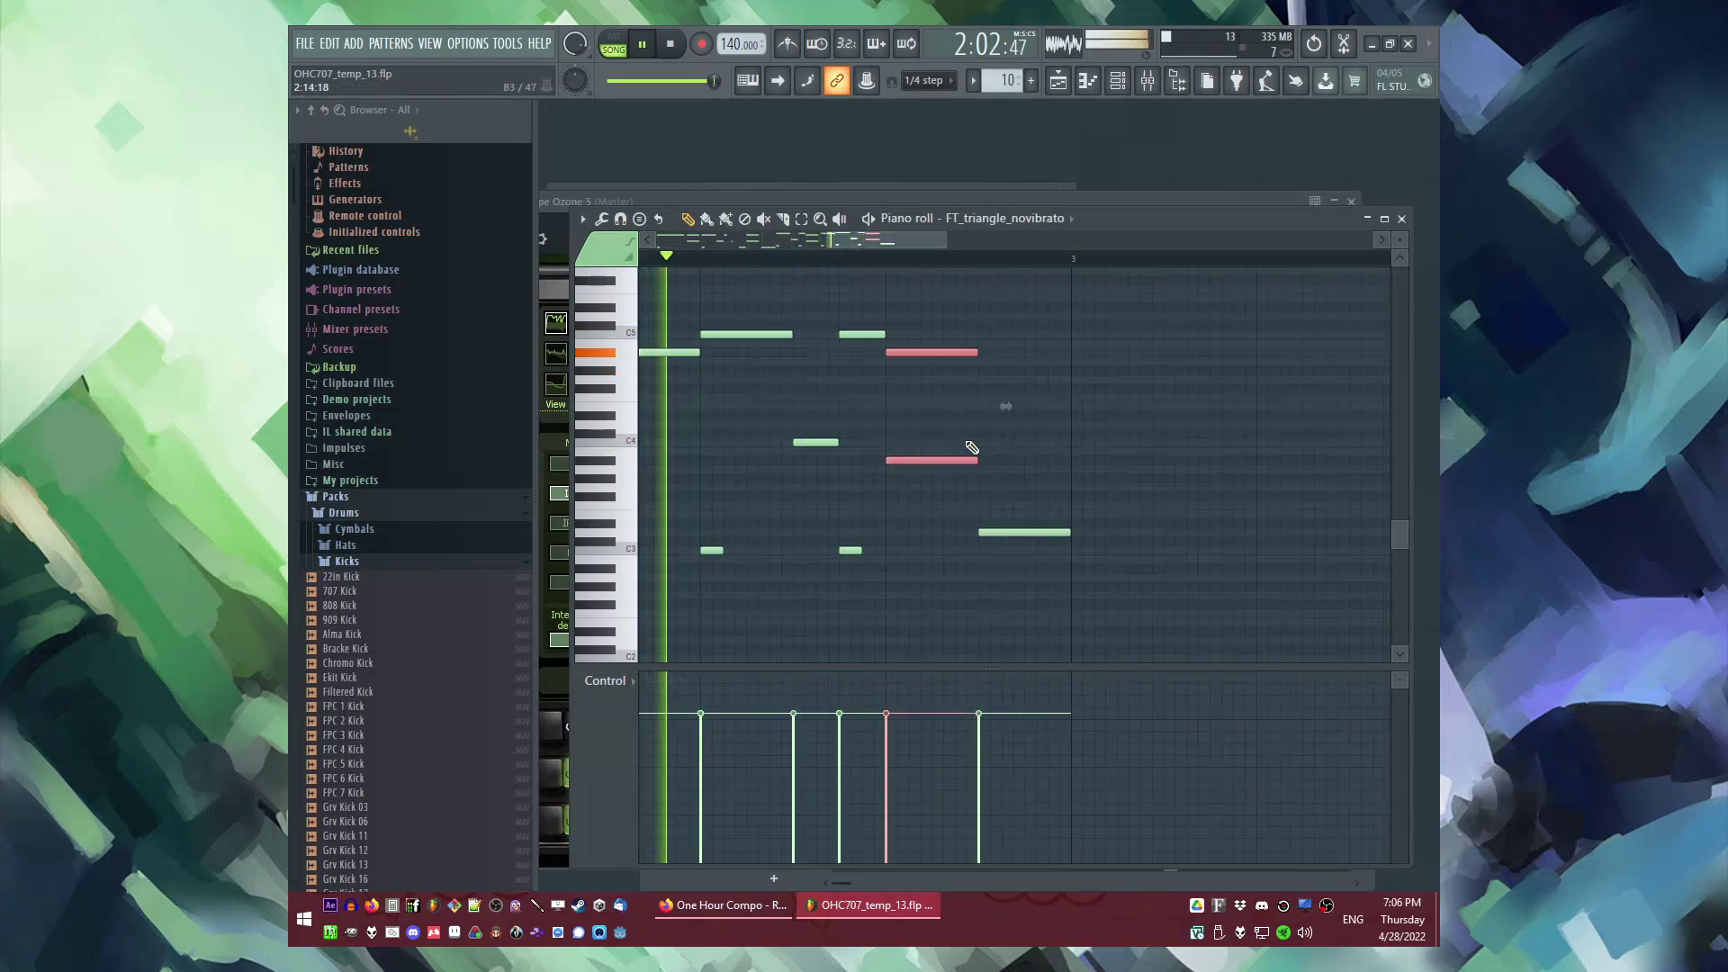
pyautogui.press('space')
pyautogui.moveTo(936, 359); pyautogui.dragTo(936, 377)
pyautogui.keyDown('ctrl'); pyautogui.click(1108, 417); pyautogui.keyUp('ctrl')
# Step: Replace the Pattern 10 clip at bar 71 on Track 2 with the original Pattern 9
pyautogui.press('F5')
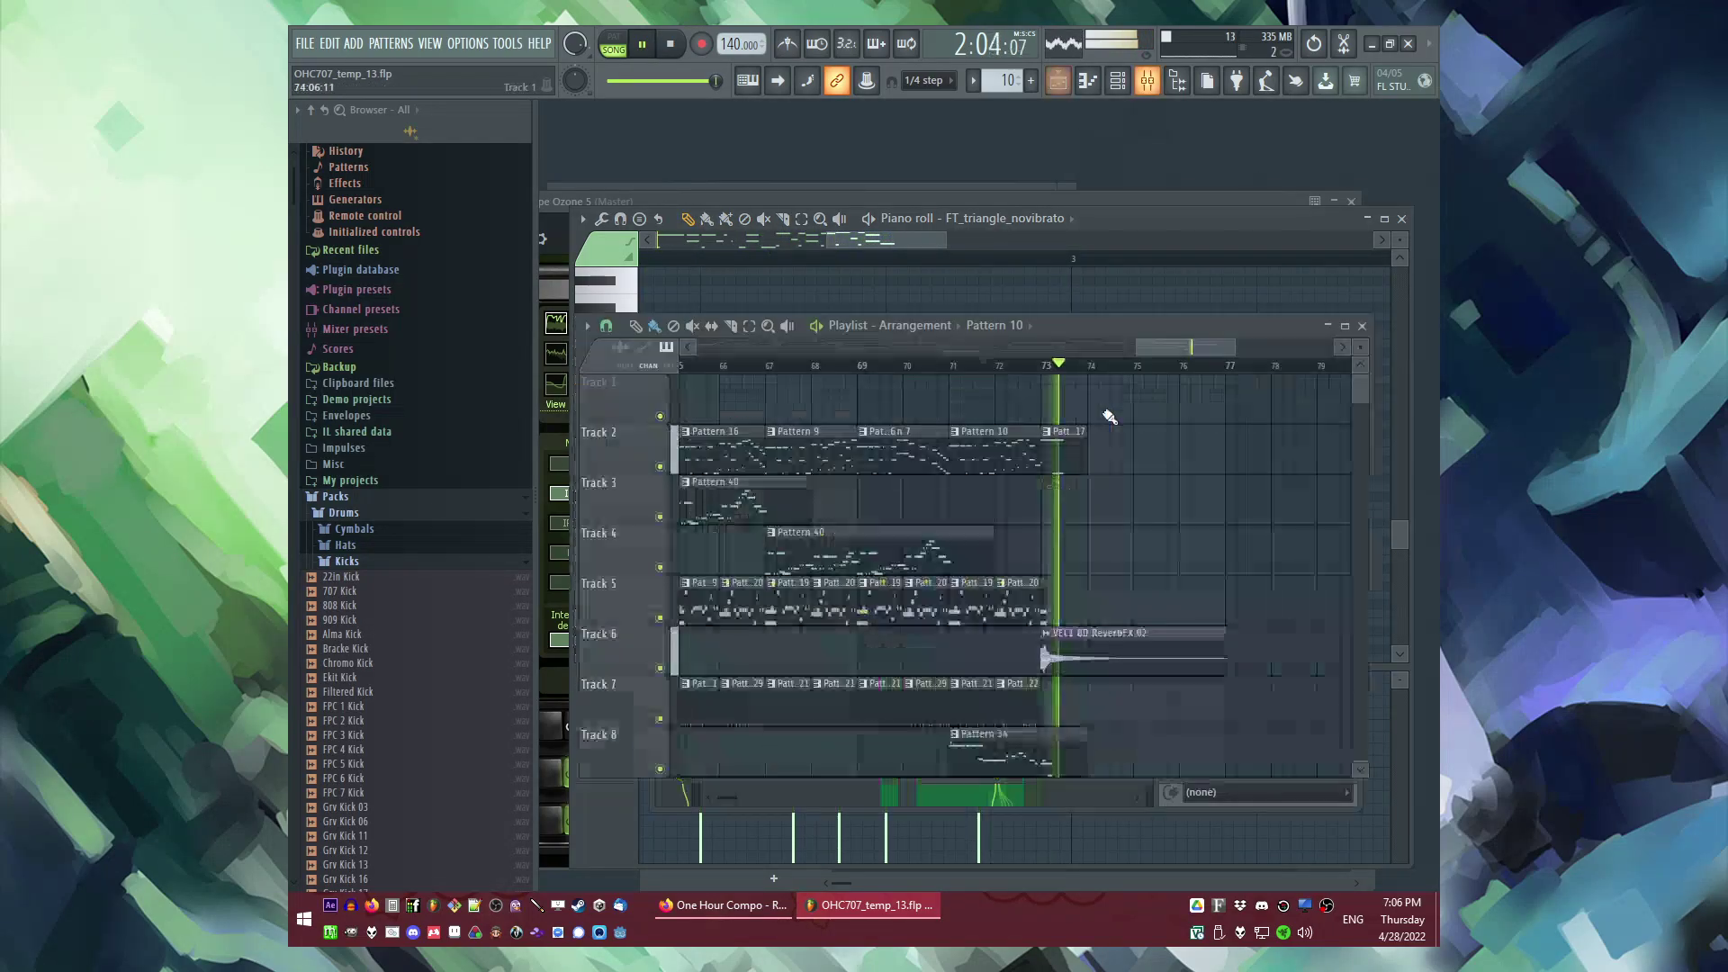
pyautogui.doubleClick(1005, 450)
pyautogui.scroll(-3, 1062, 459)
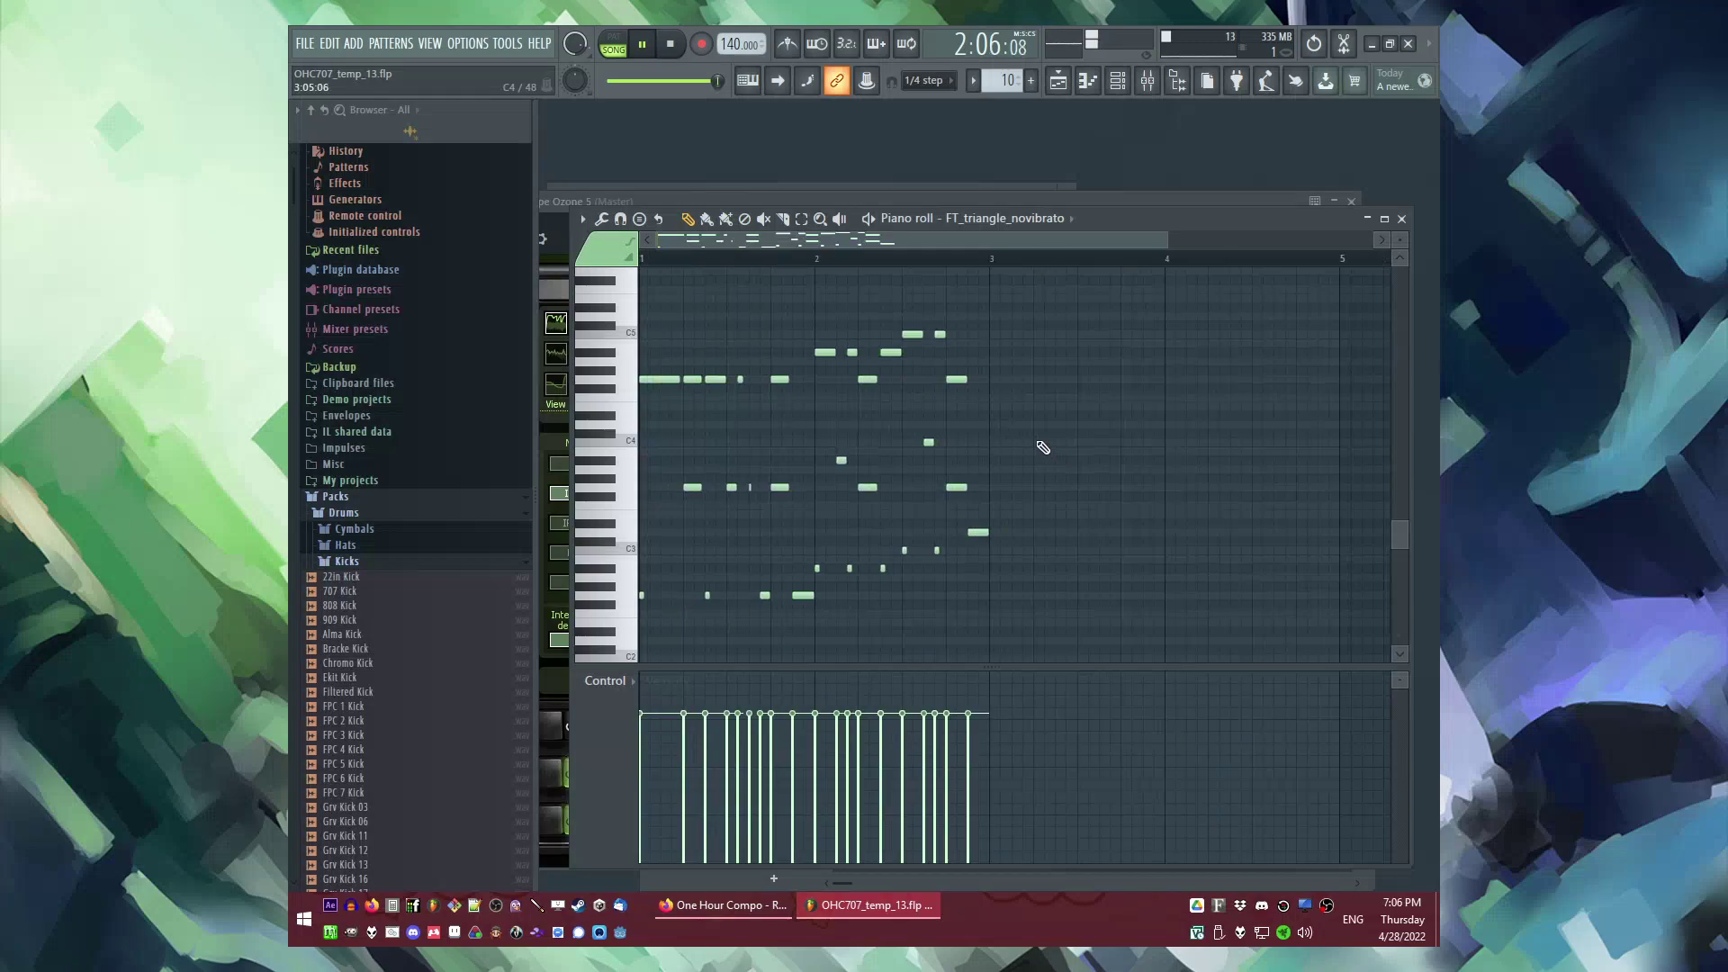
pyautogui.press('F5')
pyautogui.rightClick(1005, 464)
pyautogui.click(810, 436)
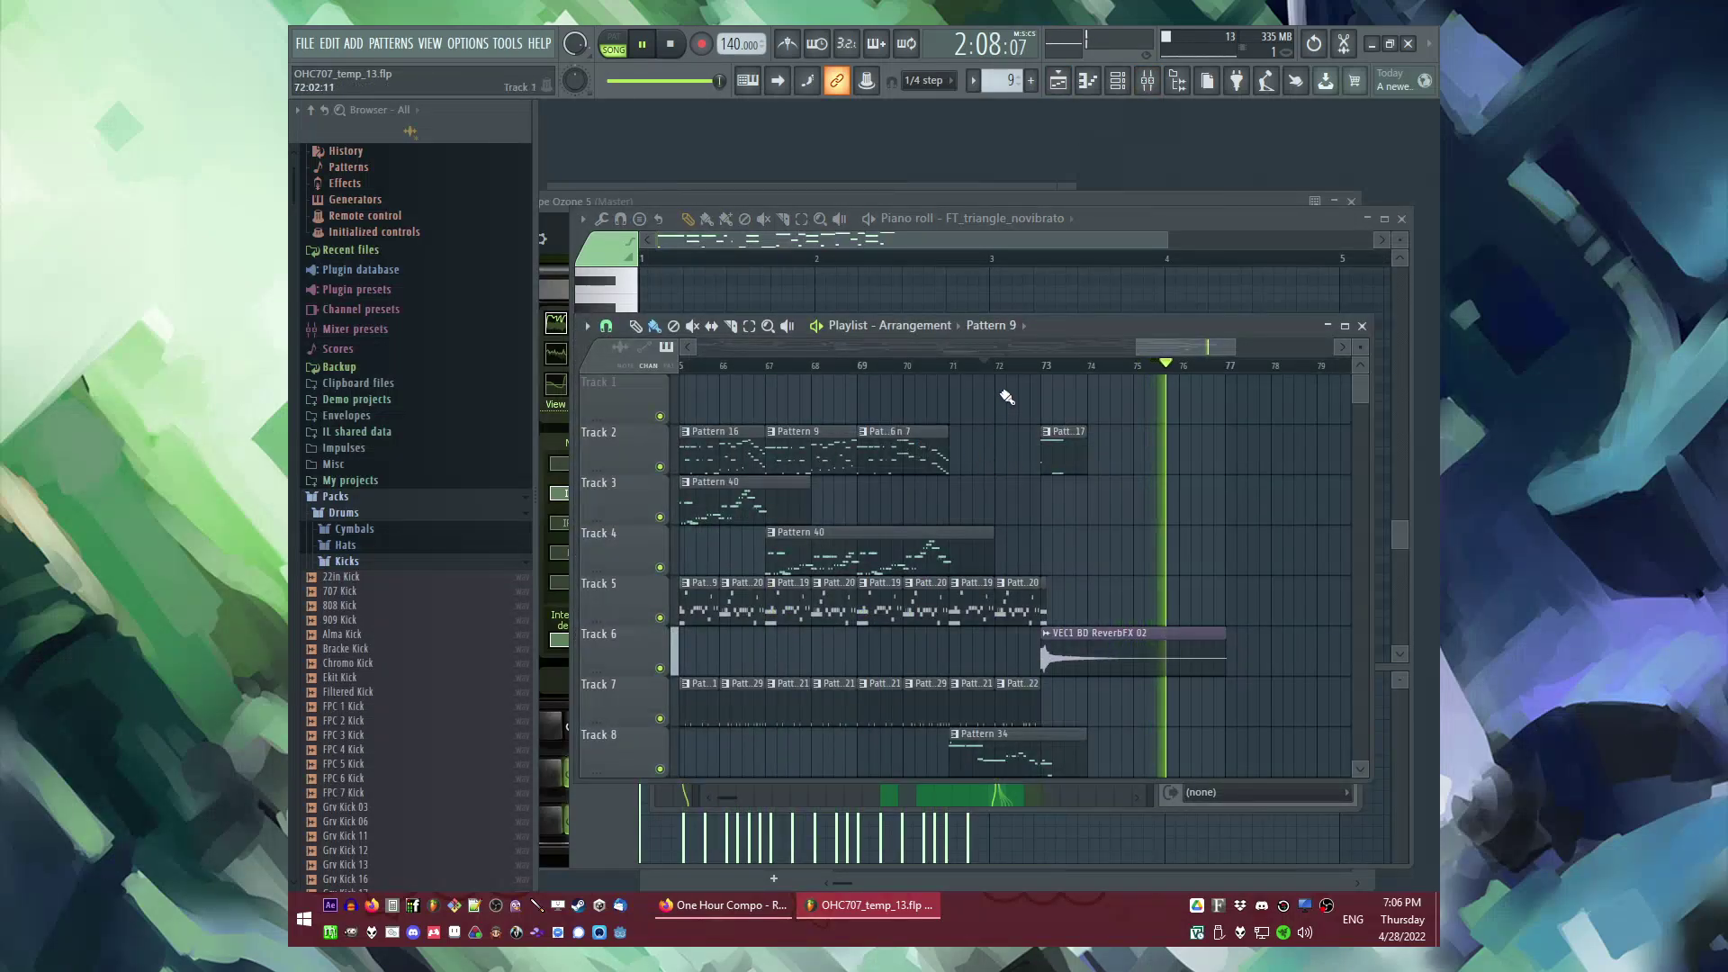
# Step: Play earlier sections of the arrangement up to about bar 40 and examine the clips across the tracks
pyautogui.scroll(-4, 1104, 405)
pyautogui.scroll(-1, 1104, 405)
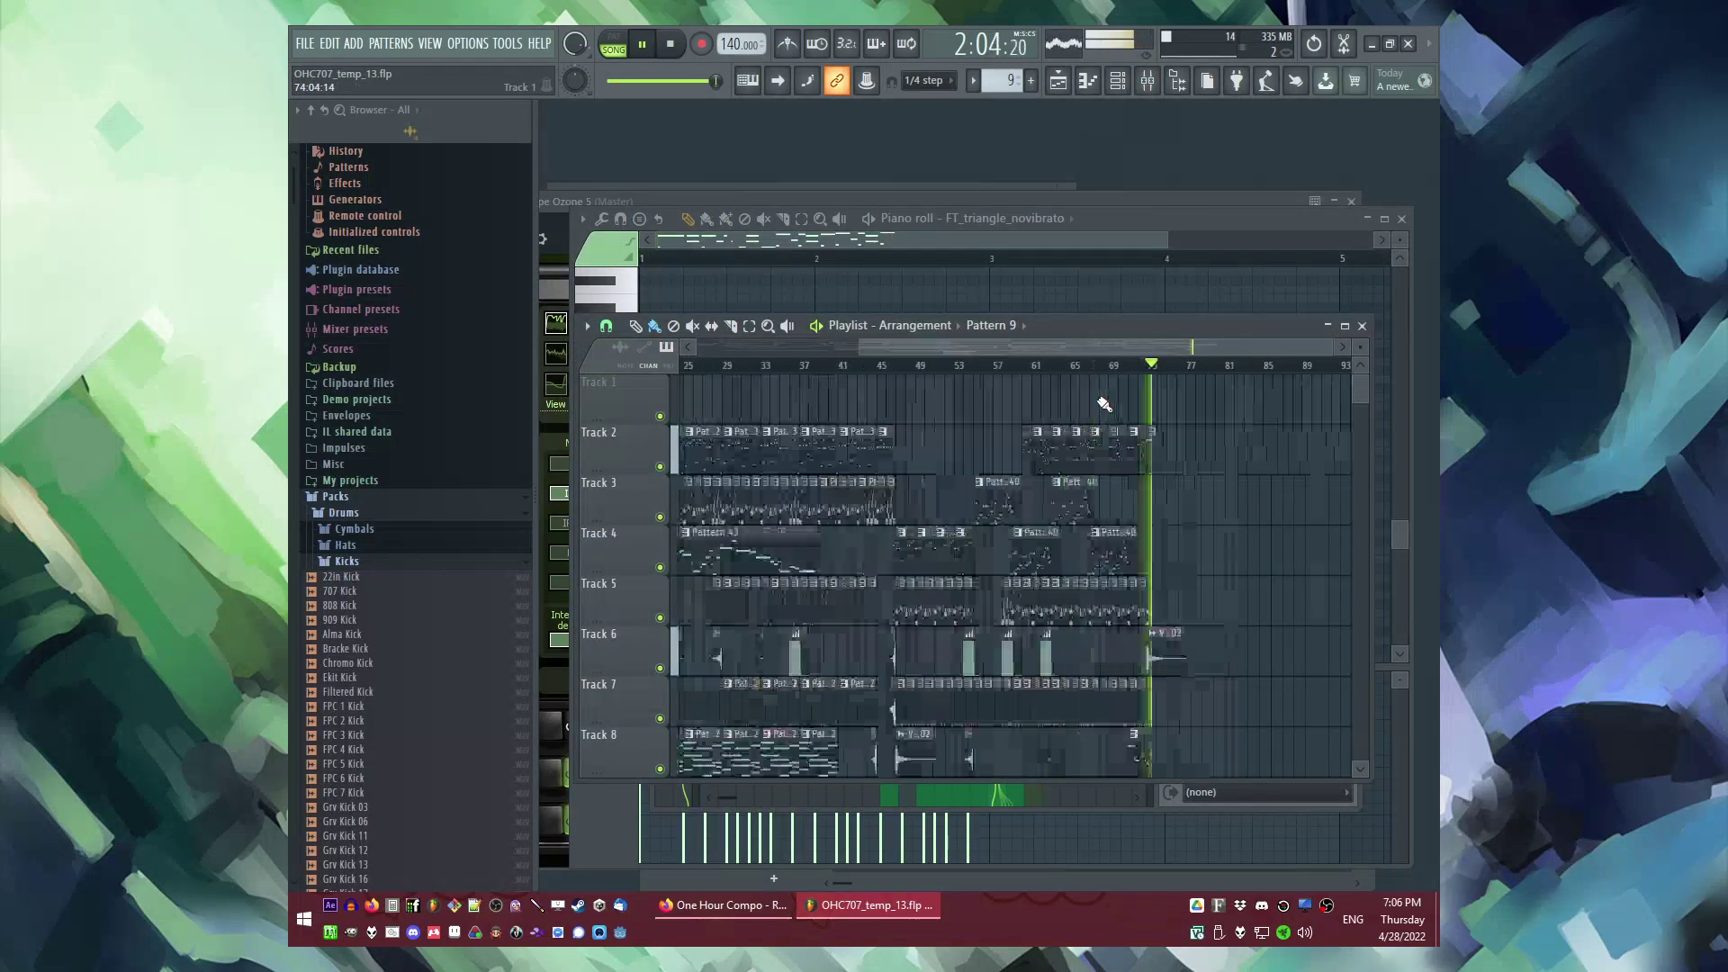
pyautogui.click(846, 364)
pyautogui.moveTo(877, 349); pyautogui.dragTo(456, 374)
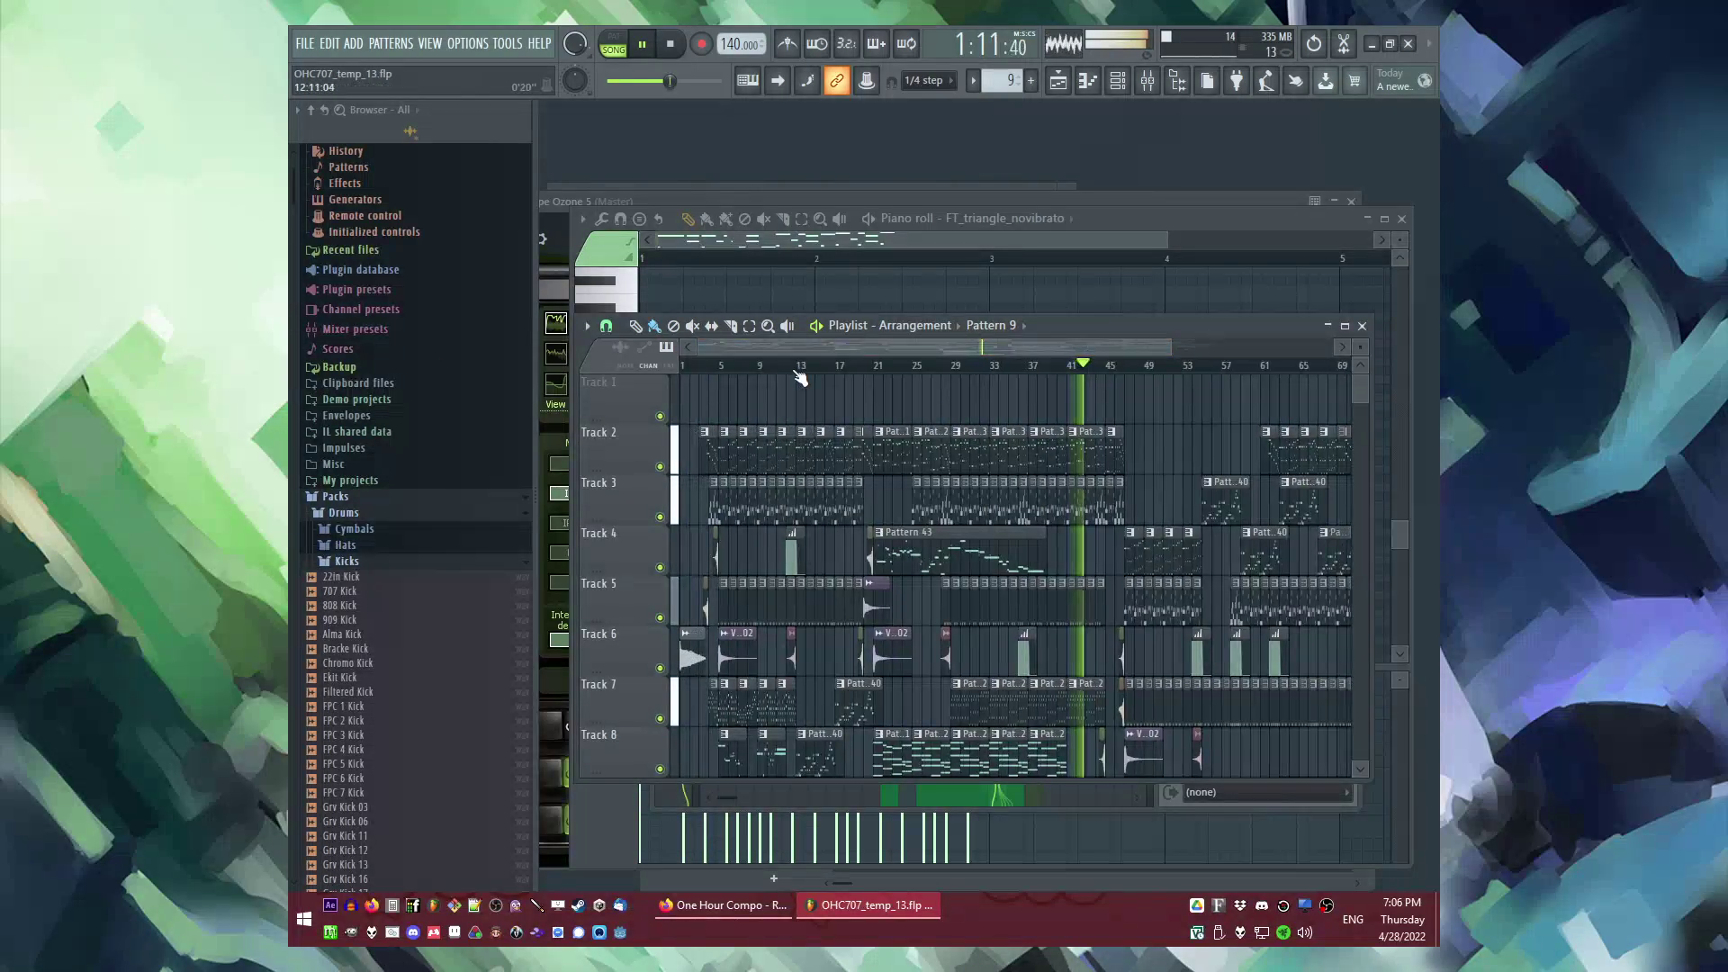
pyautogui.scroll(-1, 902, 419)
pyautogui.scroll(3, 956, 412)
pyautogui.click(929, 366)
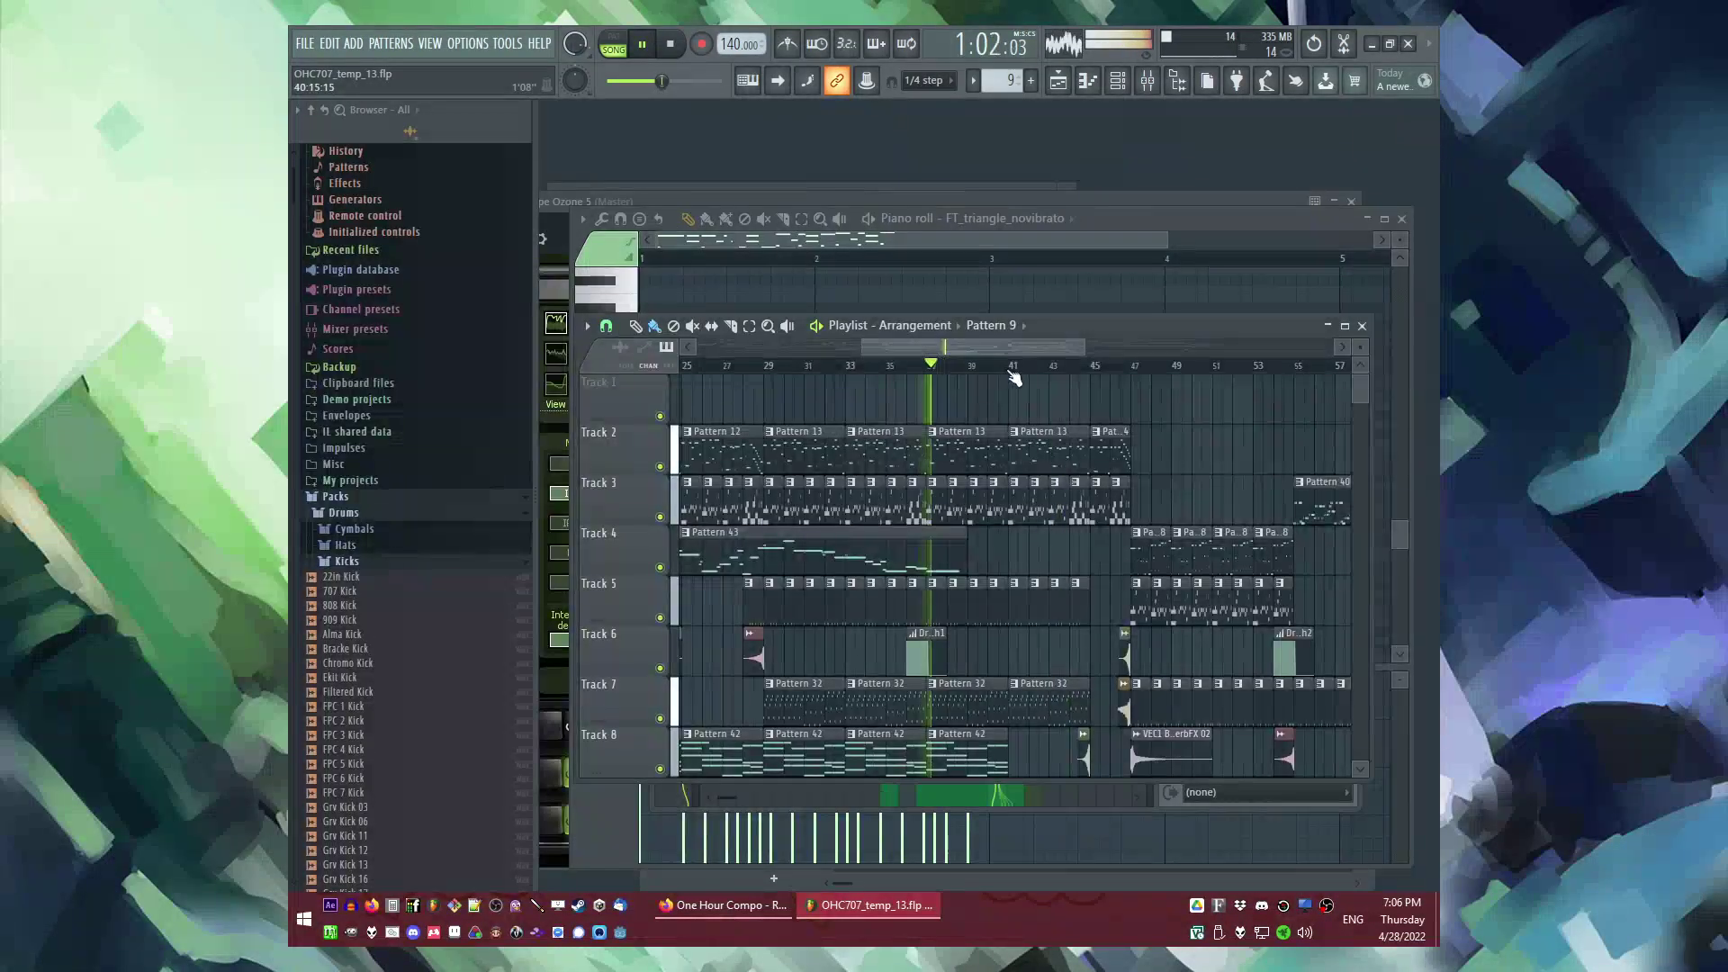
pyautogui.scroll(-6, 1041, 530)
pyautogui.scroll(1, 1041, 529)
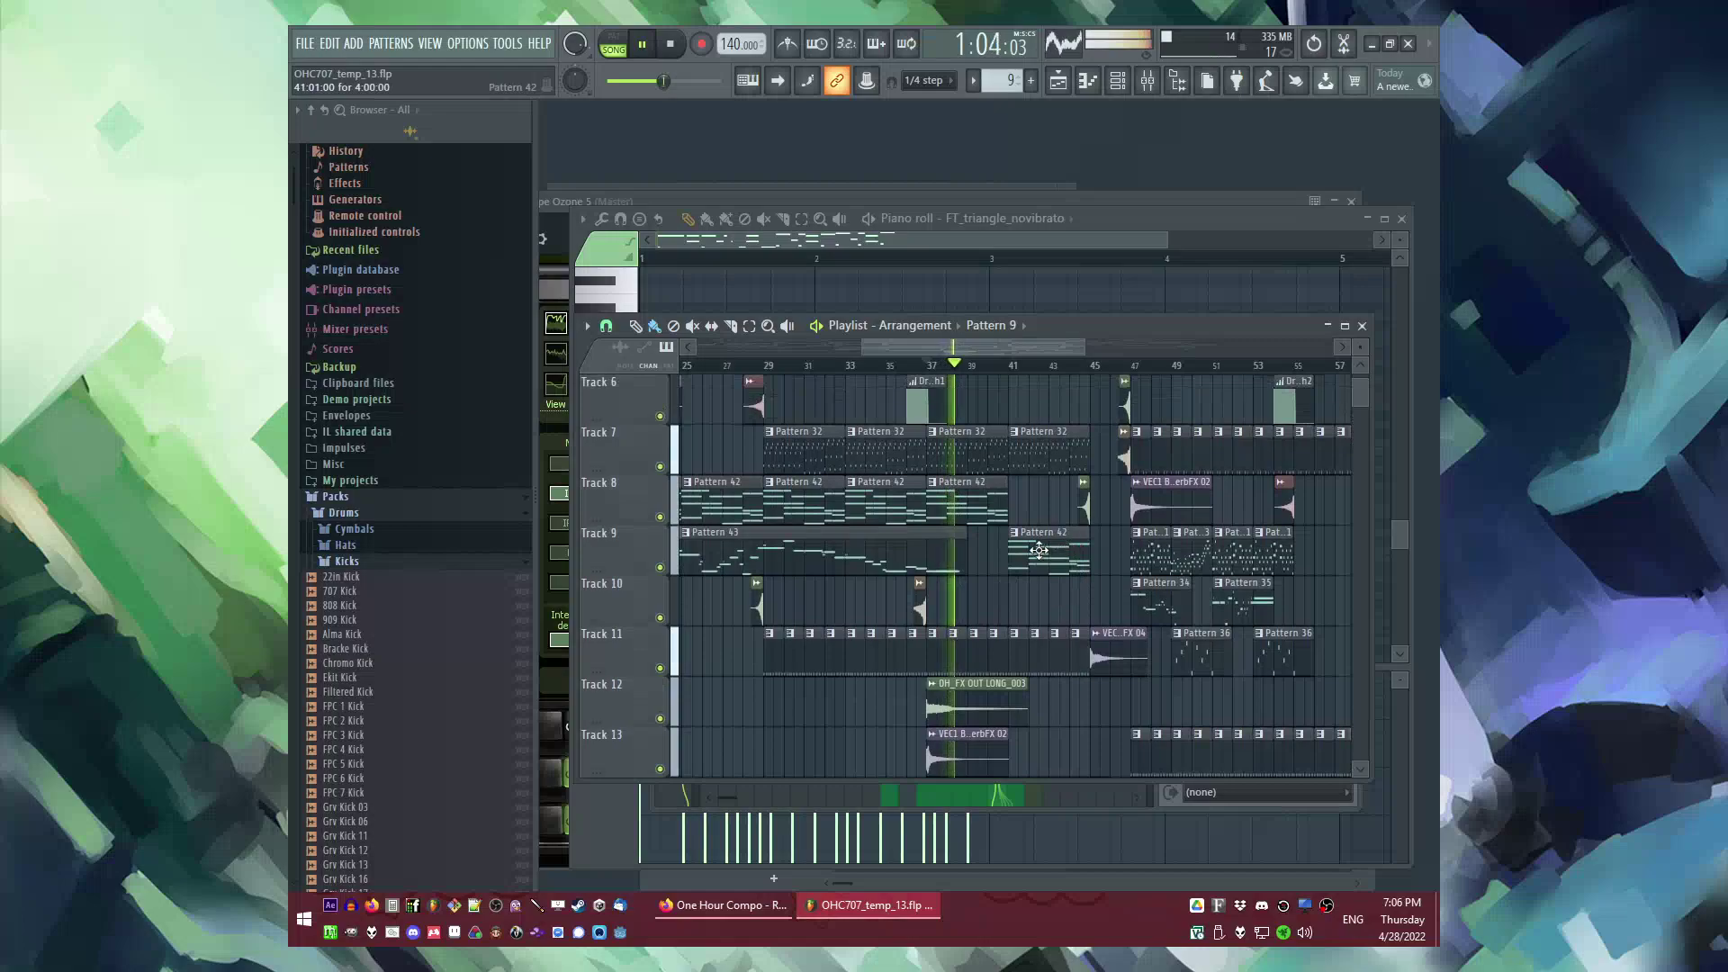
pyautogui.scroll(2, 1041, 519)
pyautogui.scroll(-1, 1041, 519)
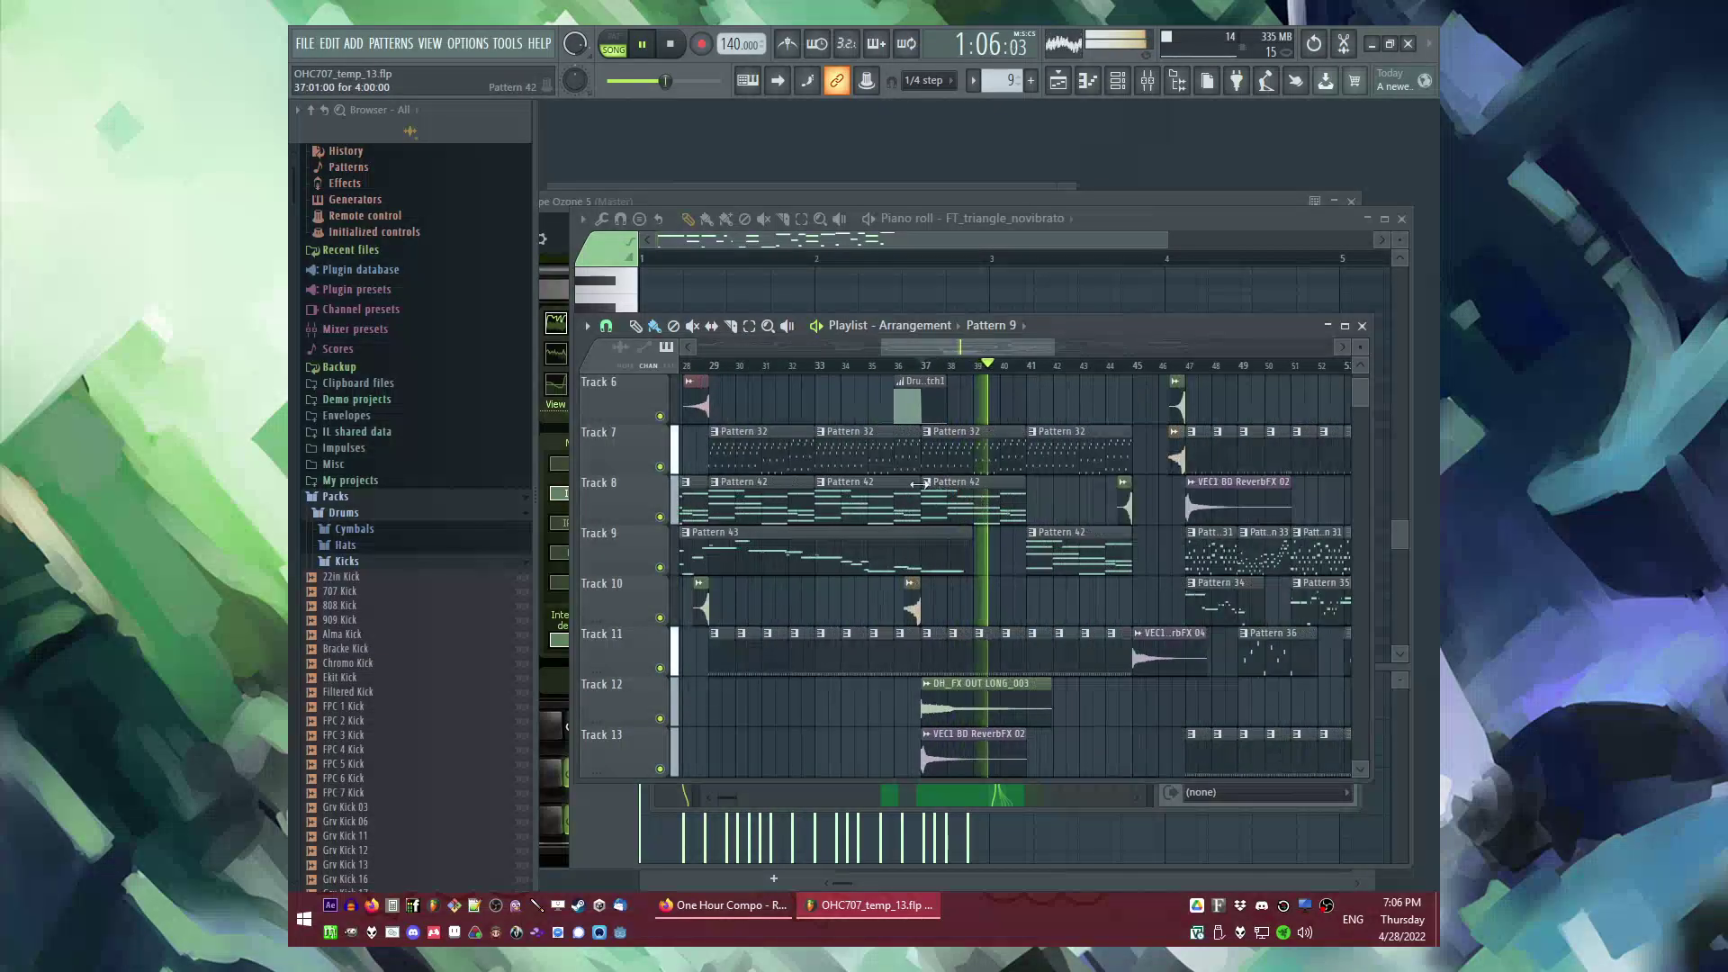
# Step: Inspect the Fruity parametric EQ 2 on the FT_25 #5 mixer track, close it and save the project
pyautogui.press('F9')
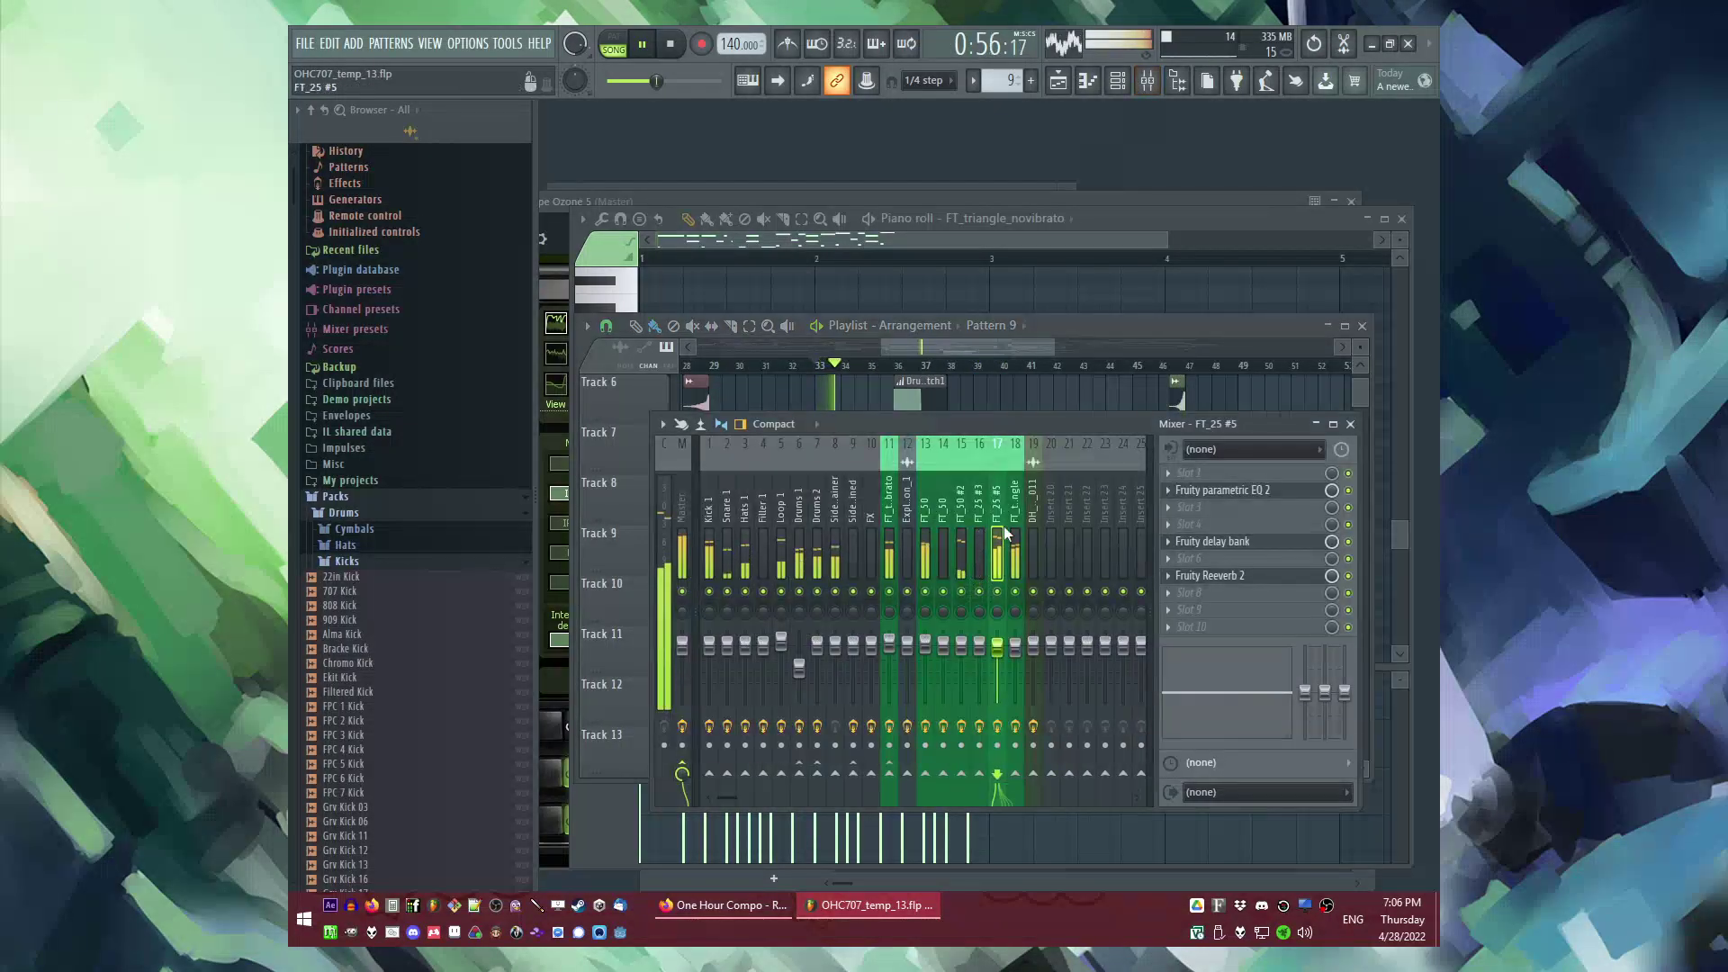
pyautogui.click(1190, 493)
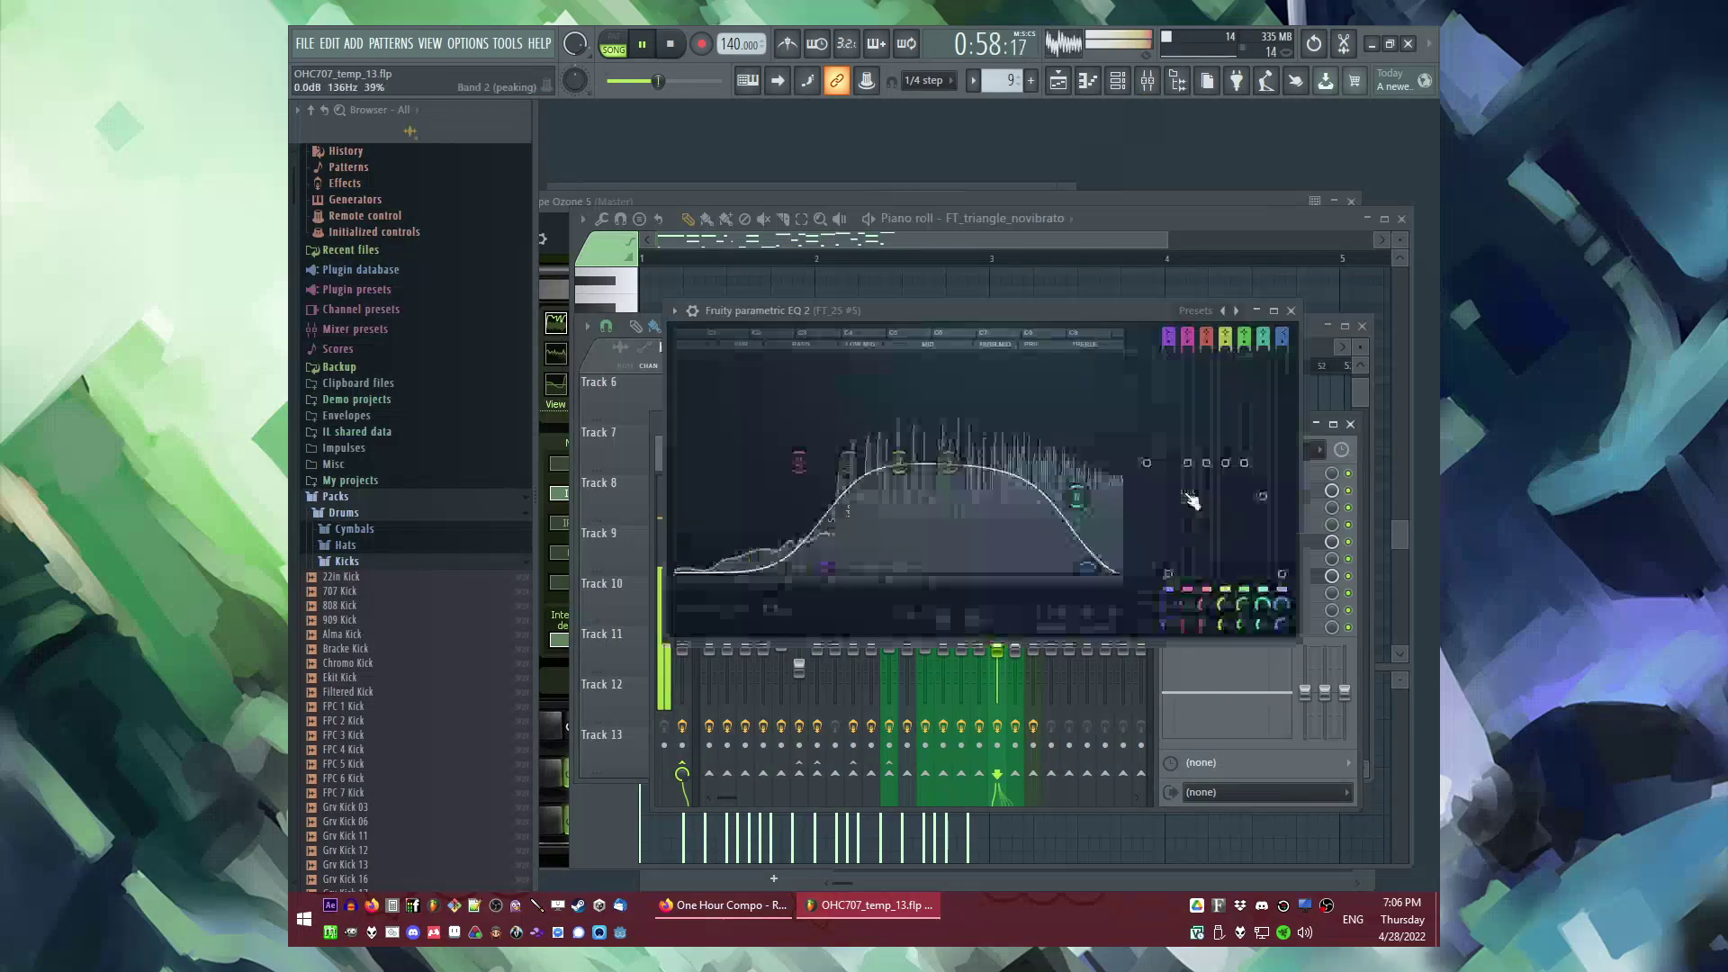
pyautogui.click(1290, 311)
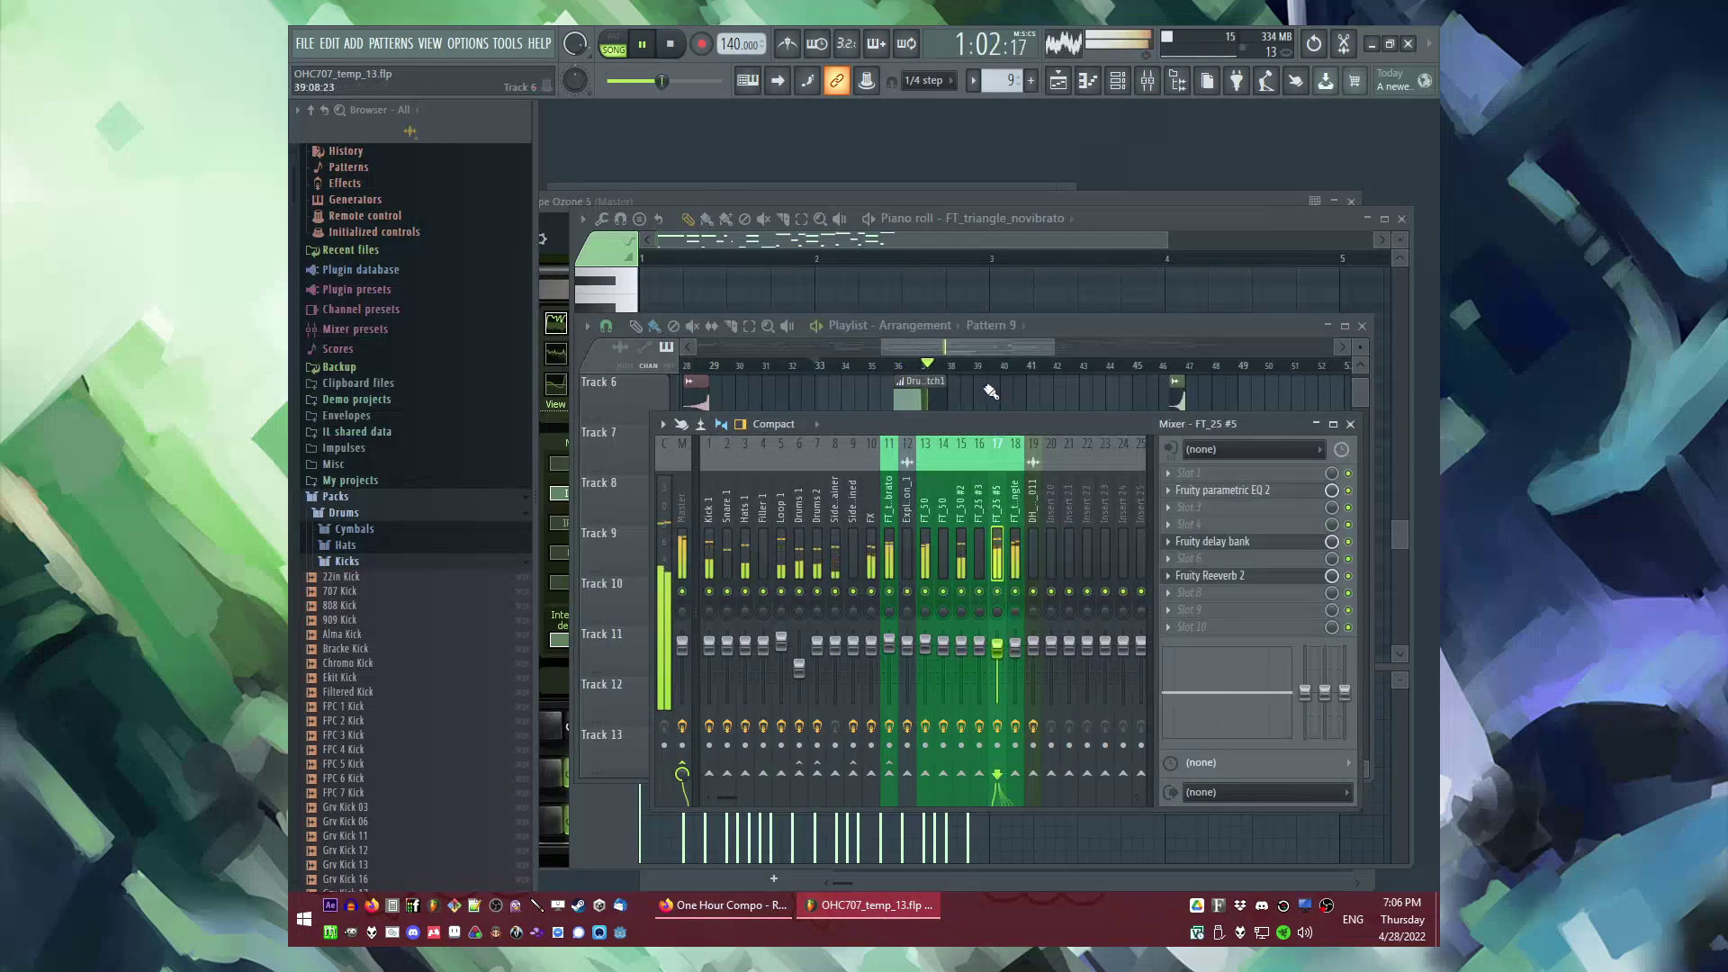
pyautogui.click(1002, 349)
pyautogui.hotkey('ctrl', 's')
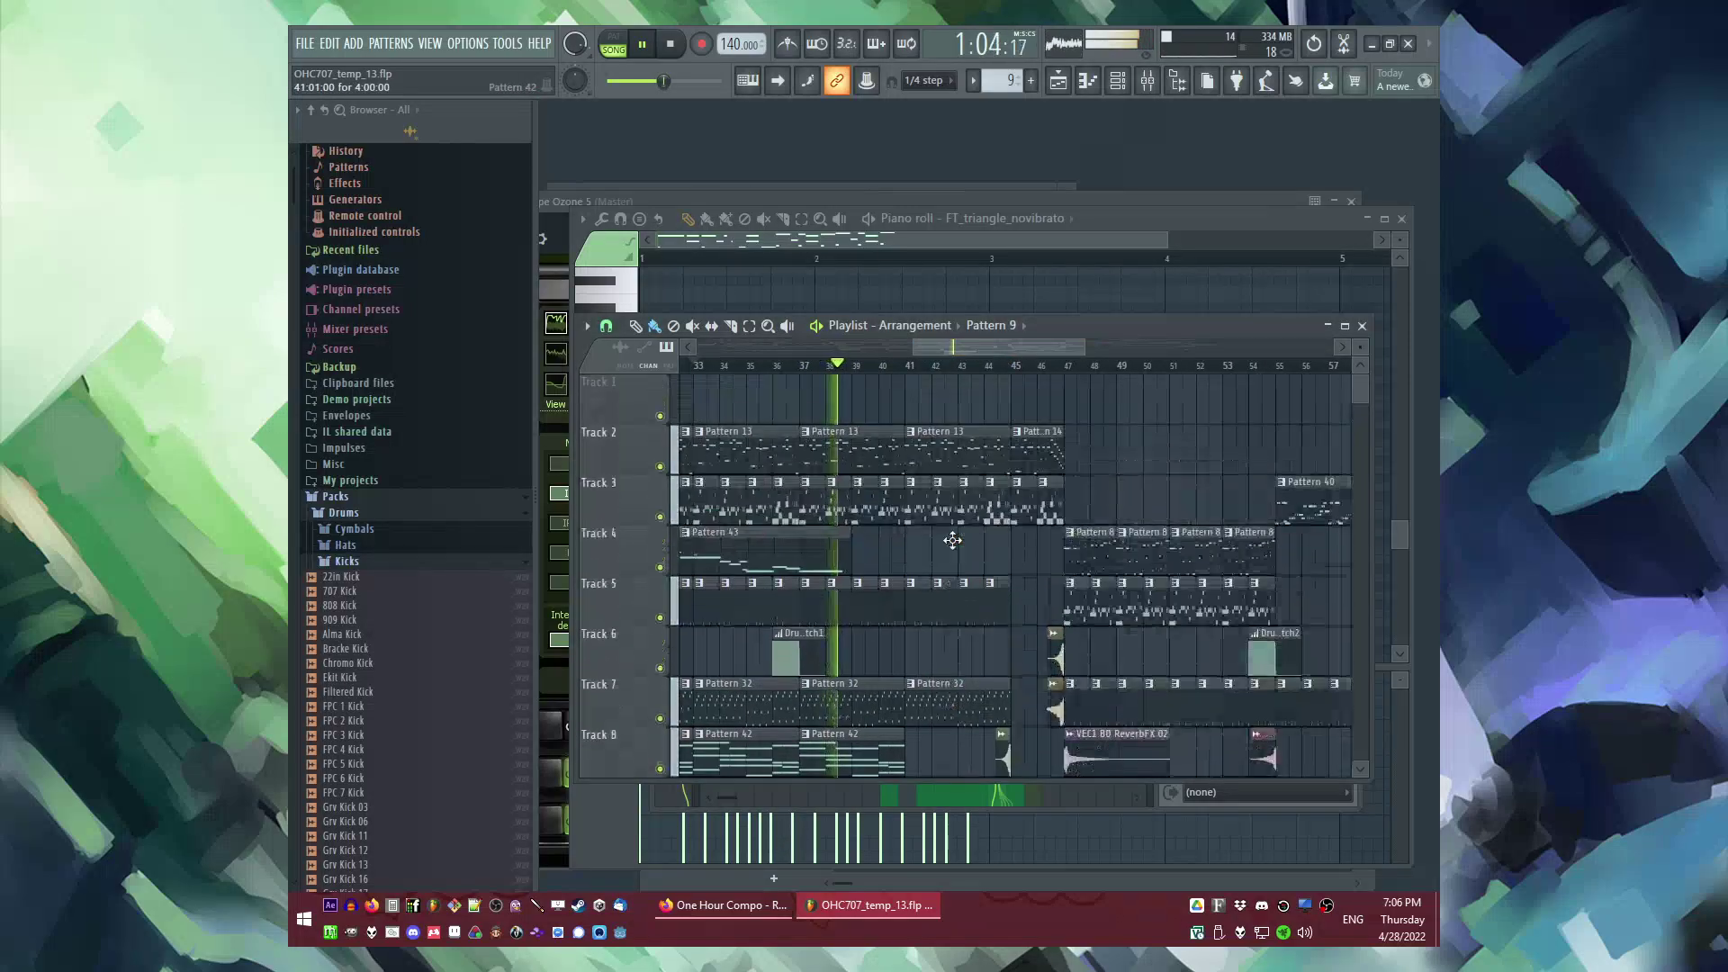
# Step: Listen to the transitions between about bars 38 and 63 and examine the clips surrounding them
pyautogui.scroll(-5, 927, 468)
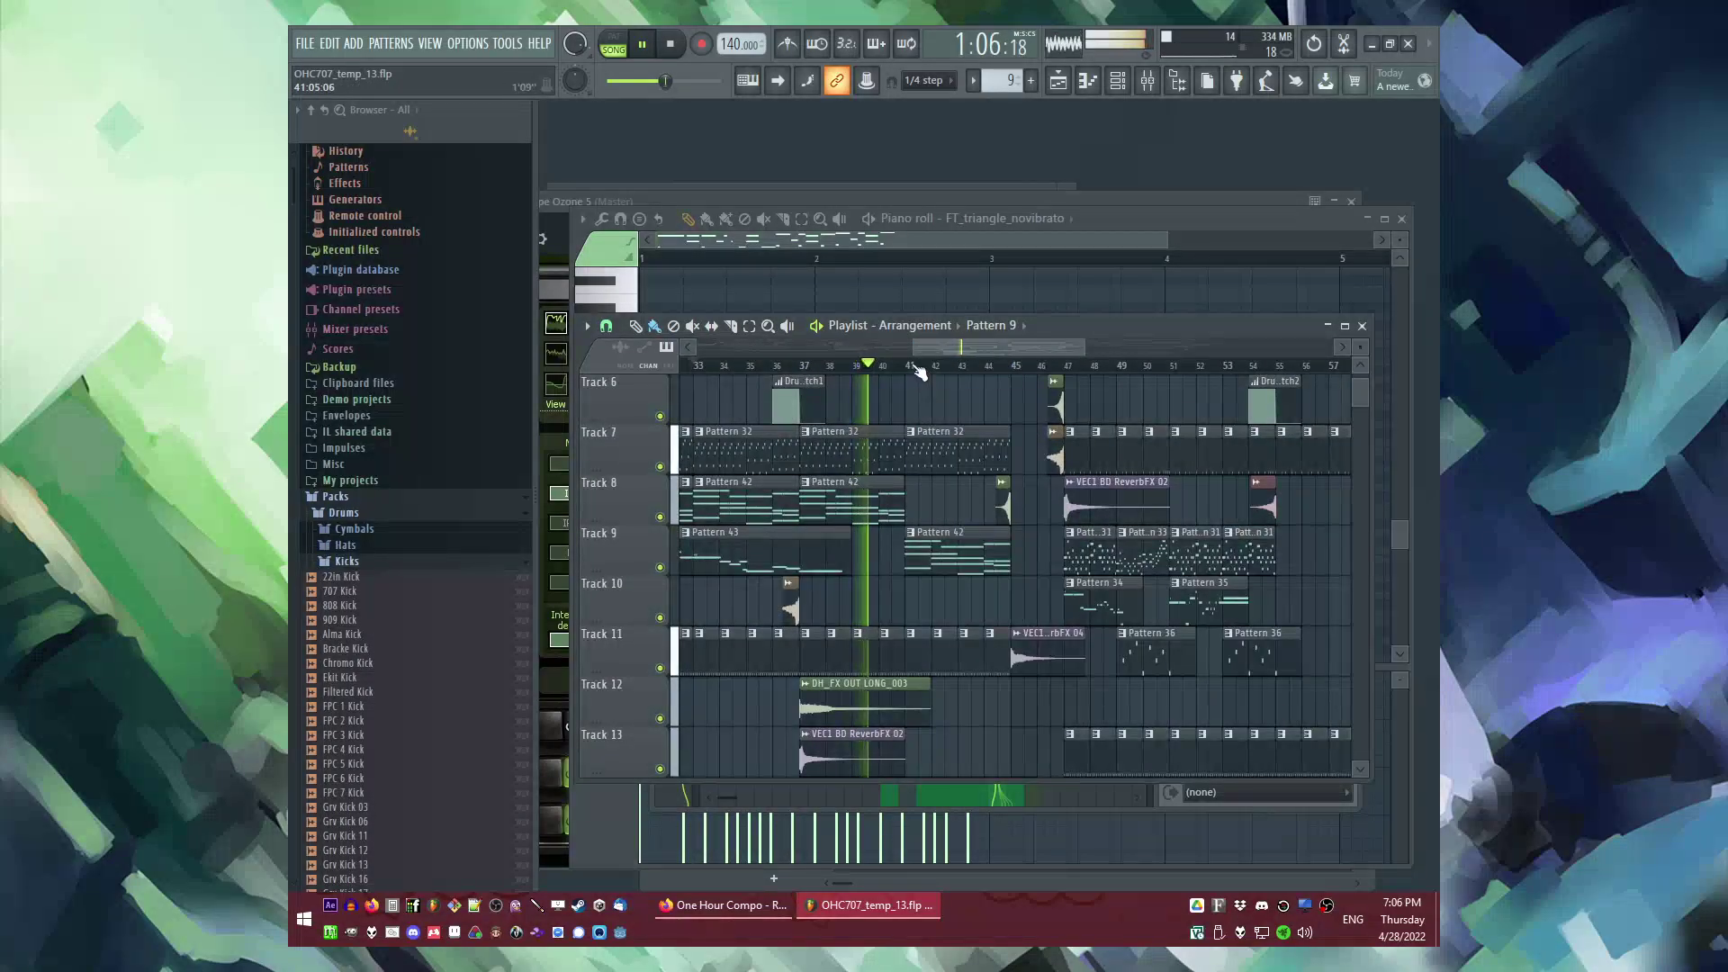
pyautogui.click(994, 367)
pyautogui.moveTo(995, 348); pyautogui.dragTo(1051, 349)
pyautogui.scroll(4, 1010, 488)
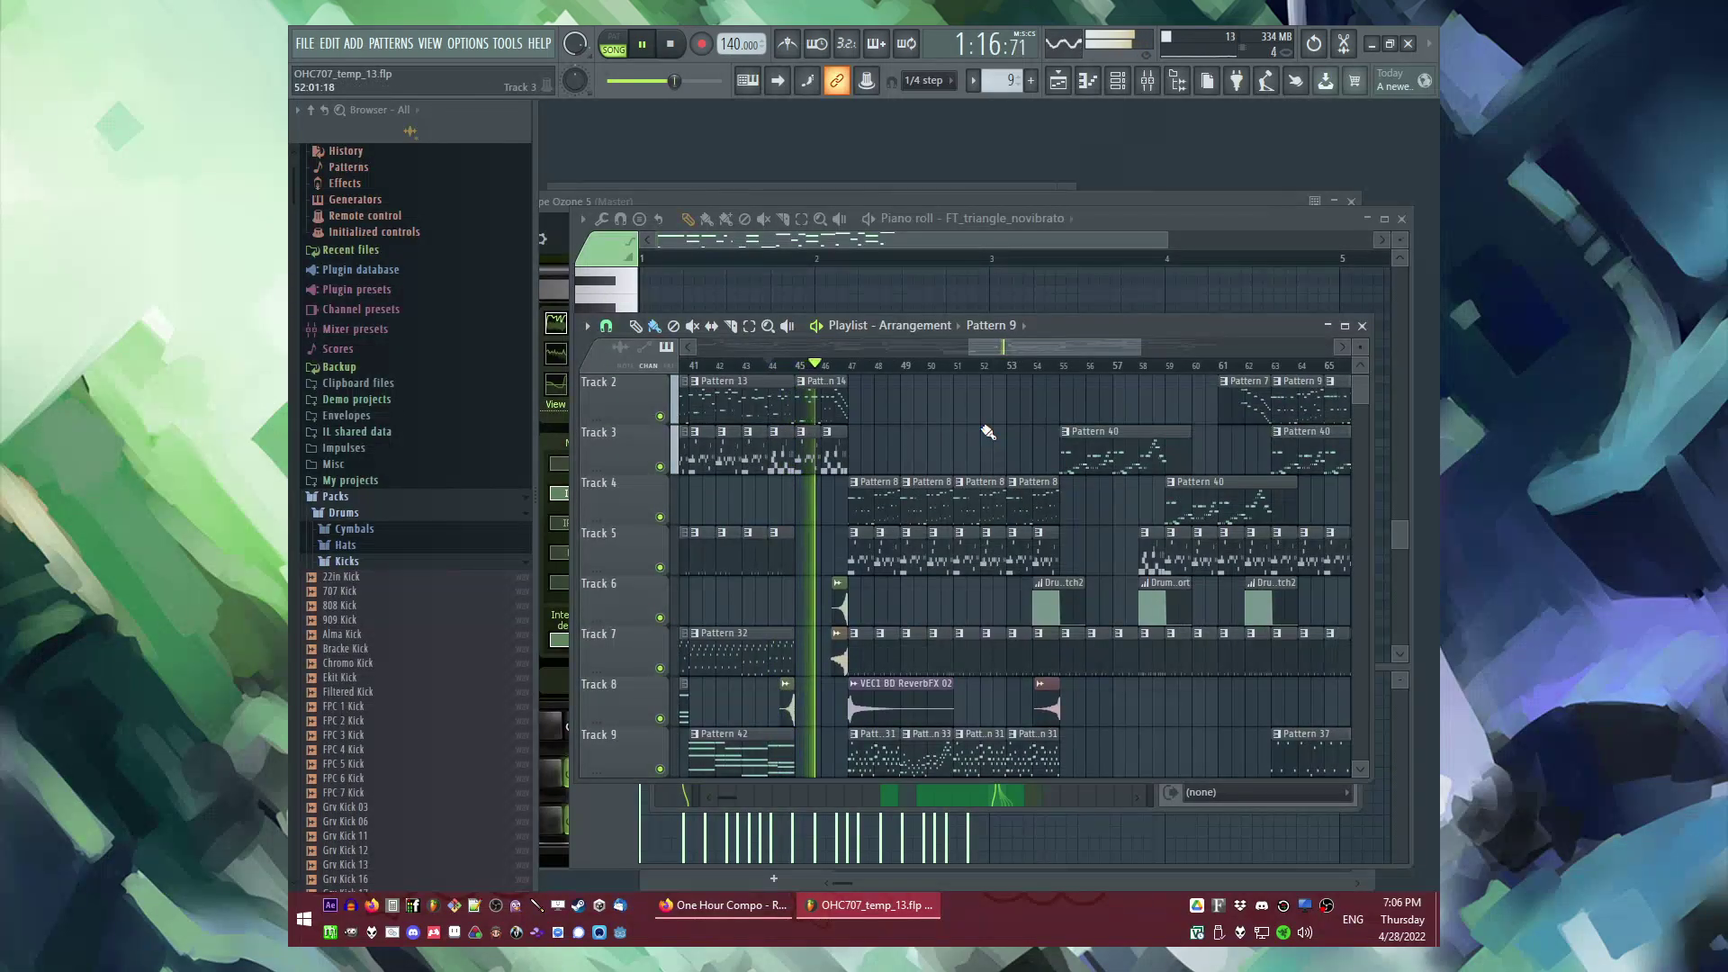
pyautogui.scroll(-3, 990, 441)
pyautogui.scroll(4, 986, 457)
pyautogui.scroll(-3, 986, 458)
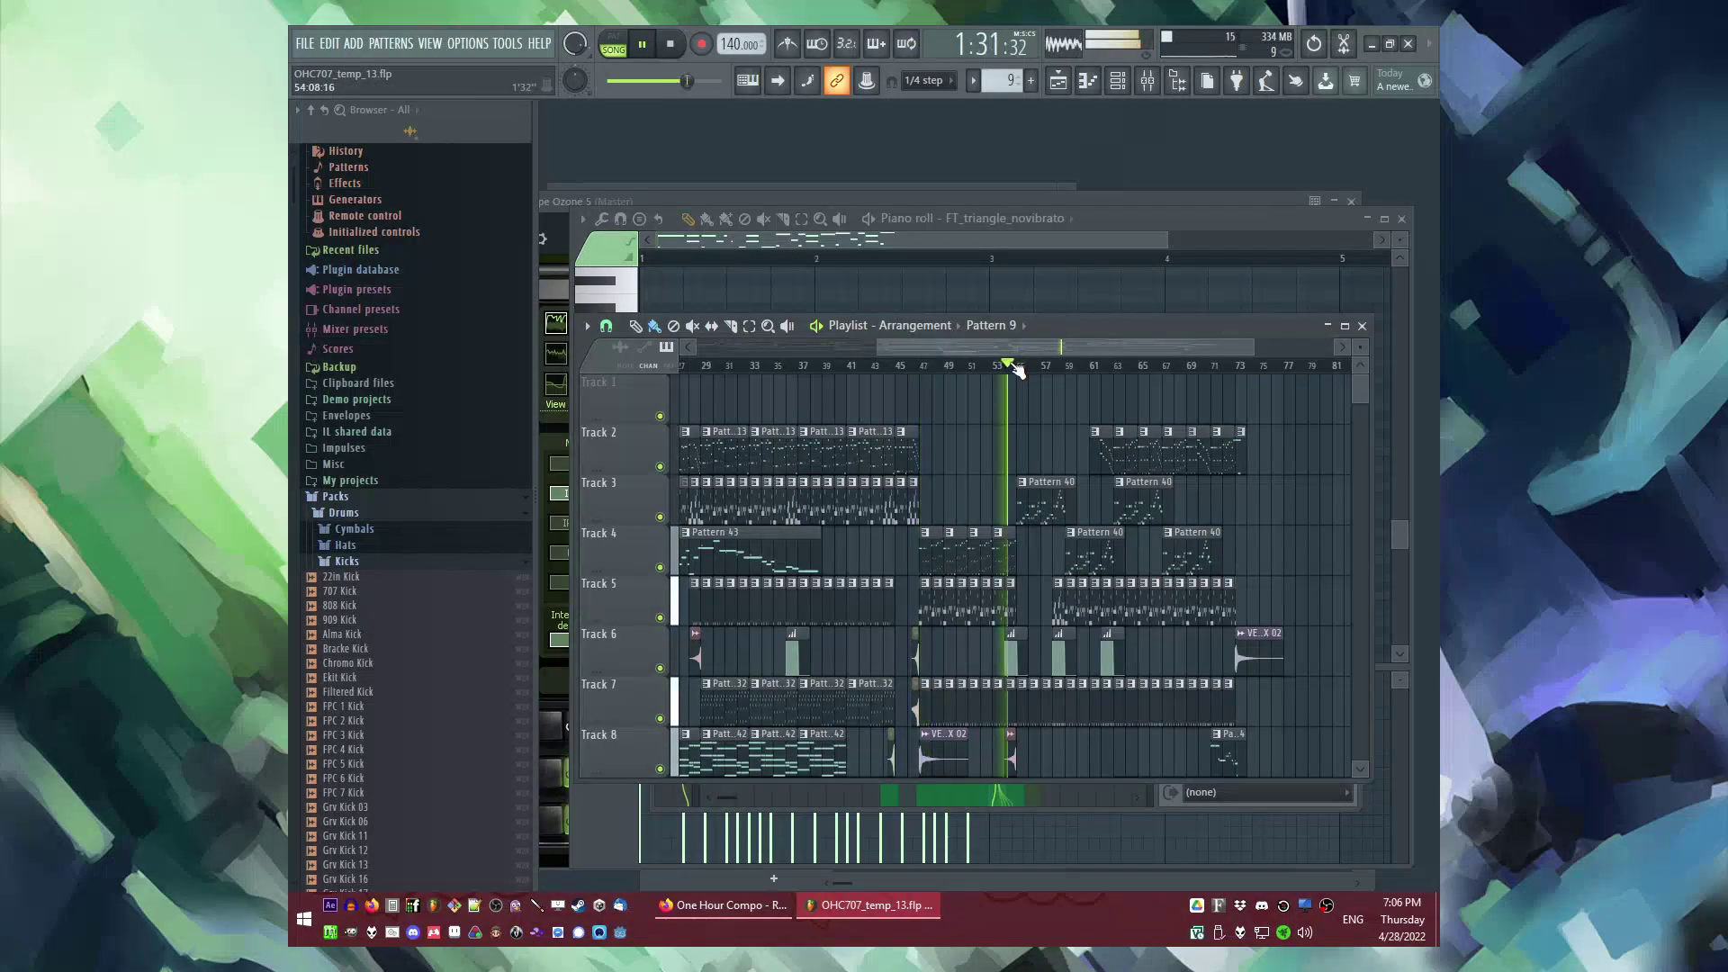
pyautogui.hscroll(4, 1037, 369)
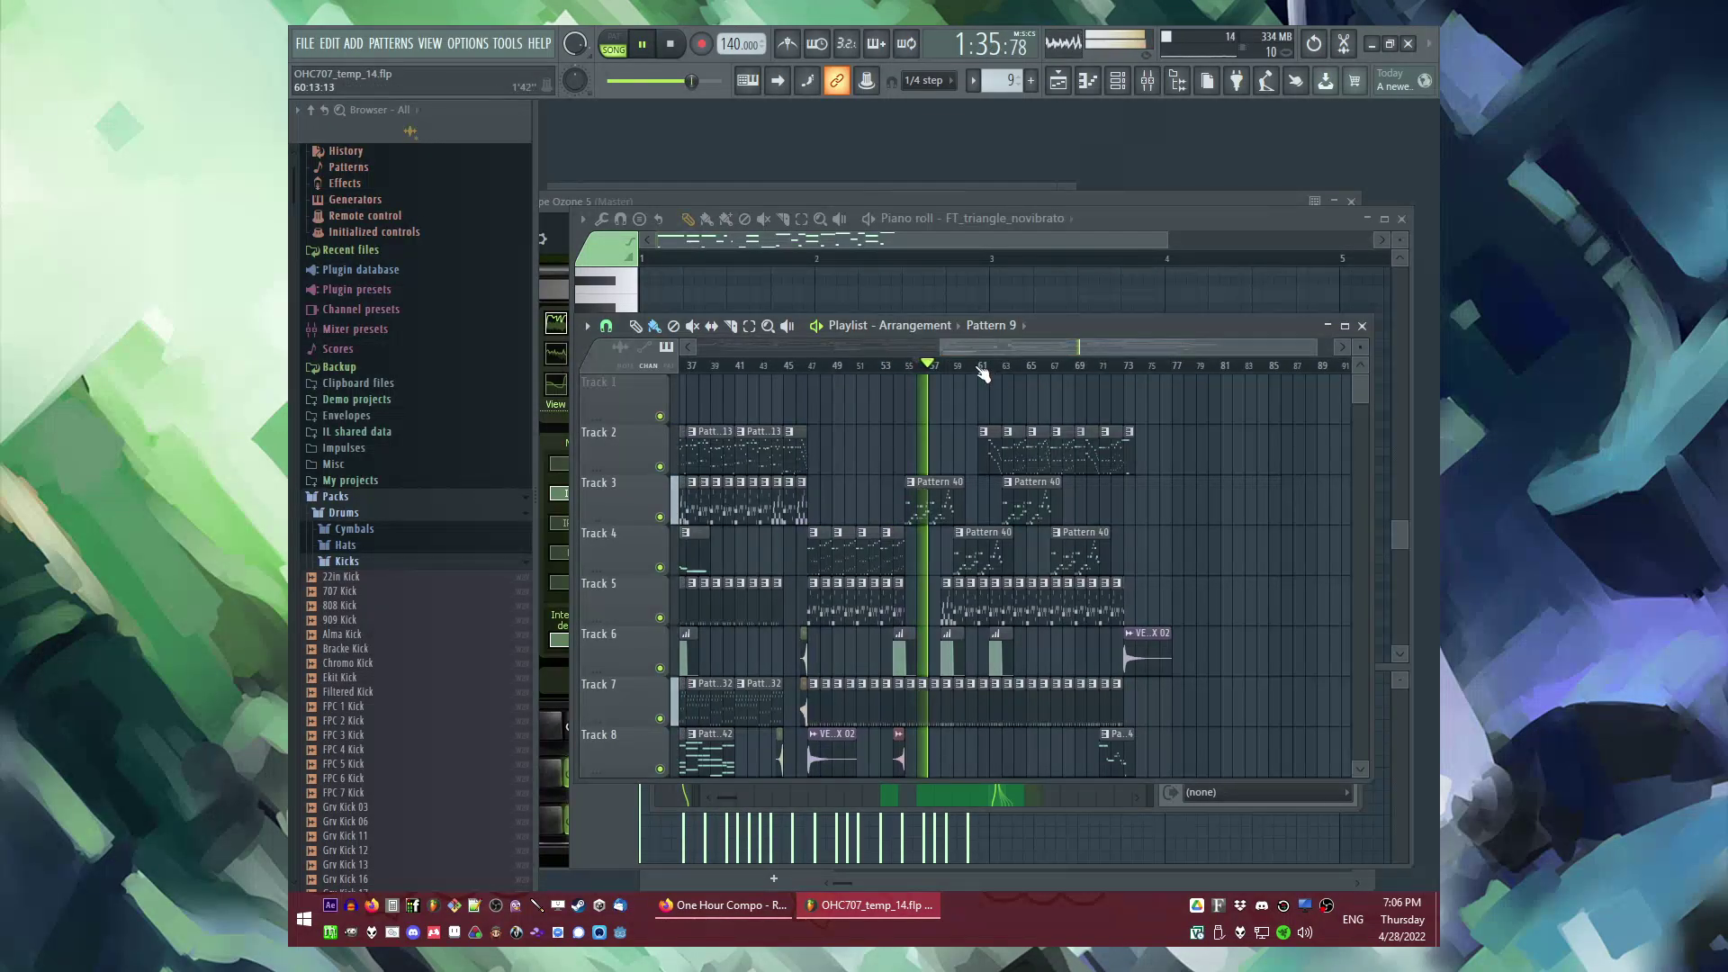
pyautogui.scroll(3, 1018, 370)
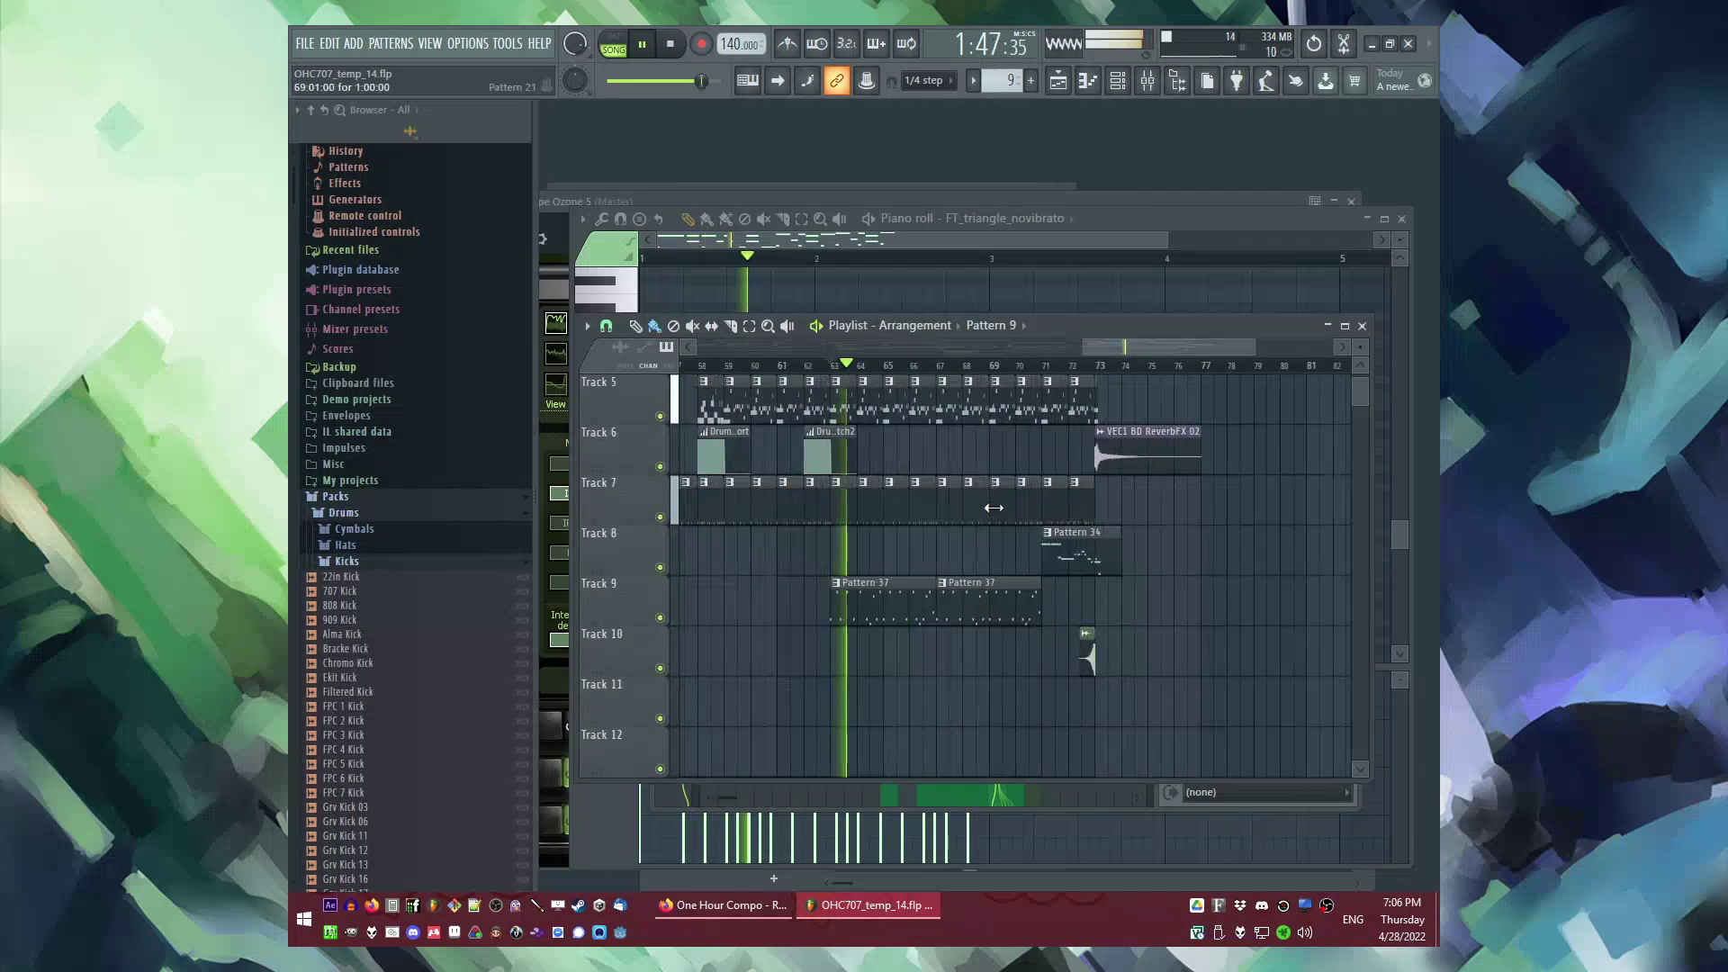
pyautogui.click(811, 369)
# Step: Place a copy of the 32954_HardPCM_Chip054 clip on Track 8 so that it ends at bar 63
pyautogui.scroll(-7, 1107, 495)
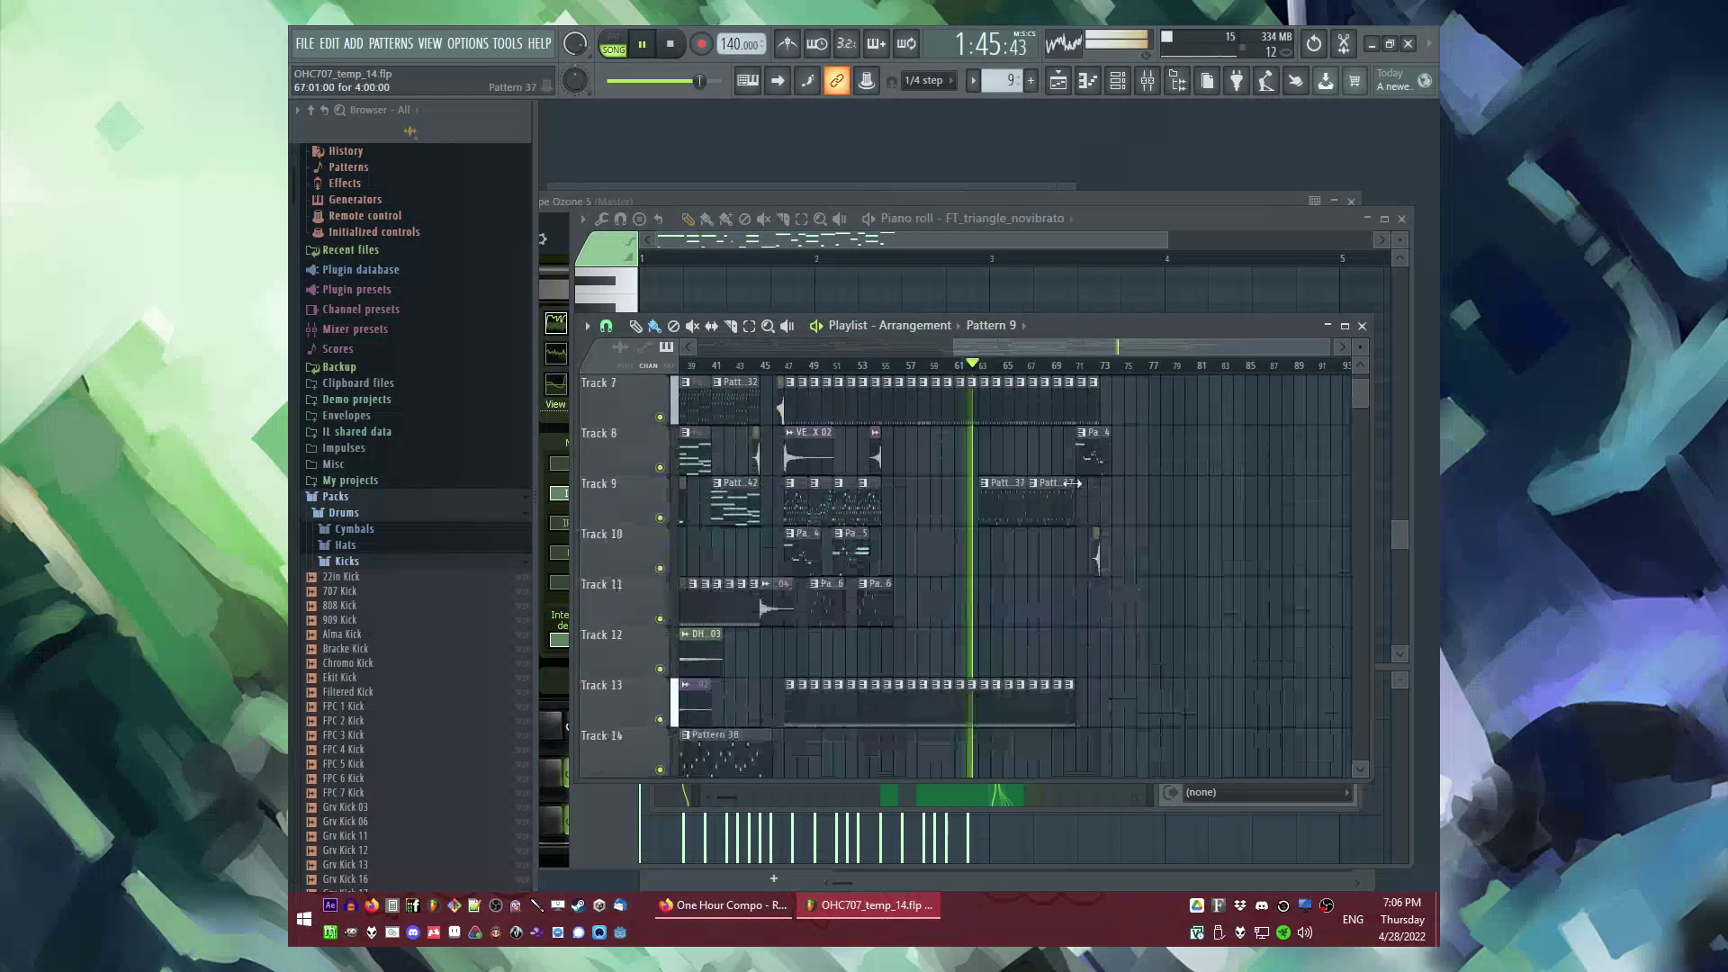
pyautogui.scroll(2, 887, 504)
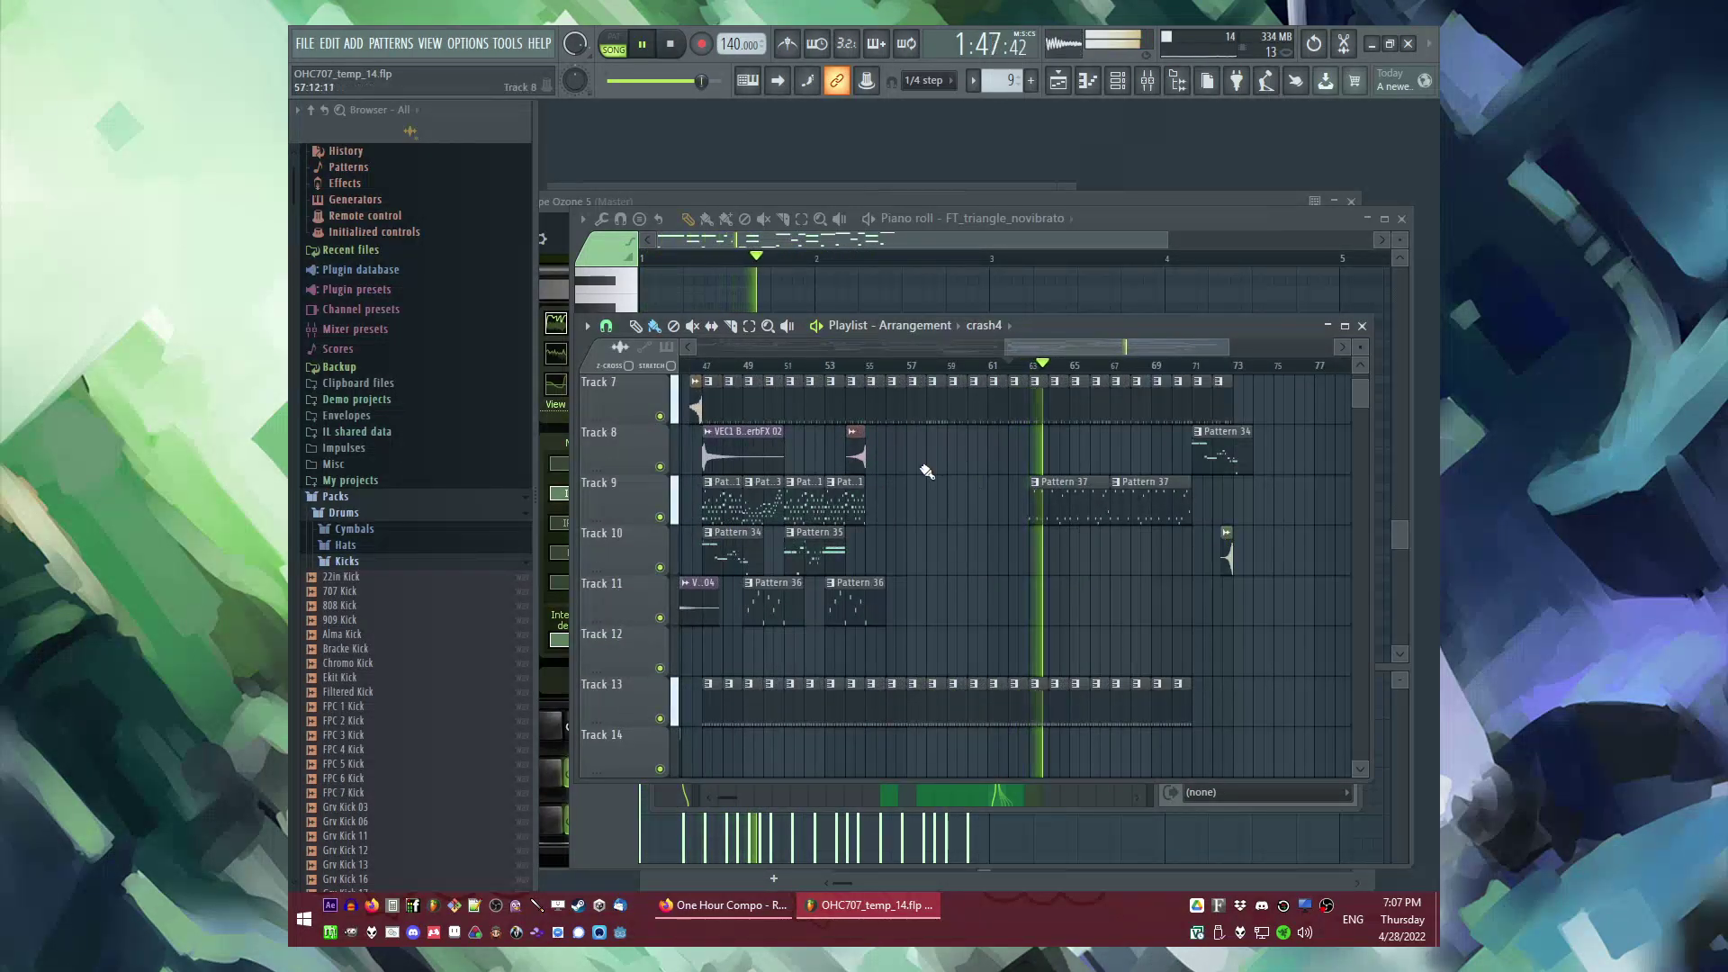
pyautogui.scroll(-1, 1071, 483)
pyautogui.click(846, 408)
pyautogui.scroll(3, 1068, 449)
pyautogui.press('space')
pyautogui.press('space')
pyautogui.click(1011, 459)
pyautogui.scroll(3, 1012, 461)
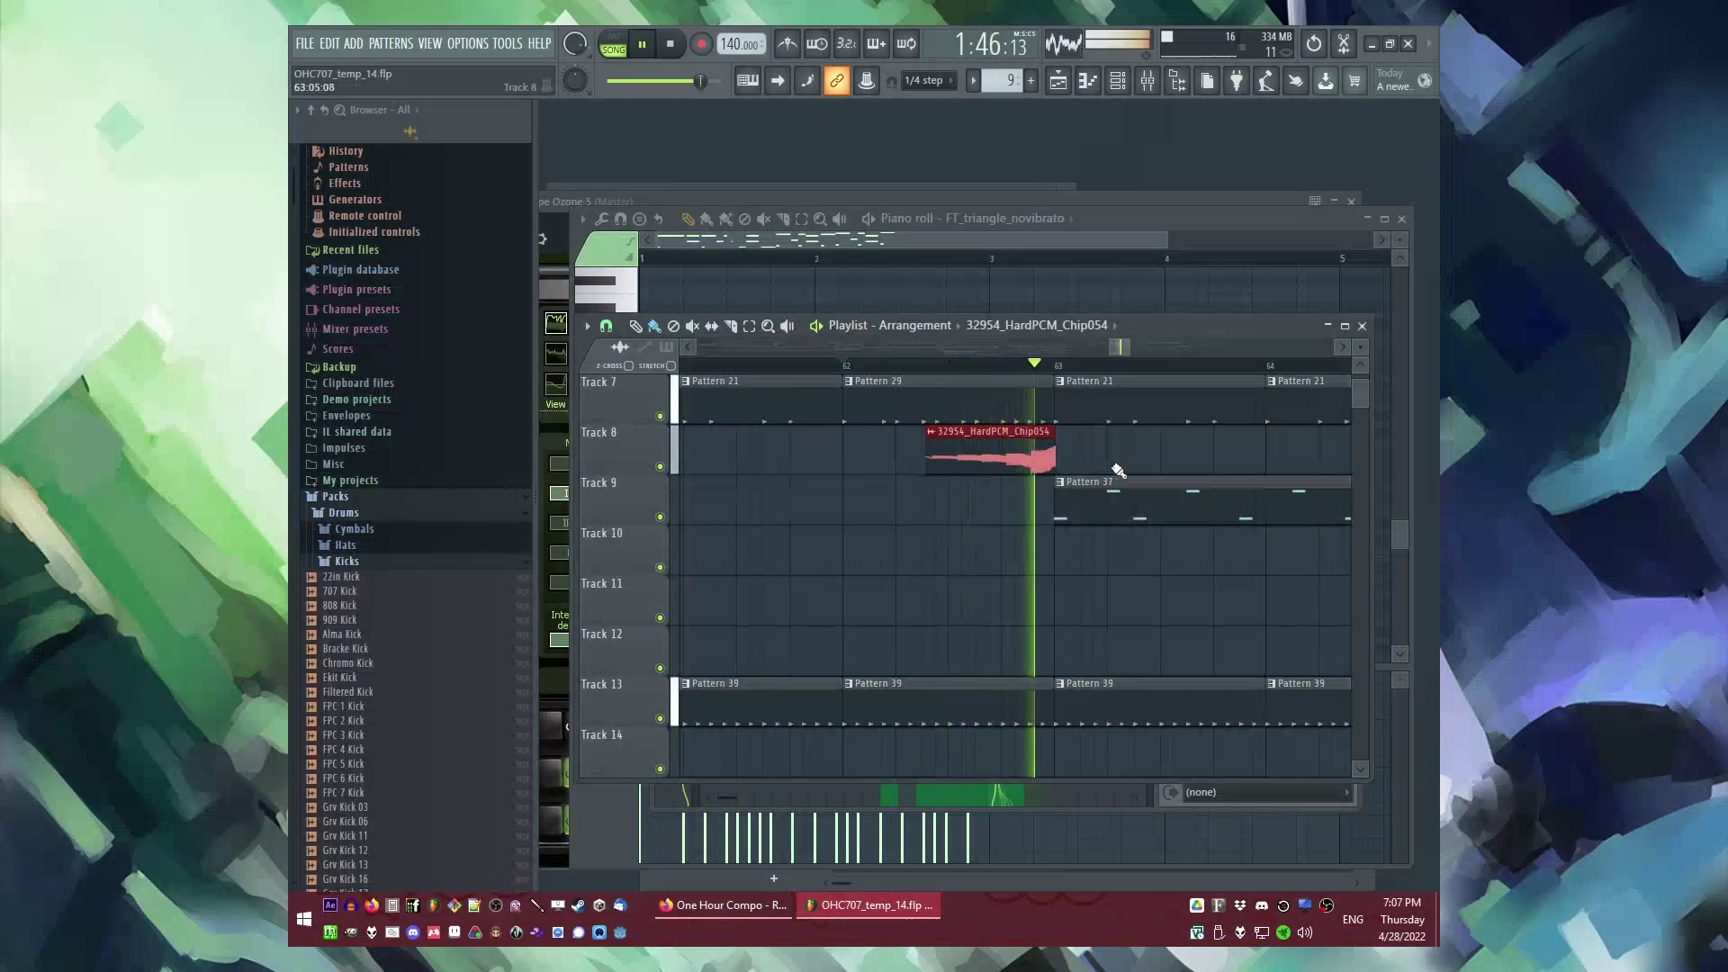
pyautogui.scroll(3, 1118, 470)
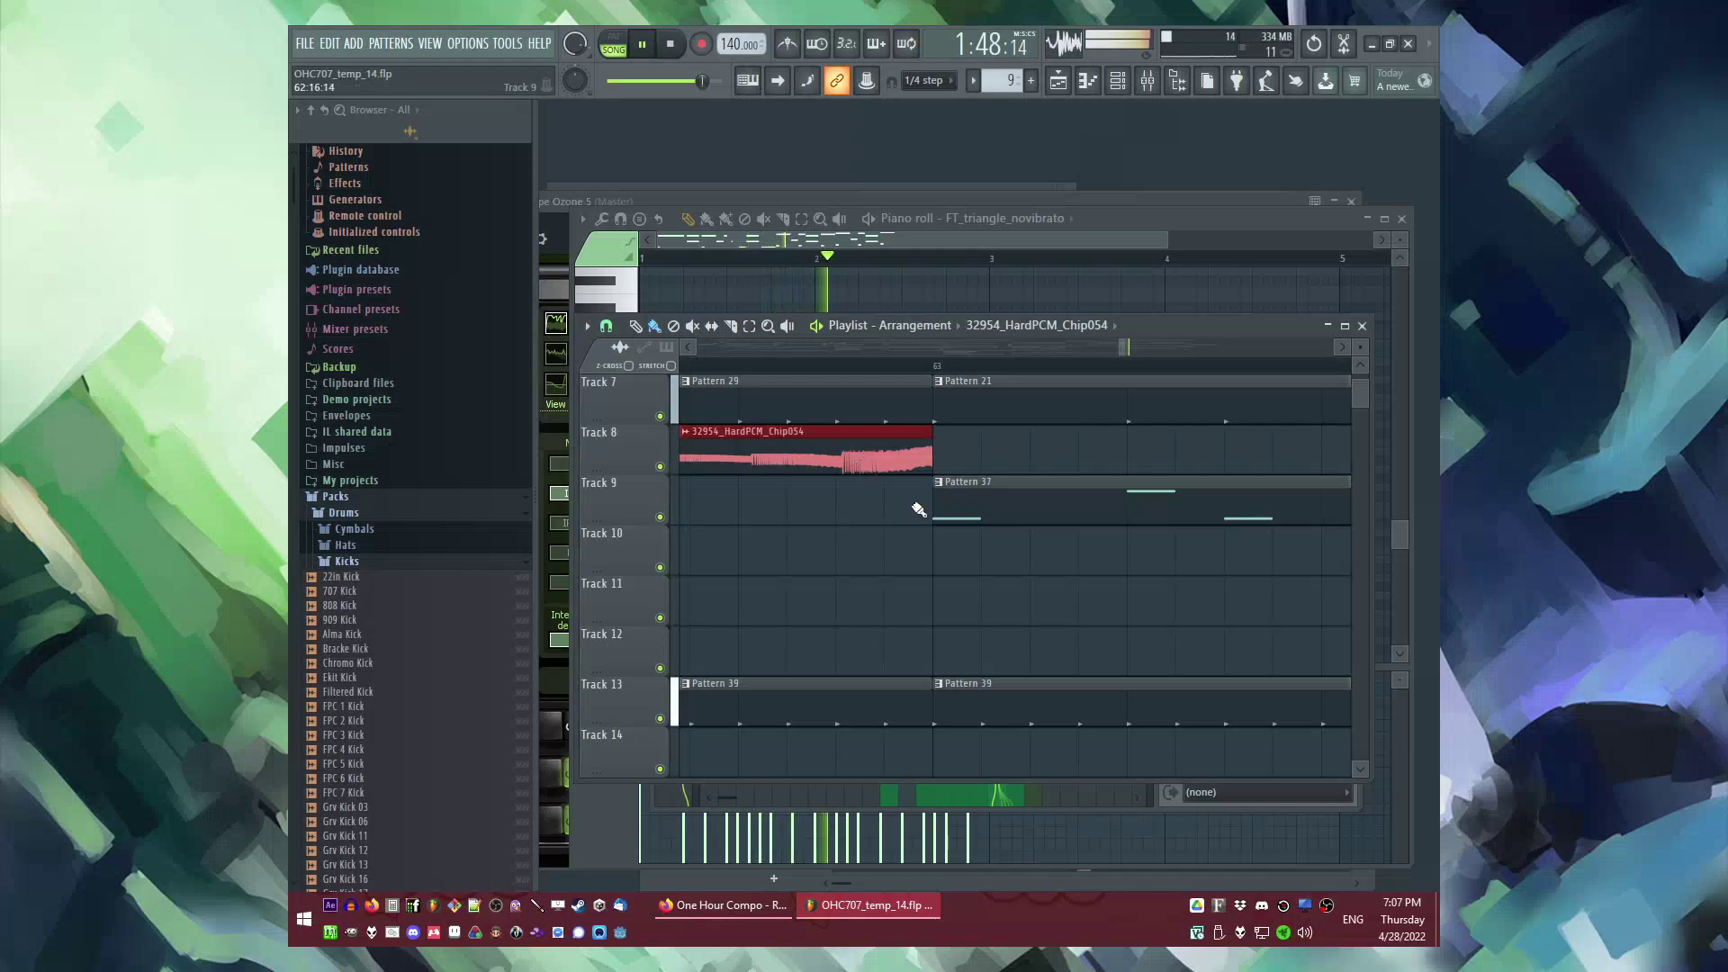
# Step: Place a VEC1 BD ReverbFX 02 clip on Track 10 at bar 63 and replay the transition
pyautogui.scroll(-4, 1170, 495)
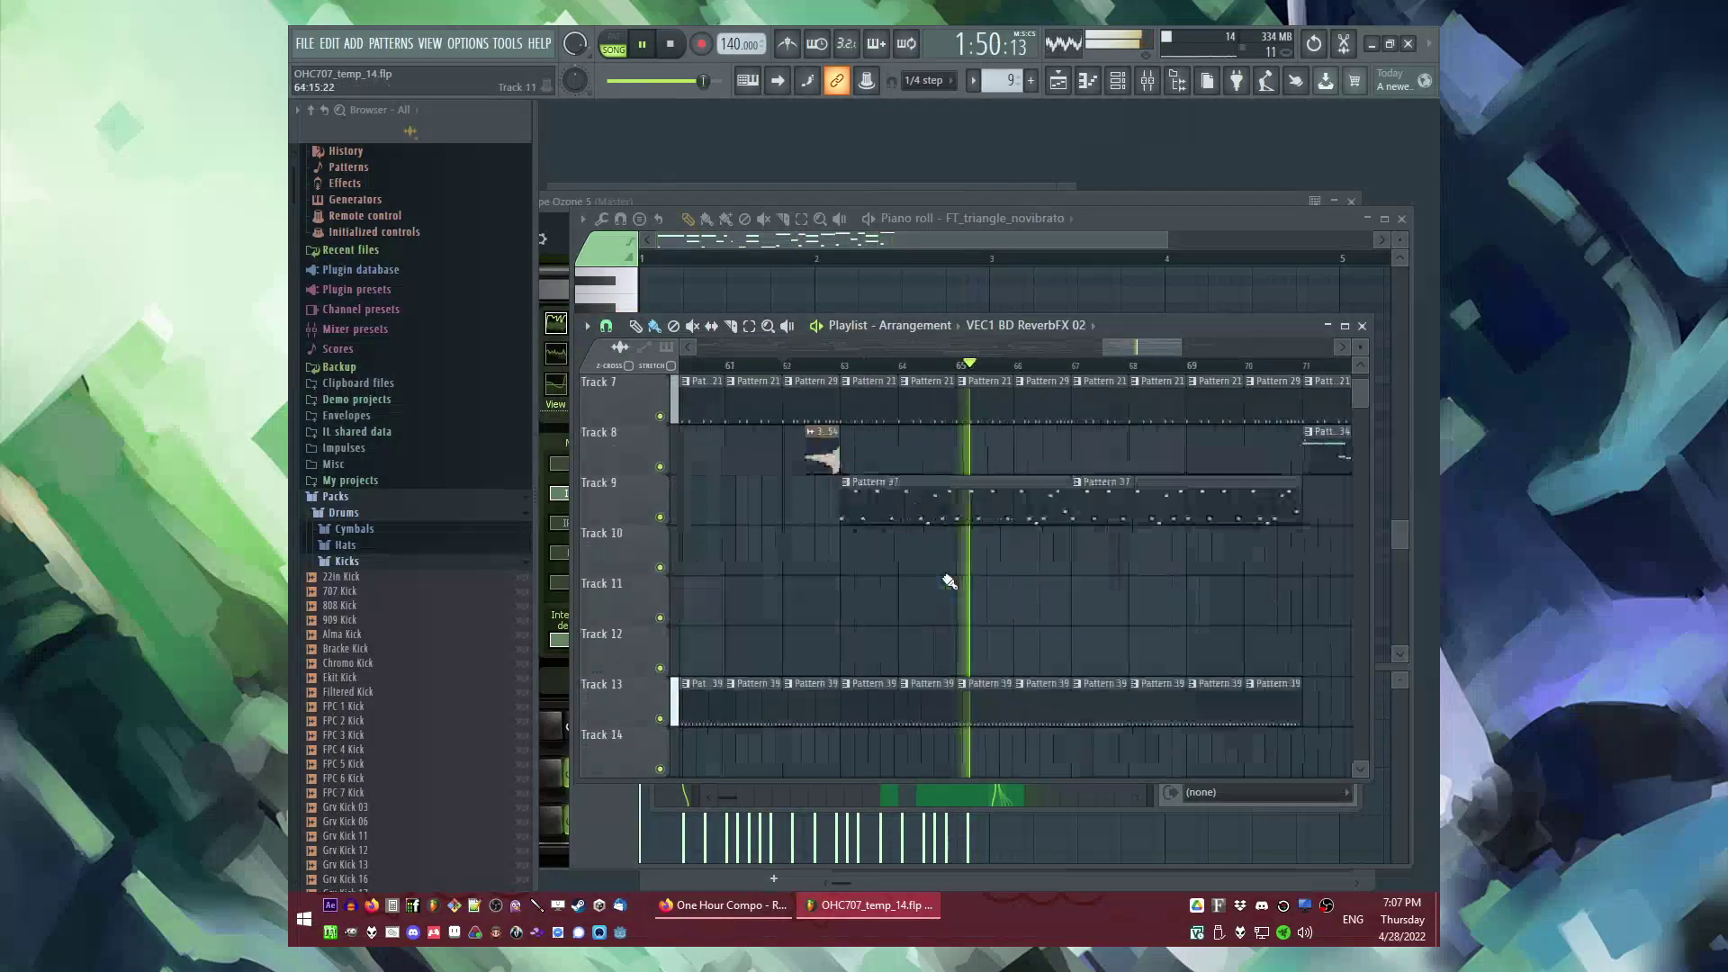
pyautogui.scroll(1, 900, 594)
pyautogui.click(841, 603)
pyautogui.press('space')
pyautogui.press('space')
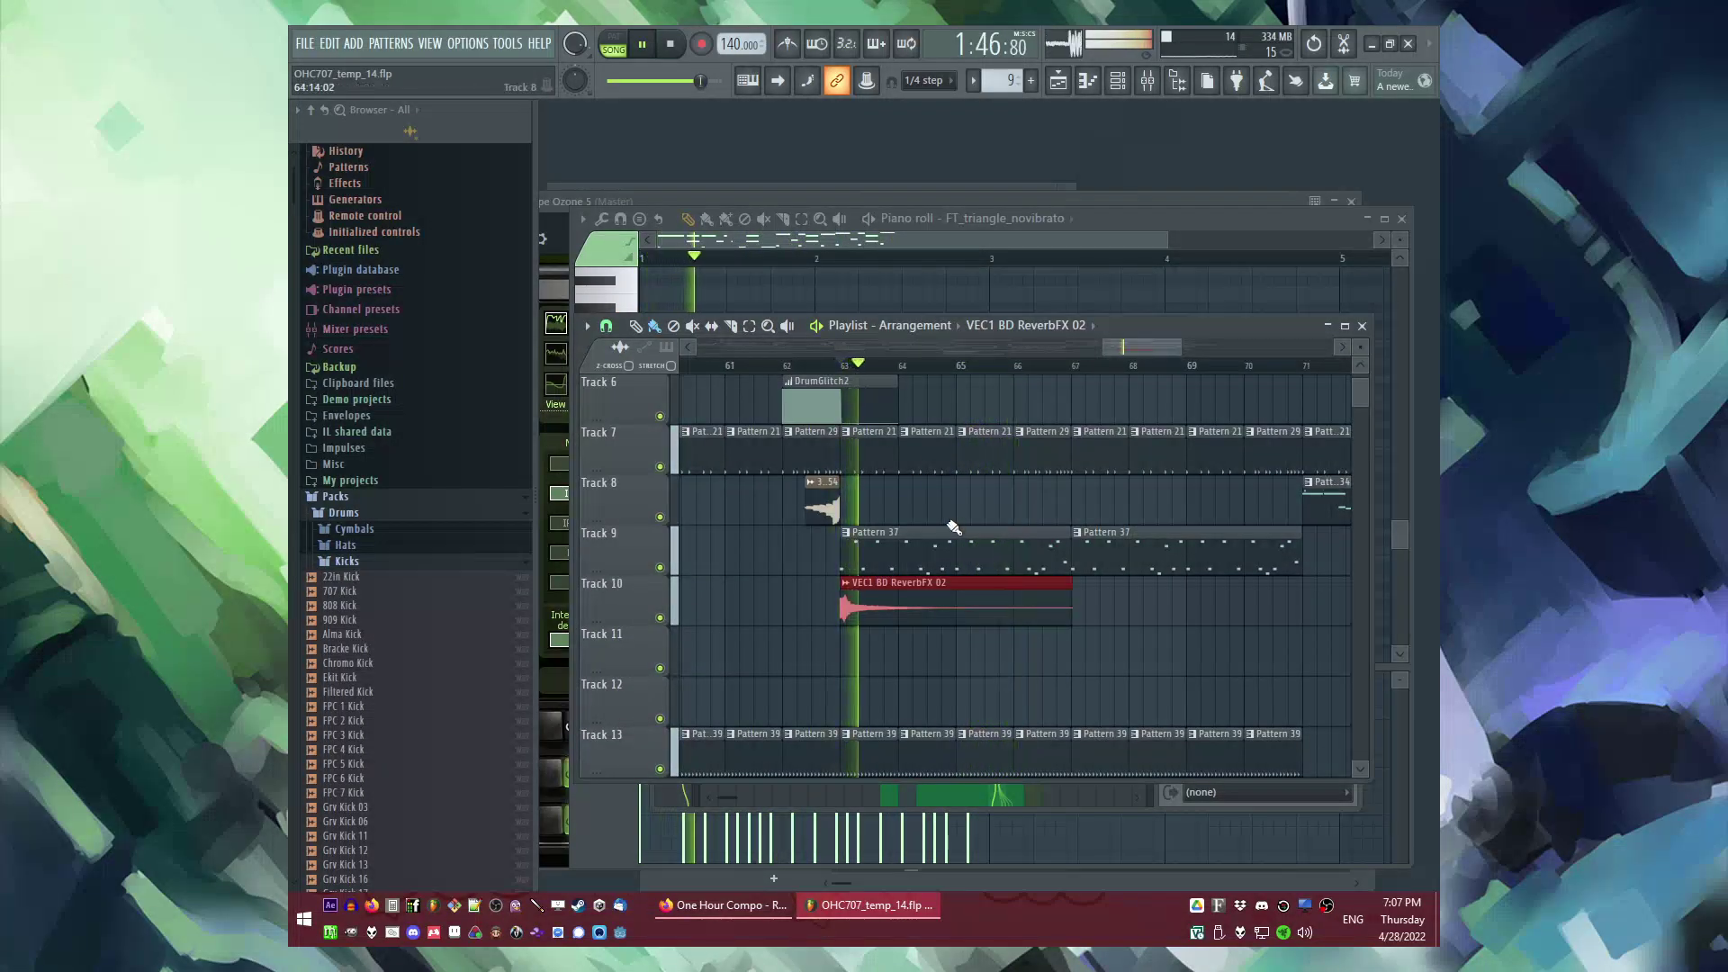
# Step: Place a copy of the Pattern 32 clip on Track 11 at bar 63 and play from there
pyautogui.scroll(-6, 951, 524)
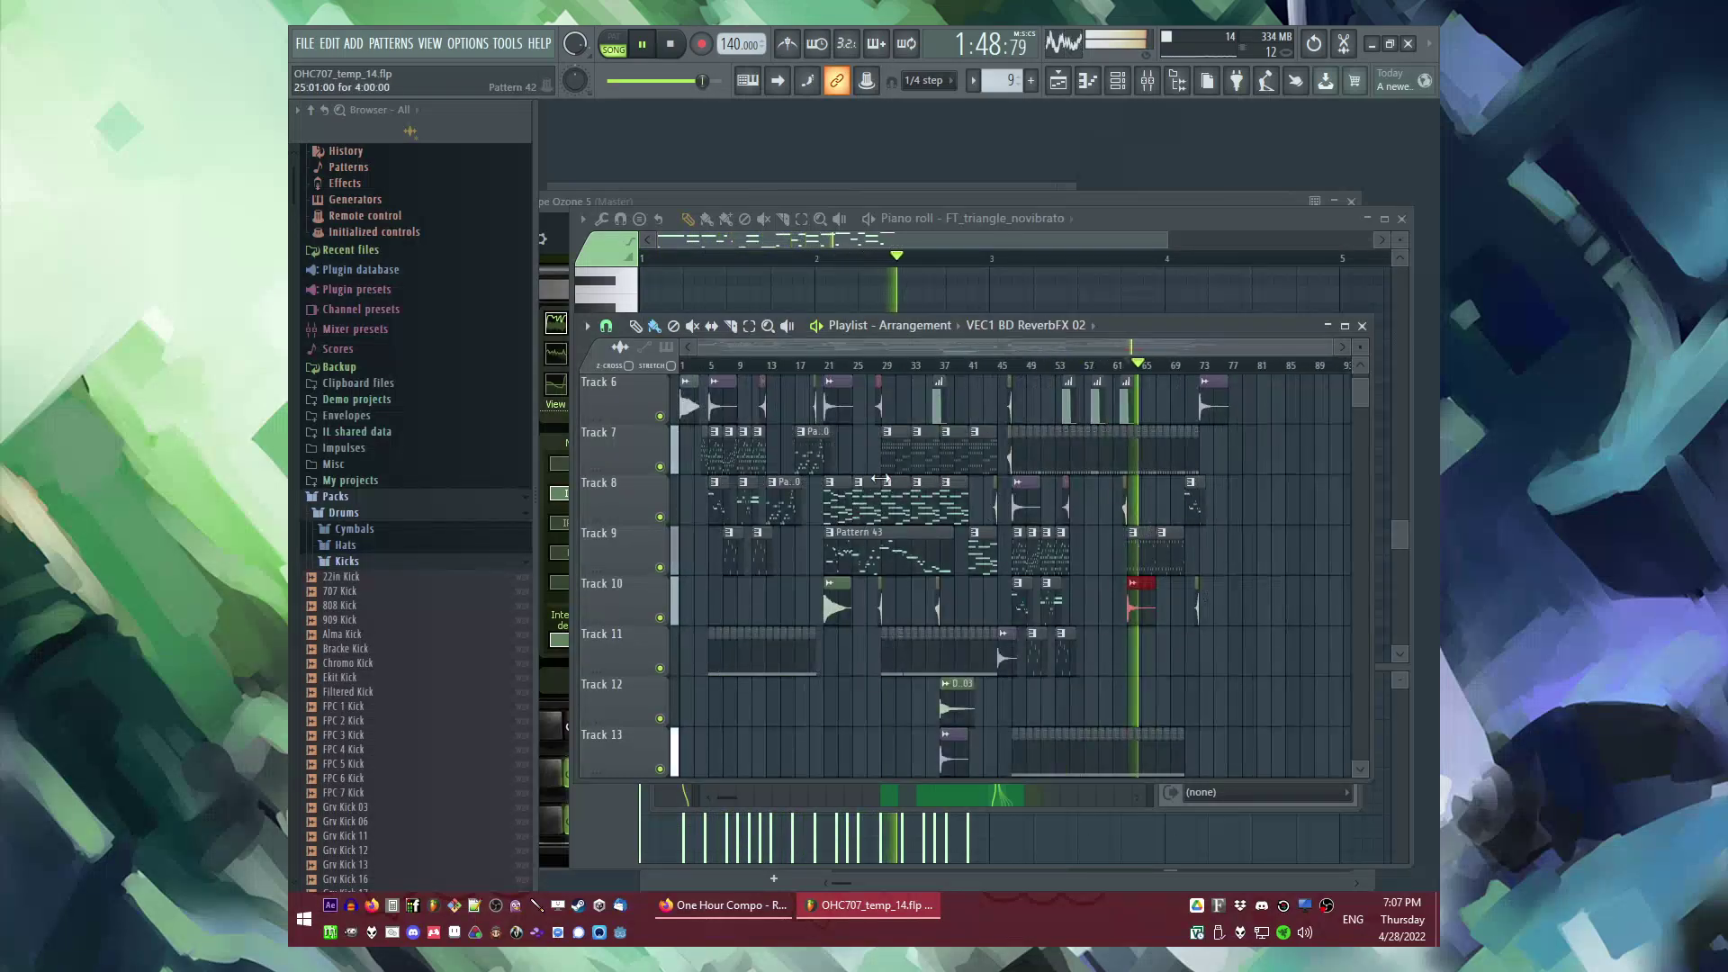
pyautogui.scroll(-2, 1035, 576)
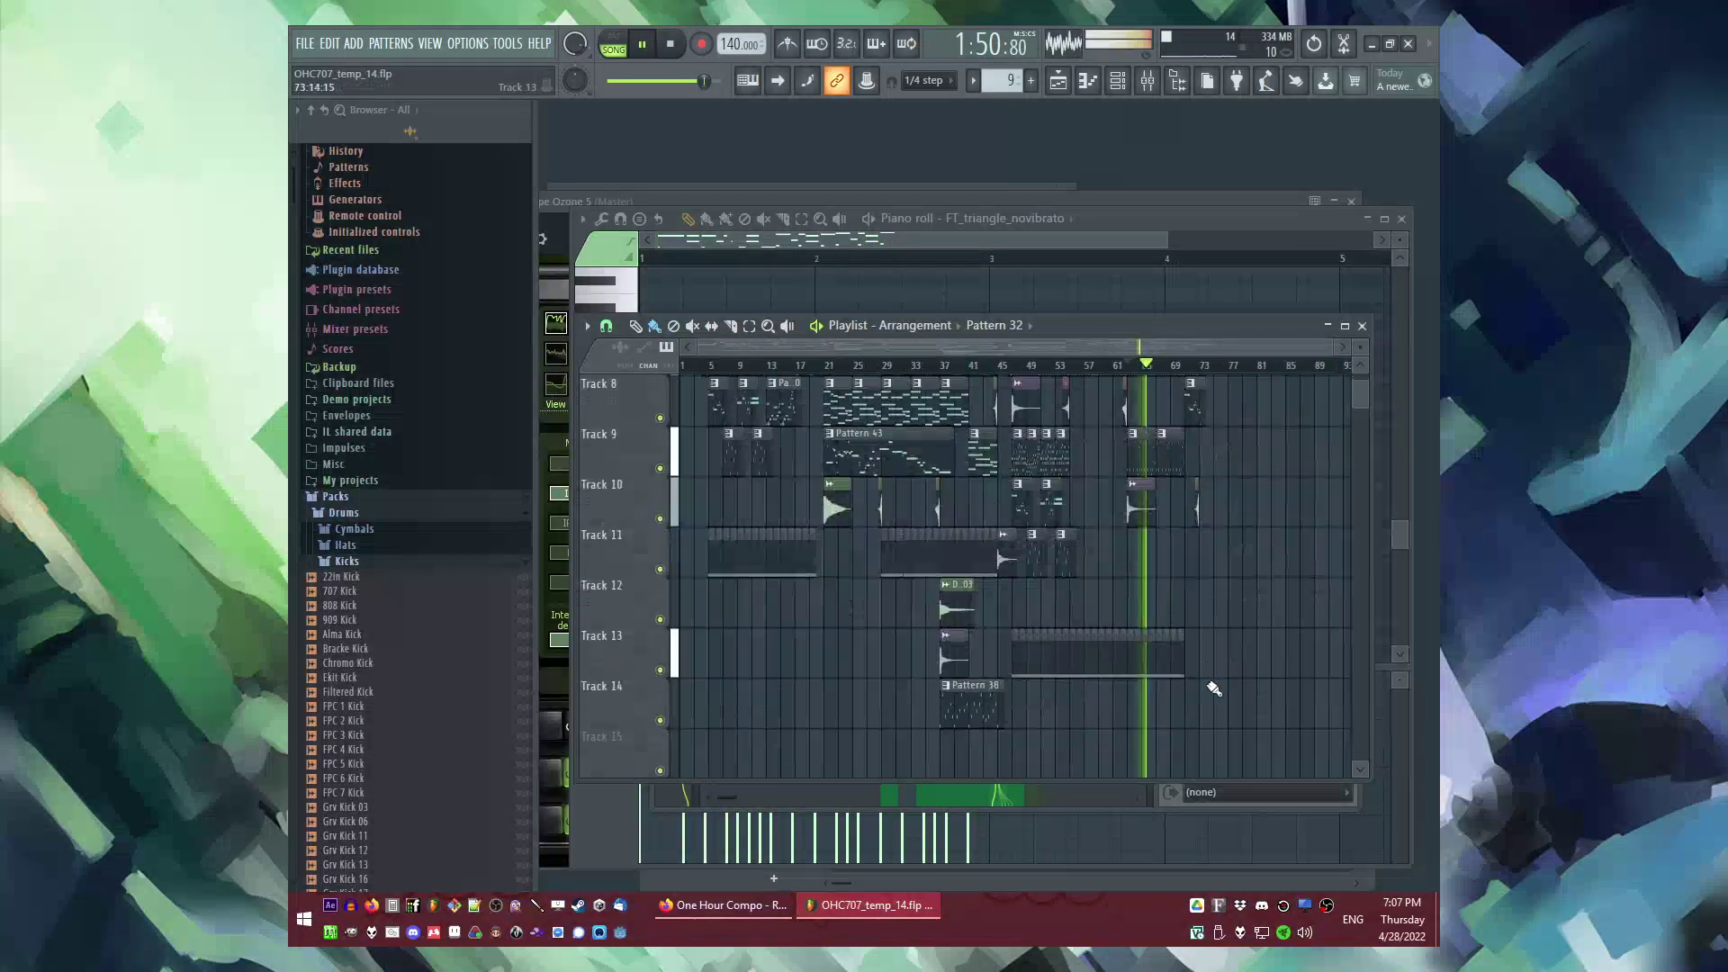
pyautogui.scroll(4, 1173, 634)
pyautogui.click(1024, 562)
pyautogui.moveTo(1030, 559); pyautogui.dragTo(1020, 557)
pyautogui.click(1017, 368)
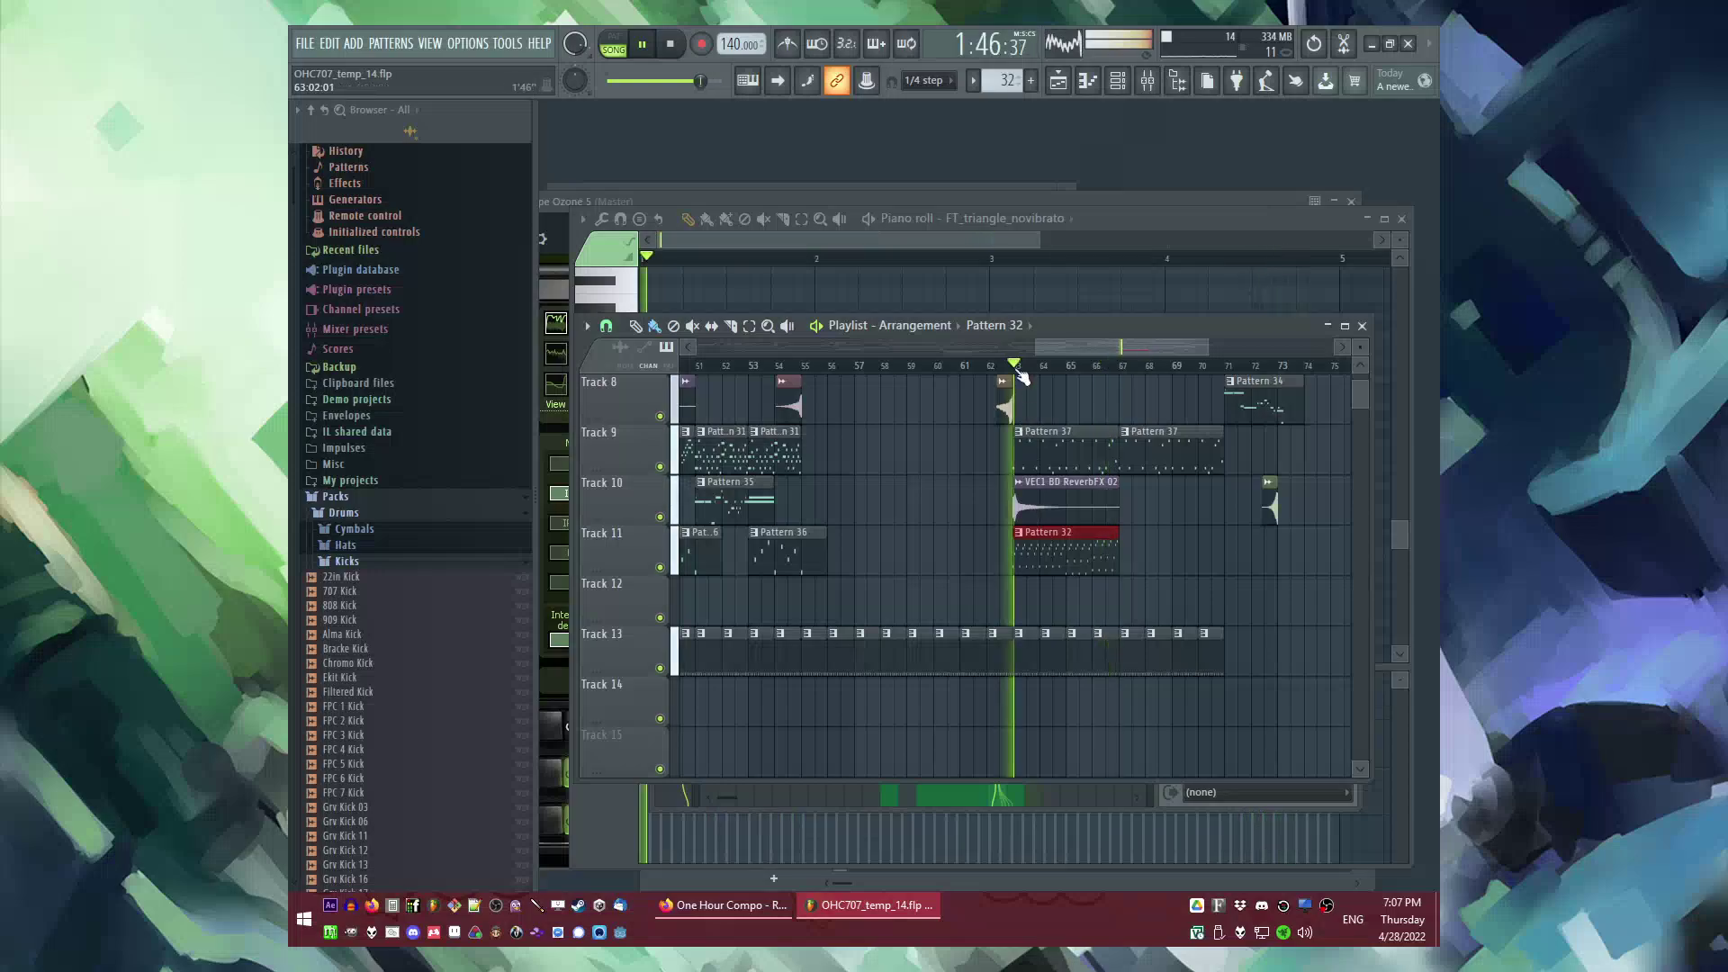
# Step: Make the new Pattern 32 clip on Track 11 unique and transpose all its FT_25 #6 notes up seven semitones
pyautogui.scroll(3, 895, 563)
pyautogui.click(767, 532)
pyautogui.click(810, 650)
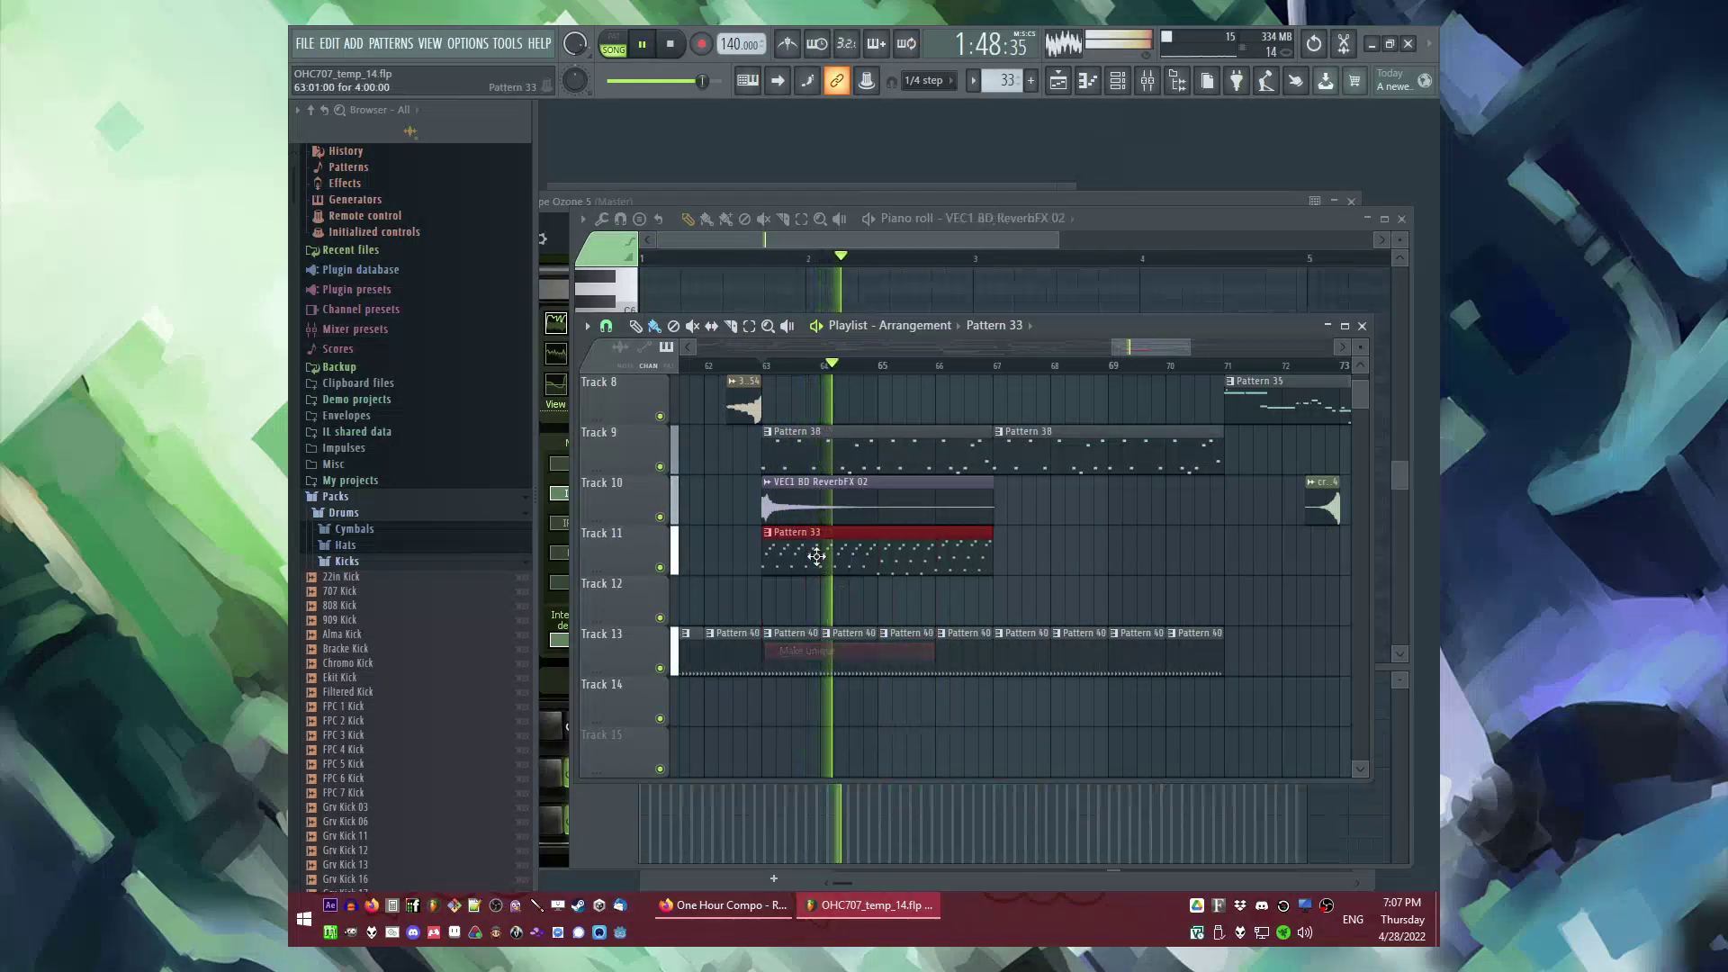
pyautogui.doubleClick(816, 555)
pyautogui.moveTo(970, 535); pyautogui.dragTo(647, 542)
pyautogui.press('space')
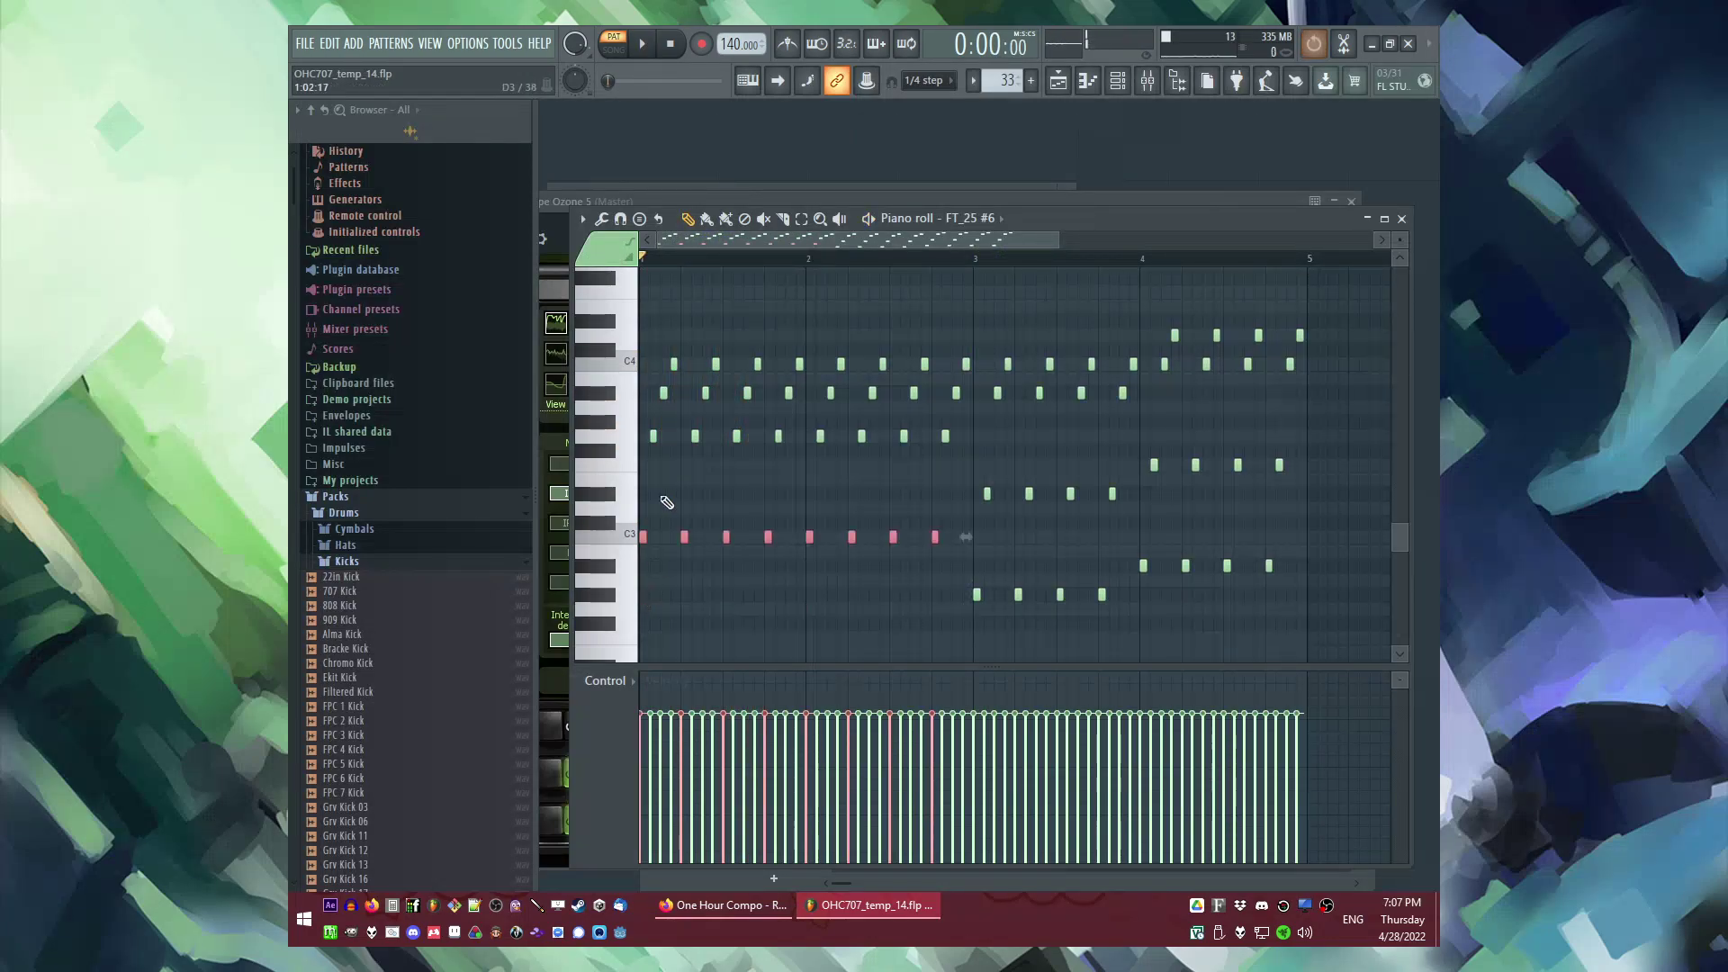
pyautogui.hotkey('ctrl', 'a')
pyautogui.moveTo(644, 537); pyautogui.dragTo(644, 435)
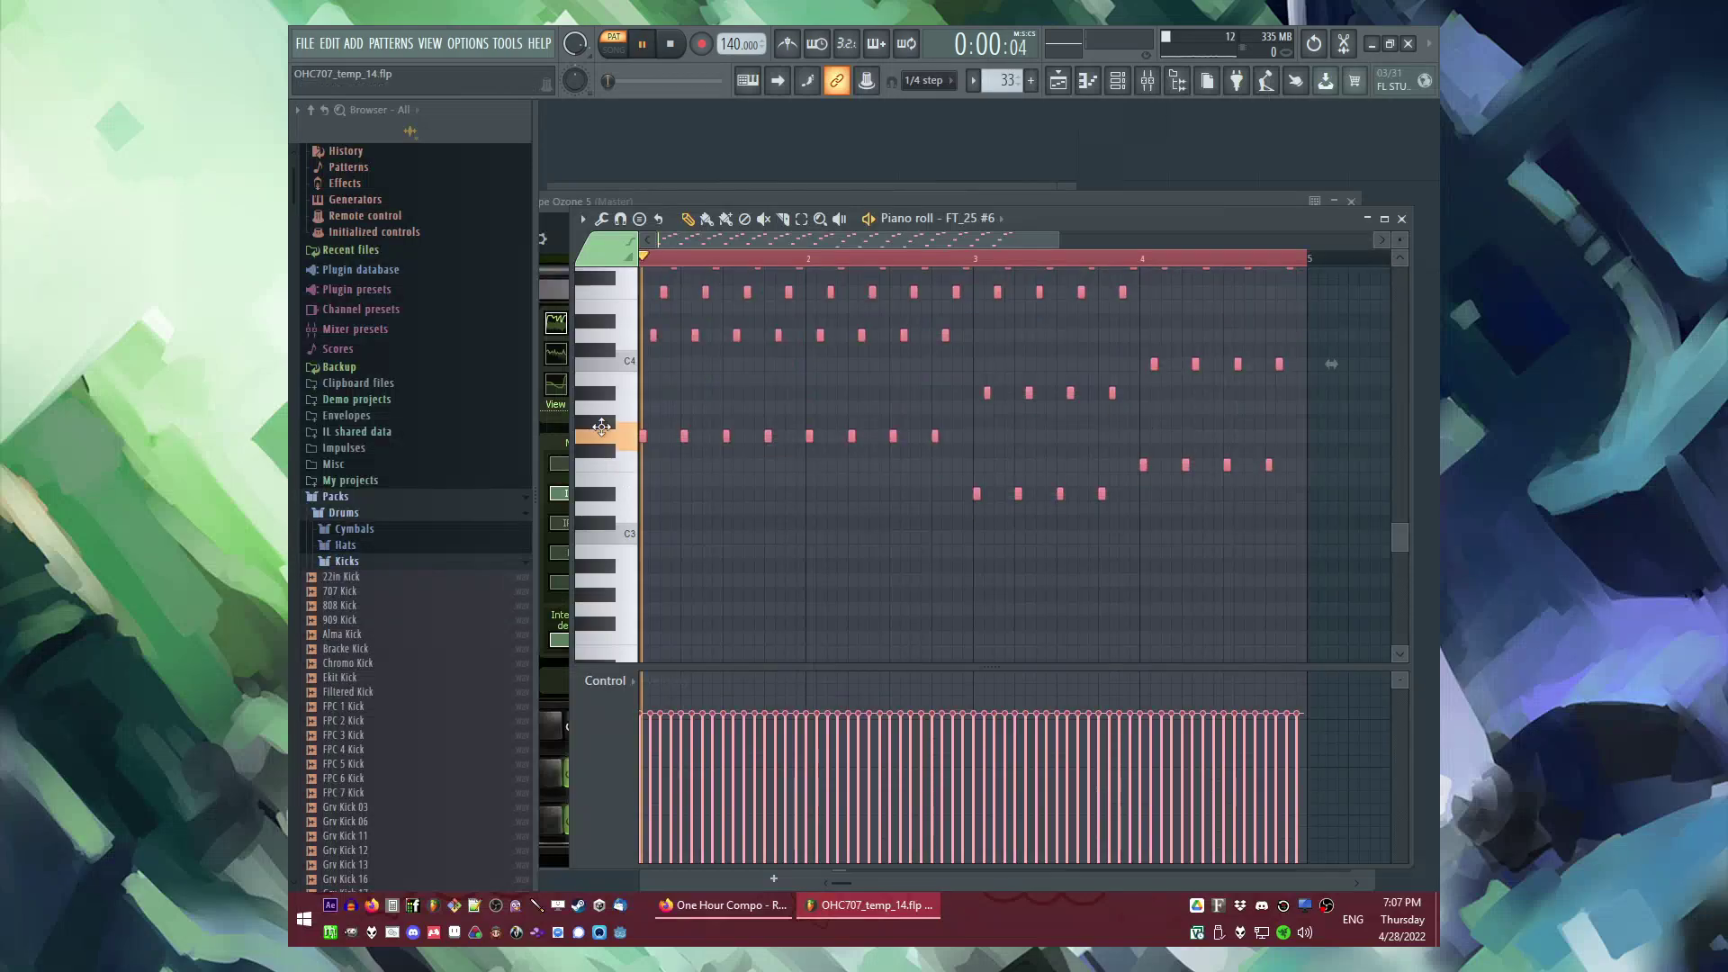
# Step: Delete the FT_25 #6 notes from bar 3 onward so the pattern keeps only its first two bars
pyautogui.scroll(3, 754, 433)
pyautogui.moveTo(976, 358); pyautogui.dragTo(1356, 668)
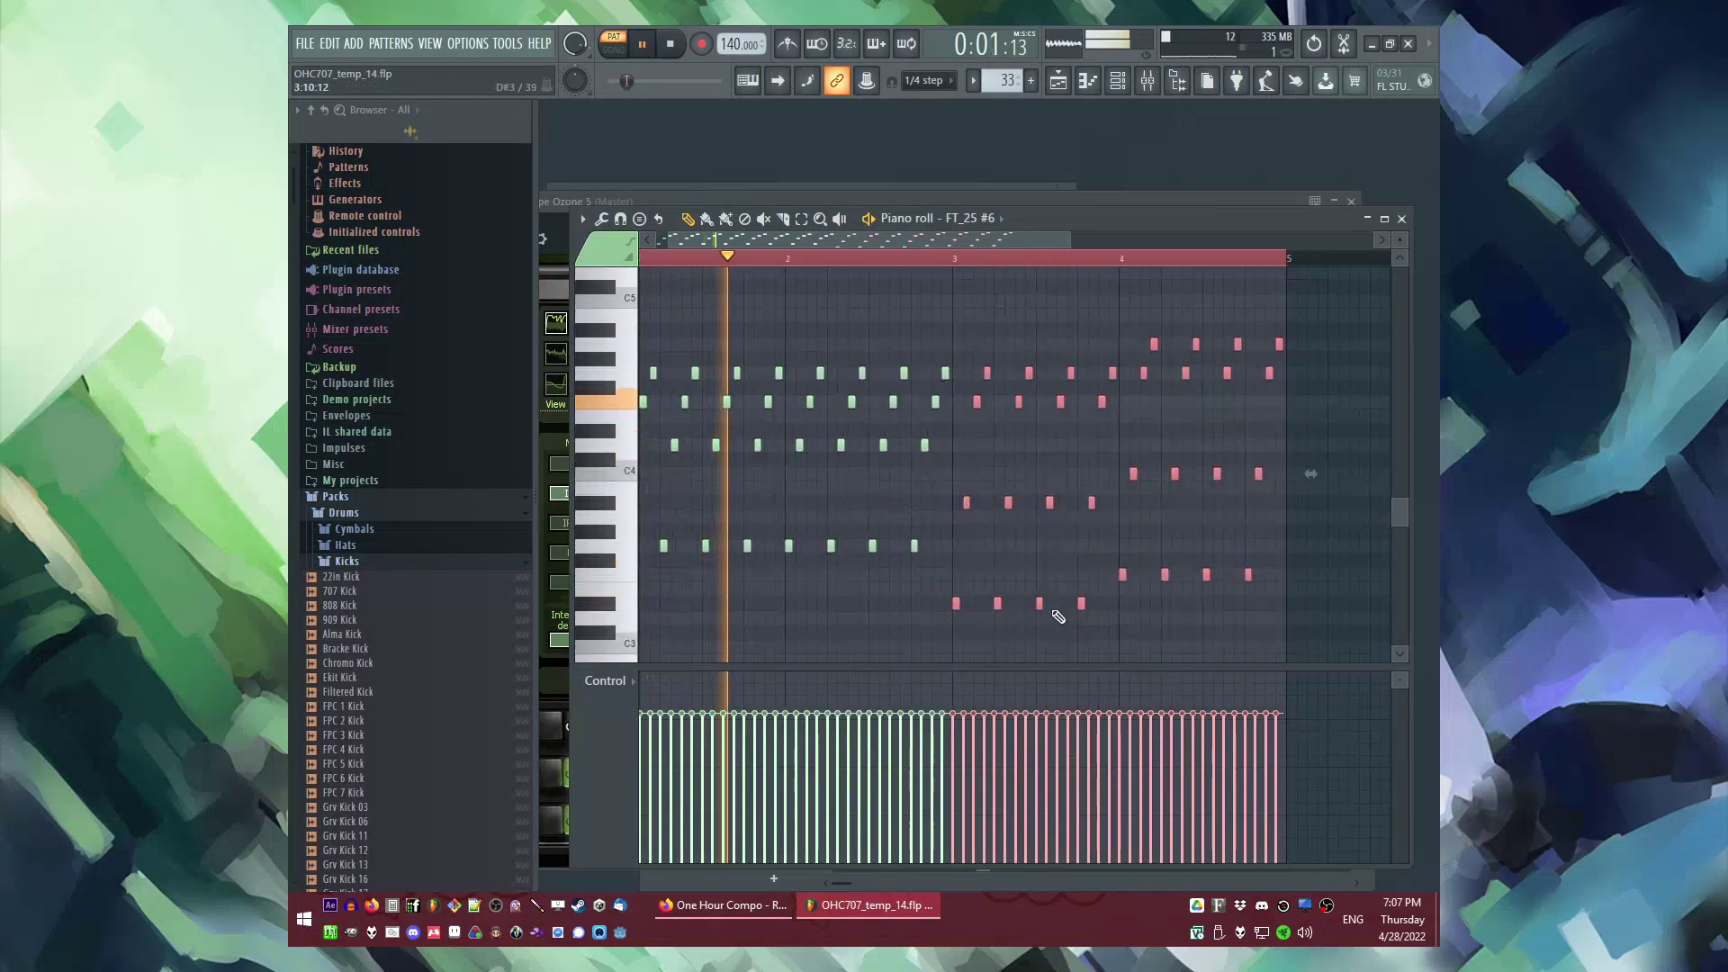
pyautogui.press('Delete')
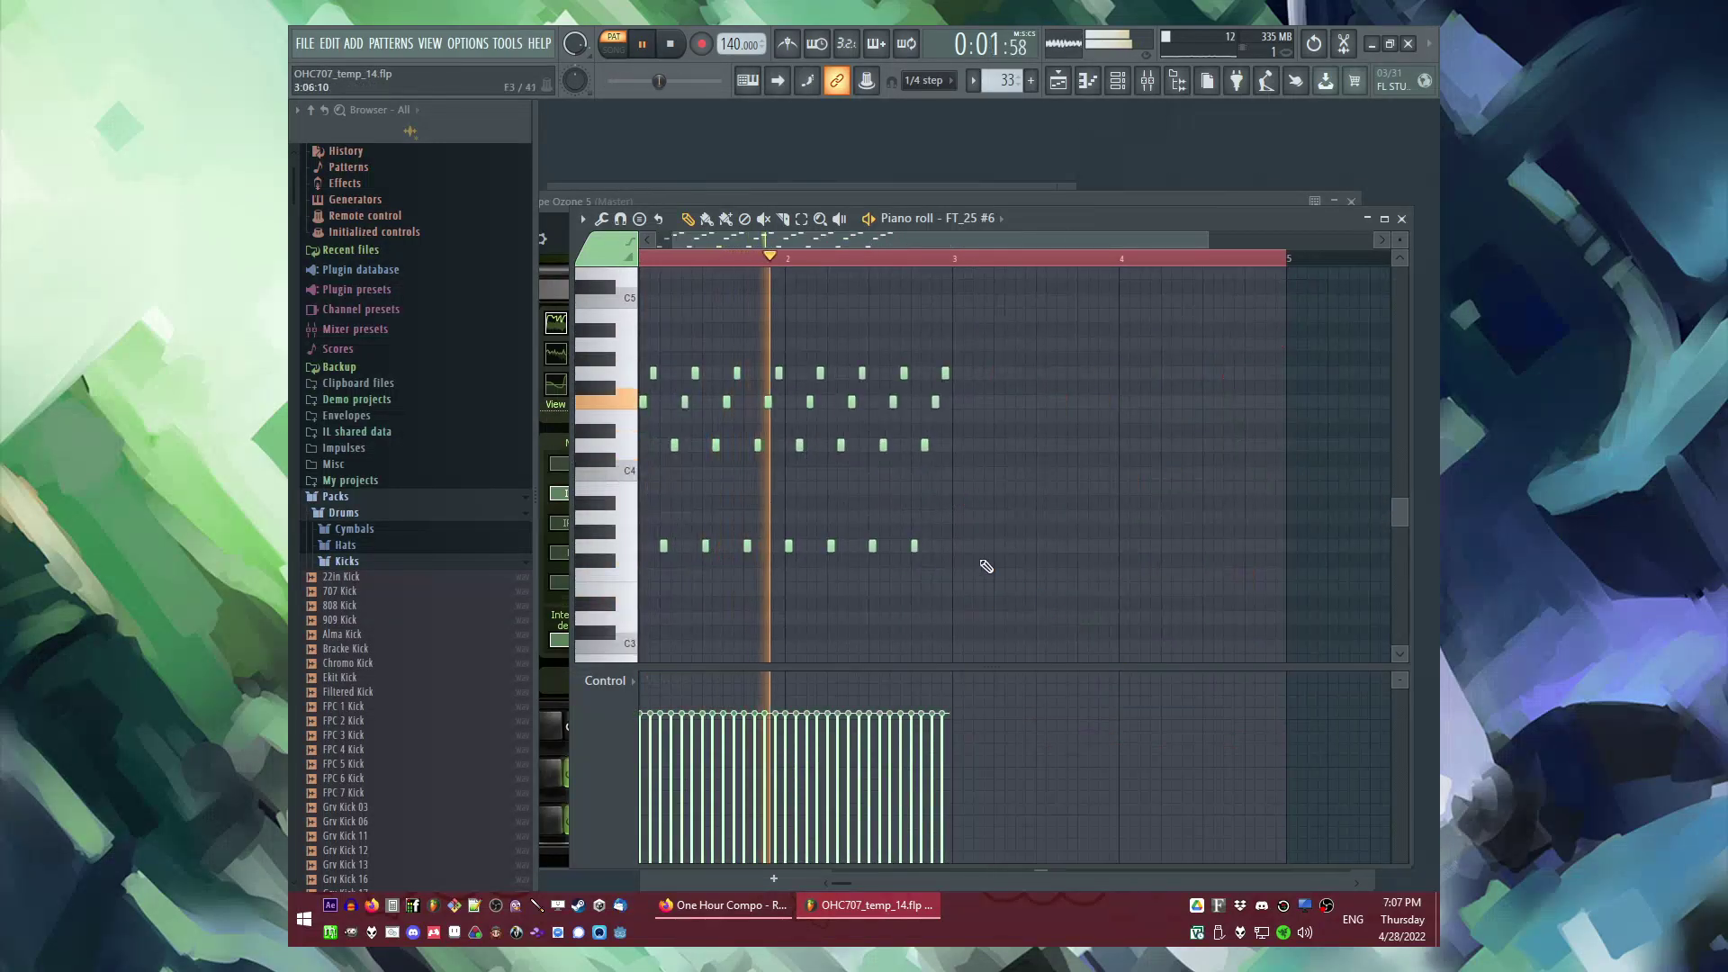
# Step: Duplicate the Pattern 33 clip three times on Track 11 to fill bars 63 to 71
pyautogui.press('F5')
pyautogui.click(803, 368)
pyautogui.hotkey('ctrl', 'b')
pyautogui.hotkey('ctrl', 'b')
pyautogui.hotkey('ctrl', 'b')
pyautogui.scroll(1, 992, 549)
pyautogui.scroll(2, 972, 569)
pyautogui.scroll(-4, 972, 589)
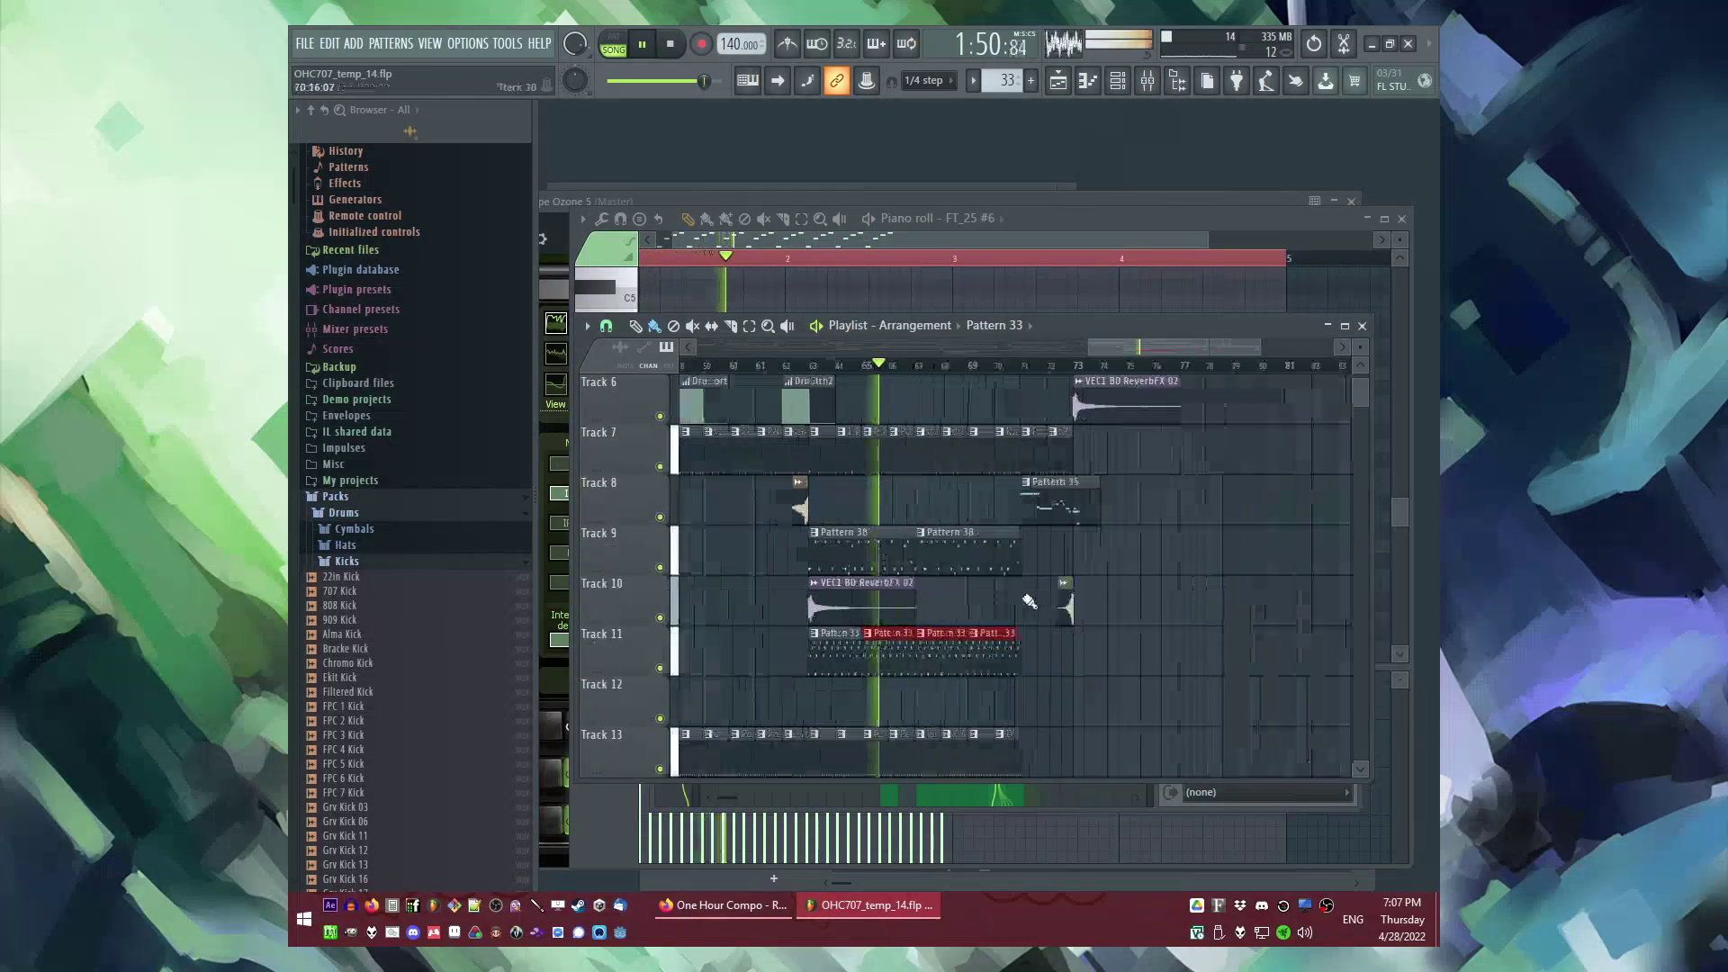
pyautogui.scroll(2, 1018, 598)
pyautogui.keyDown('ctrl'); pyautogui.click(983, 605); pyautogui.keyUp('ctrl')
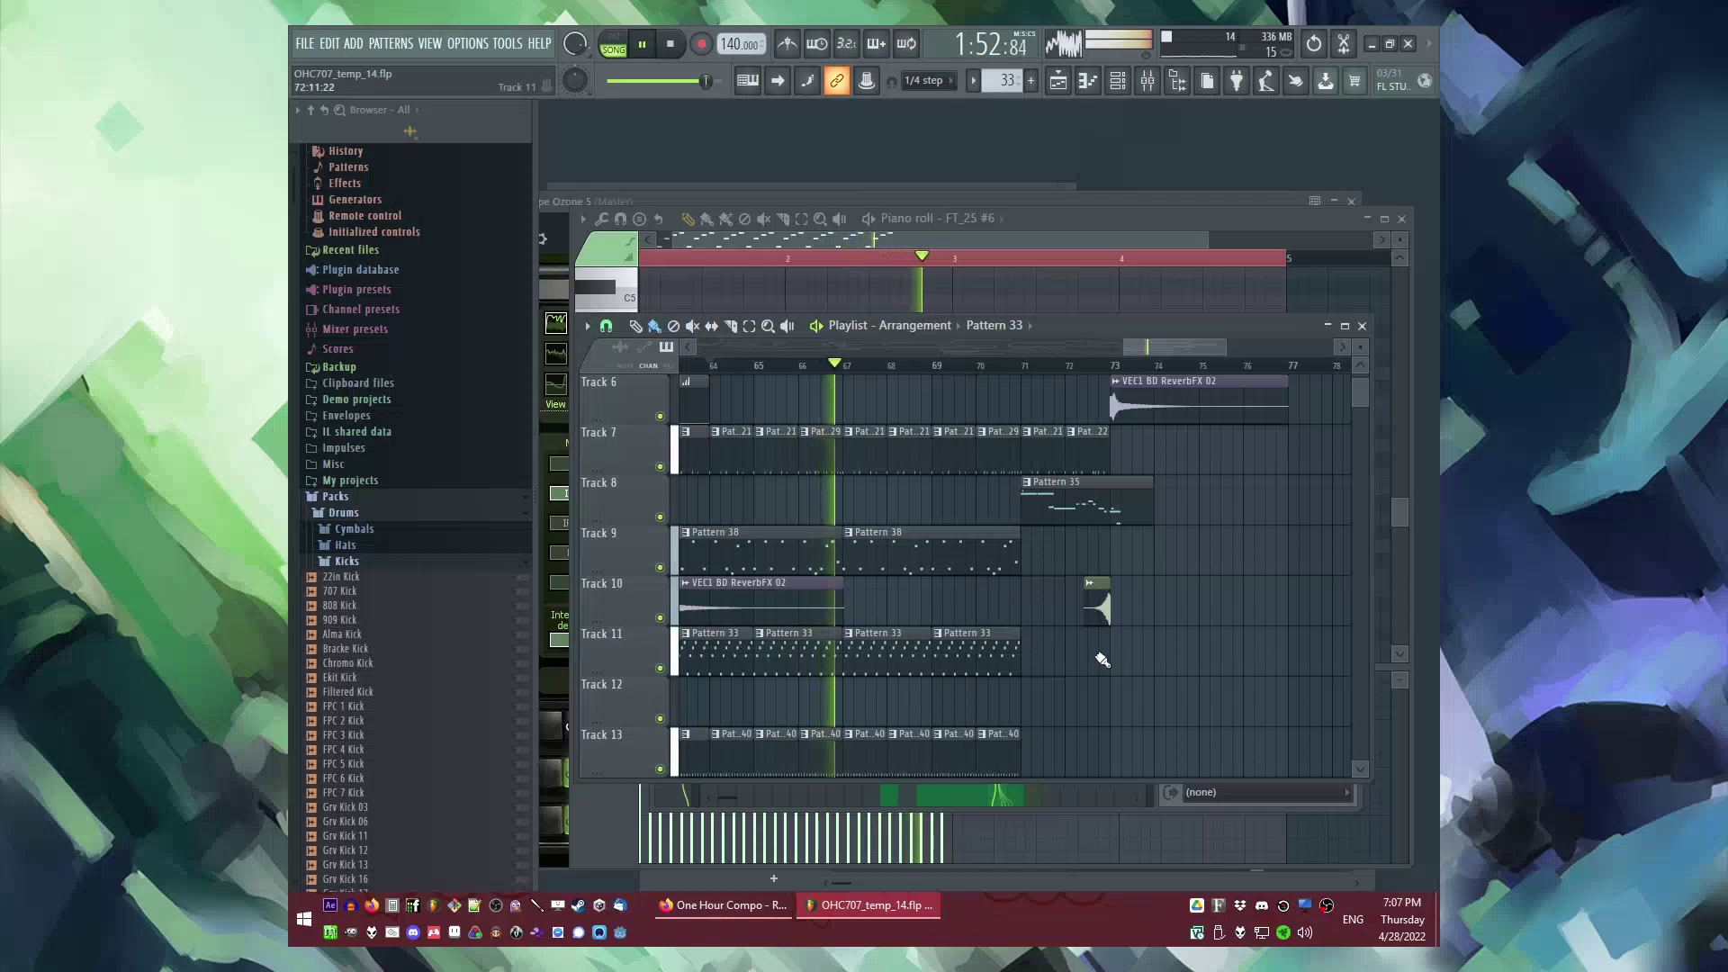
# Step: Make the first Pattern 33 clip on Track 11 unique and replace the following copies with the new pattern
pyautogui.scroll(-2, 1069, 656)
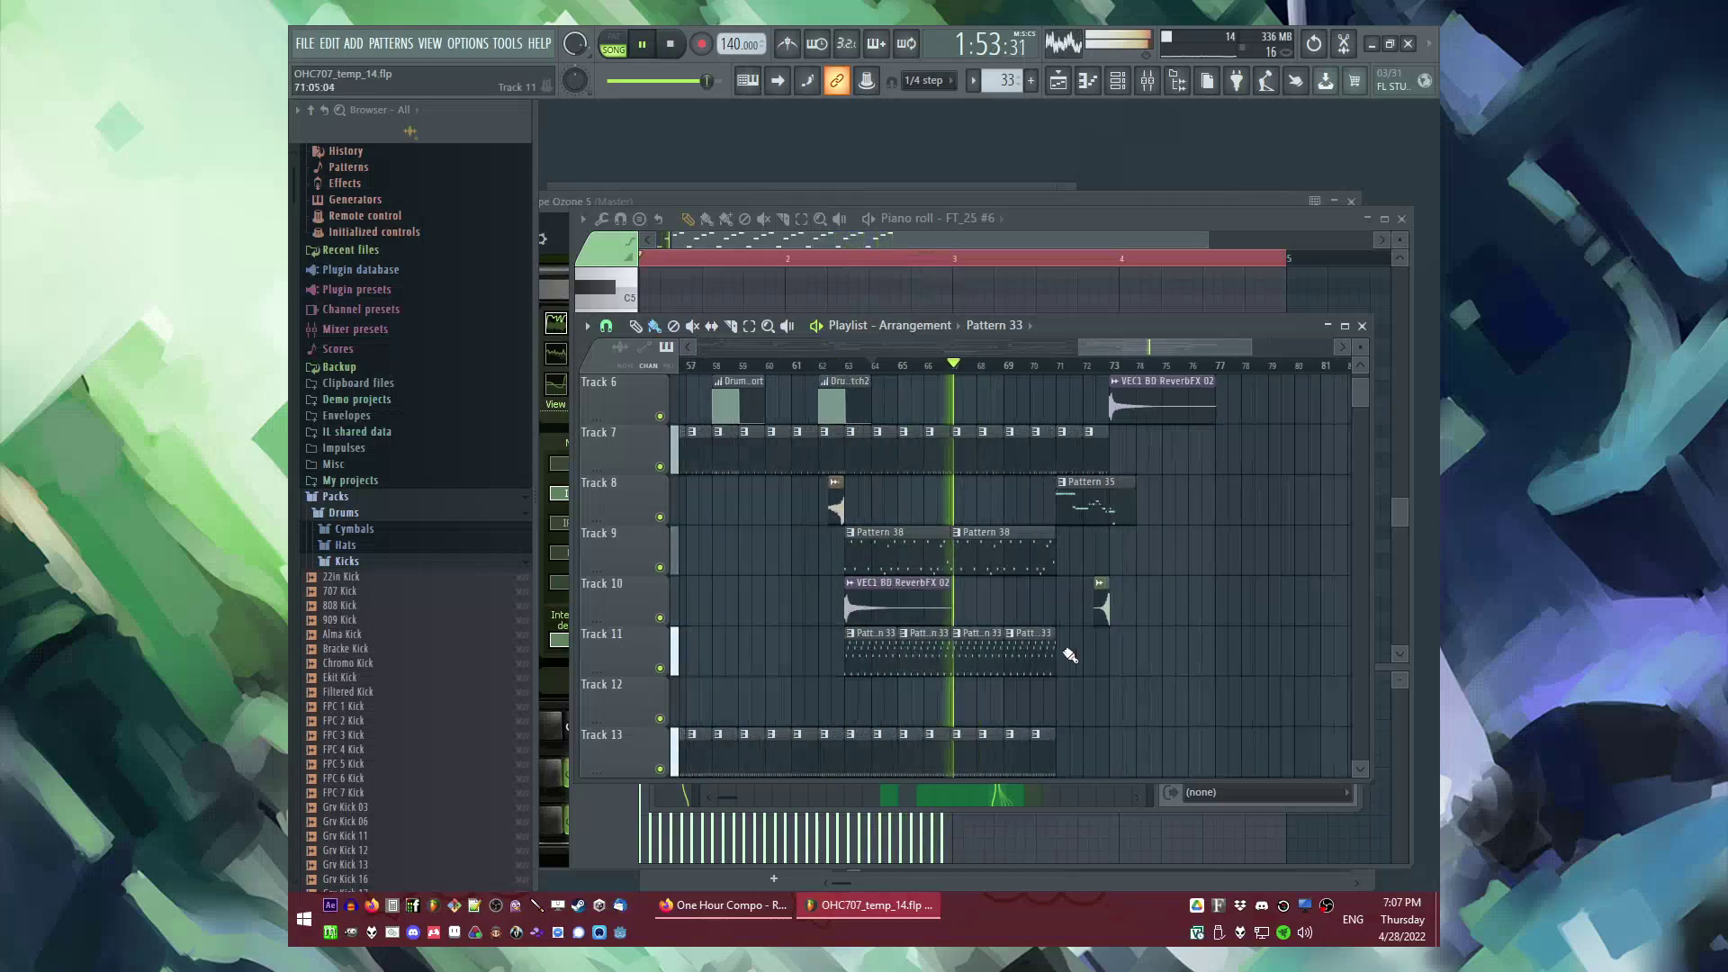
pyautogui.rightClick(848, 644)
pyautogui.click(887, 752)
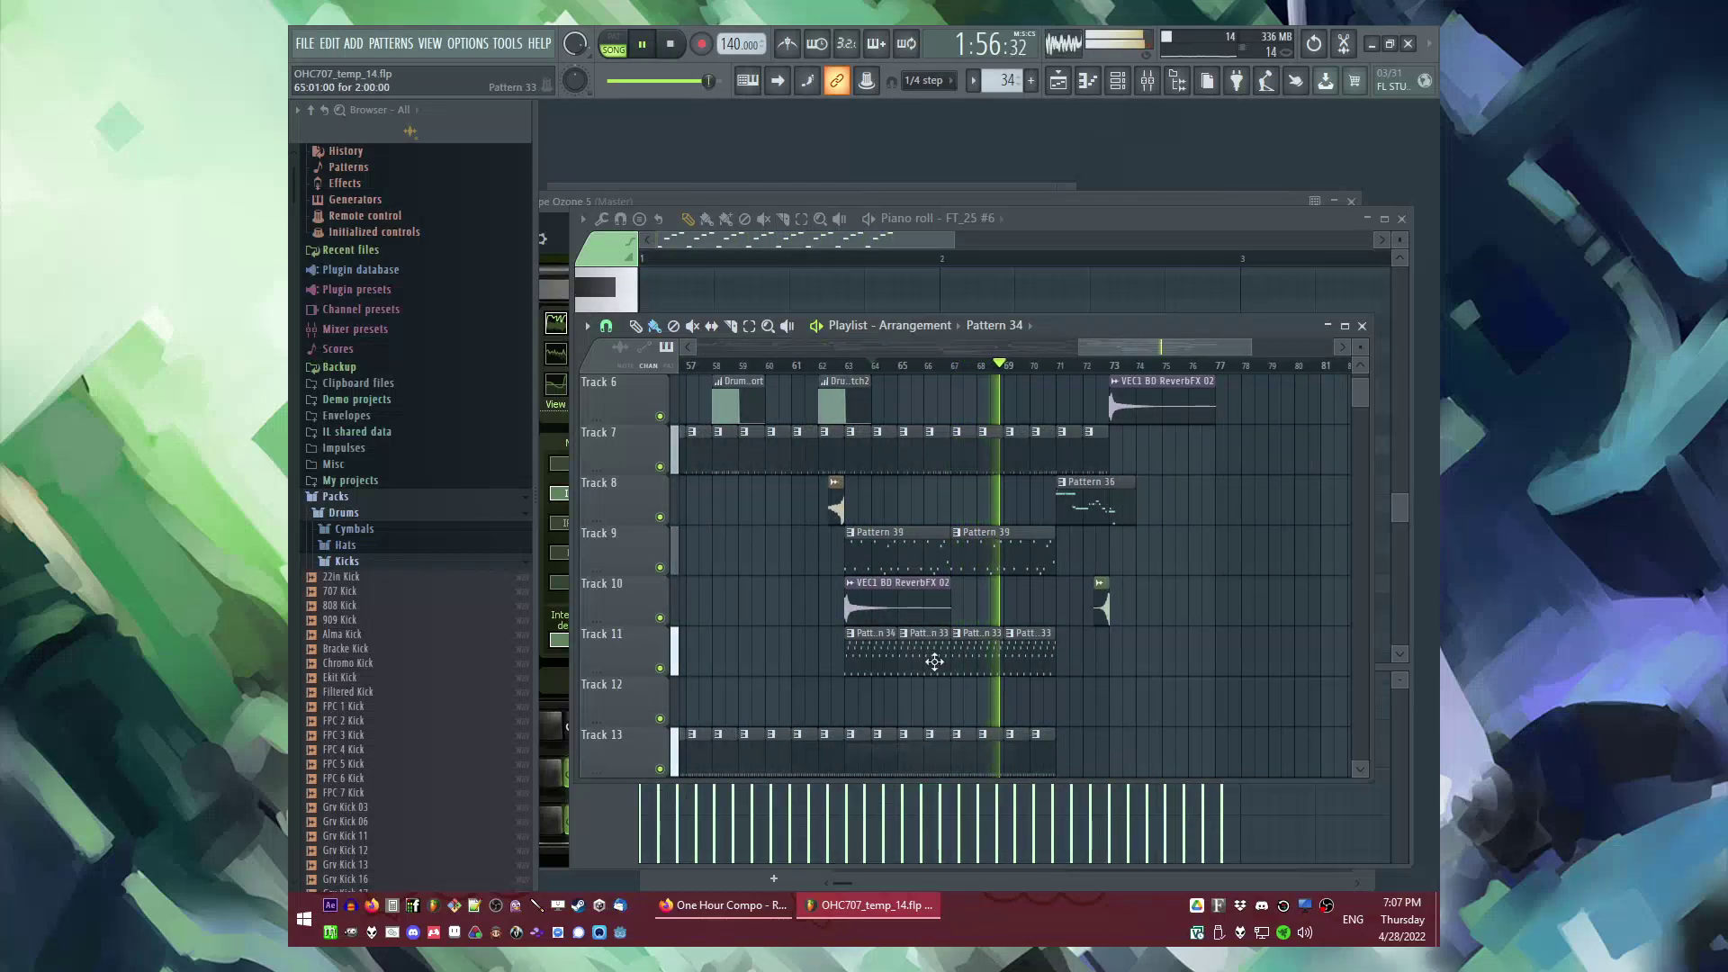
pyautogui.moveTo(912, 660); pyautogui.dragTo(1026, 657)
# Step: Clone the FT_25 #6 channel and move the pattern's notes from it to the clone
pyautogui.doubleClick(879, 658)
pyautogui.press('F6')
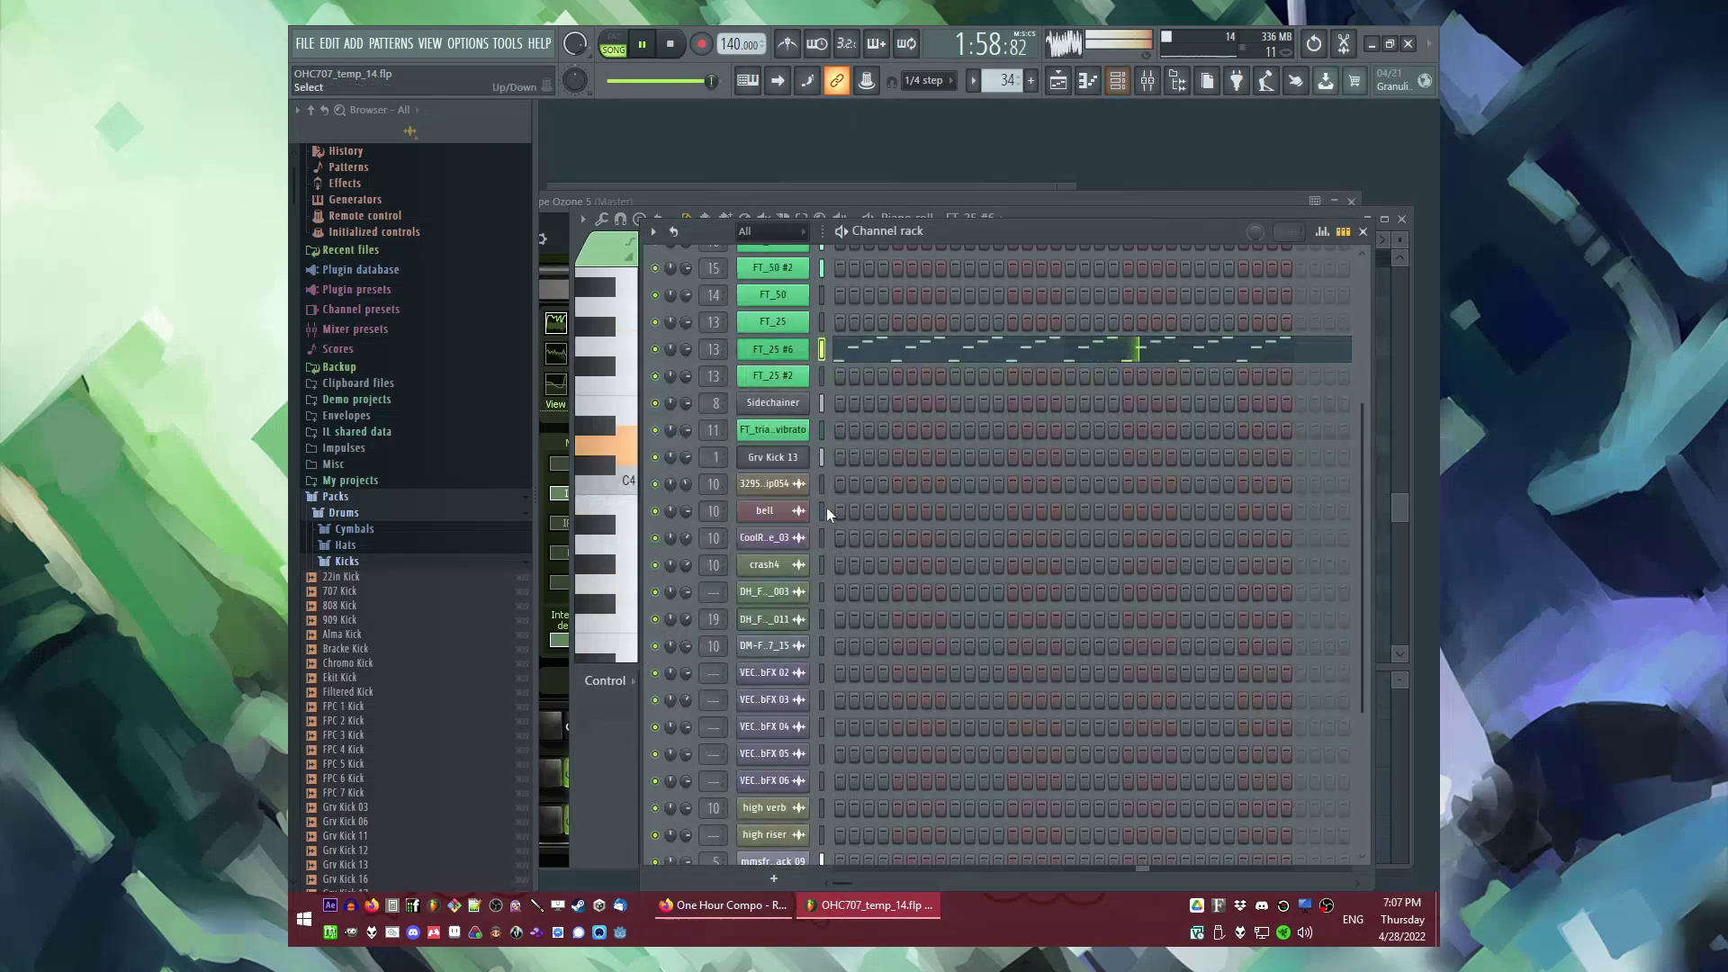
pyautogui.hotkey('alt', 'c')
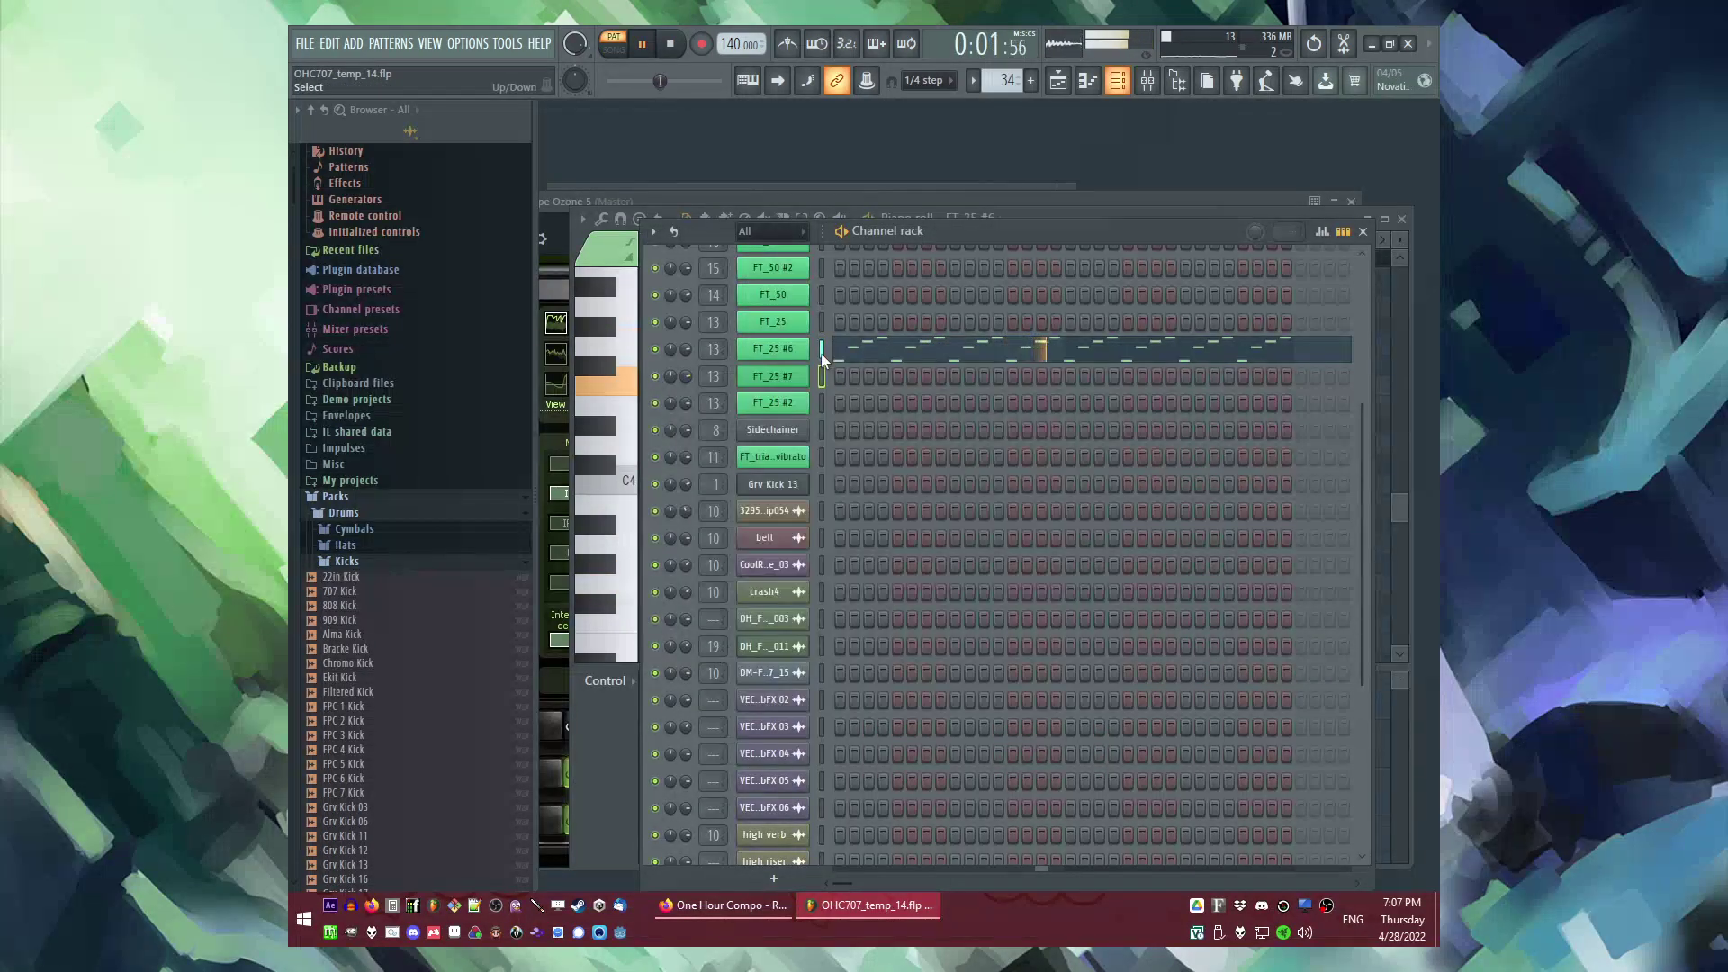
pyautogui.hotkey('ctrl', 'x')
pyautogui.click(821, 379)
pyautogui.hotkey('ctrl', 'v')
# Step: Lower the cloned FT_25 channel's volume to about 63% and return to playing the whole arrangement
pyautogui.moveTo(687, 375); pyautogui.dragTo(686, 389)
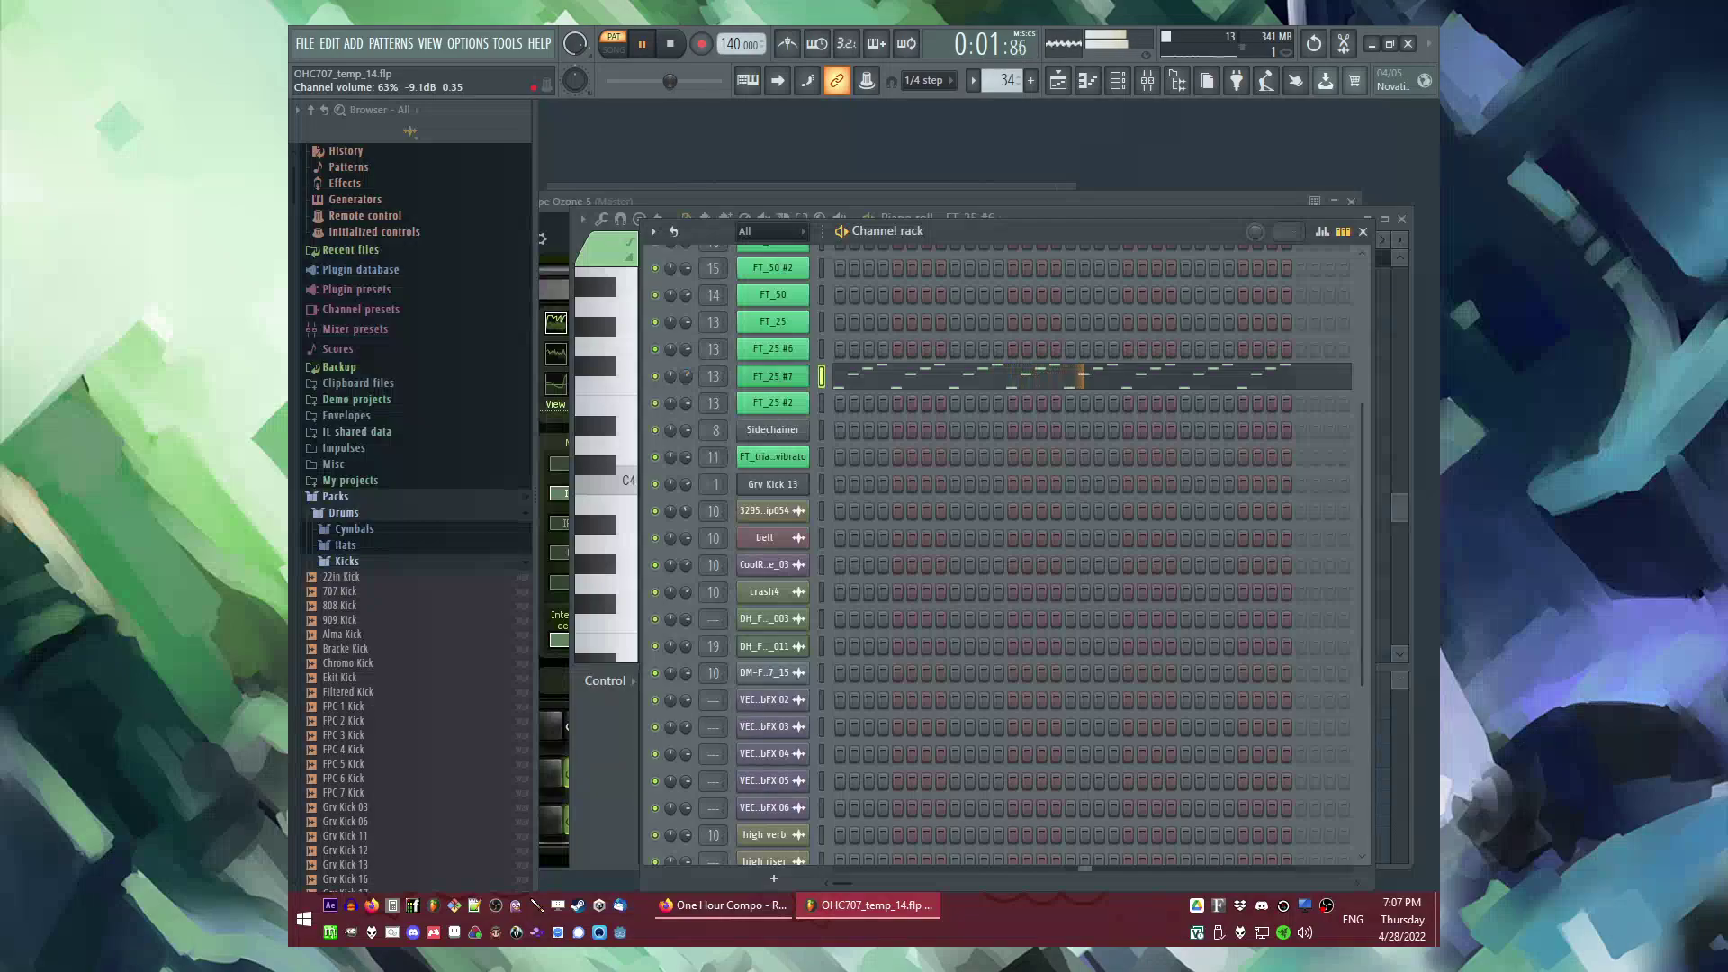
pyautogui.press('F5')
pyautogui.press('l')
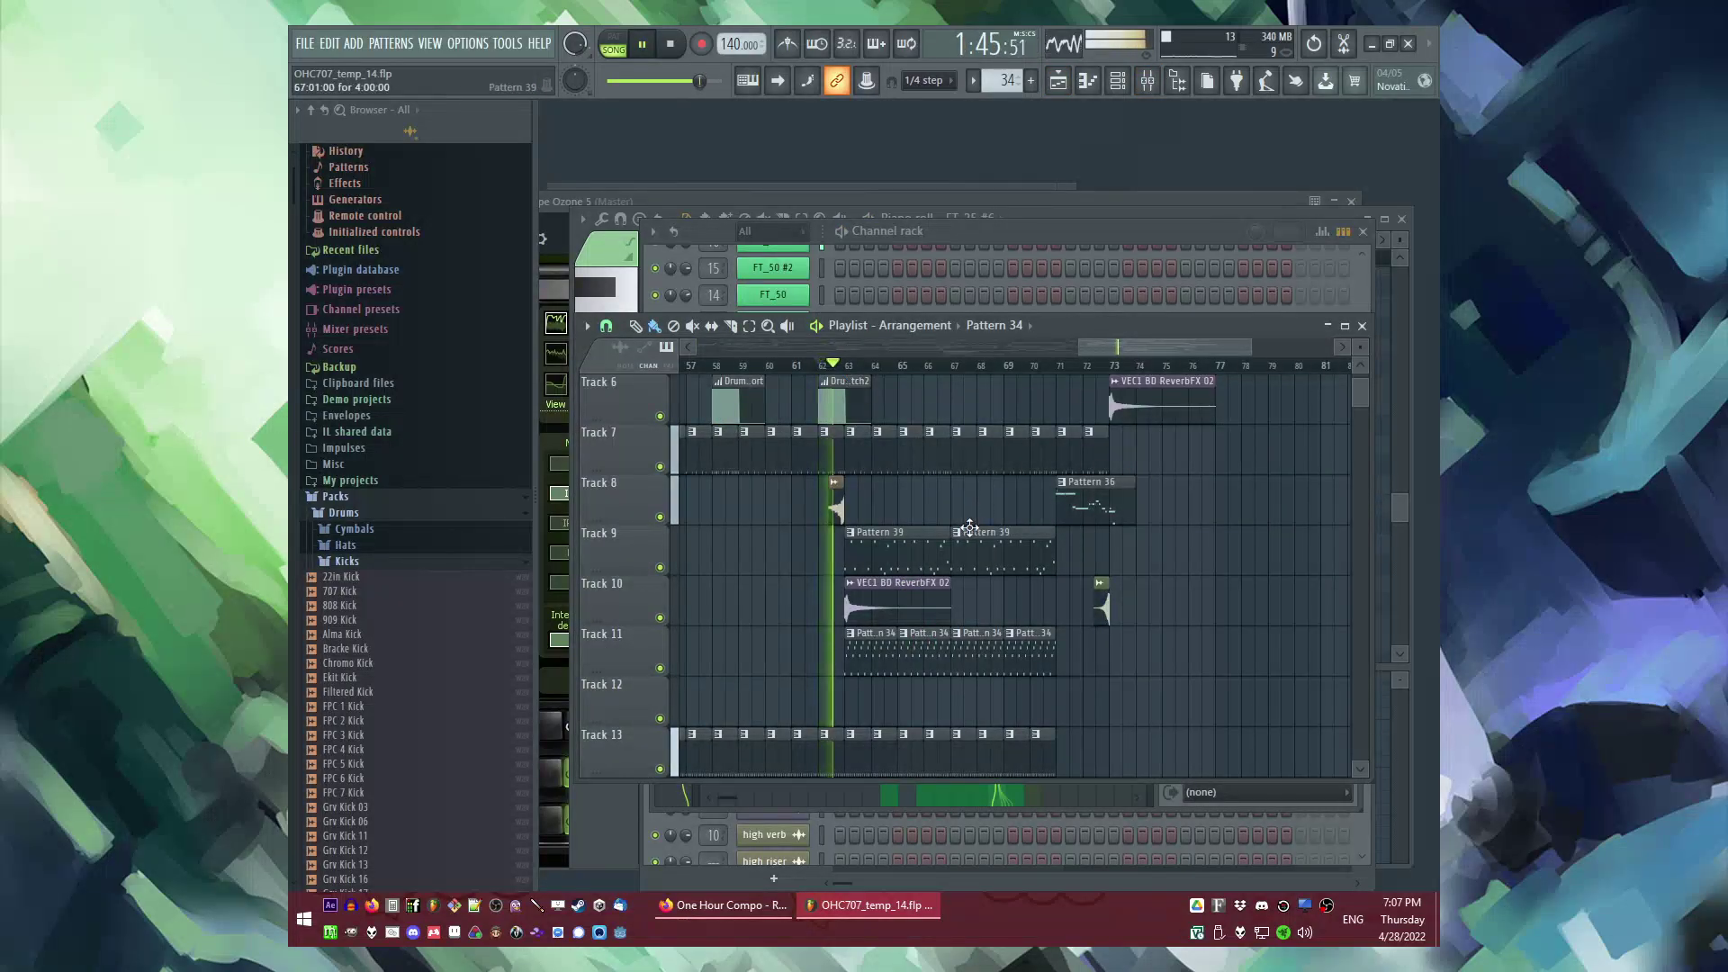
# Step: Listen to the section from about bar 62 and examine the clips across all tracks up to the ending
pyautogui.scroll(5, 970, 531)
pyautogui.scroll(-3, 1230, 551)
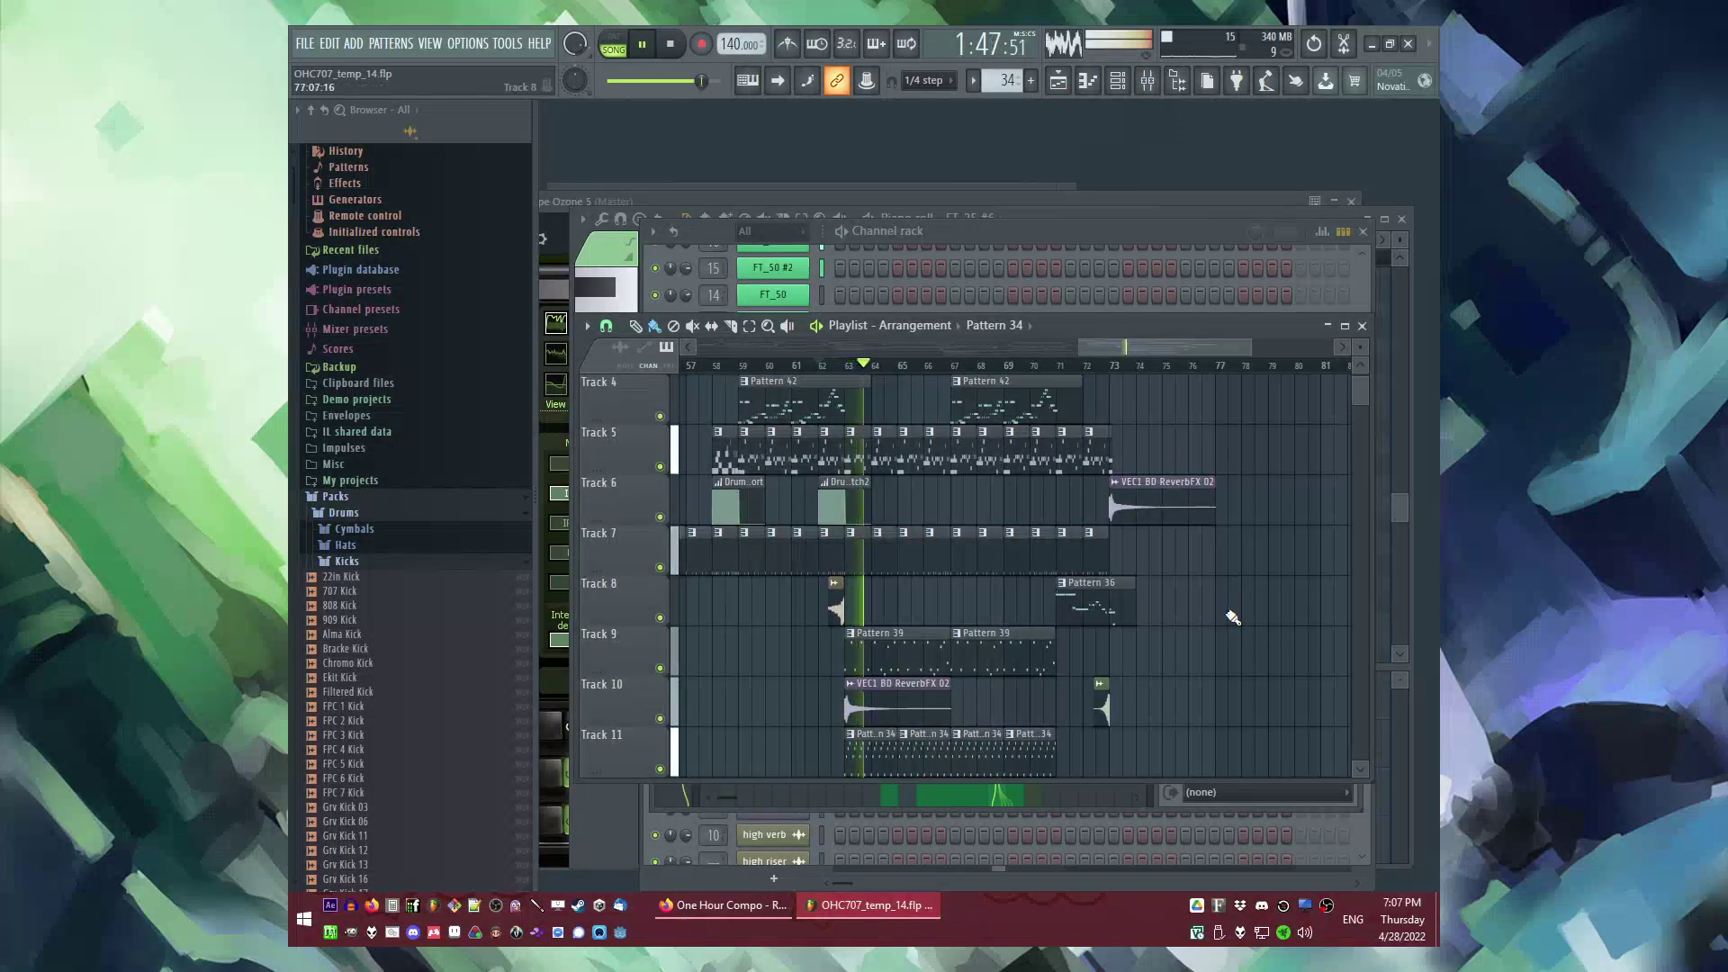
pyautogui.scroll(-3, 1230, 616)
pyautogui.scroll(4, 1204, 602)
pyautogui.scroll(1, 1181, 594)
pyautogui.scroll(2, 1161, 581)
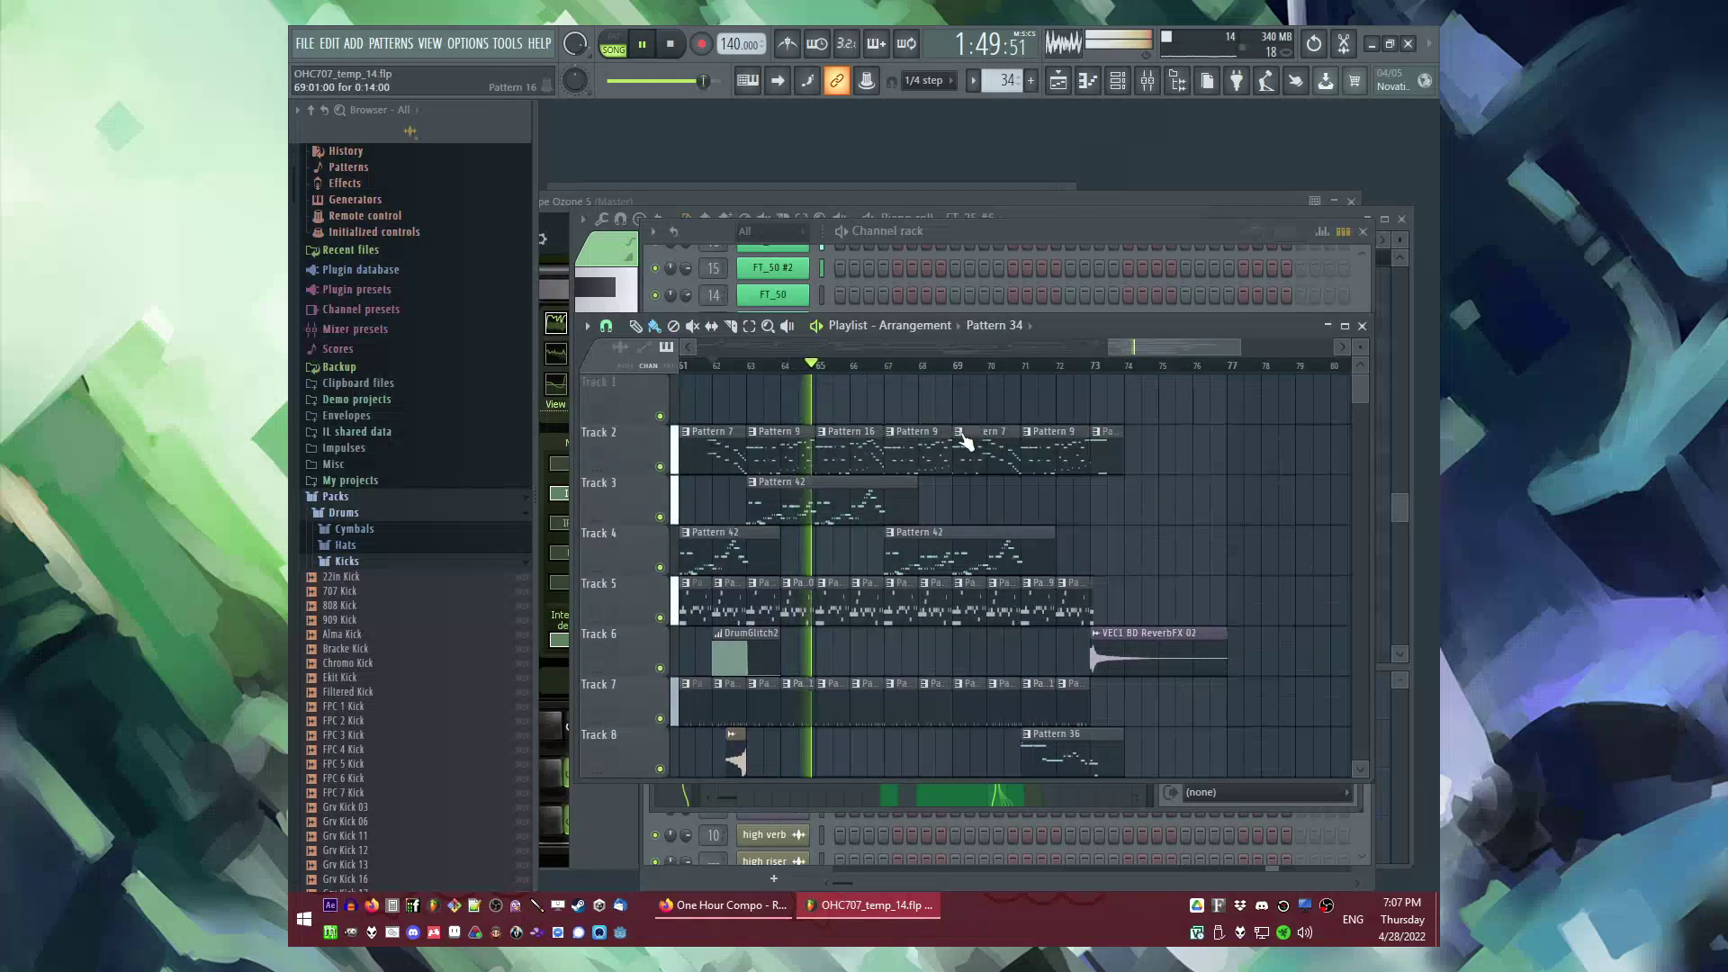
pyautogui.scroll(-1, 966, 441)
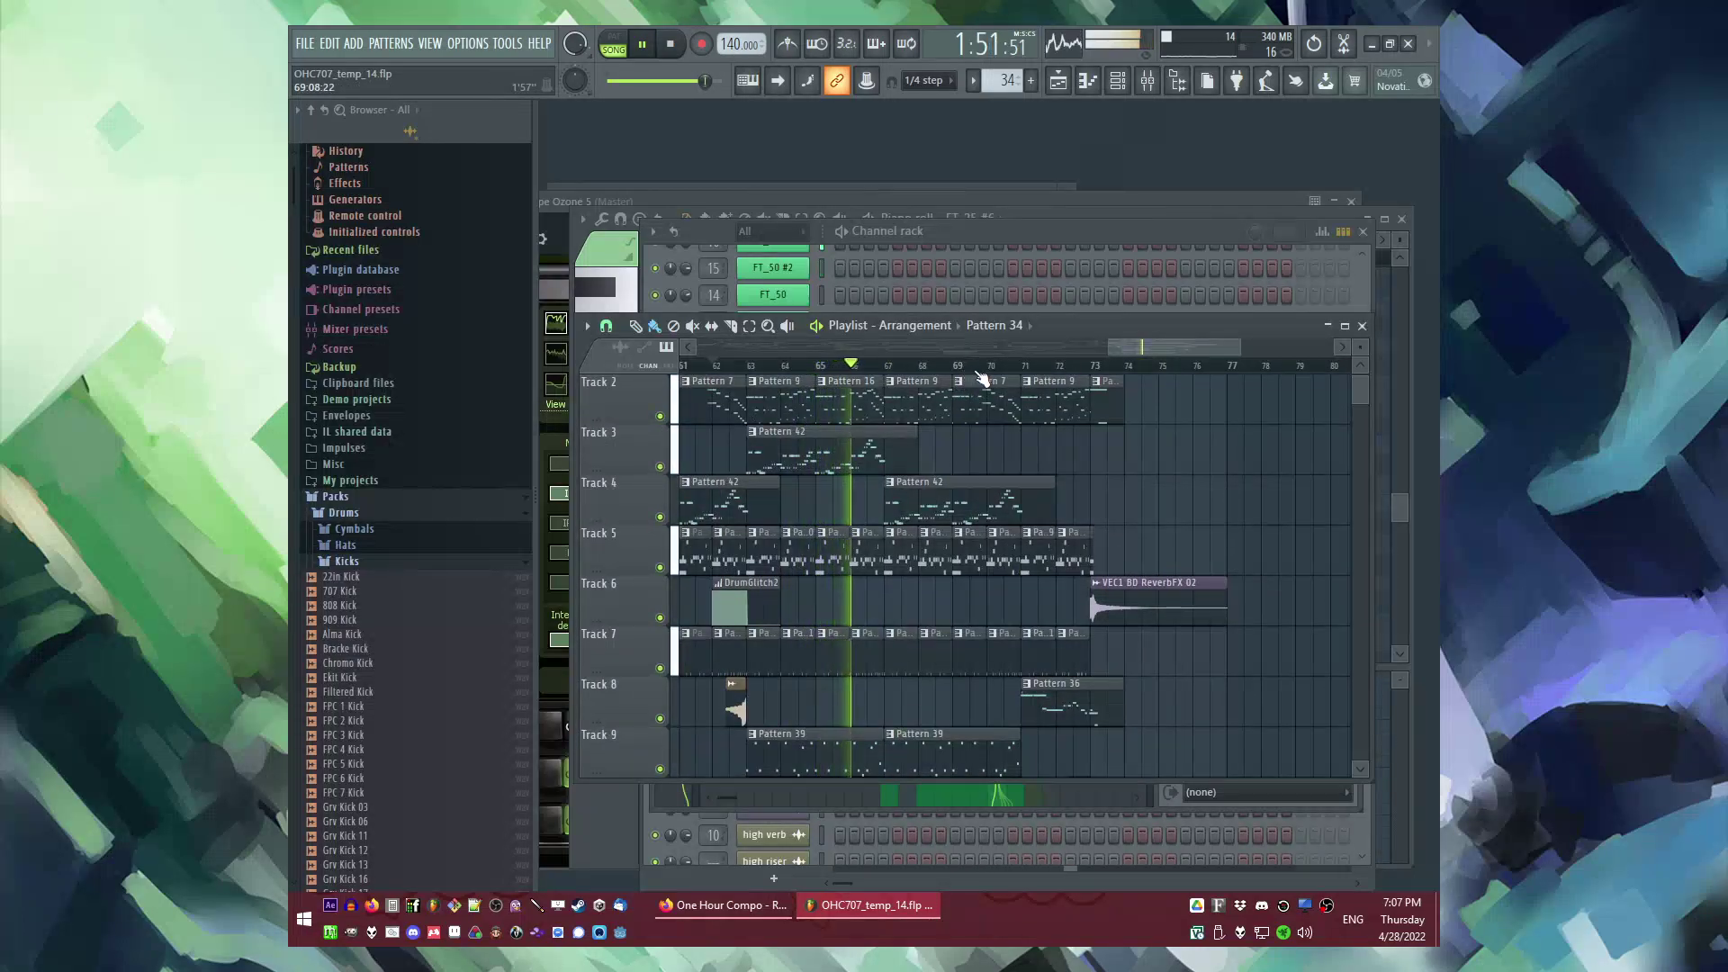
pyautogui.scroll(-2, 996, 387)
# Step: Choose the MasterGlitch1 automation for a clip on Track 6 at bar 70
pyautogui.click(994, 325)
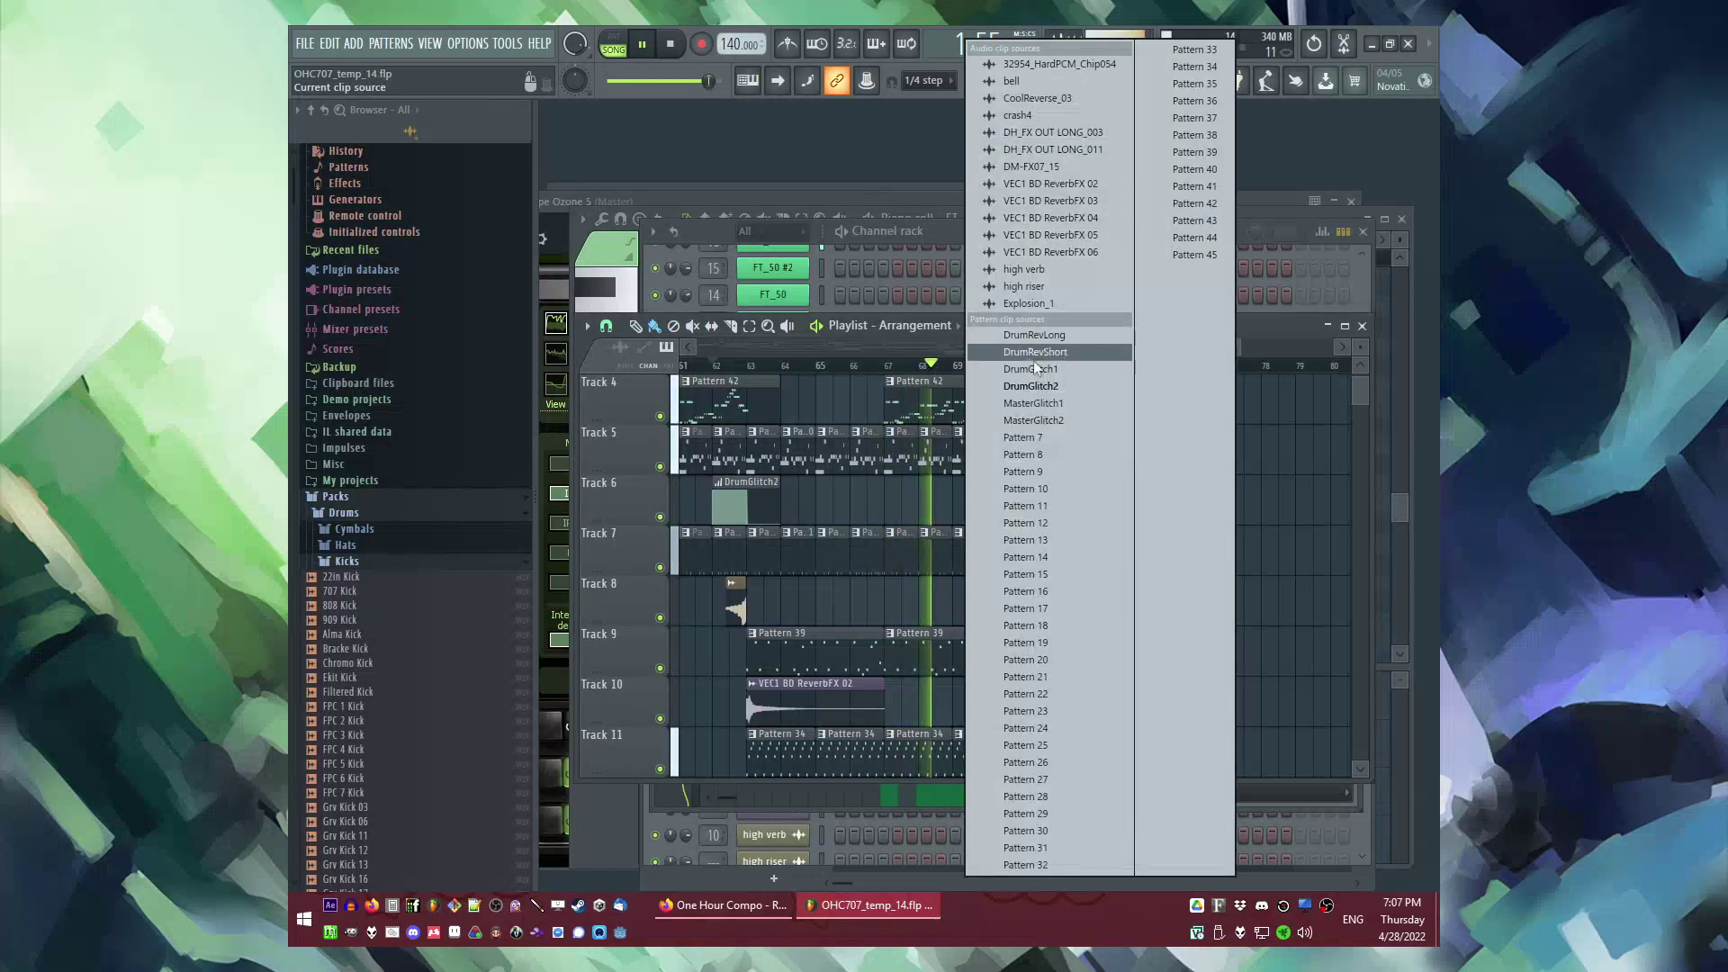
pyautogui.click(1056, 403)
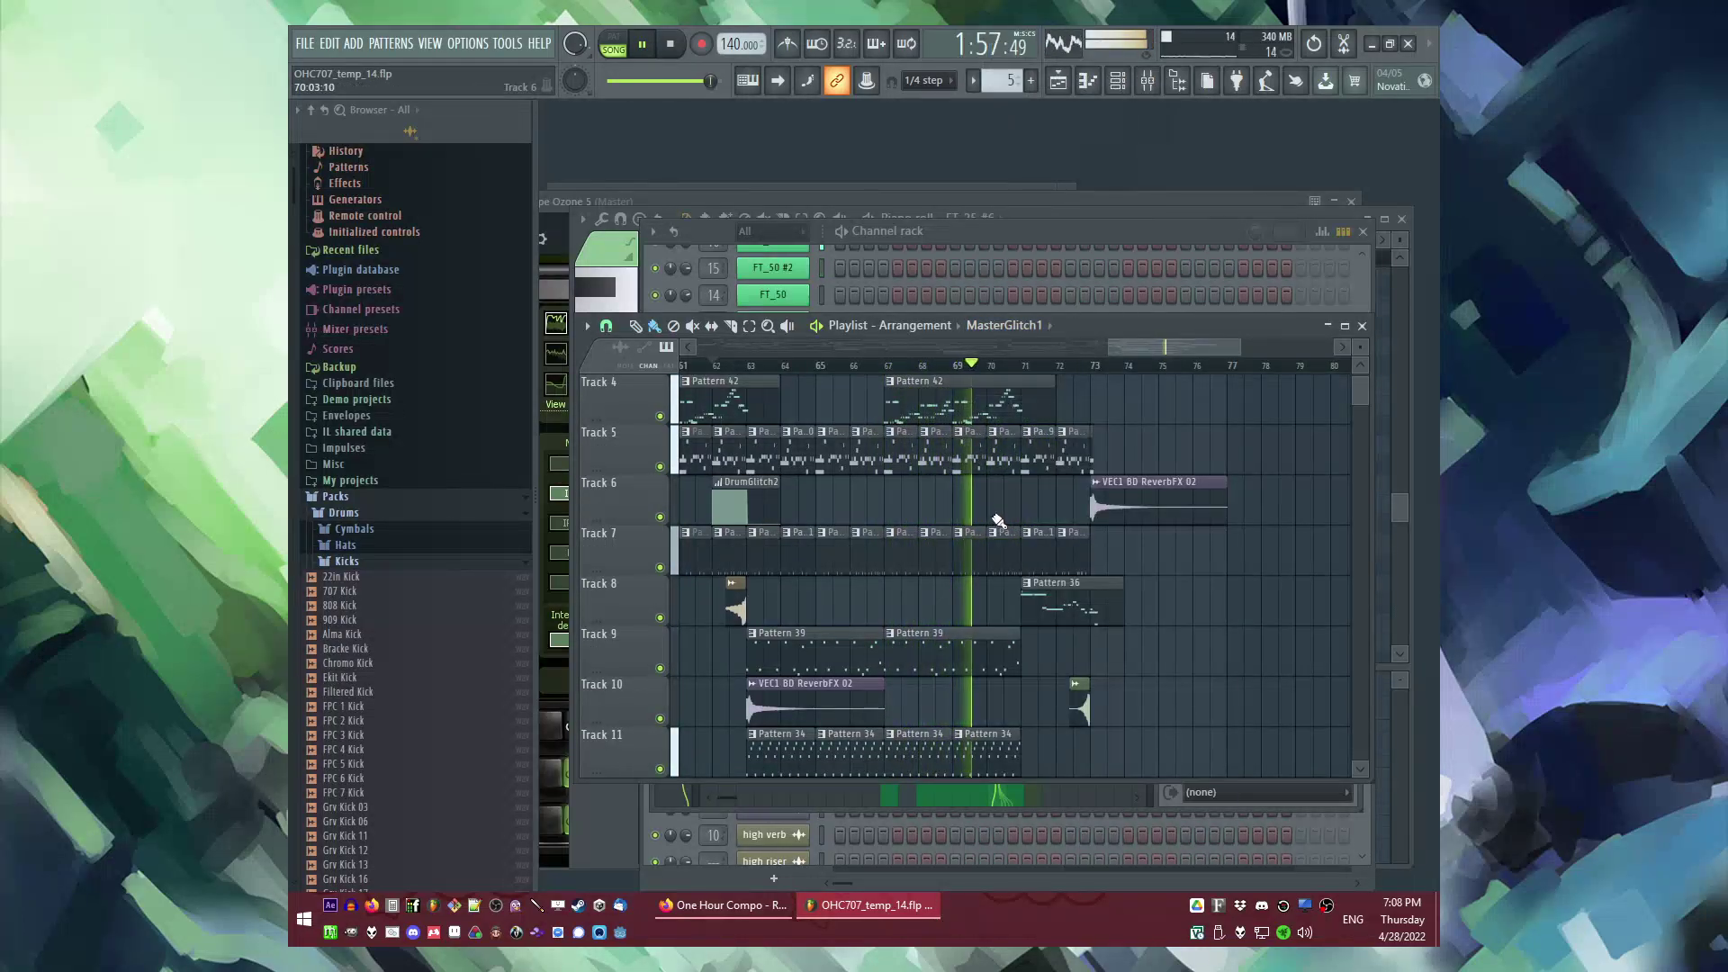
pyautogui.scroll(-3, 1029, 534)
# Step: Place a copy of the crash4 clip on Track 10 so that it ends at bar 71
pyautogui.click(1080, 545)
pyautogui.scroll(2, 1062, 558)
pyautogui.scroll(4, 1015, 653)
pyautogui.click(1008, 656)
pyautogui.moveTo(1042, 652); pyautogui.dragTo(1004, 652)
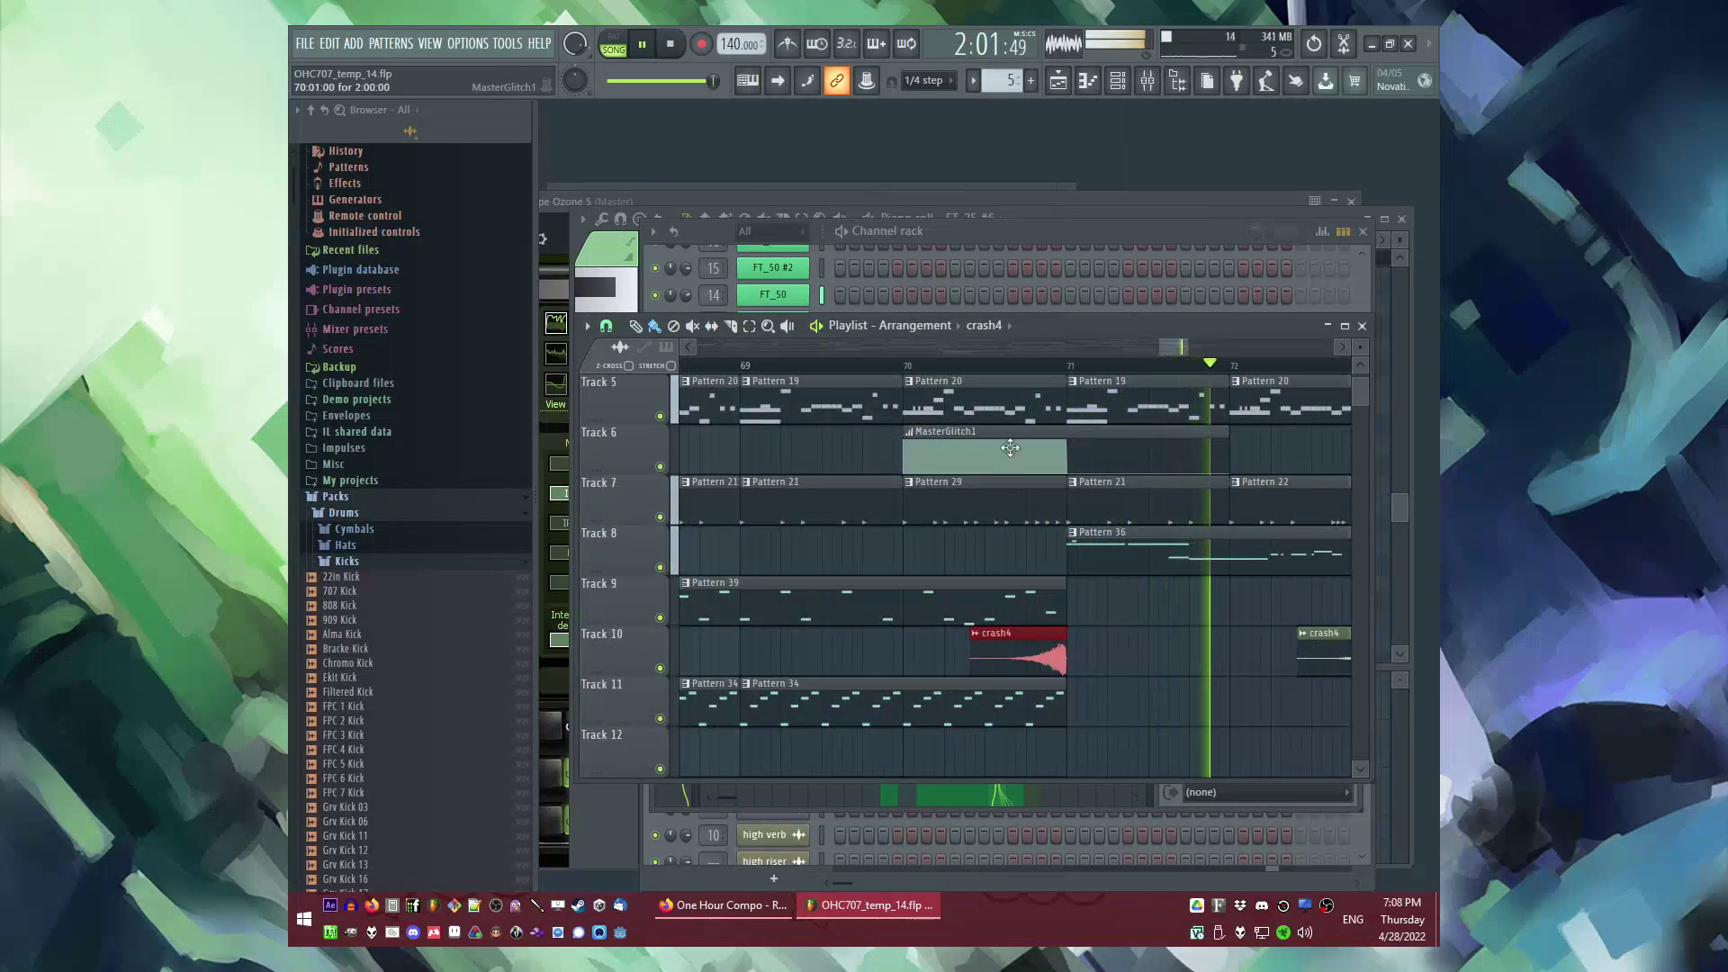
# Step: Replace the MasterGlitch1 clip on Track 6 at bar 70 with DrumGlitch2 and play from there
pyautogui.rightClick(999, 450)
pyautogui.click(993, 342)
pyautogui.click(1008, 396)
pyautogui.click(939, 462)
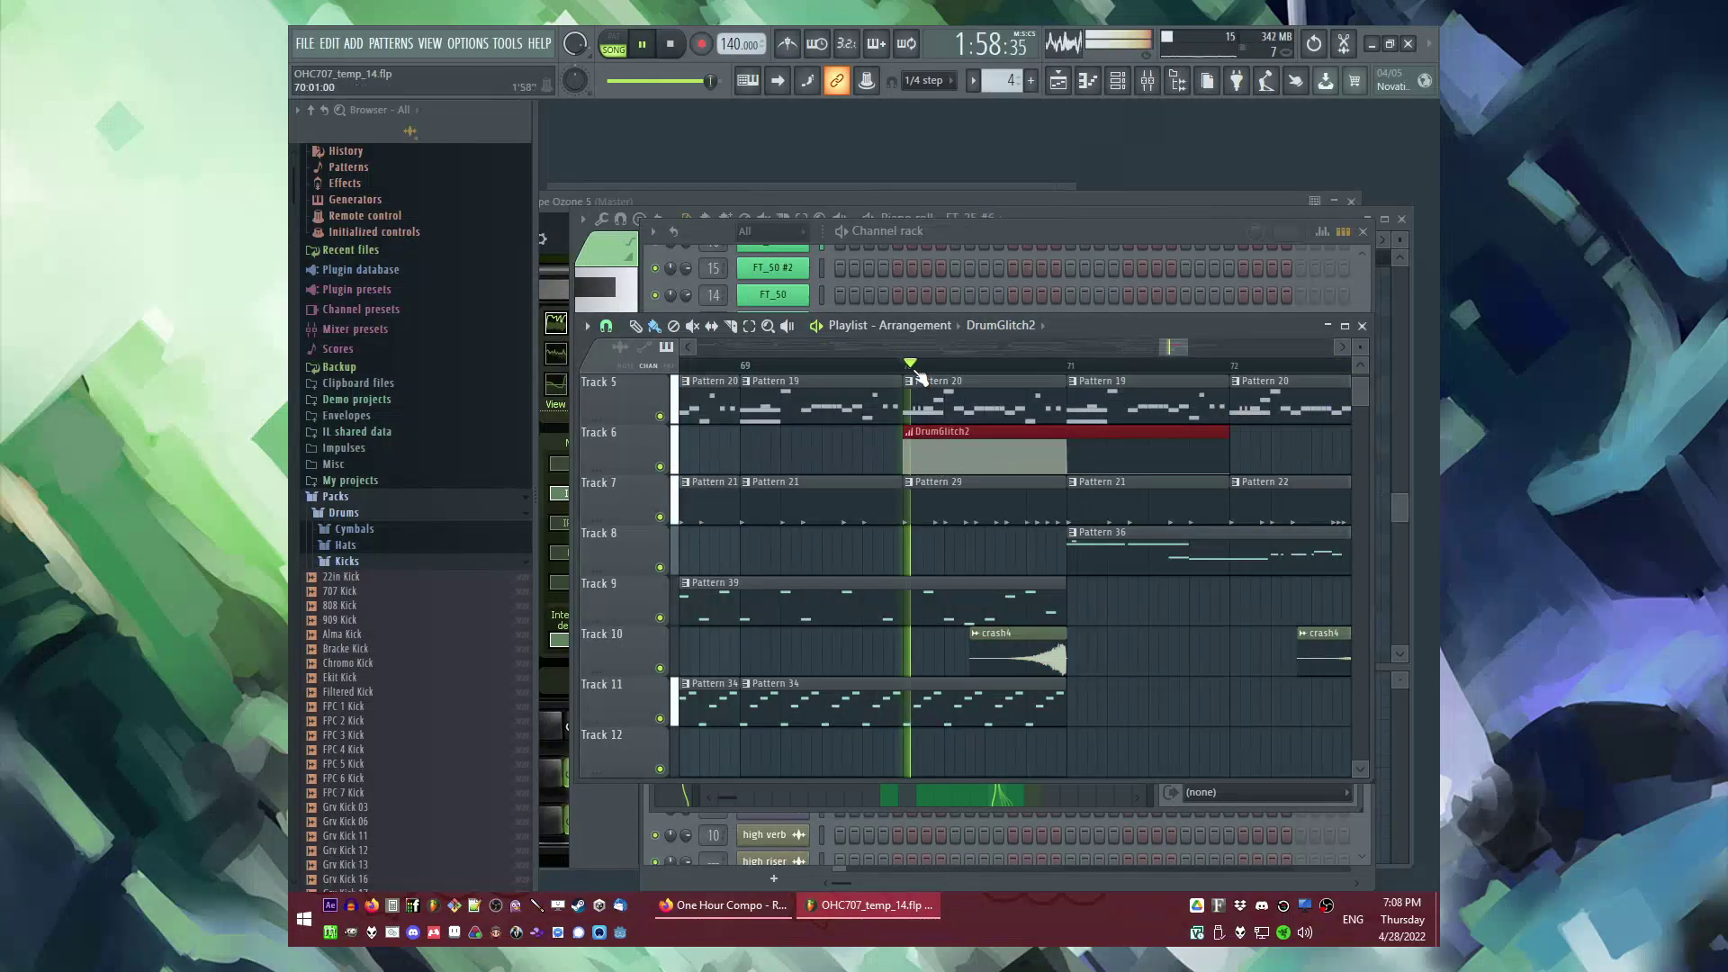
# Step: Replace the DrumGlitch2 clip on Track 6 at bar 70 with DrumGlitch1
pyautogui.scroll(-4, 945, 414)
pyautogui.scroll(-2, 954, 457)
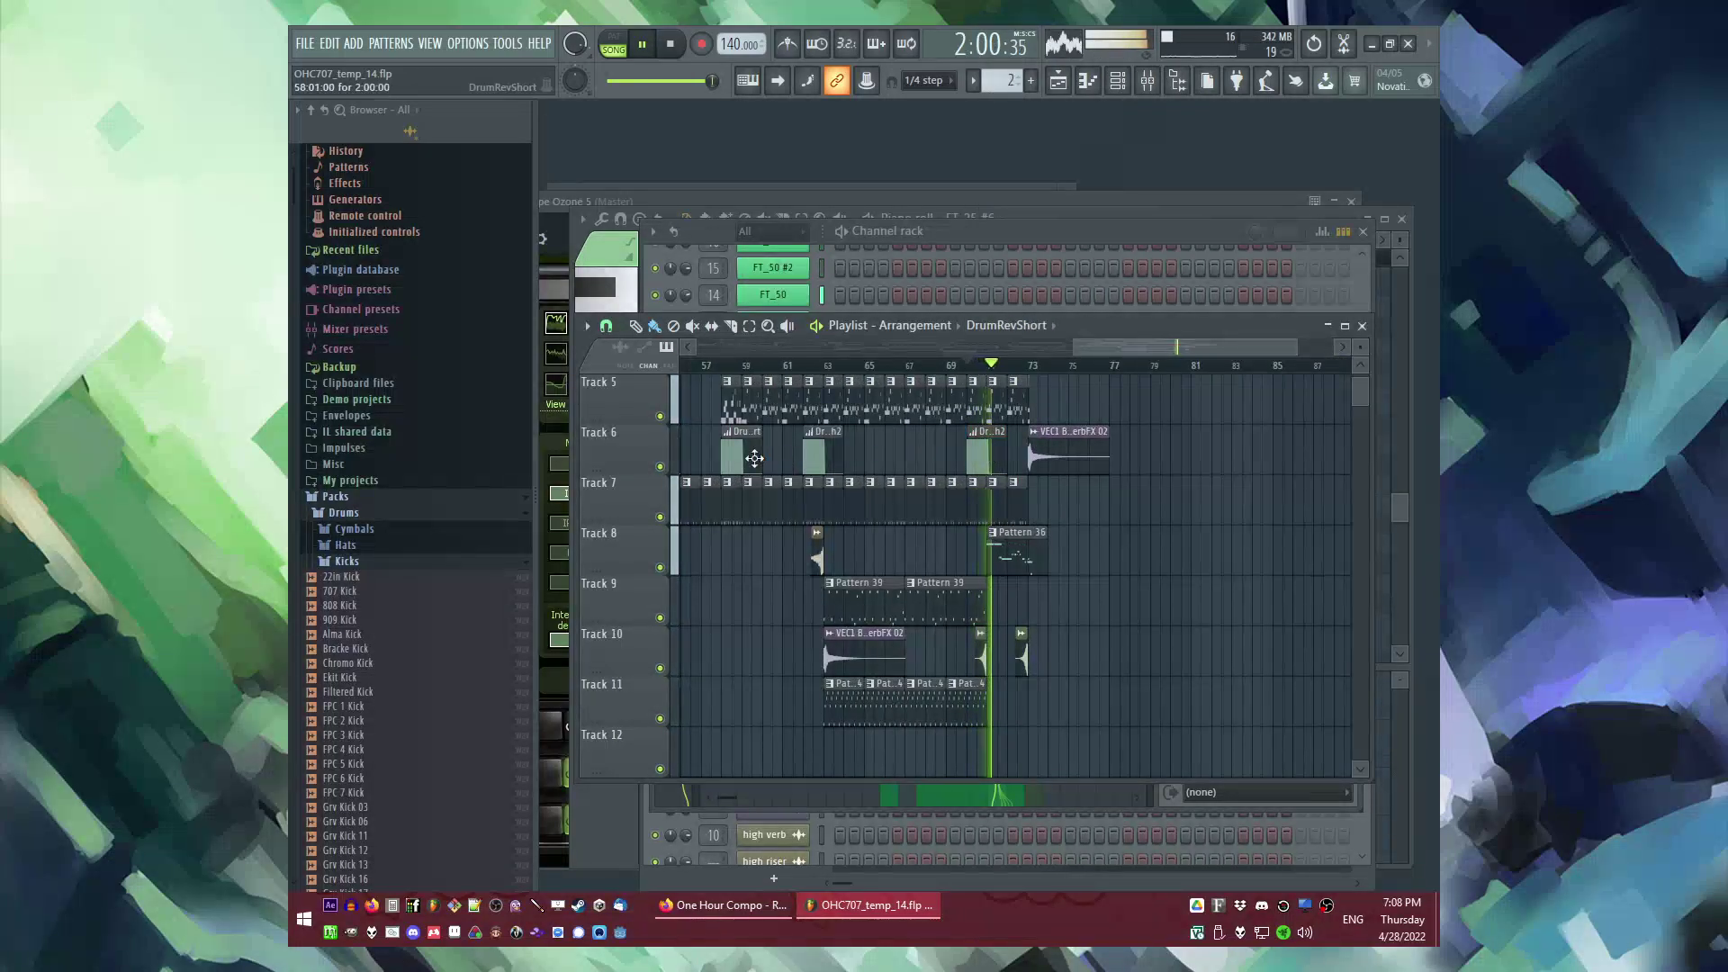
pyautogui.scroll(2, 963, 462)
pyautogui.click(981, 432)
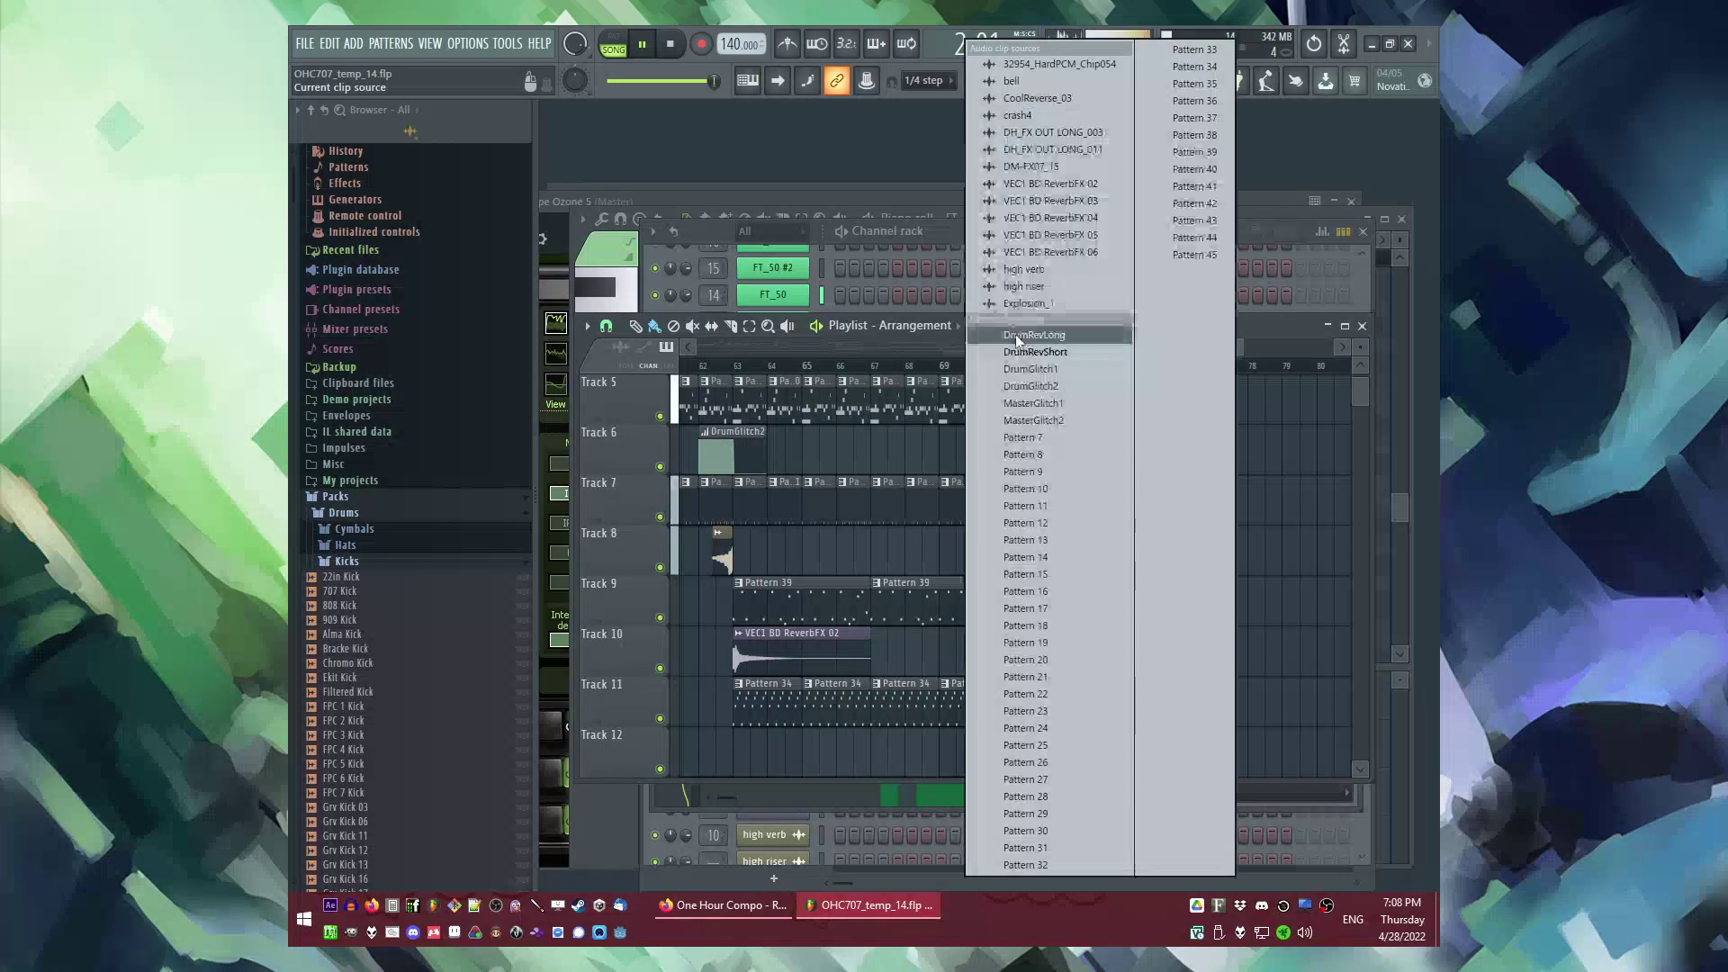
pyautogui.click(1046, 369)
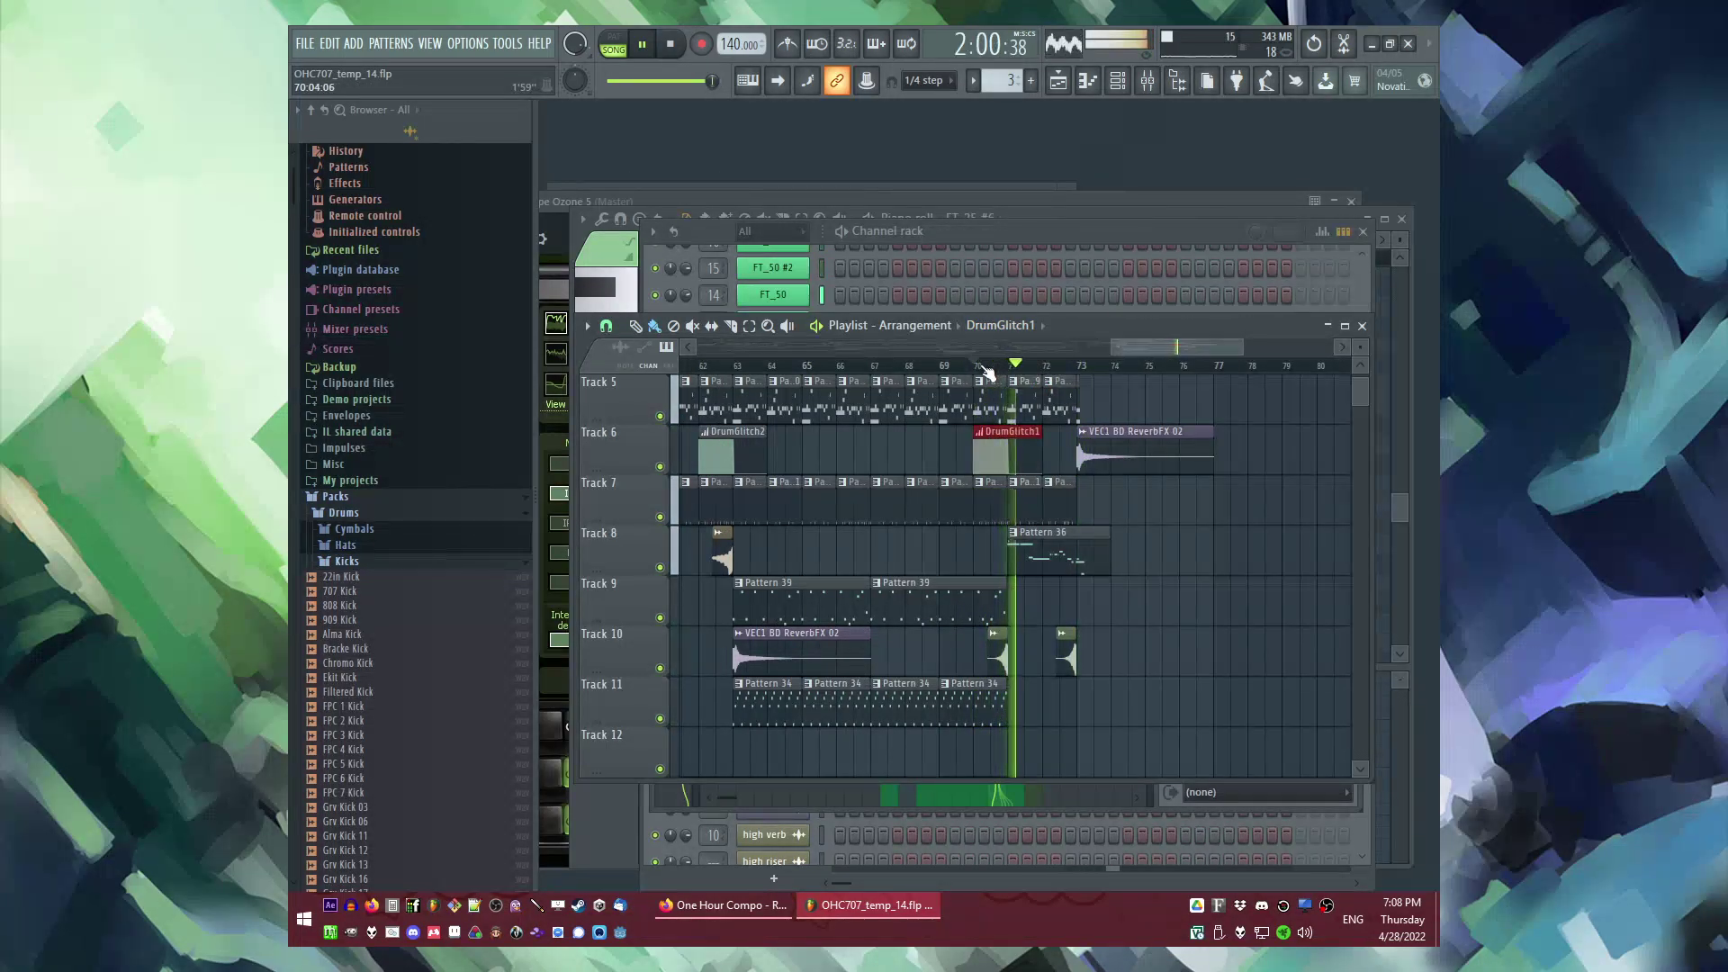
# Step: Place a VEC1 BD ReverbFX 04 clip on Track 3 at bar 71 and play from about bar 70
pyautogui.scroll(3, 1129, 574)
pyautogui.scroll(-6, 1070, 561)
pyautogui.click(799, 567)
pyautogui.click(778, 707)
pyautogui.scroll(4, 1089, 513)
pyautogui.scroll(3, 1102, 499)
pyautogui.click(997, 507)
pyautogui.click(980, 366)
# Step: Listen to the ending past bar 73 and save the project
pyautogui.scroll(-4, 1130, 456)
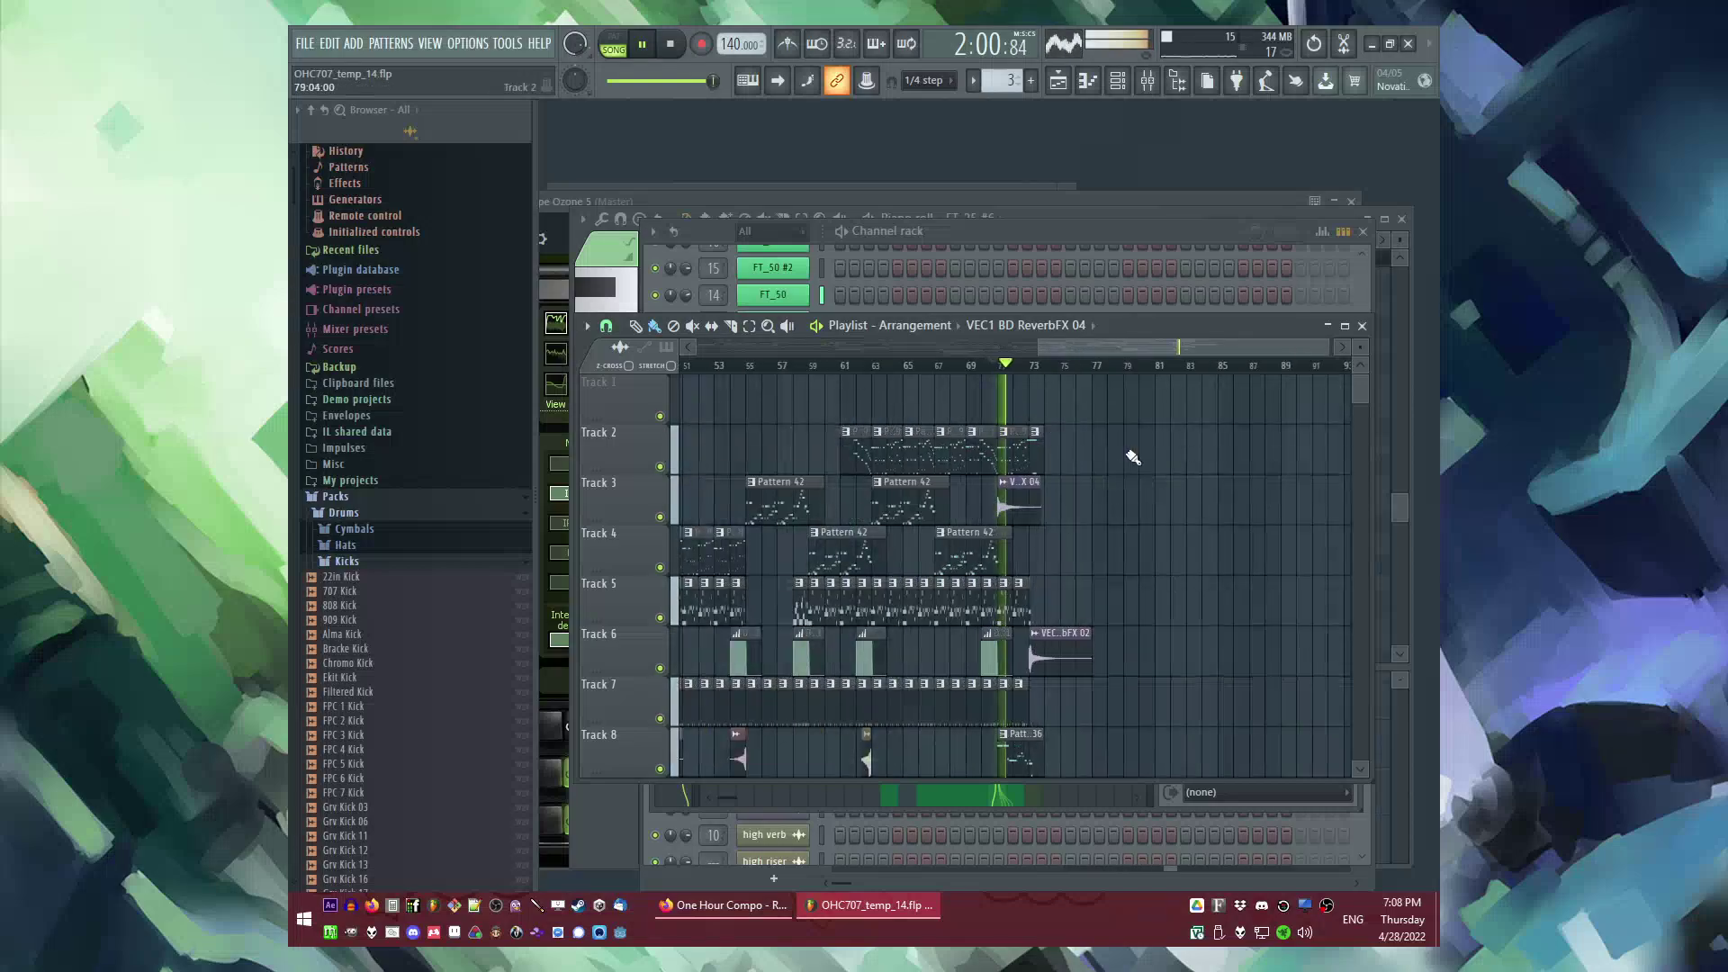
pyautogui.scroll(4, 1116, 486)
pyautogui.scroll(-2, 1093, 493)
pyautogui.hotkey('ctrl', 's')
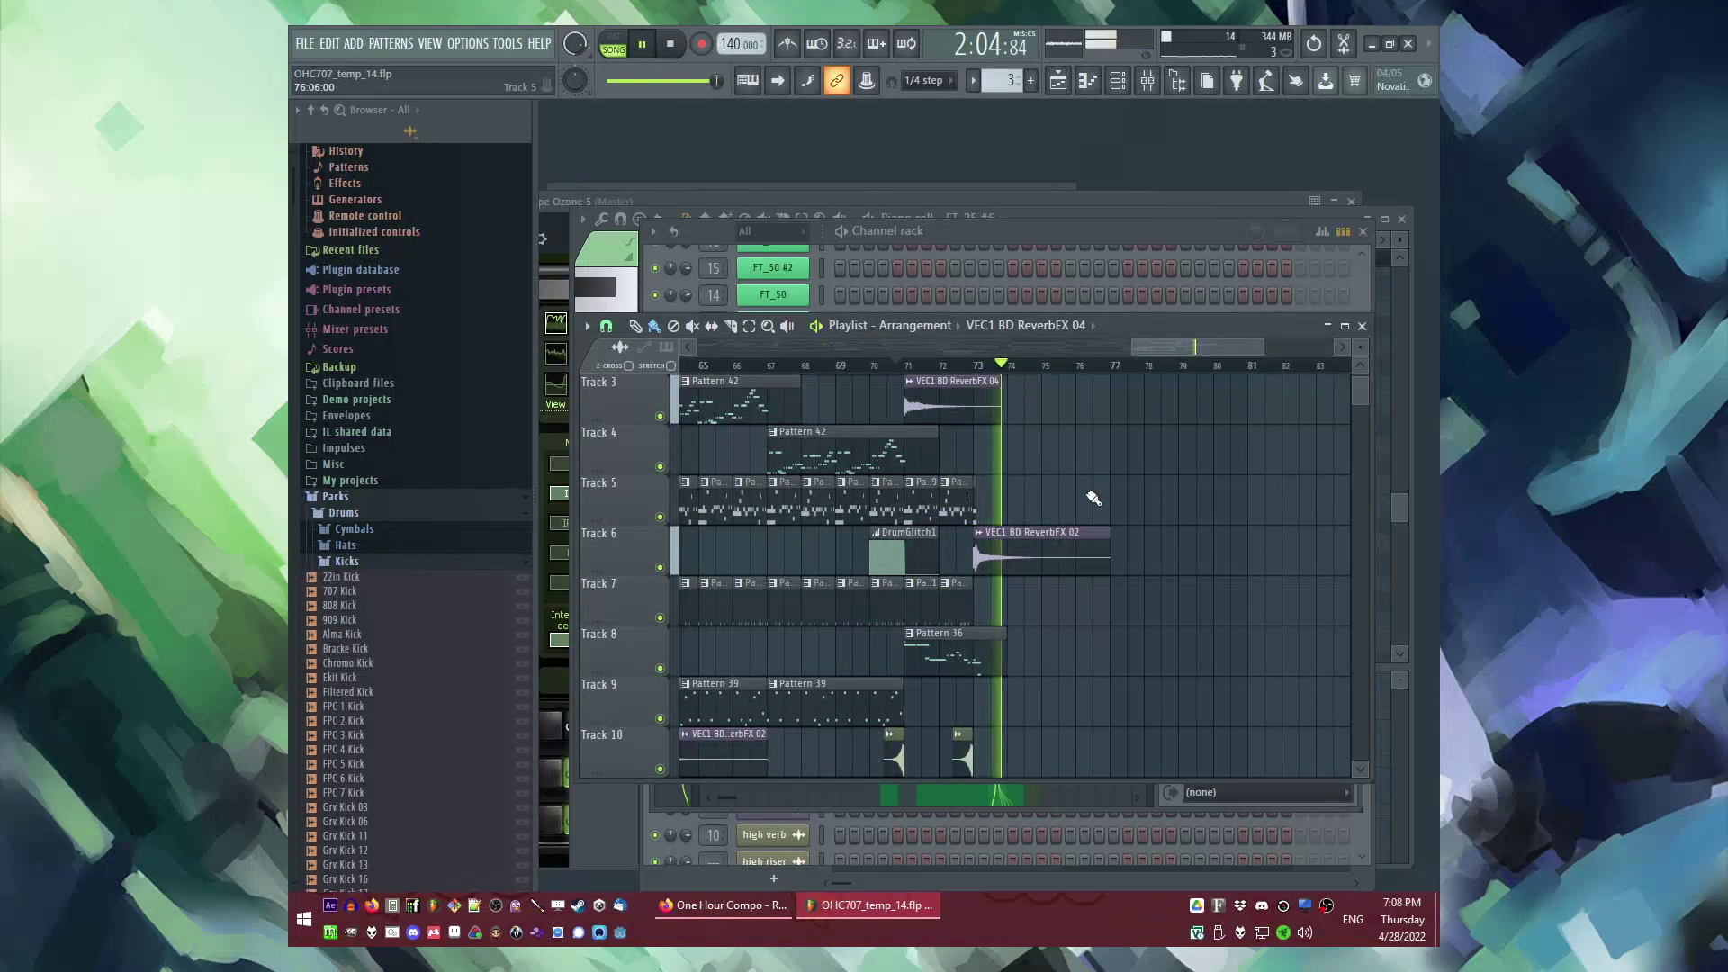
# Step: Place an empty one-bar pattern clip on Track 5 halfway through bar 76 and save the project
pyautogui.click(1091, 492)
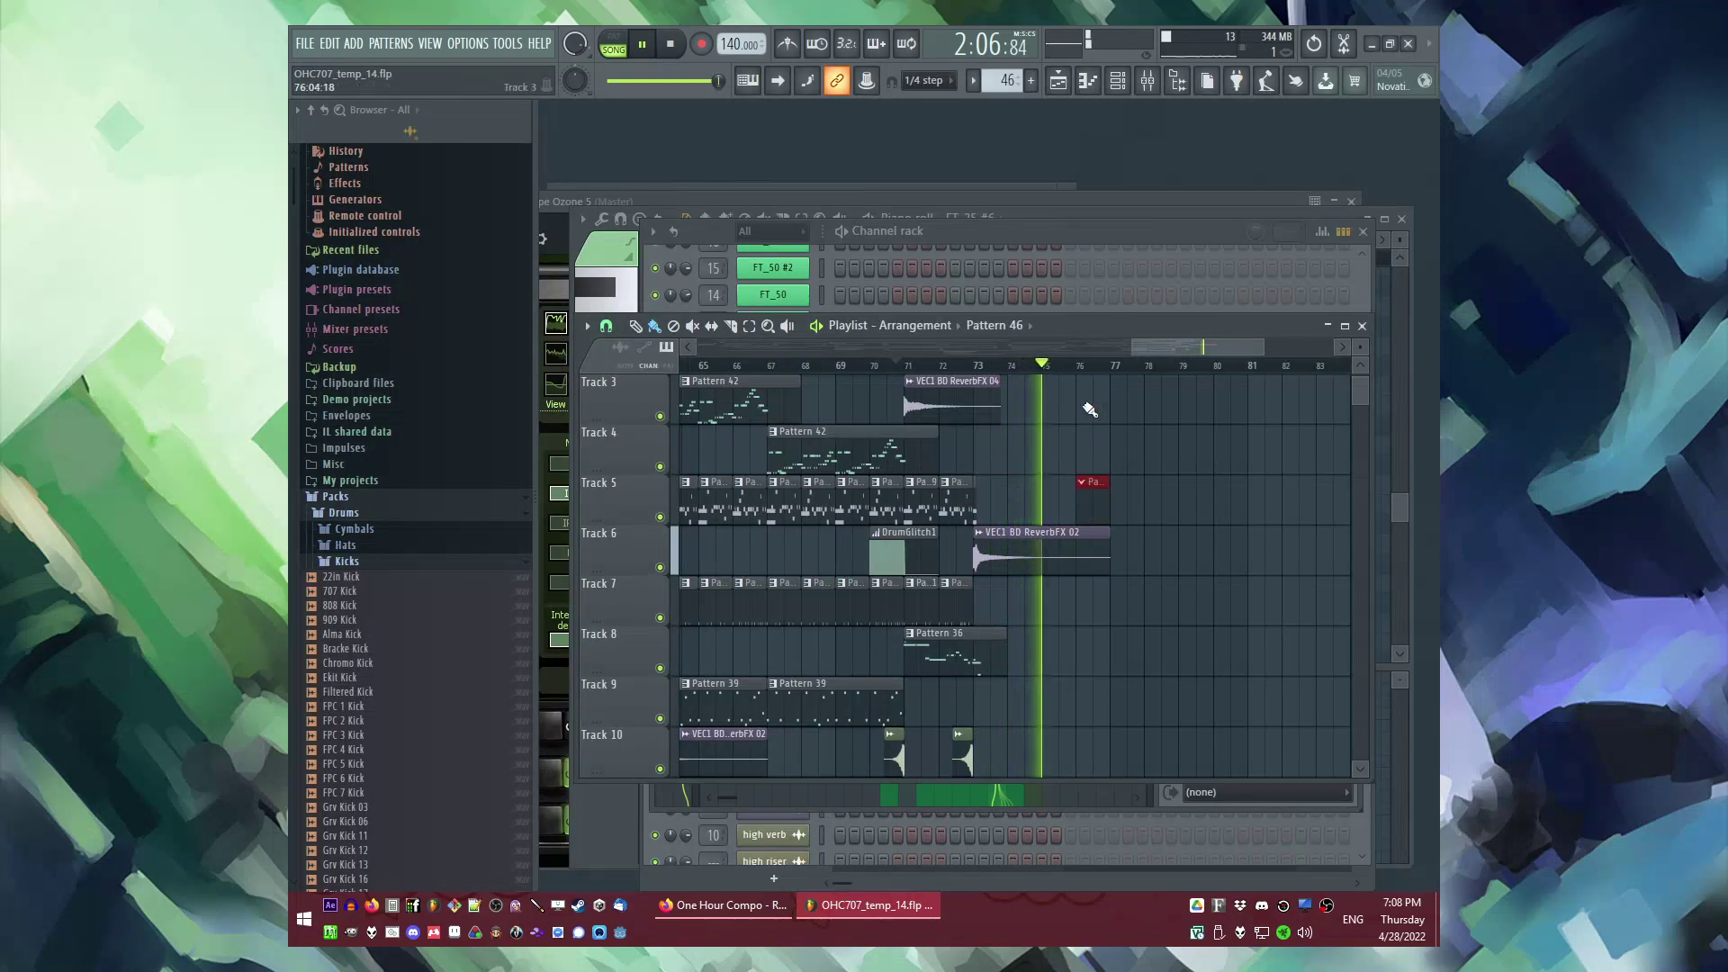
pyautogui.rightClick(1106, 508)
pyautogui.click(1107, 508)
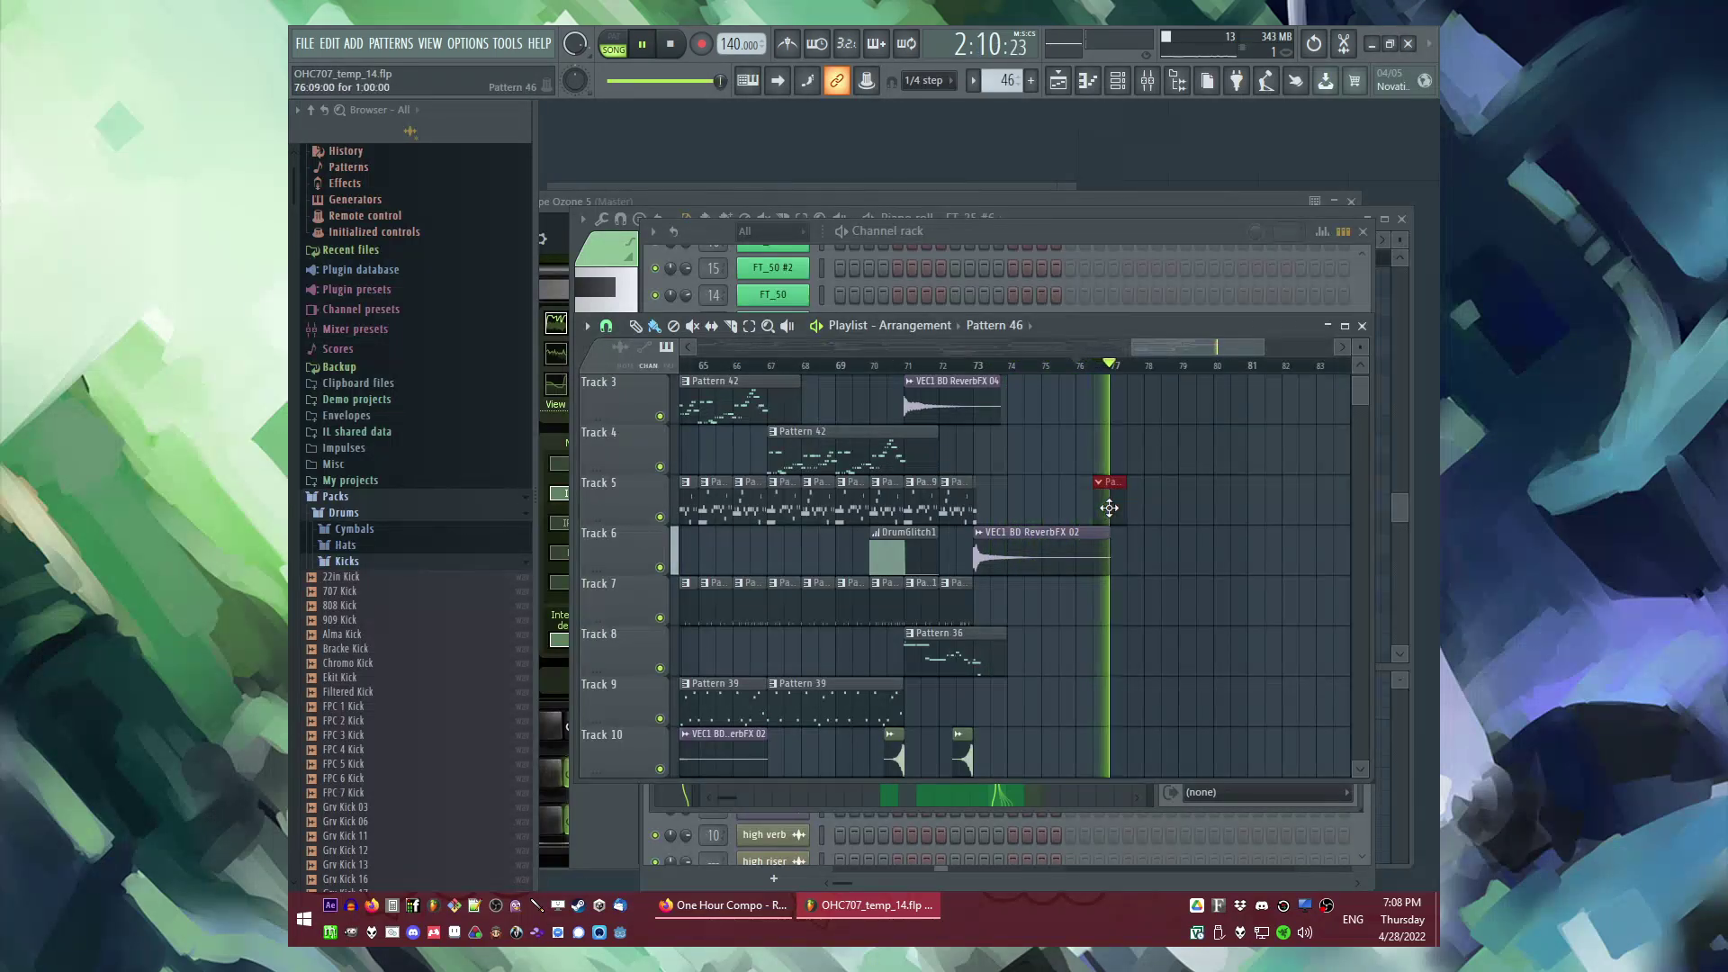
pyautogui.moveTo(1109, 509); pyautogui.dragTo(1074, 560)
pyautogui.scroll(5, 1102, 531)
pyautogui.scroll(-9, 1121, 621)
pyautogui.hotkey('ctrl', 's')
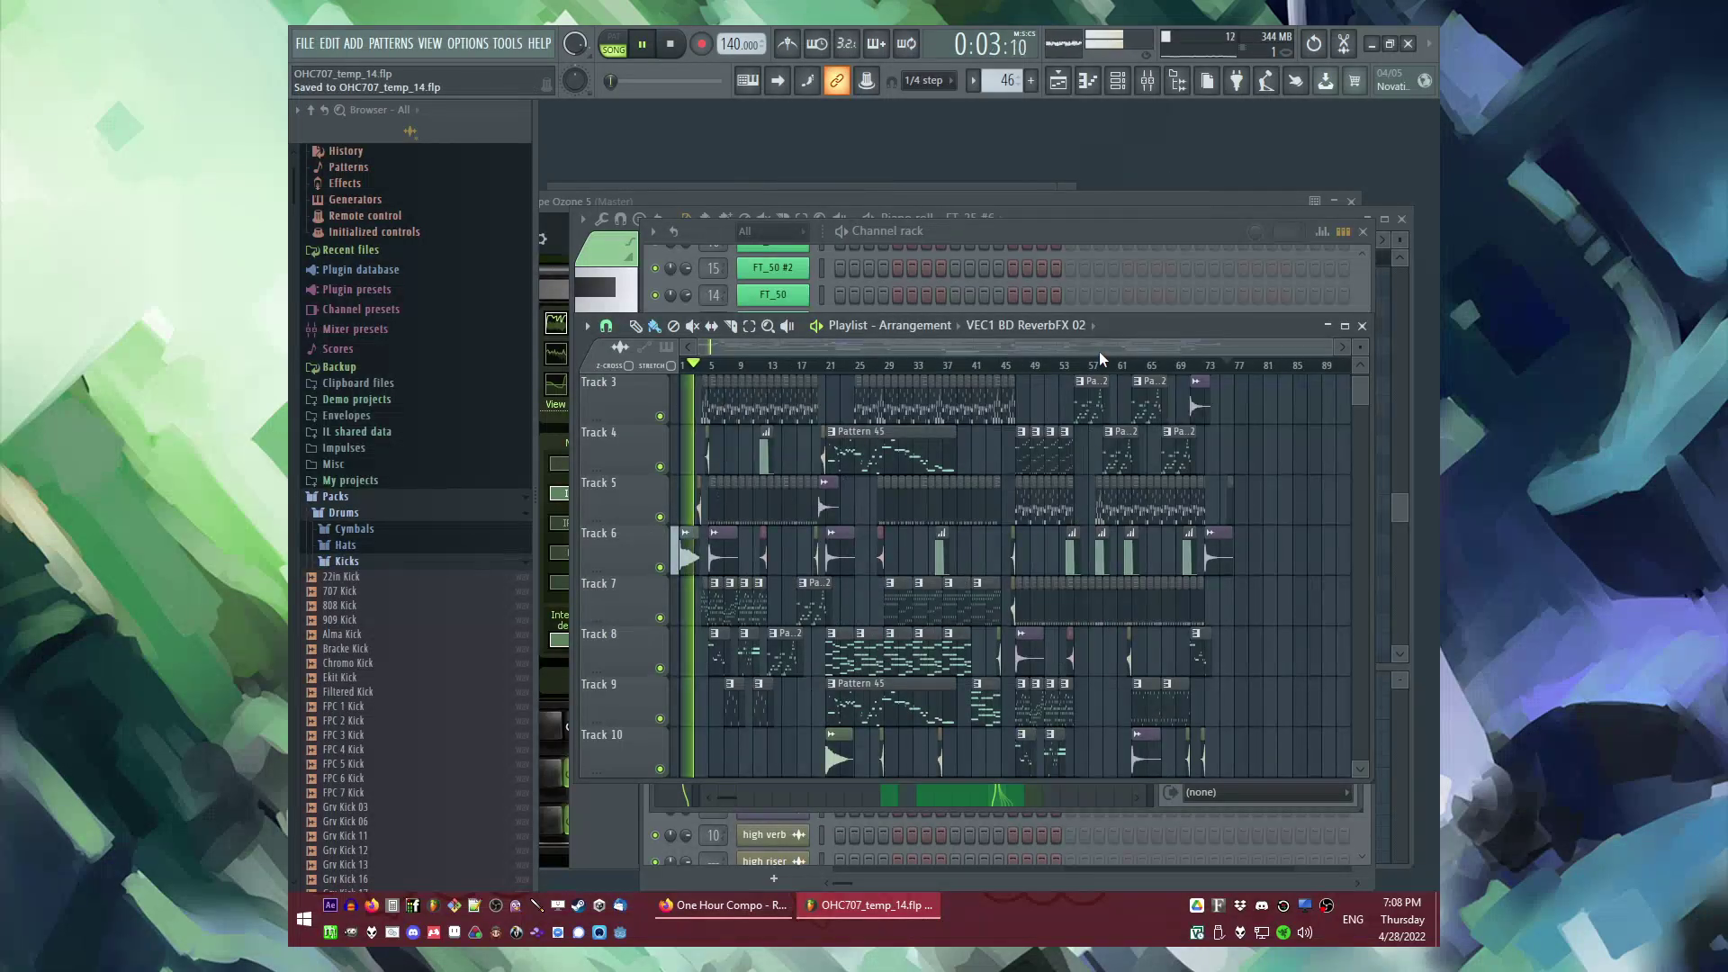
# Step: Set the Explosion_1 clip's channel volume to about 48% and replay the opening of the track
pyautogui.scroll(8, 686, 549)
pyautogui.doubleClick(711, 551)
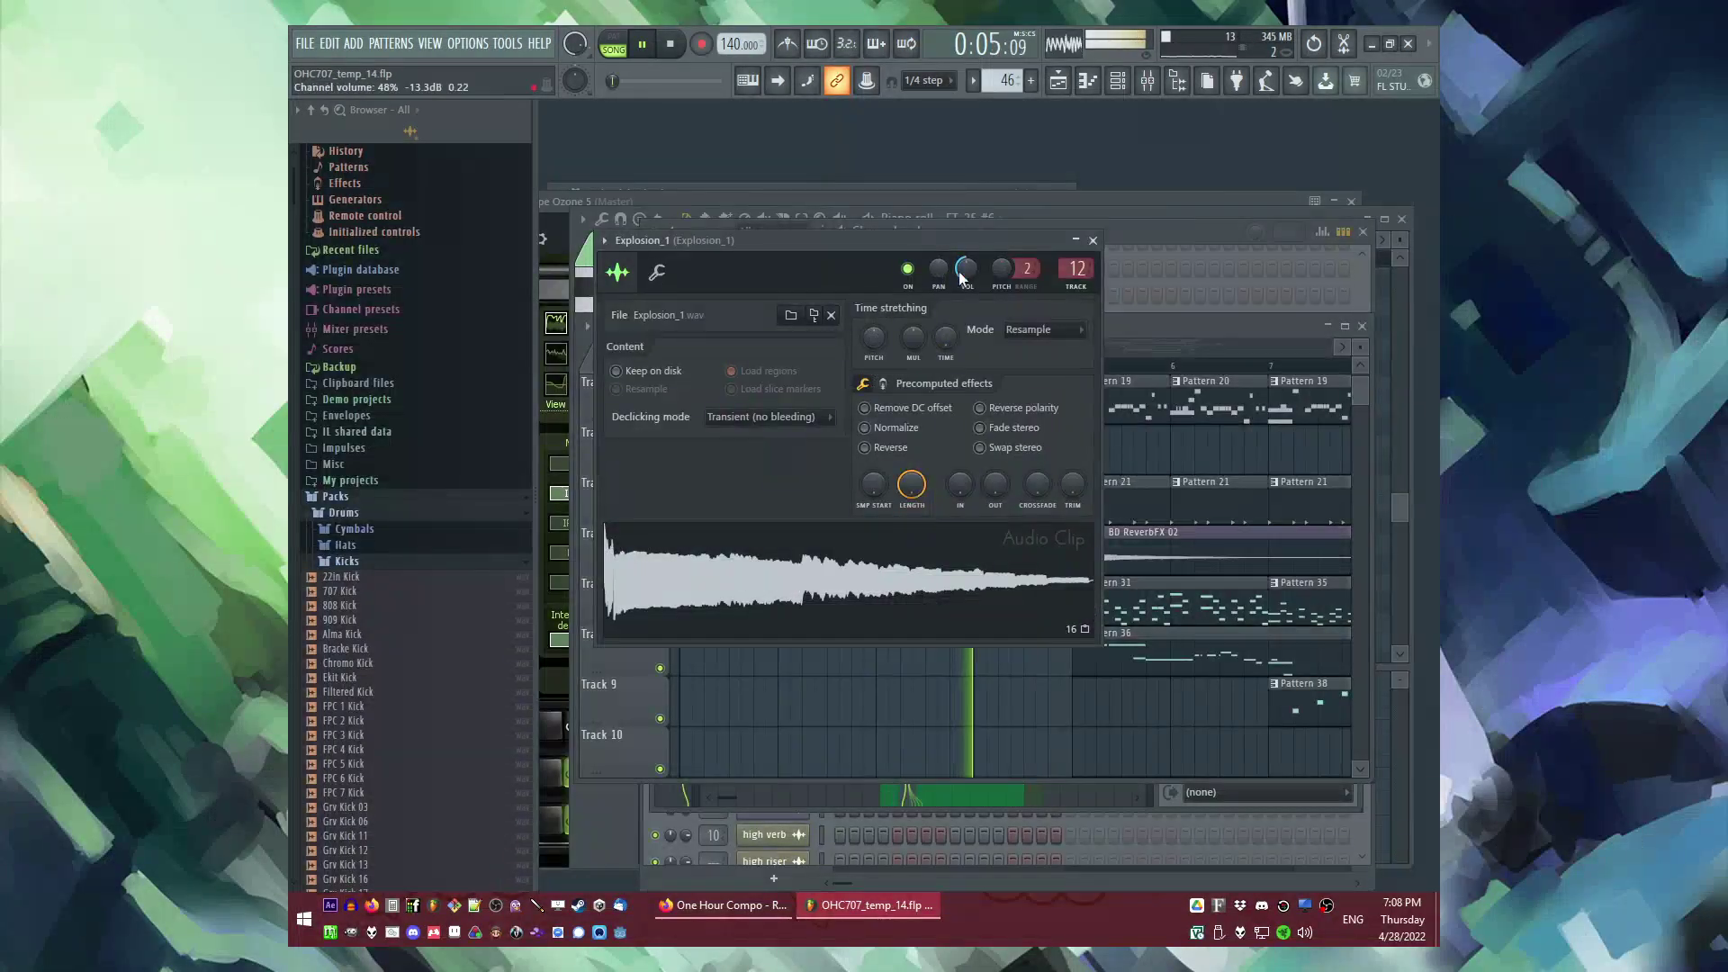
pyautogui.rightClick(950, 688)
pyautogui.press('space')
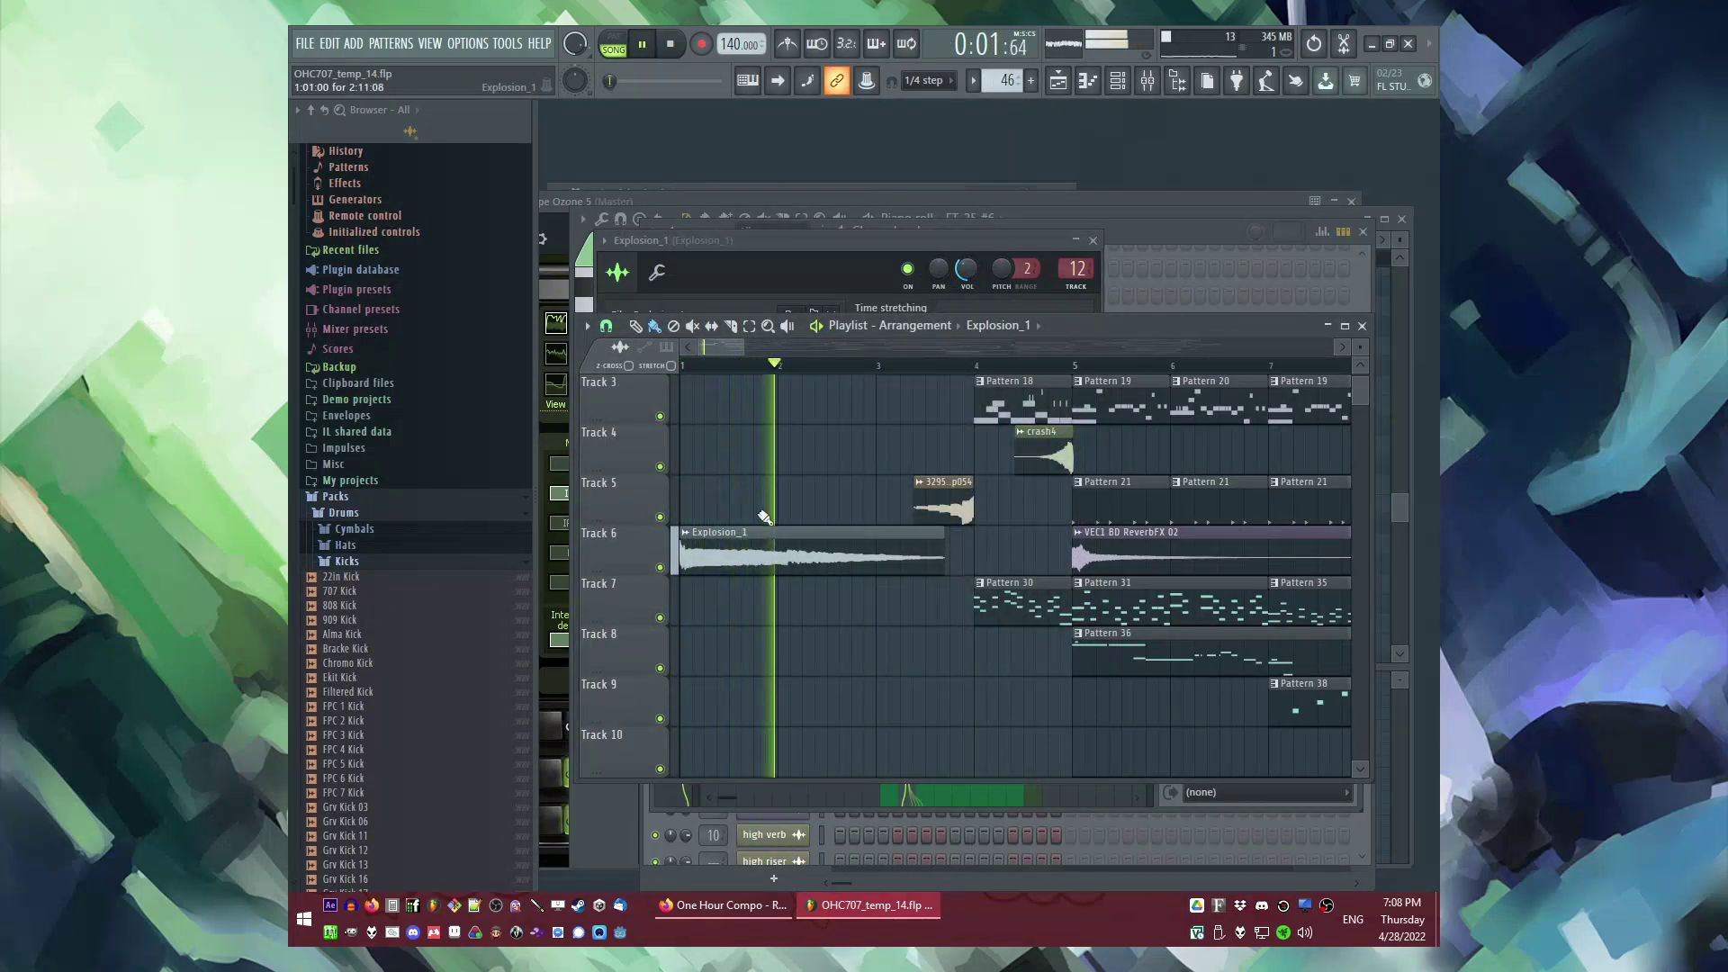
# Step: Place a unique, non-reversed copy of the 32954_HardPCM_Chip054 clip on Track 4 at bar 1 and replay the opening
pyautogui.scroll(2, 791, 494)
pyautogui.click(689, 531)
pyautogui.doubleClick(686, 533)
pyautogui.click(686, 533)
pyautogui.click(715, 667)
pyautogui.click(888, 452)
pyautogui.press('space')
pyautogui.rightClick(857, 724)
pyautogui.press('space')
pyautogui.press('space')
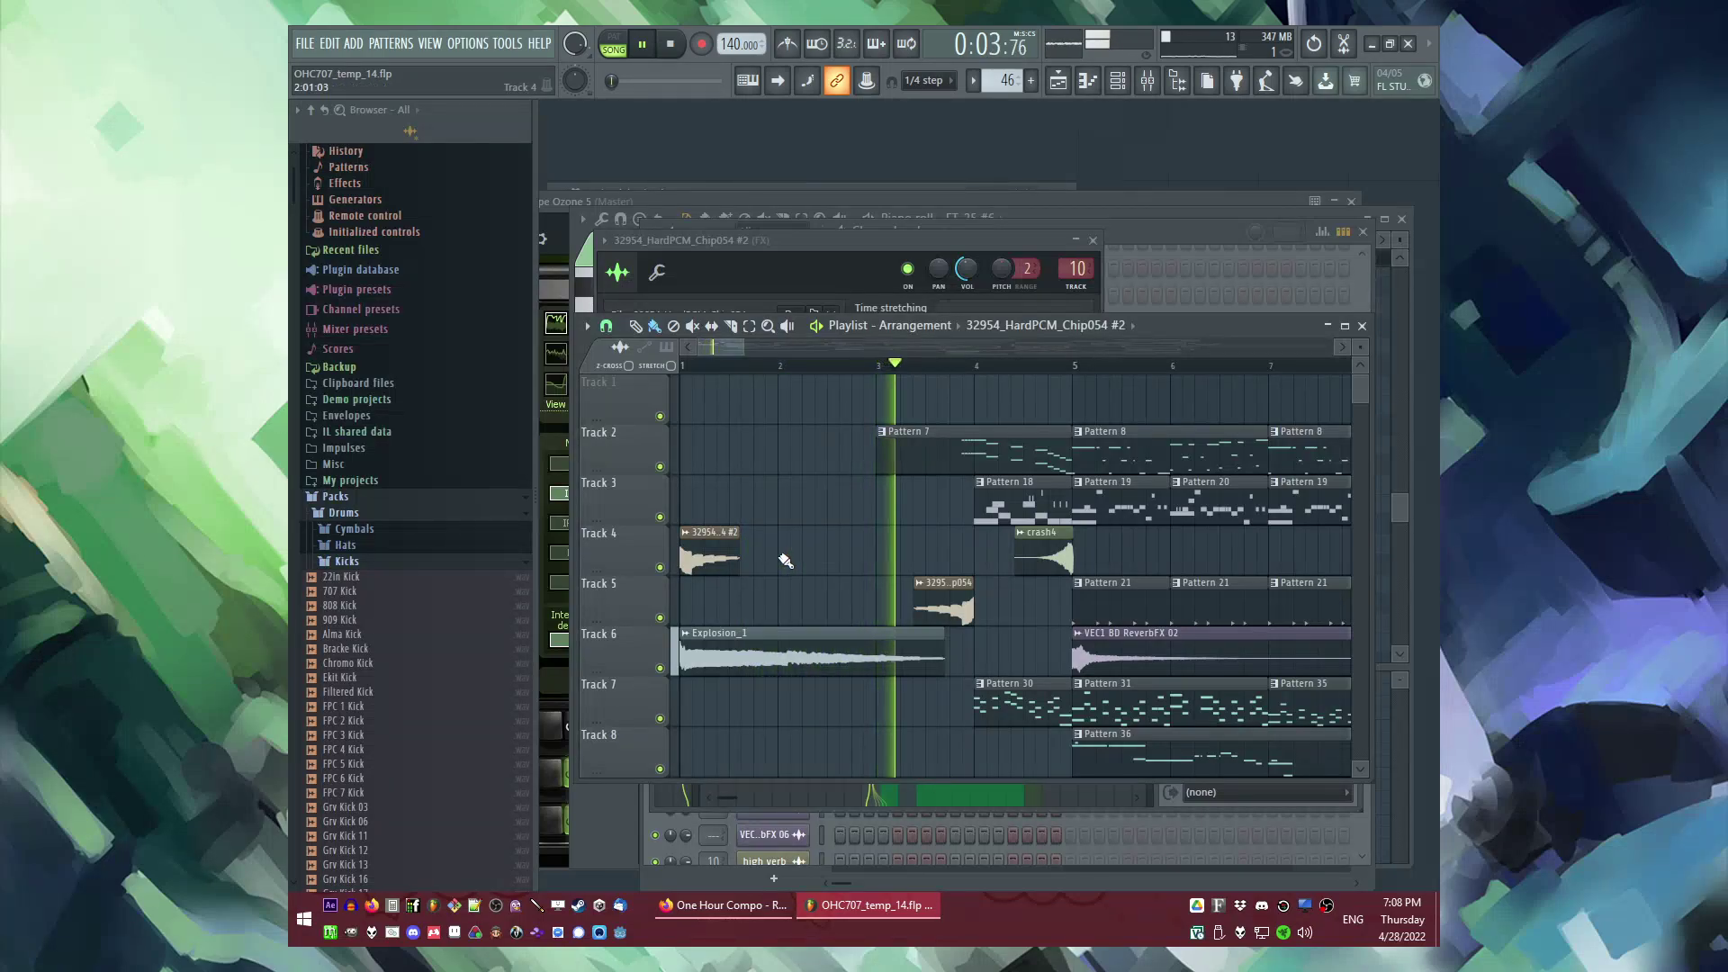
# Step: Raise the highest-frequency band in the FT_50 mixer track's Fruity parametric EQ 2 to soften its treble cut
pyautogui.scroll(-3, 788, 563)
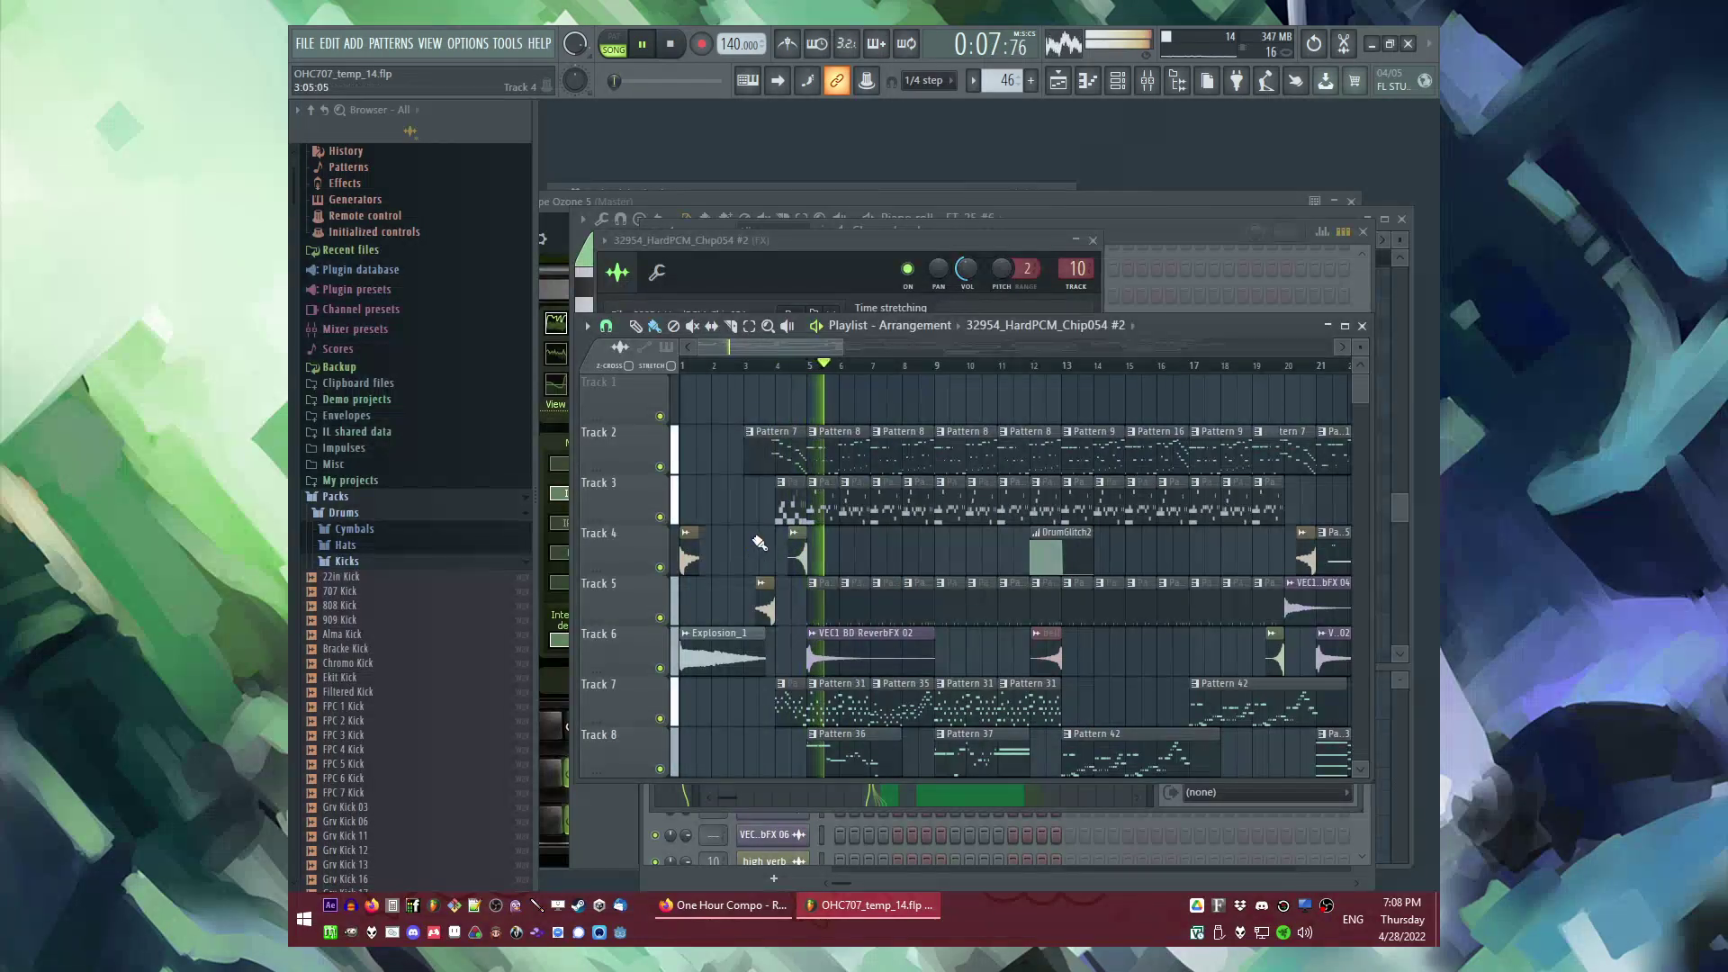
pyautogui.scroll(-1, 763, 560)
pyautogui.doubleClick(789, 665)
pyautogui.press('F9')
pyautogui.click(930, 560)
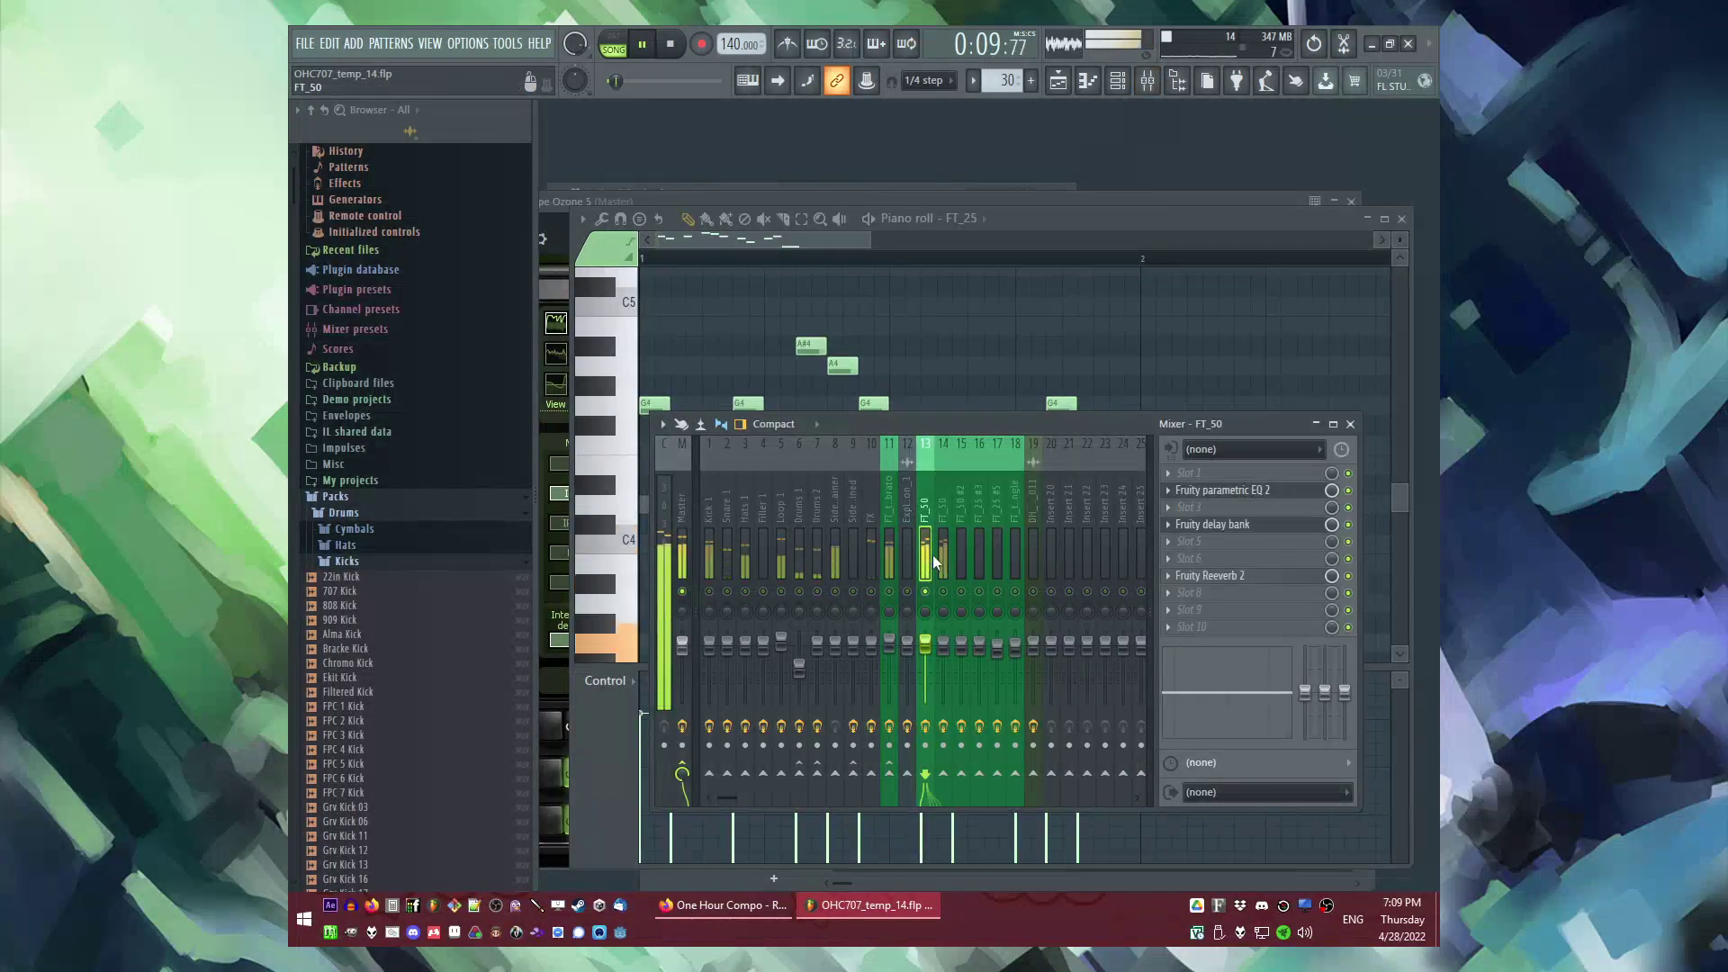
pyautogui.click(1206, 490)
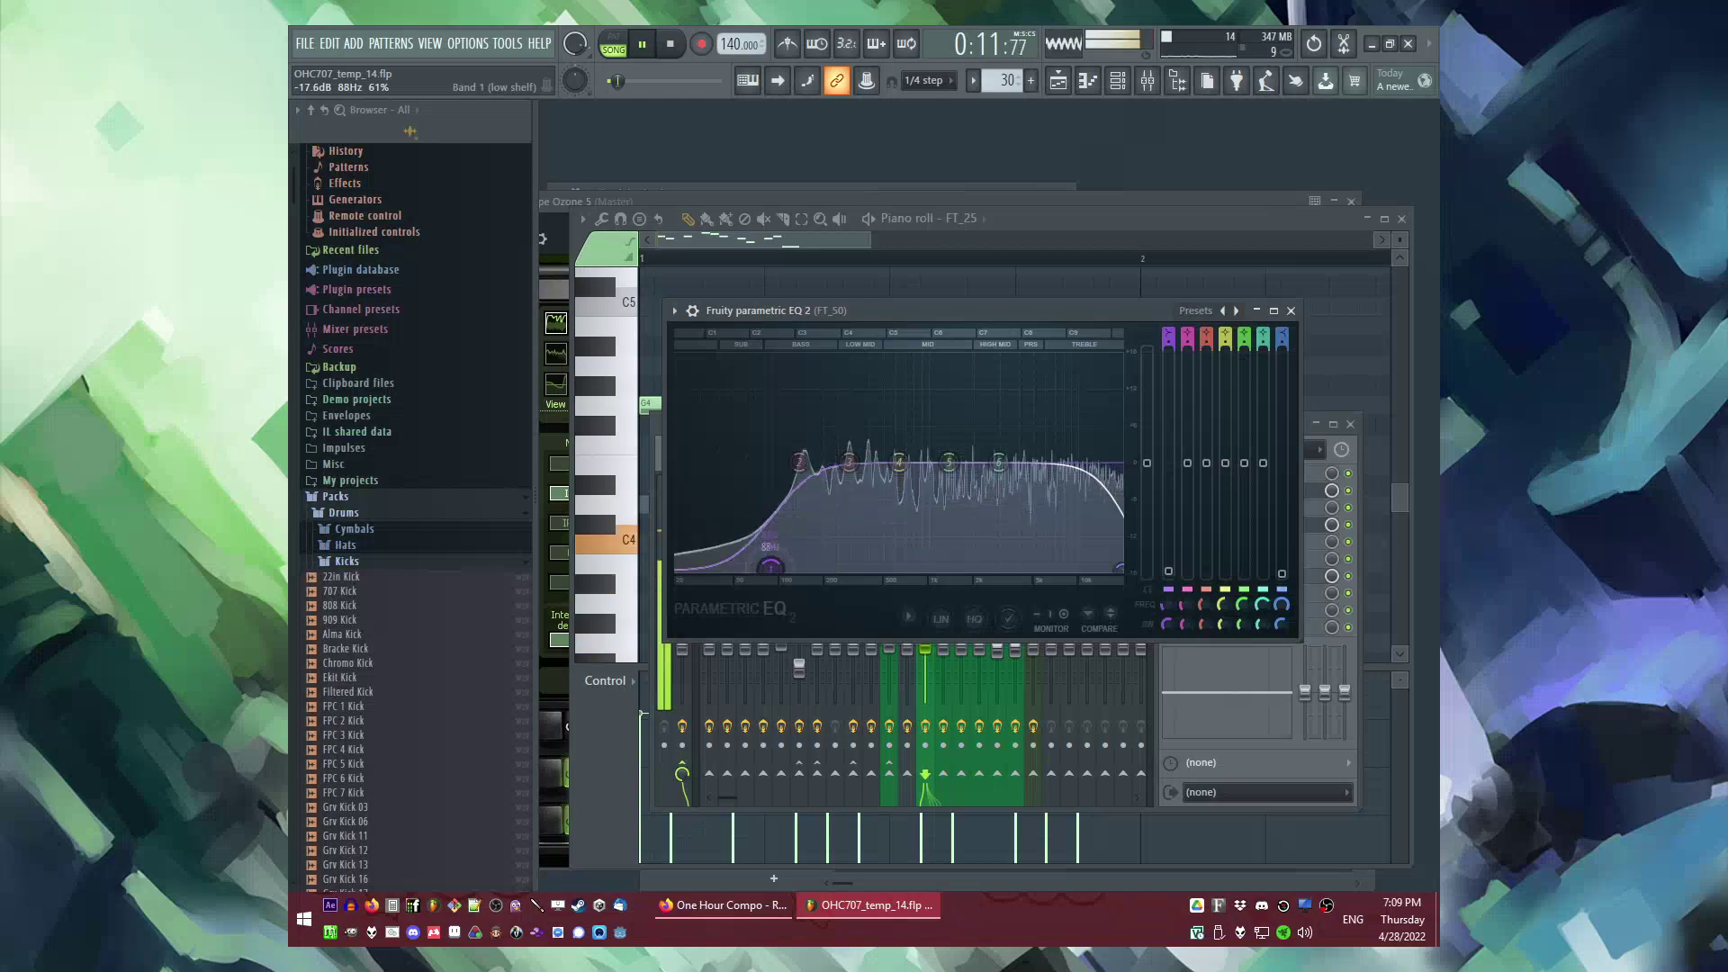
pyautogui.moveTo(1121, 566); pyautogui.dragTo(1119, 511)
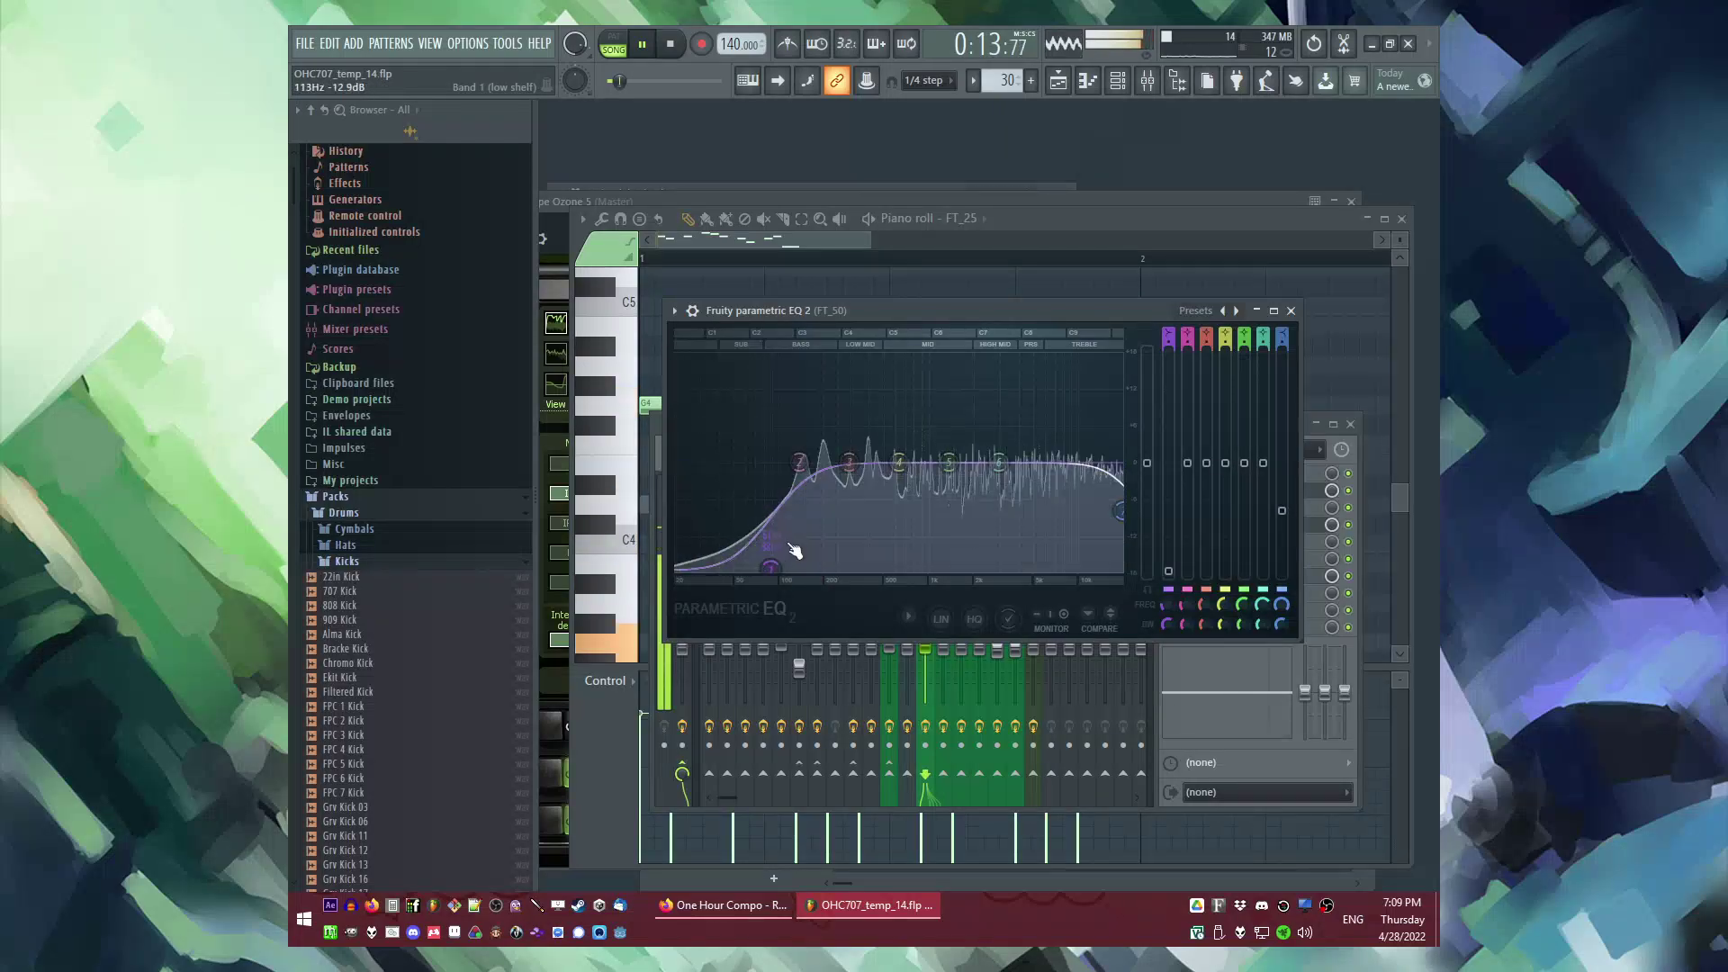
# Step: Check the Hats 1 and Loop 1 mixer tracks while the song plays on past bar 13
pyautogui.press('F5')
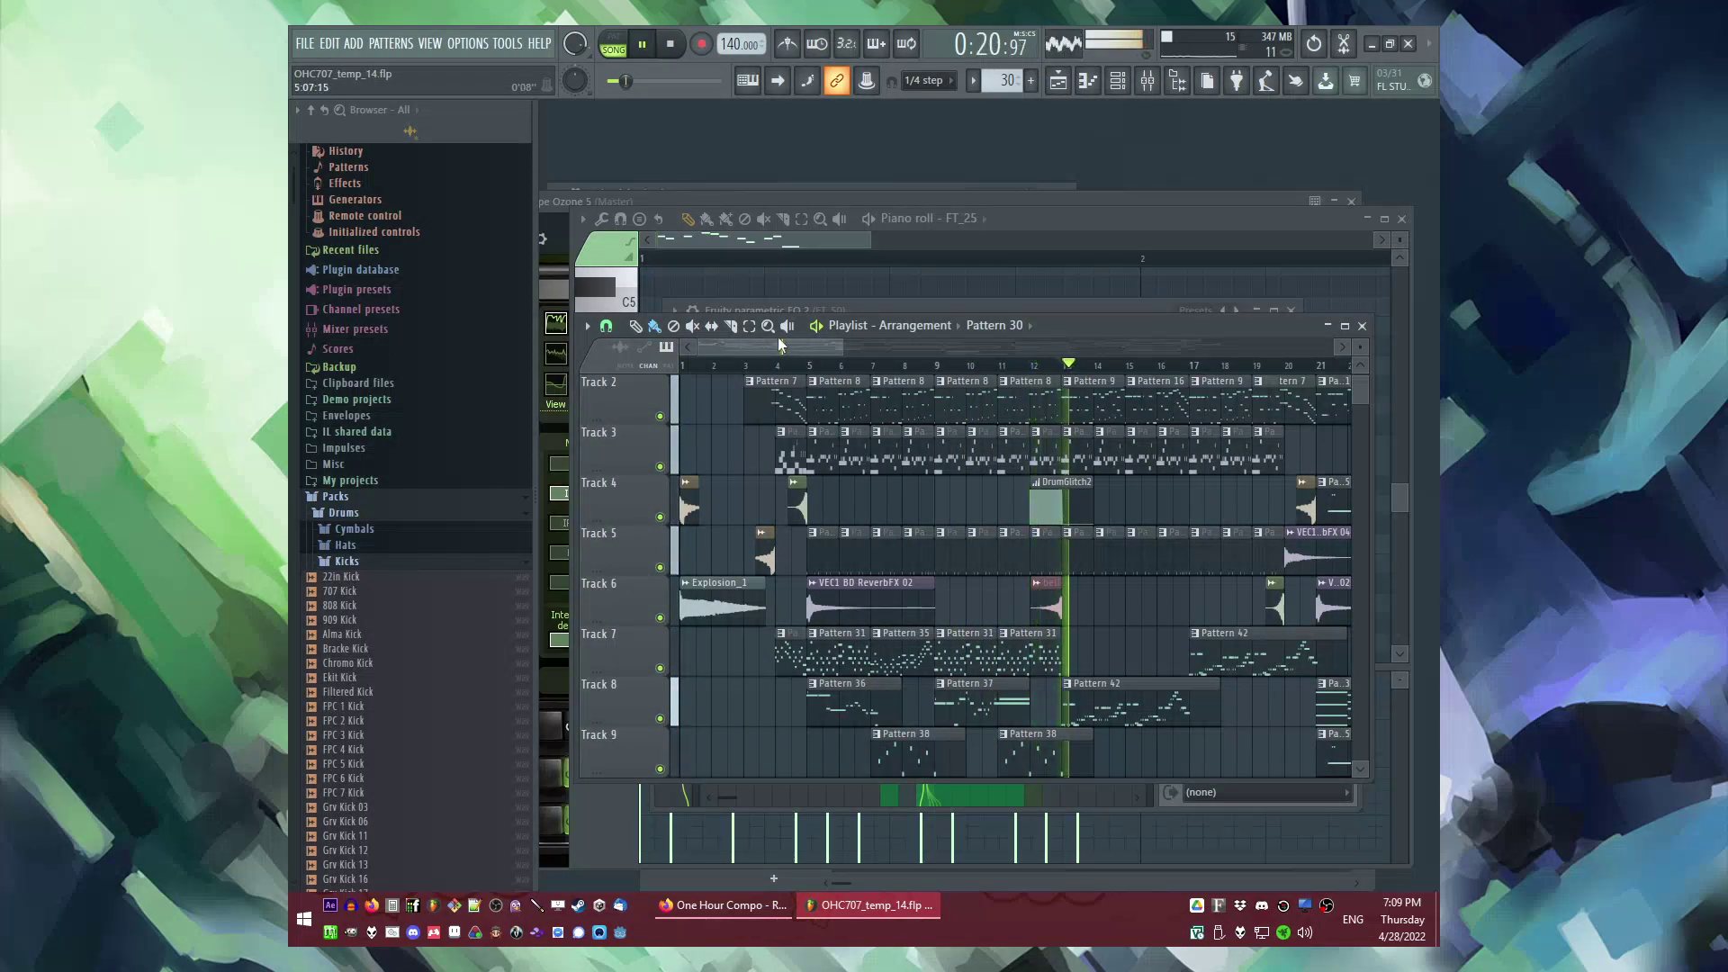
pyautogui.moveTo(778, 345); pyautogui.dragTo(827, 349)
pyautogui.press('F9')
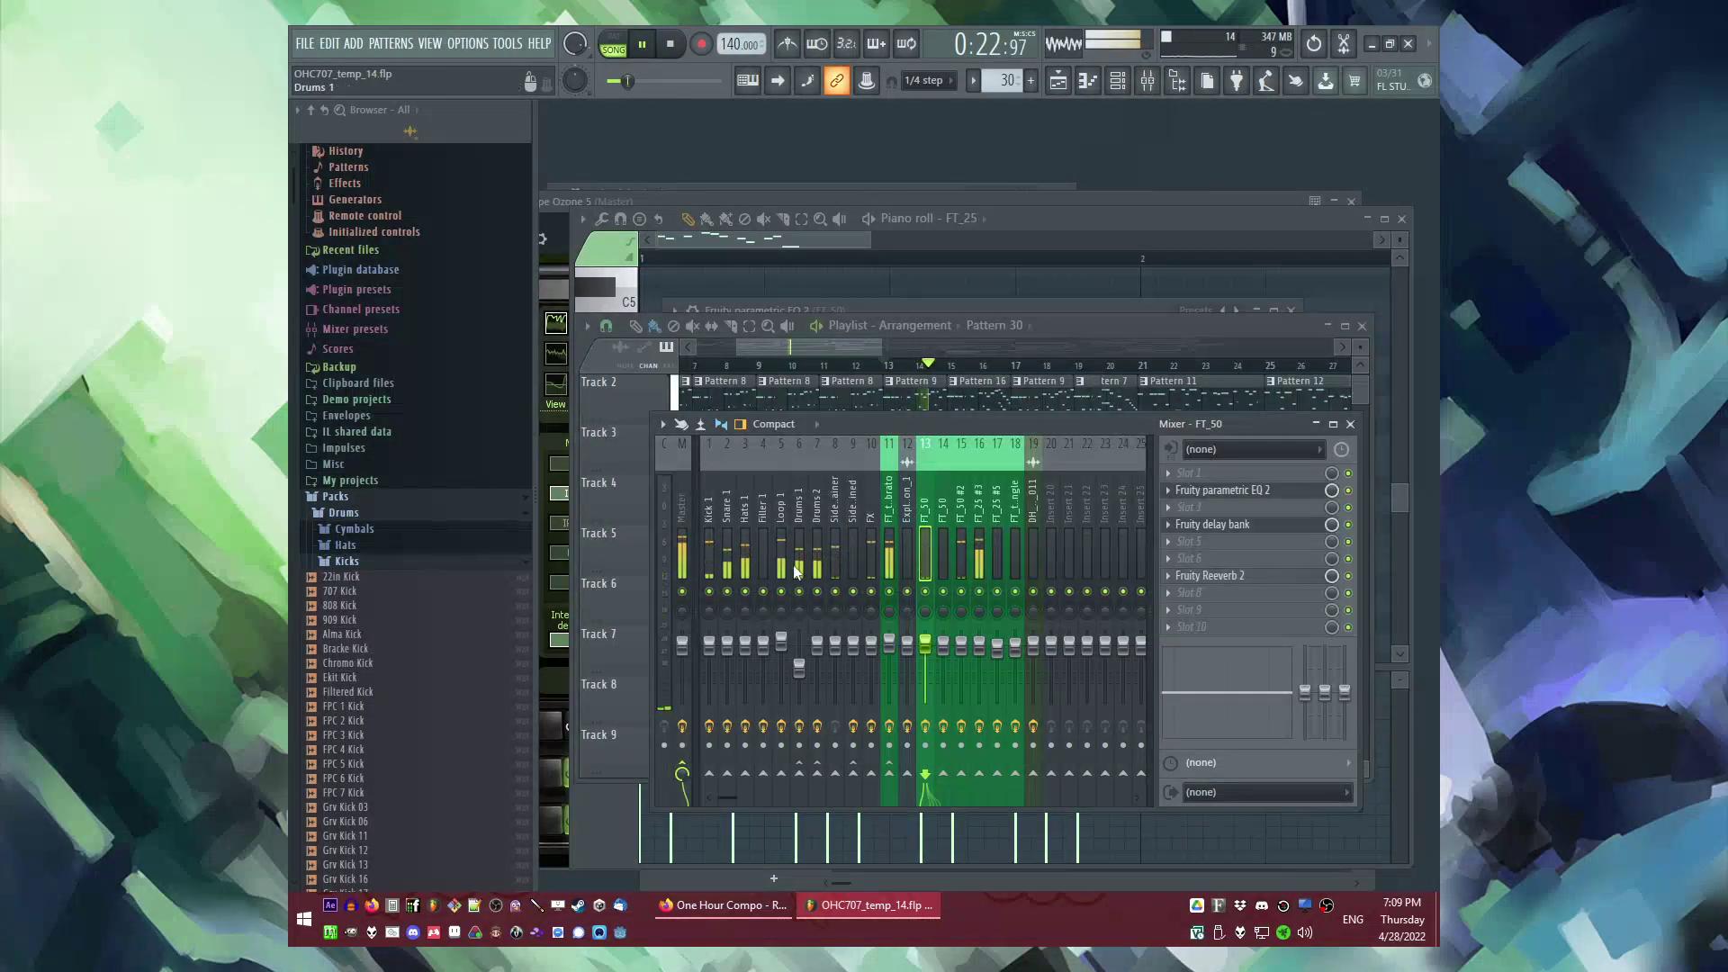
pyautogui.click(745, 556)
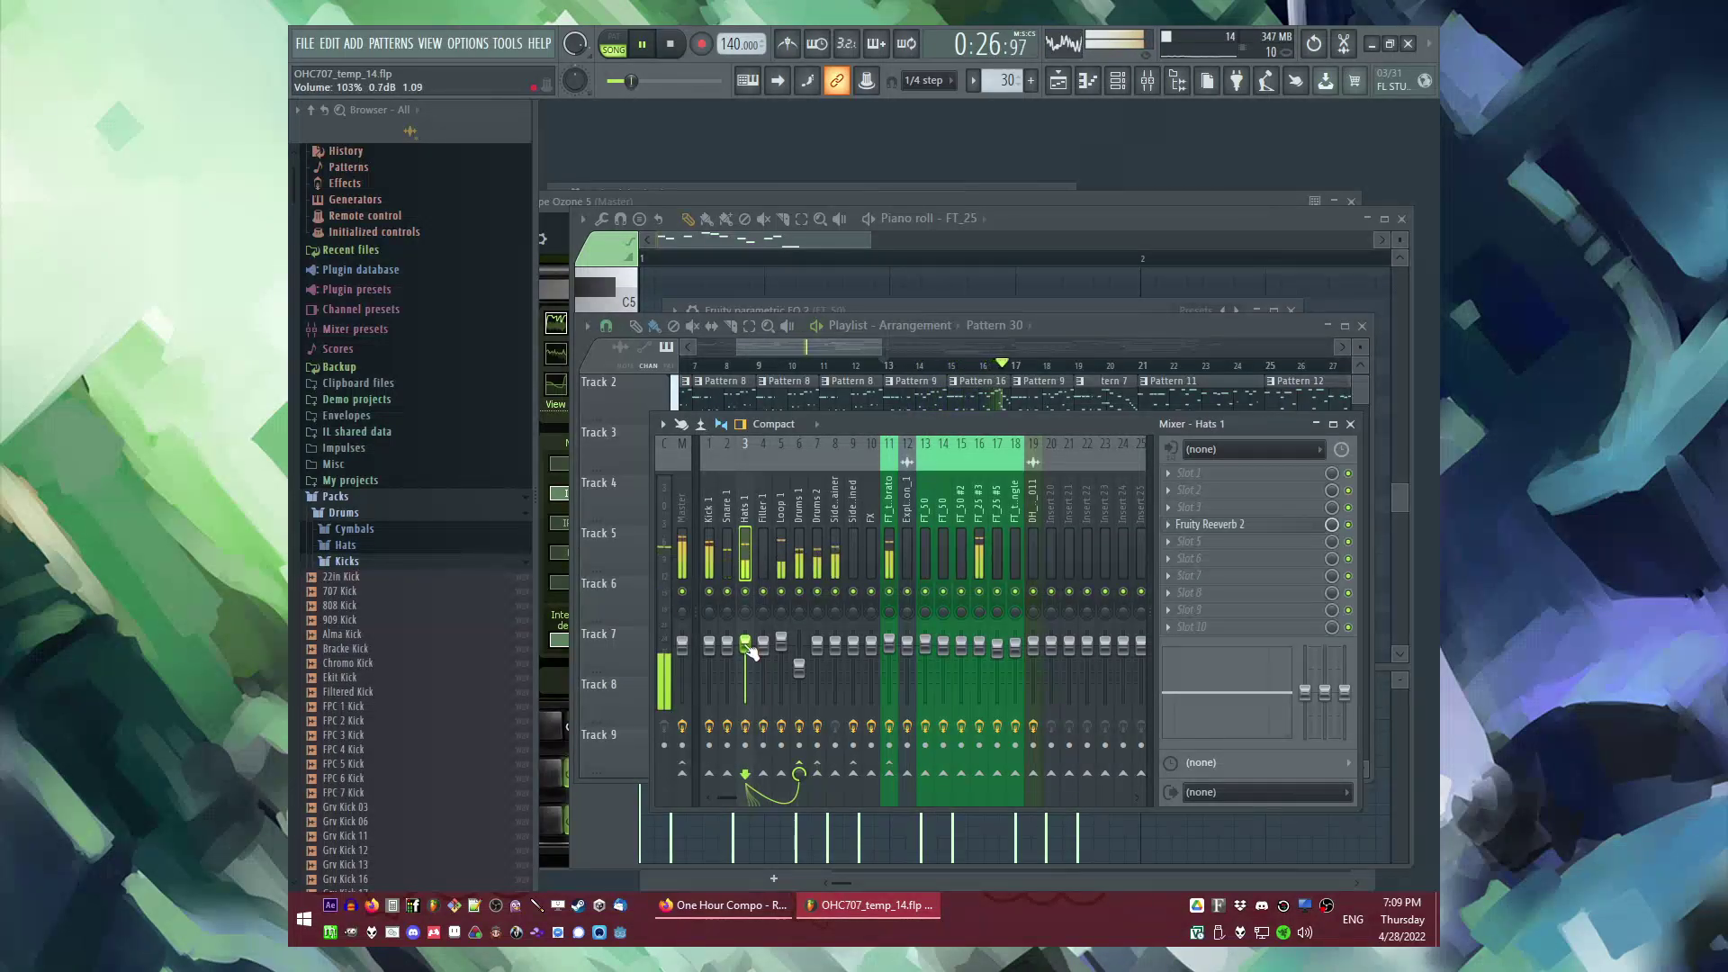
pyautogui.click(780, 556)
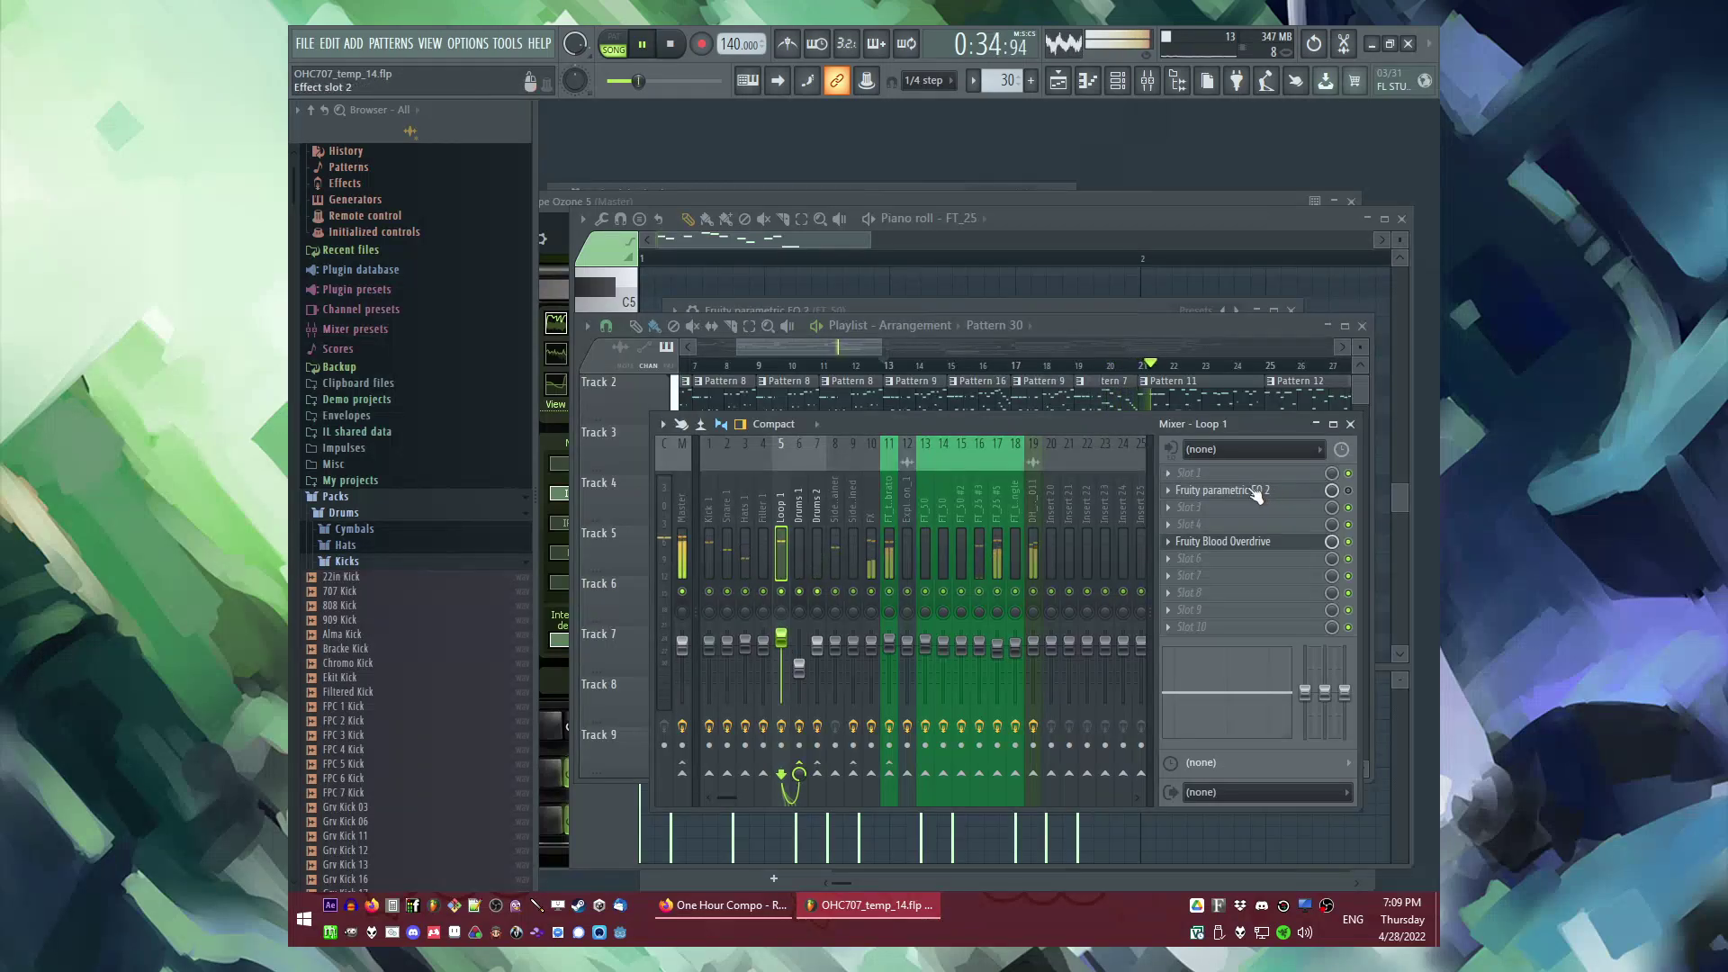
# Step: Play from about bar 27 and inspect the Drums 1 effects and the Loop 1 track's Fruity parametric EQ 2
pyautogui.moveTo(857, 349); pyautogui.dragTo(931, 349)
pyautogui.click(946, 368)
pyautogui.press('F9')
pyautogui.click(790, 543)
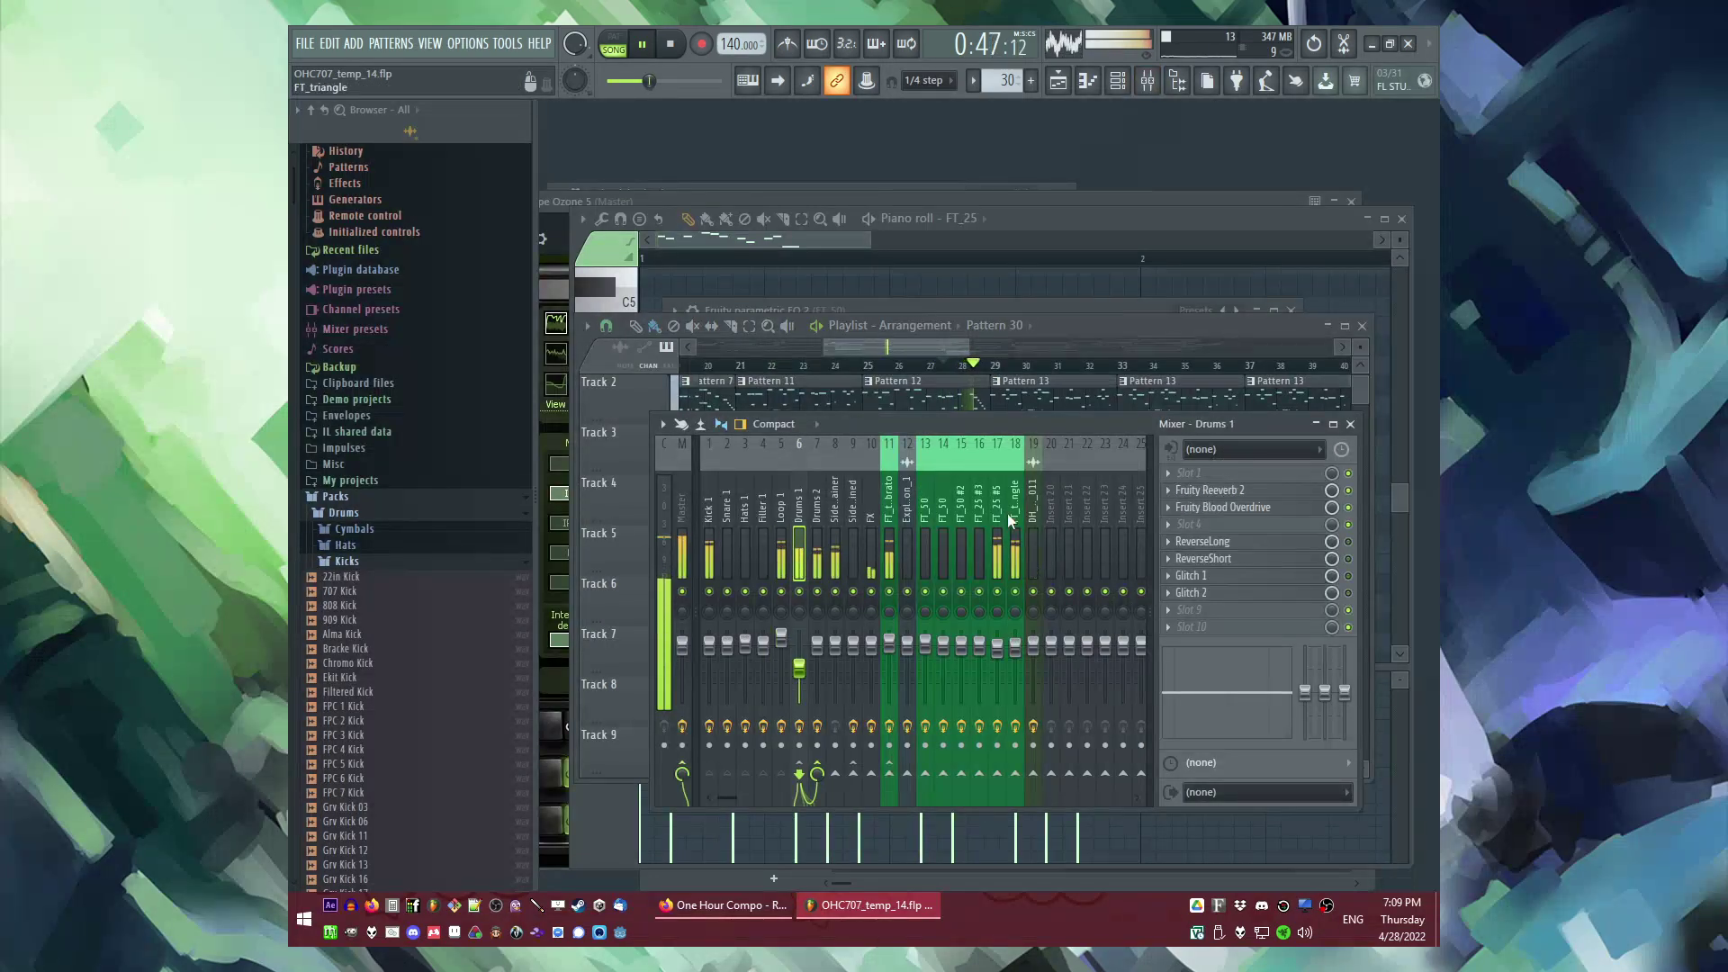
pyautogui.click(1278, 495)
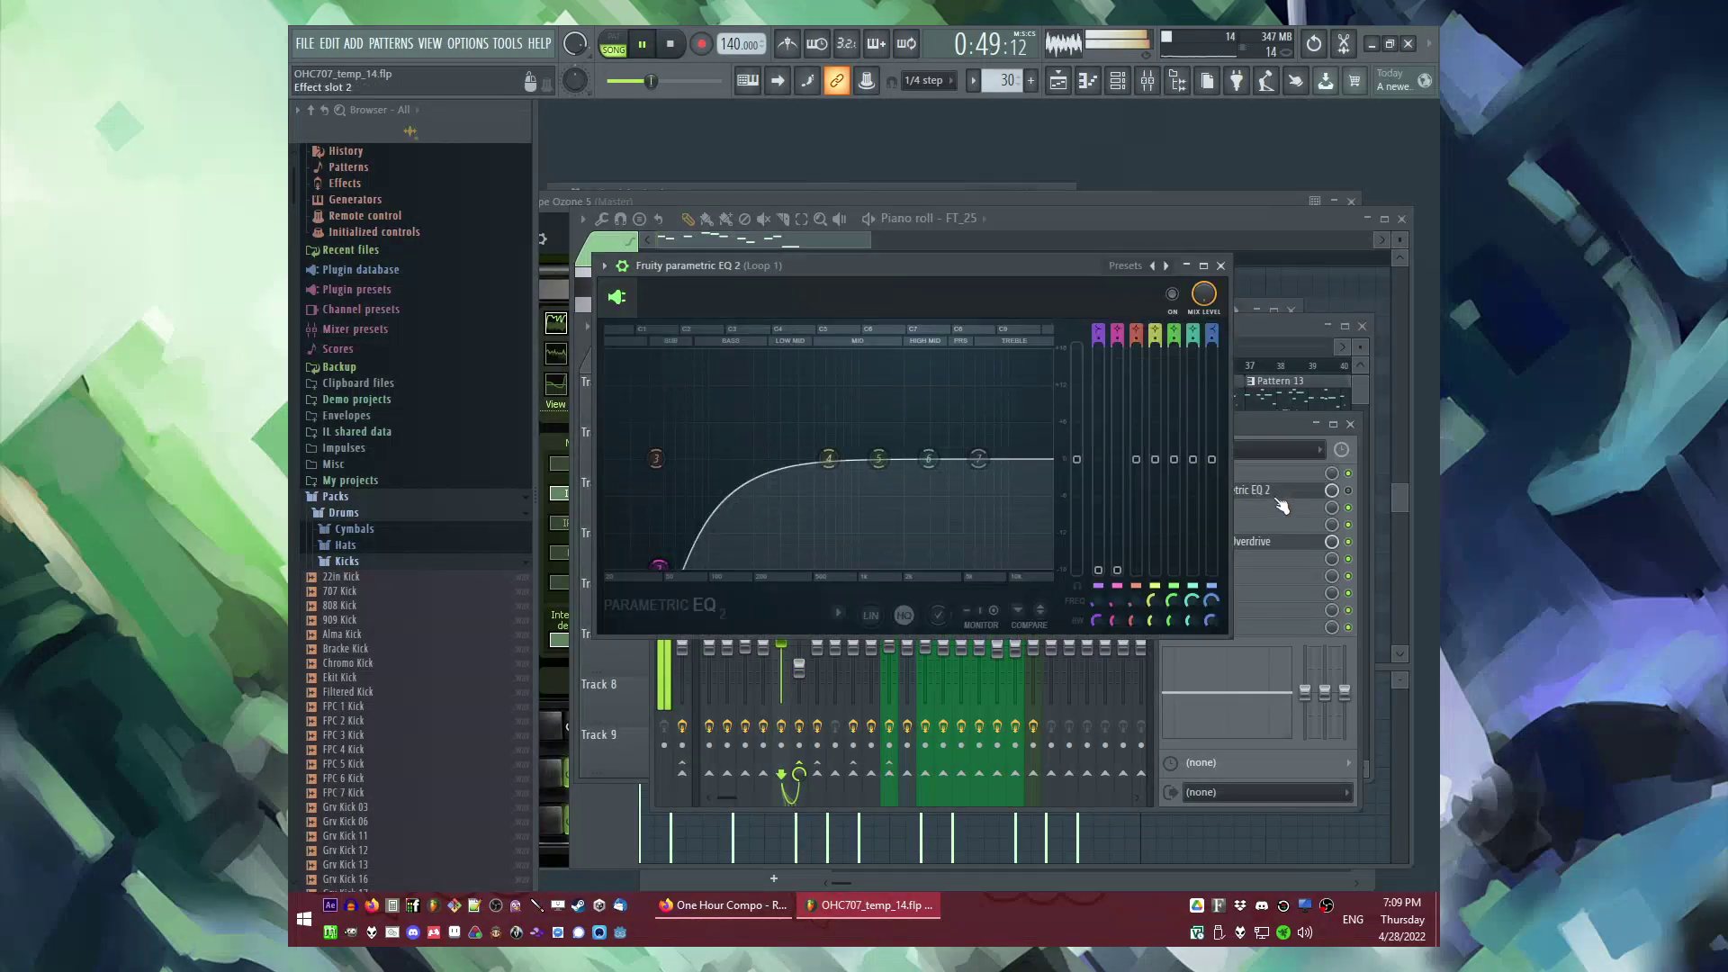
pyautogui.click(1221, 265)
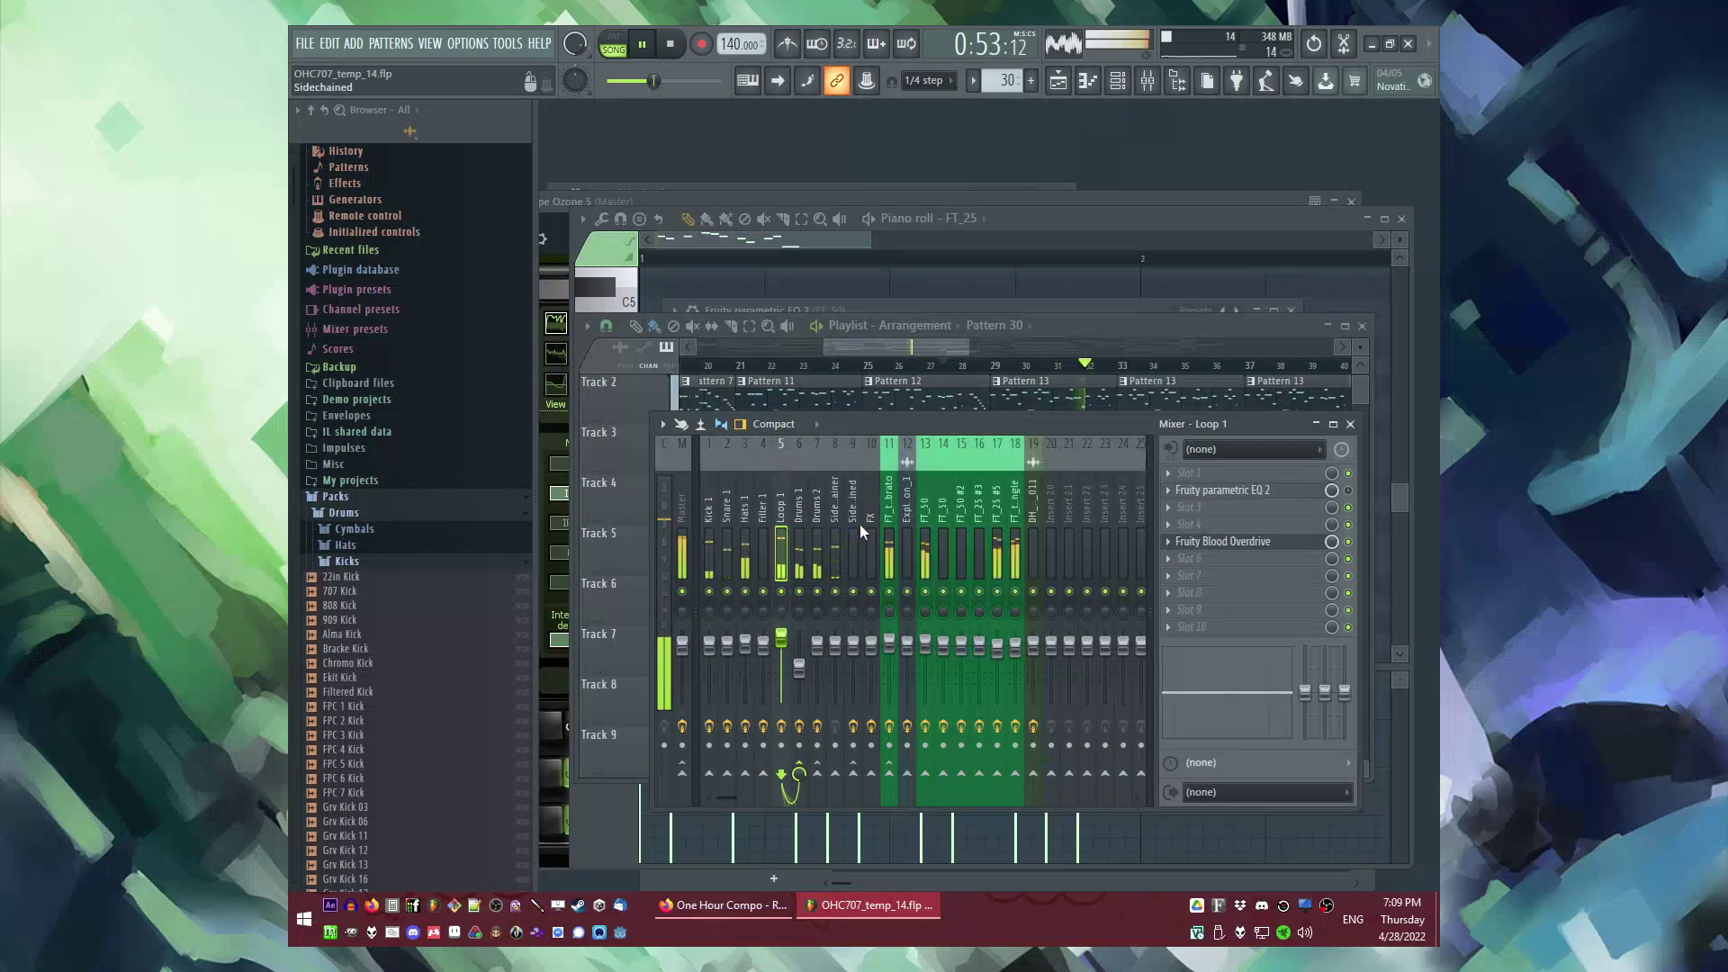
# Step: Audition mixer track 11, FT_50 and FT_triangle one after another during playback
pyautogui.click(892, 523)
pyautogui.click(929, 526)
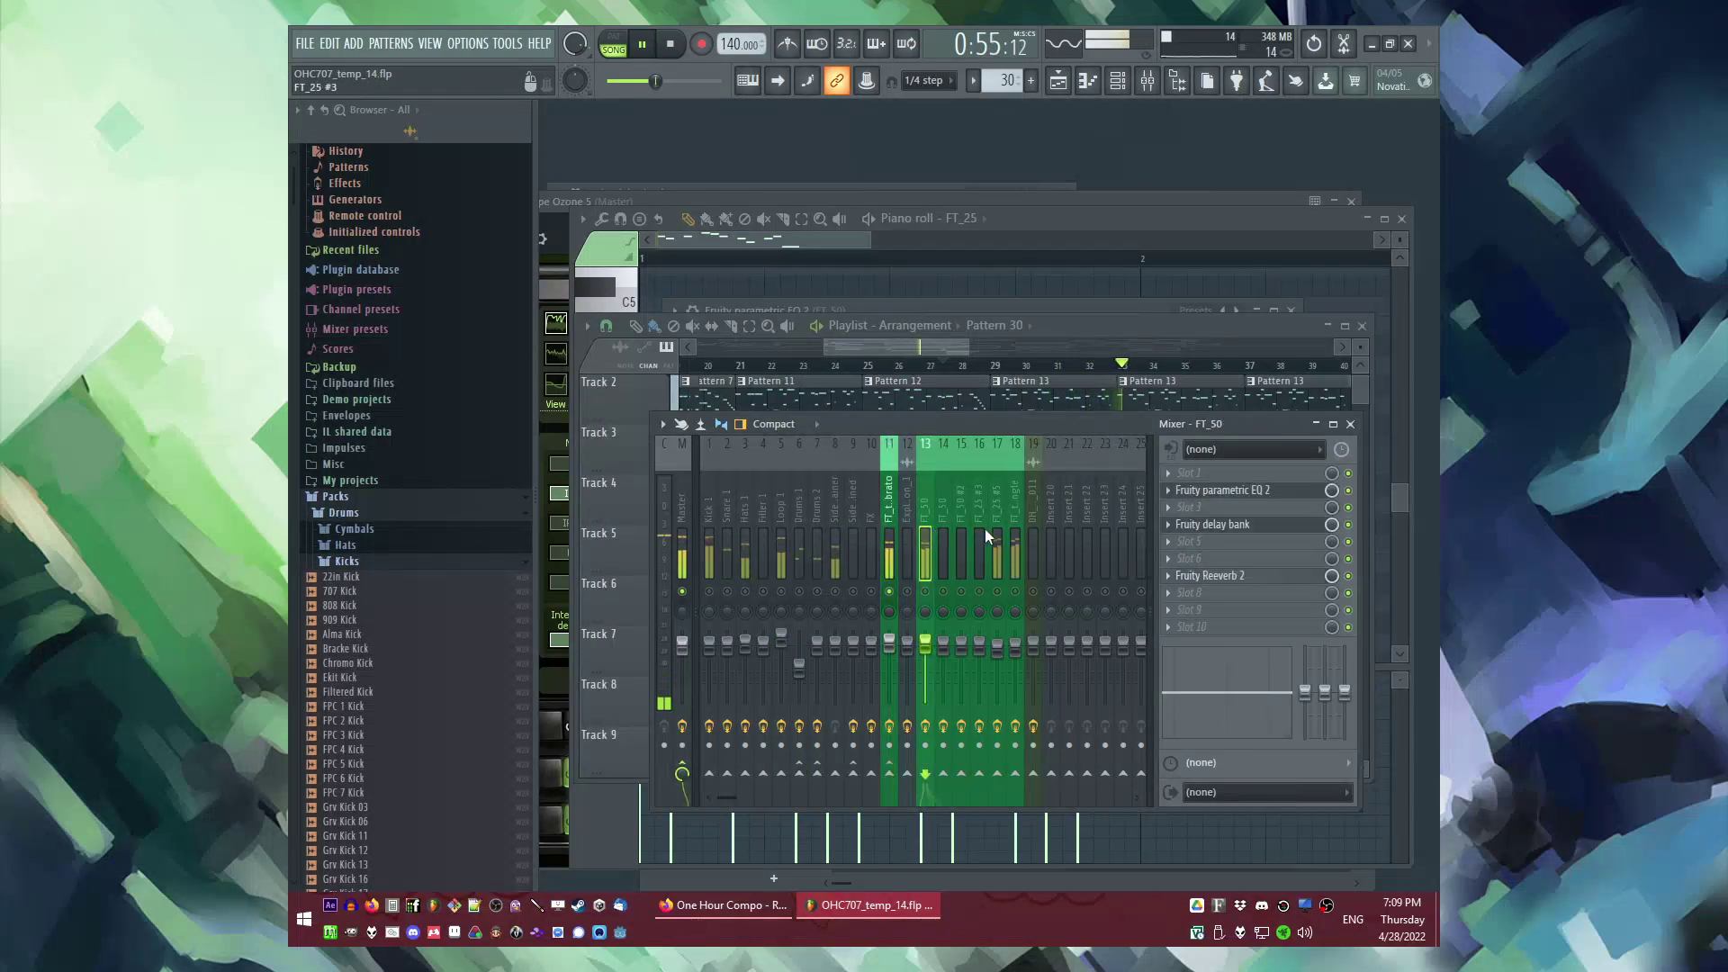
pyautogui.click(1016, 529)
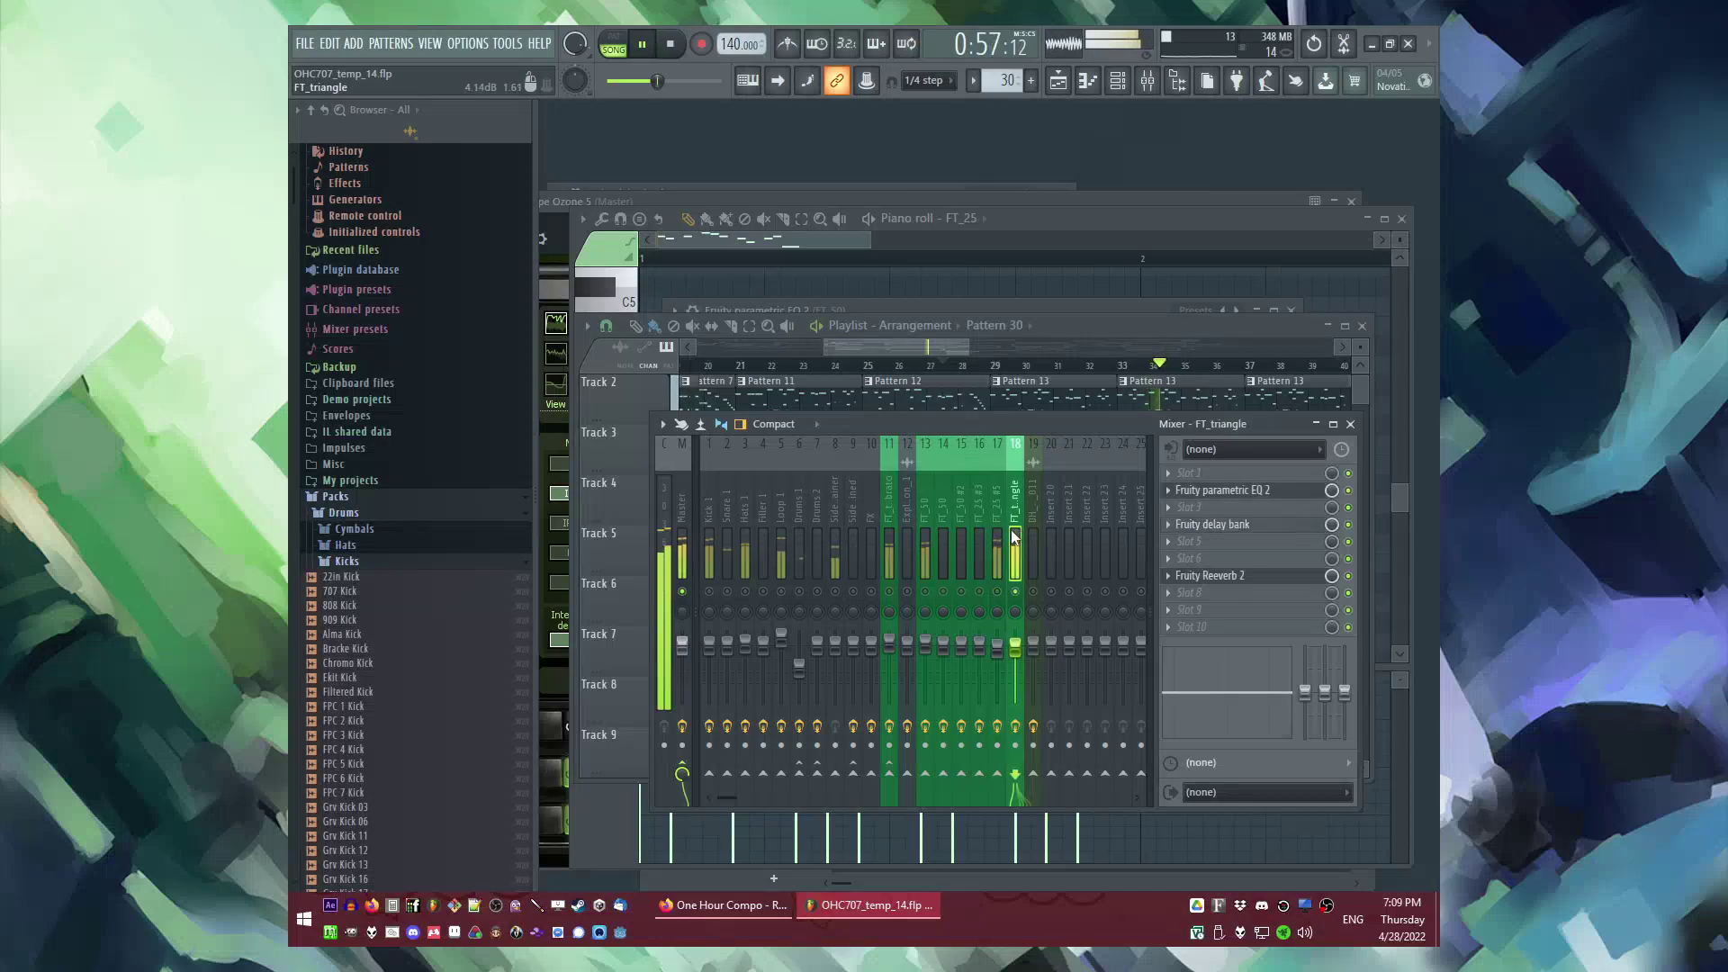
# Step: Spot-check playback at several points through the later sections and stop at about bar 64
pyautogui.click(989, 351)
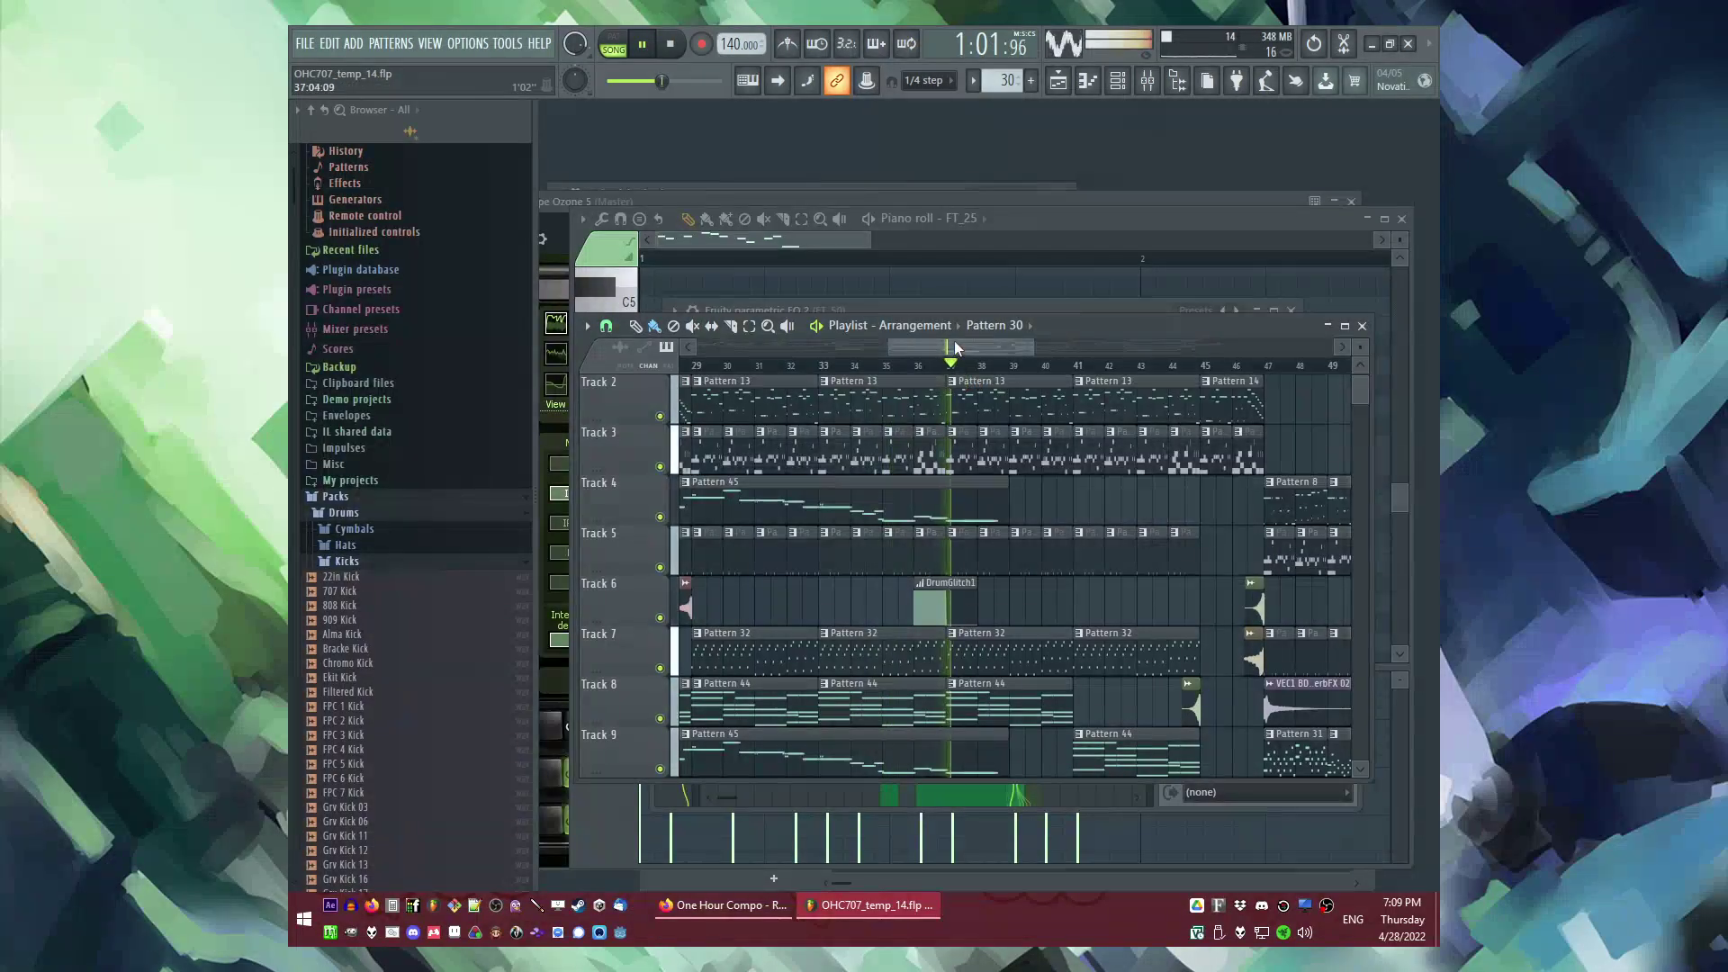
pyautogui.moveTo(975, 364); pyautogui.dragTo(1165, 353)
pyautogui.click(939, 365)
pyautogui.click(1018, 364)
pyautogui.click(1051, 365)
pyautogui.click(1114, 365)
pyautogui.press('space')
# Step: Export the song as the wave file OHC707_temp_14.wav in another folder
pyautogui.click(304, 43)
pyautogui.moveTo(385, 201)
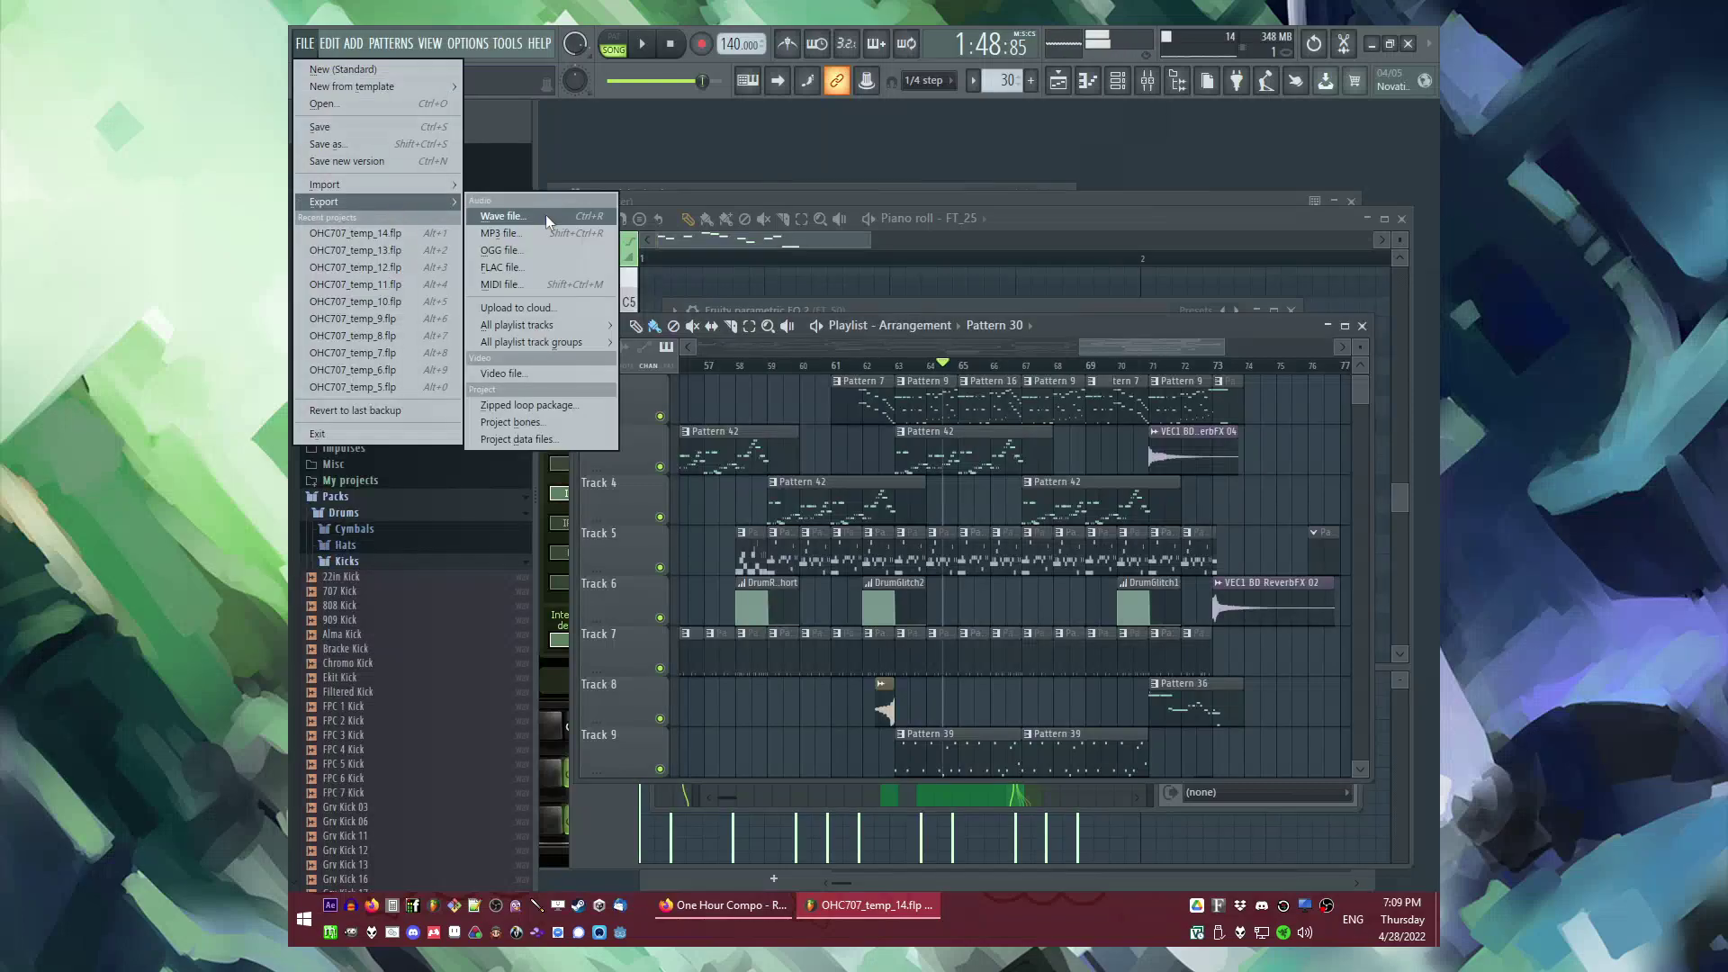
pyautogui.click(544, 216)
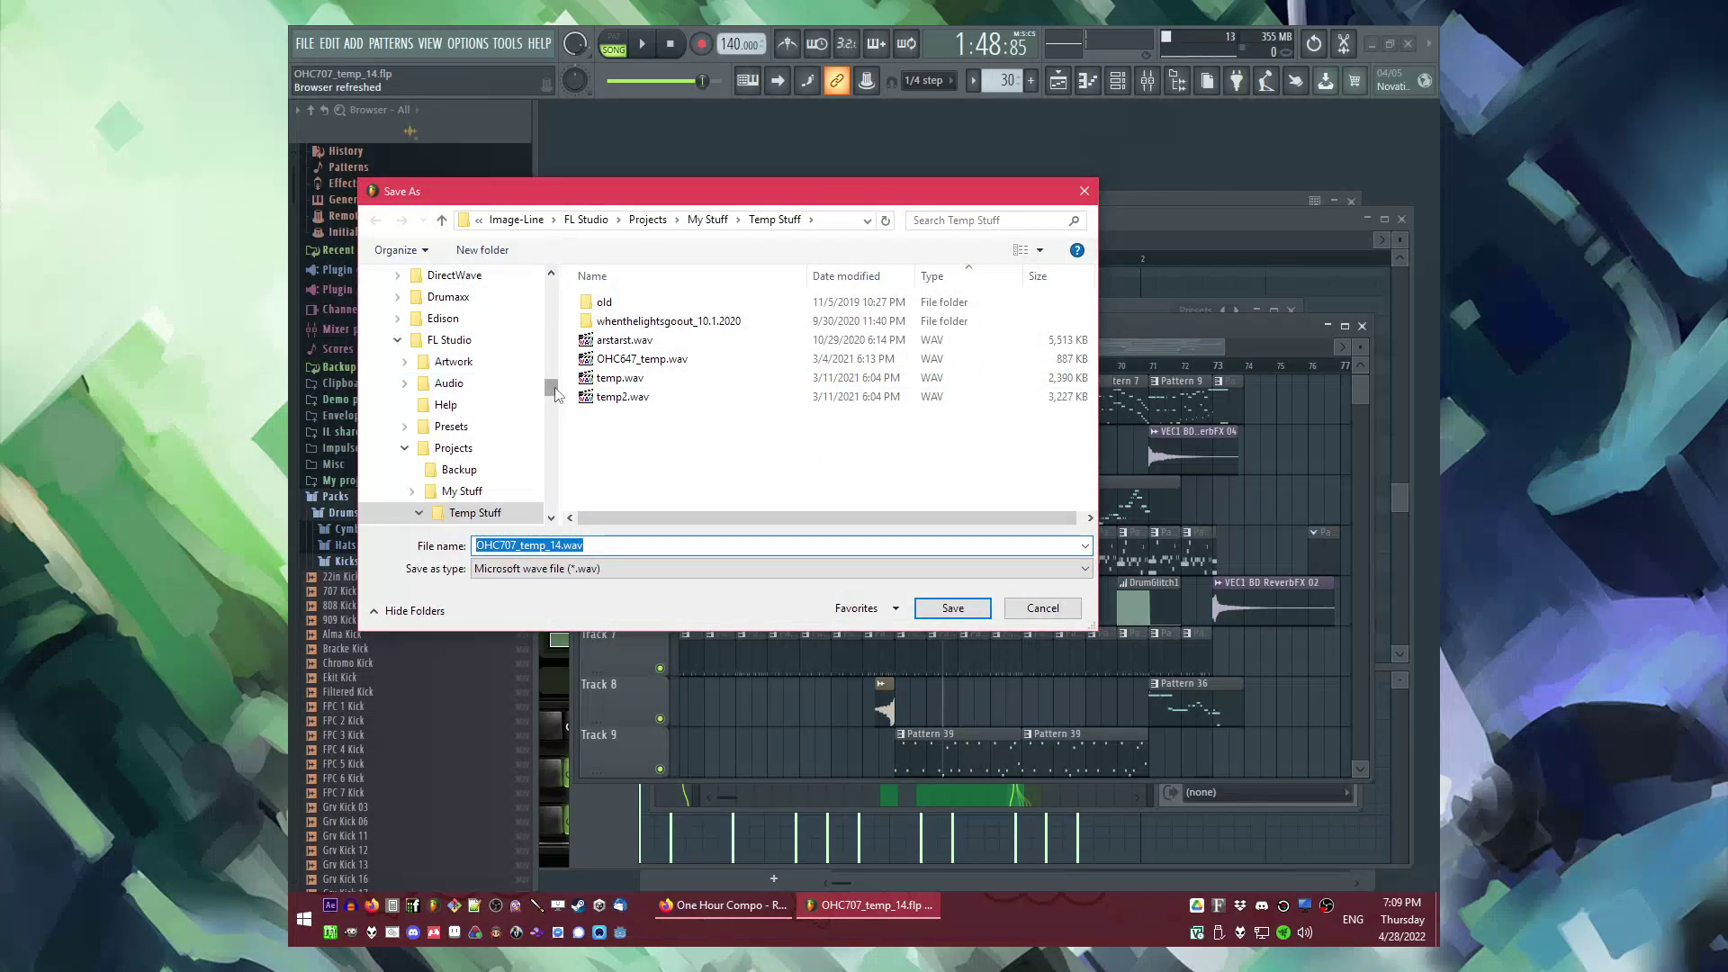
pyautogui.moveTo(554, 393); pyautogui.dragTo(552, 279)
pyautogui.click(422, 316)
pyautogui.click(953, 608)
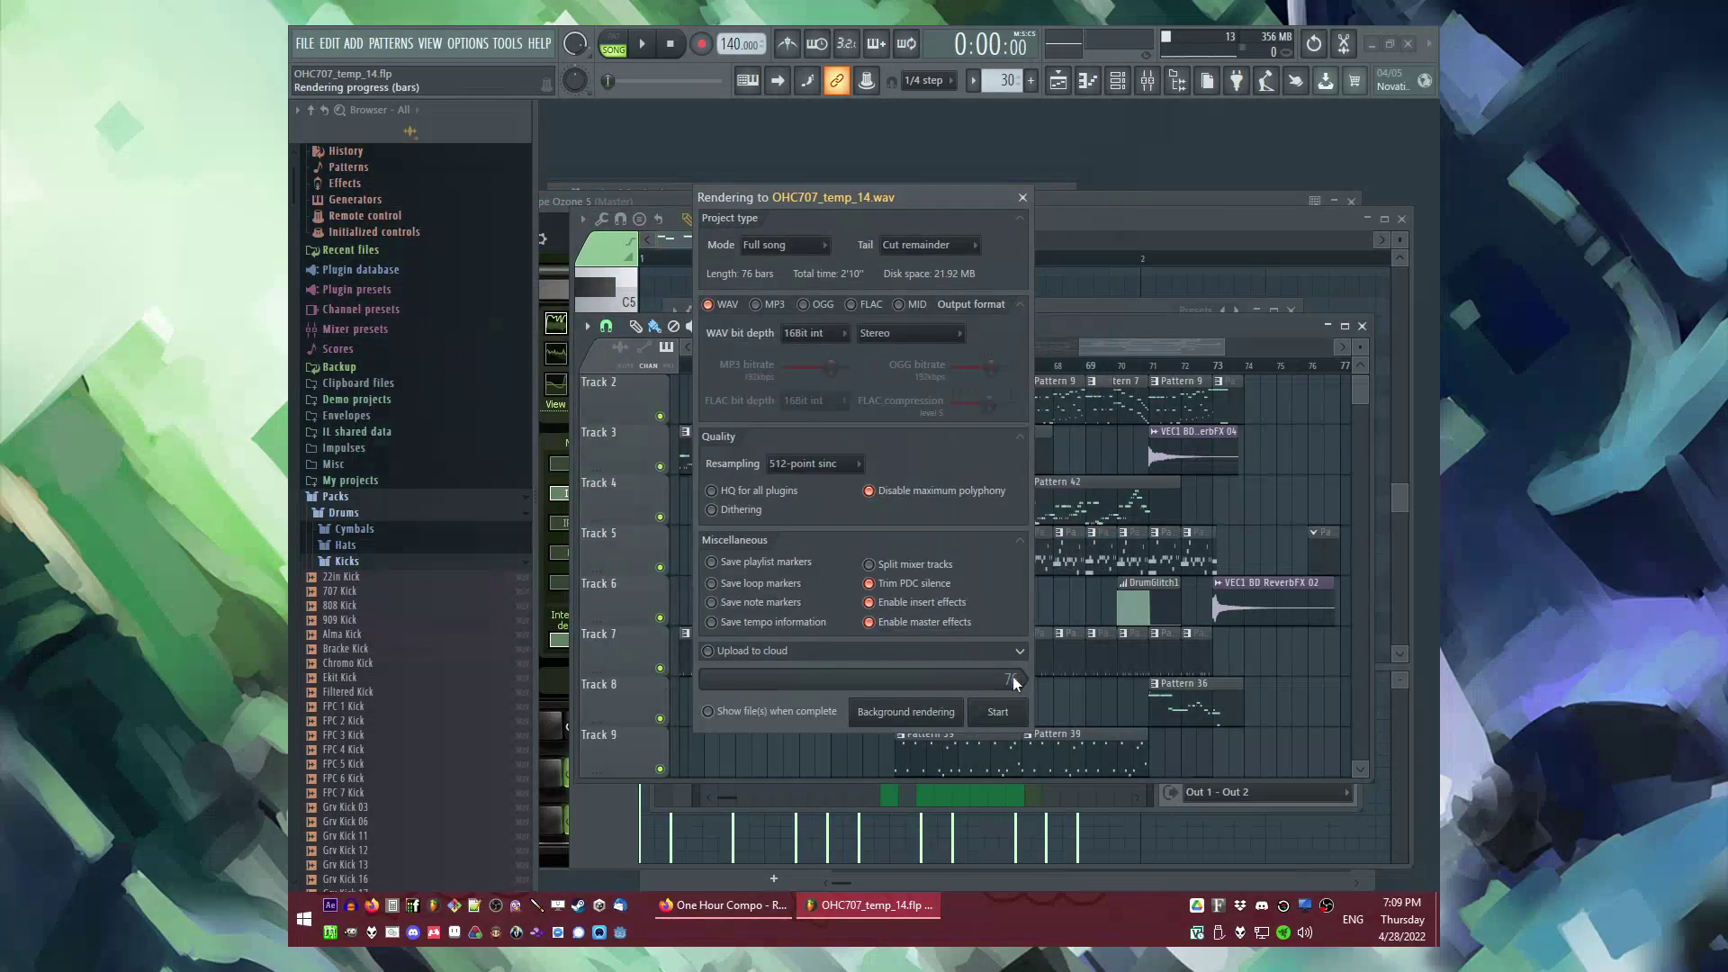